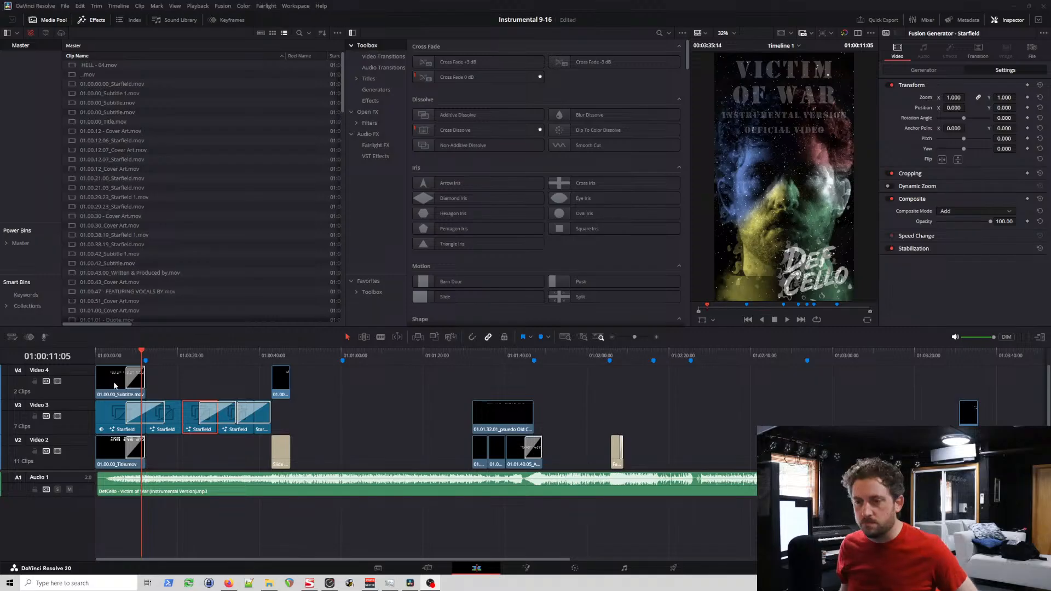
Step: Check the opening title fade between about 5 and 8 seconds on the timeline and save the project
{"action": "left_click", "coordinate": [130, 353]}
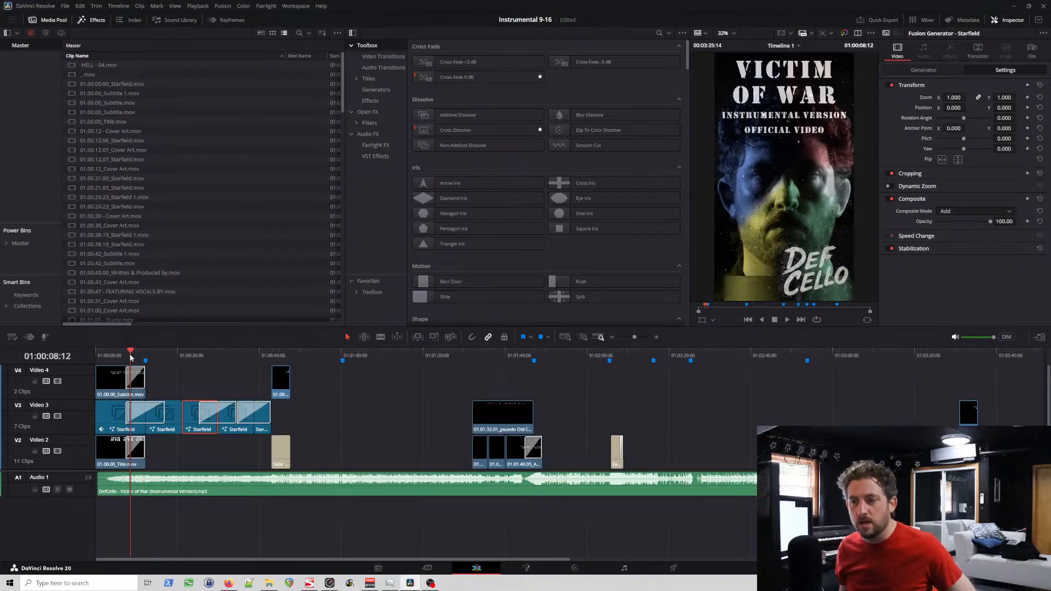
{"action": "left_click_drag", "start_coordinate": [130, 353], "coordinate": [117, 360]}
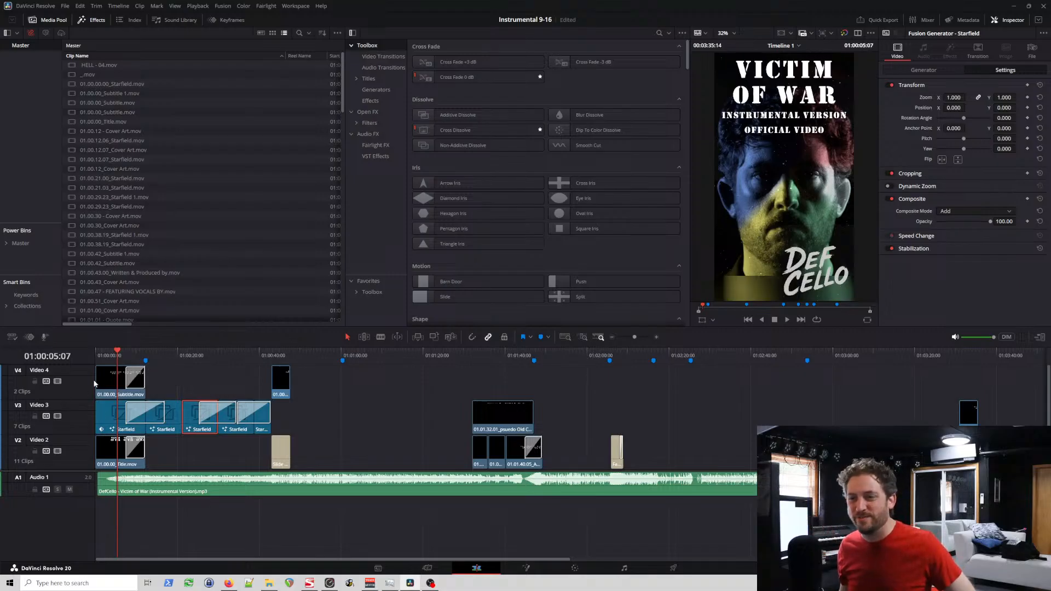
{"action": "left_click", "coordinate": [125, 357]}
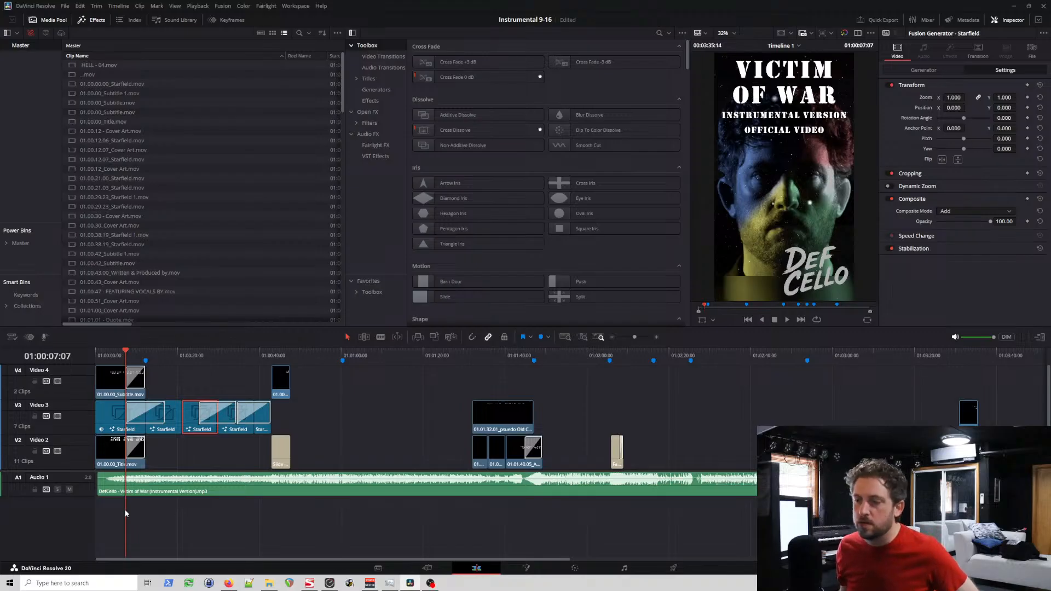
{"action": "key", "text": "ctrl+s"}
Step: Disable and re-enable the Video 2 track, then the Video 1 track, to check what each contributes to the picture
{"action": "left_click", "coordinate": [47, 451]}
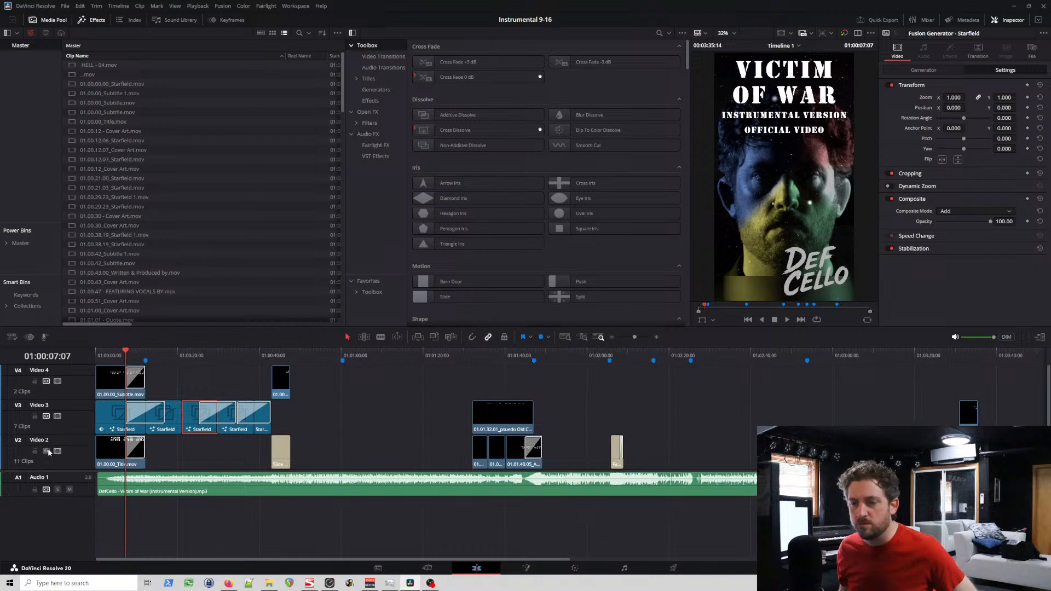
{"action": "left_click", "coordinate": [57, 452]}
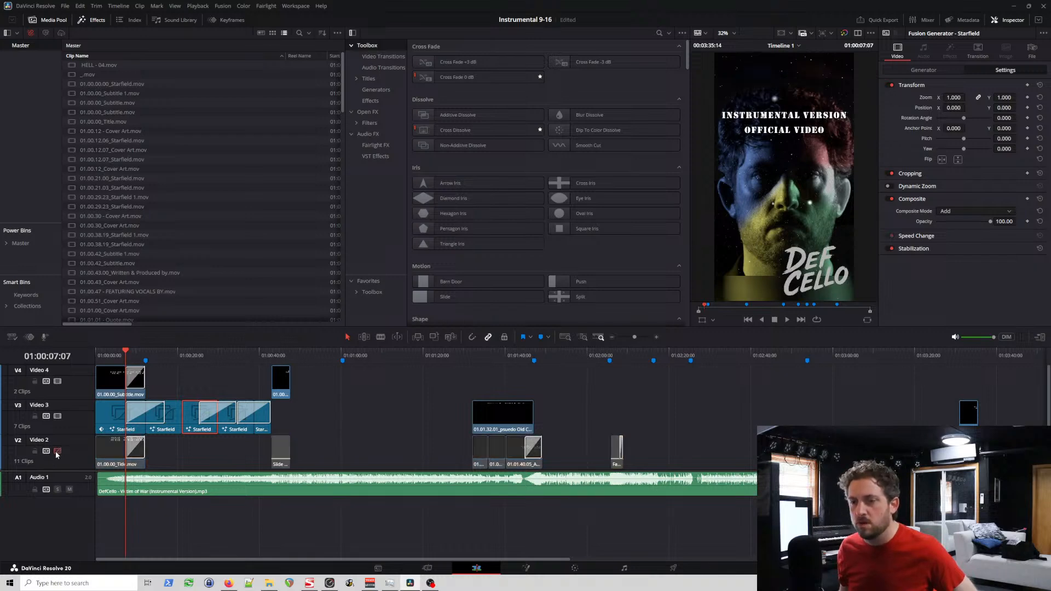
{"action": "left_click", "coordinate": [57, 451]}
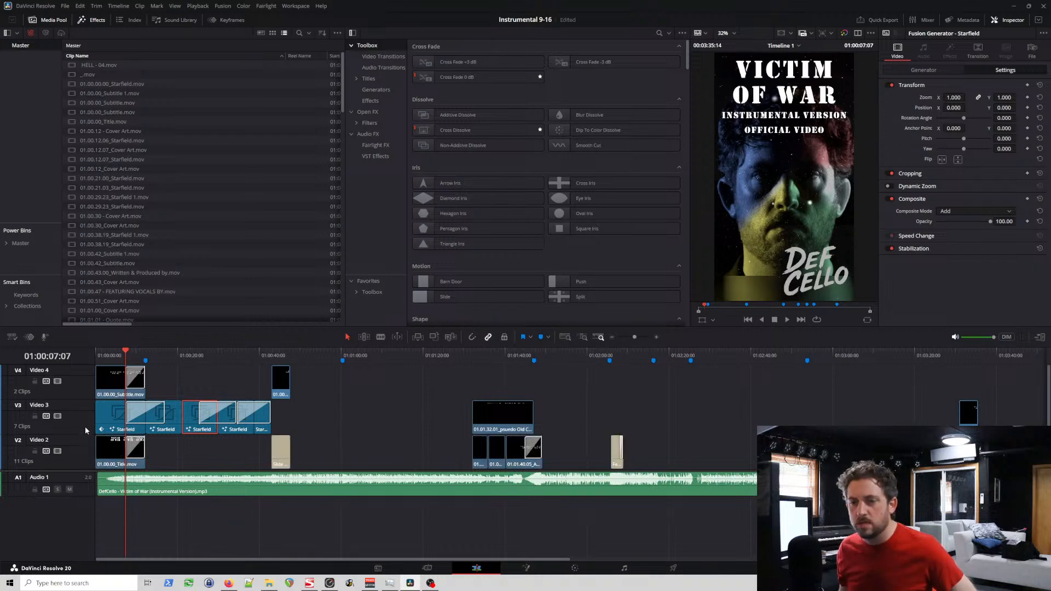
{"action": "scroll", "coordinate": [84, 426], "scroll_direction": "down", "scroll_amount": 2}
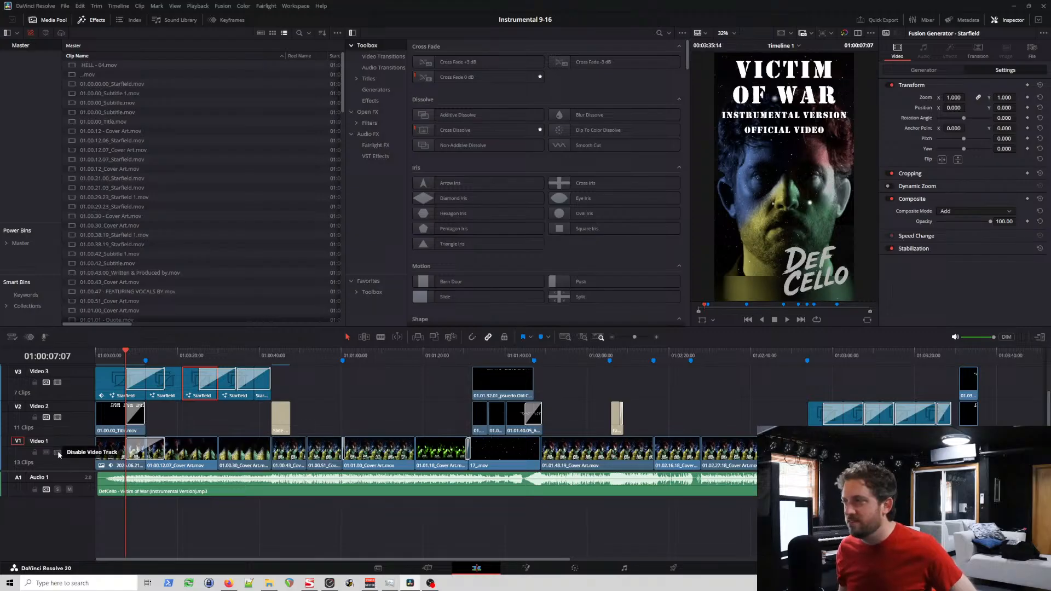
{"action": "left_click", "coordinate": [57, 451]}
{"action": "left_click", "coordinate": [57, 451]}
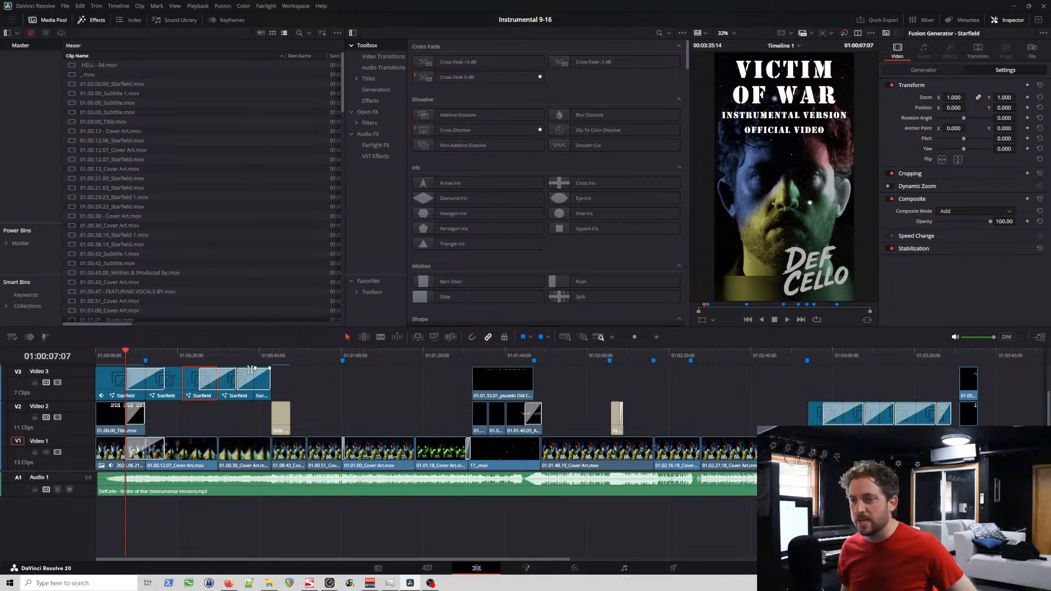
Step: Scrub through the opening title section to examine how the starfield overlays the cover art up to about 8 seconds
{"action": "left_click", "coordinate": [96, 357]}
{"action": "left_click_drag", "start_coordinate": [97, 357], "coordinate": [117, 358]}
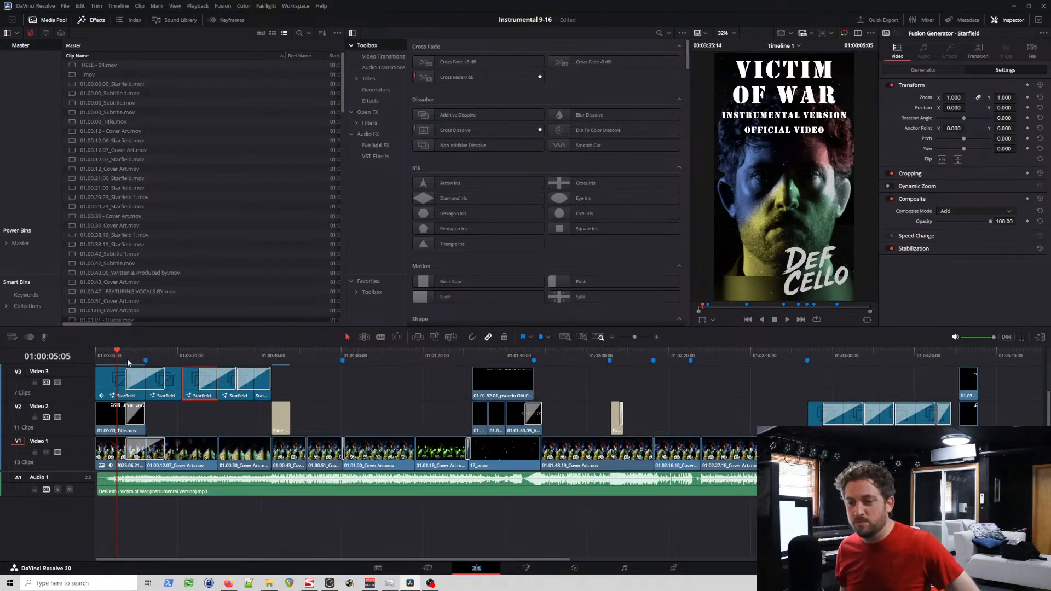
{"action": "left_click", "coordinate": [129, 357]}
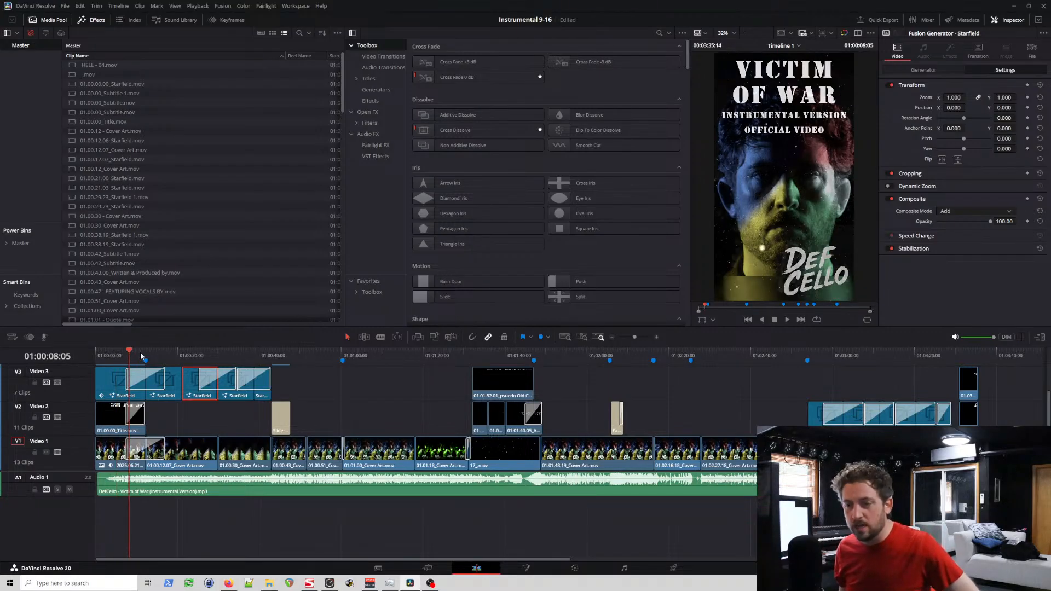
{"action": "left_click_drag", "start_coordinate": [151, 355], "coordinate": [118, 362]}
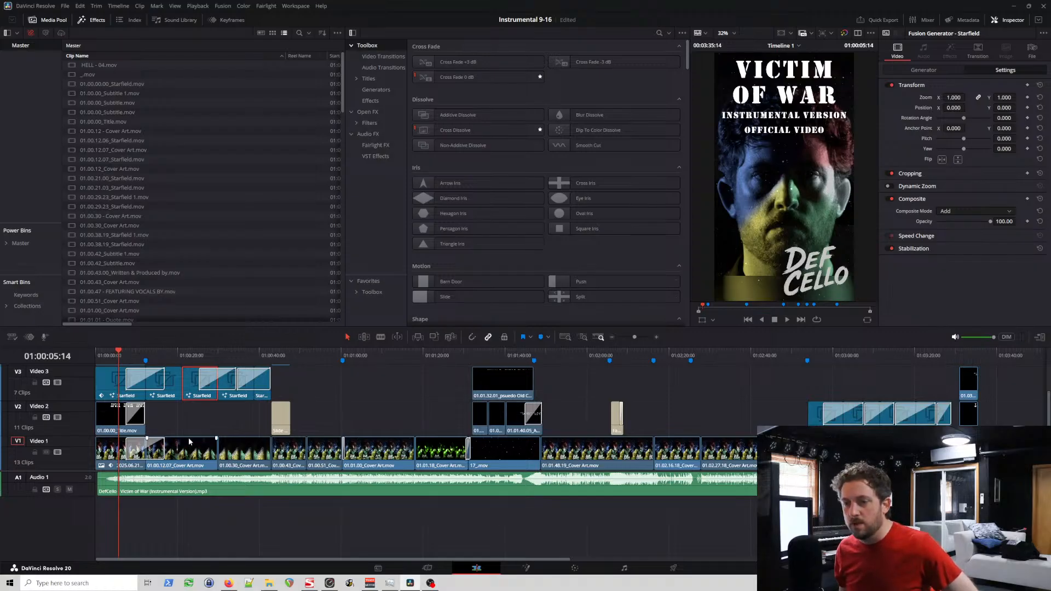
{"action": "left_click", "coordinate": [120, 357]}
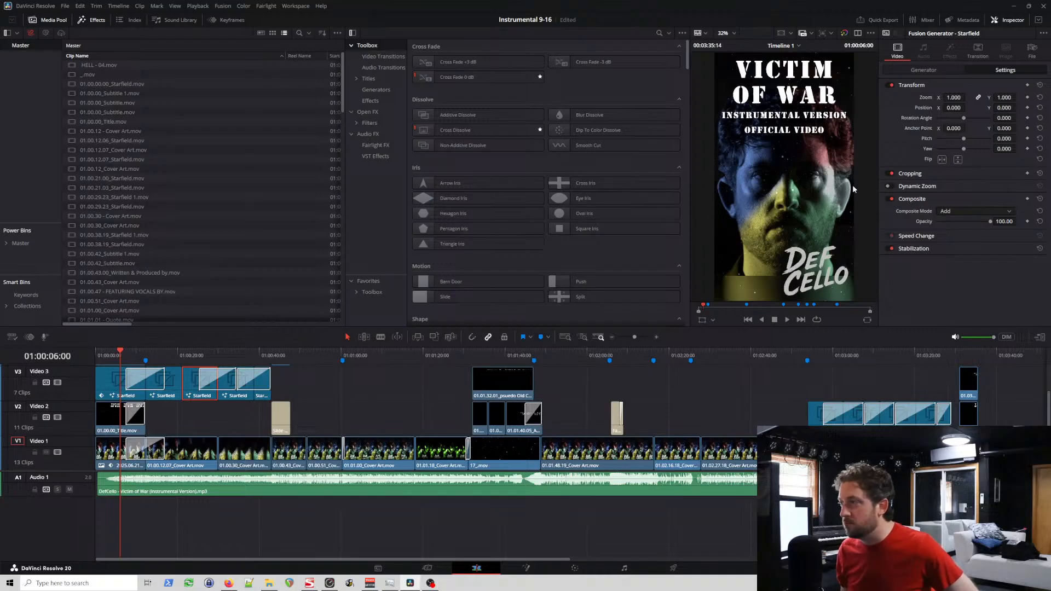
{"action": "mouse_move", "coordinate": [345, 360]}
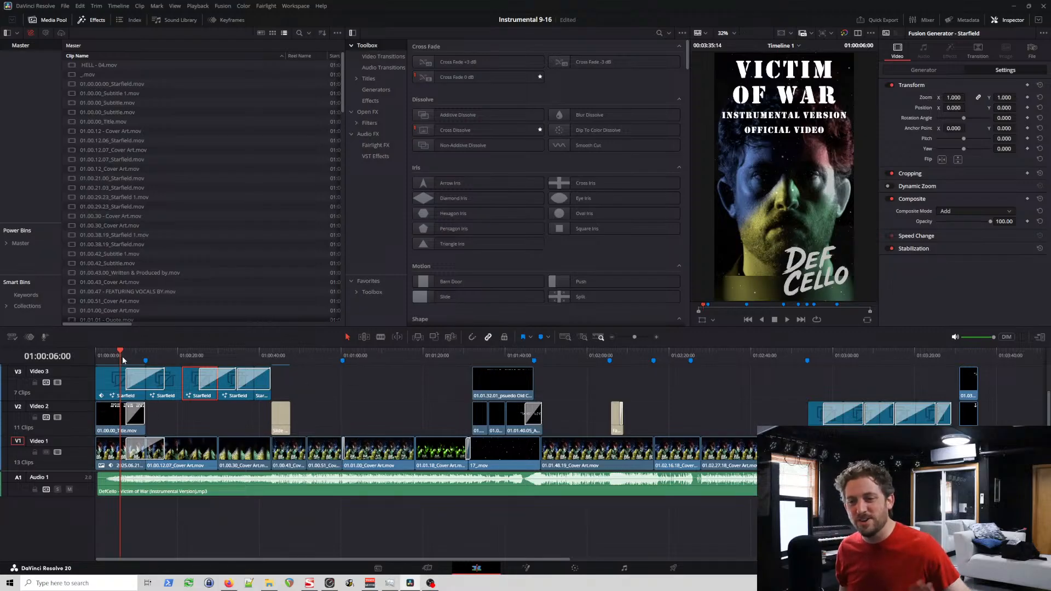
{"action": "left_click_drag", "start_coordinate": [123, 356], "coordinate": [127, 353]}
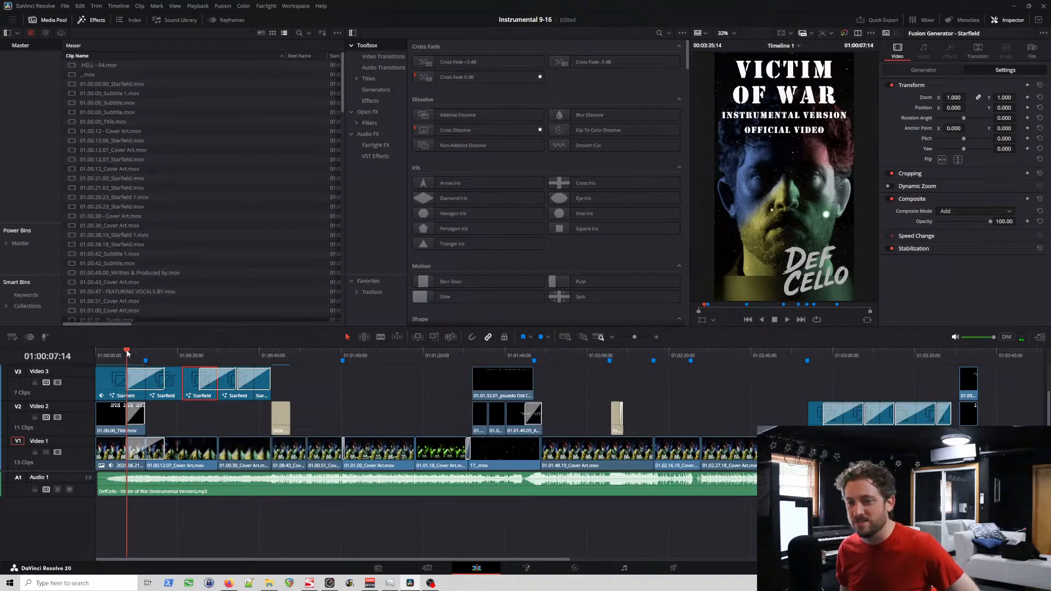
Step: Examine the starfield and coloured smoke section between about 23 and 30 seconds, comparing frames across the clip change
{"action": "left_click_drag", "start_coordinate": [127, 354], "coordinate": [219, 354]}
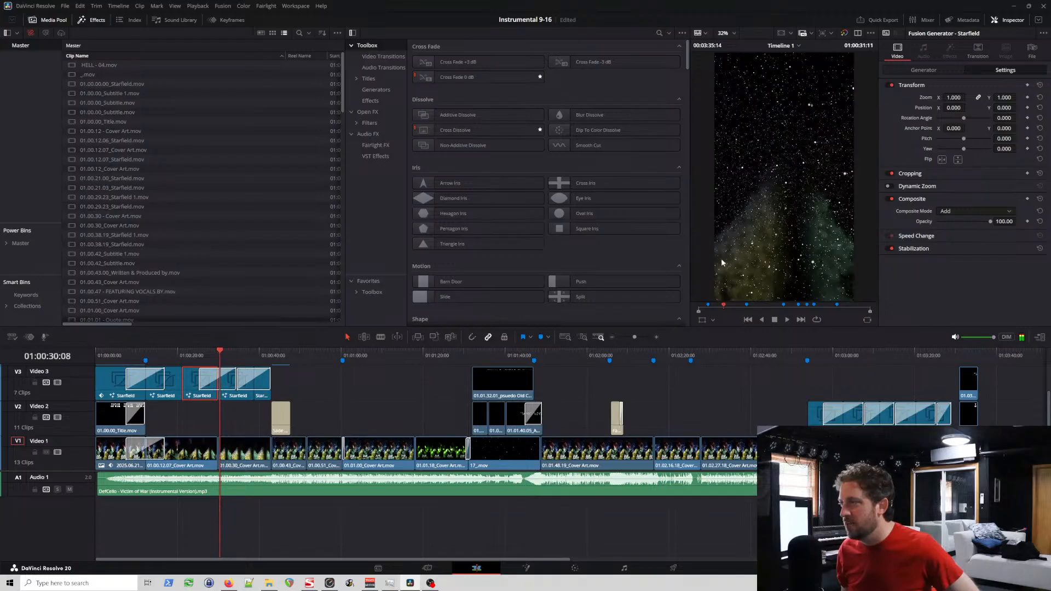
{"action": "left_click", "coordinate": [212, 355]}
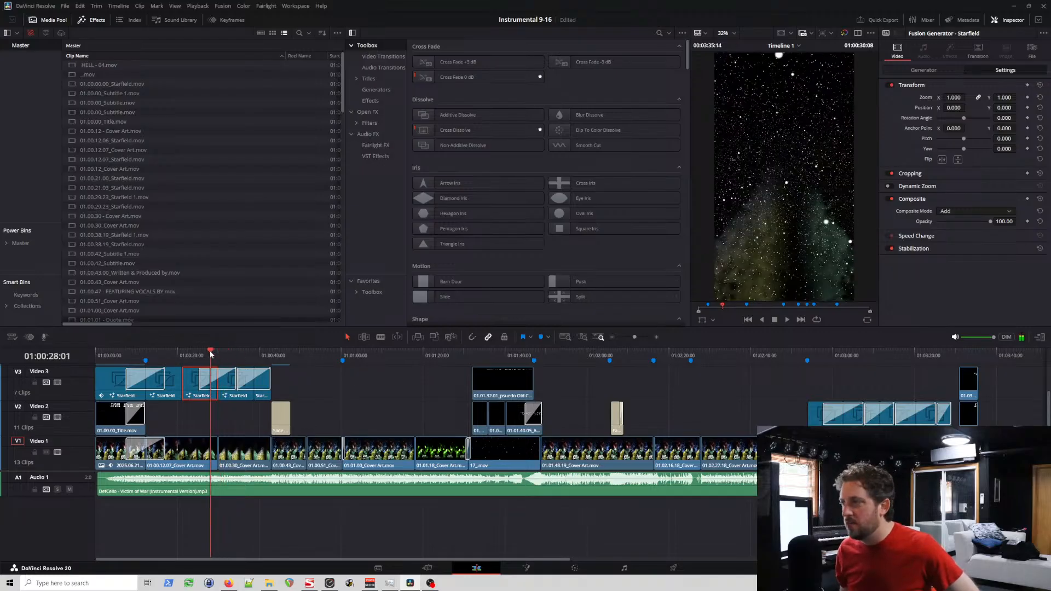
{"action": "left_click", "coordinate": [199, 355]}
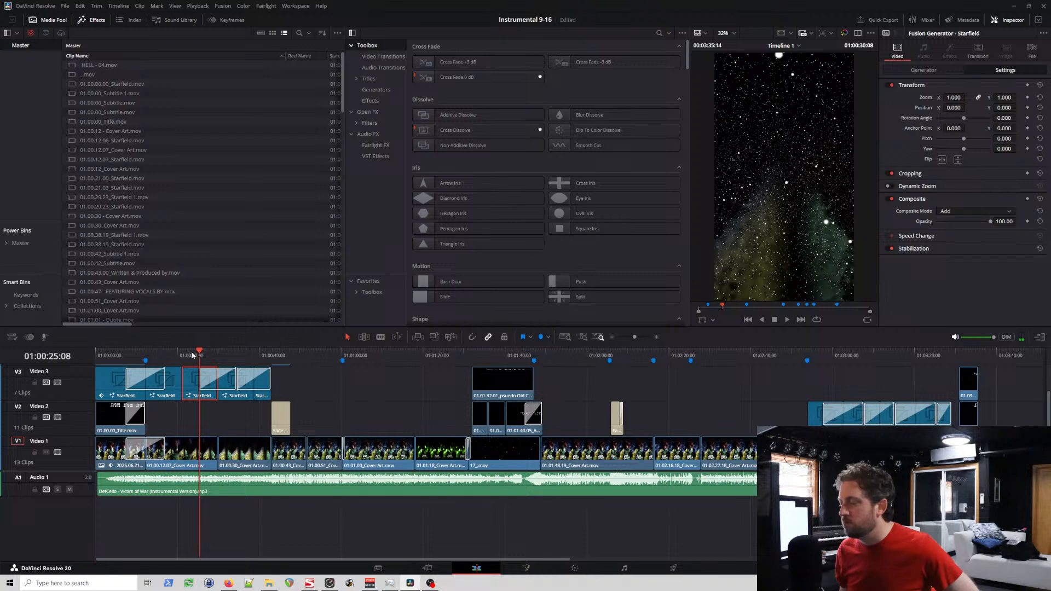
{"action": "left_click", "coordinate": [191, 355]}
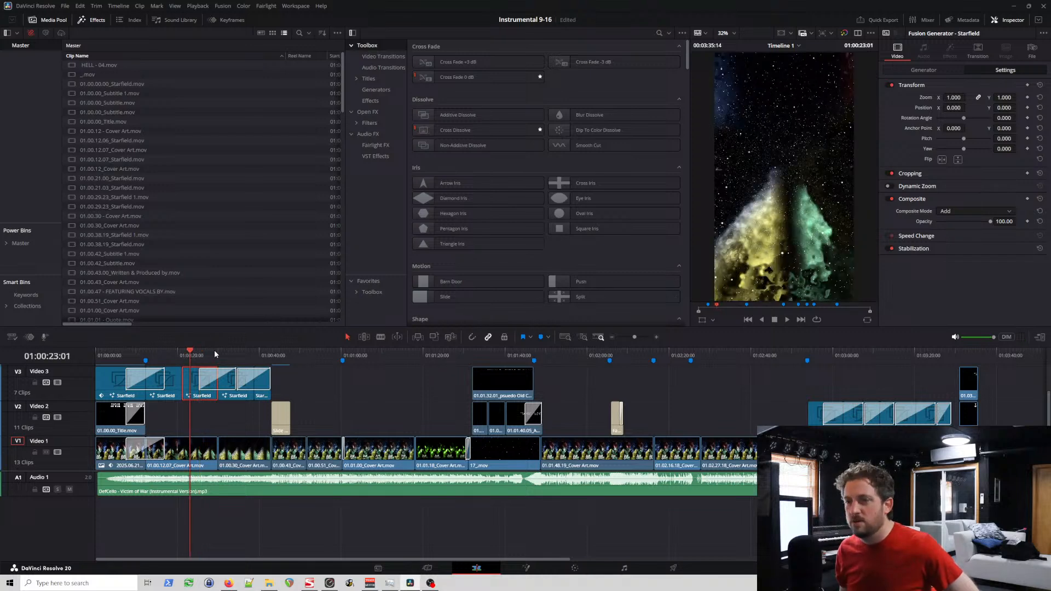
{"action": "left_click", "coordinate": [196, 355]}
{"action": "left_click", "coordinate": [203, 355]}
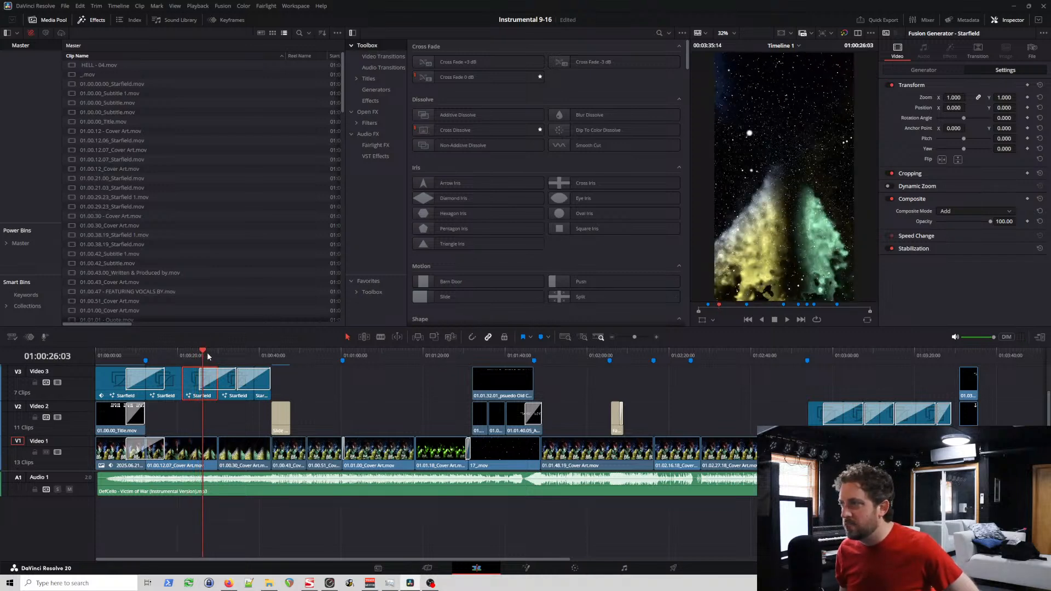
{"action": "left_click", "coordinate": [208, 354]}
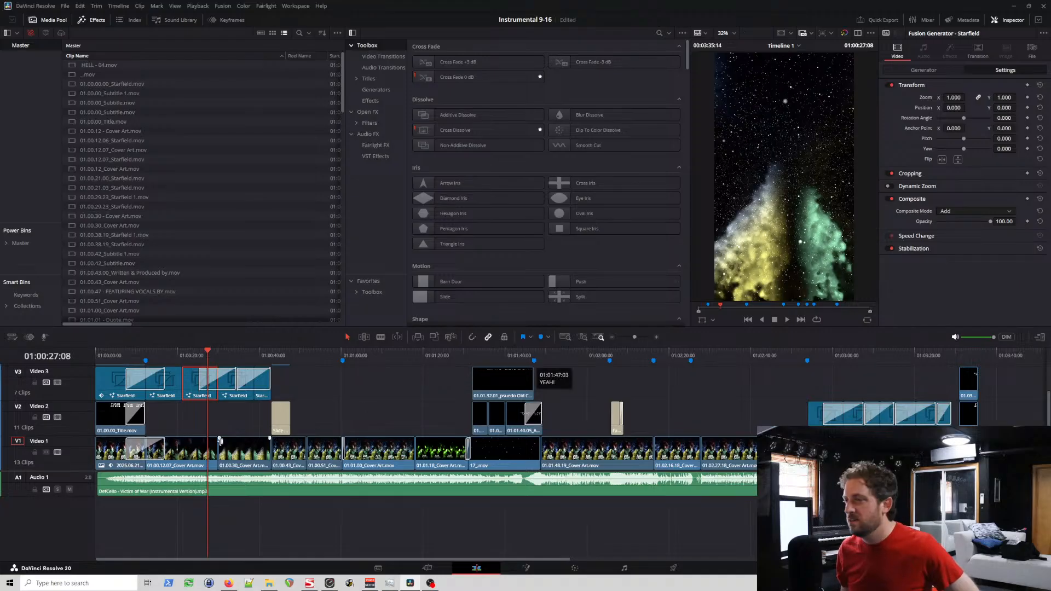
Step: Review the cover art clips from about 00:53 through the green glitch section to the subtitle passage at about 01:33
{"action": "left_click_drag", "start_coordinate": [206, 356], "coordinate": [315, 365]}
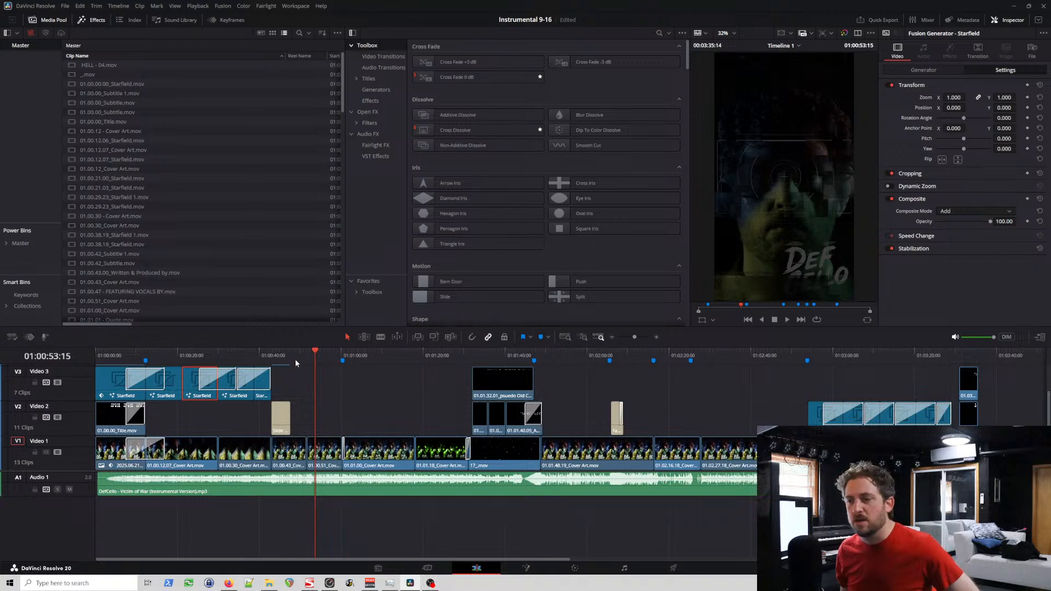
{"action": "left_click_drag", "start_coordinate": [295, 359], "coordinate": [361, 356]}
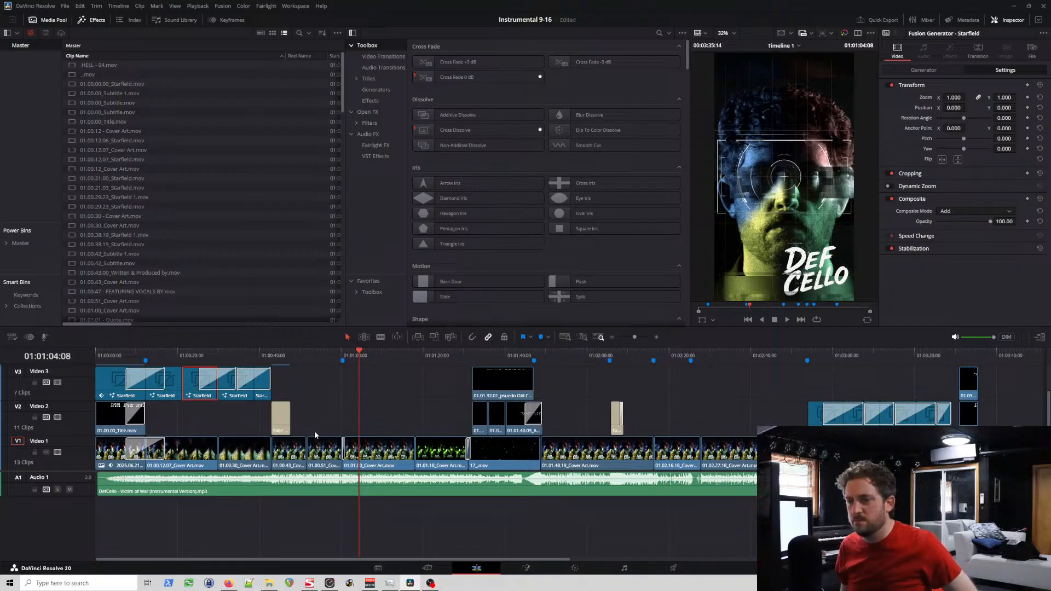
{"action": "left_click", "coordinate": [433, 451]}
{"action": "mouse_move", "coordinate": [433, 353]}
{"action": "left_mouse_down"}
{"action": "mouse_move", "coordinate": [484, 354]}
{"action": "mouse_move", "coordinate": [442, 360]}
{"action": "left_mouse_up"}
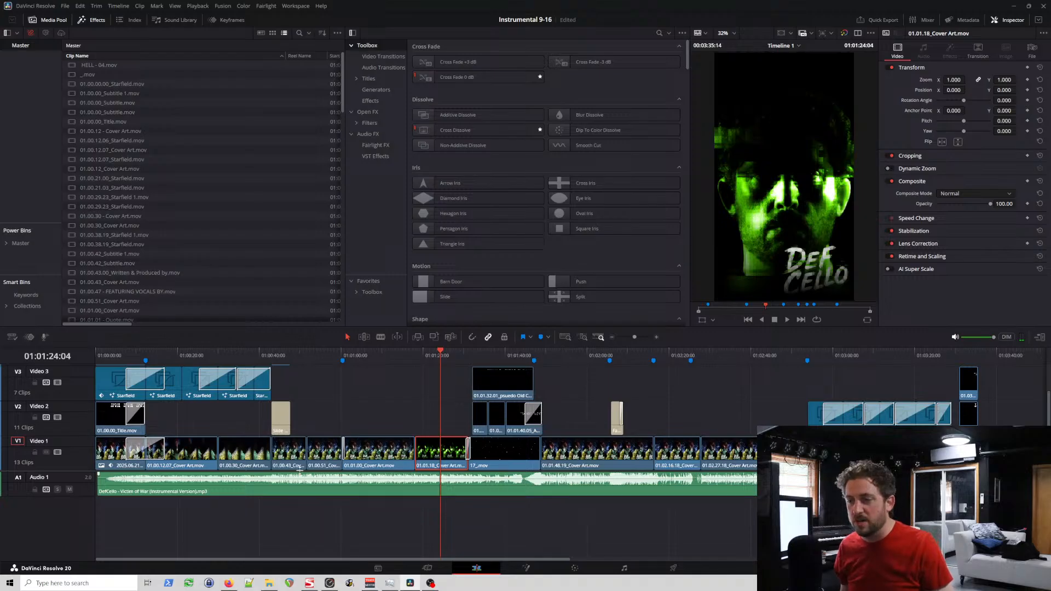
{"action": "right_click", "coordinate": [253, 456]}
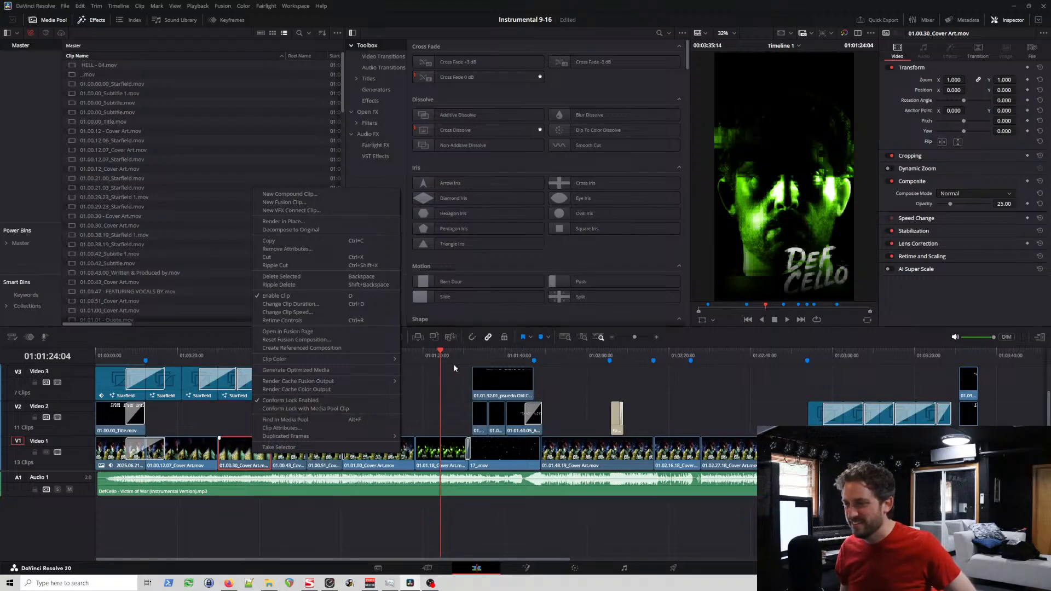
{"action": "left_click_drag", "start_coordinate": [452, 356], "coordinate": [480, 361]}
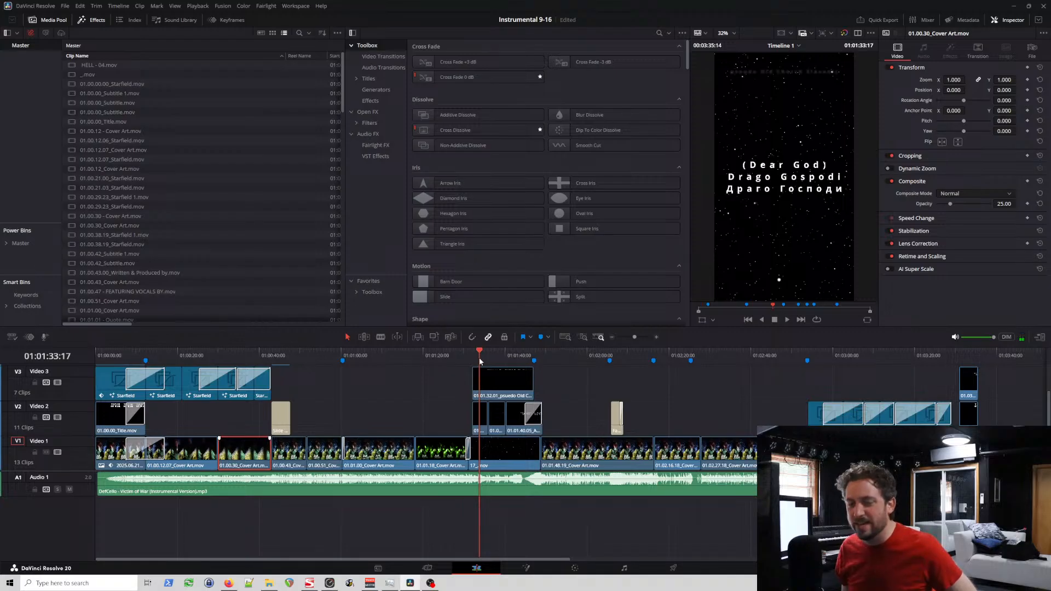
Step: Set the composite mode to Add for the closing title clips on Video 3 and Video 2 near the timeline's end
{"action": "left_click_drag", "start_coordinate": [480, 361], "coordinate": [968, 362]}
{"action": "left_click", "coordinate": [968, 383]}
{"action": "left_click", "coordinate": [955, 195]}
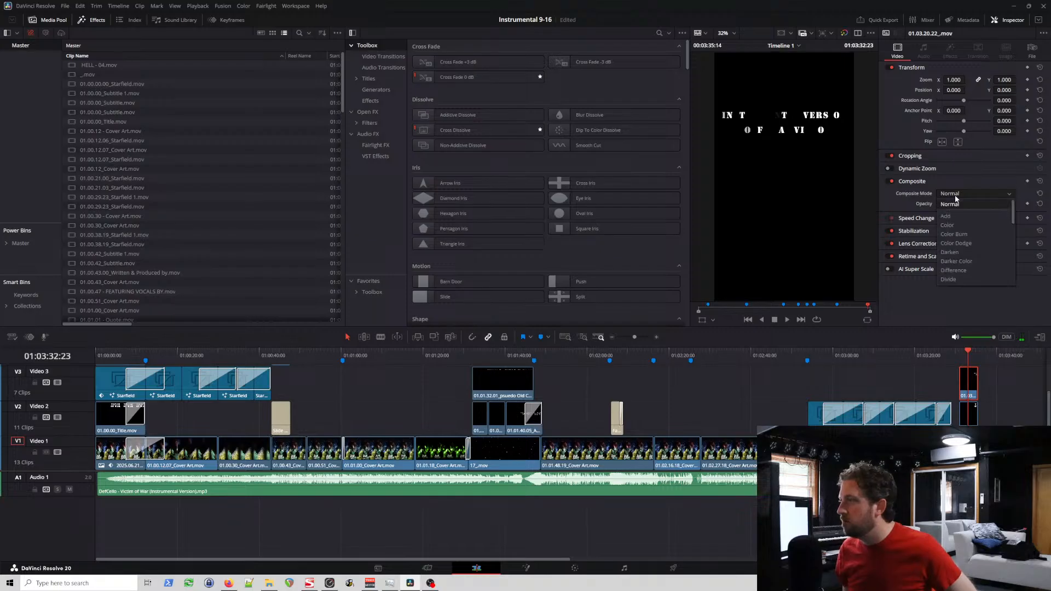
{"action": "left_click", "coordinate": [964, 216]}
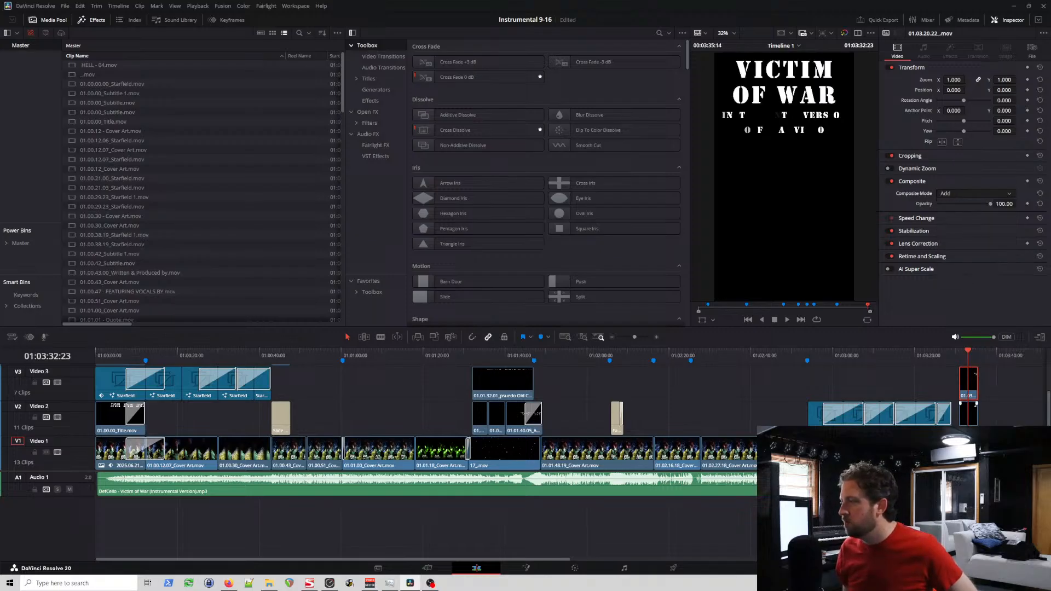
{"action": "left_click", "coordinate": [968, 413]}
{"action": "left_click", "coordinate": [956, 196]}
{"action": "left_click", "coordinate": [952, 217]}
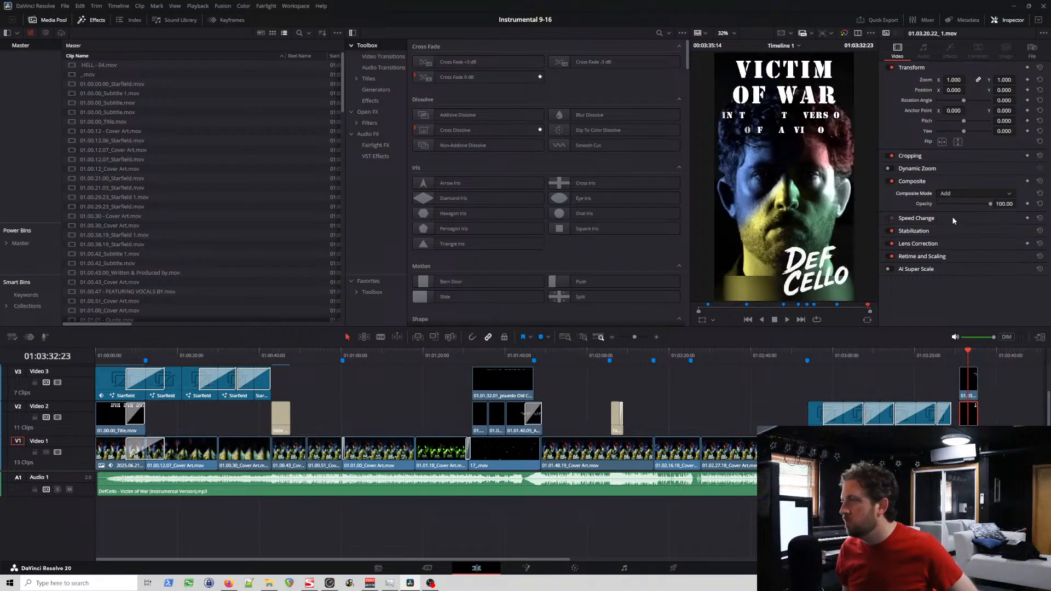
{"action": "left_click_drag", "start_coordinate": [965, 359], "coordinate": [930, 356]}
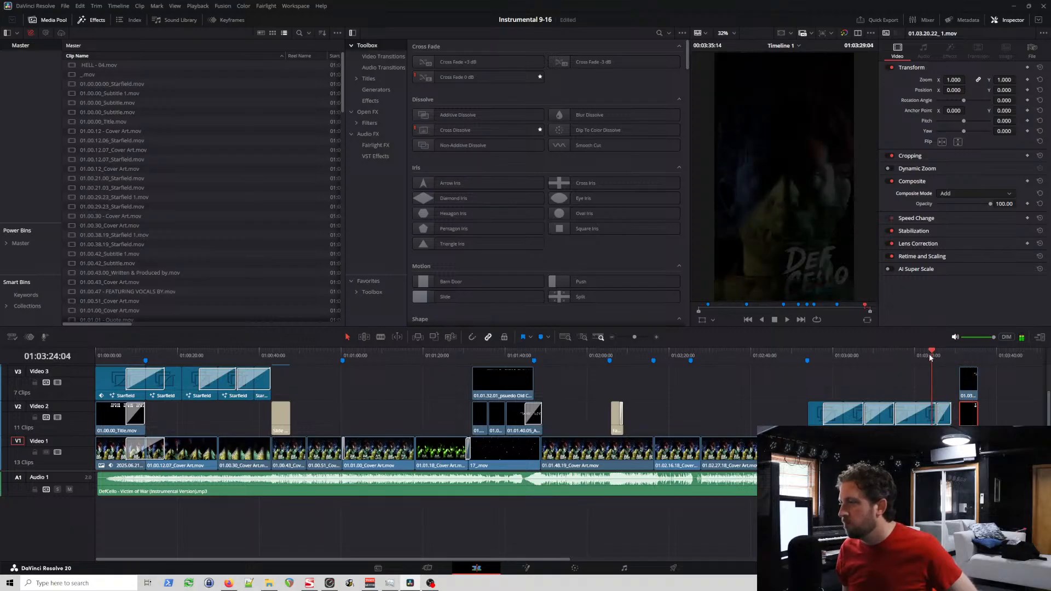
{"action": "left_click", "coordinate": [823, 360]}
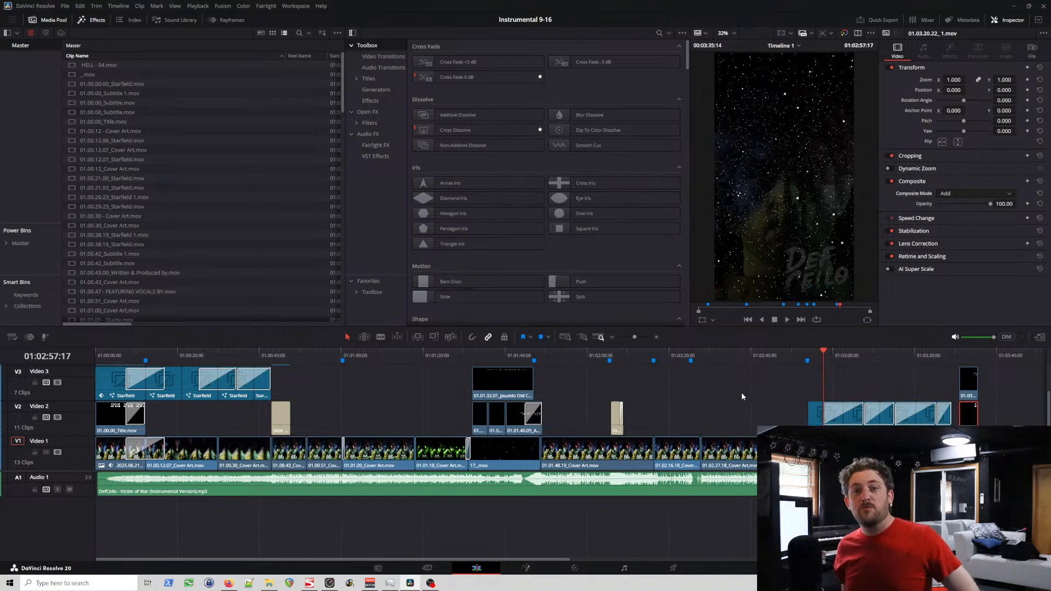
Step: Scrub from the opening title through its dissolve into the starfield section at about 21 seconds to examine the transition
{"action": "left_click", "coordinate": [116, 360]}
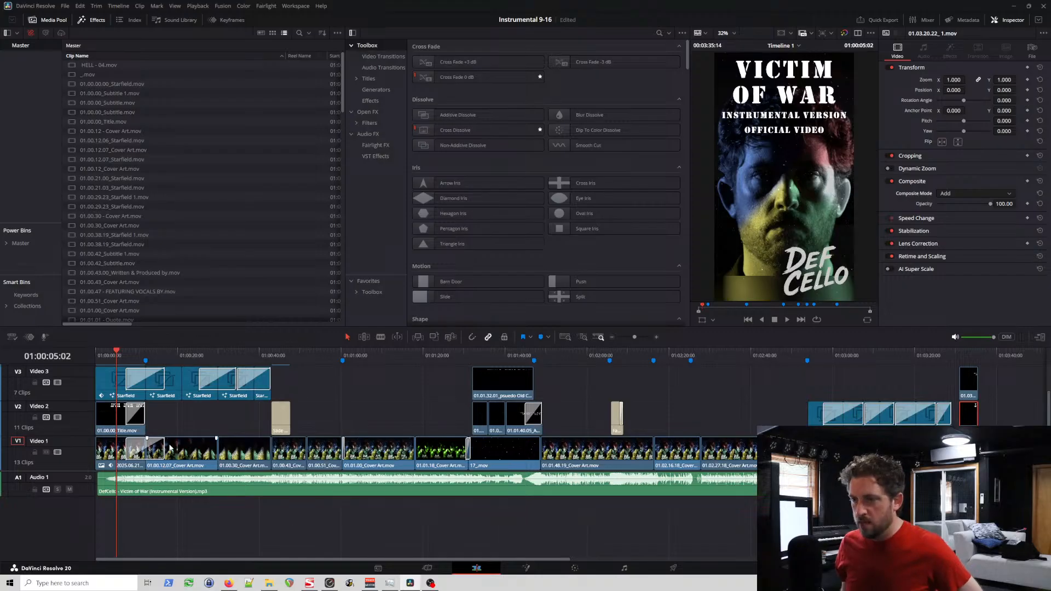
{"action": "left_click", "coordinate": [133, 356]}
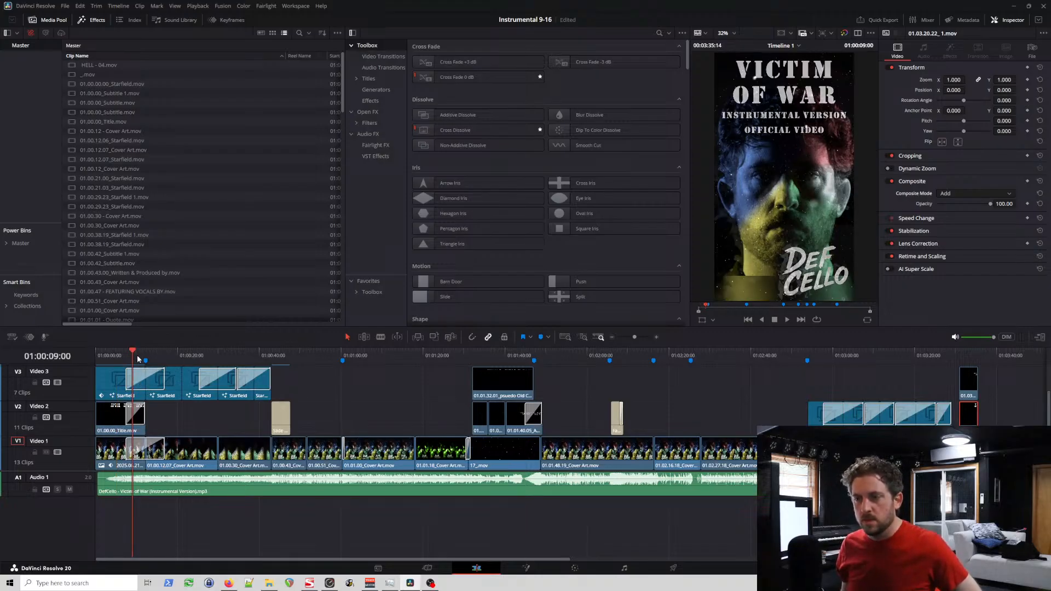
{"action": "left_click", "coordinate": [137, 357]}
{"action": "left_click", "coordinate": [139, 356]}
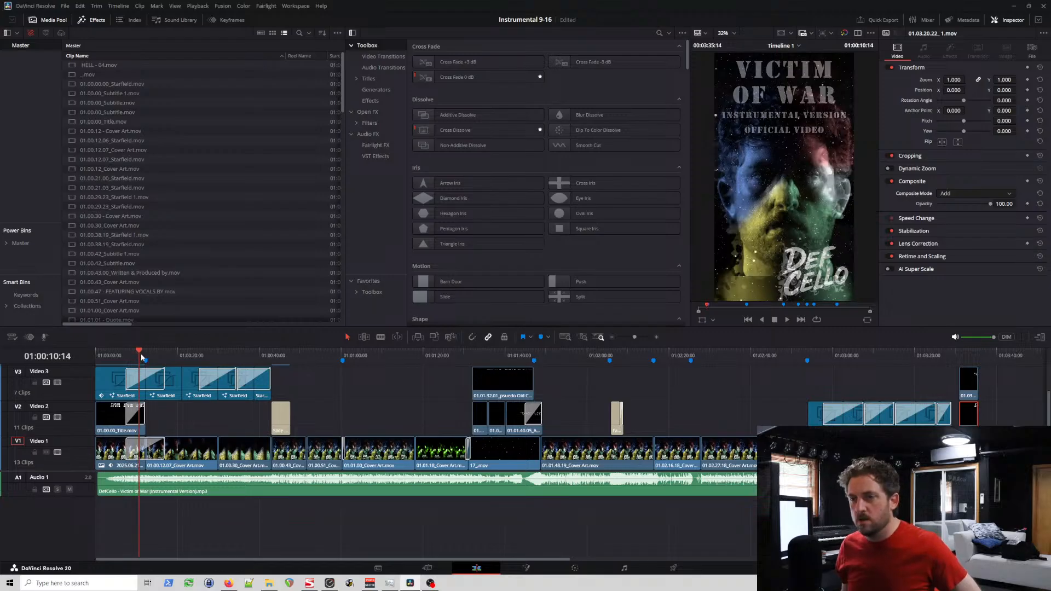
{"action": "left_click", "coordinate": [142, 356]}
{"action": "left_click_drag", "start_coordinate": [100, 357], "coordinate": [181, 356]}
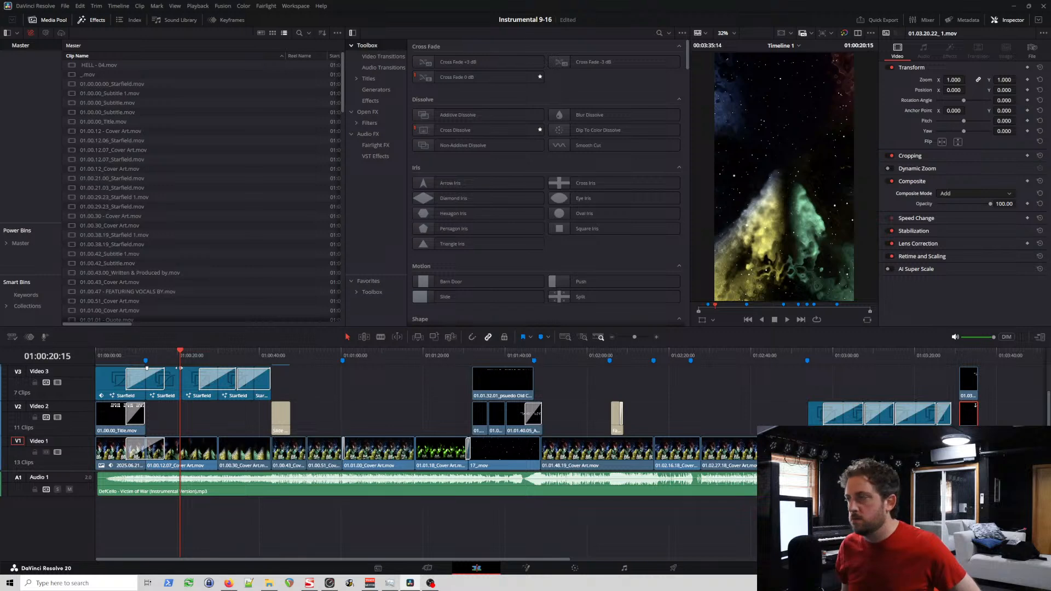
{"action": "left_click_drag", "start_coordinate": [164, 359], "coordinate": [185, 354]}
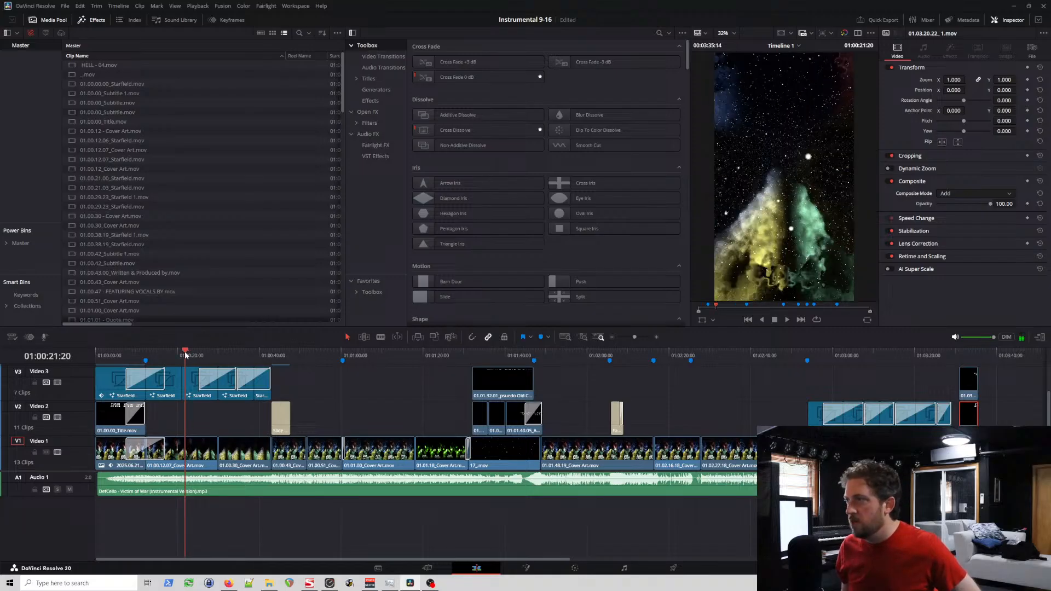
Step: Compare the starfield frames around 20 to 21 seconds with the same passage in the exported instrumental video, closing its player when finished
{"action": "left_click_drag", "start_coordinate": [185, 354], "coordinate": [180, 356]}
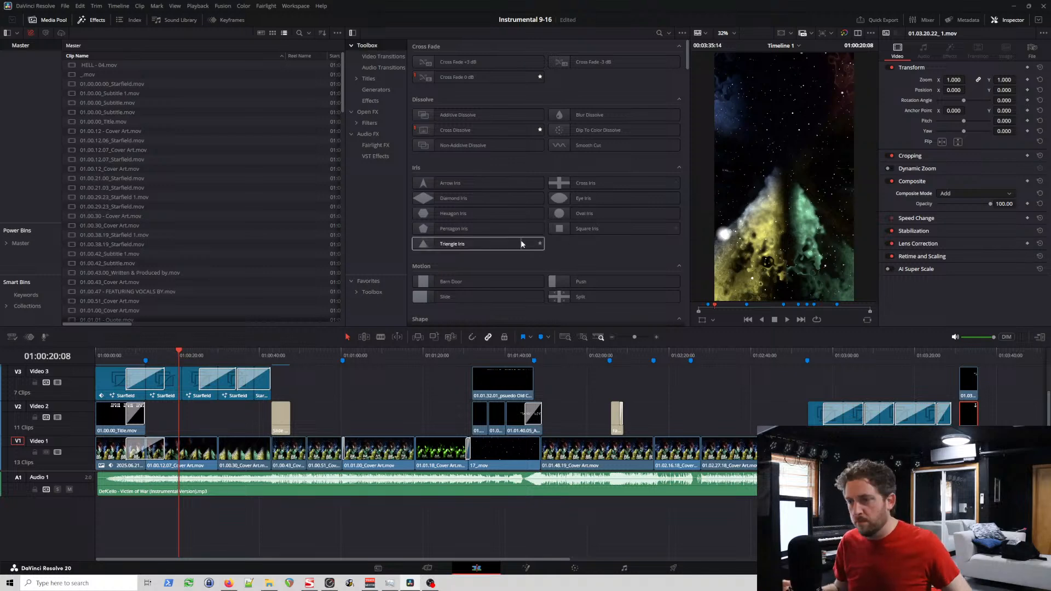
{"action": "left_click", "coordinate": [185, 357]}
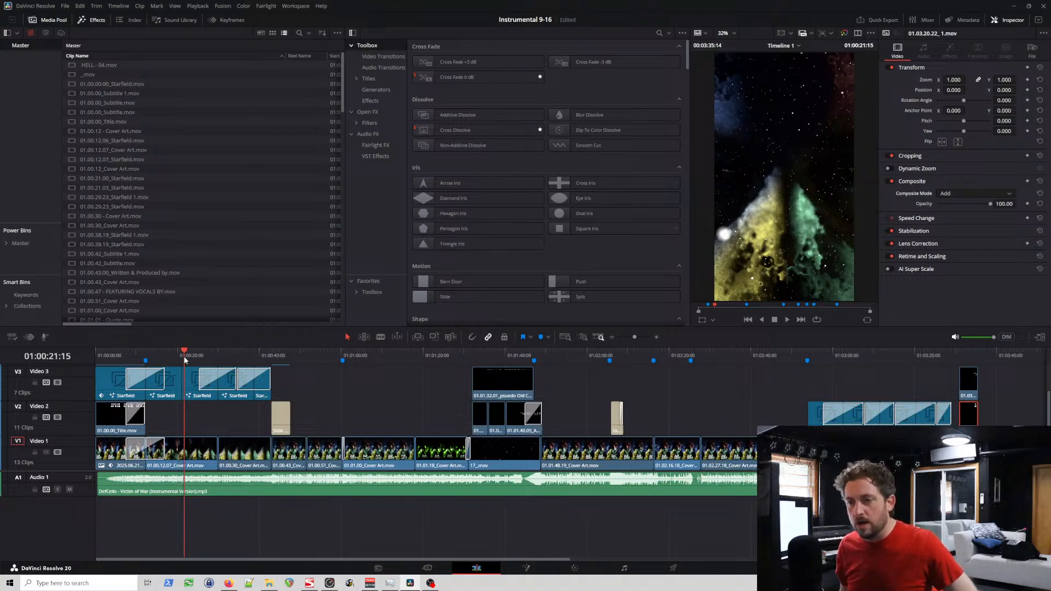
{"action": "left_click_drag", "start_coordinate": [145, 357], "coordinate": [185, 358]}
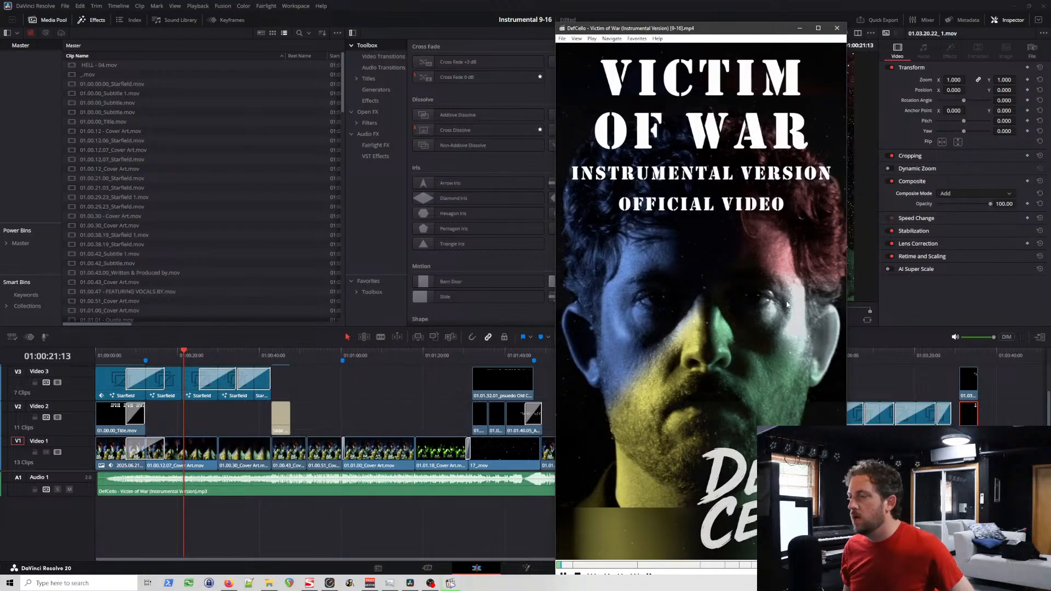
{"action": "left_click_drag", "start_coordinate": [722, 34], "coordinate": [721, 16]}
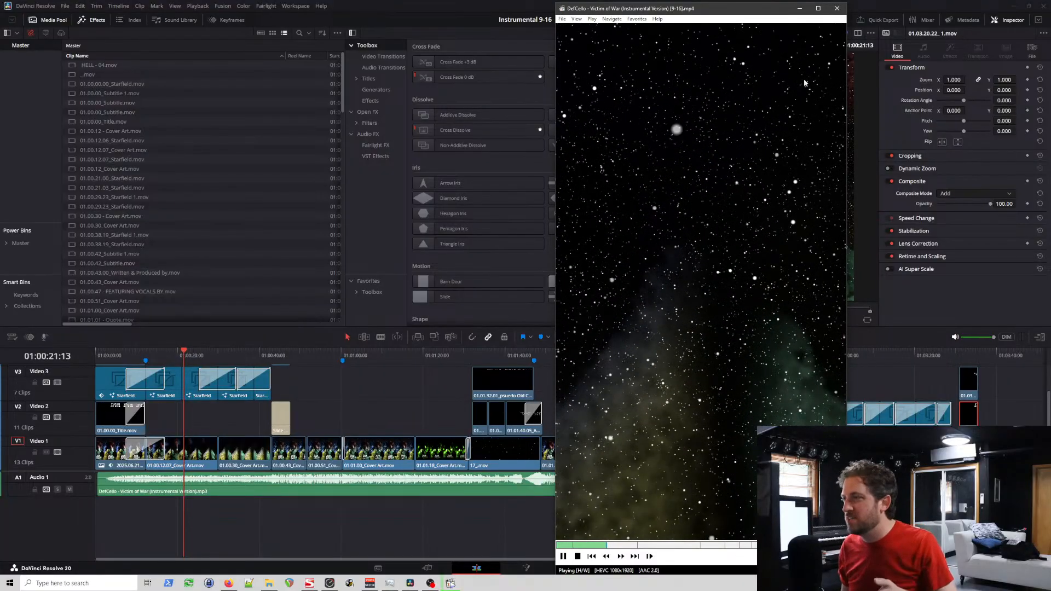
{"action": "left_click", "coordinate": [838, 9]}
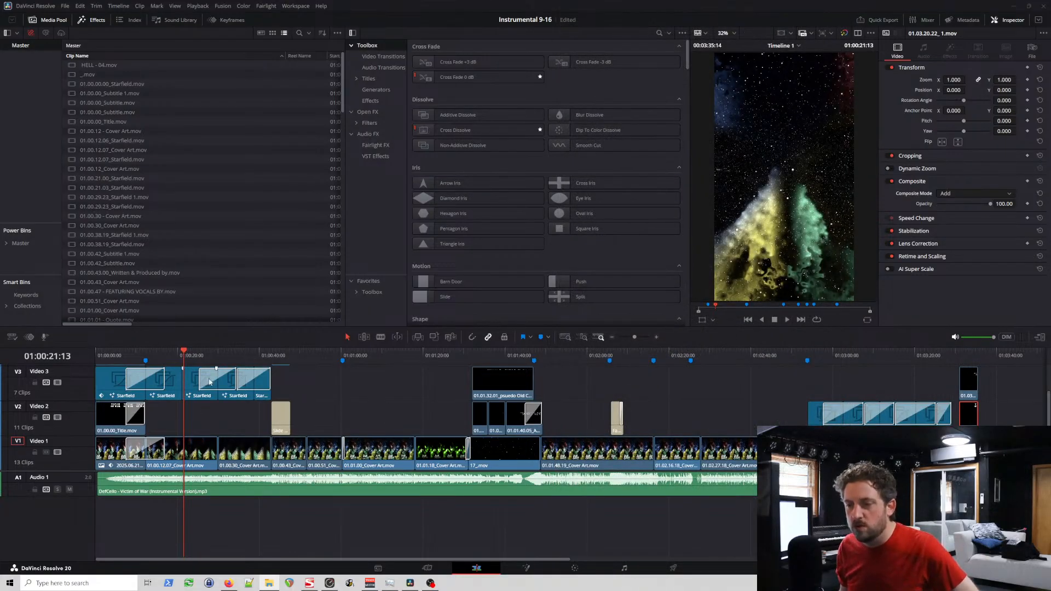
Step: Check the dissolve settings between the Starfield clips on Video 3 near the 20-second point
{"action": "left_click", "coordinate": [178, 354]}
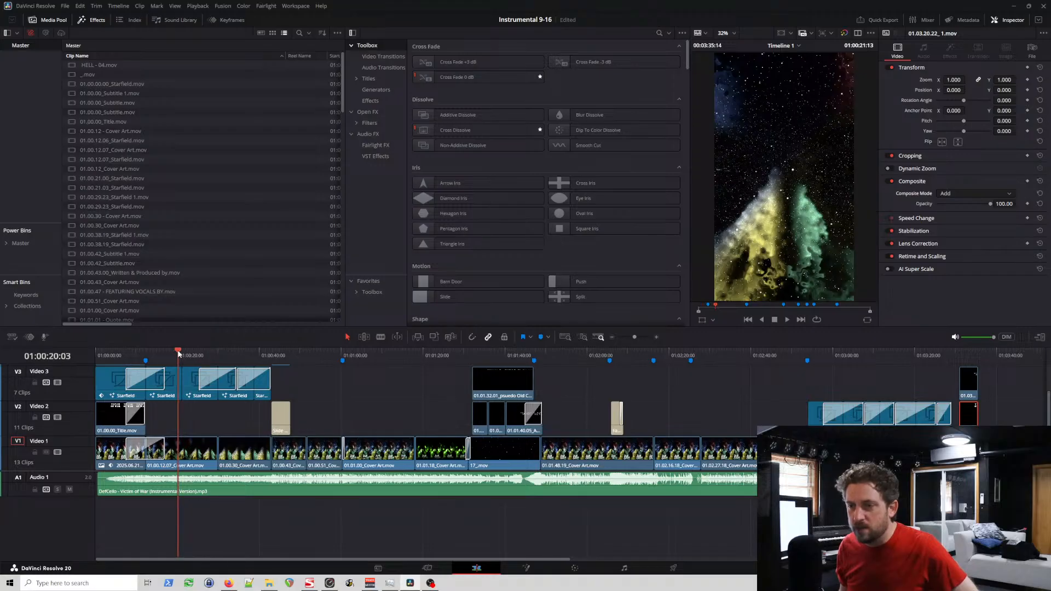
{"action": "left_click", "coordinate": [207, 378]}
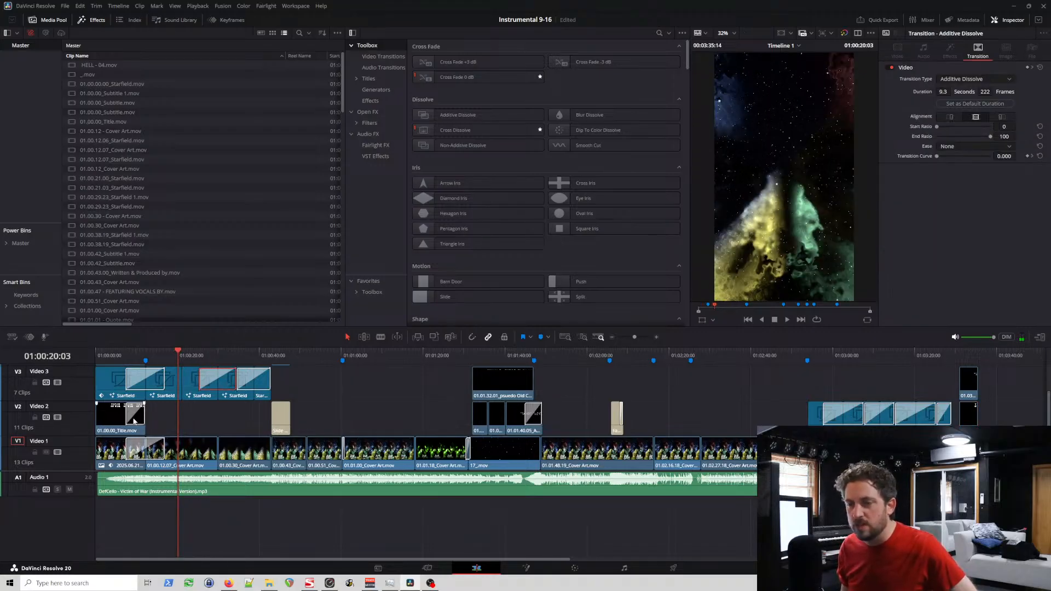
{"action": "scroll", "coordinate": [90, 422], "scroll_direction": "up", "scroll_amount": 2}
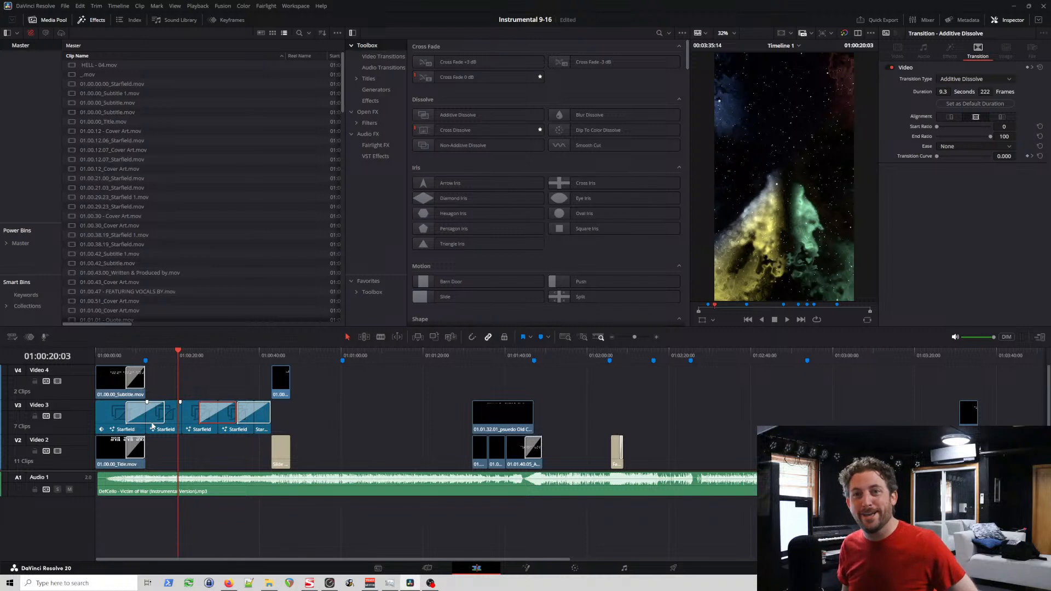
{"action": "left_click", "coordinate": [176, 418]}
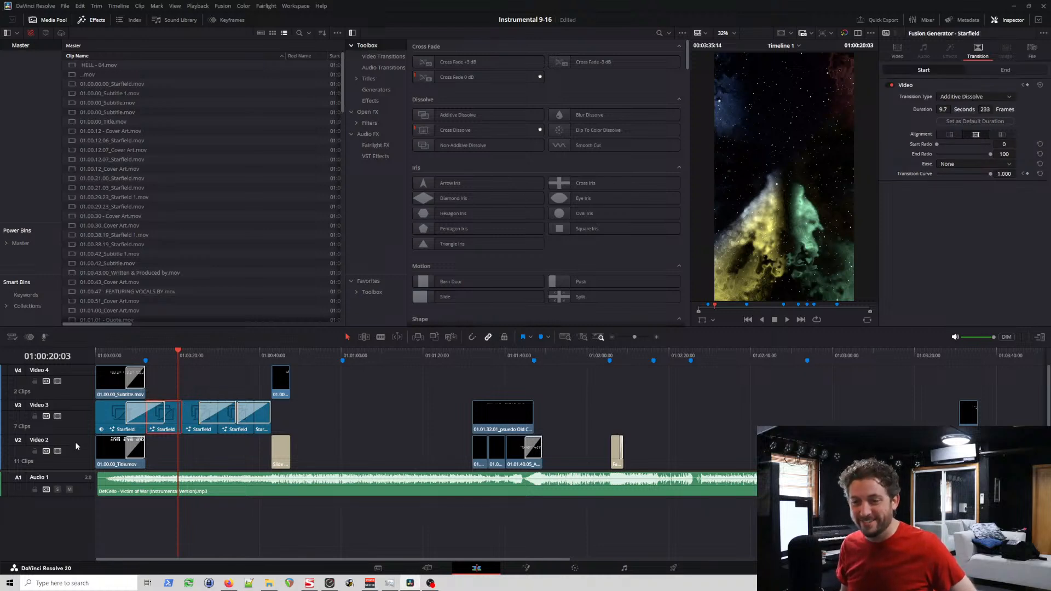
Step: Add a video track above Video 4 and move both title clips from Video 4 up to it at the same times
{"action": "right_click", "coordinate": [83, 392]}
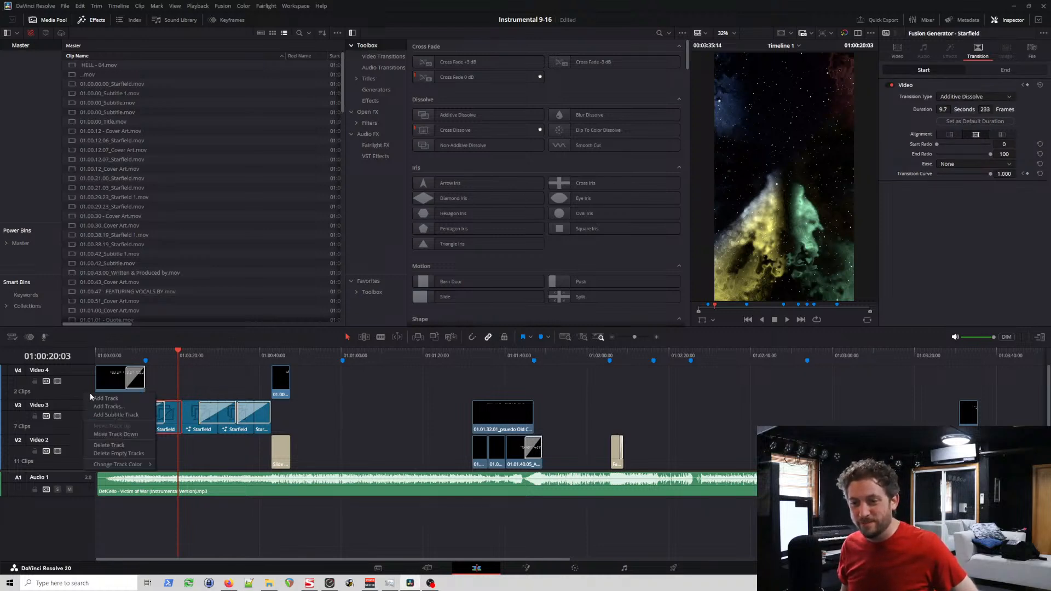
{"action": "left_click", "coordinate": [109, 396]}
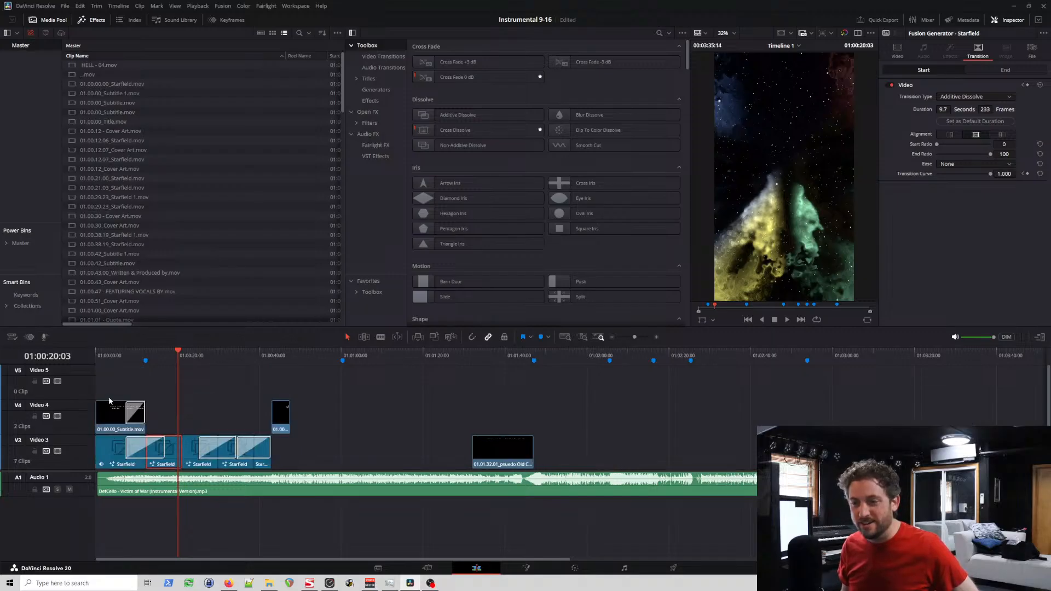
{"action": "left_click_drag", "start_coordinate": [108, 419], "coordinate": [92, 395]}
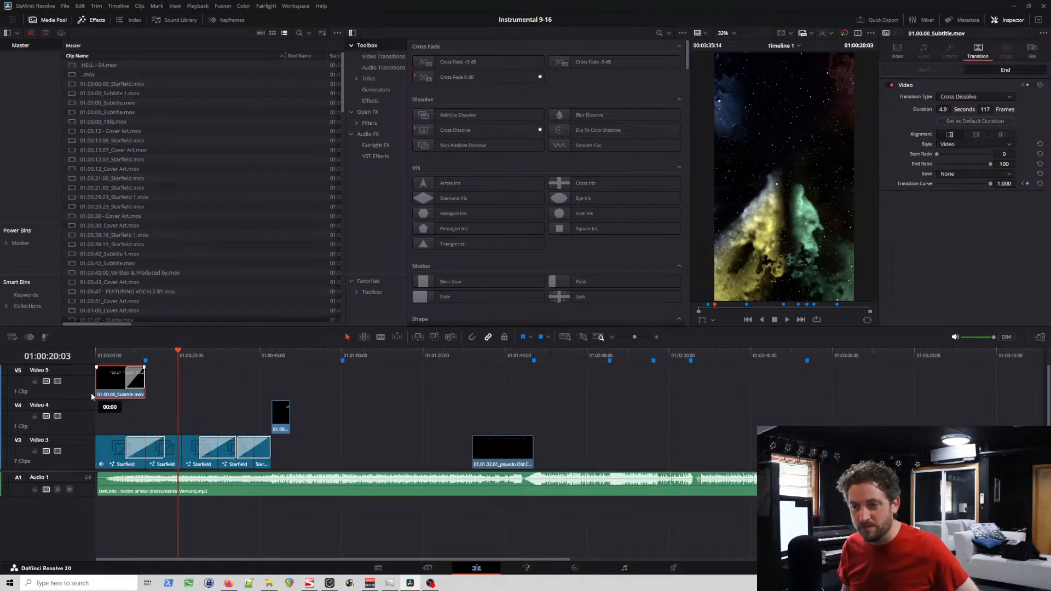
{"action": "left_click_drag", "start_coordinate": [281, 429], "coordinate": [282, 394]}
Step: Delete the three long Additive Dissolve transitions between the Starfield clips on Video 3
{"action": "left_click", "coordinate": [169, 451]}
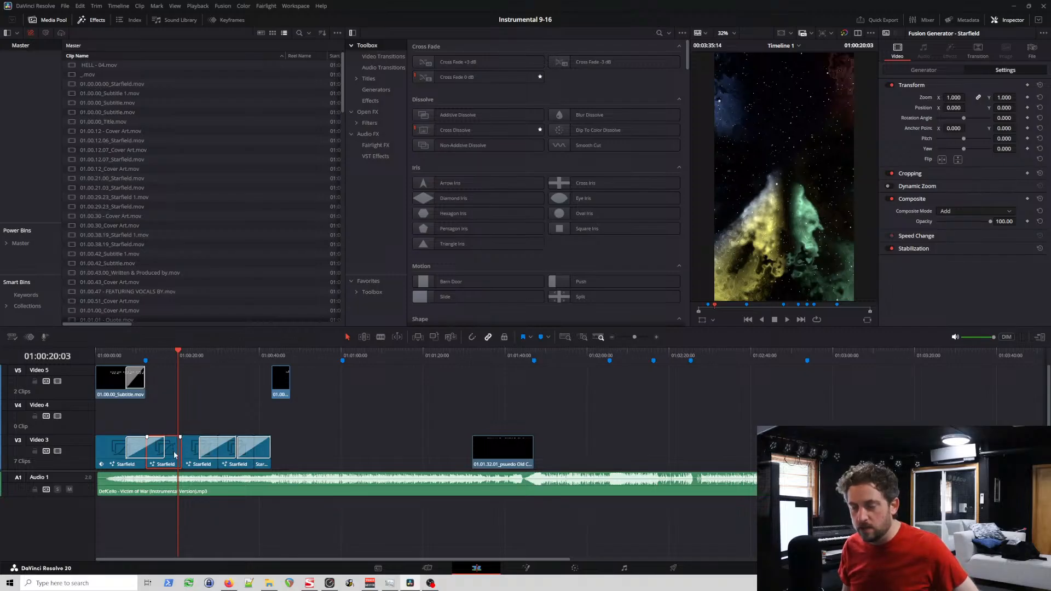
{"action": "left_click", "coordinate": [145, 451]}
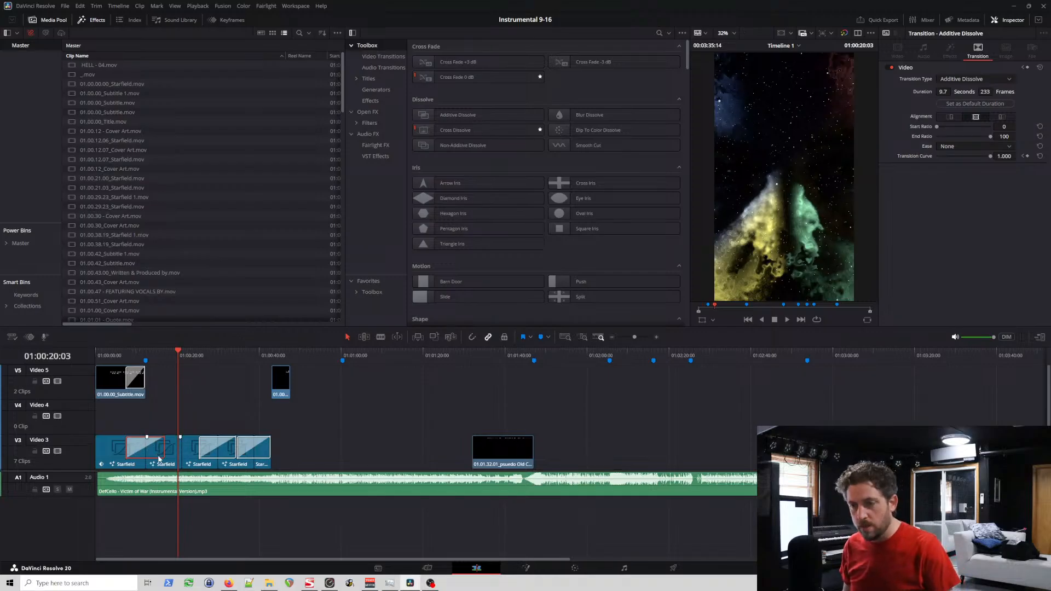
{"action": "key", "text": "Delete"}
{"action": "left_click", "coordinate": [206, 448]}
{"action": "key", "text": "Delete"}
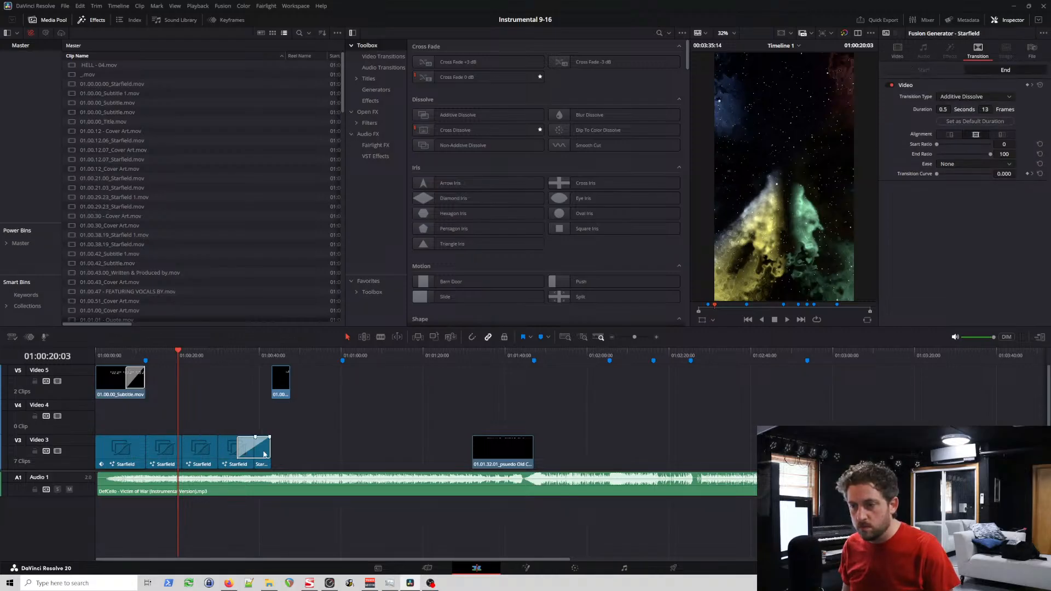
{"action": "left_click", "coordinate": [264, 454]}
{"action": "key", "text": "Delete"}
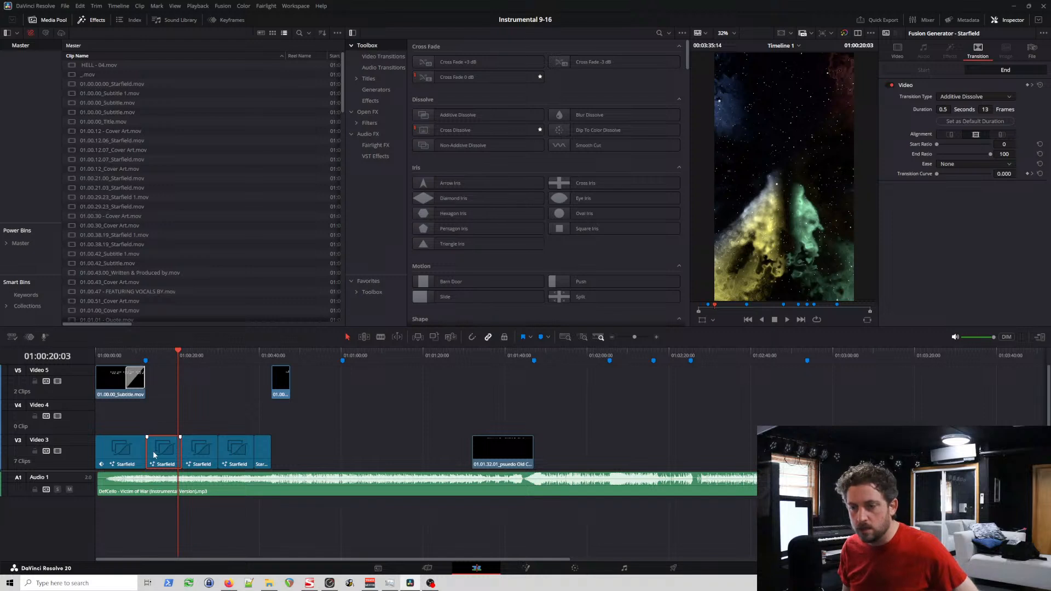
{"action": "left_click_drag", "start_coordinate": [155, 455], "coordinate": [151, 431]}
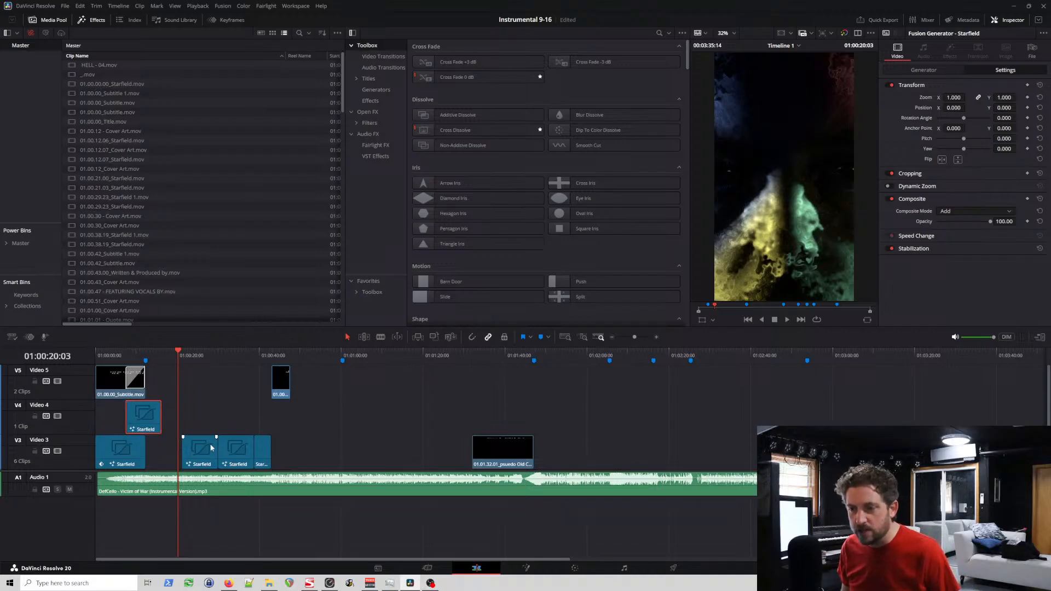
{"action": "key", "text": "ctrl+z"}
{"action": "key", "text": "ctrl+z"}
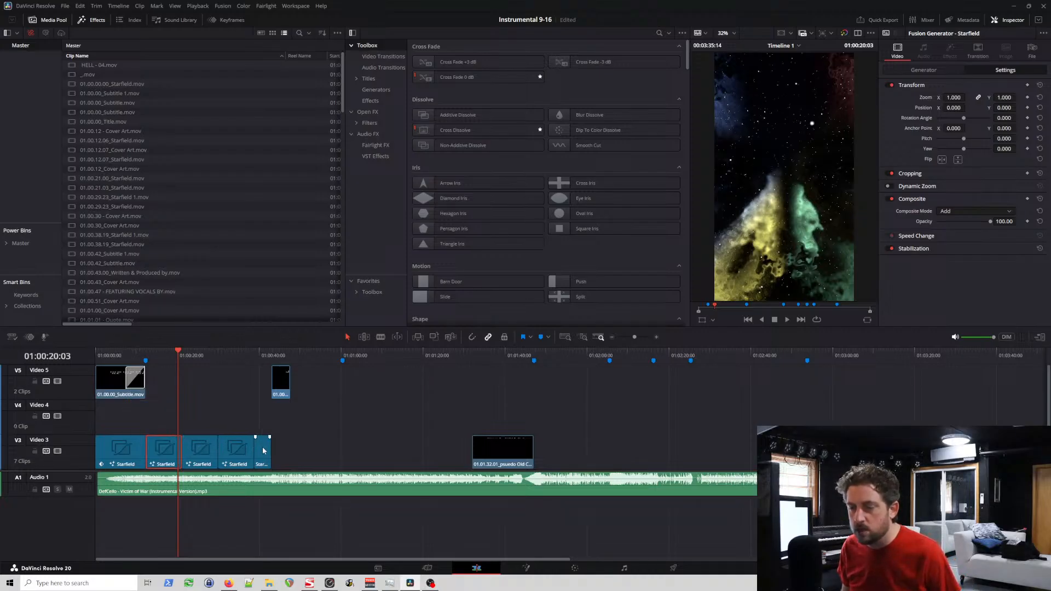
Step: Copy the second to fifth Starfield clips from Video 3 onto Video 4, offset so the copies start at about 8 seconds
{"action": "left_click_drag", "start_coordinate": [278, 430], "coordinate": [183, 463]}
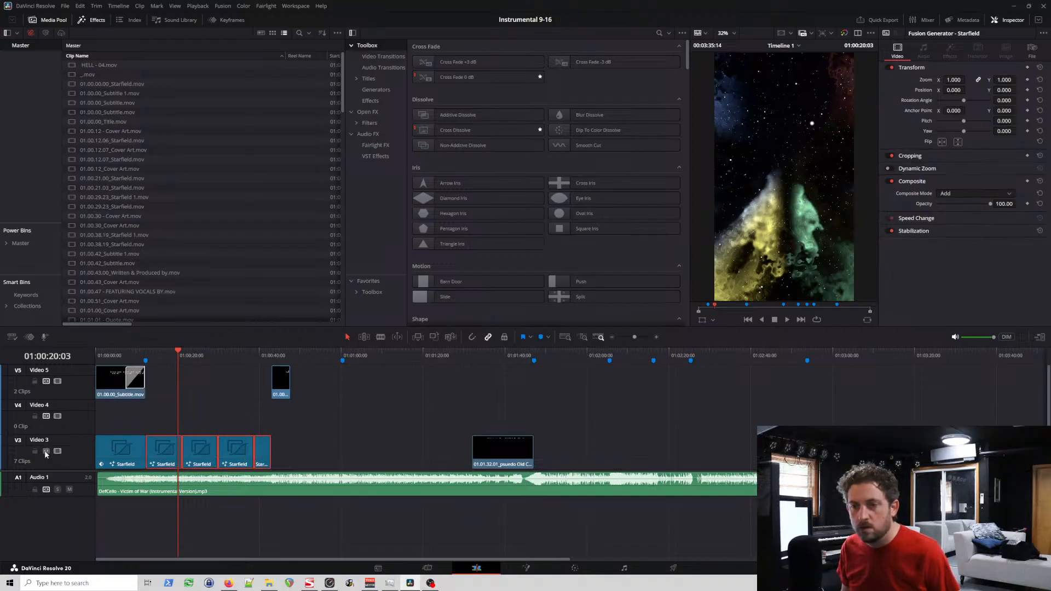
{"action": "scroll", "coordinate": [80, 443], "scroll_direction": "down", "scroll_amount": 3}
{"action": "scroll", "coordinate": [76, 418], "scroll_direction": "up", "scroll_amount": 2}
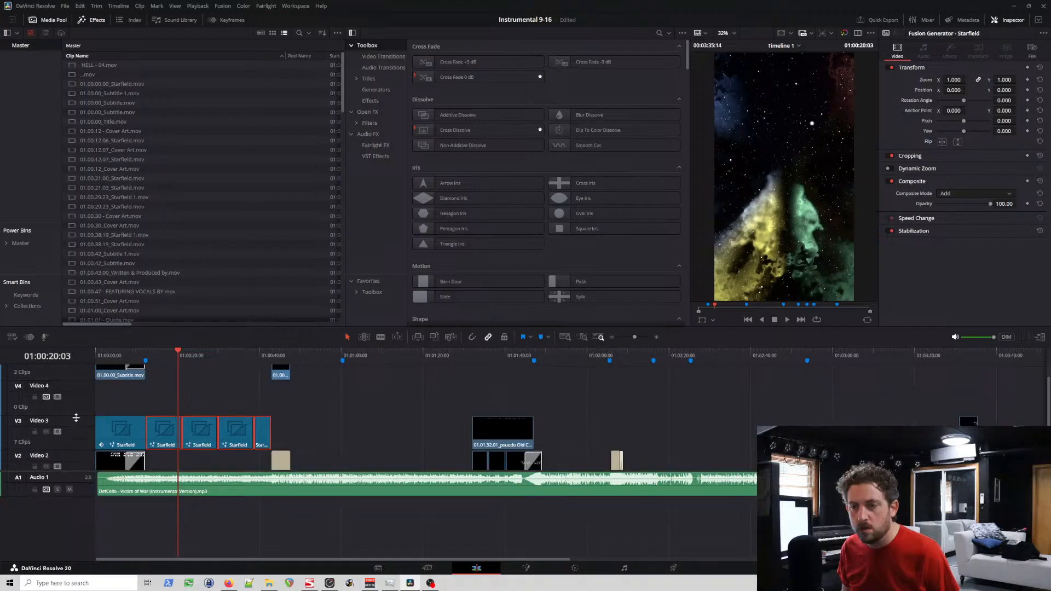
{"action": "left_click", "coordinate": [123, 359]}
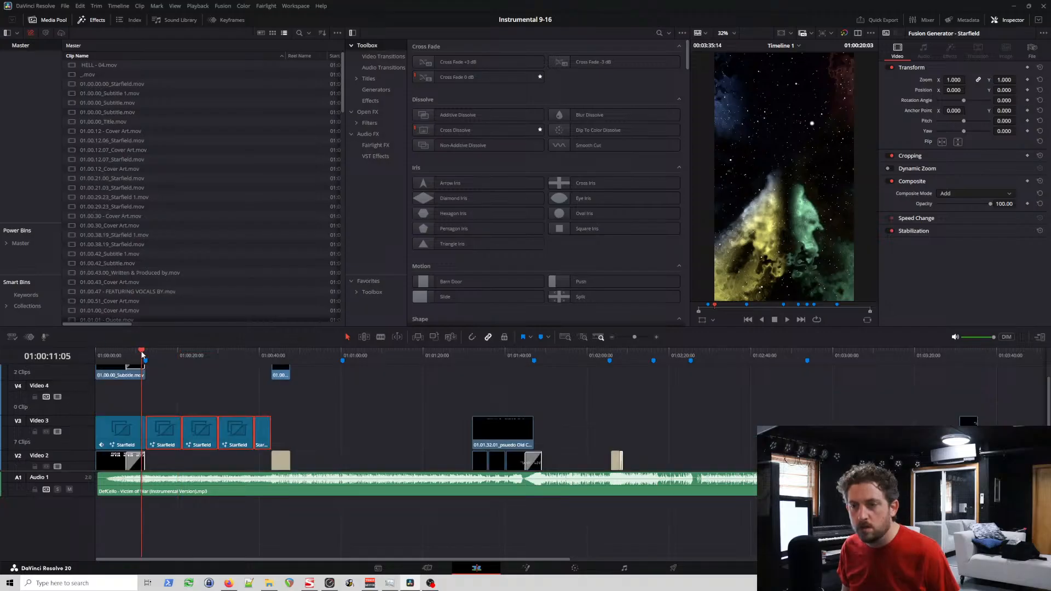
{"action": "key", "text": "ctrl+v"}
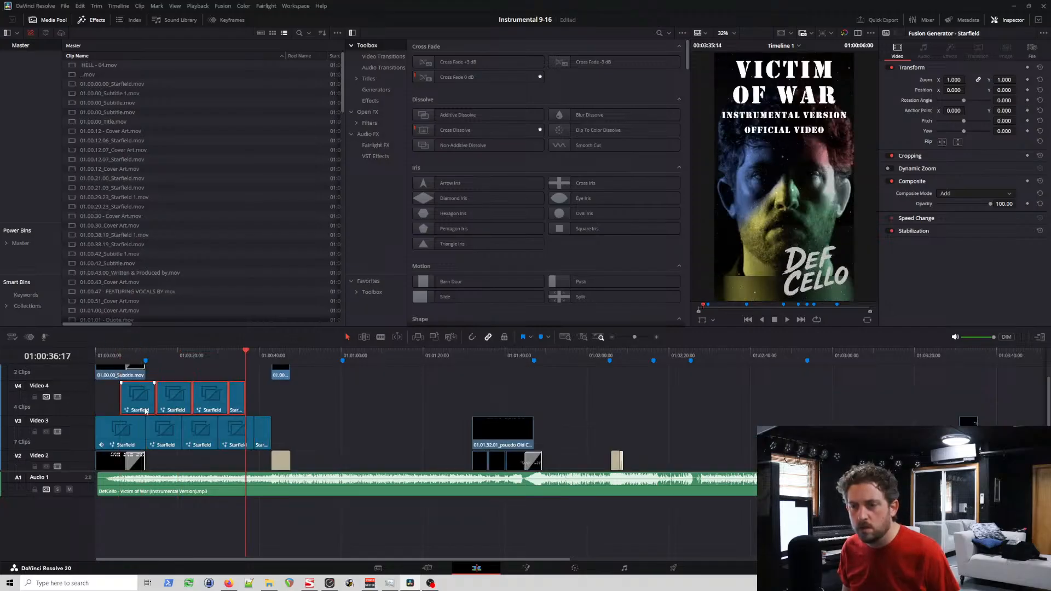
{"action": "left_click_drag", "start_coordinate": [136, 408], "coordinate": [144, 408]}
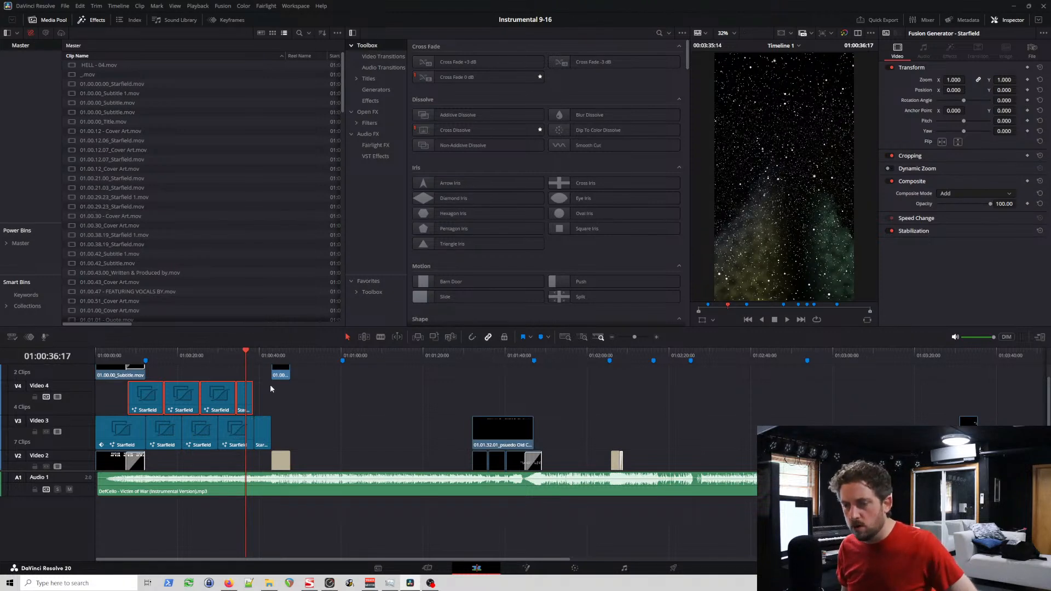
Step: Extend the last Starfield clip on Video 4 to end flush with the final Starfield clip on Video 3
{"action": "left_click", "coordinate": [262, 400]}
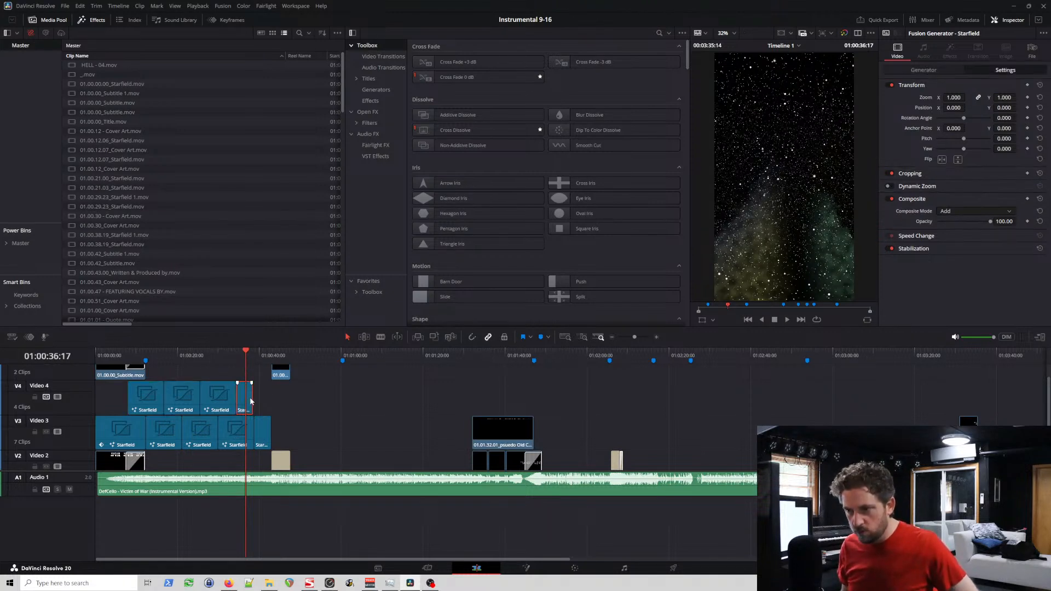
{"action": "left_click_drag", "start_coordinate": [251, 399], "coordinate": [270, 403]}
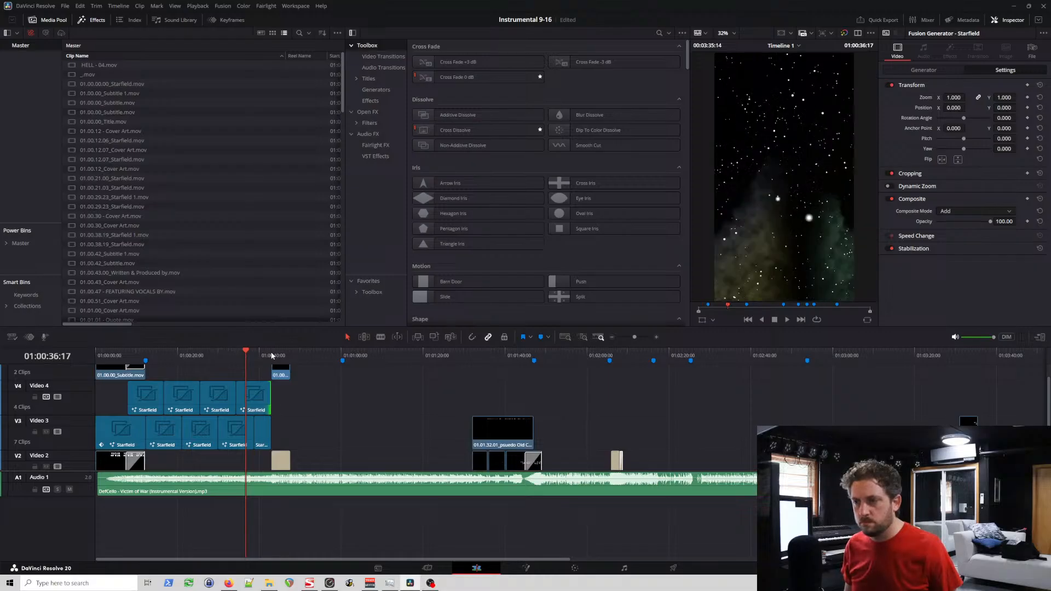
{"action": "left_click", "coordinate": [272, 356]}
{"action": "key", "text": "ctrl+equal"}
{"action": "key", "text": "ctrl+equal"}
{"action": "key", "text": "ctrl+equal"}
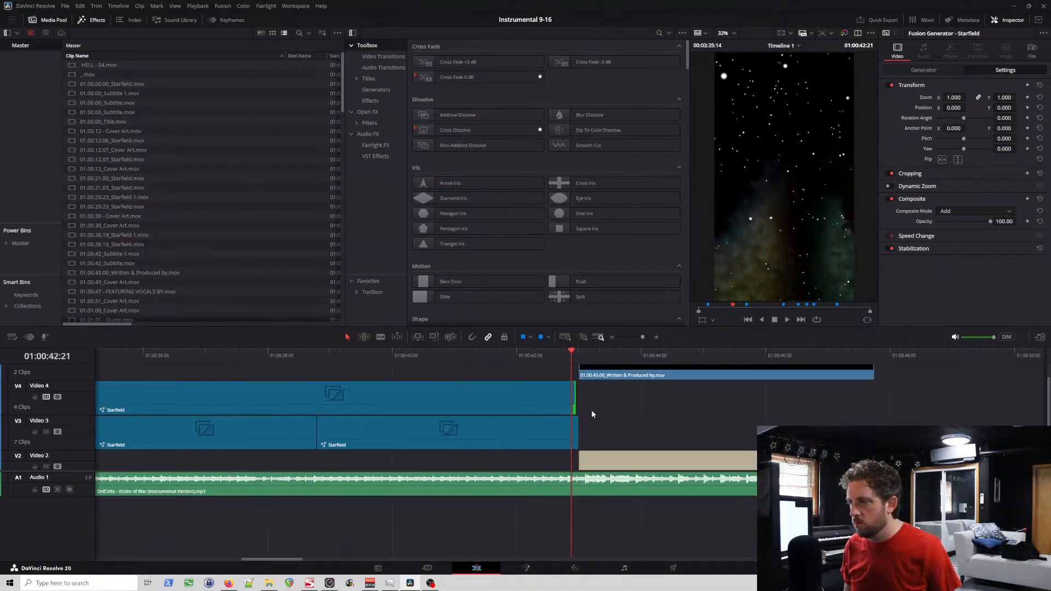
{"action": "key", "text": "ctrl+equal"}
{"action": "left_click_drag", "start_coordinate": [573, 395], "coordinate": [577, 397]}
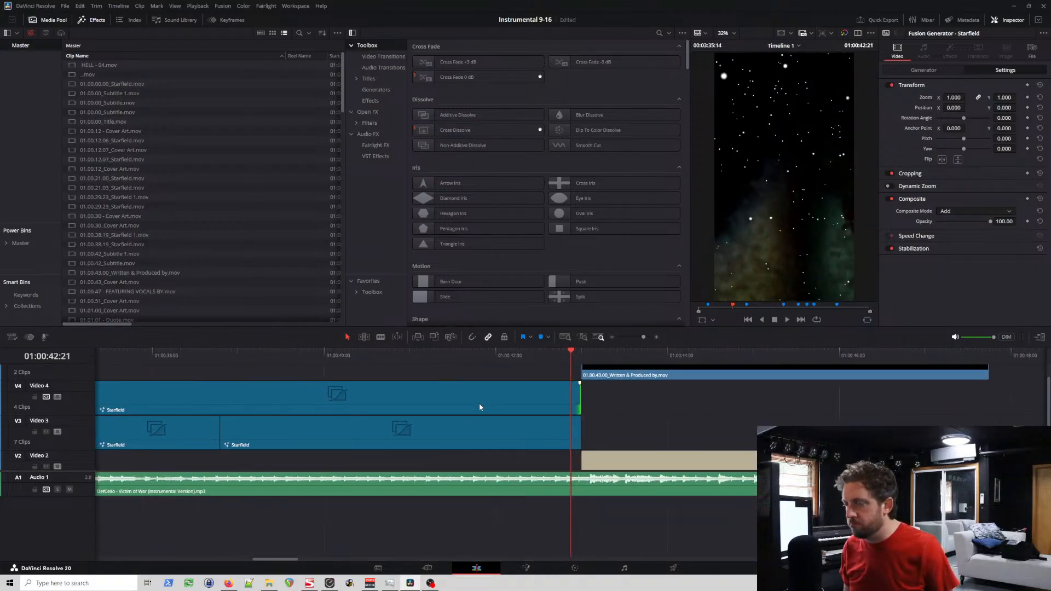
Step: Examine the star and animation generator settings of the Starfield clip starting at about 21 seconds on Video 3
{"action": "scroll", "coordinate": [438, 414], "scroll_direction": "down", "scroll_amount": 7}
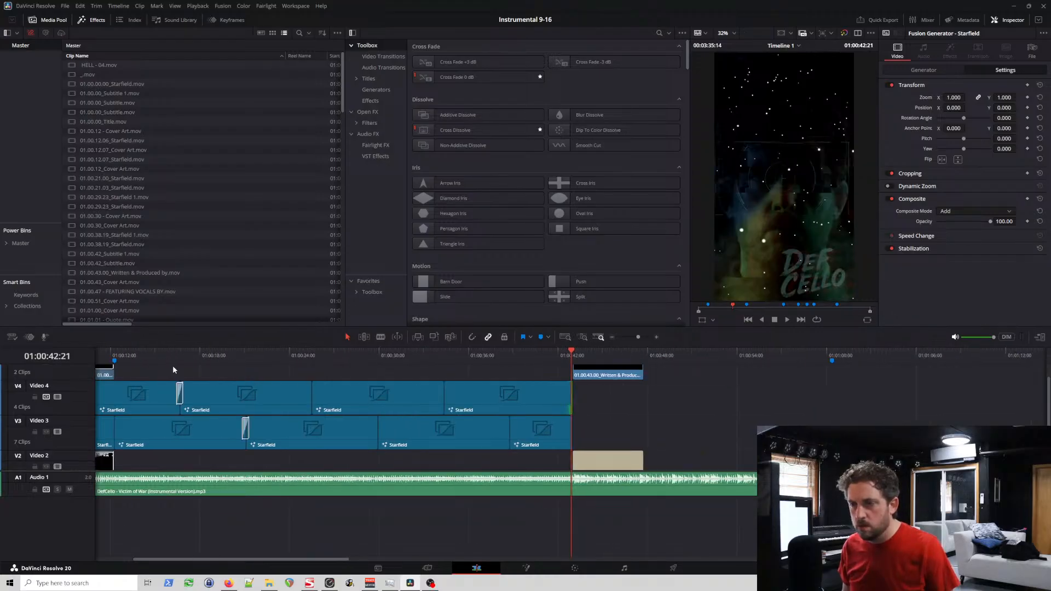
{"action": "left_click", "coordinate": [277, 426]}
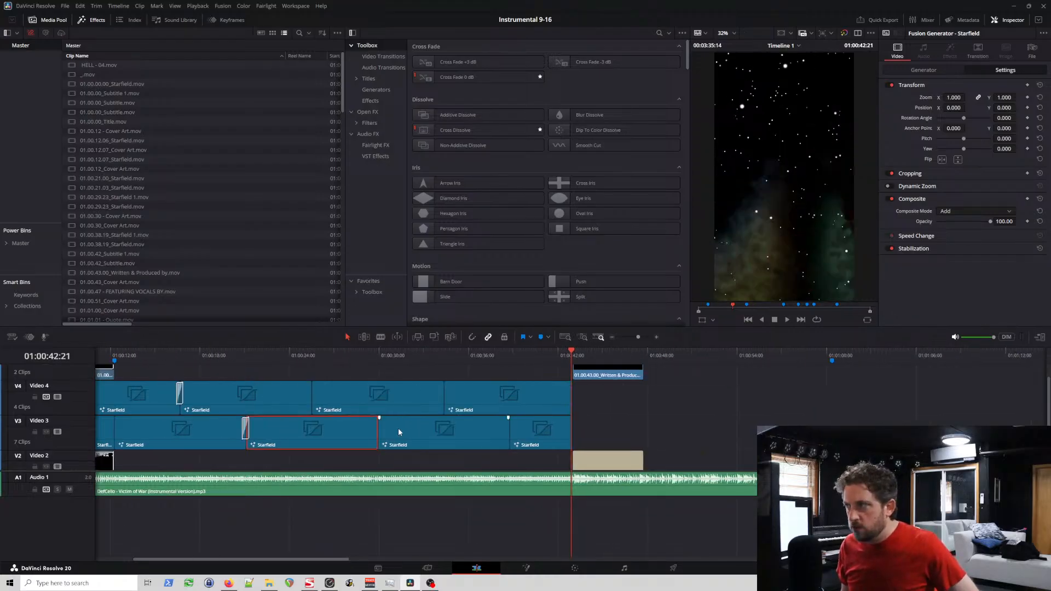
{"action": "left_click", "coordinate": [935, 69]}
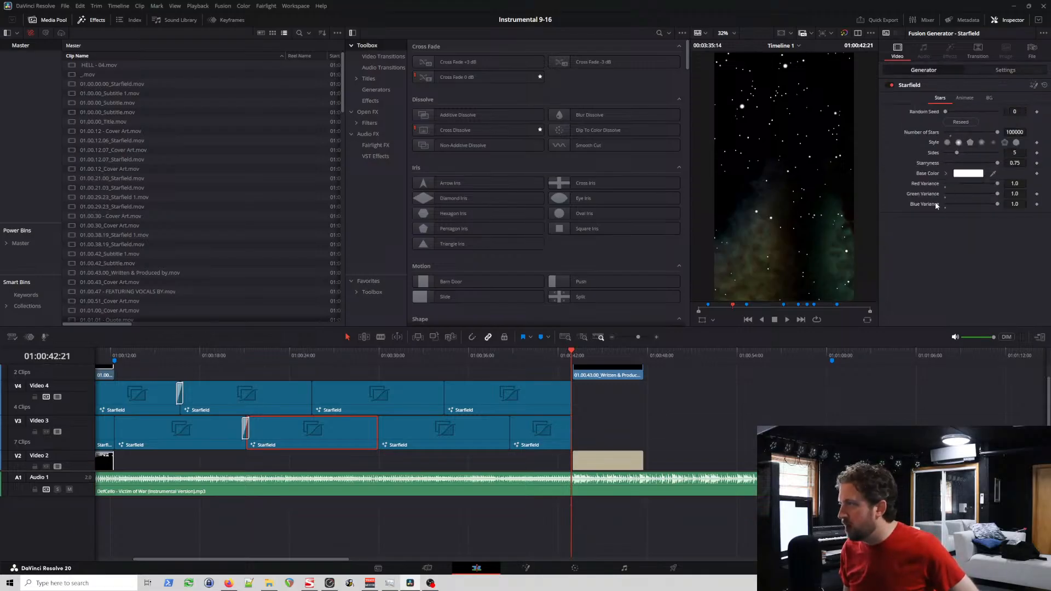
{"action": "left_click", "coordinate": [964, 97]}
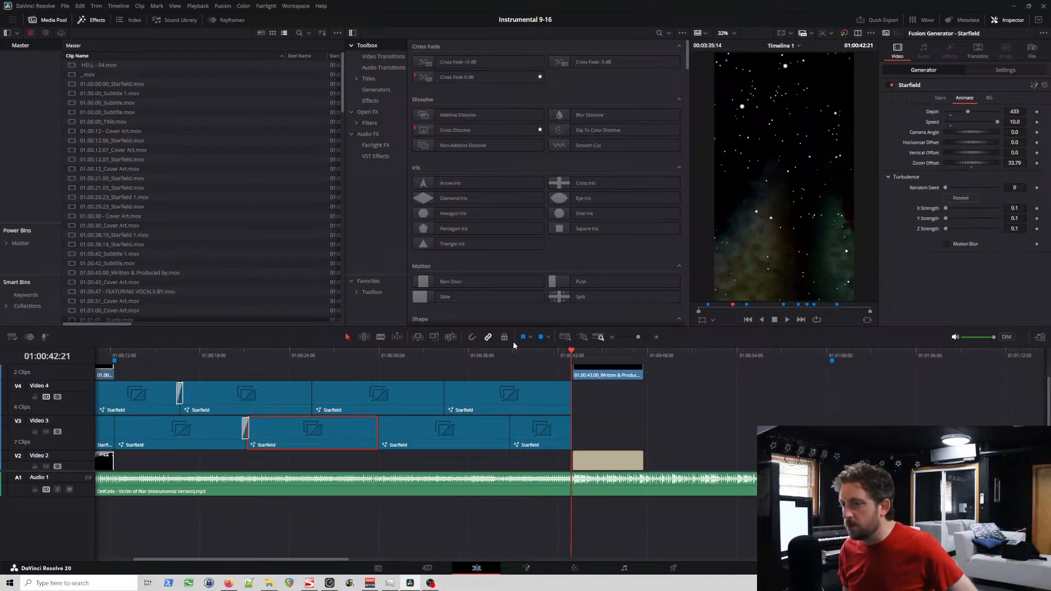
Step: Scrub and play the overlapping Starfield layers between about 13 and 42 seconds to review how they look together
{"action": "left_click_drag", "start_coordinate": [333, 356], "coordinate": [558, 359]}
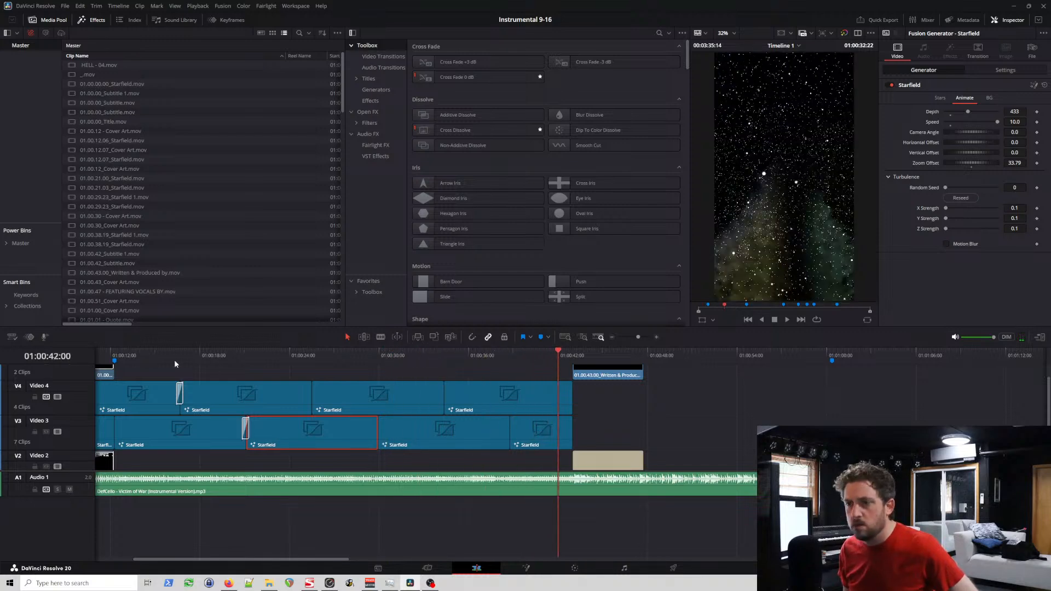
{"action": "left_click", "coordinate": [138, 354]}
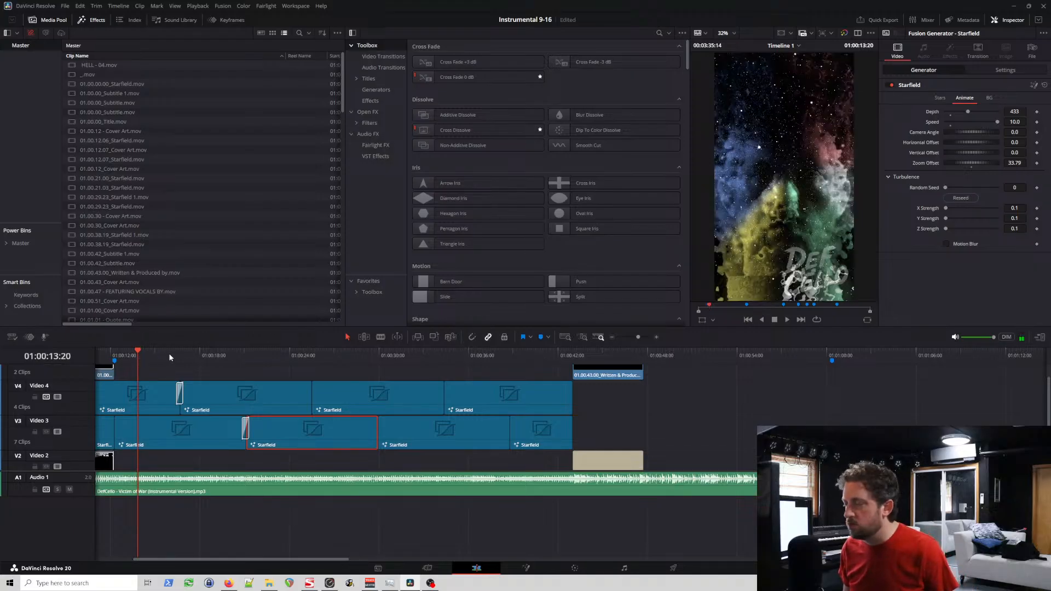
{"action": "key", "text": "space"}
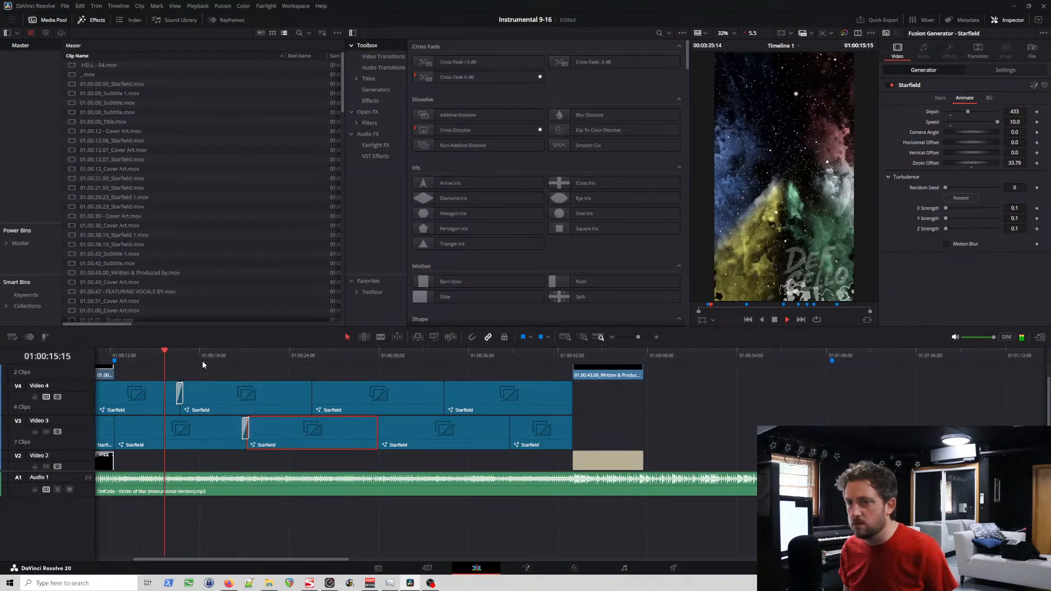
{"action": "left_click", "coordinate": [233, 364]}
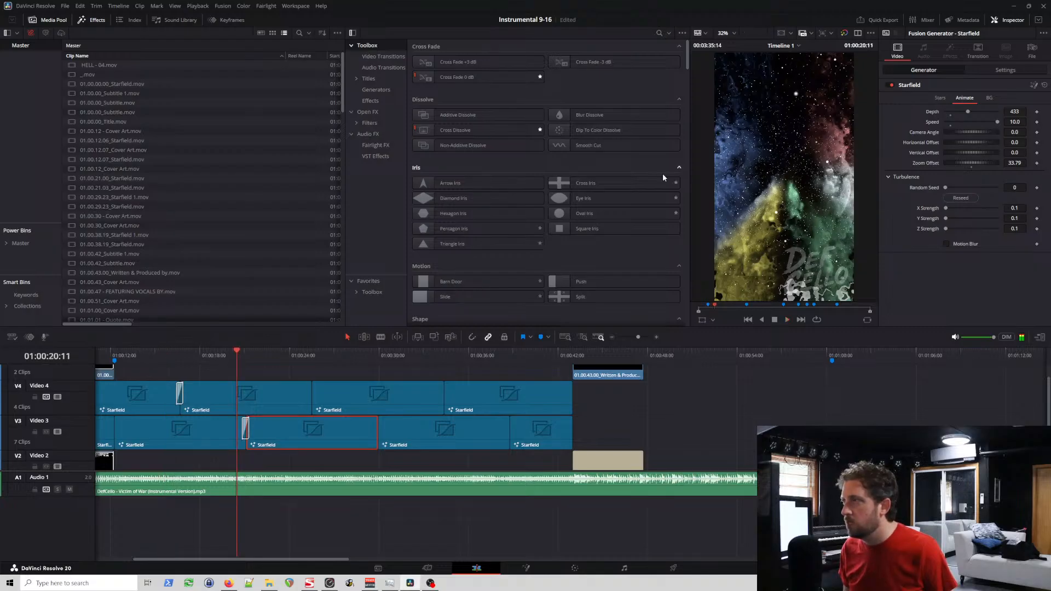
Step: Play the overlapping Starfield layers from about 30 to 40 seconds to review how they look and run
{"action": "left_click", "coordinate": [811, 34]}
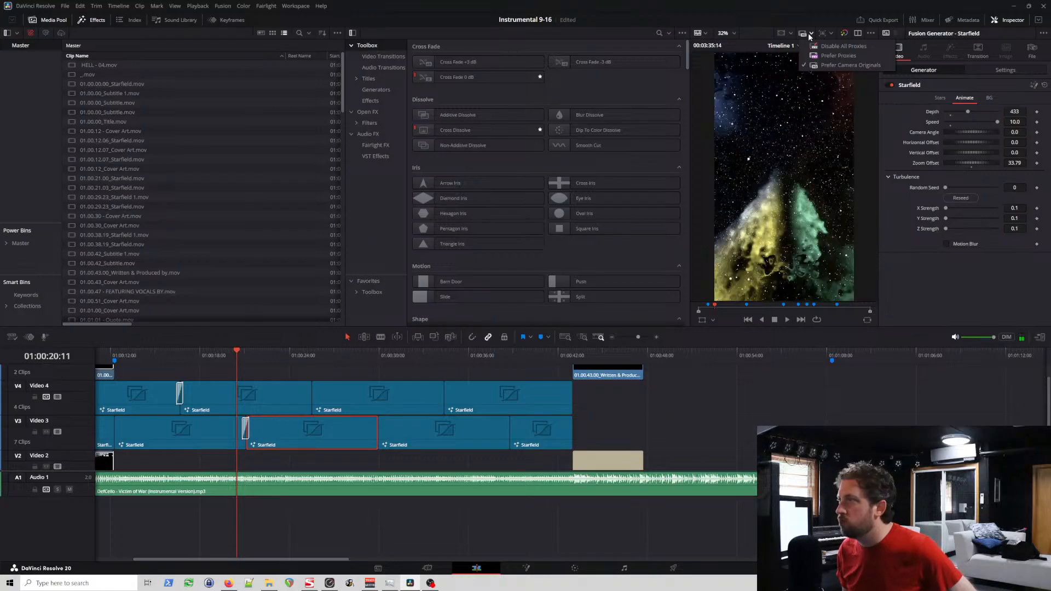
{"action": "left_click", "coordinate": [811, 35]}
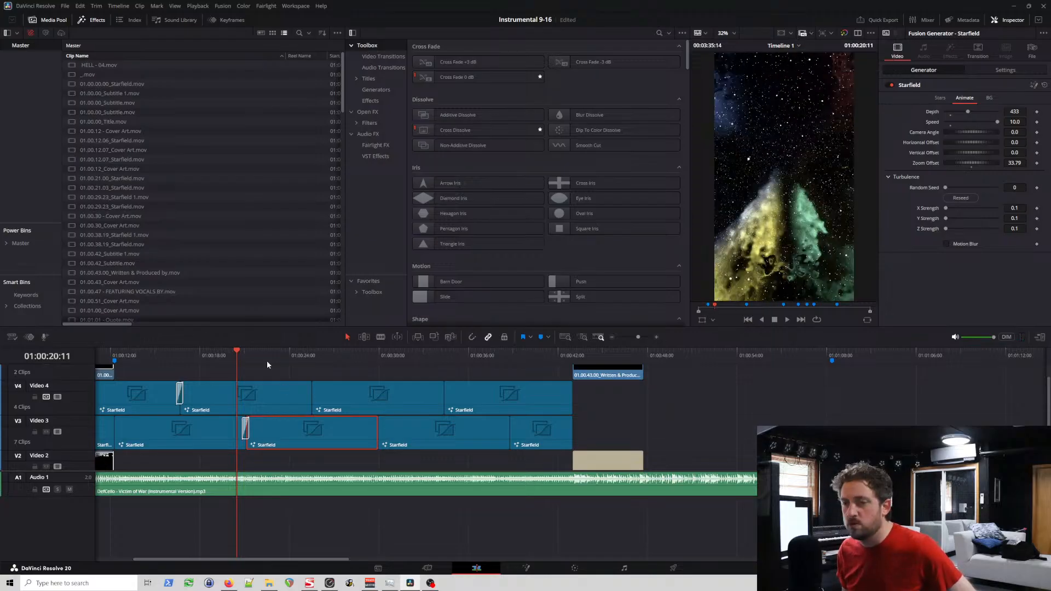
{"action": "left_click_drag", "start_coordinate": [267, 365], "coordinate": [378, 352]}
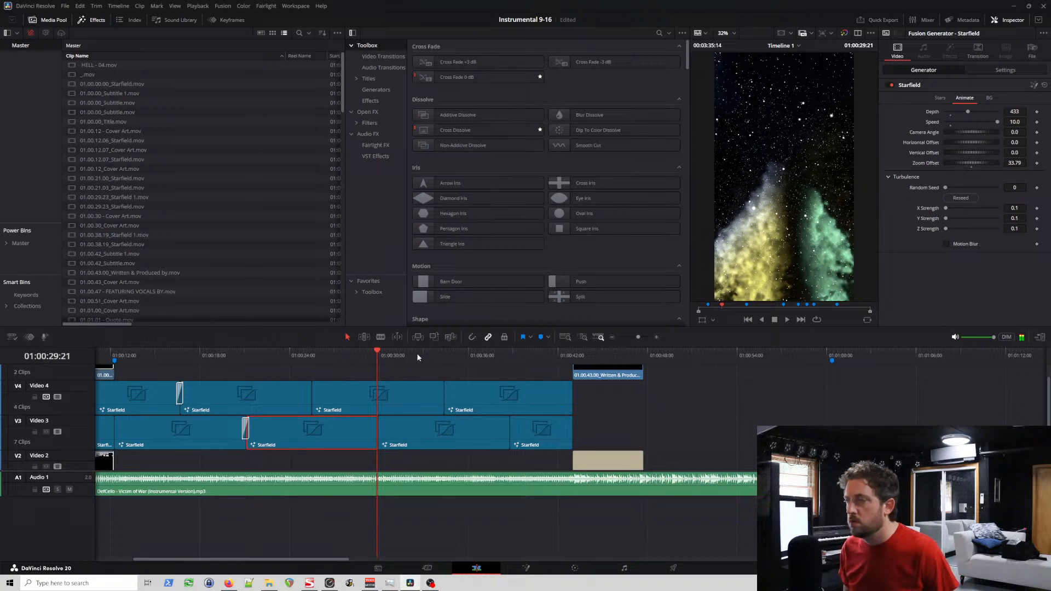
{"action": "key", "text": "space"}
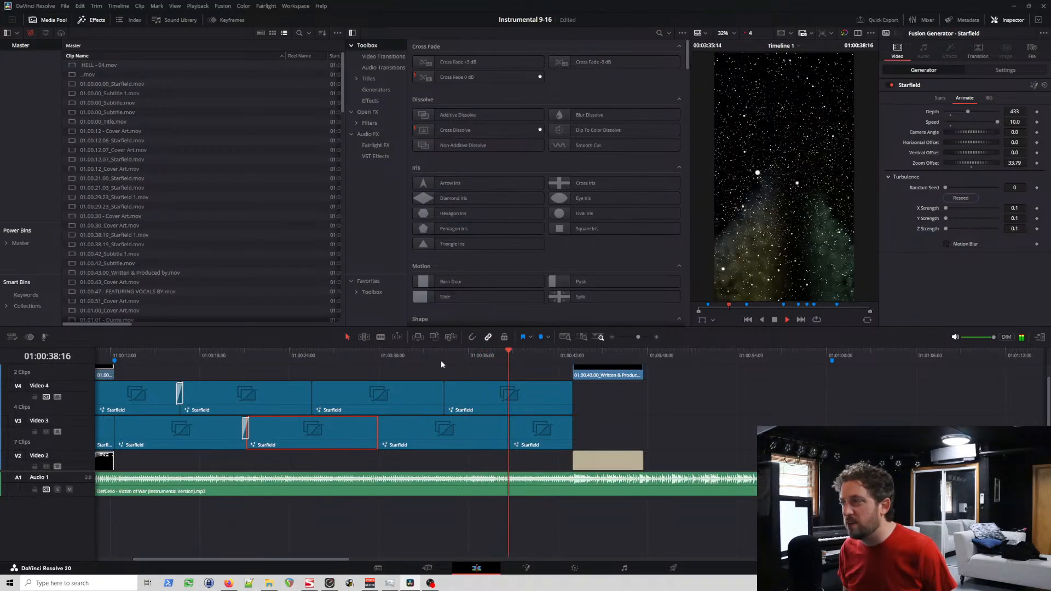
{"action": "key", "text": "space"}
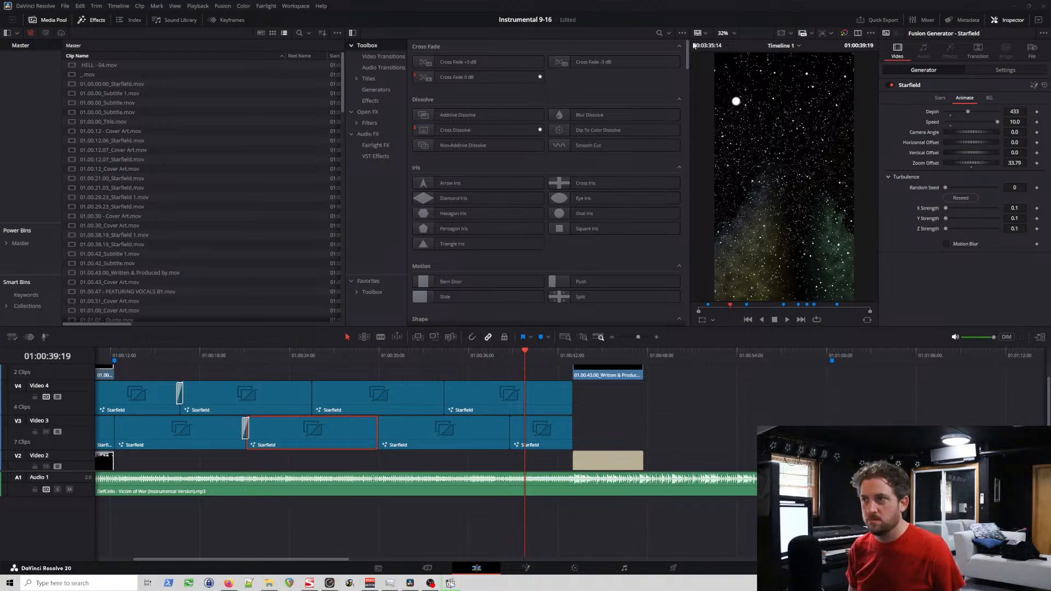
{"action": "mouse_move", "coordinate": [635, 8]}
{"action": "left_mouse_down"}
{"action": "mouse_move", "coordinate": [640, 359]}
{"action": "mouse_move", "coordinate": [609, 184]}
{"action": "mouse_move", "coordinate": [621, 0]}
{"action": "left_mouse_up"}
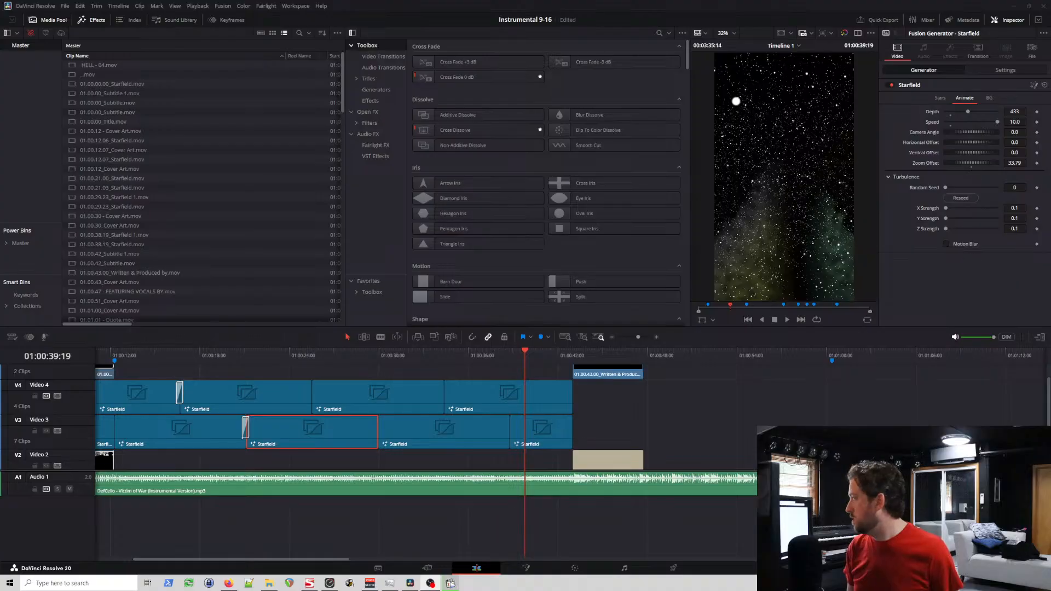
{"action": "left_click_drag", "start_coordinate": [1050, 60], "coordinate": [264, 42]}
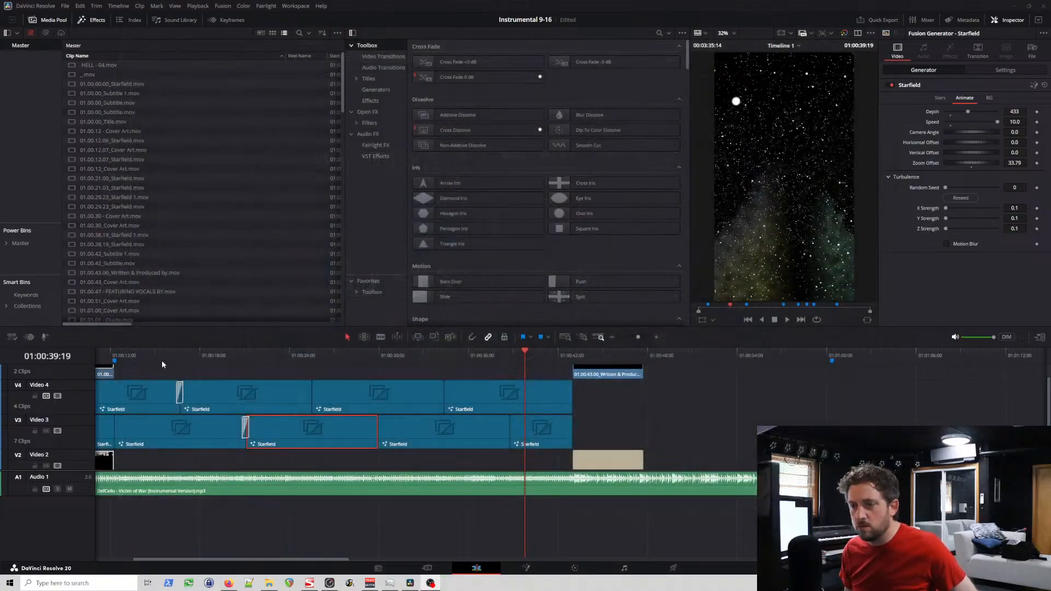
Step: Delete the dissolves between the Starfield clips at about 16 seconds on Video 4 and about 21 seconds on Video 3
{"action": "left_click", "coordinate": [120, 356]}
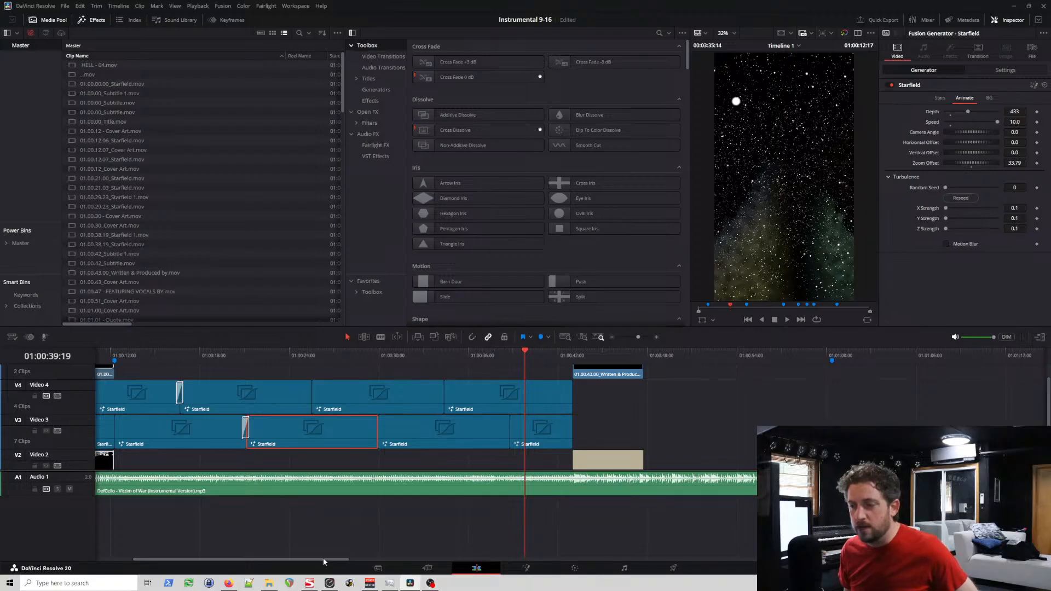
{"action": "left_click_drag", "start_coordinate": [324, 558], "coordinate": [270, 559]}
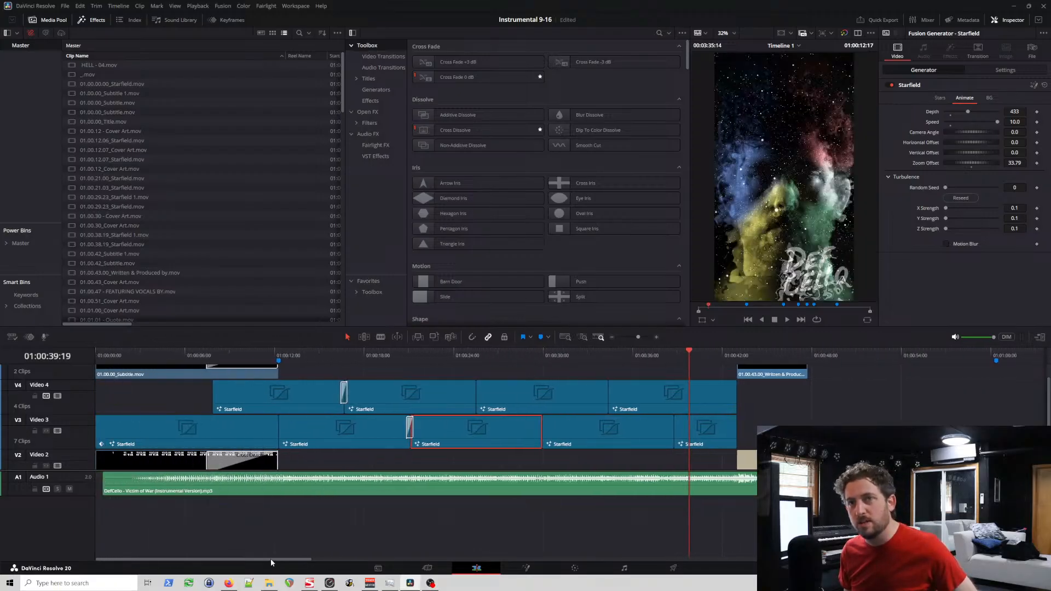
{"action": "left_click", "coordinate": [227, 355]}
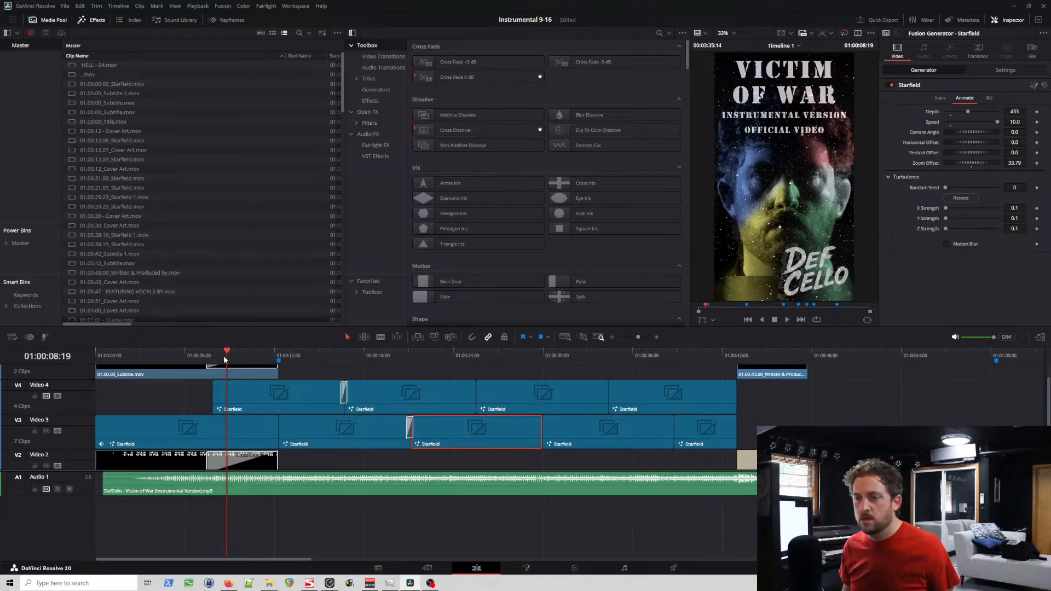
{"action": "left_click_drag", "start_coordinate": [226, 356], "coordinate": [337, 356]}
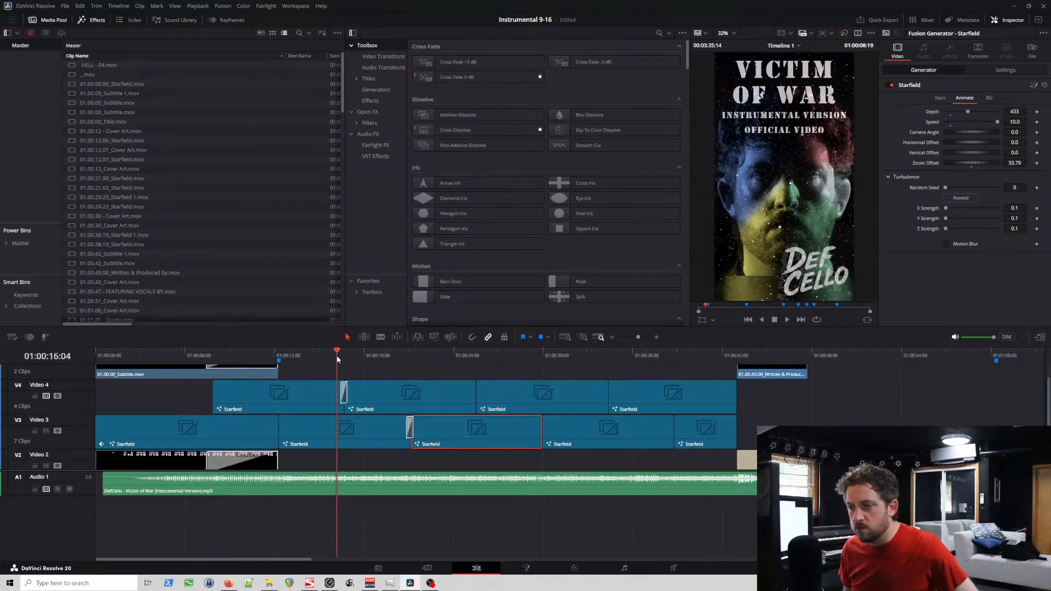
{"action": "left_click", "coordinate": [344, 396]}
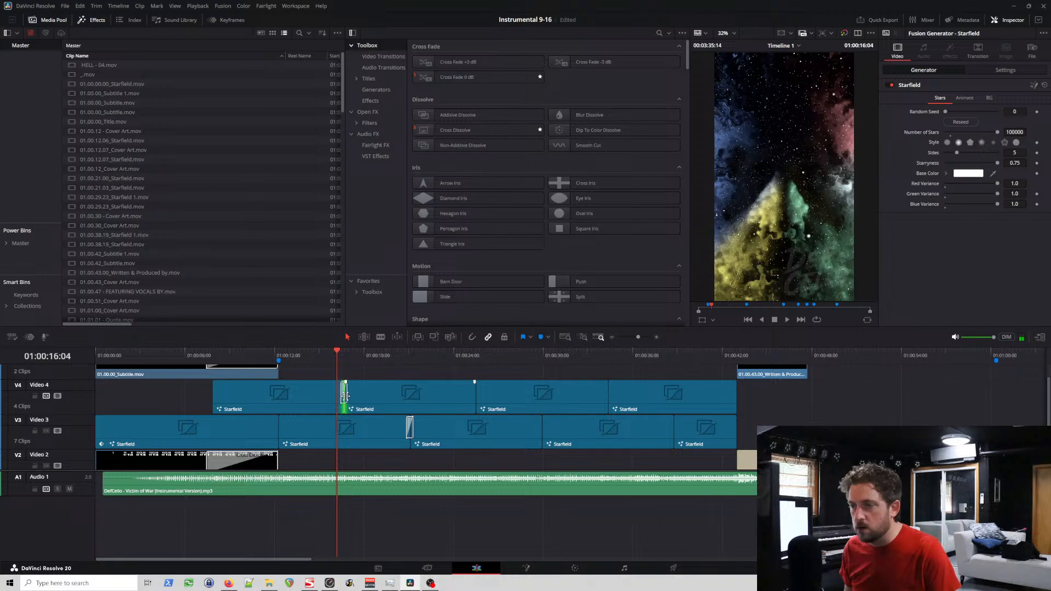
{"action": "left_click", "coordinate": [344, 357]}
{"action": "key", "text": "ctrl+equal"}
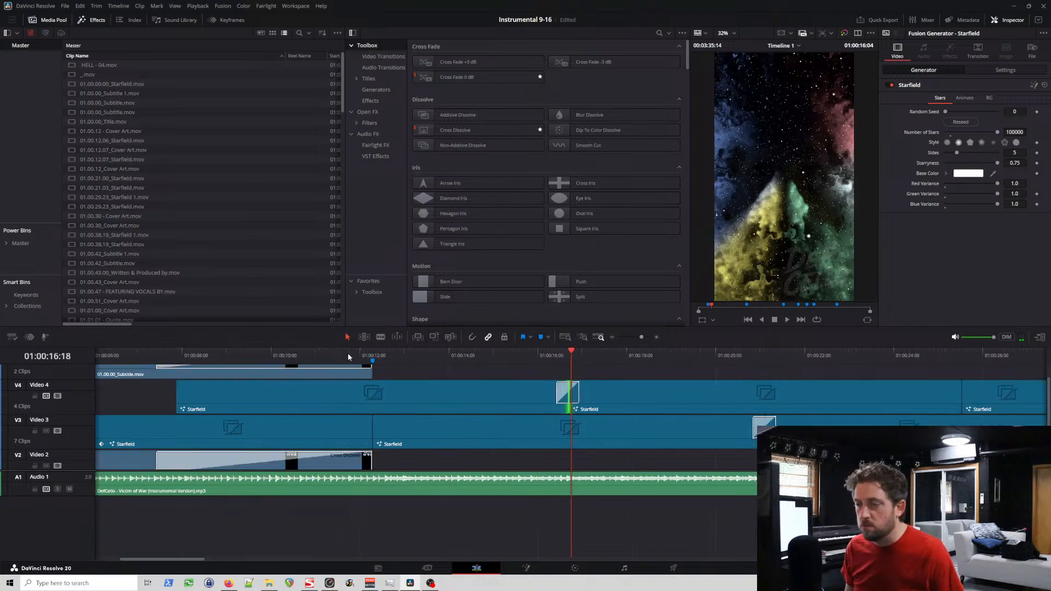
{"action": "scroll", "coordinate": [348, 357], "scroll_direction": "up", "scroll_amount": 1}
{"action": "left_click", "coordinate": [577, 396]}
{"action": "key", "text": "Delete"}
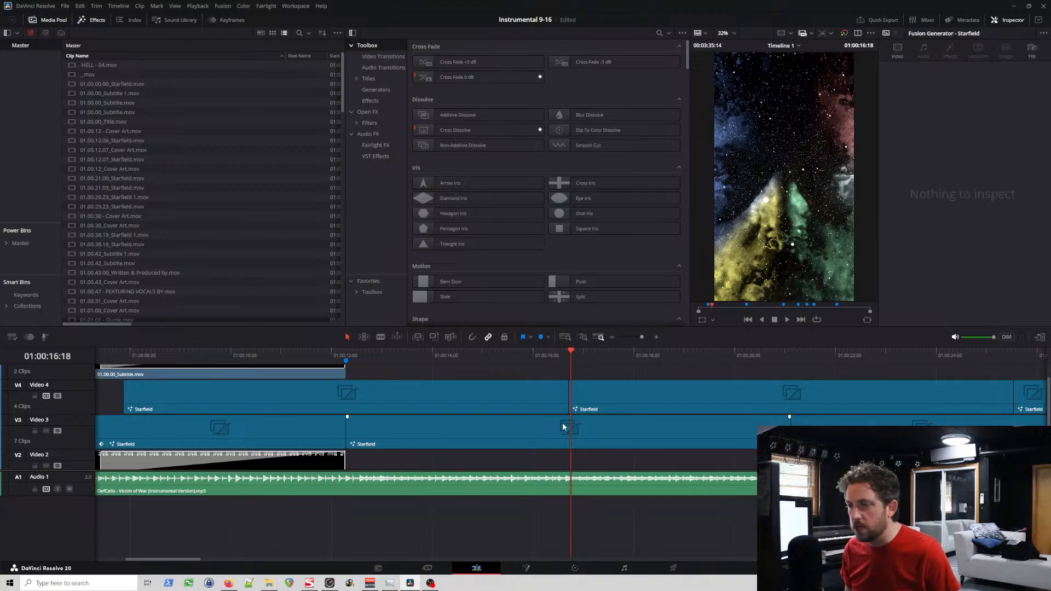
Step: Look over the Starfield clip boundaries on Video 3 and Video 4 for any remaining dissolves
{"action": "scroll", "coordinate": [569, 420], "scroll_direction": "up", "scroll_amount": 1}
{"action": "scroll", "coordinate": [571, 420], "scroll_direction": "down", "scroll_amount": 3}
{"action": "scroll", "coordinate": [575, 415], "scroll_direction": "right", "scroll_amount": 3}
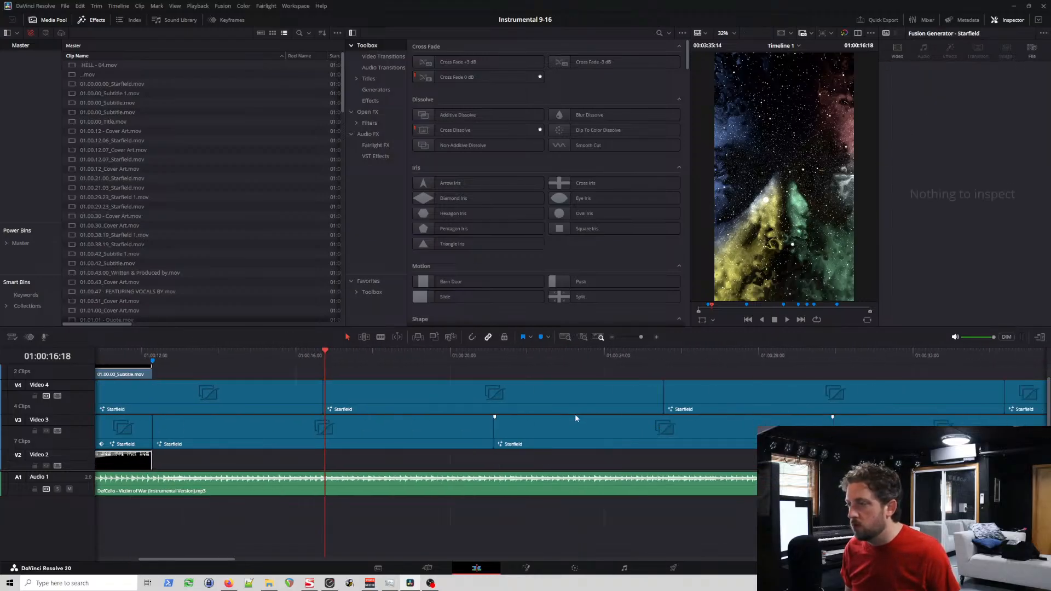
{"action": "scroll", "coordinate": [576, 418], "scroll_direction": "right", "scroll_amount": 6}
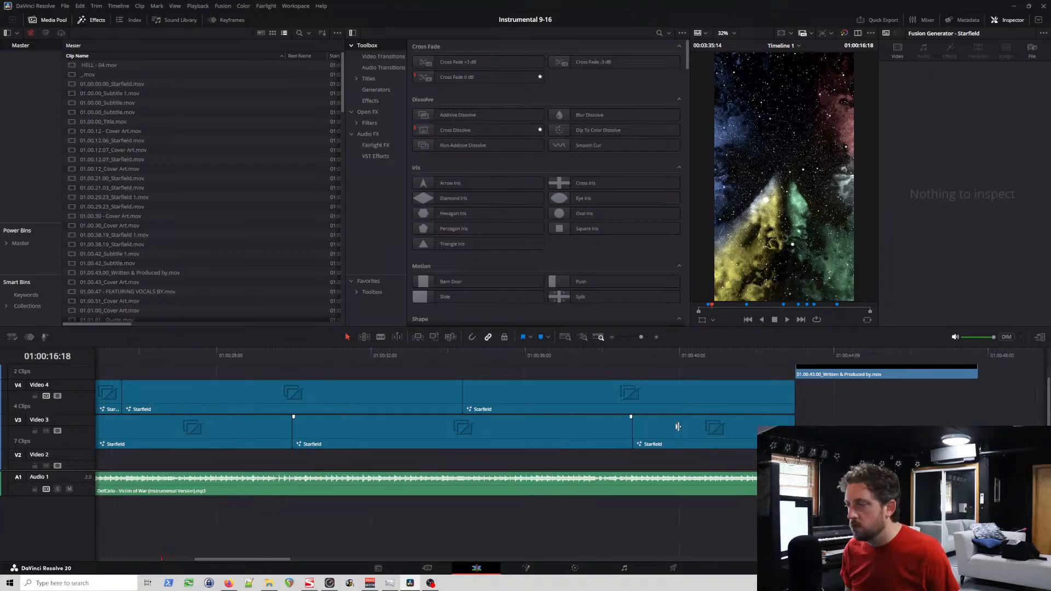
{"action": "scroll", "coordinate": [678, 427], "scroll_direction": "right", "scroll_amount": 2}
{"action": "scroll", "coordinate": [678, 427], "scroll_direction": "left", "scroll_amount": 11}
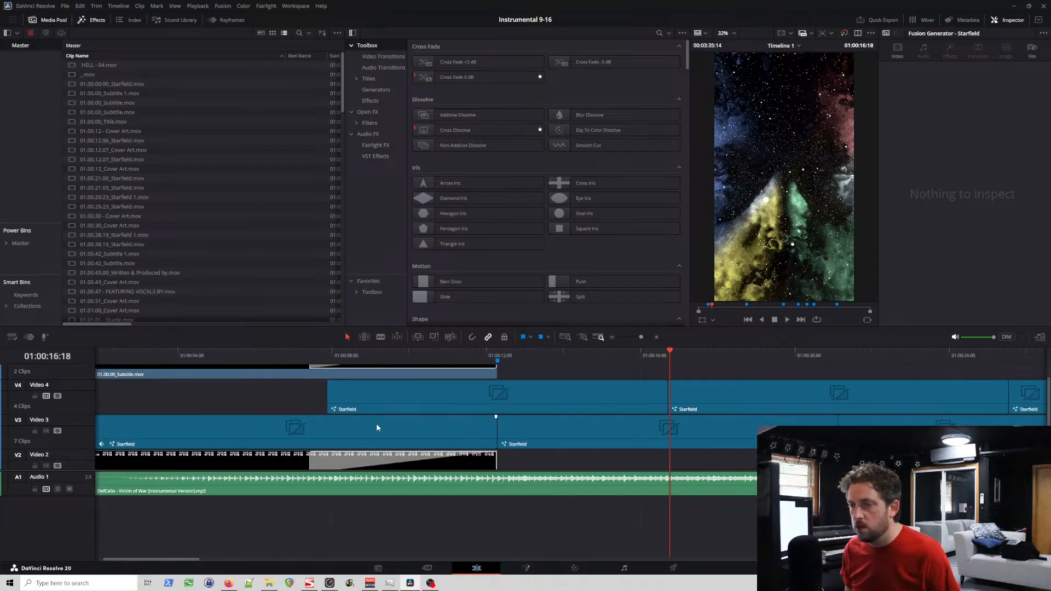
{"action": "scroll", "coordinate": [416, 430], "scroll_direction": "left", "scroll_amount": 1}
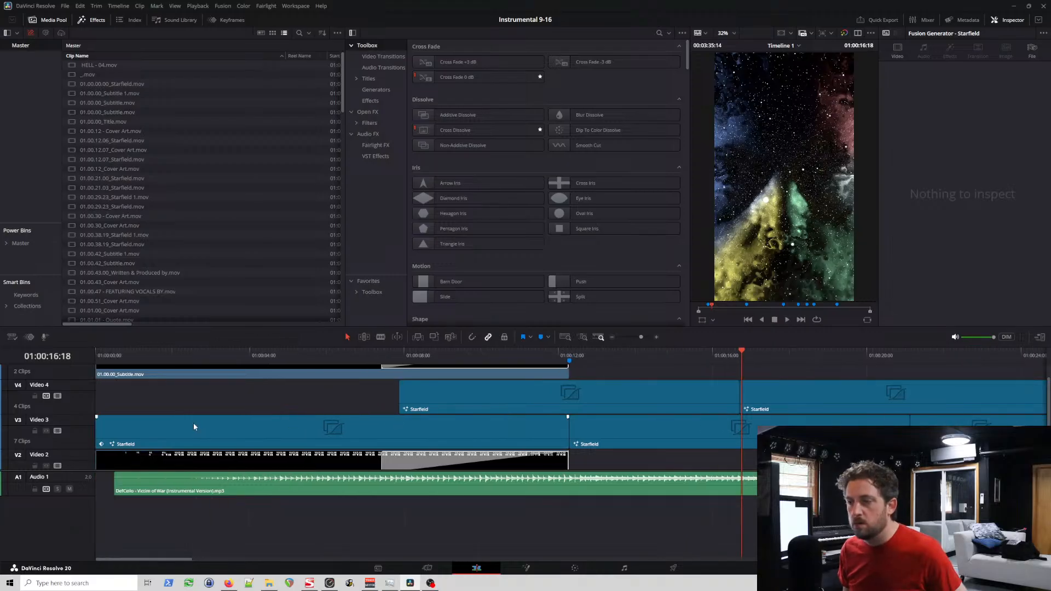
Step: Start Render in Place for the first Starfield clip on Video 3 with the file name 01.00.00.00_Starry Sky
{"action": "left_click", "coordinate": [151, 431]}
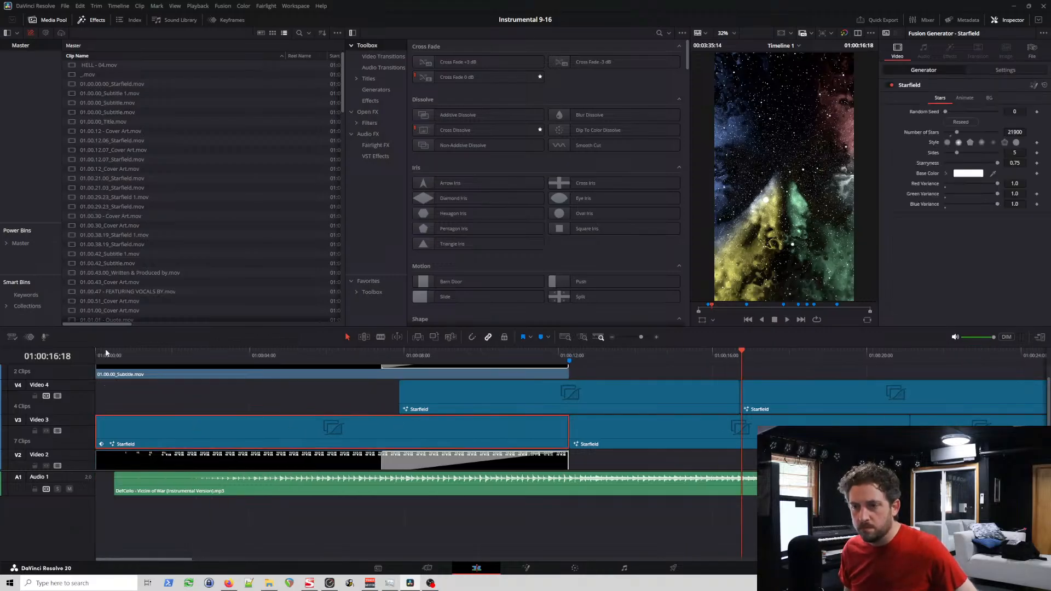
{"action": "left_click", "coordinate": [92, 354]}
{"action": "right_click", "coordinate": [125, 431]}
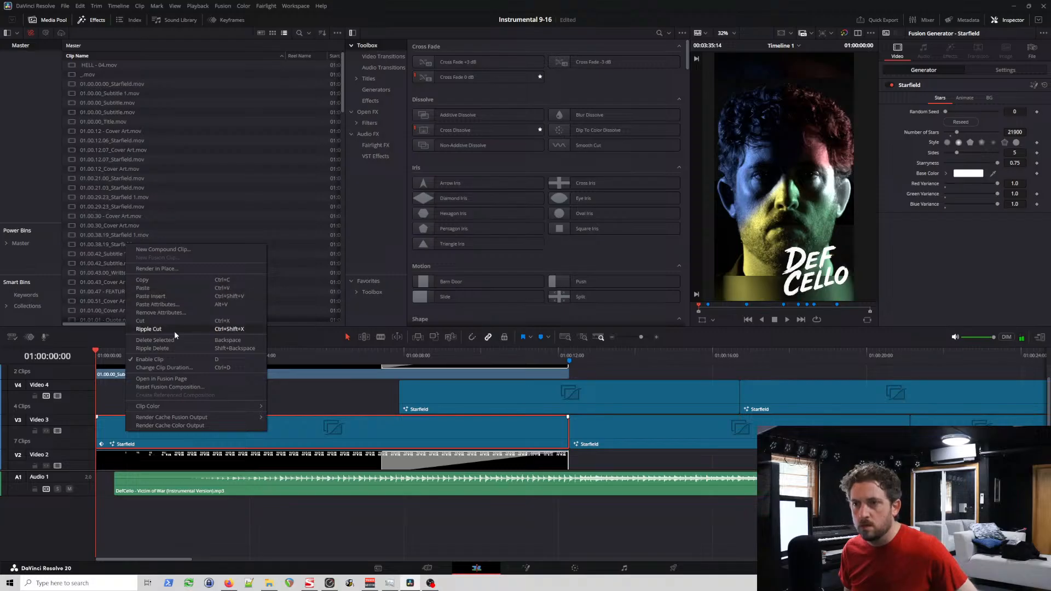
{"action": "left_click", "coordinate": [156, 268]}
{"action": "left_click", "coordinate": [549, 231]}
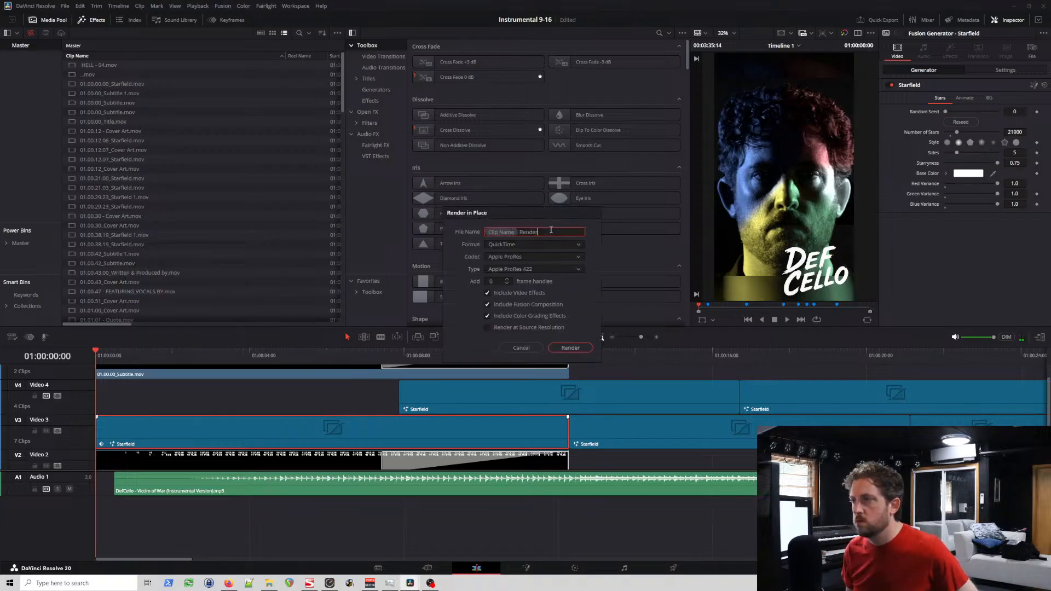
{"action": "left_click_drag", "start_coordinate": [549, 231], "coordinate": [430, 246]}
{"action": "key", "text": "ctrl+a"}
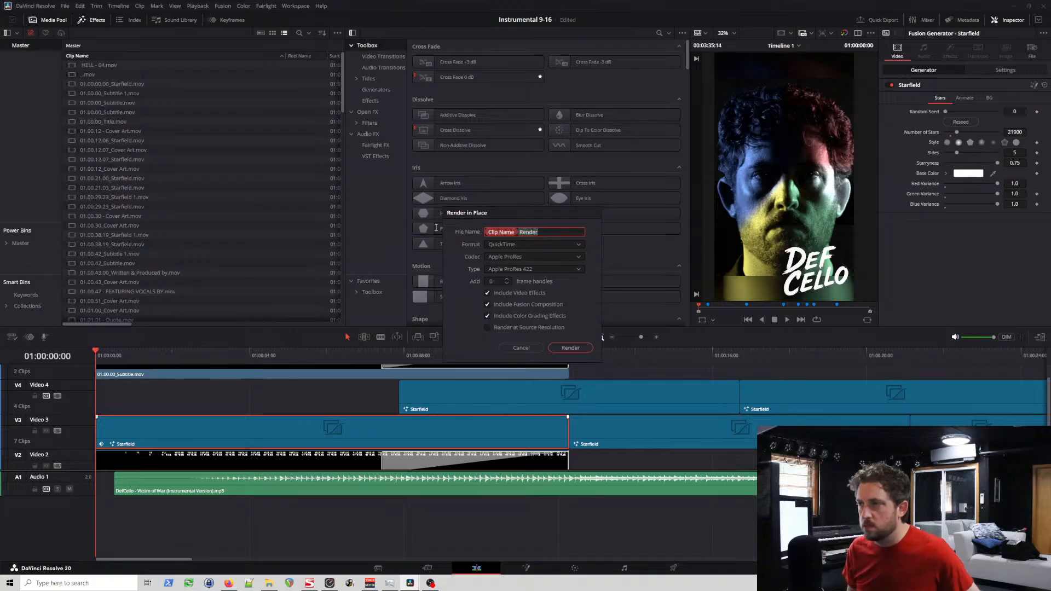
{"action": "key", "text": "BackSpace"}
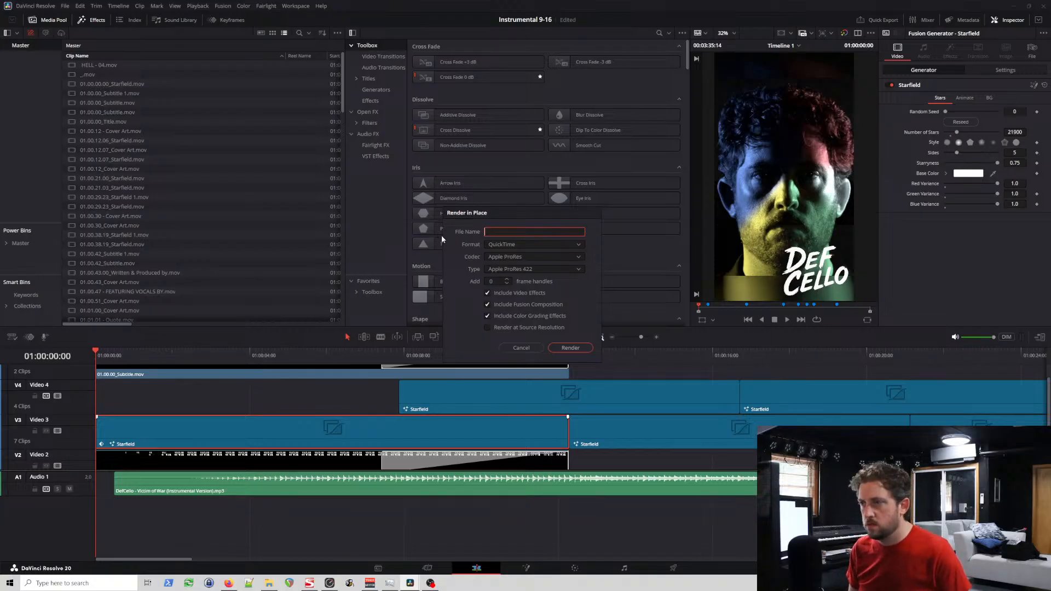
{"action": "type", "text": "01.00"}
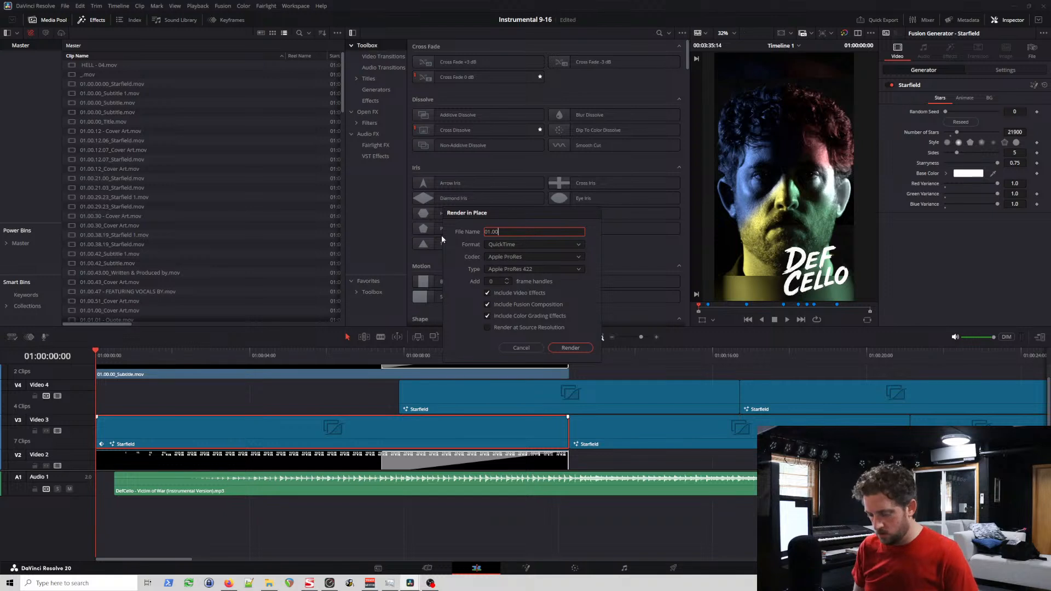
{"action": "type", "text": ".00.0"}
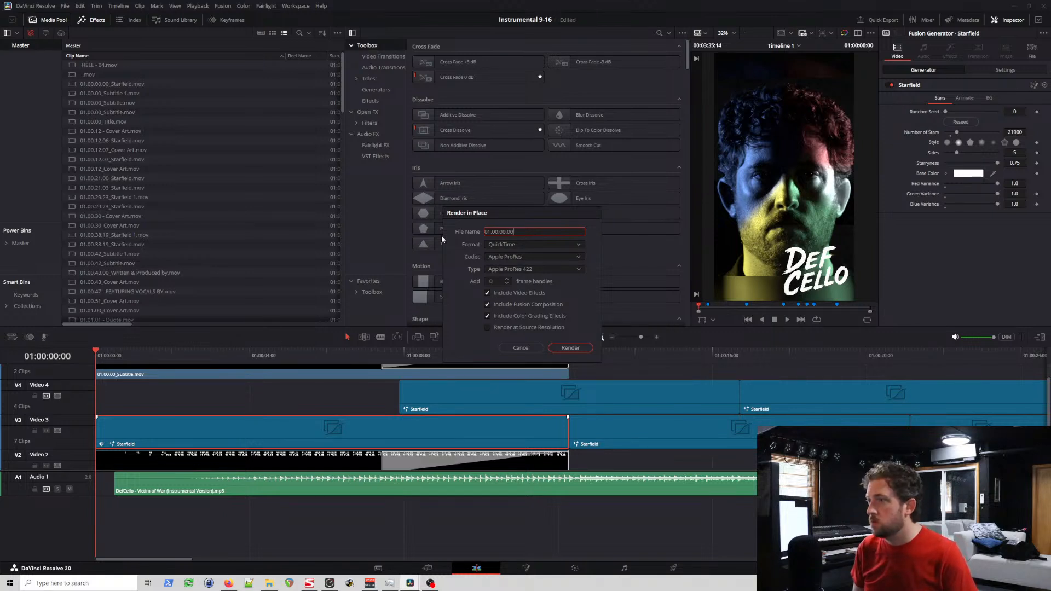
{"action": "type", "text": "0"}
{"action": "type", "text": "_STarr"}
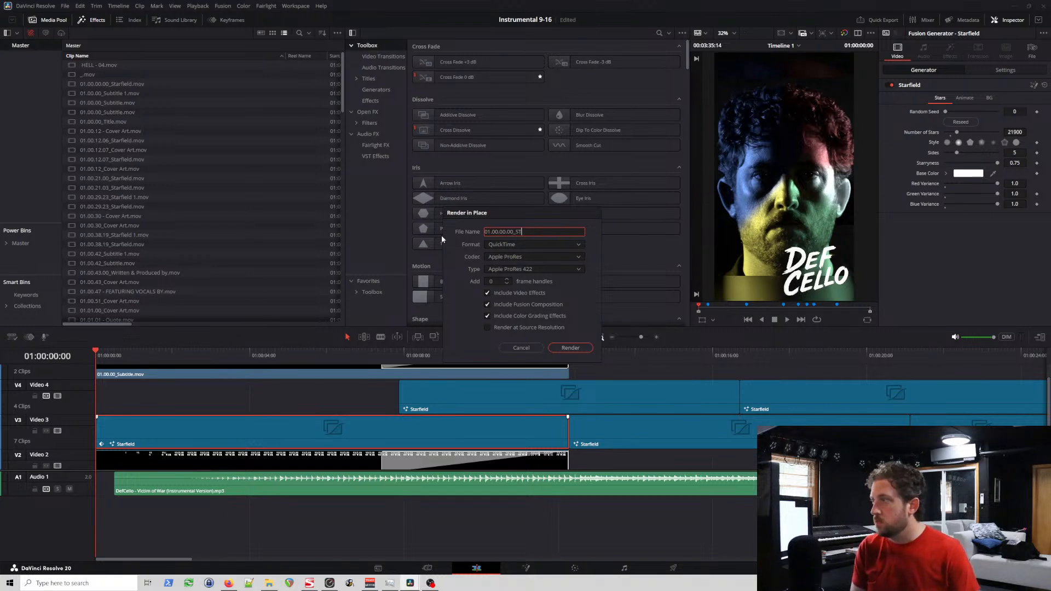
{"action": "type", "text": "arry Sky"}
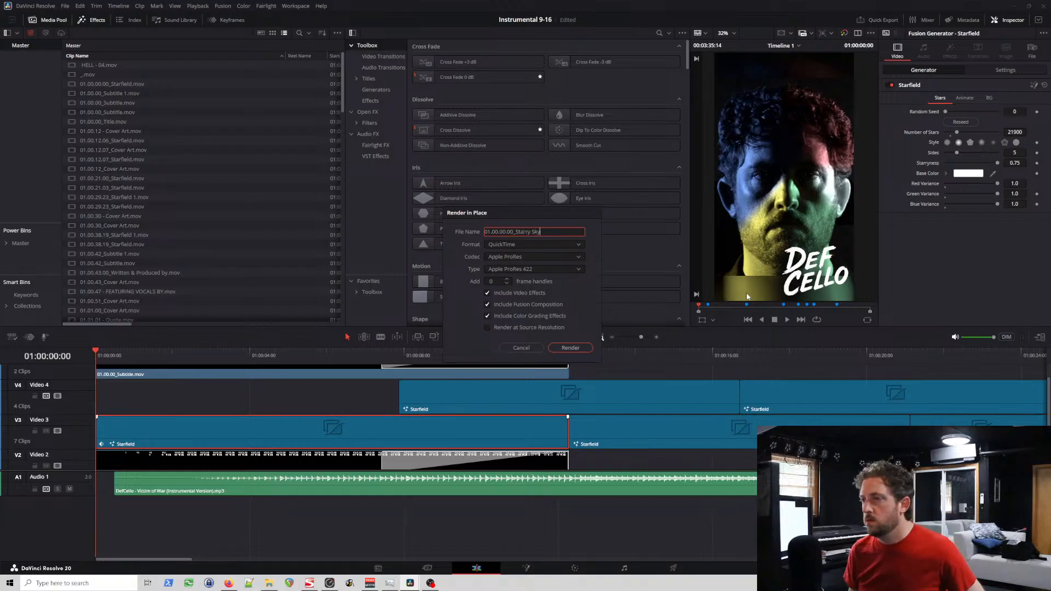
{"action": "left_click", "coordinate": [579, 350]}
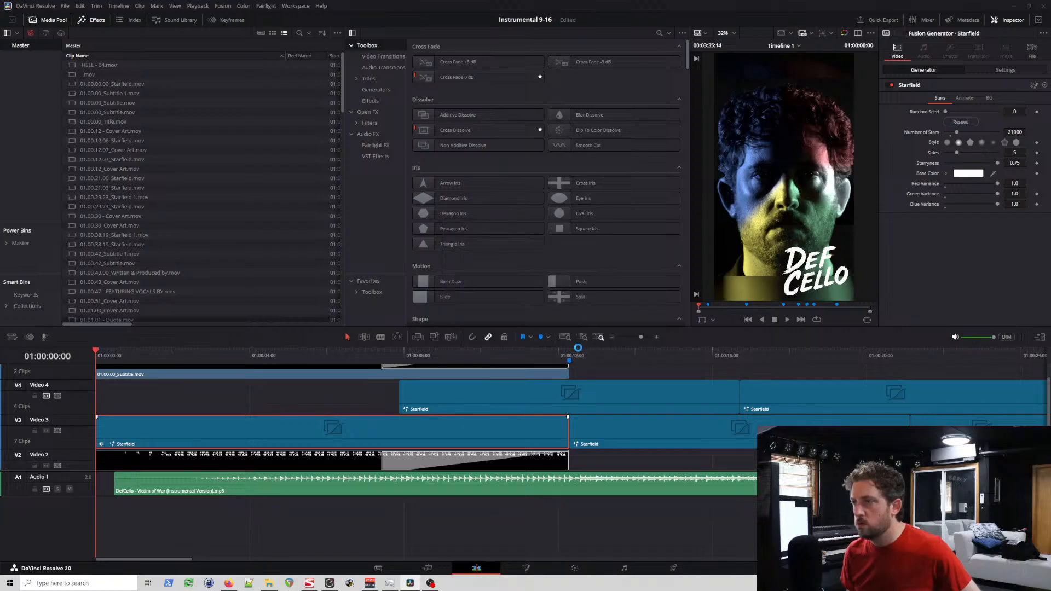
Step: Save the rendered clip into the instrumental_9-16 folder inside the videos folder of 2020.05.09_VictimOfWar
{"action": "scroll", "coordinate": [109, 53], "scroll_direction": "up", "scroll_amount": 6}
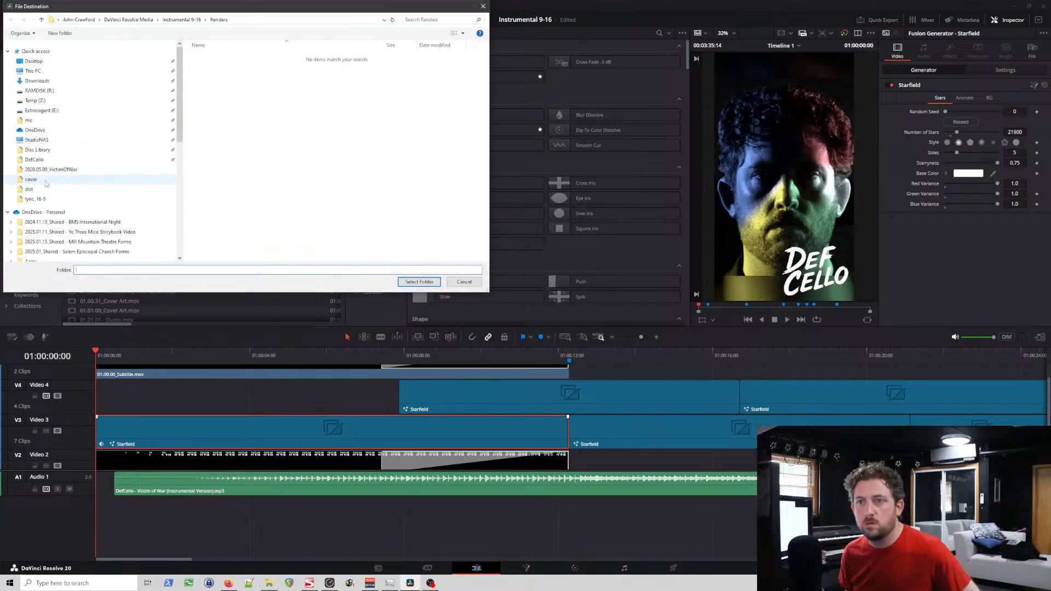
{"action": "left_click", "coordinate": [35, 199]}
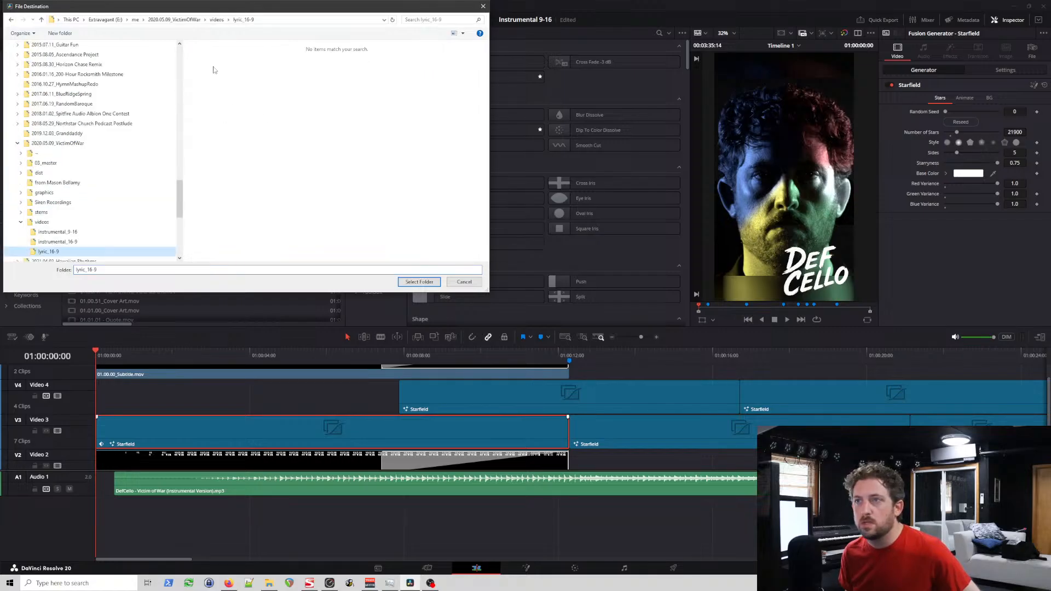
{"action": "left_click", "coordinate": [217, 19]}
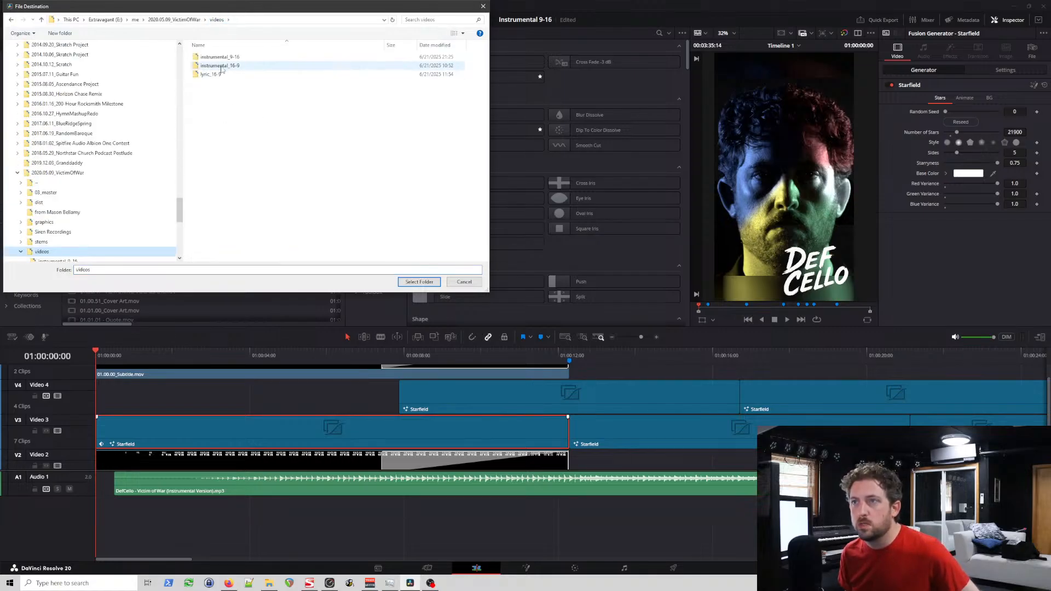
{"action": "left_click", "coordinate": [222, 57]}
{"action": "left_click", "coordinate": [418, 282]}
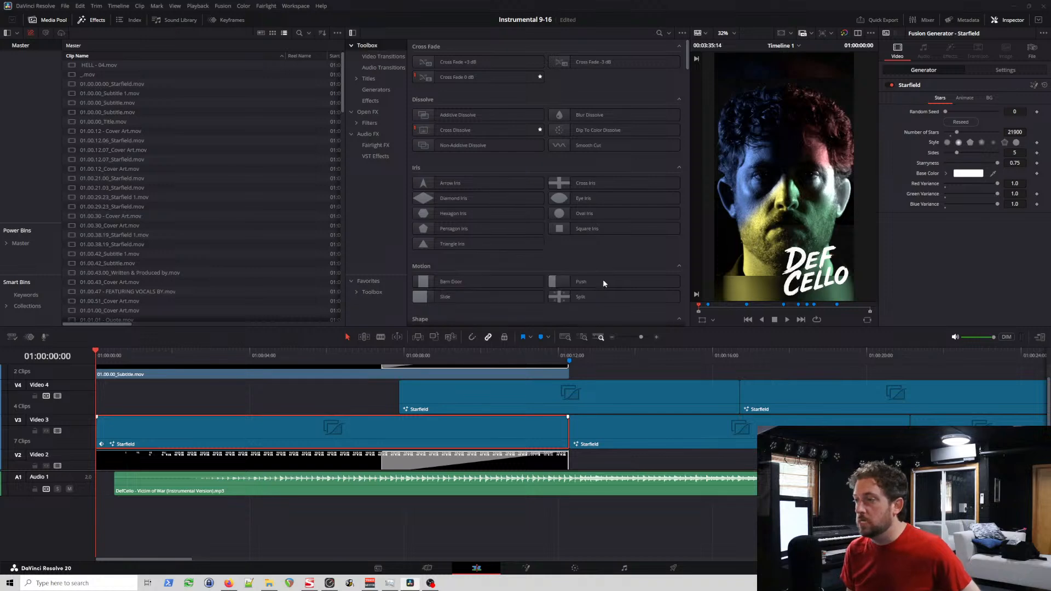
Step: Start Render in Place for the first Starfield clip on Video 4, which begins at 01:00:07:21
{"action": "left_click", "coordinate": [399, 355]}
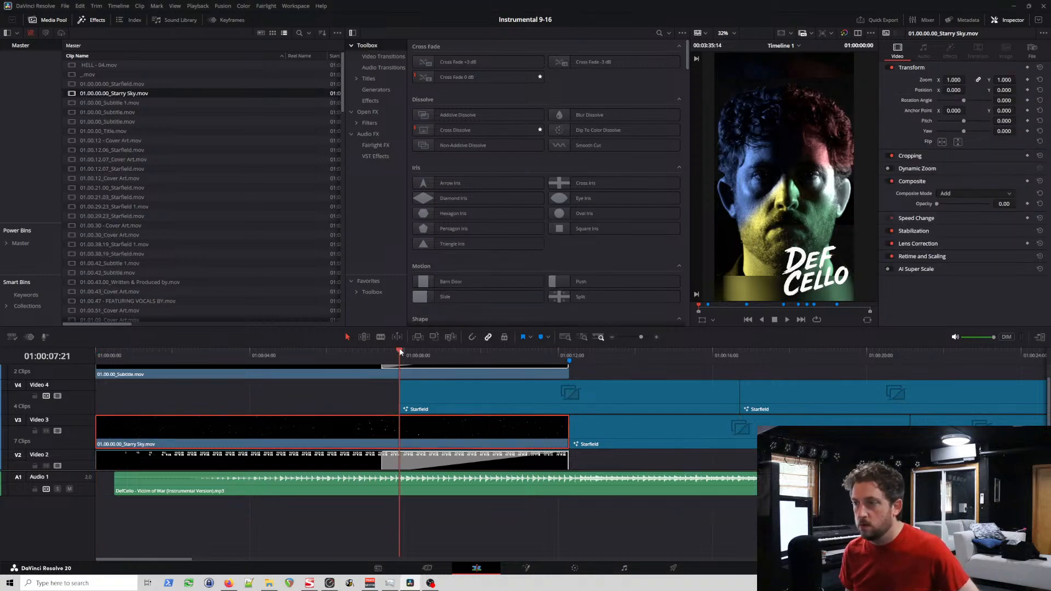
{"action": "left_click", "coordinate": [444, 392]}
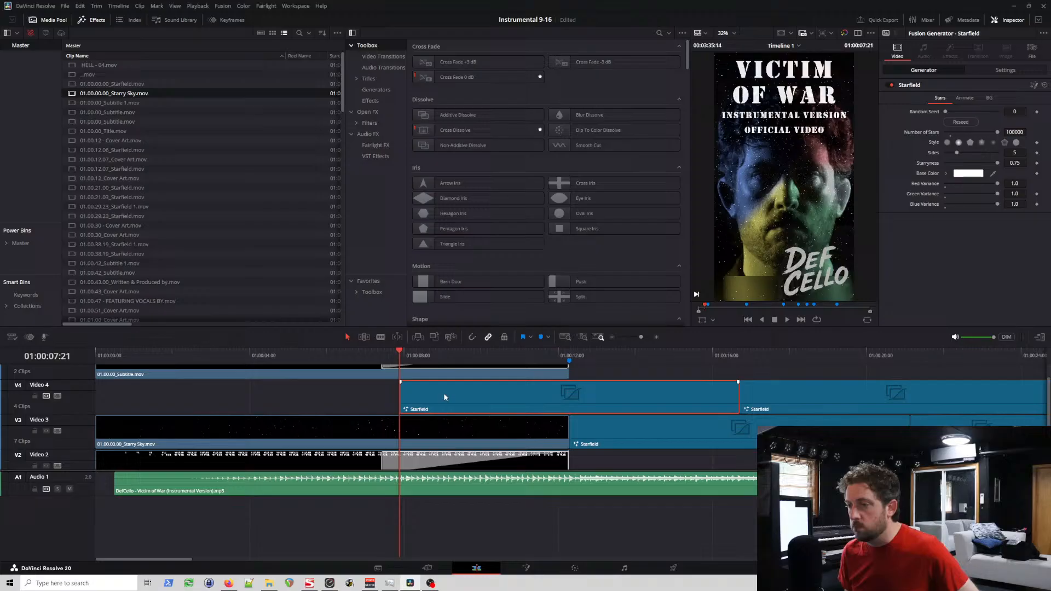
{"action": "right_click", "coordinate": [480, 402]}
{"action": "left_click", "coordinate": [517, 419]}
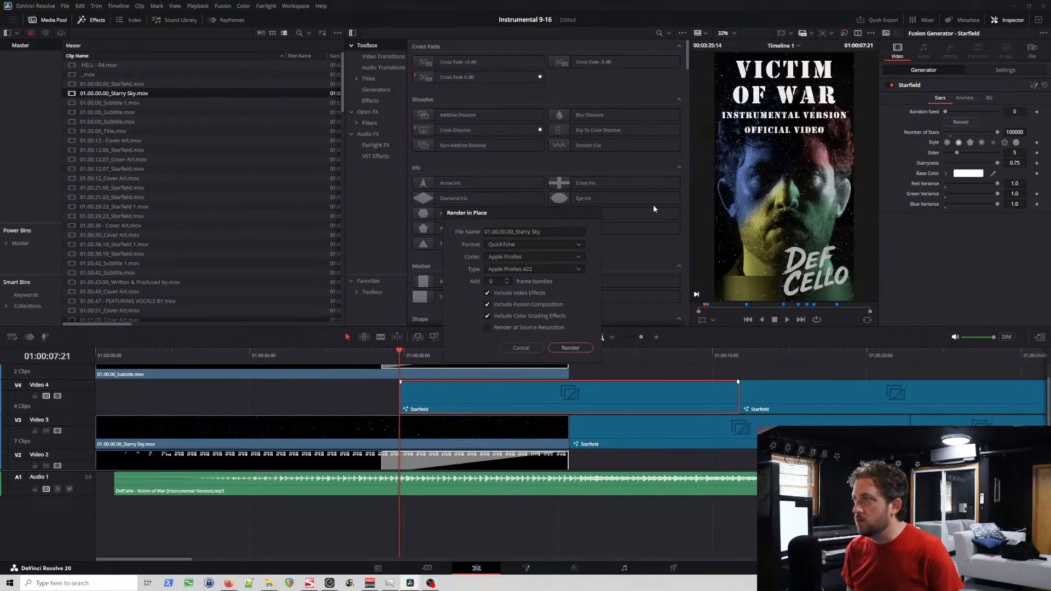
Step: Name the render 01.00.07.21_Starry Sky and save it into the instrumental_9-16 folder
{"action": "left_click", "coordinate": [503, 233]}
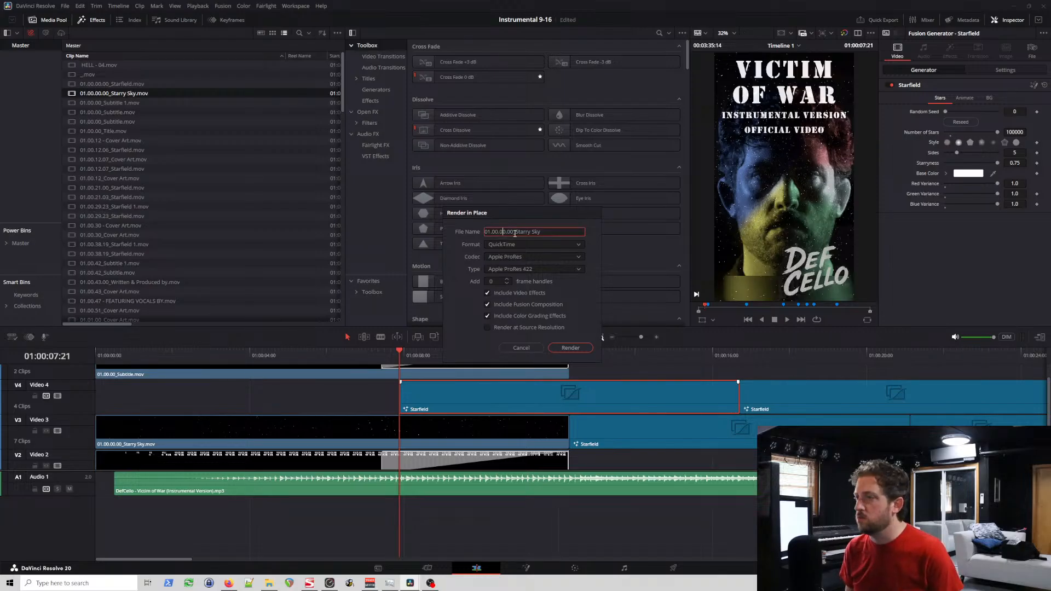
{"action": "key", "text": "Delete"}
{"action": "type", "text": "7"}
{"action": "key", "text": "Right"}
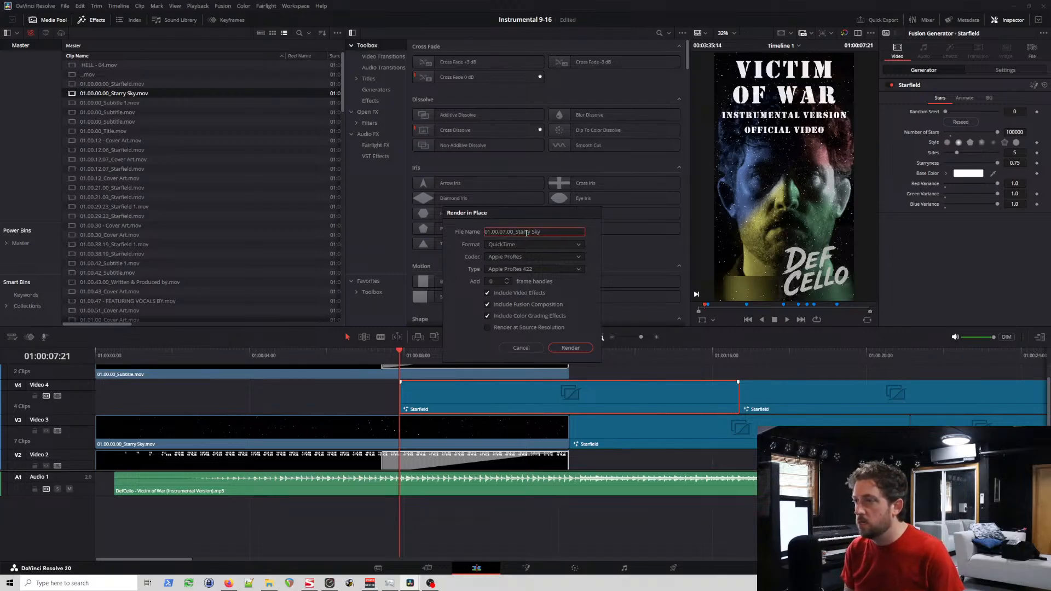
{"action": "key", "text": "Delete"}
{"action": "key", "text": "Delete"}
{"action": "type", "text": "21"}
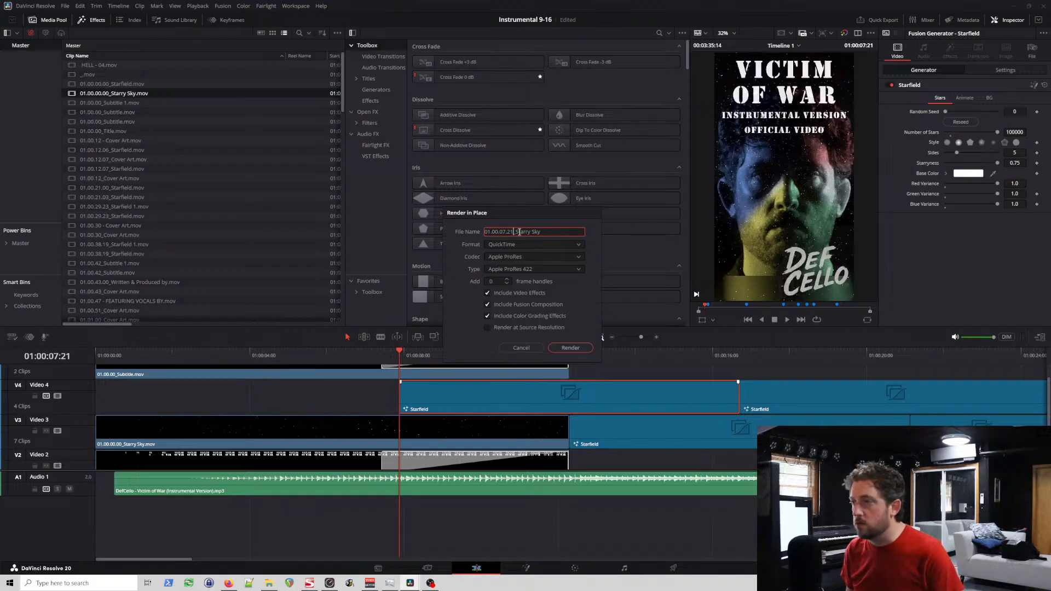
{"action": "left_click_drag", "start_coordinate": [514, 232], "coordinate": [552, 238]}
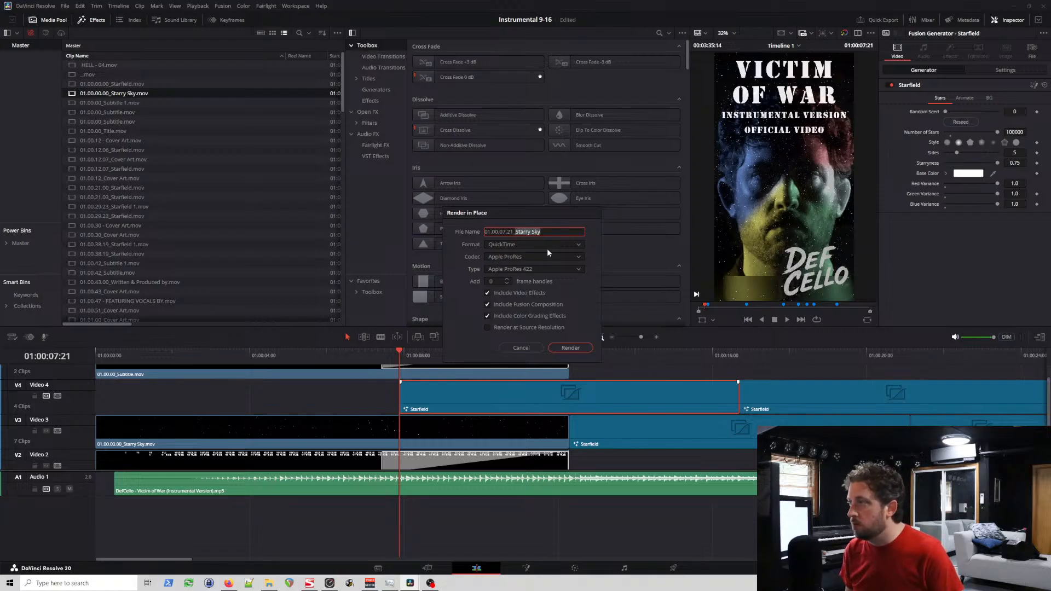
{"action": "left_click", "coordinate": [570, 347]}
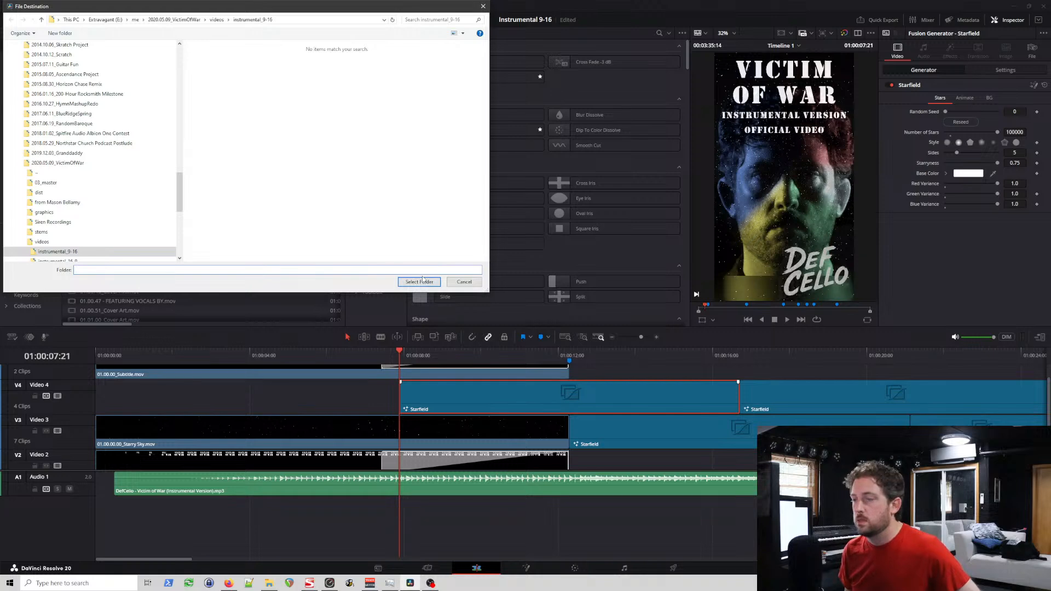
{"action": "left_click", "coordinate": [420, 282]}
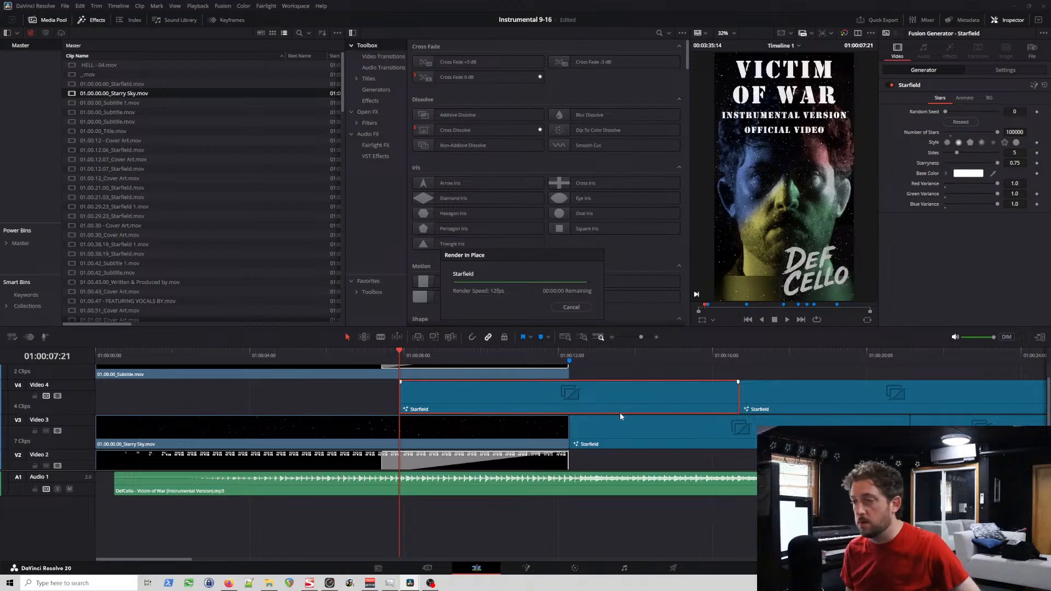
Step: Delete all remaining unrendered Starfield clips on Video 3 and Video 4 between about 12 and 43 seconds
{"action": "left_click", "coordinate": [619, 430]}
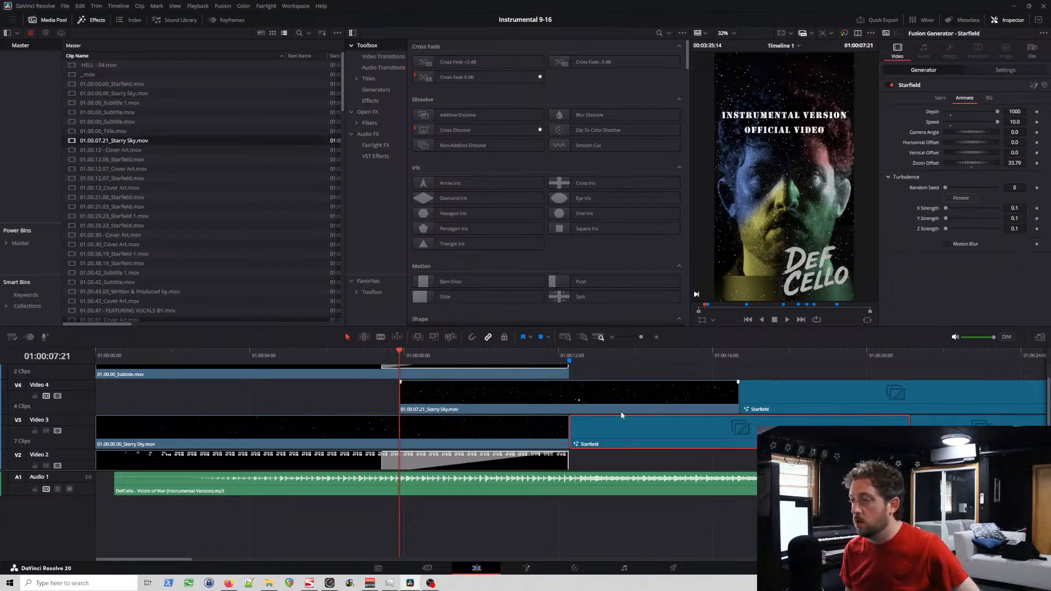
{"action": "scroll", "coordinate": [623, 413], "scroll_direction": "right", "scroll_amount": 5}
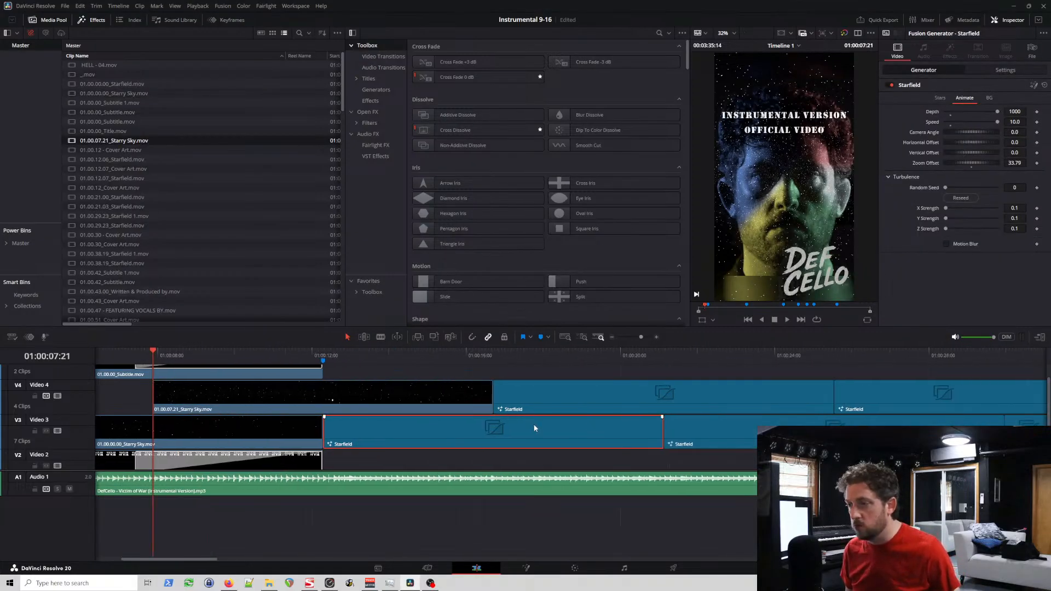
{"action": "scroll", "coordinate": [493, 413], "scroll_direction": "down", "scroll_amount": 3}
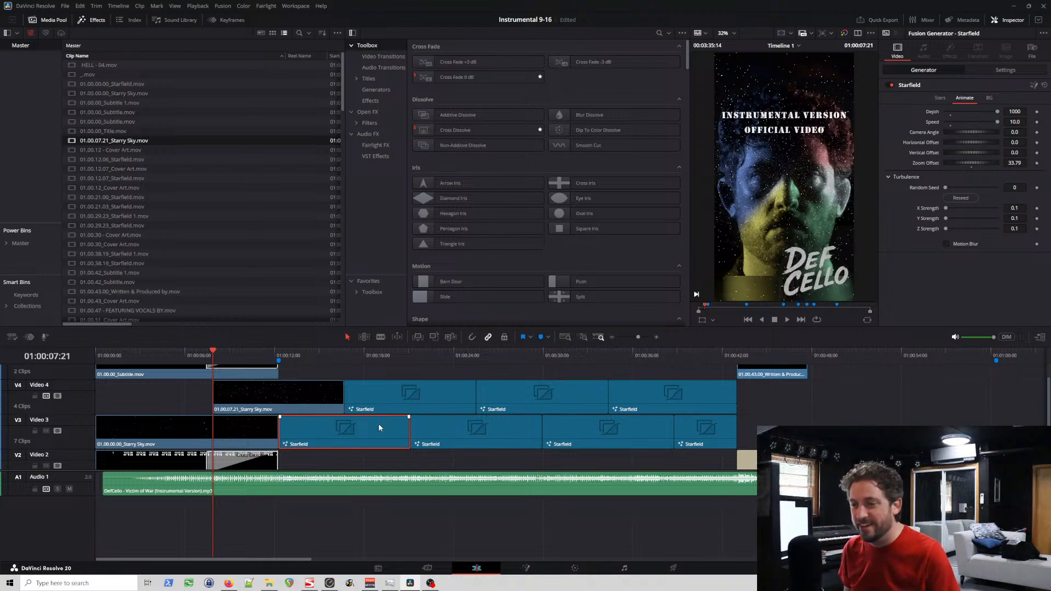
{"action": "left_click", "coordinate": [263, 399]}
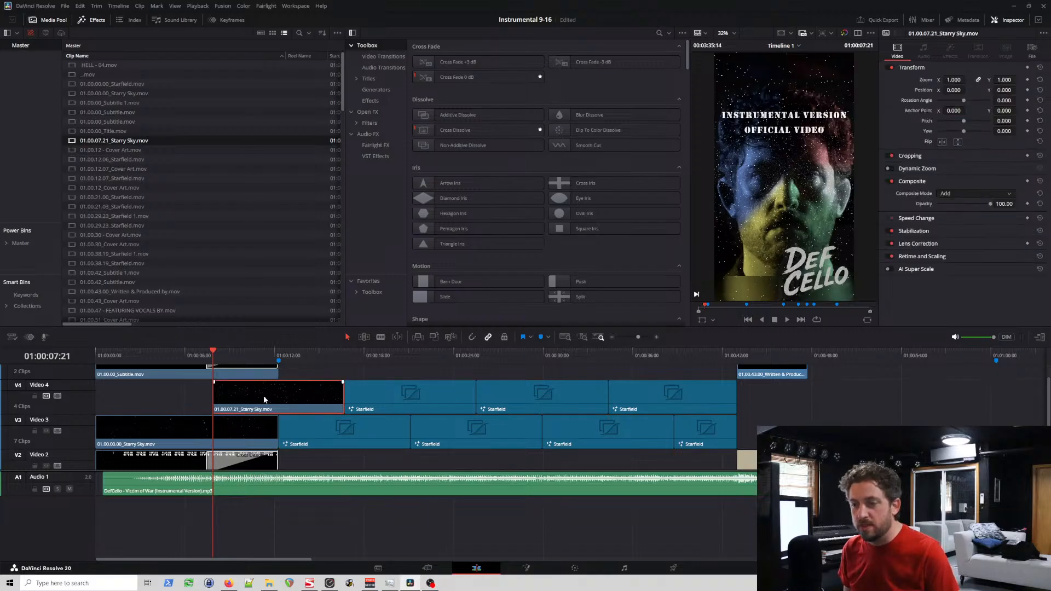
{"action": "left_click", "coordinate": [366, 434]}
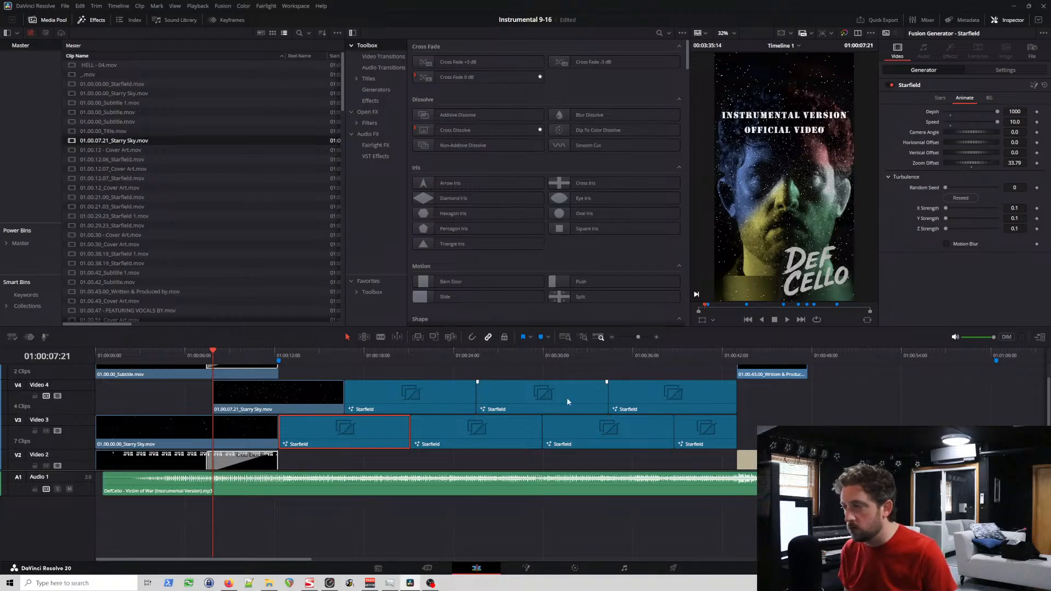
{"action": "key", "text": "Delete"}
{"action": "left_click", "coordinate": [374, 409]}
{"action": "key", "text": "Delete"}
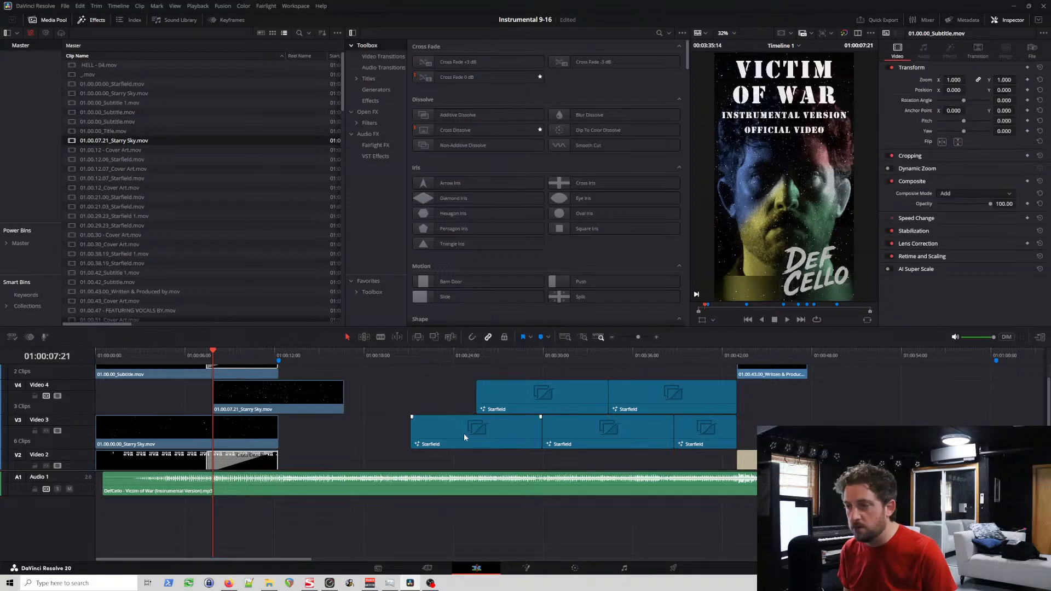
{"action": "left_click", "coordinate": [464, 432]}
{"action": "key", "text": "Delete"}
{"action": "left_click", "coordinate": [535, 397]}
{"action": "key", "text": "Delete"}
{"action": "left_click", "coordinate": [602, 432]}
{"action": "key", "text": "Delete"}
{"action": "left_click", "coordinate": [646, 395]}
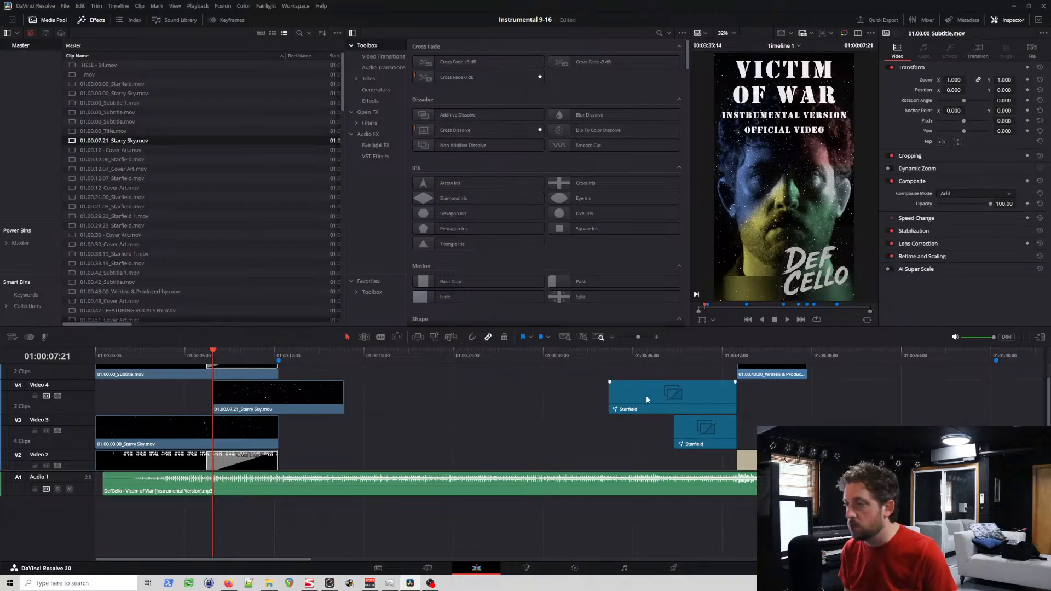
{"action": "key", "text": "Delete"}
{"action": "left_click", "coordinate": [691, 430]}
{"action": "key", "text": "Delete"}
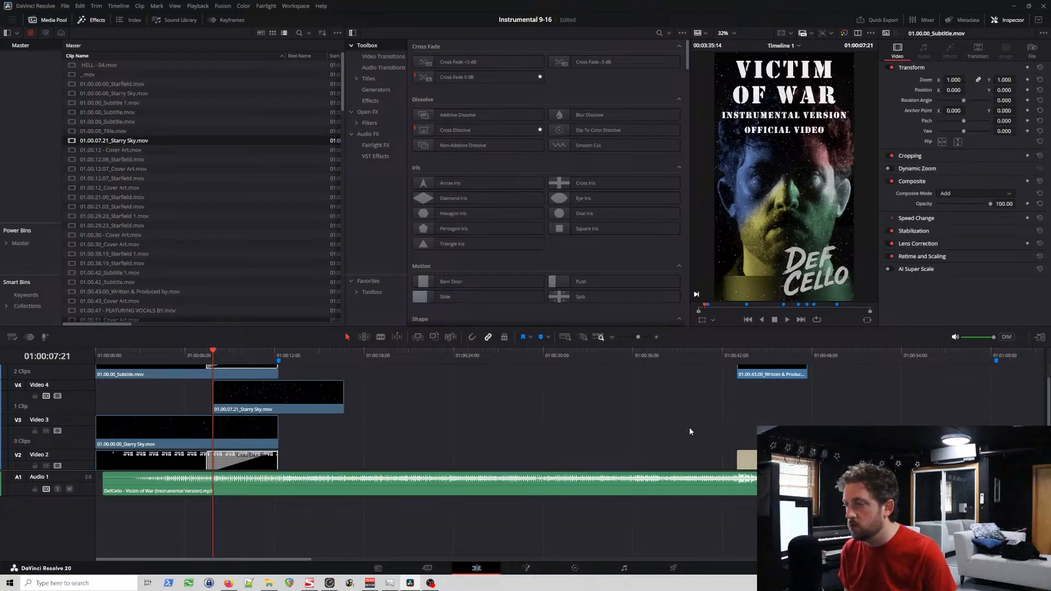
Step: Copy the 01.00.07.21_Starry Sky clip and place the copy on Video 3 at about 12 seconds, right after the first Starry Sky clip
{"action": "left_click", "coordinate": [305, 405]}
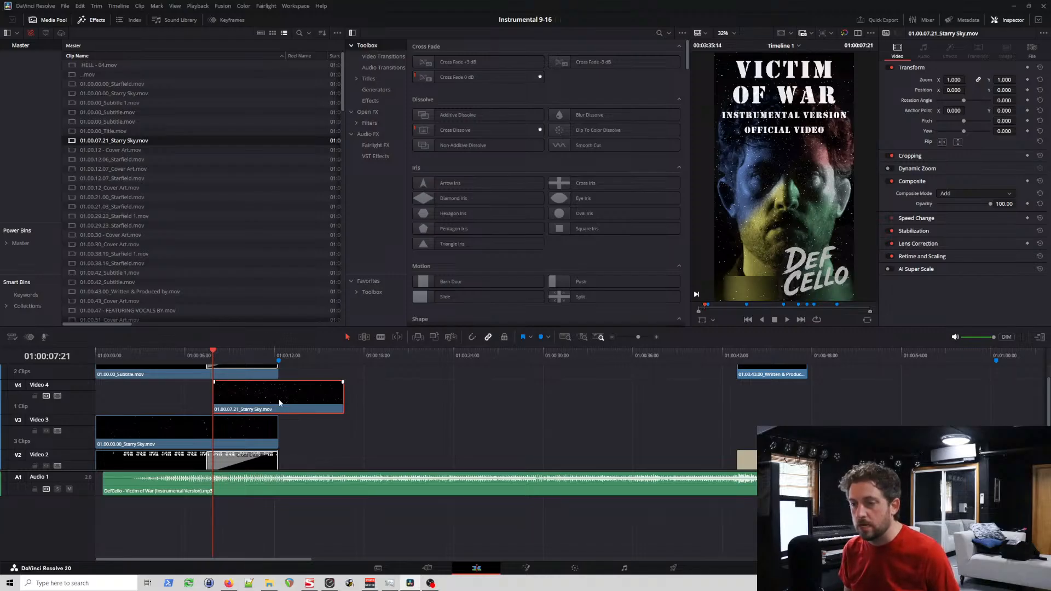
{"action": "left_click", "coordinate": [350, 353]}
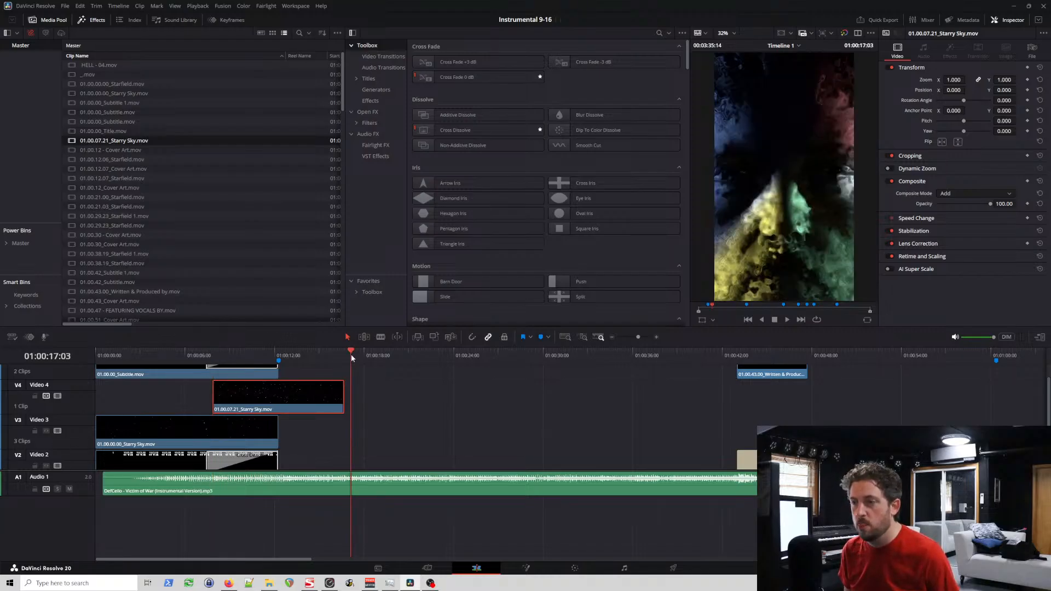
{"action": "key", "text": "ctrl+v"}
{"action": "left_click_drag", "start_coordinate": [390, 434], "coordinate": [319, 436]}
{"action": "left_click", "coordinate": [279, 354]}
{"action": "scroll", "coordinate": [300, 370], "scroll_direction": "up", "scroll_amount": 6}
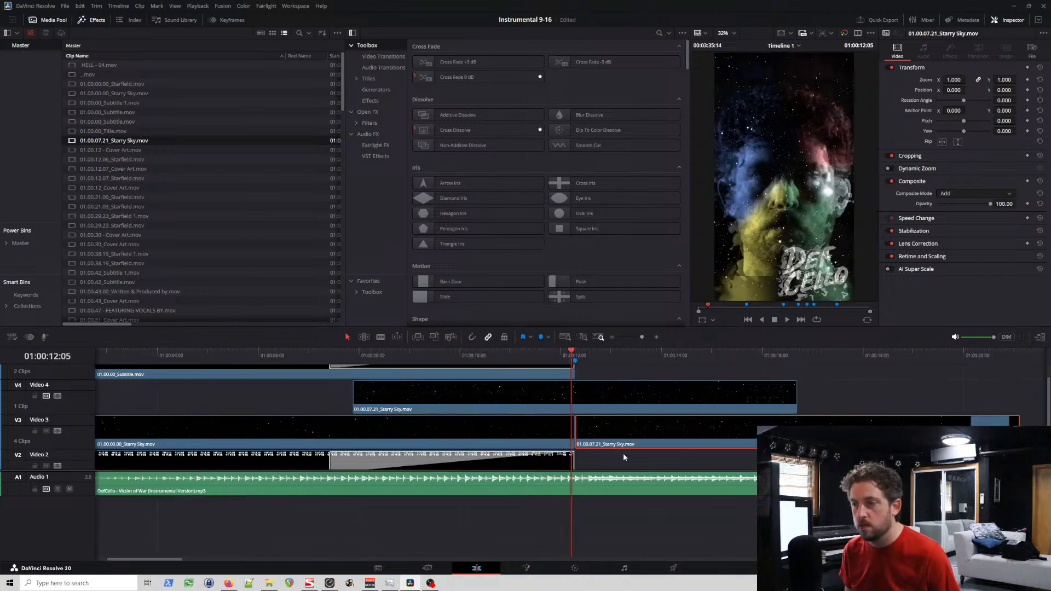
{"action": "scroll", "coordinate": [643, 438], "scroll_direction": "down", "scroll_amount": 4}
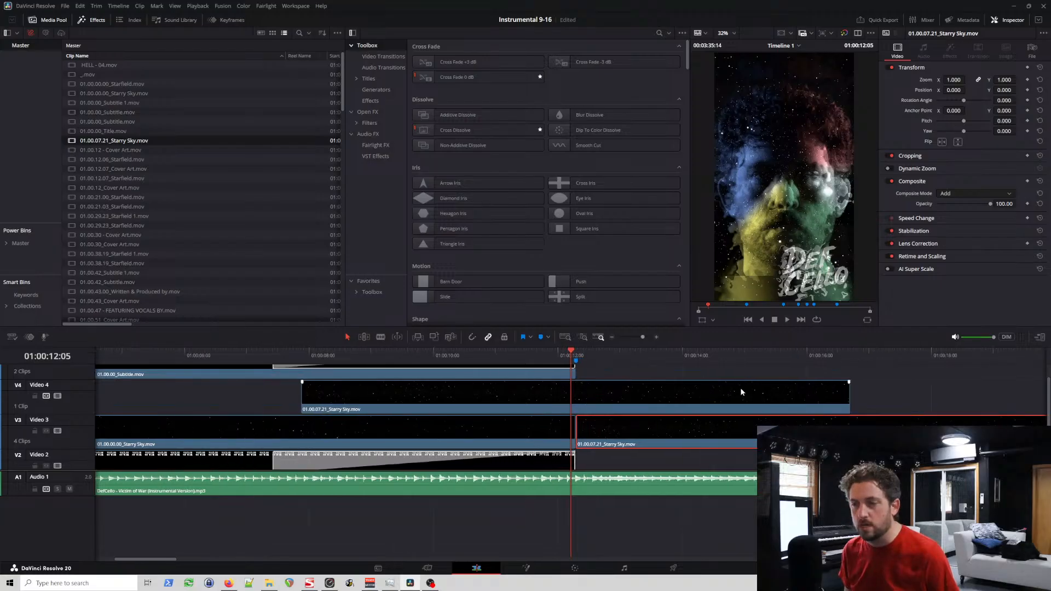
Step: Add Starry Sky copies after the existing ones, at about 16 seconds on Video 4 and about 21 seconds on Video 3
{"action": "left_click_drag", "start_coordinate": [855, 353], "coordinate": [851, 352]}
{"action": "key", "text": "ctrl+v"}
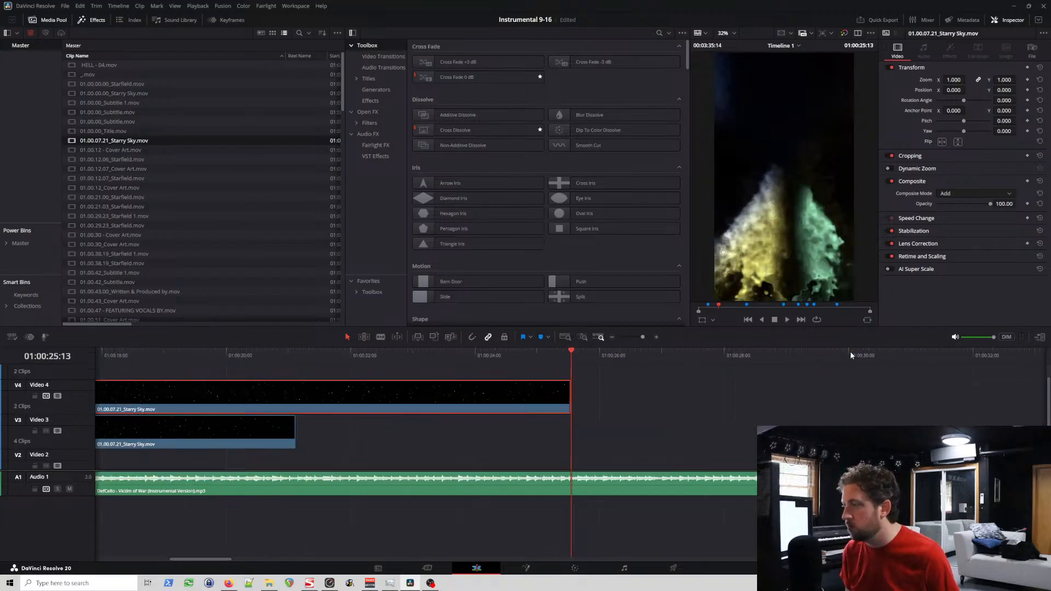
{"action": "key", "text": "ctrl+v"}
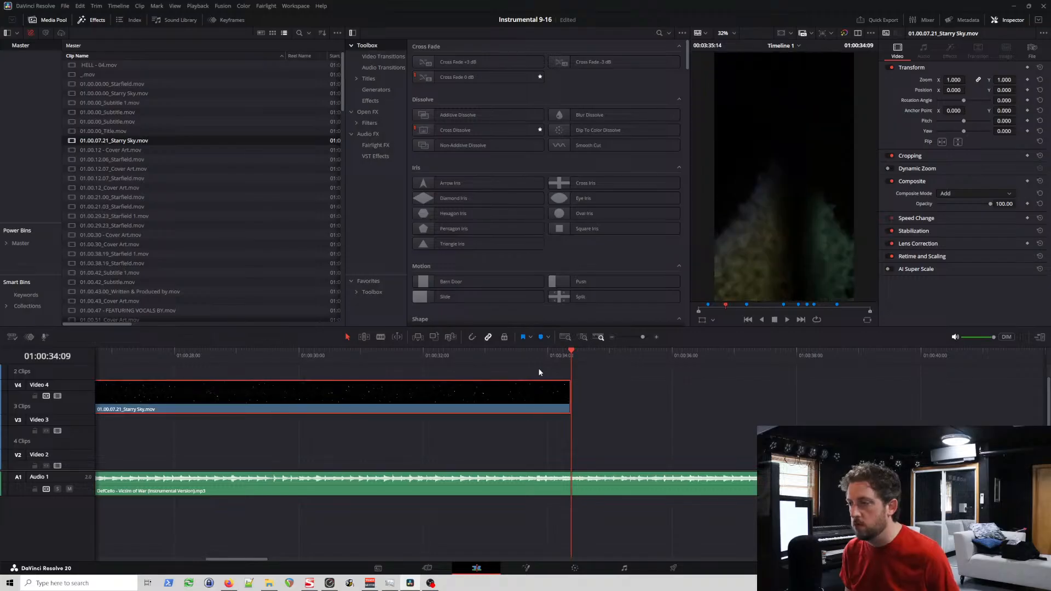
{"action": "scroll", "coordinate": [458, 392], "scroll_direction": "down", "scroll_amount": 3}
{"action": "left_click_drag", "start_coordinate": [452, 395], "coordinate": [357, 427]}
Step: Extend both star layers with Starry Sky copies at about 25 seconds on Video 4 and about 30 seconds on Video 3
{"action": "left_click", "coordinate": [386, 356]}
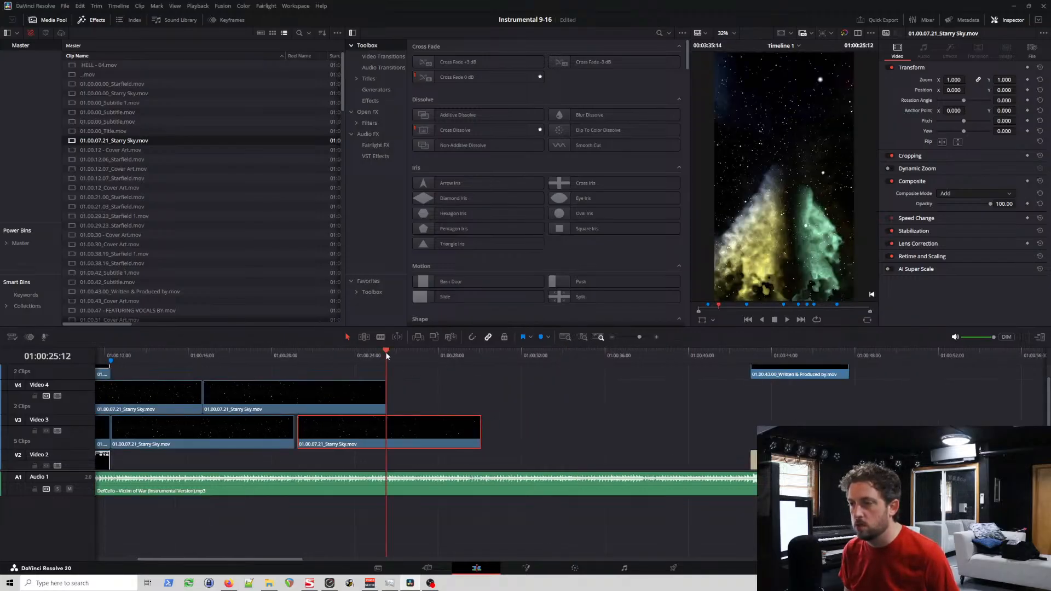
{"action": "scroll", "coordinate": [460, 376], "scroll_direction": "up", "scroll_amount": 5}
{"action": "key", "text": "ctrl+v"}
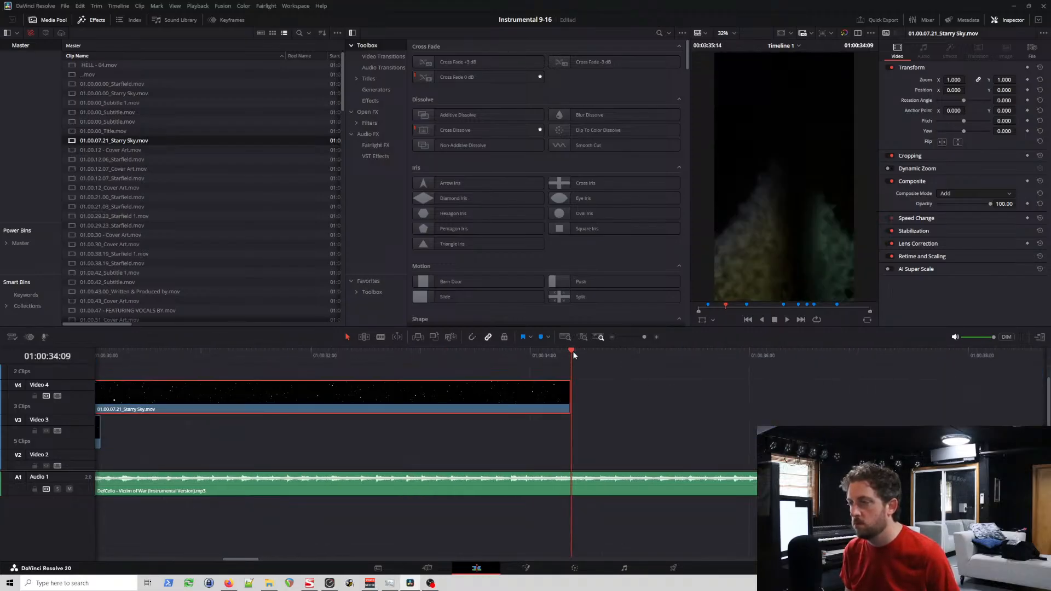
{"action": "key", "text": "ctrl+v"}
{"action": "scroll", "coordinate": [579, 374], "scroll_direction": "down", "scroll_amount": 3}
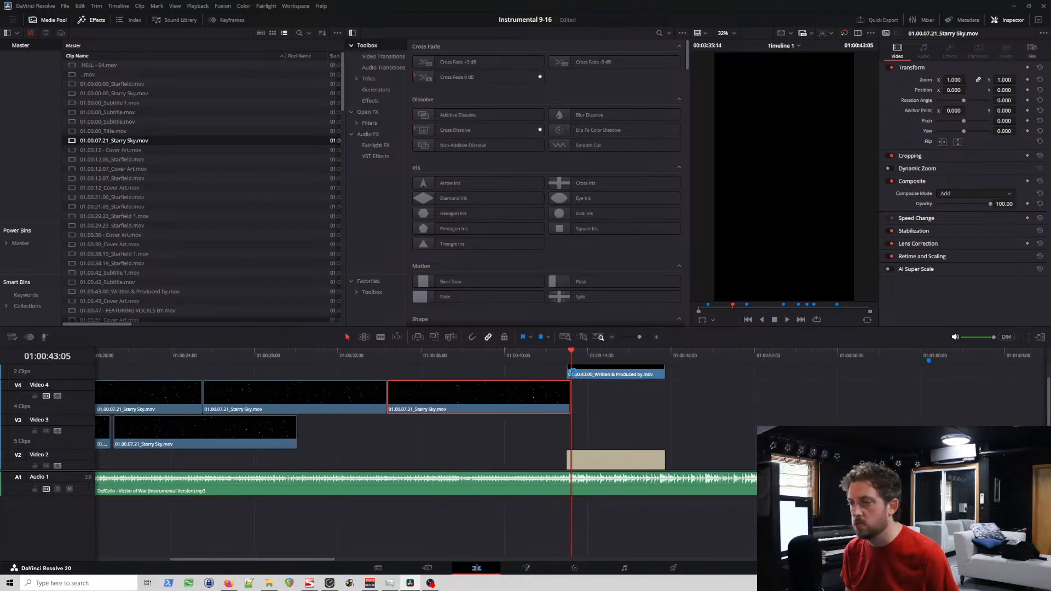
{"action": "left_click_drag", "start_coordinate": [495, 398], "coordinate": [405, 432]}
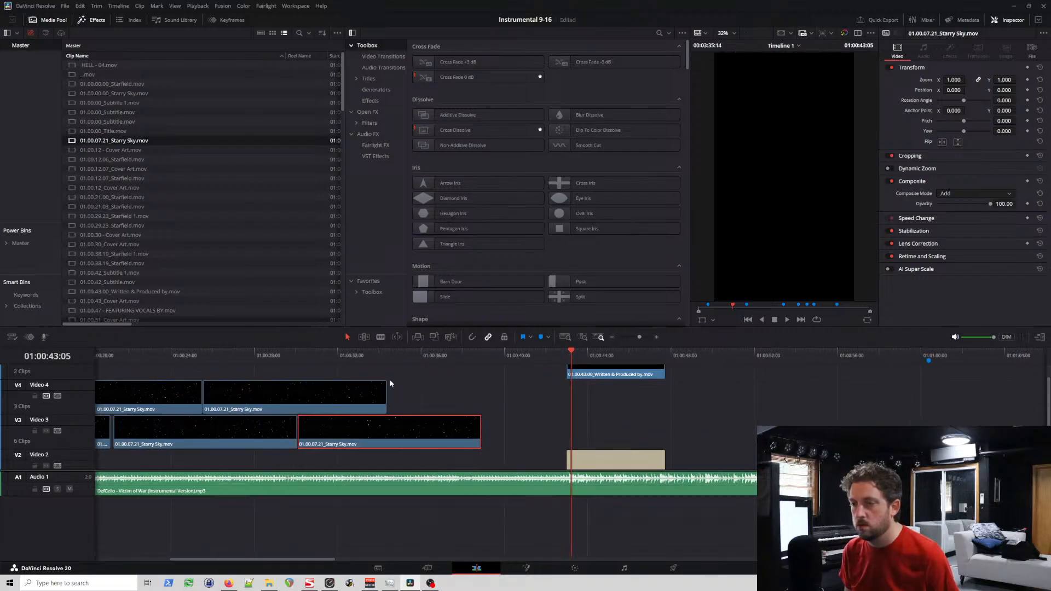
Step: Paste a Starry Sky copy at 01:00:34:09 on Video 4 and place another on Video 3 at about 39 seconds
{"action": "left_click", "coordinate": [390, 354]}
{"action": "scroll", "coordinate": [501, 365], "scroll_direction": "up", "scroll_amount": 5}
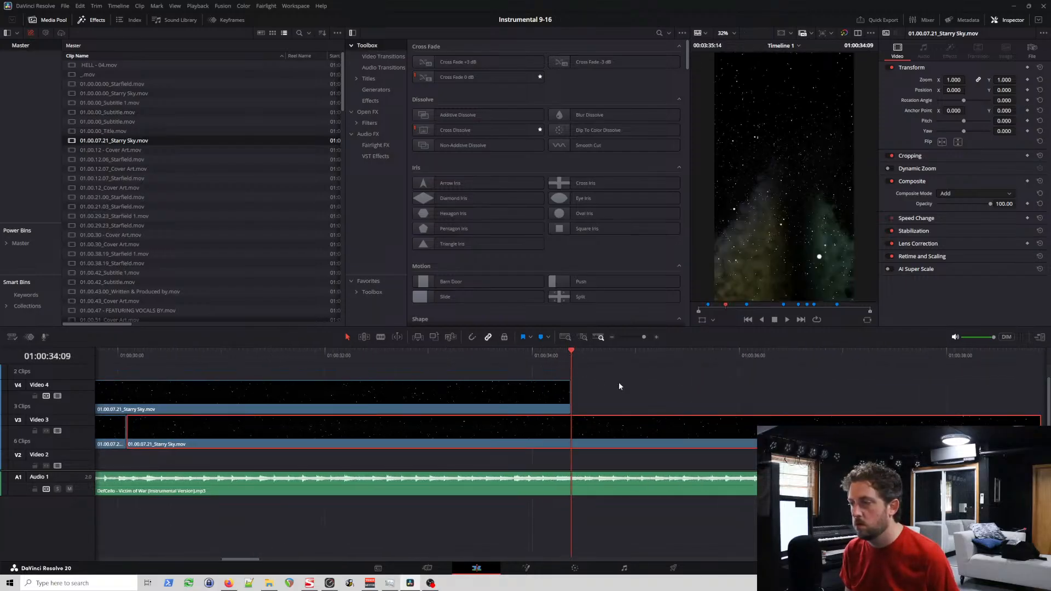
{"action": "key", "text": "ctrl+z"}
{"action": "scroll", "coordinate": [528, 393], "scroll_direction": "down", "scroll_amount": 2}
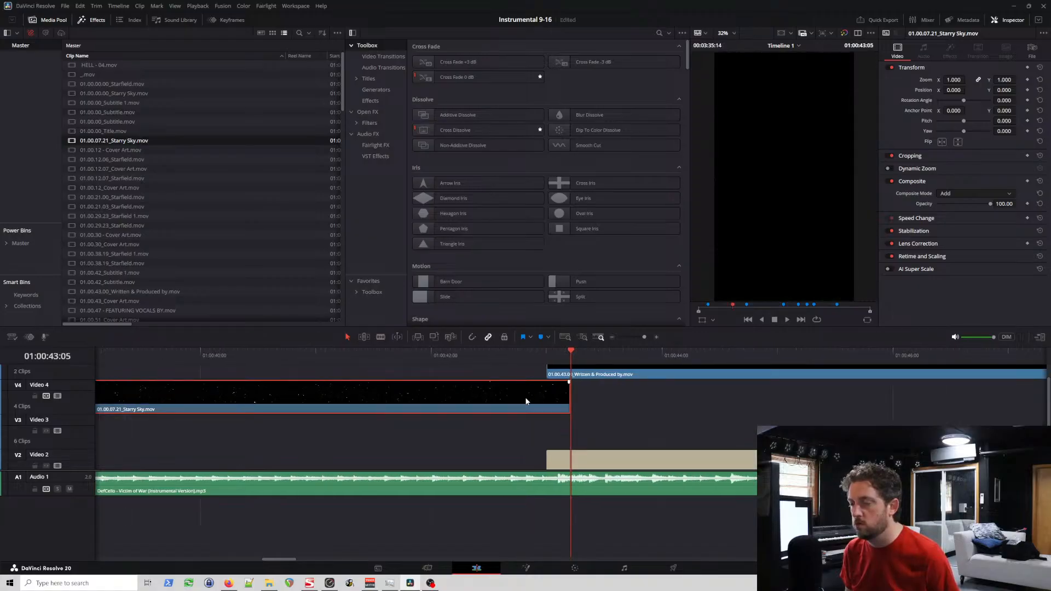
{"action": "key", "text": "ctrl+v"}
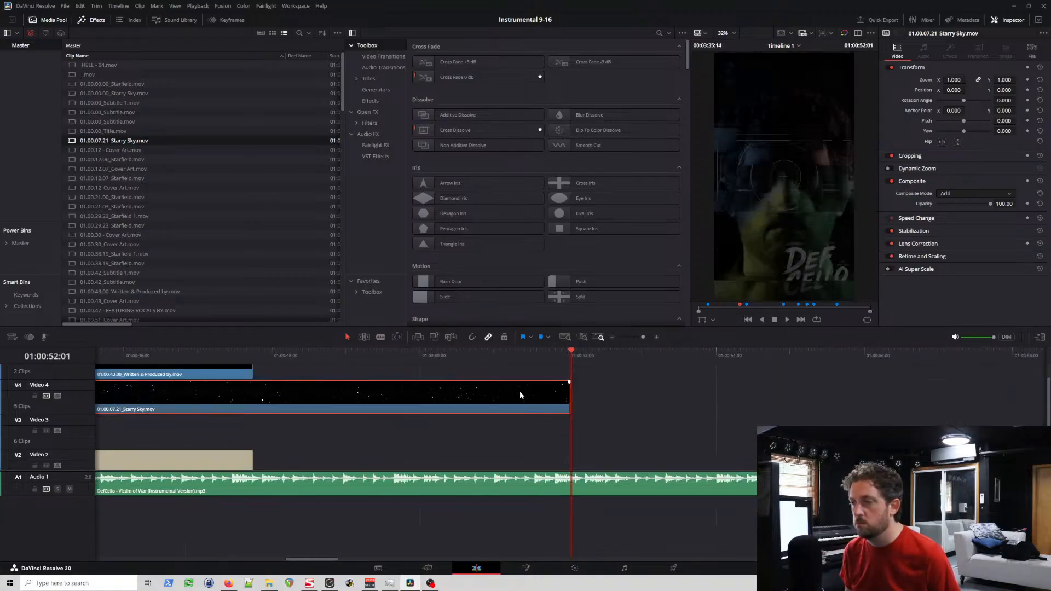
{"action": "scroll", "coordinate": [446, 404], "scroll_direction": "down", "scroll_amount": 2}
{"action": "scroll", "coordinate": [446, 403], "scroll_direction": "down", "scroll_amount": 3}
{"action": "left_click_drag", "start_coordinate": [416, 393], "coordinate": [335, 429]}
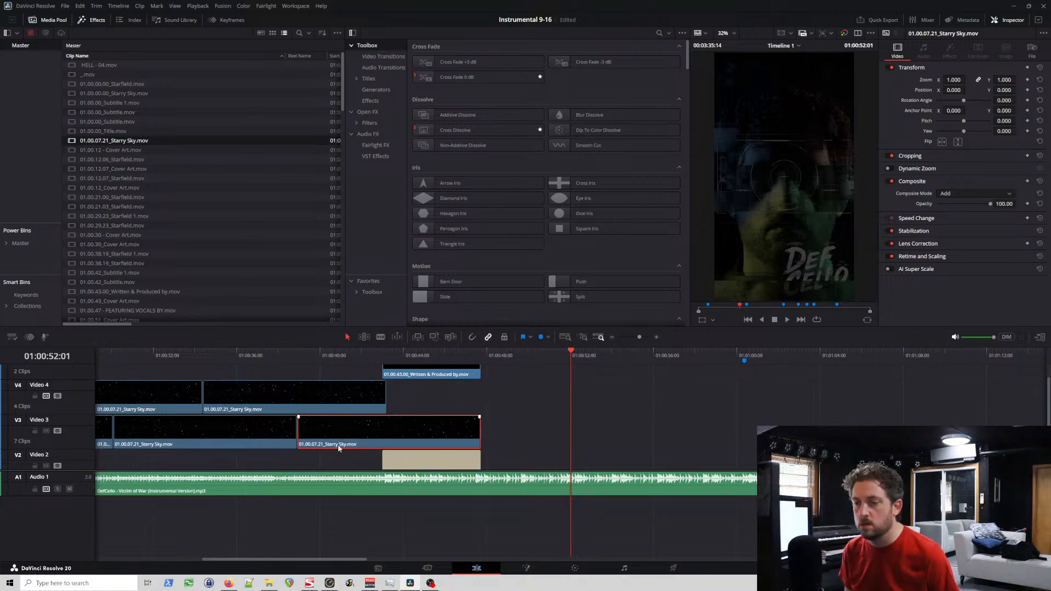
Step: Close the small gaps between the Starry Sky clips on Video 3 by moving the copies after about 21 seconds slightly earlier
{"action": "scroll", "coordinate": [340, 444], "scroll_direction": "left", "scroll_amount": 8}
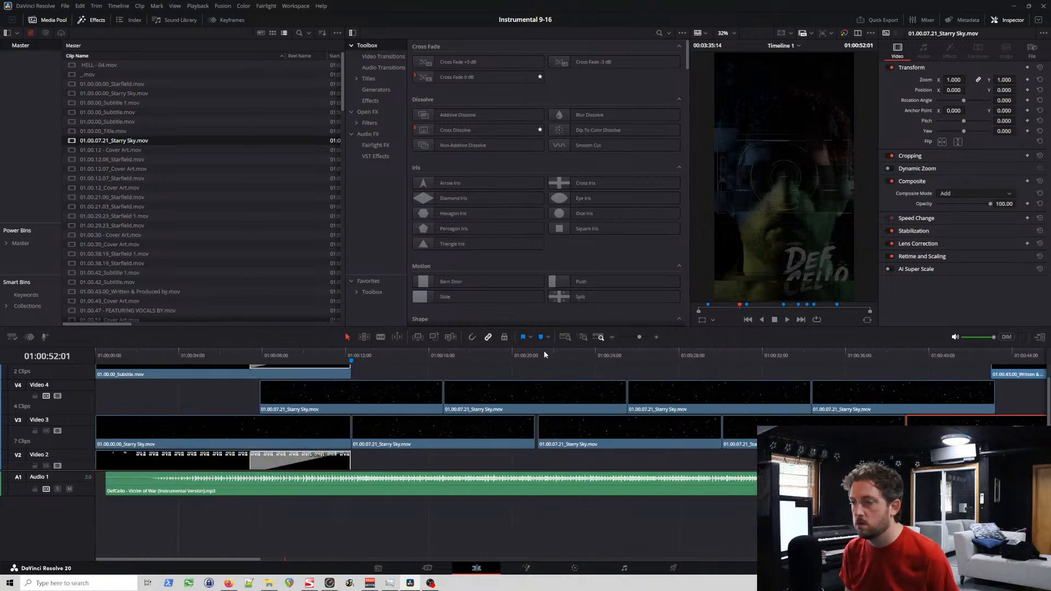
{"action": "left_click", "coordinate": [544, 355]}
{"action": "scroll", "coordinate": [574, 415], "scroll_direction": "up", "scroll_amount": 5}
{"action": "left_click_drag", "start_coordinate": [675, 426], "coordinate": [650, 430]}
{"action": "scroll", "coordinate": [664, 428], "scroll_direction": "down", "scroll_amount": 2}
{"action": "scroll", "coordinate": [663, 429], "scroll_direction": "right", "scroll_amount": 10}
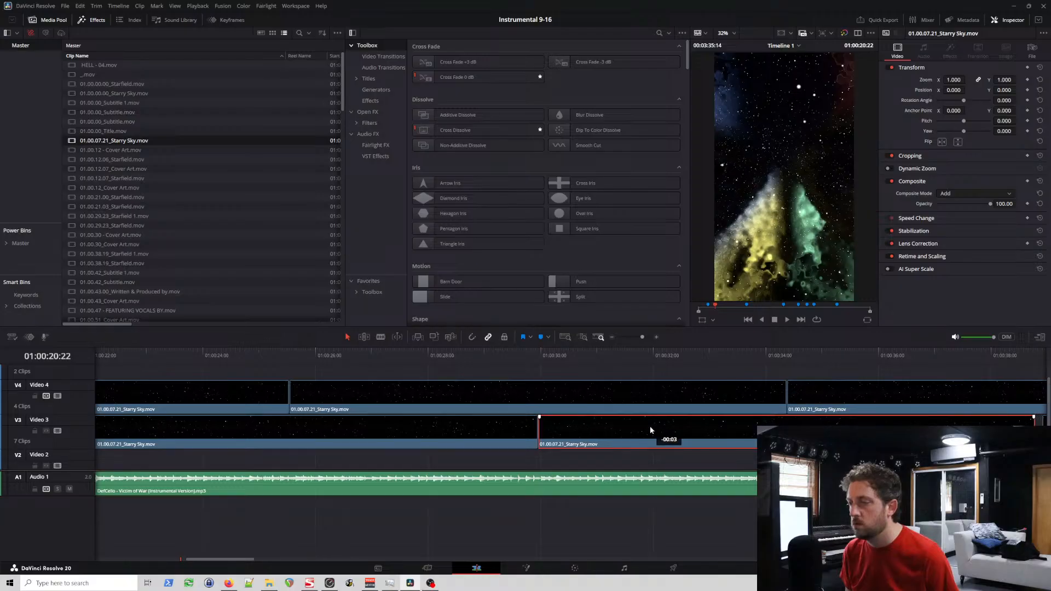
{"action": "scroll", "coordinate": [650, 430], "scroll_direction": "right", "scroll_amount": 2}
{"action": "left_click", "coordinate": [679, 428]}
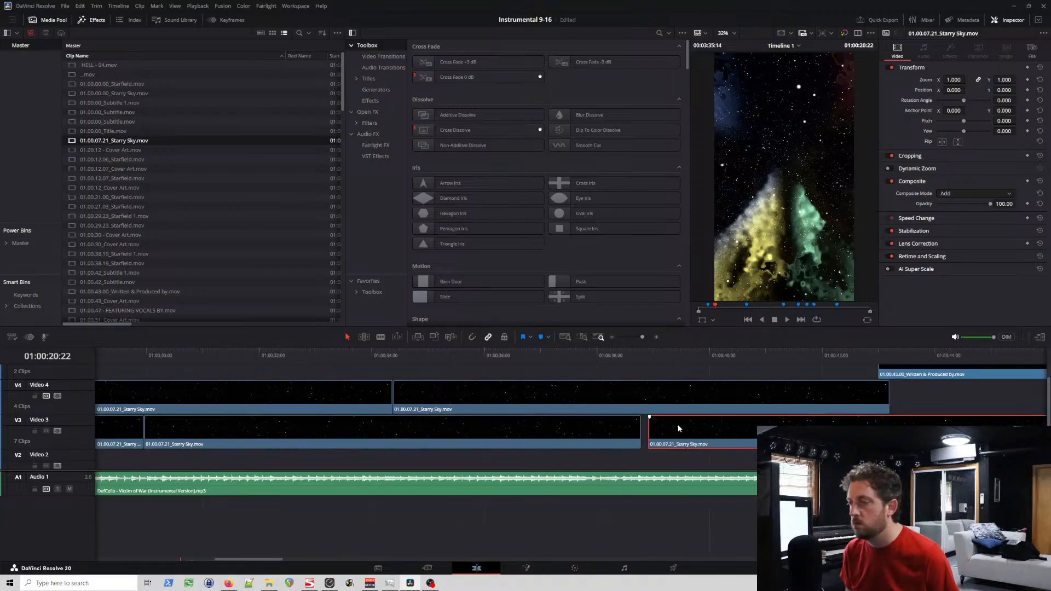
{"action": "left_click_drag", "start_coordinate": [672, 430], "coordinate": [671, 429]}
{"action": "scroll", "coordinate": [672, 429], "scroll_direction": "right", "scroll_amount": 2}
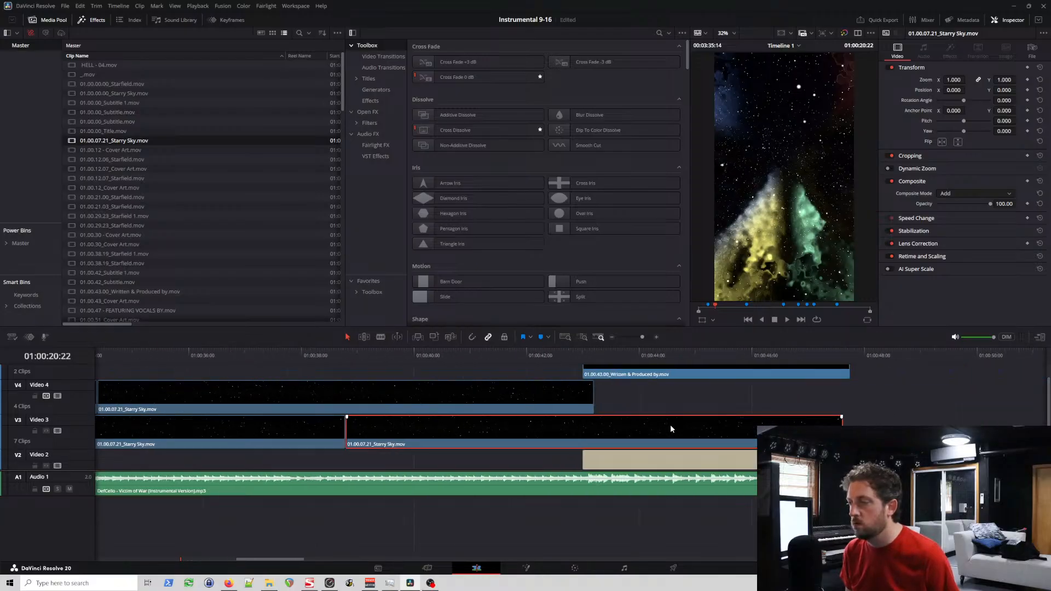
Step: Trim the ends of the last Starry Sky clips on Video 4 and Video 3 to 01:00:43:00, where the Written & Produced by clip begins
{"action": "left_click", "coordinate": [589, 400]}
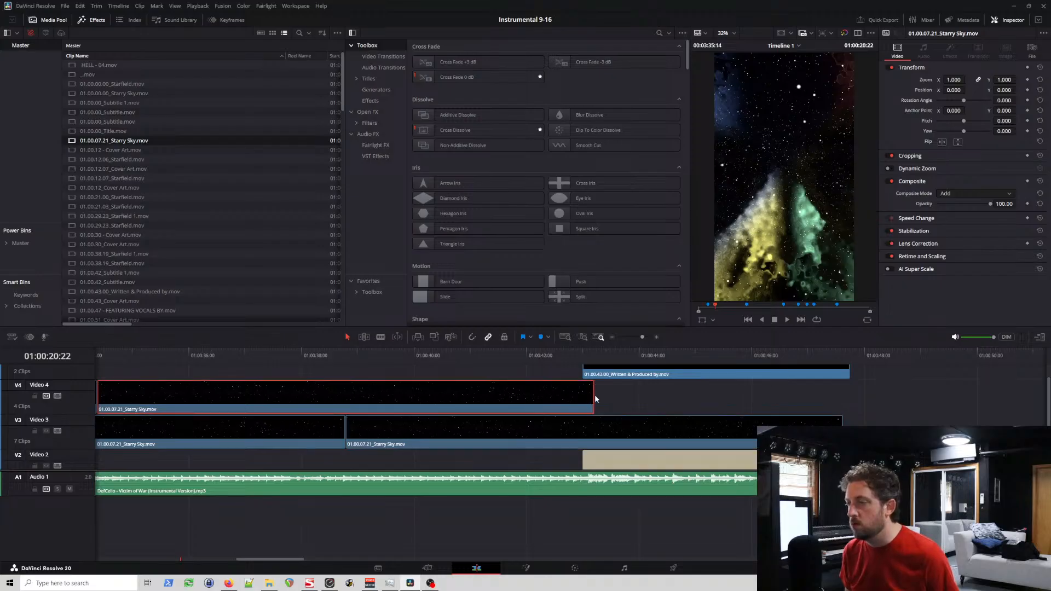
{"action": "left_click_drag", "start_coordinate": [593, 399], "coordinate": [582, 397]}
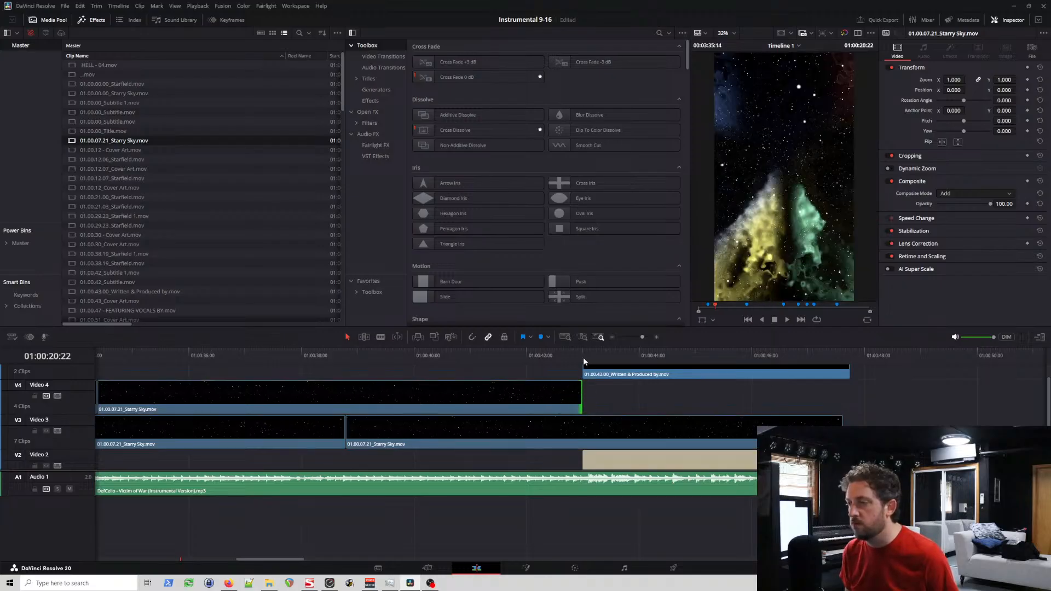
{"action": "left_click", "coordinate": [583, 356]}
{"action": "scroll", "coordinate": [583, 357], "scroll_direction": "up", "scroll_amount": 3}
{"action": "scroll", "coordinate": [622, 385], "scroll_direction": "down", "scroll_amount": 2}
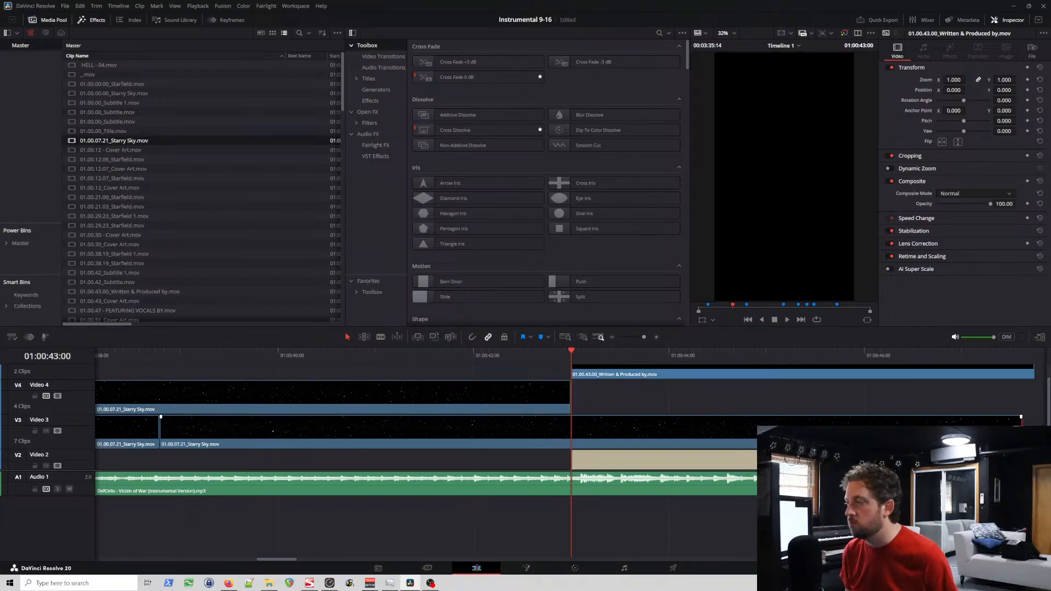
{"action": "left_click_drag", "start_coordinate": [1021, 419], "coordinate": [569, 422]}
{"action": "scroll", "coordinate": [564, 412], "scroll_direction": "down", "scroll_amount": 1}
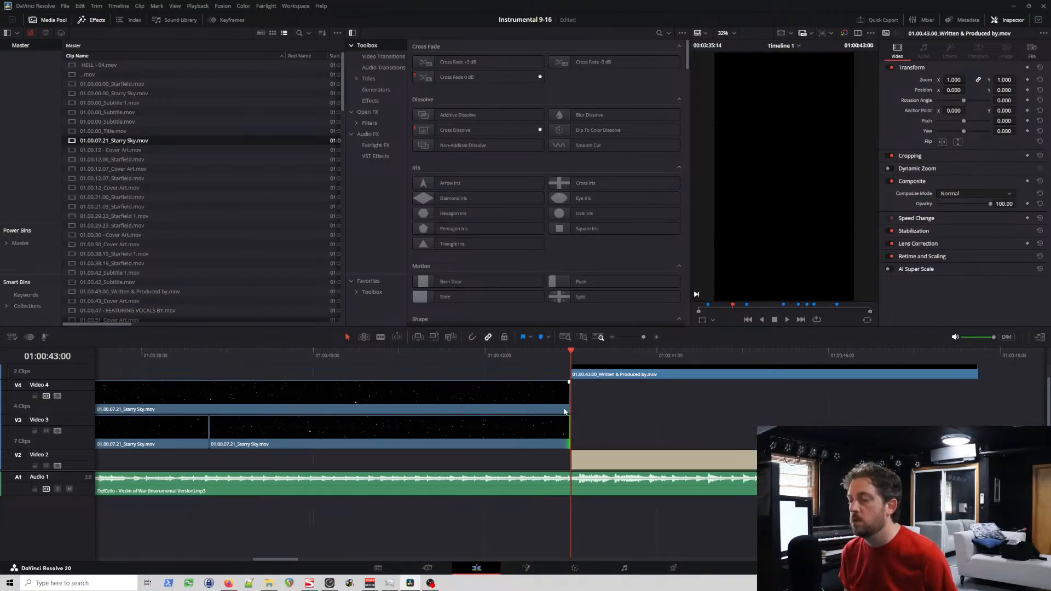
{"action": "scroll", "coordinate": [565, 408], "scroll_direction": "down", "scroll_amount": 6}
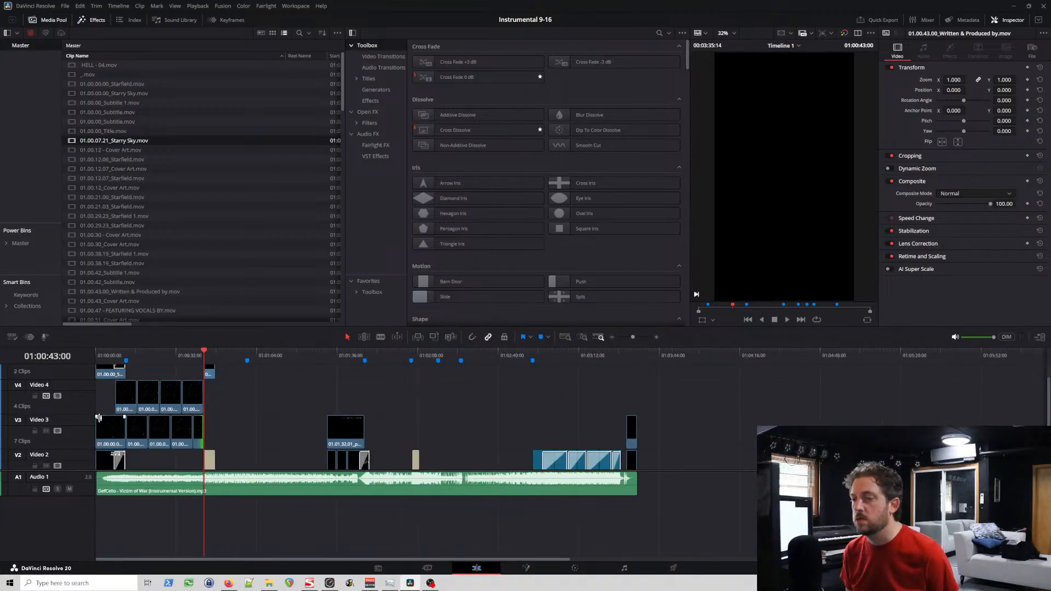
Step: Review the overlapping Starry Sky layers over the cover art between about 14 and 29 seconds
{"action": "scroll", "coordinate": [147, 390], "scroll_direction": "up", "scroll_amount": 6}
{"action": "scroll", "coordinate": [289, 393], "scroll_direction": "left", "scroll_amount": 8}
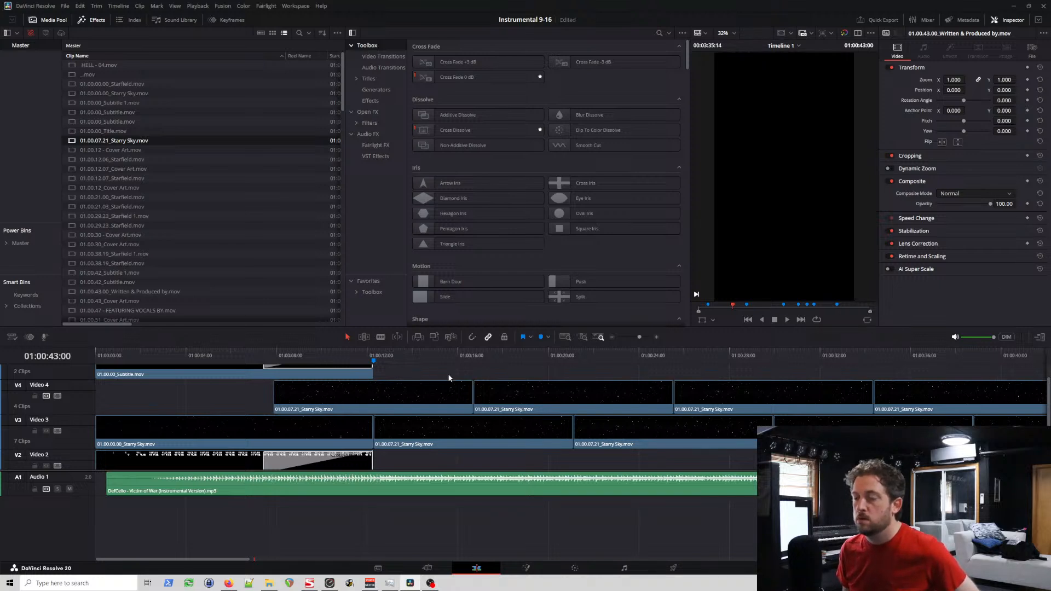
{"action": "left_click", "coordinate": [419, 357]}
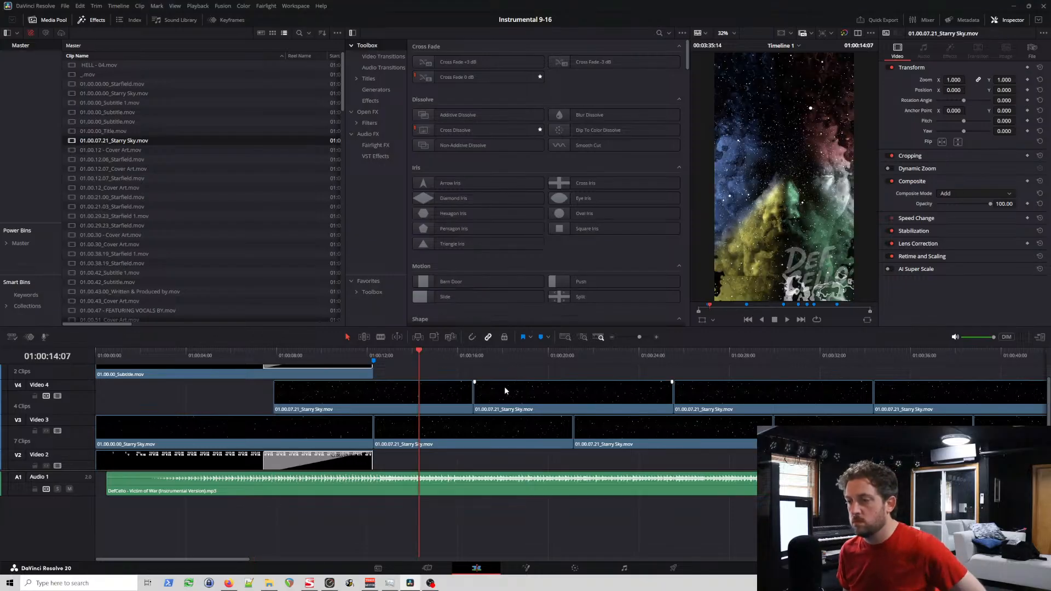
{"action": "left_click", "coordinate": [452, 437]}
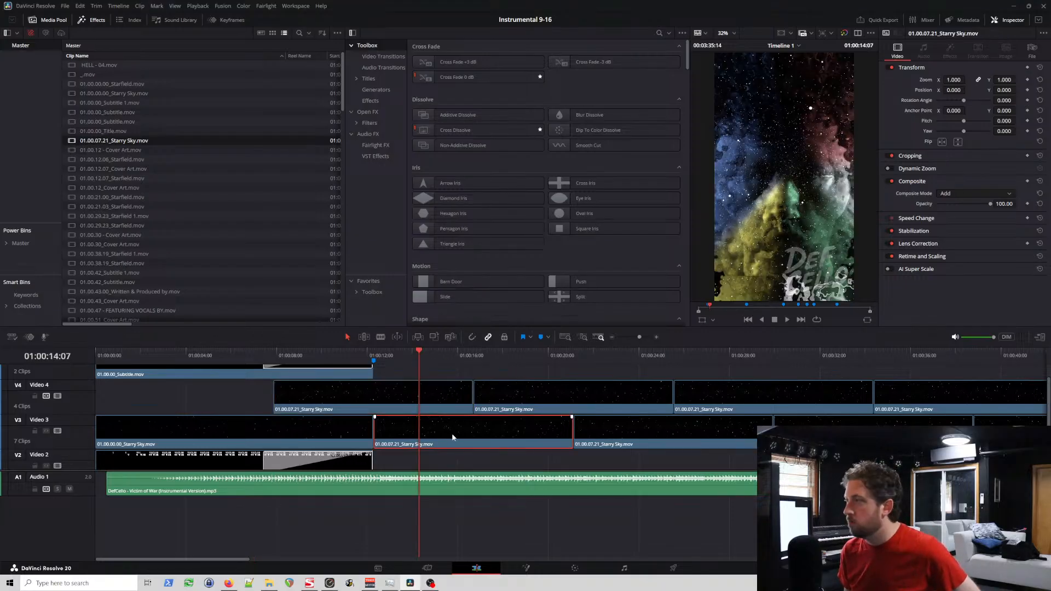
{"action": "left_click", "coordinate": [740, 405]}
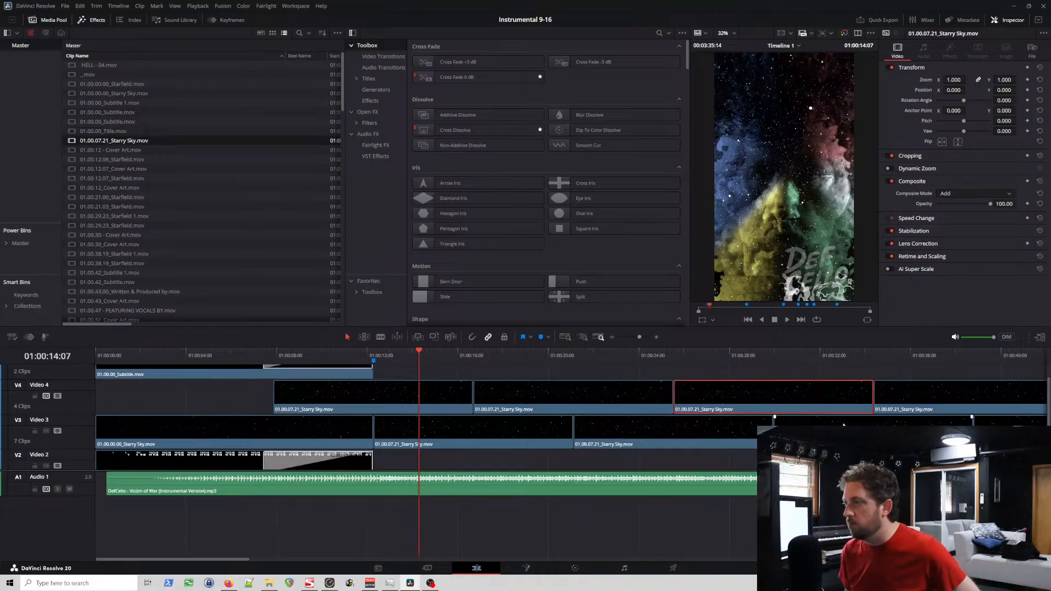
{"action": "key", "text": "space"}
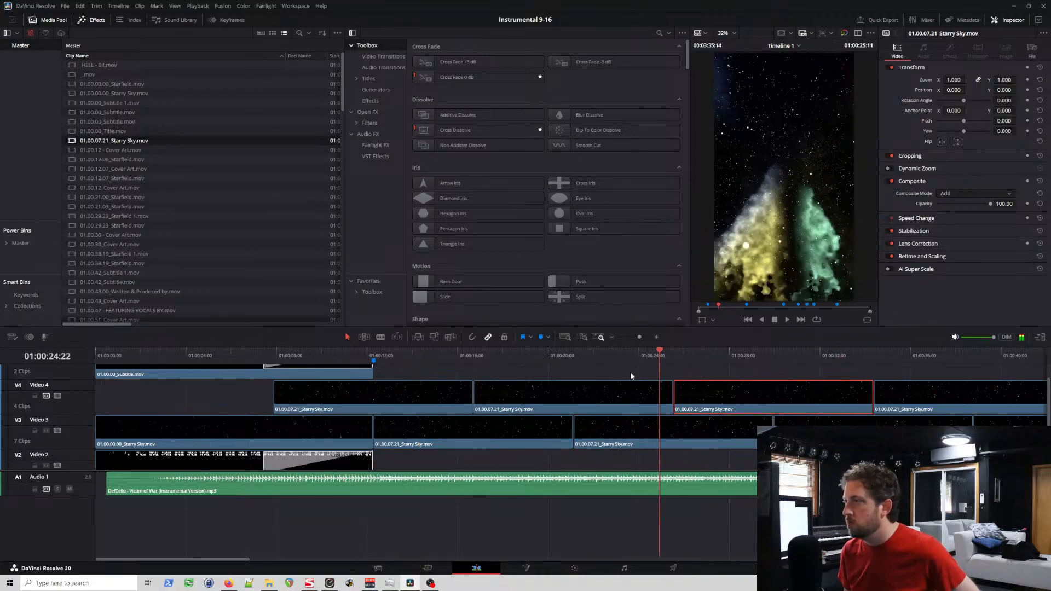
{"action": "left_click_drag", "start_coordinate": [506, 372], "coordinate": [752, 382]}
Step: Set the opacity of the 01.00.12.07_Cover Art clip on Video 1 to 25
{"action": "scroll", "coordinate": [89, 422], "scroll_direction": "down", "scroll_amount": 2}
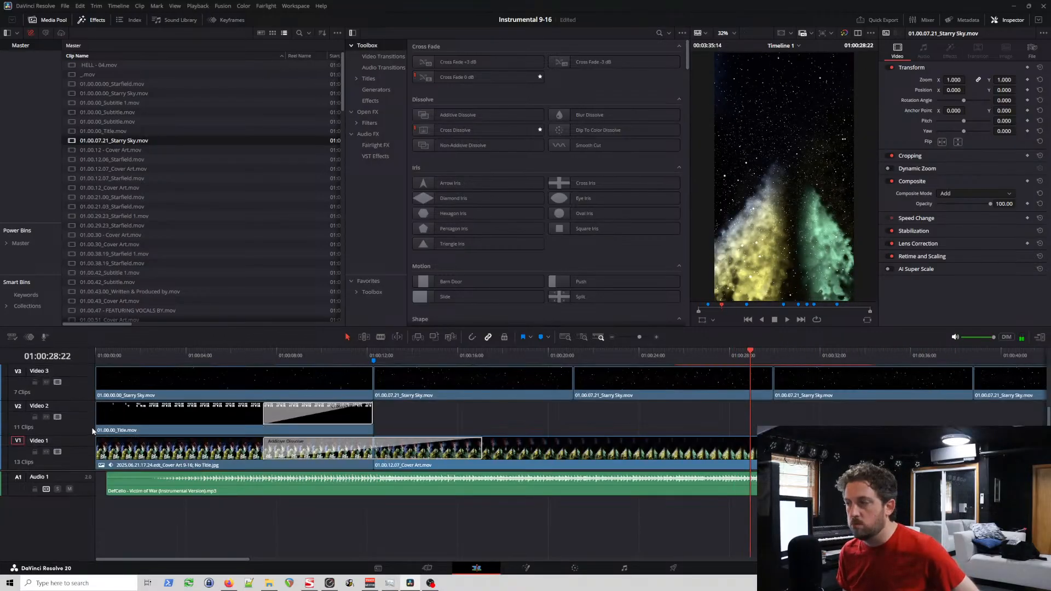
{"action": "left_click", "coordinate": [802, 461]}
{"action": "left_click", "coordinate": [706, 450]}
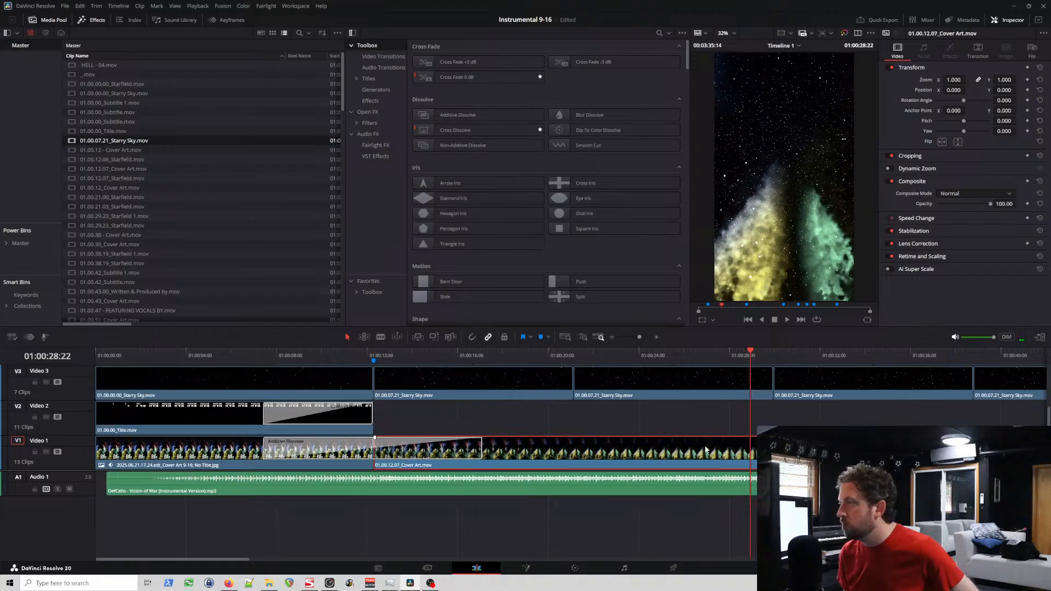
{"action": "left_click", "coordinate": [1004, 203]}
{"action": "type", "text": "25"}
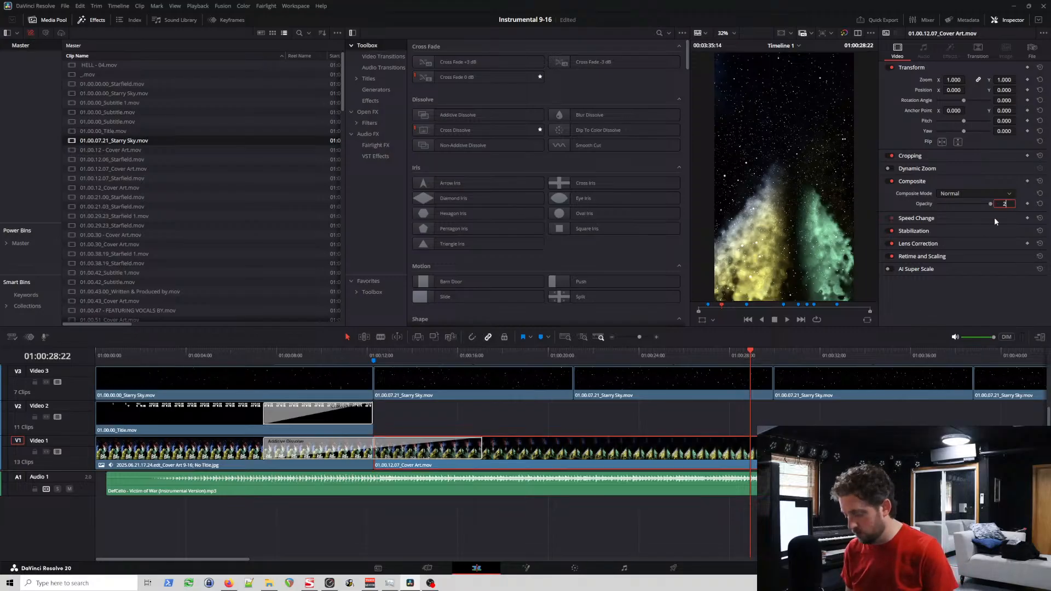
{"action": "key", "text": "Return"}
Step: Play and scrub through the first 40 seconds to check the star layers against the dimmed cover art
{"action": "left_click", "coordinate": [409, 349]}
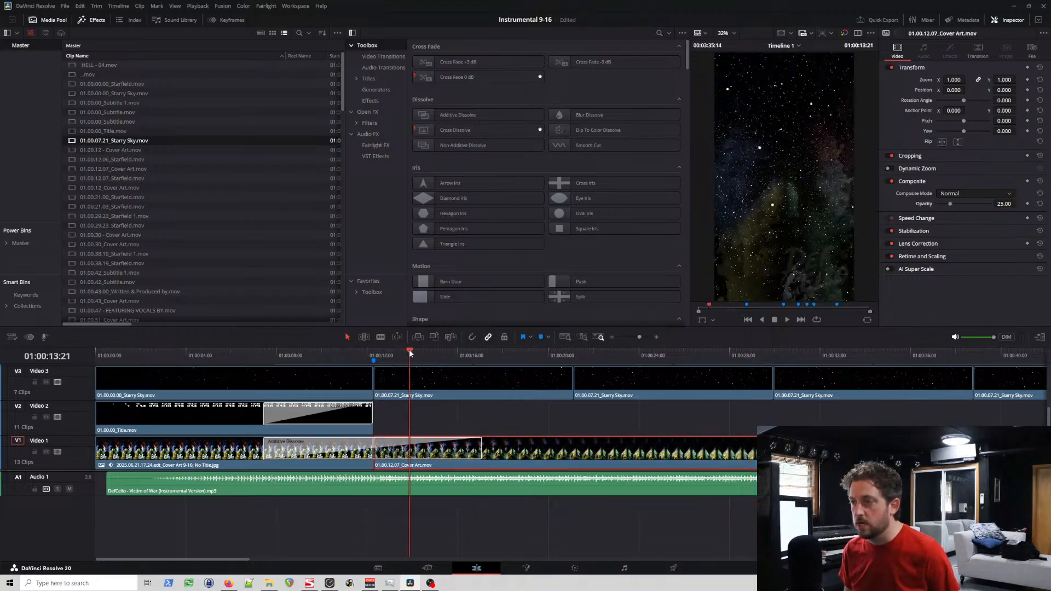
{"action": "left_click_drag", "start_coordinate": [409, 349], "coordinate": [1015, 355]}
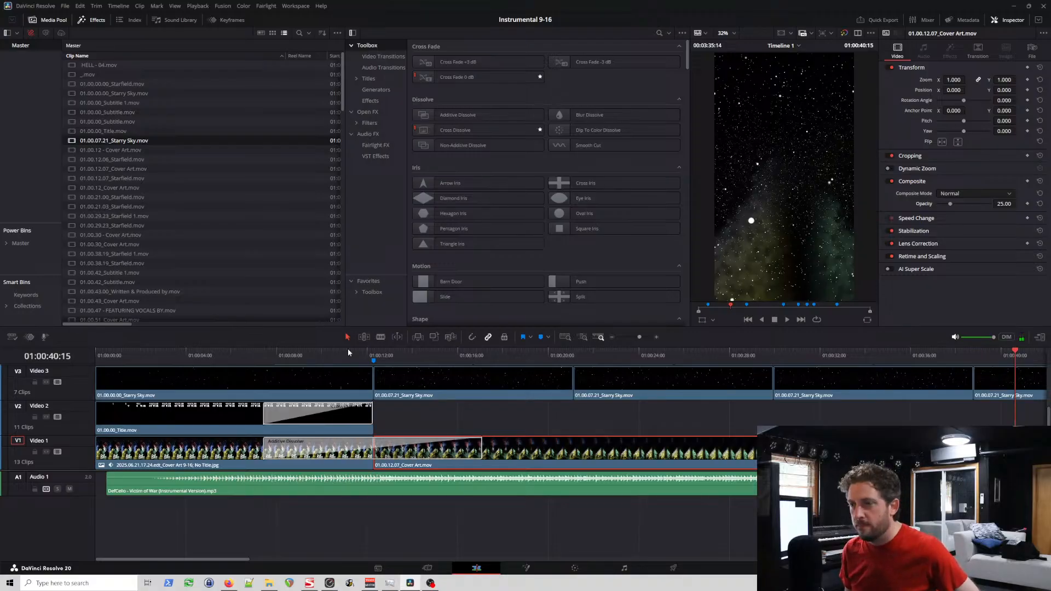
{"action": "left_click_drag", "start_coordinate": [348, 352], "coordinate": [813, 371]}
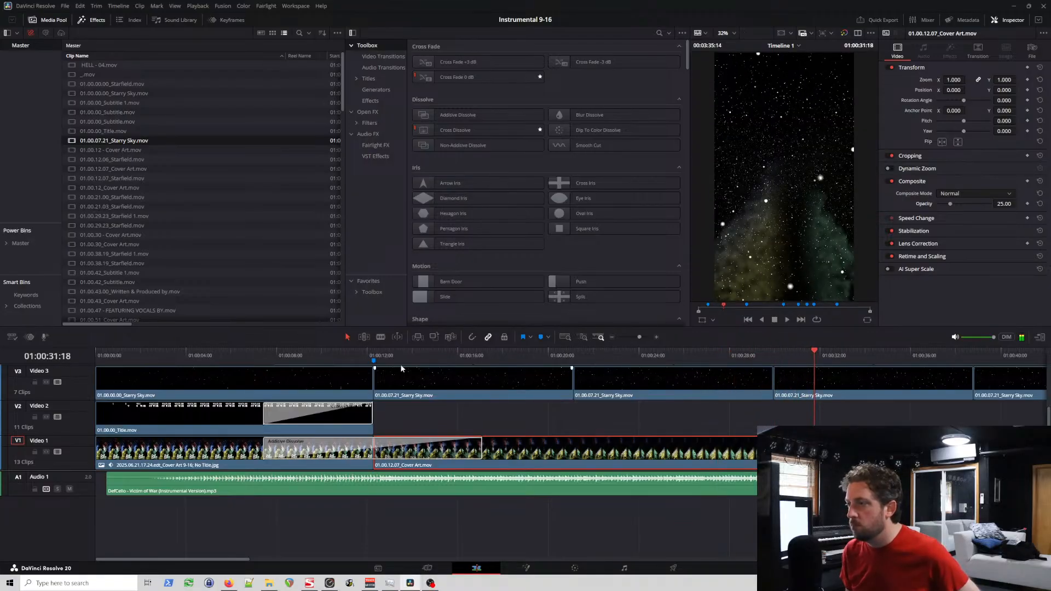
{"action": "left_click", "coordinate": [362, 353]}
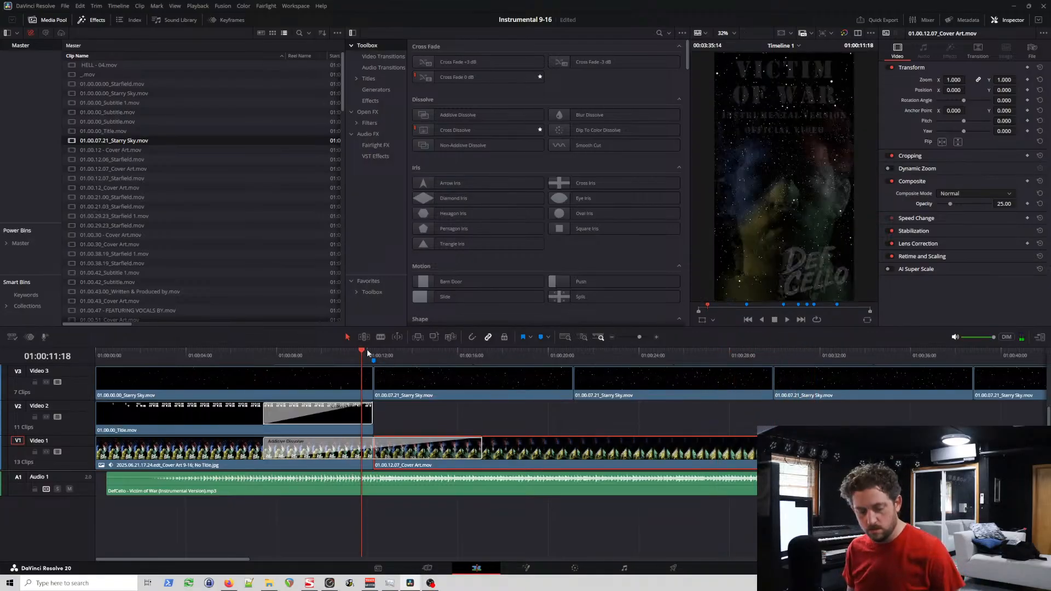
{"action": "left_click", "coordinate": [159, 359]}
{"action": "key", "text": "space"}
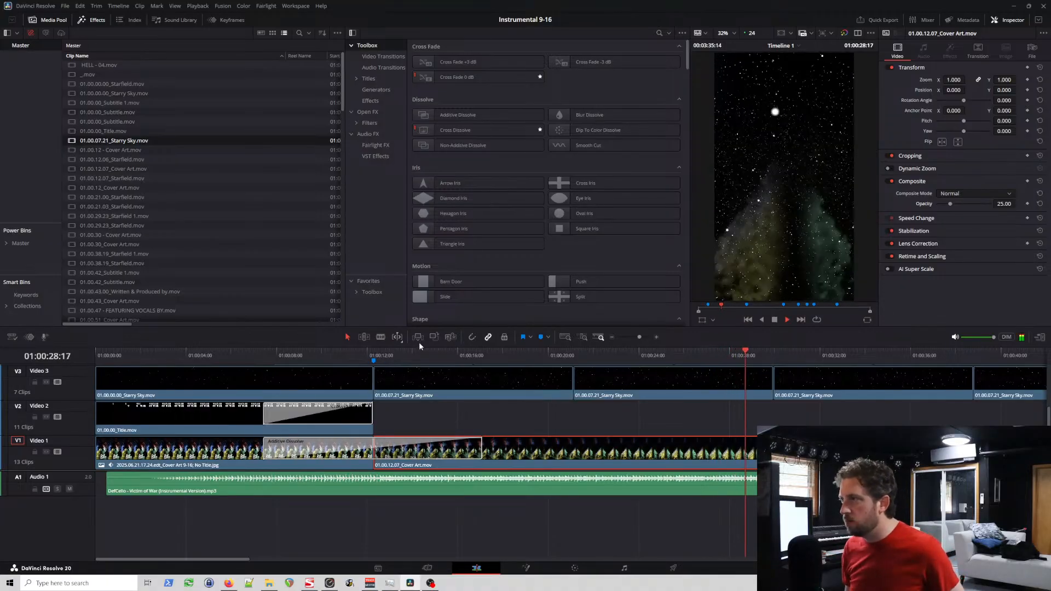
{"action": "key", "text": "space"}
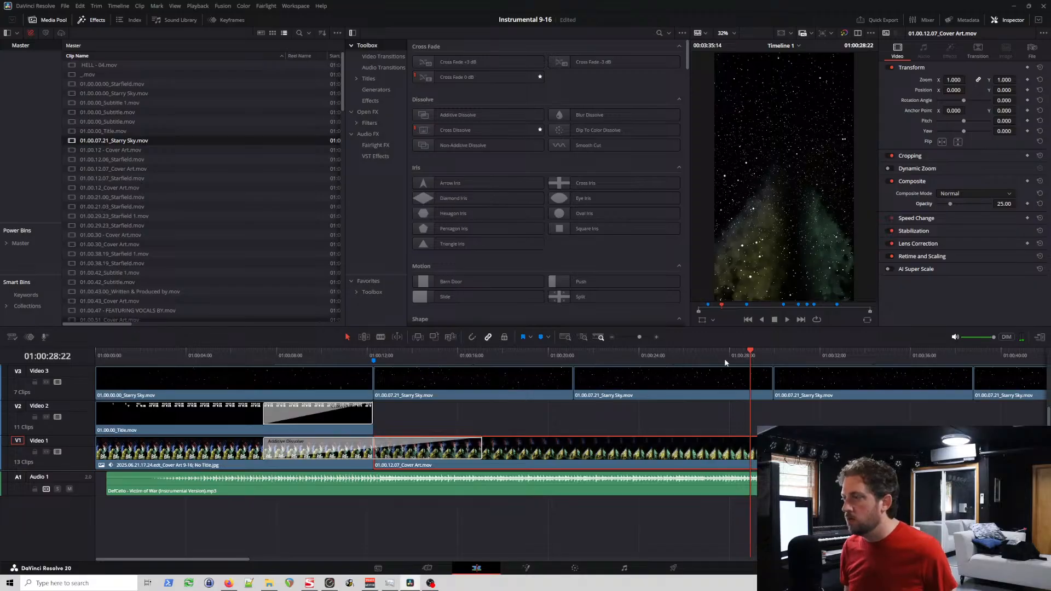
{"action": "left_click_drag", "start_coordinate": [668, 353], "coordinate": [675, 354]}
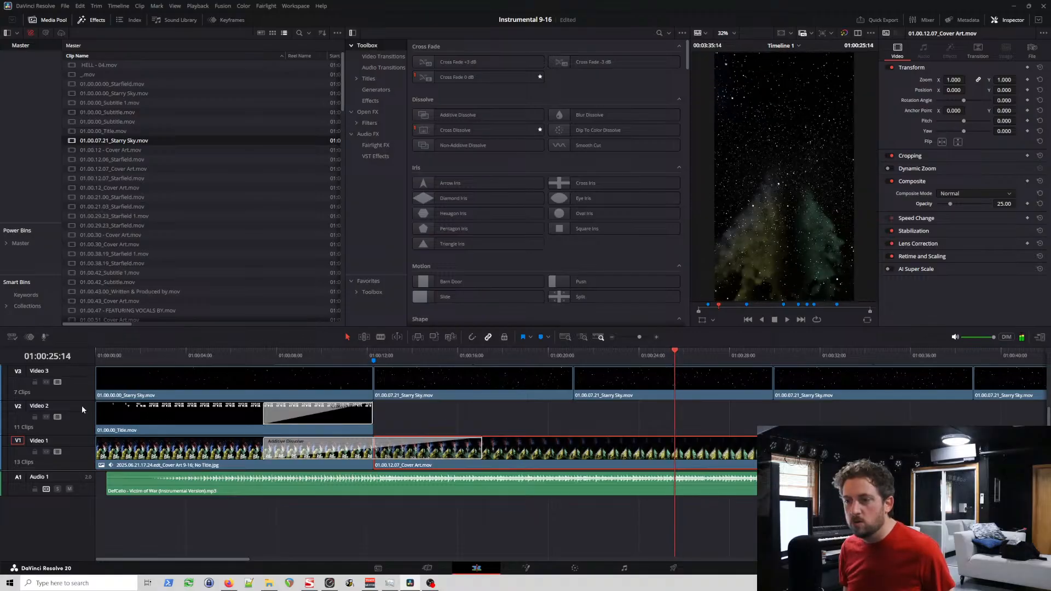
Step: Apply an Additive Dissolve to the start of the first Starry Sky clip on Video 4
{"action": "scroll", "coordinate": [85, 405], "scroll_direction": "up", "scroll_amount": 2}
{"action": "scroll", "coordinate": [82, 407], "scroll_direction": "down", "scroll_amount": 2}
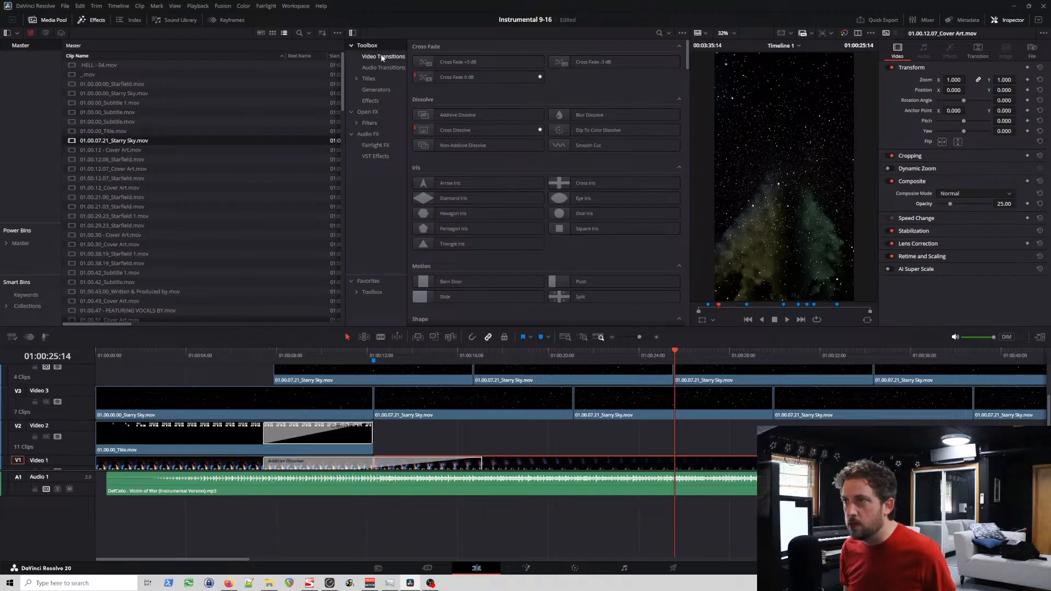
{"action": "left_click", "coordinate": [382, 59]}
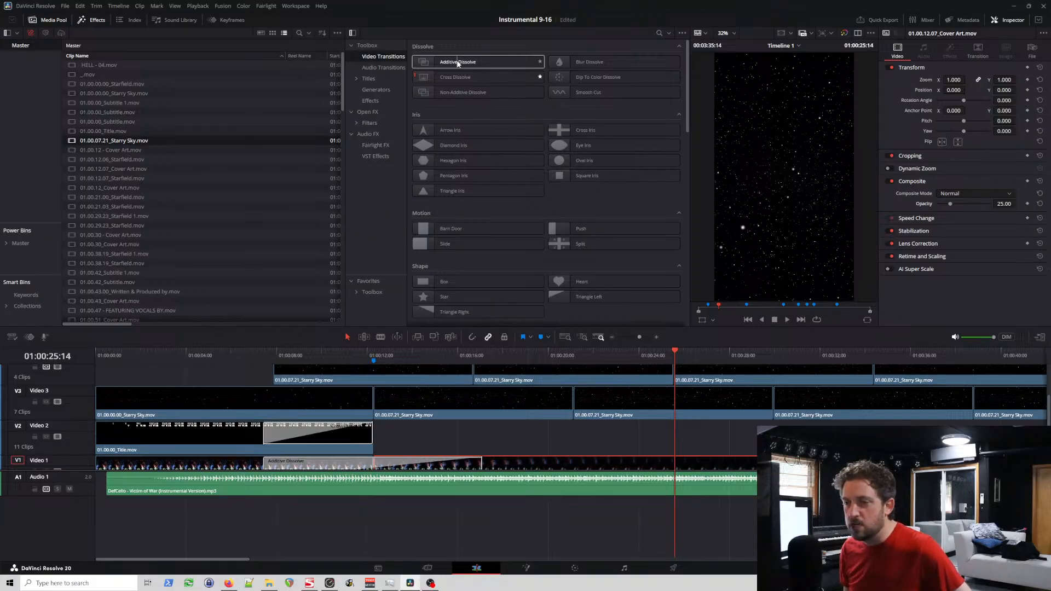
{"action": "left_click_drag", "start_coordinate": [443, 63], "coordinate": [368, 401]}
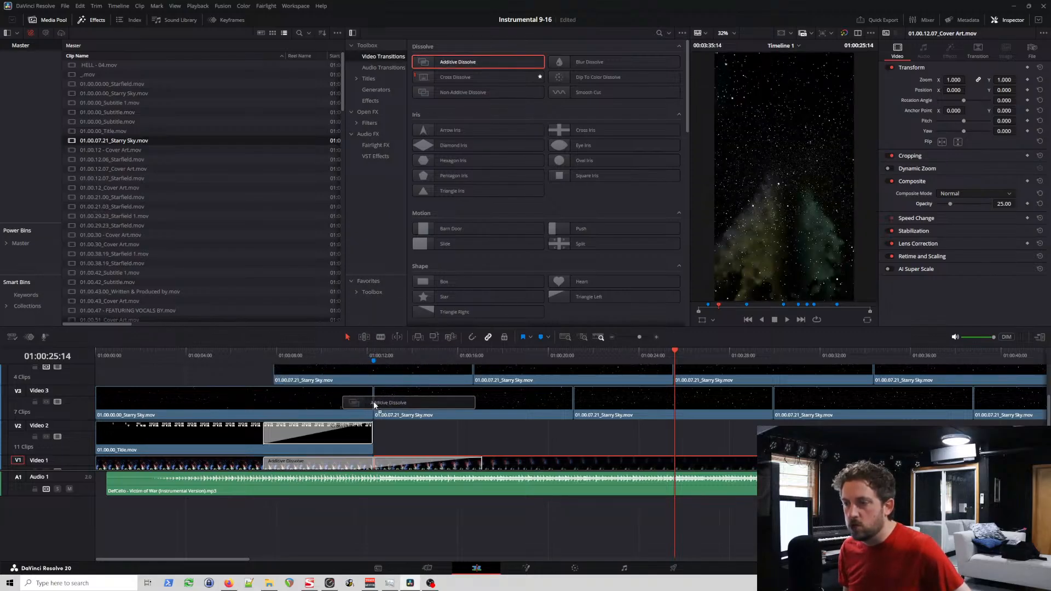
{"action": "mouse_move", "coordinate": [303, 385]}
{"action": "left_mouse_down"}
{"action": "mouse_move", "coordinate": [280, 382]}
{"action": "mouse_move", "coordinate": [277, 362]}
{"action": "mouse_move", "coordinate": [283, 380]}
{"action": "left_mouse_up"}
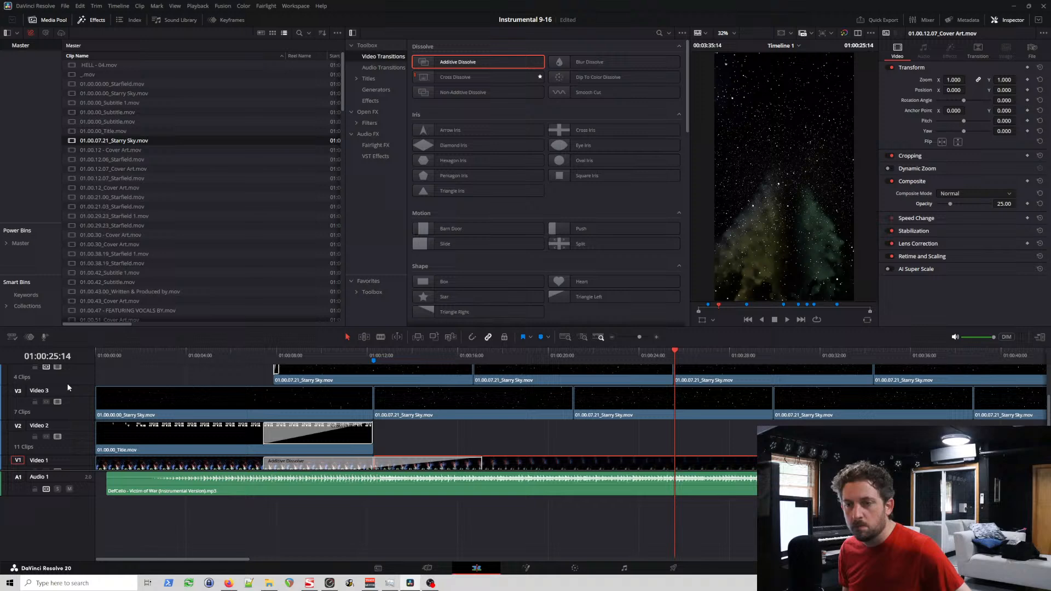
{"action": "scroll", "coordinate": [215, 420], "scroll_direction": "up", "scroll_amount": 2}
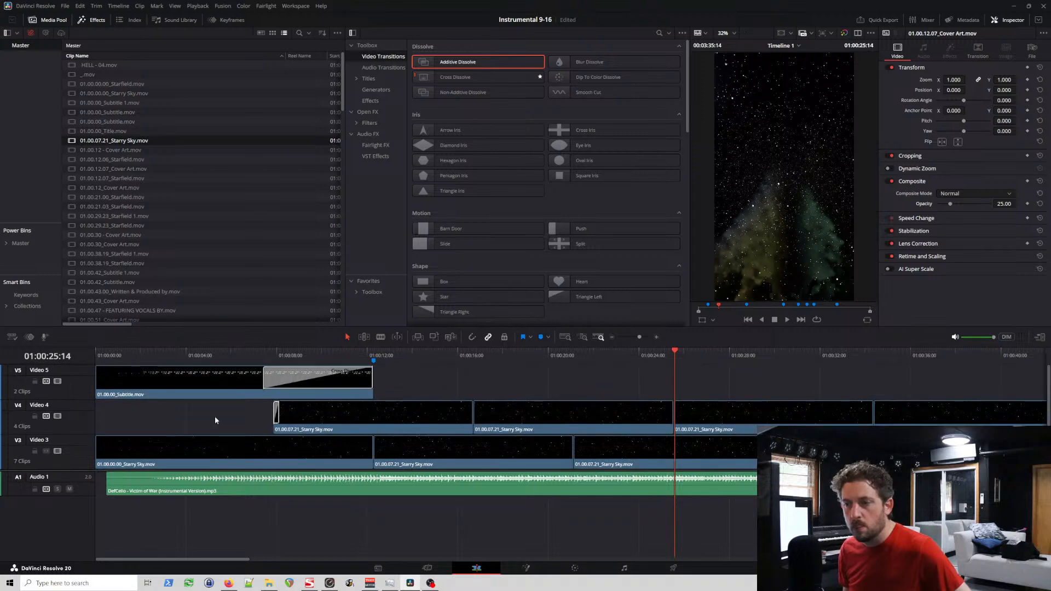
{"action": "scroll", "coordinate": [81, 426], "scroll_direction": "up", "scroll_amount": 1}
{"action": "scroll", "coordinate": [83, 420], "scroll_direction": "down", "scroll_amount": 1}
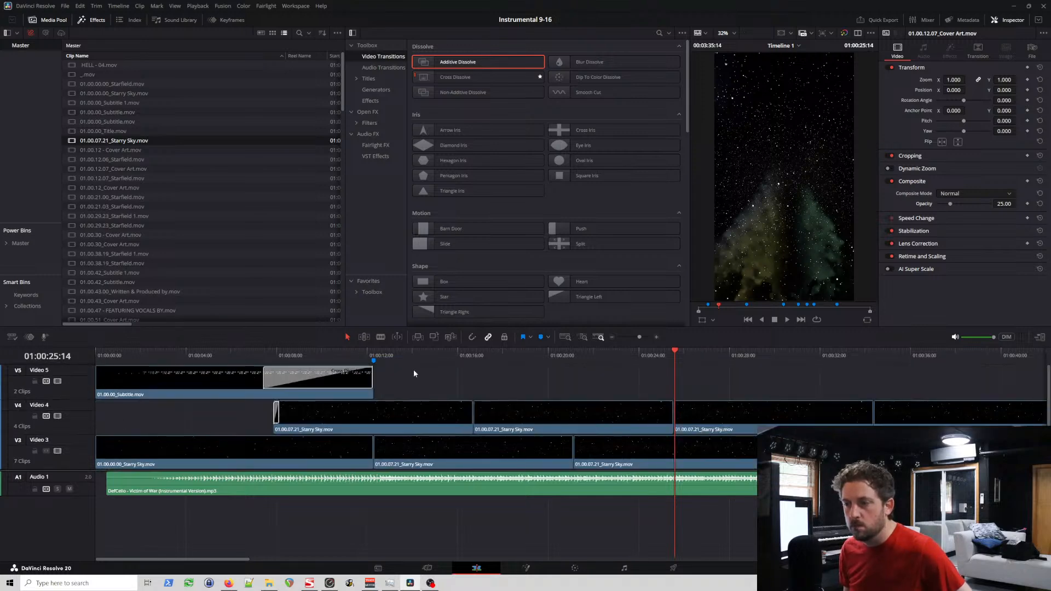
Step: Try Additive Dissolve again at the start of the first Starry Sky clip on Video 4, and remove the transition there
{"action": "left_click", "coordinate": [373, 354]}
{"action": "scroll", "coordinate": [376, 354], "scroll_direction": "up", "scroll_amount": 3}
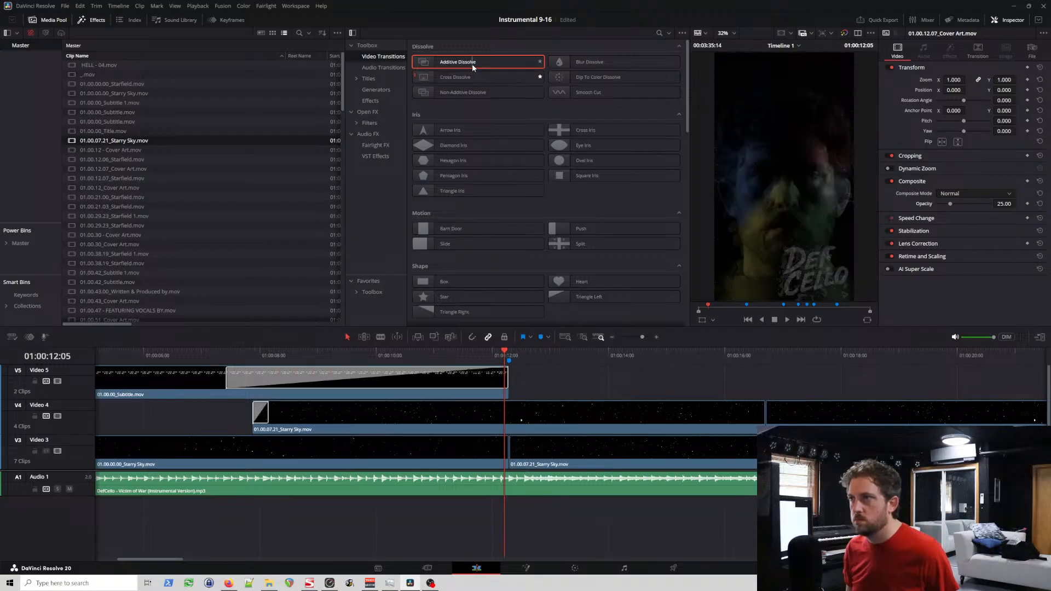
{"action": "left_click_drag", "start_coordinate": [472, 64], "coordinate": [261, 417]}
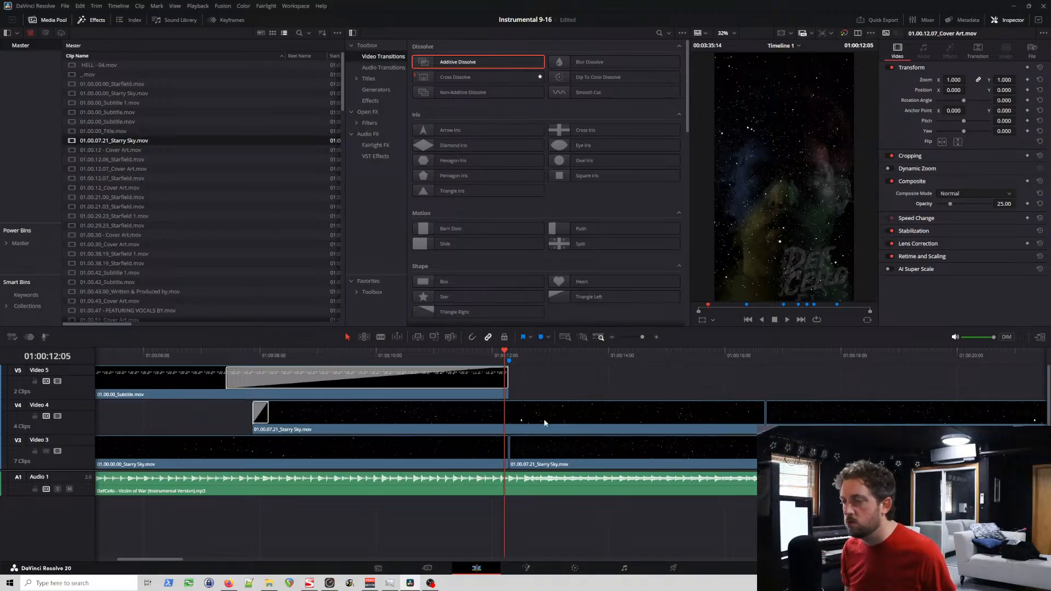
{"action": "scroll", "coordinate": [545, 423], "scroll_direction": "up", "scroll_amount": 2}
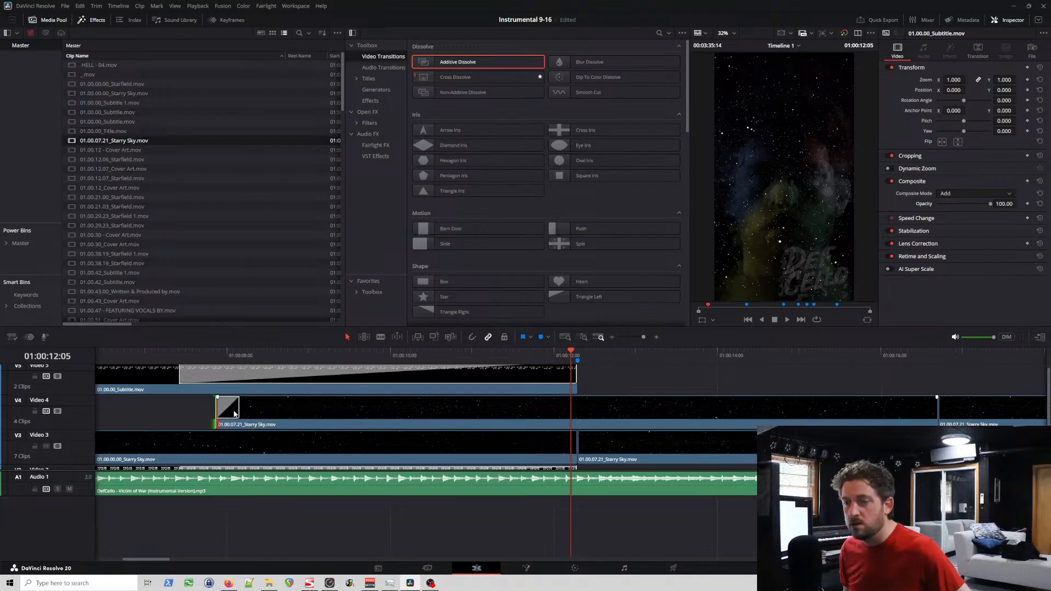
{"action": "left_click", "coordinate": [236, 410]}
{"action": "left_click", "coordinate": [373, 425]}
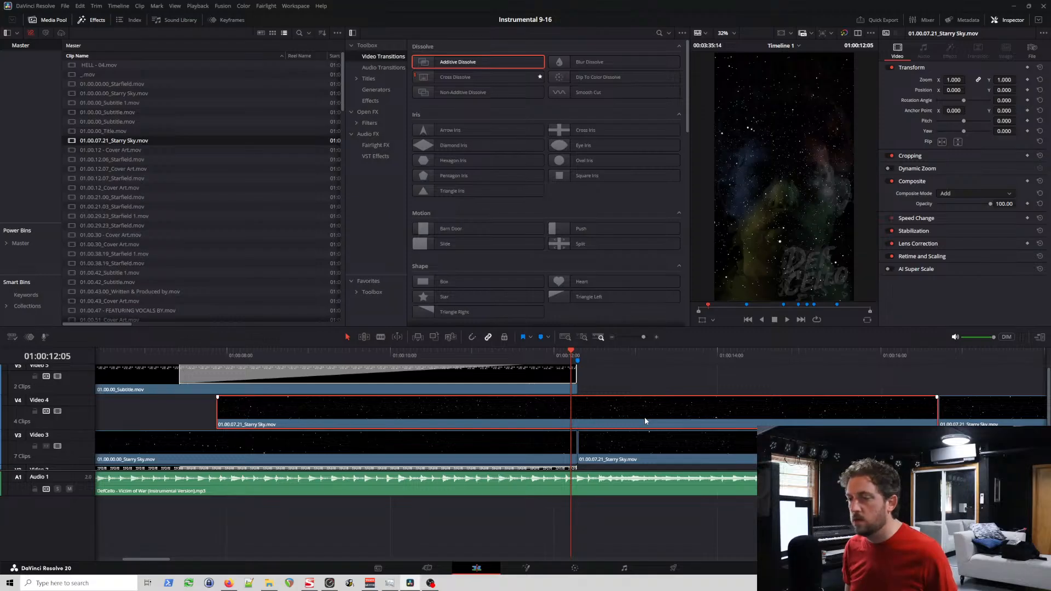
Step: Try to apply an Additive Dissolve at the cut between the Starry Sky clips at about 25 seconds on Video 4
{"action": "scroll", "coordinate": [645, 420], "scroll_direction": "down", "scroll_amount": 5}
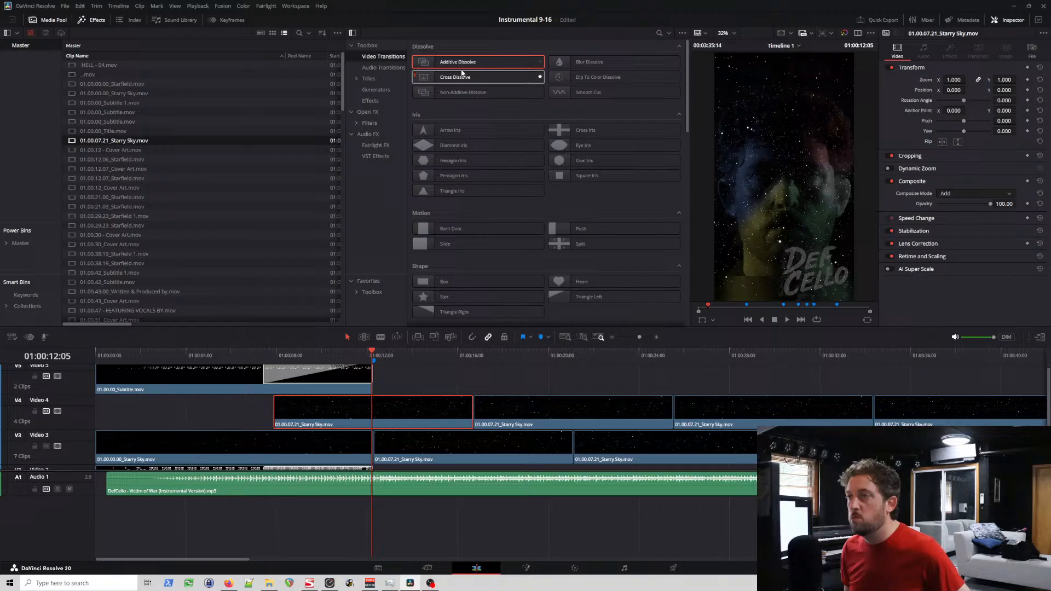
{"action": "left_click_drag", "start_coordinate": [465, 65], "coordinate": [673, 429]}
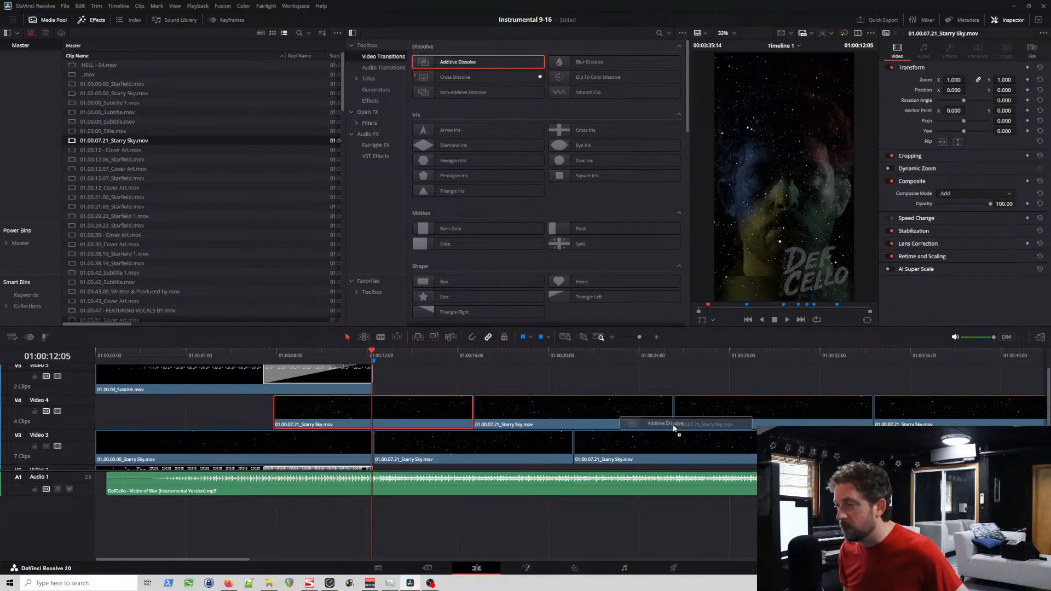
{"action": "left_click_drag", "start_coordinate": [674, 428], "coordinate": [675, 420]}
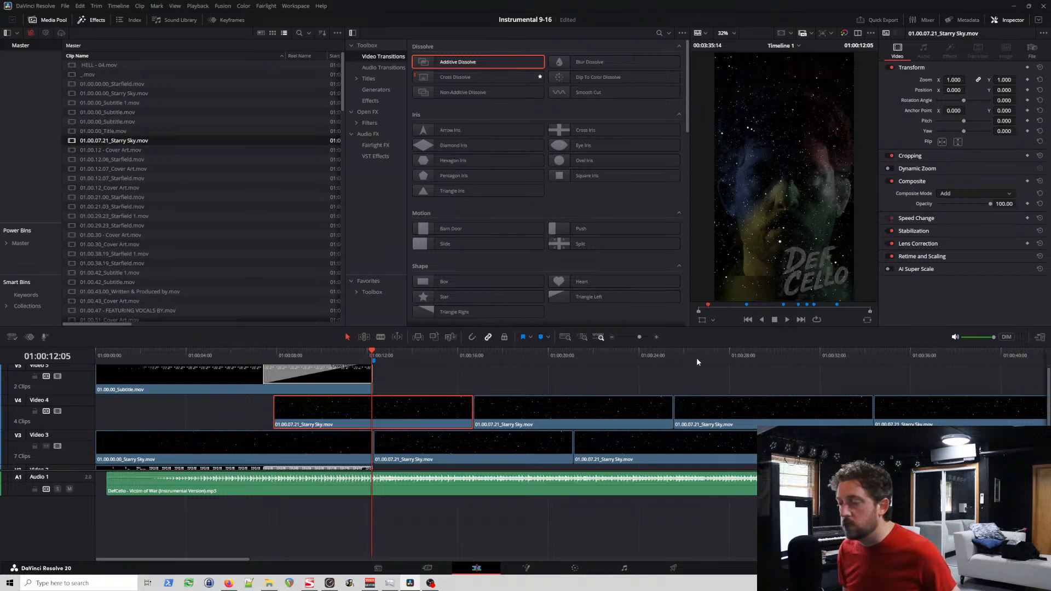
{"action": "left_click", "coordinate": [677, 356]}
{"action": "scroll", "coordinate": [692, 364], "scroll_direction": "up", "scroll_amount": 7}
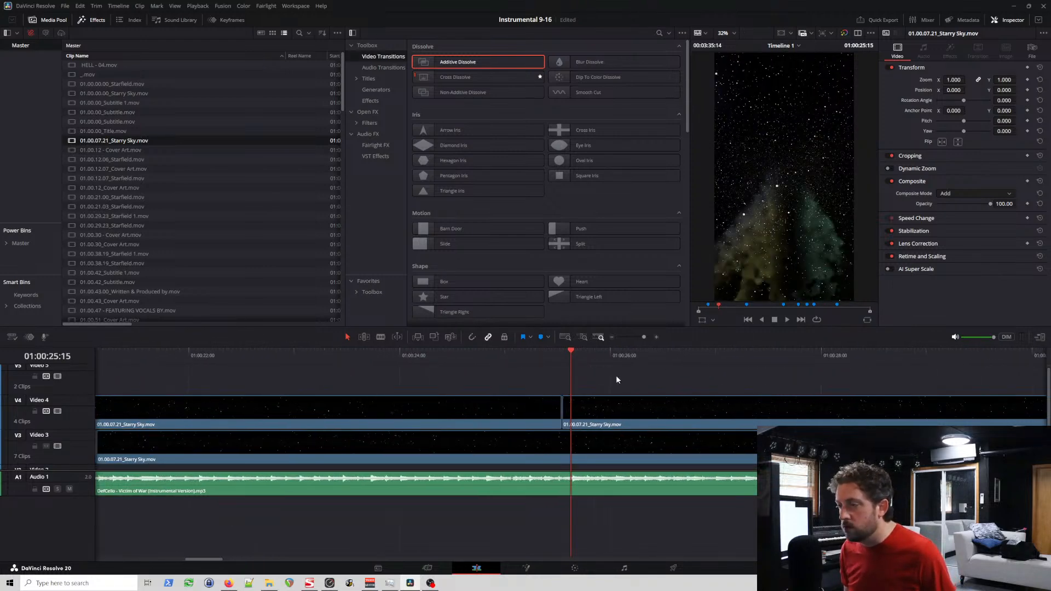
{"action": "scroll", "coordinate": [616, 375], "scroll_direction": "up", "scroll_amount": 2}
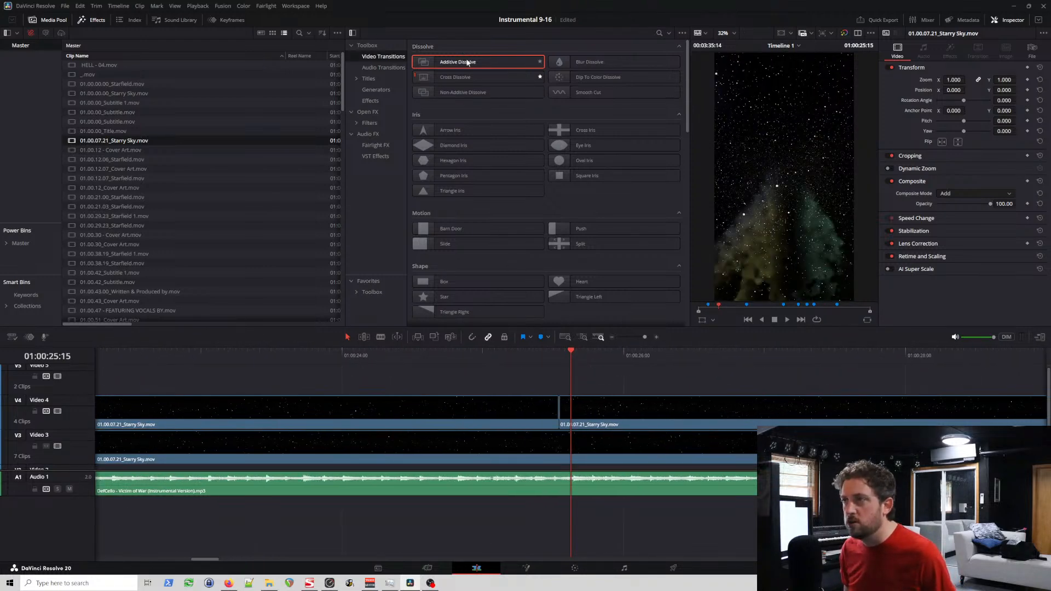
{"action": "left_click_drag", "start_coordinate": [467, 62], "coordinate": [565, 423]}
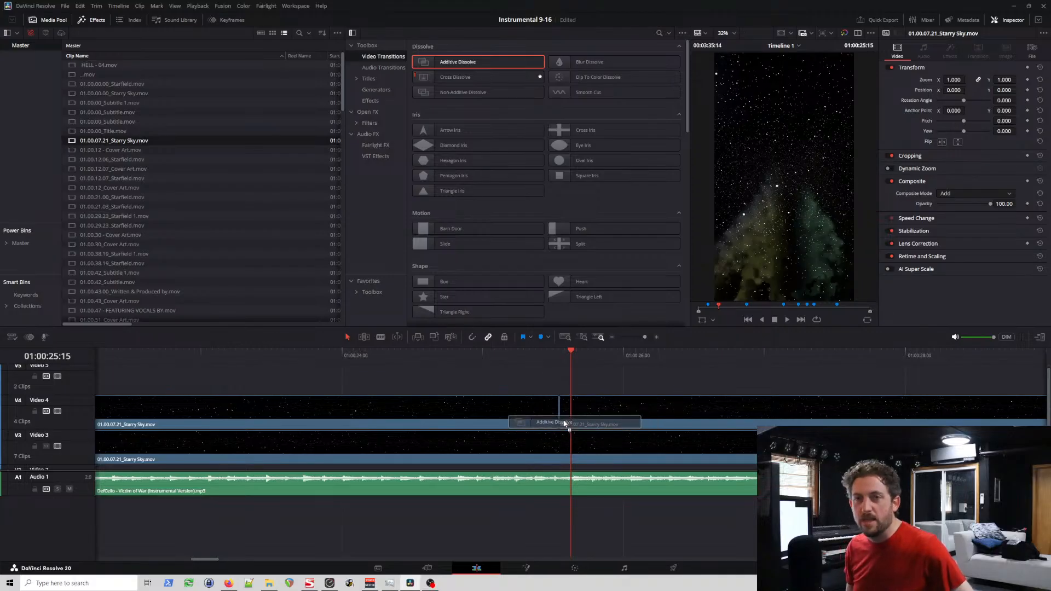
{"action": "mouse_move", "coordinate": [565, 423]}
{"action": "left_mouse_down"}
{"action": "mouse_move", "coordinate": [353, 419]}
{"action": "mouse_move", "coordinate": [567, 429]}
{"action": "mouse_move", "coordinate": [575, 410]}
{"action": "left_mouse_up"}
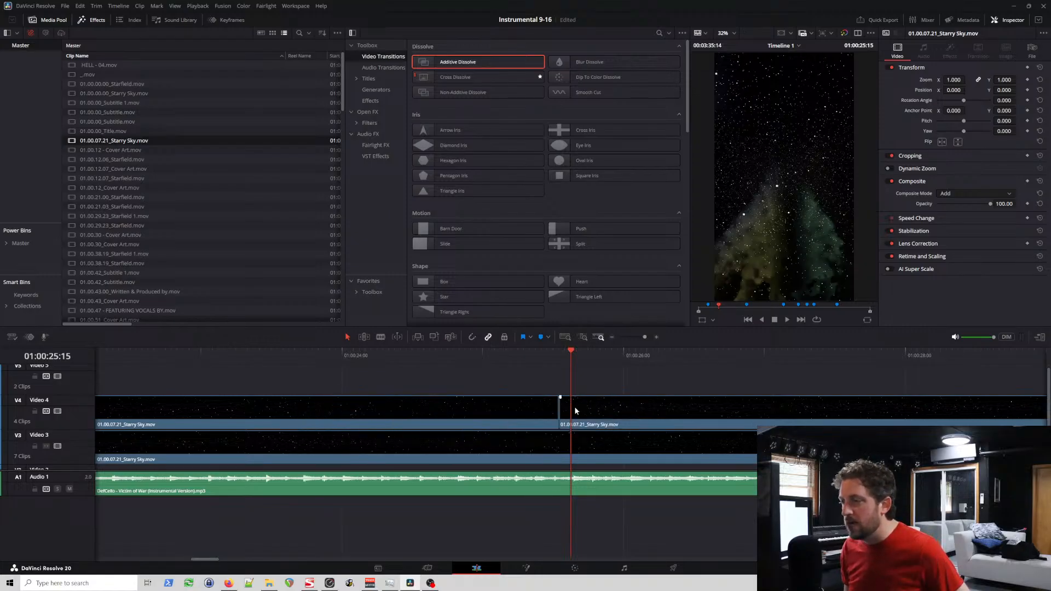
{"action": "scroll", "coordinate": [537, 409], "scroll_direction": "down", "scroll_amount": 8}
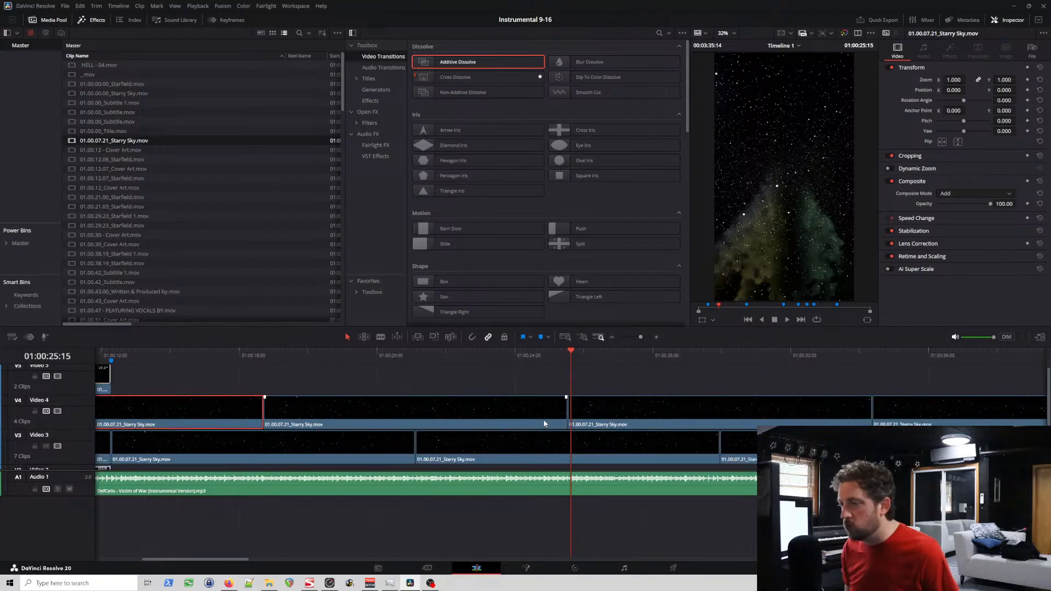
Step: Nudge the first Starry Sky clip on Video 4 slightly earlier and apply Additive Dissolves to its start and end
{"action": "scroll", "coordinate": [233, 417], "scroll_direction": "up", "scroll_amount": 3}
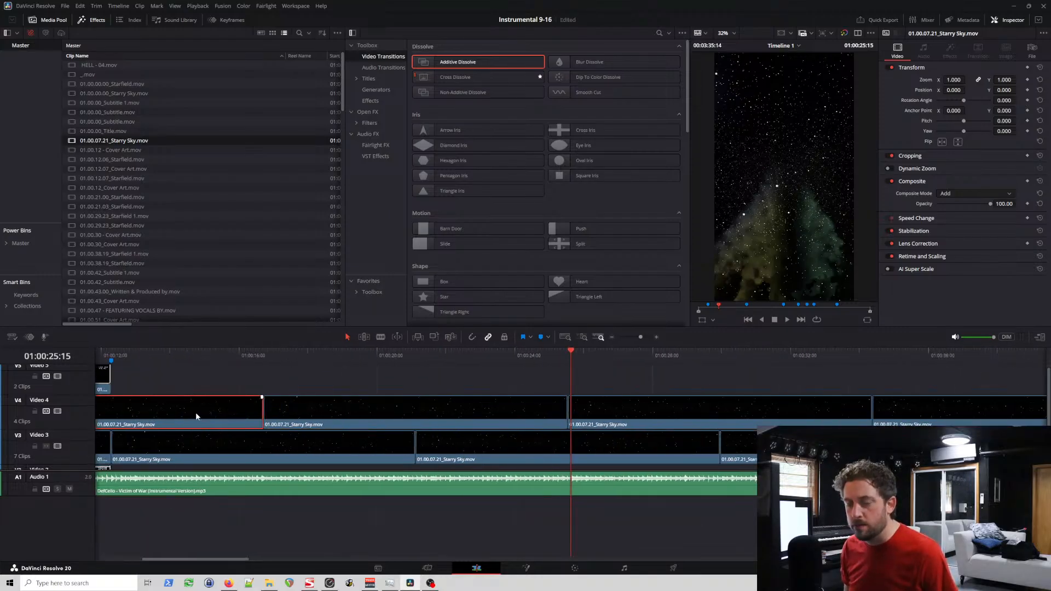
{"action": "scroll", "coordinate": [213, 406], "scroll_direction": "left", "scroll_amount": 4}
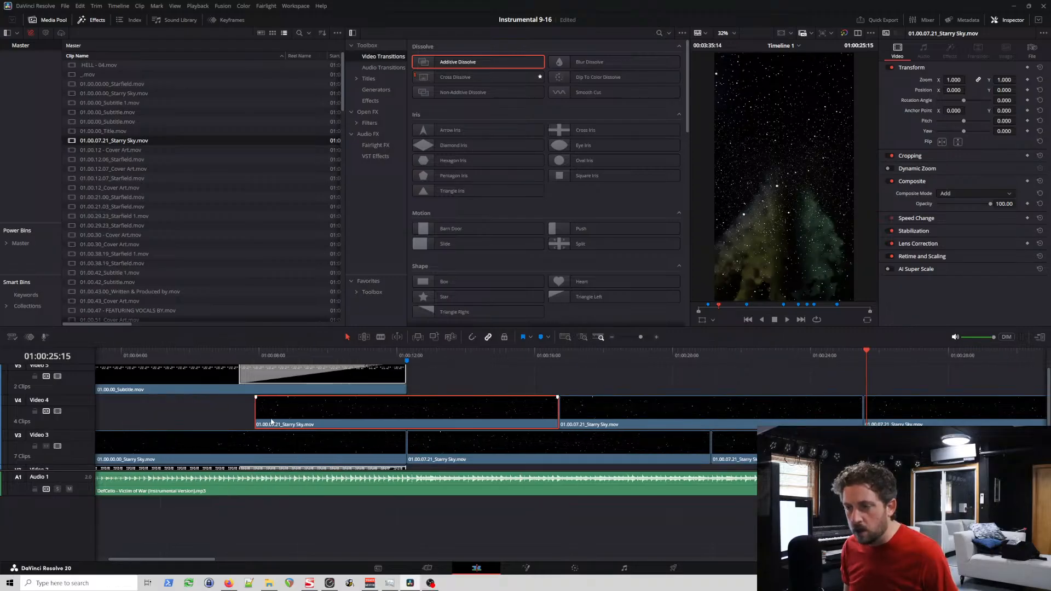
{"action": "left_click_drag", "start_coordinate": [290, 424], "coordinate": [291, 423]}
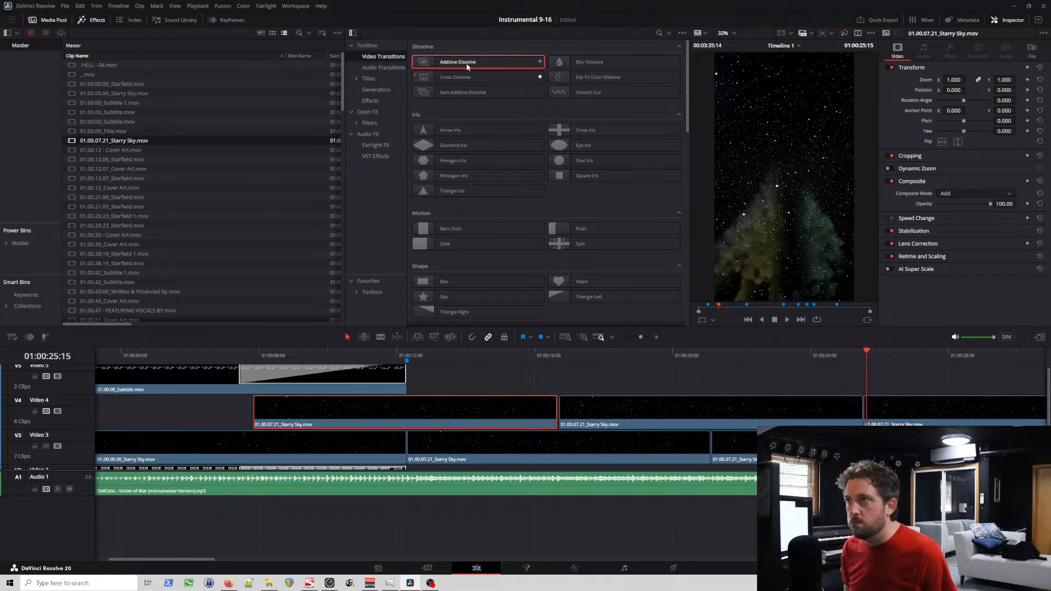
{"action": "left_click_drag", "start_coordinate": [453, 190], "coordinate": [258, 410]}
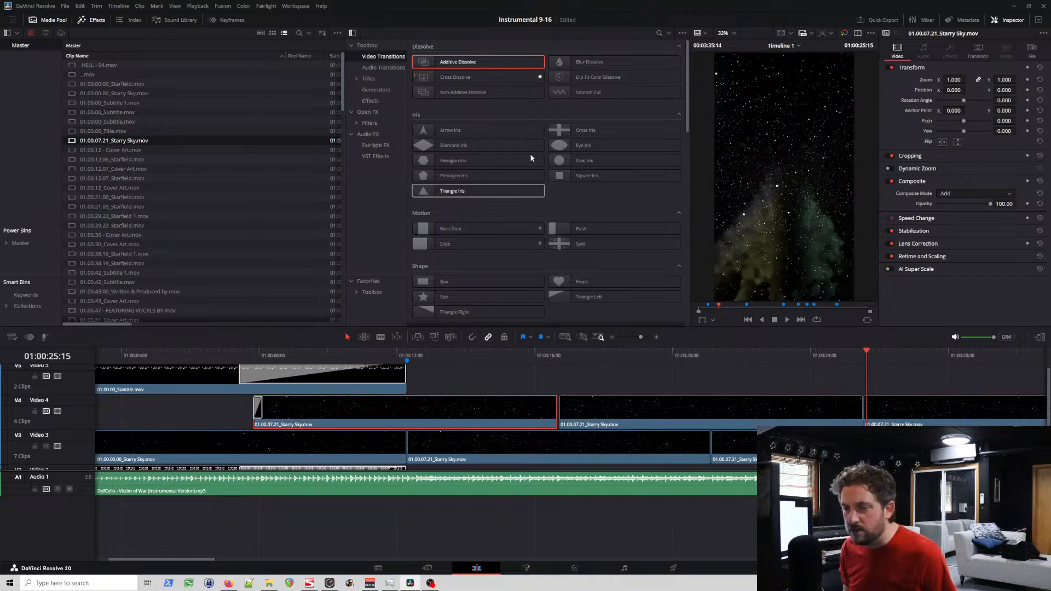
{"action": "left_click_drag", "start_coordinate": [458, 61], "coordinate": [507, 421]}
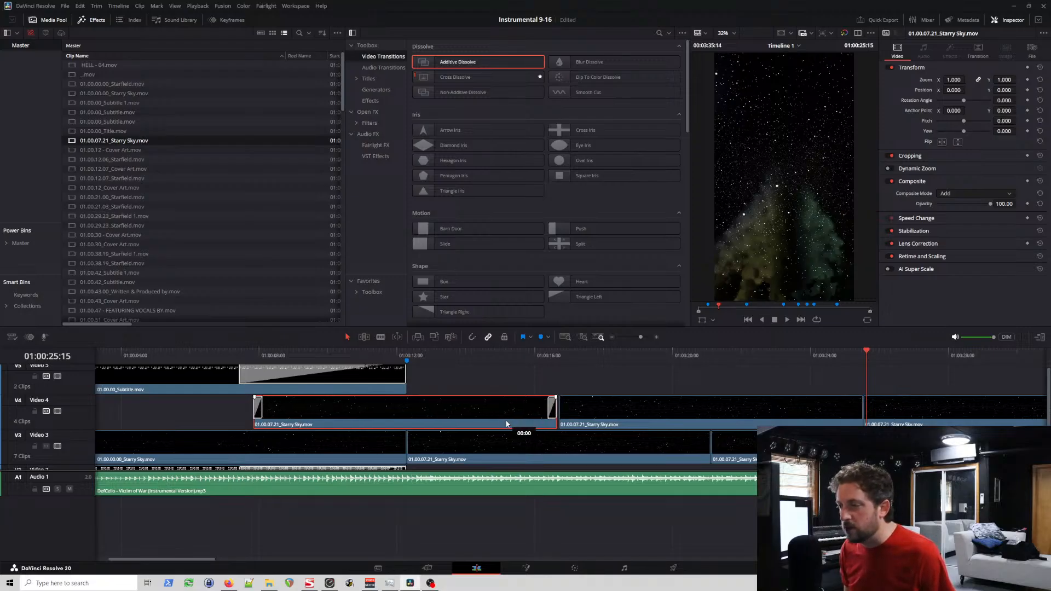
Step: Move all Starry Sky clips after the first one on Video 3 and Video 4 later to open a gap on each track
{"action": "left_click", "coordinate": [374, 447]}
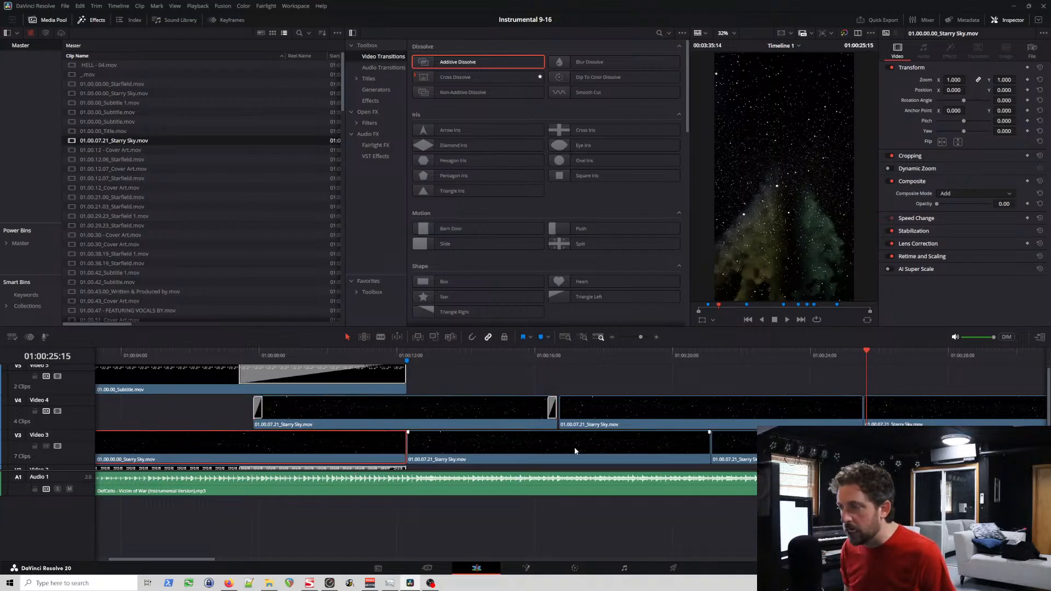
{"action": "key", "text": "shift+z"}
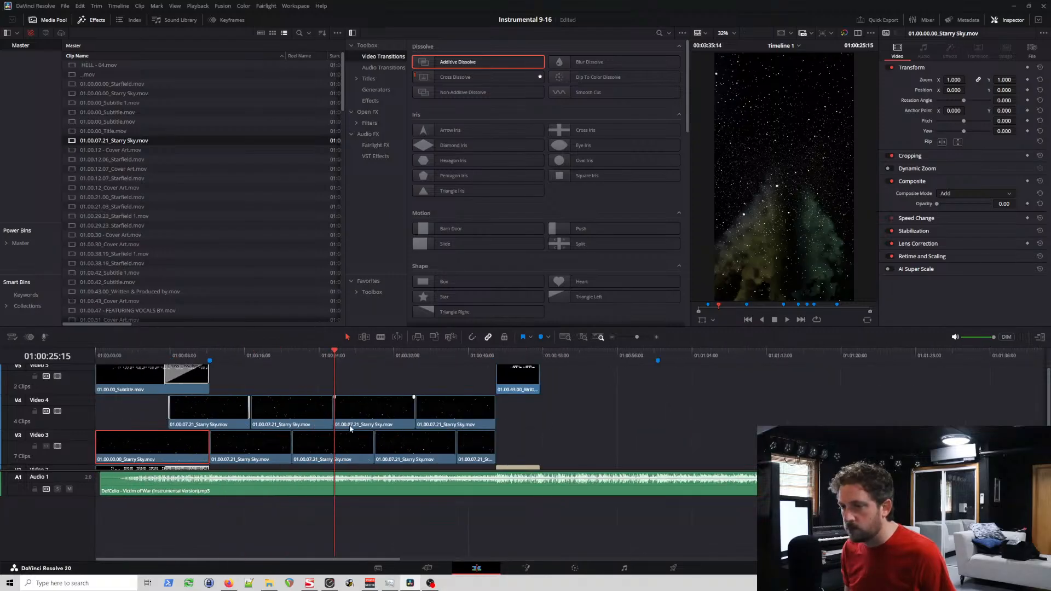
{"action": "left_click_drag", "start_coordinate": [273, 387], "coordinate": [486, 460]}
{"action": "left_click_drag", "start_coordinate": [271, 452], "coordinate": [283, 452]}
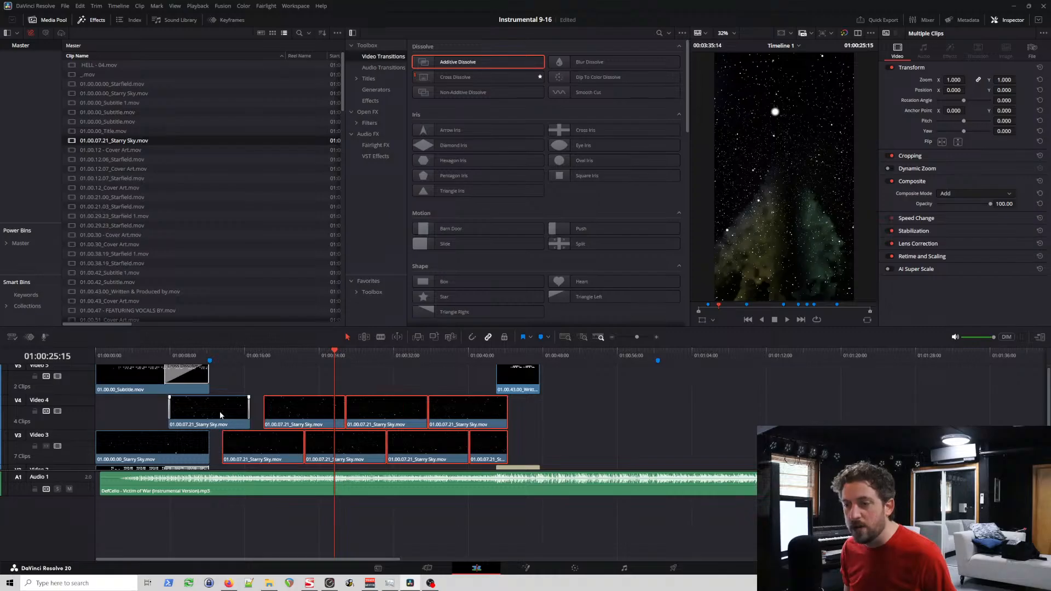
Step: Nudge the first Starry Sky clip on Video 4 slightly later, keeping its dissolves
{"action": "left_click", "coordinate": [214, 355]}
{"action": "scroll", "coordinate": [260, 407], "scroll_direction": "up", "scroll_amount": 5}
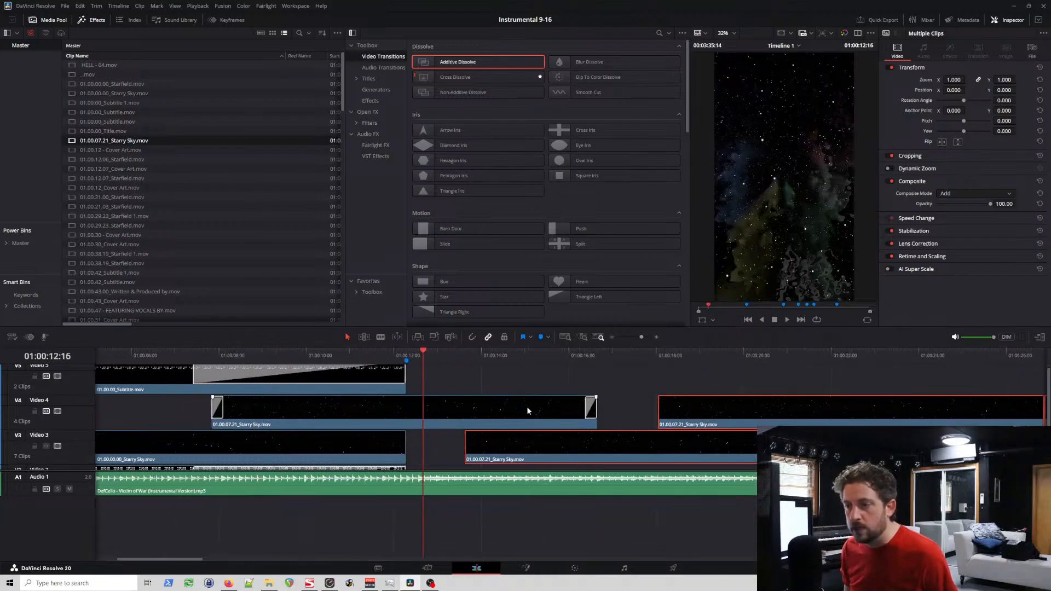
{"action": "scroll", "coordinate": [572, 408], "scroll_direction": "up", "scroll_amount": 1}
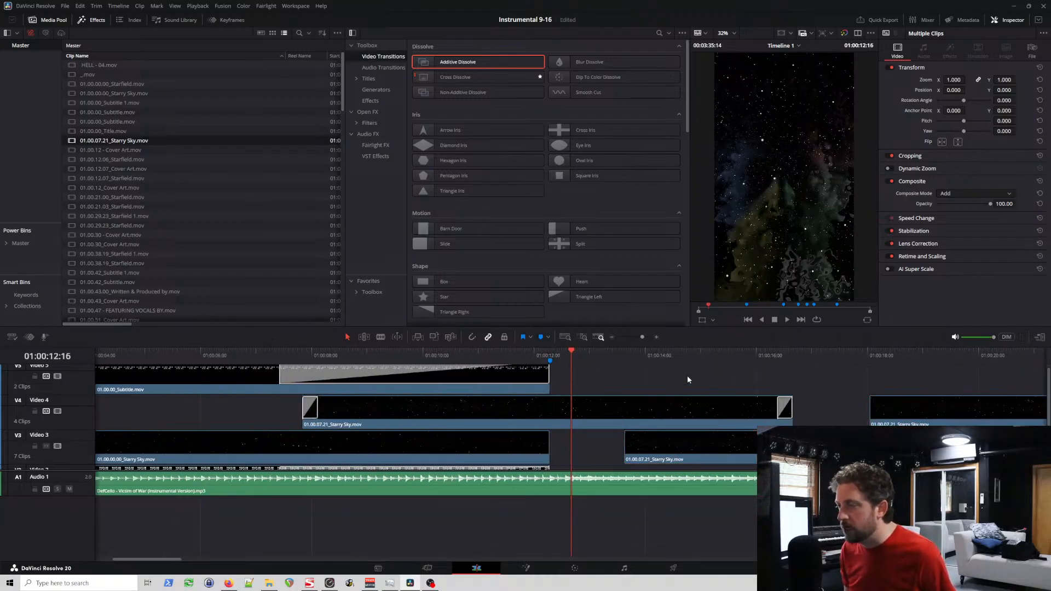
{"action": "left_click", "coordinate": [442, 414]}
{"action": "left_click_drag", "start_coordinate": [445, 413], "coordinate": [447, 415]}
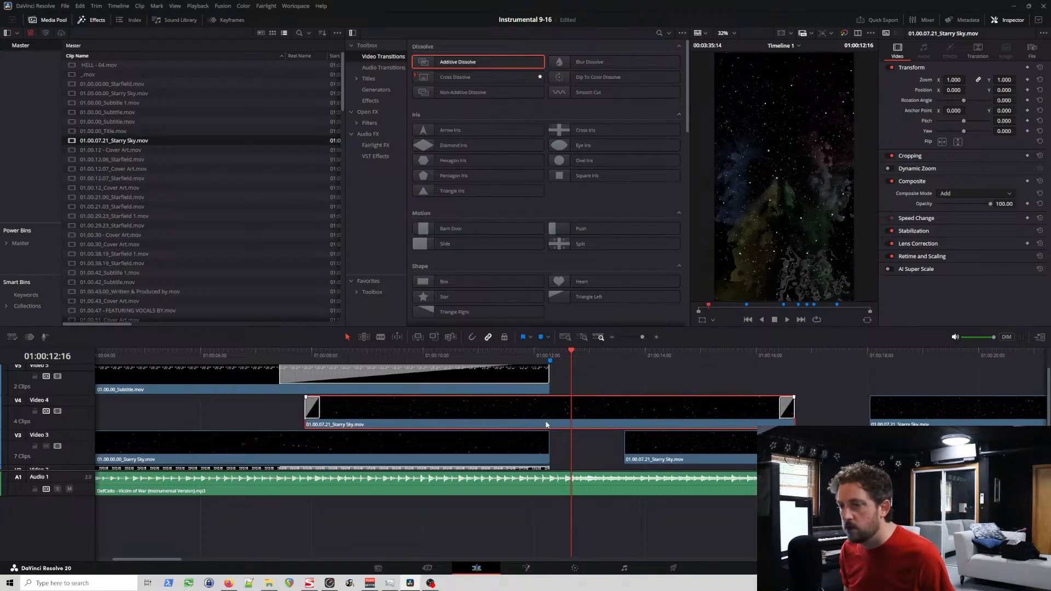
Step: Move the later Starry Sky clips on Video 3 and Video 4 back so they end where the Written & Produced by title starts
{"action": "scroll", "coordinate": [605, 428], "scroll_direction": "down", "scroll_amount": 5}
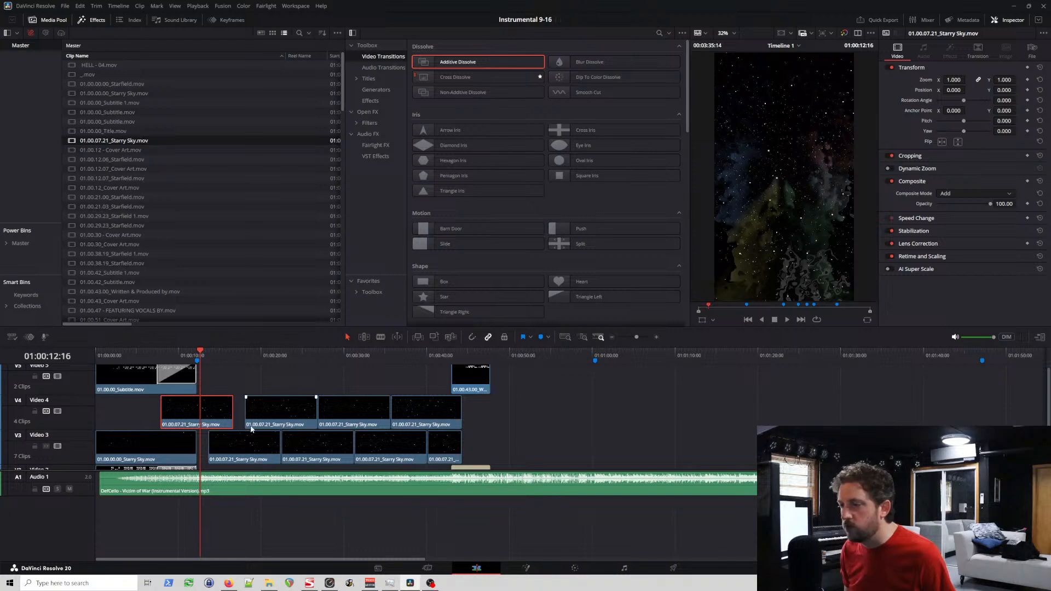
{"action": "scroll", "coordinate": [230, 426], "scroll_direction": "up", "scroll_amount": 3}
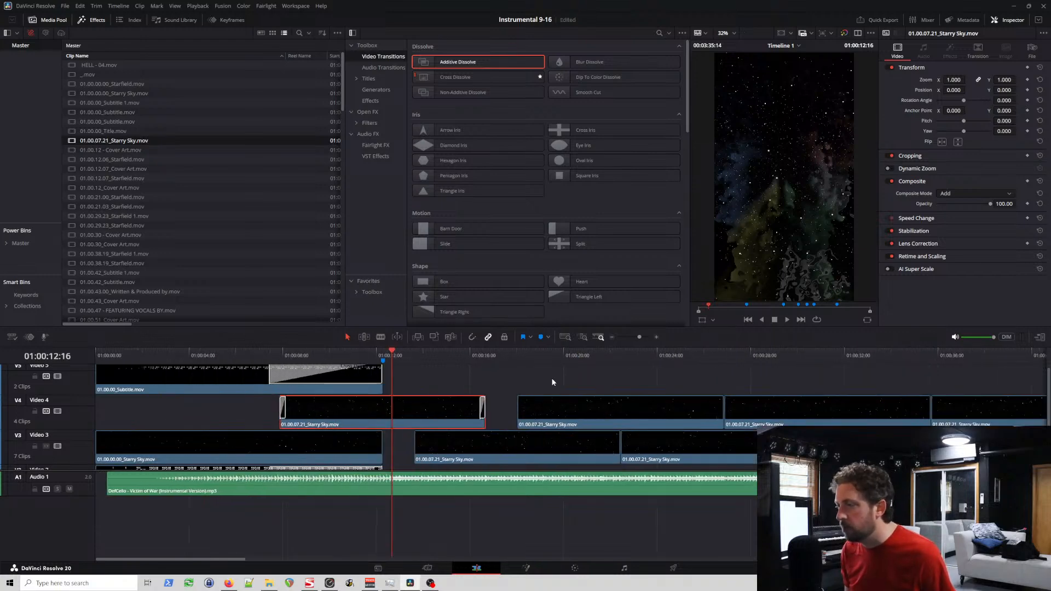
{"action": "scroll", "coordinate": [552, 382], "scroll_direction": "down", "scroll_amount": 3}
{"action": "left_click_drag", "start_coordinate": [328, 383], "coordinate": [576, 452]}
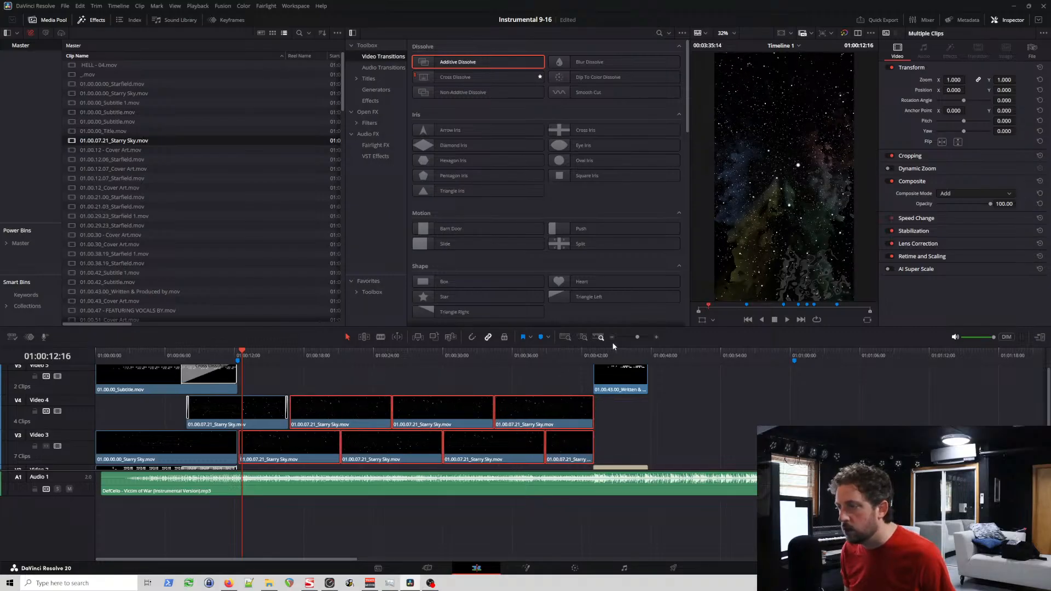
{"action": "left_click", "coordinate": [595, 357]}
{"action": "scroll", "coordinate": [554, 414], "scroll_direction": "up", "scroll_amount": 5}
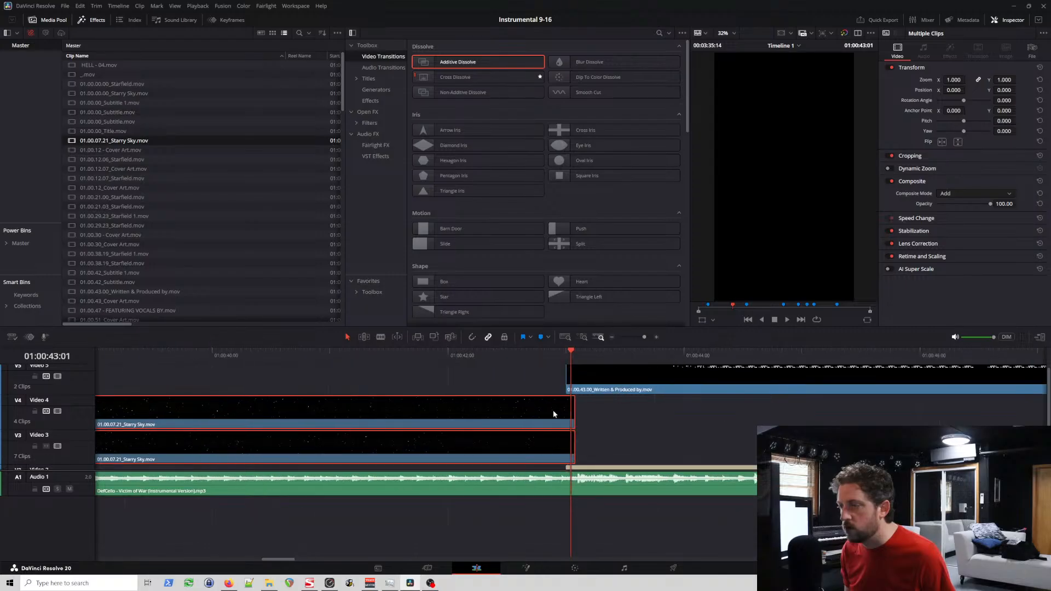
{"action": "left_click_drag", "start_coordinate": [540, 417], "coordinate": [532, 417]}
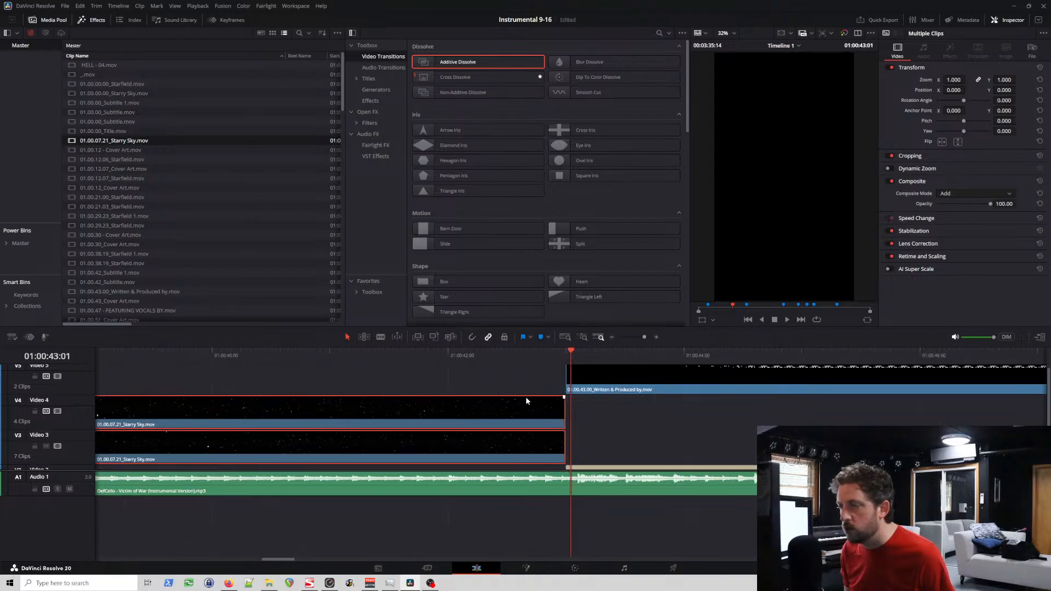
Step: Shift the first Starry Sky clip on Video 4 slightly earlier, and return it against the following clip
{"action": "scroll", "coordinate": [525, 397], "scroll_direction": "left", "scroll_amount": 10}
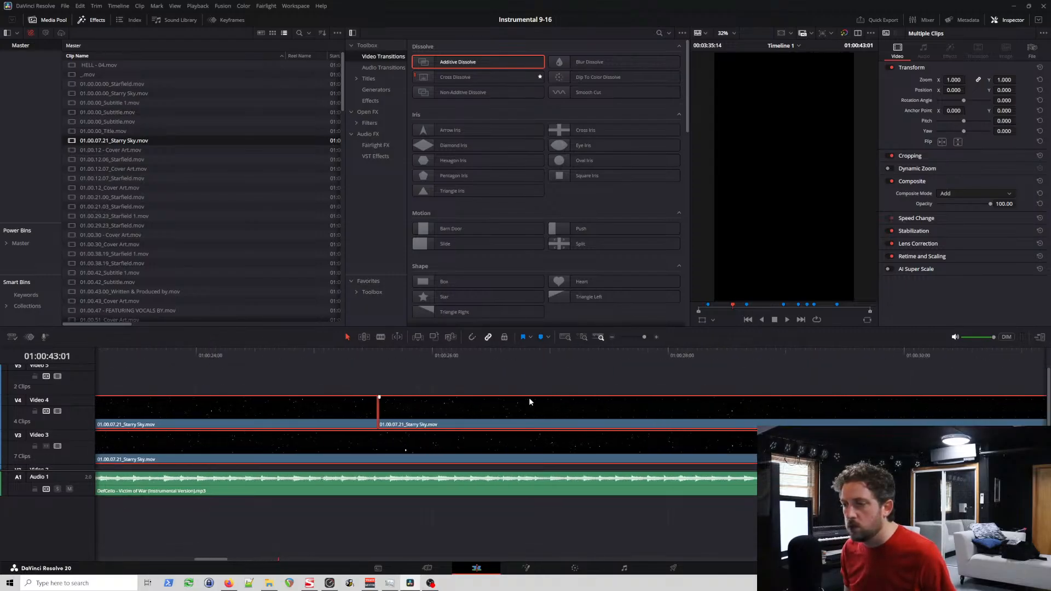
{"action": "scroll", "coordinate": [530, 402], "scroll_direction": "left", "scroll_amount": 8}
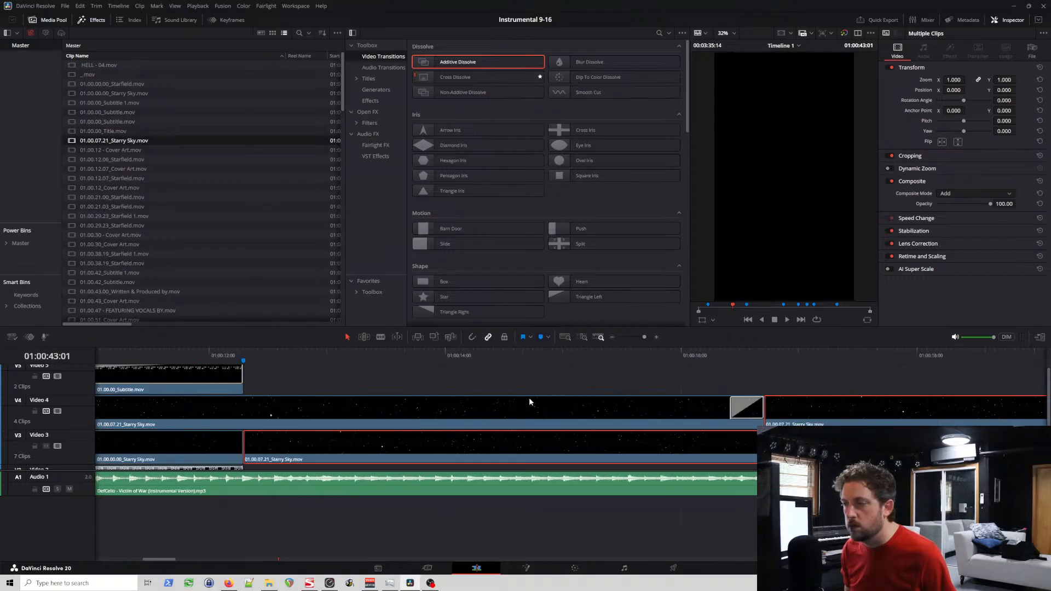
{"action": "scroll", "coordinate": [529, 397], "scroll_direction": "left", "scroll_amount": 2}
{"action": "left_click_drag", "start_coordinate": [551, 412], "coordinate": [526, 415]}
{"action": "left_click", "coordinate": [911, 420]}
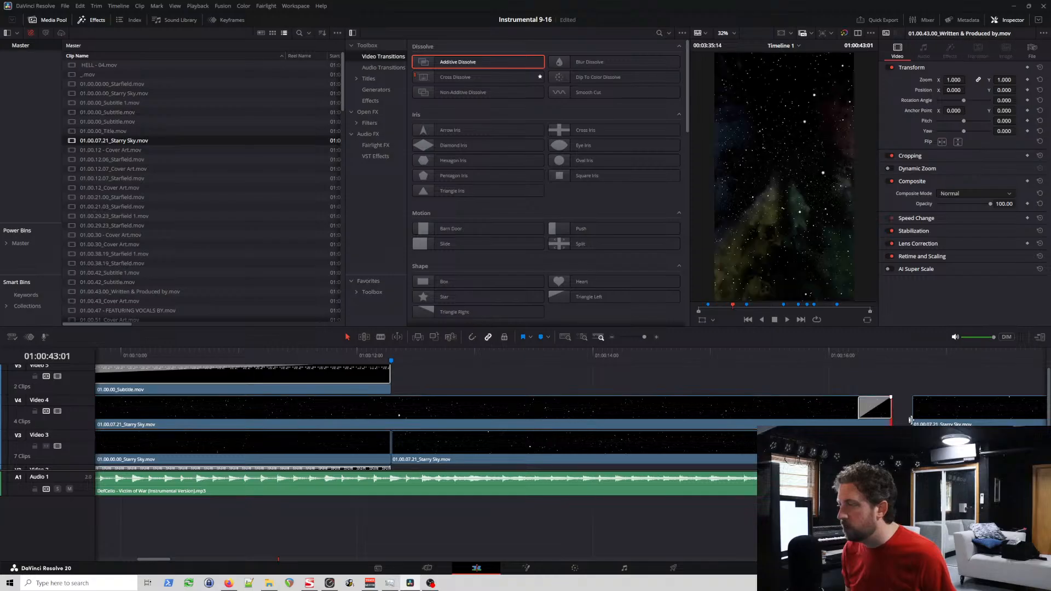
{"action": "left_click_drag", "start_coordinate": [738, 406], "coordinate": [755, 406]}
Step: Shift all Starry Sky clips after the first one on Video 3 and Video 4 later to make room for transitions
{"action": "scroll", "coordinate": [731, 411], "scroll_direction": "down", "scroll_amount": 3}
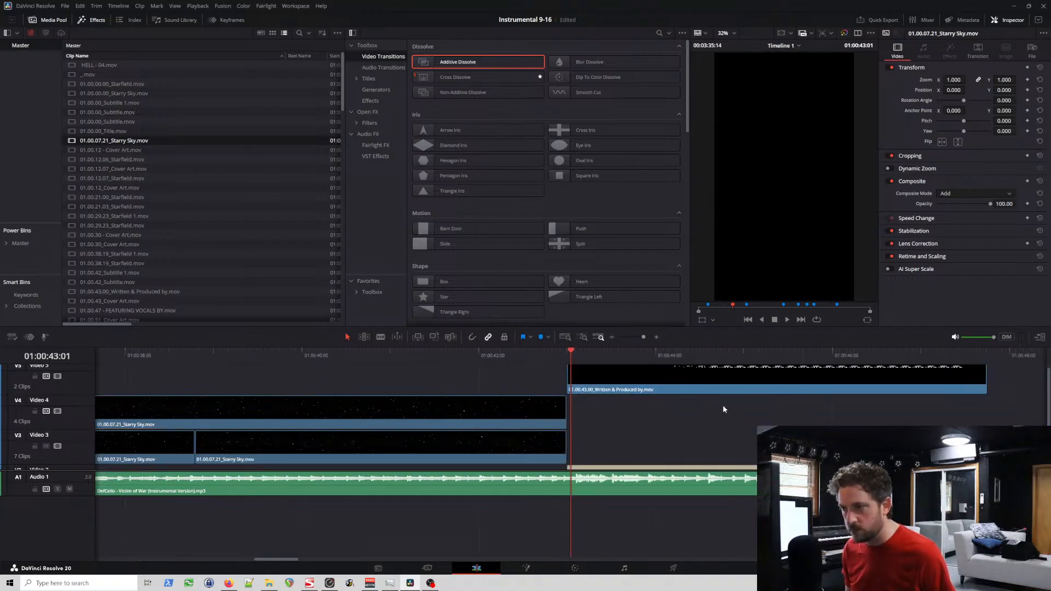
{"action": "scroll", "coordinate": [415, 423], "scroll_direction": "down", "scroll_amount": 5}
{"action": "left_click", "coordinate": [177, 411]}
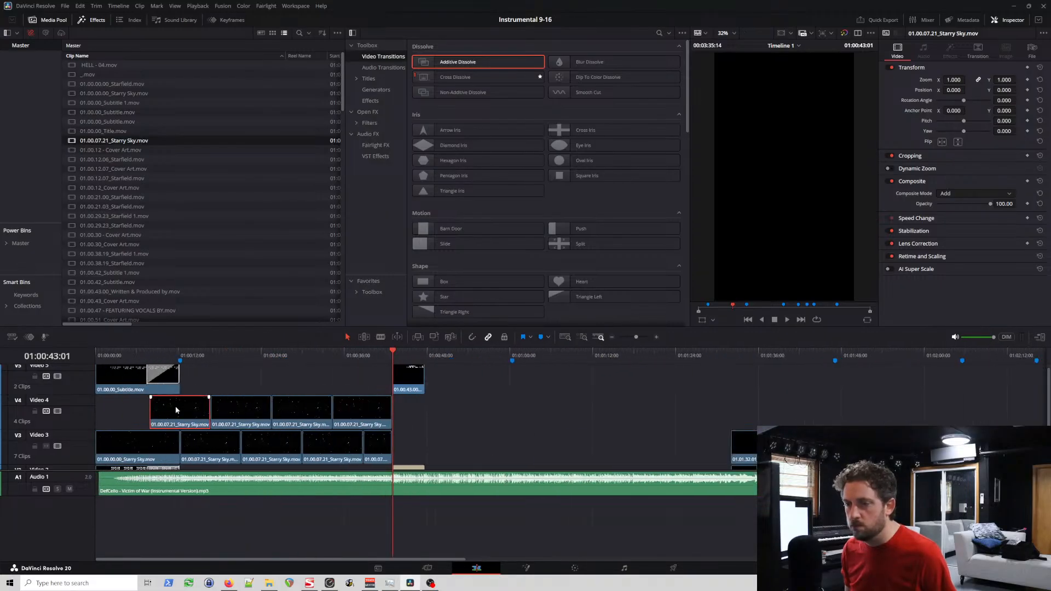
{"action": "left_click_drag", "start_coordinate": [230, 389], "coordinate": [366, 443]}
{"action": "mouse_move", "coordinate": [185, 449]}
{"action": "left_mouse_down"}
{"action": "mouse_move", "coordinate": [224, 450]}
{"action": "mouse_move", "coordinate": [206, 448]}
{"action": "left_mouse_up"}
Step: Apply Additive Dissolves to the end of the first Starry Sky clip on Video 3 and both ends of the second, joining the two clips
{"action": "left_click", "coordinate": [167, 360]}
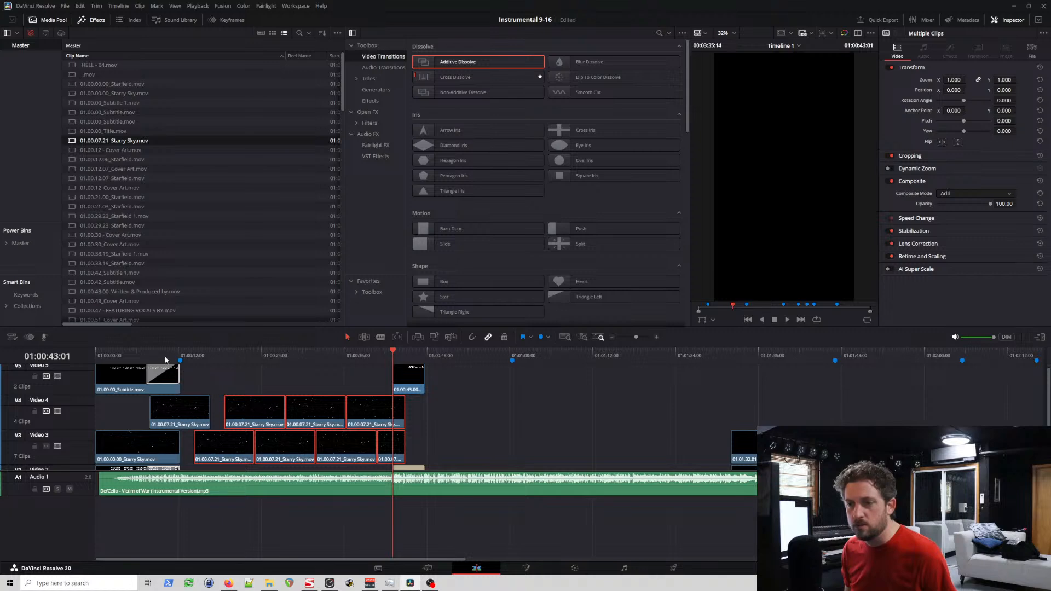
{"action": "scroll", "coordinate": [244, 375], "scroll_direction": "up", "scroll_amount": 4}
{"action": "scroll", "coordinate": [244, 376], "scroll_direction": "up", "scroll_amount": 2}
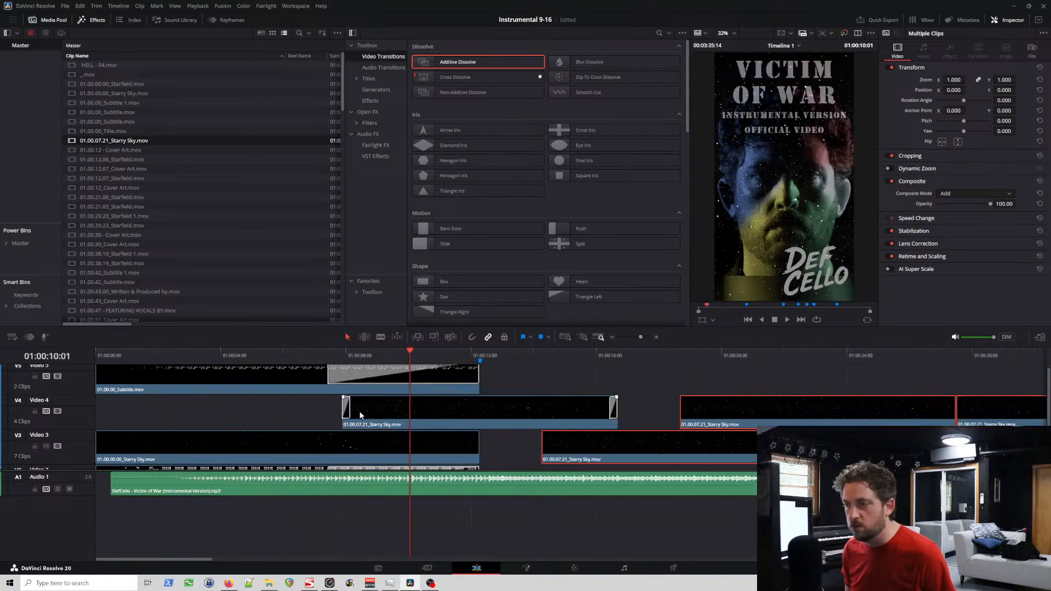
{"action": "left_click", "coordinate": [284, 402]}
{"action": "left_click_drag", "start_coordinate": [476, 62], "coordinate": [474, 443]}
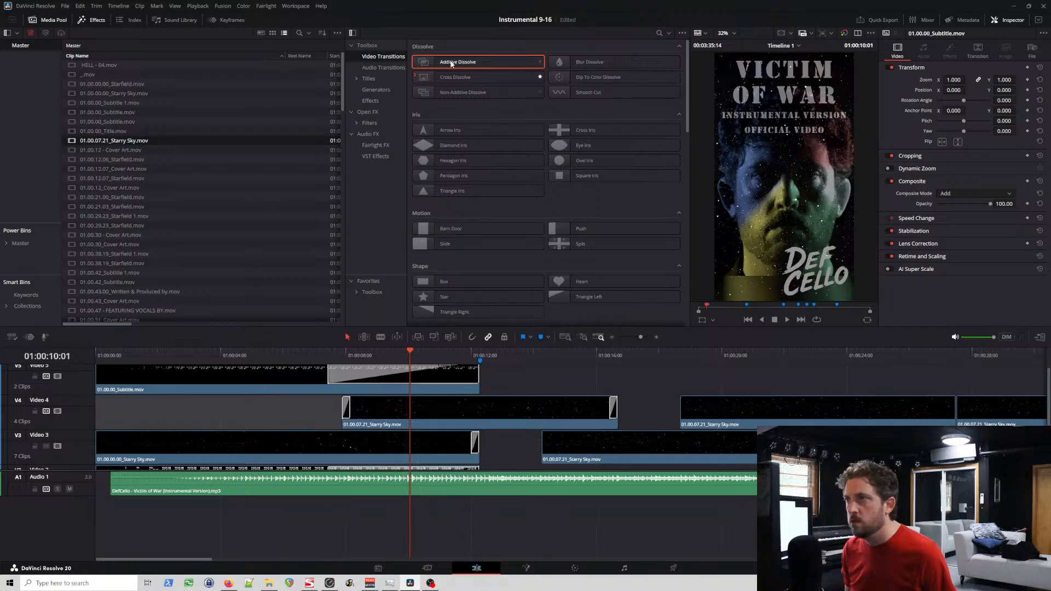
{"action": "mouse_move", "coordinate": [451, 63]}
{"action": "left_mouse_down"}
{"action": "mouse_move", "coordinate": [548, 285]}
{"action": "mouse_move", "coordinate": [556, 458]}
{"action": "mouse_move", "coordinate": [522, 455]}
{"action": "left_mouse_up"}
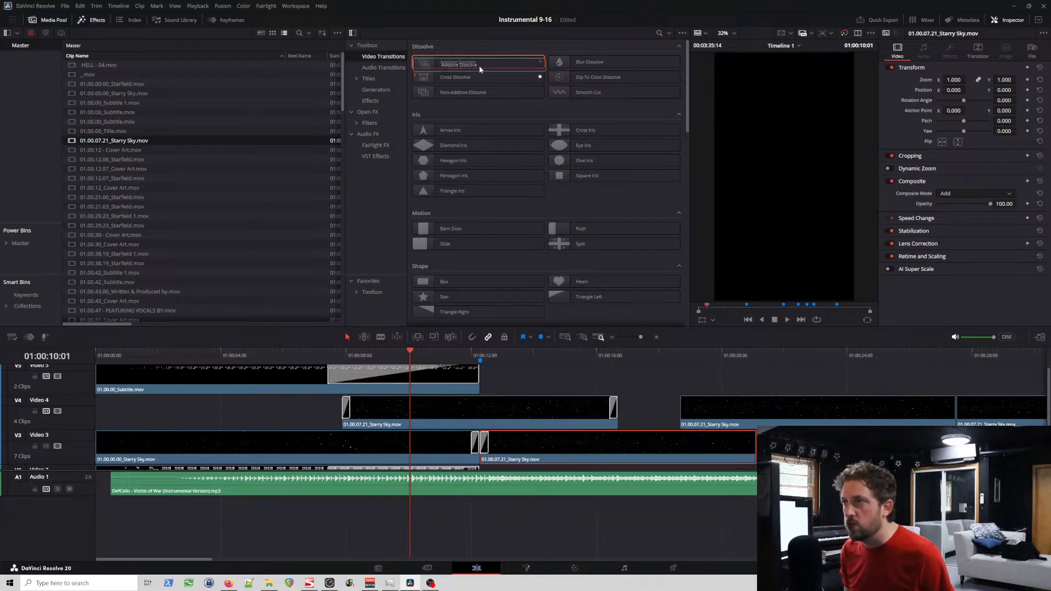
{"action": "left_click_drag", "start_coordinate": [478, 64], "coordinate": [744, 452]}
Step: Apply Additive Dissolves to both ends of the second Starry Sky clip on Video 4 and the start of the third on Video 3
{"action": "left_click_drag", "start_coordinate": [462, 65], "coordinate": [642, 419]}
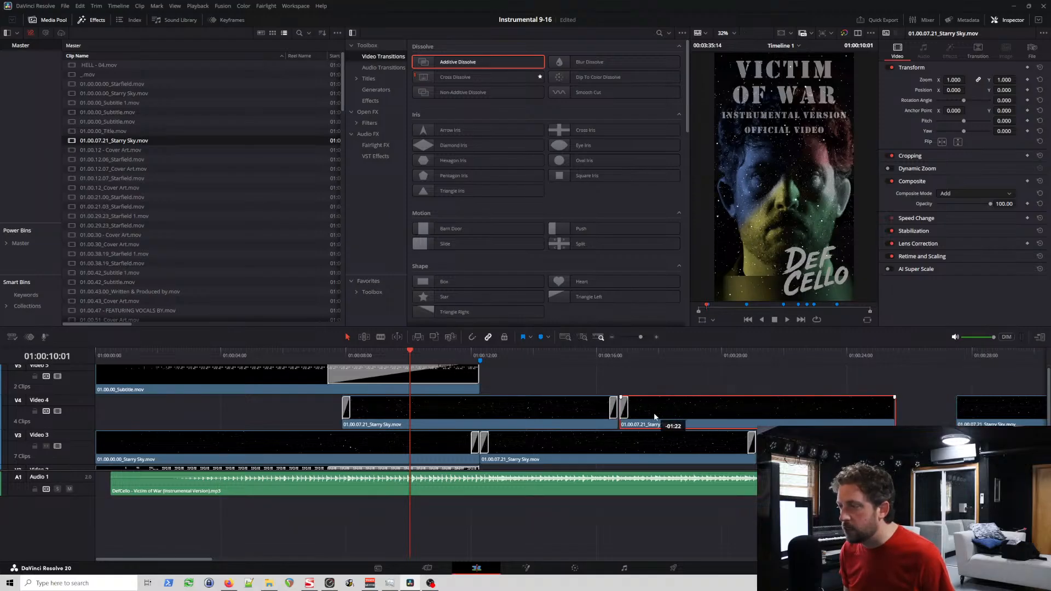
{"action": "left_click", "coordinate": [617, 355]}
{"action": "scroll", "coordinate": [641, 367], "scroll_direction": "up", "scroll_amount": 5}
{"action": "scroll", "coordinate": [638, 413], "scroll_direction": "down", "scroll_amount": 3}
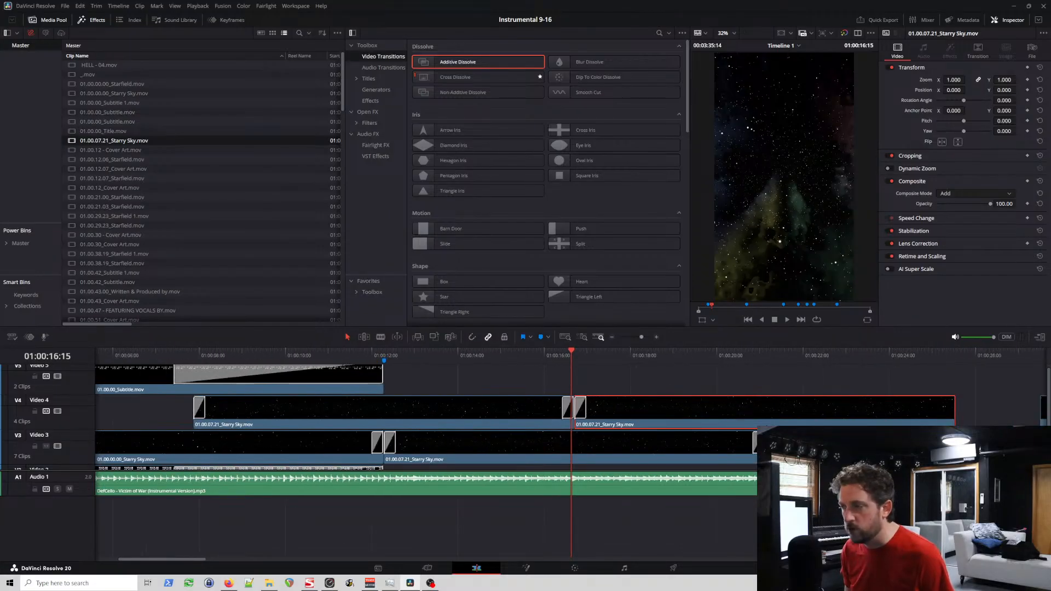
{"action": "left_click_drag", "start_coordinate": [457, 62], "coordinate": [944, 417]}
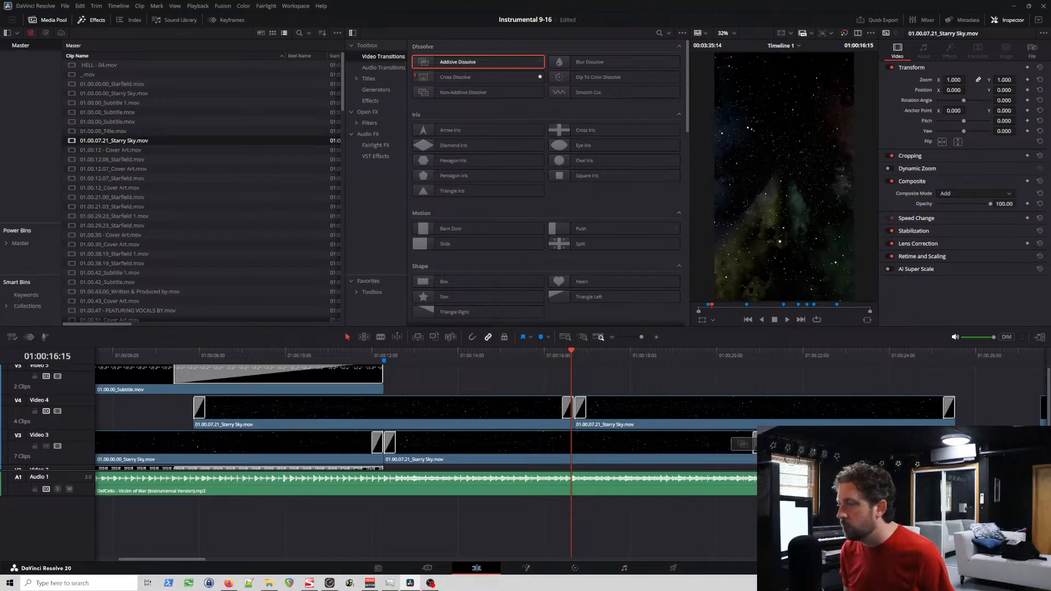
{"action": "left_click_drag", "start_coordinate": [742, 445], "coordinate": [744, 444]}
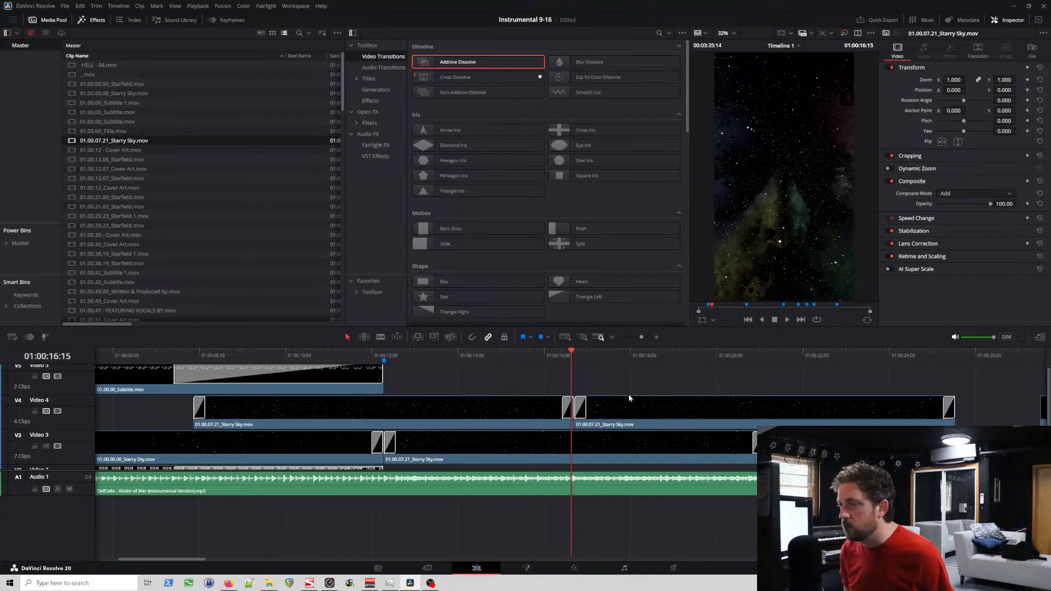
Step: Move the third Starry Sky clip on Video 4 against the end of the second one at about 25 seconds
{"action": "scroll", "coordinate": [632, 403], "scroll_direction": "down", "scroll_amount": 2}
{"action": "scroll", "coordinate": [772, 412], "scroll_direction": "right", "scroll_amount": 2}
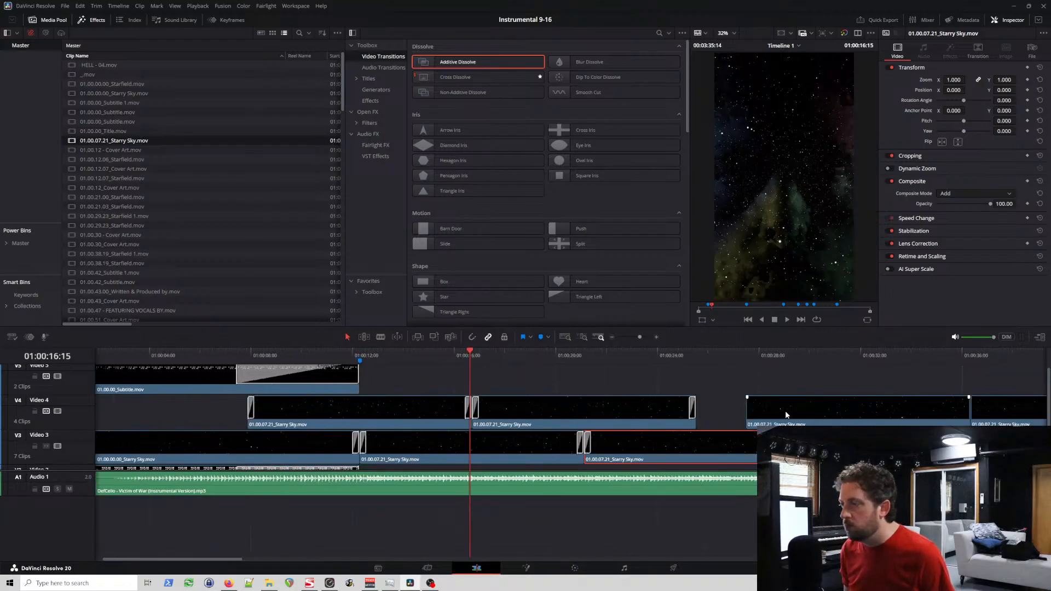
{"action": "left_click", "coordinate": [702, 355]}
{"action": "scroll", "coordinate": [786, 379], "scroll_direction": "up", "scroll_amount": 4}
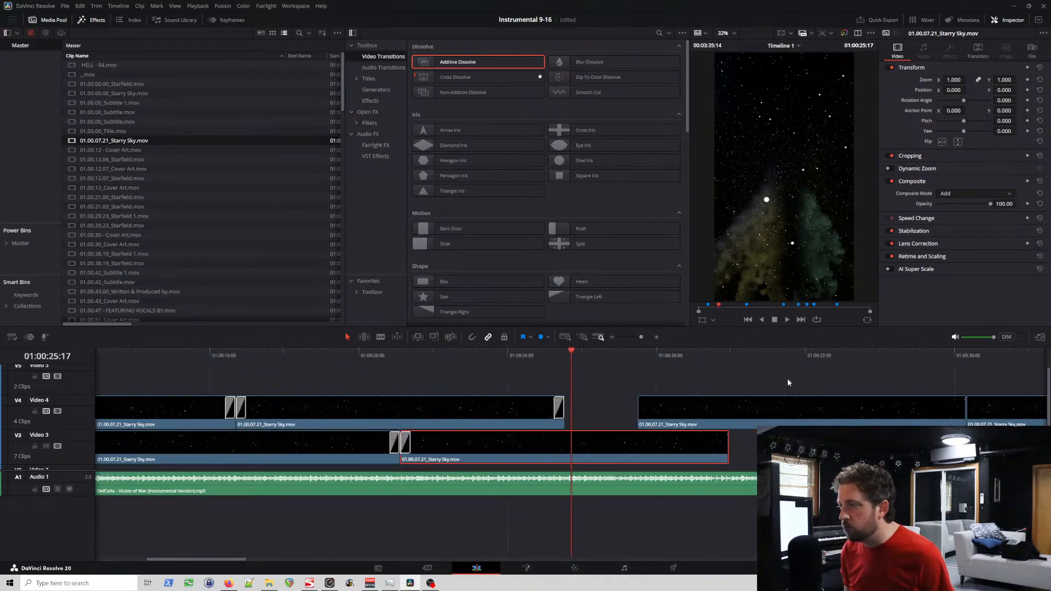
{"action": "left_click_drag", "start_coordinate": [699, 415], "coordinate": [612, 411]}
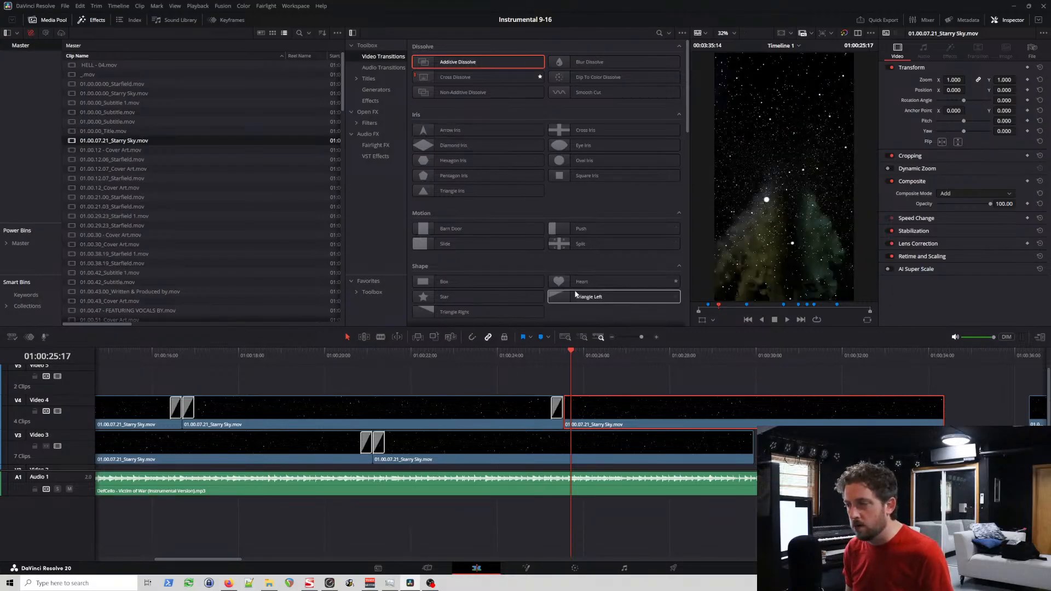
Step: Nudge the third Starry Sky clip on Video 4 off the cut, apply Additive Dissolves to both ends, and rejoin it to the second clip
{"action": "left_click", "coordinate": [557, 414]}
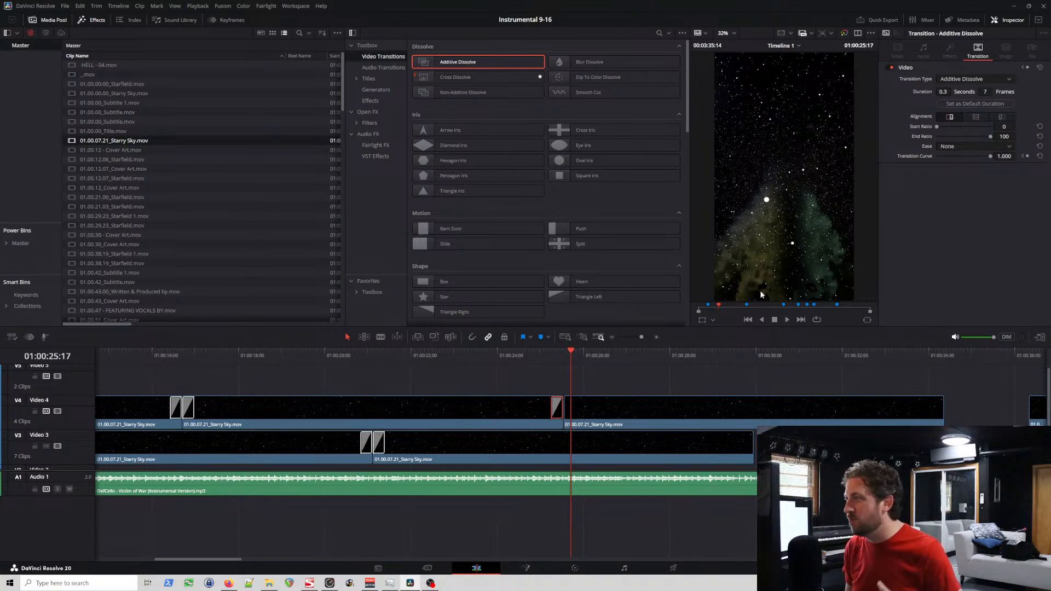
{"action": "left_click", "coordinate": [600, 406]}
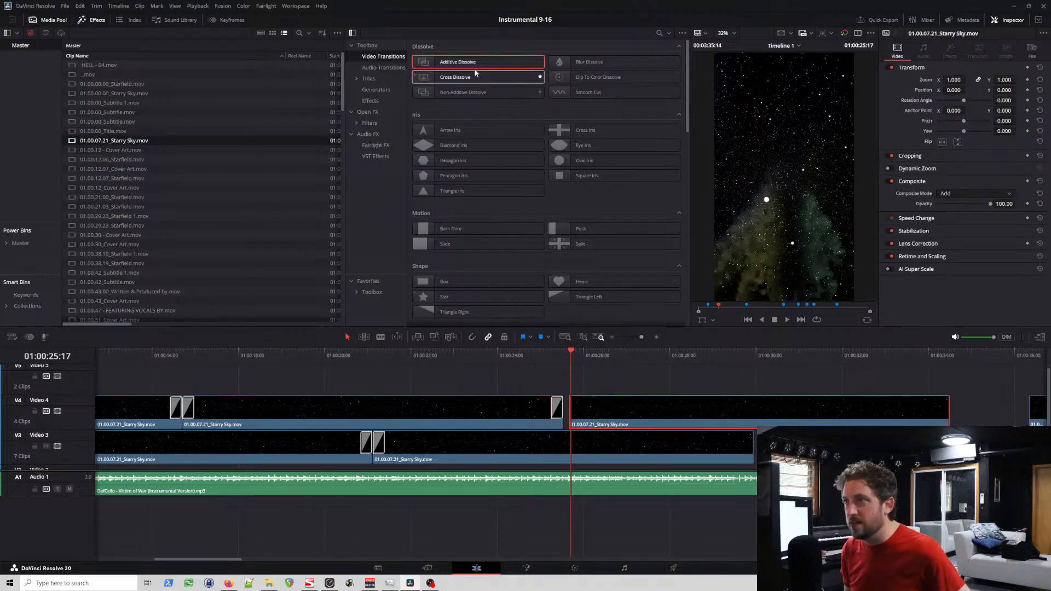
{"action": "left_click_drag", "start_coordinate": [479, 69], "coordinate": [580, 419]}
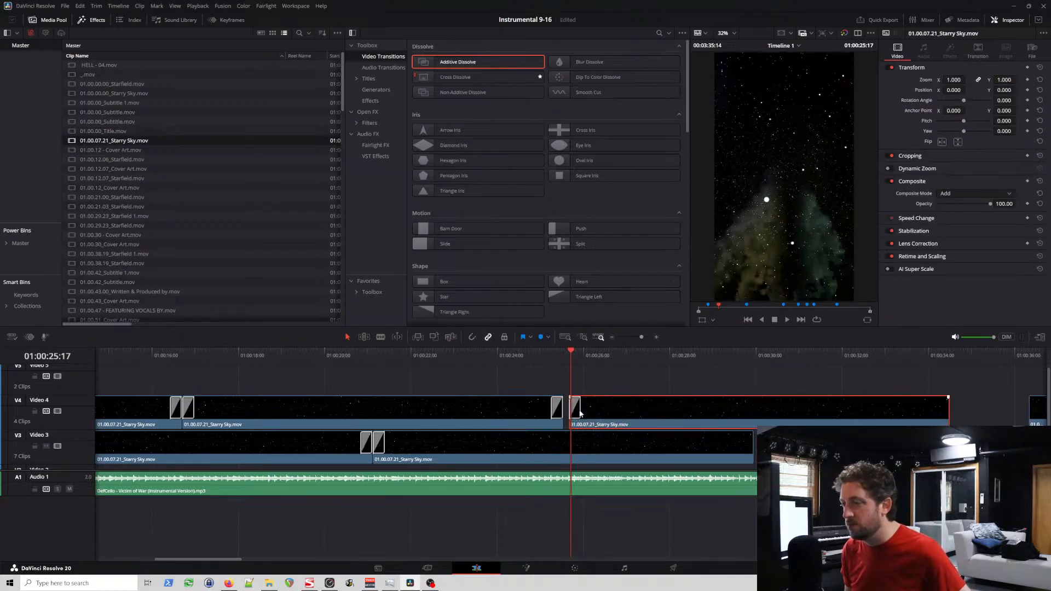
{"action": "left_click_drag", "start_coordinate": [492, 61], "coordinate": [940, 416]}
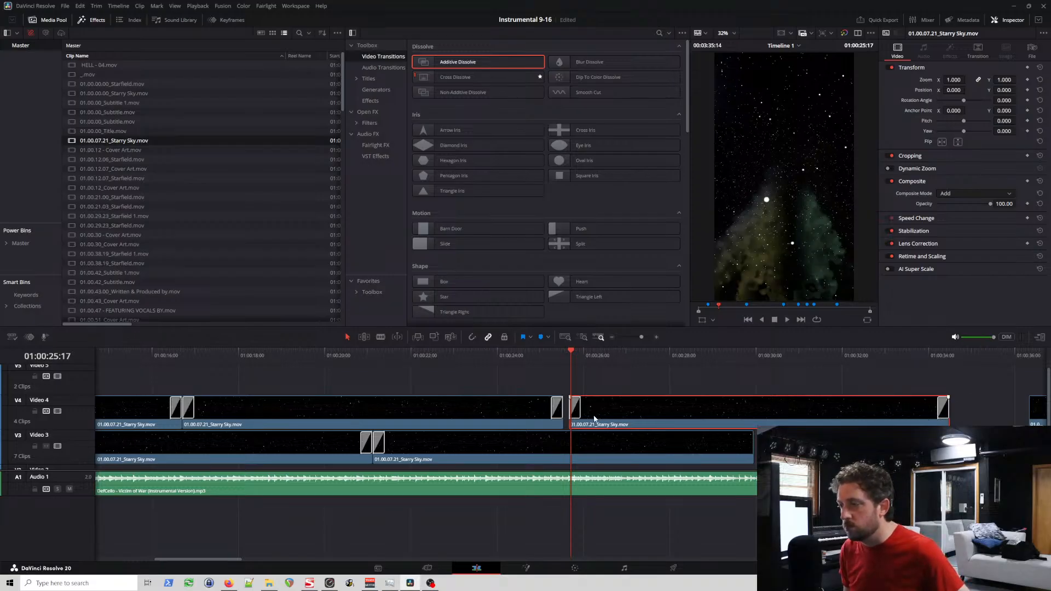
{"action": "left_click_drag", "start_coordinate": [592, 419], "coordinate": [590, 420]}
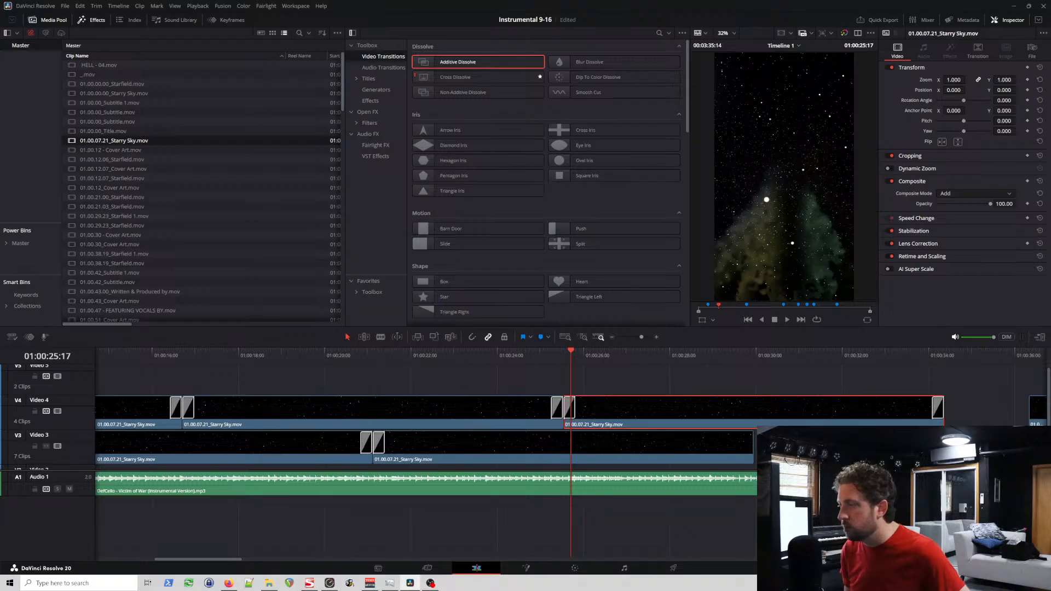
Step: Apply Additive Dissolves to the end of the third and start of the fourth Starry Sky clip on Video 3, and the start of the fourth on Video 4
{"action": "left_click_drag", "start_coordinate": [457, 62], "coordinate": [749, 453]}
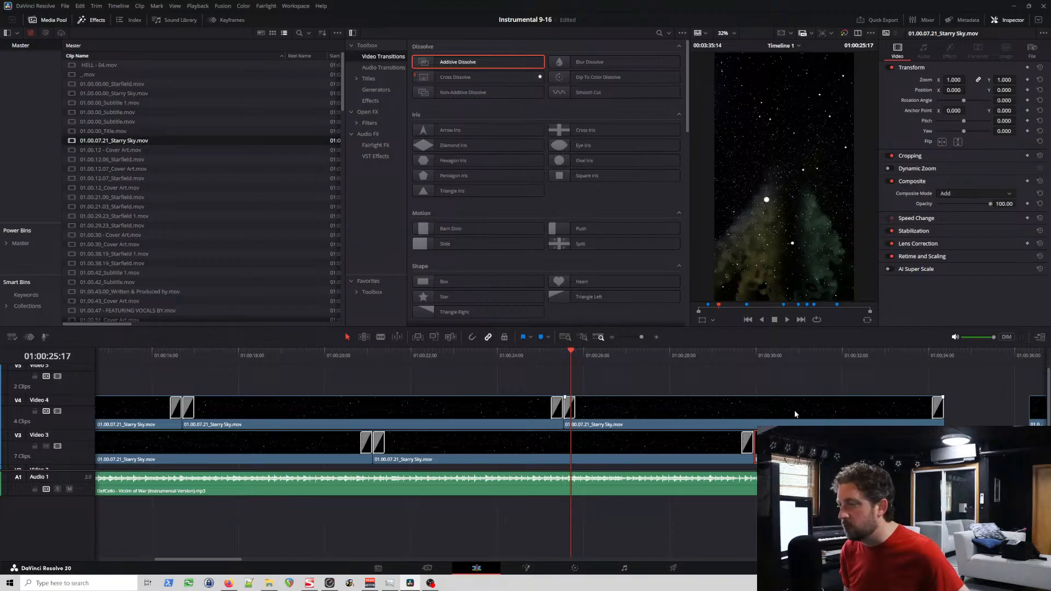
{"action": "left_click_drag", "start_coordinate": [481, 62], "coordinate": [749, 444]}
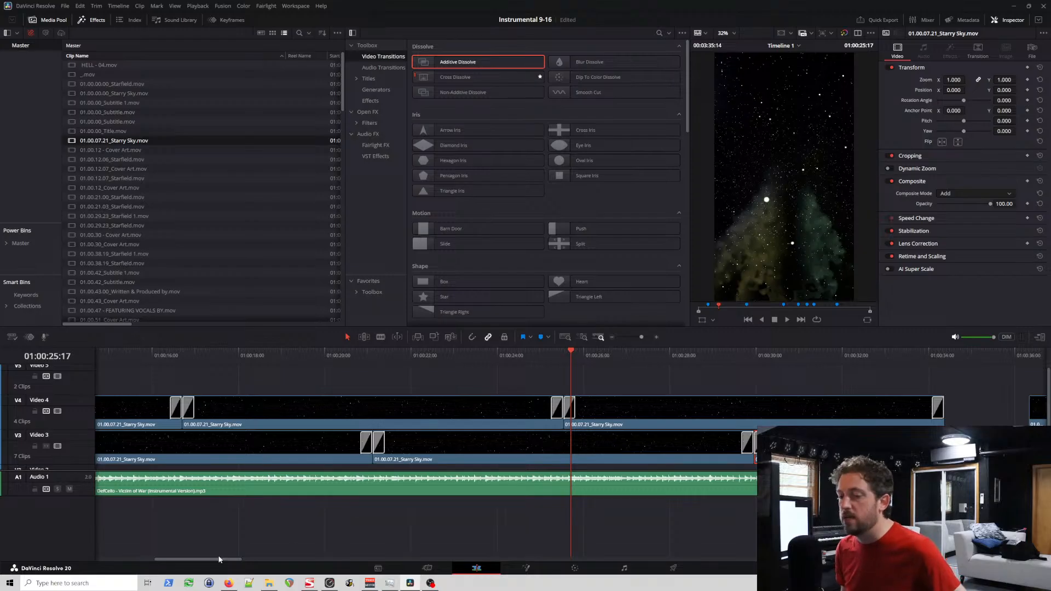
{"action": "left_click_drag", "start_coordinate": [222, 559], "coordinate": [286, 561]}
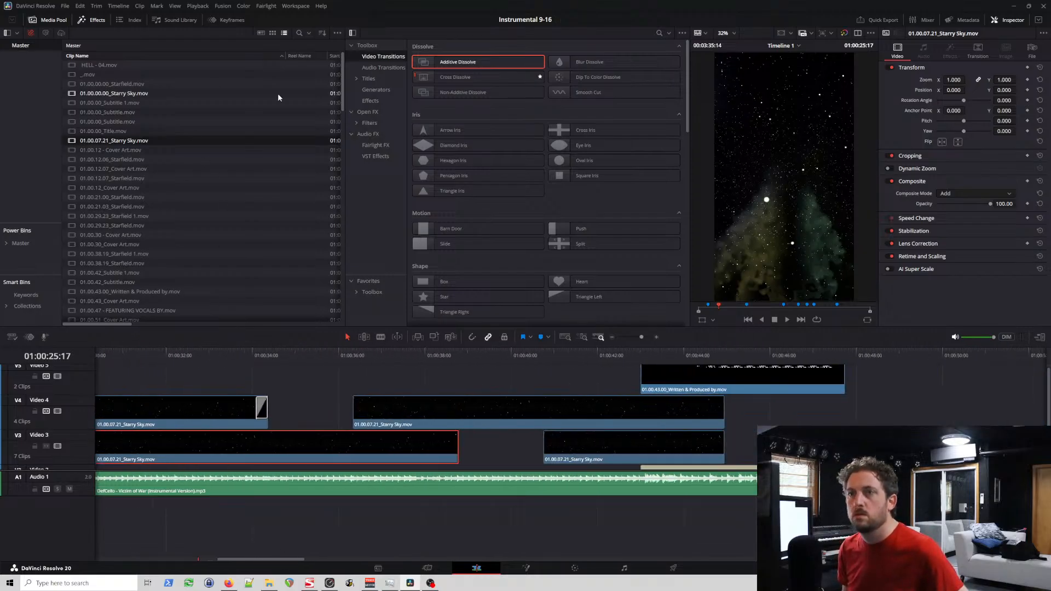
{"action": "left_click_drag", "start_coordinate": [463, 62], "coordinate": [364, 415]}
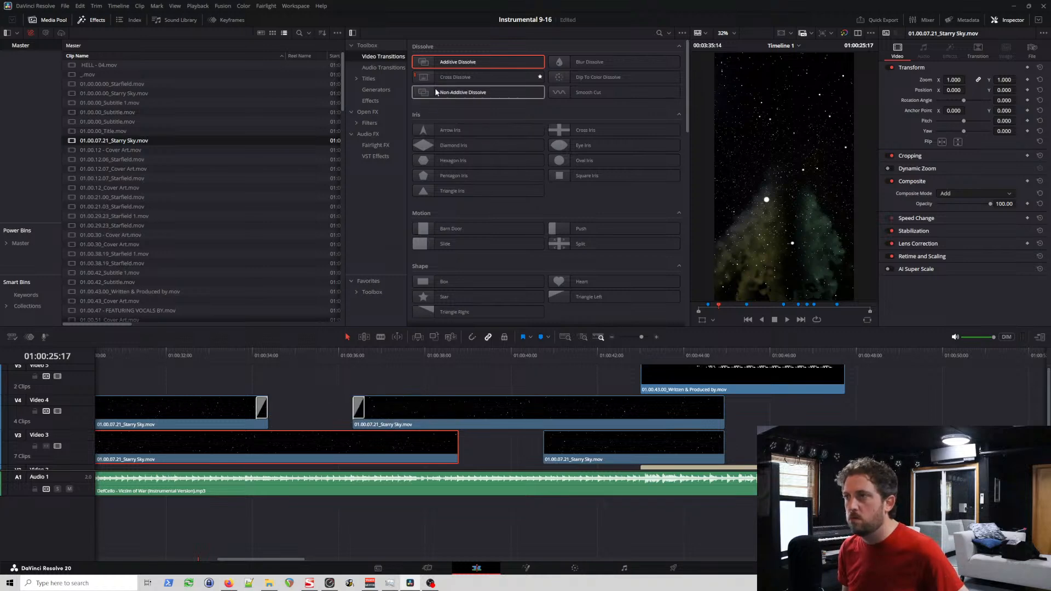
Step: Add Additive Dissolves to the fourth Video 3 clip's end and the fifth's start, and close the gaps before the last Starry Sky clips on both tracks
{"action": "left_click", "coordinate": [254, 358]}
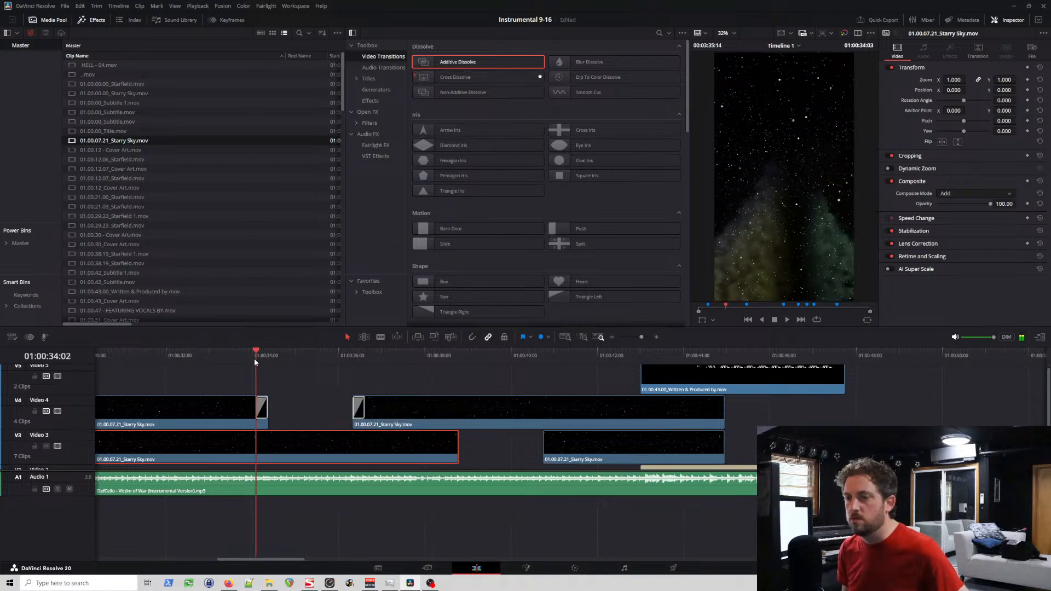
{"action": "key", "text": "space"}
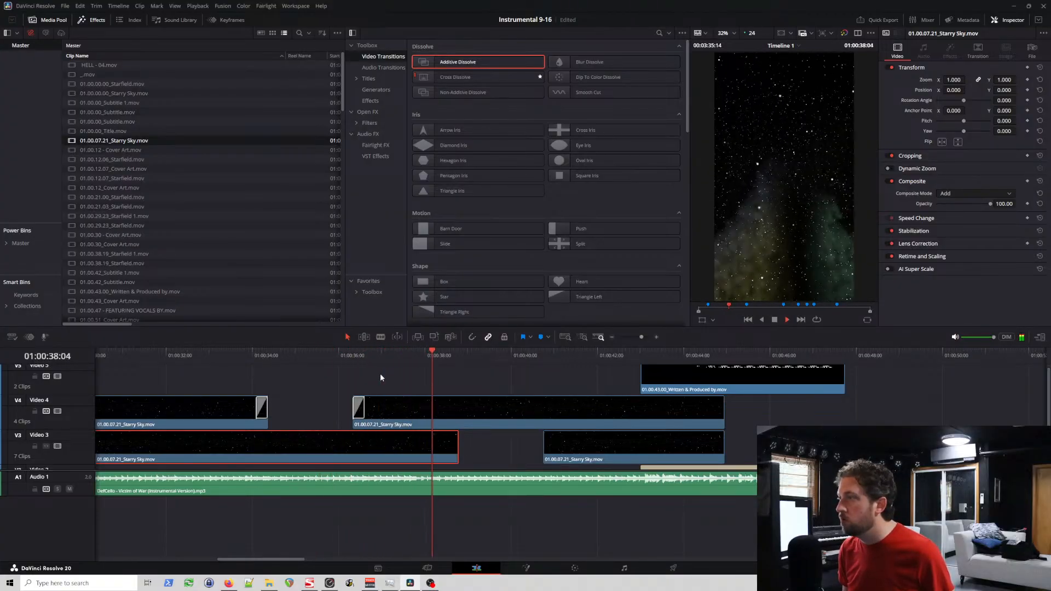
{"action": "key", "text": "space"}
{"action": "left_click_drag", "start_coordinate": [478, 63], "coordinate": [449, 441]}
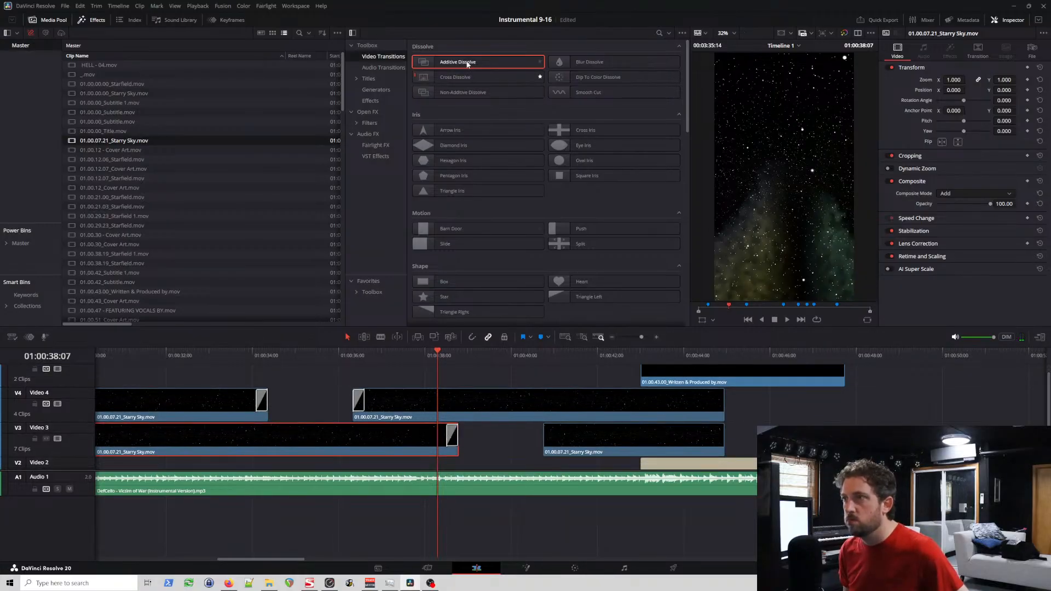
{"action": "left_click_drag", "start_coordinate": [469, 64], "coordinate": [550, 441]}
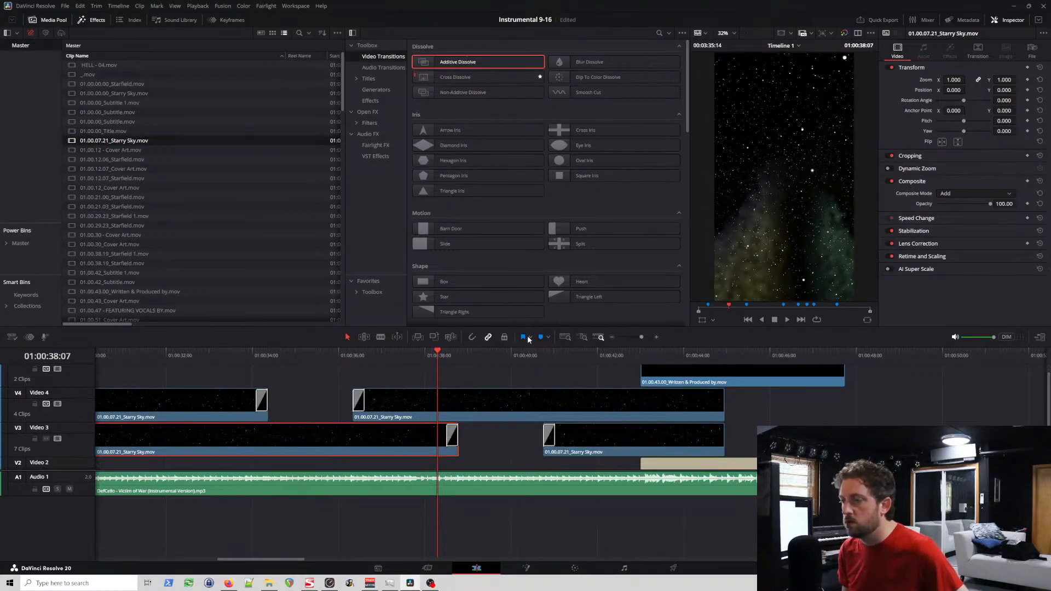
{"action": "left_click_drag", "start_coordinate": [391, 412], "coordinate": [305, 414]}
{"action": "left_click_drag", "start_coordinate": [594, 444], "coordinate": [509, 445]}
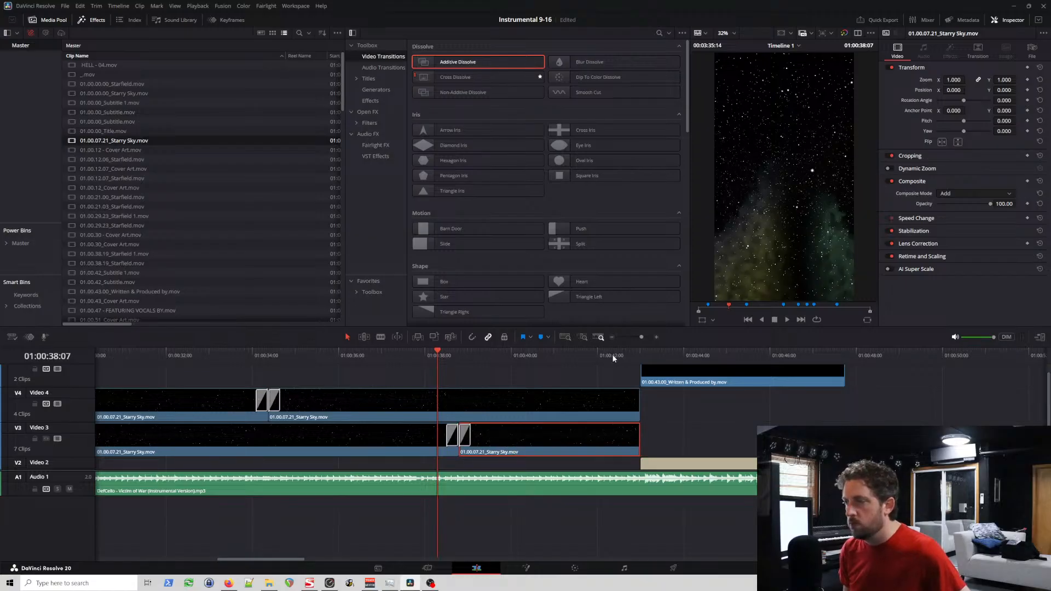
Step: Set the "Written & Produced by" clip's composite mode to Add and play back the title section
{"action": "left_click", "coordinate": [612, 353]}
{"action": "key", "text": "space"}
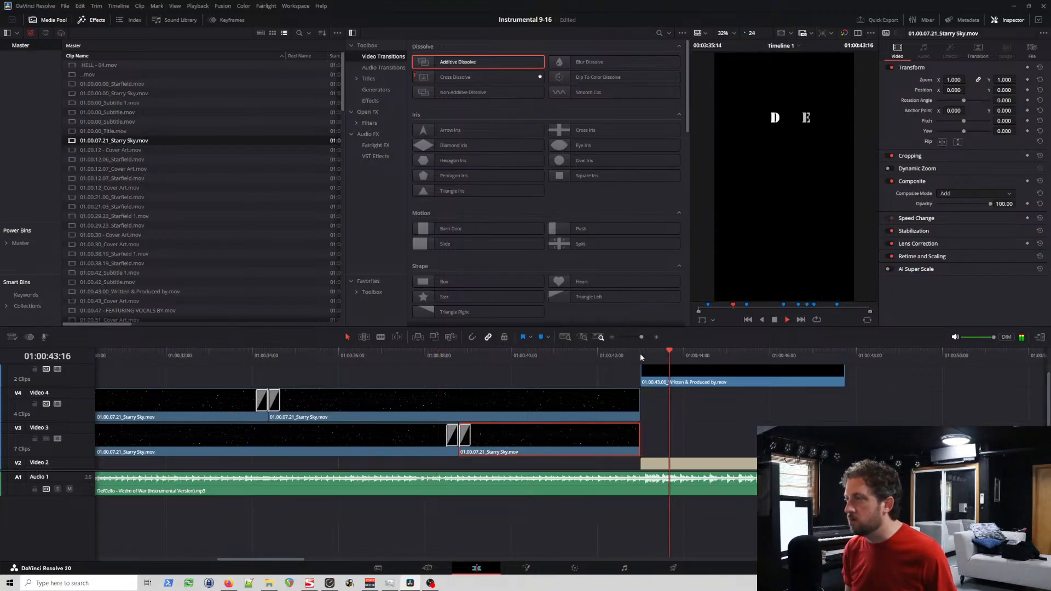
{"action": "key", "text": "space"}
{"action": "left_click", "coordinate": [725, 376]}
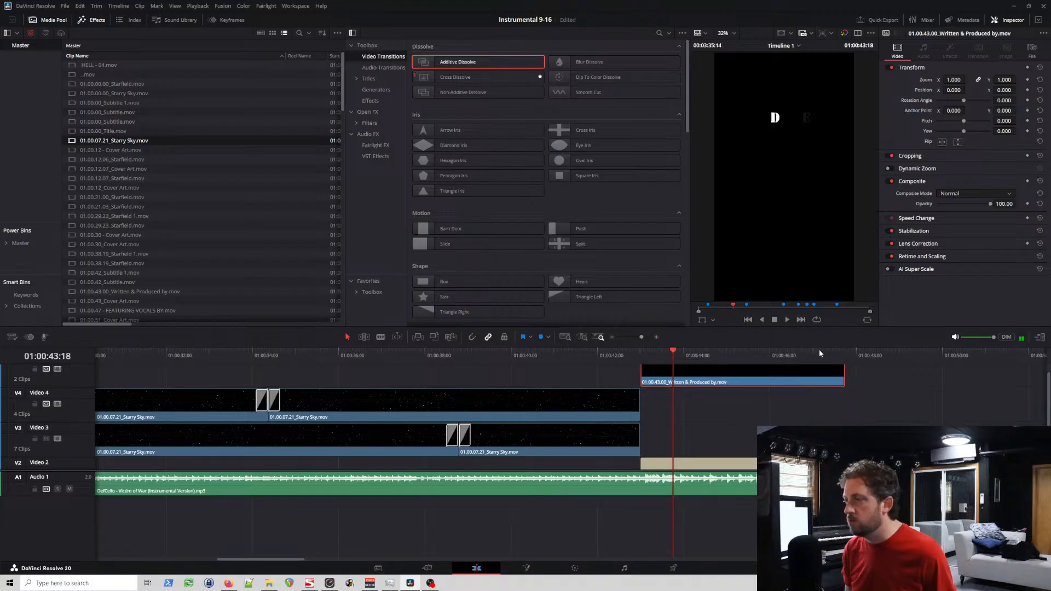
{"action": "left_click", "coordinate": [986, 192]}
{"action": "left_click", "coordinate": [951, 212]}
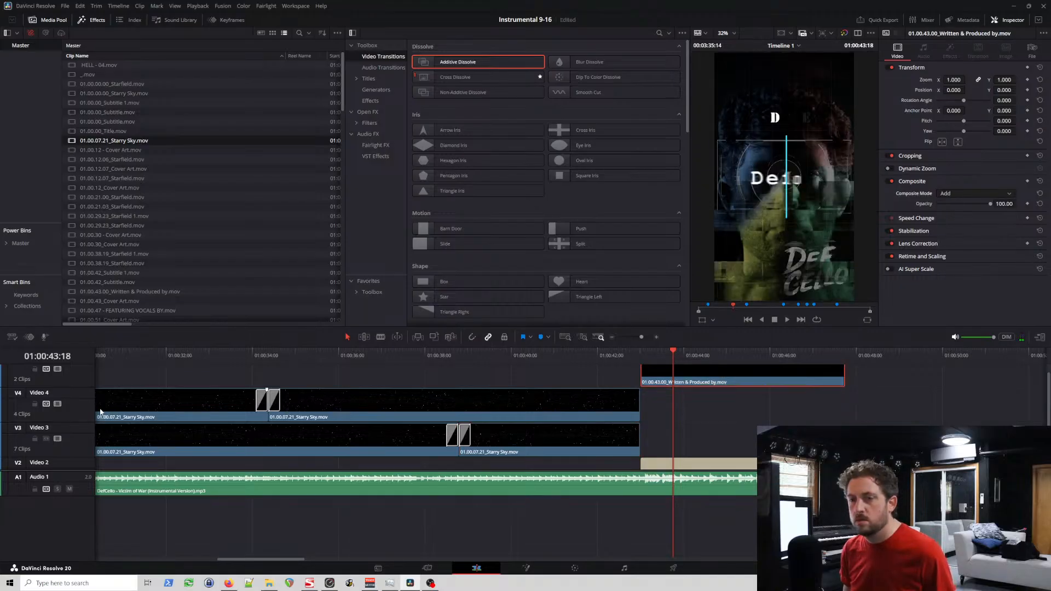
{"action": "scroll", "coordinate": [93, 412], "scroll_direction": "up", "scroll_amount": 1}
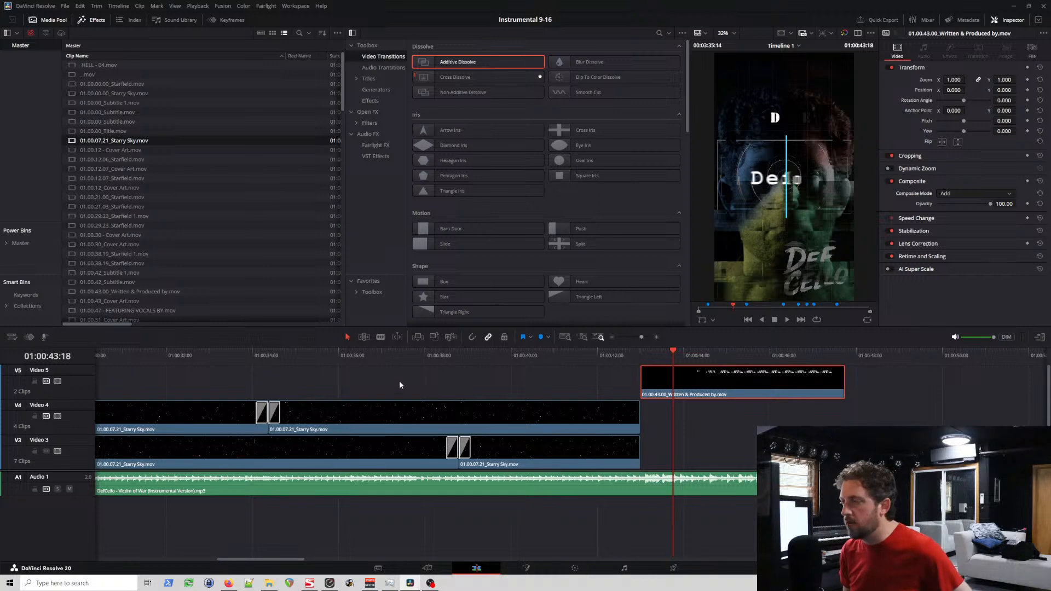
{"action": "left_click", "coordinate": [626, 355]}
{"action": "key", "text": "space"}
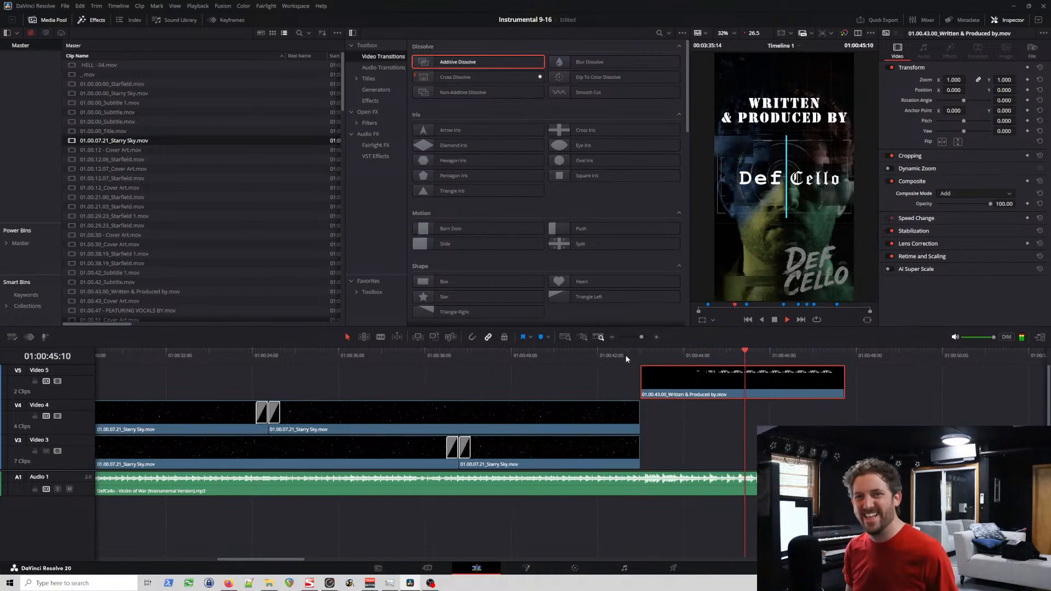
{"action": "key", "text": "space"}
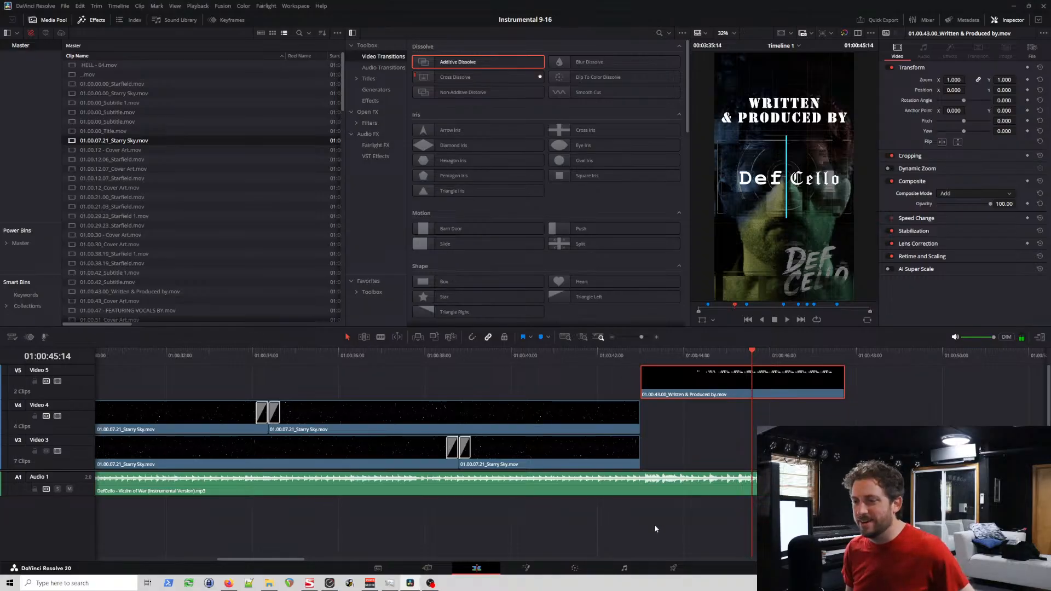
Step: Examine the Starfield section on Video 2 from about 2:53 to 3:12 and compare it with the rendered 16-9 version
{"action": "left_click_drag", "start_coordinate": [281, 557], "coordinate": [154, 562]}
{"action": "scroll", "coordinate": [335, 424], "scroll_direction": "down", "scroll_amount": 5}
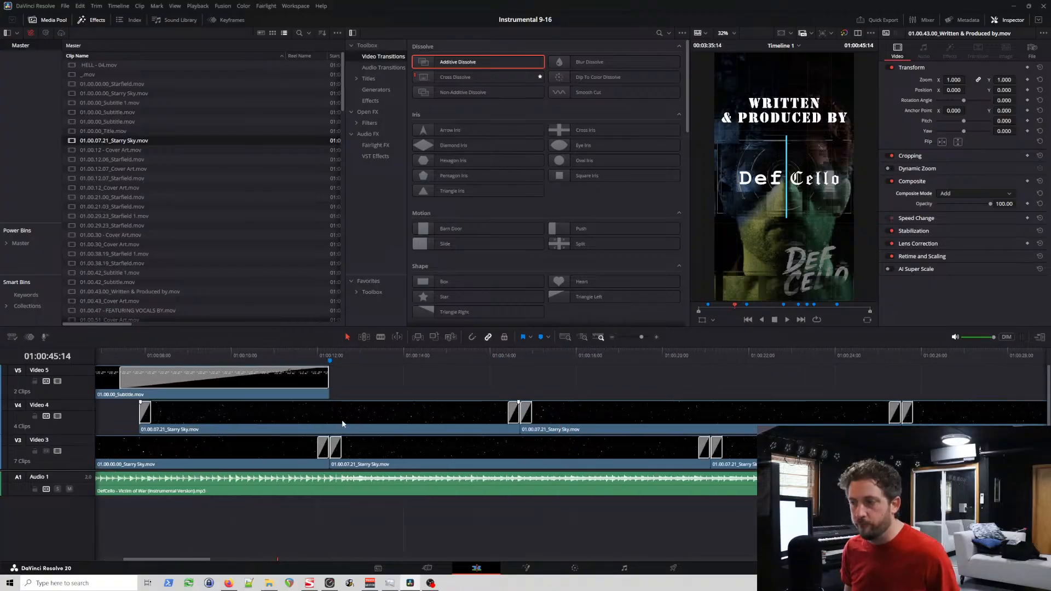
{"action": "scroll", "coordinate": [367, 433], "scroll_direction": "down", "scroll_amount": 3}
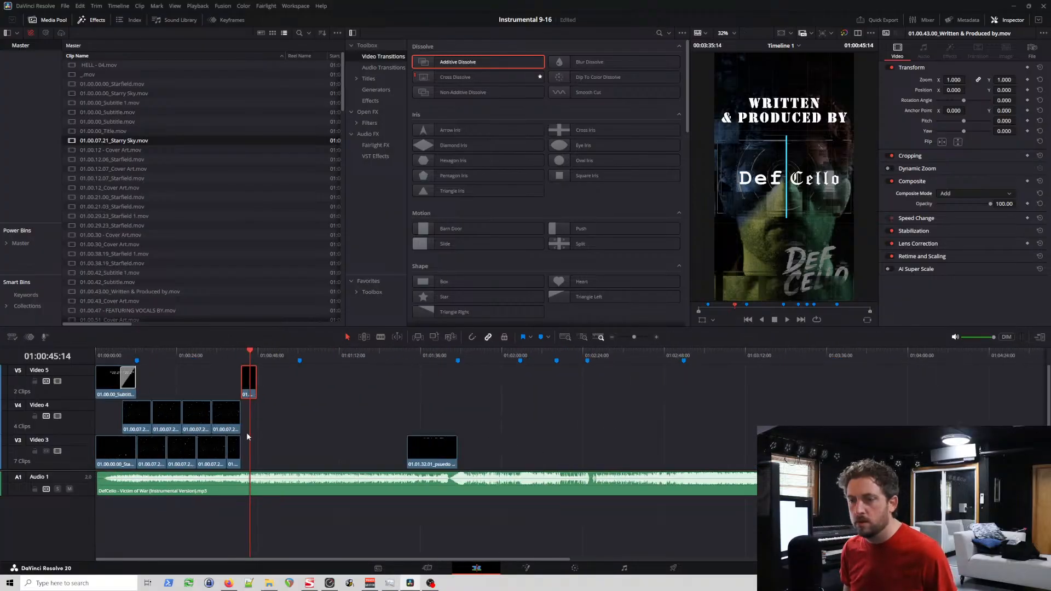
{"action": "scroll", "coordinate": [246, 433], "scroll_direction": "down", "scroll_amount": 3}
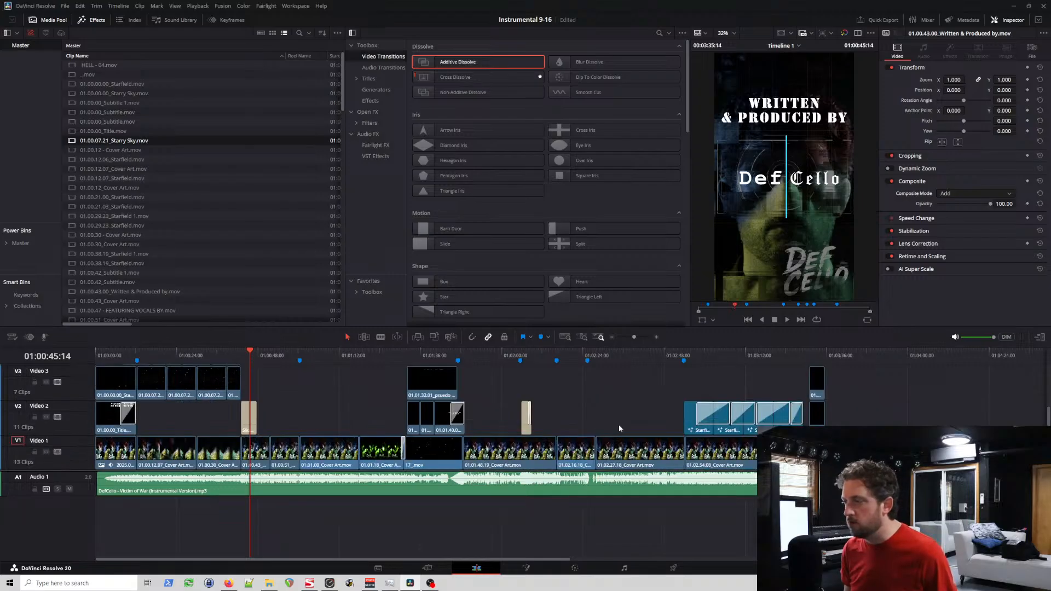
{"action": "left_click", "coordinate": [688, 355]}
{"action": "left_click", "coordinate": [698, 351]}
{"action": "left_click", "coordinate": [734, 351]}
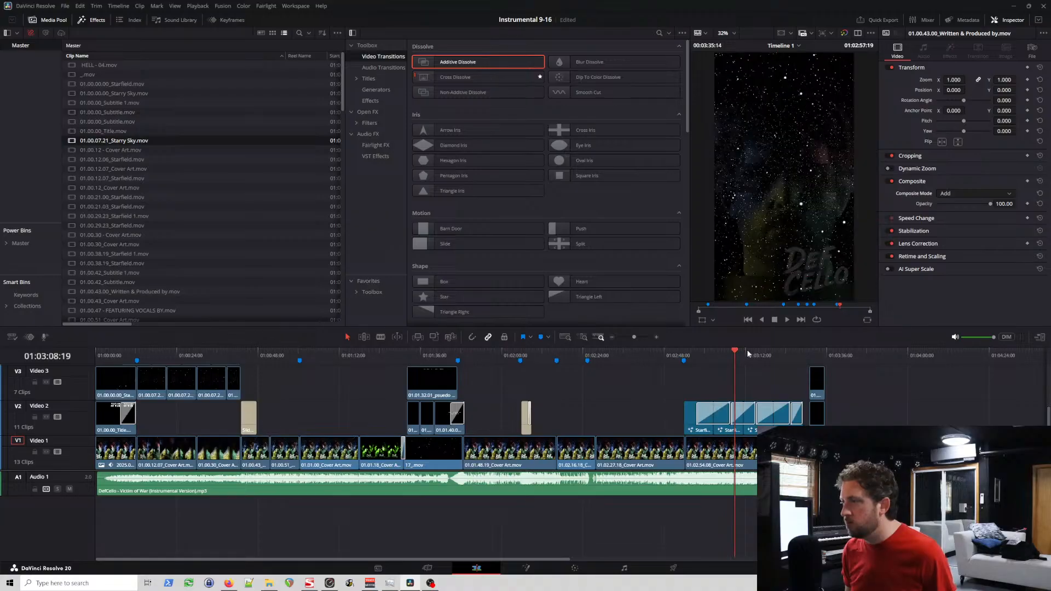
{"action": "left_click", "coordinate": [748, 353]}
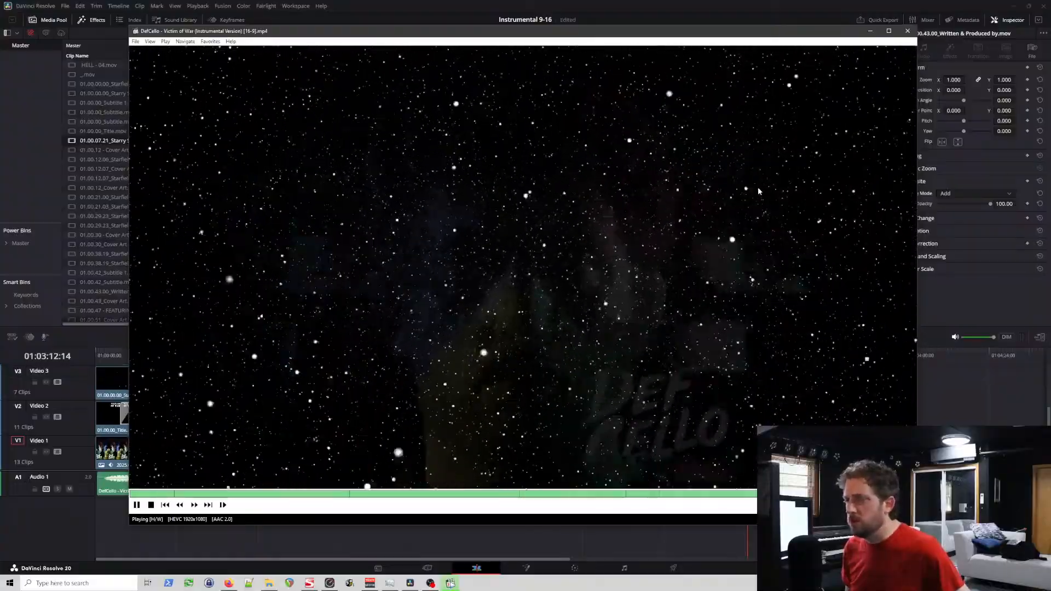
{"action": "left_click", "coordinate": [909, 31]}
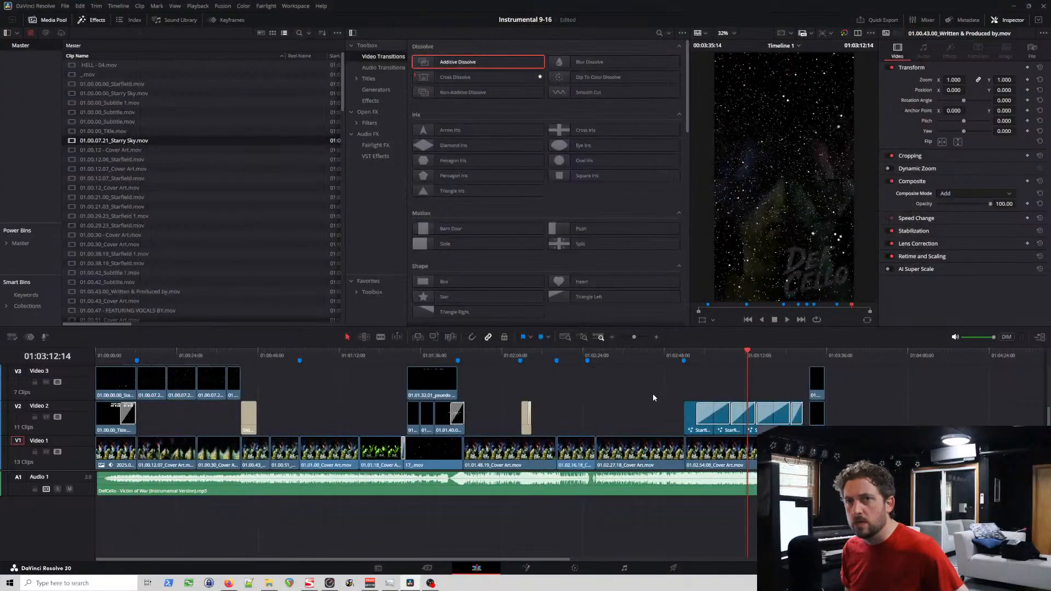
Step: Paste a copy of the second Video 3 Starry Sky clip onto Video 4 at 01:02:53:23, above the start of the Starfield section
{"action": "left_click", "coordinate": [683, 354]}
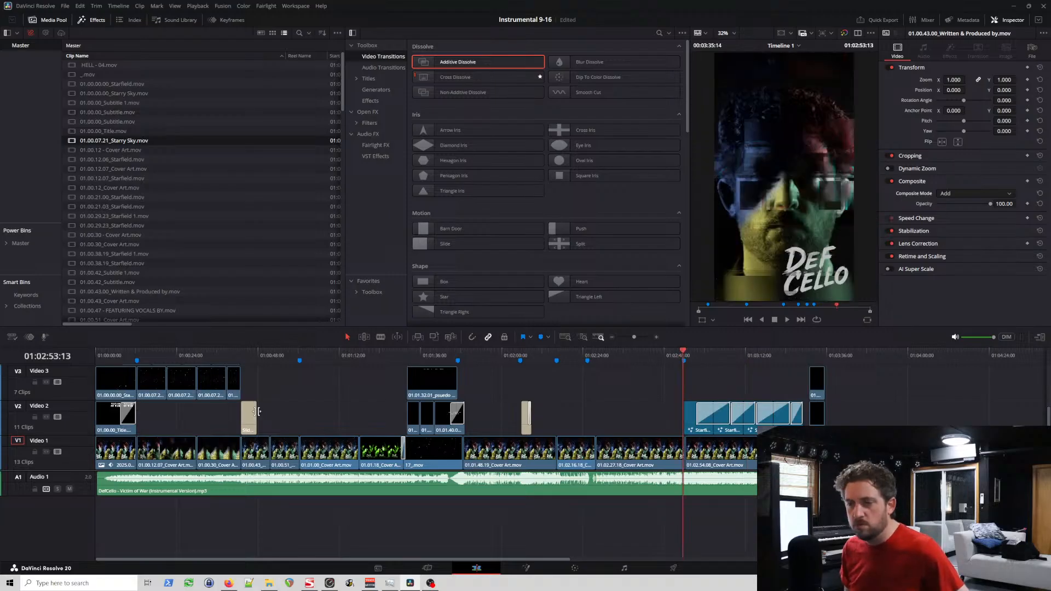
{"action": "left_click", "coordinate": [155, 392]}
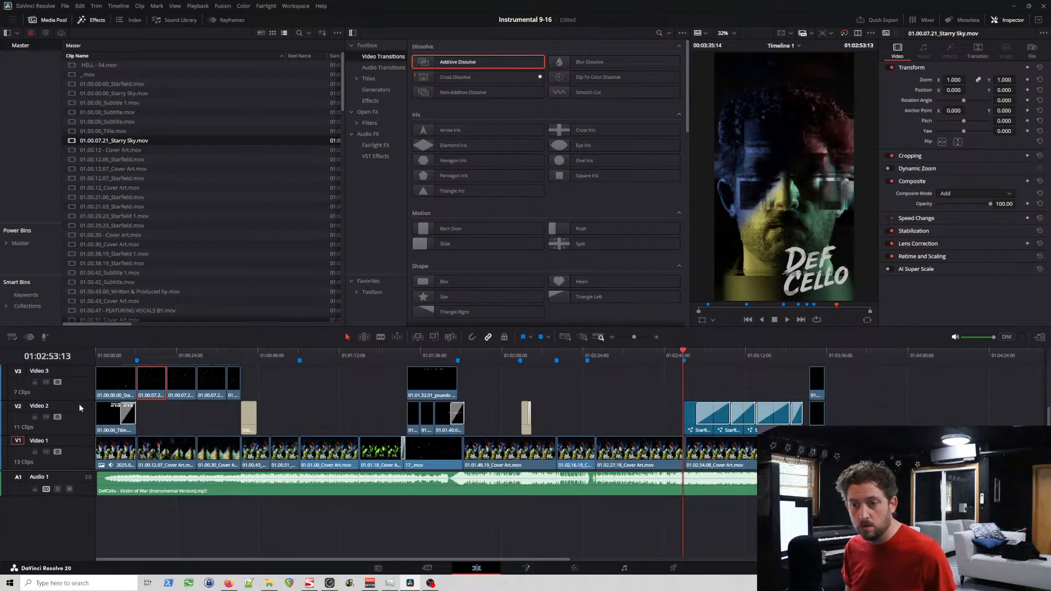
{"action": "scroll", "coordinate": [79, 408], "scroll_direction": "up", "scroll_amount": 2}
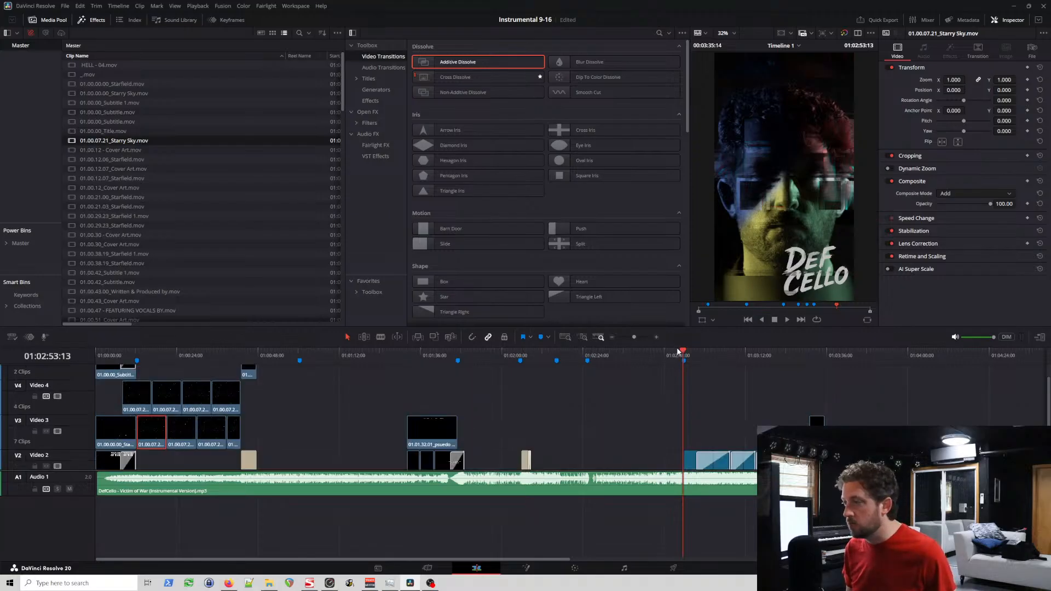
{"action": "left_click", "coordinate": [684, 359]}
{"action": "scroll", "coordinate": [707, 386], "scroll_direction": "up", "scroll_amount": 3}
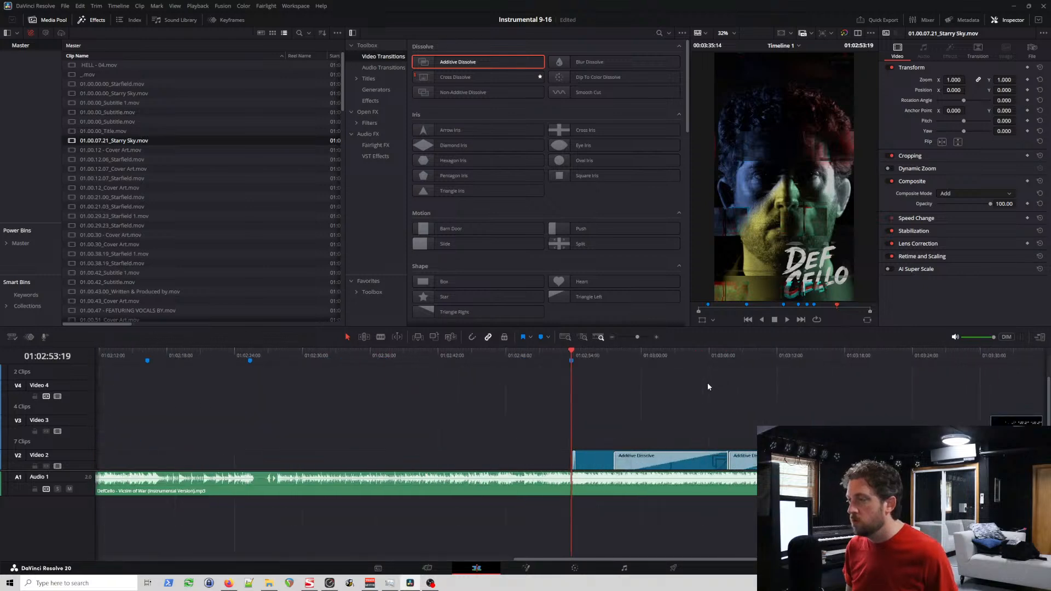
{"action": "scroll", "coordinate": [706, 384], "scroll_direction": "up", "scroll_amount": 5}
{"action": "left_click", "coordinate": [585, 354]}
{"action": "scroll", "coordinate": [595, 354], "scroll_direction": "up", "scroll_amount": 1}
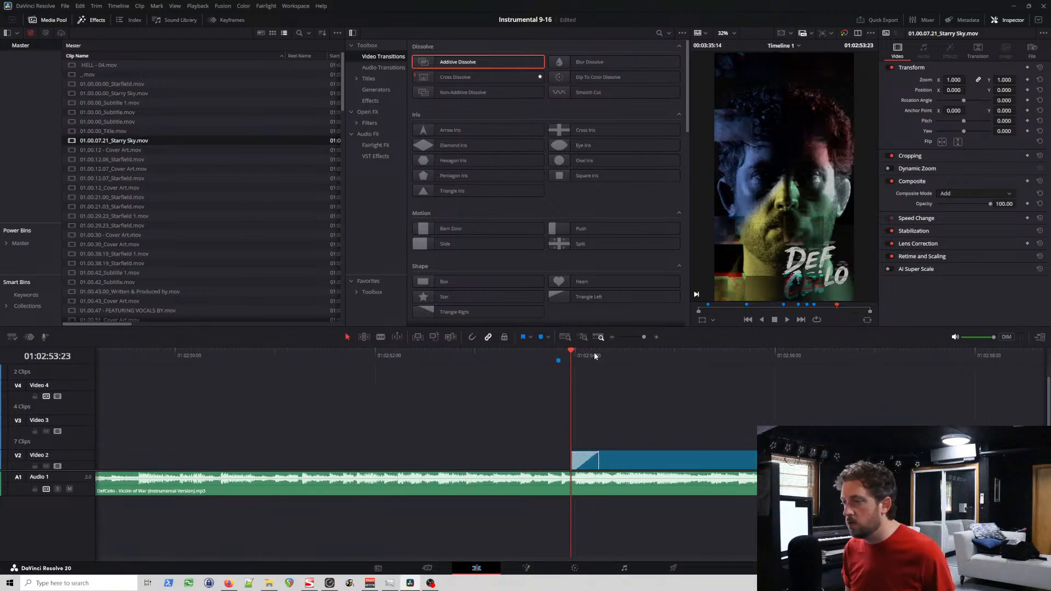
{"action": "key", "text": "ctrl+v"}
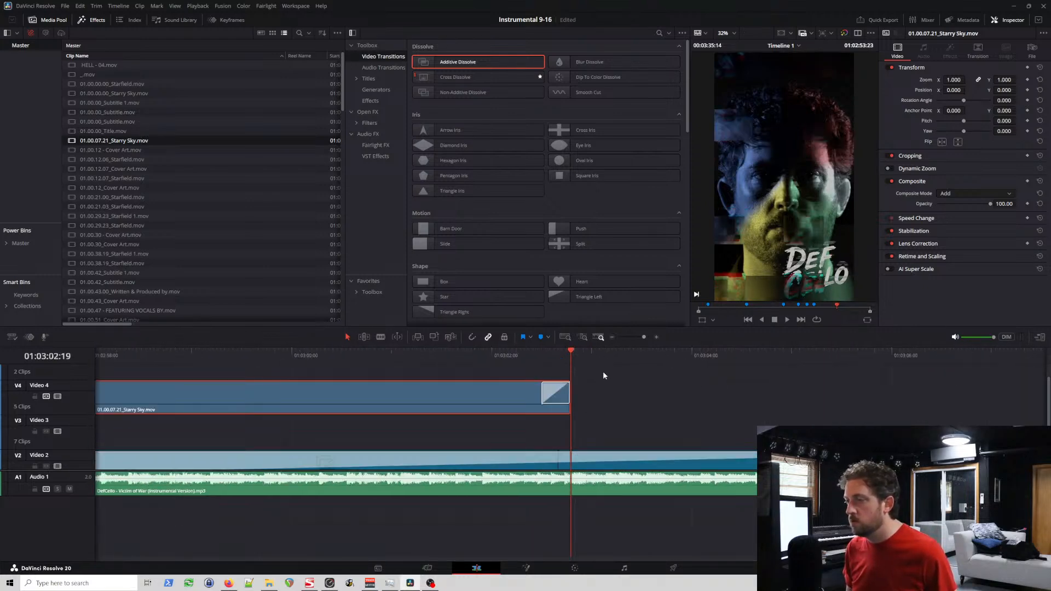
{"action": "scroll", "coordinate": [402, 416], "scroll_direction": "down", "scroll_amount": 4}
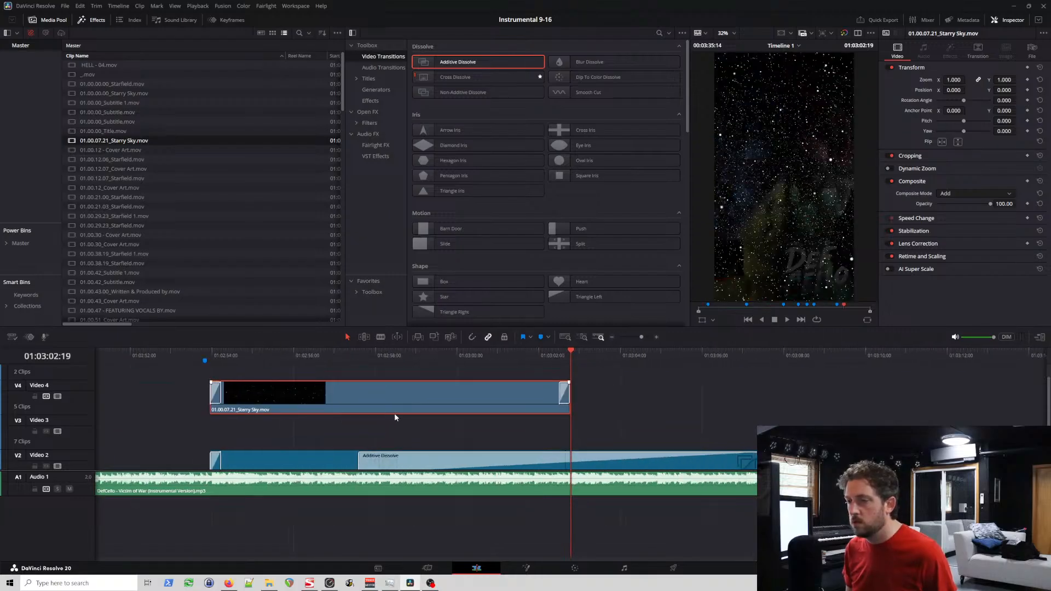
Step: Delete the transitions at the start of the first Starfield generator on Video 2 and the Starry Sky copy above it on Video 4
{"action": "left_click", "coordinate": [215, 463]}
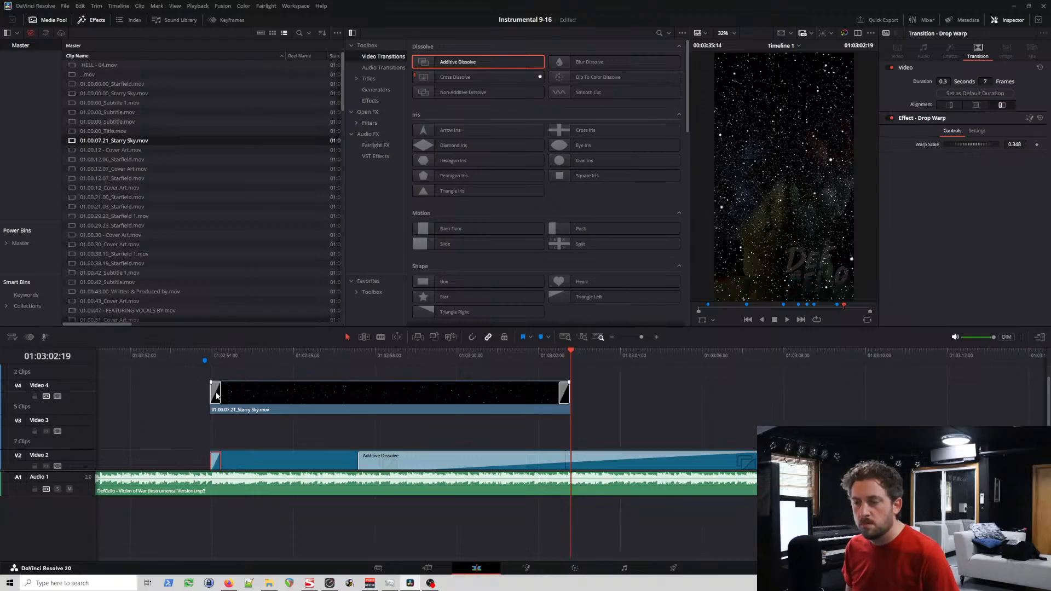
{"action": "key", "text": "Delete"}
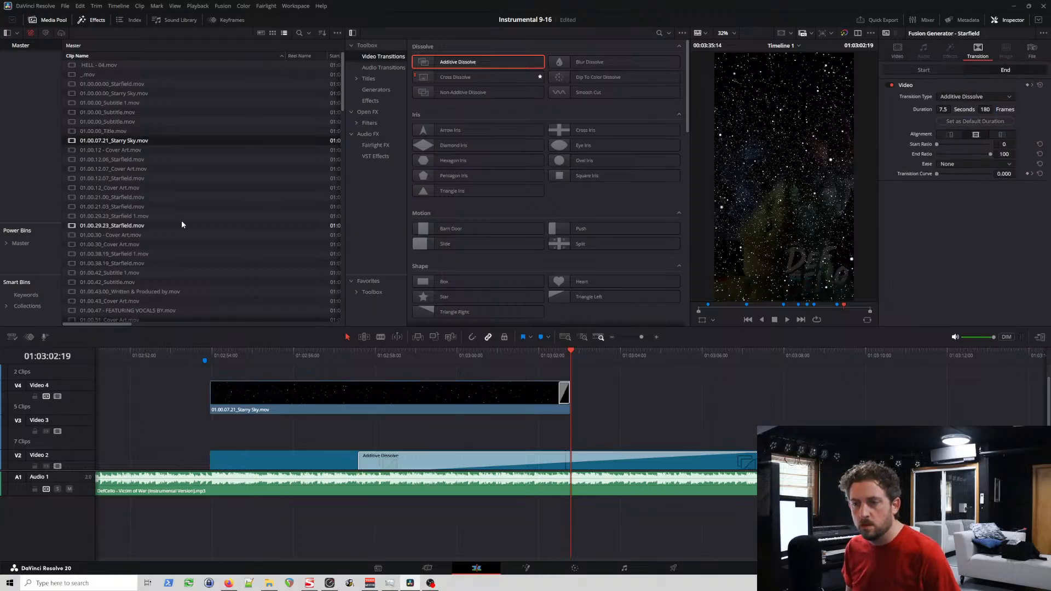
Step: Find Drop Warp among the Fusion transitions and preview it and Detail Dissolve, dismissing the dialogs that open
{"action": "scroll", "coordinate": [556, 269], "scroll_direction": "down", "scroll_amount": 10}
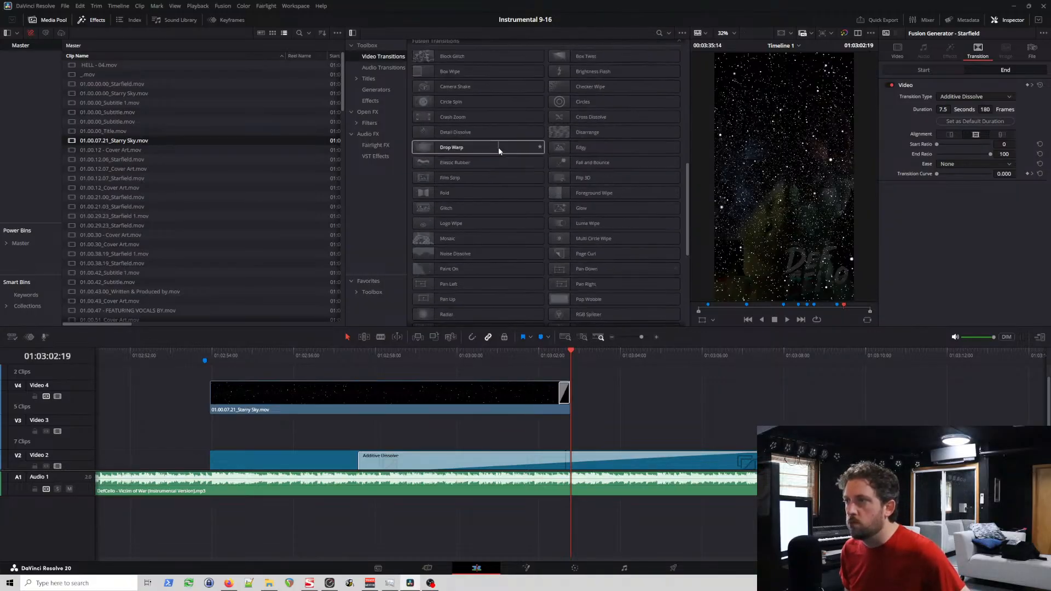
{"action": "left_click", "coordinate": [470, 148]}
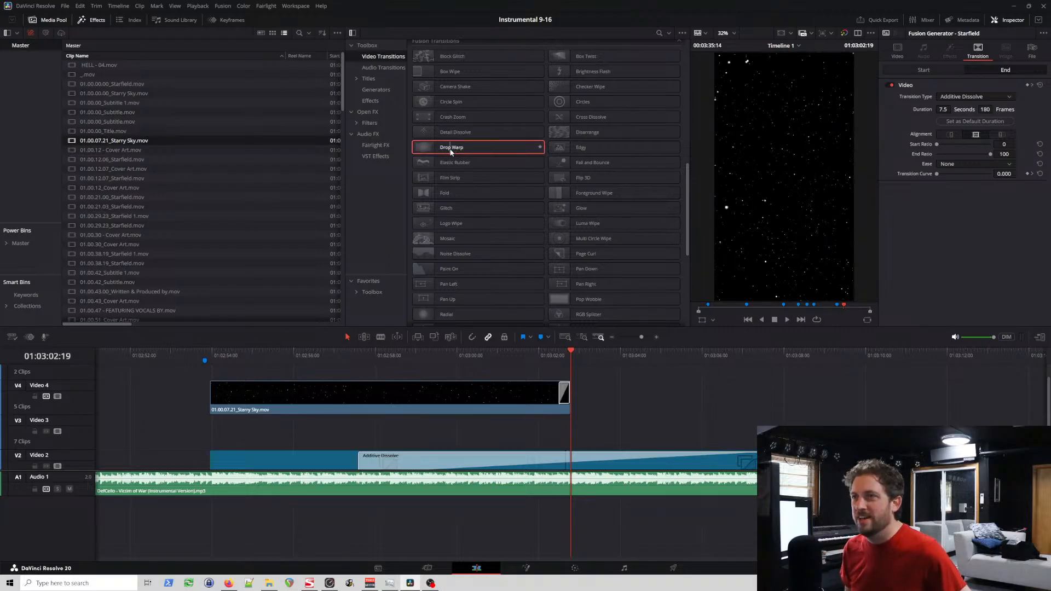
{"action": "double_click", "coordinate": [448, 150]}
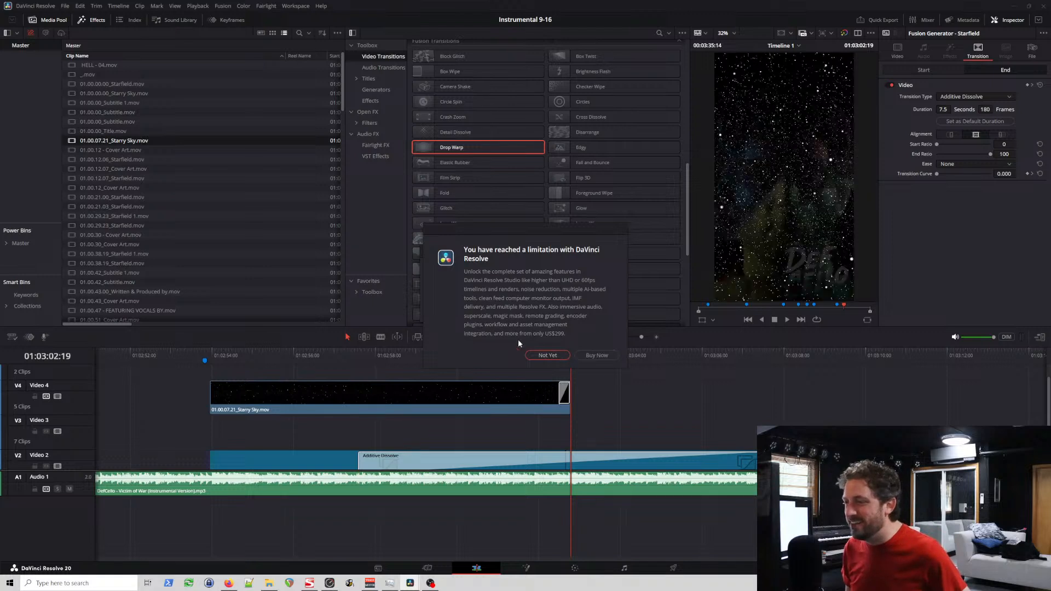
{"action": "left_click", "coordinate": [547, 354]}
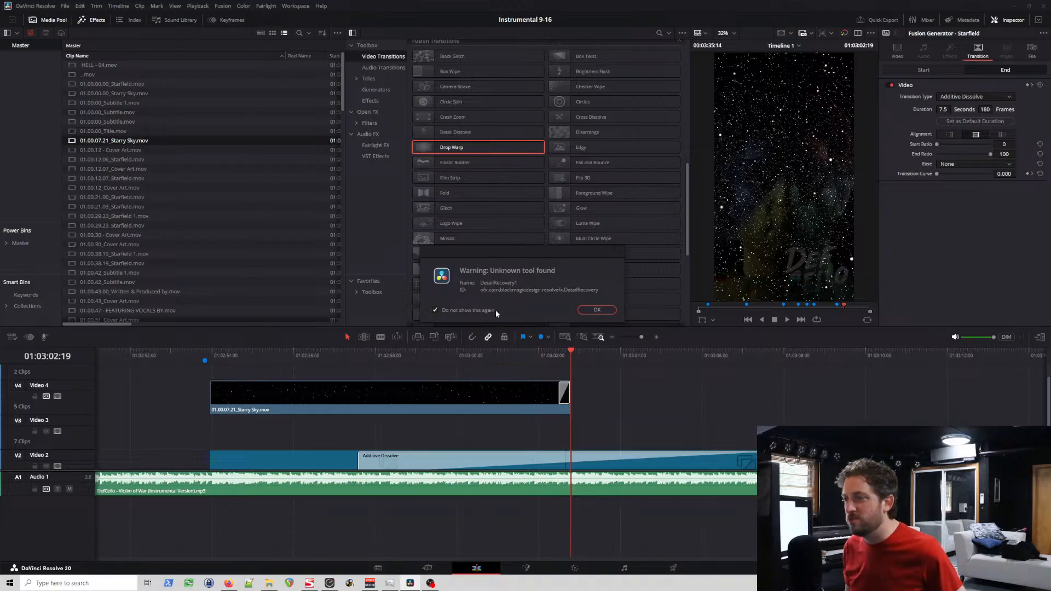
{"action": "left_click", "coordinate": [604, 311]}
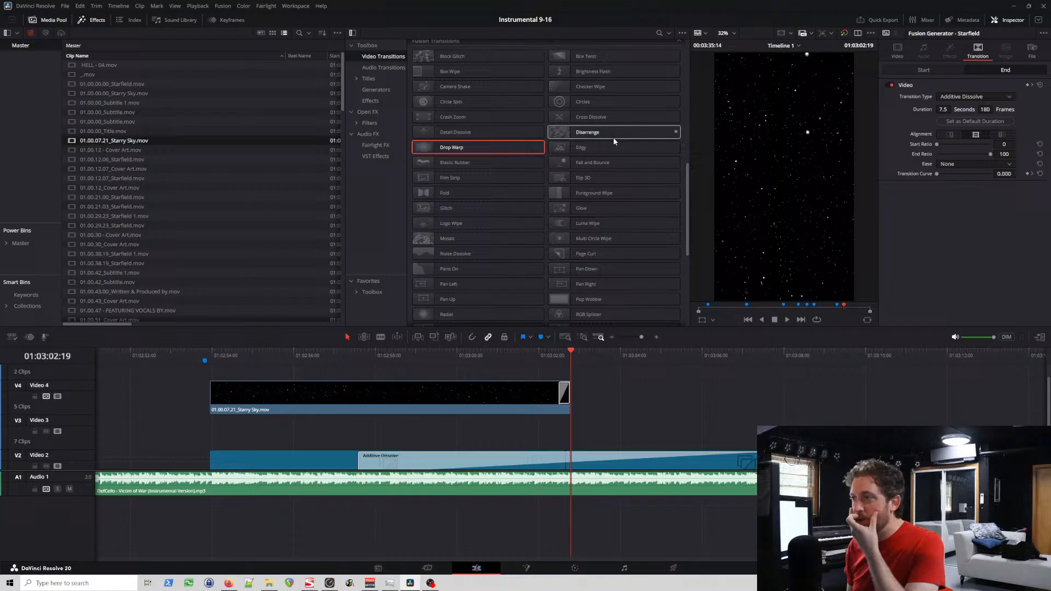
{"action": "mouse_move", "coordinate": [446, 135]}
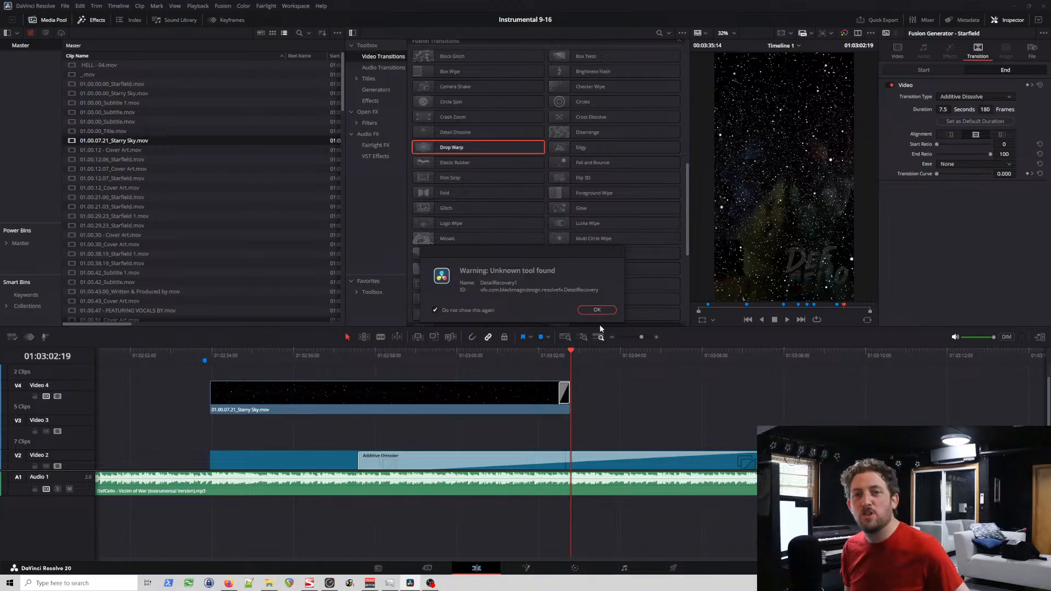
{"action": "left_click", "coordinate": [597, 309]}
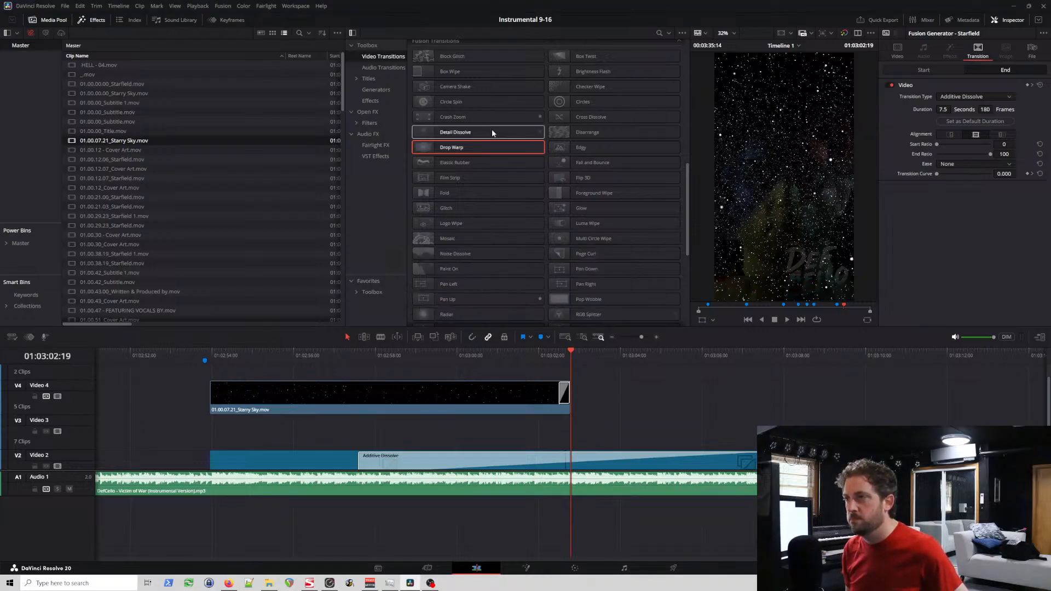
{"action": "mouse_move", "coordinate": [446, 136]}
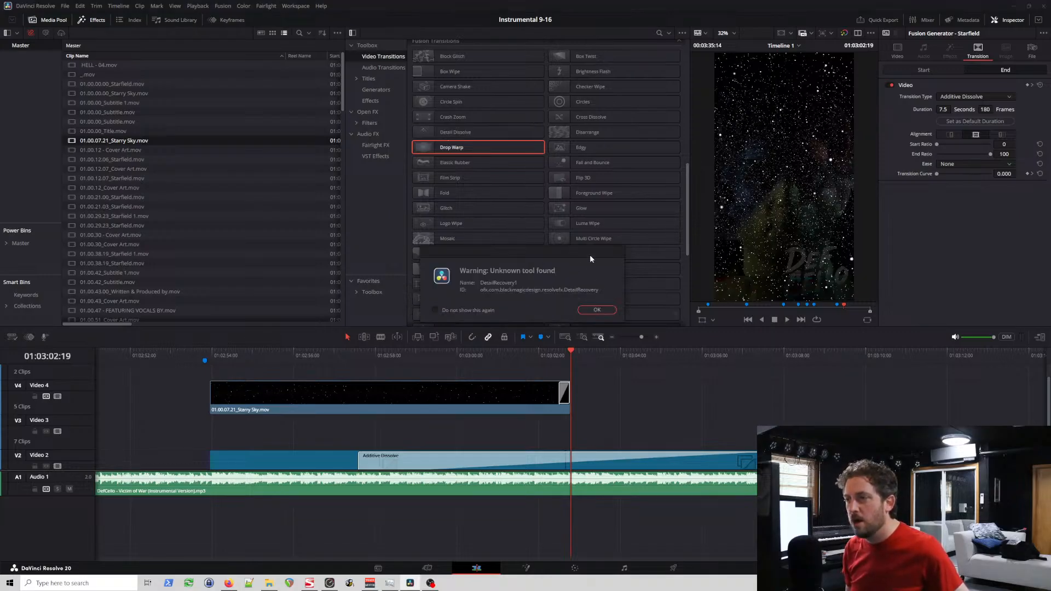
{"action": "left_click", "coordinate": [598, 310]}
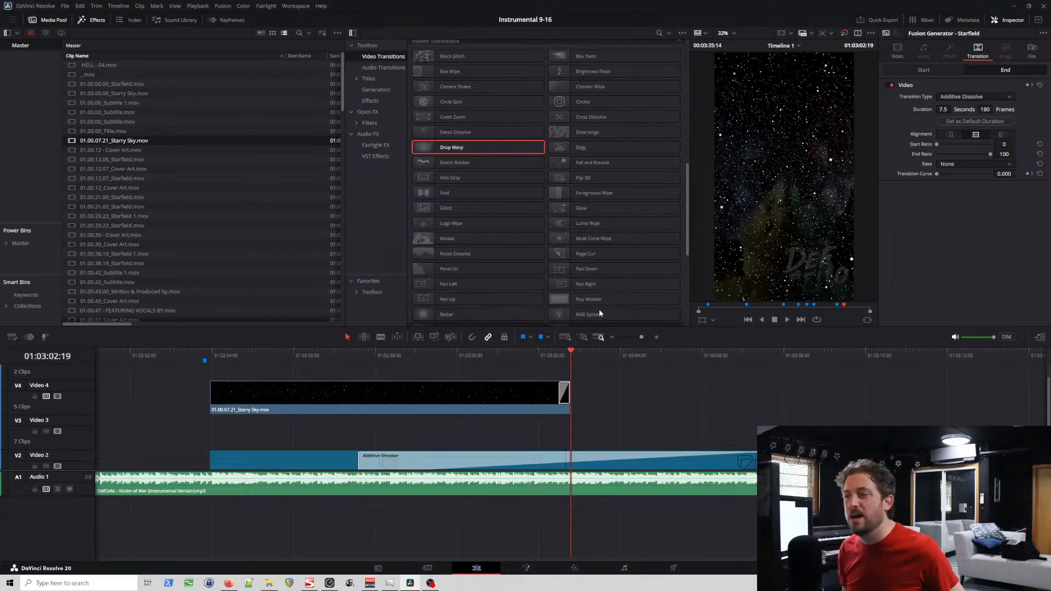
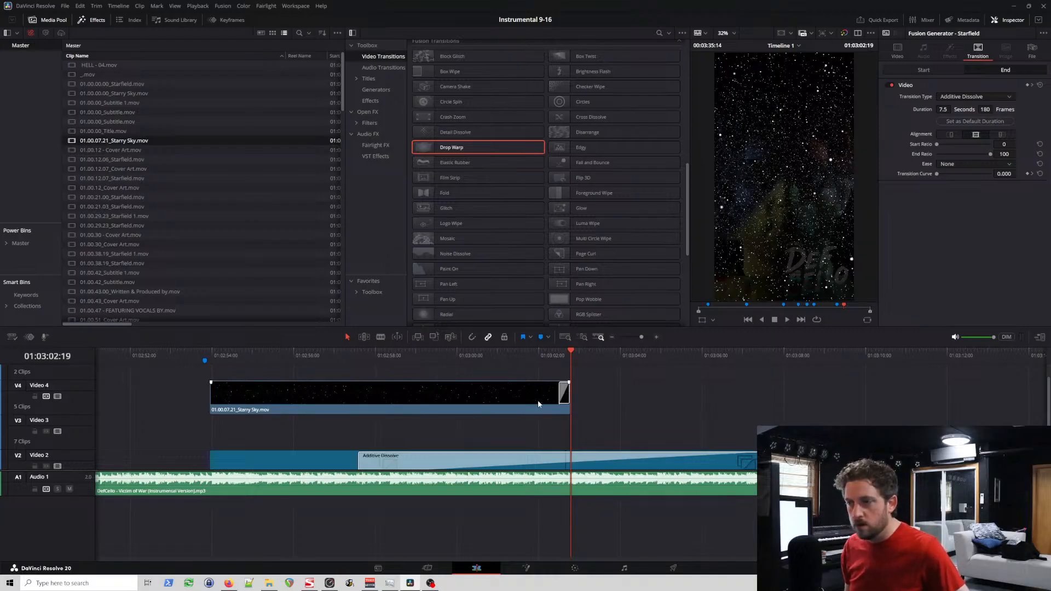
Step: Apply the Drop Warp transition to the start of the Starry Sky clip on Video 4, dismissing the warning
{"action": "left_click", "coordinate": [409, 392]}
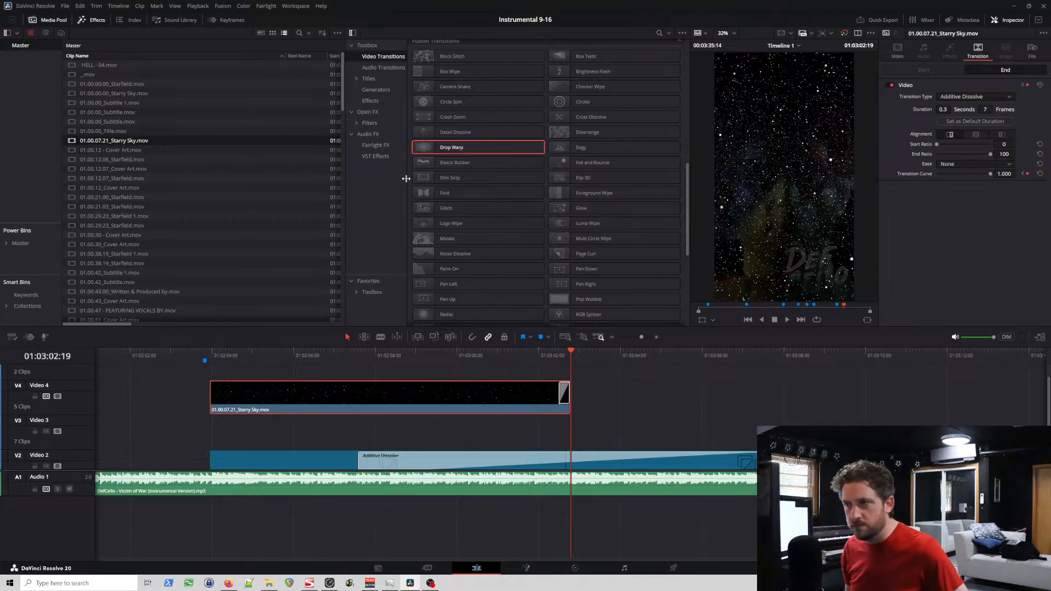
{"action": "double_click", "coordinate": [455, 147]}
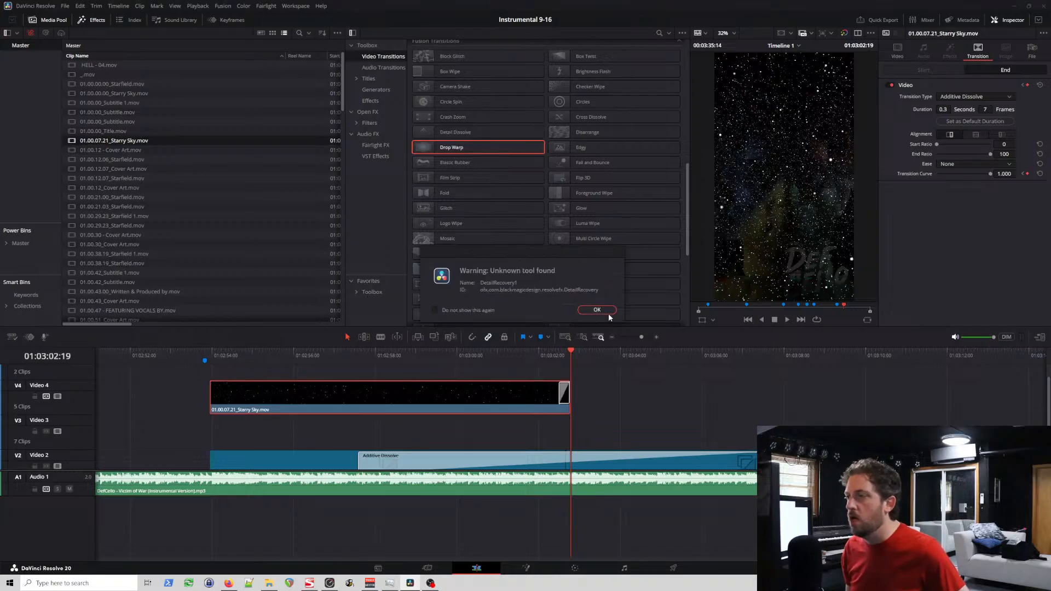
{"action": "left_click", "coordinate": [608, 310]}
{"action": "left_click_drag", "start_coordinate": [454, 148], "coordinate": [223, 397]}
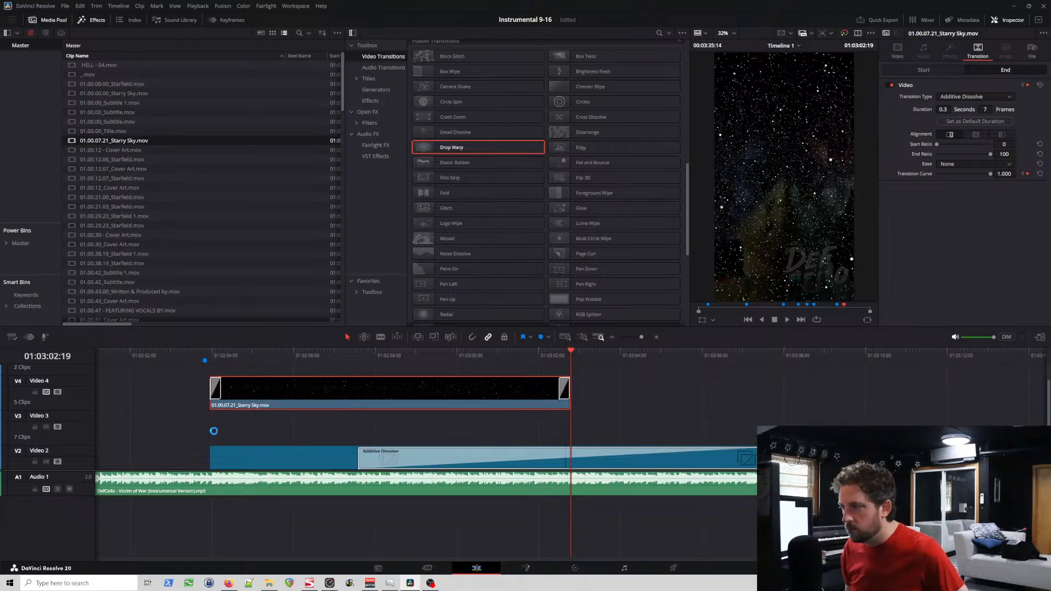
Step: Play the section from the start of the Starfield and inspect the settings of the Starry Sky clip and the Starfield generator
{"action": "scroll", "coordinate": [87, 427], "scroll_direction": "down", "scroll_amount": 2}
{"action": "scroll", "coordinate": [83, 425], "scroll_direction": "up", "scroll_amount": 2}
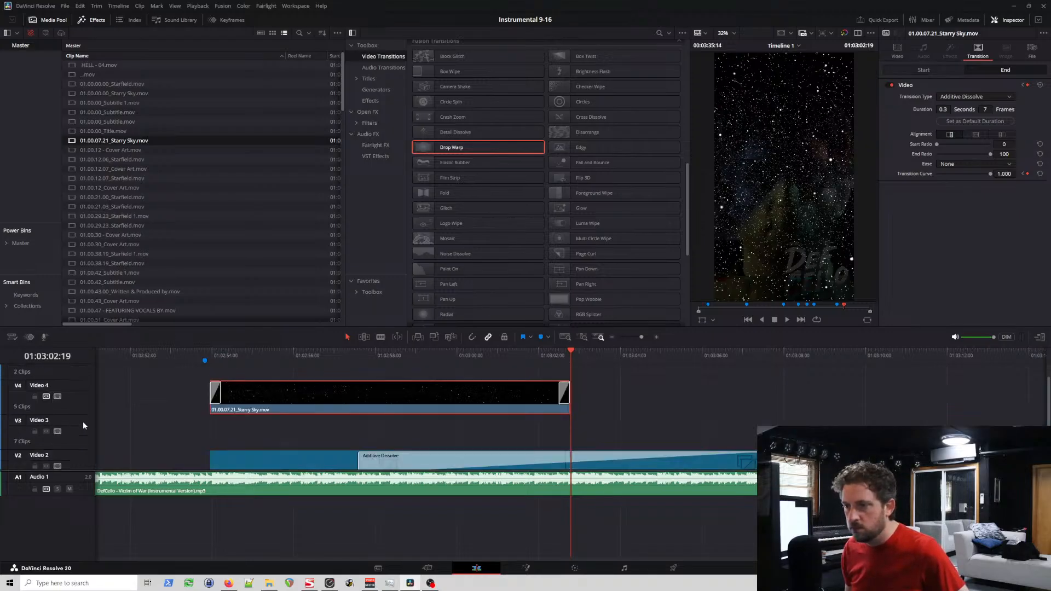
{"action": "left_click", "coordinate": [196, 354]}
{"action": "key", "text": "space"}
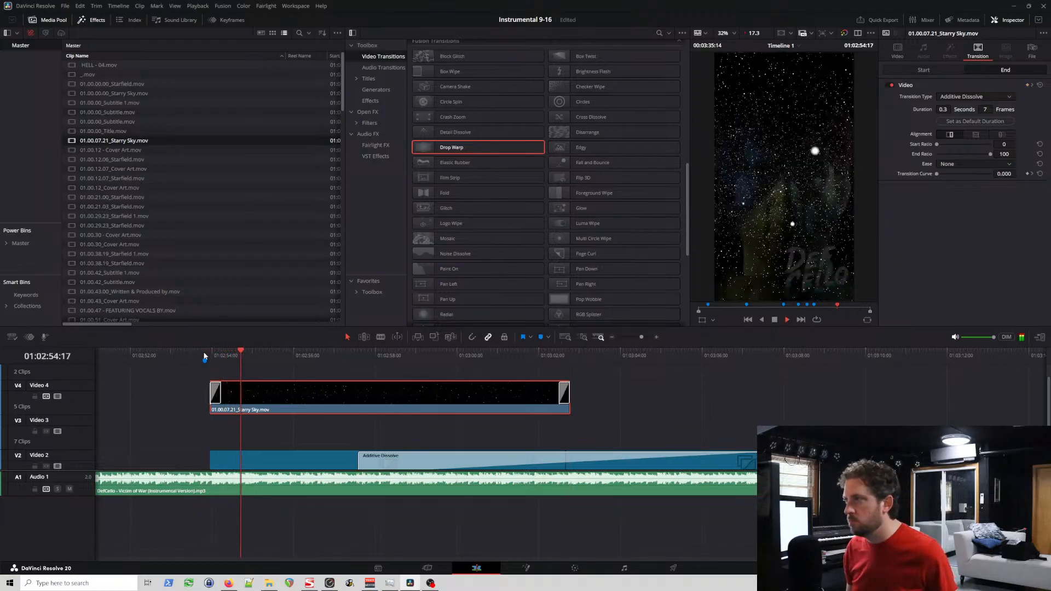
{"action": "key", "text": "space"}
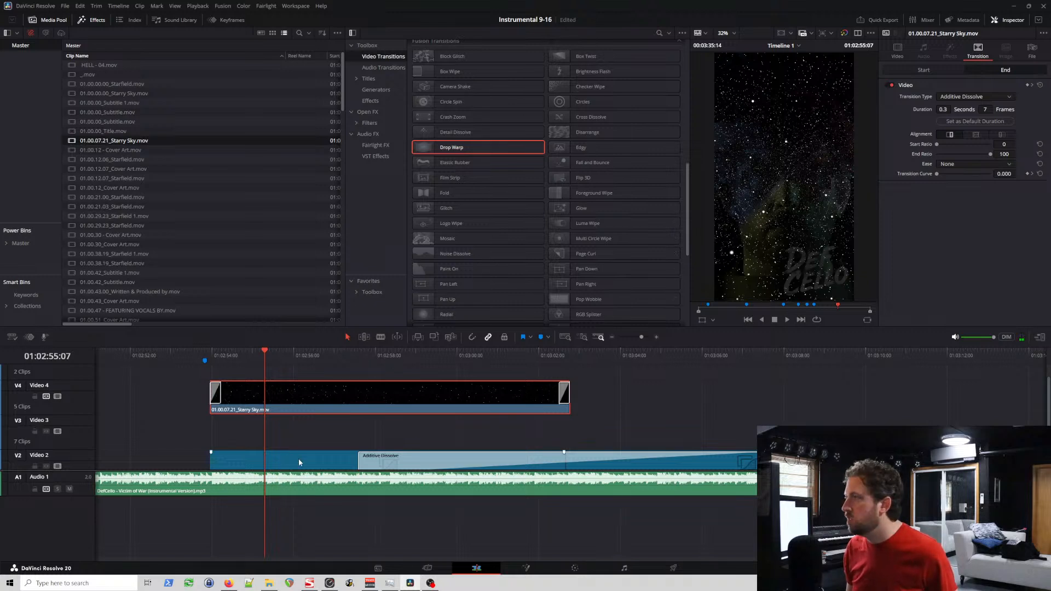
{"action": "left_click", "coordinate": [899, 54]}
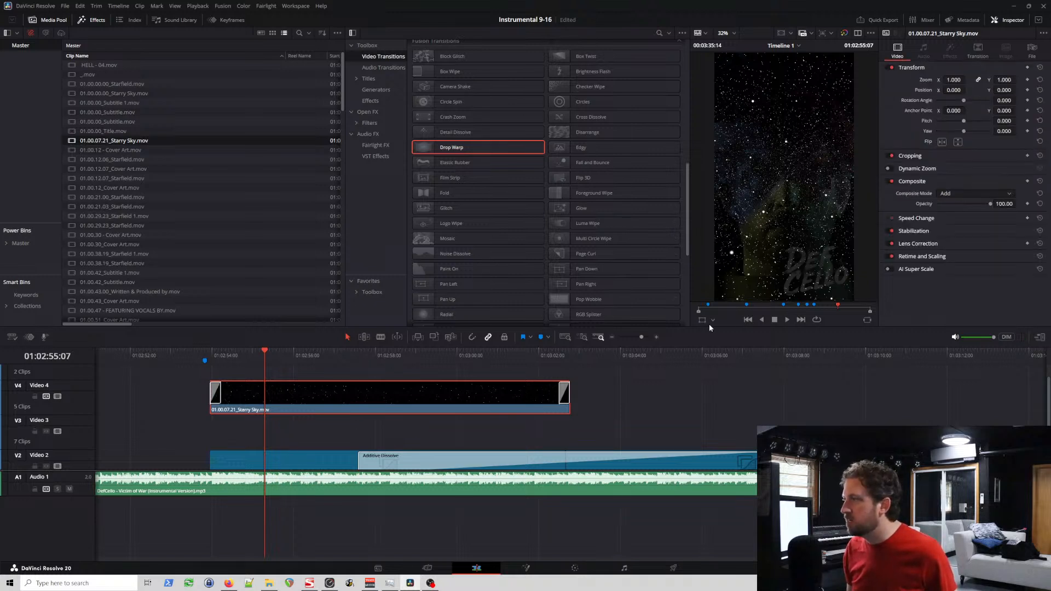
{"action": "left_click", "coordinate": [242, 458]}
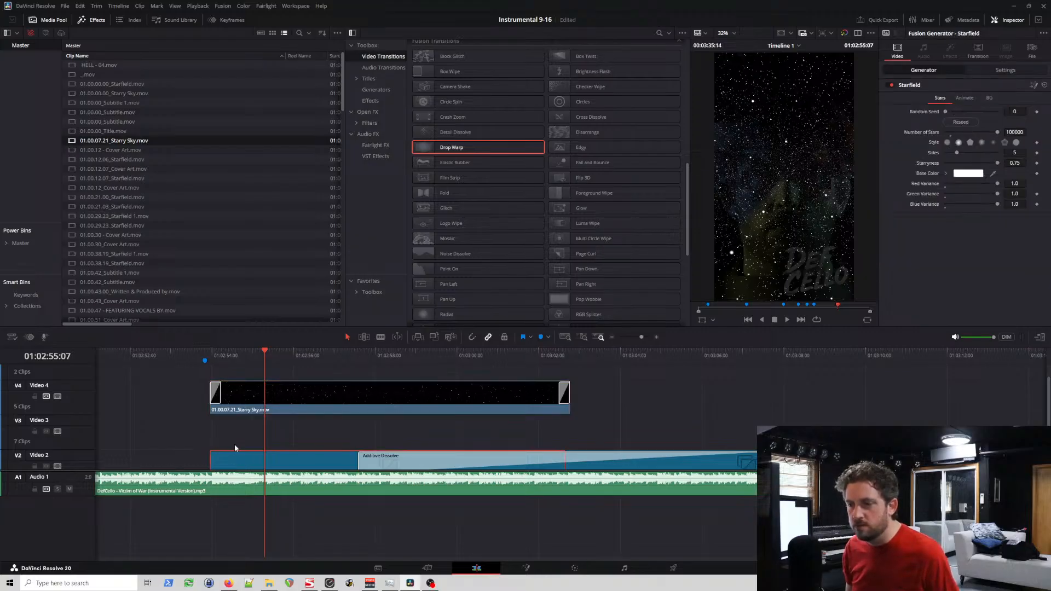
{"action": "scroll", "coordinate": [340, 405], "scroll_direction": "down", "scroll_amount": 2}
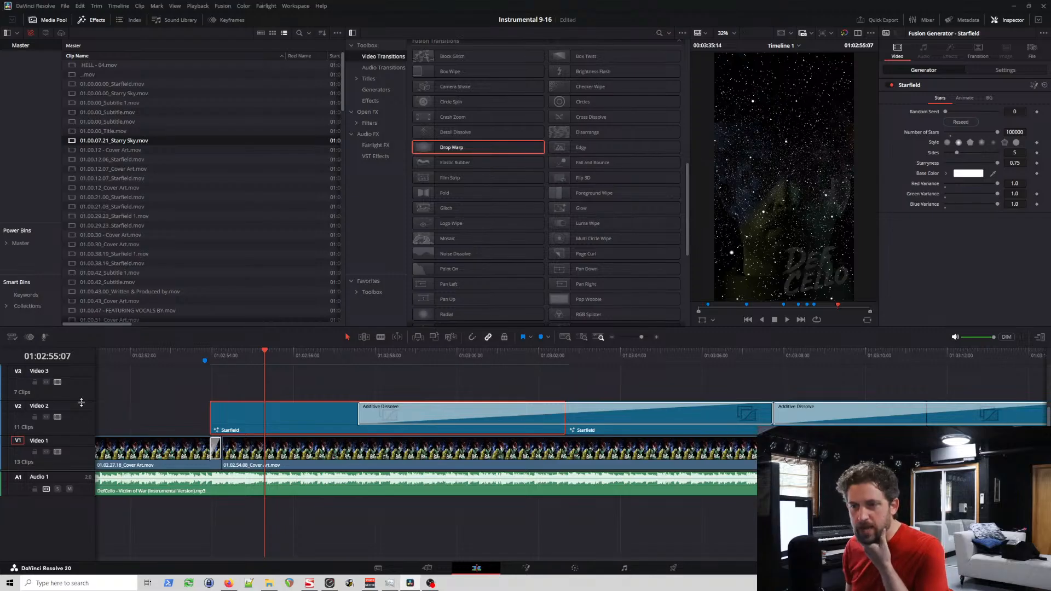
{"action": "scroll", "coordinate": [82, 404], "scroll_direction": "up", "scroll_amount": 2}
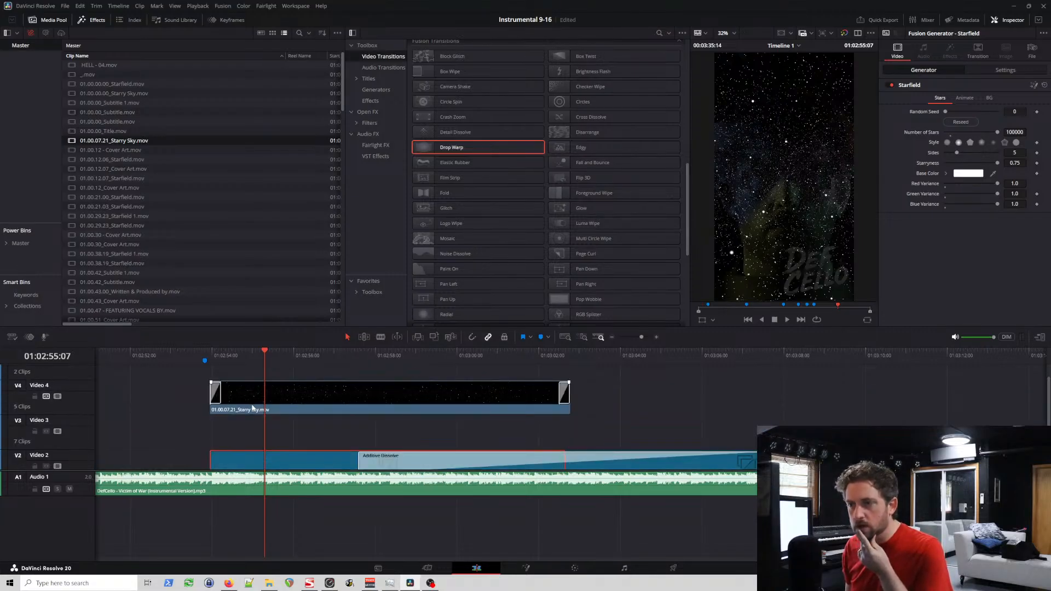
Step: Move the Starry Sky clip from Video 4 to Video 3 and paste an overlapping copy on Video 4, starting at about 01:02:58:12
{"action": "left_click_drag", "start_coordinate": [286, 404], "coordinate": [287, 422]}
{"action": "left_click", "coordinate": [313, 355]}
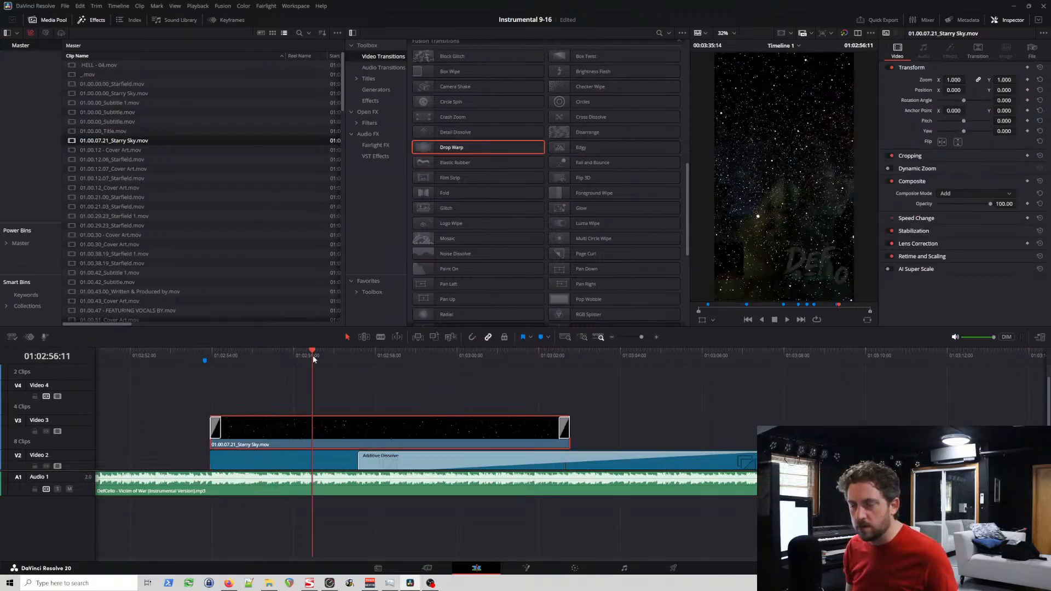
{"action": "key", "text": "ctrl+v"}
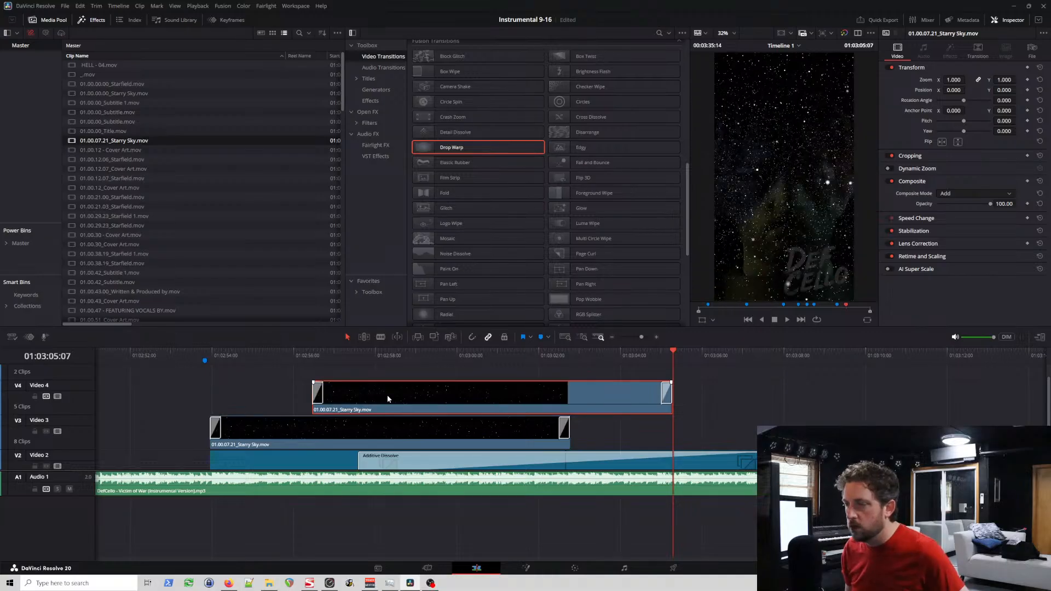
{"action": "left_click_drag", "start_coordinate": [386, 395], "coordinate": [478, 405]}
Step: Paste three more copies of the Starry Sky clip end to end on Video 4 from 01:03:07:10
{"action": "left_click", "coordinate": [760, 353]}
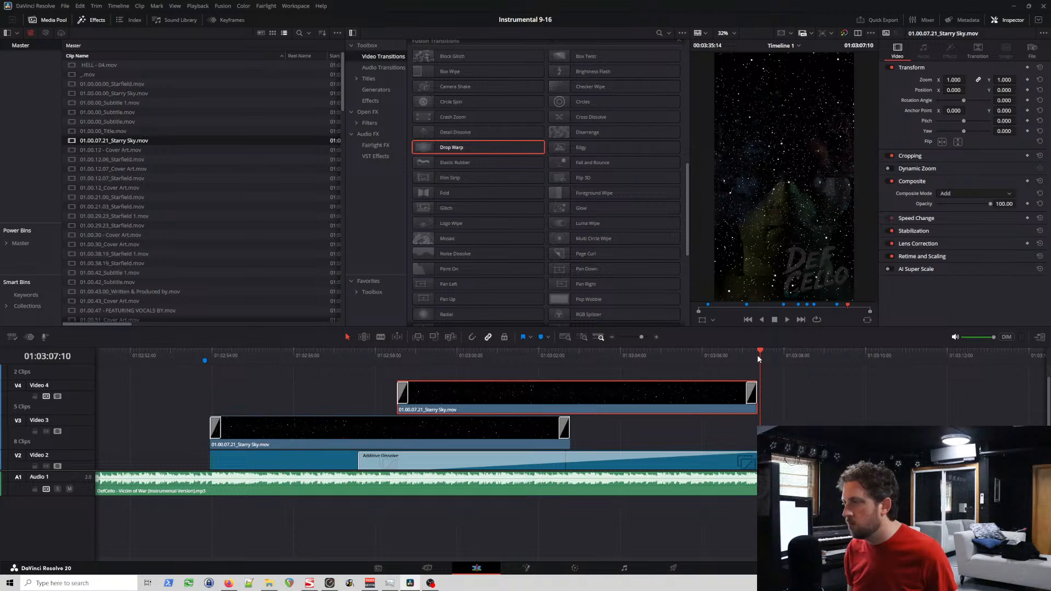
{"action": "key", "text": "ctrl+v"}
{"action": "key", "text": "ctrl+v"}
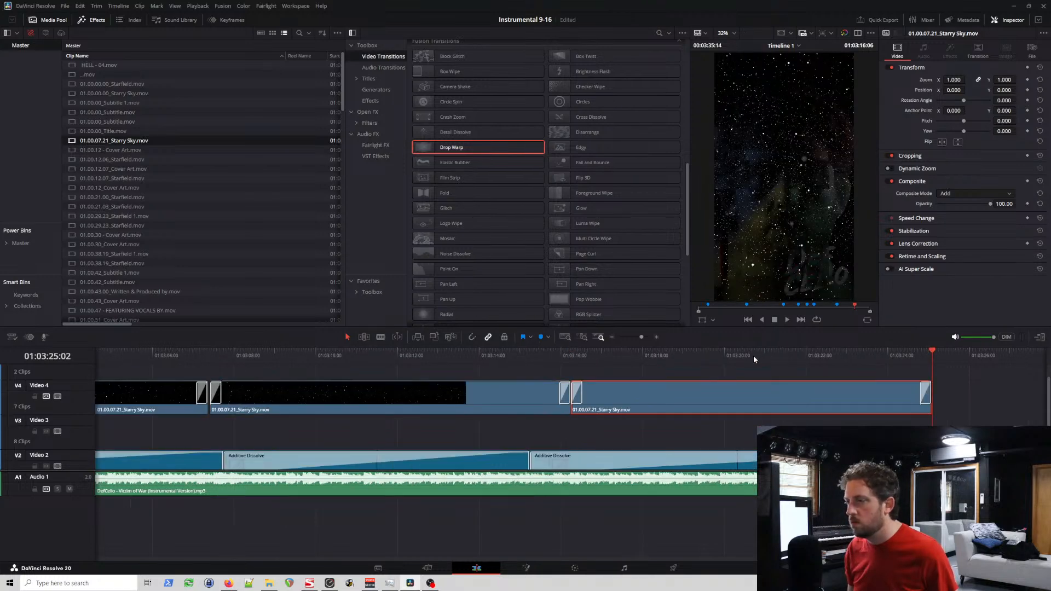
{"action": "key", "text": "ctrl+v"}
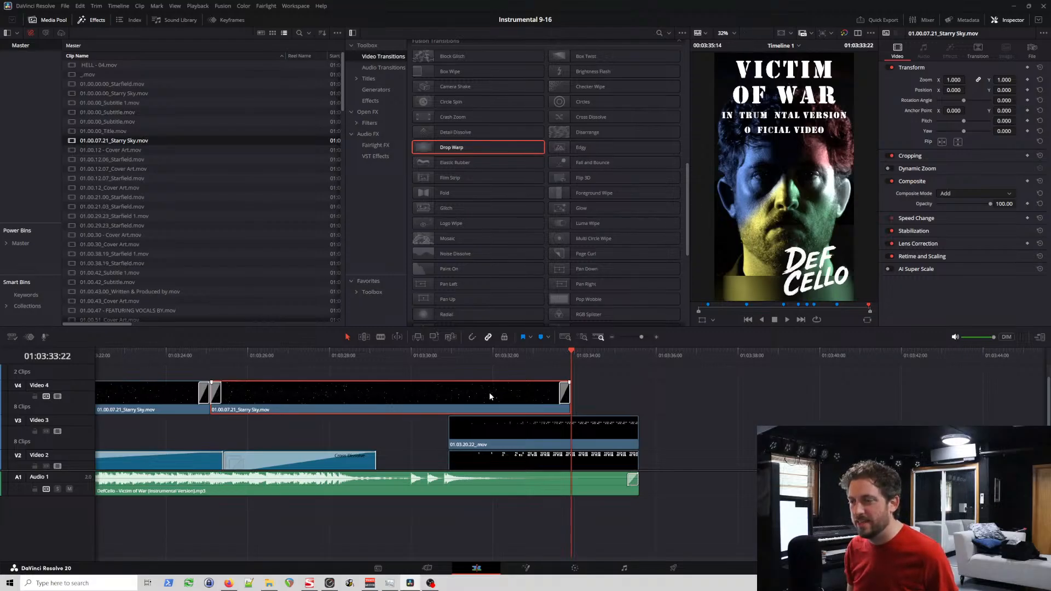
Step: Move the three newly pasted Starry Sky copies down to Video 3, in a row after the first Starry Sky clip there
{"action": "scroll", "coordinate": [488, 392], "scroll_direction": "down", "scroll_amount": 5}
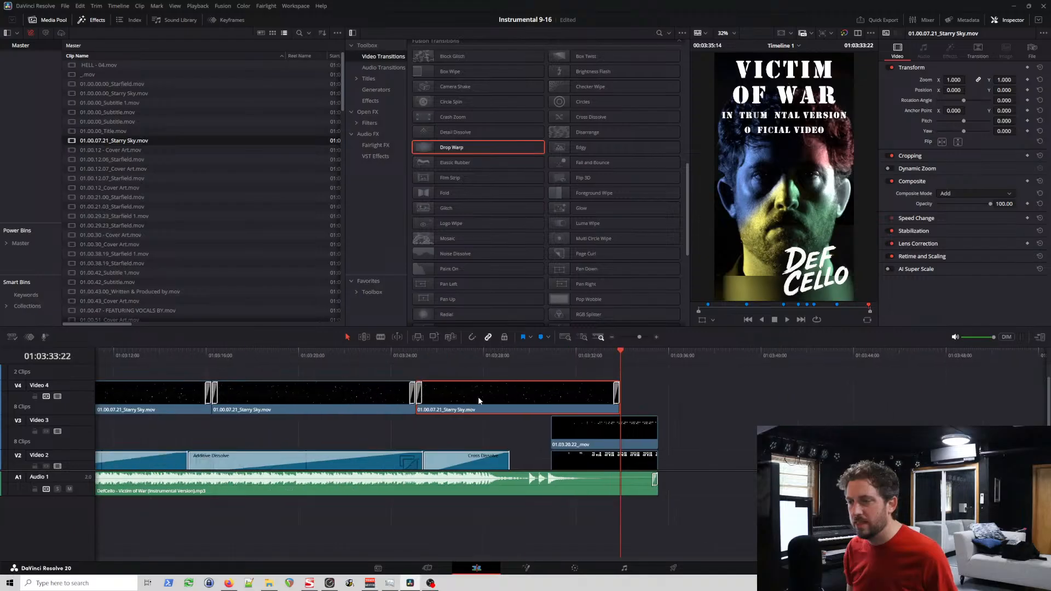
{"action": "scroll", "coordinate": [478, 397], "scroll_direction": "left", "scroll_amount": 5}
{"action": "left_click", "coordinate": [517, 406]}
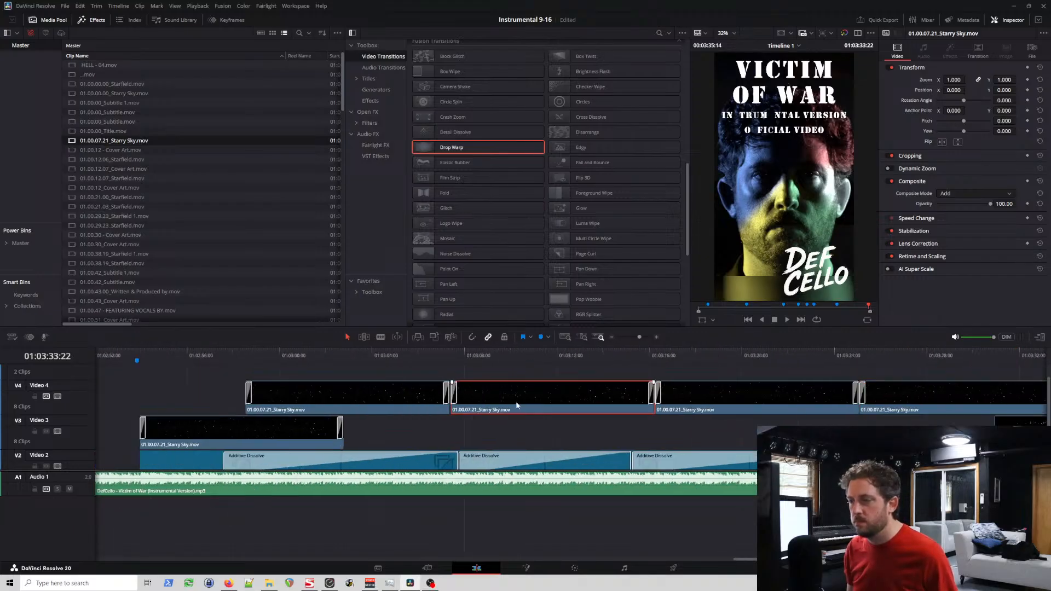
{"action": "left_click_drag", "start_coordinate": [517, 406], "coordinate": [809, 426]}
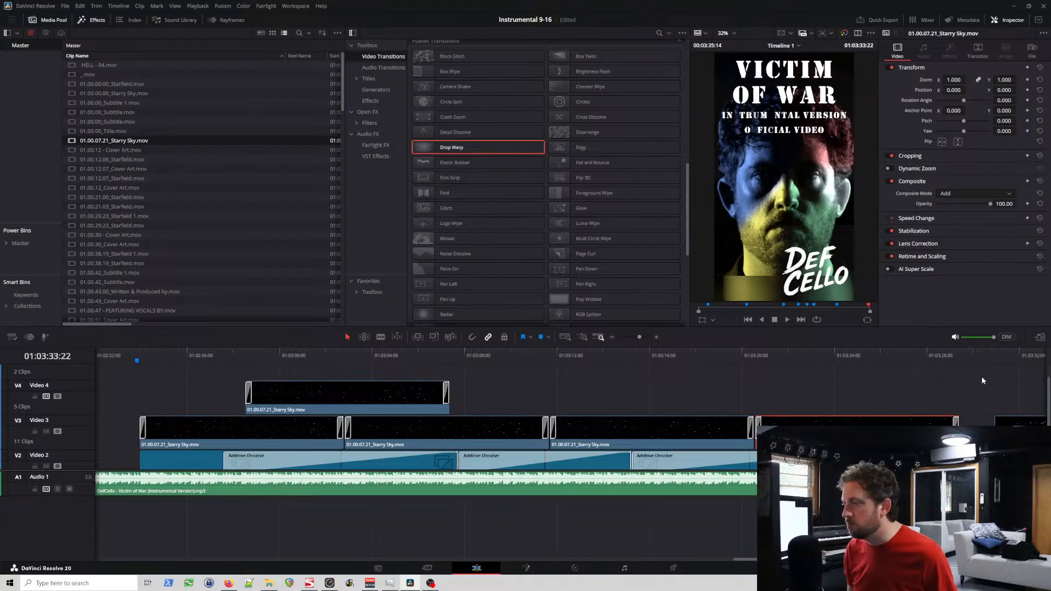
Step: Paste three copies of the Starry Sky clip end to end on Video 4 from 01:03:07:13
{"action": "left_click", "coordinate": [453, 355]}
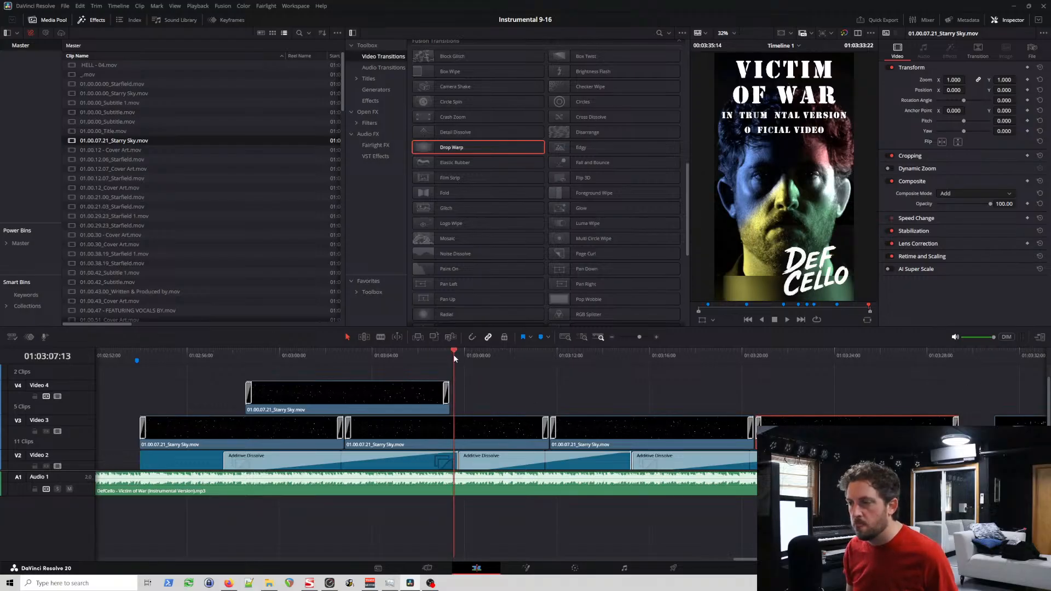
{"action": "key", "text": "ctrl+v"}
{"action": "key", "text": "ctrl+v"}
{"action": "key", "text": "ctrl+v"}
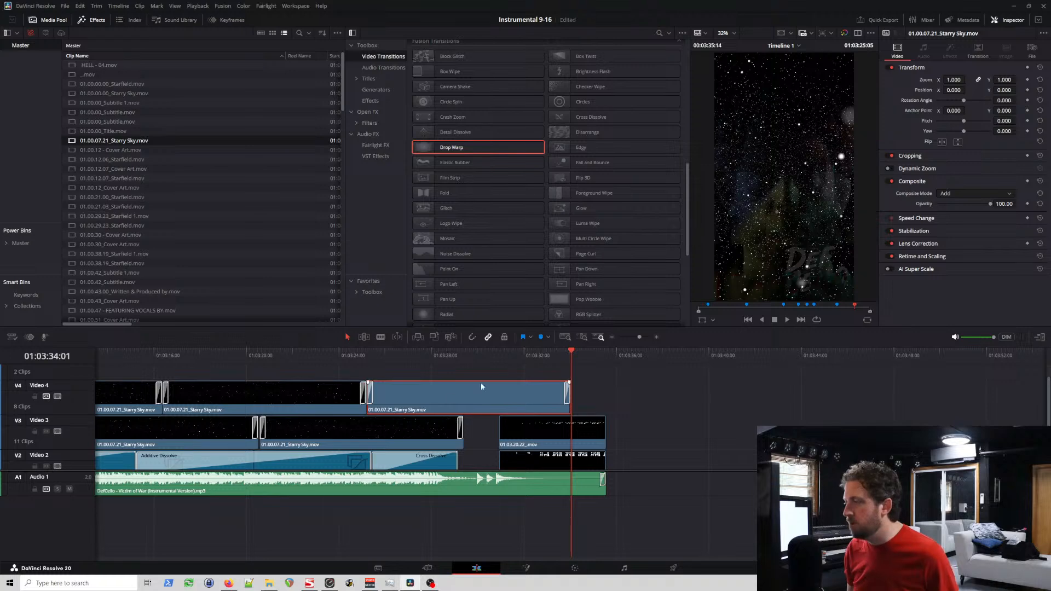
Step: Trim the ends of the last Starry Sky clips on Video 4 and Video 3 to the end of the Starfield section at 01:03:29:04
{"action": "scroll", "coordinate": [592, 383], "scroll_direction": "up", "scroll_amount": 5}
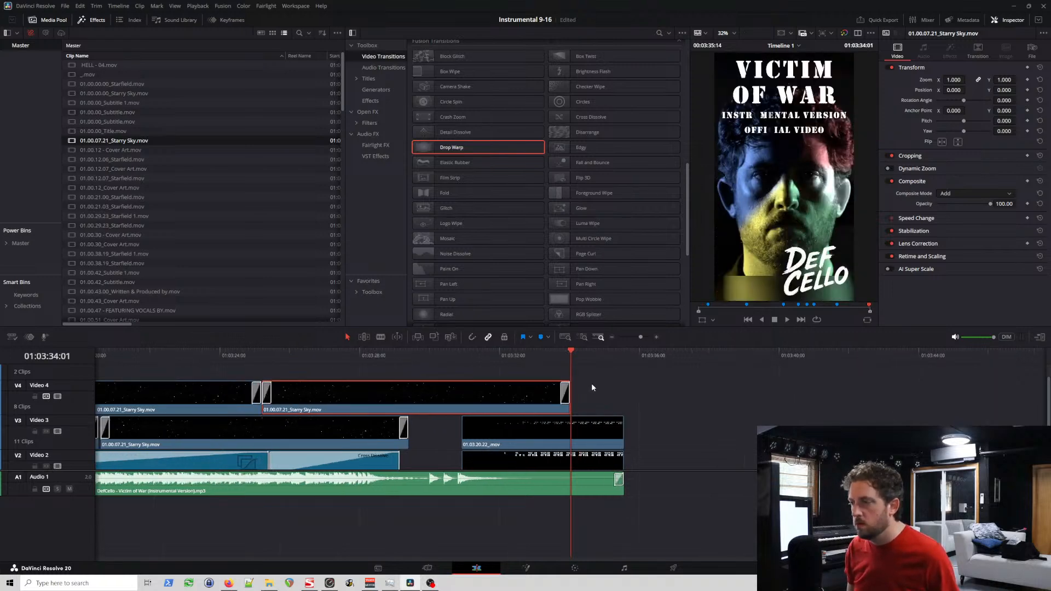
{"action": "left_click_drag", "start_coordinate": [568, 398], "coordinate": [314, 402]}
{"action": "left_click", "coordinate": [309, 357]}
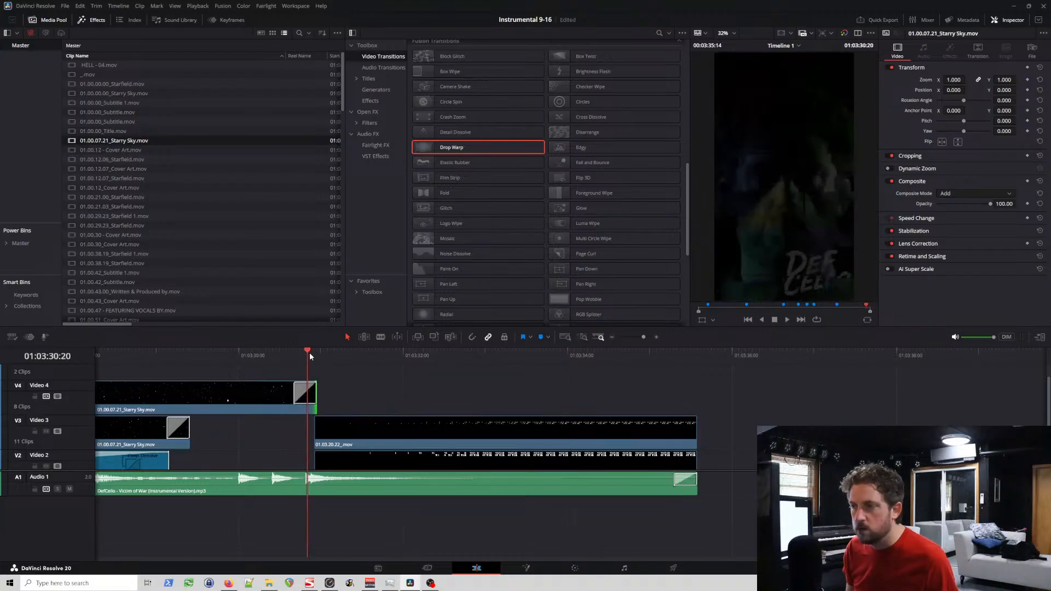
{"action": "scroll", "coordinate": [329, 357], "scroll_direction": "up", "scroll_amount": 2}
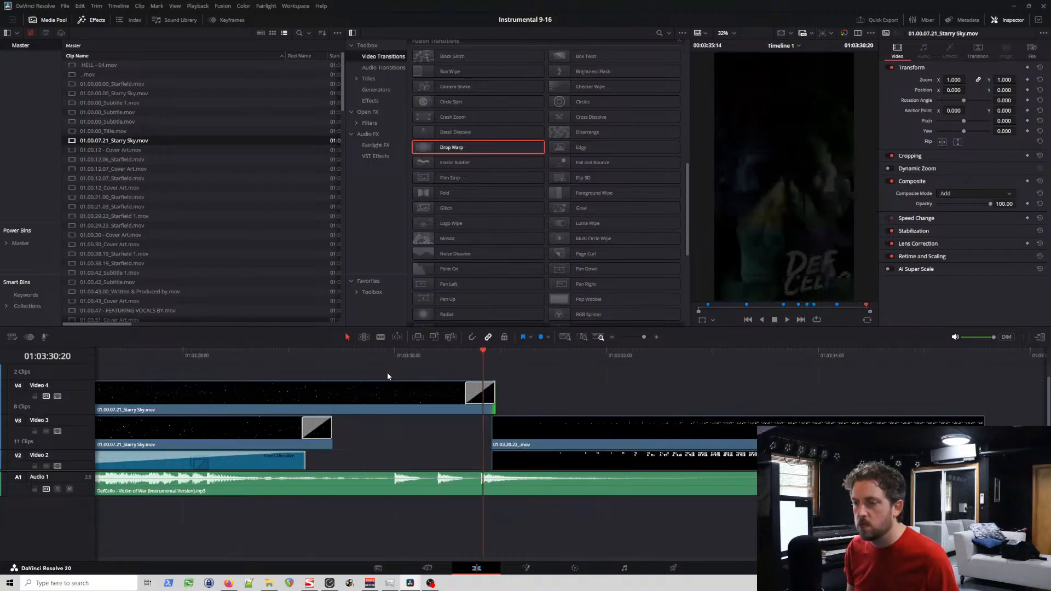
{"action": "scroll", "coordinate": [75, 435], "scroll_direction": "down", "scroll_amount": 1}
{"action": "scroll", "coordinate": [75, 436], "scroll_direction": "up", "scroll_amount": 1}
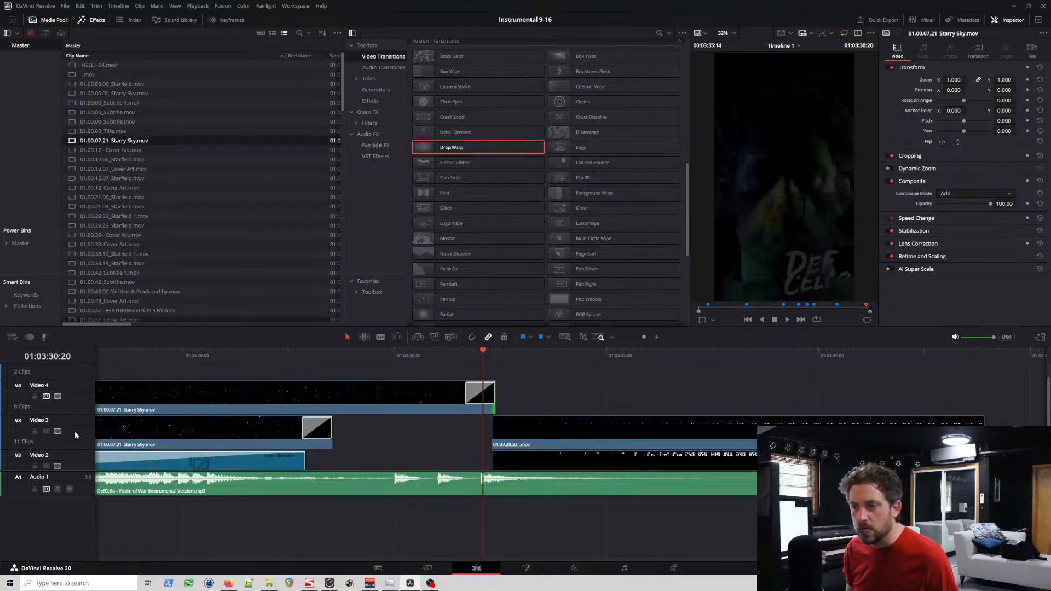
{"action": "left_click_drag", "start_coordinate": [493, 392], "coordinate": [306, 404]}
{"action": "left_click", "coordinate": [307, 358]}
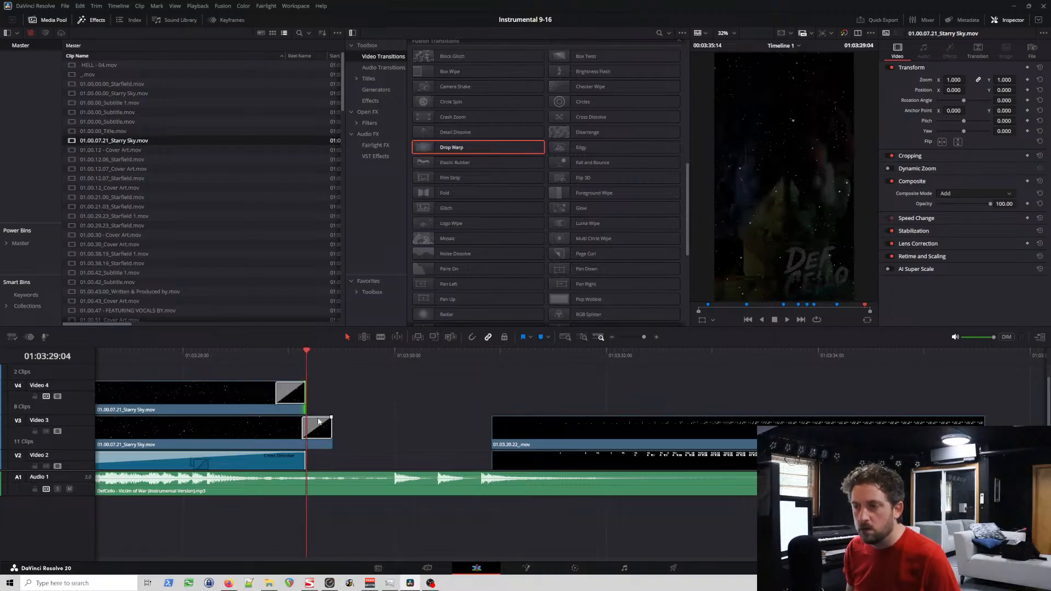
{"action": "left_click_drag", "start_coordinate": [313, 433], "coordinate": [310, 433]}
Step: Close the gaps between the Starry Sky clips on Video 4 by sliding the second and third clips against their neighbours
{"action": "scroll", "coordinate": [356, 399], "scroll_direction": "left", "scroll_amount": 5}
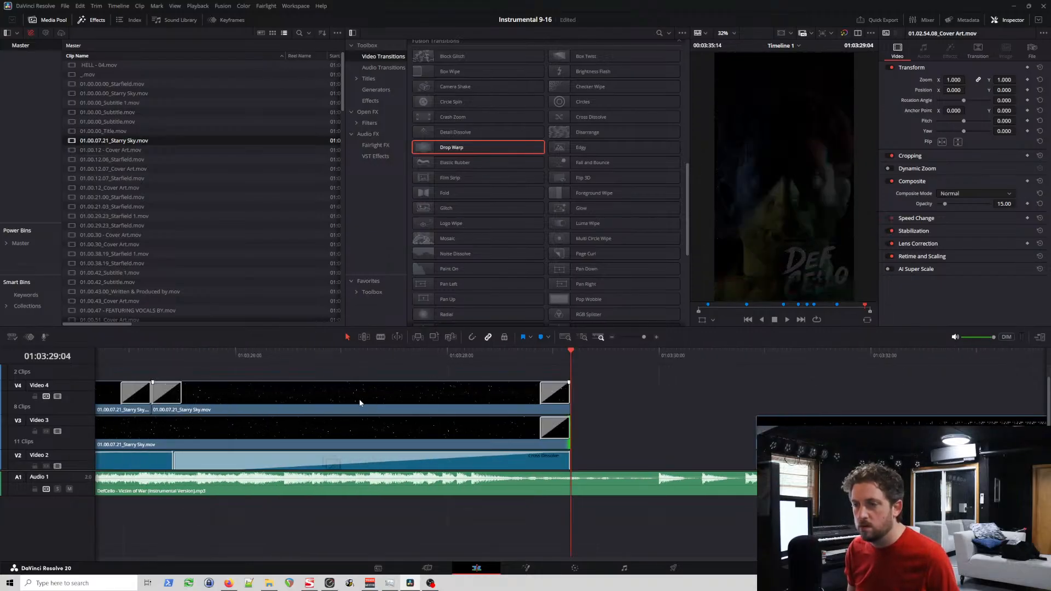
{"action": "scroll", "coordinate": [360, 403], "scroll_direction": "left", "scroll_amount": 4}
{"action": "scroll", "coordinate": [360, 403], "scroll_direction": "left", "scroll_amount": 20}
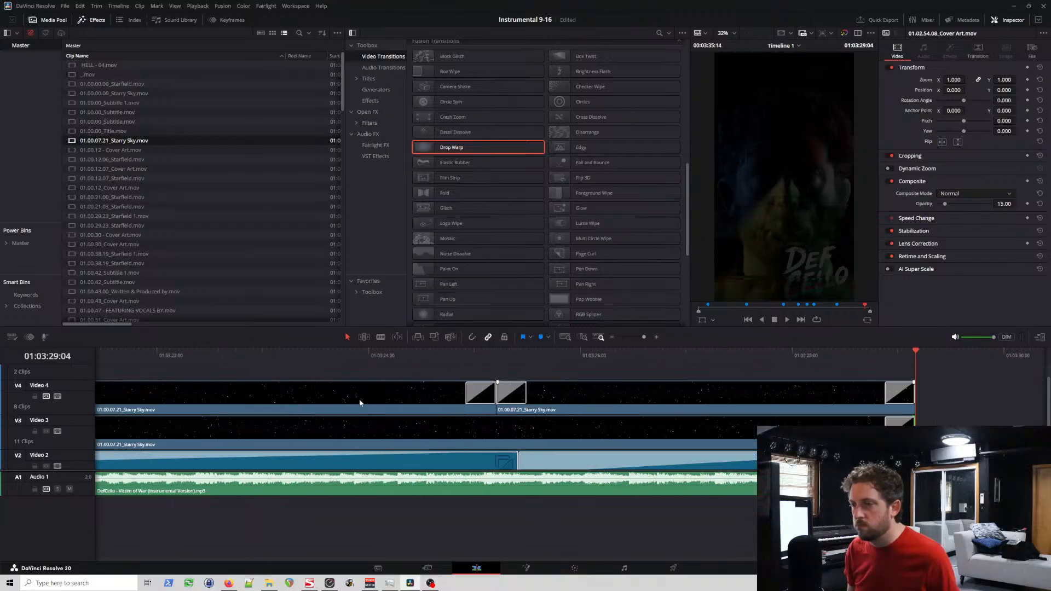
{"action": "scroll", "coordinate": [359, 403], "scroll_direction": "left", "scroll_amount": 20}
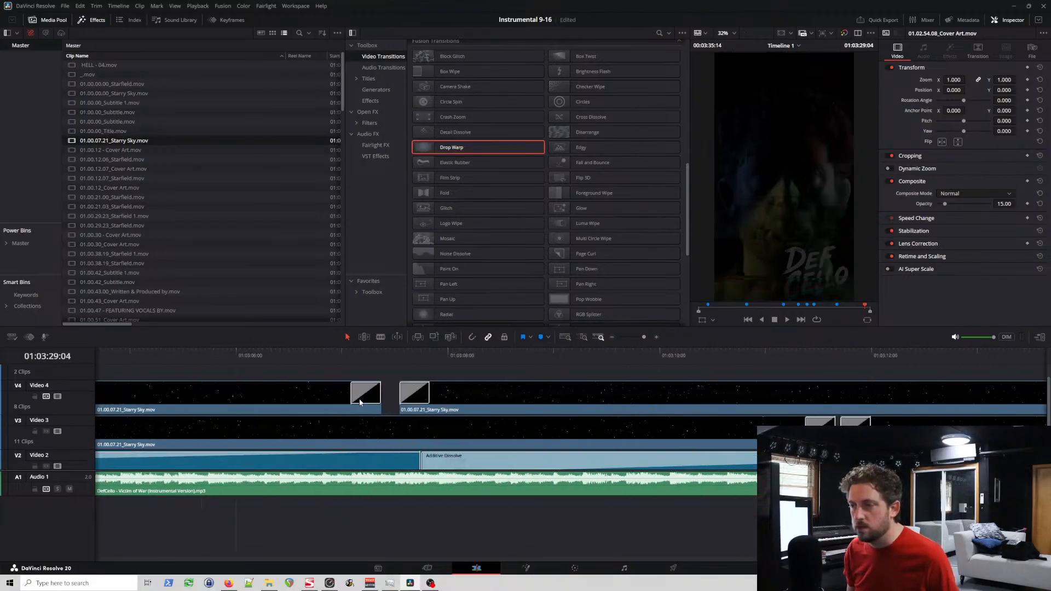
{"action": "scroll", "coordinate": [362, 403], "scroll_direction": "right", "scroll_amount": 10}
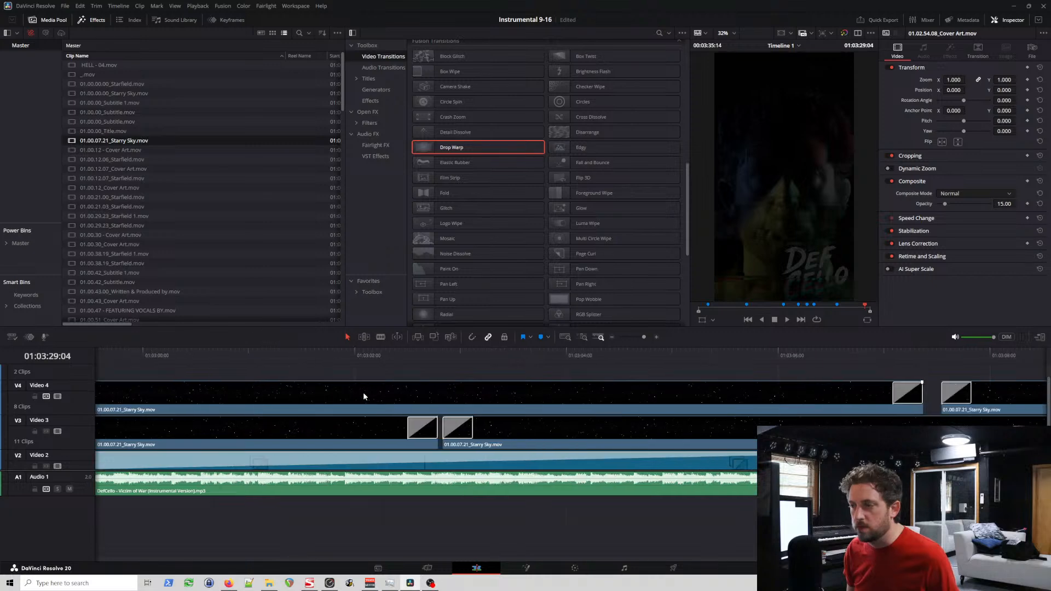
{"action": "left_click", "coordinate": [670, 394]}
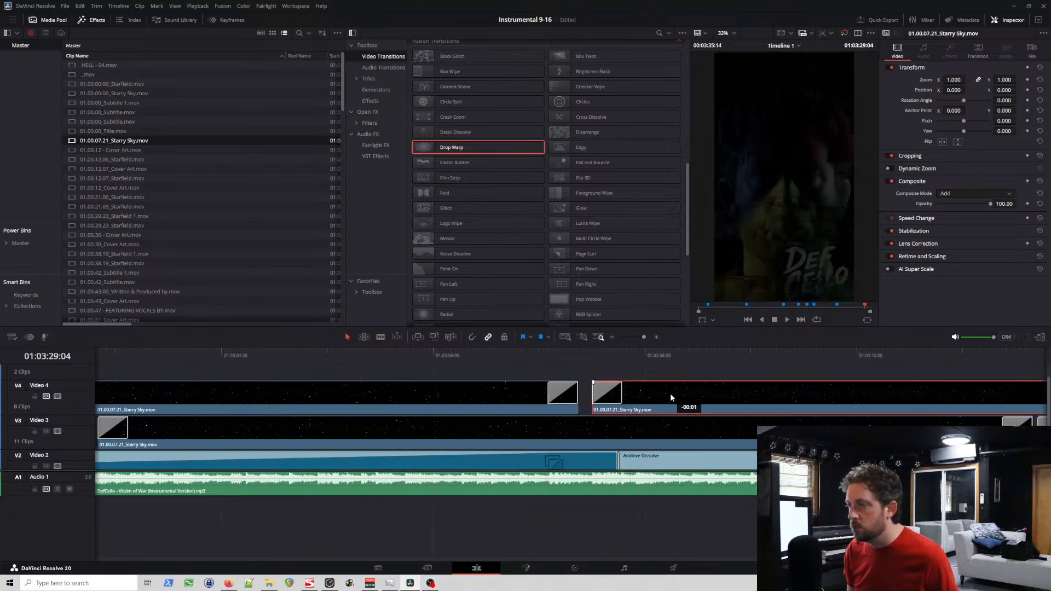
{"action": "scroll", "coordinate": [658, 396], "scroll_direction": "right", "scroll_amount": 4}
{"action": "scroll", "coordinate": [659, 399], "scroll_direction": "right", "scroll_amount": 12}
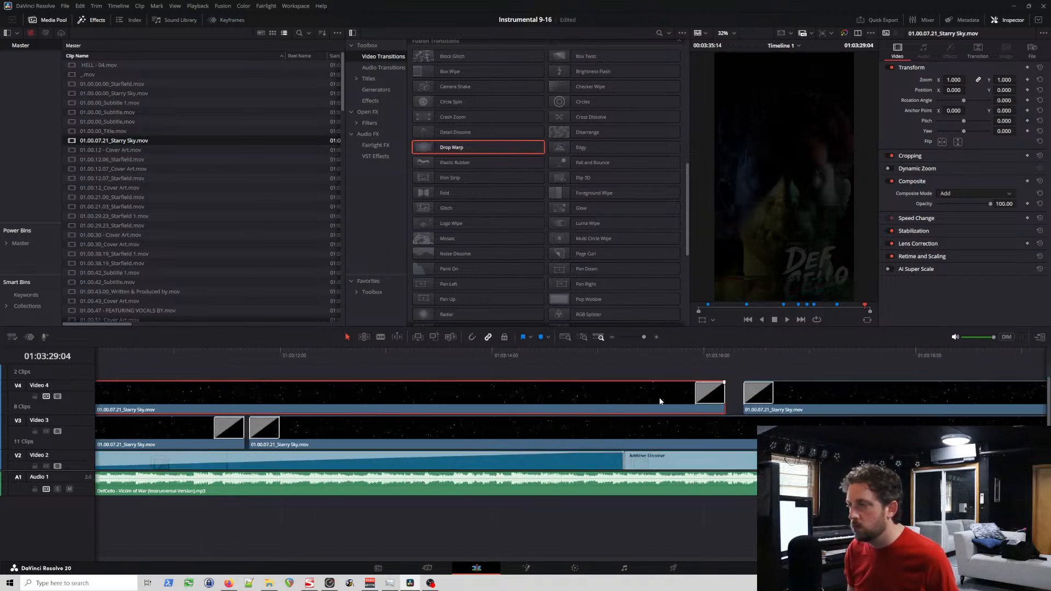
{"action": "left_click_drag", "start_coordinate": [649, 394], "coordinate": [667, 405]}
{"action": "scroll", "coordinate": [638, 396], "scroll_direction": "right", "scroll_amount": 12}
{"action": "scroll", "coordinate": [672, 405], "scroll_direction": "right", "scroll_amount": 2}
{"action": "scroll", "coordinate": [672, 405], "scroll_direction": "right", "scroll_amount": 4}
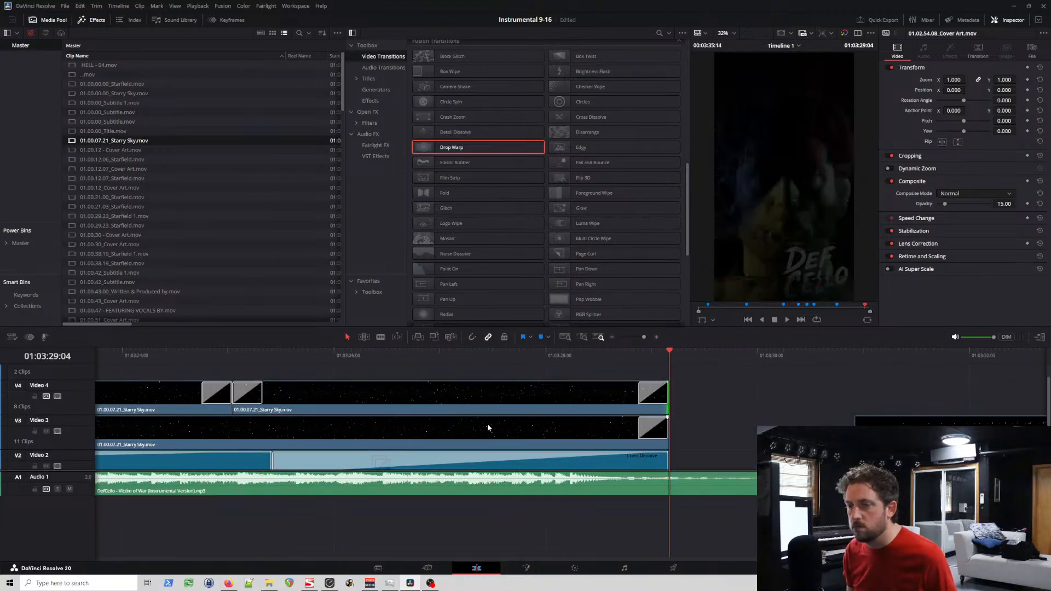
Step: Close the gaps between the Starry Sky clips on Video 3 and extend the last clip's end to 01:03:29:04
{"action": "scroll", "coordinate": [488, 423], "scroll_direction": "left", "scroll_amount": 20}
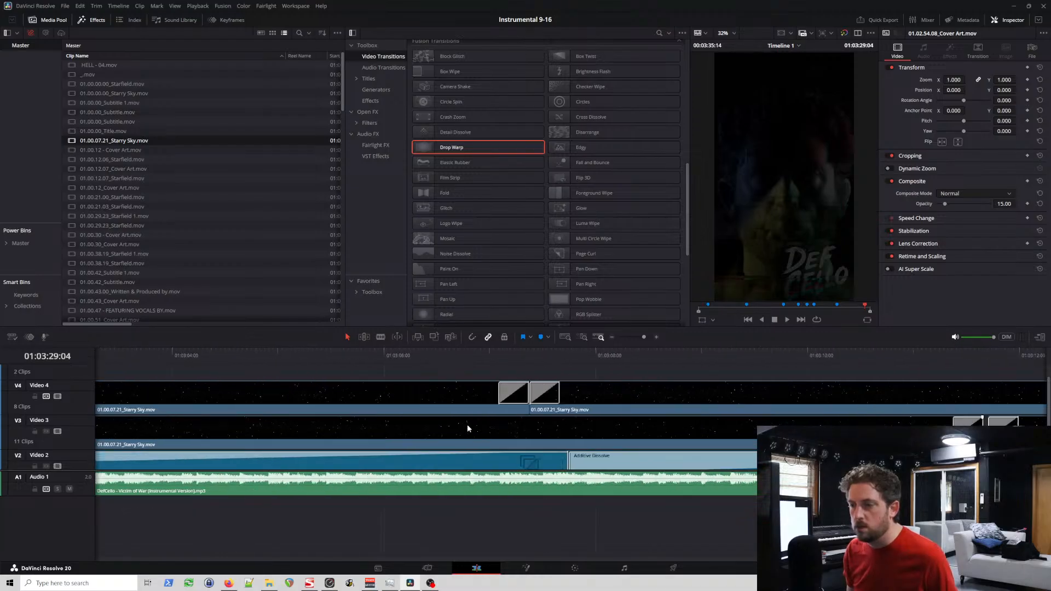
{"action": "scroll", "coordinate": [467, 425], "scroll_direction": "left", "scroll_amount": 10}
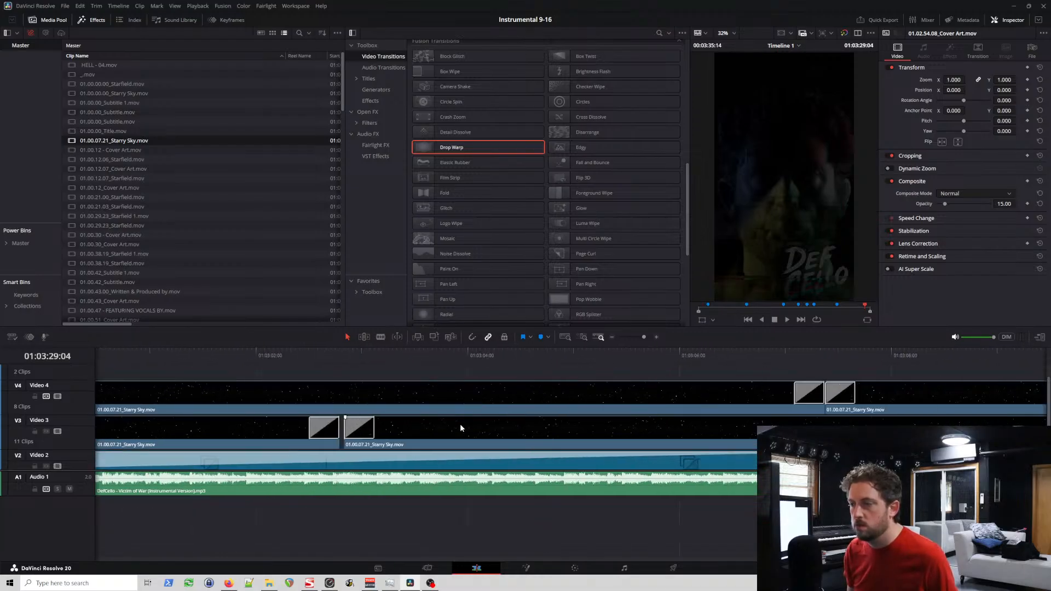
{"action": "left_click", "coordinate": [460, 424]}
{"action": "scroll", "coordinate": [455, 425], "scroll_direction": "right", "scroll_amount": 5}
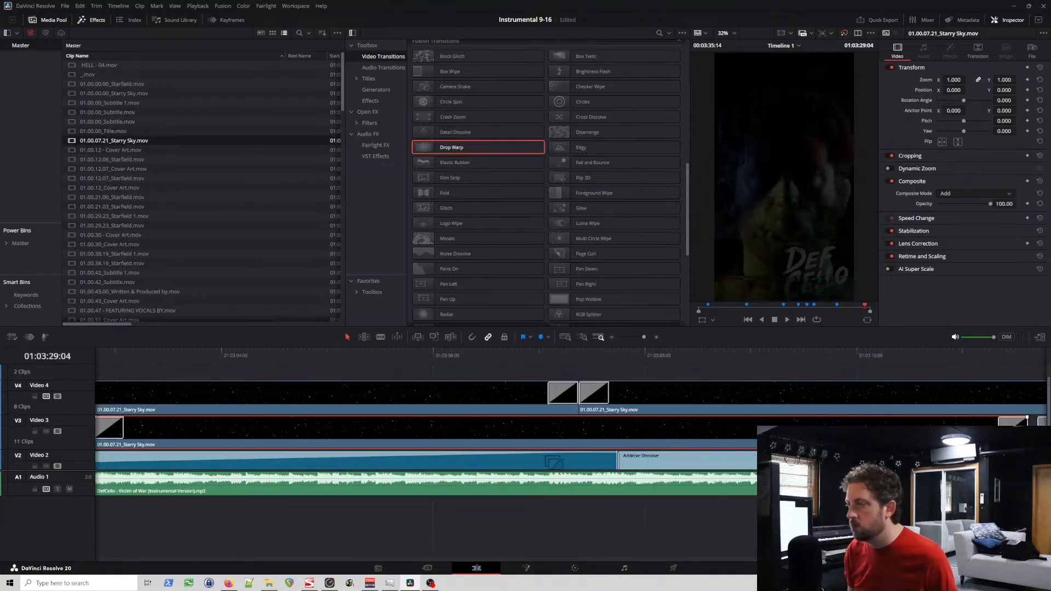
{"action": "scroll", "coordinate": [454, 424], "scroll_direction": "right", "scroll_amount": 5}
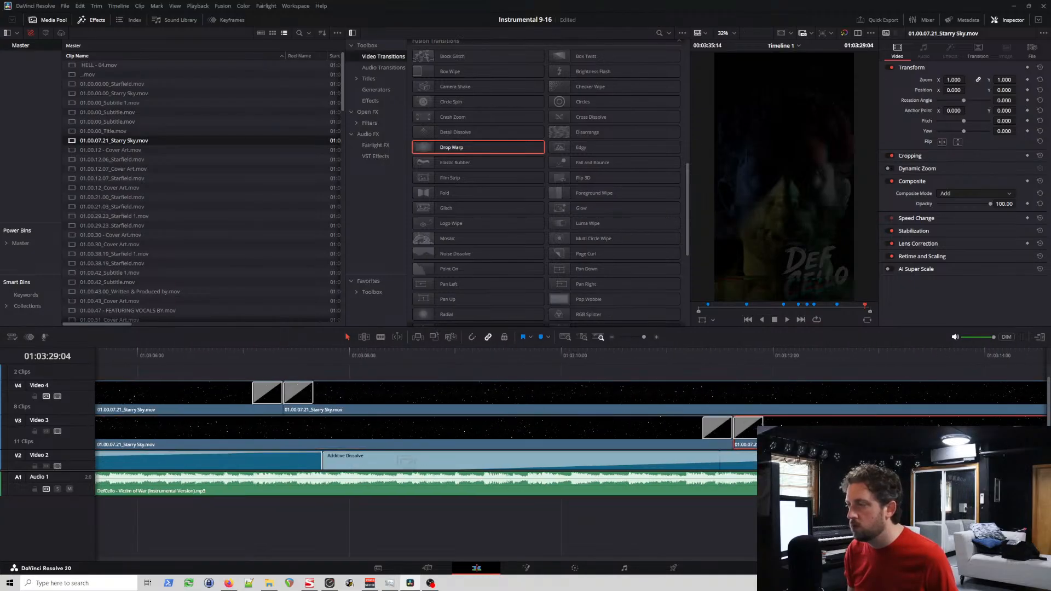
{"action": "scroll", "coordinate": [729, 426], "scroll_direction": "right", "scroll_amount": 15}
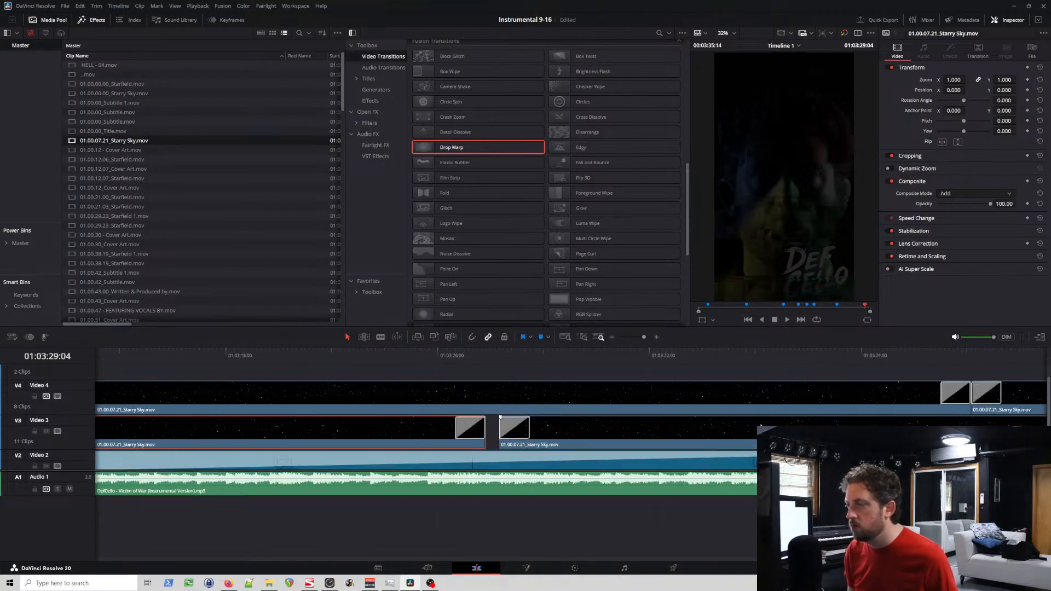
{"action": "scroll", "coordinate": [721, 429], "scroll_direction": "right", "scroll_amount": 10}
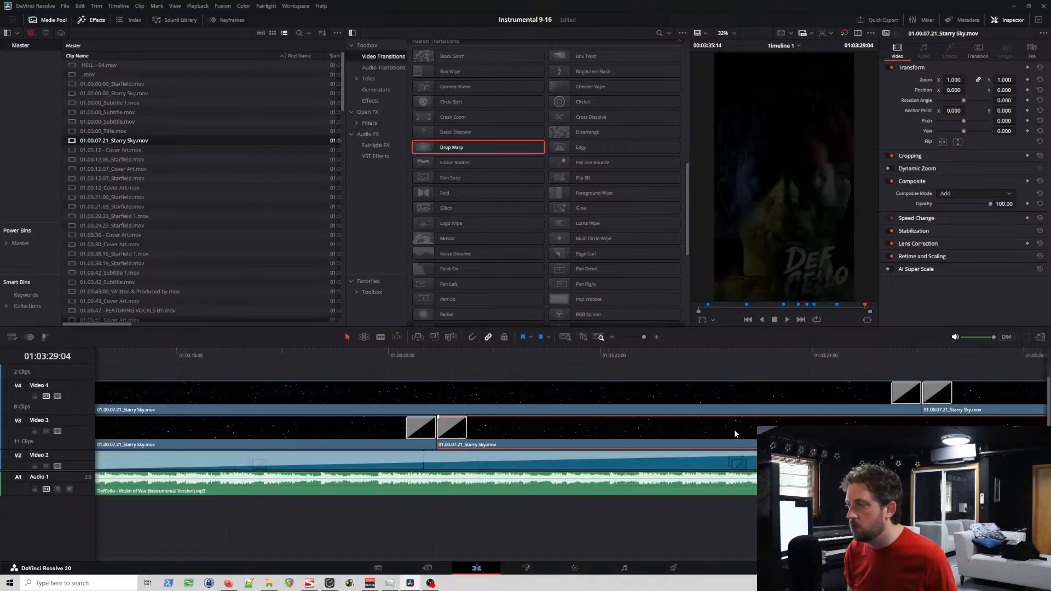
{"action": "scroll", "coordinate": [734, 425], "scroll_direction": "right", "scroll_amount": 8}
{"action": "left_click_drag", "start_coordinate": [609, 429], "coordinate": [611, 429]}
Step: Delete the closing row of Starfield clips on Video 2, beneath the Starry Sky clips
{"action": "scroll", "coordinate": [574, 408], "scroll_direction": "left", "scroll_amount": 20}
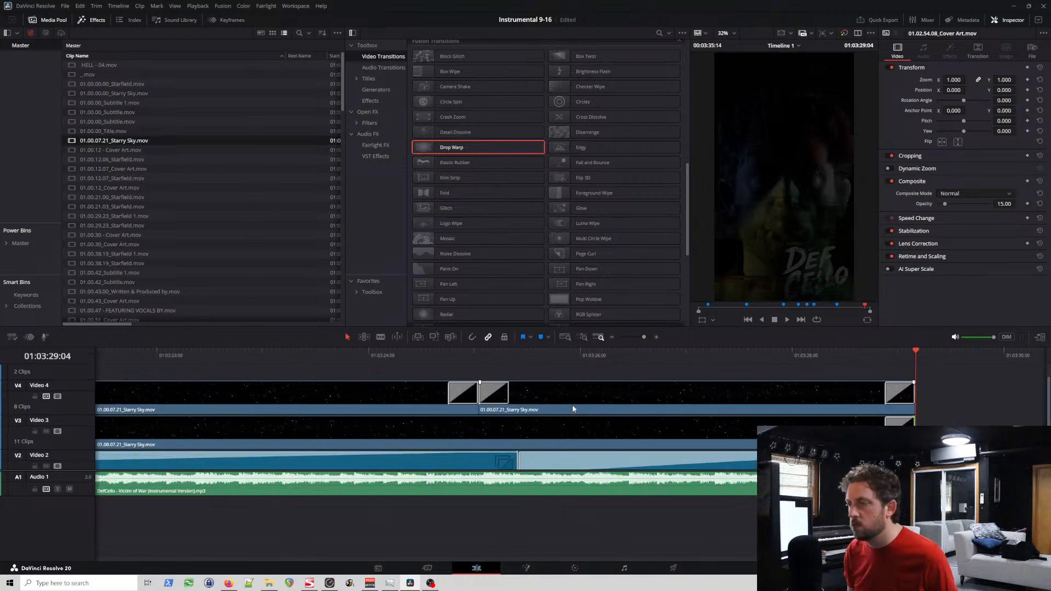
{"action": "scroll", "coordinate": [574, 408], "scroll_direction": "left", "scroll_amount": 10}
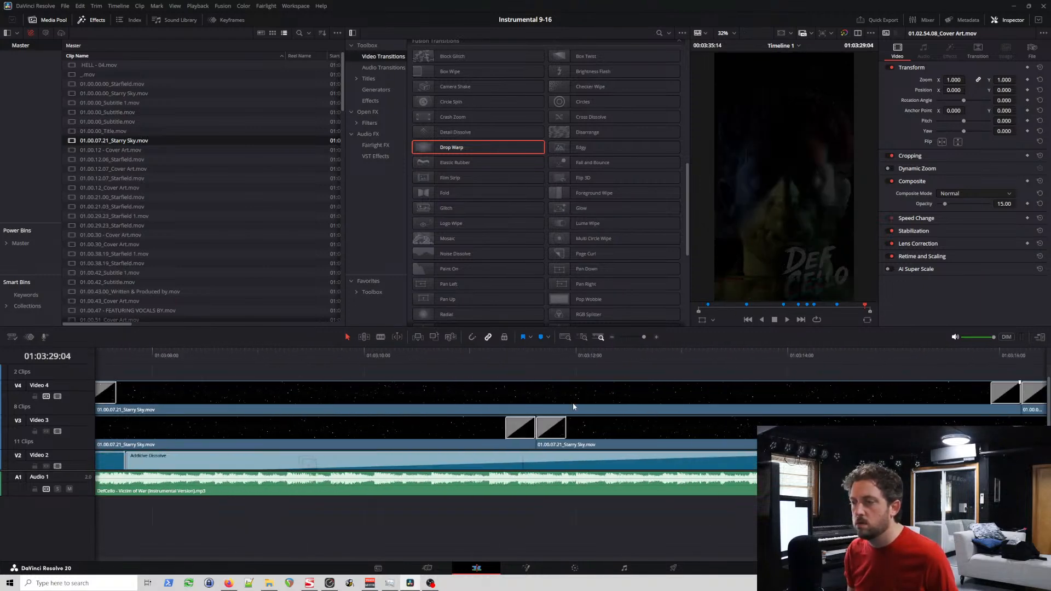
{"action": "scroll", "coordinate": [574, 397], "scroll_direction": "right", "scroll_amount": 20}
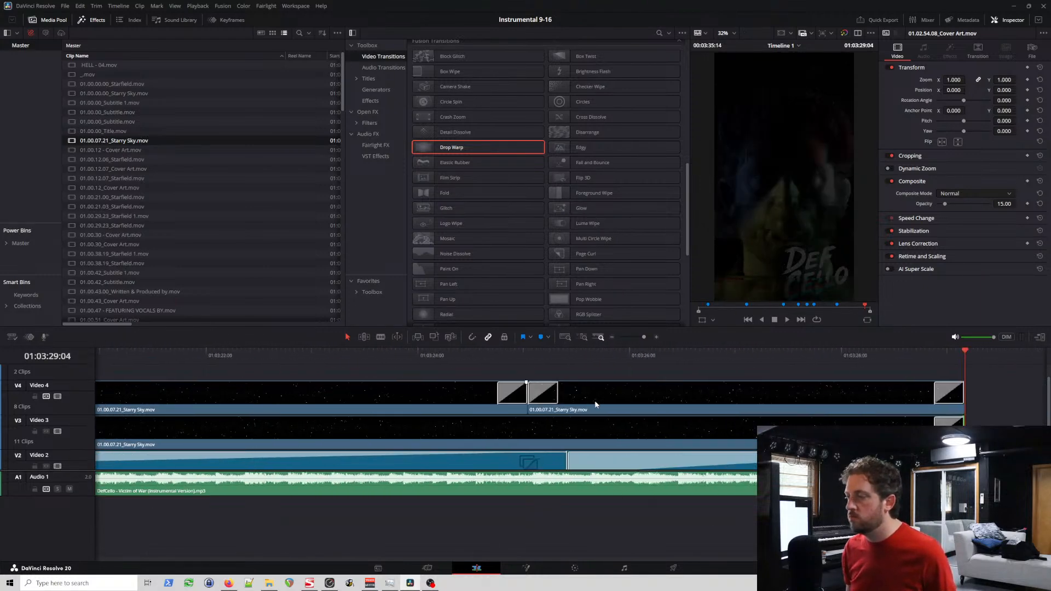
{"action": "scroll", "coordinate": [596, 423], "scroll_direction": "left", "scroll_amount": 20}
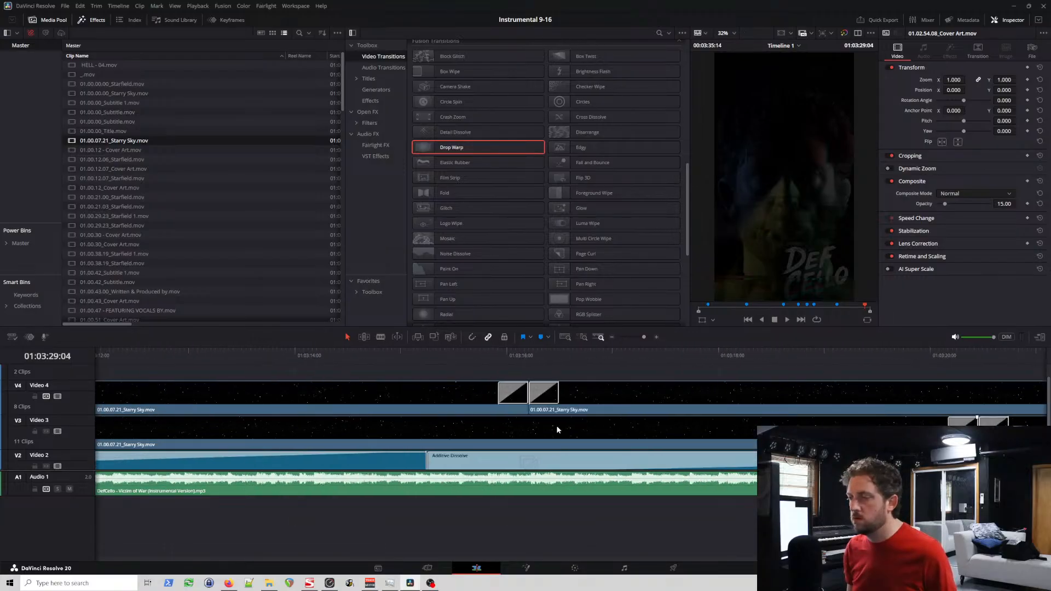
{"action": "scroll", "coordinate": [564, 422], "scroll_direction": "left", "scroll_amount": 20}
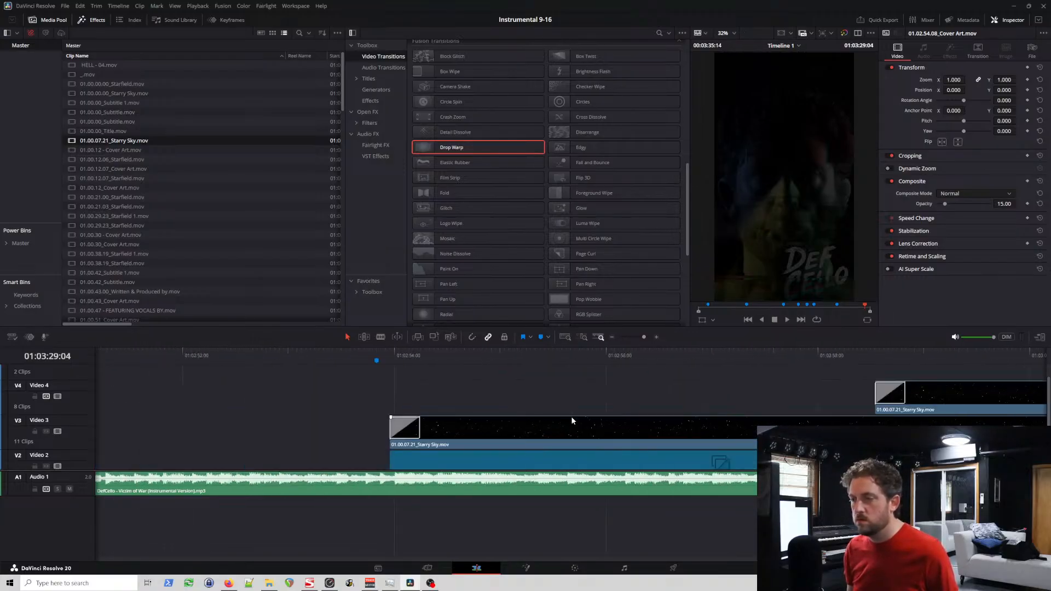
{"action": "left_click", "coordinate": [544, 462]}
{"action": "scroll", "coordinate": [547, 418], "scroll_direction": "right", "scroll_amount": 20}
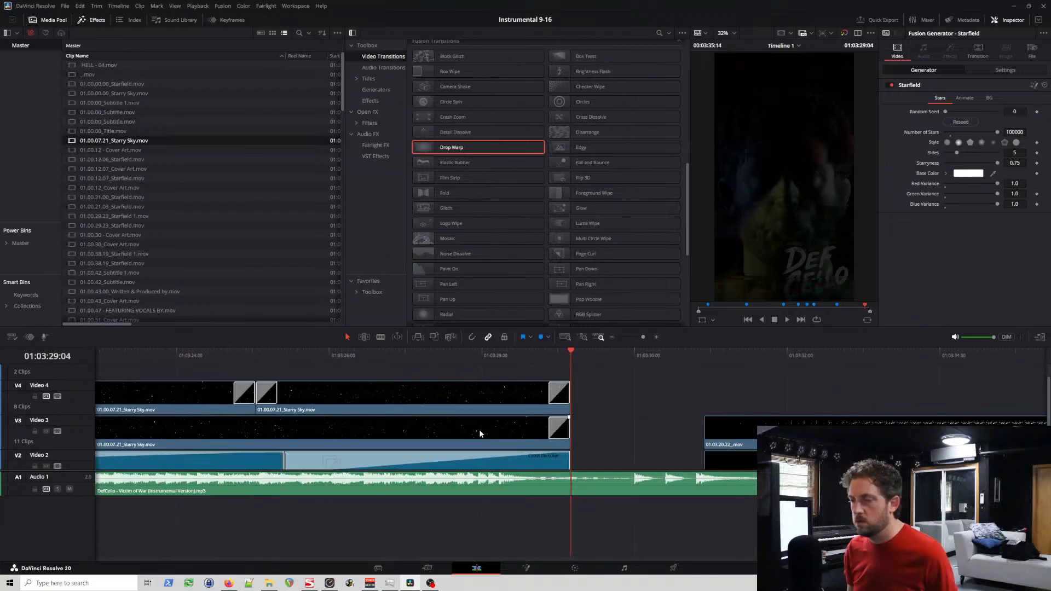
{"action": "scroll", "coordinate": [472, 434], "scroll_direction": "down", "scroll_amount": 14}
{"action": "scroll", "coordinate": [404, 447], "scroll_direction": "up", "scroll_amount": 1}
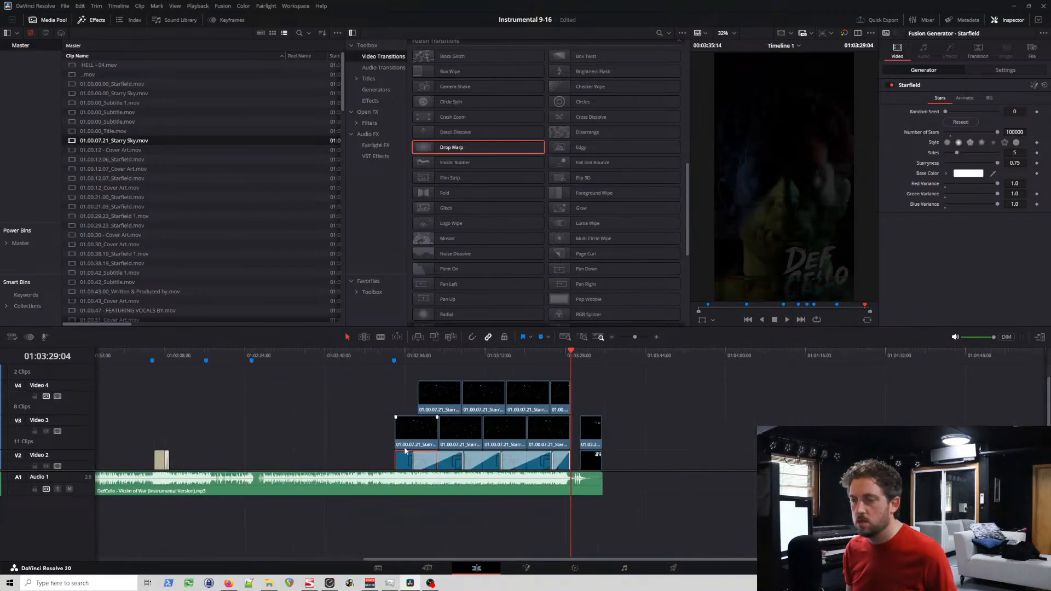
{"action": "left_click_drag", "start_coordinate": [369, 464], "coordinate": [573, 458]}
{"action": "key", "text": "BackSpace"}
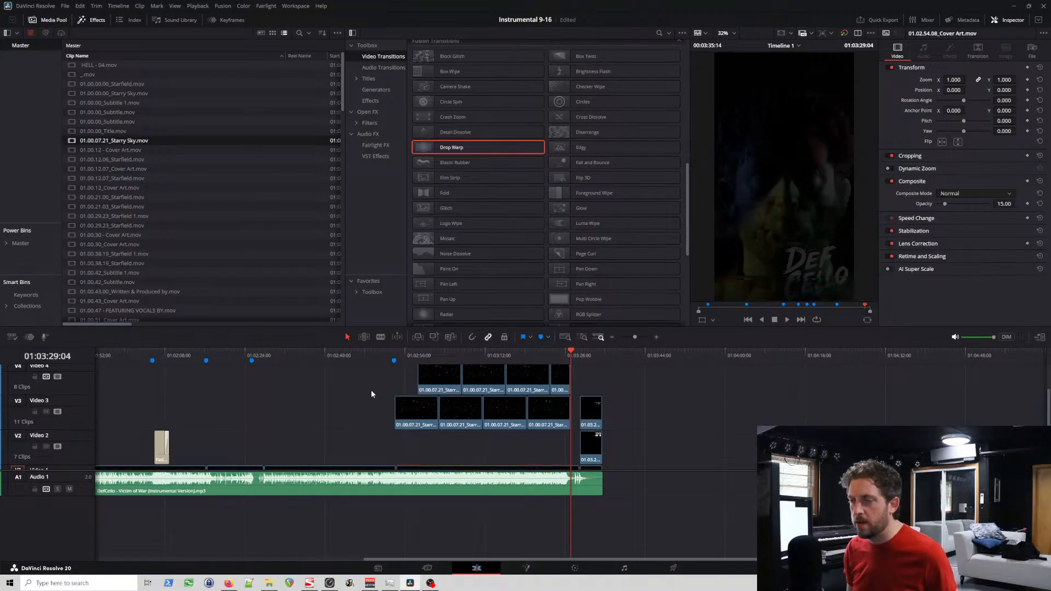
Step: Move both closing rows of Starry Sky clips down one track, to Video 2 and Video 3
{"action": "left_click_drag", "start_coordinate": [387, 379], "coordinate": [565, 436]}
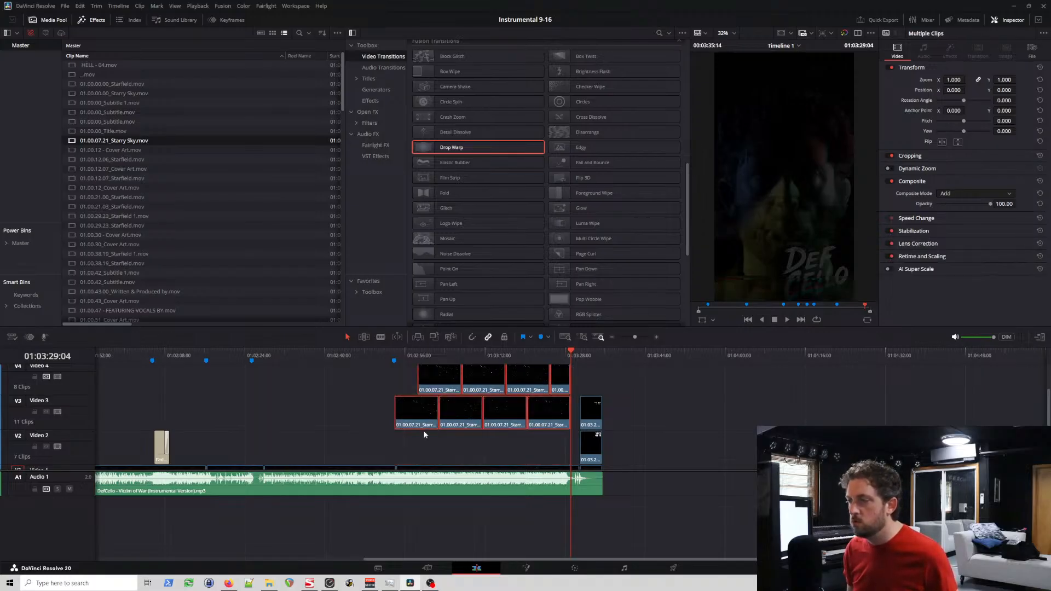
{"action": "left_click", "coordinate": [401, 418]}
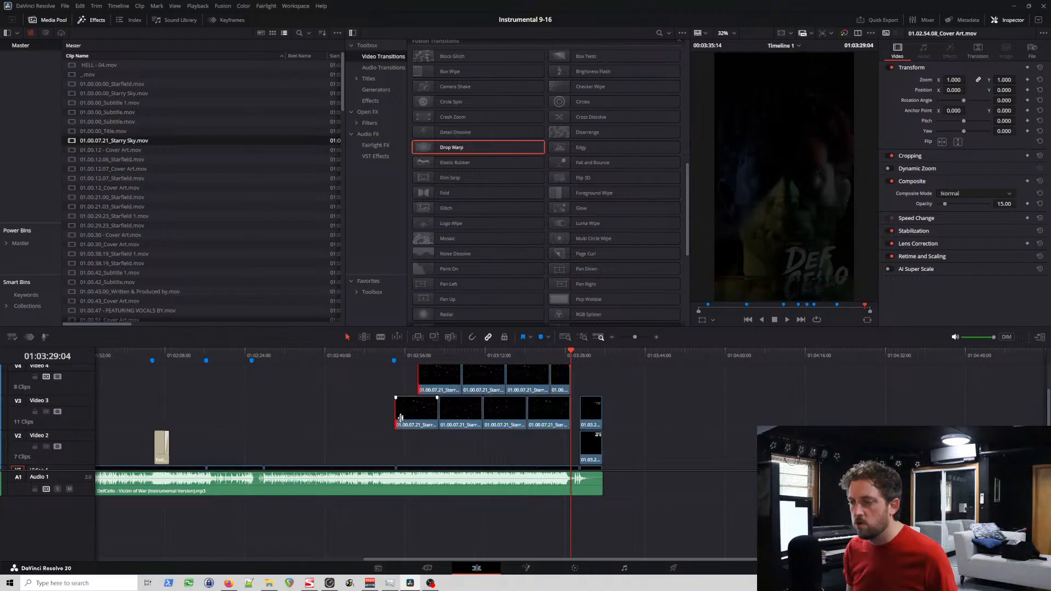
{"action": "left_click_drag", "start_coordinate": [387, 388], "coordinate": [569, 431]}
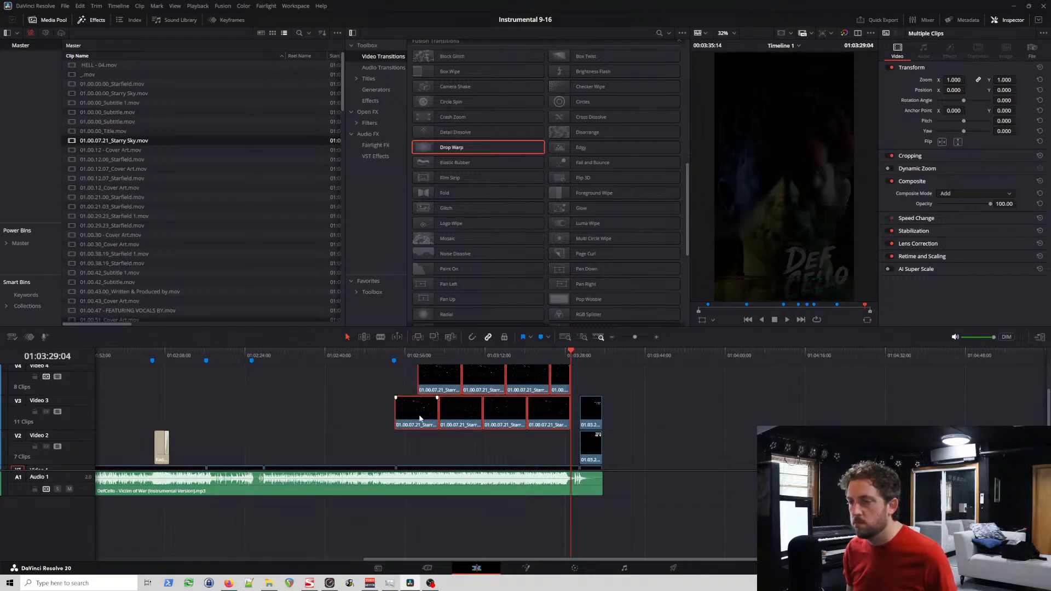
{"action": "left_click_drag", "start_coordinate": [420, 419], "coordinate": [419, 436]}
Step: Play back the closing section from 01:02:52:23, rechecking the Starry Sky overlaps near 01:03:15 through to the end title
{"action": "left_click", "coordinate": [390, 354]}
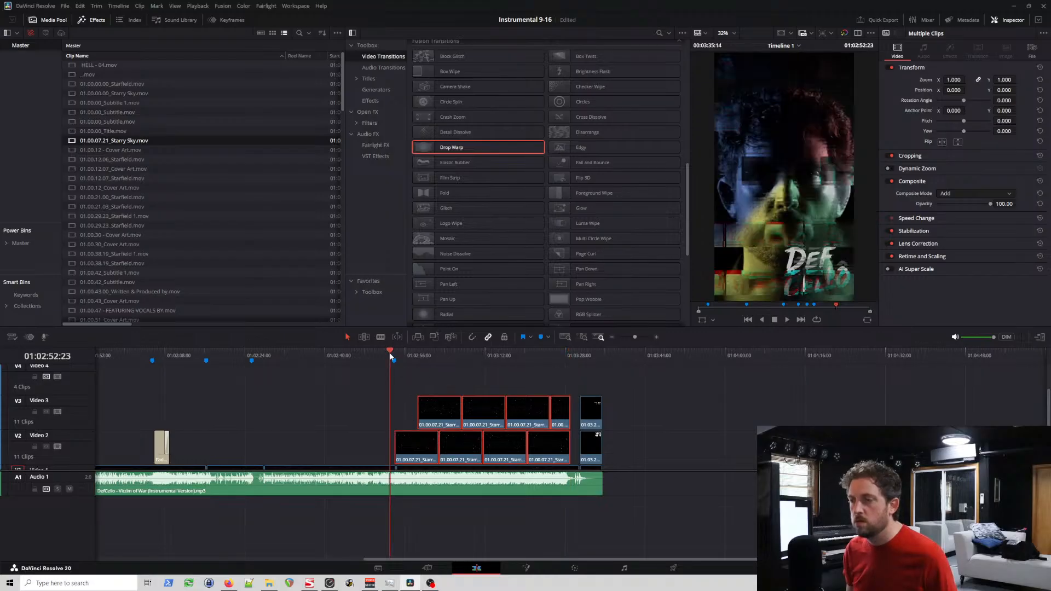
{"action": "key", "text": "space"}
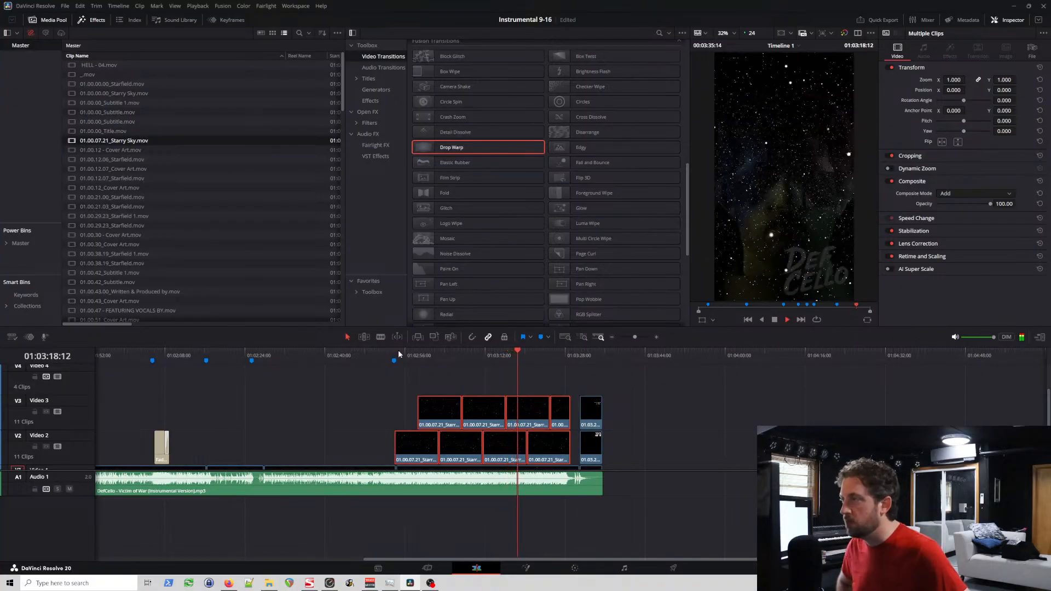
{"action": "key", "text": "space"}
{"action": "left_click", "coordinate": [504, 356]}
{"action": "scroll", "coordinate": [528, 365], "scroll_direction": "up", "scroll_amount": 2}
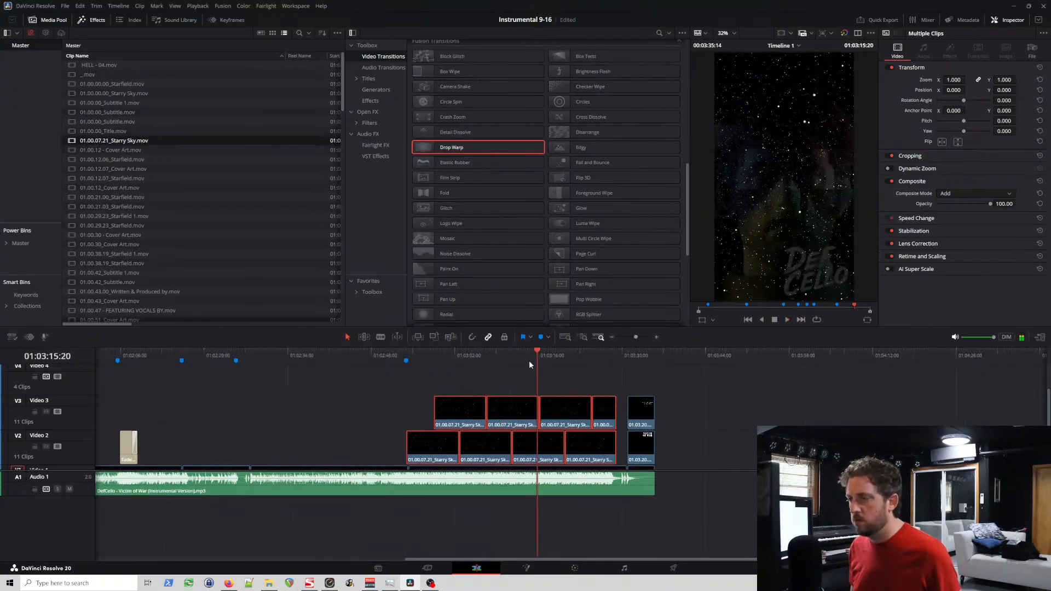
{"action": "scroll", "coordinate": [529, 360], "scroll_direction": "up", "scroll_amount": 5}
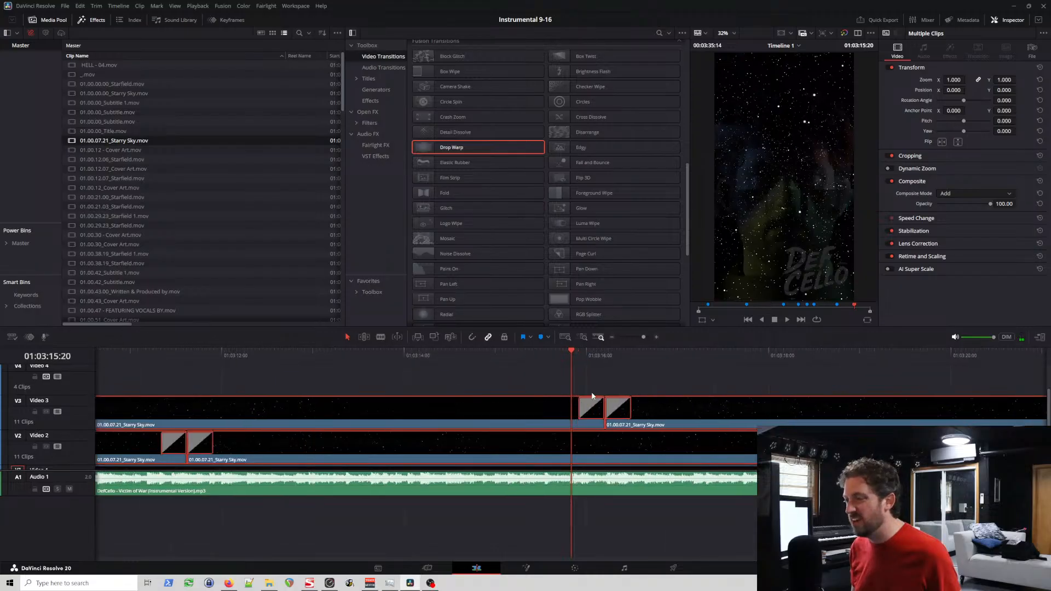
{"action": "left_click", "coordinate": [529, 356]}
{"action": "key", "text": "space"}
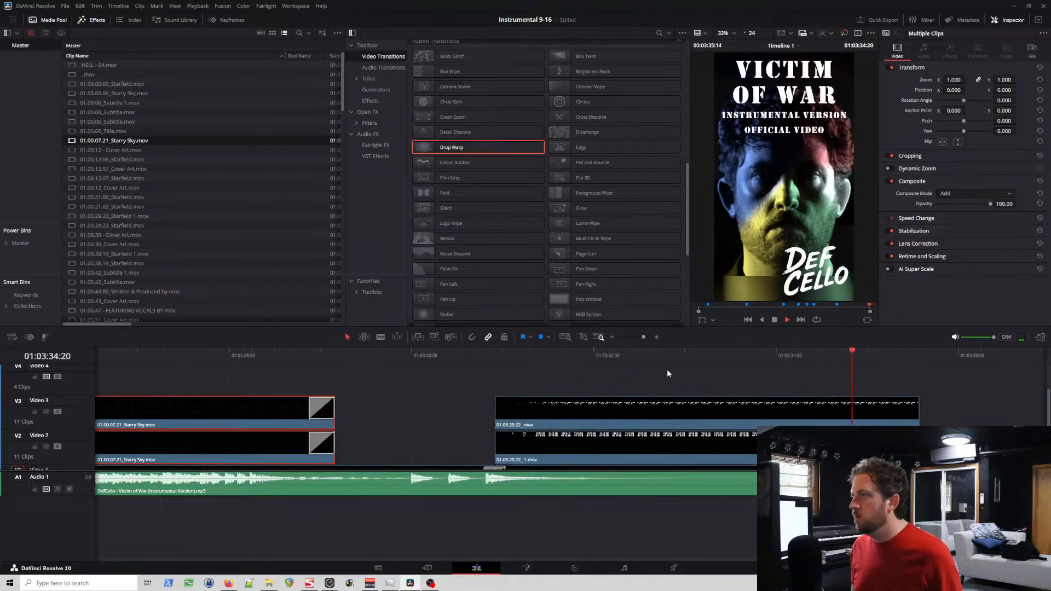
{"action": "key", "text": "space"}
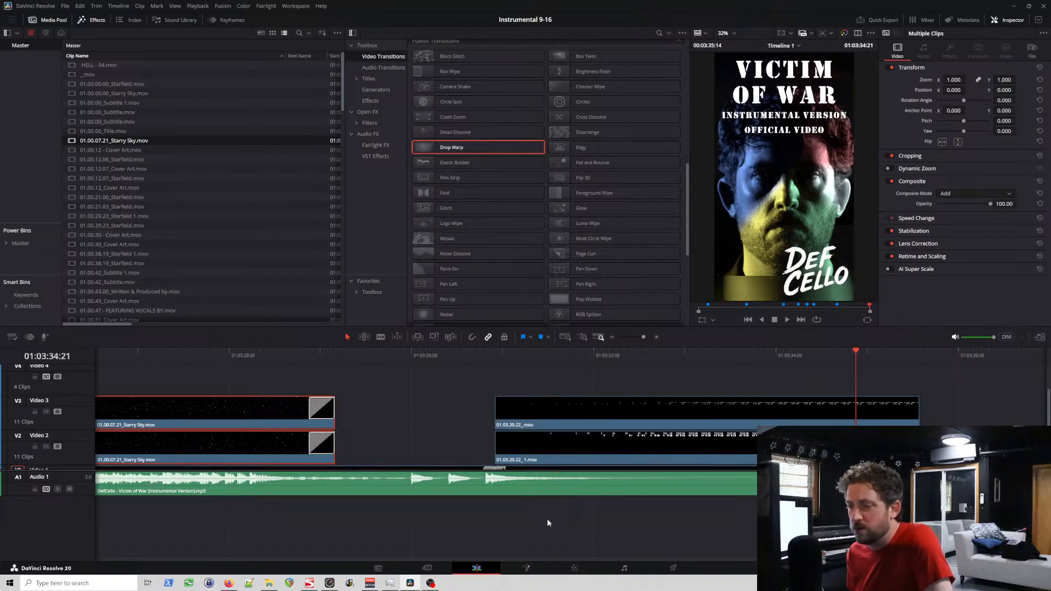
Step: Go to the Deliver page and set the render file name to "DefCello - Victim of War (Instrumental Version) [9-16]"
{"action": "scroll", "coordinate": [293, 531], "scroll_direction": "left", "scroll_amount": 15}
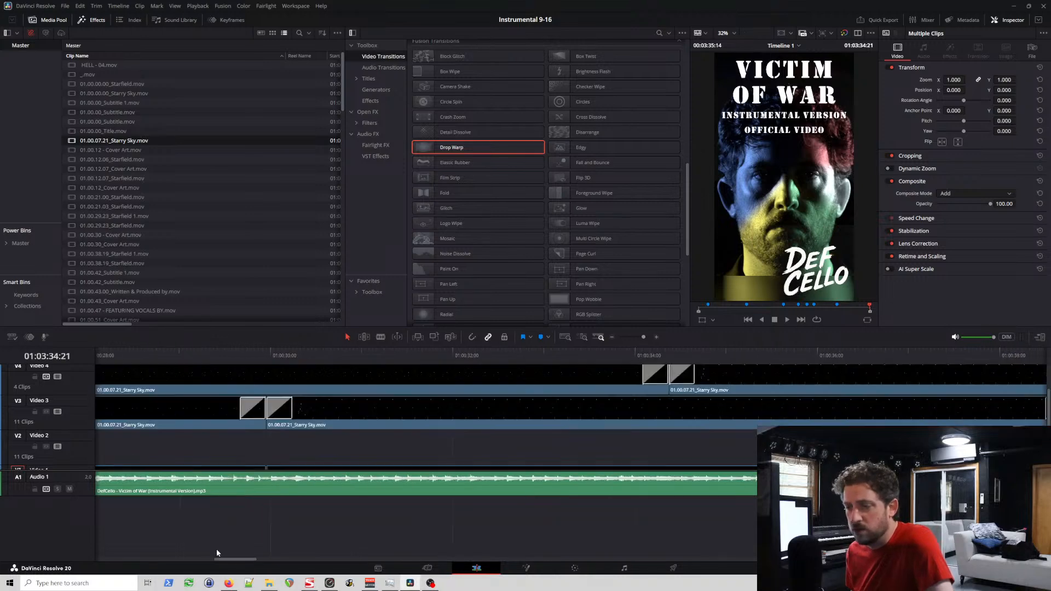
{"action": "scroll", "coordinate": [126, 545], "scroll_direction": "left", "scroll_amount": 8}
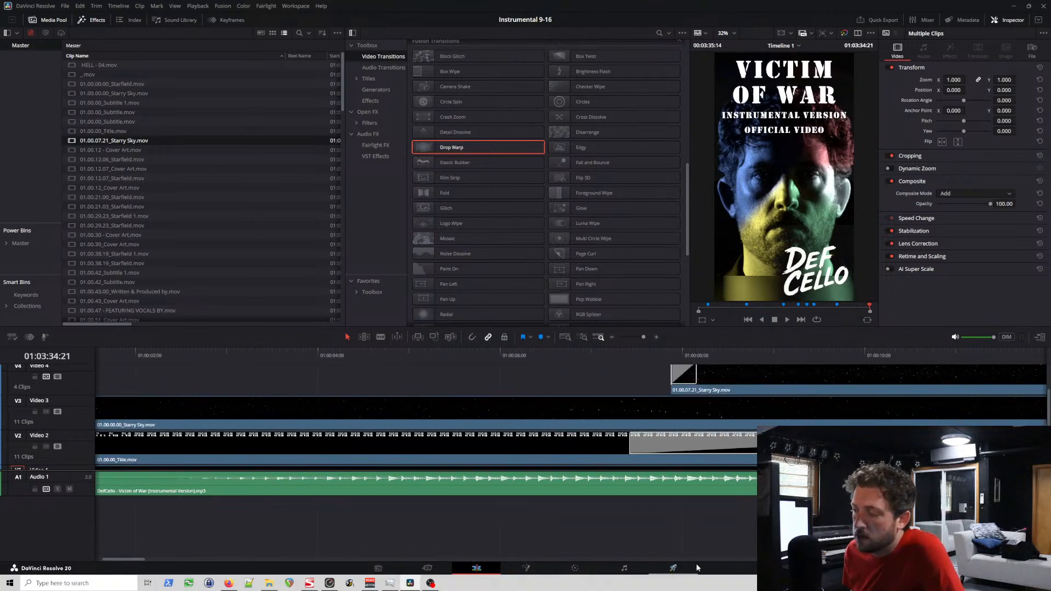
{"action": "left_click", "coordinate": [674, 569]}
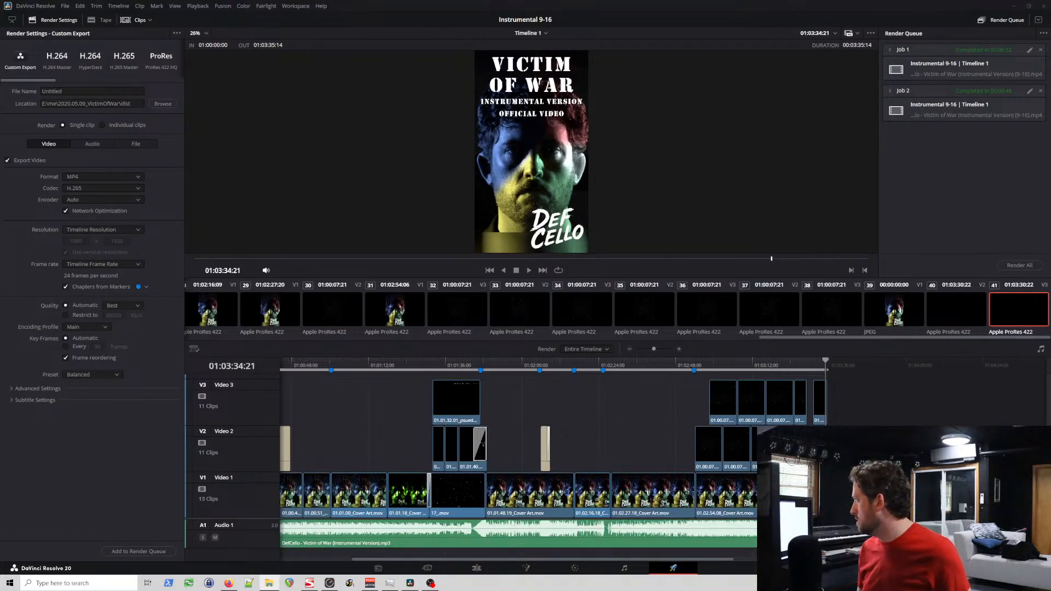
{"action": "double_click", "coordinate": [107, 91]}
{"action": "key", "text": "ctrl+v"}
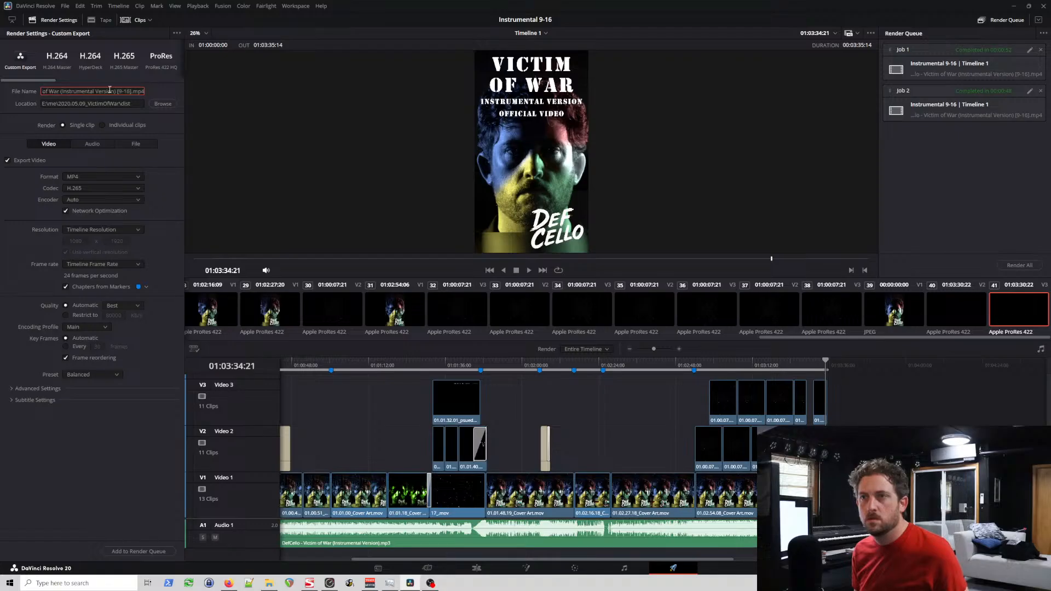
{"action": "key", "text": "BackSpace"}
{"action": "key", "text": "BackSpace"}
{"action": "key", "text": "BackSpace"}
{"action": "key", "text": "BackSpace"}
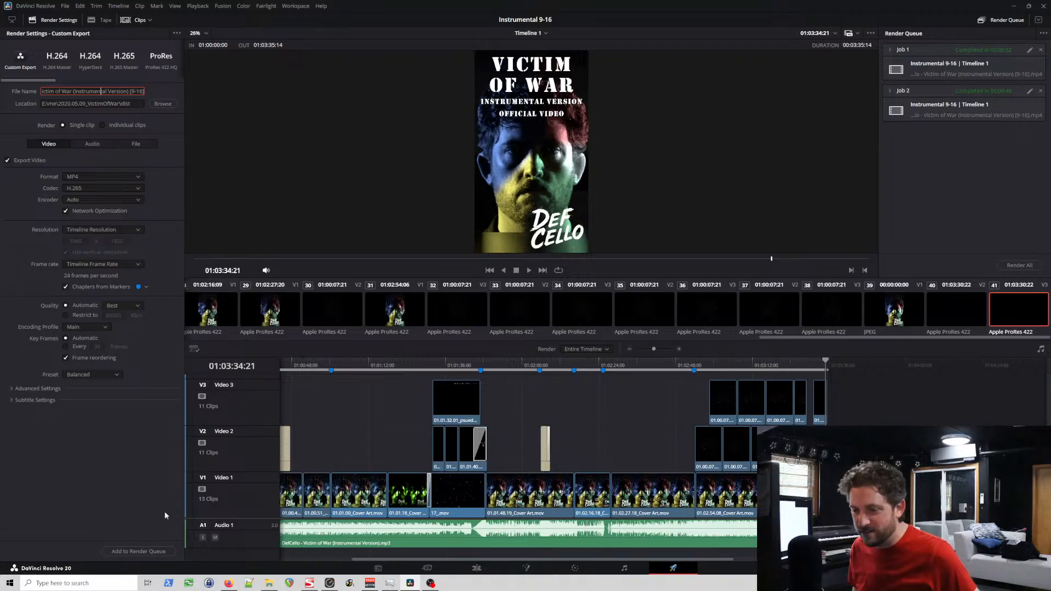
Step: Add the timeline to the render queue, replacing the existing file of the same name
{"action": "left_click", "coordinate": [152, 552]}
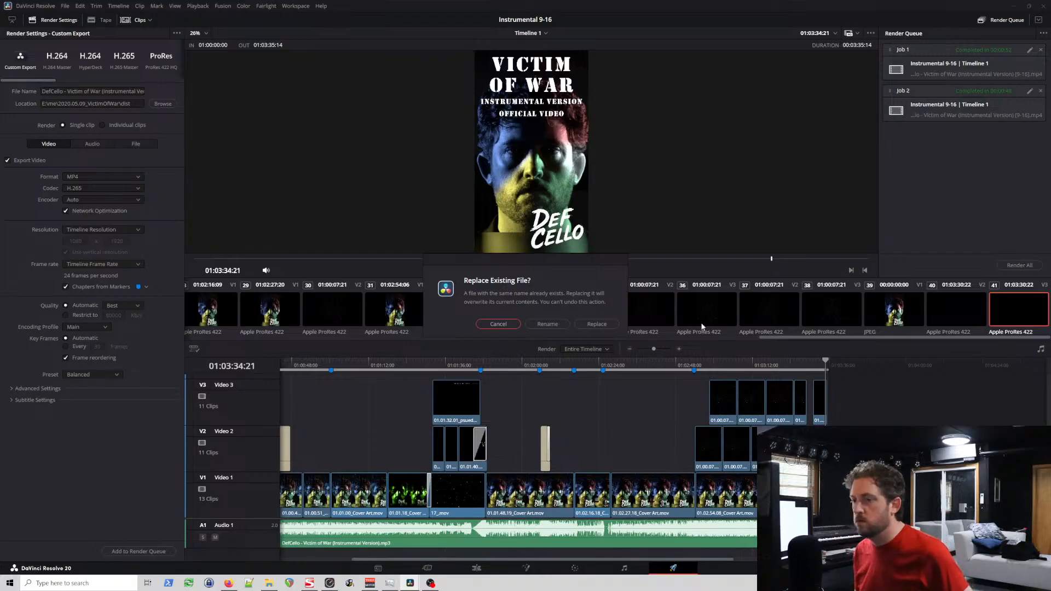
{"action": "left_click", "coordinate": [595, 324]}
{"action": "left_click", "coordinate": [1026, 196]}
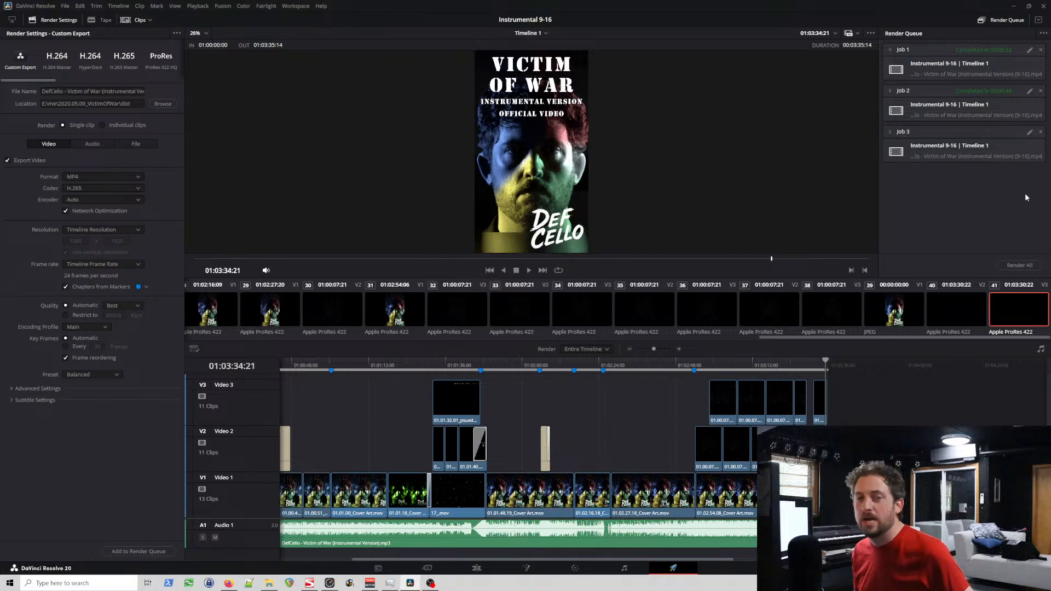
Step: Run the render queue and remove the two older jobs from it
{"action": "left_click", "coordinate": [1029, 269]}
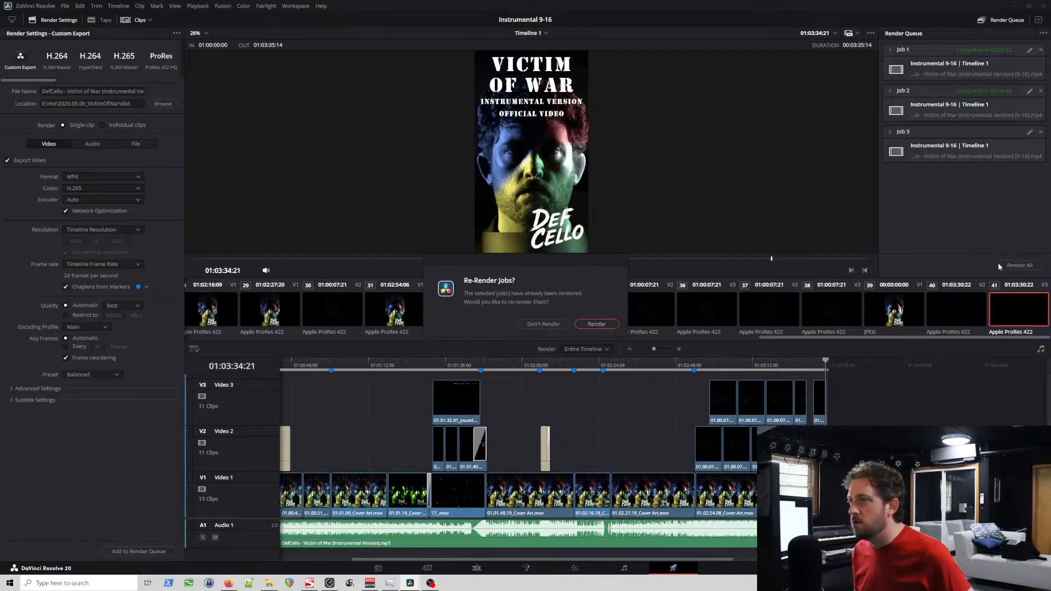
{"action": "left_click", "coordinate": [596, 324]}
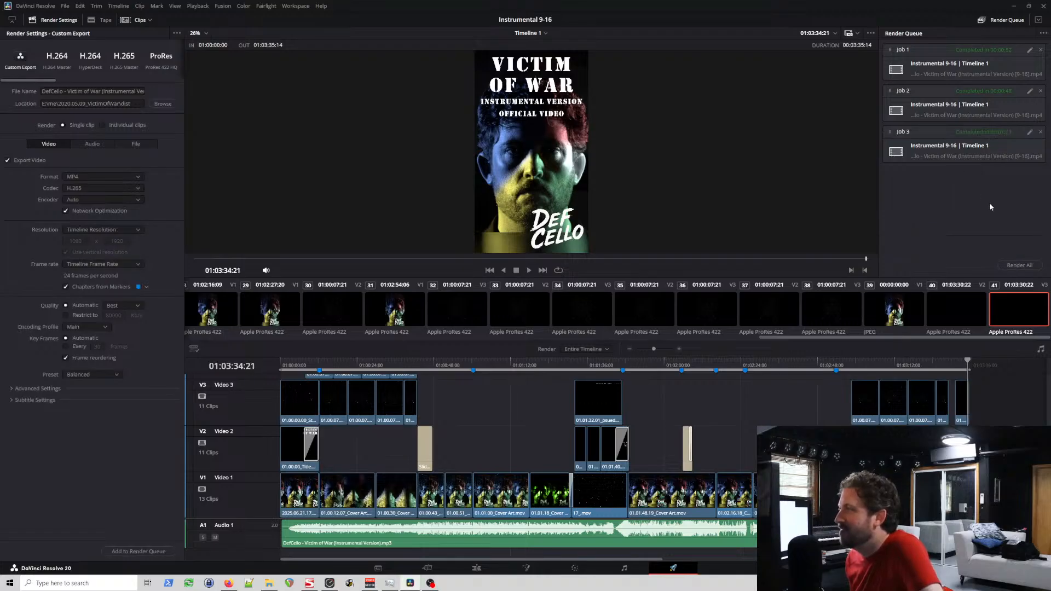
{"action": "left_click", "coordinate": [1041, 50]}
{"action": "left_click", "coordinate": [1041, 50]}
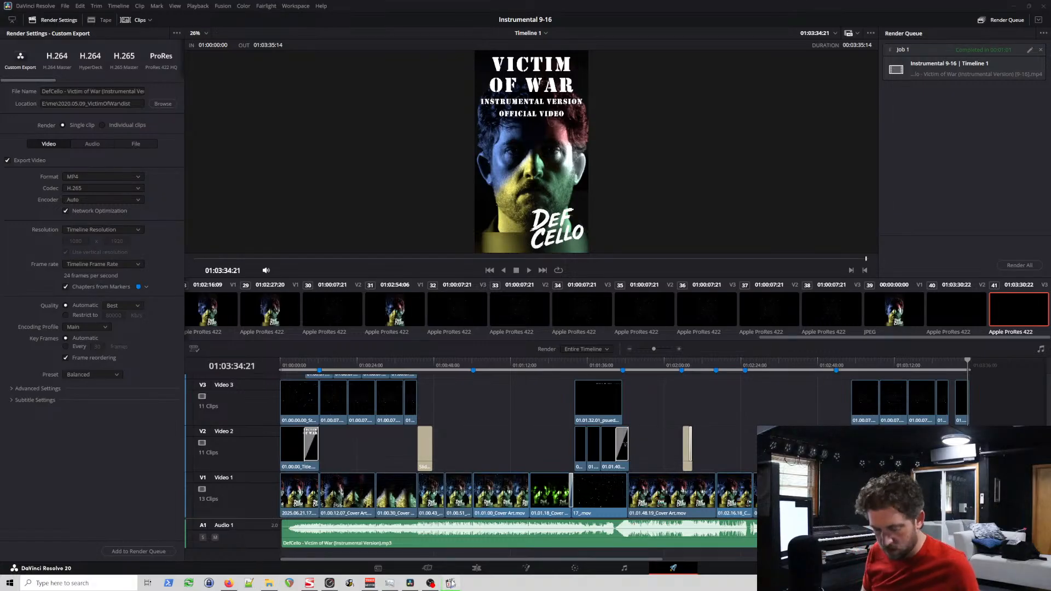
Step: Bring the media player with the rendered 9-16 video onto this screen, maximize it and play the video from the start
{"action": "key", "text": "super+Left"}
{"action": "key", "text": "super+Left"}
{"action": "key", "text": "super+Up"}
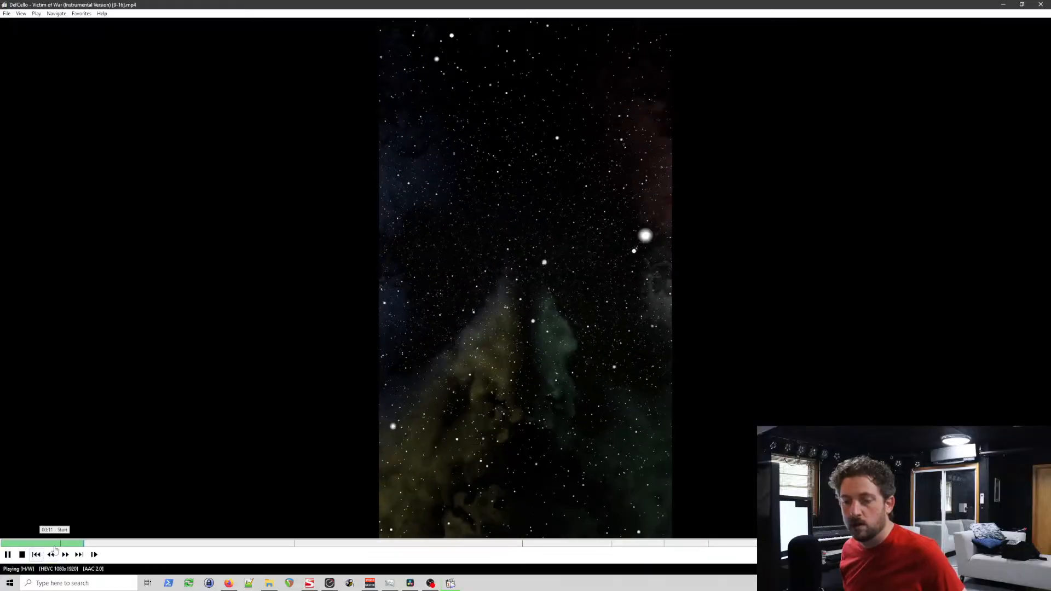
{"action": "left_click_drag", "start_coordinate": [53, 545], "coordinate": [1, 545]}
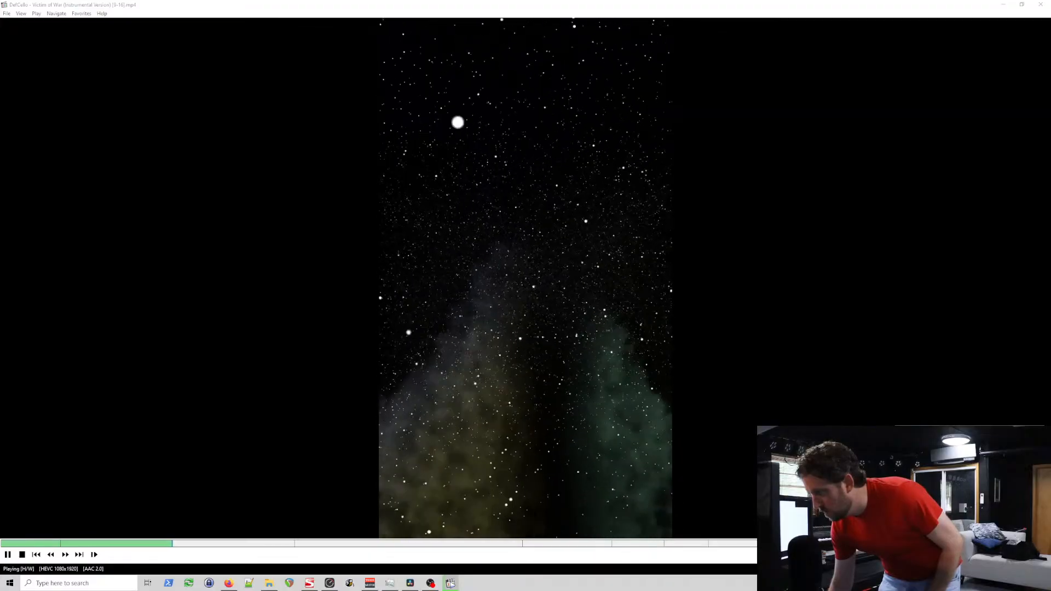
Step: Open the Windows Notifications & actions settings and move that window off to the adjacent screen
{"action": "key", "text": "super+i"}
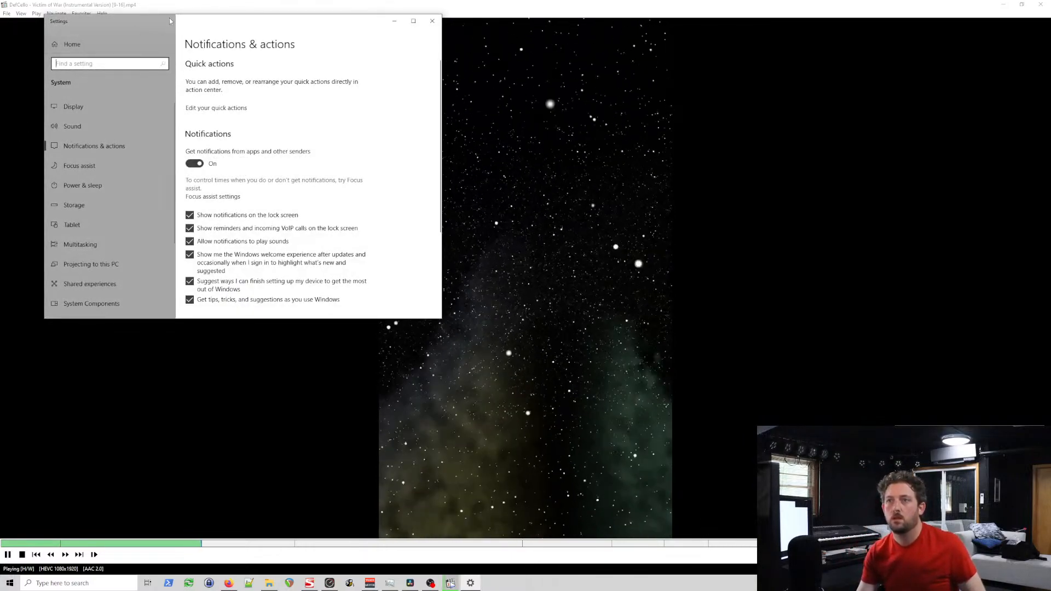
{"action": "left_click_drag", "start_coordinate": [170, 21], "coordinate": [0, 131]}
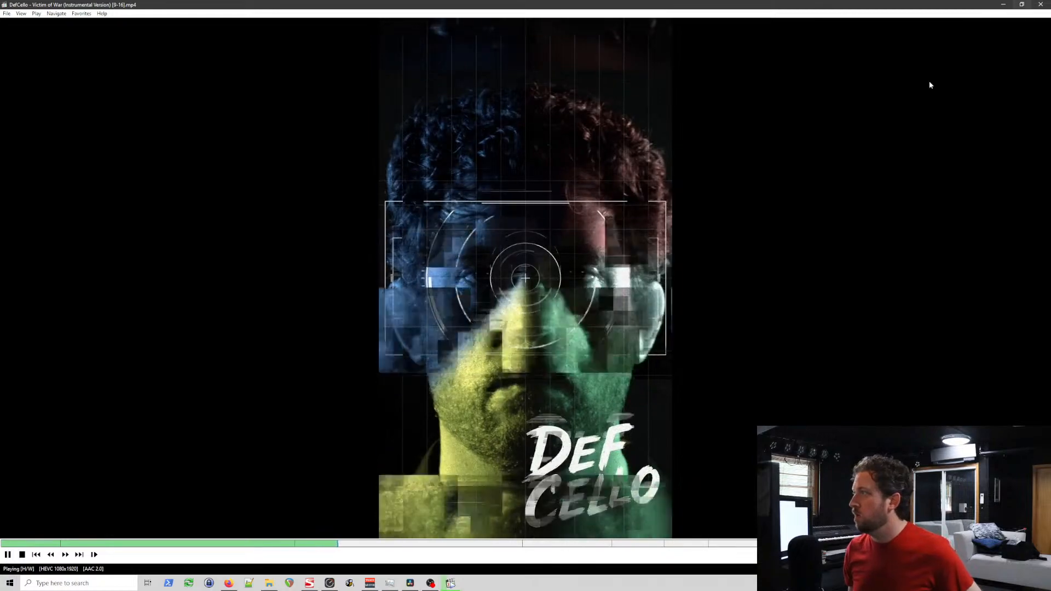
Step: Restart the rendered video in a half-screen player beside DaVinci Resolve, with Resolve switched to the Edit page
{"action": "left_click_drag", "start_coordinate": [193, 543], "coordinate": [1, 543]}
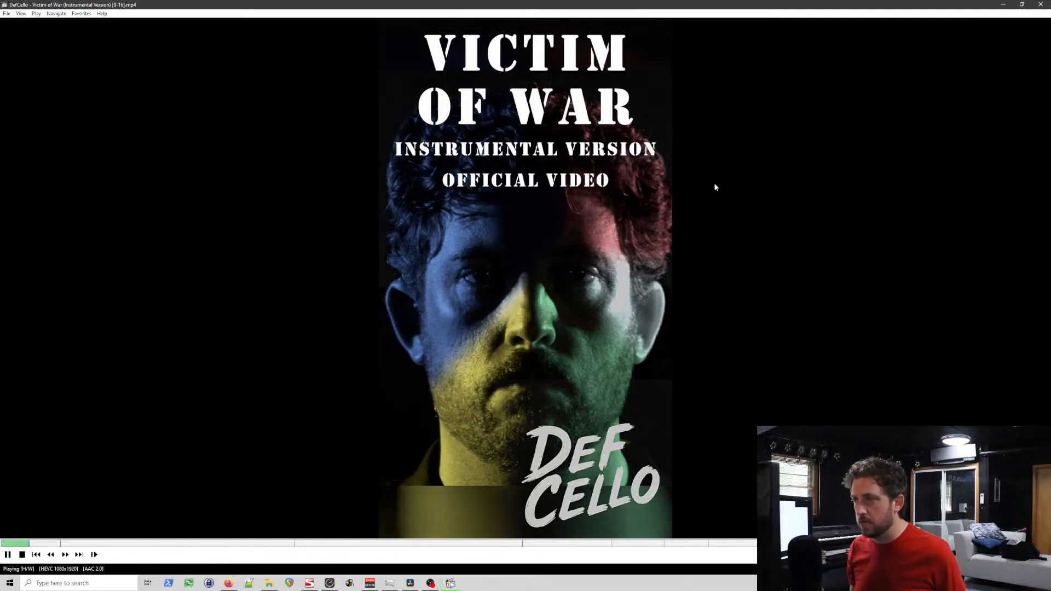
{"action": "key", "text": "super+Right"}
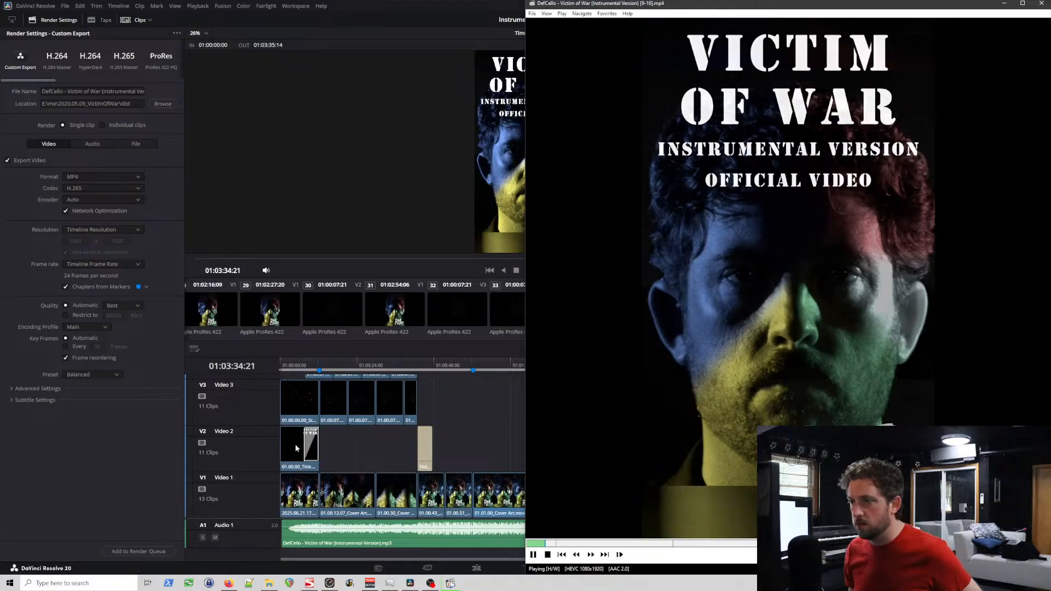
{"action": "left_click", "coordinate": [451, 583]}
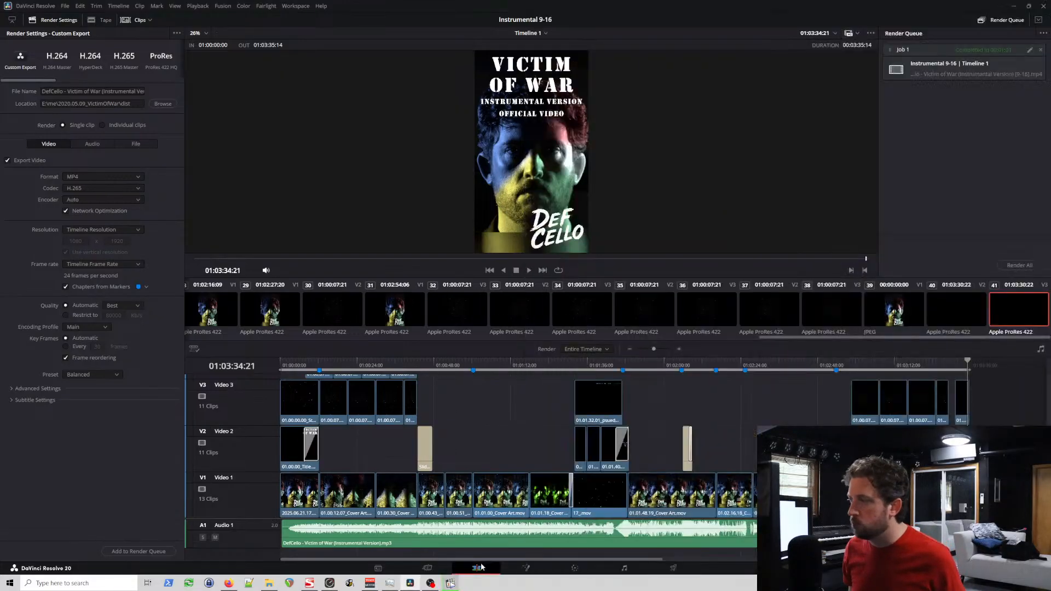
{"action": "key", "text": "shift+4"}
{"action": "left_click", "coordinate": [452, 584]}
Step: Go back along the timeline to its start and examine the opening Starry Sky, title and subtitle clips while the video plays
{"action": "scroll", "coordinate": [464, 373], "scroll_direction": "left", "scroll_amount": 5}
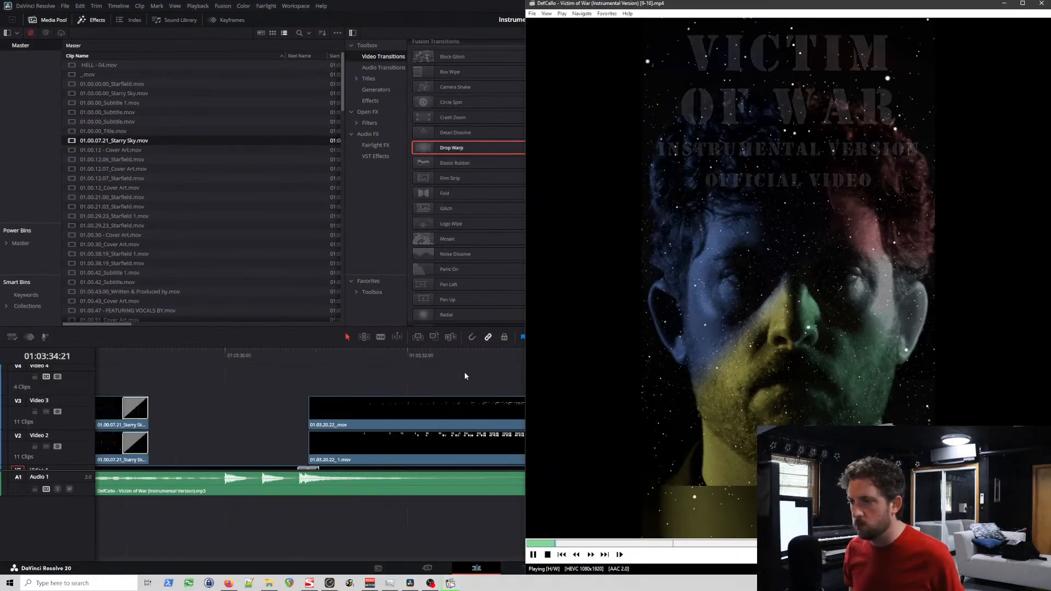
{"action": "scroll", "coordinate": [469, 381], "scroll_direction": "left", "scroll_amount": 10}
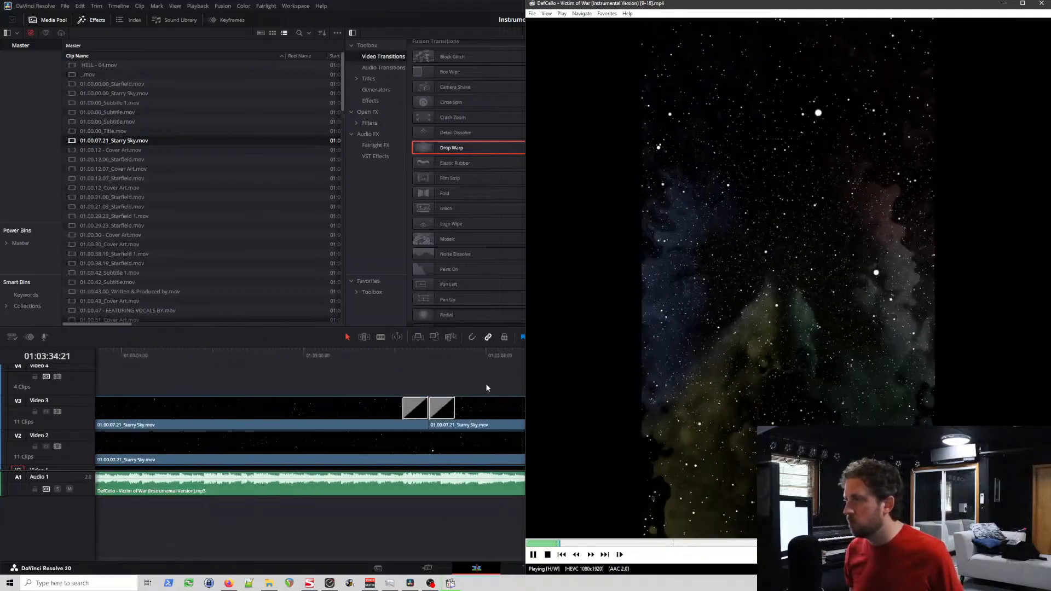
{"action": "scroll", "coordinate": [485, 388], "scroll_direction": "left", "scroll_amount": 10}
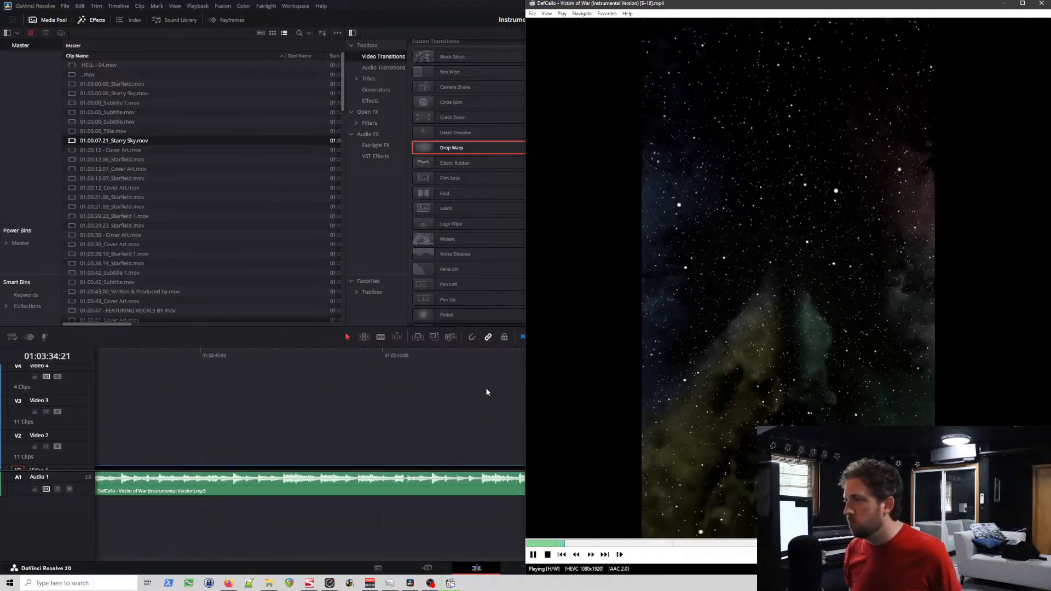
{"action": "scroll", "coordinate": [487, 394], "scroll_direction": "left", "scroll_amount": 10}
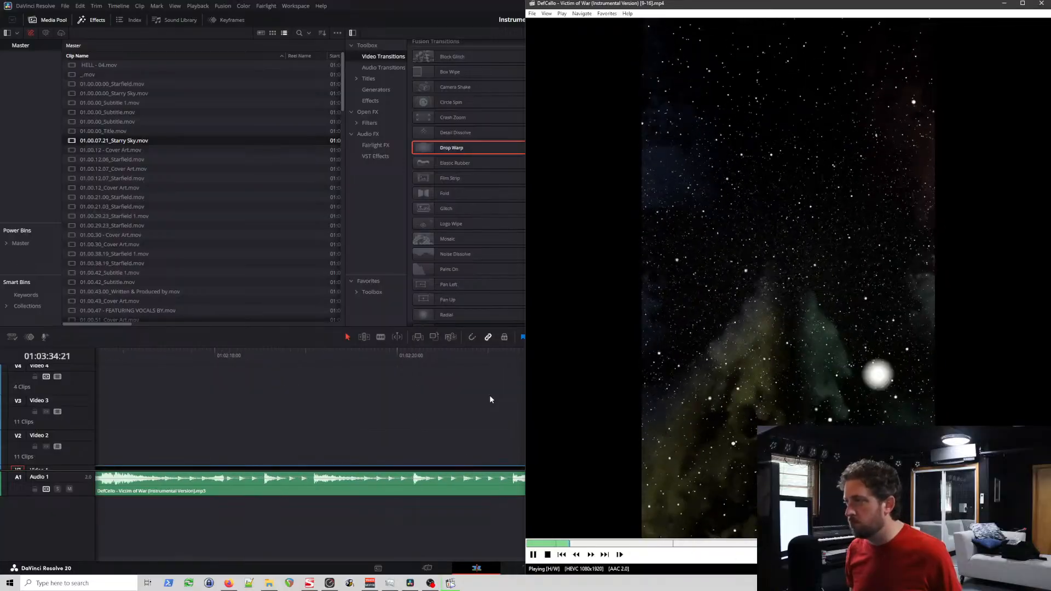
{"action": "scroll", "coordinate": [487, 401], "scroll_direction": "left", "scroll_amount": 10}
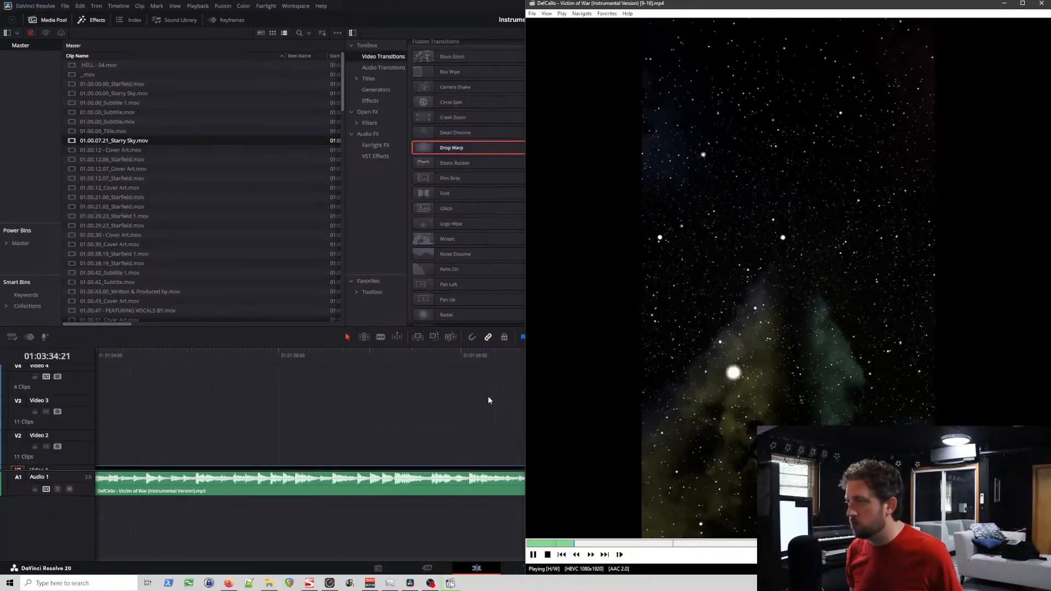
{"action": "scroll", "coordinate": [487, 400], "scroll_direction": "left", "scroll_amount": 10}
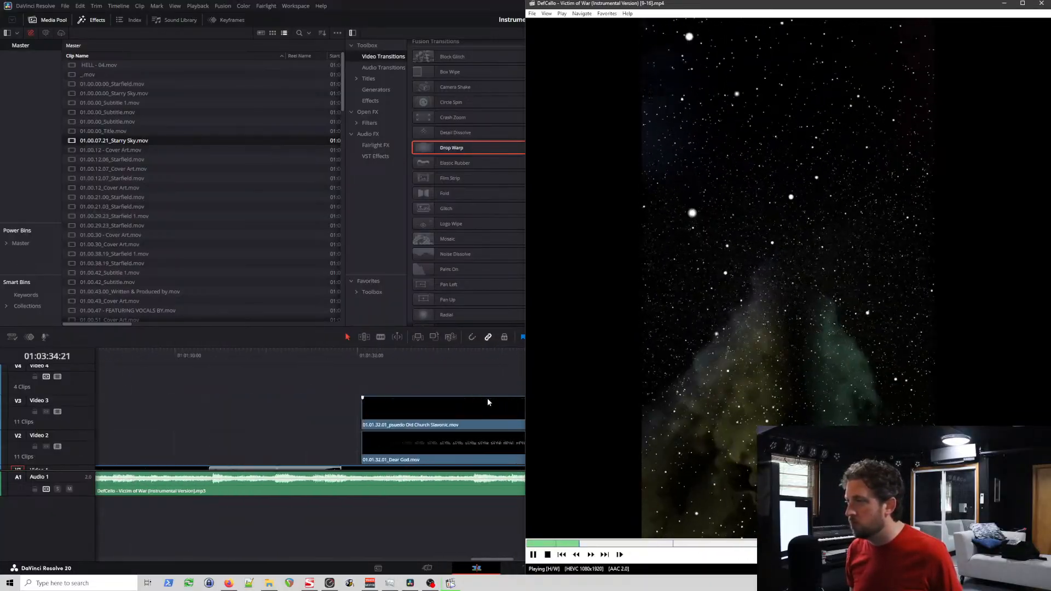
{"action": "scroll", "coordinate": [488, 403], "scroll_direction": "left", "scroll_amount": 10}
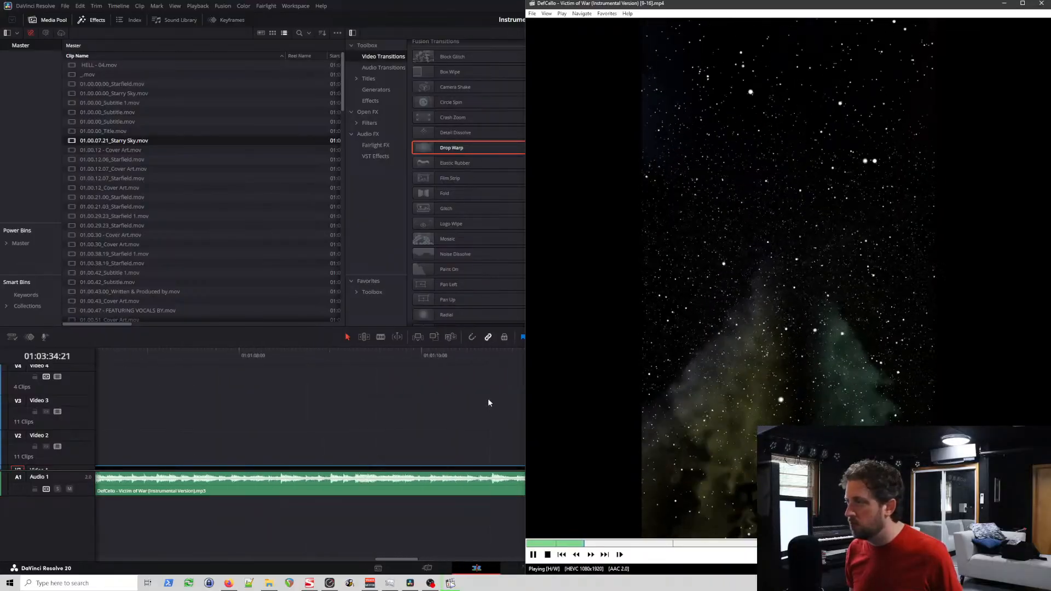
{"action": "scroll", "coordinate": [489, 404], "scroll_direction": "left", "scroll_amount": 10}
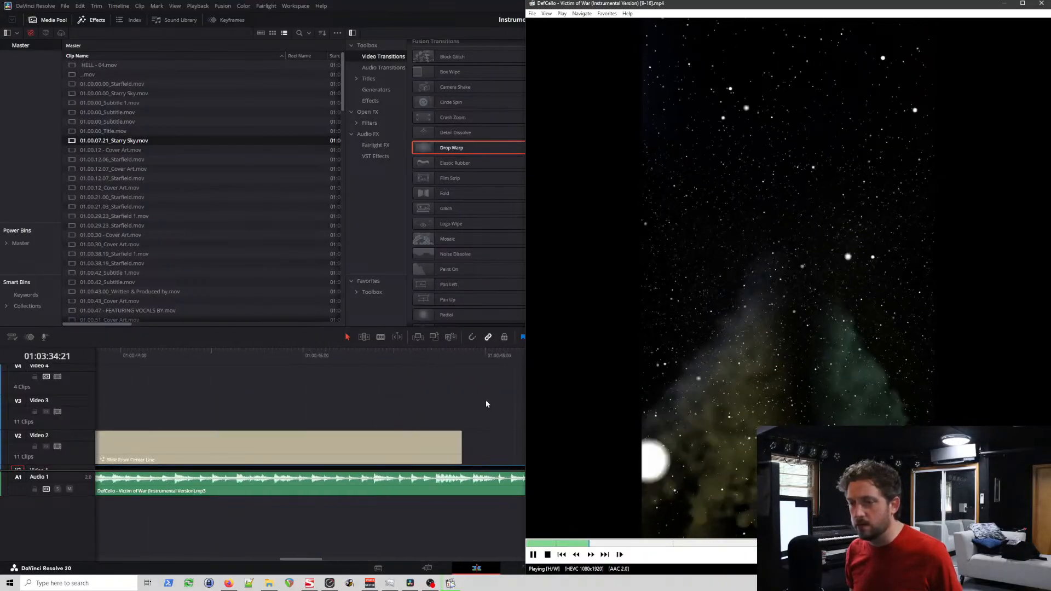
{"action": "scroll", "coordinate": [486, 404], "scroll_direction": "left", "scroll_amount": 10}
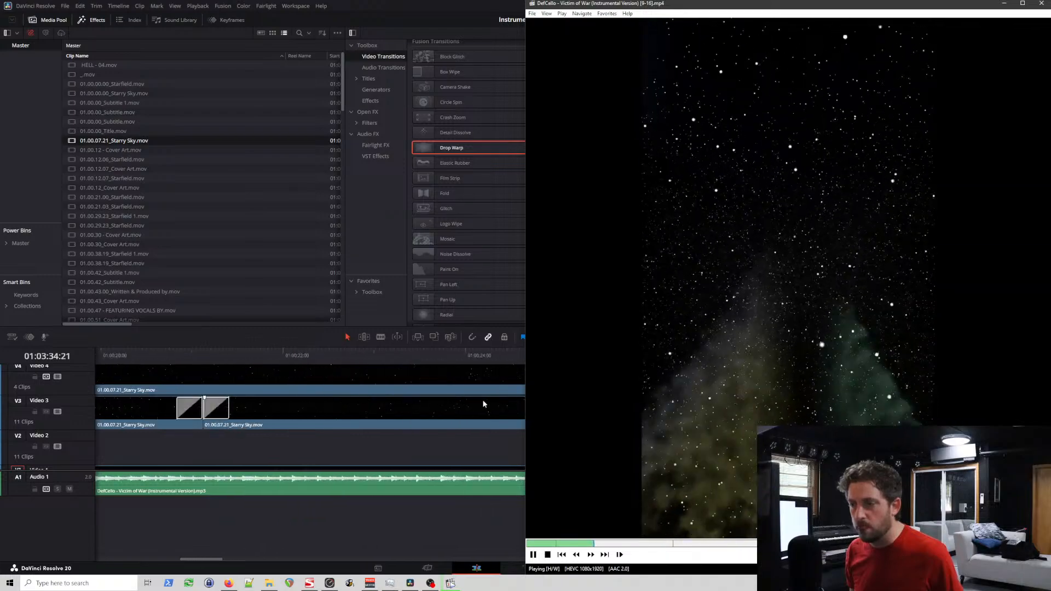
{"action": "scroll", "coordinate": [482, 405], "scroll_direction": "left", "scroll_amount": 8}
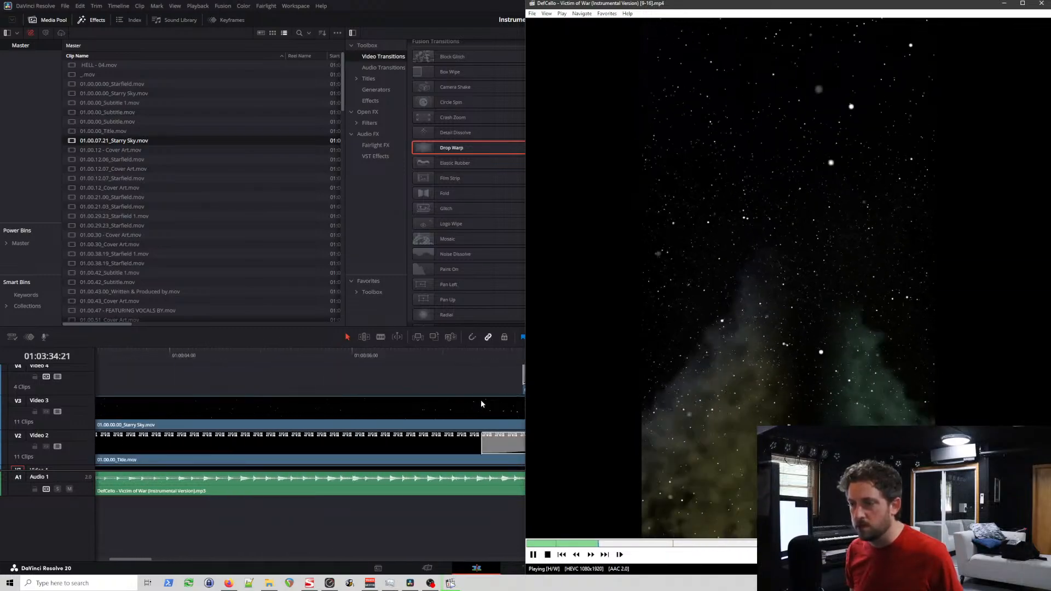
{"action": "scroll", "coordinate": [320, 393], "scroll_direction": "right", "scroll_amount": 2}
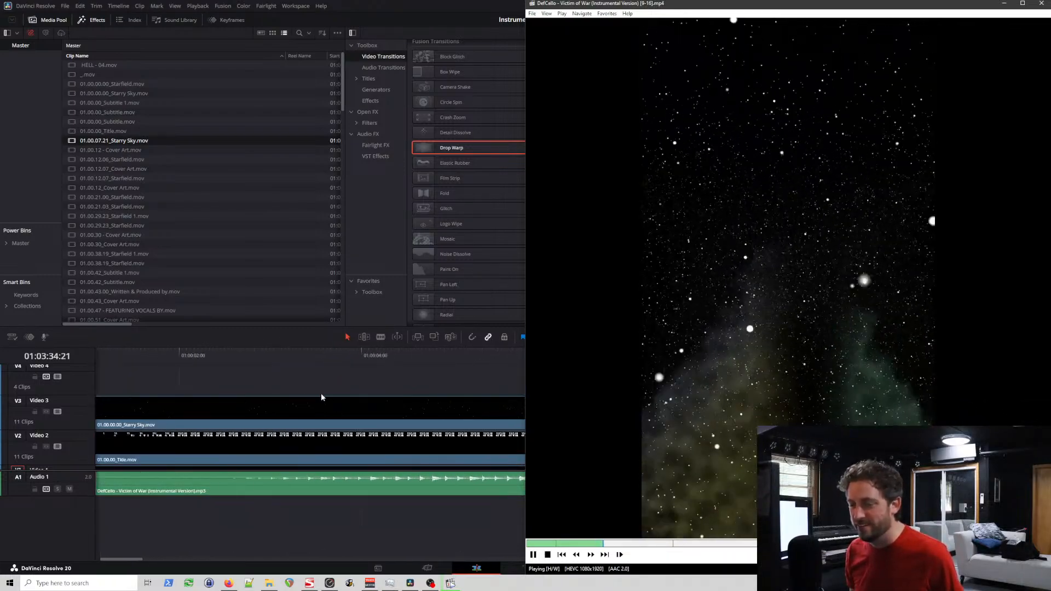
{"action": "scroll", "coordinate": [325, 393], "scroll_direction": "right", "scroll_amount": 5}
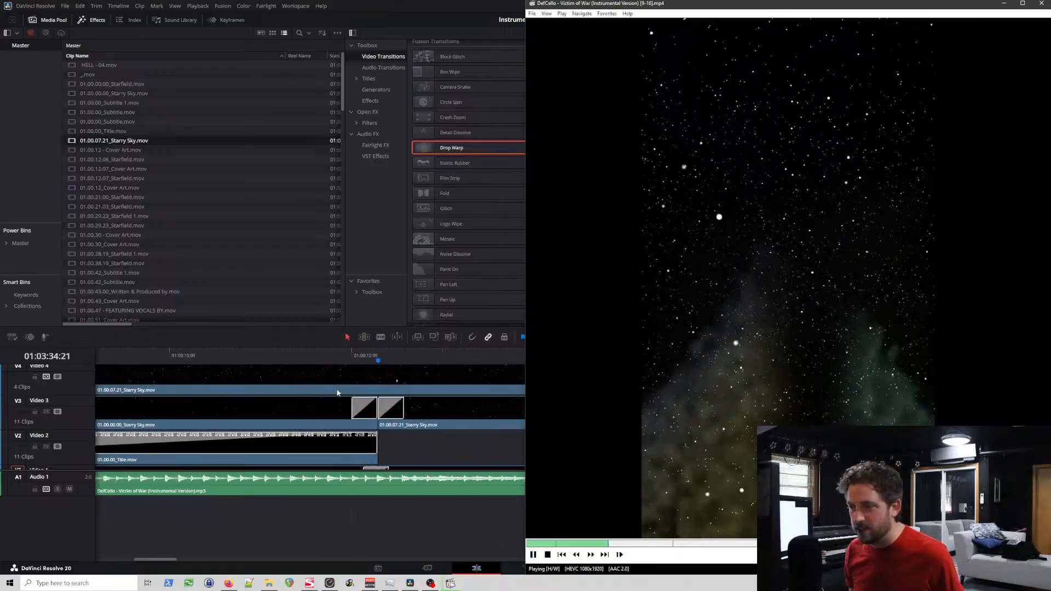
{"action": "scroll", "coordinate": [337, 392], "scroll_direction": "left", "scroll_amount": 8}
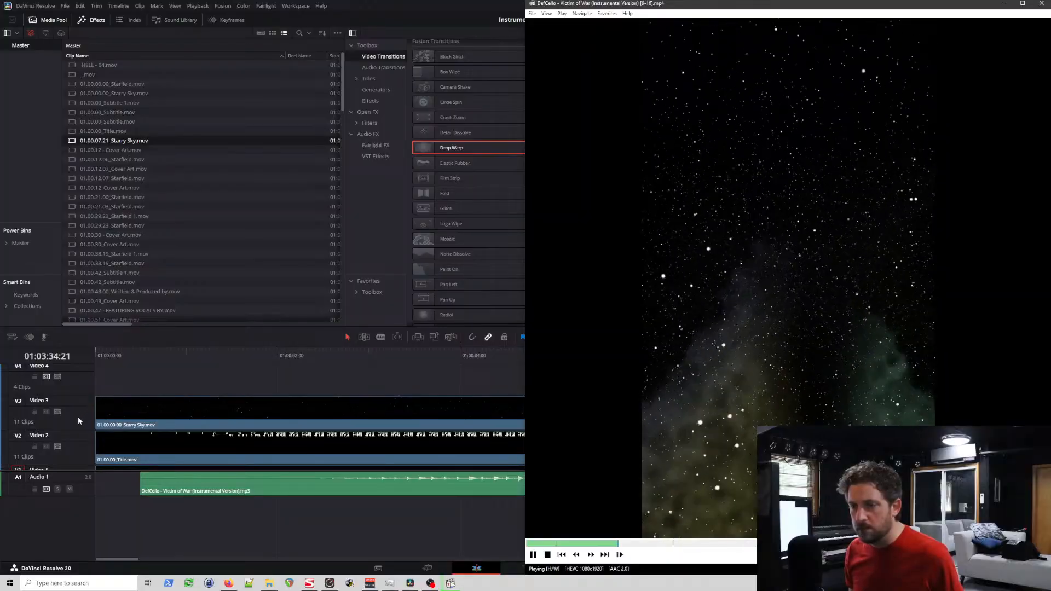
{"action": "scroll", "coordinate": [82, 425], "scroll_direction": "down", "scroll_amount": 2}
{"action": "scroll", "coordinate": [83, 426], "scroll_direction": "up", "scroll_amount": 3}
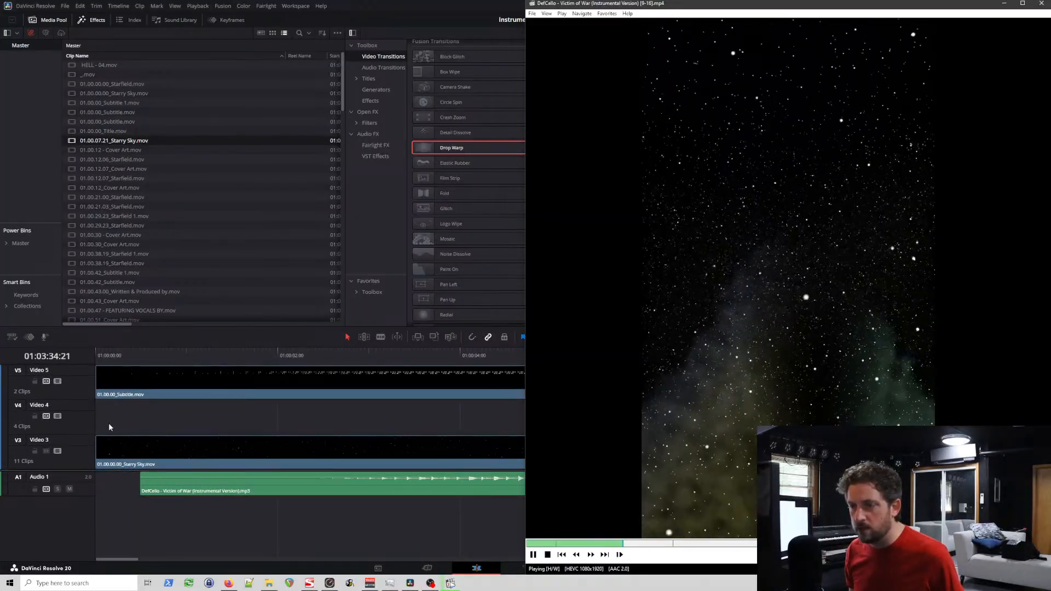
{"action": "scroll", "coordinate": [93, 417], "scroll_direction": "down", "scroll_amount": 2}
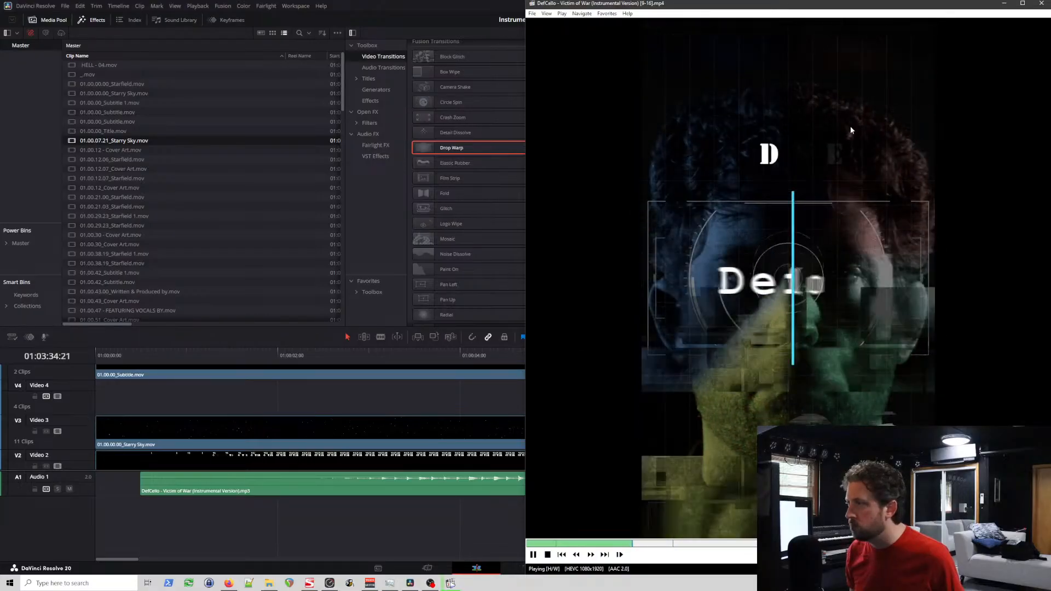
Step: Close the media player and scrub the timeline's opening from the start to 01:00:04:15
{"action": "left_click", "coordinate": [790, 272]}
{"action": "left_click", "coordinate": [1042, 4]}
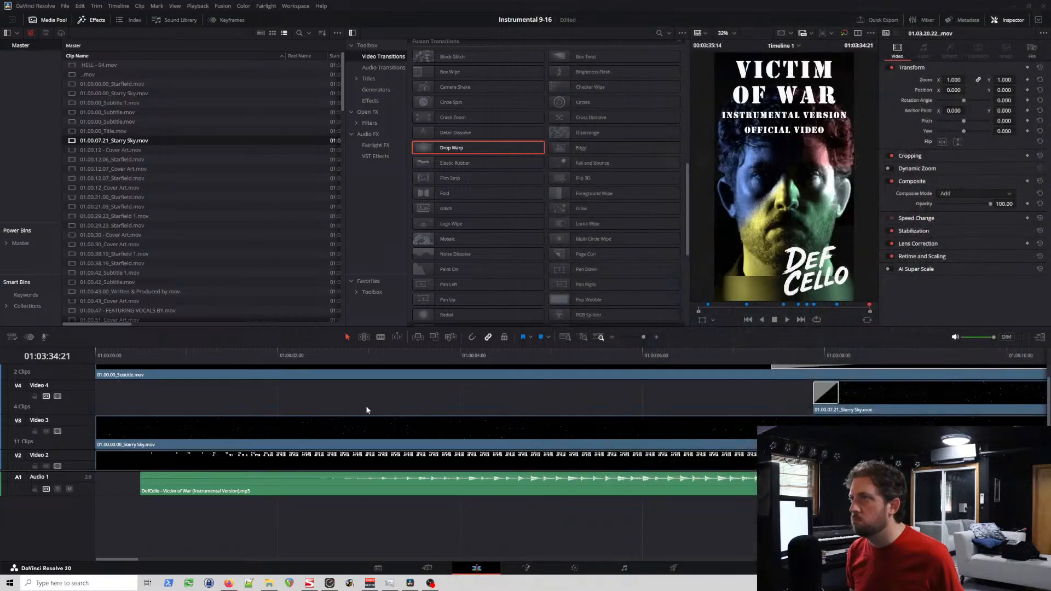
{"action": "left_click", "coordinate": [145, 351]}
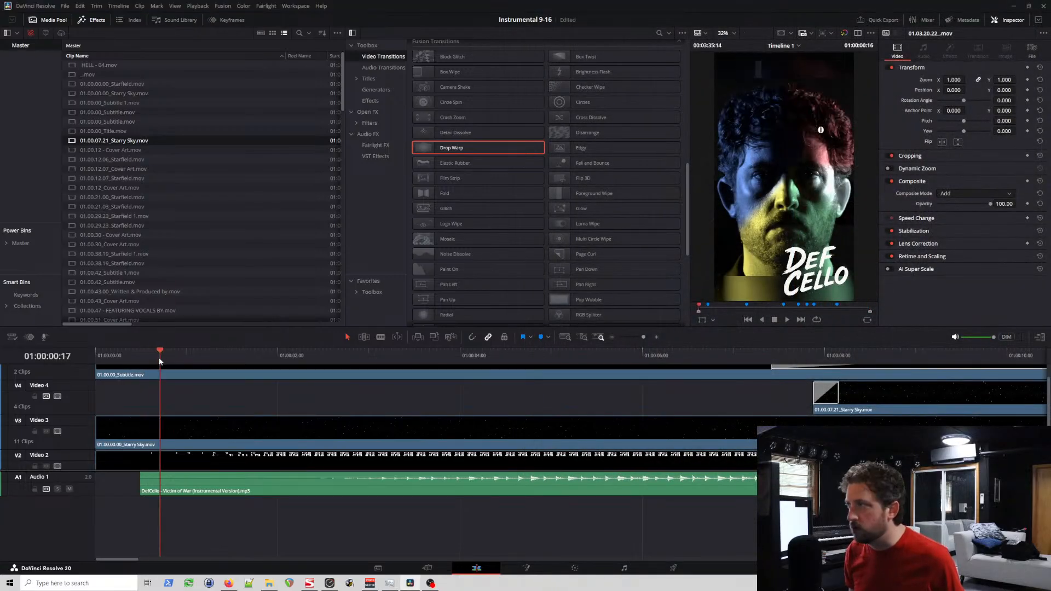
{"action": "left_click_drag", "start_coordinate": [159, 360], "coordinate": [323, 373]}
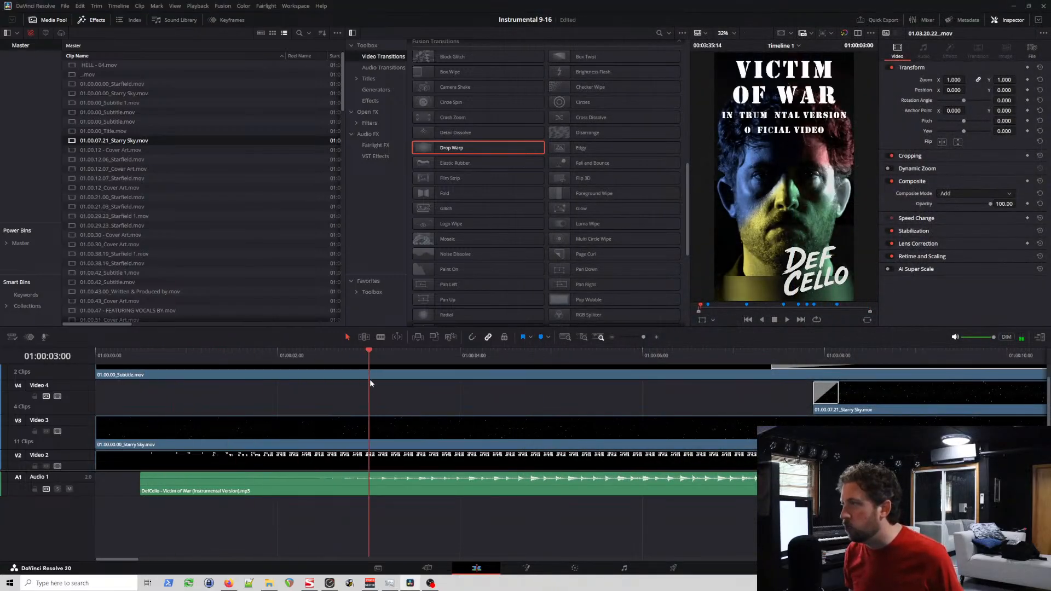
{"action": "left_click_drag", "start_coordinate": [431, 382], "coordinate": [517, 392]}
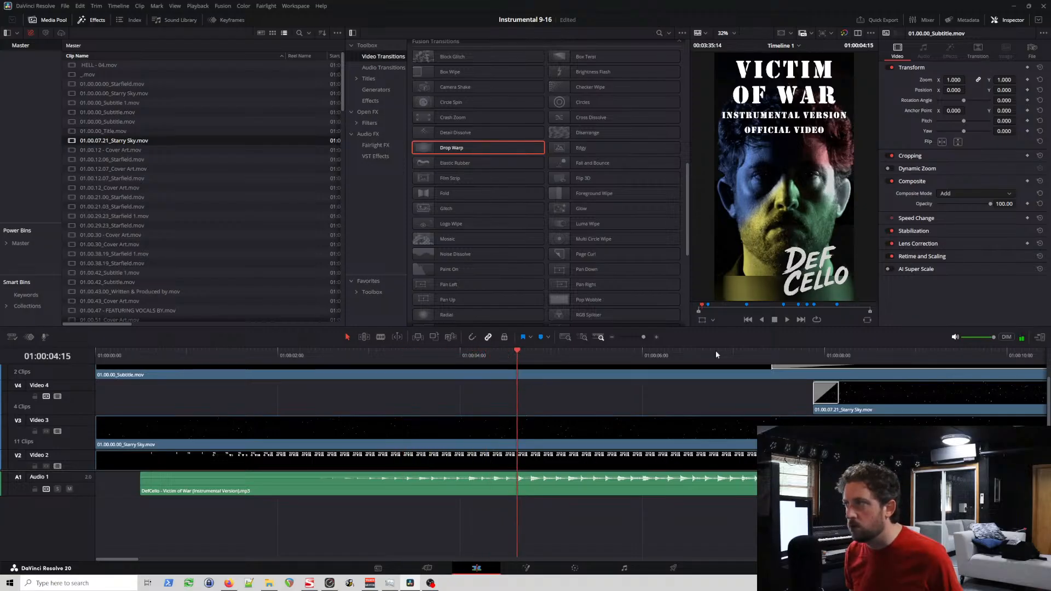
Step: Disable the Video 2, Video 5 and Video 1 tracks, keeping Video 3 enabled
{"action": "scroll", "coordinate": [78, 406], "scroll_direction": "down", "scroll_amount": 3}
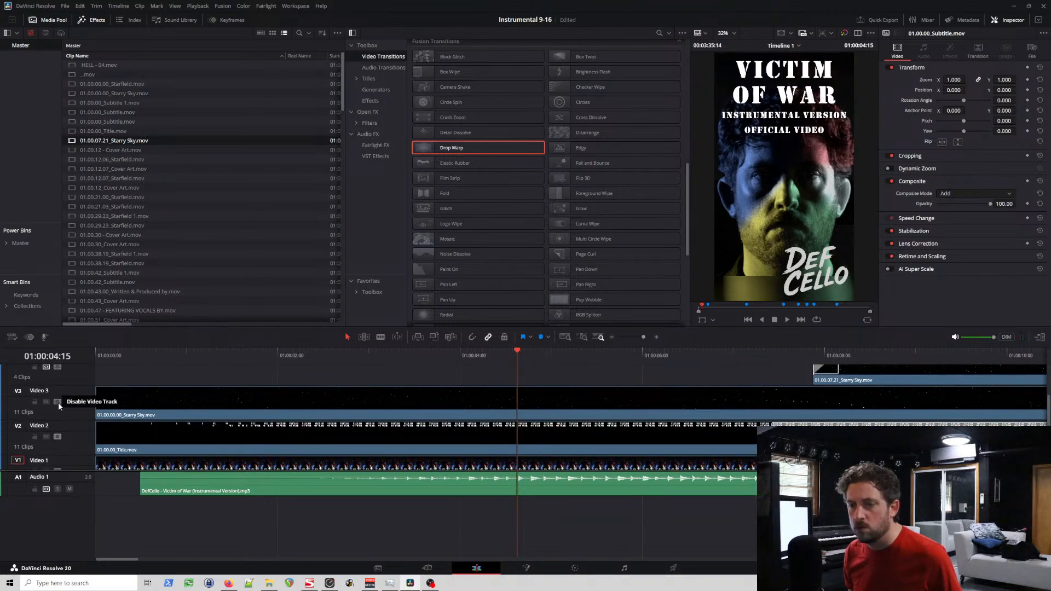
{"action": "left_click", "coordinate": [58, 402]}
{"action": "left_click", "coordinate": [58, 402]}
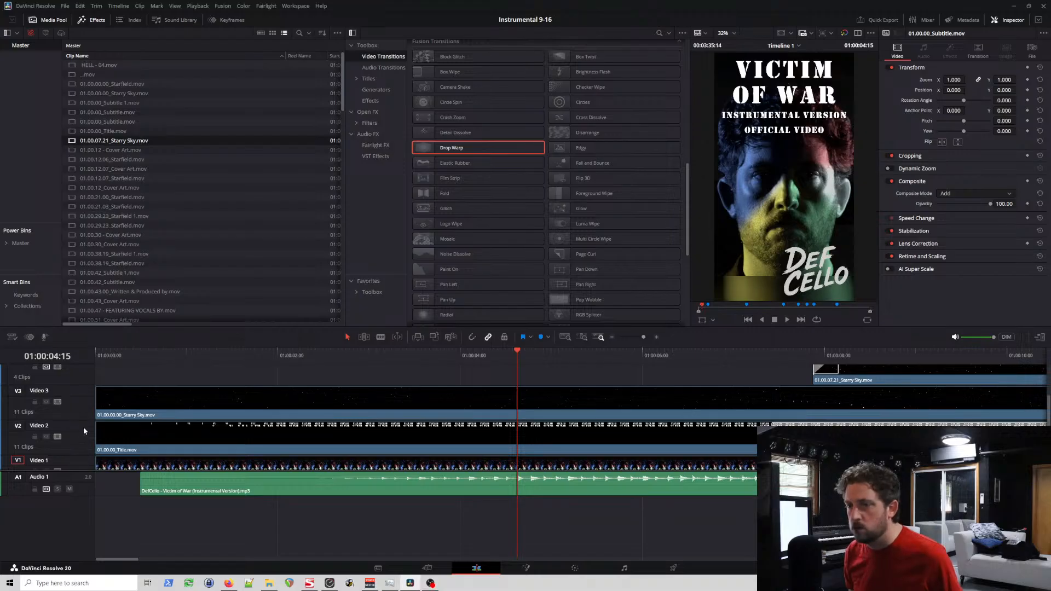
{"action": "left_click", "coordinate": [57, 437]}
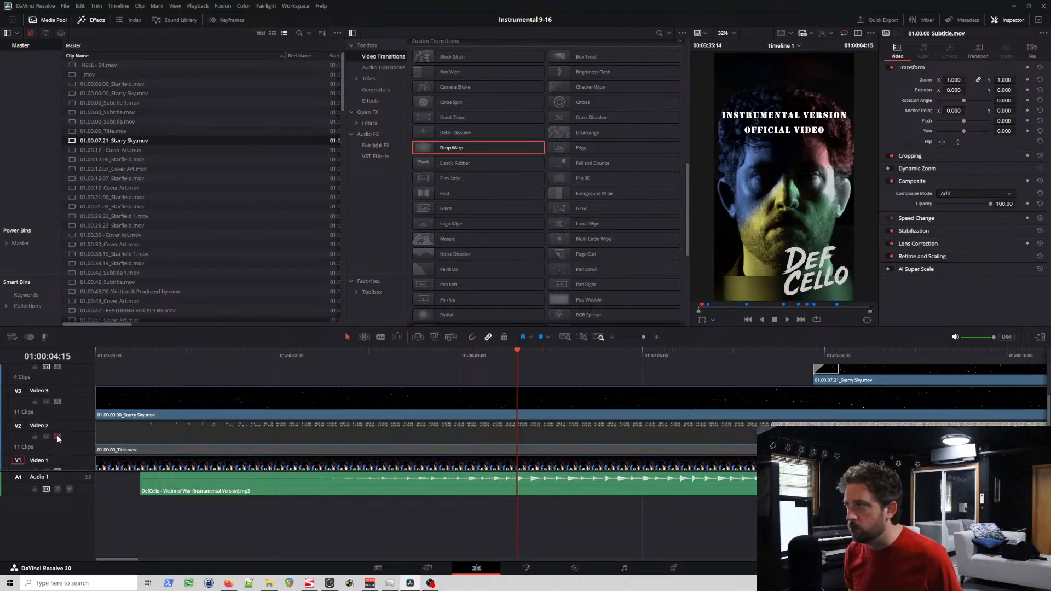
{"action": "scroll", "coordinate": [66, 422], "scroll_direction": "up", "scroll_amount": 2}
{"action": "left_click", "coordinate": [58, 382]}
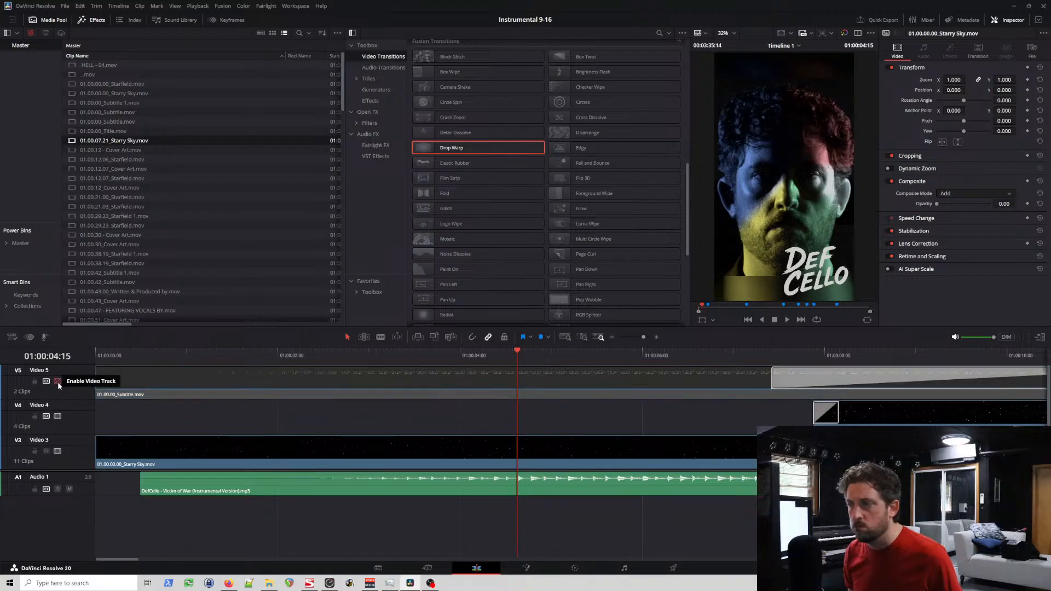
{"action": "scroll", "coordinate": [77, 412], "scroll_direction": "down", "scroll_amount": 2}
{"action": "left_click", "coordinate": [57, 452]}
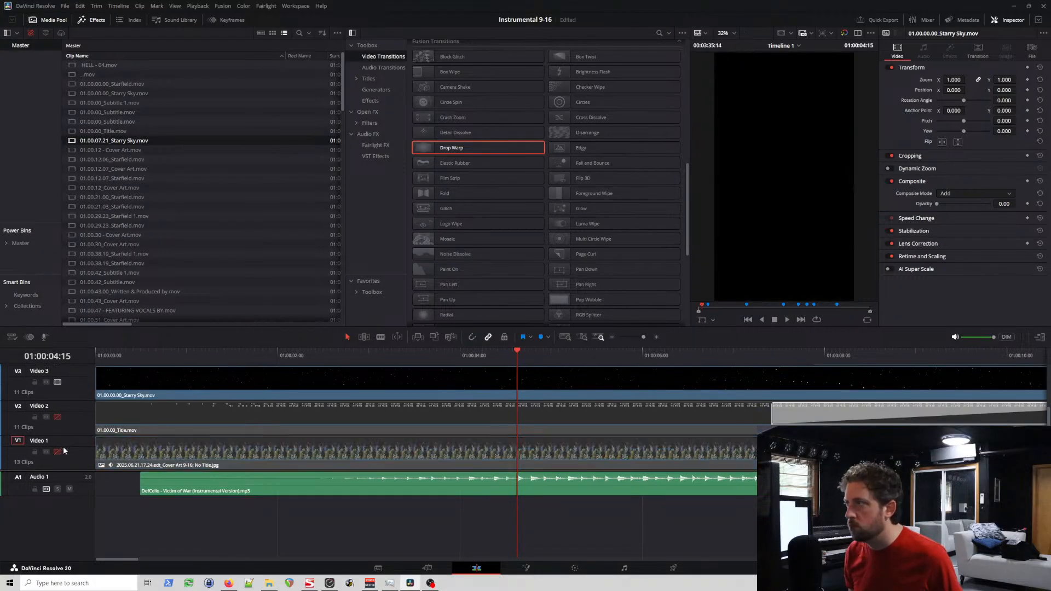
Step: Decompose the opening 01.00.00.00_Starry Sky clip on Video 3 back to its original Starfield generator
{"action": "scroll", "coordinate": [87, 407], "scroll_direction": "up", "scroll_amount": 2}
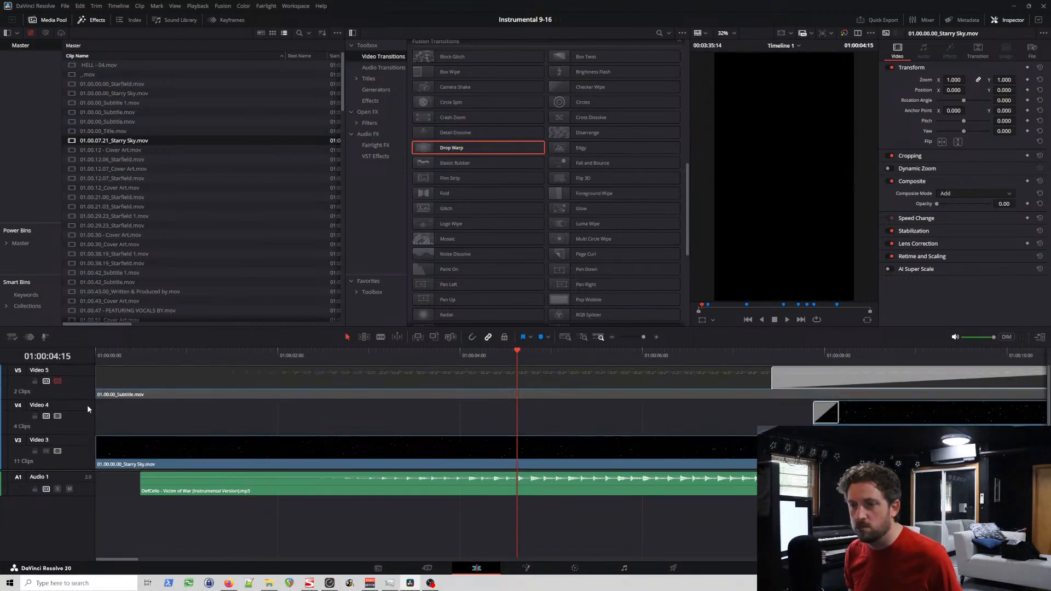
{"action": "scroll", "coordinate": [91, 409], "scroll_direction": "down", "scroll_amount": 1}
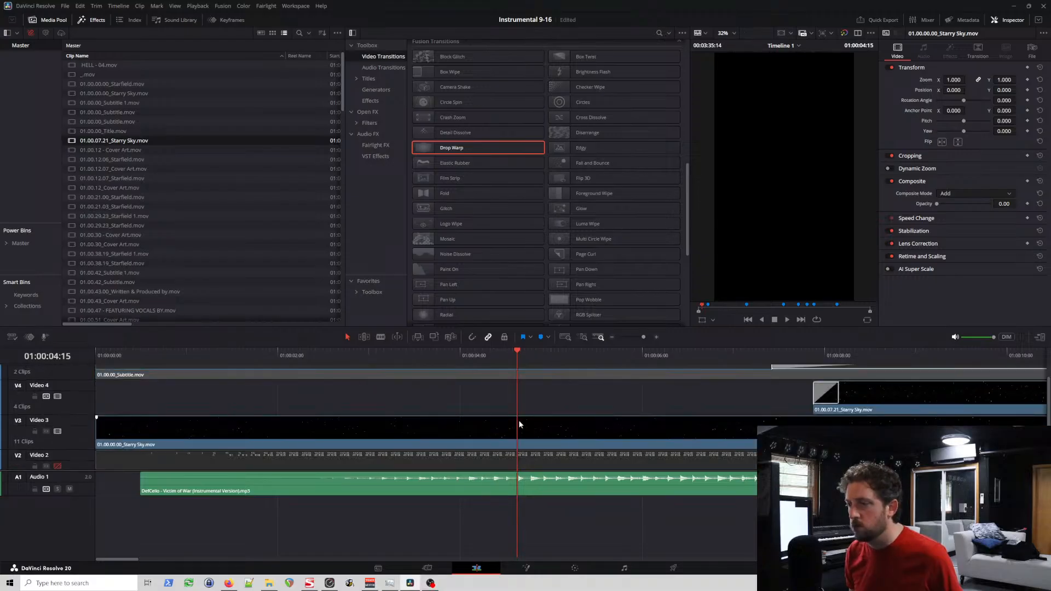
{"action": "right_click", "coordinate": [520, 423]}
{"action": "left_click", "coordinate": [580, 182]}
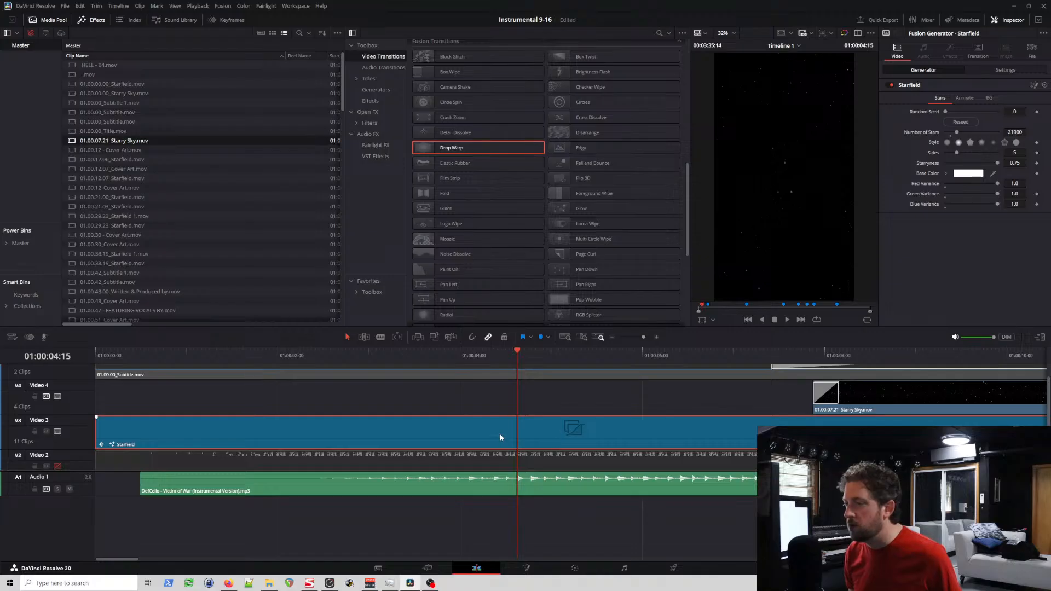
Step: Try raising the opening Starfield generator's opacity to 100 at 01:00:09:16, and undo the change
{"action": "left_click_drag", "start_coordinate": [139, 356], "coordinate": [75, 357]}
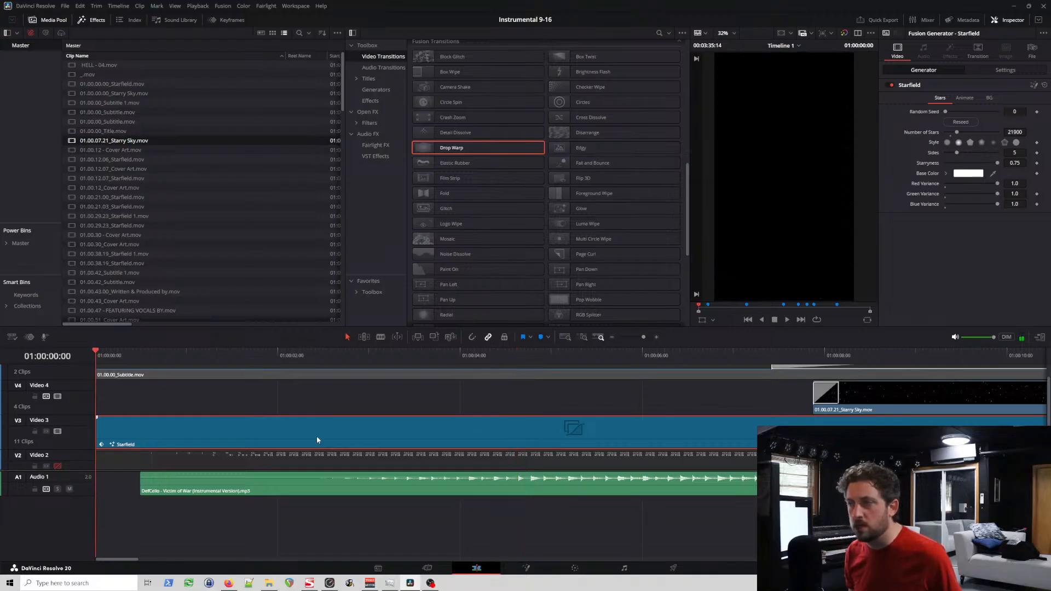
{"action": "left_click_drag", "start_coordinate": [349, 359], "coordinate": [977, 356]}
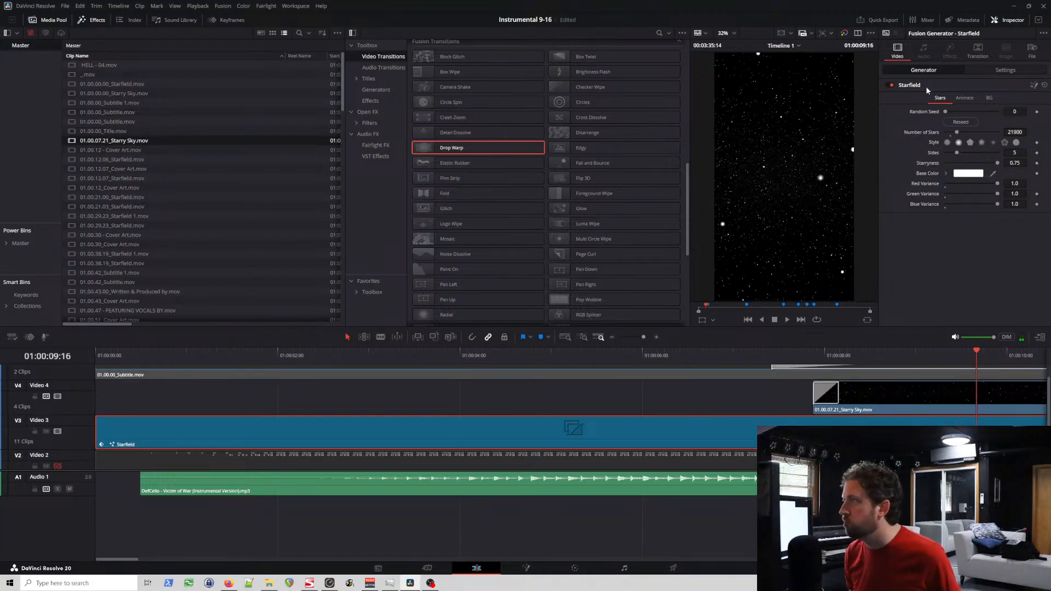
{"action": "left_click", "coordinate": [1006, 70]}
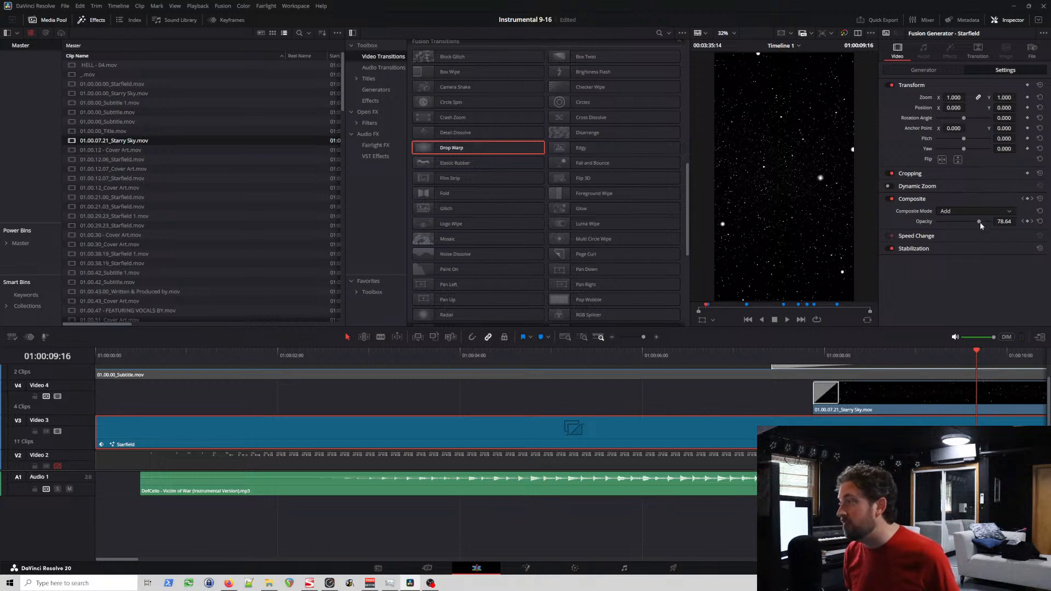
{"action": "left_click_drag", "start_coordinate": [980, 222], "coordinate": [1035, 219]}
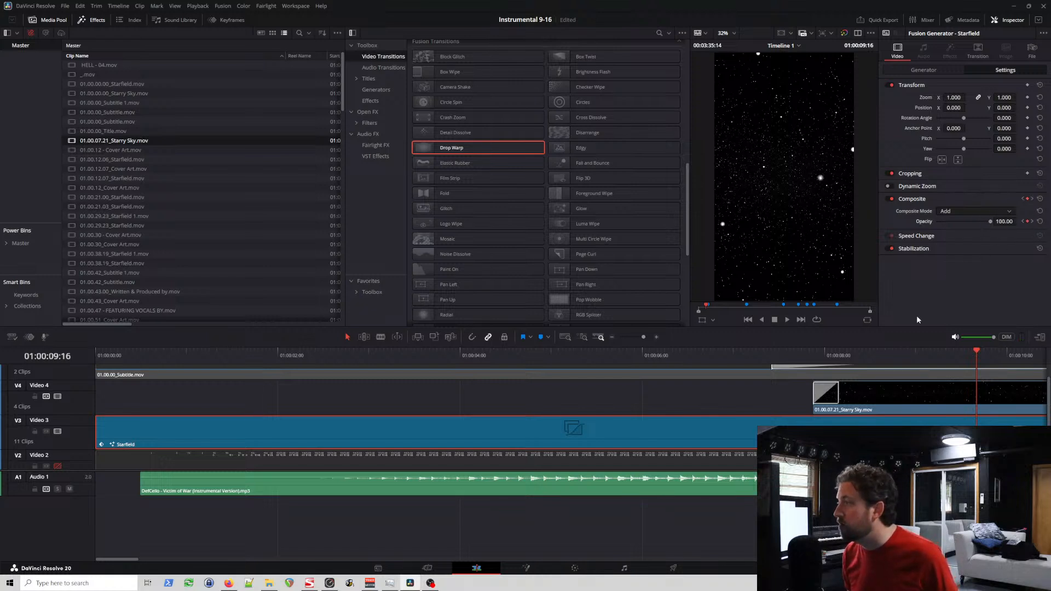
{"action": "key", "text": "ctrl+z"}
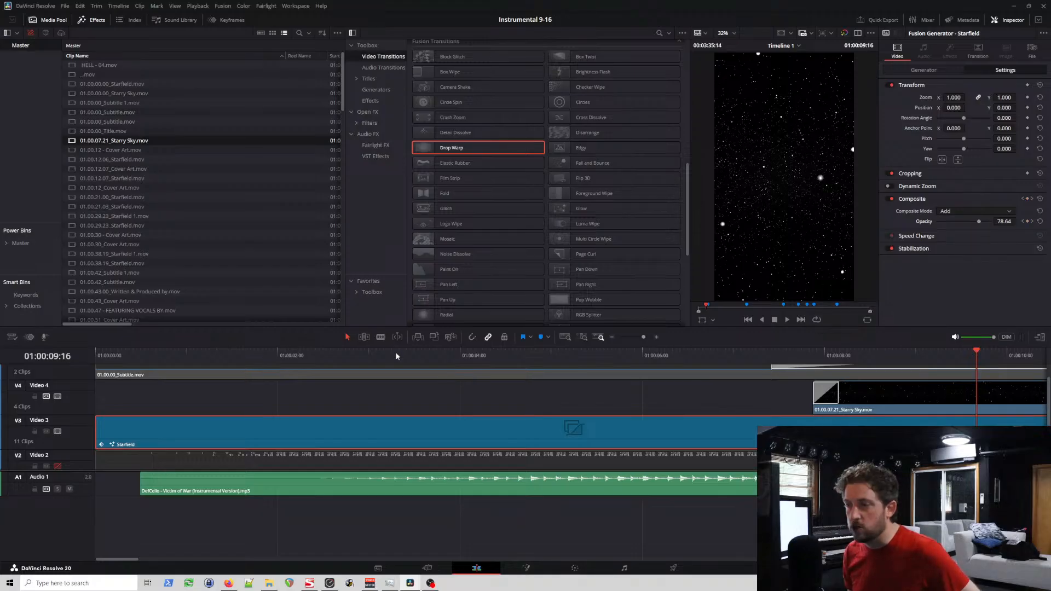
Step: Return to the timeline start and set up an in-place render of the opening Starfield generator, named 01.00.00.00_Starry Sky
{"action": "key", "text": "Home"}
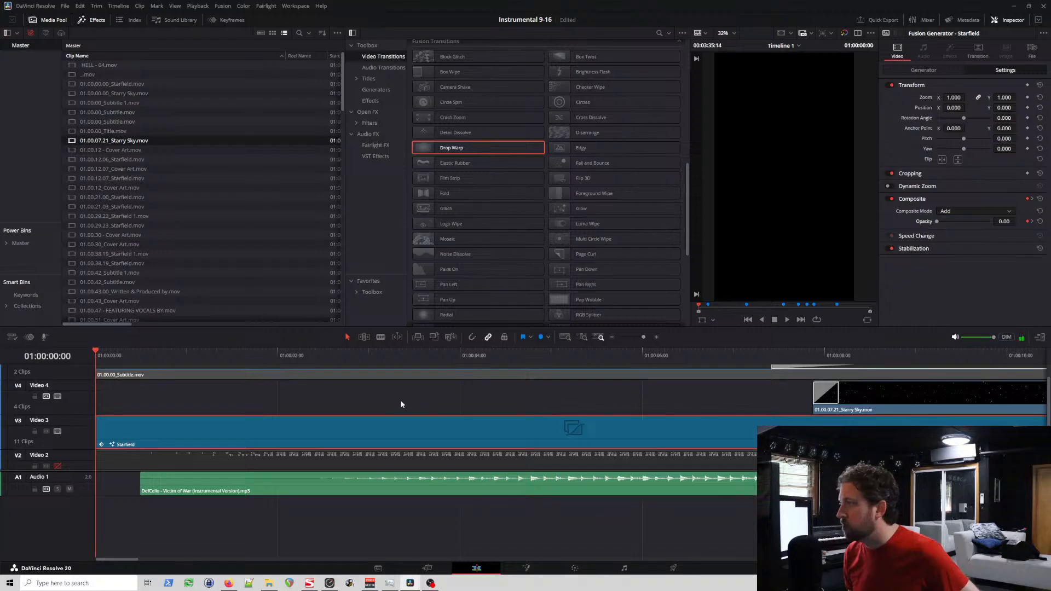
{"action": "right_click", "coordinate": [117, 429]}
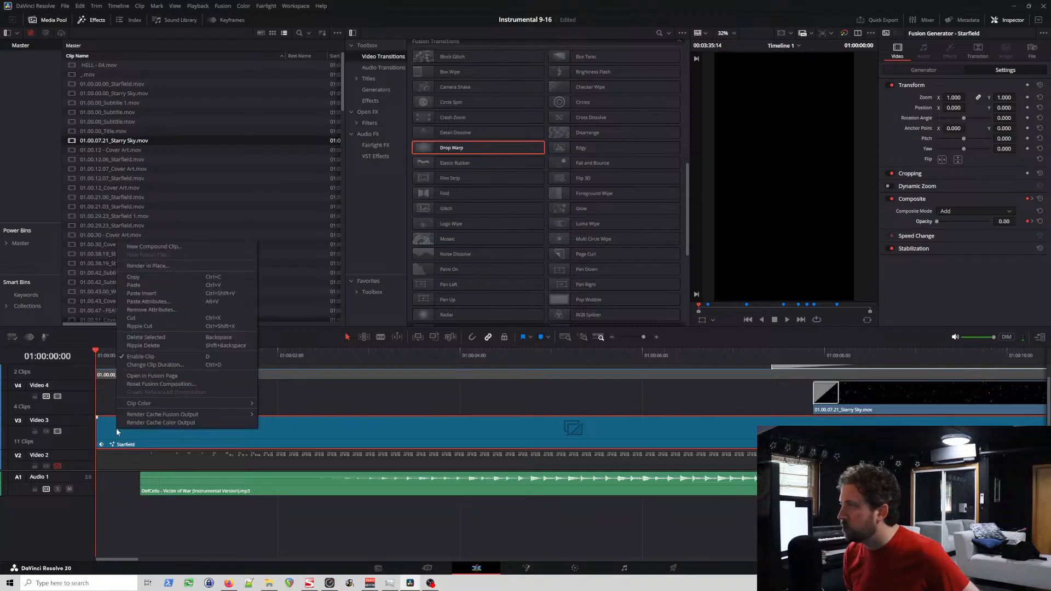
{"action": "left_click", "coordinate": [166, 269]}
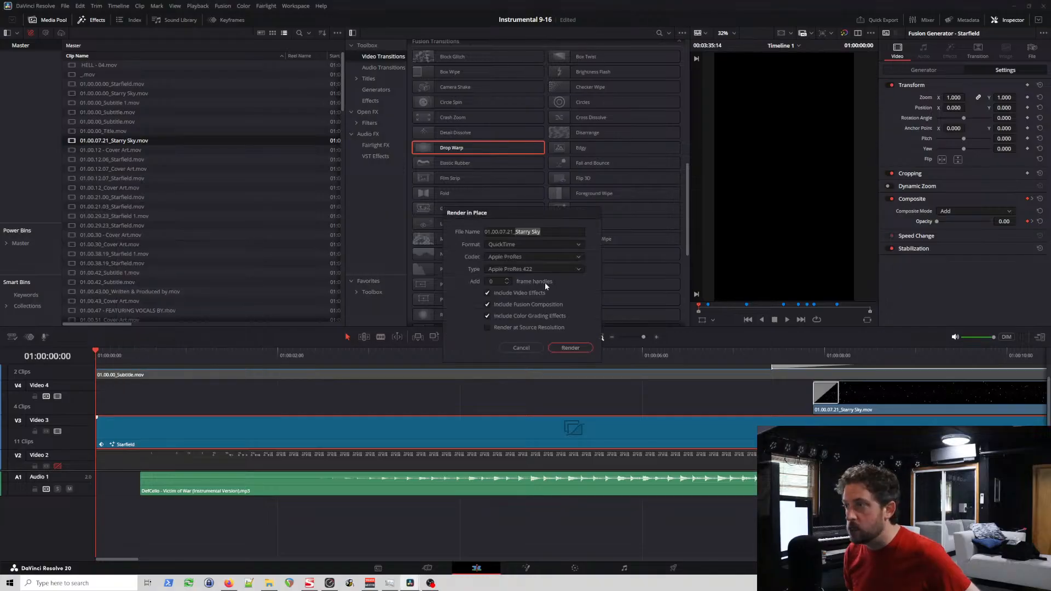
{"action": "left_click", "coordinate": [504, 232]}
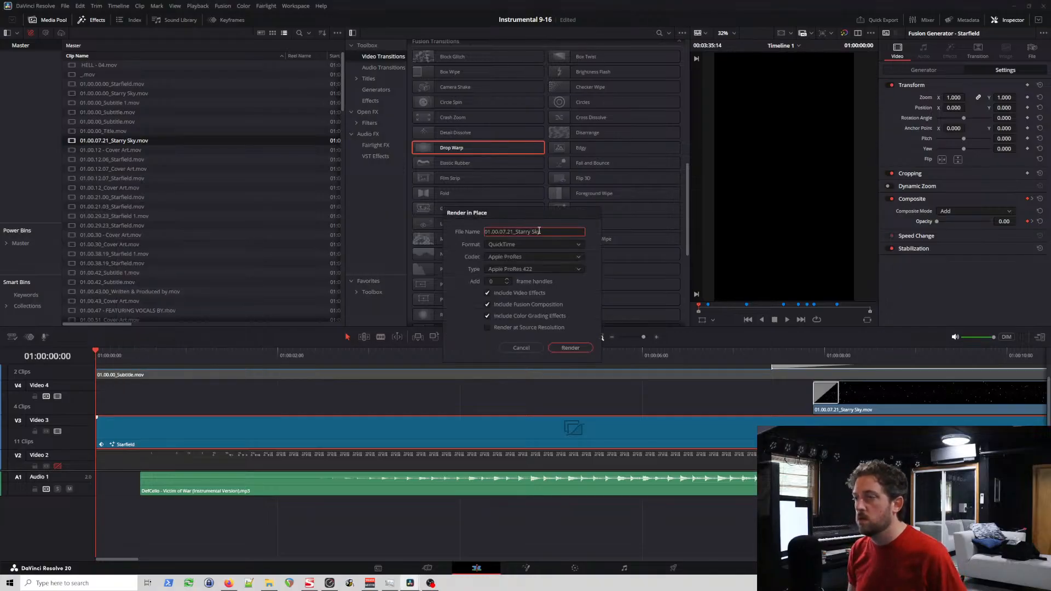
{"action": "key", "text": "Delete"}
{"action": "type", "text": "0"}
{"action": "key", "text": "Right"}
{"action": "key", "text": "Delete"}
{"action": "key", "text": "Delete"}
{"action": "type", "text": "00"}
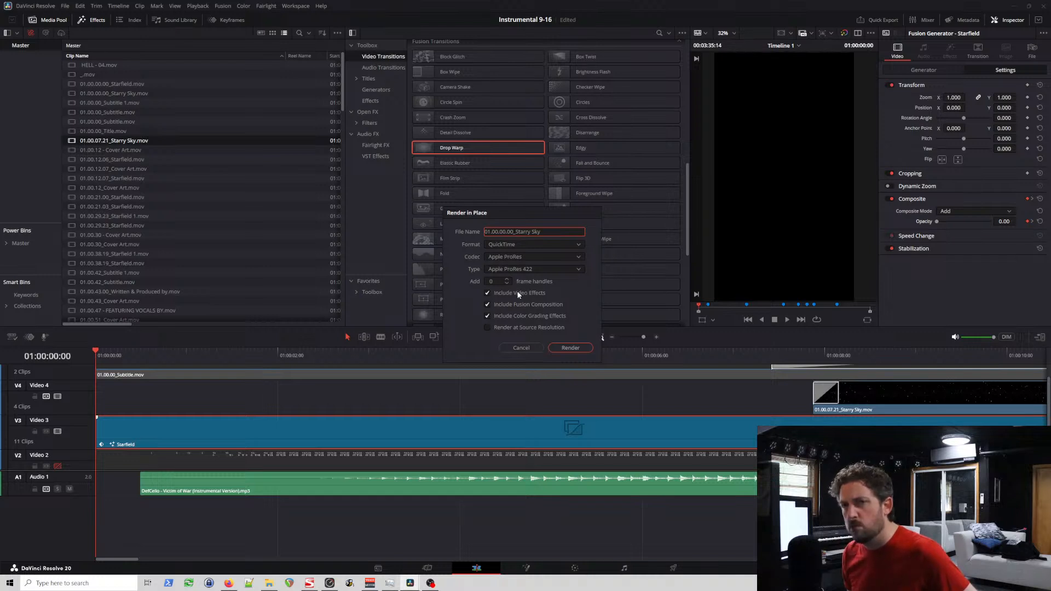
Step: Render the opening Starfield as QuickTime Apple ProRes 422, including video effects, into the instrumental_9-16 folder
{"action": "left_click", "coordinate": [581, 349]}
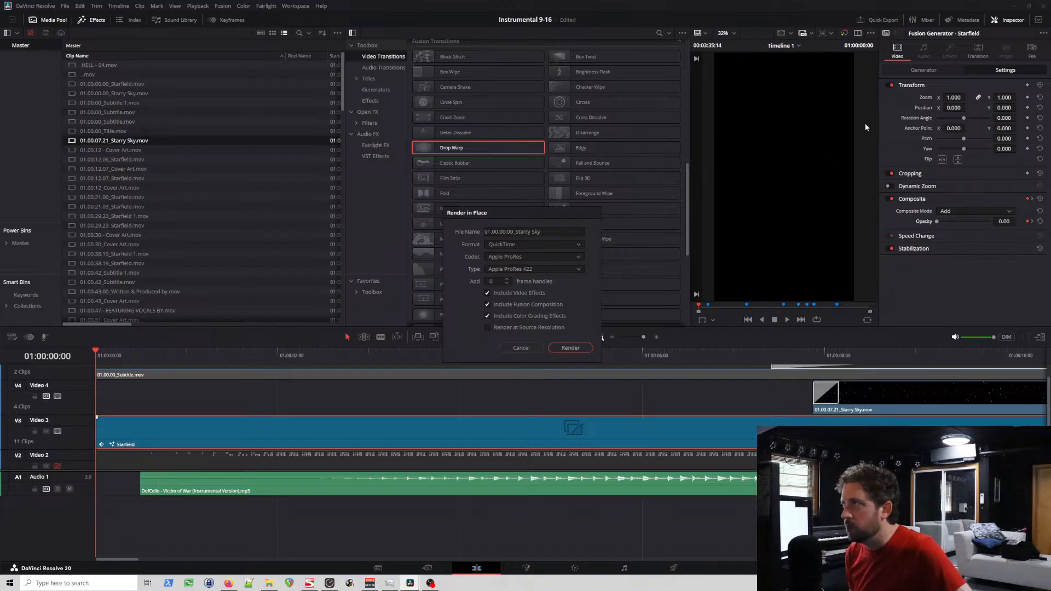
{"action": "left_click", "coordinate": [574, 348]}
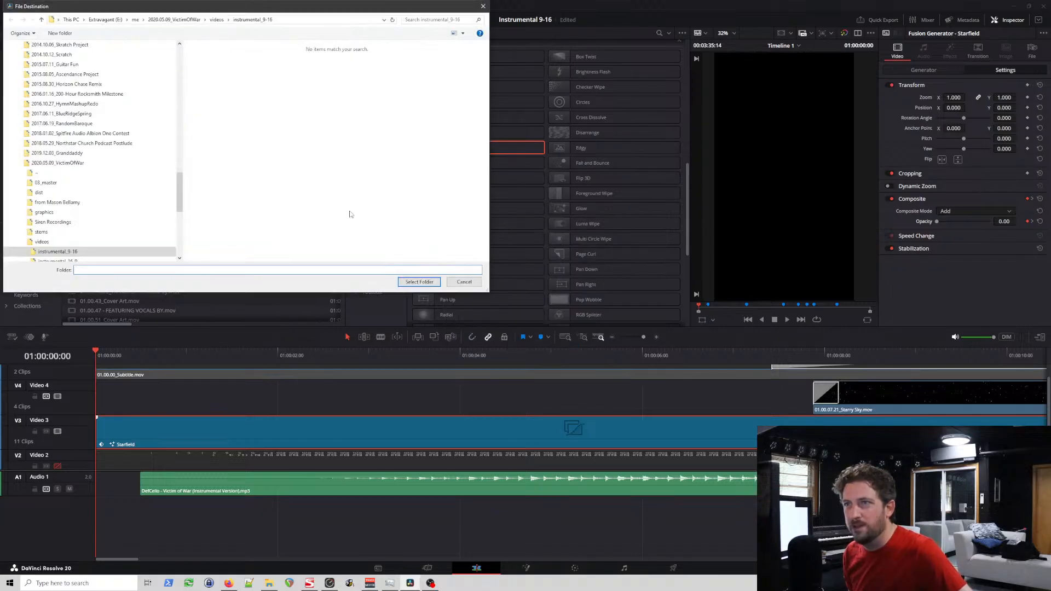
{"action": "left_click", "coordinate": [418, 284]}
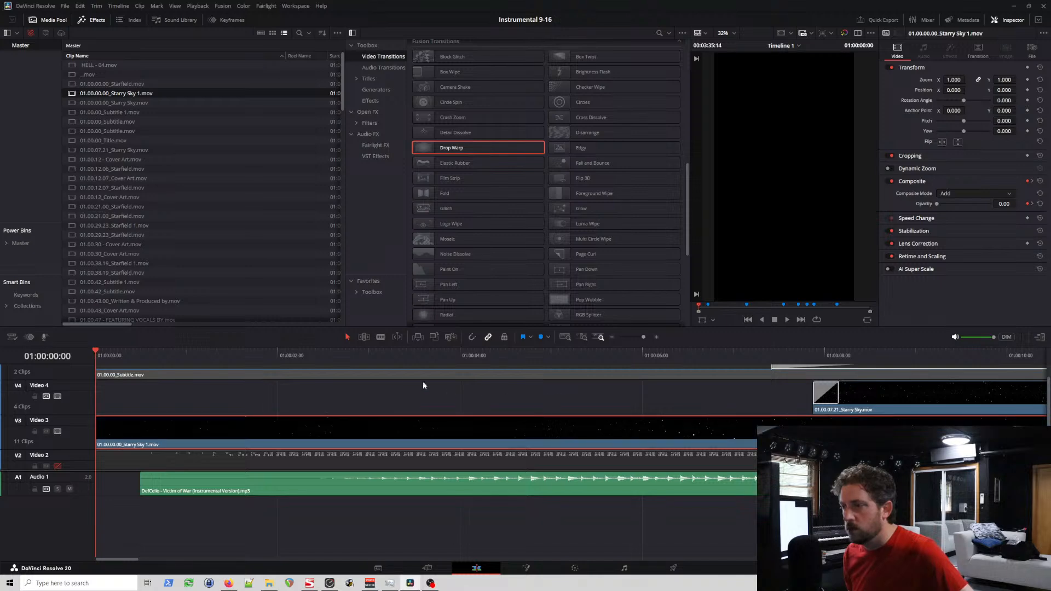
Step: Return the playhead to the timeline start and re-enable the Video 5, Video 2 and Video 1 tracks
{"action": "left_click", "coordinate": [391, 352]}
{"action": "left_click_drag", "start_coordinate": [391, 353], "coordinate": [89, 367]}
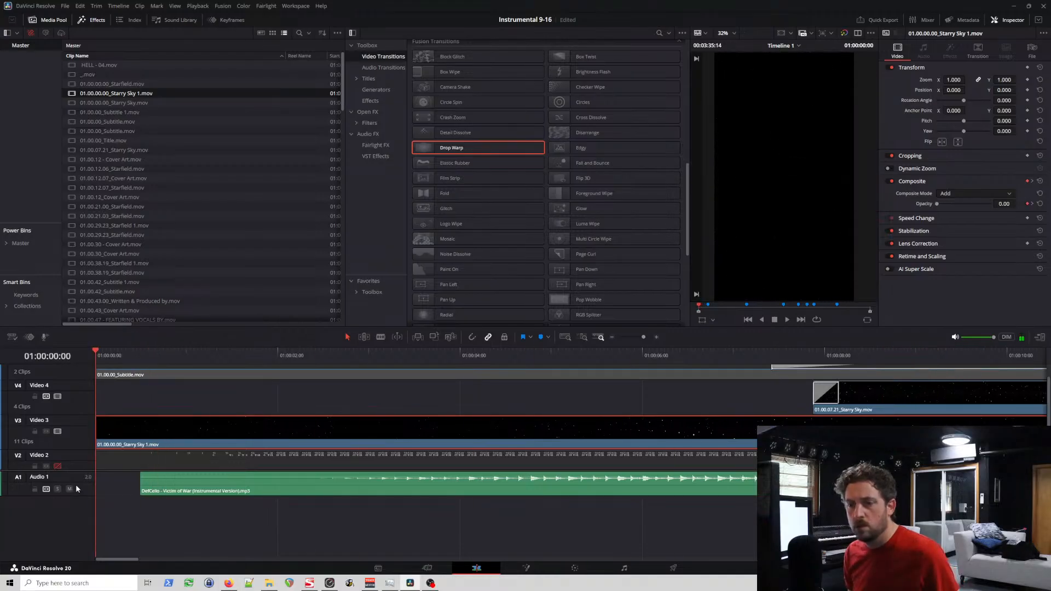
{"action": "scroll", "coordinate": [78, 432], "scroll_direction": "up", "scroll_amount": 1}
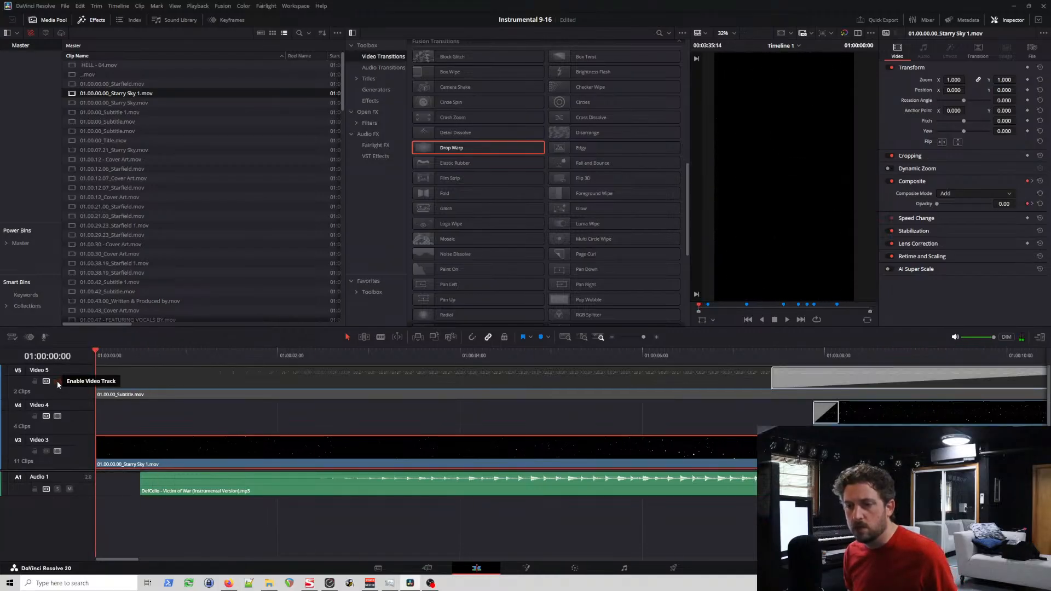
{"action": "scroll", "coordinate": [86, 399], "scroll_direction": "down", "scroll_amount": 3}
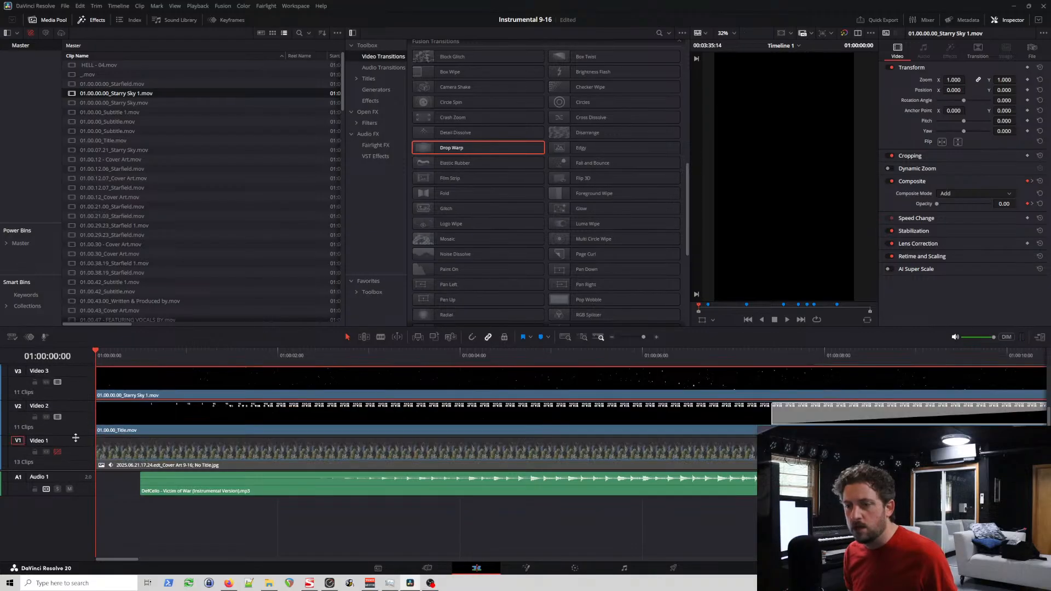
{"action": "left_click", "coordinate": [58, 451]}
Step: Play the opening to 01:00:09:16 and examine the re-rendered Starry Sky fade-in at 01:00:05:19 and 01:00:06:14
{"action": "key", "text": "space"}
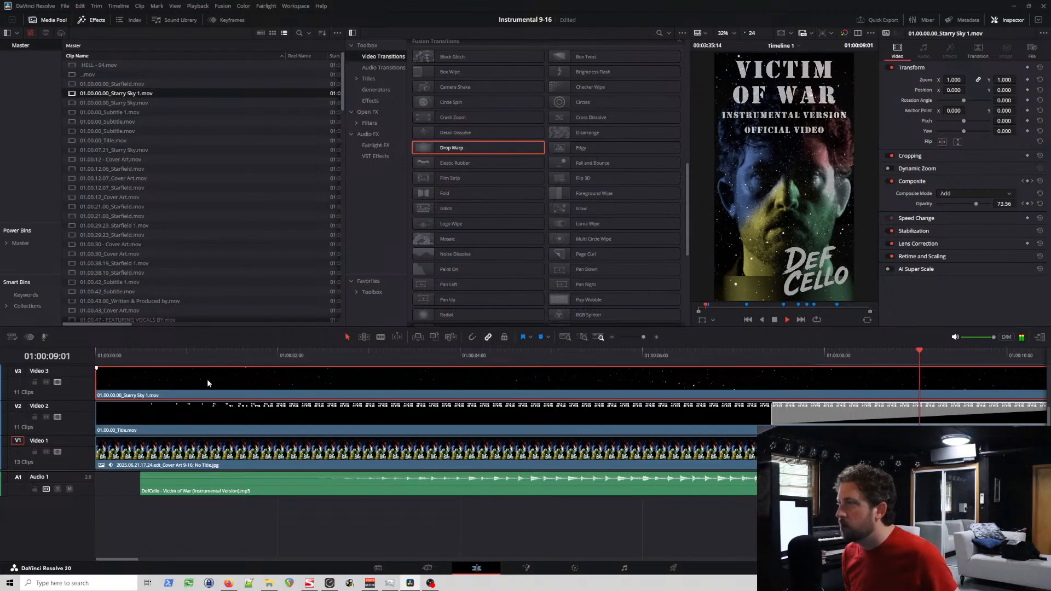
{"action": "key", "text": "space"}
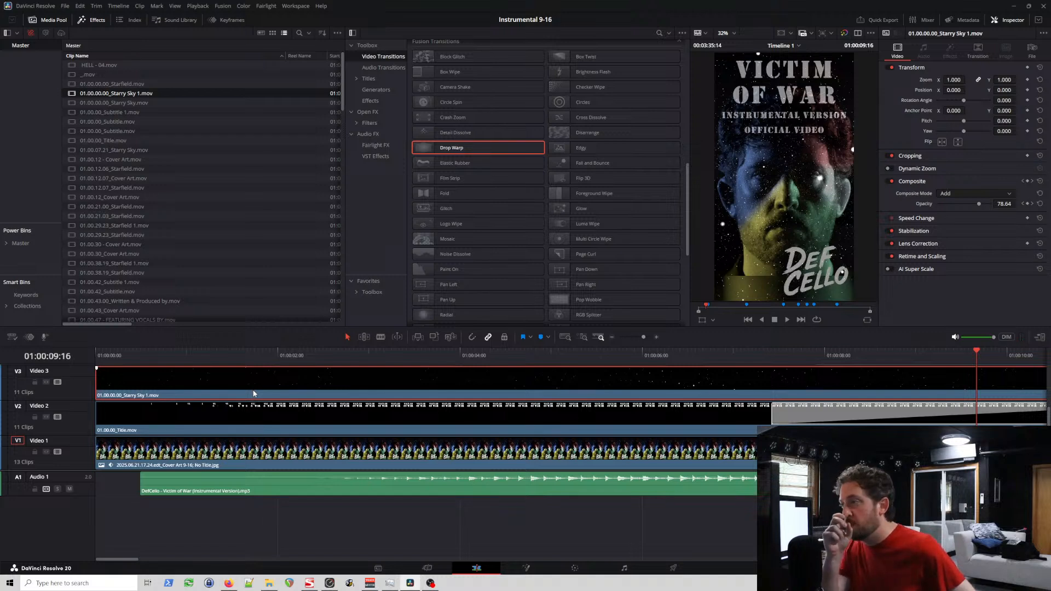
{"action": "left_click", "coordinate": [327, 360]}
{"action": "left_click", "coordinate": [623, 357]}
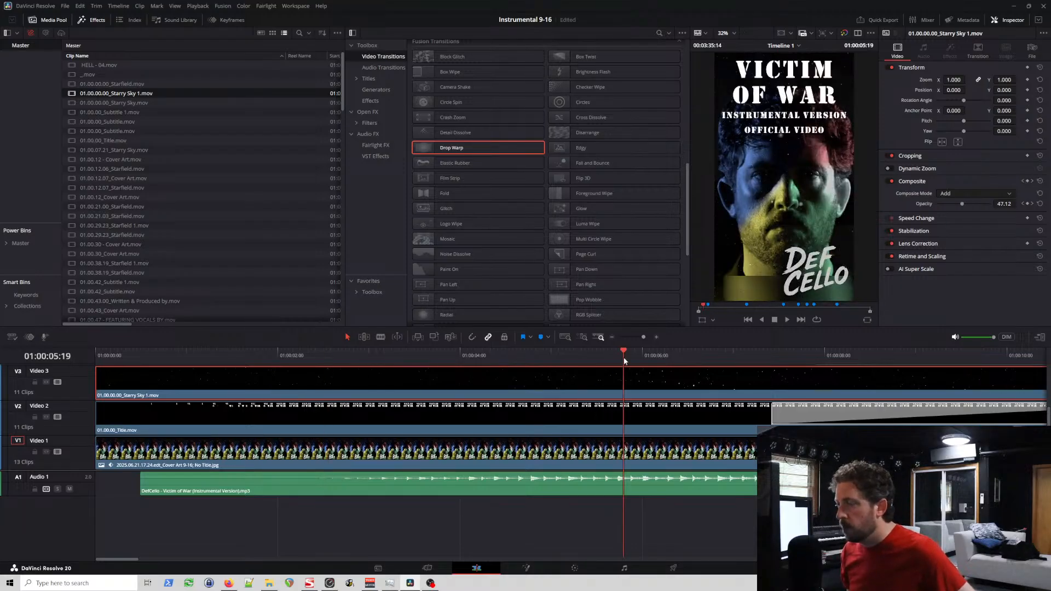
{"action": "left_click", "coordinate": [695, 359]}
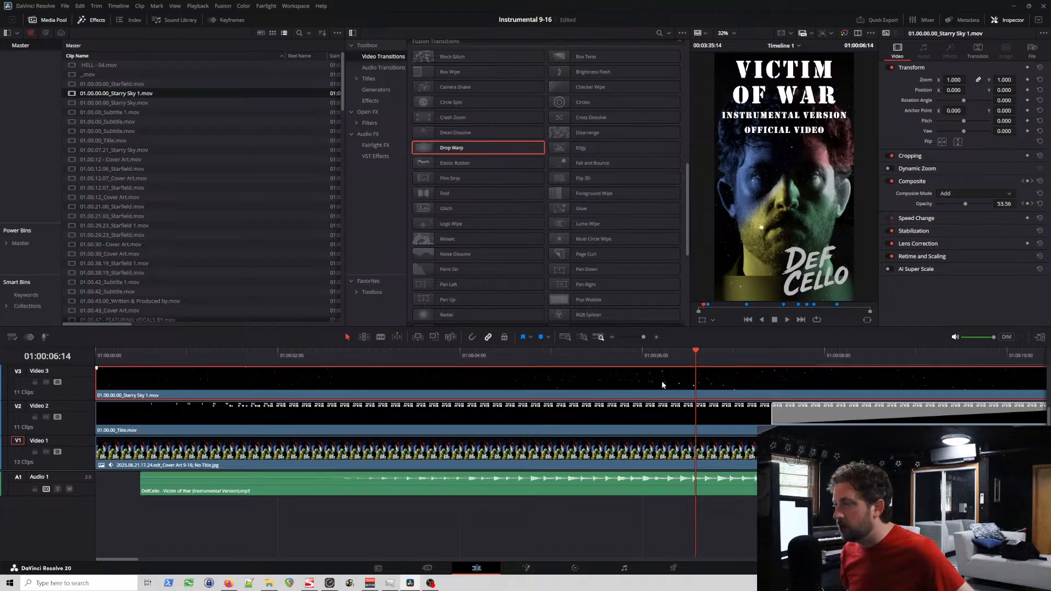
Step: Look over the Starry Sky clips on the timeline, and watch the 16-9 Instrumental Version export in VLC media player before closing it
{"action": "scroll", "coordinate": [483, 380], "scroll_direction": "right", "scroll_amount": 5}
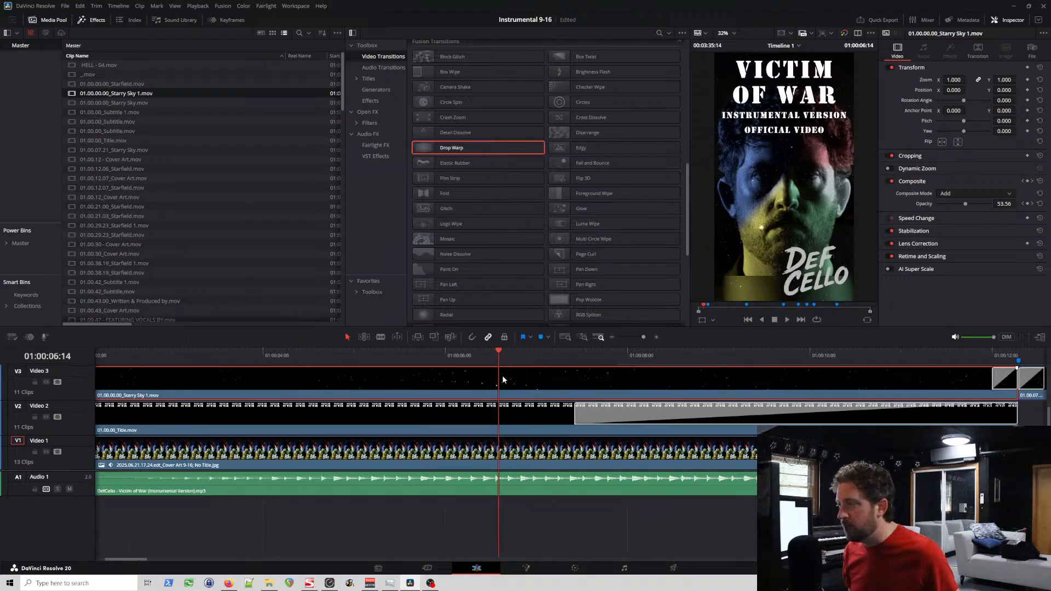
{"action": "scroll", "coordinate": [491, 382], "scroll_direction": "down", "scroll_amount": 6}
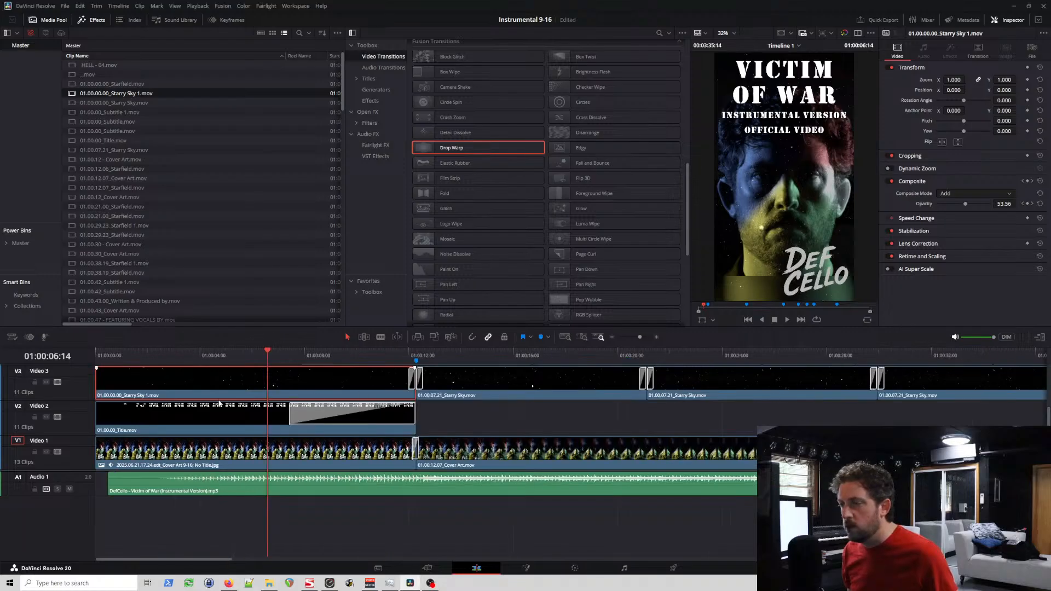
{"action": "scroll", "coordinate": [78, 383], "scroll_direction": "up", "scroll_amount": 1}
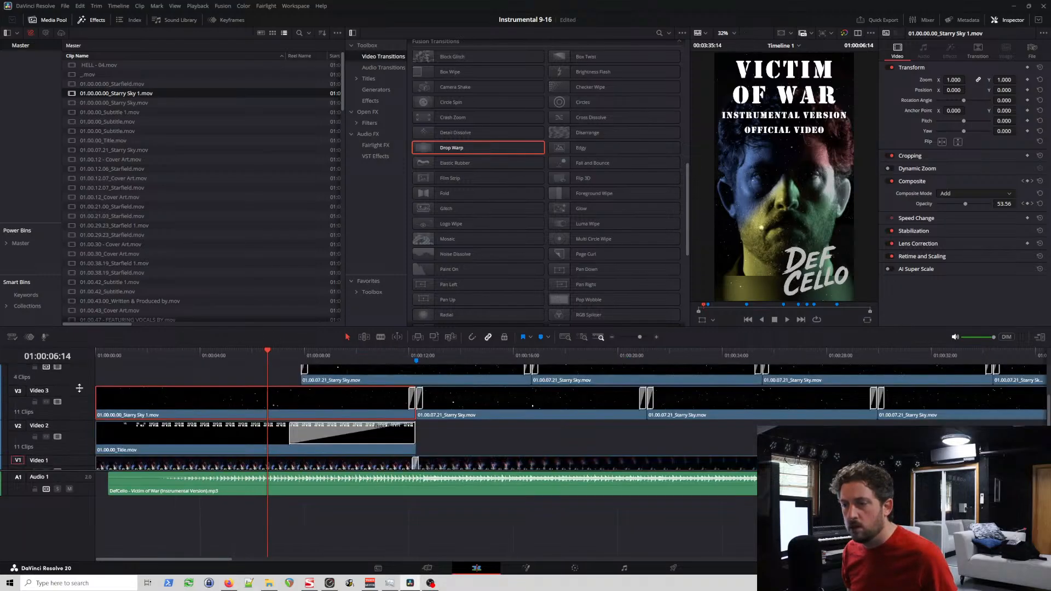
{"action": "scroll", "coordinate": [79, 388], "scroll_direction": "up", "scroll_amount": 2}
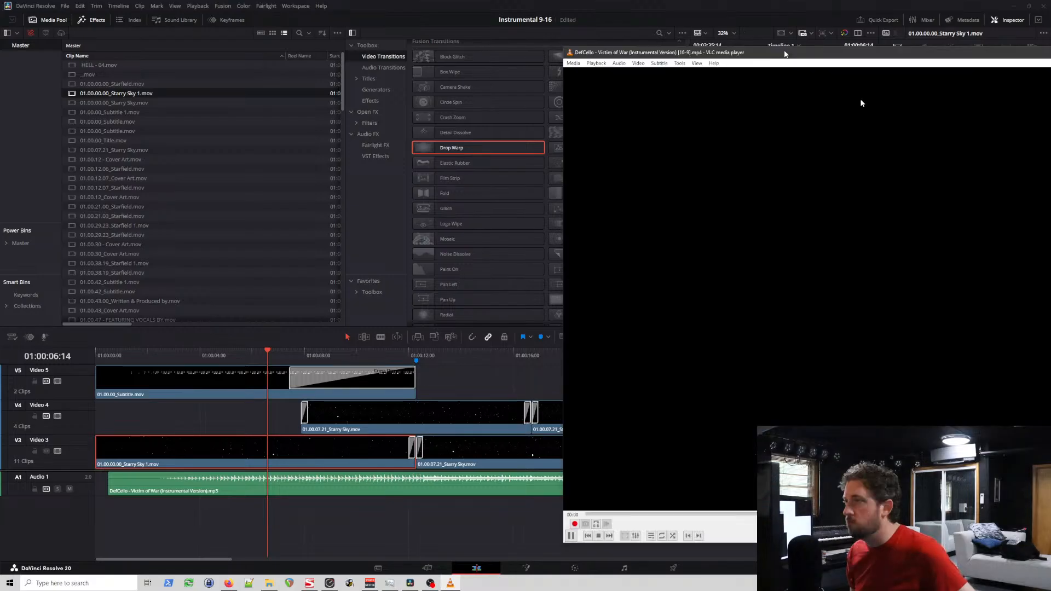
{"action": "left_click_drag", "start_coordinate": [785, 53], "coordinate": [411, 45]}
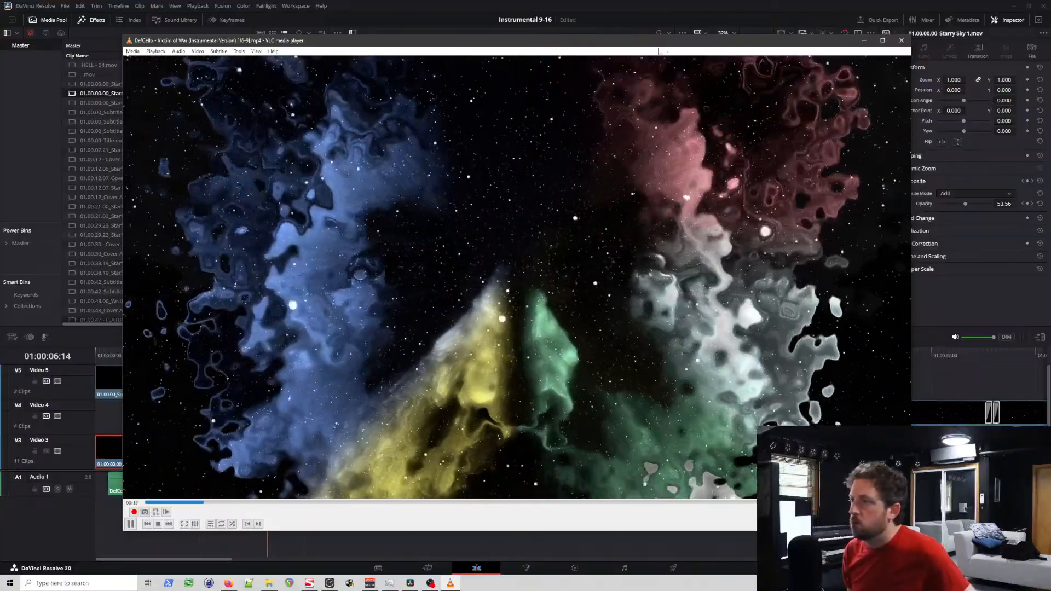
{"action": "left_click", "coordinate": [901, 40]}
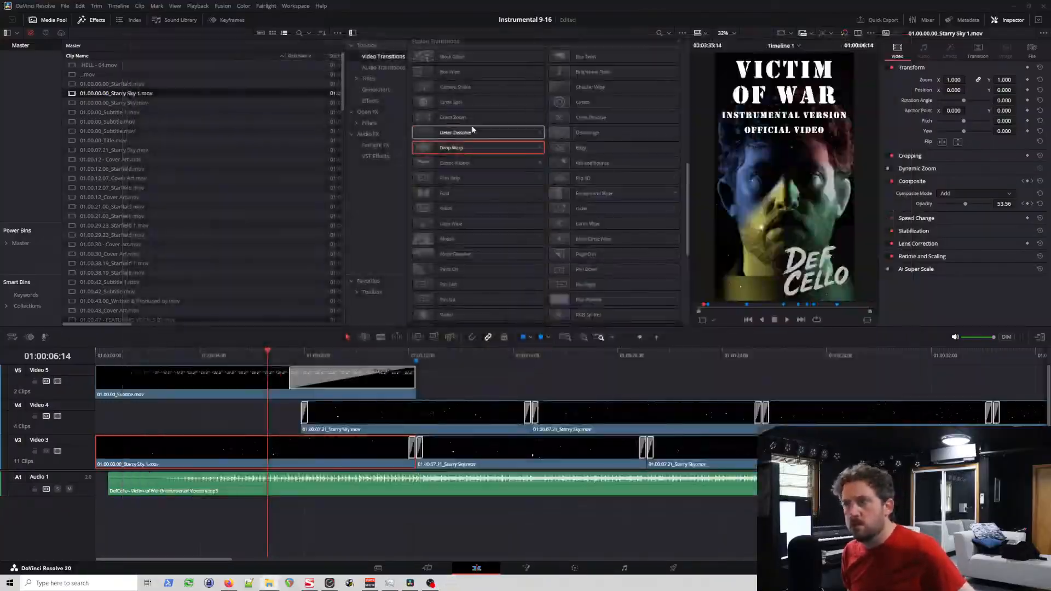
Step: Decompose the first 01.00.07.21_Starry Sky clip on Video 4 to its original Starfield and lengthen its opening Additive Dissolve to 40 frames
{"action": "left_click", "coordinate": [376, 410]}
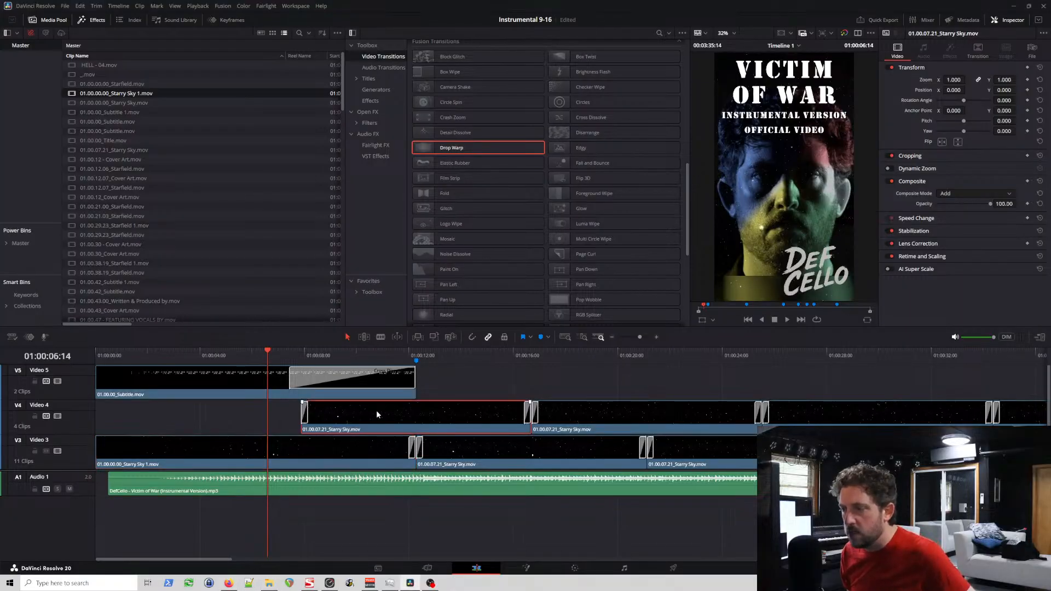
{"action": "right_click", "coordinate": [376, 410]}
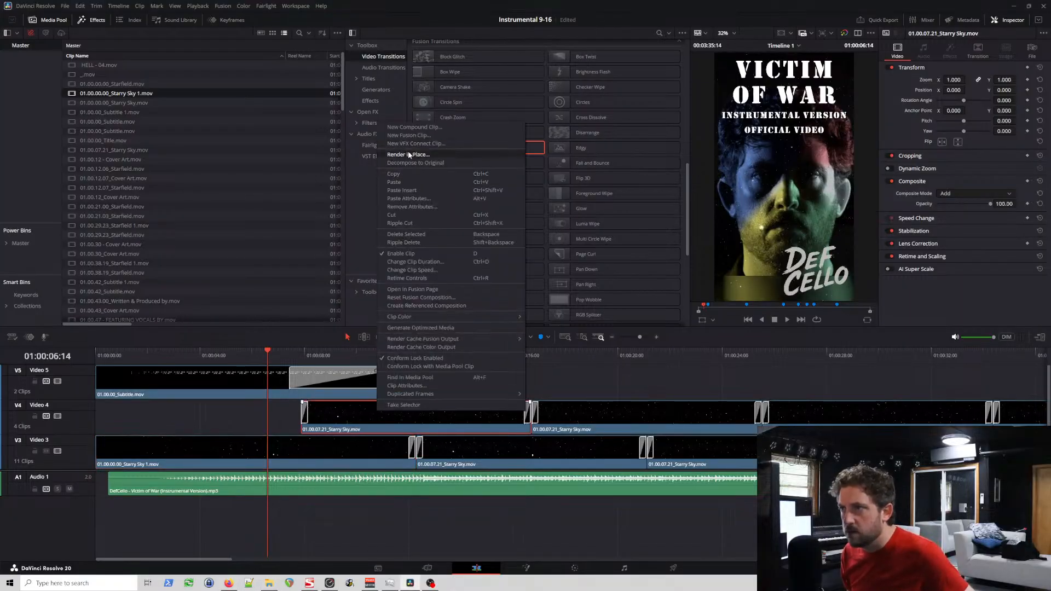
{"action": "left_click", "coordinate": [425, 164]}
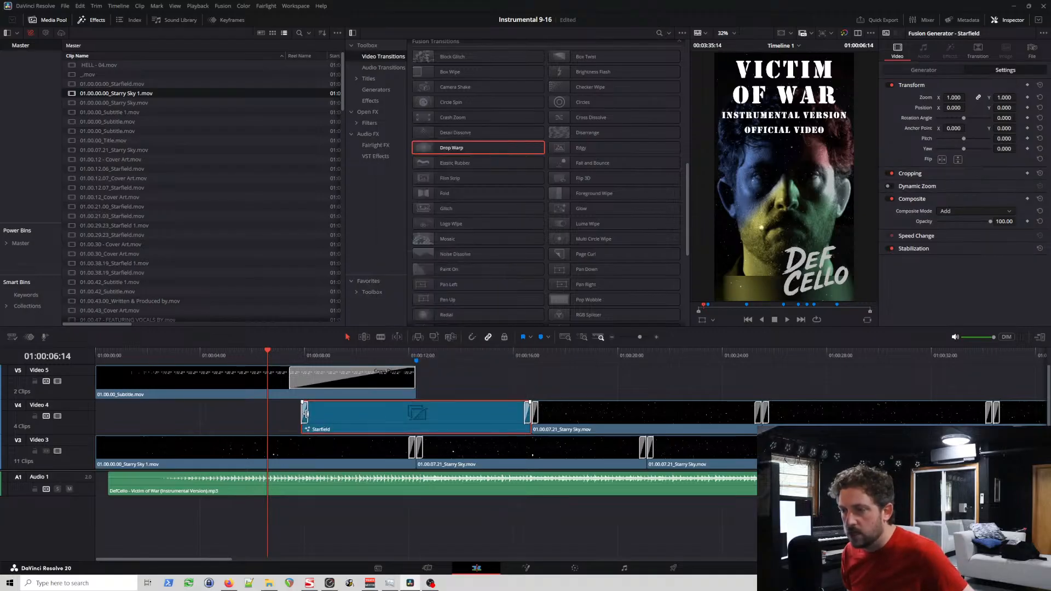
{"action": "left_click_drag", "start_coordinate": [308, 414], "coordinate": [346, 418]}
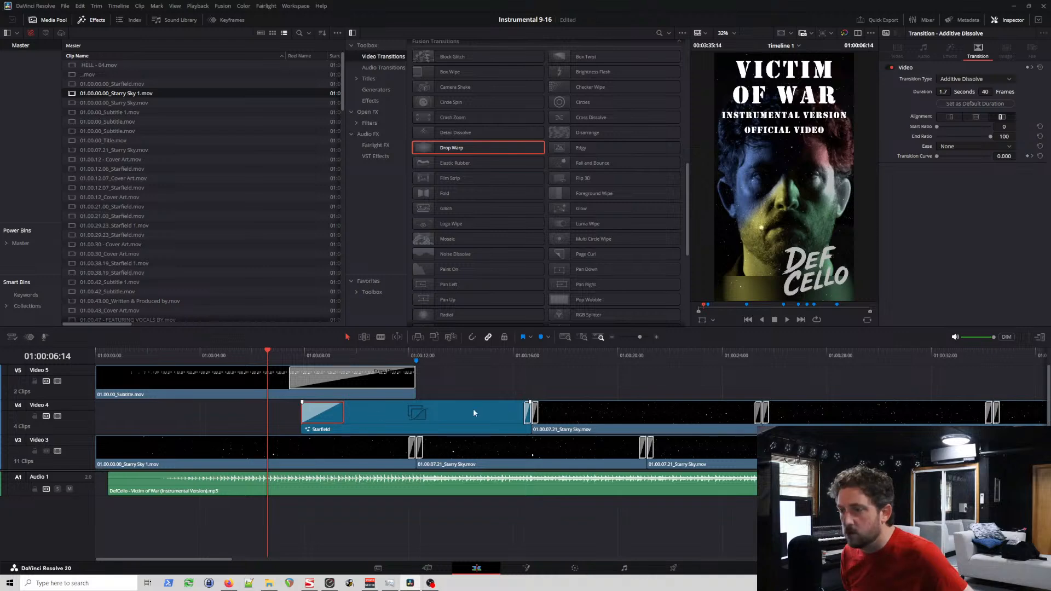
Step: Try a 40-frame closing dissolve on the Video 4 Starfield, return it to 7 frames, and compare it with the following clip's opening dissolve
{"action": "left_click_drag", "start_coordinate": [526, 417], "coordinate": [489, 420]}
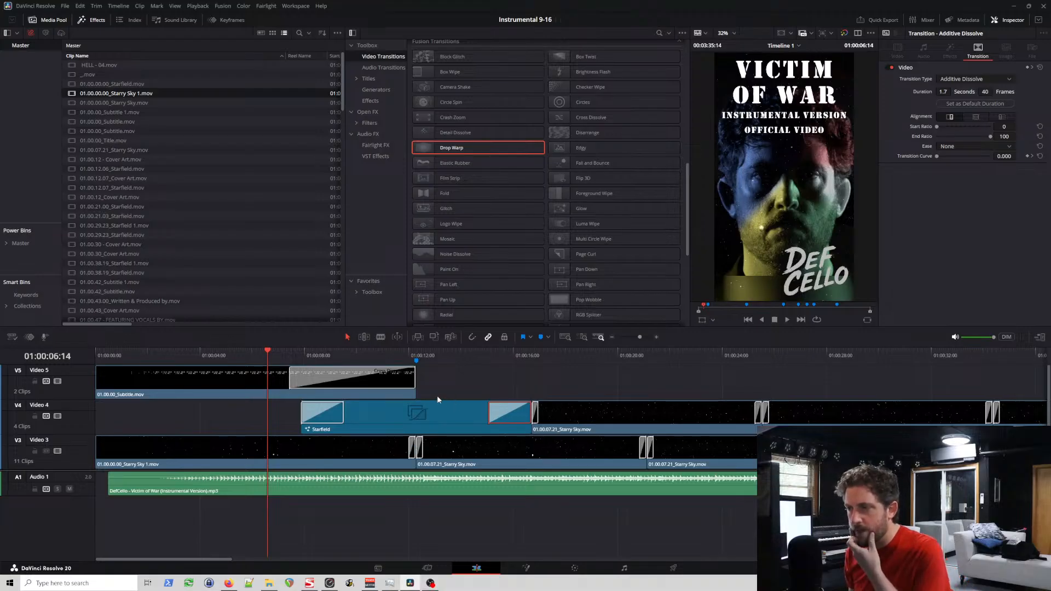
{"action": "left_click_drag", "start_coordinate": [489, 417], "coordinate": [525, 423]}
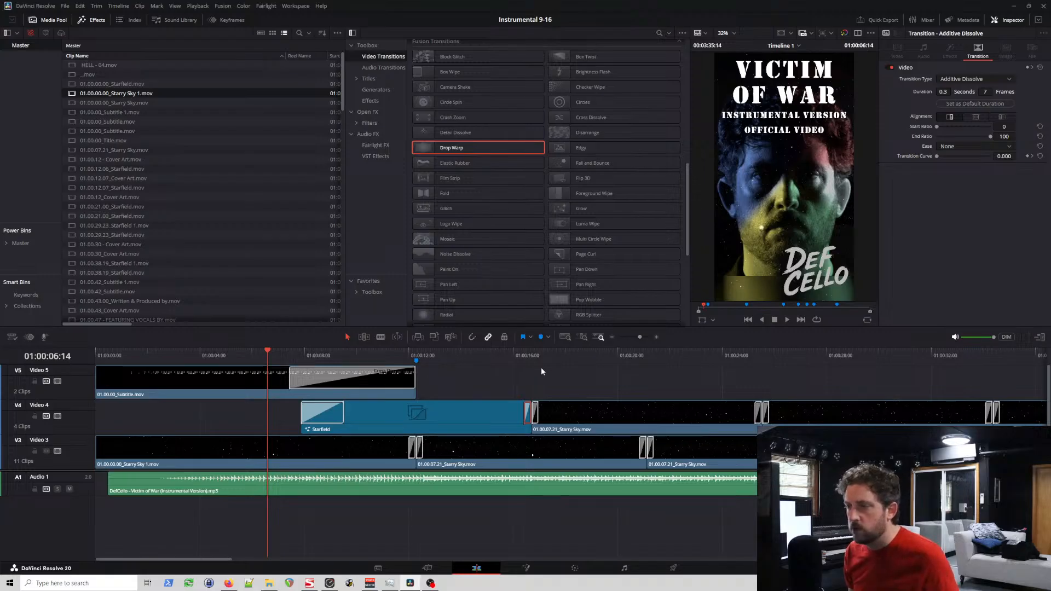
{"action": "left_click", "coordinate": [529, 353]}
{"action": "key", "text": "ctrl+equal"}
{"action": "left_click", "coordinate": [583, 414]}
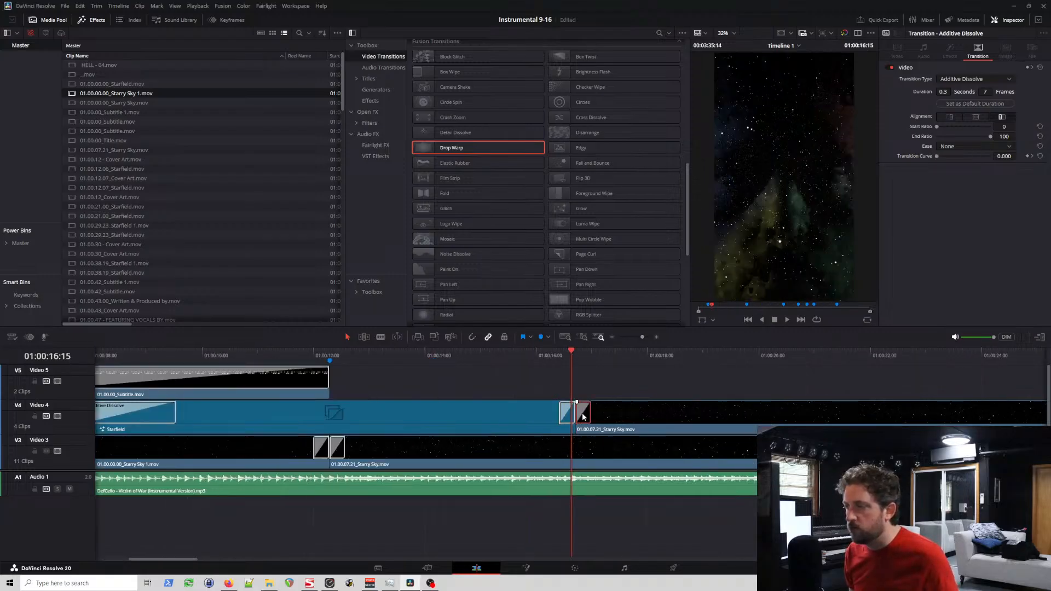
{"action": "left_click", "coordinate": [565, 420]}
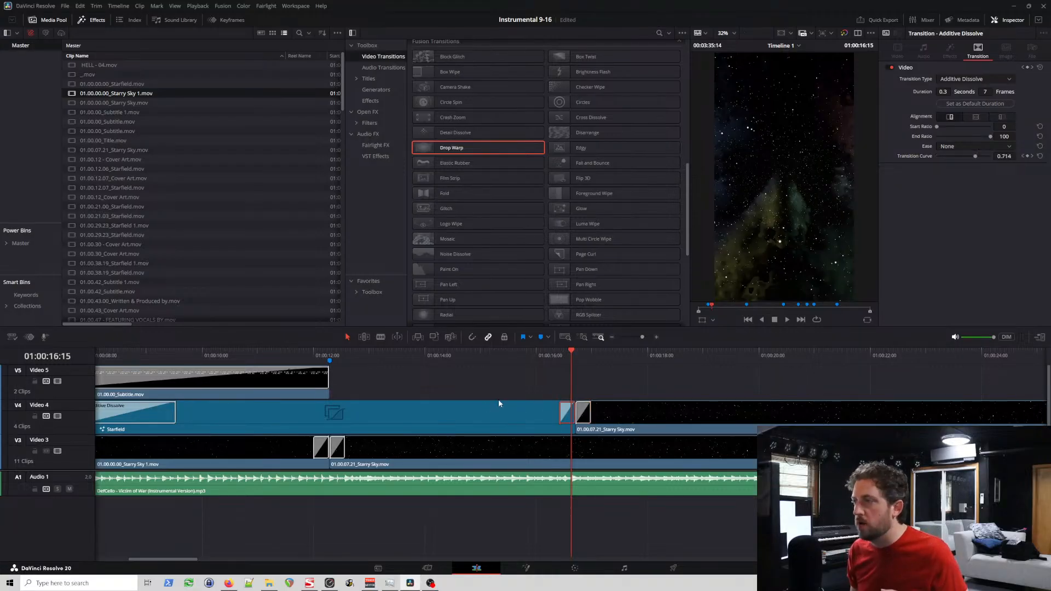
{"action": "left_click", "coordinate": [377, 358]}
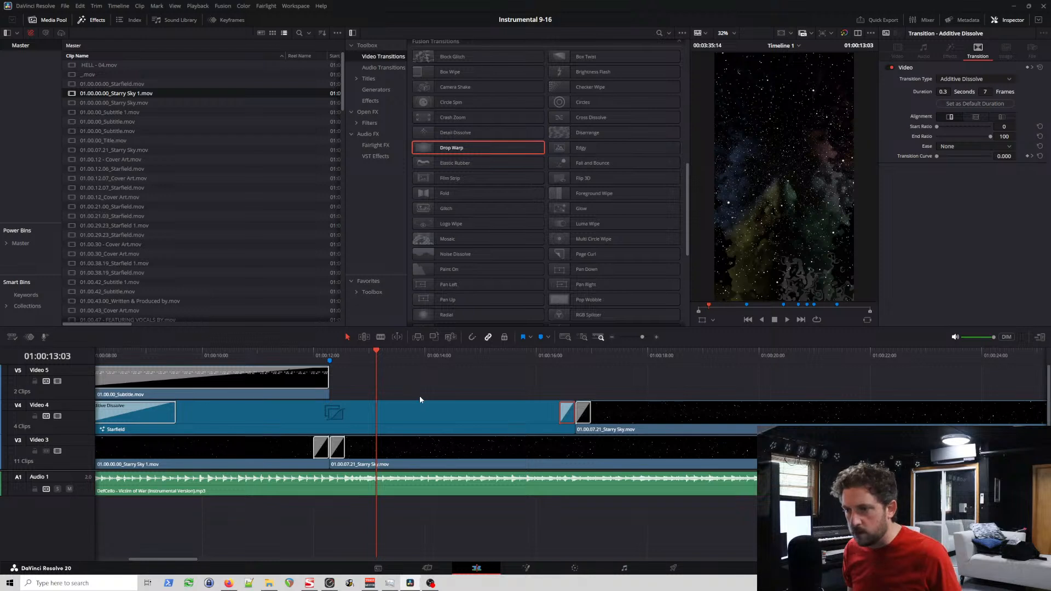
Step: Lengthen the opening Additive Dissolve of the first Video 4 Starfield slightly beyond 40 frames, and scrub through its fade-in
{"action": "scroll", "coordinate": [409, 392], "scroll_direction": "left", "scroll_amount": 3}
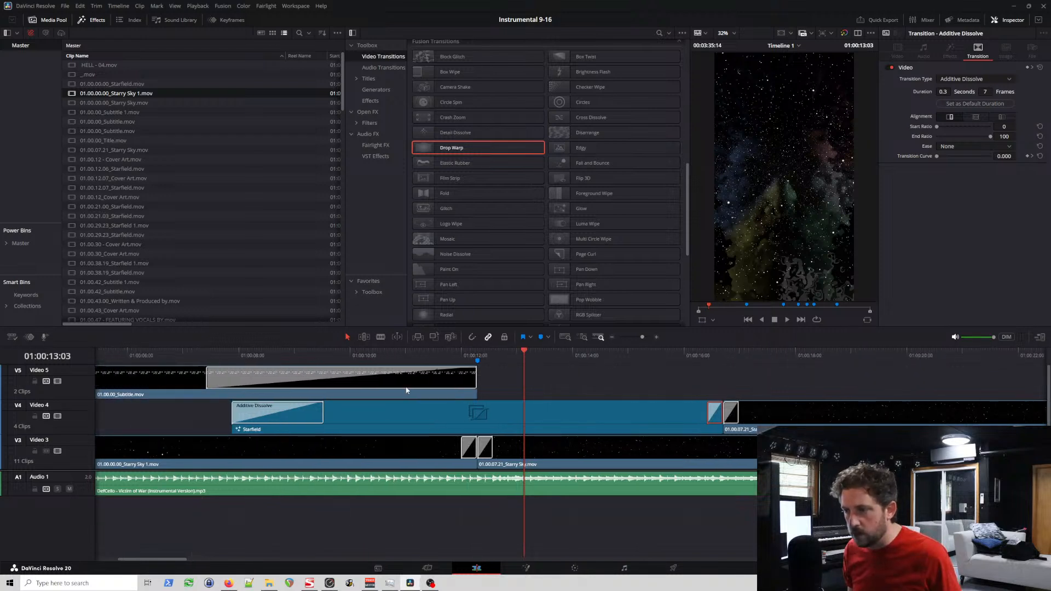
{"action": "left_click", "coordinate": [340, 415]}
{"action": "left_click", "coordinate": [235, 360]}
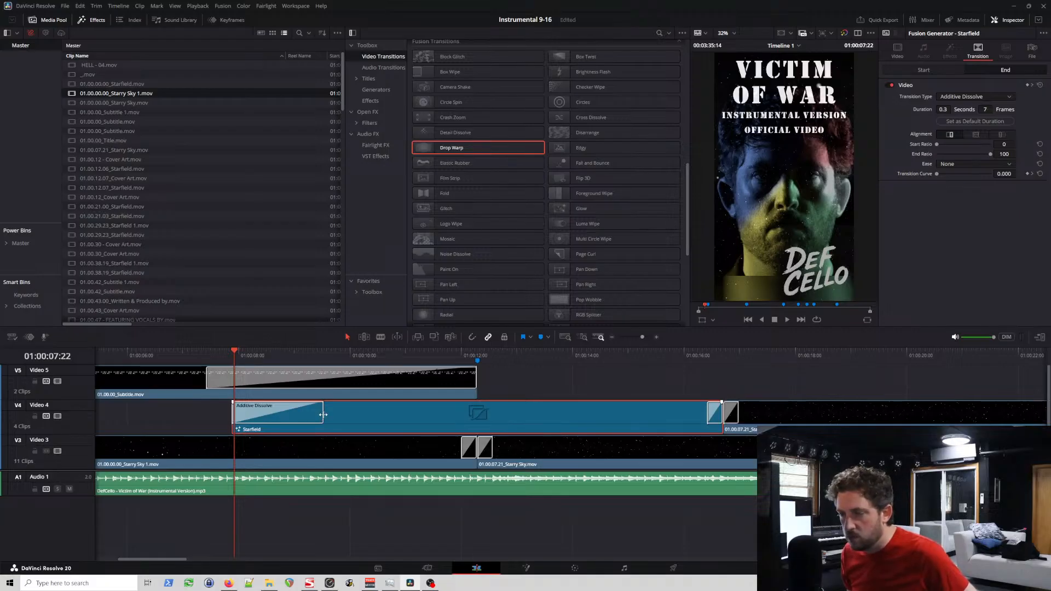
{"action": "left_click", "coordinate": [308, 417]}
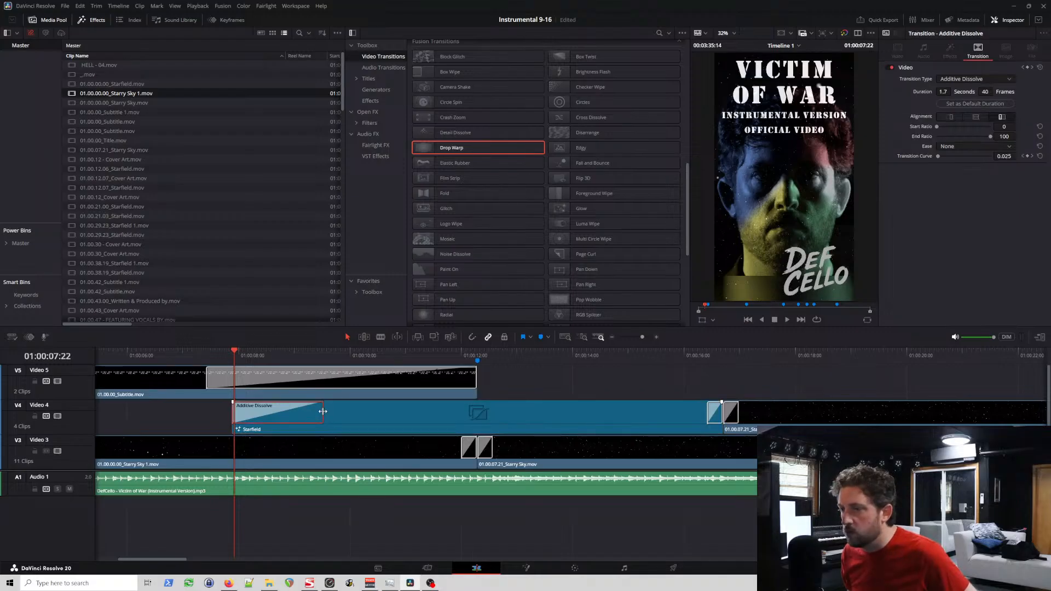
{"action": "left_click_drag", "start_coordinate": [323, 411], "coordinate": [343, 417]}
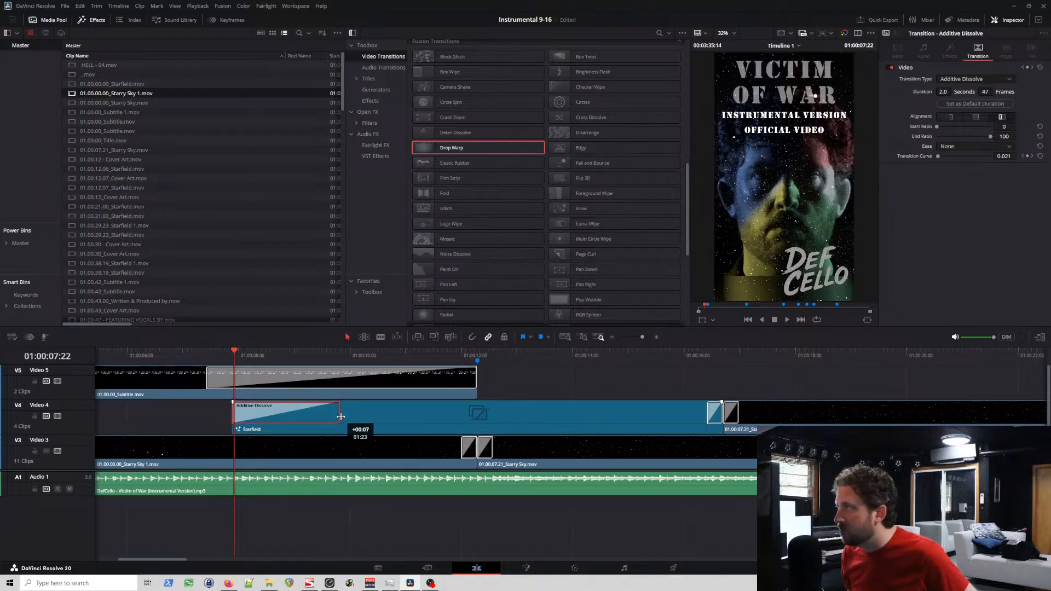
{"action": "left_click", "coordinate": [361, 411]}
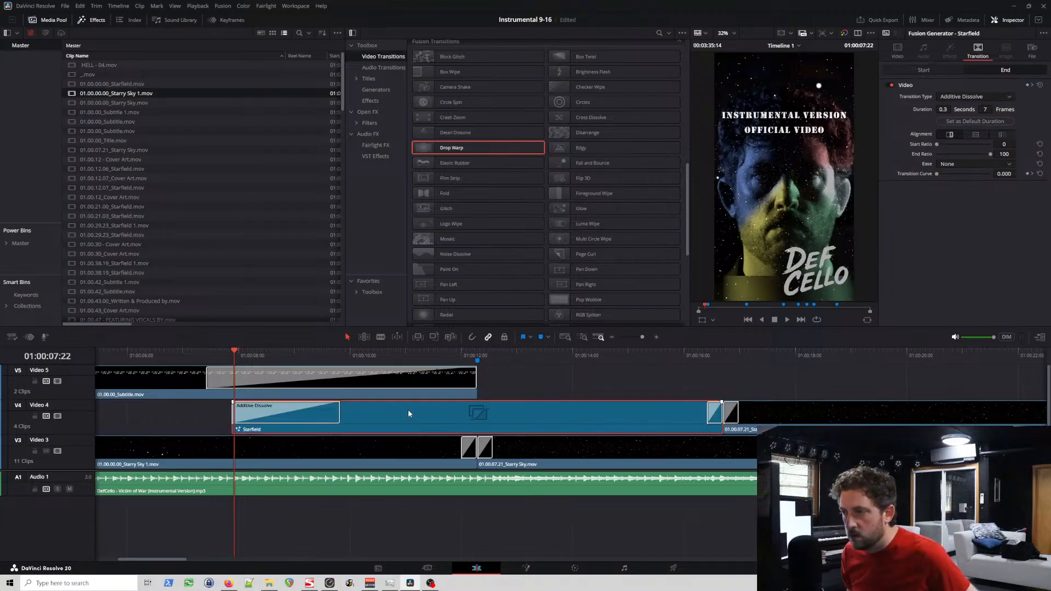
{"action": "left_click_drag", "start_coordinate": [280, 354], "coordinate": [524, 394]}
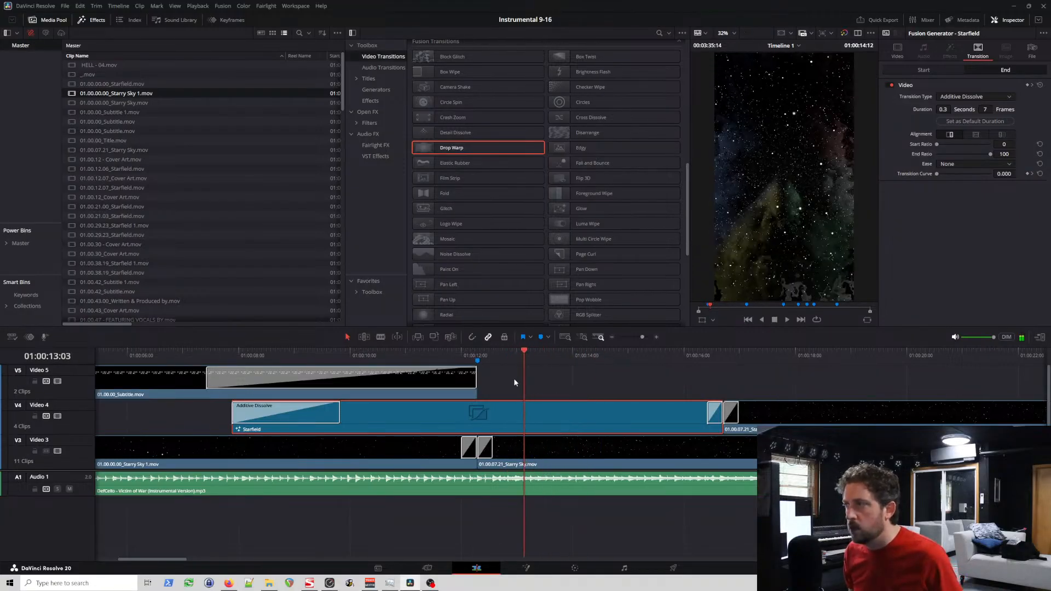
Step: Delete the 01.00.07.21_Starry Sky clip on Video 3 beneath the Starfield, and play the section from 01:00:07:21
{"action": "left_click", "coordinate": [523, 445]}
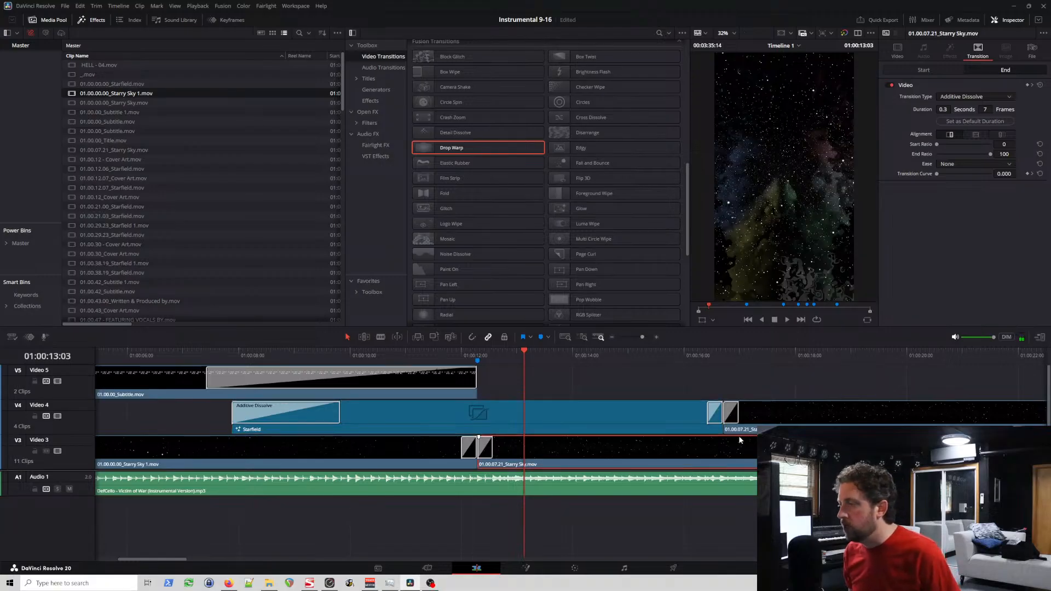
{"action": "key", "text": "Delete"}
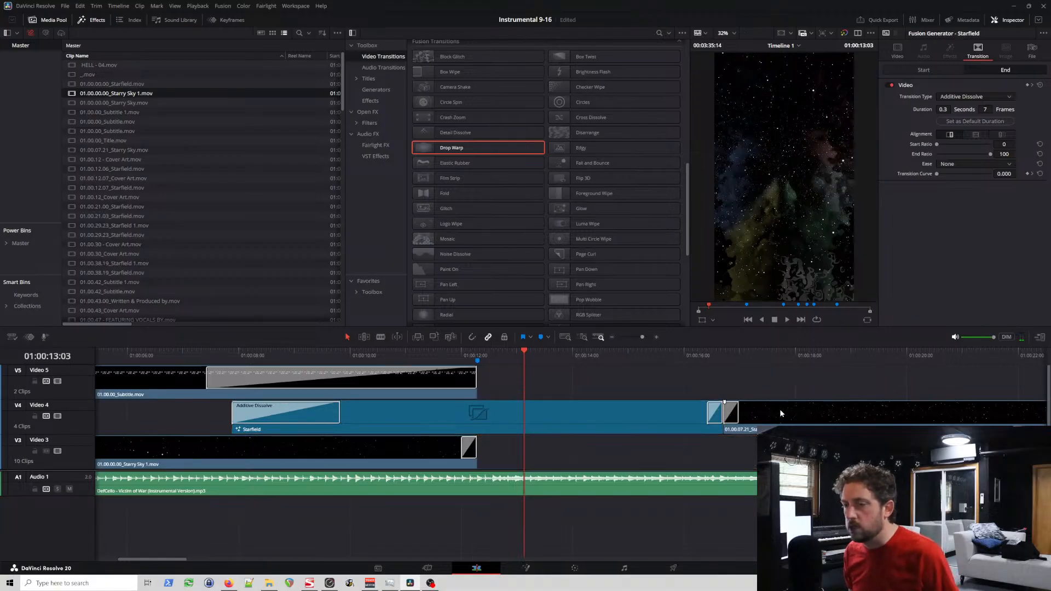
{"action": "left_click", "coordinate": [780, 414]}
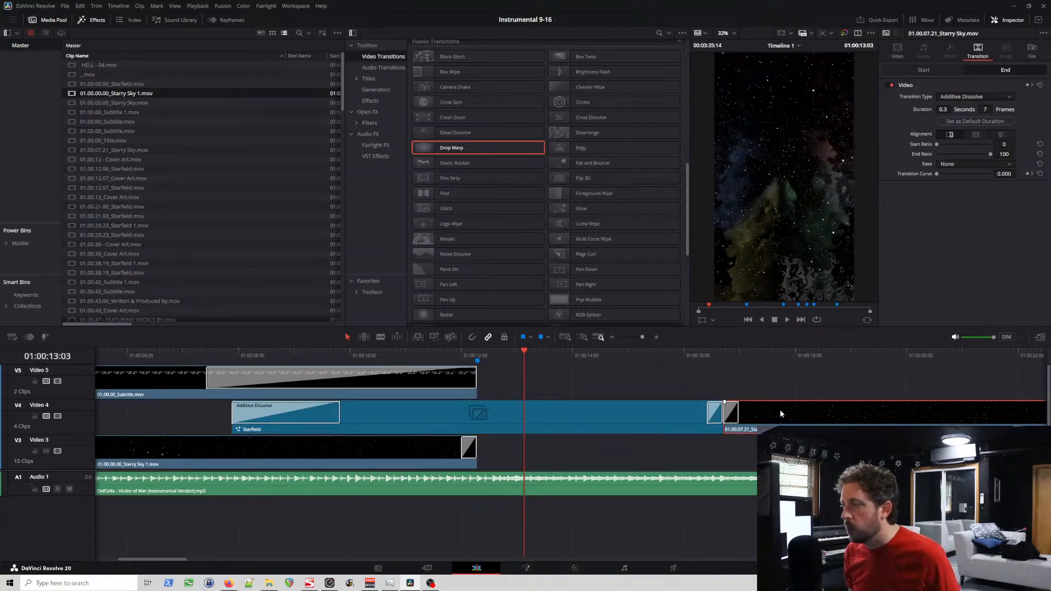
{"action": "left_click", "coordinate": [231, 353]}
{"action": "key", "text": "space"}
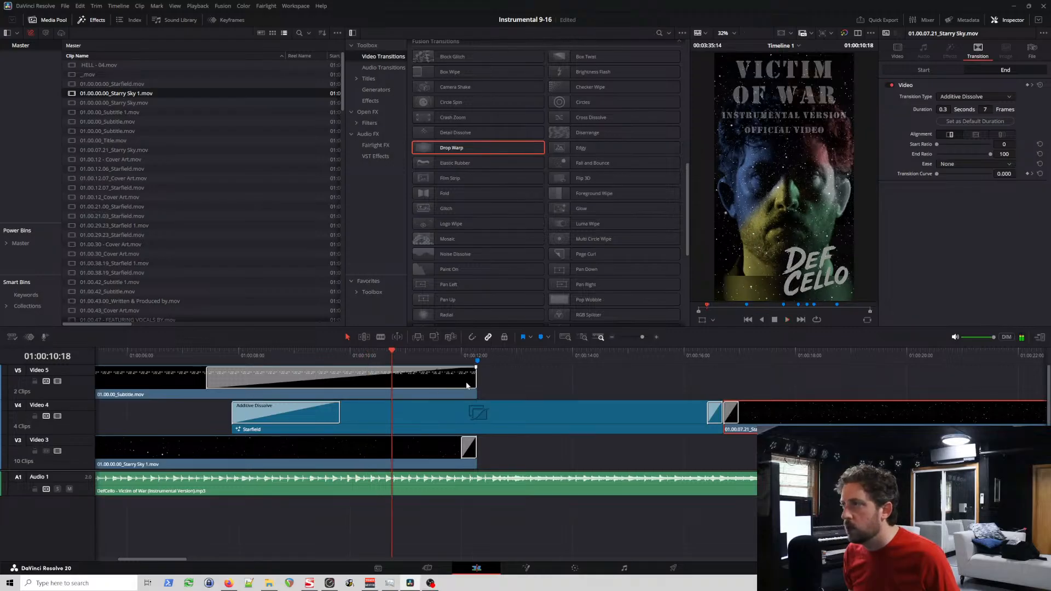
{"action": "key", "text": "space"}
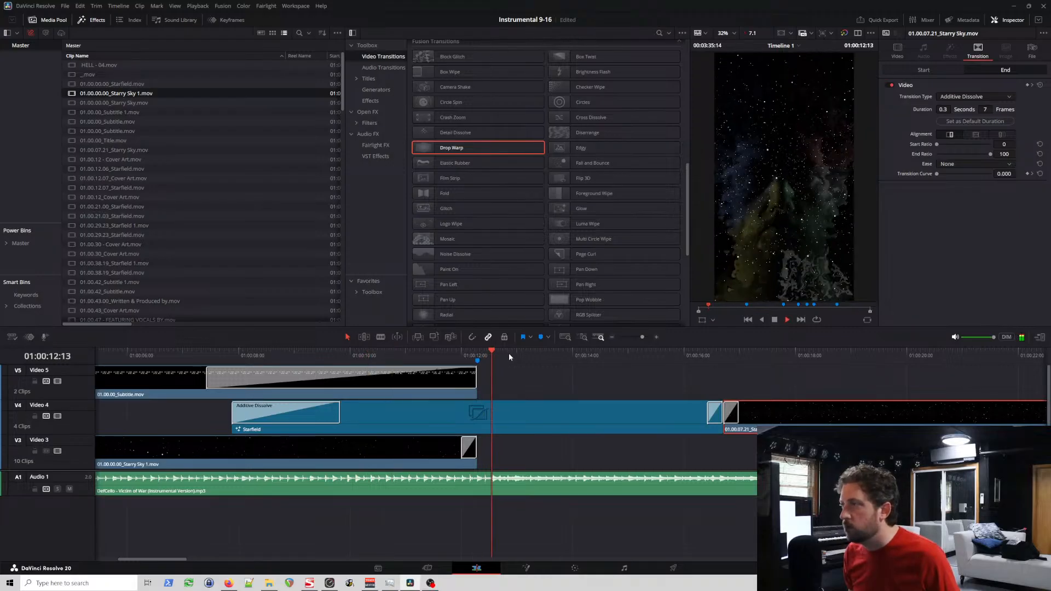
{"action": "key", "text": "space"}
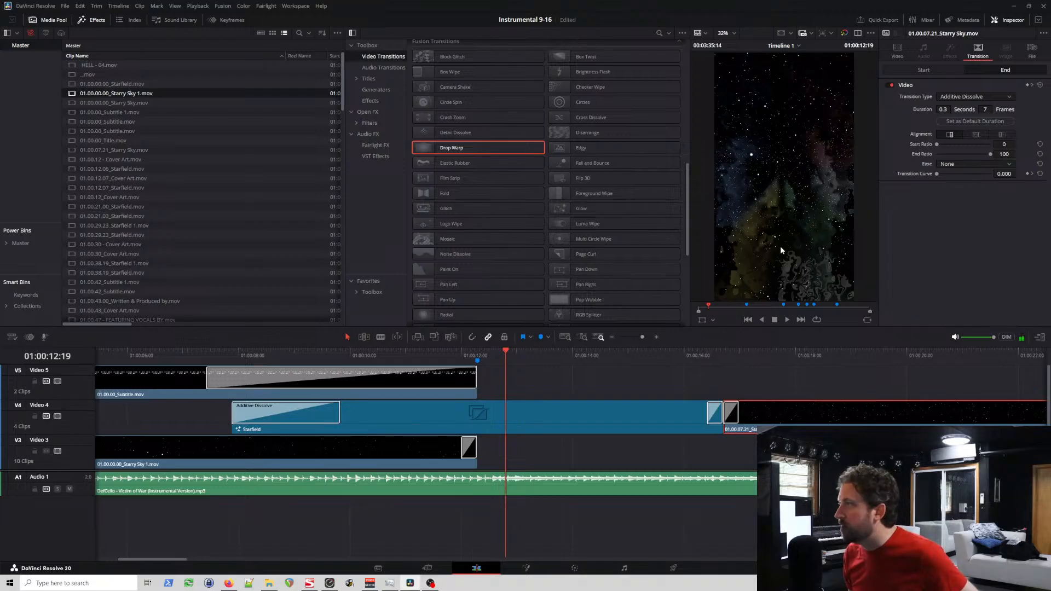
Step: Reduce the animation speed of the first Video 4 Starfield generator to 2.0
{"action": "left_click", "coordinate": [564, 419]}
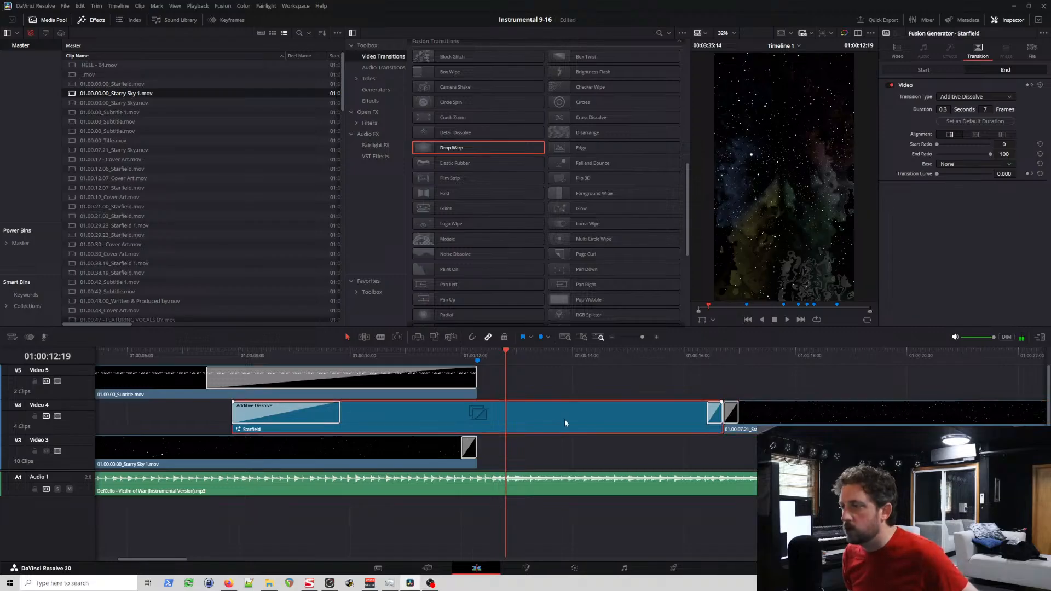
{"action": "left_click", "coordinate": [904, 51]}
{"action": "left_click", "coordinate": [943, 69]}
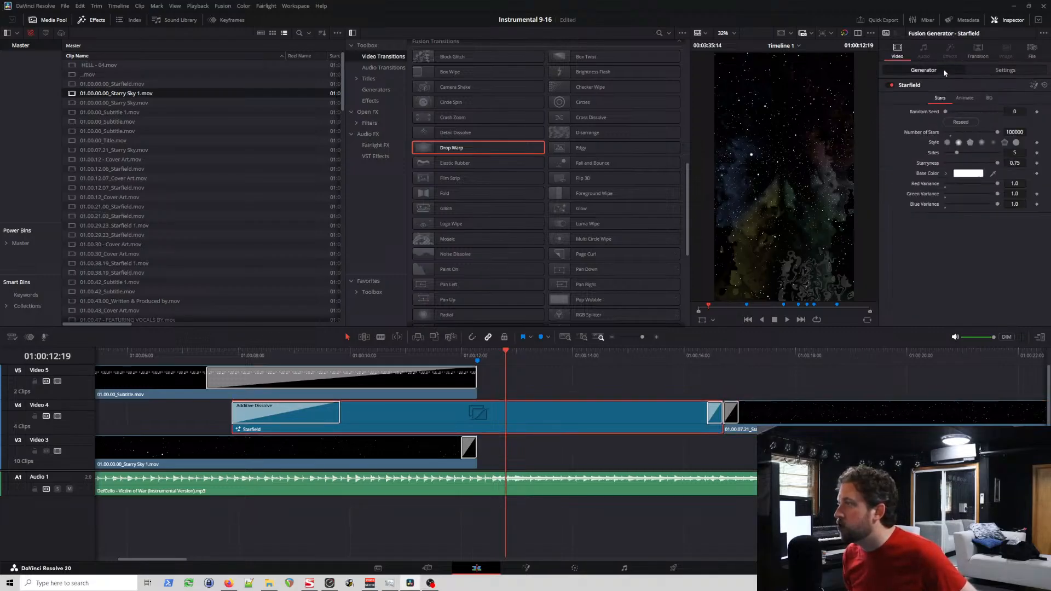
{"action": "left_click", "coordinate": [956, 99]}
{"action": "left_click_drag", "start_coordinate": [997, 122], "coordinate": [958, 132]}
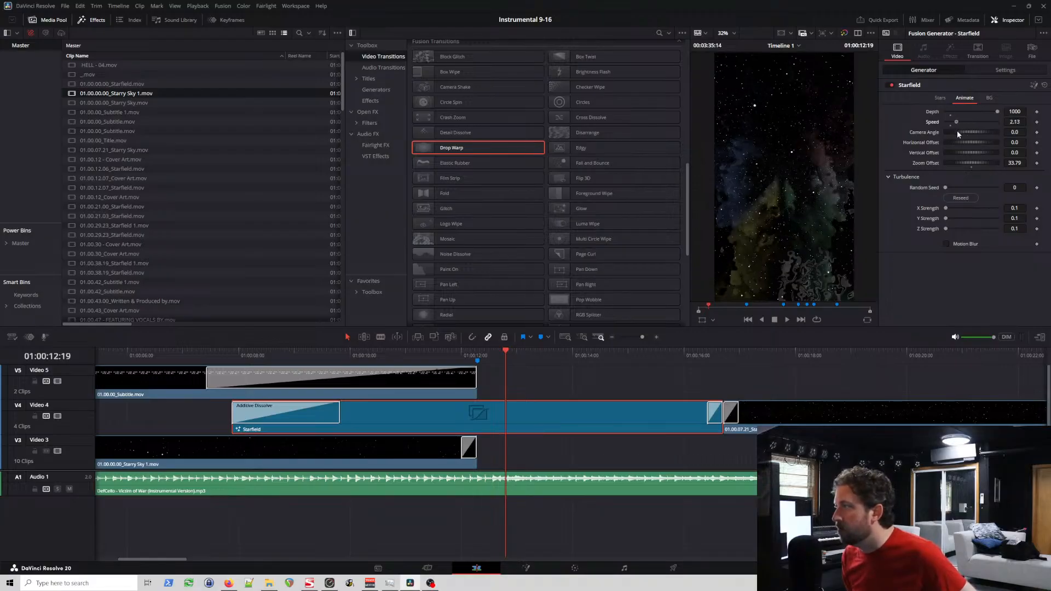
{"action": "left_click", "coordinate": [1015, 123]}
{"action": "type", "text": "2"}
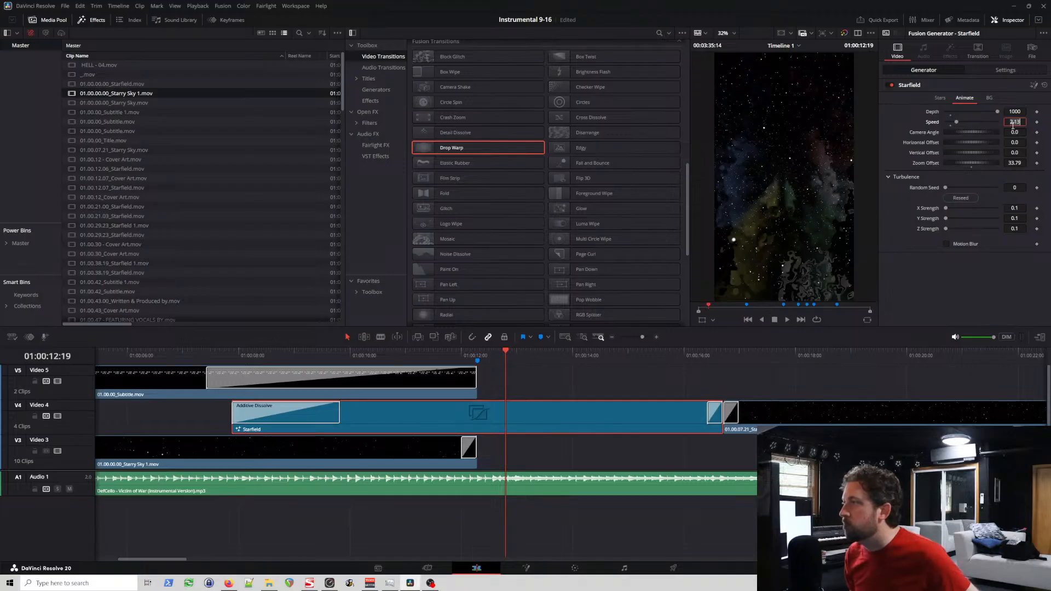
{"action": "key", "text": "Tab"}
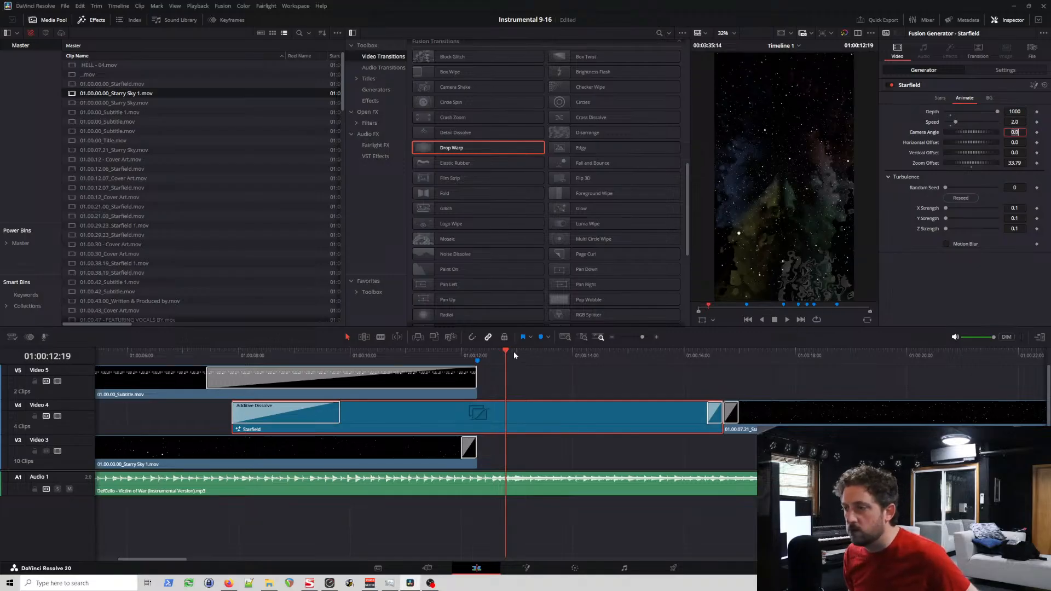
Step: Play the Starfield from its lead-in and from 01:00:12 onwards to examine the slower star movement
{"action": "left_click", "coordinate": [496, 357]}
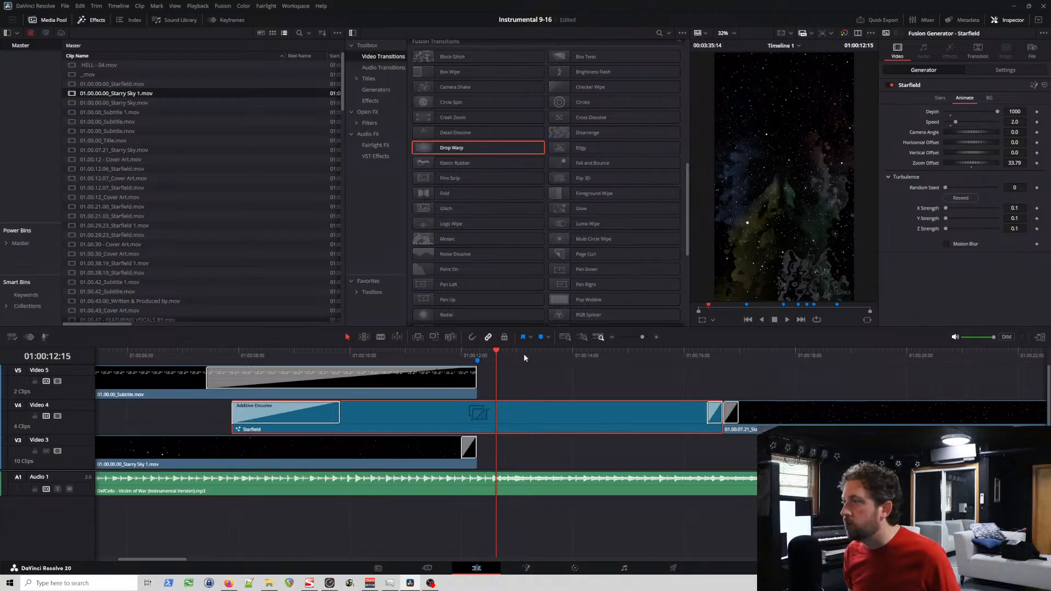
{"action": "key", "text": "space"}
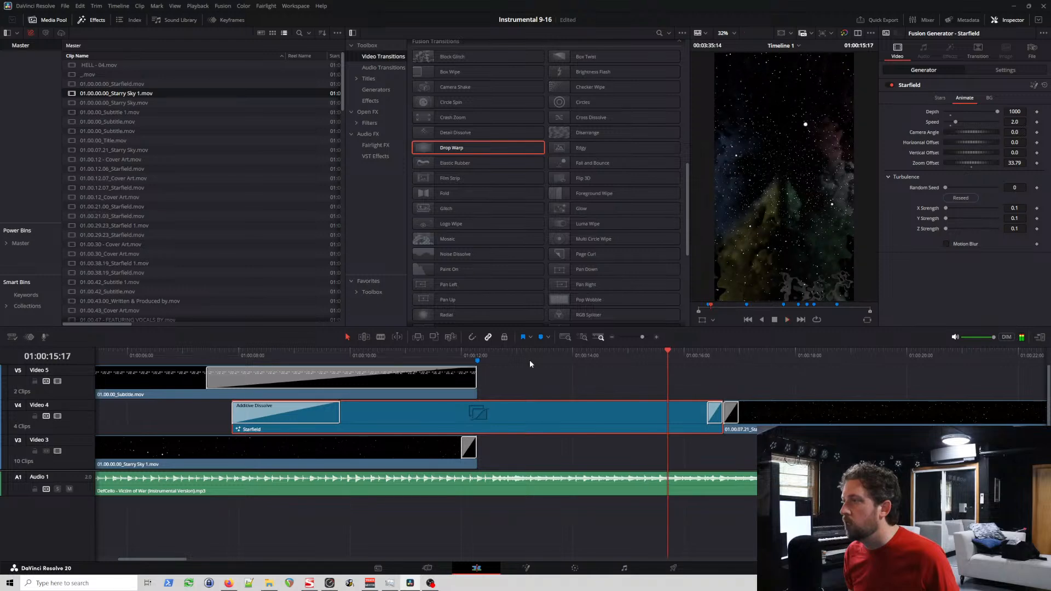
{"action": "left_click", "coordinate": [126, 355]}
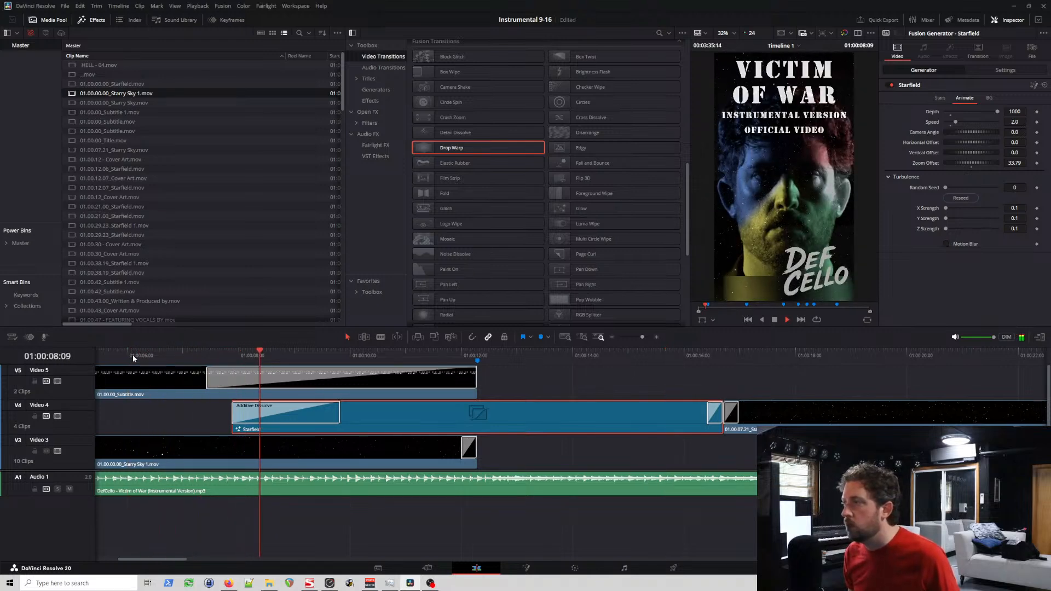
{"action": "key", "text": "space"}
{"action": "left_click", "coordinate": [507, 355]}
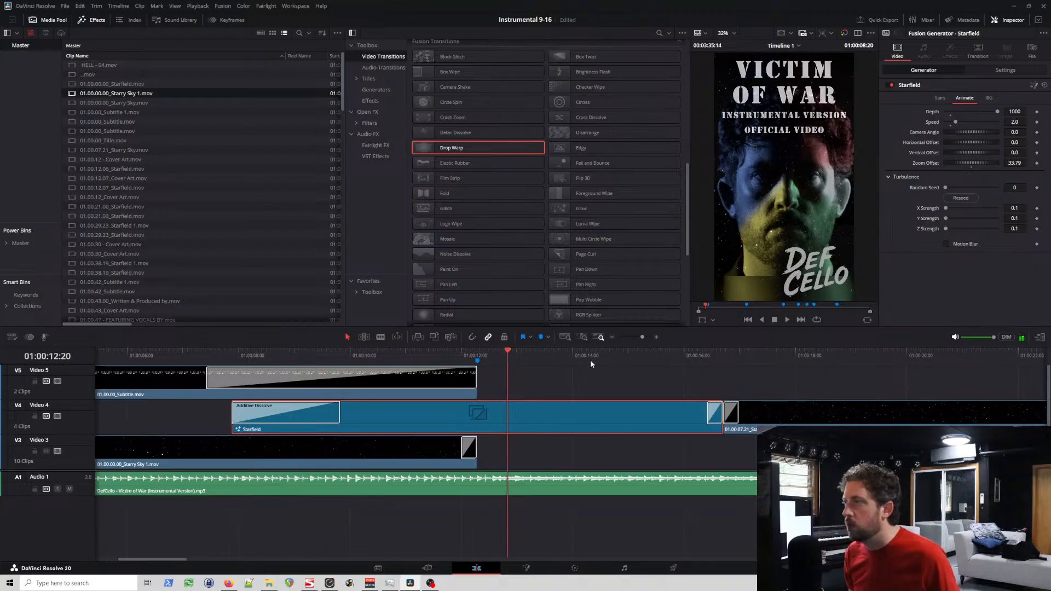
{"action": "key", "text": "space"}
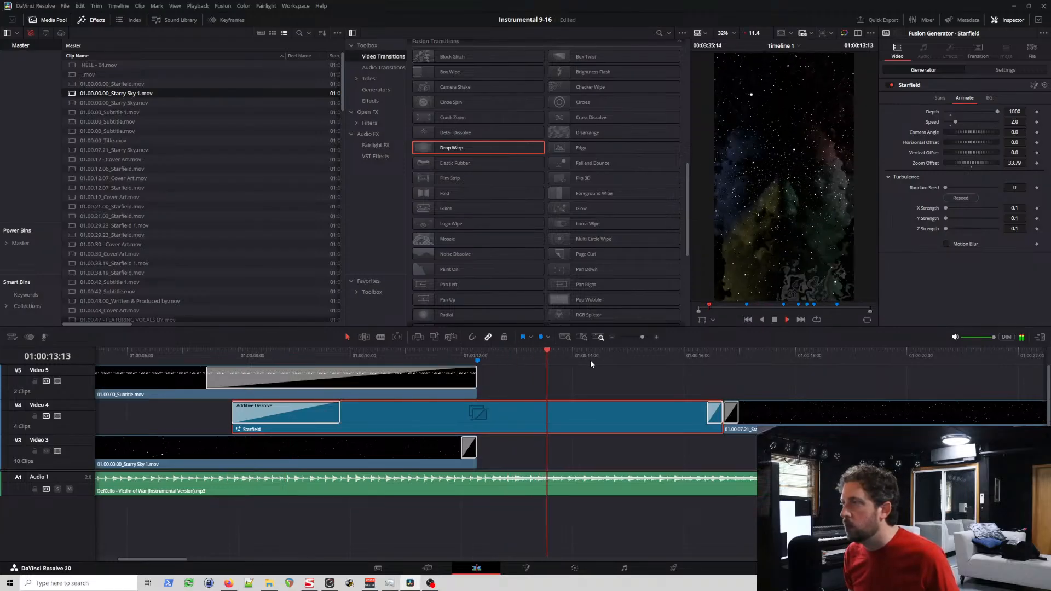
{"action": "key", "text": "space"}
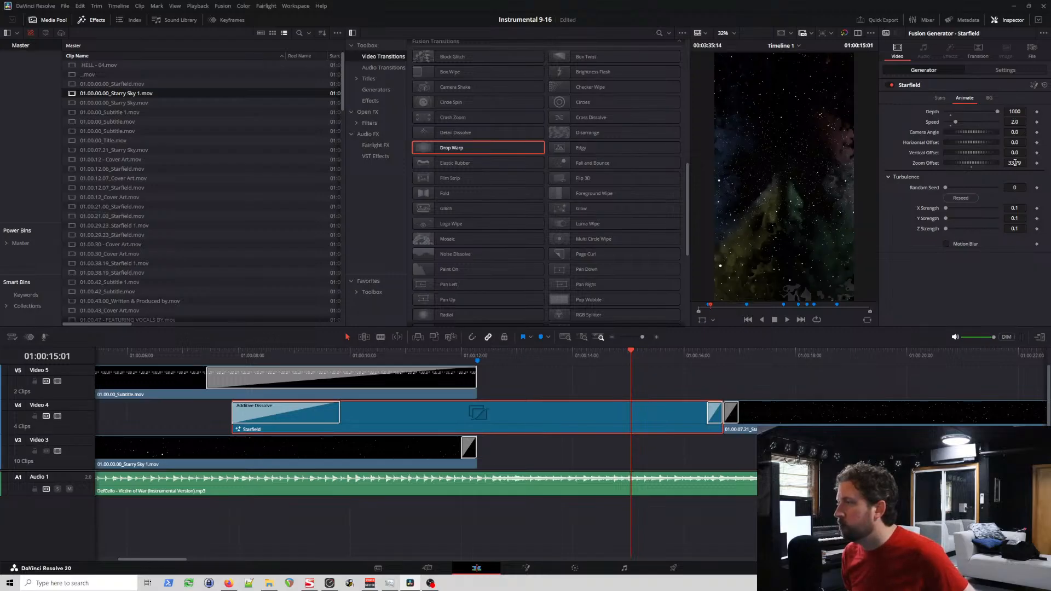
Step: Check the Starfield's Zoom Offset and its frame at 01:00:13:02, and save the project
{"action": "left_click", "coordinate": [1016, 163]}
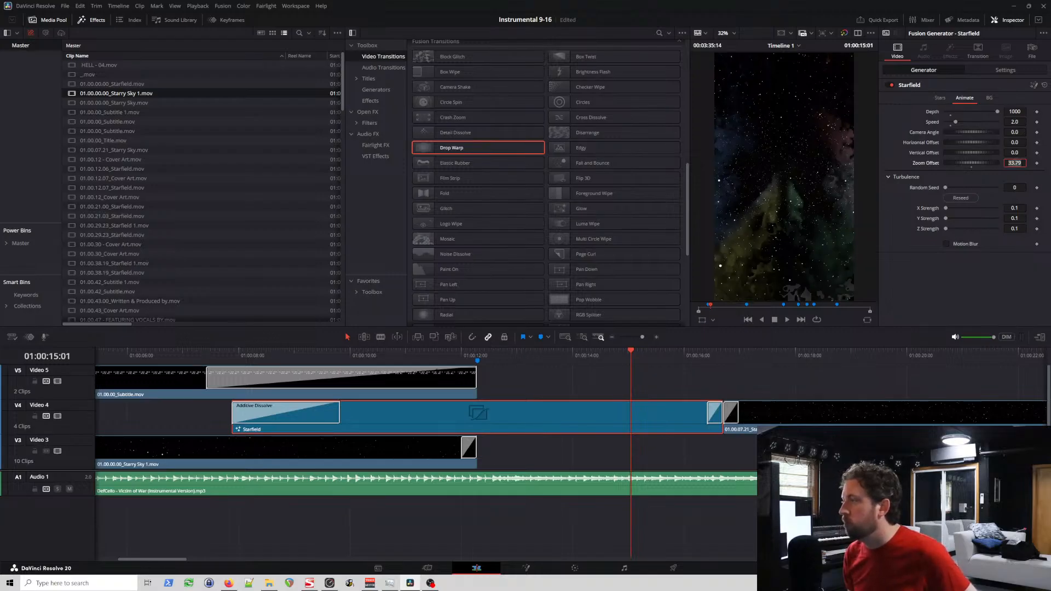
{"action": "left_click", "coordinate": [529, 355]}
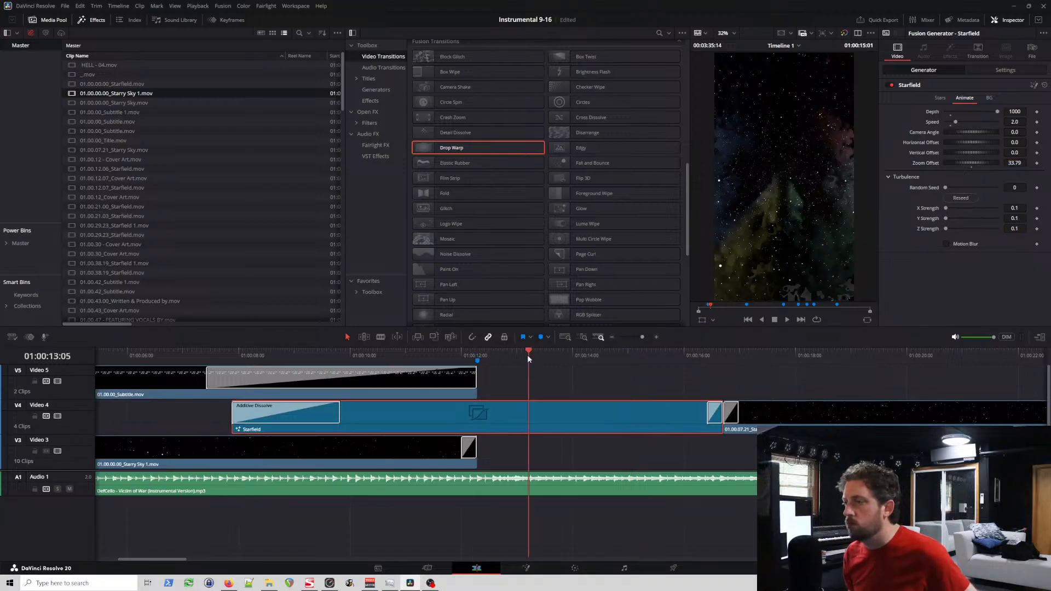
{"action": "key", "text": "Left"}
{"action": "key", "text": "Left"}
{"action": "key", "text": "Left"}
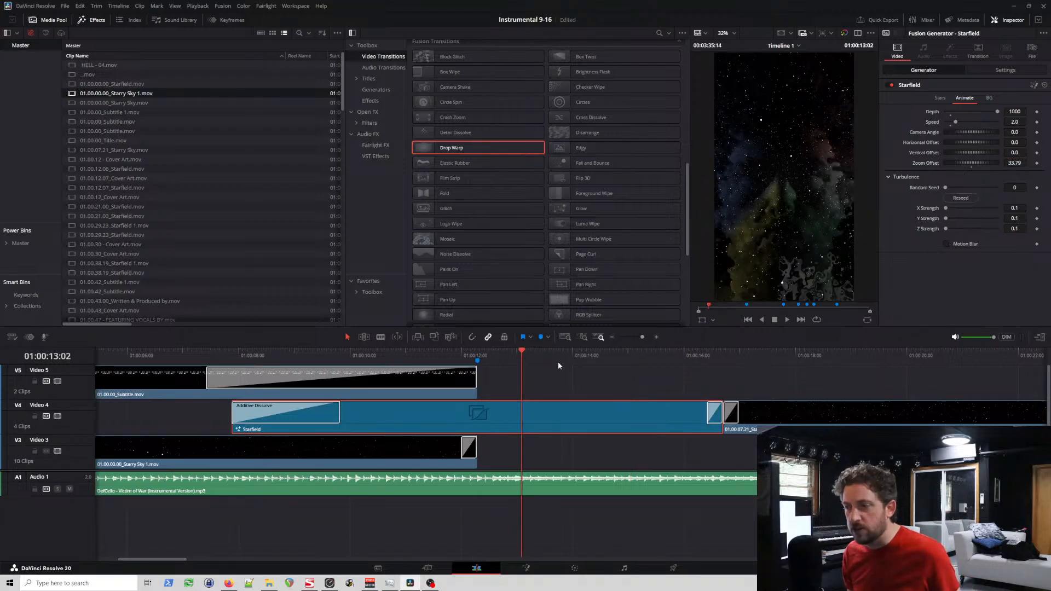
{"action": "key", "text": "ctrl+s"}
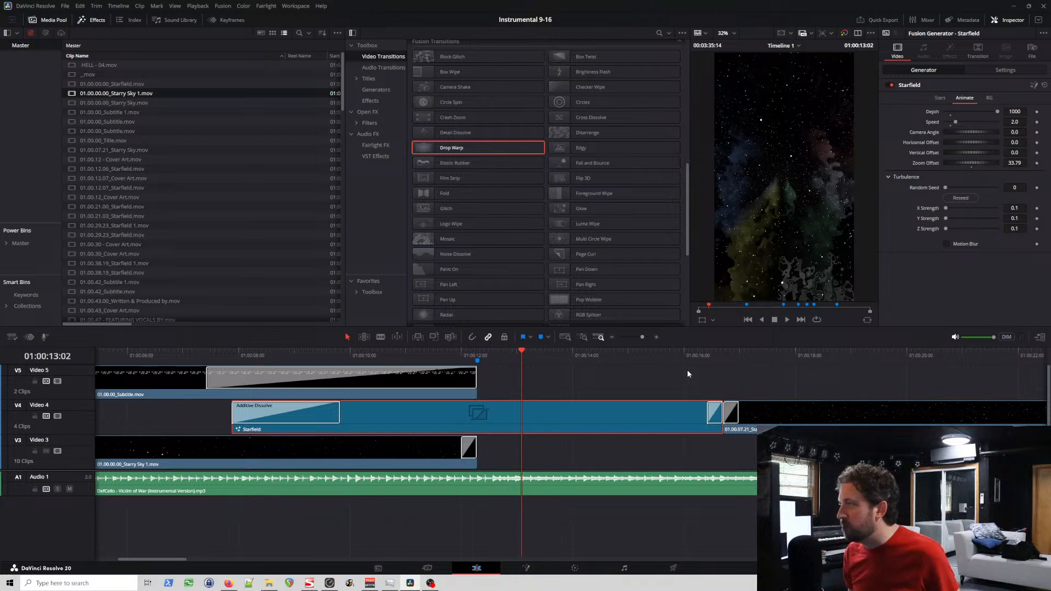
Step: Render the Video 4 Starfield in place as 01.00.07.21_Starry Sky, in QuickTime format with the Apple ProRes 422 type
{"action": "left_click", "coordinate": [481, 352]}
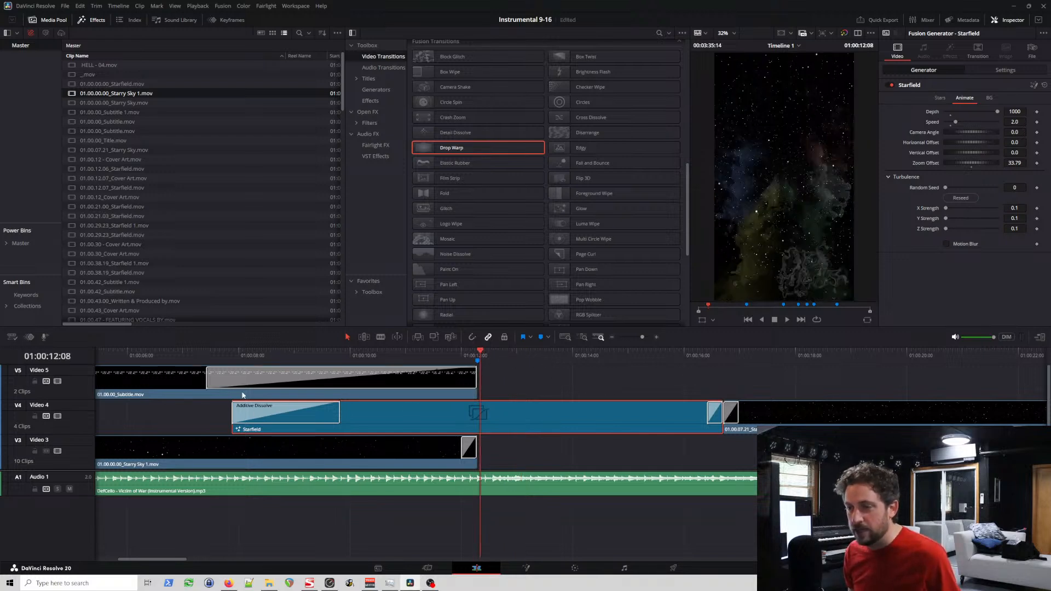
{"action": "left_click", "coordinate": [231, 353]}
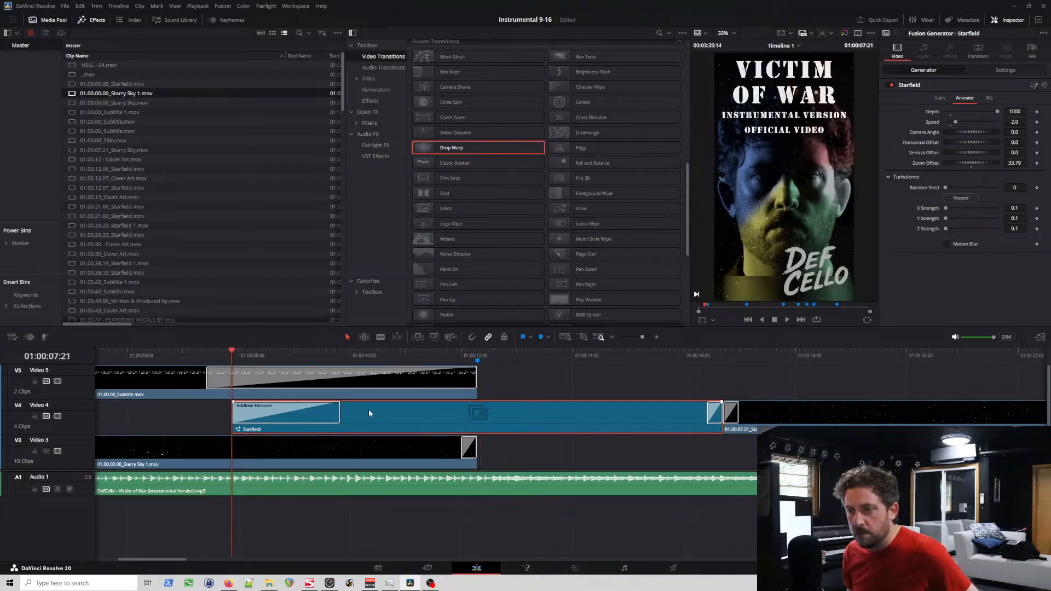
{"action": "right_click", "coordinate": [391, 410]}
{"action": "left_click", "coordinate": [448, 248]}
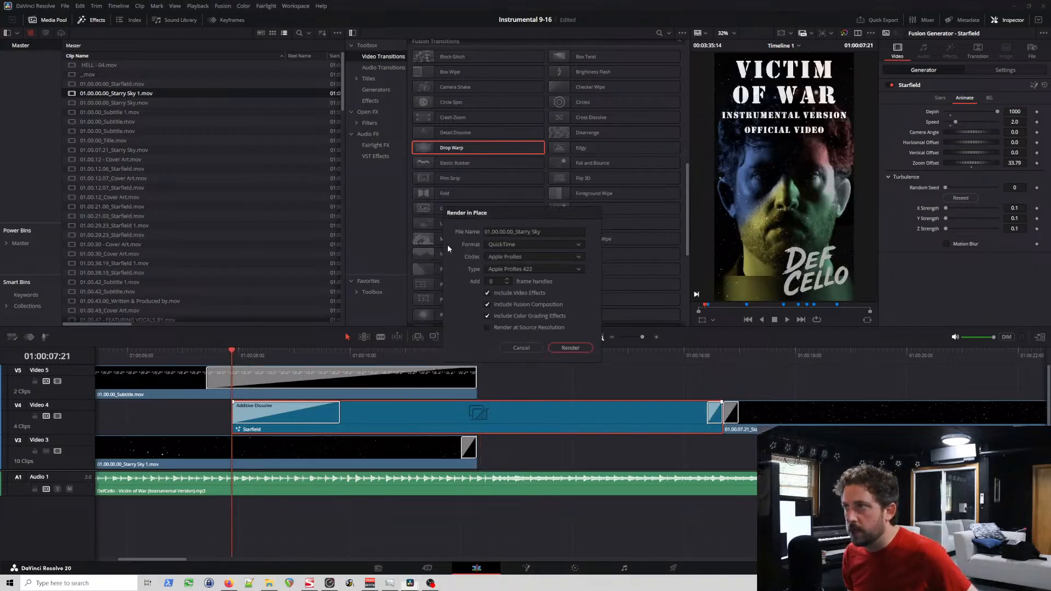
{"action": "left_click", "coordinate": [514, 232]}
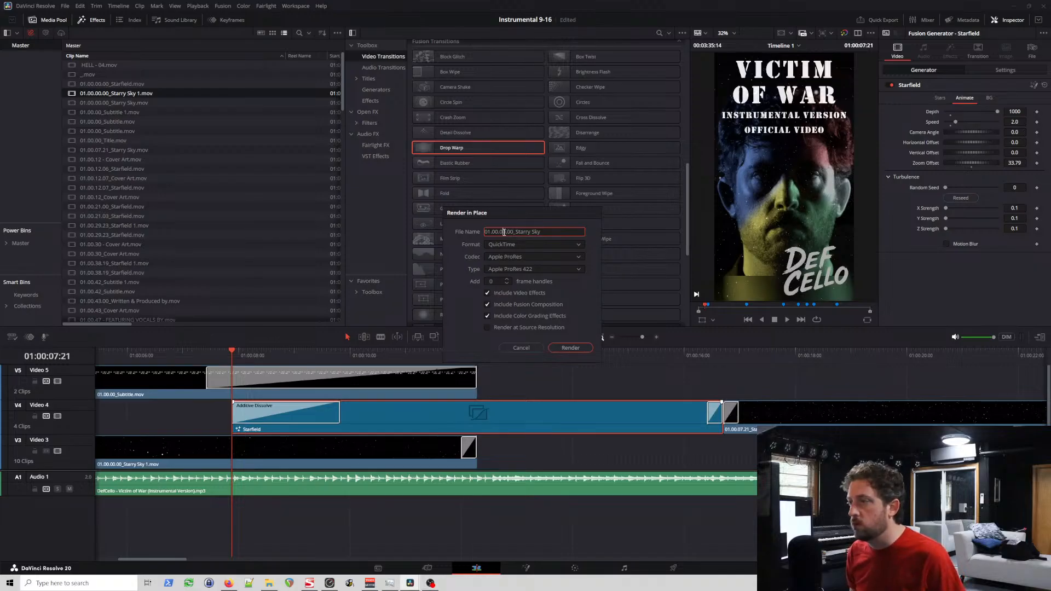
{"action": "key", "text": "Delete"}
{"action": "type", "text": "7"}
{"action": "key", "text": "Right"}
{"action": "key", "text": "Delete"}
{"action": "key", "text": "Delete"}
{"action": "type", "text": "21"}
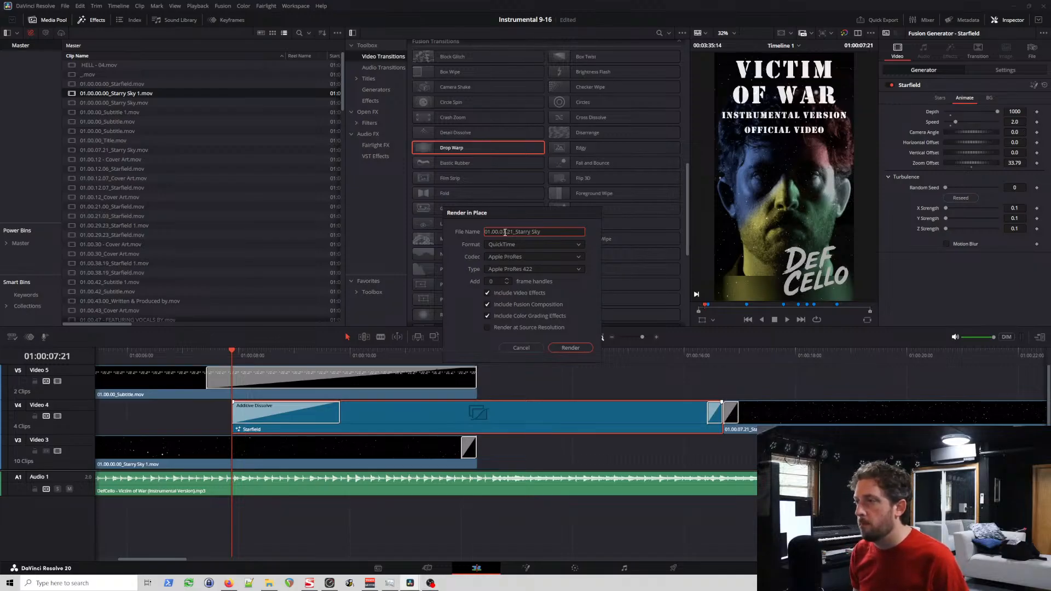
{"action": "left_click", "coordinate": [581, 348]}
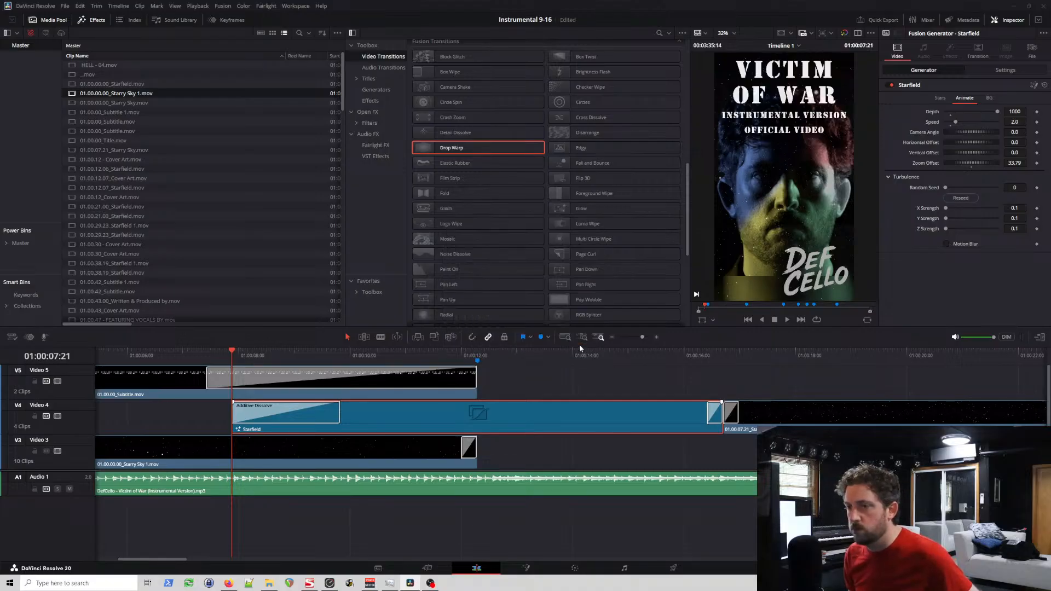
{"action": "left_click", "coordinate": [419, 282]}
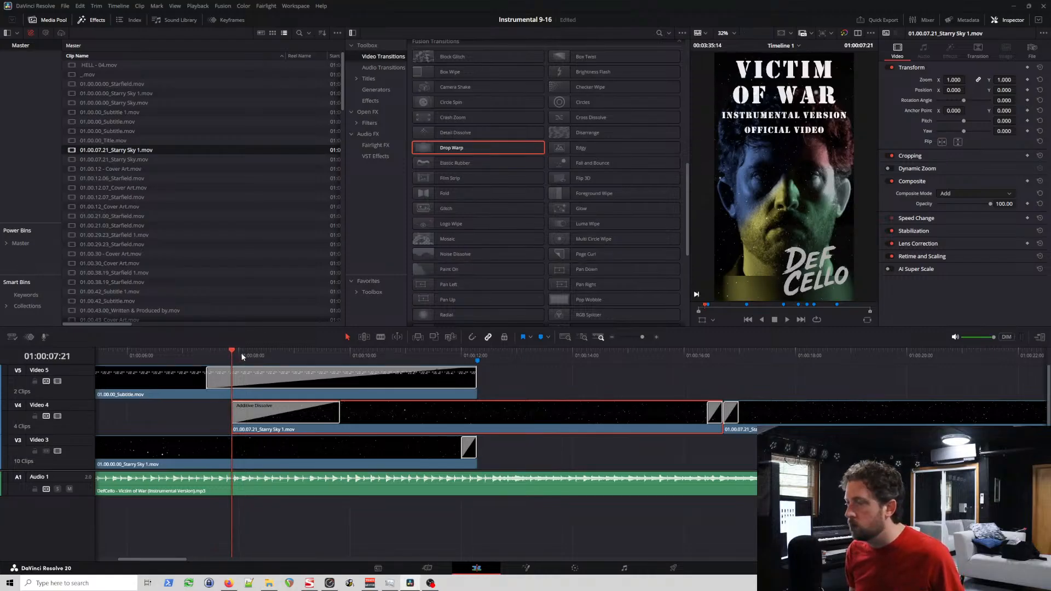
Step: Play the rendered Video 4 Starry Sky clip from its start and again from before its fade-in to examine the result
{"action": "key", "text": "space"}
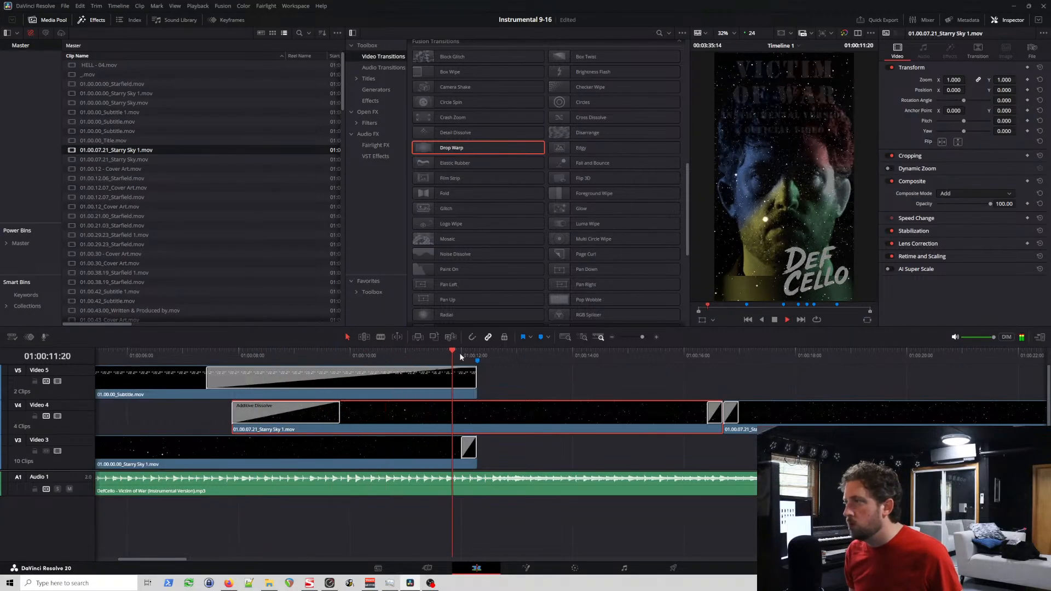
{"action": "left_click", "coordinate": [173, 353]}
{"action": "key", "text": "space"}
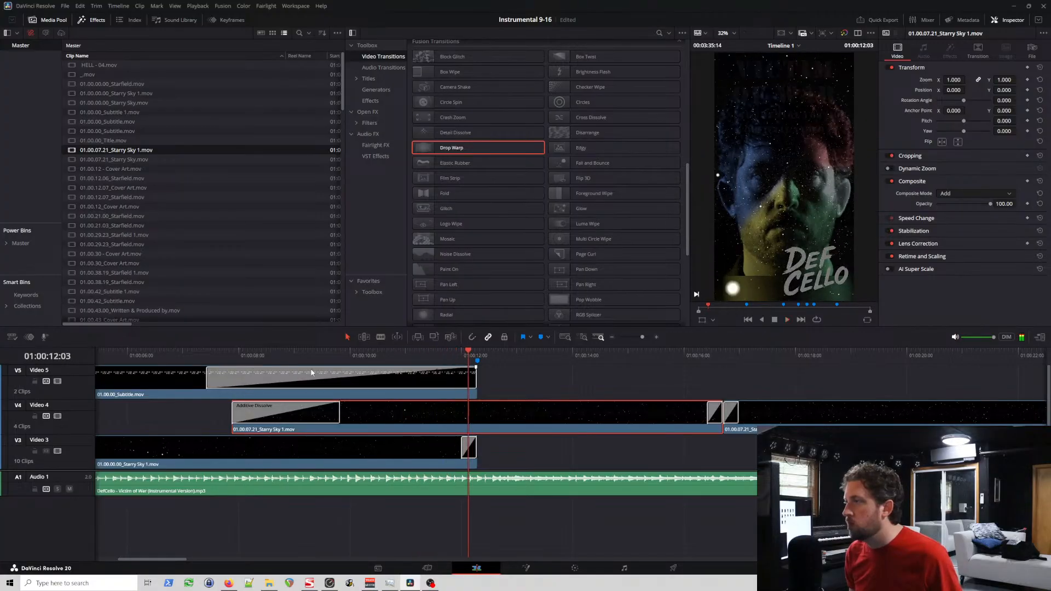
Step: Decompose the Video 4 Starry Sky clip to its original Starfield and lengthen its opening Additive Dissolve to 5.0 seconds
{"action": "right_click", "coordinate": [418, 421]}
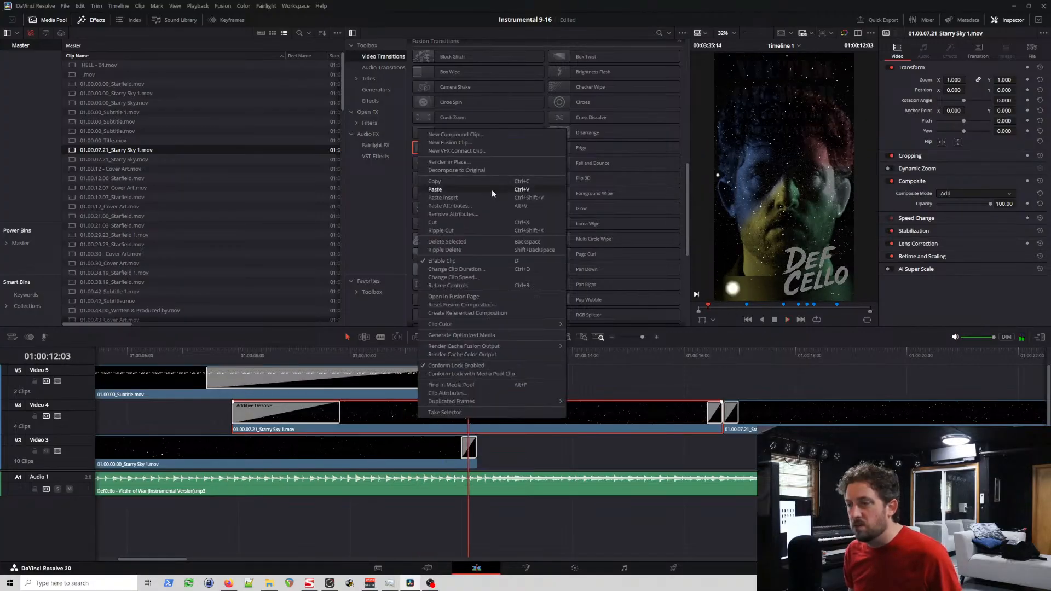
{"action": "left_click", "coordinate": [469, 170]}
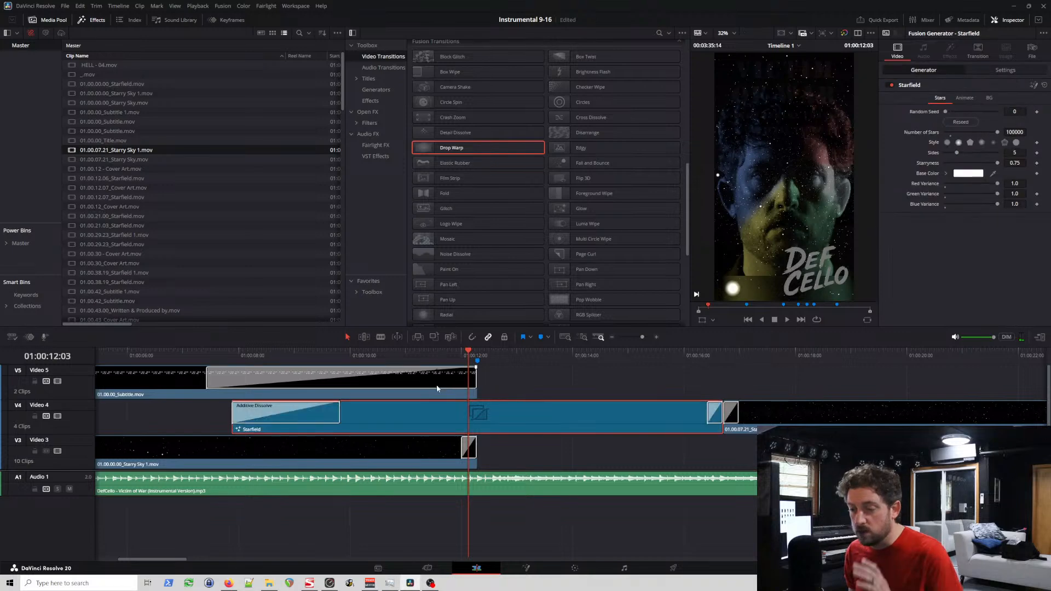
{"action": "left_click", "coordinate": [337, 415]}
{"action": "left_click_drag", "start_coordinate": [341, 415], "coordinate": [506, 425]}
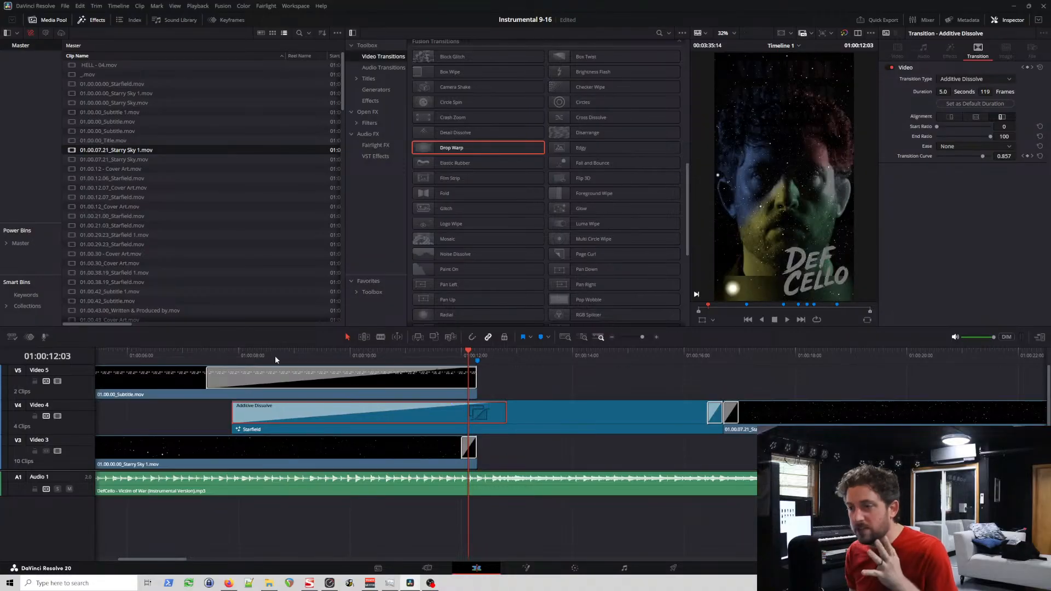
{"action": "left_click", "coordinate": [522, 354]}
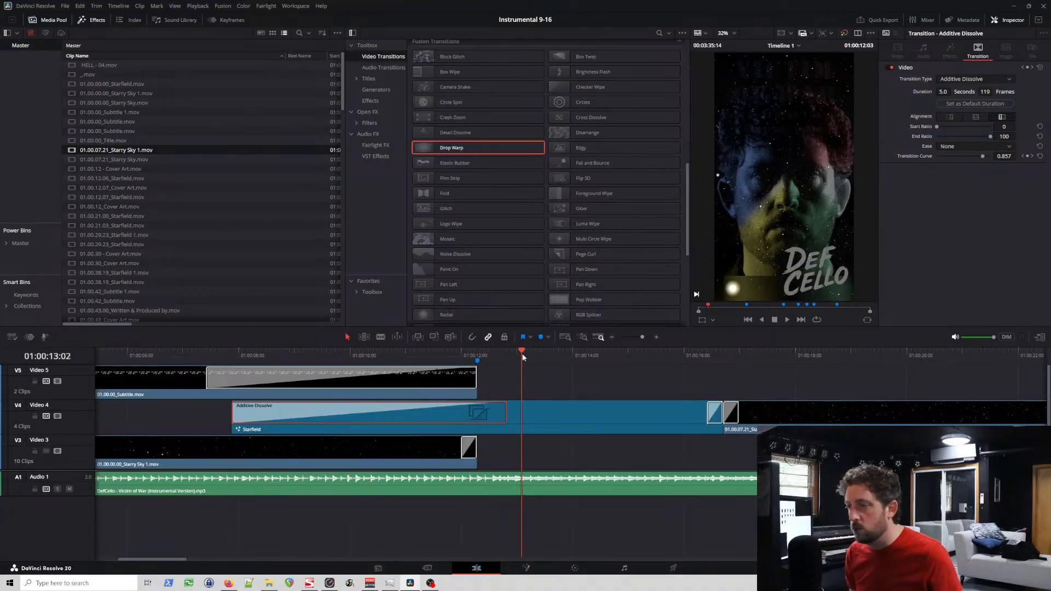
Step: Render the Video 4 Starfield in place as 01.00.07.21_Starry Sky, in QuickTime format with the Apple ProRes 422 type
{"action": "left_click", "coordinate": [529, 413]}
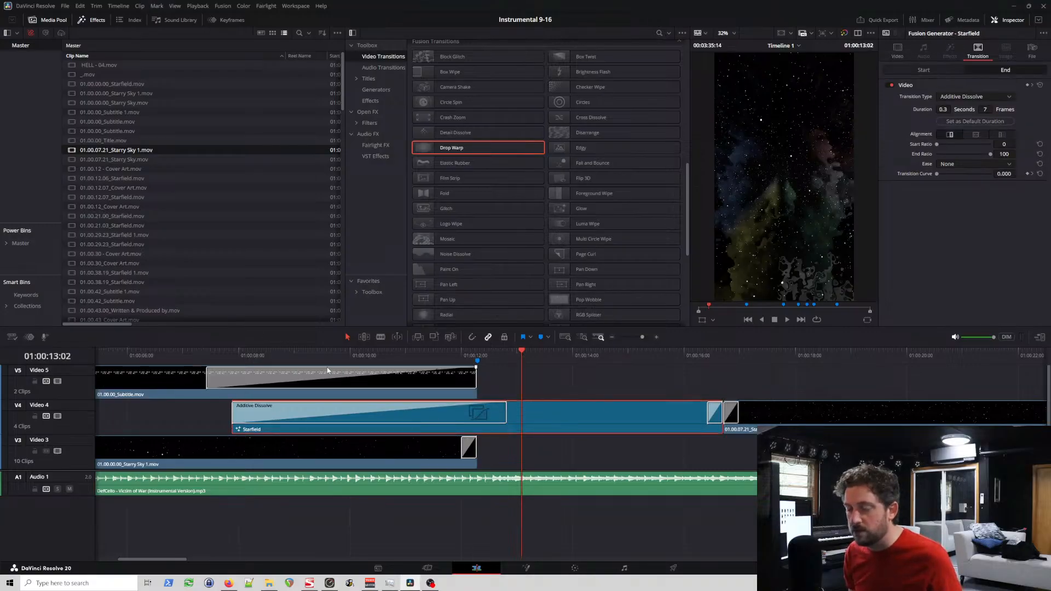
{"action": "left_click", "coordinate": [231, 357]}
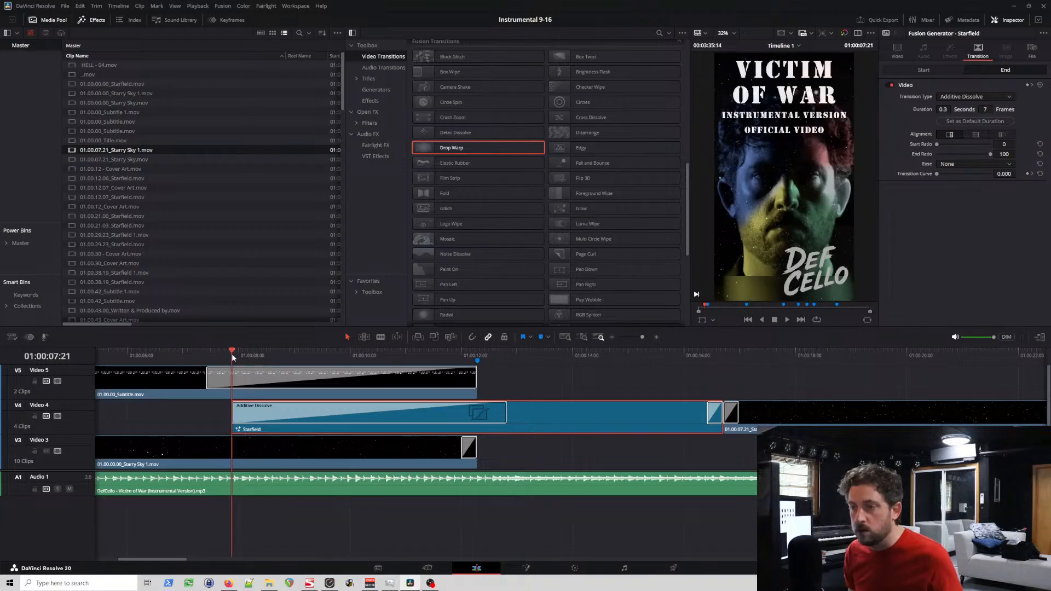
{"action": "right_click", "coordinate": [521, 405]}
{"action": "left_click", "coordinate": [579, 246]}
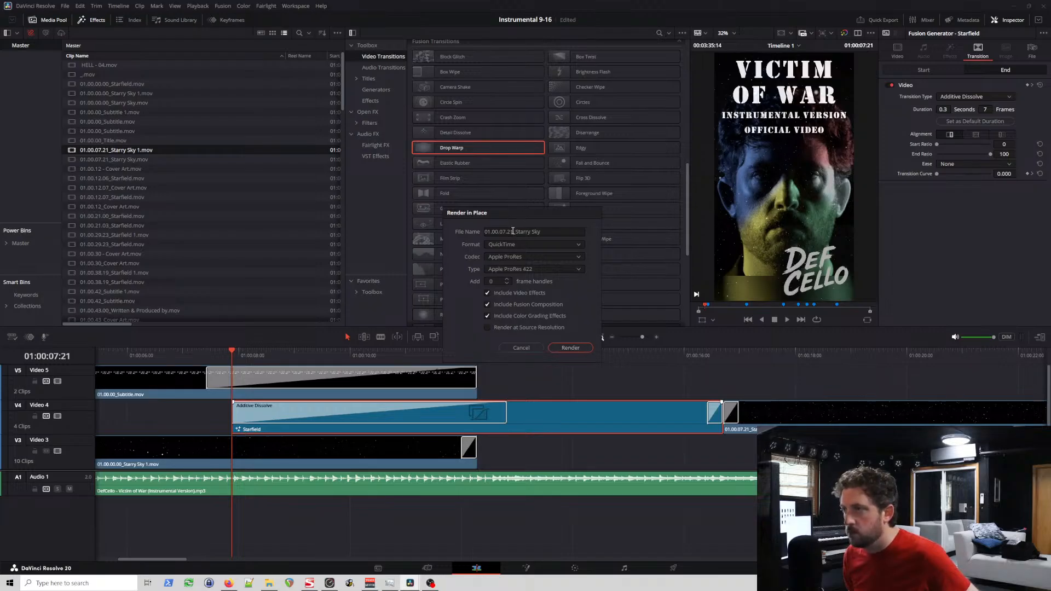
{"action": "left_click", "coordinate": [581, 350]}
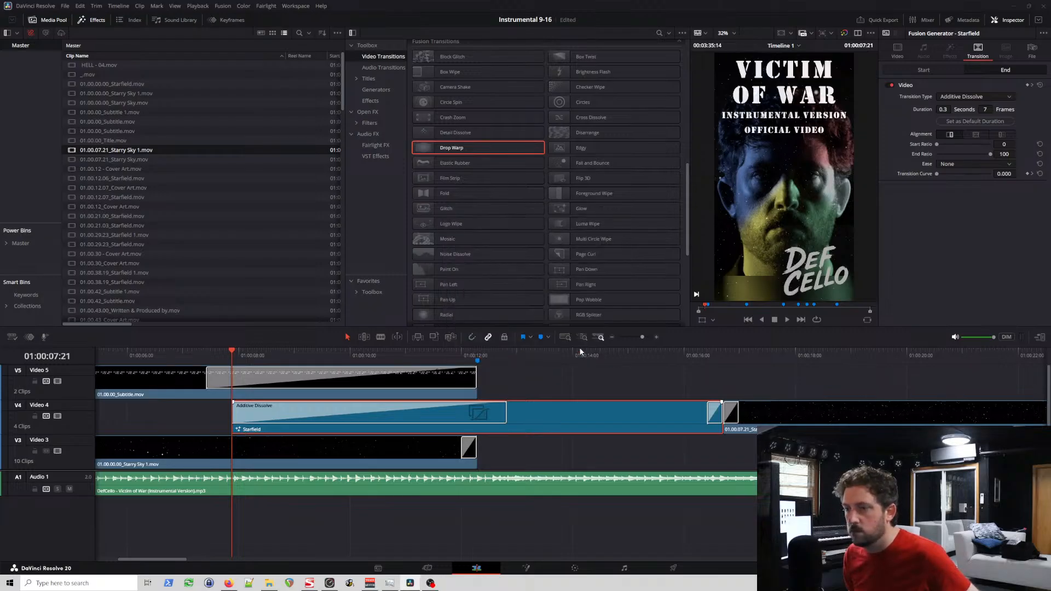
{"action": "left_click", "coordinate": [419, 282]}
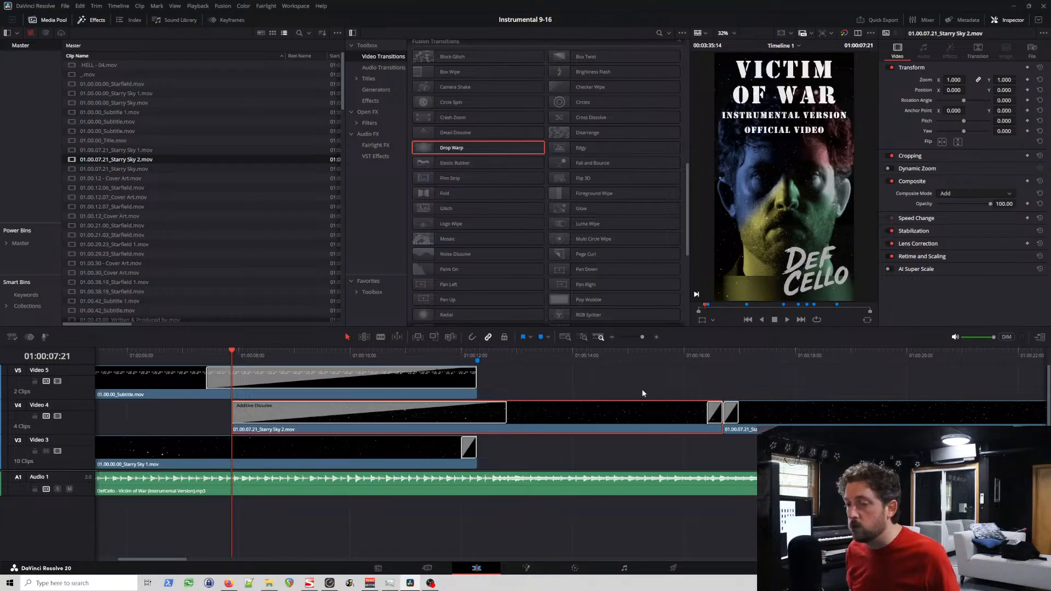
Step: Play the newly rendered Video 4 Starry Sky clip repeatedly from its start and around 01:00:12 to examine the longer fade-in
{"action": "key", "text": "space"}
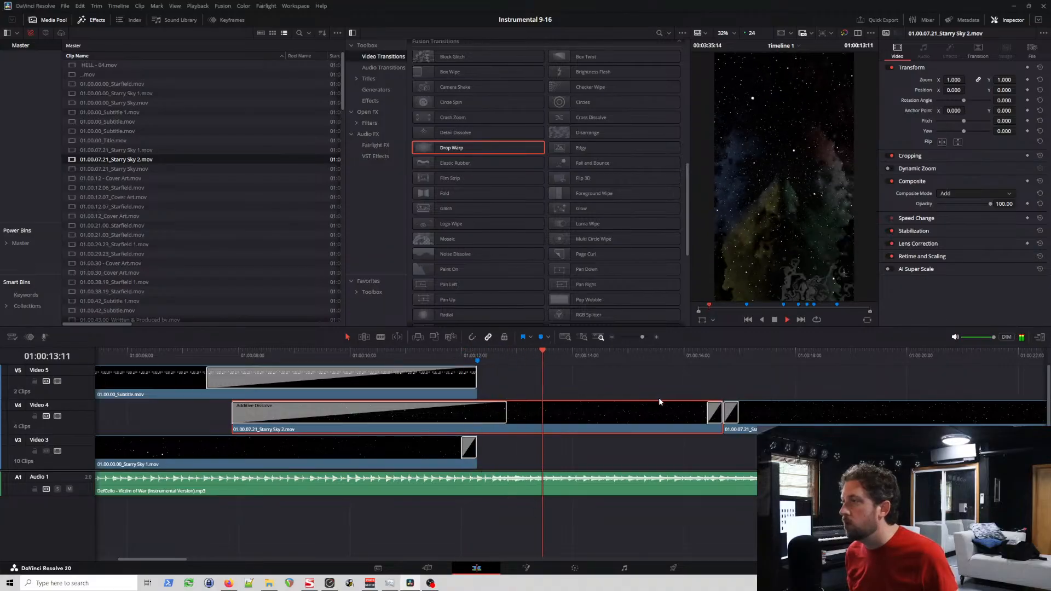
{"action": "left_click", "coordinate": [202, 356]}
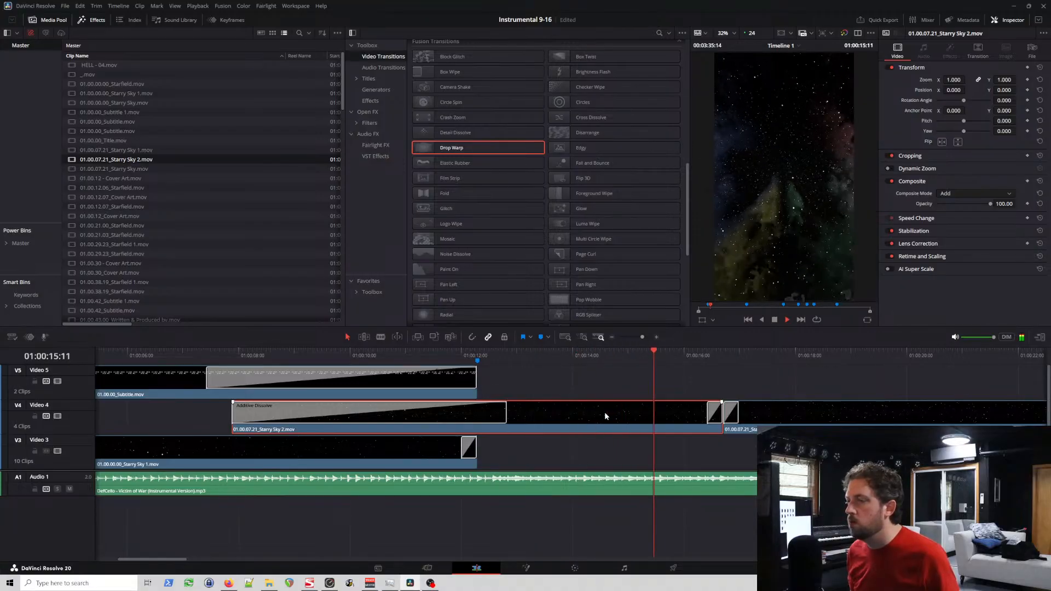
{"action": "key", "text": "space"}
{"action": "left_click", "coordinate": [466, 355]}
{"action": "key", "text": "space"}
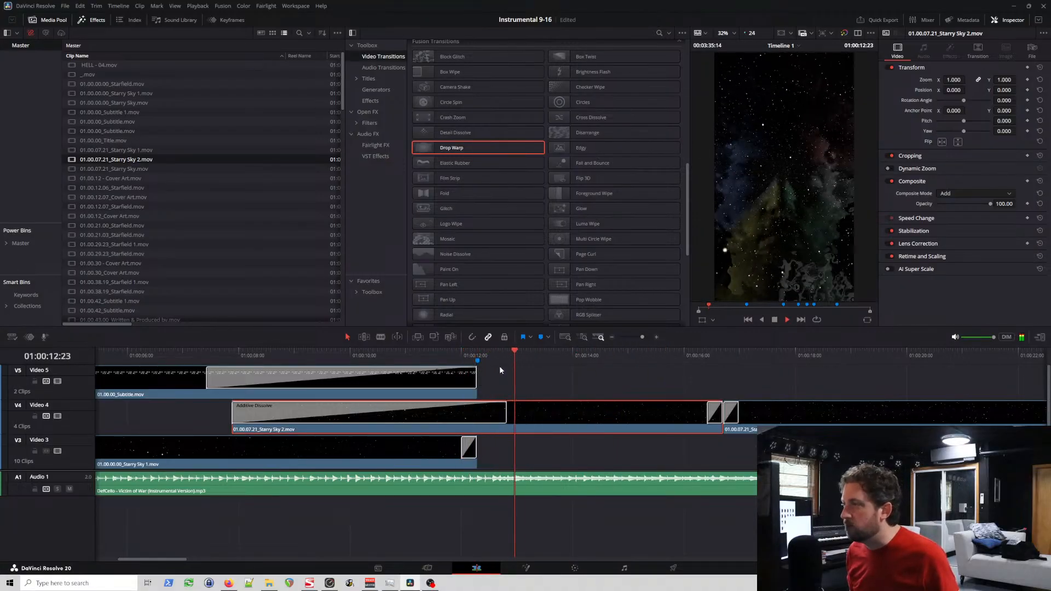
{"action": "left_click", "coordinate": [429, 355]}
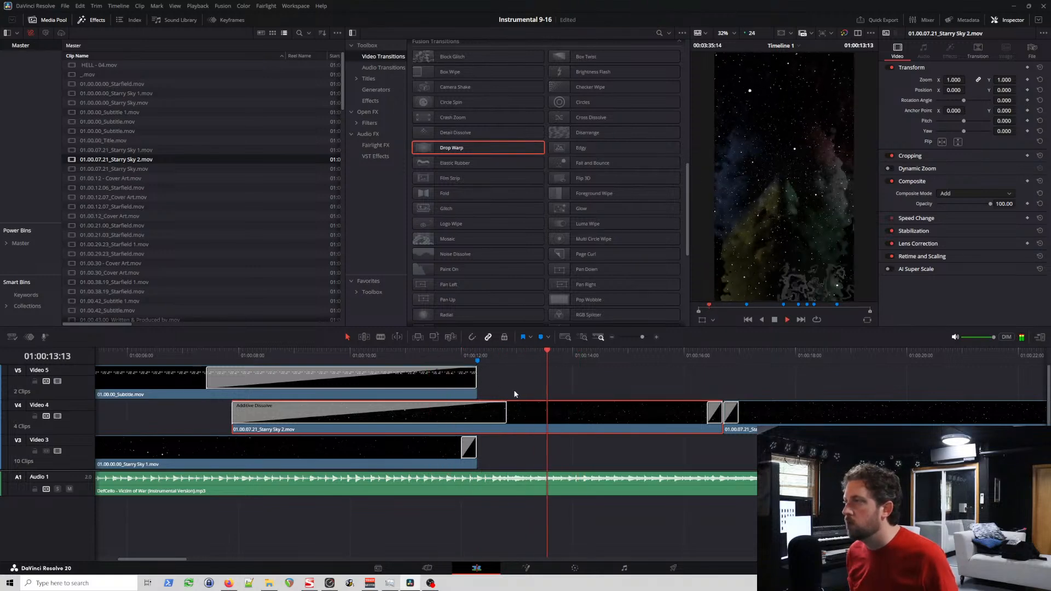
{"action": "key", "text": "space"}
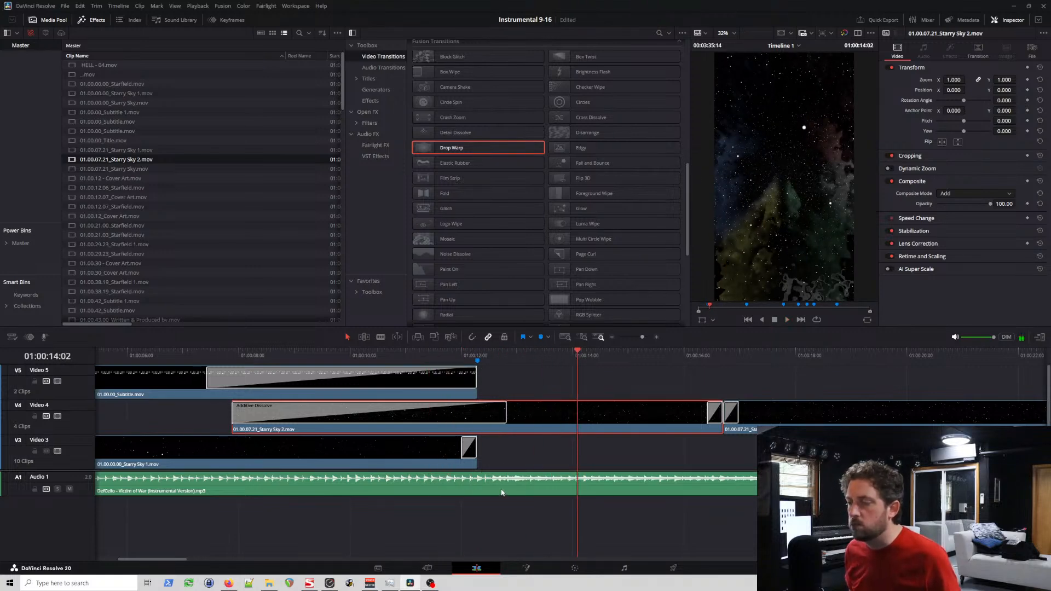
{"action": "left_click", "coordinate": [453, 354]}
{"action": "scroll", "coordinate": [470, 477], "scroll_direction": "left", "scroll_amount": 10}
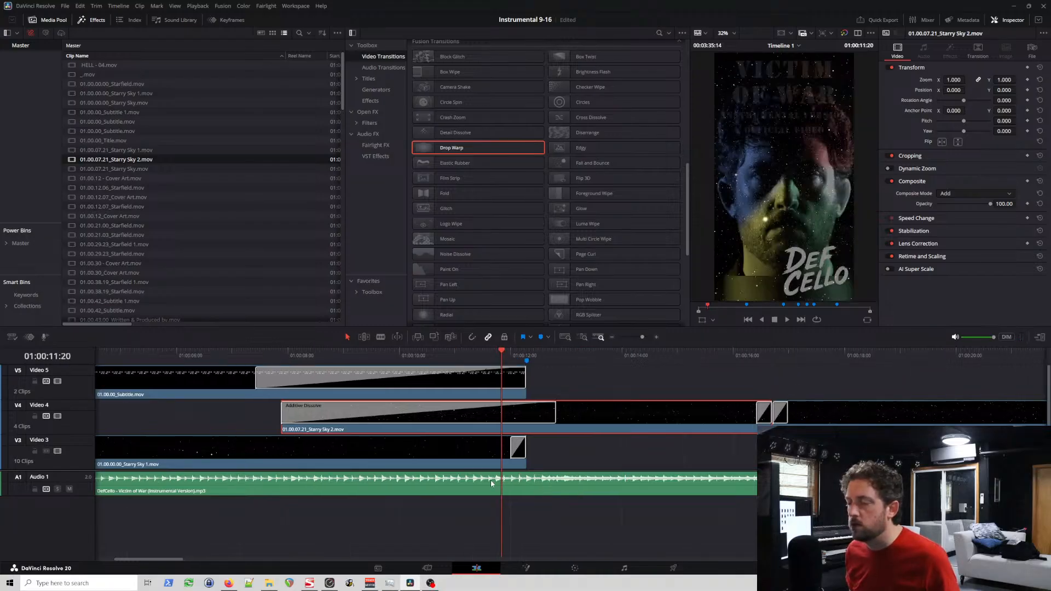
{"action": "left_click", "coordinate": [624, 357]}
{"action": "key", "text": "space"}
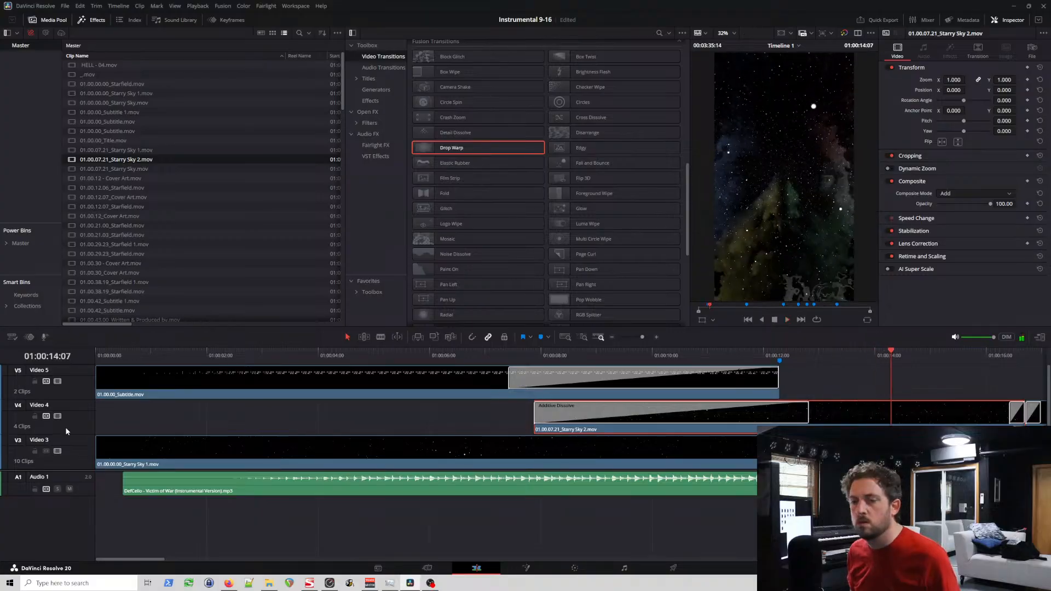
Step: Try an earlier cut between the first two Video 1 cover art clips, play it, and return the cut to the blue marker
{"action": "scroll", "coordinate": [67, 432], "scroll_direction": "down", "scroll_amount": 2}
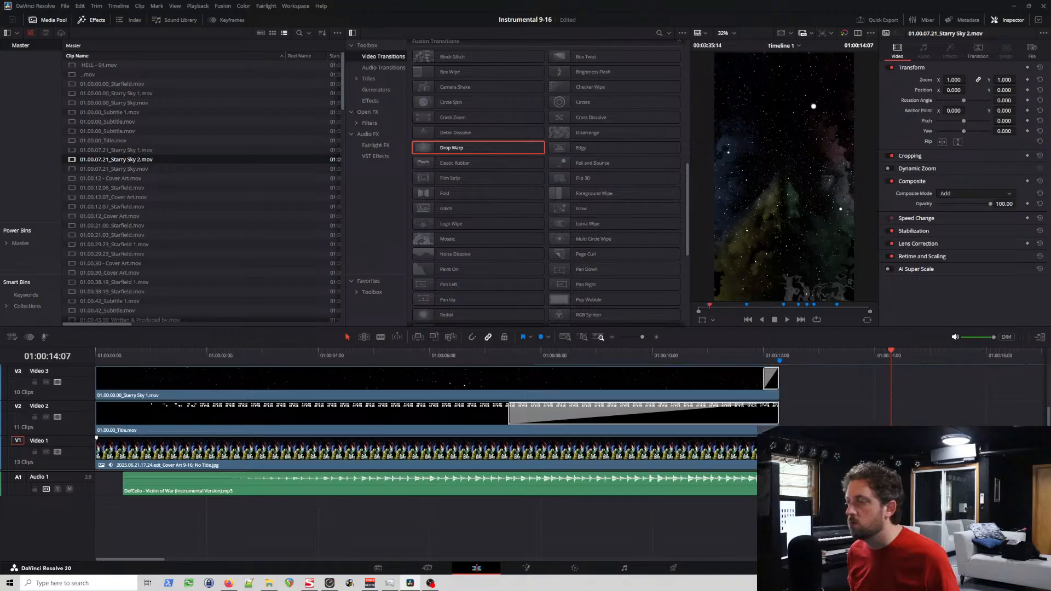
{"action": "left_click", "coordinate": [768, 453]}
{"action": "left_click", "coordinate": [805, 453]}
{"action": "left_click_drag", "start_coordinate": [777, 451], "coordinate": [739, 450]}
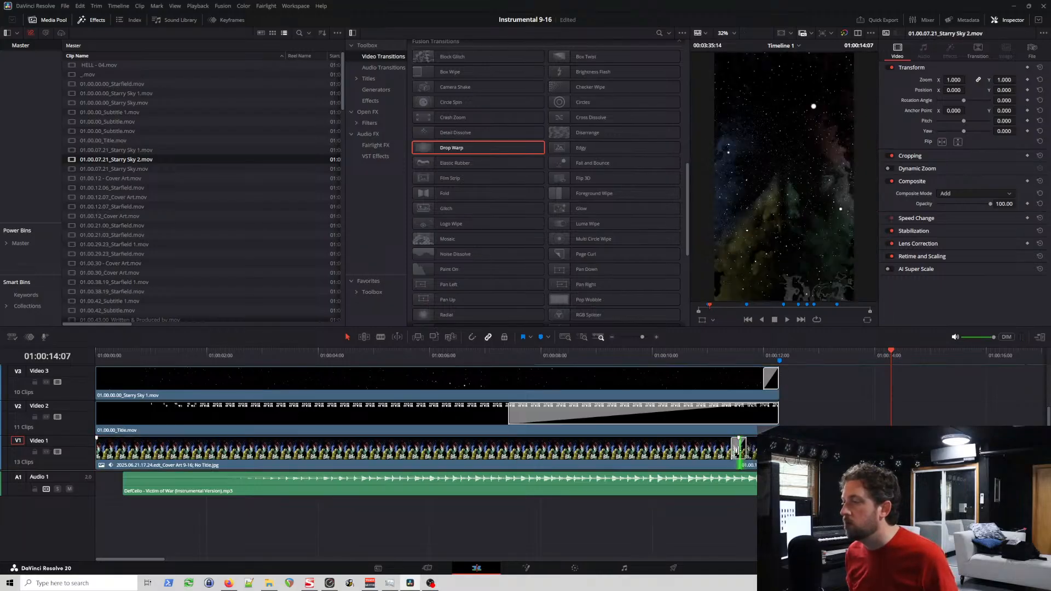
{"action": "left_click", "coordinate": [720, 353]}
{"action": "key", "text": "space"}
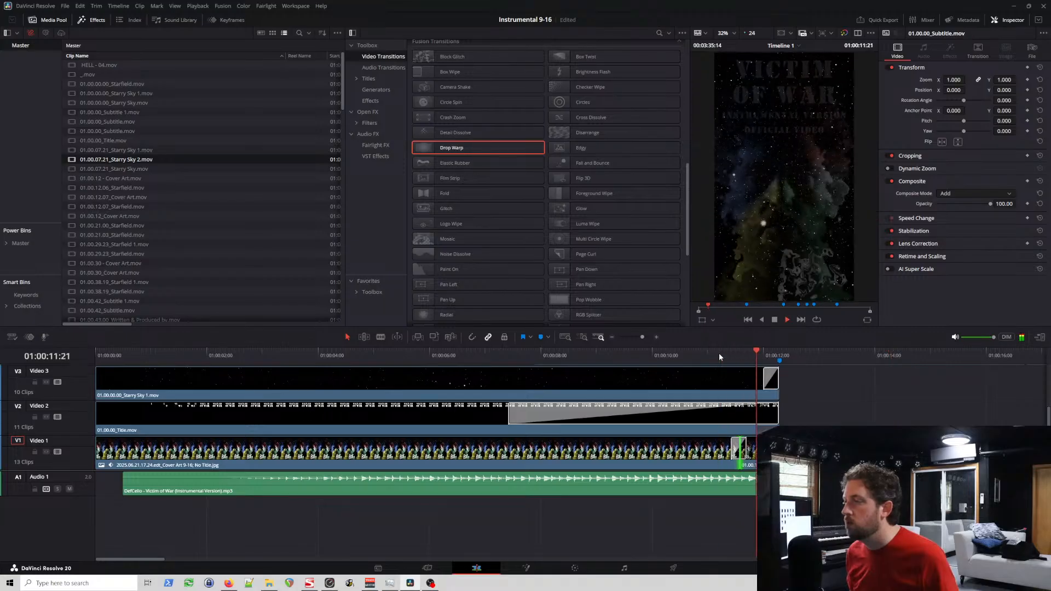
{"action": "left_click_drag", "start_coordinate": [741, 449], "coordinate": [776, 450]}
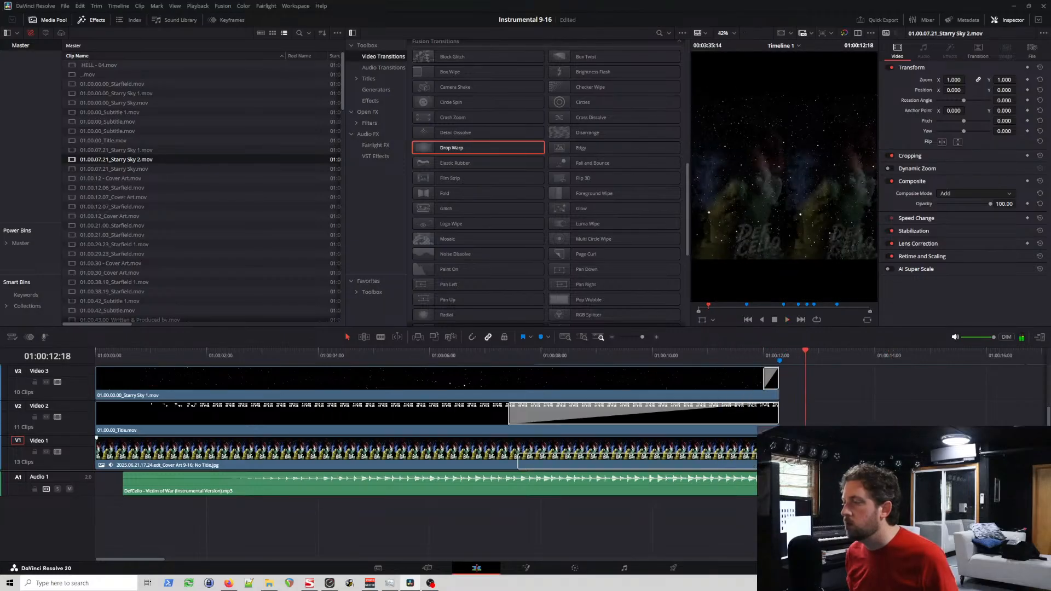
Step: Play the cover art transition from 01:00:10:22 and again from just before the blue marker, and save the project
{"action": "left_click", "coordinate": [704, 356]}
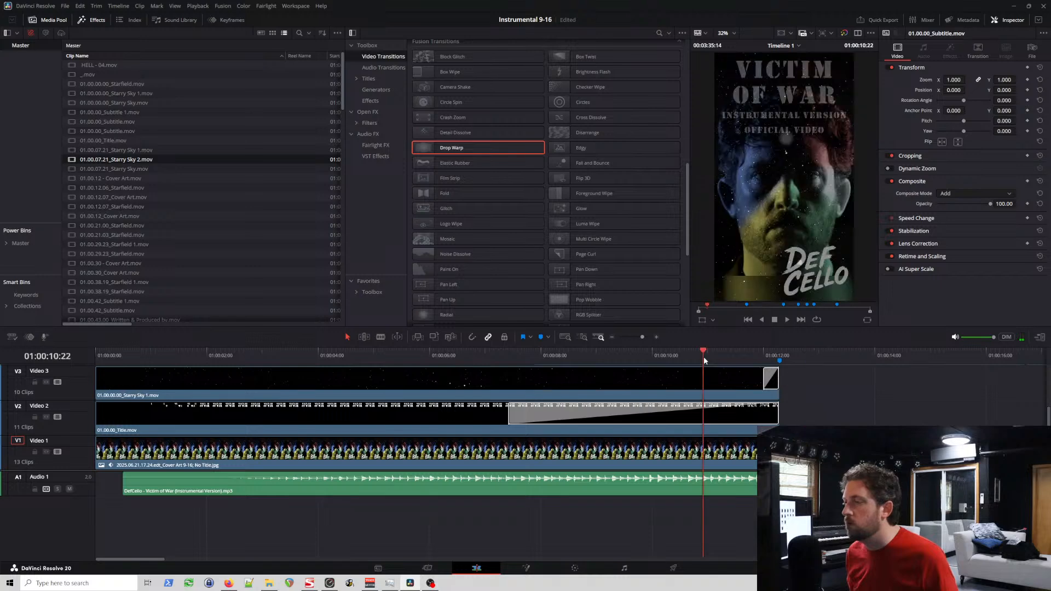
{"action": "key", "text": "space"}
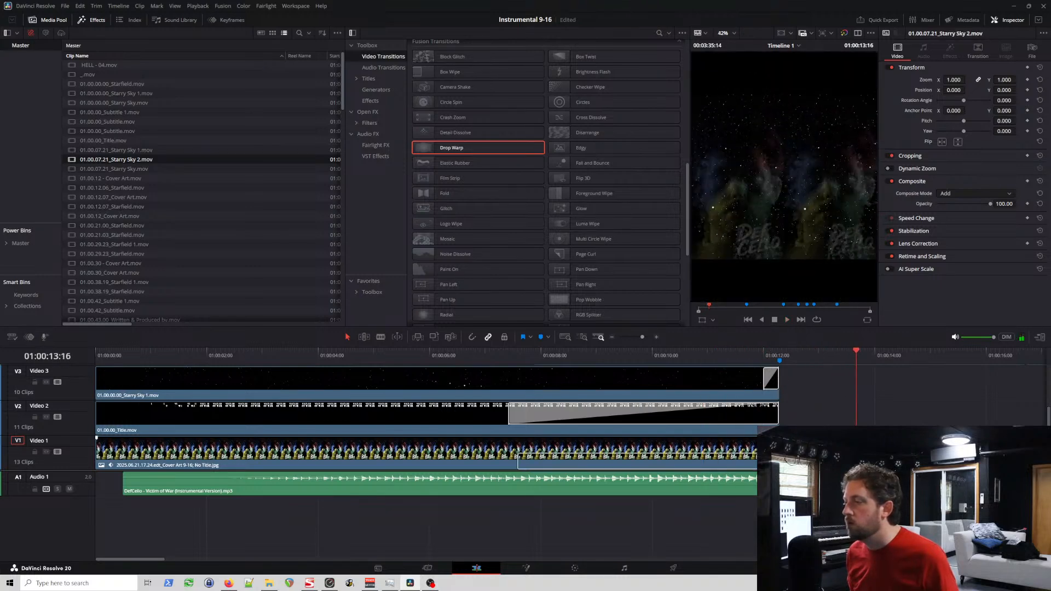
{"action": "left_click", "coordinate": [737, 352]}
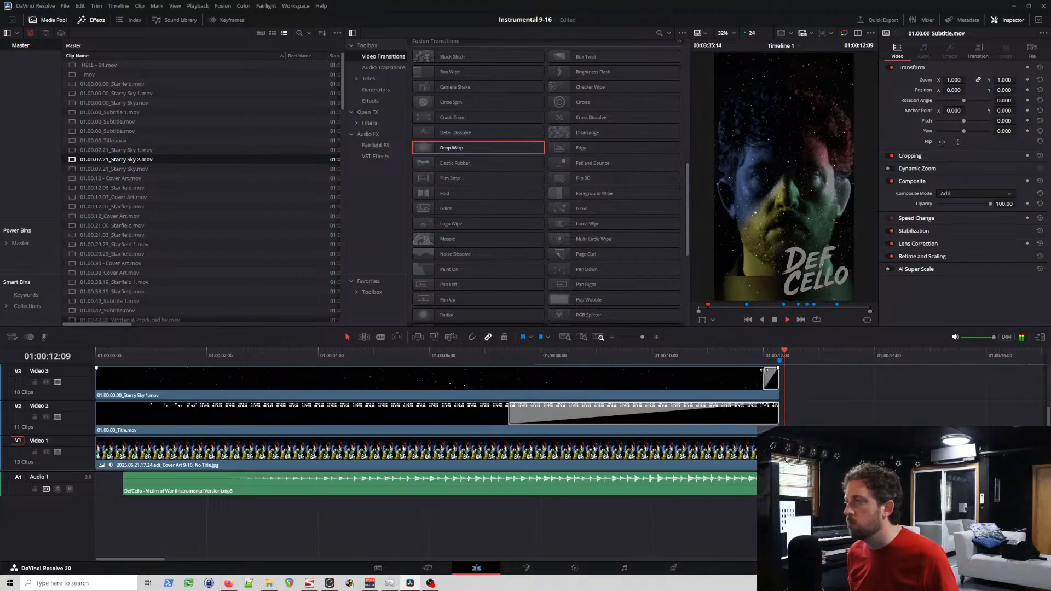
{"action": "key", "text": "space"}
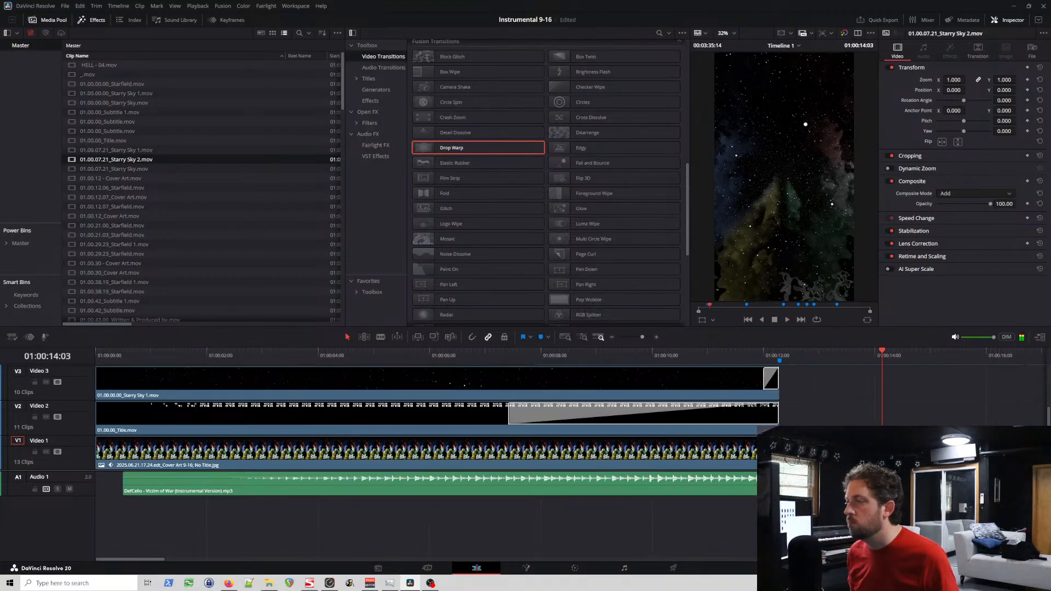
{"action": "left_click", "coordinate": [782, 361]}
{"action": "key", "text": "space"}
{"action": "key", "text": "ctrl+s"}
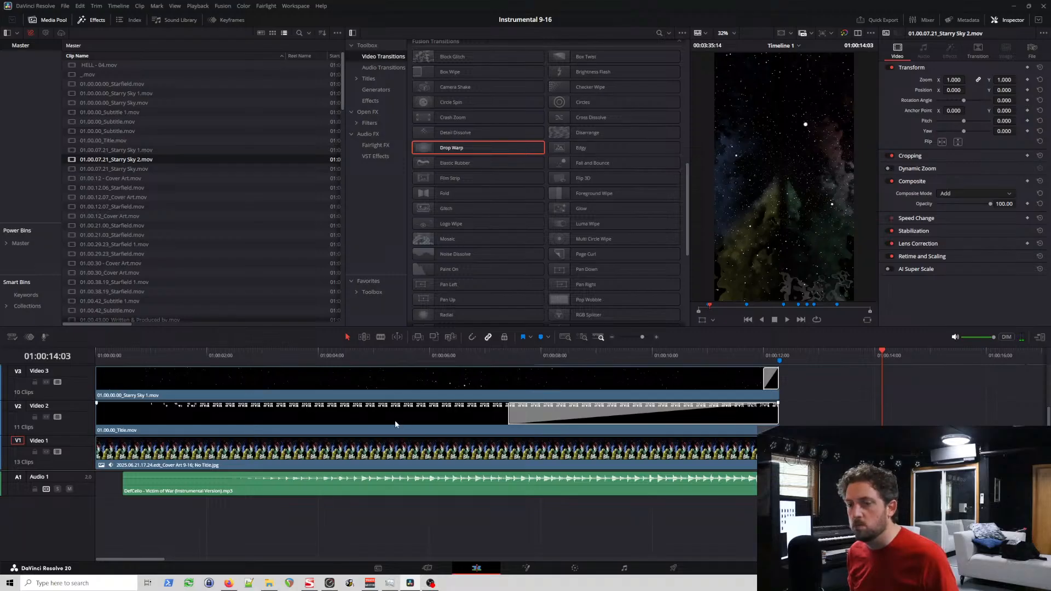
Step: Shift the Video 2 title clip slightly later, close to where the audio starts, and check its alignment with the neighbouring clips
{"action": "left_click", "coordinate": [422, 411]}
{"action": "left_click_drag", "start_coordinate": [422, 408], "coordinate": [446, 408]}
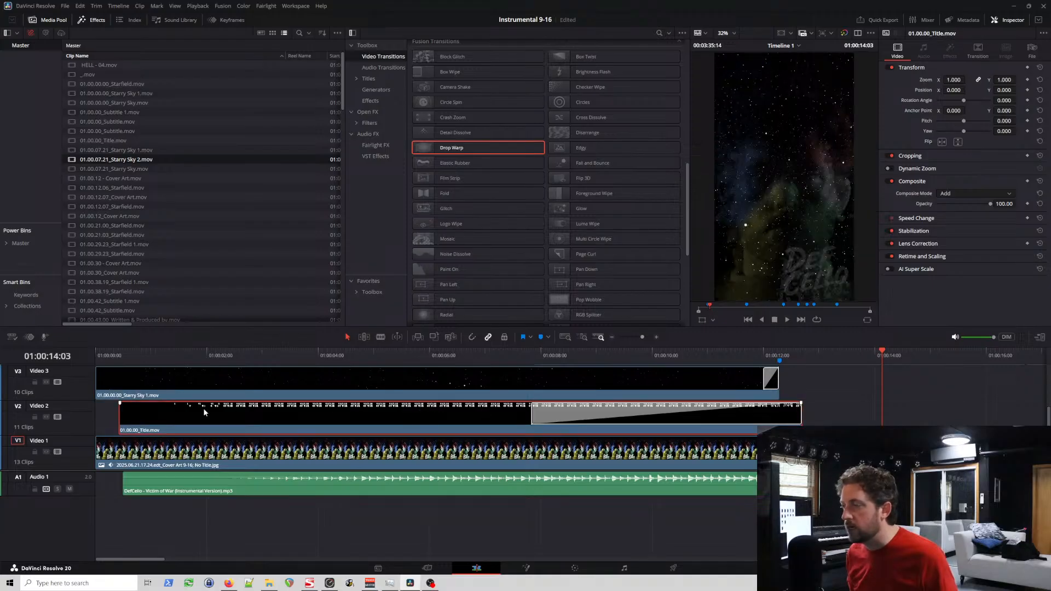
{"action": "scroll", "coordinate": [82, 412], "scroll_direction": "up", "scroll_amount": 2}
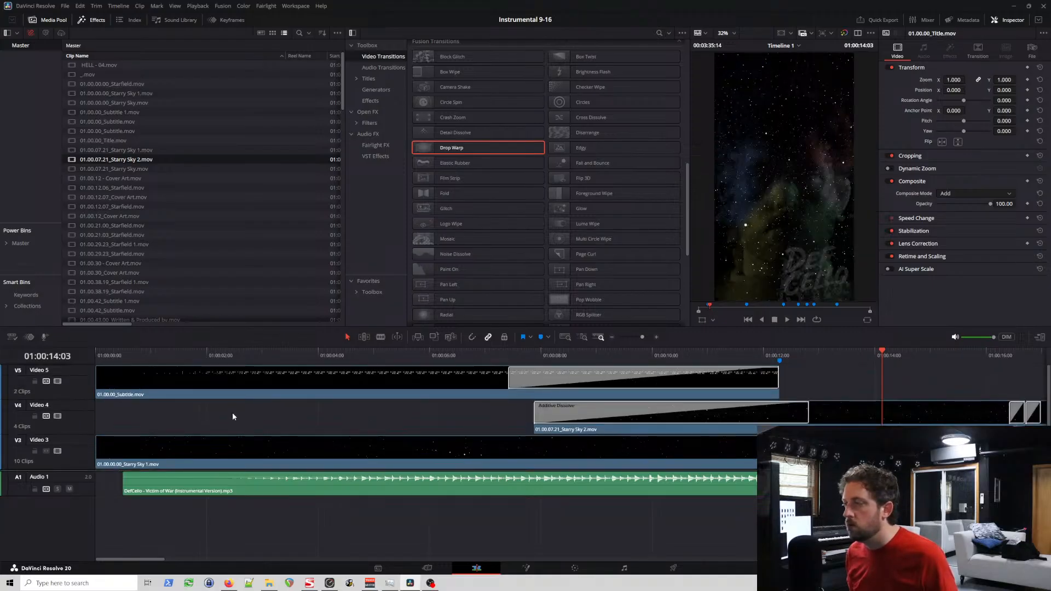
{"action": "scroll", "coordinate": [84, 433], "scroll_direction": "down", "scroll_amount": 2}
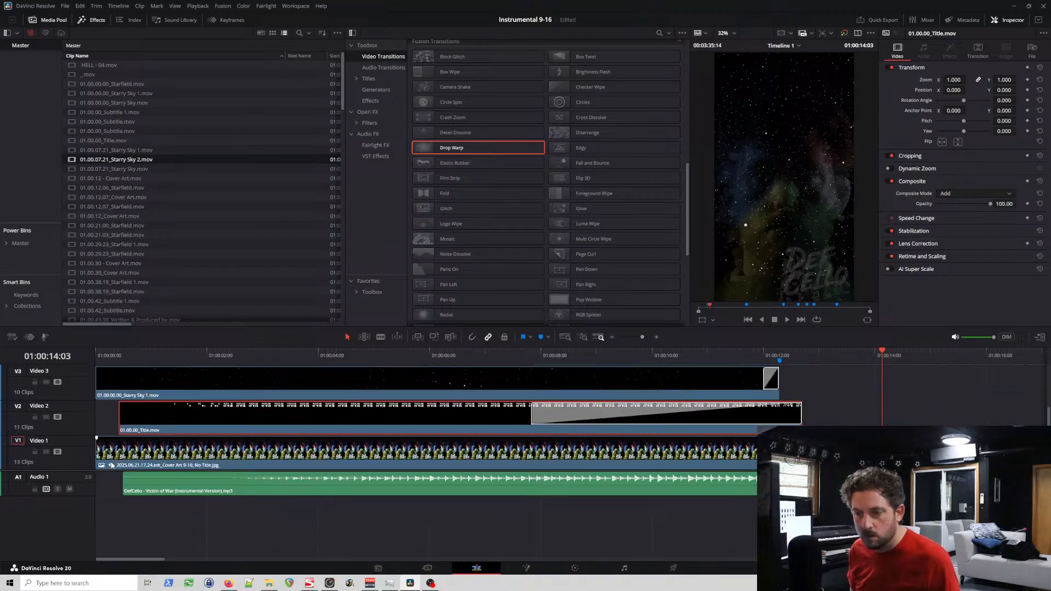
{"action": "scroll", "coordinate": [305, 450], "scroll_direction": "down", "scroll_amount": 4}
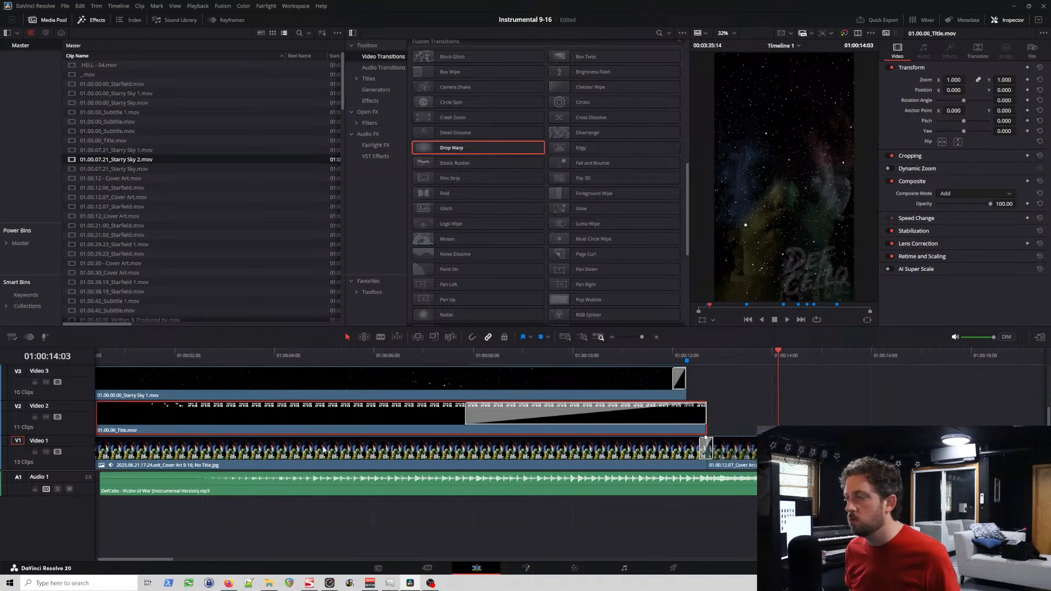
{"action": "scroll", "coordinate": [323, 449], "scroll_direction": "up", "scroll_amount": 4}
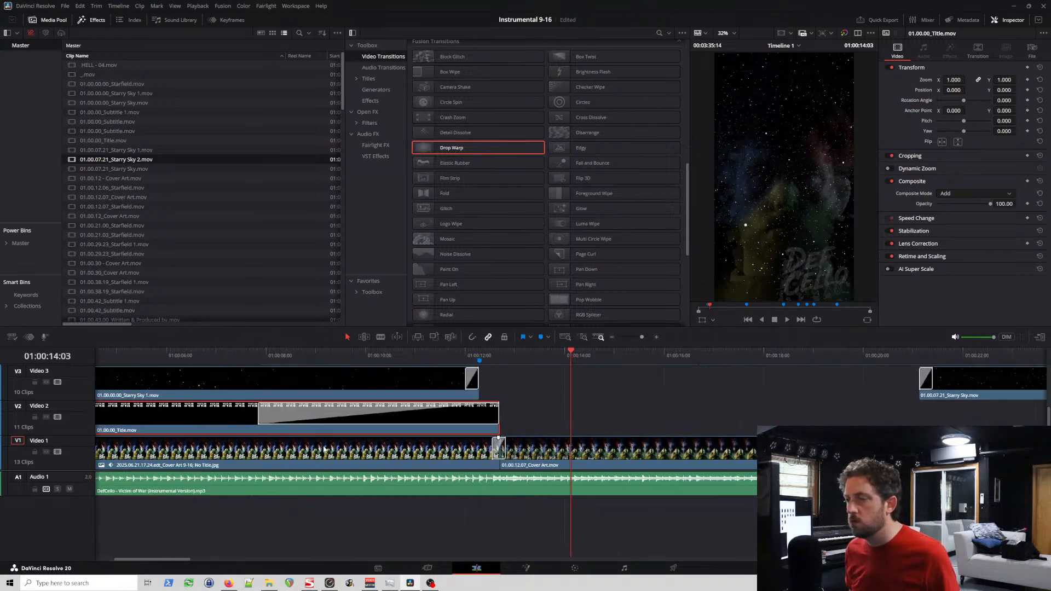
{"action": "scroll", "coordinate": [326, 450], "scroll_direction": "left", "scroll_amount": 5}
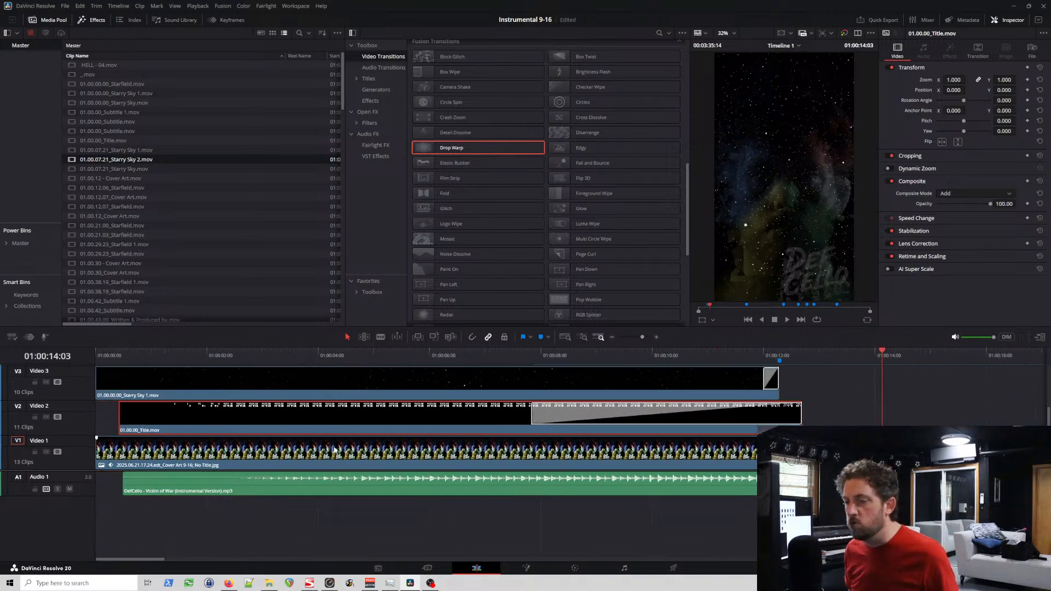
Step: Move the Victim of War audio clip on Audio 1 back to the start of the timeline and save the project
{"action": "scroll", "coordinate": [87, 424], "scroll_direction": "up", "scroll_amount": 3}
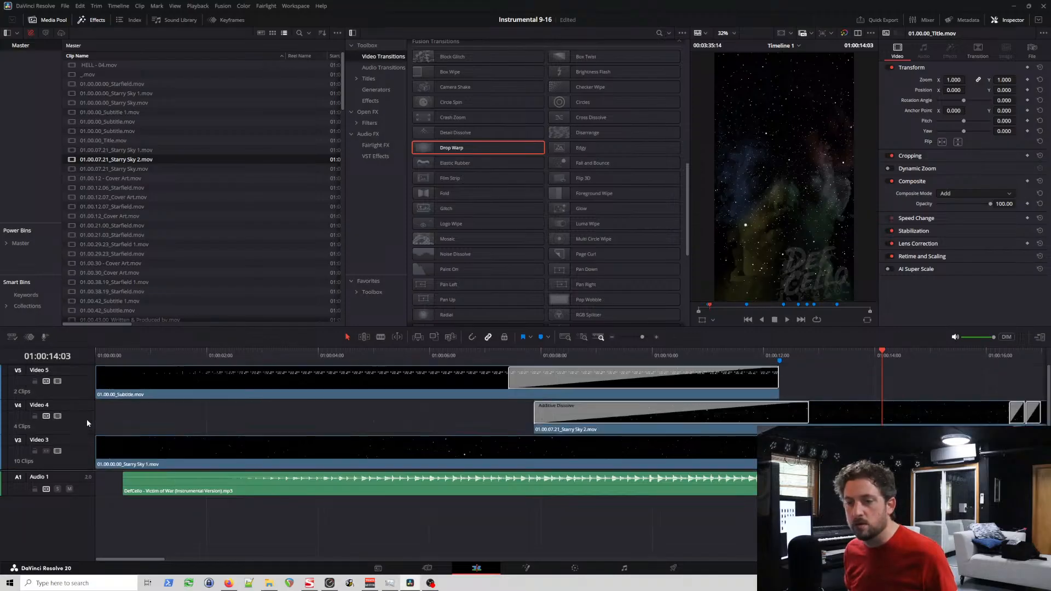
{"action": "scroll", "coordinate": [87, 425], "scroll_direction": "down", "scroll_amount": 3}
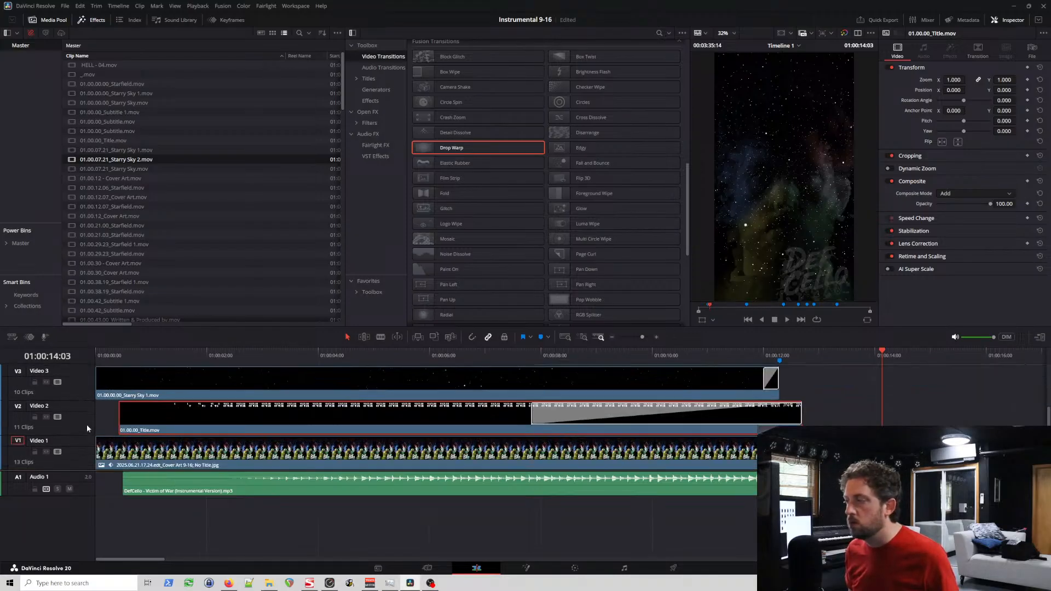
{"action": "left_click_drag", "start_coordinate": [142, 486], "coordinate": [117, 488]}
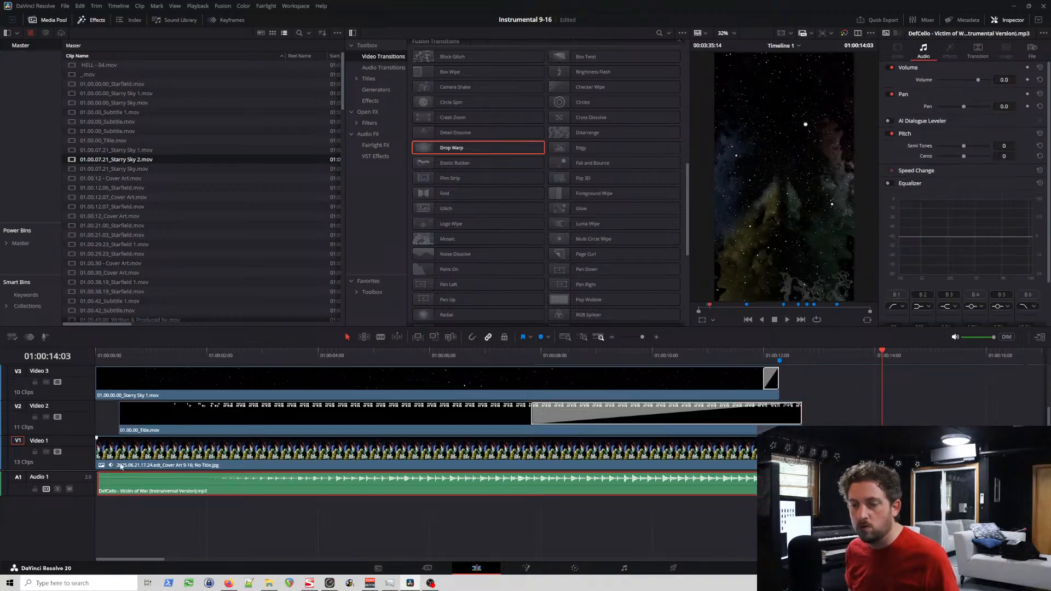
{"action": "key", "text": "ctrl+s"}
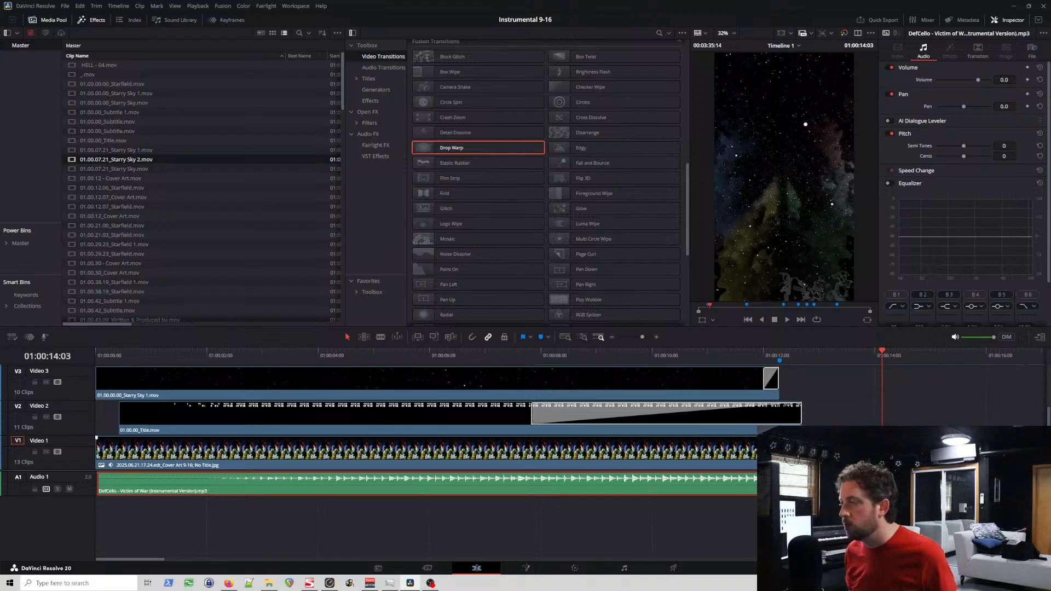
Step: Move the end of the first Video 1 cover art clip back to the blue marker and play the transition from several points before it
{"action": "left_click_drag", "start_coordinate": [802, 451], "coordinate": [779, 452]}
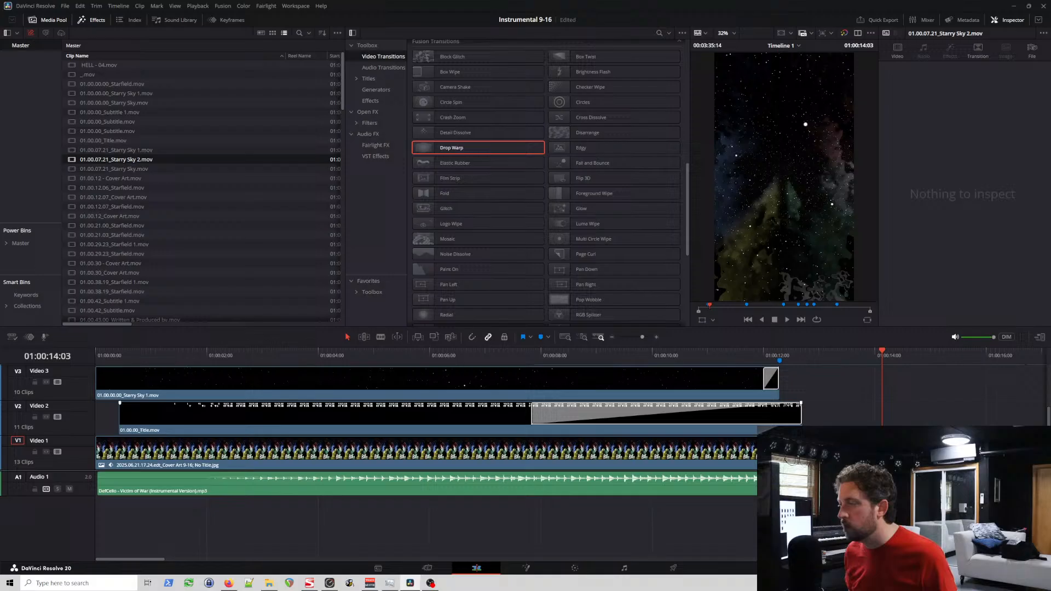
{"action": "left_click", "coordinate": [746, 358]}
{"action": "key", "text": "space"}
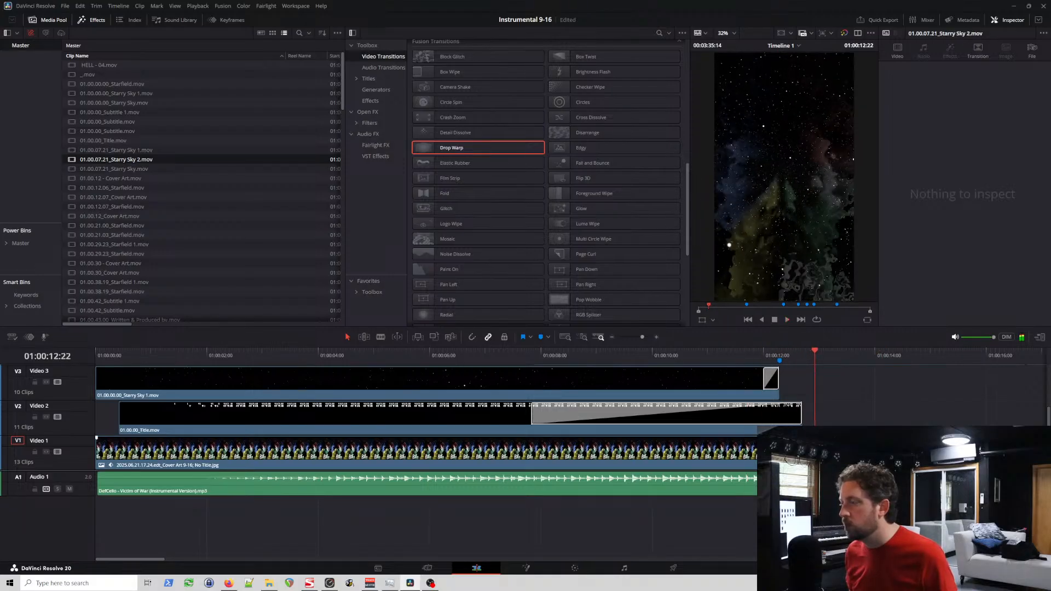
{"action": "left_click", "coordinate": [767, 359]}
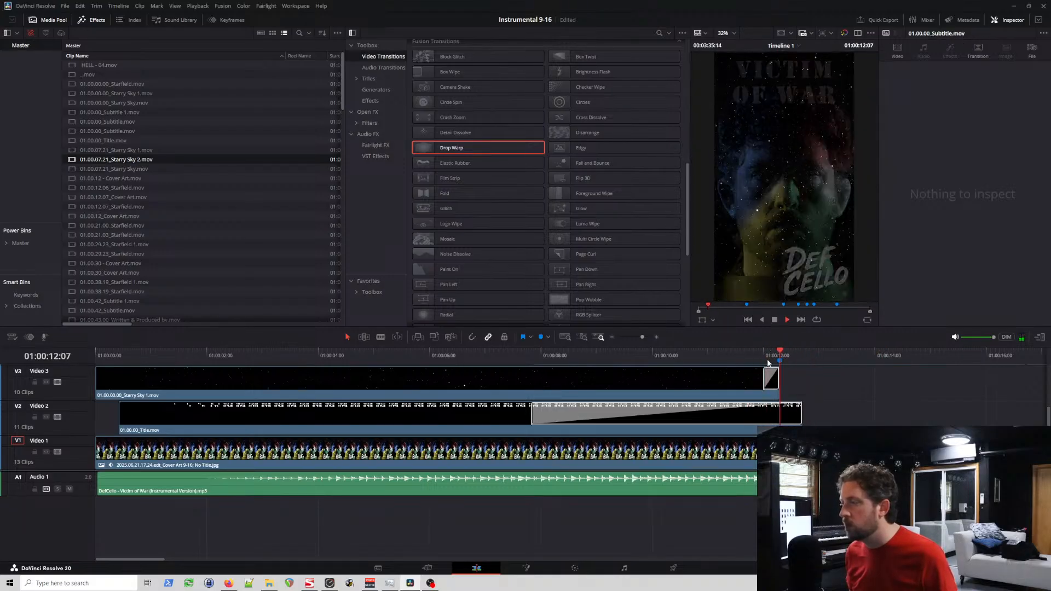
{"action": "left_click", "coordinate": [722, 355]}
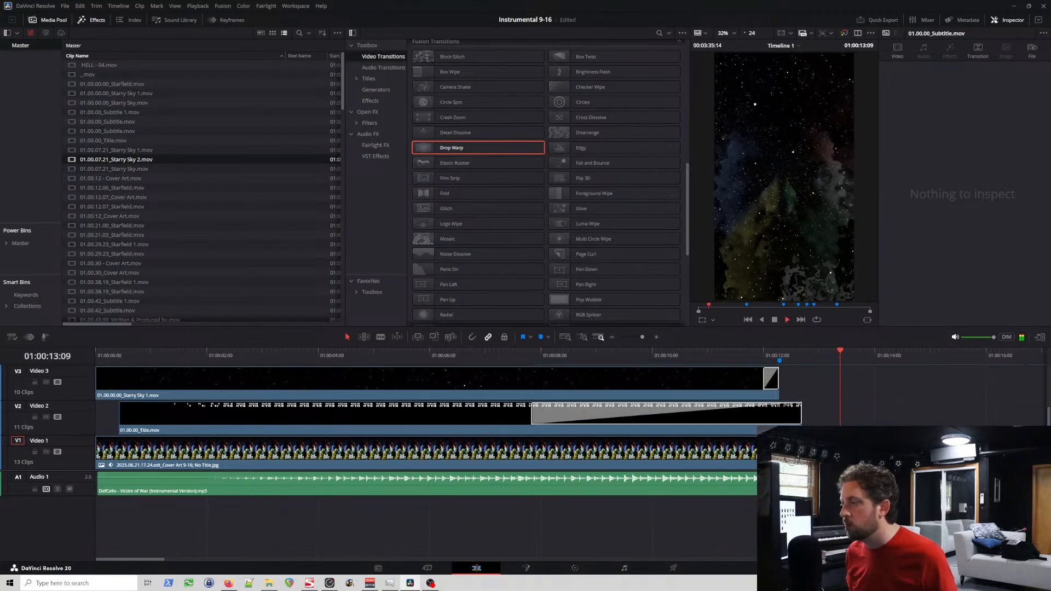
{"action": "key", "text": "space"}
Step: Move the Video 2 title clip earlier and shift the Video 3 Starry Sky 1 clip two frames later to align with it
{"action": "left_click", "coordinate": [784, 422]}
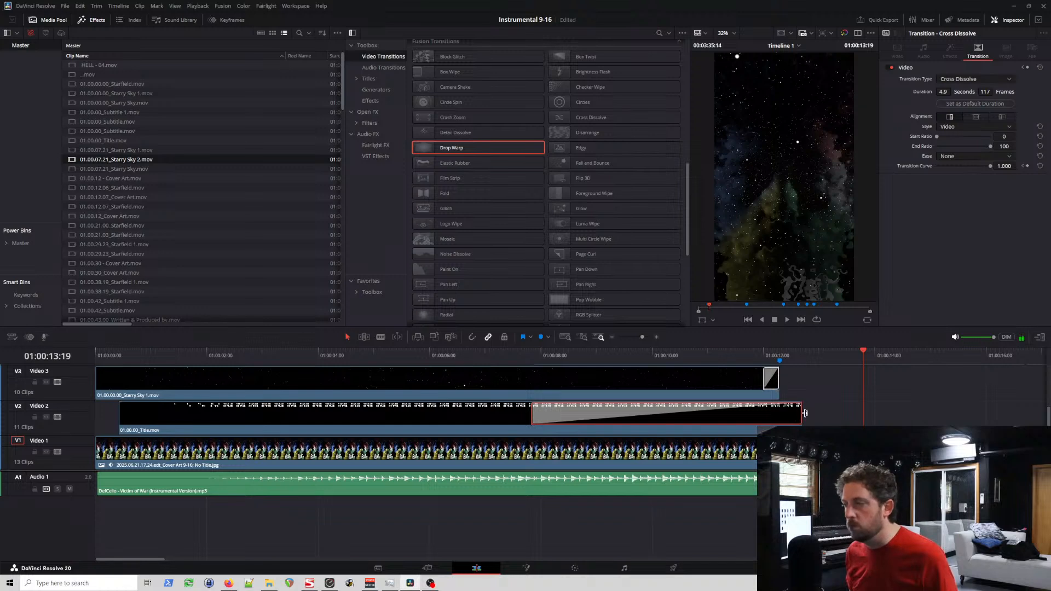
{"action": "key", "text": "ctrl+s"}
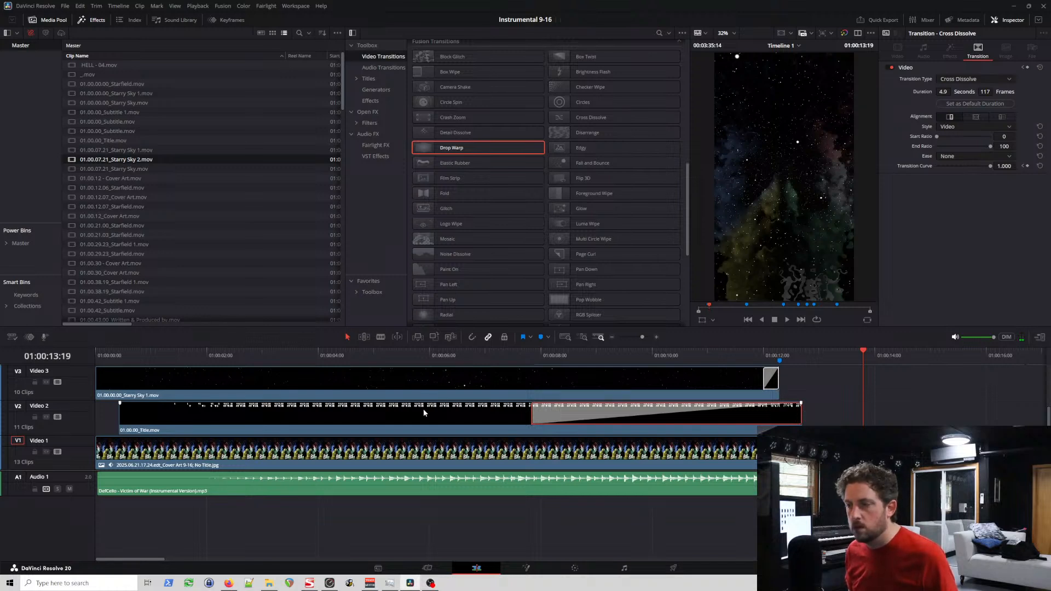
{"action": "left_click_drag", "start_coordinate": [422, 409], "coordinate": [404, 412]}
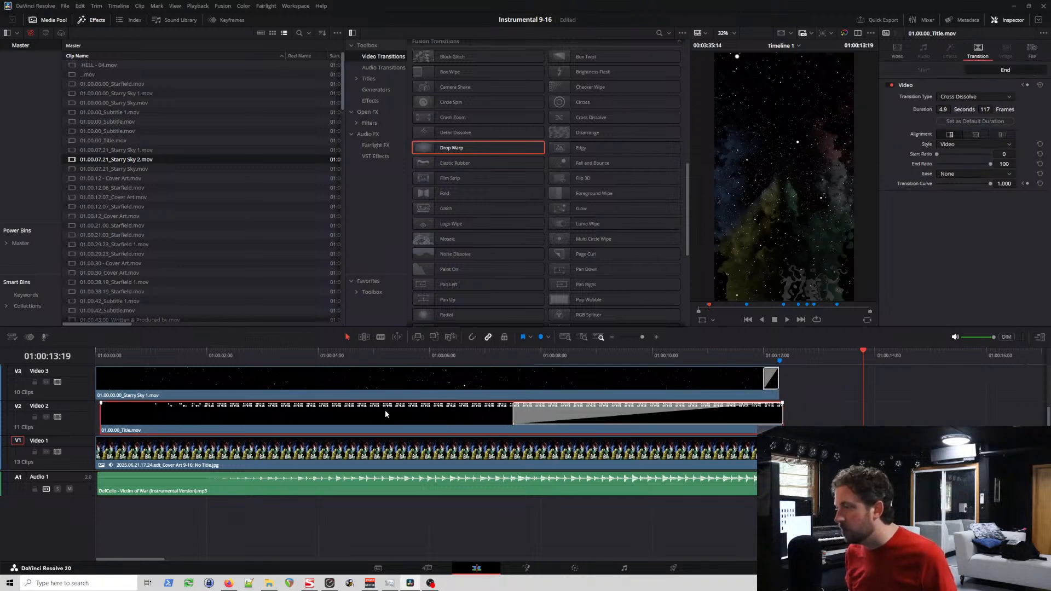
{"action": "scroll", "coordinate": [84, 425], "scroll_direction": "up", "scroll_amount": 3}
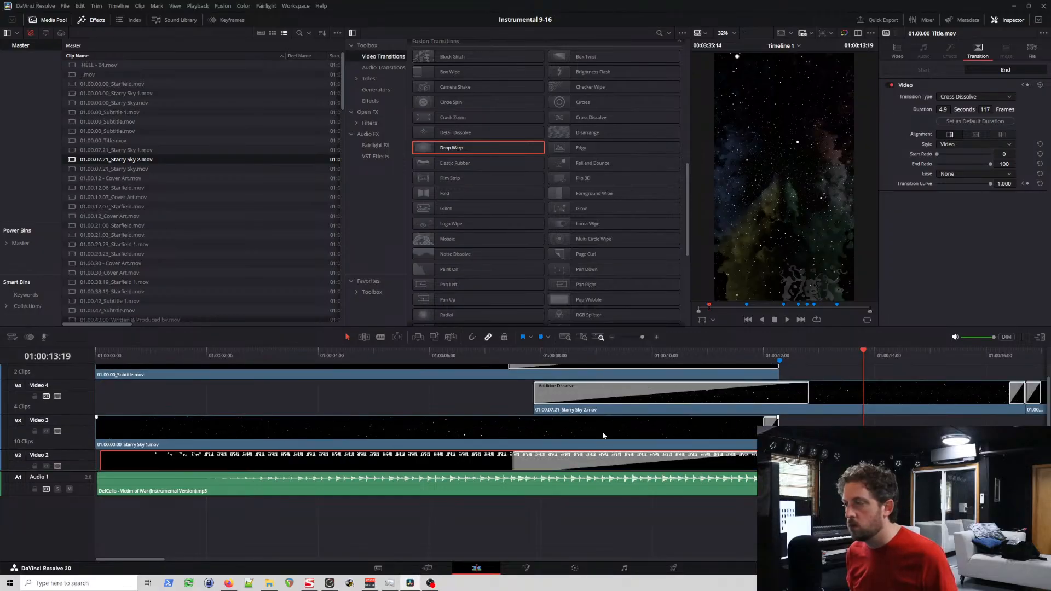
{"action": "left_click_drag", "start_coordinate": [603, 433], "coordinate": [608, 432]}
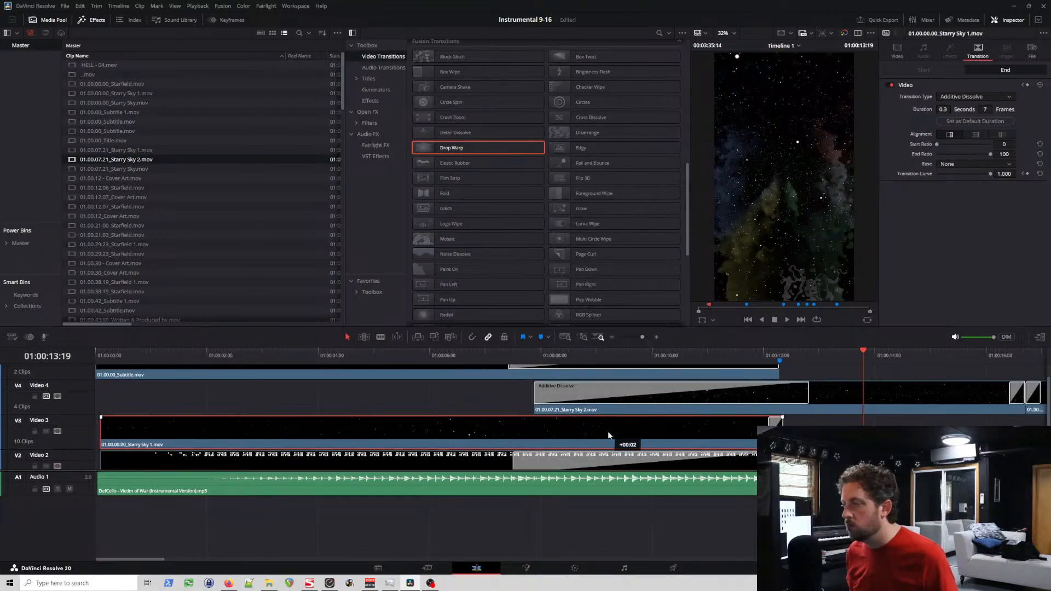
Step: Shift the Video 5 subtitle clip two frames later and move the Verse 1 marker to 01:00:12:09
{"action": "scroll", "coordinate": [81, 404], "scroll_direction": "up", "scroll_amount": 1}
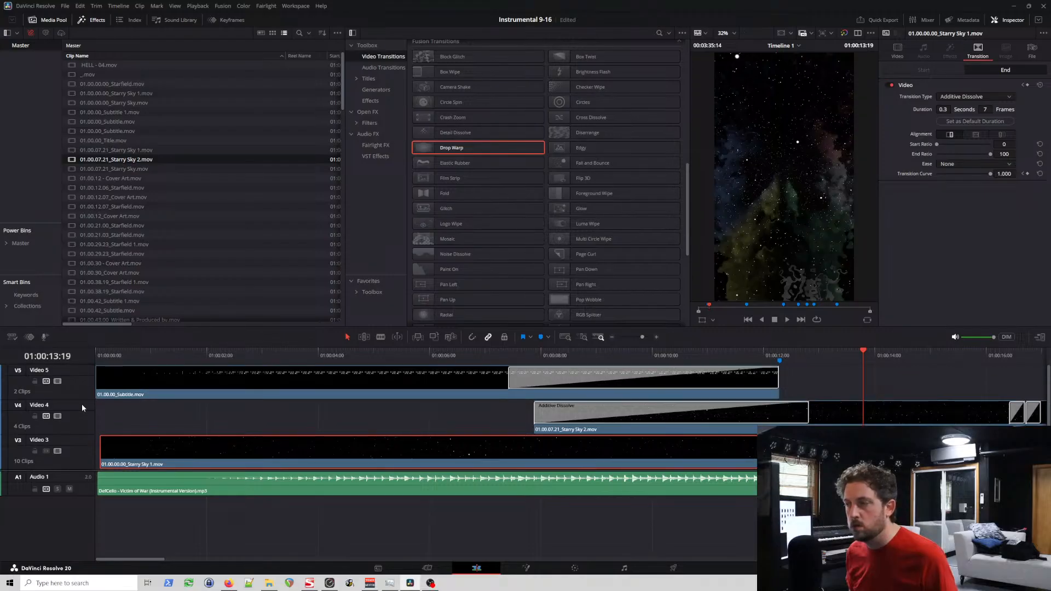
{"action": "left_click_drag", "start_coordinate": [397, 386], "coordinate": [406, 386]}
{"action": "left_click", "coordinate": [785, 352]}
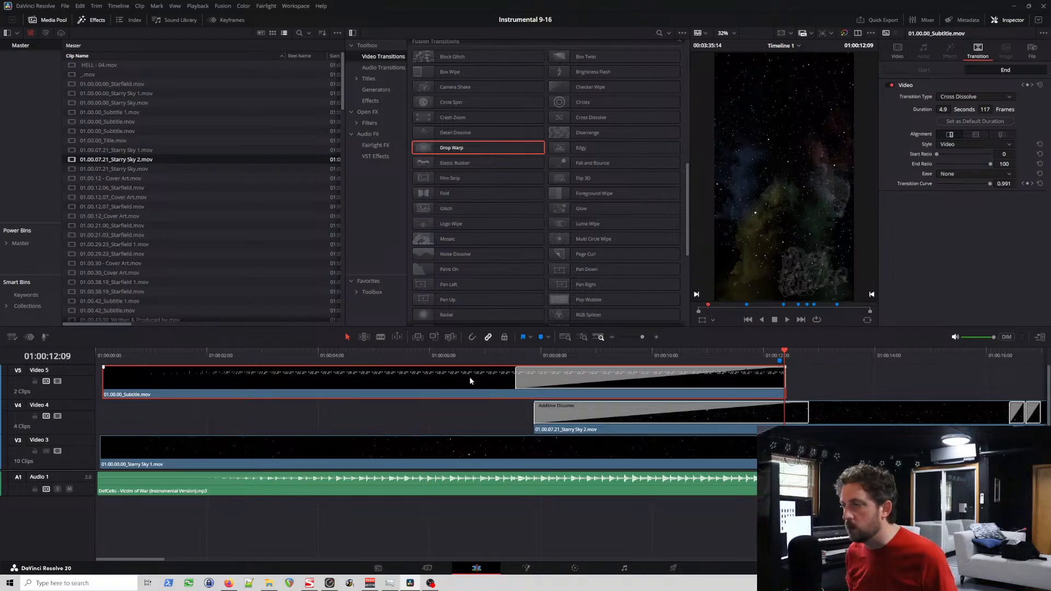
{"action": "left_click_drag", "start_coordinate": [470, 377], "coordinate": [468, 378]}
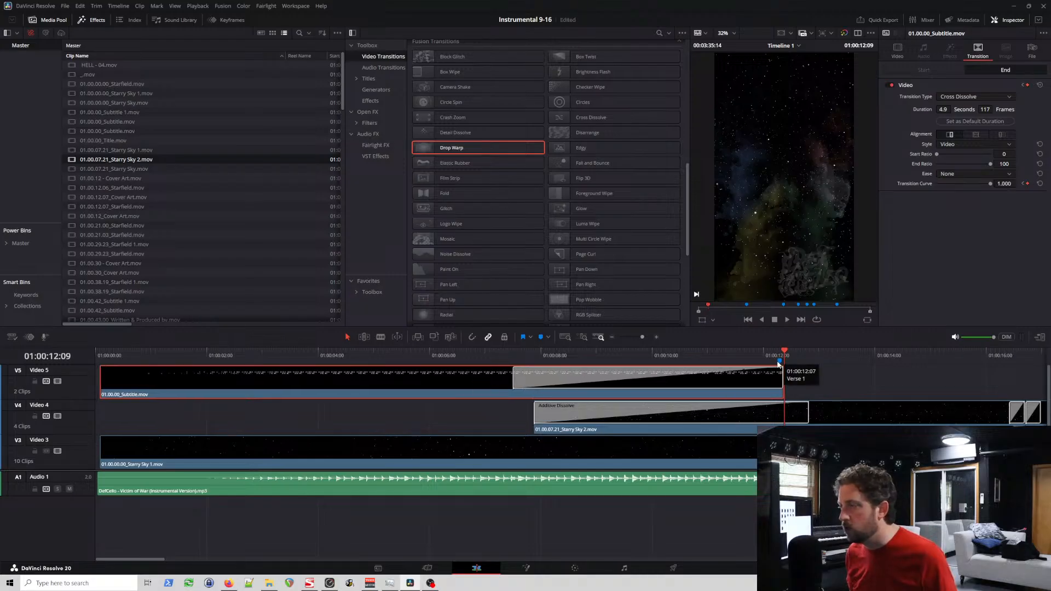
{"action": "left_click_drag", "start_coordinate": [778, 361], "coordinate": [785, 359]}
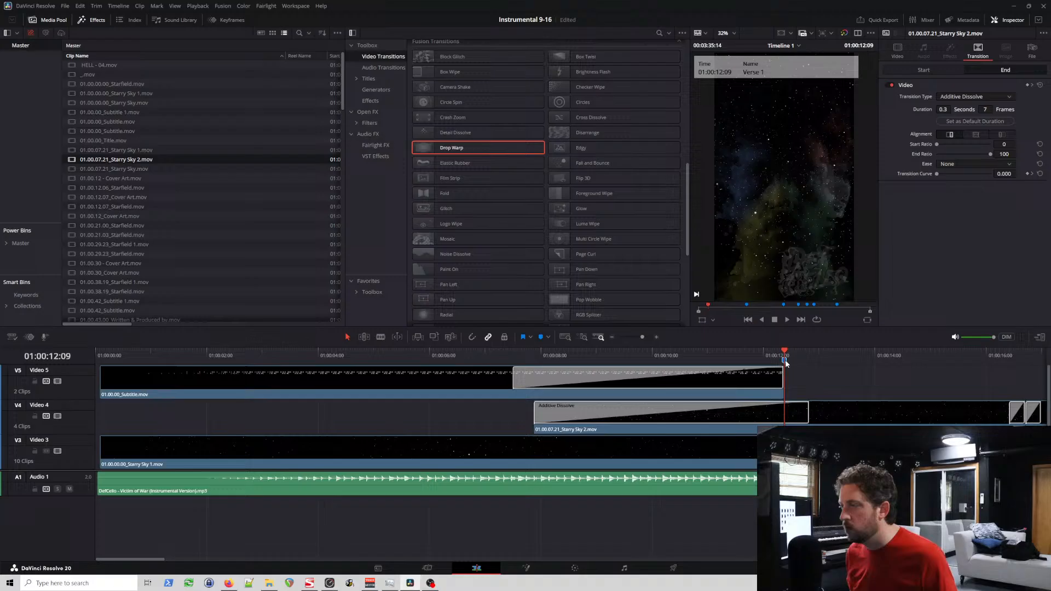
Step: Delete the 01.00.07.21_Starry Sky clips on Video 3 and Video 4, keeping the Starry Sky 2 clip on Video 4
{"action": "left_click", "coordinate": [745, 353]}
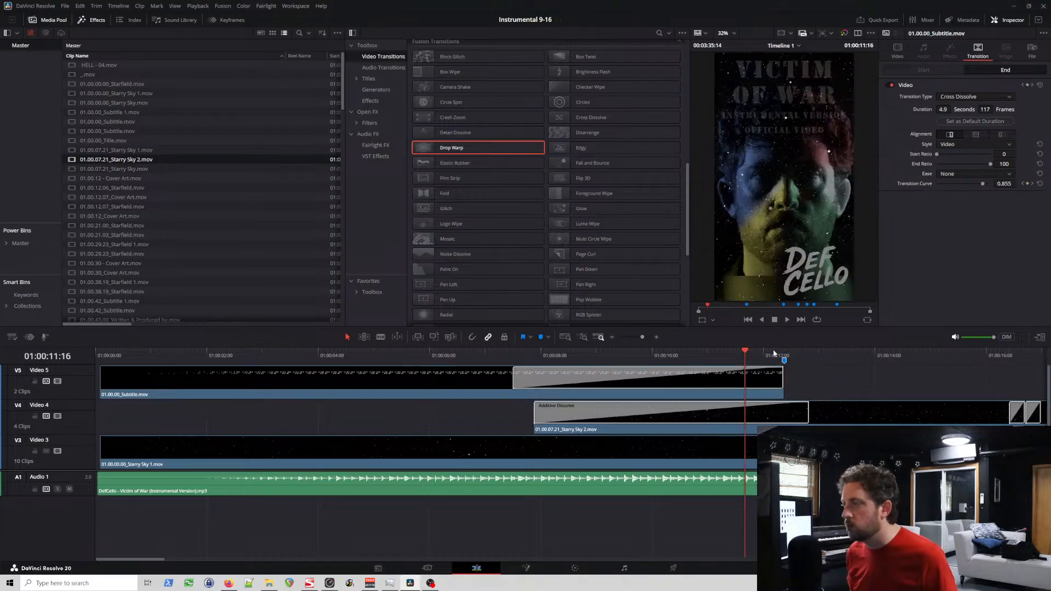
{"action": "scroll", "coordinate": [283, 412], "scroll_direction": "right", "scroll_amount": 7}
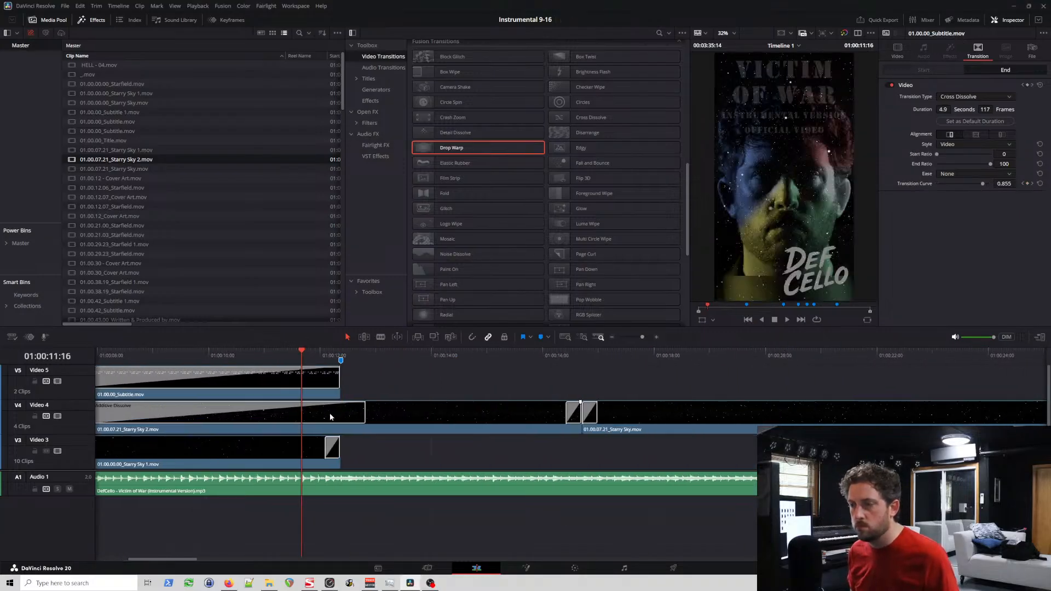
{"action": "left_click", "coordinate": [449, 411]}
{"action": "scroll", "coordinate": [477, 422], "scroll_direction": "right", "scroll_amount": 2}
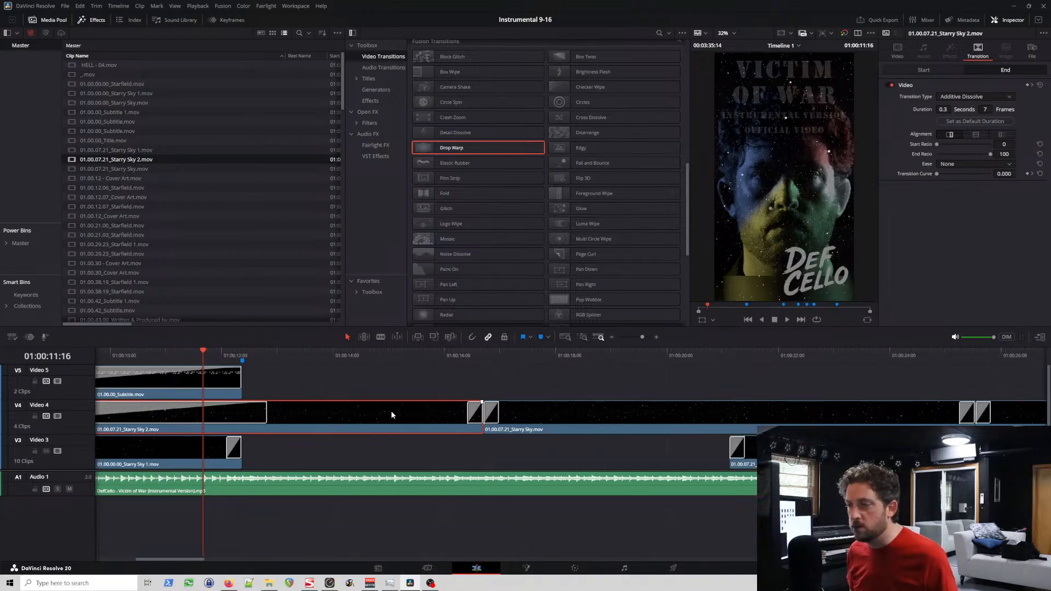
{"action": "scroll", "coordinate": [391, 411], "scroll_direction": "down", "scroll_amount": 4}
{"action": "scroll", "coordinate": [494, 425], "scroll_direction": "down", "scroll_amount": 2}
{"action": "scroll", "coordinate": [494, 425], "scroll_direction": "down", "scroll_amount": 1}
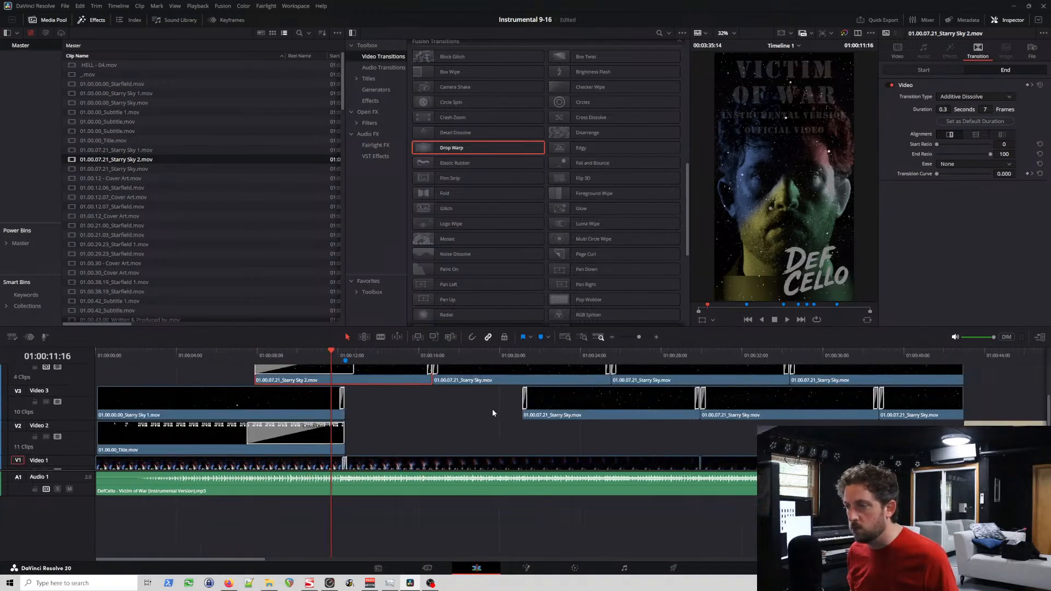
{"action": "left_click_drag", "start_coordinate": [562, 397], "coordinate": [905, 375]}
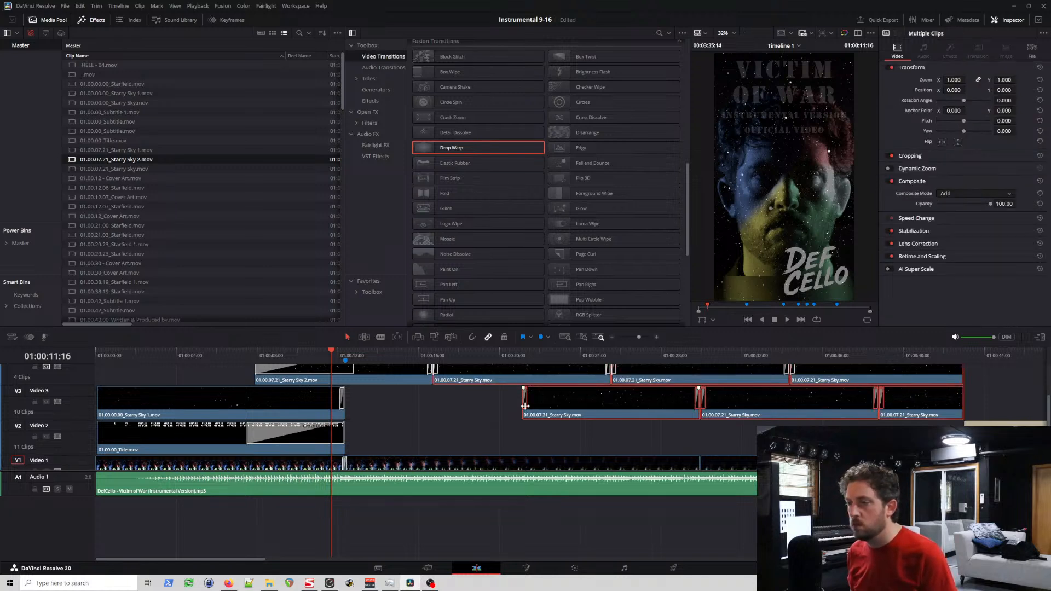
{"action": "key", "text": "BackSpace"}
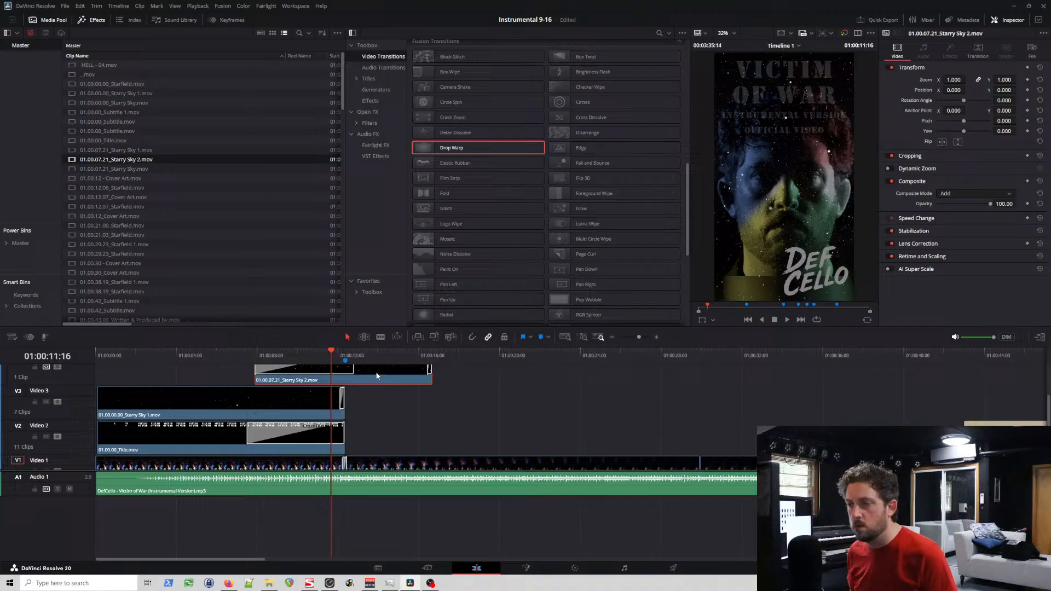
Step: Paste three copies of the Starry Sky 2 clip and move them to Video 3, directly after the Starry Sky 1 clip
{"action": "left_click", "coordinate": [435, 352]}
{"action": "key", "text": "ctrl+v"}
{"action": "key", "text": "ctrl+v"}
{"action": "key", "text": "ctrl+v"}
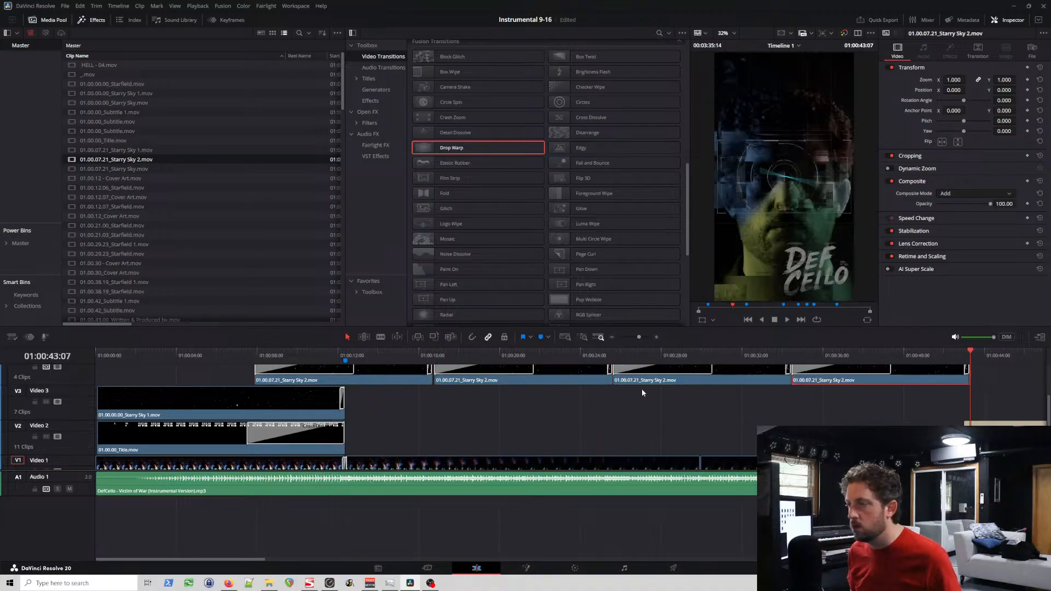
{"action": "left_click_drag", "start_coordinate": [823, 392], "coordinate": [388, 445]}
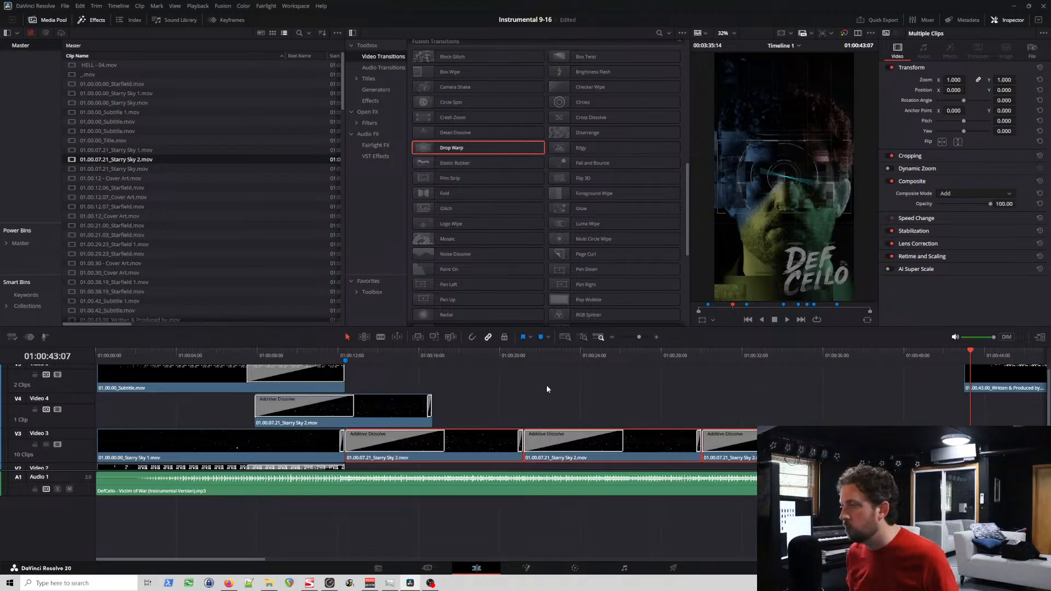
Step: Paste three copies of the Starry Sky 2 clip back to back on Video 4, after the existing one
{"action": "left_click", "coordinate": [350, 353]}
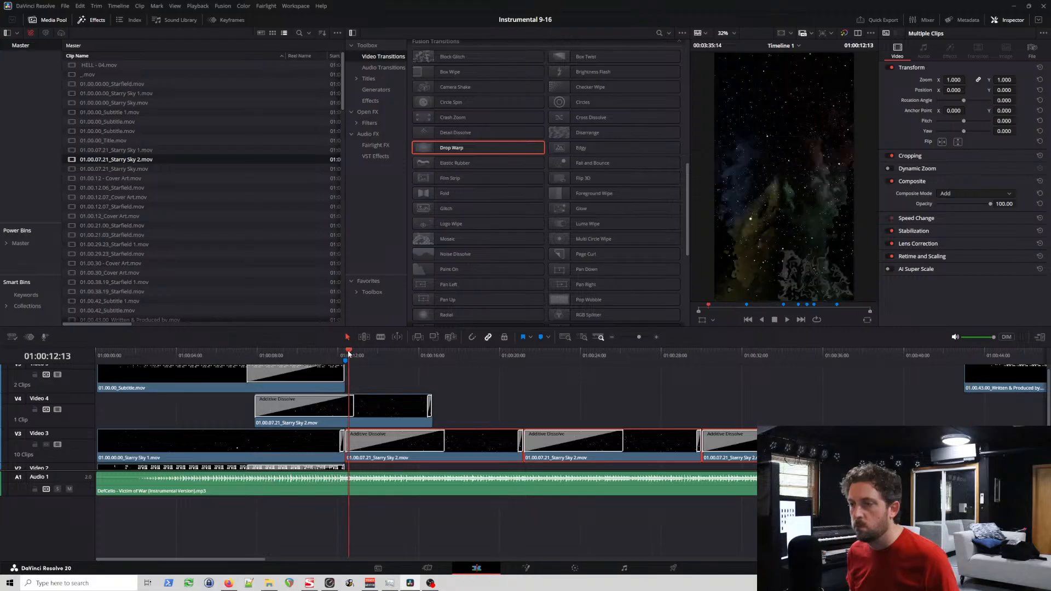
{"action": "scroll", "coordinate": [514, 376], "scroll_direction": "up", "scroll_amount": 6}
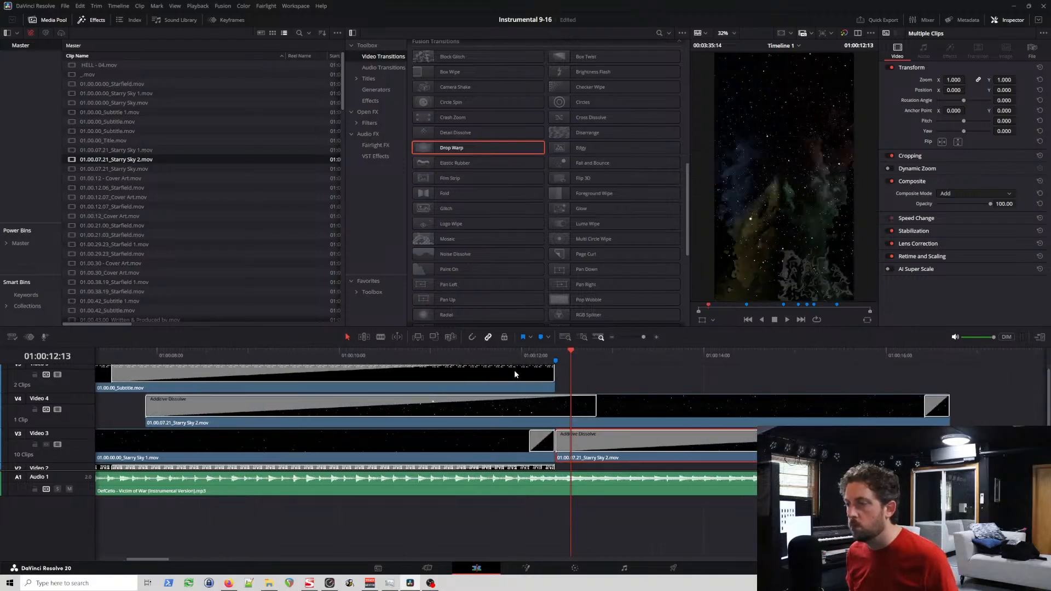
{"action": "left_click", "coordinate": [951, 354]}
{"action": "key", "text": "ctrl+v"}
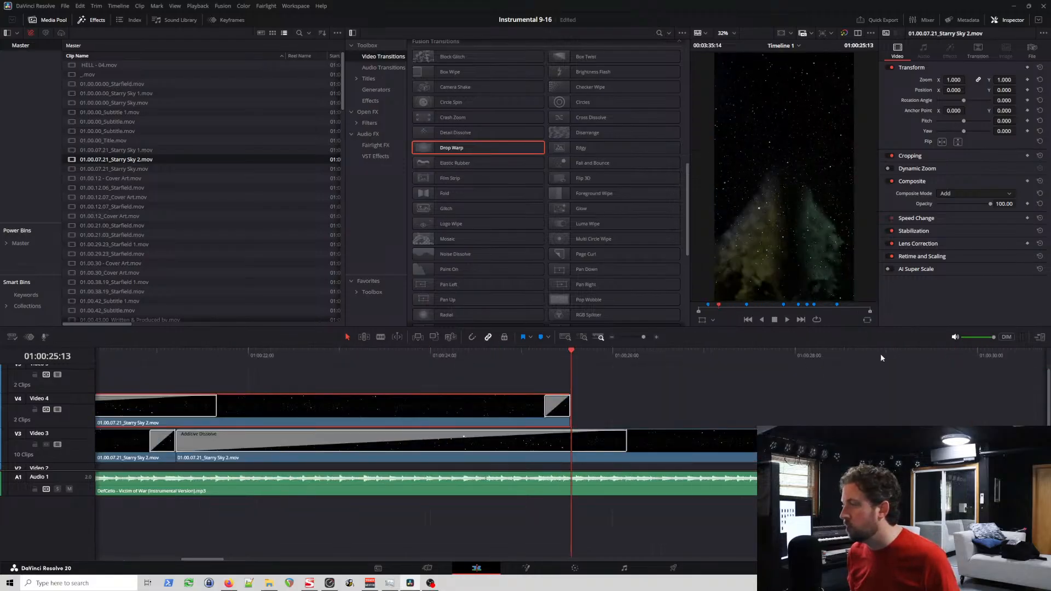
{"action": "scroll", "coordinate": [662, 366], "scroll_direction": "down", "scroll_amount": 8}
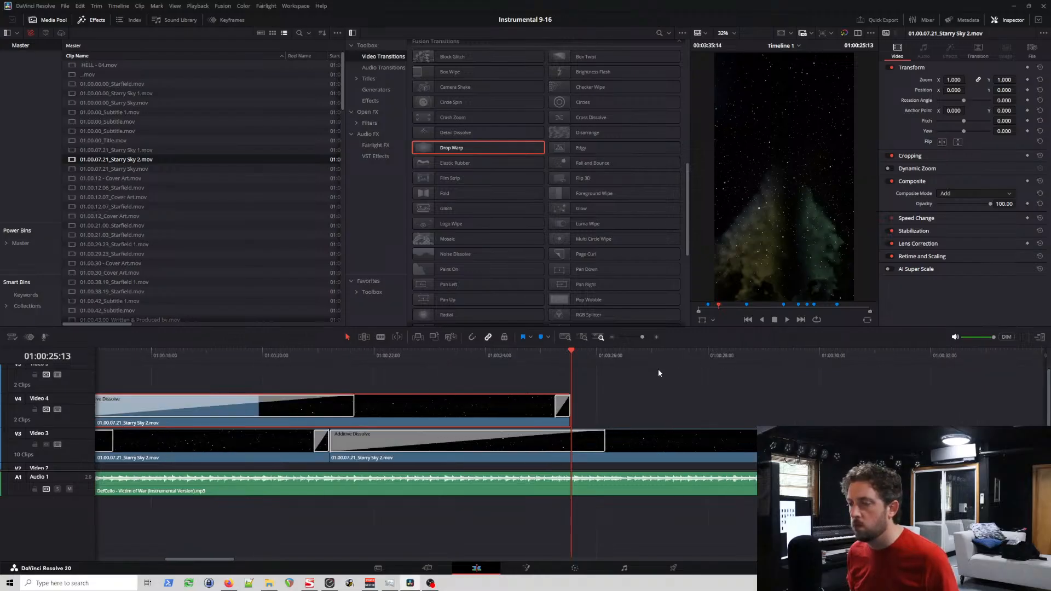
{"action": "scroll", "coordinate": [320, 408], "scroll_direction": "up", "scroll_amount": 3}
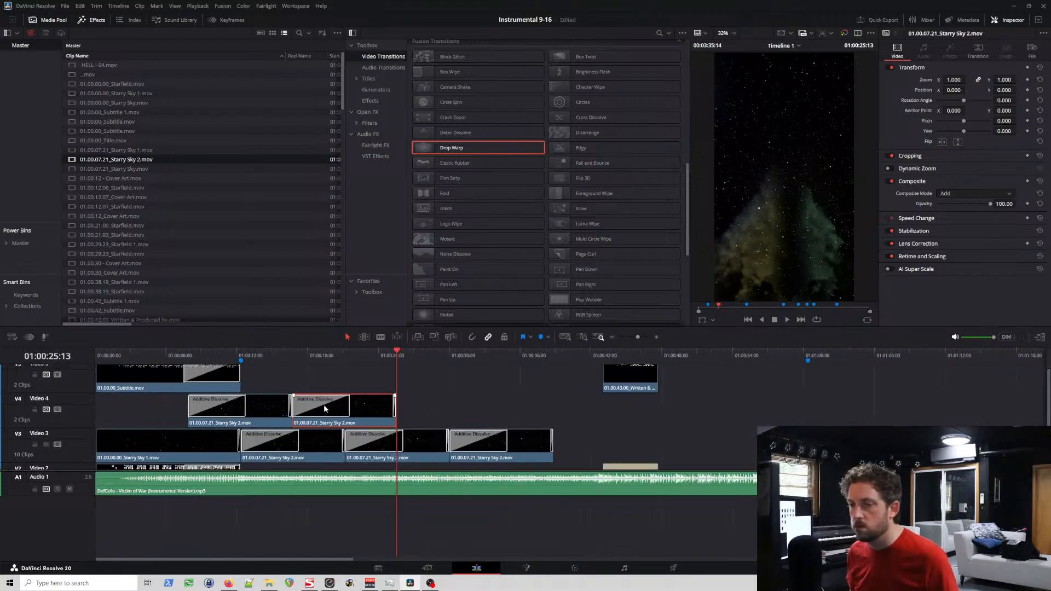
{"action": "key", "text": "ctrl+v"}
{"action": "key", "text": "ctrl+v"}
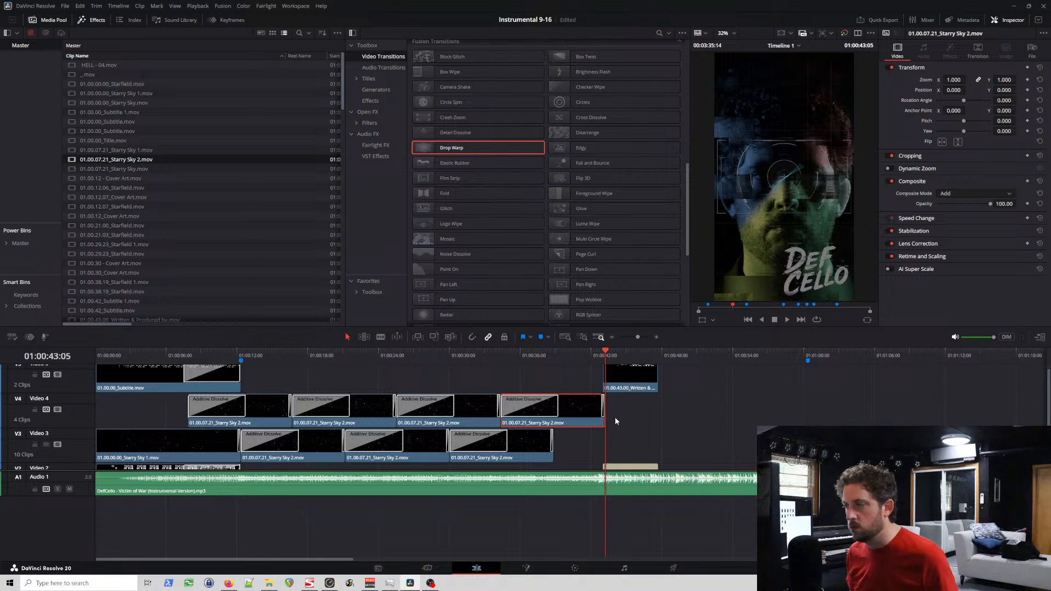
Step: Paste one more Starry Sky 2 copy after the last Video 4 clip and move it to Video 3, against the last clip there
{"action": "left_click", "coordinate": [552, 353]}
{"action": "left_click_drag", "start_coordinate": [553, 355], "coordinate": [554, 355]}
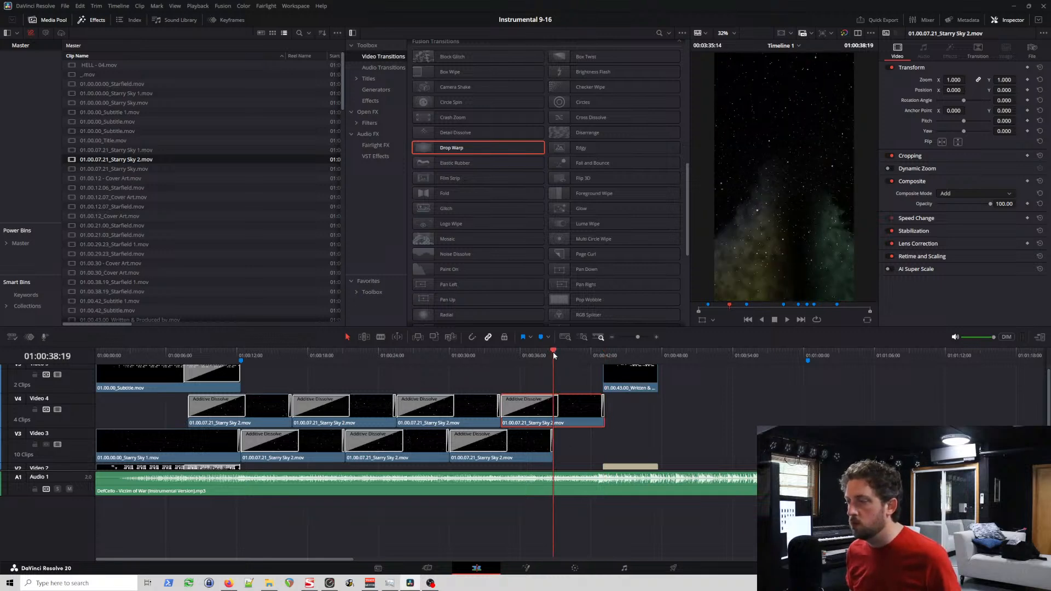
{"action": "scroll", "coordinate": [554, 355], "scroll_direction": "up", "scroll_amount": 5}
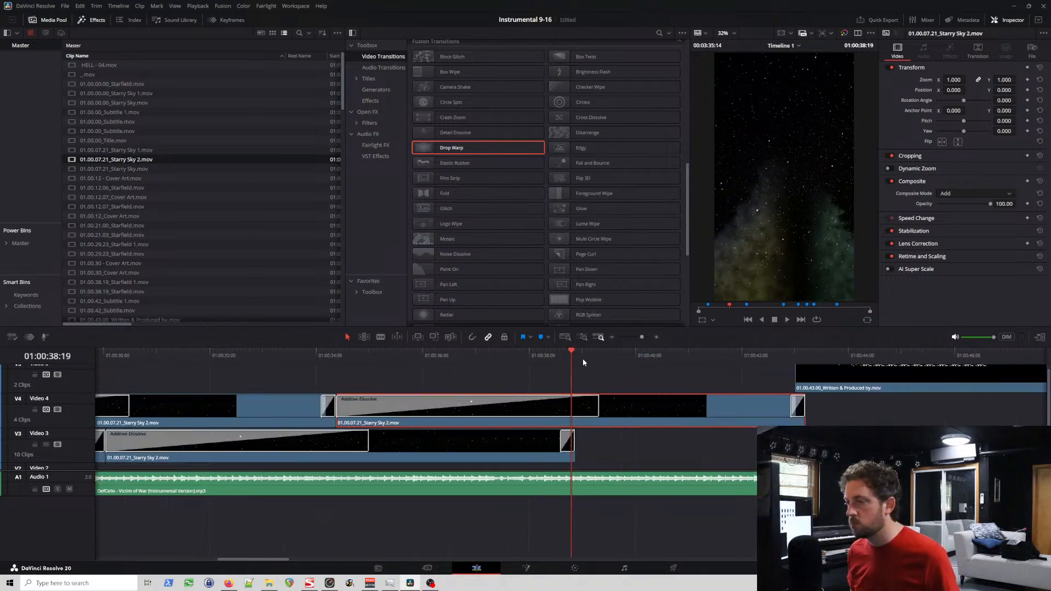
{"action": "left_click", "coordinate": [892, 351]}
{"action": "key", "text": "Down"}
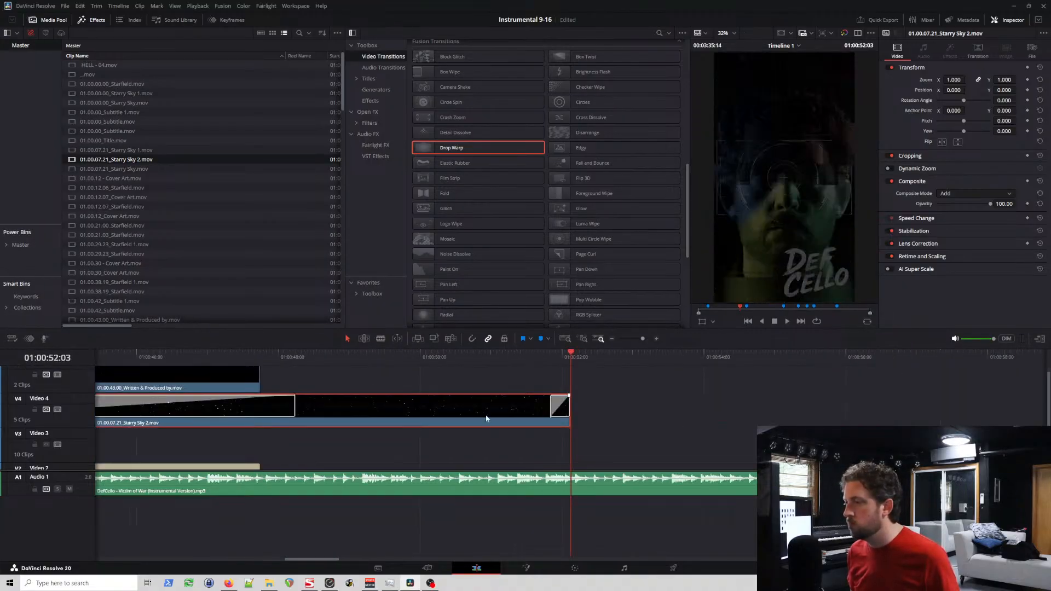
{"action": "left_click_drag", "start_coordinate": [432, 420], "coordinate": [432, 425]}
{"action": "scroll", "coordinate": [438, 426], "scroll_direction": "left", "scroll_amount": 8}
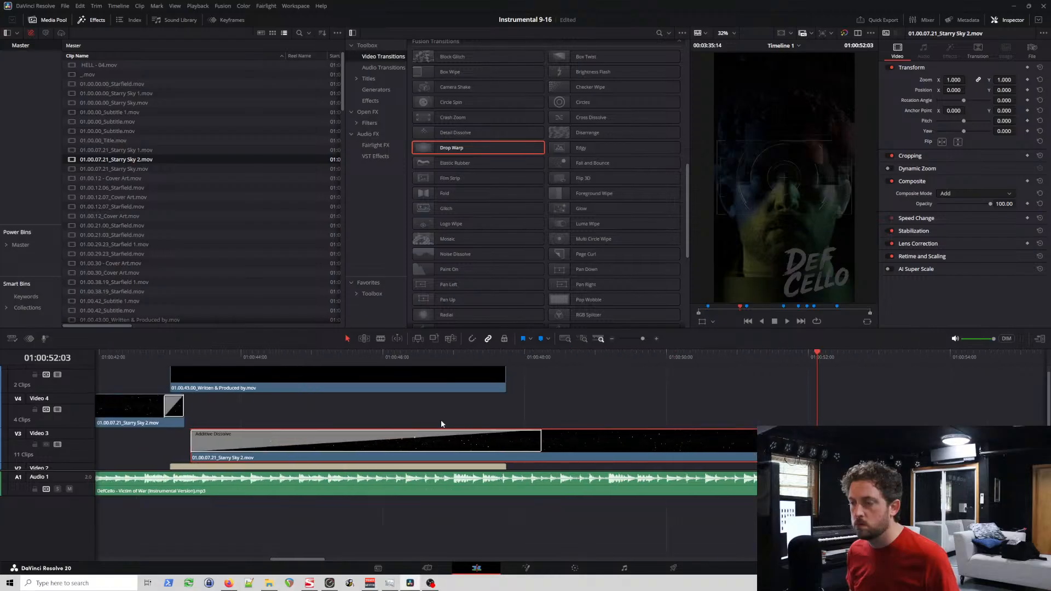
{"action": "left_click_drag", "start_coordinate": [952, 454], "coordinate": [647, 454]}
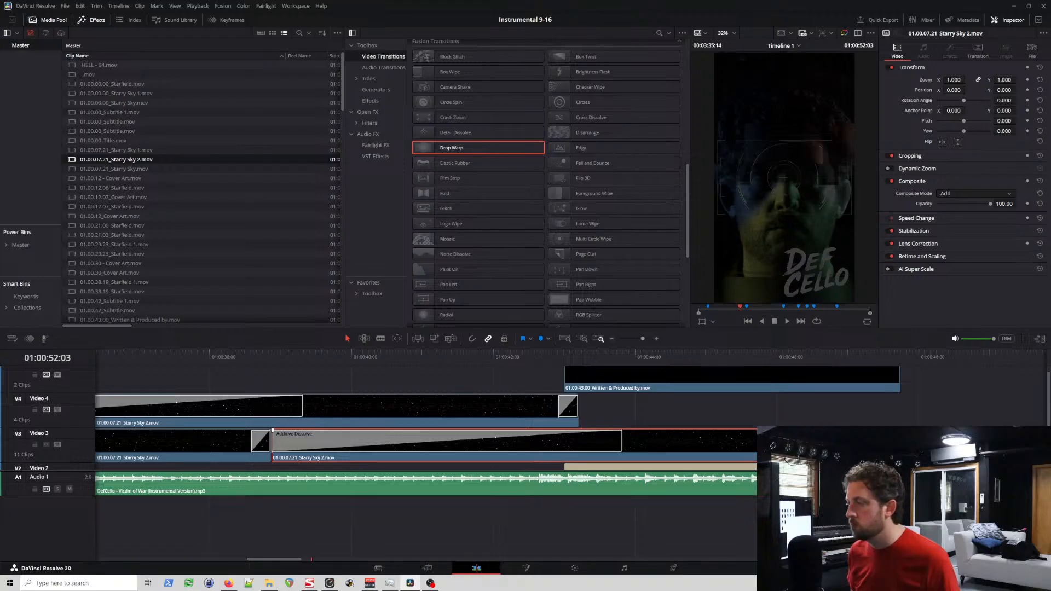
Step: Shorten the last Video 3 Starry Sky 2 clip's opening Additive Dissolve to 97 frames and trim its end to match the last Video 4 clip
{"action": "left_click_drag", "start_coordinate": [896, 454], "coordinate": [551, 442]}
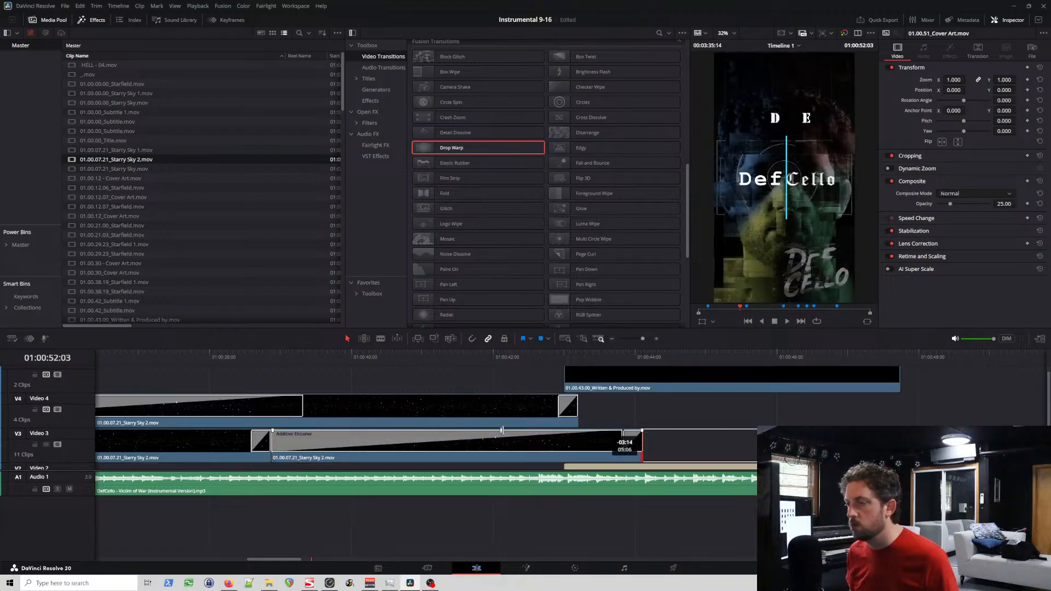
{"action": "left_click_drag", "start_coordinate": [642, 444], "coordinate": [643, 445]}
{"action": "left_click", "coordinate": [601, 441]}
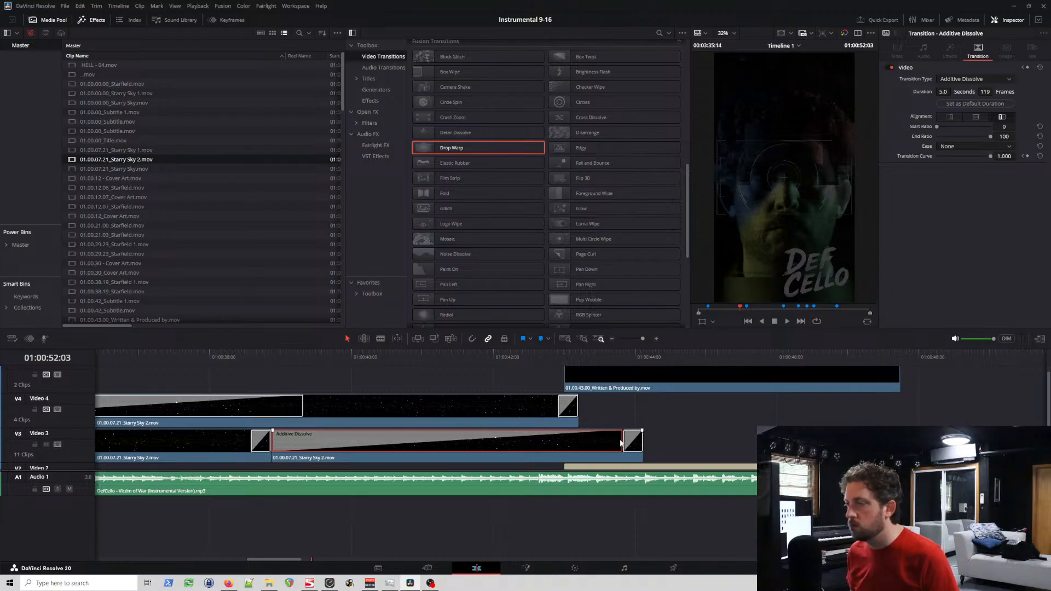
{"action": "left_click_drag", "start_coordinate": [621, 440], "coordinate": [557, 442]}
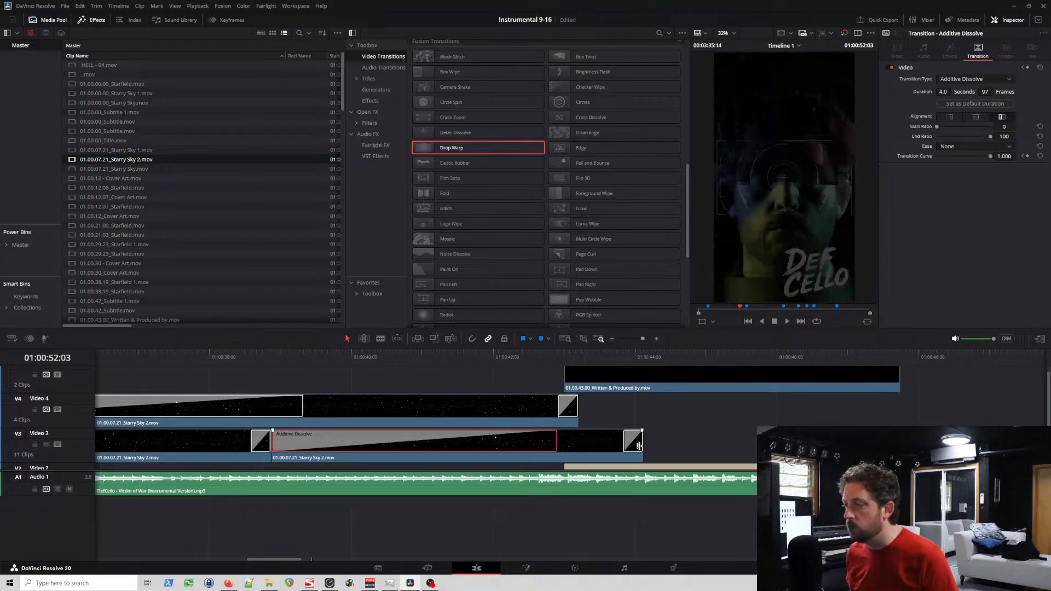
{"action": "left_click_drag", "start_coordinate": [638, 445], "coordinate": [575, 438]}
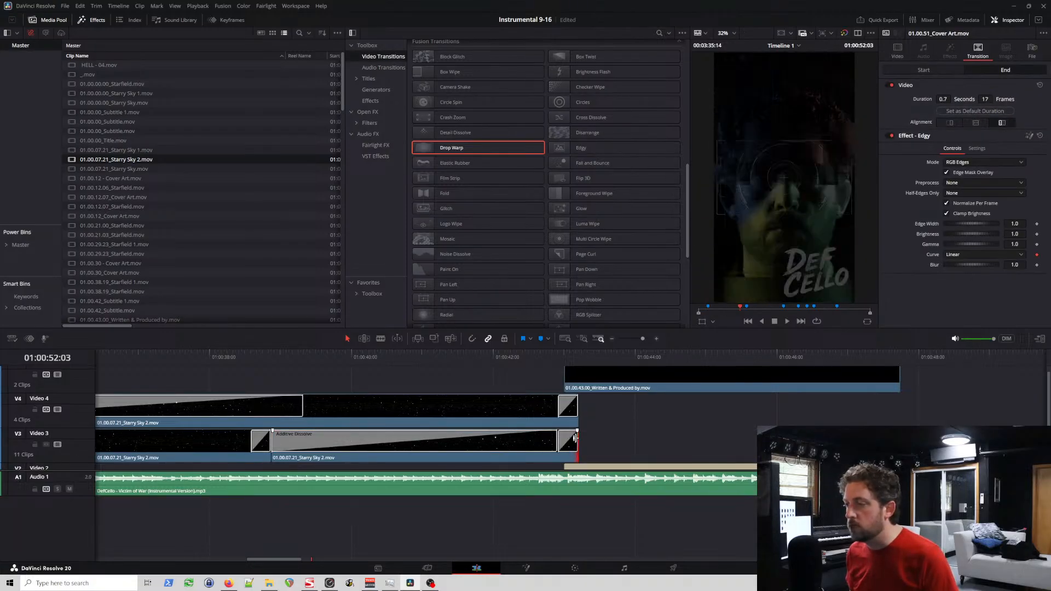
Step: Set the last Video 4 Starry Sky 2 clip's closing Additive Dissolve to 7 frames and play through to the Written & Produced by title
{"action": "left_click", "coordinate": [568, 407]}
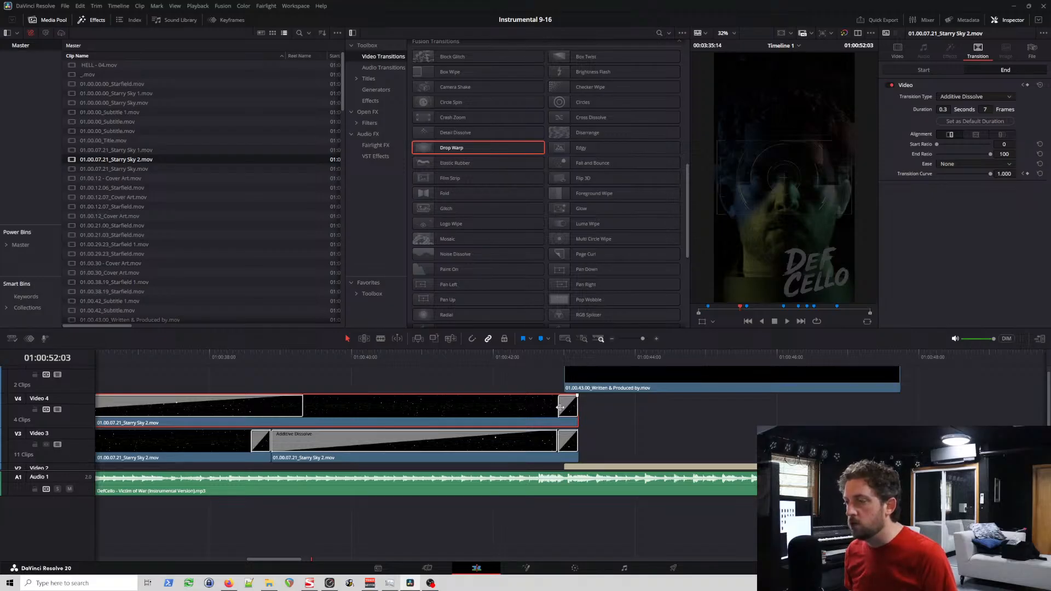
{"action": "left_click_drag", "start_coordinate": [559, 407], "coordinate": [559, 419]}
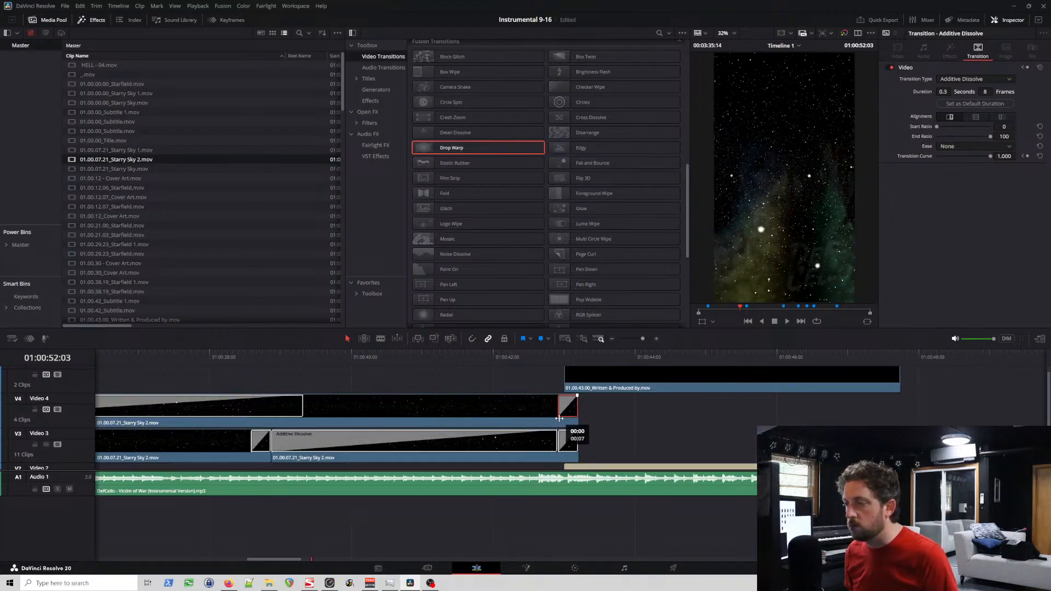
{"action": "left_click", "coordinate": [498, 413]}
{"action": "left_click", "coordinate": [437, 361]}
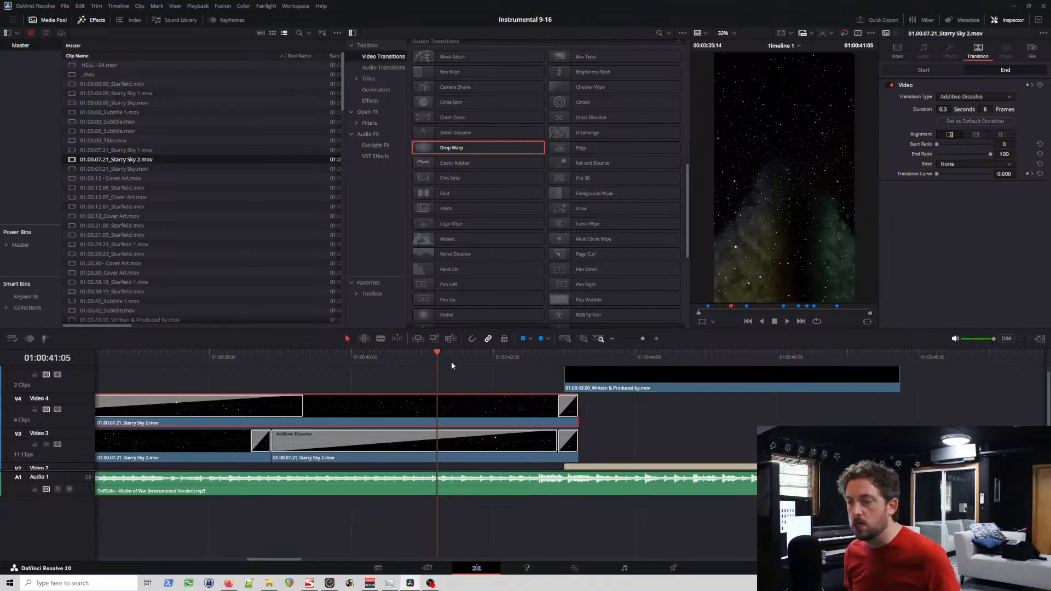
{"action": "left_click_drag", "start_coordinate": [575, 410], "coordinate": [573, 410]}
{"action": "key", "text": "space"}
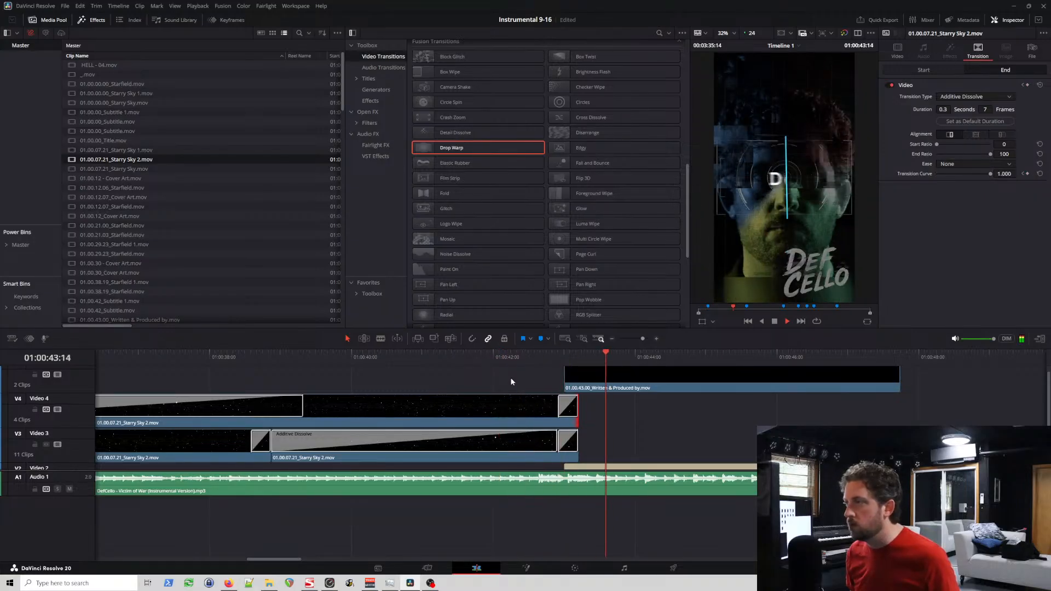
{"action": "key", "text": "space"}
Step: Trim the last Starry Sky 2 clips on Video 4 and Video 3 to end where the Written & Produced by clip starts, and play the result
{"action": "left_click_drag", "start_coordinate": [574, 410], "coordinate": [563, 412]}
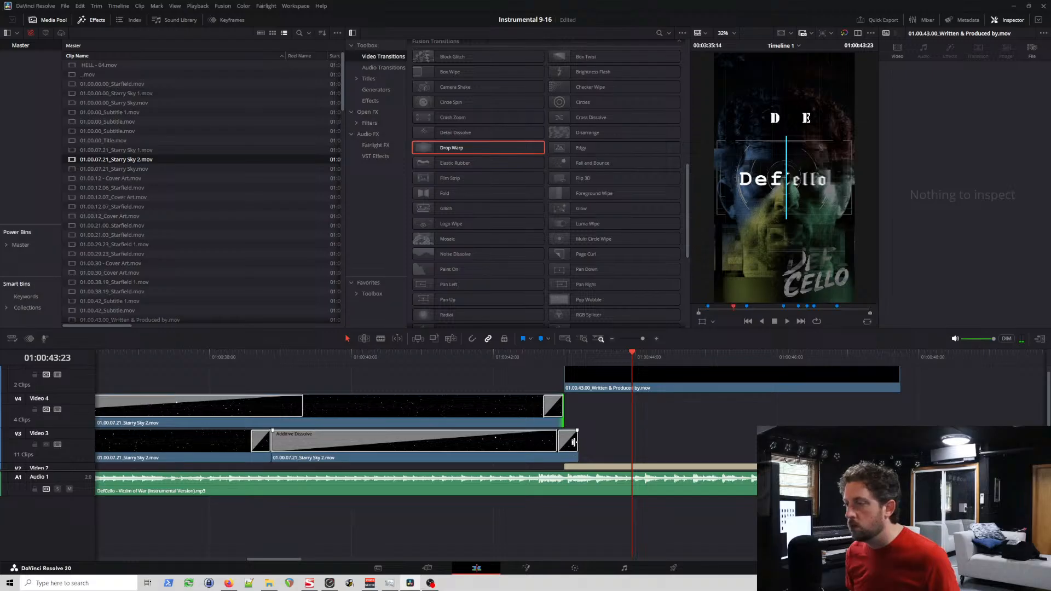
{"action": "mouse_move", "coordinate": [556, 441]}
{"action": "left_mouse_down"}
{"action": "mouse_move", "coordinate": [542, 441]}
{"action": "mouse_move", "coordinate": [560, 446]}
{"action": "left_mouse_up"}
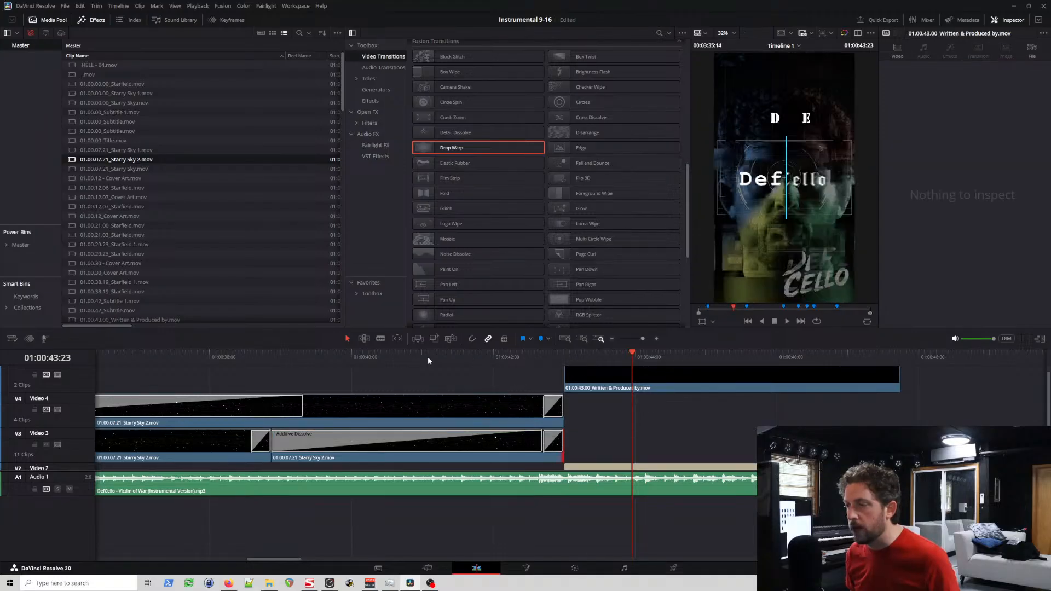
{"action": "left_click", "coordinate": [370, 357]}
{"action": "key", "text": "space"}
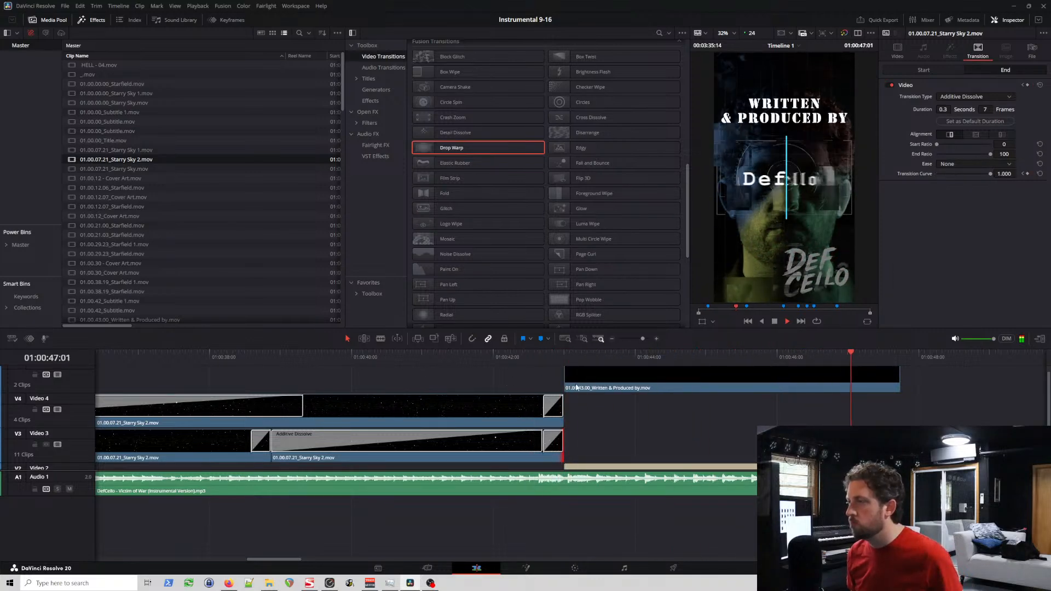
{"action": "key", "text": "space"}
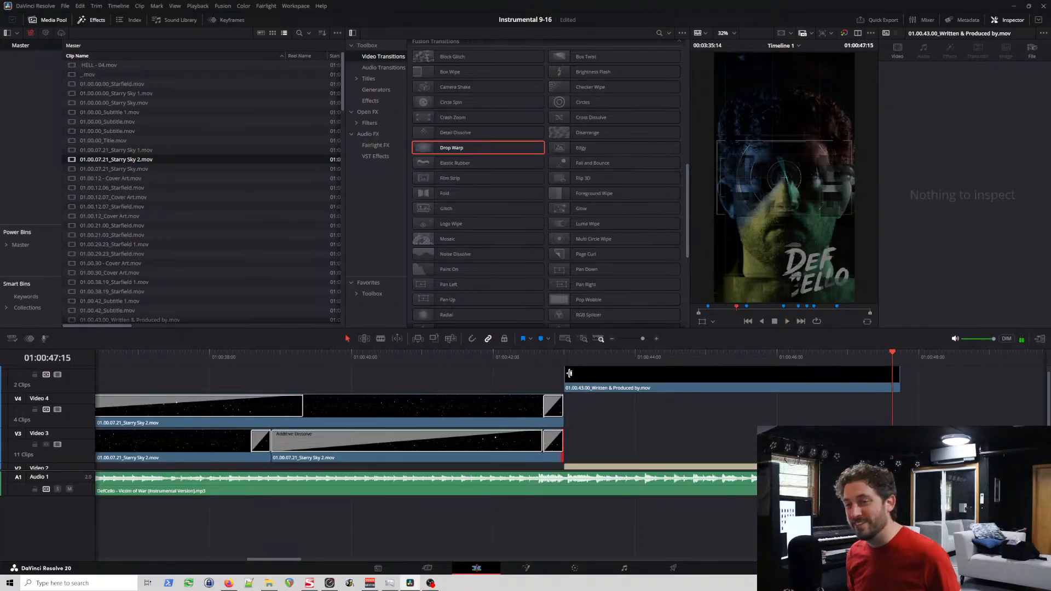
Step: Examine the final Starry Sky 2 section before the Written & Produced by title, from about 01:00:38 to 01:00:42
{"action": "left_click", "coordinate": [545, 359]}
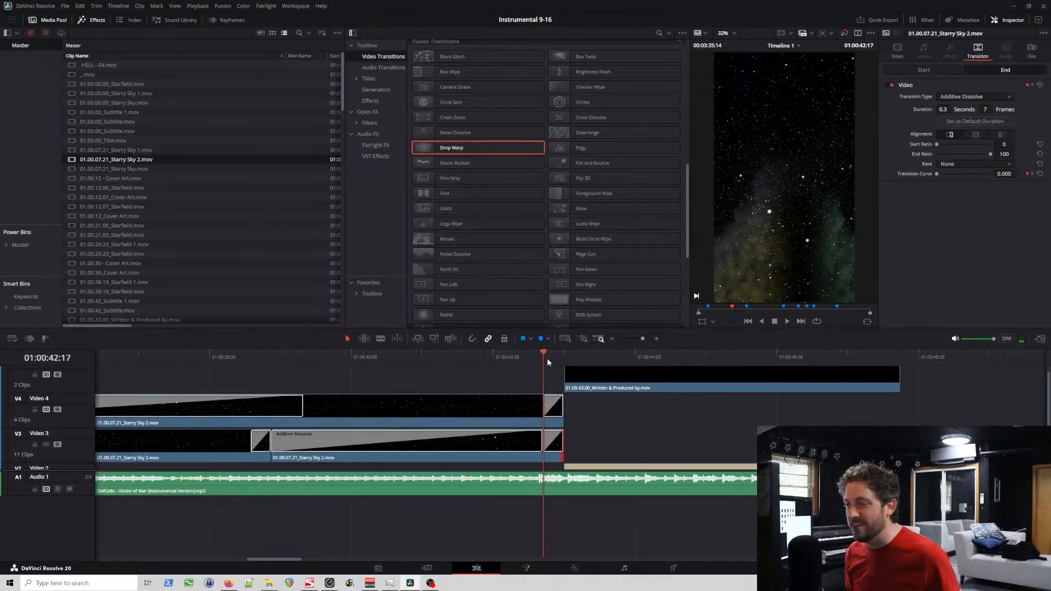
{"action": "scroll", "coordinate": [486, 368], "scroll_direction": "right", "scroll_amount": 4}
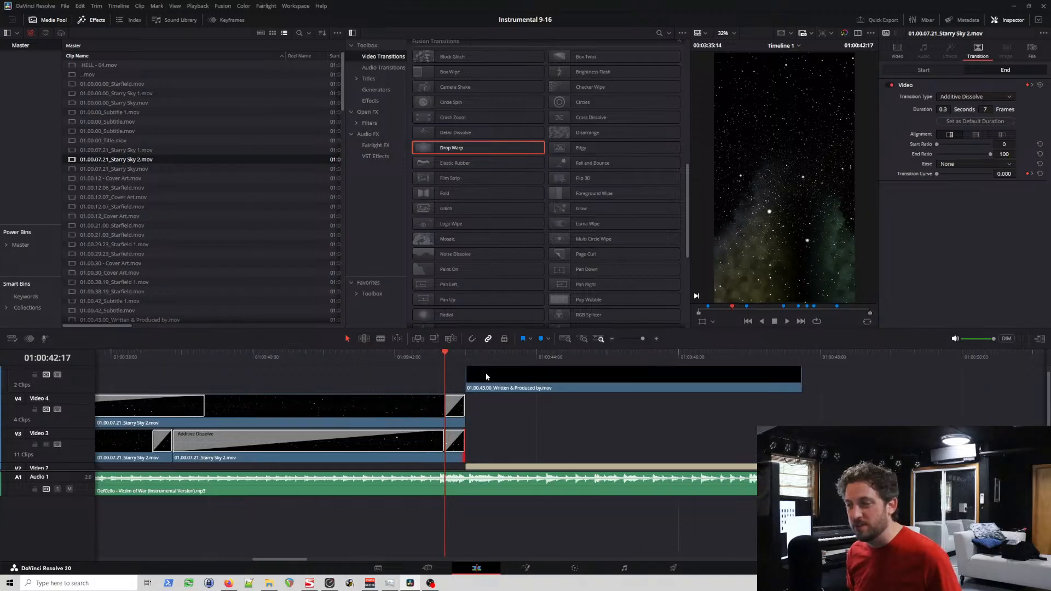
{"action": "scroll", "coordinate": [418, 376], "scroll_direction": "down", "scroll_amount": 3}
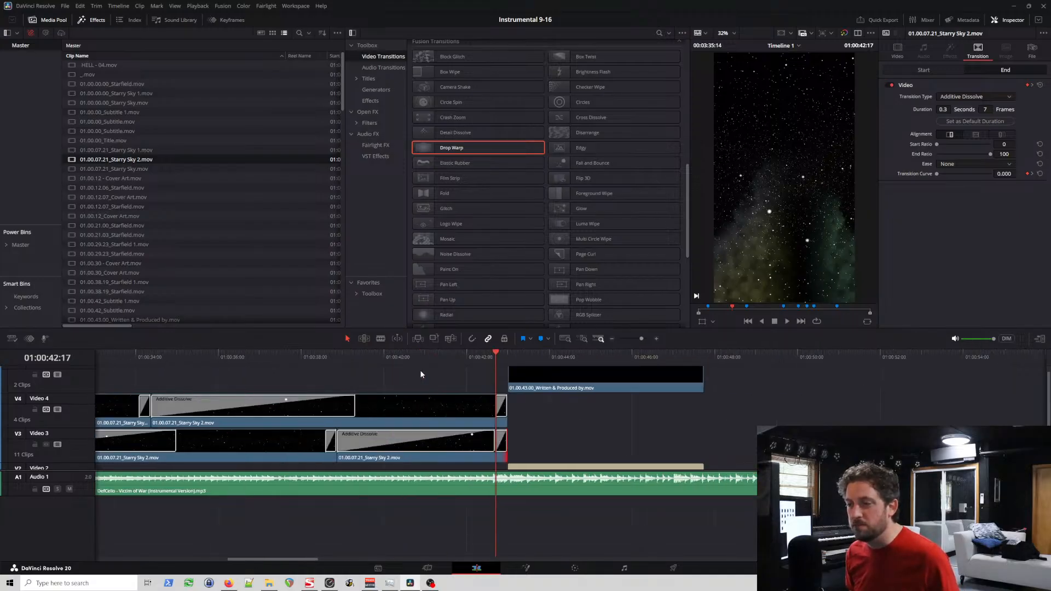
{"action": "scroll", "coordinate": [426, 373], "scroll_direction": "down", "scroll_amount": 4}
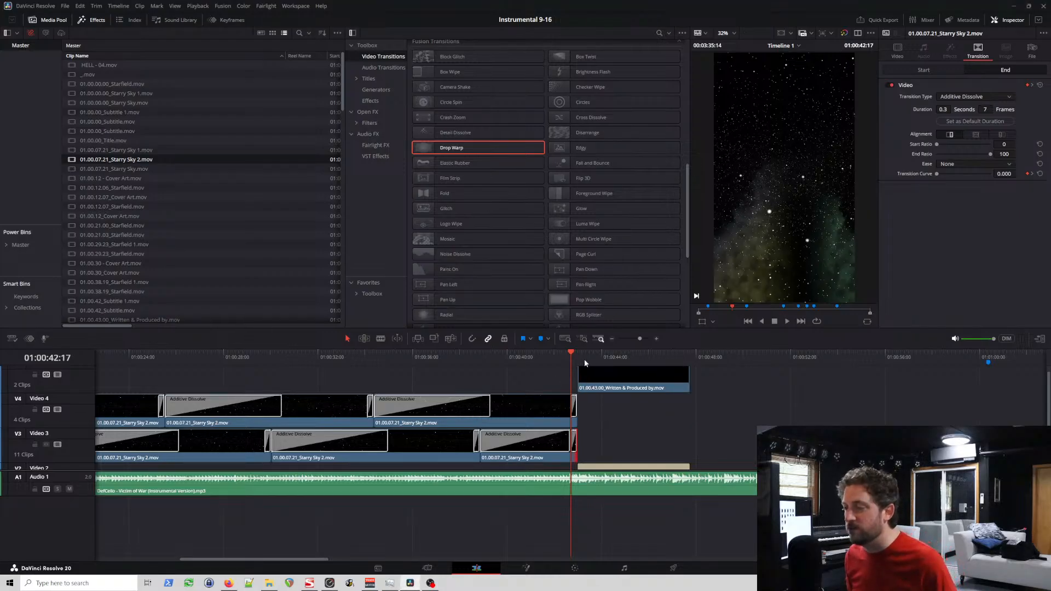
{"action": "left_click", "coordinate": [568, 360]}
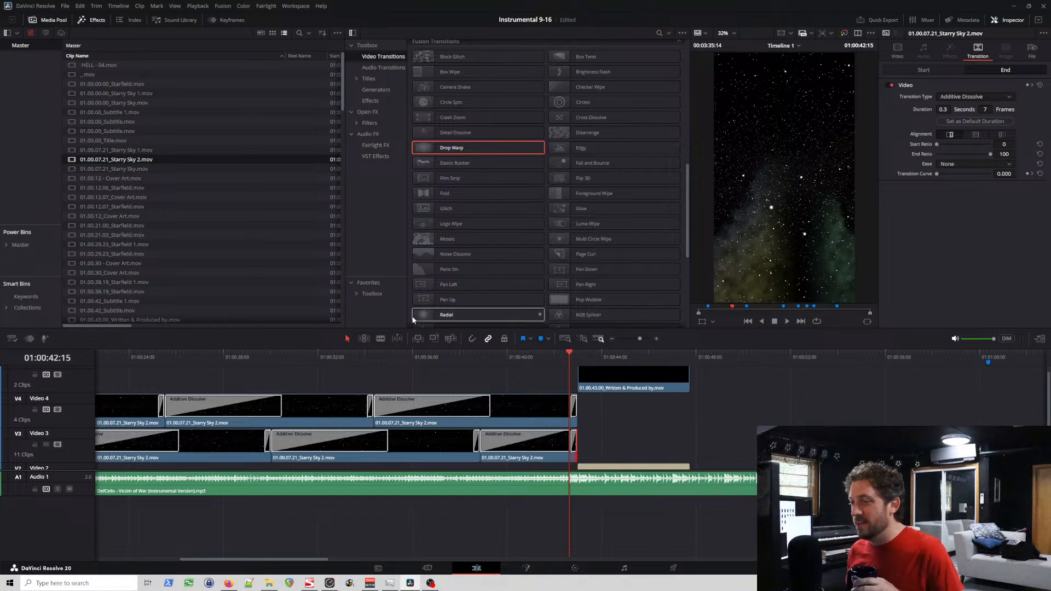
{"action": "left_click", "coordinate": [553, 356]}
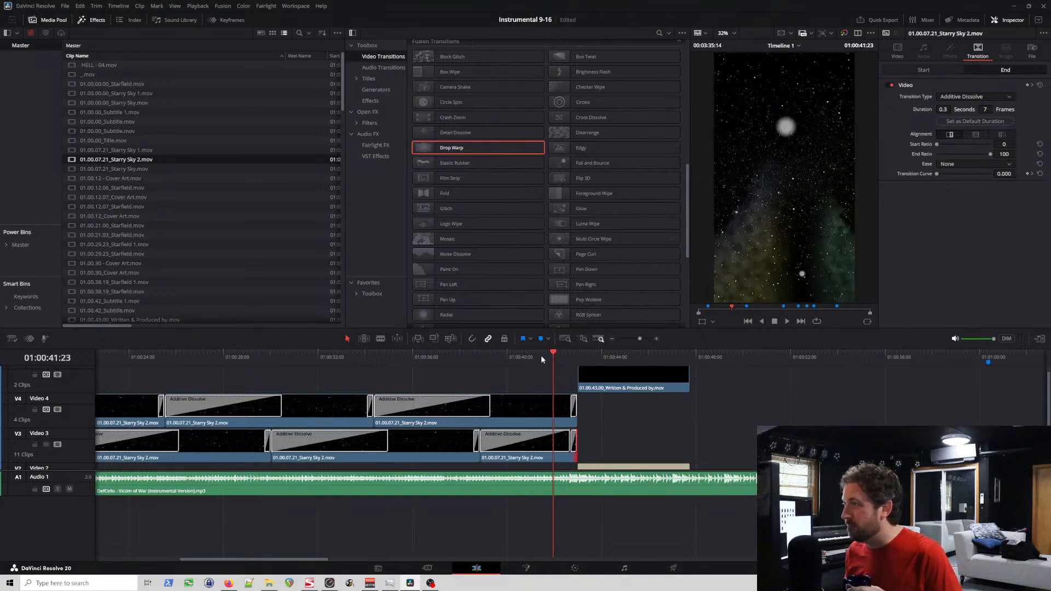
{"action": "left_click", "coordinate": [541, 355]}
{"action": "left_click", "coordinate": [520, 354]}
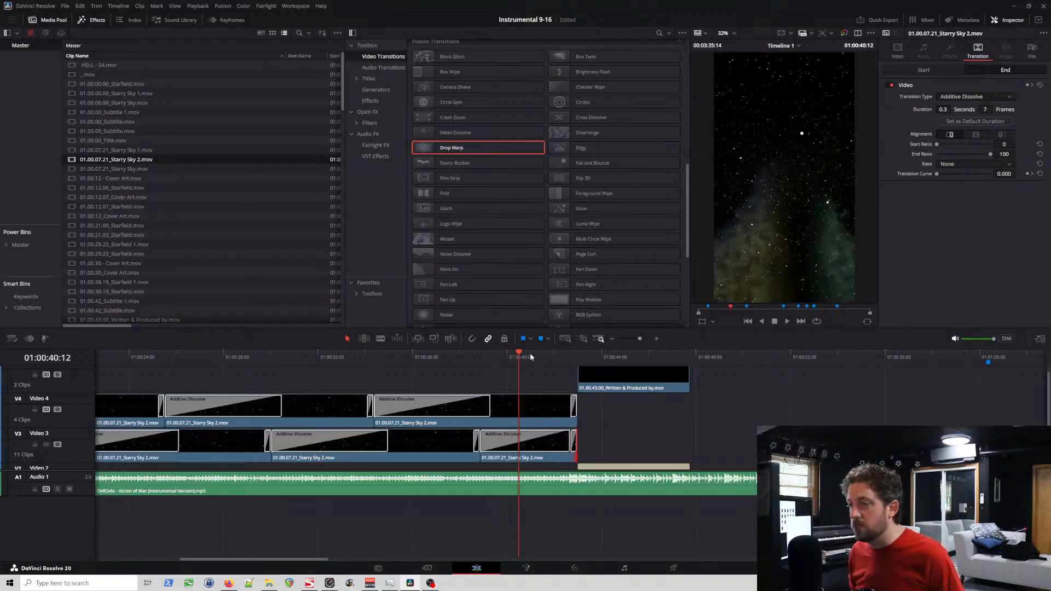
{"action": "left_click", "coordinate": [462, 362]}
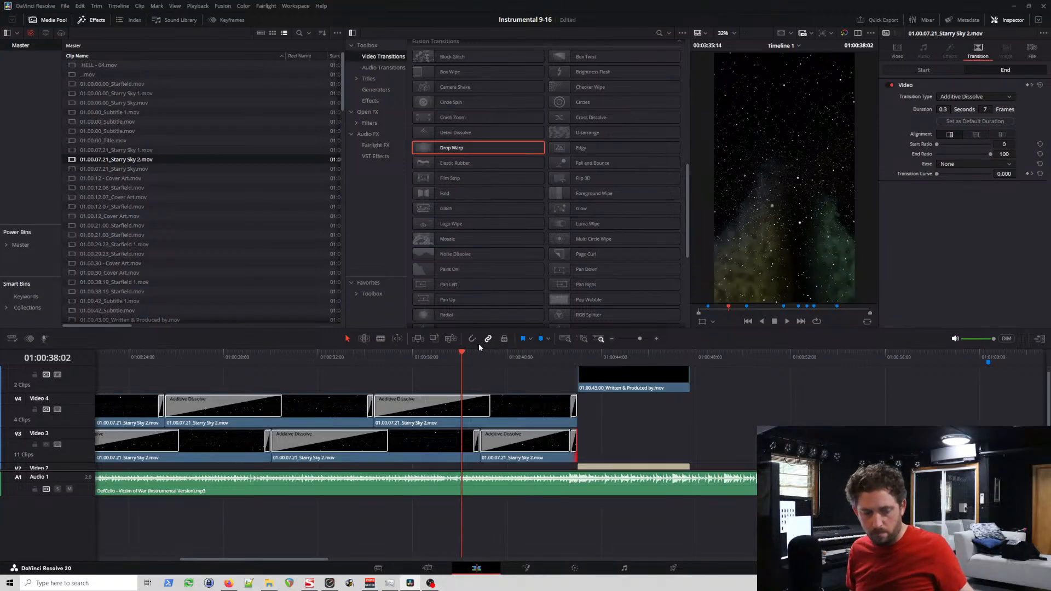
Step: Play from the end of the Starry Sky 2 clips past the Written & Produced by title and check the surrounding frames
{"action": "left_click", "coordinate": [574, 353]}
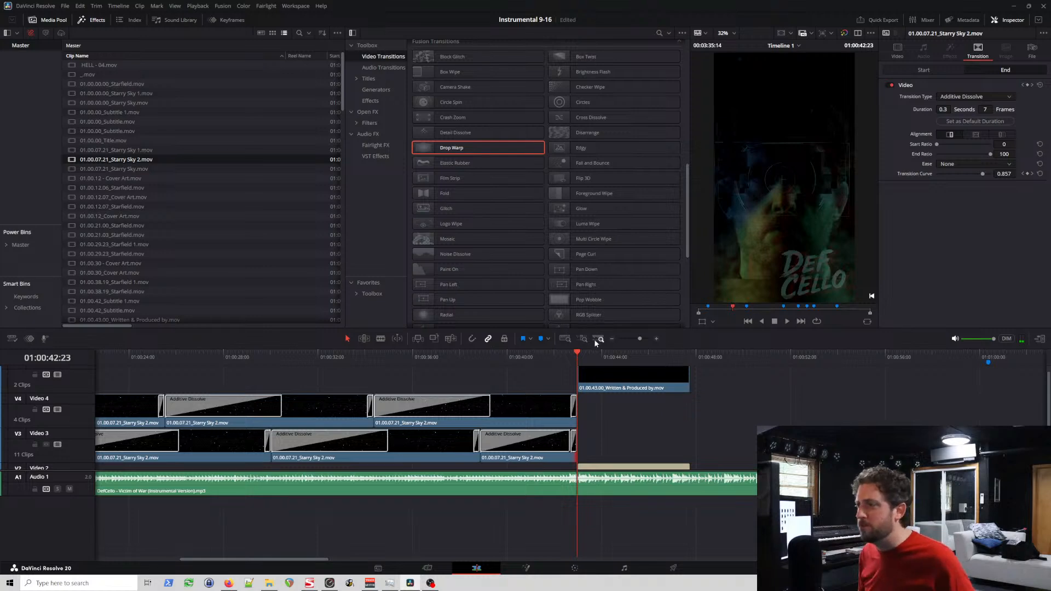
{"action": "key", "text": "space"}
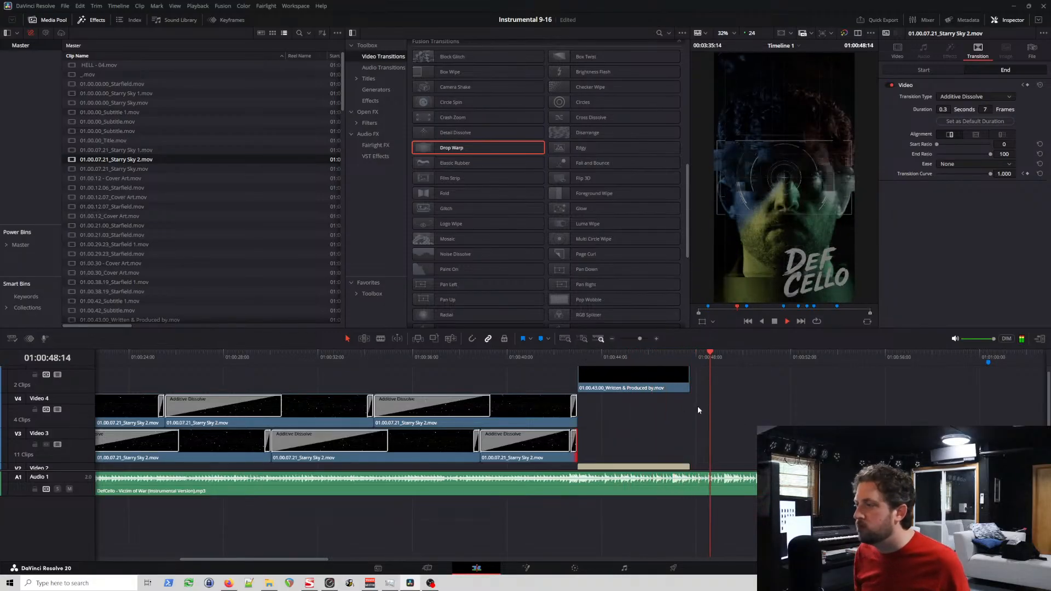
{"action": "key", "text": "space"}
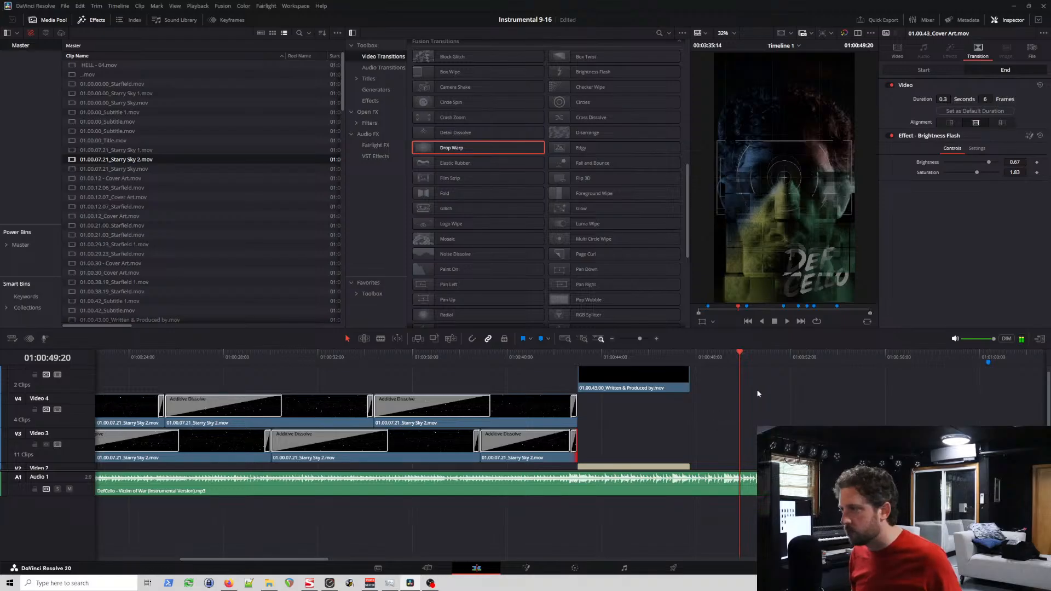
{"action": "scroll", "coordinate": [656, 423], "scroll_direction": "right", "scroll_amount": 2}
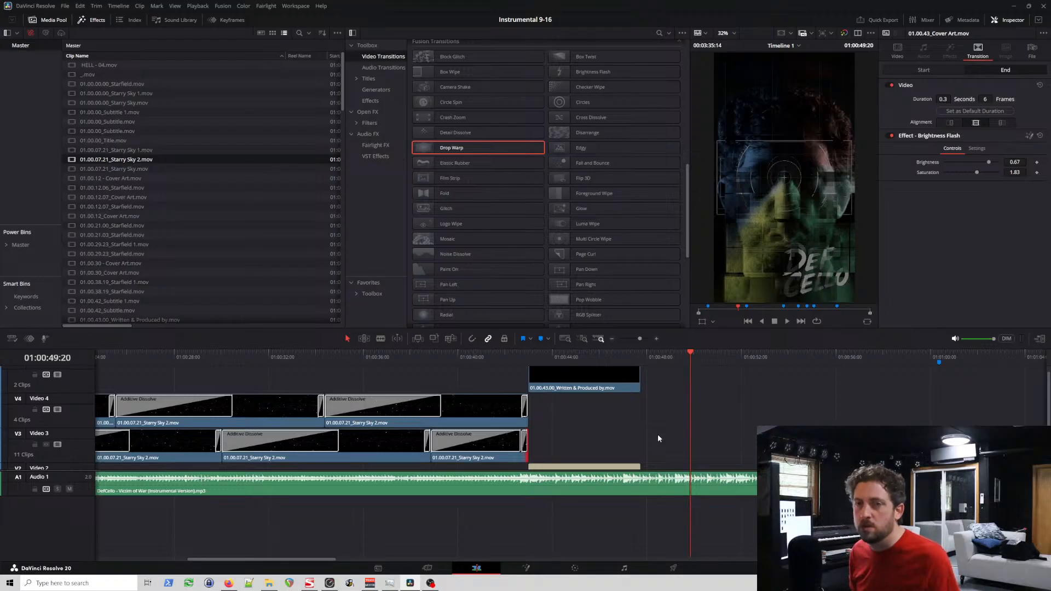
{"action": "left_click", "coordinate": [648, 356]}
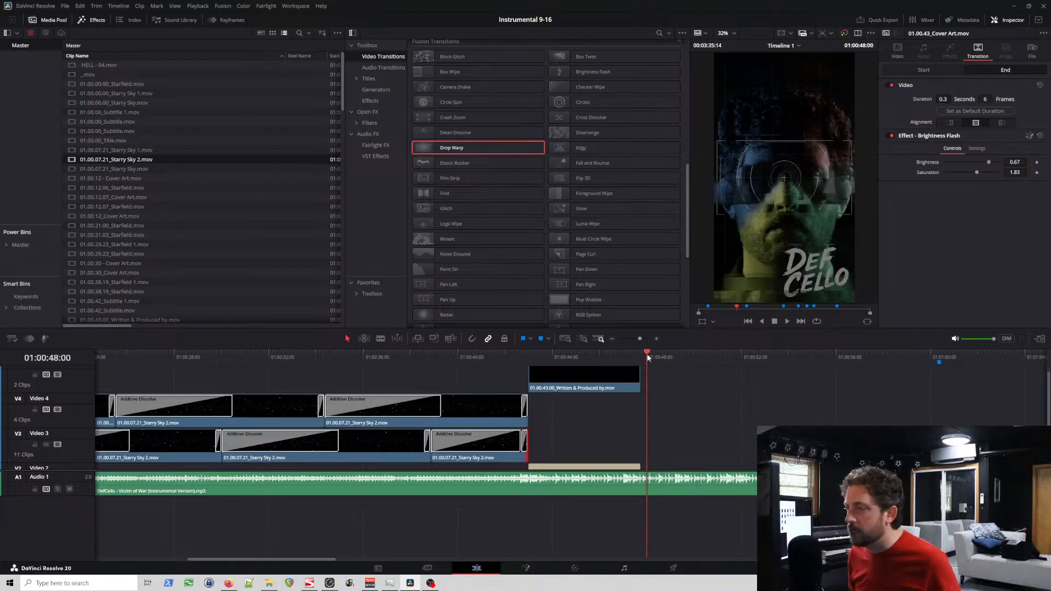
{"action": "left_click", "coordinate": [643, 357]}
{"action": "scroll", "coordinate": [532, 365], "scroll_direction": "left", "scroll_amount": 8}
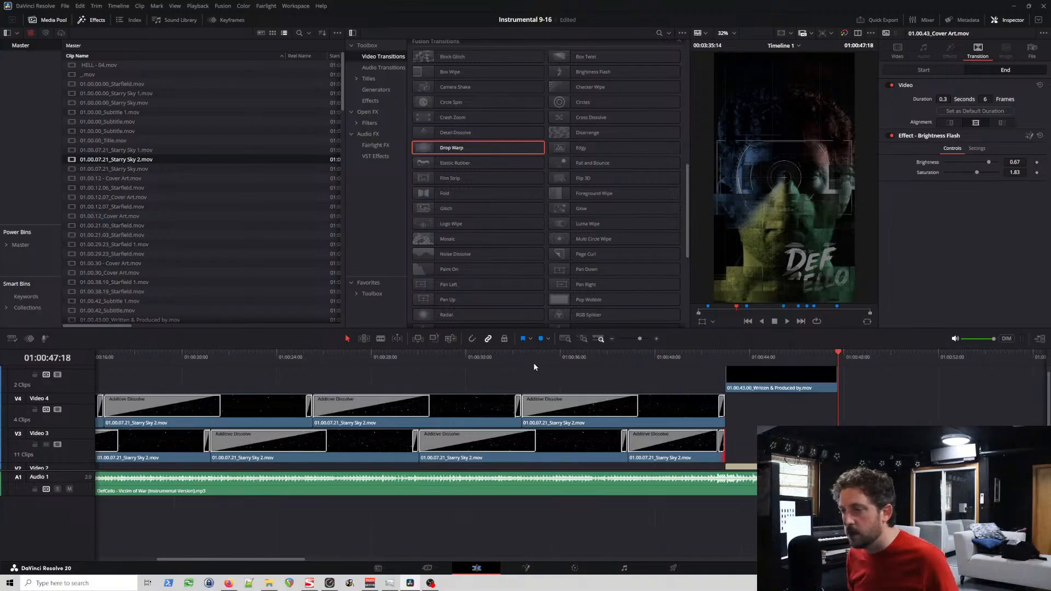
{"action": "scroll", "coordinate": [553, 371], "scroll_direction": "right", "scroll_amount": 10}
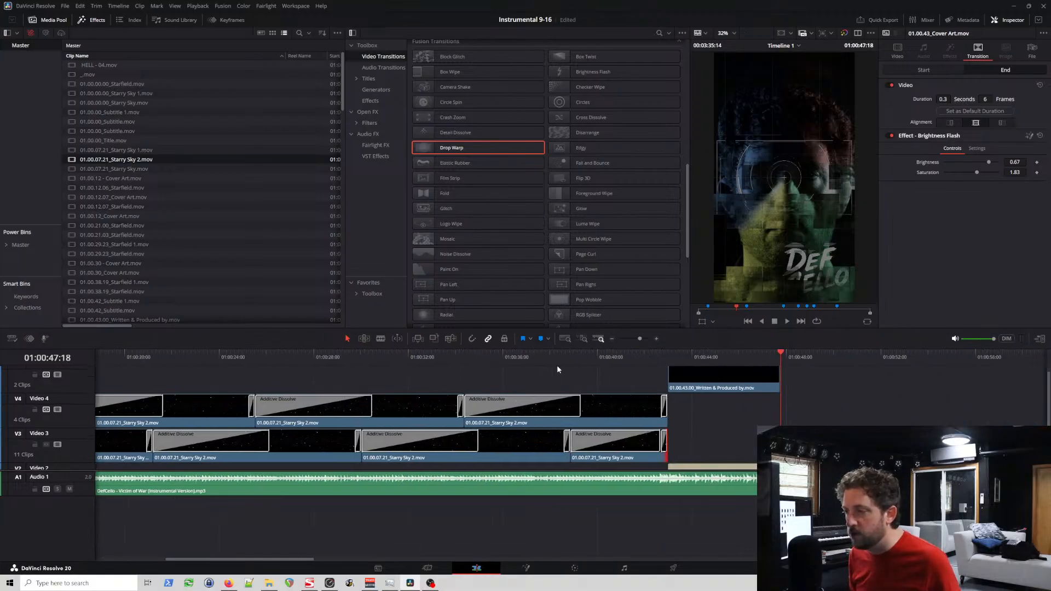
{"action": "left_click_drag", "start_coordinate": [509, 356], "coordinate": [535, 362]}
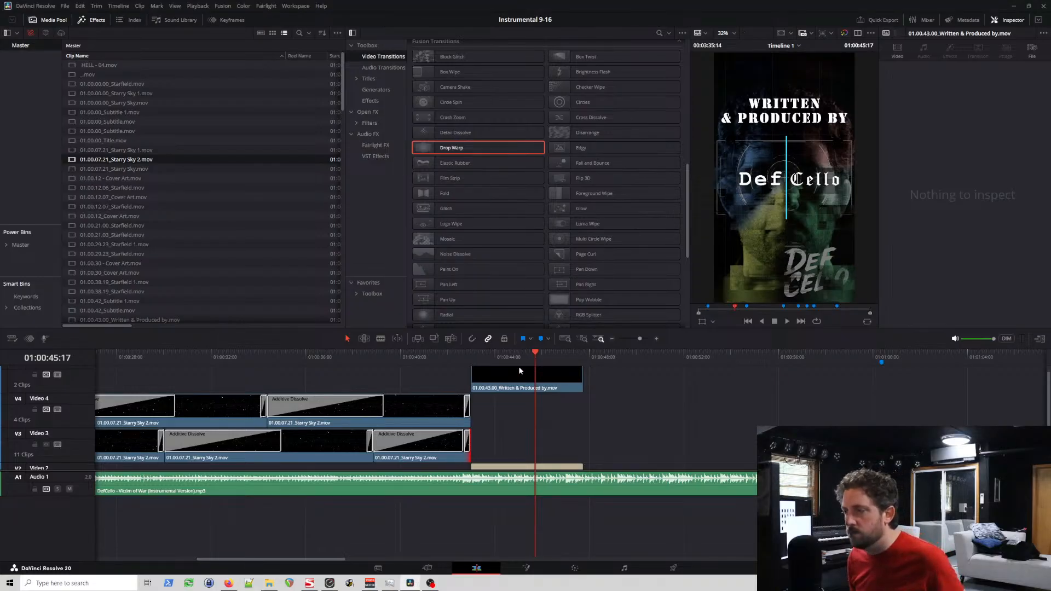
{"action": "left_click", "coordinate": [452, 360]}
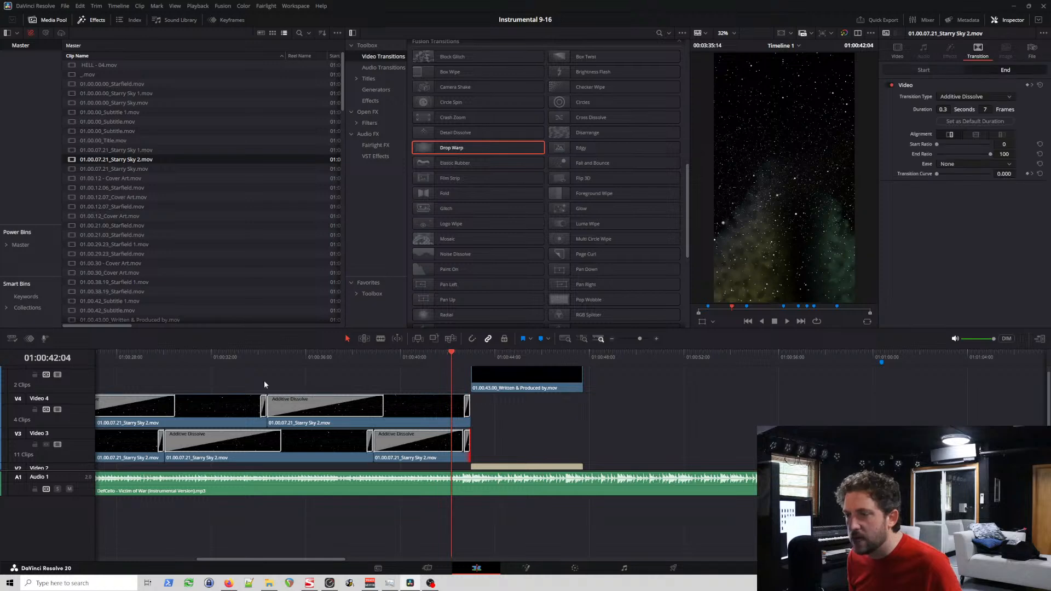
Step: Play the opening section from about 01:00:06 and recheck the fade from the subtitle into the Starry Sky 2 overlays
{"action": "scroll", "coordinate": [314, 379], "scroll_direction": "left", "scroll_amount": 10}
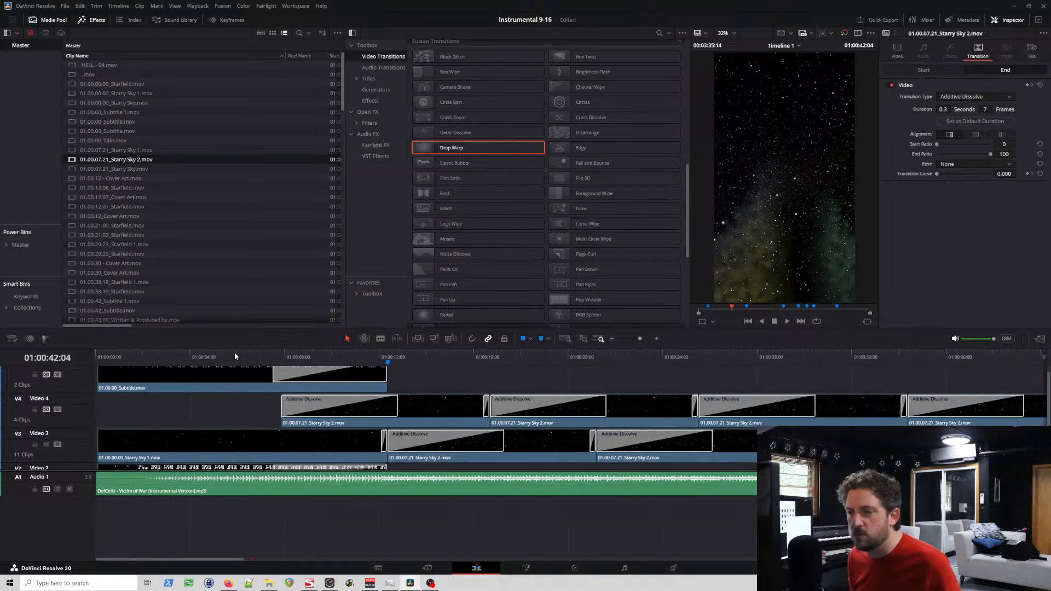
{"action": "left_click", "coordinate": [234, 352]}
{"action": "key", "text": "space"}
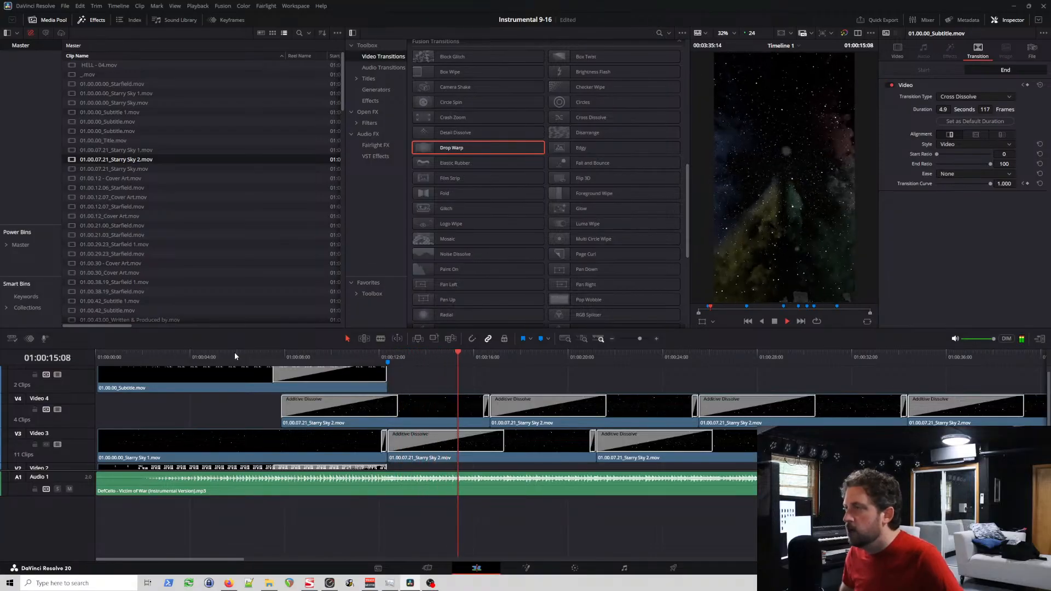
{"action": "left_click", "coordinate": [380, 351]}
{"action": "left_click", "coordinate": [368, 354]}
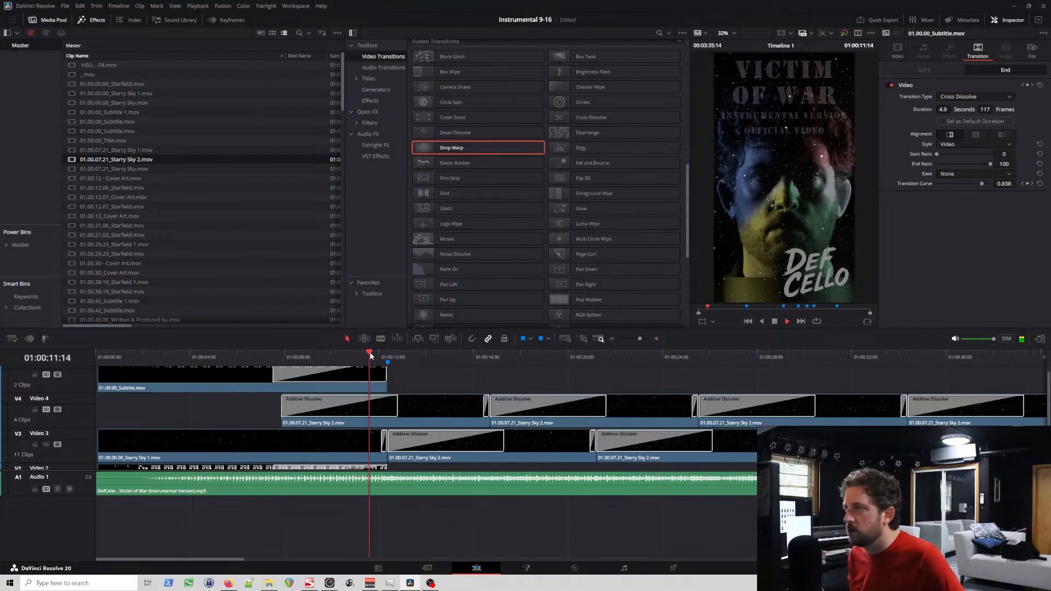
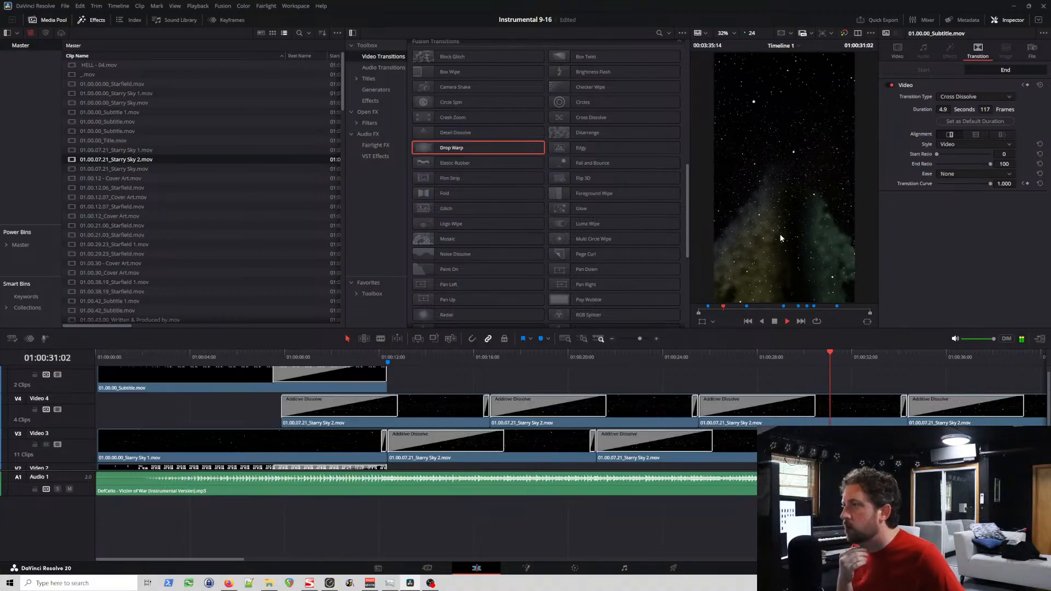
Step: Lengthen the closing Additive Dissolves on the first Starry Sky 2 clips of Video 4 and Video 3 to about 75 frames
{"action": "left_click", "coordinate": [500, 413]}
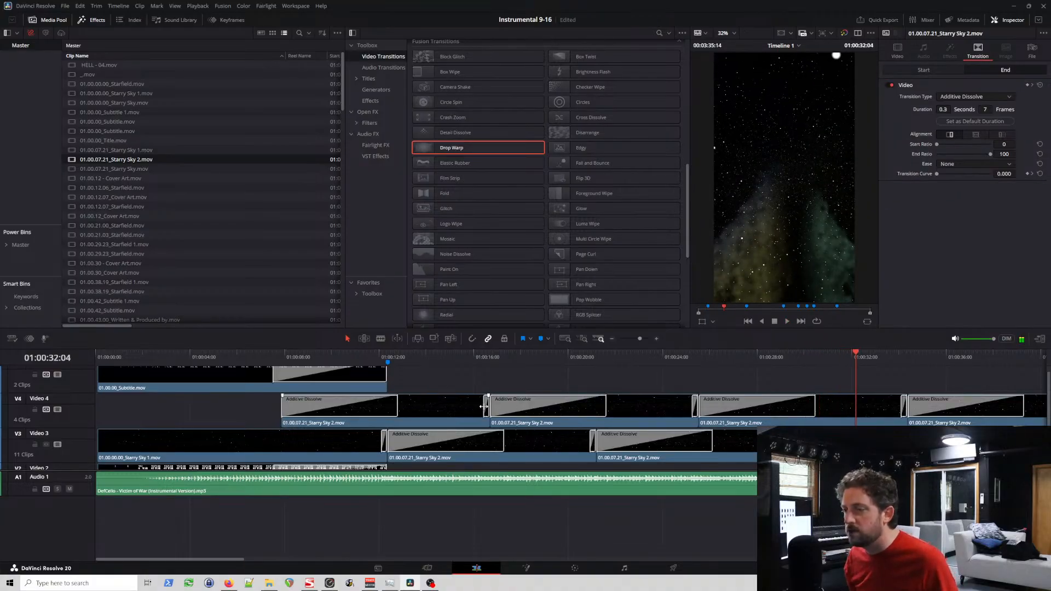
{"action": "left_click_drag", "start_coordinate": [484, 406], "coordinate": [417, 420]}
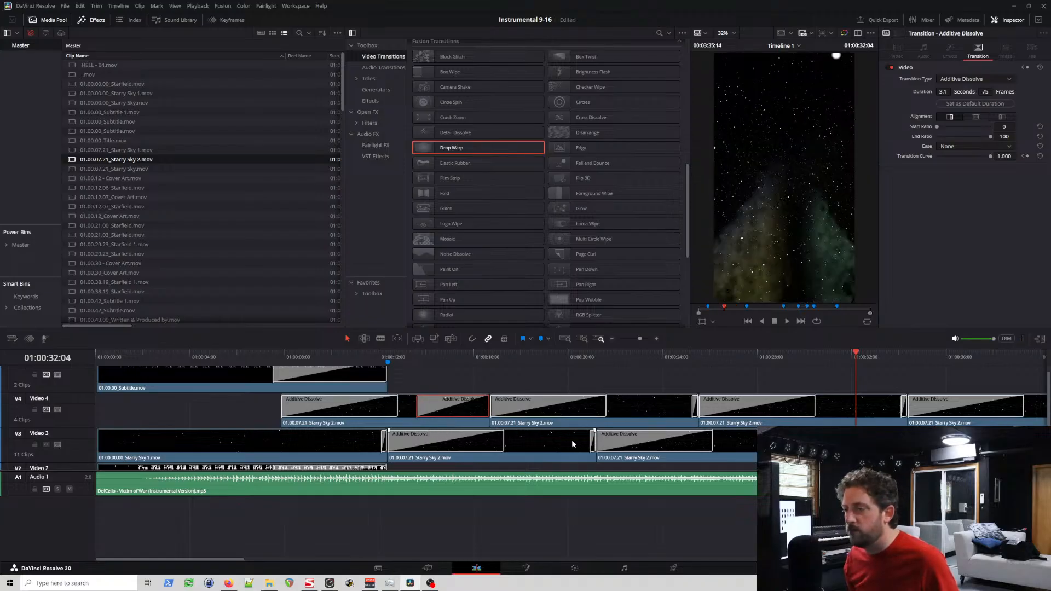
{"action": "left_click_drag", "start_coordinate": [590, 439], "coordinate": [524, 444]}
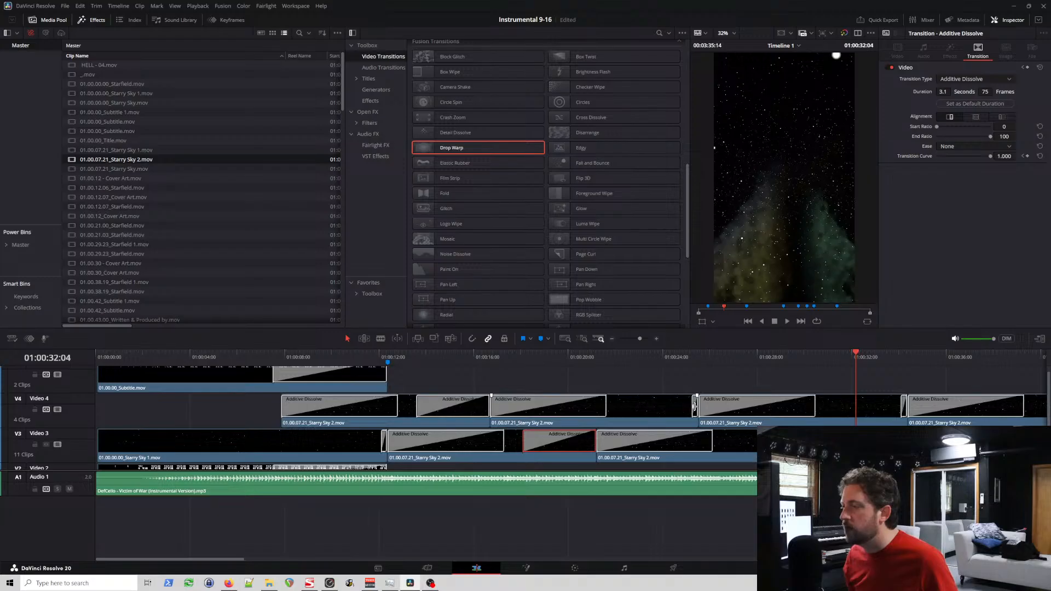
Step: Set the closing dissolves of the Video 4 clip ending near 01:00:25 and the Video 3 clip ending near 01:00:30 to 75 frames
{"action": "left_click", "coordinate": [708, 360]}
{"action": "key", "text": "ctrl+equal"}
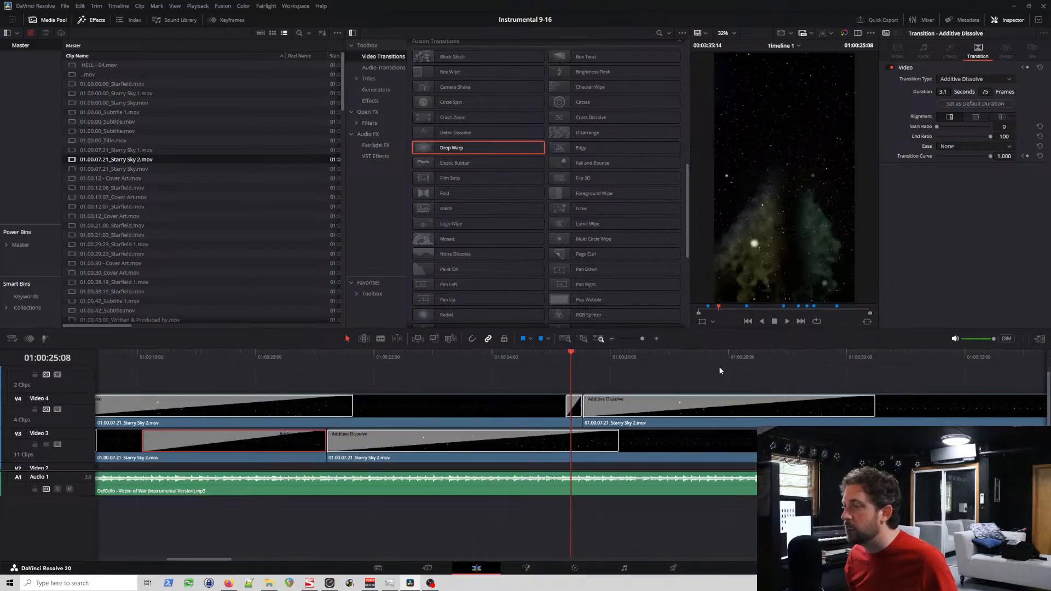
{"action": "left_click", "coordinate": [572, 411]}
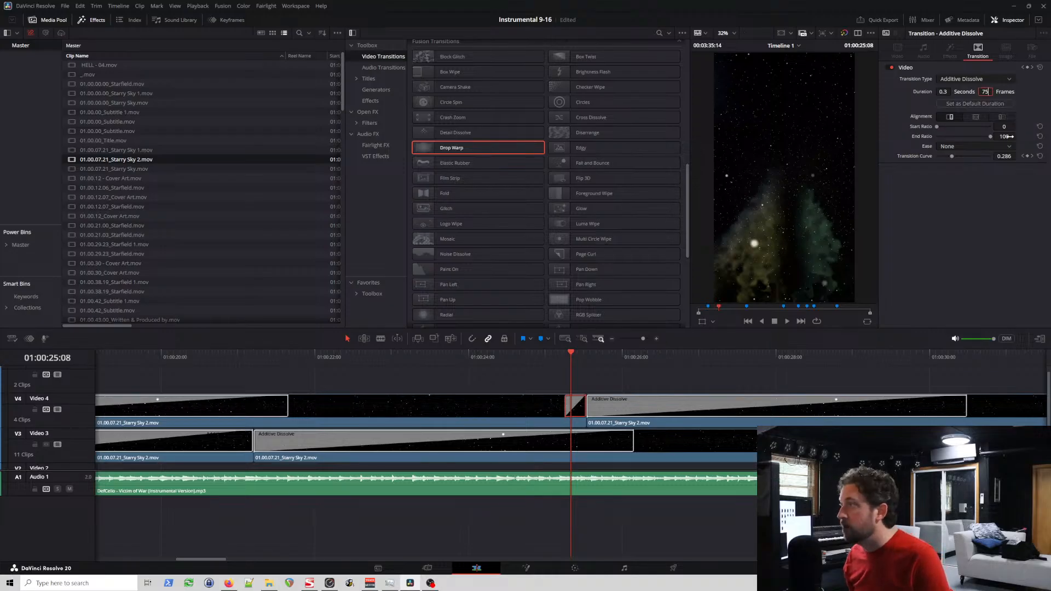
{"action": "type", "text": "5"}
{"action": "key", "text": "Return"}
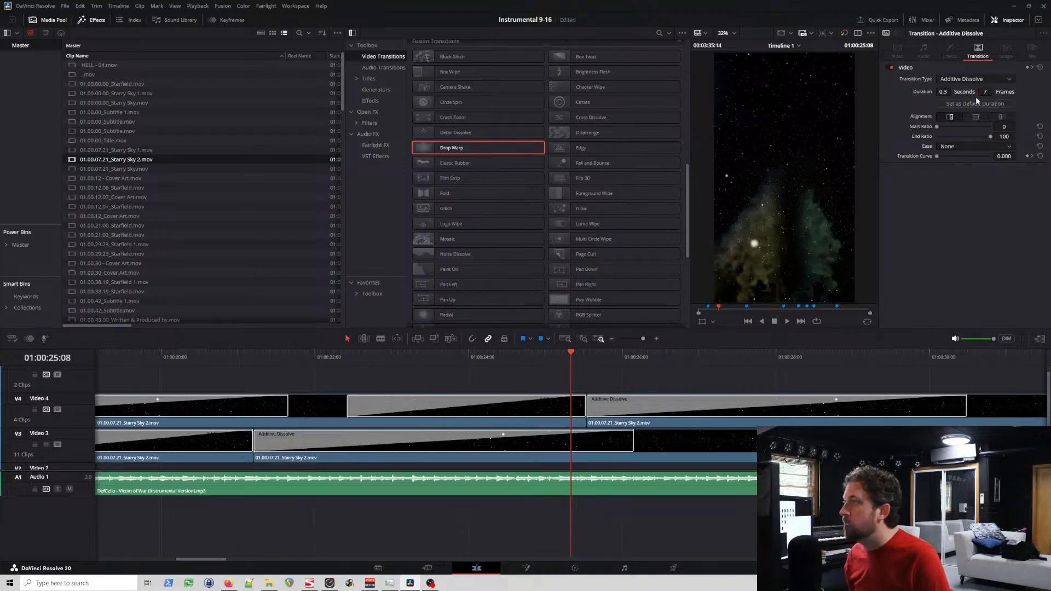
{"action": "key", "text": "Return"}
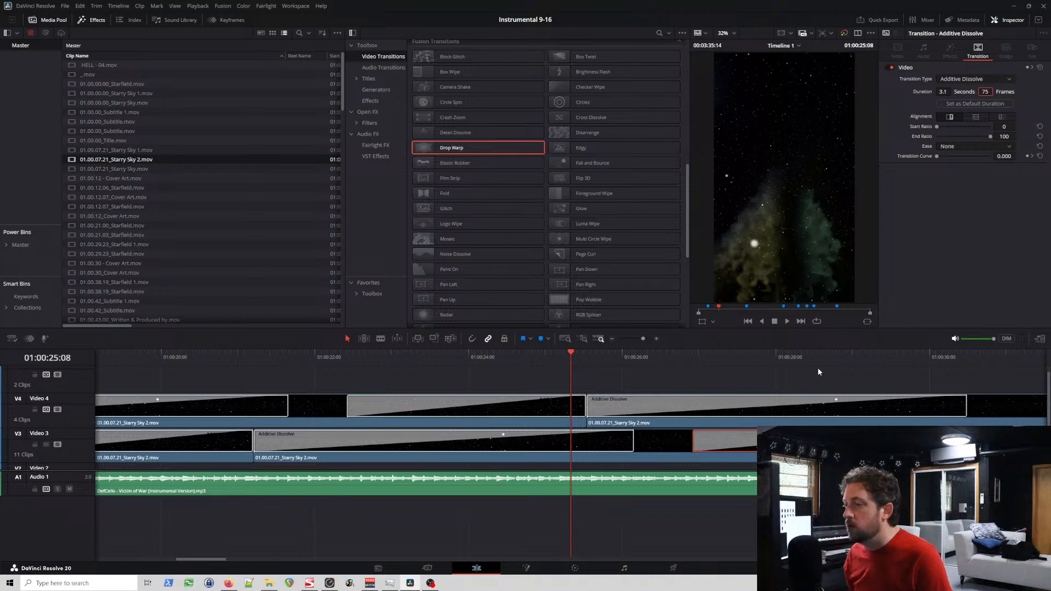
Step: Set the closing dissolve of the Video 4 Starry Sky 2 clip ending near 01:00:34 to 75 frames
{"action": "scroll", "coordinate": [705, 368], "scroll_direction": "left", "scroll_amount": 2}
{"action": "scroll", "coordinate": [705, 366], "scroll_direction": "right", "scroll_amount": 10}
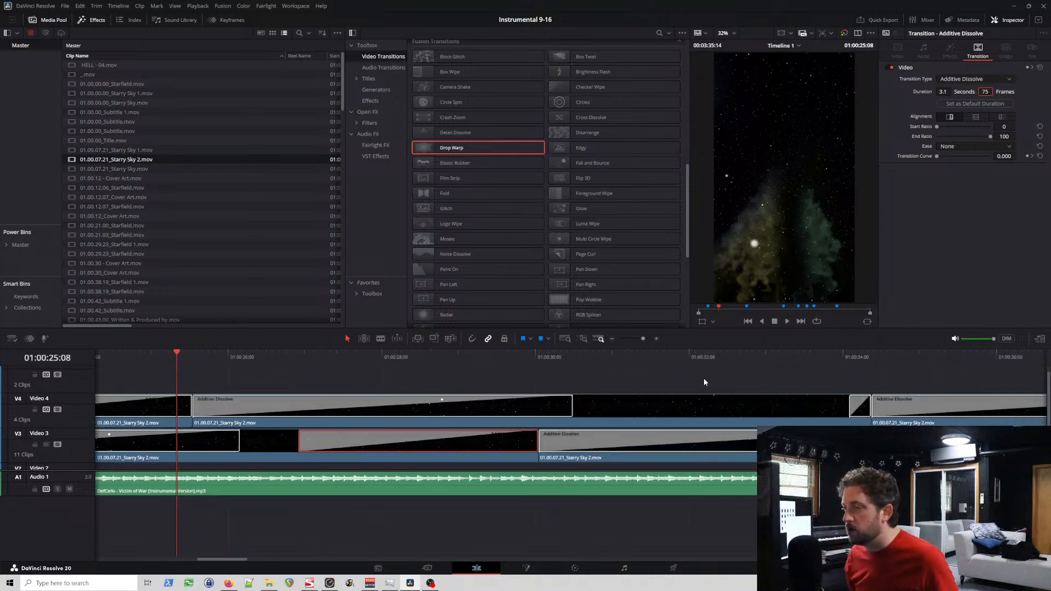
{"action": "left_click", "coordinate": [709, 410]}
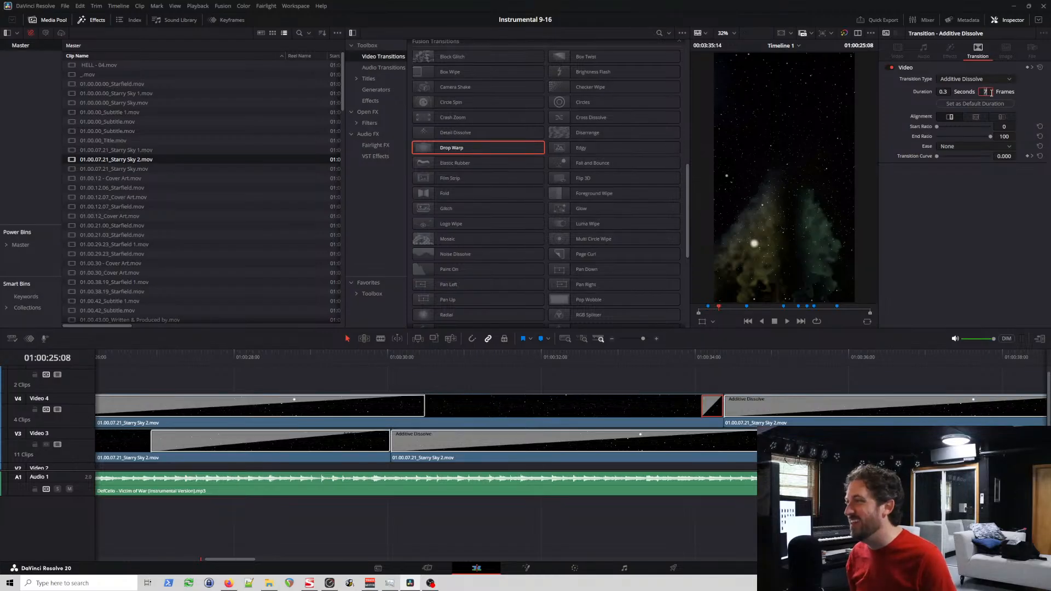
{"action": "type", "text": "5"}
{"action": "key", "text": "Return"}
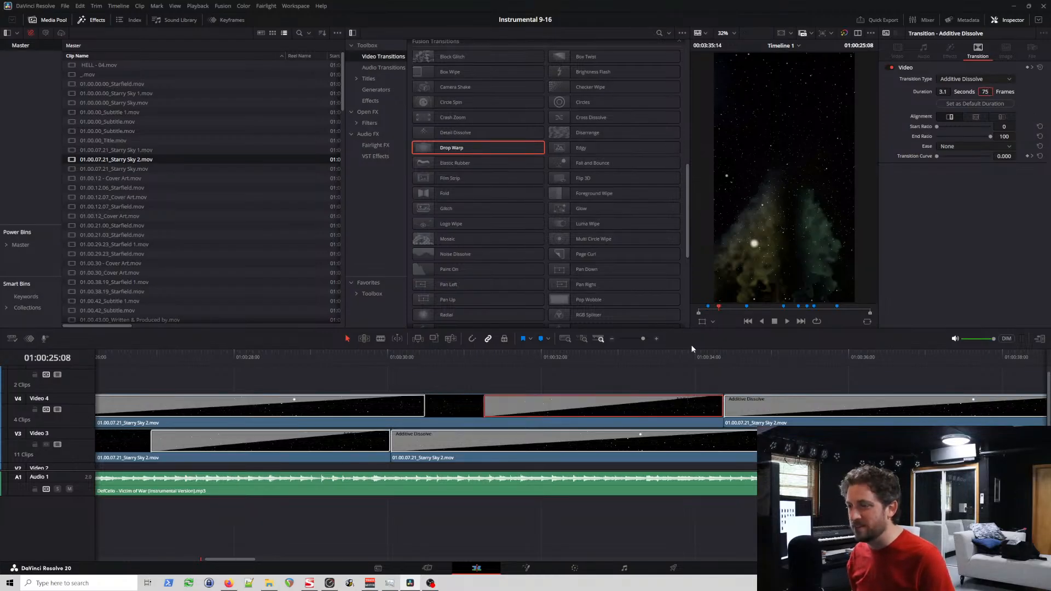
Step: Set the closing dissolve of the Video 3 Starry Sky 2 clip ending near 01:00:38 to 75 frames
{"action": "scroll", "coordinate": [711, 351], "scroll_direction": "right", "scroll_amount": 5}
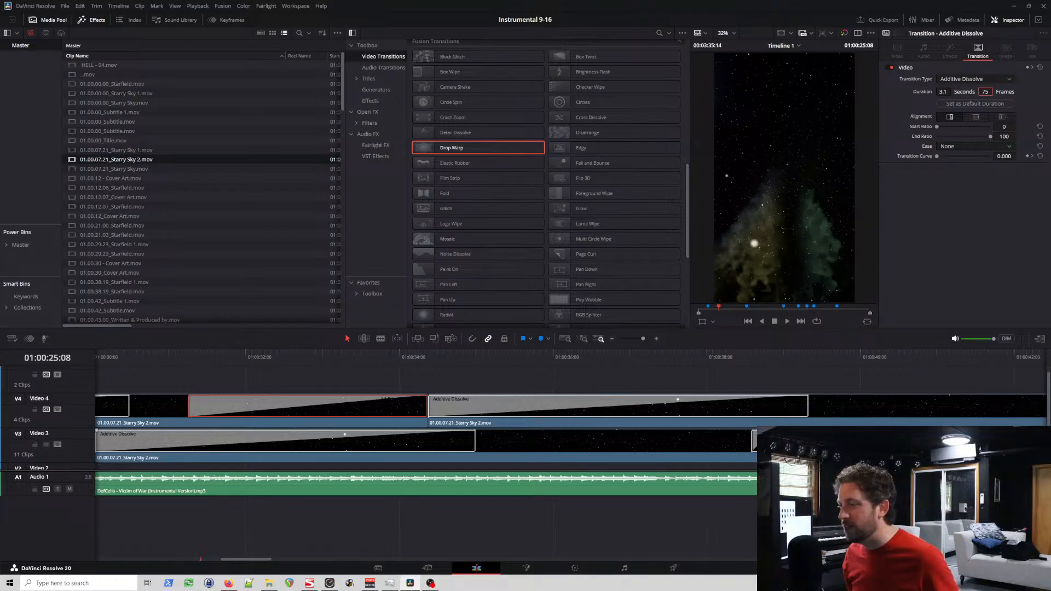
{"action": "left_click", "coordinate": [763, 441]}
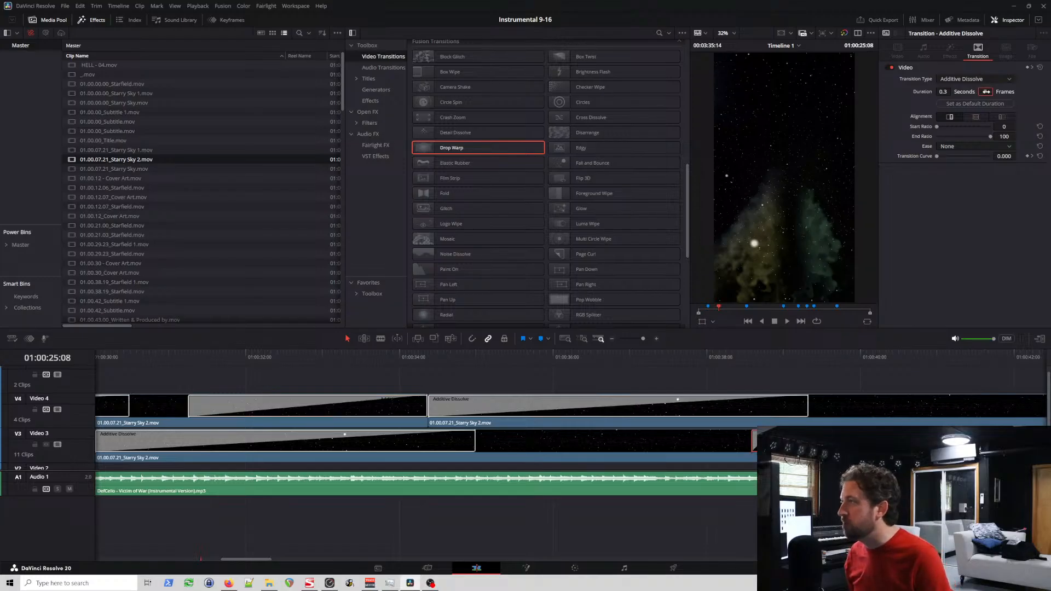
{"action": "left_click", "coordinate": [986, 91]}
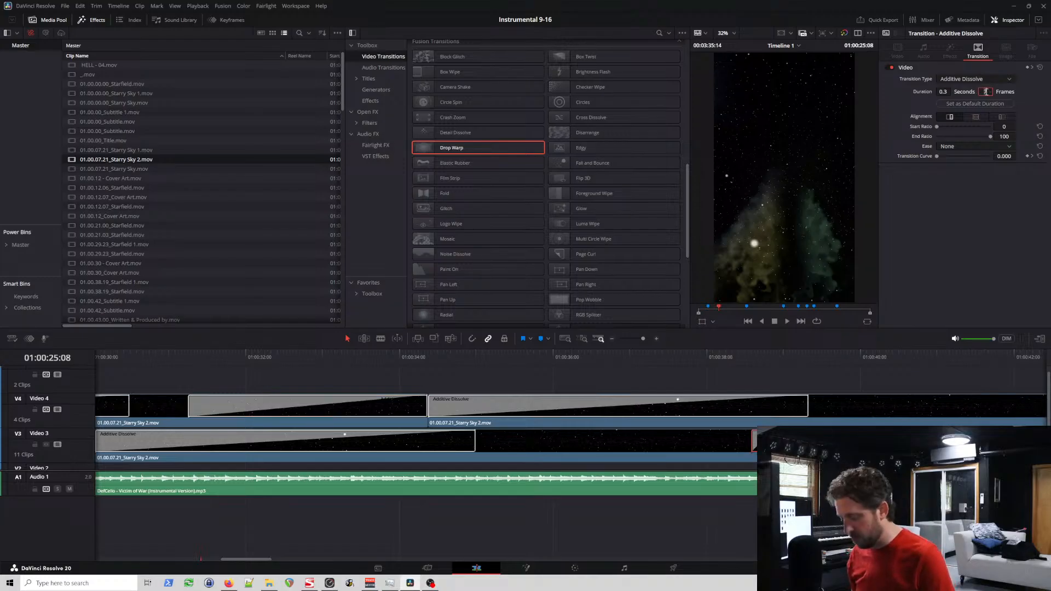
{"action": "type", "text": "5"}
{"action": "key", "text": "Return"}
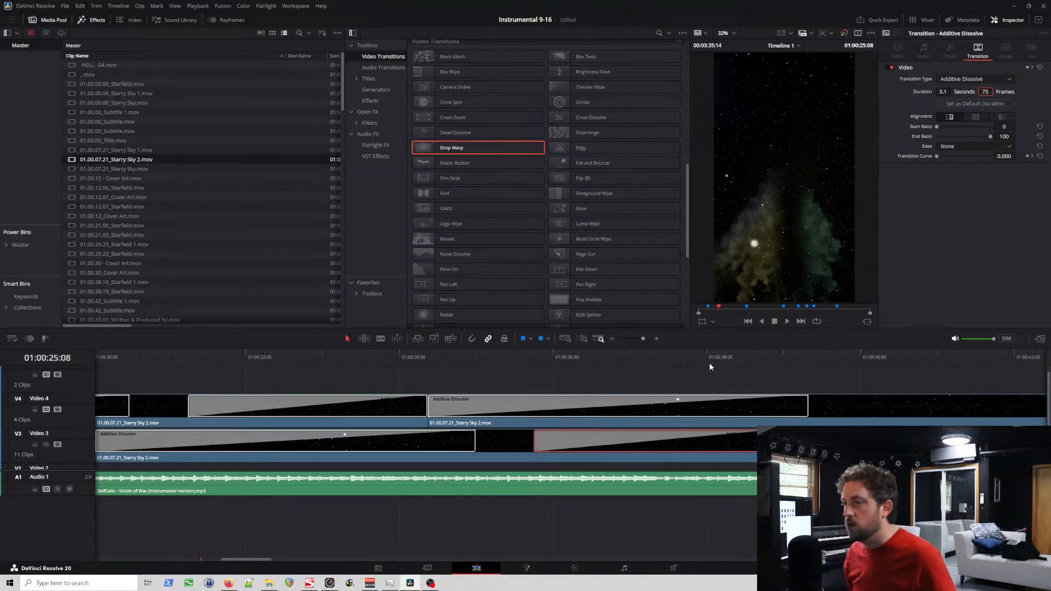
Step: Set the closing dissolve of the last Video 4 clip, just before the Written & Produced by title, to 75 frames
{"action": "scroll", "coordinate": [708, 362], "scroll_direction": "right", "scroll_amount": 5}
{"action": "left_click", "coordinate": [785, 414]}
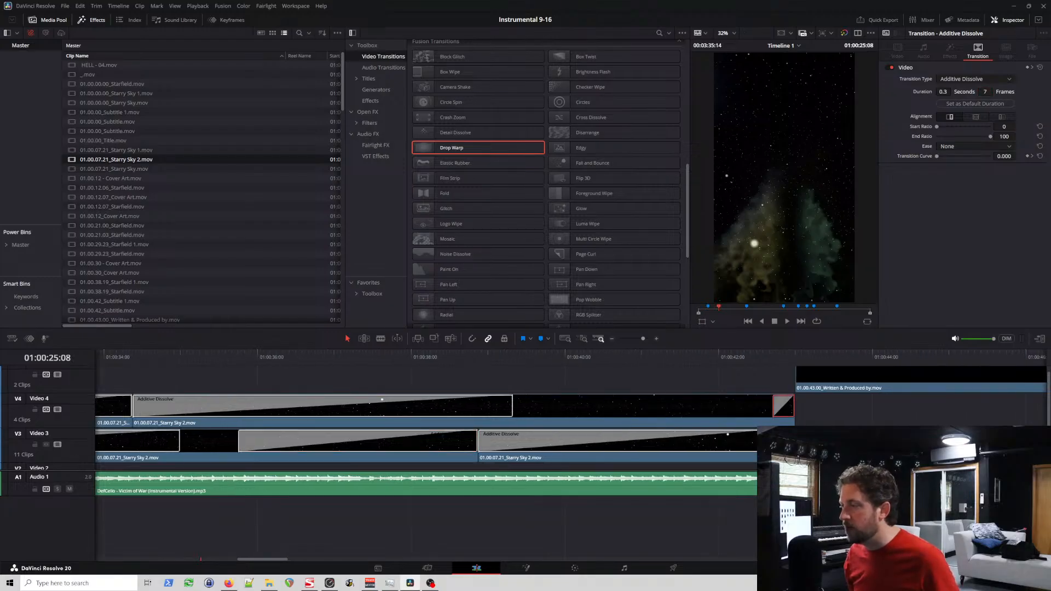
{"action": "left_click", "coordinate": [987, 92]}
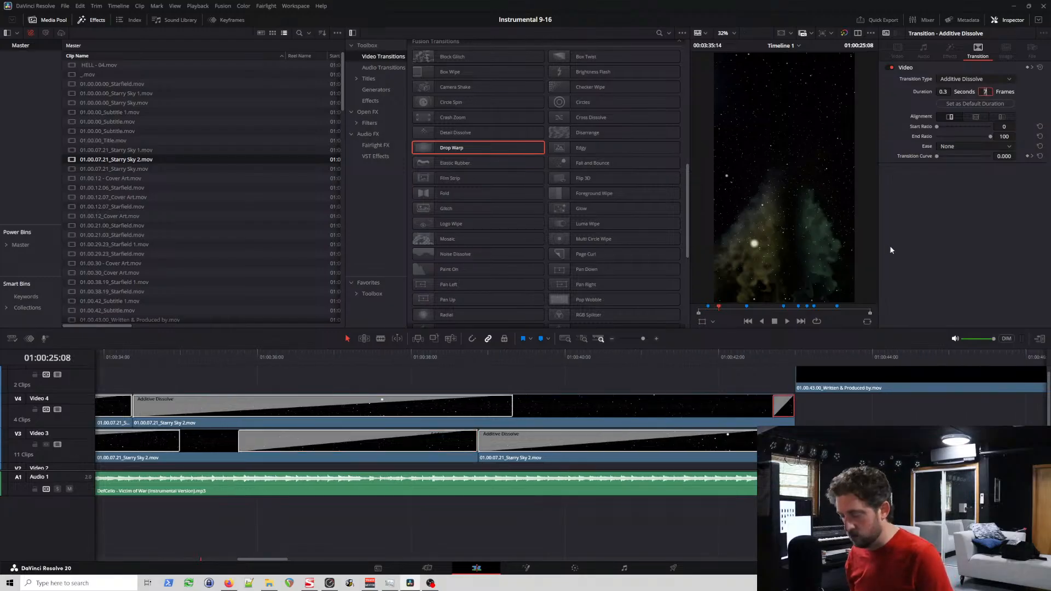
{"action": "type", "text": "5"}
{"action": "key", "text": "Return"}
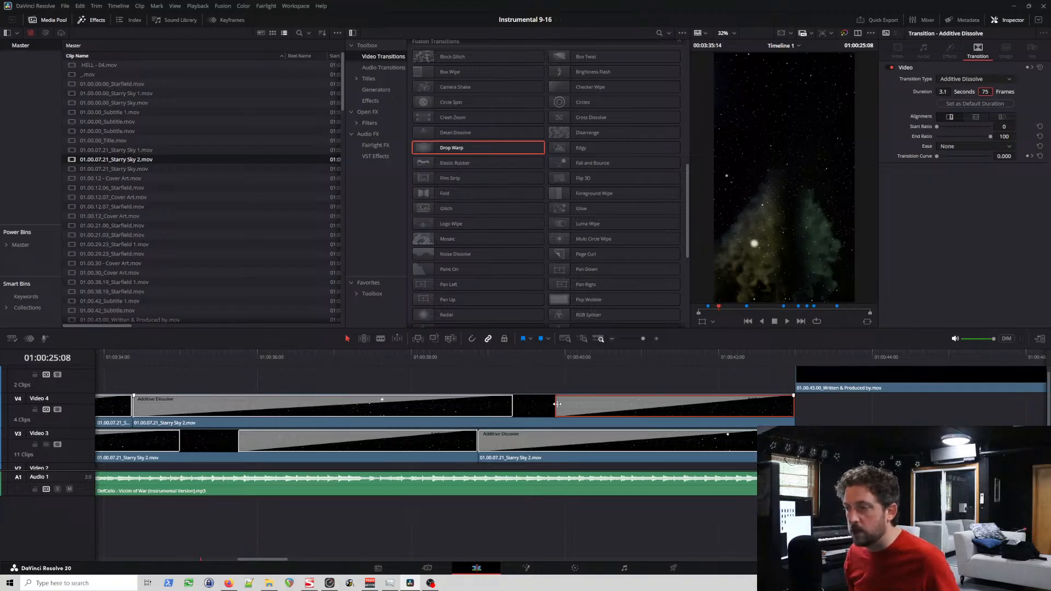
Step: Extend the closing dissolves of the last Video 4 clip and the Video 3 clip ending near 01:00:38 back to their opening dissolves, the latter to 93 frames
{"action": "left_click_drag", "start_coordinate": [557, 407], "coordinate": [512, 412]}
{"action": "left_click", "coordinate": [436, 442]}
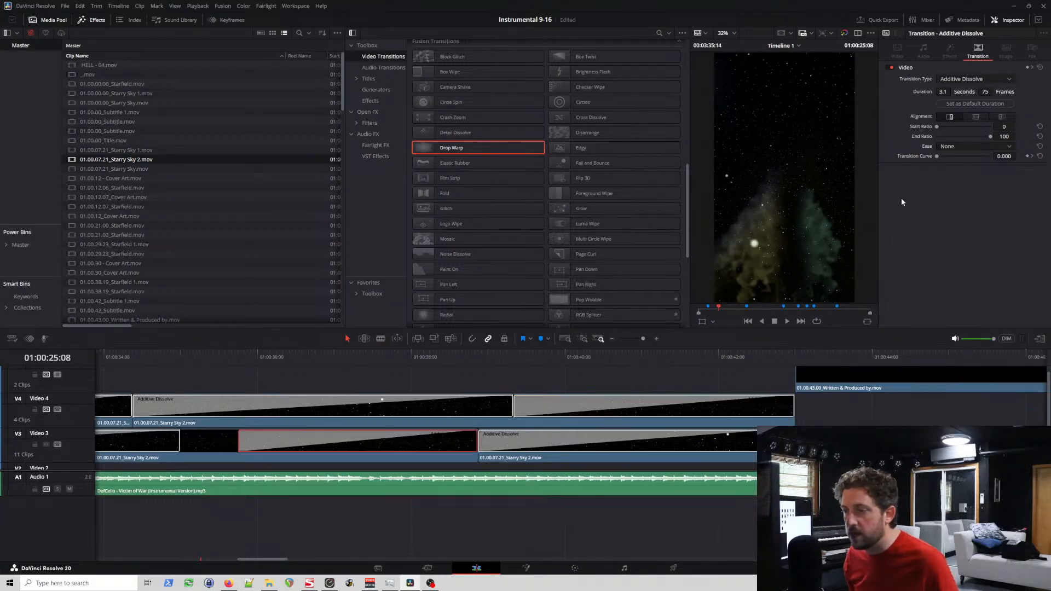
{"action": "left_click", "coordinate": [984, 92]}
{"action": "type", "text": "88"}
{"action": "key", "text": "Return"}
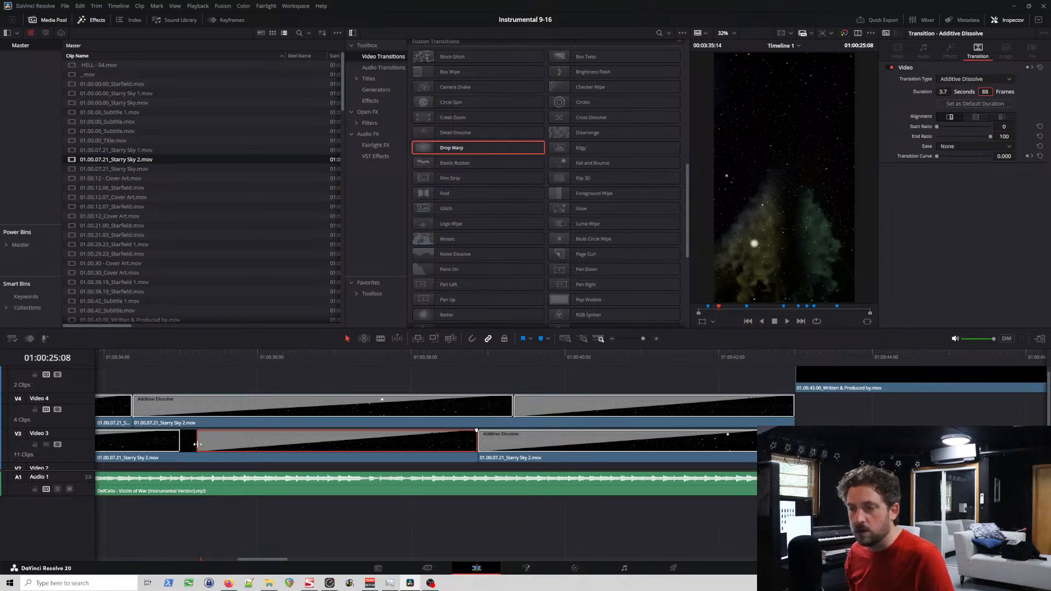
{"action": "left_click_drag", "start_coordinate": [197, 444], "coordinate": [181, 444]}
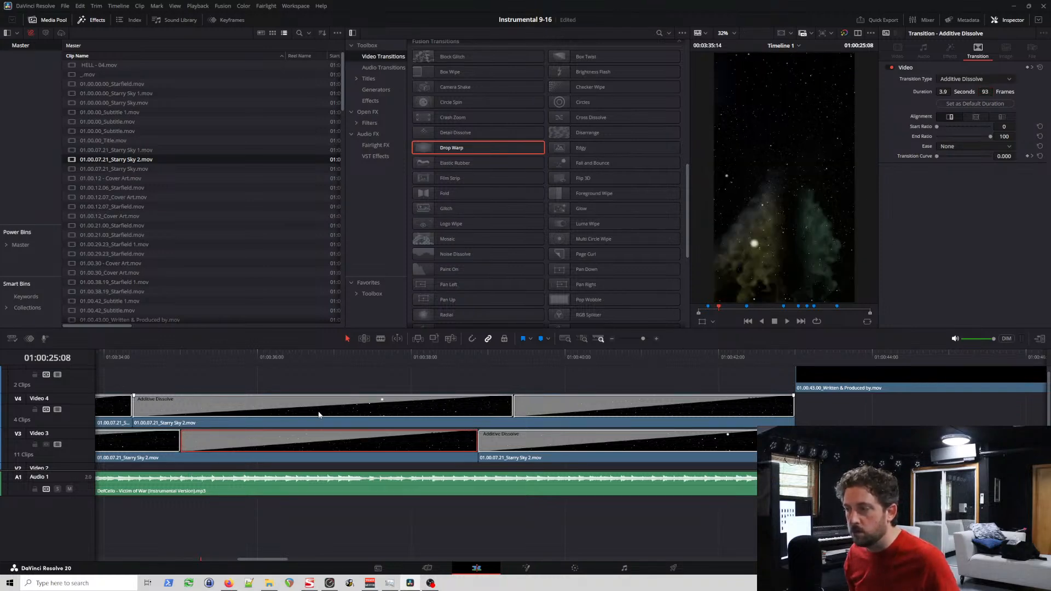
Step: Extend the closing dissolves near 01:00:34 and 01:00:25 on Video 4 and near 01:00:30 on Video 3 to 93 frames, meeting each clip's opening dissolve
{"action": "scroll", "coordinate": [318, 415], "scroll_direction": "left", "scroll_amount": 6}
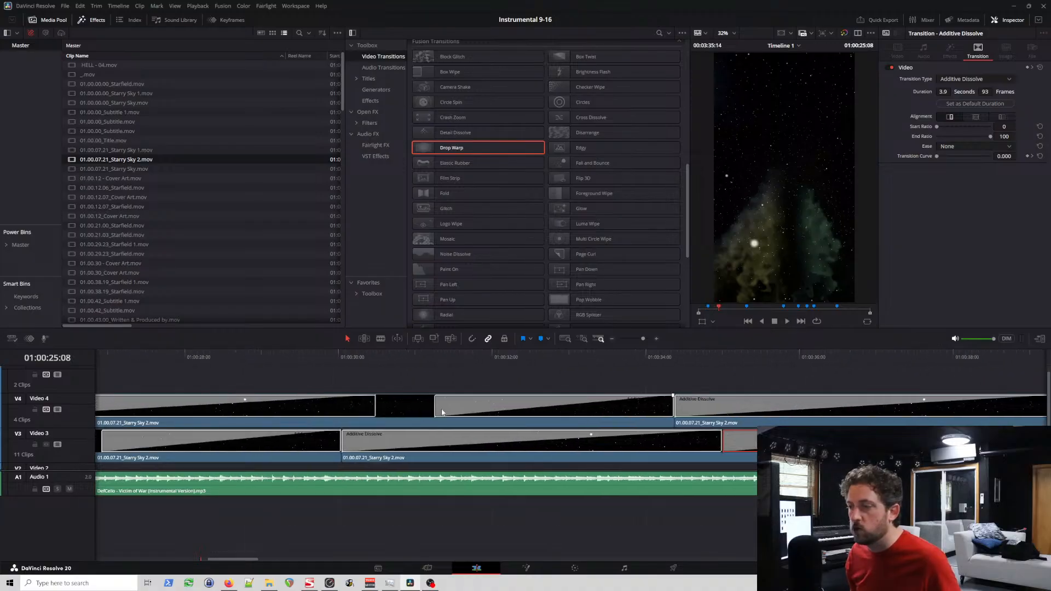
{"action": "left_click_drag", "start_coordinate": [436, 409], "coordinate": [378, 410]}
{"action": "scroll", "coordinate": [428, 425], "scroll_direction": "left", "scroll_amount": 6}
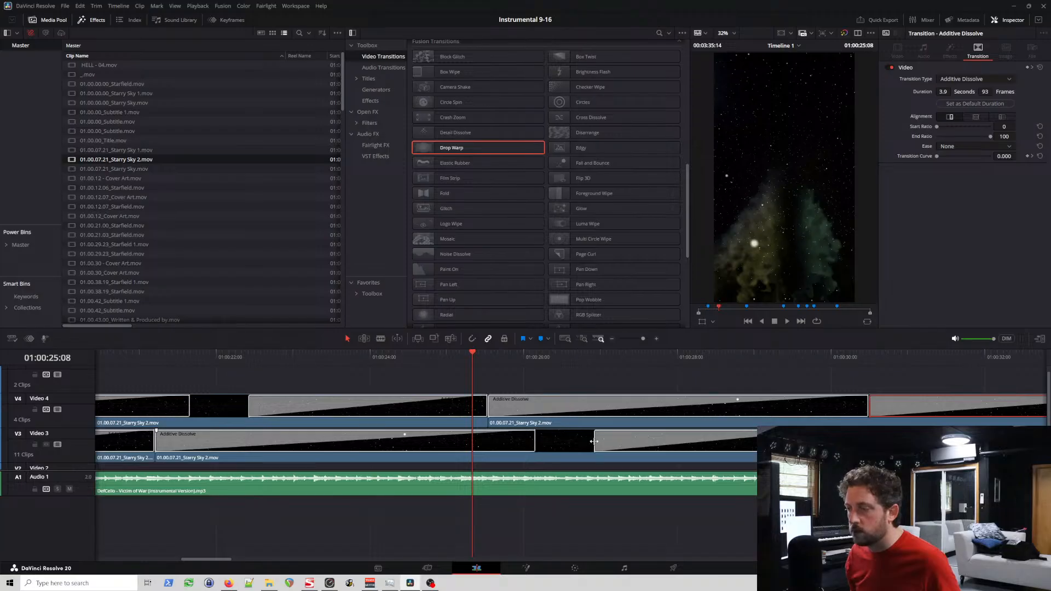
{"action": "left_click_drag", "start_coordinate": [594, 441], "coordinate": [537, 444]}
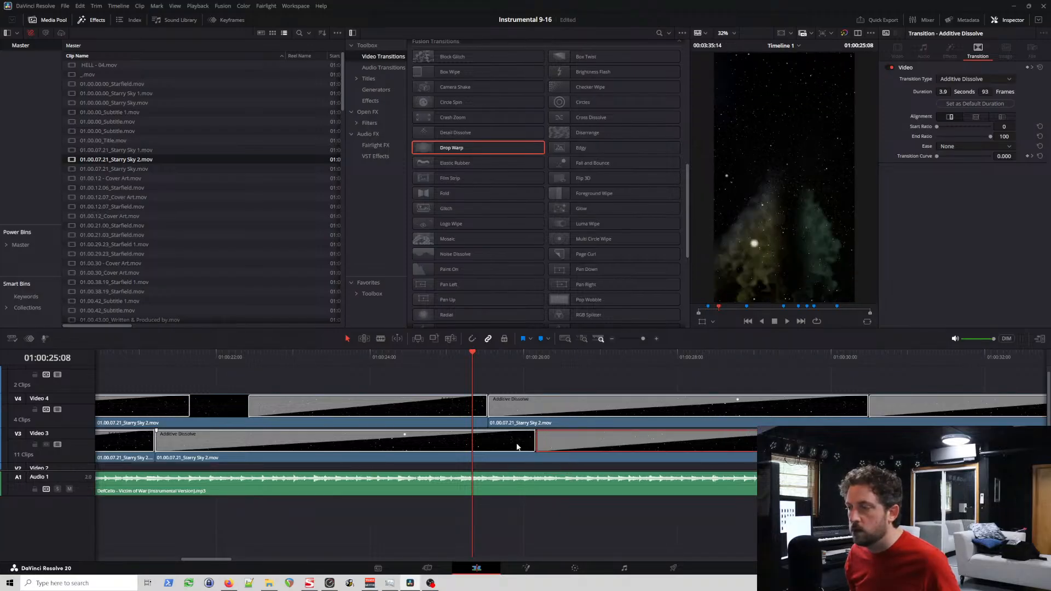
{"action": "left_click_drag", "start_coordinate": [248, 411], "coordinate": [190, 411]}
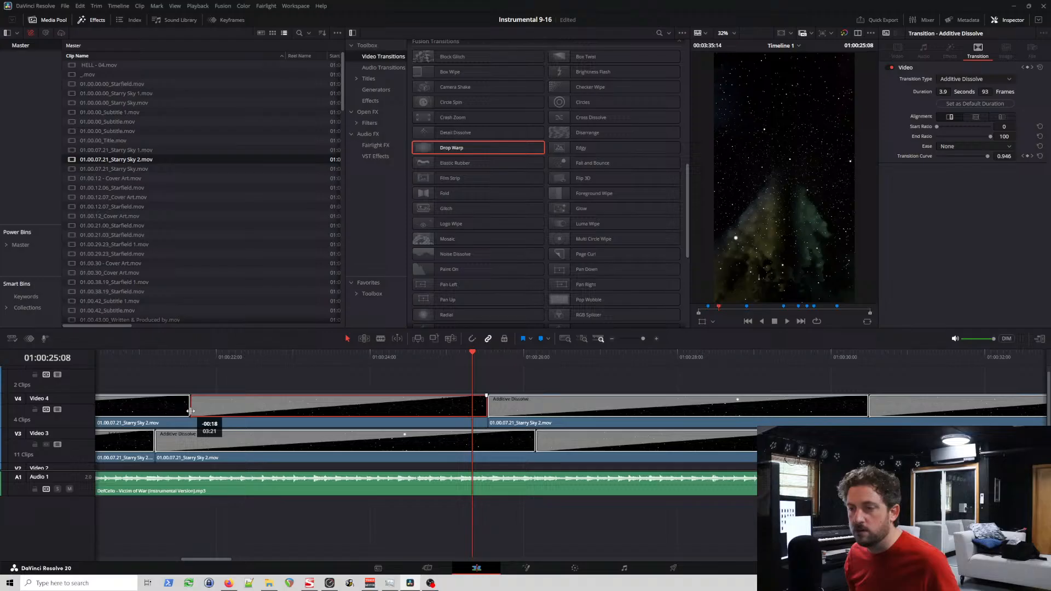
Step: Extend the closing dissolves on the first Starry Sky 2 clips of Video 3 and Video 4 to 93 frames, meeting their opening dissolves
{"action": "scroll", "coordinate": [261, 381], "scroll_direction": "left", "scroll_amount": 6}
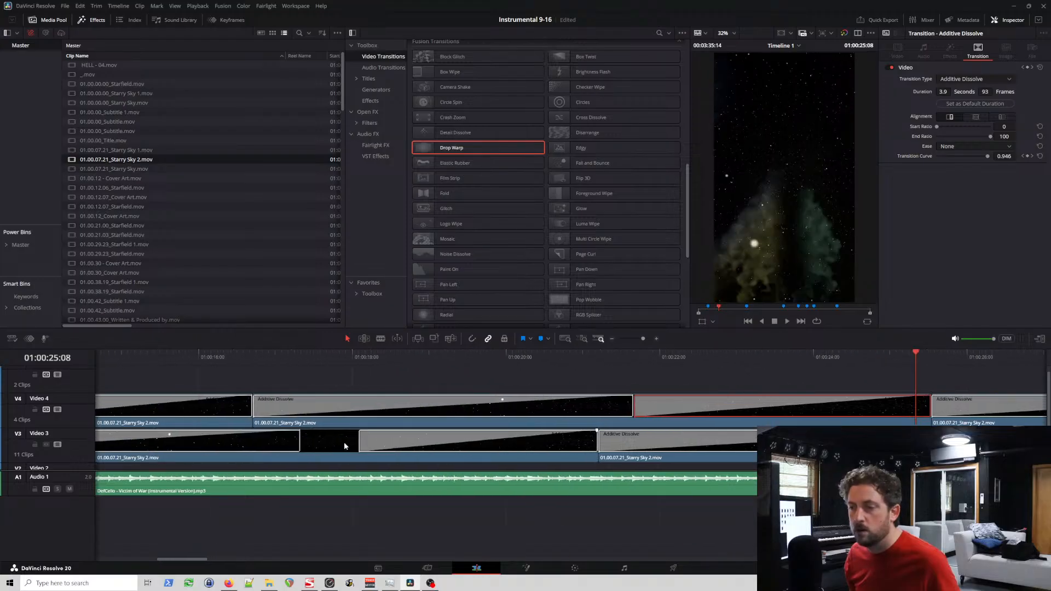
{"action": "left_click_drag", "start_coordinate": [362, 444], "coordinate": [298, 442]}
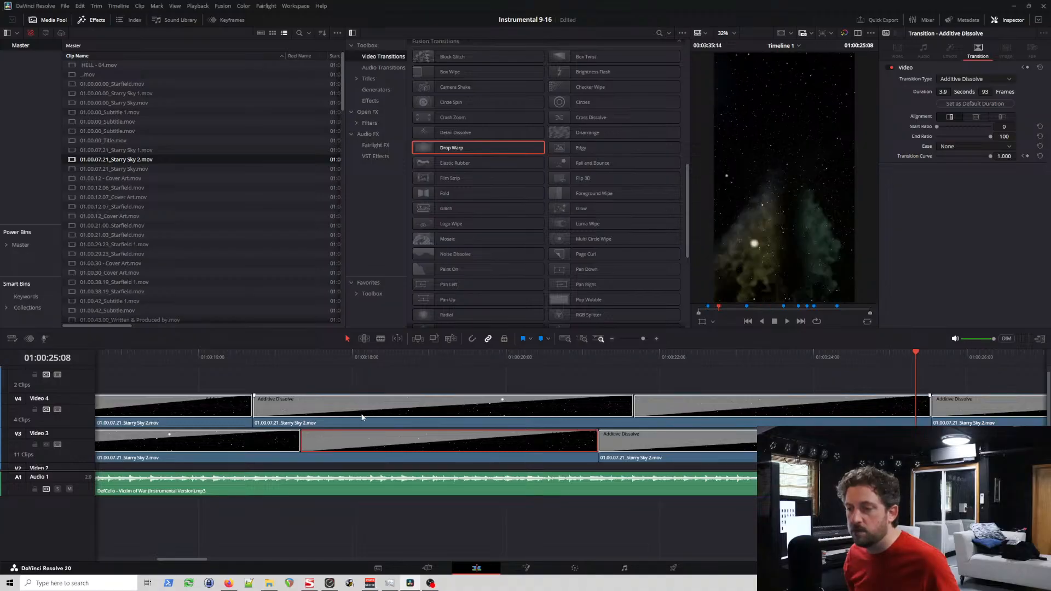
{"action": "scroll", "coordinate": [377, 407], "scroll_direction": "left", "scroll_amount": 6}
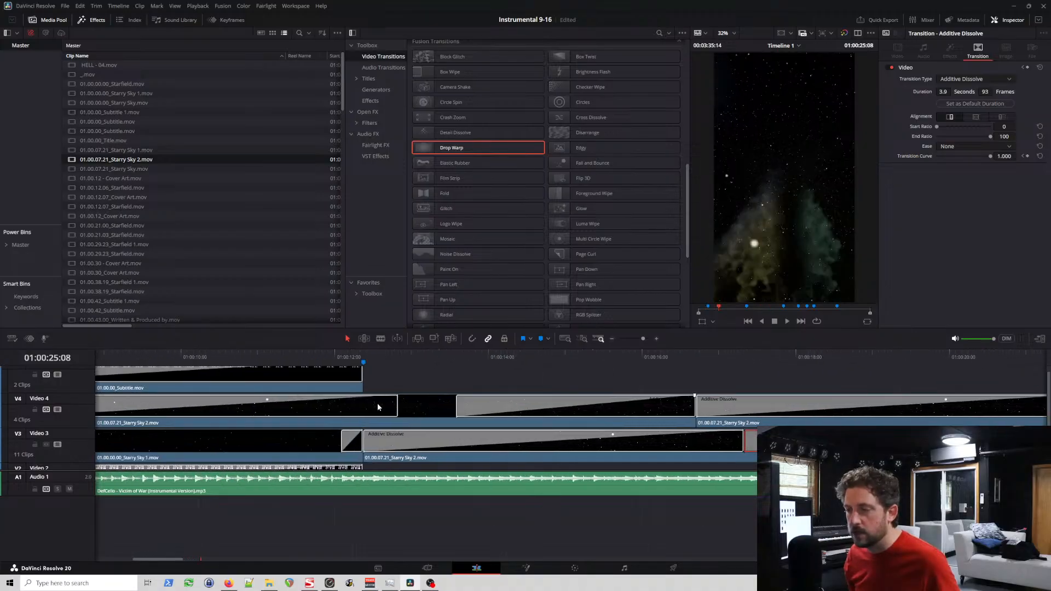
{"action": "scroll", "coordinate": [377, 406], "scroll_direction": "left", "scroll_amount": 3}
{"action": "left_click_drag", "start_coordinate": [656, 403], "coordinate": [598, 412]}
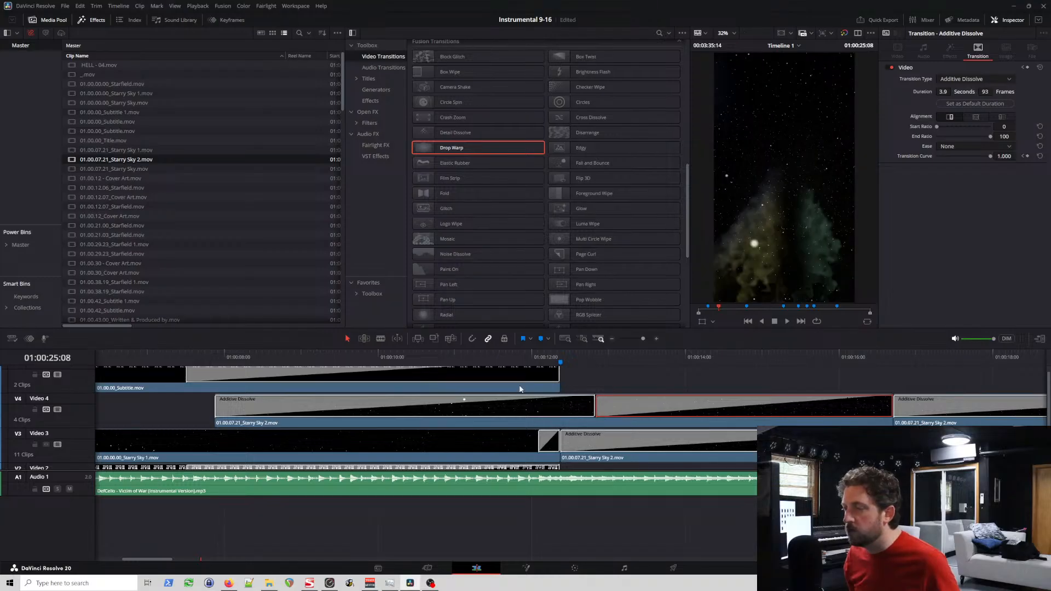
Step: Play from 01:00:07:20 through the first Starry Sky 2 clip and replay its closing dissolve from about 01:00:12 to check the overlapping fades
{"action": "left_click", "coordinate": [215, 359]}
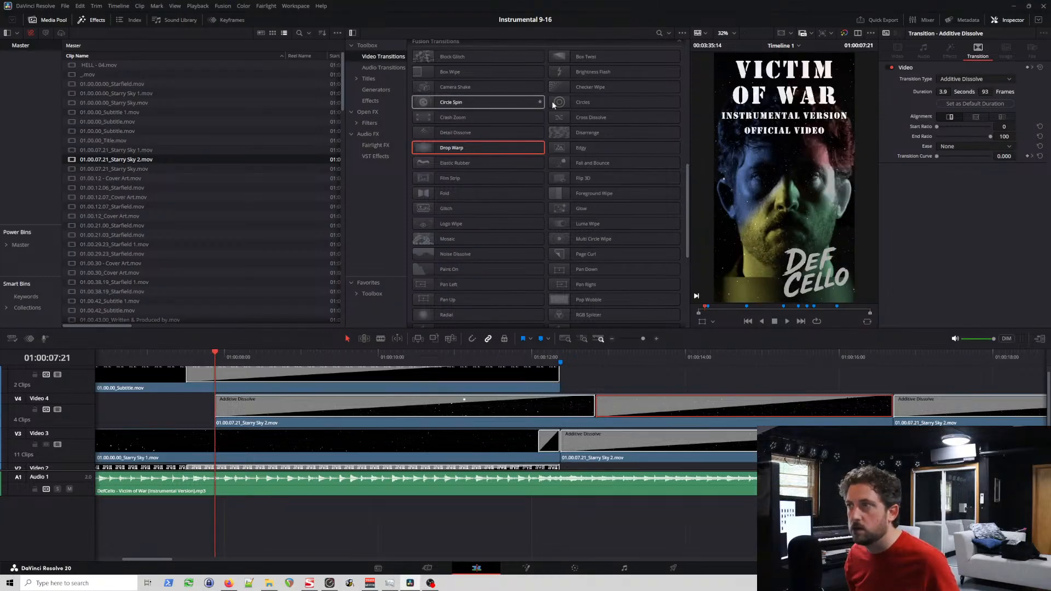
{"action": "left_click", "coordinate": [383, 57]}
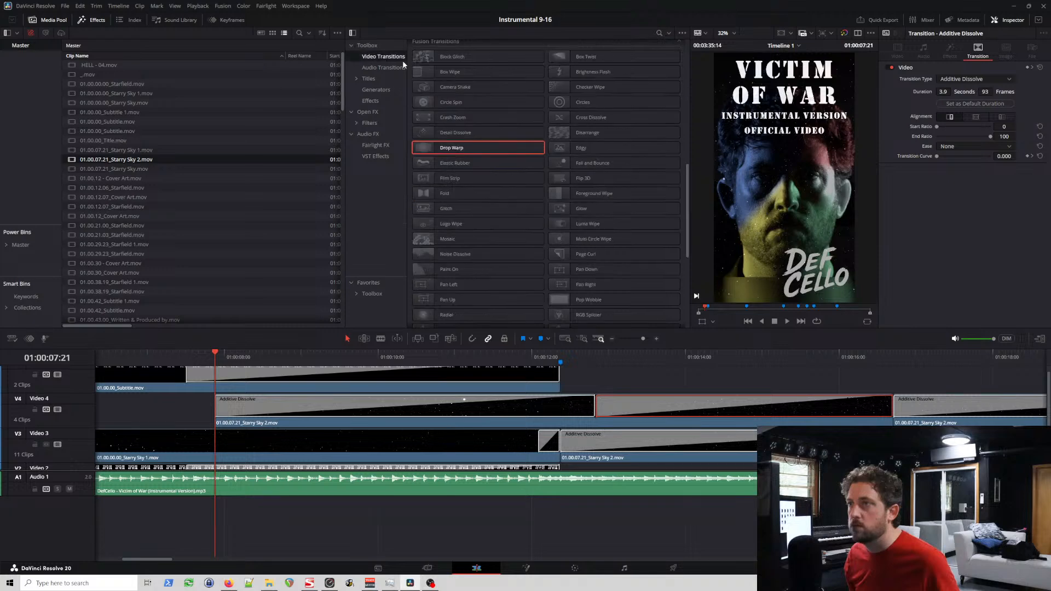
{"action": "scroll", "coordinate": [473, 78], "scroll_direction": "up", "scroll_amount": 3}
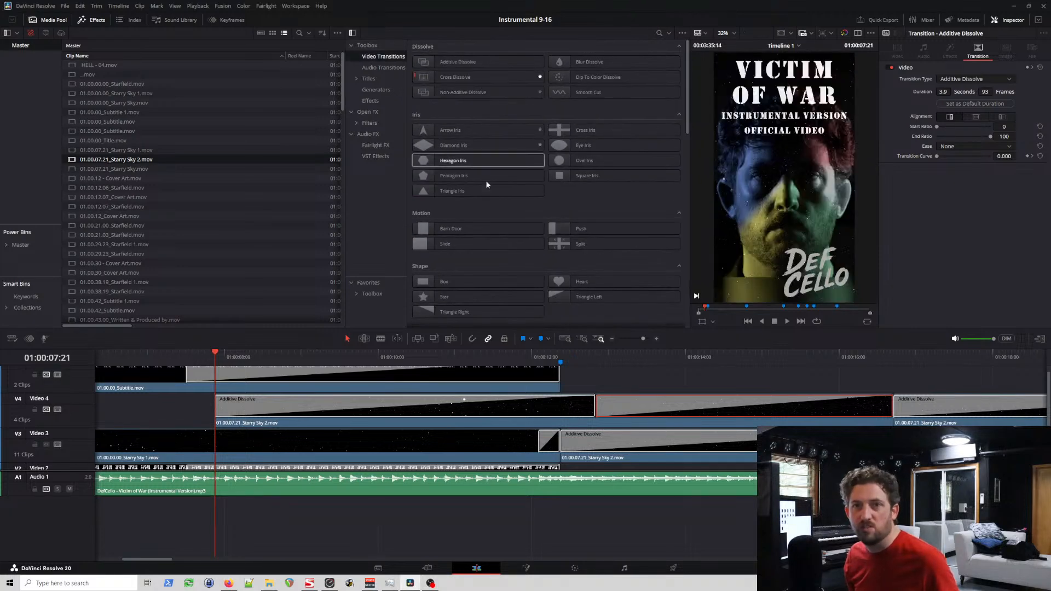
{"action": "left_click", "coordinate": [211, 353]}
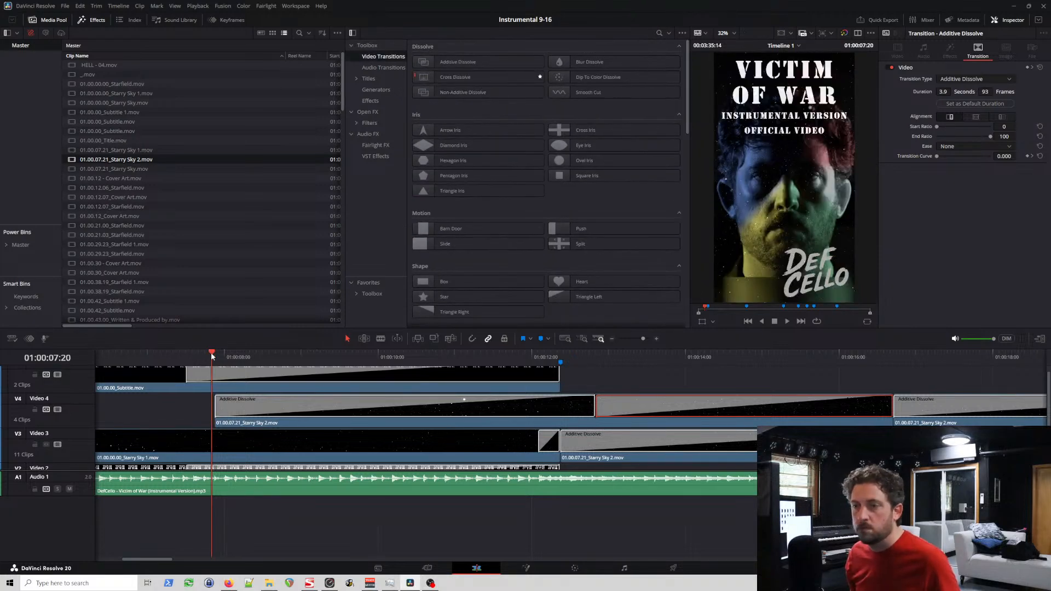
{"action": "key", "text": "space"}
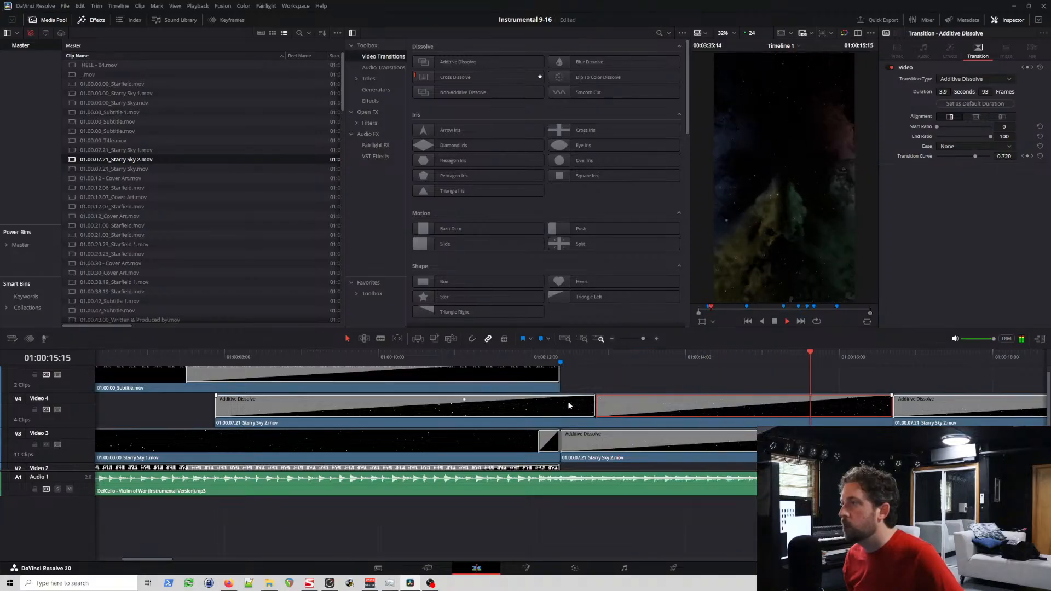
{"action": "key", "text": "space"}
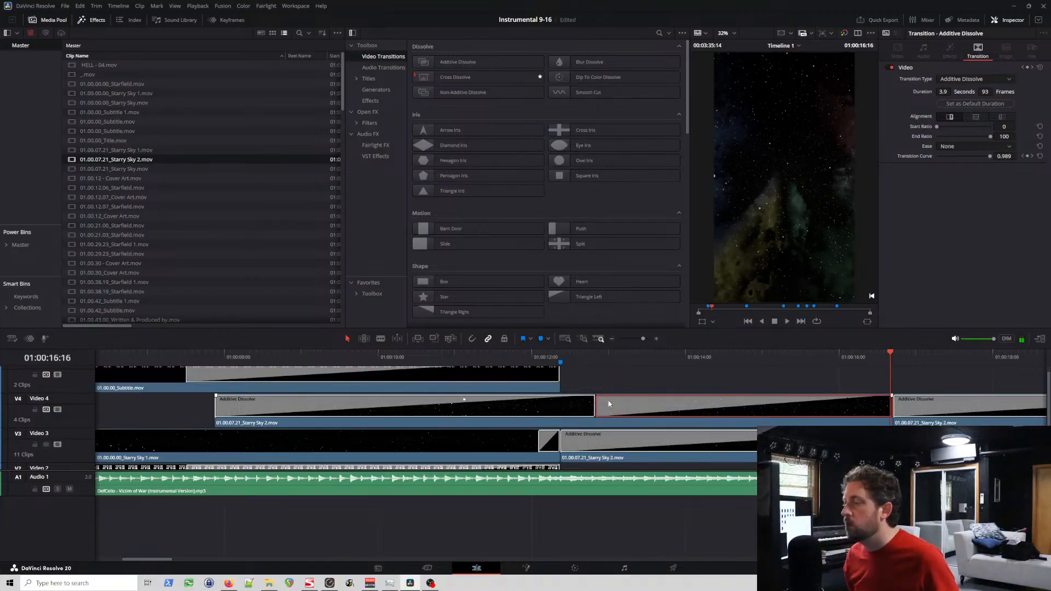
{"action": "left_click", "coordinate": [581, 364]}
{"action": "key", "text": "space"}
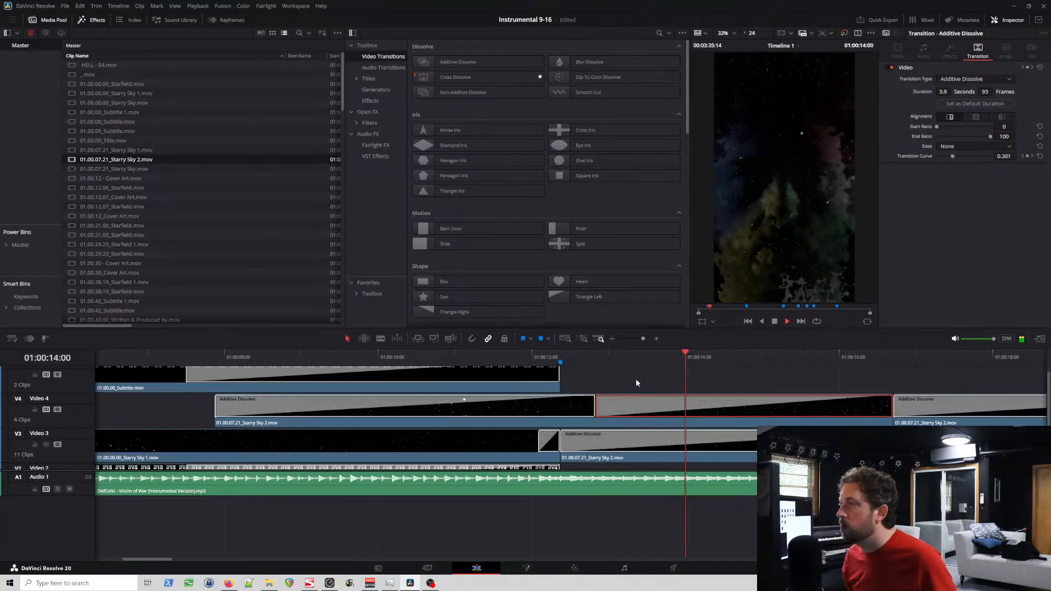
{"action": "key", "text": "space"}
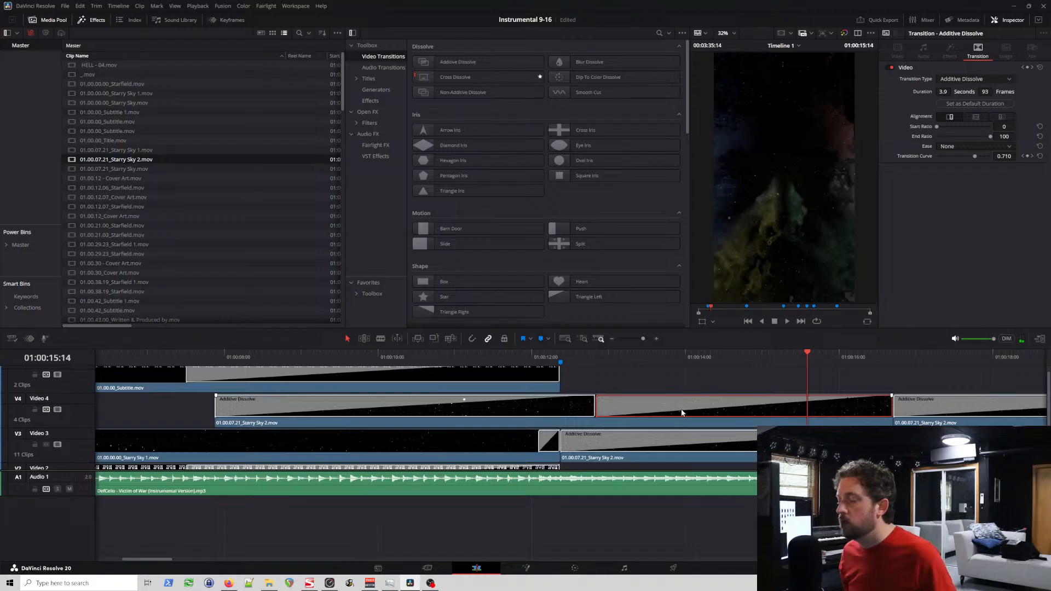
Step: Replace the closing Additive Dissolve of Video 4's first Starry Sky 2 clip and the opening one of Video 3's first with Cross Dissolves
{"action": "key", "text": "Delete"}
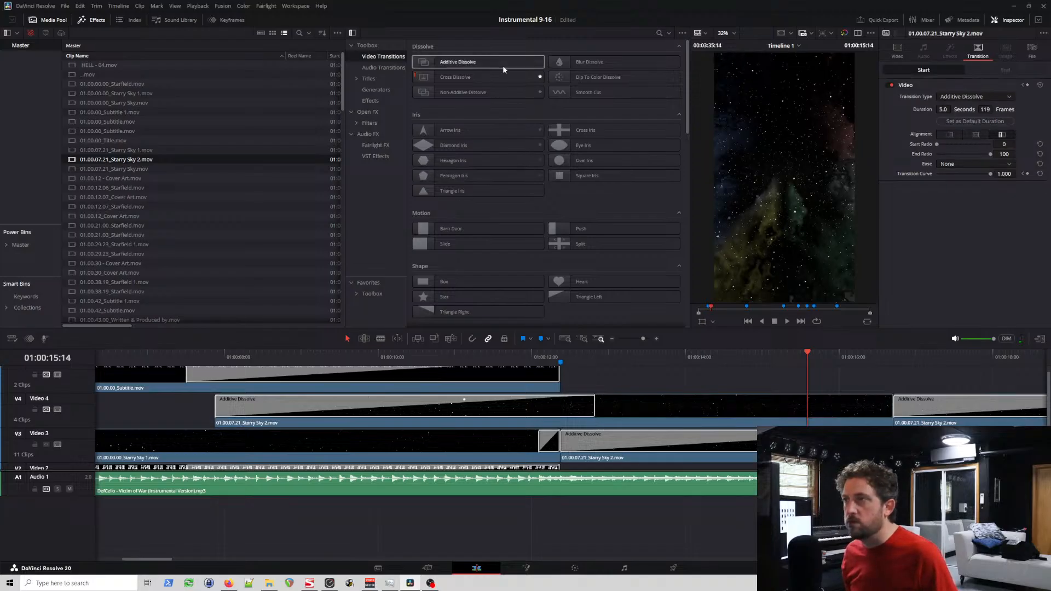
{"action": "left_click_drag", "start_coordinate": [482, 77], "coordinate": [597, 412]}
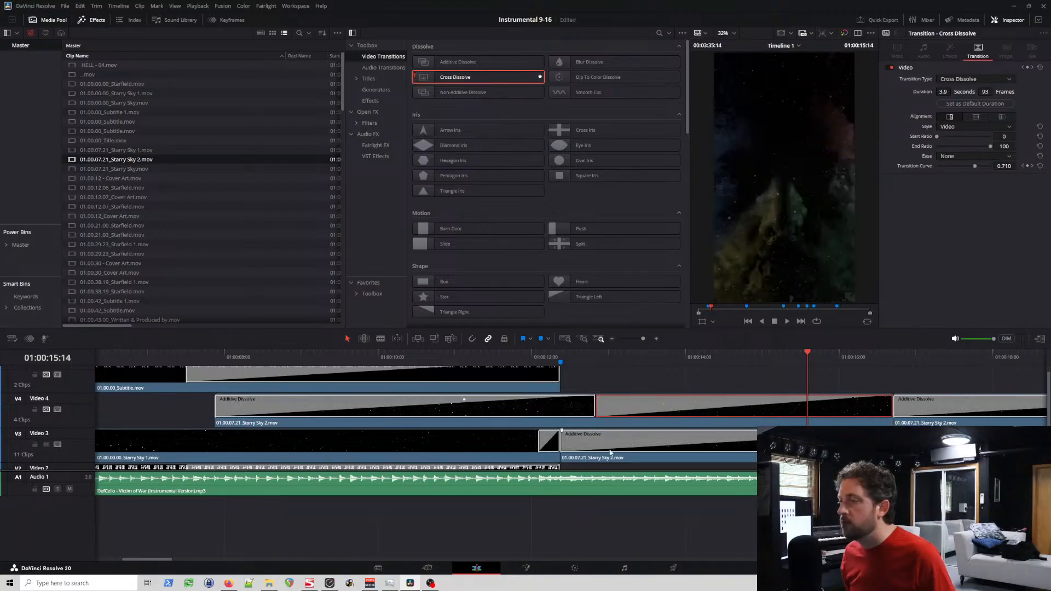
{"action": "left_click", "coordinate": [612, 448]}
{"action": "key", "text": "Delete"}
{"action": "left_click_drag", "start_coordinate": [435, 78], "coordinate": [936, 441]}
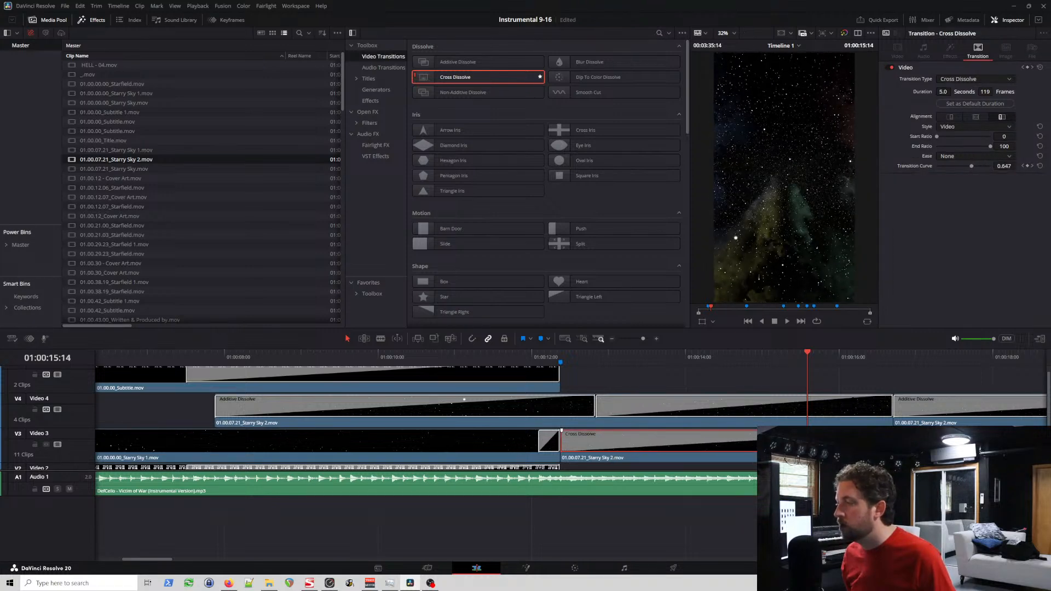
Step: Play the timeline from about 01:00:13 to 01:00:16:22 to check the new Cross Dissolves between the Starry Sky 2 clips
{"action": "left_click", "coordinate": [613, 353]}
{"action": "key", "text": "space"}
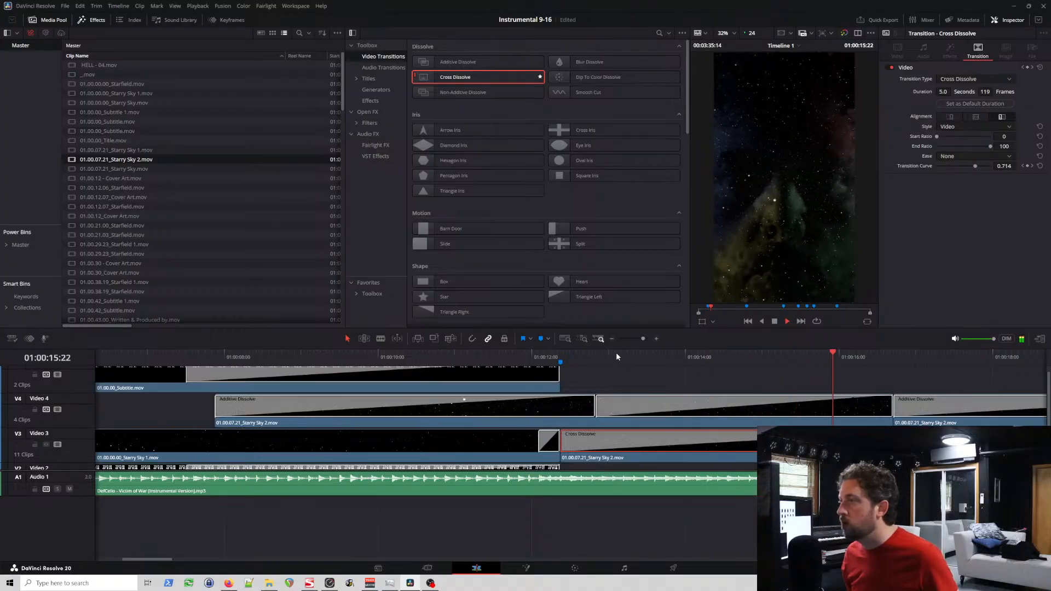
{"action": "key", "text": "space"}
Step: Replace the opening dissolve of Video 4's first Starry Sky 2 clip and the closing dissolve of Video 3's Starry Sky 1 with Cross Dissolves
{"action": "left_click", "coordinate": [466, 417]}
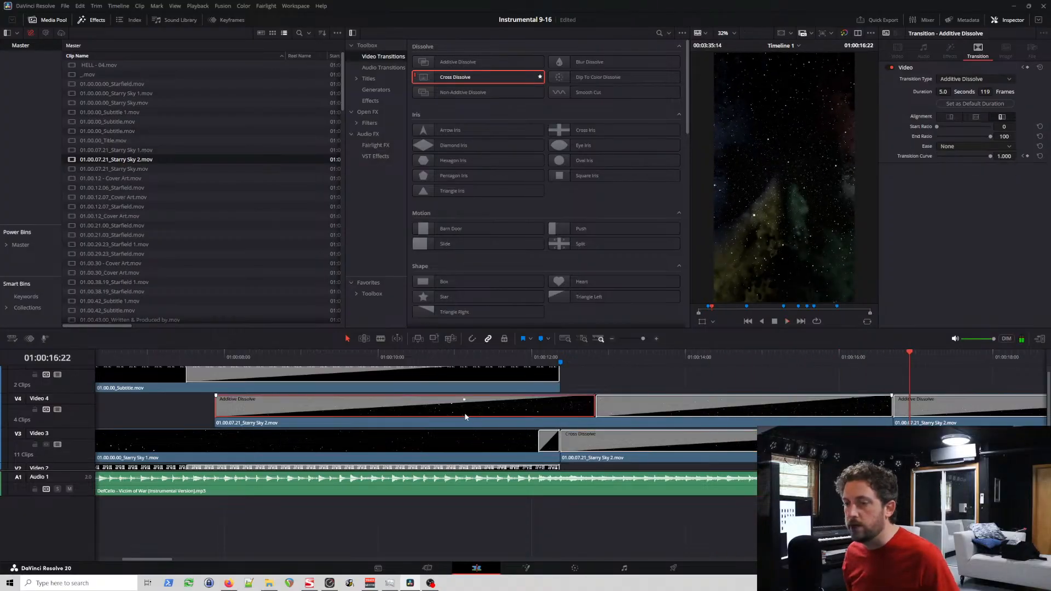
{"action": "key", "text": "Delete"}
{"action": "left_click_drag", "start_coordinate": [458, 76], "coordinate": [595, 411]}
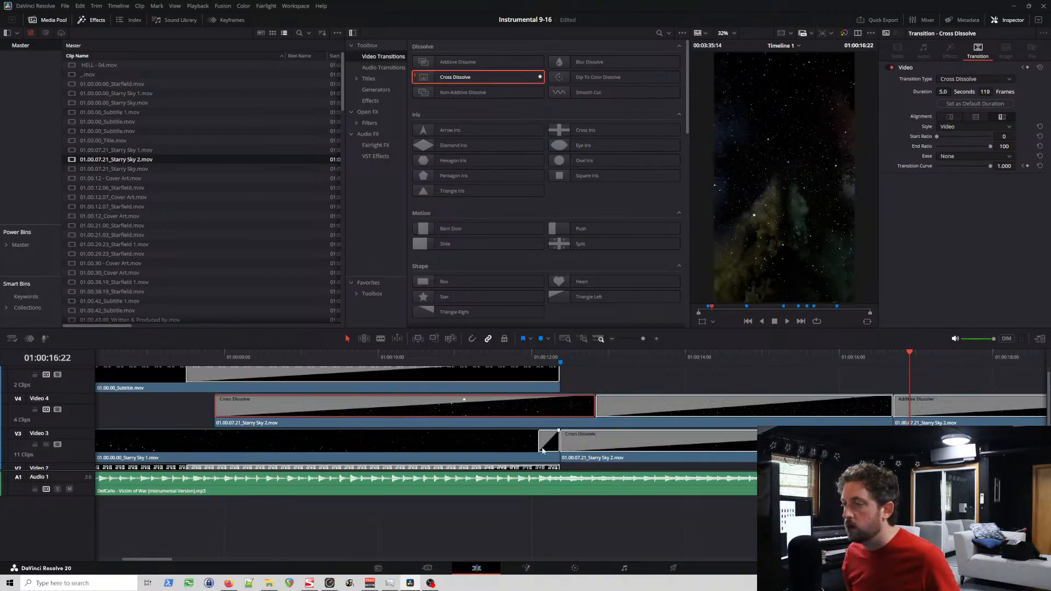
{"action": "left_click", "coordinate": [546, 447]}
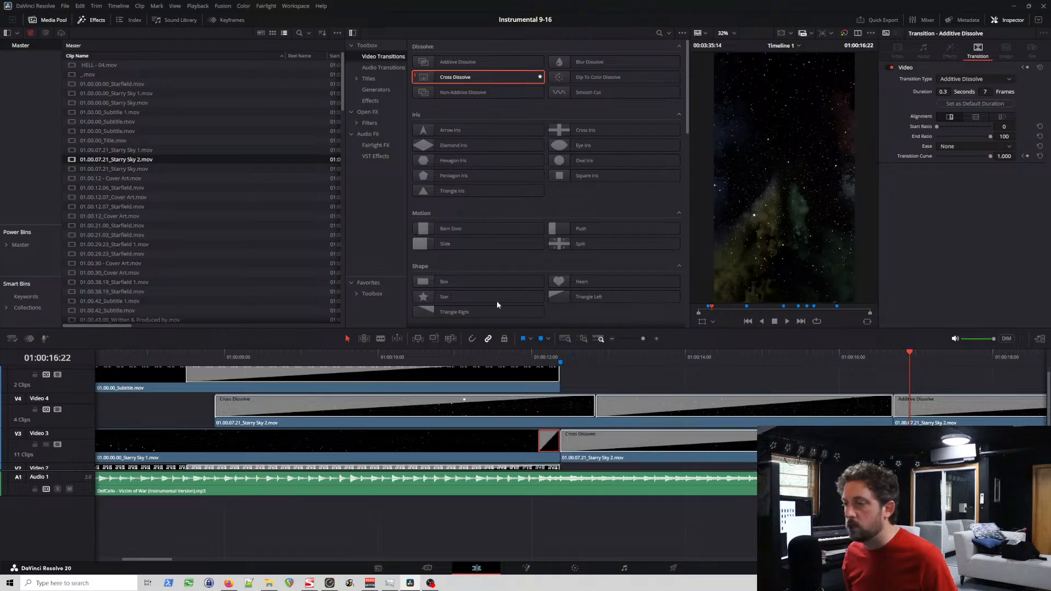
{"action": "left_click_drag", "start_coordinate": [455, 77], "coordinate": [541, 444]}
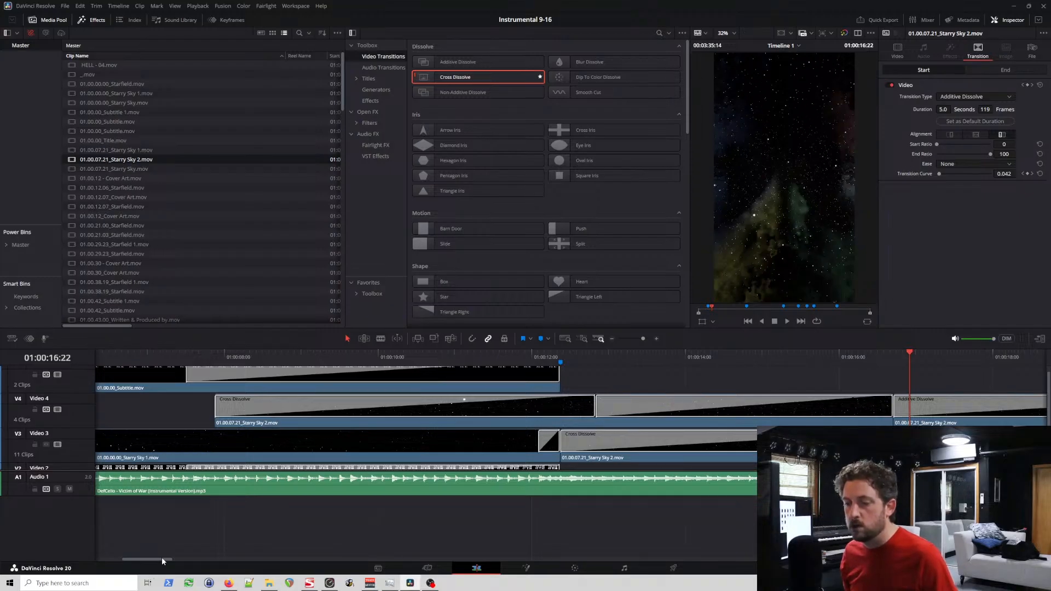
Step: Delete the closing Additive Dissolve of Video 3's first Starry Sky 2 clip and the opening one of Video 4's second
{"action": "left_click_drag", "start_coordinate": [162, 557], "coordinate": [201, 554]}
{"action": "left_click", "coordinate": [333, 410]}
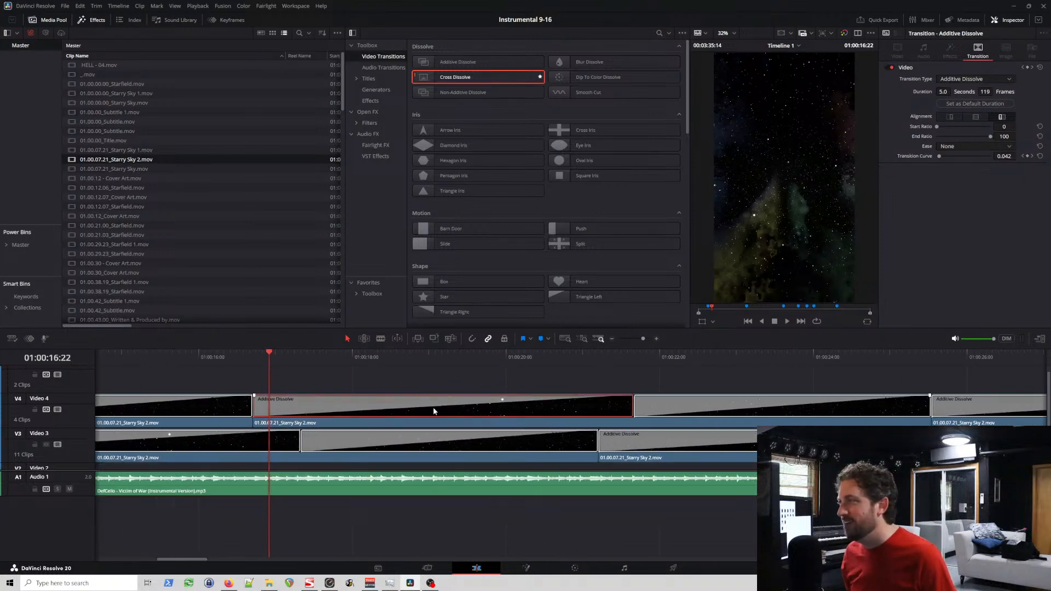
{"action": "left_click", "coordinate": [459, 444]}
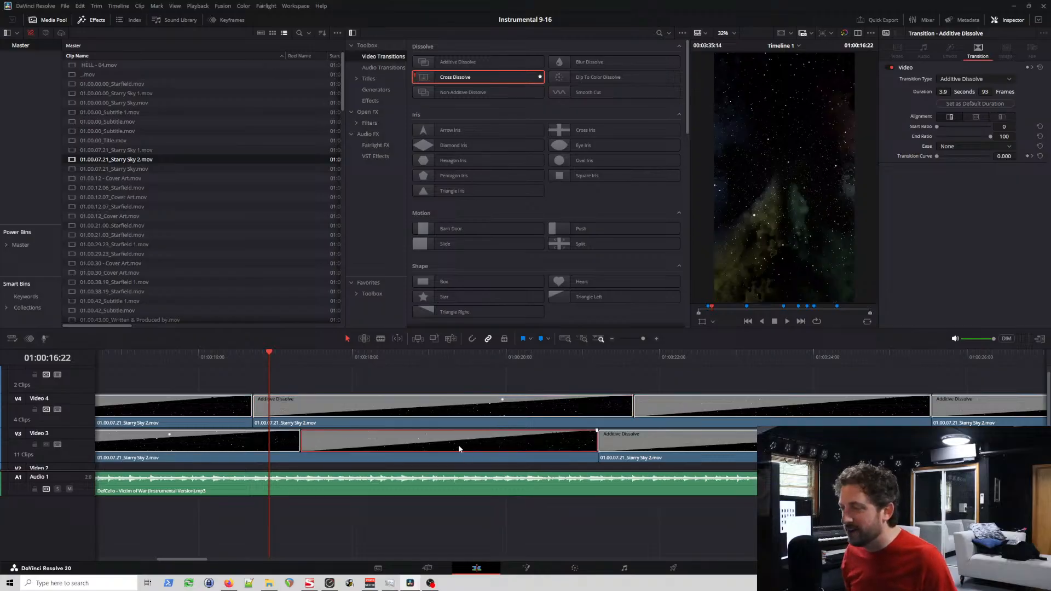
{"action": "key", "text": "Delete"}
{"action": "left_click", "coordinate": [419, 416]}
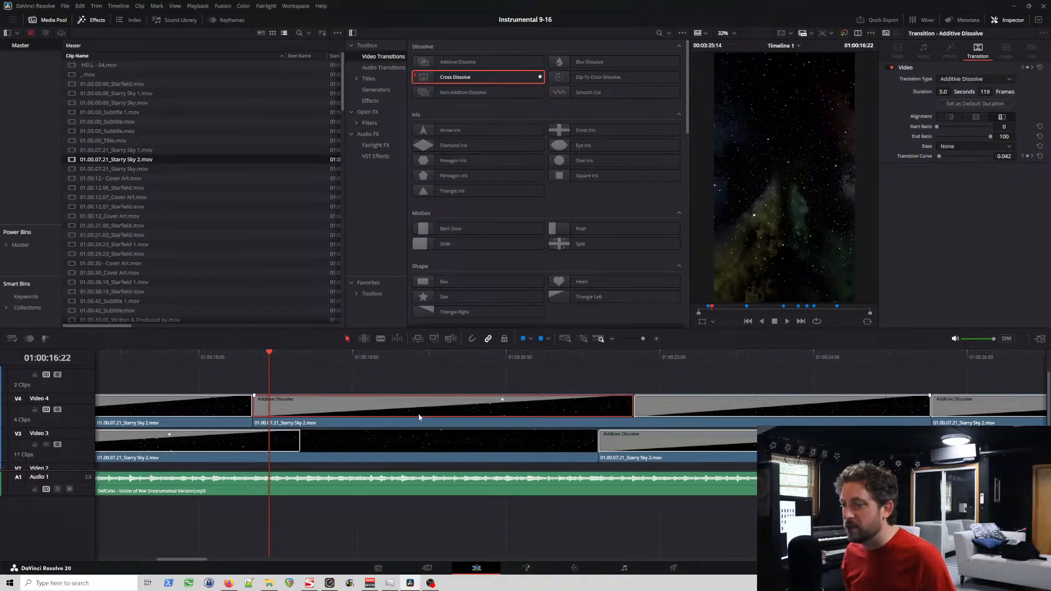
{"action": "key", "text": "Delete"}
{"action": "left_click", "coordinate": [655, 409]}
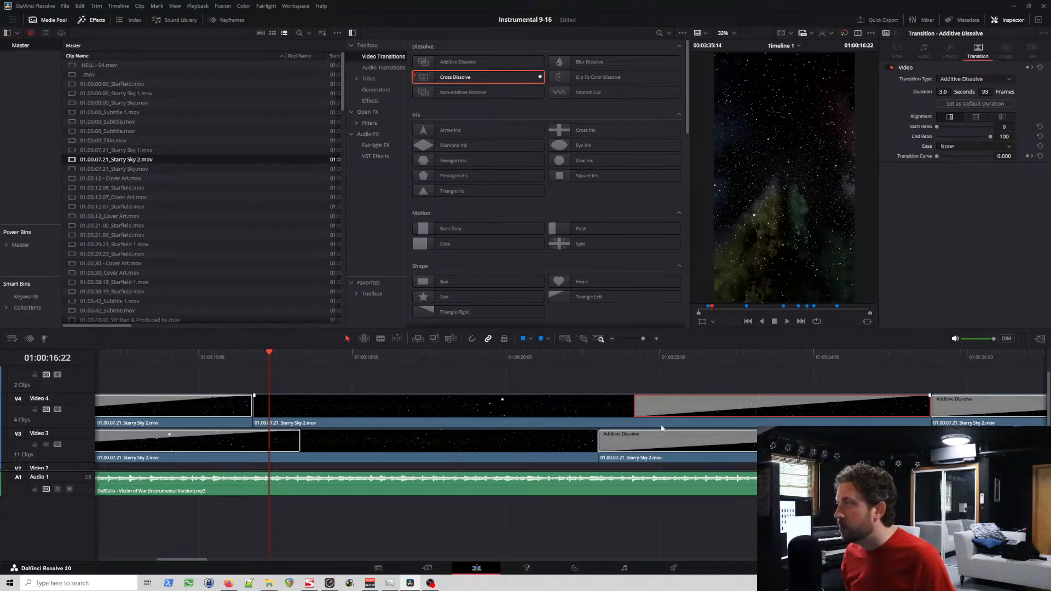
{"action": "key", "text": "Delete"}
{"action": "left_click", "coordinate": [652, 439]}
{"action": "key", "text": "Delete"}
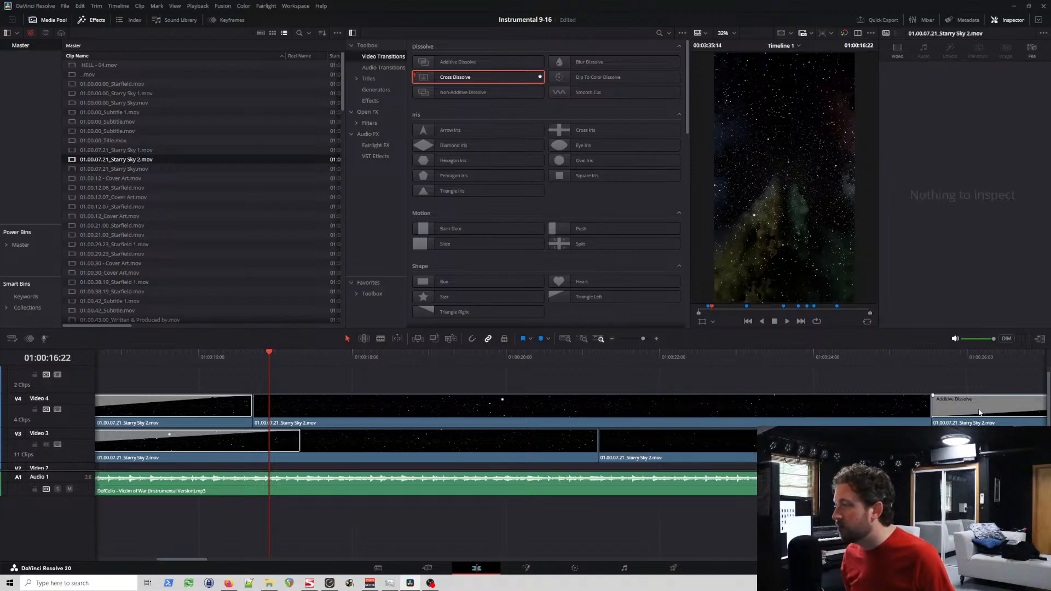
{"action": "left_click", "coordinate": [980, 412]}
{"action": "key", "text": "ctrl+z"}
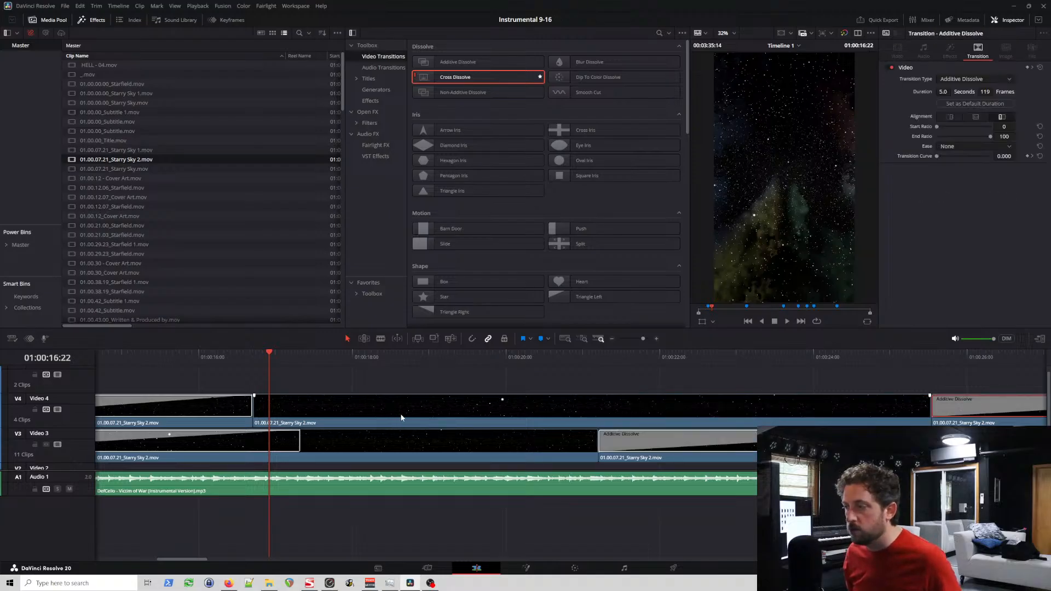
{"action": "key", "text": "ctrl+z"}
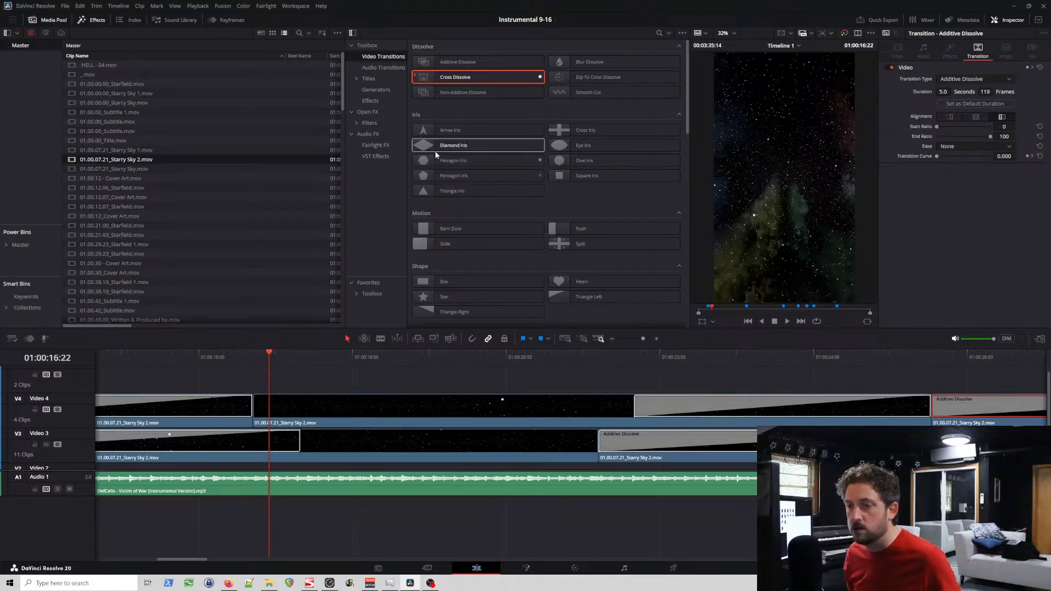
Step: Set both the opening and closing Cross Dissolves of Video 4's first Starry Sky 2 clip to 106 frames
{"action": "key", "text": "ctrl+minus"}
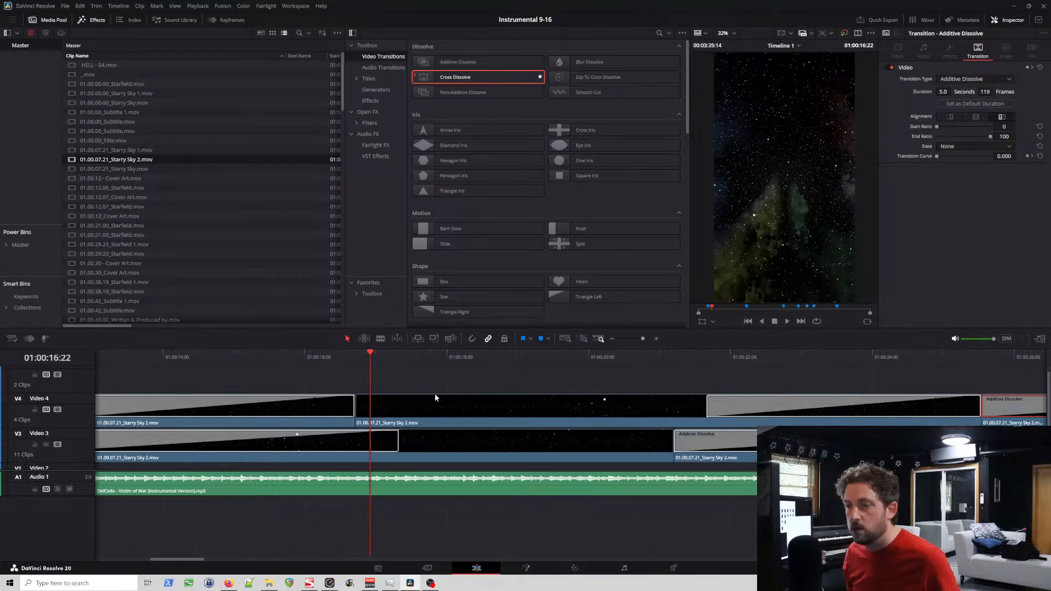
{"action": "key", "text": "ctrl+minus"}
{"action": "left_click", "coordinate": [360, 407]}
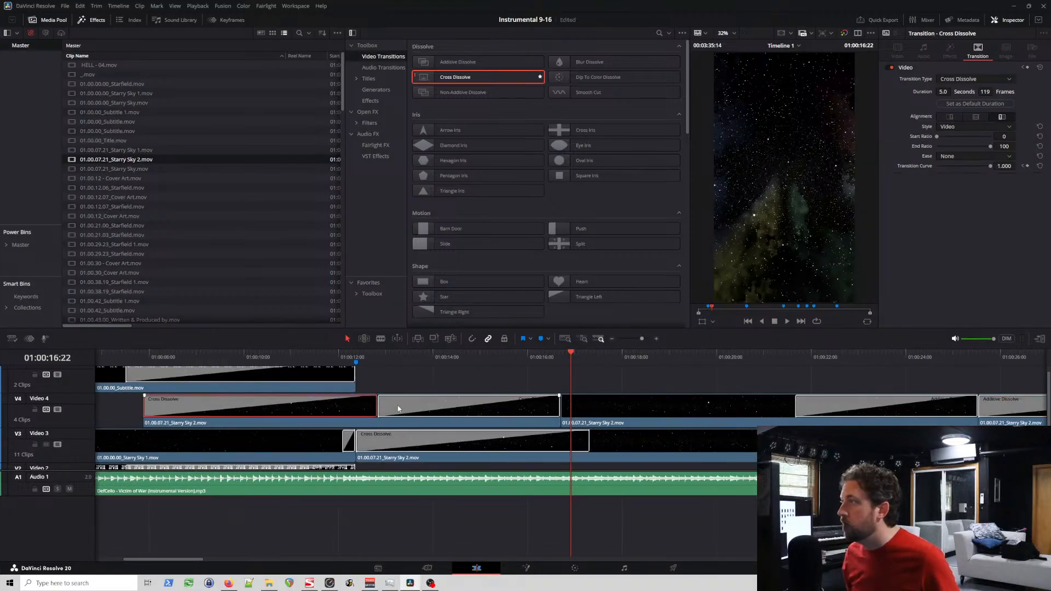
{"action": "left_click", "coordinate": [385, 408]}
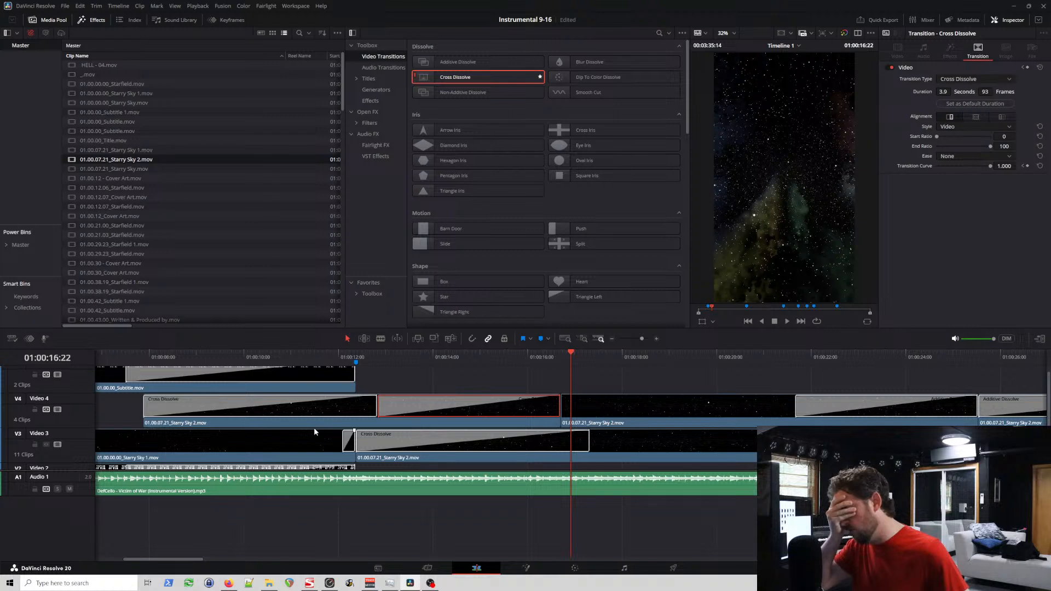
{"action": "left_click", "coordinate": [316, 405]}
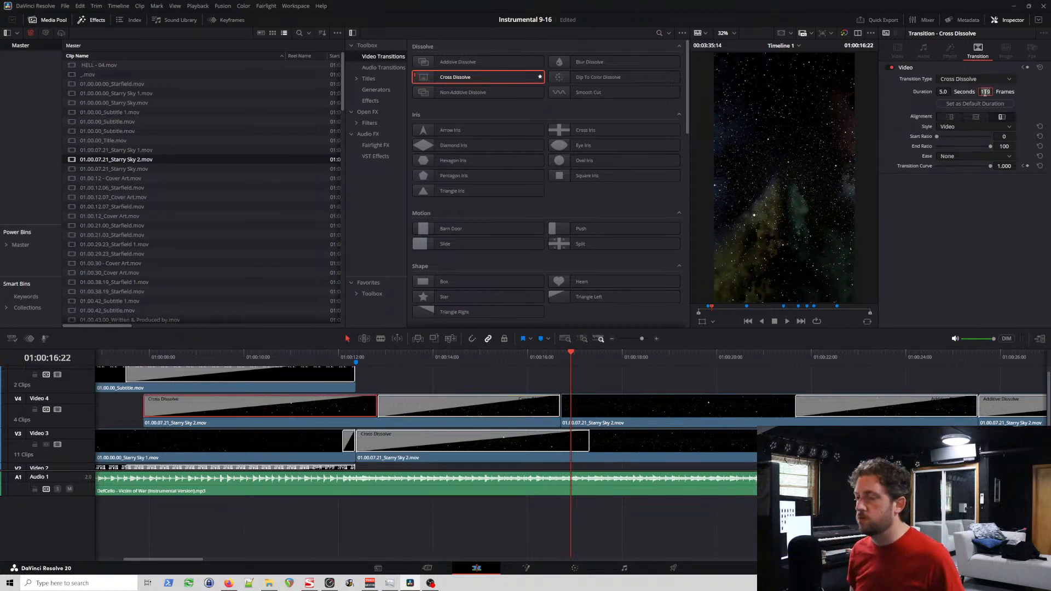
{"action": "key", "text": "Return"}
{"action": "left_click", "coordinate": [523, 411]}
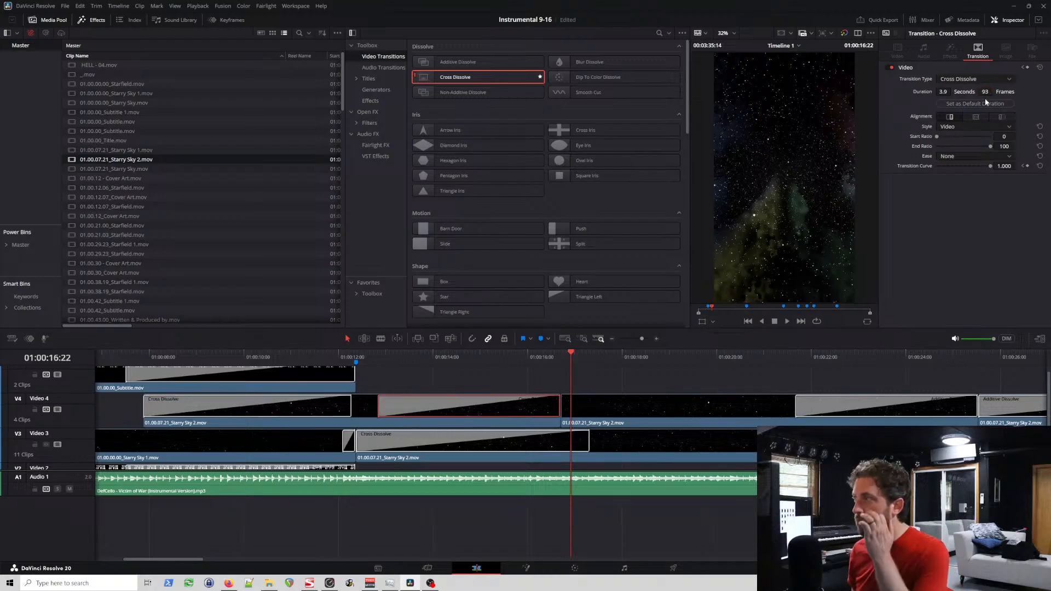
{"action": "left_click", "coordinate": [986, 91]}
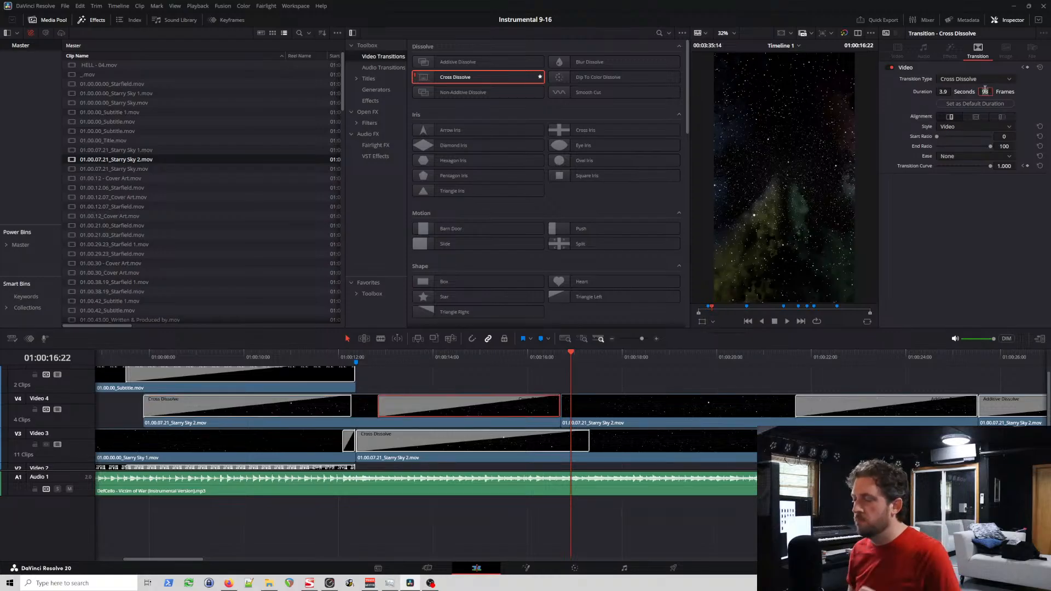
{"action": "key", "text": "Return"}
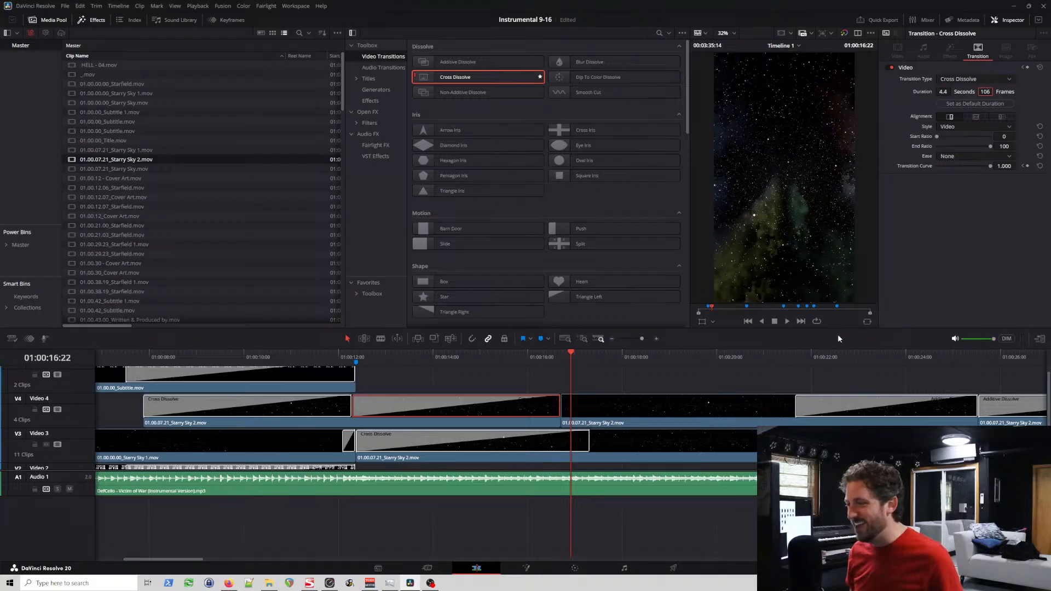
Step: Set the opening Cross Dissolve of Video 3's first Starry Sky 2 clip to 106 frames and add a 106-frame Cross Dissolve at its end
{"action": "left_click", "coordinate": [570, 441]}
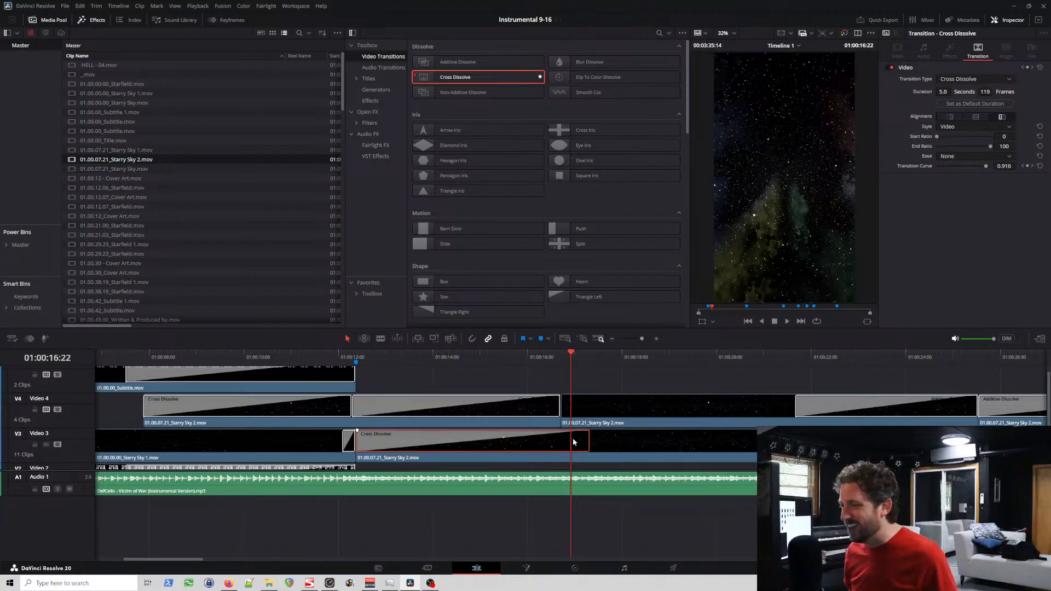
{"action": "left_click", "coordinate": [986, 92]}
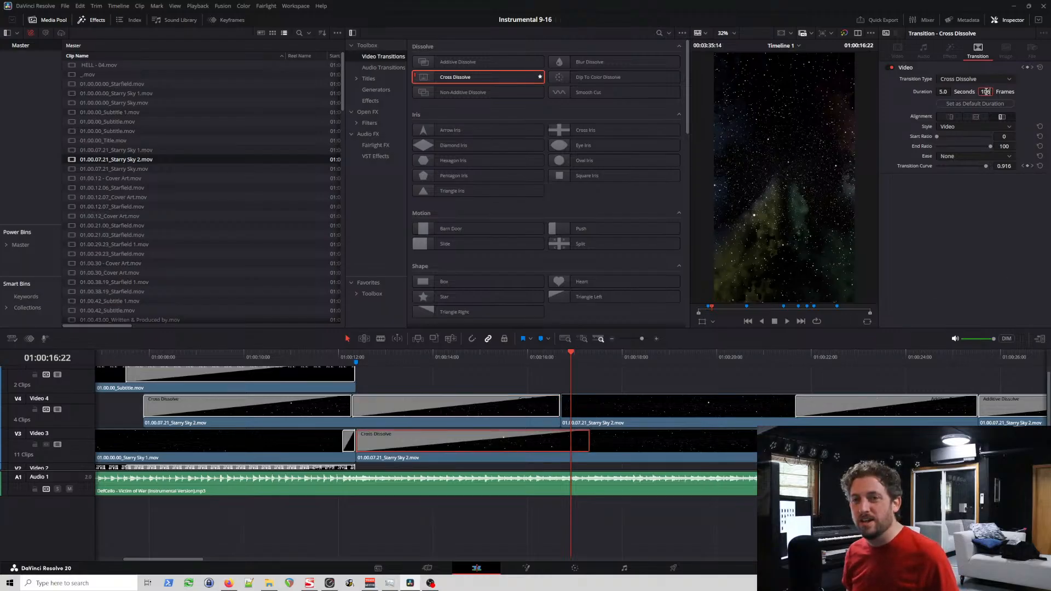
{"action": "type", "text": "106"}
{"action": "key", "text": "Return"}
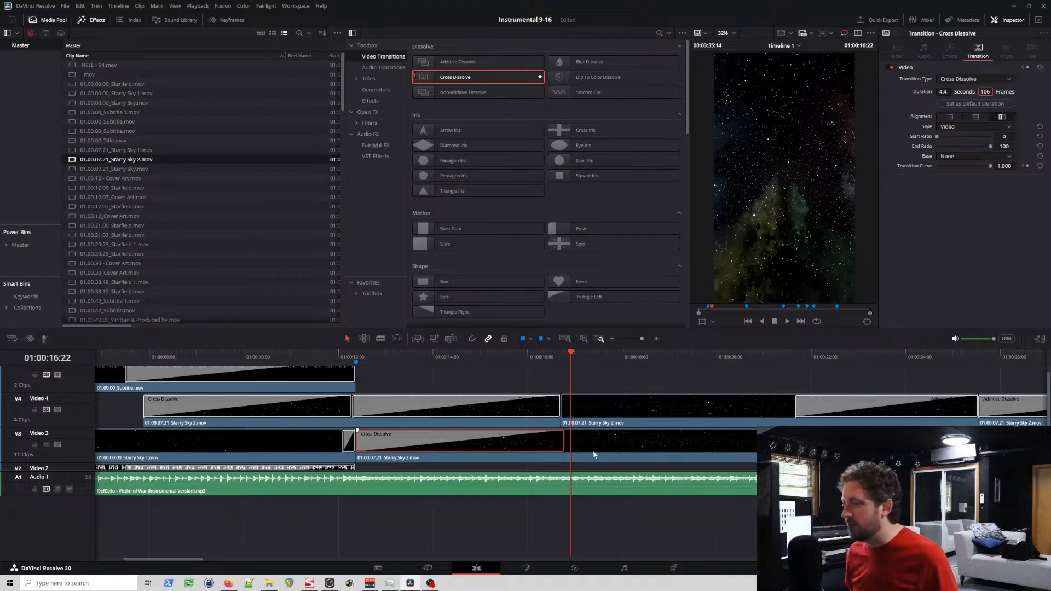
{"action": "left_click_drag", "start_coordinate": [432, 81], "coordinate": [750, 445]}
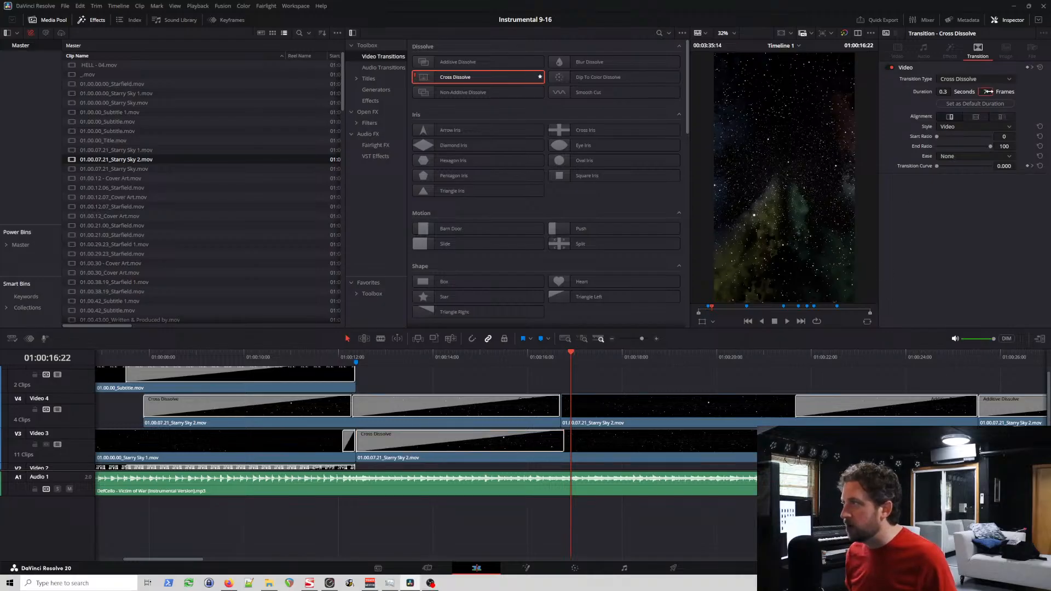
{"action": "type", "text": "106"}
{"action": "key", "text": "Return"}
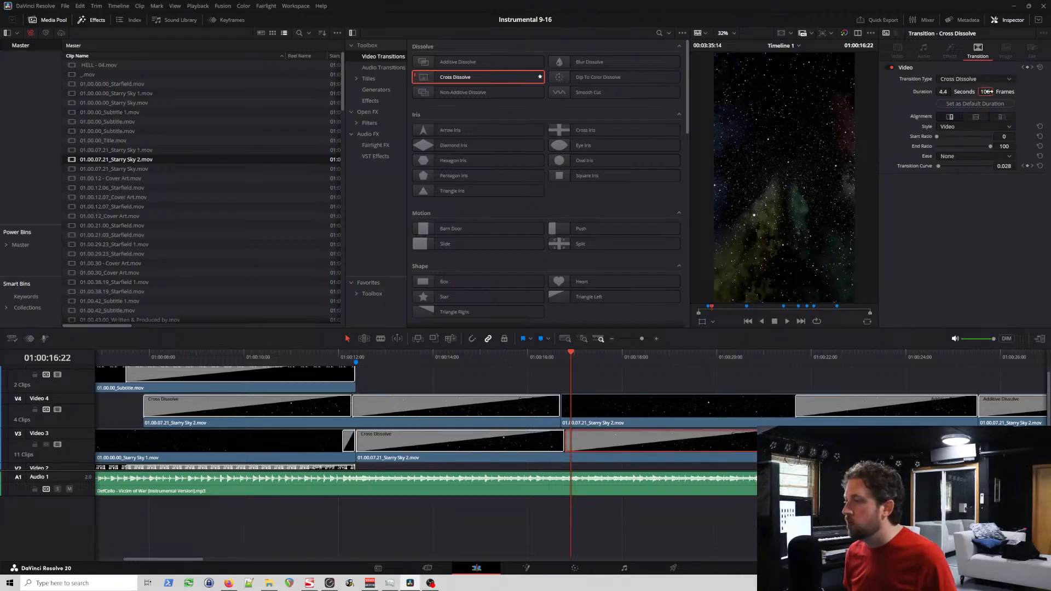
Step: Add a 106-frame Cross Dissolve to the start of Video 4's second Starry Sky 2 clip and check the neighbouring dissolves' durations
{"action": "left_click_drag", "start_coordinate": [438, 77], "coordinate": [568, 406]}
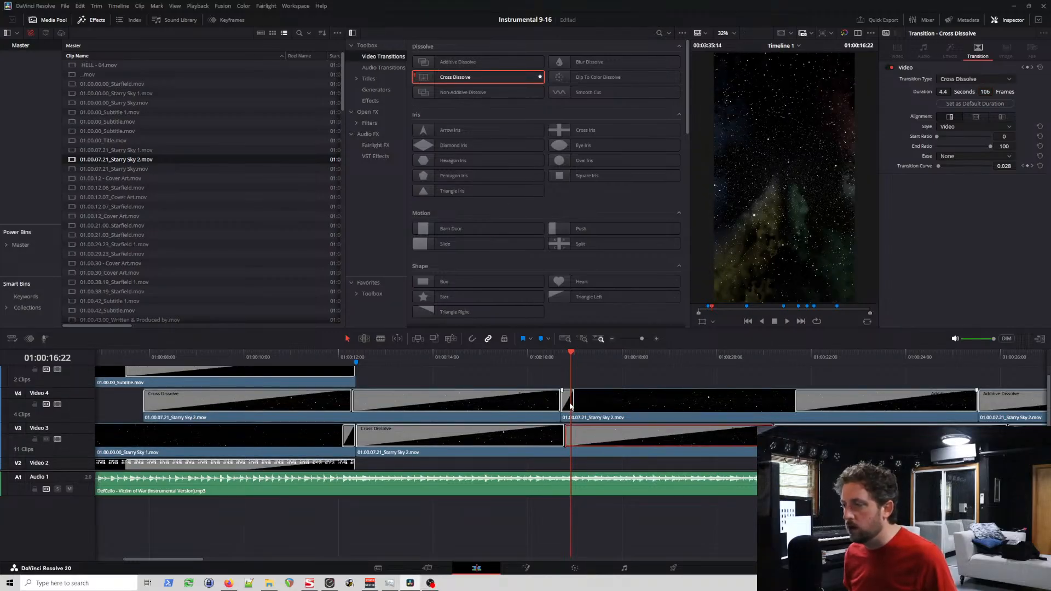
{"action": "left_click", "coordinate": [568, 402]}
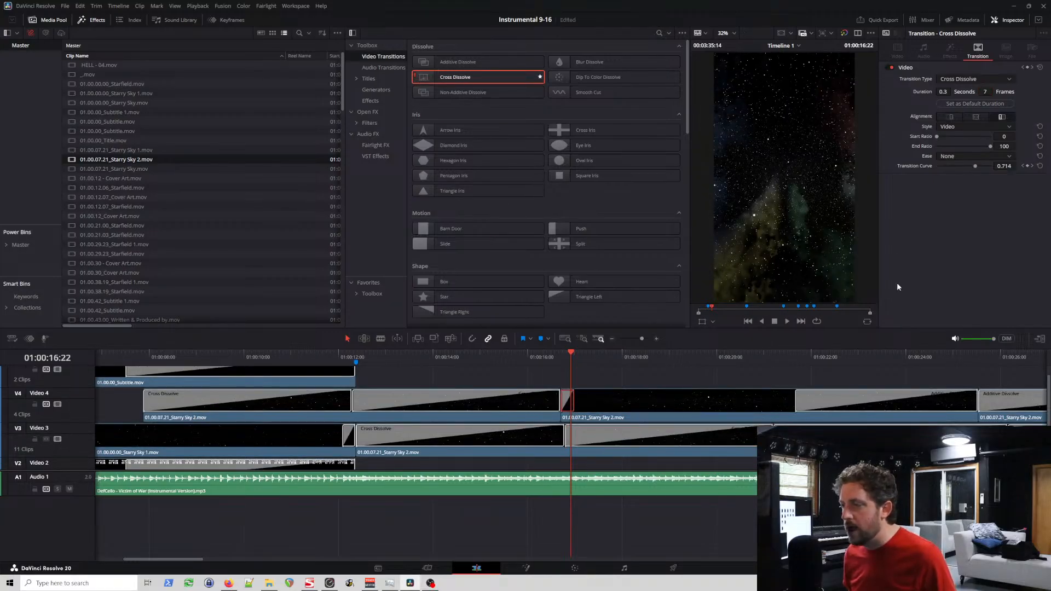
{"action": "left_click", "coordinate": [985, 92]}
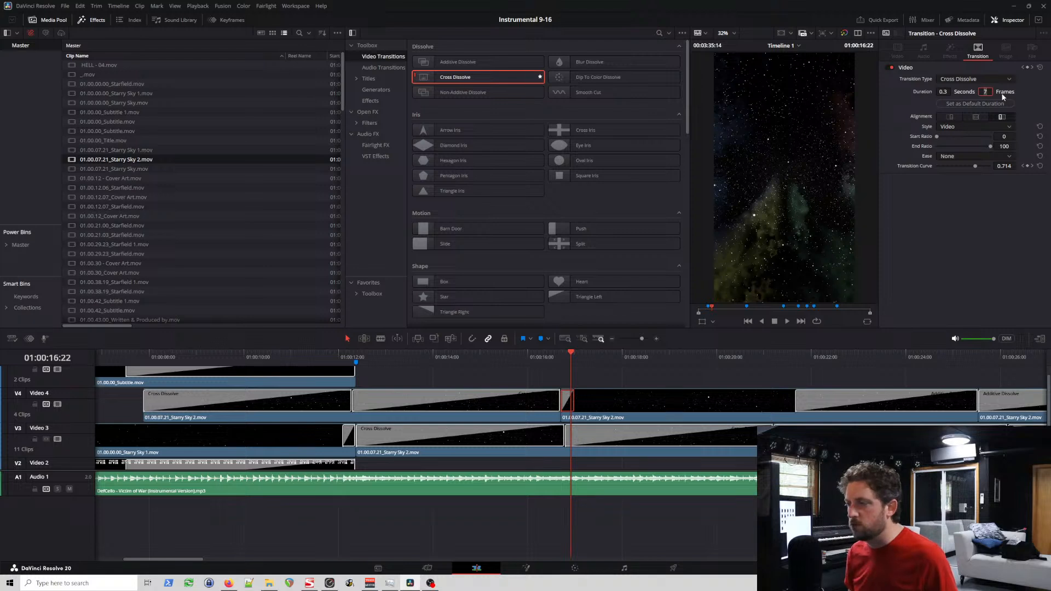
{"action": "type", "text": "106"}
{"action": "key", "text": "Return"}
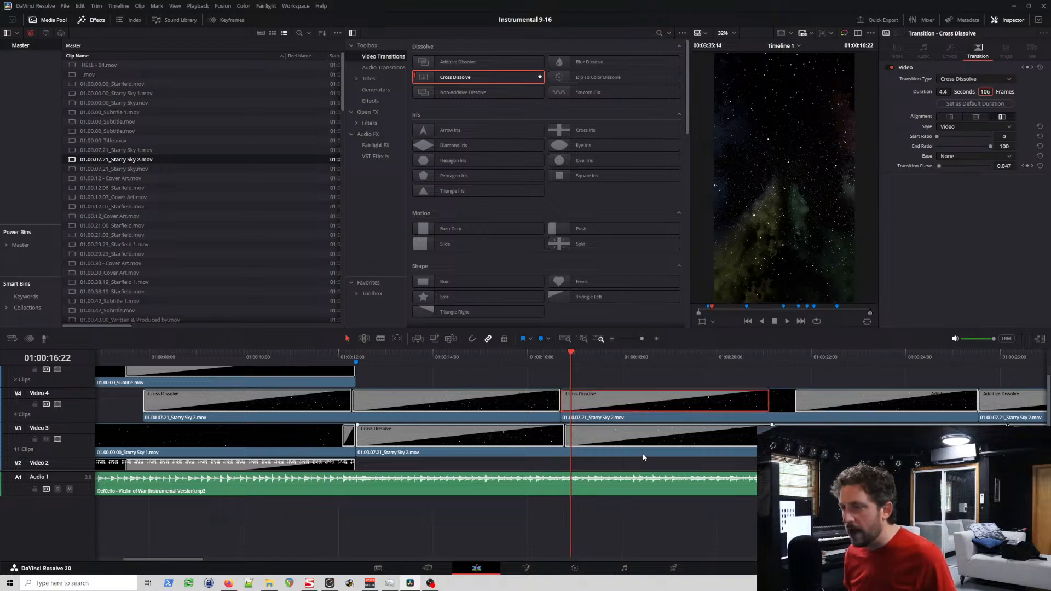
{"action": "left_click", "coordinate": [643, 446]}
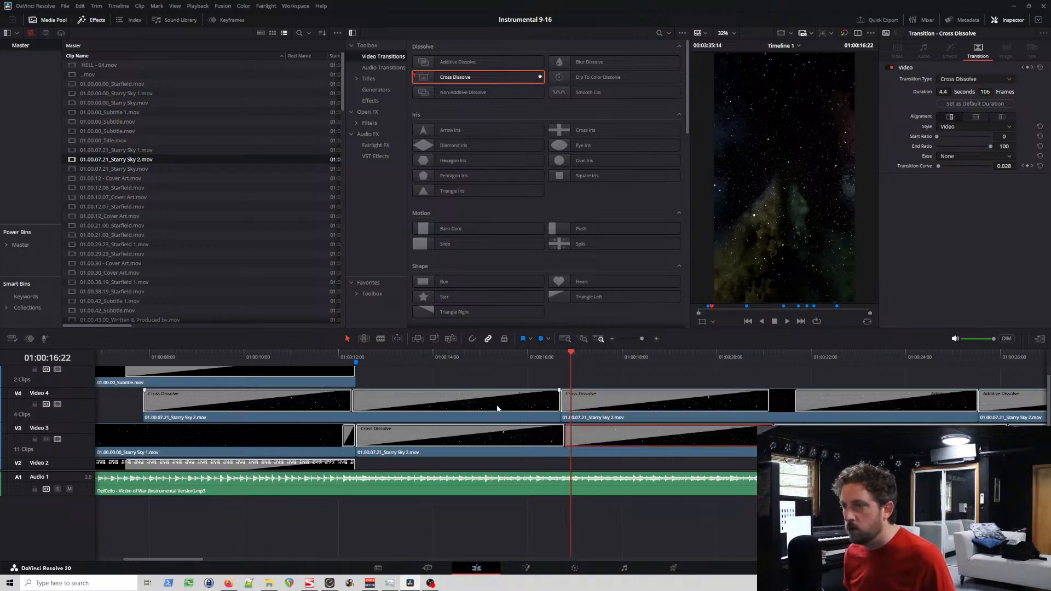
{"action": "left_click", "coordinate": [498, 407]}
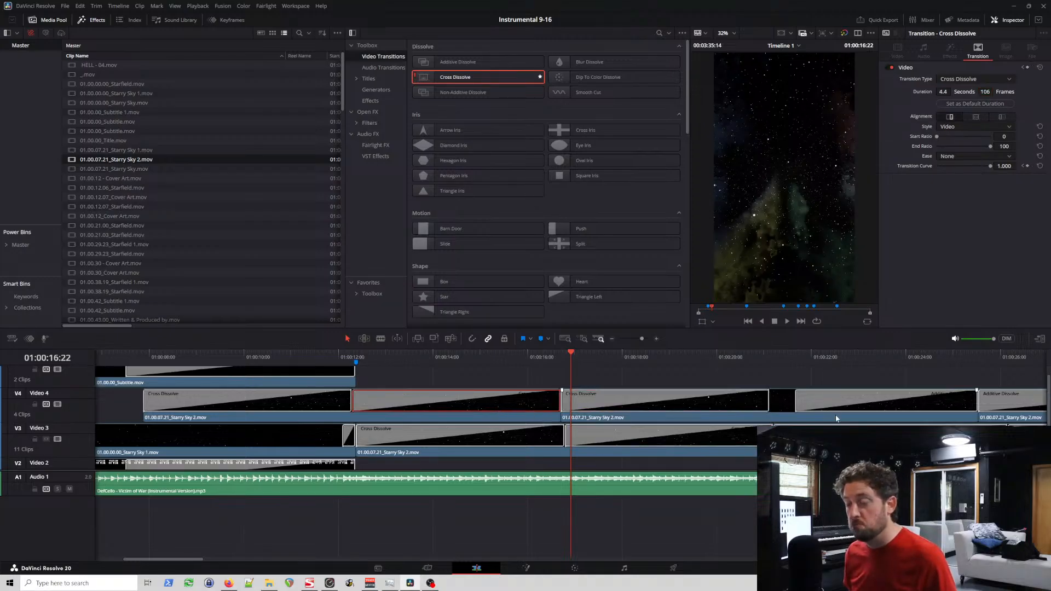
Step: Delete the opening Additive Dissolve of Video 3's second Starry Sky 2 clip and replace Video 4's second closing one with a 106-frame Cross Dissolve
{"action": "left_click", "coordinate": [807, 398]}
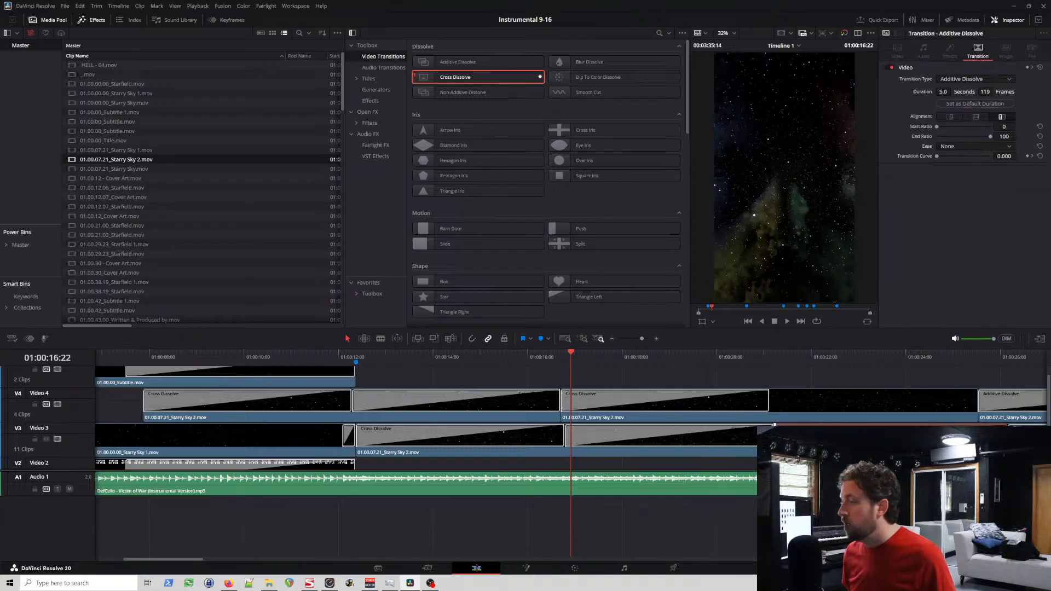
{"action": "key", "text": "Delete"}
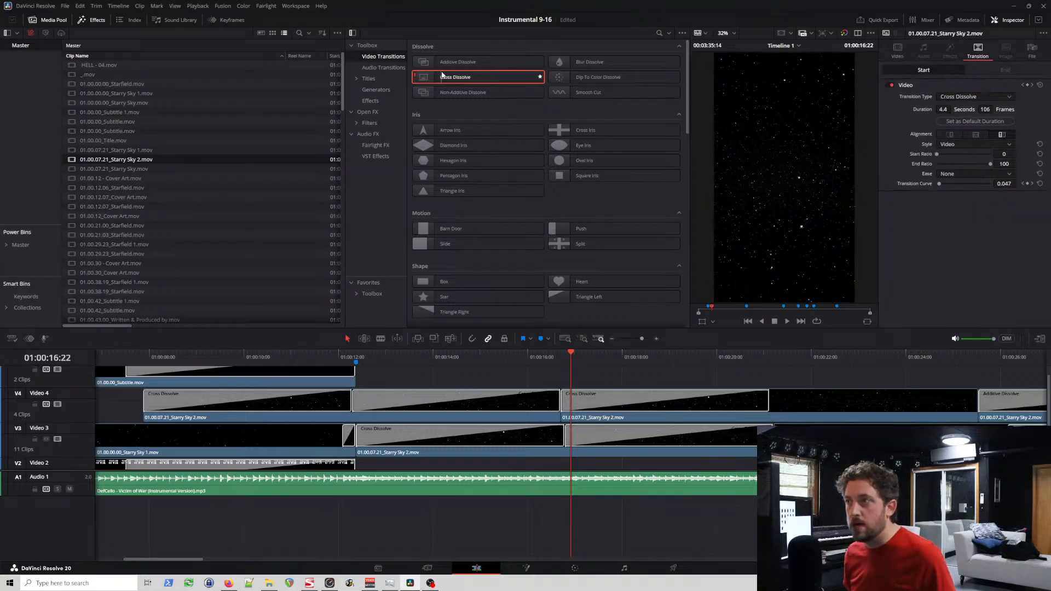
{"action": "left_click_drag", "start_coordinate": [443, 75], "coordinate": [969, 398]}
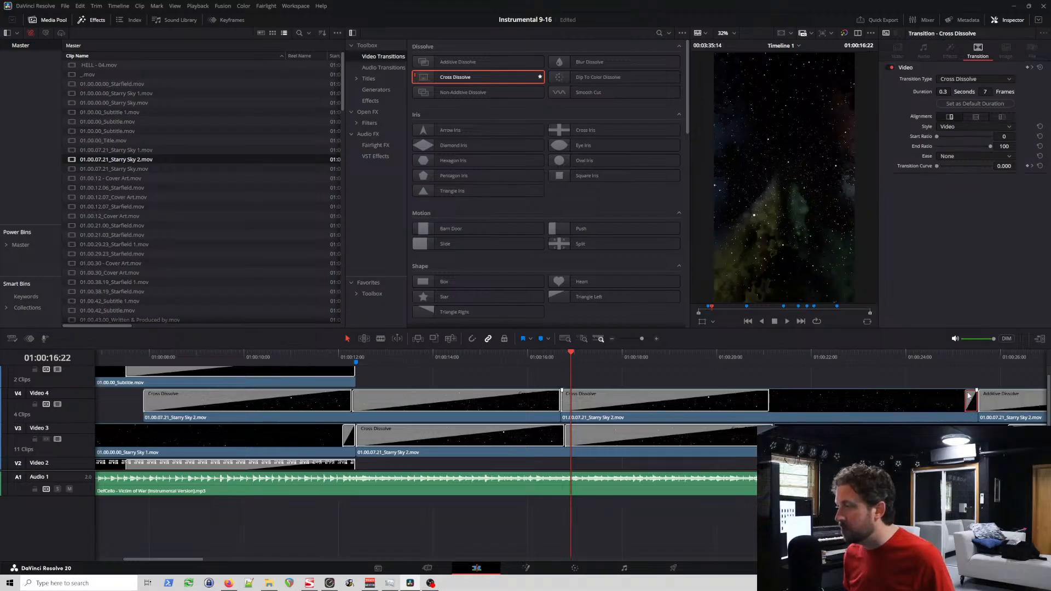
{"action": "left_click", "coordinate": [985, 92]}
{"action": "type", "text": "106"}
{"action": "key", "text": "Return"}
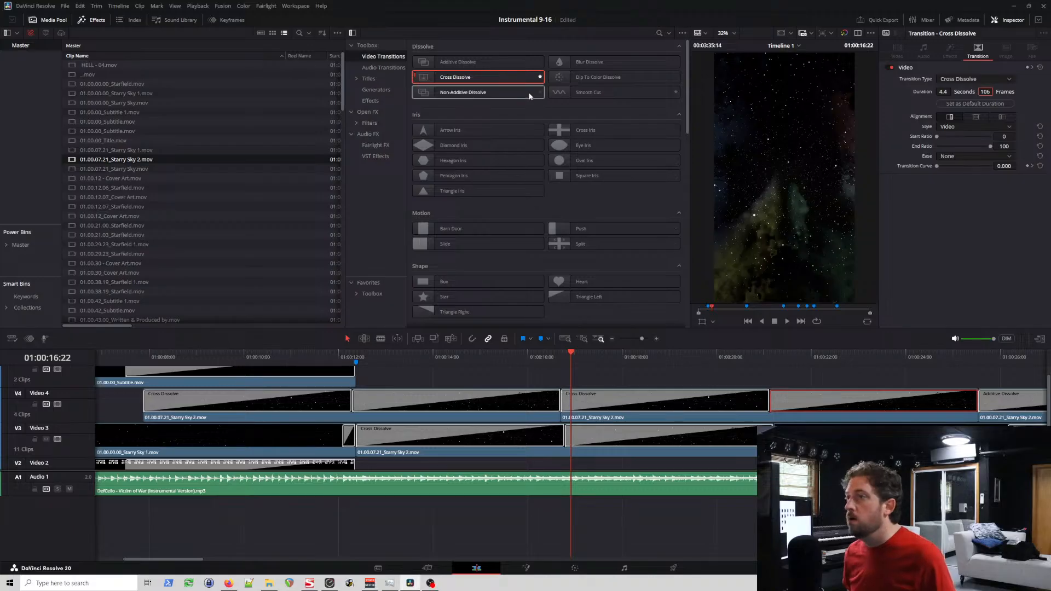
Step: Add a Cross Dissolve to the start of Video 3's second Starry Sky 2 clip and set it to 106 frames
{"action": "left_click_drag", "start_coordinate": [485, 79], "coordinate": [768, 433]}
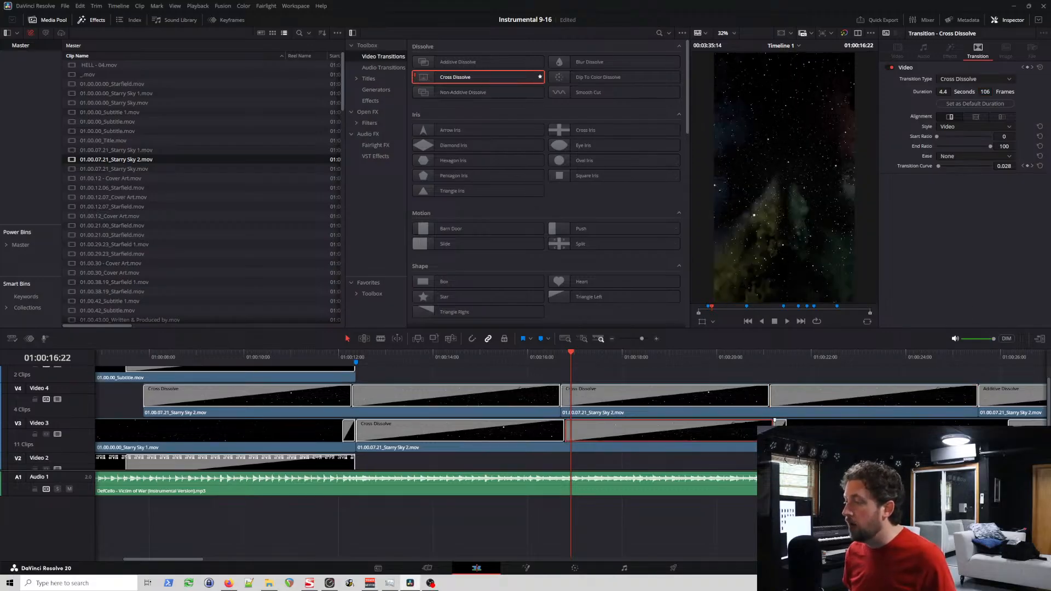
{"action": "left_click", "coordinate": [780, 431]}
{"action": "left_click", "coordinate": [988, 92]}
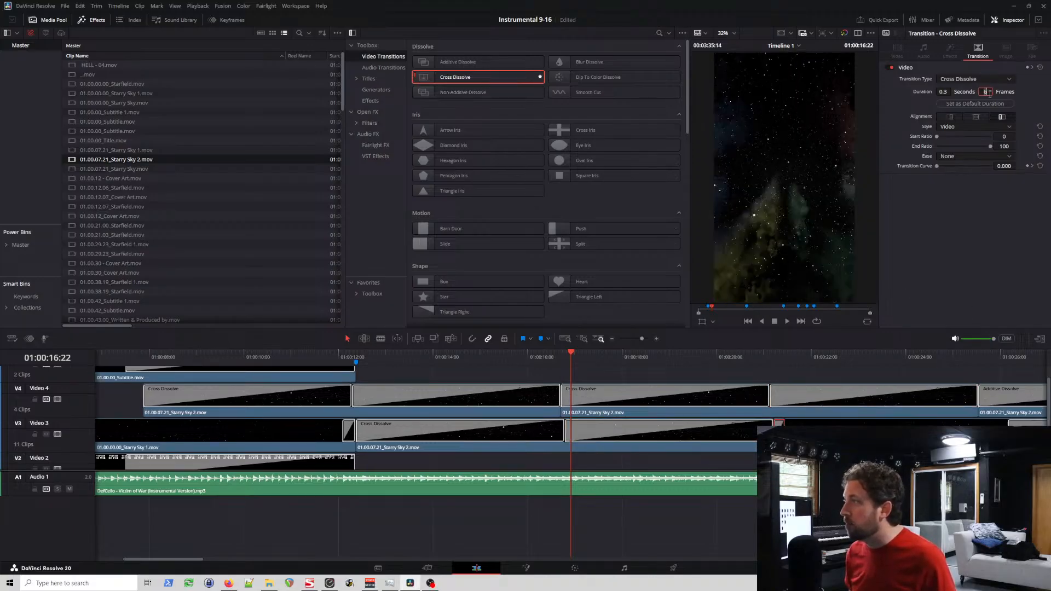
{"action": "type", "text": "106"}
{"action": "key", "text": "Return"}
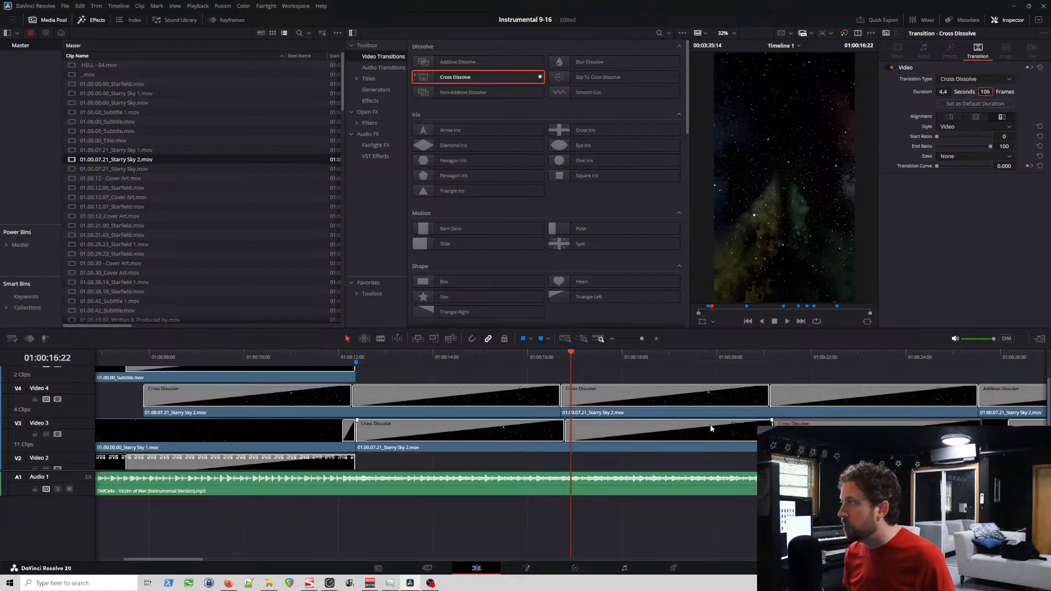
Step: Delete the closing Additive Dissolve of Video 3's second Starry Sky 2 clip and both Additive Dissolves of Video 4's third one
{"action": "scroll", "coordinate": [462, 415], "scroll_direction": "left", "scroll_amount": 2}
{"action": "scroll", "coordinate": [470, 426], "scroll_direction": "right", "scroll_amount": 7}
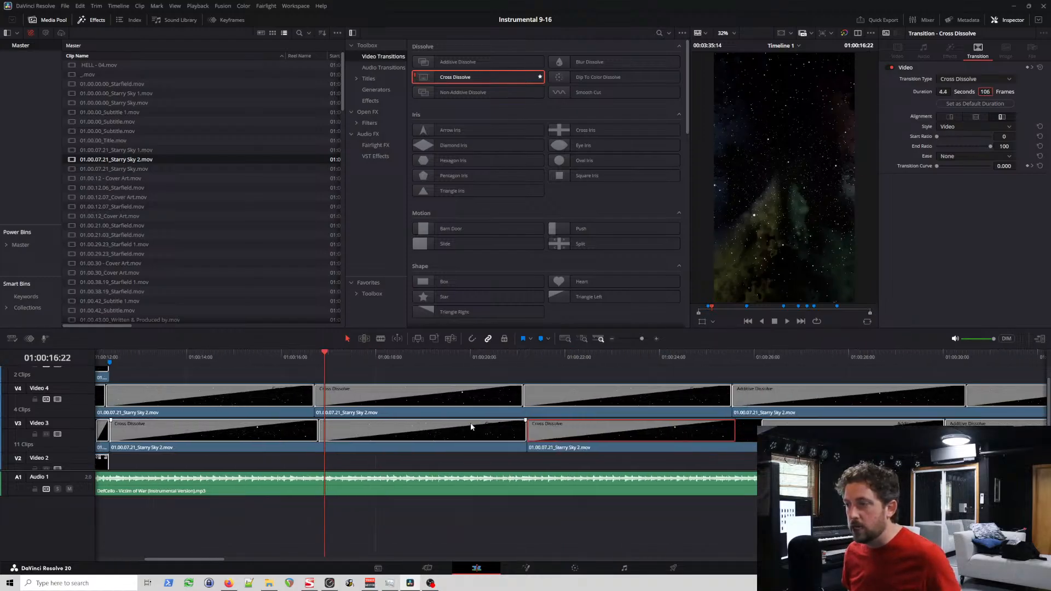
{"action": "scroll", "coordinate": [472, 428], "scroll_direction": "right", "scroll_amount": 3}
{"action": "scroll", "coordinate": [471, 427], "scroll_direction": "left", "scroll_amount": 7}
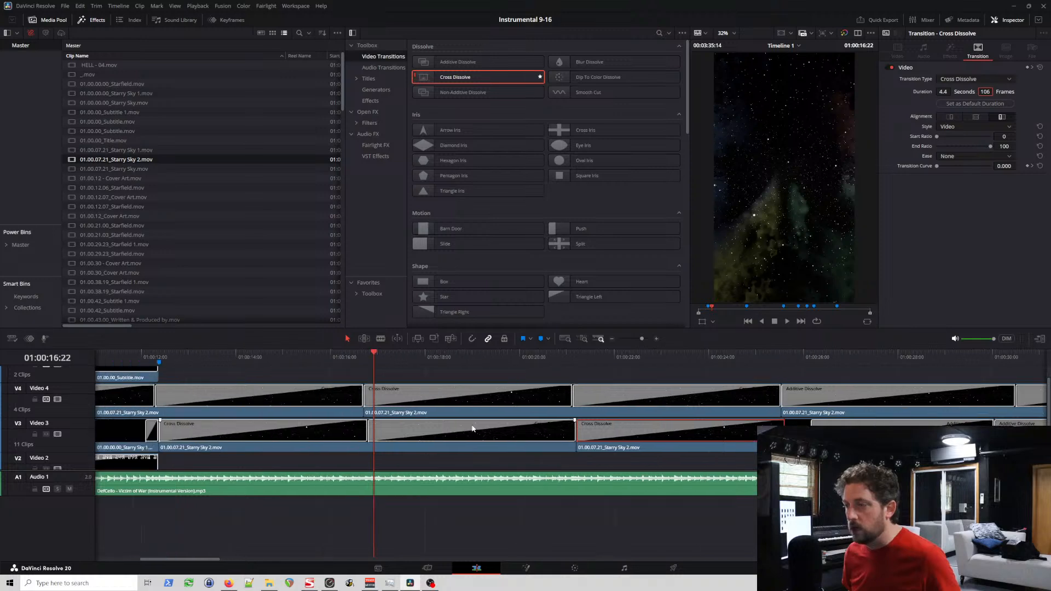
{"action": "scroll", "coordinate": [472, 425], "scroll_direction": "right", "scroll_amount": 4}
{"action": "scroll", "coordinate": [487, 431], "scroll_direction": "right", "scroll_amount": 3}
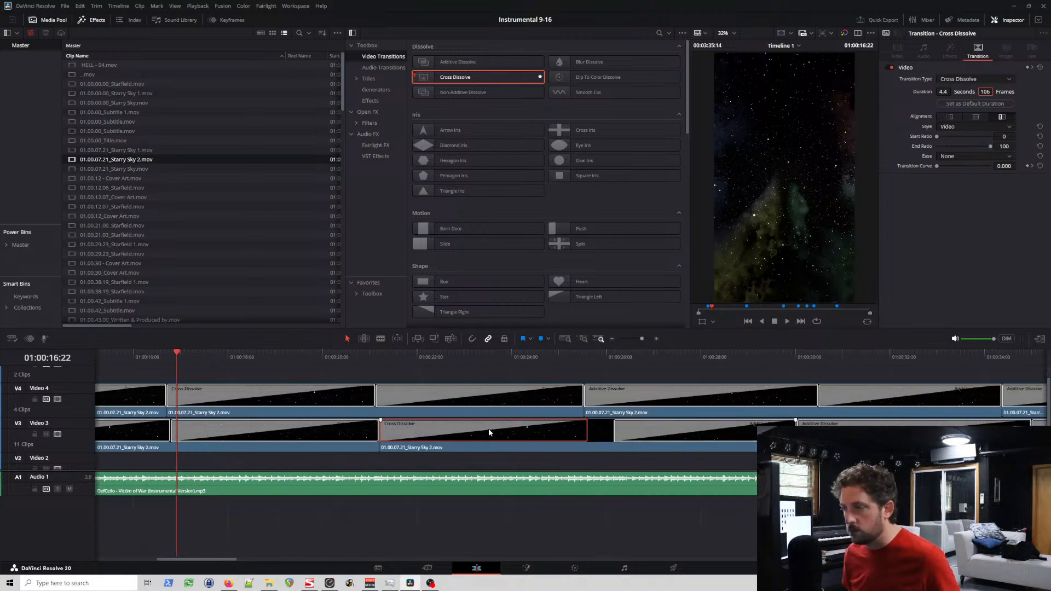
{"action": "scroll", "coordinate": [605, 426], "scroll_direction": "right", "scroll_amount": 1}
{"action": "left_click", "coordinate": [607, 433]}
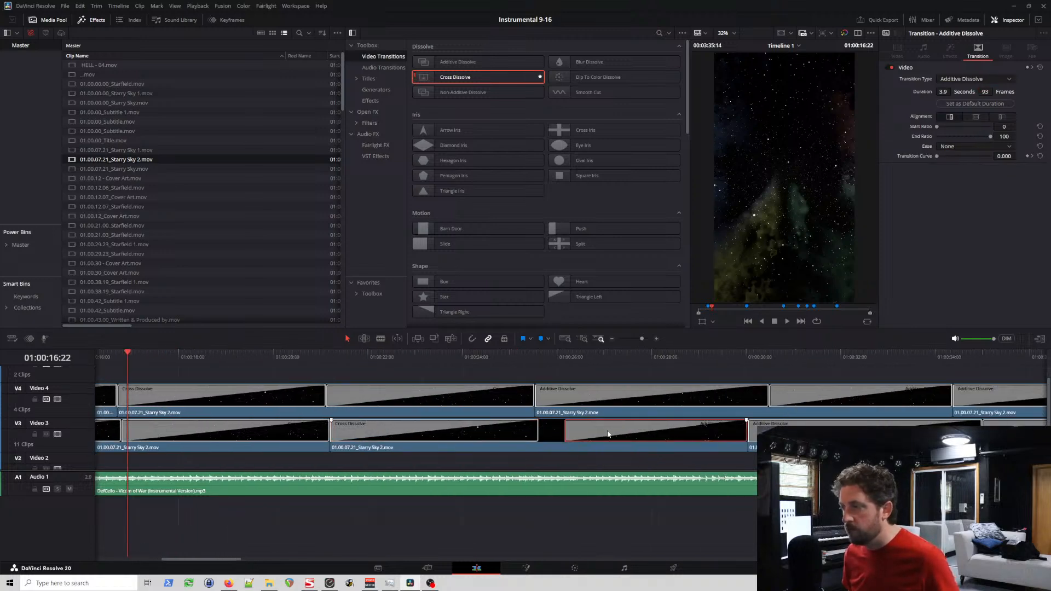
{"action": "key", "text": "Delete"}
{"action": "left_click", "coordinate": [679, 394]}
{"action": "key", "text": "Delete"}
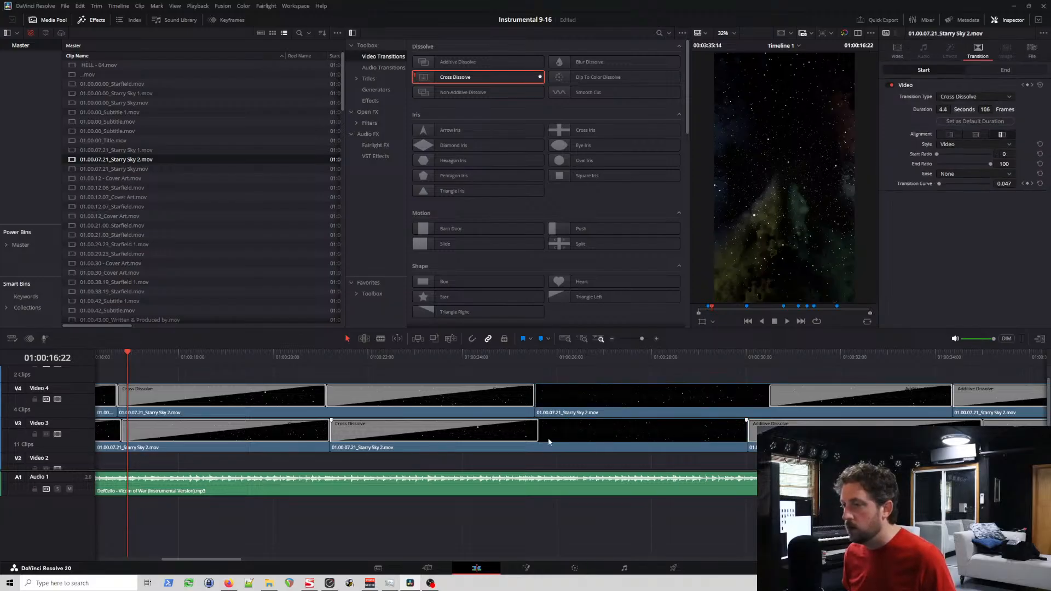
{"action": "left_click", "coordinate": [788, 402]}
{"action": "key", "text": "Delete"}
{"action": "left_click", "coordinate": [790, 432]}
{"action": "key", "text": "Delete"}
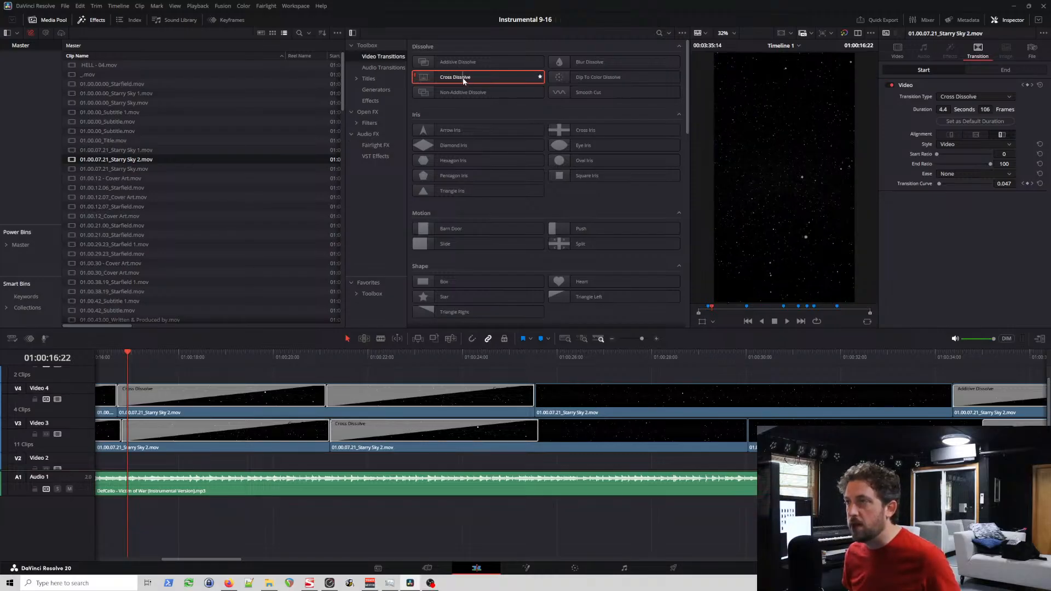
{"action": "left_click_drag", "start_coordinate": [463, 81], "coordinate": [659, 404]}
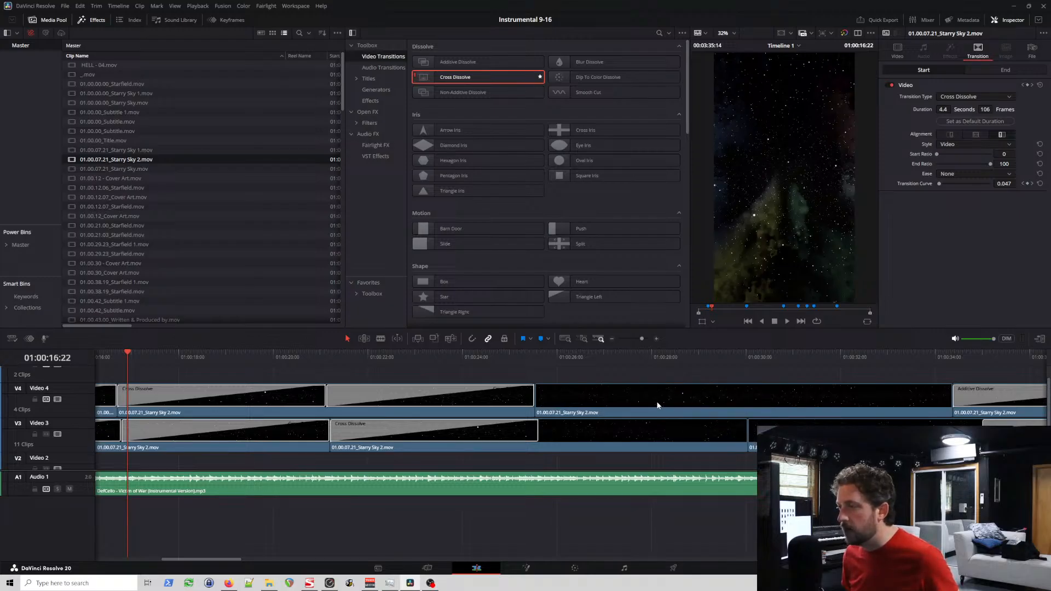
{"action": "key", "text": "ctrl+z"}
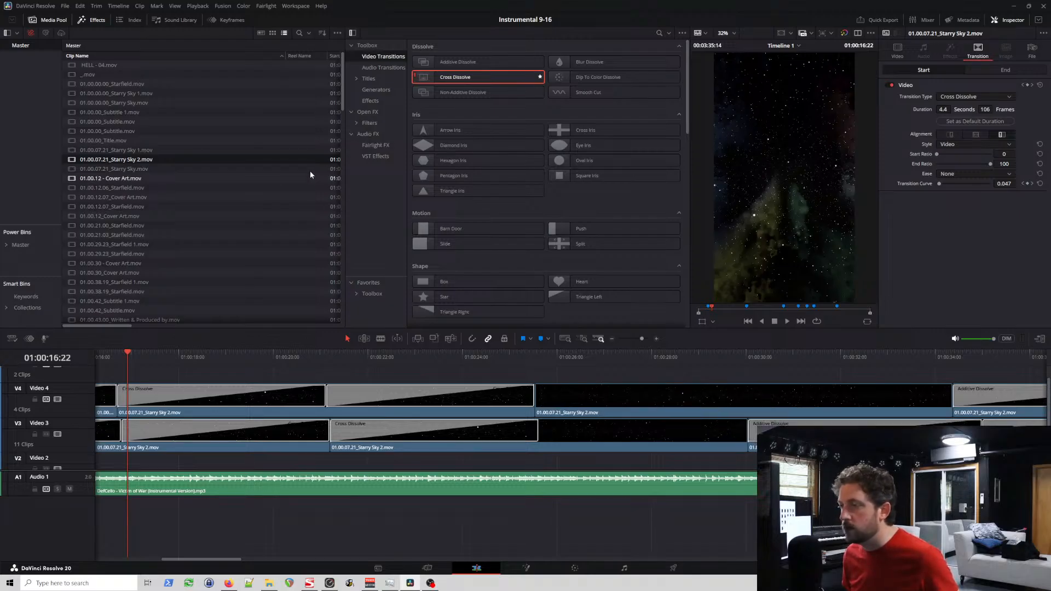
Step: Add a Cross Dissolve to the end of Video 3's second Starry Sky 2 clip and set it to 106 frames
{"action": "left_click_drag", "start_coordinate": [489, 77], "coordinate": [737, 431]}
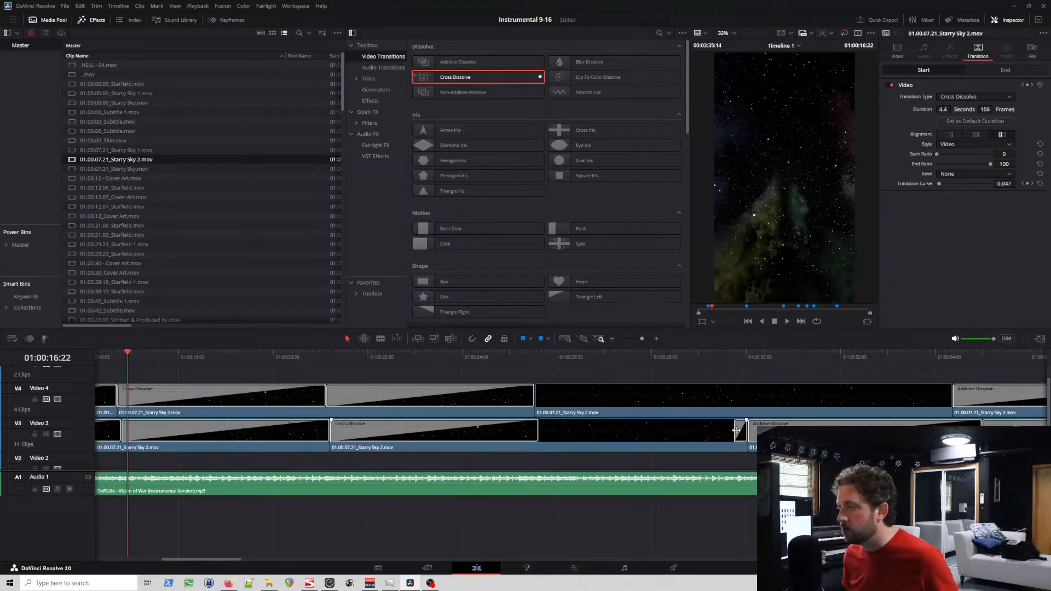
{"action": "left_click", "coordinate": [740, 435]}
{"action": "left_click", "coordinate": [986, 92]}
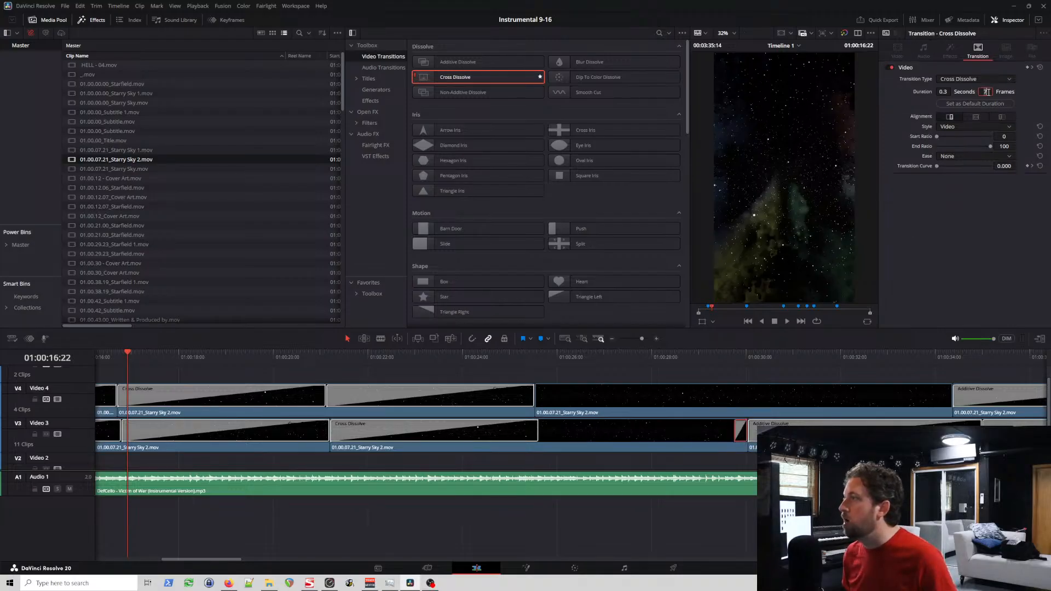
{"action": "type", "text": "106"}
{"action": "key", "text": "Return"}
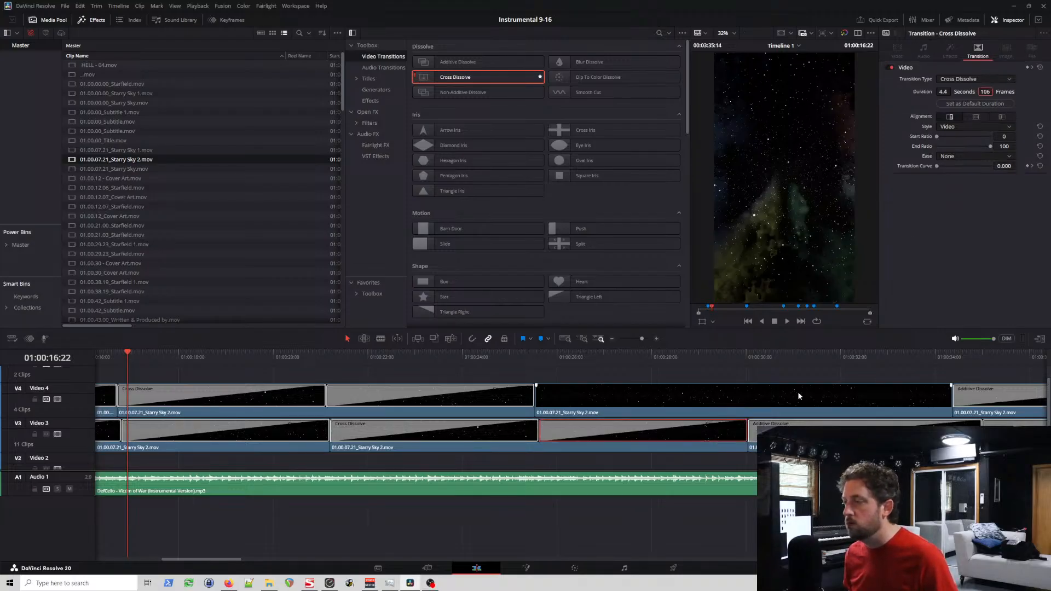
Step: Add a 106-frame Cross Dissolve to the start of Video 4's third Starry Sky 2 clip
{"action": "left_click_drag", "start_coordinate": [482, 77], "coordinate": [547, 405]}
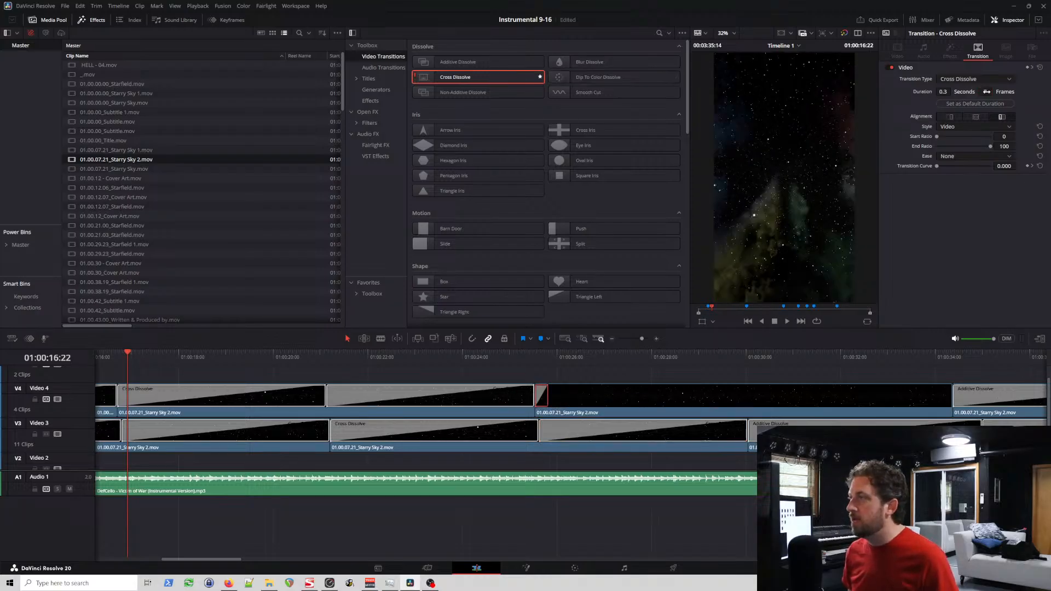
{"action": "left_click", "coordinate": [987, 92]}
{"action": "type", "text": "1"}
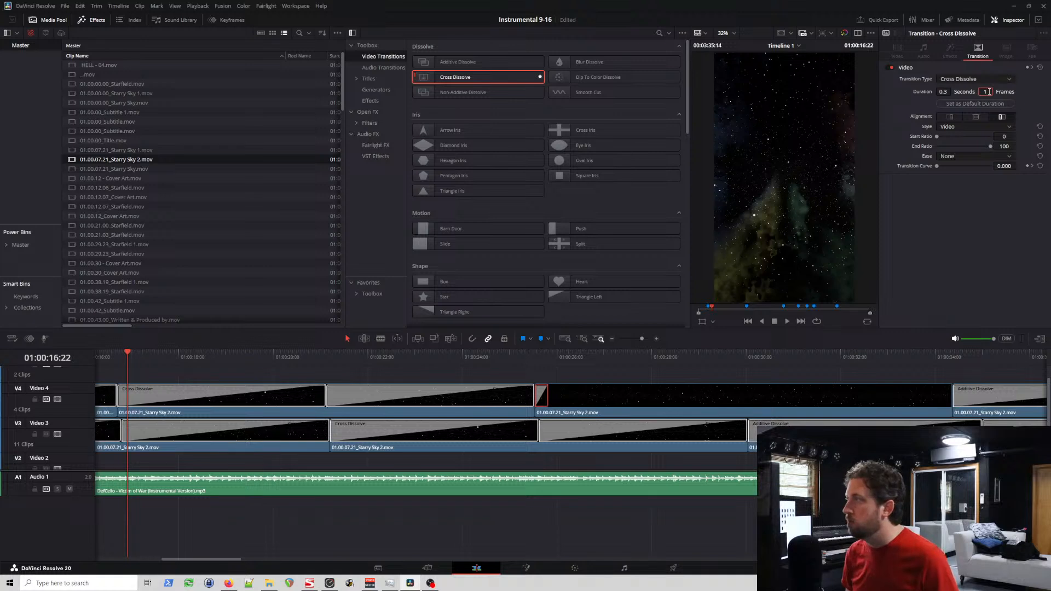
{"action": "type", "text": "06"}
{"action": "key", "text": "Return"}
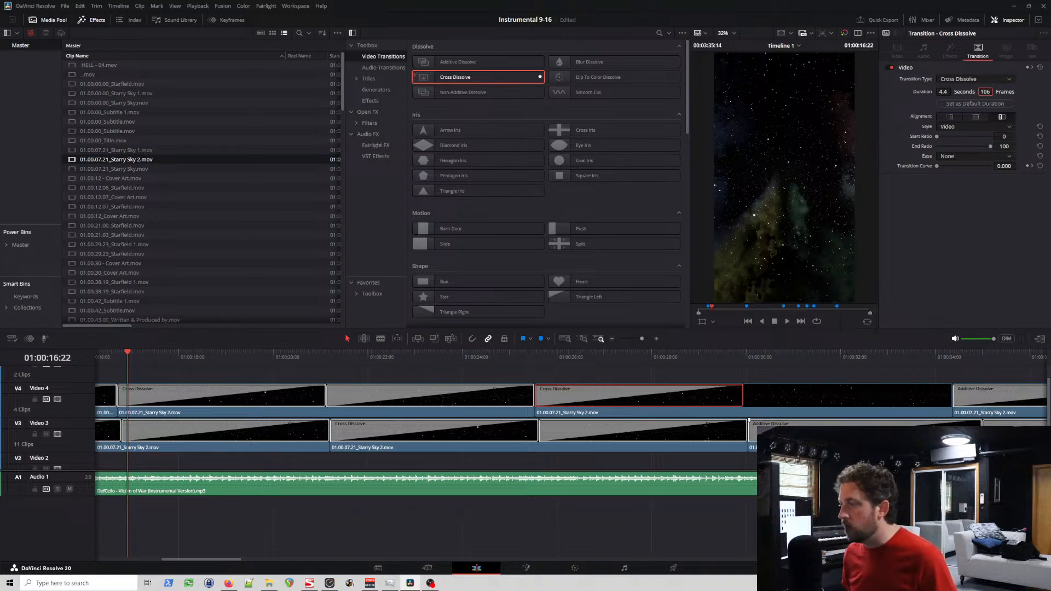
Step: Add a 106-frame Cross Dissolve to the end of Video 4's third Starry Sky 2 clip
{"action": "left_click_drag", "start_coordinate": [425, 78], "coordinate": [942, 401]}
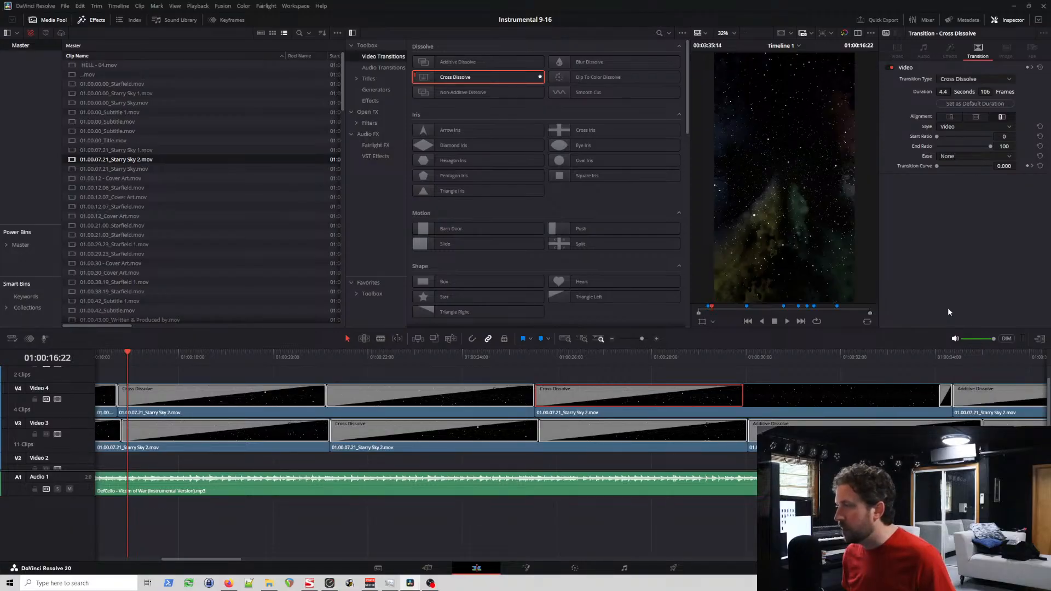
{"action": "left_click", "coordinate": [946, 395]}
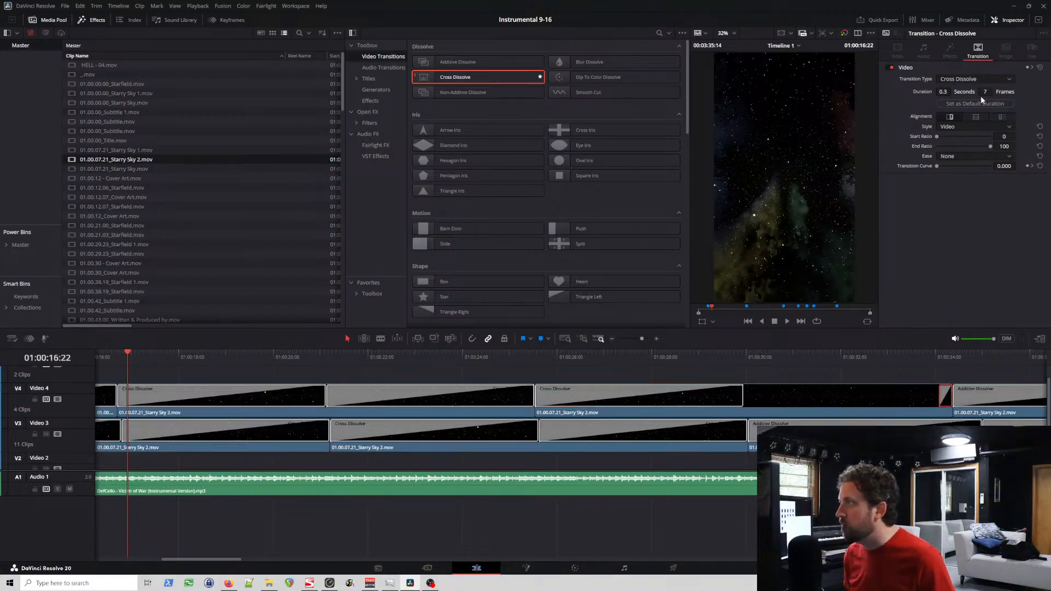
{"action": "type", "text": "106"}
{"action": "key", "text": "Return"}
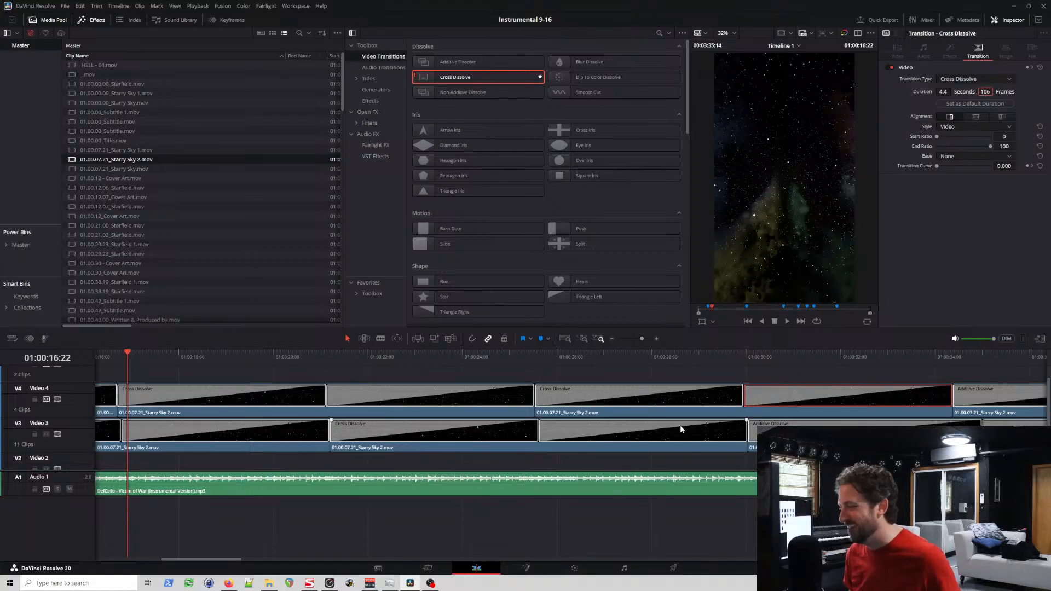
Step: Replace the closing Additive Dissolve of Video 3's third Starry Sky 2 clip with a 93-frame Cross Dissolve
{"action": "scroll", "coordinate": [679, 433], "scroll_direction": "right", "scroll_amount": 3}
{"action": "scroll", "coordinate": [677, 438], "scroll_direction": "right", "scroll_amount": 10}
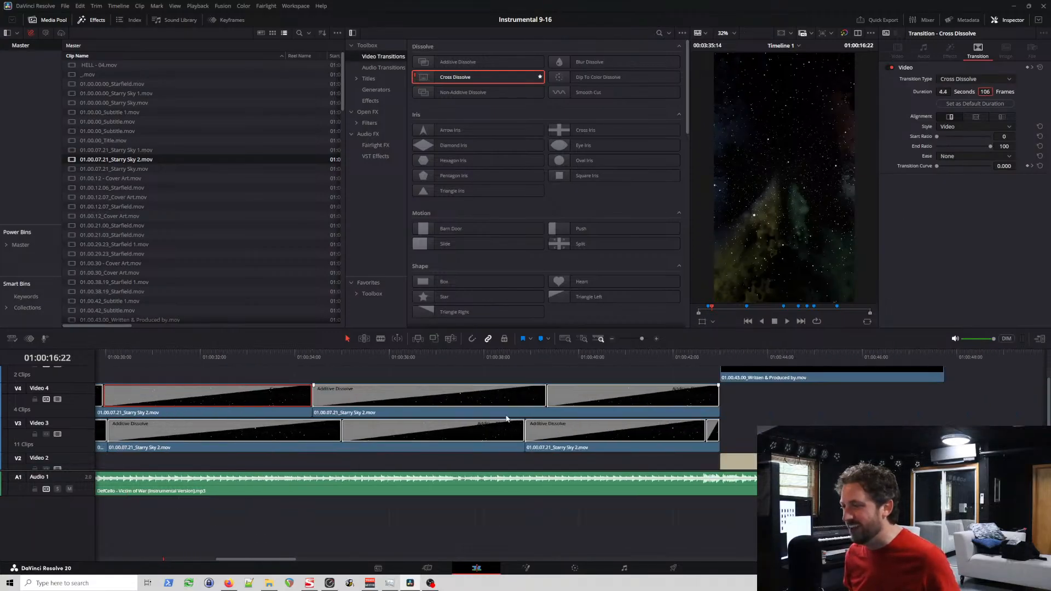
{"action": "left_click", "coordinate": [443, 428]}
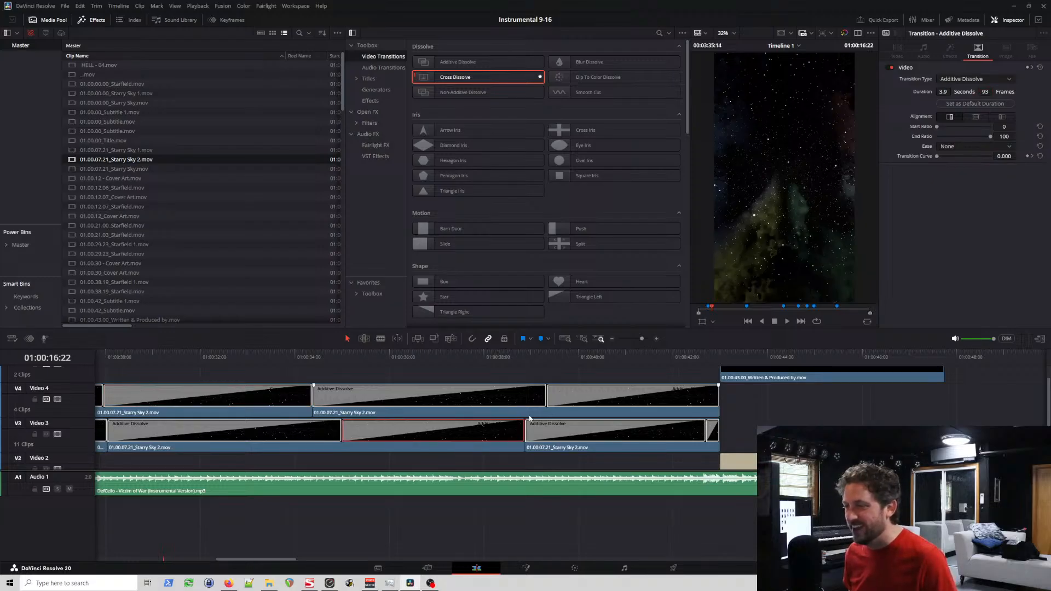
{"action": "key", "text": "Delete"}
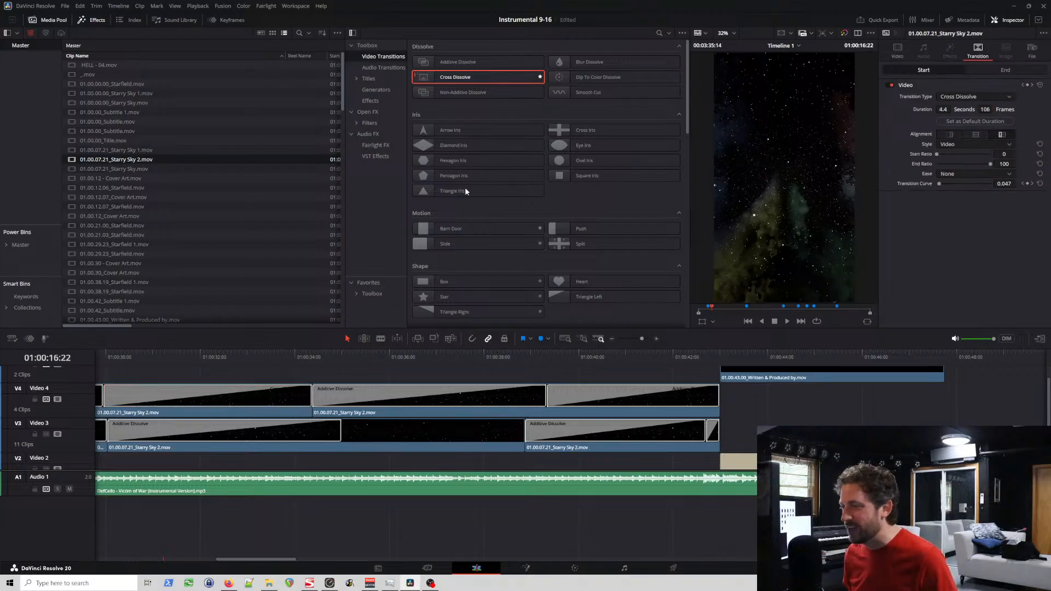
{"action": "left_click_drag", "start_coordinate": [481, 77], "coordinate": [343, 434]}
{"action": "left_click", "coordinate": [518, 433]}
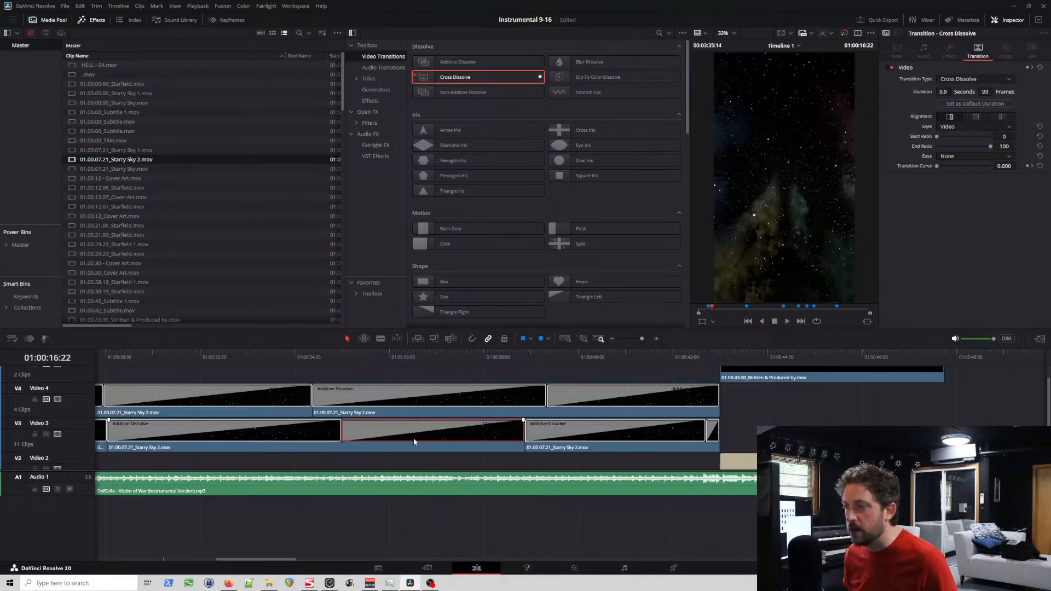
{"action": "key", "text": "ctrl+s"}
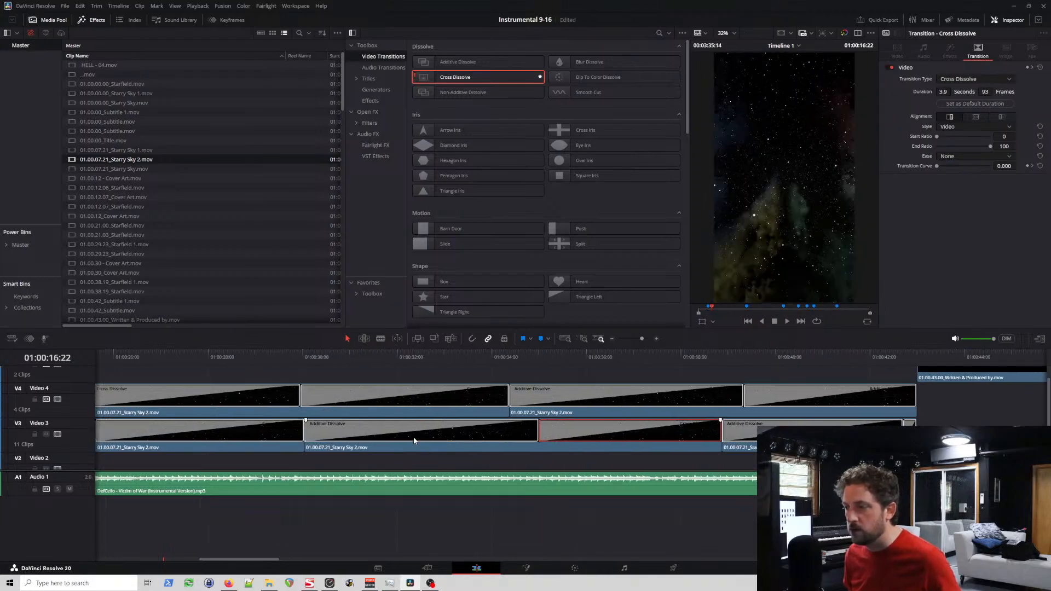
Step: Shift Video 3's last Starry Sky 2 clip forward about 2 seconds and Video 4's last one forward about 0.7 seconds
{"action": "left_click", "coordinate": [583, 447]}
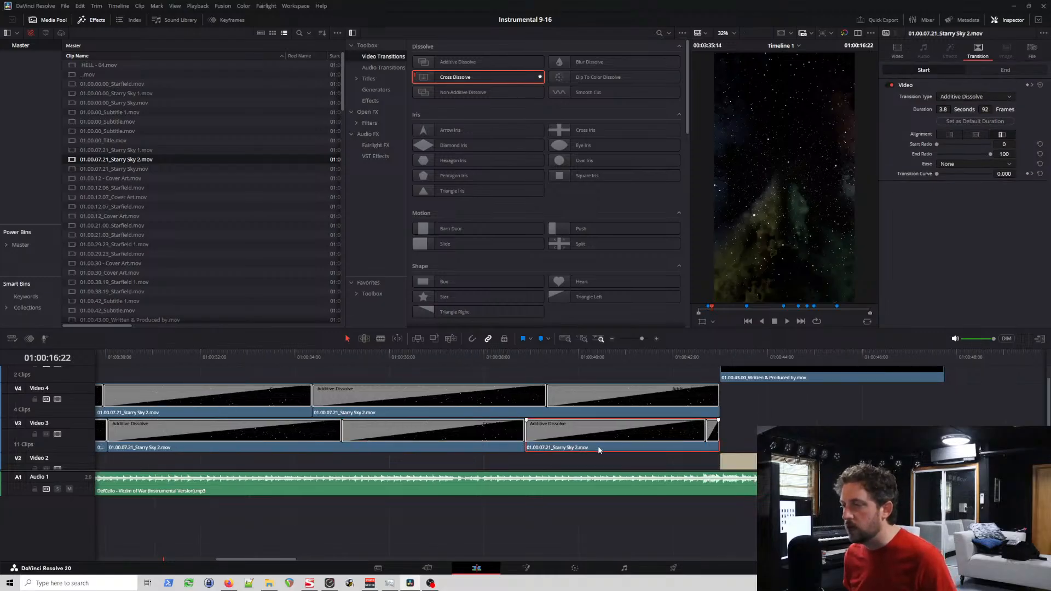
{"action": "left_click_drag", "start_coordinate": [599, 450], "coordinate": [700, 449]}
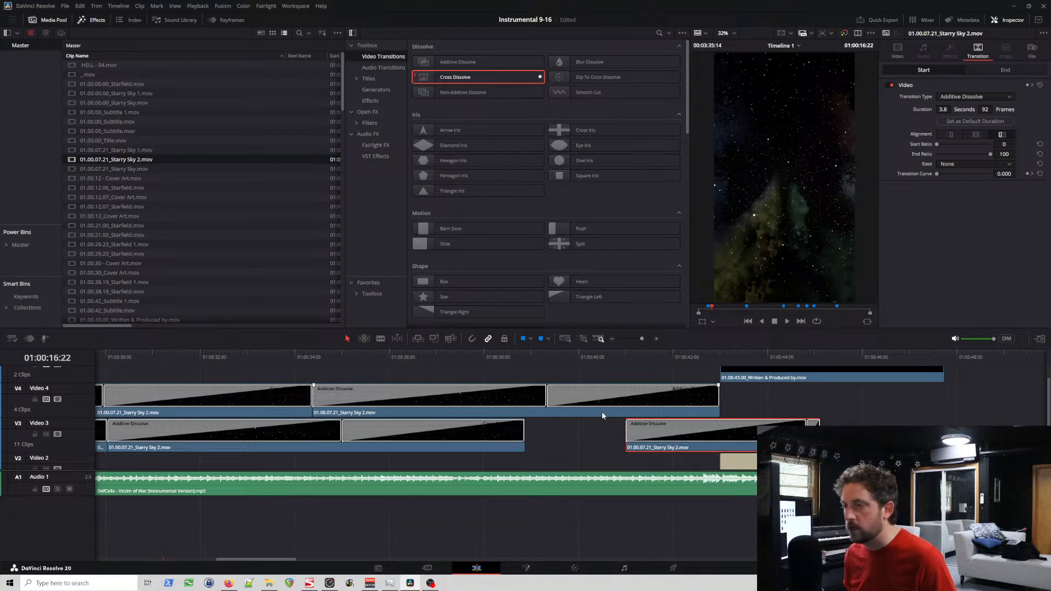
{"action": "left_click_drag", "start_coordinate": [602, 412], "coordinate": [636, 412]}
{"action": "left_click", "coordinate": [523, 440]}
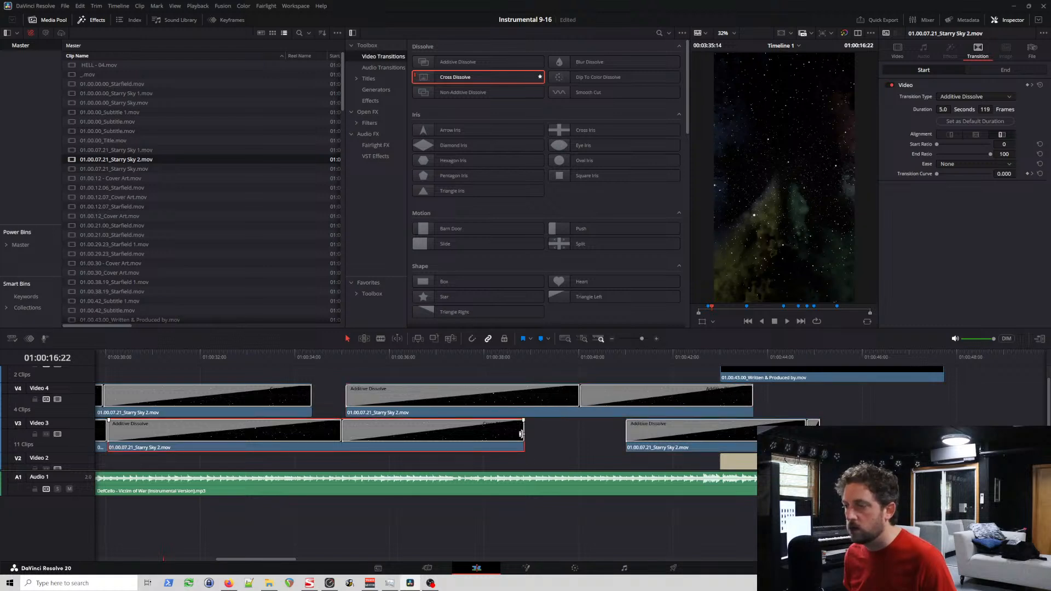
{"action": "left_click", "coordinate": [520, 434]}
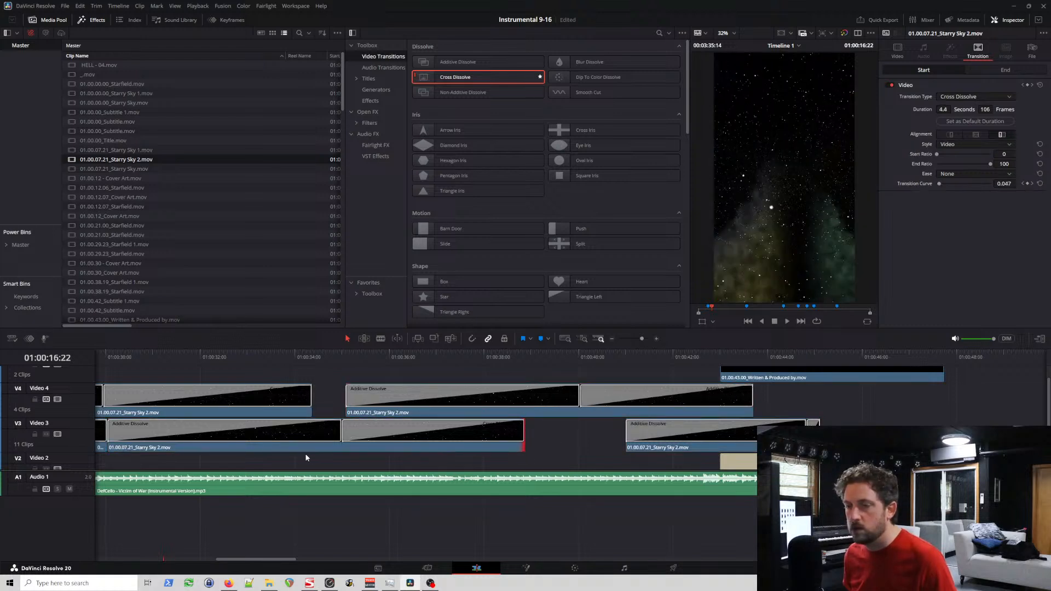
{"action": "left_click_drag", "start_coordinate": [302, 451], "coordinate": [331, 450]}
{"action": "left_click_drag", "start_coordinate": [138, 434], "coordinate": [128, 436]}
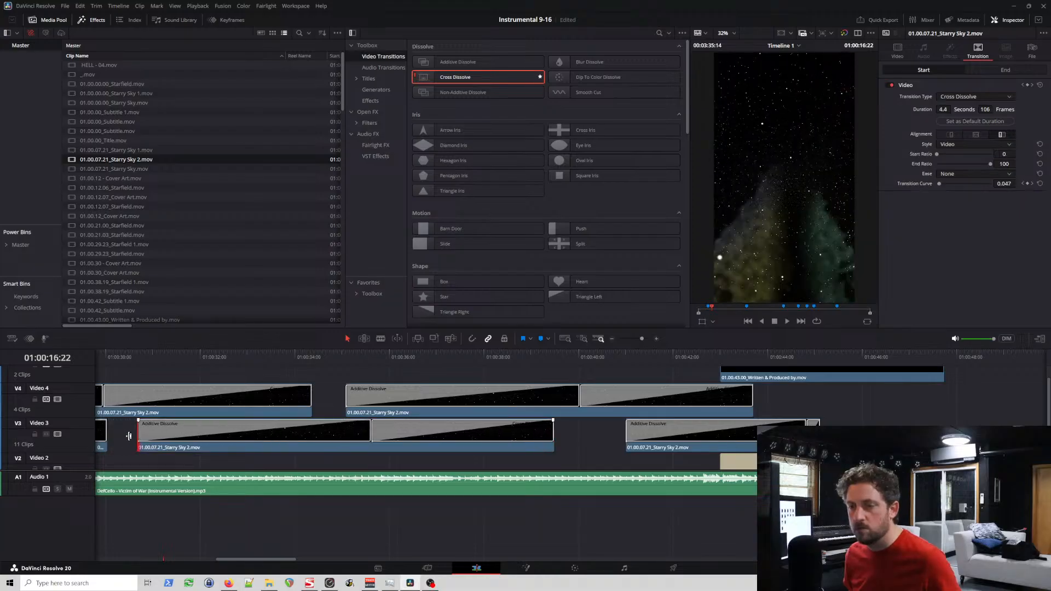
{"action": "left_click_drag", "start_coordinate": [199, 451], "coordinate": [168, 450]}
Step: Replace the opening Additive Dissolve of Video 3's third Starry Sky 2 clip with a 106-frame Cross Dissolve
{"action": "left_click", "coordinate": [199, 434]}
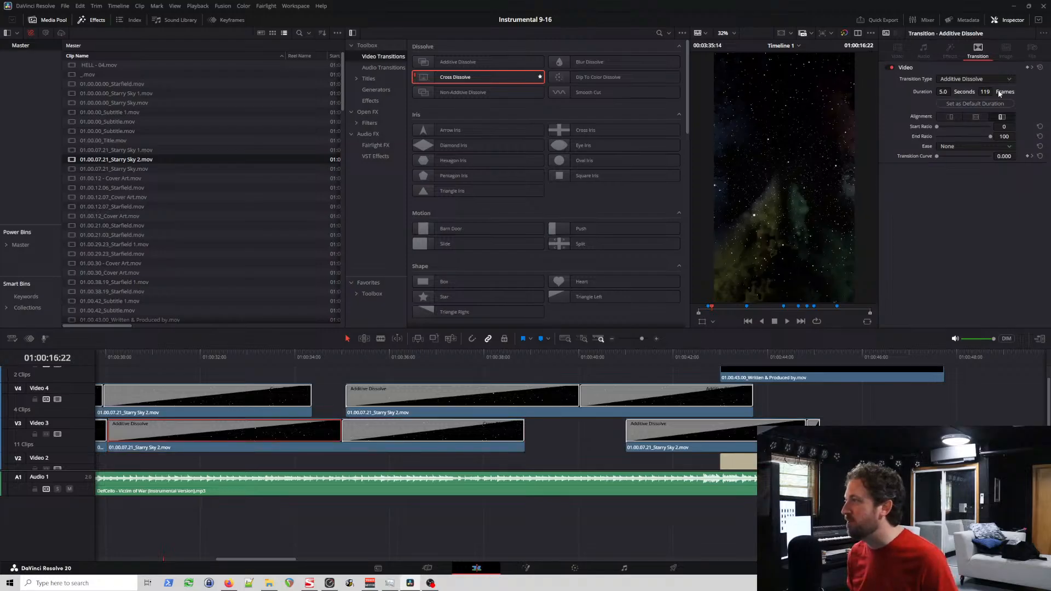
{"action": "type", "text": "10"}
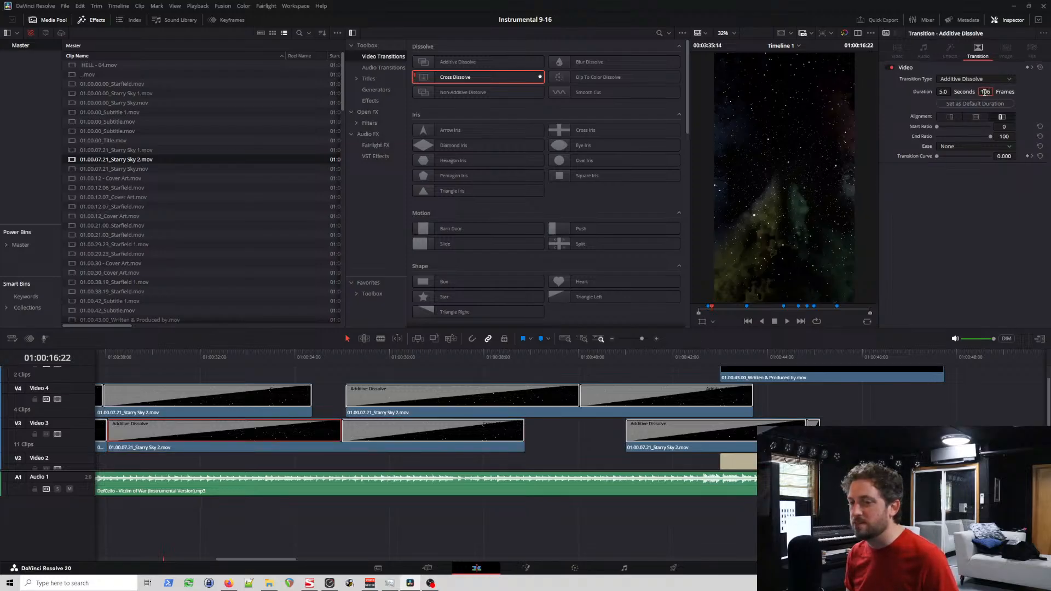
{"action": "type", "text": "6"}
{"action": "left_click", "coordinate": [258, 432]}
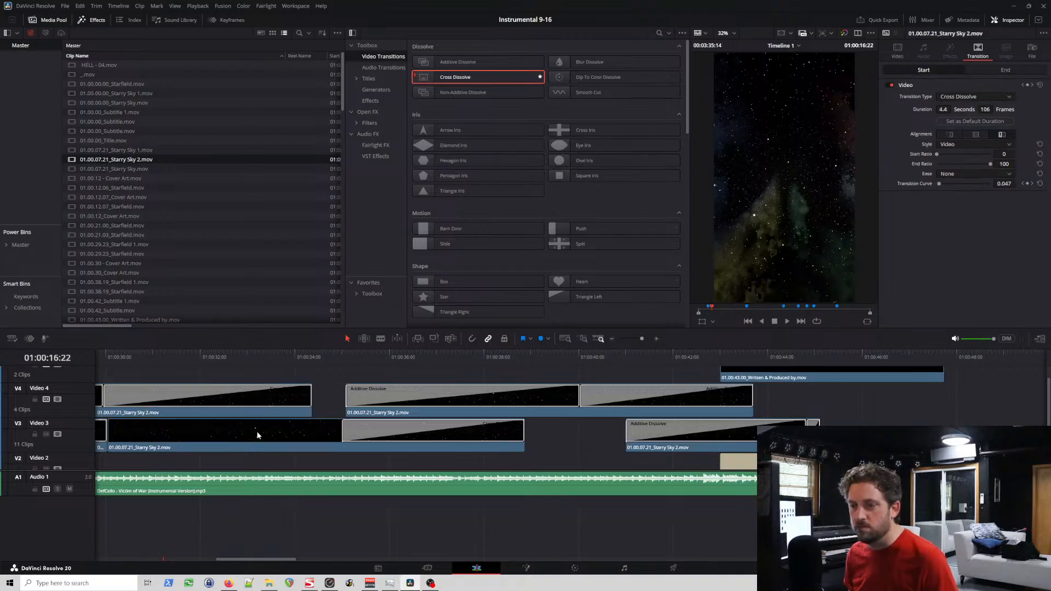
{"action": "left_click", "coordinate": [400, 431]}
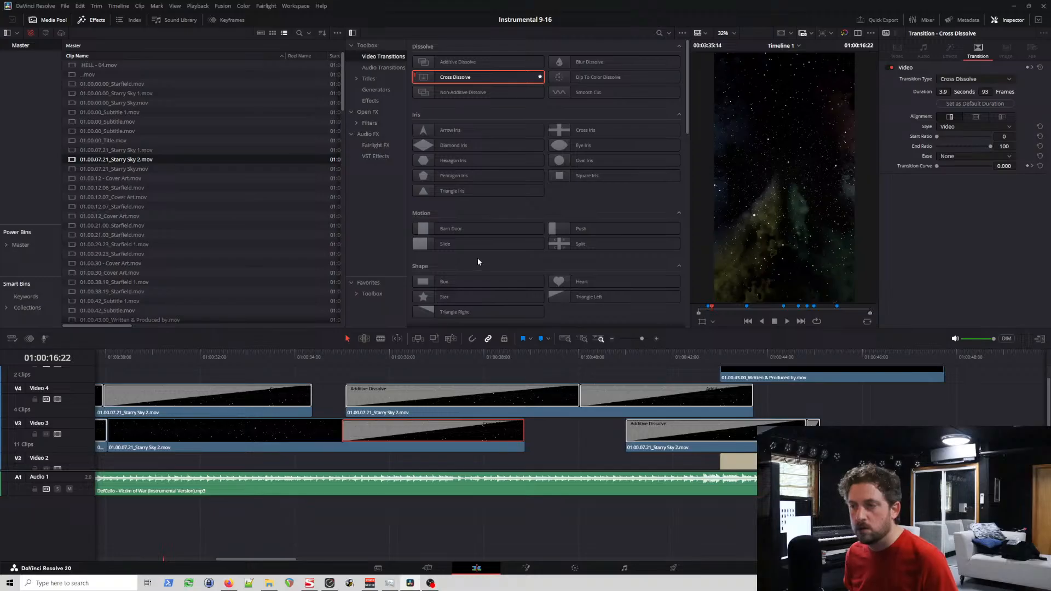
{"action": "left_click_drag", "start_coordinate": [462, 77], "coordinate": [126, 431]}
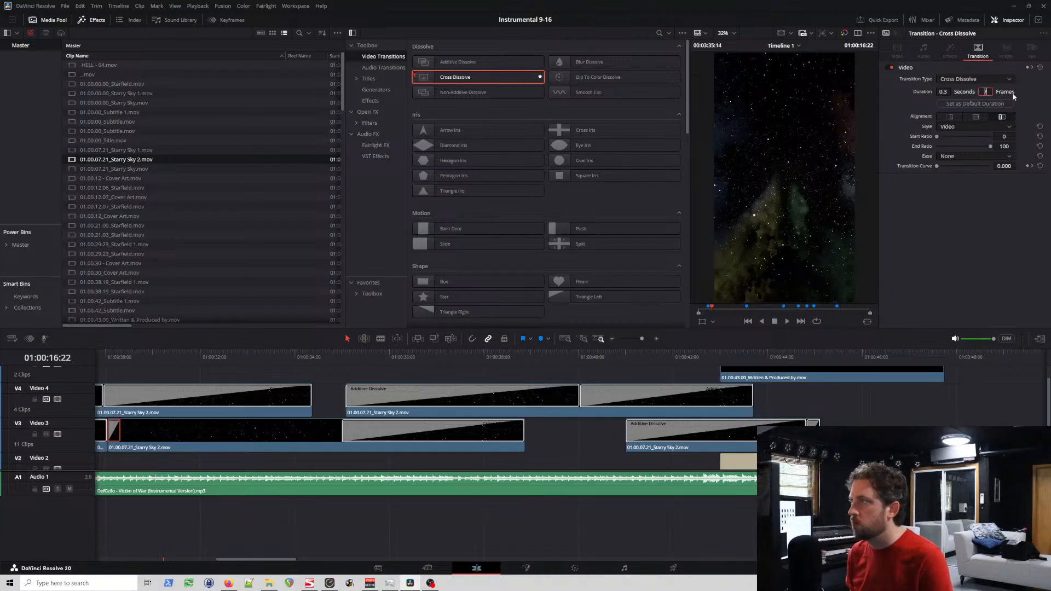
{"action": "type", "text": "106"}
{"action": "key", "text": "Return"}
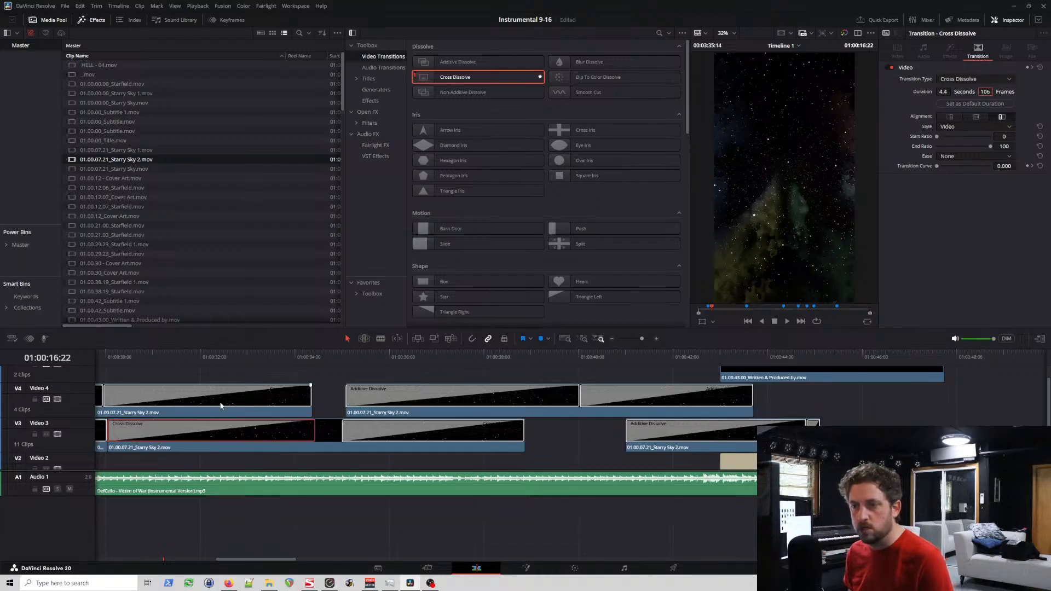
Step: Set the closing Cross Dissolve of Video 3's third Starry Sky 2 clip to 106 frames
{"action": "left_click", "coordinate": [222, 405]}
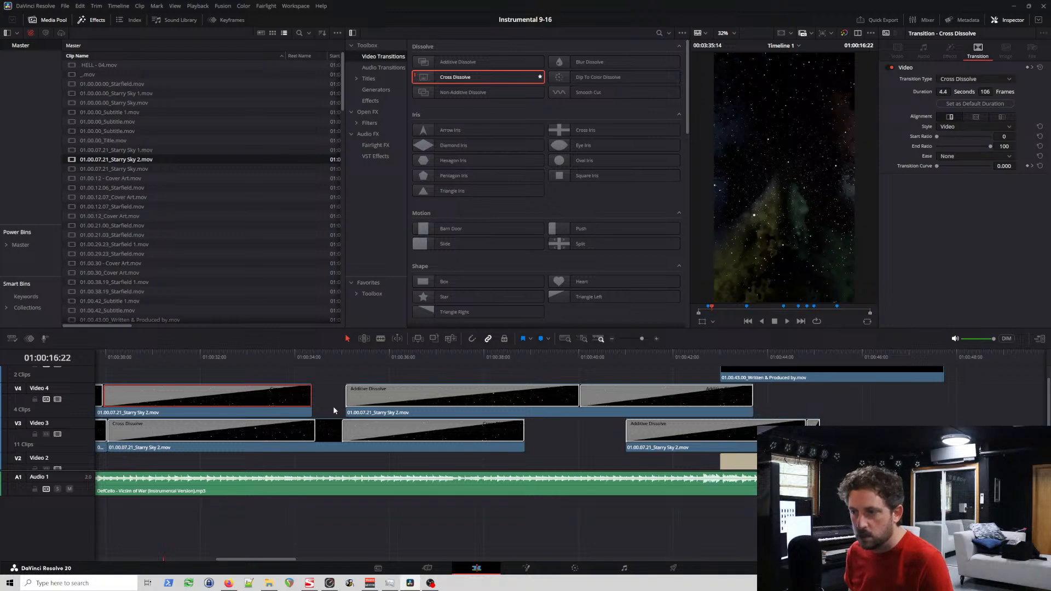
{"action": "left_click", "coordinate": [390, 436]}
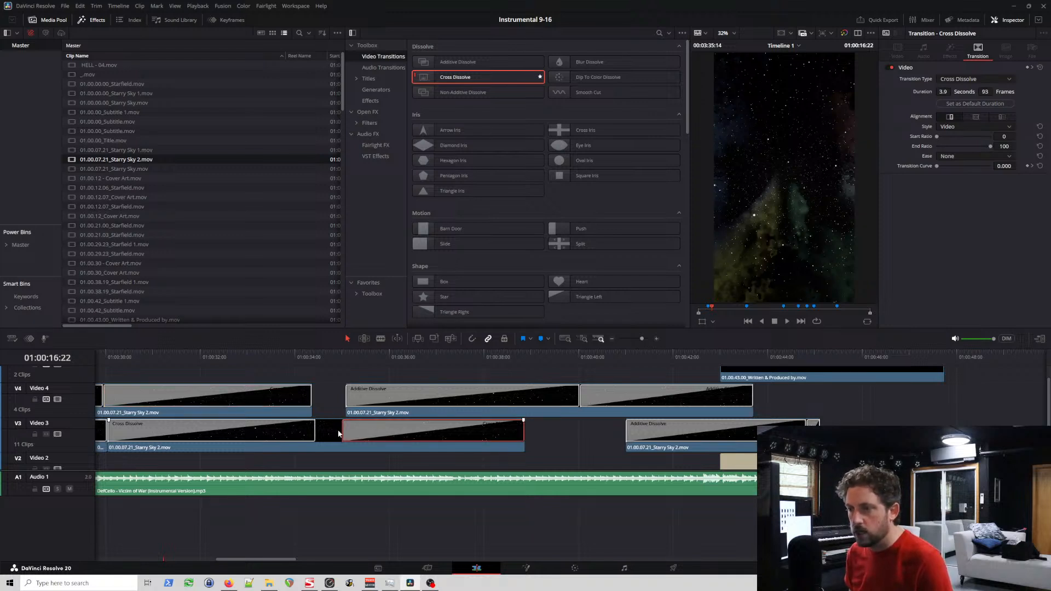
{"action": "left_click", "coordinate": [991, 93]}
{"action": "type", "text": "10"}
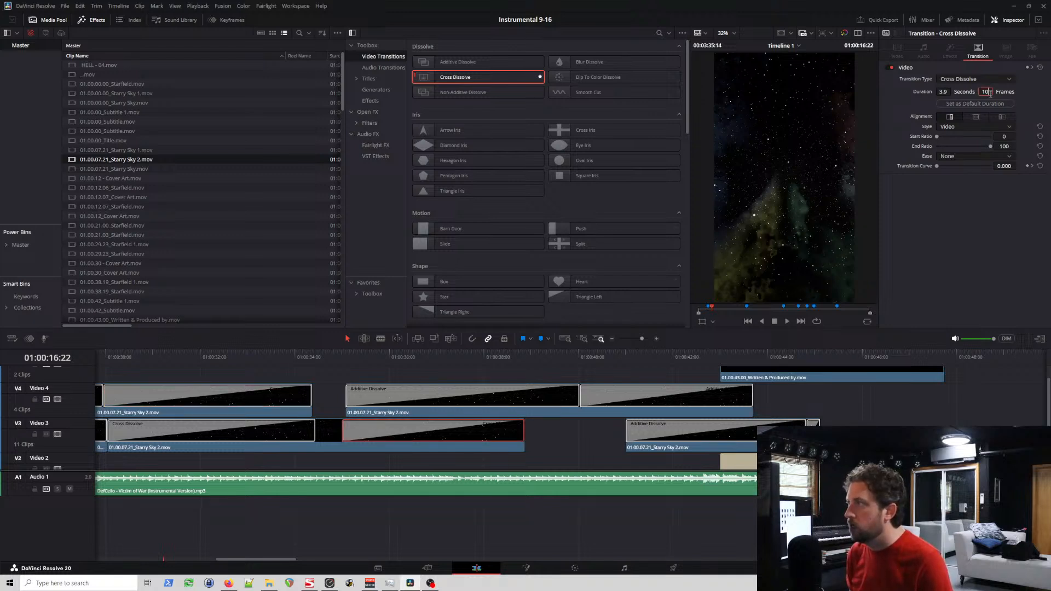
{"action": "type", "text": "6"}
{"action": "key", "text": "Return"}
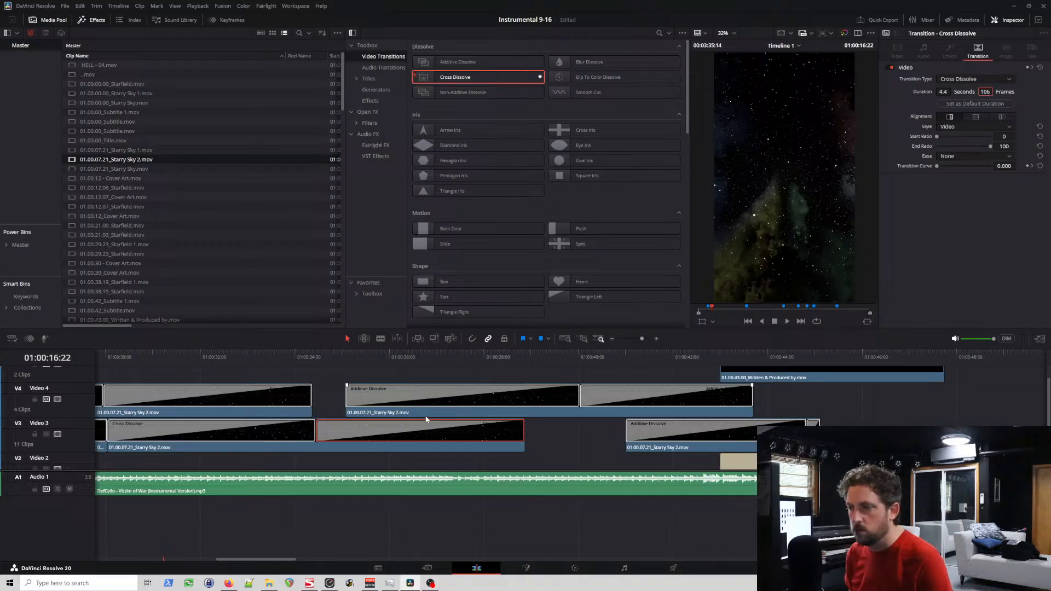
Step: Align Video 4's clips with Video 3's fades, moving the last Starry Sky 2 clip back about 0.6 seconds and nudging the earlier ones forward
{"action": "left_click_drag", "start_coordinate": [426, 416], "coordinate": [396, 417]}
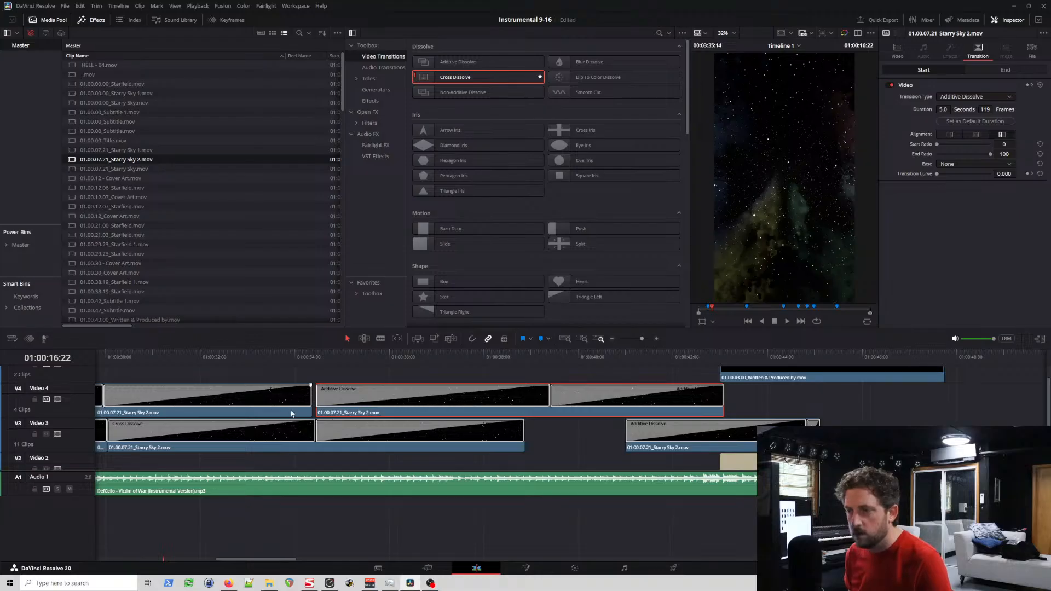
{"action": "left_click_drag", "start_coordinate": [291, 414], "coordinate": [299, 416]}
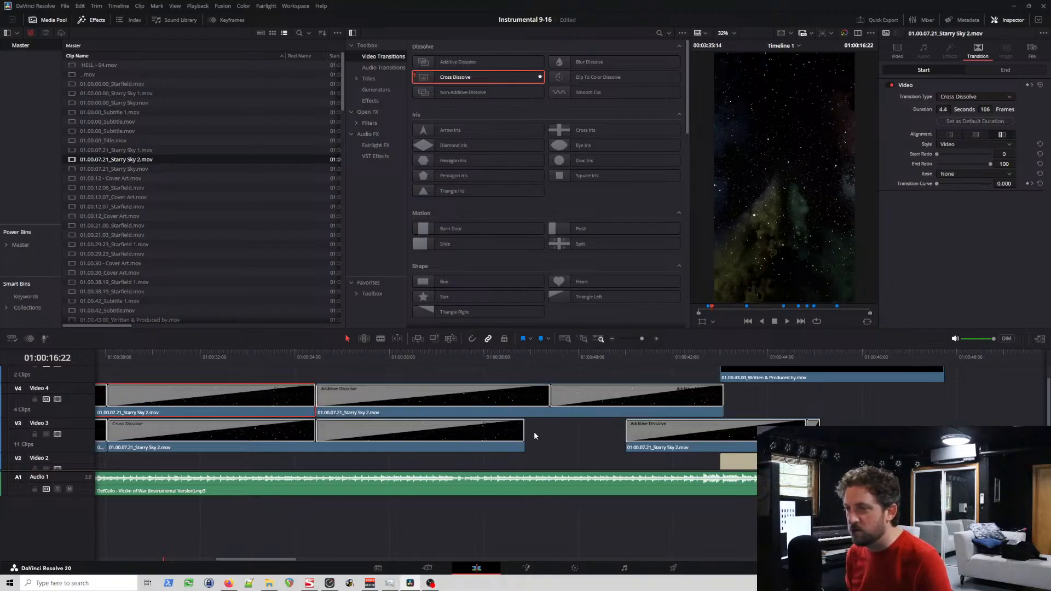
{"action": "scroll", "coordinate": [456, 449], "scroll_direction": "left", "scroll_amount": 6}
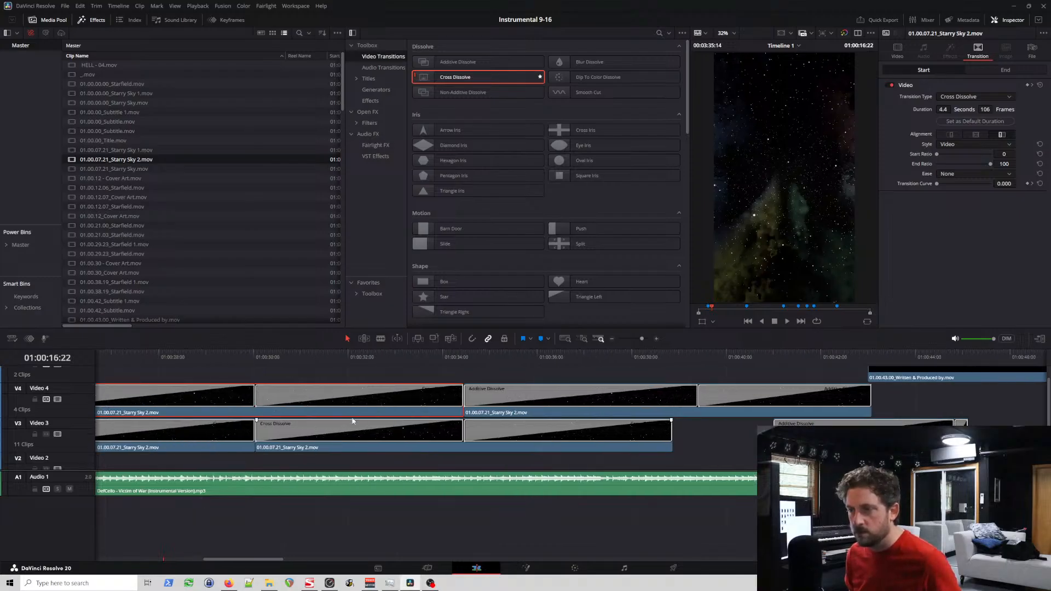
{"action": "left_click_drag", "start_coordinate": [394, 417], "coordinate": [408, 416]}
{"action": "scroll", "coordinate": [397, 416], "scroll_direction": "left", "scroll_amount": 5}
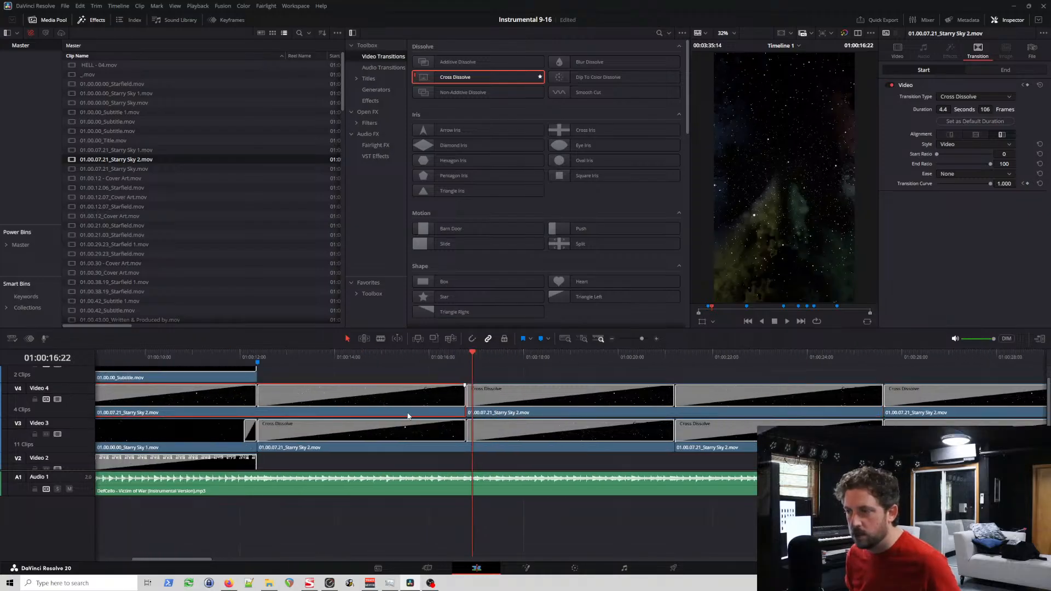
{"action": "scroll", "coordinate": [398, 414], "scroll_direction": "left", "scroll_amount": 1}
{"action": "scroll", "coordinate": [398, 415], "scroll_direction": "left", "scroll_amount": 2}
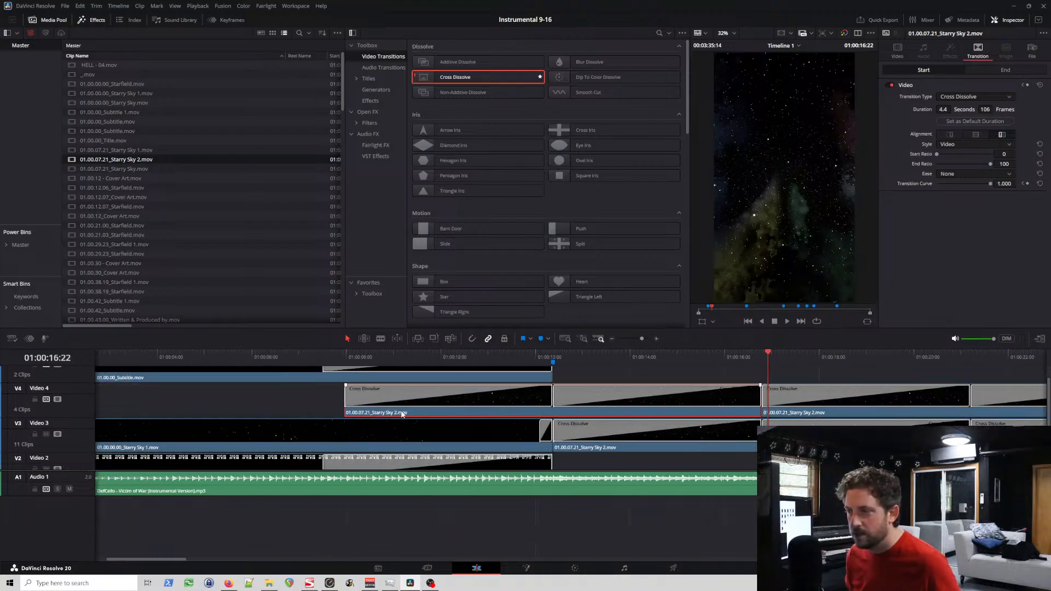
Step: Delete the opening and closing Additive Dissolves from the last Starry Sky 2 clips on Video 4 and Video 3
{"action": "scroll", "coordinate": [403, 415], "scroll_direction": "right", "scroll_amount": 12}
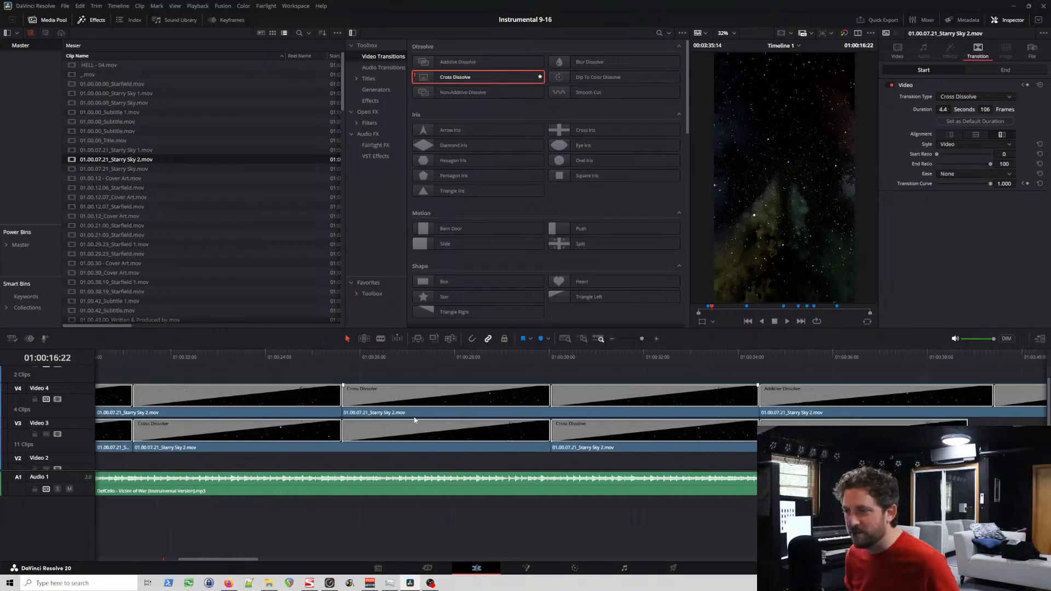
{"action": "scroll", "coordinate": [419, 415], "scroll_direction": "right", "scroll_amount": 3}
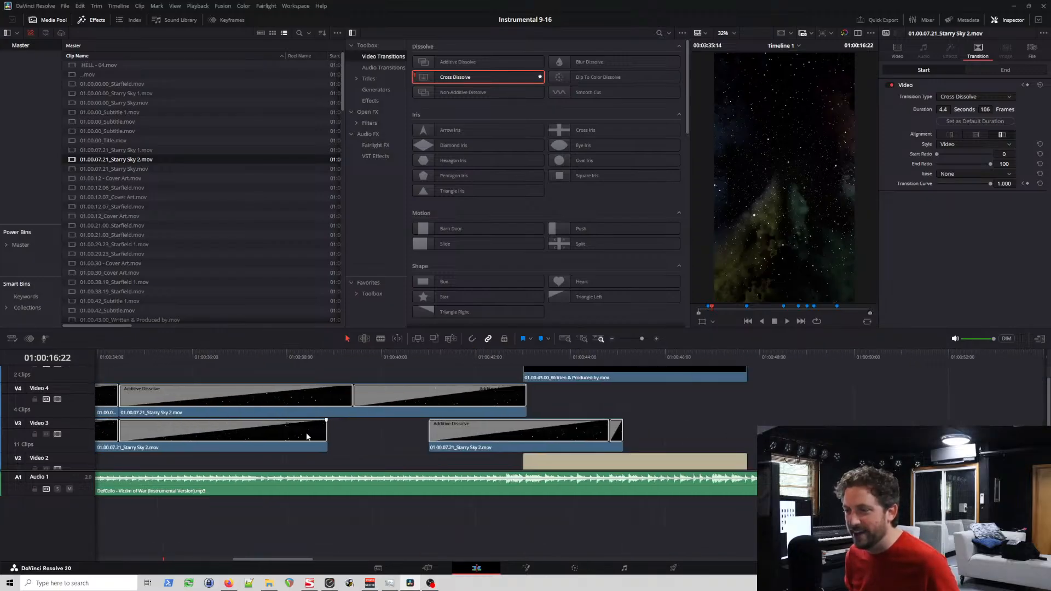
{"action": "left_click", "coordinate": [325, 406]}
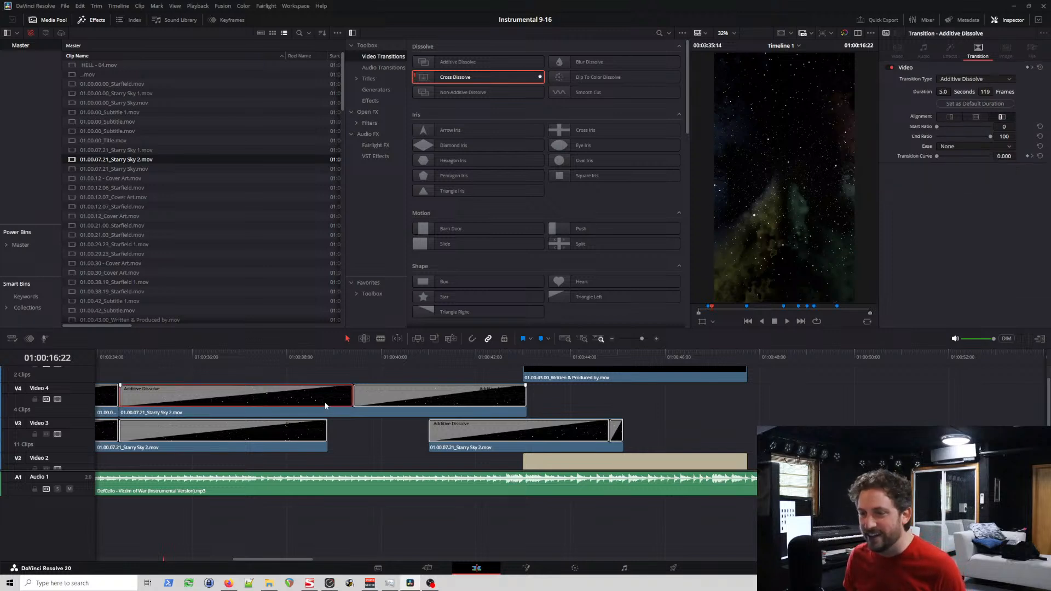
{"action": "key", "text": "Delete"}
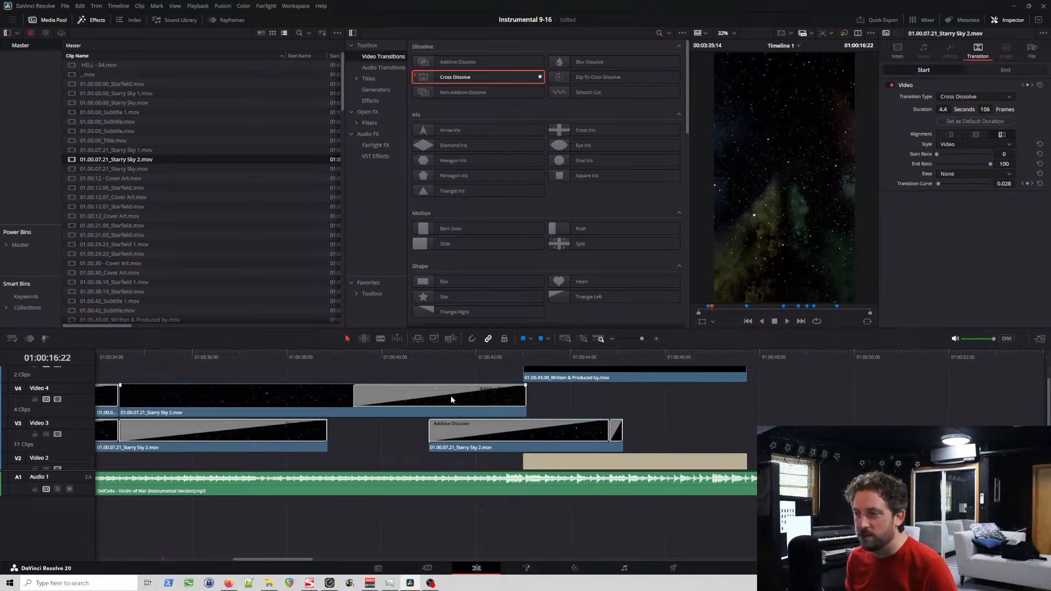
{"action": "left_click", "coordinate": [481, 403]}
{"action": "key", "text": "Delete"}
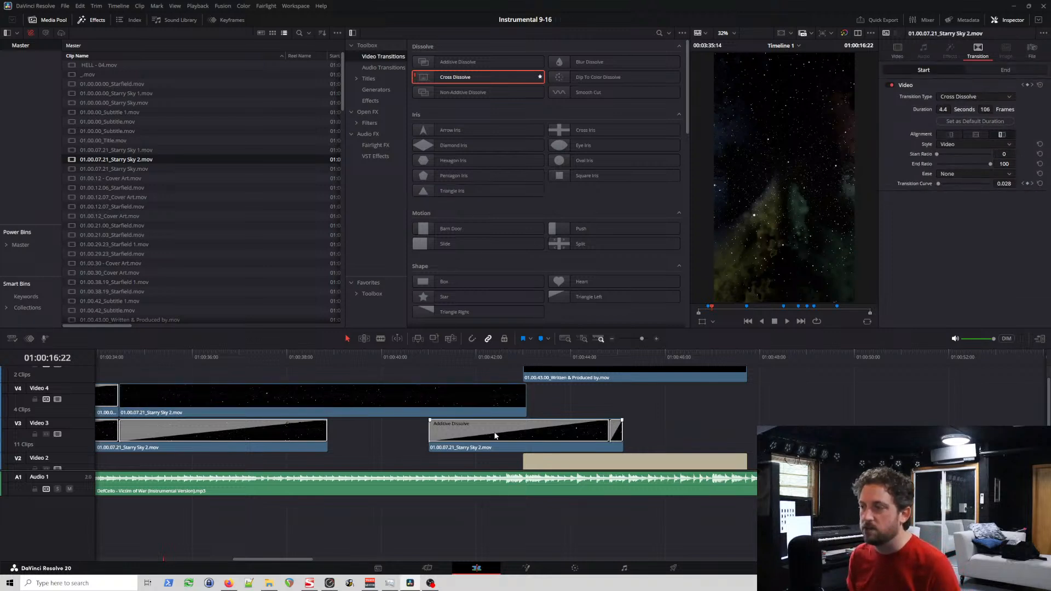
{"action": "left_click", "coordinate": [496, 436]}
{"action": "key", "text": "Delete"}
{"action": "left_click", "coordinate": [617, 438]}
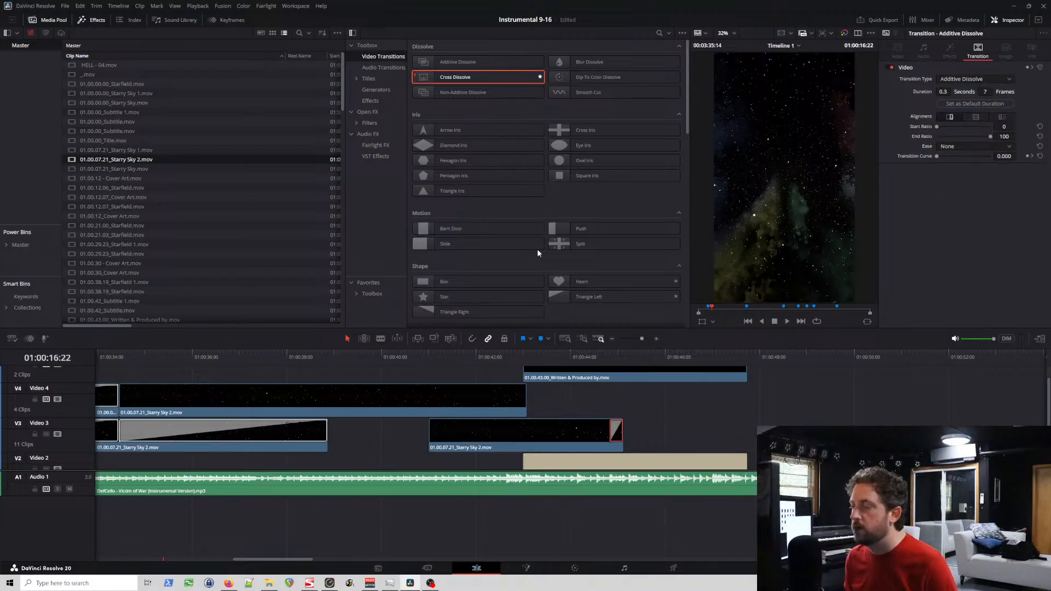
{"action": "key", "text": "Delete"}
Step: Add Cross Dissolves to both ends of the last Starry Sky 2 clips on Video 3 and Video 4
{"action": "left_click_drag", "start_coordinate": [460, 79], "coordinate": [608, 434]}
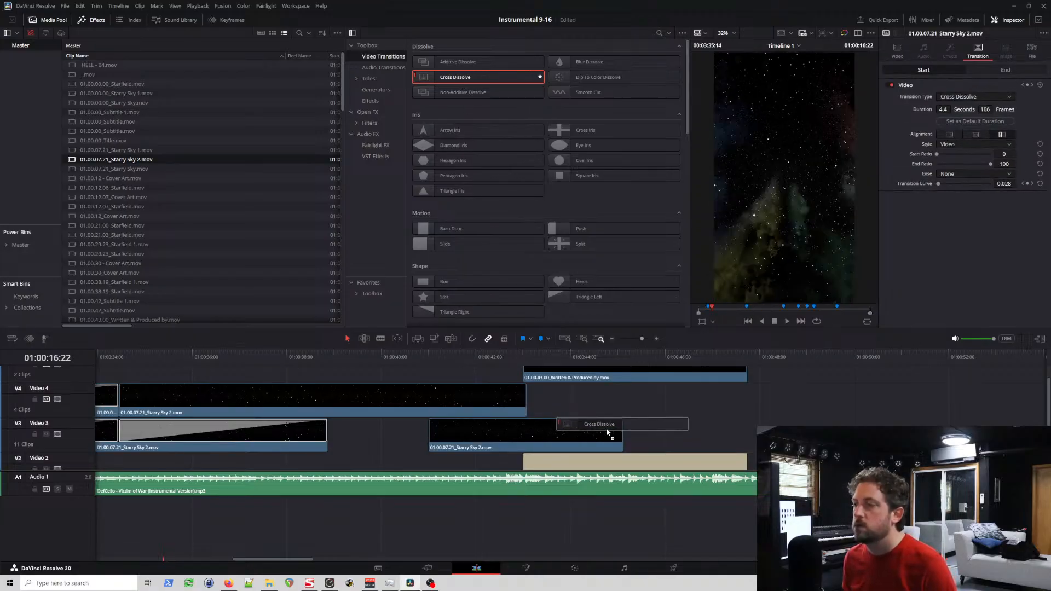
{"action": "left_click_drag", "start_coordinate": [457, 77], "coordinate": [435, 432]}
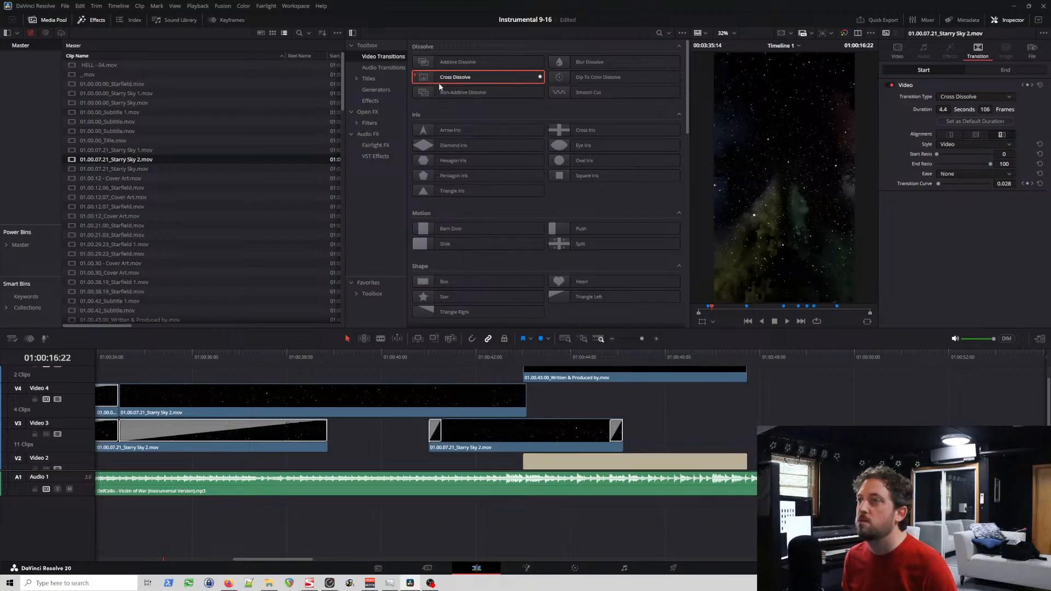
{"action": "left_click_drag", "start_coordinate": [438, 82], "coordinate": [165, 396]}
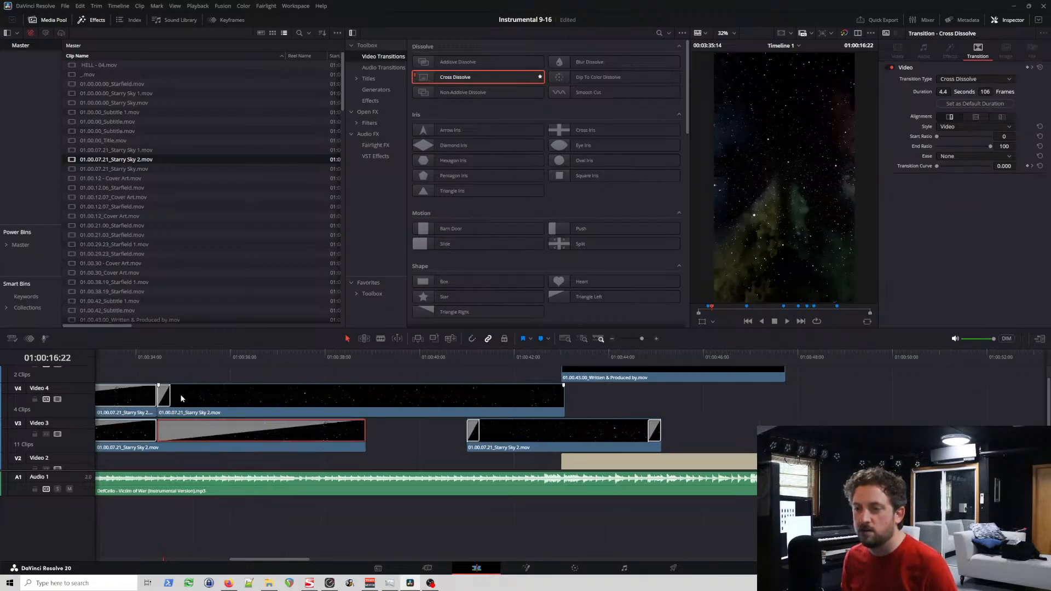
{"action": "left_click_drag", "start_coordinate": [471, 77], "coordinate": [554, 393]}
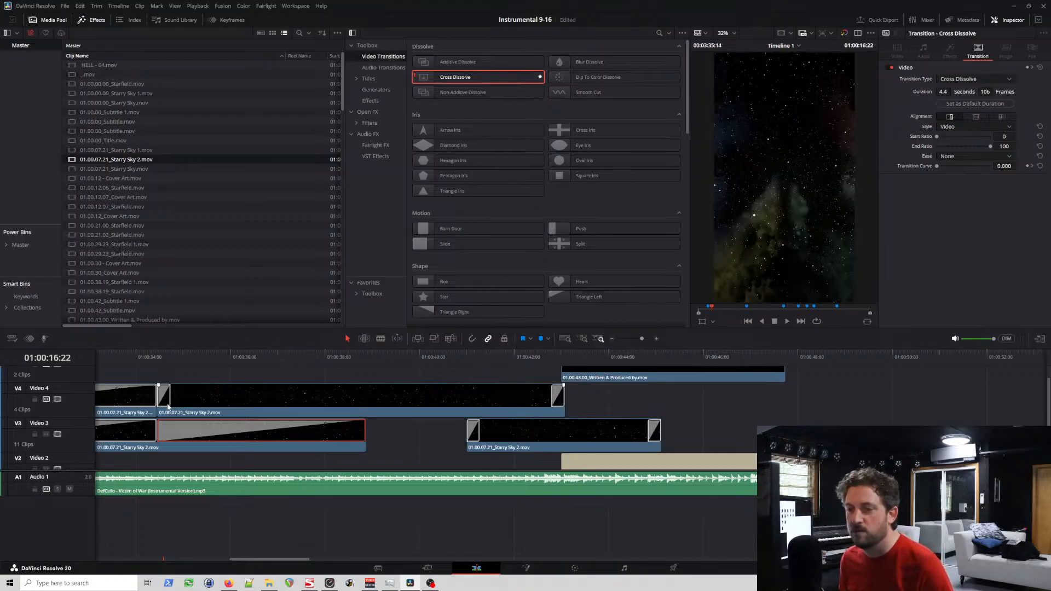
Step: Set Video 4's last Starry Sky 2 clip to a 105-frame opening and a 102-frame closing Cross Dissolve
{"action": "left_click", "coordinate": [167, 406]}
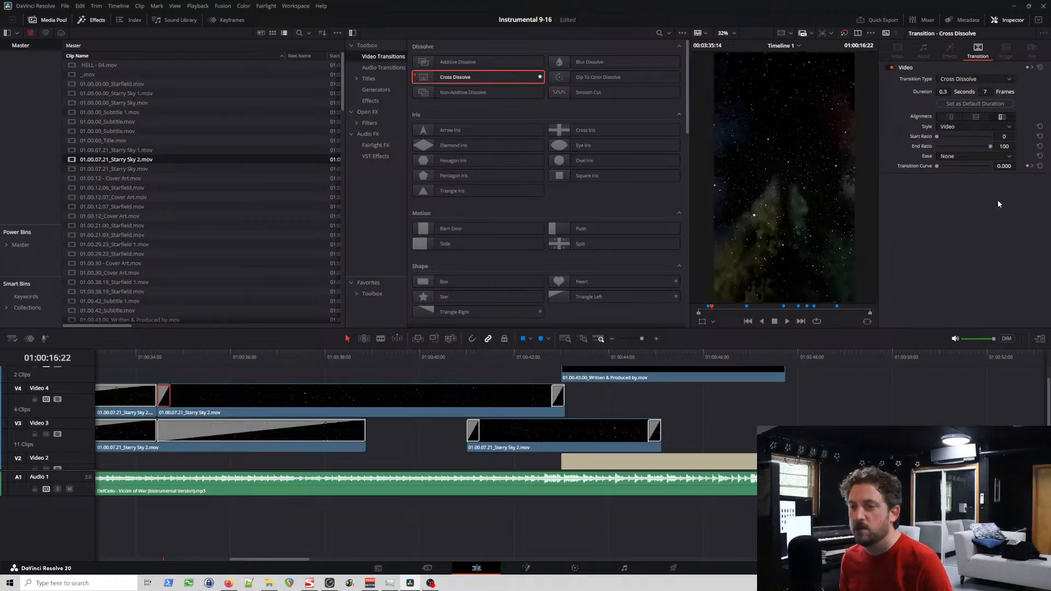
{"action": "left_click", "coordinate": [990, 91]}
{"action": "type", "text": "10"}
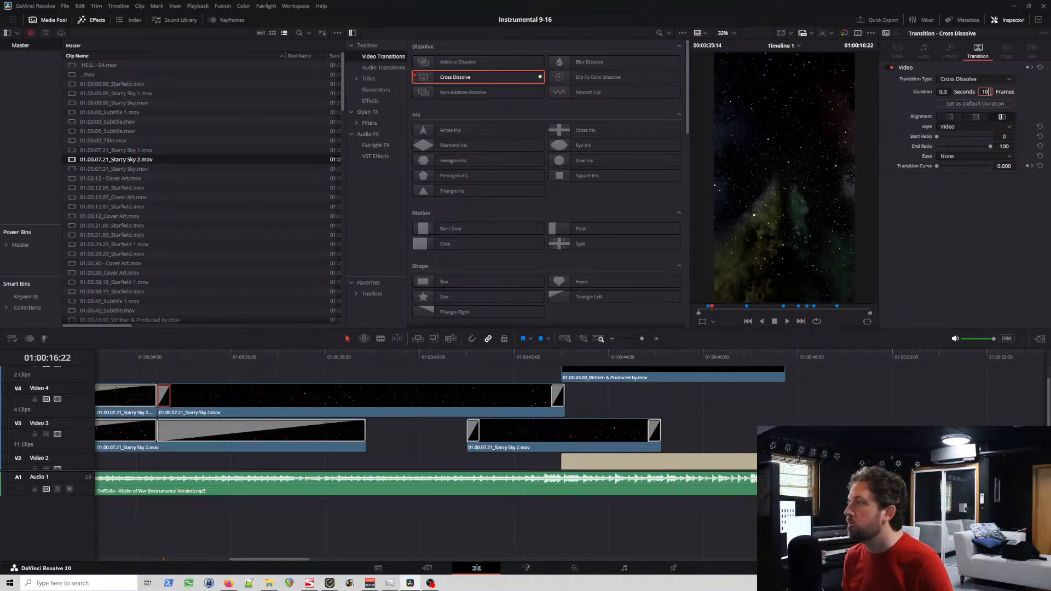
{"action": "type", "text": "5"}
{"action": "key", "text": "Return"}
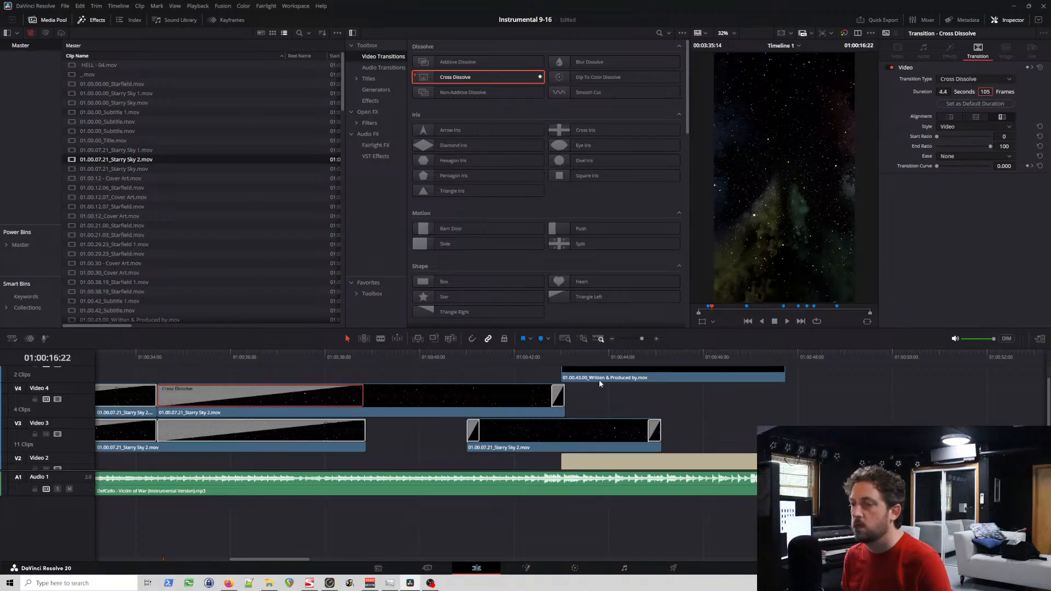
{"action": "left_click", "coordinate": [558, 399]}
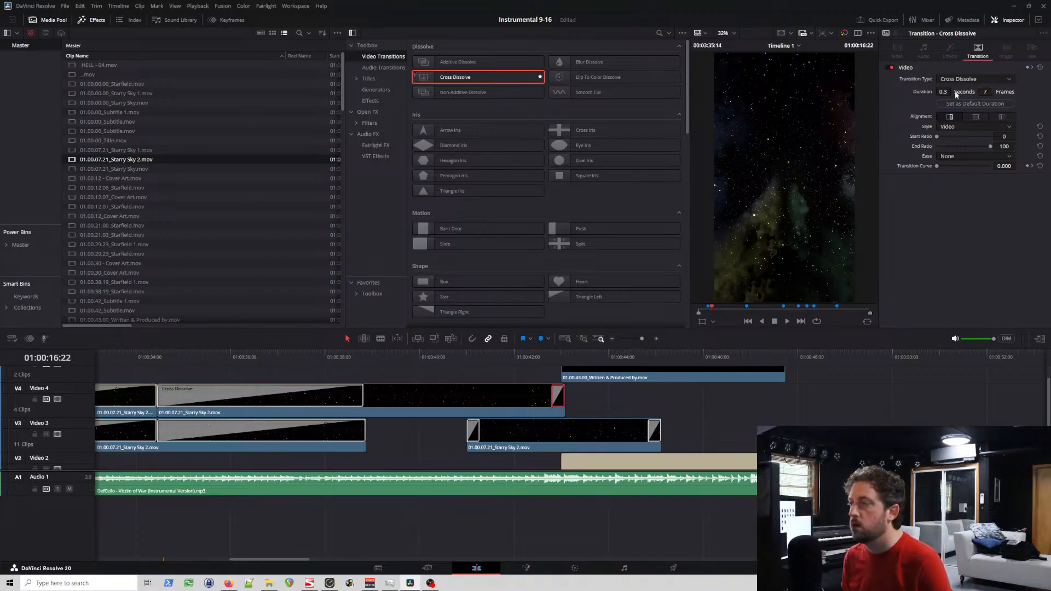
{"action": "left_click", "coordinate": [985, 93]}
{"action": "type", "text": "100"}
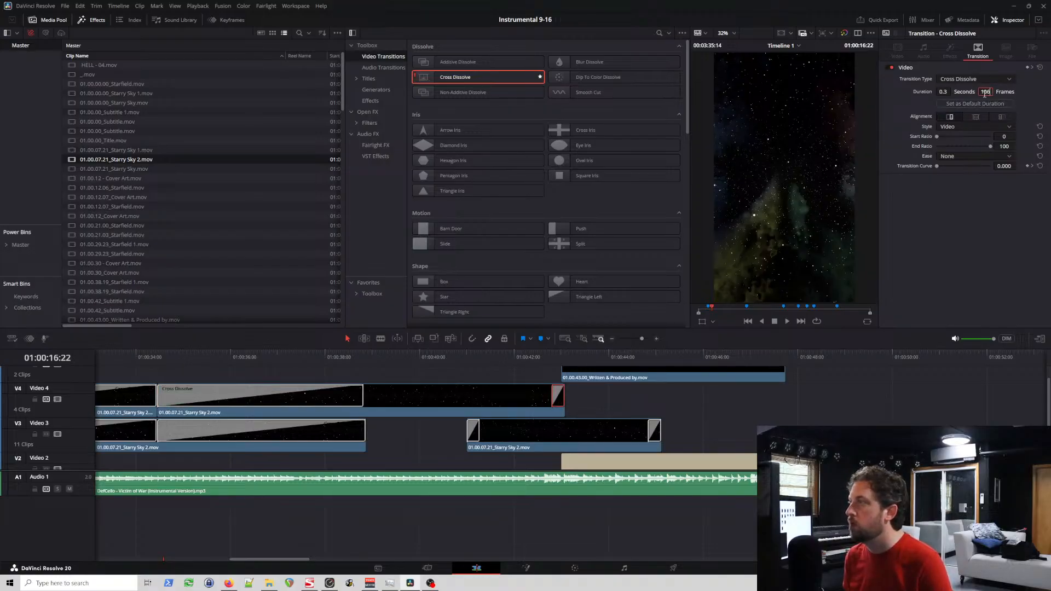
{"action": "type", "text": "2"}
{"action": "key", "text": "Return"}
Step: Move Video 3's last Starry Sky 2 clip back about 2.1 seconds against the third, and trim the end of Video 4's last clip to match
{"action": "left_click", "coordinate": [473, 430]}
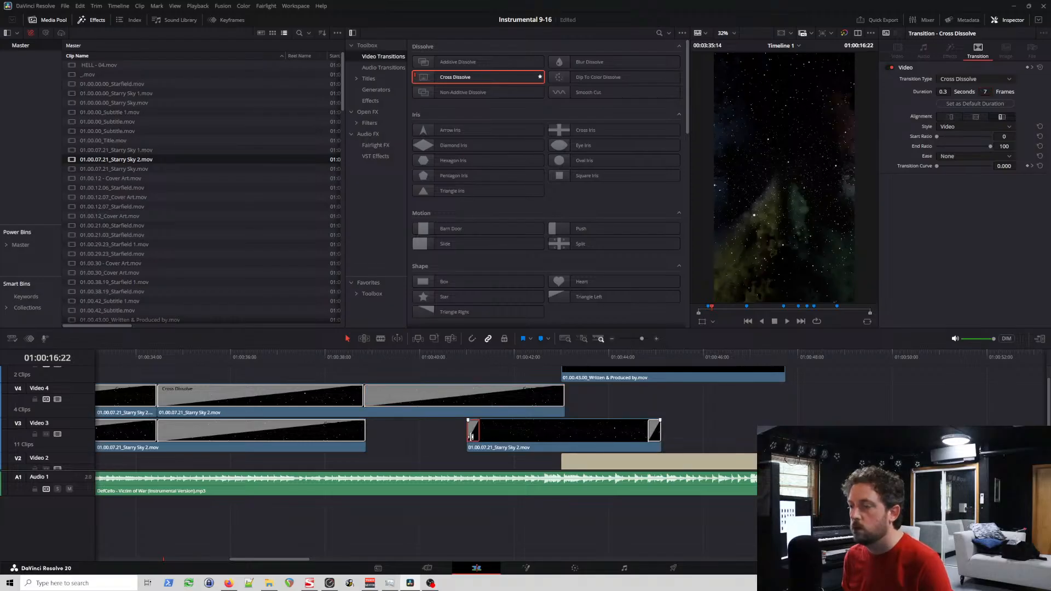
{"action": "left_click_drag", "start_coordinate": [508, 440], "coordinate": [413, 447]}
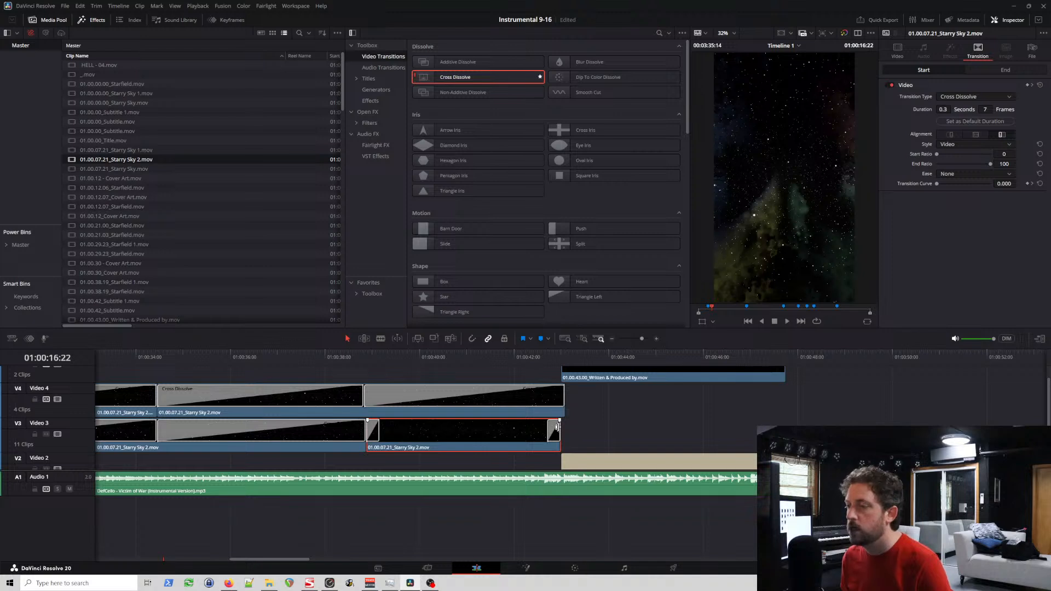
{"action": "left_click", "coordinate": [501, 415]}
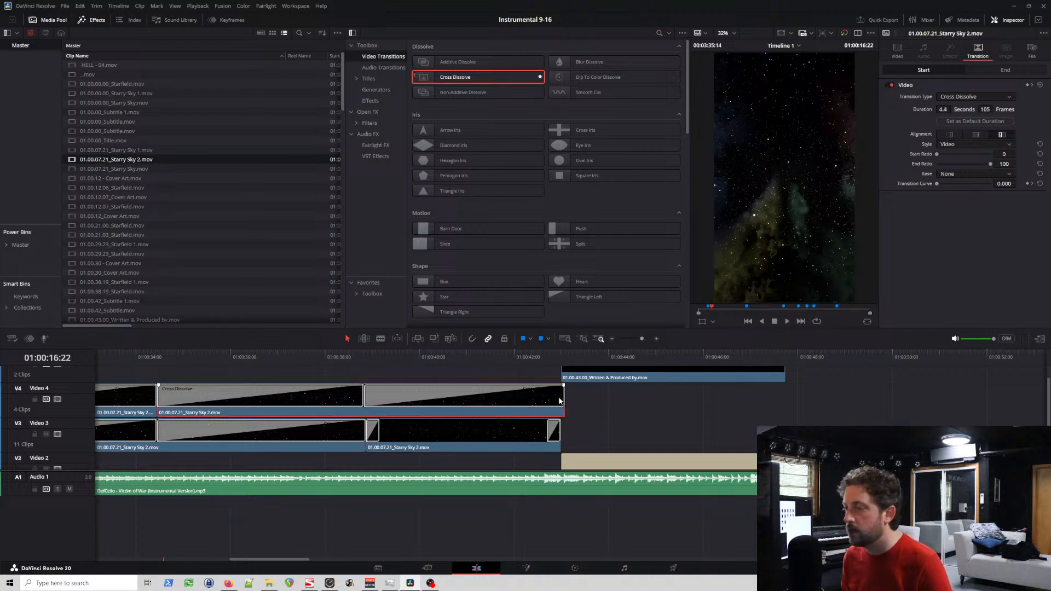
{"action": "left_click_drag", "start_coordinate": [561, 397], "coordinate": [559, 398]}
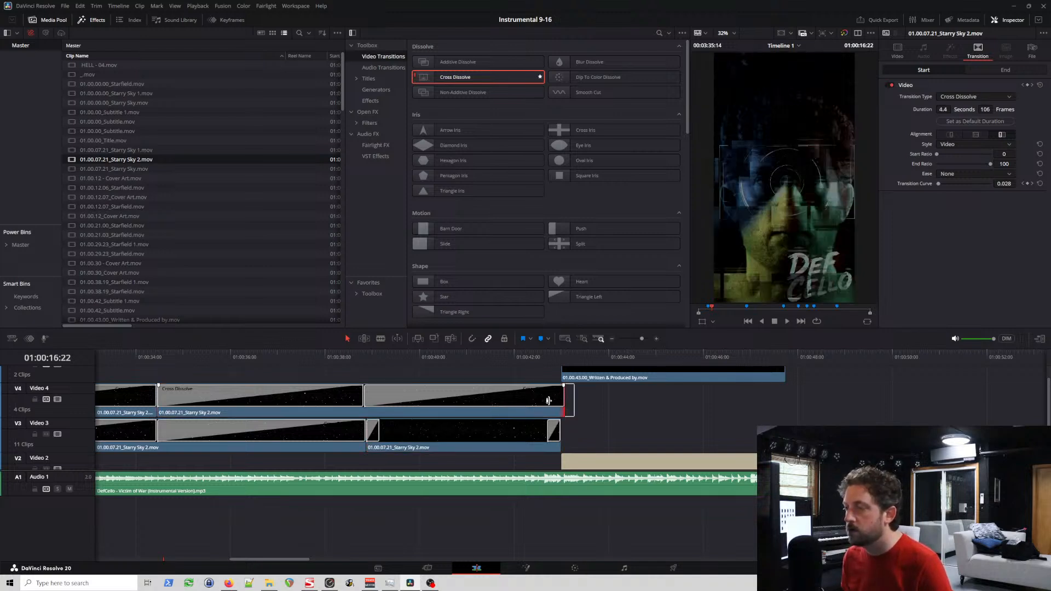
{"action": "left_click", "coordinate": [382, 403]}
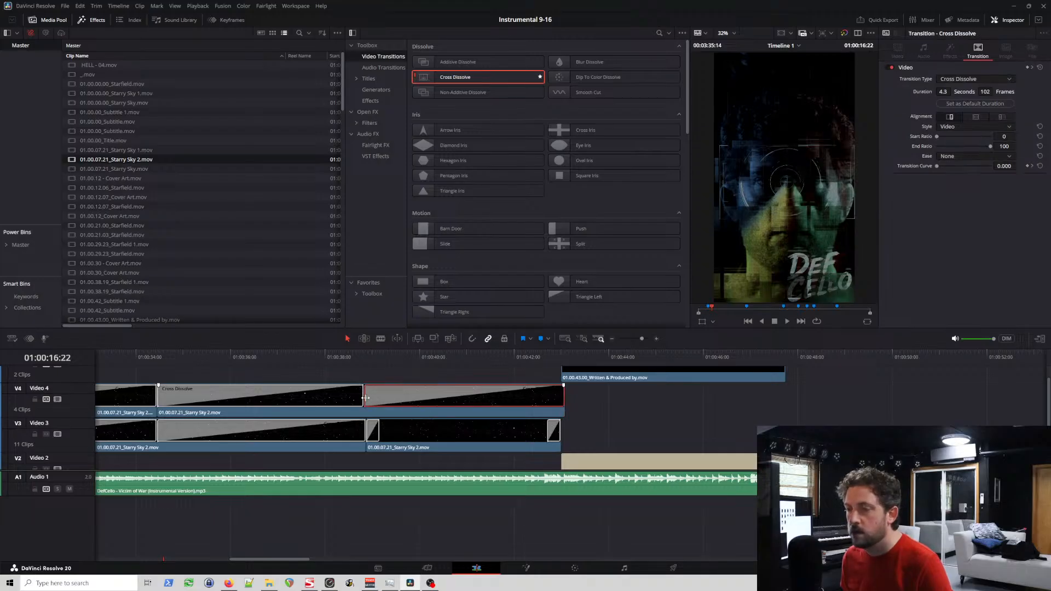
{"action": "left_click_drag", "start_coordinate": [366, 398], "coordinate": [368, 398]}
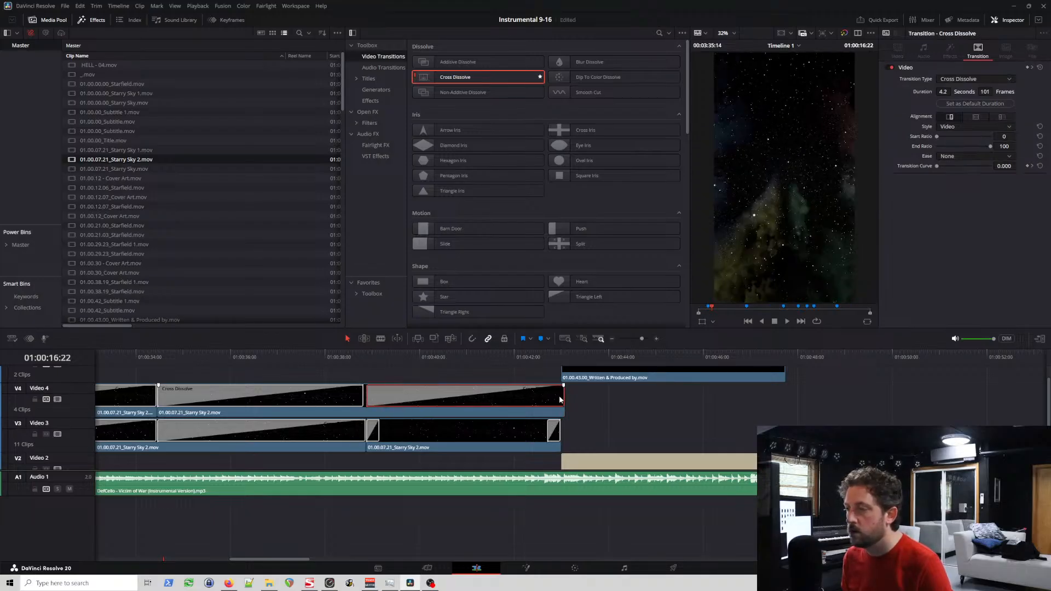
{"action": "left_click_drag", "start_coordinate": [560, 396], "coordinate": [562, 397]}
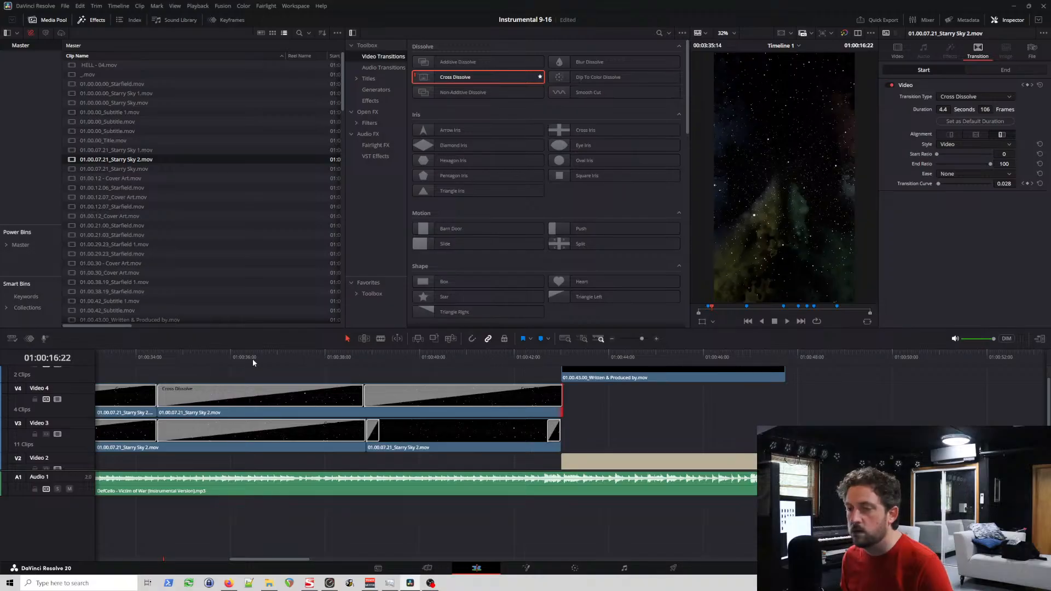
Step: Shorten the closing Cross Dissolve of Video 4's last Starry Sky 2 clip slightly and set its opening one to 106 frames
{"action": "left_click", "coordinate": [273, 398]}
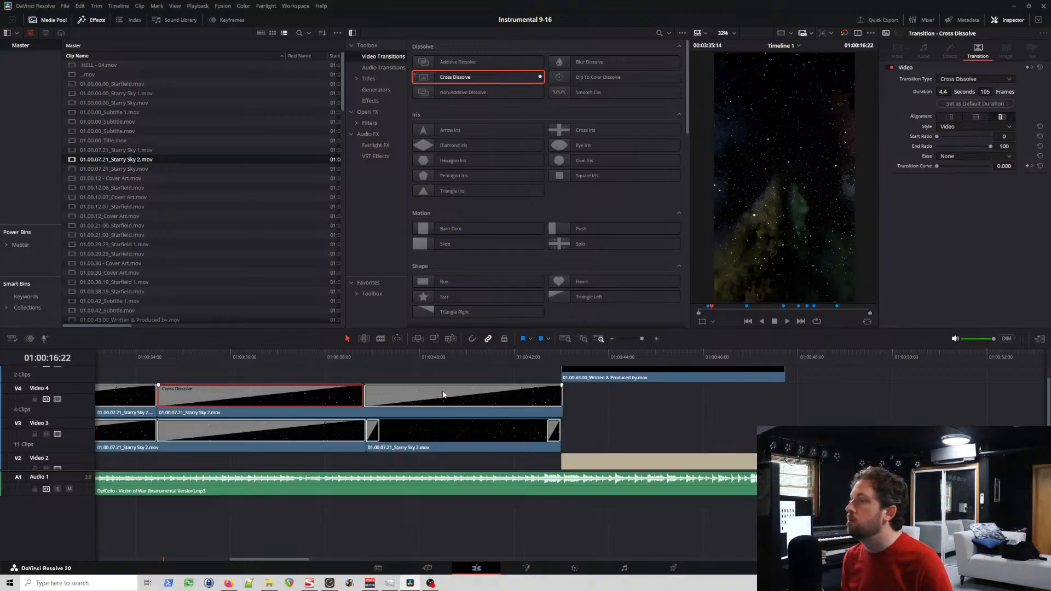
{"action": "left_click", "coordinate": [443, 398]}
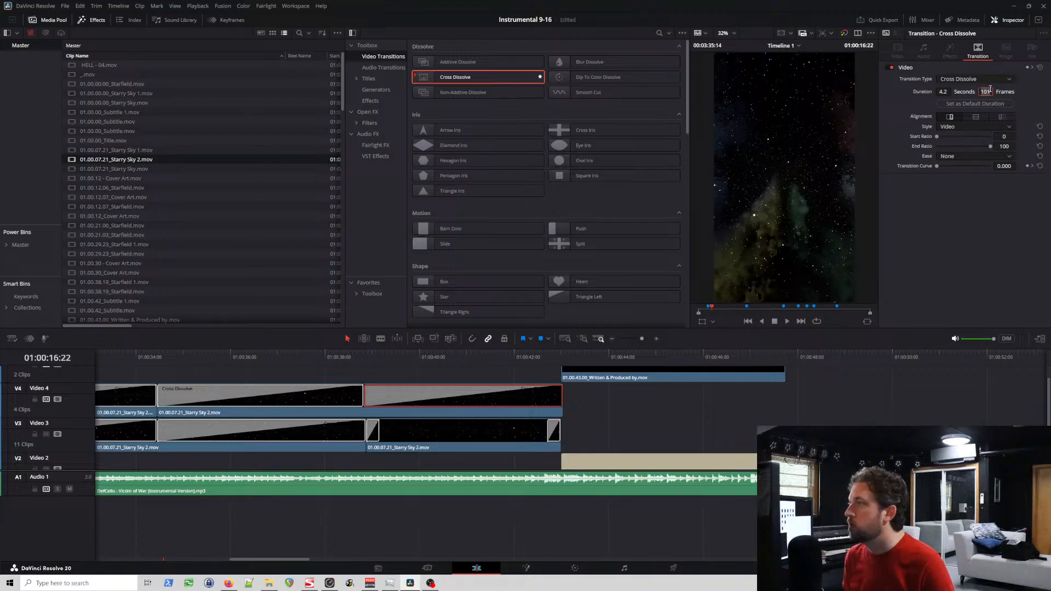
{"action": "left_click", "coordinate": [321, 399]}
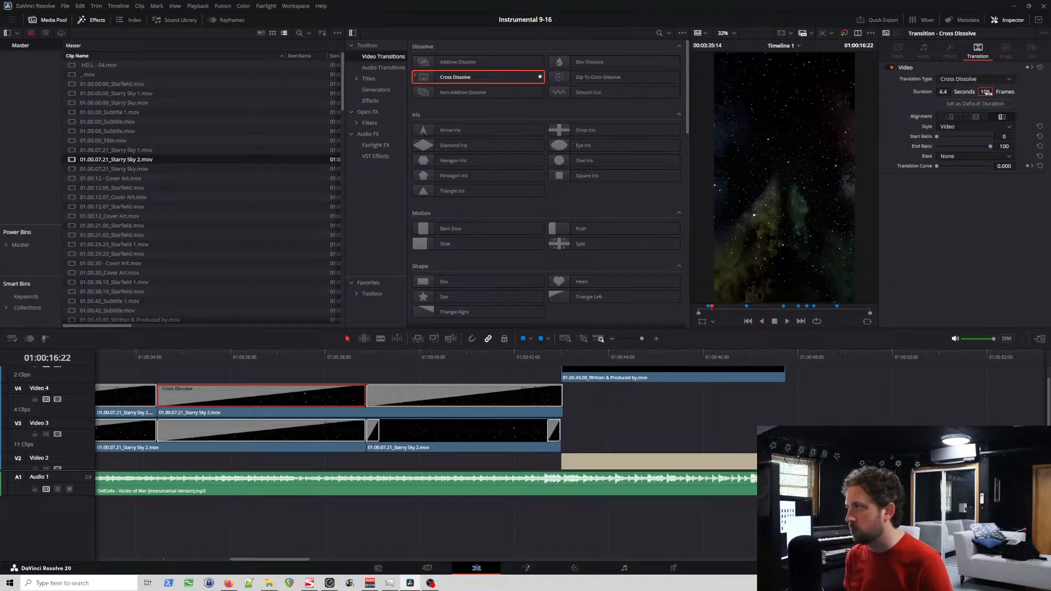
{"action": "left_click", "coordinate": [337, 359]}
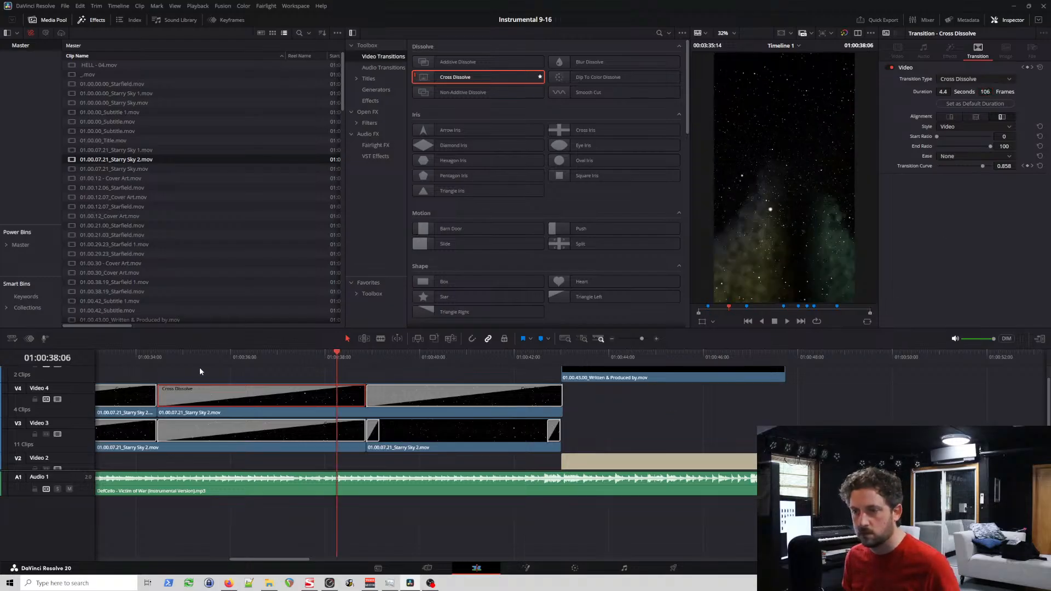
Step: Lengthen the opening Cross Dissolve of Video 3's last Starry Sky 2 clip to 92 frames
{"action": "left_click", "coordinate": [376, 435]}
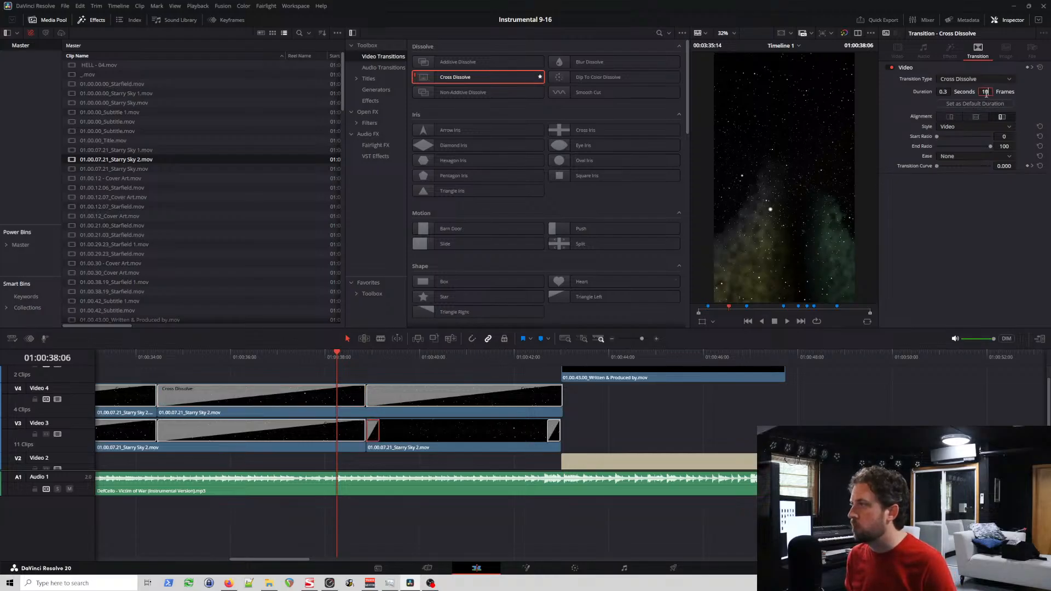
{"action": "key", "text": "Return"}
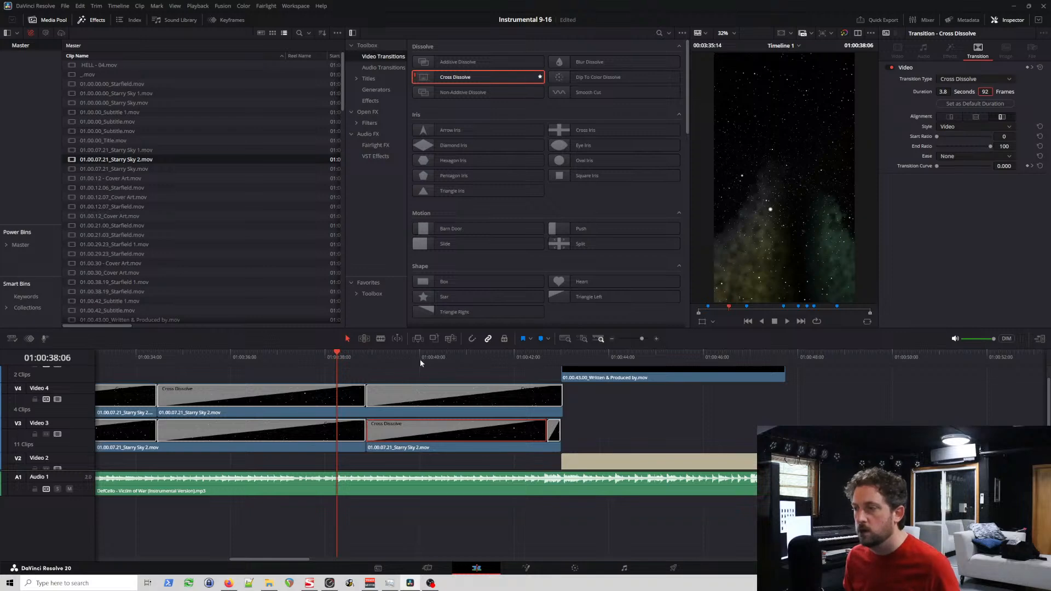
Step: Place the playhead at 01:00:07:16, just before Video 4's first Starry Sky 2 fade
{"action": "scroll", "coordinate": [421, 362], "scroll_direction": "left", "scroll_amount": 10}
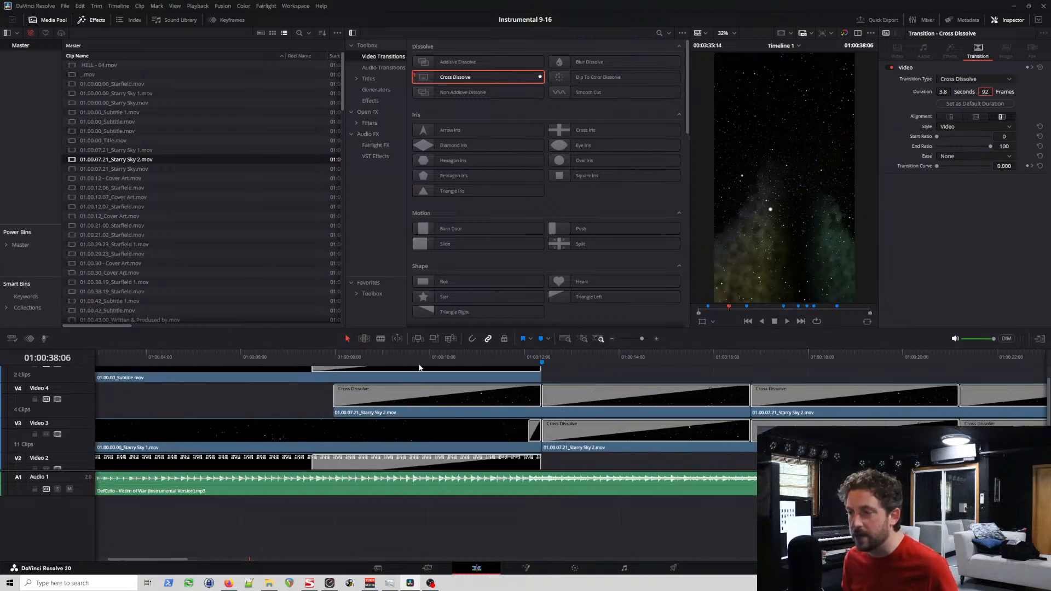
{"action": "left_click", "coordinate": [319, 361]}
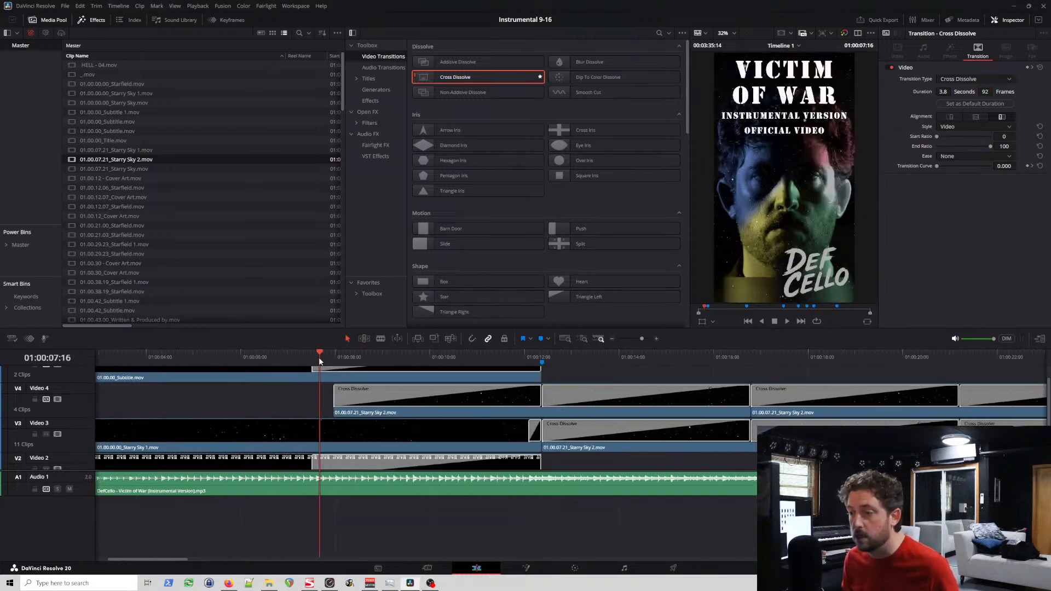
Step: Play through the Starry Sky 2 fades and trim the end of Video 4's last overlay clip to 01:00:43:00
{"action": "key", "text": "space"}
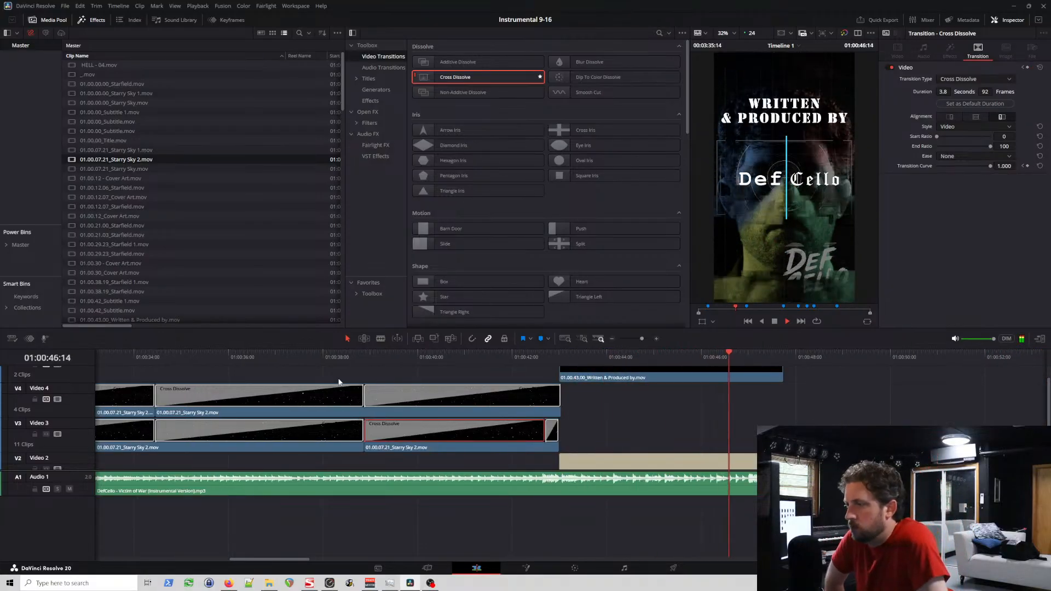
{"action": "key", "text": "space"}
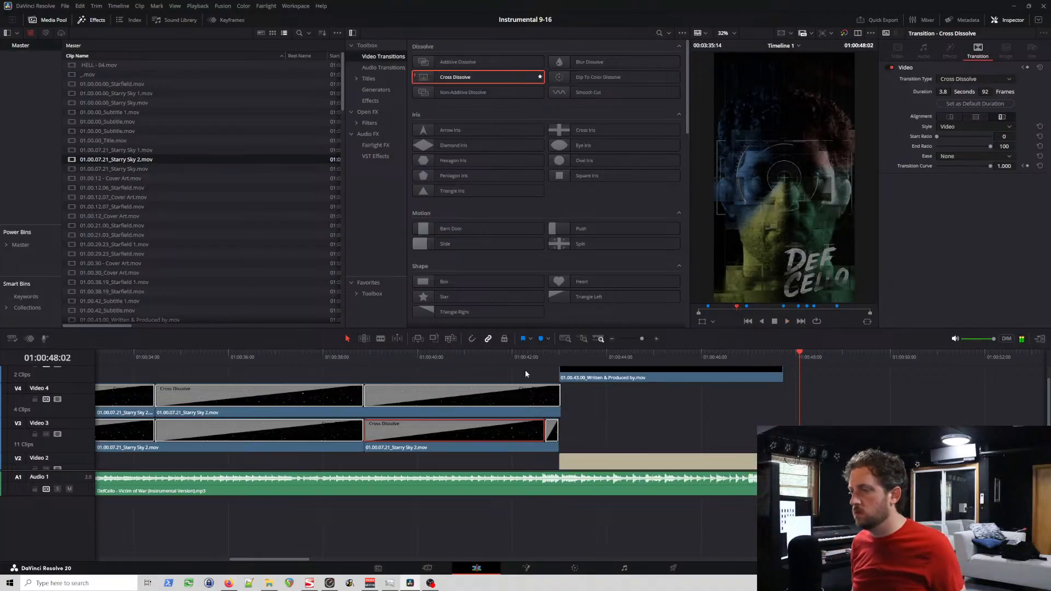
{"action": "left_click", "coordinate": [556, 356]}
{"action": "scroll", "coordinate": [555, 362], "scroll_direction": "up", "scroll_amount": 3}
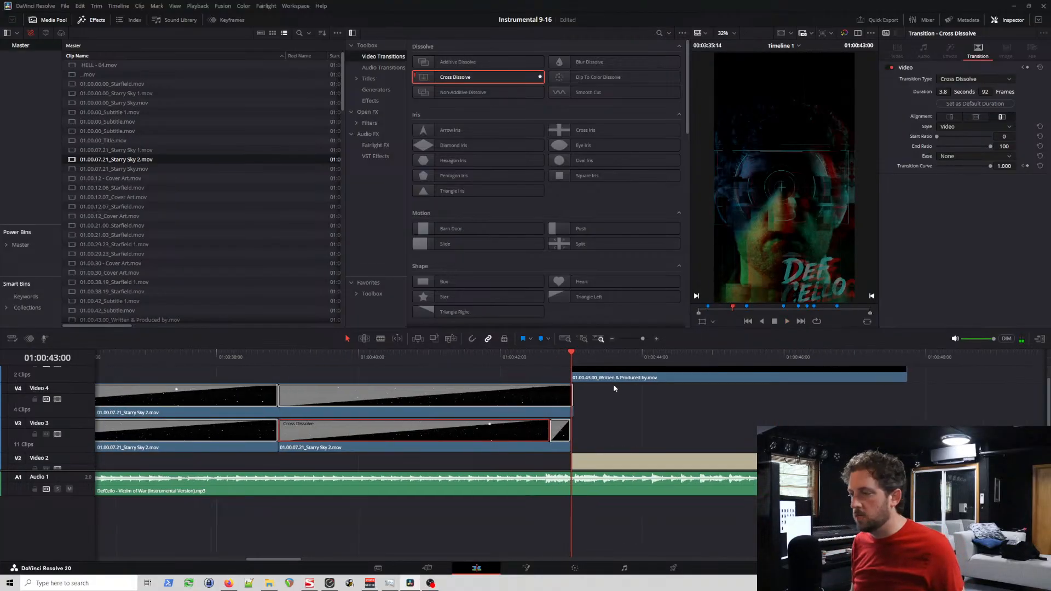
{"action": "scroll", "coordinate": [589, 423], "scroll_direction": "up", "scroll_amount": 1}
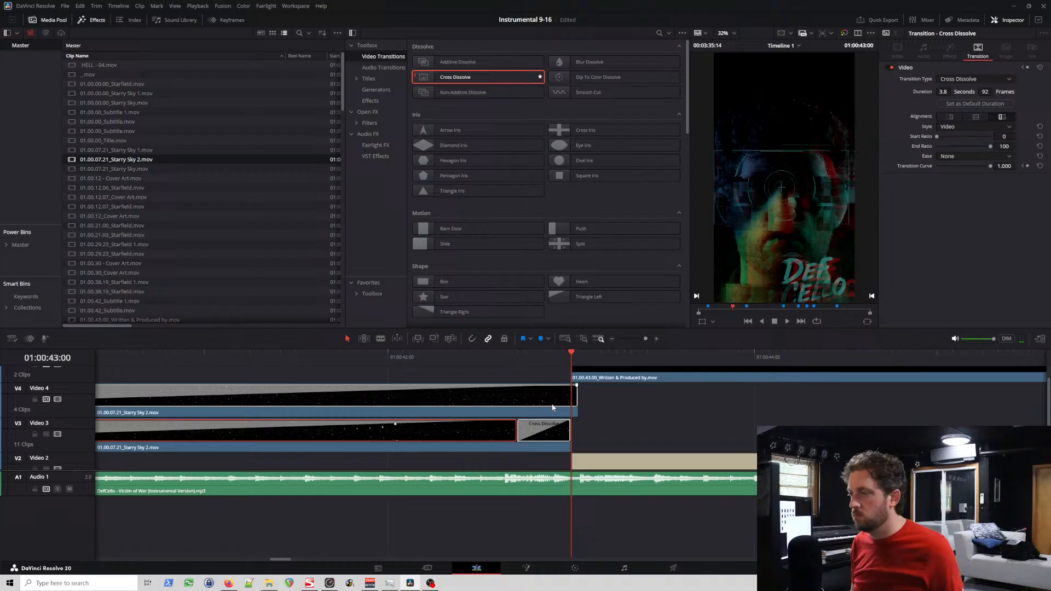
{"action": "scroll", "coordinate": [356, 409], "scroll_direction": "down", "scroll_amount": 1}
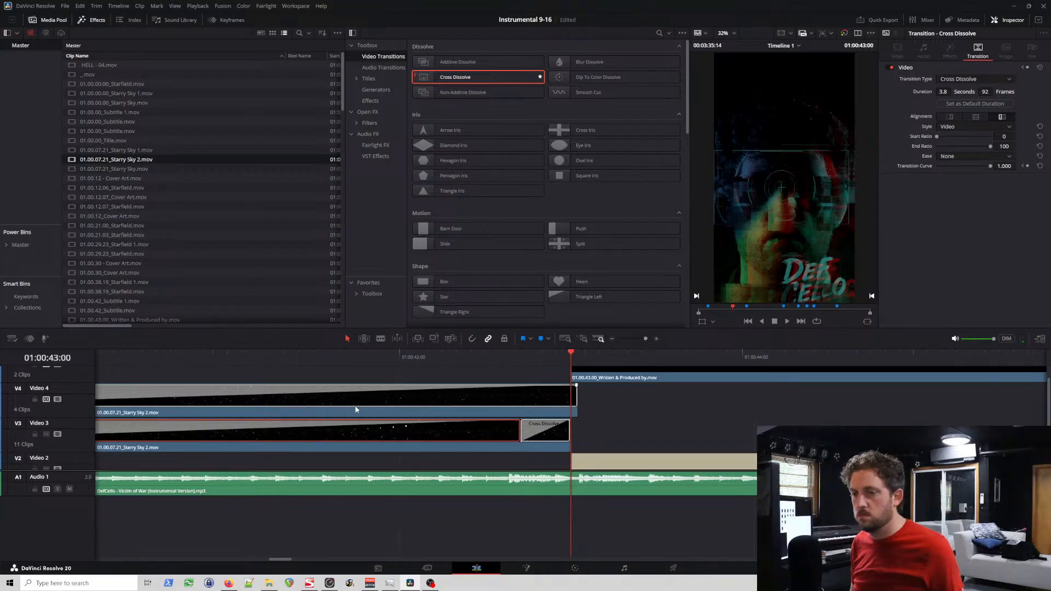
{"action": "left_click", "coordinate": [358, 404]}
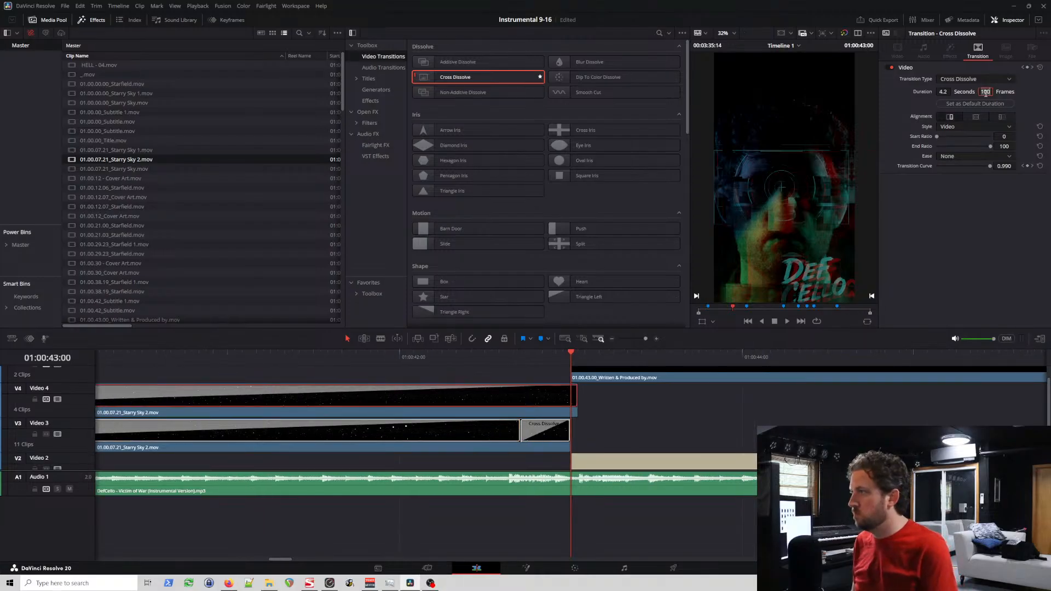
{"action": "left_click", "coordinate": [571, 402]}
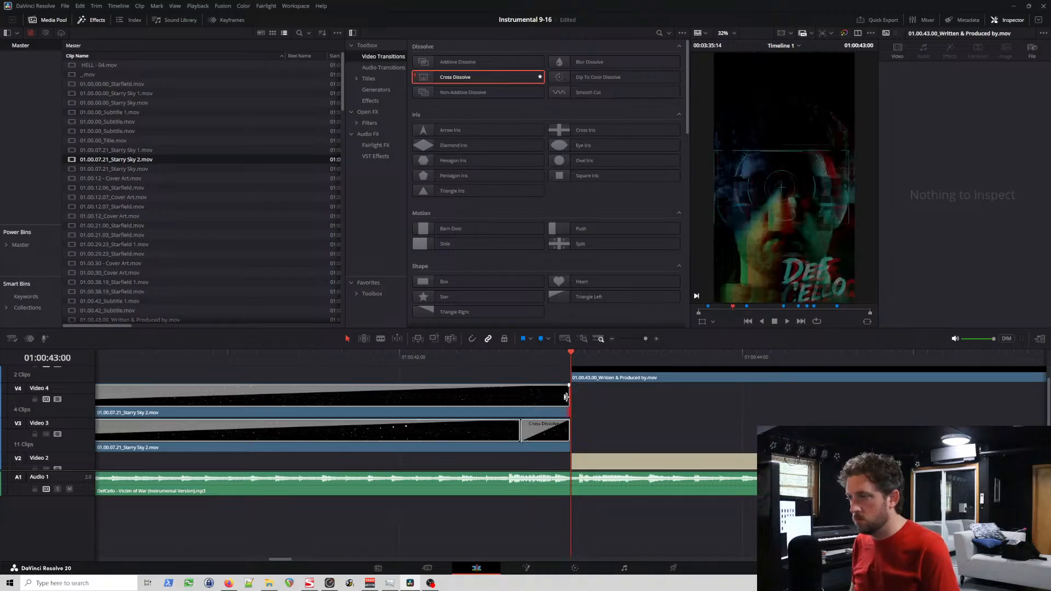
Step: Select the second Starry Sky 2 clips on Video 4 and Video 3 together
{"action": "scroll", "coordinate": [543, 395], "scroll_direction": "left", "scroll_amount": 5}
{"action": "scroll", "coordinate": [544, 395], "scroll_direction": "left", "scroll_amount": 5}
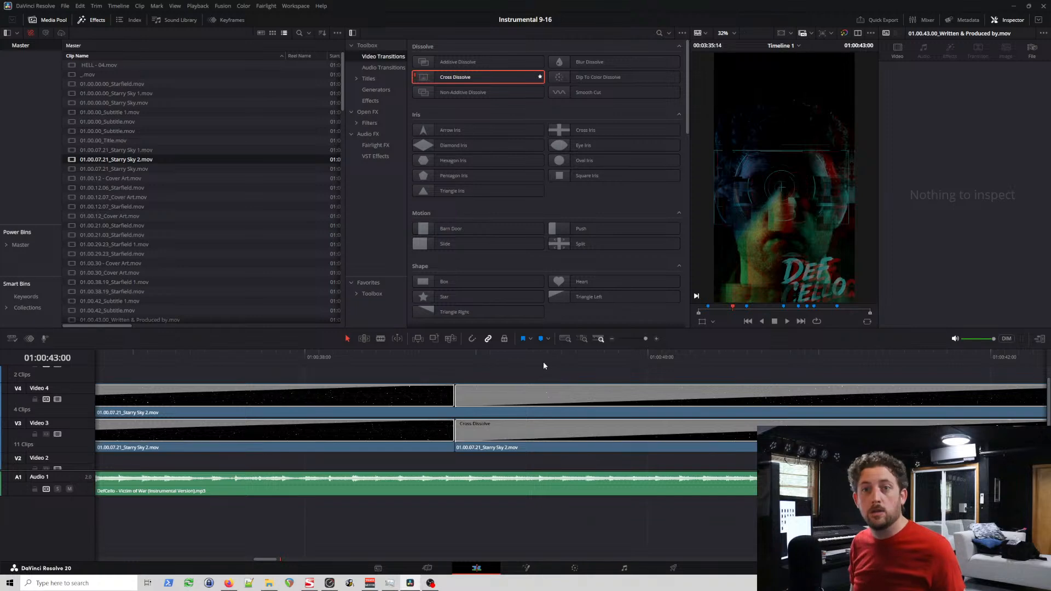
{"action": "scroll", "coordinate": [573, 367], "scroll_direction": "down", "scroll_amount": 1}
{"action": "scroll", "coordinate": [583, 399], "scroll_direction": "down", "scroll_amount": 5}
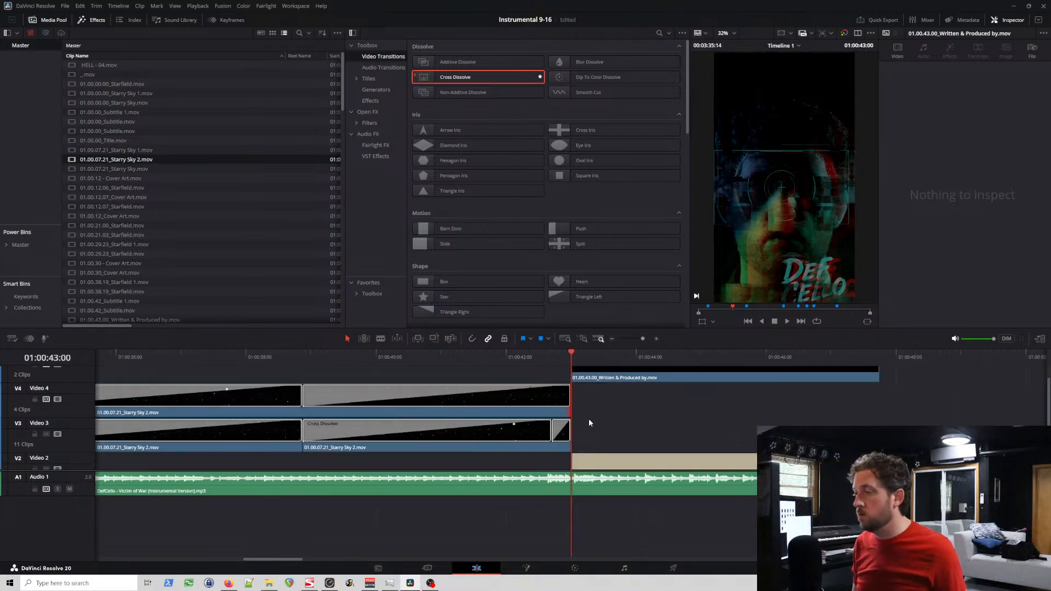
{"action": "scroll", "coordinate": [585, 427], "scroll_direction": "down", "scroll_amount": 3}
{"action": "scroll", "coordinate": [253, 466], "scroll_direction": "up", "scroll_amount": 4}
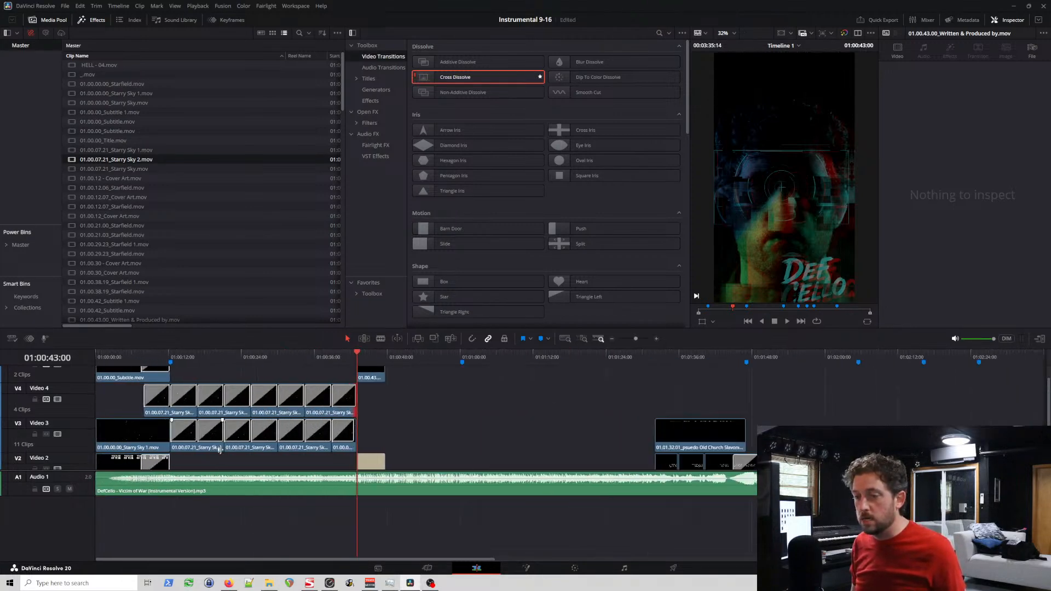
{"action": "left_click", "coordinate": [204, 408]}
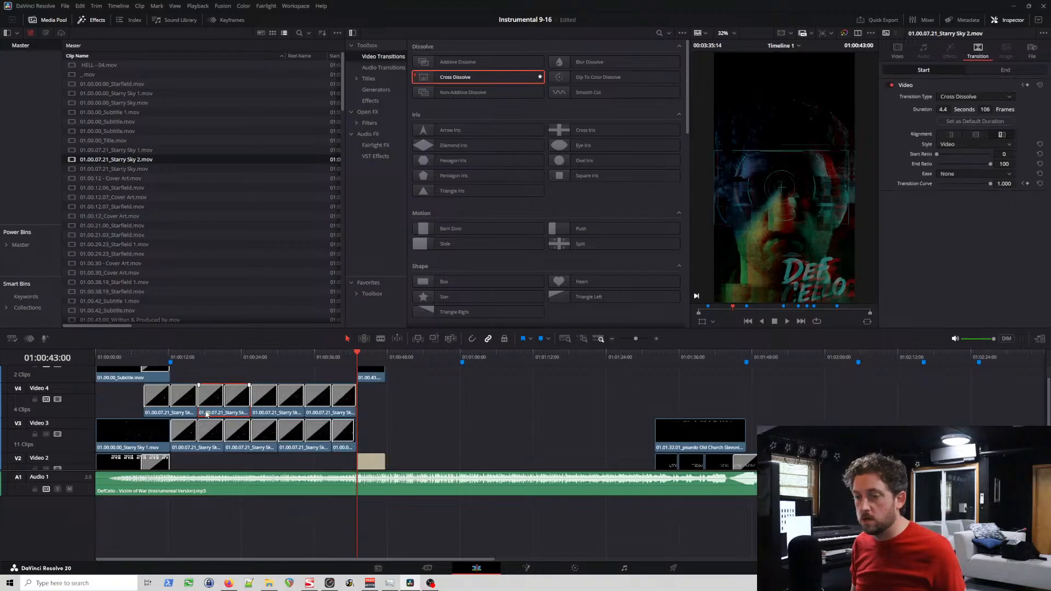
{"action": "left_click", "coordinate": [247, 449], "text": "ctrl"}
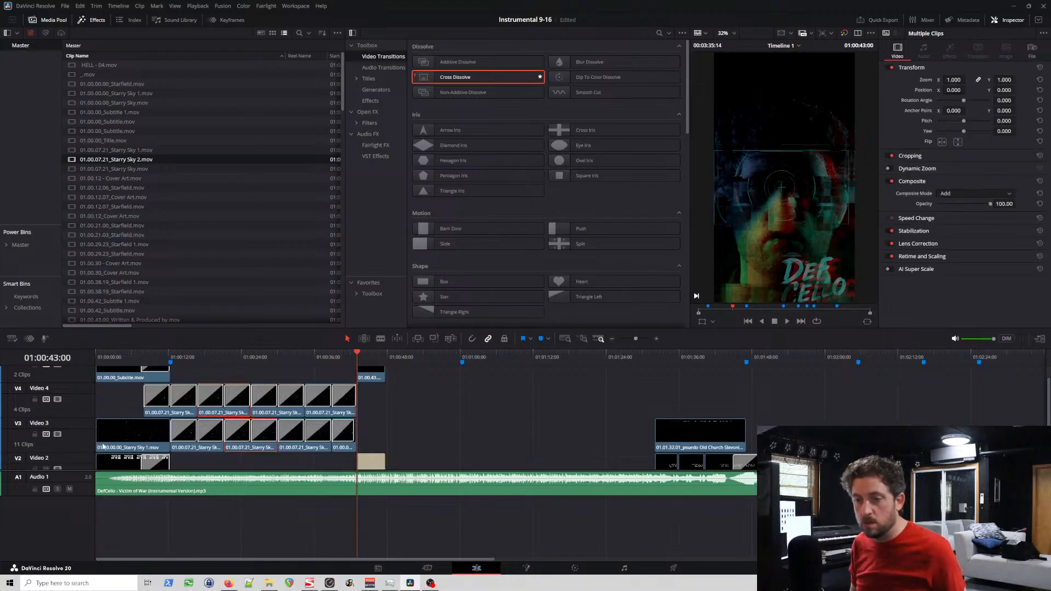
Step: Place the playhead at 01:02:56:16 and select the overlapping Starry Sky clips on Video 2 and Video 3 there
{"action": "scroll", "coordinate": [517, 437], "scroll_direction": "down", "scroll_amount": 2}
{"action": "scroll", "coordinate": [518, 438], "scroll_direction": "down", "scroll_amount": 4}
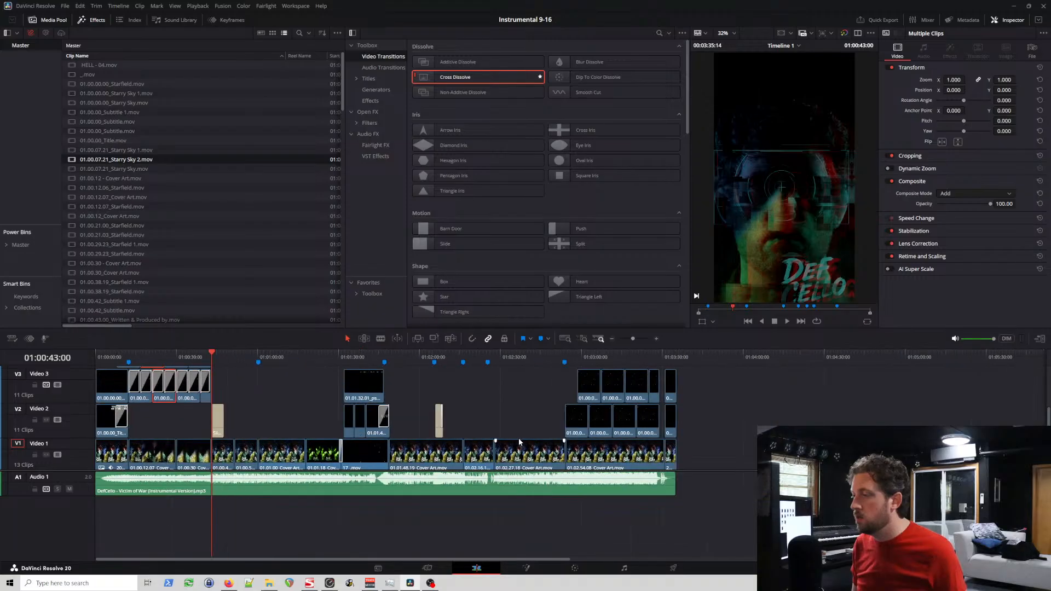
{"action": "scroll", "coordinate": [899, 415], "scroll_direction": "up", "scroll_amount": 1}
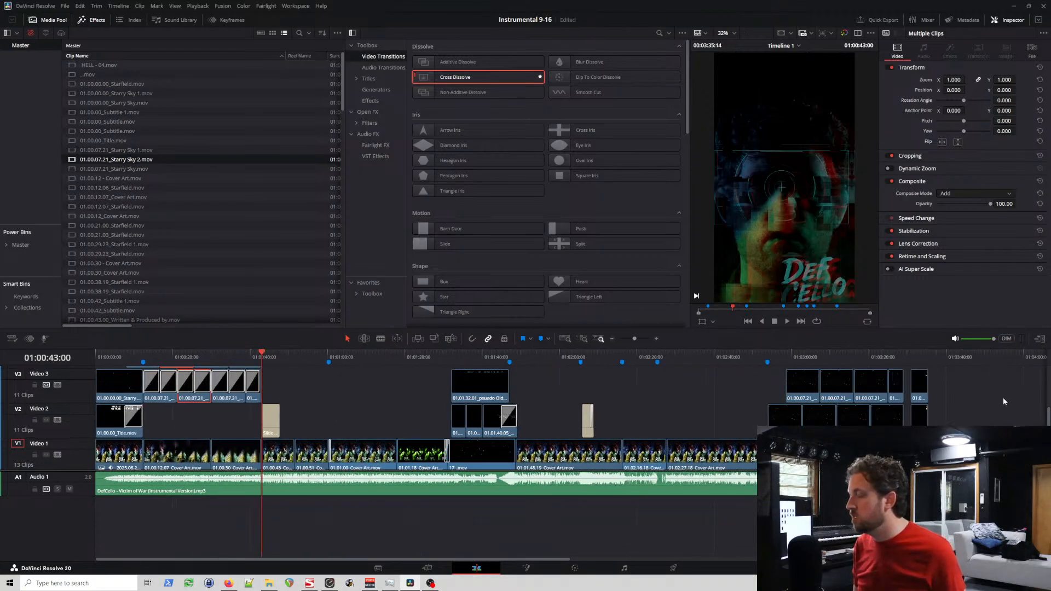
{"action": "left_click", "coordinate": [779, 353]}
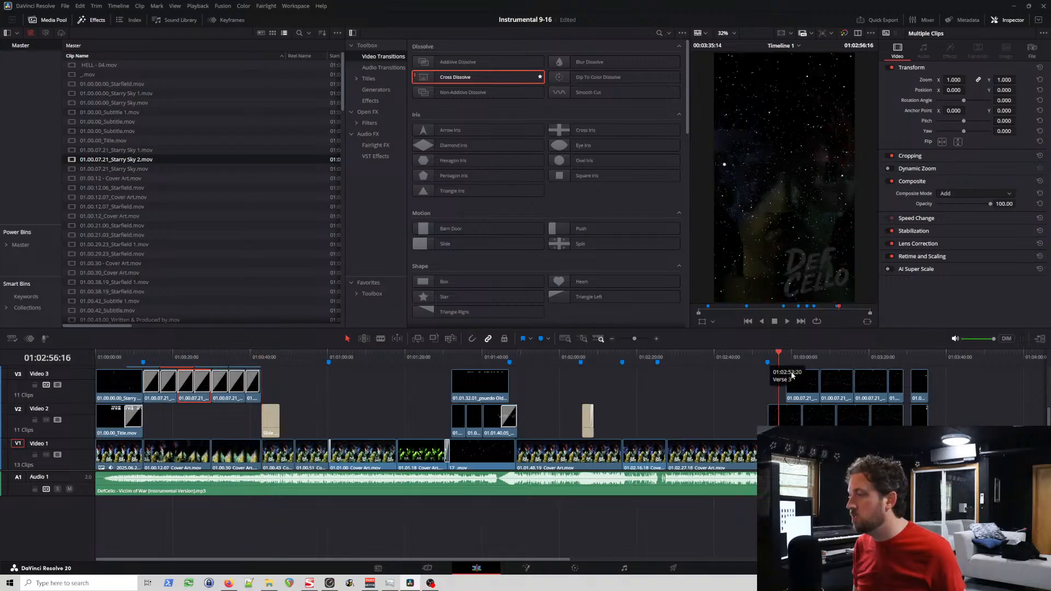
{"action": "scroll", "coordinate": [887, 374], "scroll_direction": "up", "scroll_amount": 5}
{"action": "scroll", "coordinate": [887, 374], "scroll_direction": "up", "scroll_amount": 2}
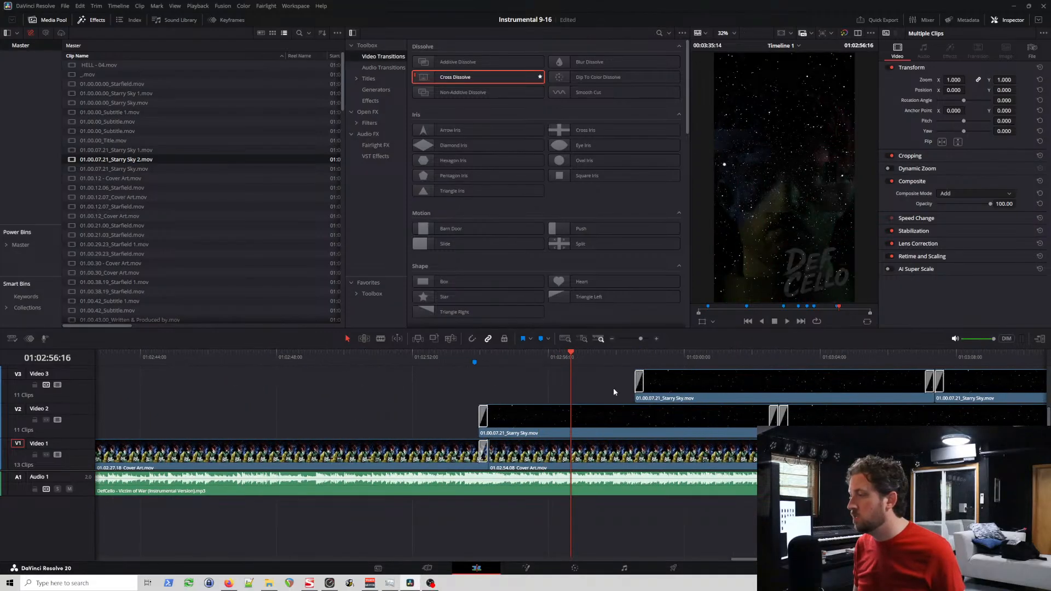
{"action": "left_click_drag", "start_coordinate": [454, 375], "coordinate": [838, 423]}
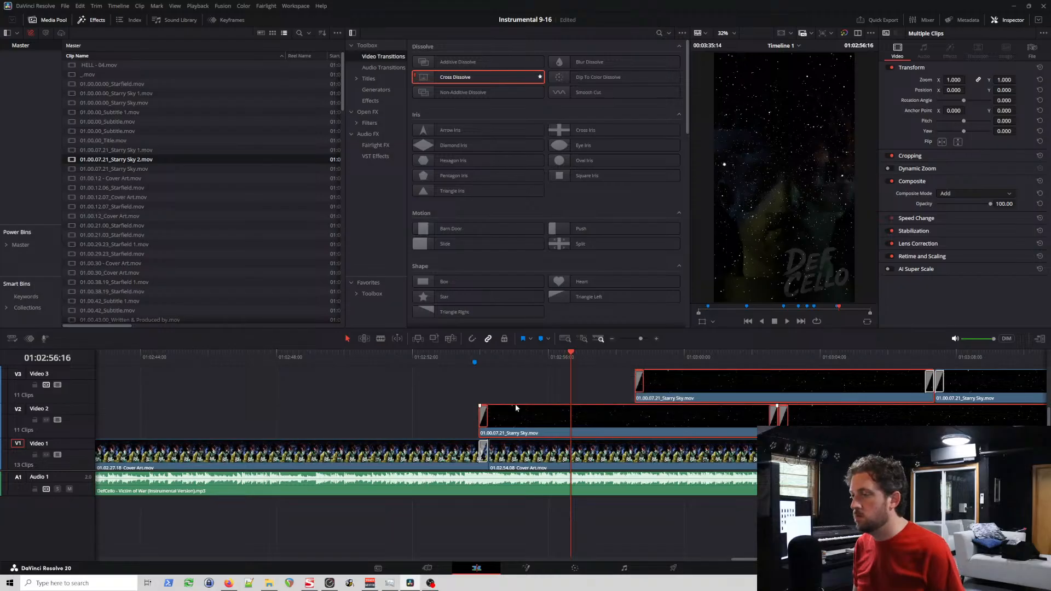
Step: Play the lead-in to the third verse and move the Verse 3 marker to 01:02:53:13
{"action": "left_click", "coordinate": [480, 357]}
{"action": "scroll", "coordinate": [546, 366], "scroll_direction": "up", "scroll_amount": 2}
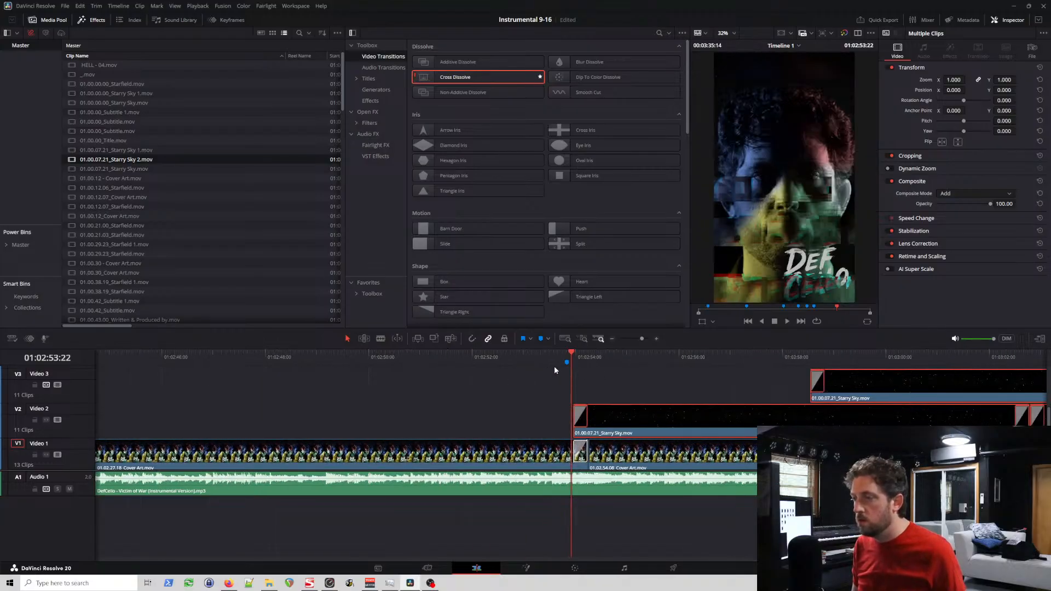
{"action": "left_click", "coordinate": [417, 352]}
{"action": "key", "text": "space"}
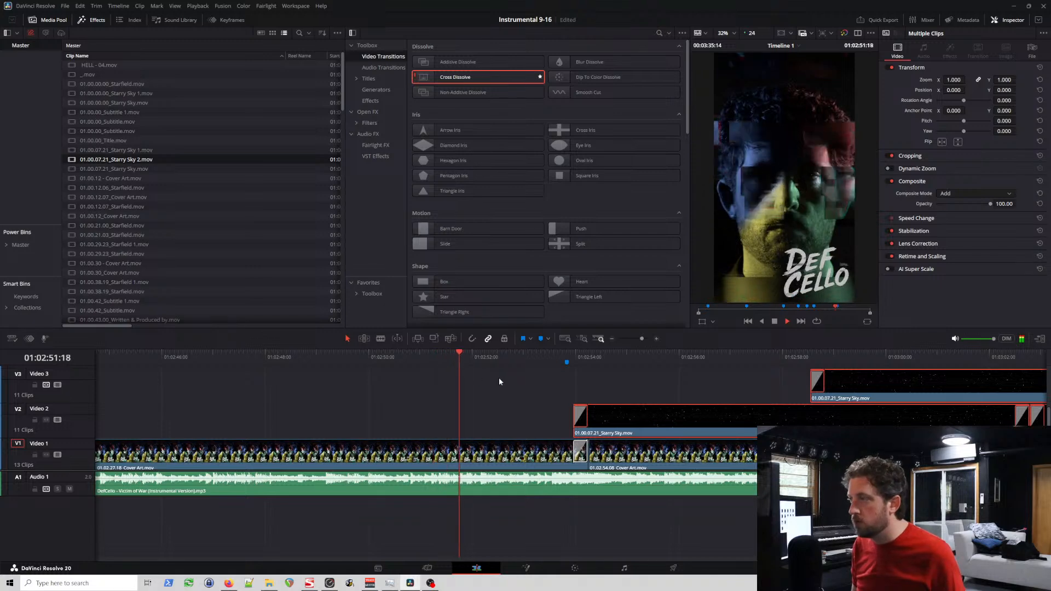
{"action": "key", "text": "space"}
{"action": "left_click", "coordinate": [560, 384]}
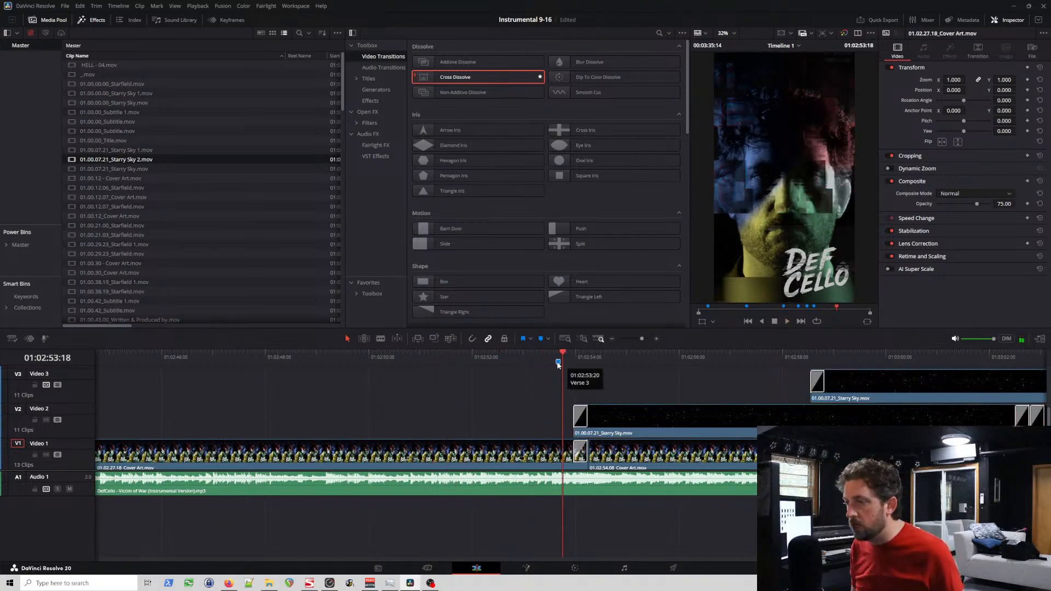
{"action": "left_click", "coordinate": [555, 357]}
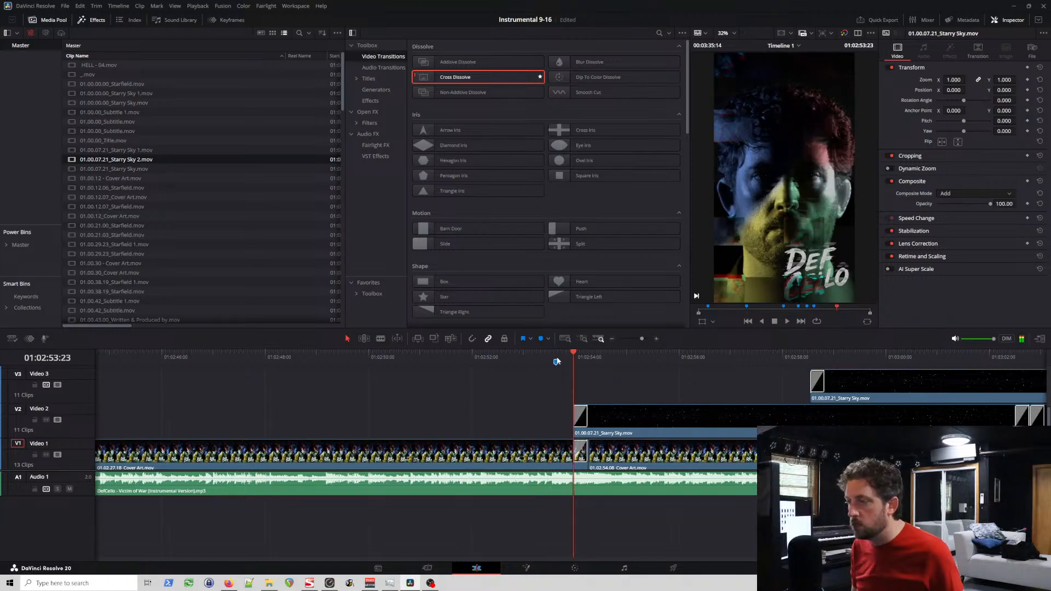
{"action": "scroll", "coordinate": [603, 377], "scroll_direction": "up", "scroll_amount": 3}
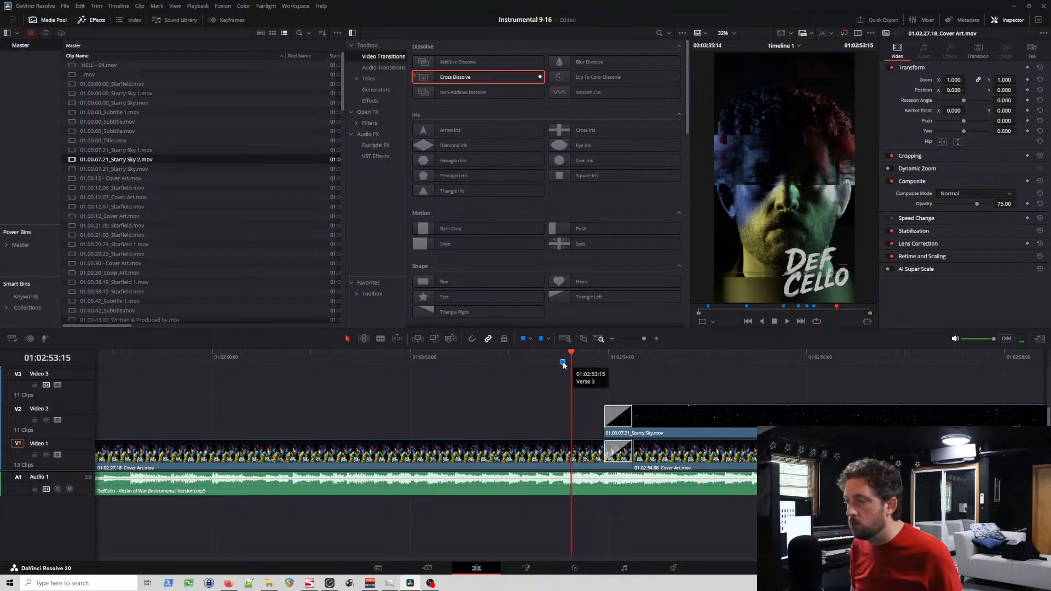
{"action": "left_click", "coordinate": [563, 356]}
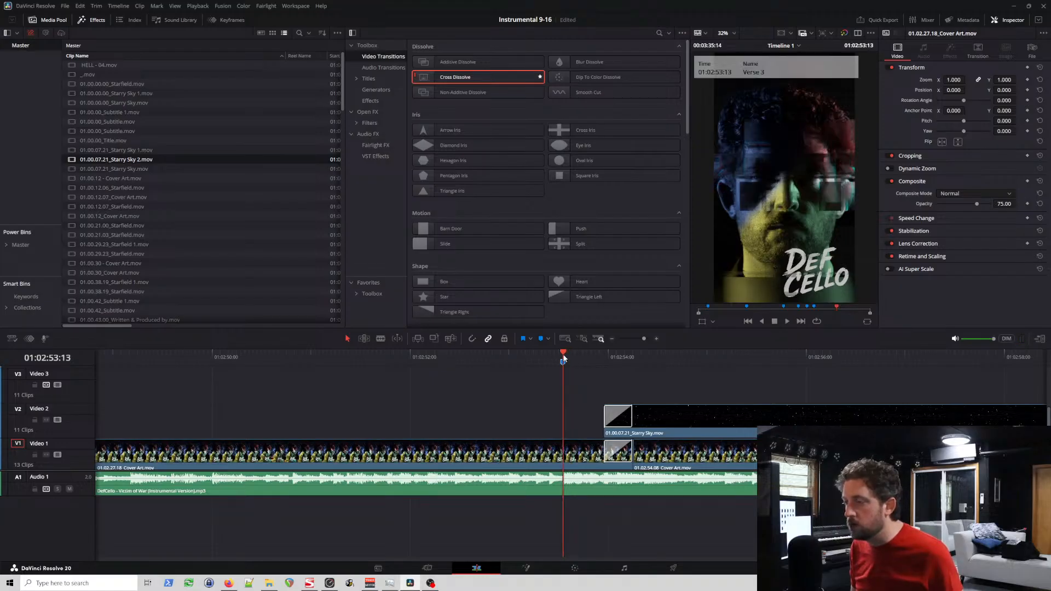
{"action": "key", "text": "space"}
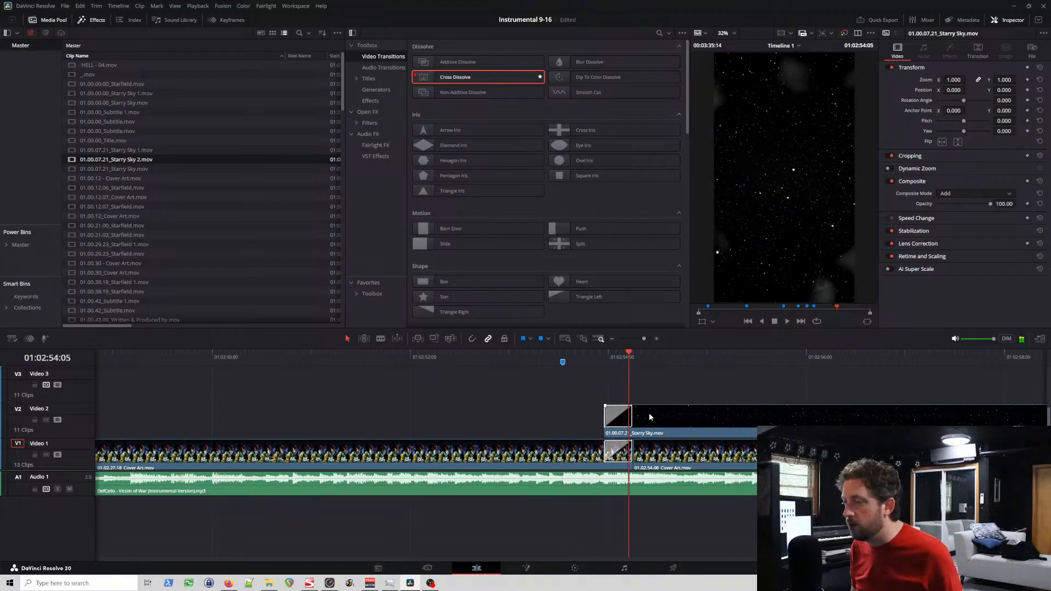
Step: Check playback at the end of the Starry Sky 2 overlays and at the start of the second verse
{"action": "scroll", "coordinate": [542, 448], "scroll_direction": "down", "scroll_amount": 10}
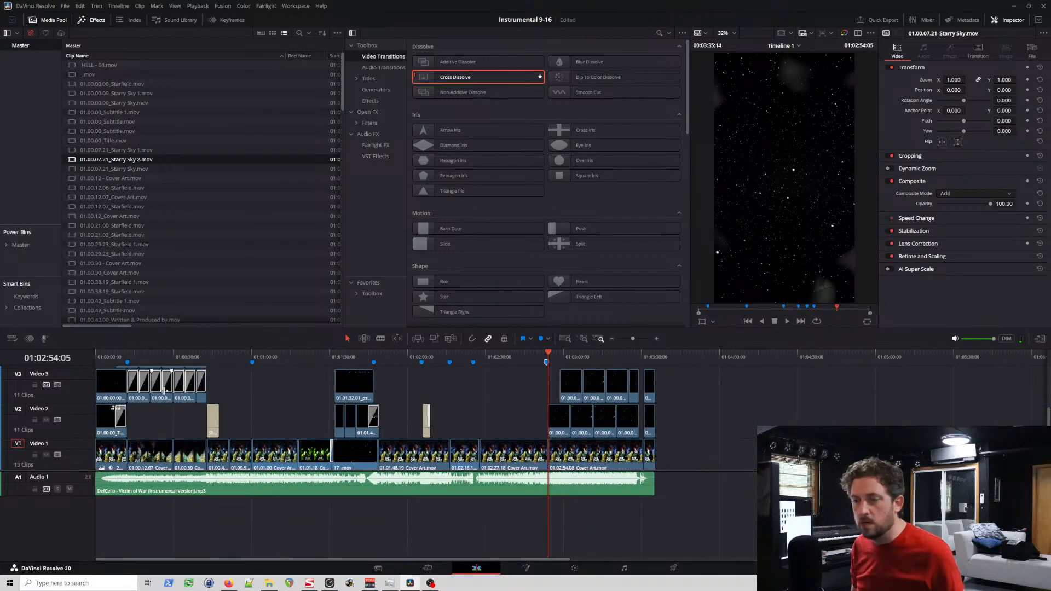
{"action": "left_click", "coordinate": [206, 357]}
{"action": "key", "text": "space"}
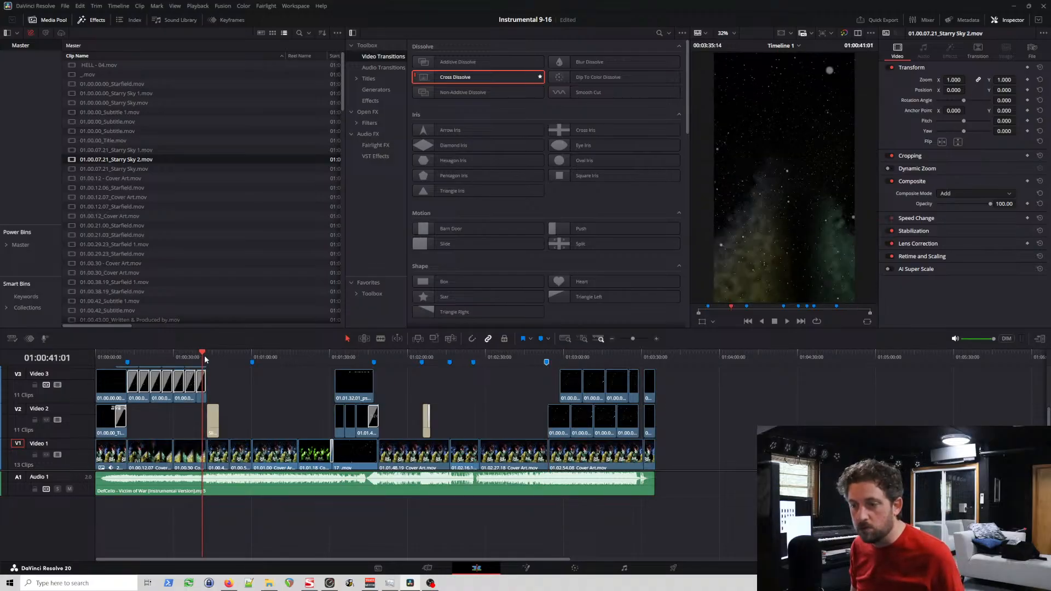
{"action": "left_click", "coordinate": [250, 354]}
{"action": "key", "text": "space"}
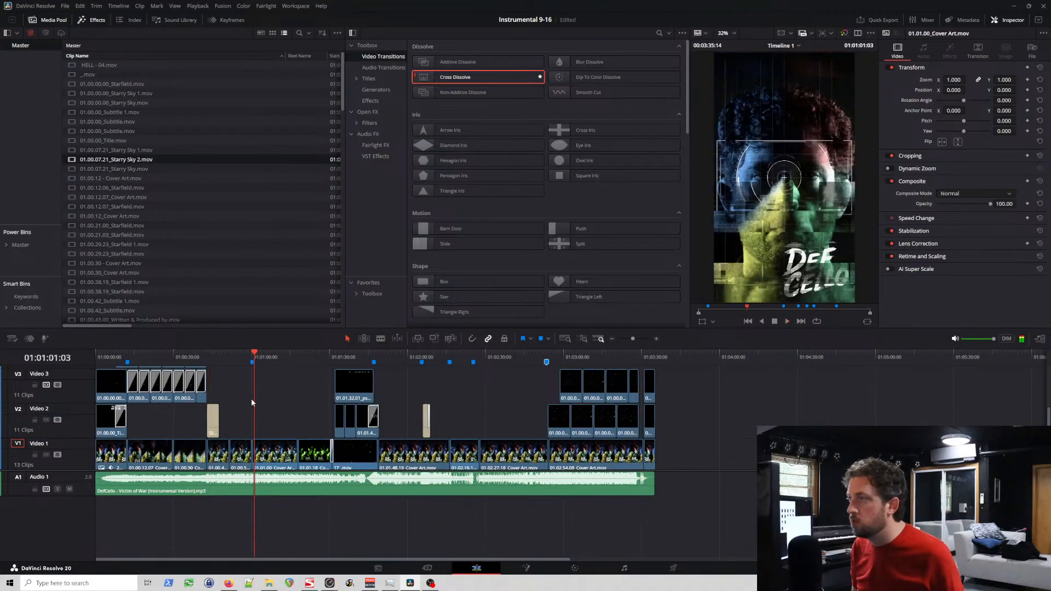
Step: Trim the end of 01.00.51_Cover Art on Video 1 back slightly, leaving a small gap before 01.01.00_Cover Art
{"action": "scroll", "coordinate": [258, 388], "scroll_direction": "up", "scroll_amount": 2}
{"action": "scroll", "coordinate": [259, 388], "scroll_direction": "up", "scroll_amount": 5}
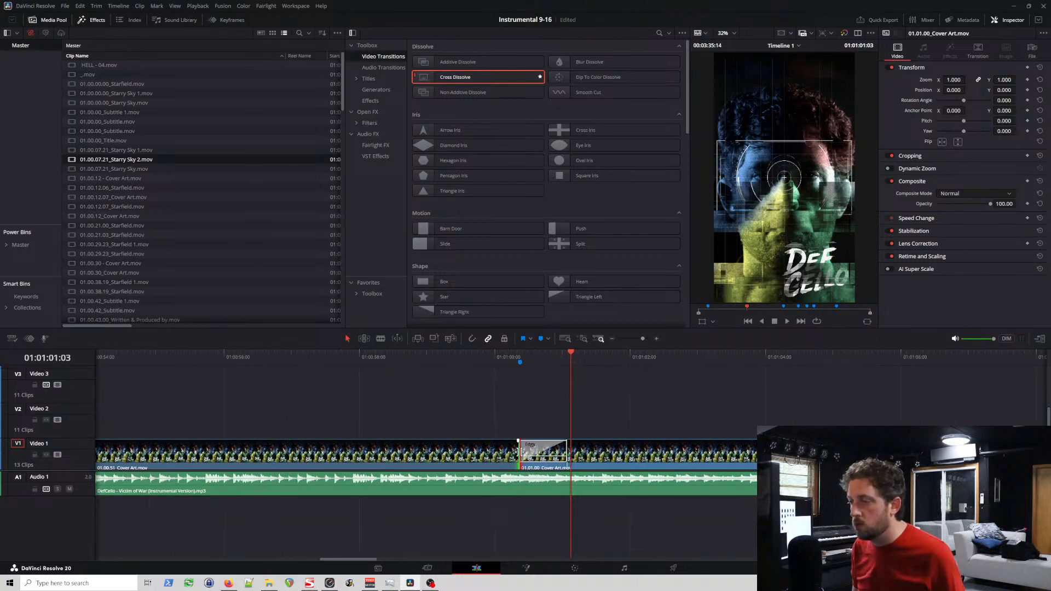
{"action": "left_click_drag", "start_coordinate": [520, 453], "coordinate": [505, 454]}
{"action": "left_click", "coordinate": [513, 453]}
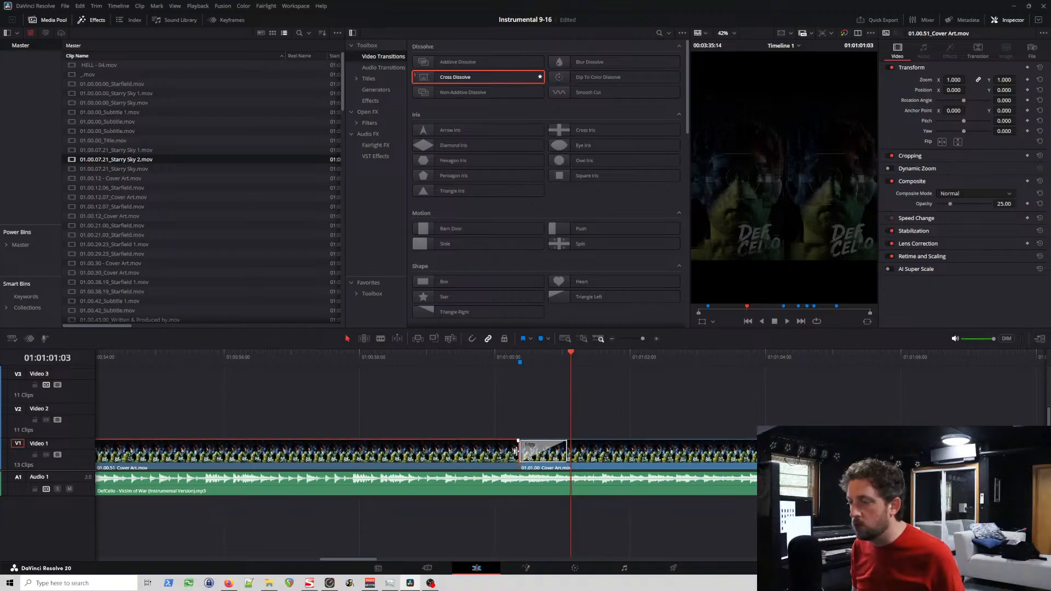
Step: Play across the second-verse cut and move the Verse 2 marker to 01:01:00:02
{"action": "left_click", "coordinate": [487, 353]}
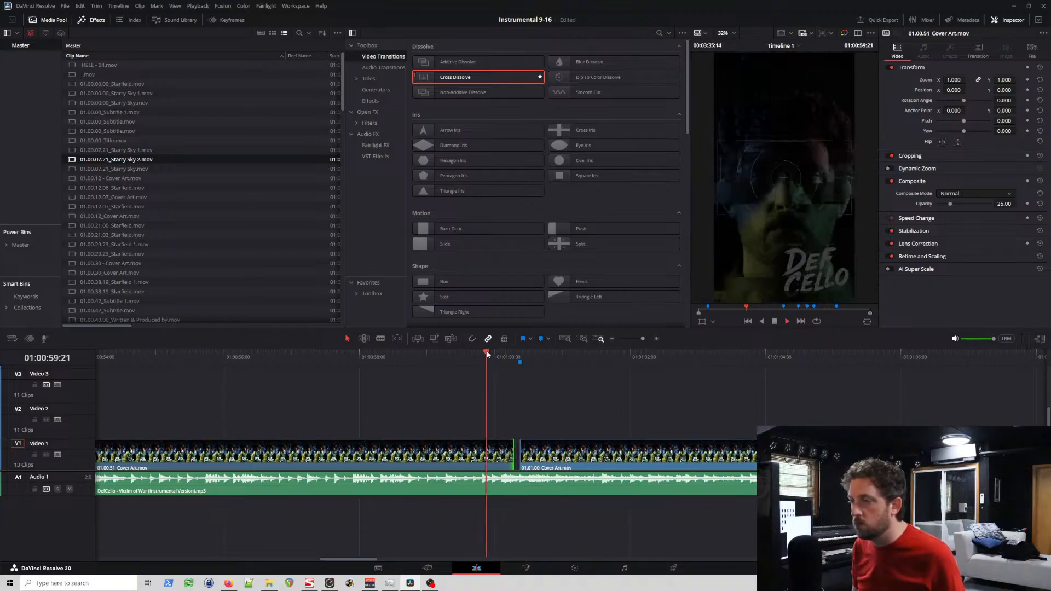
{"action": "left_click", "coordinate": [513, 354]}
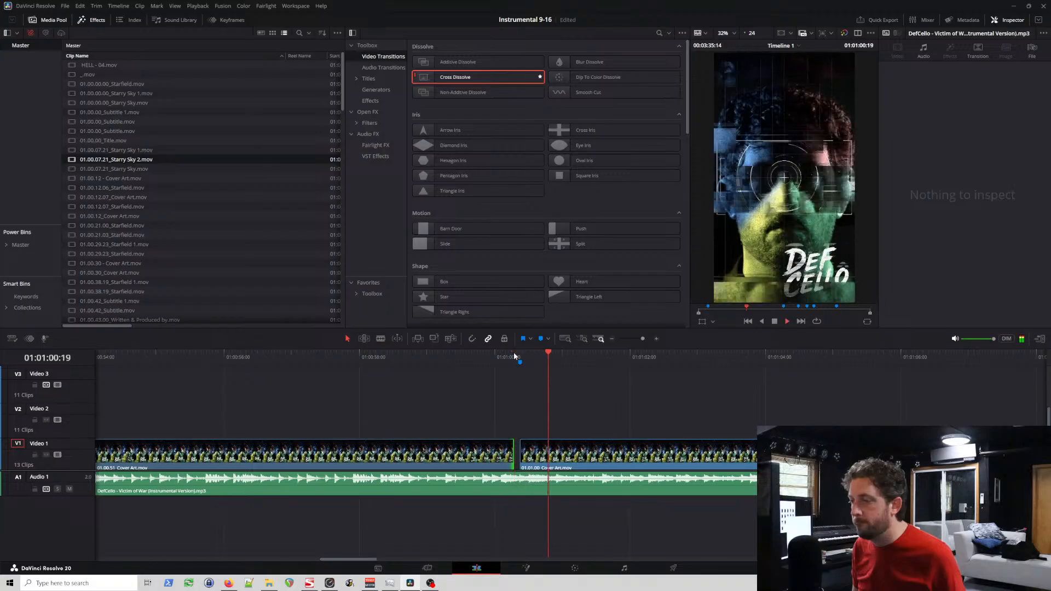
{"action": "mouse_move", "coordinate": [509, 353]}
{"action": "left_mouse_down"}
{"action": "mouse_move", "coordinate": [501, 351]}
{"action": "mouse_move", "coordinate": [519, 362]}
{"action": "mouse_move", "coordinate": [500, 365]}
{"action": "left_mouse_up"}
{"action": "key", "text": "space"}
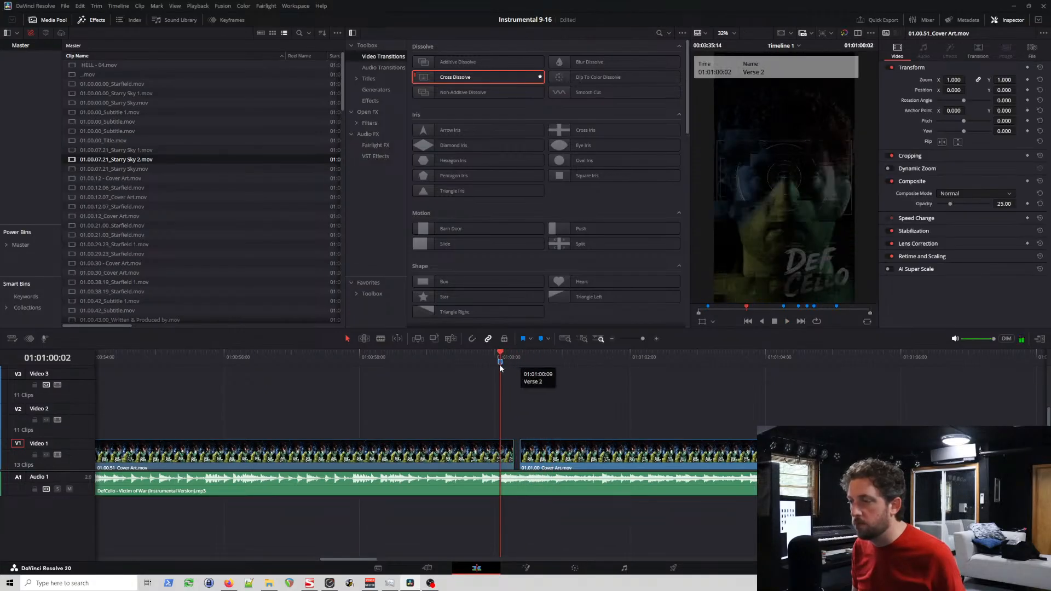
Step: Trim 01.00.51_Cover Art to end at the Verse 2 marker, move 01.01.00_Cover Art back to meet it, and play the cut
{"action": "left_click_drag", "start_coordinate": [509, 455], "coordinate": [496, 459]}
{"action": "left_click_drag", "start_coordinate": [587, 464], "coordinate": [563, 464]}
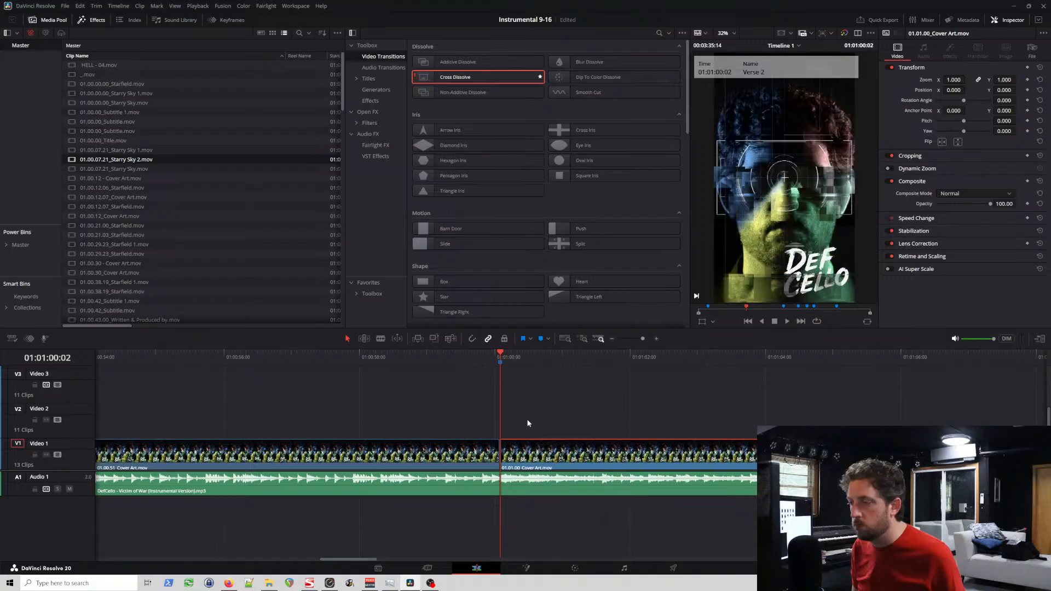
{"action": "left_click", "coordinate": [475, 357]}
{"action": "key", "text": "space"}
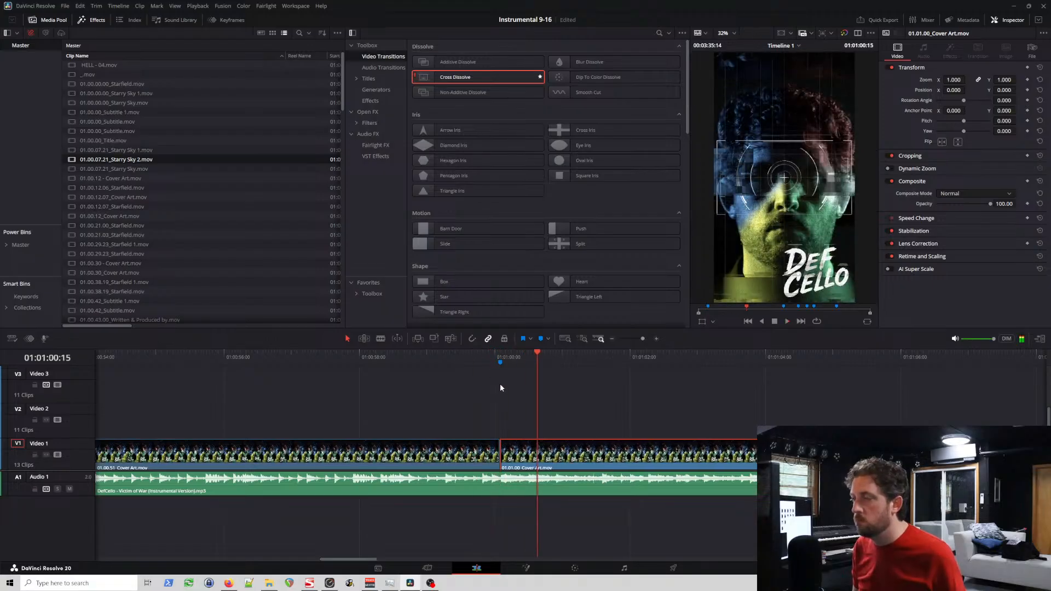
Step: Step back through the recent second-verse edits to check the earlier transition on 01.01.00_Cover Art, and restore the cut at the Verse 2 marker
{"action": "key", "text": "ctrl+z"}
{"action": "key", "text": "ctrl+z"}
{"action": "key", "text": "ctrl+z"}
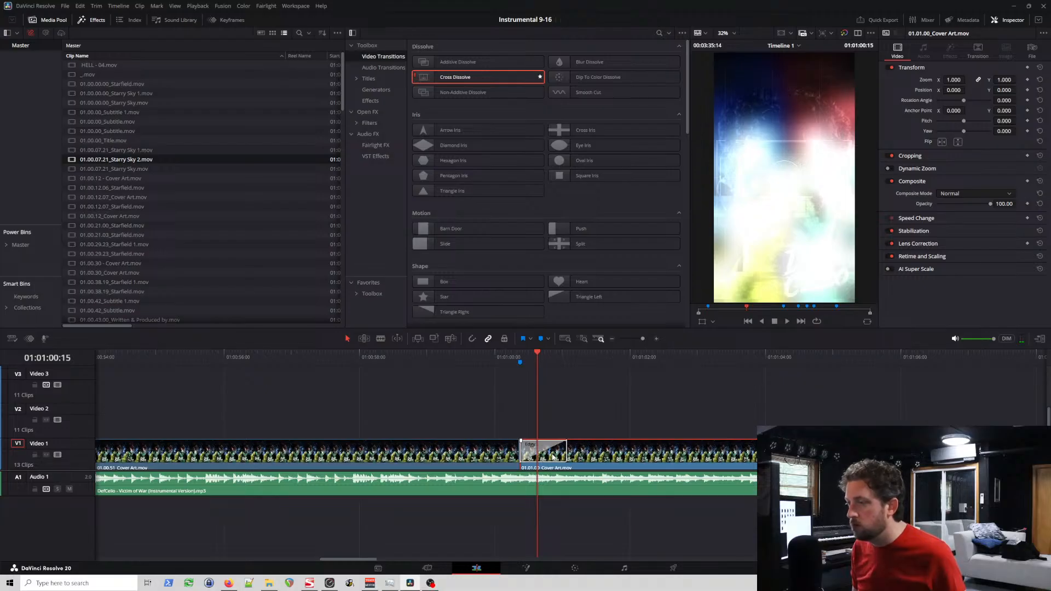
{"action": "key", "text": "ctrl+z"}
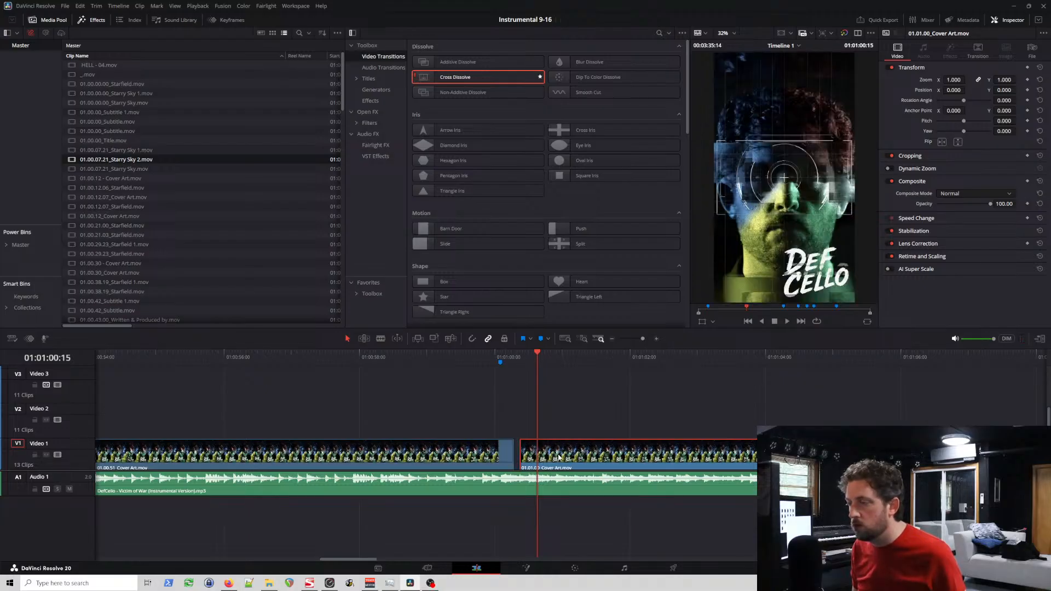
{"action": "key", "text": "ctrl+z"}
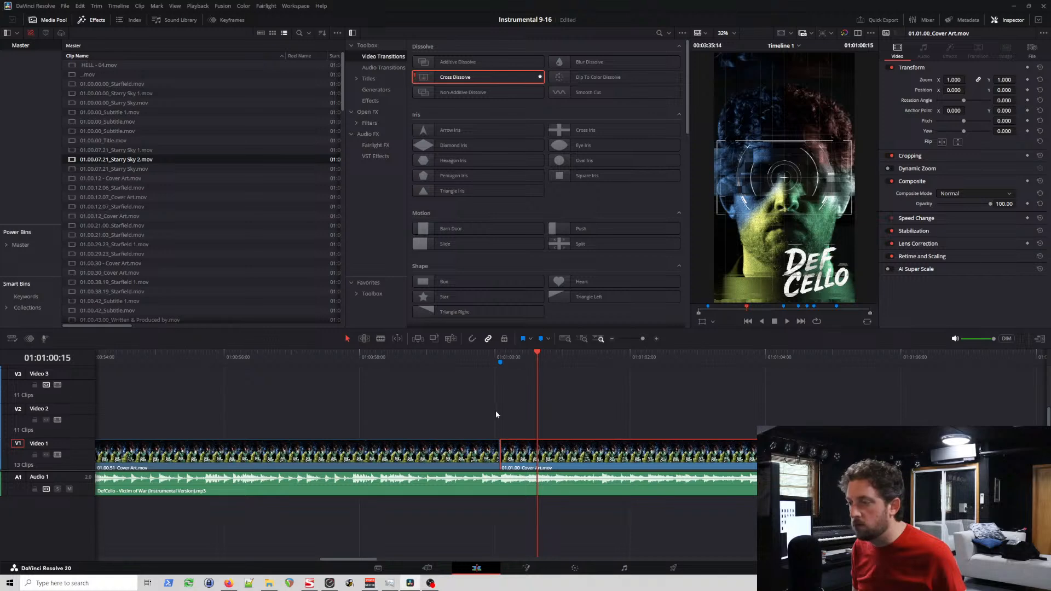
Step: Try the Edgy Fusion transition at the start of 01.01.00_Cover Art on Video 1 and play across the second-verse cut
{"action": "left_click", "coordinate": [485, 360]}
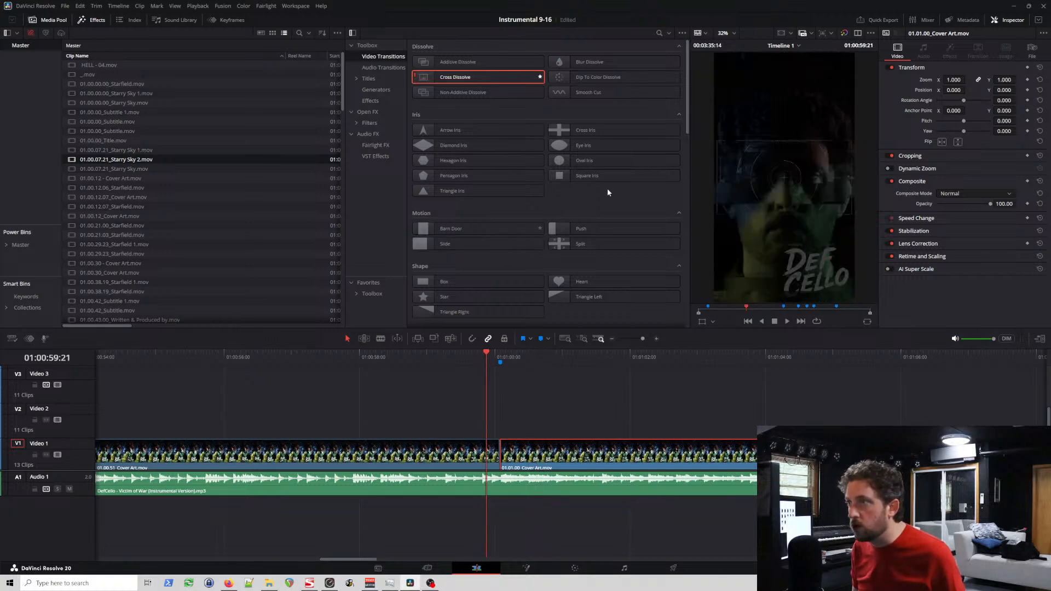
{"action": "scroll", "coordinate": [646, 208], "scroll_direction": "down", "scroll_amount": 5}
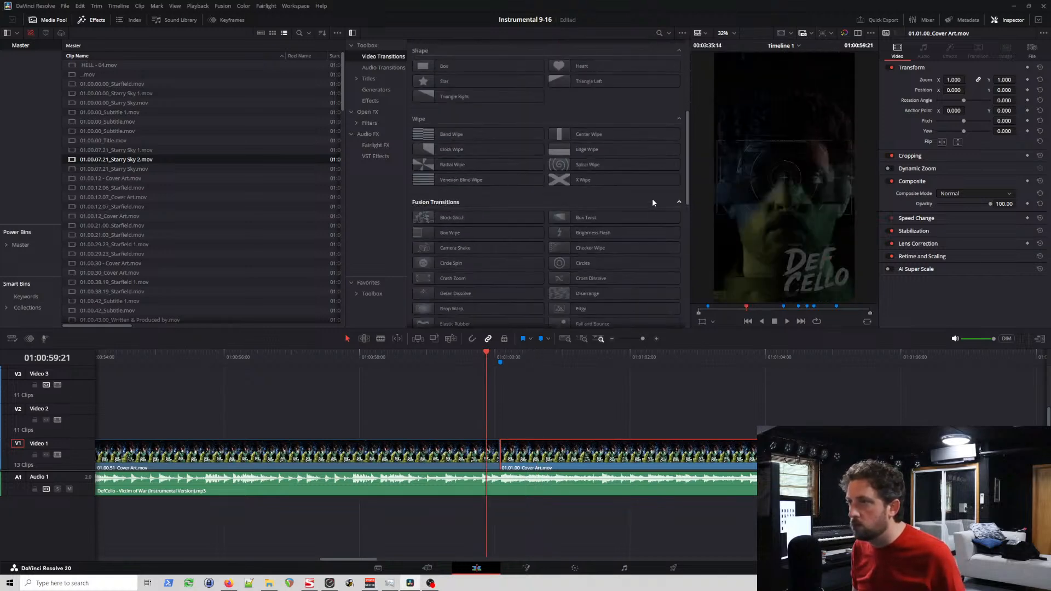
{"action": "scroll", "coordinate": [651, 202], "scroll_direction": "down", "scroll_amount": 1}
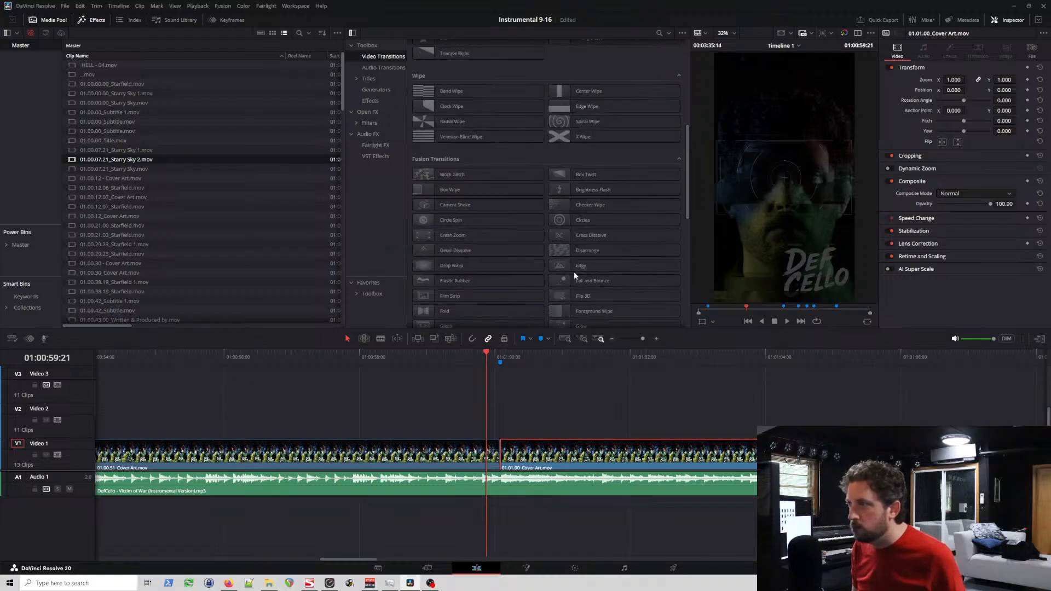
{"action": "left_click_drag", "start_coordinate": [574, 269], "coordinate": [494, 454]}
{"action": "left_click_drag", "start_coordinate": [496, 457], "coordinate": [509, 459]}
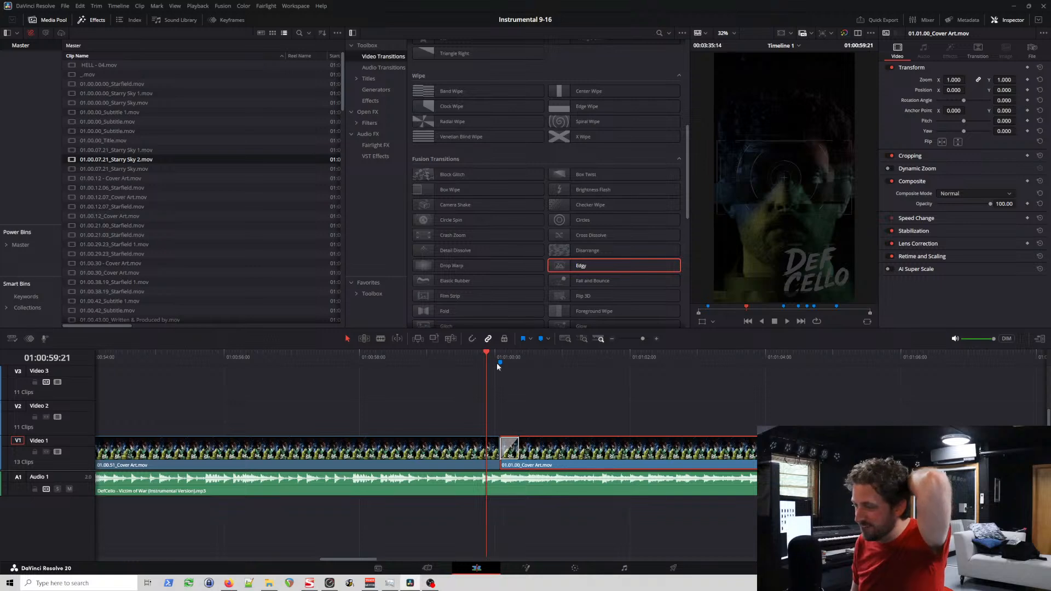
{"action": "key", "text": "space"}
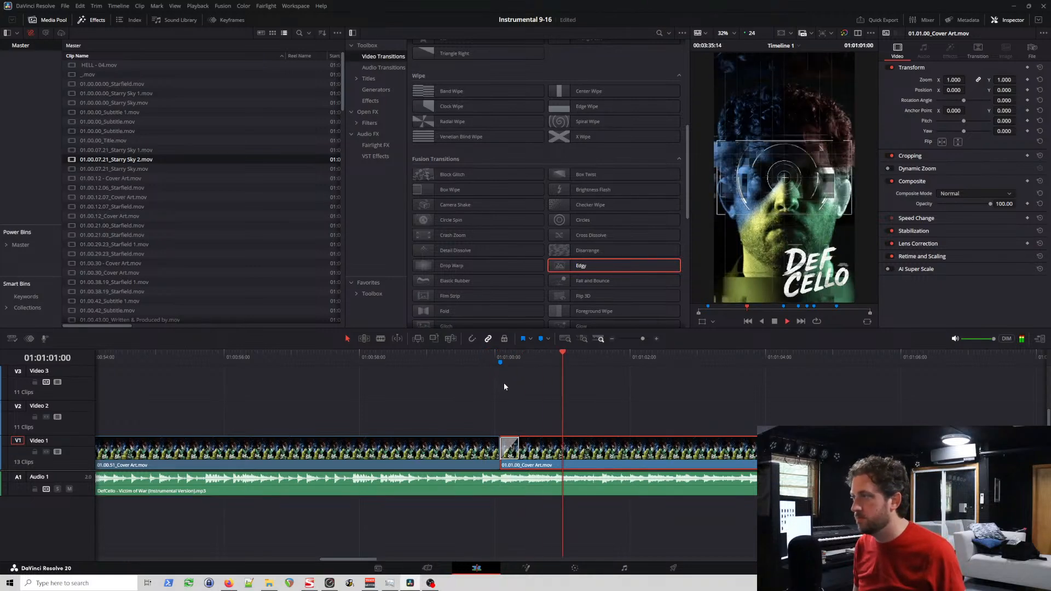
{"action": "key", "text": "space"}
Step: Trim the end of 01.00.51_Cover Art slightly with the Edgy transition removed, and move 01.01.00_Cover Art back to meet it
{"action": "left_click", "coordinate": [489, 453]}
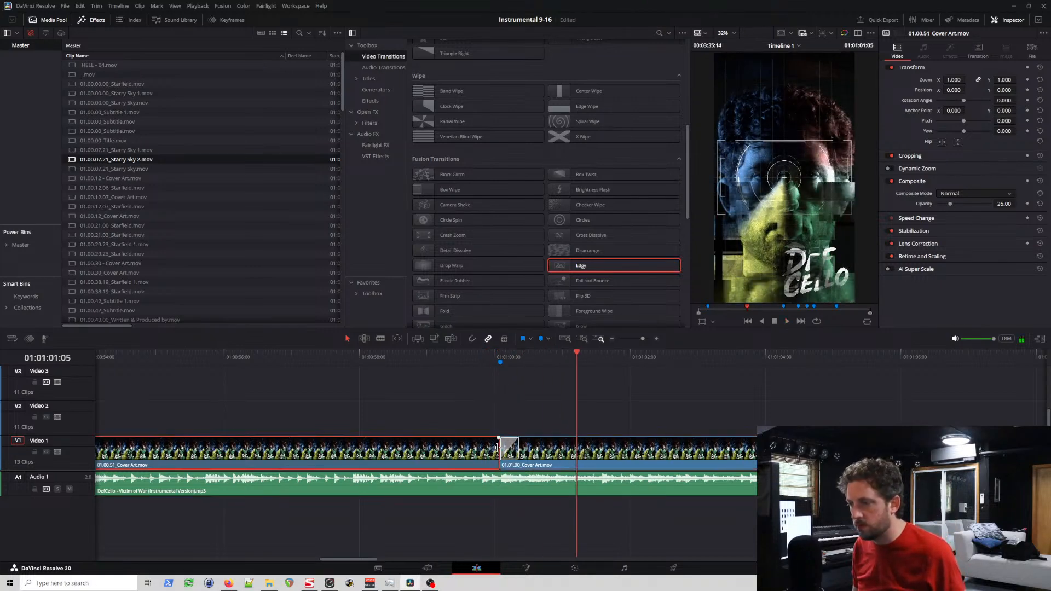
{"action": "left_click", "coordinate": [514, 457]}
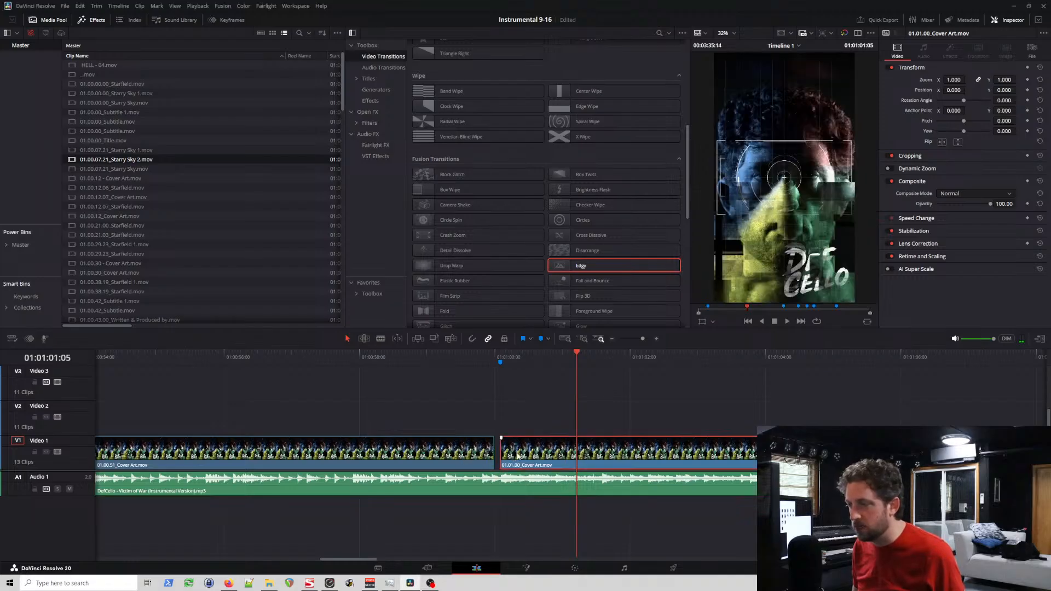
{"action": "left_click_drag", "start_coordinate": [517, 456], "coordinate": [511, 456]}
{"action": "left_click", "coordinate": [478, 356]}
{"action": "key", "text": "space"}
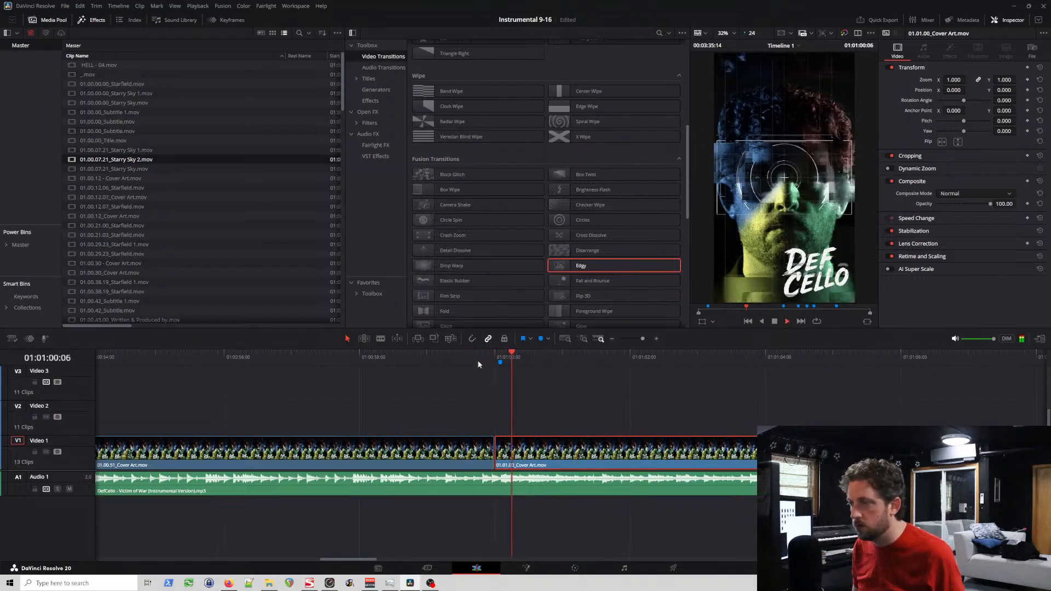
{"action": "key", "text": "space"}
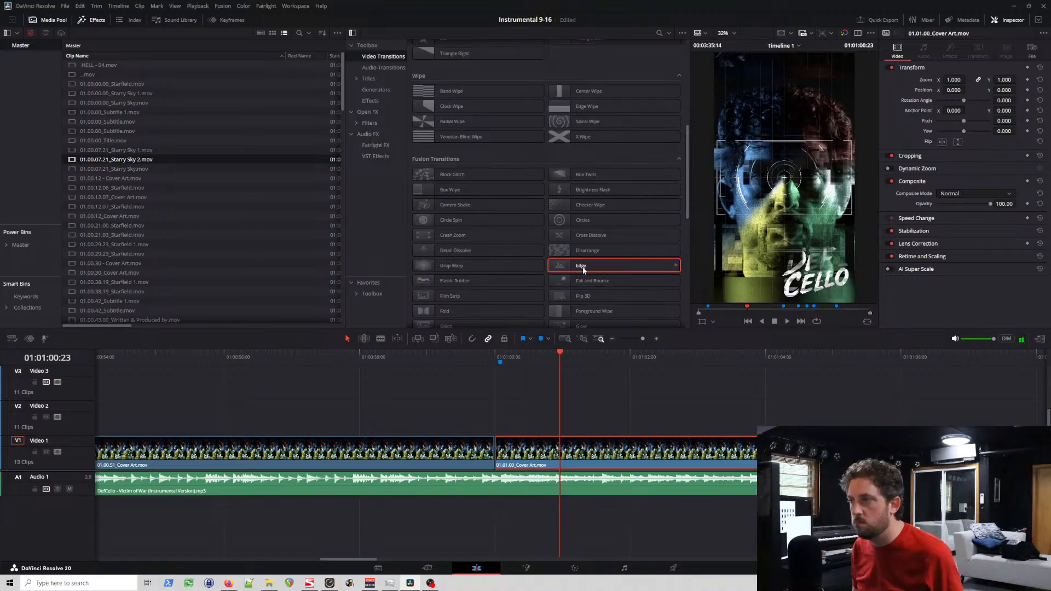
Step: Apply the Edgy transition to the start of 01.01.00_Cover Art, butt the clip against 01.00.51_Cover Art, and play the cut
{"action": "mouse_move", "coordinate": [579, 270]}
{"action": "left_mouse_down"}
{"action": "mouse_move", "coordinate": [566, 404]}
{"action": "mouse_move", "coordinate": [540, 433]}
{"action": "mouse_move", "coordinate": [533, 366]}
{"action": "mouse_move", "coordinate": [569, 274]}
{"action": "left_mouse_up"}
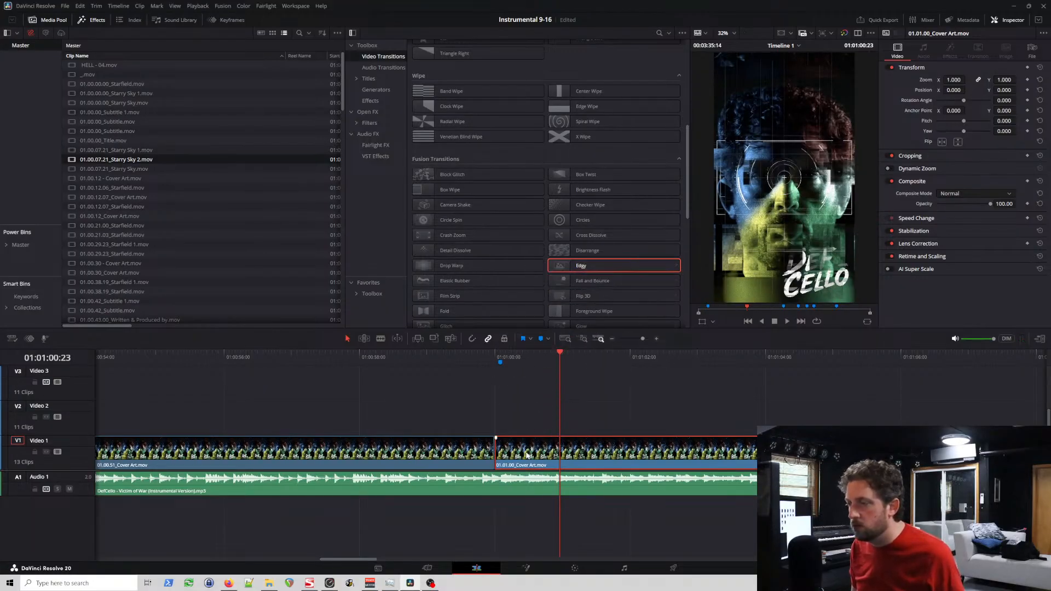
{"action": "left_click_drag", "start_coordinate": [527, 453], "coordinate": [530, 453]}
{"action": "left_click_drag", "start_coordinate": [573, 306], "coordinate": [544, 456]}
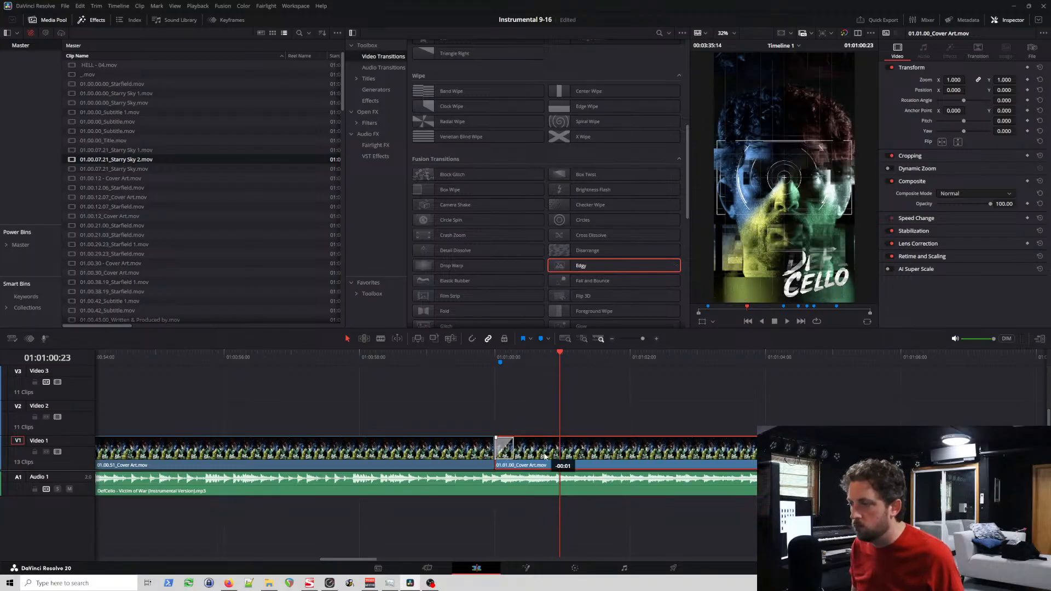
{"action": "left_click", "coordinate": [479, 357]}
{"action": "key", "text": "space"}
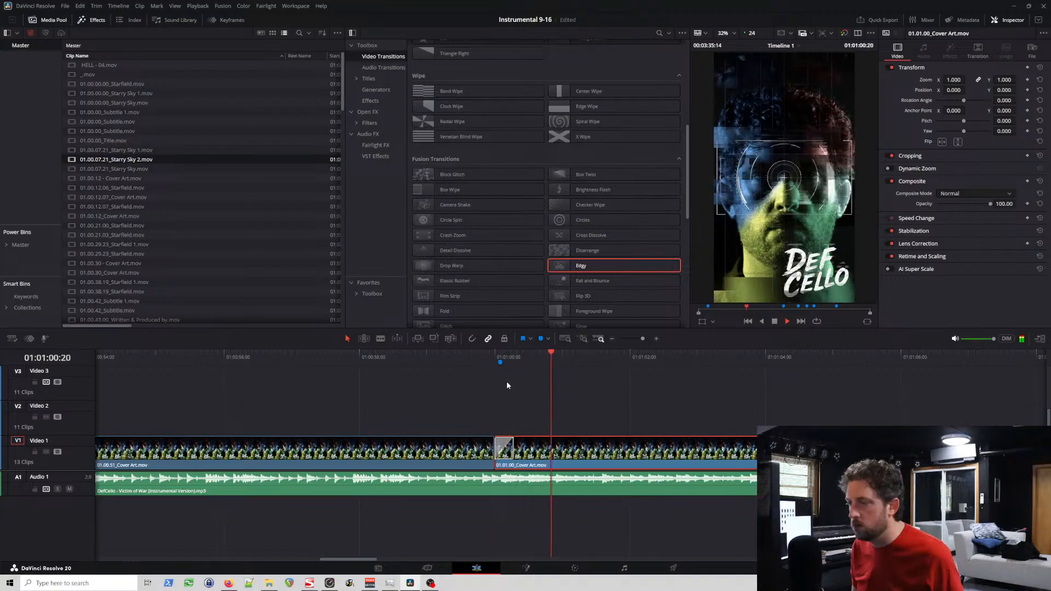
Step: Replay the second-verse transition and move the Verse 2 marker back to the start of 01.01.00_Cover Art
{"action": "left_click", "coordinate": [486, 356]}
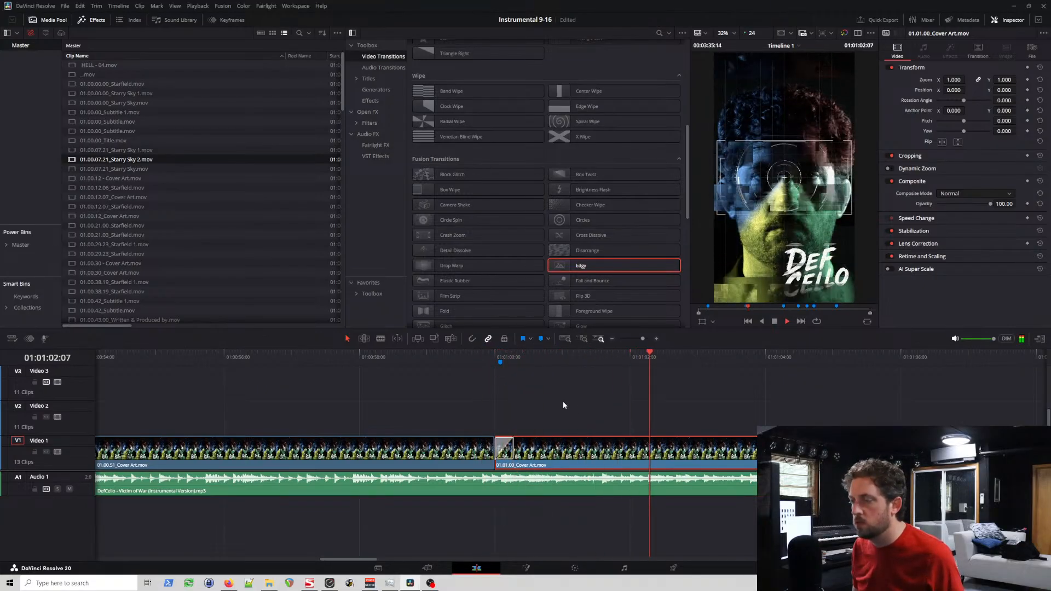
{"action": "key", "text": "space"}
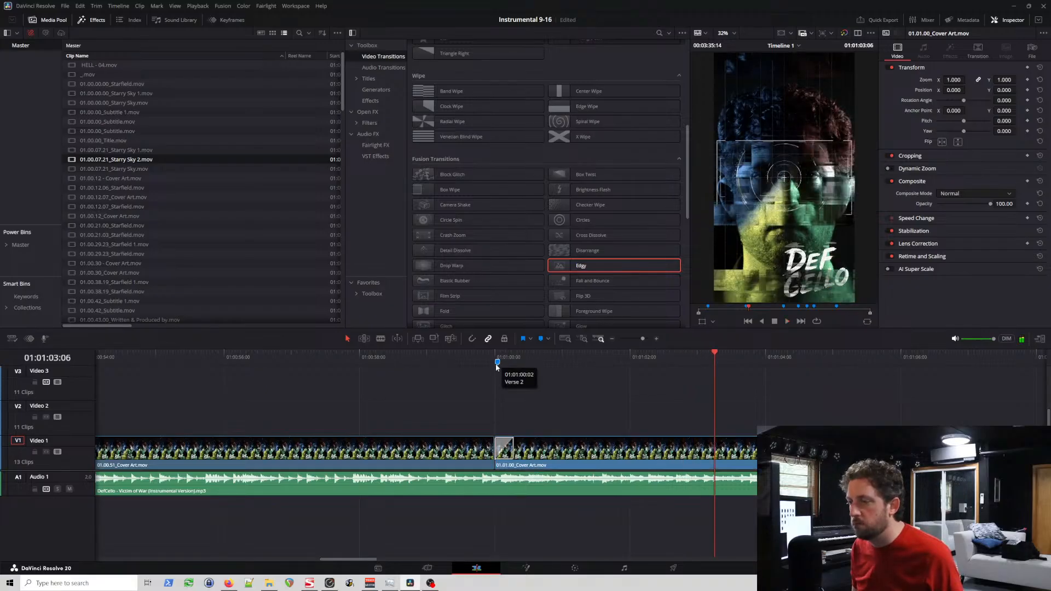
{"action": "left_click", "coordinate": [480, 359]}
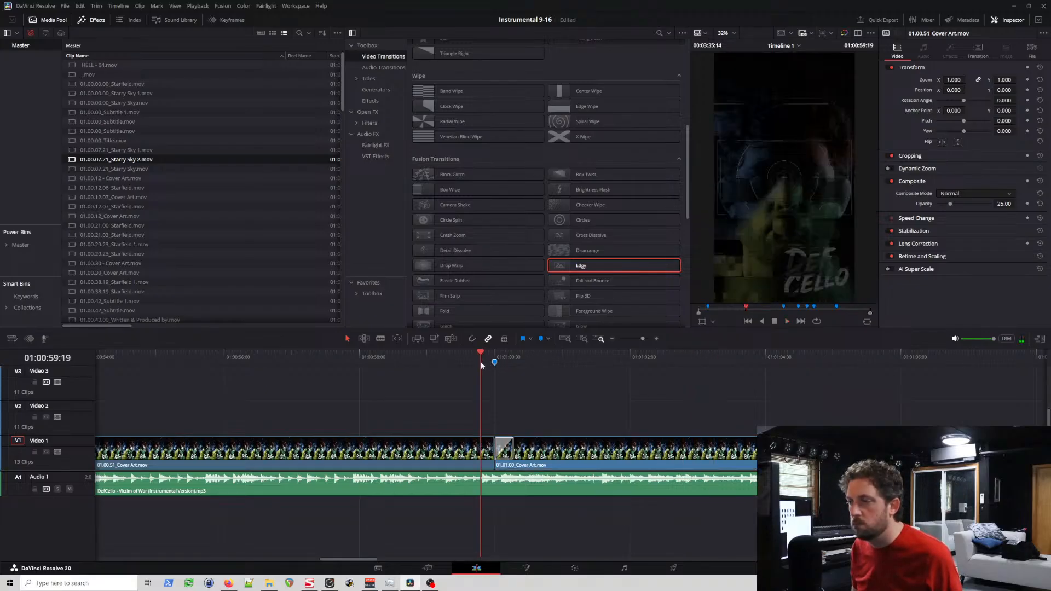
Step: Play across the gap between 01.01.00_Cover Art and 01.01.18_Cover Art on Video 1
{"action": "scroll", "coordinate": [511, 404], "scroll_direction": "right", "scroll_amount": 10}
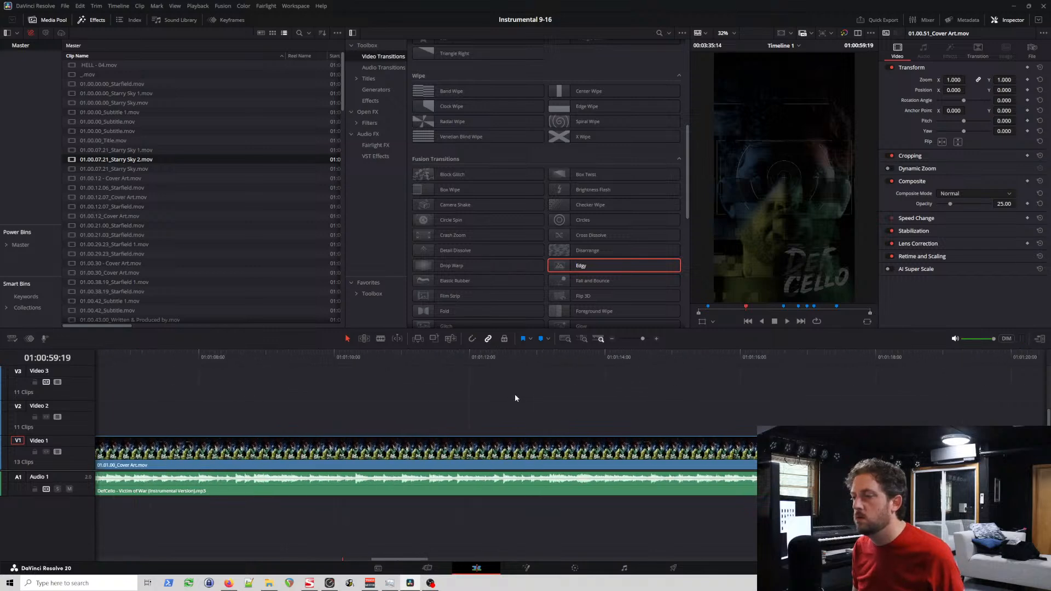
{"action": "left_click", "coordinate": [251, 359]}
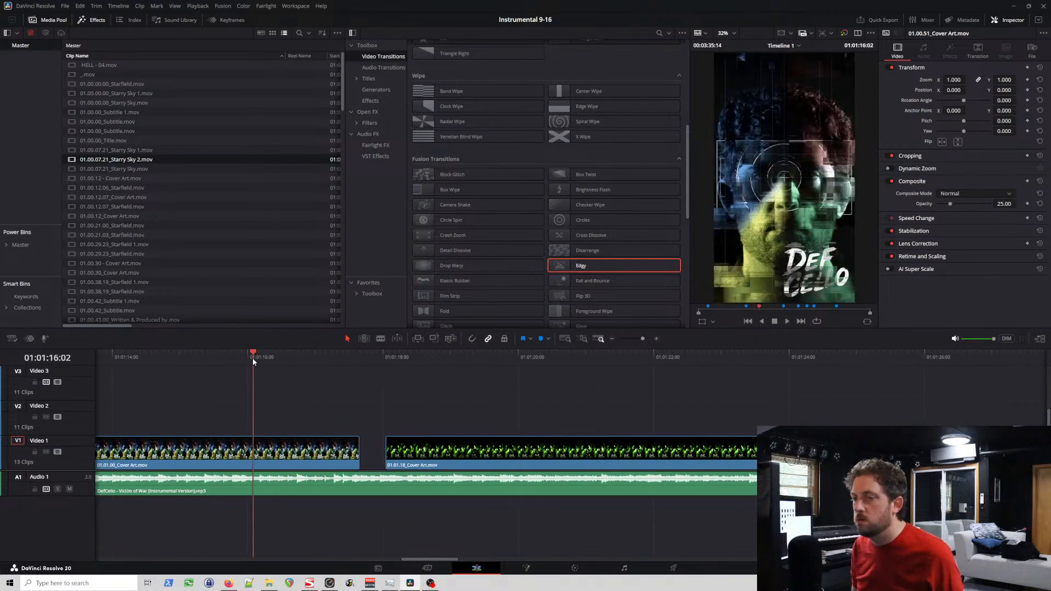
{"action": "key", "text": "space"}
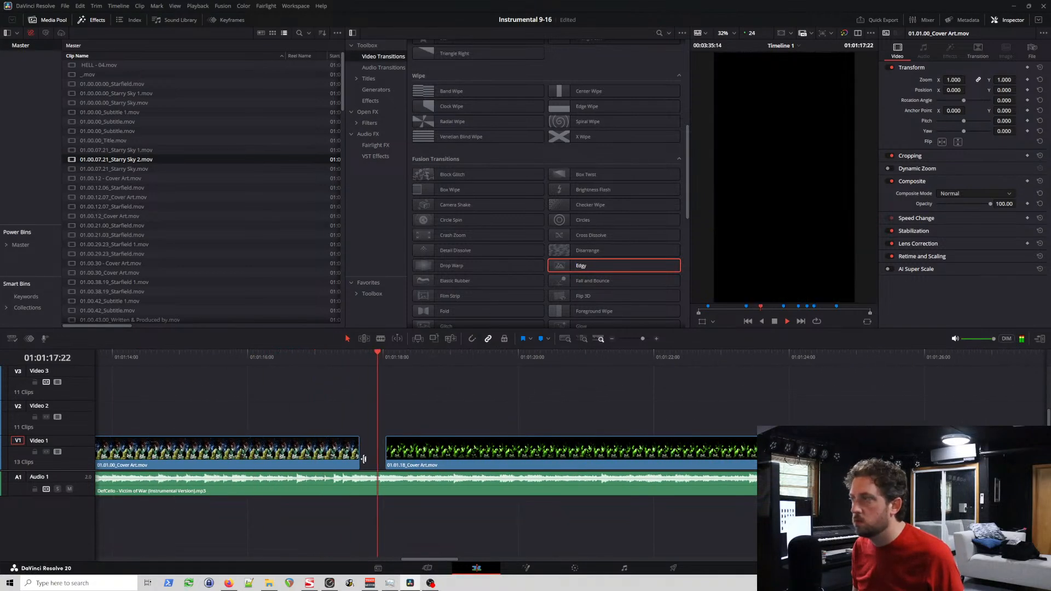
{"action": "key", "text": "space"}
Step: Try moving 01.01.18_Cover Art back 9 frames to meet 01.01.00_Cover Art with an Edgy transition, and undo both changes
{"action": "left_click_drag", "start_coordinate": [425, 450], "coordinate": [400, 453]}
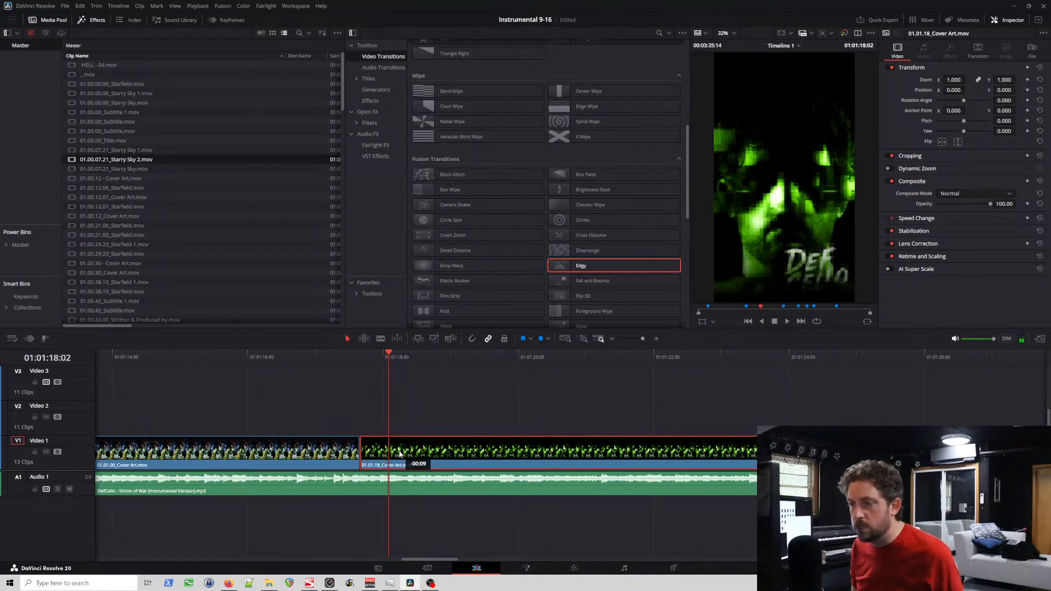
{"action": "left_click", "coordinate": [325, 358]}
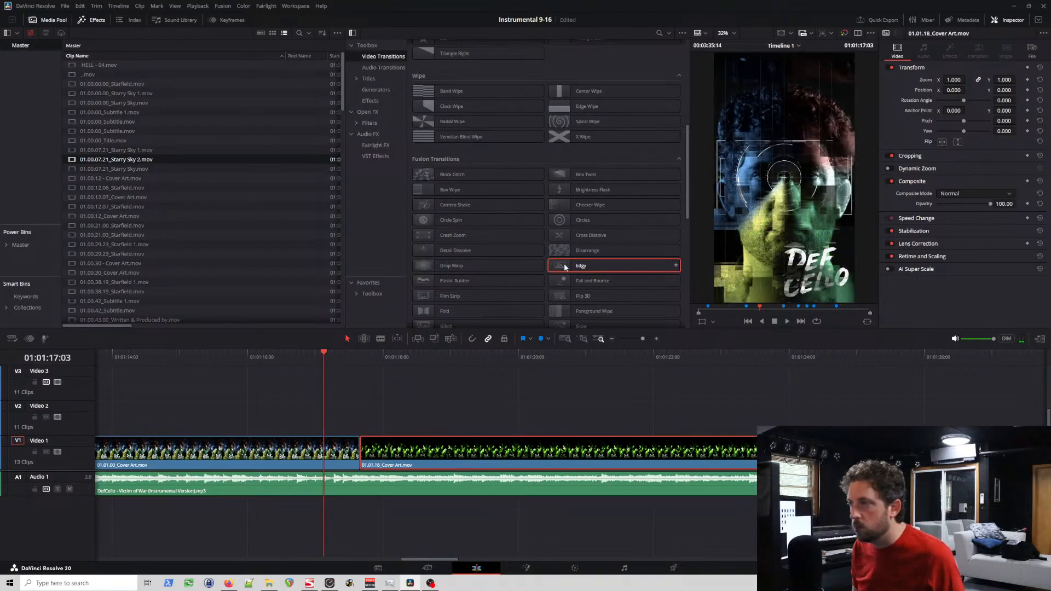
{"action": "left_click_drag", "start_coordinate": [566, 267], "coordinate": [369, 452]}
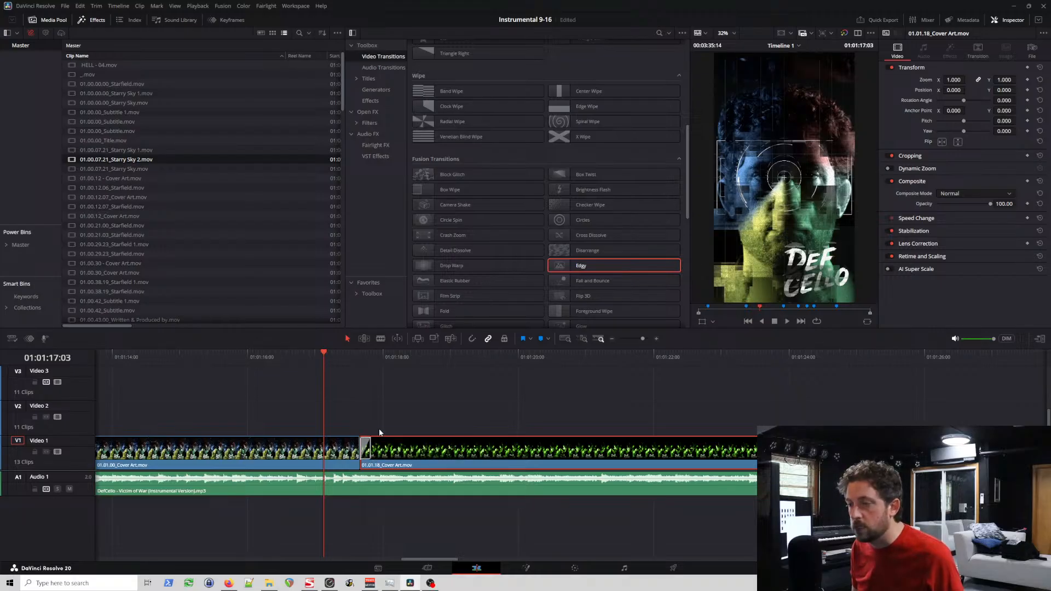
{"action": "left_click", "coordinate": [340, 358]}
{"action": "key", "text": "ctrl+z"}
{"action": "key", "text": "ctrl+z"}
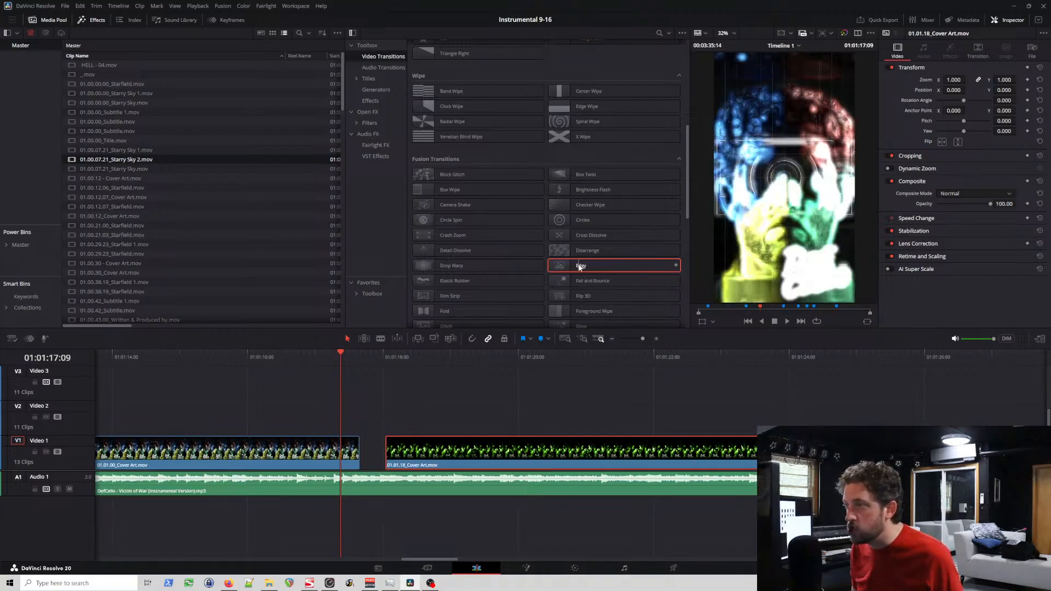
Step: Try out and remove the Edgy transition at the start of 01.01.18_Cover Art, and save the project
{"action": "left_click_drag", "start_coordinate": [580, 267], "coordinate": [396, 459]}
{"action": "key", "text": "space"}
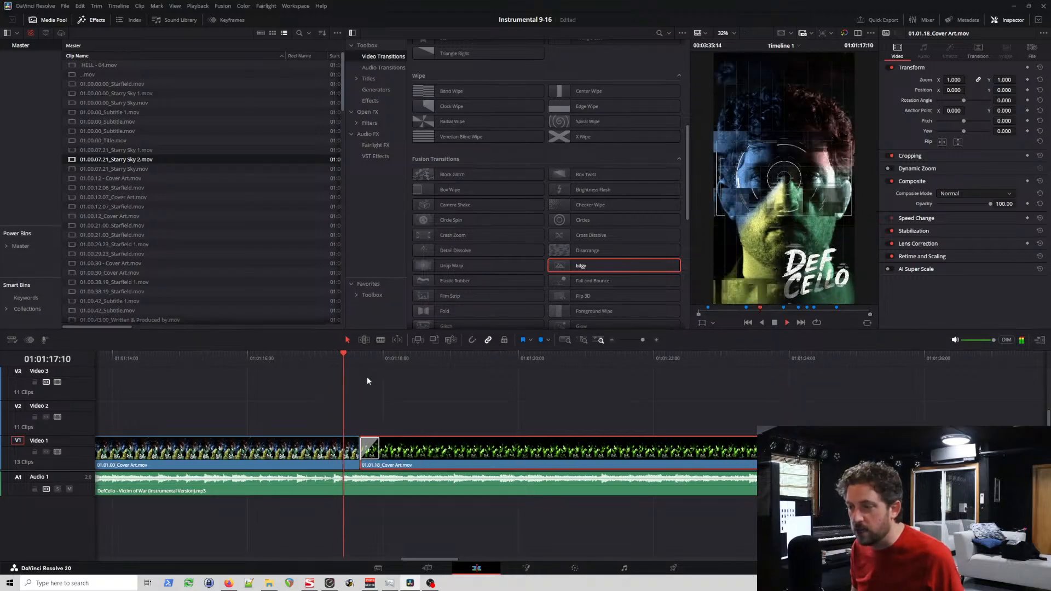
{"action": "key", "text": "space"}
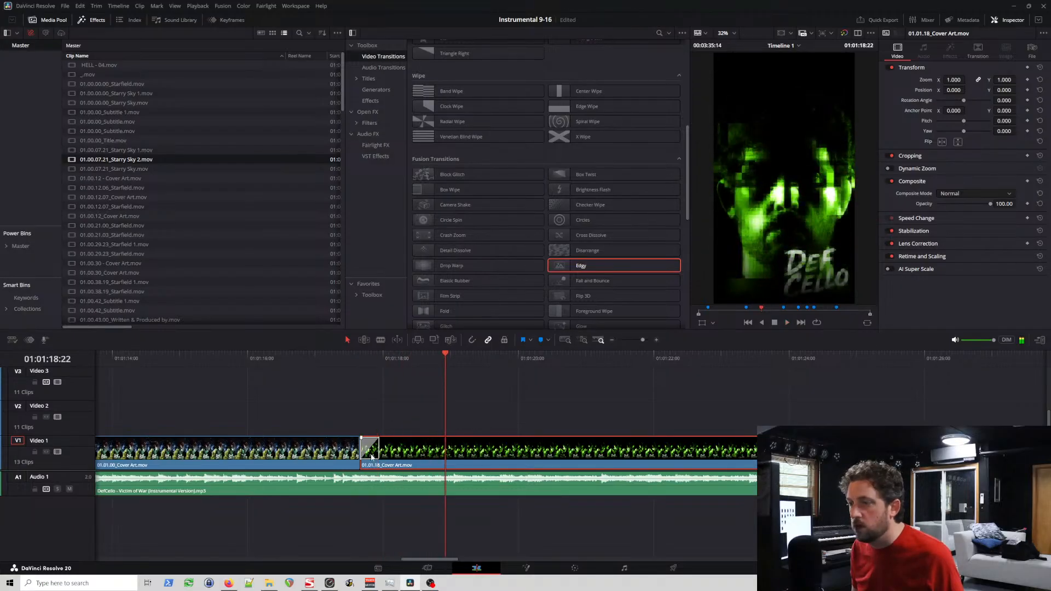
{"action": "left_click", "coordinate": [370, 451]}
{"action": "key", "text": "Delete"}
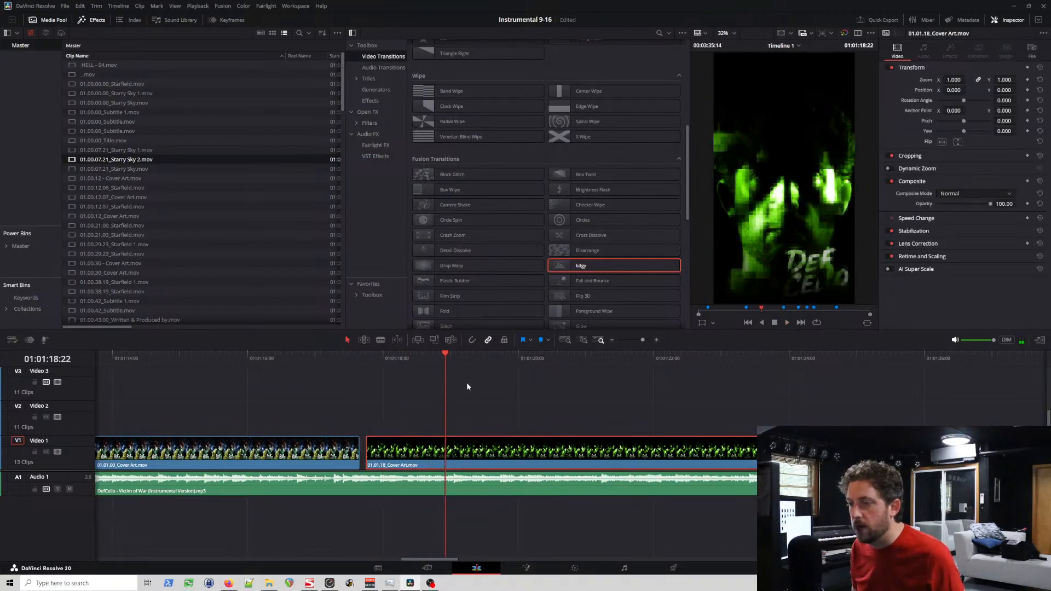
{"action": "key", "text": "ctrl+s"}
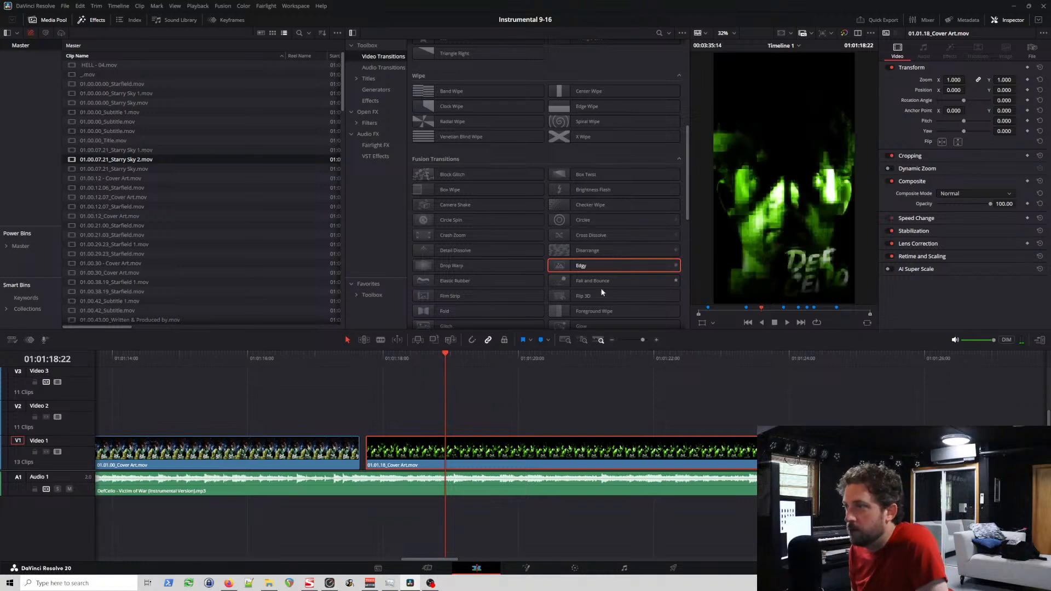
Step: Preview other Fusion transitions, apply Glitch to the start of 01.01.18_Cover Art, and butt the clip against 01.01.00_Cover Art
{"action": "scroll", "coordinate": [665, 286], "scroll_direction": "down", "scroll_amount": 3}
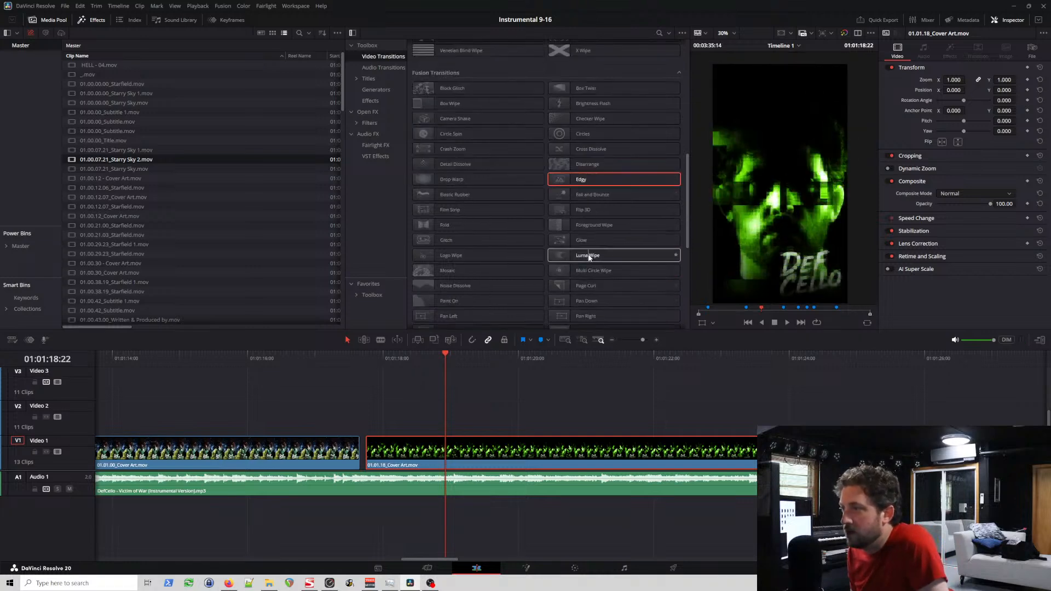
{"action": "scroll", "coordinate": [586, 266], "scroll_direction": "up", "scroll_amount": 4}
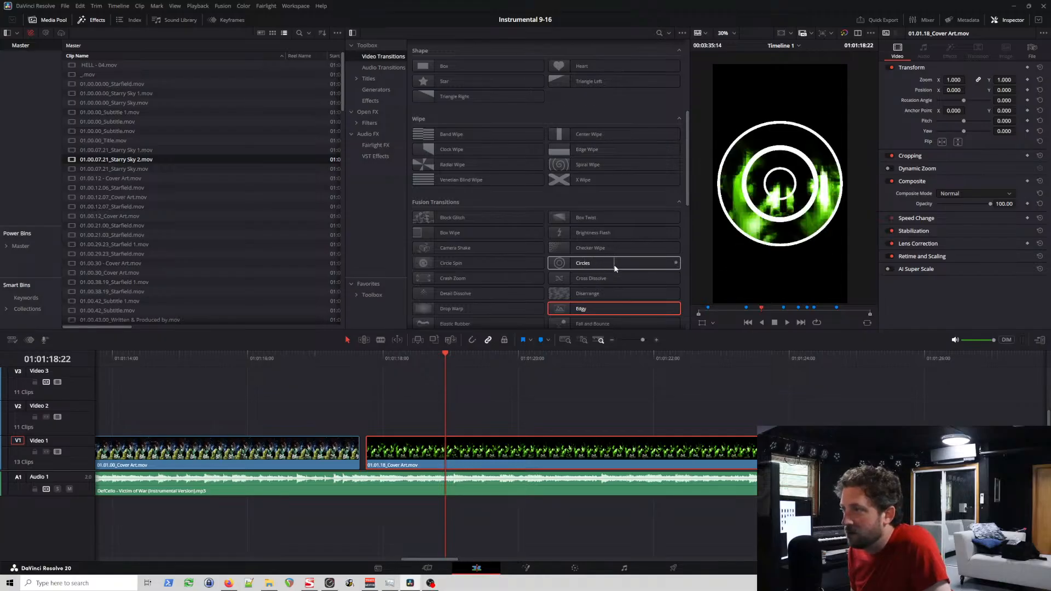
{"action": "scroll", "coordinate": [616, 269], "scroll_direction": "down", "scroll_amount": 1}
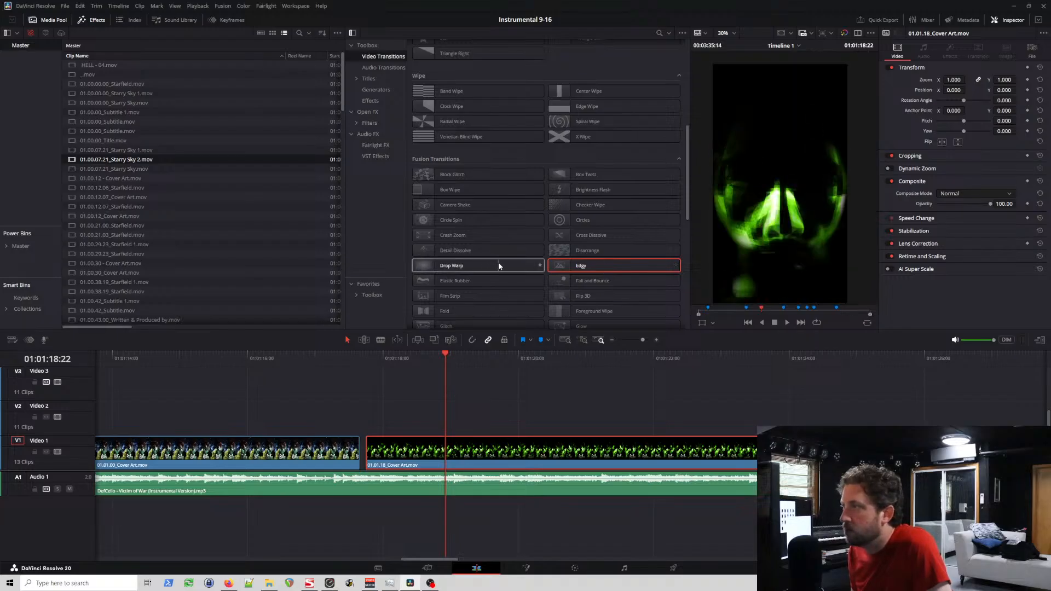
{"action": "scroll", "coordinate": [597, 269], "scroll_direction": "down", "scroll_amount": 1}
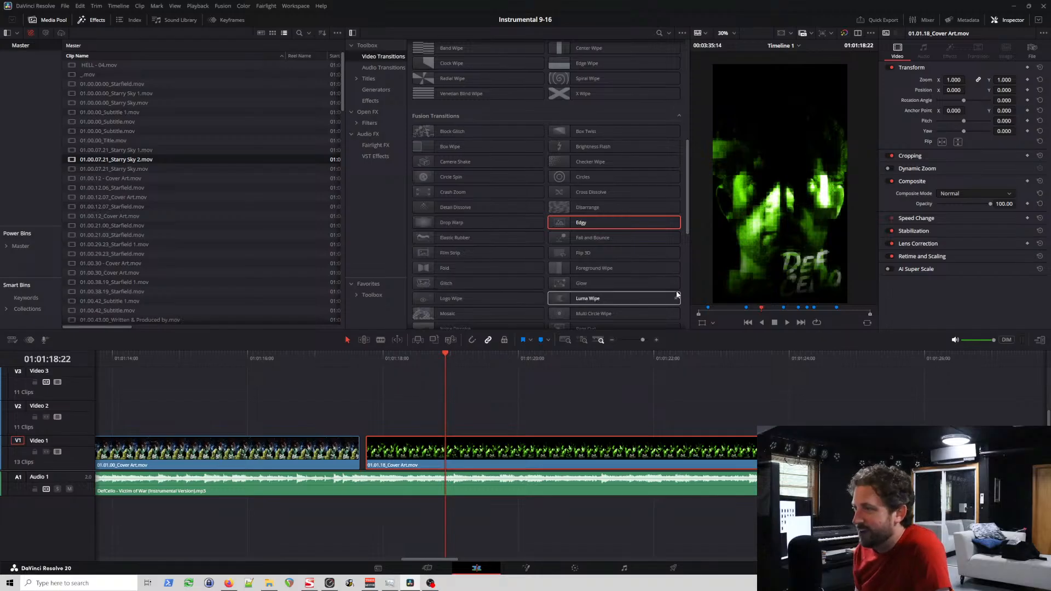
{"action": "scroll", "coordinate": [640, 281], "scroll_direction": "down", "scroll_amount": 2}
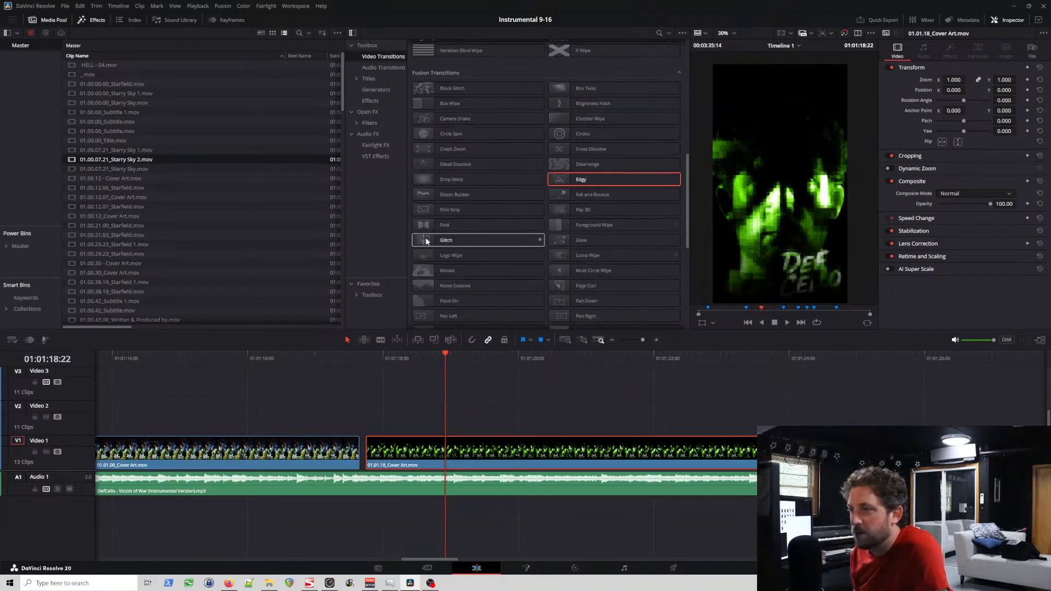
{"action": "left_click_drag", "start_coordinate": [428, 242], "coordinate": [425, 461]}
{"action": "left_click", "coordinate": [368, 359]}
{"action": "left_click", "coordinate": [365, 359]}
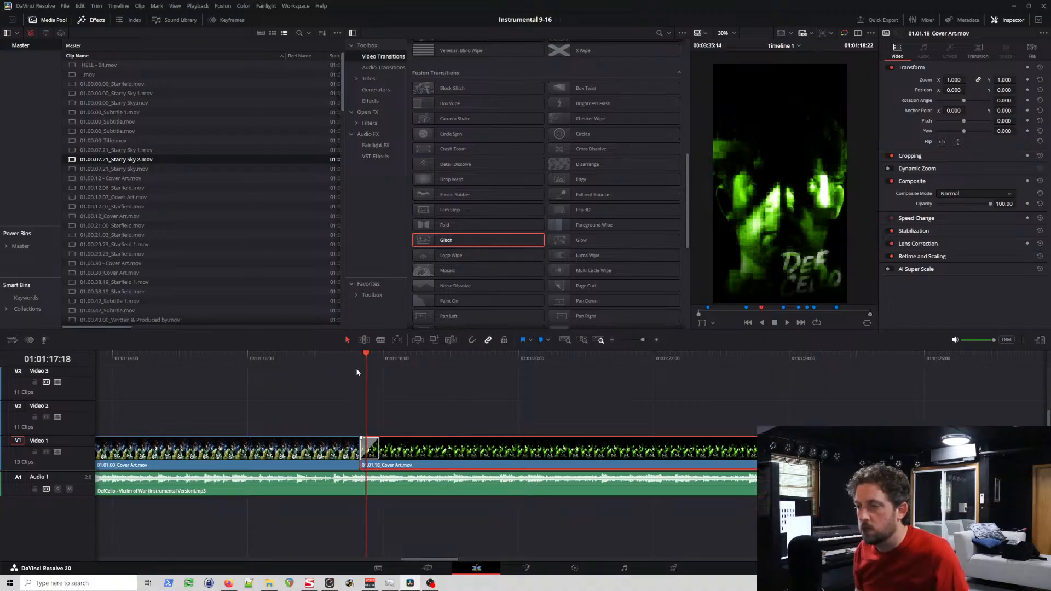
Step: Play repeatedly across the join between 01.01.00_Cover Art and 01.01.18_Cover Art to judge the Glitch transition
{"action": "left_click", "coordinate": [325, 360]}
{"action": "key", "text": "space"}
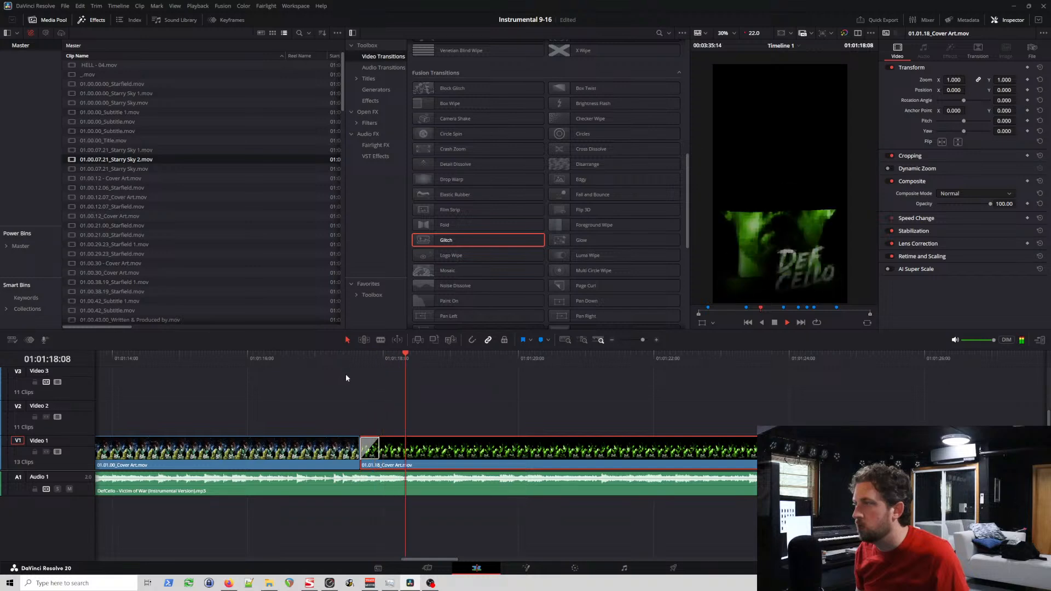
{"action": "key", "text": "space"}
{"action": "left_click", "coordinate": [318, 357]}
{"action": "key", "text": "space"}
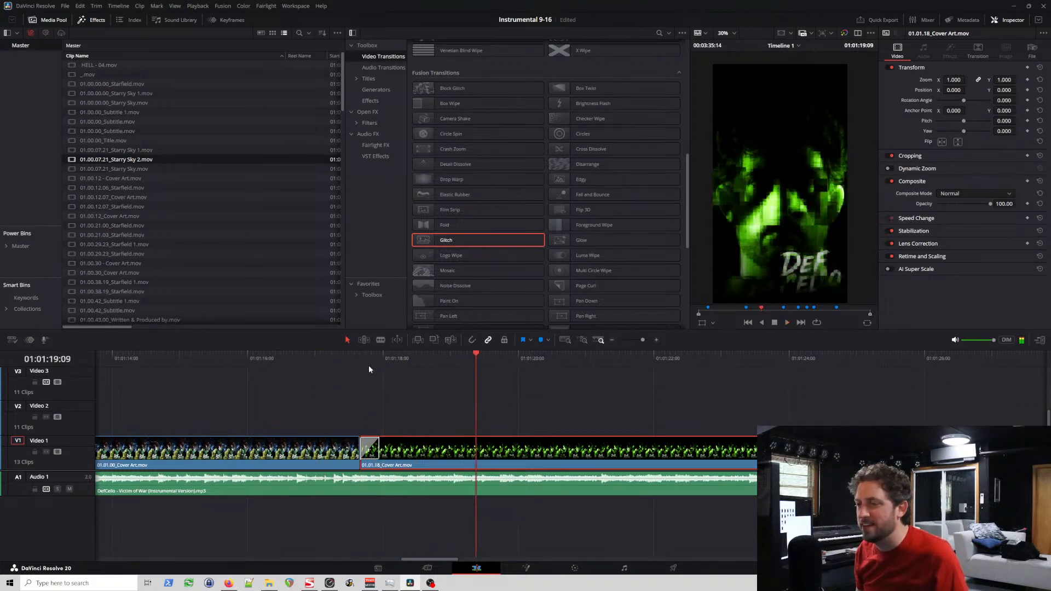
{"action": "left_click", "coordinate": [353, 356]}
{"action": "key", "text": "space"}
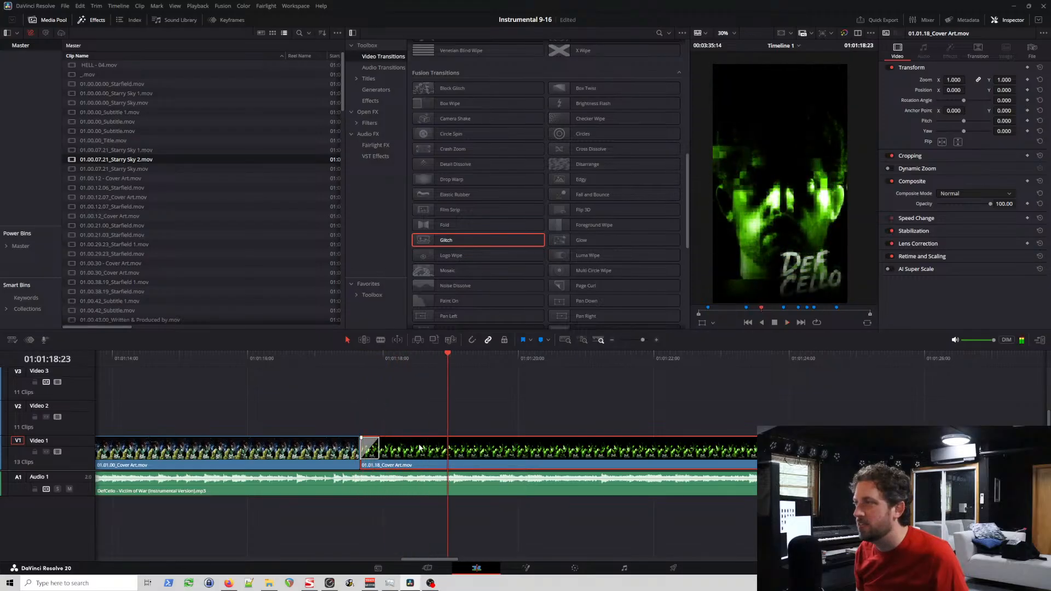
Step: Replace Glitch with Block Glitch at the start of 01.01.18_Cover Art, butt the clip against 01.01.00_Cover Art, and play through the section
{"action": "left_click", "coordinate": [371, 453]}
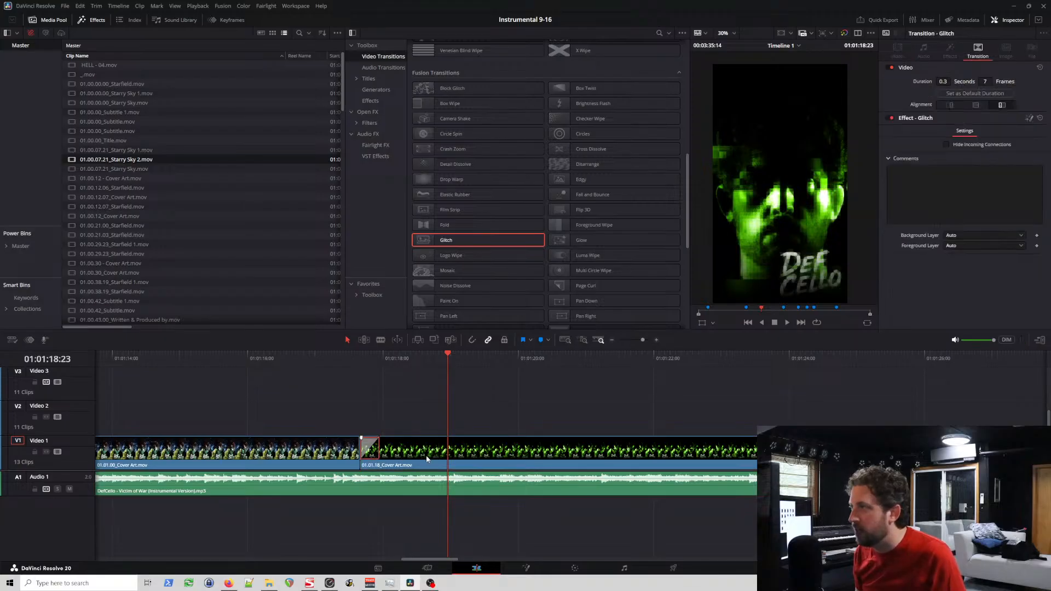
{"action": "left_click_drag", "start_coordinate": [438, 467], "coordinate": [442, 460]}
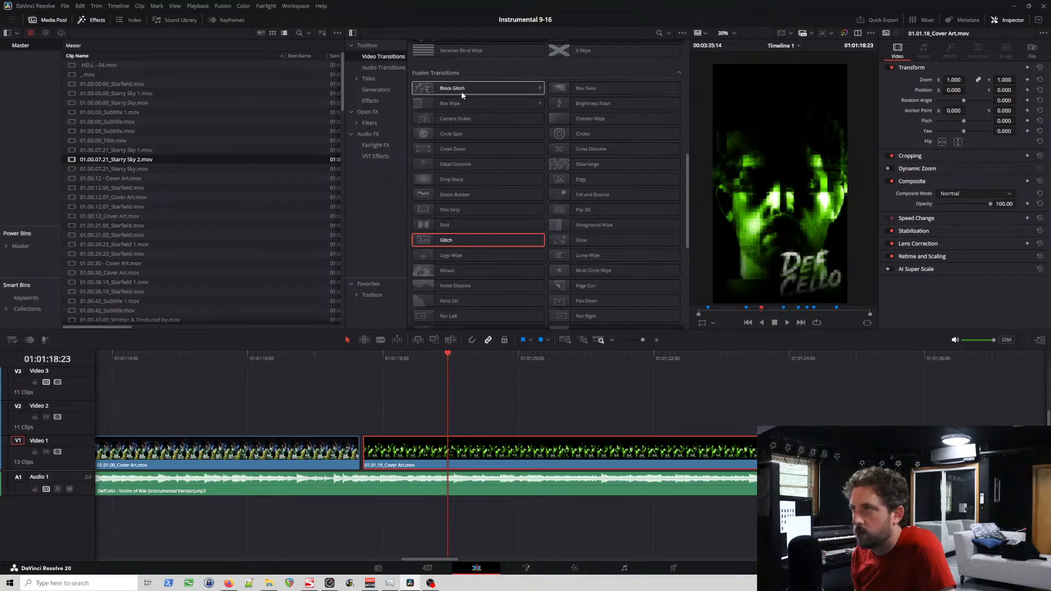
{"action": "left_click_drag", "start_coordinate": [461, 91], "coordinate": [374, 450]}
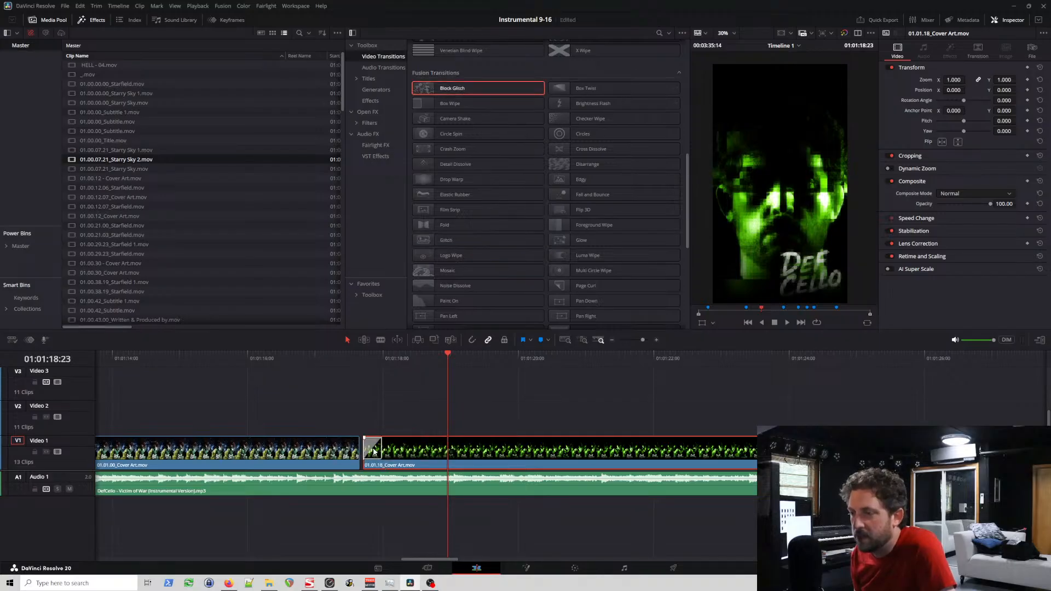
{"action": "left_click", "coordinate": [367, 355]}
{"action": "key", "text": "space"}
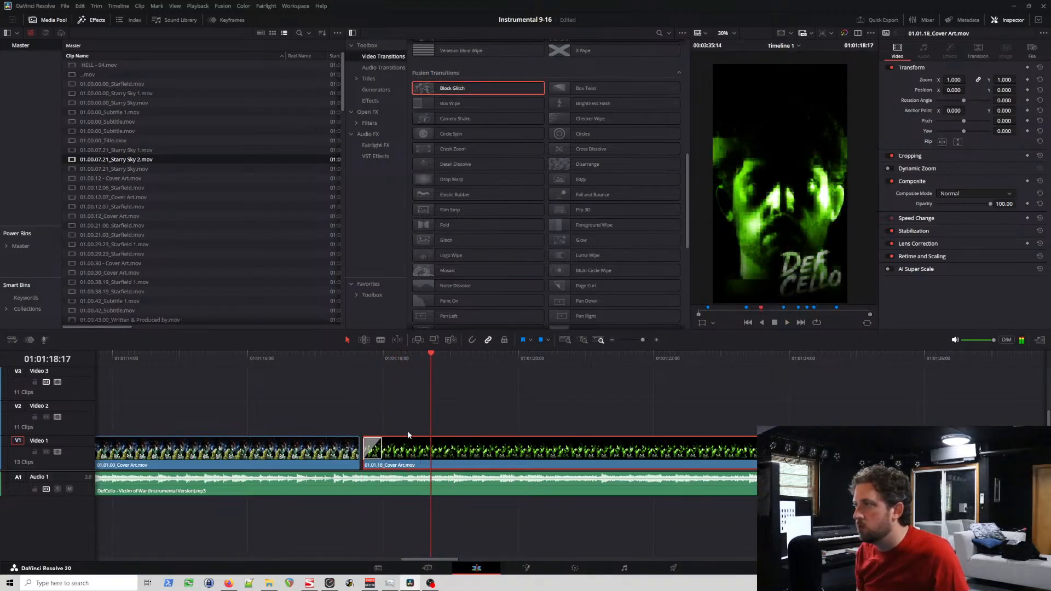
{"action": "left_click", "coordinate": [336, 361]}
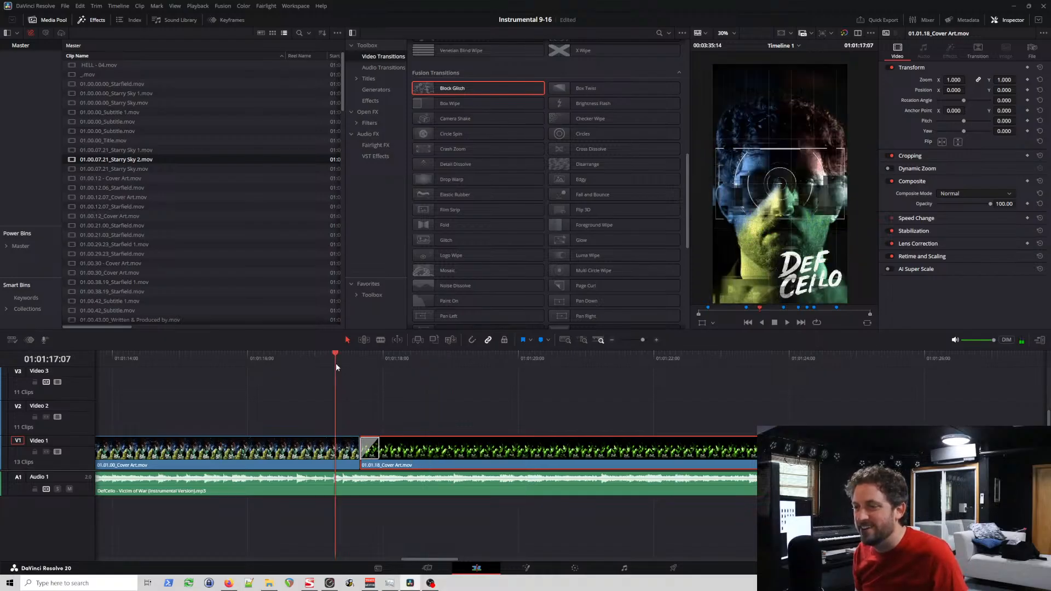
{"action": "key", "text": "space"}
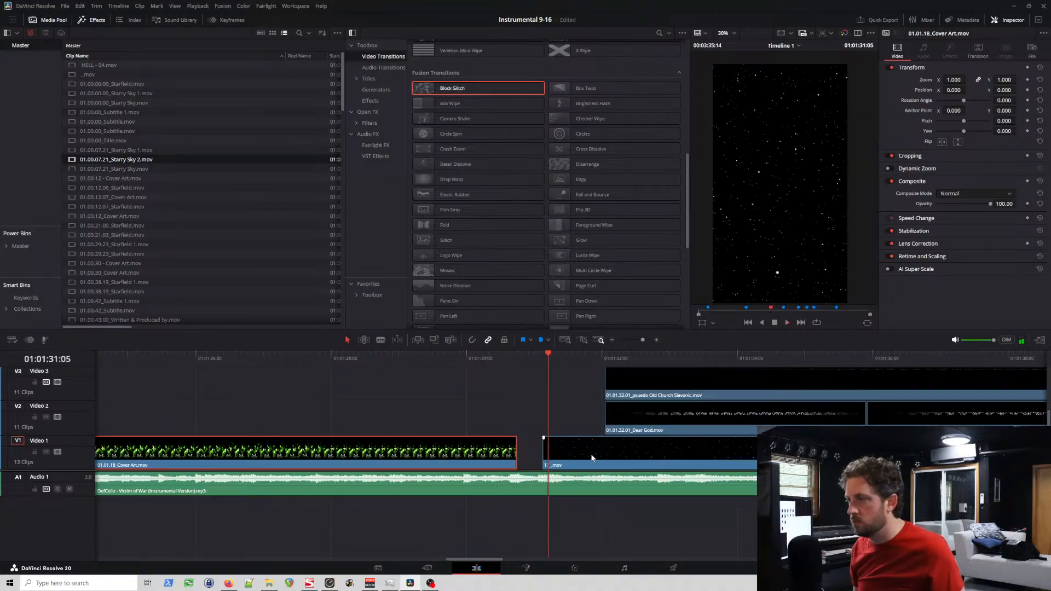
Step: Try moving only 17_.mov back to meet the end of 01.01.18_Cover Art, play the result, and undo the move
{"action": "left_click_drag", "start_coordinate": [592, 457], "coordinate": [566, 458]}
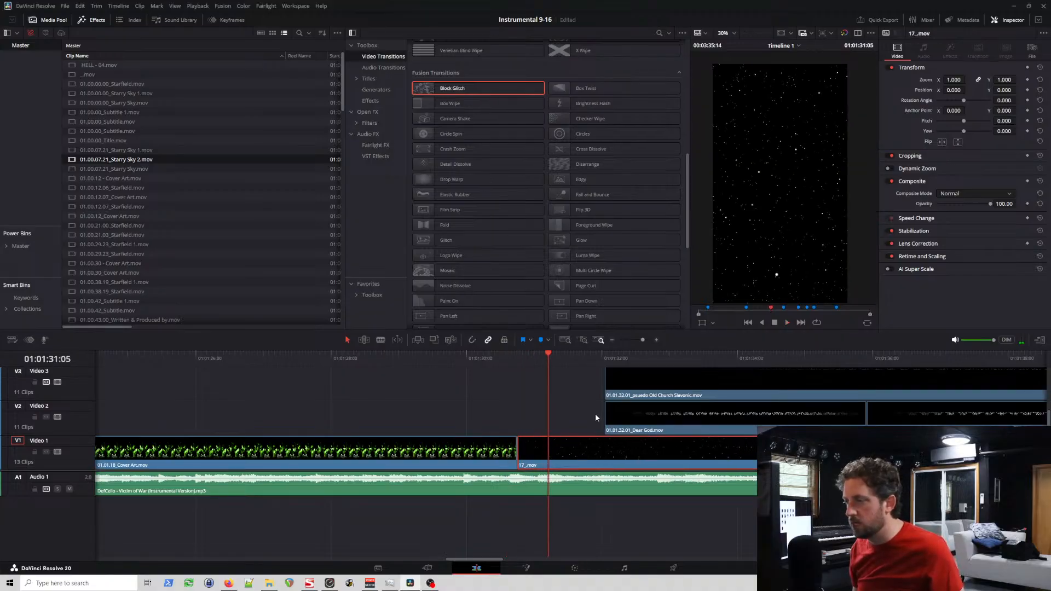
{"action": "key", "text": "space"}
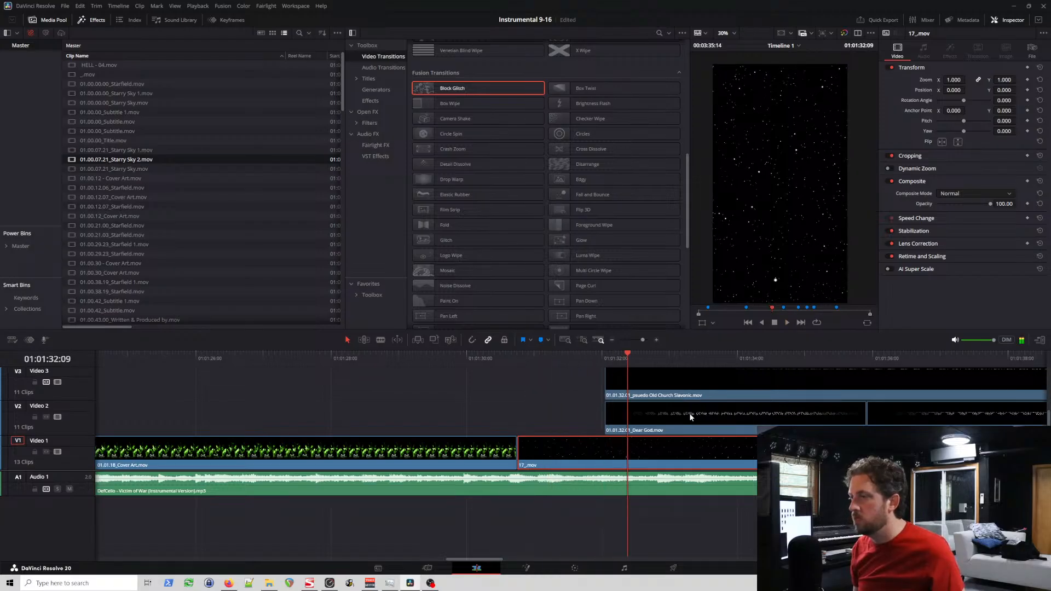
{"action": "key", "text": "ctrl+z"}
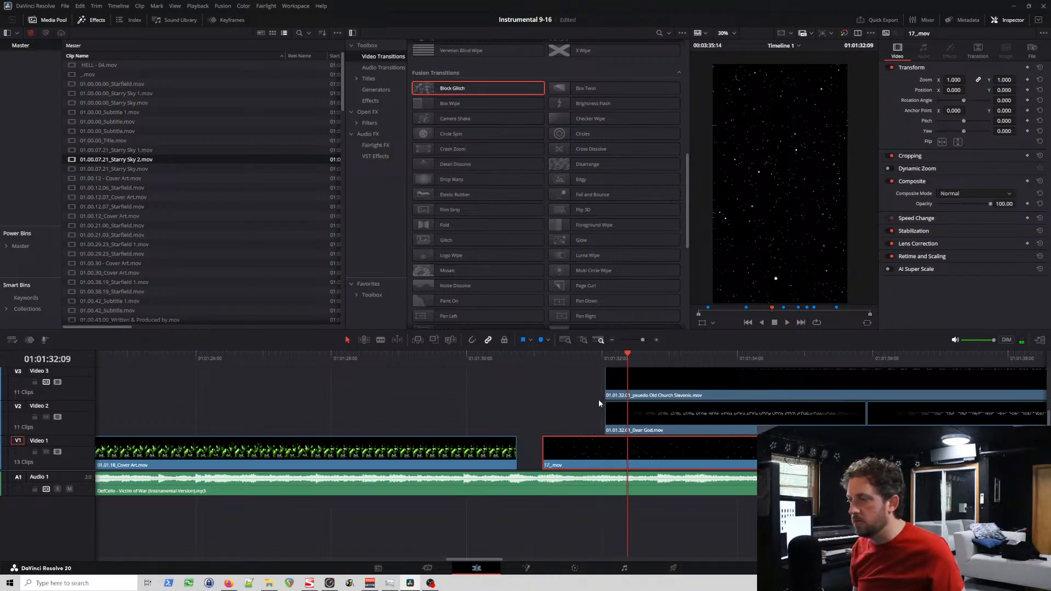
Step: Enlarge the video track area and select the clips on Video 1 to 3 from 17_.mov onward, including the verse titles
{"action": "scroll", "coordinate": [609, 401], "scroll_direction": "down", "scroll_amount": 2}
{"action": "scroll", "coordinate": [698, 414], "scroll_direction": "down", "scroll_amount": 1}
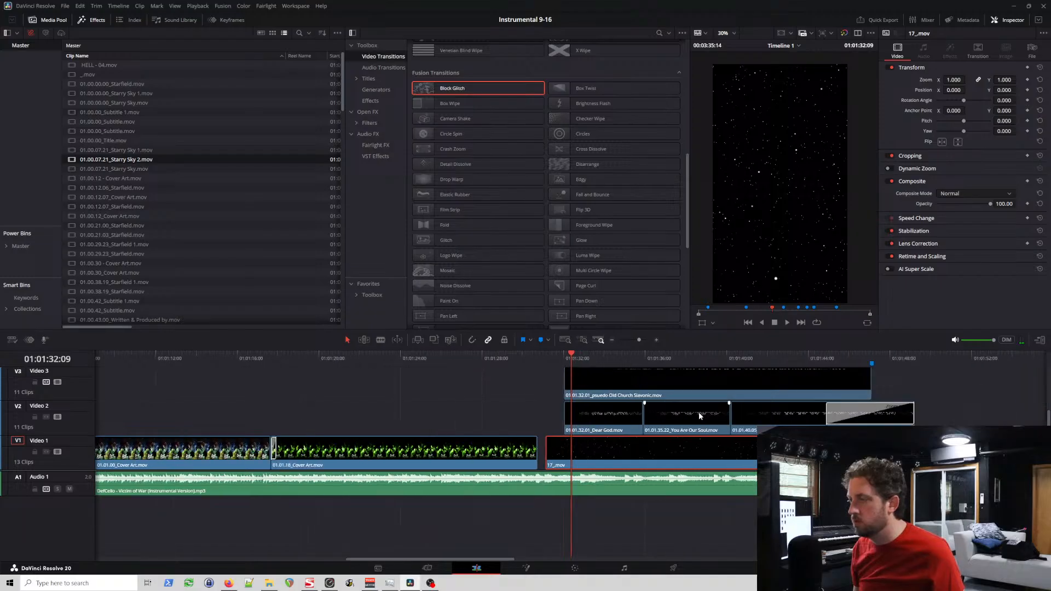
{"action": "scroll", "coordinate": [89, 451], "scroll_direction": "up", "scroll_amount": 2}
{"action": "scroll", "coordinate": [92, 465], "scroll_direction": "down", "scroll_amount": 2}
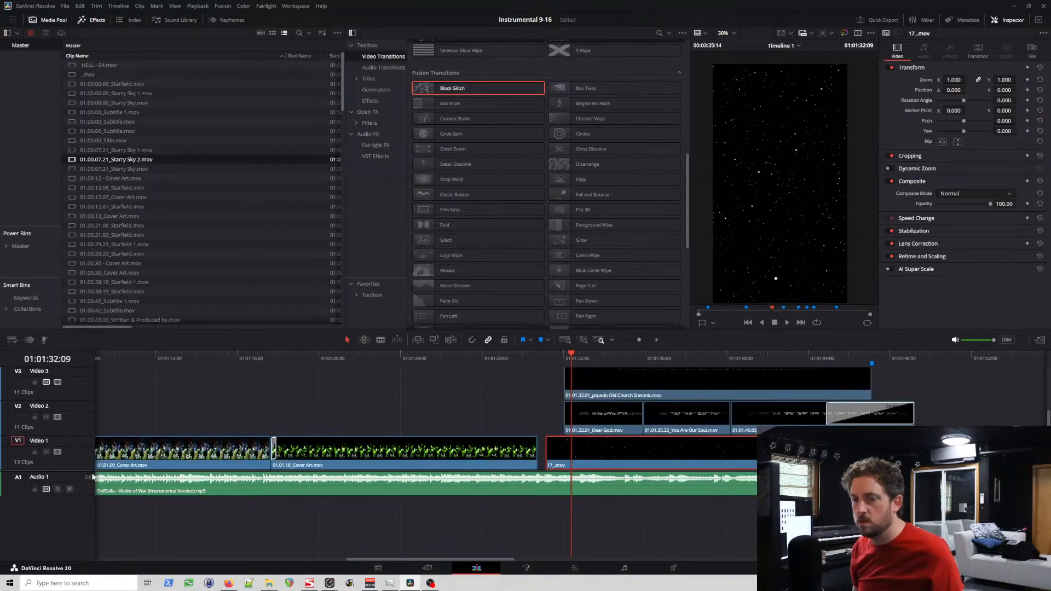
{"action": "left_click_drag", "start_coordinate": [91, 471], "coordinate": [92, 536]}
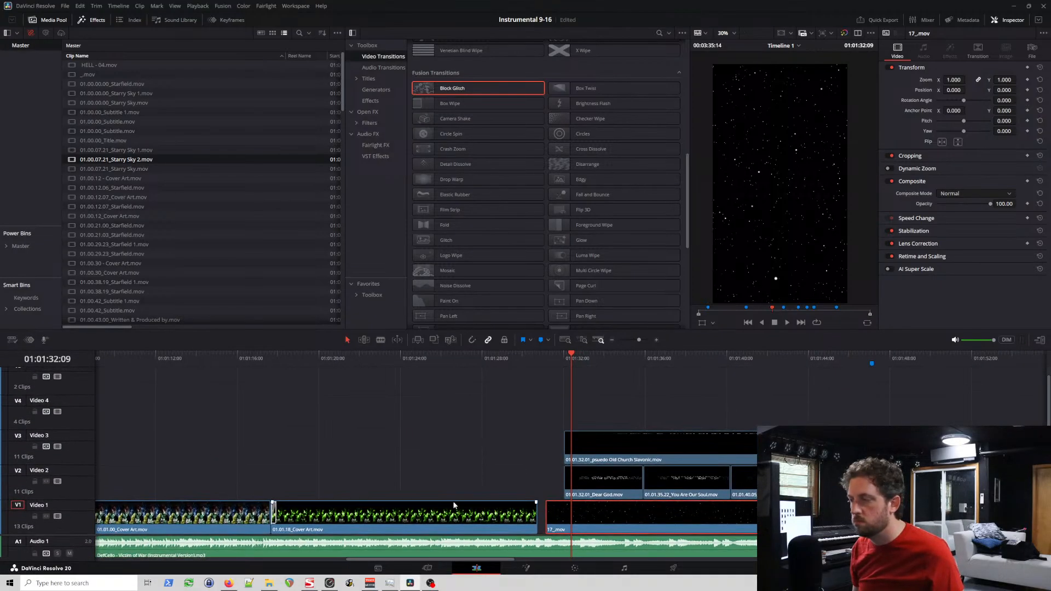
{"action": "left_click_drag", "start_coordinate": [550, 399], "coordinate": [803, 518]}
{"action": "scroll", "coordinate": [804, 518], "scroll_direction": "up", "scroll_amount": 3}
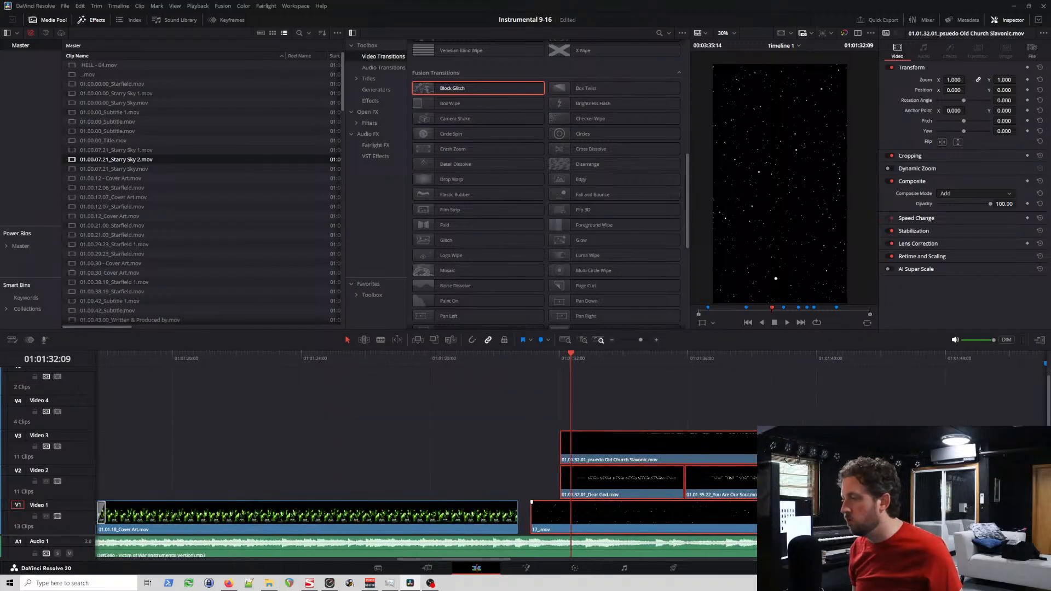
Step: Inspect the cut at 01.02.54.08_Cover Art, and add the remaining Video 1 clips through the closing Cover Art image to the selection
{"action": "scroll", "coordinate": [426, 455], "scroll_direction": "down", "scroll_amount": 5}
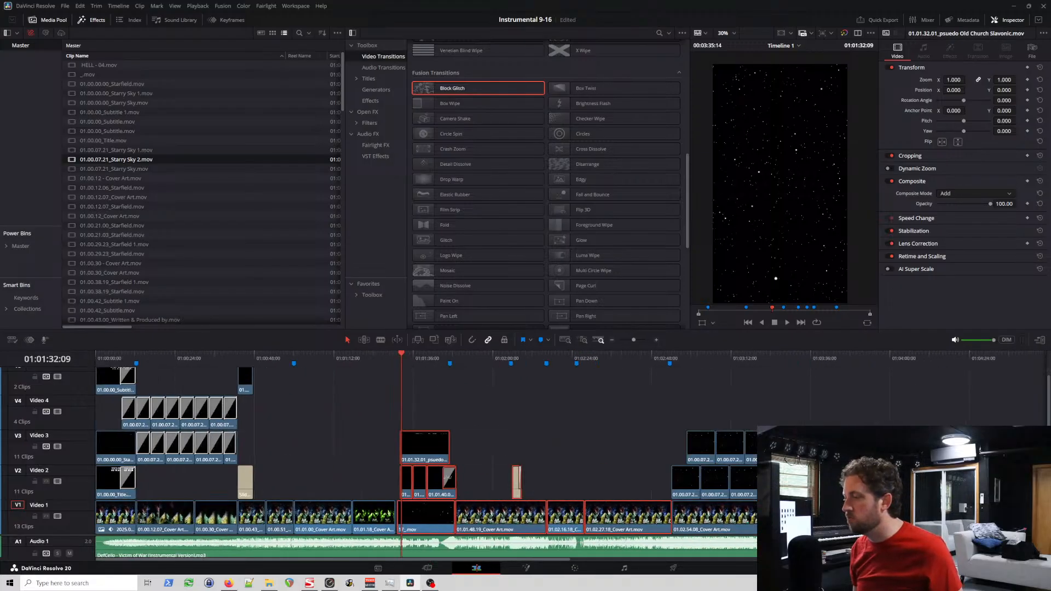
{"action": "left_click", "coordinate": [671, 359]}
{"action": "scroll", "coordinate": [623, 518], "scroll_direction": "up", "scroll_amount": 6}
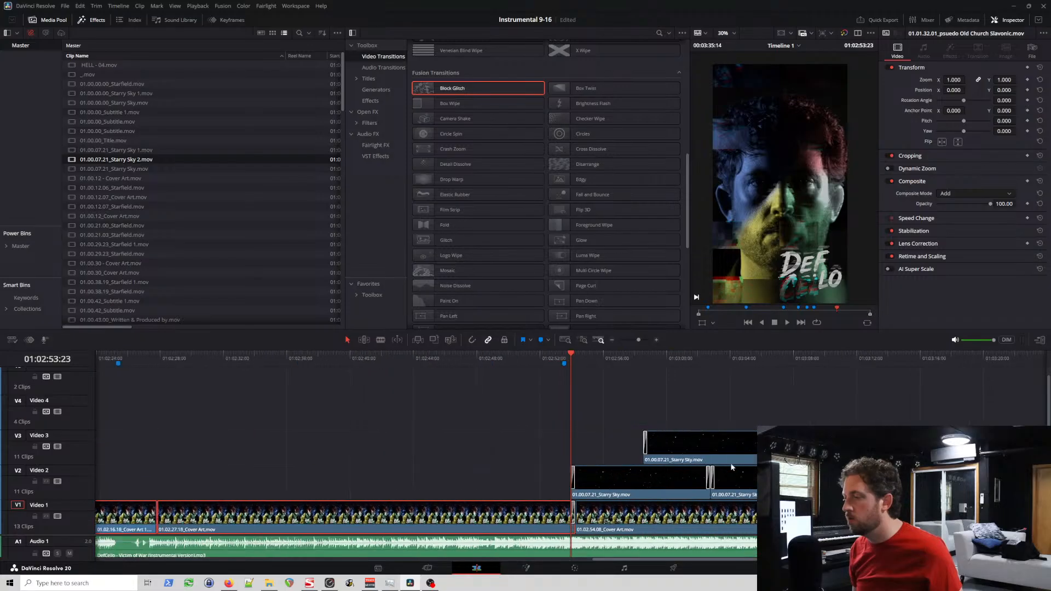
{"action": "scroll", "coordinate": [624, 517], "scroll_direction": "up", "scroll_amount": 3}
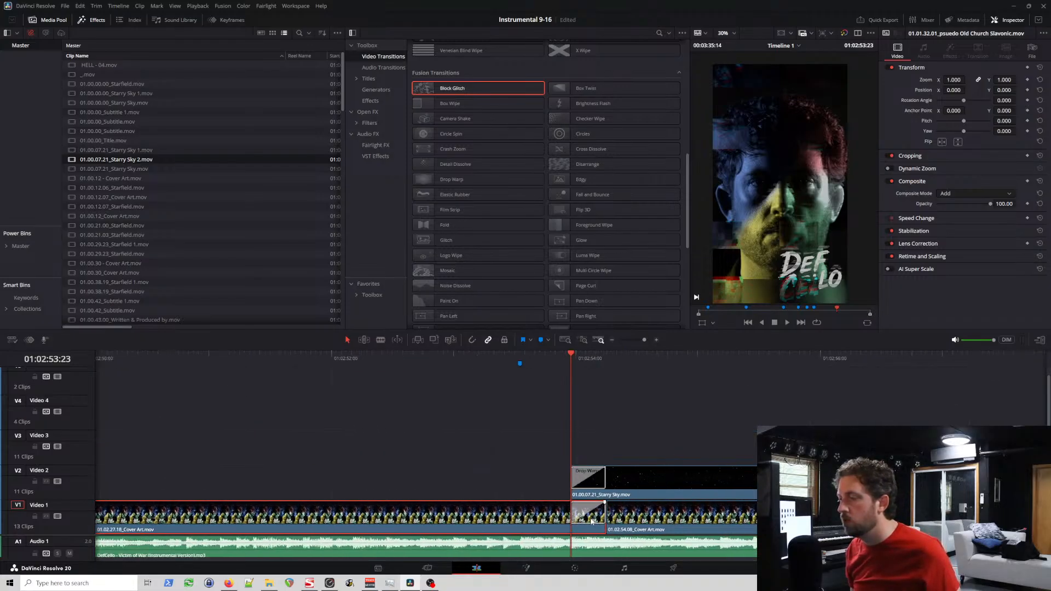
{"action": "scroll", "coordinate": [595, 521], "scroll_direction": "up", "scroll_amount": 1}
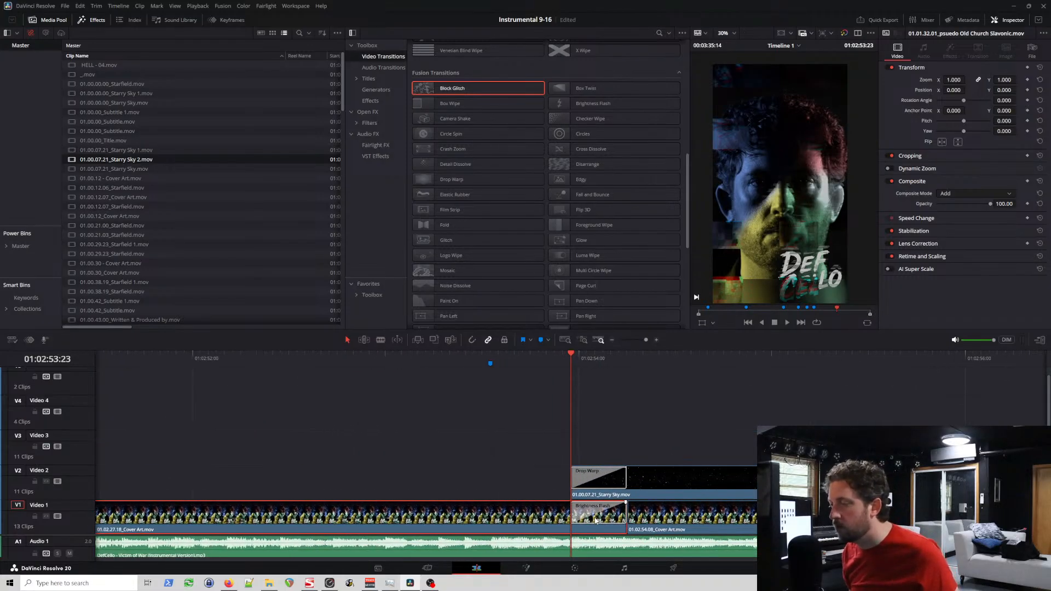
{"action": "scroll", "coordinate": [595, 520], "scroll_direction": "down", "scroll_amount": 8}
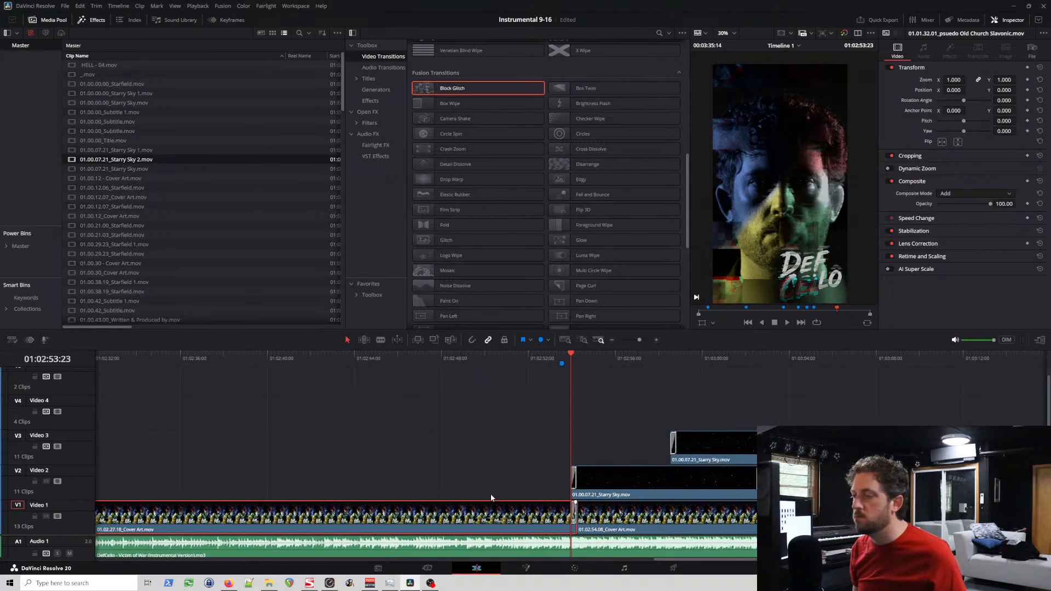
{"action": "scroll", "coordinate": [491, 498], "scroll_direction": "down", "scroll_amount": 5}
{"action": "scroll", "coordinate": [355, 496], "scroll_direction": "up", "scroll_amount": 2}
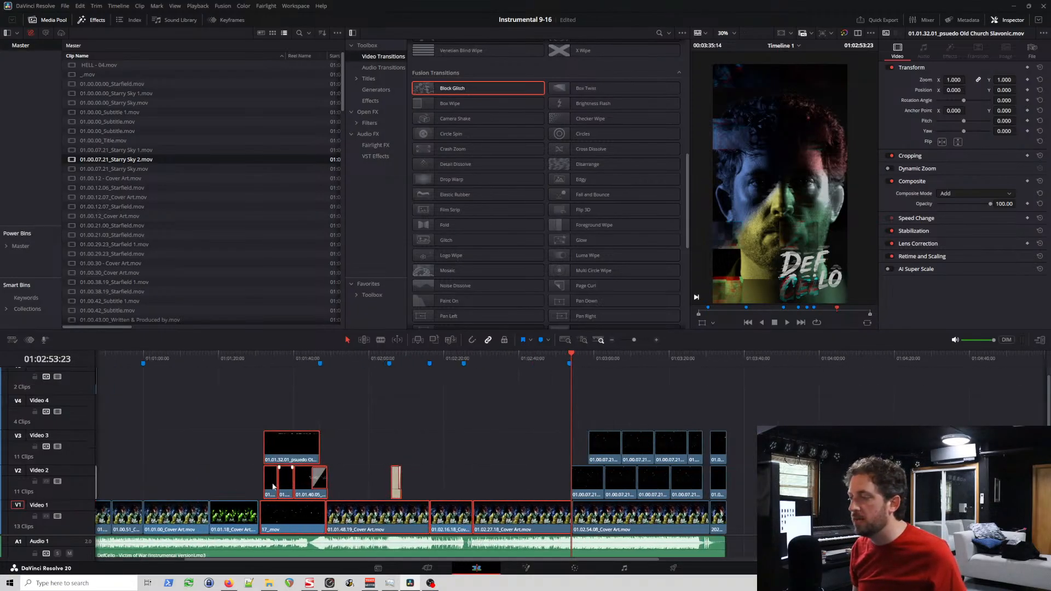
{"action": "left_click", "coordinate": [638, 523]}
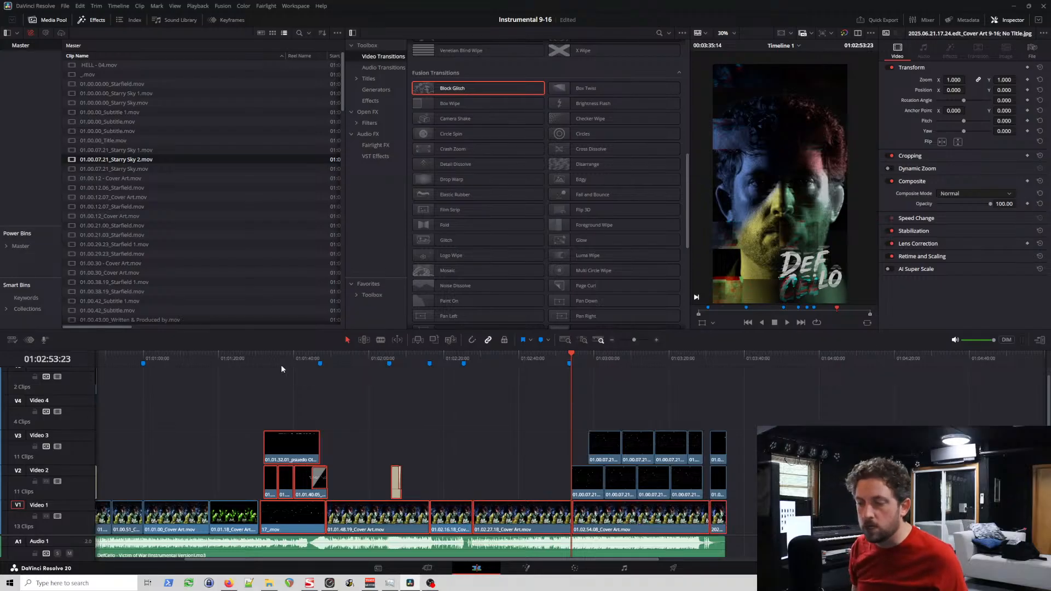
Step: Move the selected clips back so 17_.mov meets the end of 01.01.18_Cover Art, play the join, and save the project
{"action": "left_click", "coordinate": [261, 357]}
{"action": "scroll", "coordinate": [268, 366], "scroll_direction": "up", "scroll_amount": 3}
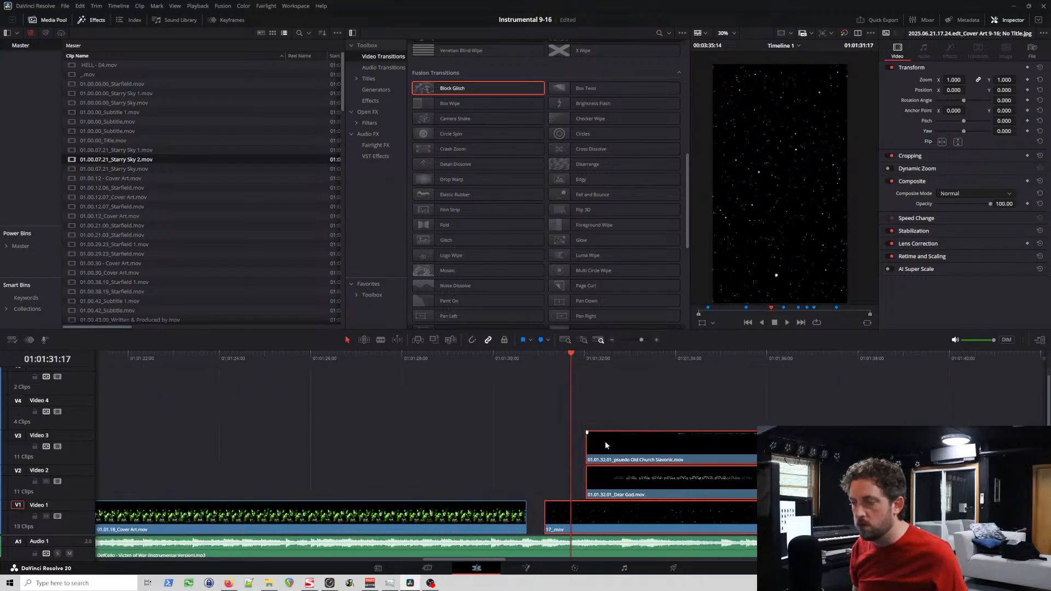
{"action": "left_click_drag", "start_coordinate": [547, 512], "coordinate": [517, 515]}
{"action": "left_click", "coordinate": [343, 363]}
{"action": "key", "text": "space"}
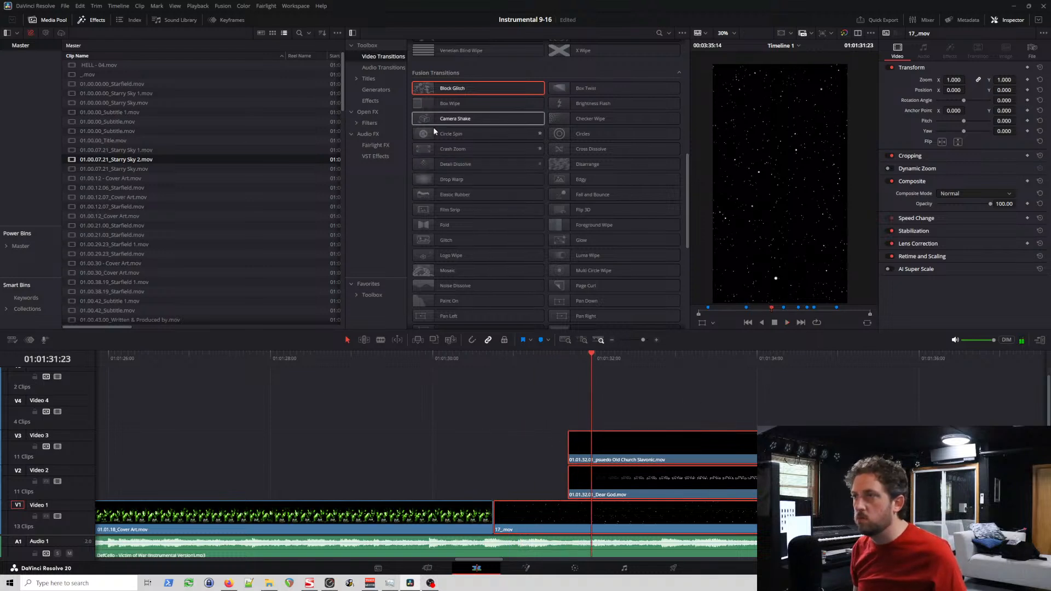
{"action": "key", "text": "ctrl+s"}
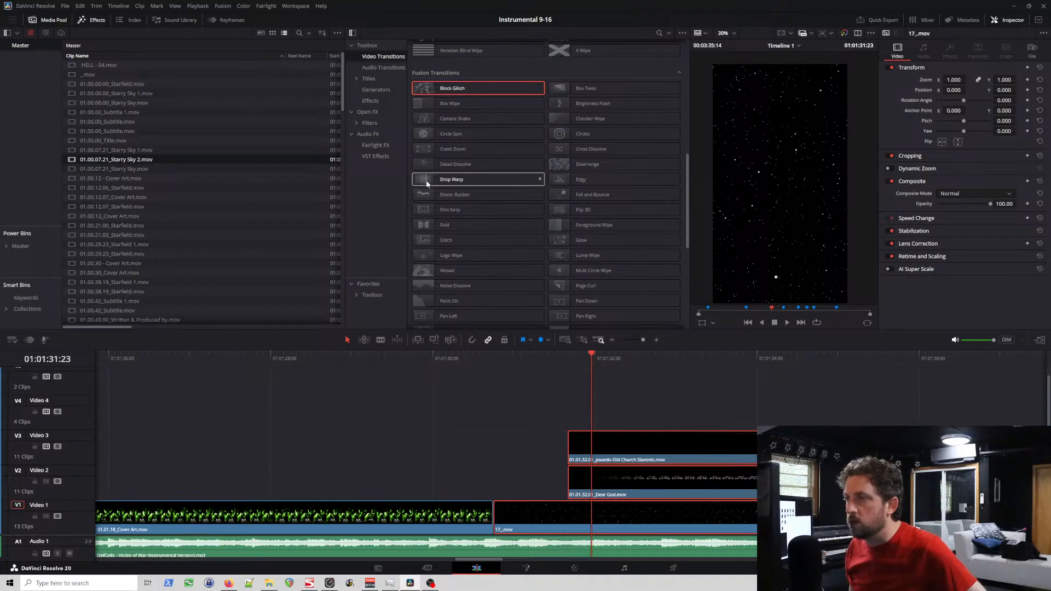
Step: Apply a Drop Warp transition at the cut between 01.01.18_Cover Art and 17_.mov, and play it back into the verse
{"action": "left_click_drag", "start_coordinate": [426, 179], "coordinate": [500, 523]}
{"action": "left_click", "coordinate": [454, 359]}
{"action": "key", "text": "space"}
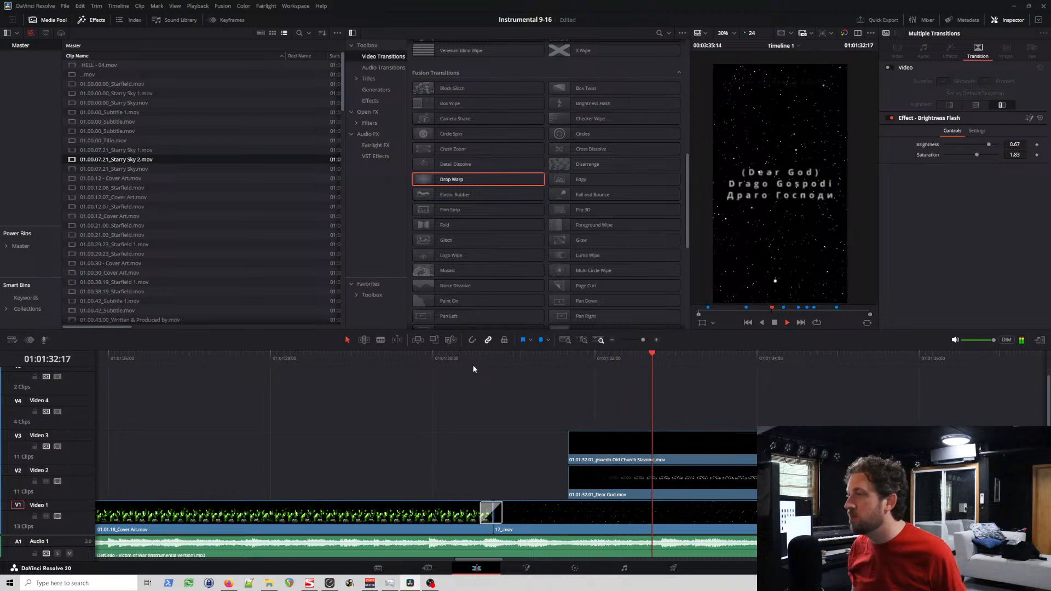
{"action": "left_click", "coordinate": [476, 357]}
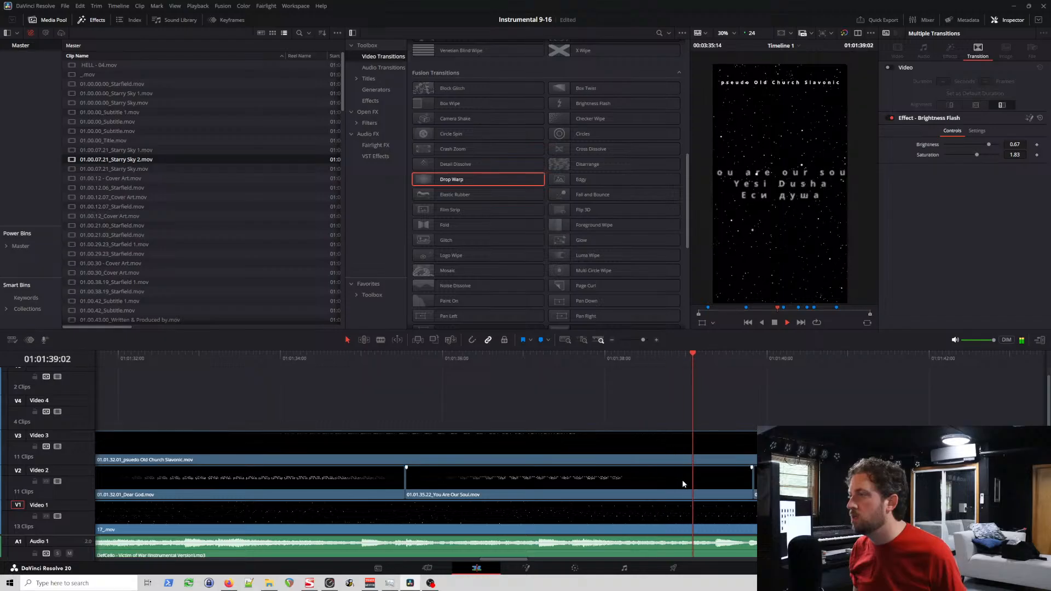
{"action": "key", "text": "space"}
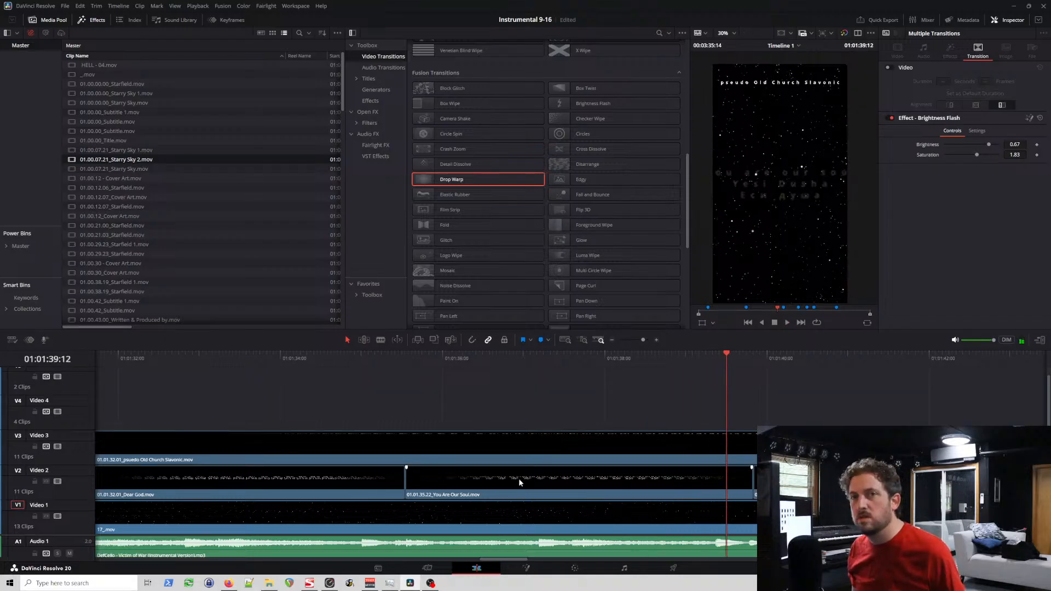
Step: Play the verse titles from Dear God through As the Savior to check their timing against the music
{"action": "scroll", "coordinate": [493, 474], "scroll_direction": "left", "scroll_amount": 5}
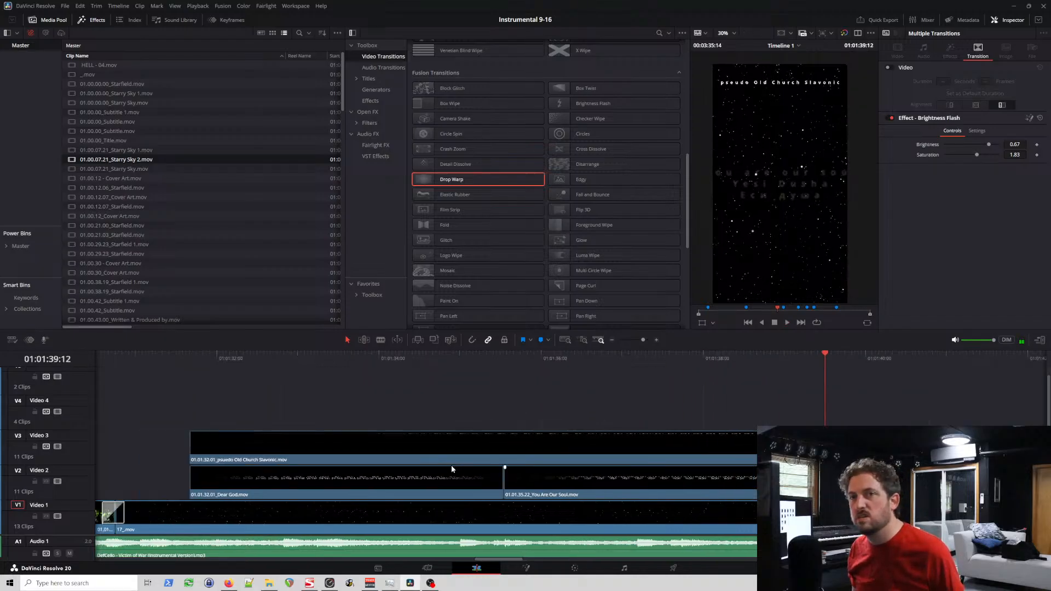
{"action": "left_click", "coordinate": [287, 354]}
{"action": "key", "text": "space"}
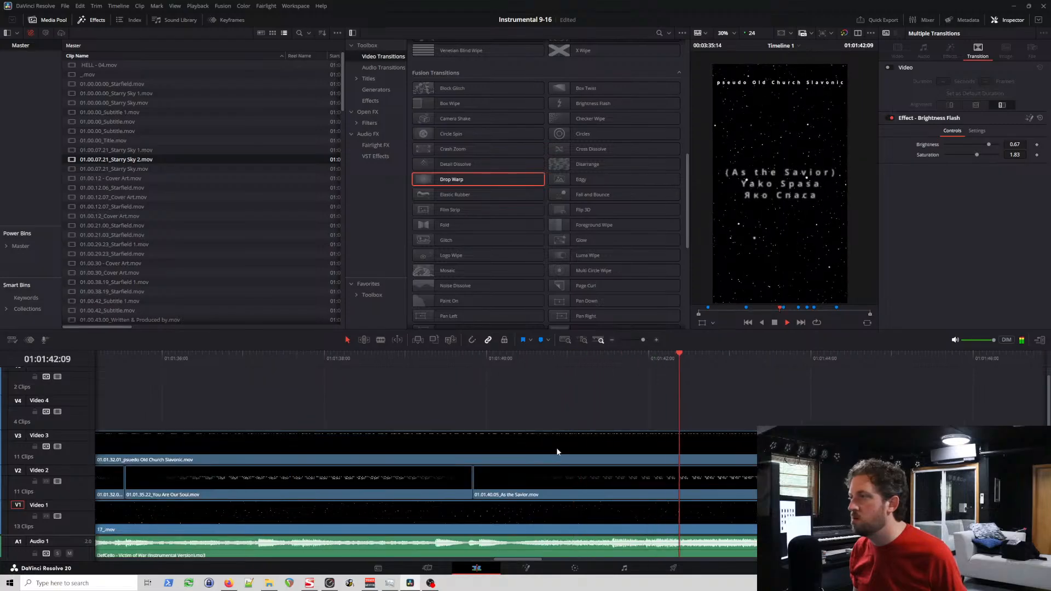
{"action": "key", "text": "space"}
{"action": "scroll", "coordinate": [531, 472], "scroll_direction": "down", "scroll_amount": 4}
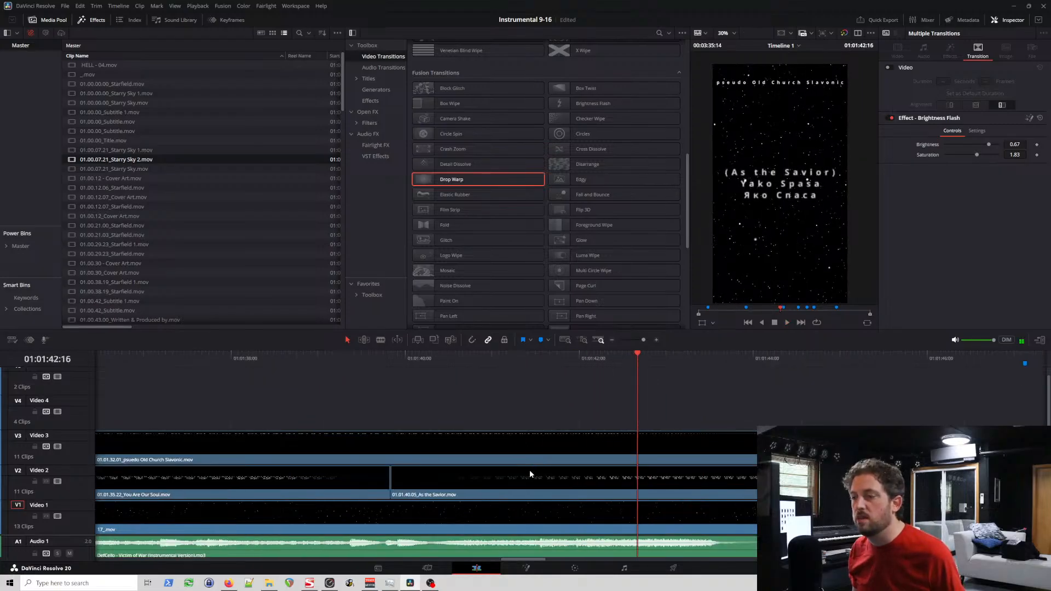
{"action": "scroll", "coordinate": [534, 479], "scroll_direction": "down", "scroll_amount": 3}
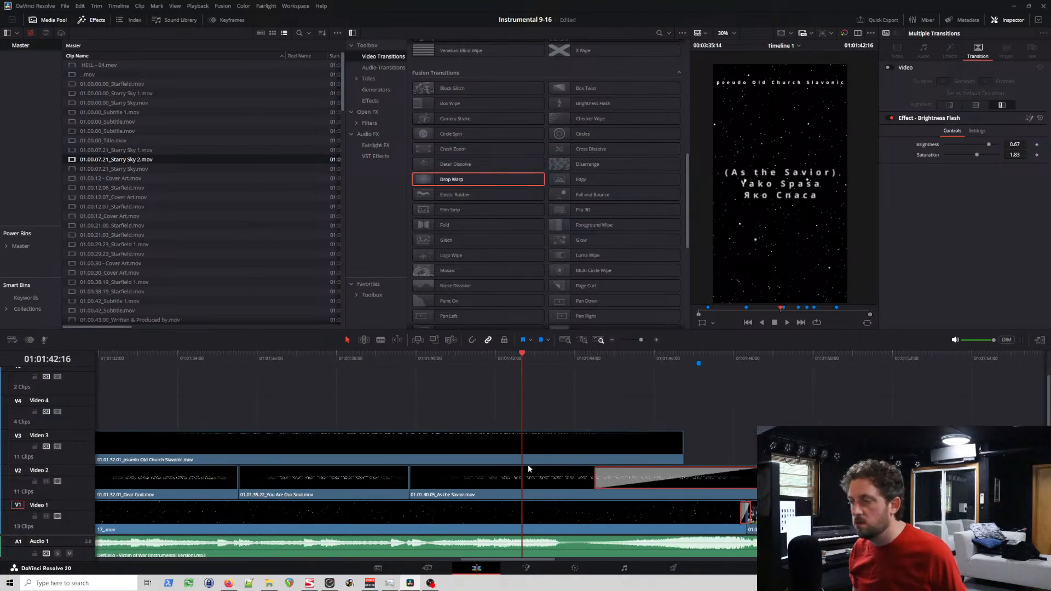
{"action": "scroll", "coordinate": [528, 468], "scroll_direction": "right", "scroll_amount": 3}
{"action": "key", "text": "space"}
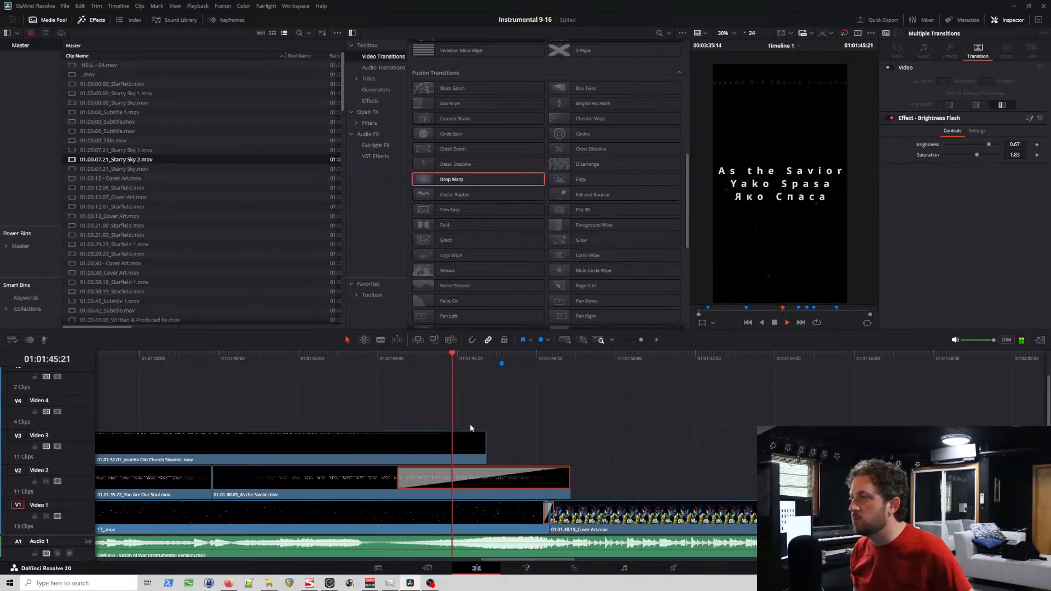
{"action": "key", "text": "space"}
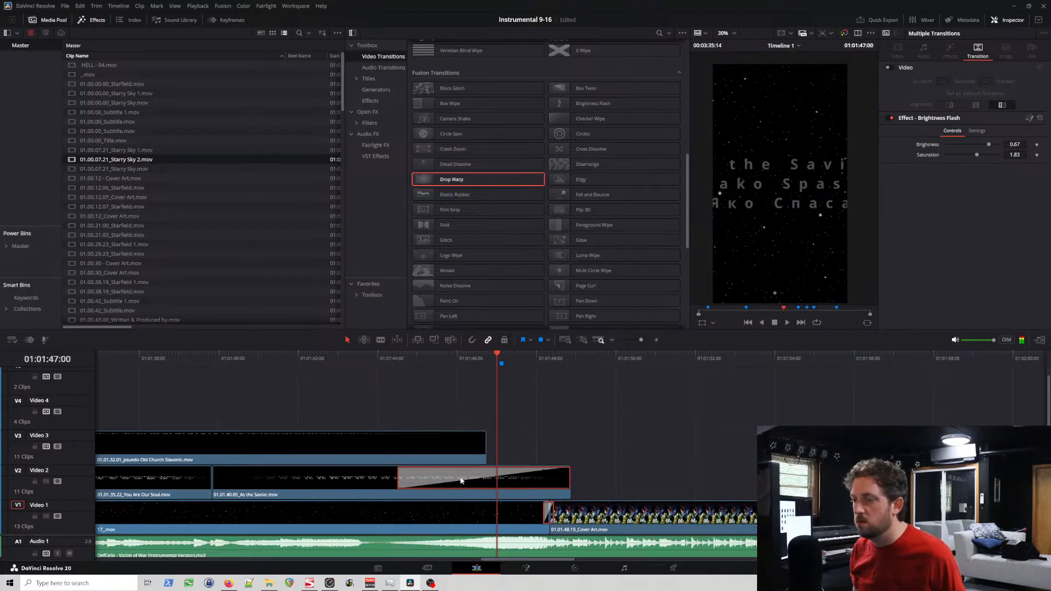
Step: Examine the settings and extent of the Zoom In transition at the end of the As the Savior title
{"action": "left_click", "coordinate": [426, 481]}
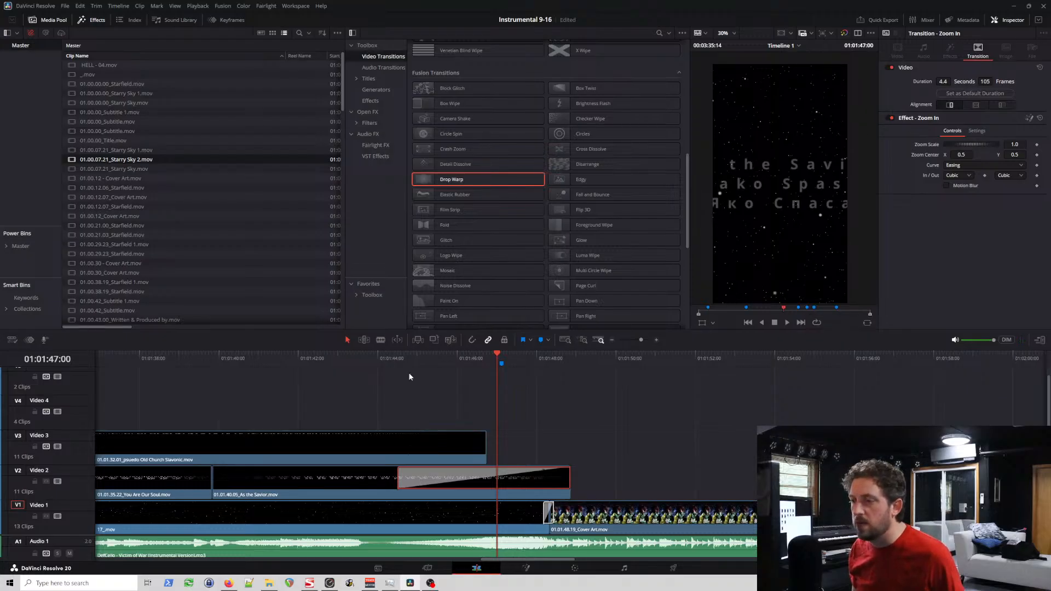
{"action": "scroll", "coordinate": [523, 406], "scroll_direction": "left", "scroll_amount": 5}
{"action": "scroll", "coordinate": [625, 444], "scroll_direction": "up", "scroll_amount": 5}
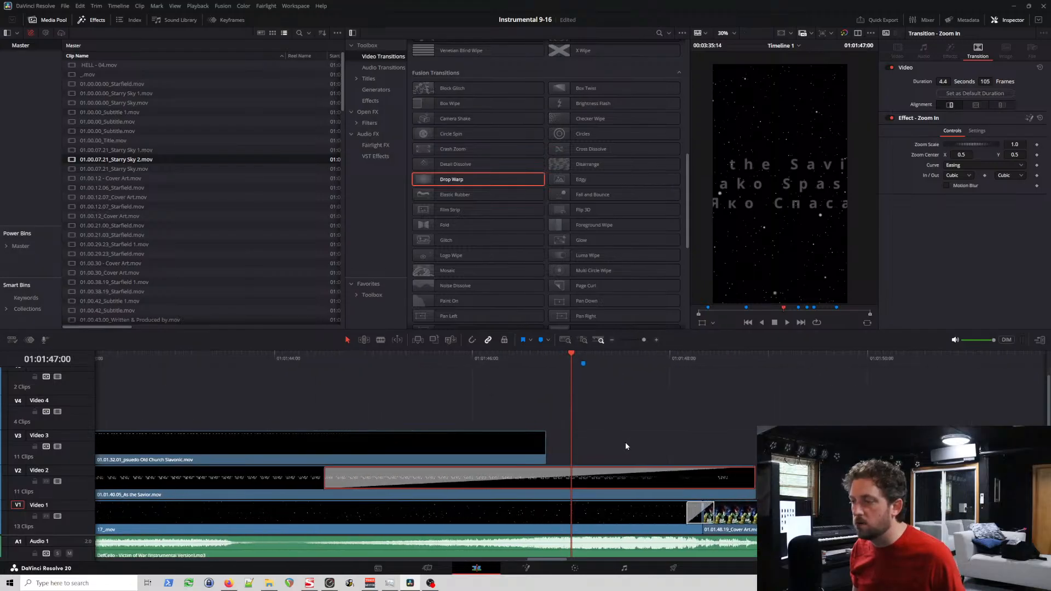
{"action": "scroll", "coordinate": [517, 476], "scroll_direction": "left", "scroll_amount": 3}
{"action": "scroll", "coordinate": [521, 474], "scroll_direction": "right", "scroll_amount": 3}
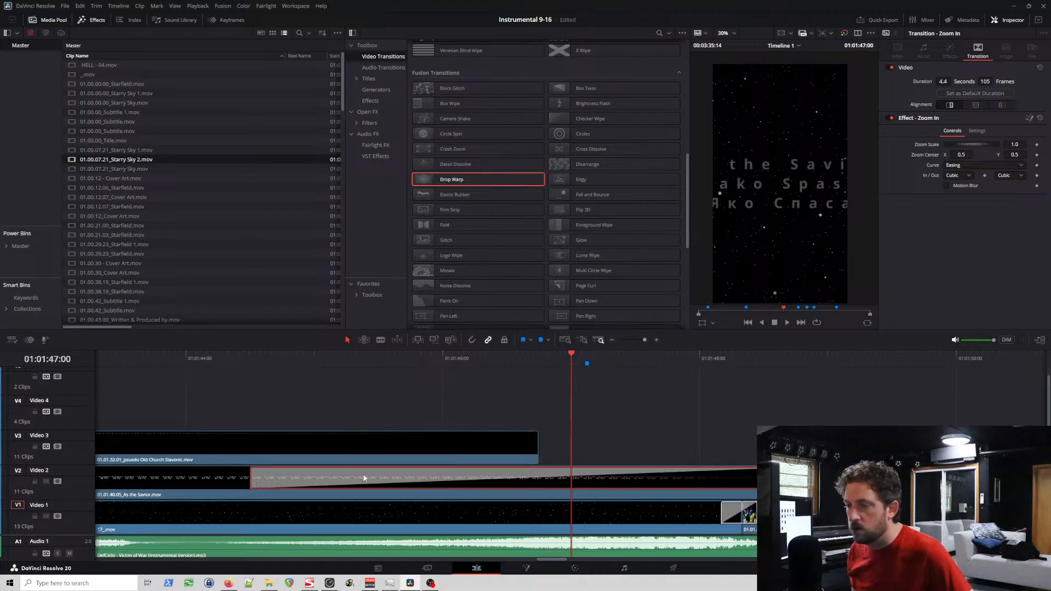
{"action": "left_click", "coordinate": [210, 481]}
{"action": "left_click", "coordinate": [251, 474]}
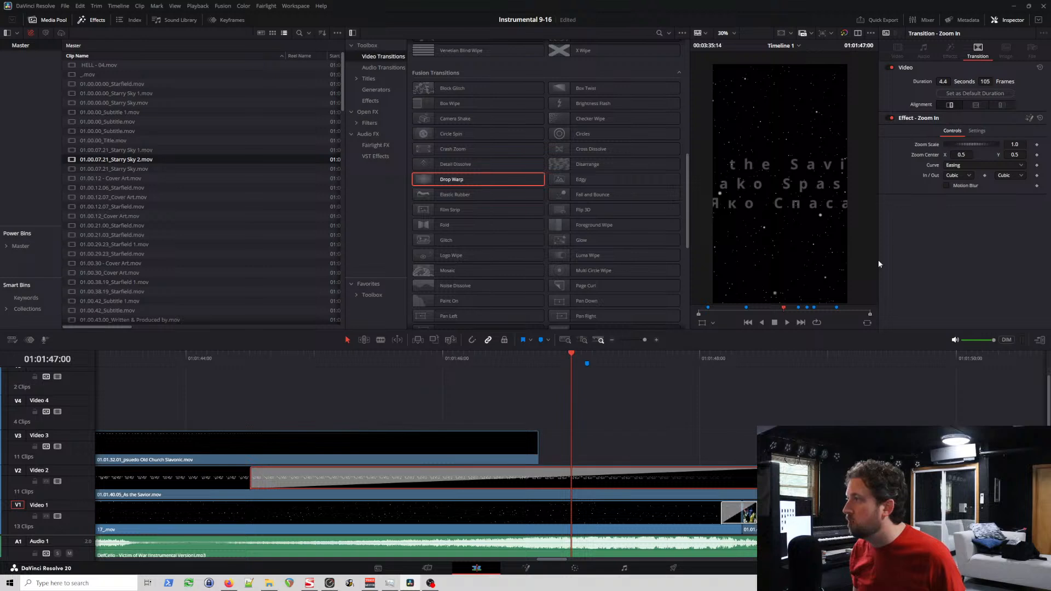
{"action": "right_click", "coordinate": [382, 483]}
{"action": "left_click", "coordinate": [360, 484]}
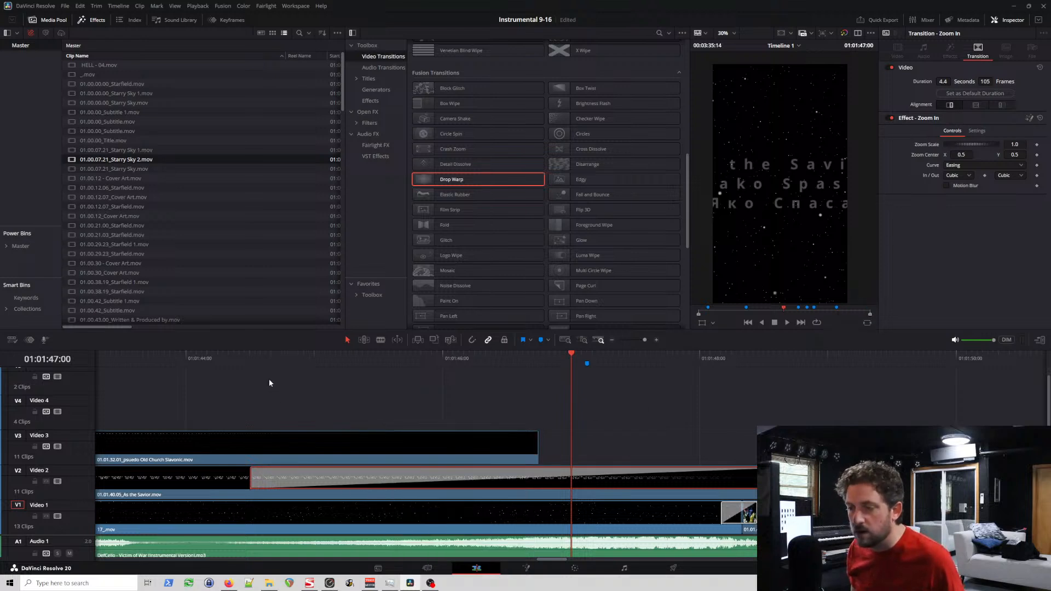
Step: Play from the start of the As the Savior title's Zoom In transition to check the starfield behind it
{"action": "left_click", "coordinate": [249, 357]}
{"action": "scroll", "coordinate": [276, 381], "scroll_direction": "up", "scroll_amount": 2}
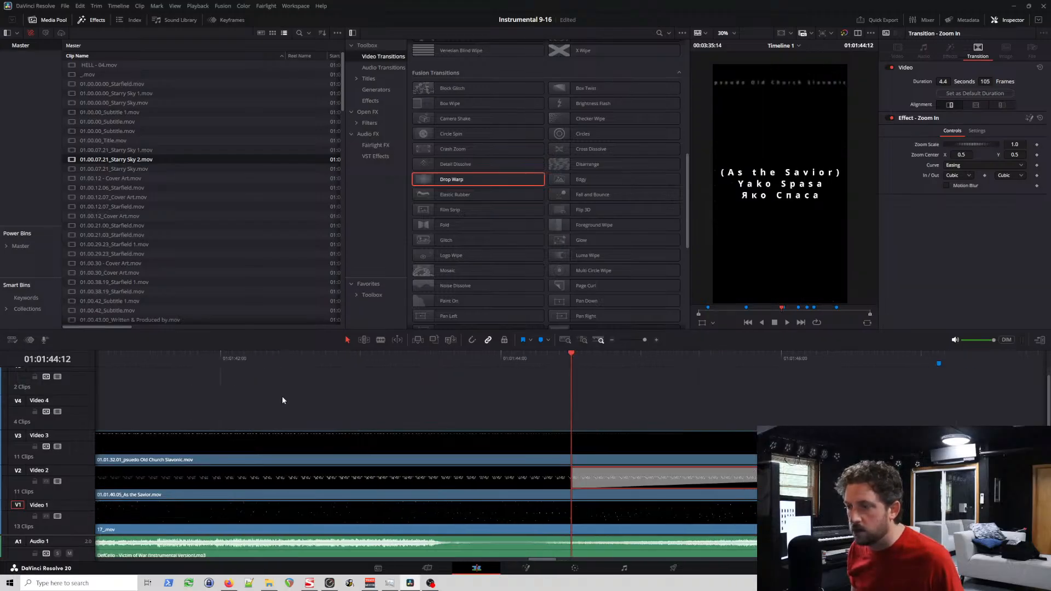
{"action": "scroll", "coordinate": [283, 401], "scroll_direction": "down", "scroll_amount": 8}
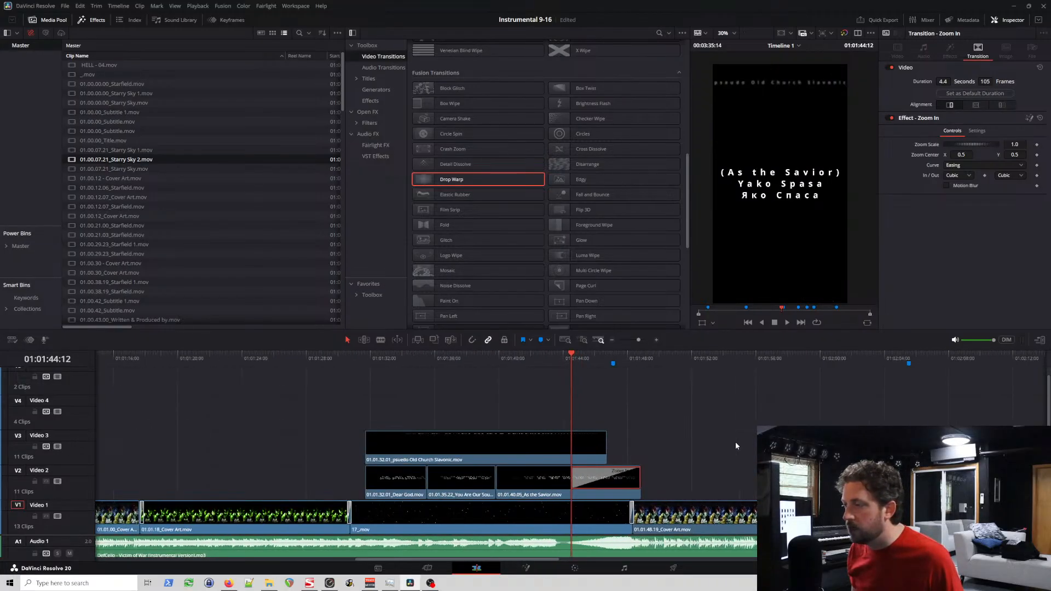
{"action": "scroll", "coordinate": [714, 450], "scroll_direction": "down", "scroll_amount": 6}
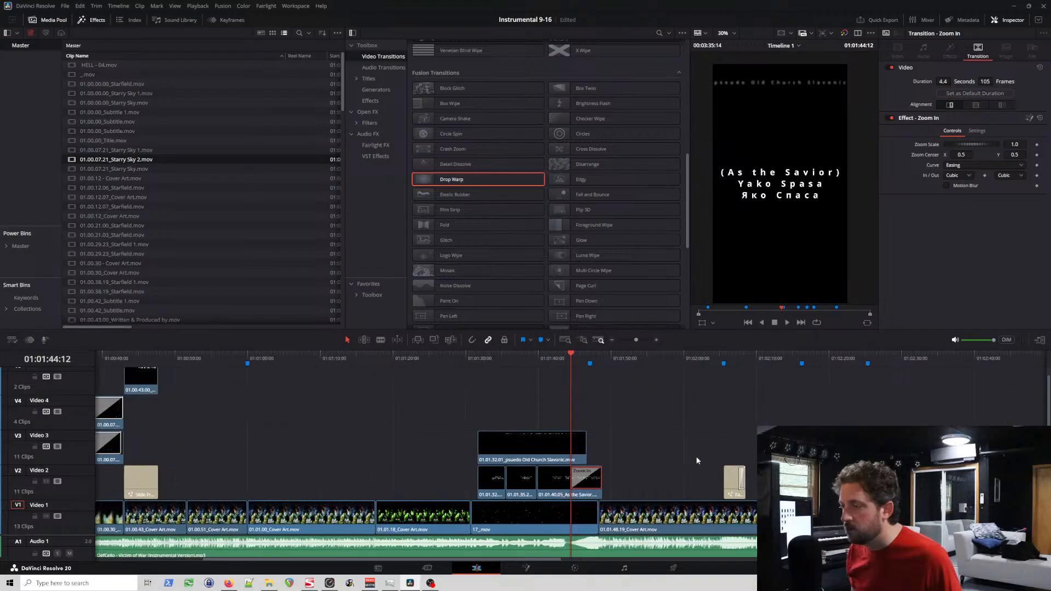
{"action": "scroll", "coordinate": [696, 461], "scroll_direction": "up", "scroll_amount": 6}
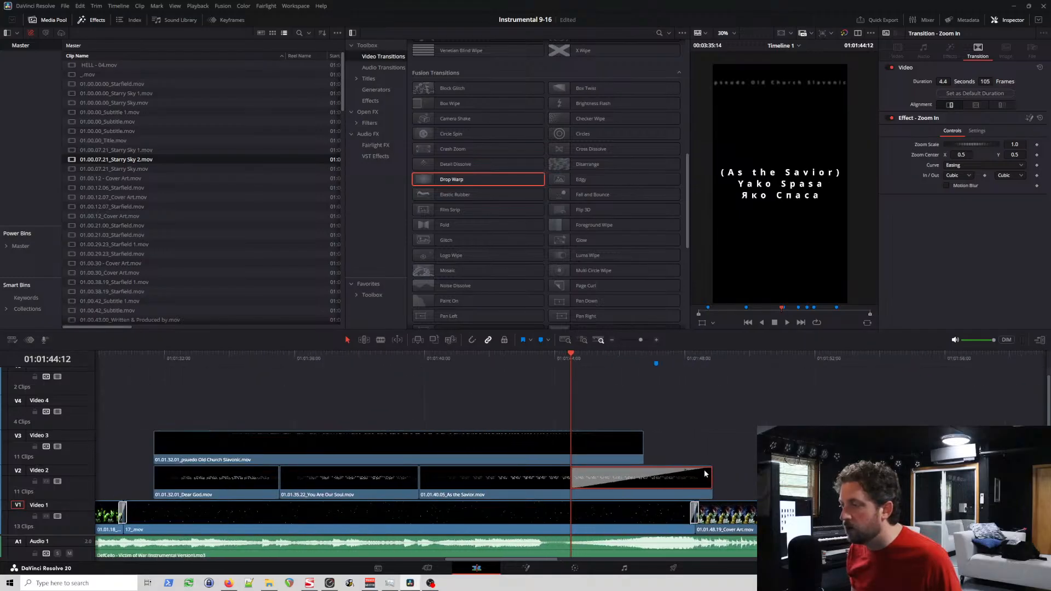
{"action": "scroll", "coordinate": [705, 474], "scroll_direction": "up", "scroll_amount": 2}
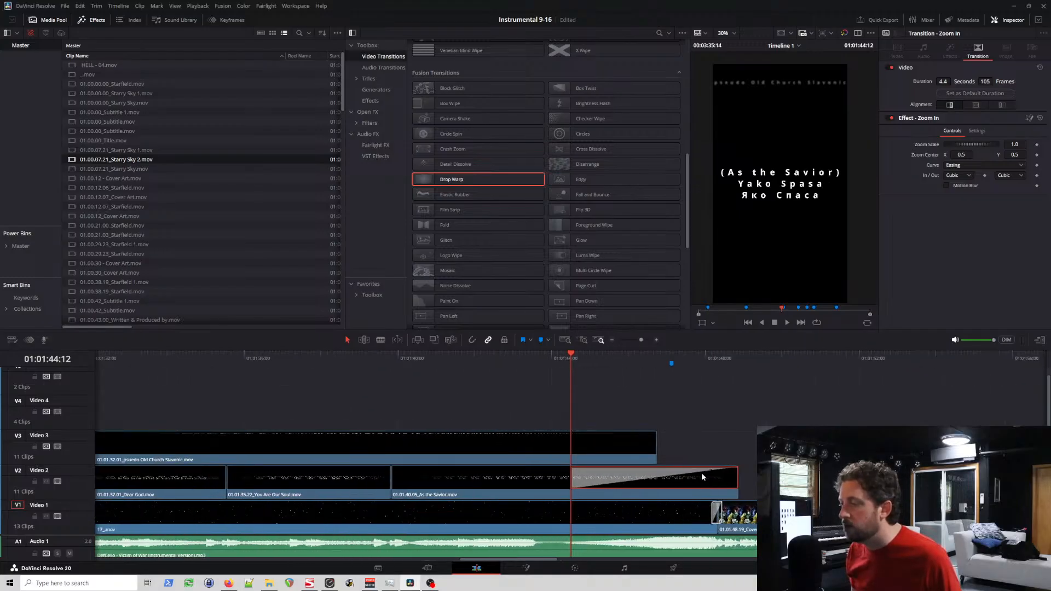
{"action": "key", "text": "space"}
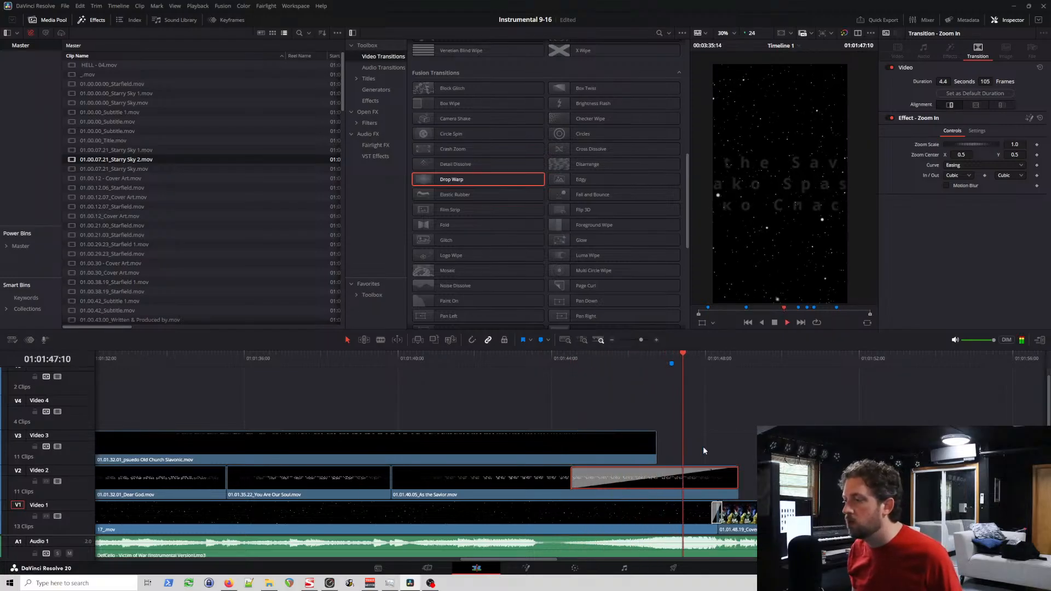
{"action": "key", "text": "space"}
Step: Select the verse titles on Video 2 and Video 3 and play the Dear God title over the starfield
{"action": "left_click", "coordinate": [683, 518]}
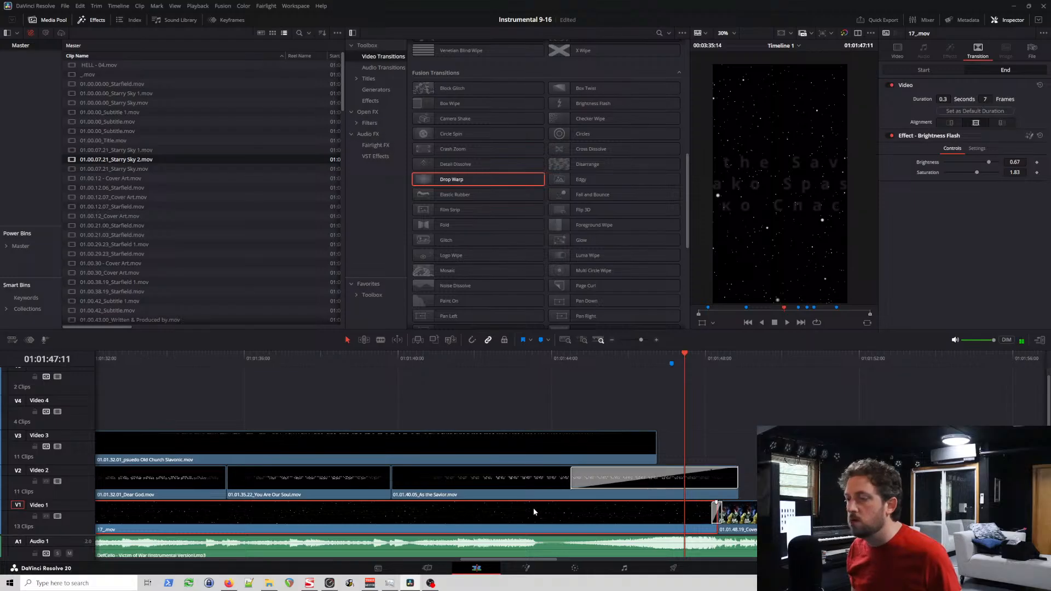
{"action": "scroll", "coordinate": [460, 520], "scroll_direction": "down", "scroll_amount": 5}
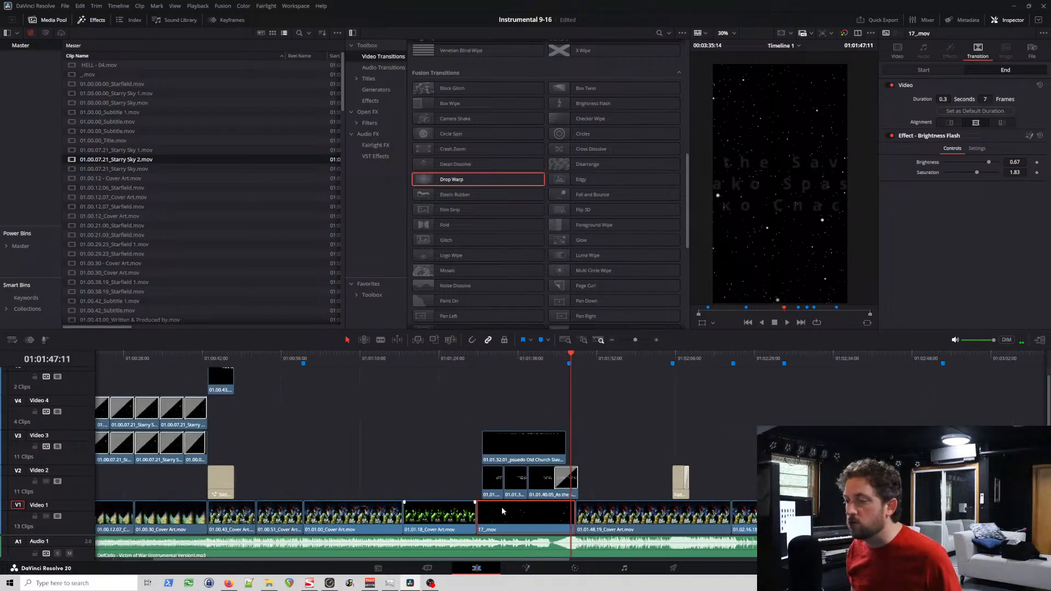
{"action": "scroll", "coordinate": [540, 513], "scroll_direction": "down", "scroll_amount": 2}
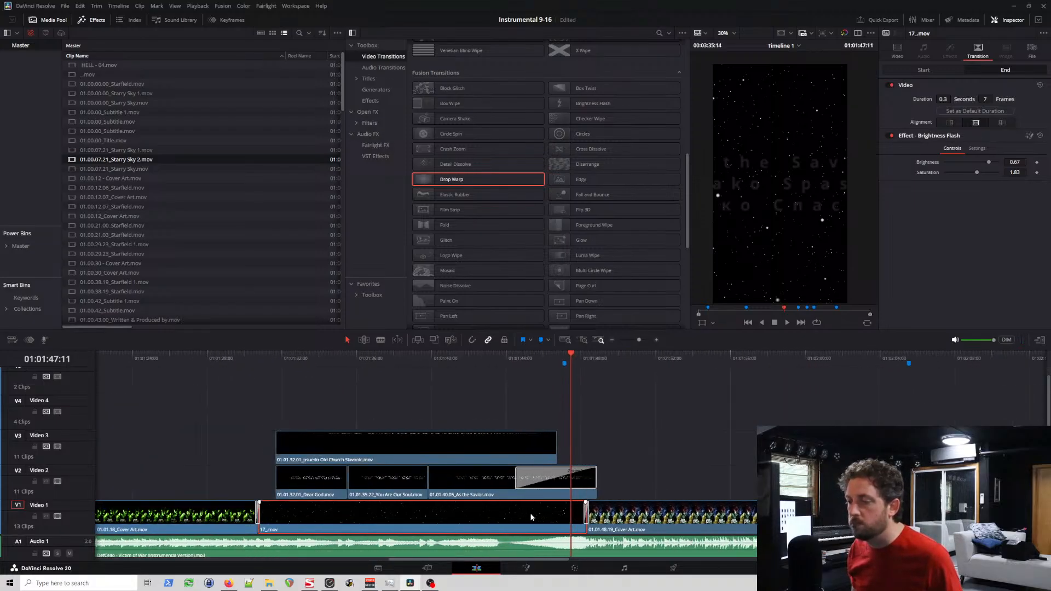
{"action": "left_click_drag", "start_coordinate": [301, 409], "coordinate": [567, 476]}
{"action": "left_click", "coordinate": [319, 355]}
{"action": "key", "text": "space"}
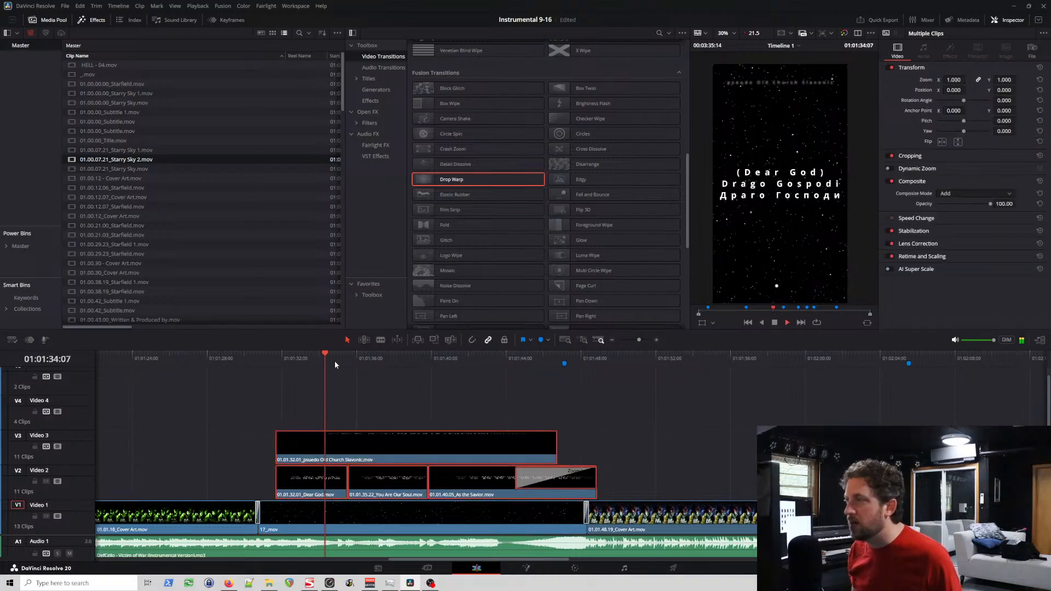
Step: Set the composite mode of 17_.mov to Add and scrub to the start of the title's Zoom In transition
{"action": "left_click", "coordinate": [530, 359]}
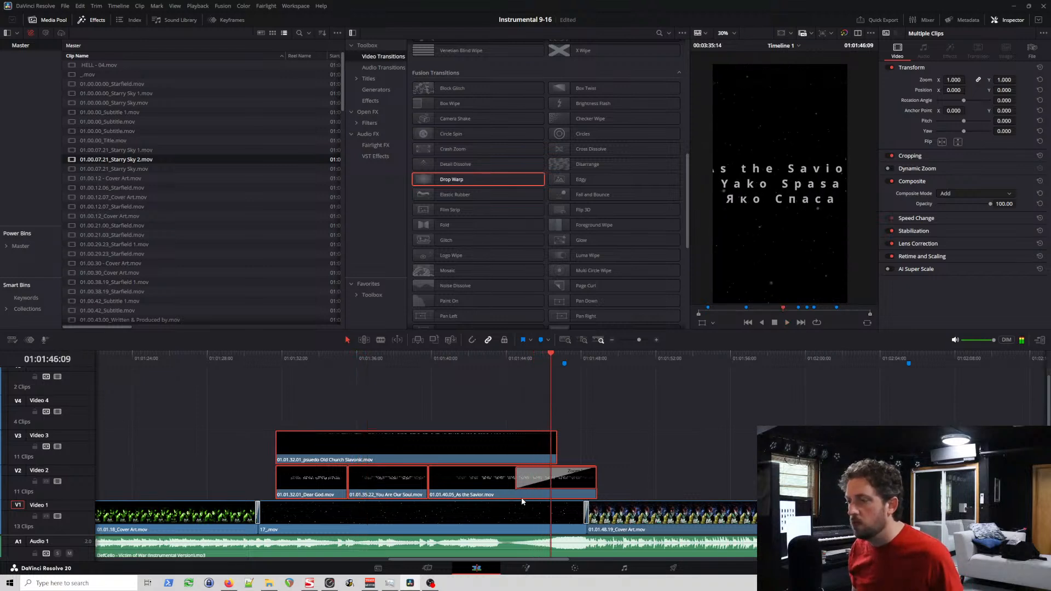
{"action": "left_click", "coordinate": [526, 446]}
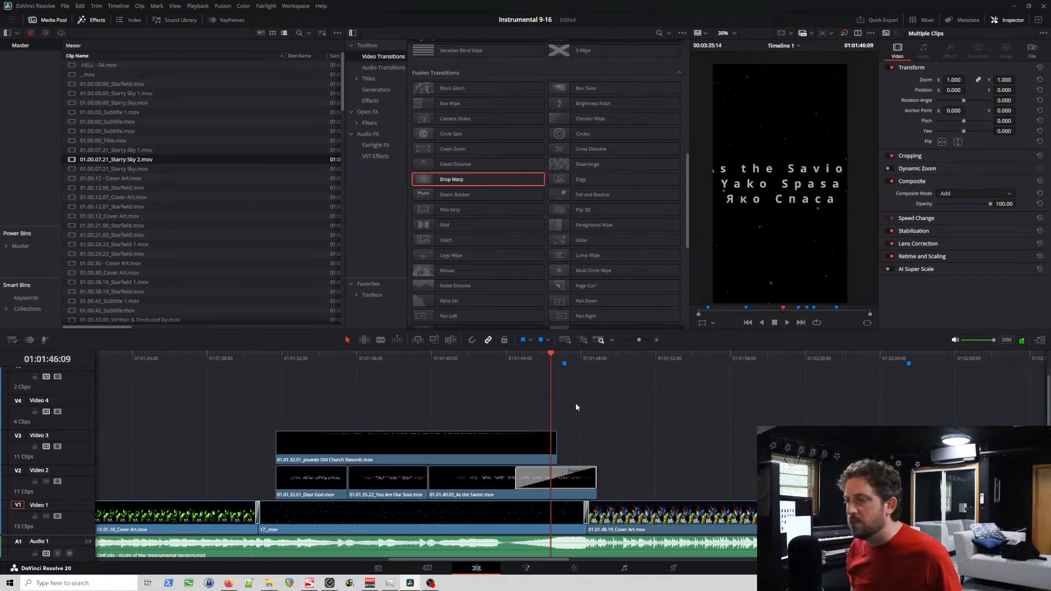
{"action": "left_click", "coordinate": [484, 482]}
{"action": "left_click", "coordinate": [494, 513]}
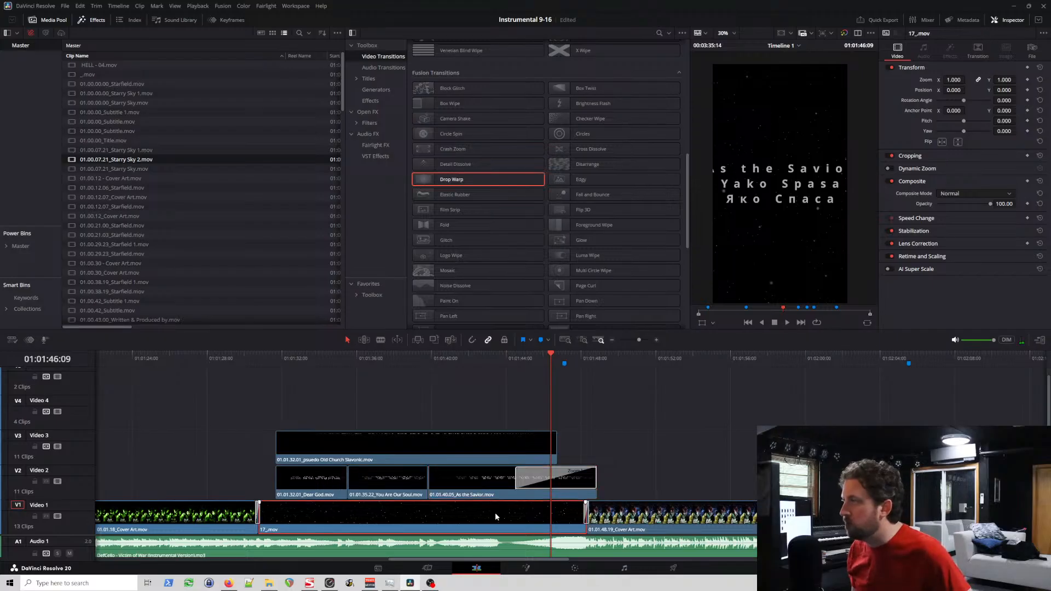
{"action": "left_click", "coordinate": [972, 193]}
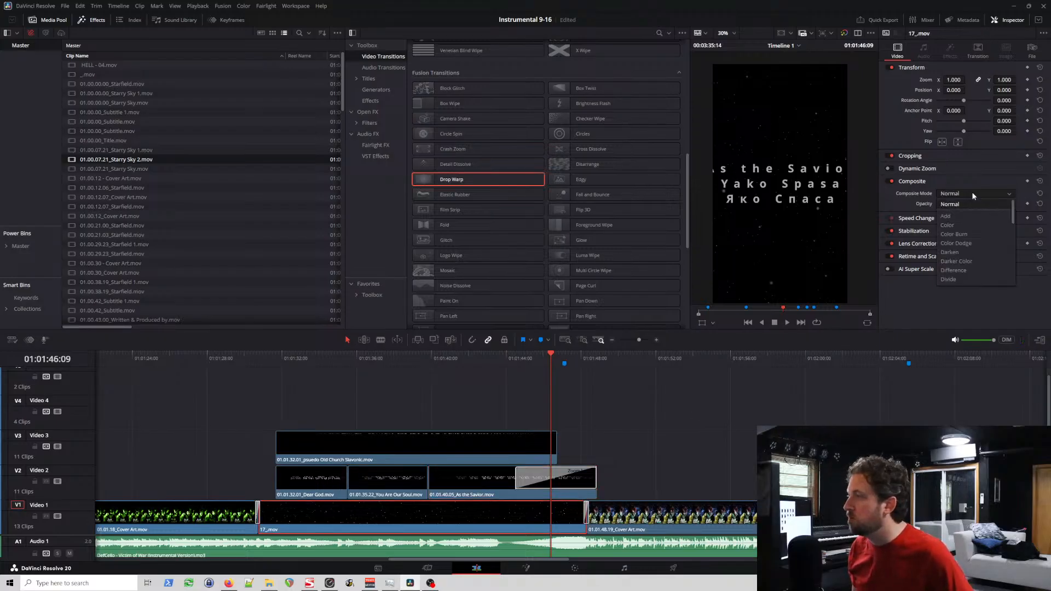
{"action": "left_click", "coordinate": [958, 213]}
{"action": "mouse_move", "coordinate": [513, 357]}
{"action": "left_mouse_down"}
{"action": "mouse_move", "coordinate": [534, 362]}
{"action": "mouse_move", "coordinate": [504, 369]}
{"action": "mouse_move", "coordinate": [518, 375]}
{"action": "left_mouse_up"}
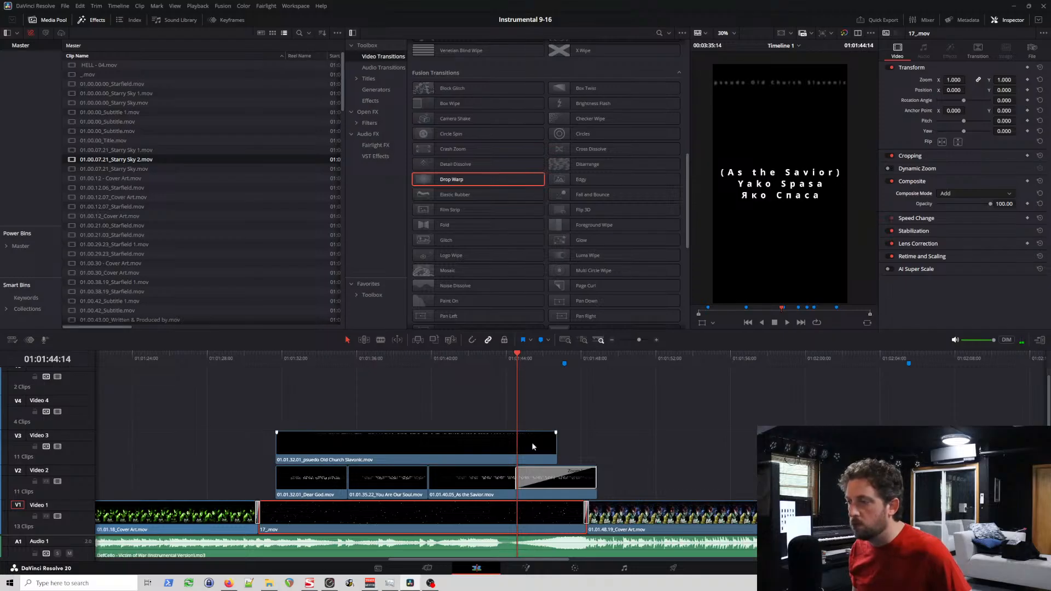
Step: Select the Zoom In transition and scrub across its start to compare the starfield before and during it
{"action": "left_click", "coordinate": [528, 472]}
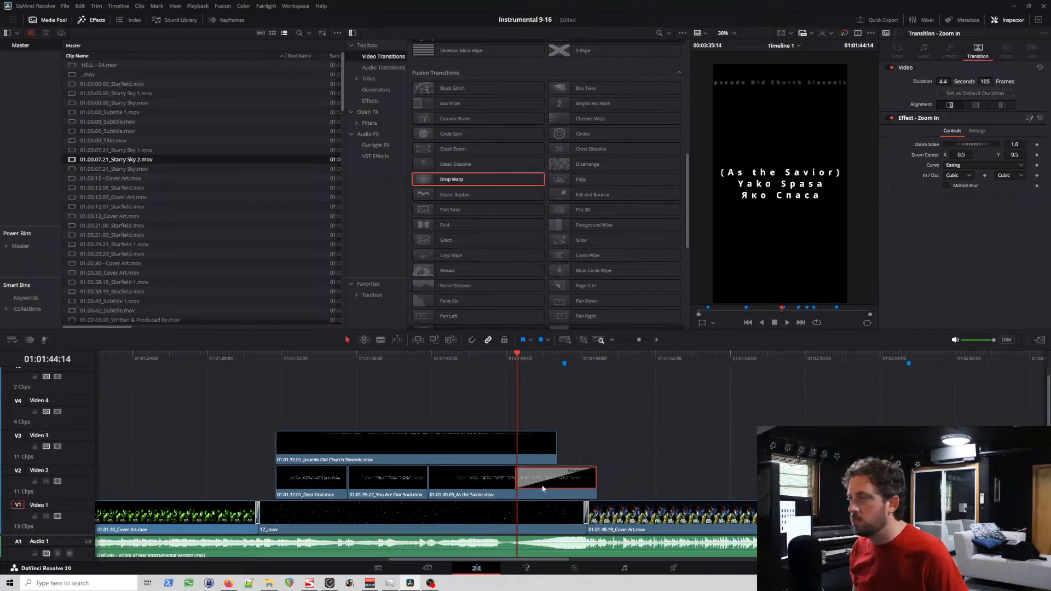
{"action": "left_click", "coordinate": [507, 364]}
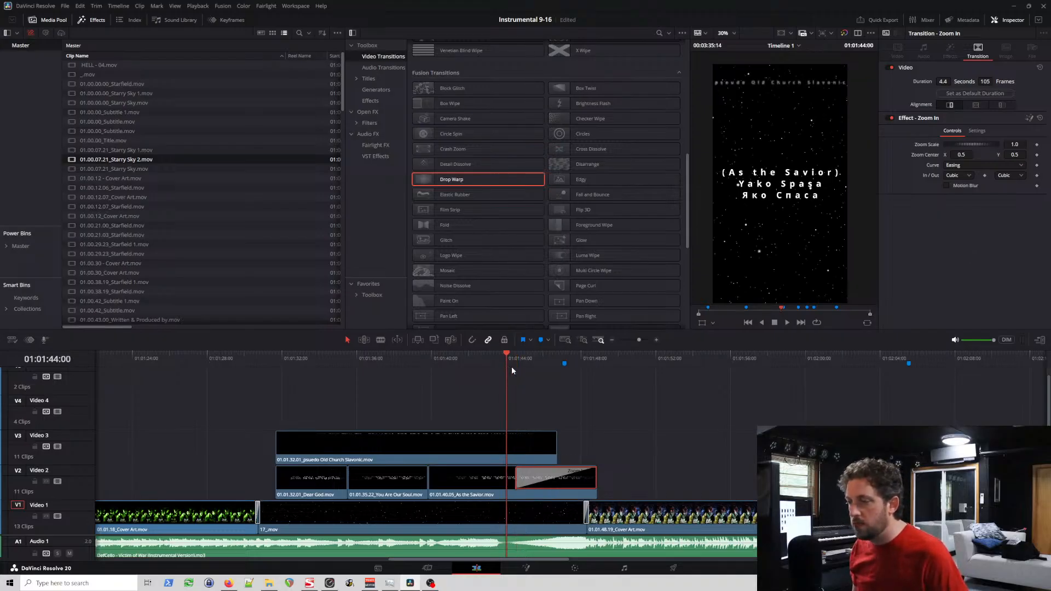
{"action": "mouse_move", "coordinate": [509, 359]}
{"action": "left_mouse_down"}
{"action": "mouse_move", "coordinate": [553, 365]}
{"action": "mouse_move", "coordinate": [520, 366]}
{"action": "left_mouse_up"}
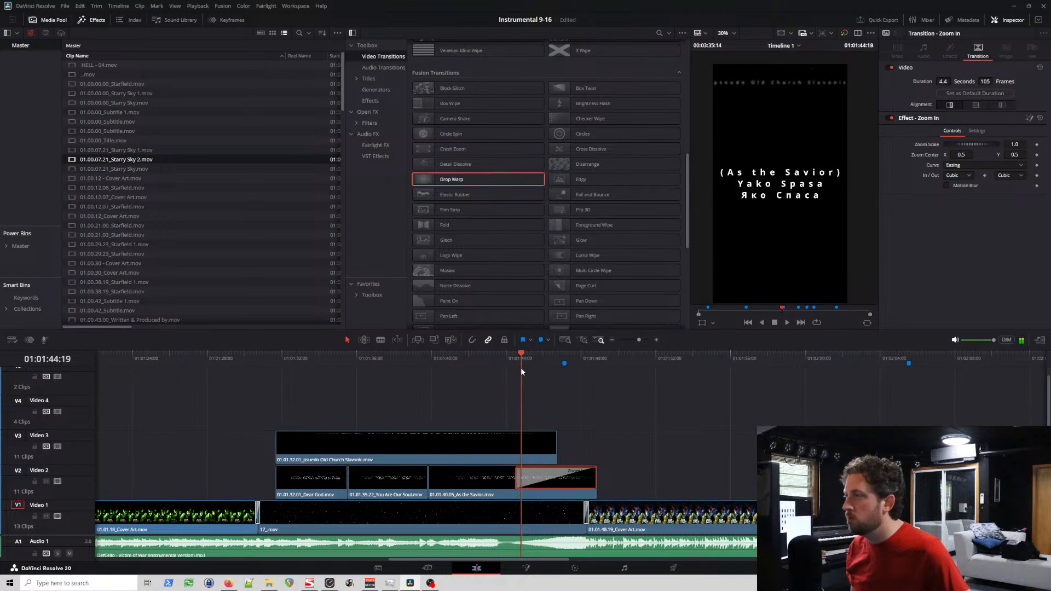
Step: Check the composite and transition settings of the Old Church Slavonic and As the Savior titles
{"action": "left_click", "coordinate": [525, 458]}
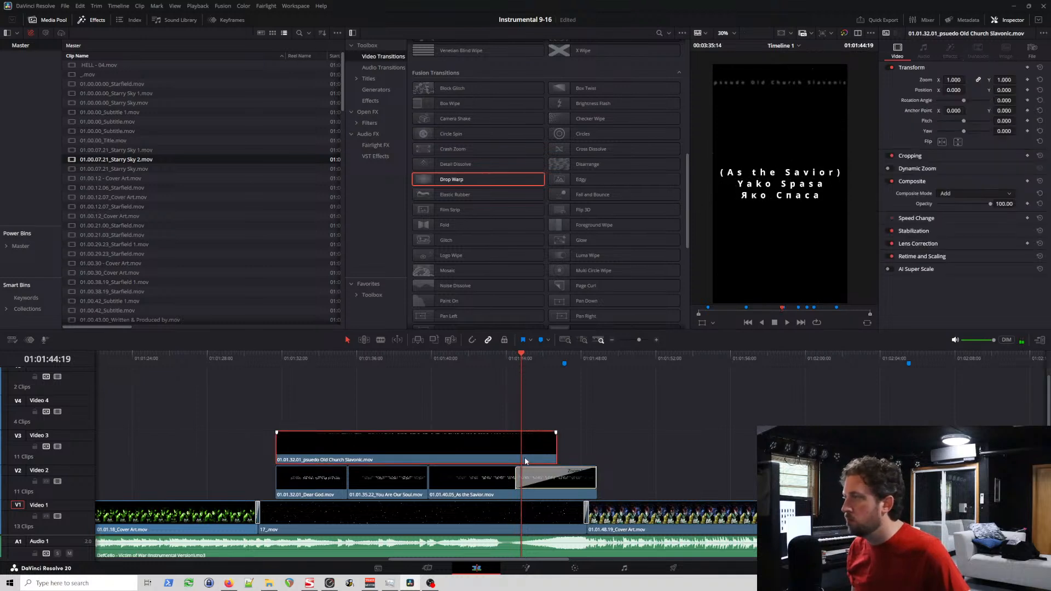
{"action": "left_click", "coordinate": [492, 478]}
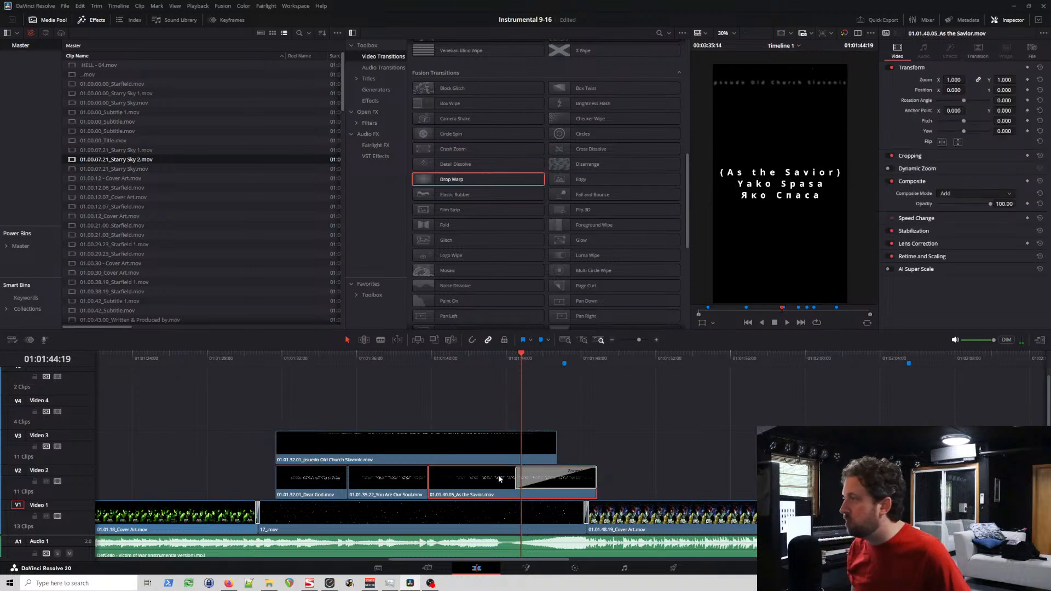
{"action": "left_click", "coordinate": [528, 489]}
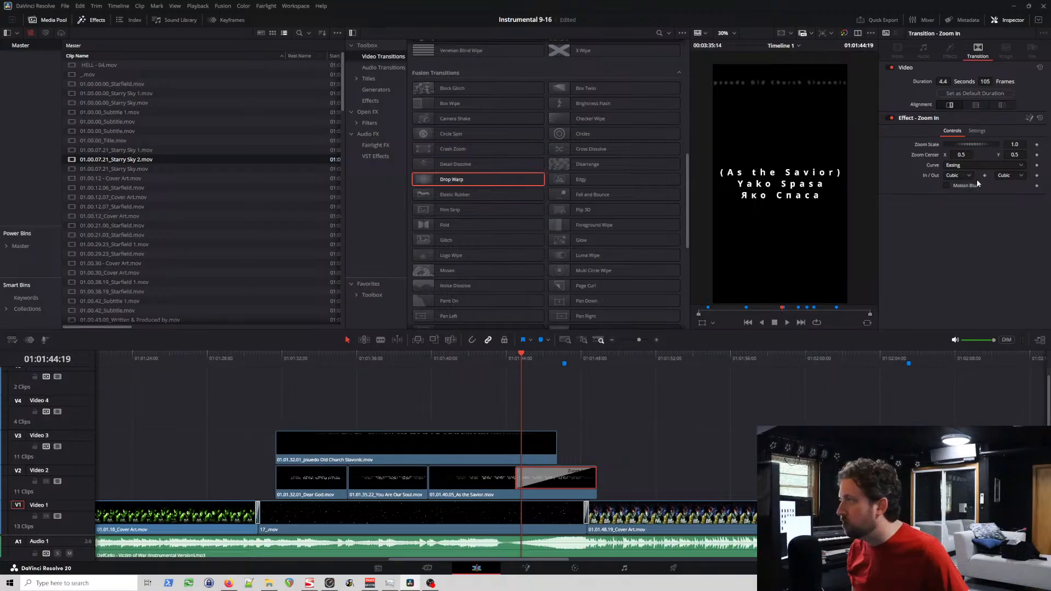
{"action": "left_click", "coordinate": [478, 473]}
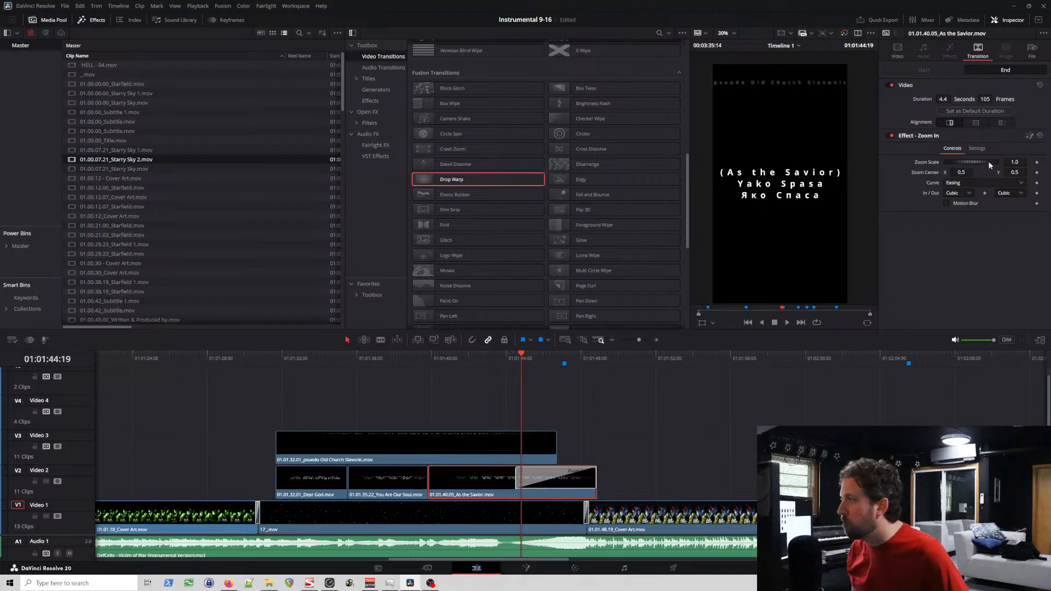
{"action": "left_click", "coordinate": [903, 50]}
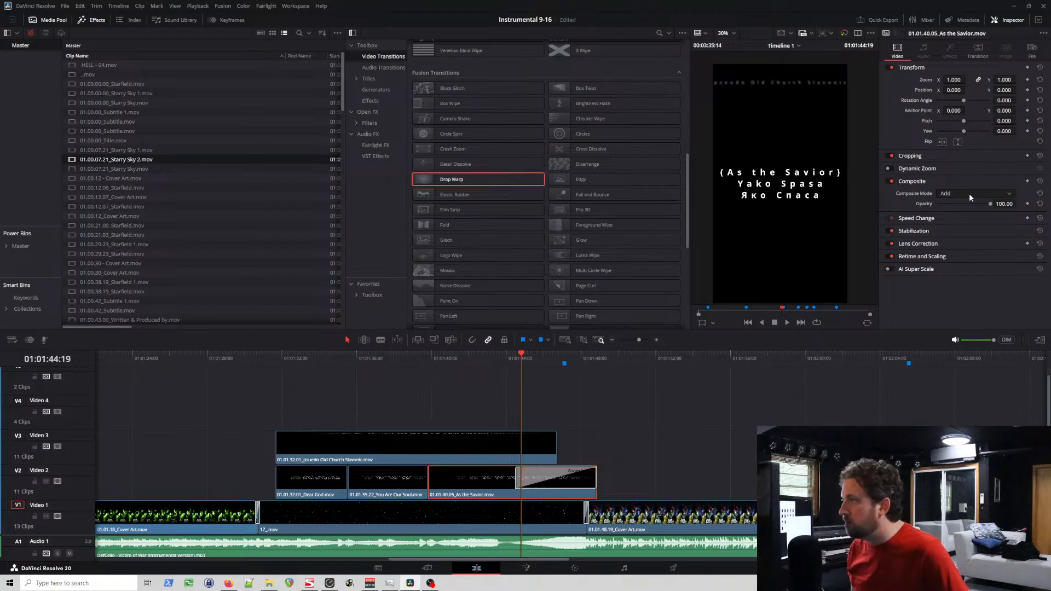
Step: Scrub through the whole Zoom In transition and back to its start to check the background stars
{"action": "left_click", "coordinate": [524, 474]}
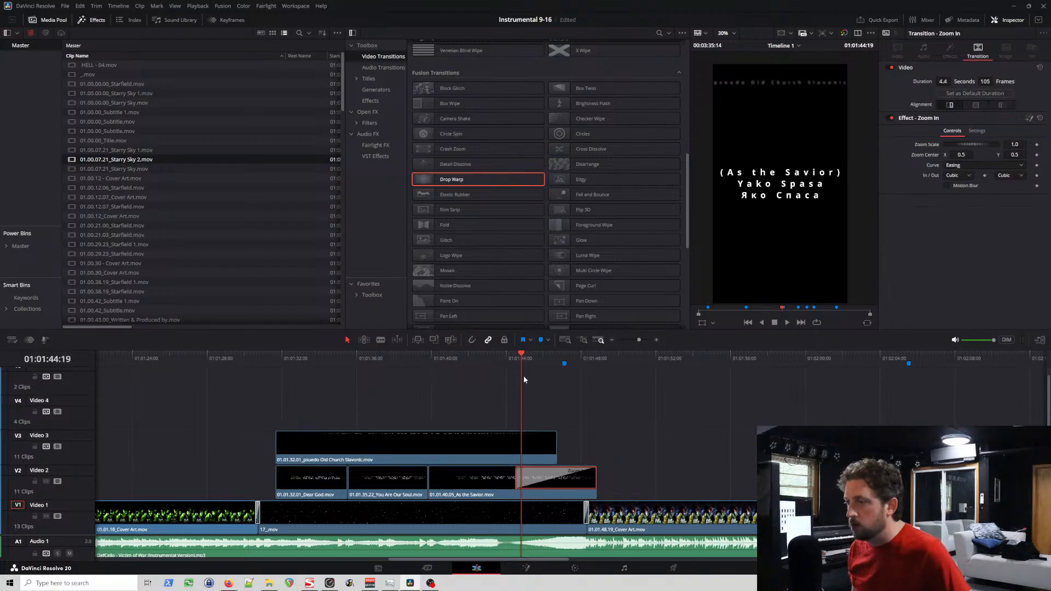
{"action": "left_click_drag", "start_coordinate": [526, 359], "coordinate": [581, 359]}
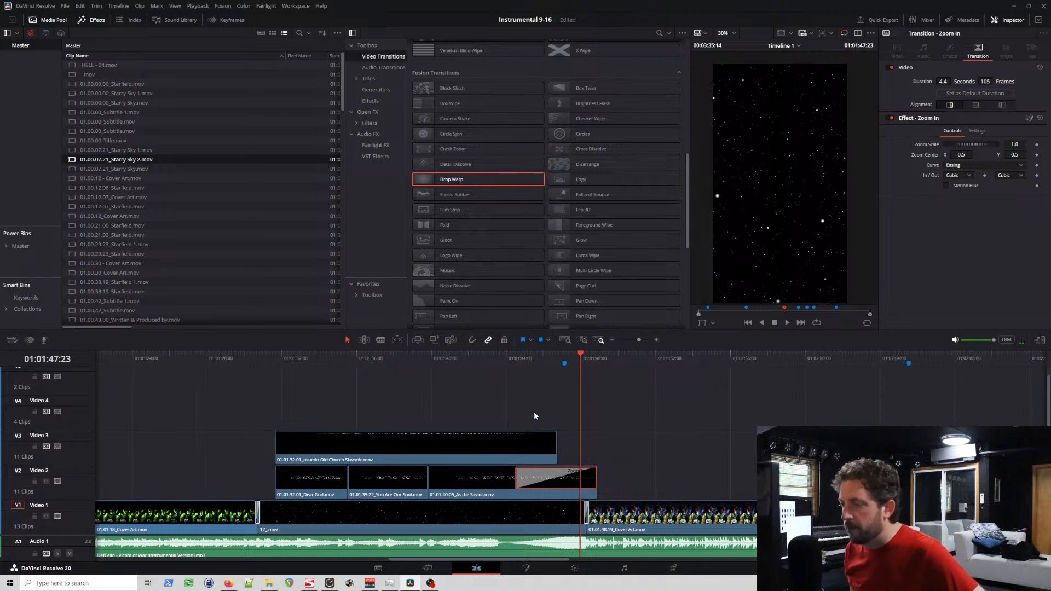
{"action": "left_click_drag", "start_coordinate": [518, 360], "coordinate": [513, 391]}
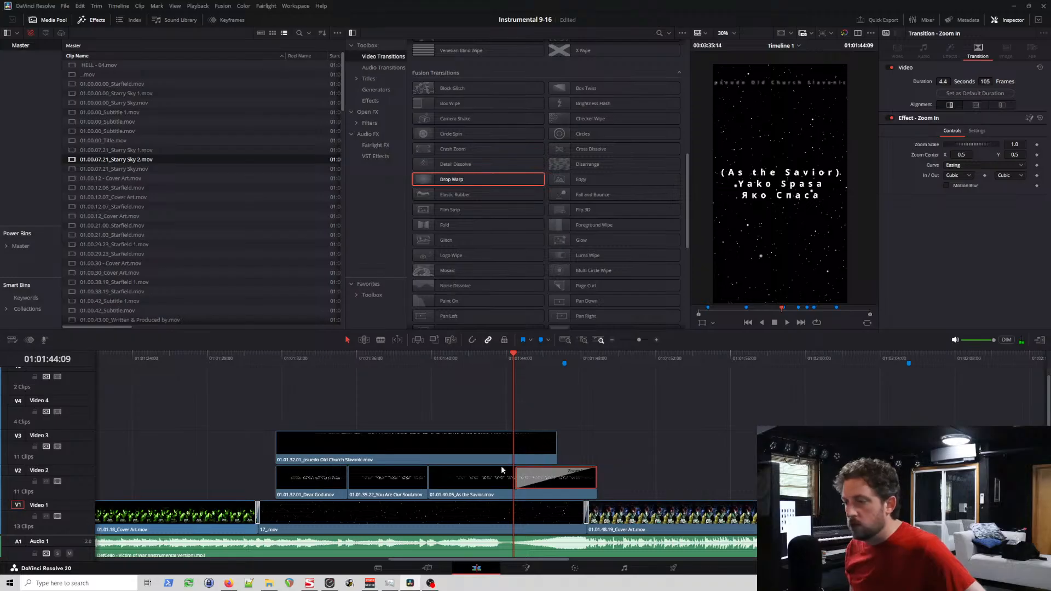
Step: Select 17_.mov on Video 1 and inspect the transition from the preceding Cover Art clip at its start
{"action": "left_click", "coordinate": [486, 521]}
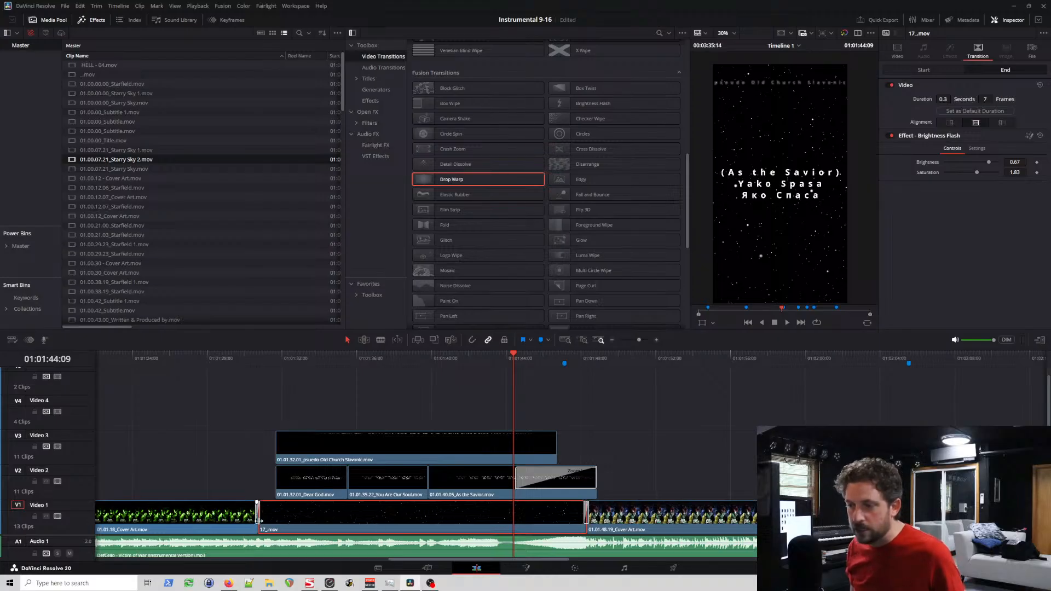
{"action": "scroll", "coordinate": [295, 486], "scroll_direction": "up", "scroll_amount": 2}
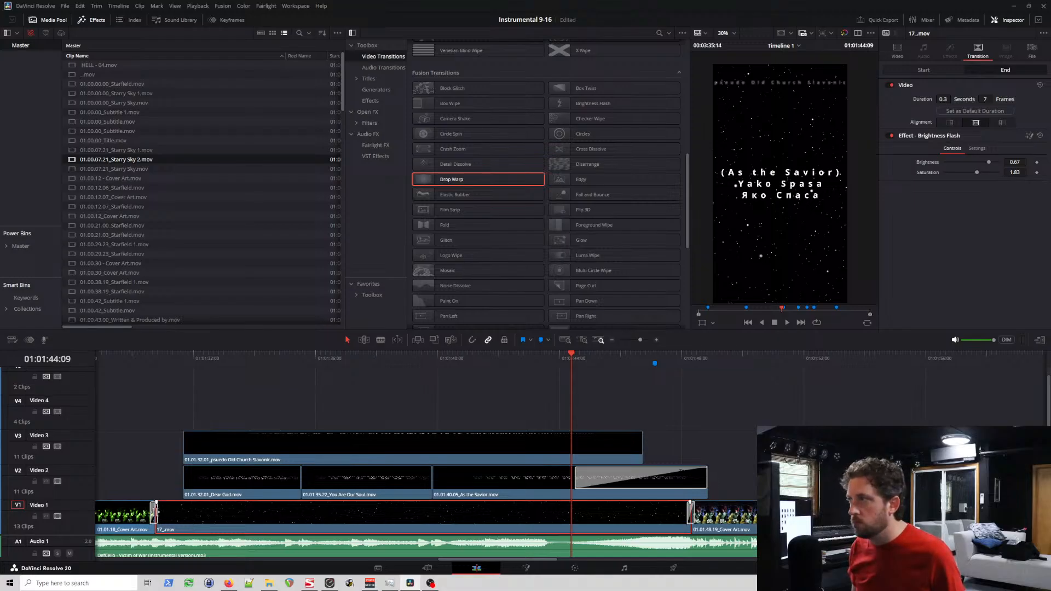
{"action": "scroll", "coordinate": [155, 512], "scroll_direction": "up", "scroll_amount": 2}
{"action": "scroll", "coordinate": [155, 512], "scroll_direction": "down", "scroll_amount": 3}
{"action": "scroll", "coordinate": [154, 512], "scroll_direction": "up", "scroll_amount": 1}
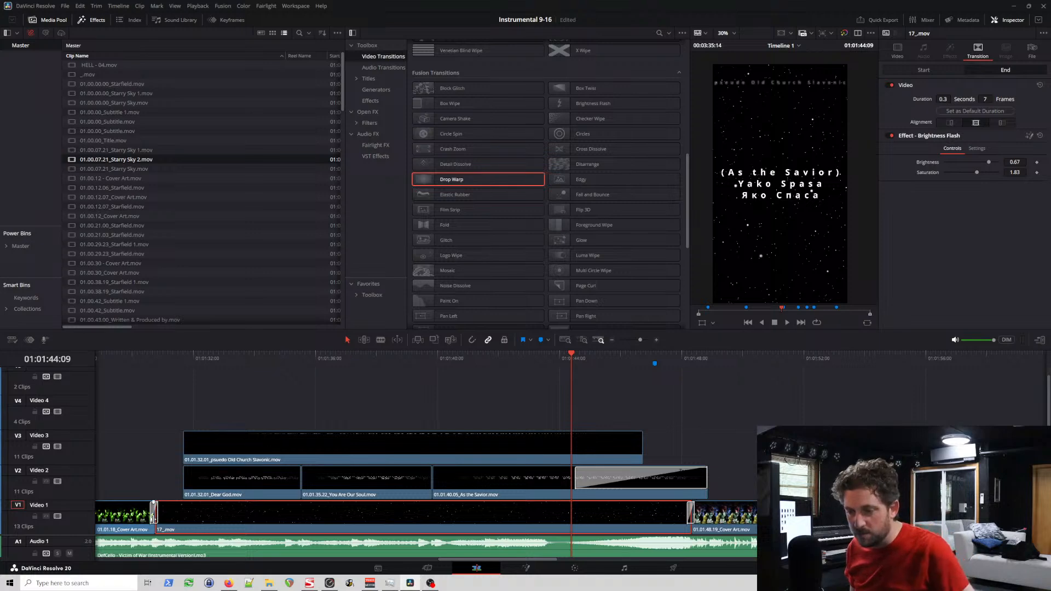
{"action": "left_click", "coordinate": [157, 366]}
{"action": "scroll", "coordinate": [185, 390], "scroll_direction": "up", "scroll_amount": 8}
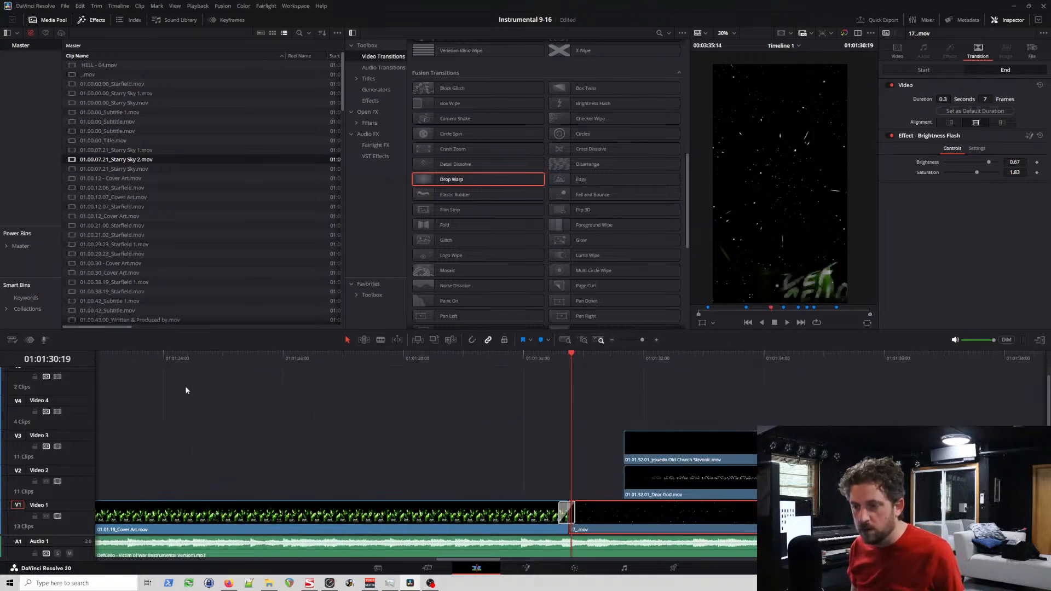
{"action": "scroll", "coordinate": [576, 514], "scroll_direction": "down", "scroll_amount": 8}
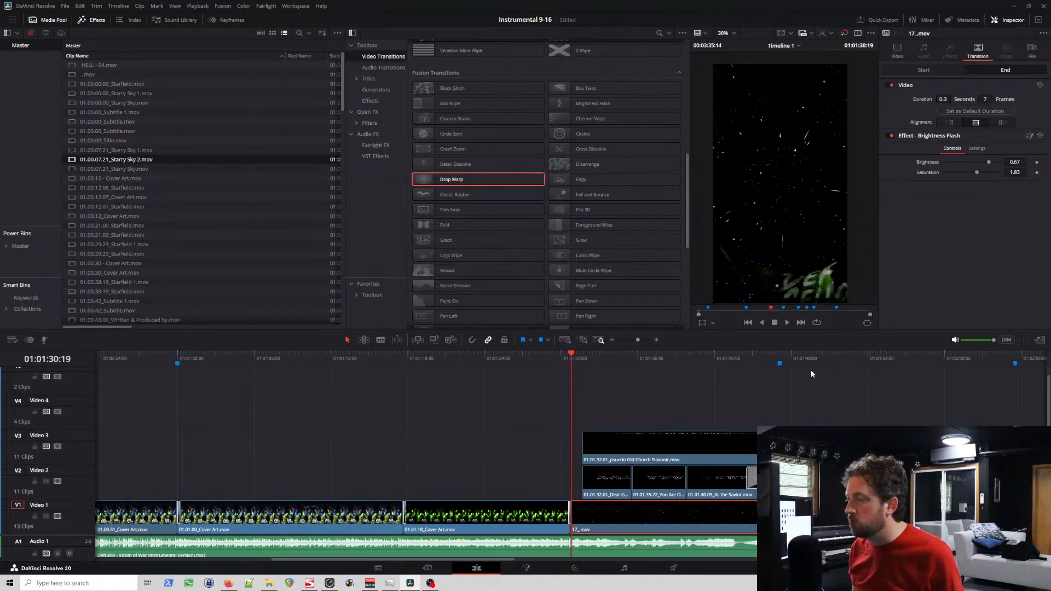
Step: Inspect the Brightness Flash transition between the end of 17_.mov and the following Cover Art clip
{"action": "left_click", "coordinate": [789, 356]}
{"action": "scroll", "coordinate": [855, 399], "scroll_direction": "up", "scroll_amount": 5}
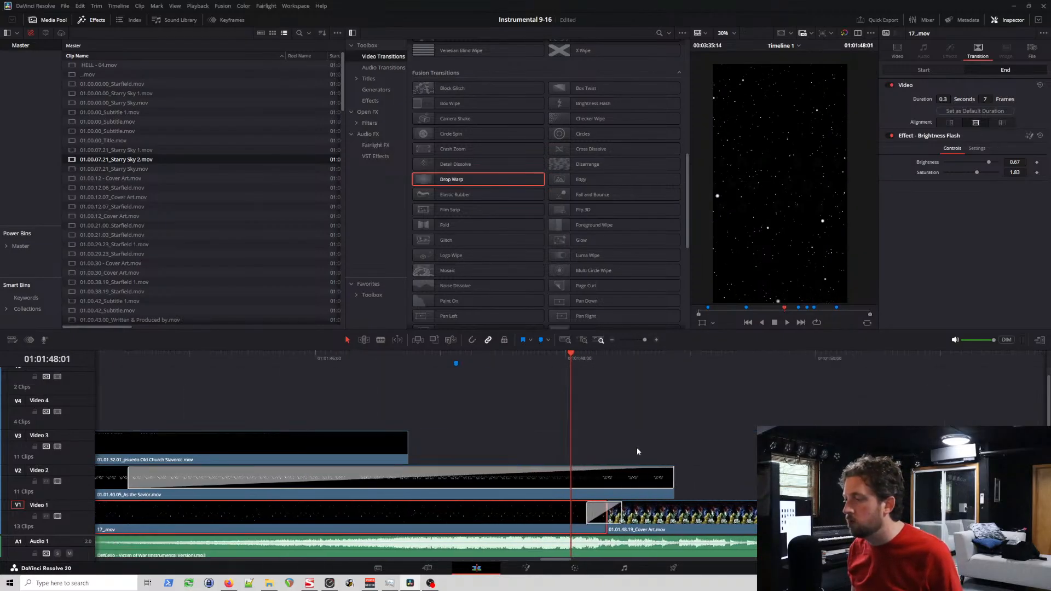
{"action": "scroll", "coordinate": [618, 482], "scroll_direction": "up", "scroll_amount": 1}
{"action": "left_click", "coordinate": [605, 519]}
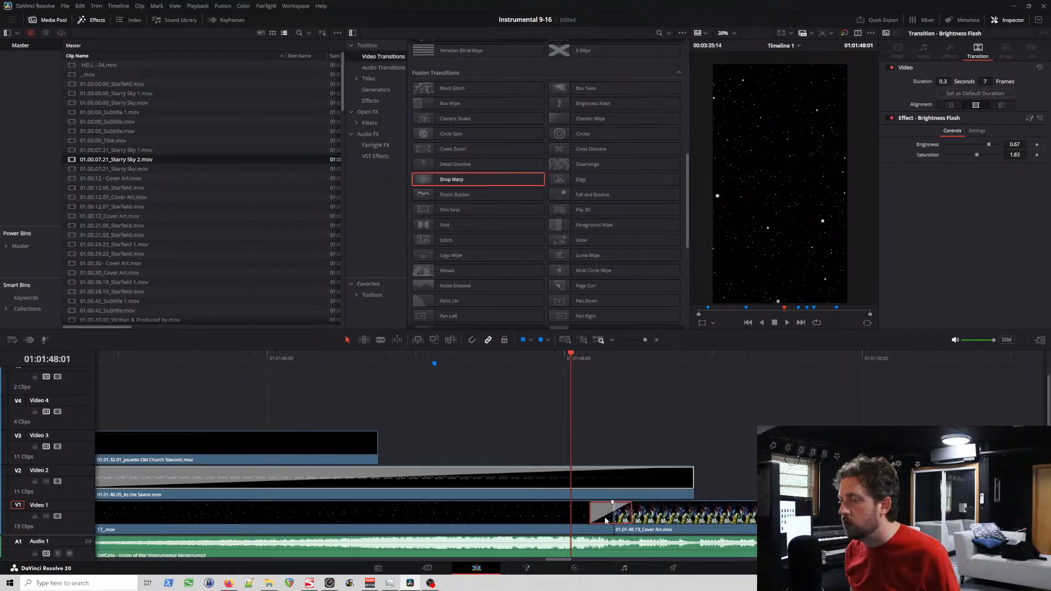
{"action": "scroll", "coordinate": [604, 517], "scroll_direction": "up", "scroll_amount": 2}
{"action": "scroll", "coordinate": [649, 523], "scroll_direction": "down", "scroll_amount": 5}
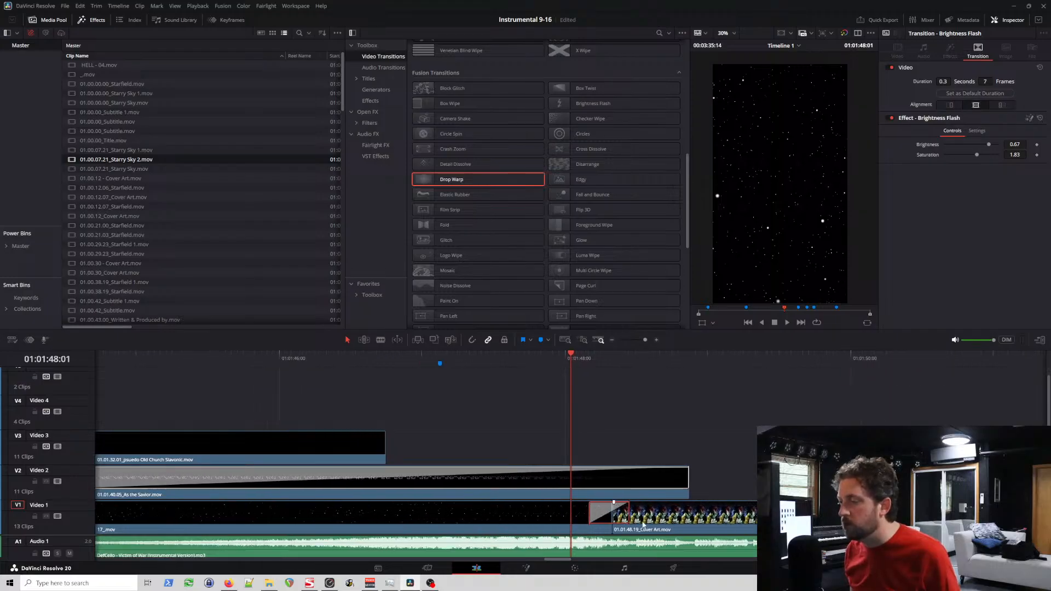
{"action": "scroll", "coordinate": [557, 503], "scroll_direction": "down", "scroll_amount": 2}
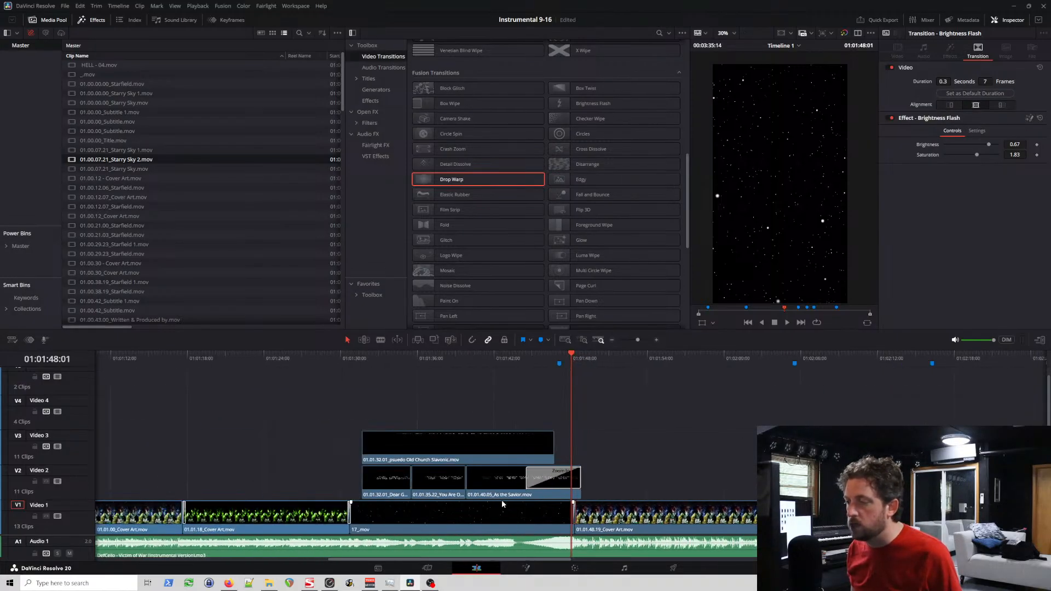
Step: Check the Zoom In transition's controls and settings and the composite mode of the As the Savior title
{"action": "left_click", "coordinate": [537, 479]}
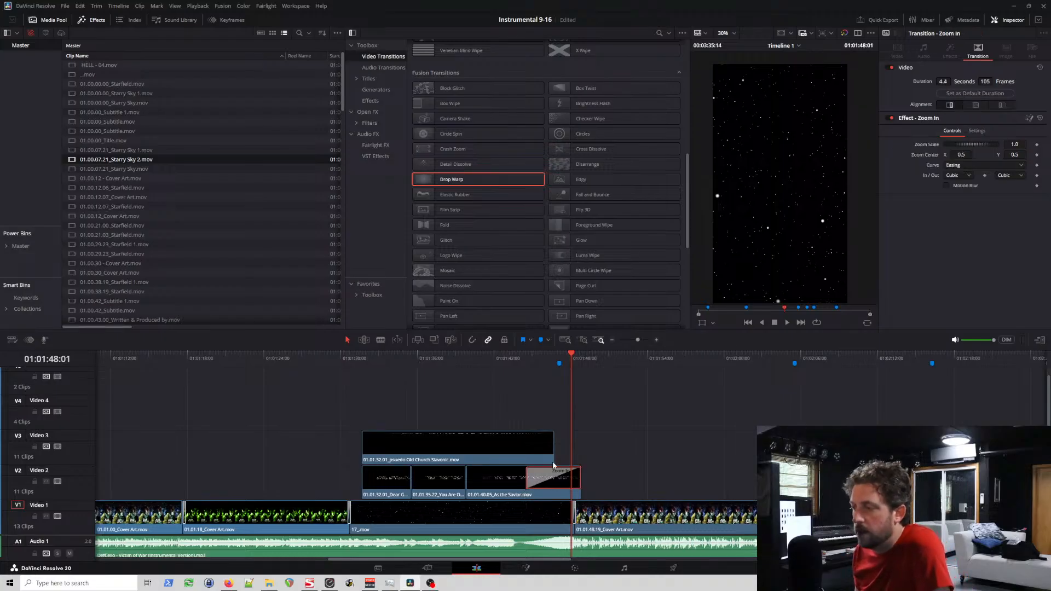
{"action": "left_click", "coordinate": [984, 132]}
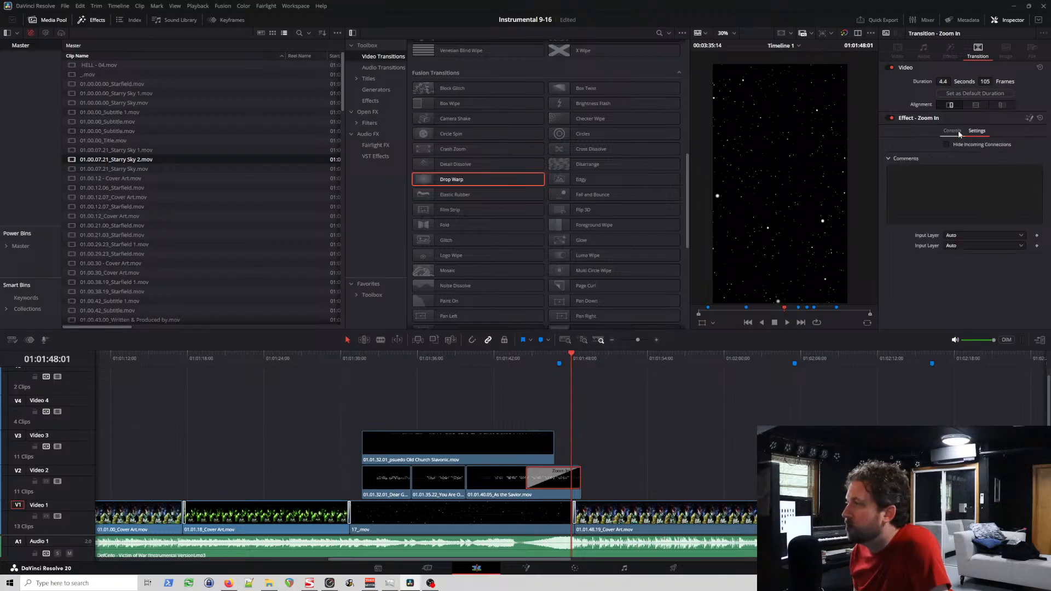
{"action": "left_click", "coordinate": [956, 133]}
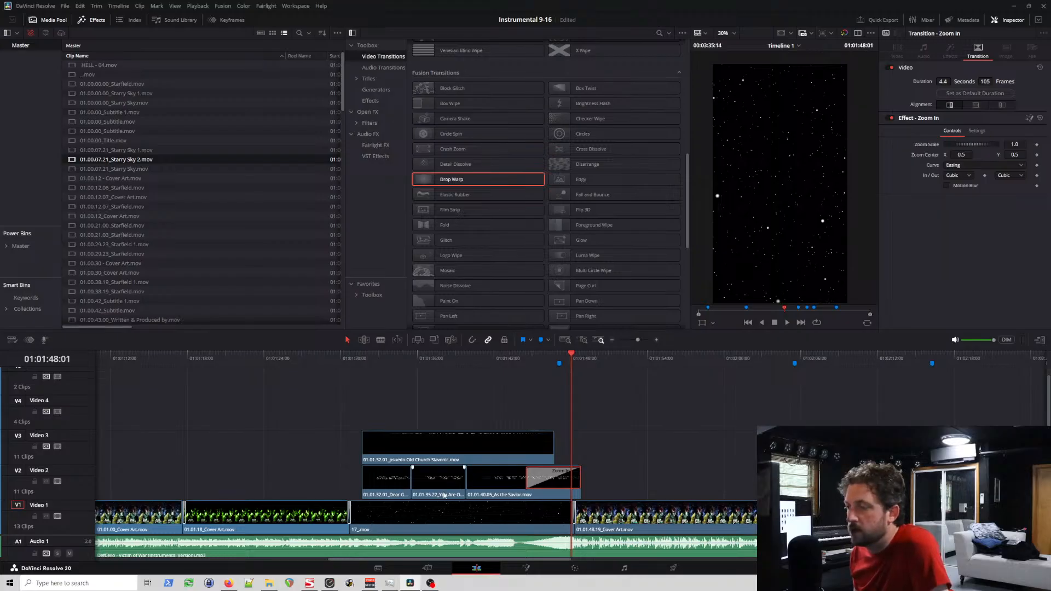
{"action": "left_click", "coordinate": [508, 484]}
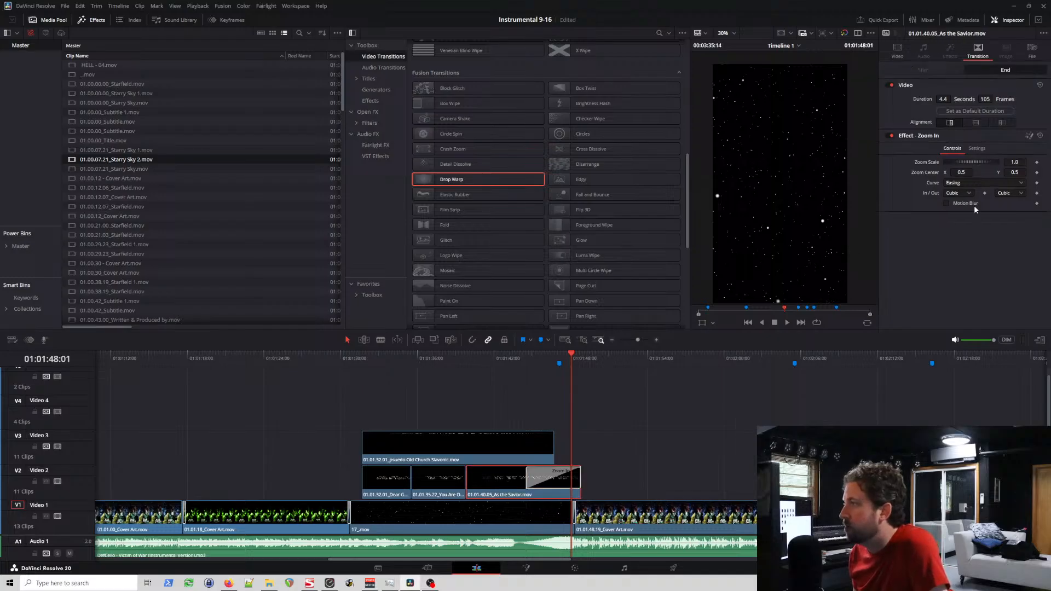
{"action": "left_click", "coordinate": [896, 52]}
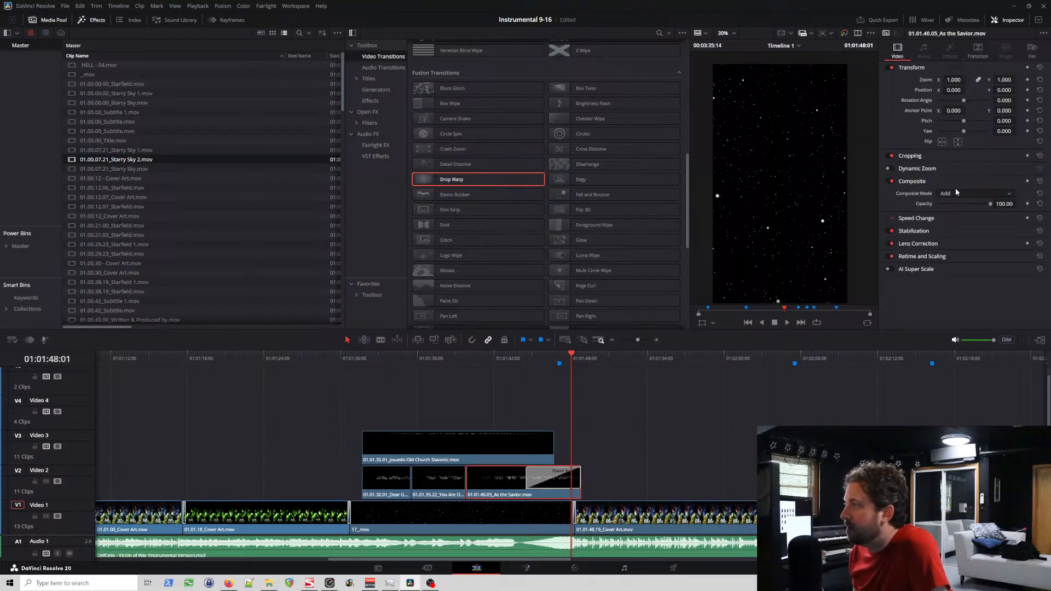
{"action": "left_click", "coordinate": [551, 484]}
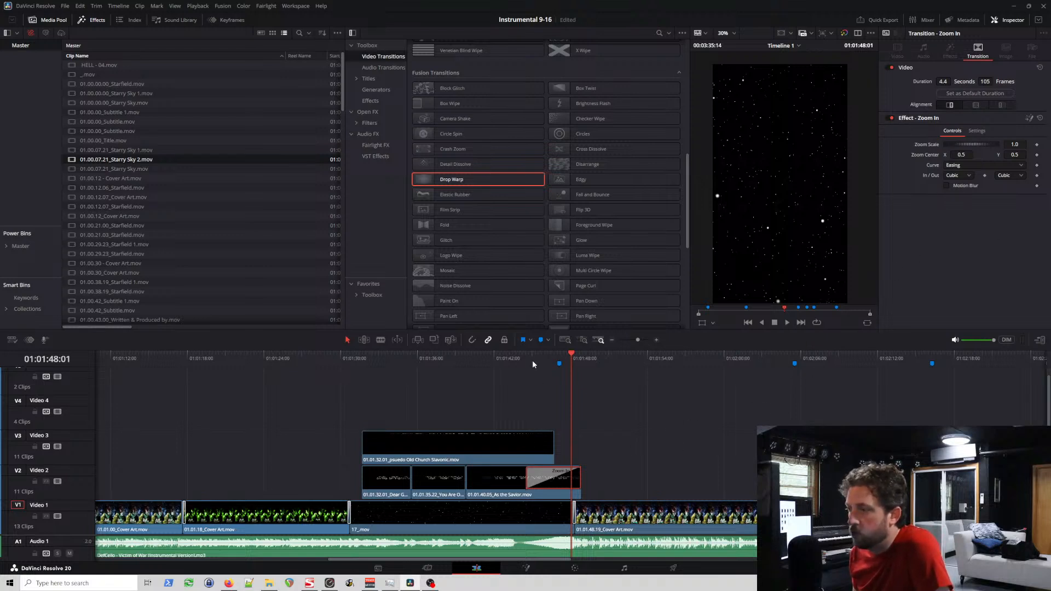
Step: Scrub through the Zoom In transition into the next Cover Art clip and play the passage again from before the transition
{"action": "left_click_drag", "start_coordinate": [532, 363], "coordinate": [612, 389]}
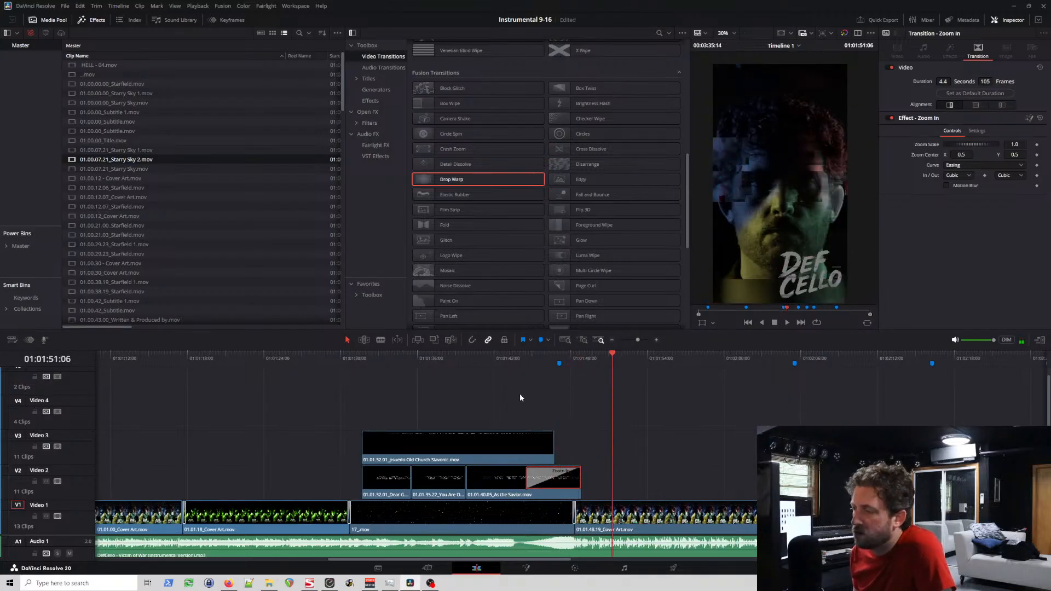
{"action": "left_click", "coordinate": [517, 360]}
{"action": "key", "text": "space"}
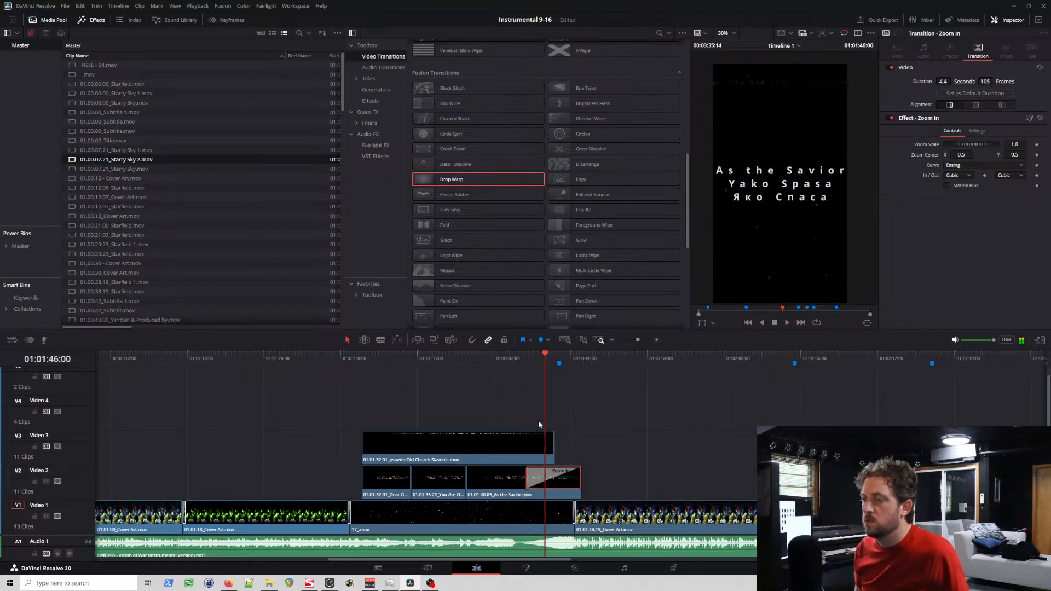
Step: Extend the start of the As the Savior title's Zoom In transition to a duration of 109 frames and play it back
{"action": "scroll", "coordinate": [569, 439], "scroll_direction": "up", "scroll_amount": 5}
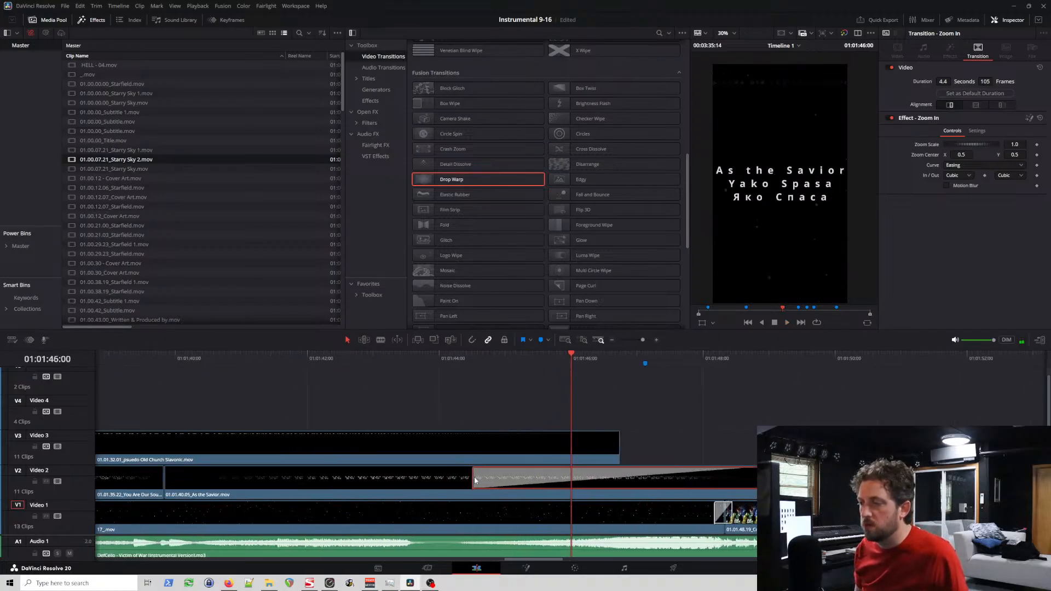
{"action": "left_click_drag", "start_coordinate": [471, 478], "coordinate": [463, 480]}
{"action": "left_click", "coordinate": [441, 359]}
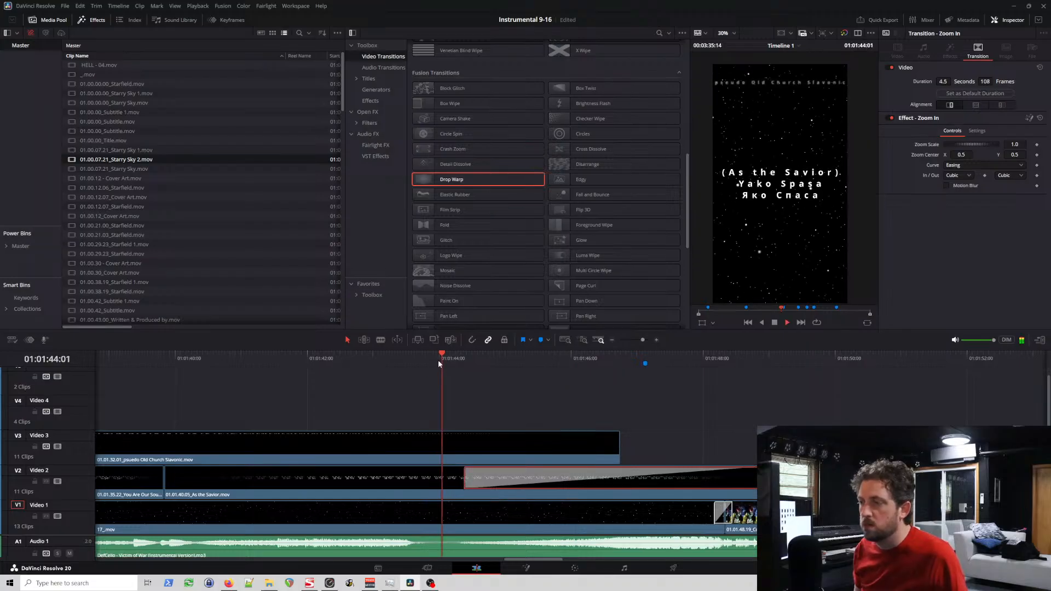
{"action": "key", "text": "space"}
{"action": "left_click", "coordinate": [417, 359]}
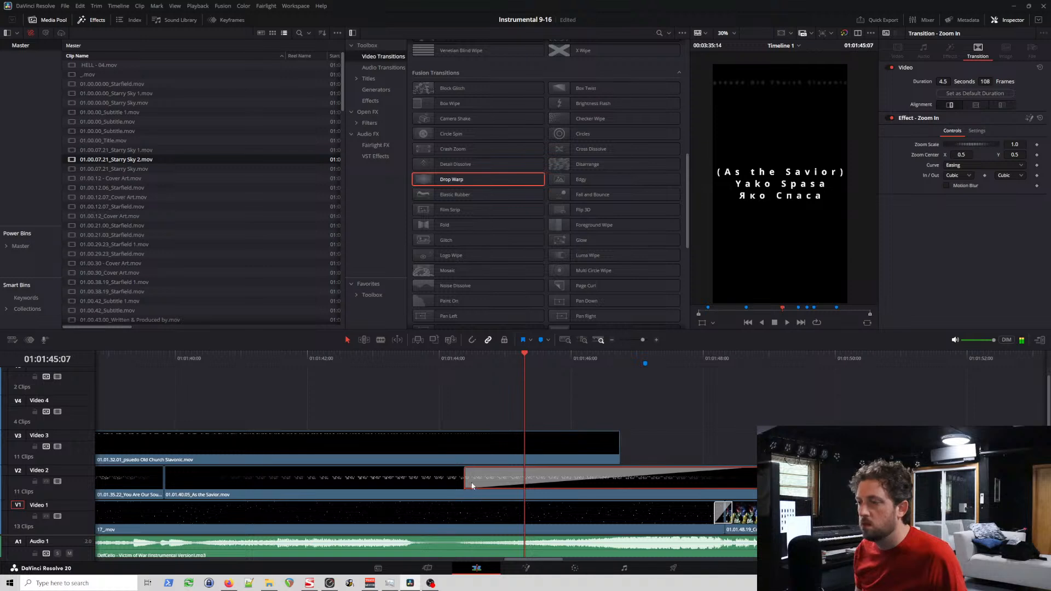
{"action": "left_click_drag", "start_coordinate": [466, 477], "coordinate": [462, 479]}
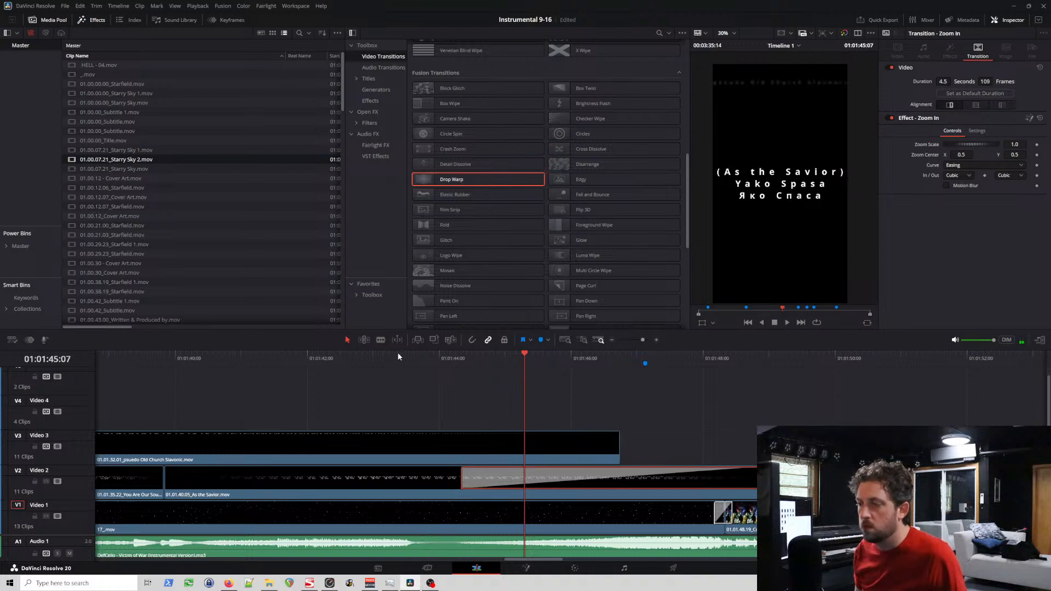
{"action": "left_click", "coordinate": [398, 358]}
{"action": "key", "text": "space"}
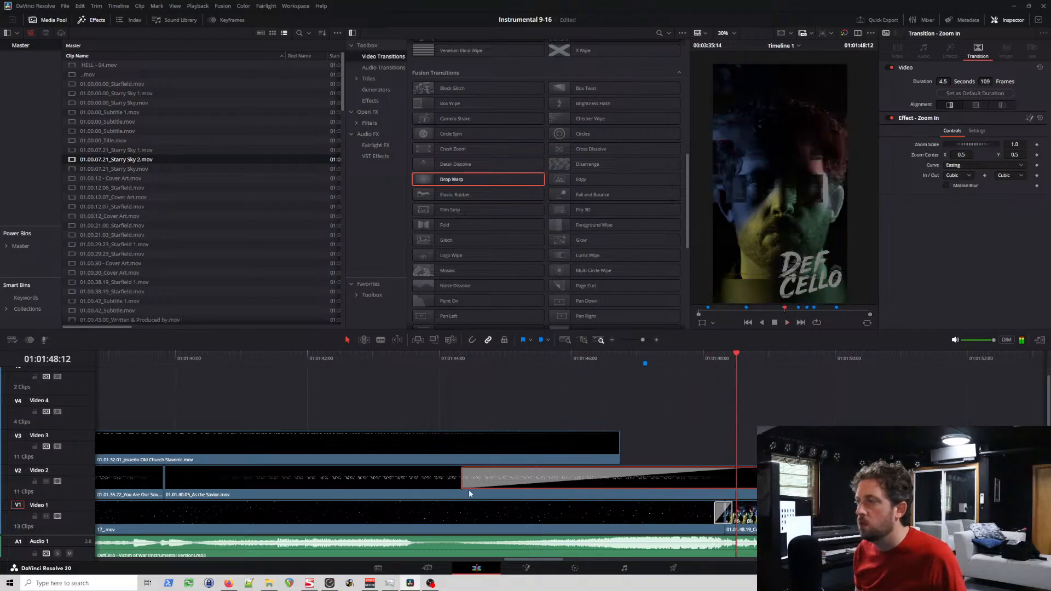
Step: Split the 17_.mov starfield clip at 01:01:44:08, where the Zoom In transition starts, and play across the cut
{"action": "left_click", "coordinate": [462, 358]}
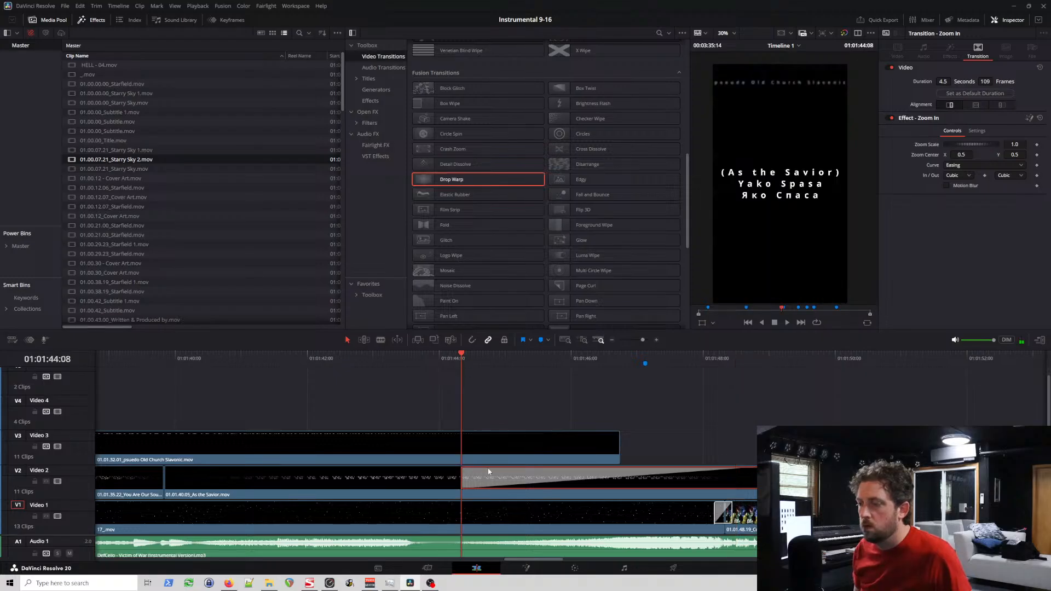
{"action": "left_click", "coordinate": [463, 507]}
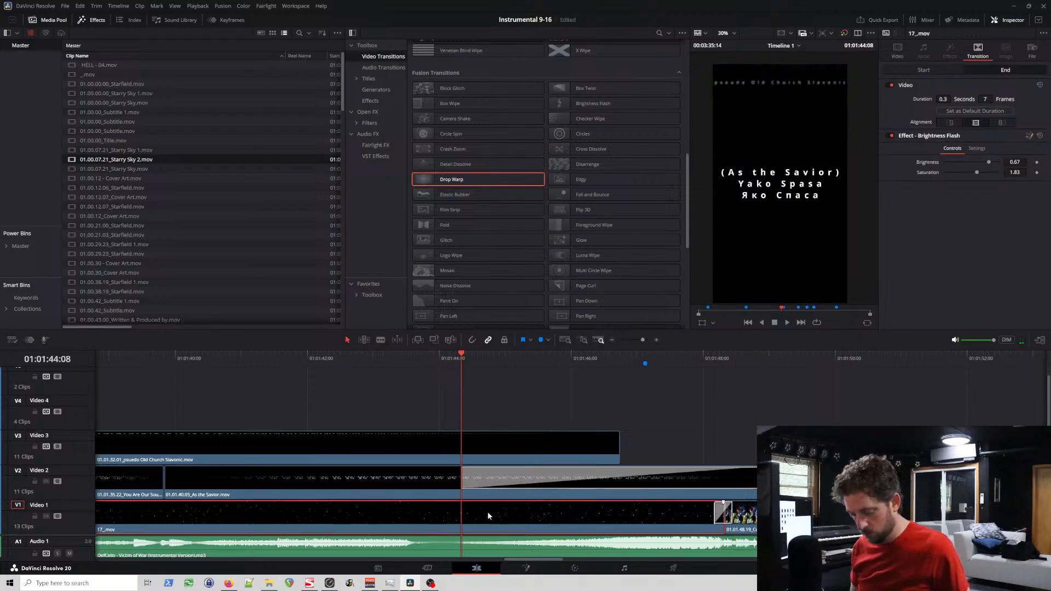
{"action": "scroll", "coordinate": [492, 508], "scroll_direction": "up", "scroll_amount": 3}
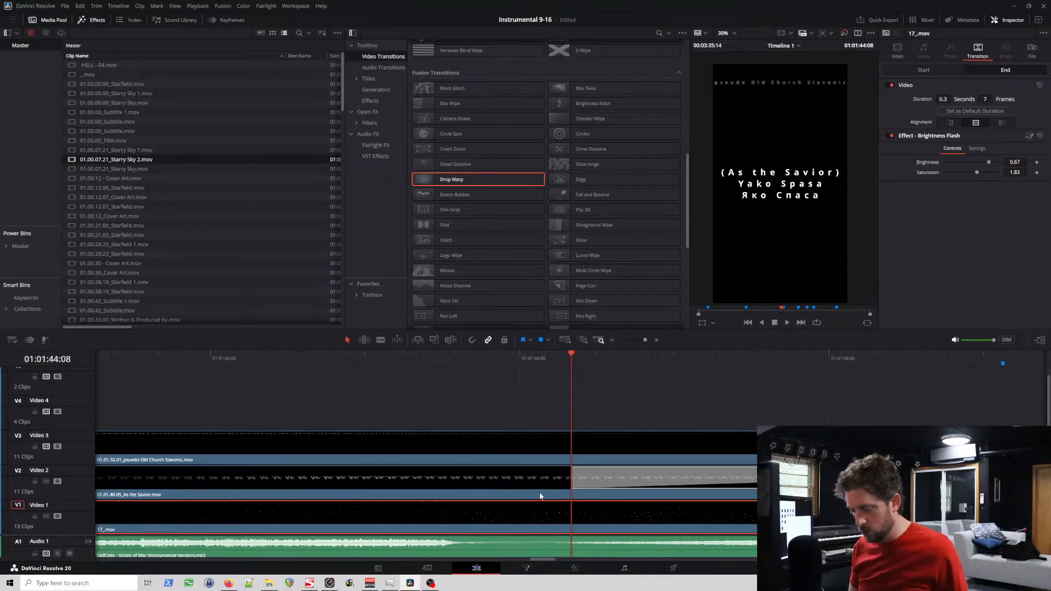
{"action": "key", "text": "ctrl+b"}
{"action": "left_click", "coordinate": [554, 364]}
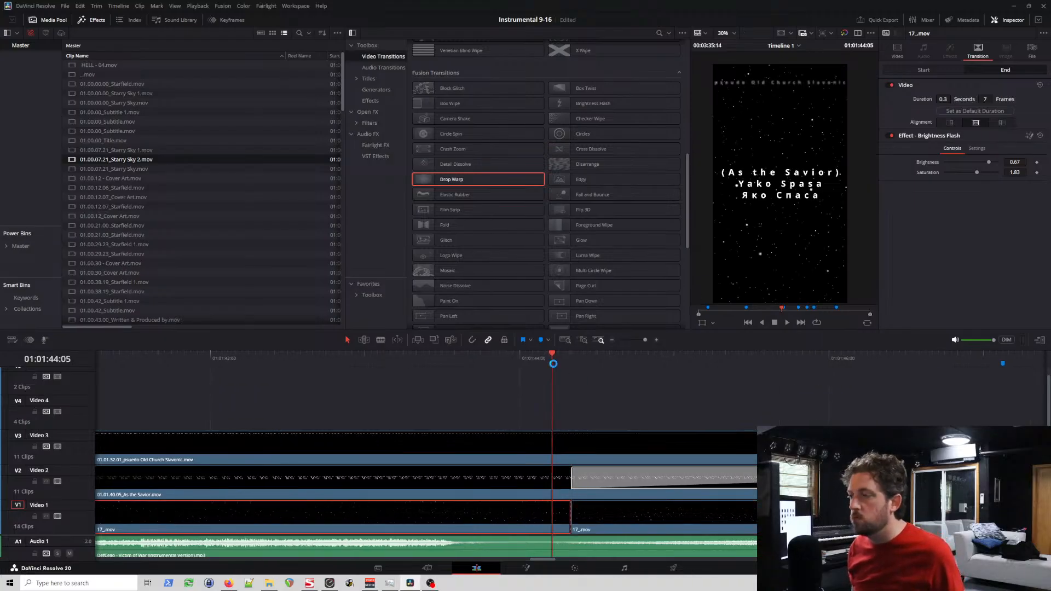
{"action": "key", "text": "space"}
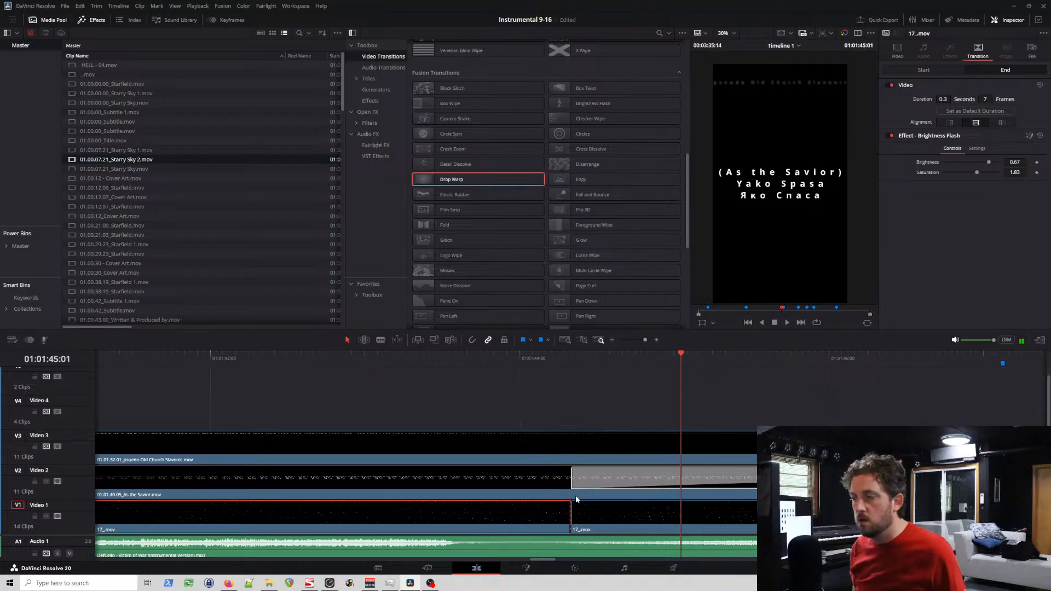
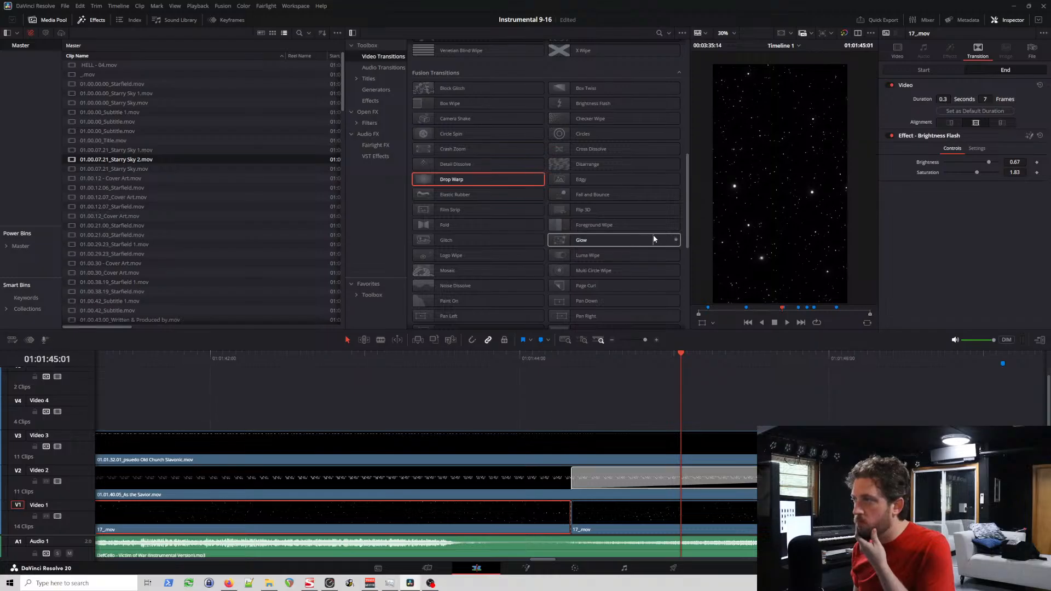
Step: Try a Glow transition across the cut between the two 17_.mov clips on Video 1, play it back, and remove it
{"action": "left_click_drag", "start_coordinate": [615, 243], "coordinate": [570, 515]}
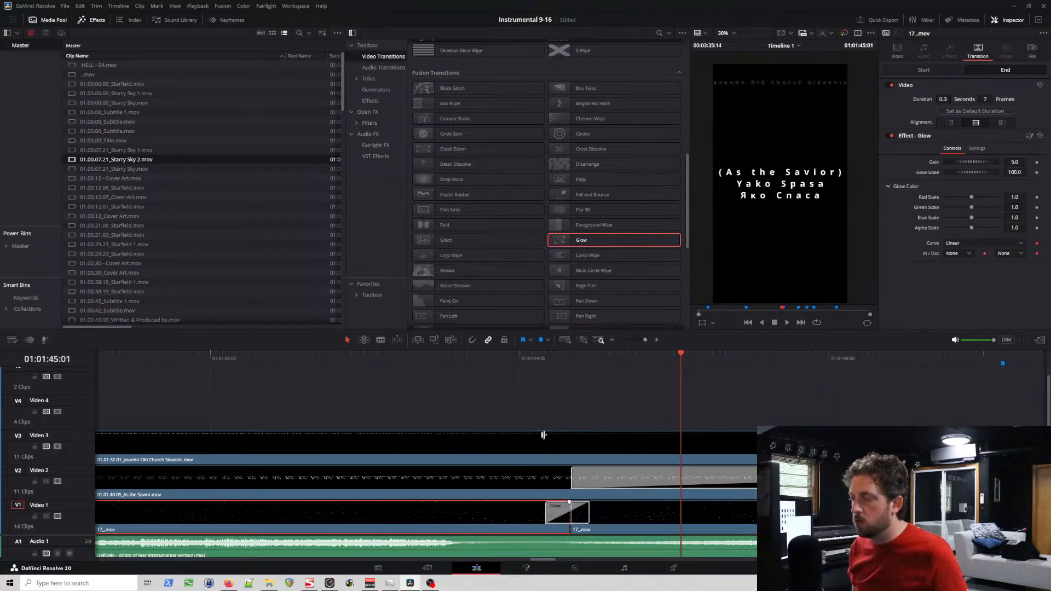
{"action": "left_click", "coordinate": [508, 361]}
{"action": "key", "text": "space"}
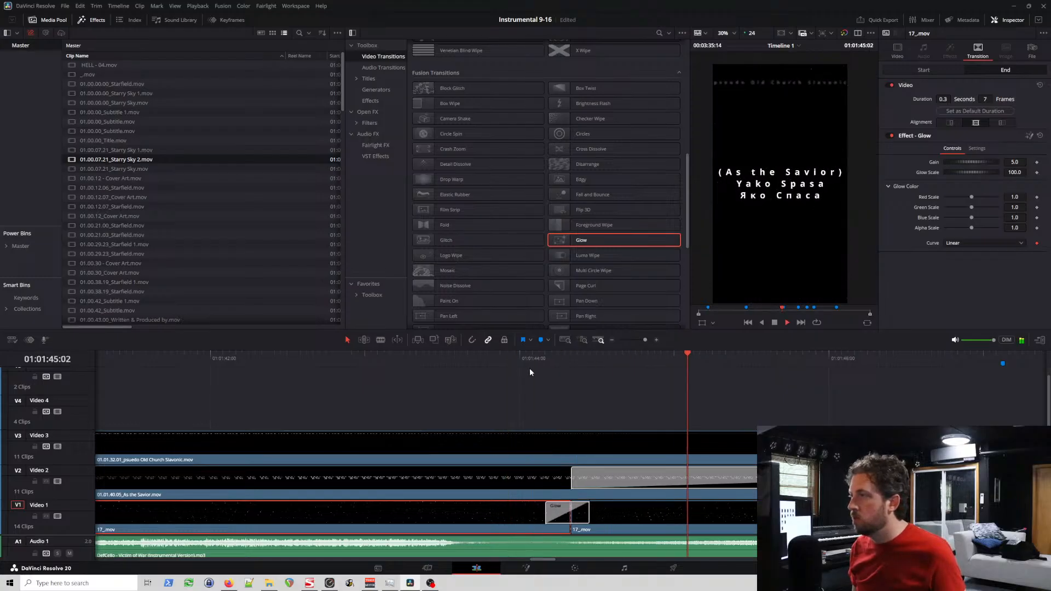
{"action": "key", "text": "space"}
{"action": "left_click", "coordinate": [565, 516]}
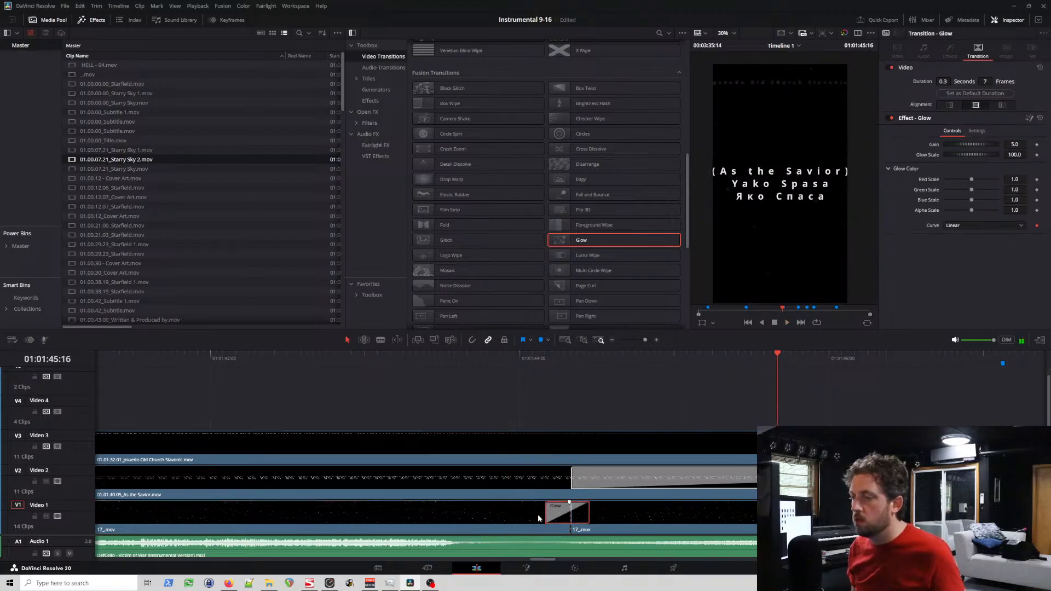
{"action": "key", "text": "Delete"}
{"action": "left_click_drag", "start_coordinate": [582, 241], "coordinate": [567, 513]}
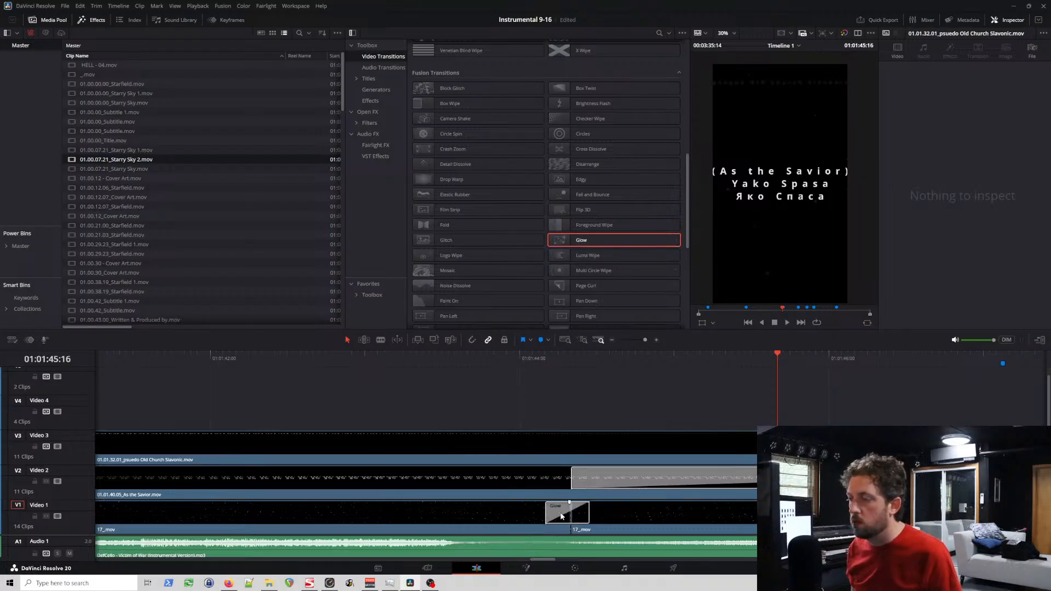
{"action": "key", "text": "ctrl+z"}
Step: Try a Glow transition at the end of the first 17_.mov clip on Video 1 and play back the section
{"action": "left_click_drag", "start_coordinate": [591, 240], "coordinate": [556, 513]}
{"action": "left_click", "coordinate": [469, 357]}
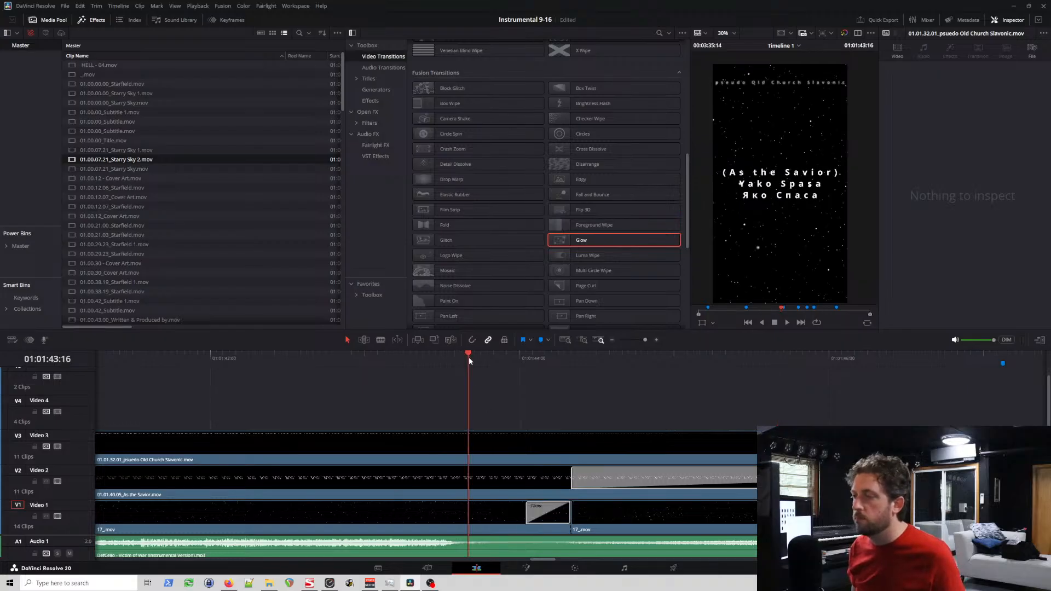
{"action": "key", "text": "space"}
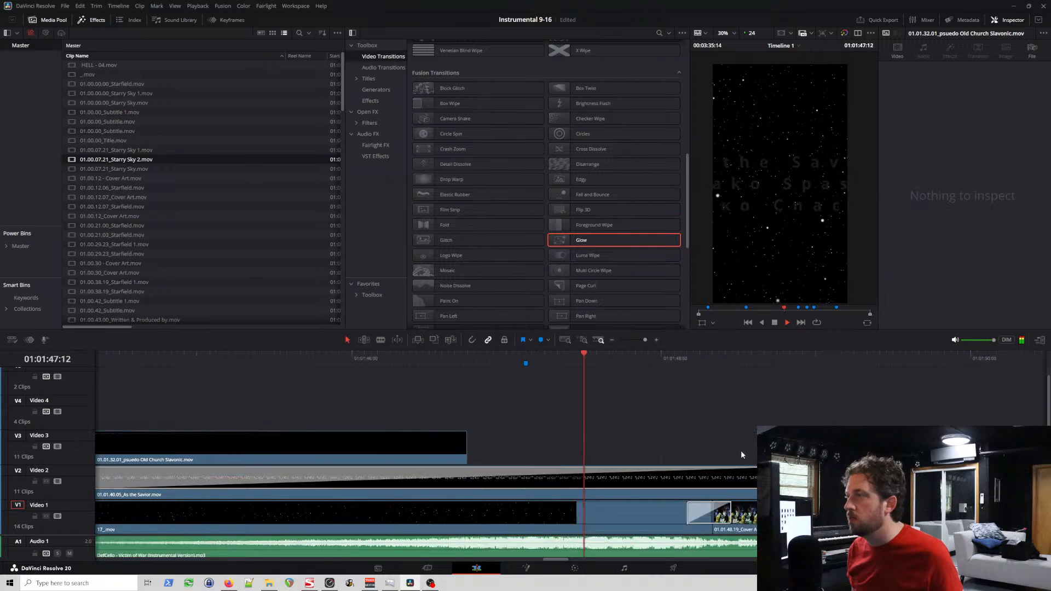
{"action": "key", "text": "space"}
Step: Try to apply a Zoom In transition at the start of the second 17_.mov clip and undo the last change
{"action": "left_click", "coordinate": [596, 478]}
{"action": "scroll", "coordinate": [590, 436], "scroll_direction": "down", "scroll_amount": 3}
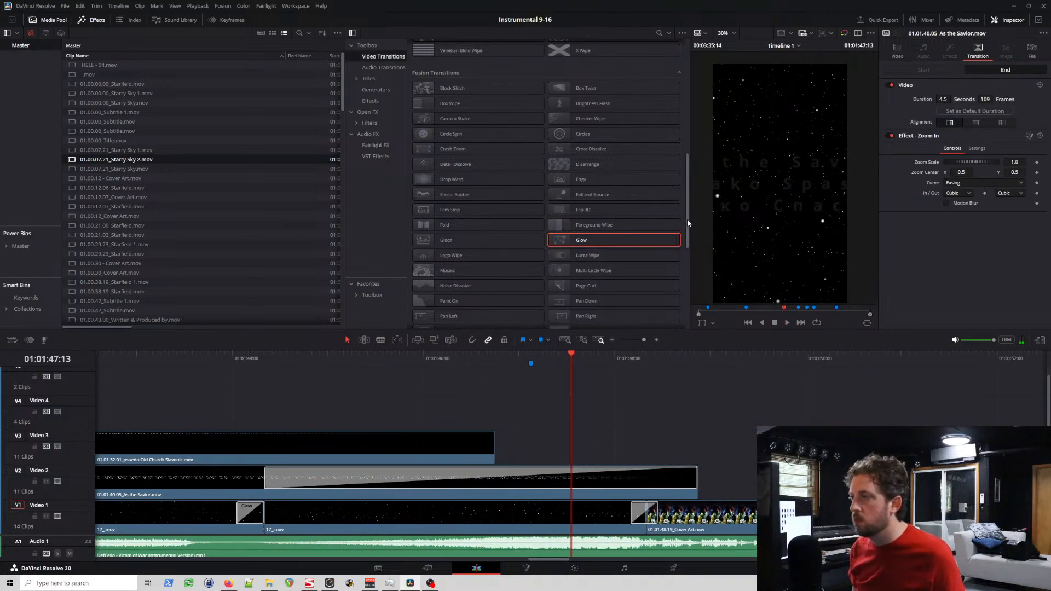
{"action": "left_click_drag", "start_coordinate": [686, 223], "coordinate": [689, 288]}
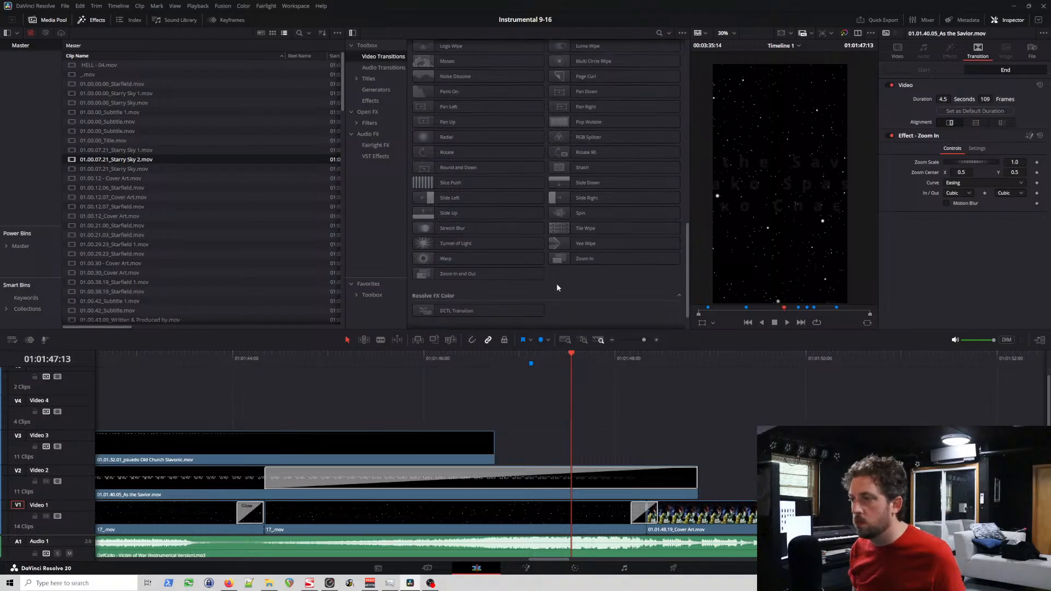
{"action": "left_click_drag", "start_coordinate": [581, 266], "coordinate": [269, 517]}
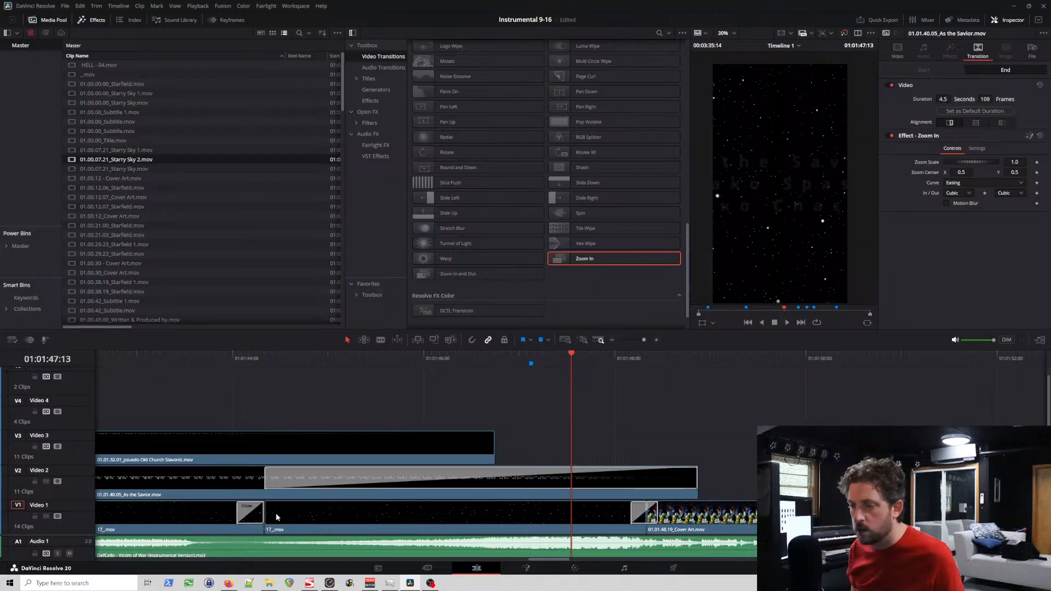
{"action": "key", "text": "ctrl+z"}
Step: Trim the second 17_.mov clip's start slightly to leave a tiny gap and add a Zoom In transition at that start
{"action": "left_click", "coordinate": [268, 517]}
{"action": "left_click", "coordinate": [267, 517]}
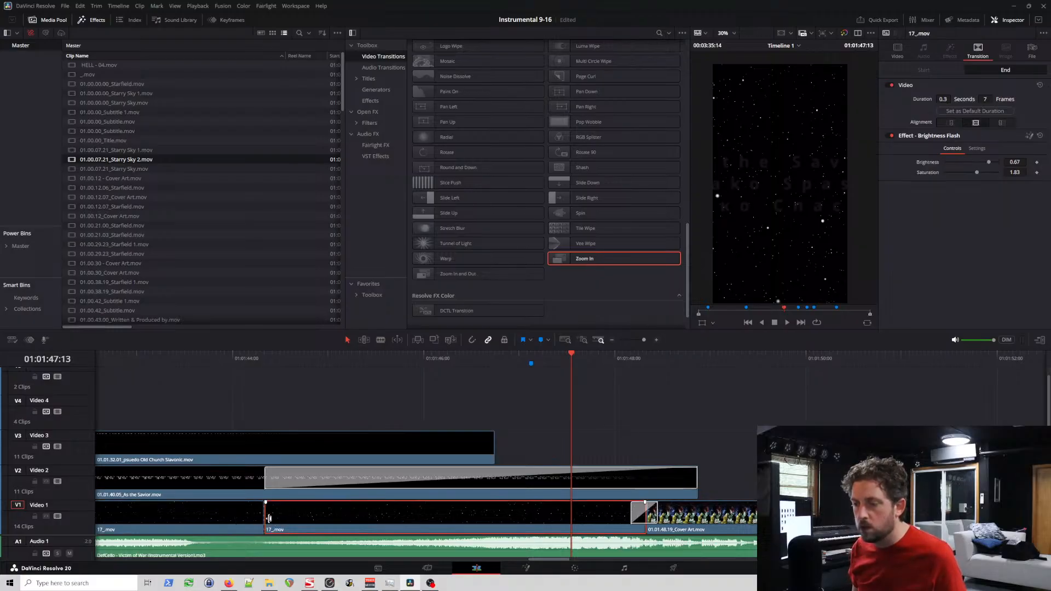
{"action": "left_click", "coordinate": [270, 520]}
{"action": "left_click_drag", "start_coordinate": [270, 520], "coordinate": [272, 519]}
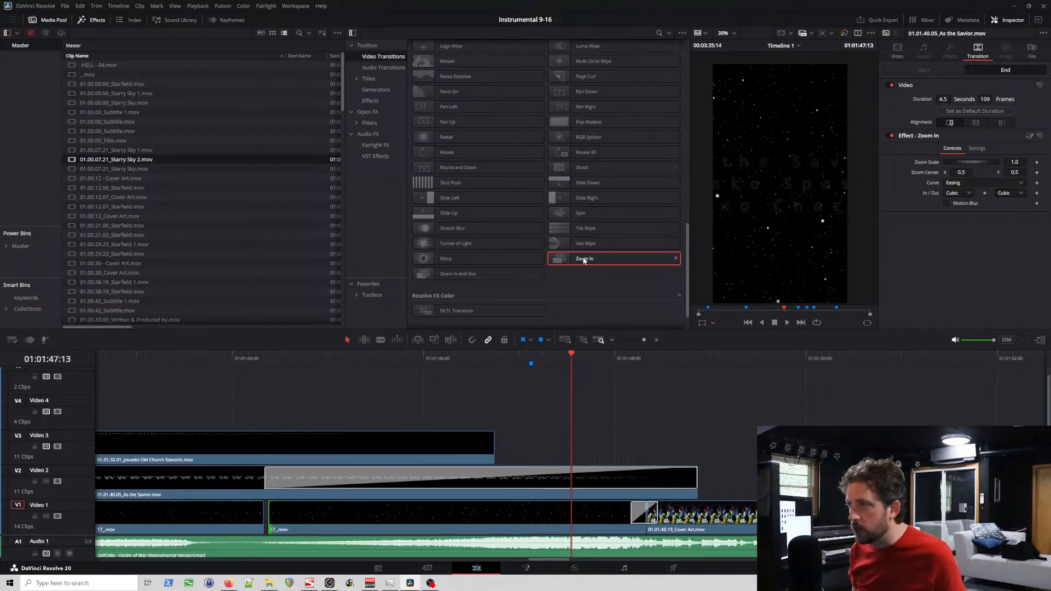
{"action": "left_click_drag", "start_coordinate": [584, 260], "coordinate": [272, 512]}
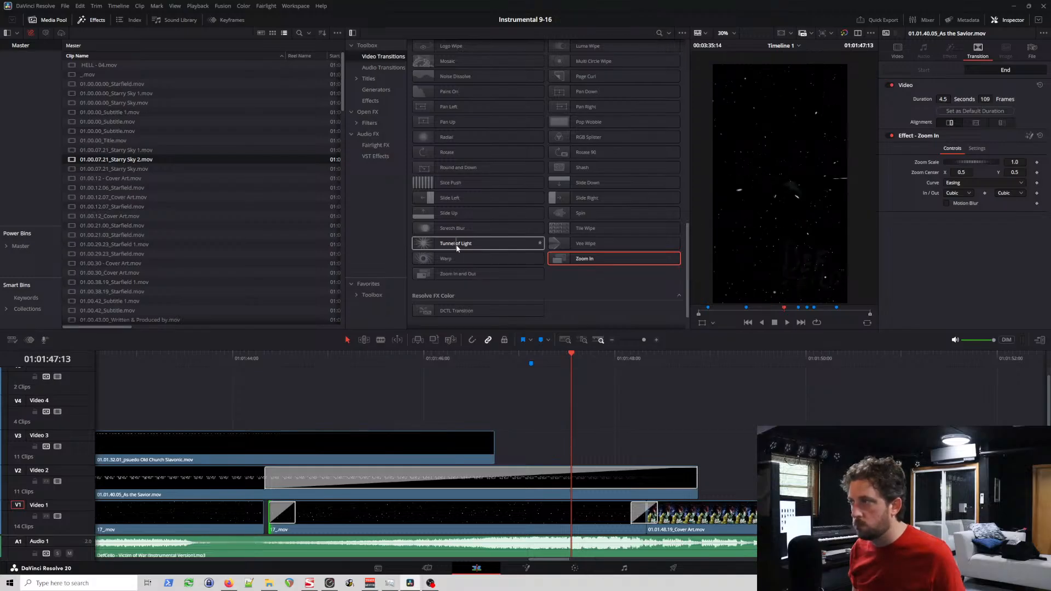
Step: Add a Tunnel of Light transition at the end of the first 17_.mov clip and play back the section
{"action": "left_click_drag", "start_coordinate": [457, 248], "coordinate": [252, 518]}
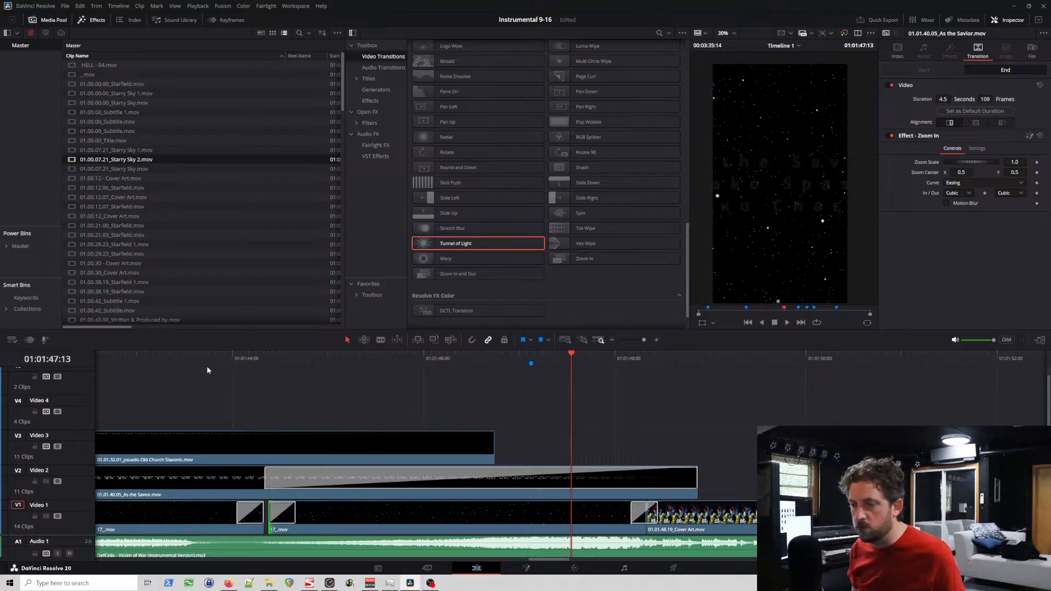
{"action": "left_click", "coordinate": [207, 366]}
{"action": "key", "text": "space"}
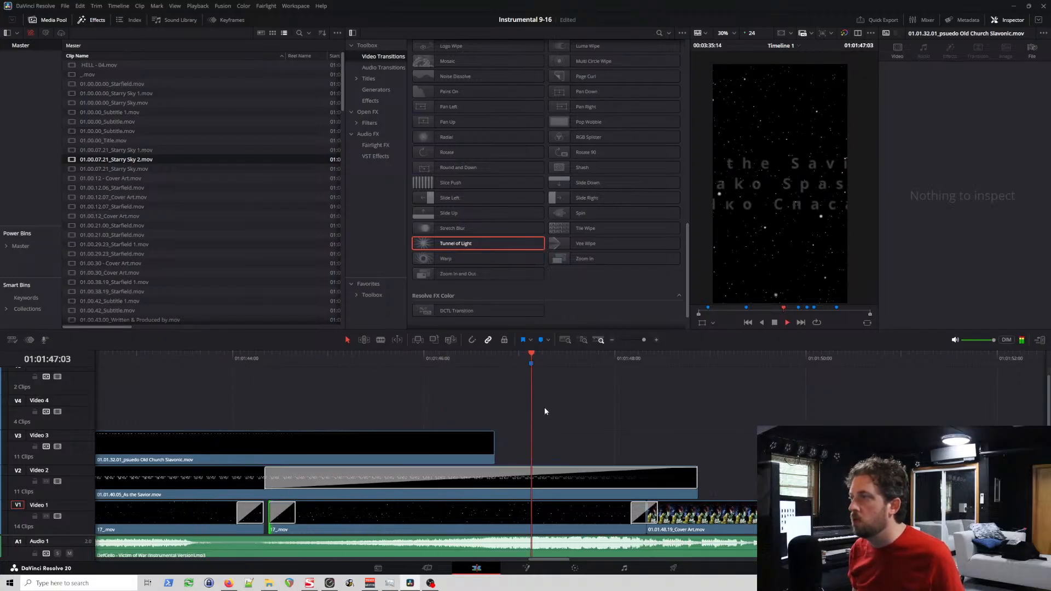
{"action": "key", "text": "space"}
Step: Lengthen the Zoom In transition on the second 17_.mov clip to 2.9 seconds (69 frames) and play it back
{"action": "left_click", "coordinate": [292, 520]}
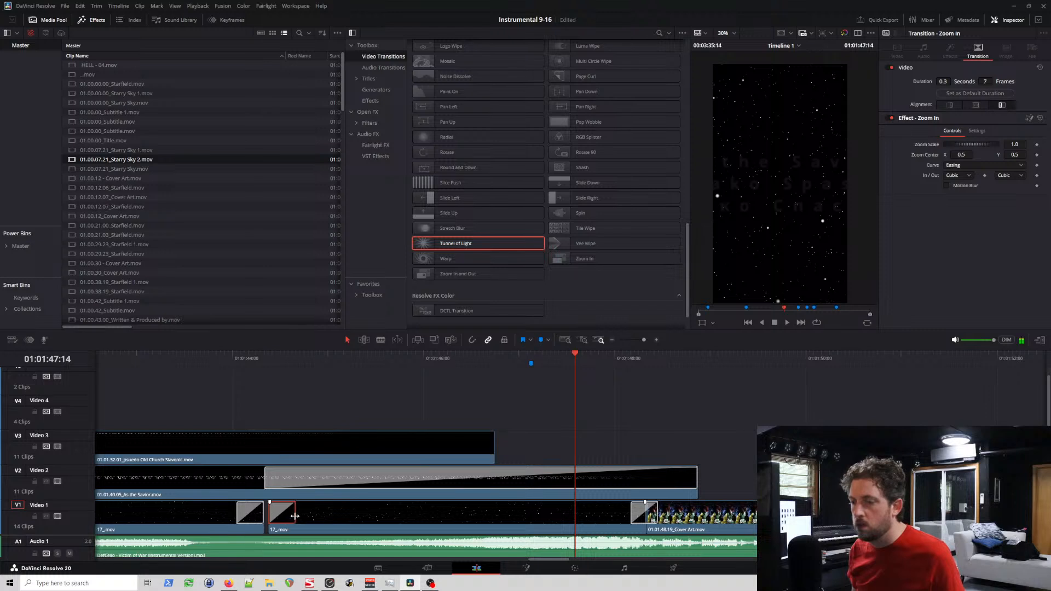
{"action": "left_click_drag", "start_coordinate": [295, 516], "coordinate": [541, 515]}
{"action": "left_click", "coordinate": [215, 360]}
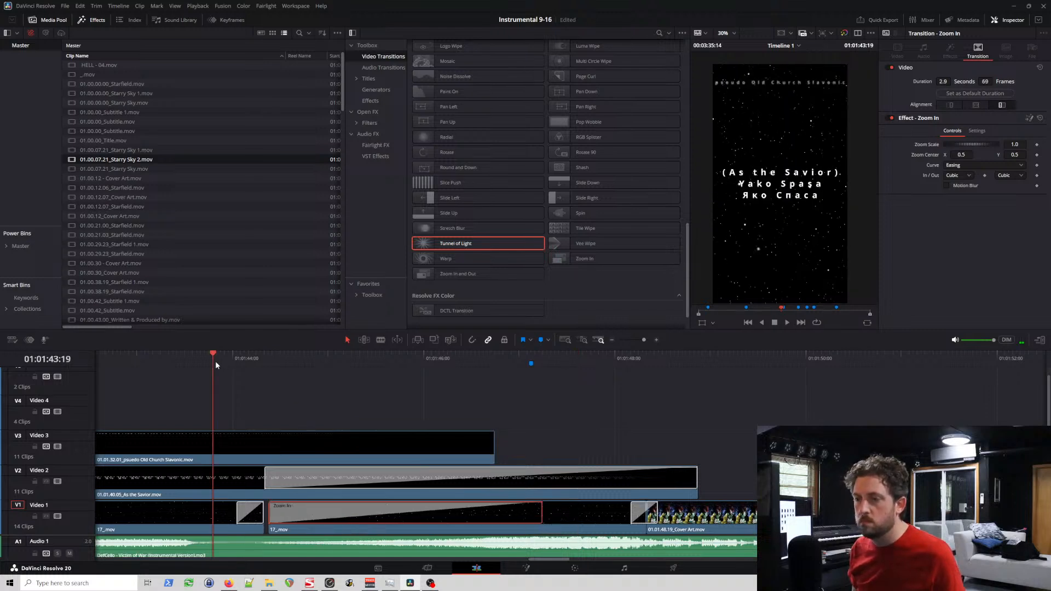
{"action": "key", "text": "space"}
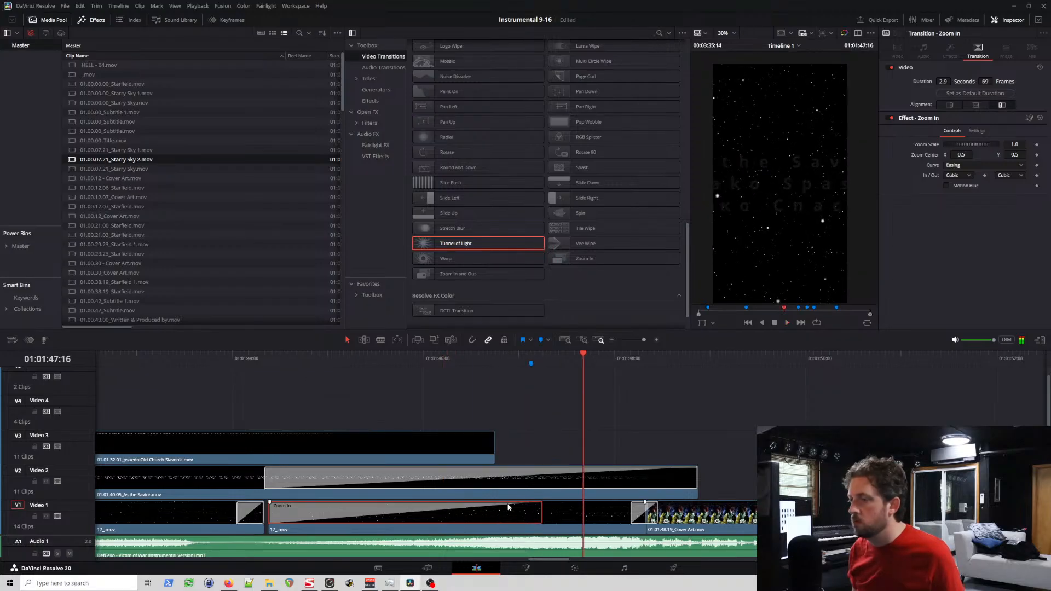
Step: Extend the Zoom In transition on Video 1 to 3.3 seconds (79 frames) and preview the section again
{"action": "left_click_drag", "start_coordinate": [542, 511], "coordinate": [582, 520]}
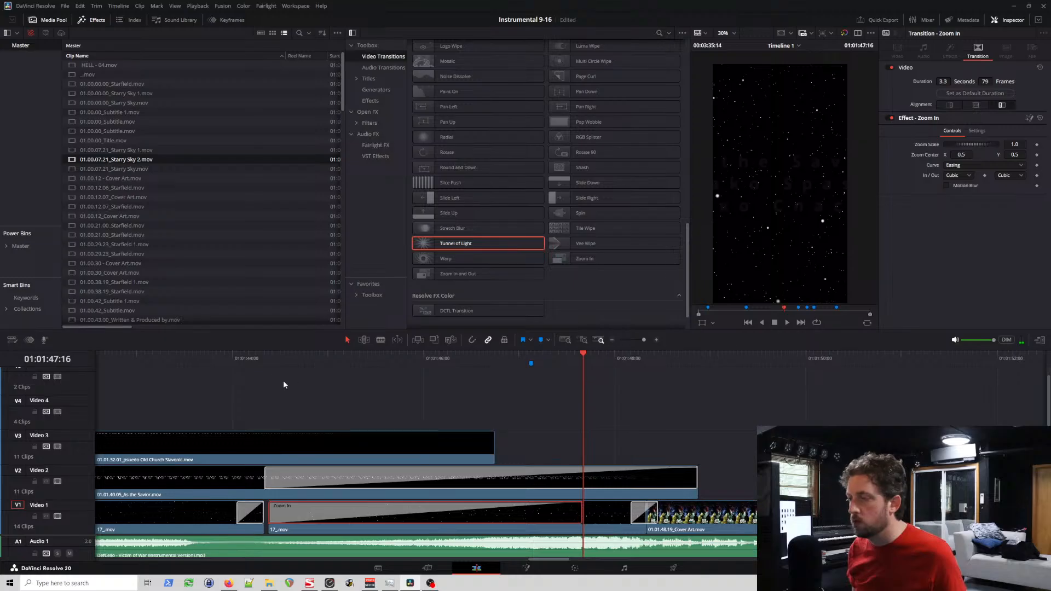
{"action": "left_click", "coordinate": [221, 355]}
{"action": "key", "text": "space"}
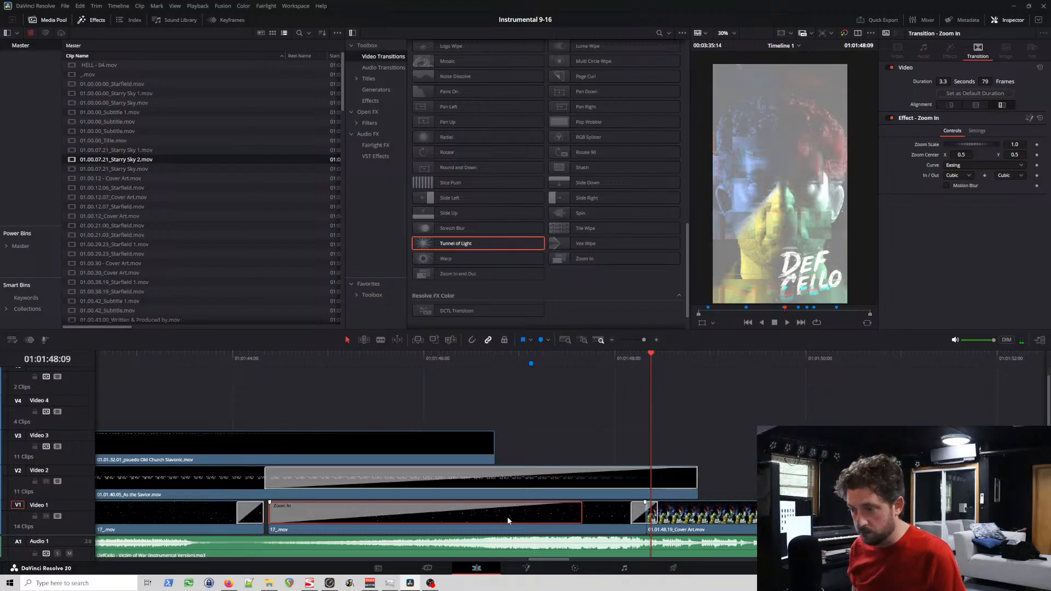
Step: Replace the Zoom In transition on the second 17_.mov clip with a 2.0-second (48-frame) Cross Dissolve and play it back
{"action": "key", "text": "Delete"}
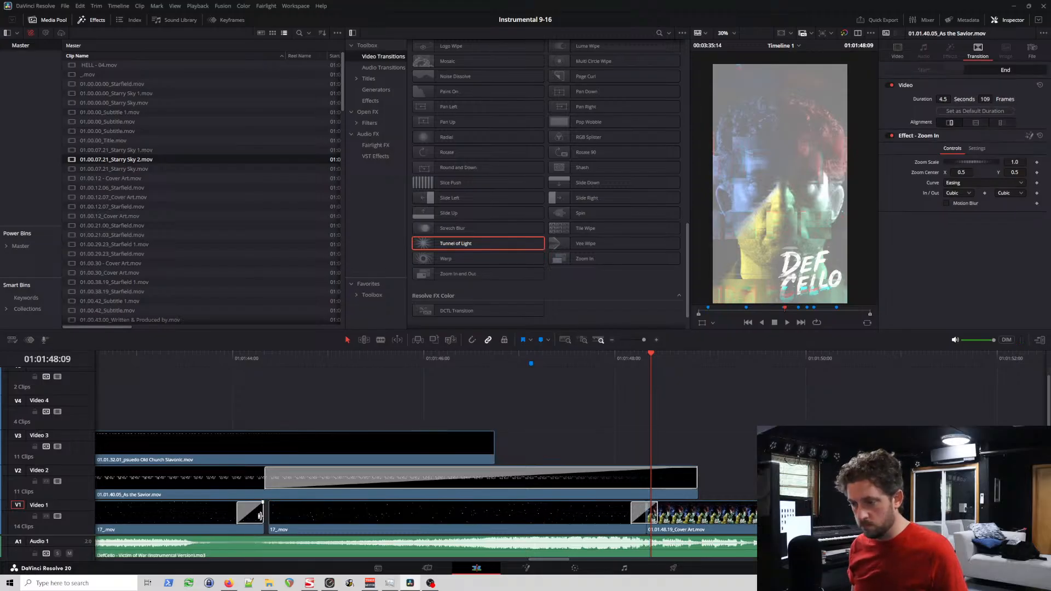
{"action": "scroll", "coordinate": [476, 164], "scroll_direction": "up", "scroll_amount": 10}
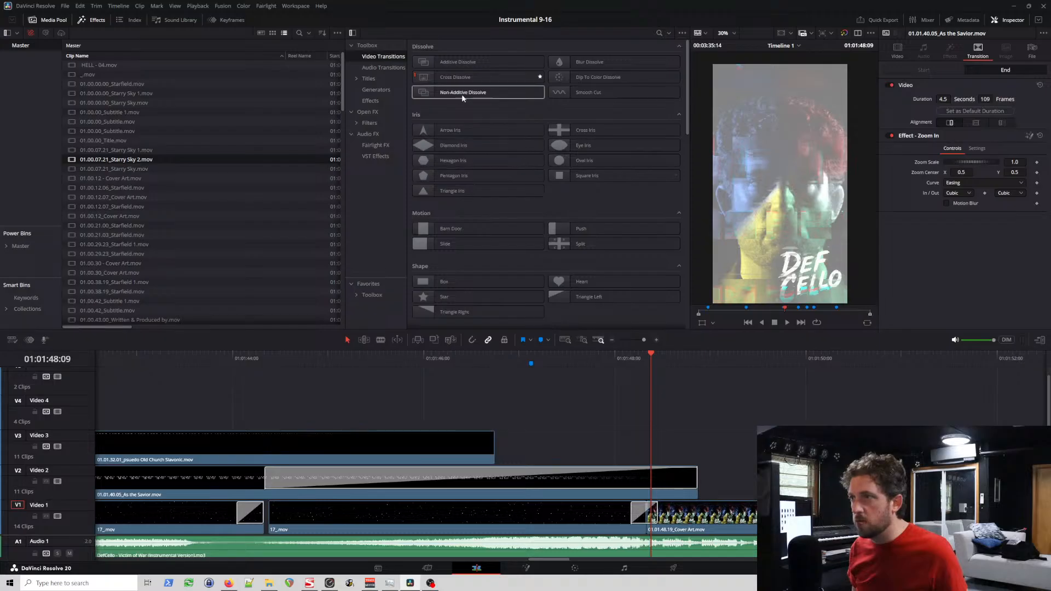
{"action": "left_click_drag", "start_coordinate": [462, 77], "coordinate": [459, 516]}
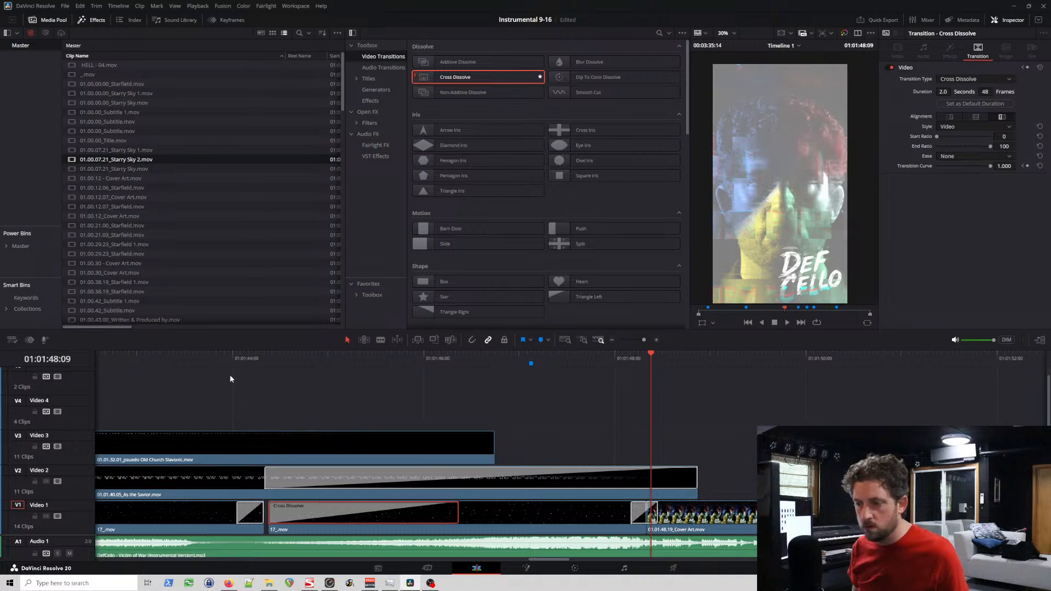
{"action": "left_click", "coordinate": [230, 356]}
{"action": "key", "text": "space"}
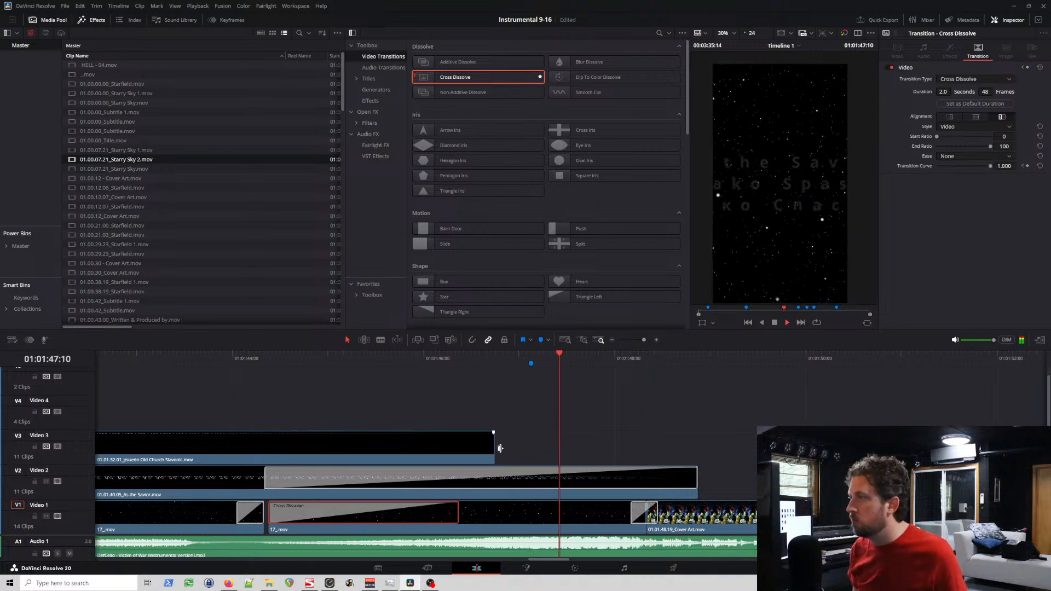
Step: Shorten the Brightness Flash transition between the second 17_.mov clip and the Cover Art clip to 0.1 seconds (2 frames) and preview it
{"action": "left_click", "coordinate": [635, 519]}
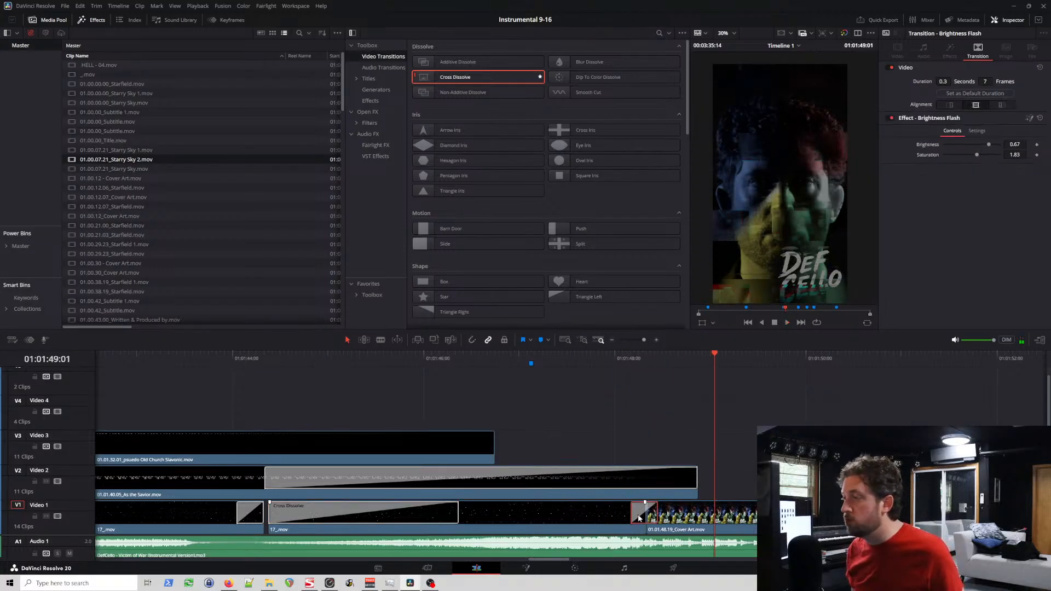
{"action": "left_click", "coordinate": [602, 518]}
{"action": "left_click", "coordinate": [604, 360]}
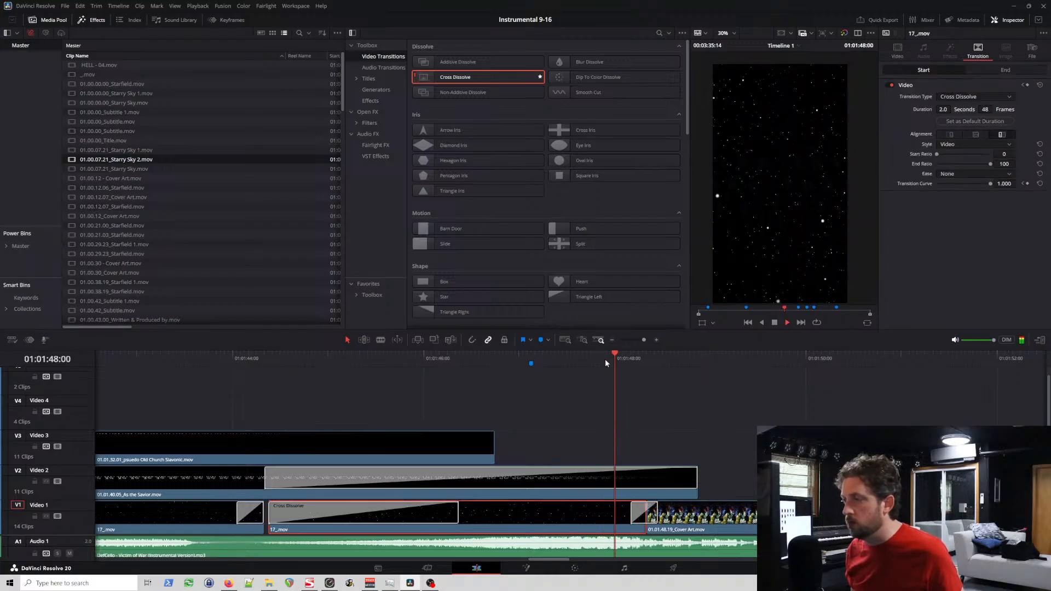
{"action": "left_click", "coordinate": [634, 516]}
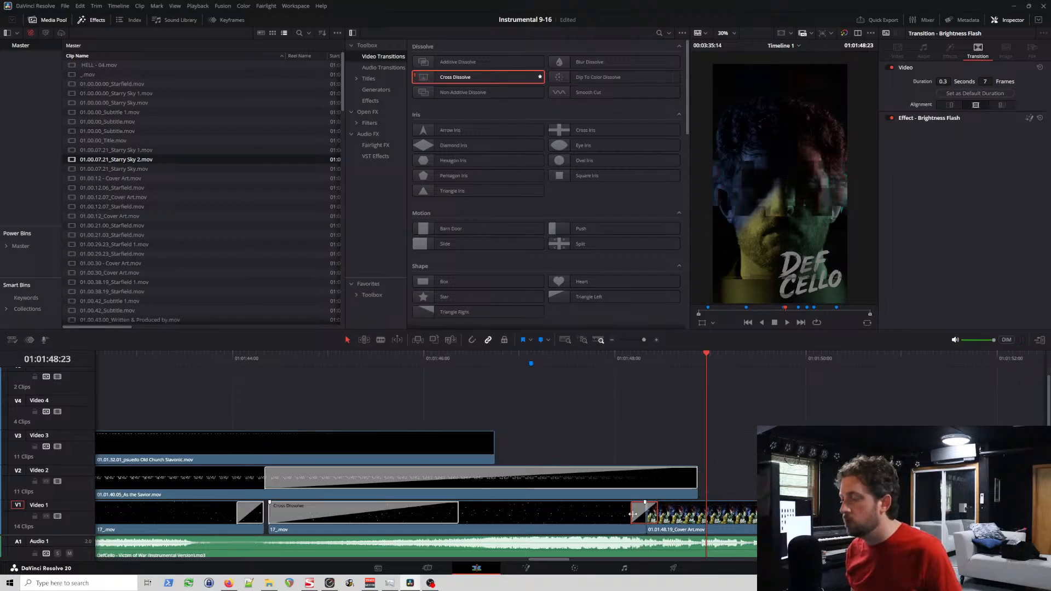
{"action": "left_click_drag", "start_coordinate": [631, 513], "coordinate": [642, 518]}
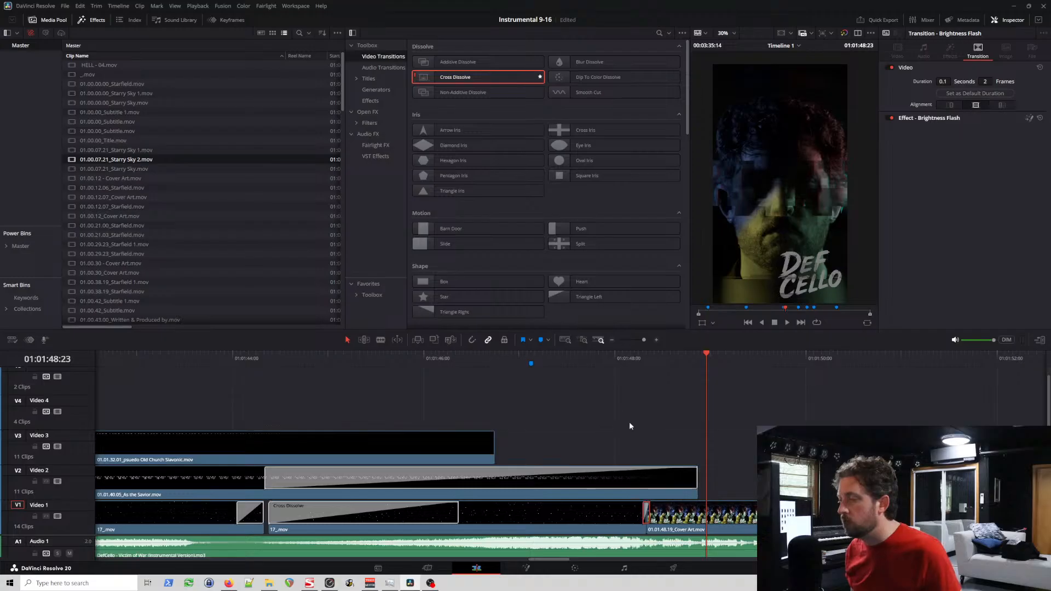
{"action": "left_click", "coordinate": [621, 359]}
{"action": "key", "text": "space"}
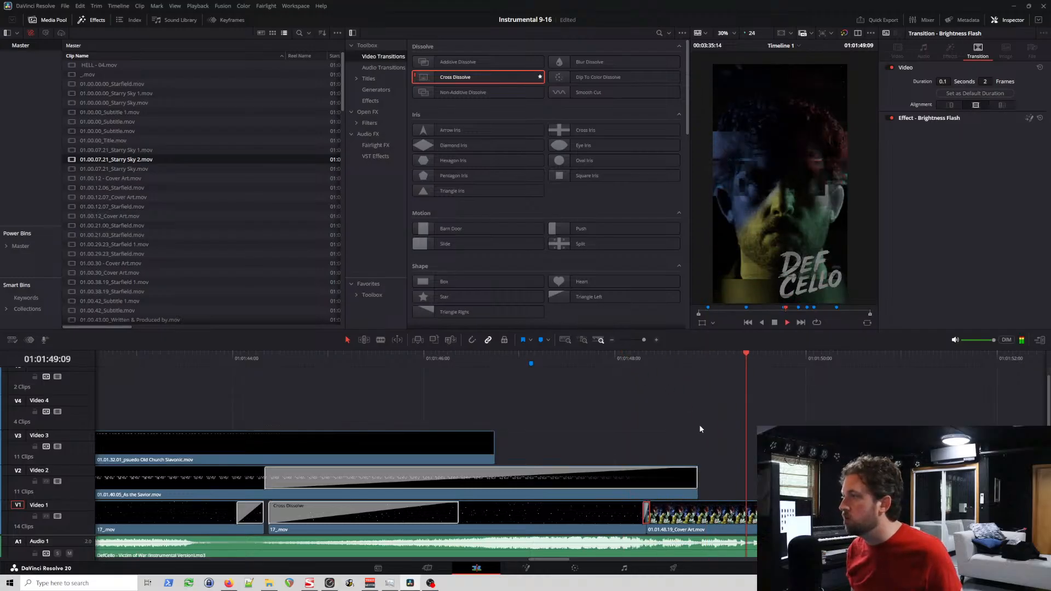
{"action": "left_click", "coordinate": [623, 360]}
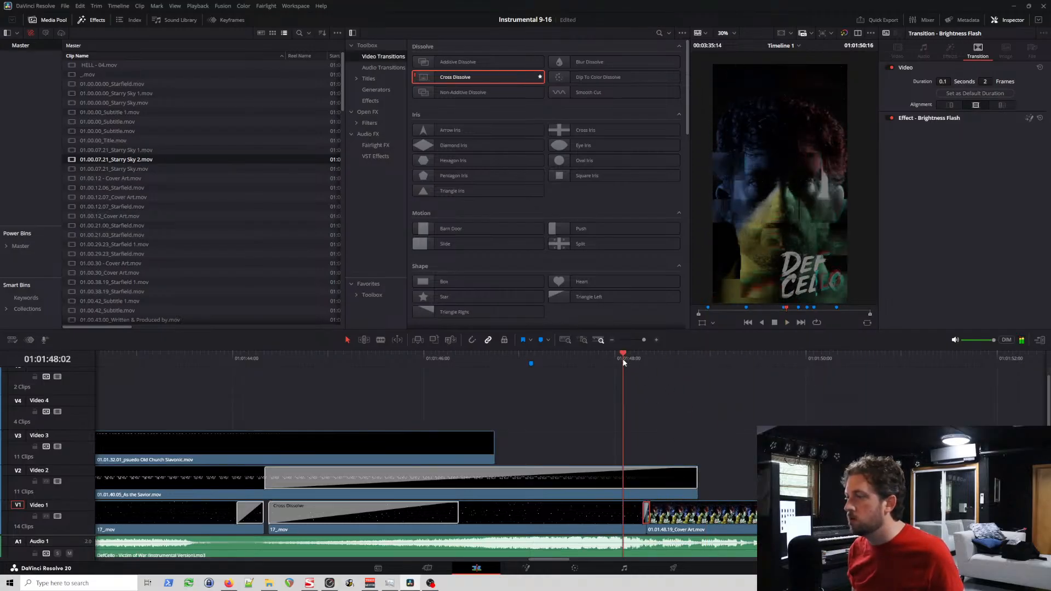
{"action": "key", "text": "space"}
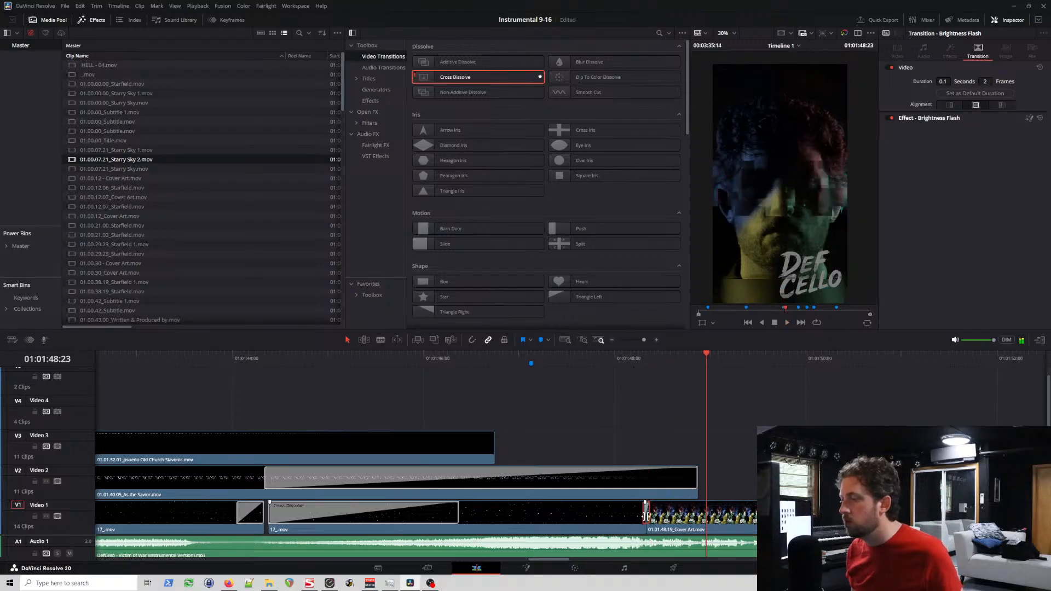
Step: Try adjusting the edge of the Brightness Flash transition at the Cover Art clip and undo its shortening
{"action": "scroll", "coordinate": [645, 515], "scroll_direction": "up", "scroll_amount": 8}
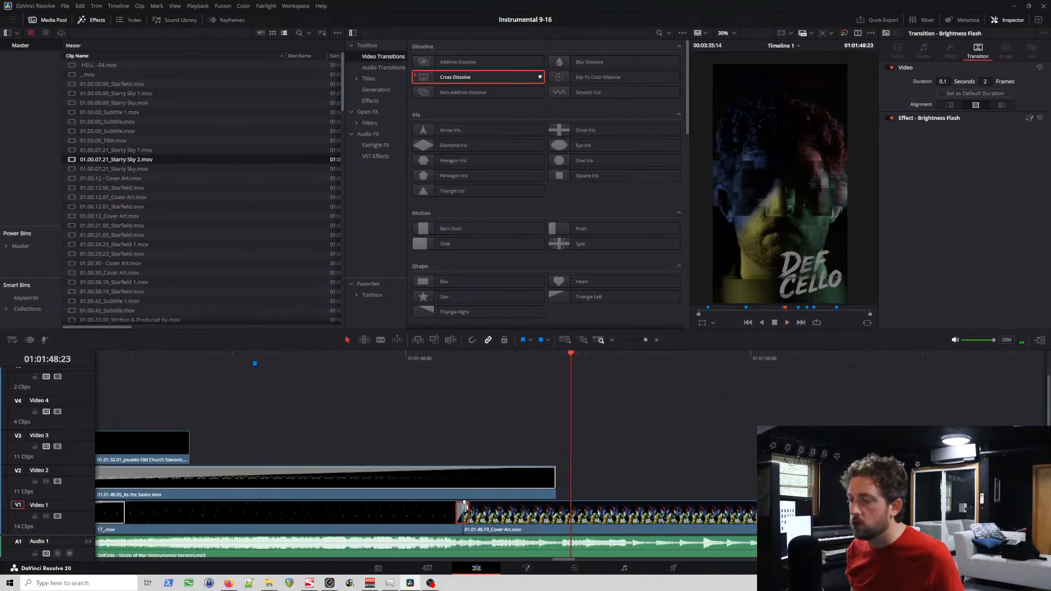
{"action": "mouse_move", "coordinate": [470, 515]}
{"action": "left_mouse_down"}
{"action": "mouse_move", "coordinate": [535, 517]}
{"action": "mouse_move", "coordinate": [475, 516]}
{"action": "left_mouse_up"}
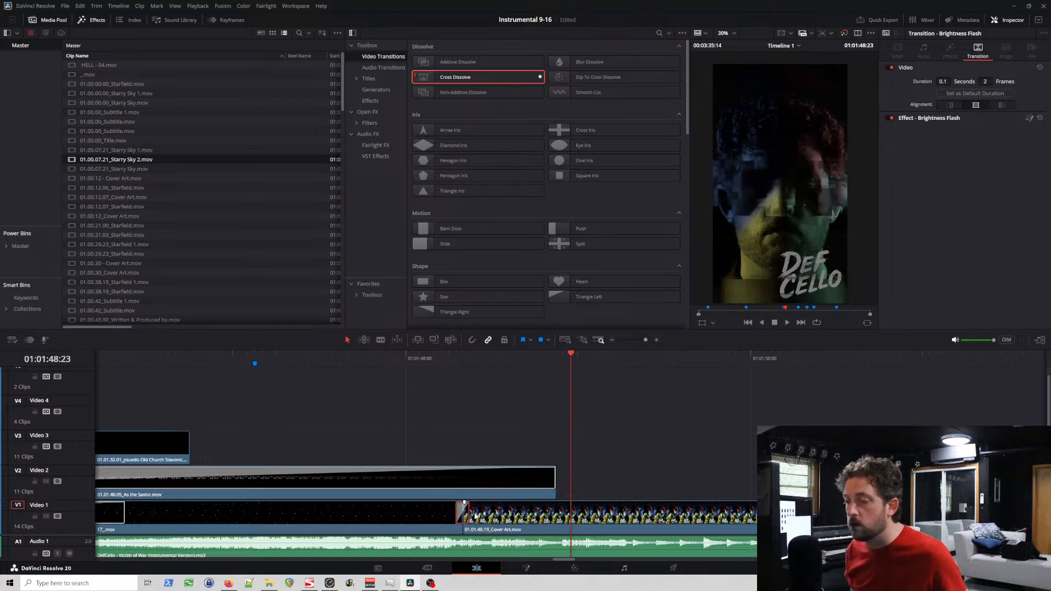
{"action": "key", "text": "ctrl+z"}
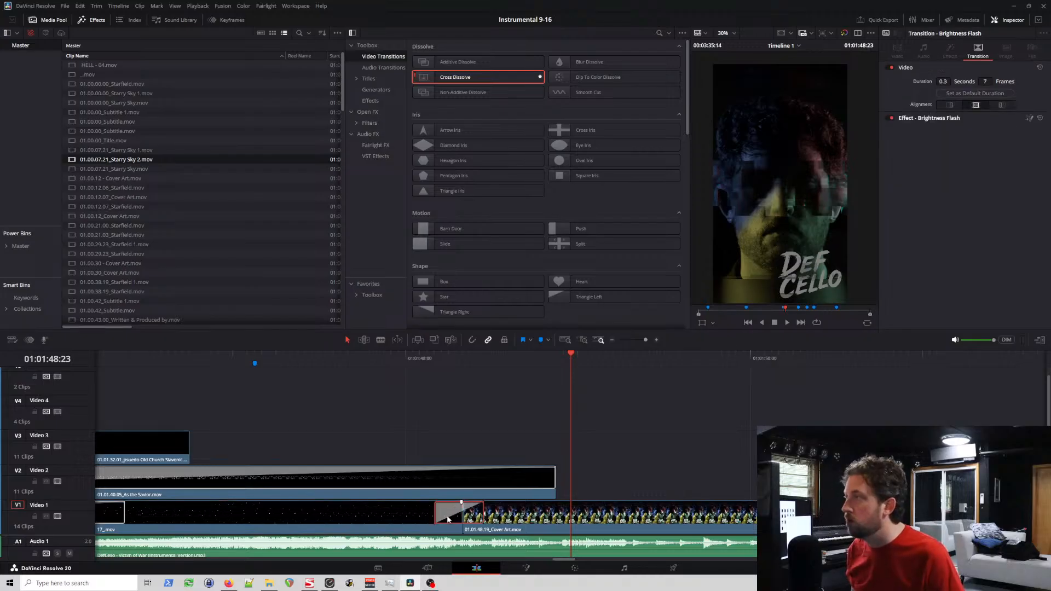
Step: Delete the Brightness Flash transition and trim the preceding 17_.mov clip's end to shortly before 01:01:48:00, leaving a gap before the Cover Art clip
{"action": "key", "text": "Delete"}
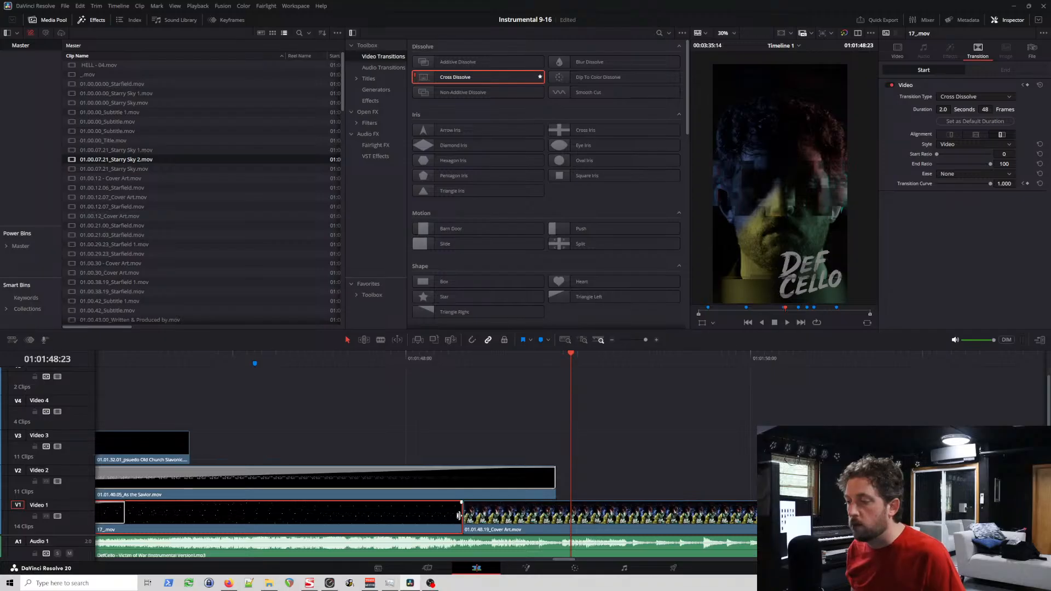
{"action": "left_click_drag", "start_coordinate": [459, 514], "coordinate": [333, 517]}
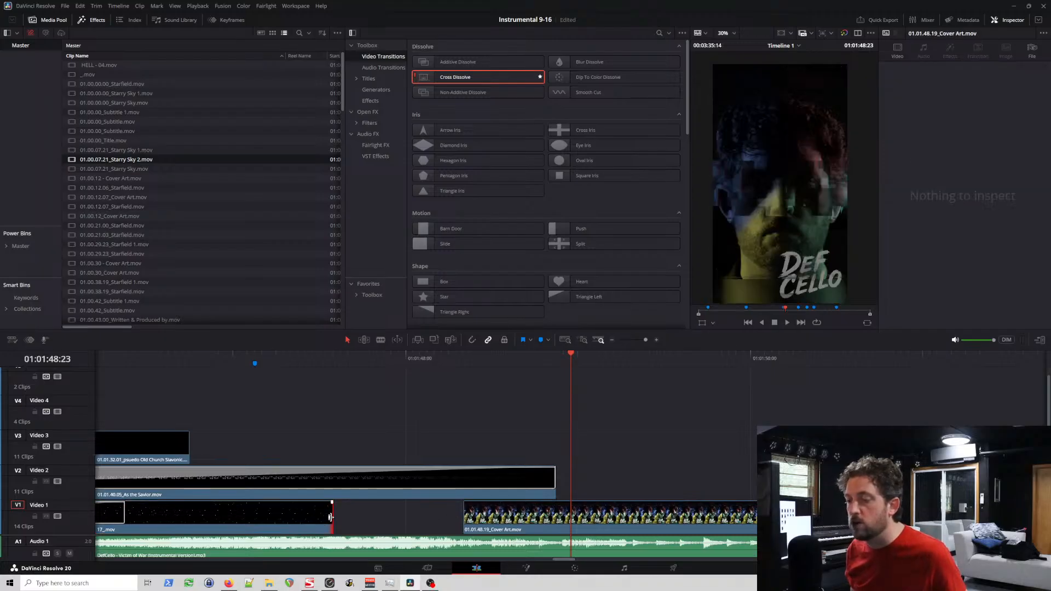
Step: Undo the trim of the second 17_.mov clip's end and trim the Cover Art clip's start slightly later, leaving a small gap
{"action": "key", "text": "ctrl+z"}
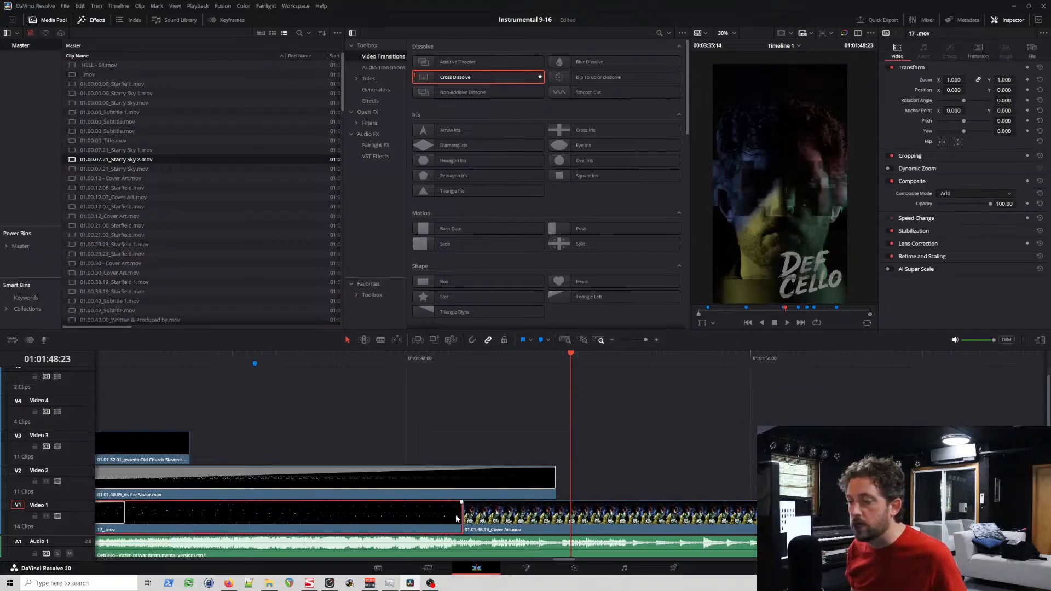
{"action": "key", "text": "ctrl+s"}
{"action": "left_click_drag", "start_coordinate": [458, 516], "coordinate": [454, 518]}
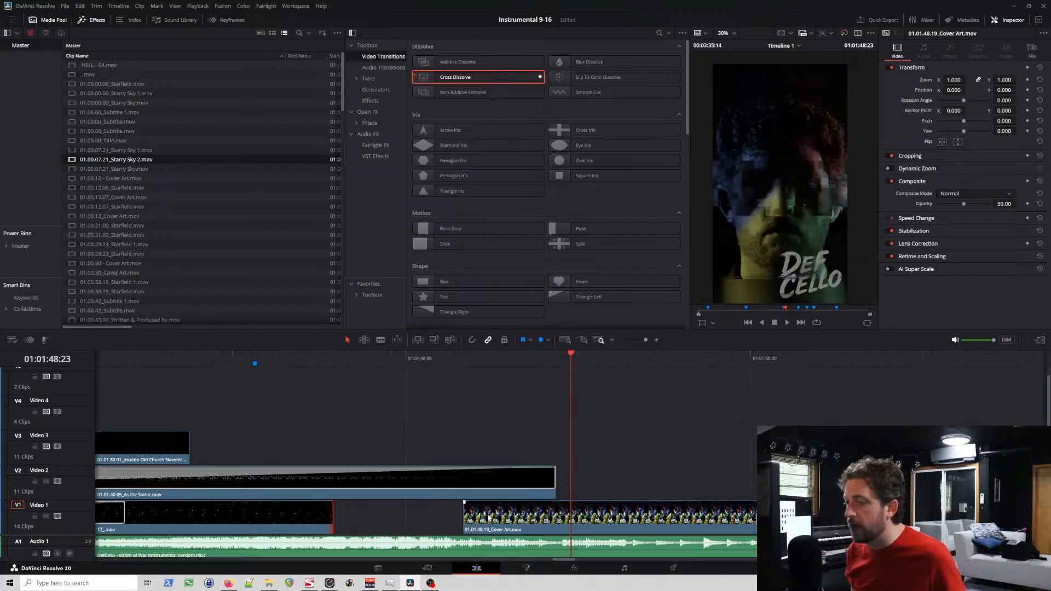
{"action": "key", "text": "ctrl+z"}
{"action": "left_click_drag", "start_coordinate": [470, 515], "coordinate": [480, 521]}
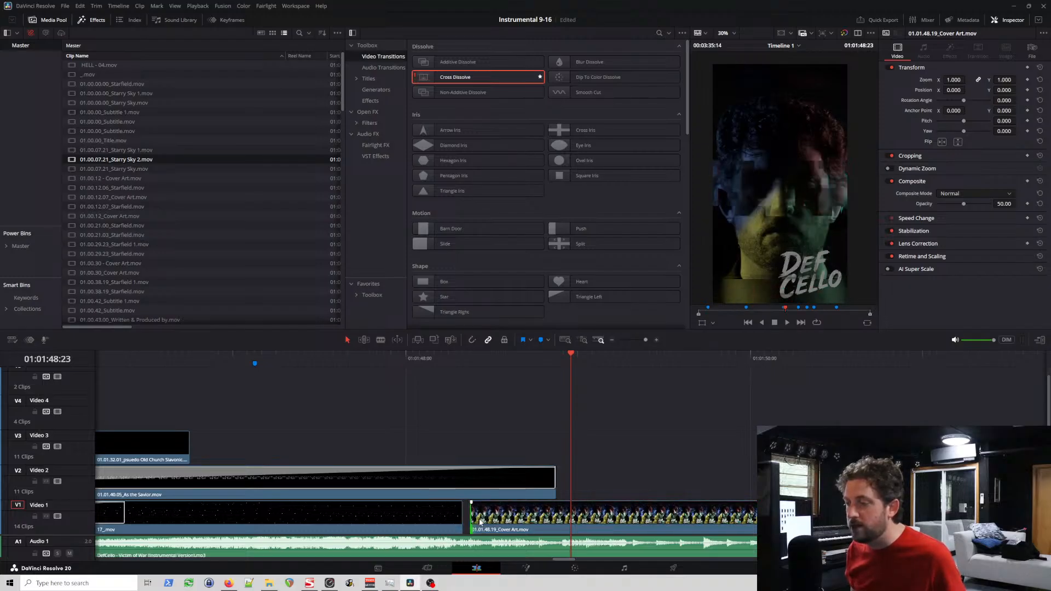
{"action": "key", "text": "ctrl+s"}
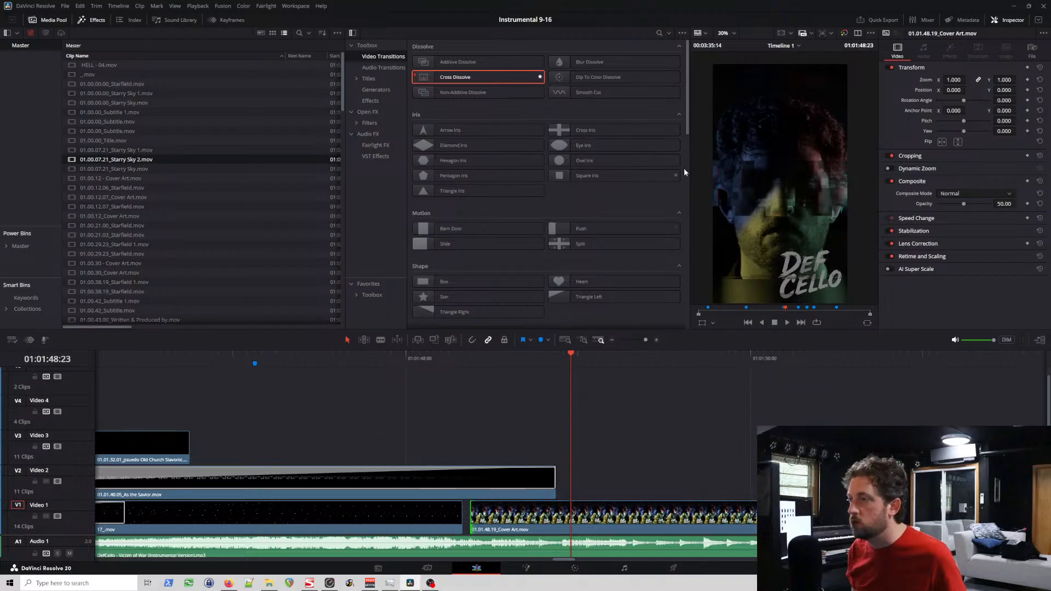
Step: Add a Brightness Flash transition to the Cover Art clip's start, extend the clip back to meet 17_.mov, and preview the cut
{"action": "left_click_drag", "start_coordinate": [689, 130], "coordinate": [693, 243]}
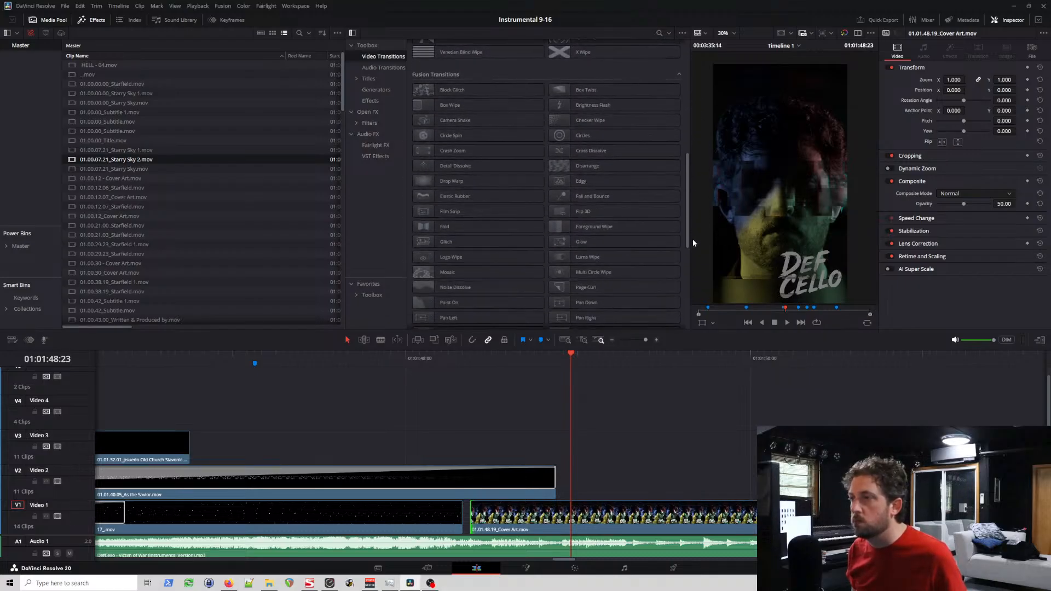
{"action": "left_click_drag", "start_coordinate": [593, 105], "coordinate": [460, 519]}
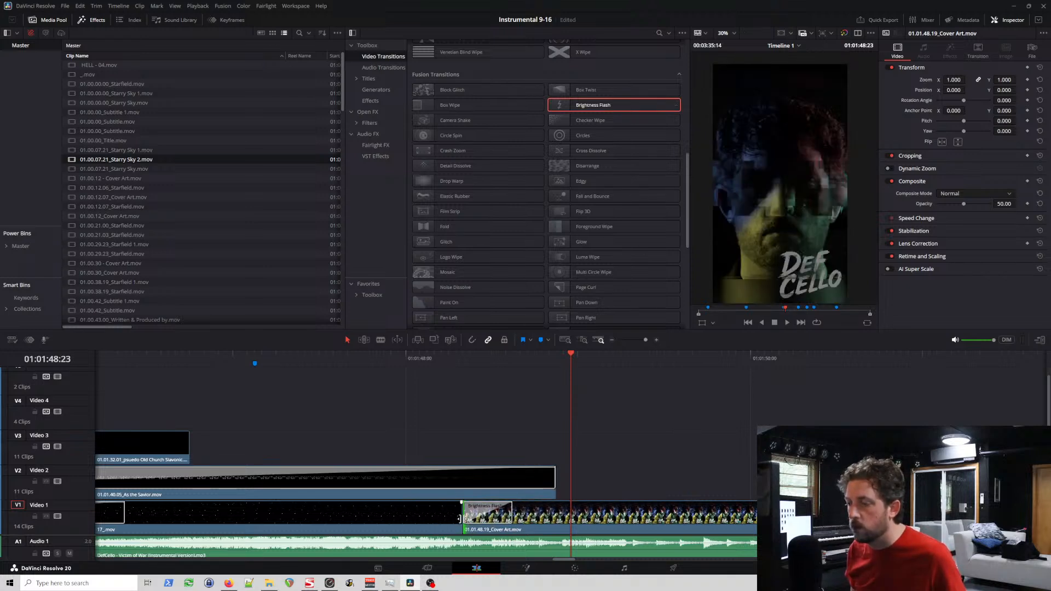
{"action": "left_click", "coordinate": [392, 356]}
{"action": "key", "text": "space"}
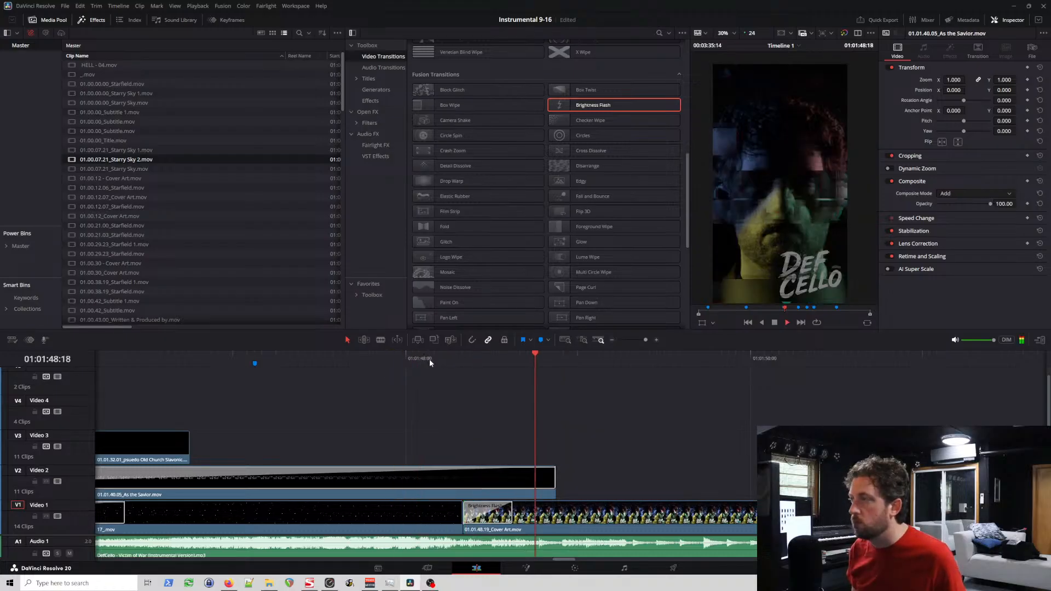
{"action": "left_click_drag", "start_coordinate": [436, 359], "coordinate": [461, 387]}
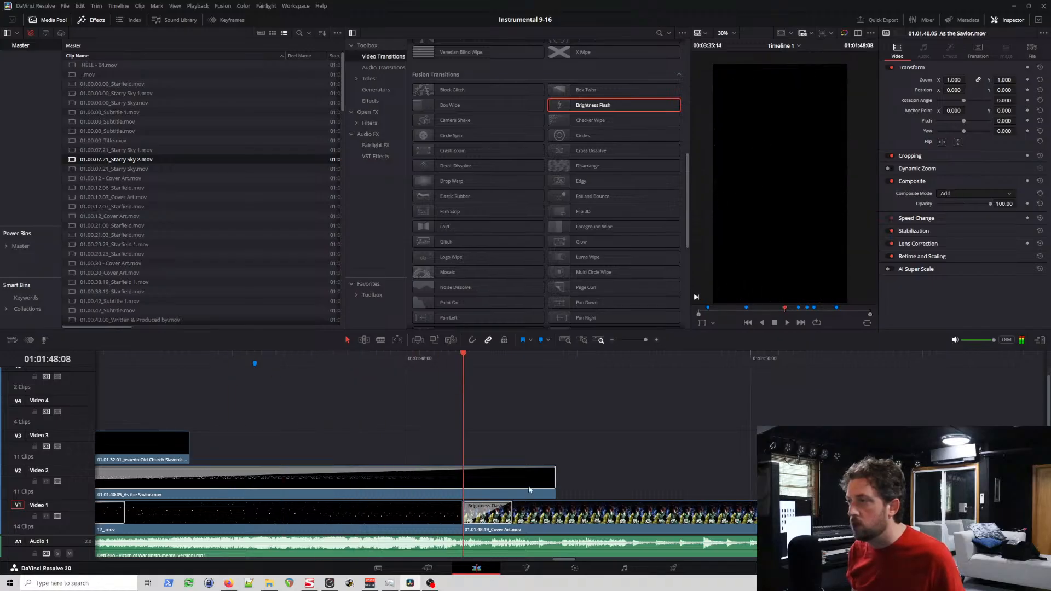
Step: Reopen the gap with an undo, add a Zoom In transition to the second 17_.mov clip's end, rejoin the Cover Art clip, and preview
{"action": "key", "text": "ctrl+z"}
{"action": "scroll", "coordinate": [656, 249], "scroll_direction": "down", "scroll_amount": 4}
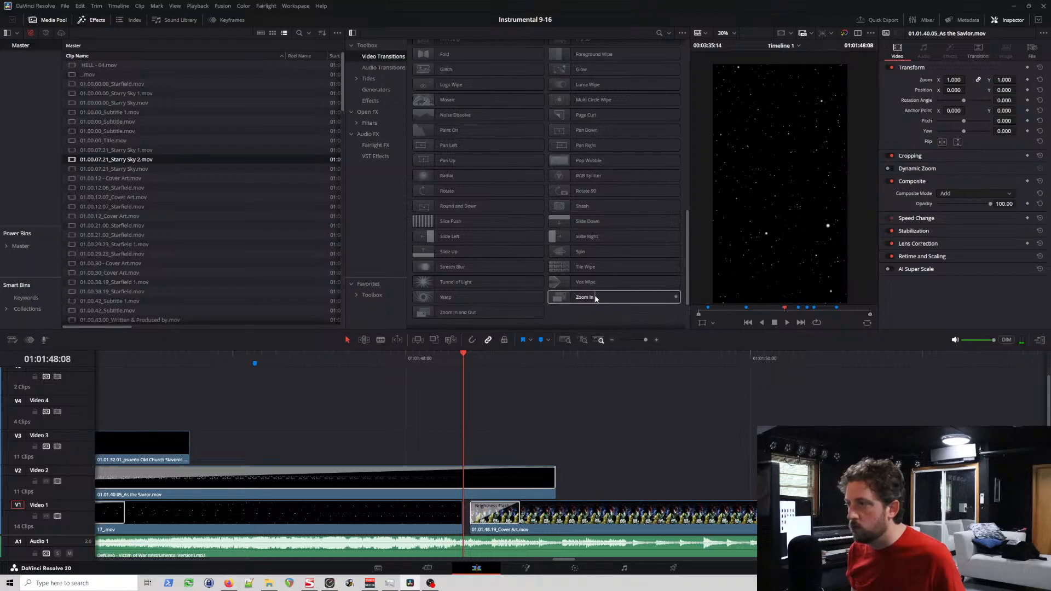
{"action": "left_click_drag", "start_coordinate": [595, 299], "coordinate": [465, 516]}
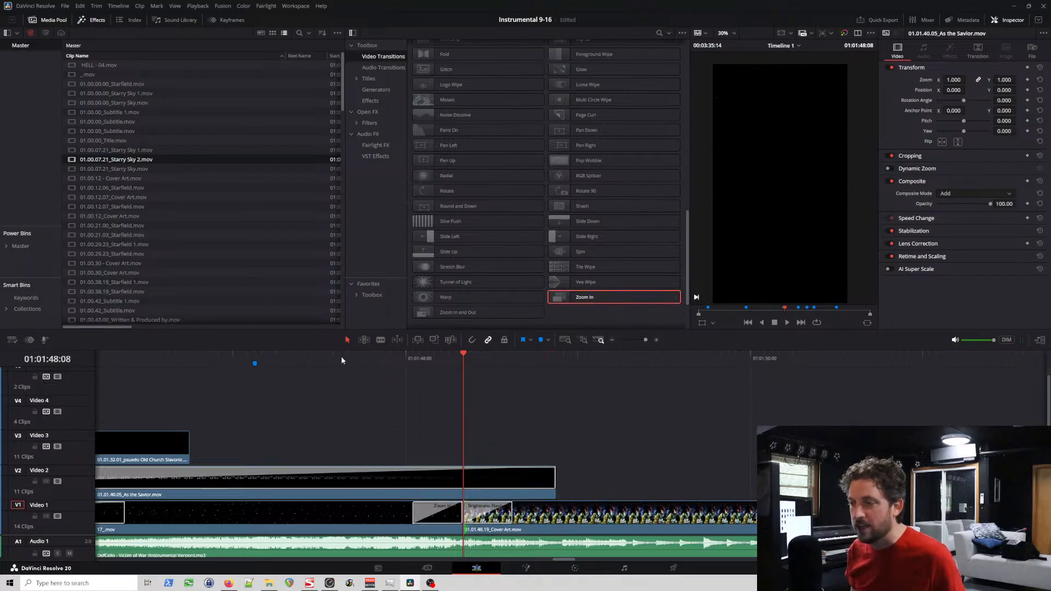
{"action": "left_click", "coordinate": [341, 356]}
{"action": "key", "text": "space"}
{"action": "key", "text": "space"}
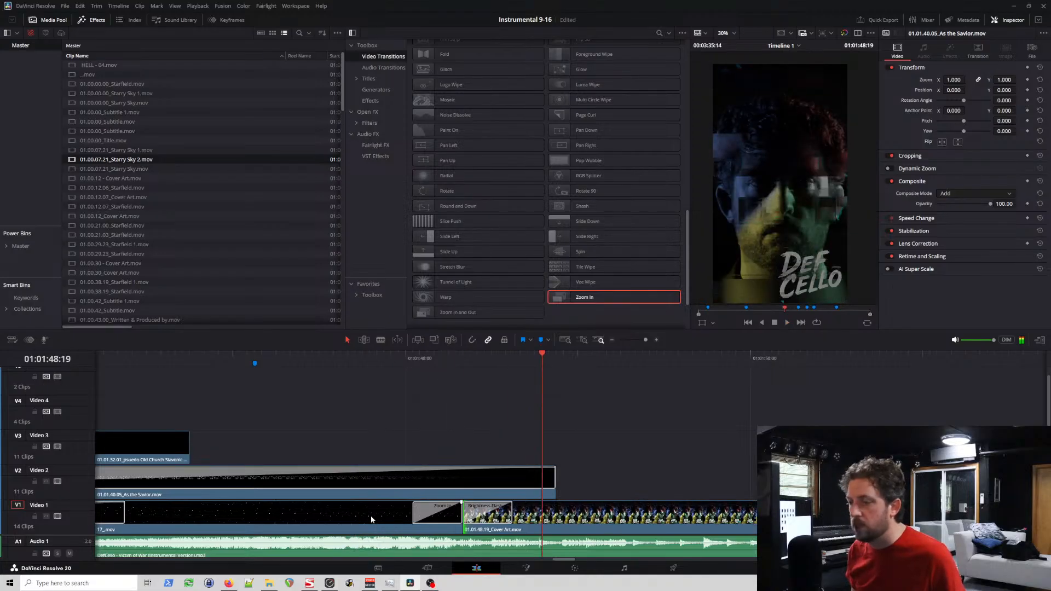
Step: Lengthen the Zoom In transition at the second 17_.mov clip's end to 1.0 second (24 frames) and play it back
{"action": "left_click", "coordinate": [398, 515]}
{"action": "key", "text": "shift+Left"}
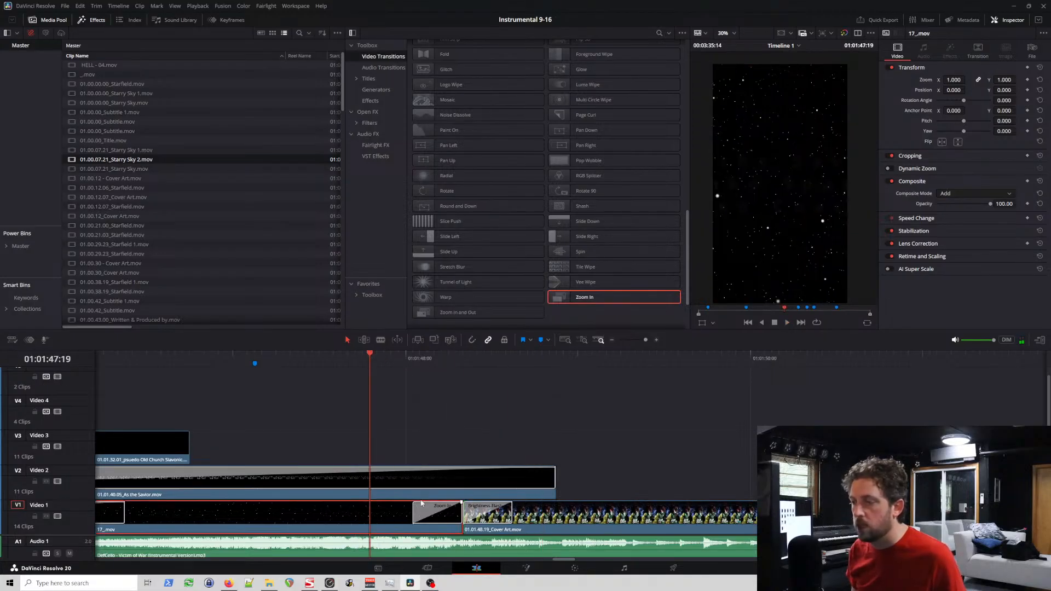
{"action": "left_click_drag", "start_coordinate": [414, 507], "coordinate": [291, 508]}
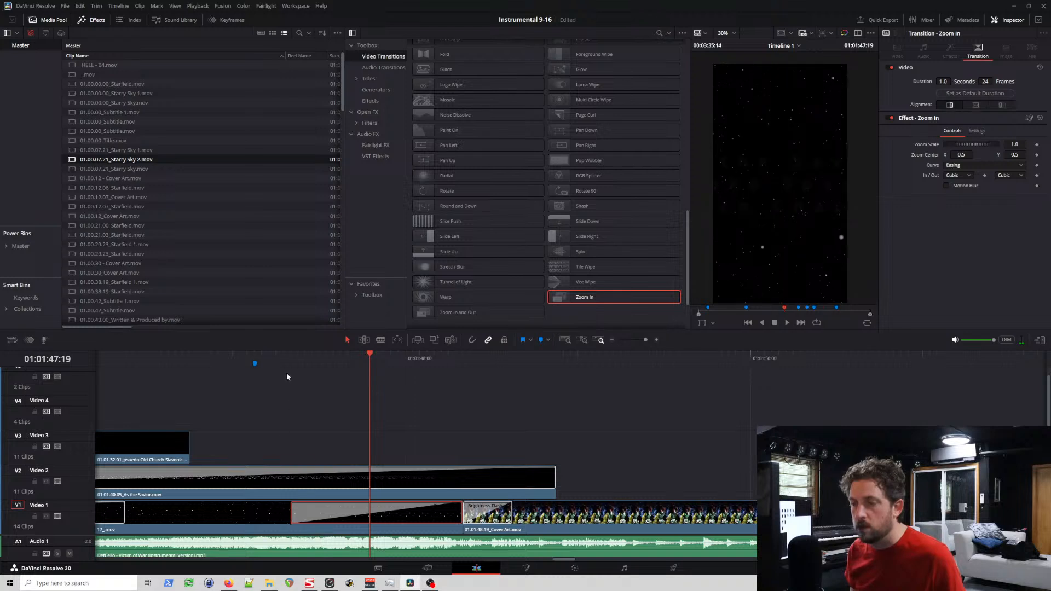
{"action": "left_click", "coordinate": [286, 363]}
{"action": "key", "text": "space"}
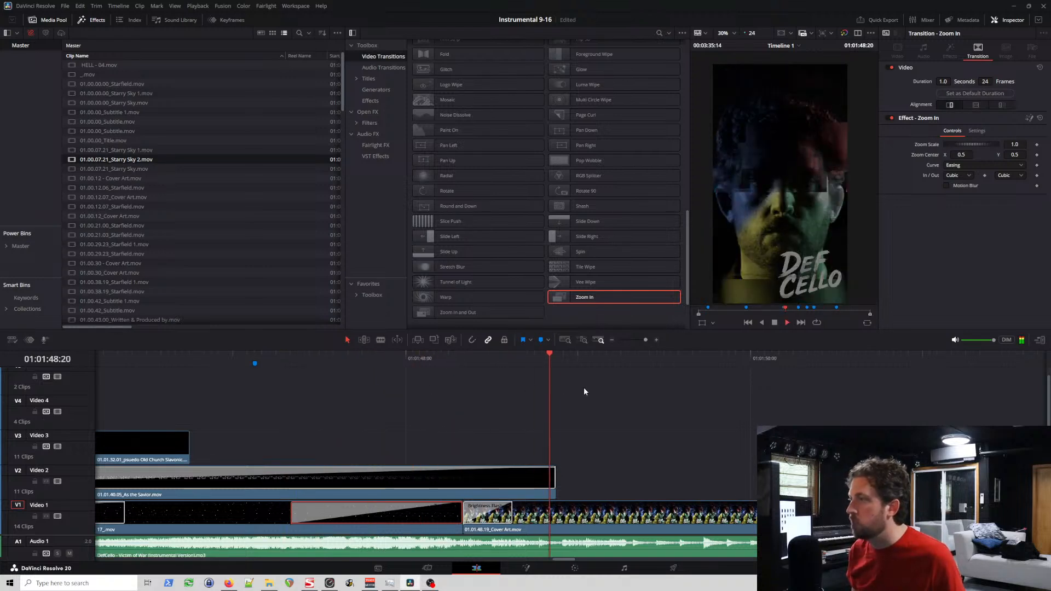
Step: Play the sequence from about 01:01:44:06, extend the Zoom In transition's start back to the end of the Cross Dissolve, and preview it again
{"action": "scroll", "coordinate": [522, 423], "scroll_direction": "up", "scroll_amount": 2}
{"action": "scroll", "coordinate": [528, 437], "scroll_direction": "down", "scroll_amount": 5}
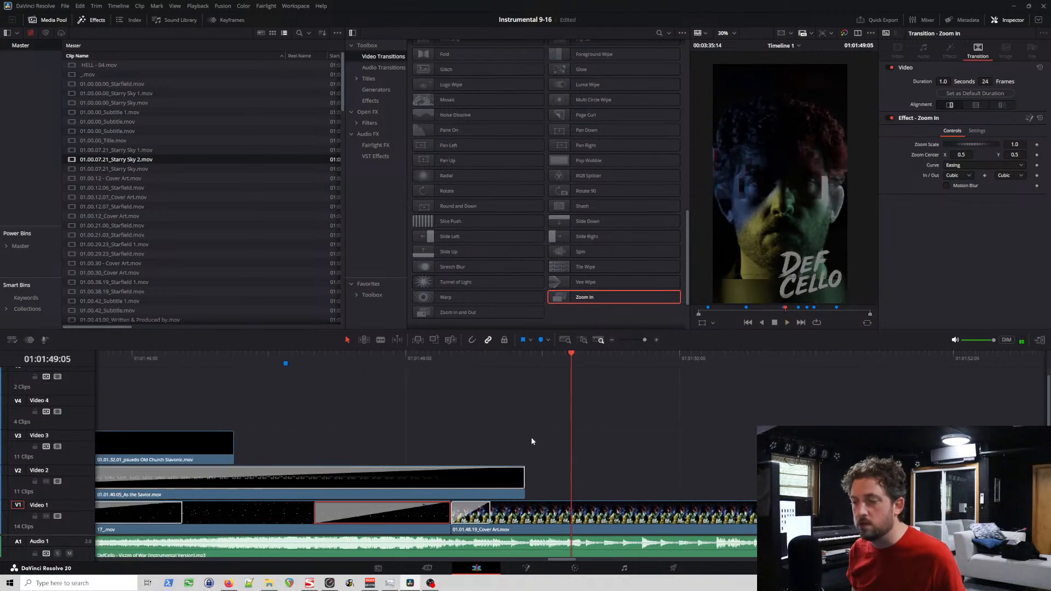
{"action": "scroll", "coordinate": [534, 437], "scroll_direction": "left", "scroll_amount": 4}
{"action": "scroll", "coordinate": [534, 437], "scroll_direction": "left", "scroll_amount": 5}
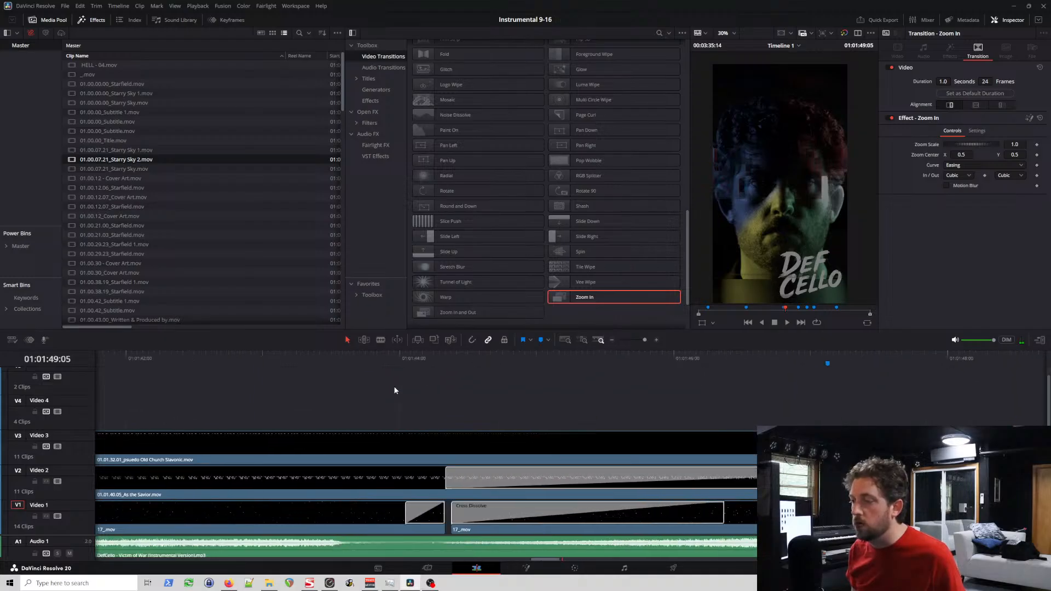
{"action": "left_click", "coordinate": [457, 355]}
{"action": "left_click", "coordinate": [435, 357]}
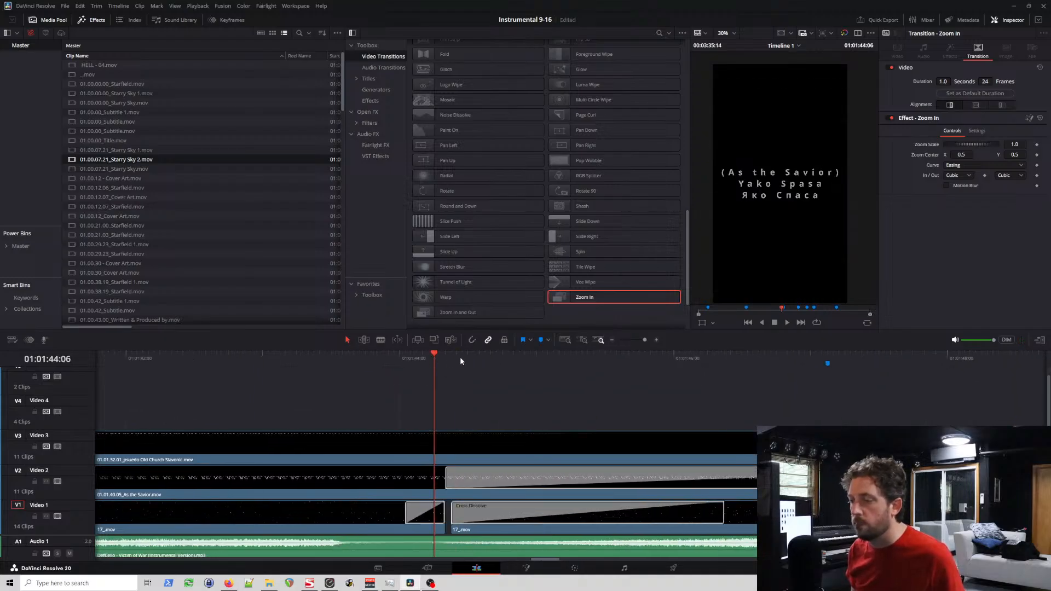
{"action": "key", "text": "space"}
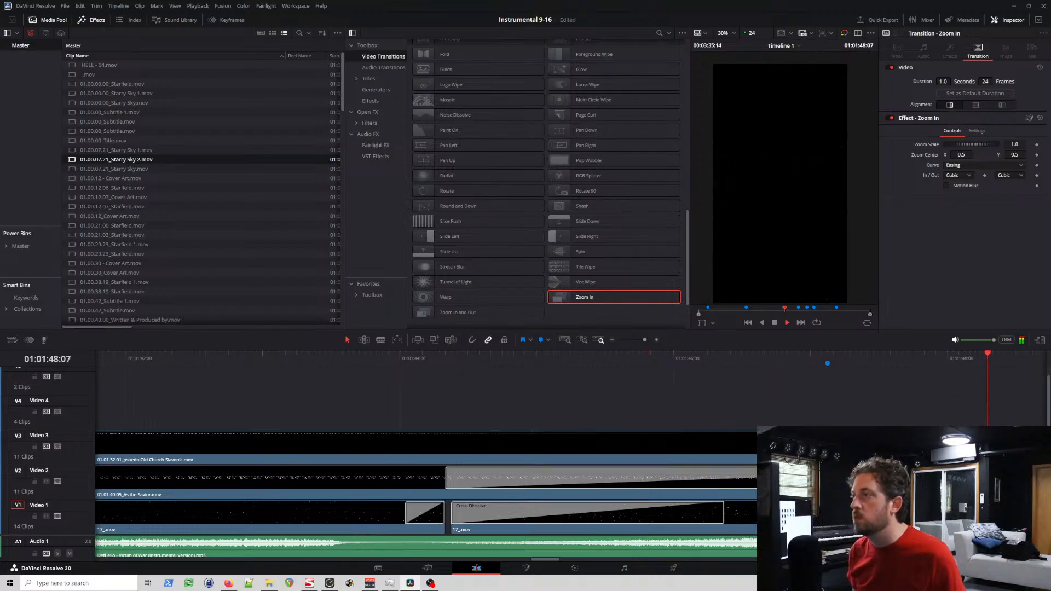
{"action": "left_click_drag", "start_coordinate": [753, 517], "coordinate": [725, 517]}
{"action": "left_click", "coordinate": [434, 362]}
{"action": "key", "text": "space"}
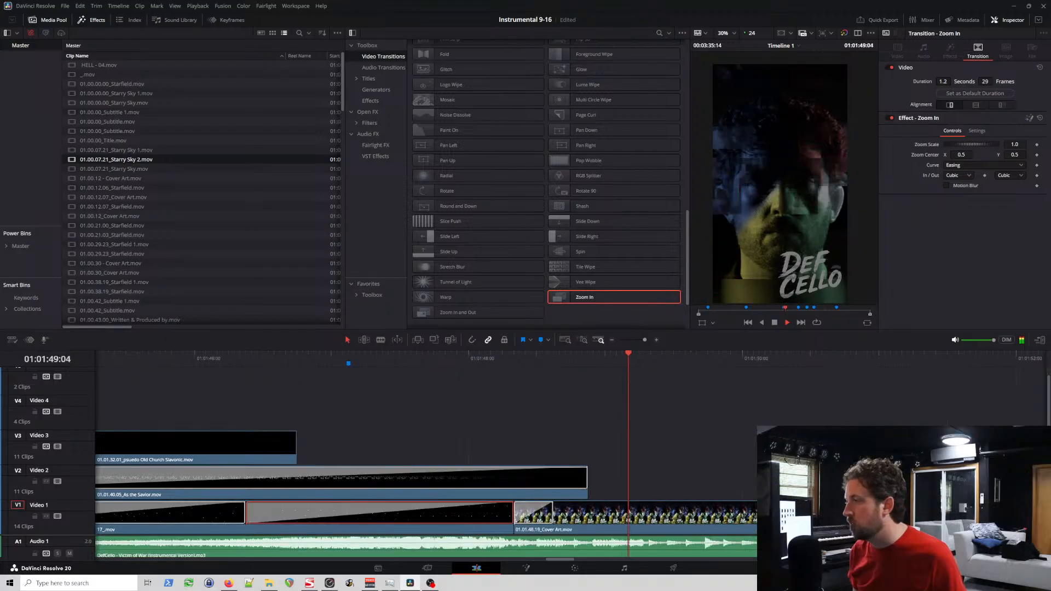
{"action": "key", "text": "space"}
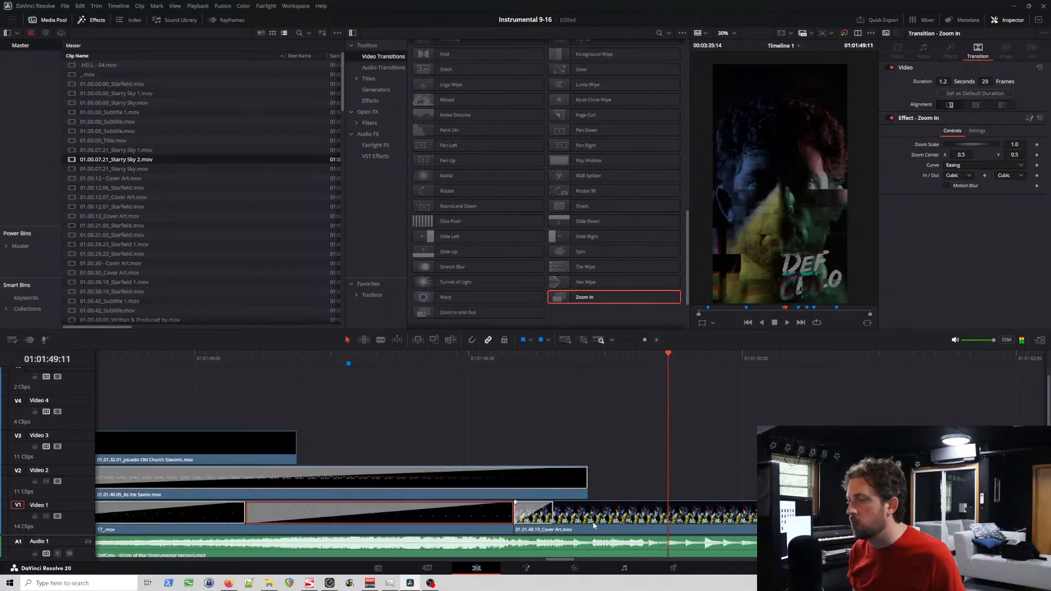
Step: Shorten the second 17_.mov clip's Cross Dissolve to 1.2 seconds (29 frames) and extend the Zoom In transition's start further back
{"action": "left_click", "coordinate": [509, 515]}
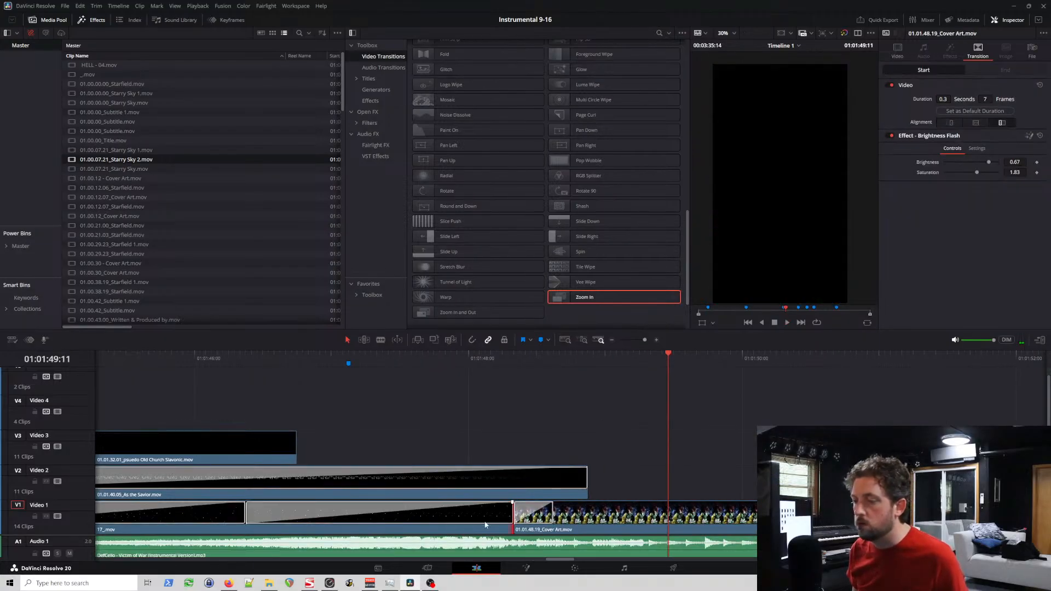
{"action": "left_click", "coordinate": [245, 514]}
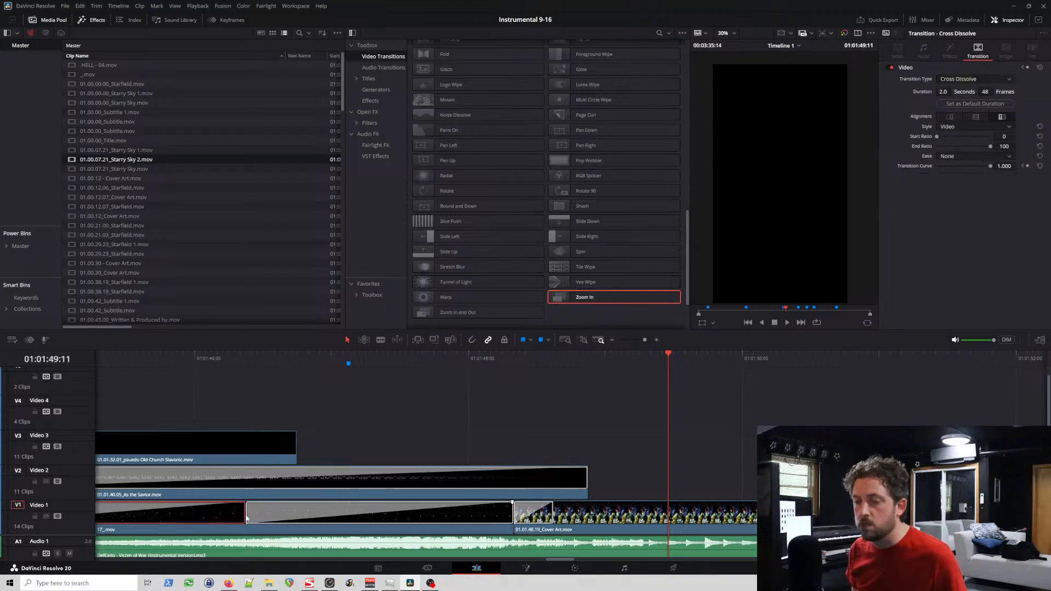
{"action": "left_click_drag", "start_coordinate": [245, 515], "coordinate": [136, 514]}
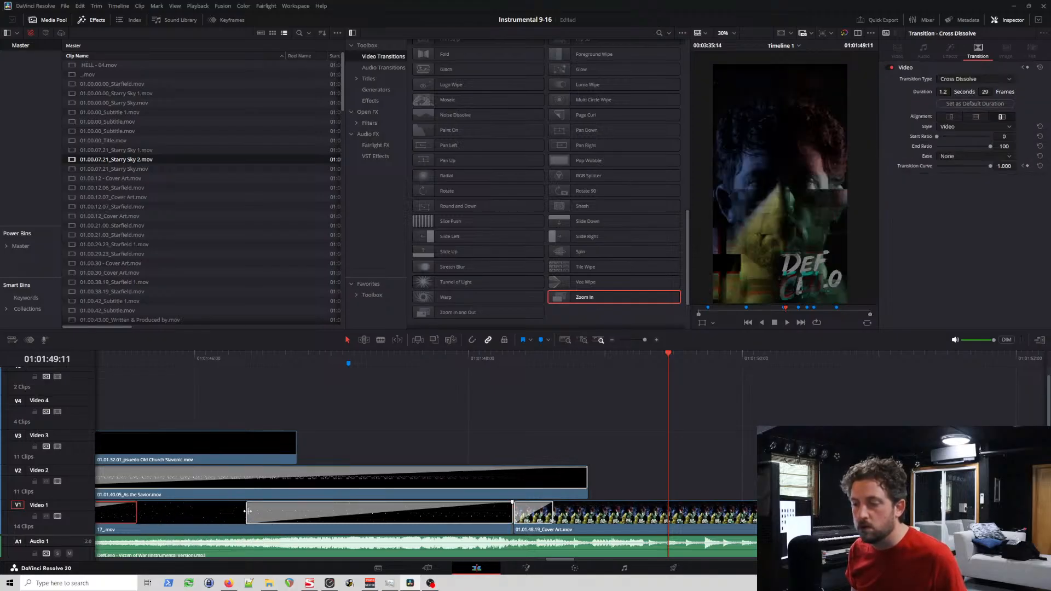
{"action": "left_click_drag", "start_coordinate": [247, 512], "coordinate": [201, 517]}
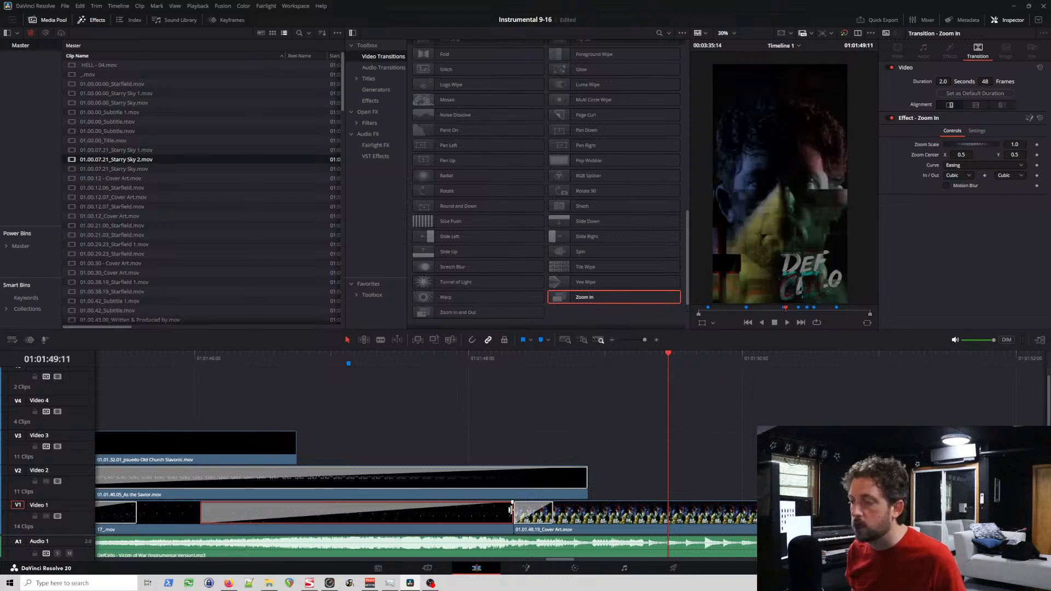
{"action": "left_click", "coordinate": [511, 510]}
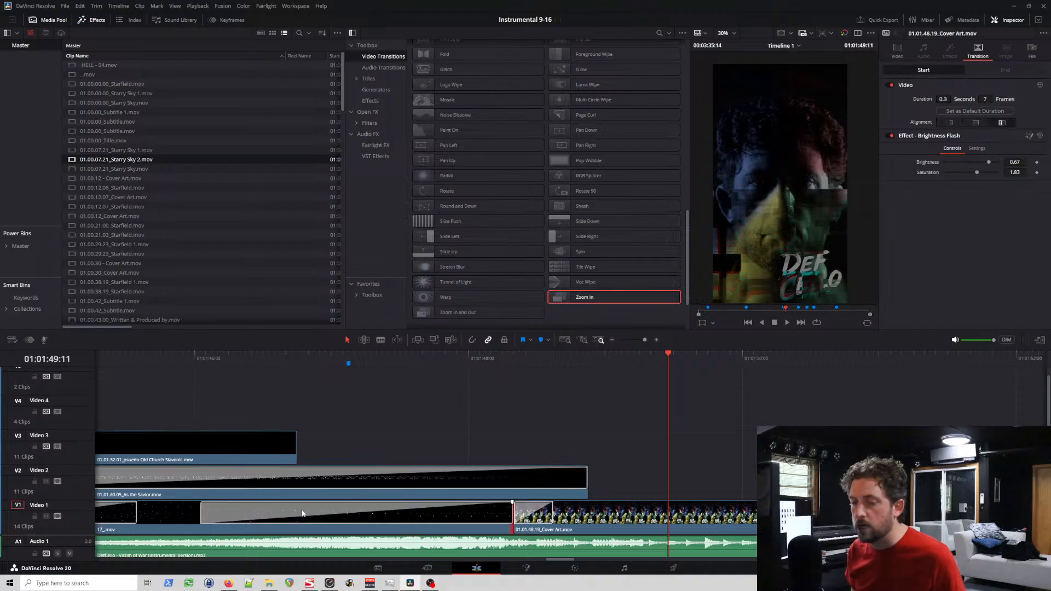
Step: Shorten the Zoom In transition to 1.3 seconds (32 frames), trim the second 17_.mov clip's end to about 01:01:47:14, and preview
{"action": "scroll", "coordinate": [310, 511], "scroll_direction": "up", "scroll_amount": 2}
{"action": "scroll", "coordinate": [320, 516], "scroll_direction": "down", "scroll_amount": 5}
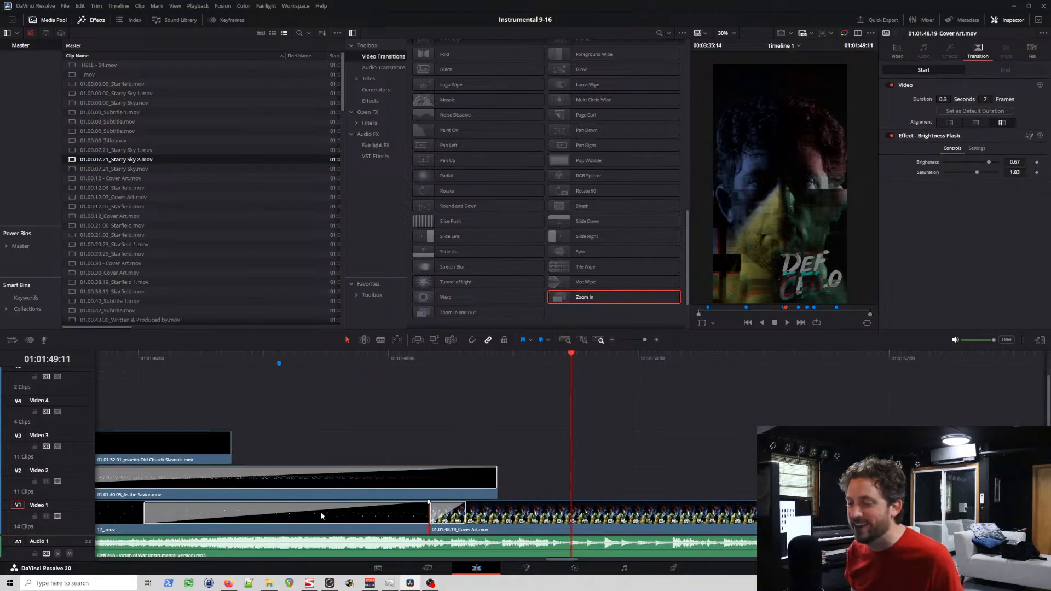
{"action": "scroll", "coordinate": [326, 513], "scroll_direction": "left", "scroll_amount": 5}
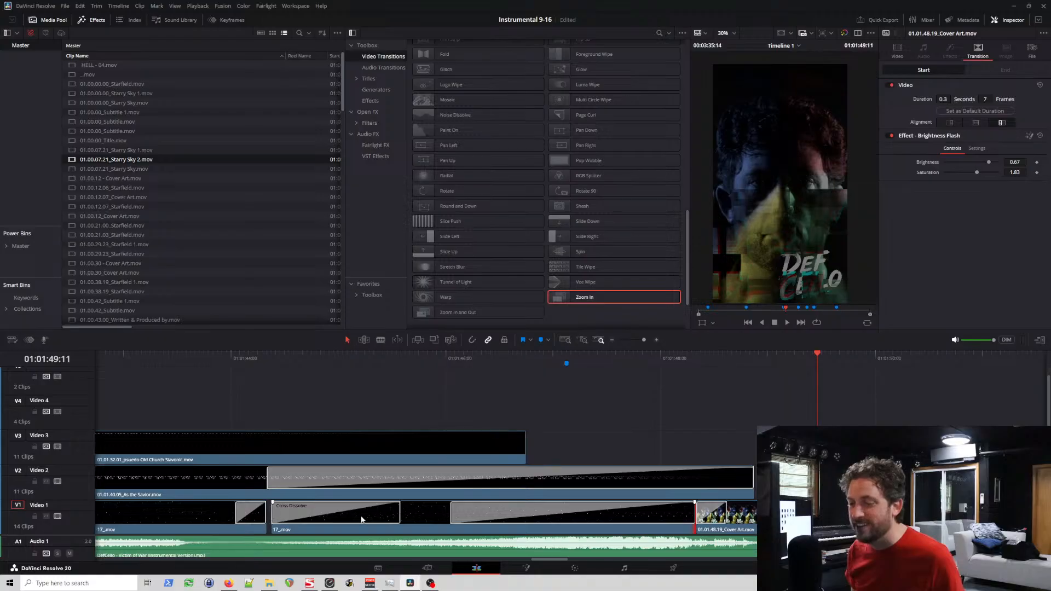
{"action": "left_click_drag", "start_coordinate": [451, 514], "coordinate": [553, 513]}
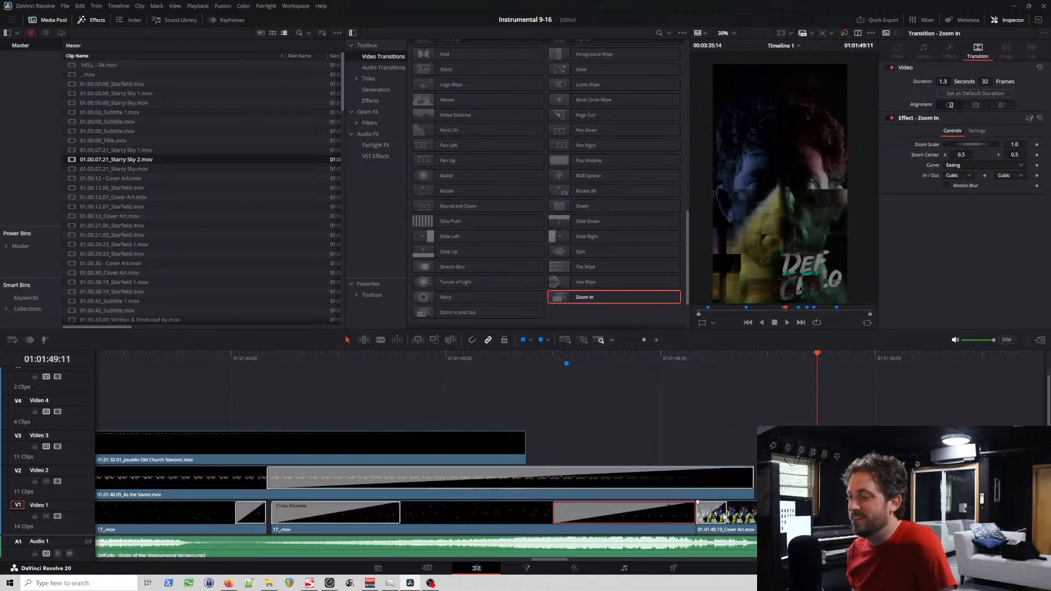
{"action": "left_click_drag", "start_coordinate": [691, 515], "coordinate": [614, 515]}
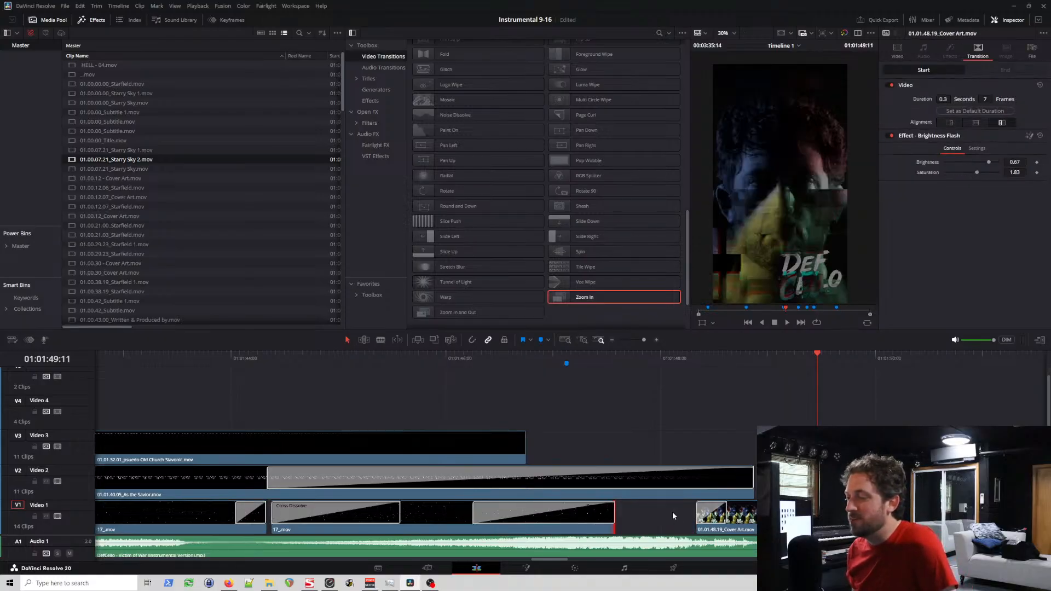
{"action": "left_click", "coordinate": [609, 358]}
{"action": "key", "text": "space"}
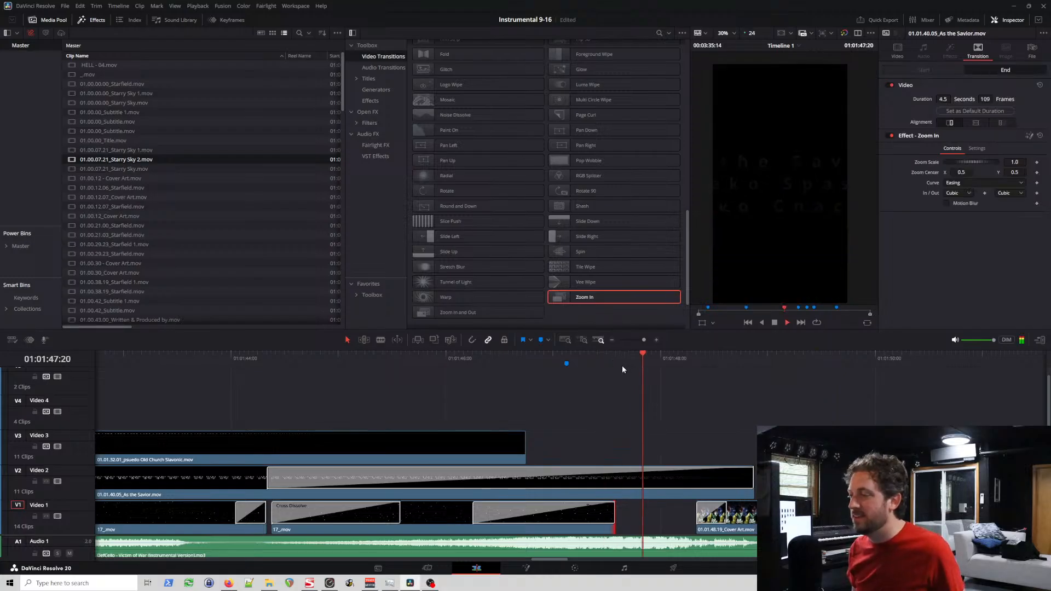
{"action": "key", "text": "space"}
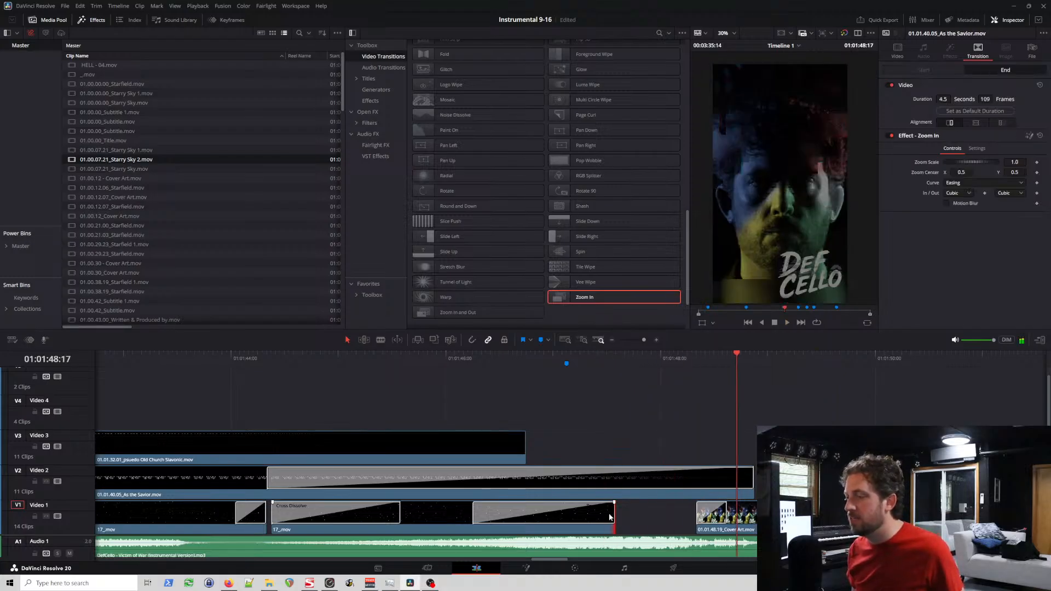
Step: Move the second 17_.mov clip about 8 frames later and extend its start about 6 frames earlier
{"action": "left_click", "coordinate": [590, 519]}
{"action": "left_click_drag", "start_coordinate": [604, 520], "coordinate": [640, 523]}
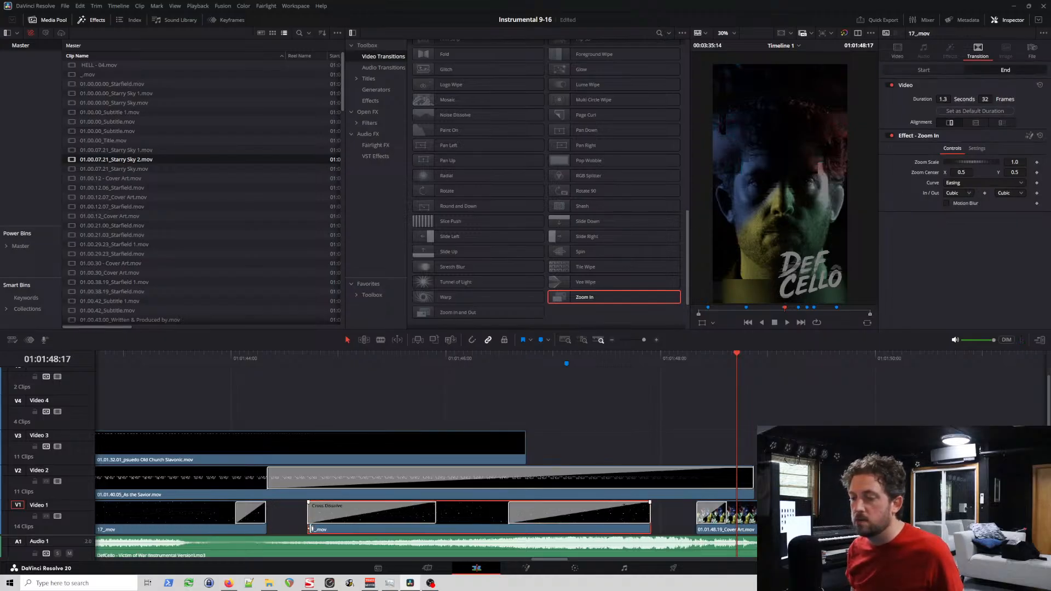
{"action": "left_click_drag", "start_coordinate": [311, 529], "coordinate": [288, 532]}
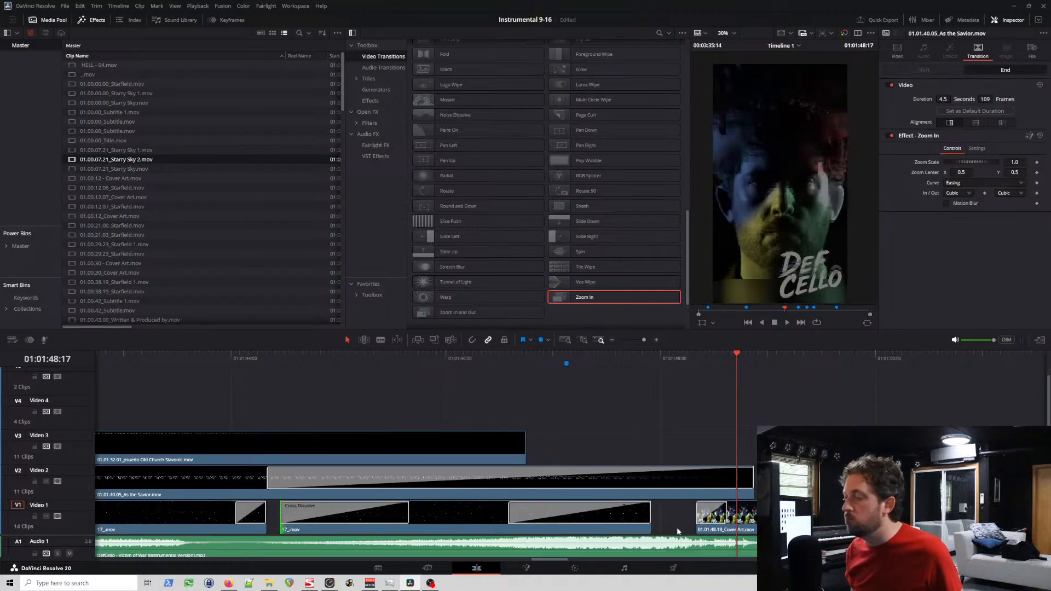
Step: Extend the Cover Art clip's start back to about 01:01:48:04, preview it, and shift the second 17_.mov clip 6 frames later to meet it
{"action": "left_click", "coordinate": [712, 532]}
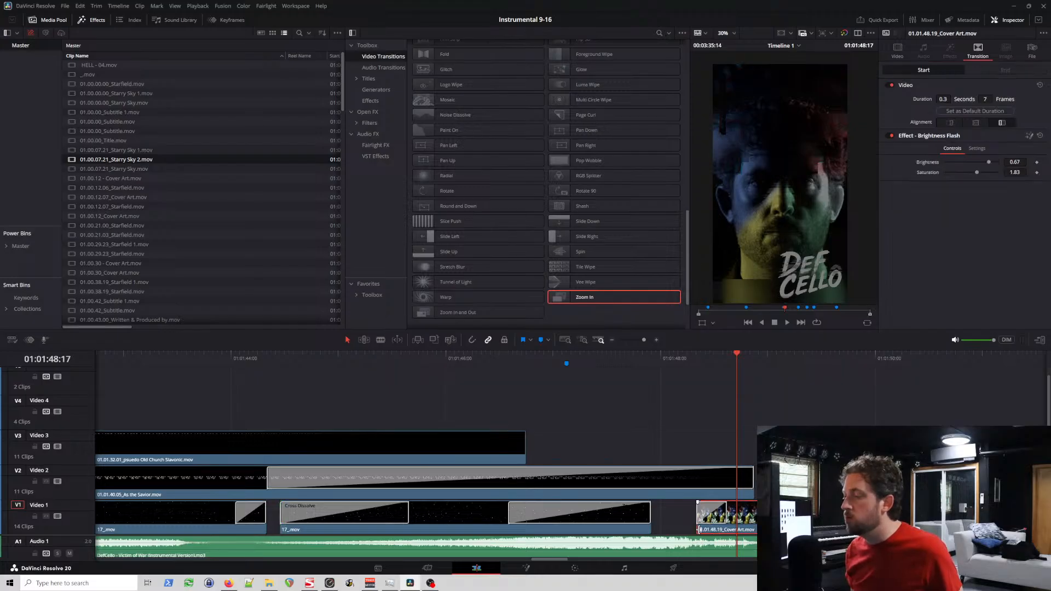
{"action": "left_click_drag", "start_coordinate": [700, 530], "coordinate": [679, 530]}
{"action": "left_click", "coordinate": [675, 357]}
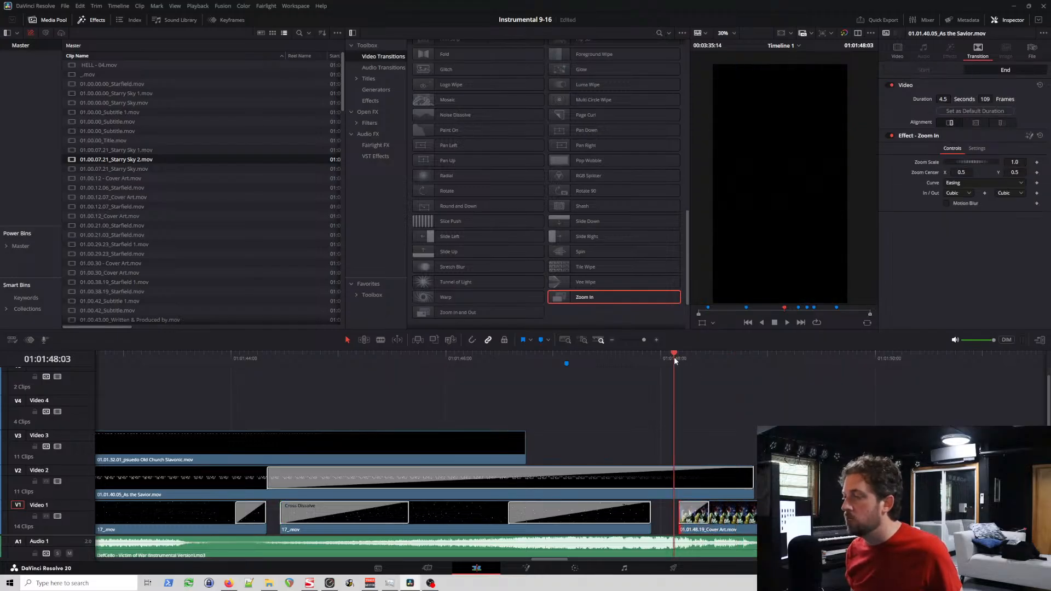
{"action": "key", "text": "space"}
{"action": "left_click", "coordinate": [703, 521]}
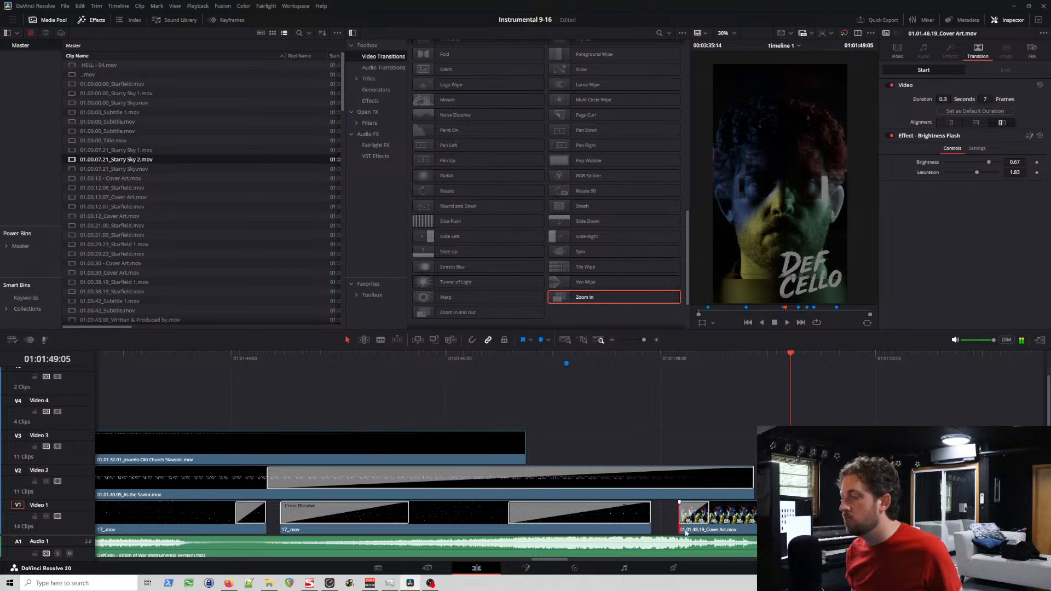
{"action": "left_click_drag", "start_coordinate": [577, 531], "coordinate": [605, 532]}
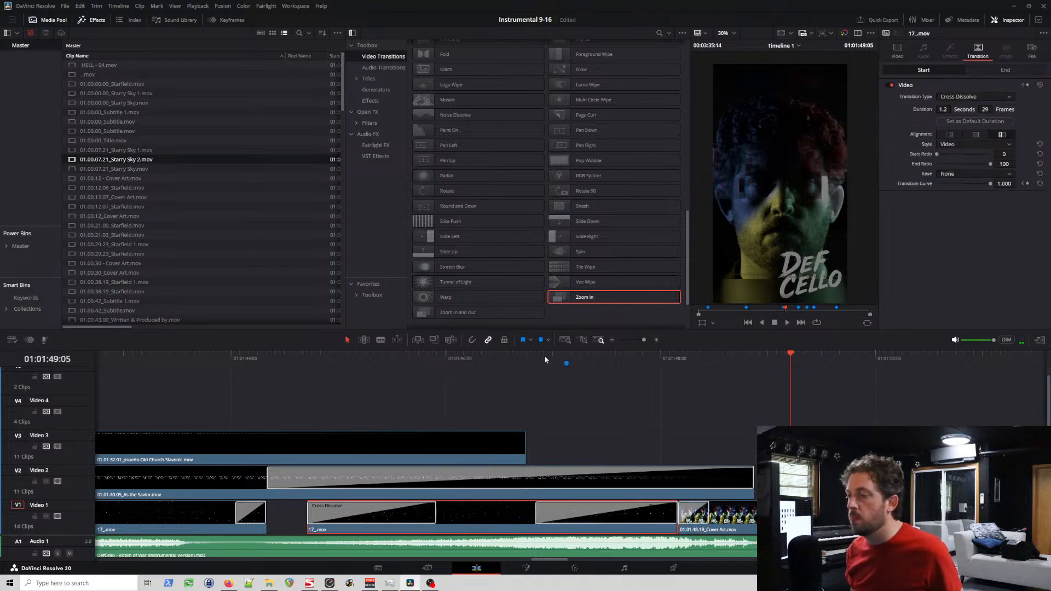
Step: Extend the second 17_.mov clip's start back to meet the end of the first 17_.mov clip, and preview the join
{"action": "left_click", "coordinate": [544, 359]}
{"action": "key", "text": "space"}
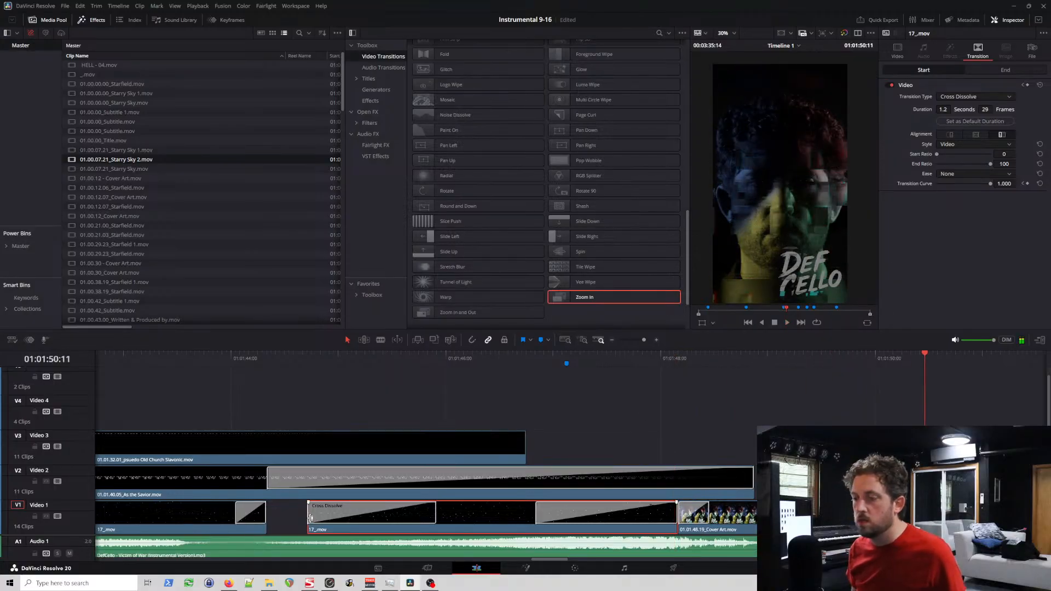
{"action": "left_click_drag", "start_coordinate": [310, 518], "coordinate": [268, 529]}
{"action": "left_click", "coordinate": [210, 358]}
{"action": "key", "text": "space"}
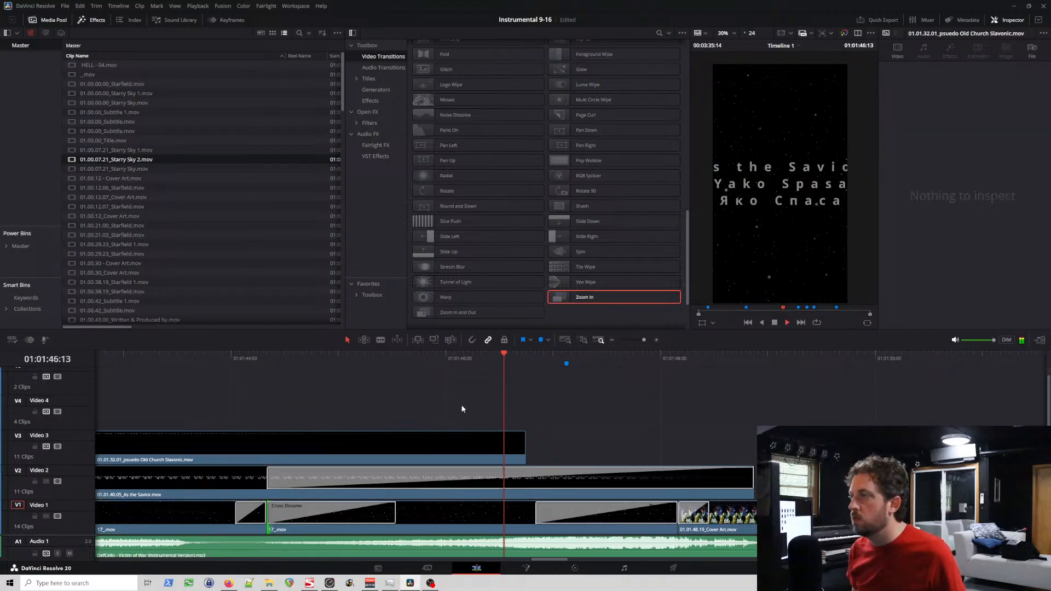
Step: Lengthen the second 17_.mov clip's Zoom In transition to 2.6 seconds (63 frames) and preview it into the cover art
{"action": "left_click", "coordinate": [544, 516]}
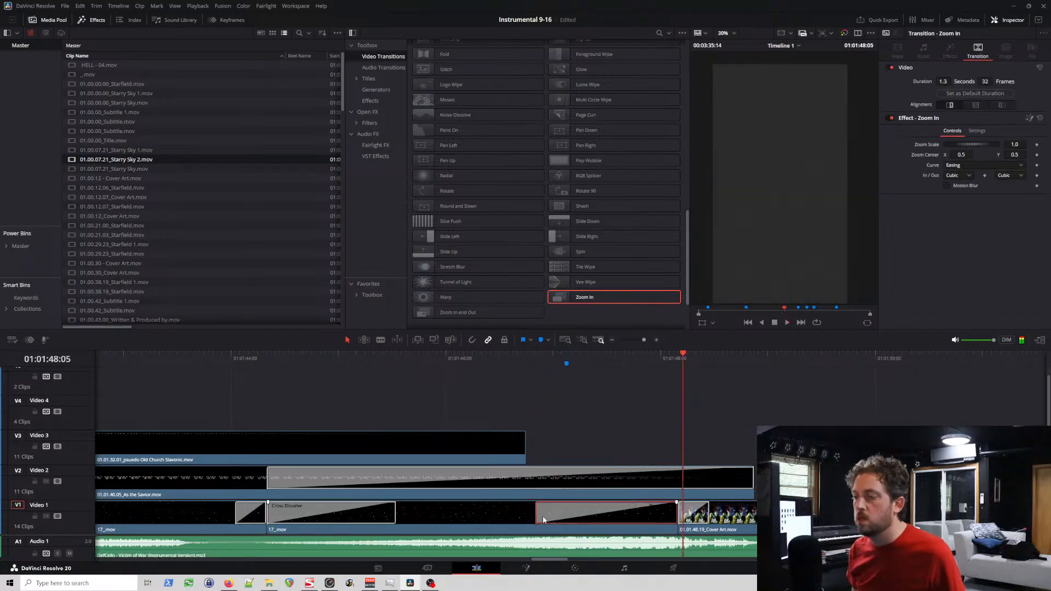
{"action": "left_click_drag", "start_coordinate": [537, 515], "coordinate": [397, 515]}
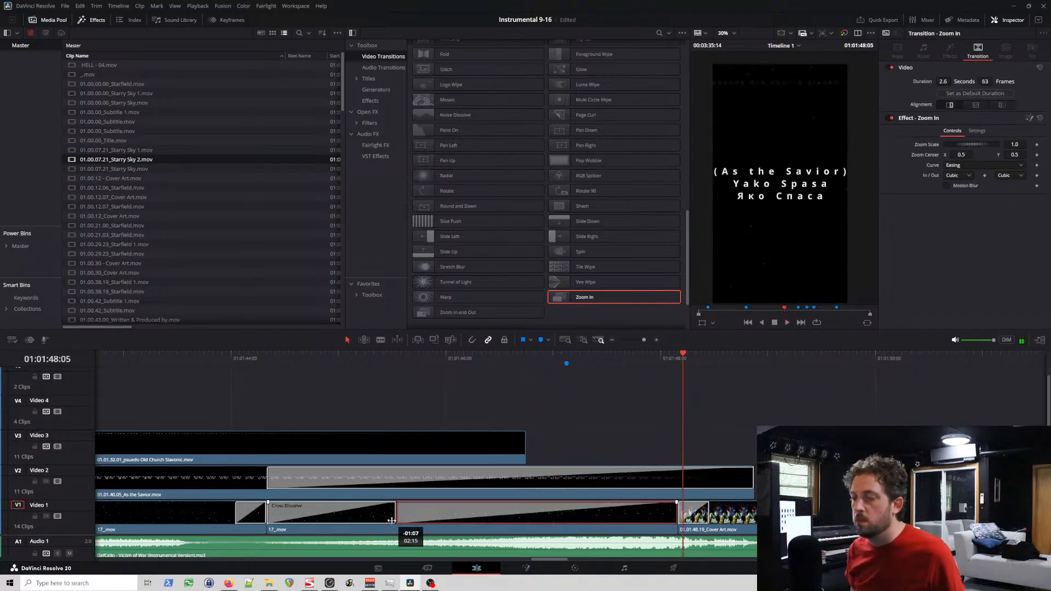
{"action": "left_click", "coordinate": [262, 366]}
{"action": "key", "text": "space"}
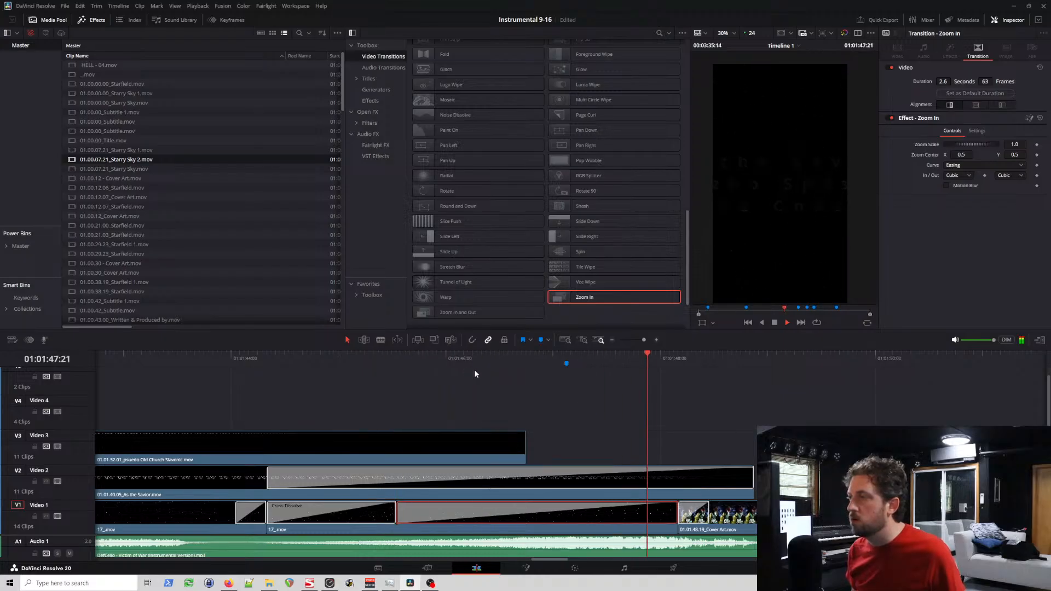
{"action": "key", "text": "space"}
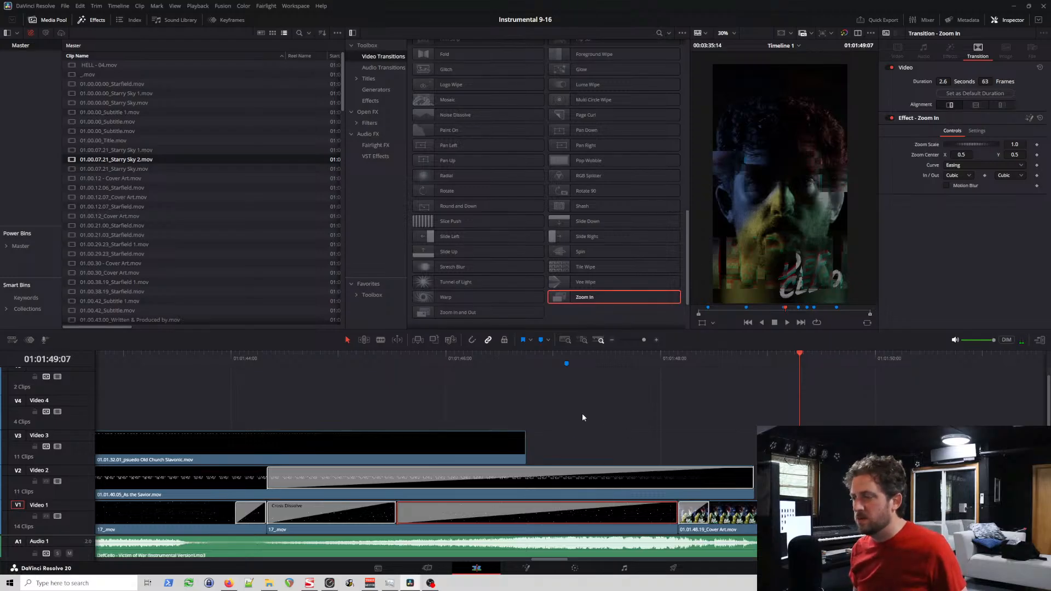
{"action": "left_click", "coordinate": [595, 362]}
{"action": "key", "text": "space"}
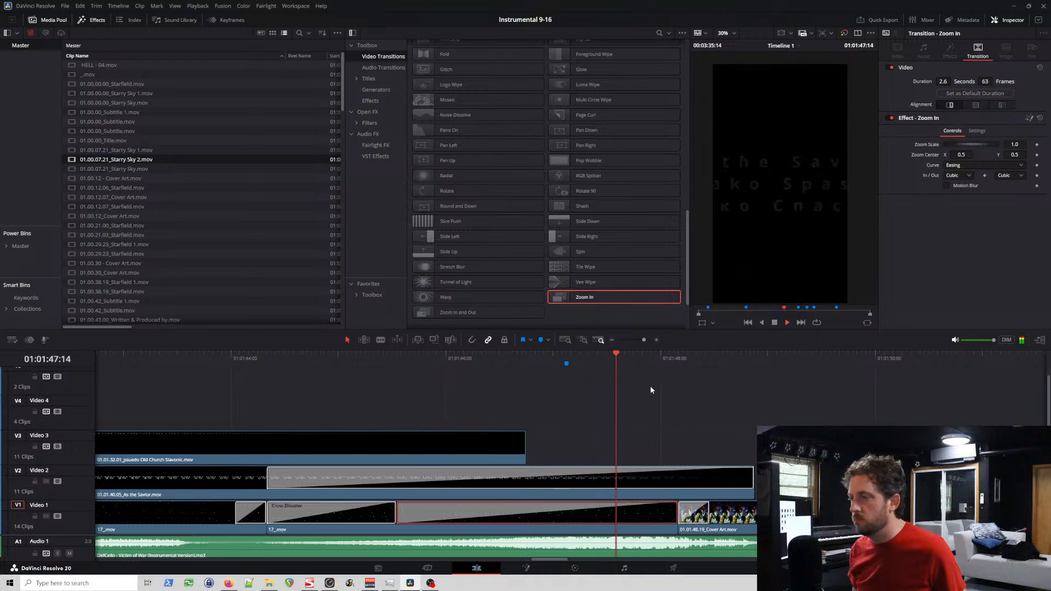
{"action": "key", "text": "space"}
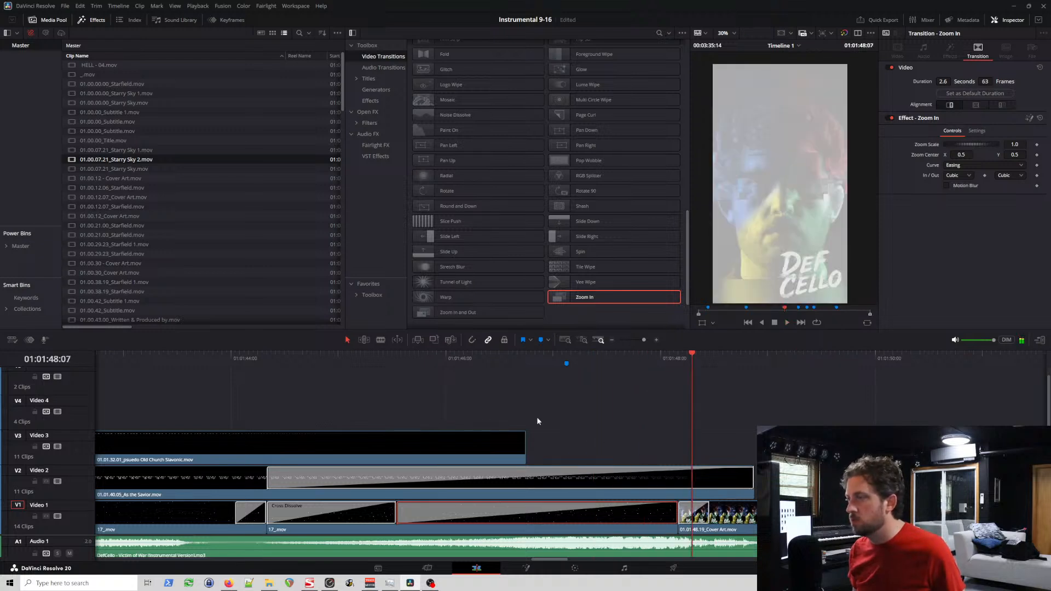
{"action": "left_click", "coordinate": [365, 360]}
{"action": "key", "text": "space"}
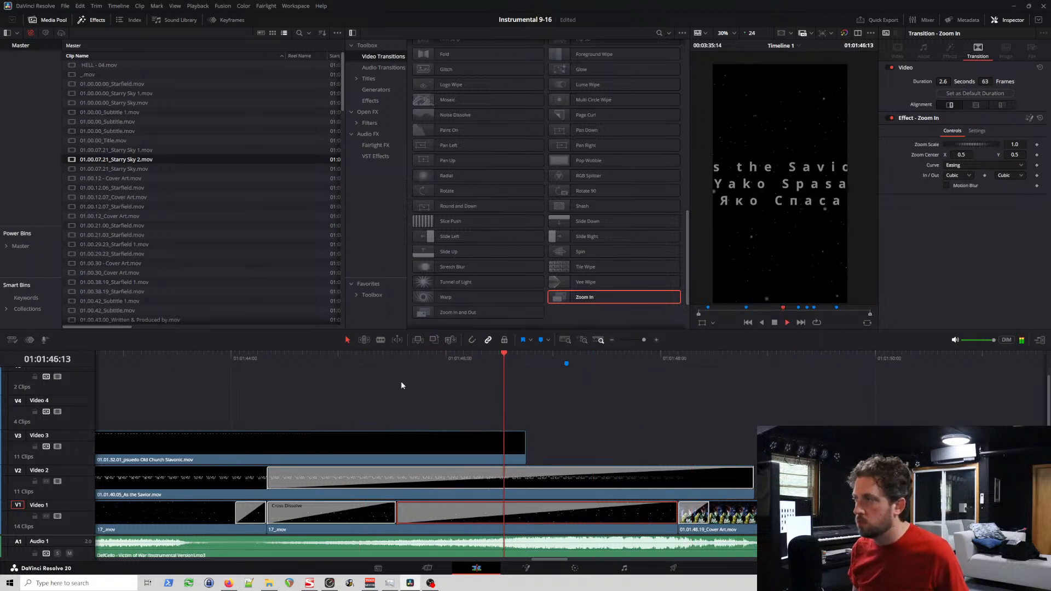
{"action": "key", "text": "space"}
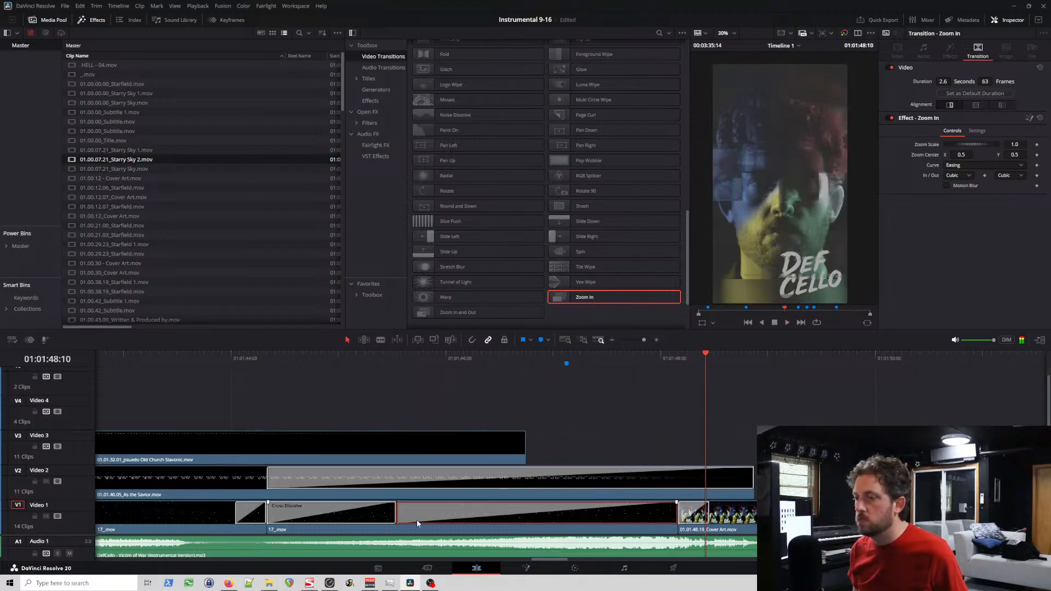
Step: Shorten the second 17_.mov clip's Zoom In transition in stages to 0.3 seconds (8 frames), previewing the result
{"action": "left_click_drag", "start_coordinate": [398, 514], "coordinate": [599, 514]}
{"action": "left_click", "coordinate": [540, 363]}
{"action": "key", "text": "space"}
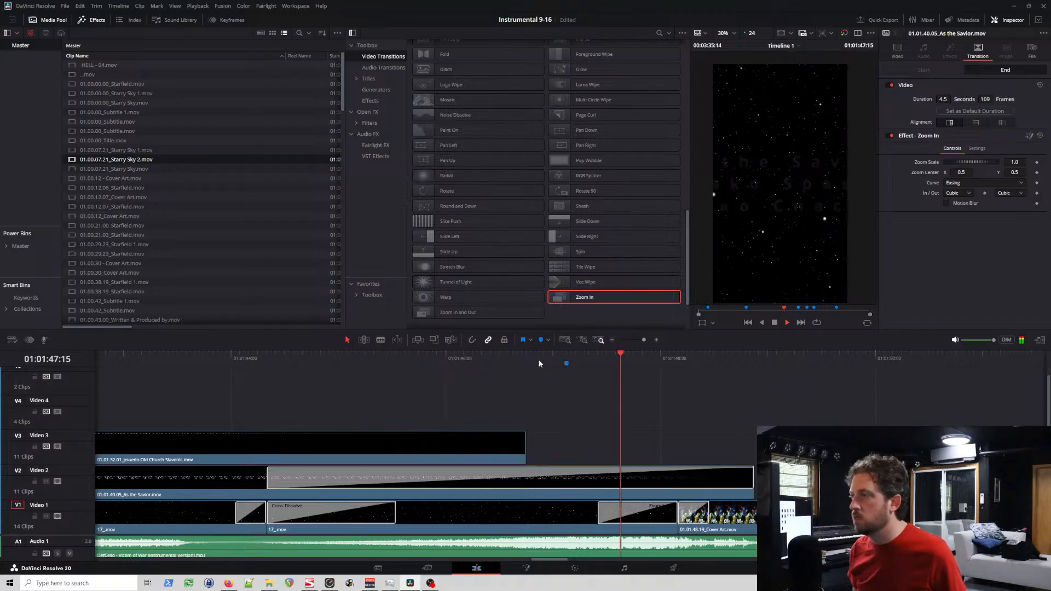
{"action": "key", "text": "space"}
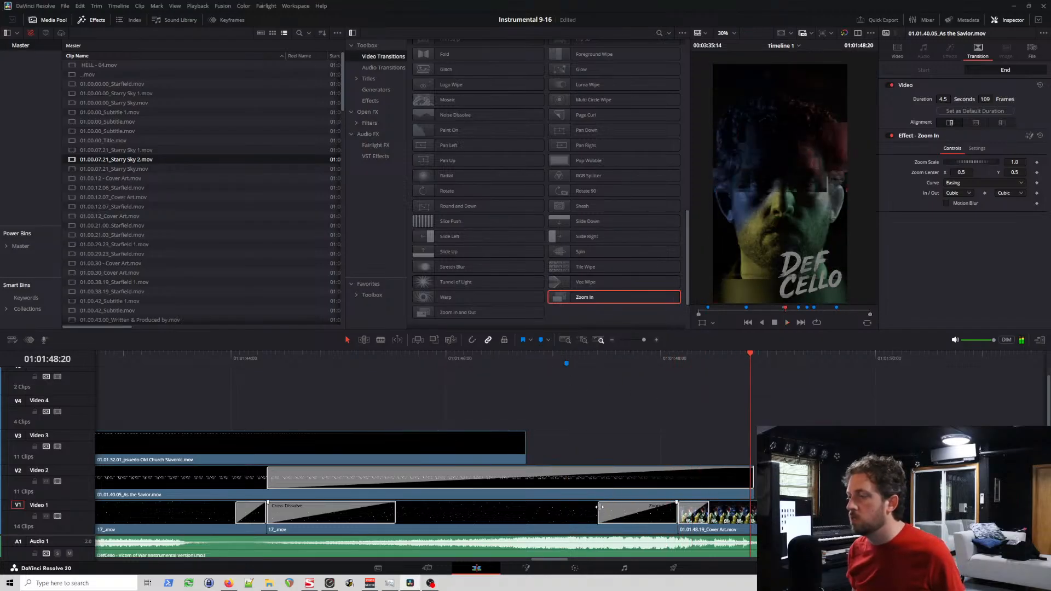
{"action": "left_click_drag", "start_coordinate": [599, 507], "coordinate": [644, 507]}
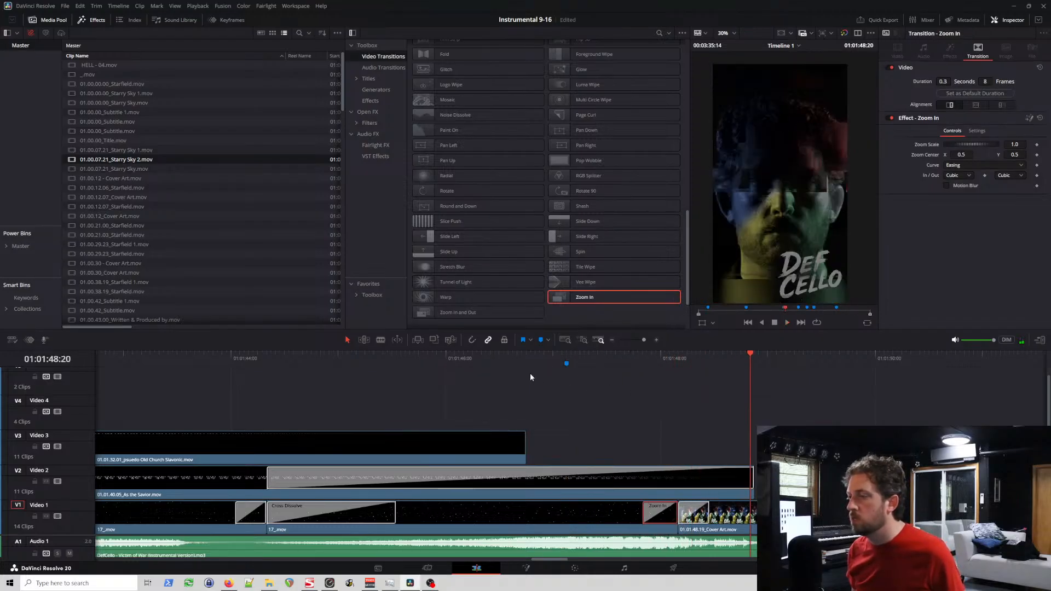
{"action": "left_click", "coordinate": [518, 365]}
{"action": "key", "text": "space"}
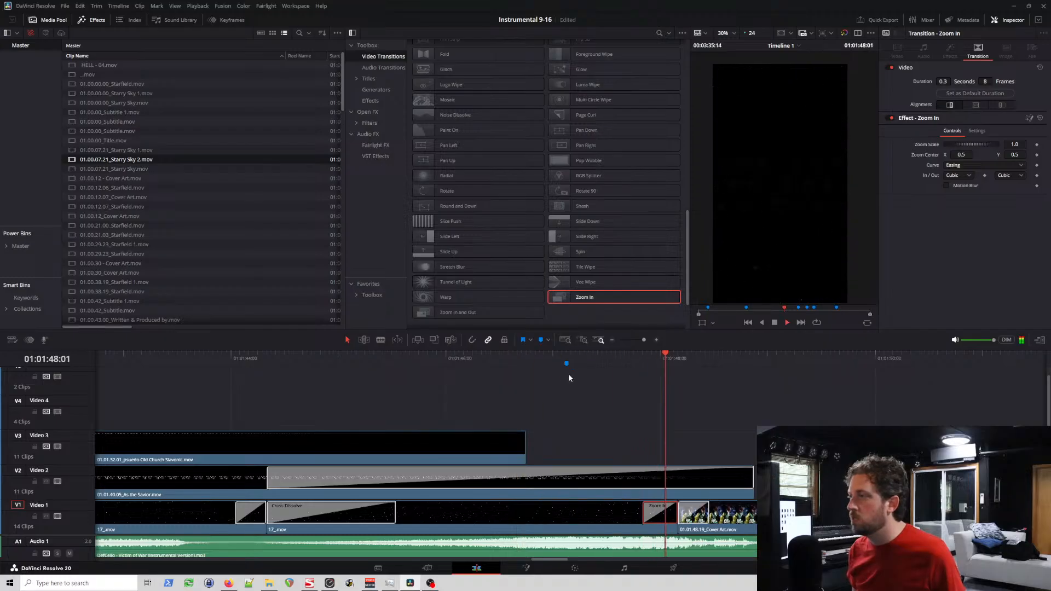
{"action": "key", "text": "space"}
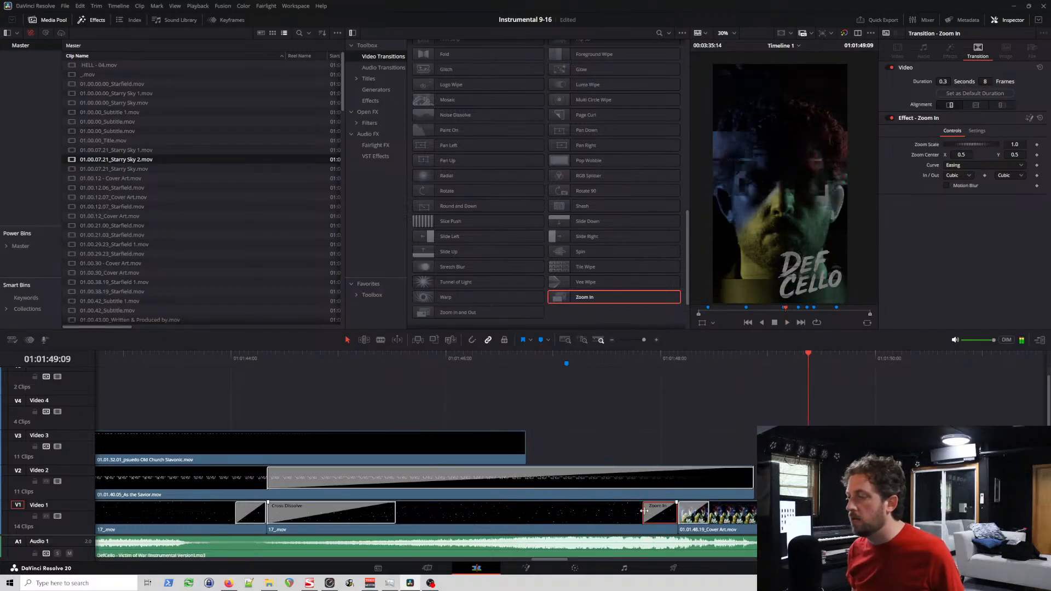
{"action": "left_click", "coordinate": [241, 354]}
{"action": "key", "text": "space"}
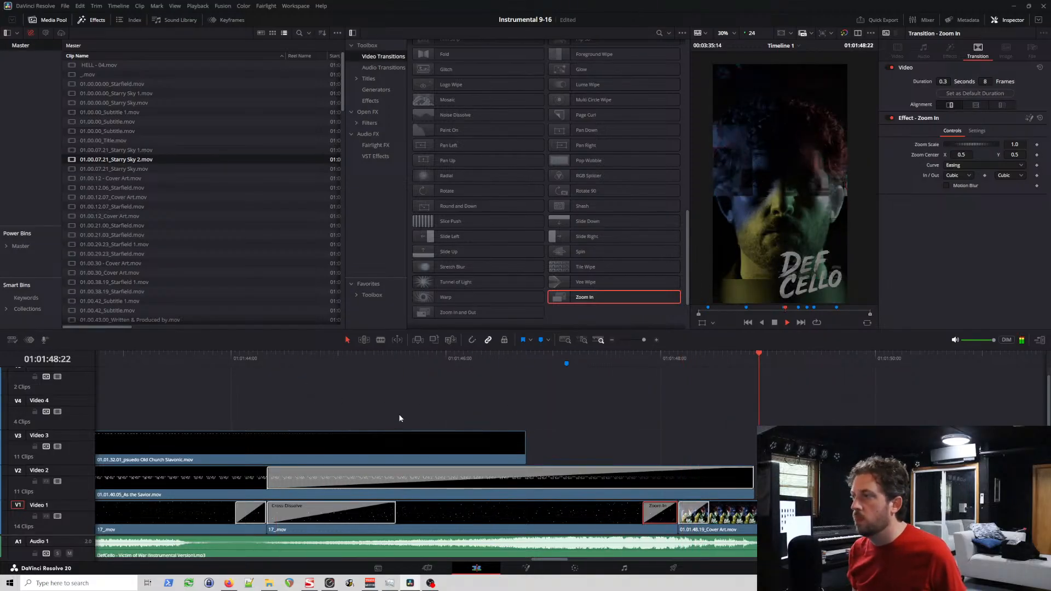
{"action": "key", "text": "space"}
Step: Trim the second 17_.mov clip's Zoom In transition to 6 frames and preview the cut to the cover art
{"action": "left_click_drag", "start_coordinate": [644, 510], "coordinate": [652, 509]}
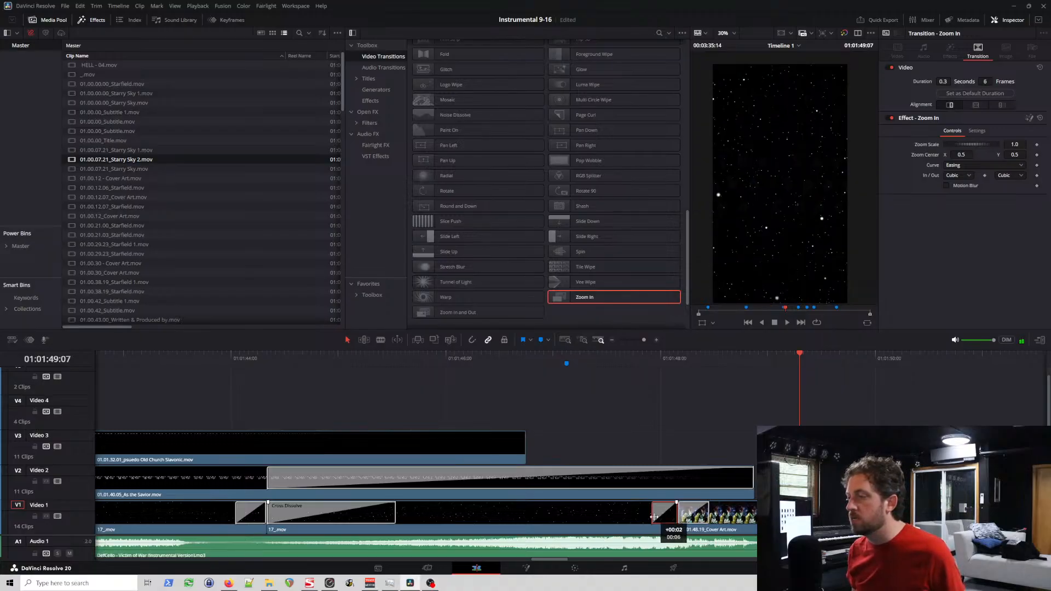
{"action": "left_click", "coordinate": [608, 356]}
{"action": "key", "text": "space"}
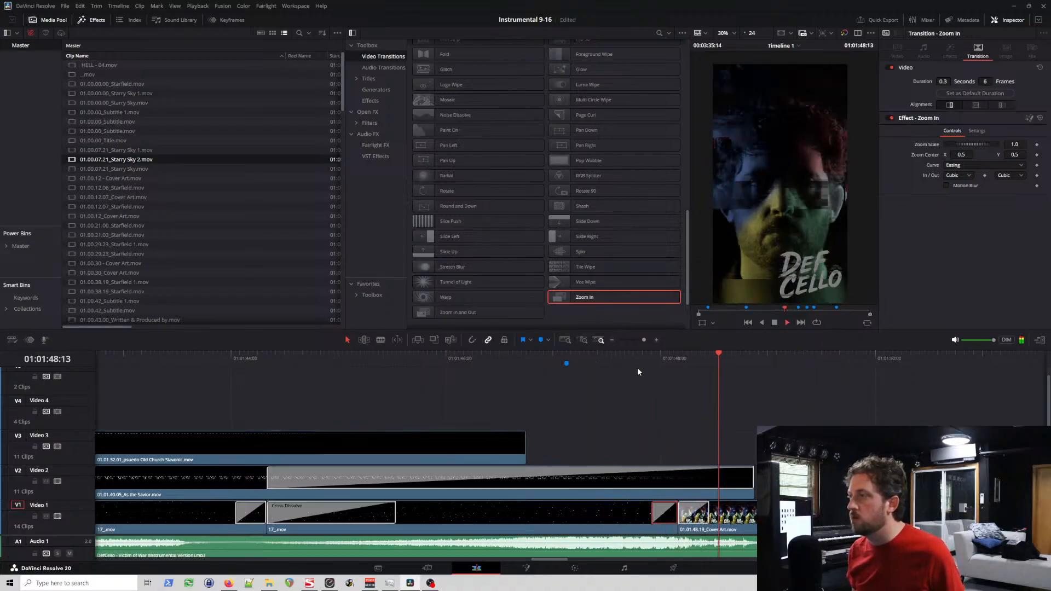
{"action": "left_click", "coordinate": [226, 357]}
{"action": "key", "text": "space"}
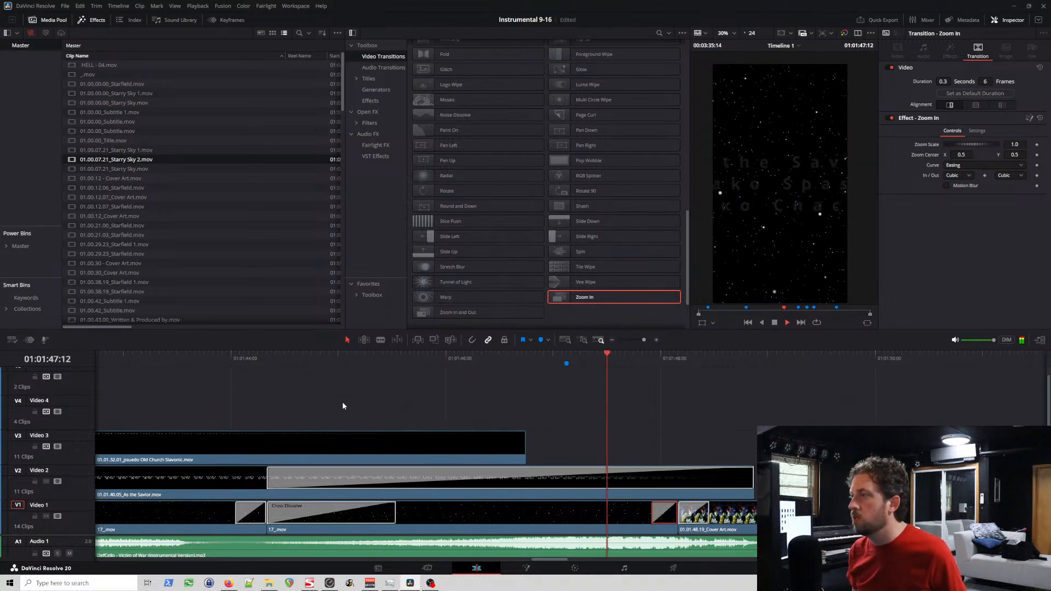
{"action": "key", "text": "space"}
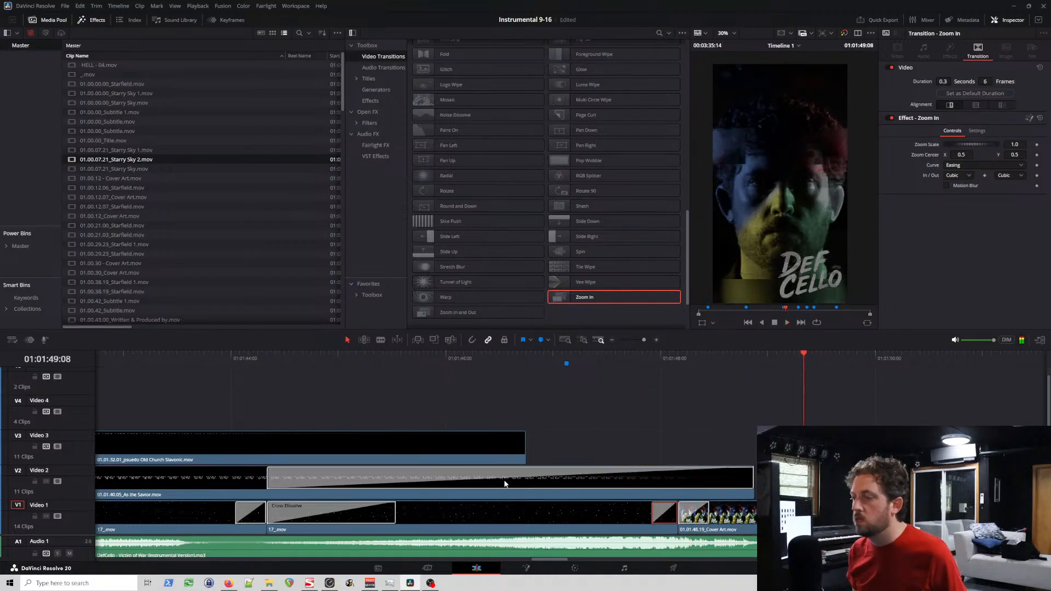
Step: Select the As the Savior clip's Zoom In transition and play it from about 01:01:44:10 into the cover art
{"action": "left_click", "coordinate": [358, 492]}
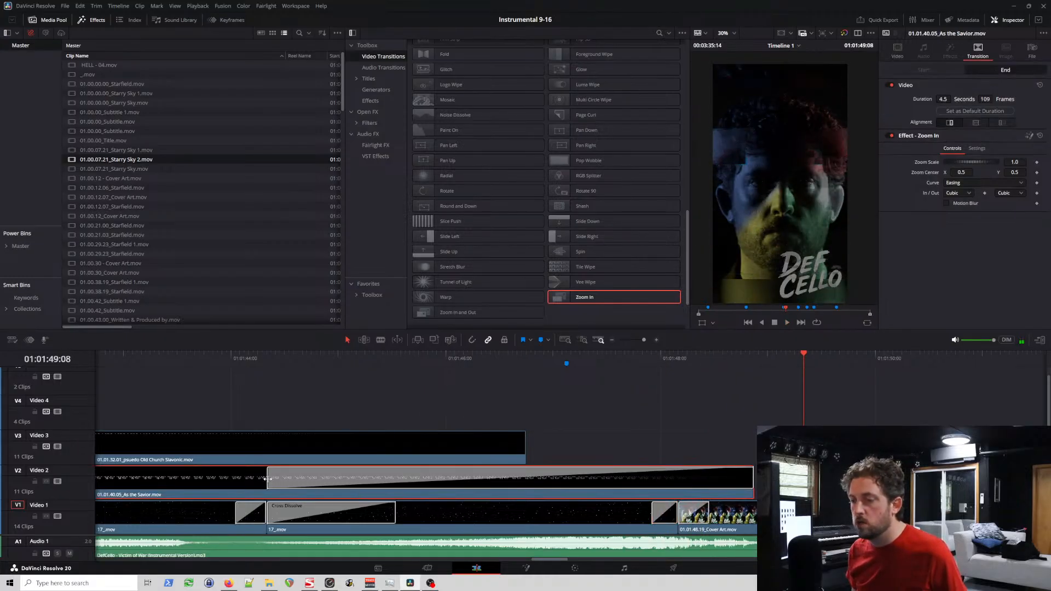
{"action": "left_click", "coordinate": [275, 360]}
{"action": "left_click", "coordinate": [369, 477]}
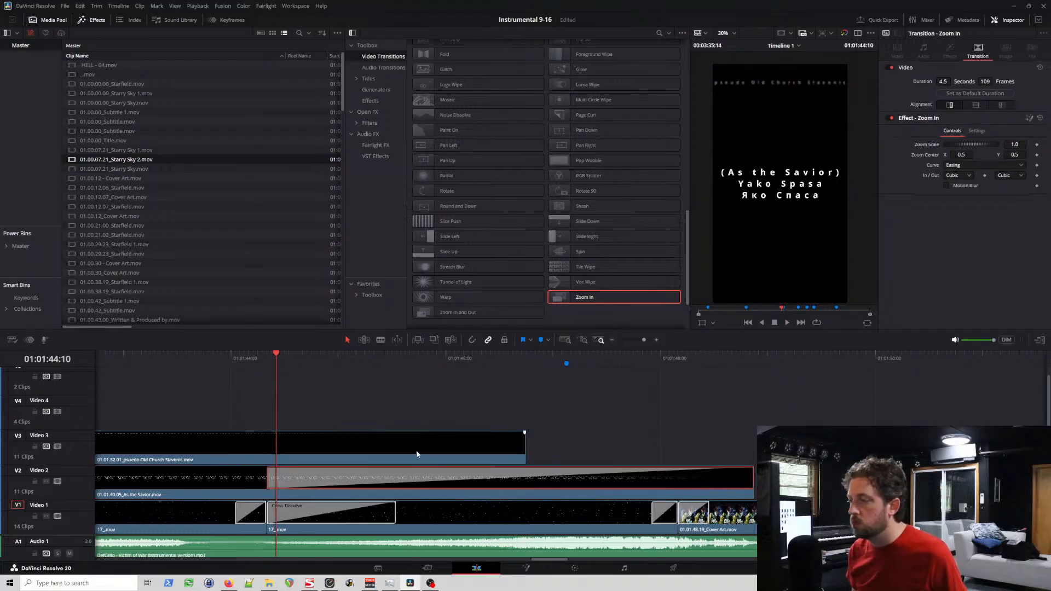
{"action": "key", "text": "space"}
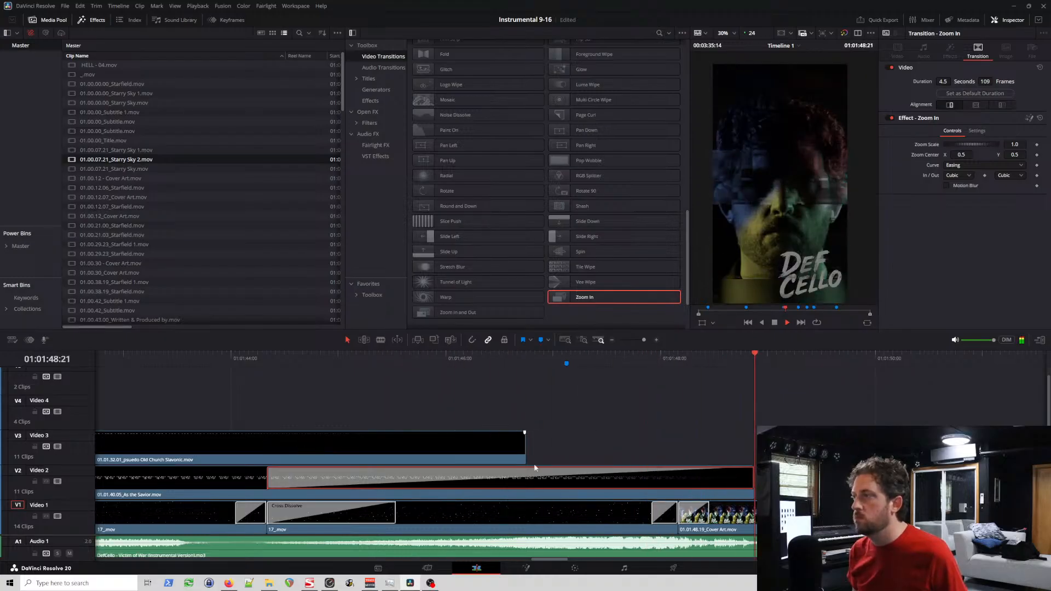
{"action": "key", "text": "space"}
Step: Inspect where the As the Savior clip ends over the Cover Art clip and continue playback
{"action": "left_click_drag", "start_coordinate": [750, 476], "coordinate": [755, 478]}
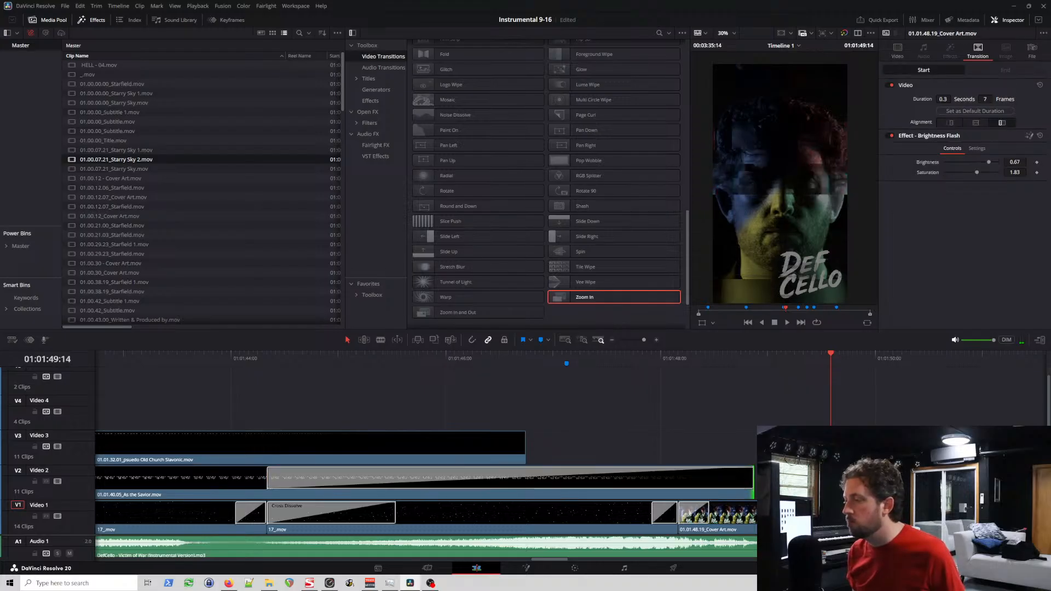
{"action": "left_click", "coordinate": [749, 489]}
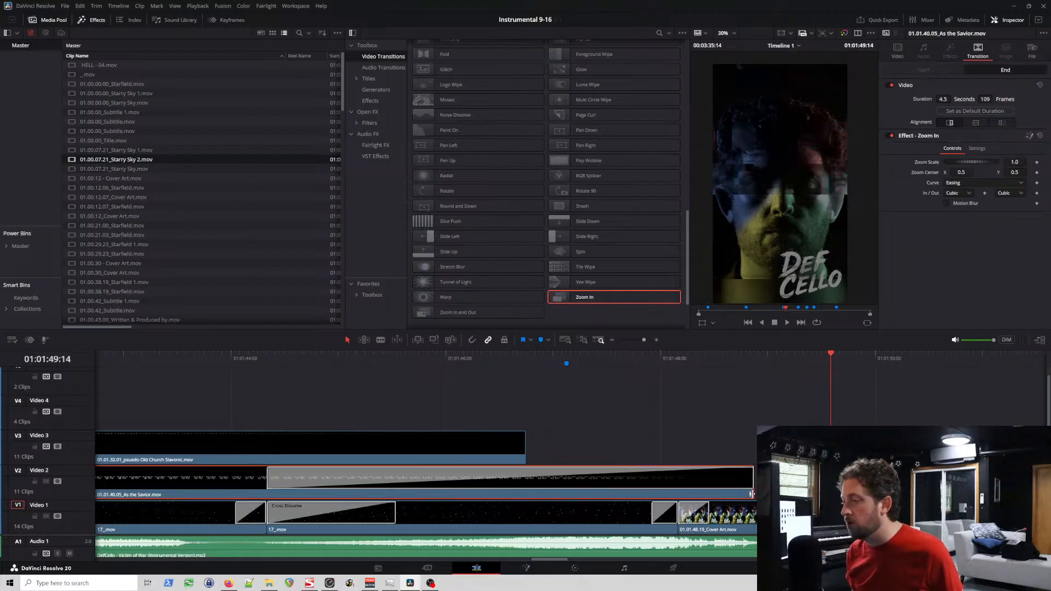
{"action": "left_click_drag", "start_coordinate": [750, 494], "coordinate": [756, 489]}
{"action": "scroll", "coordinate": [662, 479], "scroll_direction": "right", "scroll_amount": 6}
{"action": "scroll", "coordinate": [556, 464], "scroll_direction": "left", "scroll_amount": 5}
{"action": "key", "text": "space"}
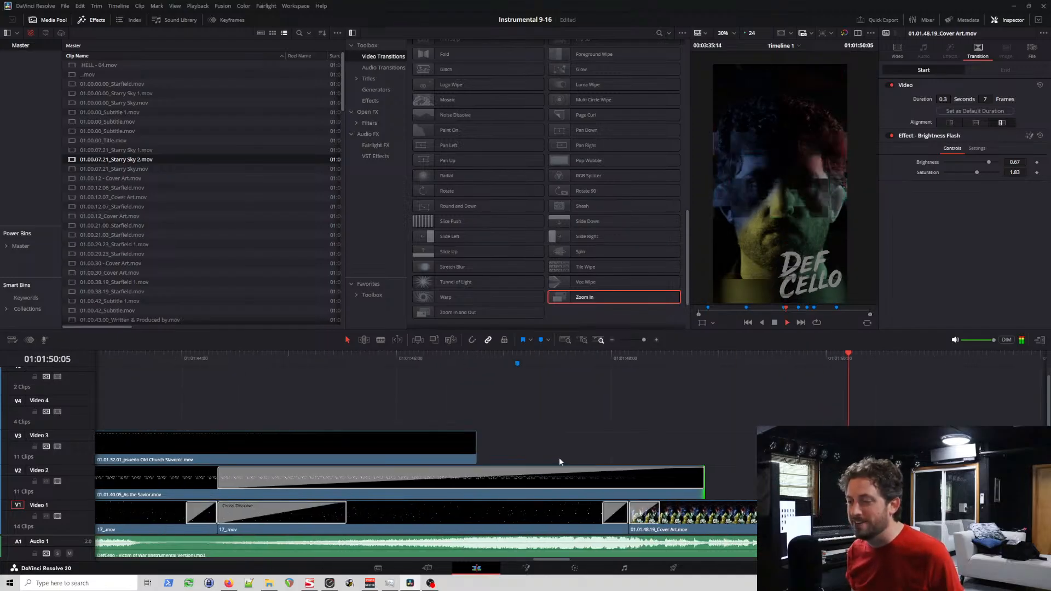
{"action": "key", "text": "space"}
Step: Try removing the Zoom In transition from the end of the As the Savior clip, and undo the deletion
{"action": "scroll", "coordinate": [559, 462], "scroll_direction": "down", "scroll_amount": 4}
{"action": "scroll", "coordinate": [387, 460], "scroll_direction": "left", "scroll_amount": 3}
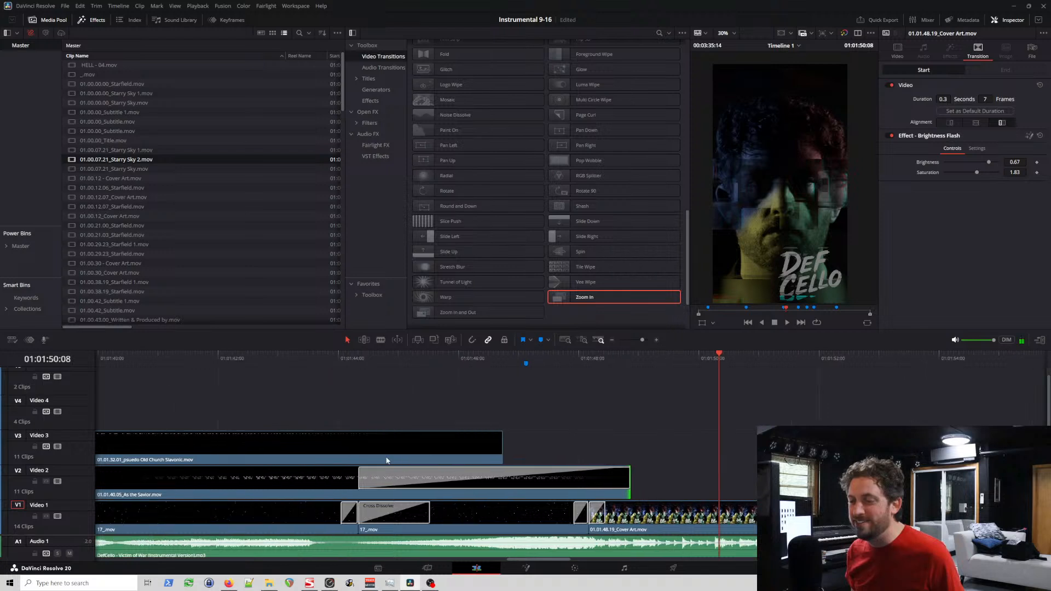
{"action": "scroll", "coordinate": [386, 460], "scroll_direction": "left", "scroll_amount": 4}
{"action": "mouse_move", "coordinate": [344, 493]}
{"action": "left_mouse_down"}
{"action": "mouse_move", "coordinate": [387, 498]}
{"action": "mouse_move", "coordinate": [311, 491]}
{"action": "mouse_move", "coordinate": [349, 497]}
{"action": "mouse_move", "coordinate": [326, 498]}
{"action": "left_mouse_up"}
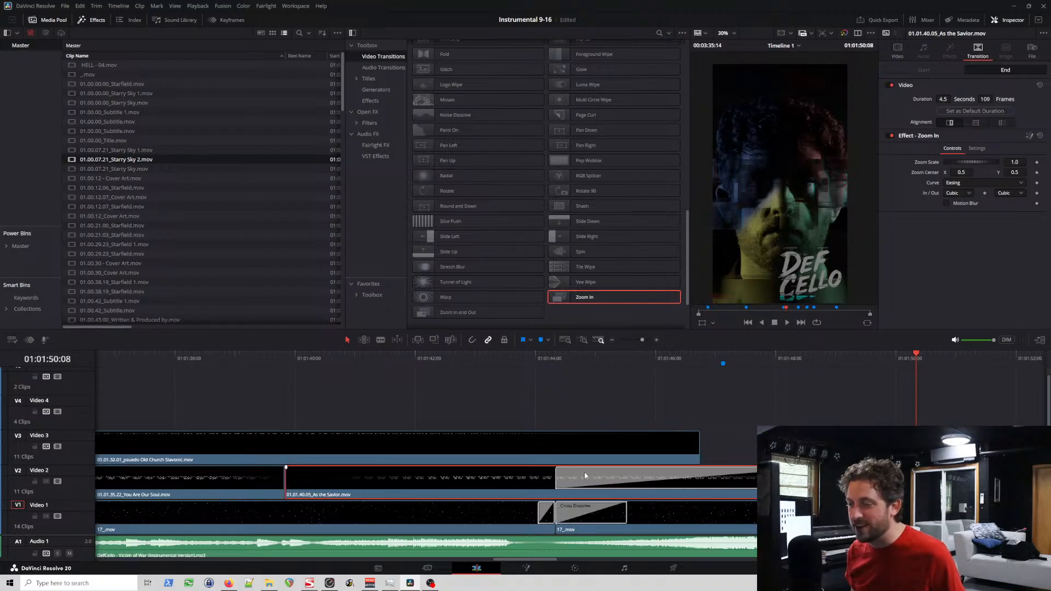
{"action": "key", "text": "Delete"}
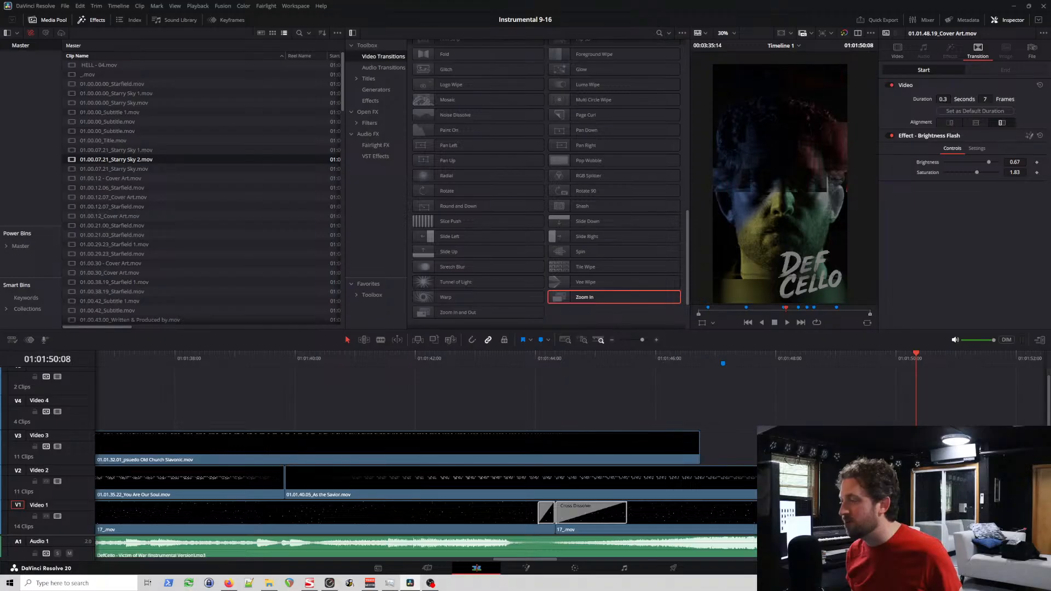
{"action": "key", "text": "ctrl+z"}
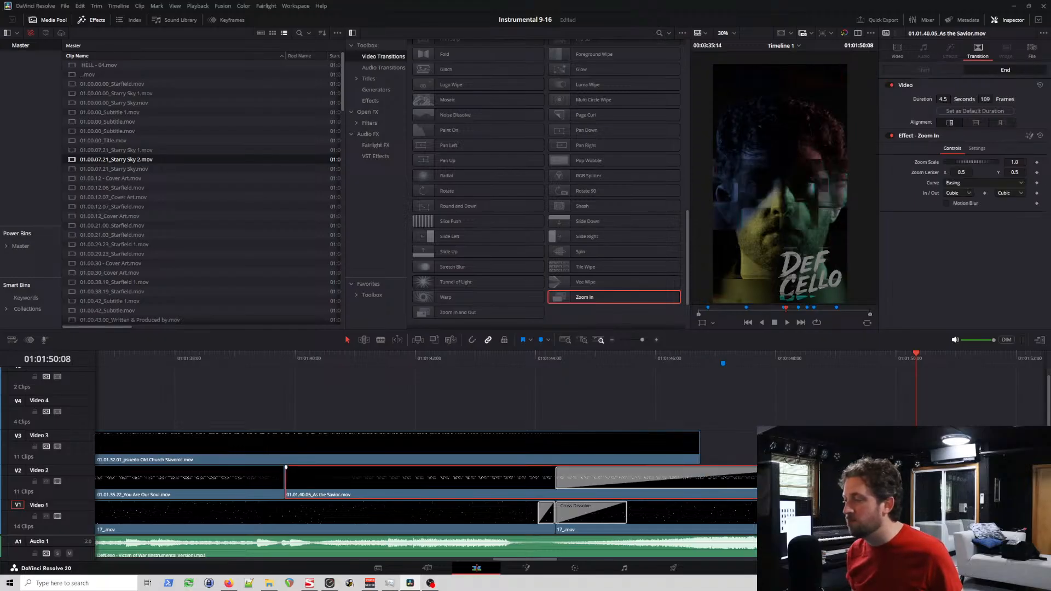
Step: Play the section from about 01:01:40 to review the As the Savior text and starfield leading into the cover art
{"action": "left_click", "coordinate": [328, 374]}
{"action": "key", "text": "space"}
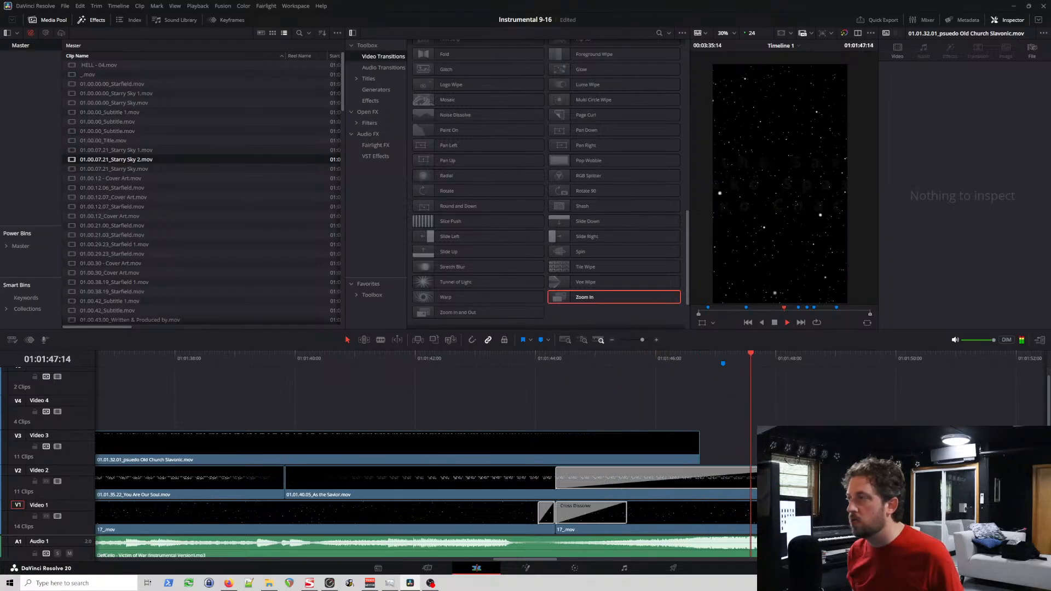
{"action": "key", "text": "space"}
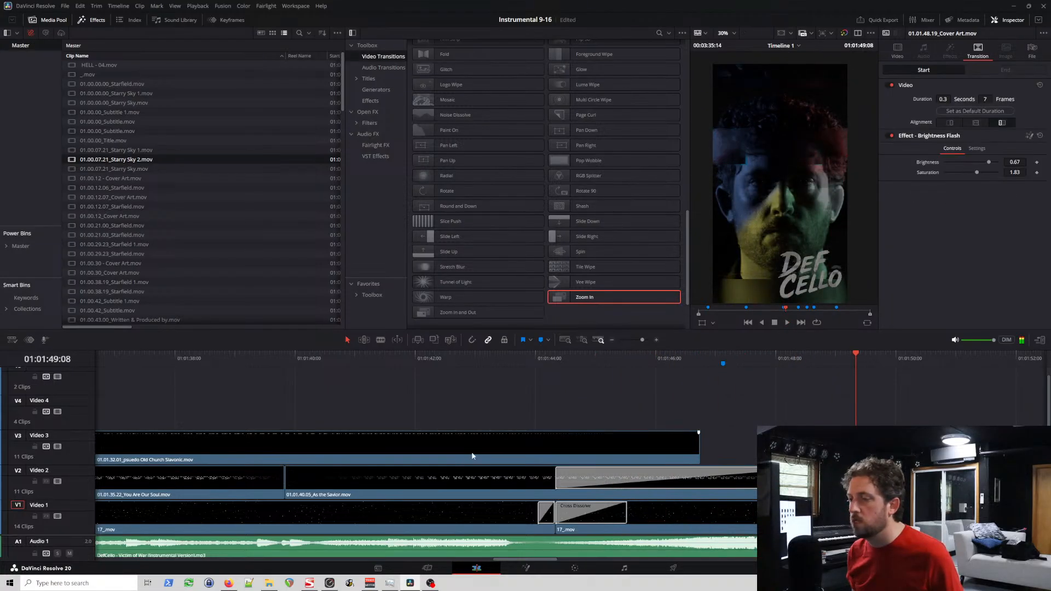
Step: Play the Tunnel of Light transition at the end of the first Video 1 starfield clip near 01:01:44, and delete that transition
{"action": "left_click_drag", "start_coordinate": [553, 360], "coordinate": [550, 387]}
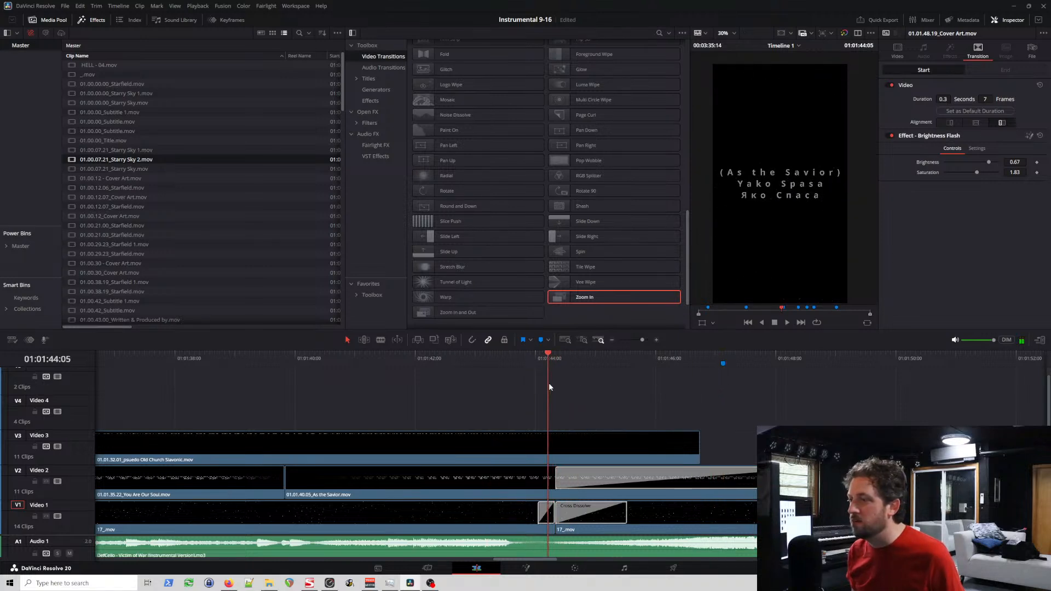
{"action": "left_click", "coordinate": [543, 512]}
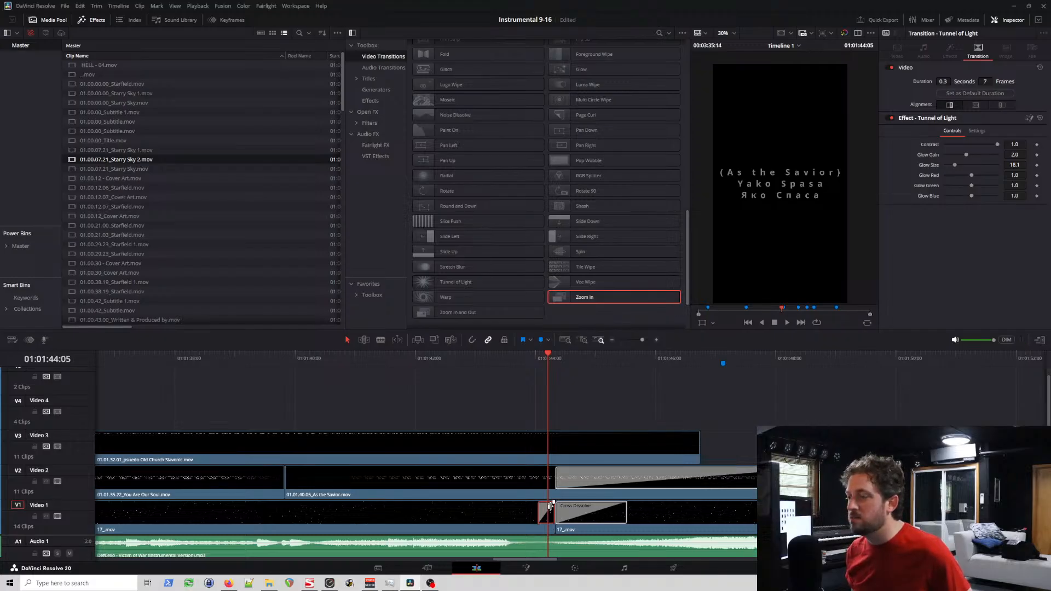
{"action": "scroll", "coordinate": [546, 515], "scroll_direction": "up", "scroll_amount": 3}
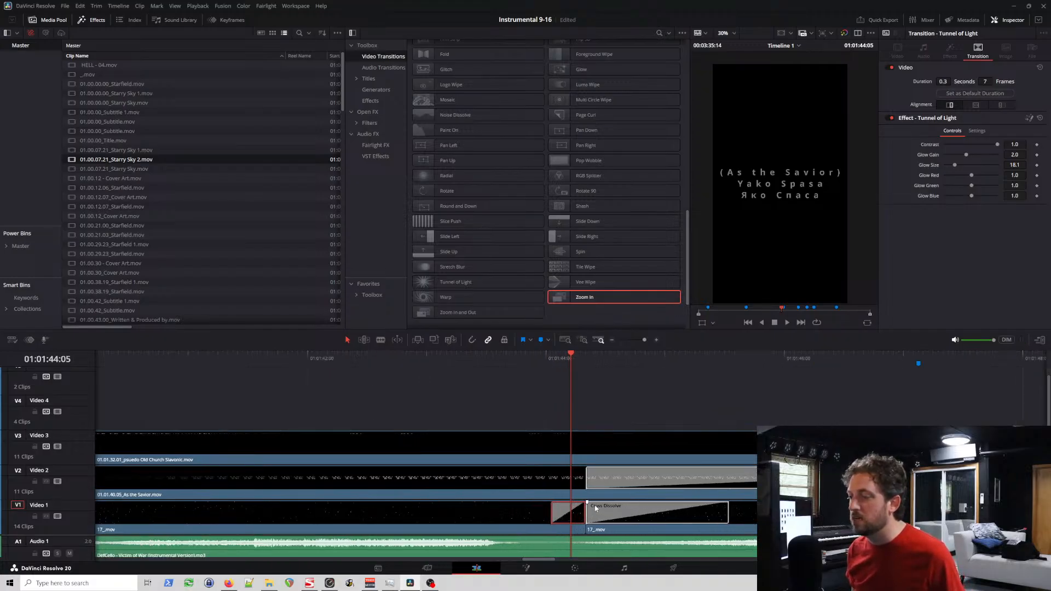
{"action": "scroll", "coordinate": [596, 504], "scroll_direction": "up", "scroll_amount": 1}
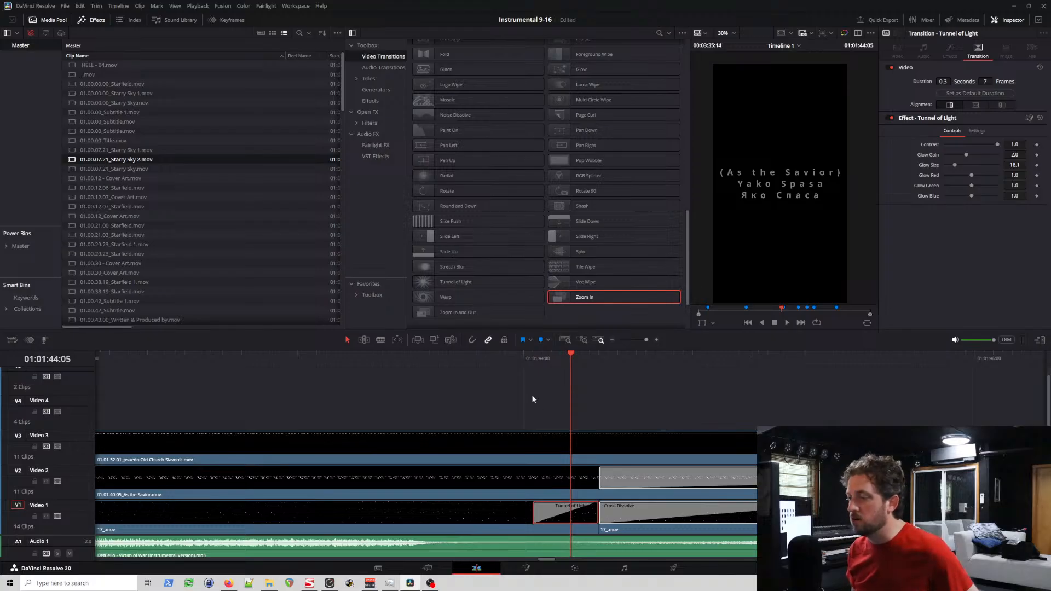
{"action": "left_click", "coordinate": [526, 357]}
{"action": "key", "text": "space"}
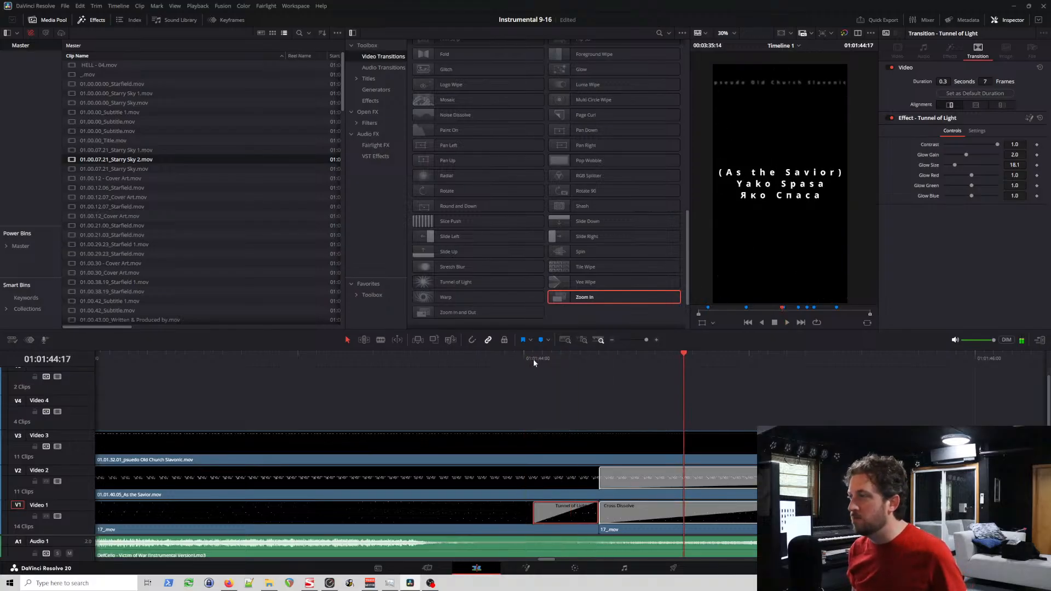
{"action": "left_click", "coordinate": [518, 364]}
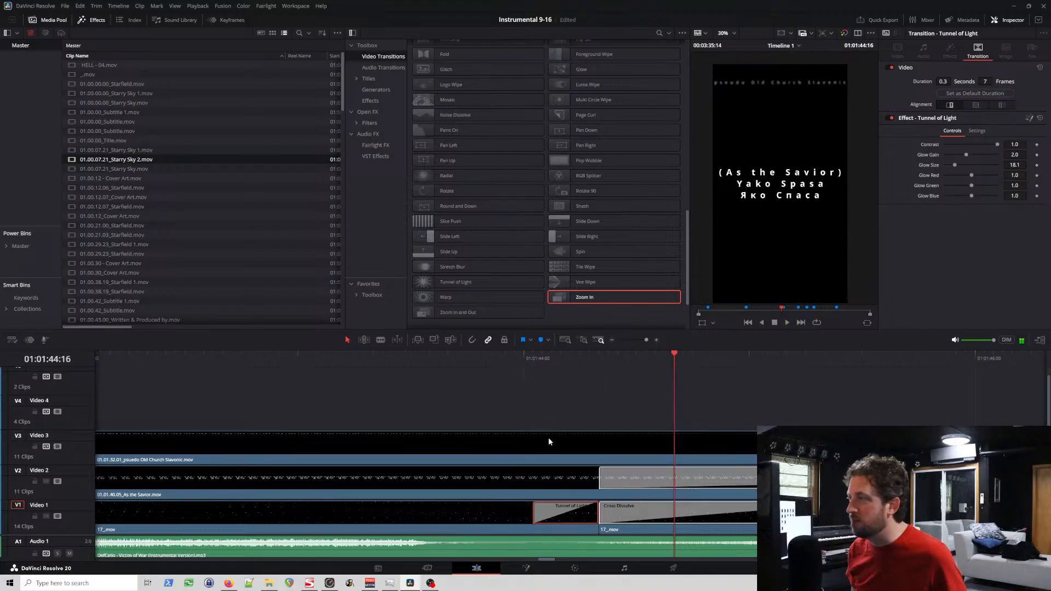
{"action": "key", "text": "Delete"}
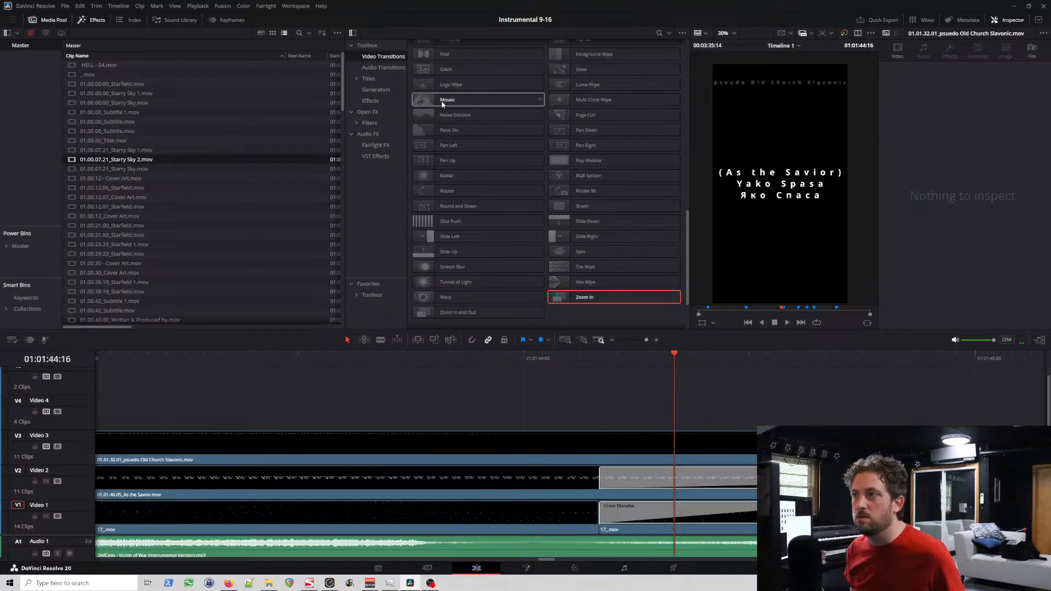
Step: Try a Cross Dissolve at the end of the first starfield clip on Video 1 and play it from 01:01:43:22
{"action": "scroll", "coordinate": [474, 65], "scroll_direction": "up", "scroll_amount": 10}
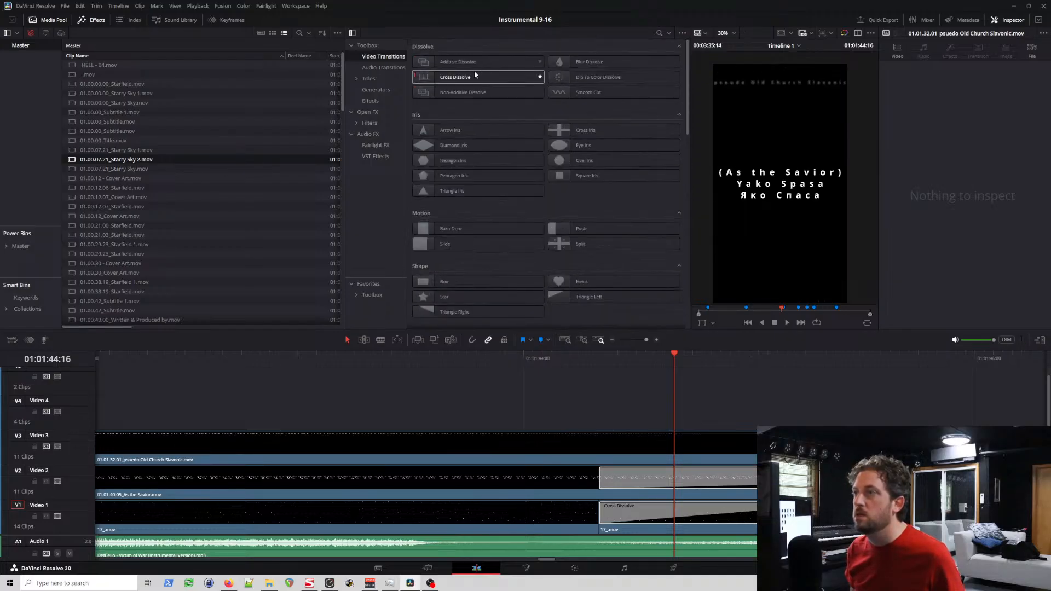
{"action": "left_click_drag", "start_coordinate": [474, 70], "coordinate": [572, 512]}
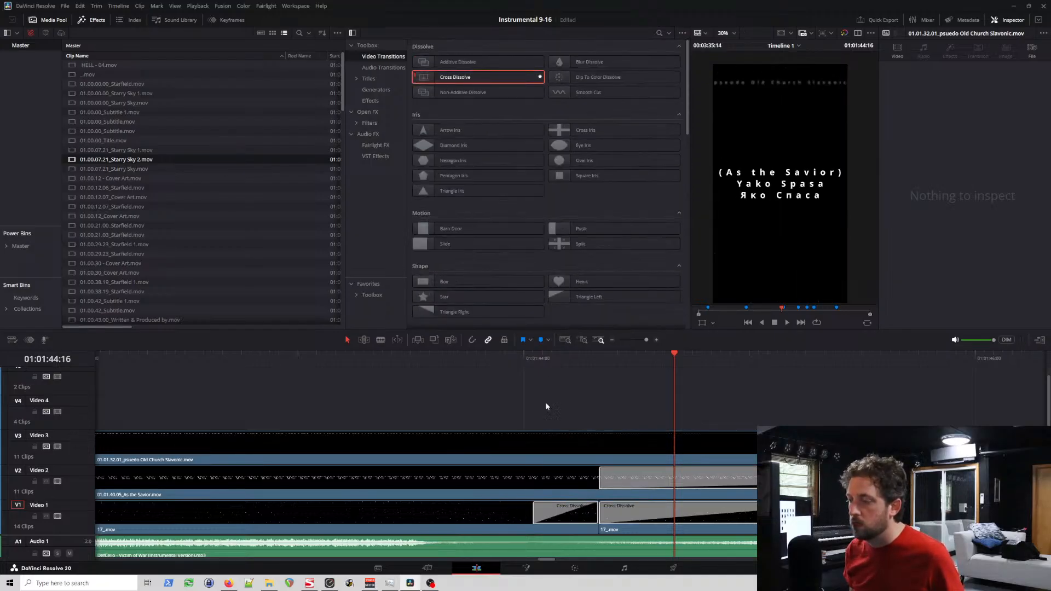
{"action": "left_click", "coordinate": [508, 361]}
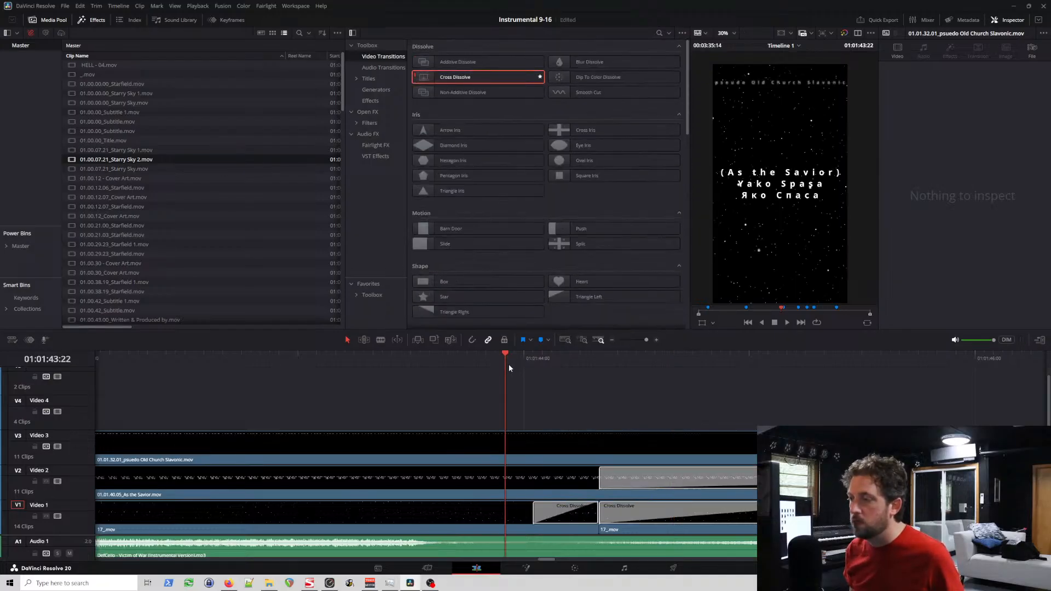
{"action": "key", "text": "space"}
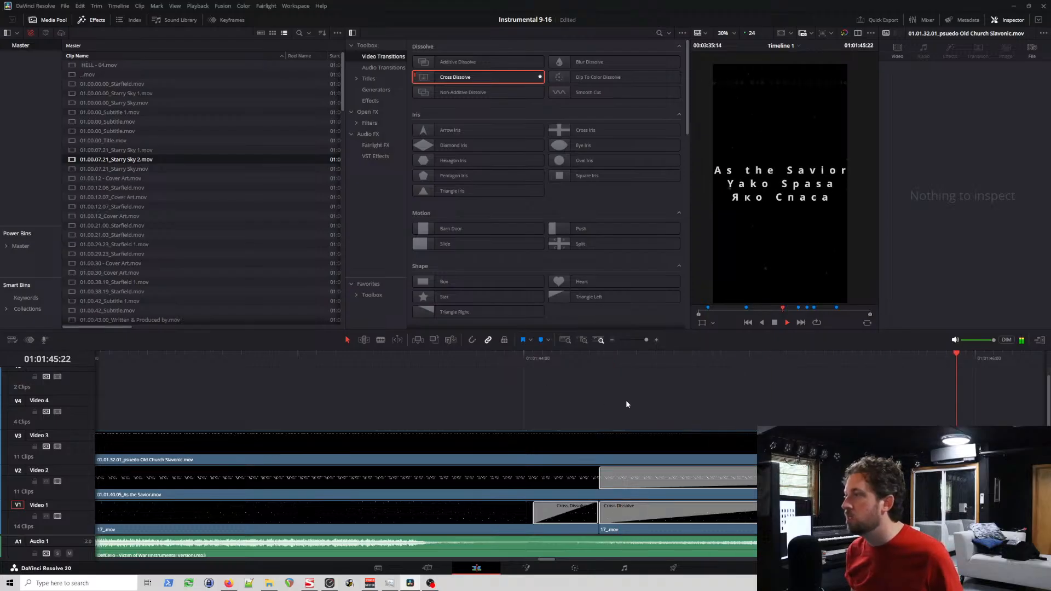
{"action": "key", "text": "space"}
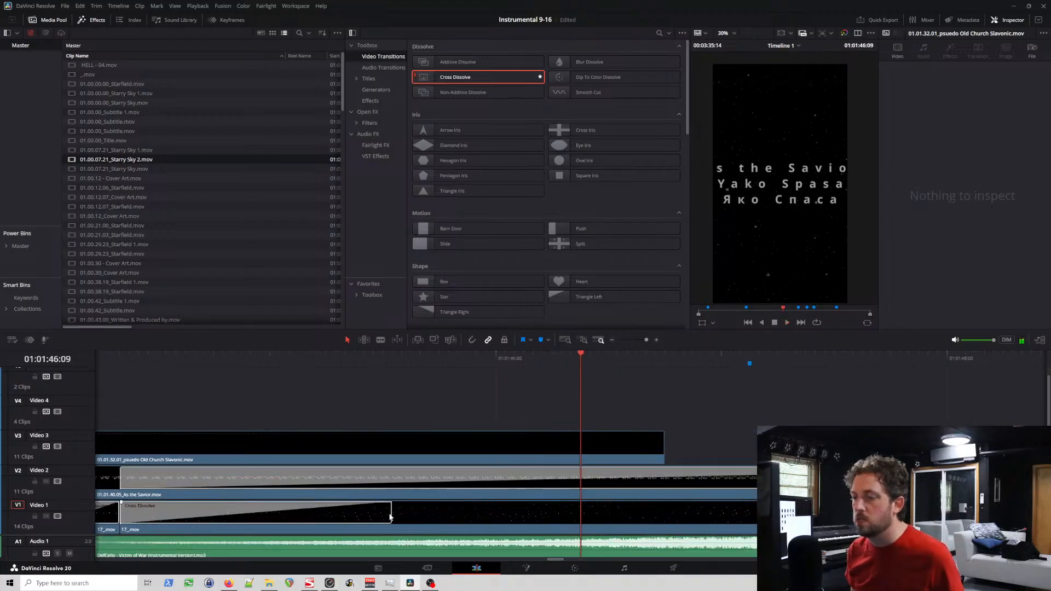
Step: Replace the Cross Dissolve at the end of the first starfield clip with a Brightness Flash transition and play it
{"action": "scroll", "coordinate": [379, 522], "scroll_direction": "down", "scroll_amount": 6}
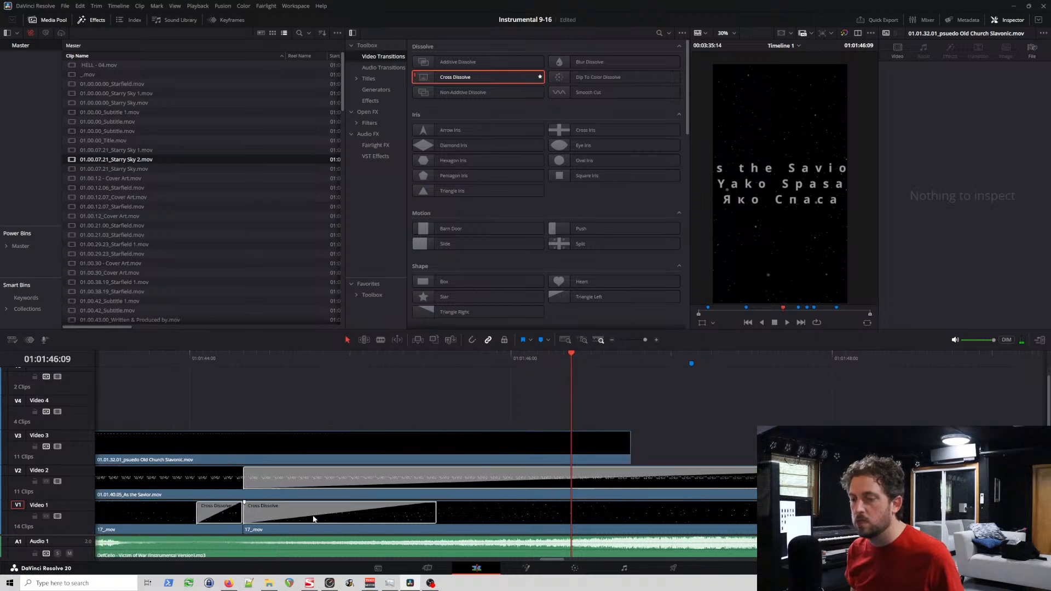
{"action": "left_click", "coordinate": [272, 511]}
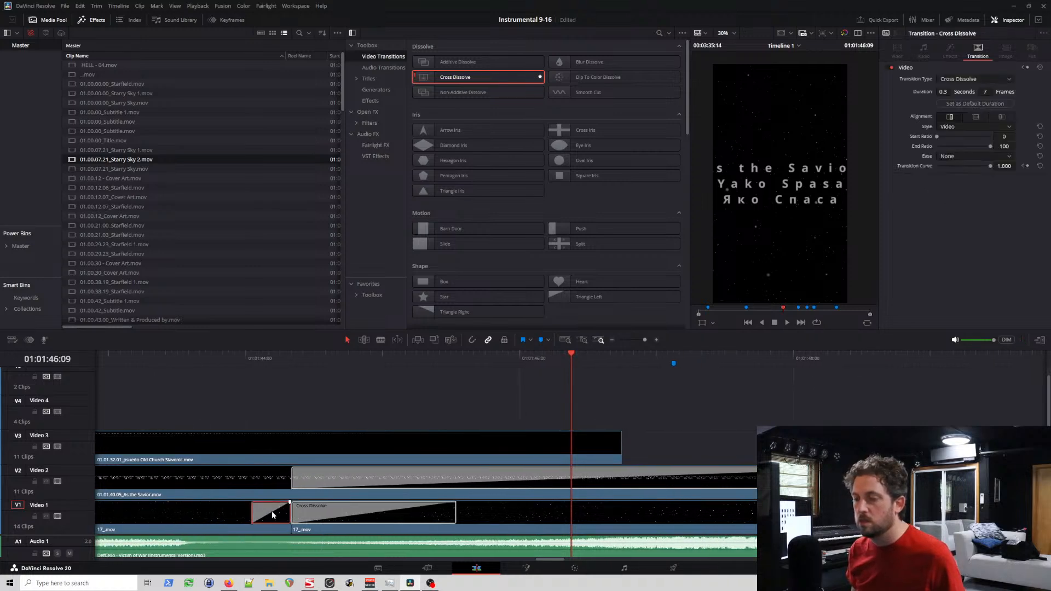
{"action": "key", "text": "Delete"}
{"action": "scroll", "coordinate": [605, 277], "scroll_direction": "down", "scroll_amount": 4}
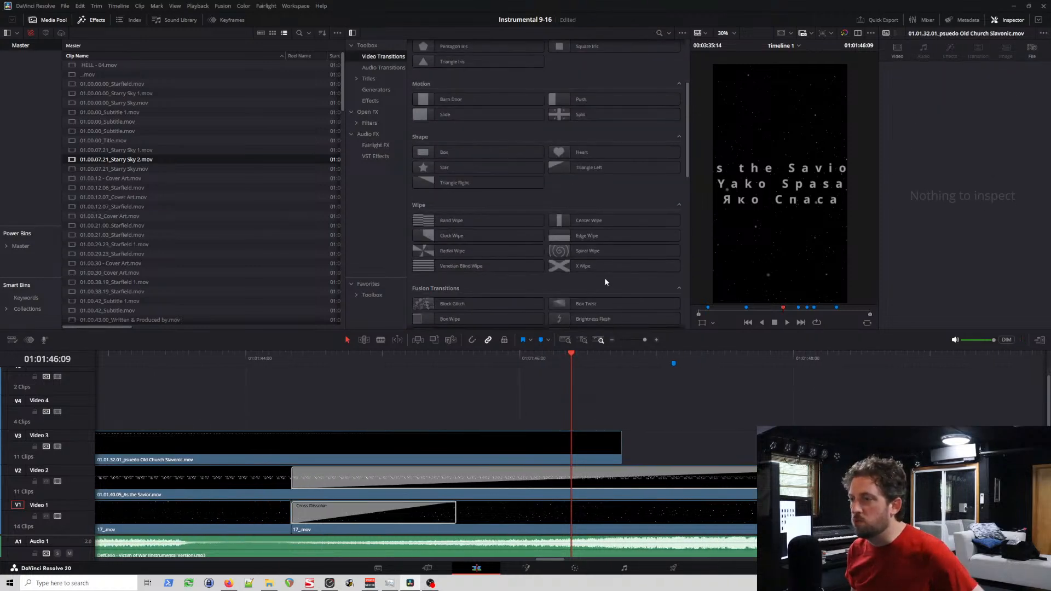
{"action": "scroll", "coordinate": [604, 278], "scroll_direction": "down", "scroll_amount": 3}
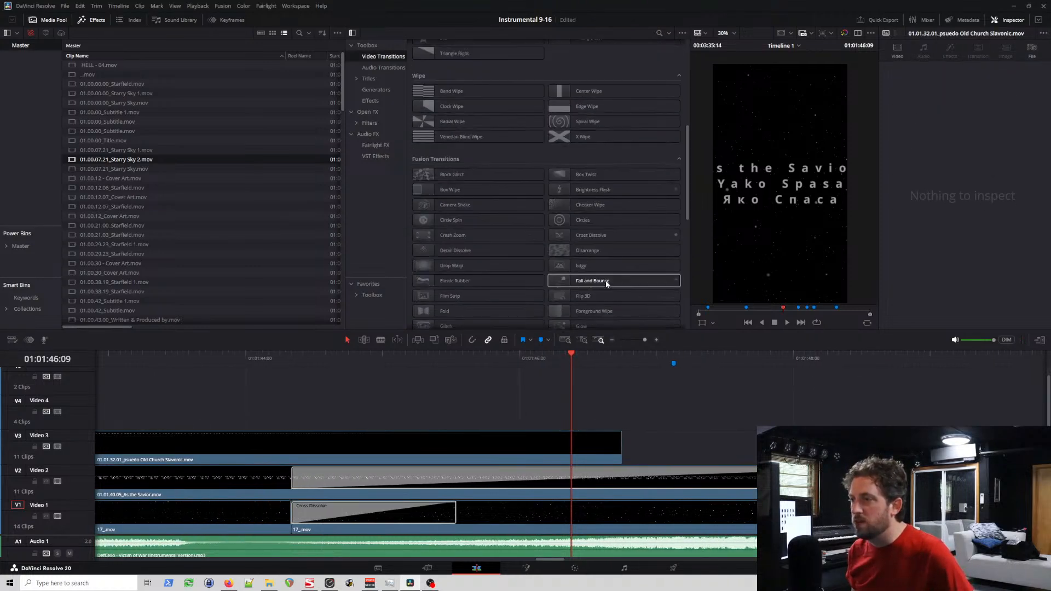
{"action": "left_click_drag", "start_coordinate": [597, 189], "coordinate": [241, 513]}
{"action": "left_click", "coordinate": [229, 358]}
{"action": "key", "text": "space"}
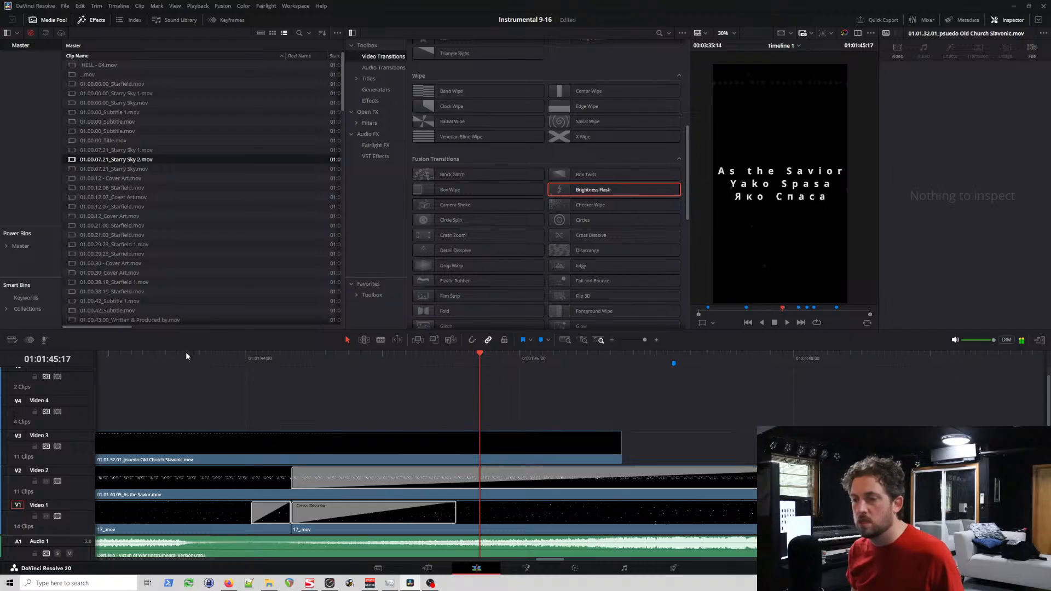
Step: Trim the first starfield clip, with its Brightness Flash, to end shortly before 01:01:44:00 and play the result
{"action": "left_click", "coordinate": [155, 357]}
{"action": "key", "text": "space"}
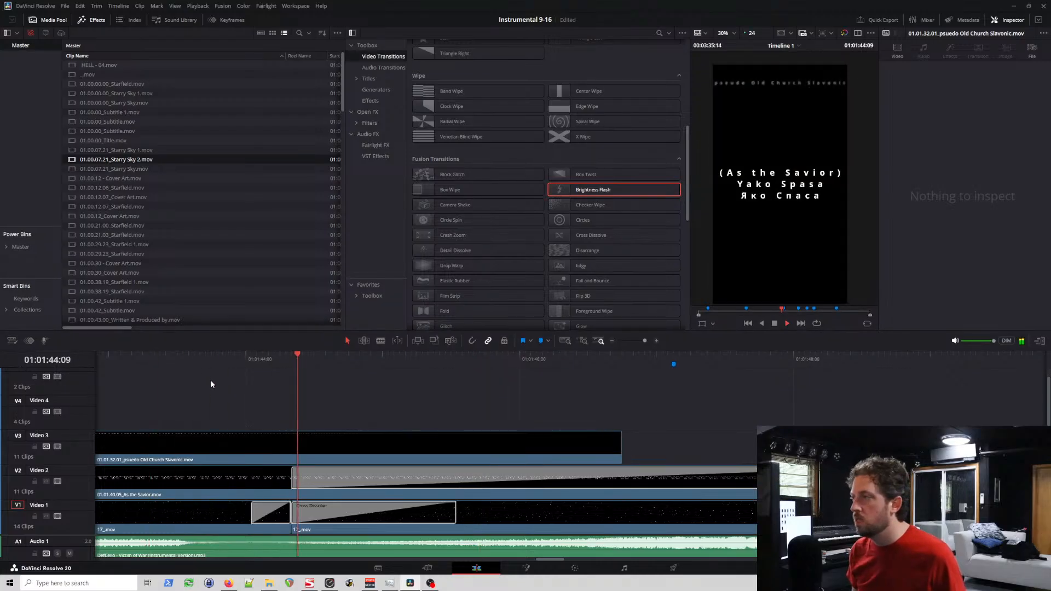
{"action": "key", "text": "space"}
{"action": "left_click_drag", "start_coordinate": [286, 514], "coordinate": [206, 515]}
{"action": "left_click", "coordinate": [150, 359]}
{"action": "key", "text": "space"}
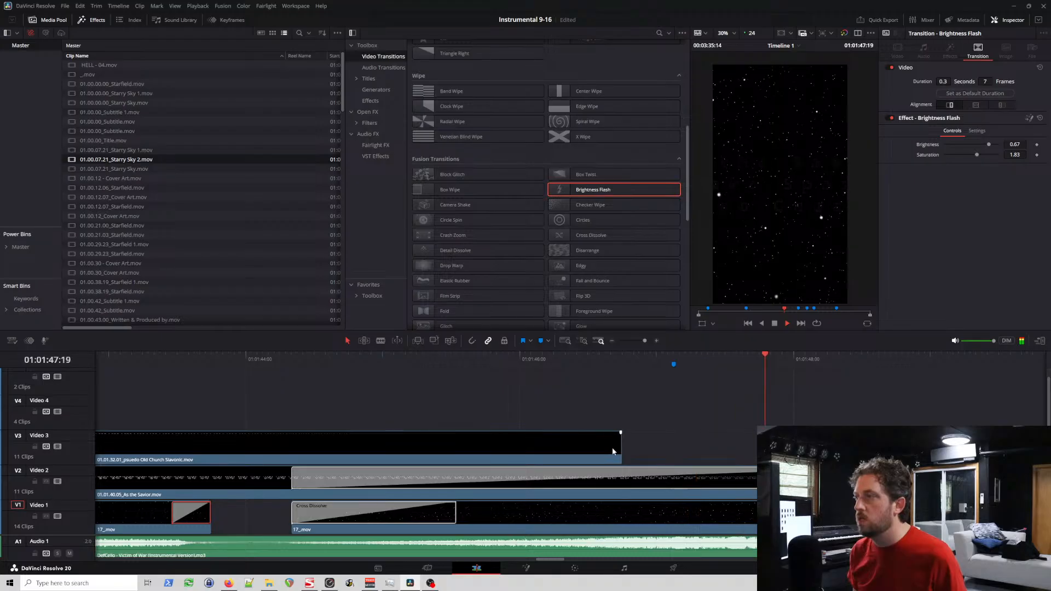
{"action": "key", "text": "space"}
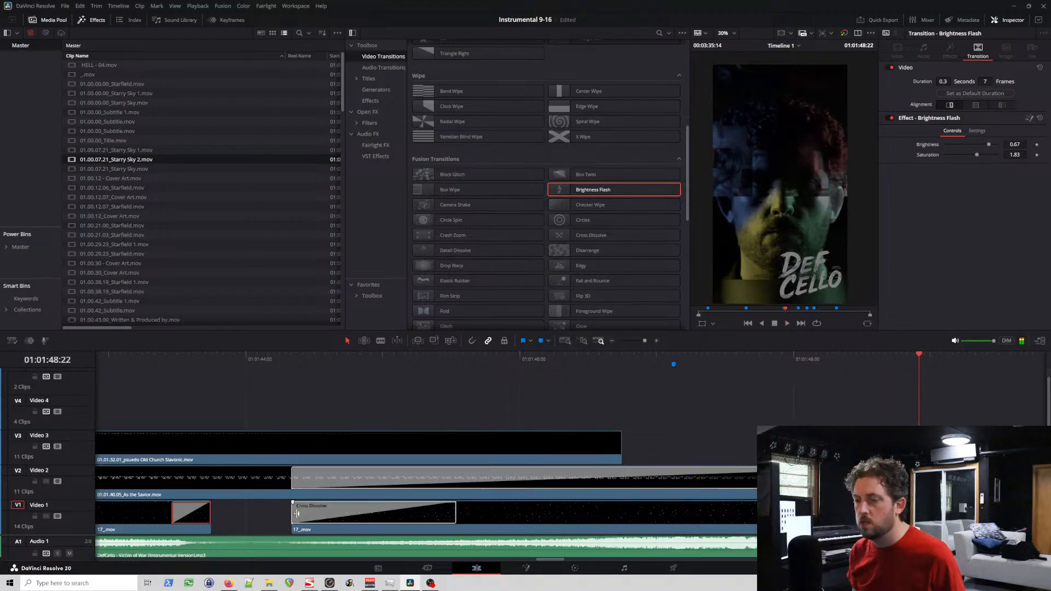
Step: Try trimming the start of the second starfield clip forward to just after 01:01:46:00 and play the section
{"action": "left_click_drag", "start_coordinate": [298, 514], "coordinate": [538, 526]}
{"action": "left_click", "coordinate": [206, 356]}
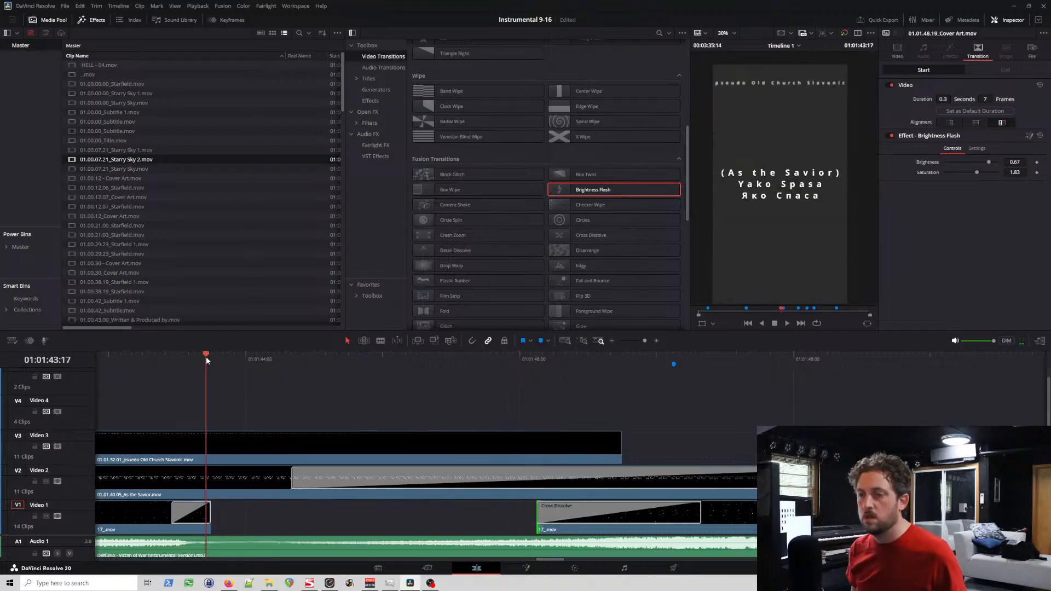
{"action": "key", "text": "space"}
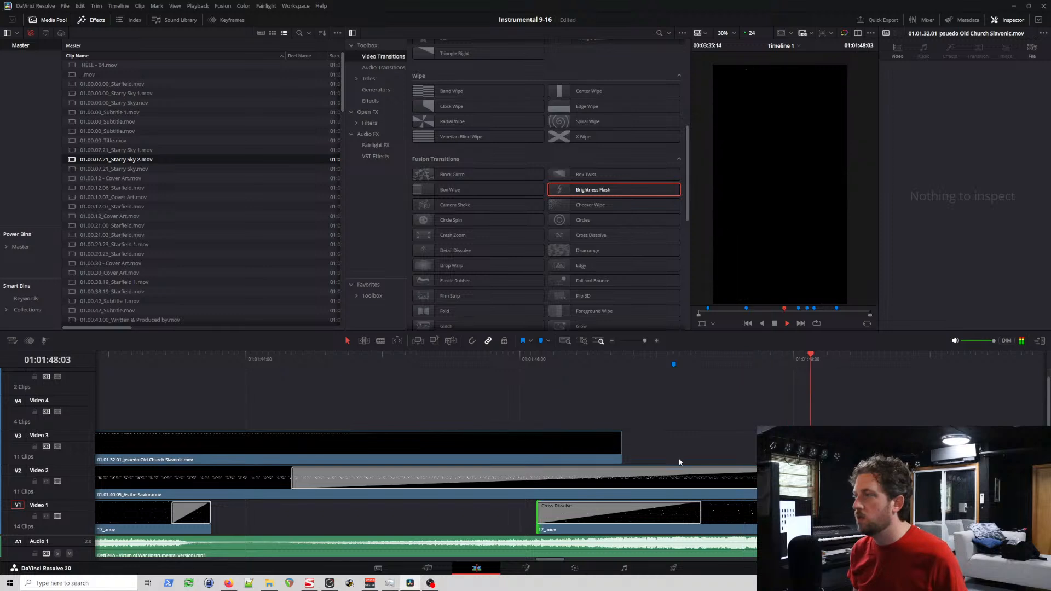
{"action": "key", "text": "space"}
Step: Extend the start of the second starfield clip back to meet the end of the first and play into the cover art
{"action": "left_click", "coordinate": [573, 516]}
{"action": "left_click_drag", "start_coordinate": [541, 510], "coordinate": [212, 512]}
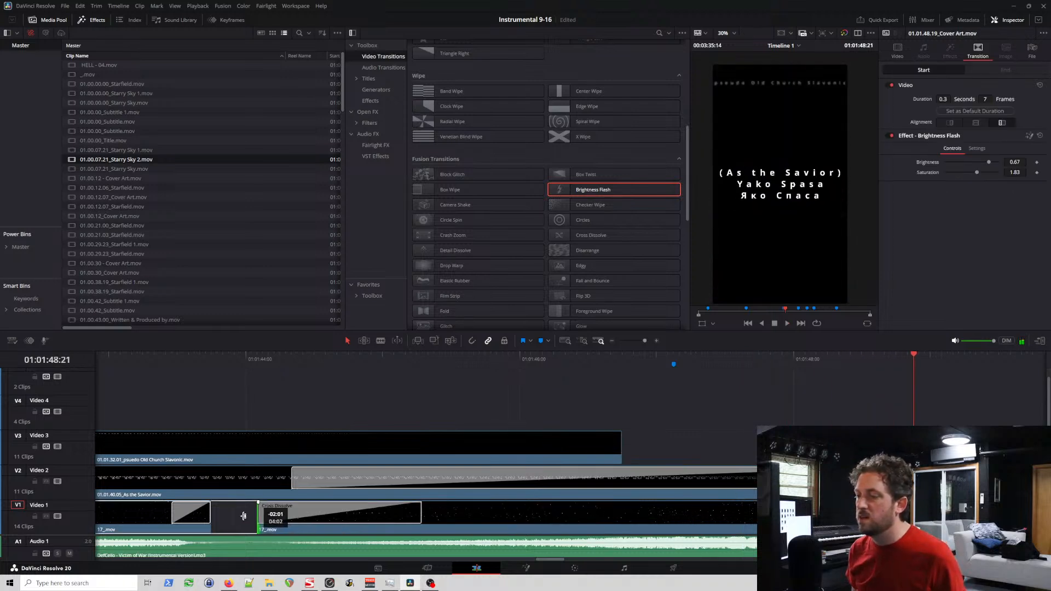
{"action": "left_click", "coordinate": [191, 364]}
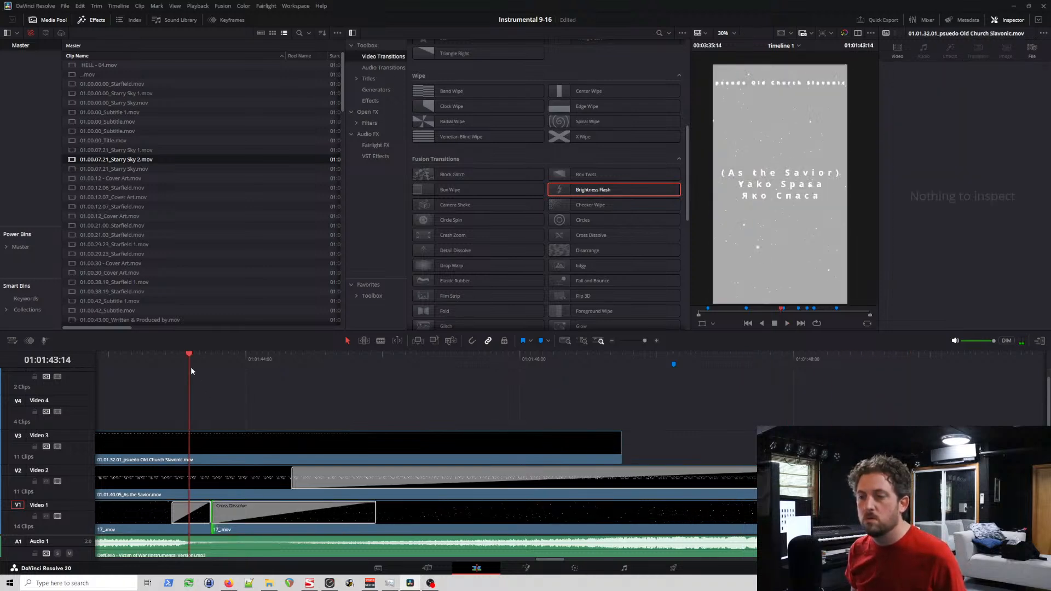
{"action": "key", "text": "space"}
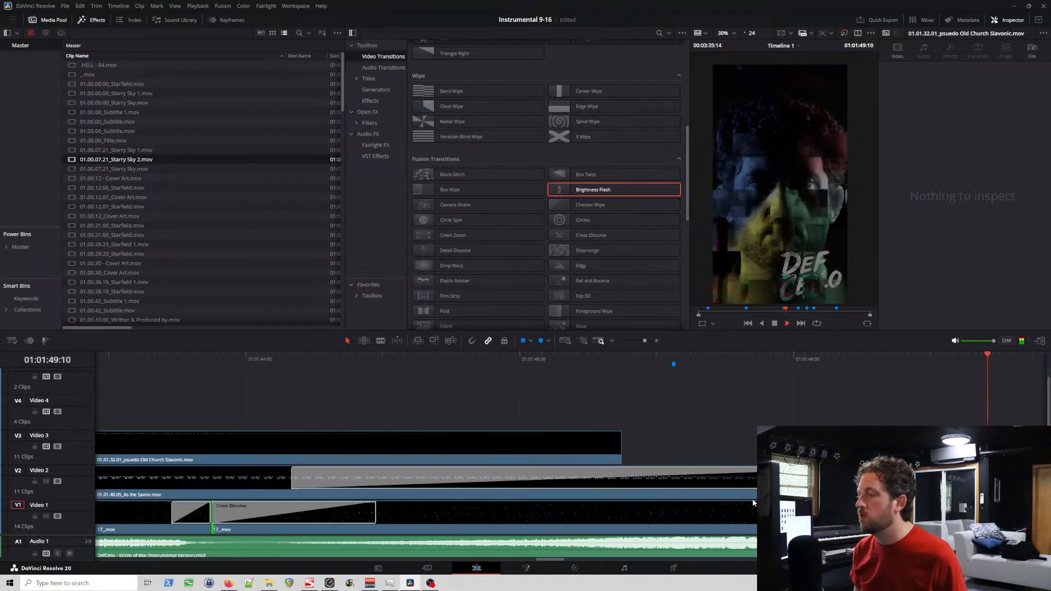
{"action": "key", "text": "space"}
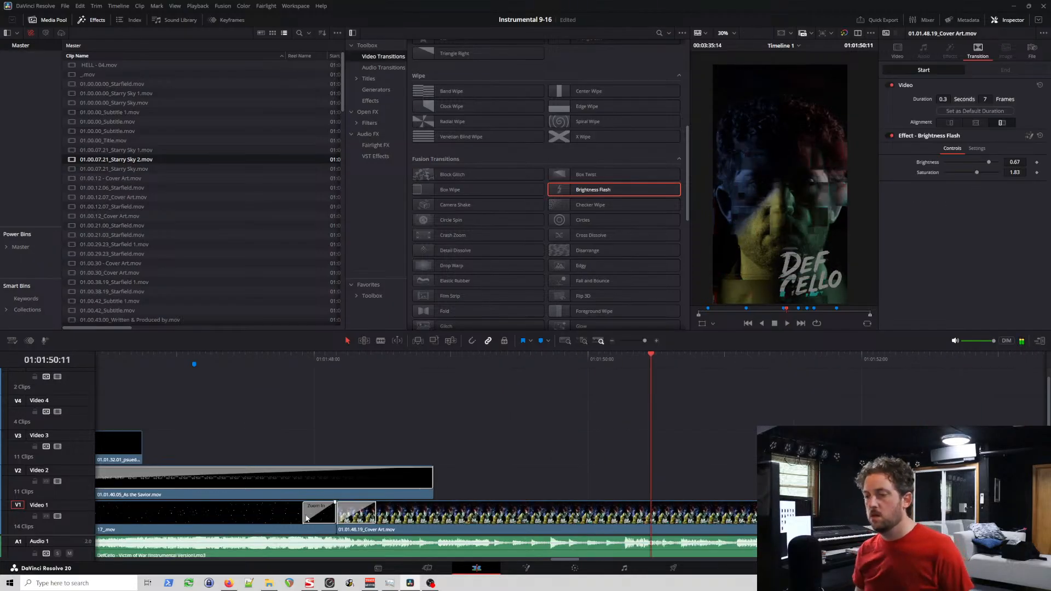
Step: Shorten the Zoom In transition before the Cover Art clip on Video 1 to 5 frames and play it
{"action": "left_click", "coordinate": [322, 513]}
{"action": "left_click", "coordinate": [272, 357]}
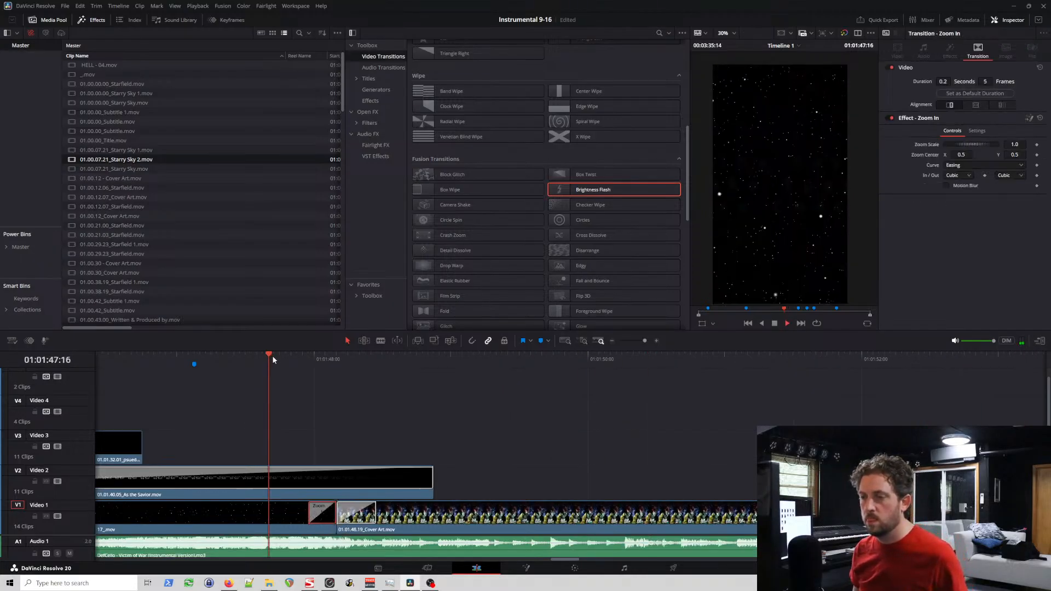
{"action": "key", "text": "space"}
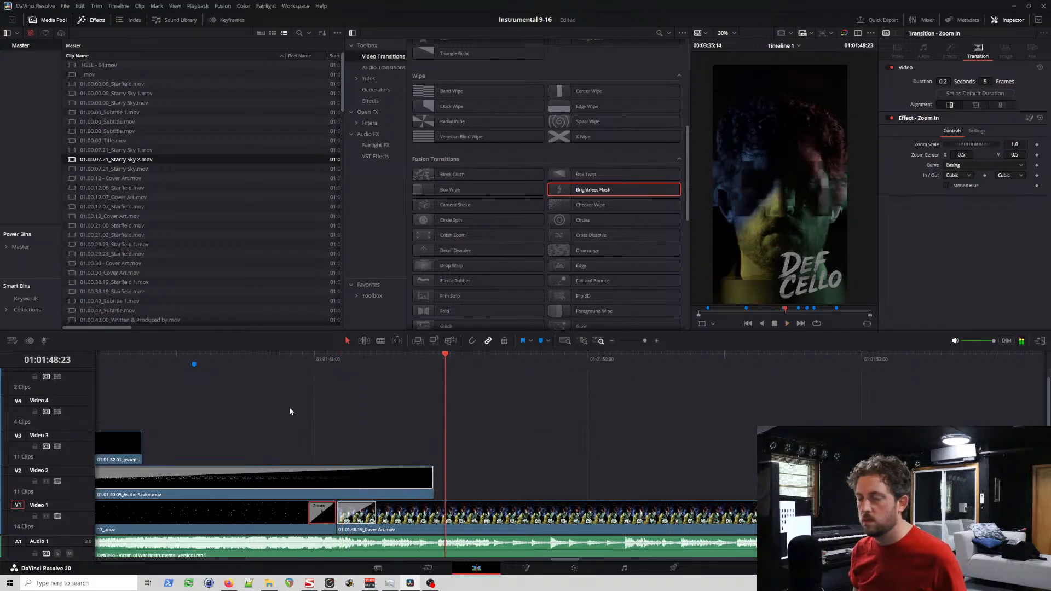
{"action": "scroll", "coordinate": [290, 411], "scroll_direction": "up", "scroll_amount": 1}
{"action": "left_click", "coordinate": [235, 361]}
{"action": "key", "text": "space"}
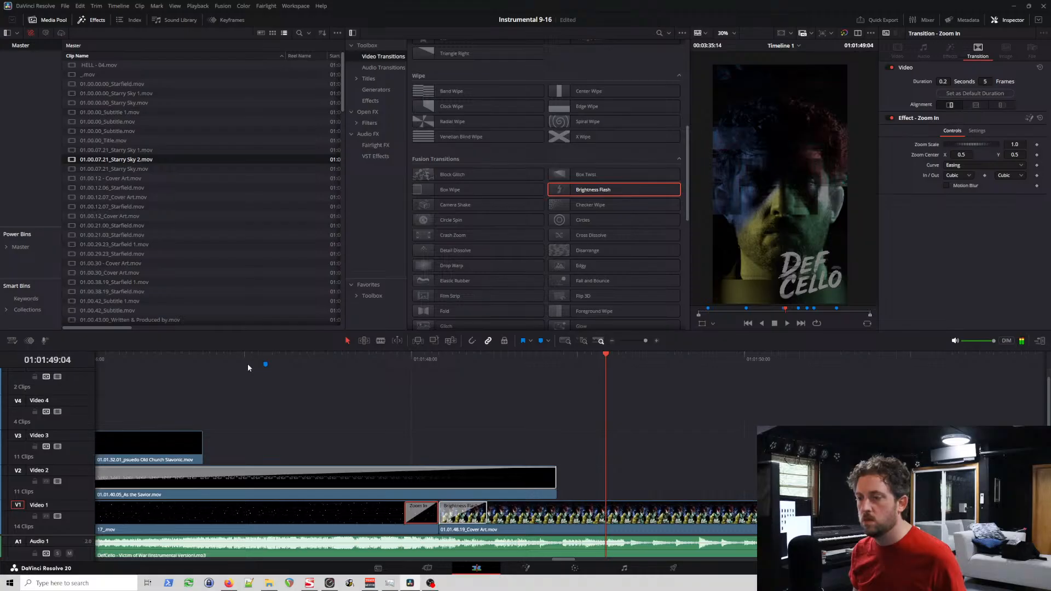
Step: Review the timing of the Brightness Flash and Cross Dissolve between the two starfield clips from about 01:01:42 to 01:01:45
{"action": "scroll", "coordinate": [248, 366], "scroll_direction": "left", "scroll_amount": 13}
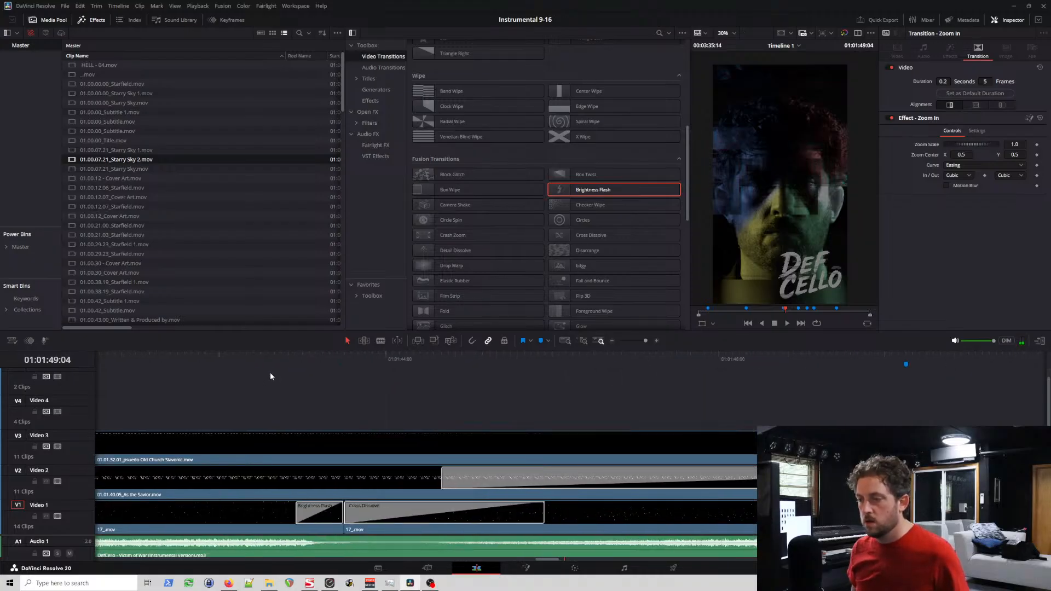
{"action": "scroll", "coordinate": [281, 373], "scroll_direction": "left", "scroll_amount": 15}
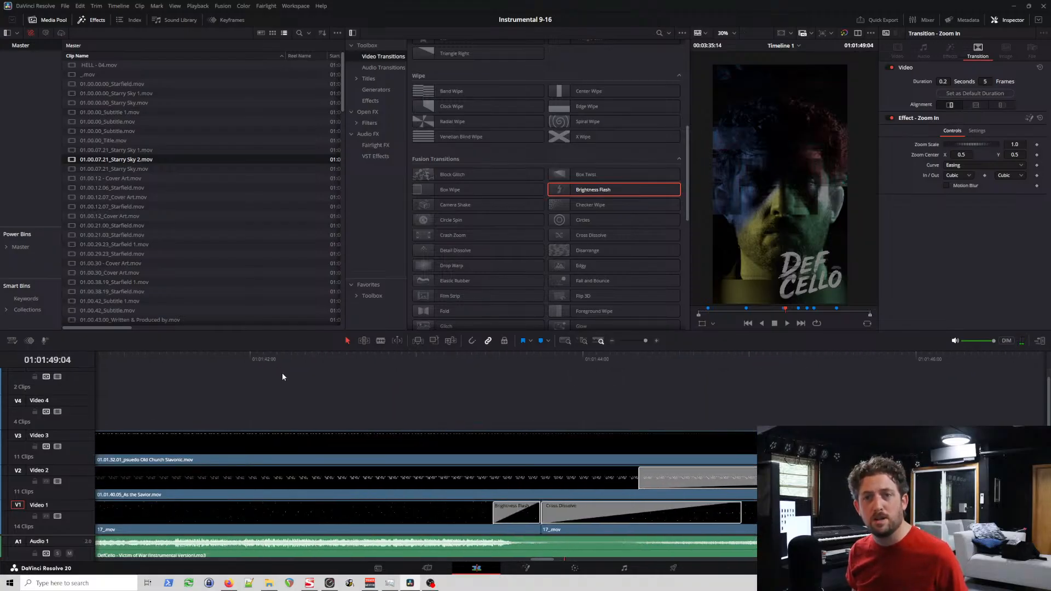
{"action": "left_click", "coordinate": [280, 357]}
{"action": "key", "text": "space"}
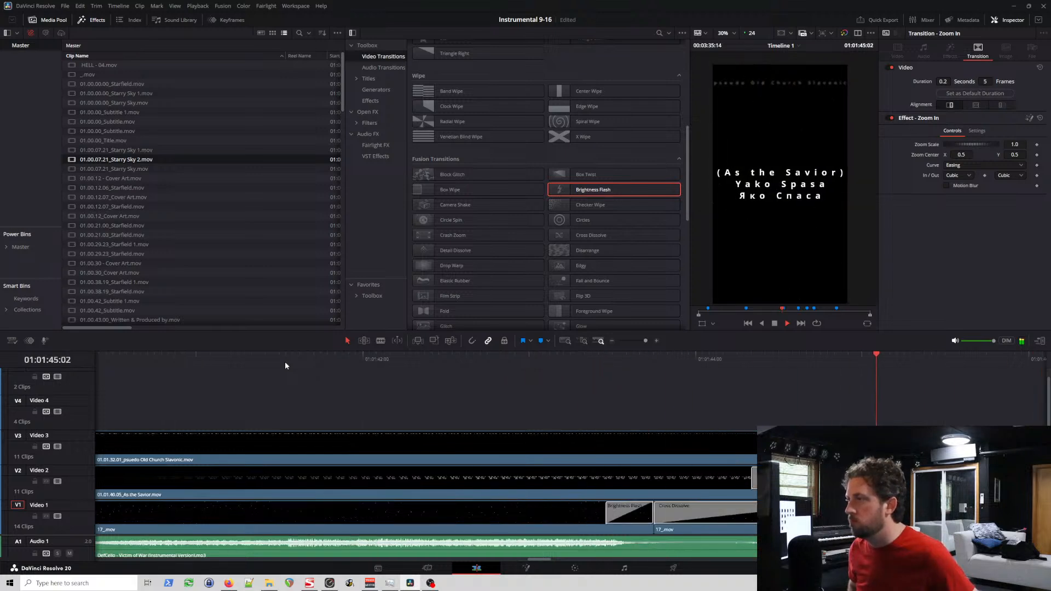
{"action": "key", "text": "space"}
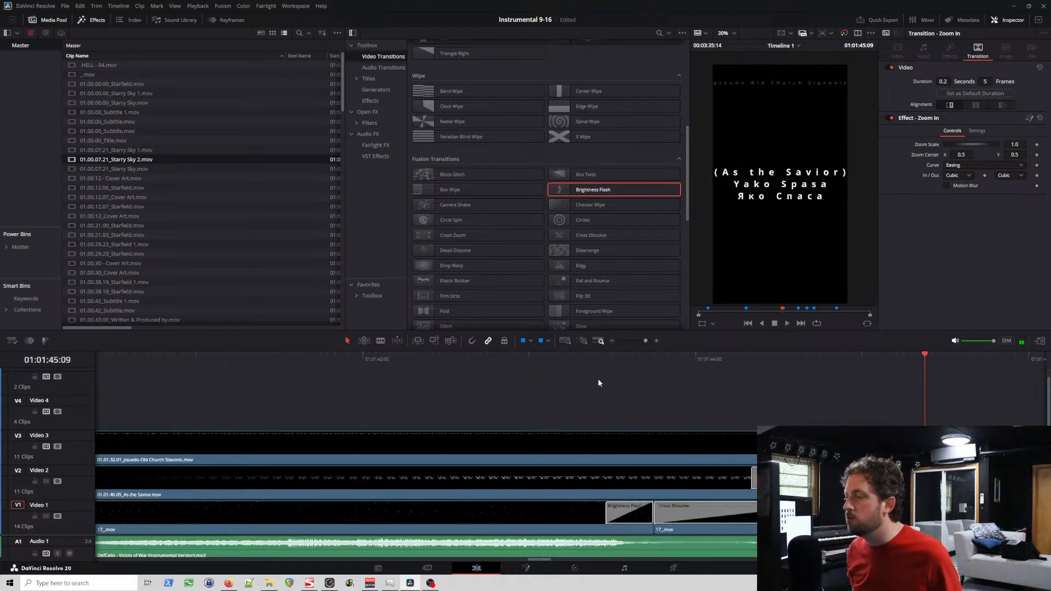
{"action": "left_click", "coordinate": [583, 361]}
{"action": "key", "text": "space"}
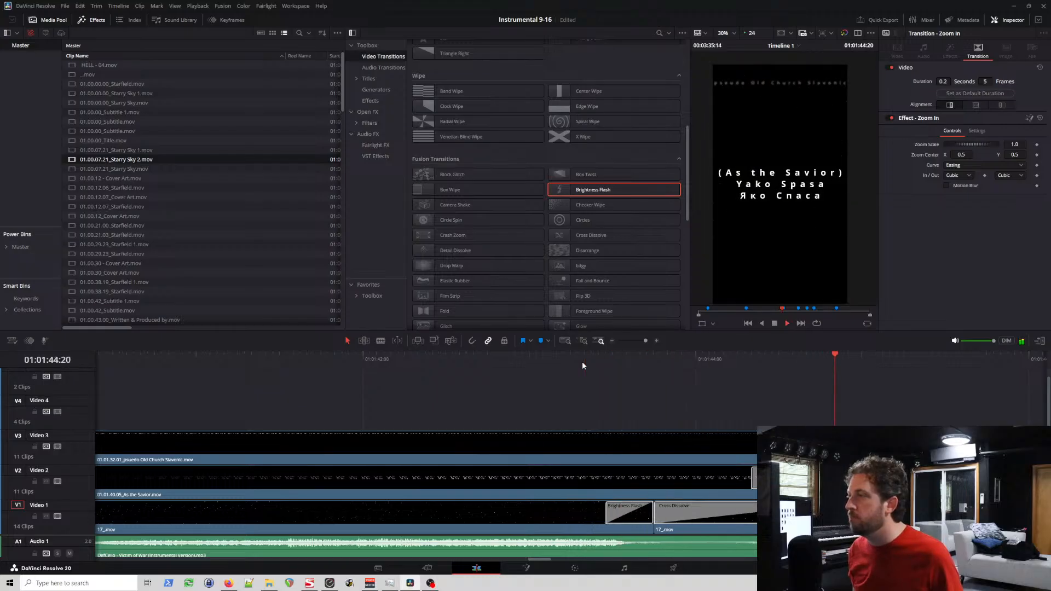
{"action": "left_click_drag", "start_coordinate": [648, 360], "coordinate": [684, 371]}
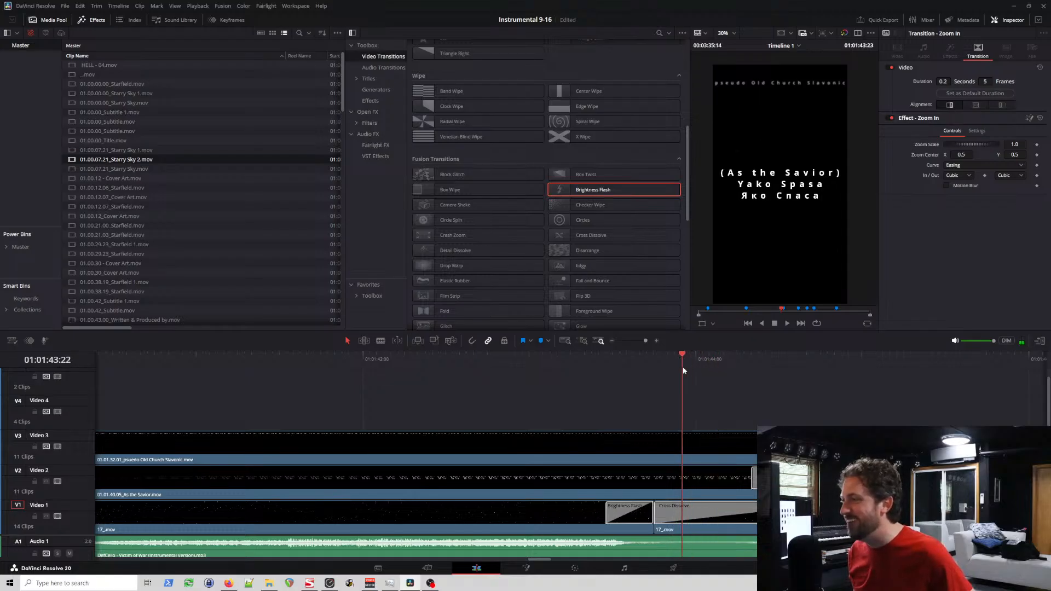
{"action": "left_click", "coordinate": [703, 363]}
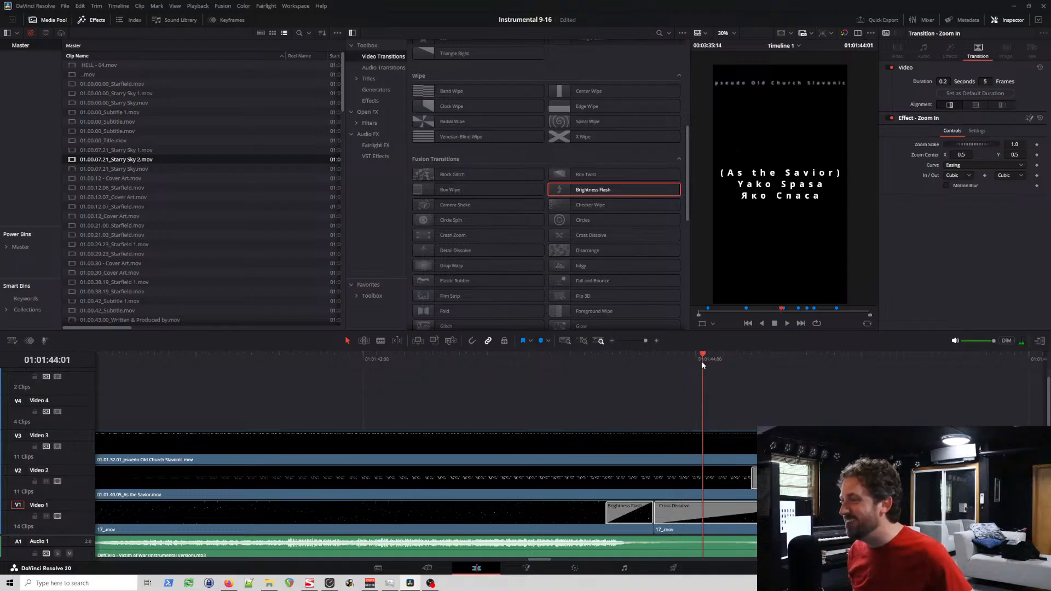
Step: Trim the start of the second starfield clip slightly later to leave a tiny gap after the Brightness Flash, and play it
{"action": "left_click_drag", "start_coordinate": [658, 510], "coordinate": [662, 510]}
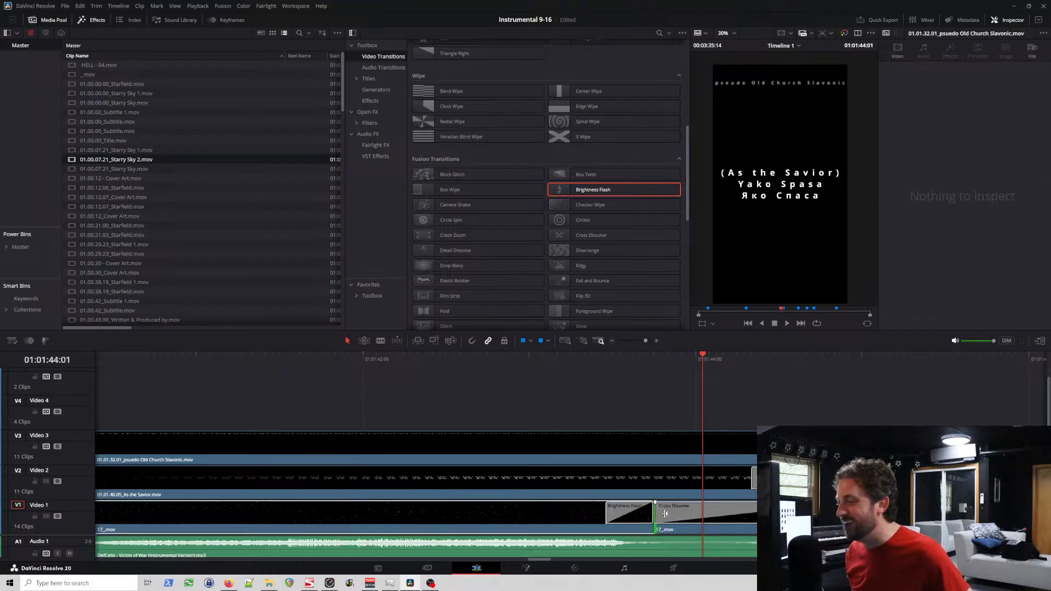
{"action": "left_click", "coordinate": [635, 361]}
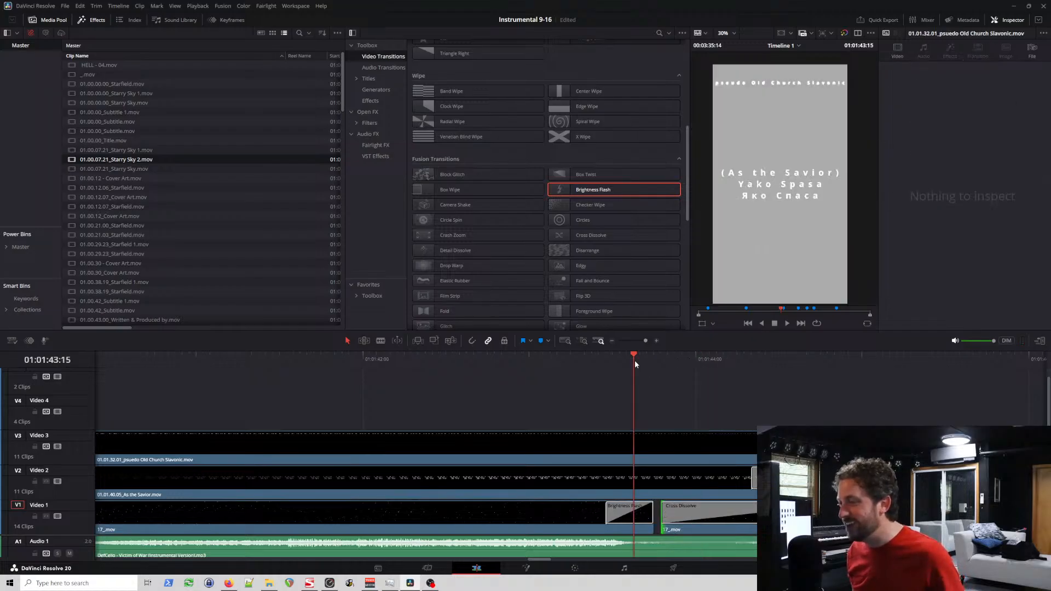
{"action": "key", "text": "space"}
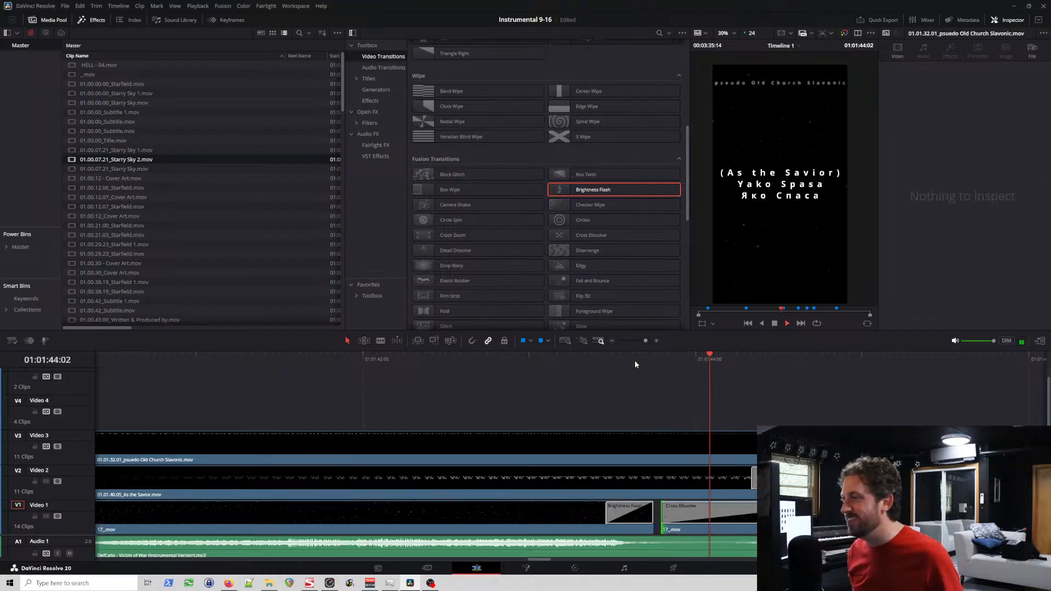
Step: Replace the Cross Dissolve at the start of the second starfield clip with a new 25-frame Cross Dissolve
{"action": "left_click", "coordinate": [705, 519]}
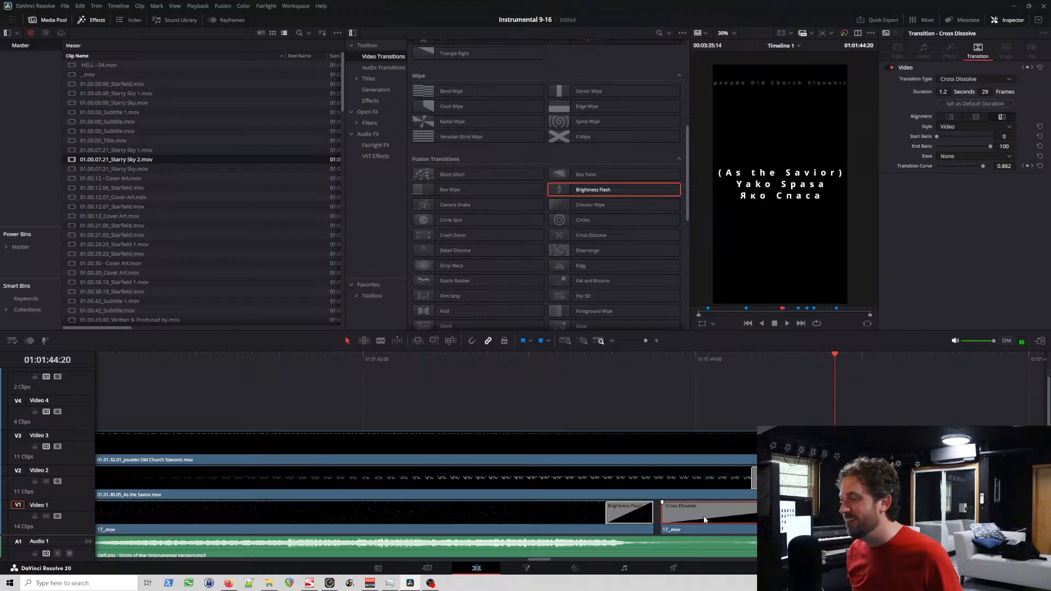
{"action": "key", "text": "Delete"}
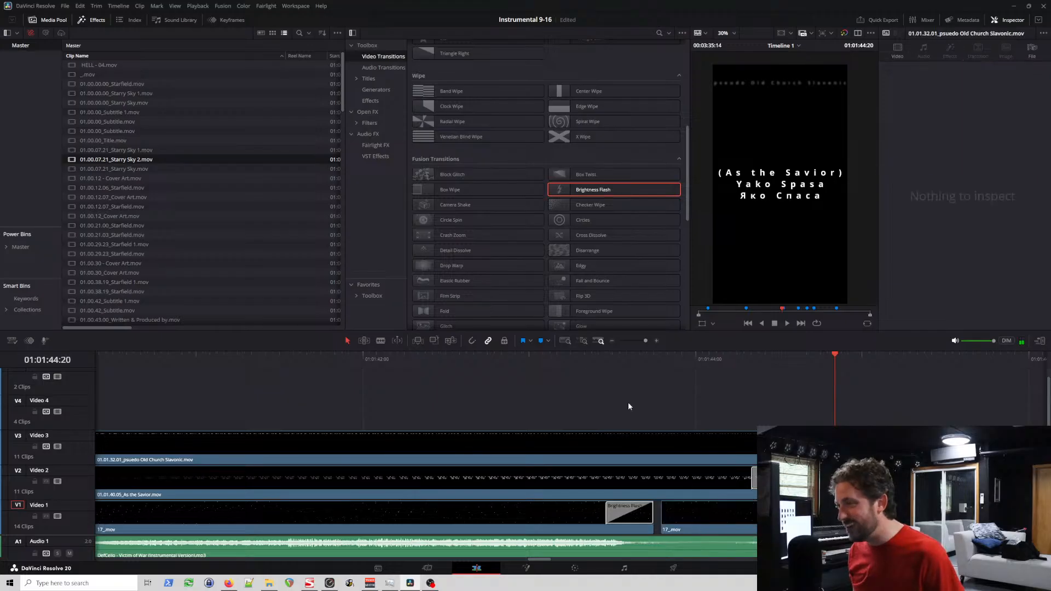
{"action": "scroll", "coordinate": [546, 206], "scroll_direction": "up", "scroll_amount": 5}
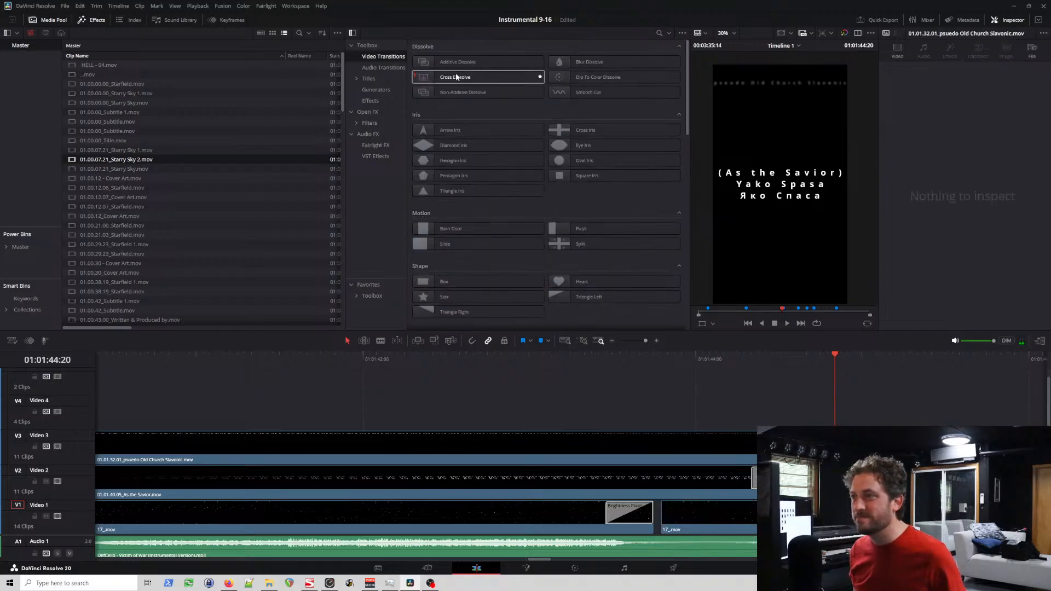
{"action": "left_click_drag", "start_coordinate": [456, 78], "coordinate": [668, 514]}
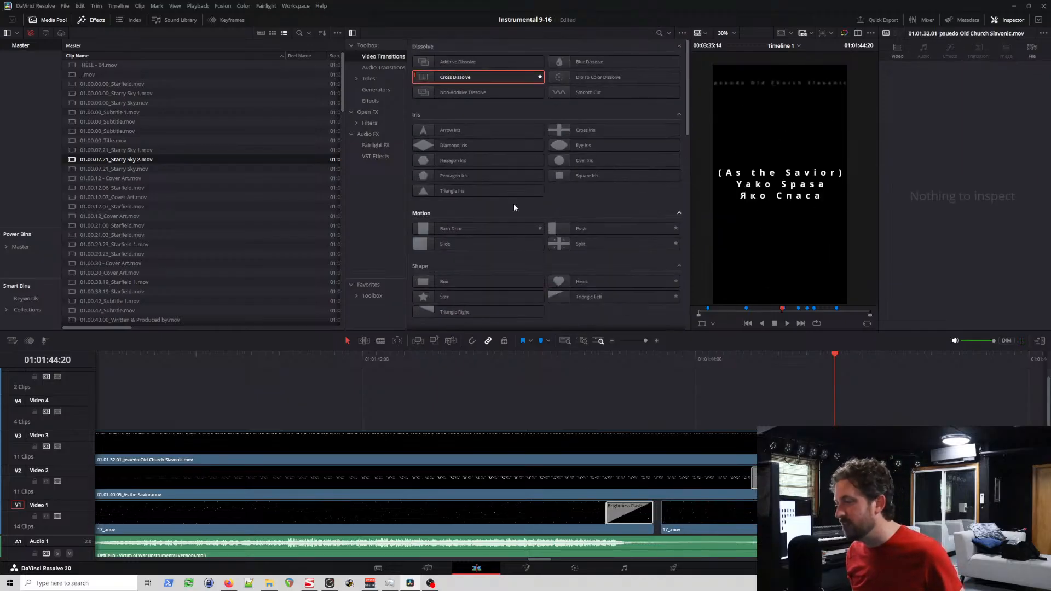
{"action": "left_click_drag", "start_coordinate": [462, 76], "coordinate": [764, 512]}
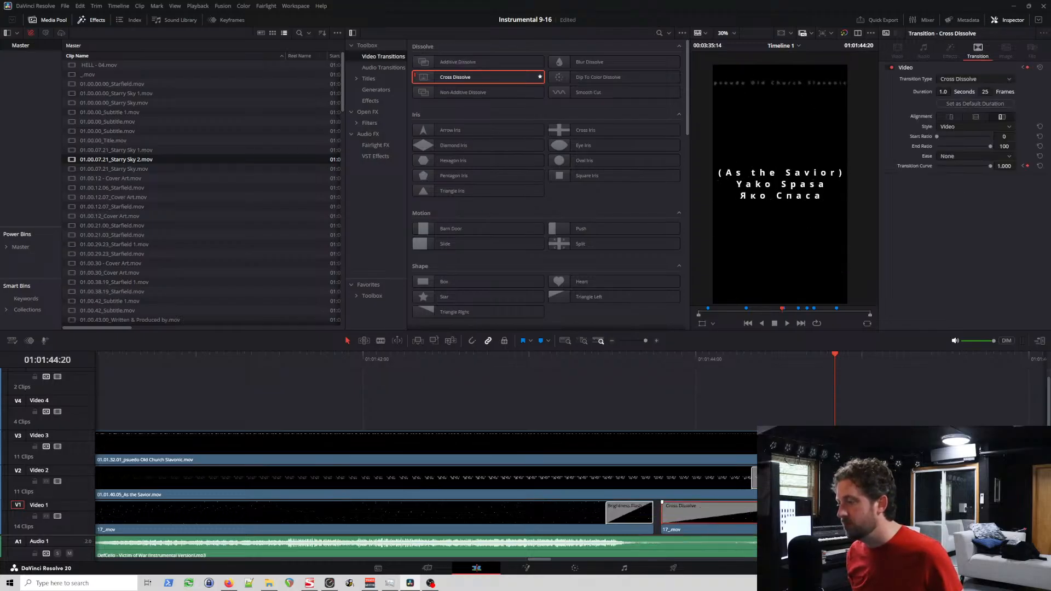
Step: Save the project and check the first frames of the Cross Dissolve on the second starfield clip
{"action": "mouse_move", "coordinate": [677, 361]}
{"action": "left_mouse_down"}
{"action": "mouse_move", "coordinate": [697, 363]}
{"action": "mouse_move", "coordinate": [669, 368]}
{"action": "left_mouse_up"}
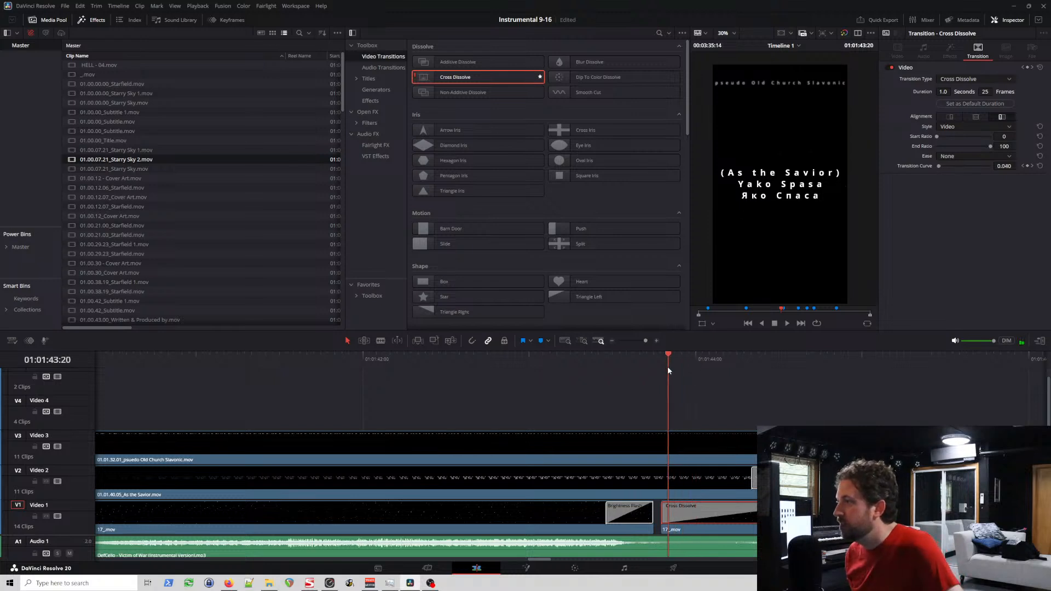
{"action": "key", "text": "ctrl+s"}
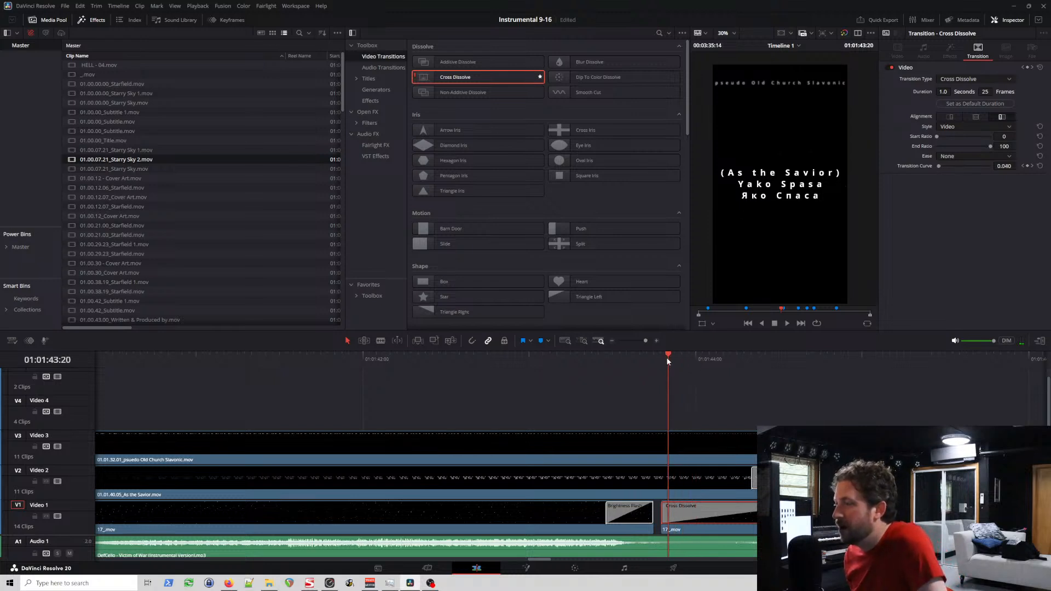
{"action": "mouse_move", "coordinate": [666, 357]}
{"action": "left_mouse_down"}
{"action": "mouse_move", "coordinate": [705, 372]}
{"action": "mouse_move", "coordinate": [747, 370]}
{"action": "mouse_move", "coordinate": [674, 366]}
{"action": "left_mouse_up"}
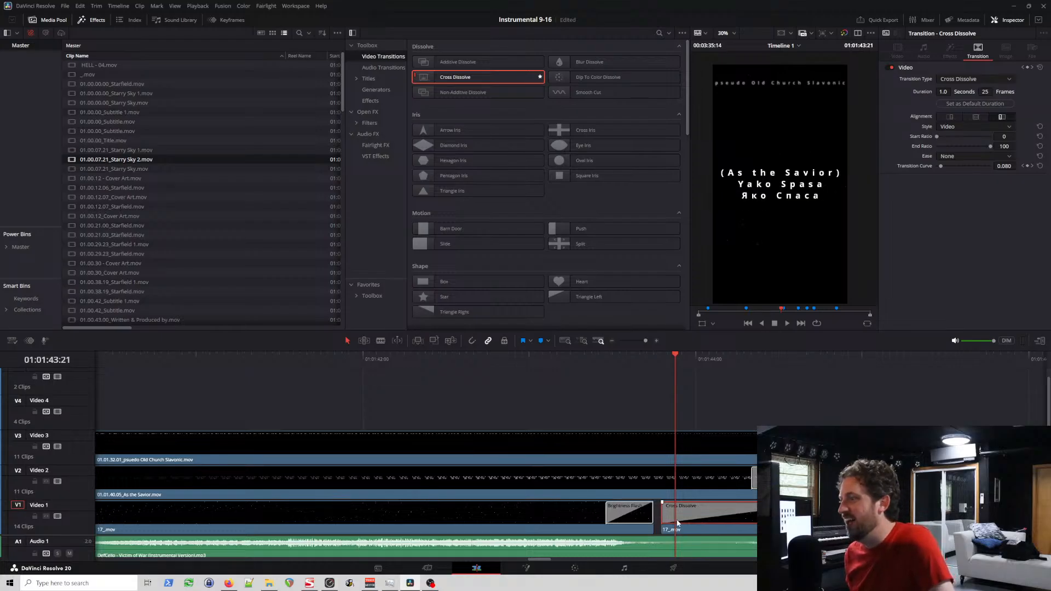
Step: Try trimming the start of the second starfield clip on Video 1 to 01:01:43:21 and scrub through the dissolve's first frames
{"action": "left_click_drag", "start_coordinate": [665, 516], "coordinate": [684, 526]}
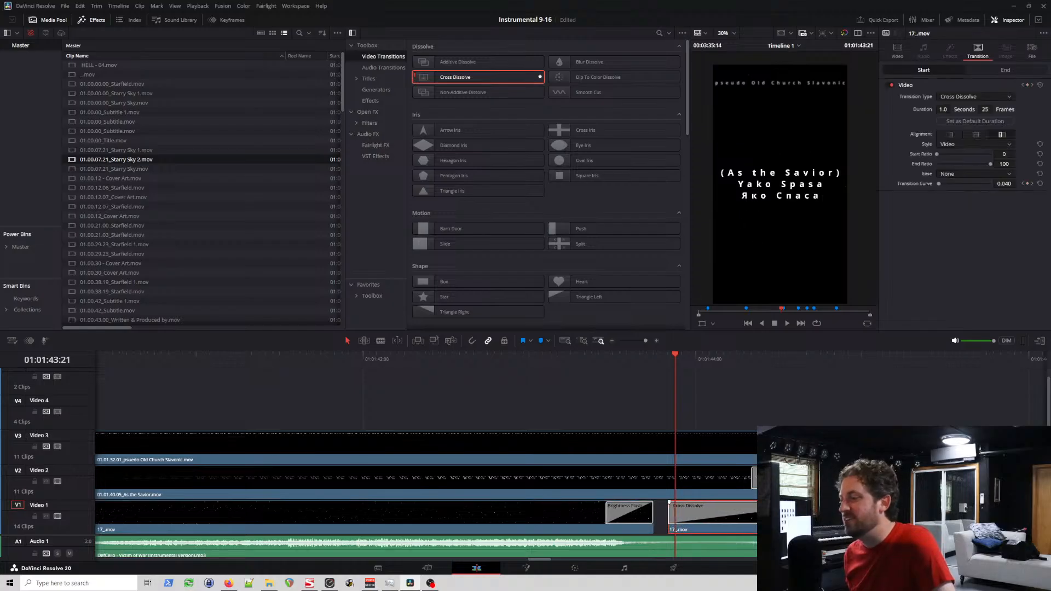
{"action": "key", "text": "ctrl+z"}
{"action": "left_click_drag", "start_coordinate": [589, 358], "coordinate": [686, 382]}
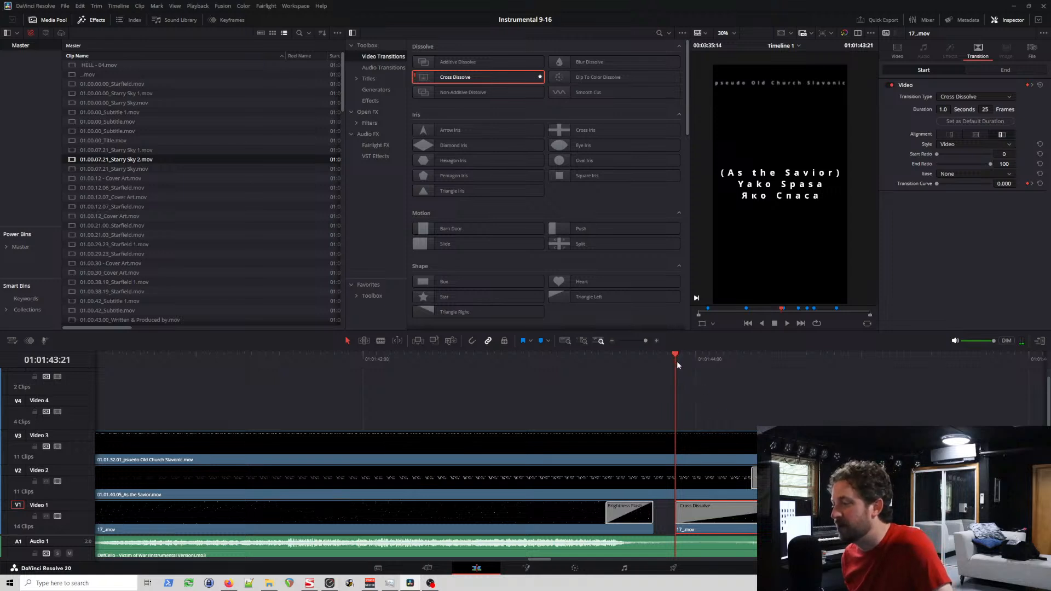
{"action": "left_click_drag", "start_coordinate": [677, 360], "coordinate": [682, 365]}
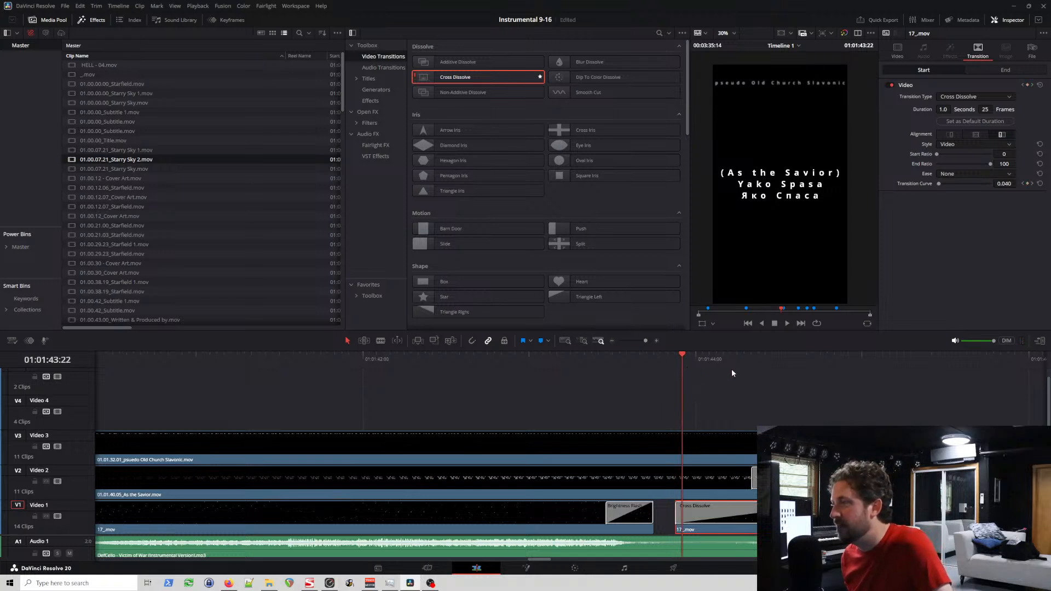
{"action": "left_click", "coordinate": [691, 363]}
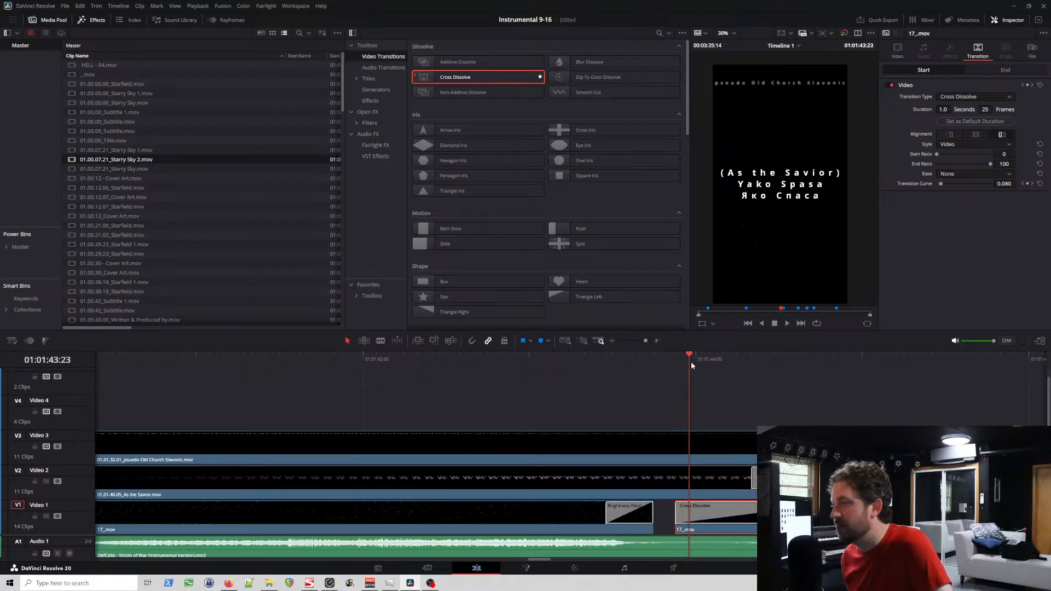
{"action": "left_click", "coordinate": [696, 362]}
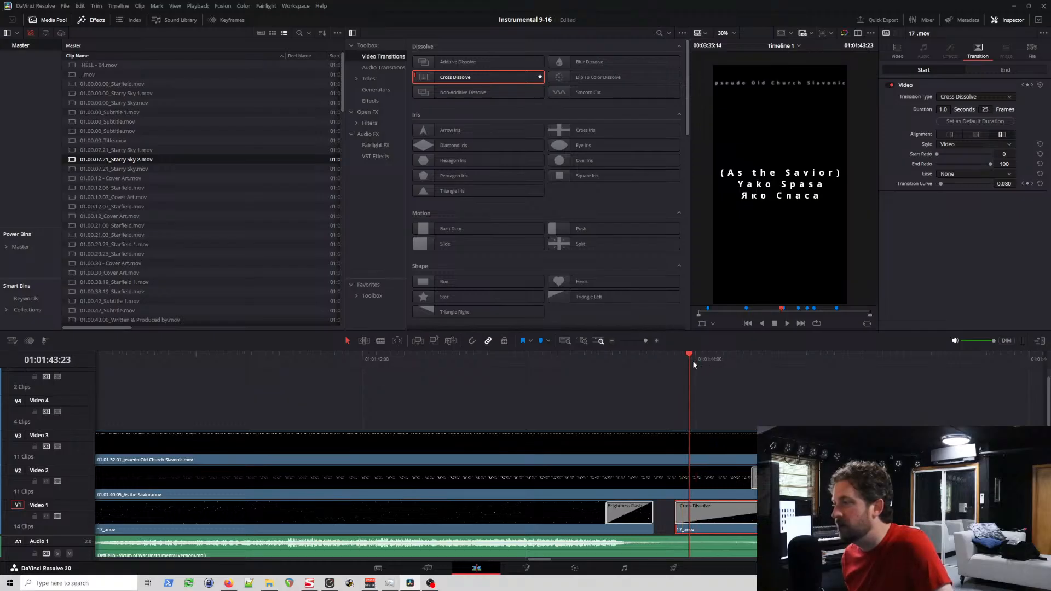
Step: Try trimming the second starfield clip's start further, to about 01:01:44:01, and scrub through the fade-in
{"action": "left_click_drag", "start_coordinate": [680, 514], "coordinate": [697, 515]}
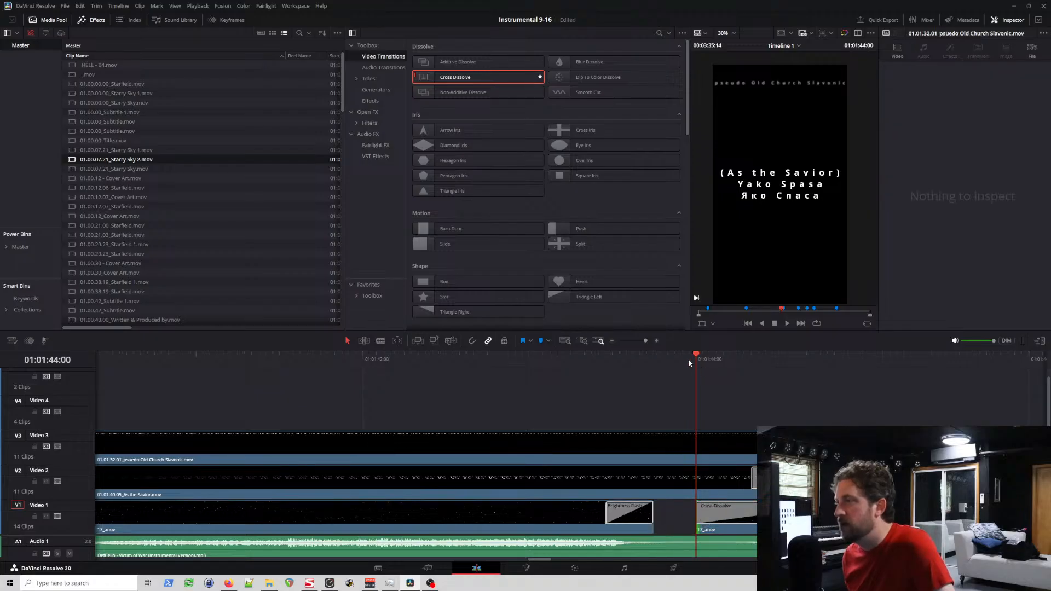
{"action": "left_click_drag", "start_coordinate": [689, 362], "coordinate": [720, 357]}
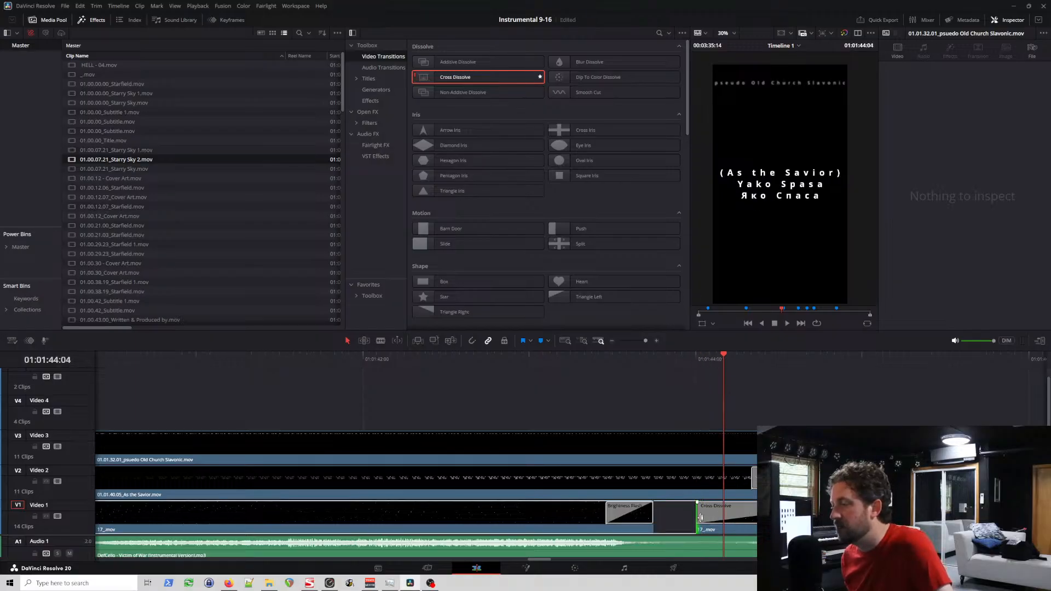
{"action": "left_click_drag", "start_coordinate": [703, 521], "coordinate": [710, 522]}
{"action": "left_click", "coordinate": [704, 359]}
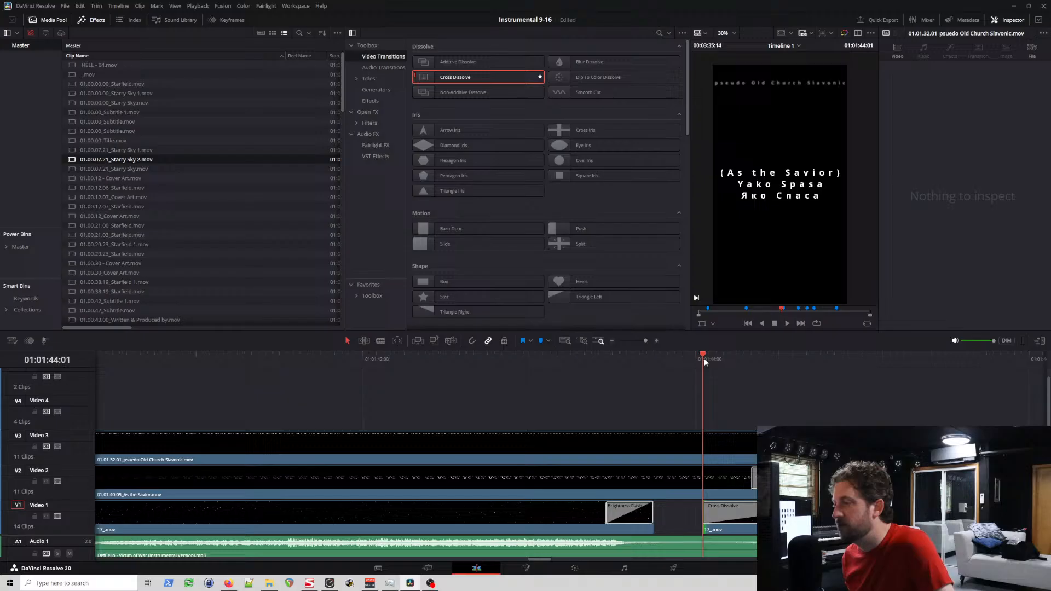
{"action": "left_click_drag", "start_coordinate": [704, 358], "coordinate": [746, 363]}
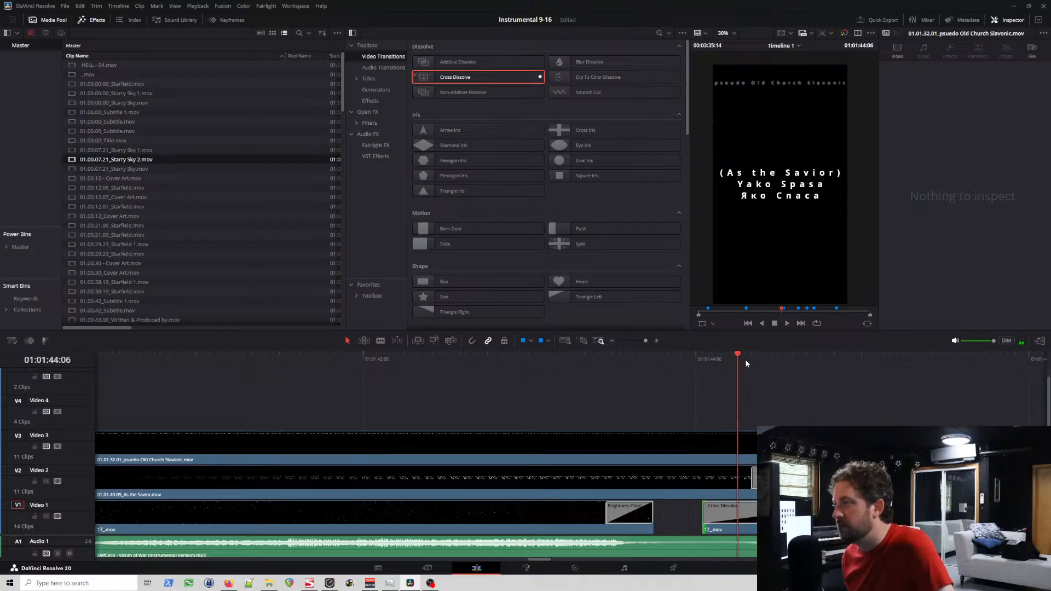
Step: Extend the start of the second starfield clip back to the end of the Brightness Flash, closing the gap
{"action": "left_click_drag", "start_coordinate": [704, 520], "coordinate": [656, 520]}
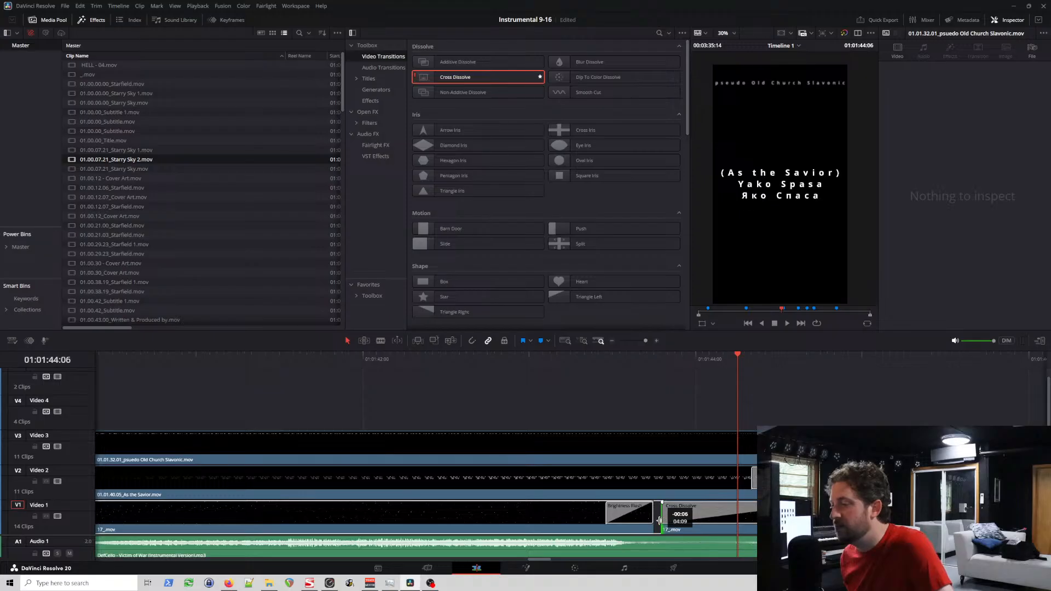
{"action": "mouse_move", "coordinate": [655, 359]}
{"action": "left_mouse_down"}
{"action": "mouse_move", "coordinate": [682, 360]}
{"action": "mouse_move", "coordinate": [649, 359]}
{"action": "left_mouse_up"}
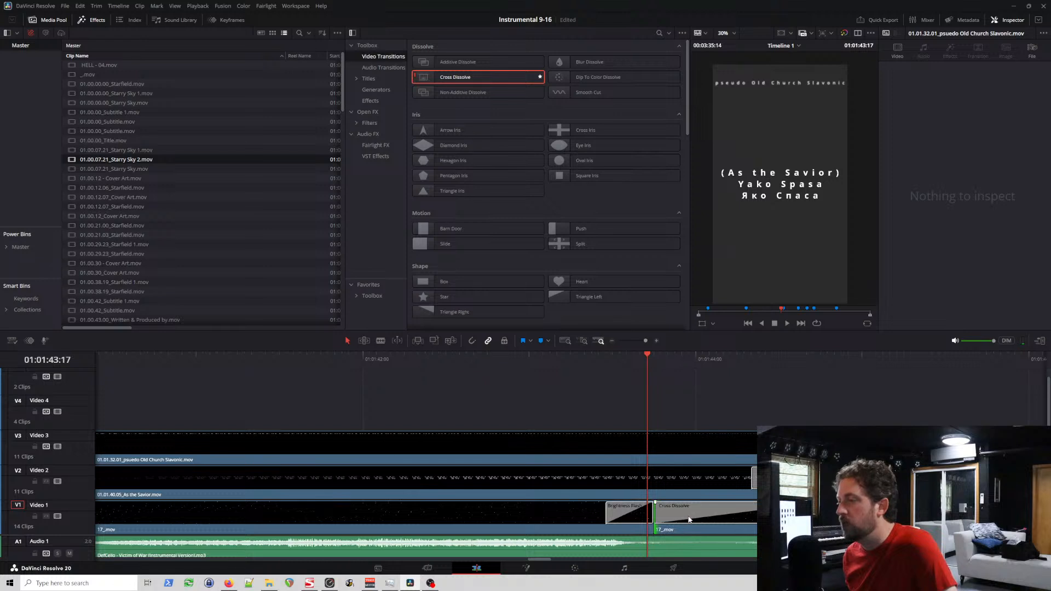
Step: Set the ease of the second starfield clip's Cross Dissolve to In and scrub through the transition
{"action": "left_click", "coordinate": [706, 513]}
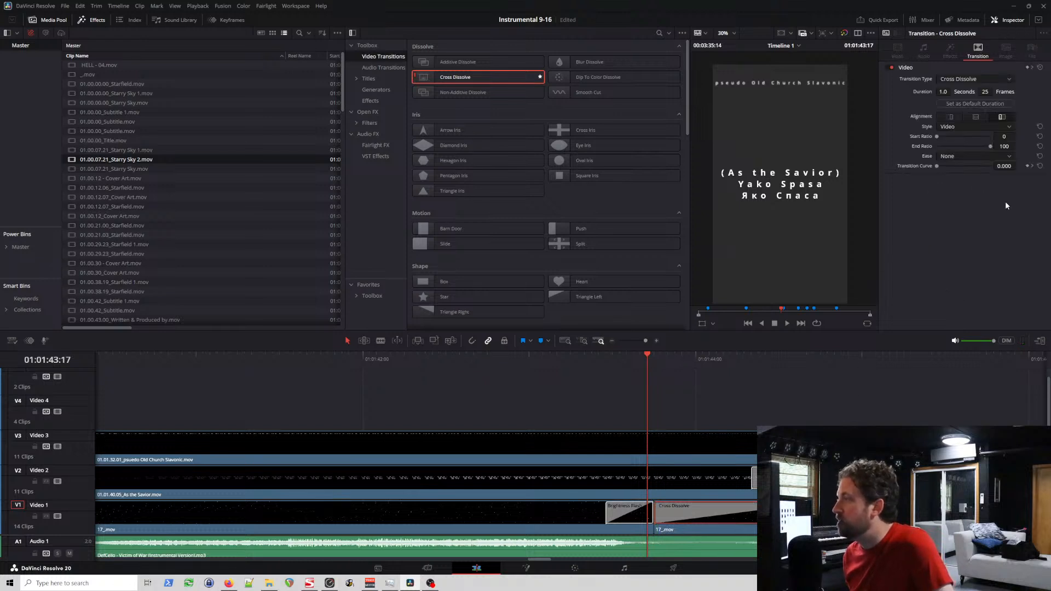
{"action": "left_click", "coordinate": [981, 157]}
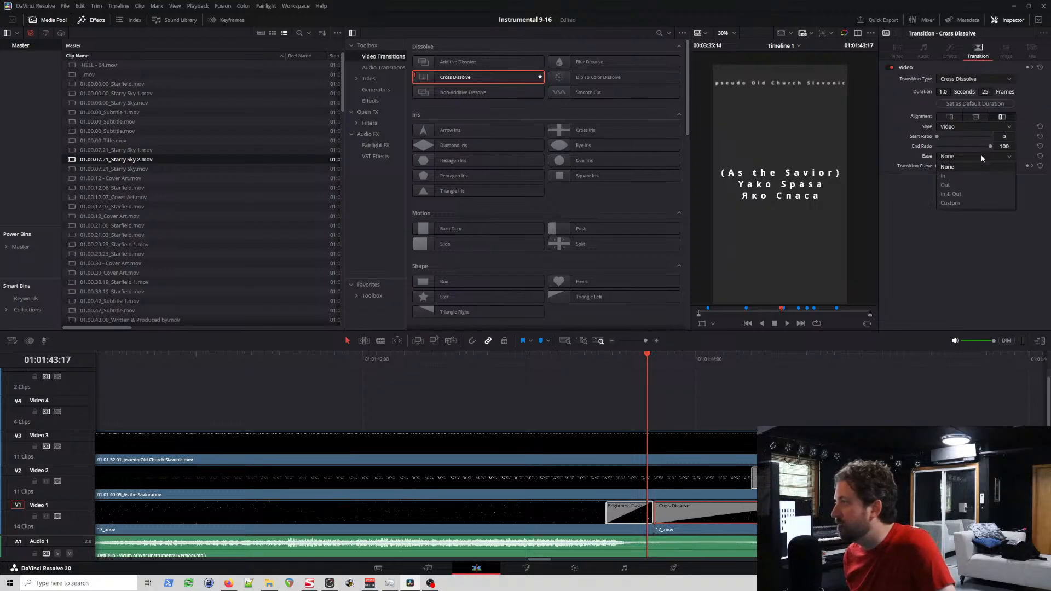
{"action": "left_click", "coordinate": [971, 176]}
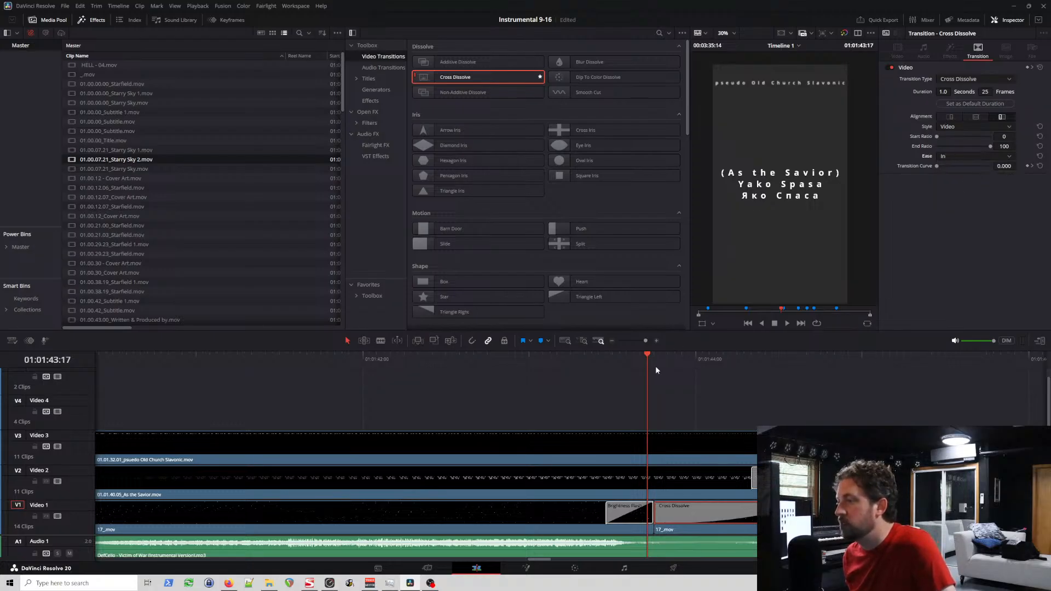
{"action": "left_click", "coordinate": [669, 357]}
{"action": "left_click_drag", "start_coordinate": [669, 357], "coordinate": [806, 359]}
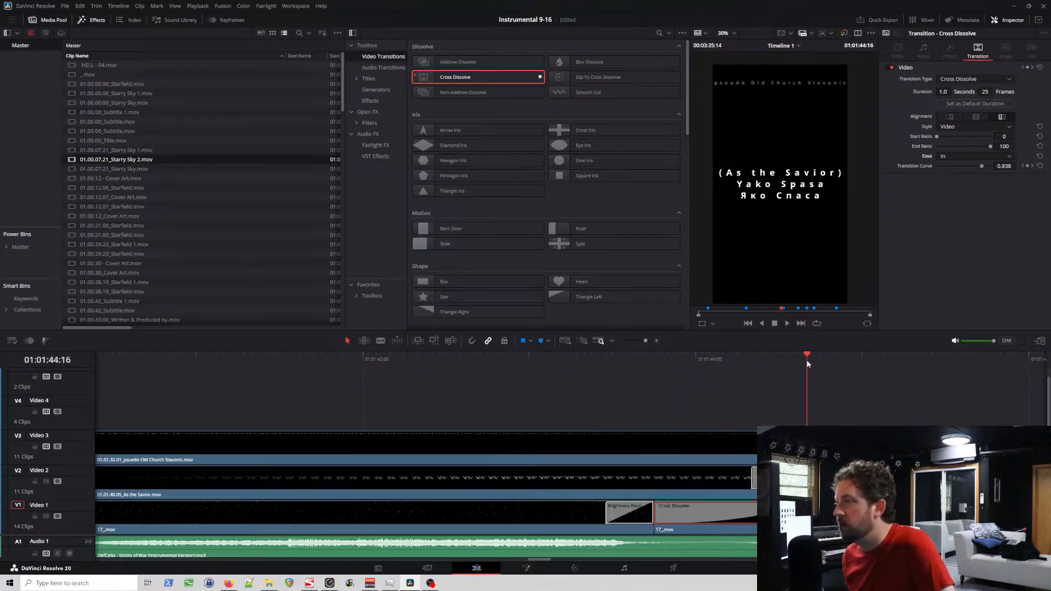
{"action": "left_click", "coordinate": [660, 361]}
{"action": "left_click_drag", "start_coordinate": [658, 362], "coordinate": [821, 362]}
{"action": "left_click", "coordinate": [848, 360]}
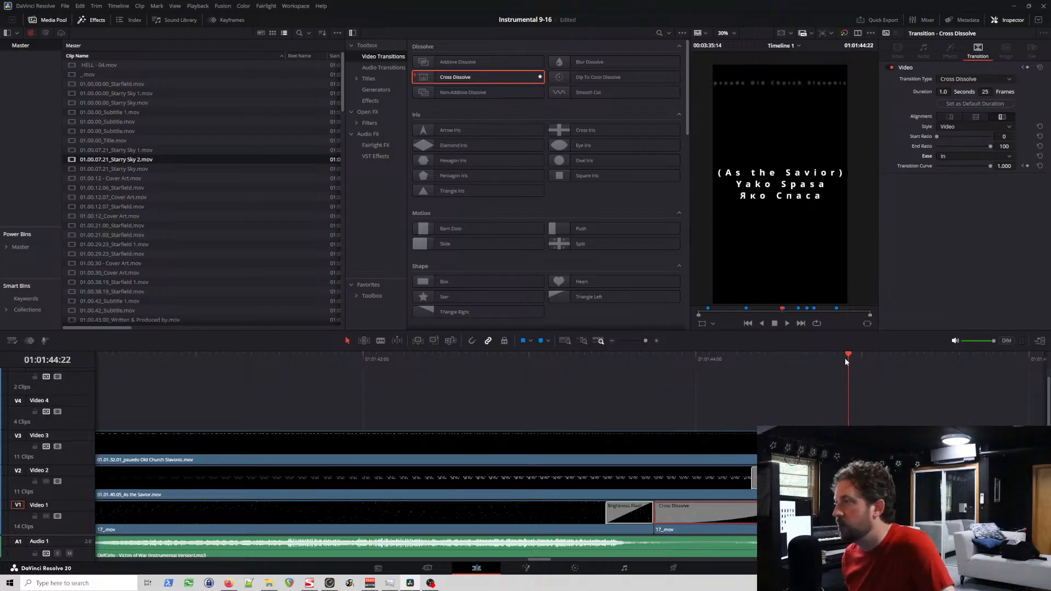
Step: Compare the composite settings of the second starfield clip and the title clips above it, and play through the Cross Dissolve
{"action": "left_click", "coordinate": [810, 530]}
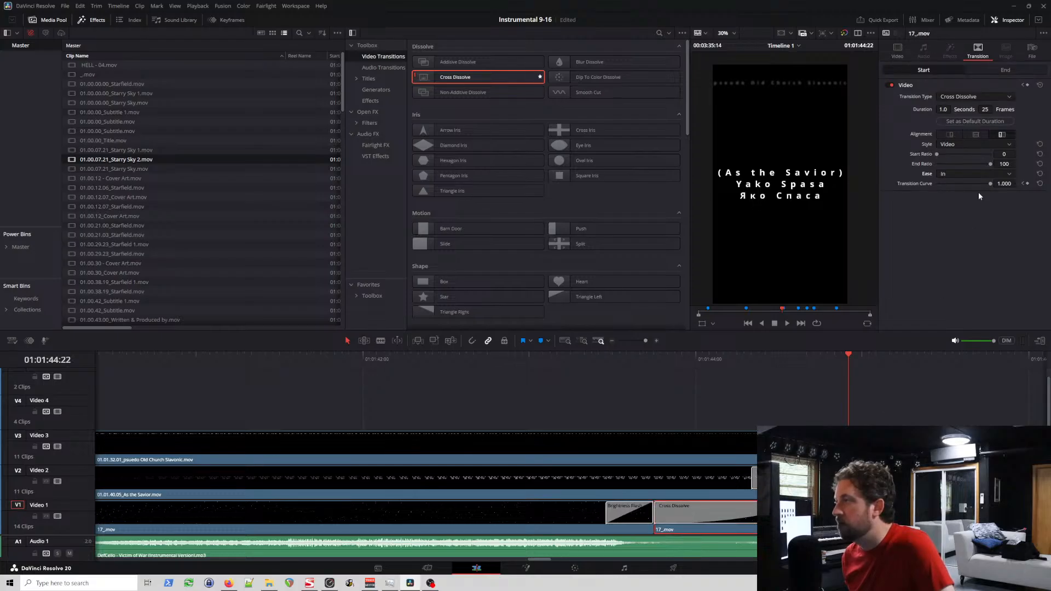
{"action": "left_click", "coordinate": [897, 49]}
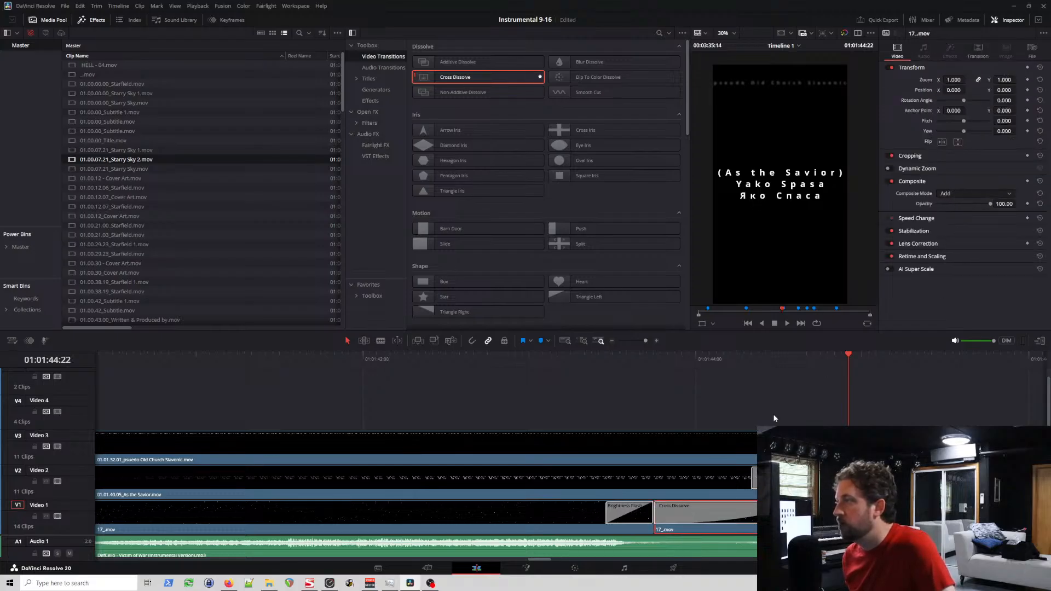
{"action": "left_click", "coordinate": [761, 440]}
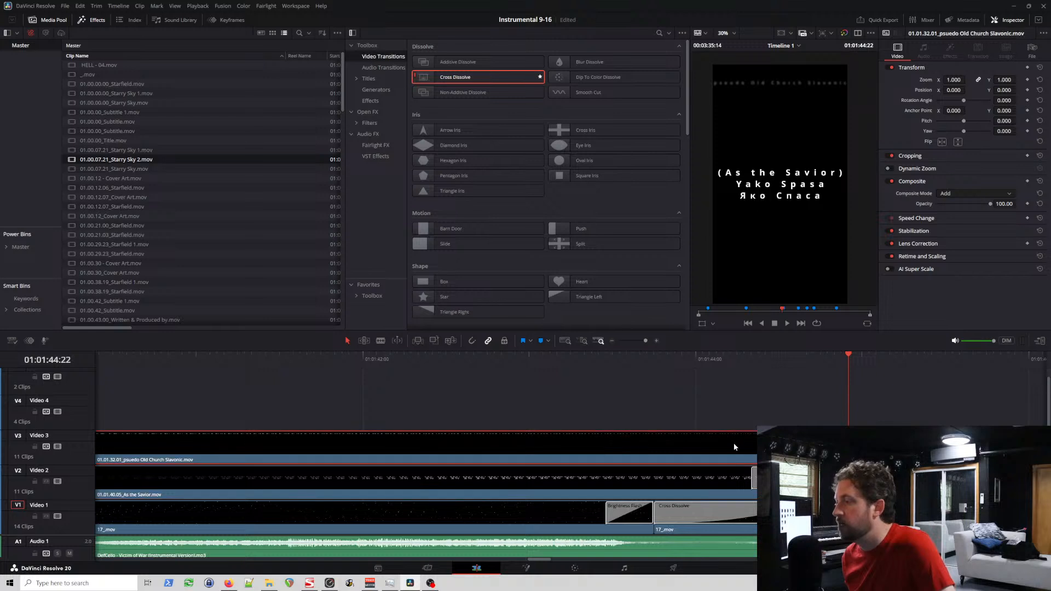
{"action": "left_click", "coordinate": [714, 520]}
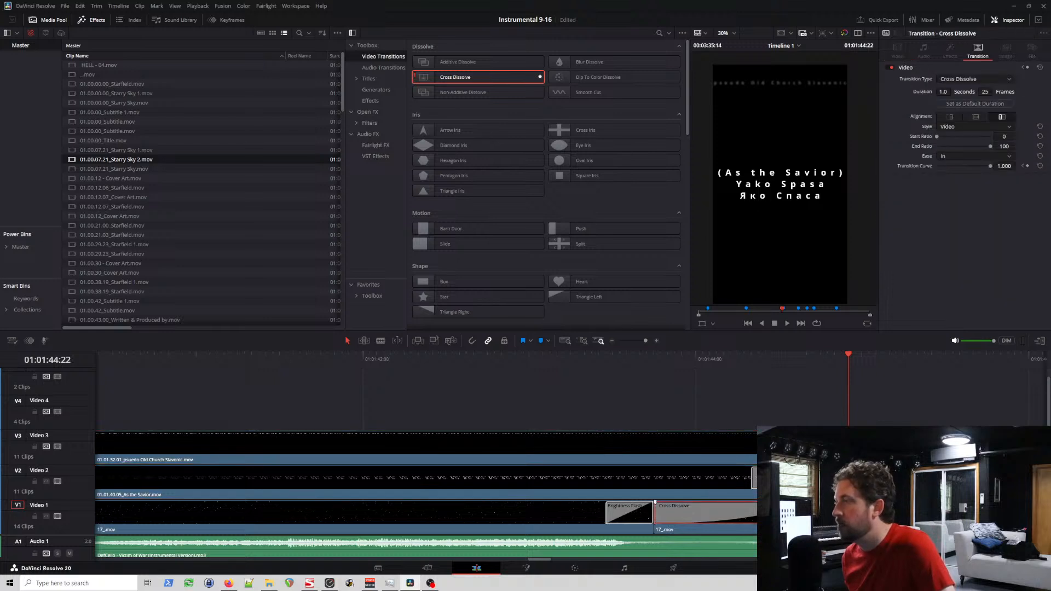
{"action": "left_click", "coordinate": [714, 530]}
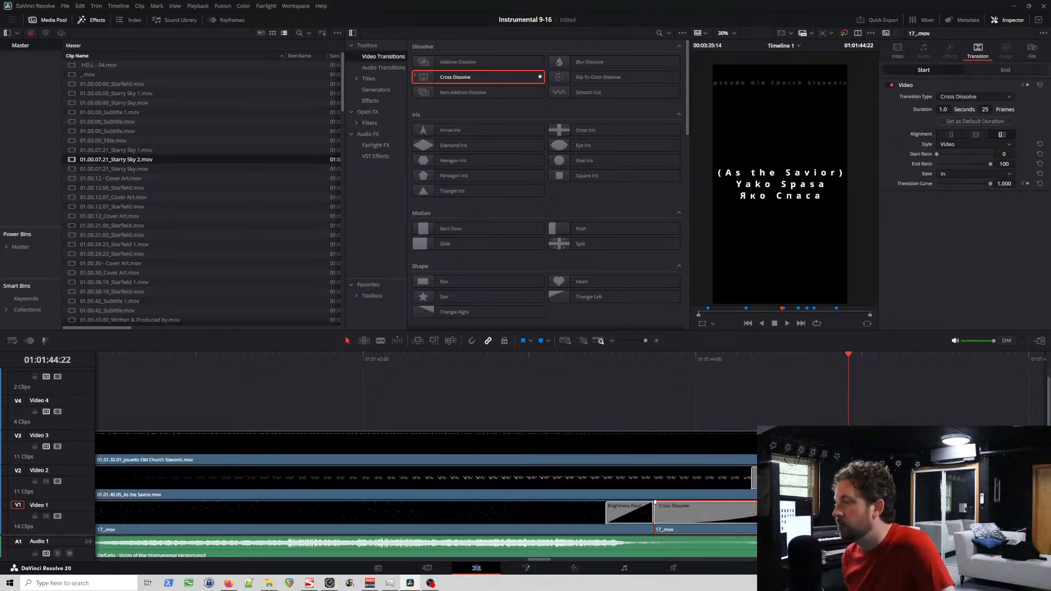
{"action": "left_click", "coordinate": [729, 359]}
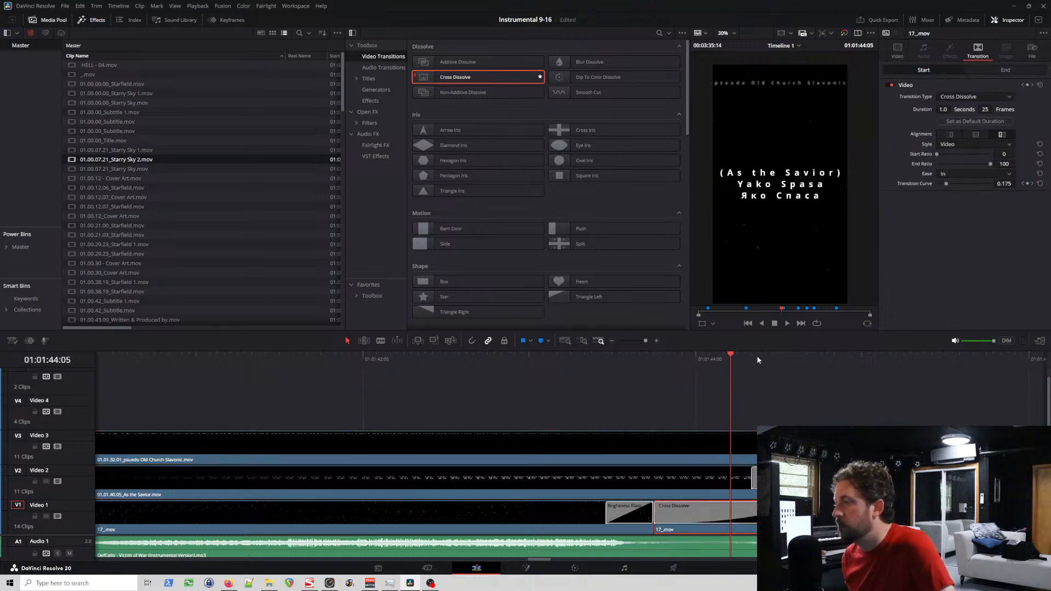
{"action": "left_click", "coordinate": [703, 355]}
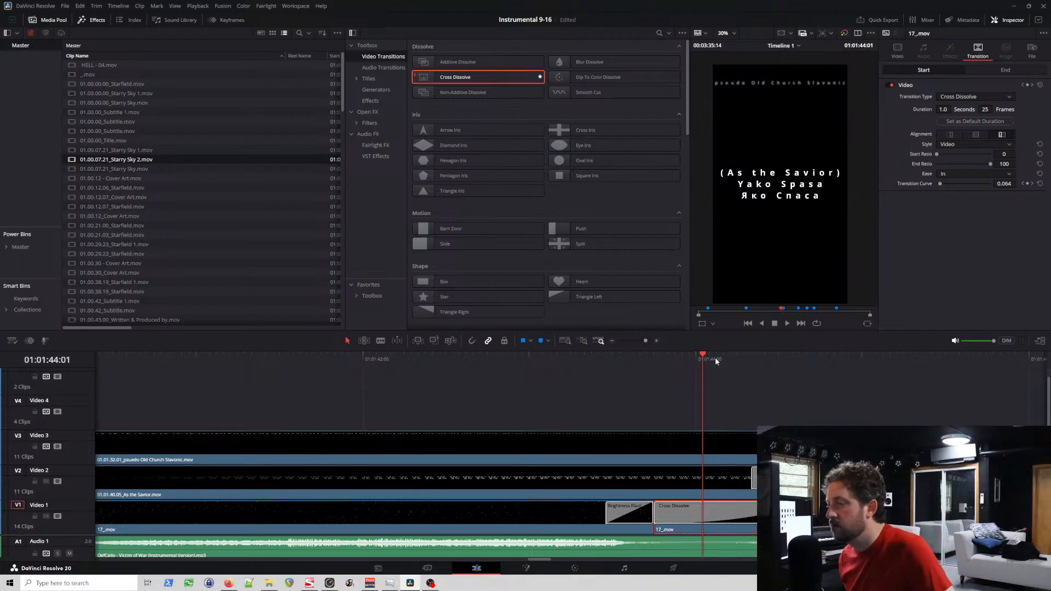
{"action": "left_click", "coordinate": [644, 357]}
{"action": "key", "text": "space"}
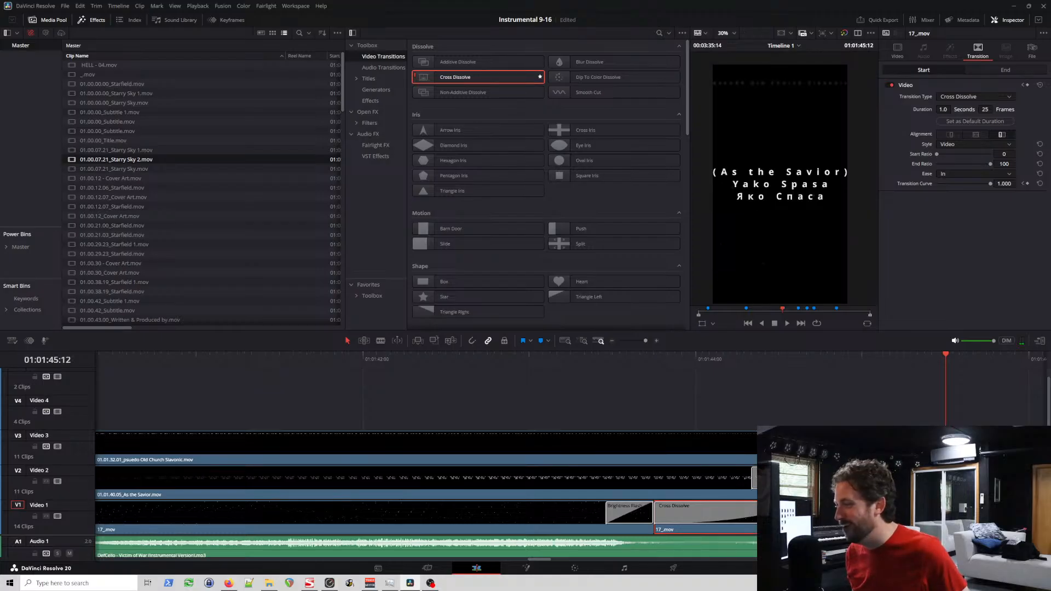
Step: Delete the Cross Dissolve at the start of the second starfield clip and play the cut after the Brightness Flash
{"action": "left_click", "coordinate": [772, 514]}
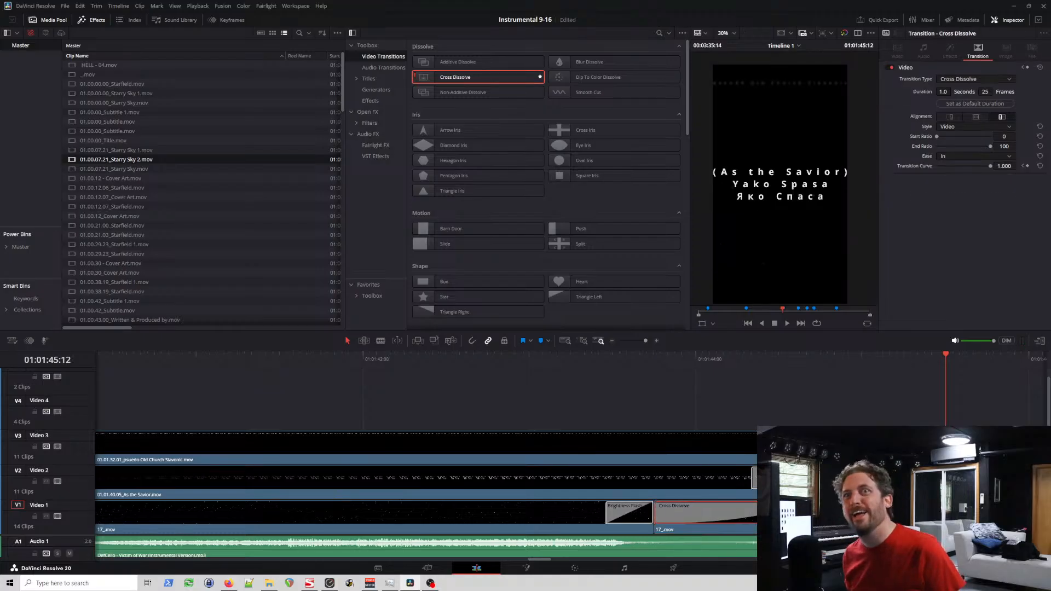
{"action": "key", "text": "Delete"}
{"action": "left_click", "coordinate": [646, 360]}
{"action": "key", "text": "space"}
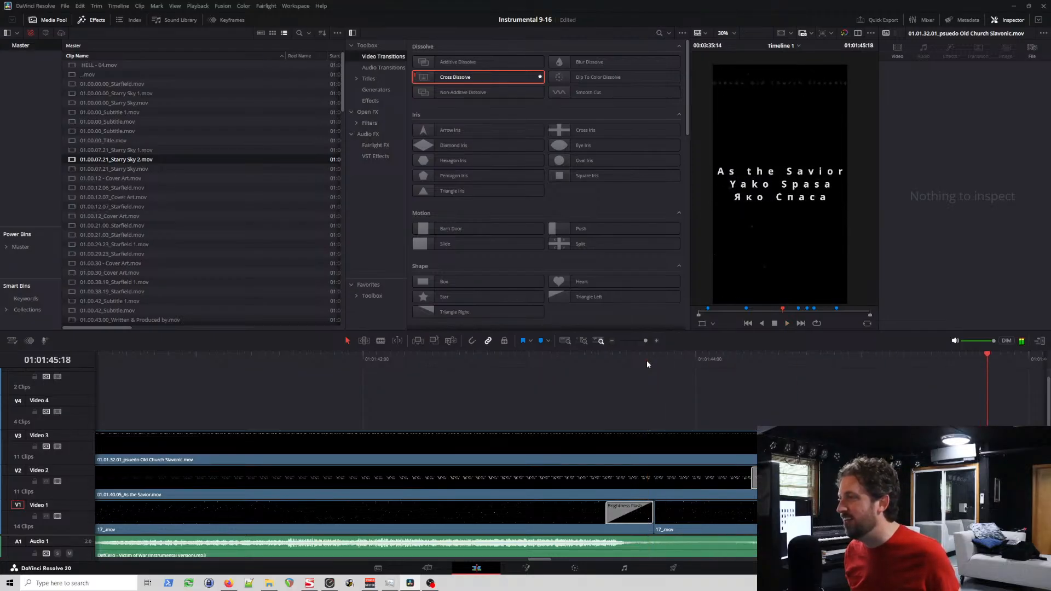
Step: Lengthen the Zoom In transition on Video 2 to 123 frames, starting it at the cut between the starfield clips, and play it
{"action": "left_click", "coordinate": [794, 479]}
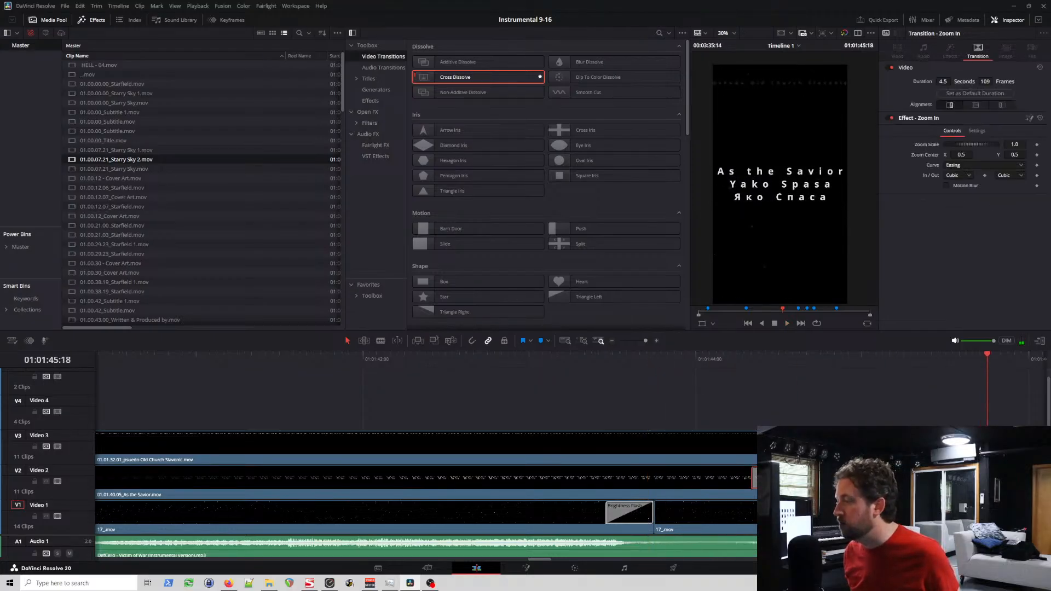
{"action": "scroll", "coordinate": [571, 476], "scroll_direction": "down", "scroll_amount": 8}
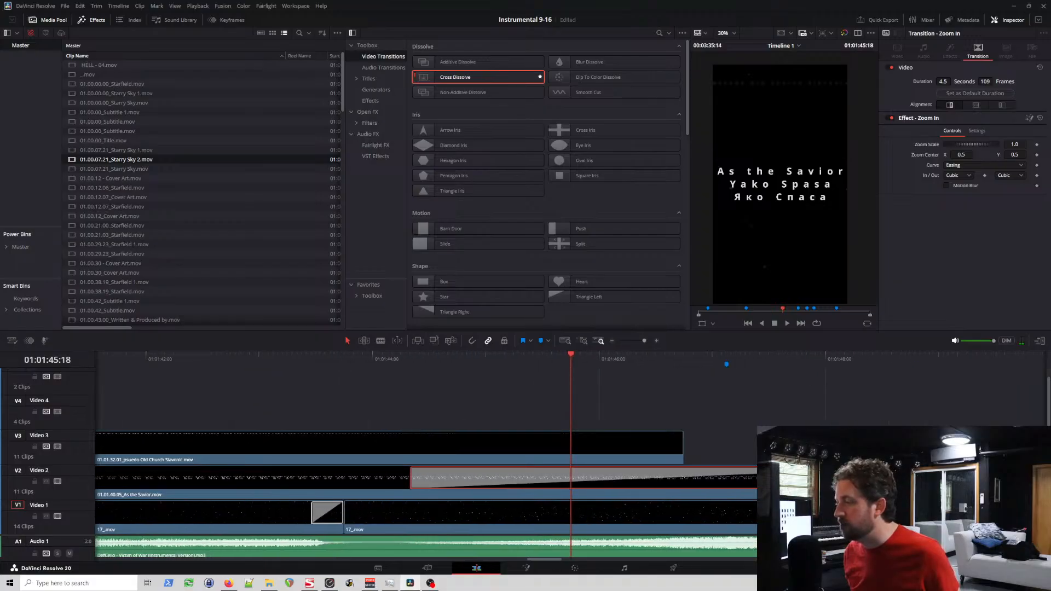
{"action": "scroll", "coordinate": [508, 487], "scroll_direction": "down", "scroll_amount": 1}
{"action": "left_click", "coordinate": [406, 364]}
{"action": "key", "text": "space"}
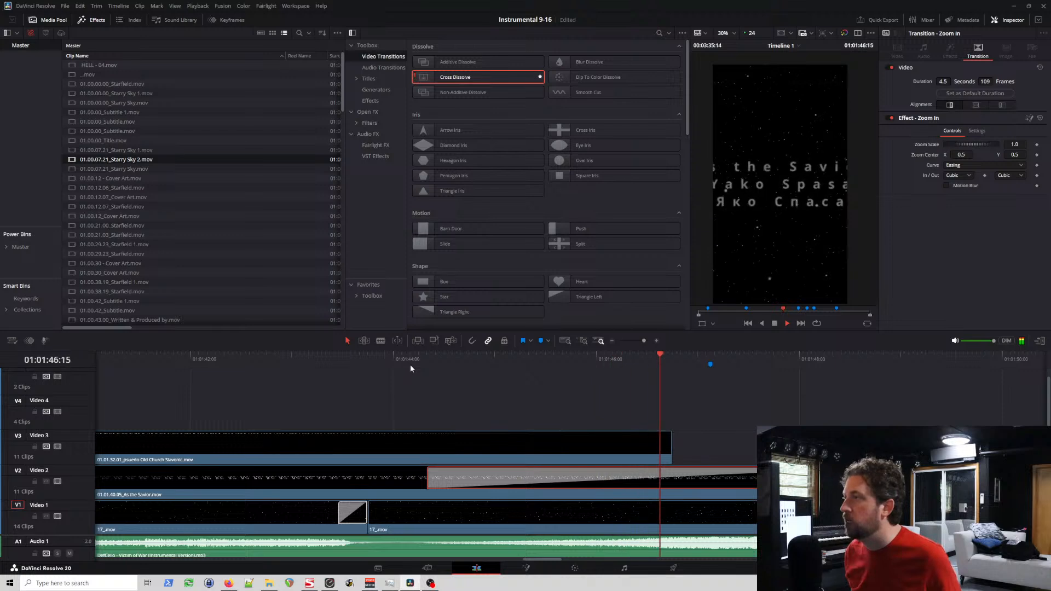
{"action": "key", "text": "space"}
{"action": "left_click_drag", "start_coordinate": [429, 477], "coordinate": [370, 476]}
{"action": "left_click", "coordinate": [369, 360]}
{"action": "key", "text": "space"}
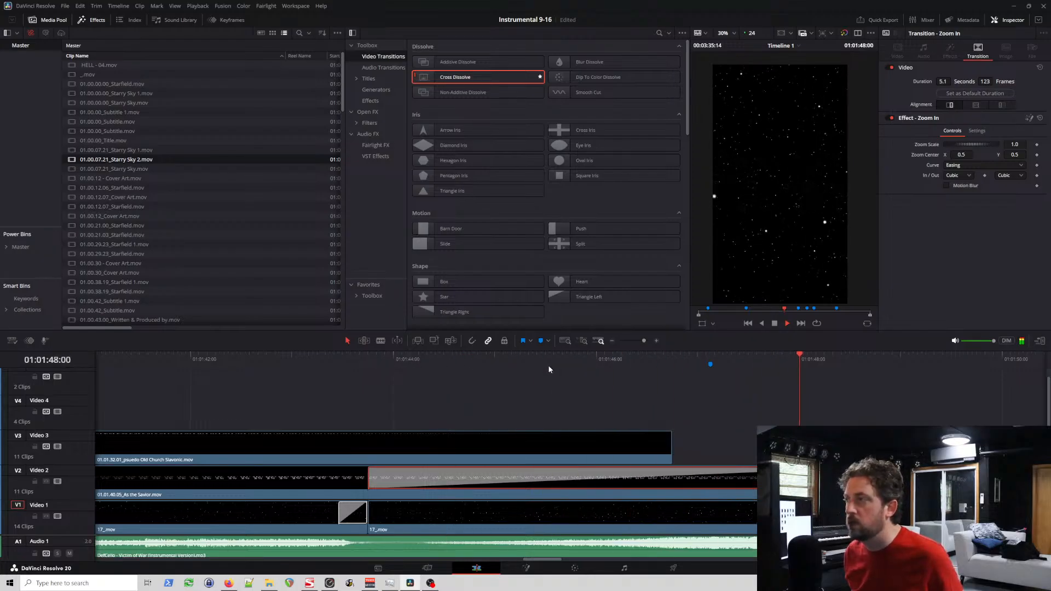
{"action": "key", "text": "space"}
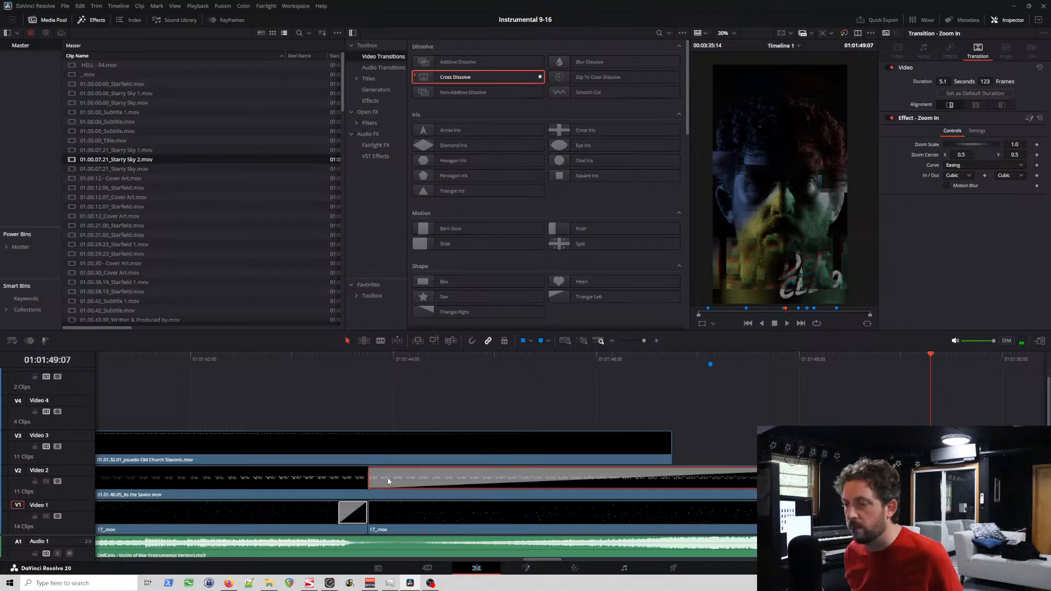
Step: Check the Zoom In transition's curve setting and replay the section from about 01:01:43 to the cover art at 01:01:49
{"action": "left_click", "coordinate": [970, 165]}
{"action": "left_click", "coordinate": [970, 166]}
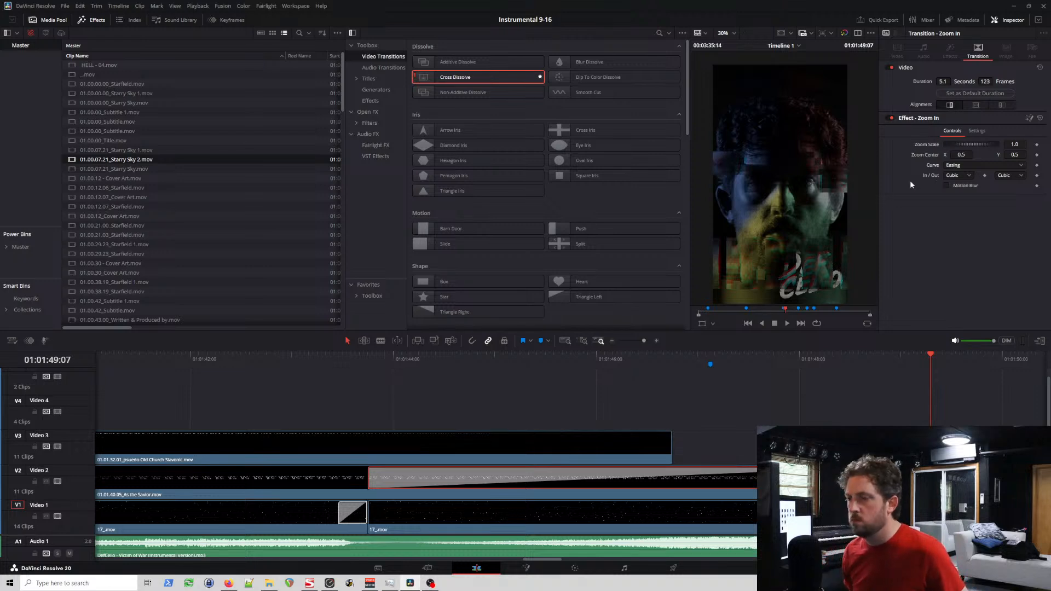
{"action": "left_click", "coordinate": [291, 359]}
{"action": "key", "text": "space"}
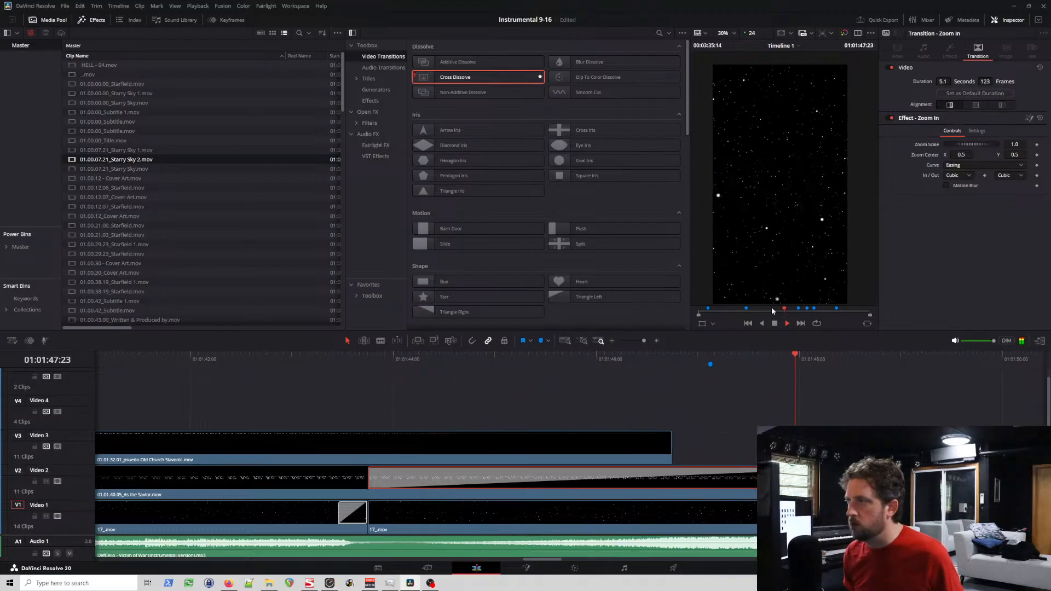
{"action": "key", "text": "space"}
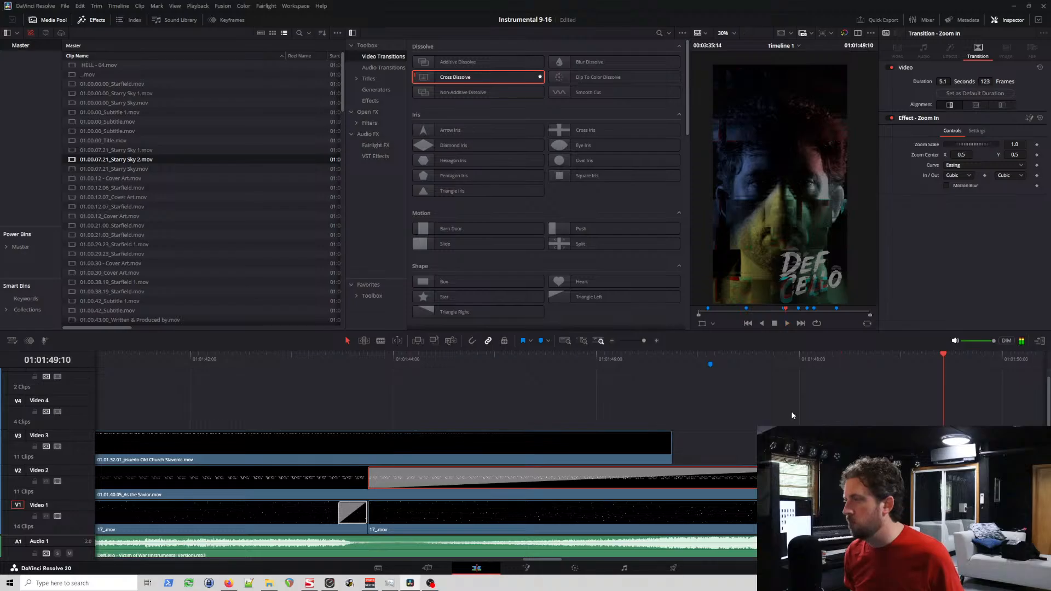
{"action": "left_click", "coordinate": [674, 357]}
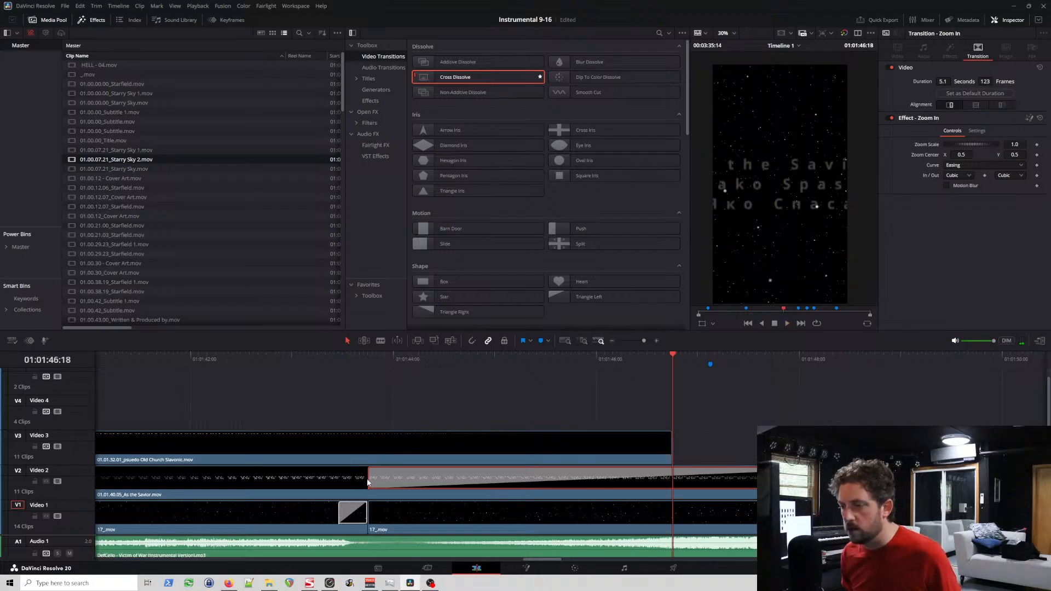
Step: Look through the easing and curve options of the Zoom In transition on Video 2 without changing them
{"action": "left_click", "coordinate": [968, 179]}
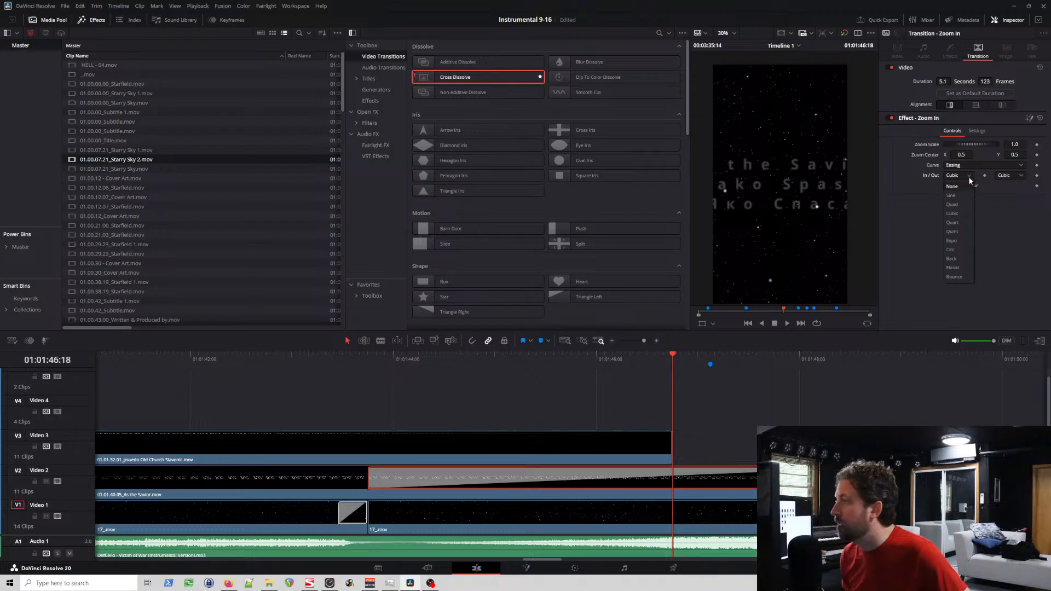
{"action": "left_click", "coordinate": [973, 166]}
{"action": "left_click", "coordinate": [974, 166]}
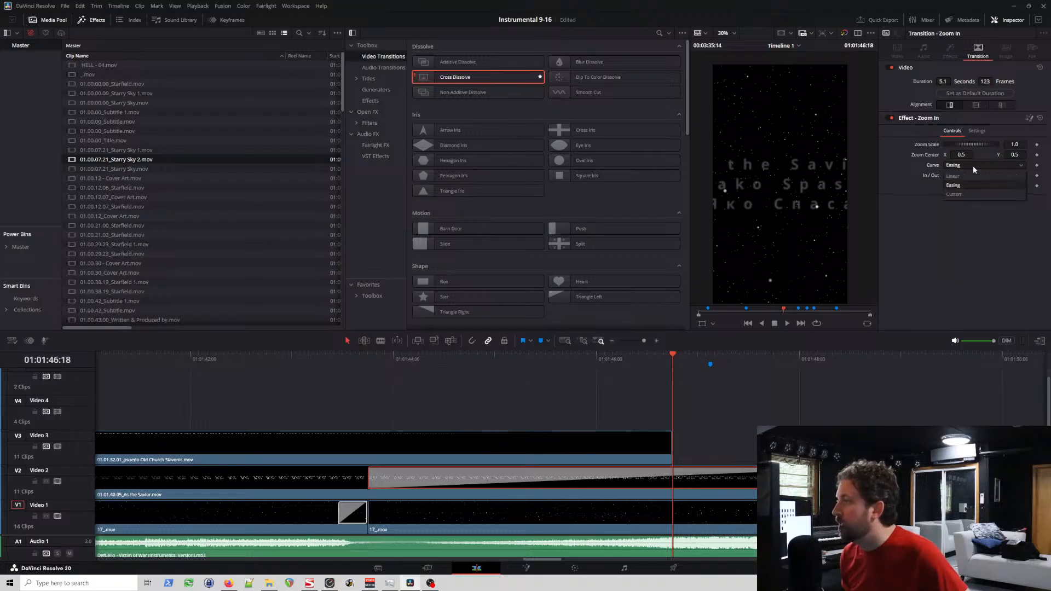
{"action": "left_click", "coordinate": [922, 182]}
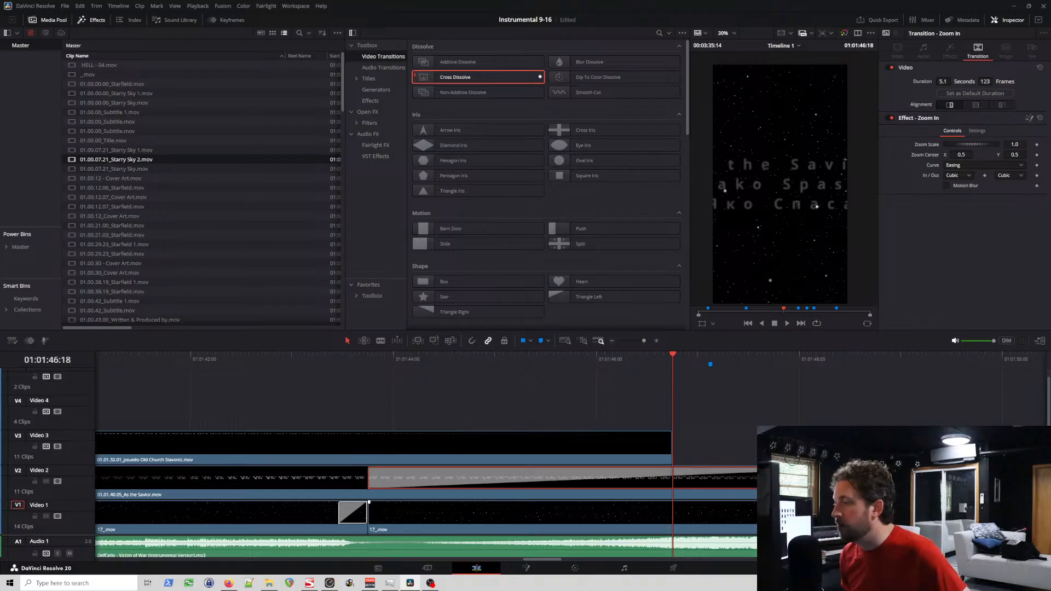
Step: Set the Video 1 Zoom In transition before the cover art to 34 frames, starting where the Video 3 clip ends, and play it
{"action": "left_click", "coordinate": [878, 513]}
{"action": "left_click_drag", "start_coordinate": [751, 516], "coordinate": [673, 516]}
{"action": "left_click", "coordinate": [626, 359]}
{"action": "key", "text": "space"}
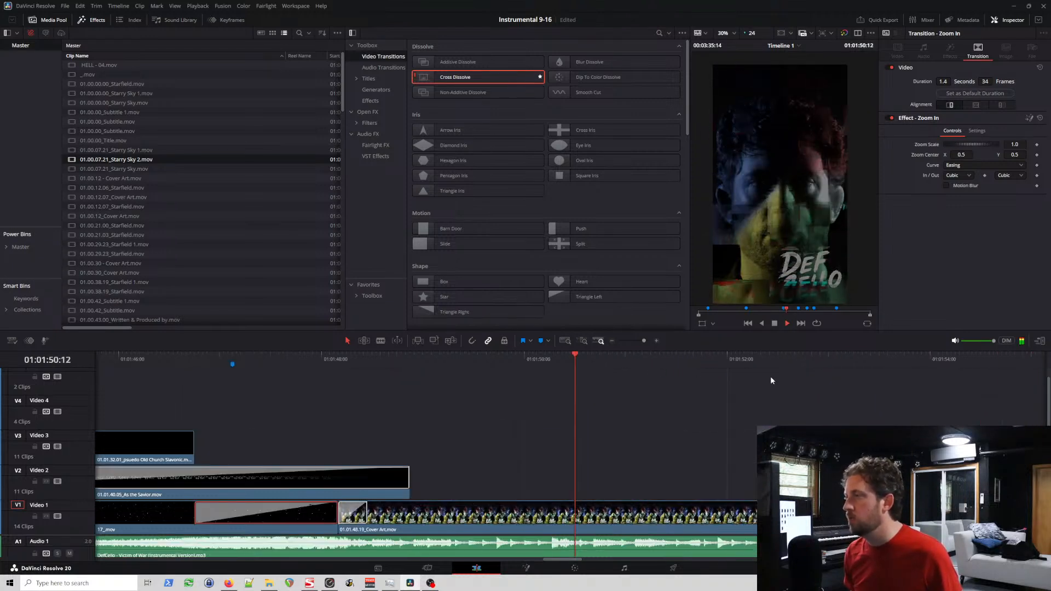
{"action": "key", "text": "space"}
{"action": "scroll", "coordinate": [269, 357], "scroll_direction": "left", "scroll_amount": 4}
{"action": "scroll", "coordinate": [272, 358], "scroll_direction": "left", "scroll_amount": 2}
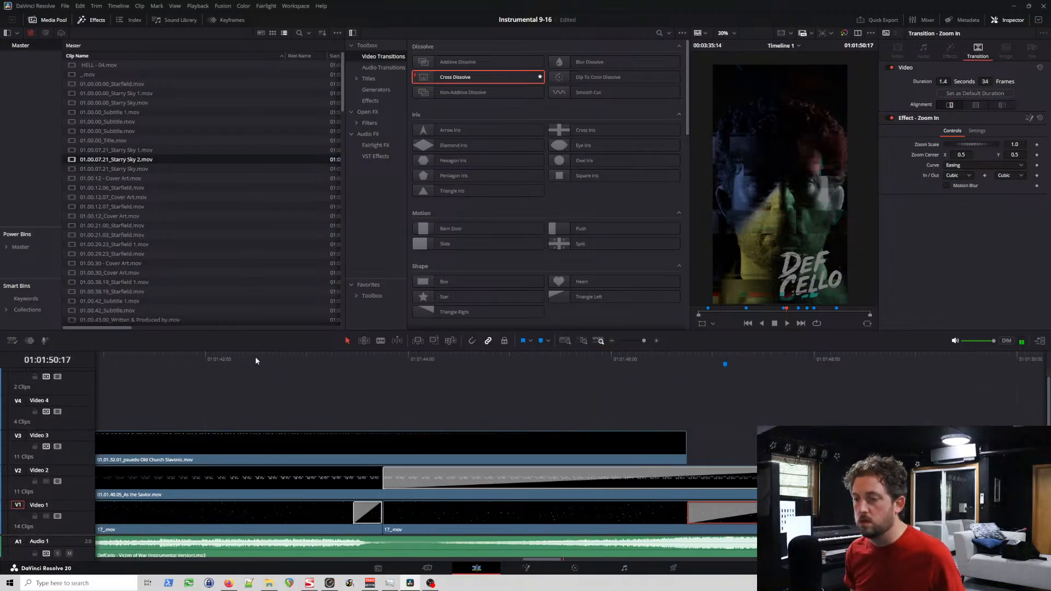
{"action": "left_click", "coordinate": [255, 357]}
{"action": "key", "text": "space"}
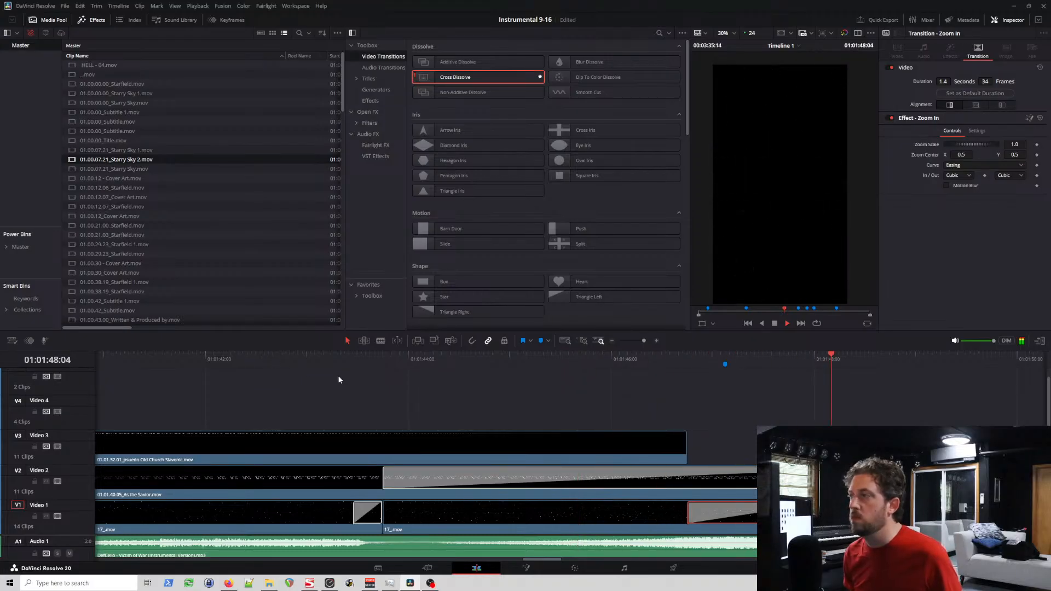
{"action": "key", "text": "space"}
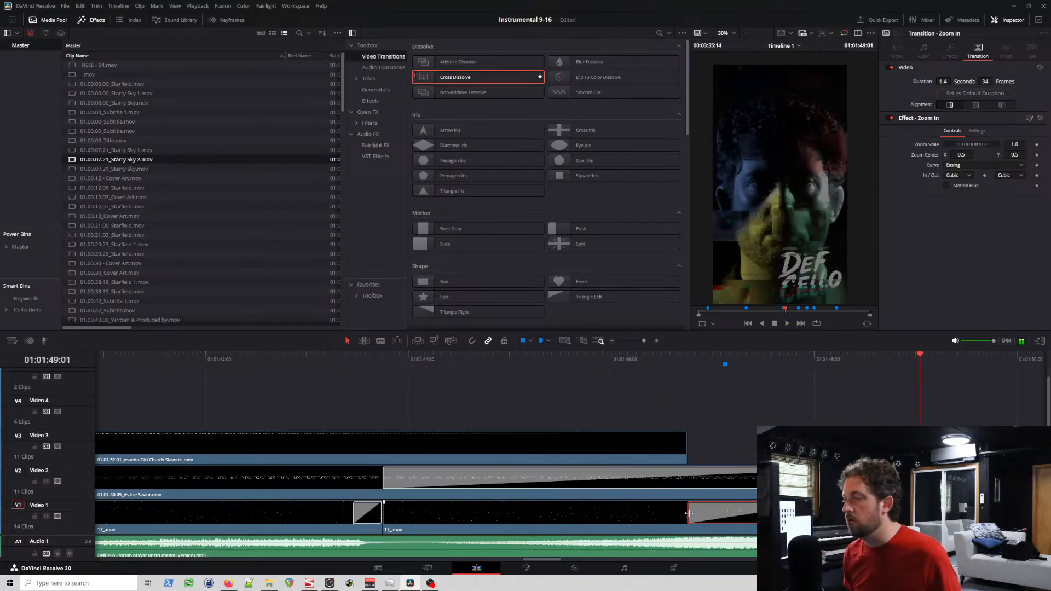
Step: Lengthen the Video 1 Zoom In transition to 47 frames and replay the section into the cover art
{"action": "left_click_drag", "start_coordinate": [688, 518], "coordinate": [632, 518]}
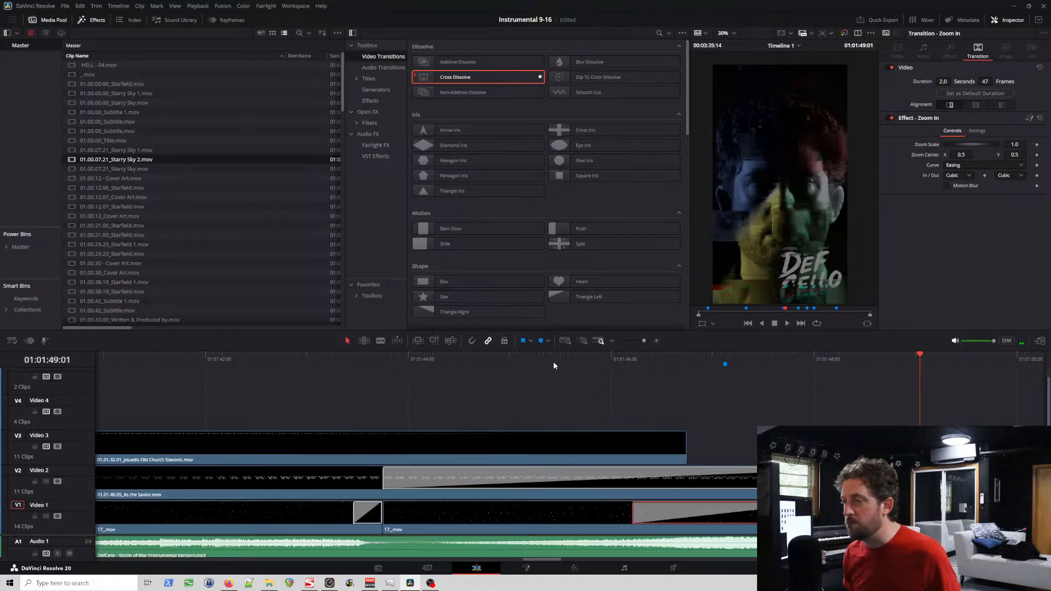
{"action": "left_click_drag", "start_coordinate": [554, 363], "coordinate": [844, 406]}
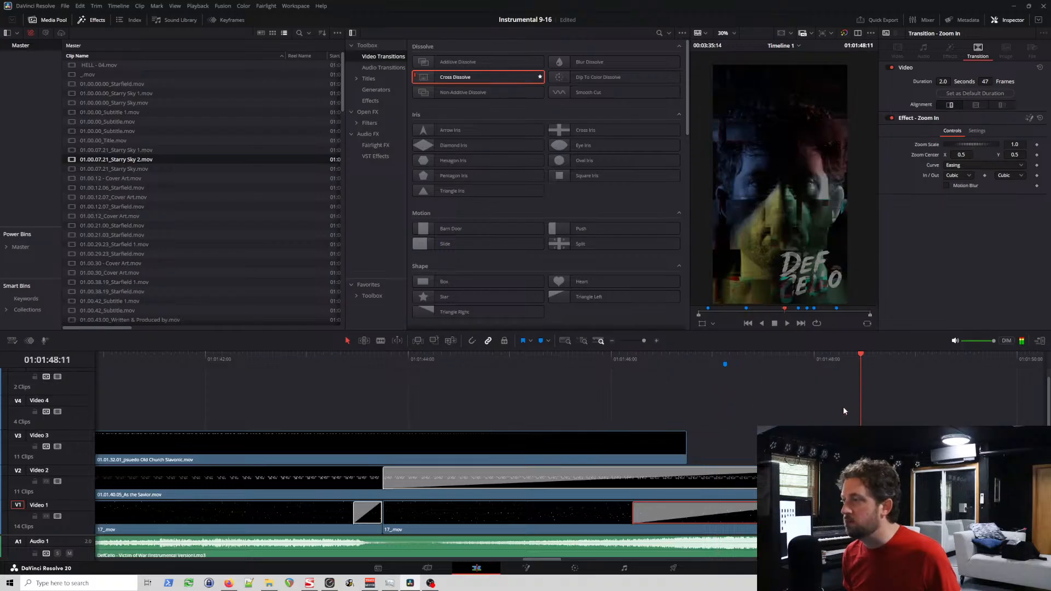
{"action": "left_click", "coordinate": [562, 364]}
{"action": "left_click", "coordinate": [281, 357]}
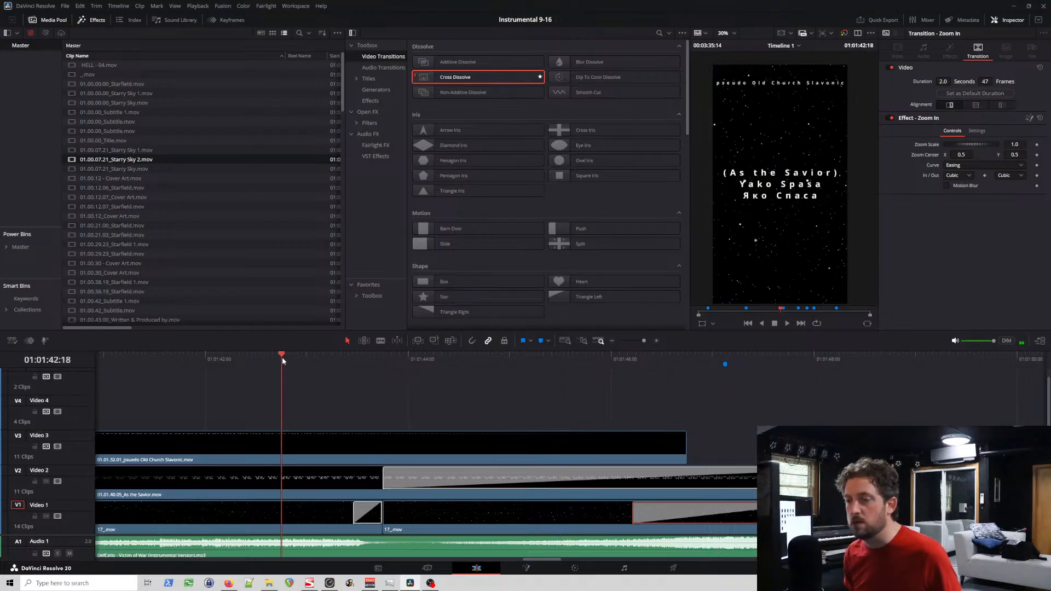
{"action": "key", "text": "space"}
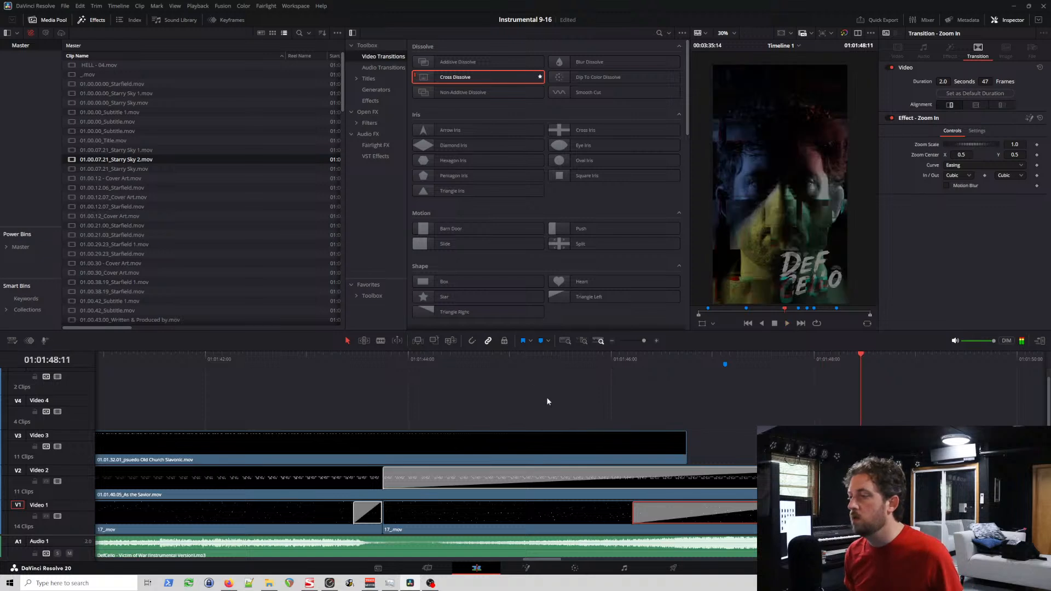
{"action": "left_click", "coordinate": [513, 357]}
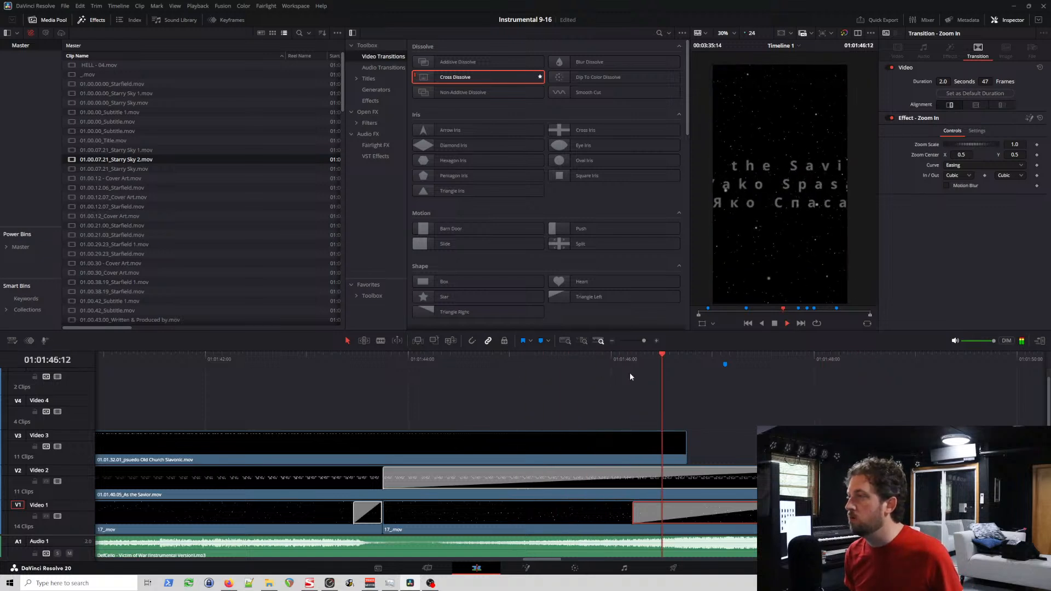
{"action": "key", "text": "space"}
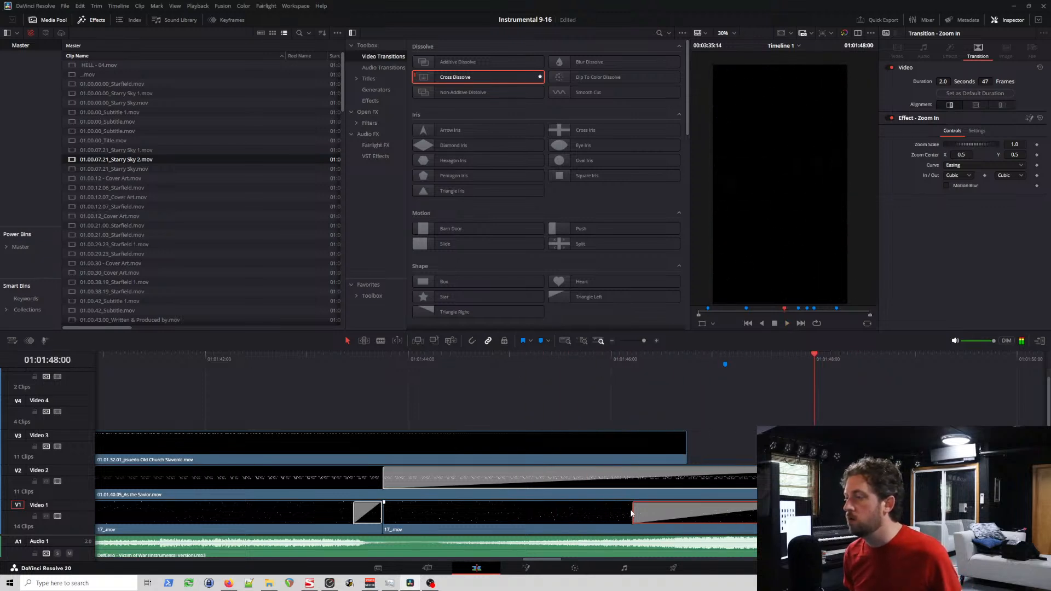
Step: Extend the start of the Video 1 Zoom In transition to make it 58 frames long and play from 01:01:45:05
{"action": "left_click_drag", "start_coordinate": [633, 512], "coordinate": [594, 511]}
{"action": "left_click", "coordinate": [529, 360]}
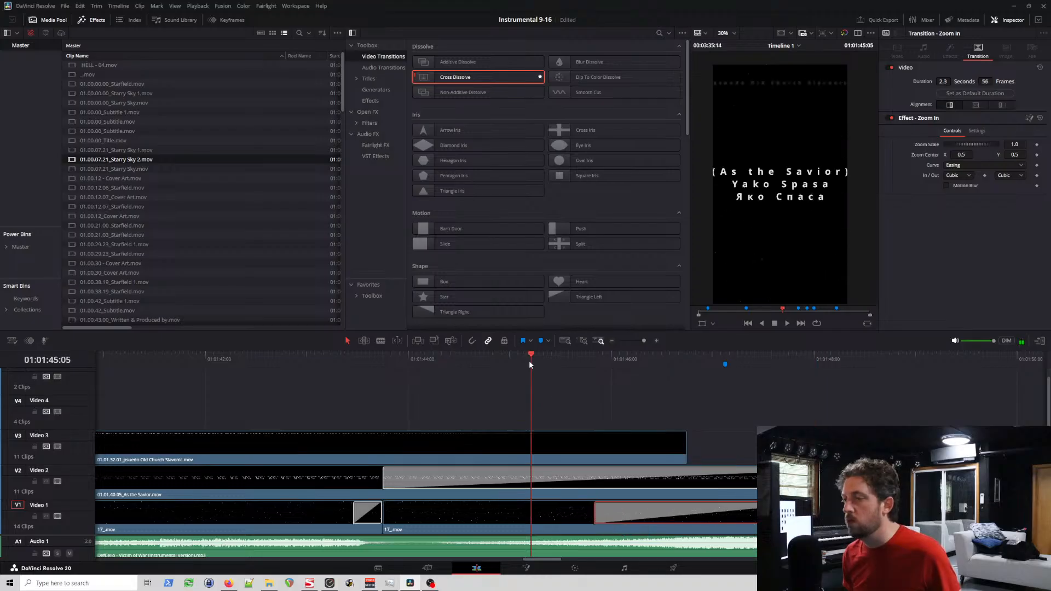
{"action": "key", "text": "space"}
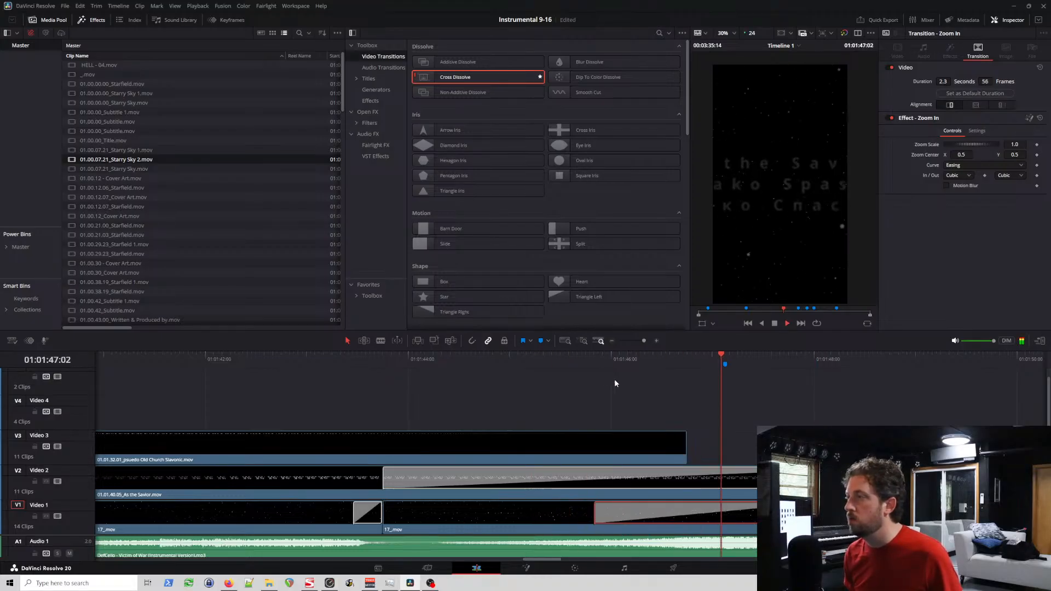
Step: Stretch the Video 1 Zoom In transition earlier to 67 frames and play from about 01:01:44:16 to the cover art
{"action": "left_click_drag", "start_coordinate": [598, 513], "coordinate": [549, 512]}
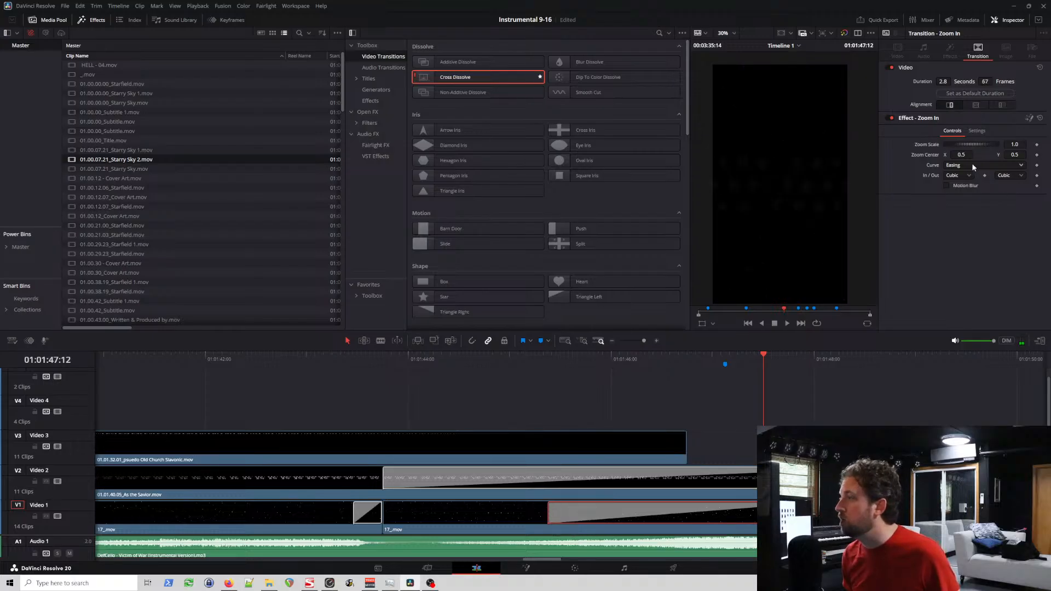
{"action": "key", "text": "space"}
{"action": "left_click", "coordinate": [476, 358]}
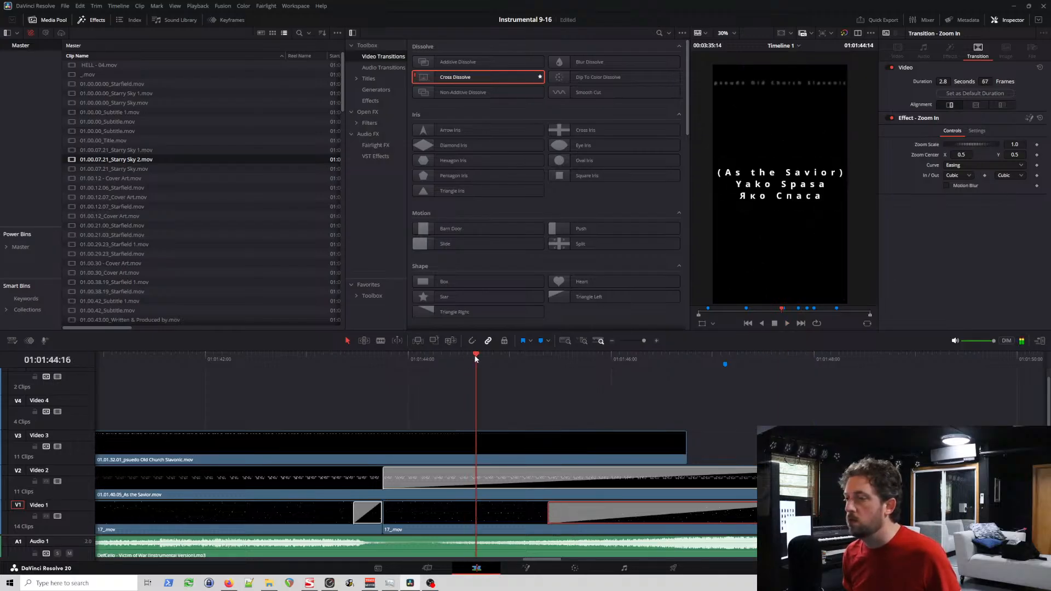
{"action": "key", "text": "space"}
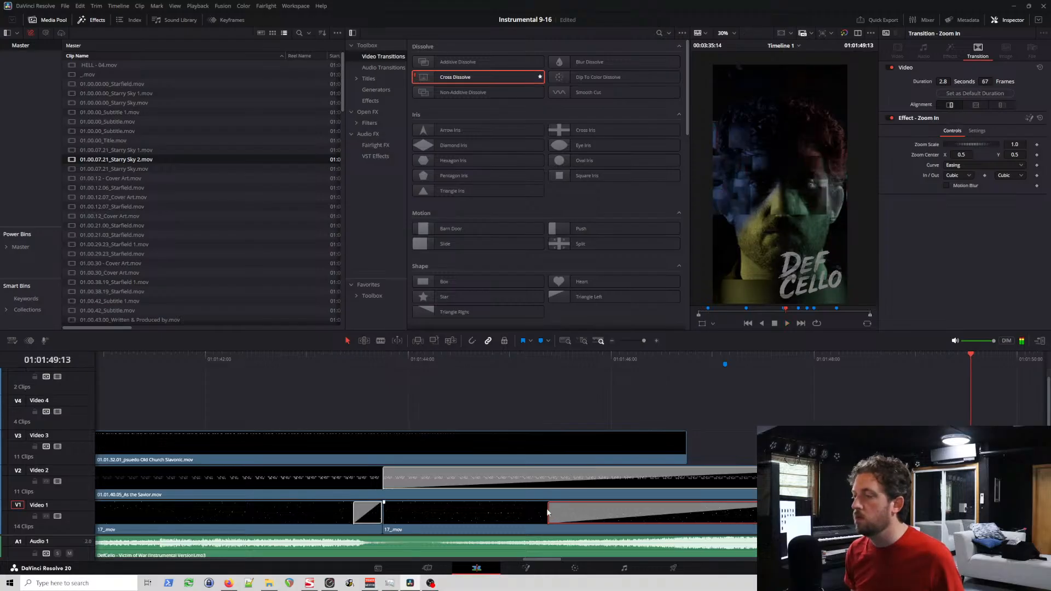
Step: Set the Video 1 Zoom In transition to 68 frames and replay the section from before the starfield cut to the cover art
{"action": "left_click_drag", "start_coordinate": [549, 511], "coordinate": [544, 512]}
{"action": "left_click", "coordinate": [498, 360]}
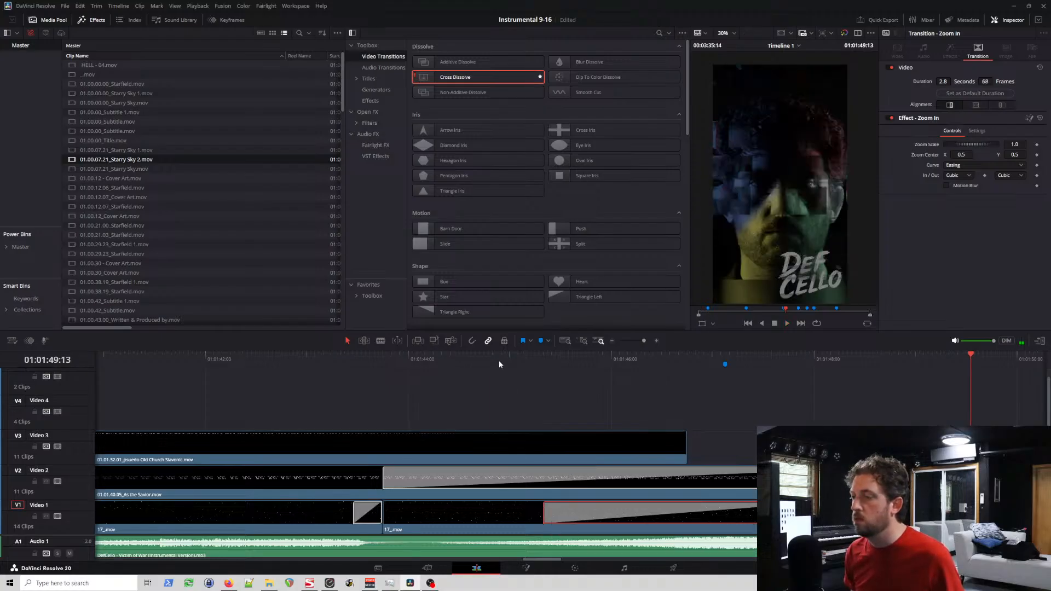
{"action": "key", "text": "space"}
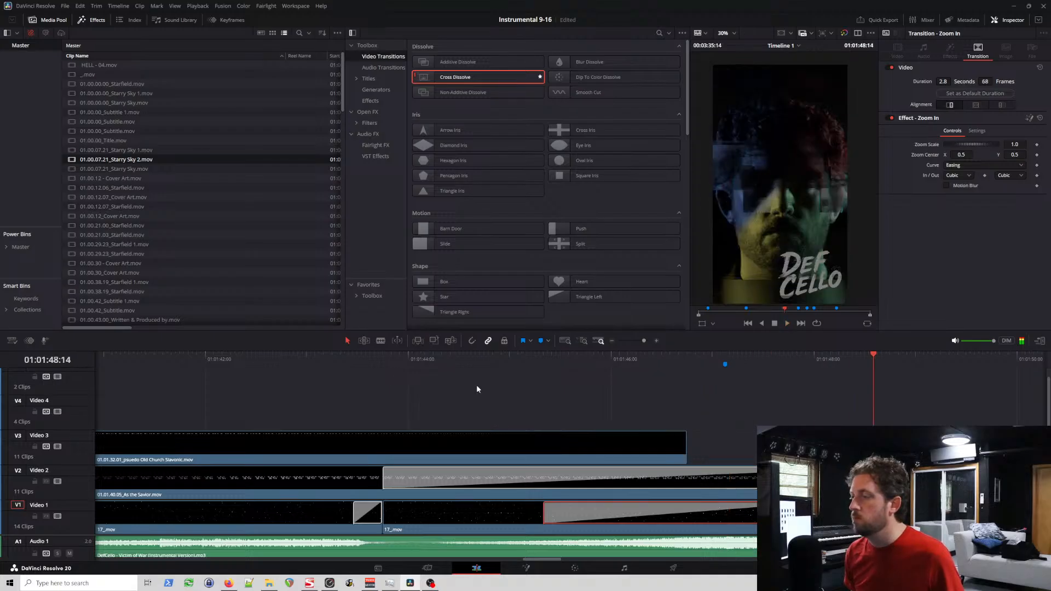
{"action": "left_click", "coordinate": [322, 360]}
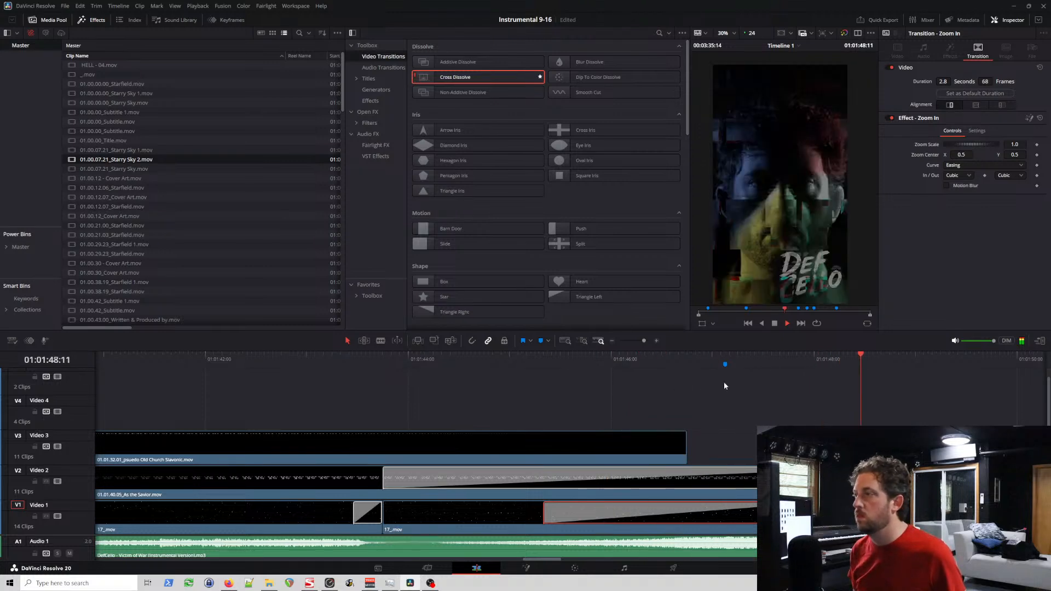
{"action": "key", "text": "space"}
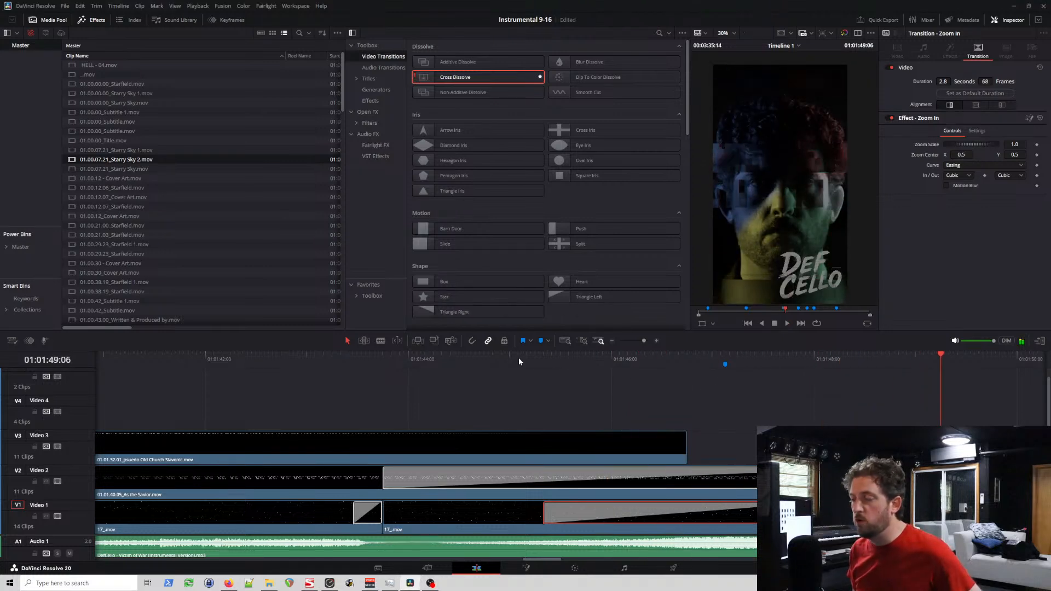
Step: Check the Video 2 Zoom In transition's settings, review the surrounding title clips, and play the cut to the cover art from 01:01:48:02
{"action": "left_click", "coordinate": [410, 483]}
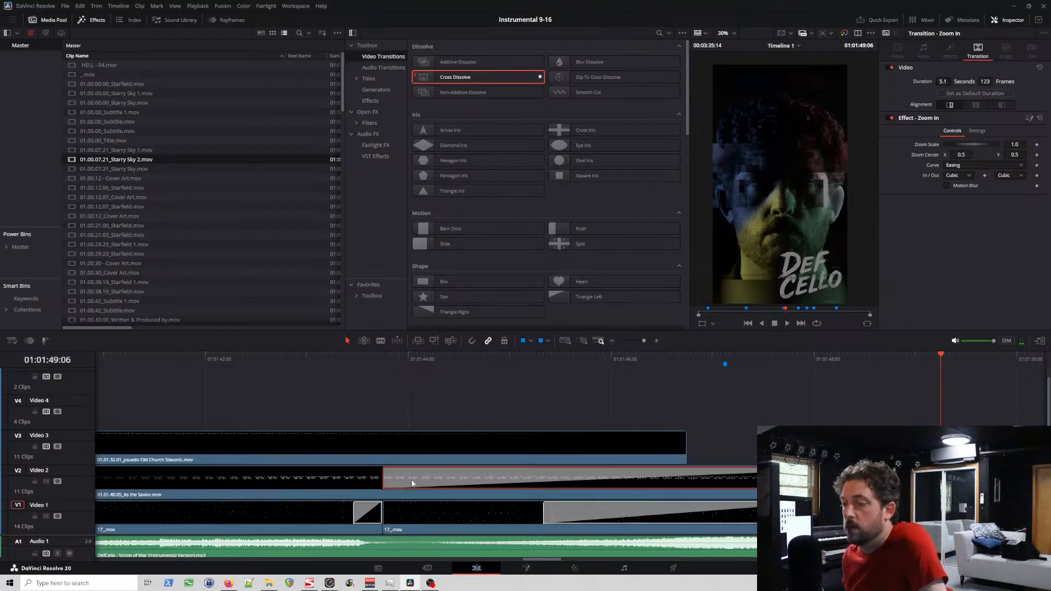
{"action": "left_click", "coordinate": [297, 362]}
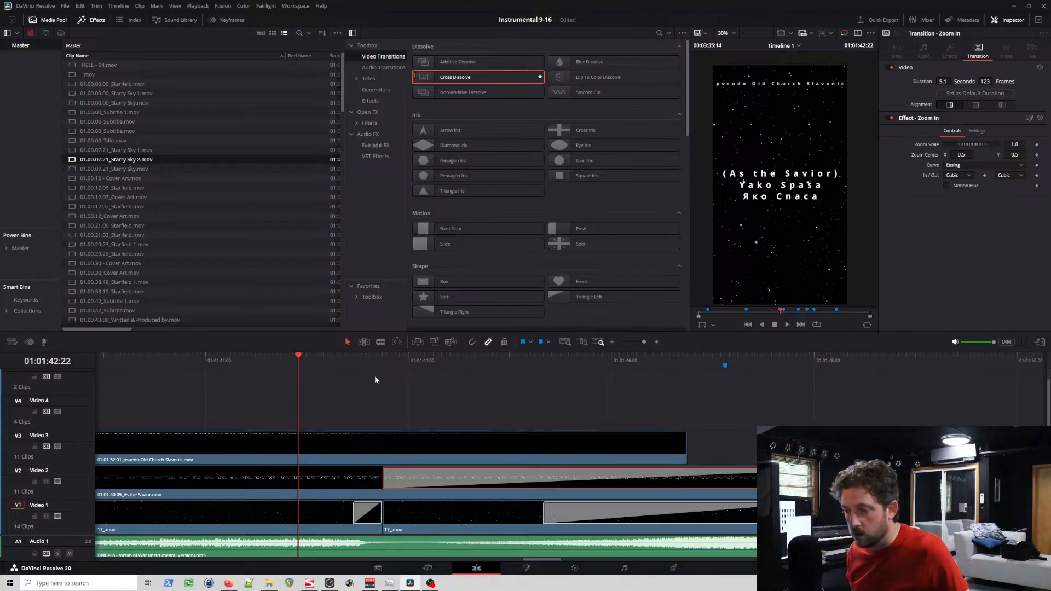
{"action": "scroll", "coordinate": [375, 378], "scroll_direction": "left", "scroll_amount": 5}
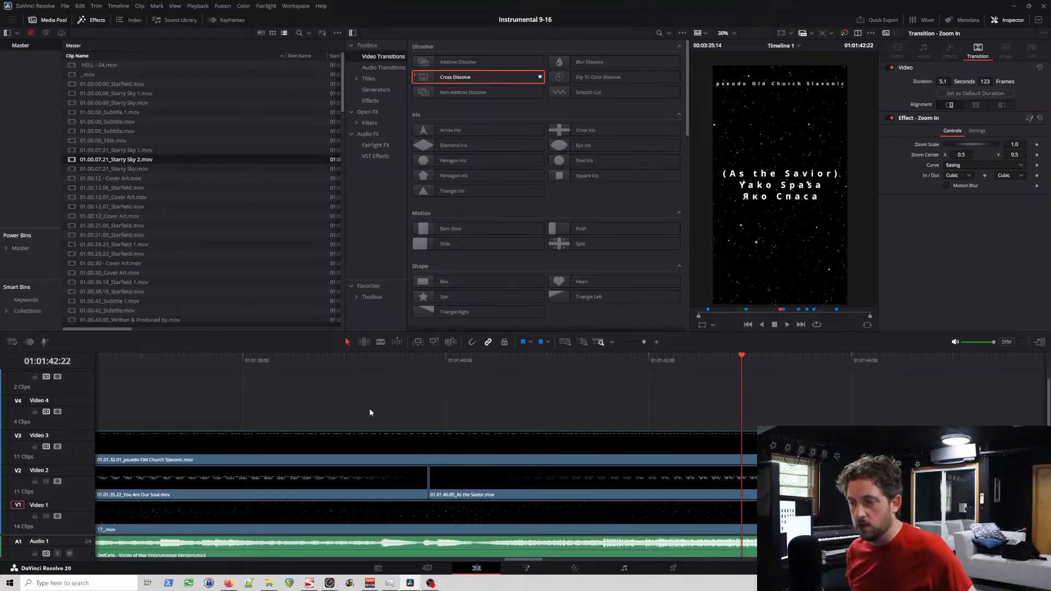
{"action": "scroll", "coordinate": [411, 399], "scroll_direction": "right", "scroll_amount": 9}
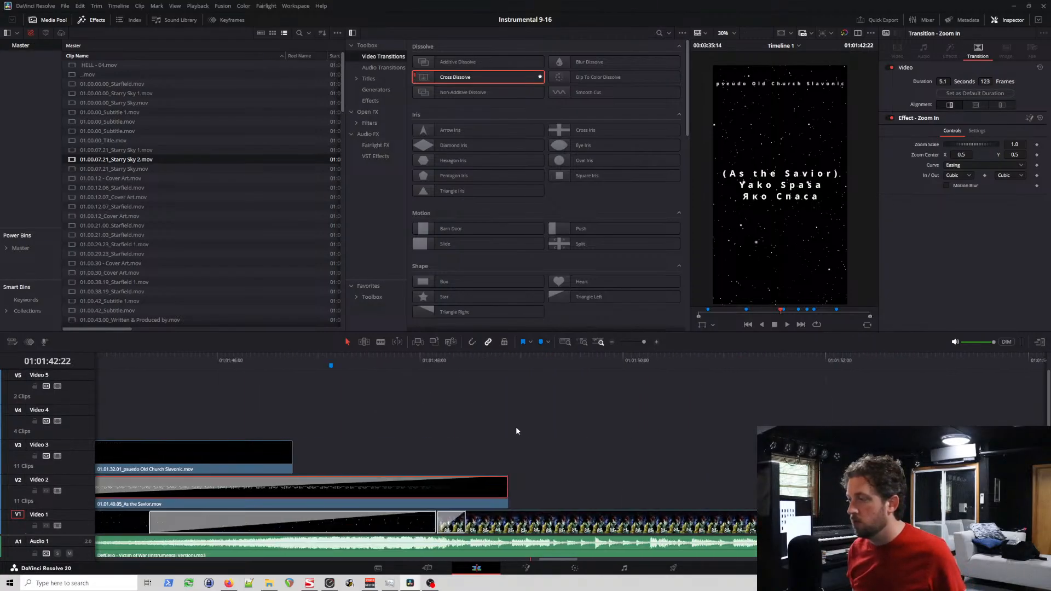
{"action": "scroll", "coordinate": [547, 424], "scroll_direction": "left", "scroll_amount": 8}
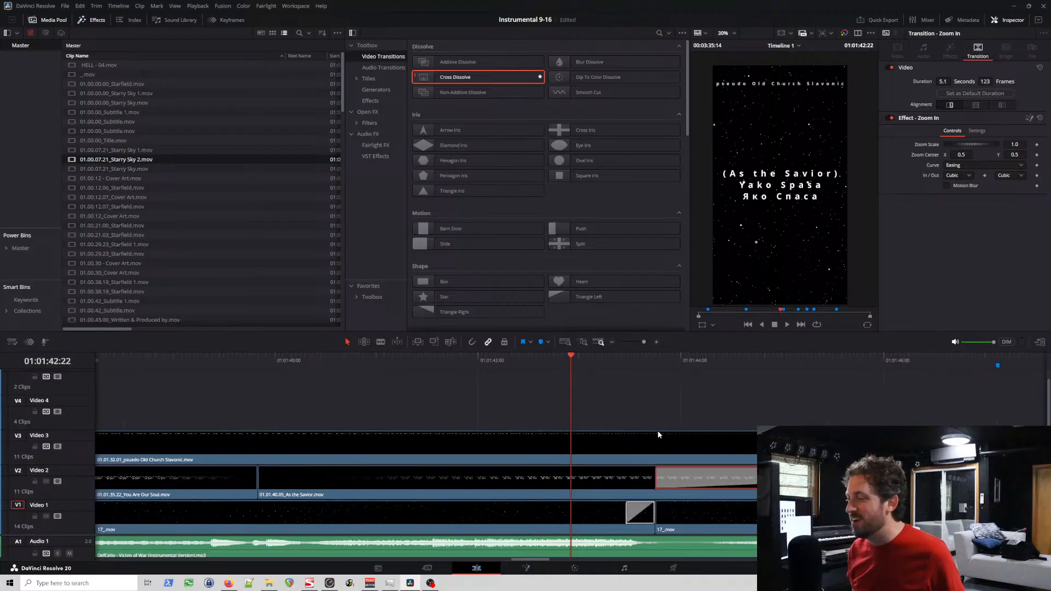
{"action": "scroll", "coordinate": [668, 416], "scroll_direction": "right", "scroll_amount": 7}
{"action": "left_click", "coordinate": [517, 362]}
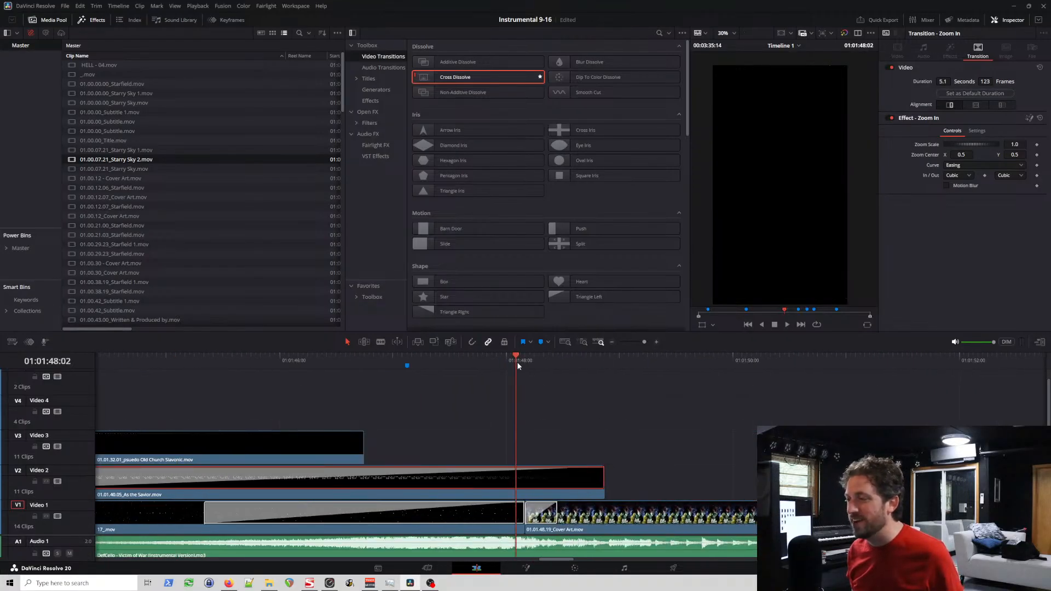
{"action": "key", "text": "space"}
{"action": "key", "text": "space"}
Step: Play the cover art section around the HISS! marker and the Fade On title to check their sync with the music
{"action": "scroll", "coordinate": [534, 367], "scroll_direction": "right", "scroll_amount": 4}
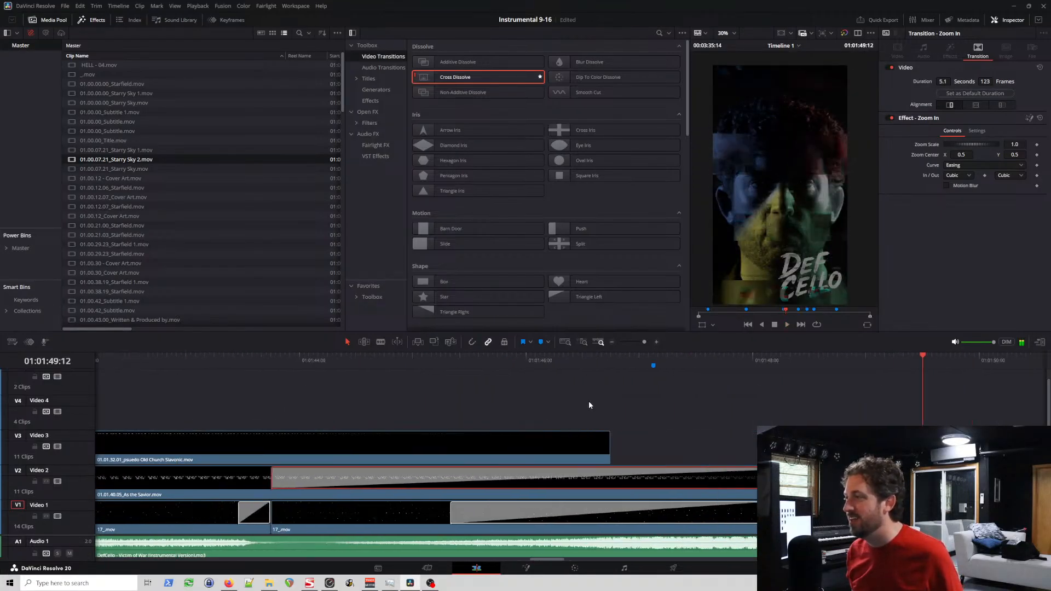
{"action": "scroll", "coordinate": [624, 414], "scroll_direction": "right", "scroll_amount": 15}
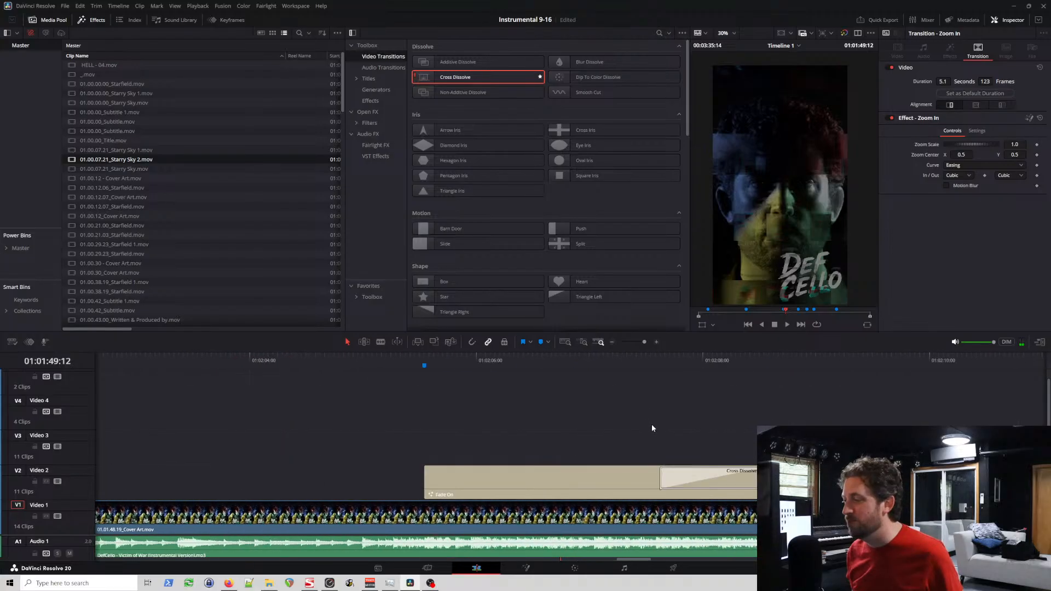
{"action": "scroll", "coordinate": [653, 424], "scroll_direction": "left", "scroll_amount": 1}
{"action": "left_click", "coordinate": [333, 360]}
{"action": "key", "text": "space"}
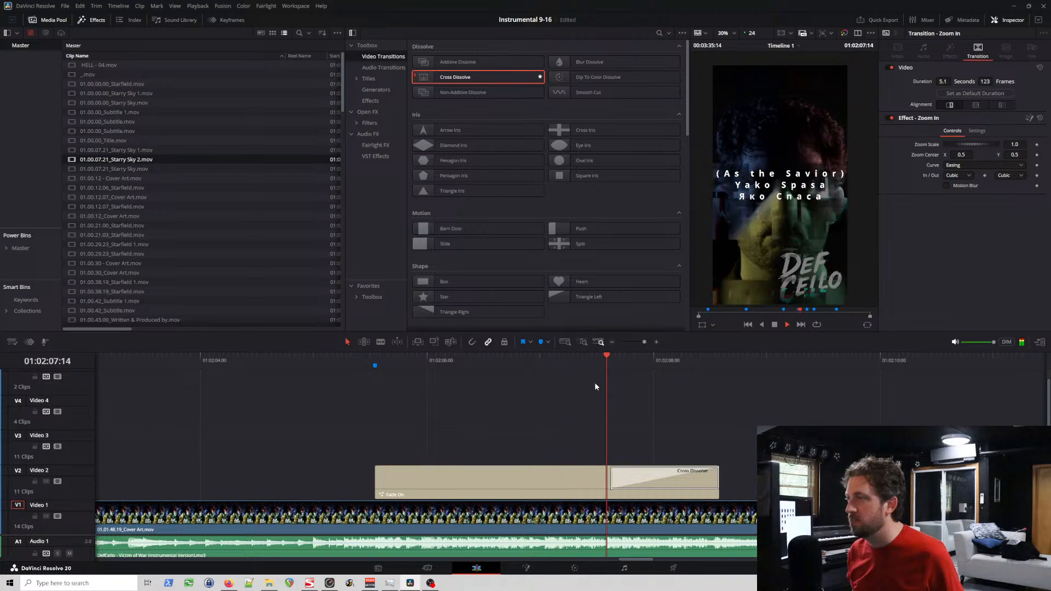
{"action": "left_click", "coordinate": [357, 359]}
{"action": "left_click", "coordinate": [377, 366]}
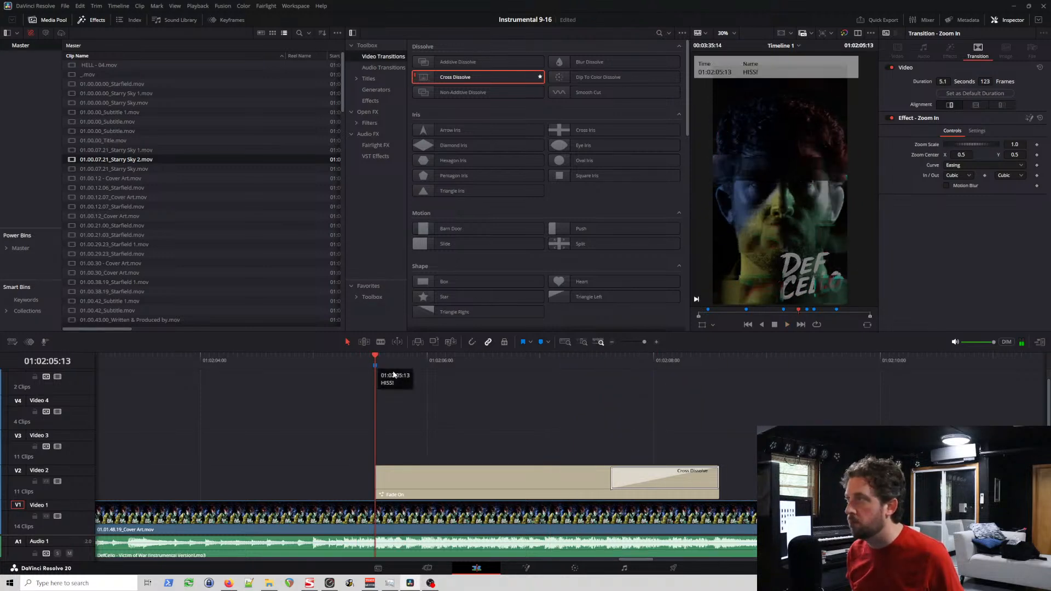
{"action": "left_click", "coordinate": [318, 359]}
{"action": "key", "text": "space"}
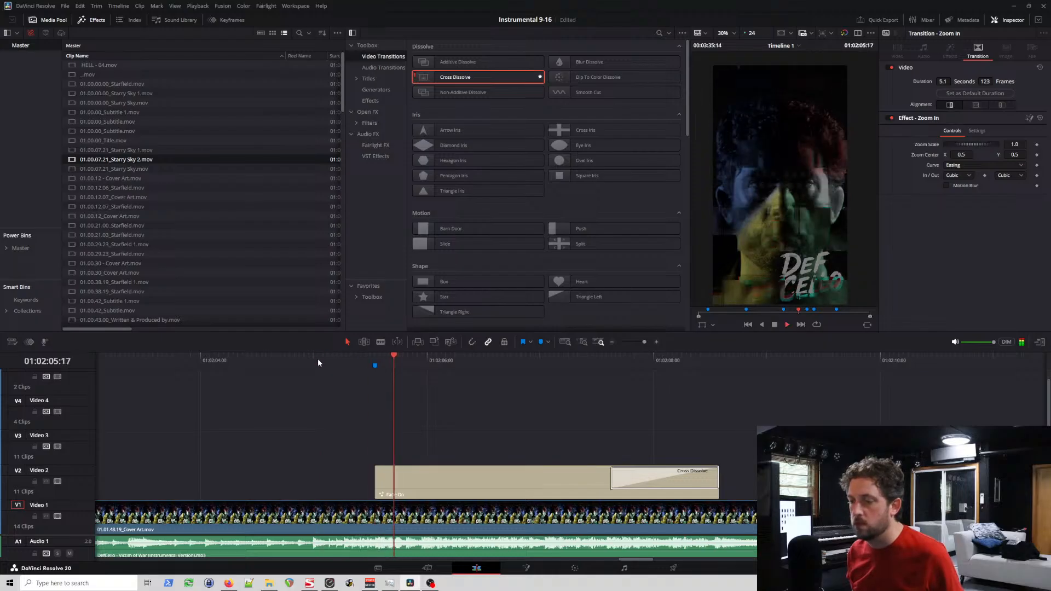
Step: Move the HISS! marker to 01:02:05:00 at the audio onset and play through the Fade On title
{"action": "left_click", "coordinate": [313, 359]}
{"action": "left_click_drag", "start_coordinate": [374, 365], "coordinate": [316, 366]}
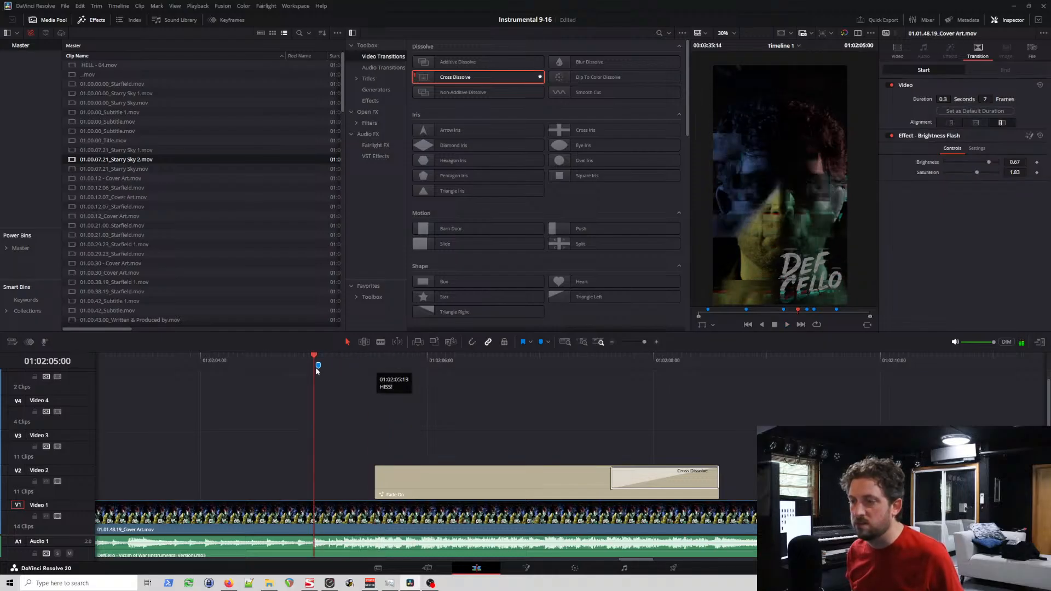
{"action": "left_click", "coordinate": [275, 356]}
{"action": "key", "text": "space"}
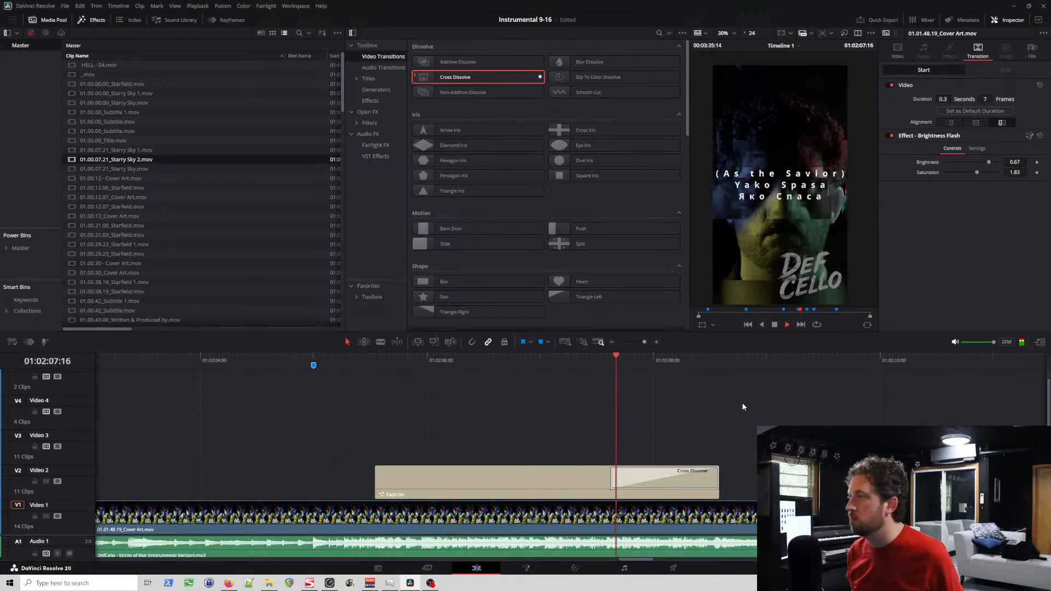
Step: Play the cut from 01.01.48.19_Cover Art.mov to 01.02.16.18_Cover Art 1.mov to check it and the nearby marker against the music
{"action": "key", "text": "space"}
{"action": "scroll", "coordinate": [718, 432], "scroll_direction": "left", "scroll_amount": 5}
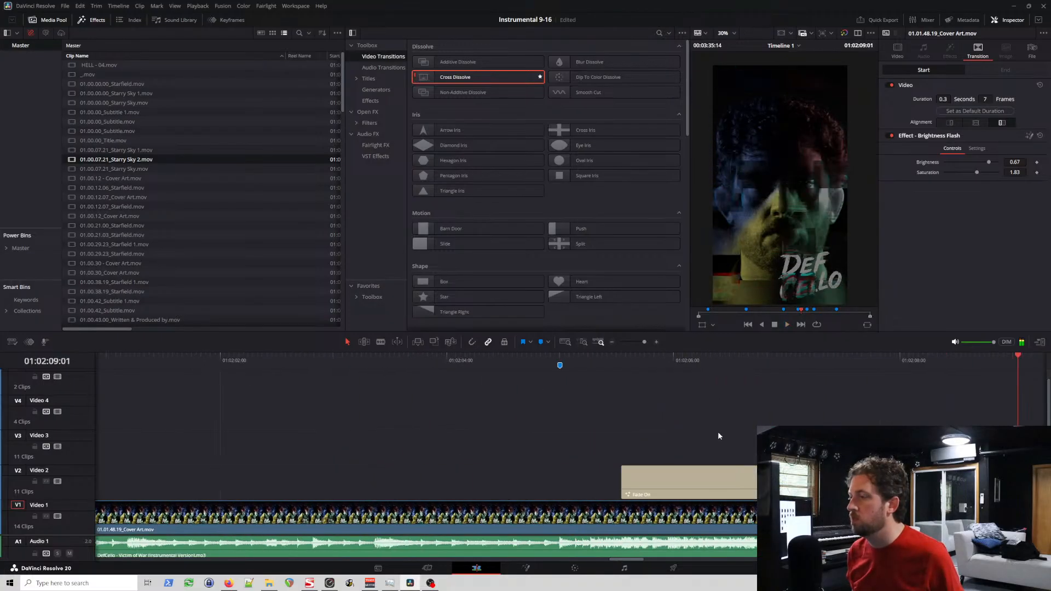
{"action": "scroll", "coordinate": [729, 426], "scroll_direction": "right", "scroll_amount": 11}
{"action": "scroll", "coordinate": [734, 424], "scroll_direction": "right", "scroll_amount": 8}
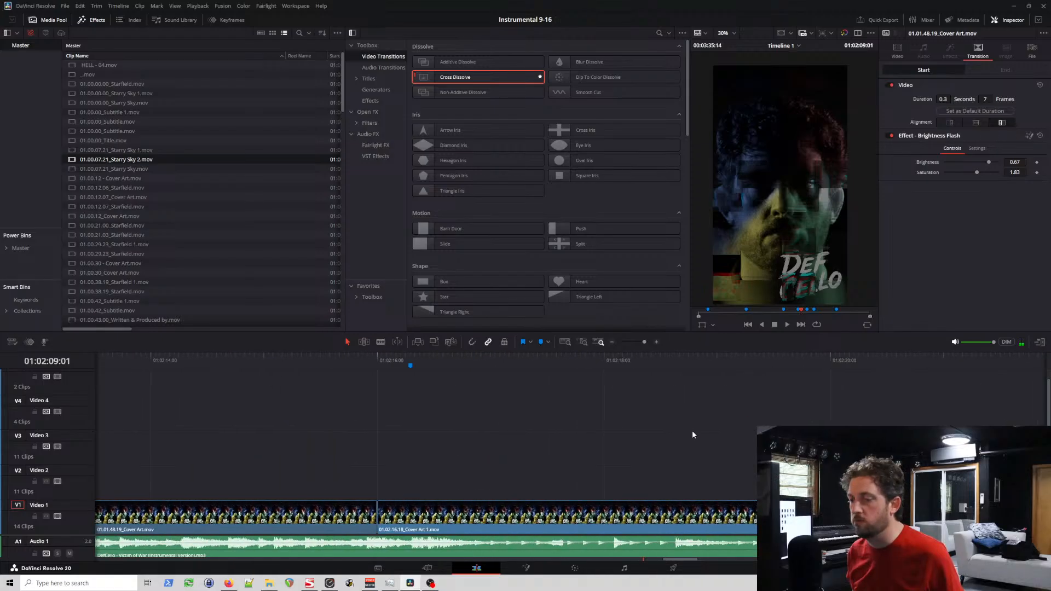
{"action": "key", "text": "space"}
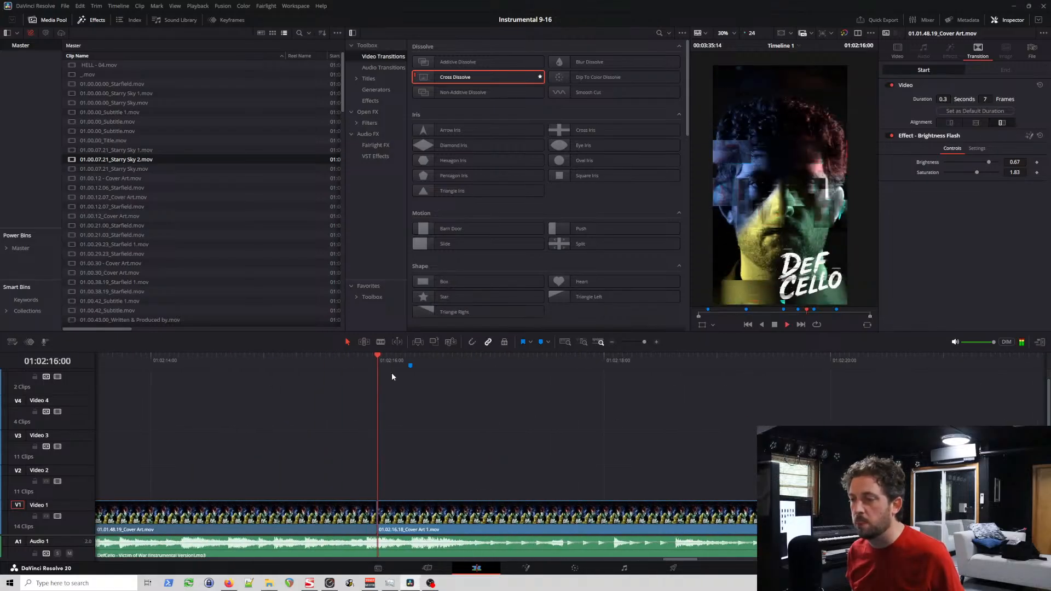
{"action": "left_click", "coordinate": [442, 358]}
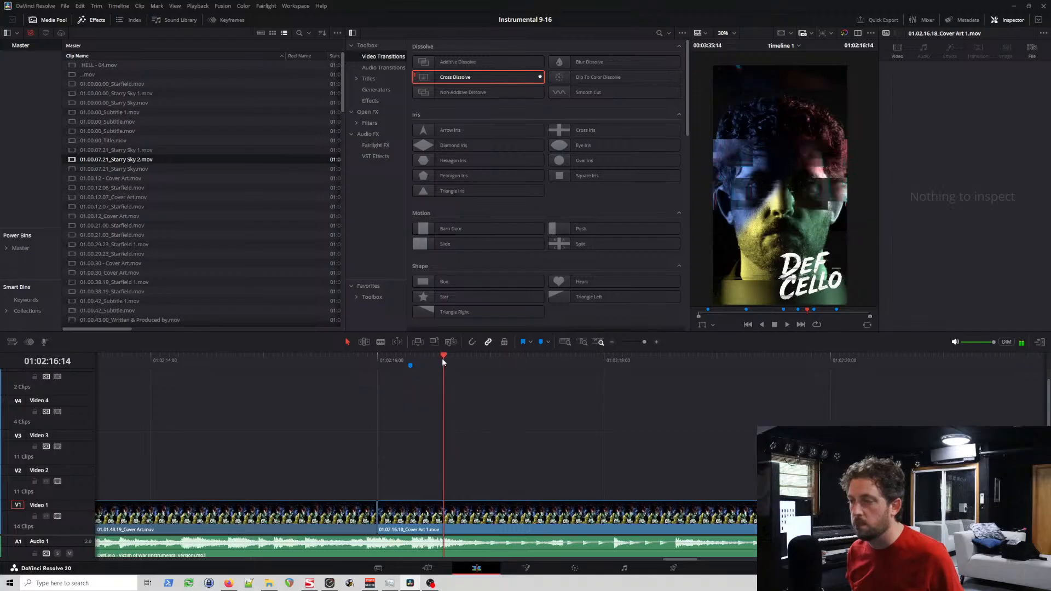
{"action": "left_click", "coordinate": [415, 359]}
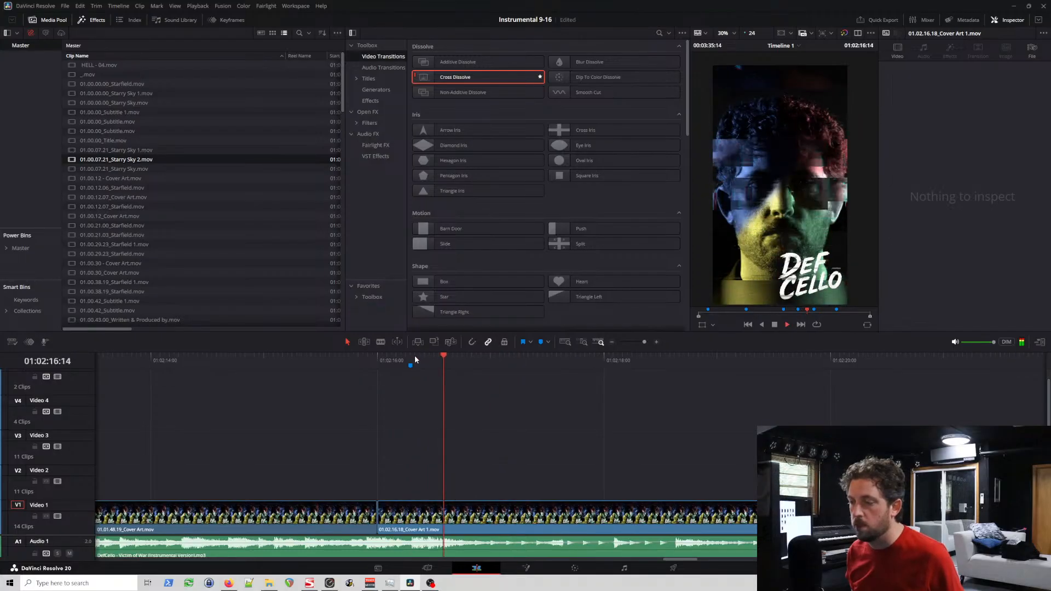
{"action": "left_click", "coordinate": [415, 359]}
{"action": "key", "text": "space"}
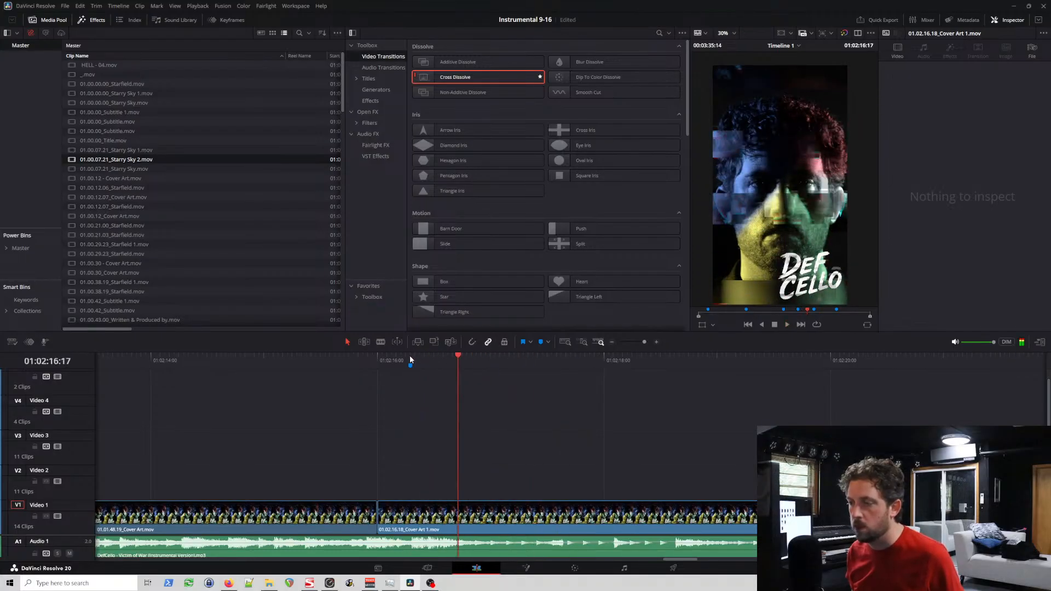
{"action": "left_click", "coordinate": [410, 359]}
{"action": "left_click", "coordinate": [297, 357]}
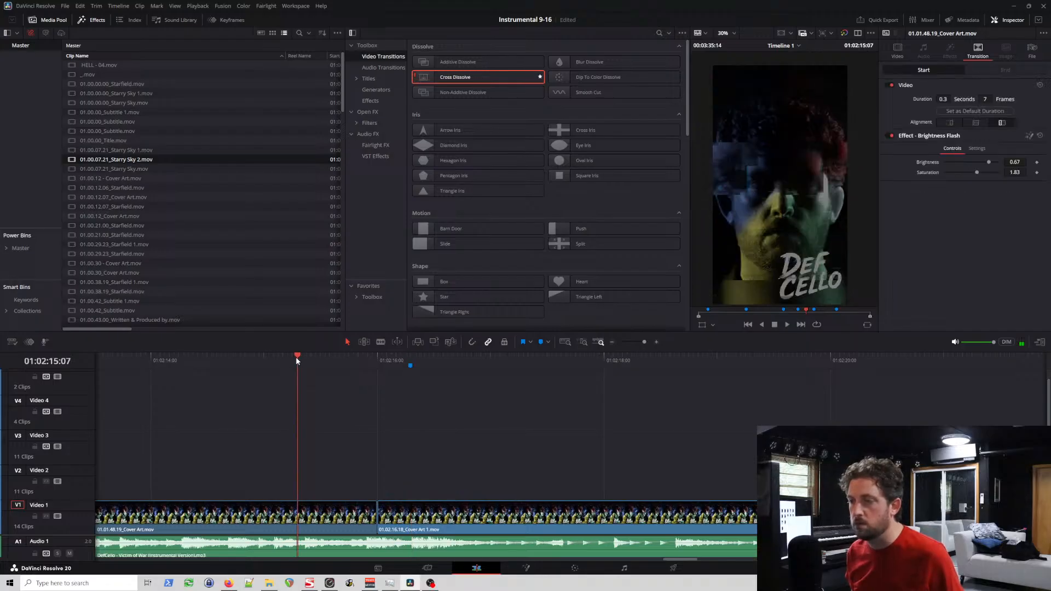
{"action": "key", "text": "space"}
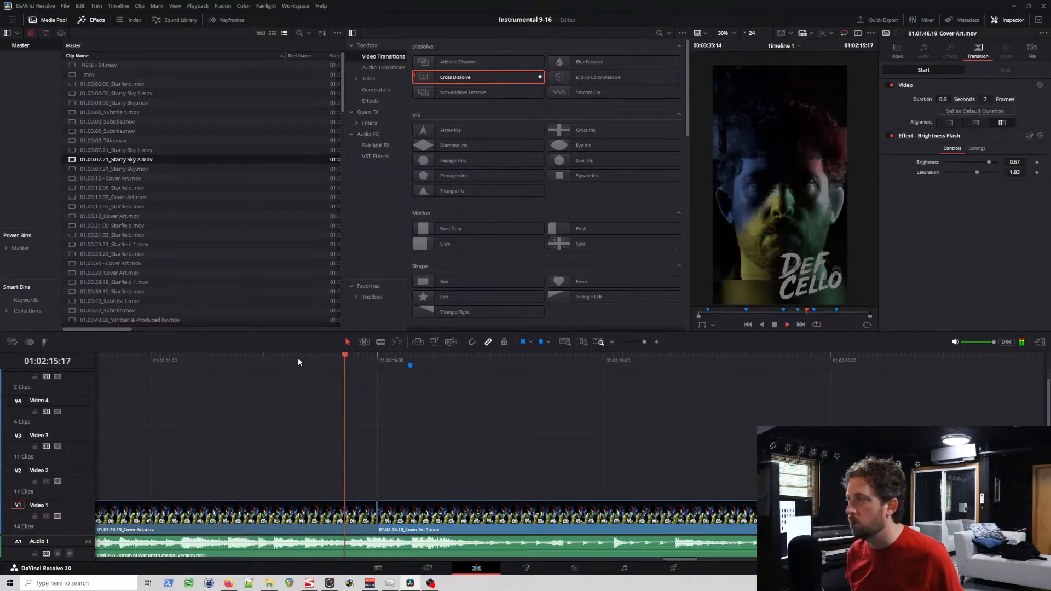
Step: Examine the start and end edit points of 01.01.48.19_Cover Art.mov and review the following cover art clip on Video 1
{"action": "left_click", "coordinate": [367, 513]}
{"action": "left_click", "coordinate": [378, 514]}
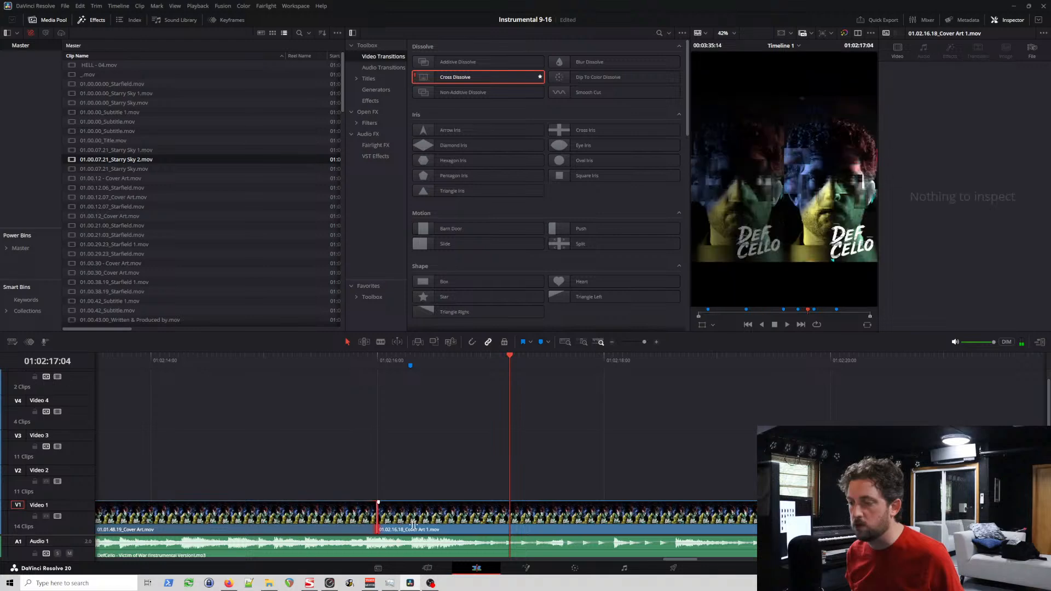
{"action": "left_click", "coordinate": [347, 522]}
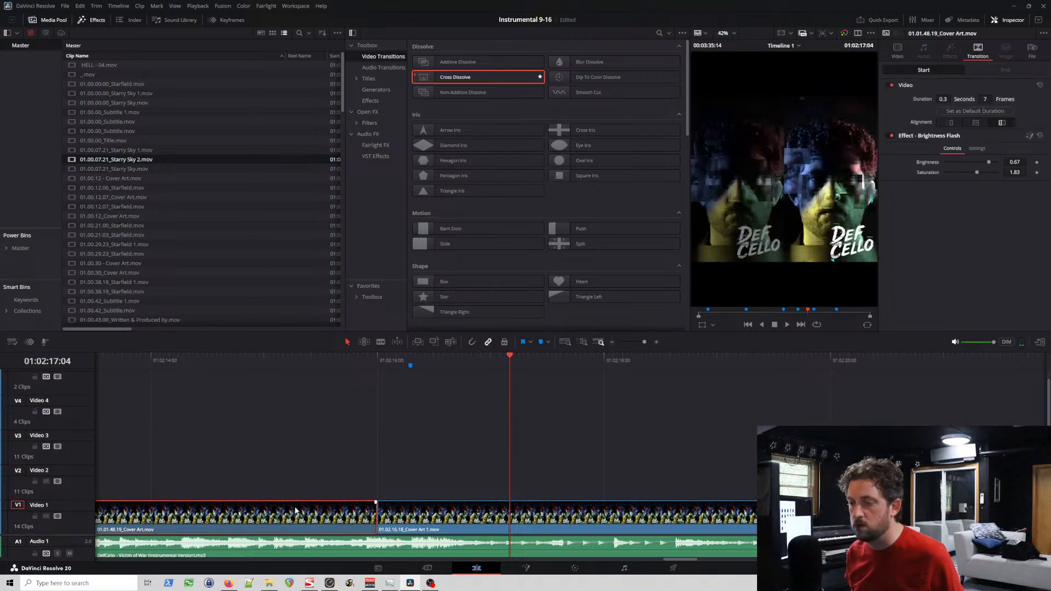
{"action": "scroll", "coordinate": [307, 510], "scroll_direction": "left", "scroll_amount": 10}
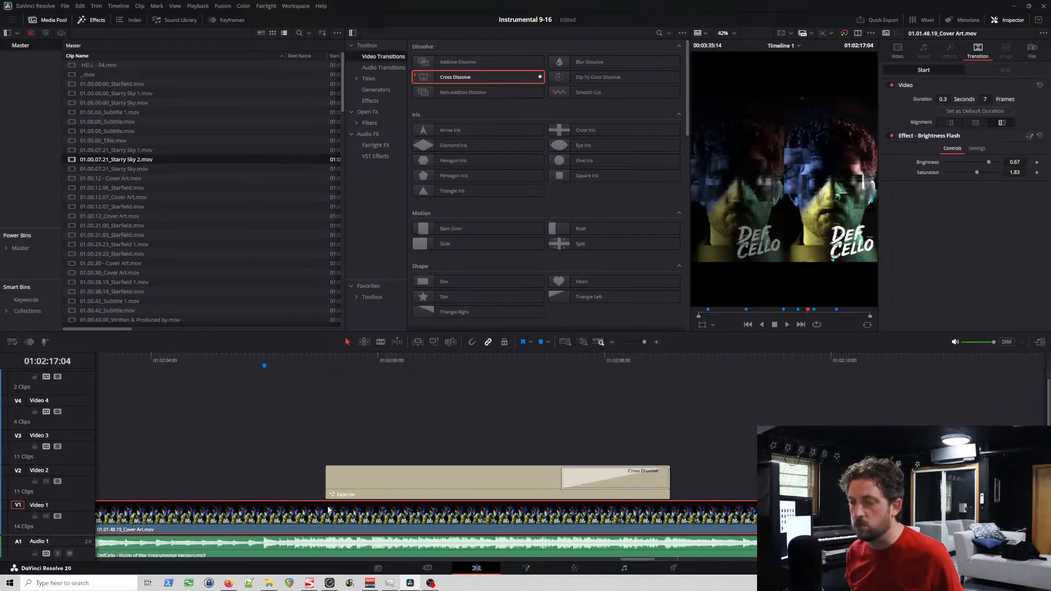
{"action": "scroll", "coordinate": [328, 509], "scroll_direction": "left", "scroll_amount": 15}
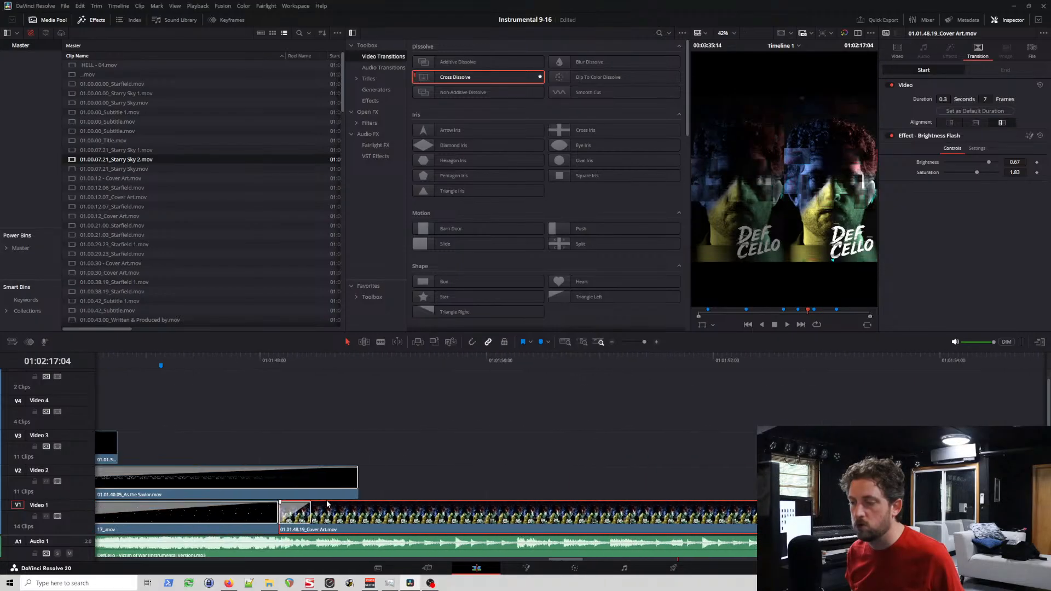
{"action": "scroll", "coordinate": [329, 508], "scroll_direction": "left", "scroll_amount": 2}
{"action": "left_click", "coordinate": [330, 515]}
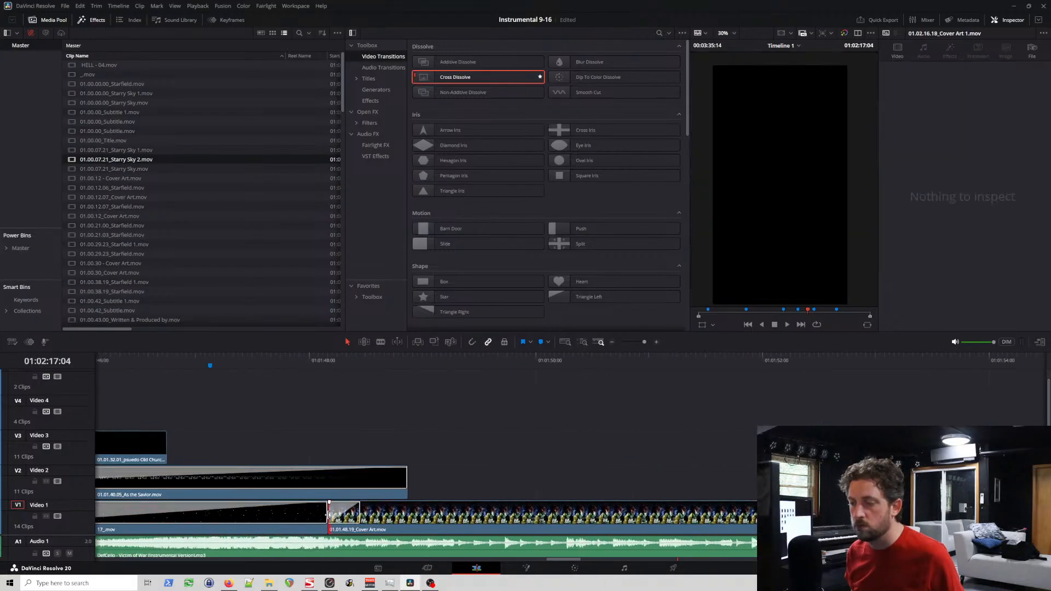
{"action": "scroll", "coordinate": [360, 509], "scroll_direction": "right", "scroll_amount": 17}
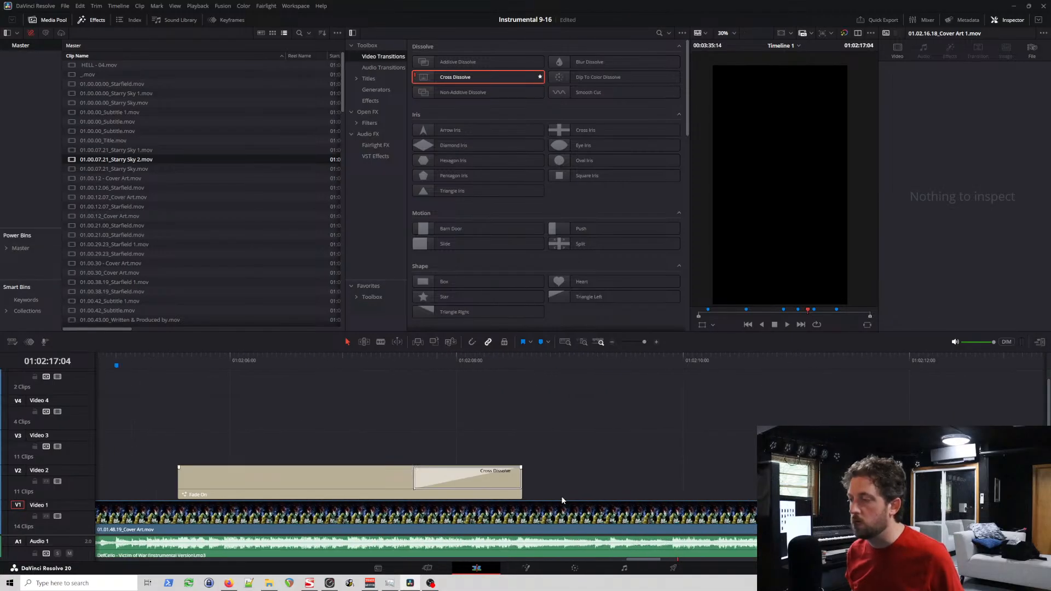
{"action": "scroll", "coordinate": [562, 500], "scroll_direction": "right", "scroll_amount": 7}
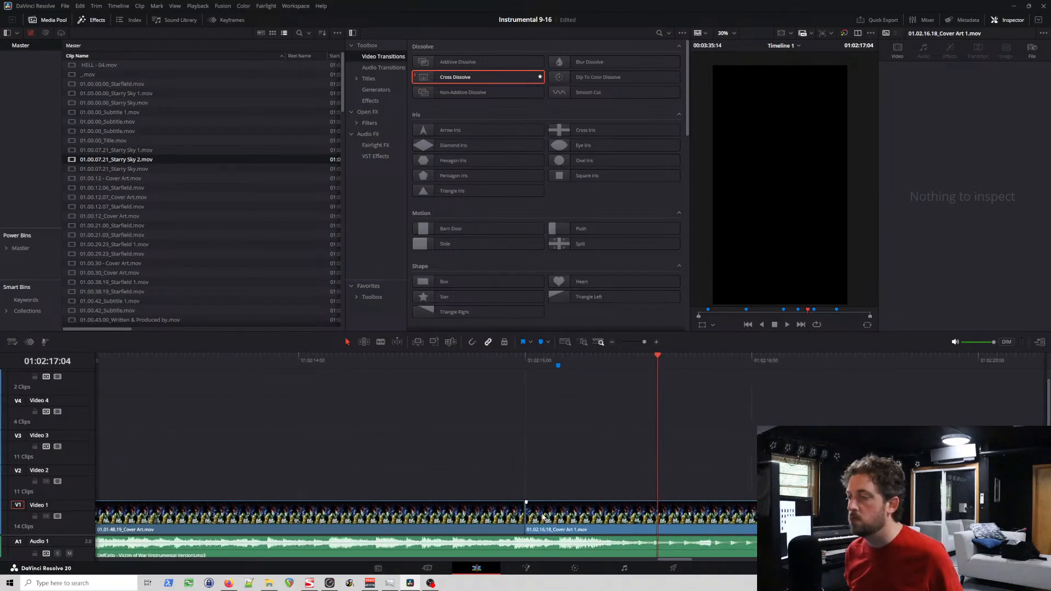
{"action": "scroll", "coordinate": [543, 518], "scroll_direction": "right", "scroll_amount": 10}
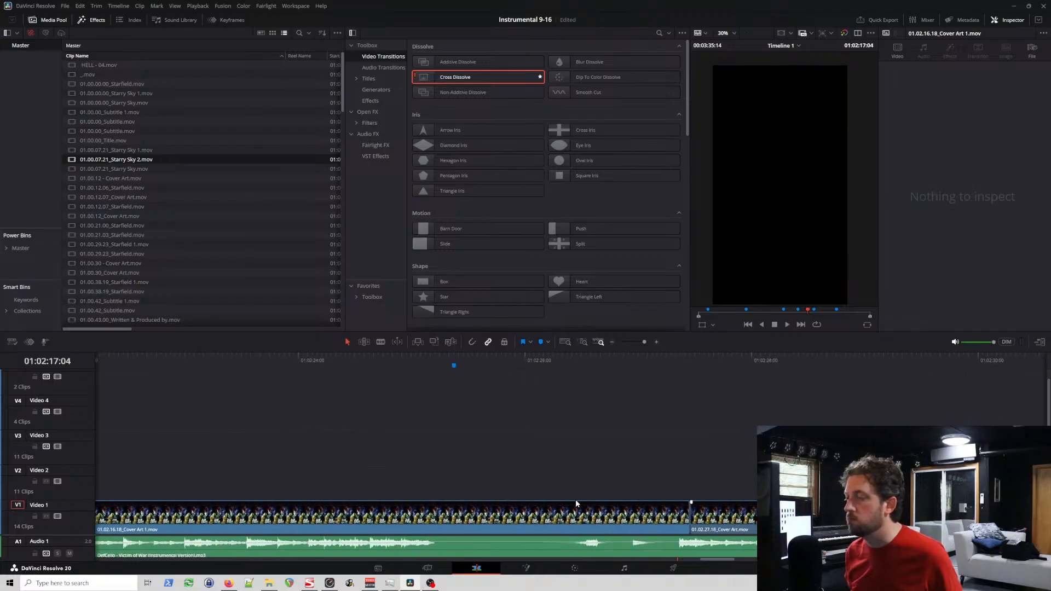
{"action": "scroll", "coordinate": [523, 490], "scroll_direction": "left", "scroll_amount": 10}
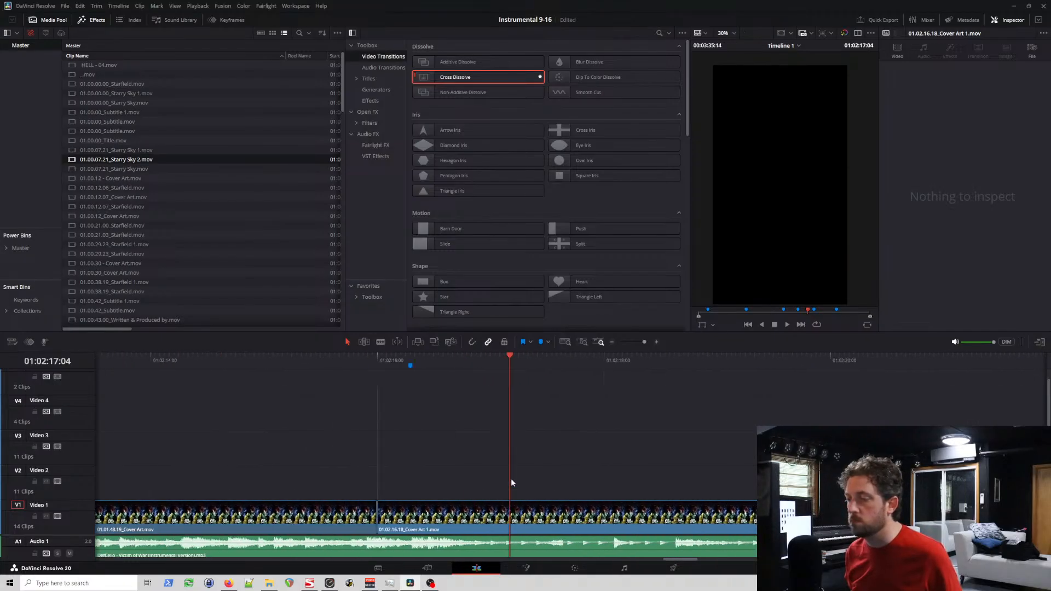
Step: Replay the section around the second cover art cut and move the "But now you COMIN'..." marker to 01:02:16:10
{"action": "left_click", "coordinate": [341, 361]}
{"action": "key", "text": "space"}
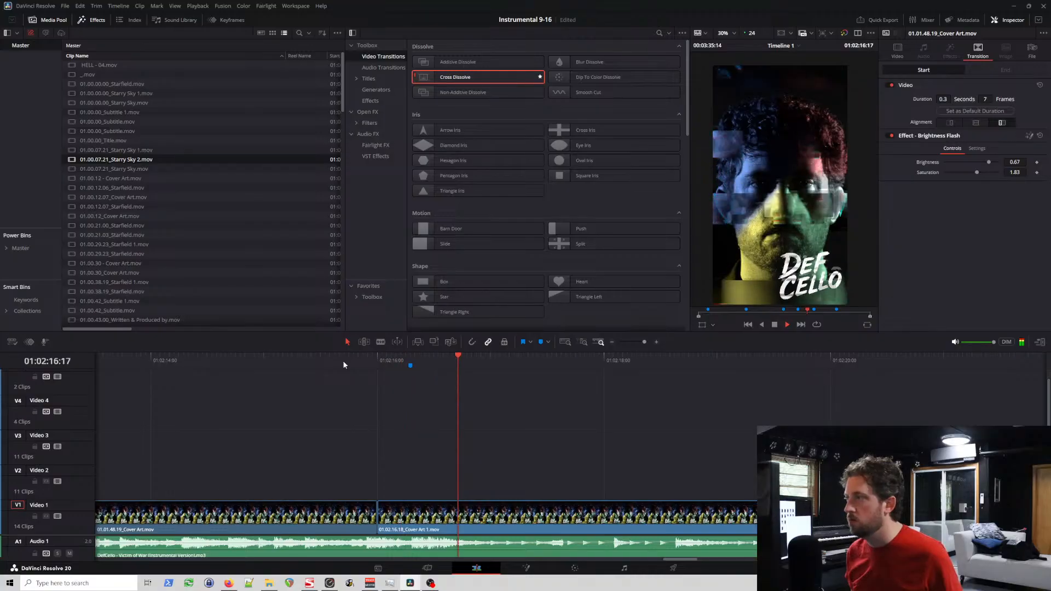
{"action": "left_click", "coordinate": [191, 360]}
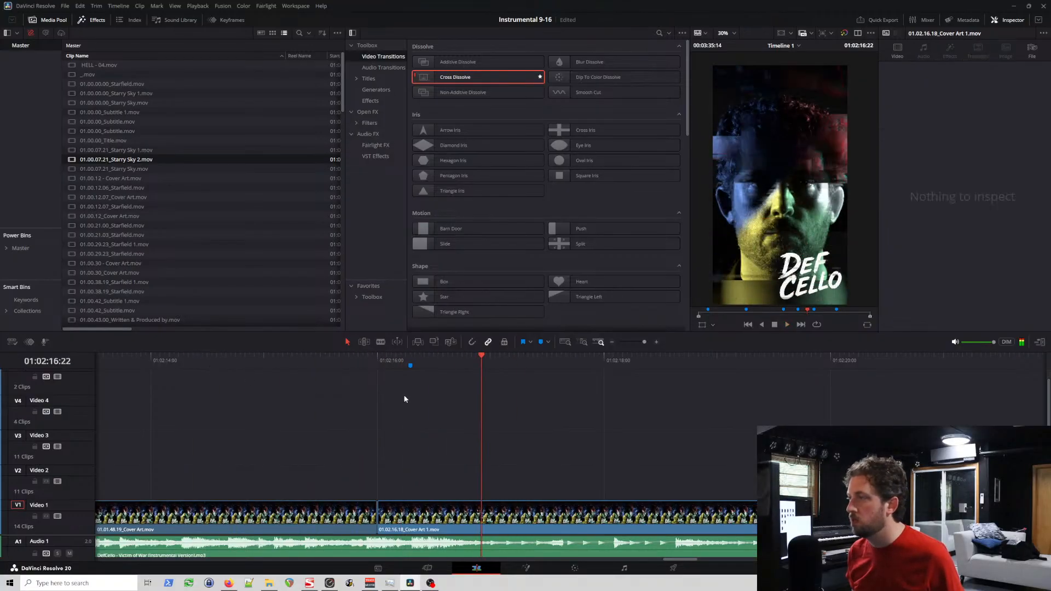
{"action": "left_click", "coordinate": [435, 361]}
{"action": "key", "text": "space"}
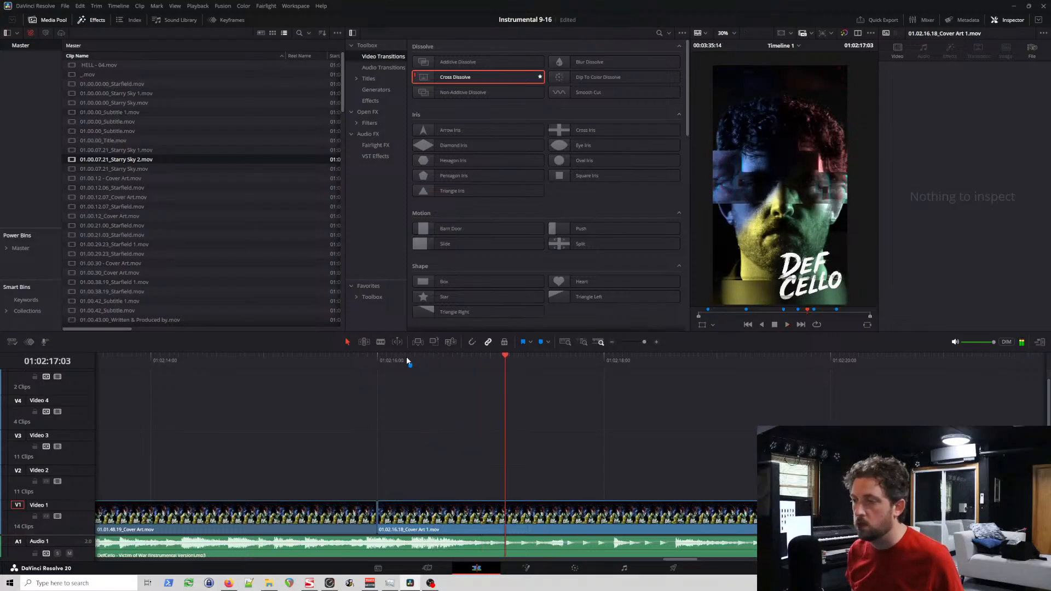
{"action": "left_click", "coordinate": [410, 361]}
{"action": "key", "text": "space"}
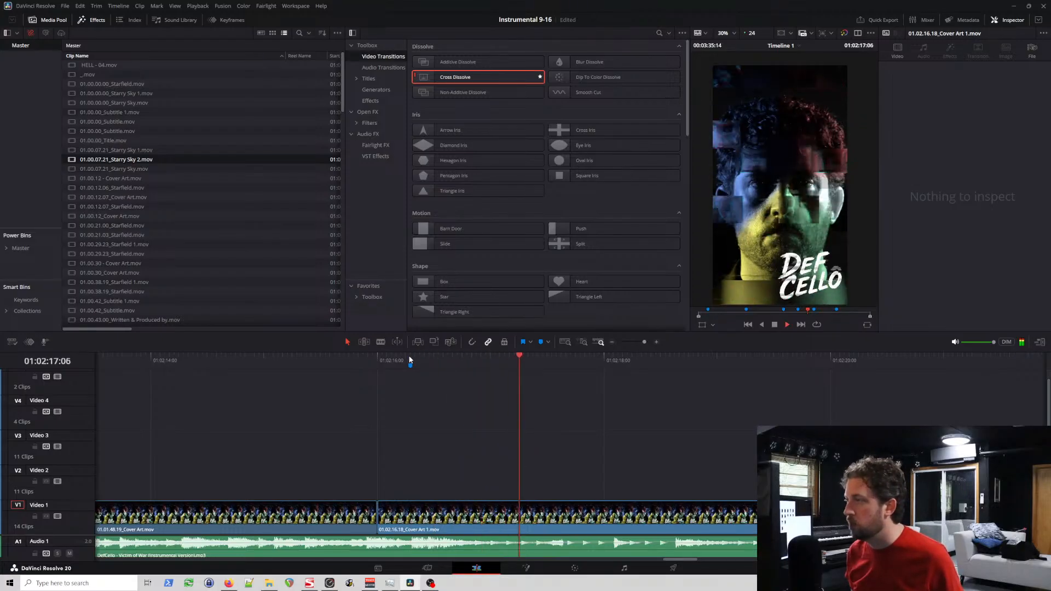
{"action": "left_click", "coordinate": [425, 360]}
{"action": "left_click_drag", "start_coordinate": [427, 361], "coordinate": [423, 359]}
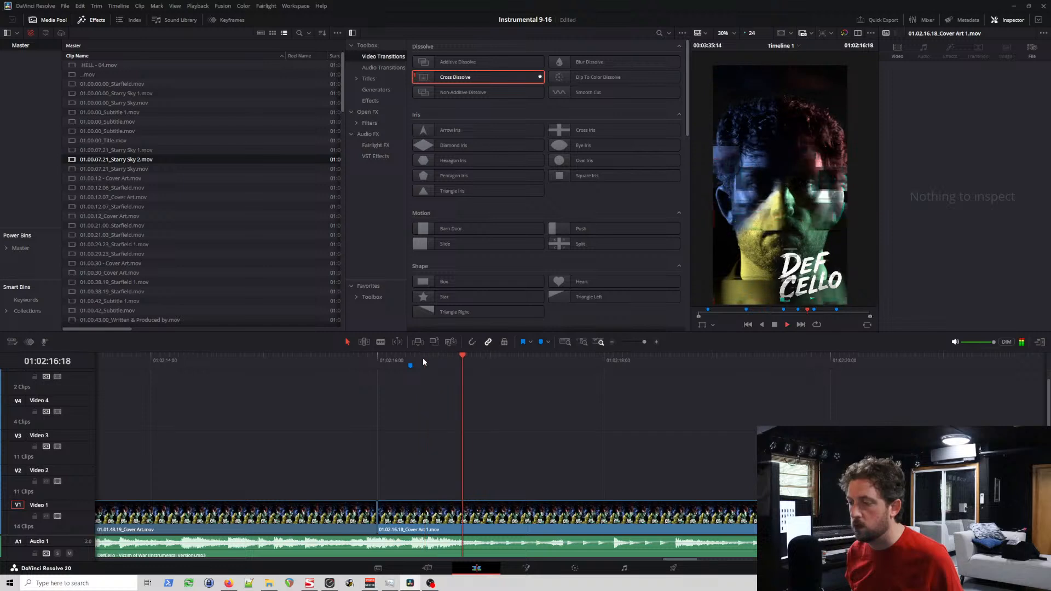
{"action": "left_click", "coordinate": [423, 359]}
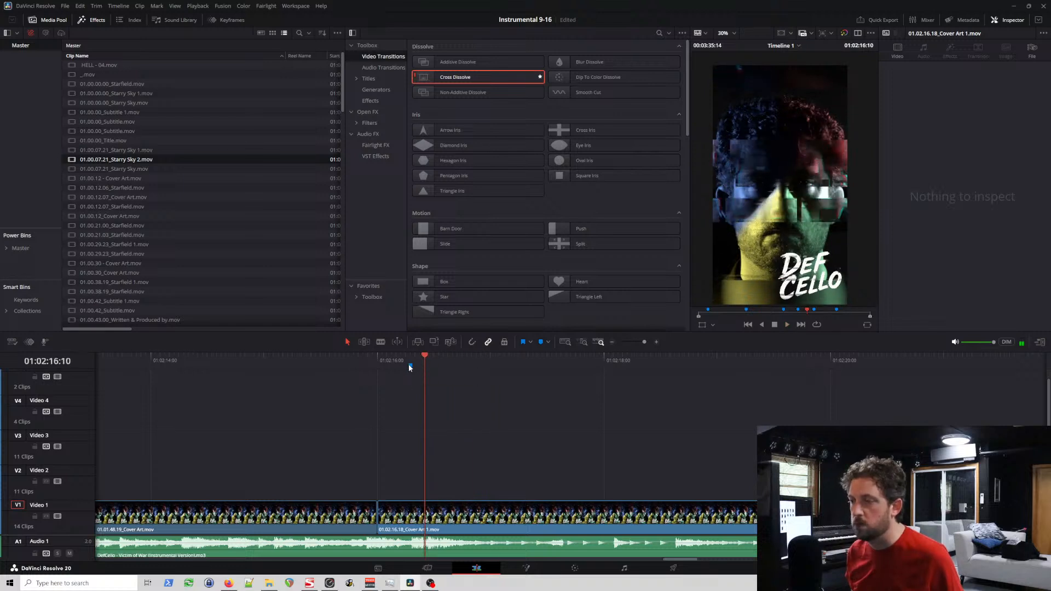
{"action": "left_click_drag", "start_coordinate": [422, 372], "coordinate": [425, 373]}
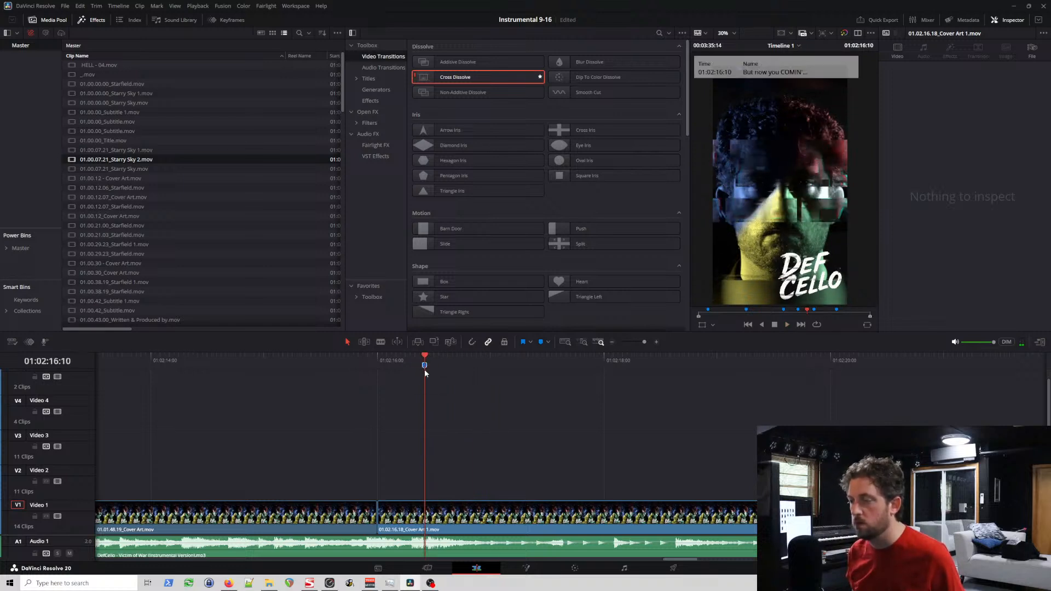
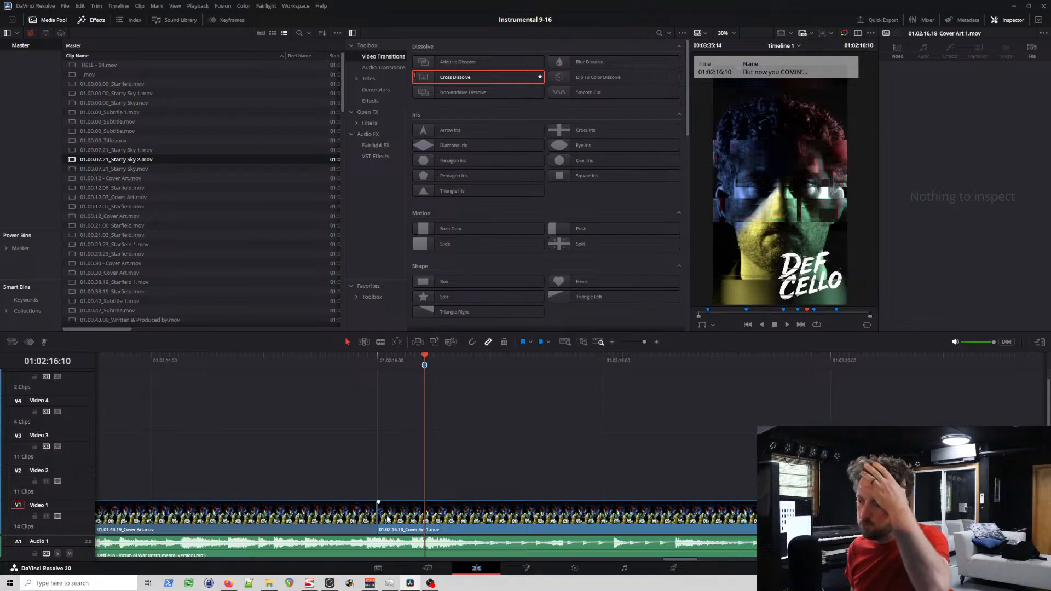
Step: Trim the start of 01.02.16.18_Cover Art 1.mov to the 01:02:16:10 marker and paste a copy of 01.01.48.19_Cover Art.mov onto Video 2
{"action": "left_click_drag", "start_coordinate": [381, 516], "coordinate": [430, 516]}
{"action": "left_click", "coordinate": [353, 514]}
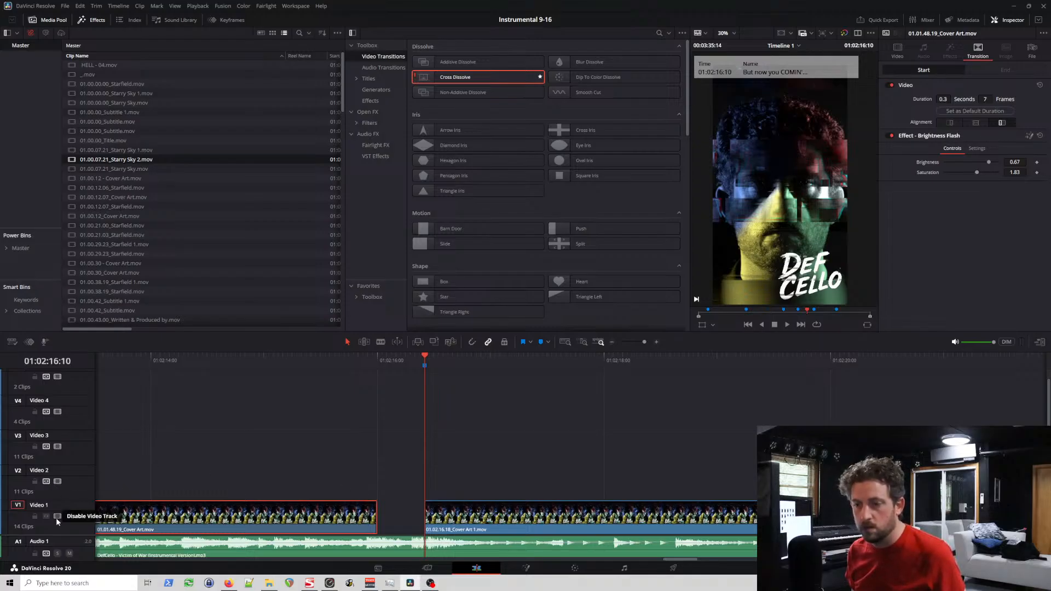
{"action": "left_click", "coordinate": [129, 364]}
{"action": "key", "text": "ctrl+v"}
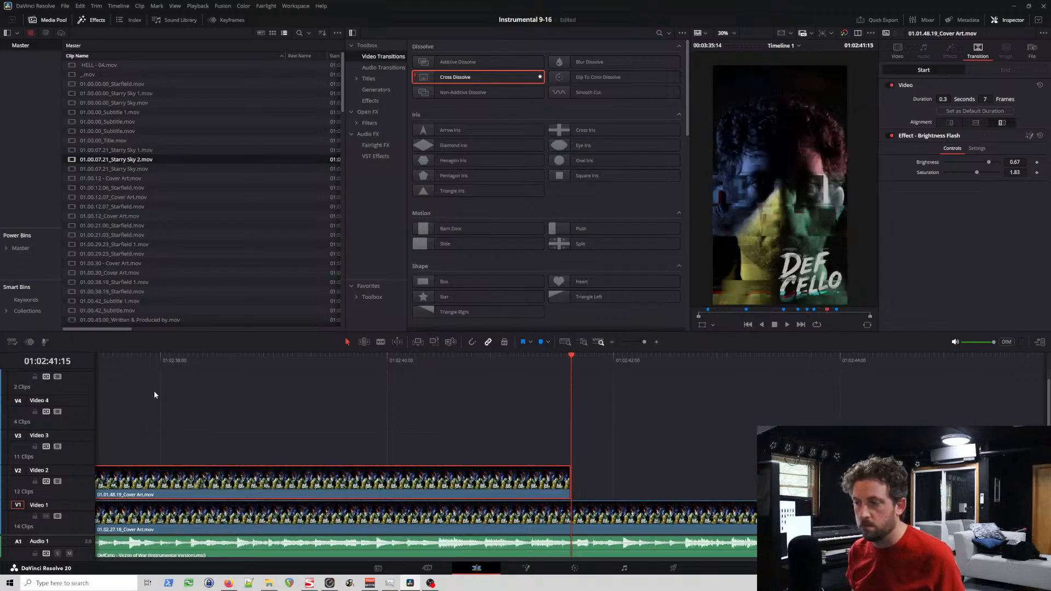
Step: Shorten the pasted cover art copy on Video 2 so that it ends at the 01:02:16:10 marker
{"action": "scroll", "coordinate": [221, 450], "scroll_direction": "down", "scroll_amount": 10}
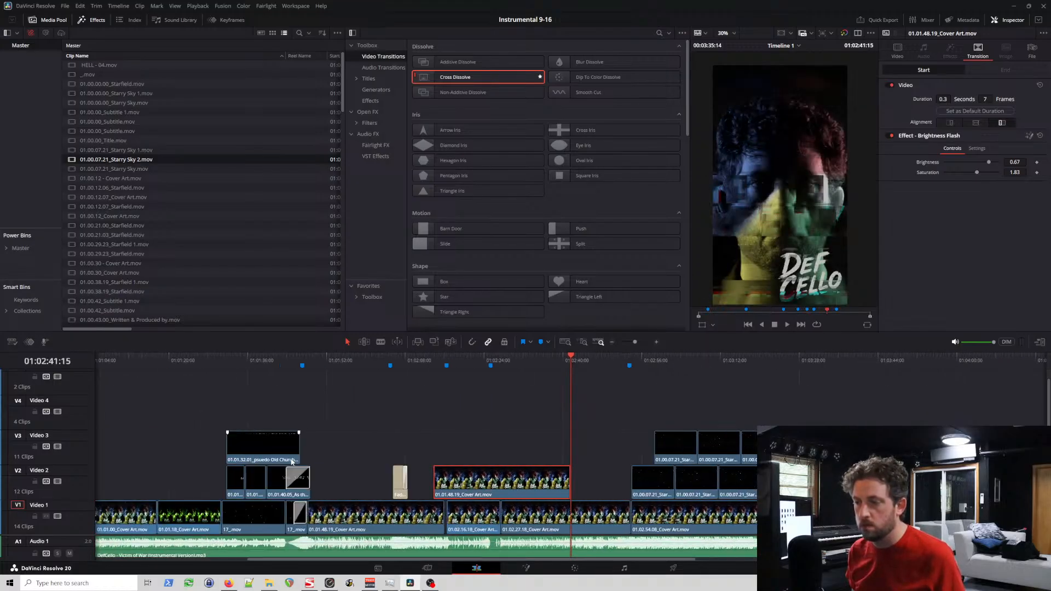
{"action": "scroll", "coordinate": [511, 489], "scroll_direction": "up", "scroll_amount": 4}
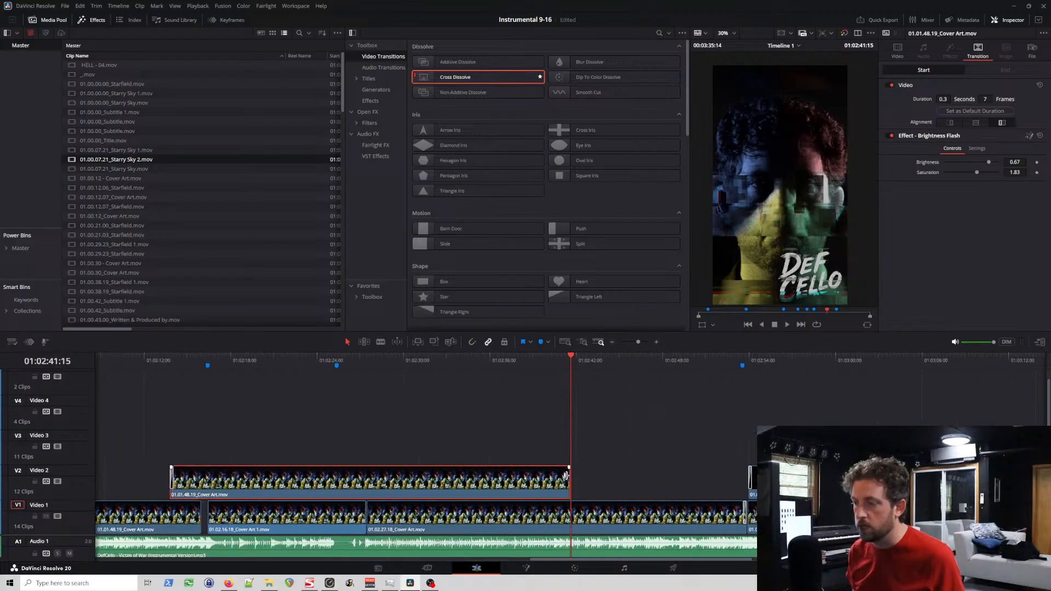
{"action": "left_click_drag", "start_coordinate": [565, 475], "coordinate": [206, 474]}
Step: Fit the shortened copy into the Video 1 gap between 01:02:16:00 and 01:02:16:10 without its Brightness Flash transition
{"action": "scroll", "coordinate": [242, 472], "scroll_direction": "down", "scroll_amount": 6}
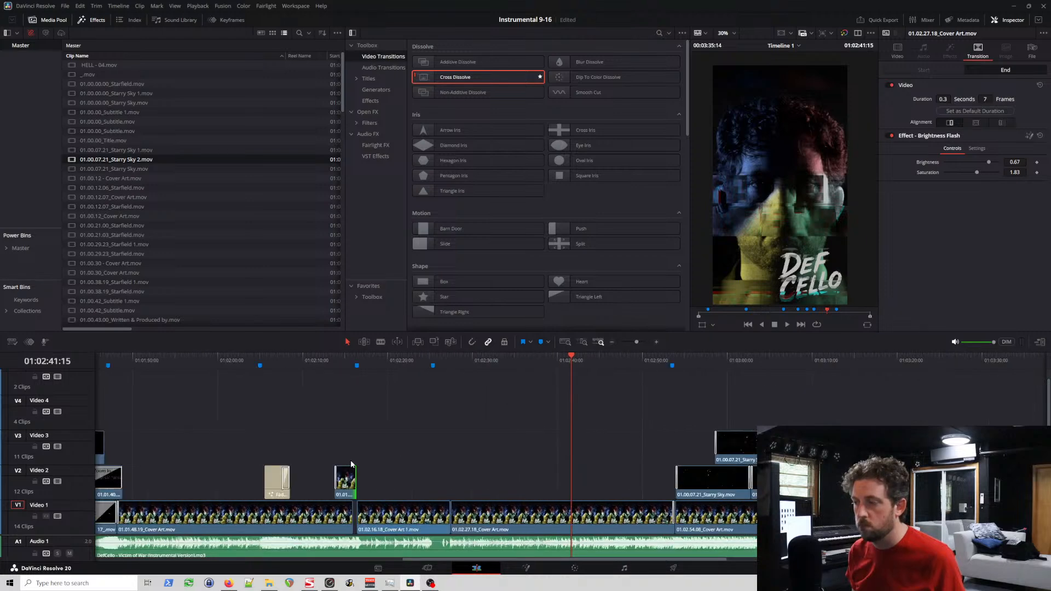
{"action": "scroll", "coordinate": [351, 464], "scroll_direction": "down", "scroll_amount": 3}
{"action": "left_click", "coordinate": [468, 356]}
{"action": "scroll", "coordinate": [525, 419], "scroll_direction": "up", "scroll_amount": 3}
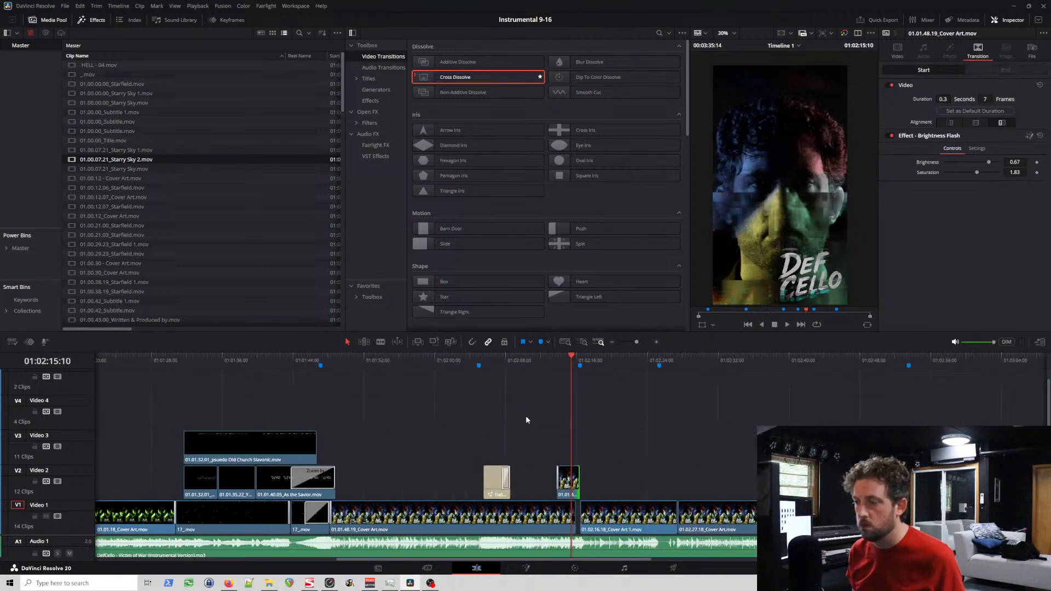
{"action": "scroll", "coordinate": [526, 420], "scroll_direction": "up", "scroll_amount": 5}
{"action": "left_click_drag", "start_coordinate": [506, 482], "coordinate": [689, 490]}
{"action": "left_click", "coordinate": [629, 478]}
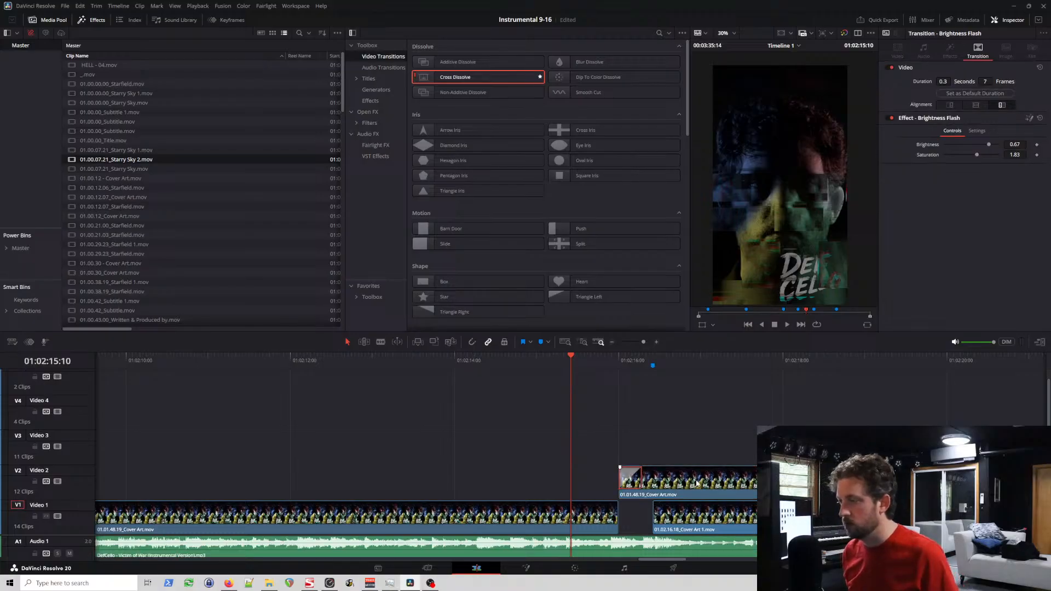
{"action": "mouse_move", "coordinate": [833, 485]}
{"action": "left_mouse_down"}
{"action": "mouse_move", "coordinate": [648, 484]}
{"action": "mouse_move", "coordinate": [648, 508]}
{"action": "left_mouse_up"}
Step: Play through the filled gap before 01.02.16.18_Cover Art 1.mov to check it against the music
{"action": "key", "text": "space"}
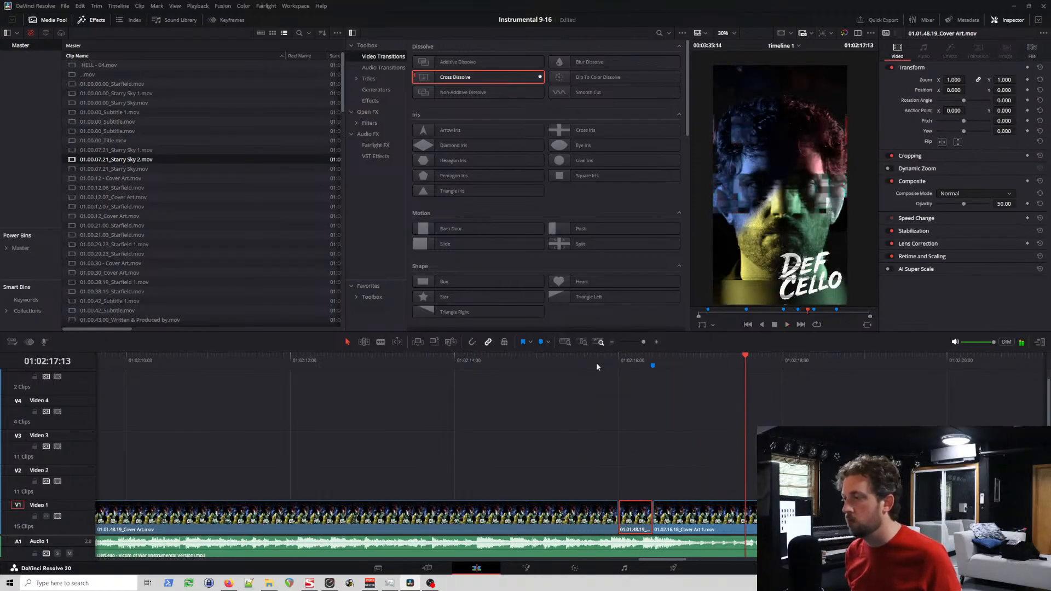
{"action": "left_click", "coordinate": [570, 356]}
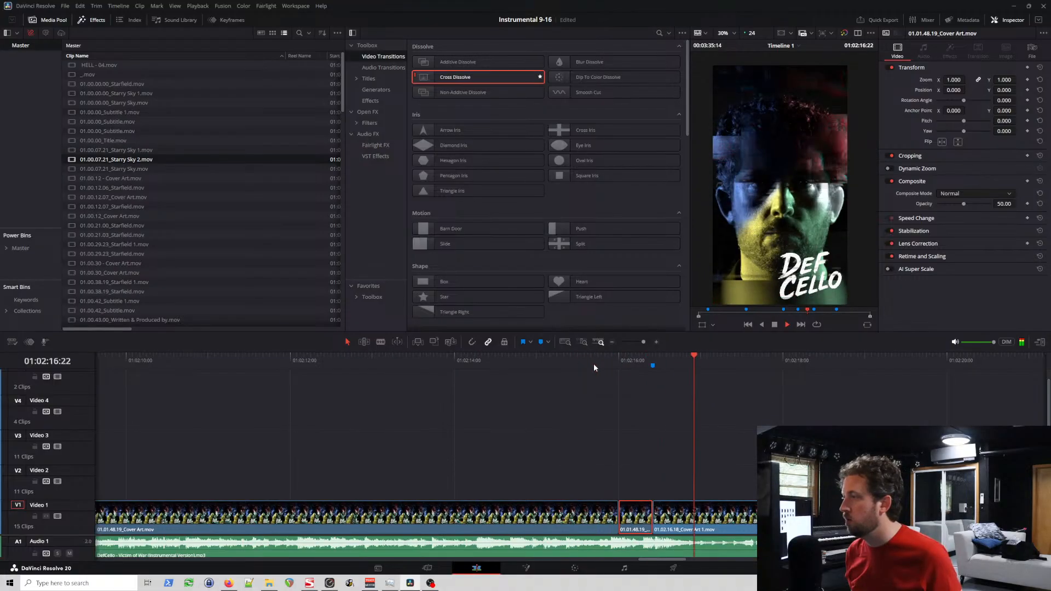
{"action": "key", "text": "space"}
Step: Add a Camera Shake transition to the start of 01.02.16.18_Cover Art 1.mov
{"action": "scroll", "coordinate": [734, 446], "scroll_direction": "up", "scroll_amount": 7}
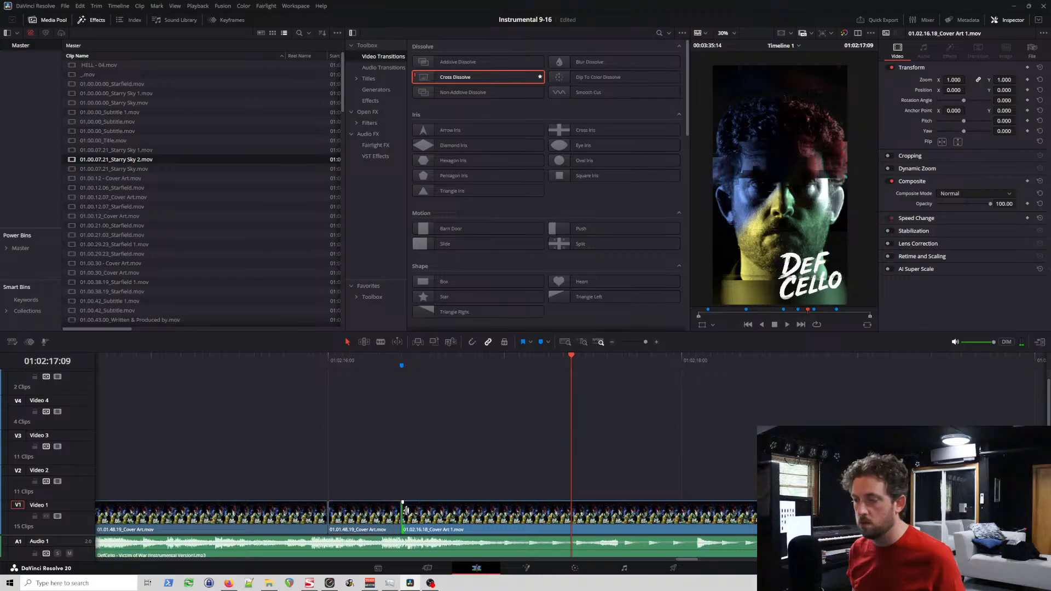
{"action": "scroll", "coordinate": [534, 165], "scroll_direction": "down", "scroll_amount": 5}
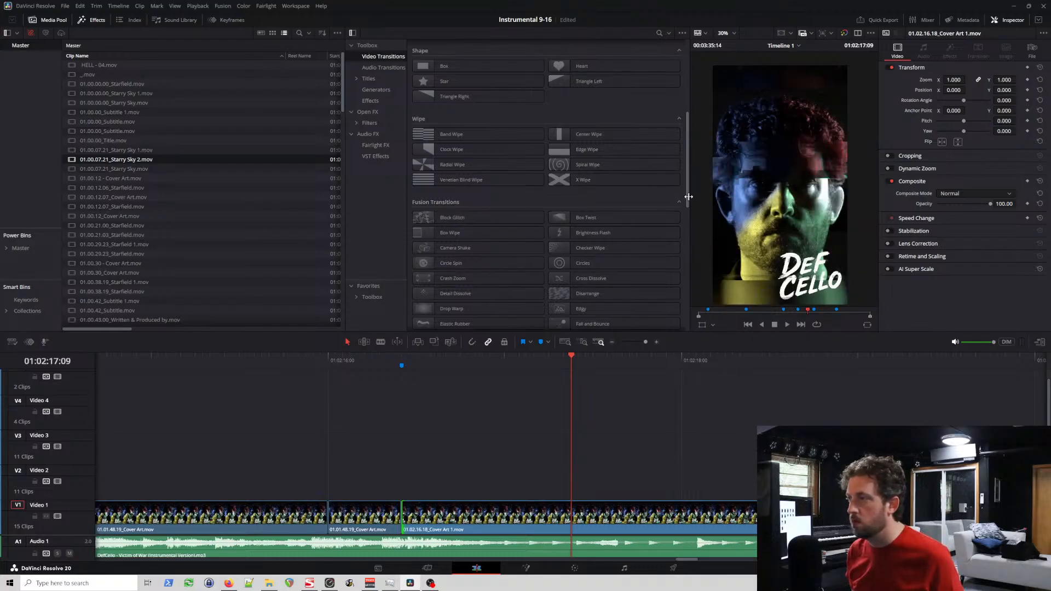
{"action": "left_click_drag", "start_coordinate": [457, 248], "coordinate": [412, 519]}
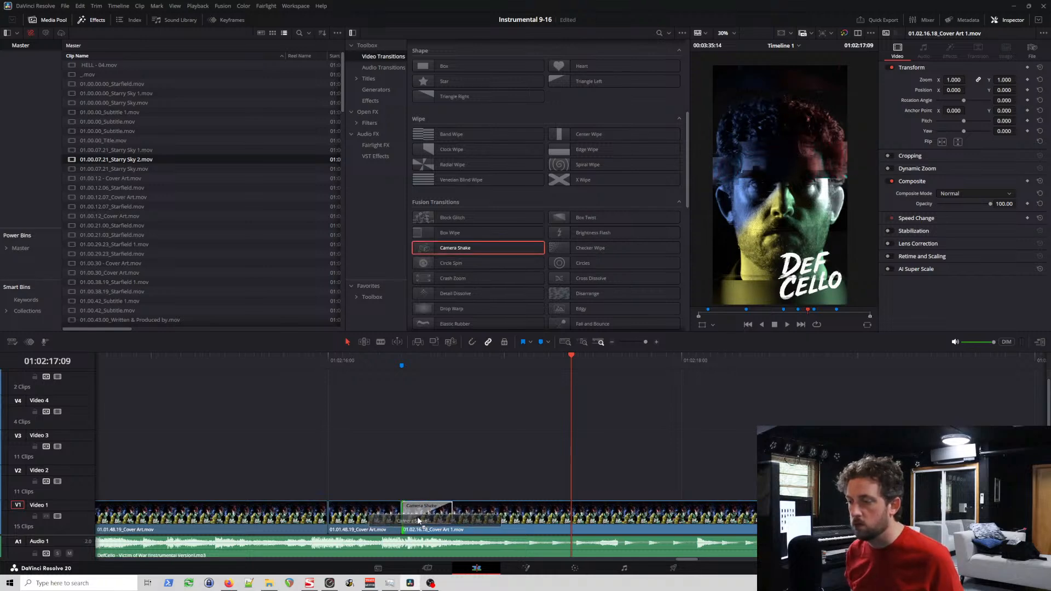
Step: Play the Camera Shake transition twice and listen through to the next musical accent
{"action": "left_click", "coordinate": [311, 358]}
{"action": "key", "text": "space"}
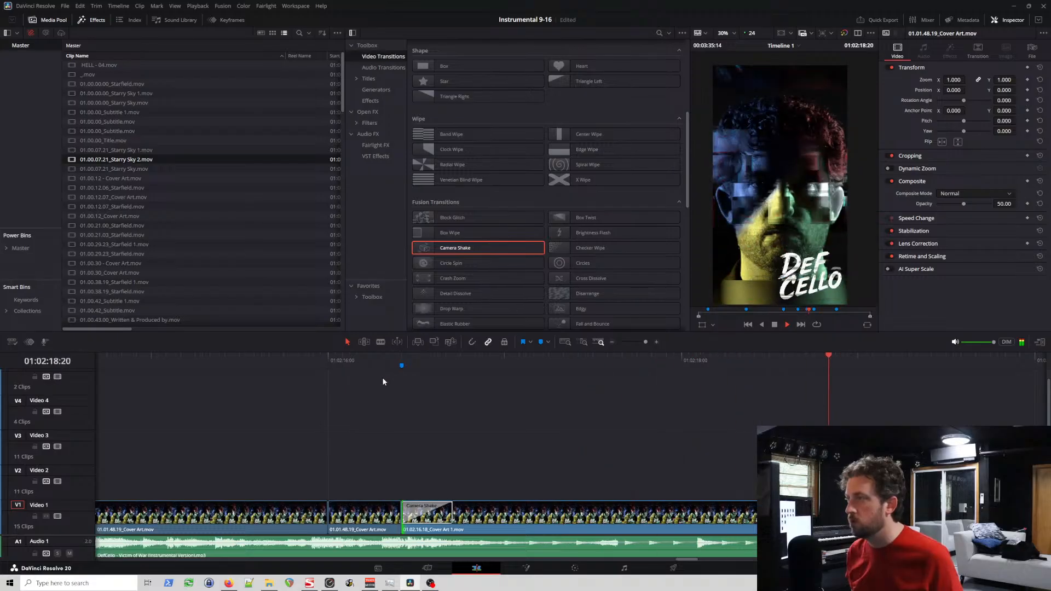
{"action": "left_click", "coordinate": [380, 357]}
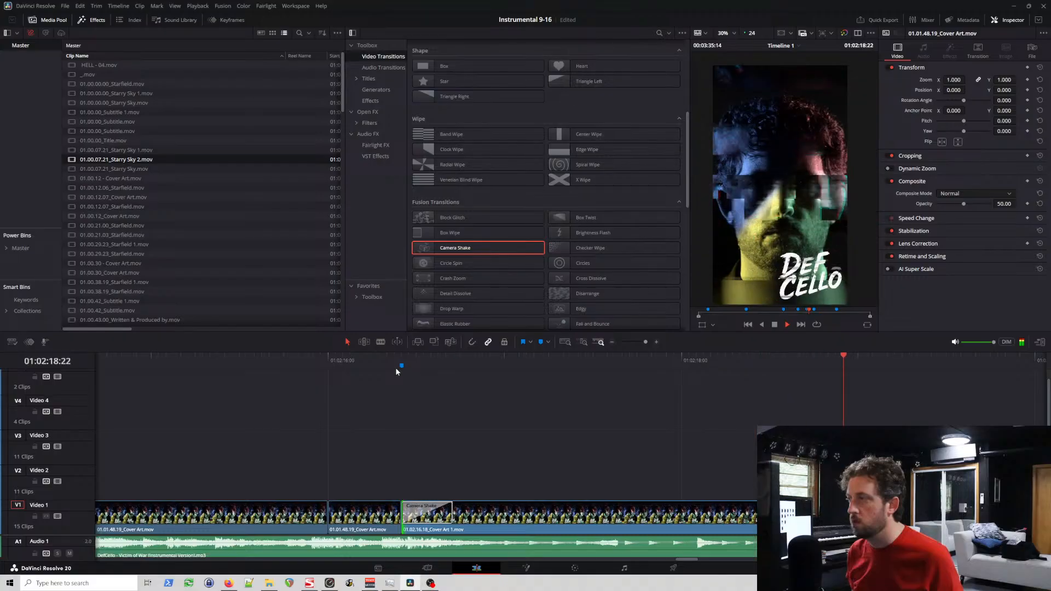
{"action": "key", "text": "space"}
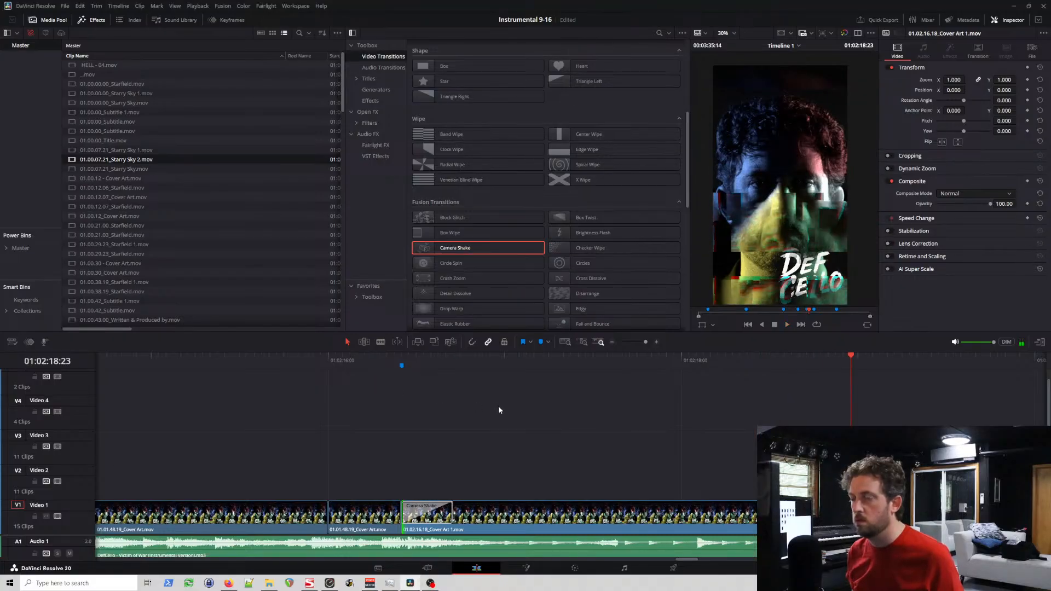
Step: Split 01.02.16.18_Cover Art 1.mov at 01:02:18:15 and replay from just before the new cut
{"action": "left_click", "coordinate": [793, 360]}
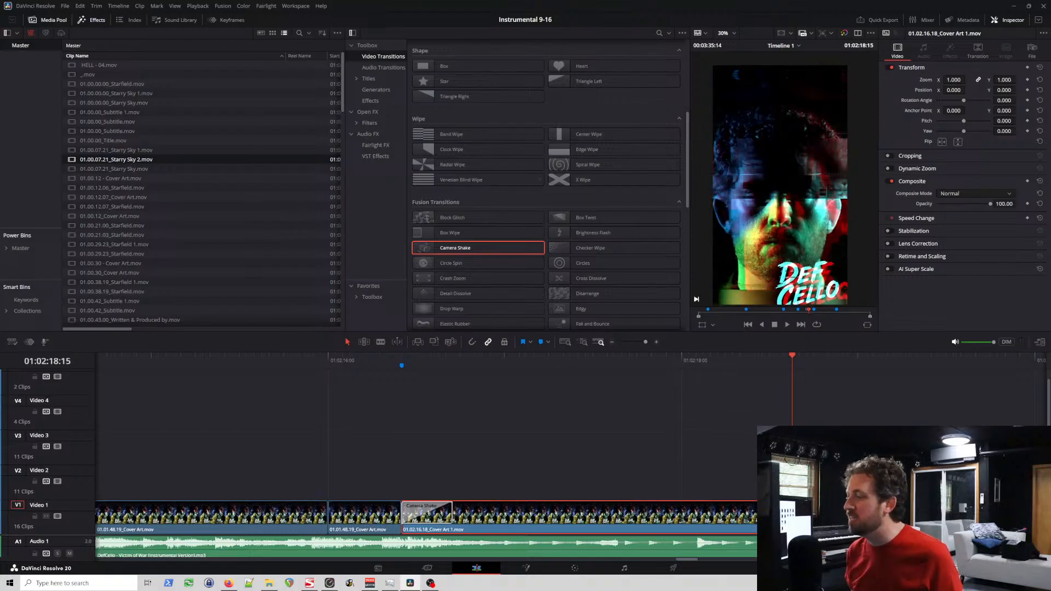
{"action": "left_click", "coordinate": [713, 358]}
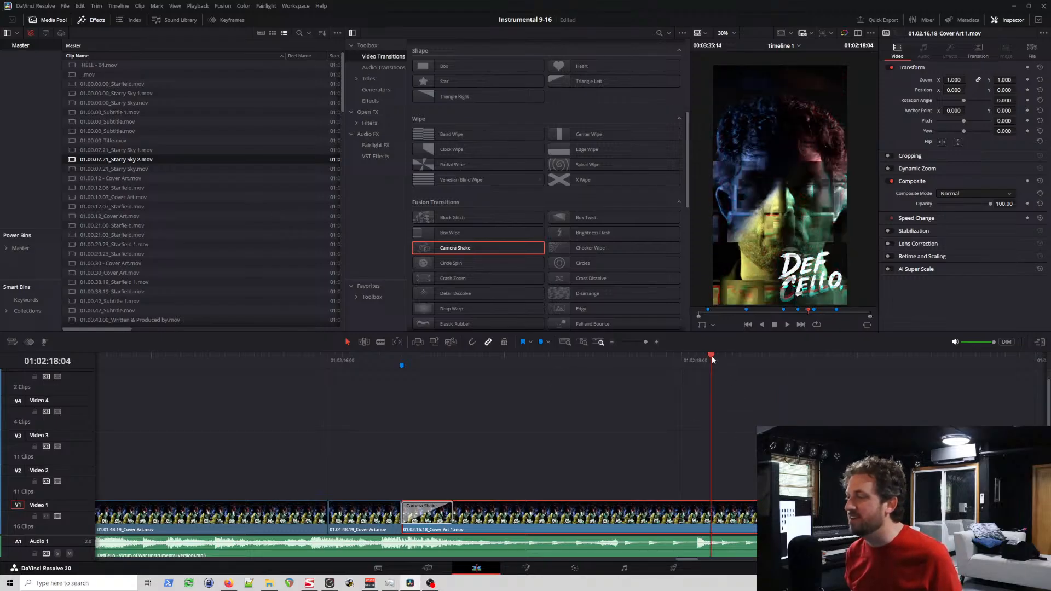
{"action": "key", "text": "space"}
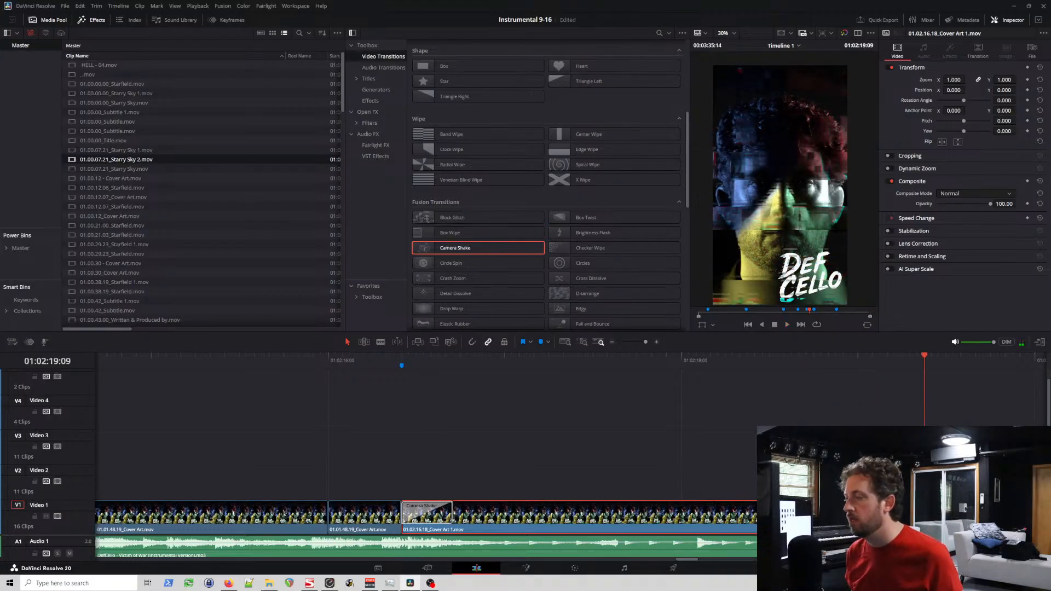
{"action": "left_click", "coordinate": [715, 357]}
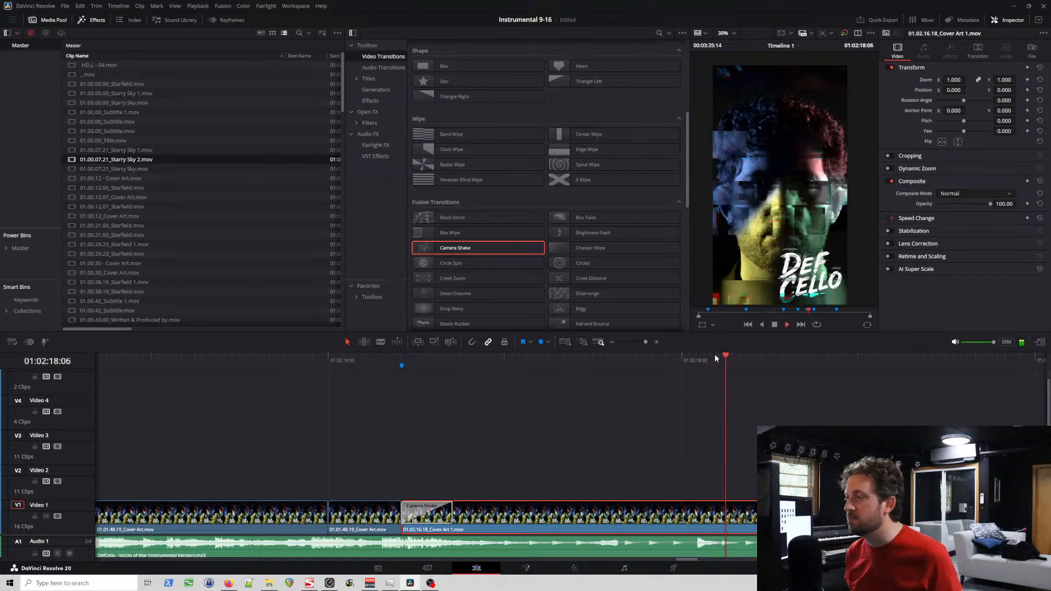
Step: Locate the next audio onset by playback and split 01.02.16.18_Cover Art 1.mov at 01:02:20:19
{"action": "scroll", "coordinate": [723, 369], "scroll_direction": "right", "scroll_amount": 10}
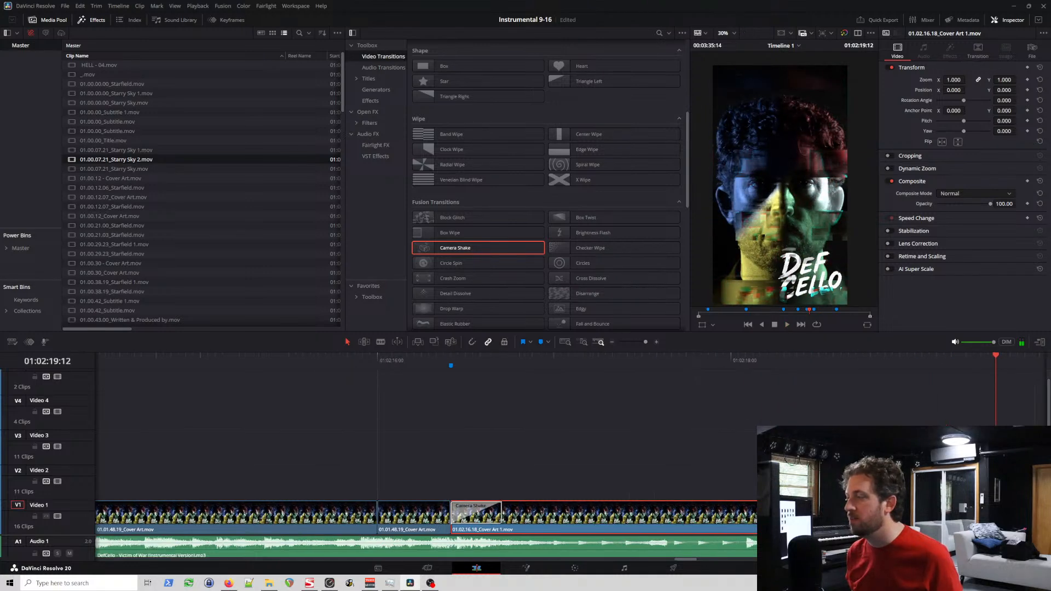
{"action": "scroll", "coordinate": [657, 427], "scroll_direction": "right", "scroll_amount": 3}
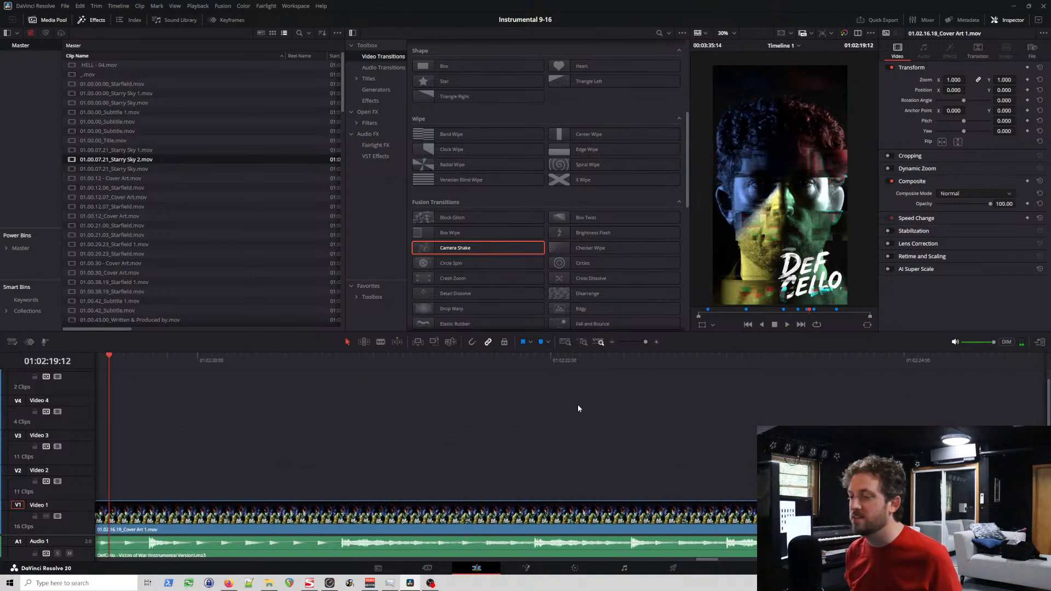
{"action": "left_click", "coordinate": [293, 357]}
{"action": "key", "text": "space"}
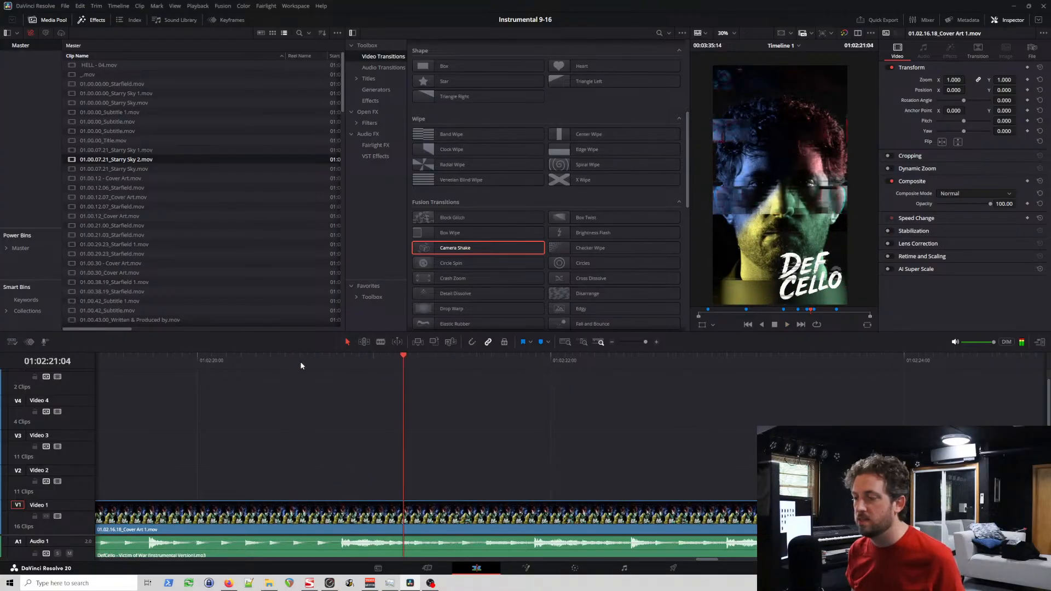
{"action": "left_click", "coordinate": [340, 363]}
{"action": "key", "text": "space"}
{"action": "left_click", "coordinate": [341, 360]}
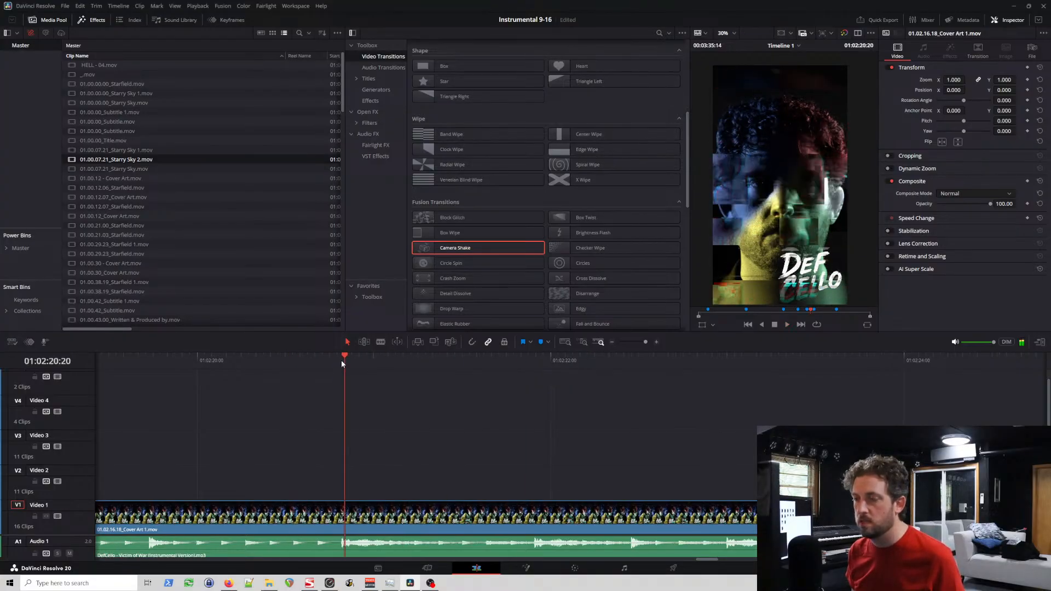
{"action": "left_click", "coordinate": [336, 364]}
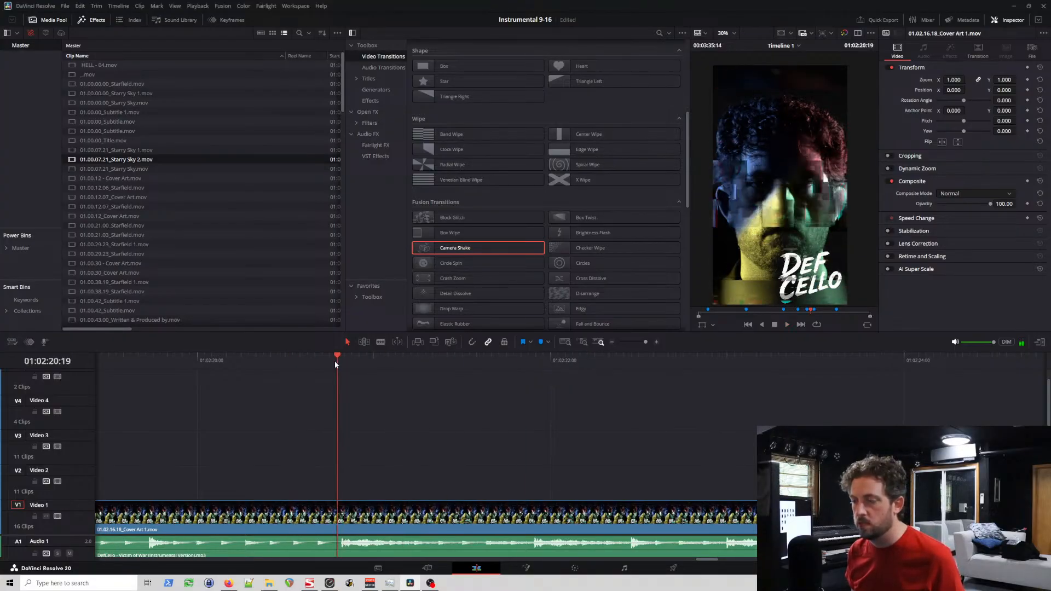
{"action": "left_click", "coordinate": [340, 513]}
{"action": "key", "text": "ctrl+b"}
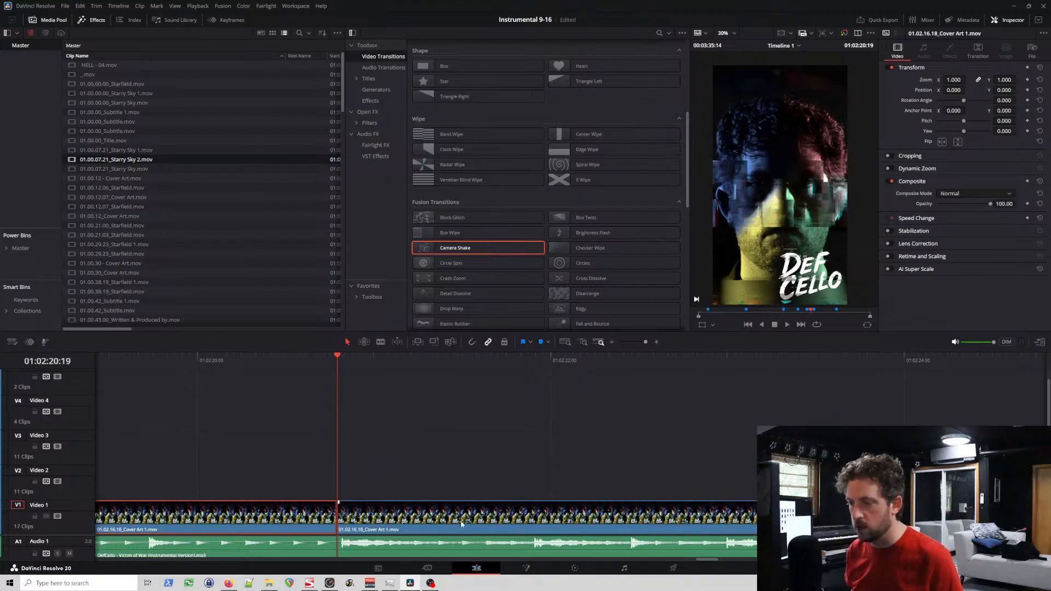
Step: Split the cover art clip again one frame ahead of the following audio peak, at 01:02:21:21
{"action": "left_click", "coordinate": [535, 359]}
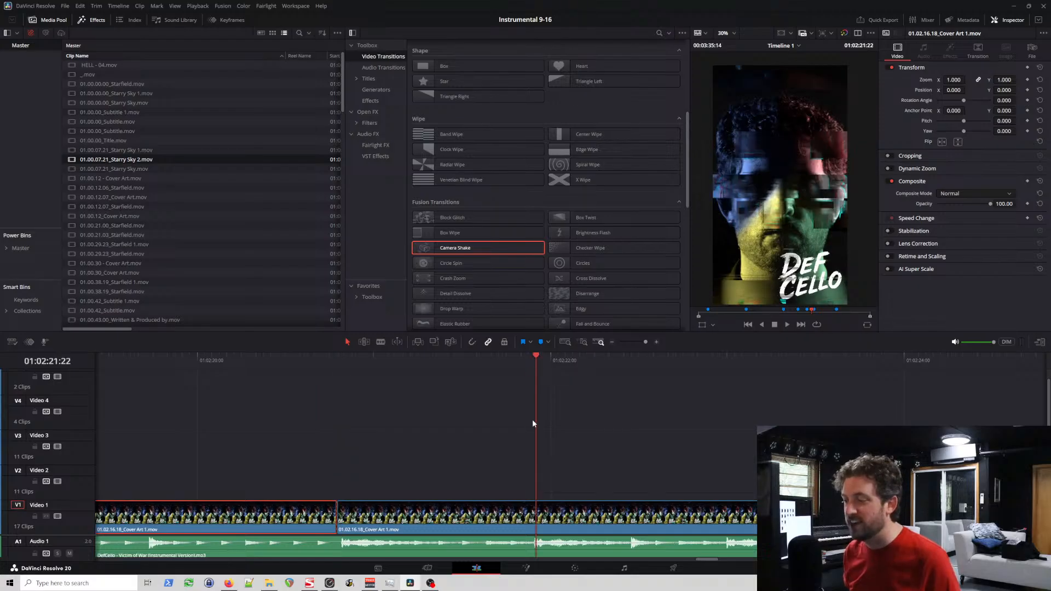
{"action": "key", "text": "Left"}
{"action": "left_click", "coordinate": [534, 516]}
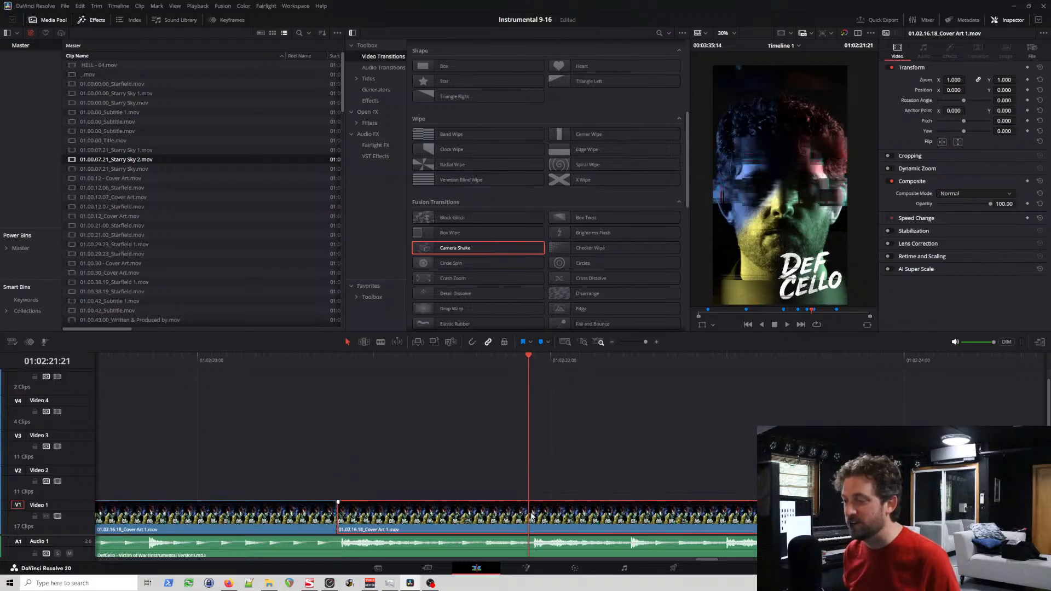
{"action": "key", "text": "ctrl+b"}
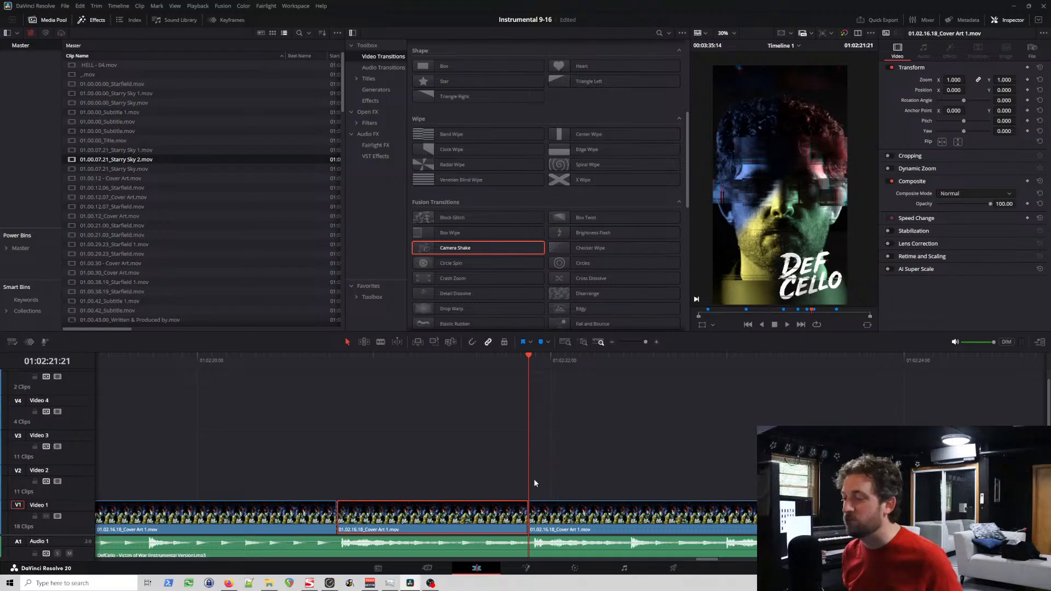
Step: Add Camera Shake transitions at the 01:02:20:19 and 01:02:21:21 cuts and play them back
{"action": "left_click_drag", "start_coordinate": [481, 245], "coordinate": [359, 516]}
{"action": "left_click_drag", "start_coordinate": [439, 254], "coordinate": [547, 518]}
{"action": "left_click", "coordinate": [258, 359]}
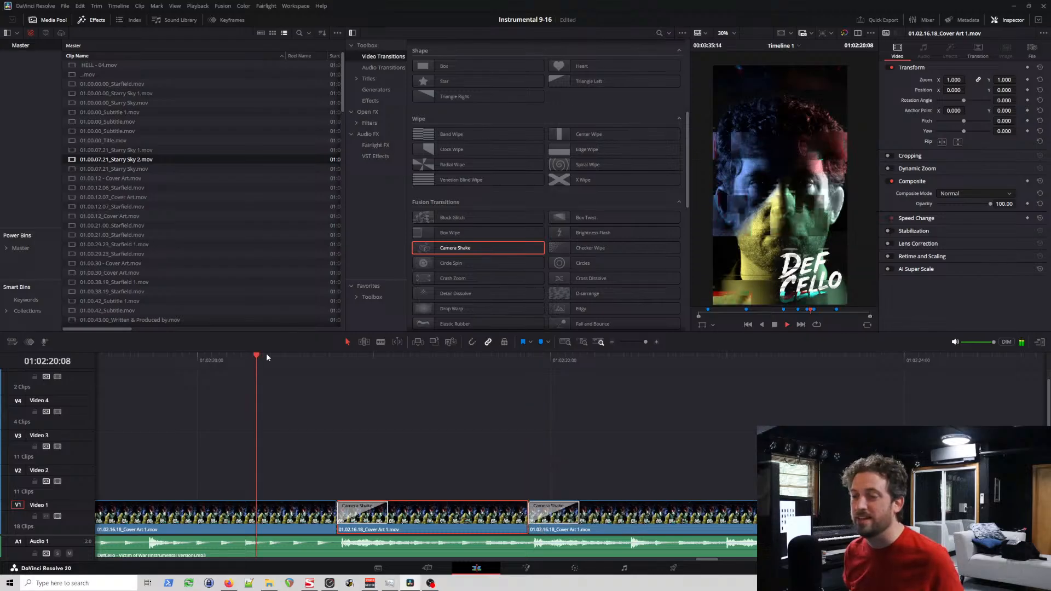
{"action": "key", "text": "space"}
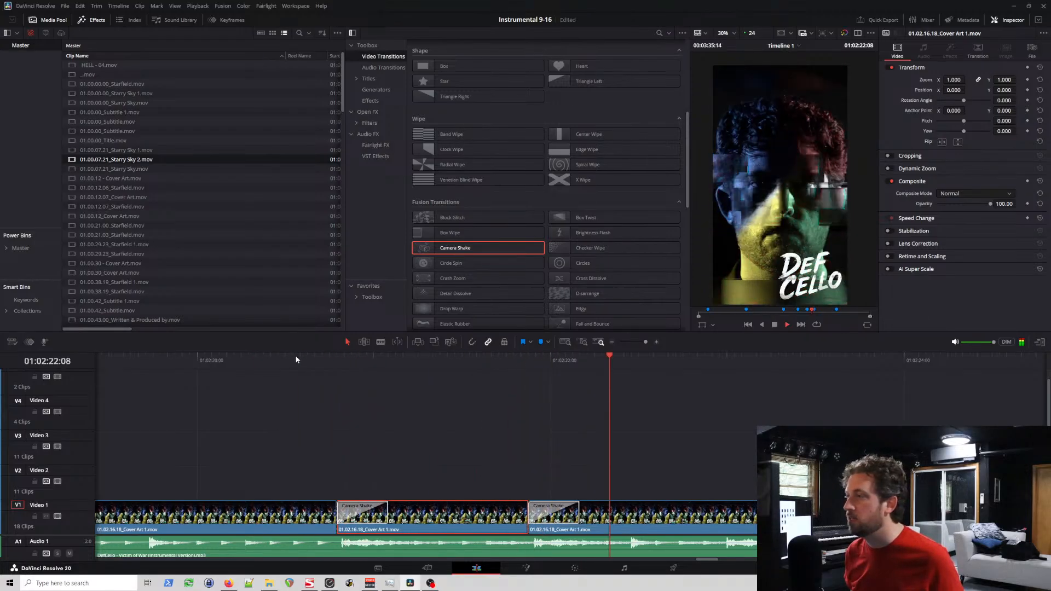
Step: Play through the cover art section after the 01:02:21:21 cut repeatedly to find the next audio accents
{"action": "scroll", "coordinate": [723, 497], "scroll_direction": "left", "scroll_amount": 1}
{"action": "scroll", "coordinate": [729, 497], "scroll_direction": "right", "scroll_amount": 4}
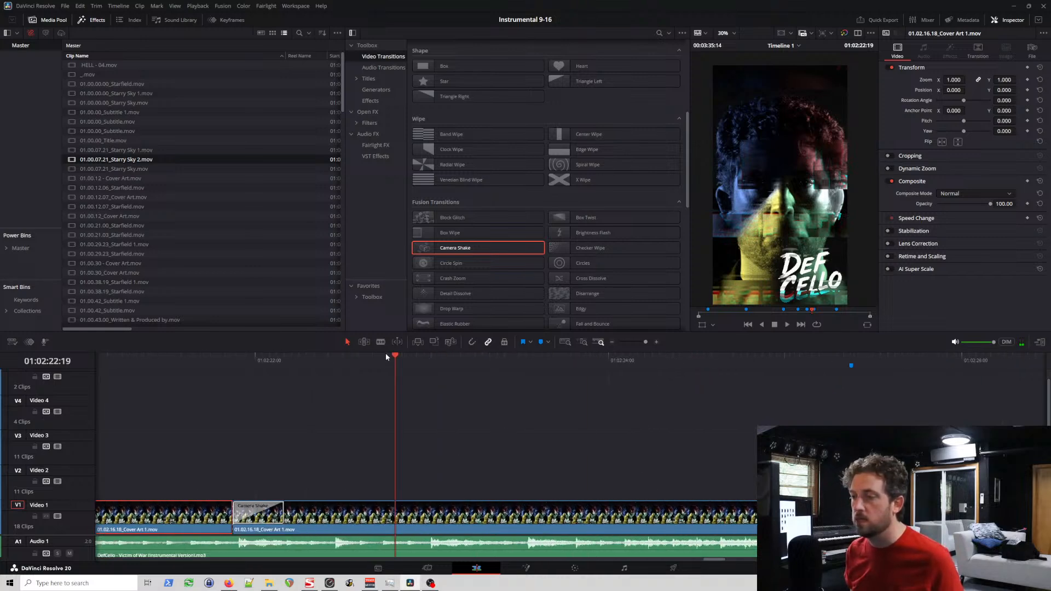
{"action": "left_click", "coordinate": [358, 360]}
{"action": "key", "text": "space"}
{"action": "key", "text": "space"}
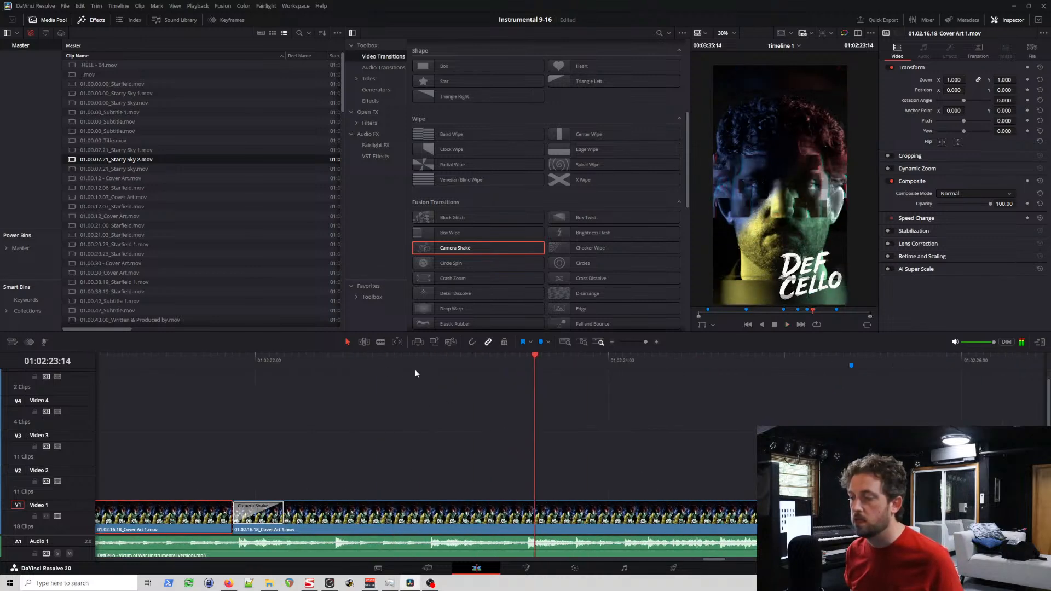
{"action": "left_click", "coordinate": [428, 359]}
{"action": "key", "text": "space"}
{"action": "key", "text": "space"}
{"action": "left_click", "coordinate": [209, 356]}
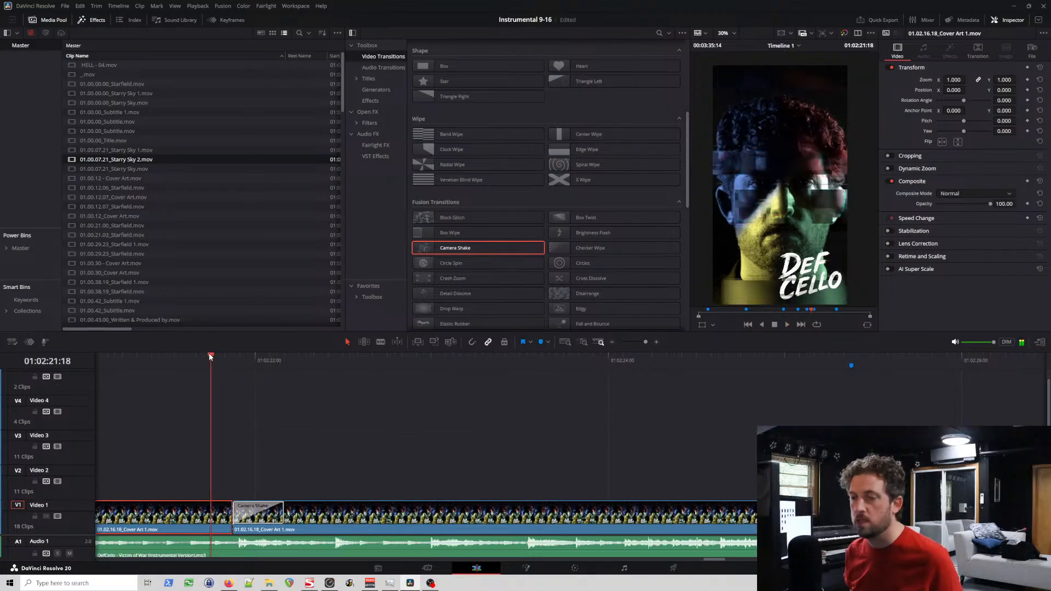
{"action": "key", "text": "space"}
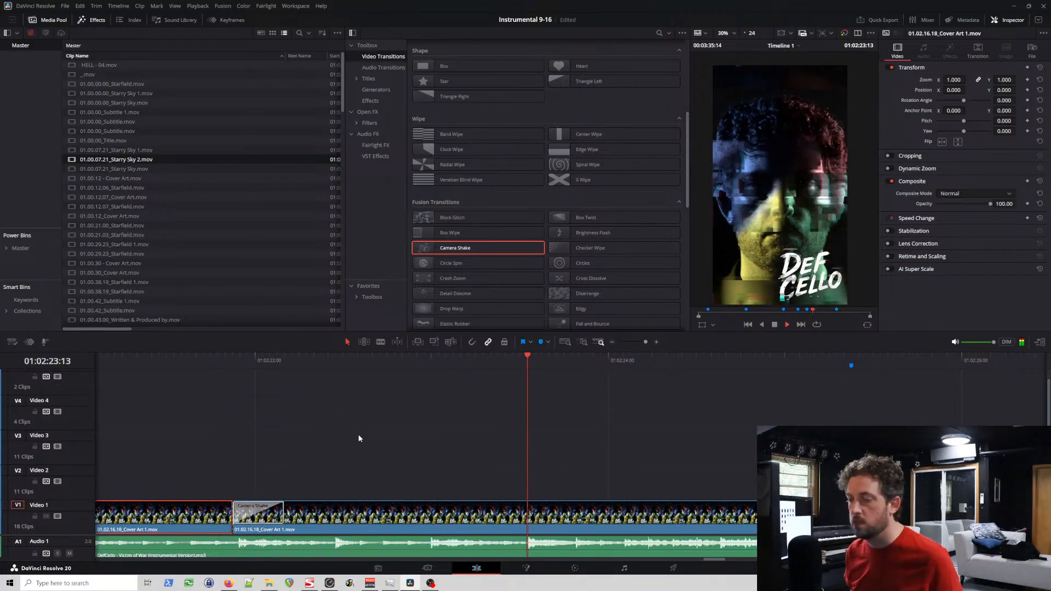
{"action": "key", "text": "space"}
Step: Recheck the accent by playback and split 01.02.16.18_Cover Art 1.mov at 01:02:23:00
{"action": "left_click", "coordinate": [424, 359]}
{"action": "key", "text": "space"}
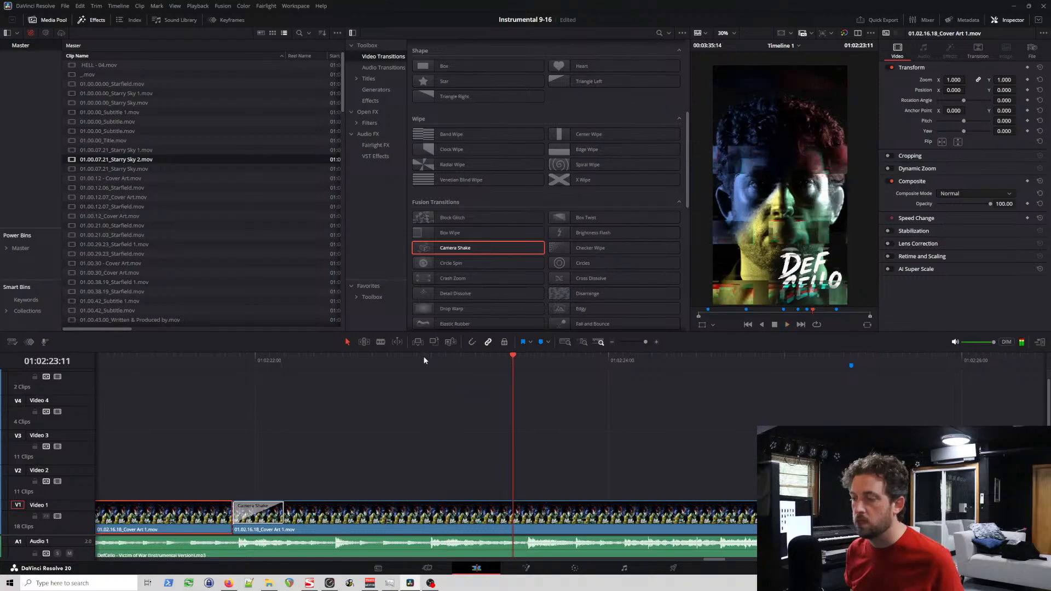
{"action": "left_click", "coordinate": [425, 358]}
{"action": "key", "text": "Right"}
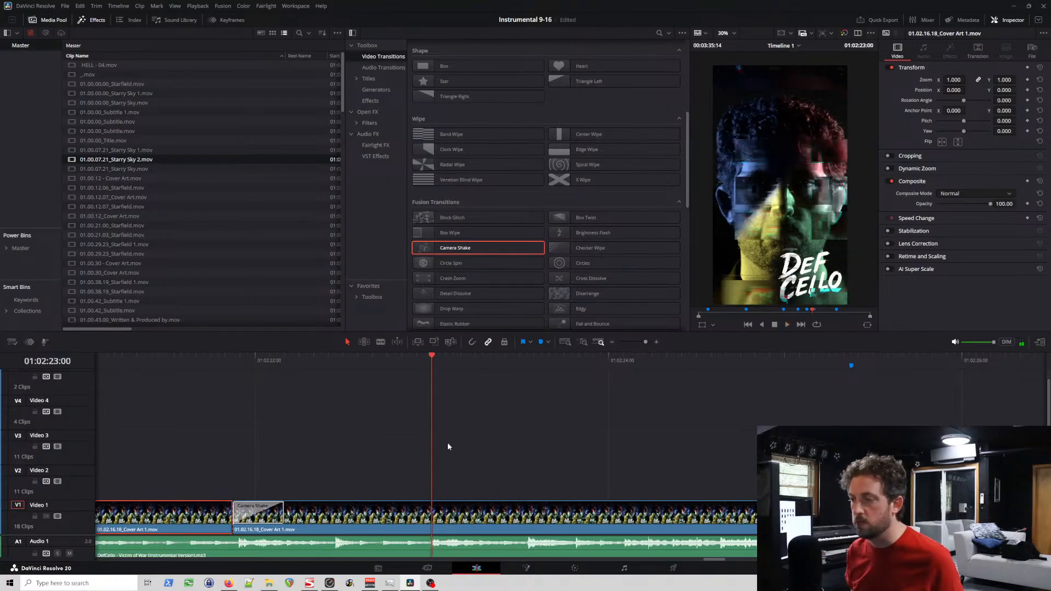
{"action": "key", "text": "ctrl+b"}
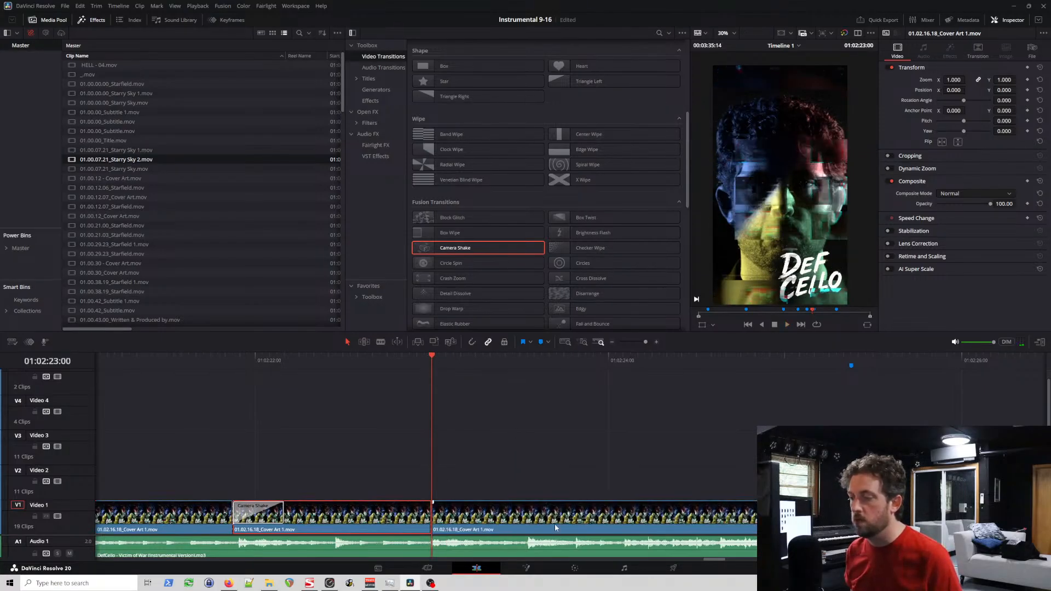
Step: Split the following cover art segment at the next audio peak, at 01:02:23:13
{"action": "left_click", "coordinate": [526, 369]}
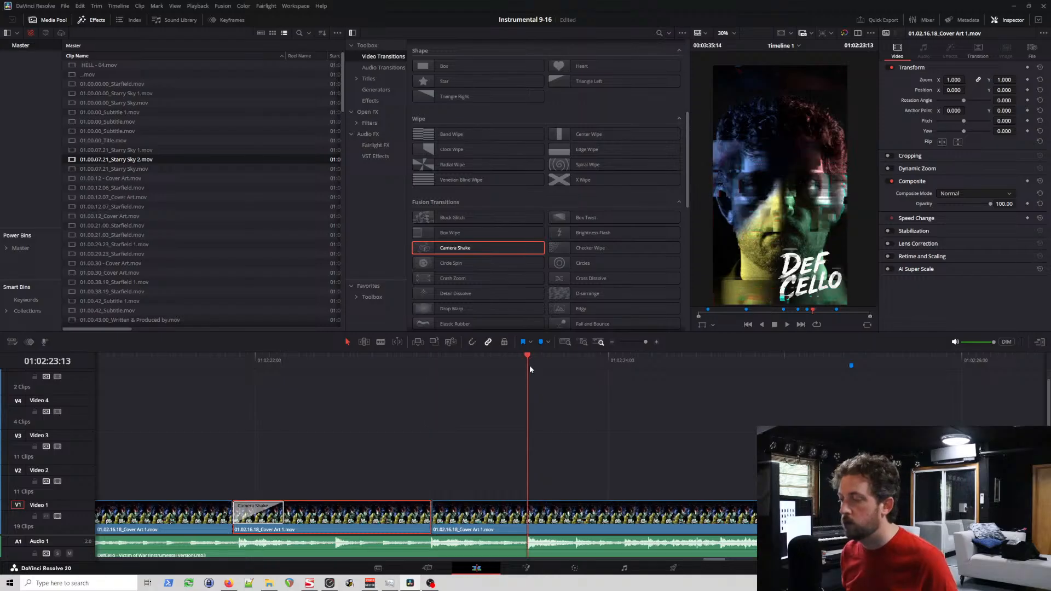
{"action": "left_click", "coordinate": [527, 515]}
{"action": "key", "text": "ctrl+b"}
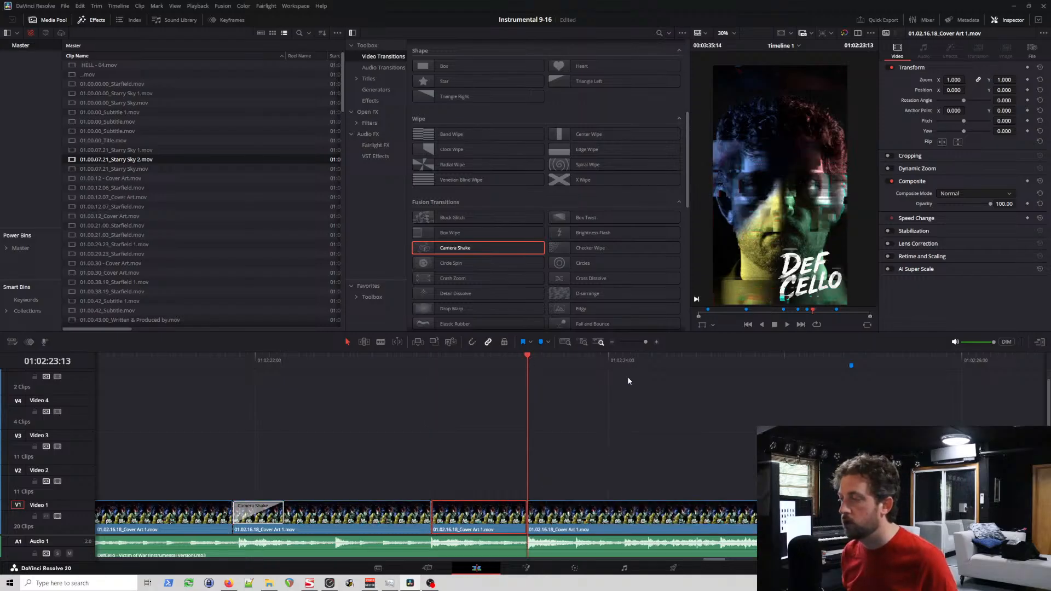
Step: Add Camera Shake transitions at the 01:02:23:00 and 01:02:23:13 cuts, save the project and start playback
{"action": "left_click", "coordinate": [623, 359]}
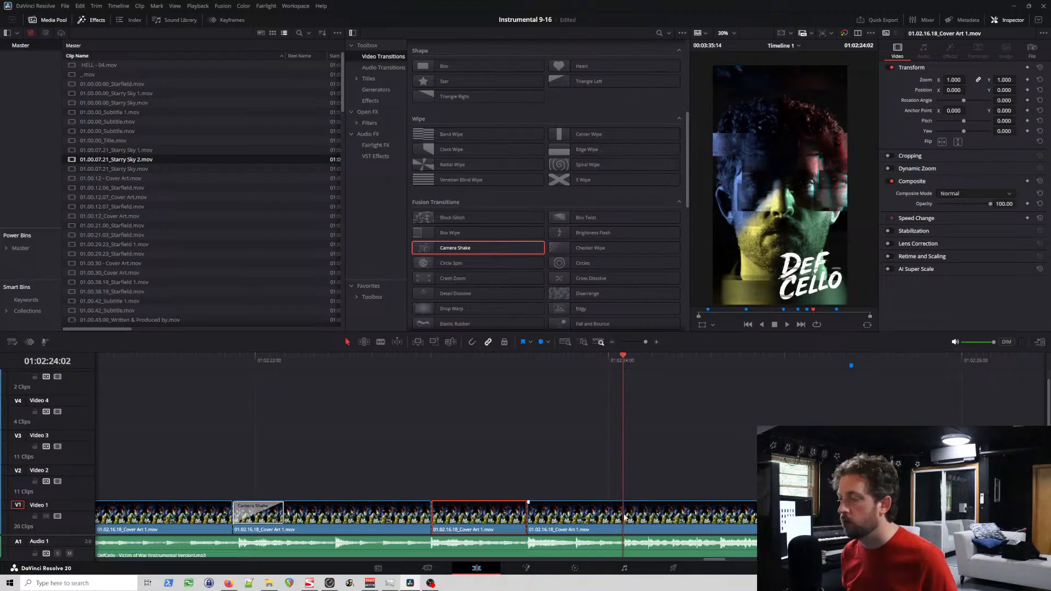
{"action": "left_click", "coordinate": [628, 517]}
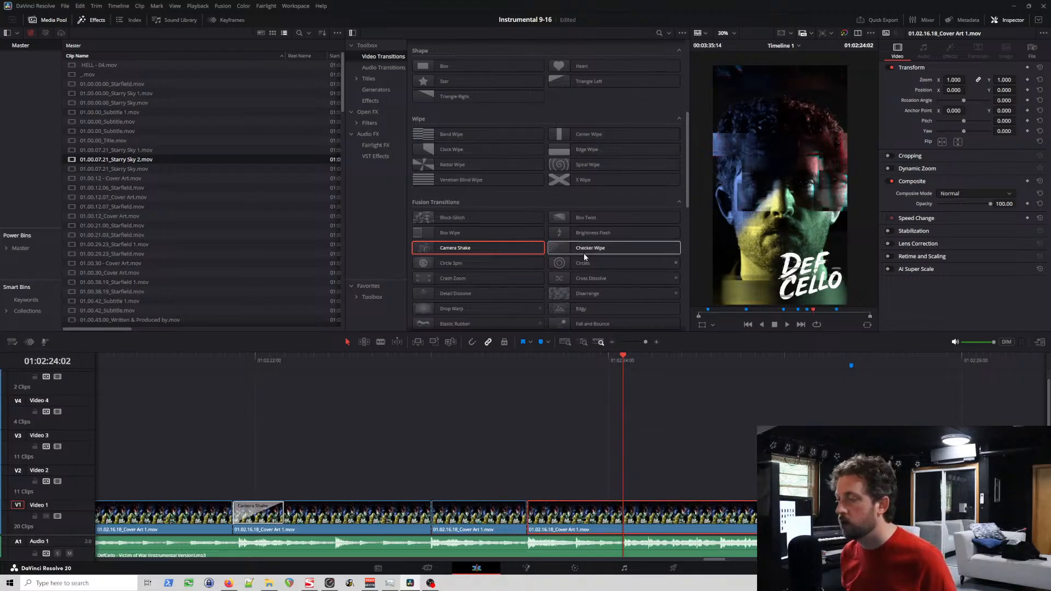
{"action": "left_click_drag", "start_coordinate": [486, 247], "coordinate": [448, 489]}
{"action": "left_click_drag", "start_coordinate": [447, 251], "coordinate": [539, 521]}
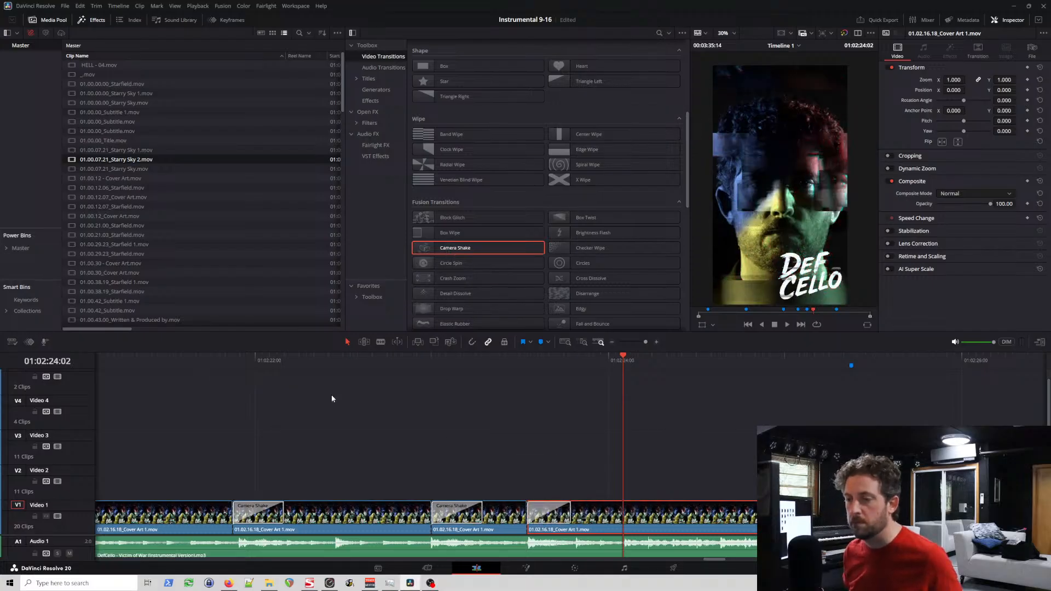
{"action": "key", "text": "ctrl+s"}
{"action": "key", "text": "space"}
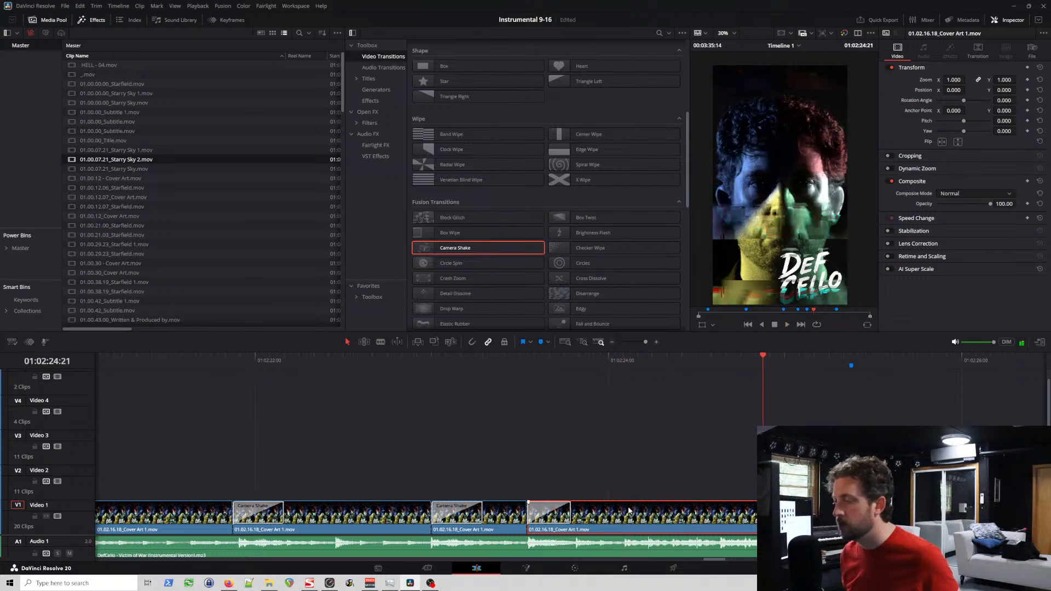
Step: Replay the section from before the 01:02:23:13 cut and split 01.02.16.18_Cover Art 1.mov at 01:02:24:02
{"action": "scroll", "coordinate": [709, 512], "scroll_direction": "right", "scroll_amount": 3}
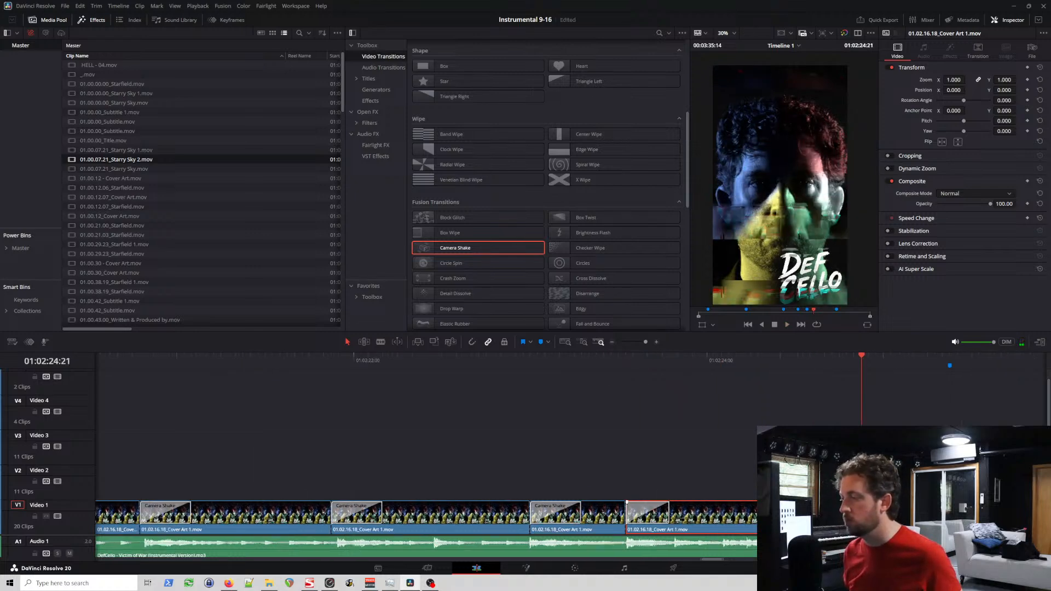
{"action": "scroll", "coordinate": [753, 529], "scroll_direction": "right", "scroll_amount": 9}
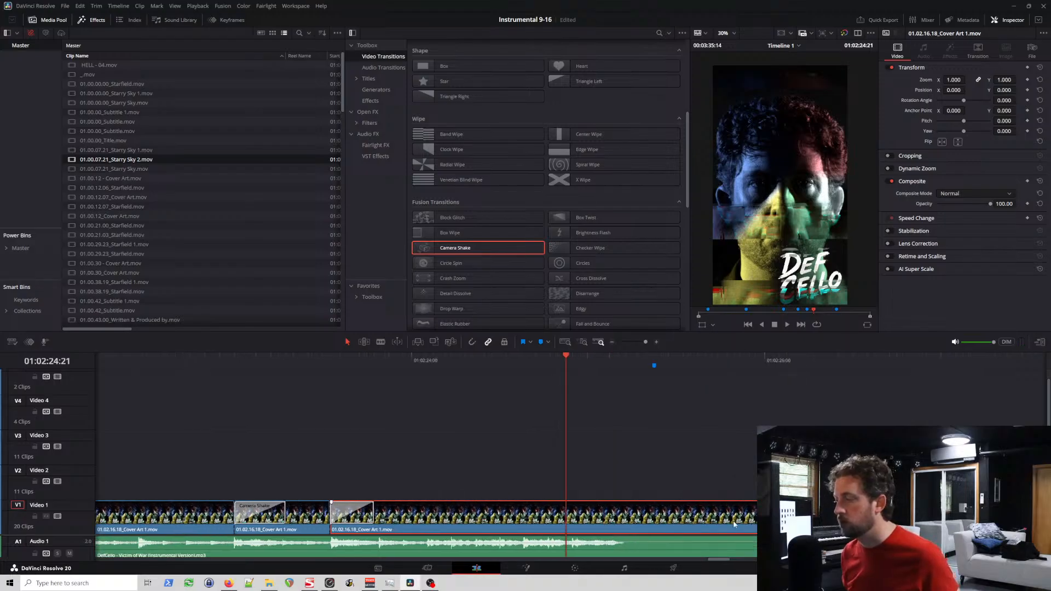
{"action": "left_click", "coordinate": [261, 357]}
{"action": "key", "text": "space"}
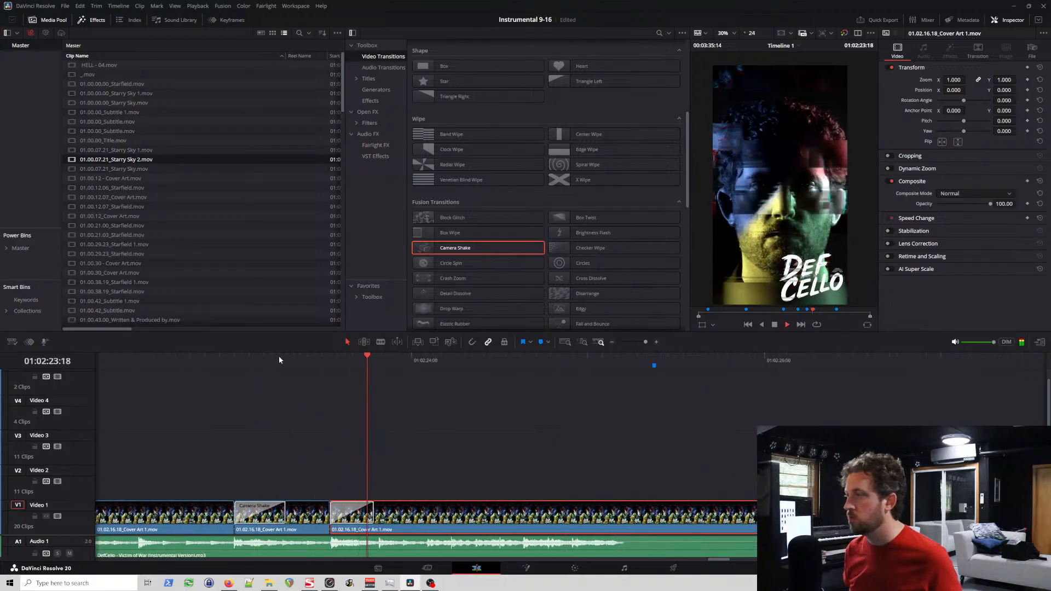
{"action": "key", "text": "space"}
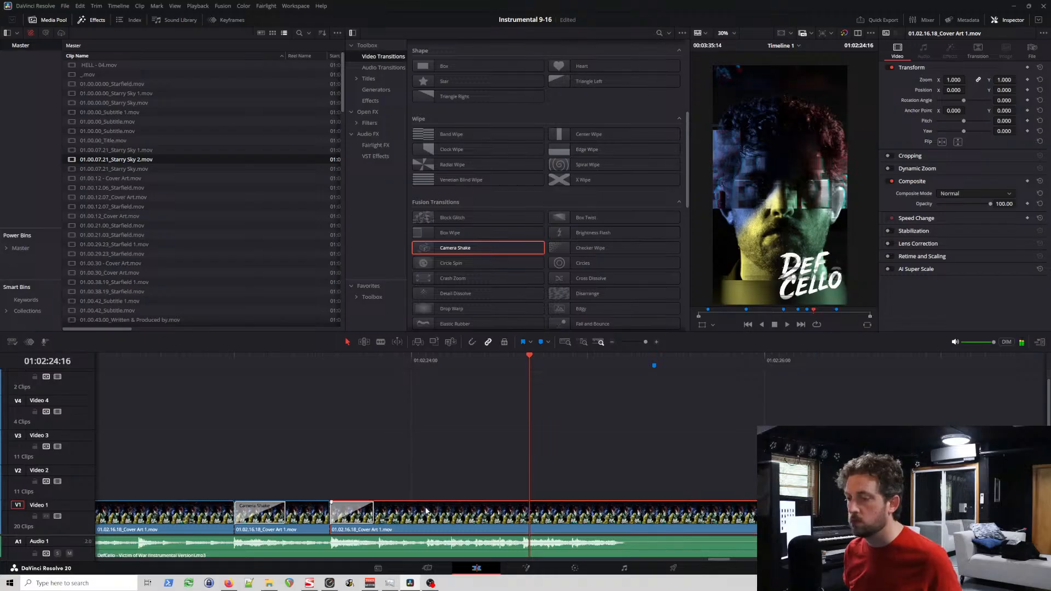
{"action": "left_click", "coordinate": [426, 360]}
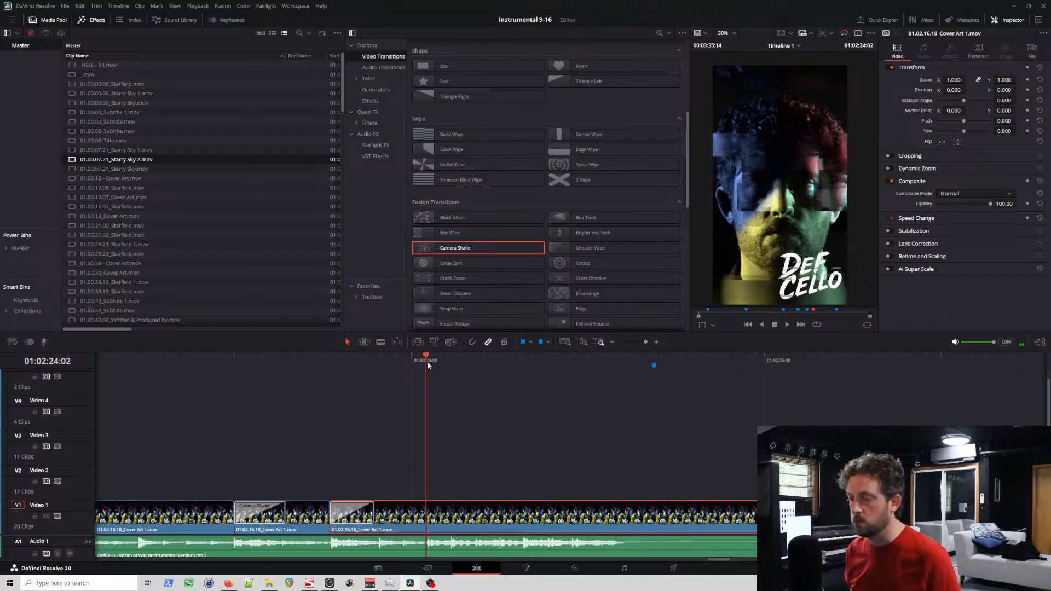
{"action": "key", "text": "ctrl+b"}
Step: Try splitting the Audio 1 clip at the rapid accents 01:02:24:06, 01:02:24:09, 01:02:24:12 and 01:02:24:15
{"action": "left_click_drag", "start_coordinate": [451, 359], "coordinate": [448, 359]}
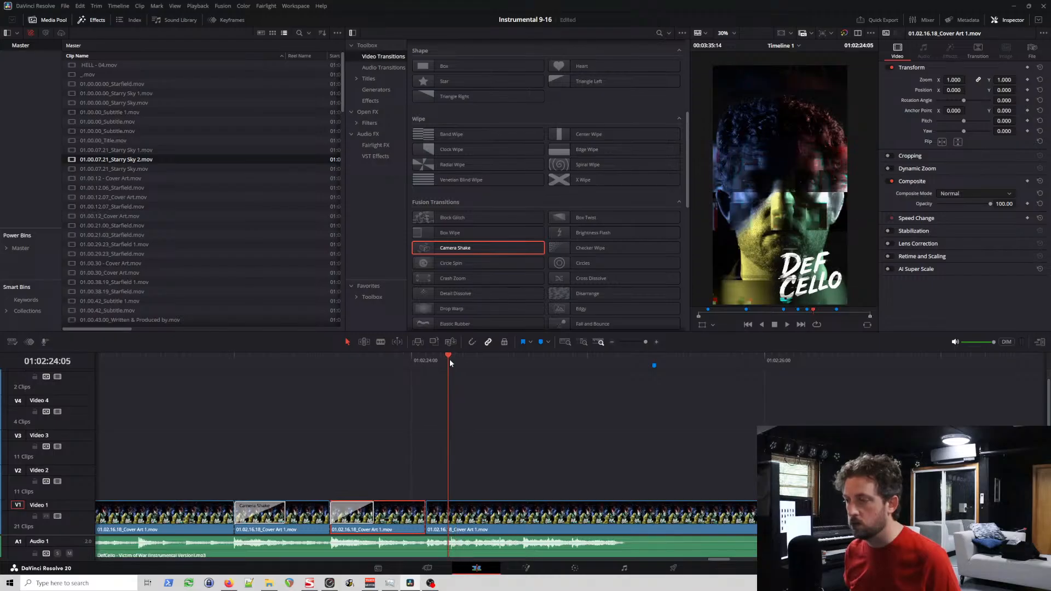
{"action": "key", "text": "ctrl+equal"}
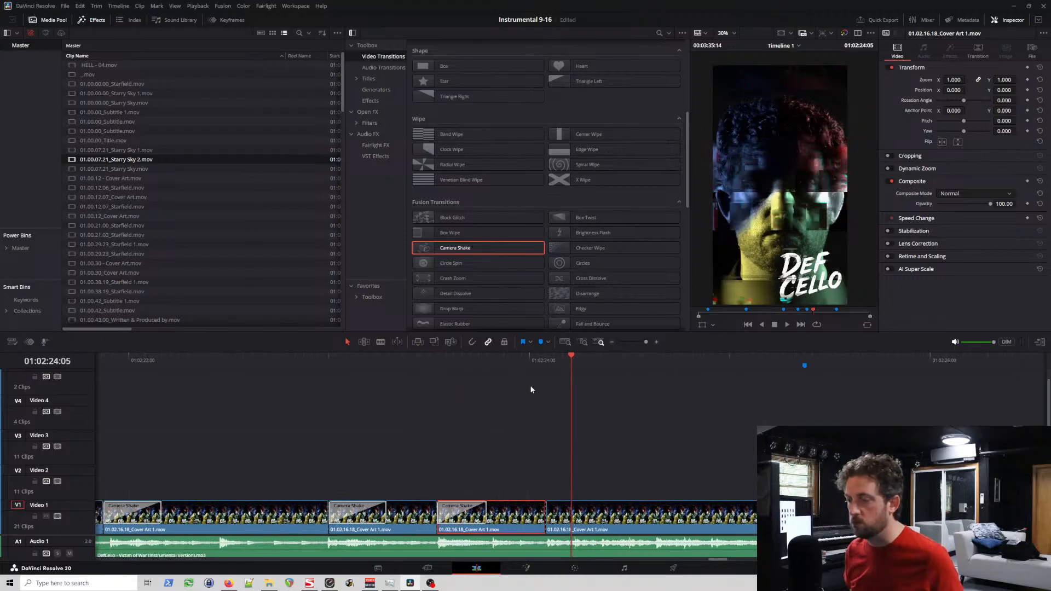
{"action": "key", "text": "ctrl+equal"}
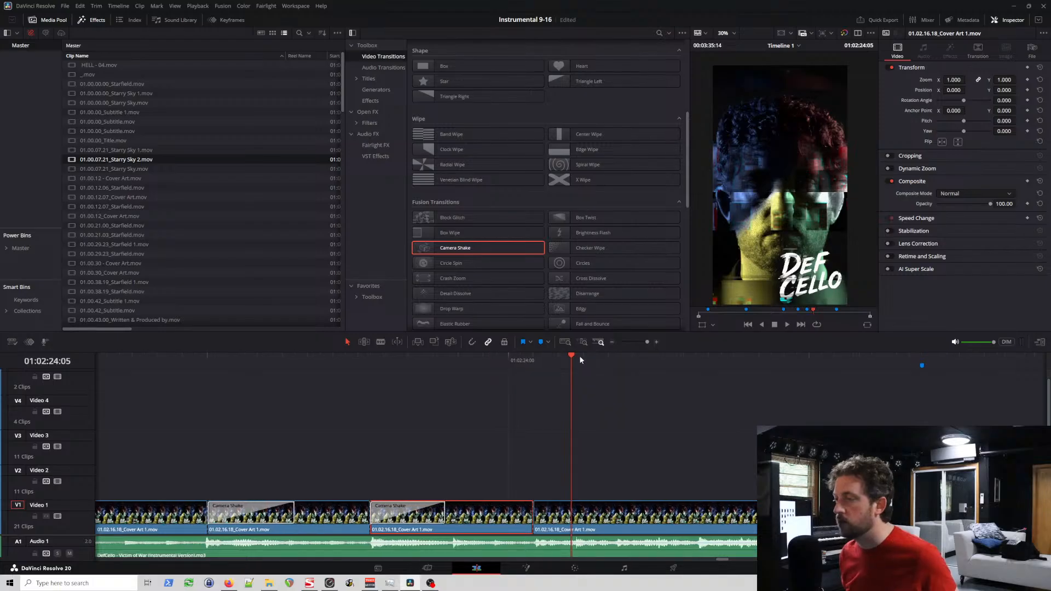
{"action": "left_click", "coordinate": [583, 358]}
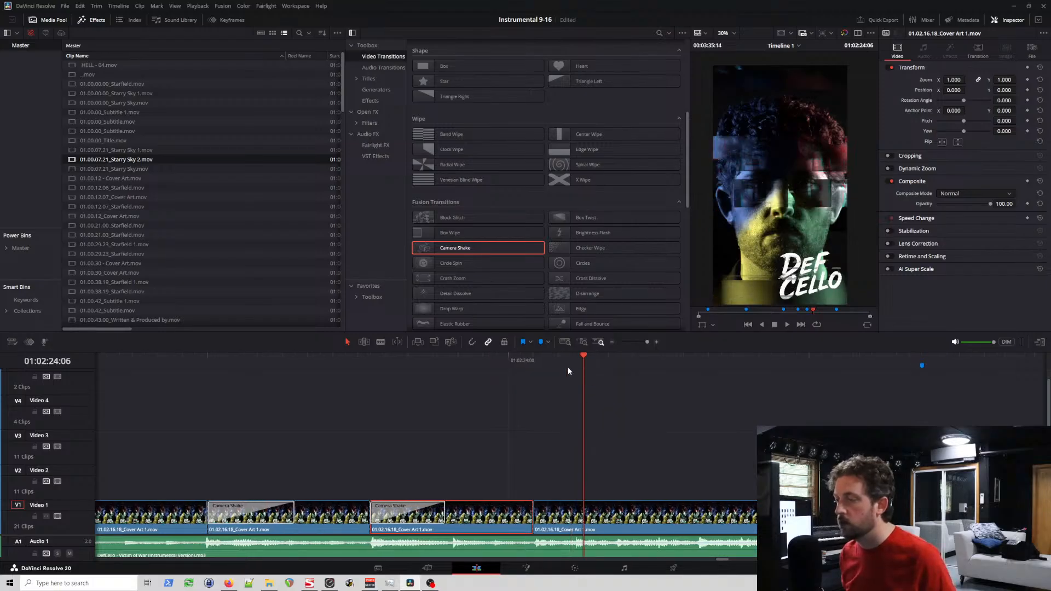
{"action": "left_click", "coordinate": [627, 361]}
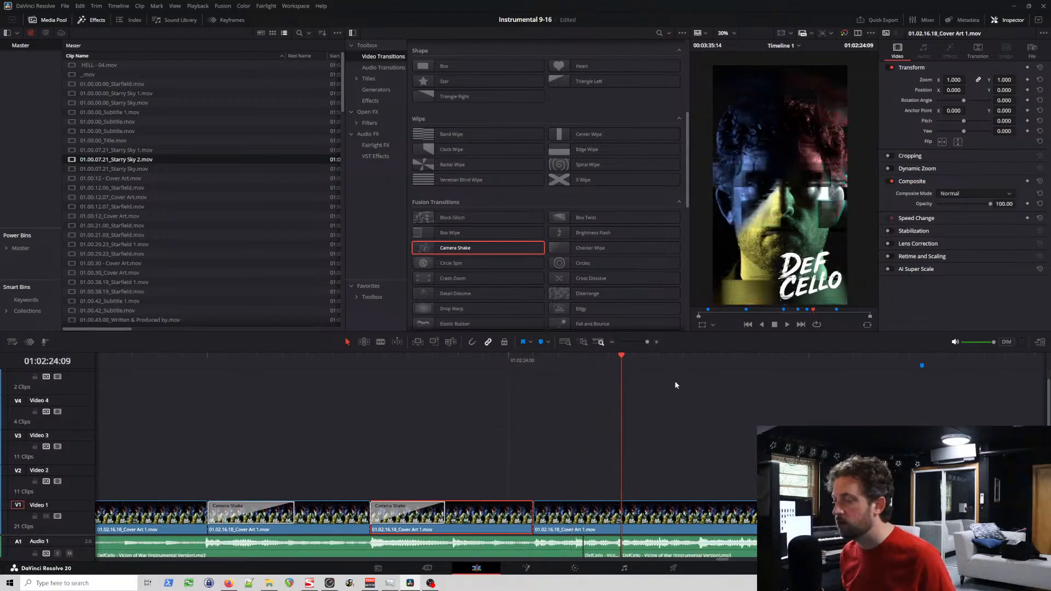
{"action": "left_click", "coordinate": [664, 359]}
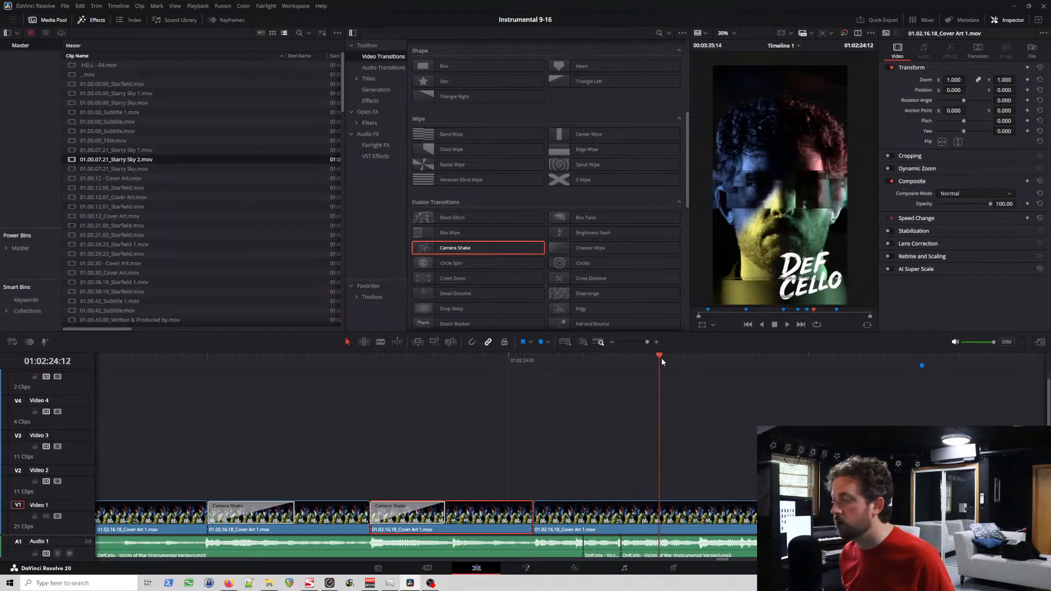
{"action": "left_click", "coordinate": [700, 359]}
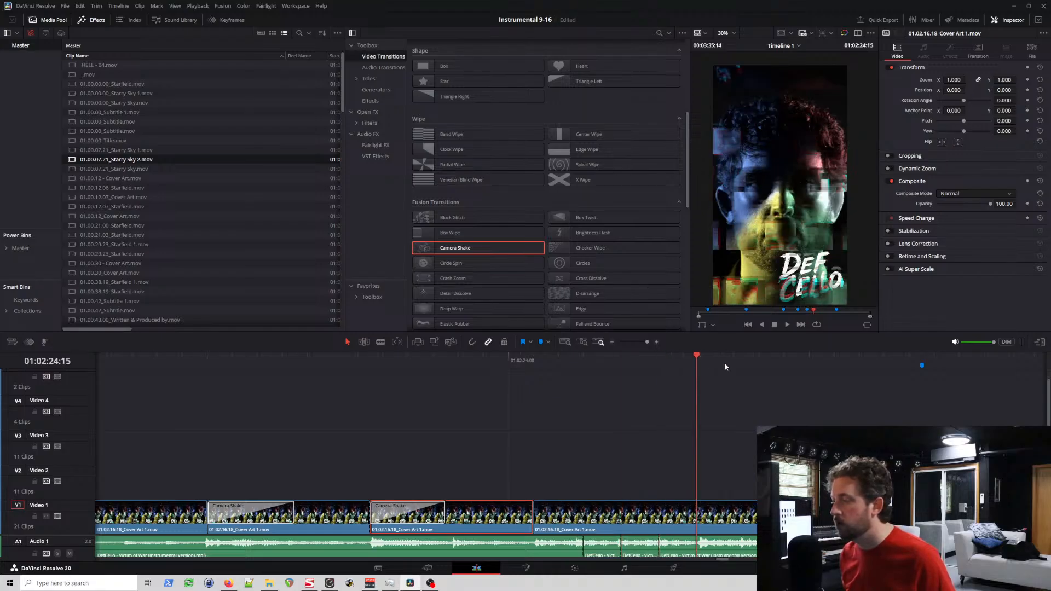
Step: Try a cover art split at 01:02:25:05 and a Camera Shake at the 01:02:24:02 cut, undoing both along with the audio splits
{"action": "left_click", "coordinate": [541, 357]}
{"action": "key", "text": "space"}
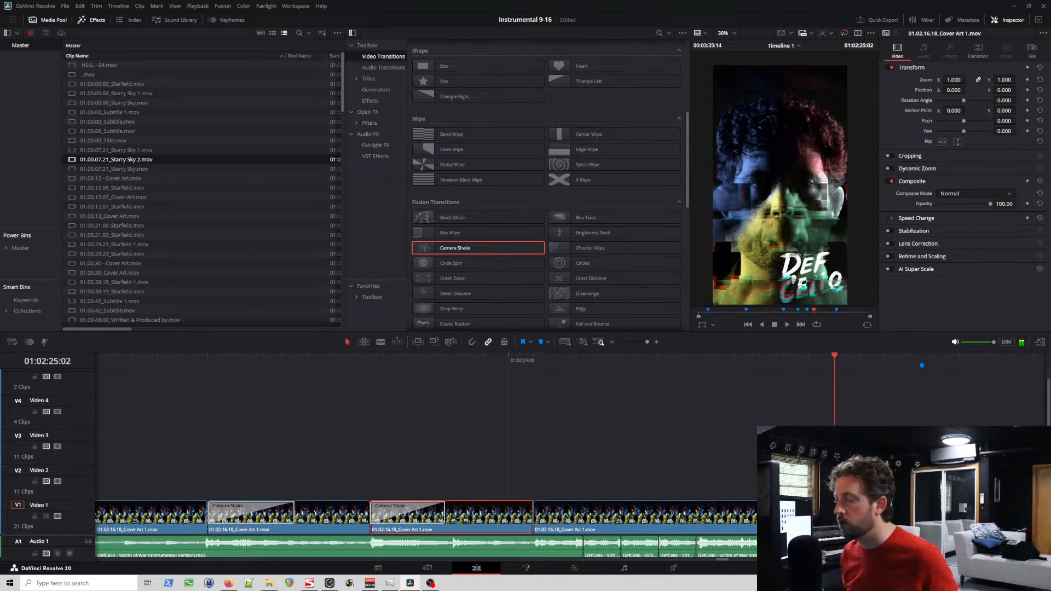
{"action": "left_click", "coordinate": [872, 358]}
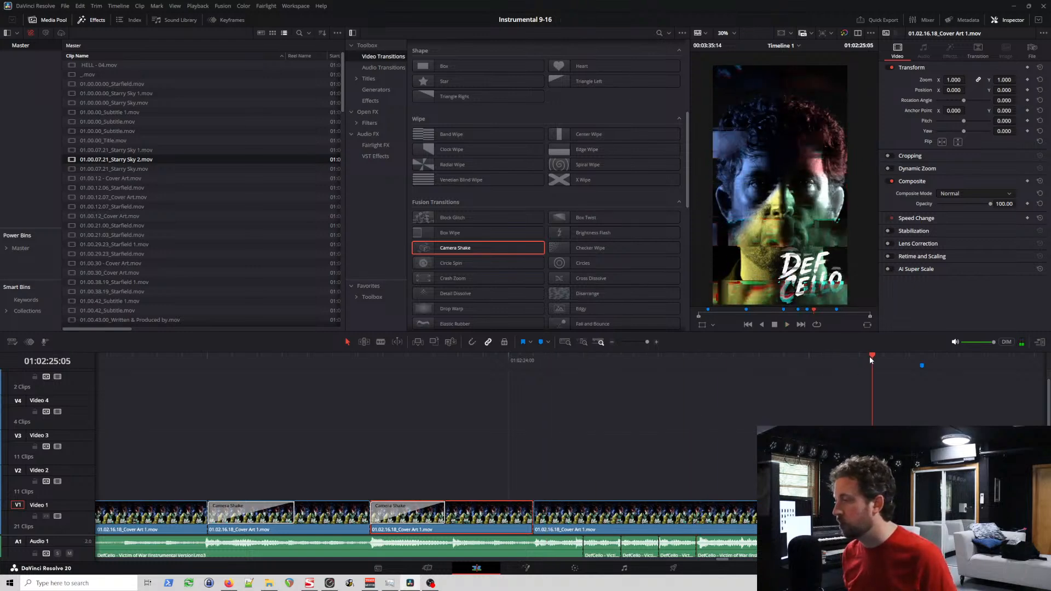
{"action": "left_click", "coordinate": [788, 516]}
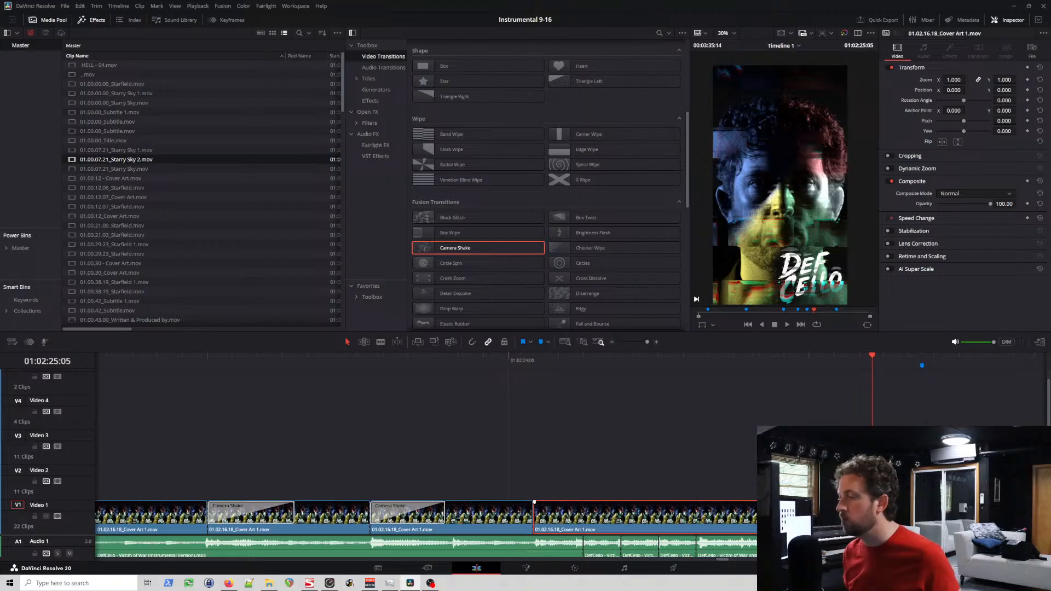
{"action": "left_click_drag", "start_coordinate": [464, 249], "coordinate": [544, 523]}
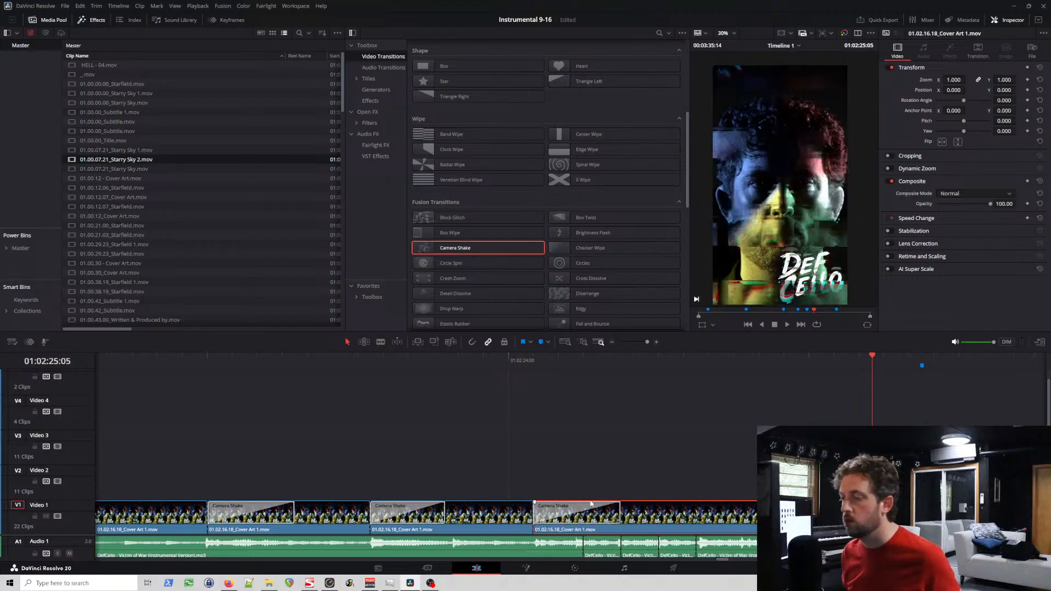
{"action": "key", "text": "Delete"}
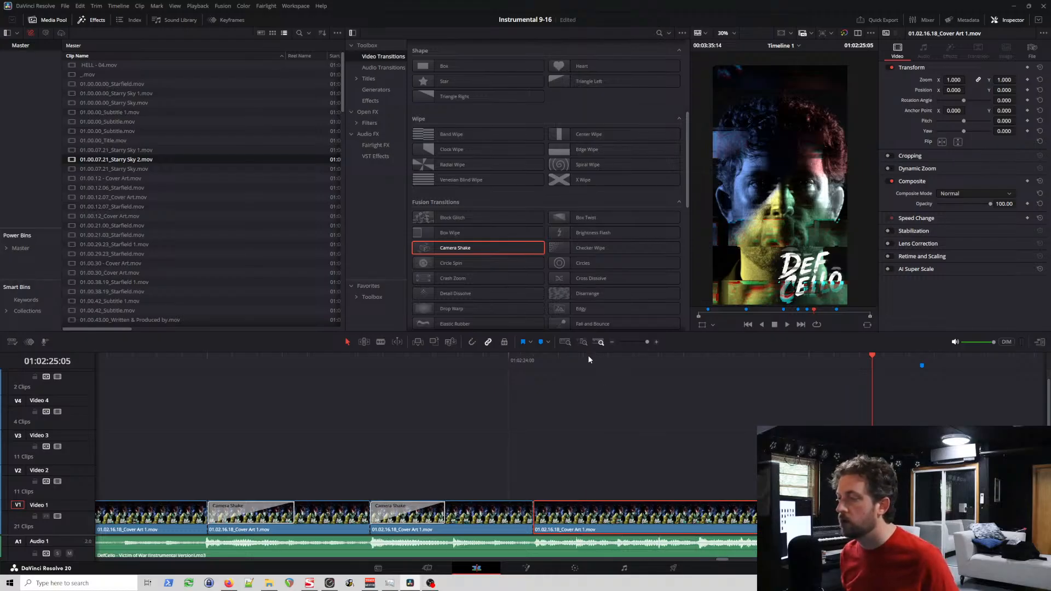
Step: Split the cover art clip on Video 1 at 01:02:24:05, 01:02:24:09 and 01:02:24:12, leaving the audio uncut
{"action": "left_click", "coordinate": [572, 363]}
{"action": "left_click_drag", "start_coordinate": [572, 362], "coordinate": [617, 359]}
{"action": "key", "text": "ctrl+b"}
{"action": "key", "text": "ctrl+b"}
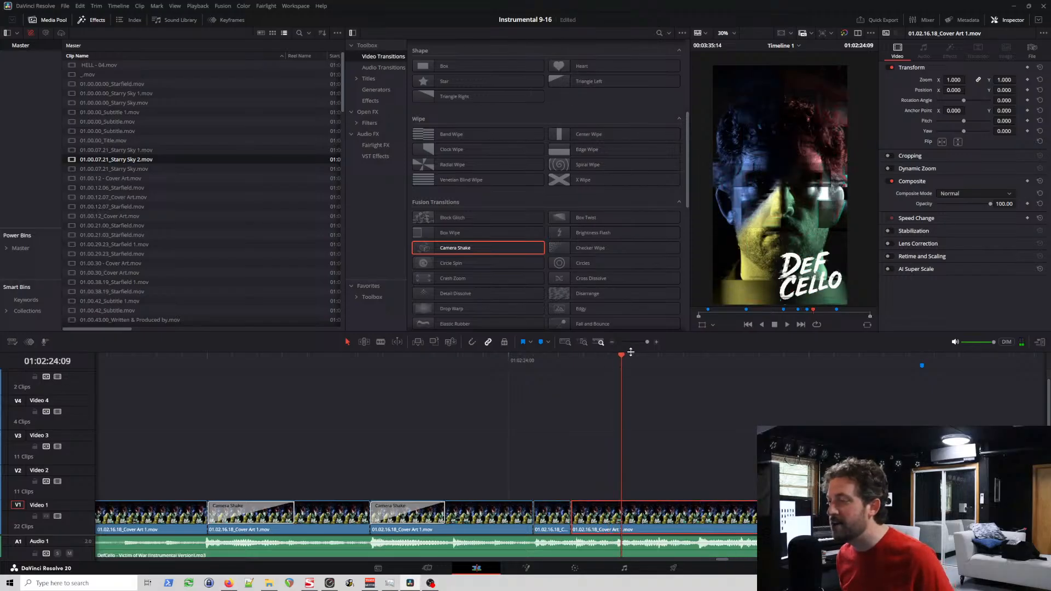
{"action": "key", "text": "ctrl+b"}
{"action": "left_click_drag", "start_coordinate": [677, 352], "coordinate": [661, 359]}
{"action": "key", "text": "ctrl+b"}
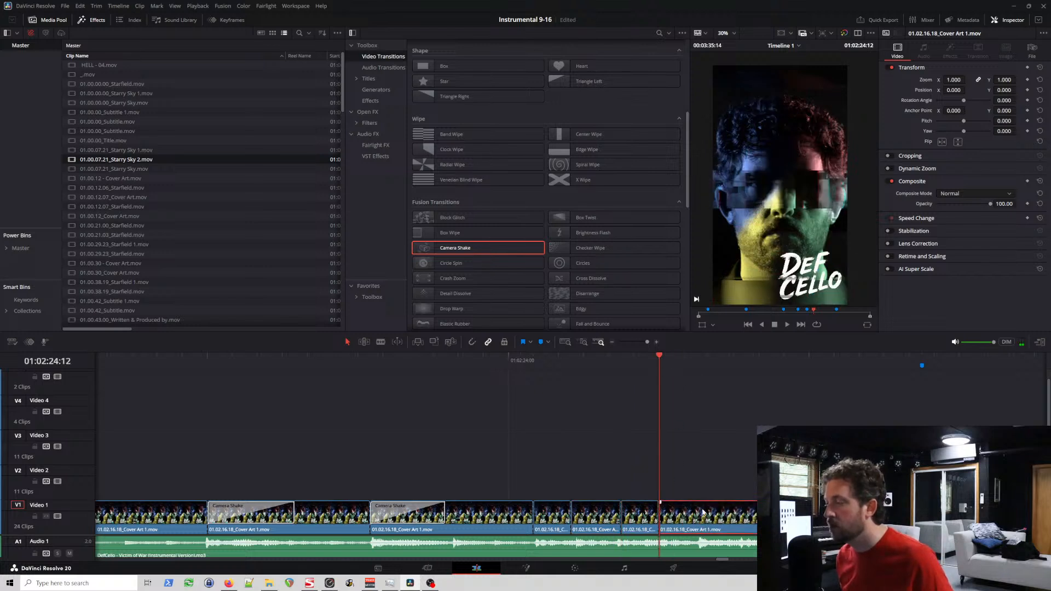
Step: Split the remaining cover art clip on Video 1 at 01:02:24:15 and 01:02:24:19
{"action": "left_click", "coordinate": [697, 360]}
{"action": "key", "text": "ctrl+b"}
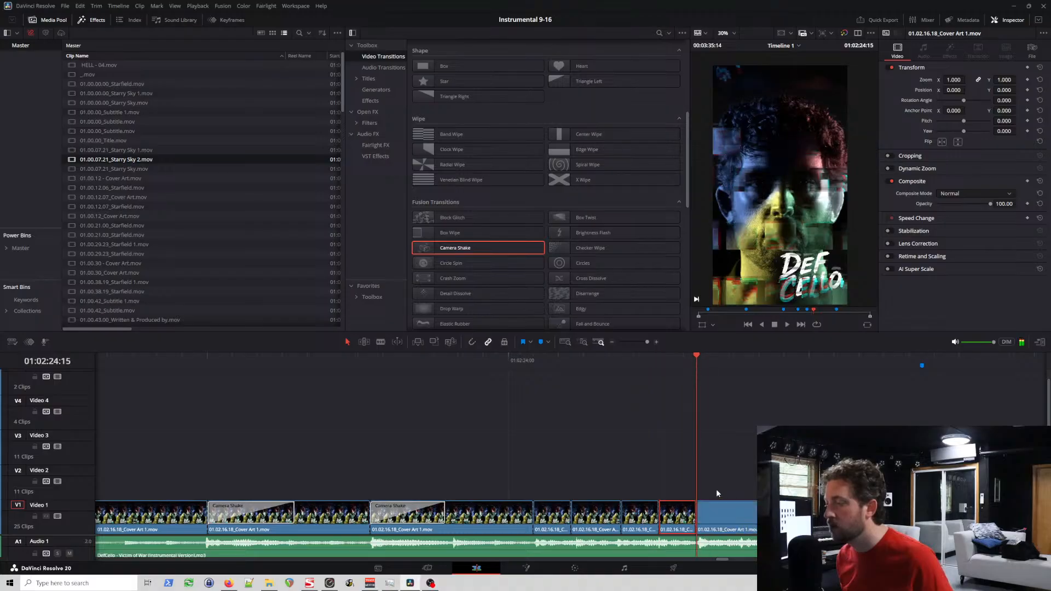
{"action": "left_click", "coordinate": [738, 359]}
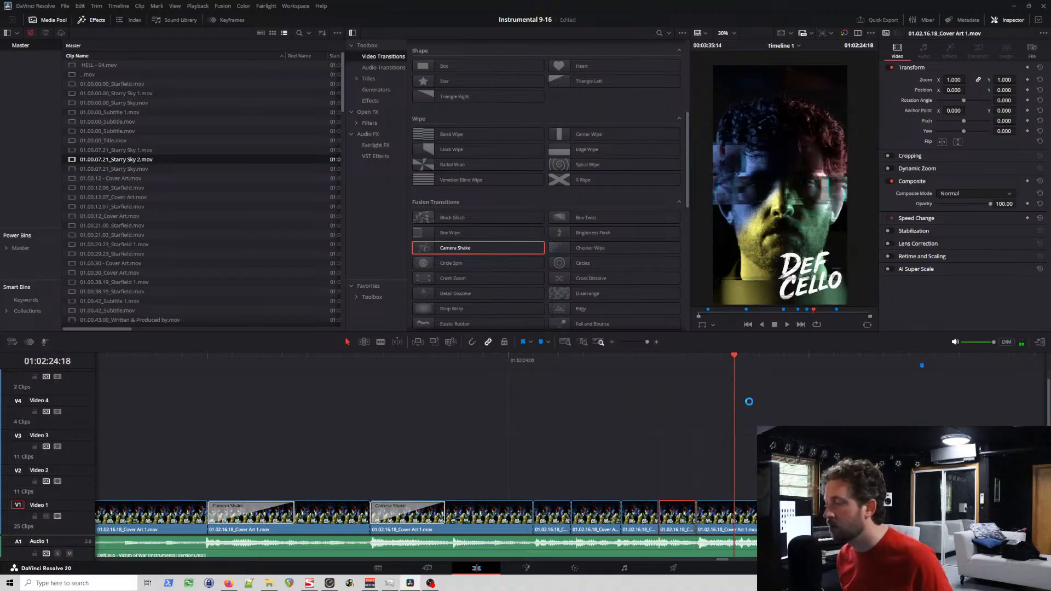
{"action": "left_click", "coordinate": [748, 359]}
{"action": "left_click", "coordinate": [743, 513]}
{"action": "key", "text": "ctrl+b"}
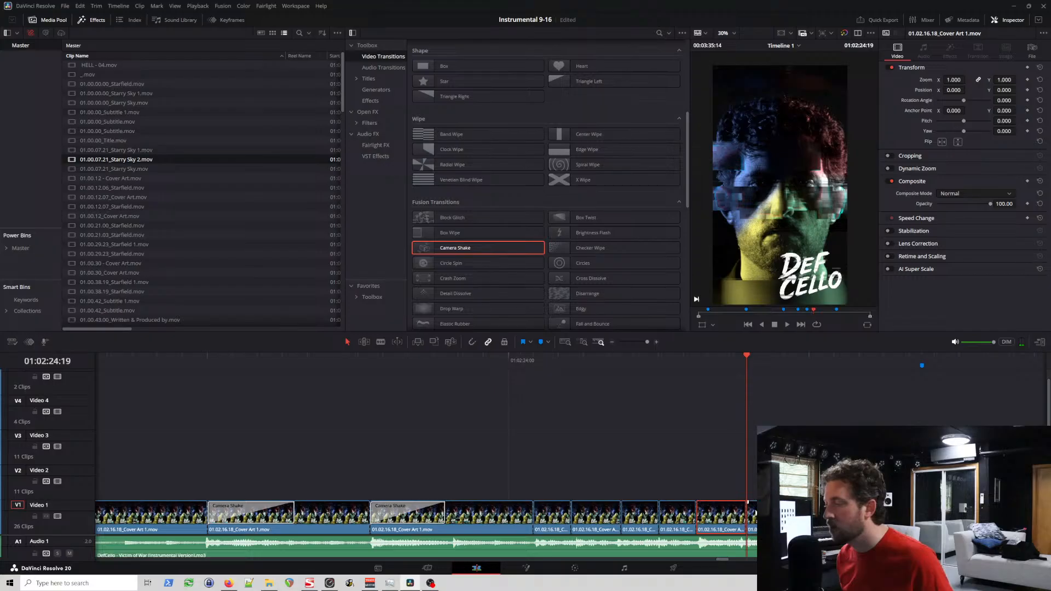
Step: Split the remaining cover art clip on Video 1 at 01:02:24:22 and 01:02:25:06
{"action": "left_click", "coordinate": [786, 356]}
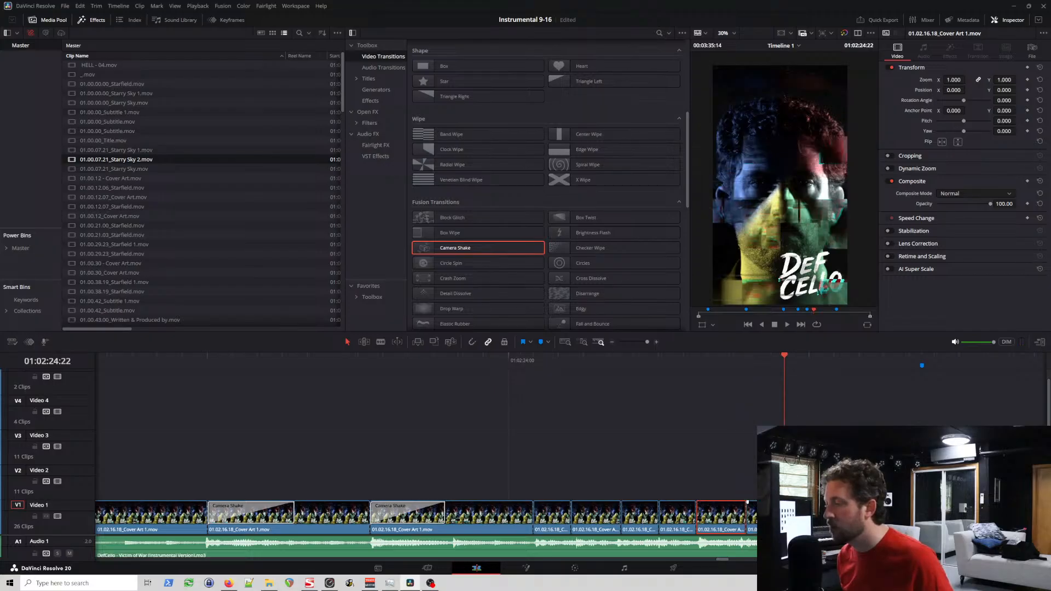
{"action": "key", "text": "ctrl+b"}
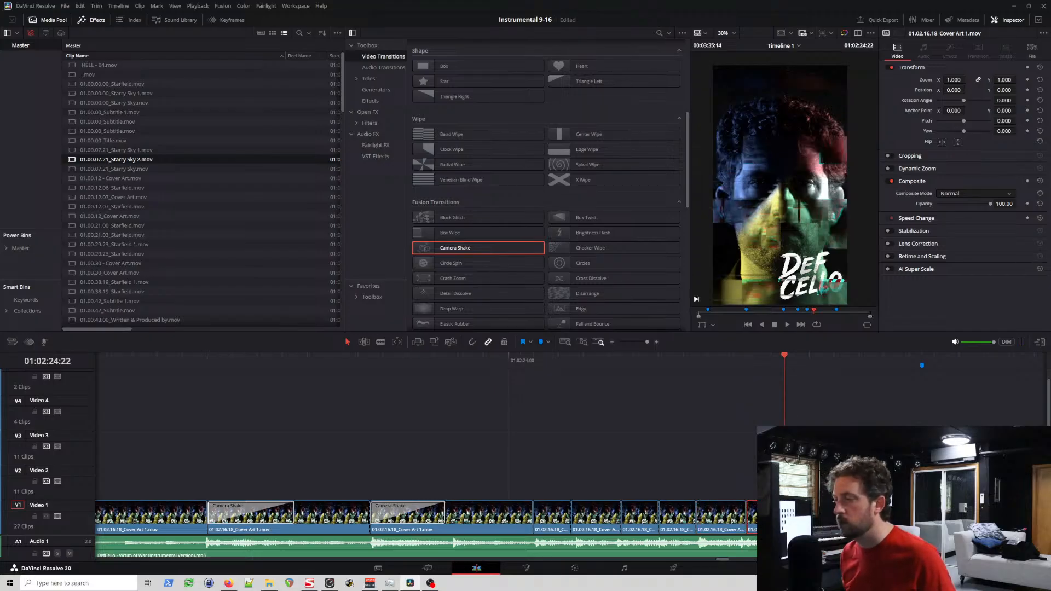
{"action": "left_click", "coordinate": [884, 357]}
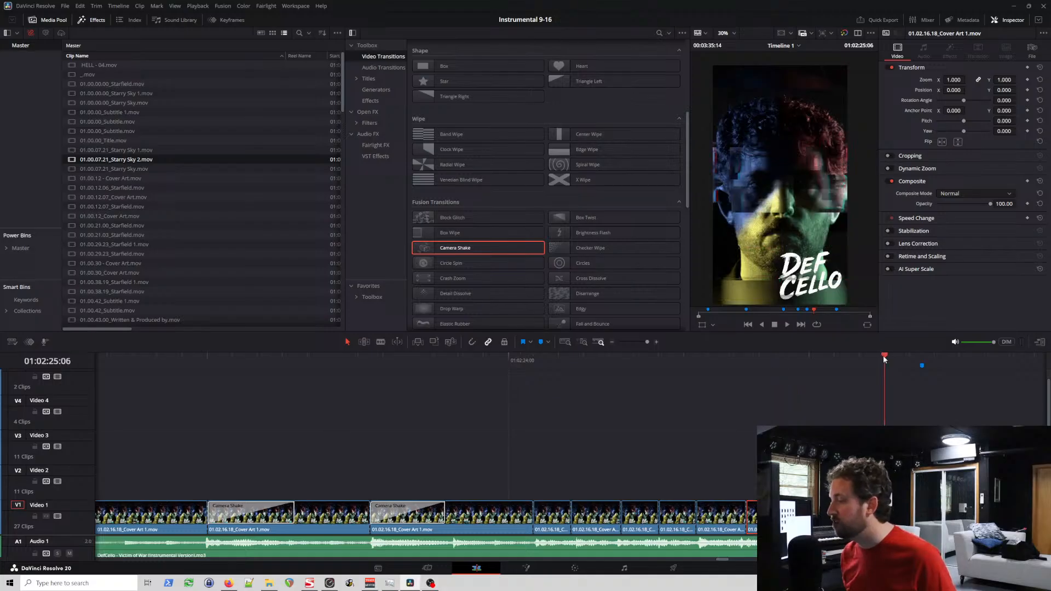
{"action": "key", "text": "ctrl+b"}
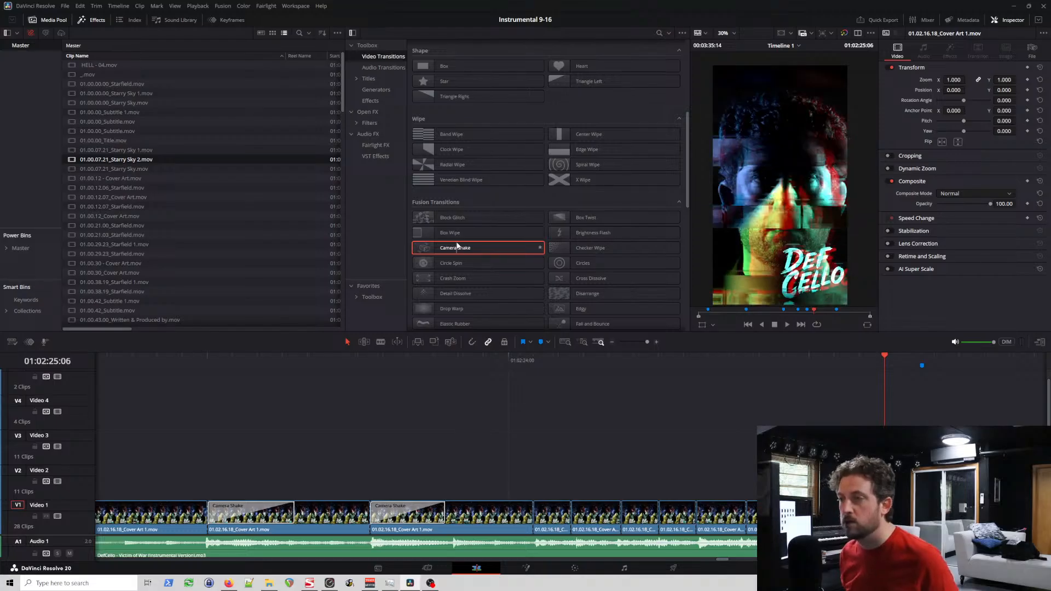
Step: Try adding Camera Shake transitions directly at the Video 1 cuts at 01:02:24:05 and 01:02:24:15, playing the section back in between
{"action": "left_click_drag", "start_coordinate": [455, 247], "coordinate": [534, 522]}
{"action": "left_click", "coordinate": [546, 358]}
{"action": "scroll", "coordinate": [635, 450], "scroll_direction": "up", "scroll_amount": 5}
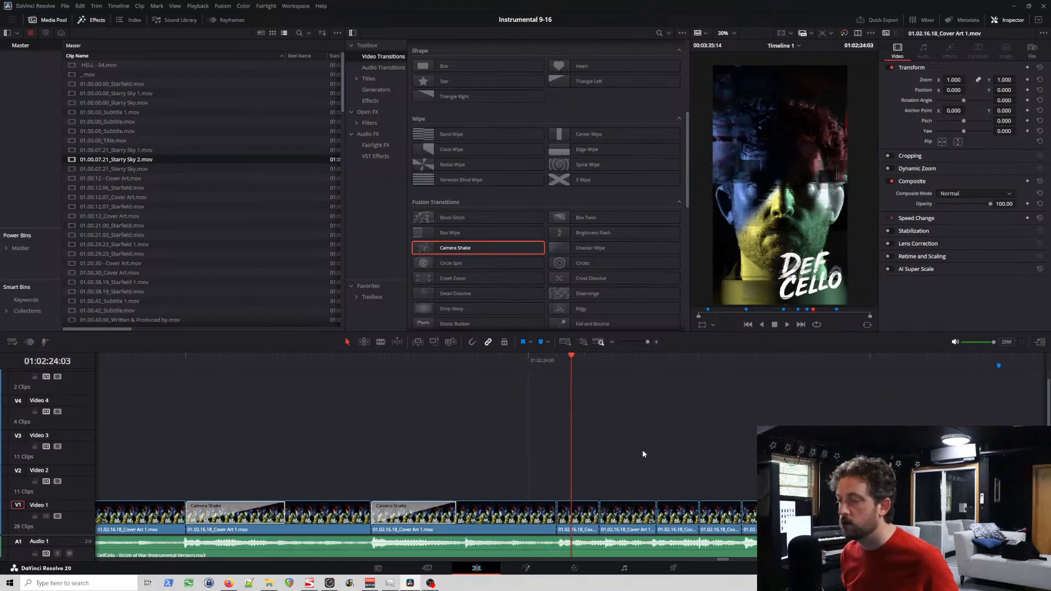
{"action": "left_click_drag", "start_coordinate": [478, 249], "coordinate": [623, 513]}
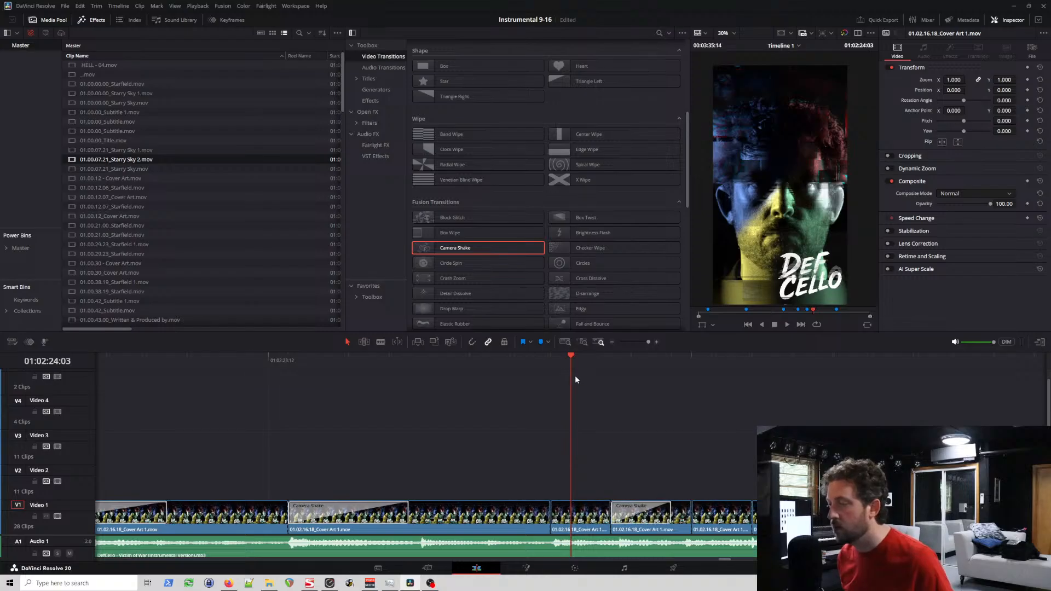
{"action": "left_click", "coordinate": [442, 362]}
{"action": "key", "text": "space"}
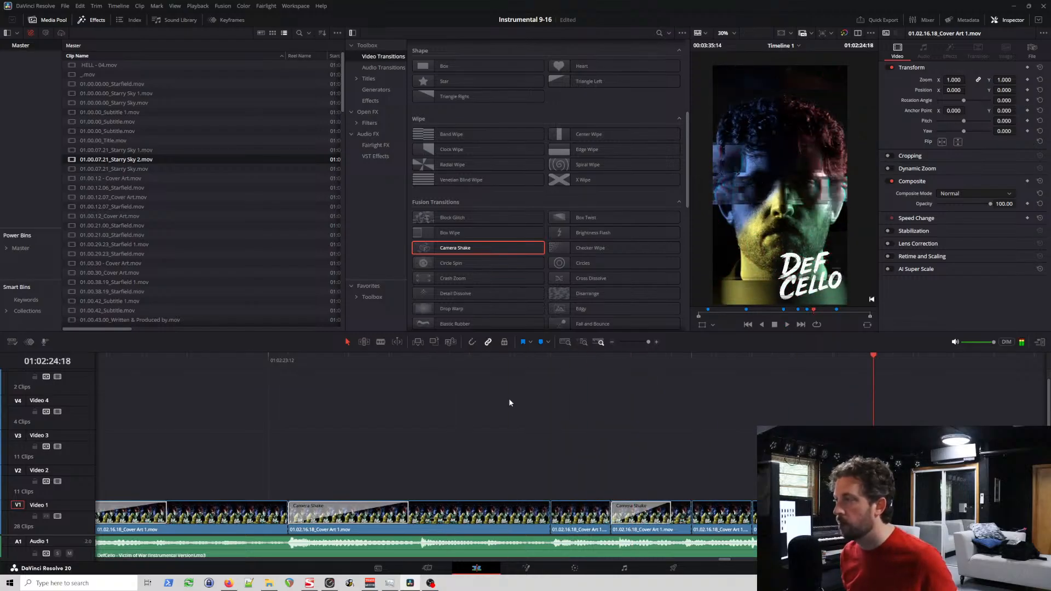
{"action": "left_click_drag", "start_coordinate": [472, 248], "coordinate": [820, 518]}
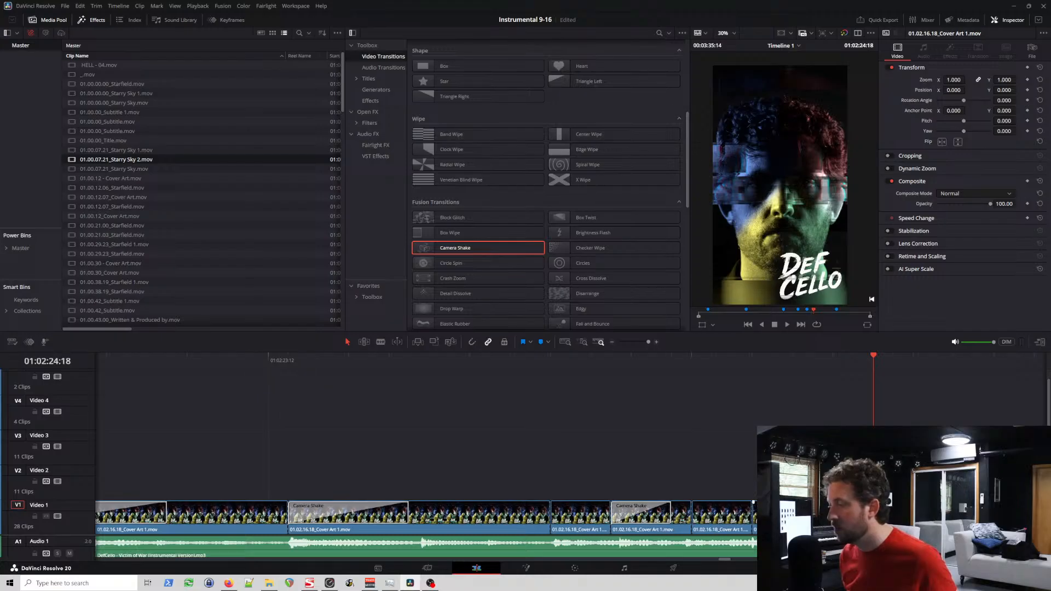
Step: Try a Camera Shake centred on the Video 1 cut at 01:02:24:02 and play it back
{"action": "left_click", "coordinate": [552, 362]}
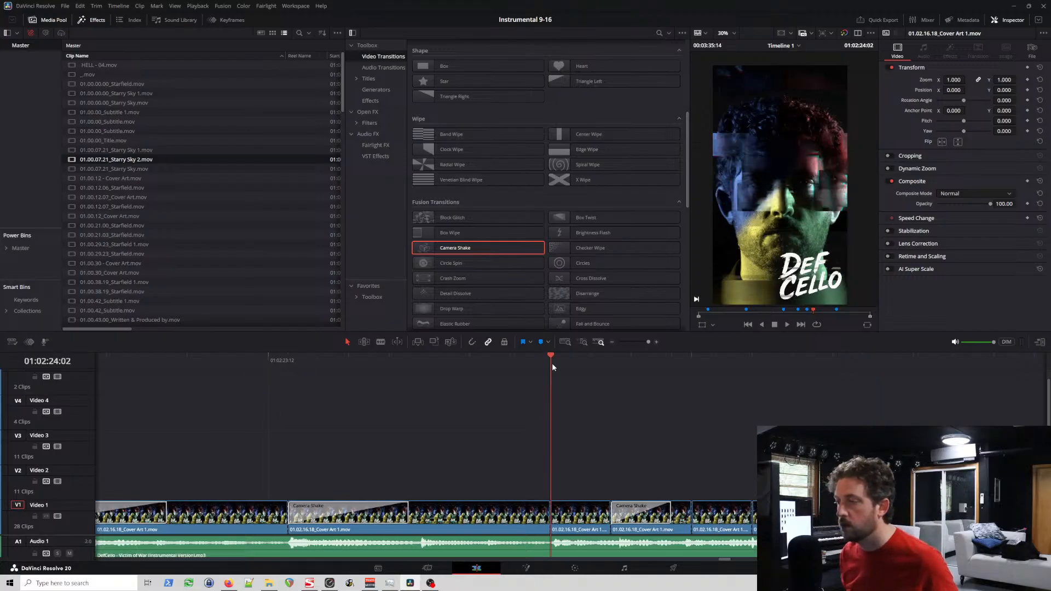
{"action": "scroll", "coordinate": [579, 399], "scroll_direction": "up", "scroll_amount": 3}
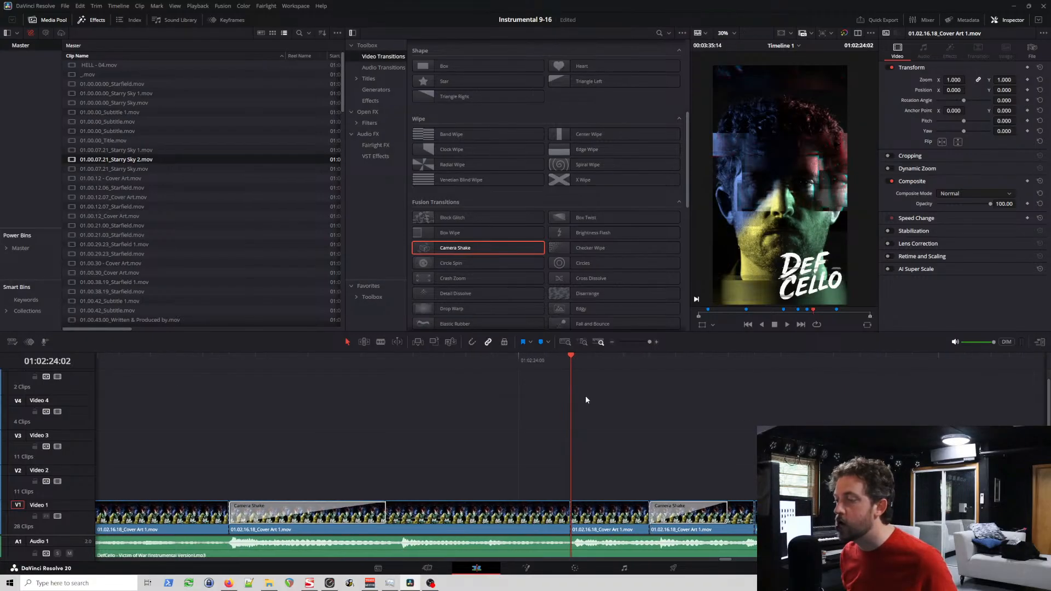
{"action": "left_click_drag", "start_coordinate": [491, 250], "coordinate": [571, 519]}
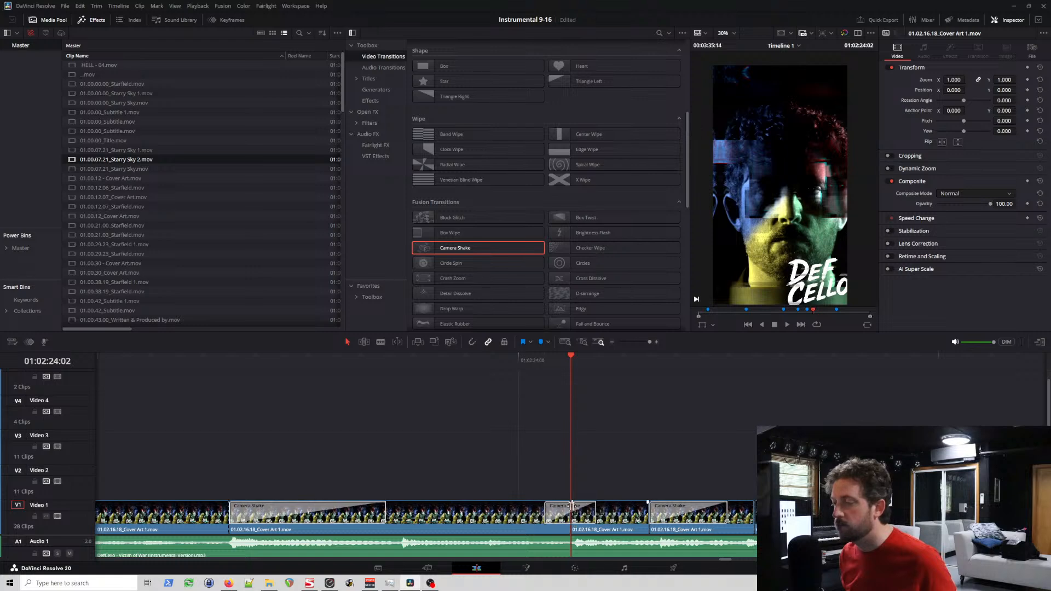
{"action": "key", "text": "space"}
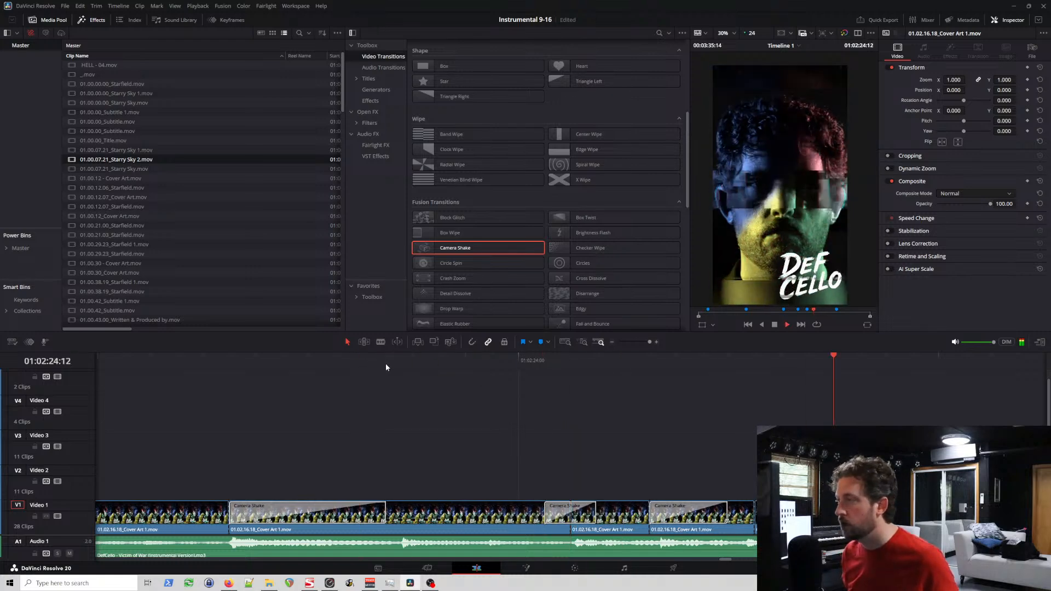
Step: Try placing a Camera Shake at the Video 1 cut at 01:02:24:09
{"action": "left_click_drag", "start_coordinate": [481, 249], "coordinate": [757, 515]}
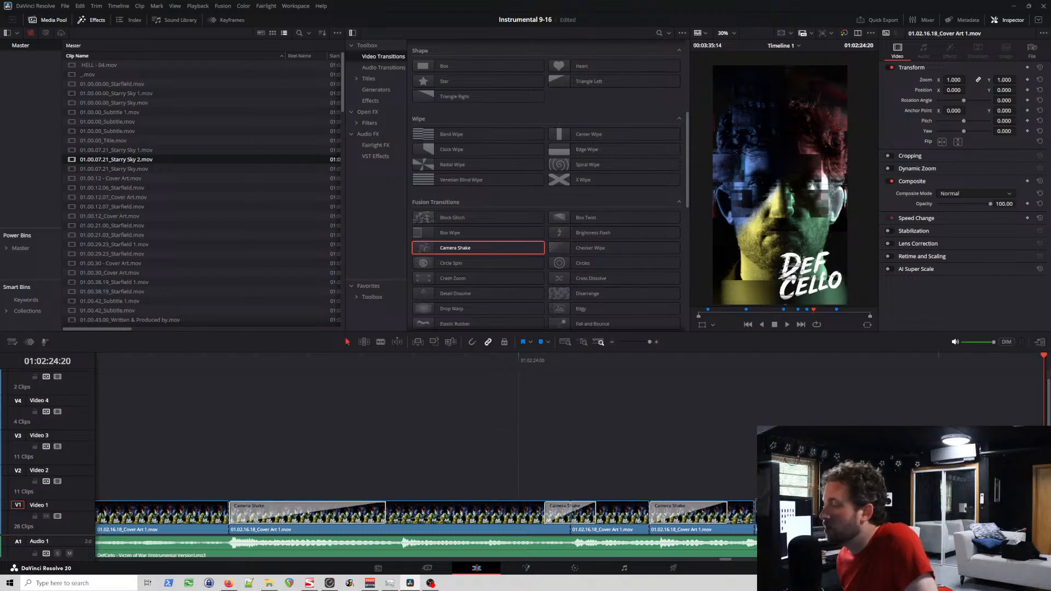
{"action": "mouse_move", "coordinate": [758, 519]}
{"action": "left_mouse_down"}
{"action": "mouse_move", "coordinate": [739, 520]}
{"action": "mouse_move", "coordinate": [734, 506]}
{"action": "mouse_move", "coordinate": [460, 500]}
{"action": "mouse_move", "coordinate": [790, 523]}
{"action": "mouse_move", "coordinate": [768, 514]}
{"action": "left_mouse_up"}
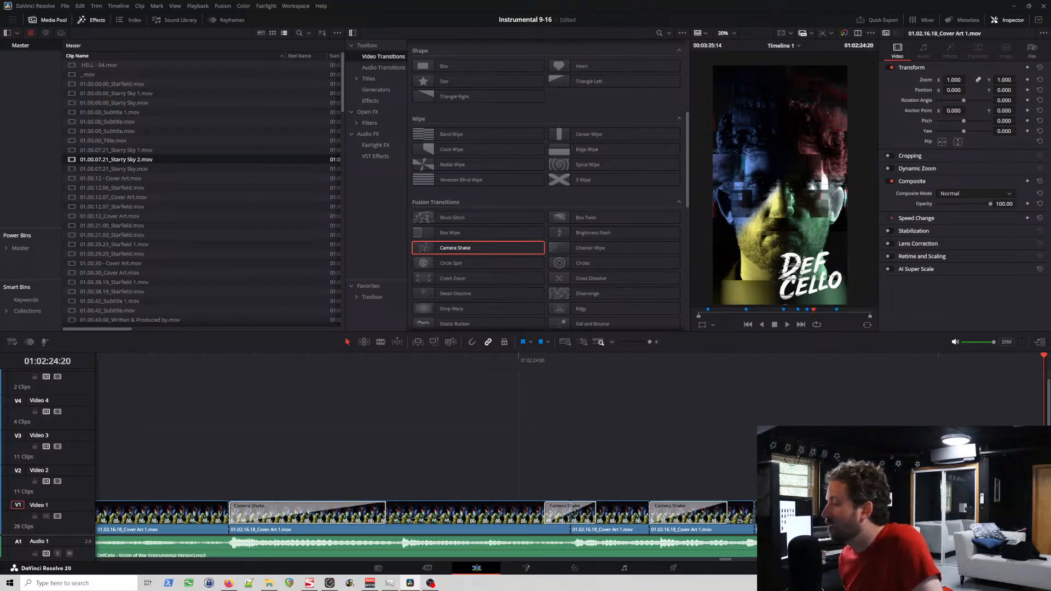
{"action": "scroll", "coordinate": [571, 450], "scroll_direction": "right", "scroll_amount": 2}
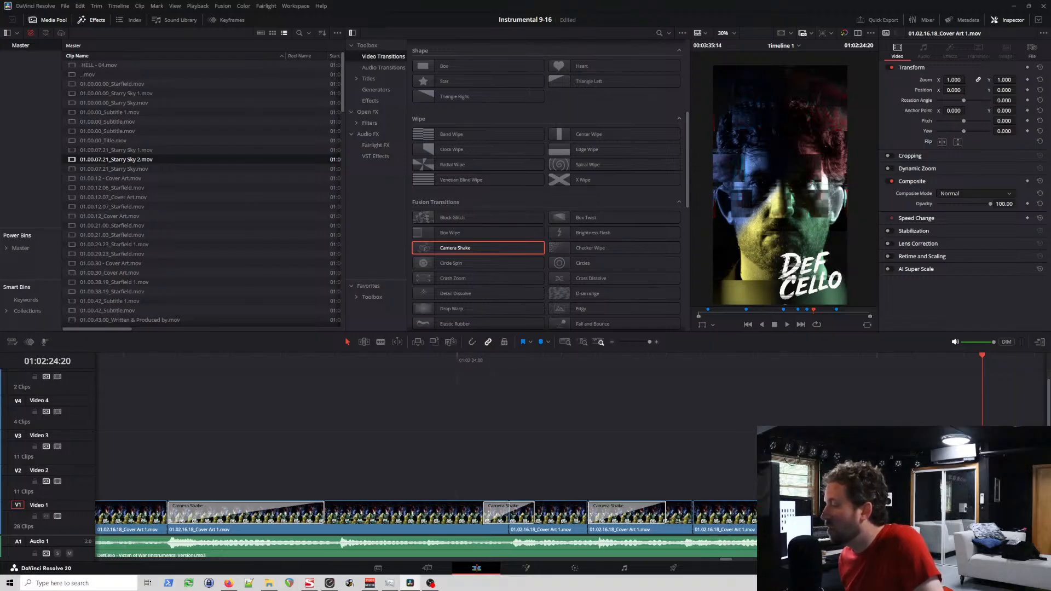
{"action": "left_click_drag", "start_coordinate": [827, 512], "coordinate": [778, 519]}
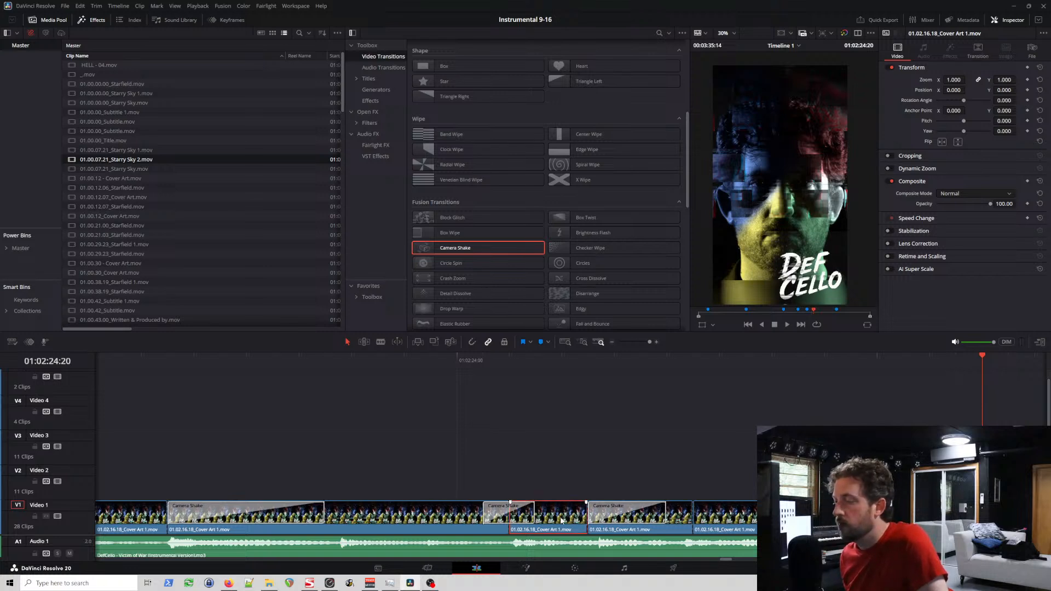
Step: Delete the centred Camera Shake at 01:02:24:02 and trim the end of the preceding cover art clip to leave a one-frame gap
{"action": "left_click", "coordinate": [523, 517]}
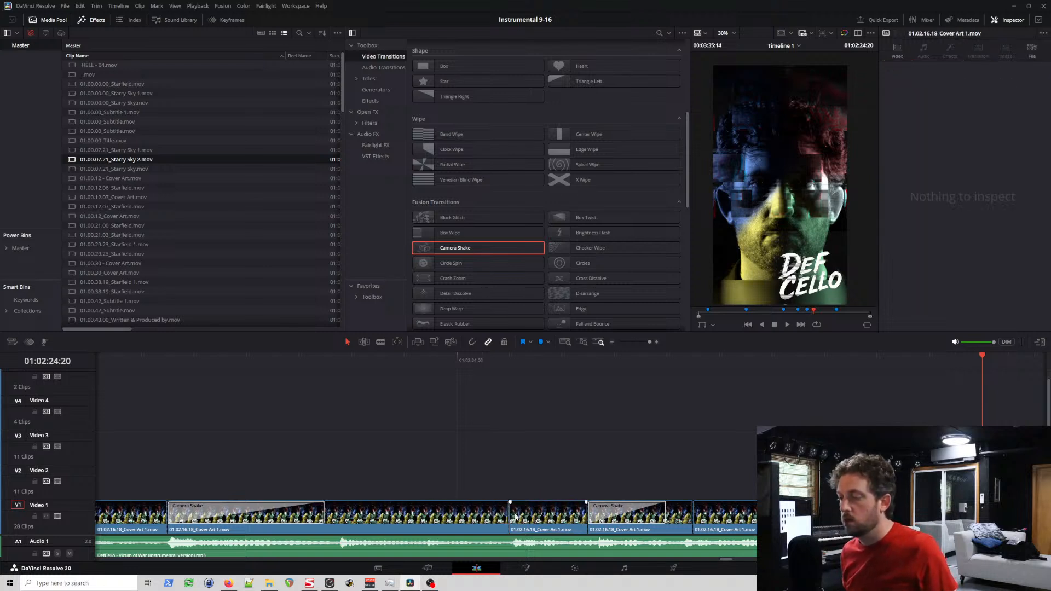
{"action": "left_click", "coordinate": [514, 512]}
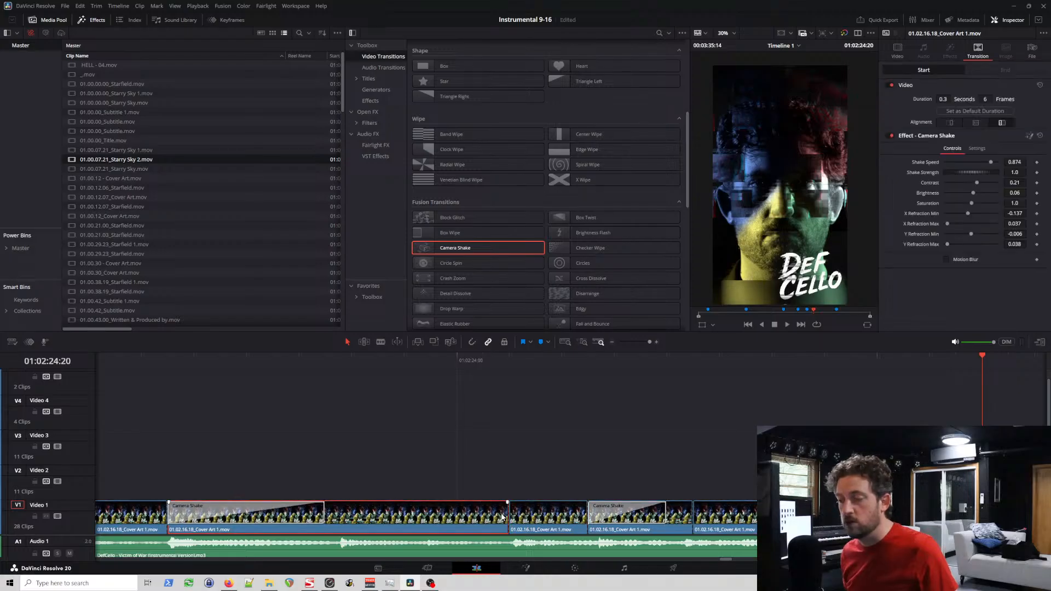
{"action": "left_click", "coordinate": [502, 515]}
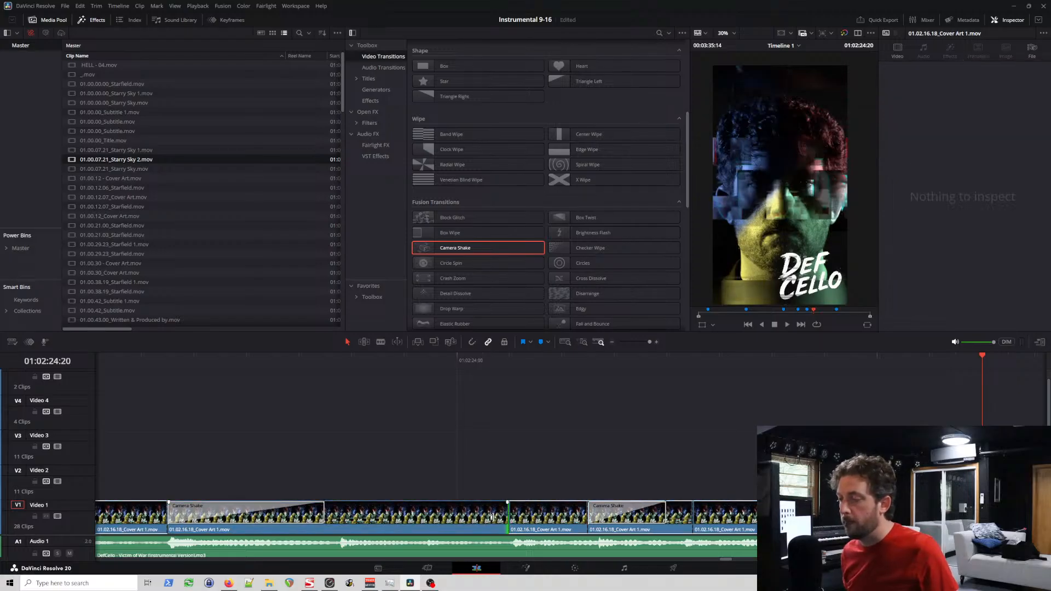
{"action": "left_click_drag", "start_coordinate": [491, 517], "coordinate": [479, 515]}
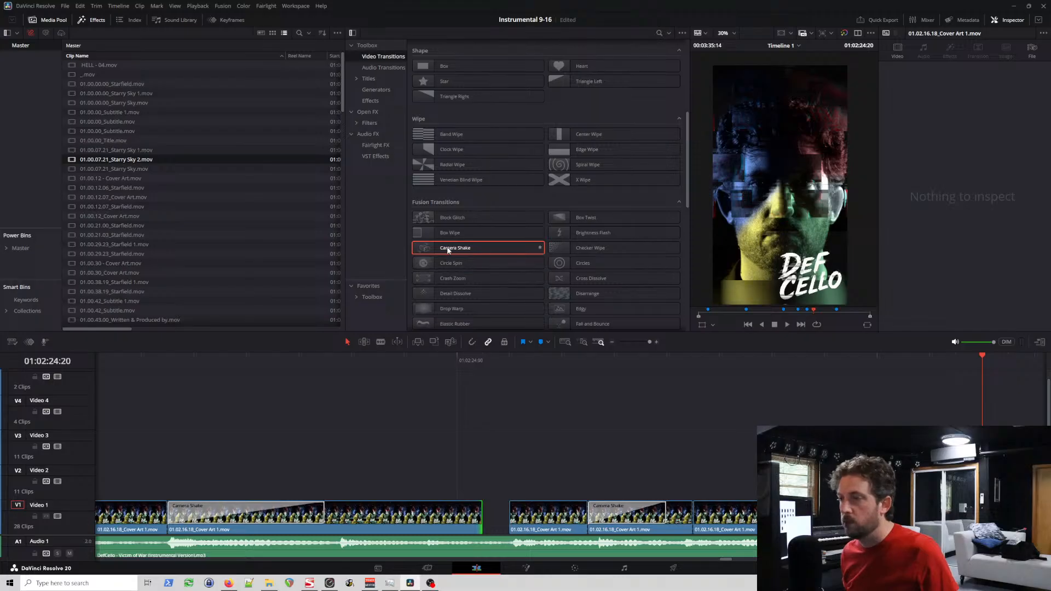
{"action": "left_click_drag", "start_coordinate": [448, 250], "coordinate": [484, 271]}
Step: Add a Camera Shake to the start of the 01:02:24:02 clip on Video 2, return it to Video 1 and extend the preceding clip to meet it
{"action": "left_click_drag", "start_coordinate": [530, 524], "coordinate": [530, 500]}
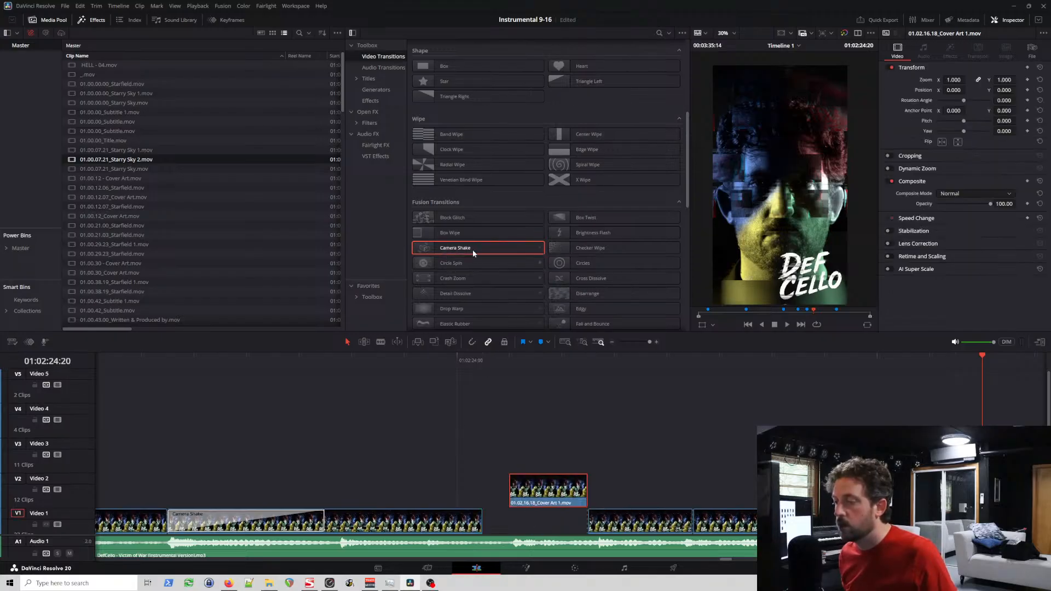
{"action": "left_click_drag", "start_coordinate": [473, 252], "coordinate": [665, 489]}
{"action": "left_click_drag", "start_coordinate": [469, 246], "coordinate": [517, 486]}
{"action": "left_click", "coordinate": [661, 489]}
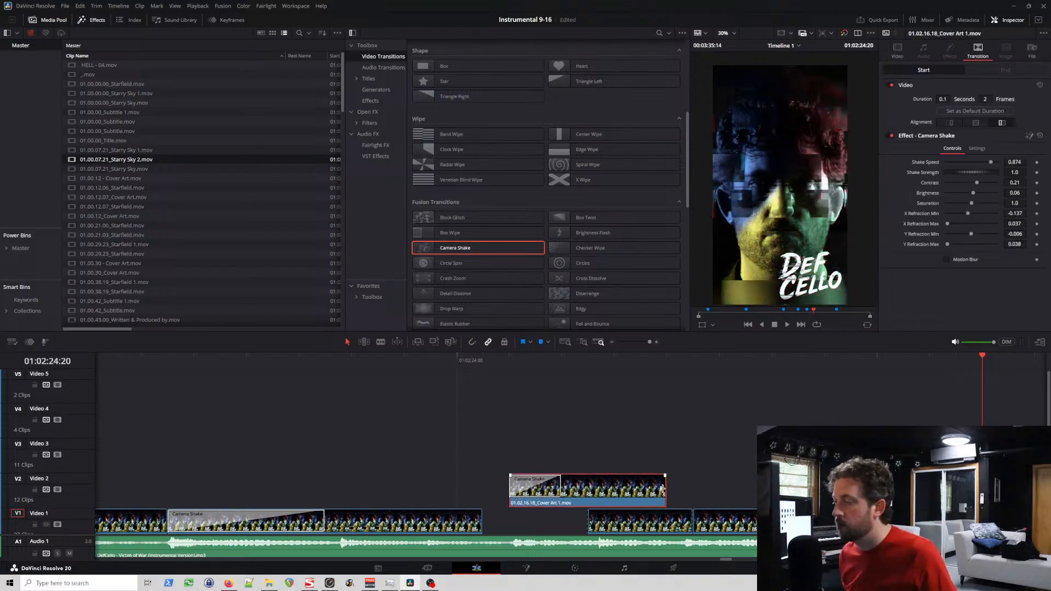
{"action": "left_click_drag", "start_coordinate": [661, 489], "coordinate": [567, 518]}
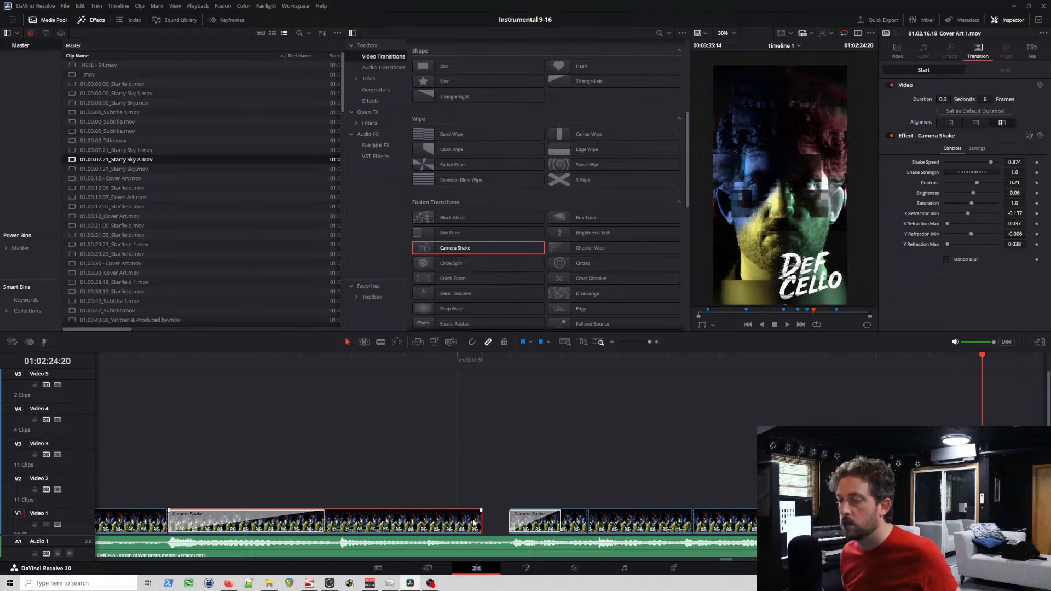
{"action": "left_click_drag", "start_coordinate": [477, 521], "coordinate": [507, 521]}
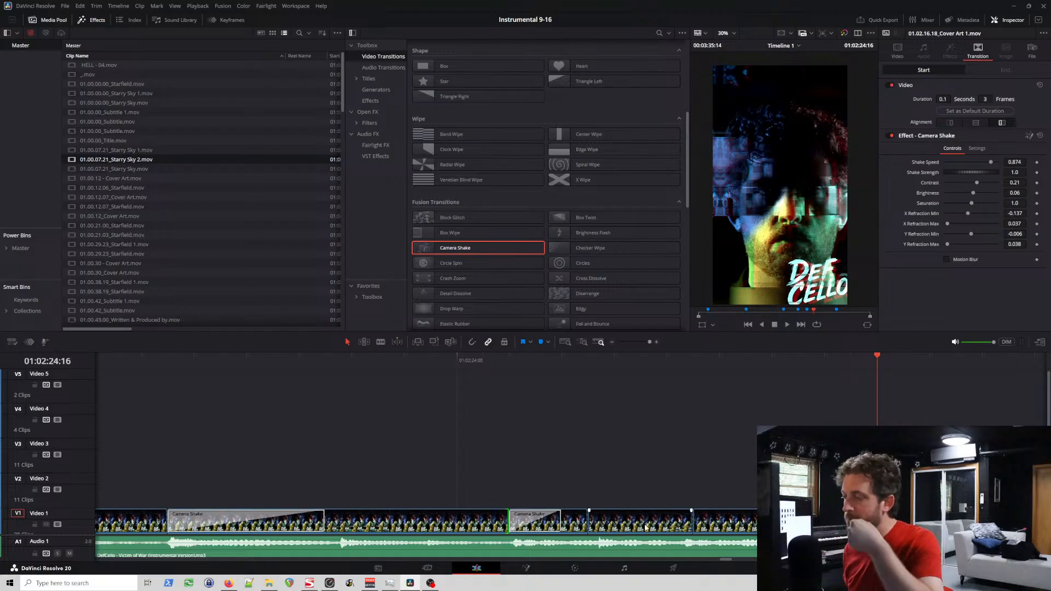
Step: Add a Camera Shake to the start of the 01:02:24:05 and 01:02:24:09 clips by moving each to Video 2 and back, and play them
{"action": "left_click_drag", "start_coordinate": [638, 522], "coordinate": [635, 505]}
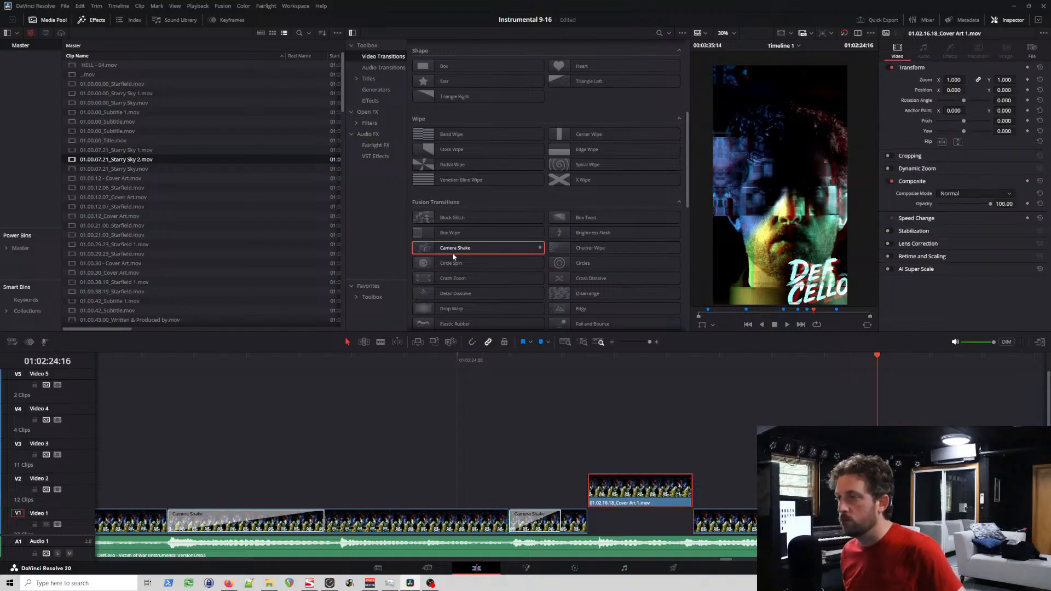
{"action": "left_click_drag", "start_coordinate": [452, 251], "coordinate": [641, 514]}
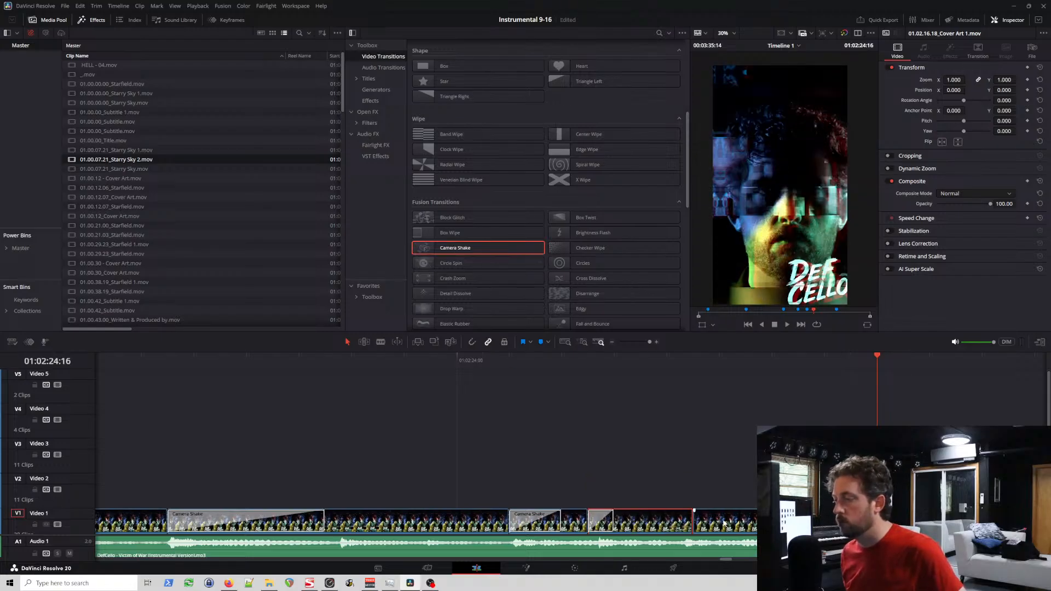
{"action": "left_click_drag", "start_coordinate": [724, 523], "coordinate": [725, 489]}
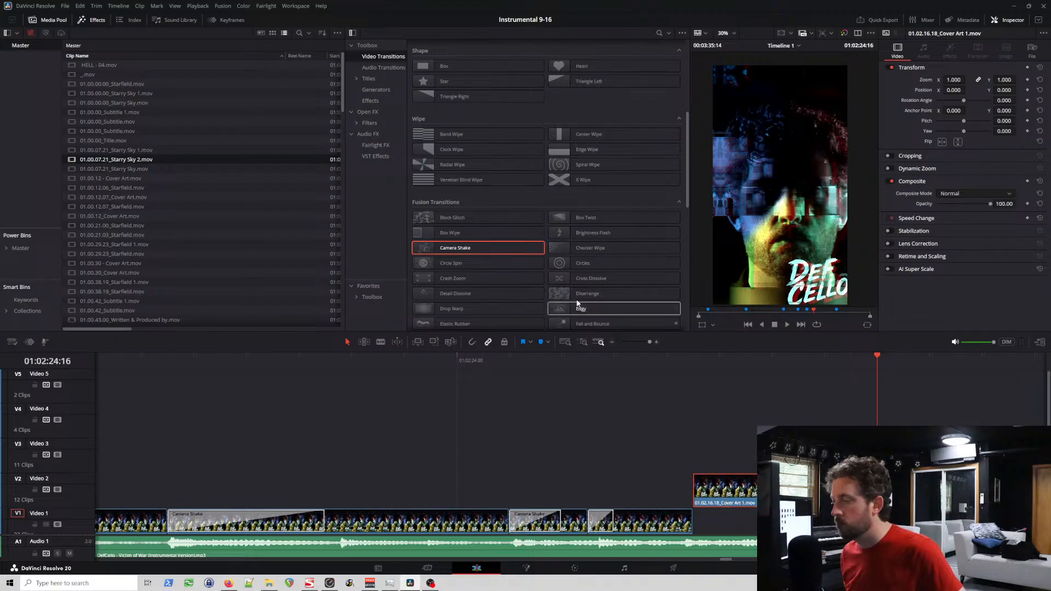
{"action": "left_click_drag", "start_coordinate": [481, 250], "coordinate": [726, 489]}
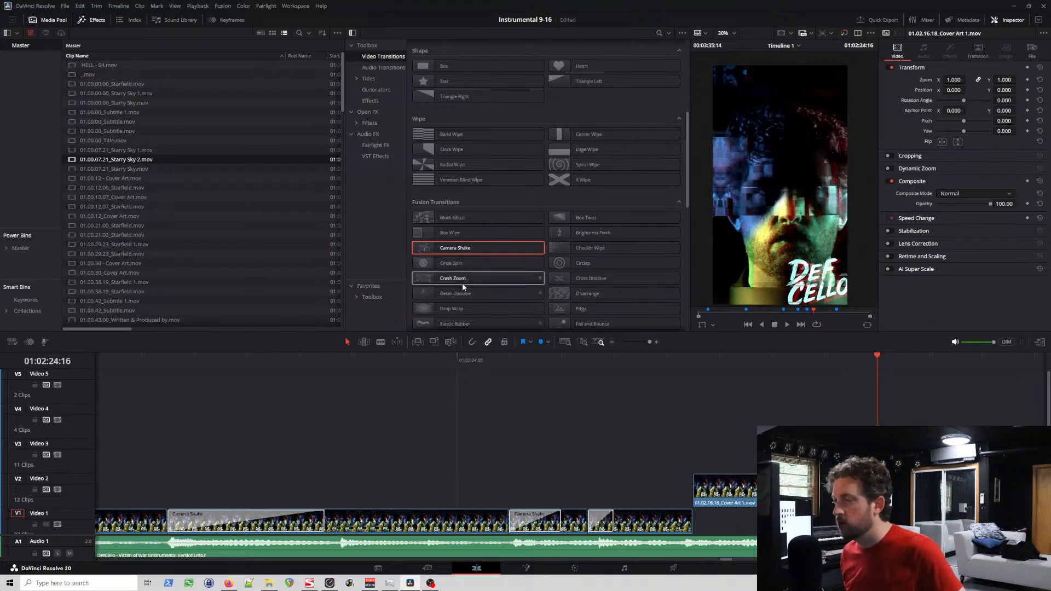
{"action": "left_click_drag", "start_coordinate": [458, 253], "coordinate": [705, 501]}
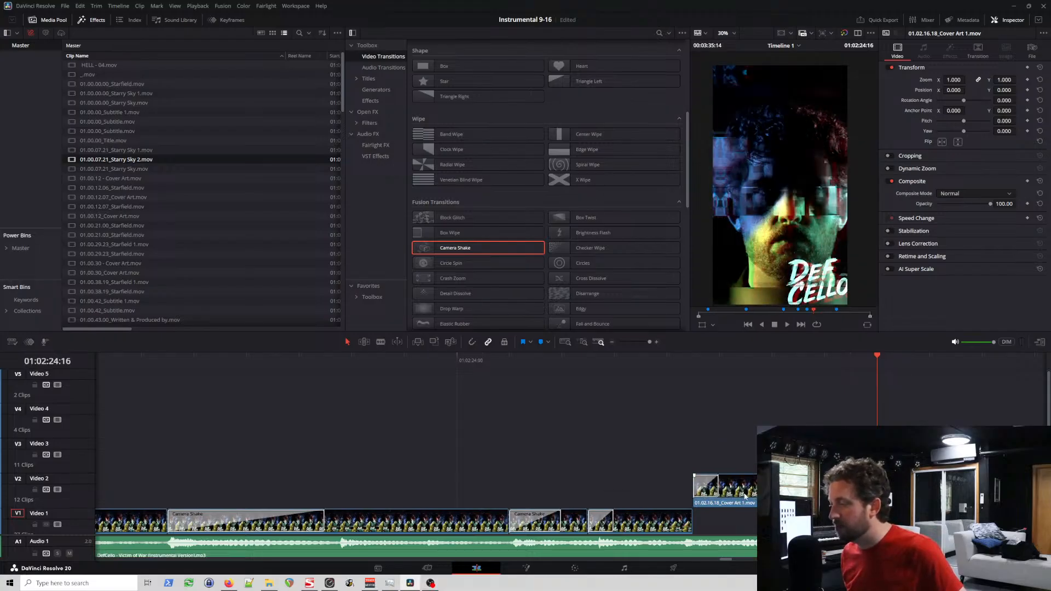
{"action": "left_click_drag", "start_coordinate": [743, 485], "coordinate": [741, 517]}
{"action": "left_click", "coordinate": [664, 358]}
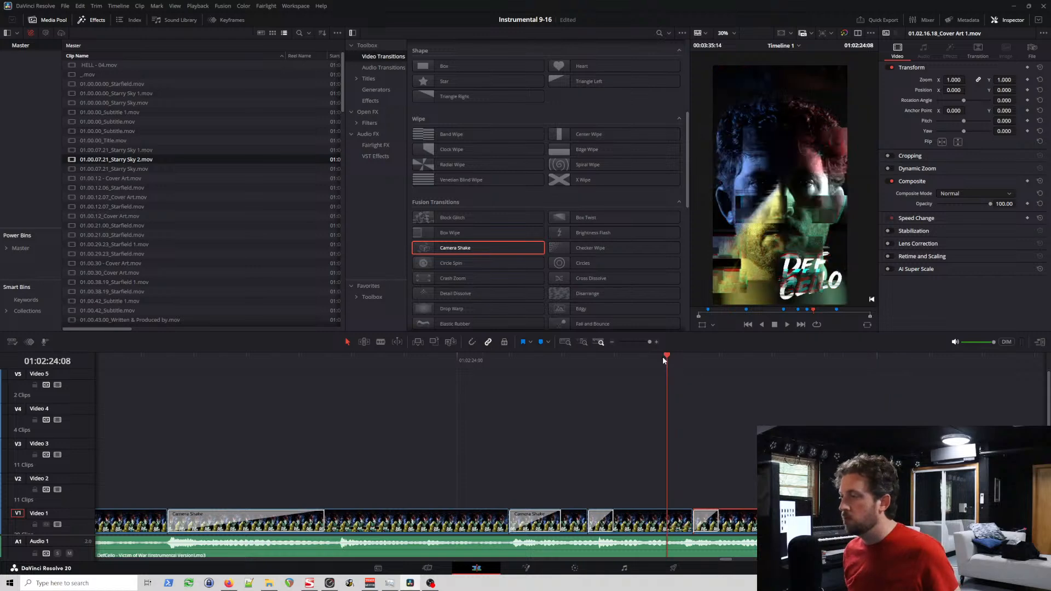
{"action": "key", "text": "space"}
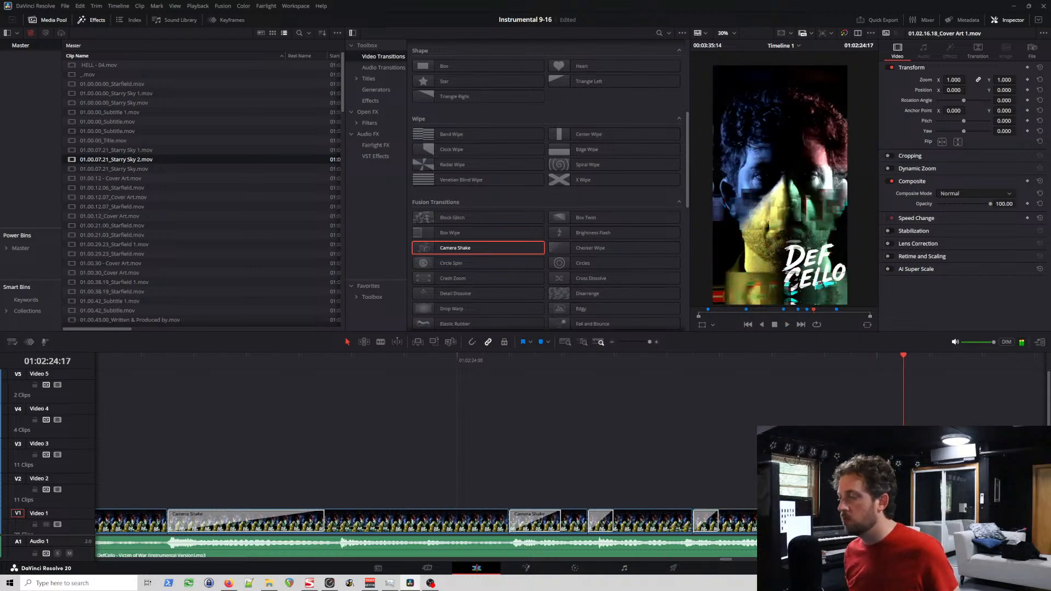
Step: Add a Camera Shake to the start of the cover art clips at 01:02:24:12 and 01:02:24:15, playing the section back in between
{"action": "left_click_drag", "start_coordinate": [939, 519], "coordinate": [940, 488]}
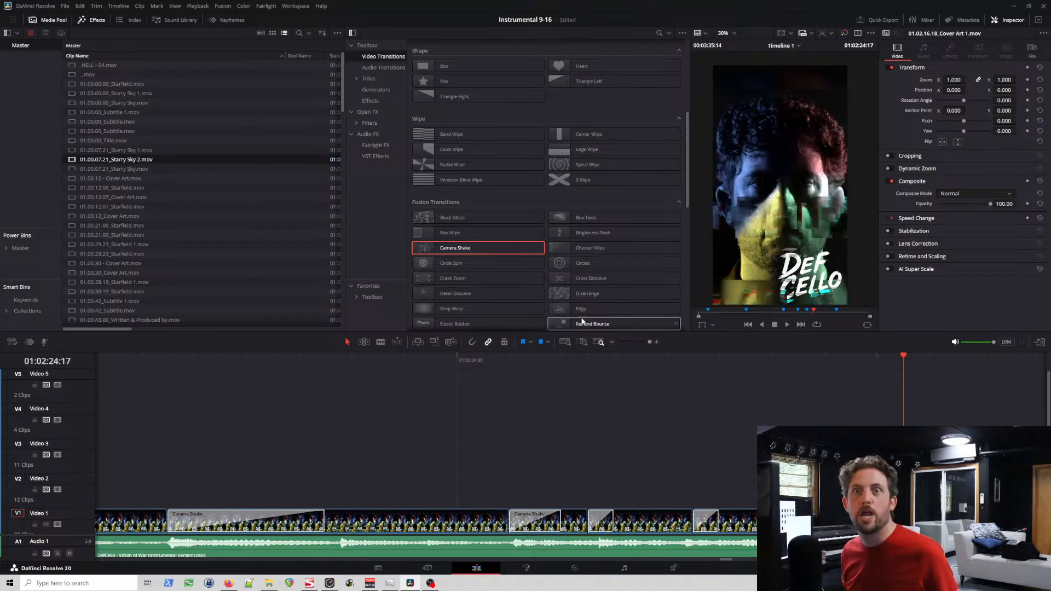
{"action": "left_click_drag", "start_coordinate": [464, 248], "coordinate": [792, 491]}
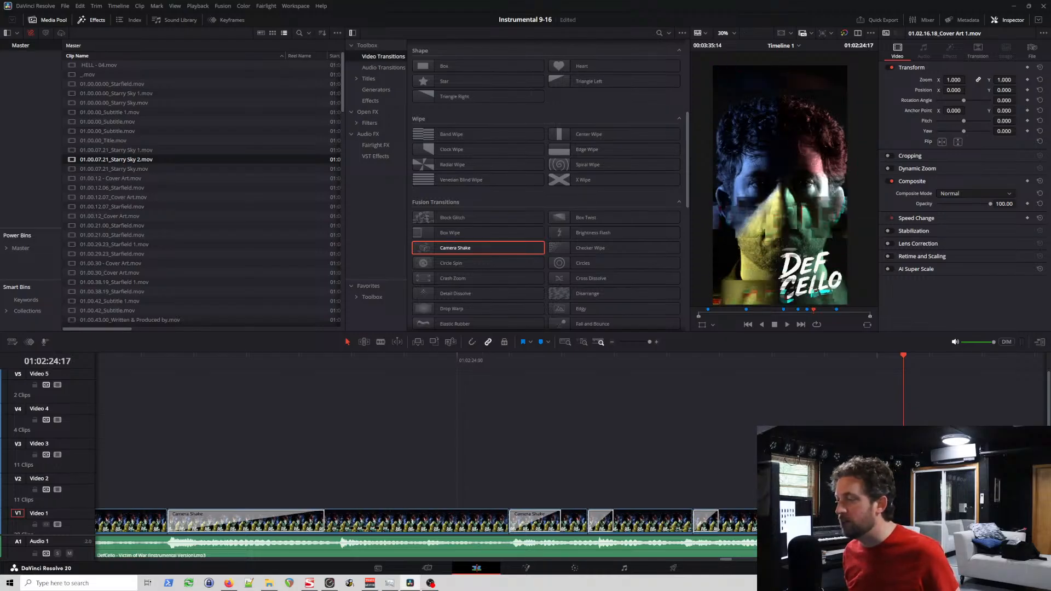
{"action": "left_click", "coordinate": [446, 363]}
{"action": "key", "text": "space"}
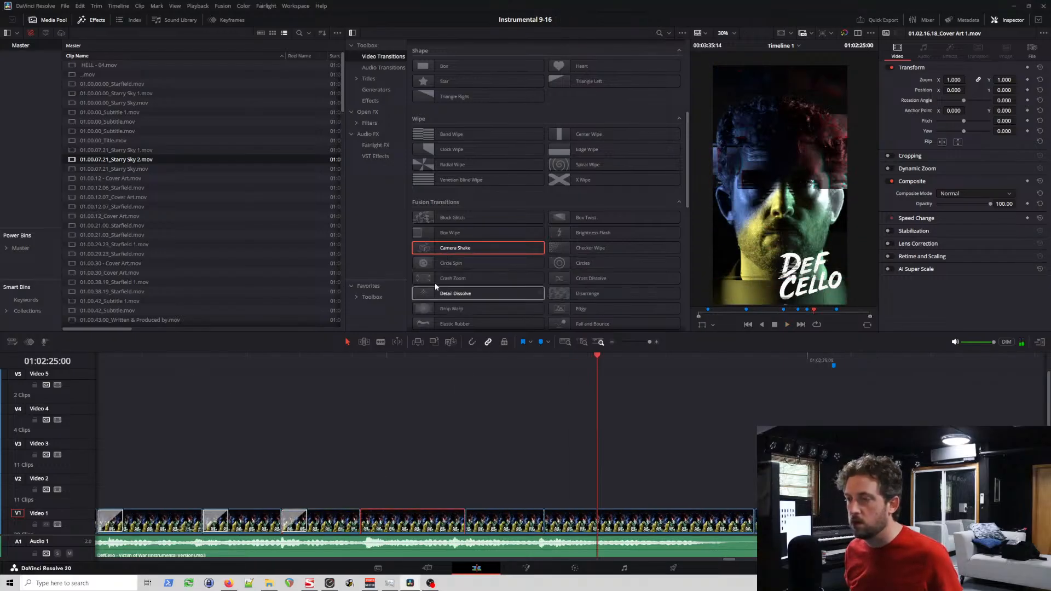
{"action": "left_click_drag", "start_coordinate": [446, 247], "coordinate": [372, 524]}
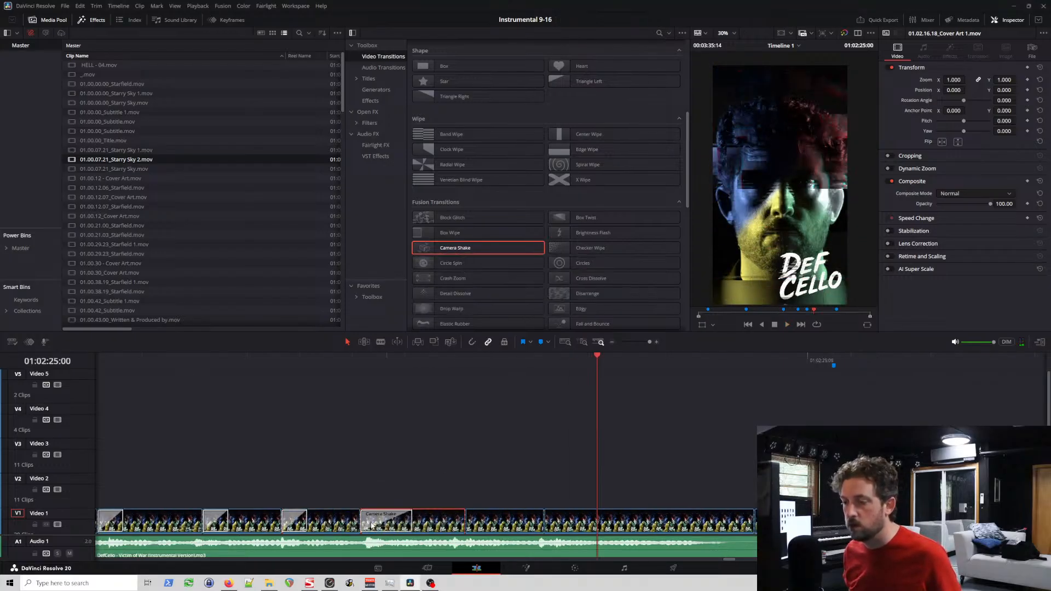
Step: Add a Camera Shake to the start of the 01:02:24:19 and 01:02:24:22 clips, moving the first via Video 2 and making the second shake 4 frames
{"action": "left_click_drag", "start_coordinate": [460, 250], "coordinate": [521, 466]}
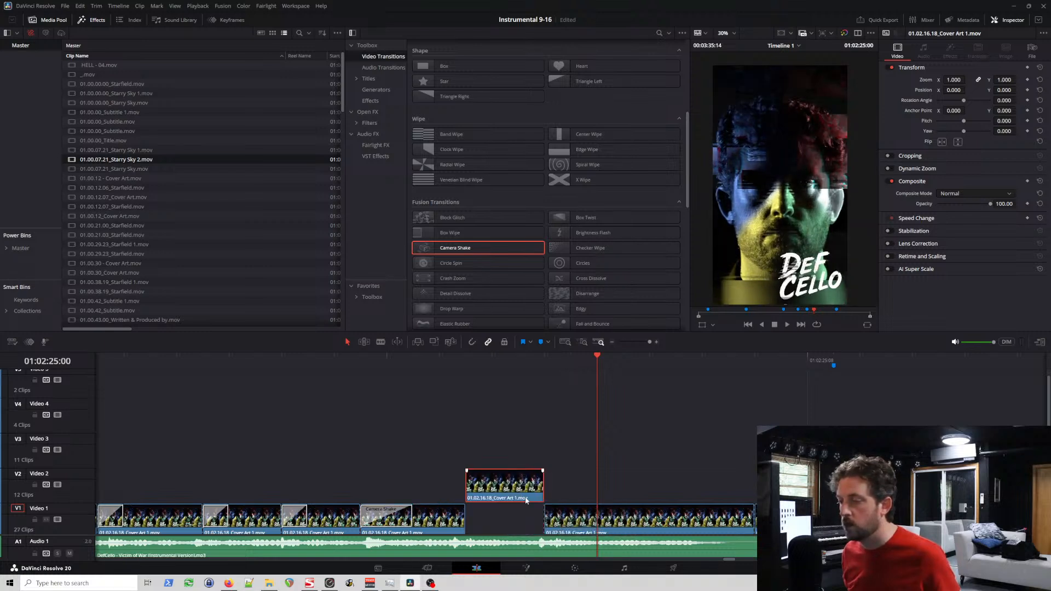
{"action": "left_click_drag", "start_coordinate": [465, 249], "coordinate": [554, 519]}
{"action": "key", "text": "ctrl+z"}
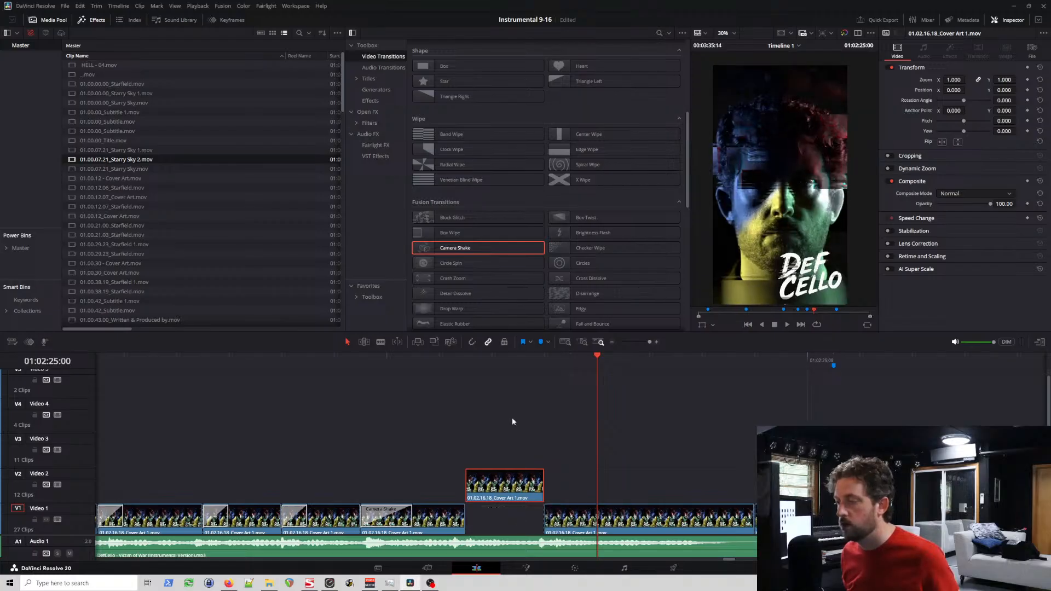
{"action": "left_click_drag", "start_coordinate": [447, 251], "coordinate": [553, 519]}
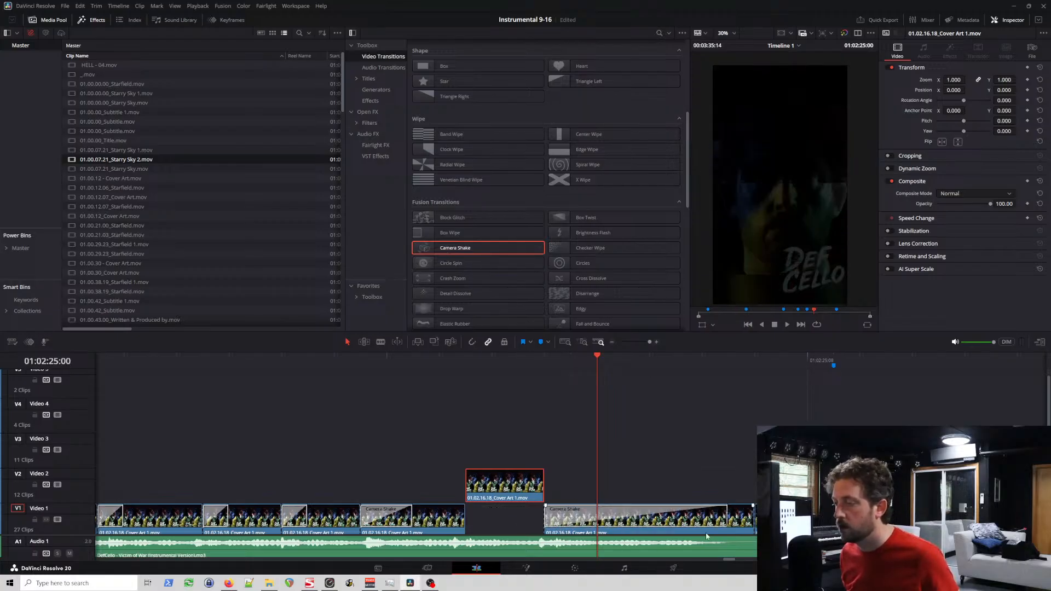
{"action": "left_click_drag", "start_coordinate": [727, 515], "coordinate": [649, 516]}
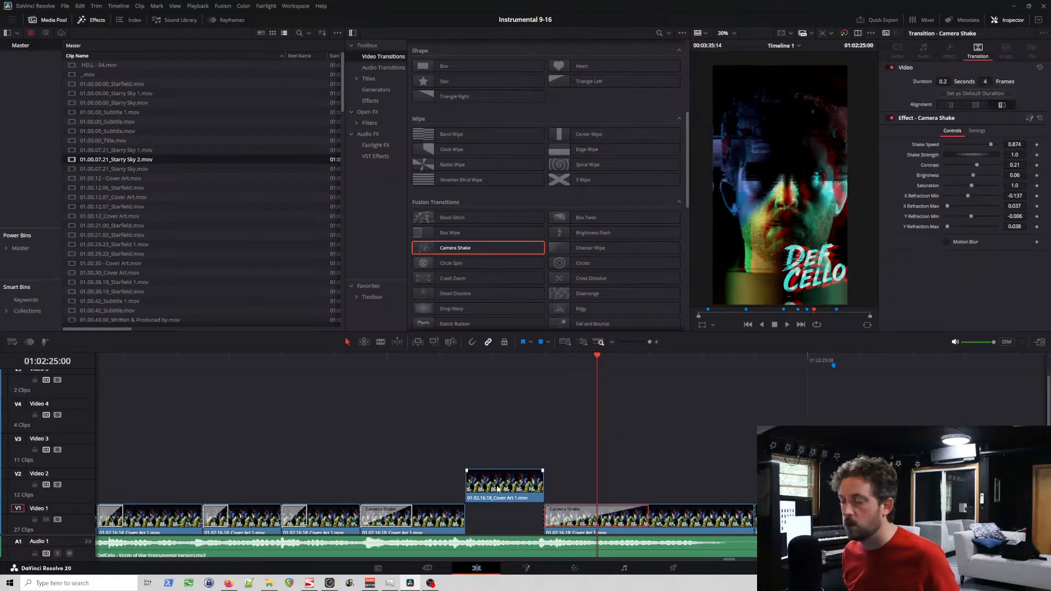
{"action": "left_click_drag", "start_coordinate": [454, 247], "coordinate": [480, 486]}
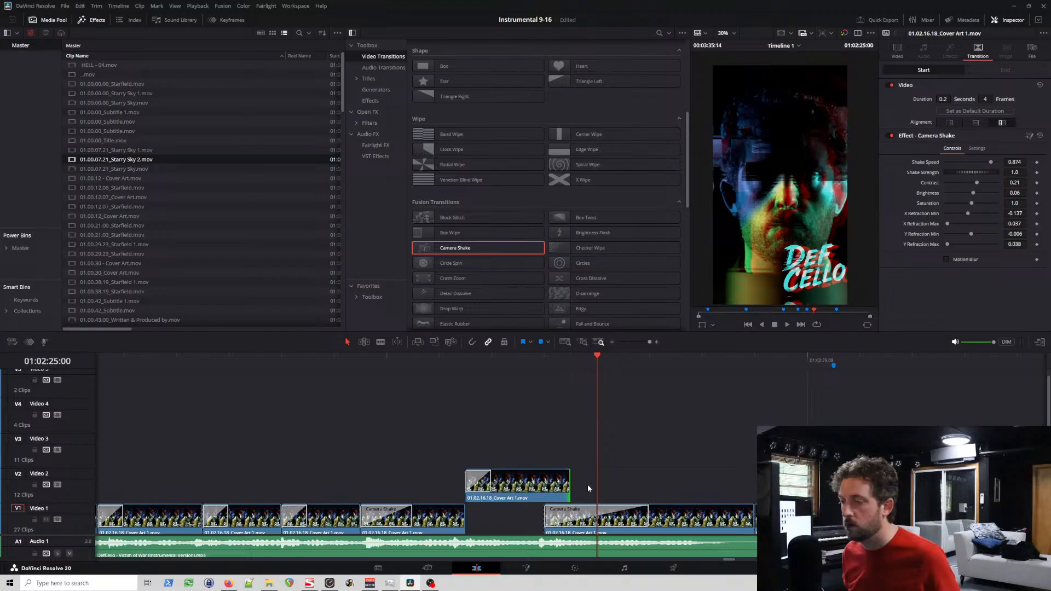
{"action": "left_click_drag", "start_coordinate": [566, 481], "coordinate": [516, 526]}
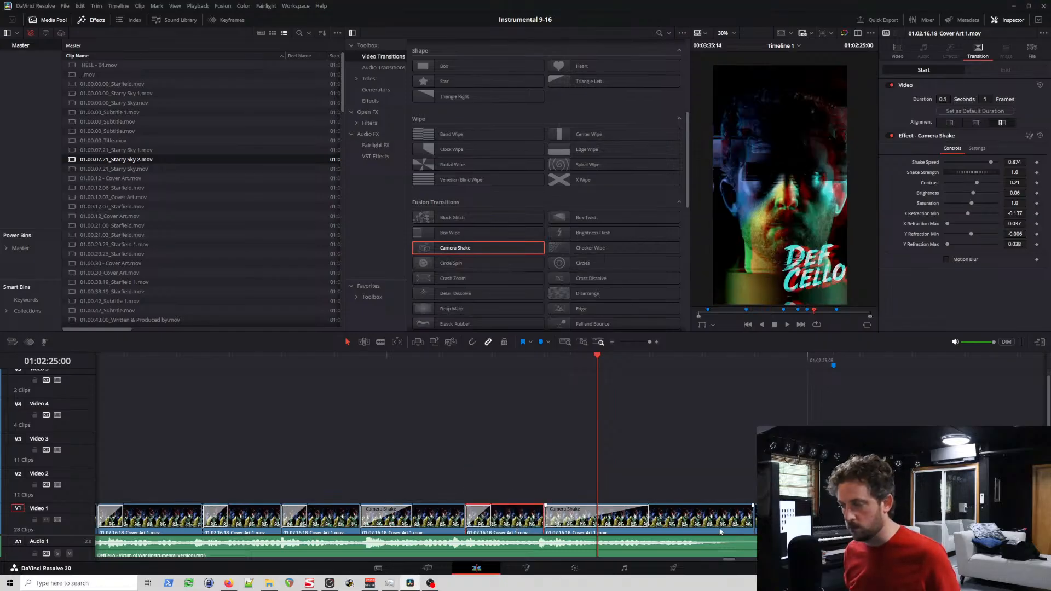
Step: Delete the cover art clip that starts at 01:02:25:06 on Video 1
{"action": "left_click", "coordinate": [788, 518]}
{"action": "scroll", "coordinate": [789, 517], "scroll_direction": "down", "scroll_amount": 5}
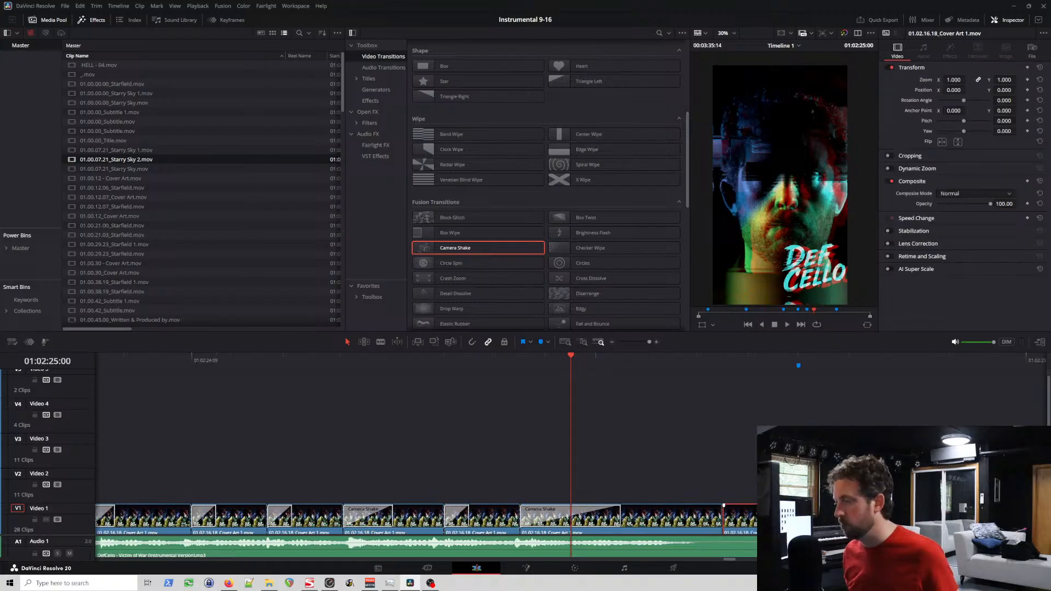
{"action": "scroll", "coordinate": [426, 519], "scroll_direction": "down", "scroll_amount": 6}
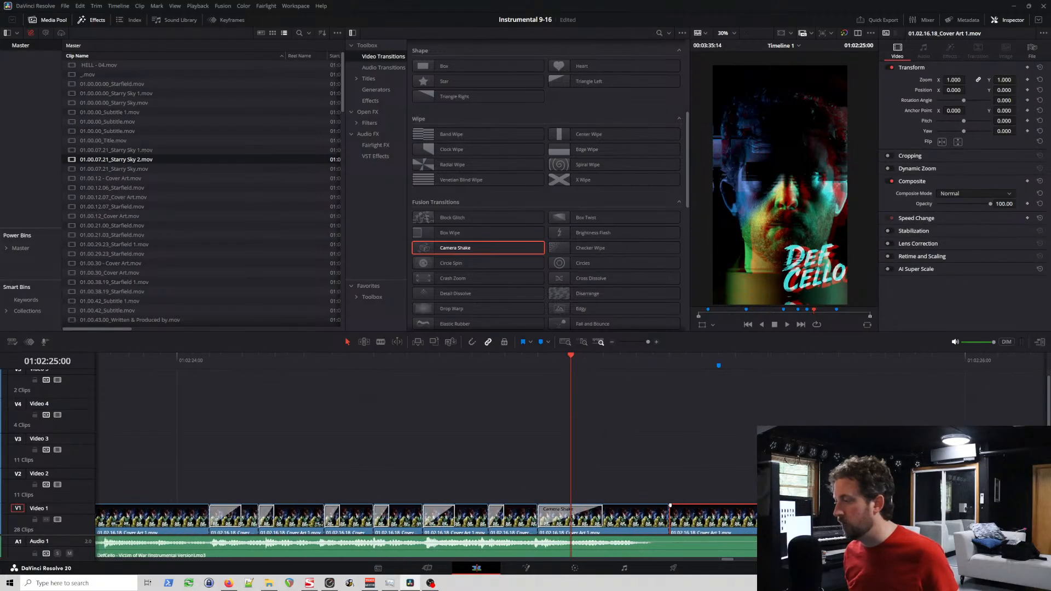
{"action": "scroll", "coordinate": [684, 521], "scroll_direction": "down", "scroll_amount": 2}
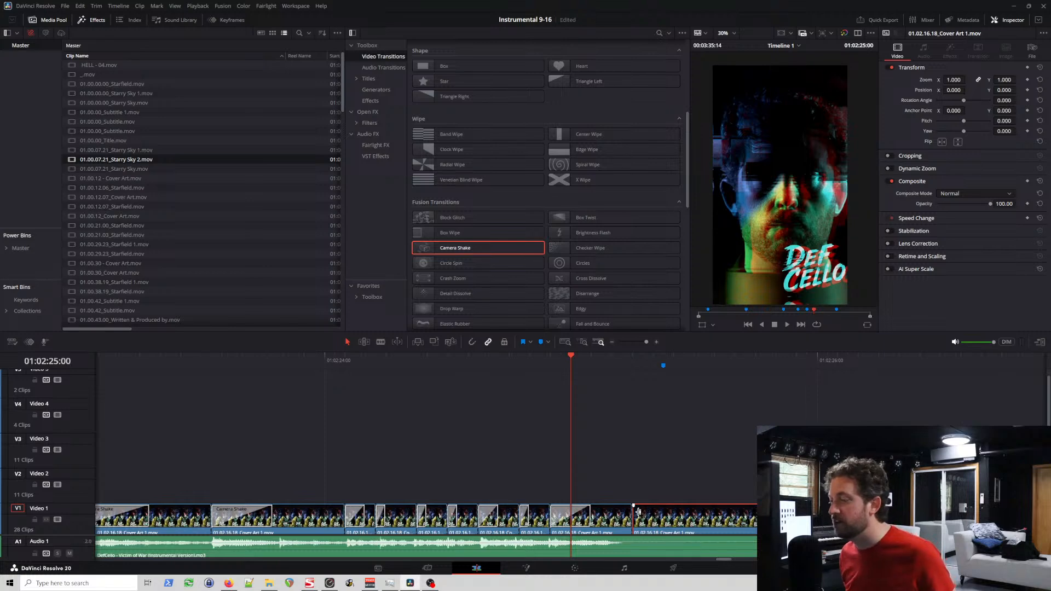
{"action": "key", "text": "Delete"}
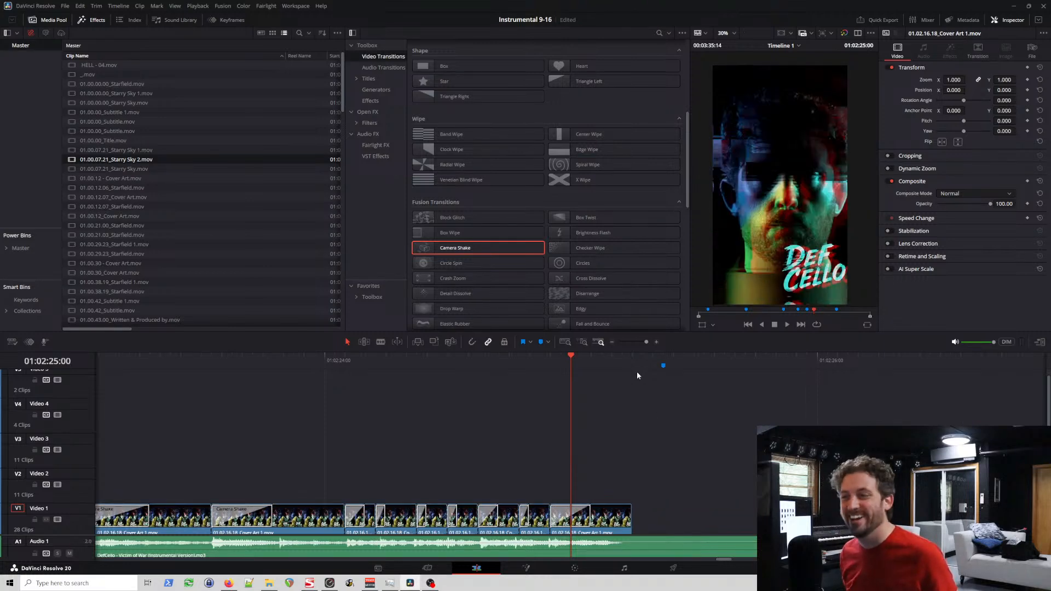
Step: Add a Camera Shake to the end of the 01:02:24:22 cover art clip and play the section through the gap
{"action": "left_click_drag", "start_coordinate": [522, 250], "coordinate": [624, 520]}
{"action": "left_click", "coordinate": [507, 360]}
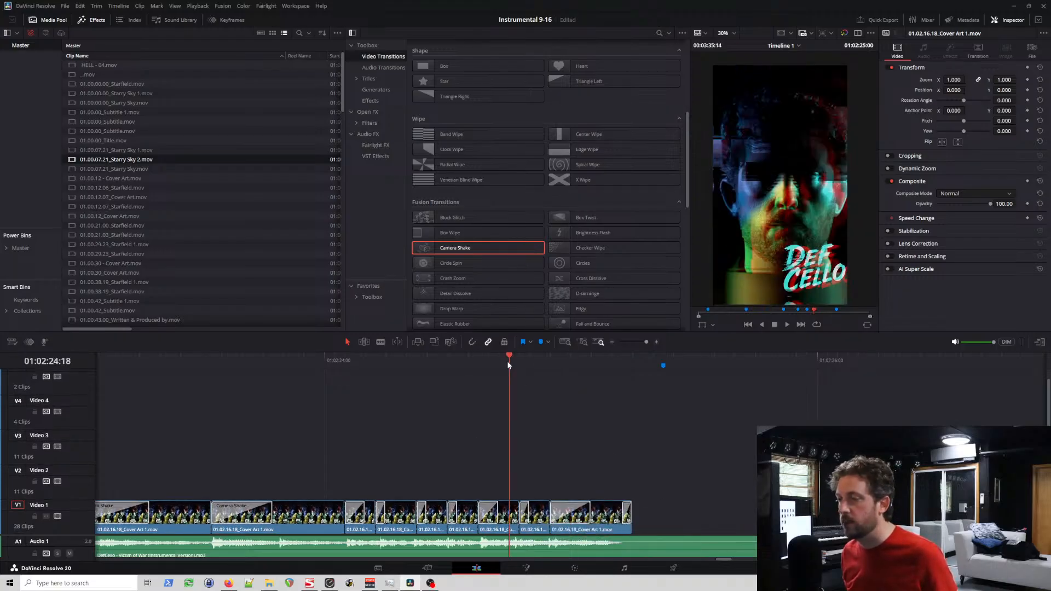
{"action": "key", "text": "space"}
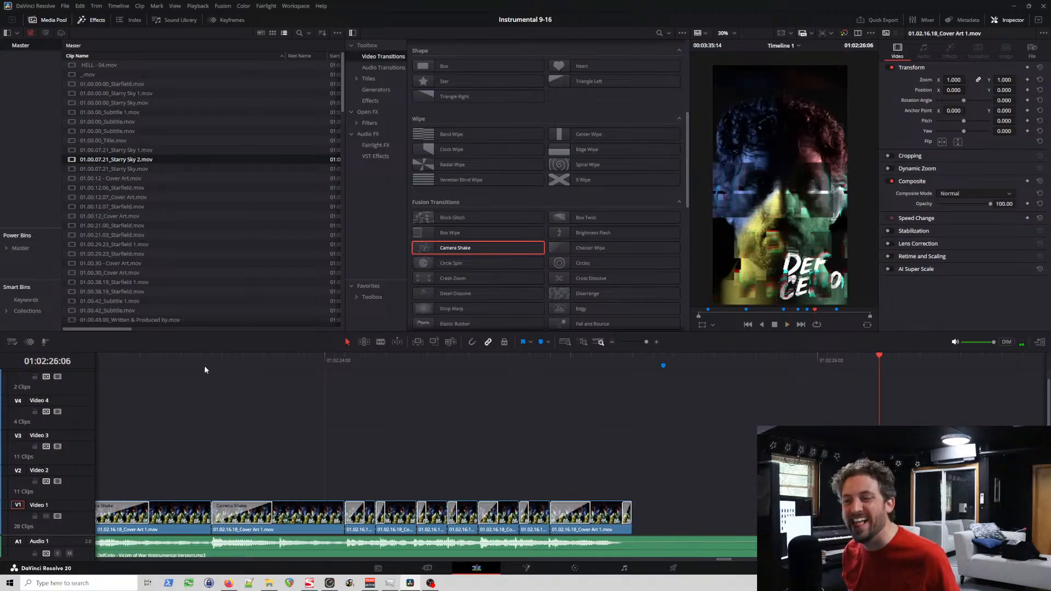
{"action": "left_click", "coordinate": [171, 359]}
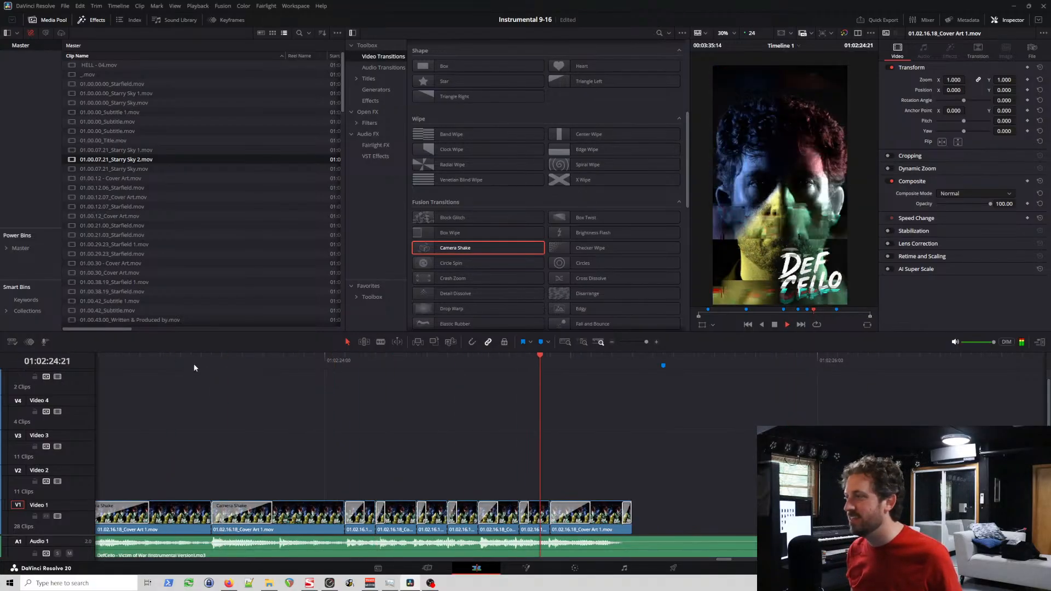
{"action": "key", "text": "space"}
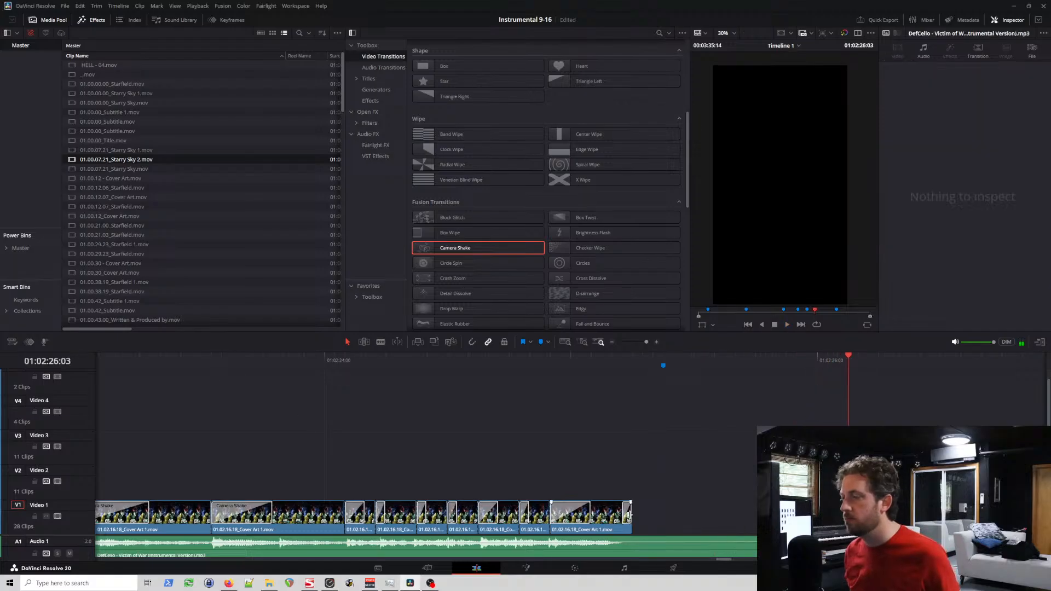
{"action": "left_click", "coordinate": [601, 360]}
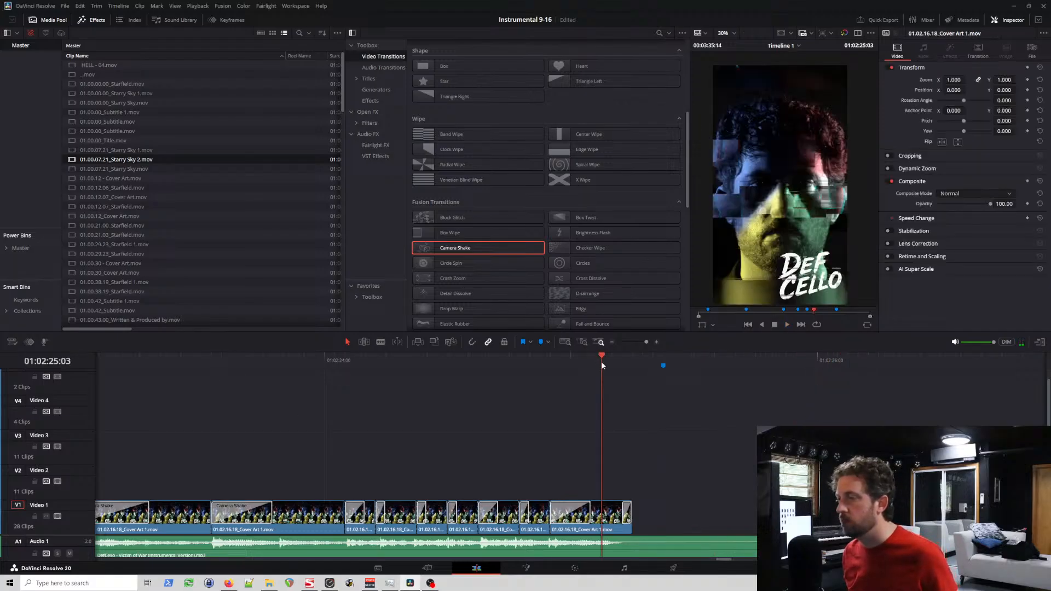
{"action": "key", "text": "space"}
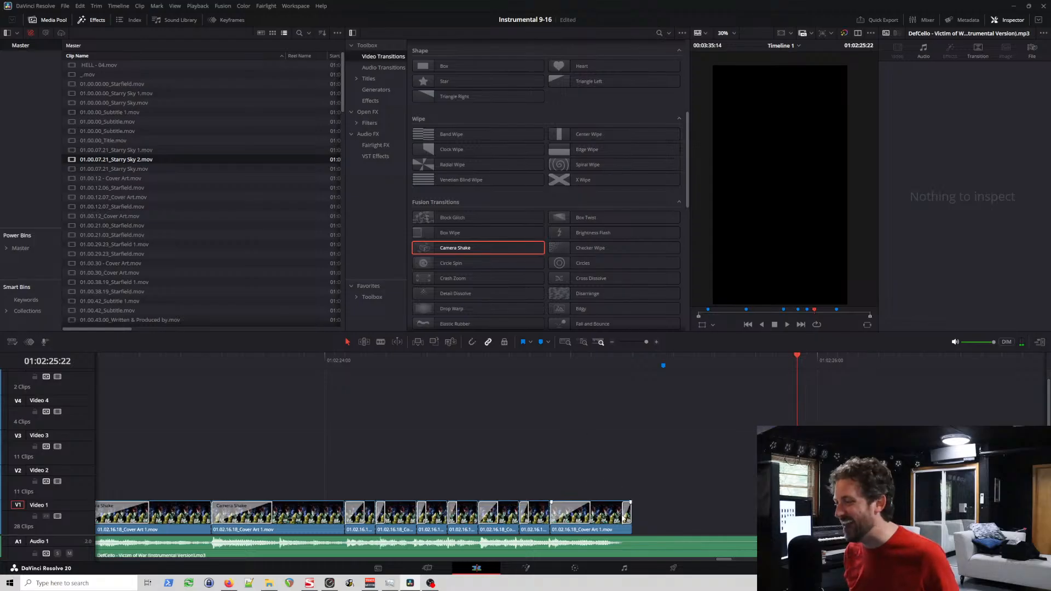
Step: Lengthen the Camera Shake at the end of the 01:02:24:22 clip to 2 frames and play from 01:02:24:15
{"action": "left_click", "coordinate": [625, 517]}
{"action": "left_click", "coordinate": [476, 360]}
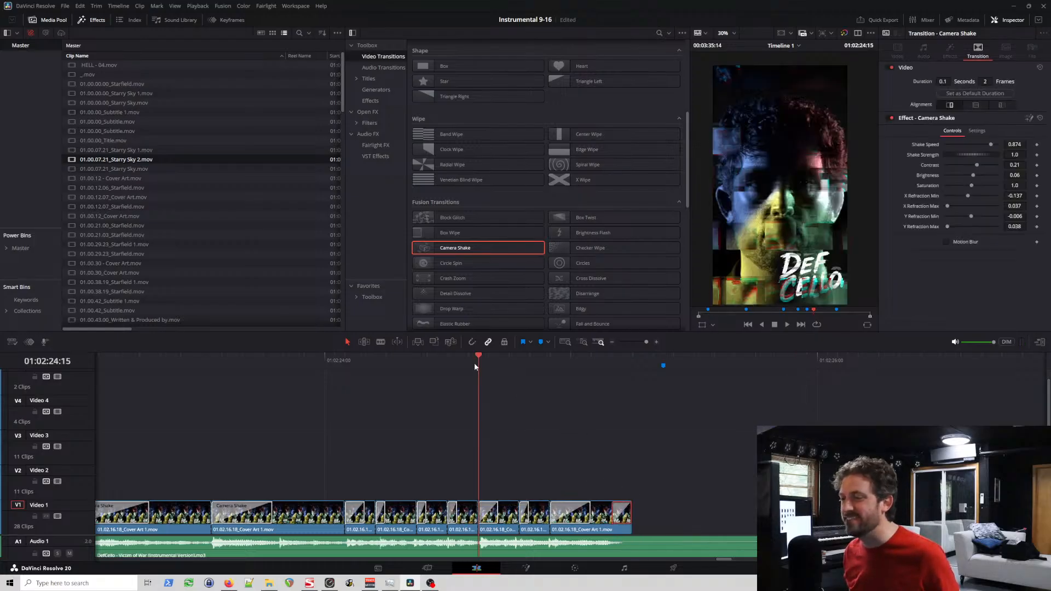
{"action": "key", "text": "space"}
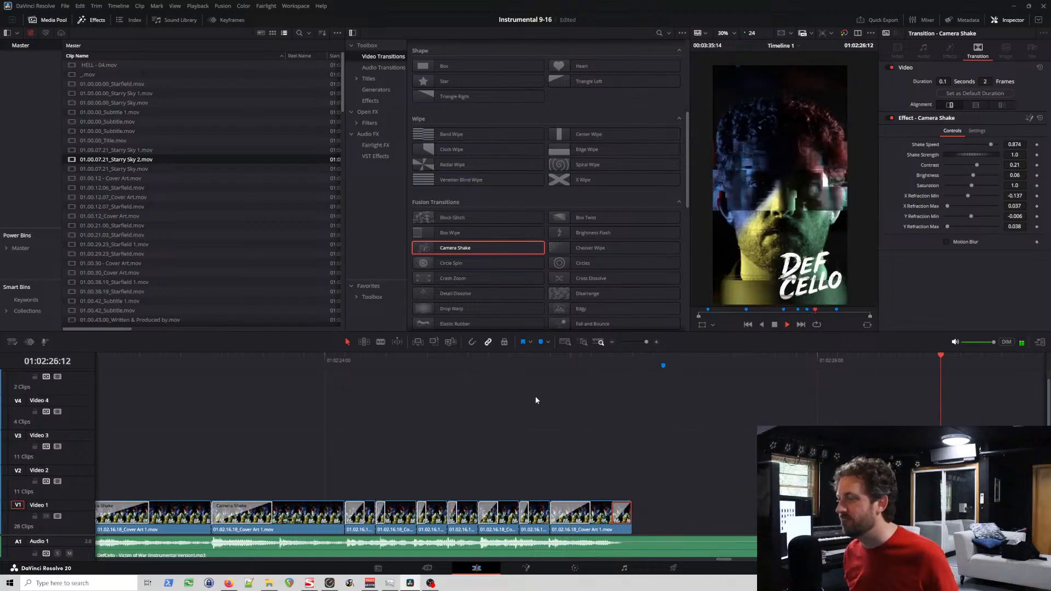
{"action": "key", "text": "space"}
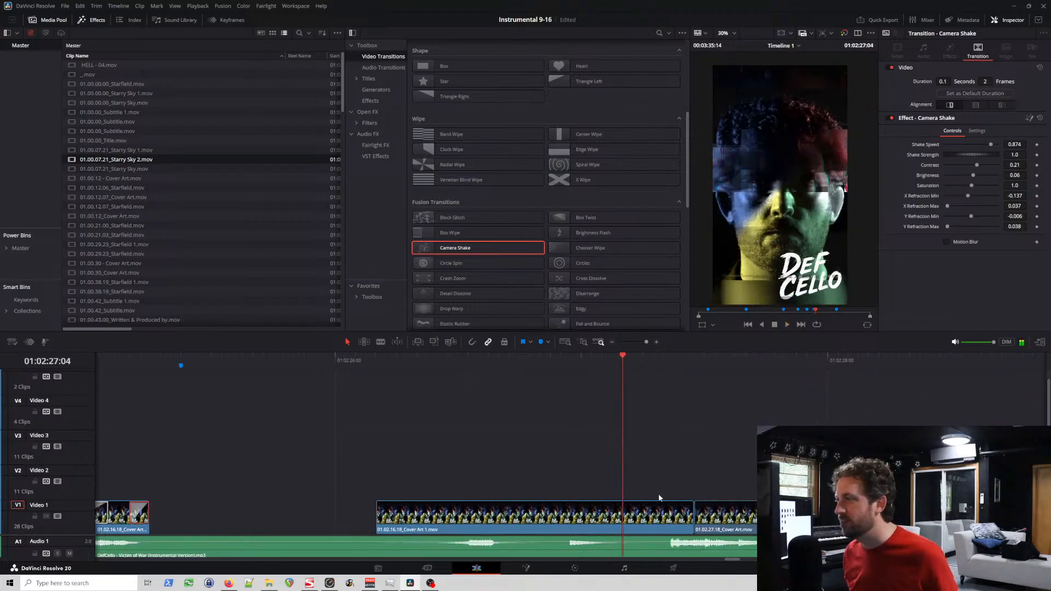
Step: Preview the Fusion transitions, dismiss the unknown-tool warning, and try a Multi Circle Wipe at the start of the 01:02:26:04 cover art clip
{"action": "left_click", "coordinate": [381, 515]}
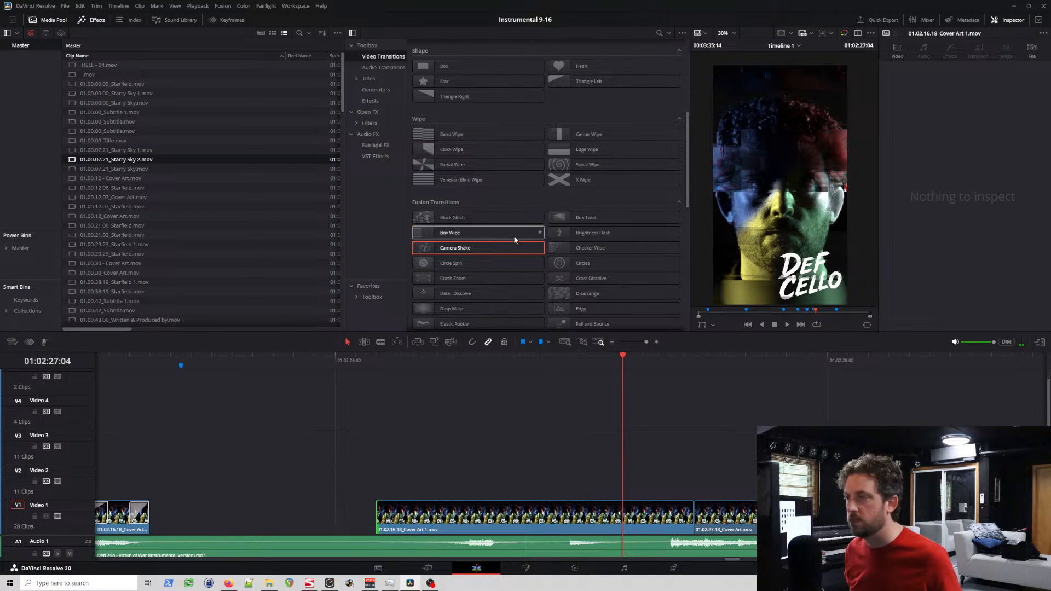
{"action": "left_click_drag", "start_coordinate": [688, 182], "coordinate": [690, 284]}
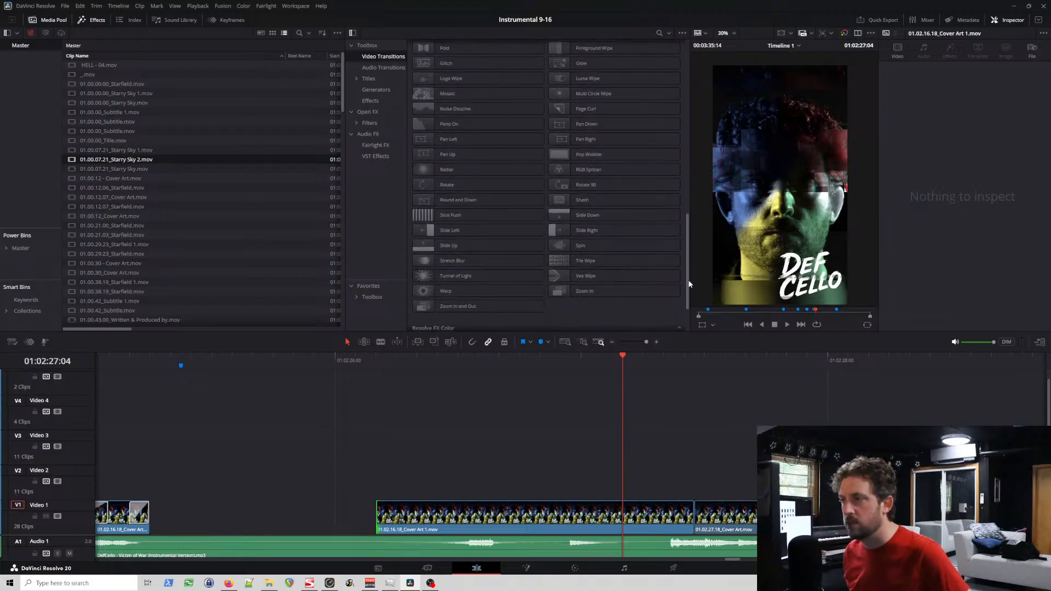
{"action": "mouse_move", "coordinate": [631, 201]}
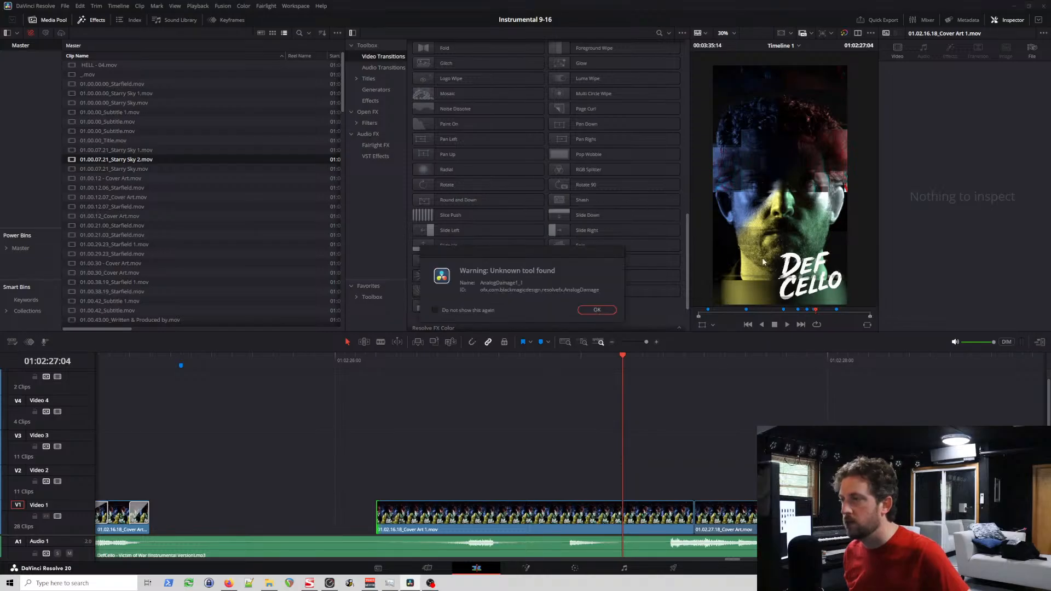
{"action": "left_click", "coordinate": [595, 311]}
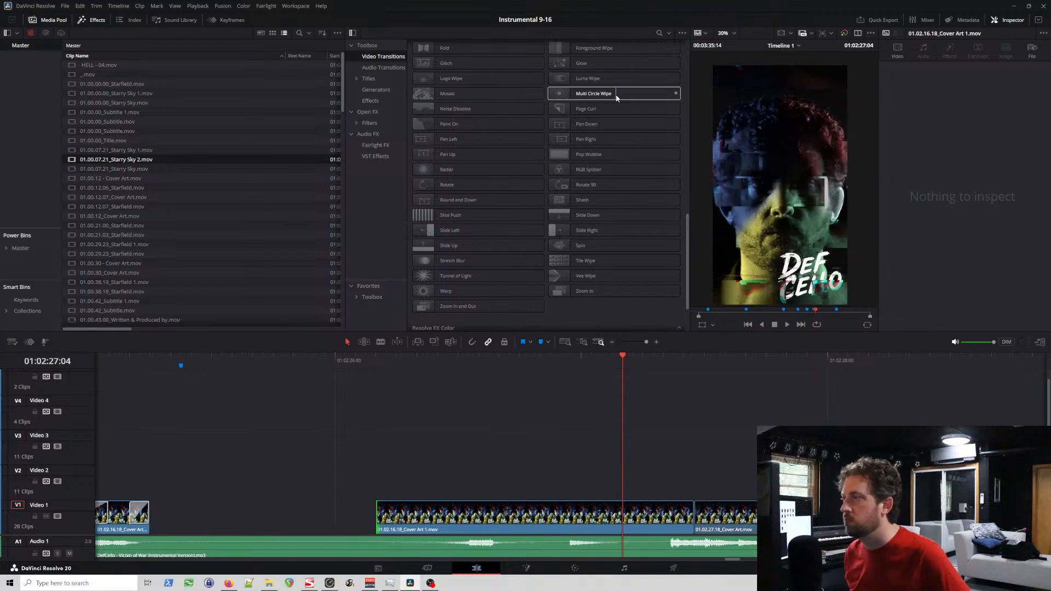
{"action": "left_click_drag", "start_coordinate": [617, 98], "coordinate": [387, 521]}
{"action": "left_click", "coordinate": [303, 357]}
{"action": "key", "text": "space"}
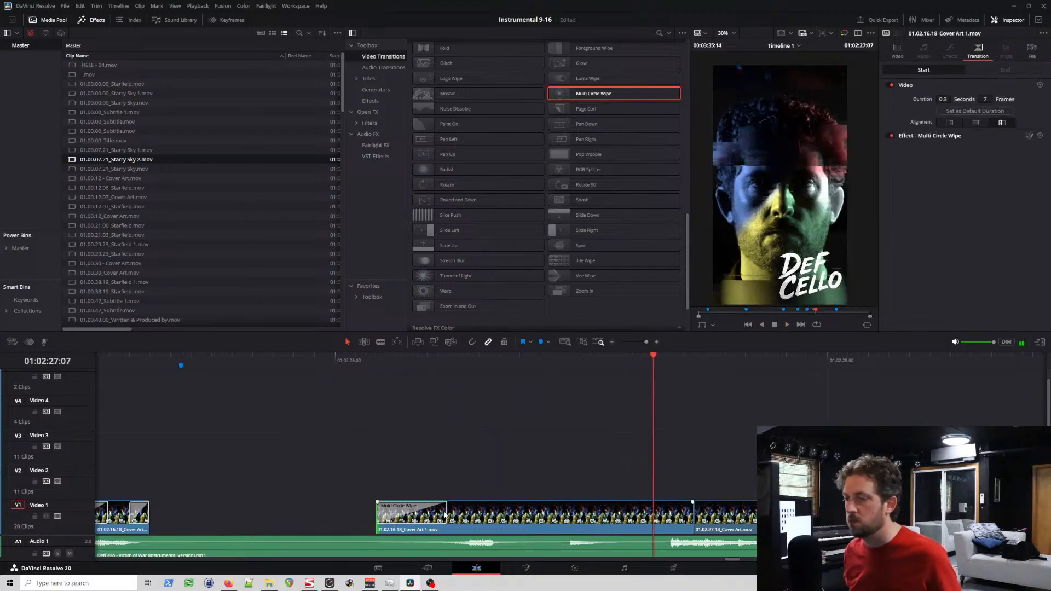
Step: Lengthen the Multi Circle Wipe to 13 frames, play it back and delete it
{"action": "left_click_drag", "start_coordinate": [446, 512], "coordinate": [508, 514]}
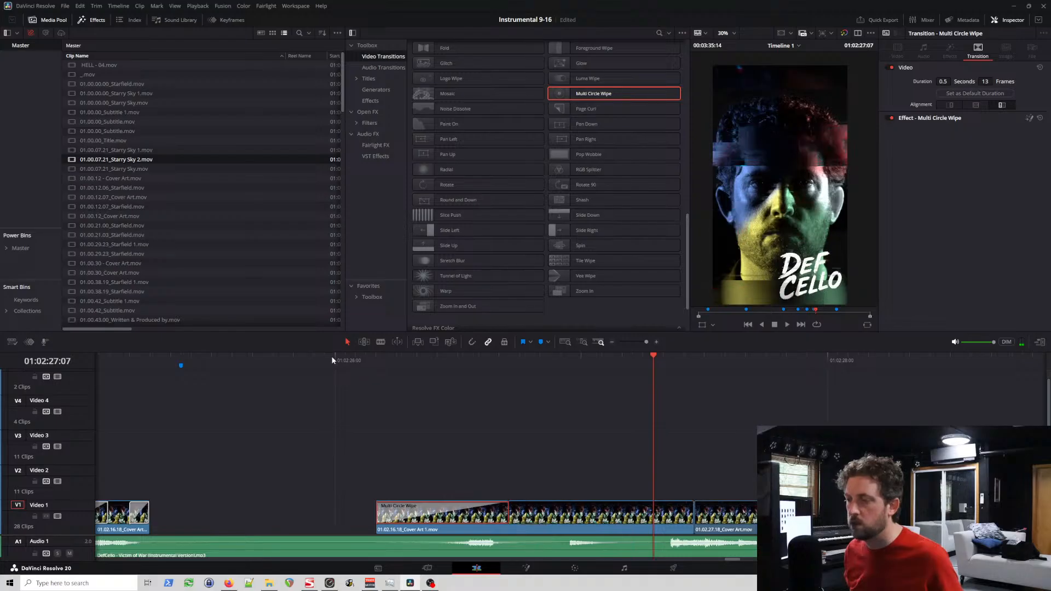
{"action": "left_click", "coordinate": [338, 362]}
{"action": "key", "text": "space"}
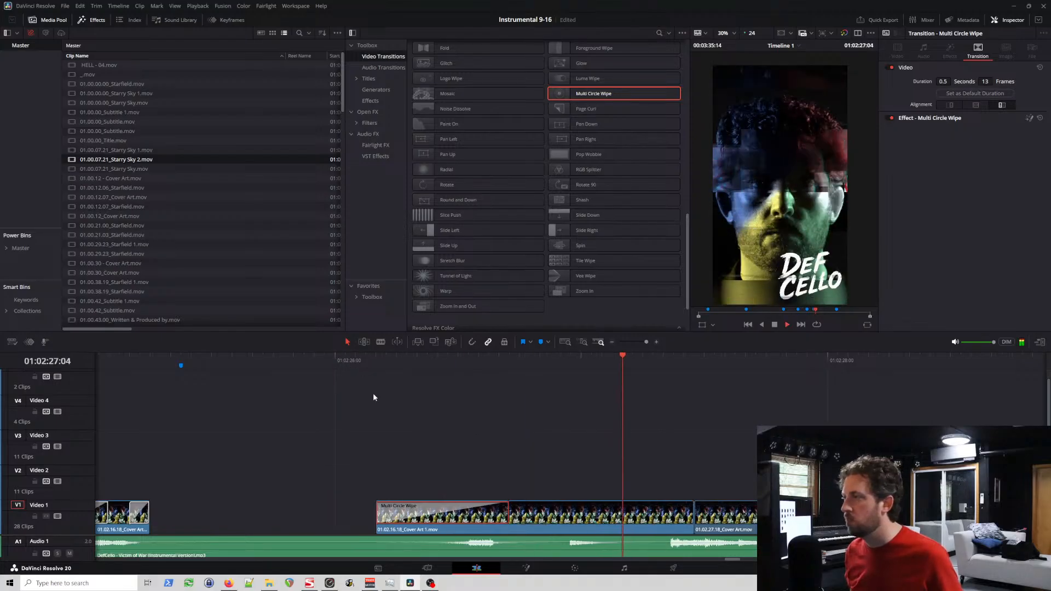
{"action": "key", "text": "space"}
{"action": "key", "text": "Delete"}
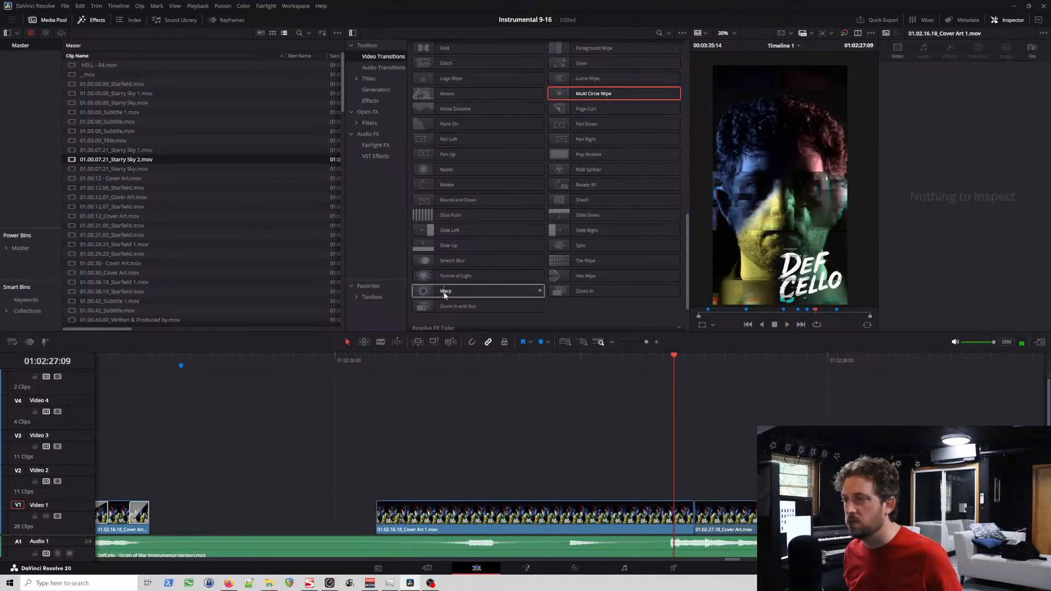
Step: Add a 13-frame Warp transition to the start of the 01:02:26:04 cover art clip and play it back
{"action": "left_click_drag", "start_coordinate": [443, 291], "coordinate": [508, 517]}
{"action": "left_click", "coordinate": [326, 360]}
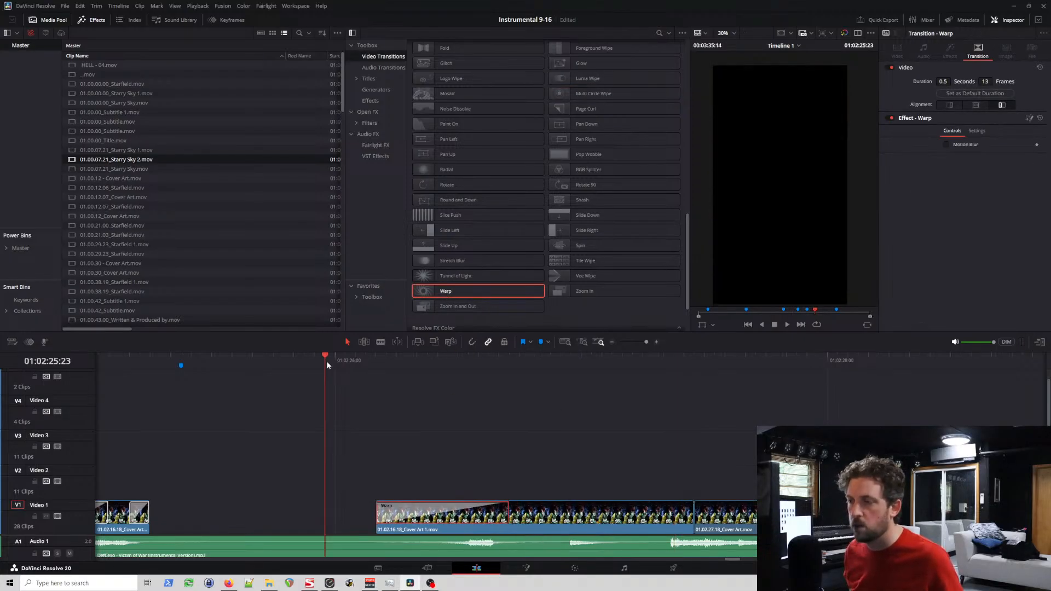
{"action": "left_click", "coordinate": [356, 361]}
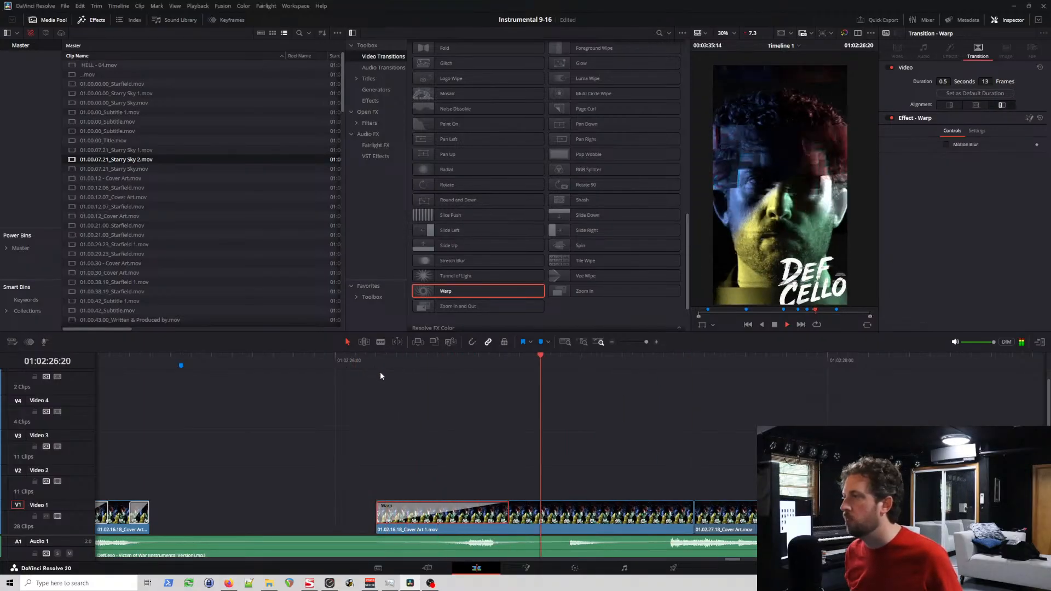
{"action": "key", "text": "space"}
{"action": "left_click", "coordinate": [407, 360]}
{"action": "key", "text": "space"}
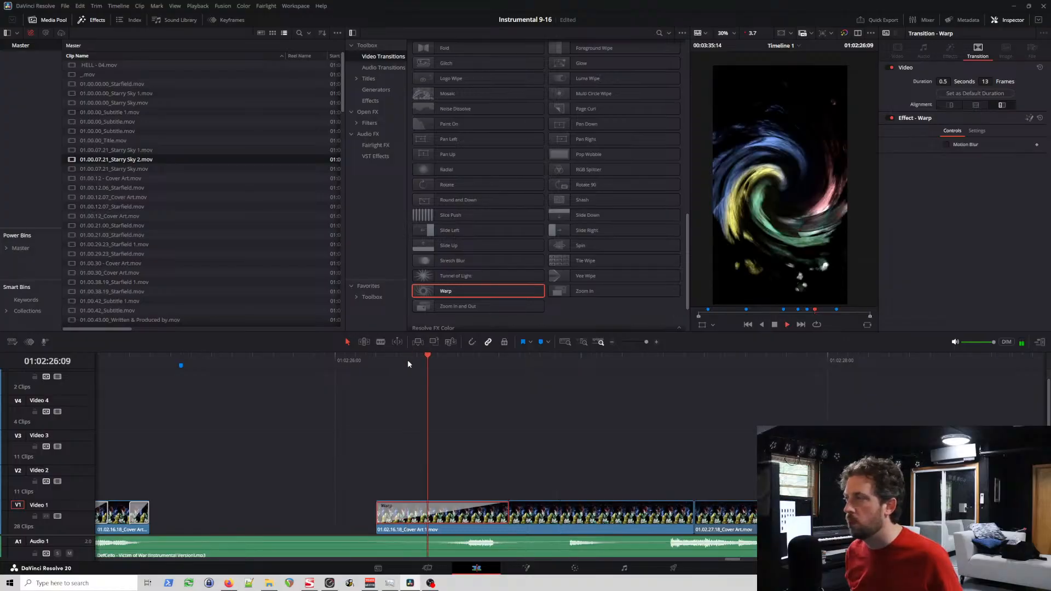
{"action": "key", "text": "space"}
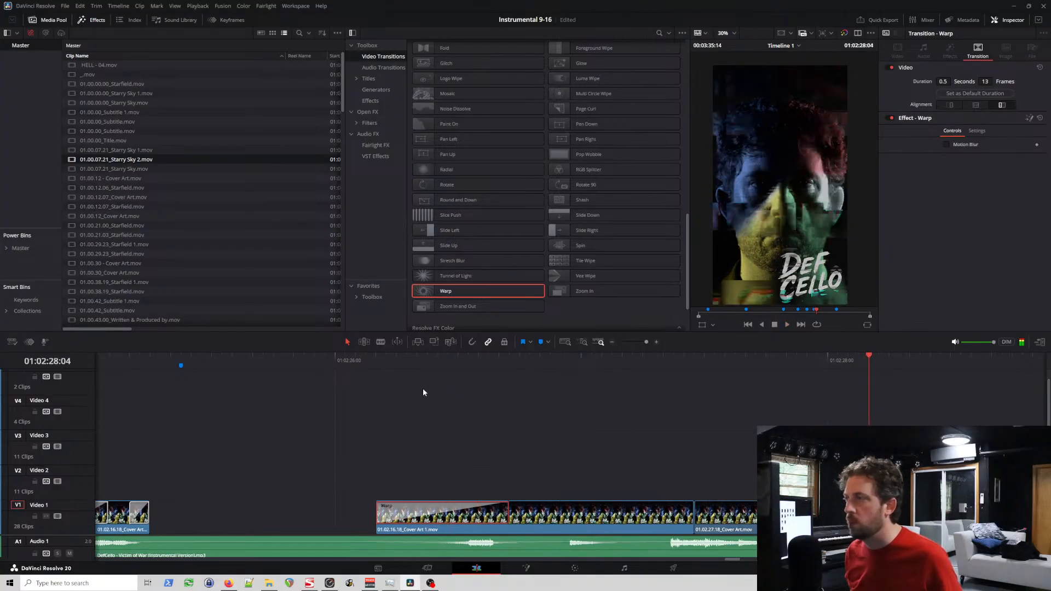
Step: Play from 01:02:27:04, try shortening the 01:02:26:04 clip by three frames and starting the next clip earlier, and undo both edits
{"action": "left_click", "coordinate": [621, 360]}
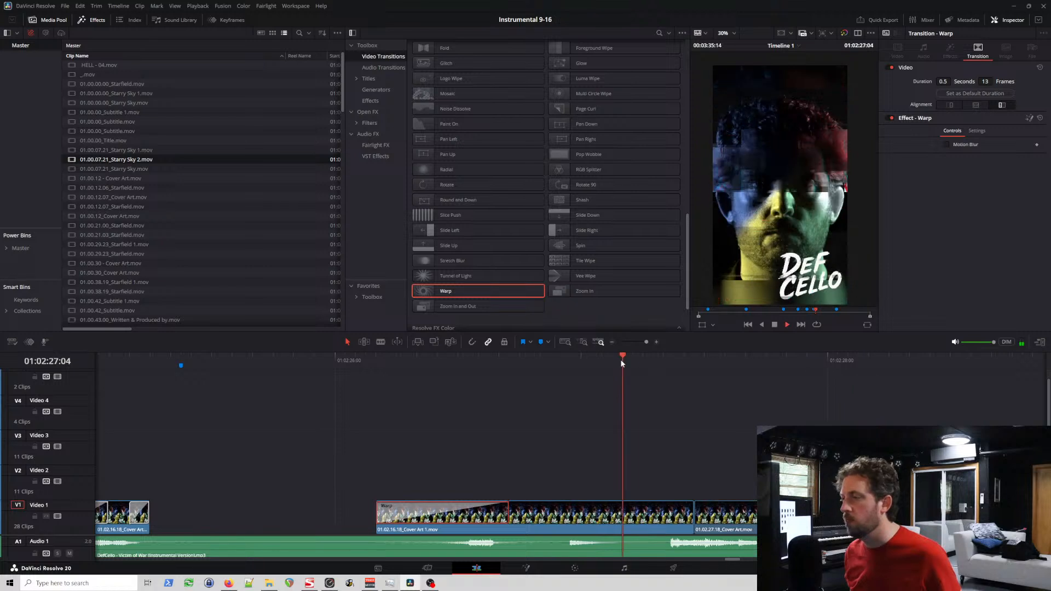
{"action": "key", "text": "space"}
{"action": "key", "text": "space"}
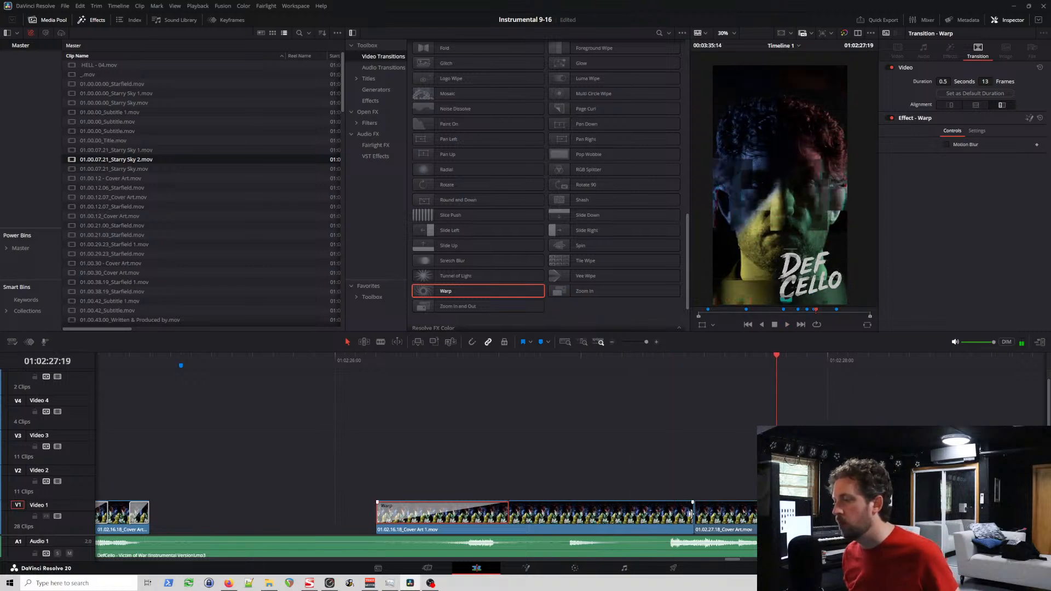
{"action": "left_click_drag", "start_coordinate": [691, 514], "coordinate": [662, 514]}
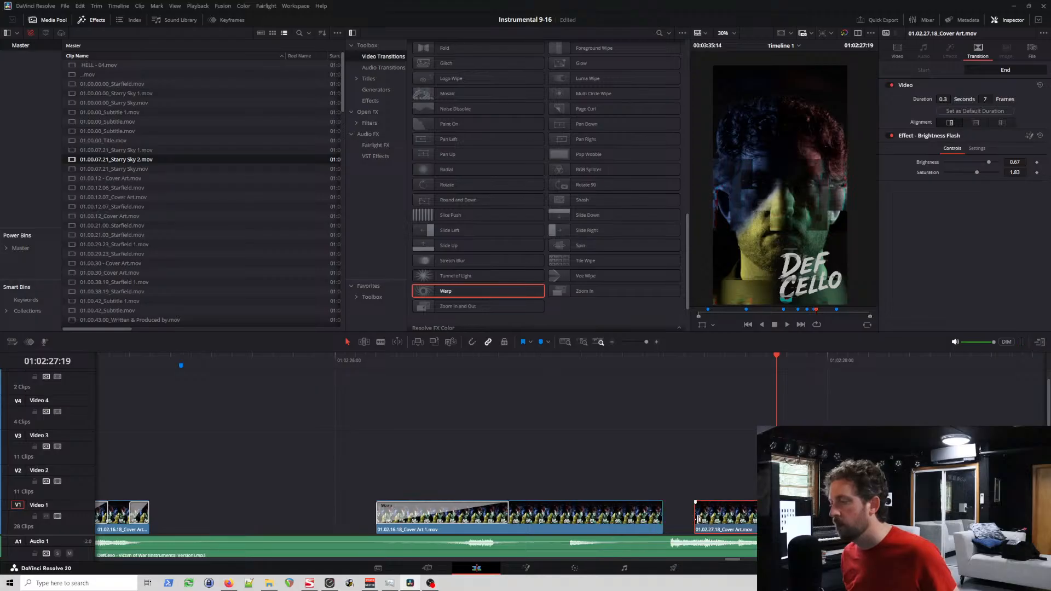
{"action": "left_click_drag", "start_coordinate": [714, 523], "coordinate": [681, 523]}
{"action": "key", "text": "ctrl+z"}
{"action": "key", "text": "ctrl+z"}
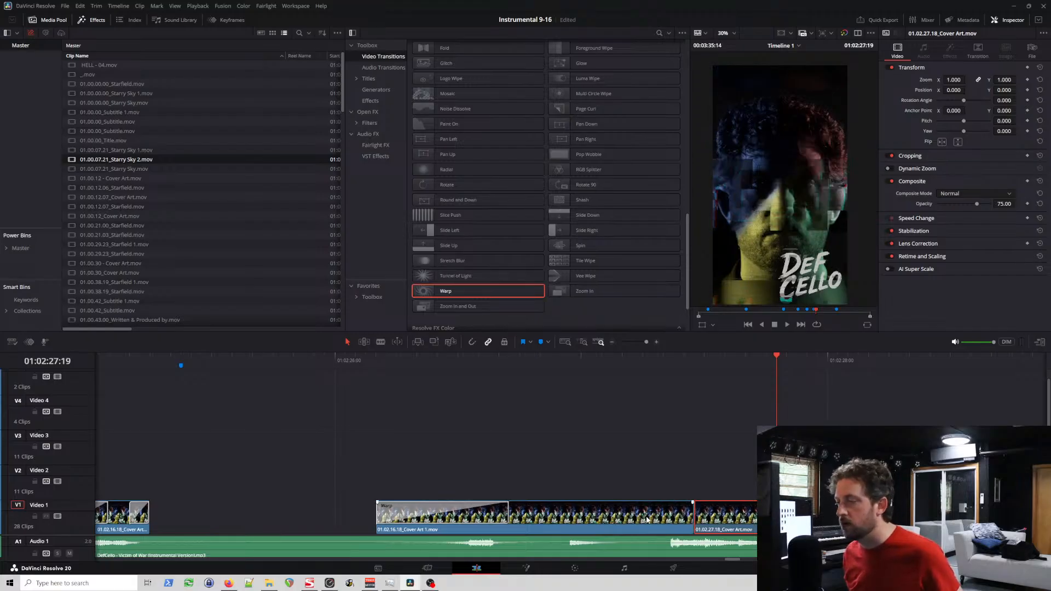
Step: Lift the Warp cover art clip to Video 2, add a Camera Shake at its end, return it to Video 1 and play it back
{"action": "left_click_drag", "start_coordinate": [648, 520], "coordinate": [648, 485]}
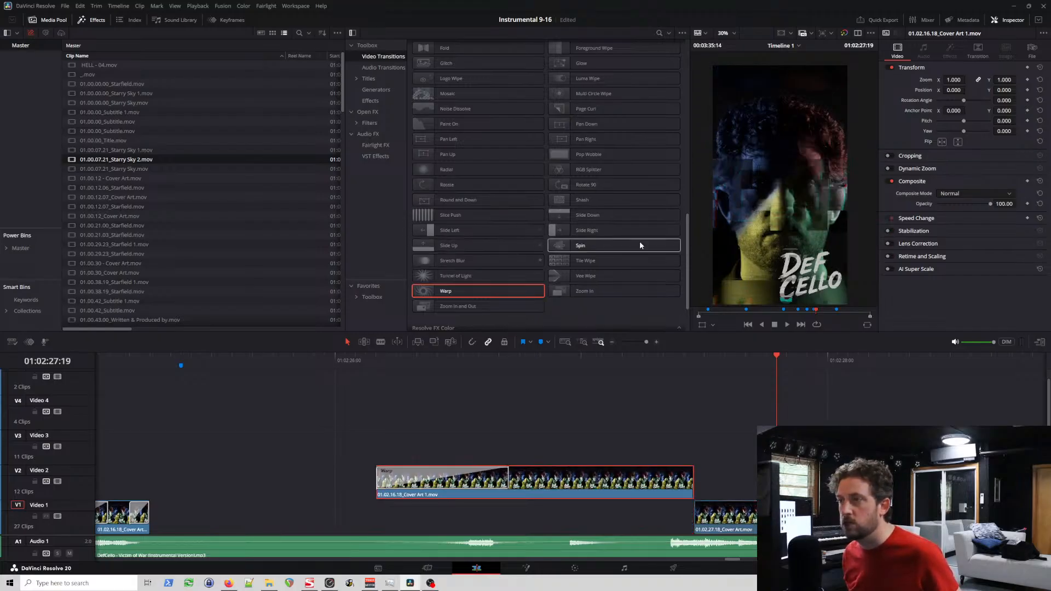
{"action": "scroll", "coordinate": [641, 245], "scroll_direction": "up", "scroll_amount": 5}
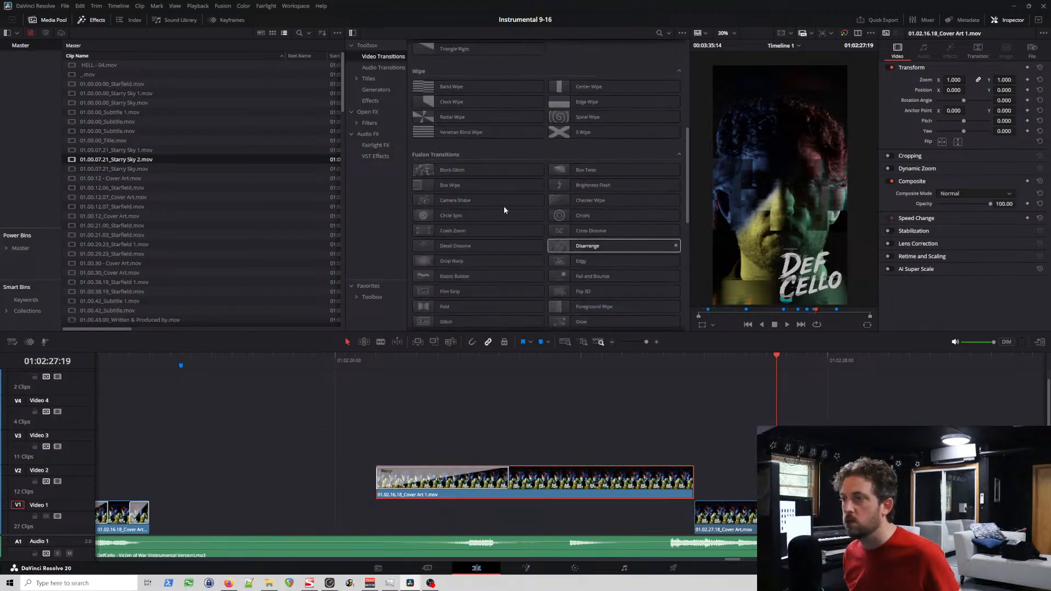
{"action": "left_click_drag", "start_coordinate": [459, 202], "coordinate": [668, 488]}
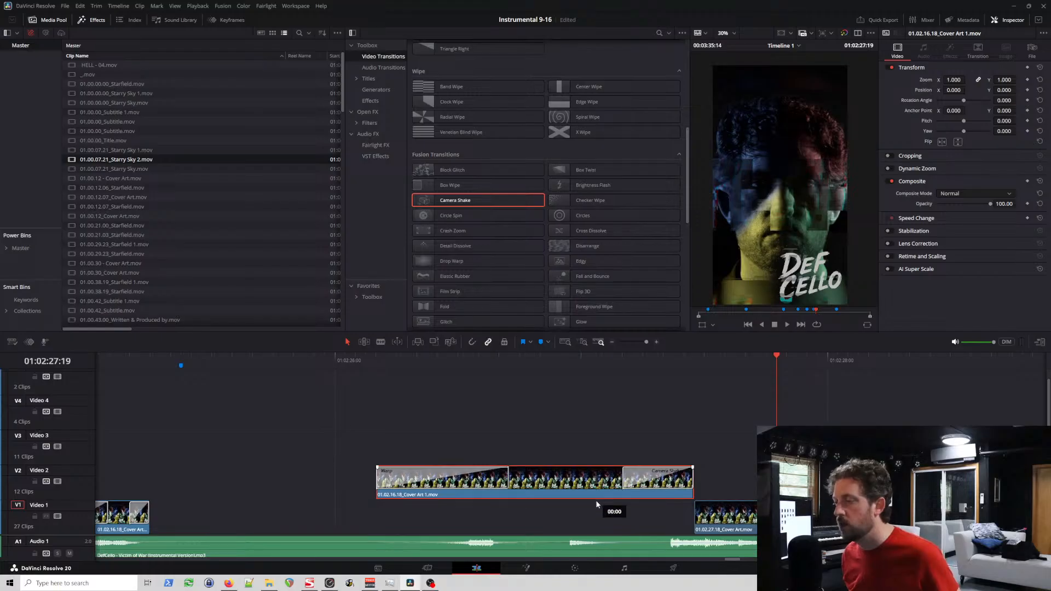
{"action": "left_click_drag", "start_coordinate": [596, 502], "coordinate": [598, 506]}
{"action": "left_click", "coordinate": [344, 361]}
{"action": "key", "text": "space"}
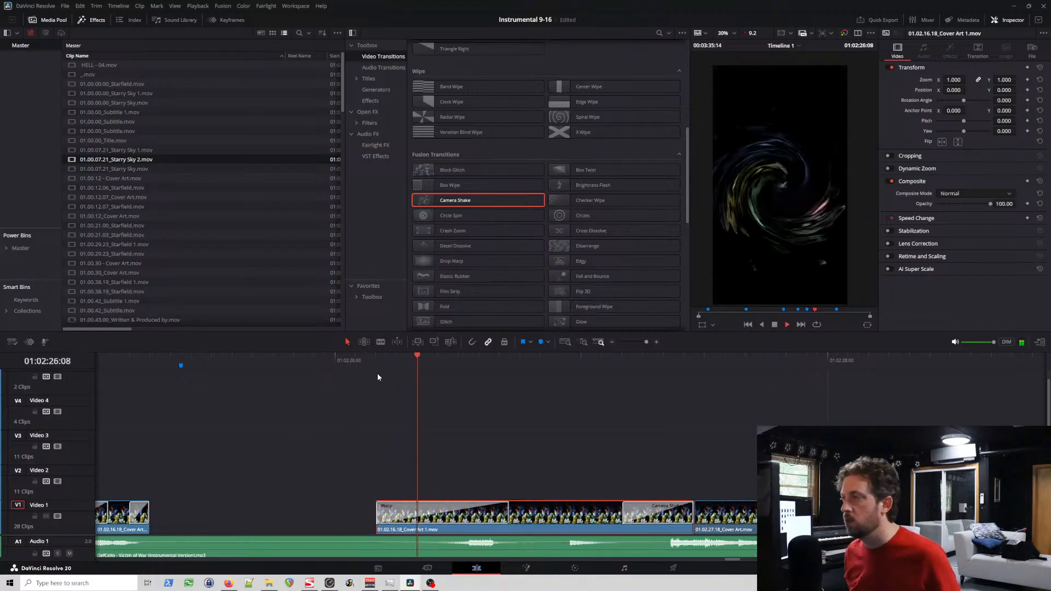
{"action": "key", "text": "space"}
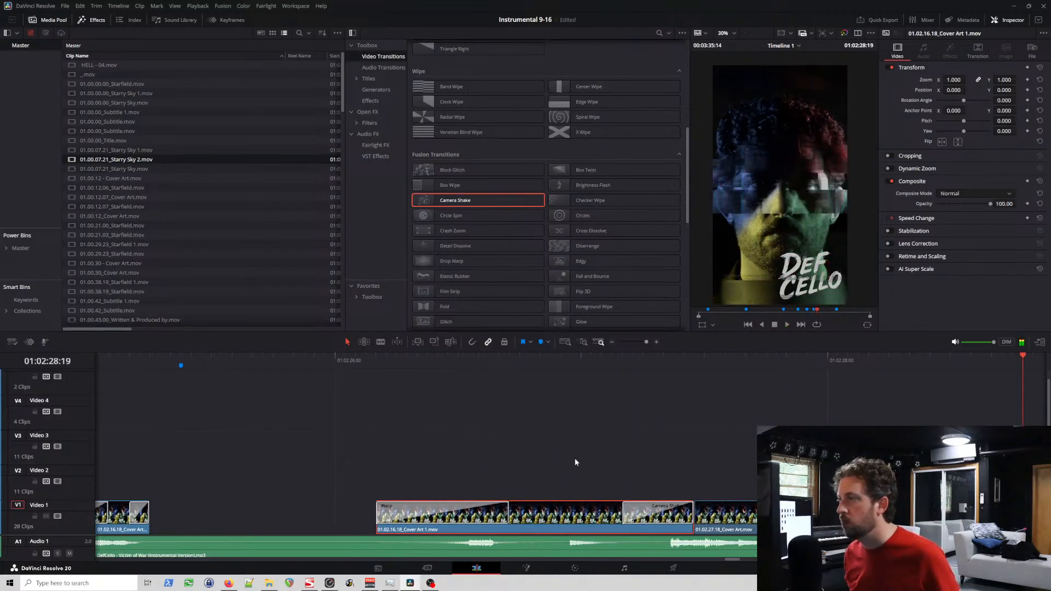
Step: Play onward from the Warp clip and replay the cover art cut near 01:02:53 to check its timing against the music
{"action": "left_click", "coordinate": [523, 363]}
{"action": "key", "text": "space"}
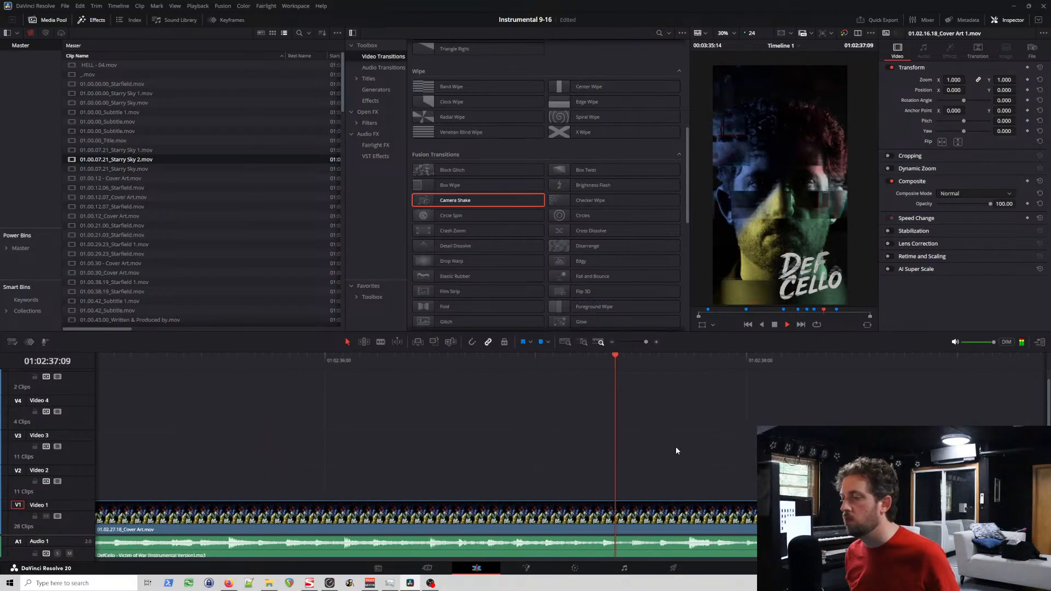
{"action": "scroll", "coordinate": [696, 455], "scroll_direction": "down", "scroll_amount": 5}
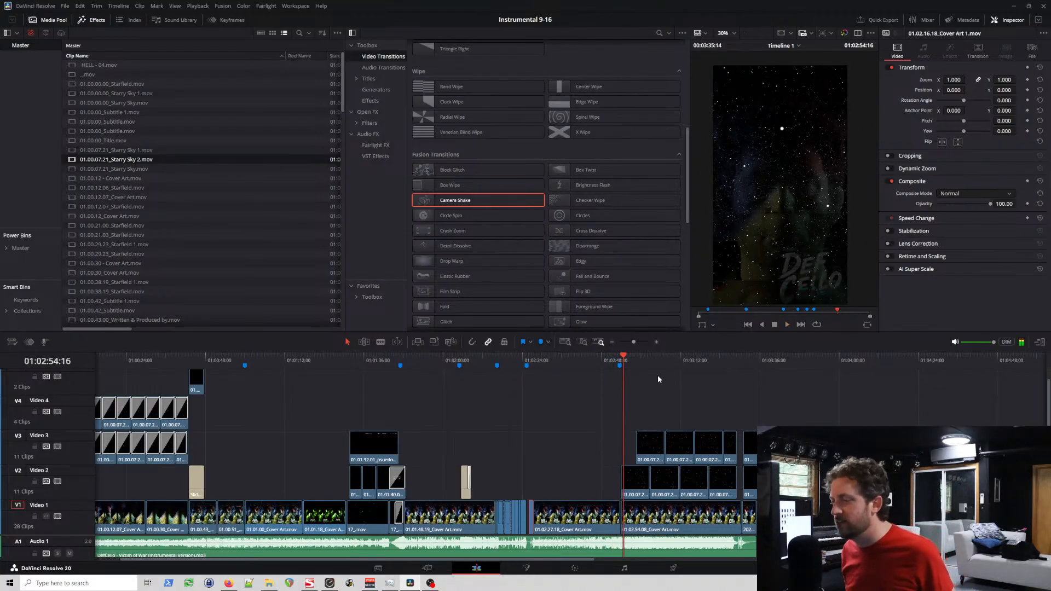
{"action": "left_click", "coordinate": [617, 361]}
{"action": "scroll", "coordinate": [734, 416], "scroll_direction": "up", "scroll_amount": 6}
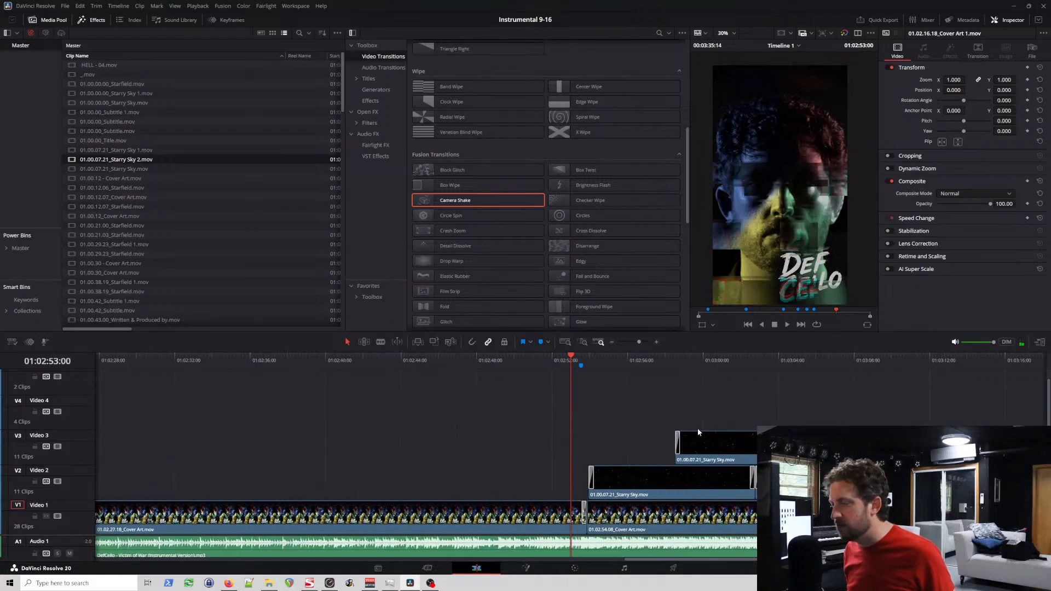
{"action": "scroll", "coordinate": [697, 423], "scroll_direction": "up", "scroll_amount": 2}
{"action": "key", "text": "space"}
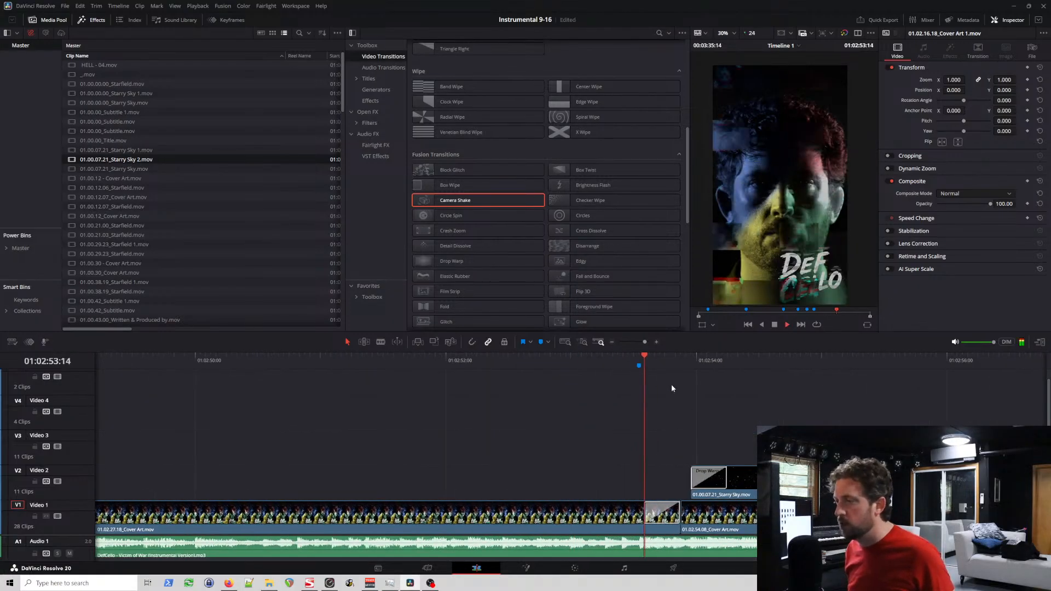
{"action": "left_click", "coordinate": [603, 356]}
{"action": "key", "text": "space"}
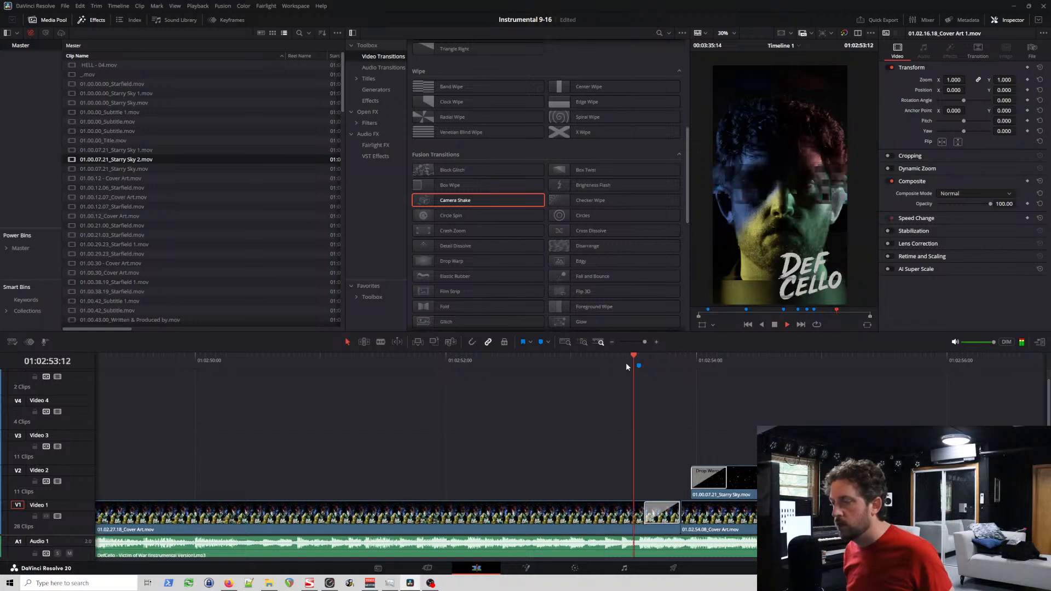
{"action": "key", "text": "space"}
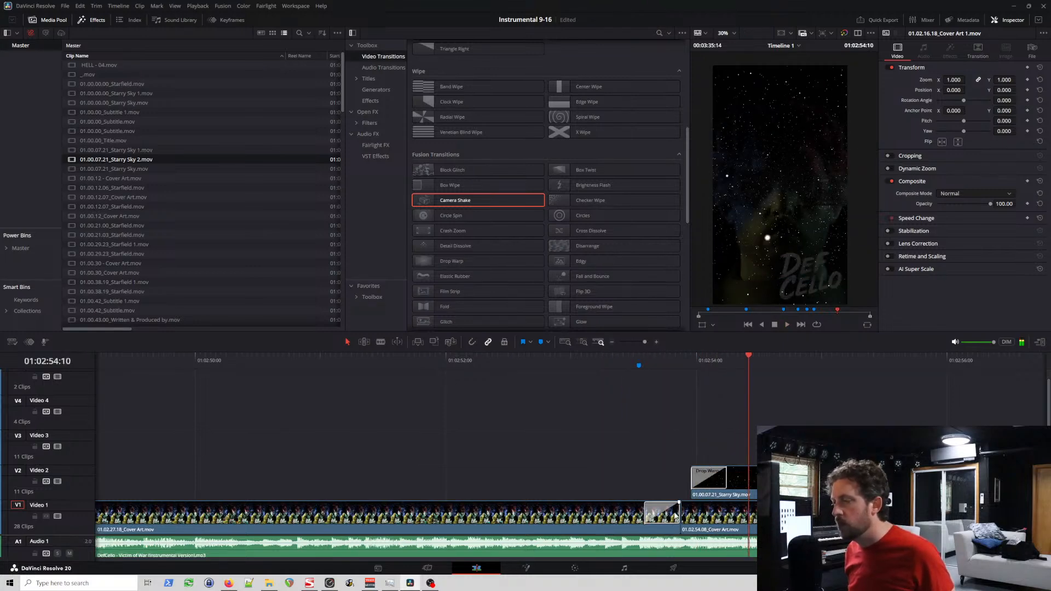
Step: Try trimming three frames off the end of the 01.02.27.18 Cover Art clip, play the cut and undo the trim
{"action": "left_click_drag", "start_coordinate": [676, 512], "coordinate": [664, 513]}
{"action": "left_click", "coordinate": [593, 362]}
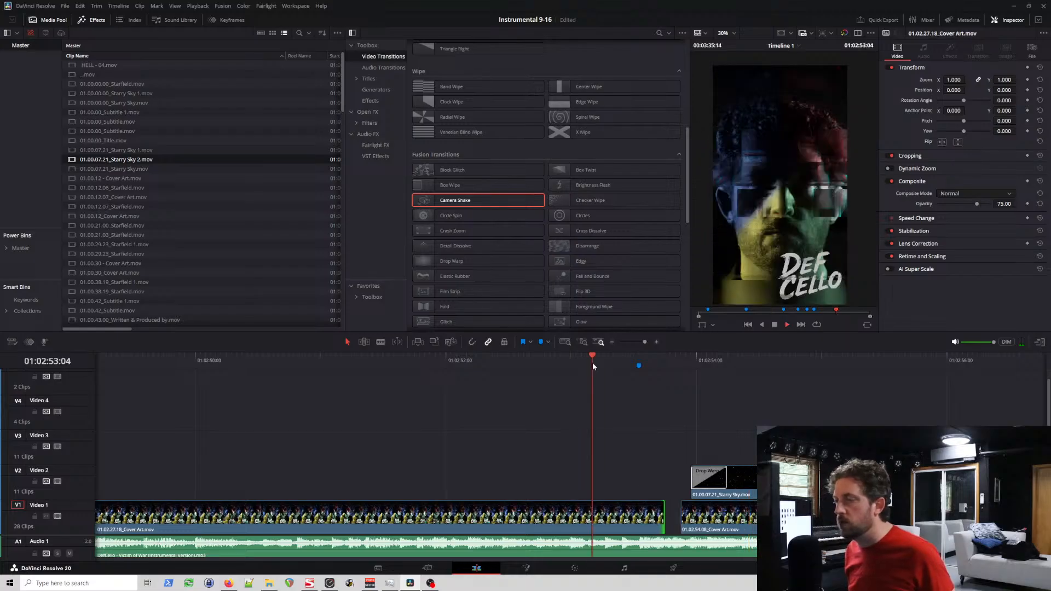
{"action": "key", "text": "space"}
{"action": "key", "text": "space"}
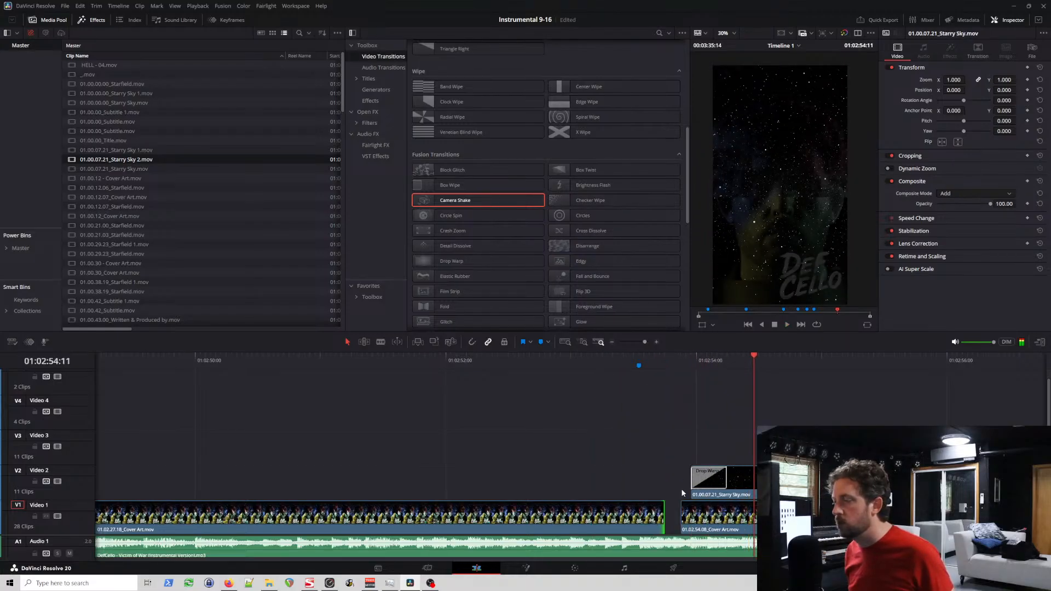
{"action": "left_click", "coordinate": [707, 518]}
{"action": "key", "text": "ctrl+t"}
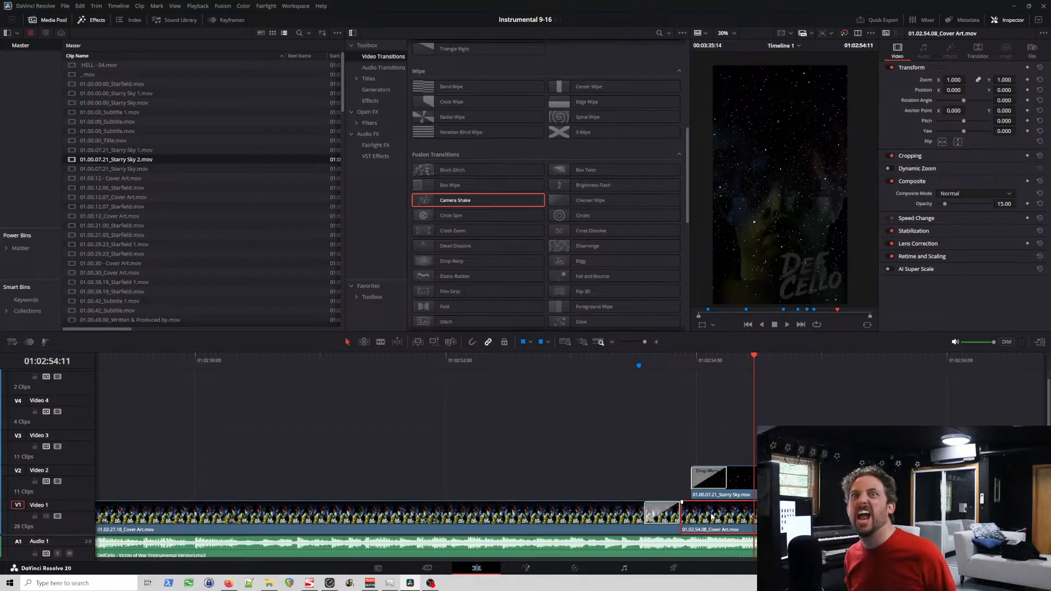
Step: Shorten the 01.02.27.18 Cover Art clip's end by three frames, add a 7-frame Brightness Flash there and play it back
{"action": "left_click", "coordinate": [674, 523]}
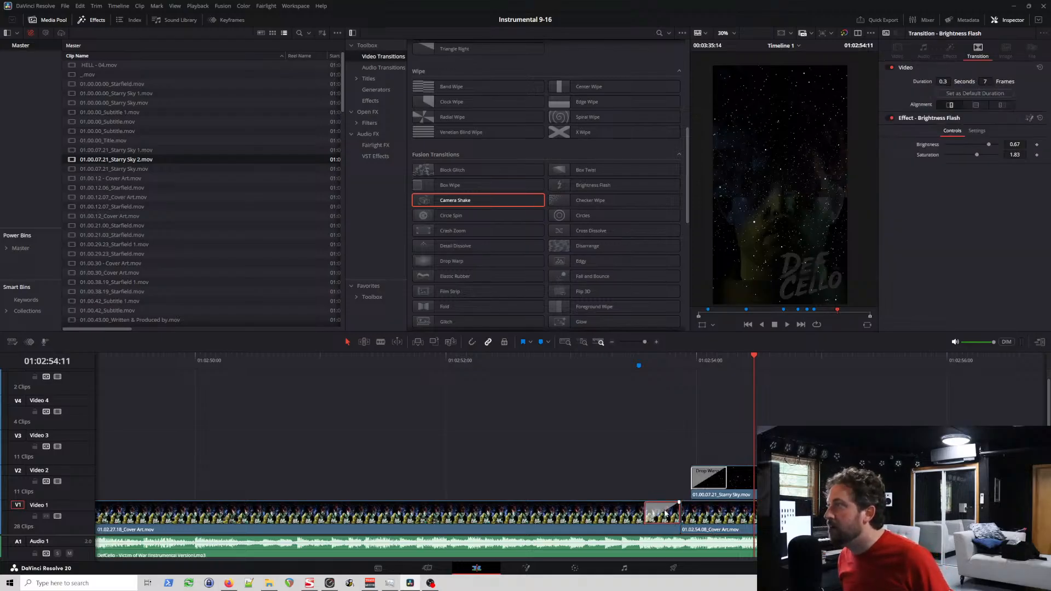
{"action": "left_click_drag", "start_coordinate": [677, 513], "coordinate": [659, 520]}
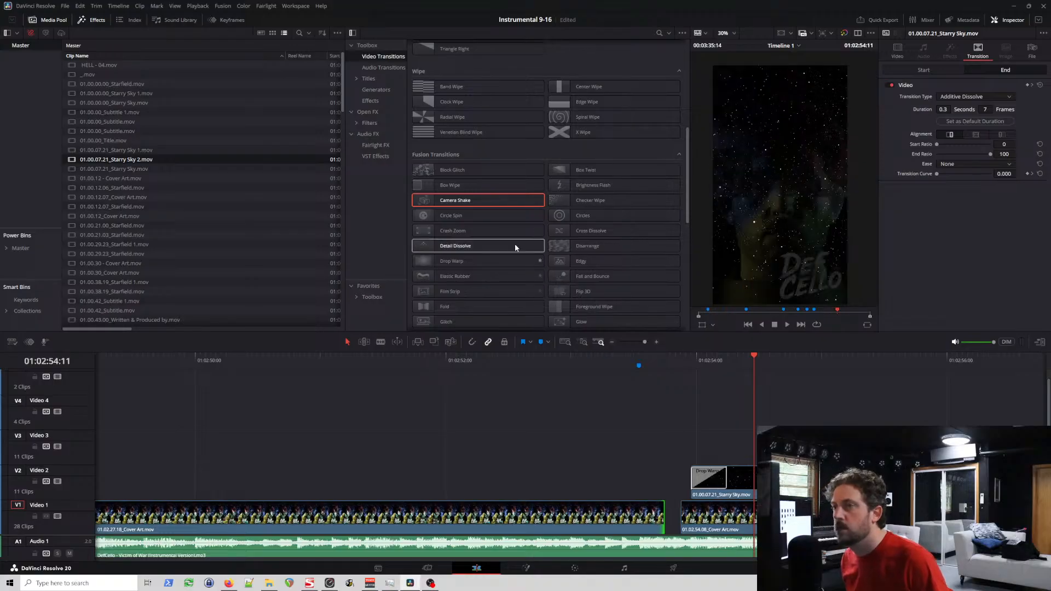
{"action": "left_click_drag", "start_coordinate": [569, 186], "coordinate": [652, 515]}
{"action": "left_click", "coordinate": [586, 361]}
{"action": "key", "text": "space"}
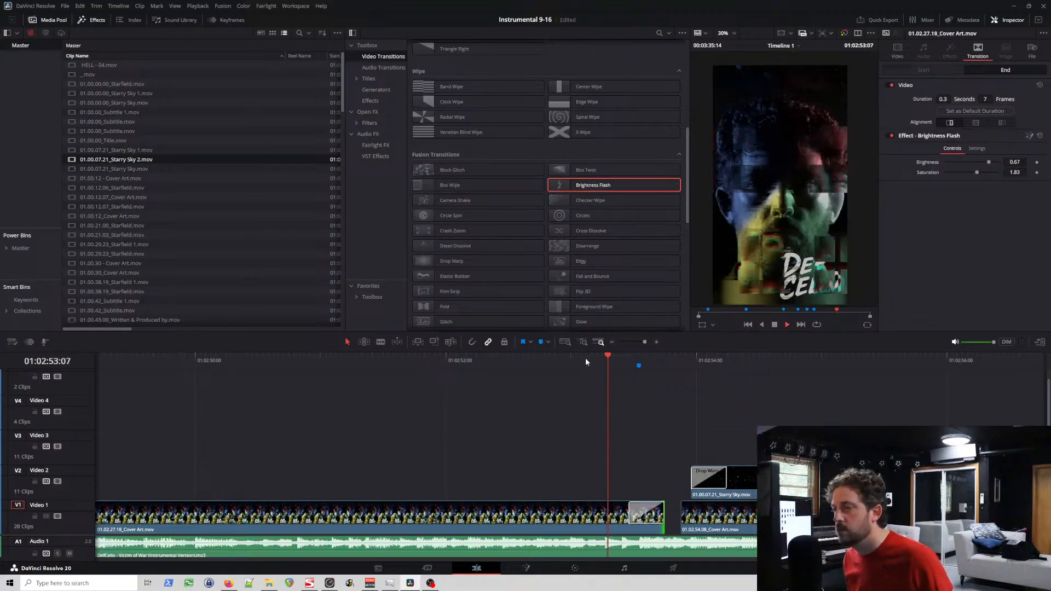
{"action": "key", "text": "space"}
Step: Extend the start of the 01.02.54.08 Cover Art clip three frames earlier to close the gap and play the cut
{"action": "left_click", "coordinate": [699, 517]}
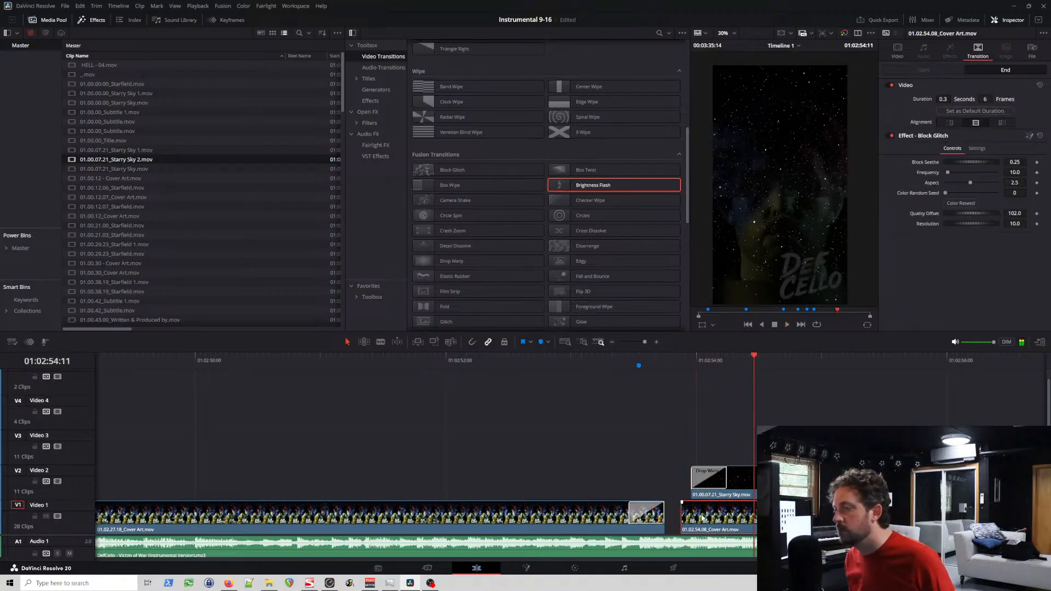
{"action": "left_click_drag", "start_coordinate": [684, 512], "coordinate": [667, 513]}
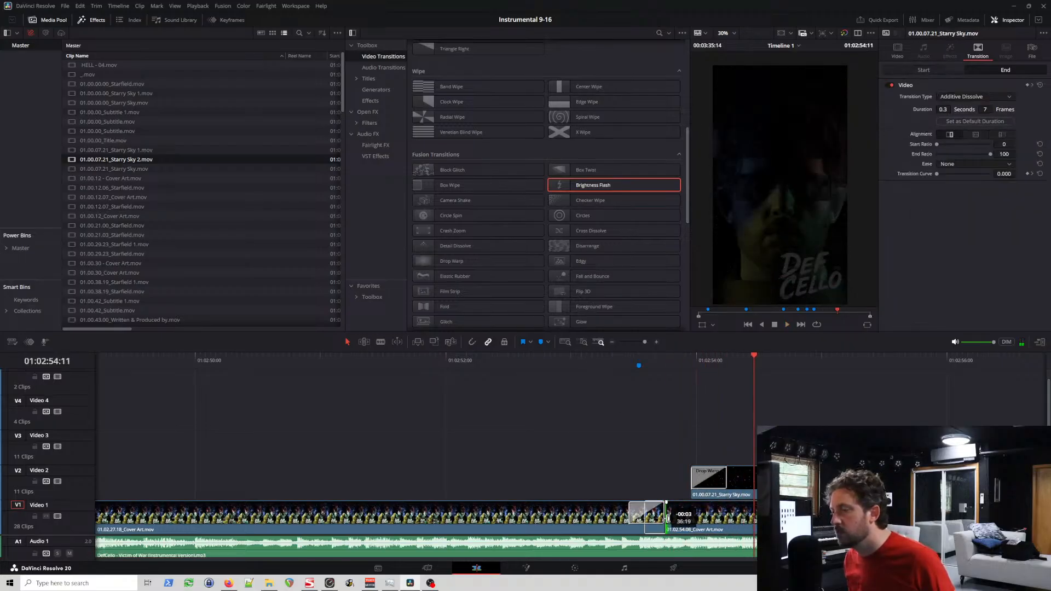
{"action": "left_click", "coordinate": [598, 360]}
{"action": "key", "text": "space"}
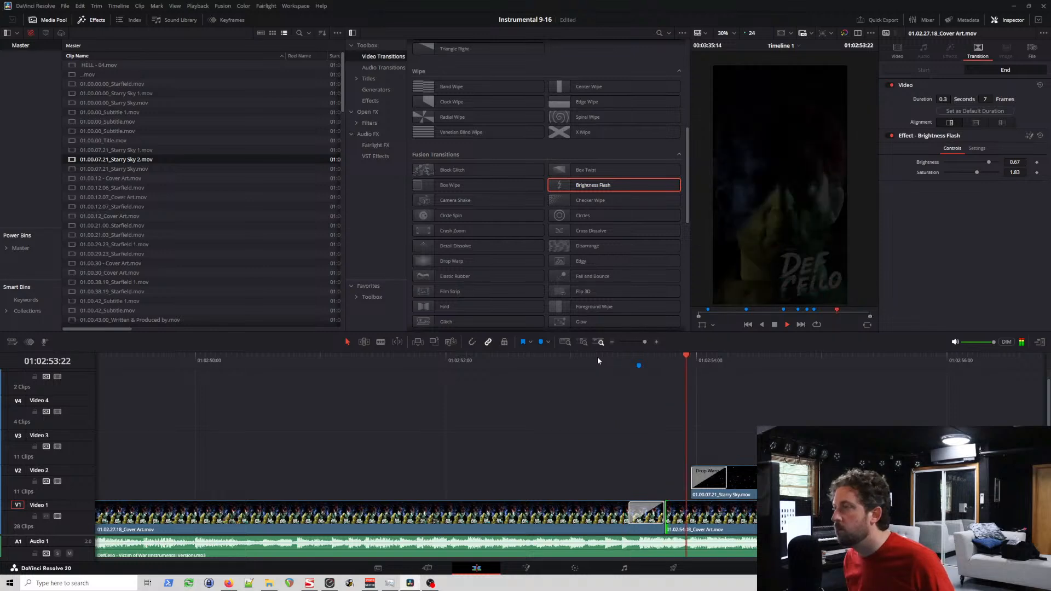
Step: Move the Starry Sky clip above the cut on Video 2 five frames earlier to meet the 01.02.54.08 Cover Art start, and play it back
{"action": "left_click", "coordinate": [701, 480]}
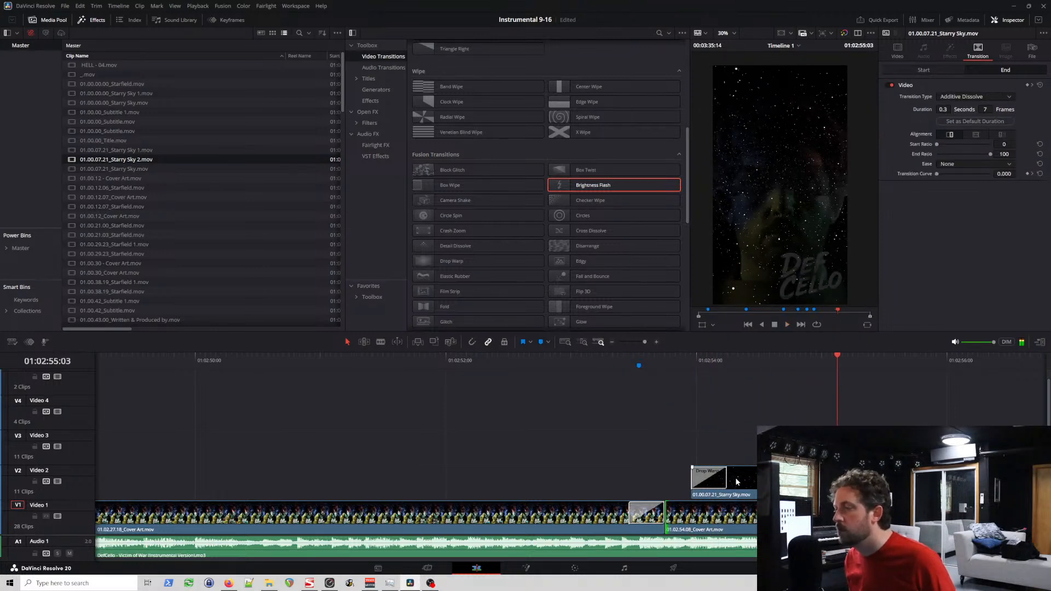
{"action": "left_click", "coordinate": [692, 481]}
{"action": "left_click_drag", "start_coordinate": [753, 481], "coordinate": [727, 479]}
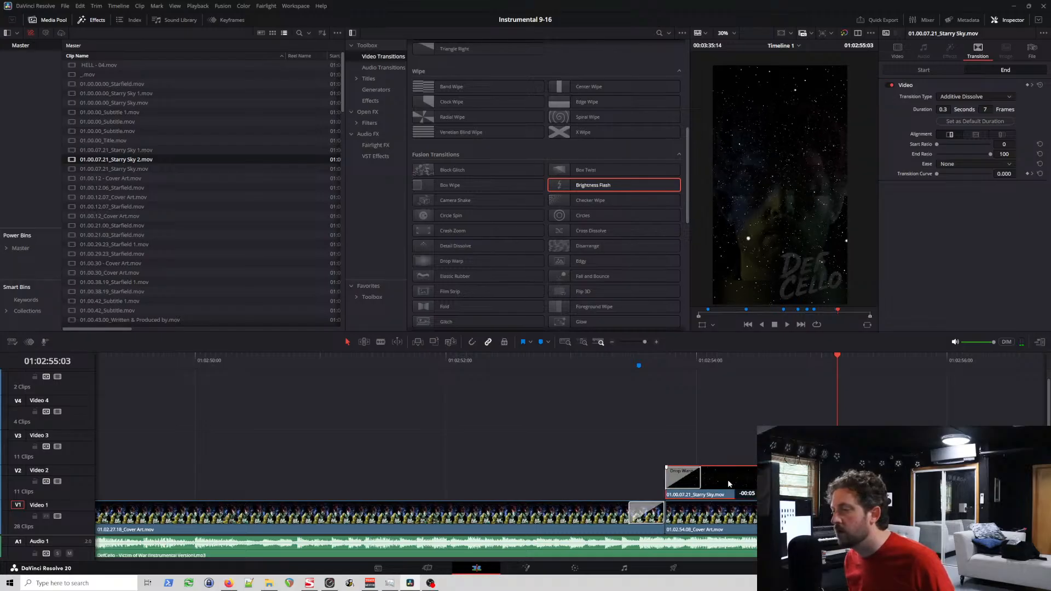
{"action": "scroll", "coordinate": [757, 479], "scroll_direction": "down", "scroll_amount": 4}
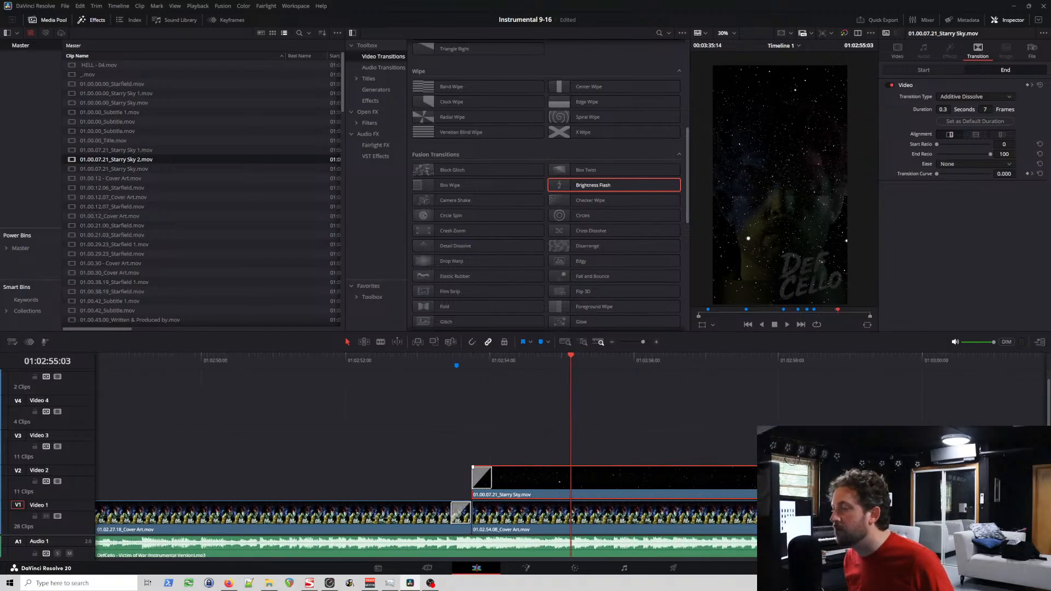
{"action": "scroll", "coordinate": [736, 471], "scroll_direction": "right", "scroll_amount": 3}
{"action": "scroll", "coordinate": [734, 466], "scroll_direction": "down", "scroll_amount": 6}
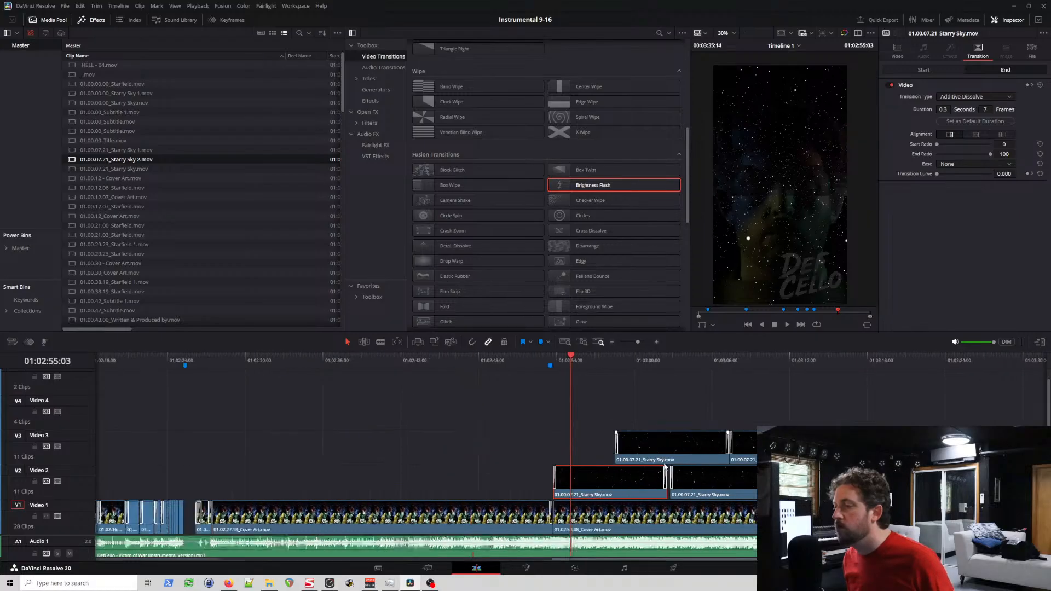
{"action": "scroll", "coordinate": [294, 472], "scroll_direction": "up", "scroll_amount": 2}
{"action": "scroll", "coordinate": [333, 460], "scroll_direction": "up", "scroll_amount": 3}
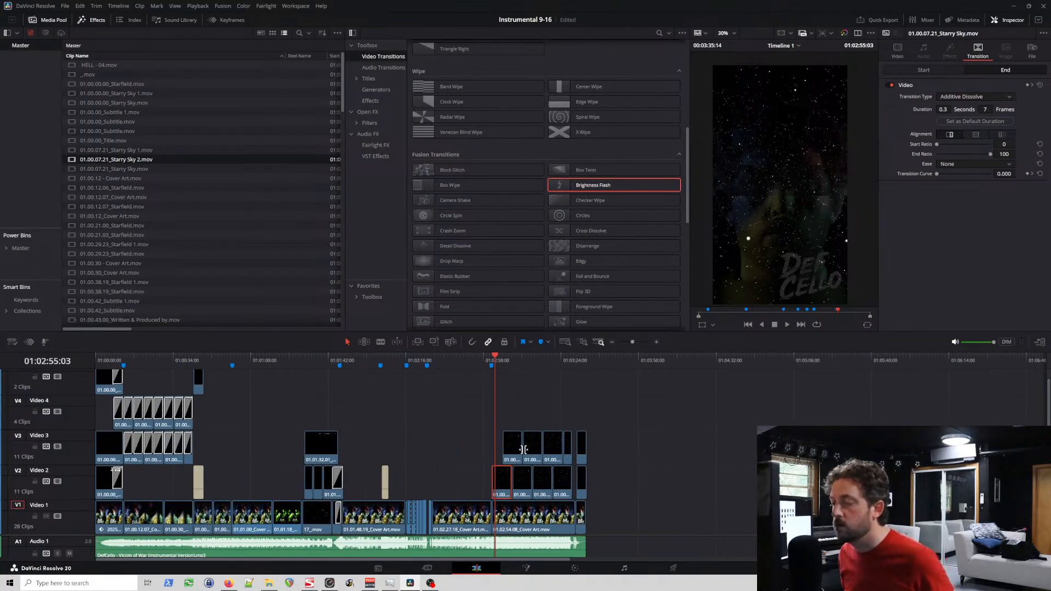
{"action": "left_click", "coordinate": [490, 362]}
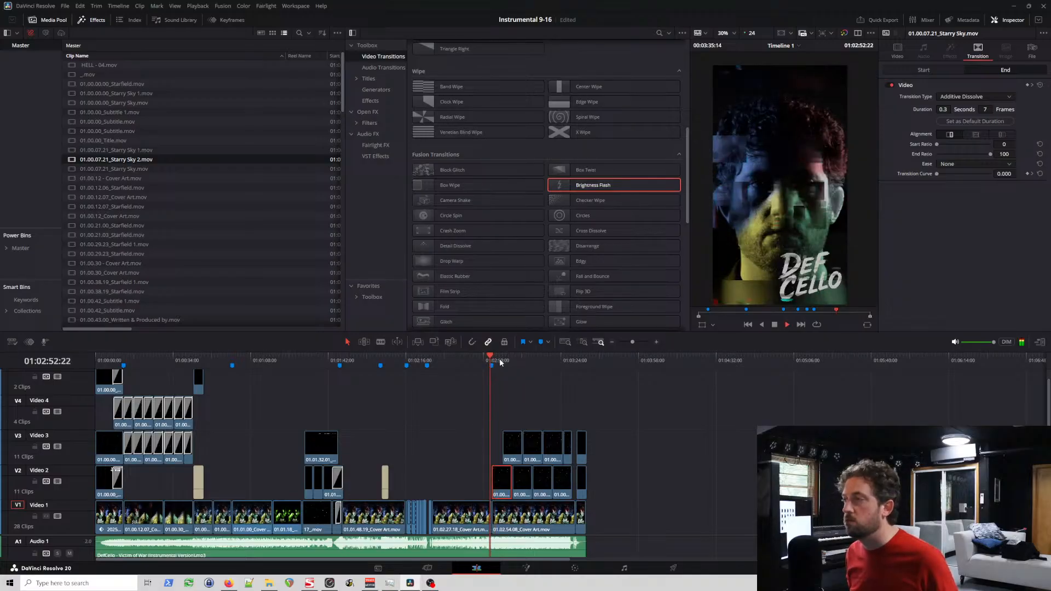
{"action": "key", "text": "space"}
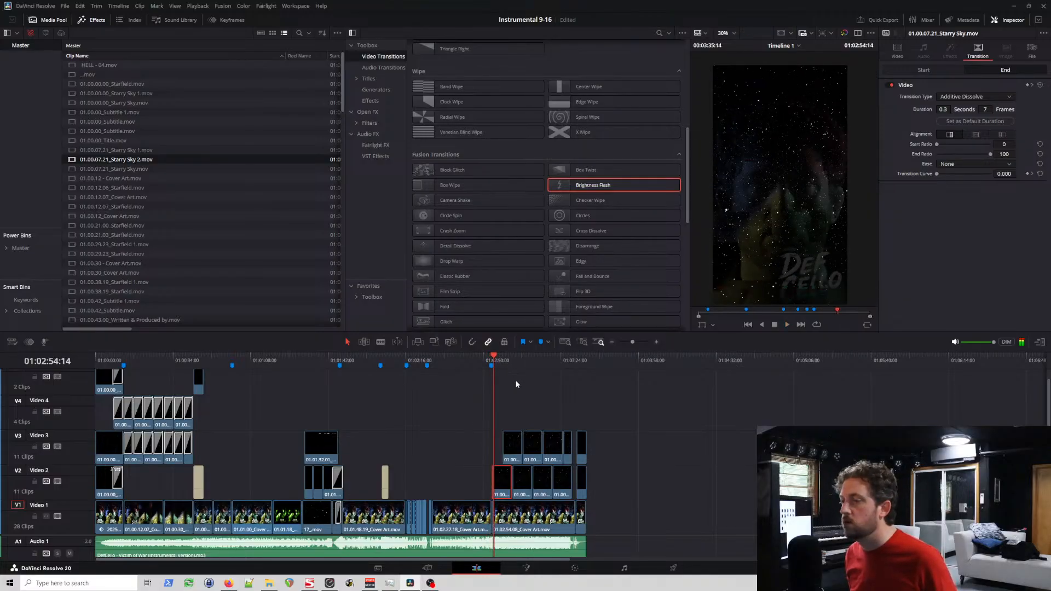
Step: Move that Video 2 Starry Sky clip earlier to the start of the Brightness Flash, play through to 01:03:32:12 and save the project
{"action": "scroll", "coordinate": [578, 396], "scroll_direction": "up", "scroll_amount": 8}
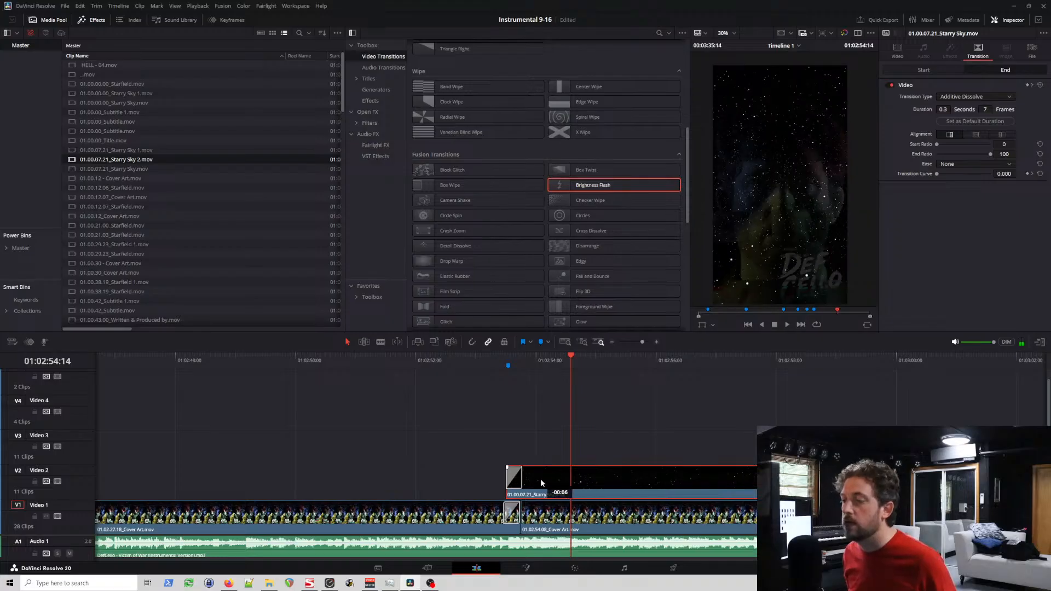
{"action": "left_click_drag", "start_coordinate": [540, 479], "coordinate": [540, 479]}
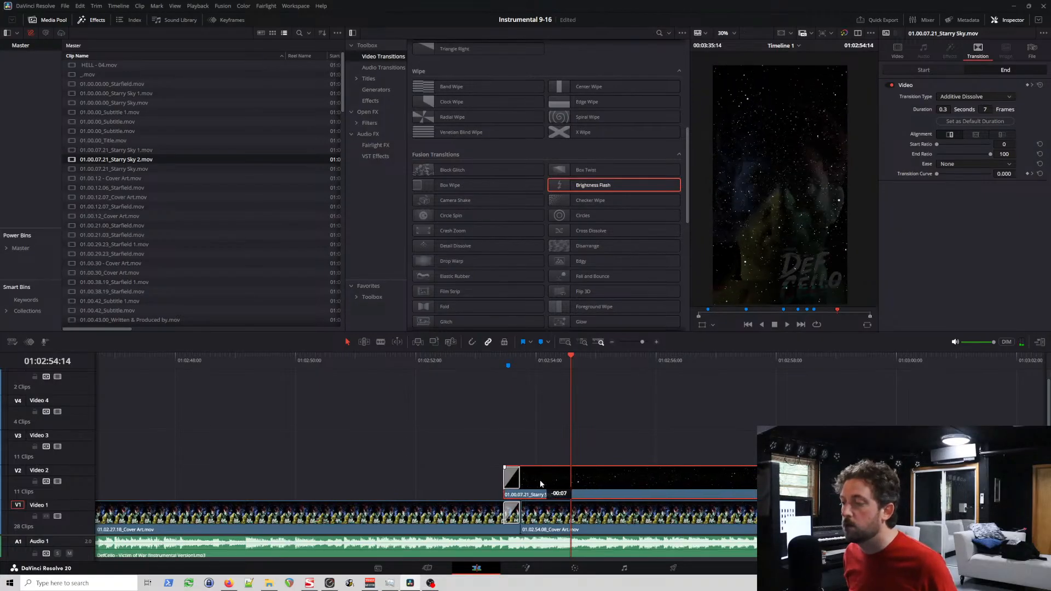
{"action": "left_click", "coordinate": [478, 363]}
{"action": "key", "text": "space"}
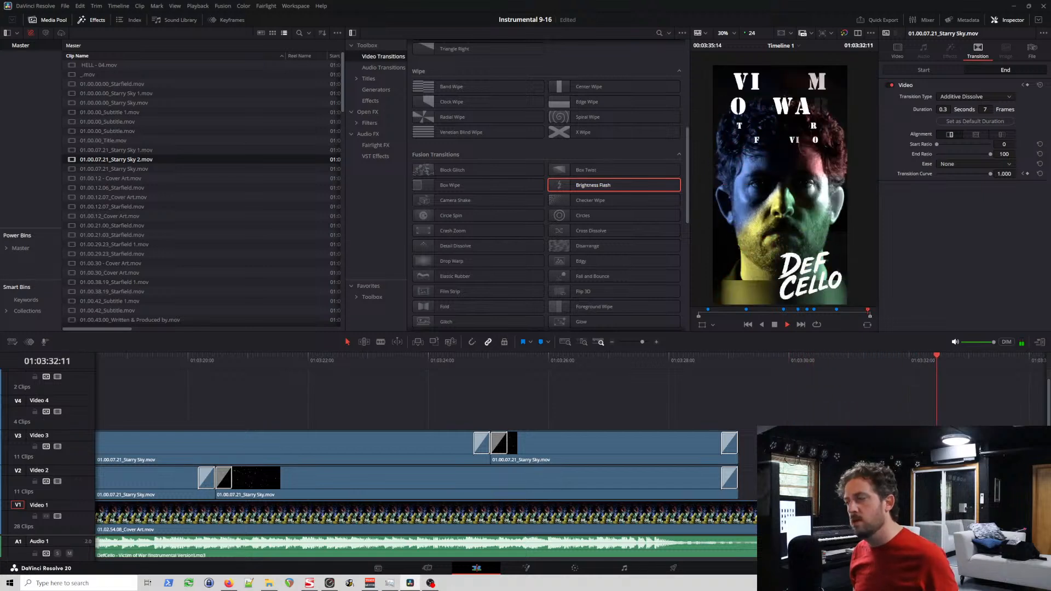
{"action": "key", "text": "space"}
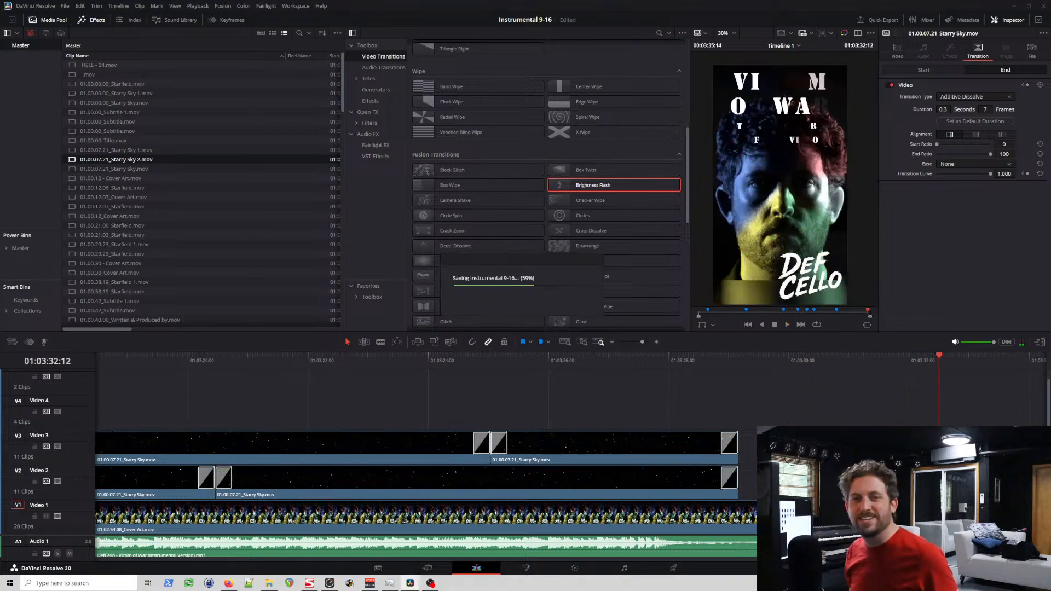
Step: Select and copy the Starry Sky 2 clips on Video 3 and Video 4 near the start of the timeline
{"action": "scroll", "coordinate": [540, 436], "scroll_direction": "left", "scroll_amount": 10}
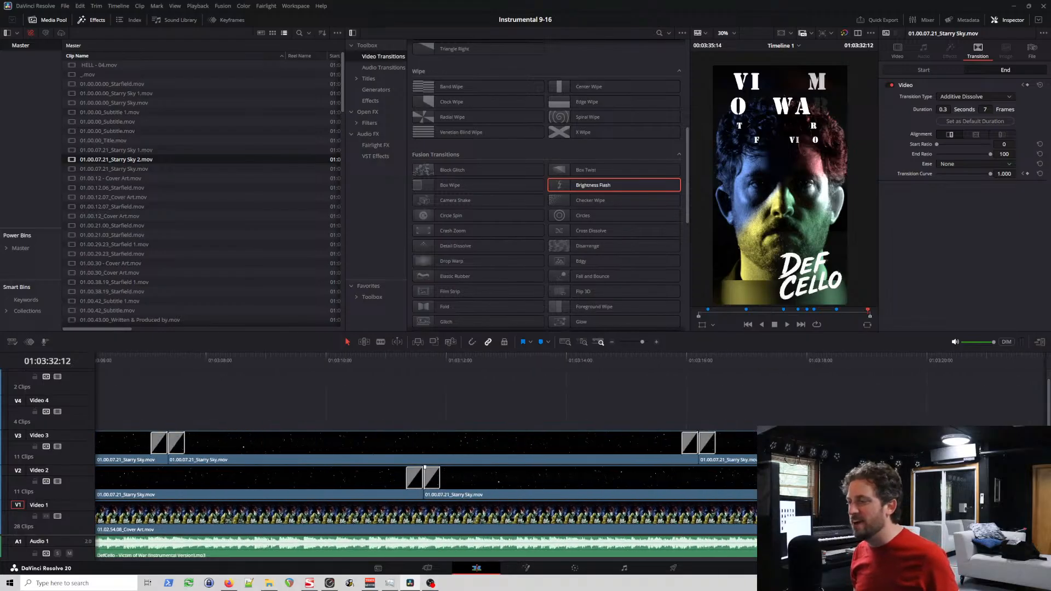
{"action": "scroll", "coordinate": [540, 436], "scroll_direction": "down", "scroll_amount": 8}
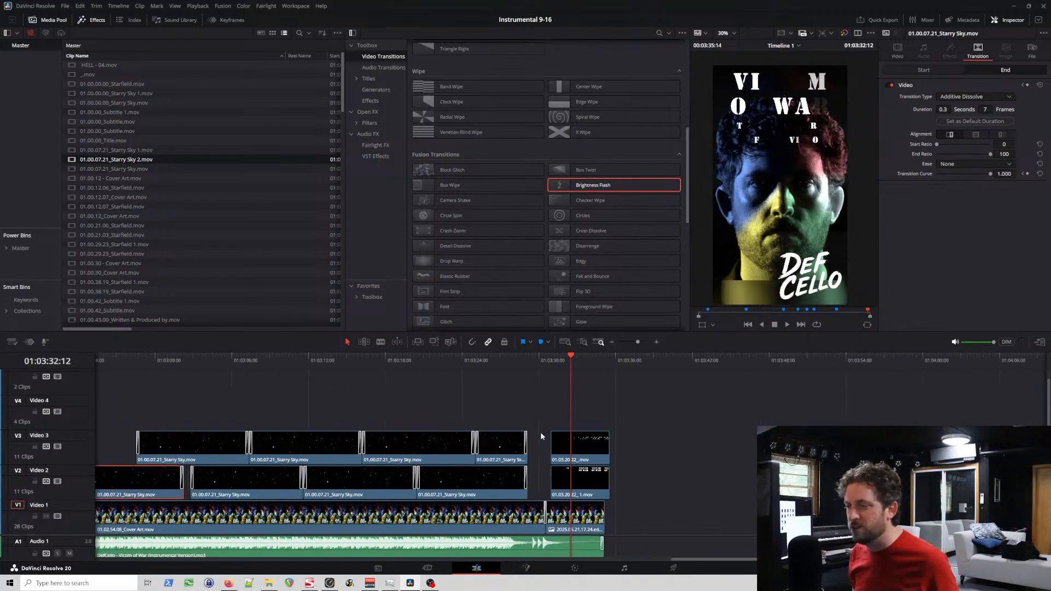
{"action": "scroll", "coordinate": [545, 436], "scroll_direction": "left", "scroll_amount": 10}
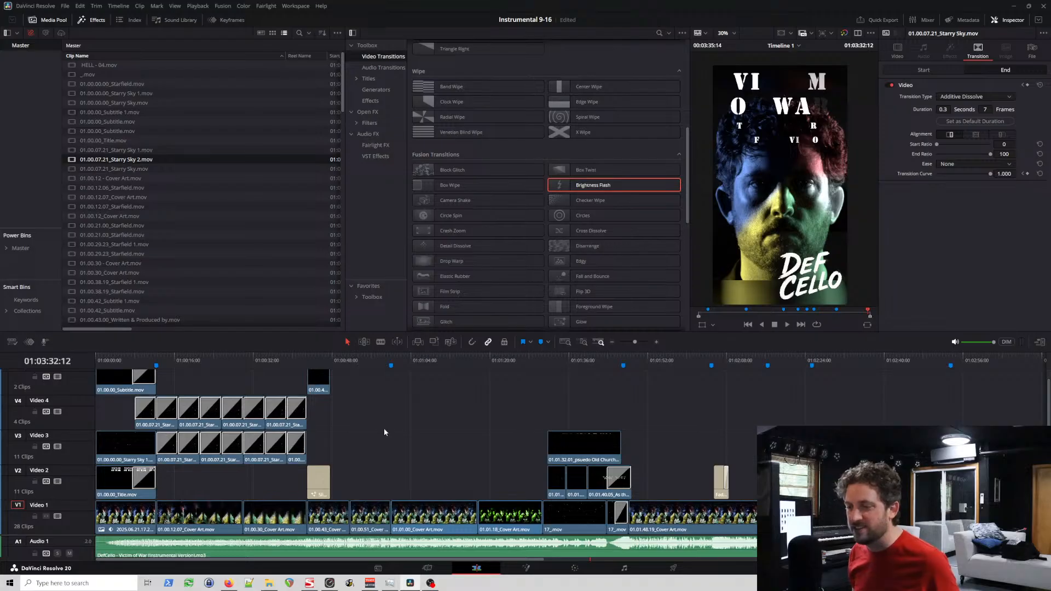
{"action": "left_click", "coordinate": [199, 426]}
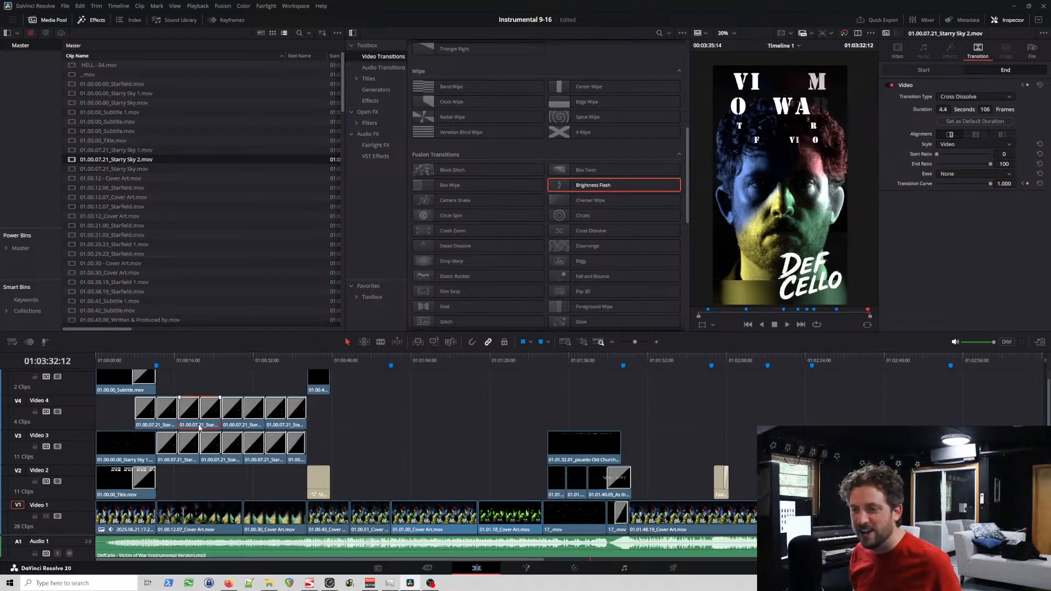
{"action": "left_click_drag", "start_coordinate": [199, 428], "coordinate": [257, 459]}
{"action": "left_click", "coordinate": [168, 429], "text": "ctrl"}
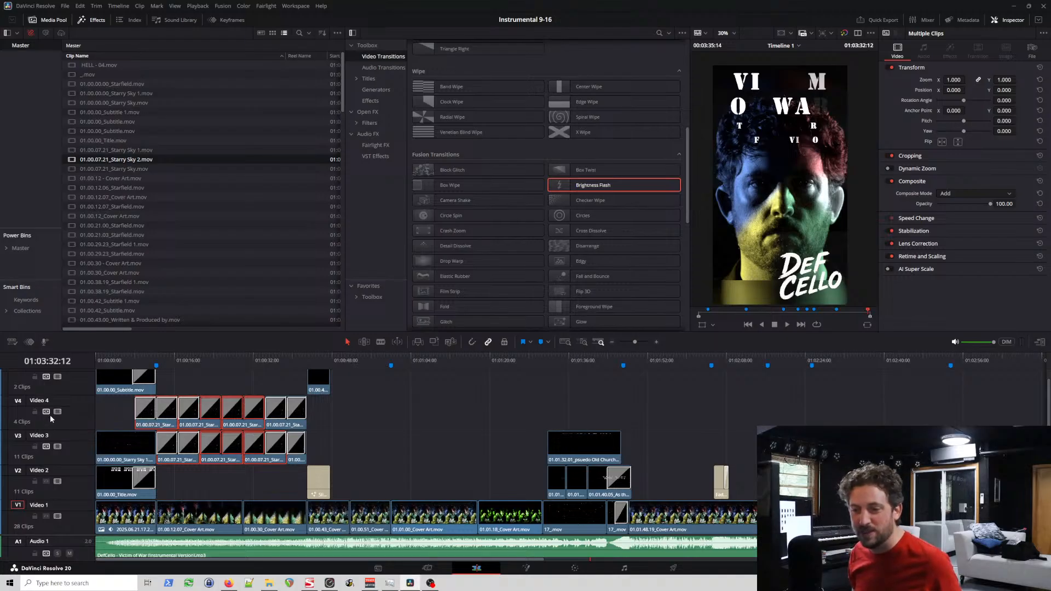
{"action": "left_click", "coordinate": [44, 482]}
Step: Delete all Starry Sky clips on Video 2 and Video 3 above the 01.02.54.08 Cover Art clip, keeping the end titles
{"action": "scroll", "coordinate": [699, 446], "scroll_direction": "down", "scroll_amount": 2}
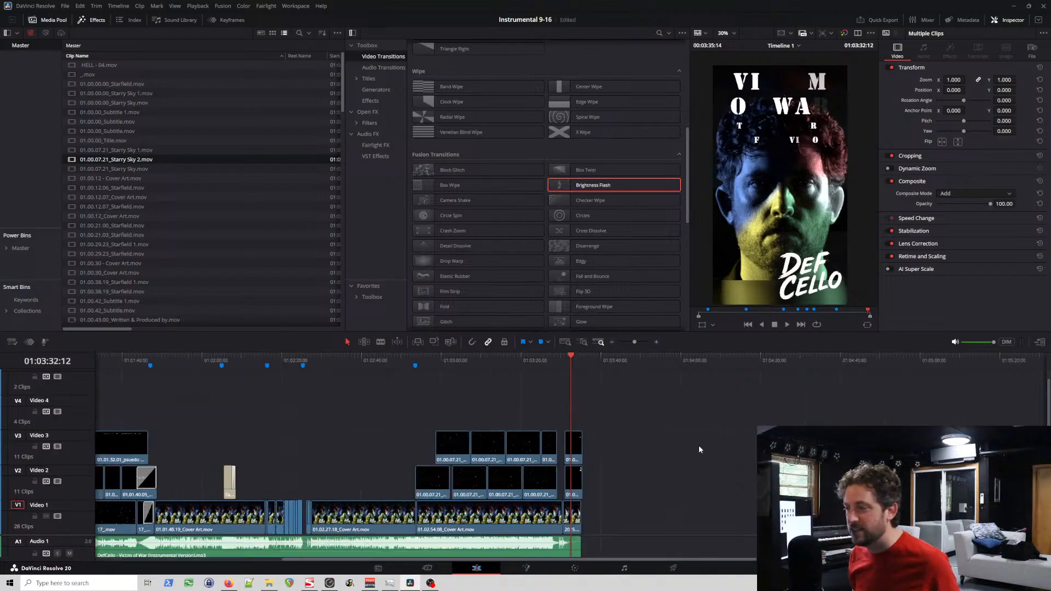
{"action": "scroll", "coordinate": [682, 452], "scroll_direction": "up", "scroll_amount": 4}
{"action": "scroll", "coordinate": [194, 409], "scroll_direction": "up", "scroll_amount": 1}
{"action": "left_click_drag", "start_coordinate": [175, 404], "coordinate": [518, 478]}
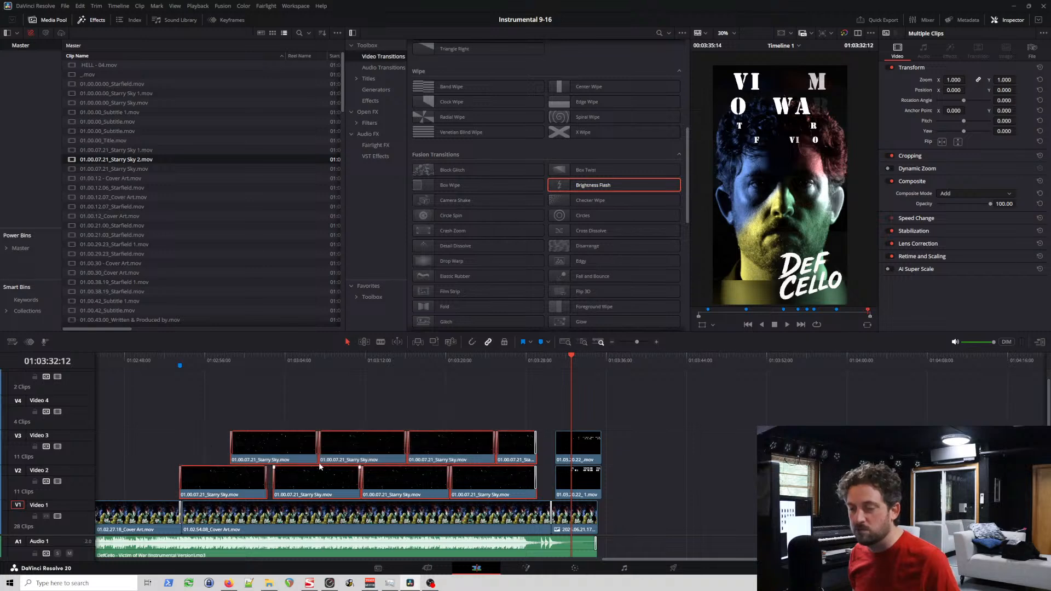
{"action": "key", "text": "Delete"}
{"action": "key", "text": "ctrl+z"}
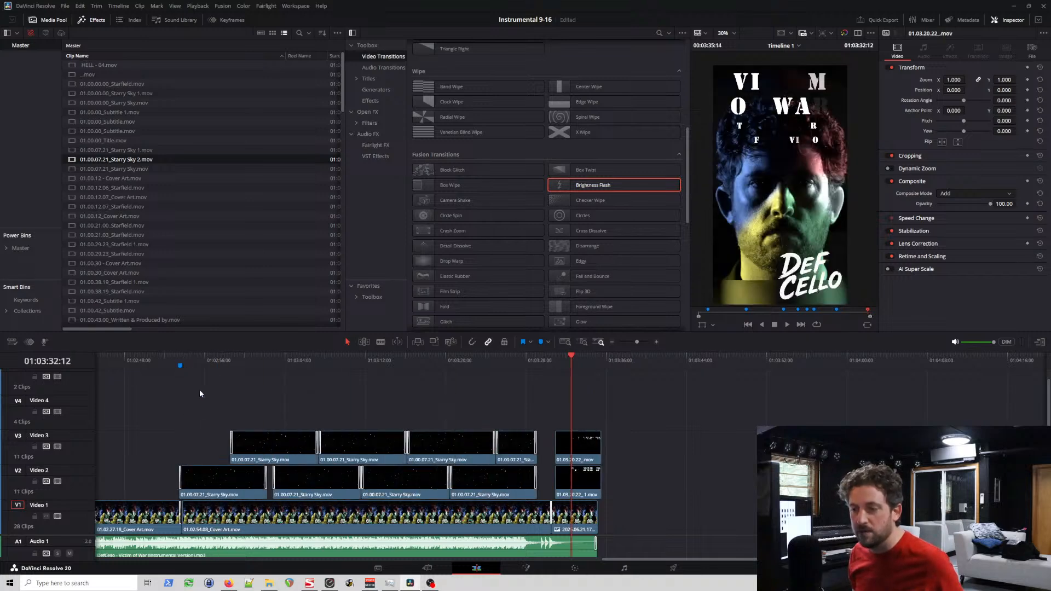
{"action": "left_click_drag", "start_coordinate": [241, 441], "coordinate": [498, 491]}
{"action": "key", "text": "BackSpace"}
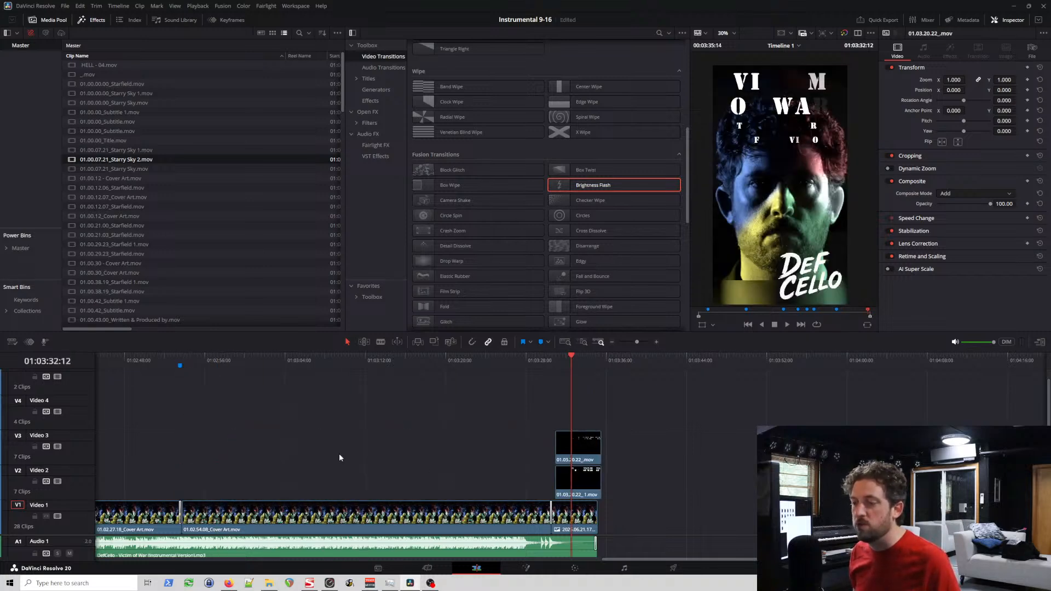
Step: Paste the copied Starry Sky 2 clips on Video 3 and Video 4, starting at the 01.02.54.08 Cover Art cut
{"action": "left_click", "coordinate": [180, 360]}
{"action": "left_click", "coordinate": [179, 357]}
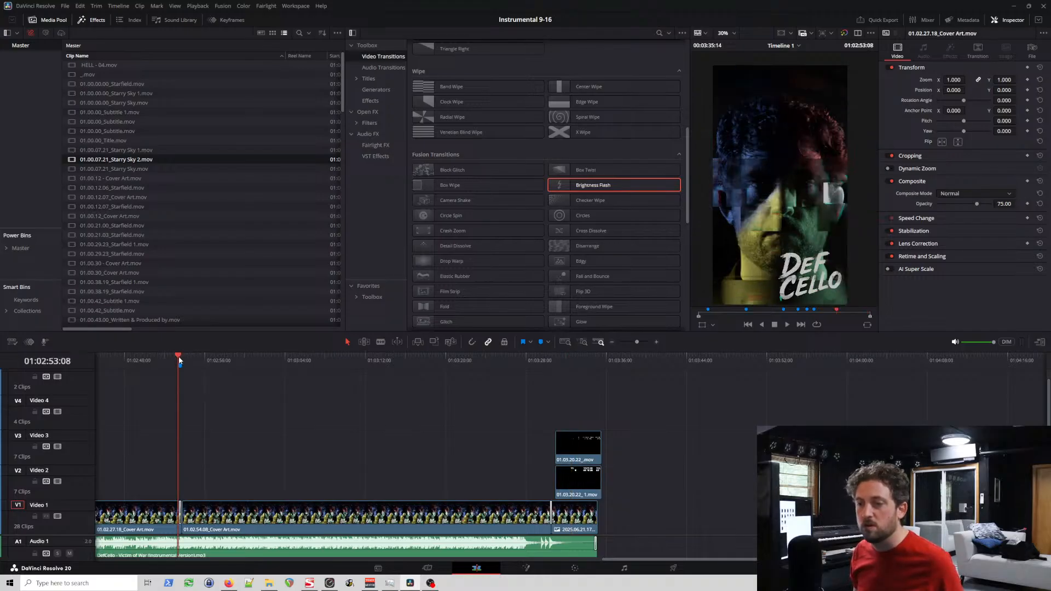
{"action": "left_click", "coordinate": [180, 362]}
{"action": "scroll", "coordinate": [188, 364], "scroll_direction": "up", "scroll_amount": 4}
{"action": "scroll", "coordinate": [607, 399], "scroll_direction": "up", "scroll_amount": 4}
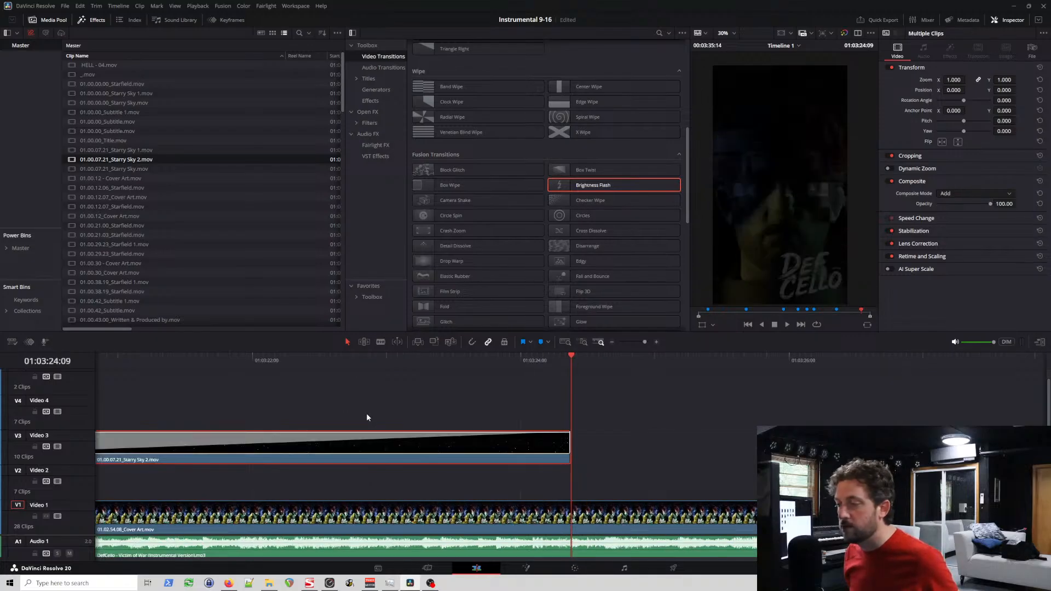
Step: Try to paste the last Starry Sky 2 clips of Video 3 and Video 4 together at 01:03:19:23, and undo it
{"action": "scroll", "coordinate": [367, 413], "scroll_direction": "down", "scroll_amount": 8}
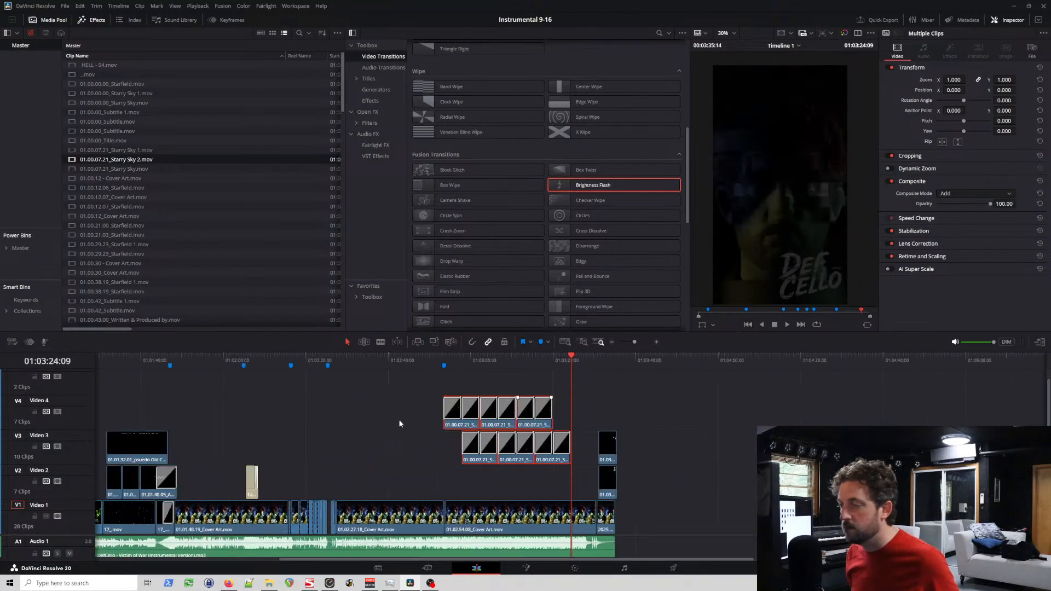
{"action": "scroll", "coordinate": [400, 423], "scroll_direction": "up", "scroll_amount": 2}
{"action": "left_click", "coordinate": [495, 377]}
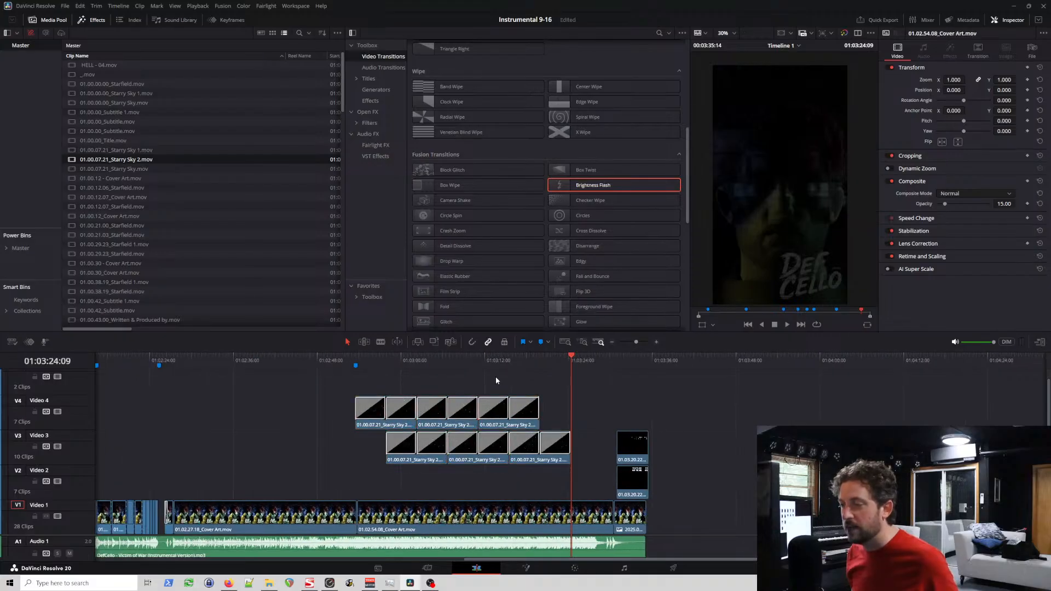
{"action": "left_click_drag", "start_coordinate": [527, 388], "coordinate": [561, 458]}
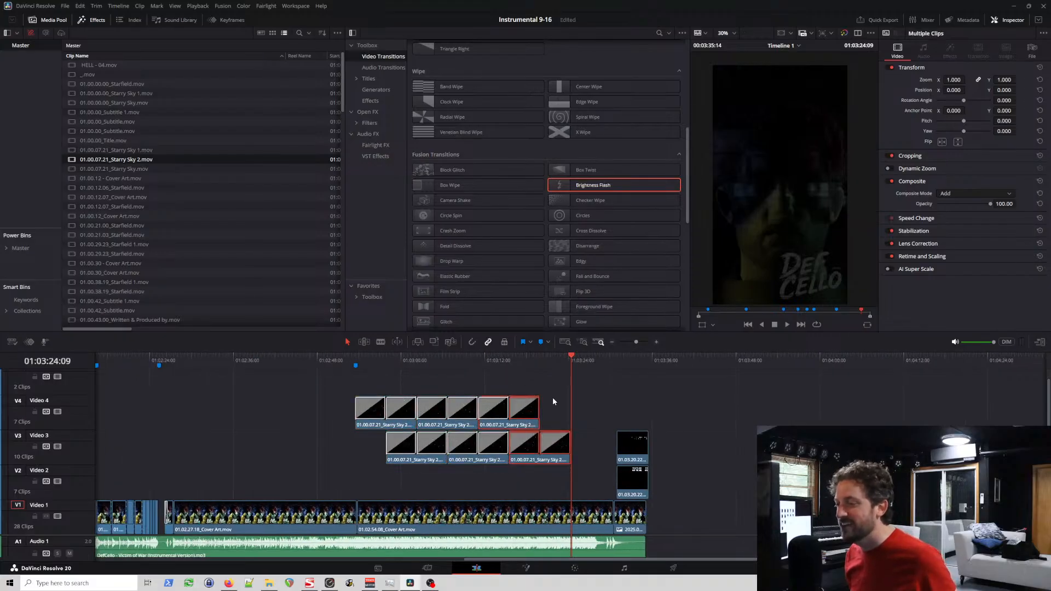
{"action": "left_click", "coordinate": [538, 357]}
{"action": "scroll", "coordinate": [571, 369], "scroll_direction": "up", "scroll_amount": 5}
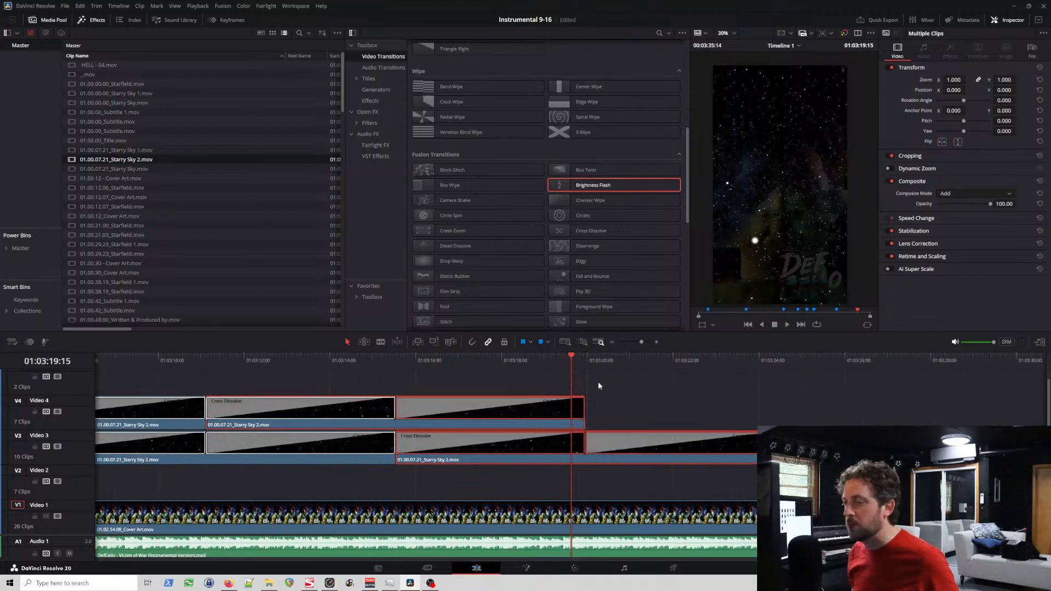
{"action": "scroll", "coordinate": [599, 383], "scroll_direction": "up", "scroll_amount": 2}
{"action": "left_click", "coordinate": [599, 356]}
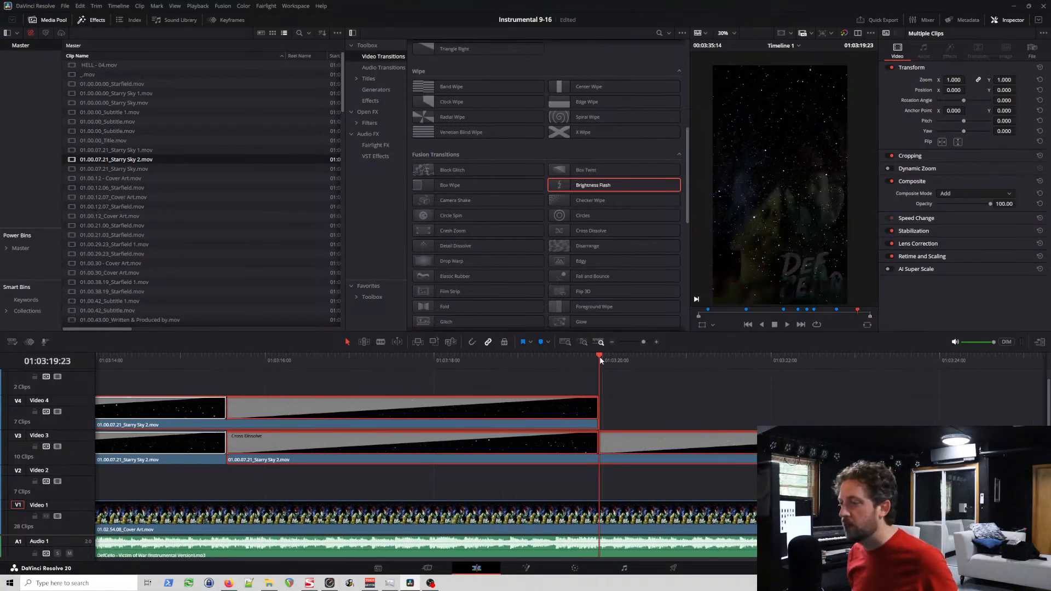
{"action": "key", "text": "ctrl+v"}
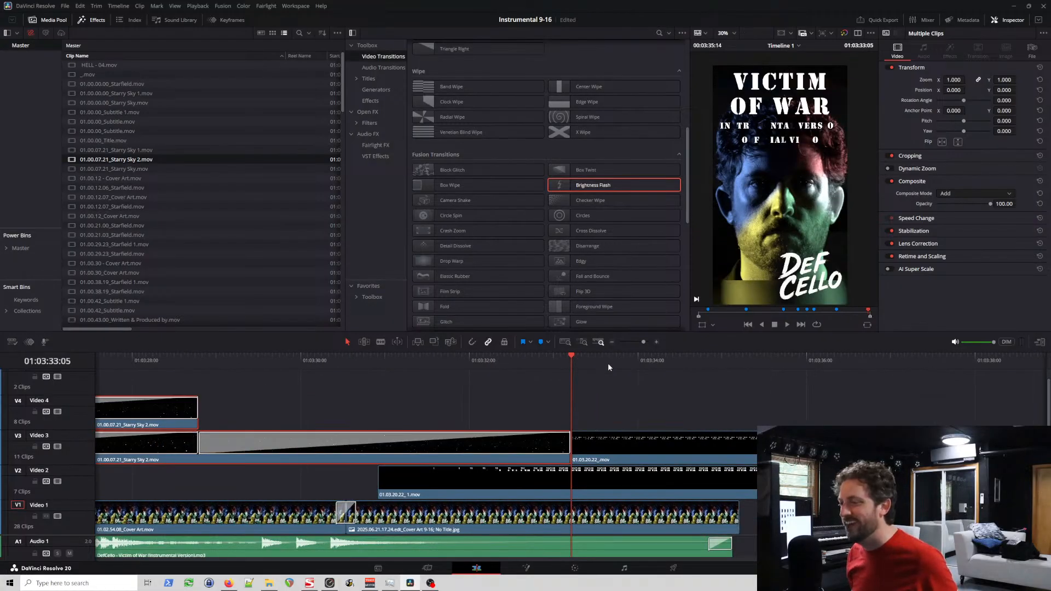
{"action": "key", "text": "ctrl+z"}
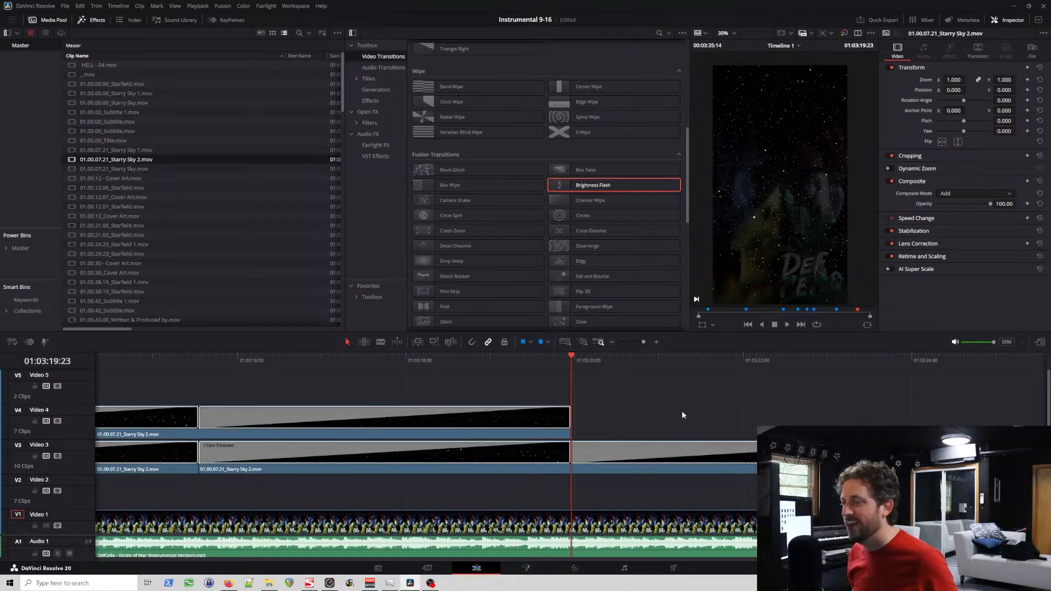
Step: Copy the last Starry Sky 2 clip on Video 4 and paste it twice in a row from 01:03:19:23
{"action": "scroll", "coordinate": [681, 413], "scroll_direction": "down", "scroll_amount": 1}
{"action": "scroll", "coordinate": [678, 409], "scroll_direction": "down", "scroll_amount": 2}
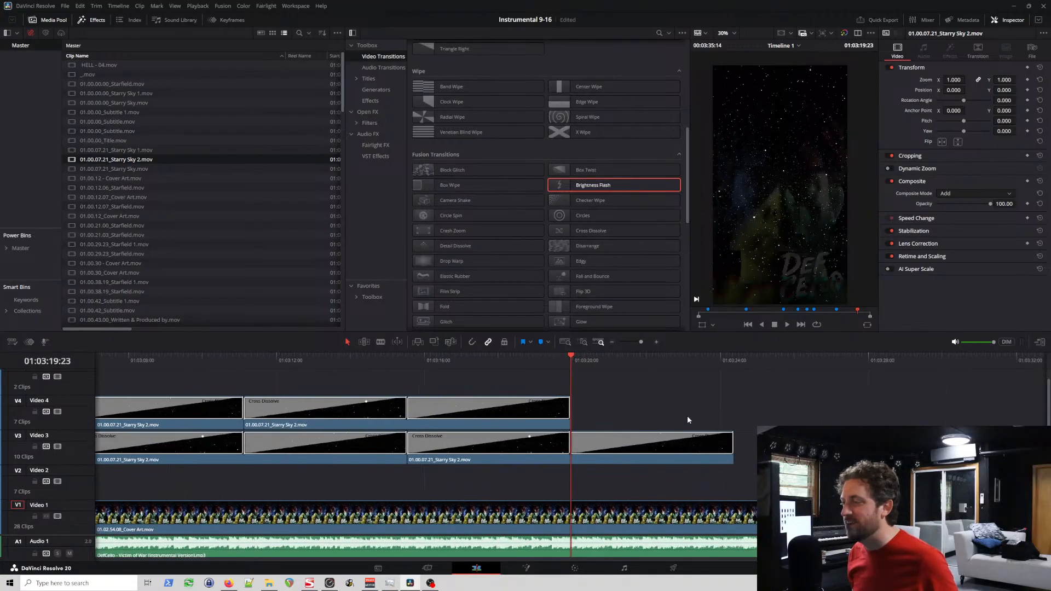
{"action": "left_click", "coordinate": [504, 426]}
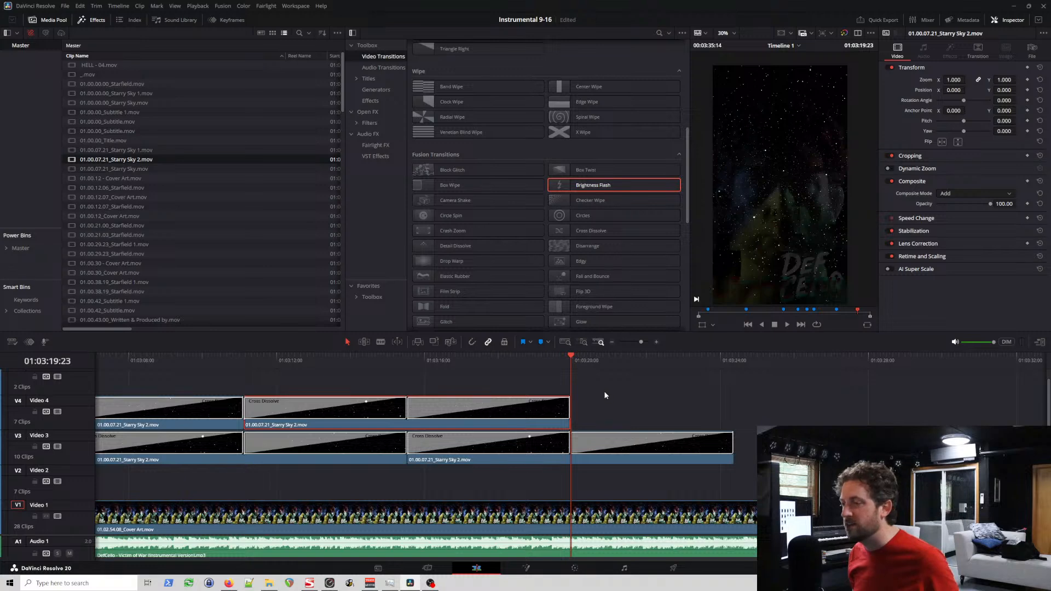
{"action": "key", "text": "ctrl+v"}
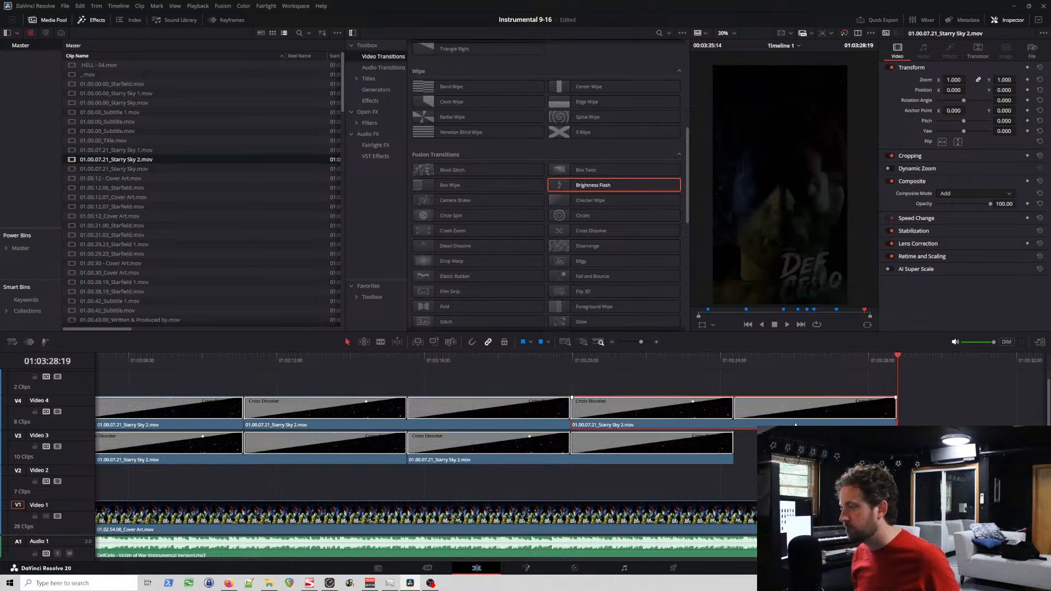
{"action": "key", "text": "ctrl+v"}
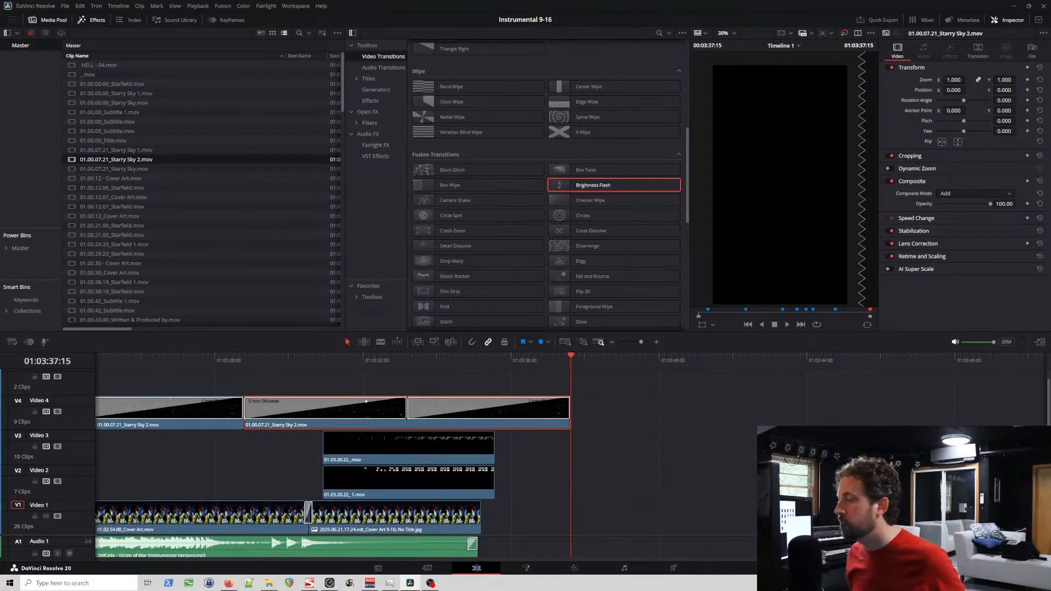
Step: Move the last pasted Starry Sky 2 clip beyond the end titles and start the other where the last Video 3 Starry Sky 2 clip ends
{"action": "left_click_drag", "start_coordinate": [941, 559], "coordinate": [920, 559]}
{"action": "scroll", "coordinate": [759, 486], "scroll_direction": "left", "scroll_amount": 2}
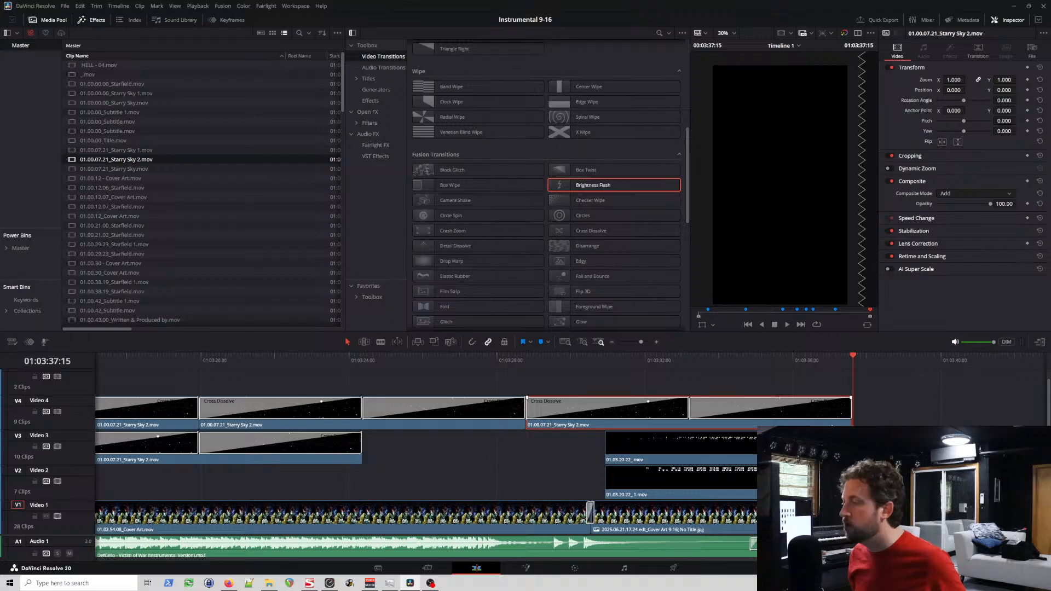
{"action": "left_click_drag", "start_coordinate": [833, 427], "coordinate": [932, 462]}
{"action": "key", "text": "ctrl+z"}
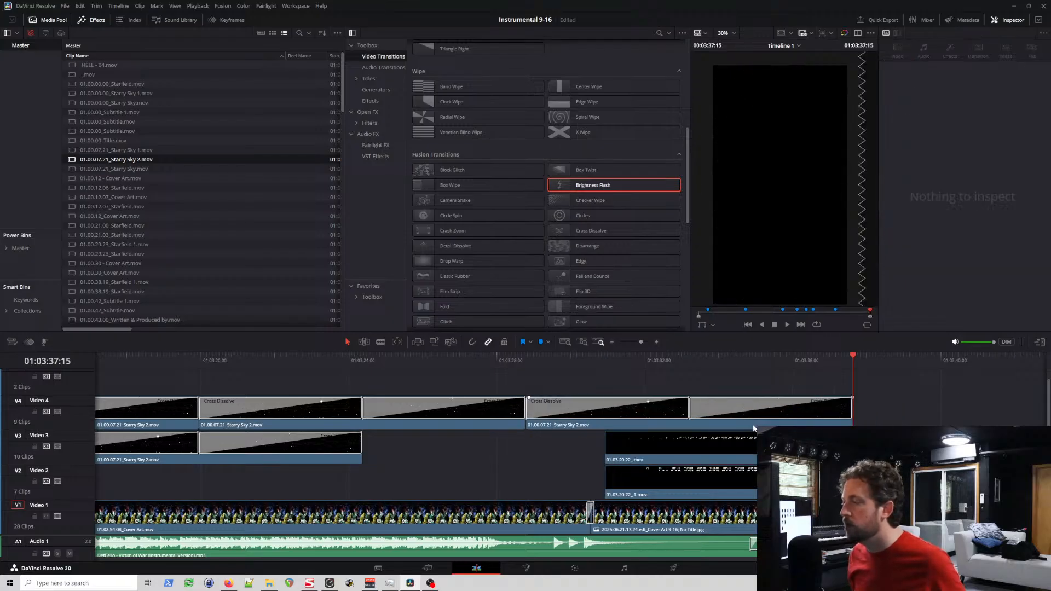
{"action": "left_click_drag", "start_coordinate": [753, 427], "coordinate": [908, 427]}
{"action": "left_click_drag", "start_coordinate": [449, 425], "coordinate": [557, 420]}
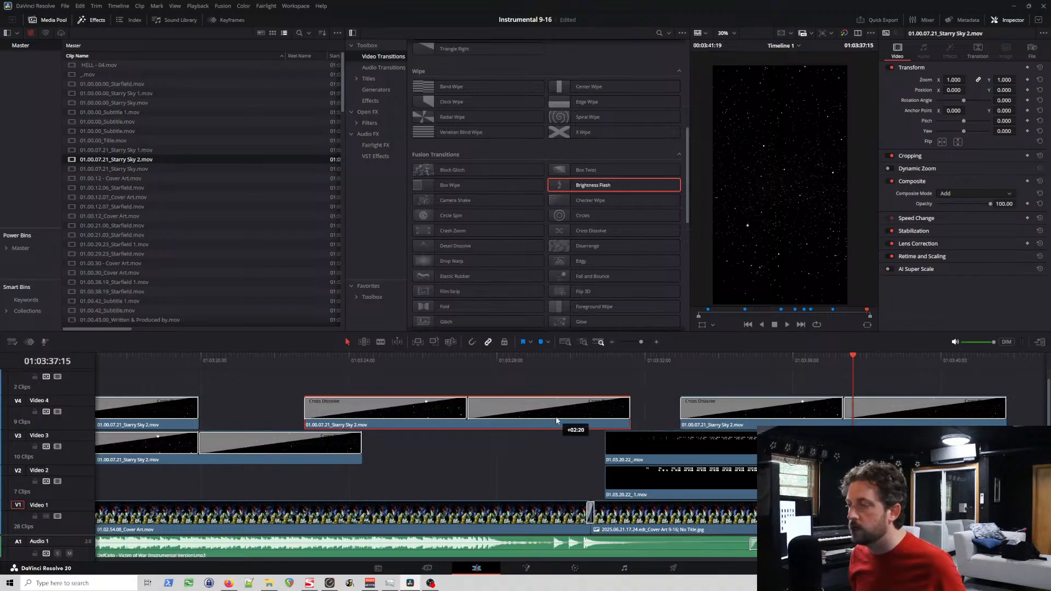
{"action": "left_click_drag", "start_coordinate": [732, 431], "coordinate": [860, 431]}
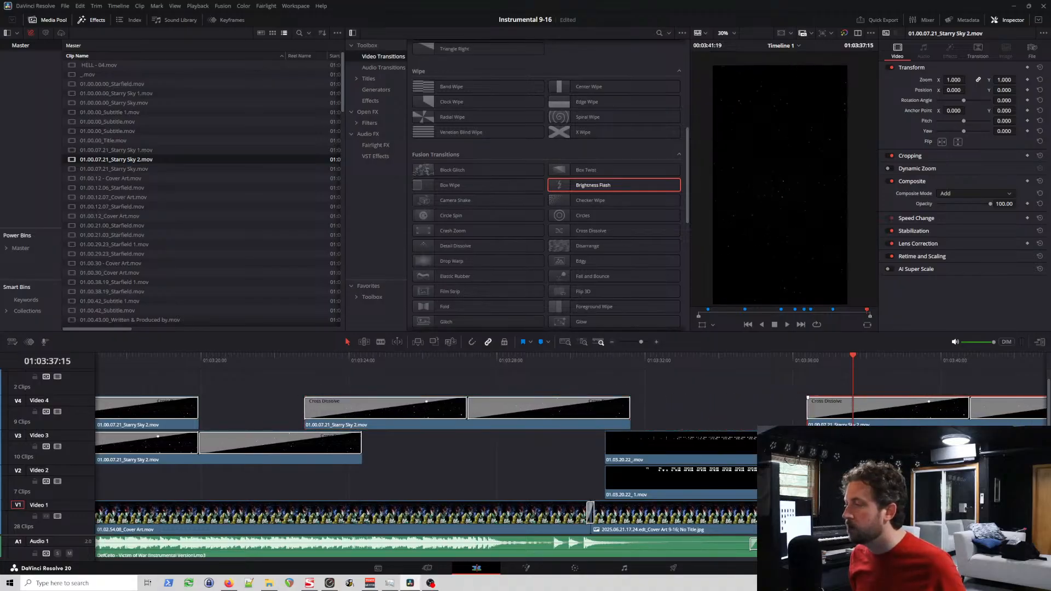
{"action": "left_click_drag", "start_coordinate": [565, 426], "coordinate": [624, 424]}
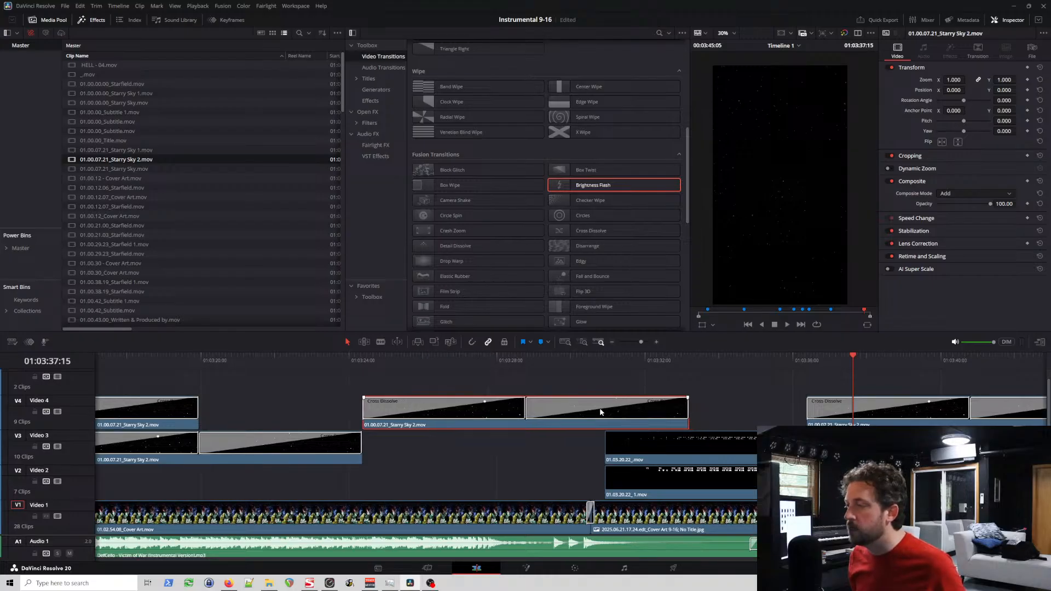
Step: Shorten that clip's Cross Dissolves to 57 frames at the start and 36 at the end, and trim its end to 01:03:30:22
{"action": "left_click_drag", "start_coordinate": [524, 407], "coordinate": [450, 408]}
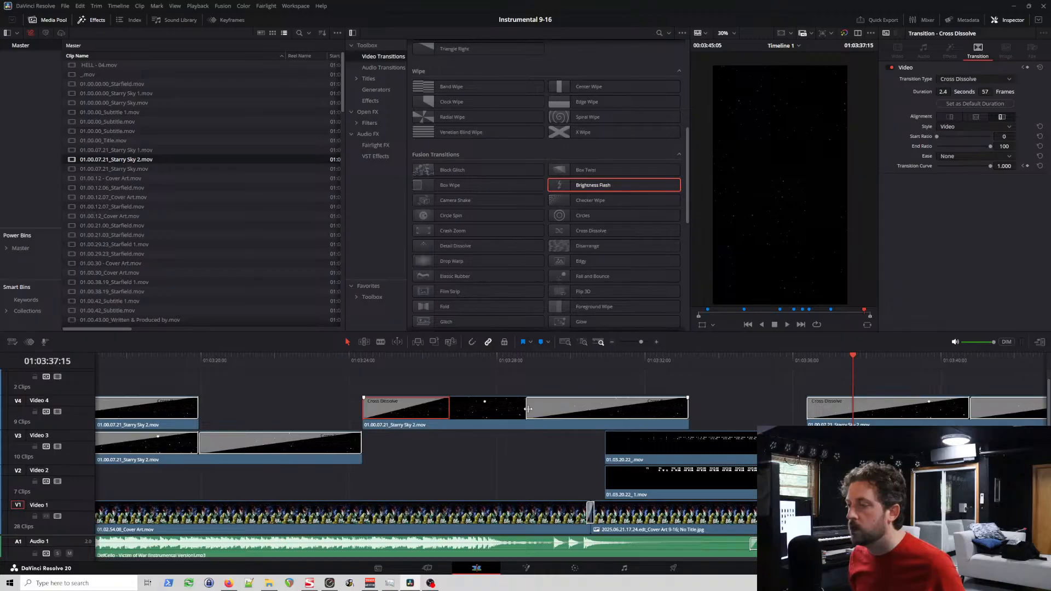
{"action": "left_click_drag", "start_coordinate": [529, 409], "coordinate": [605, 408]}
{"action": "left_click", "coordinate": [605, 365]}
{"action": "scroll", "coordinate": [608, 369], "scroll_direction": "up", "scroll_amount": 6}
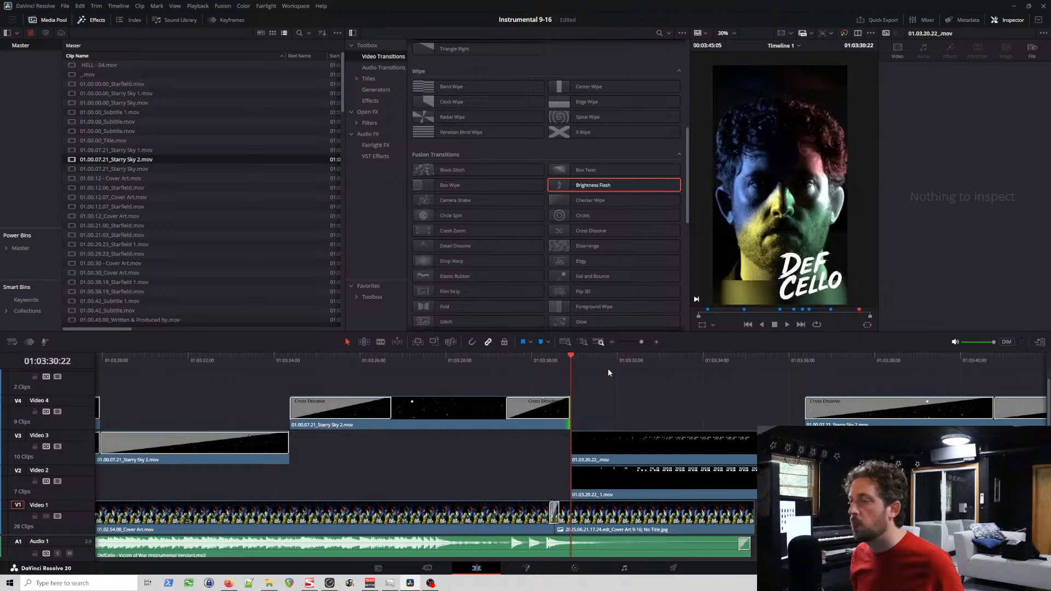
{"action": "scroll", "coordinate": [609, 367], "scroll_direction": "down", "scroll_amount": 5}
Step: Move the trimmed Starry Sky 2 clip down to Video 3 directly after the preceding clip, and play its ending through to 01:03:31:05
{"action": "left_click_drag", "start_coordinate": [481, 406], "coordinate": [431, 438]}
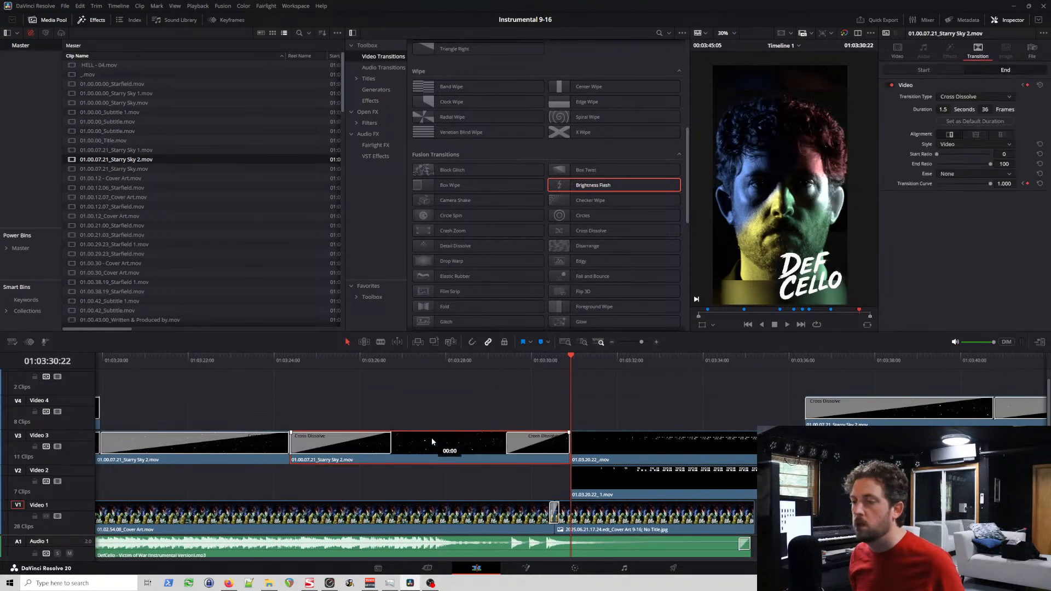
{"action": "left_click", "coordinate": [505, 365]}
{"action": "key", "text": "space"}
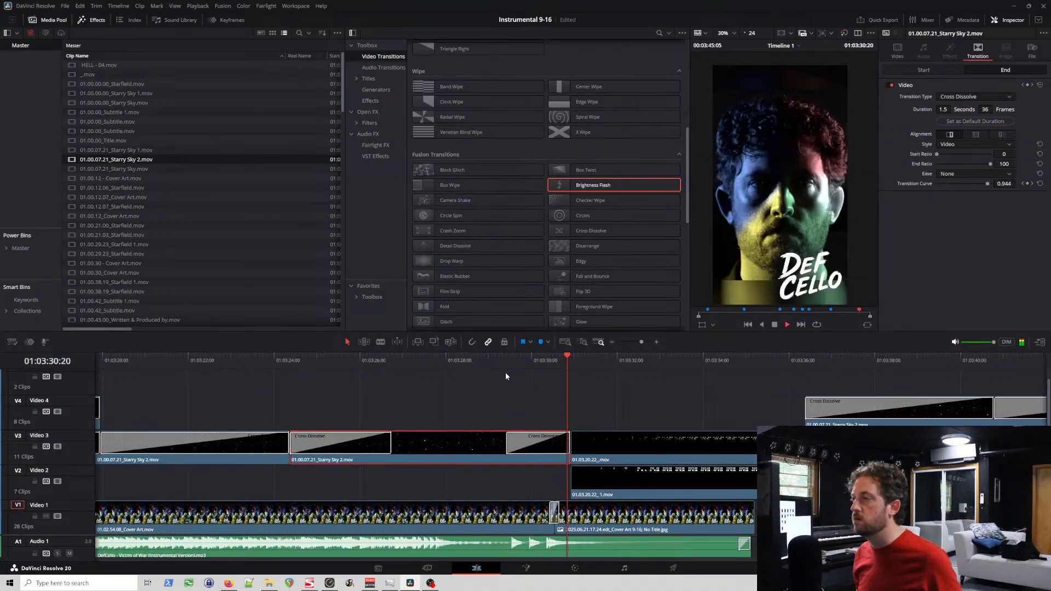
{"action": "key", "text": "space"}
Step: Trim the Video 3 Starry Sky 2 clip's end to the Cover Art cut at 01:03:30:13 and delete its closing Cross Dissolve
{"action": "left_click", "coordinate": [543, 446]}
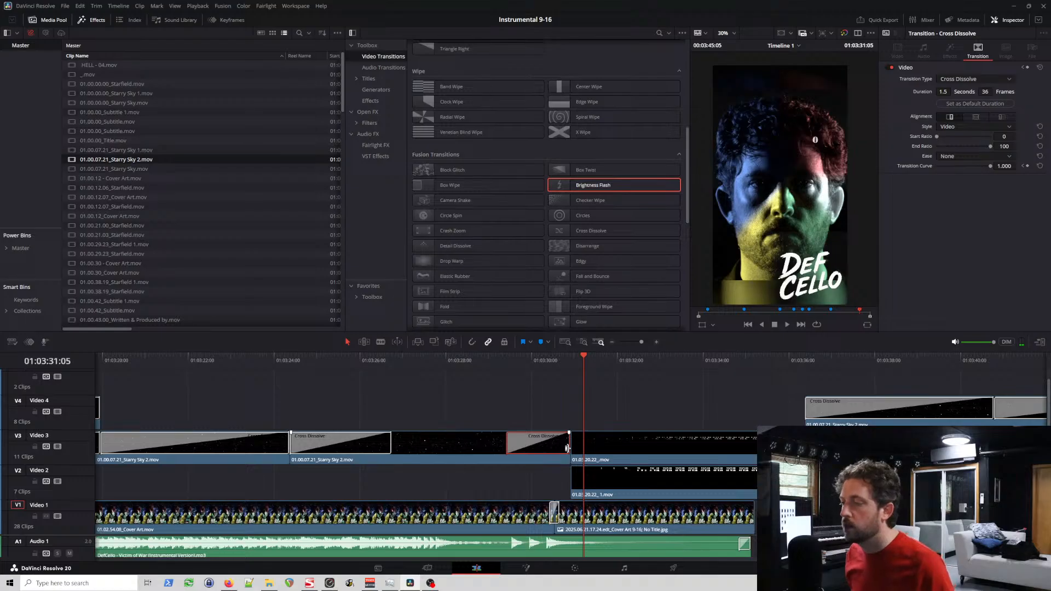
{"action": "left_click_drag", "start_coordinate": [567, 448], "coordinate": [553, 446]}
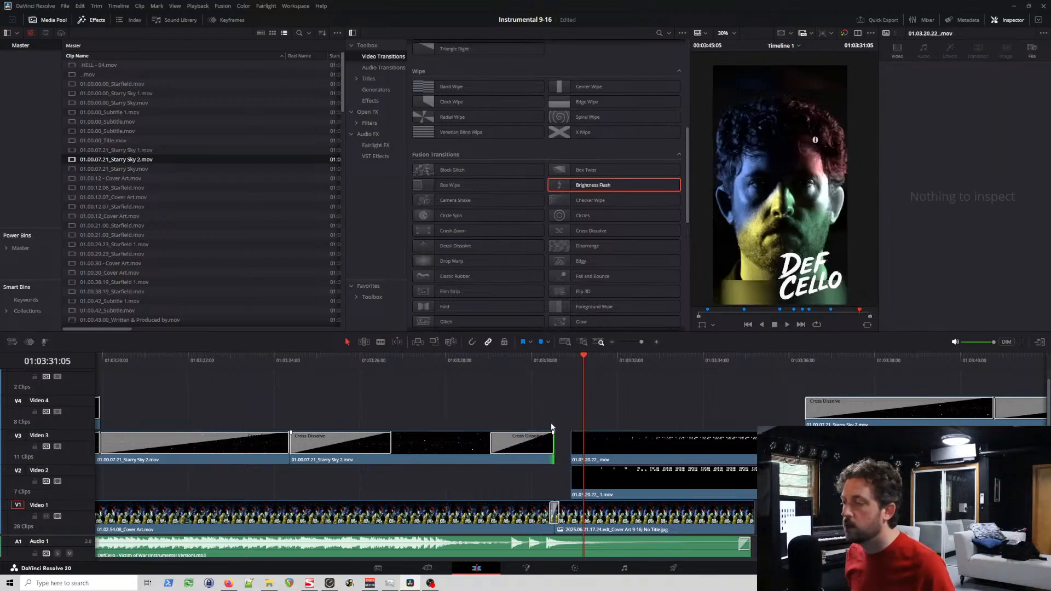
{"action": "left_click", "coordinate": [556, 360]}
{"action": "scroll", "coordinate": [575, 378], "scroll_direction": "up", "scroll_amount": 5}
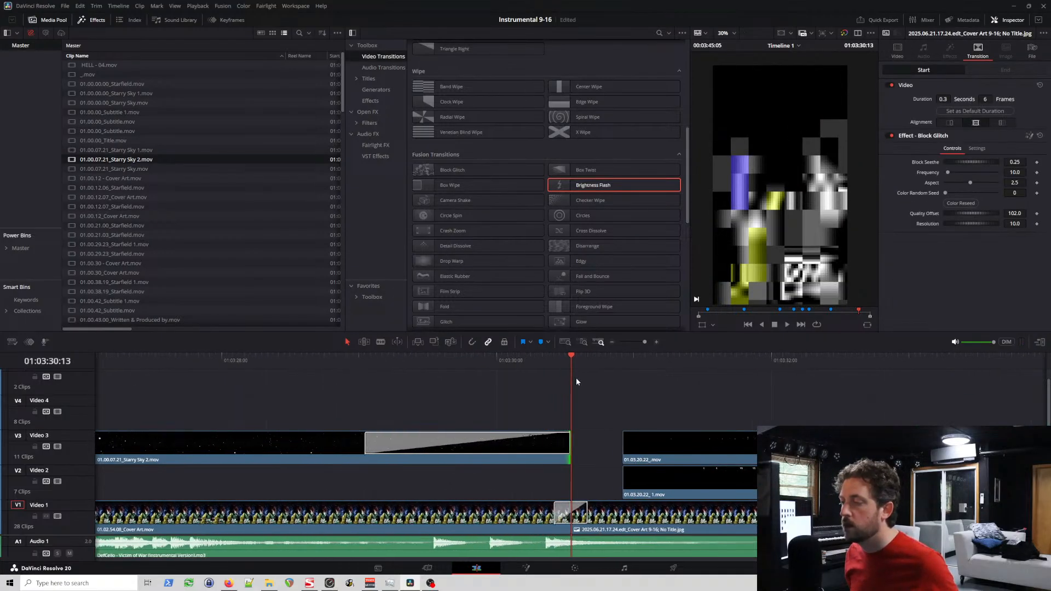
{"action": "scroll", "coordinate": [576, 378], "scroll_direction": "up", "scroll_amount": 1}
{"action": "left_click", "coordinate": [523, 447]}
{"action": "key", "text": "Delete"}
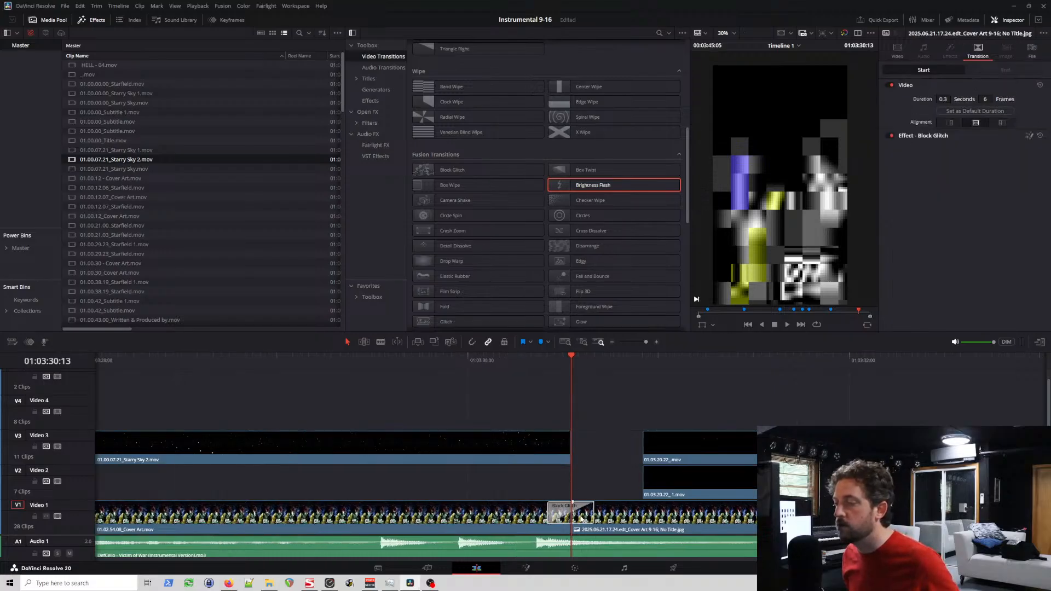
Step: Play back the Block Glitch transition at the Cover Art cut at 01:03:30:13
{"action": "left_click", "coordinate": [581, 517]}
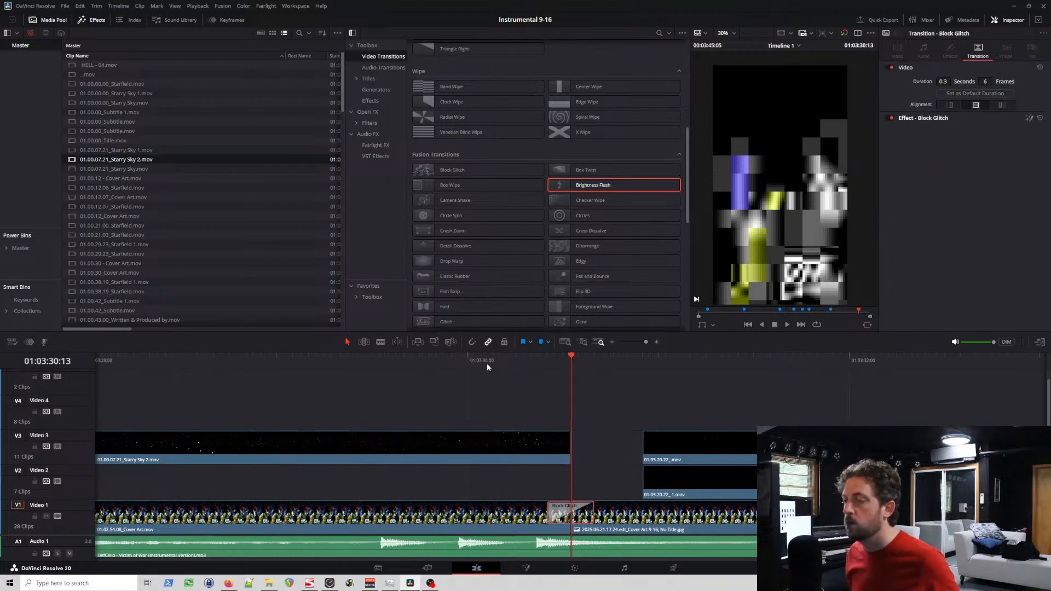
{"action": "left_click", "coordinate": [462, 362]}
{"action": "key", "text": "space"}
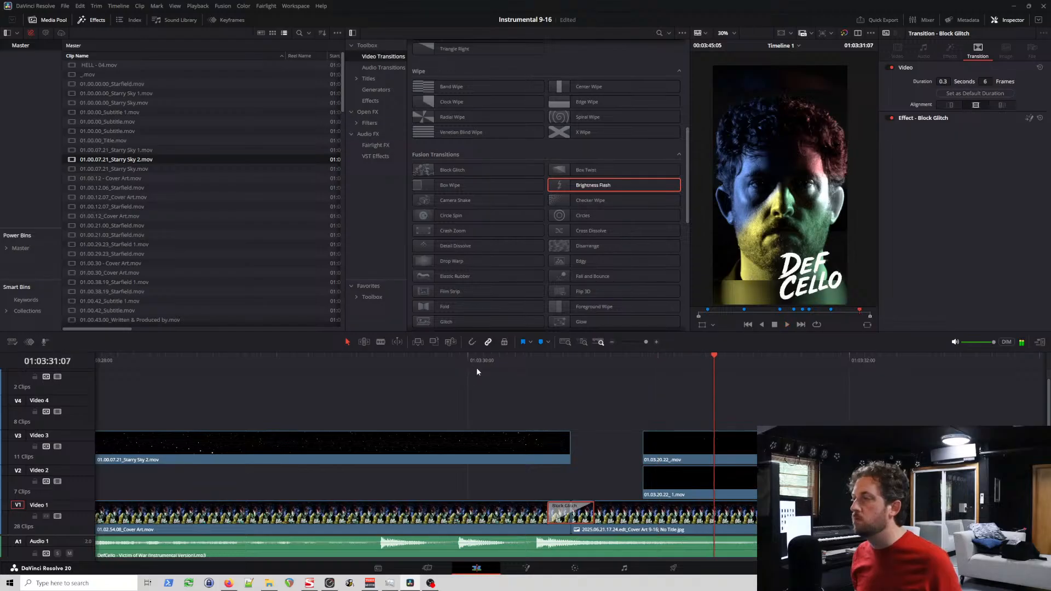
Step: Move the Starry Sky 2 clip parked beyond the end titles to directly after the preceding Starry Sky 2 clip on Video 4
{"action": "scroll", "coordinate": [530, 403], "scroll_direction": "down", "scroll_amount": 4}
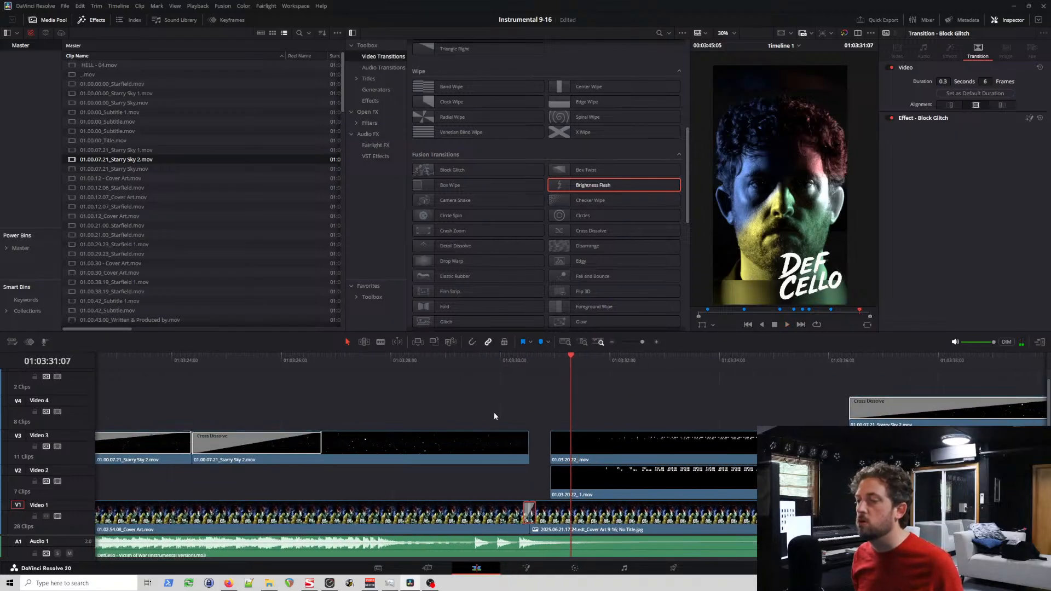
{"action": "scroll", "coordinate": [498, 413], "scroll_direction": "down", "scroll_amount": 2}
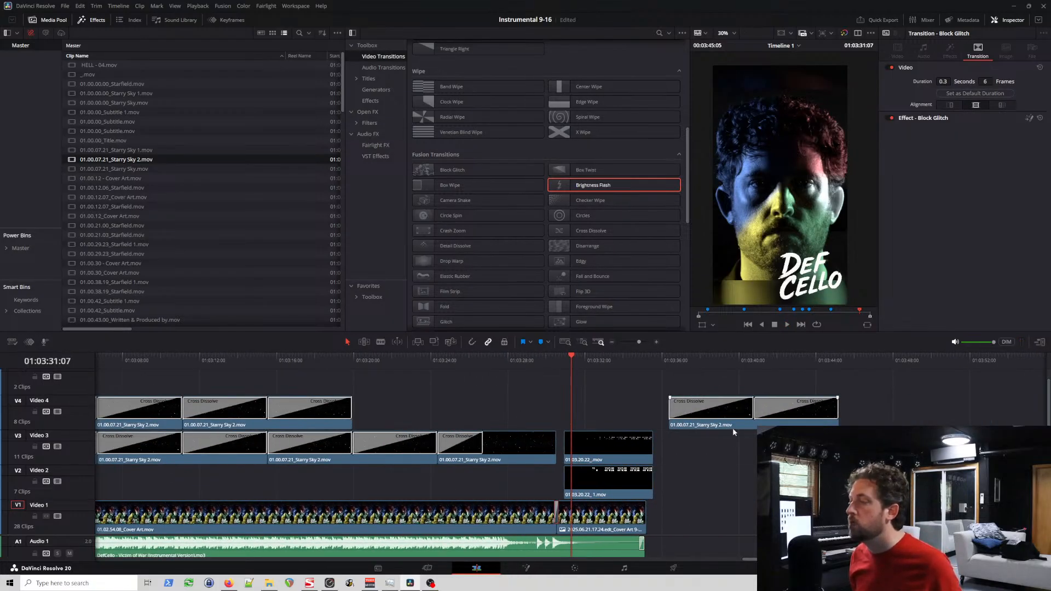
{"action": "left_click_drag", "start_coordinate": [733, 428], "coordinate": [416, 425]}
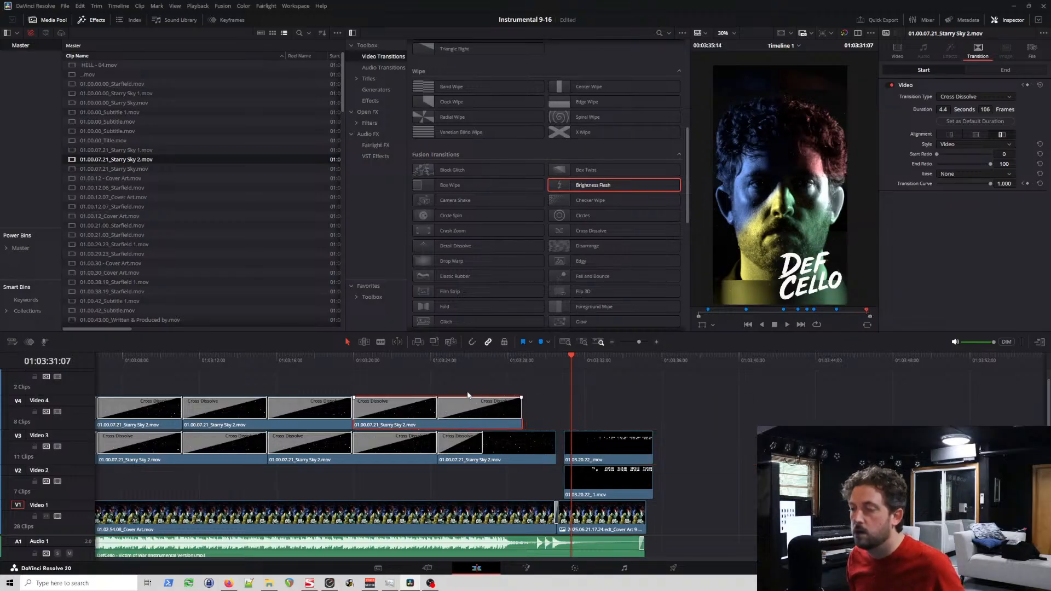
Step: Paste another Starry Sky 2 clip on Video 4 and move it flush against the end of the preceding clip
{"action": "left_click", "coordinate": [527, 360]}
{"action": "key", "text": "ctrl+v"}
{"action": "scroll", "coordinate": [368, 430], "scroll_direction": "up", "scroll_amount": 4}
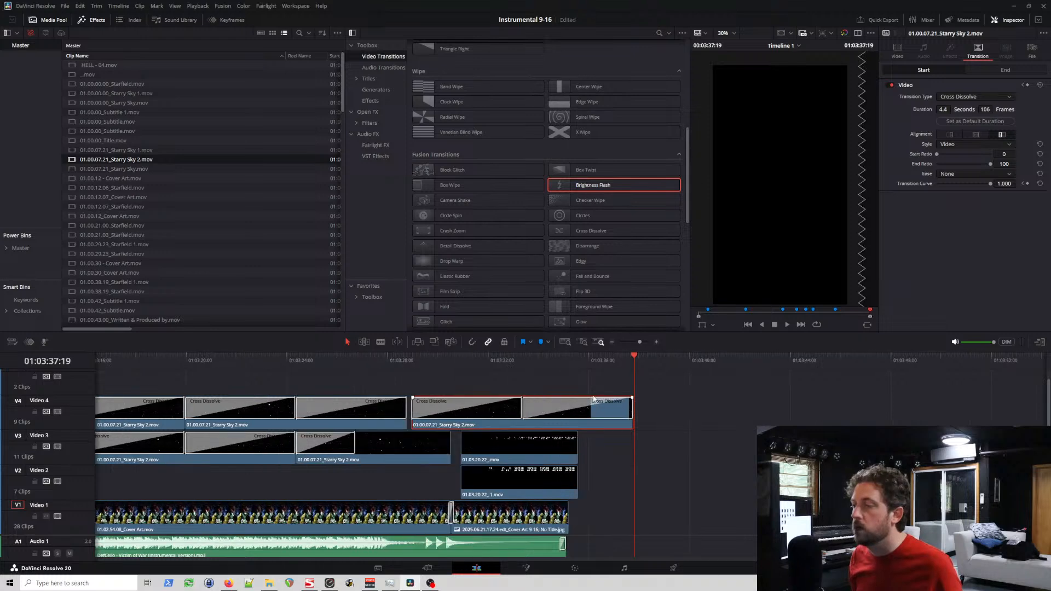
{"action": "left_click", "coordinate": [131, 361]}
{"action": "scroll", "coordinate": [131, 362], "scroll_direction": "up", "scroll_amount": 3}
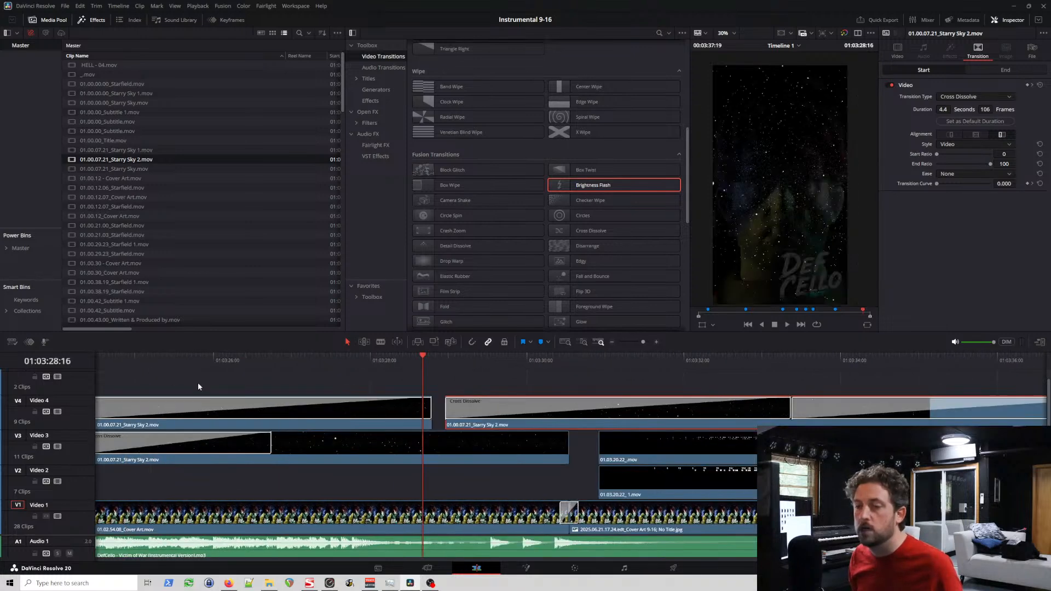
{"action": "left_click_drag", "start_coordinate": [640, 426], "coordinate": [625, 427]}
Step: Shorten the pasted Starry Sky 2 clip's opening Cross Dissolve to 20 frames and delete its closing Cross Dissolve
{"action": "scroll", "coordinate": [422, 398], "scroll_direction": "down", "scroll_amount": 3}
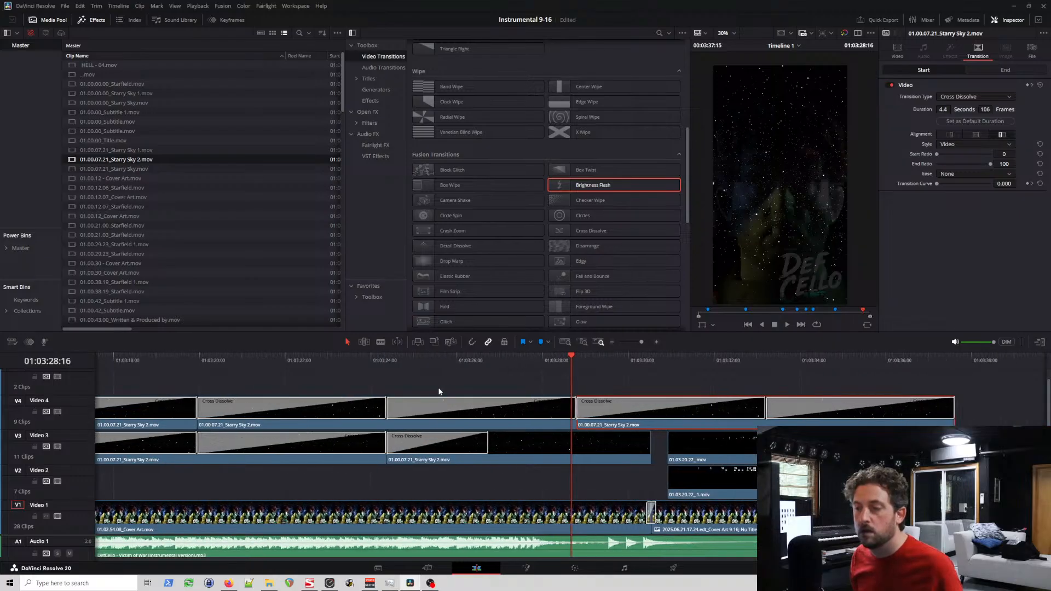
{"action": "scroll", "coordinate": [781, 415], "scroll_direction": "down", "scroll_amount": 1}
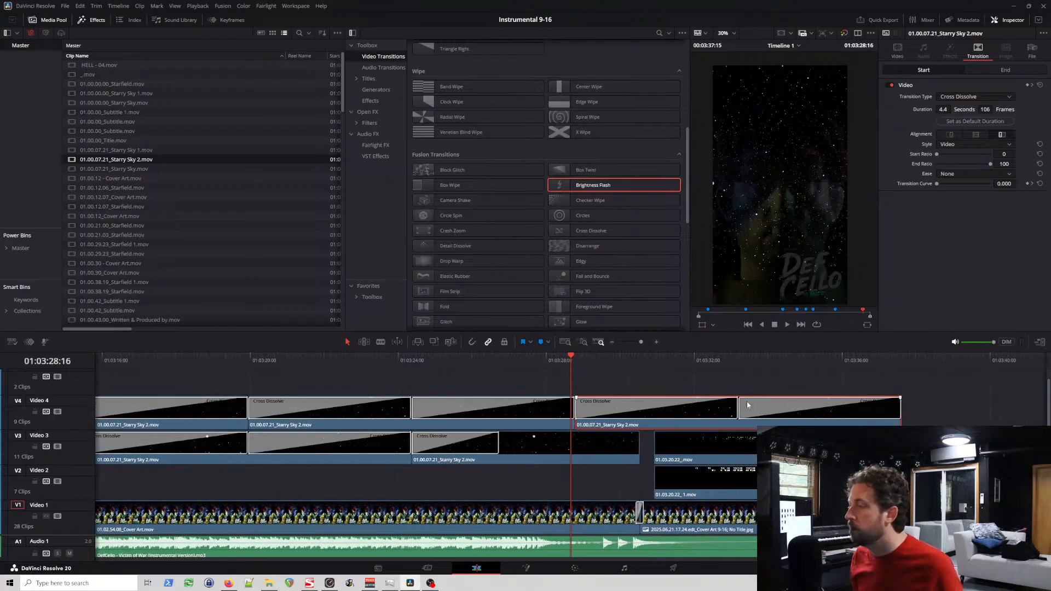
{"action": "left_click", "coordinate": [728, 403]}
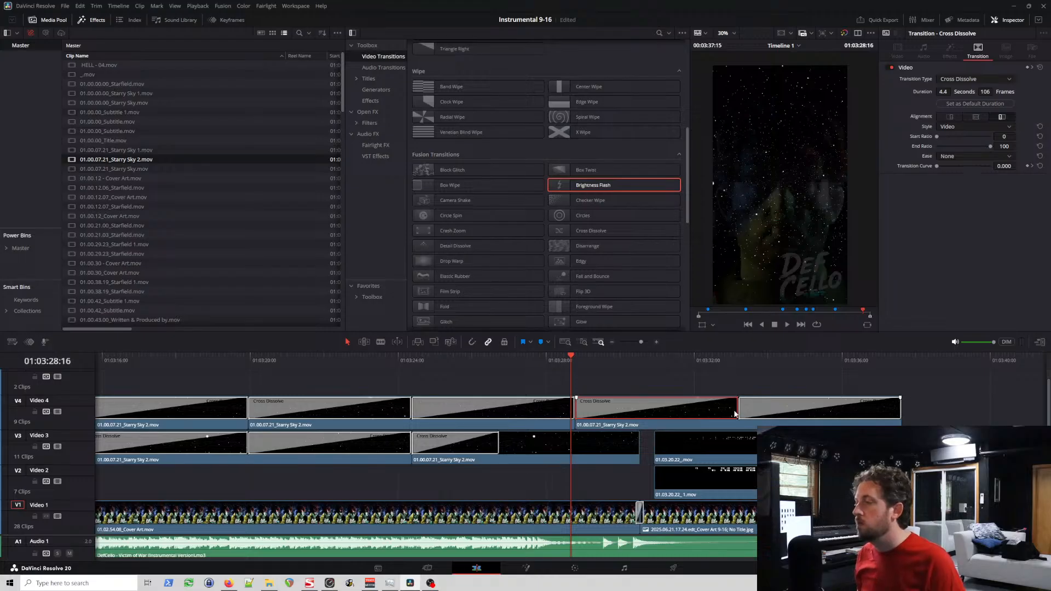
{"action": "left_click_drag", "start_coordinate": [738, 411], "coordinate": [605, 411]}
{"action": "left_click", "coordinate": [775, 419]}
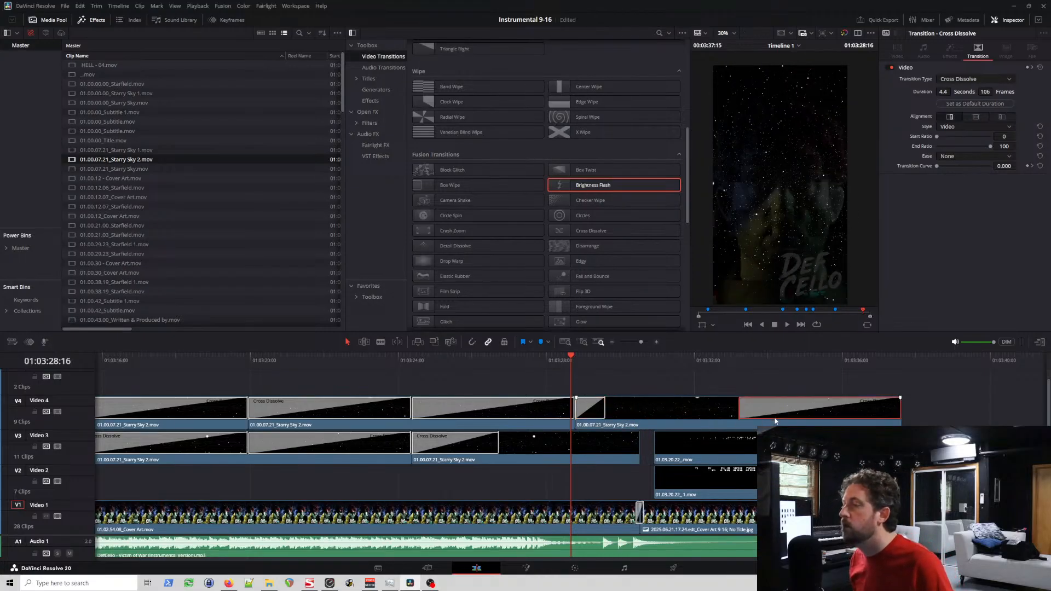
{"action": "key", "text": "Delete"}
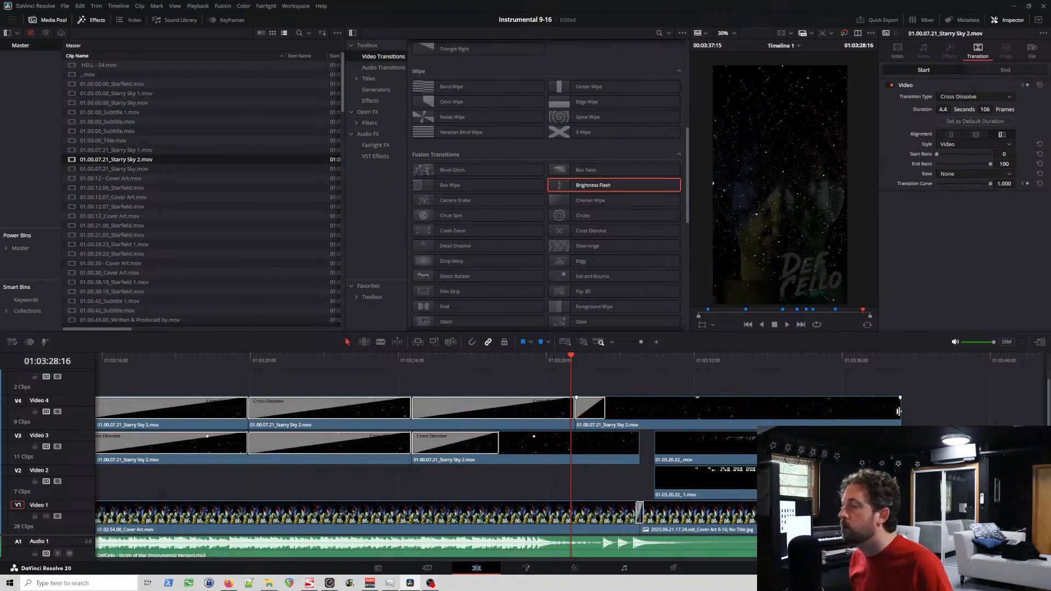
Step: Trim the last Video 4 Starry Sky 2 clip's end to the Cover Art cut at 01:03:30:13 and extend its opening Cross Dissolve to 41 frames
{"action": "left_click_drag", "start_coordinate": [898, 411], "coordinate": [636, 411]}
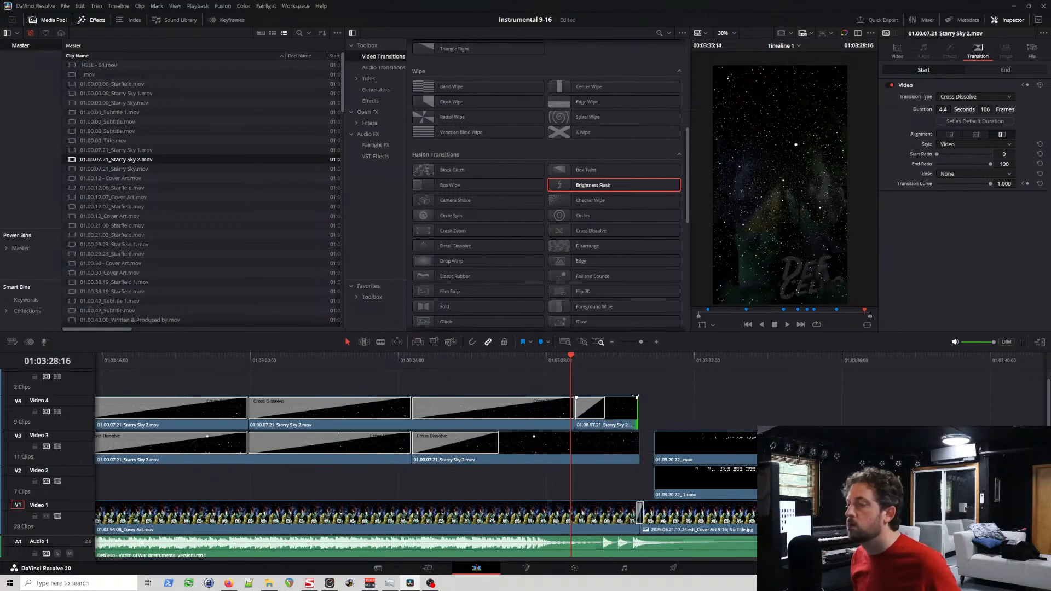
{"action": "left_click", "coordinate": [642, 360]}
{"action": "scroll", "coordinate": [641, 373], "scroll_direction": "up", "scroll_amount": 5}
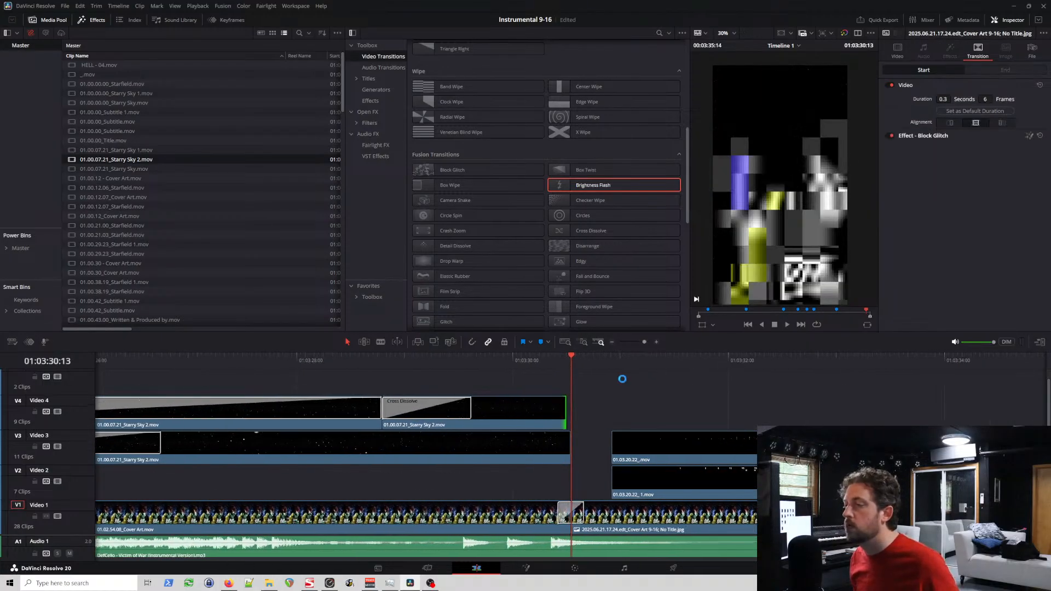
{"action": "left_click_drag", "start_coordinate": [560, 412], "coordinate": [567, 414]}
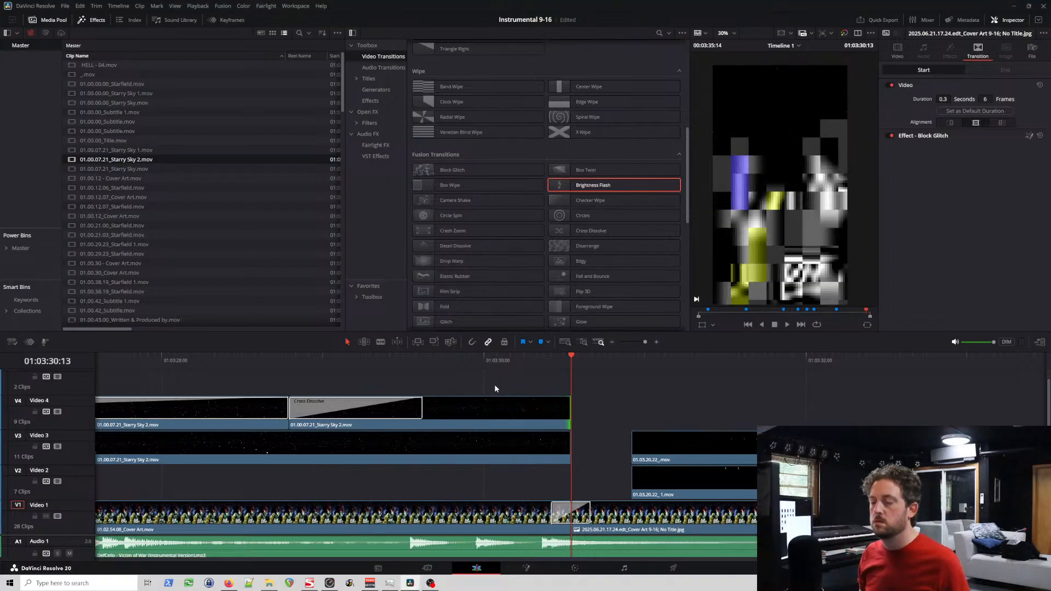
{"action": "left_click", "coordinate": [422, 410]}
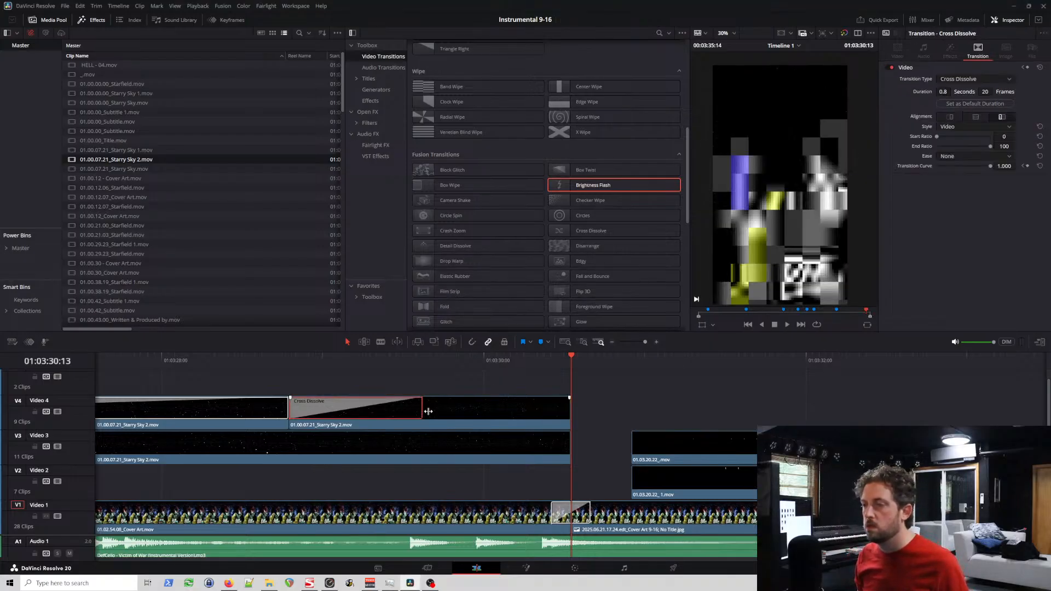
{"action": "left_click_drag", "start_coordinate": [428, 412], "coordinate": [564, 411]}
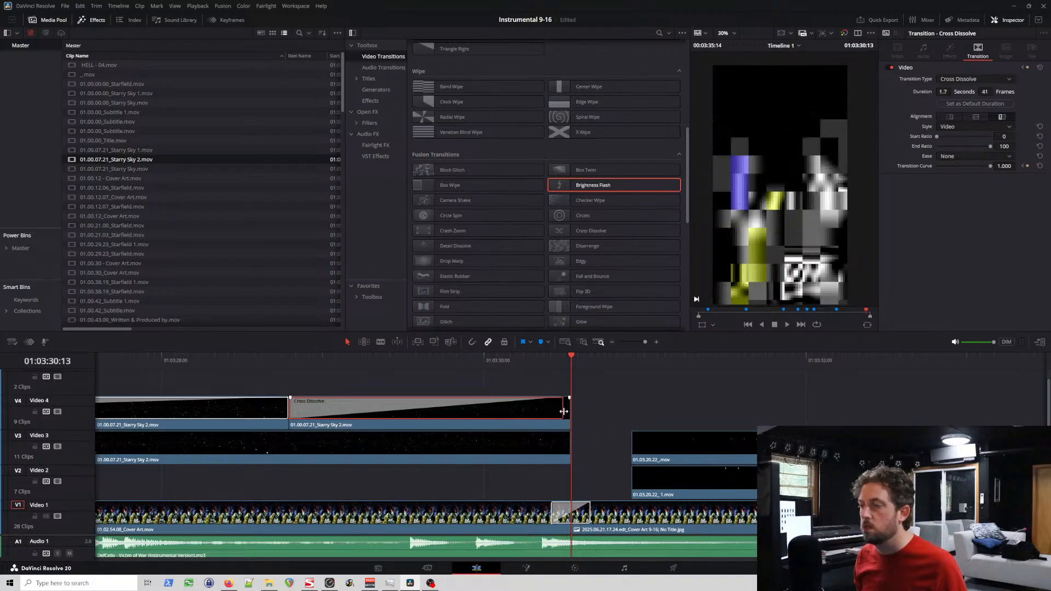
Step: Replace the opening Cross Dissolve of the first Starry Sky 2 clip in the Video 4 closing section with a Warp transition
{"action": "scroll", "coordinate": [428, 410], "scroll_direction": "down", "scroll_amount": 2}
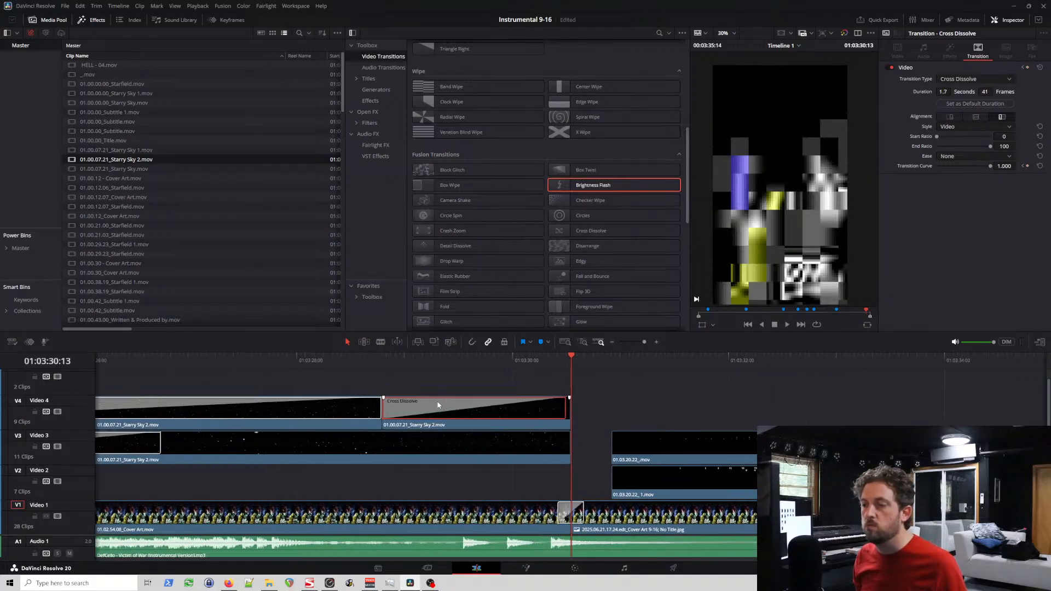
{"action": "scroll", "coordinate": [438, 405], "scroll_direction": "down", "scroll_amount": 6}
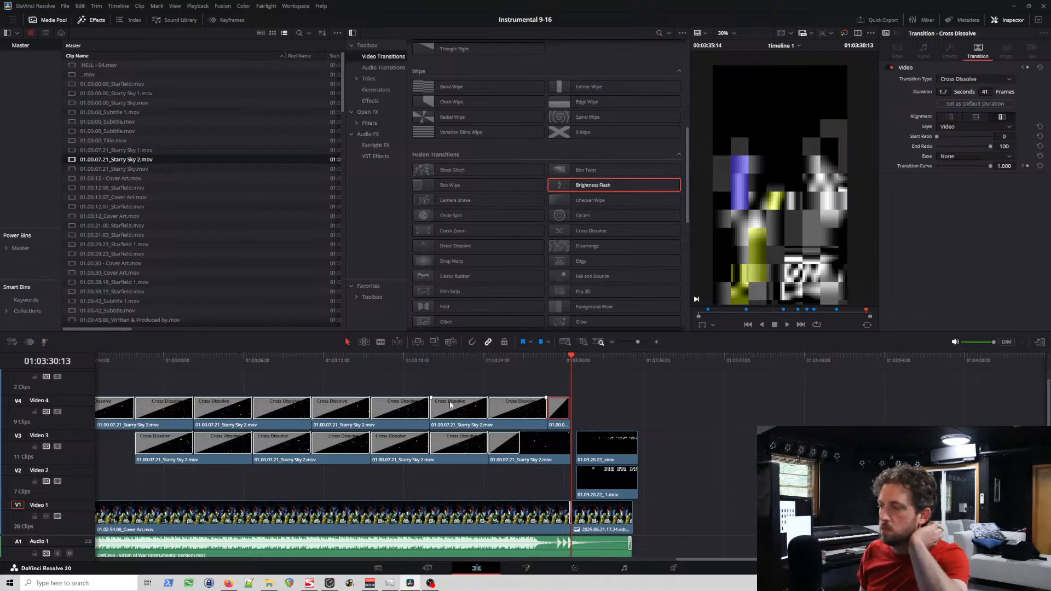
{"action": "scroll", "coordinate": [450, 406], "scroll_direction": "left", "scroll_amount": 5}
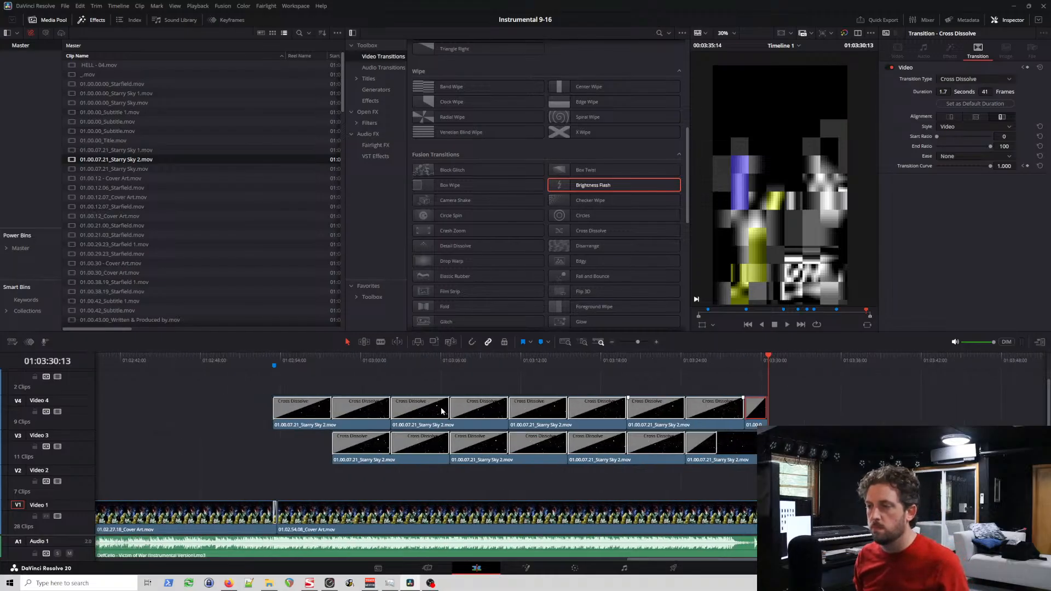
{"action": "scroll", "coordinate": [390, 412], "scroll_direction": "down", "scroll_amount": 6}
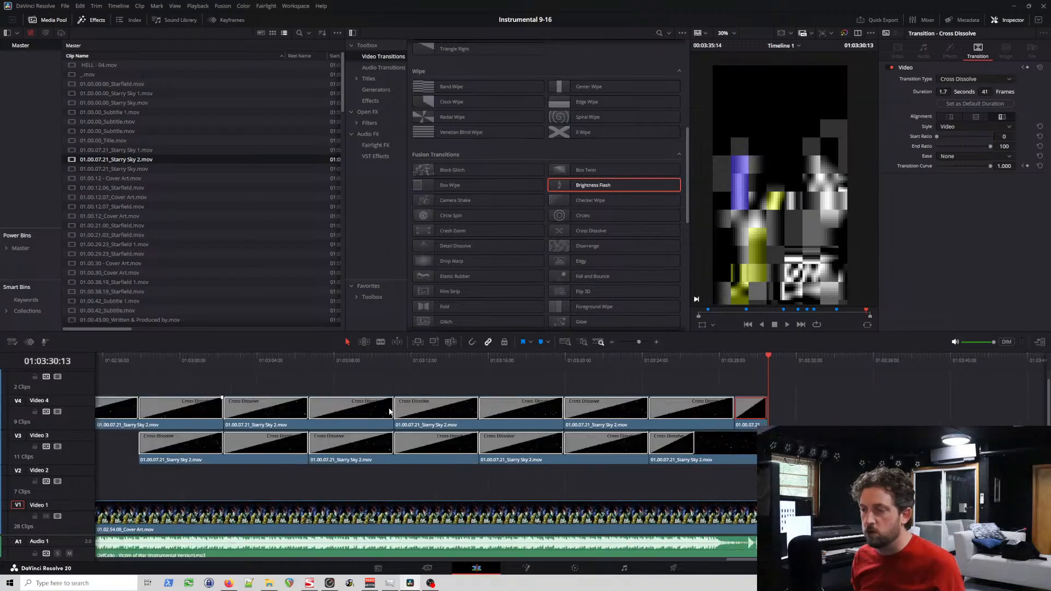
{"action": "left_click", "coordinate": [421, 356]}
{"action": "scroll", "coordinate": [557, 395], "scroll_direction": "up", "scroll_amount": 8}
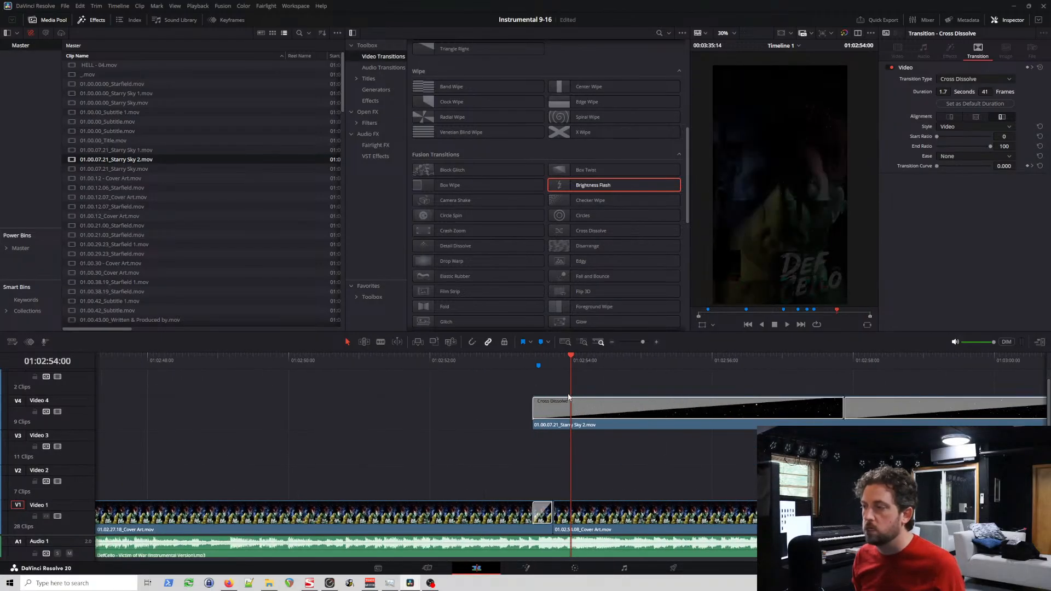
{"action": "left_click", "coordinate": [584, 414]}
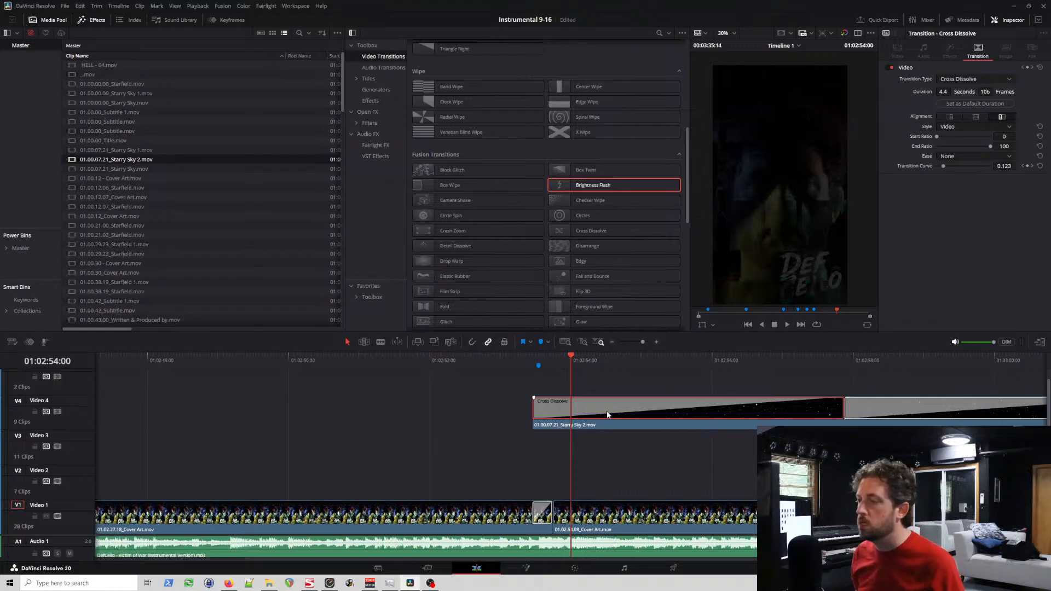
{"action": "key", "text": "Delete"}
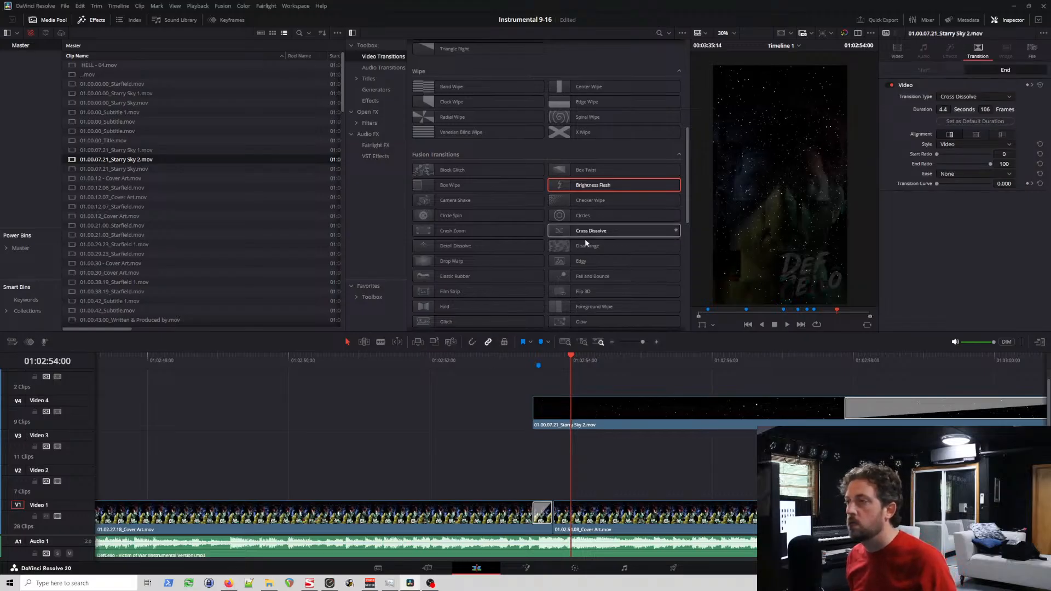
{"action": "scroll", "coordinate": [584, 239], "scroll_direction": "down", "scroll_amount": 10}
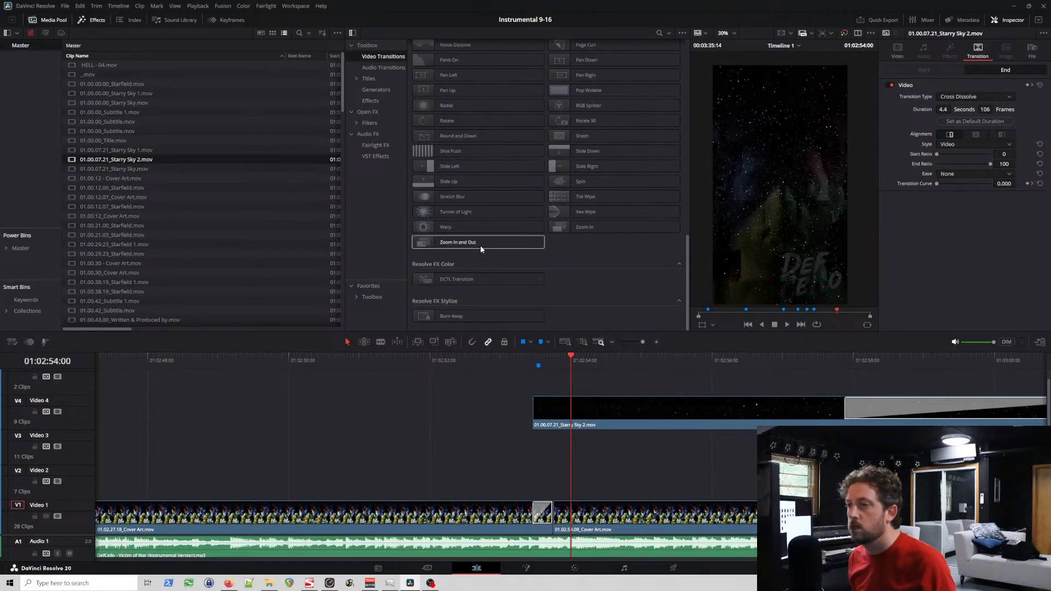
{"action": "left_click_drag", "start_coordinate": [466, 226], "coordinate": [545, 414]}
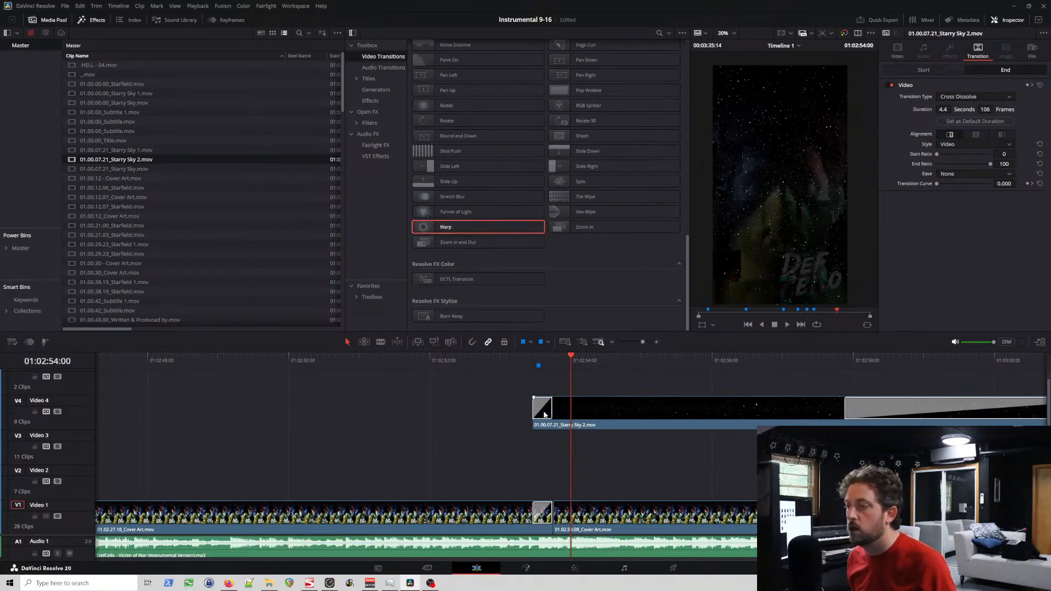
Step: Play the first Starry Sky 2 clip's Warp opening twice, starting just before the Verse 3 marker
{"action": "left_click", "coordinate": [553, 356]}
{"action": "left_click", "coordinate": [524, 356]}
{"action": "key", "text": "space"}
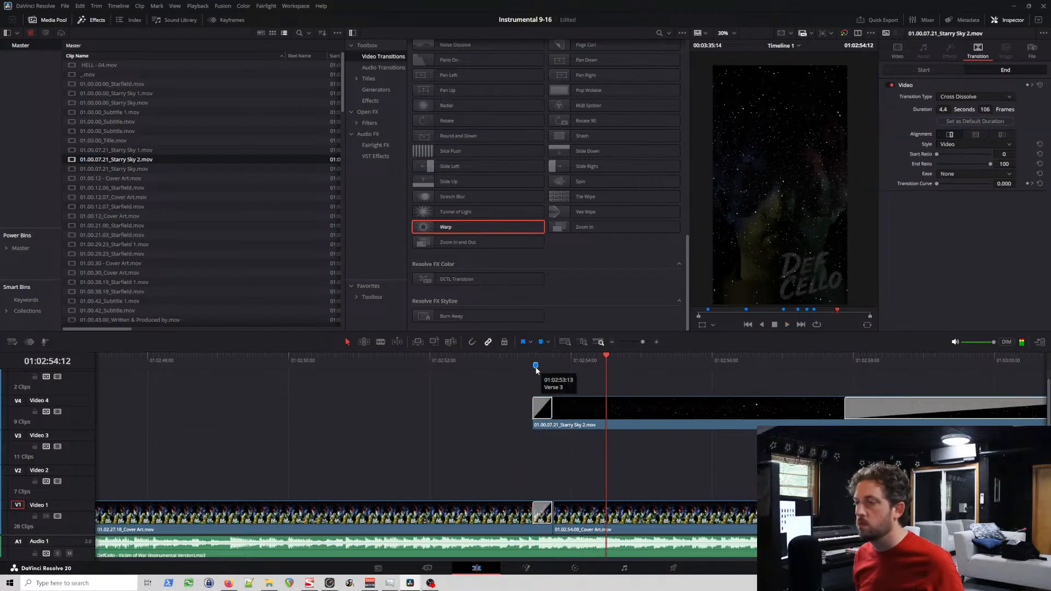
{"action": "left_click", "coordinate": [522, 356]}
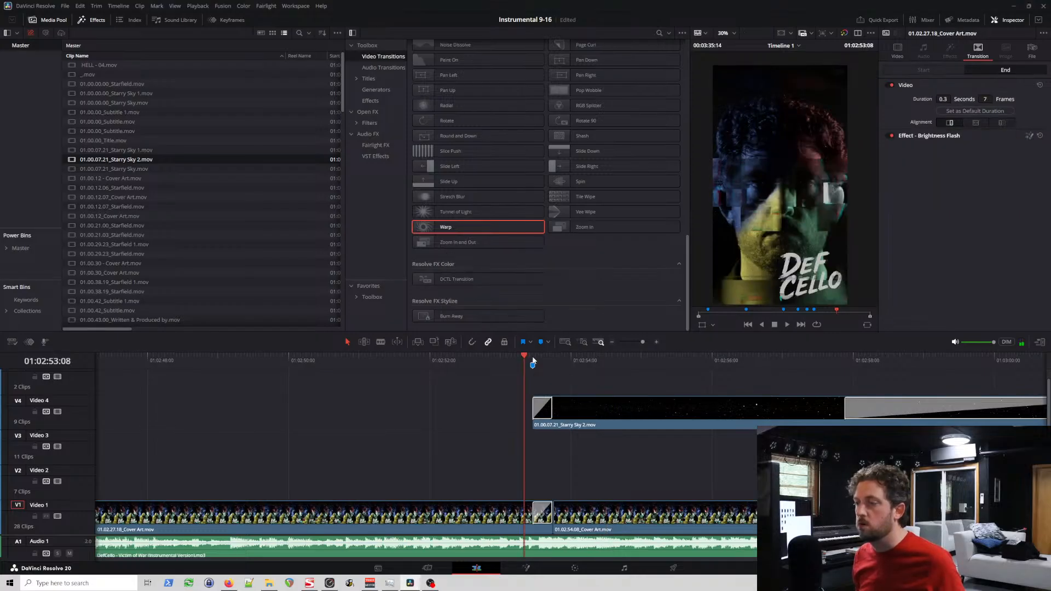
{"action": "key", "text": "space"}
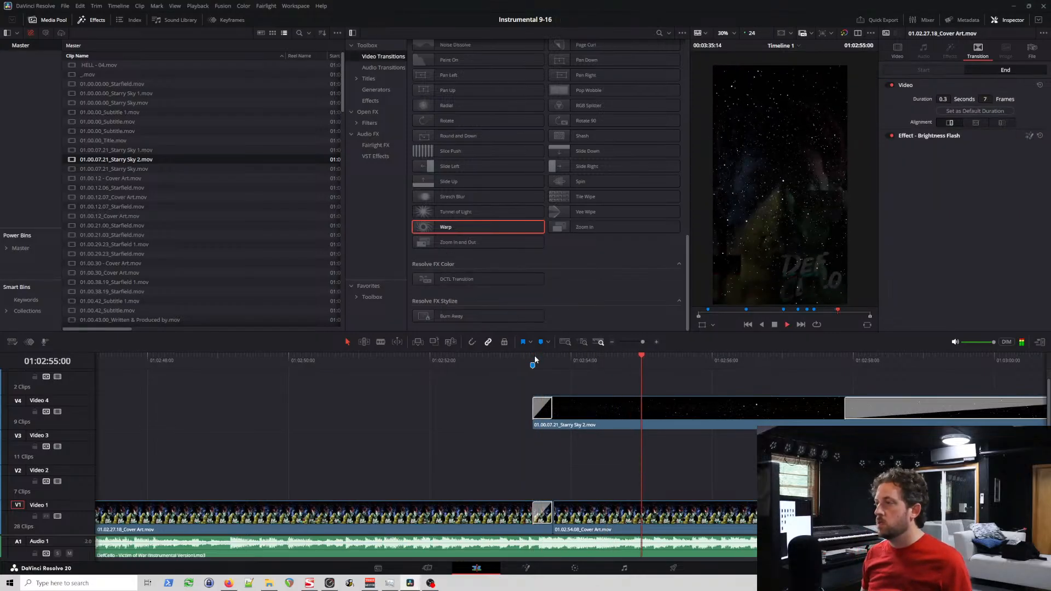
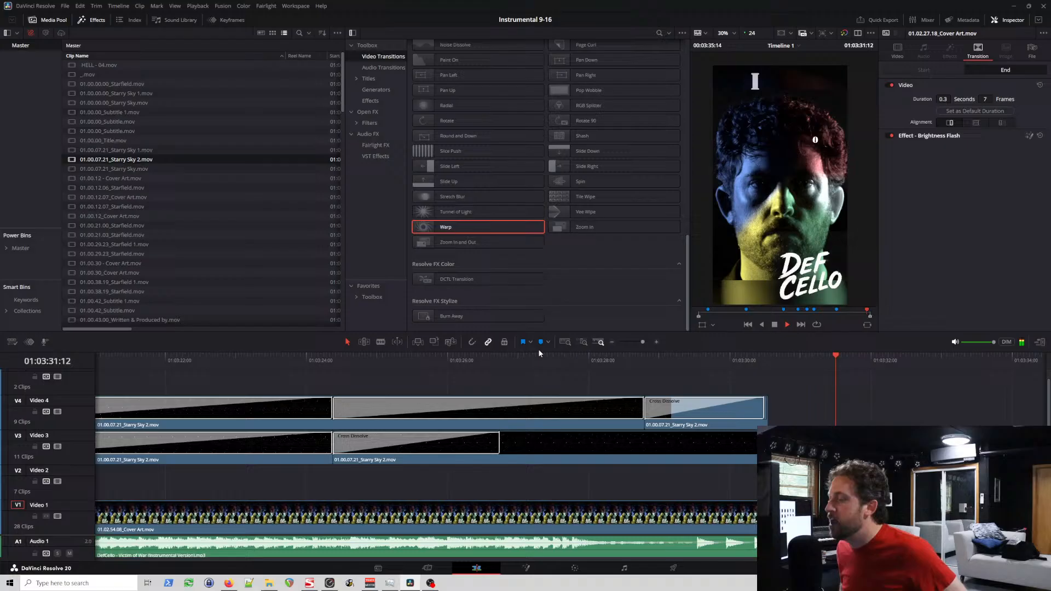
Step: Copy the name of the Dear God clip on Video 2 and try decomposing the clip to its original title
{"action": "left_click", "coordinate": [675, 360]}
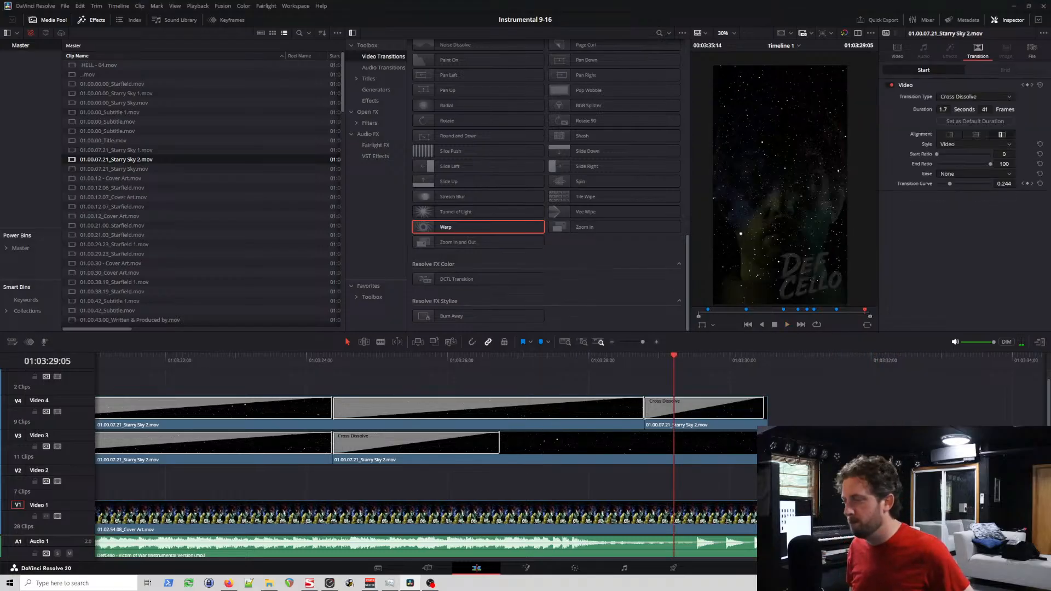
{"action": "left_click_drag", "start_coordinate": [935, 559], "coordinate": [480, 574]}
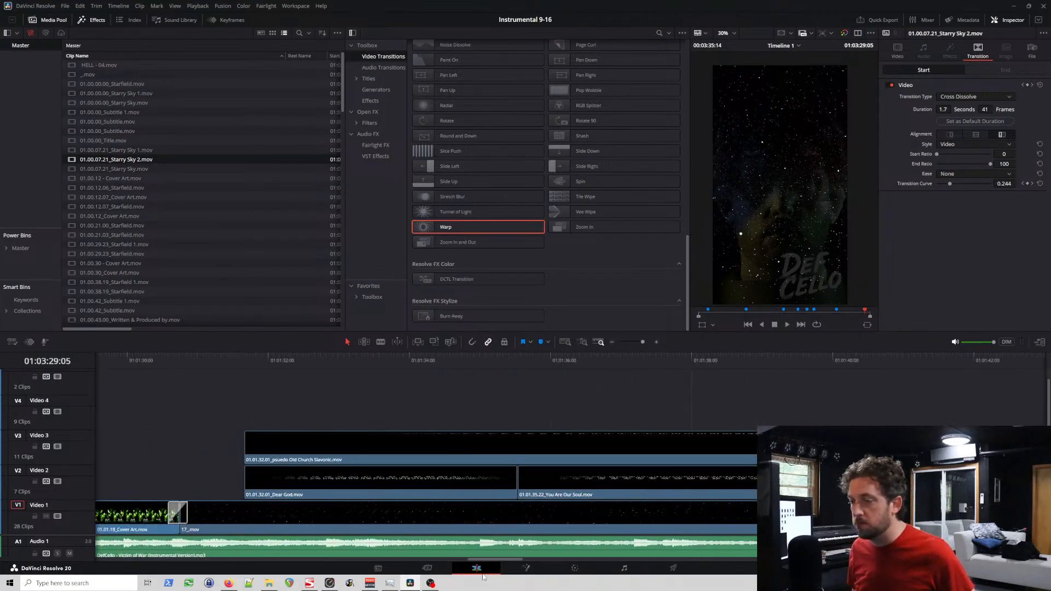
{"action": "left_click", "coordinate": [280, 461]}
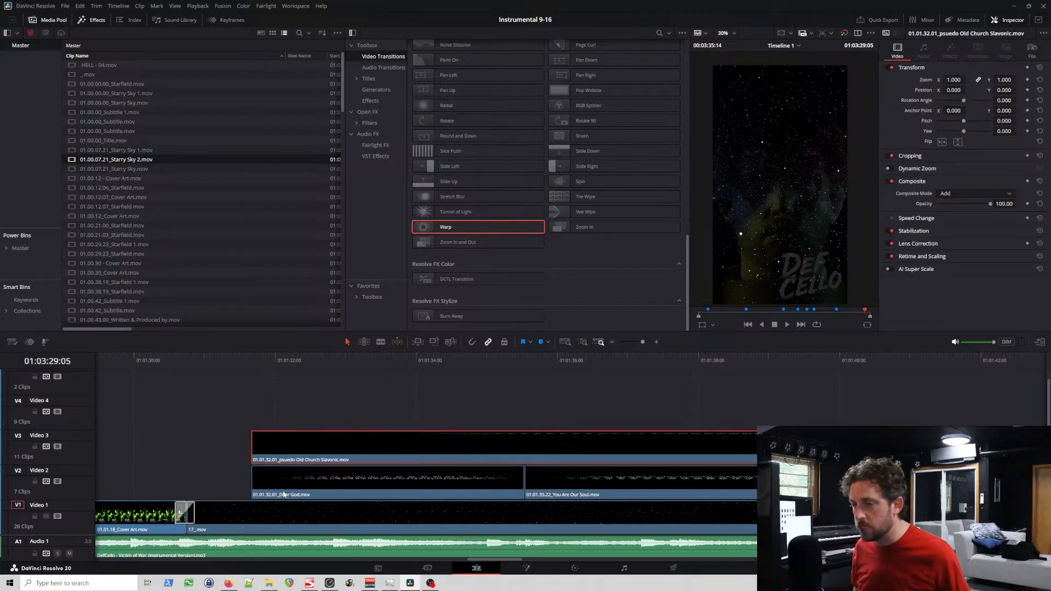
{"action": "left_click", "coordinate": [307, 478]}
{"action": "right_click", "coordinate": [313, 481]}
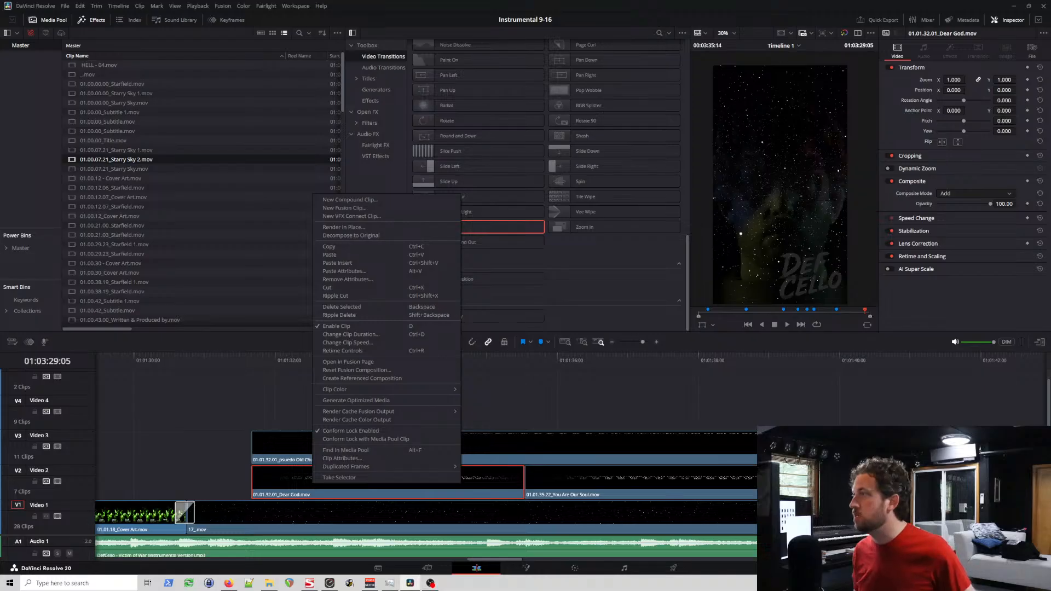
{"action": "left_click", "coordinate": [1032, 50]}
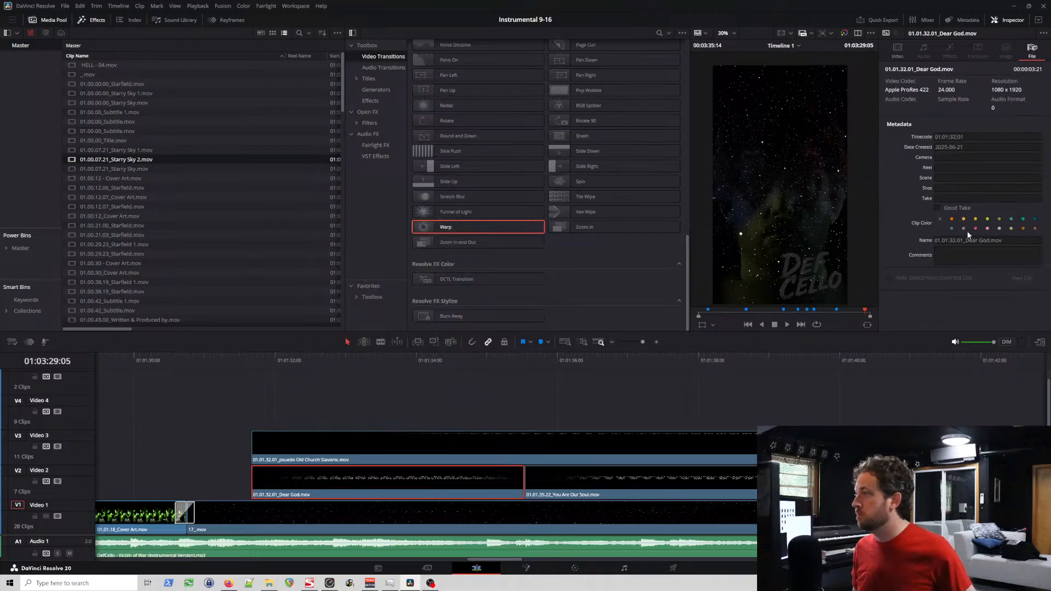
{"action": "left_click", "coordinate": [991, 242]}
{"action": "key", "text": "ctrl+c"}
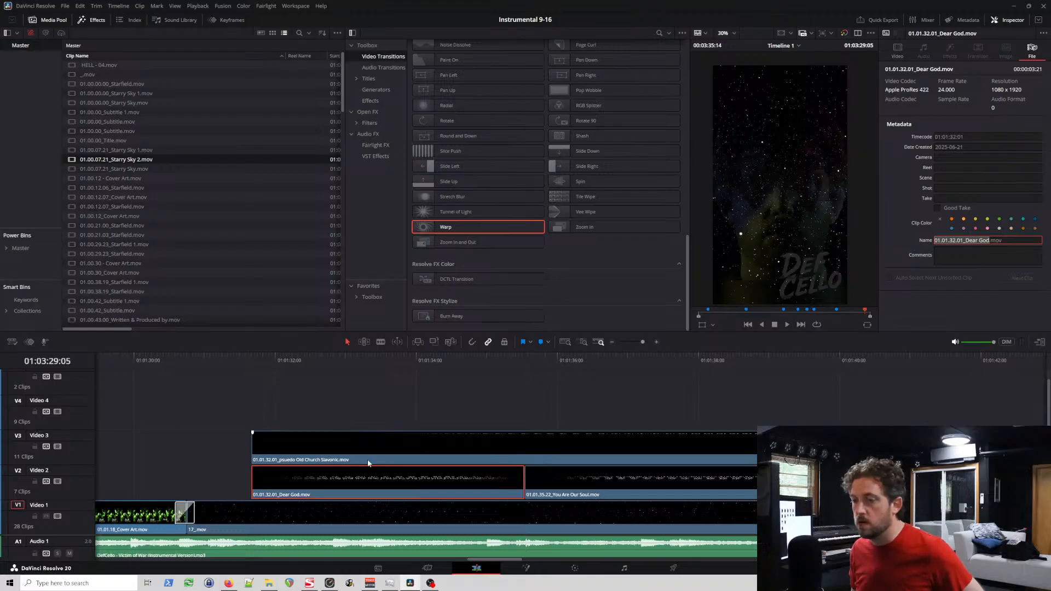
{"action": "right_click", "coordinate": [338, 472]}
{"action": "left_click", "coordinate": [394, 224]}
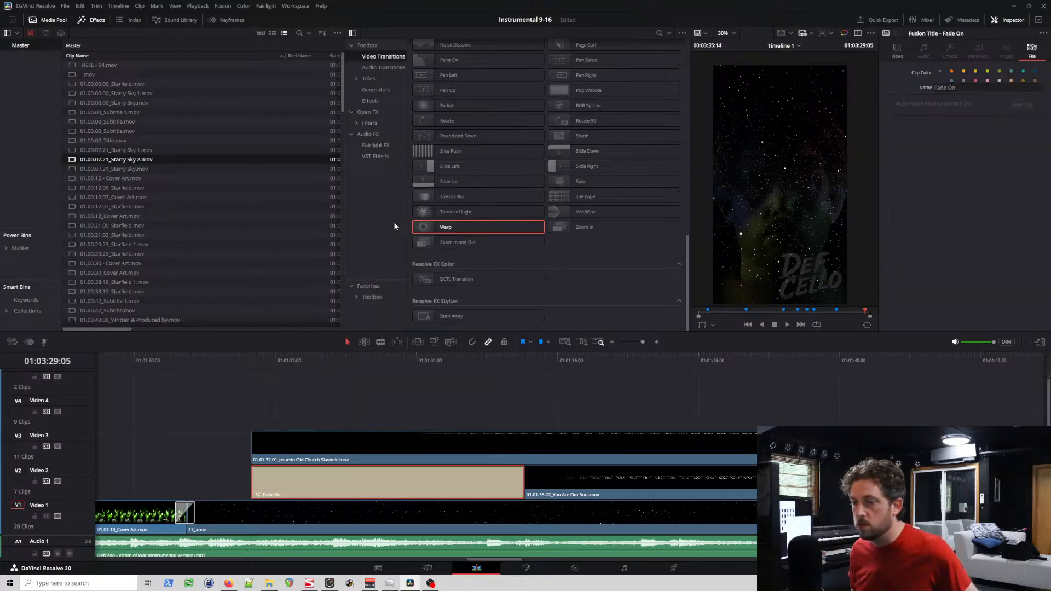
Step: Rename the decomposed Fade On title on Video 2 as 01.01.32.01_Dear God
{"action": "left_click", "coordinate": [978, 87]}
{"action": "key", "text": "ctrl+a"}
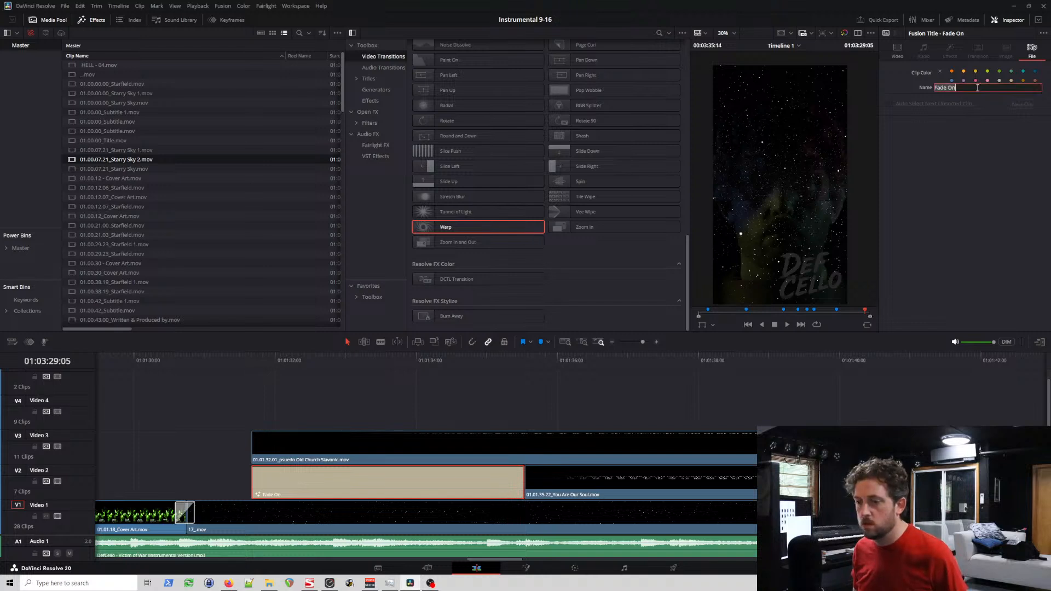
{"action": "key", "text": "ctrl+v"}
{"action": "key", "text": "Return"}
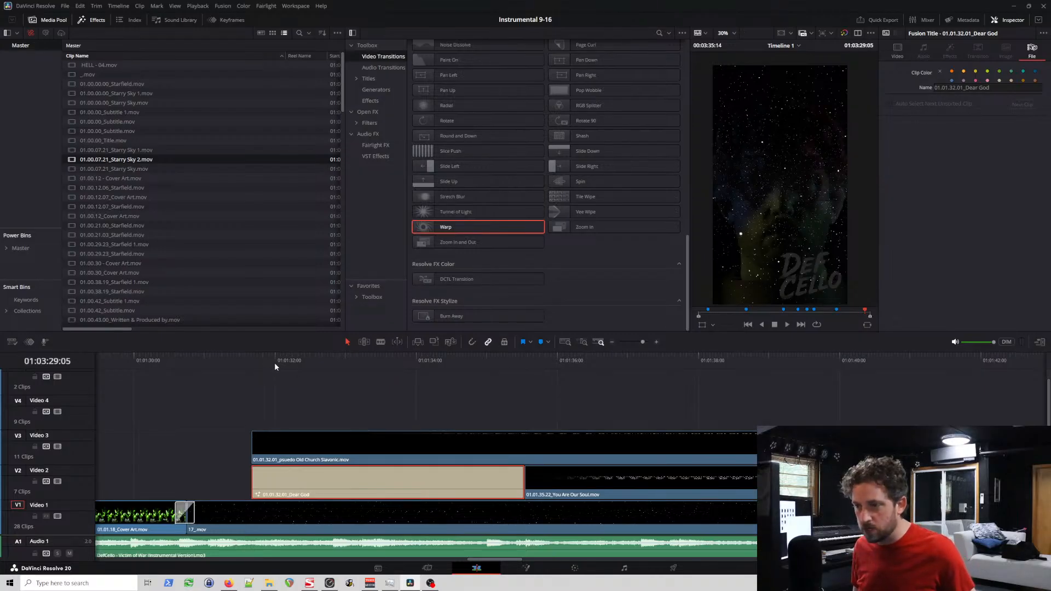
Step: Play the decomposed Dear God title from its start, and undo its renaming and decomposition
{"action": "left_click", "coordinate": [252, 362]}
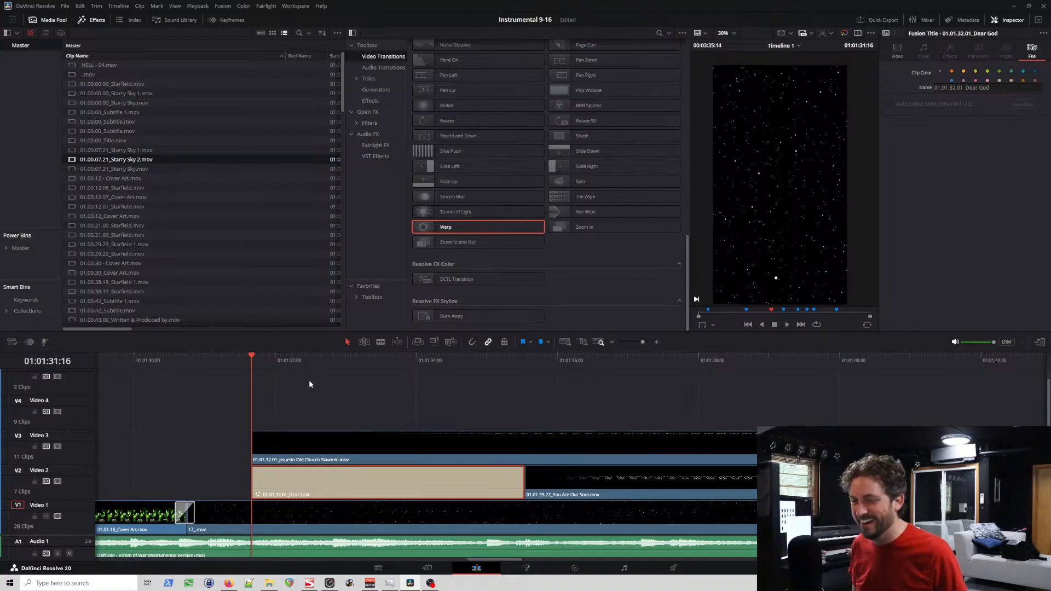
{"action": "key", "text": "space"}
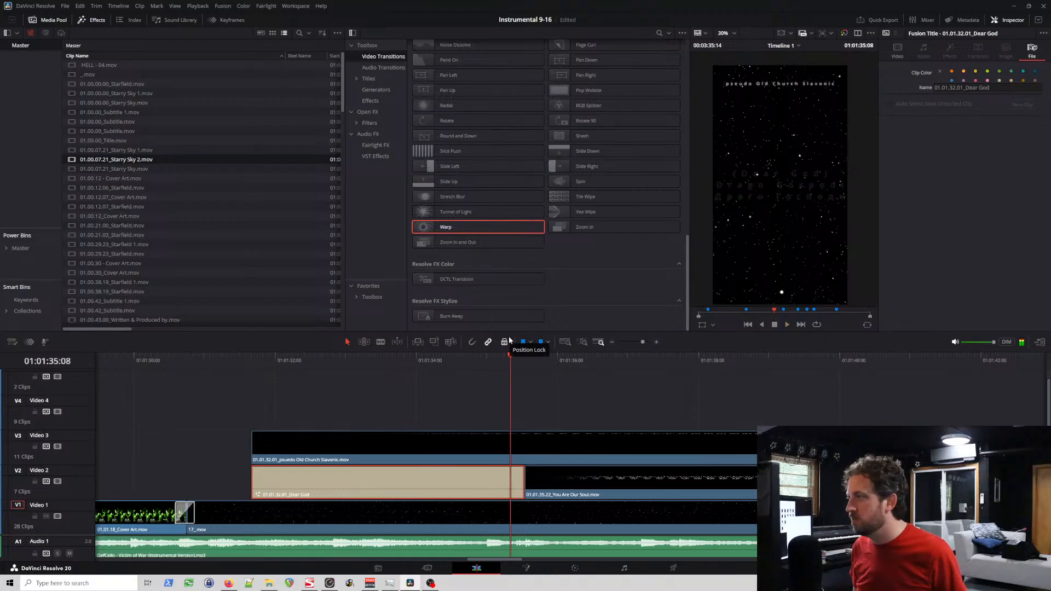
{"action": "key", "text": "ctrl+z"}
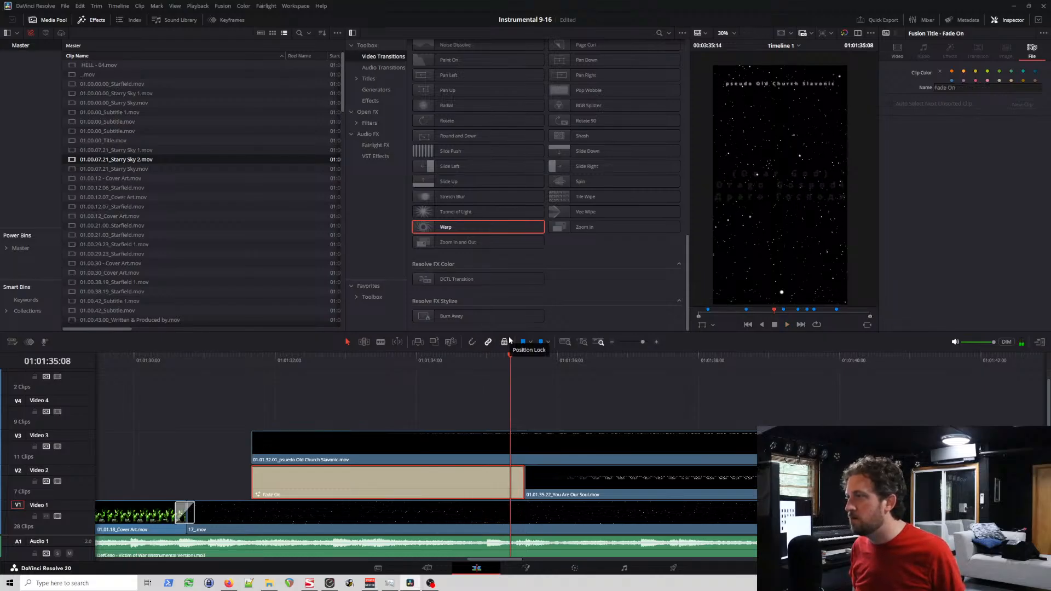
{"action": "key", "text": "ctrl+shift+z"}
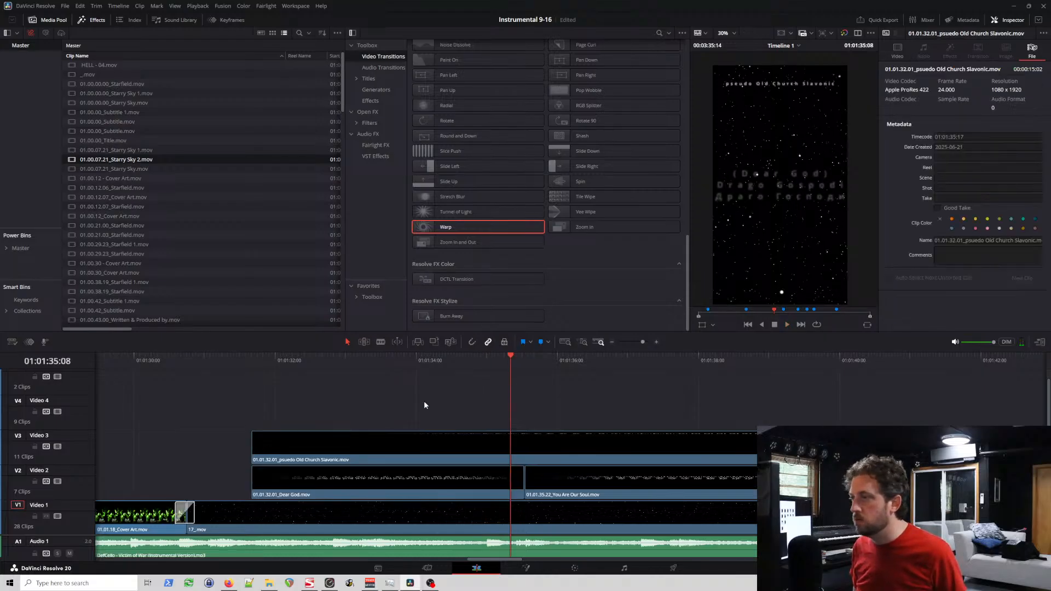
Step: Scrub the You Are Our Soul clip on Video 2 from 01:01:37:13 to 01:01:39:03, examining its lyric text against the frame edges
{"action": "left_click", "coordinate": [559, 481]}
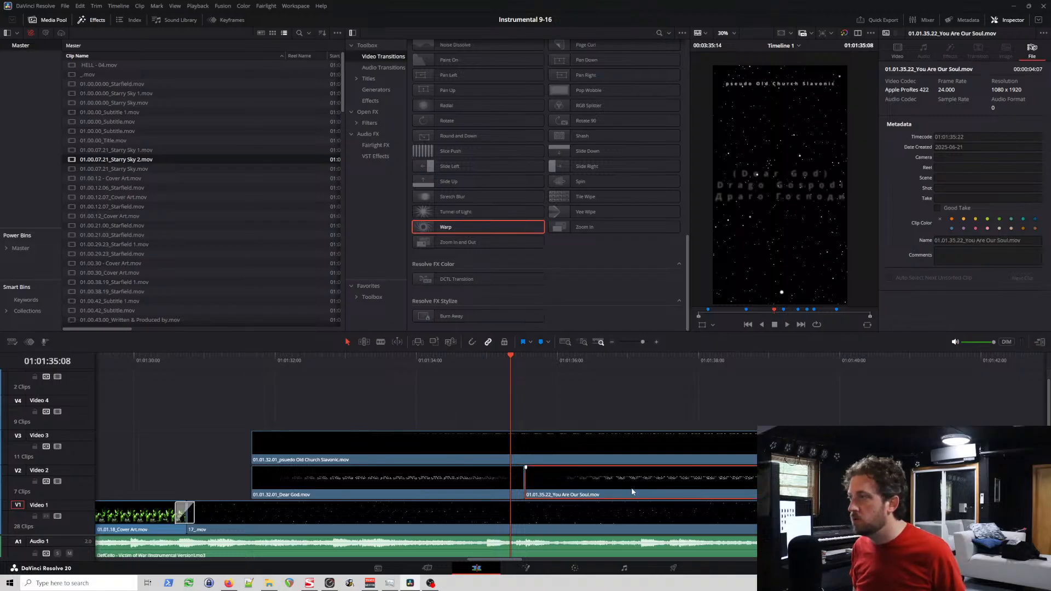
{"action": "left_click", "coordinate": [664, 365]}
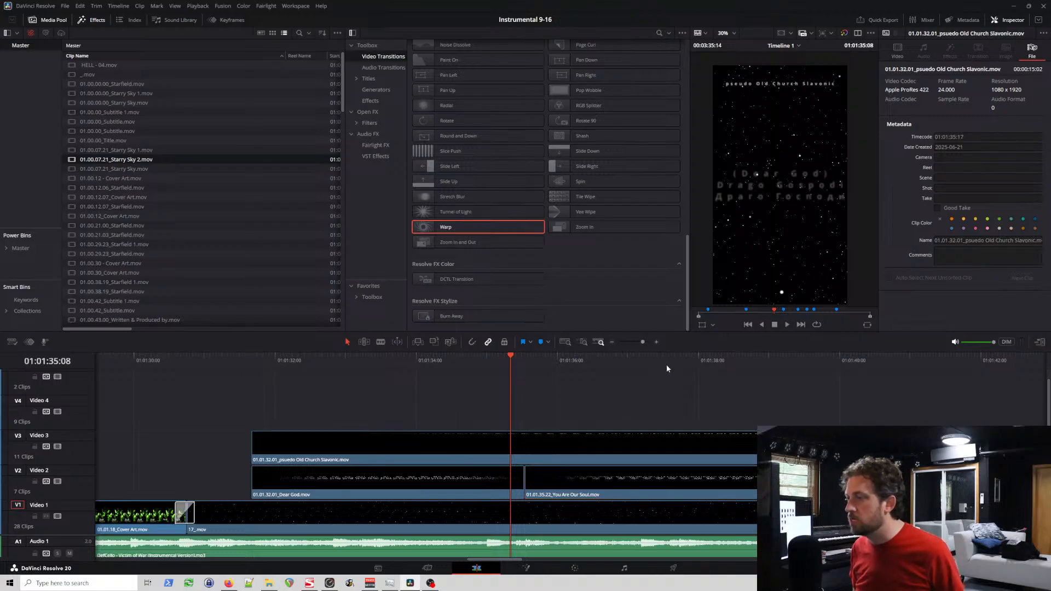
{"action": "left_click", "coordinate": [702, 364]}
{"action": "left_click", "coordinate": [725, 366]}
{"action": "left_click", "coordinate": [703, 478]}
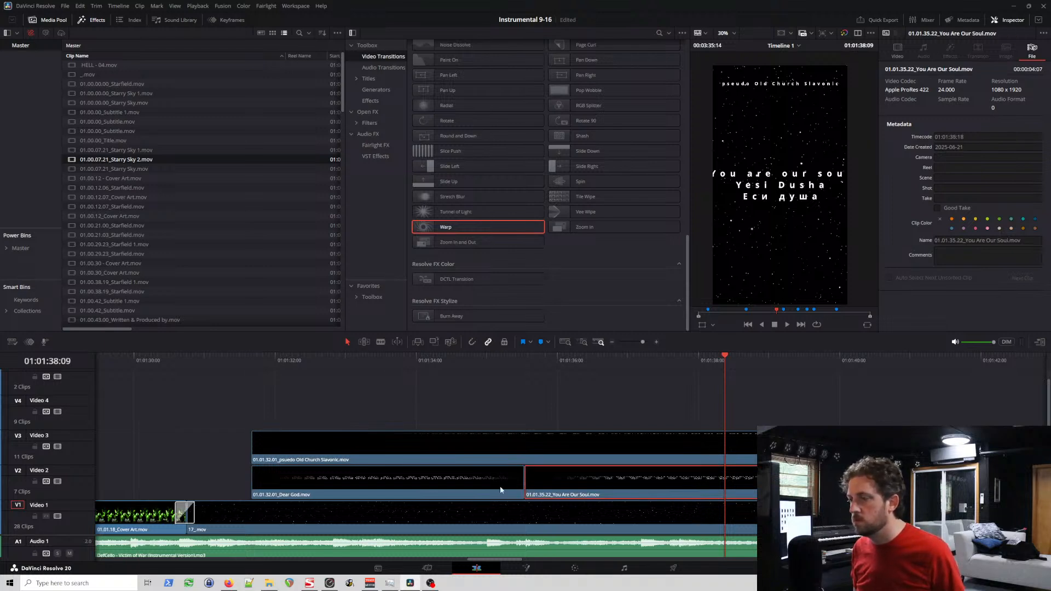
{"action": "left_click", "coordinate": [454, 476]}
{"action": "left_click", "coordinate": [590, 492]}
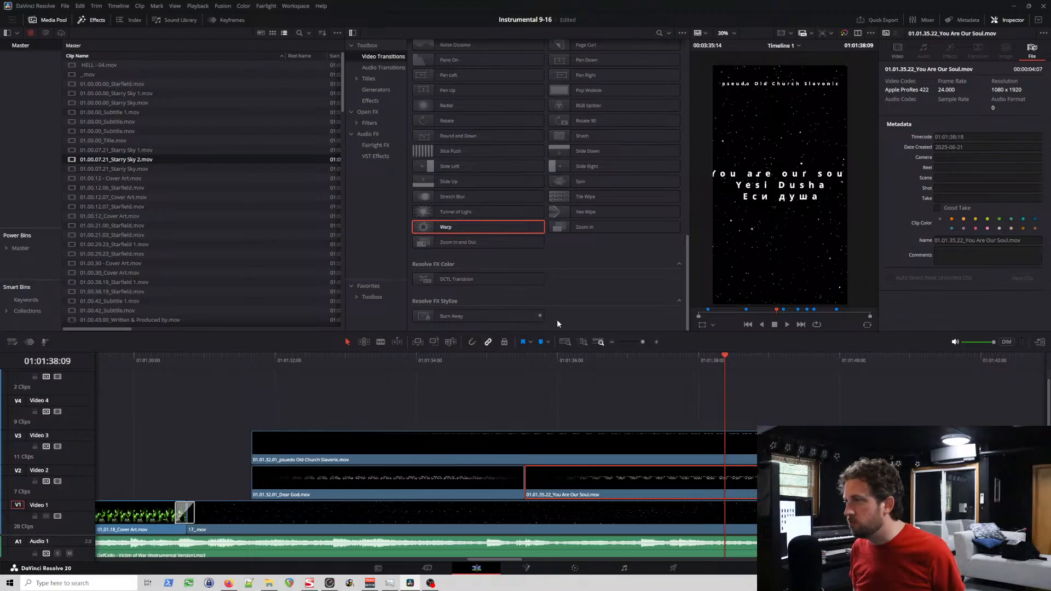
{"action": "left_click", "coordinate": [699, 365]}
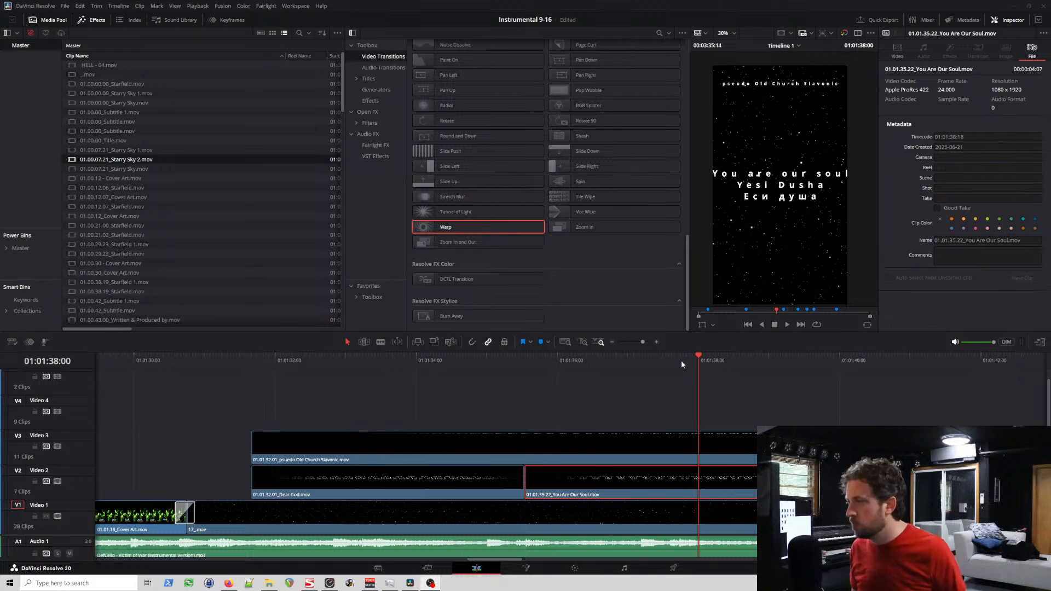
{"action": "left_click", "coordinate": [777, 366]}
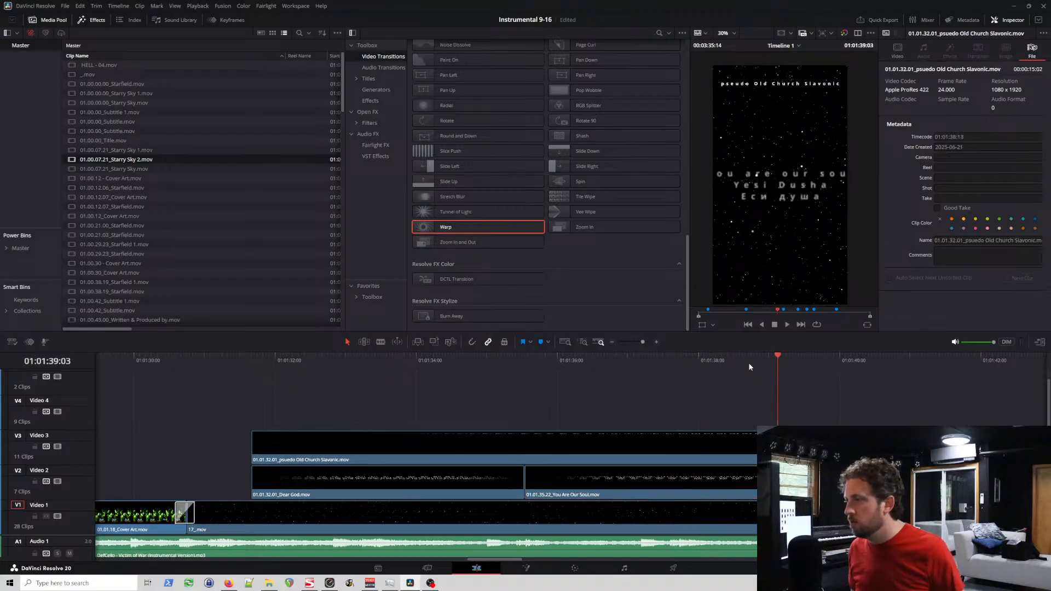
{"action": "left_click", "coordinate": [732, 361]}
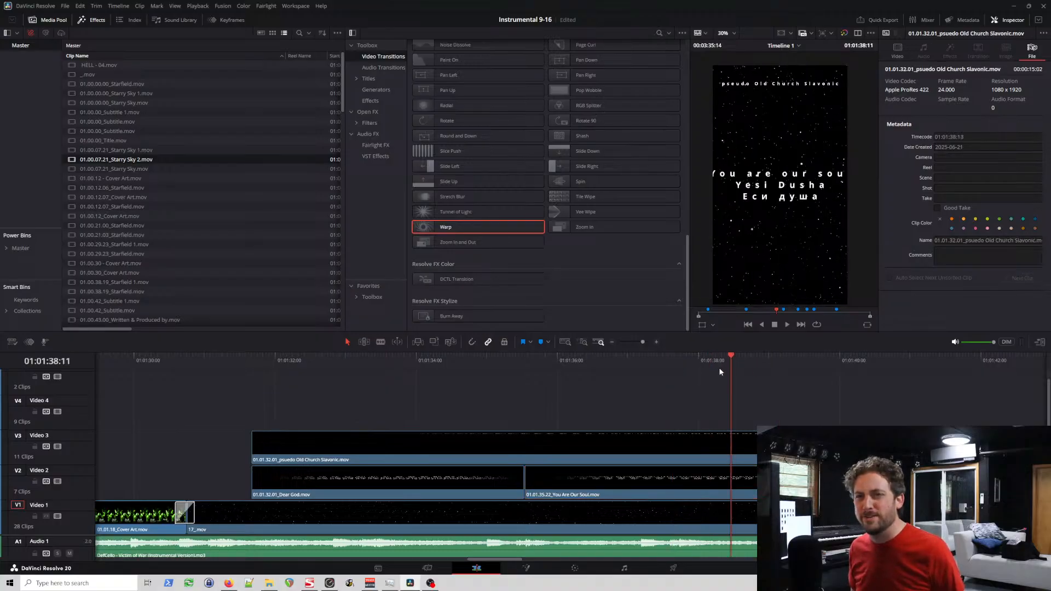
Step: Examine how the You Are Our Soul text spreads by scrubbing from the clip's start and playing from 01:01:35:17
{"action": "left_click", "coordinate": [550, 362]}
{"action": "left_click", "coordinate": [581, 363]}
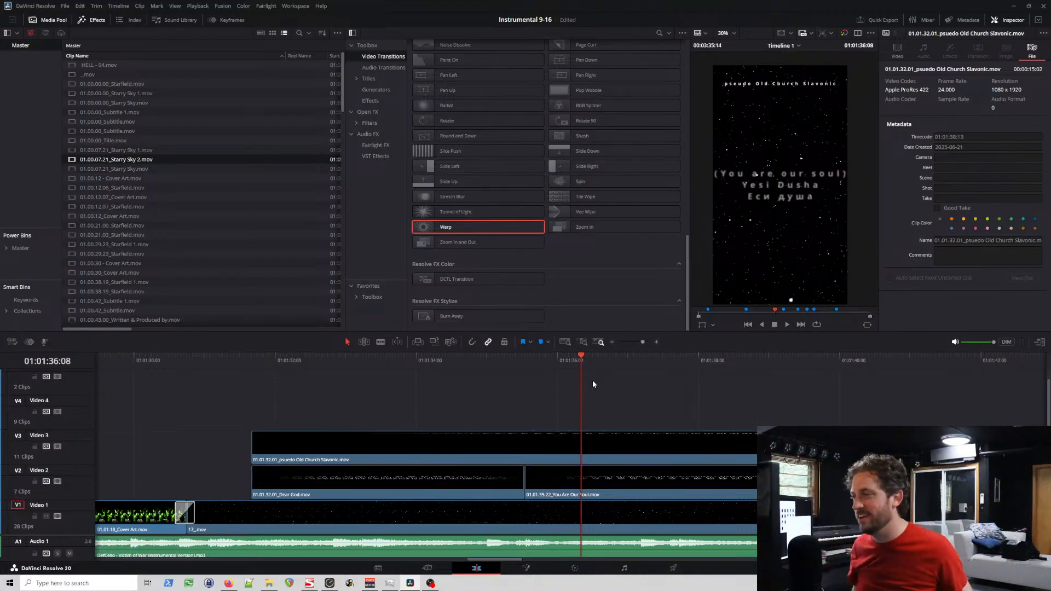
{"action": "left_click", "coordinate": [622, 359]}
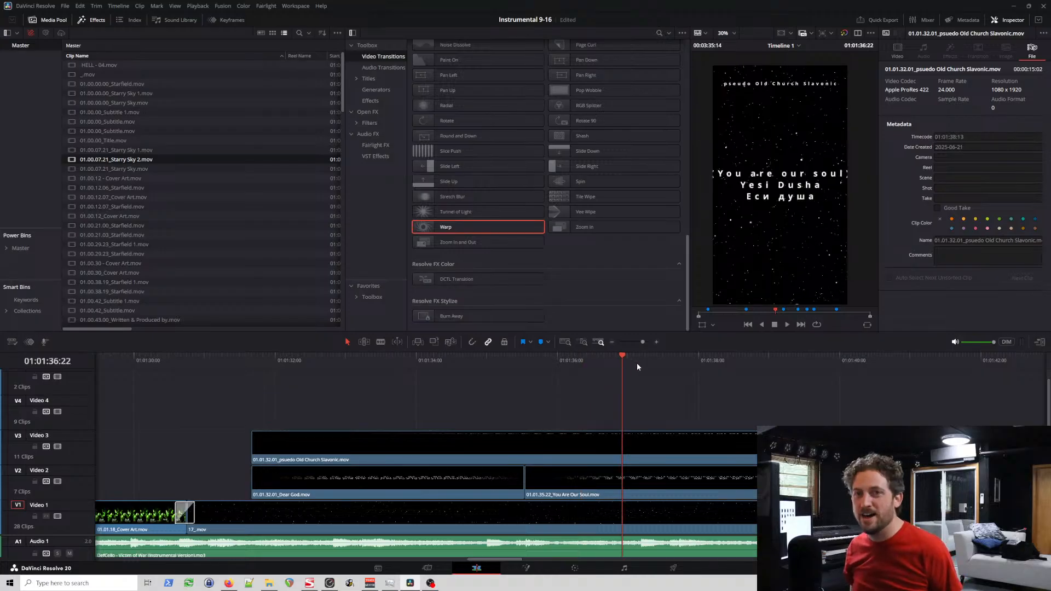
{"action": "left_click", "coordinate": [637, 362]}
{"action": "left_click", "coordinate": [675, 359]}
{"action": "left_click", "coordinate": [694, 359]}
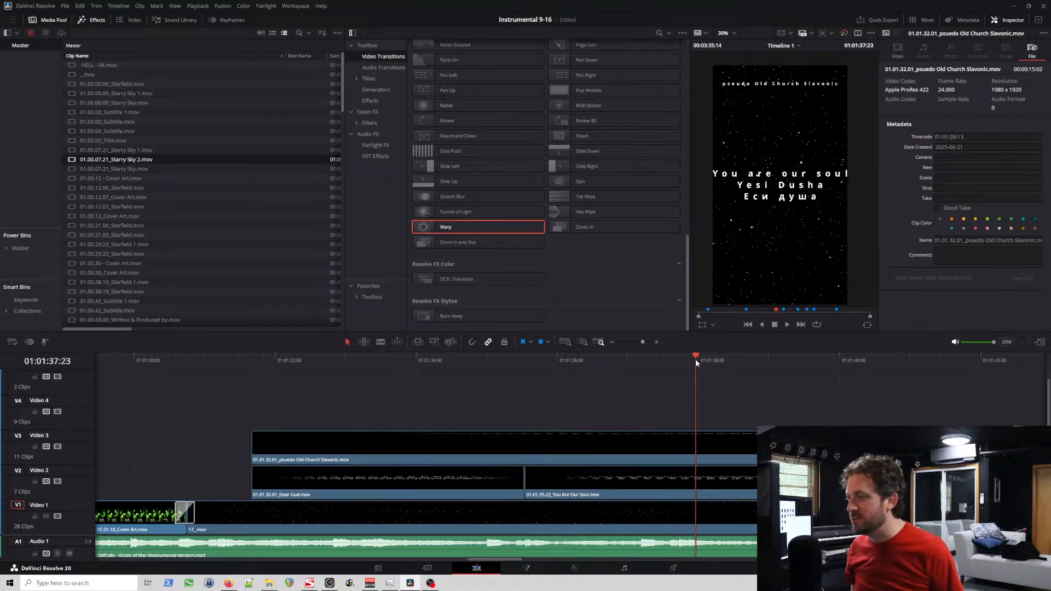
{"action": "left_click", "coordinate": [536, 360]}
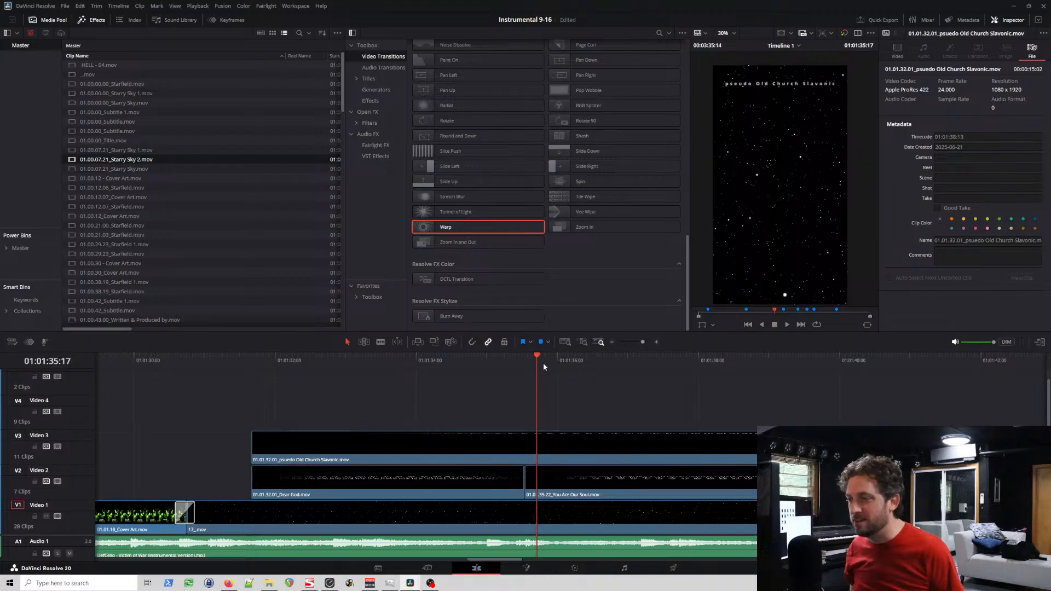
{"action": "key", "text": "space"}
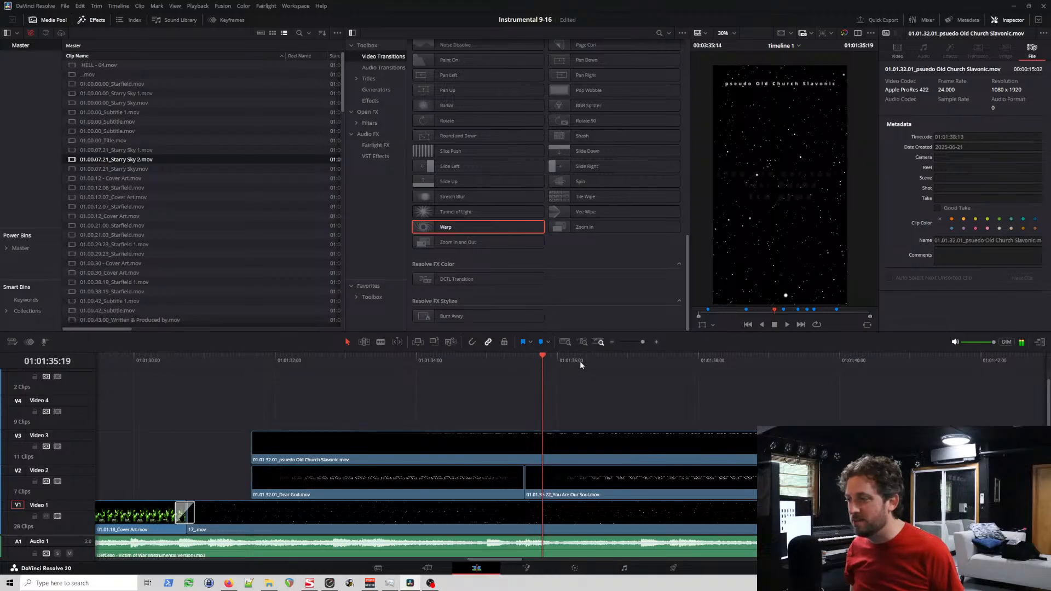
Step: Play the second half of the You Are Our Soul clip to 01:01:39:06 to examine the text's fade-out
{"action": "left_click", "coordinate": [702, 360]}
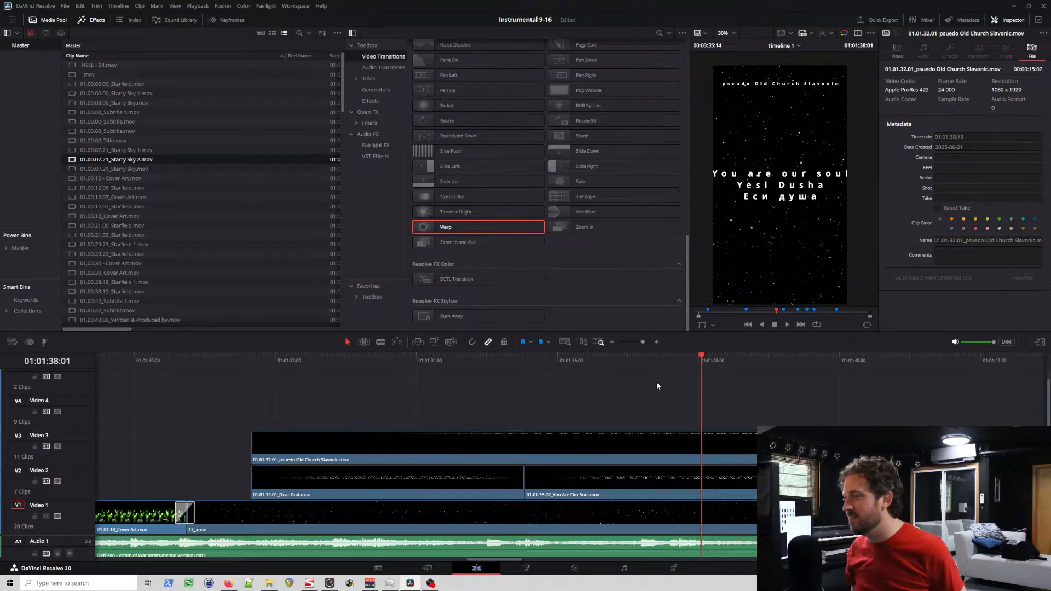
{"action": "left_click", "coordinate": [652, 361]}
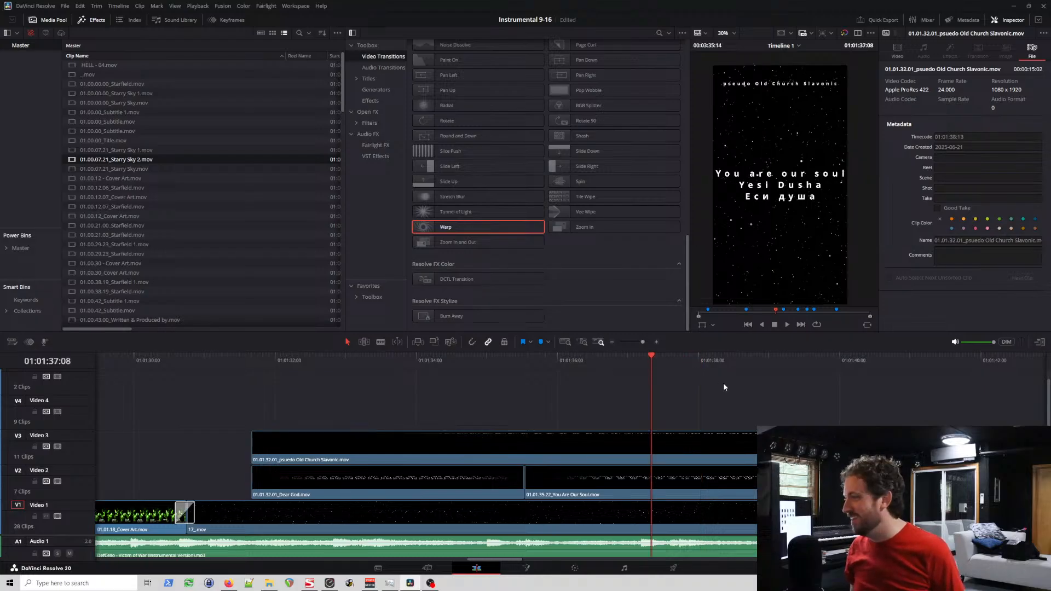
{"action": "left_click", "coordinate": [646, 364]}
{"action": "key", "text": "space"}
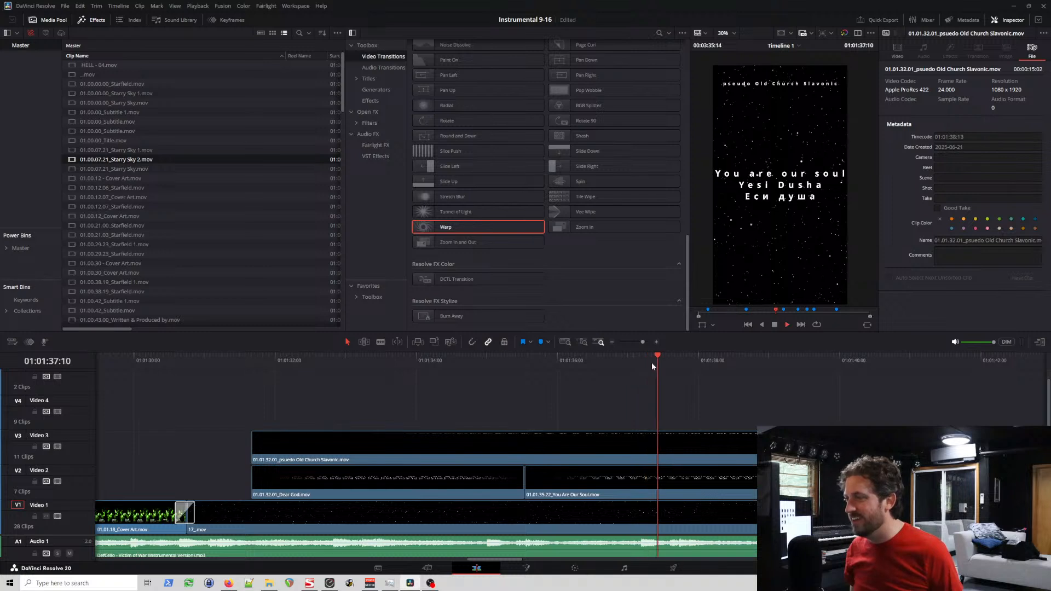
{"action": "key", "text": "space"}
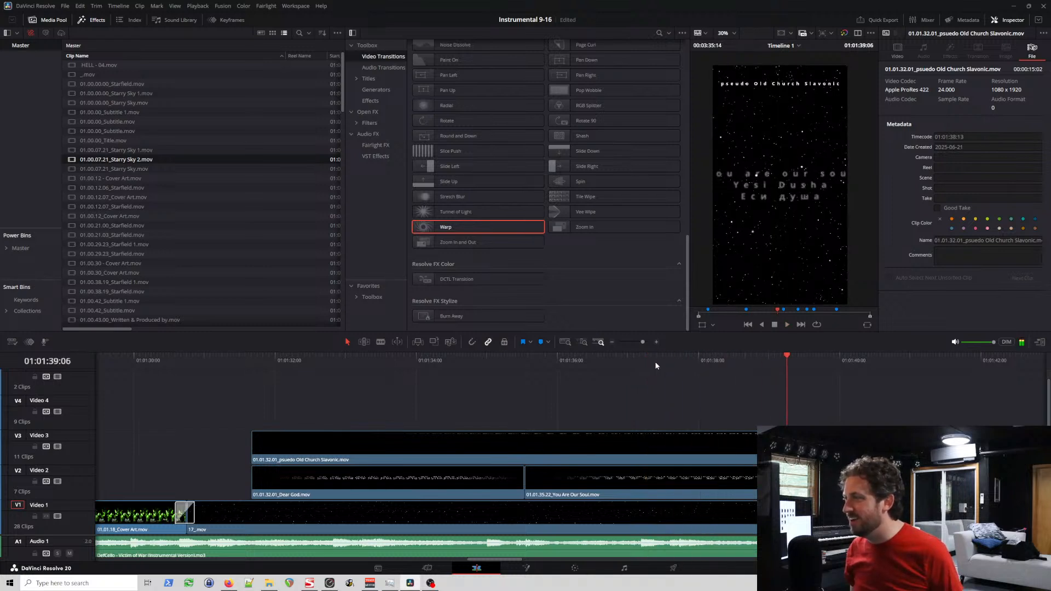
Step: Decompose the You Are Our Soul clip on Video 2 to its original title and name it 01.01.35.22_You Are Our Soul
{"action": "right_click", "coordinate": [685, 479]}
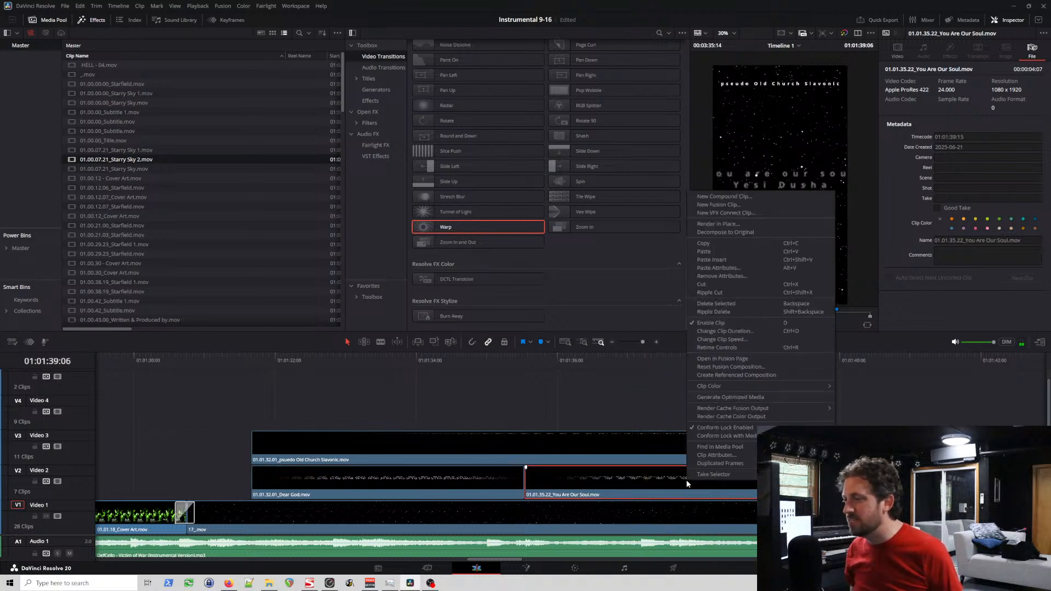
{"action": "left_click", "coordinate": [978, 239]}
{"action": "left_click", "coordinate": [1007, 242]}
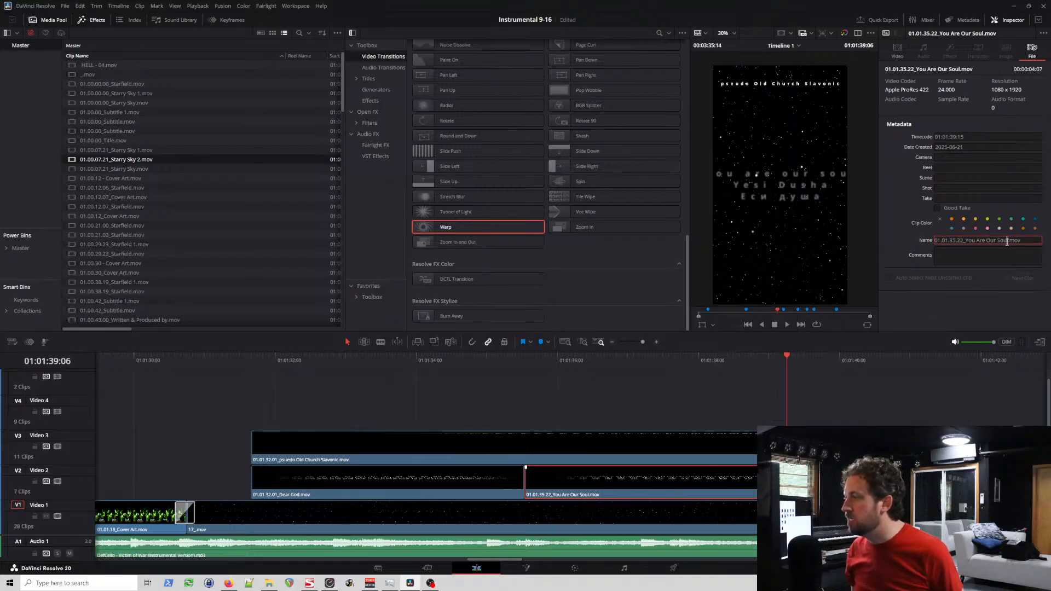
{"action": "left_click_drag", "start_coordinate": [1008, 242], "coordinate": [860, 230]}
{"action": "key", "text": "ctrl+c"}
{"action": "right_click", "coordinate": [723, 476]}
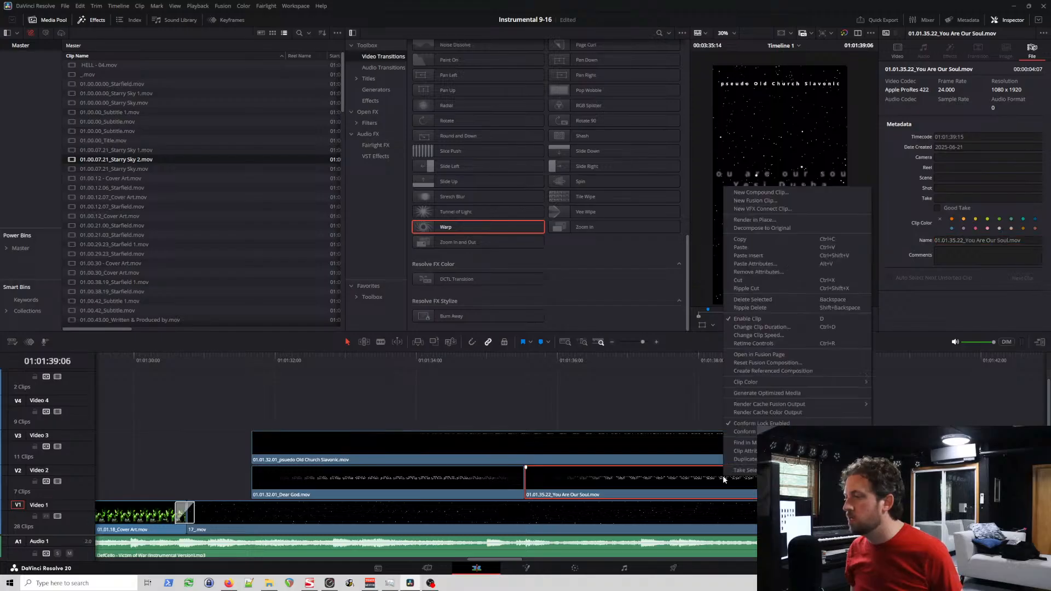
{"action": "left_click", "coordinate": [774, 229]}
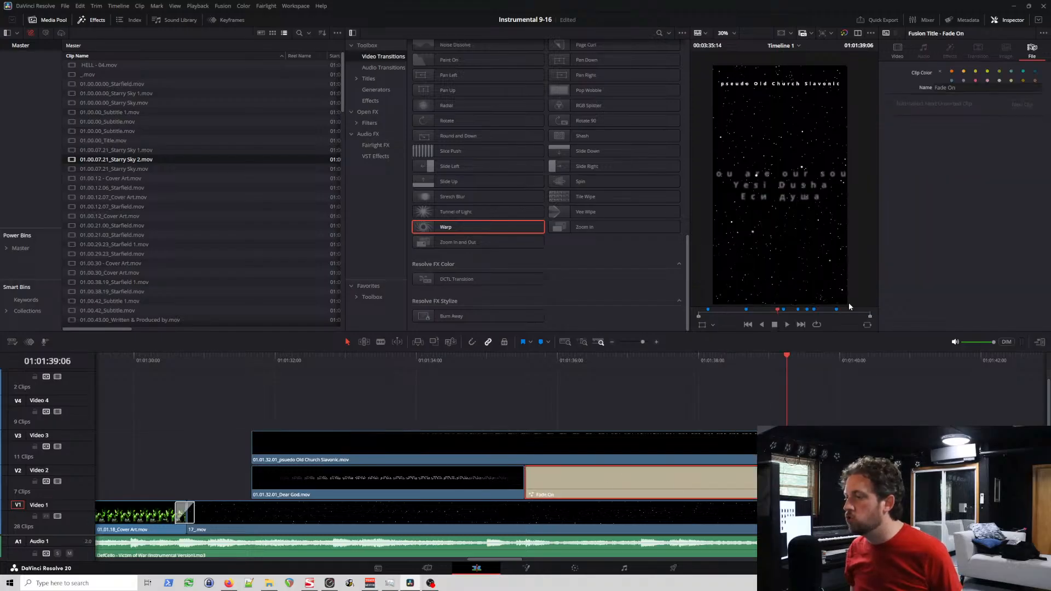
{"action": "left_click", "coordinate": [958, 88]}
{"action": "key", "text": "ctrl+v"}
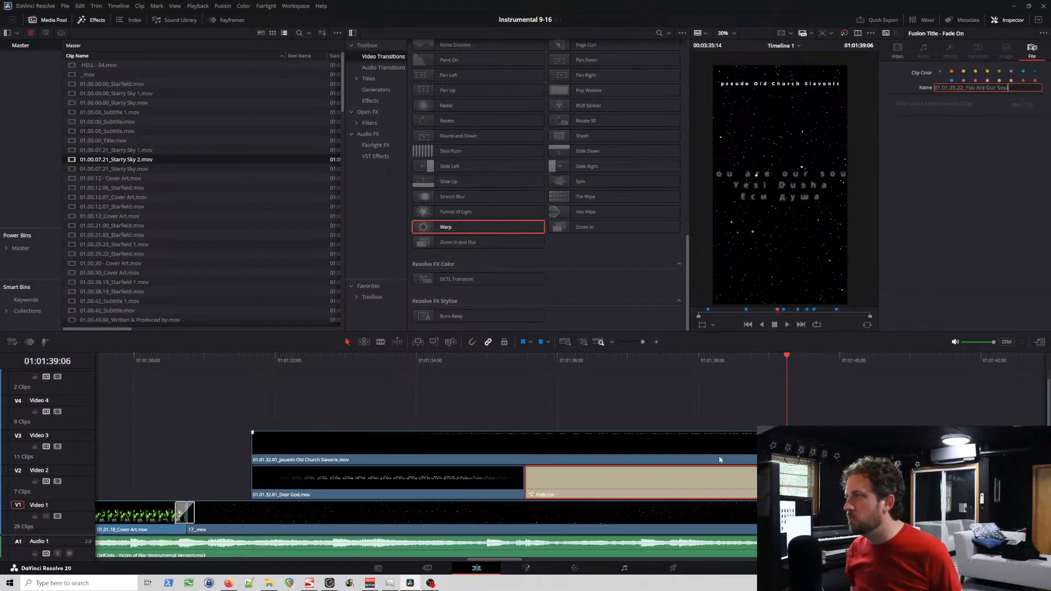
{"action": "left_click", "coordinate": [528, 362]}
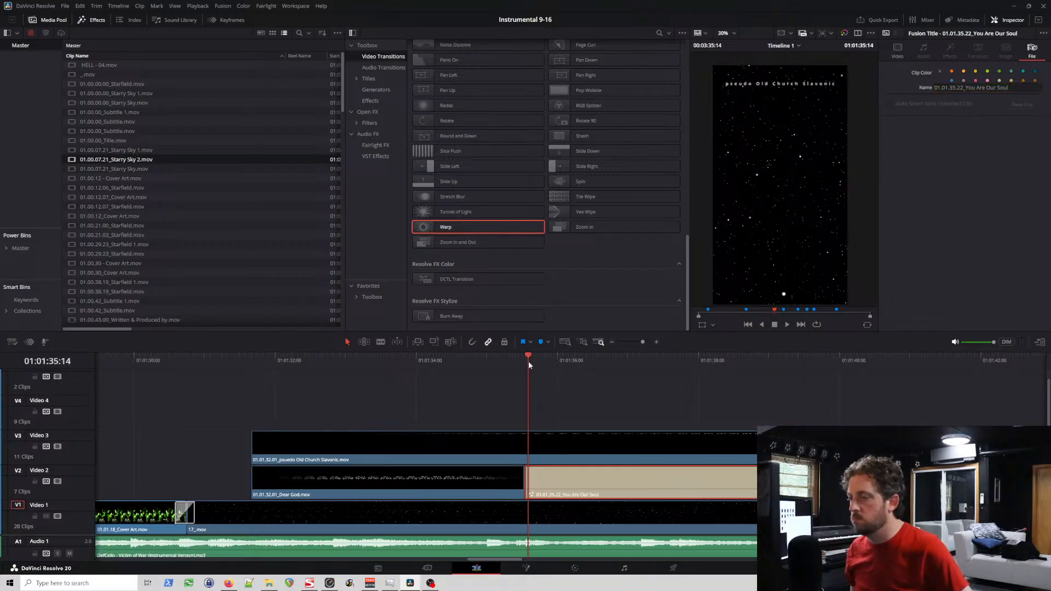
Step: Reduce the You Are Our Soul title's tracking to 0.899, judging its widest spread at 01:01:38:19
{"action": "left_click", "coordinate": [649, 360]}
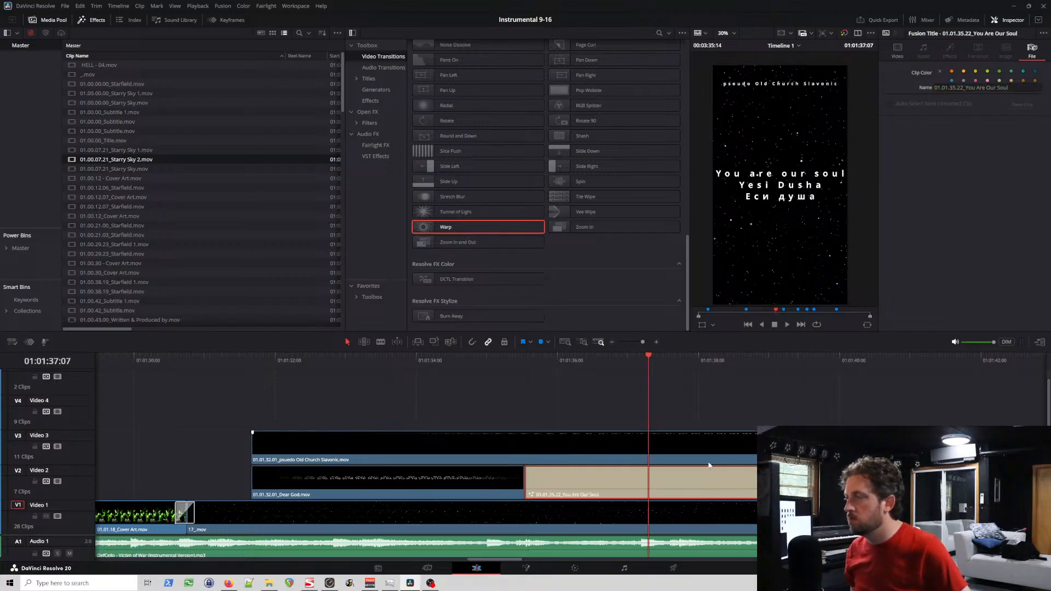
{"action": "left_click", "coordinate": [721, 362]}
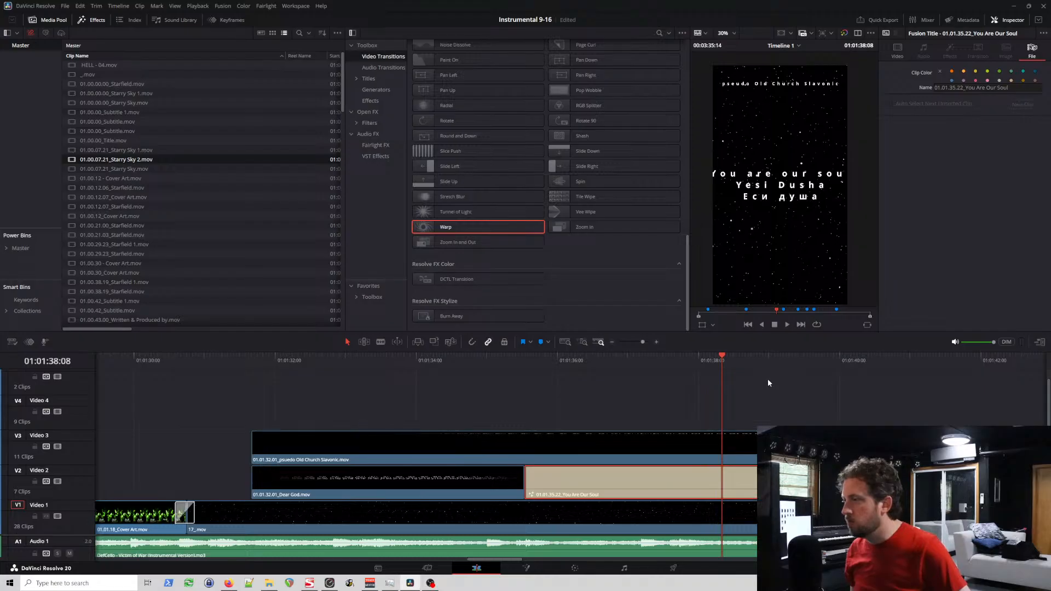
{"action": "left_click", "coordinate": [755, 362]}
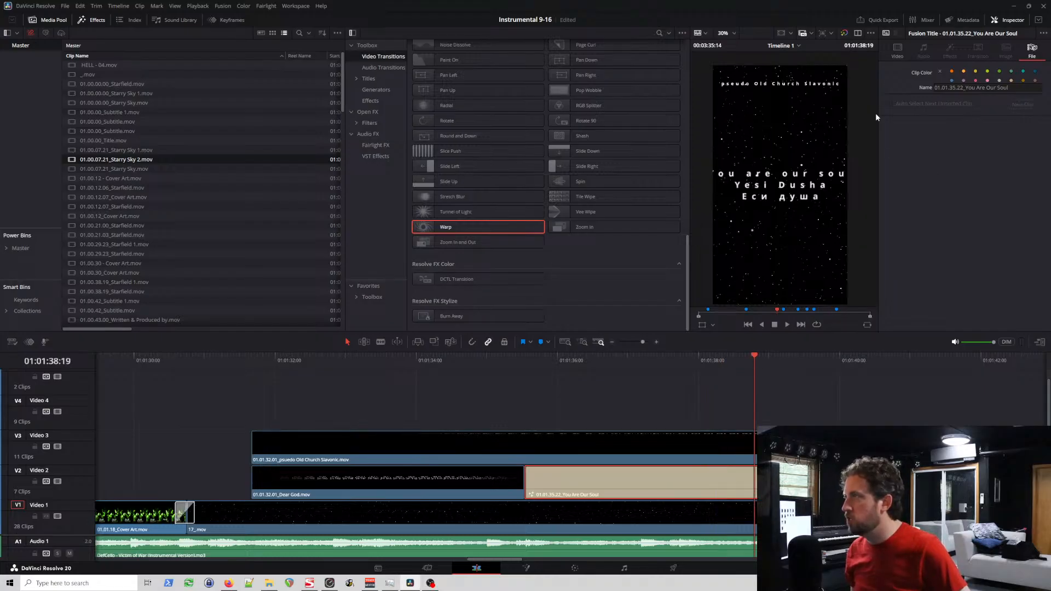
{"action": "left_click", "coordinate": [896, 55]}
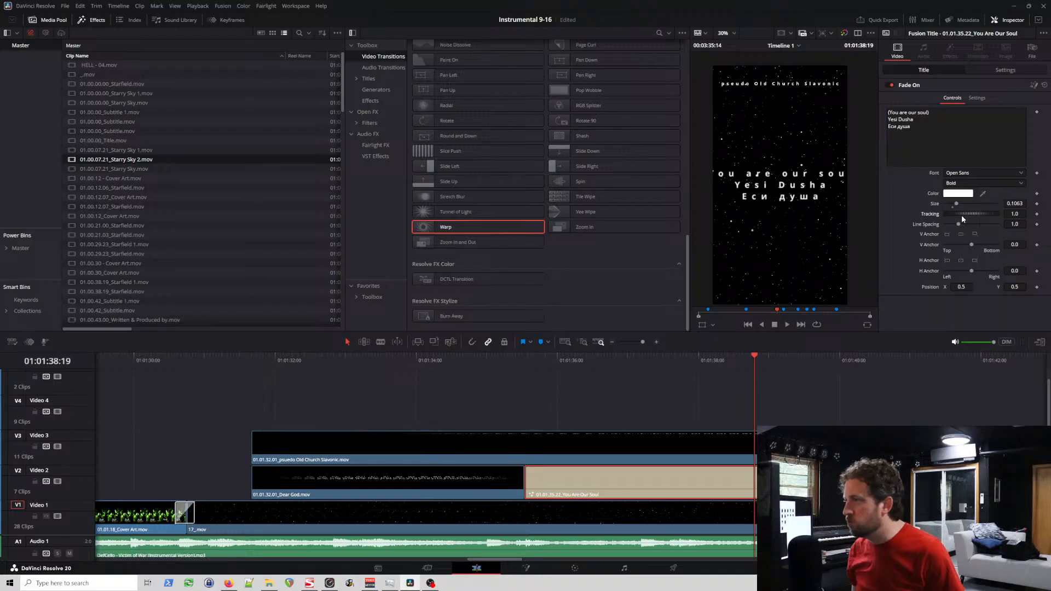
{"action": "left_click_drag", "start_coordinate": [962, 217], "coordinate": [957, 221]}
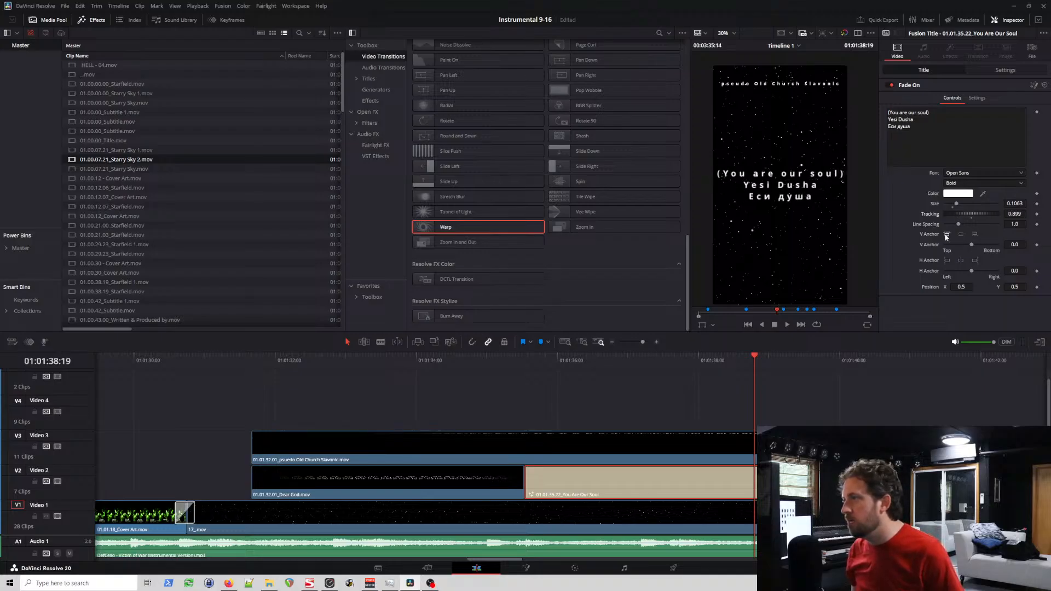
Step: Scrub from 01:01:34:14 to 01:01:39:15 and back to the You Are Our Soul title's start, examining how its text fits the frame
{"action": "left_click", "coordinate": [457, 359]}
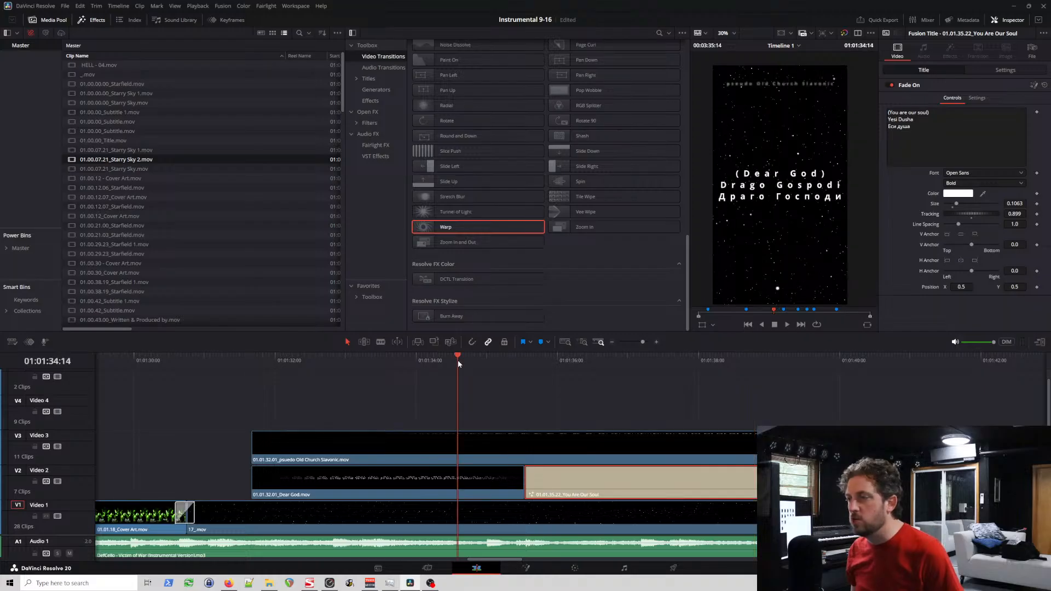
{"action": "left_click", "coordinate": [585, 357]}
{"action": "left_click", "coordinate": [639, 363]}
{"action": "left_click", "coordinate": [677, 367]}
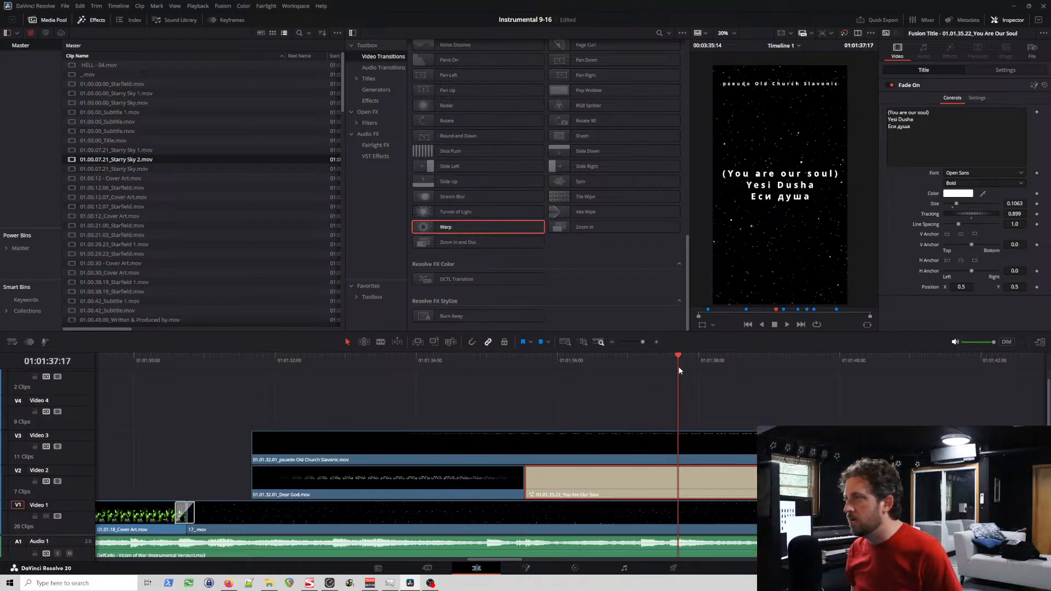
{"action": "left_click_drag", "start_coordinate": [679, 367], "coordinate": [813, 365]}
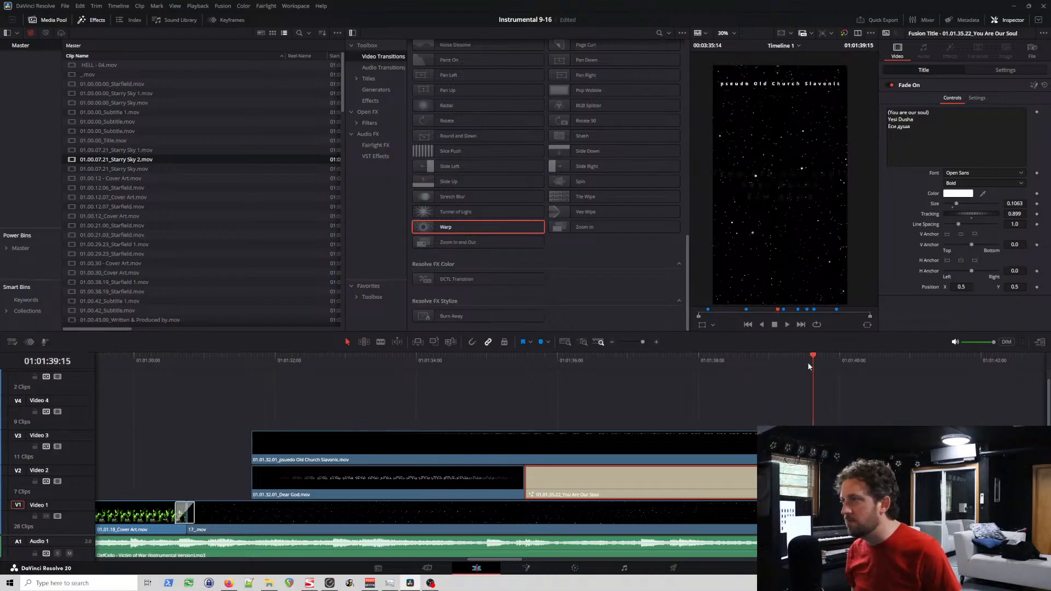
{"action": "left_click", "coordinate": [693, 362]}
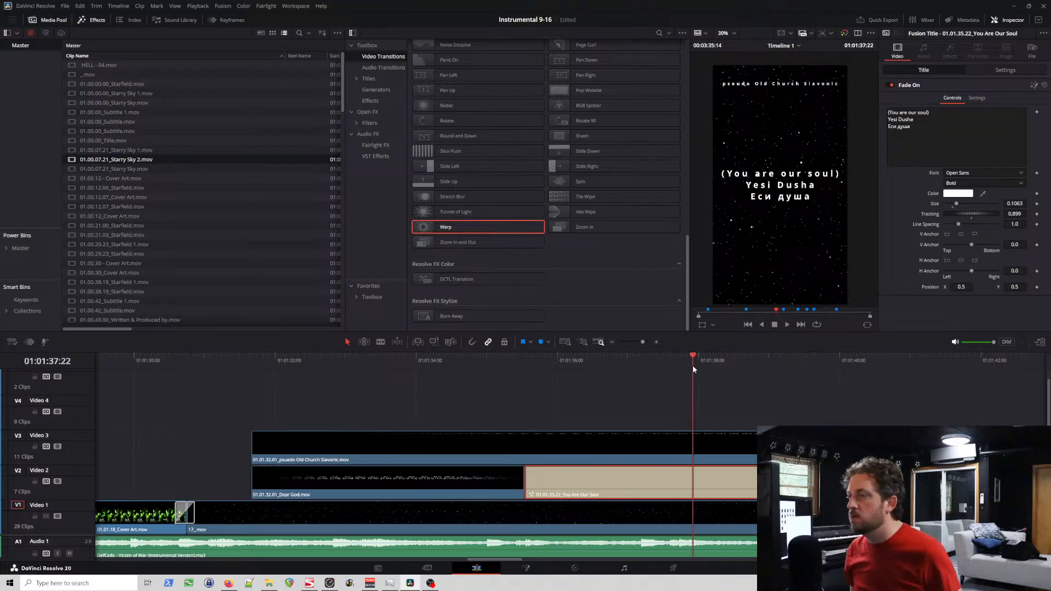
{"action": "left_click", "coordinate": [524, 362]}
{"action": "right_click", "coordinate": [549, 480]}
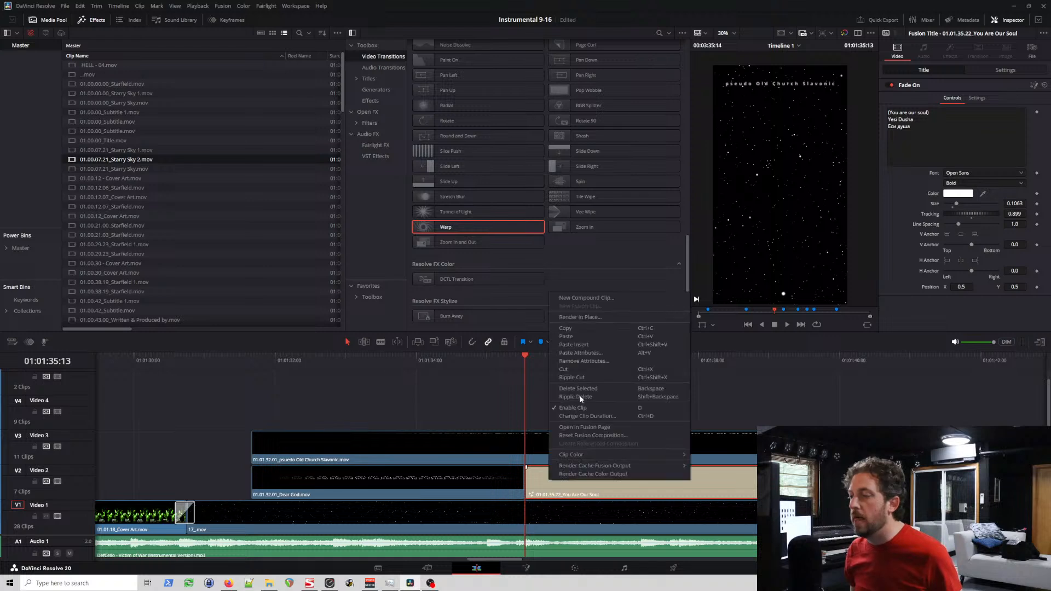
{"action": "left_click", "coordinate": [595, 320]}
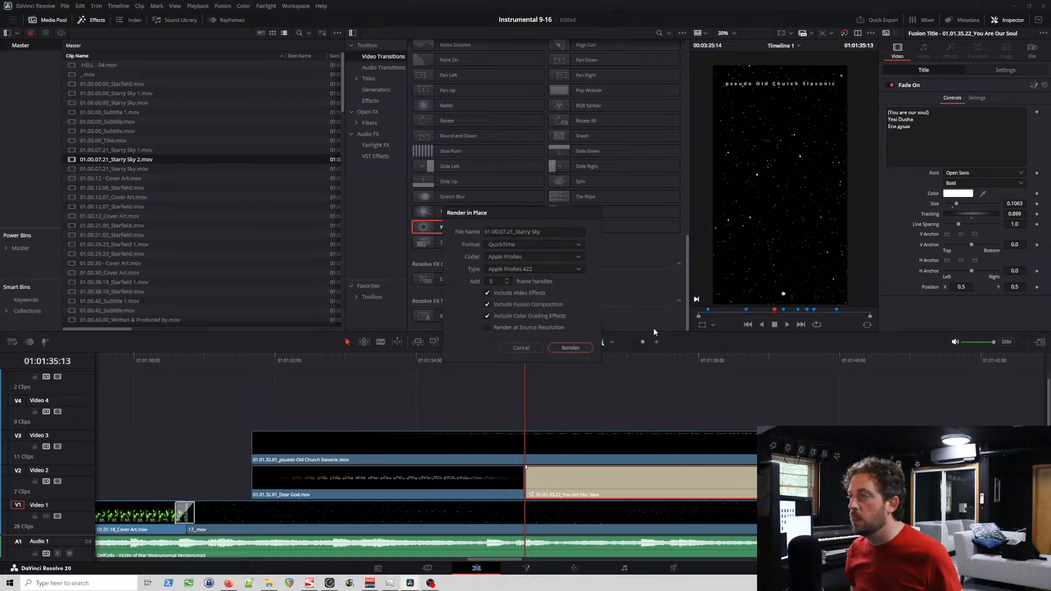
{"action": "left_click", "coordinate": [549, 232]}
{"action": "key", "text": "ctrl+a"}
{"action": "type", "text": "01.01.35.22_You Are Our Soul"}
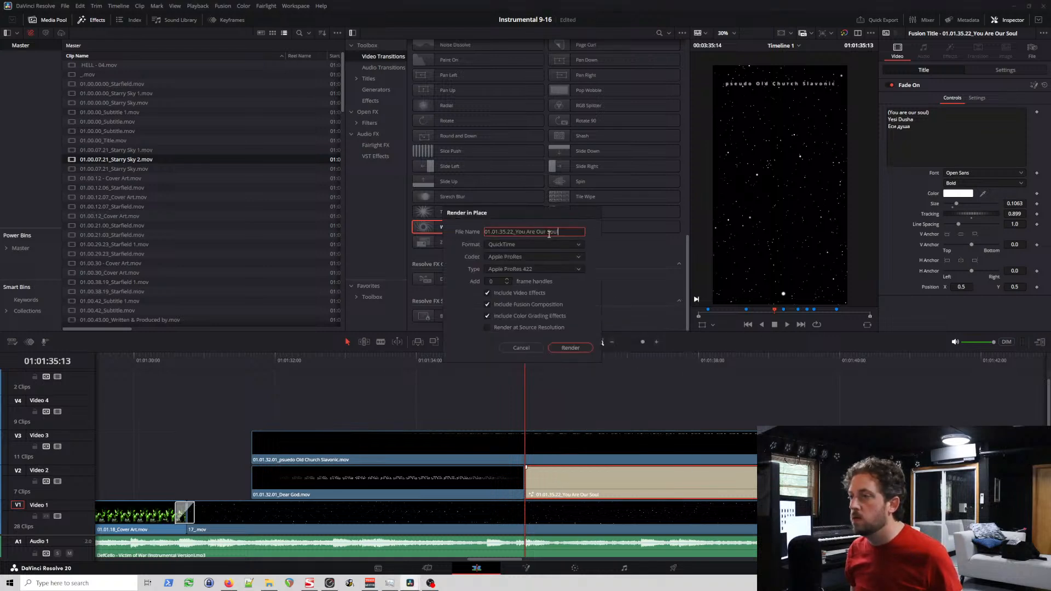
{"action": "left_click", "coordinate": [580, 351]}
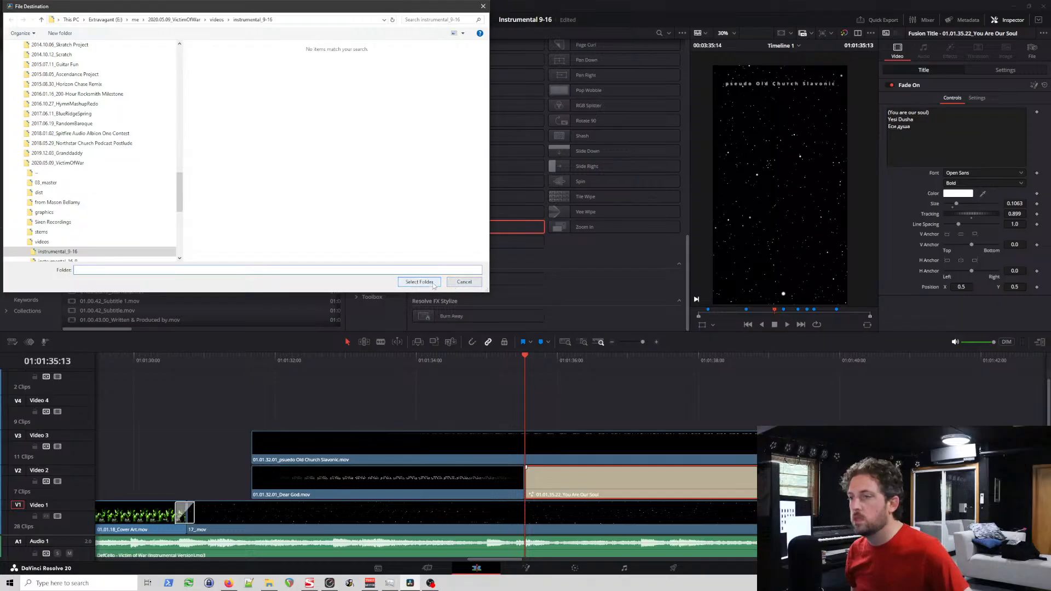
{"action": "left_click", "coordinate": [463, 282]}
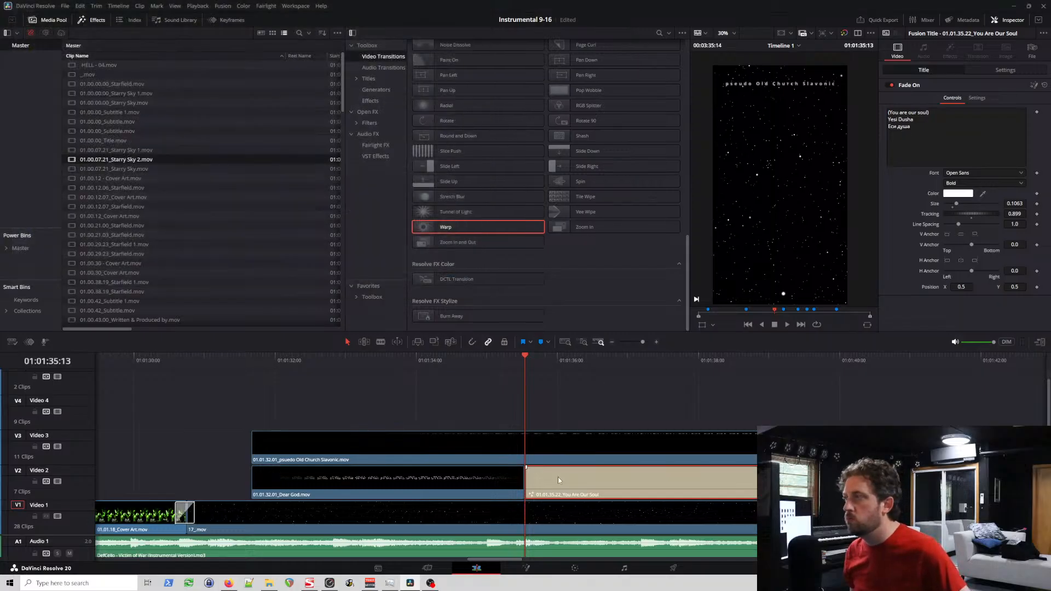
Step: Rename the You Are Our Soul title clip as 01.01.35.13_You Are Our Soul to match its start timecode
{"action": "left_click", "coordinate": [1032, 50]}
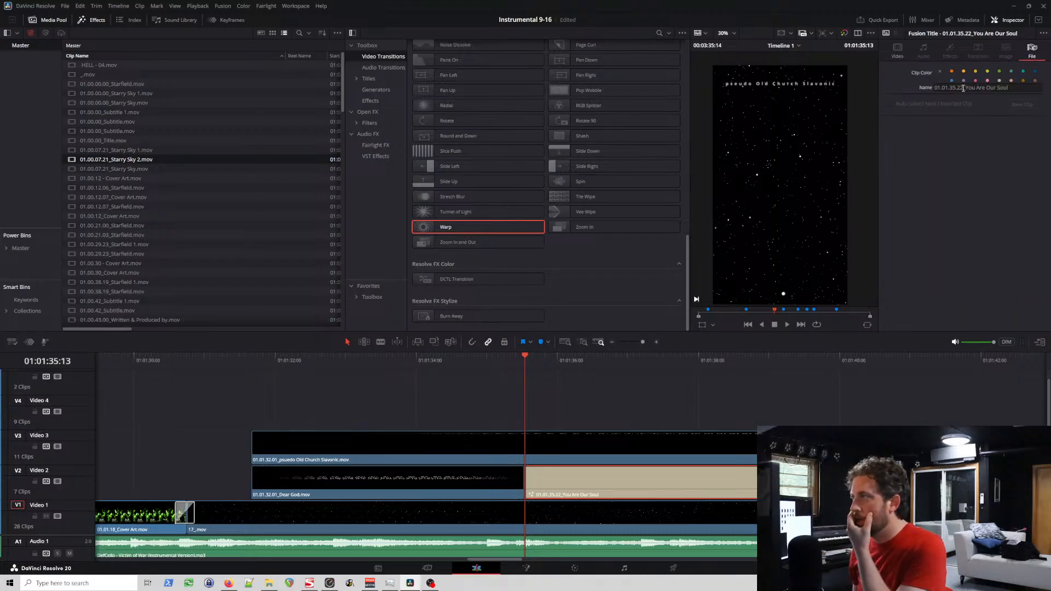
{"action": "left_click", "coordinate": [963, 88]}
{"action": "key", "text": "BackSpace"}
{"action": "key", "text": "BackSpace"}
{"action": "type", "text": "13"}
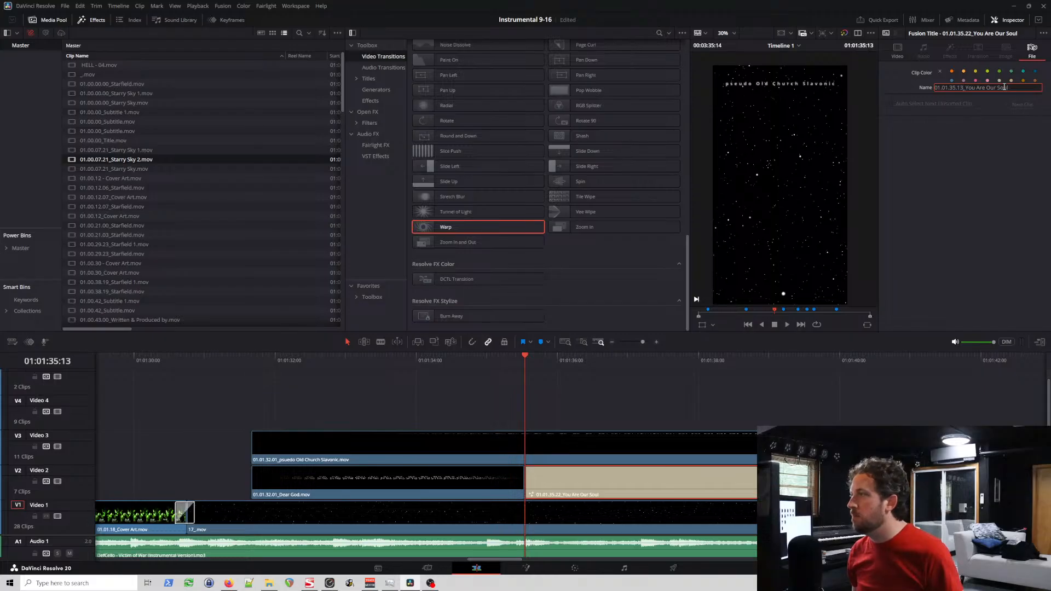
{"action": "key", "text": "Return"}
Step: Render the title in place as 01.01.35.13_You Are Our Soul in QuickTime Apple ProRes 422, saving into the instrumental_9-16 folder
{"action": "left_click", "coordinate": [1022, 89]}
{"action": "key", "text": "ctrl+a"}
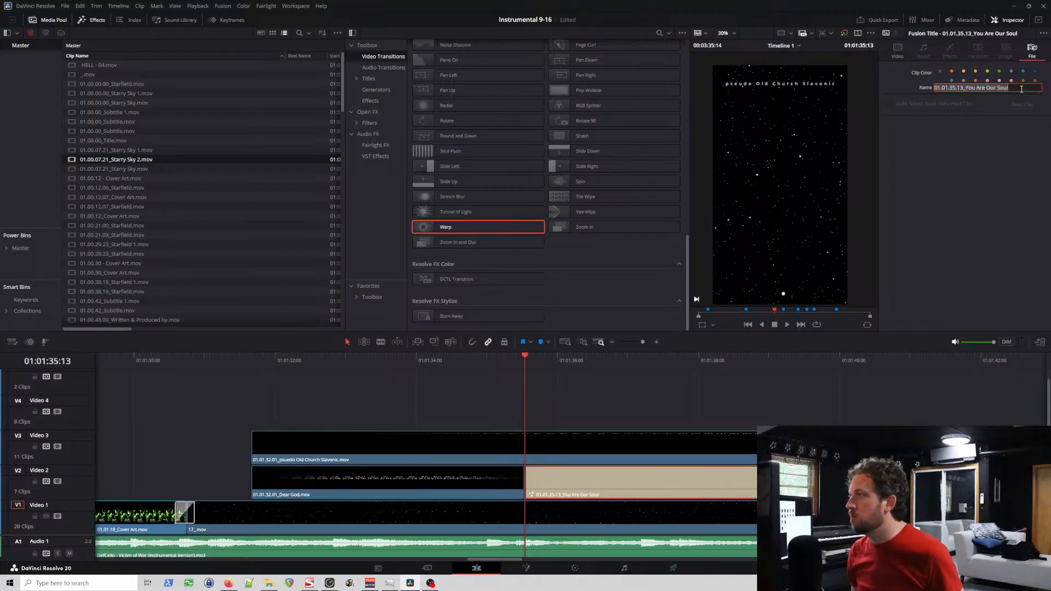
{"action": "right_click", "coordinate": [543, 480]}
{"action": "left_click", "coordinate": [580, 316]}
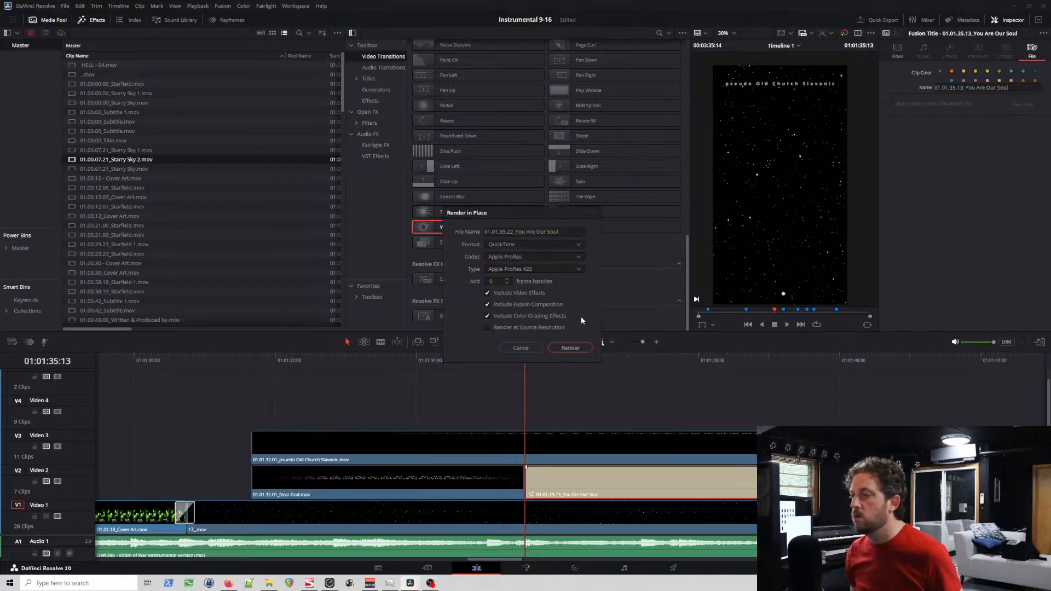
{"action": "left_click", "coordinate": [536, 231]}
{"action": "key", "text": "ctrl+a"}
{"action": "key", "text": "ctrl+v"}
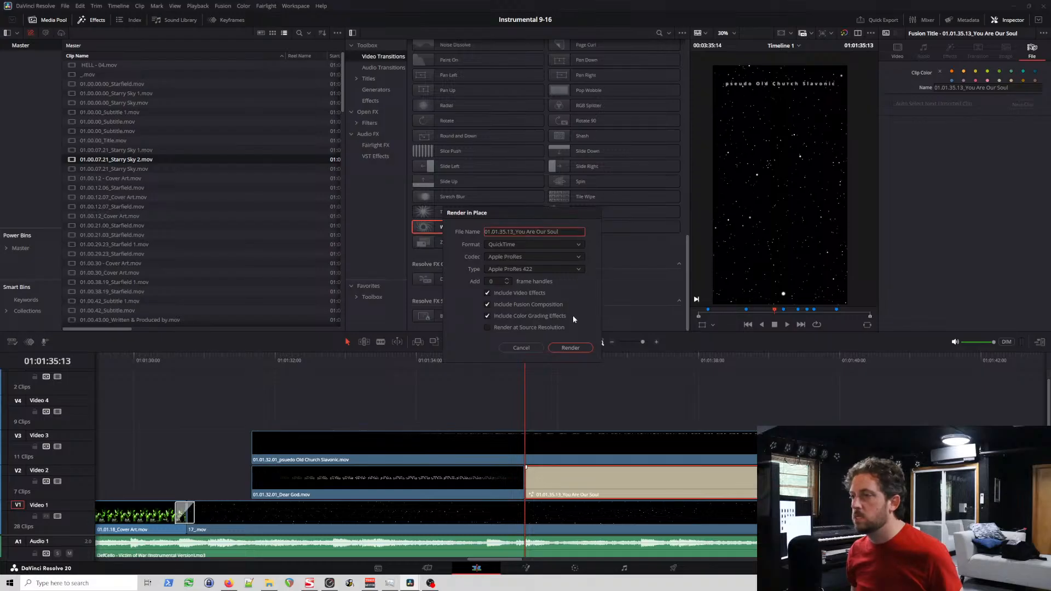
{"action": "left_click", "coordinate": [576, 350]}
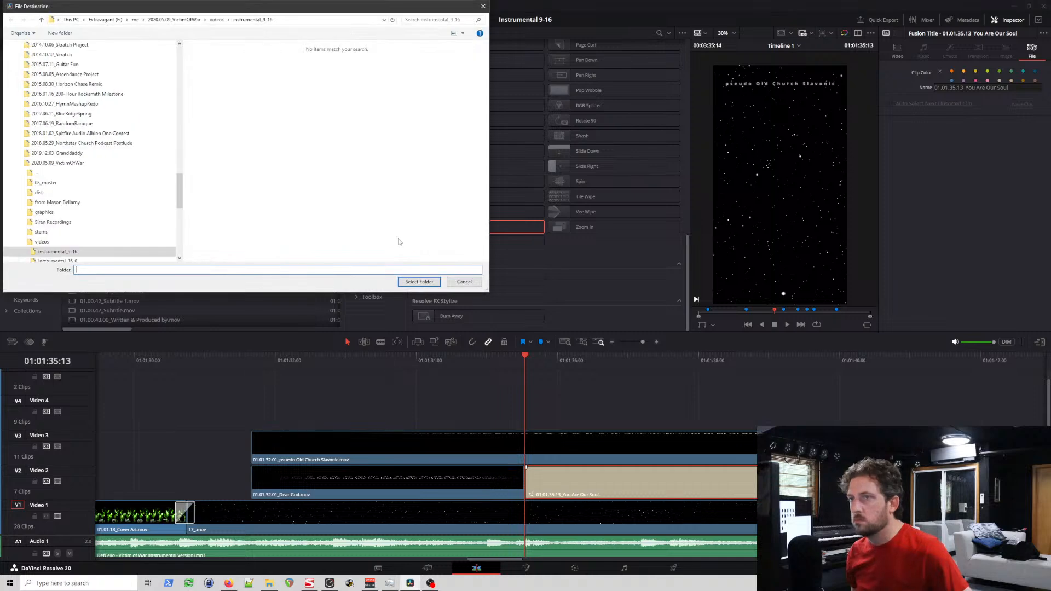
{"action": "left_click", "coordinate": [424, 281]}
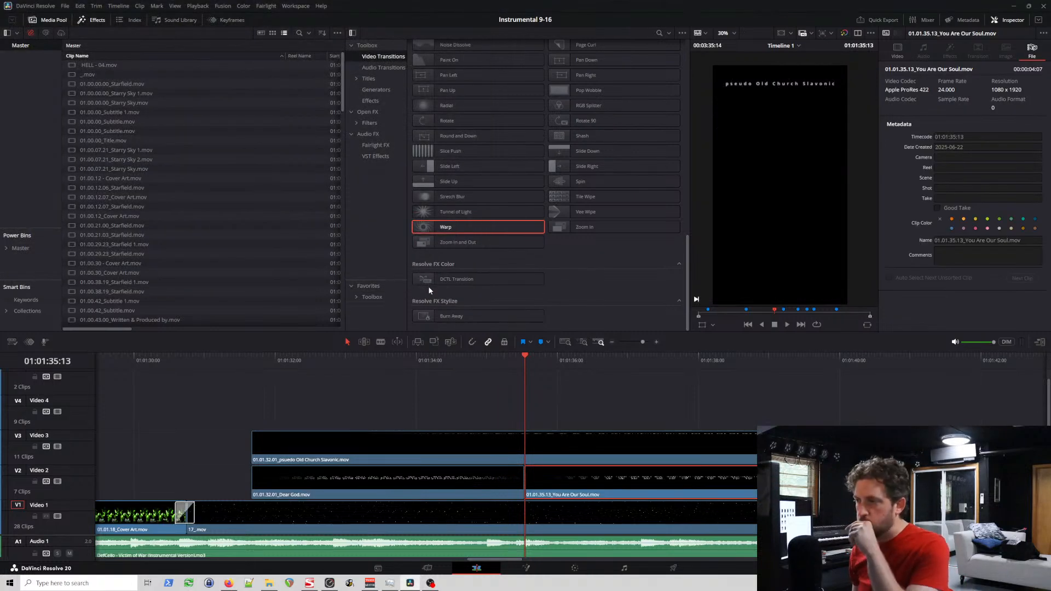
Step: Scrub through the rendered You Are Our Soul clip and the following As the Savior clip, examining their text against the frame edges
{"action": "scroll", "coordinate": [648, 412], "scroll_direction": "right", "scroll_amount": 5}
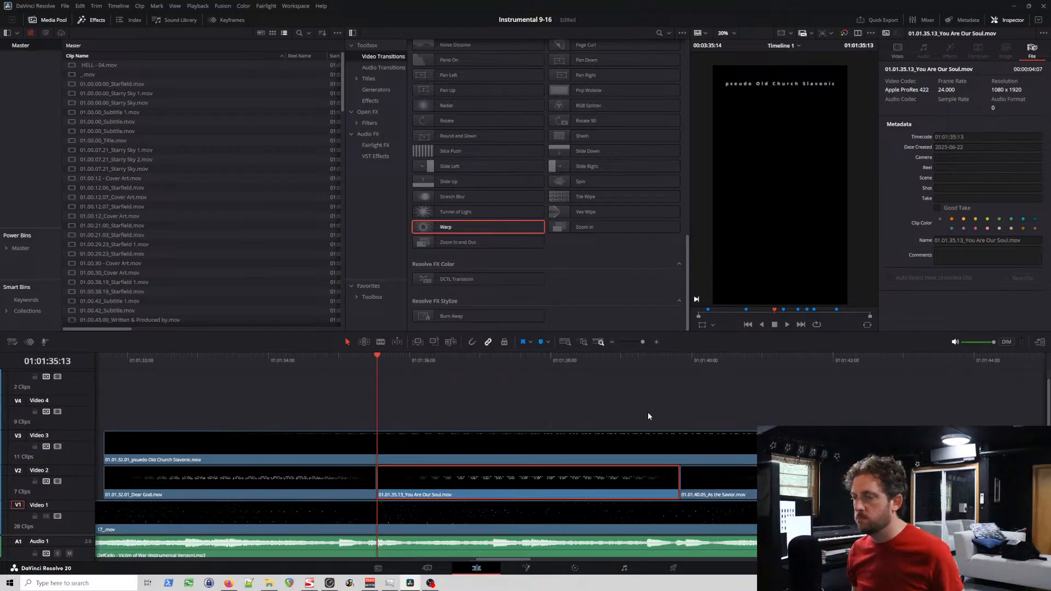
{"action": "left_click", "coordinate": [486, 359]}
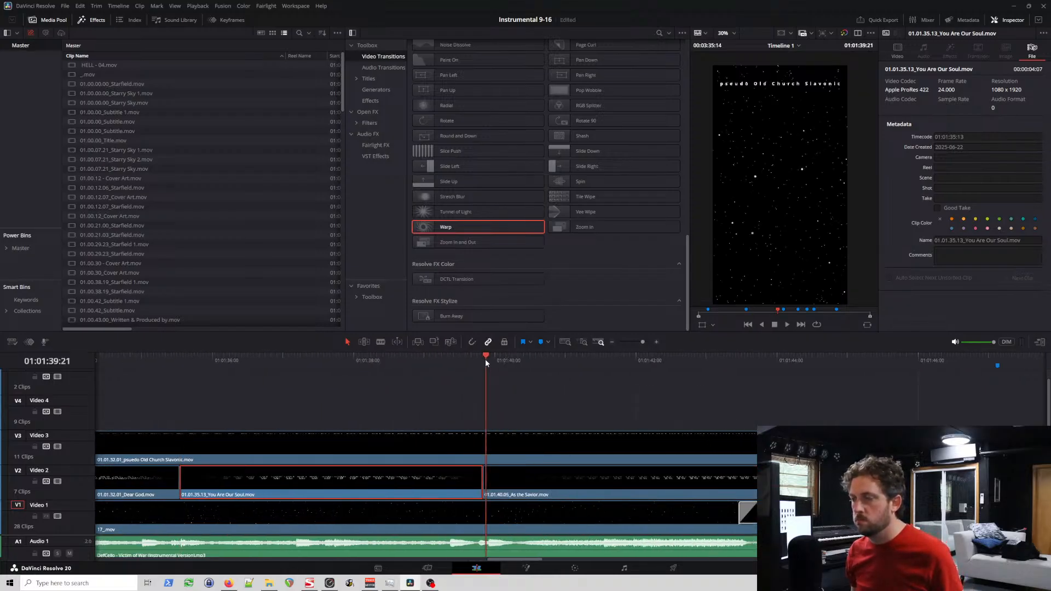
{"action": "left_click_drag", "start_coordinate": [646, 362], "coordinate": [817, 363]}
{"action": "left_click", "coordinate": [894, 362]}
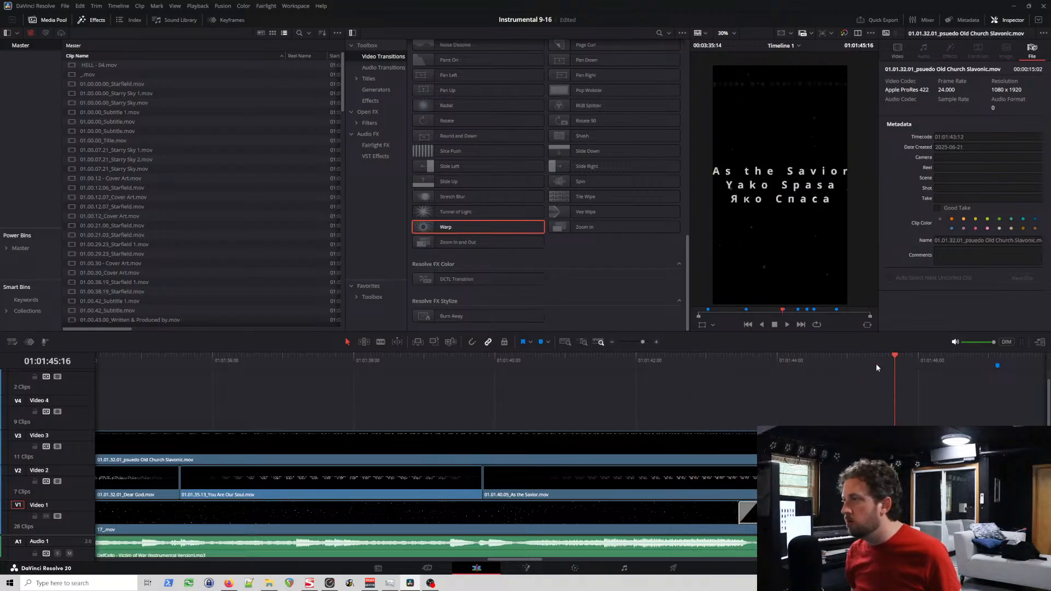
{"action": "left_click", "coordinate": [774, 366]}
{"action": "left_click", "coordinate": [633, 363]}
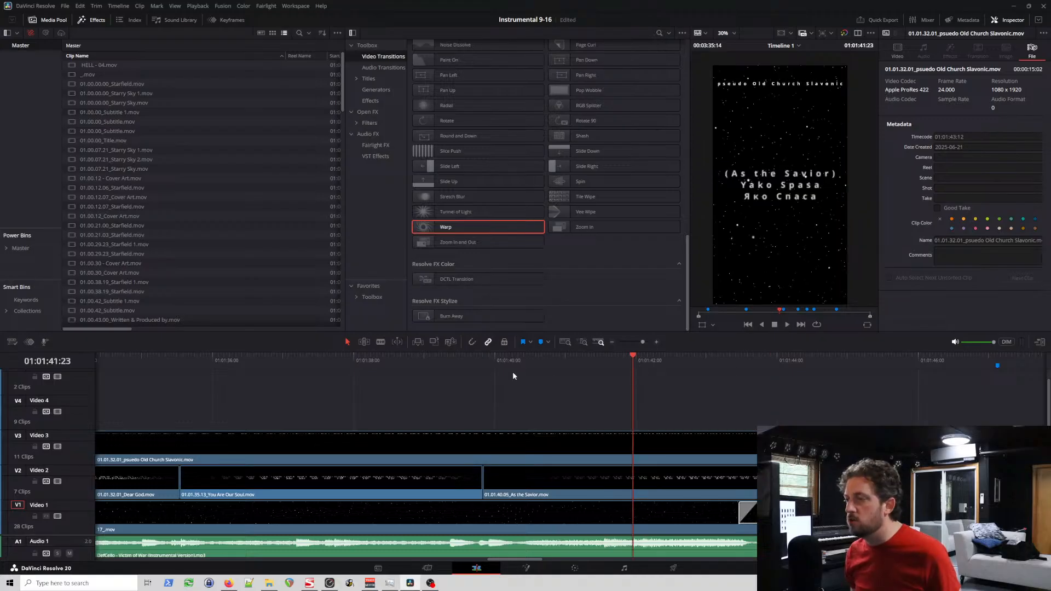
{"action": "left_click", "coordinate": [311, 362]}
{"action": "left_click", "coordinate": [395, 362]}
{"action": "left_click", "coordinate": [465, 365]}
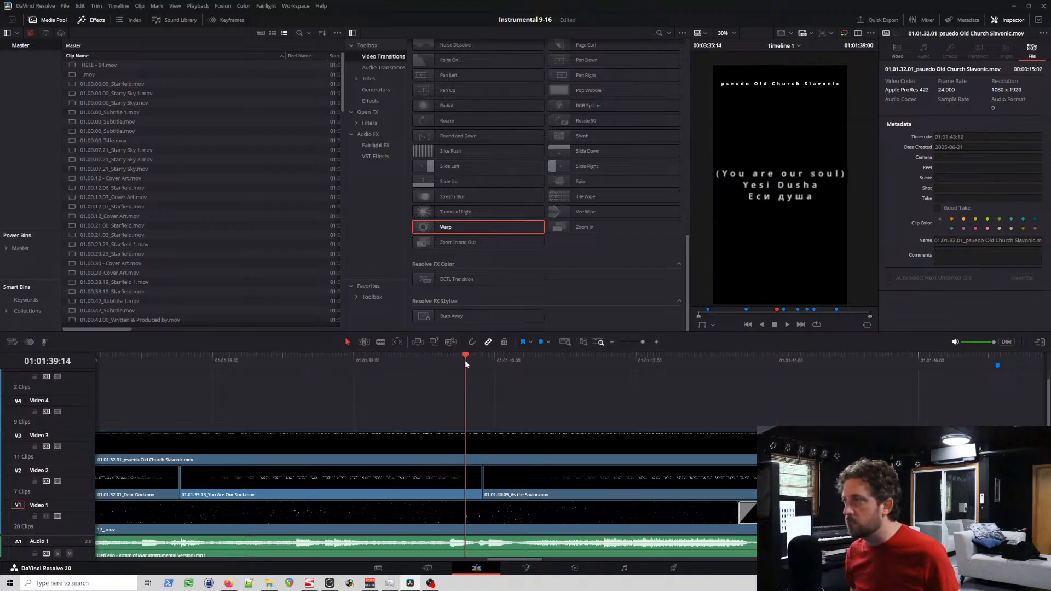
{"action": "left_click", "coordinate": [540, 367]}
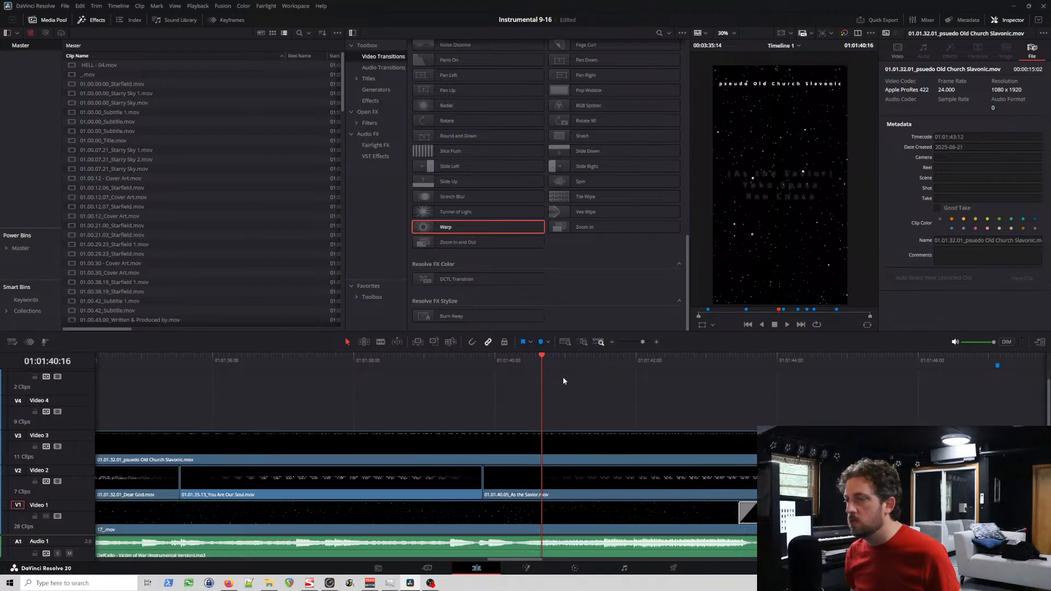
Step: Play the unrendered Fade On title above the cover art from 01:02:05:13 to 01:02:09:03 to examine its lyric text
{"action": "scroll", "coordinate": [556, 371], "scroll_direction": "left", "scroll_amount": 5}
{"action": "left_click", "coordinate": [475, 481]}
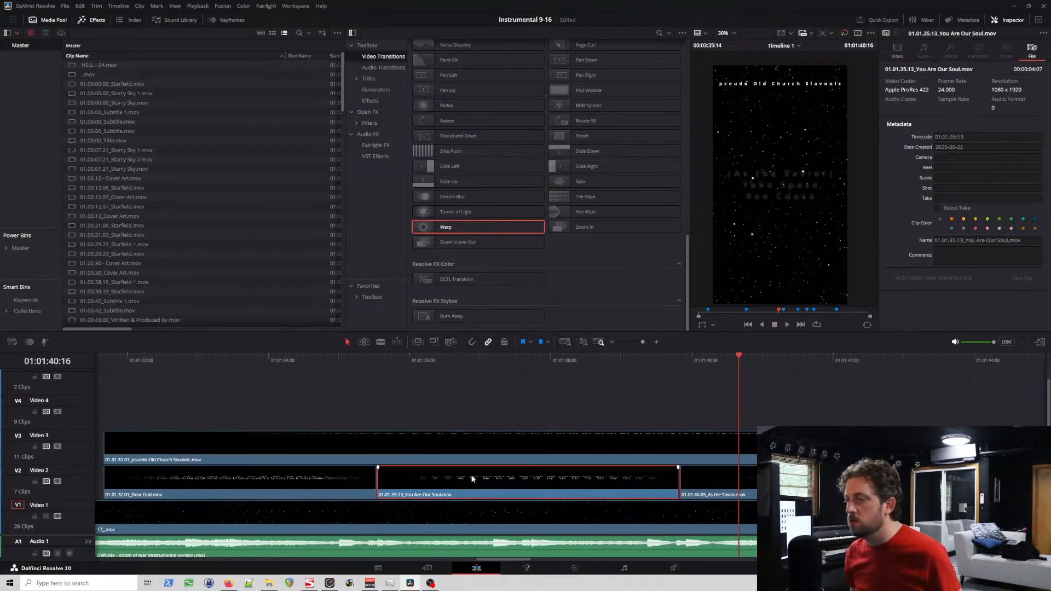
{"action": "scroll", "coordinate": [547, 376], "scroll_direction": "right", "scroll_amount": 10}
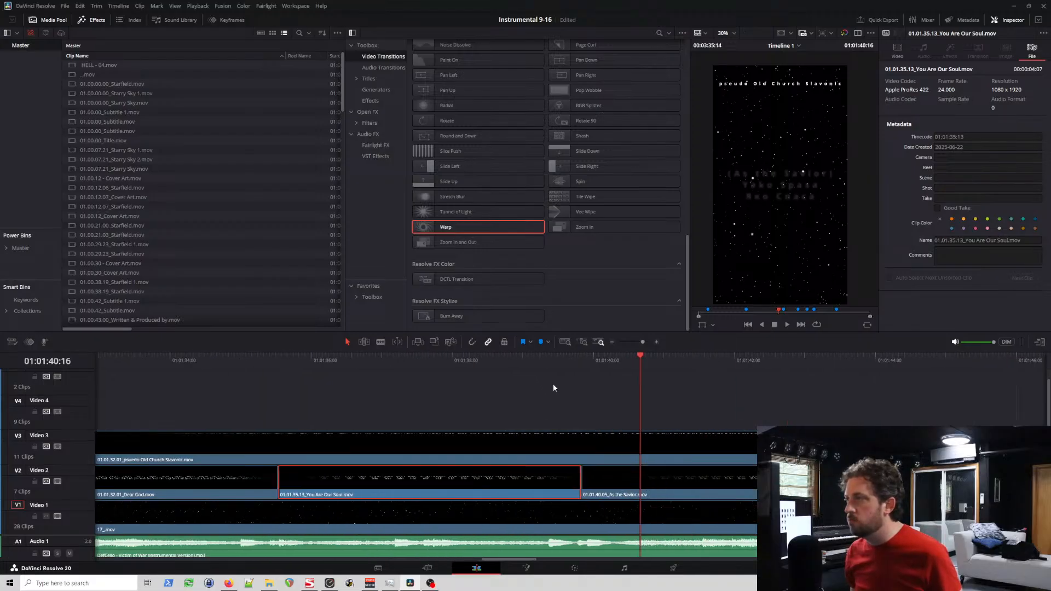
{"action": "scroll", "coordinate": [588, 396], "scroll_direction": "right", "scroll_amount": 10}
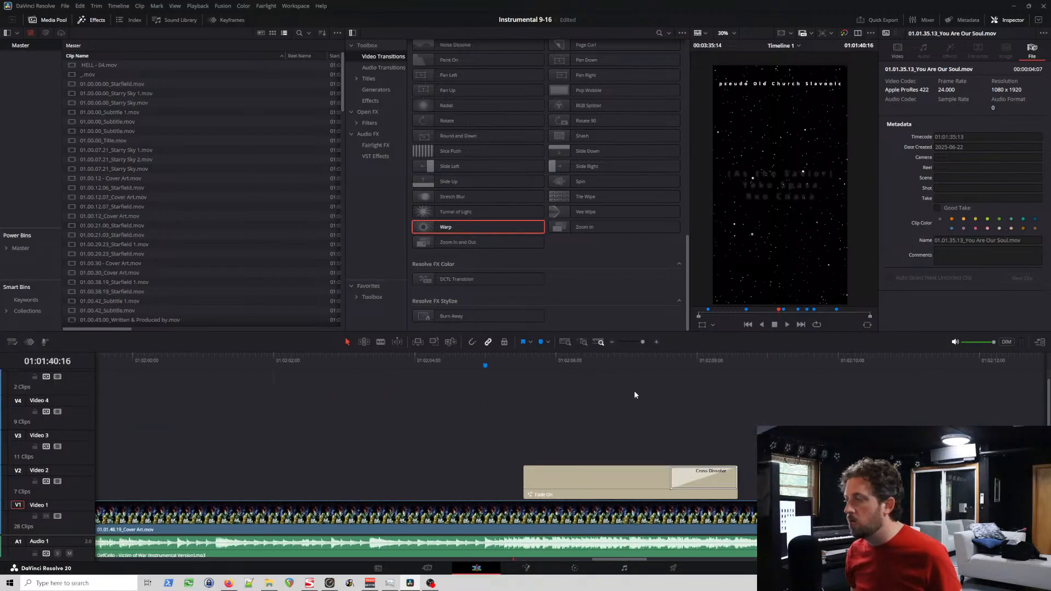
{"action": "left_click", "coordinate": [567, 473]}
{"action": "scroll", "coordinate": [571, 439], "scroll_direction": "left", "scroll_amount": 3}
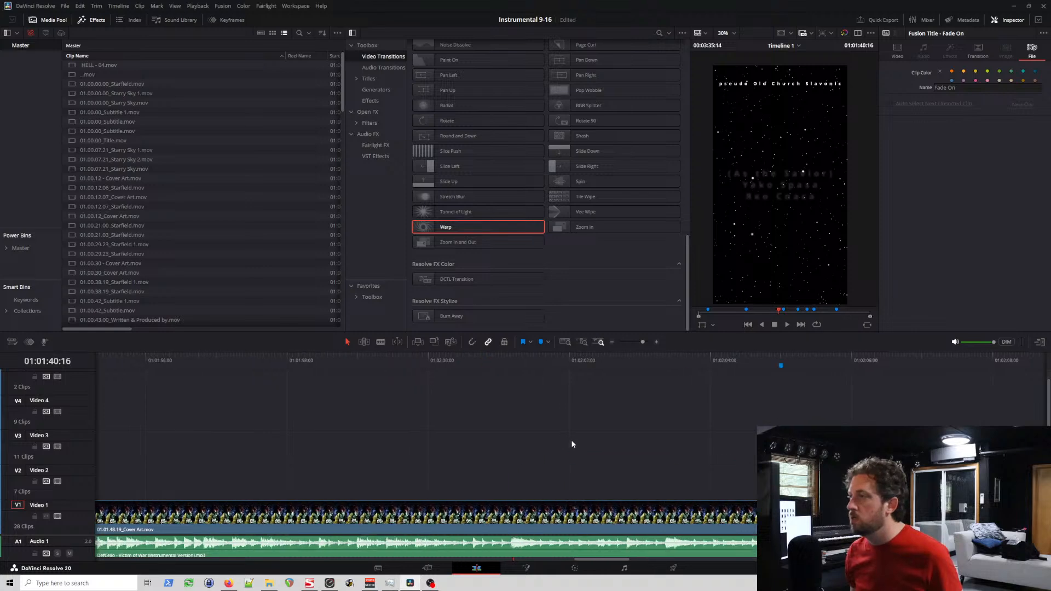
{"action": "left_click", "coordinate": [577, 357]}
{"action": "left_click", "coordinate": [573, 362]}
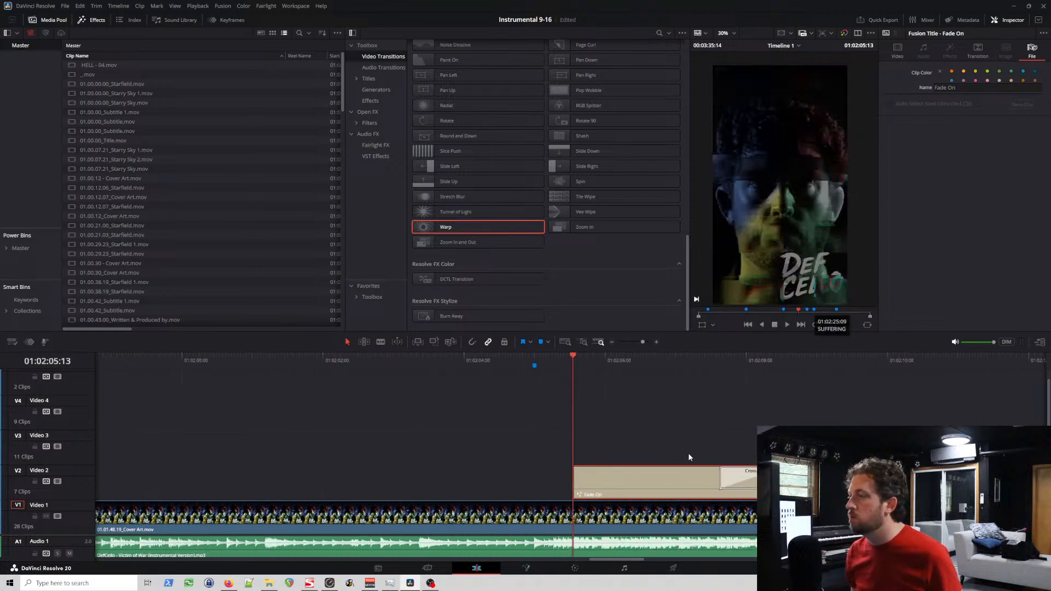
{"action": "scroll", "coordinate": [673, 433], "scroll_direction": "right", "scroll_amount": 2}
{"action": "key", "text": "space"}
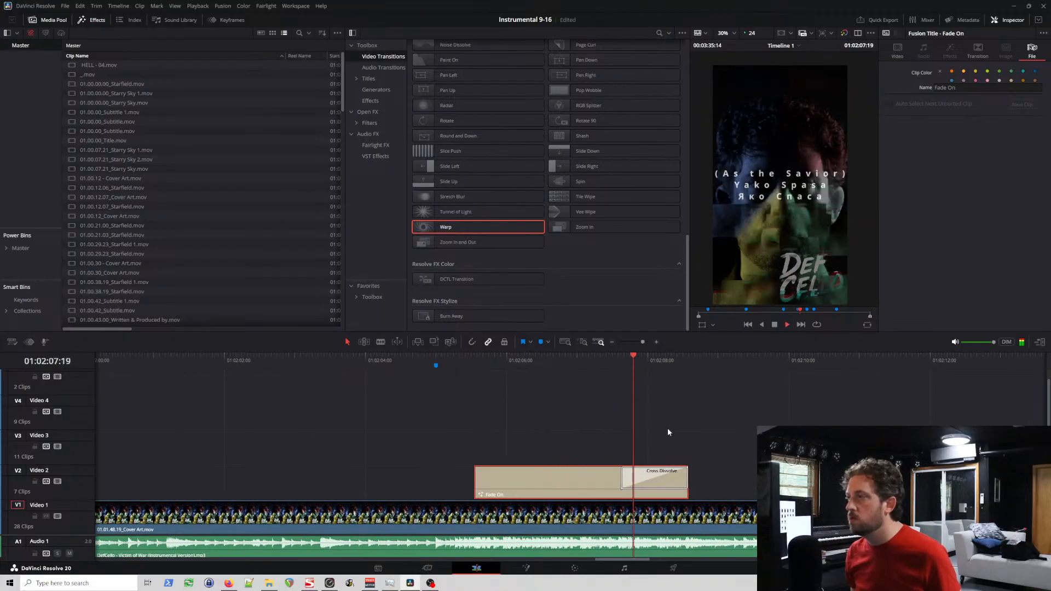
{"action": "key", "text": "space"}
{"action": "scroll", "coordinate": [629, 439], "scroll_direction": "left", "scroll_amount": 15}
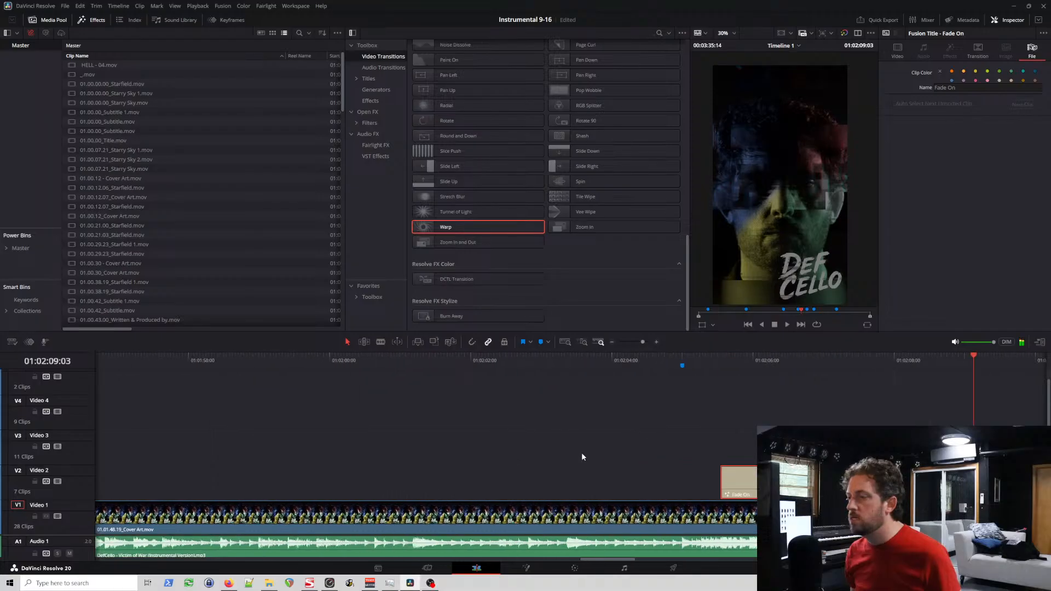
{"action": "scroll", "coordinate": [593, 433], "scroll_direction": "left", "scroll_amount": 9}
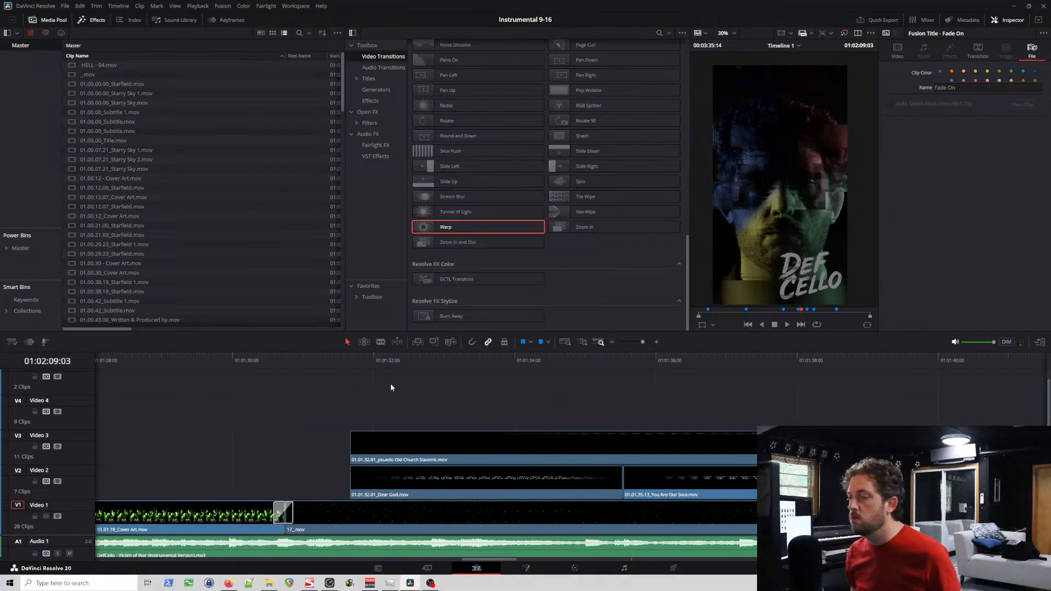
Step: Play the lyric section and set the composite mode of the rendered You Are Our Soul clip to Add
{"action": "left_click", "coordinate": [341, 363]}
{"action": "key", "text": "space"}
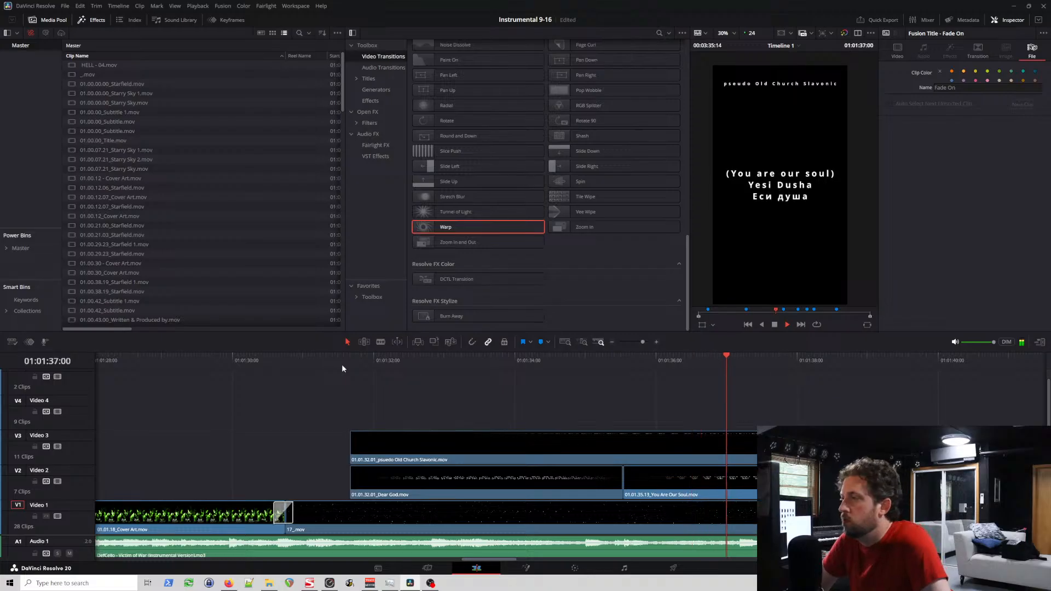
{"action": "key", "text": "space"}
{"action": "left_click", "coordinate": [690, 482]}
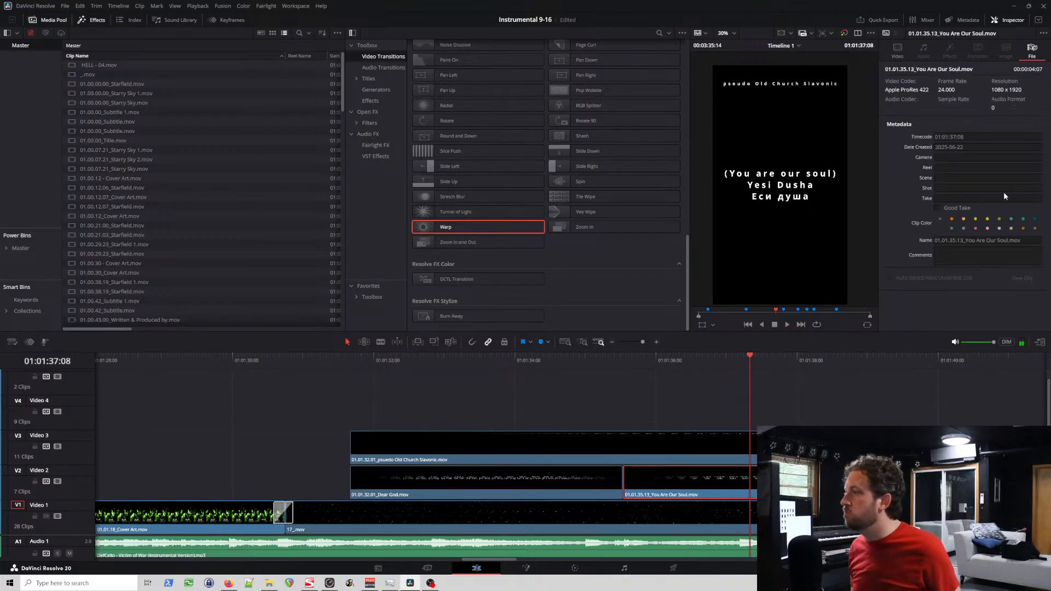
{"action": "left_click", "coordinate": [897, 50]}
{"action": "left_click", "coordinate": [971, 193]}
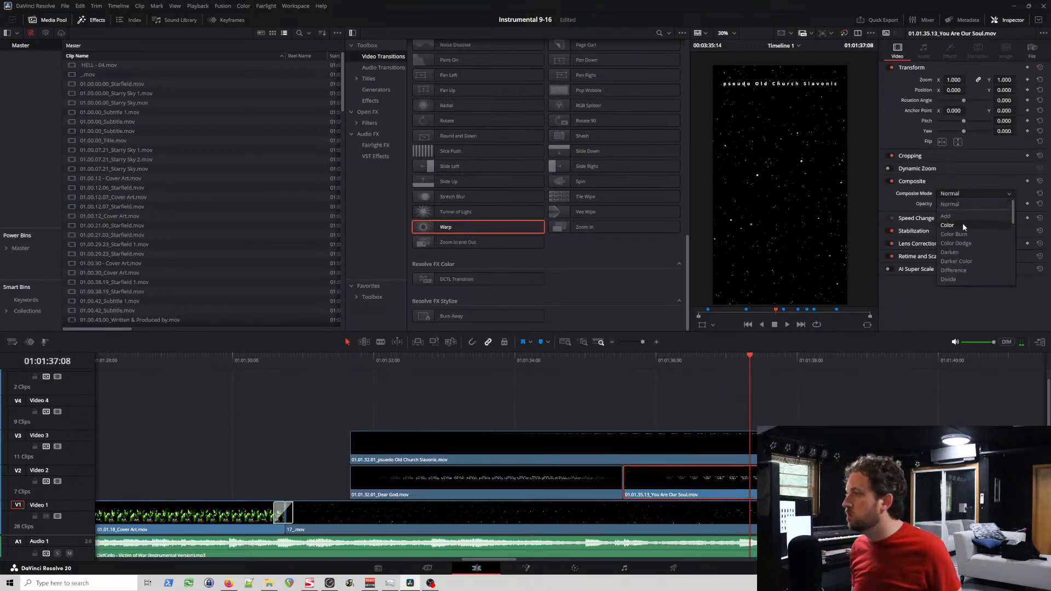
{"action": "left_click", "coordinate": [964, 217]}
Step: Play from 01:01:34:22 to 01:01:49:02 to examine the lyric titles over the starfield and the change to the cover art
{"action": "left_click", "coordinate": [580, 361]}
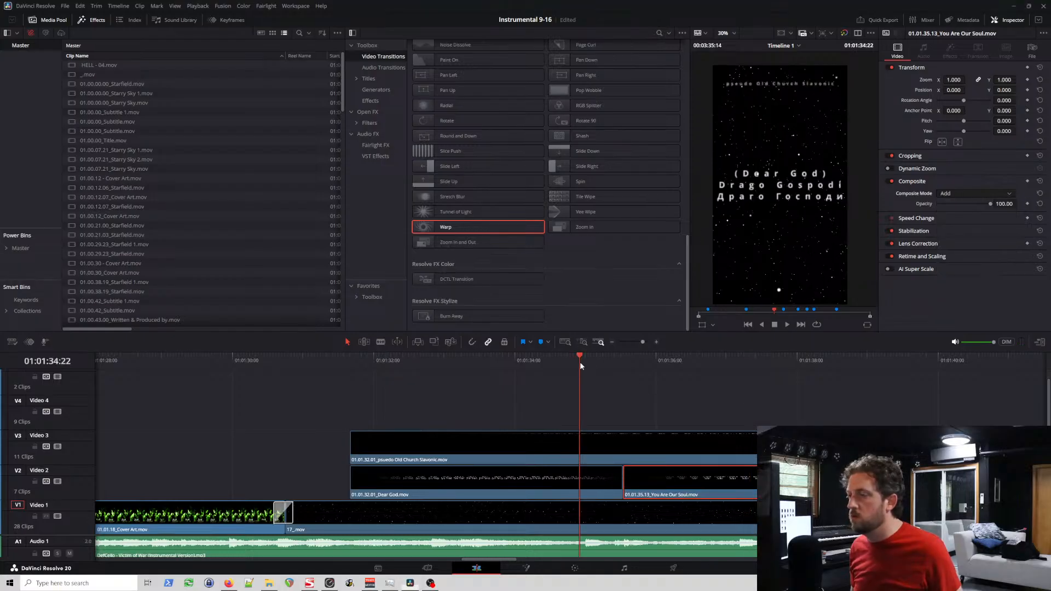
{"action": "key", "text": "space"}
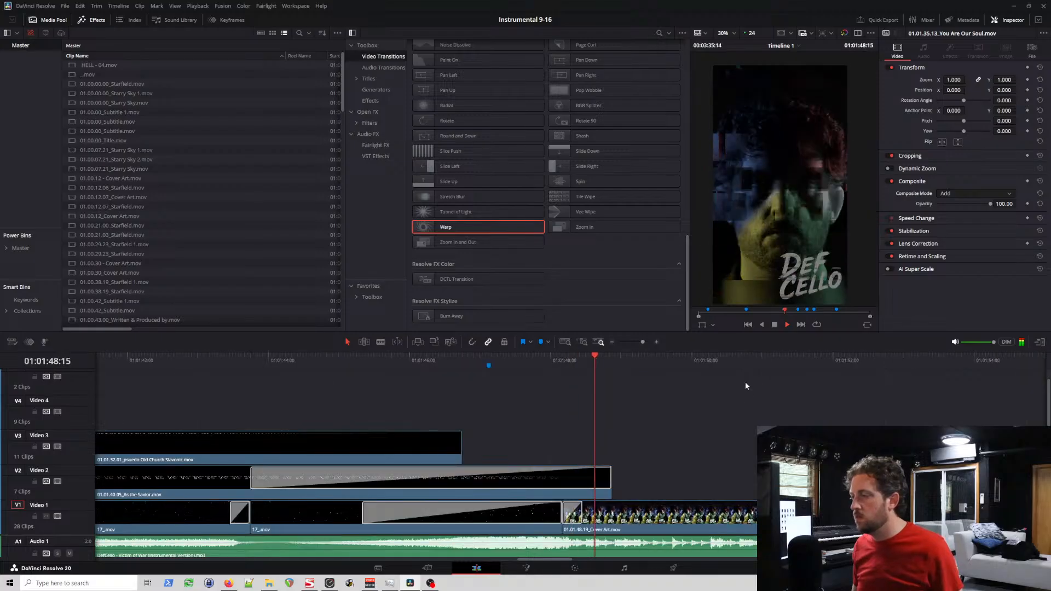
{"action": "key", "text": "space"}
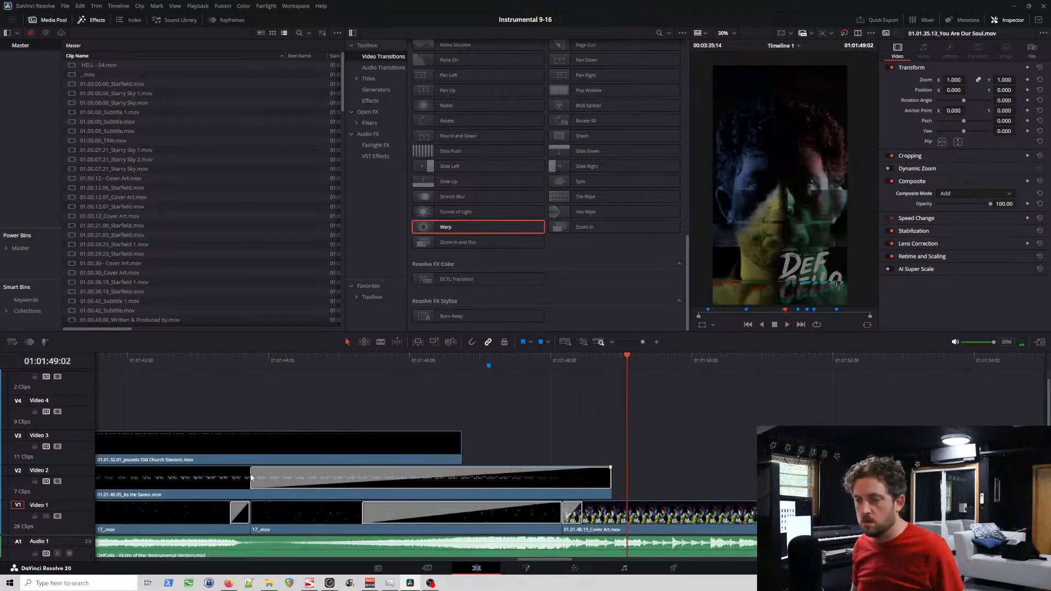
Step: Select the Zoom In transition on the As the Savior clip and replay that passage twice to examine the lyric's motion
{"action": "left_click", "coordinate": [254, 479]}
{"action": "left_click", "coordinate": [177, 362]}
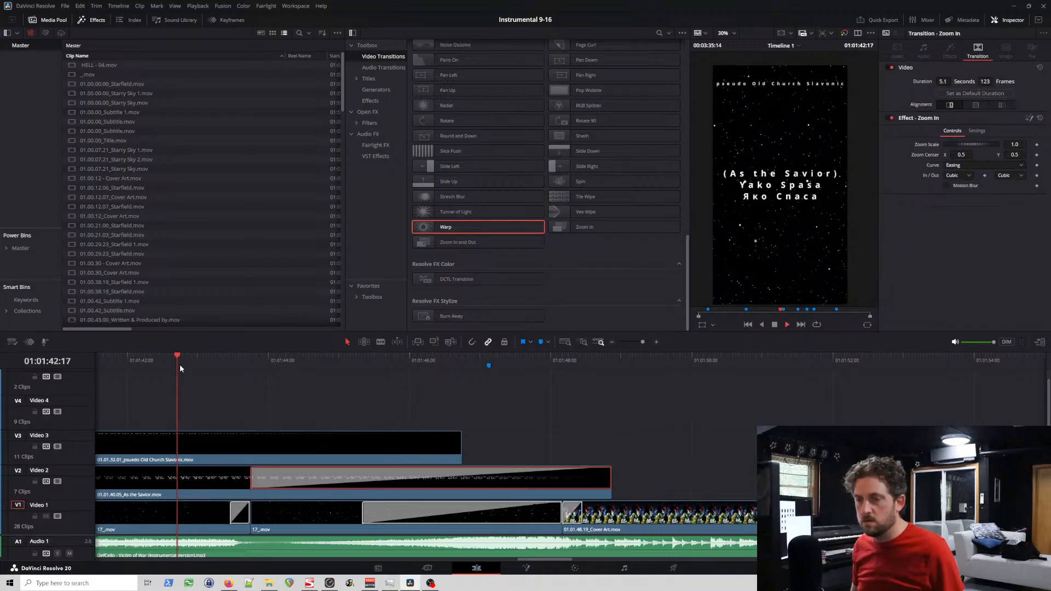
{"action": "key", "text": "space"}
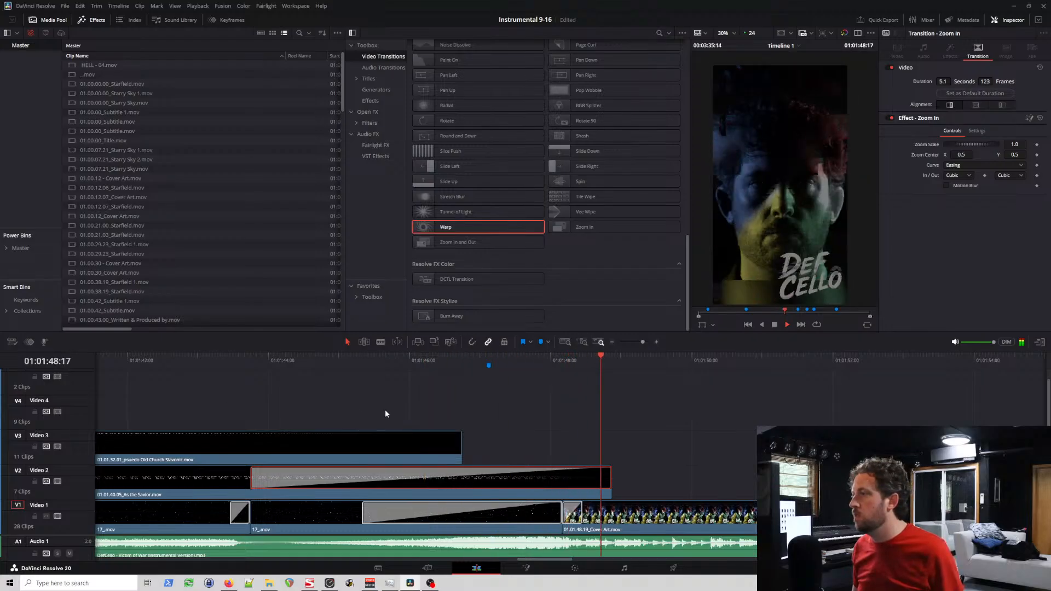
{"action": "key", "text": "space"}
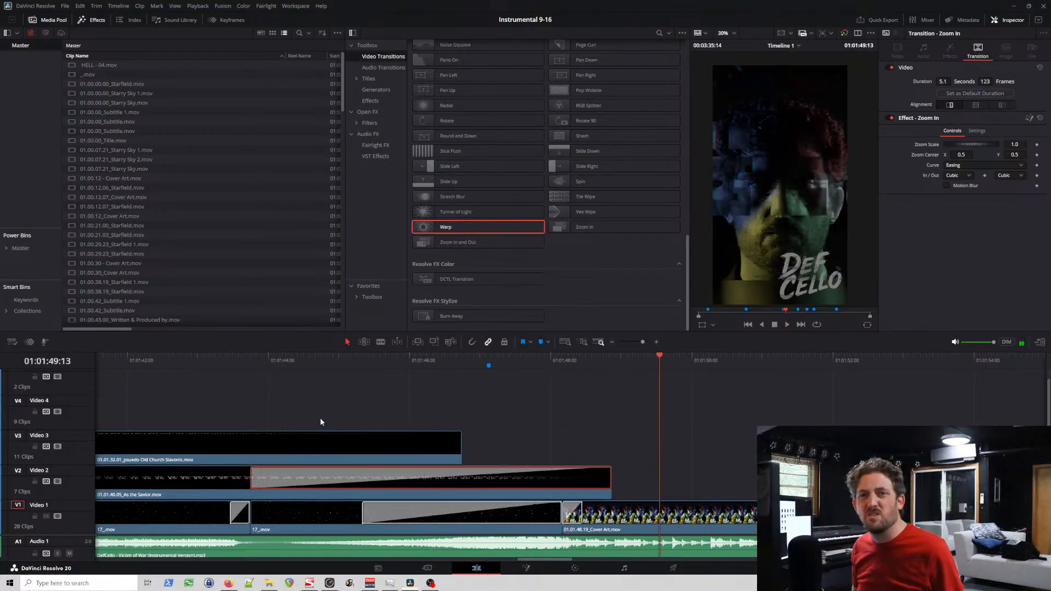
{"action": "left_click", "coordinate": [195, 362]}
{"action": "key", "text": "space"}
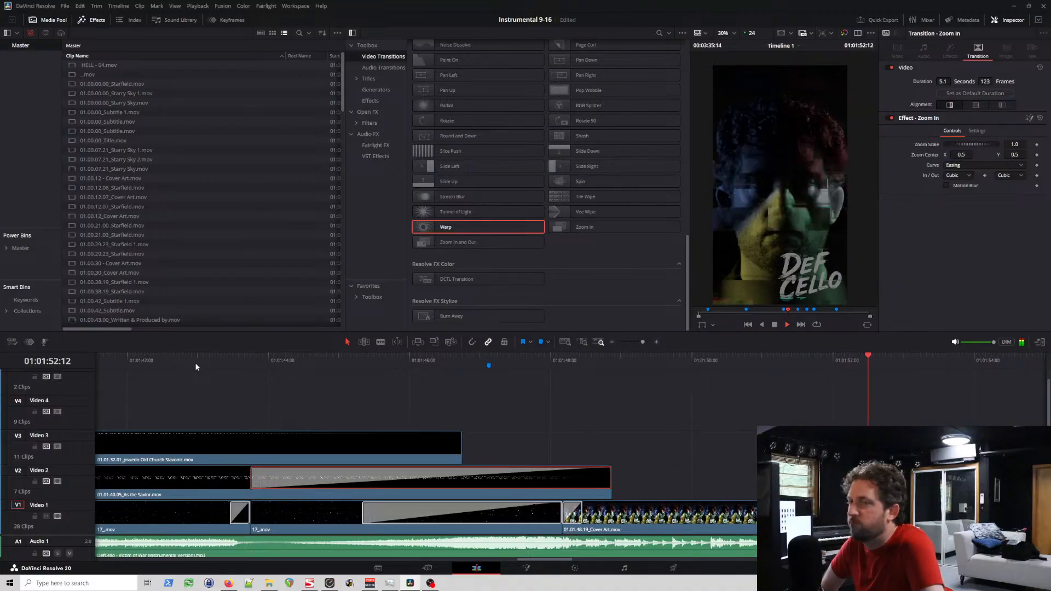
{"action": "key", "text": "space"}
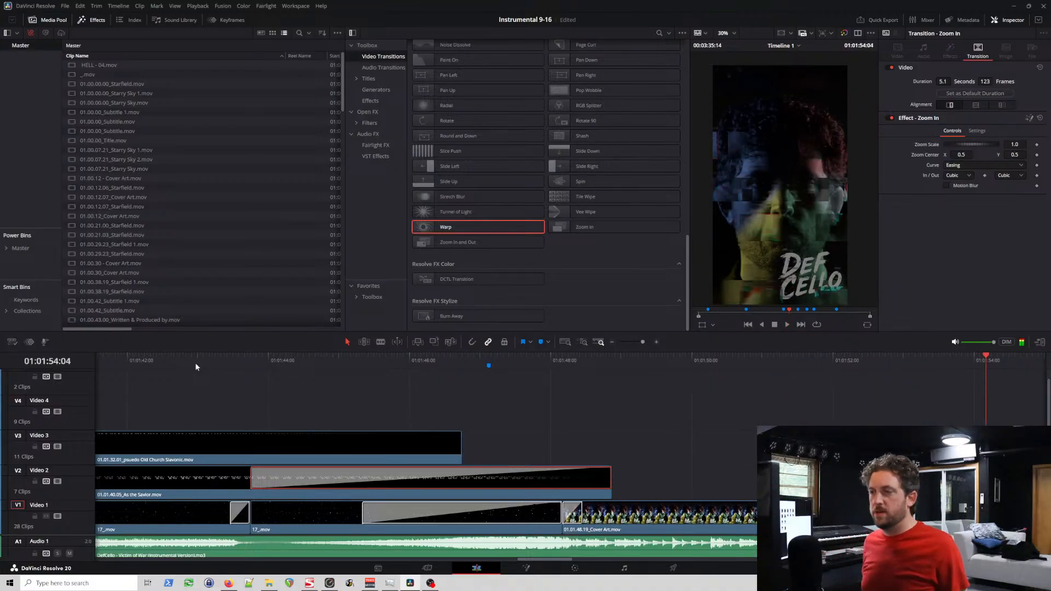
Step: Park the playhead at 01:01:43:10, just before the As the Savior transition, and save the project
{"action": "left_click", "coordinate": [227, 362]}
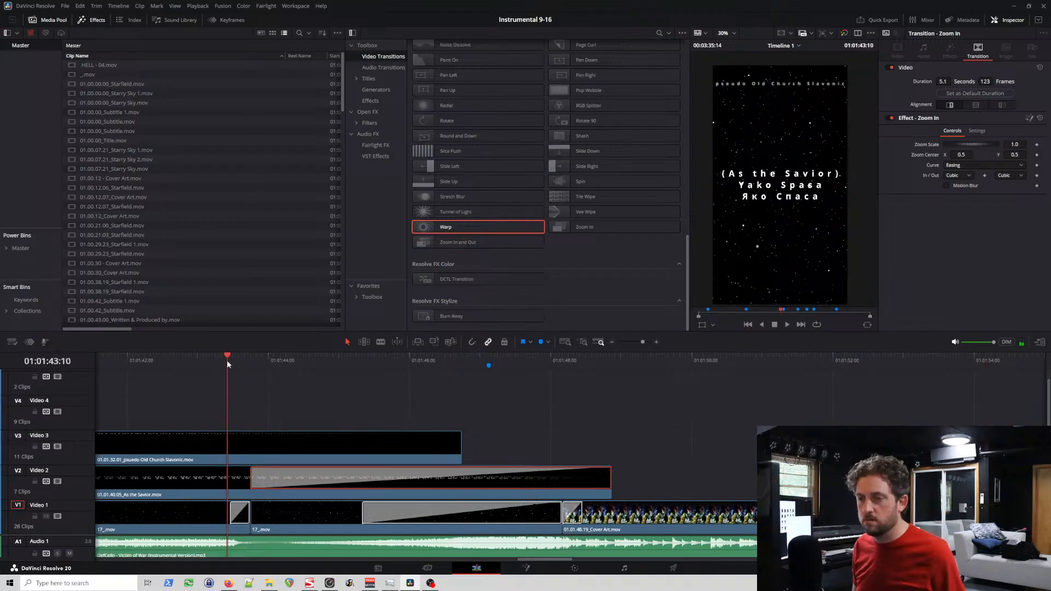
{"action": "key", "text": "ctrl+equal"}
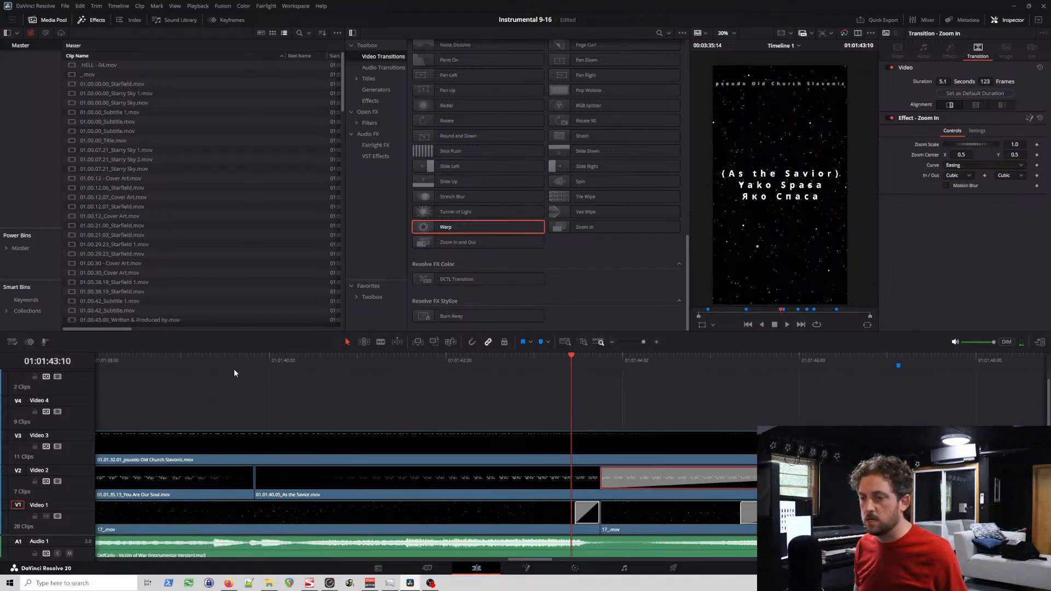
{"action": "scroll", "coordinate": [238, 369], "scroll_direction": "left", "scroll_amount": 10}
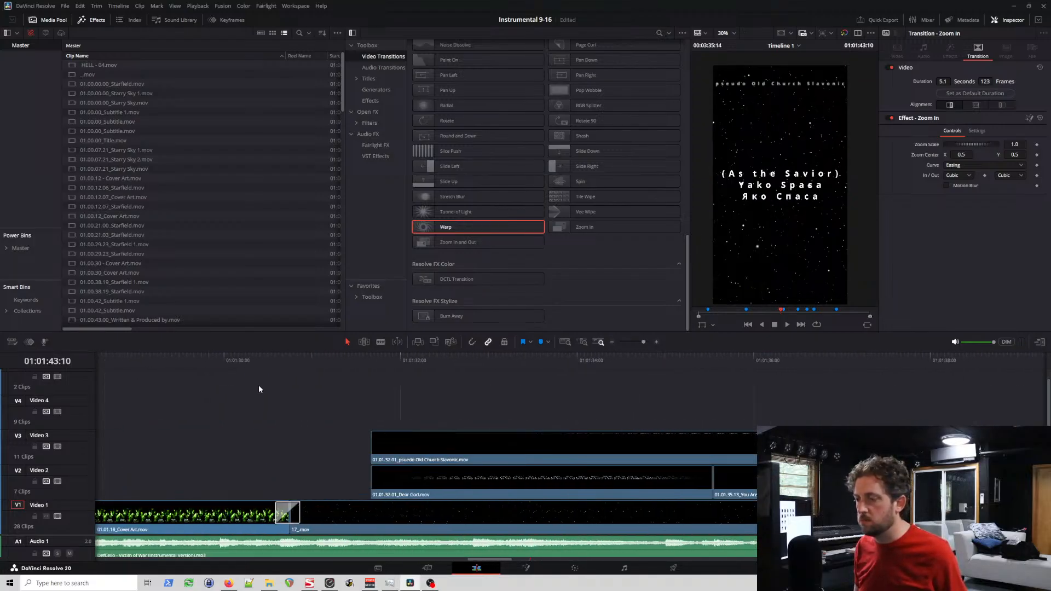
{"action": "key", "text": "ctrl+s"}
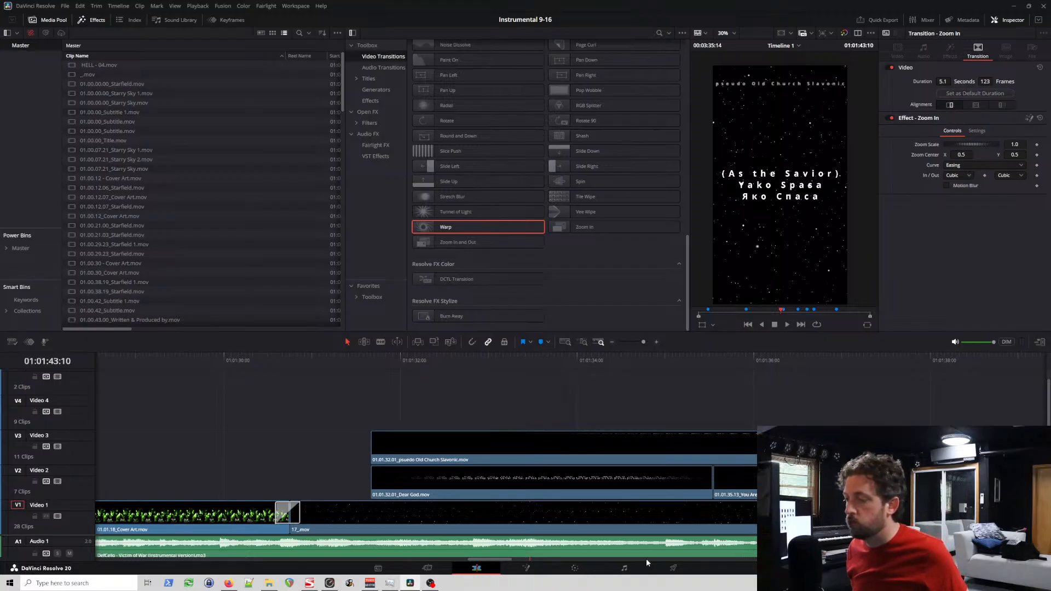
Step: Open the delivery settings, check the full [9-16] export file name, and try to add the export to the render queue
{"action": "left_click", "coordinate": [673, 568]}
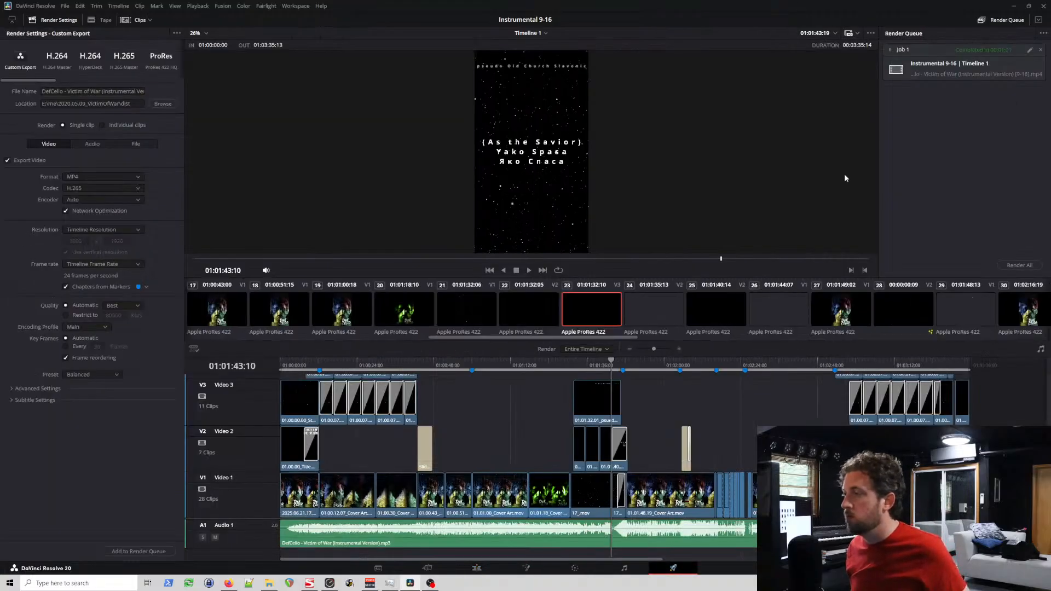
{"action": "left_click", "coordinate": [115, 91]}
{"action": "key", "text": "End"}
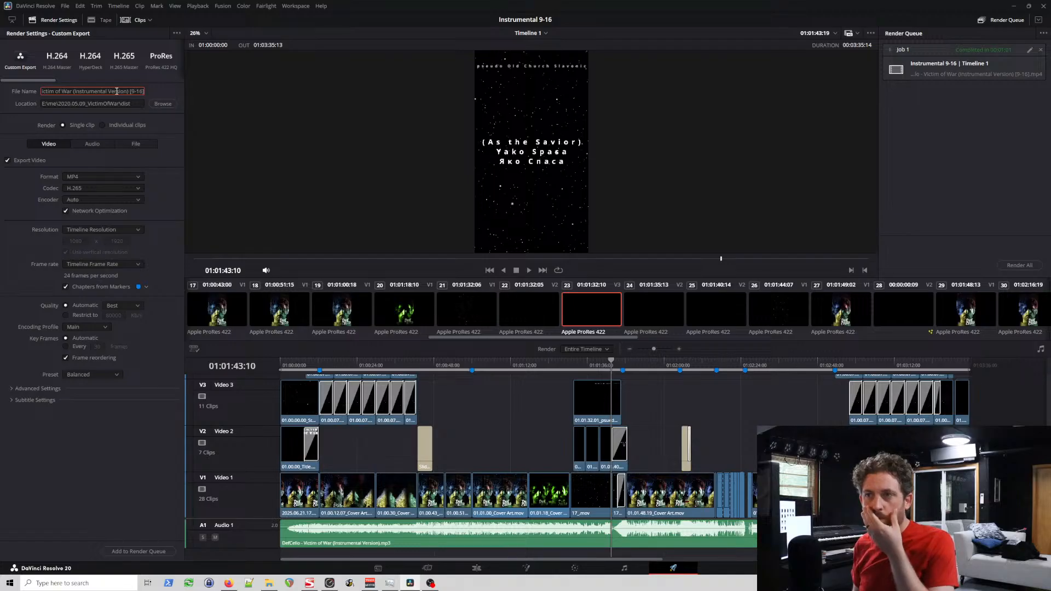
{"action": "left_click", "coordinate": [151, 549]}
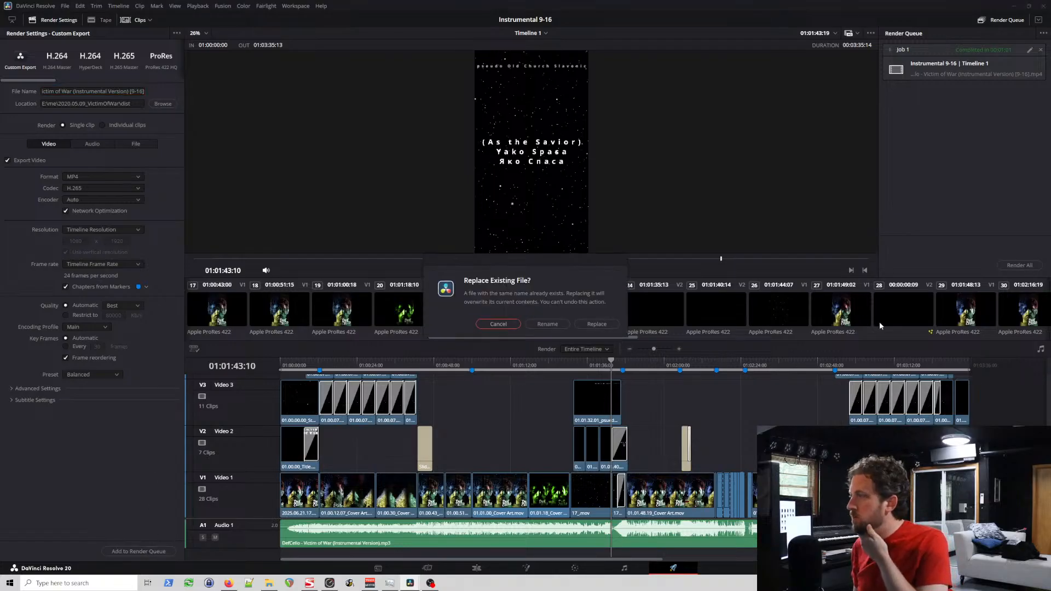
{"action": "left_click", "coordinate": [545, 324]}
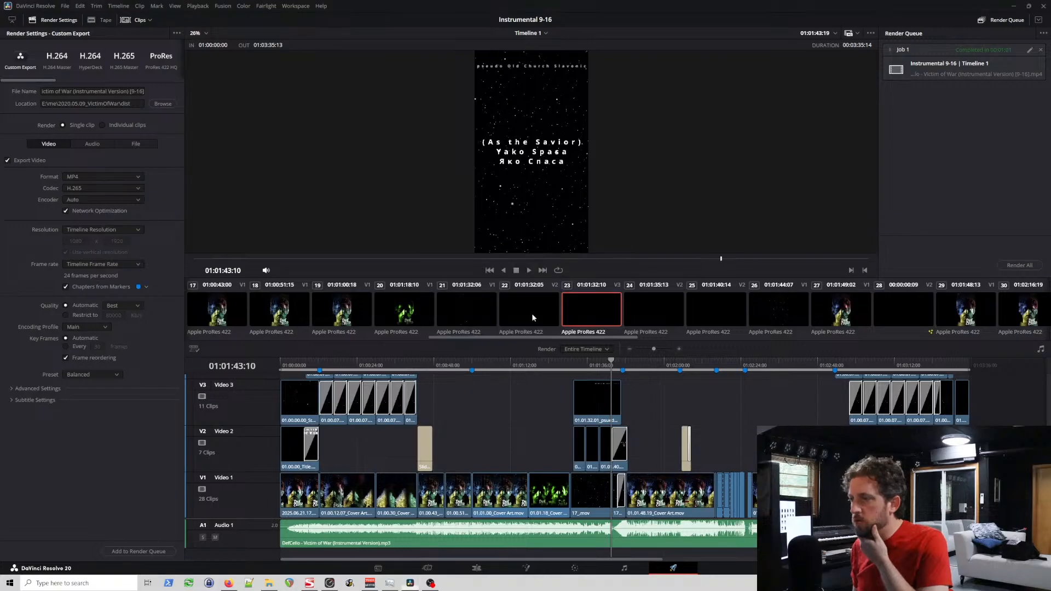
Step: Re-render the existing Instrumental 9-16 Timeline 1 job in the render queue
{"action": "left_click", "coordinate": [1025, 266]}
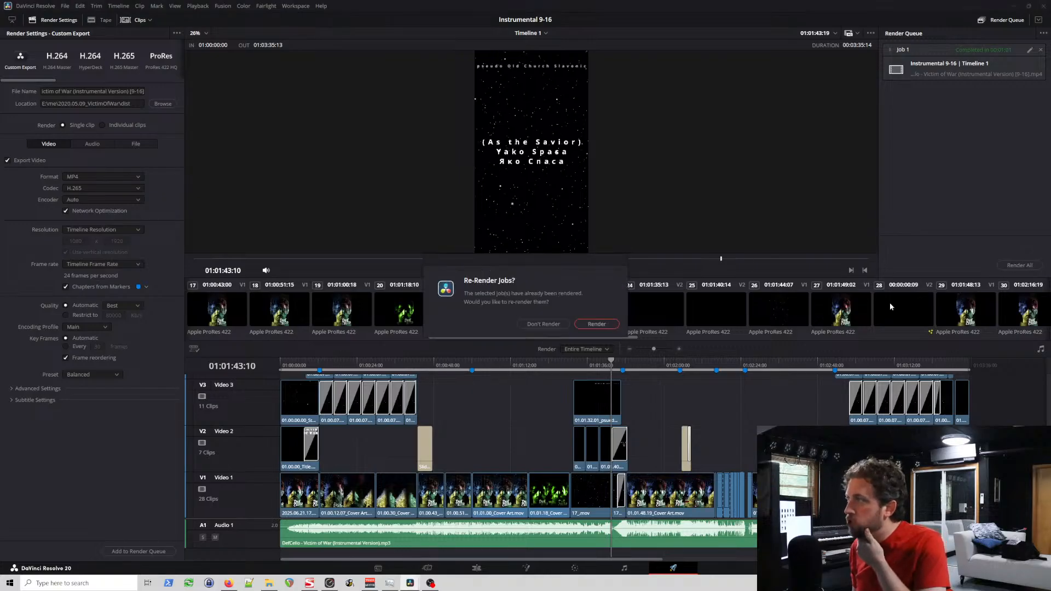
{"action": "left_click", "coordinate": [596, 324]}
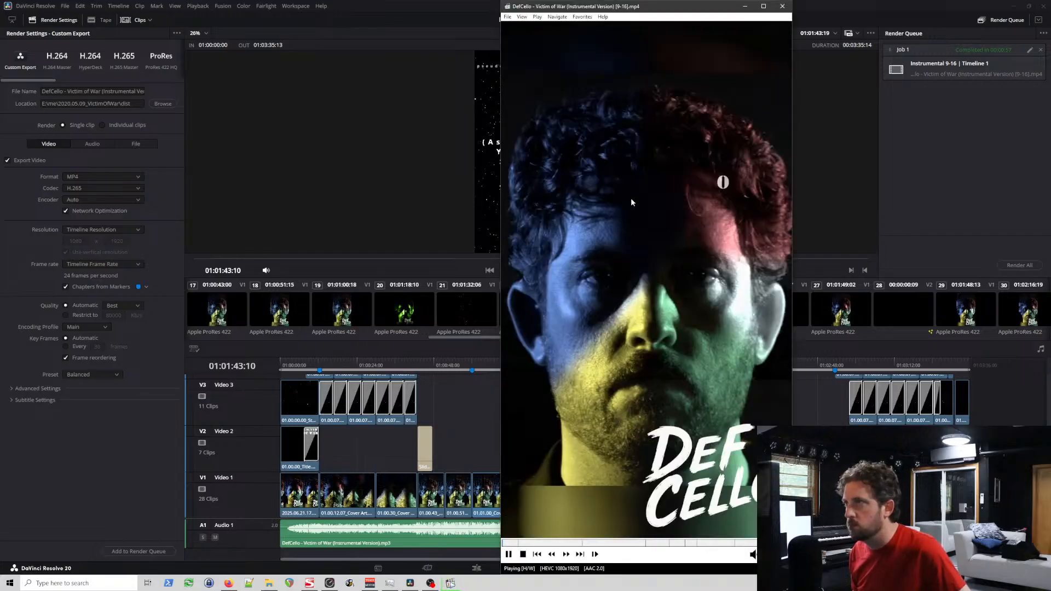
Step: View the exported DefCello - Victim of War (Instrumental Version) [9-16].mp4 full screen in the media player
{"action": "double_click", "coordinate": [631, 198]}
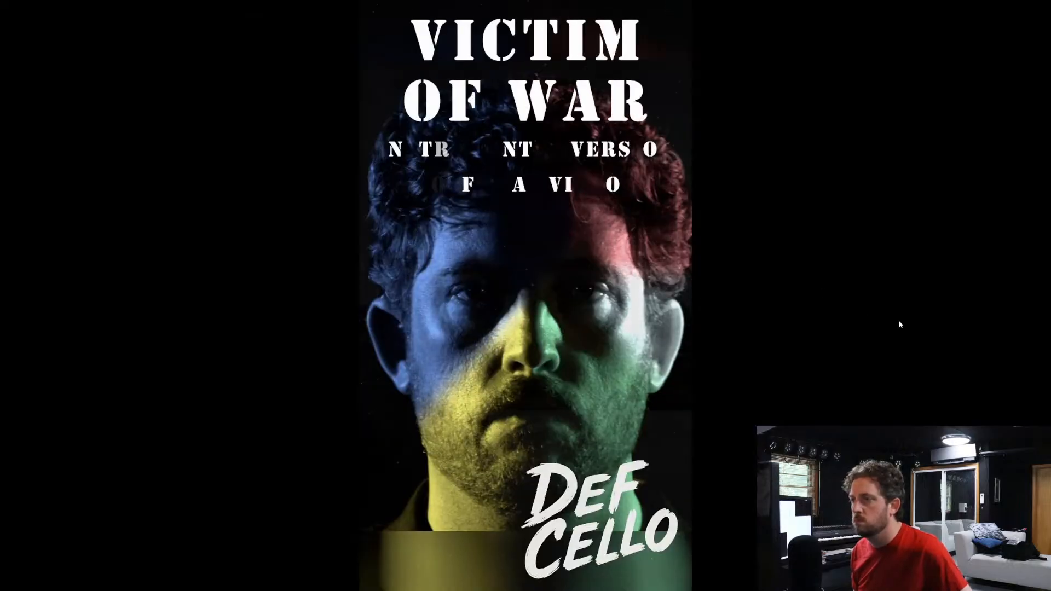
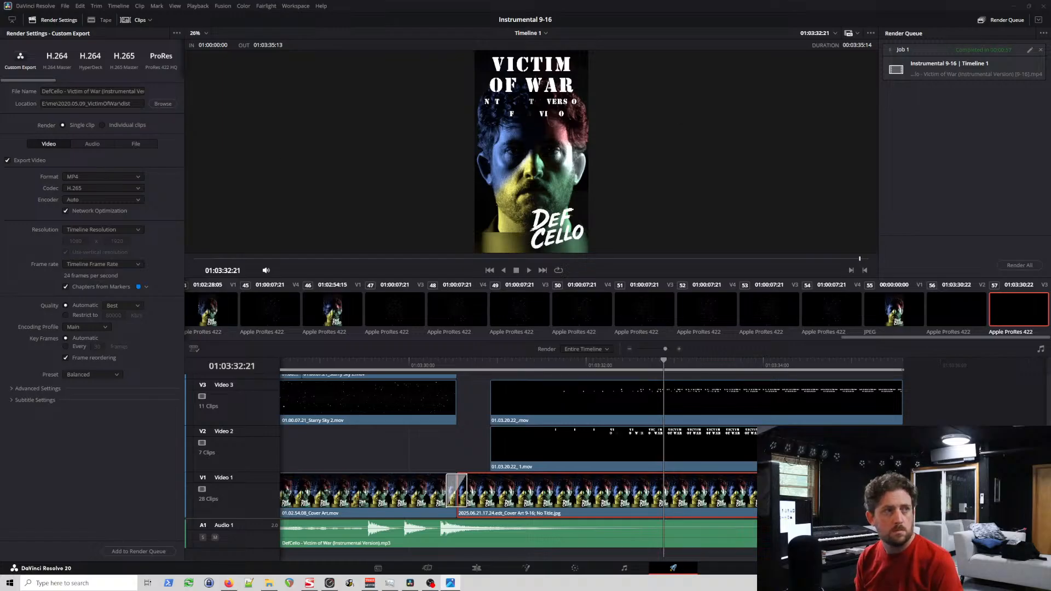
Step: View the 2025.06.21.17.24.edt_Cover Art 9-16; No Title.jpg image in the photo viewer and close it
{"action": "left_click_drag", "start_coordinate": [0, 140], "coordinate": [626, 68]}
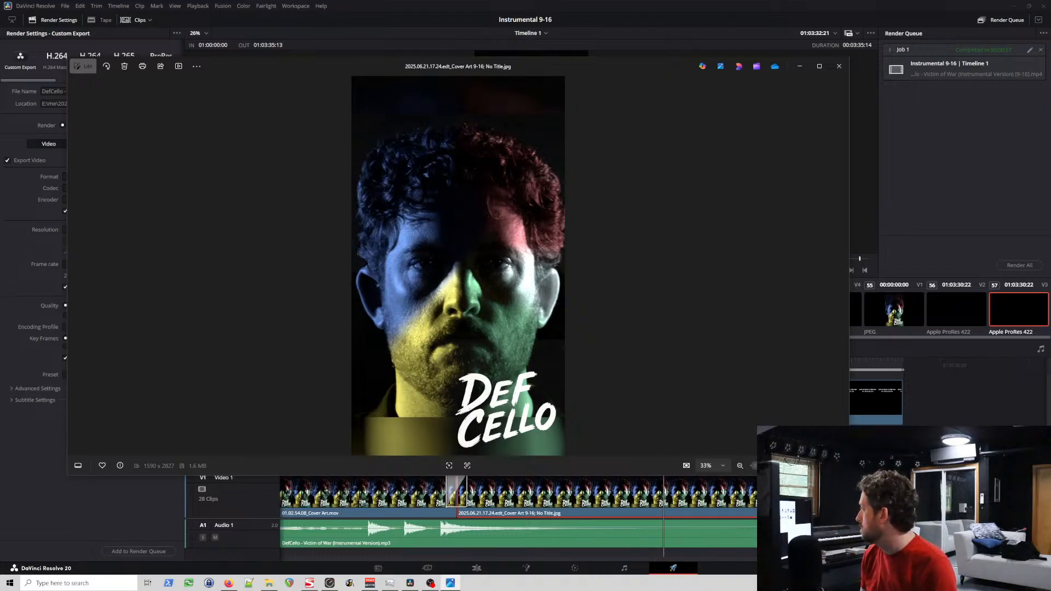
{"action": "left_click", "coordinate": [838, 68]}
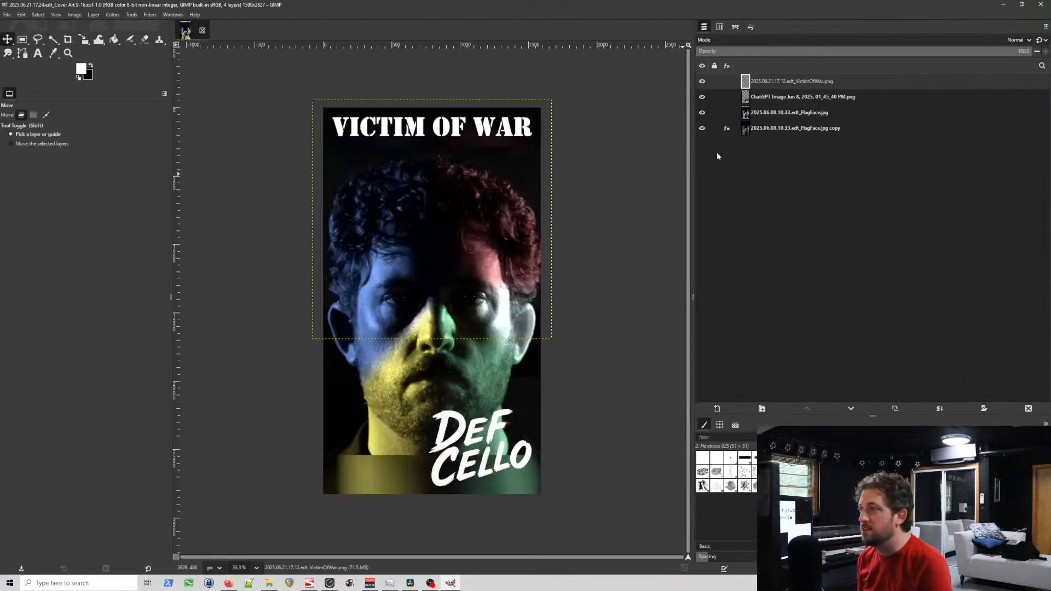
Step: In GIMP, select the DEF CELLO logo layer and hide the title layer and both FlagFace layers
{"action": "left_click", "coordinate": [772, 97]}
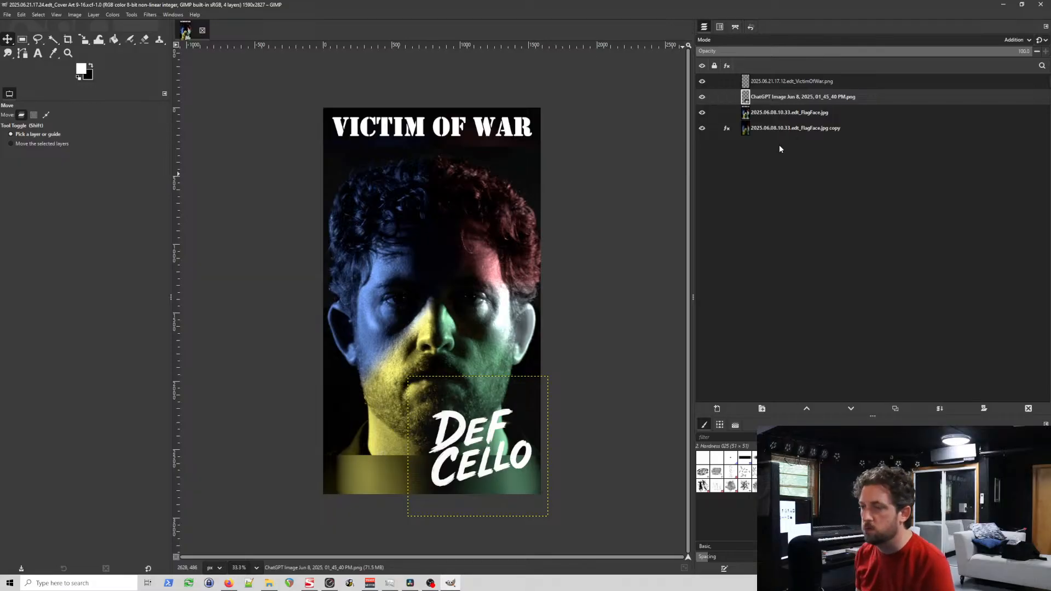
{"action": "left_click", "coordinate": [702, 81]}
{"action": "left_click", "coordinate": [702, 112]}
{"action": "left_click", "coordinate": [702, 128]}
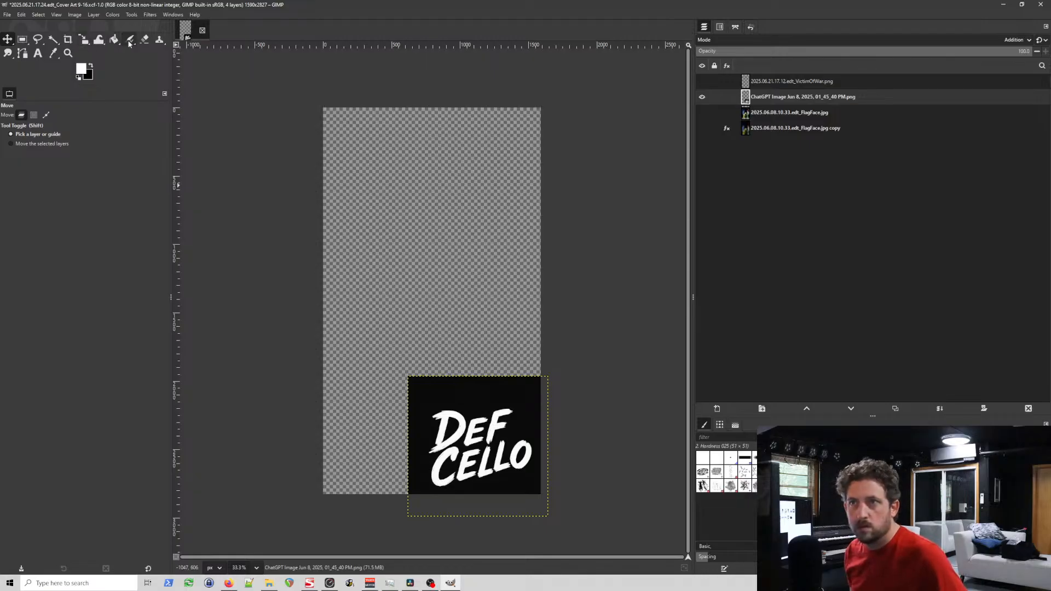
Step: Fuzzy-select the logo layer's dark background at threshold 25.4, turn it pure black and drop the selection
{"action": "left_click", "coordinate": [53, 39]}
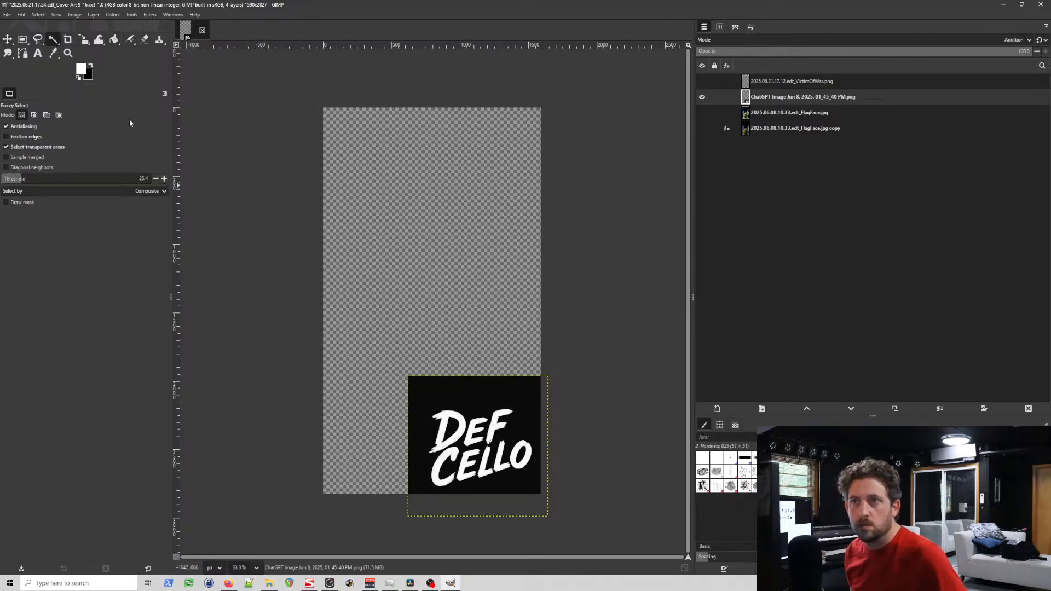
{"action": "left_click", "coordinate": [454, 399]}
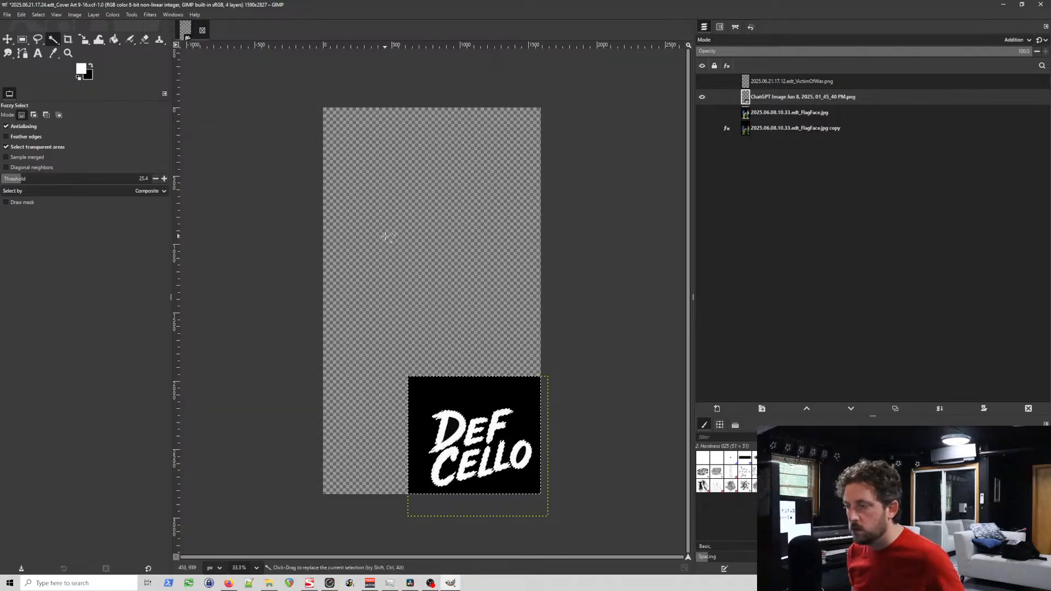
{"action": "left_click", "coordinate": [23, 40]}
{"action": "left_click", "coordinate": [396, 244]}
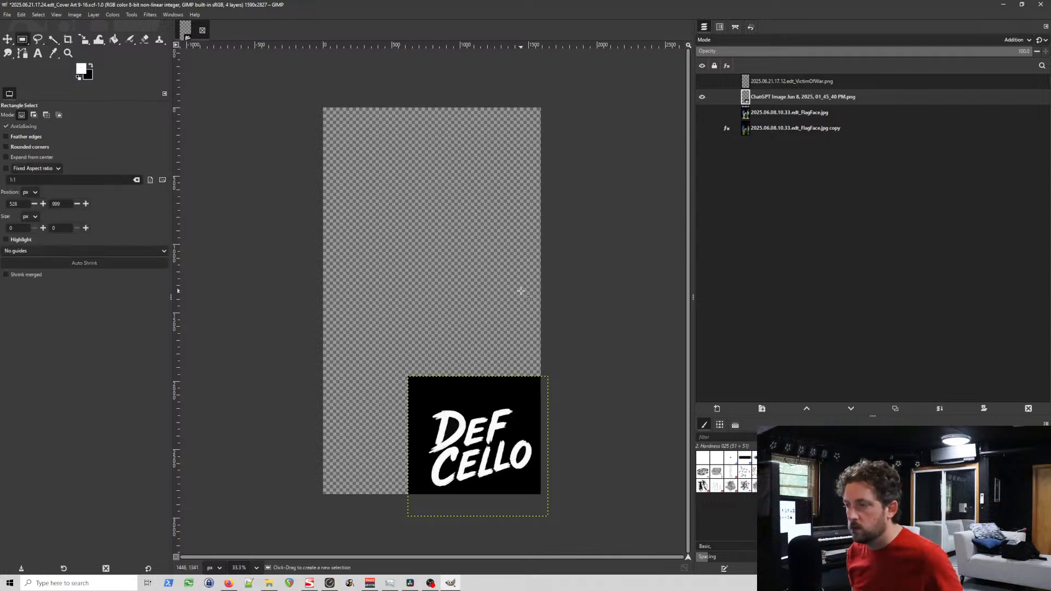
{"action": "key", "text": "ctrl"}
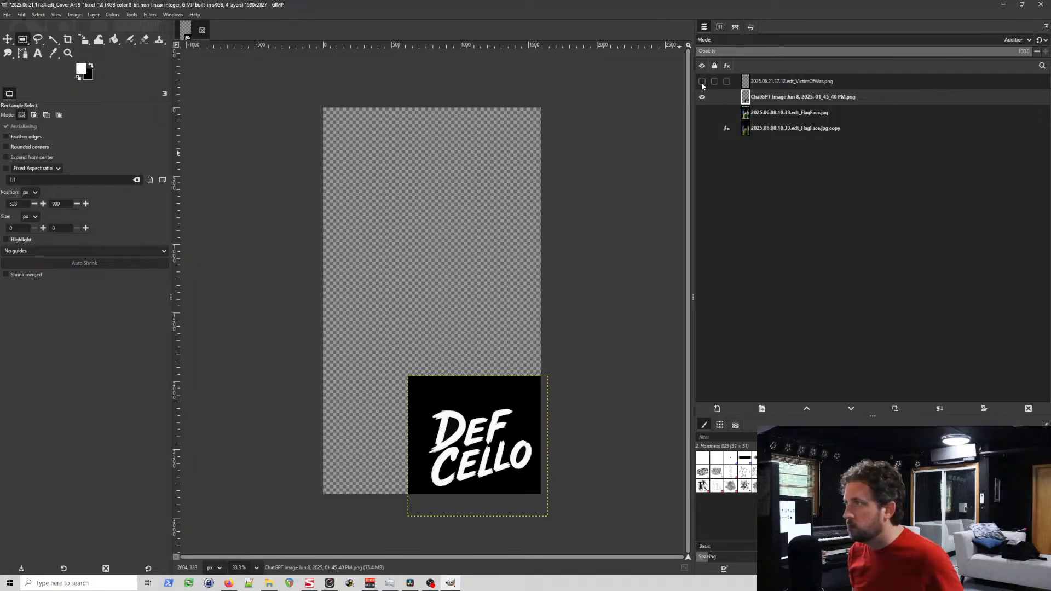
Step: Make both FlagFace layers and the VICTIM OF WAR title layer visible again and save the cover art
{"action": "left_click", "coordinate": [702, 112]}
{"action": "left_click", "coordinate": [702, 129]}
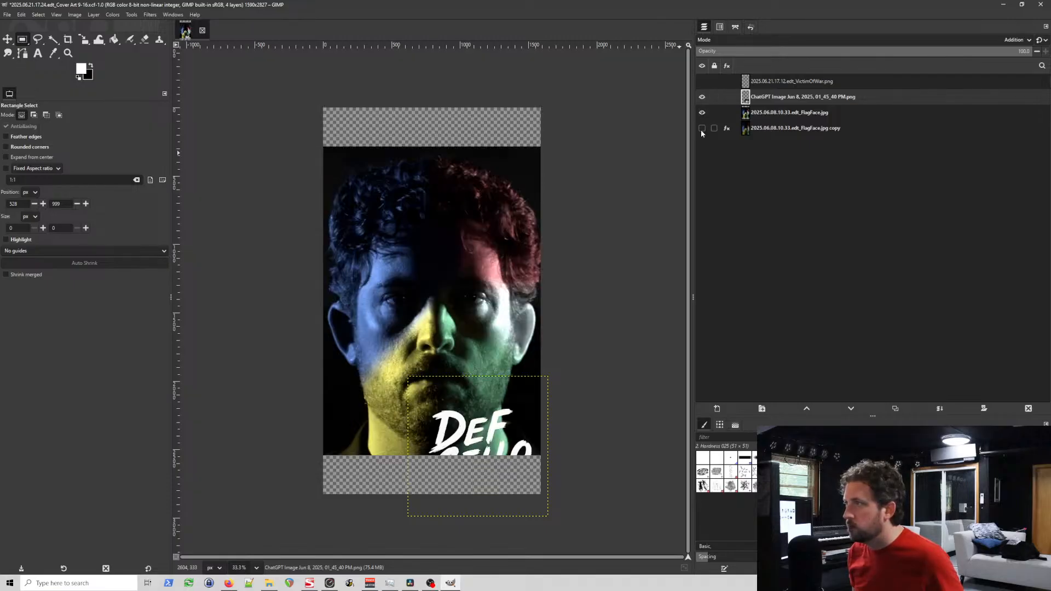
{"action": "left_click", "coordinate": [702, 81]}
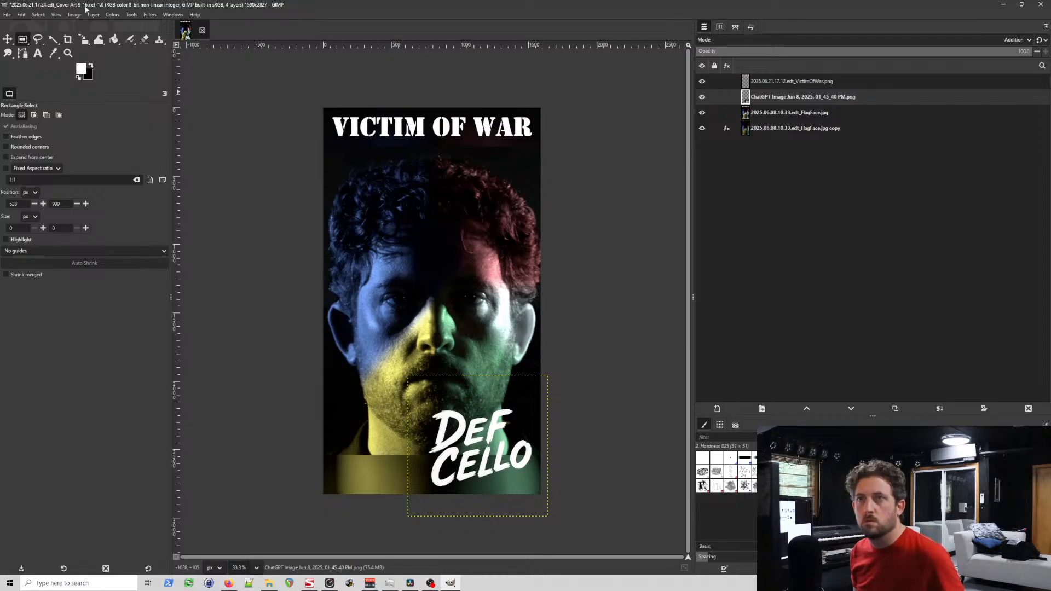
{"action": "key", "text": "ctrl+s"}
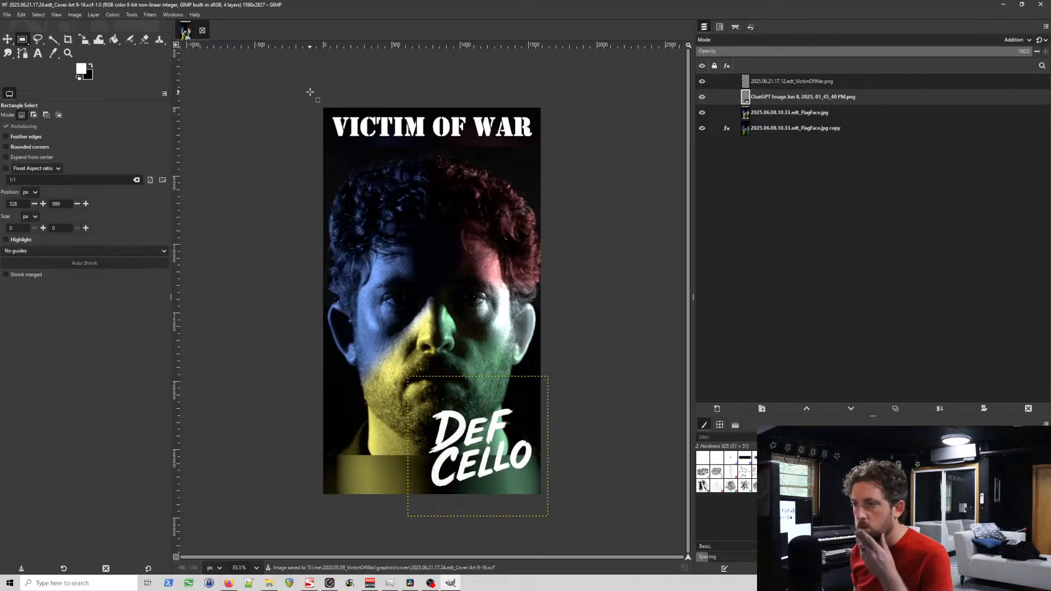
Step: Hide the VICTIM OF WAR title layer and make it the active layer
{"action": "left_click", "coordinate": [702, 81]}
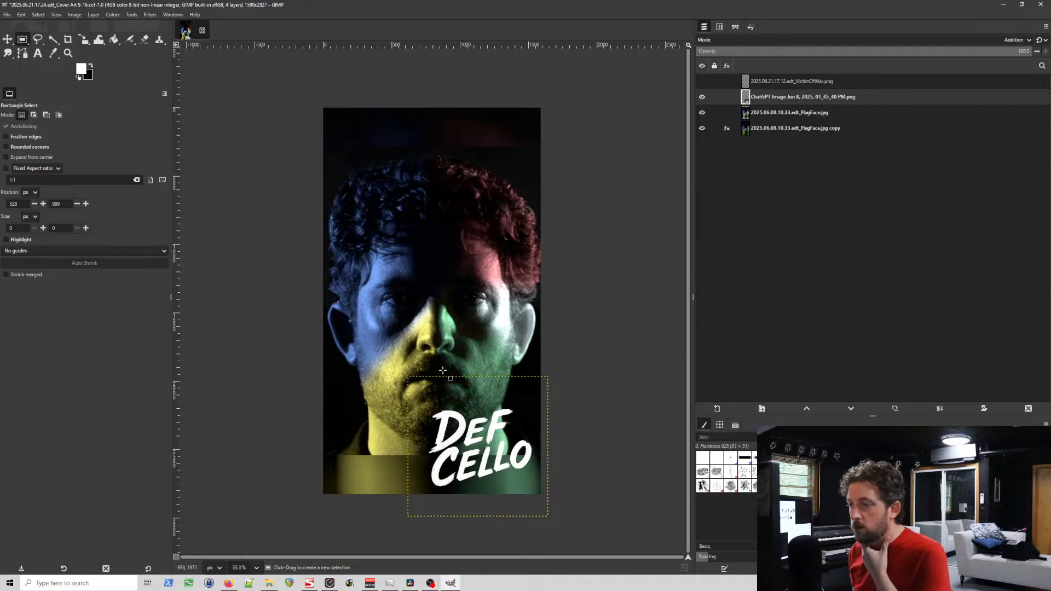
{"action": "left_click", "coordinate": [770, 78]}
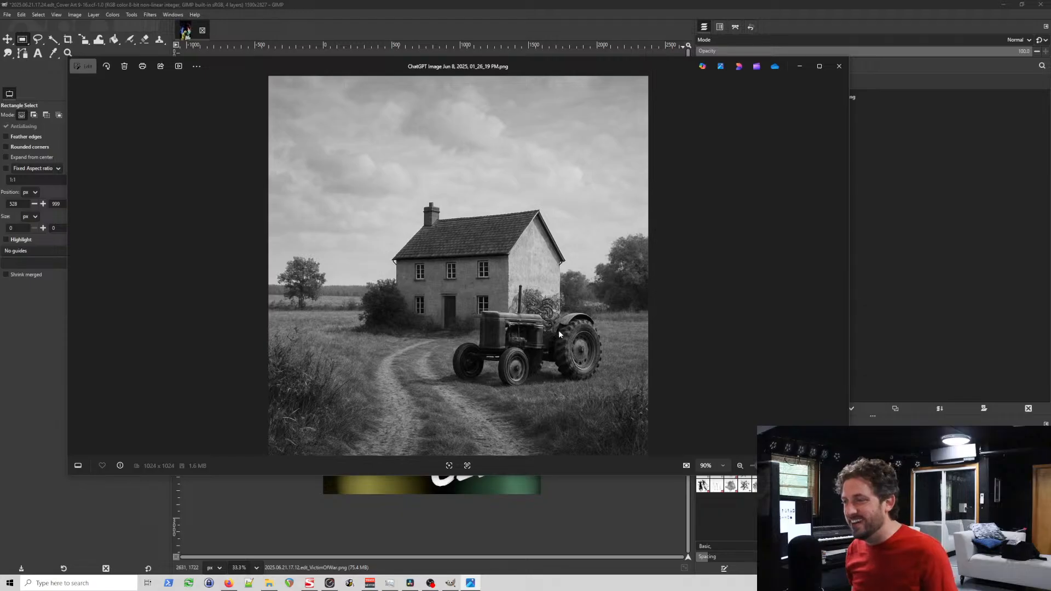
Step: Examine the tractor and farmhouse picture up close in the photo viewer and close it
{"action": "scroll", "coordinate": [559, 331], "scroll_direction": "up", "scroll_amount": 5}
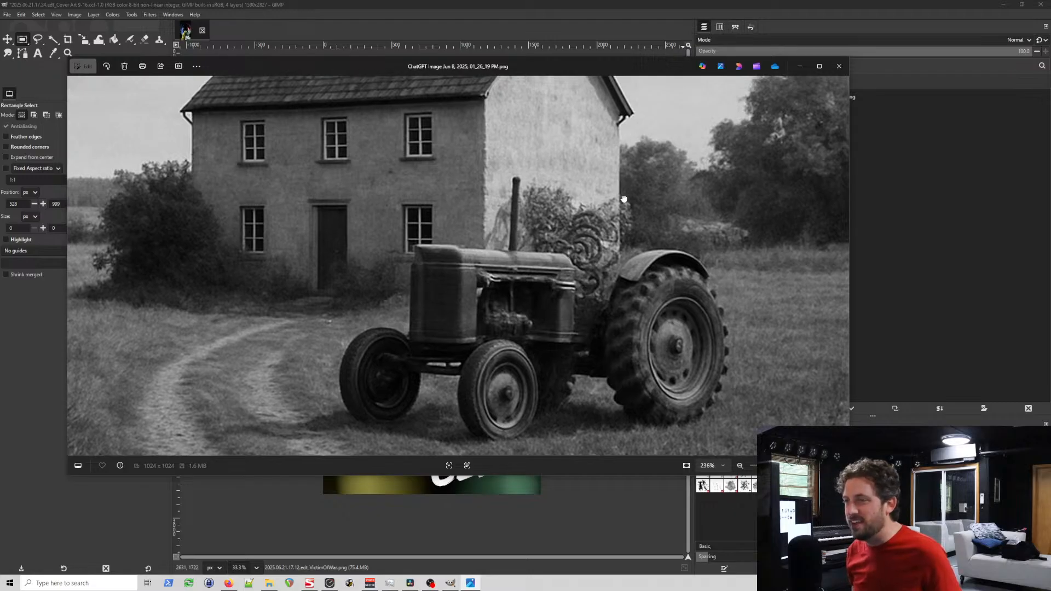
{"action": "scroll", "coordinate": [624, 199], "scroll_direction": "down", "scroll_amount": 5}
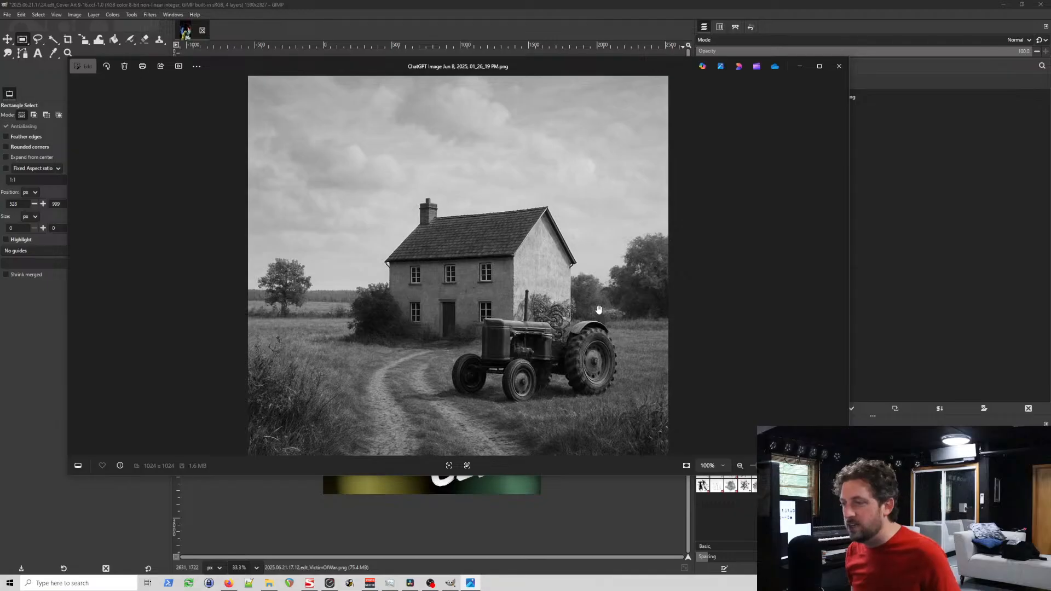
{"action": "left_click", "coordinate": [839, 66]}
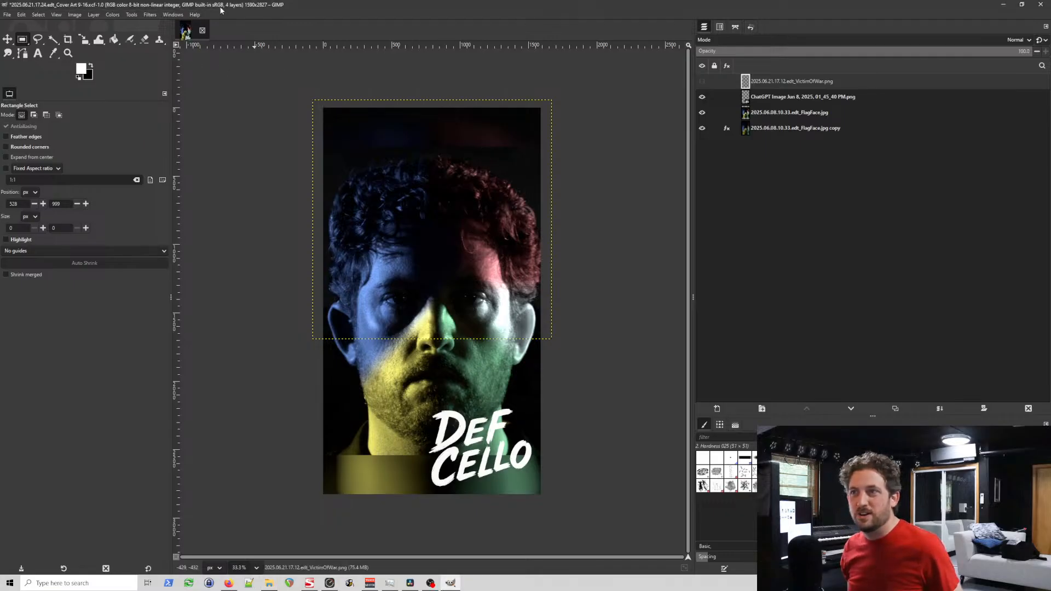
Step: Save the cover art with its title hidden and start exporting it under a new file name
{"action": "key", "text": "ctrl+s"}
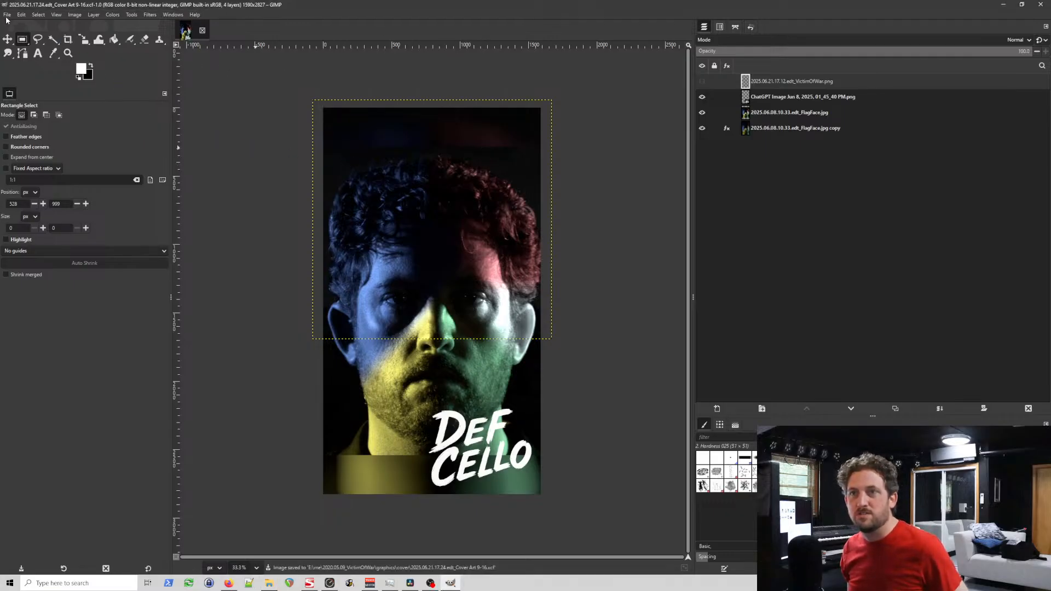
{"action": "left_click", "coordinate": [7, 14]}
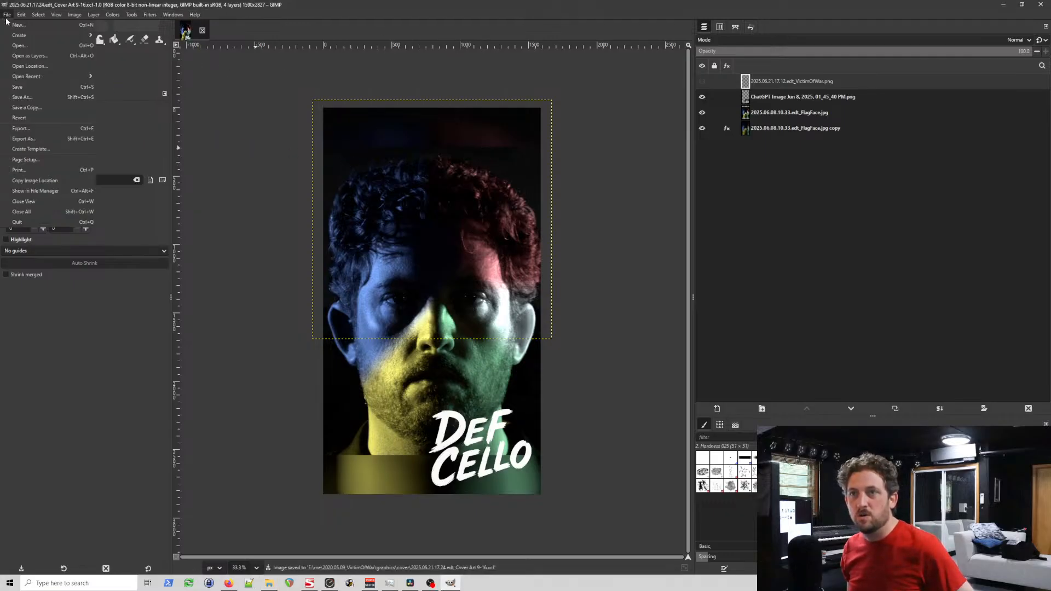
{"action": "left_click", "coordinate": [42, 139]}
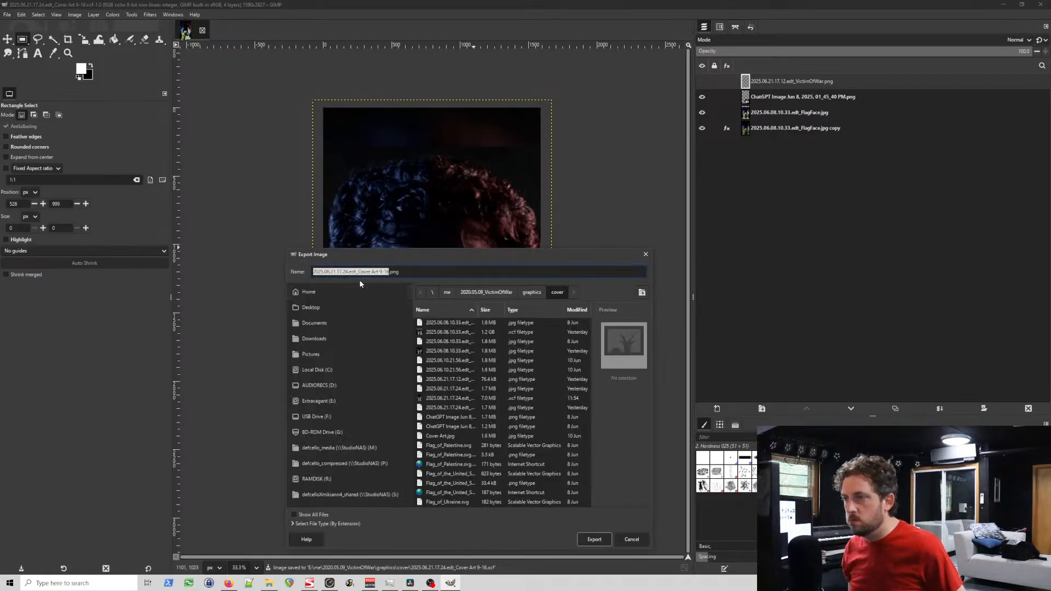
Step: Export the image as 2025.06.22.11.54.edt_Cover Art 9-16.jpg with the offered JPEG settings and close GIMP
{"action": "left_click", "coordinate": [335, 273]}
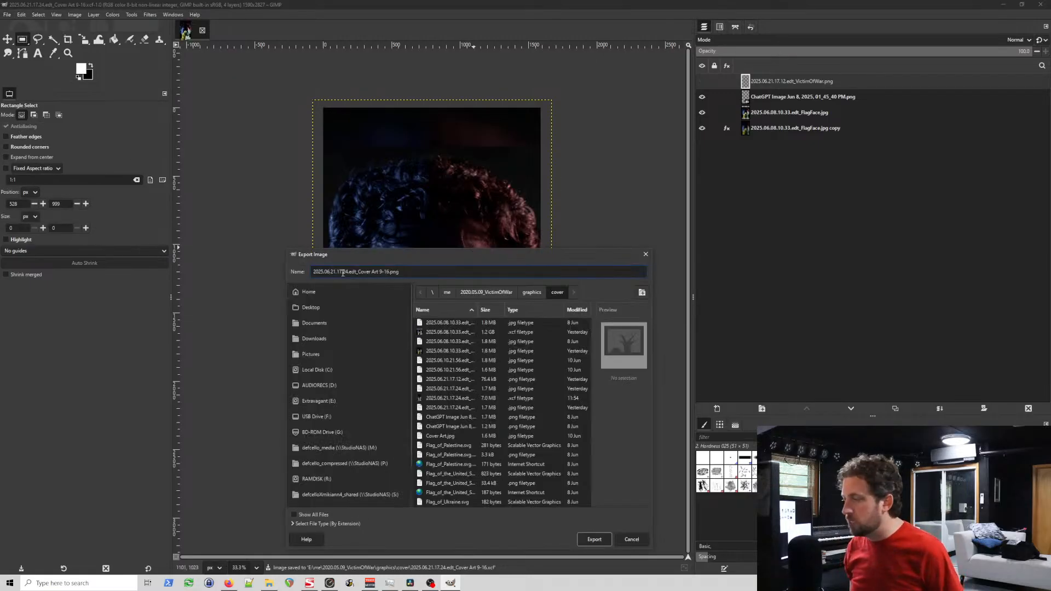
{"action": "key", "text": "BackSpace"}
{"action": "type", "text": "2"}
{"action": "key", "text": "Delete"}
{"action": "type", "text": "1"}
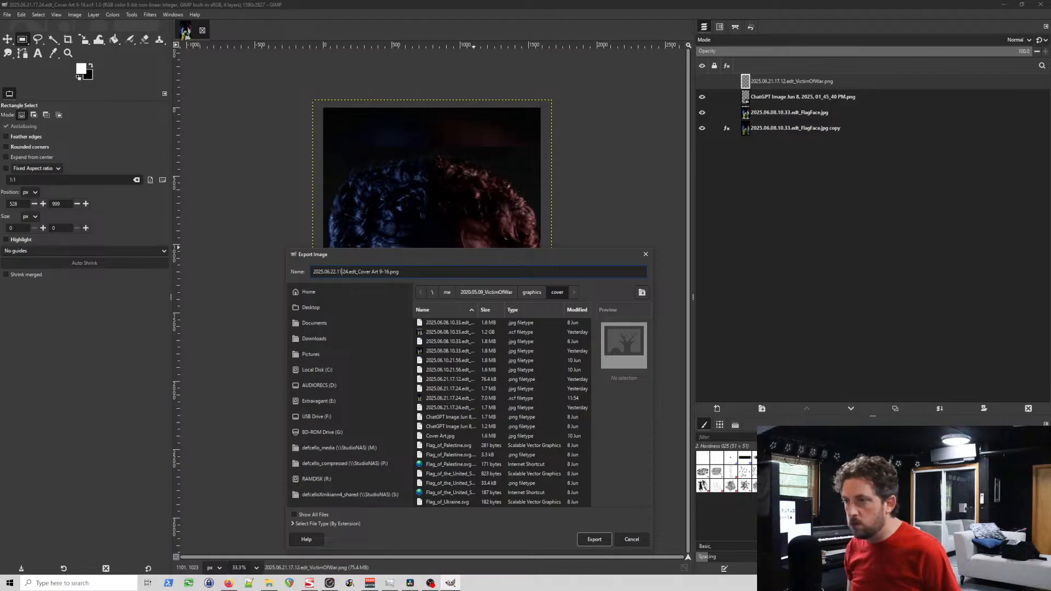
{"action": "key", "text": "Right"}
{"action": "key", "text": "Delete"}
{"action": "type", "text": "5"}
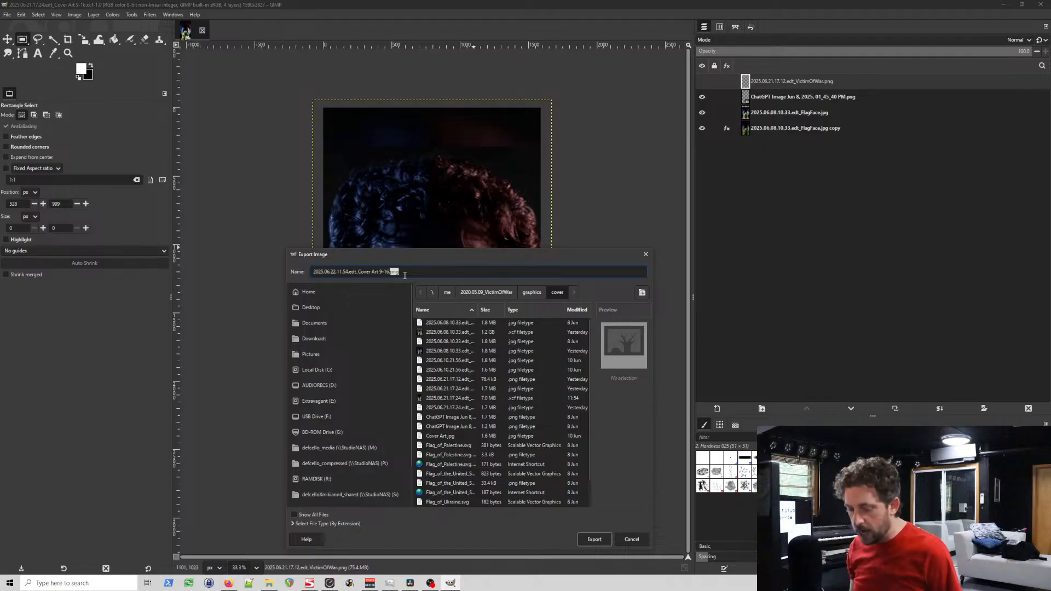
{"action": "key", "text": "BackSpace"}
{"action": "key", "text": "Return"}
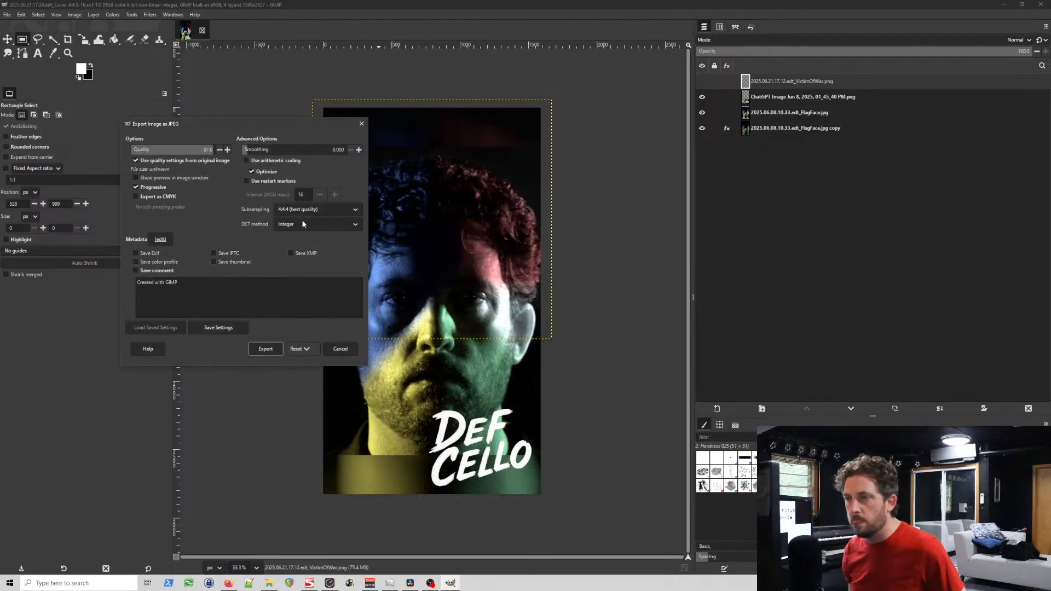
{"action": "left_click", "coordinate": [265, 349]}
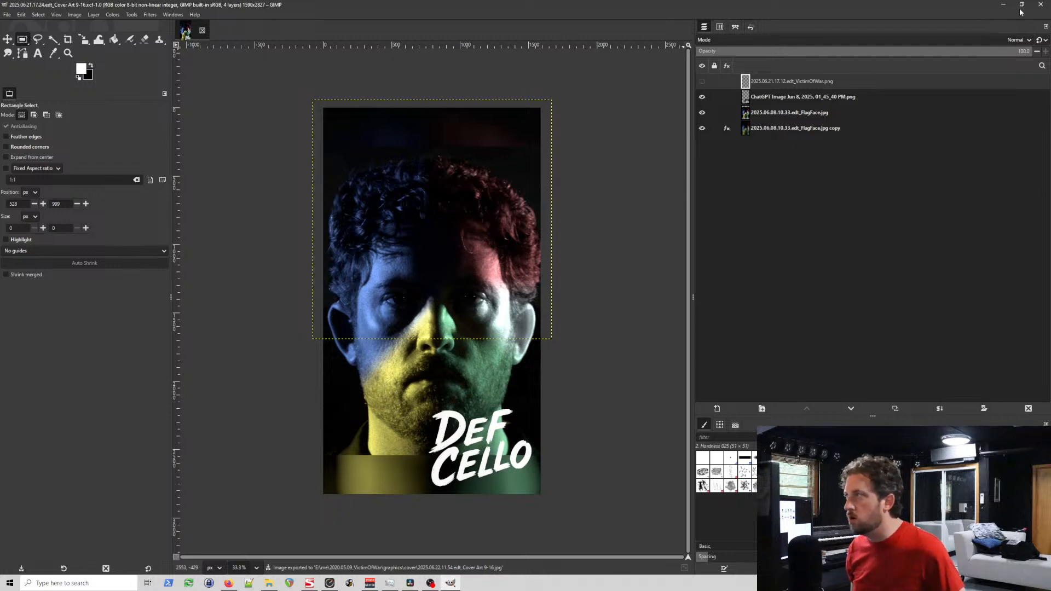
{"action": "left_click", "coordinate": [1040, 4]}
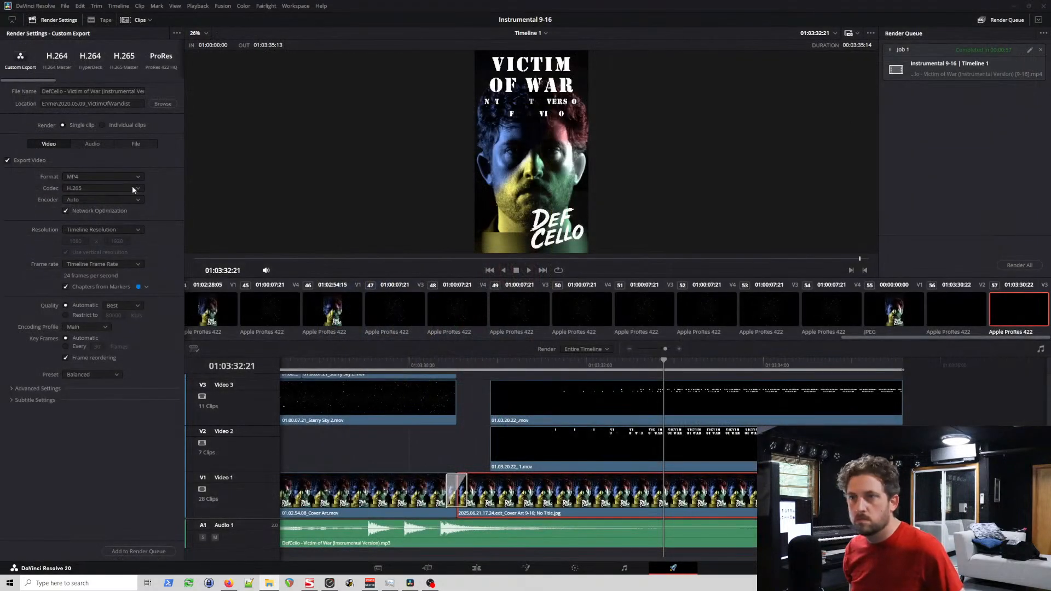
Step: In DaVinci Resolve's Media page, remove the offline 01.03.32.07_Subtitle.mov and 01.03.32.07_Title.mov clips from the media pool
{"action": "left_click", "coordinate": [427, 568]}
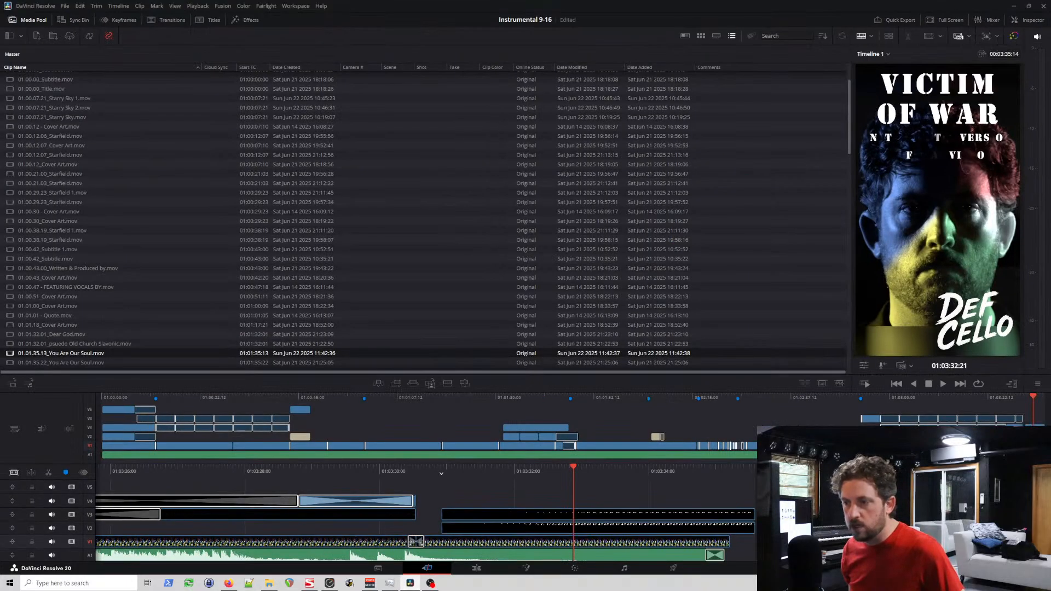
{"action": "left_click", "coordinate": [386, 570]}
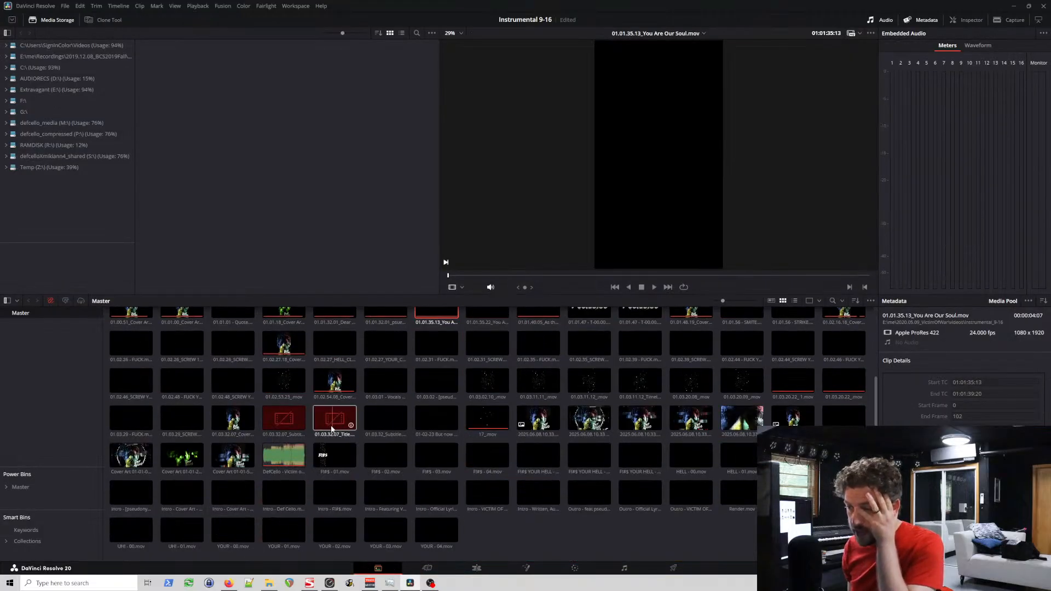
{"action": "right_click", "coordinate": [294, 425]}
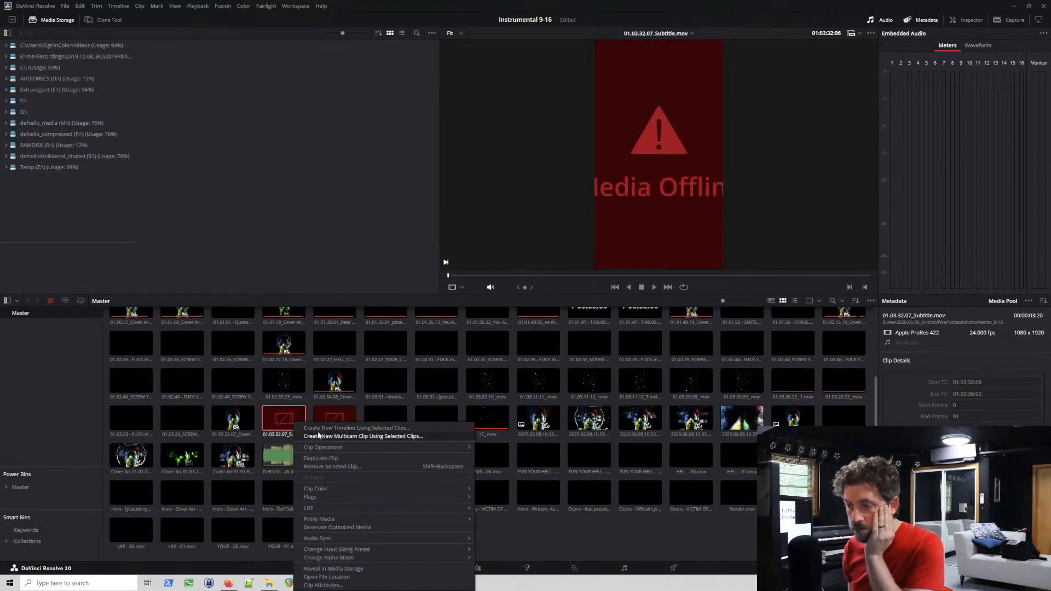
{"action": "left_click", "coordinate": [332, 467]}
{"action": "right_click", "coordinate": [289, 420]}
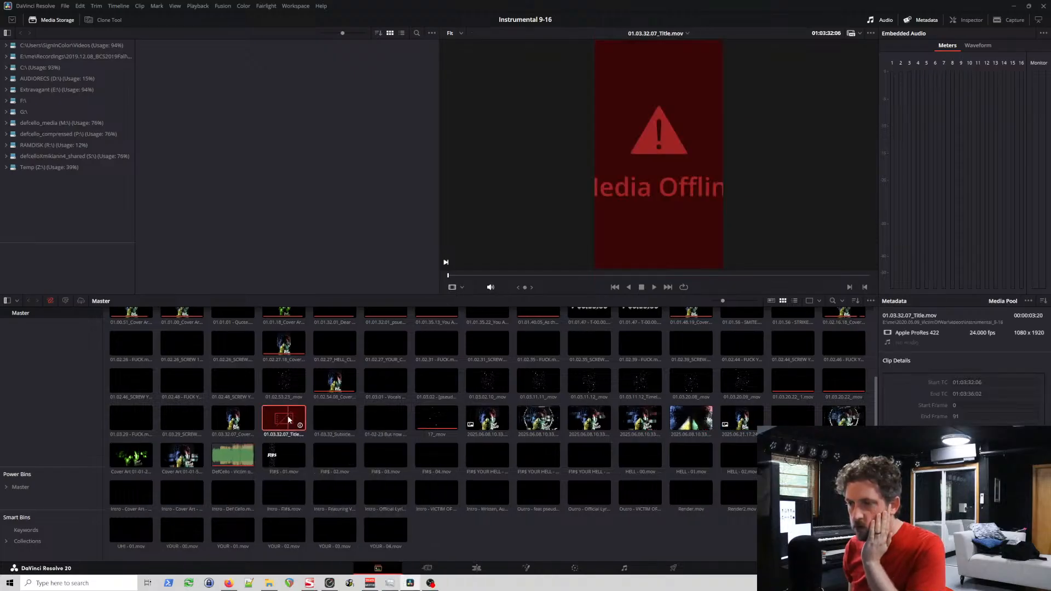
{"action": "left_click", "coordinate": [334, 461]}
Step: Open the file location of the 01.03.32.07_Cover Art.mov clip, look at the file in its folder and close the window
{"action": "scroll", "coordinate": [486, 476], "scroll_direction": "up", "scroll_amount": 3}
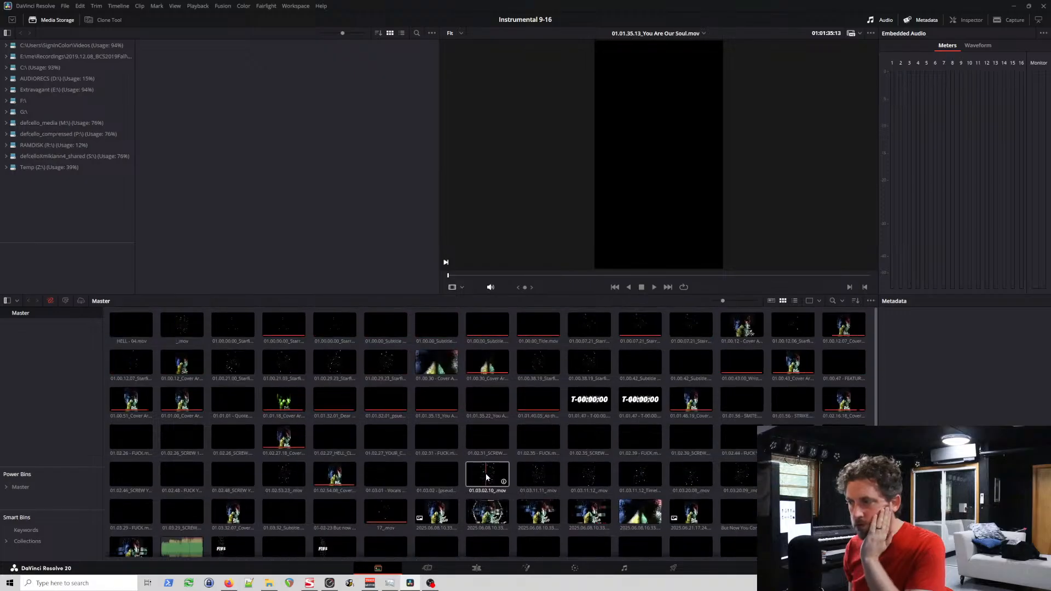
{"action": "scroll", "coordinate": [638, 474], "scroll_direction": "down", "scroll_amount": 1}
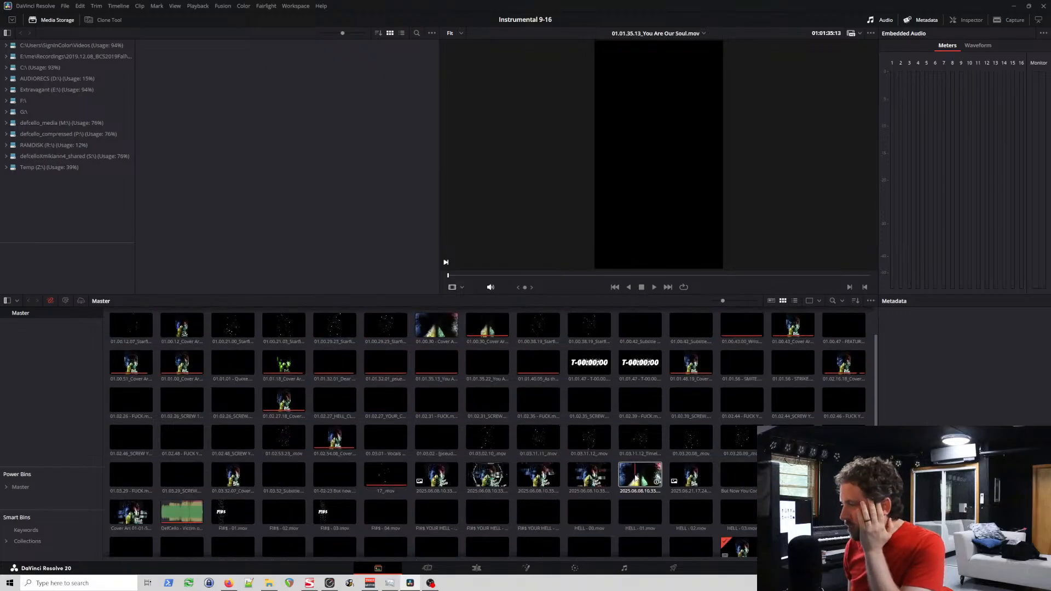
{"action": "scroll", "coordinate": [751, 481], "scroll_direction": "down", "scroll_amount": 2}
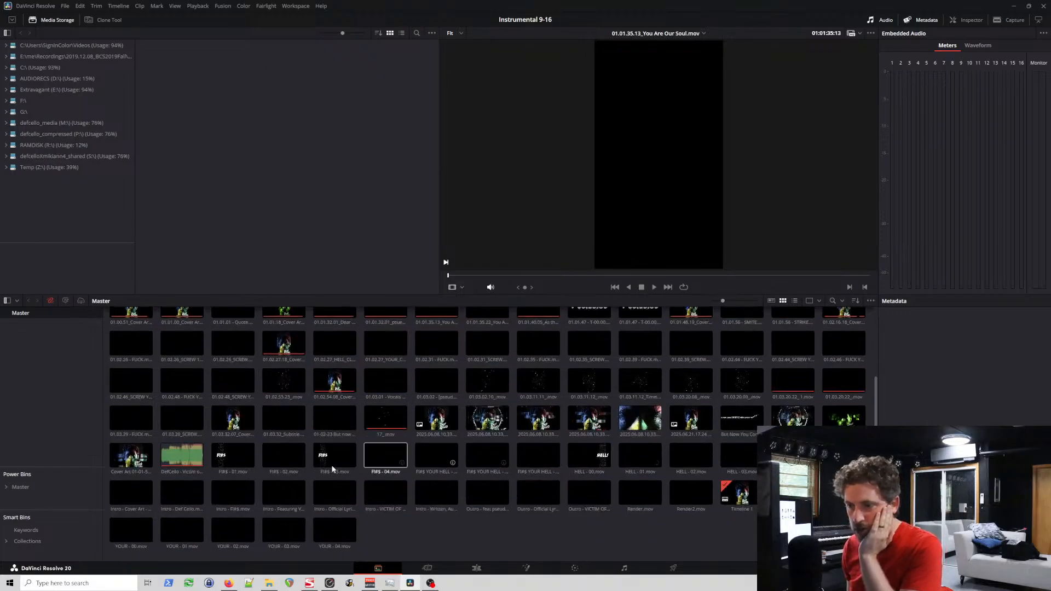
{"action": "scroll", "coordinate": [284, 460], "scroll_direction": "up", "scroll_amount": 2}
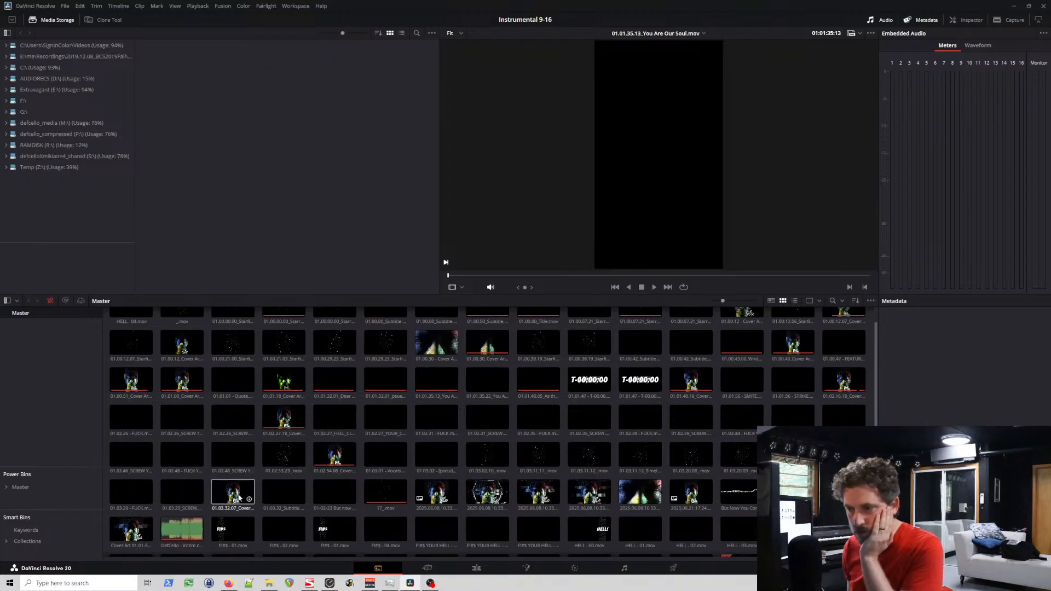
{"action": "left_click", "coordinate": [239, 497]}
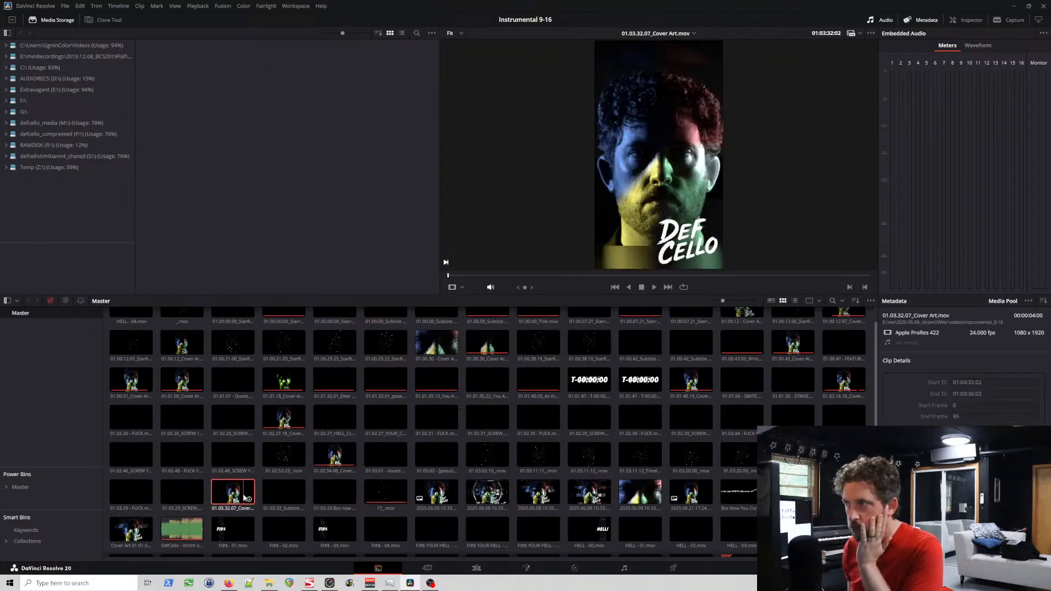
{"action": "right_click", "coordinate": [245, 498]}
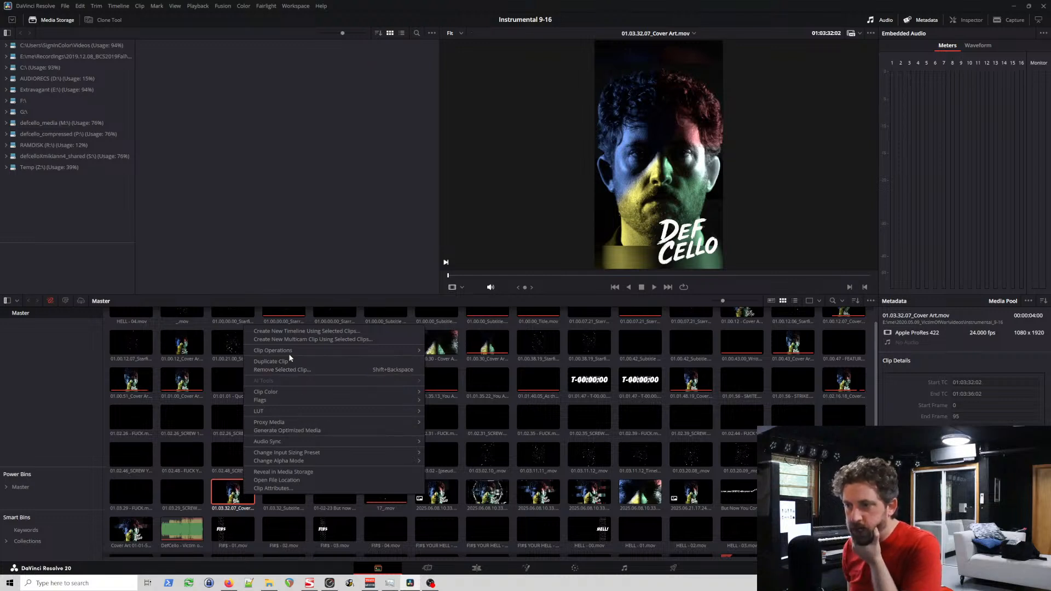
{"action": "mouse_move", "coordinate": [291, 352]}
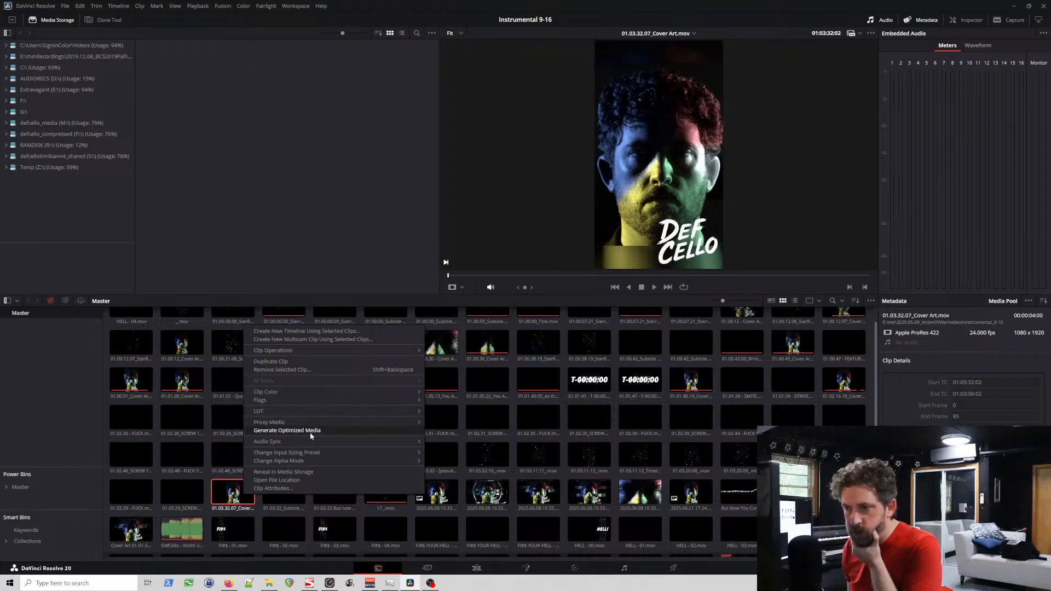
{"action": "mouse_move", "coordinate": [322, 465]}
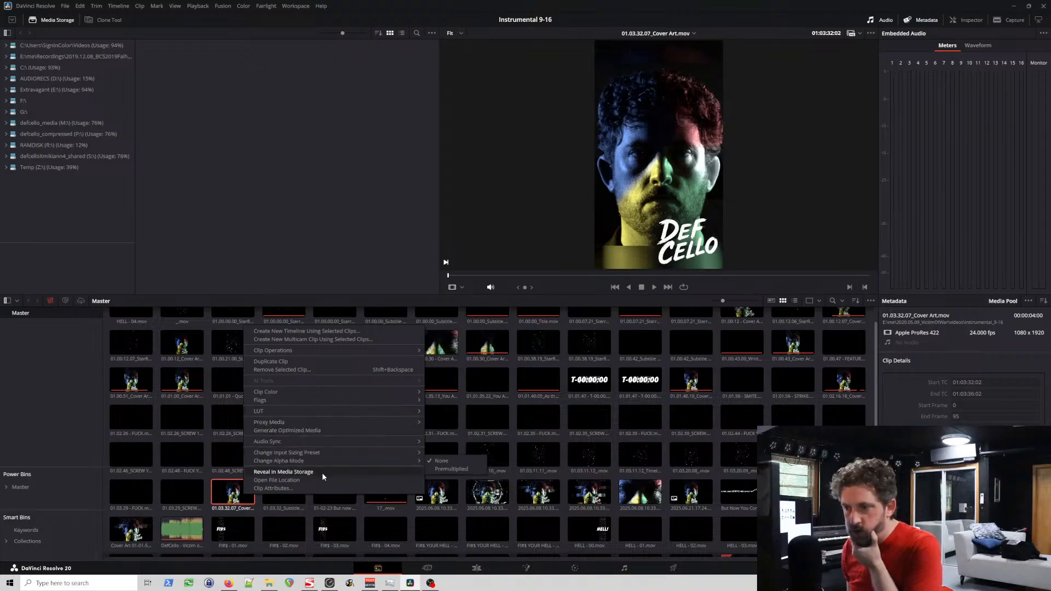
{"action": "left_click", "coordinate": [294, 488]}
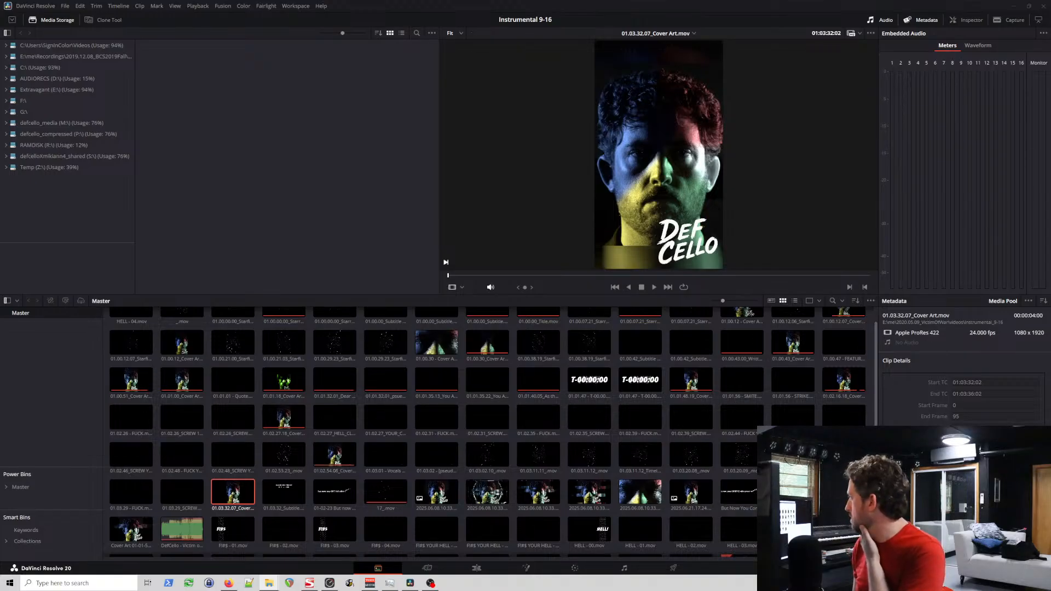
{"action": "left_click_drag", "start_coordinate": [1050, 47], "coordinate": [422, 101]}
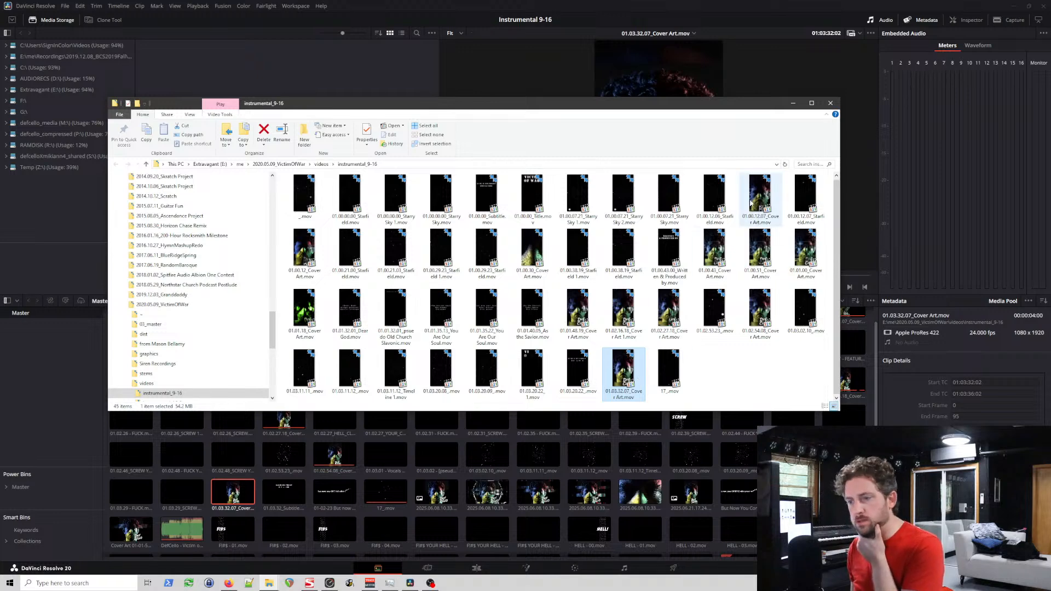
{"action": "left_click", "coordinate": [831, 102]}
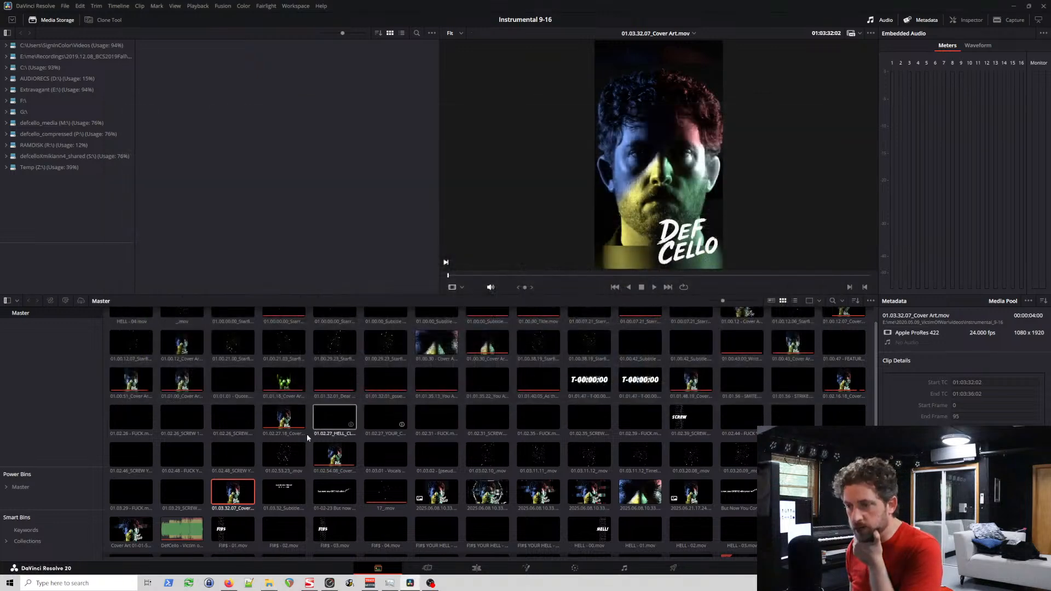
Step: Look through the media pool clips, including in metadata view, to find the title-less cover art image
{"action": "scroll", "coordinate": [416, 419], "scroll_direction": "up", "scroll_amount": 1}
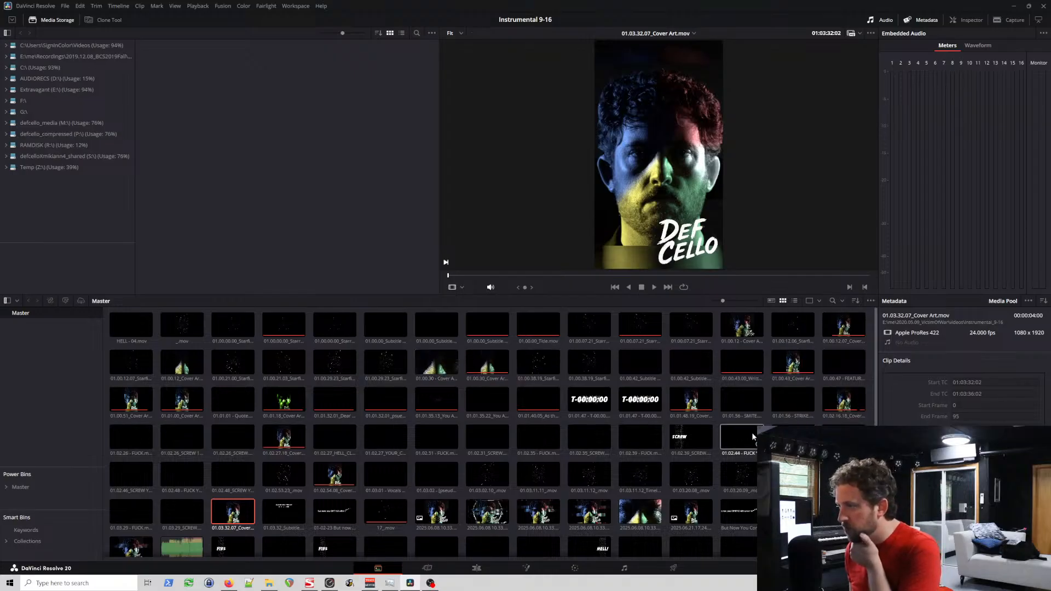
{"action": "scroll", "coordinate": [743, 438], "scroll_direction": "down", "scroll_amount": 2}
{"action": "scroll", "coordinate": [757, 515], "scroll_direction": "down", "scroll_amount": 1}
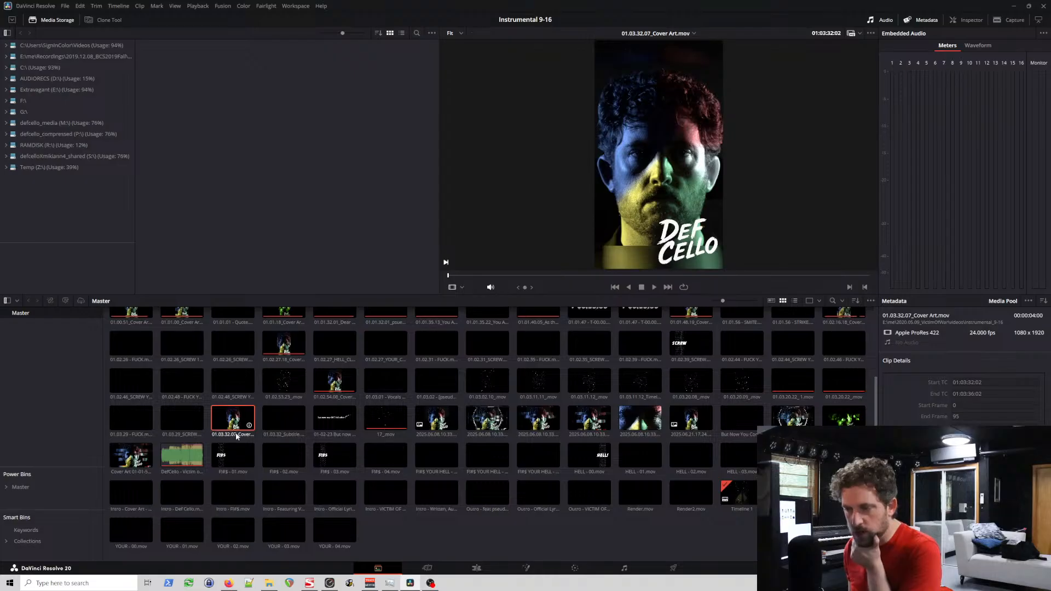
{"action": "left_click", "coordinate": [771, 301]}
{"action": "scroll", "coordinate": [551, 424], "scroll_direction": "up", "scroll_amount": 15}
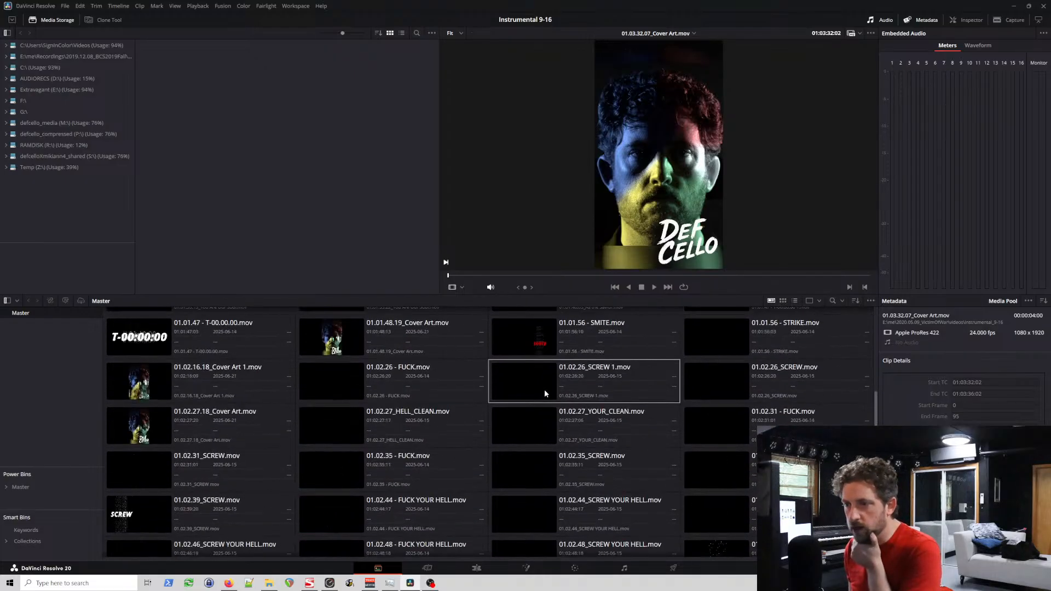
{"action": "scroll", "coordinate": [552, 395], "scroll_direction": "down", "scroll_amount": 1}
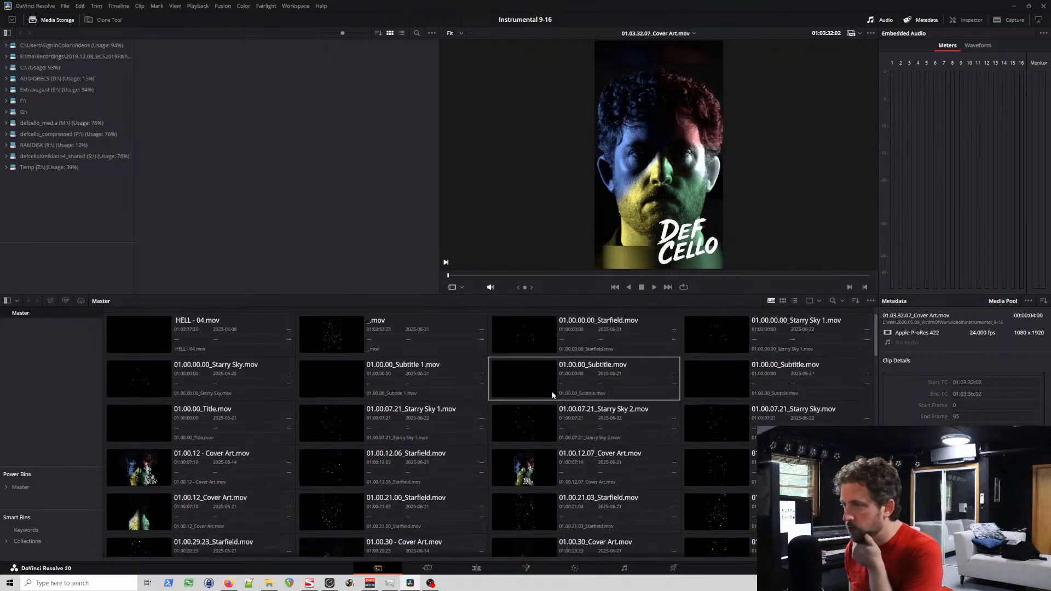
{"action": "scroll", "coordinate": [553, 394], "scroll_direction": "down", "scroll_amount": 10}
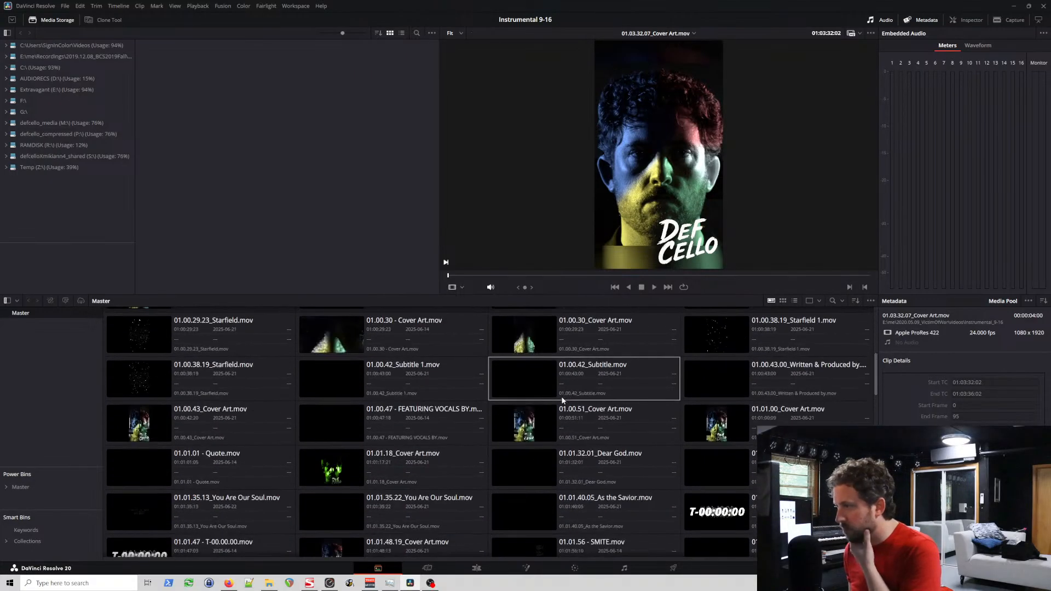
{"action": "scroll", "coordinate": [567, 422], "scroll_direction": "down", "scroll_amount": 5}
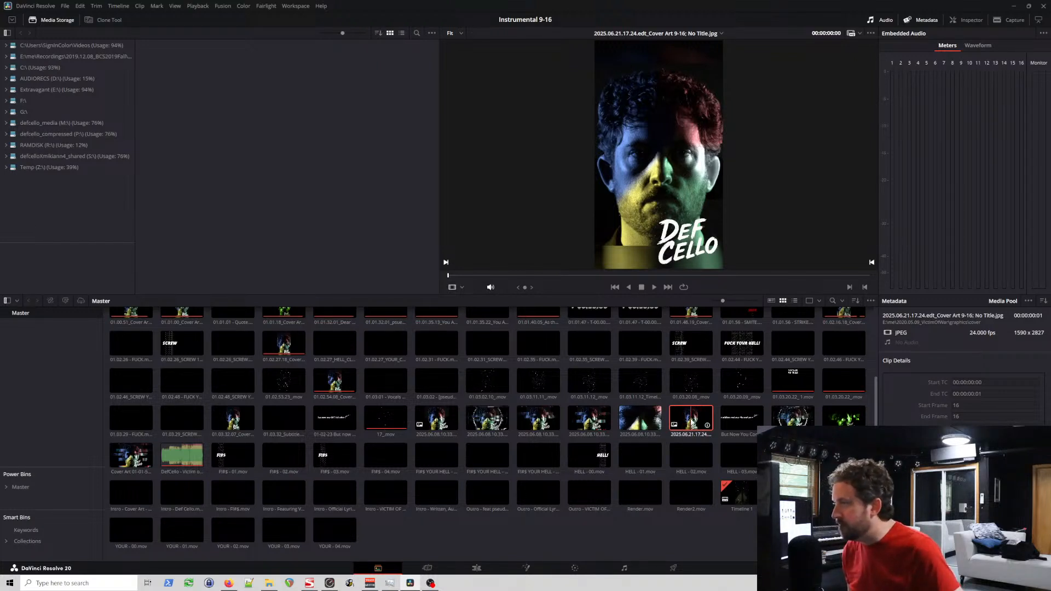
Step: Start replacing the 2025.06.21.17.24.edt_Cover Art 9-16; No Title.jpg clip and browse to the 2020.05.09_VictimOfWar folder
{"action": "right_click", "coordinate": [691, 422]}
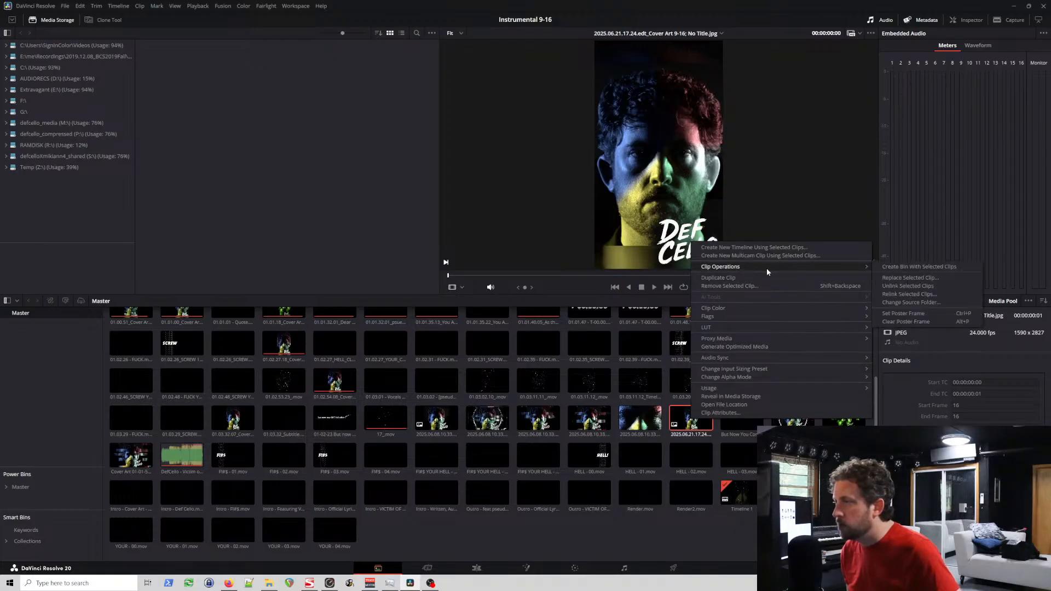
{"action": "left_click", "coordinate": [909, 279]}
{"action": "left_click_drag", "start_coordinate": [279, 14], "coordinate": [552, 217]}
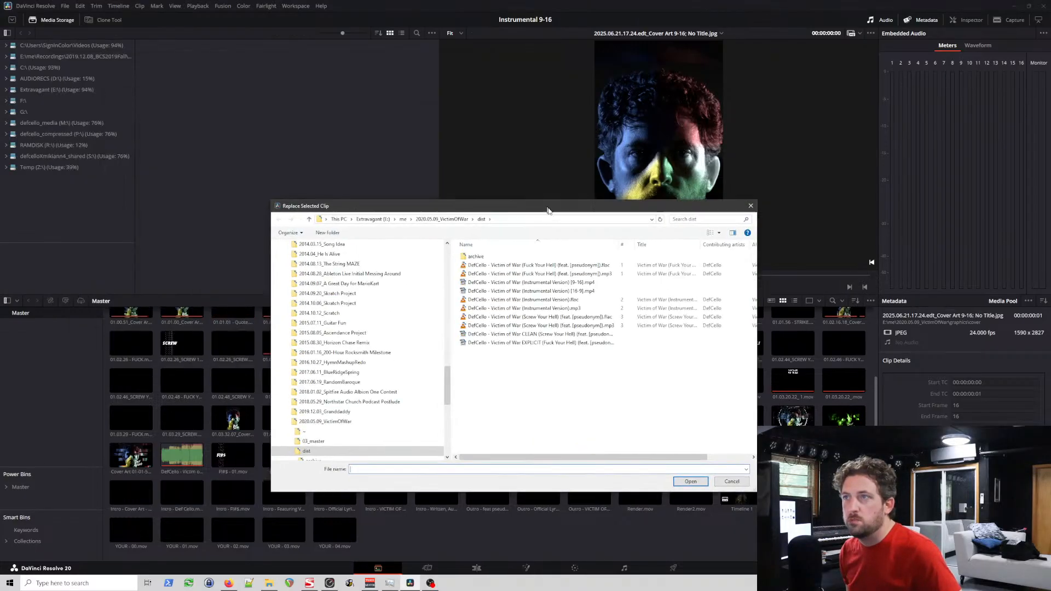
{"action": "left_click", "coordinate": [337, 364]}
{"action": "left_click", "coordinate": [344, 422]}
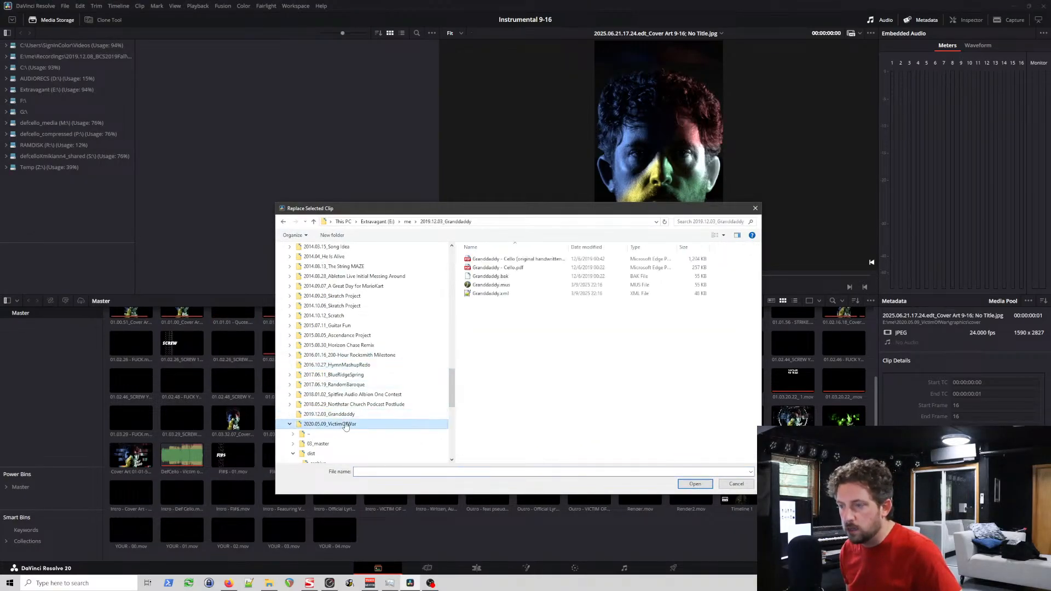
Step: Choose 2025.06.22.11.54.edt_Cover Art 9-16.jpg from the graphics\cover folder as the replacement for the selected clip
{"action": "scroll", "coordinate": [329, 416], "scroll_direction": "down", "scroll_amount": 2}
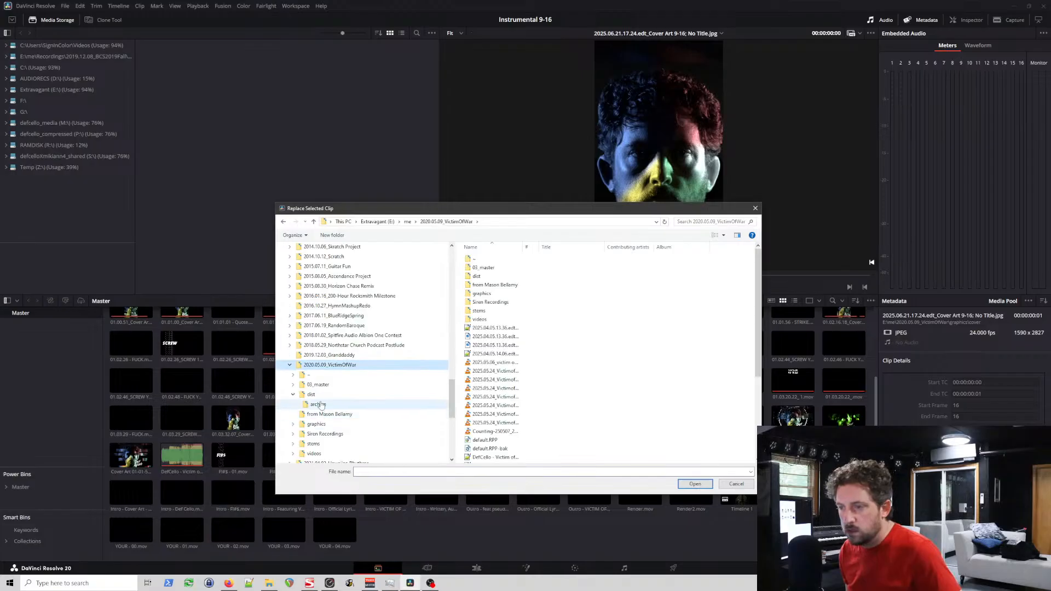
{"action": "scroll", "coordinate": [321, 414], "scroll_direction": "down", "scroll_amount": 1}
{"action": "scroll", "coordinate": [323, 411], "scroll_direction": "up", "scroll_amount": 3}
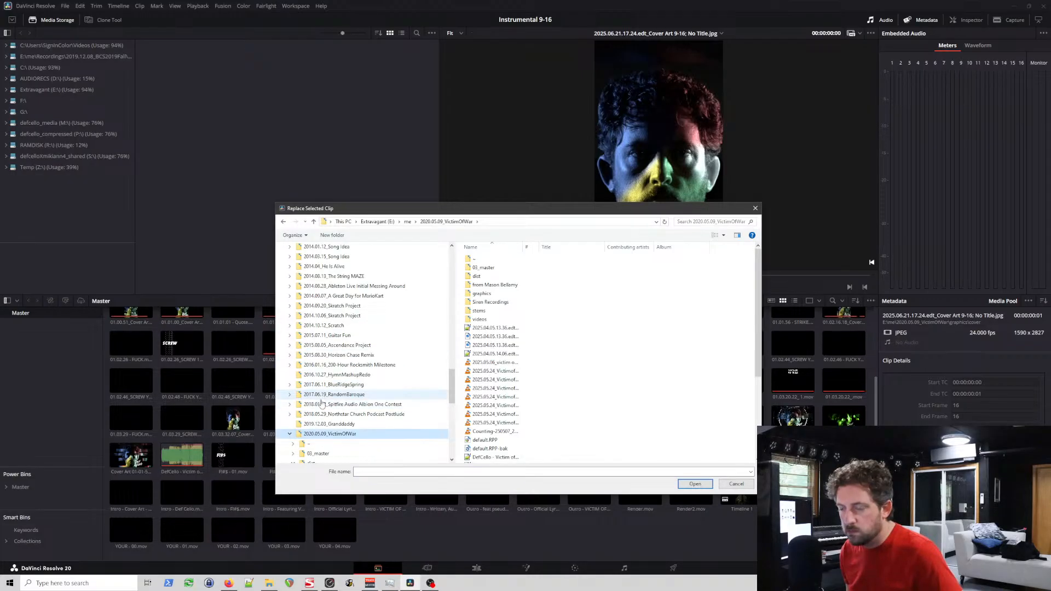
{"action": "scroll", "coordinate": [323, 411], "scroll_direction": "down", "scroll_amount": 3}
{"action": "scroll", "coordinate": [322, 412], "scroll_direction": "up", "scroll_amount": 1}
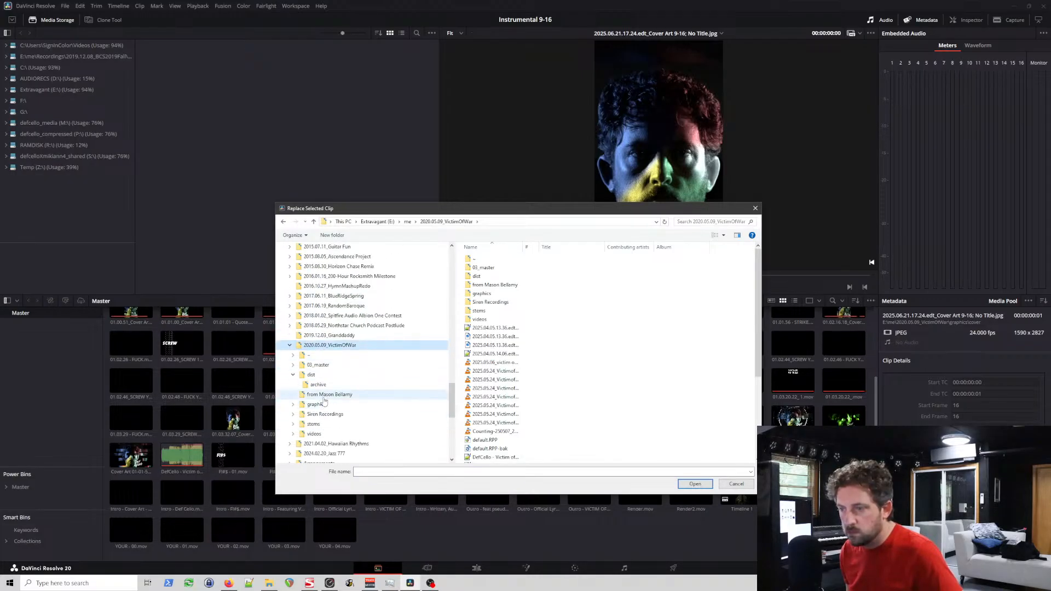
{"action": "left_click", "coordinate": [321, 406]}
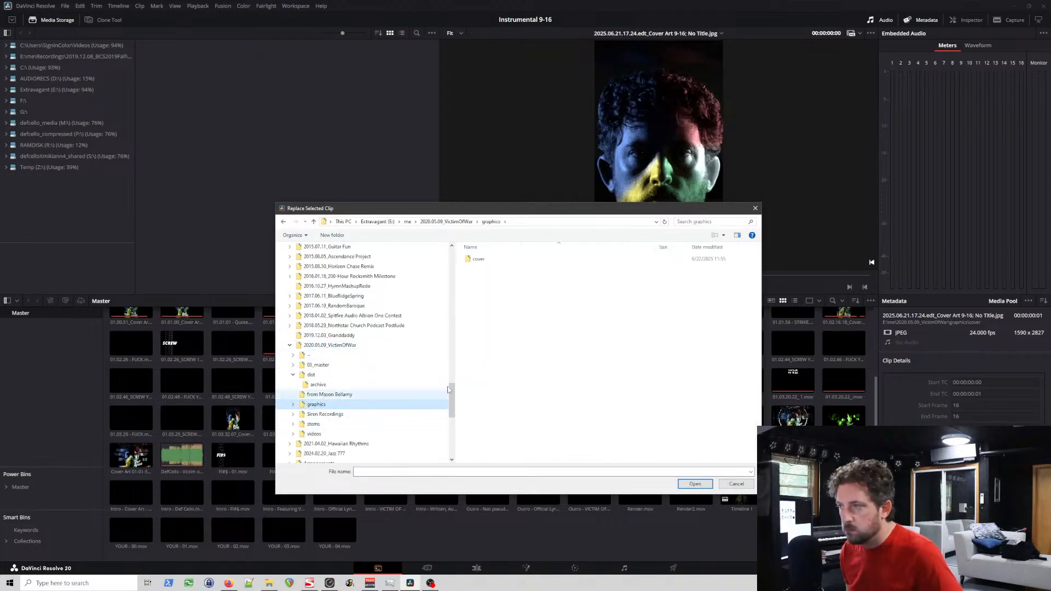
{"action": "double_click", "coordinate": [479, 258]}
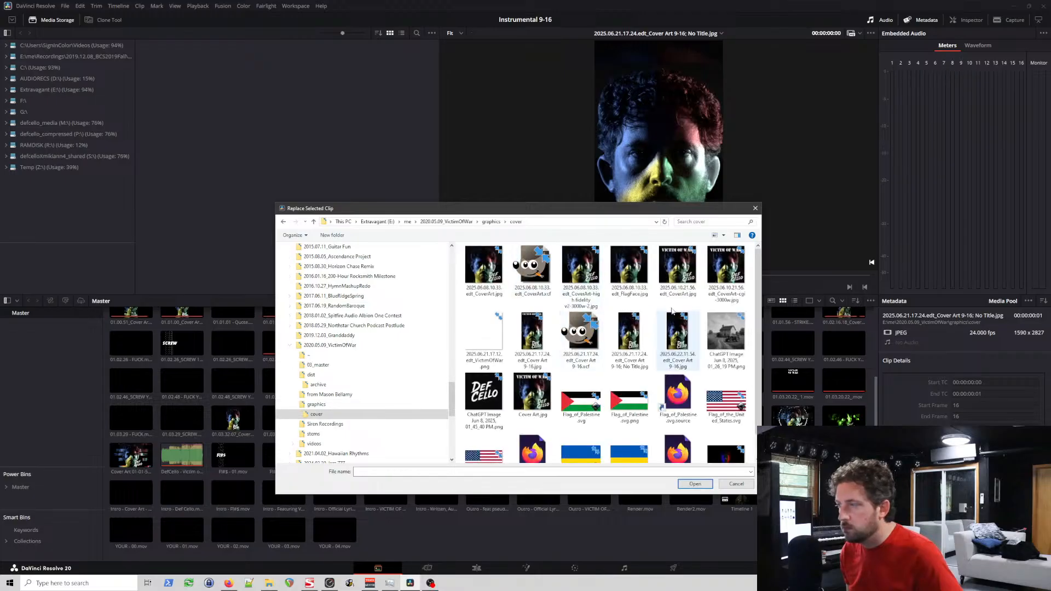
{"action": "left_click", "coordinate": [683, 348]}
{"action": "left_click", "coordinate": [694, 484]}
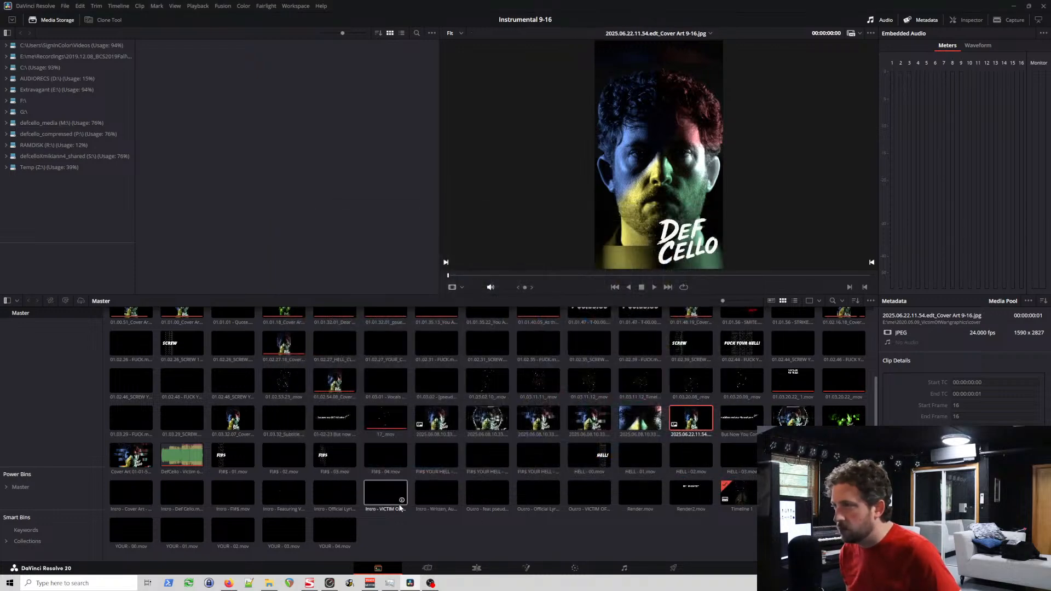
Step: On the Edit page, trim the end of the replaced cover art clip on Video 1 back to the end of the audio
{"action": "left_click", "coordinate": [429, 568]}
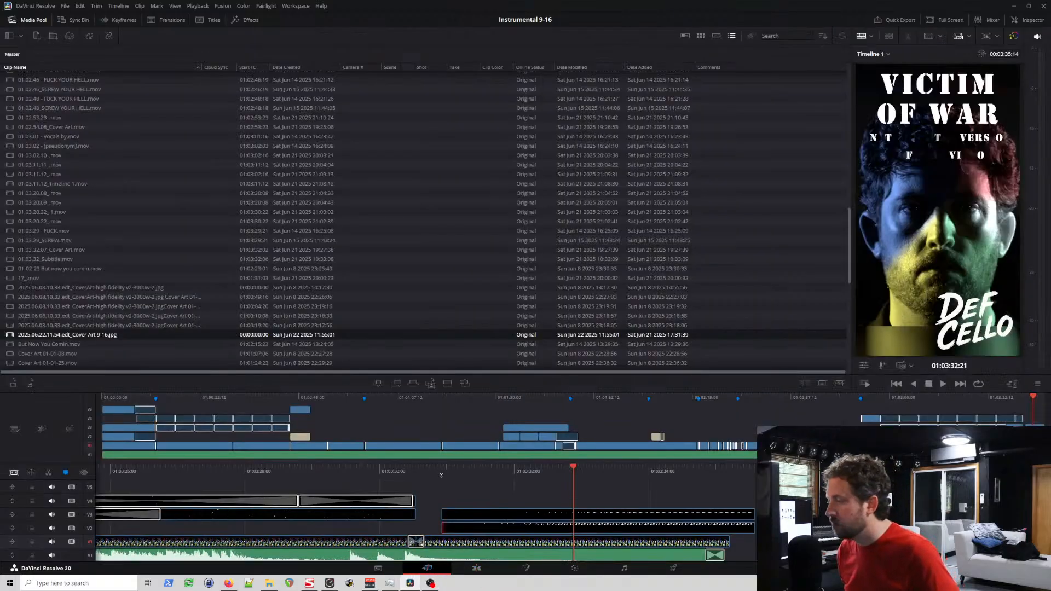
{"action": "key", "text": "shift+4"}
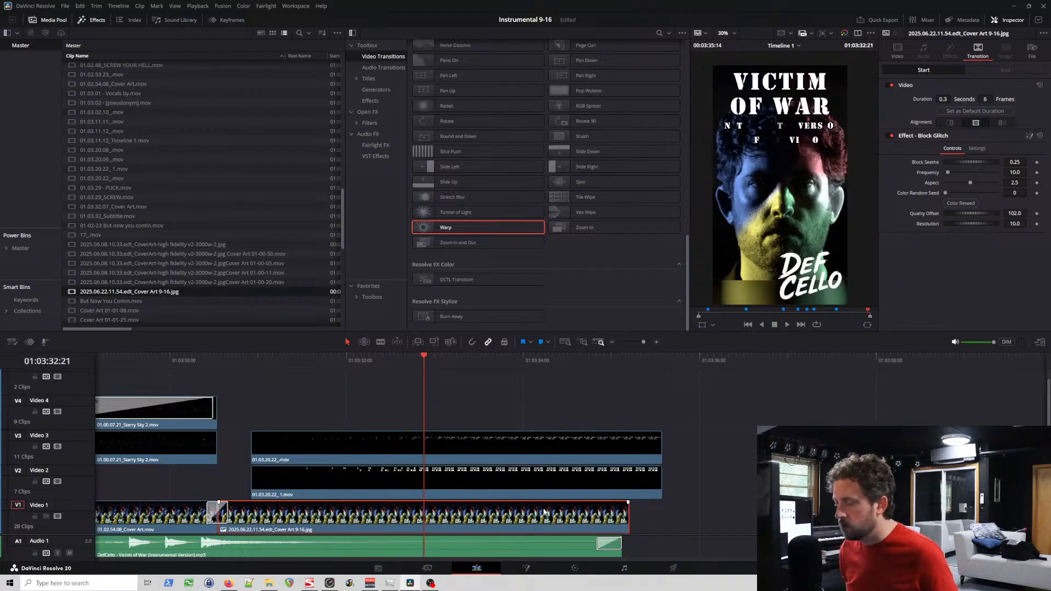
{"action": "scroll", "coordinate": [564, 510], "scroll_direction": "up", "scroll_amount": 1}
{"action": "scroll", "coordinate": [665, 517], "scroll_direction": "up", "scroll_amount": 1}
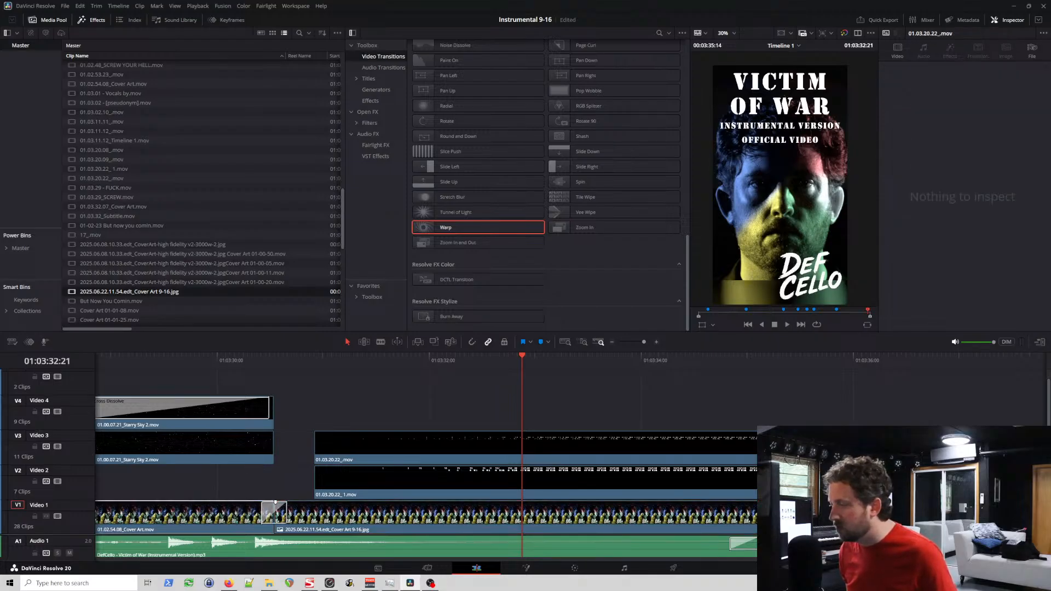
{"action": "left_click_drag", "start_coordinate": [763, 529], "coordinate": [753, 529]}
Step: Move 01.03.20.22_ 1.mov on Video 2 earlier to start where the Starry Sky 2 clips end, and trim its end to the audio's end
{"action": "left_click", "coordinate": [761, 485]}
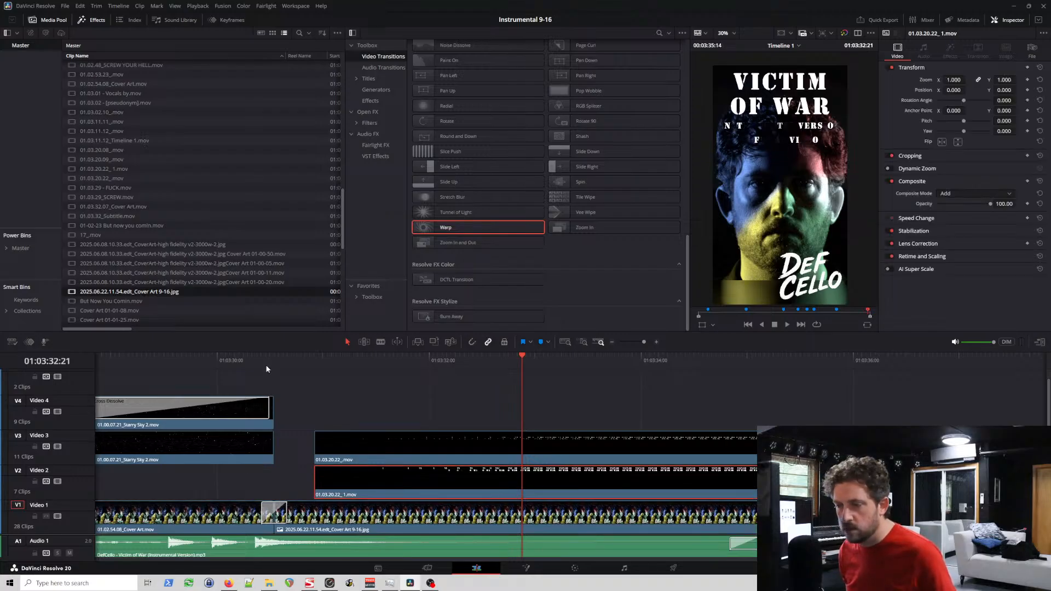
{"action": "left_click_drag", "start_coordinate": [384, 487], "coordinate": [342, 490]}
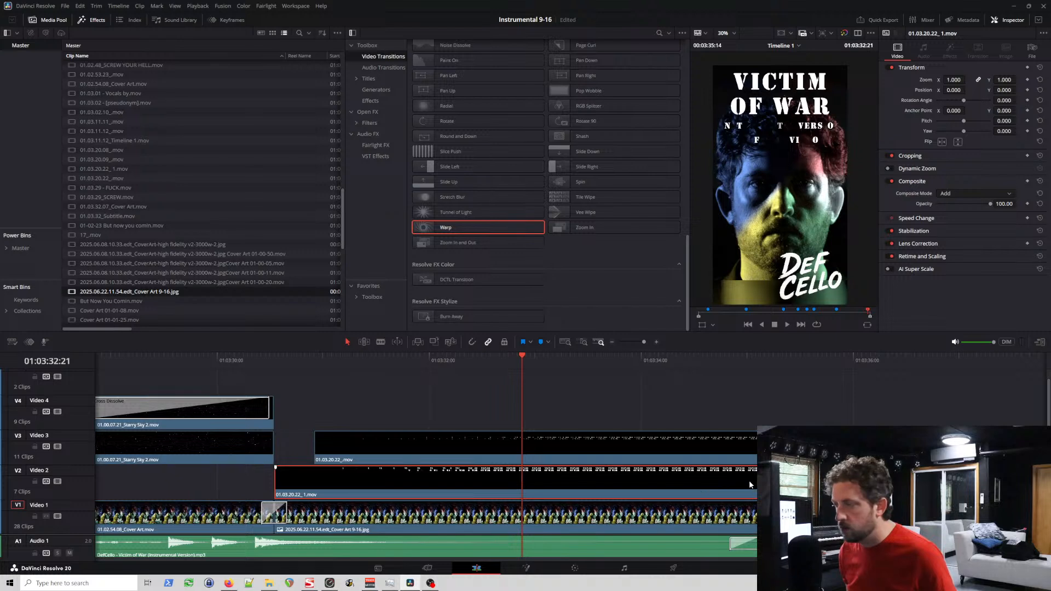
{"action": "left_click_drag", "start_coordinate": [766, 484], "coordinate": [768, 484]}
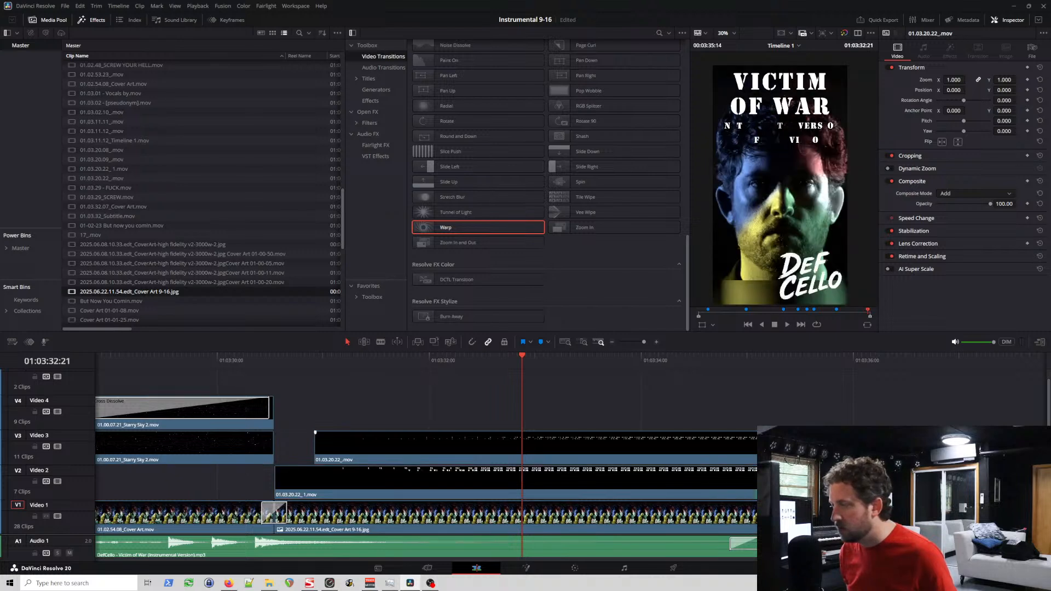
Step: Align both ends of 01.03.20.22_.mov on Video 3 with the title clip on Video 2 and check the closing frames
{"action": "left_click", "coordinate": [769, 447]}
{"action": "mouse_move", "coordinate": [769, 448]}
{"action": "left_mouse_down"}
{"action": "mouse_move", "coordinate": [729, 447]}
{"action": "mouse_move", "coordinate": [759, 448]}
{"action": "left_mouse_up"}
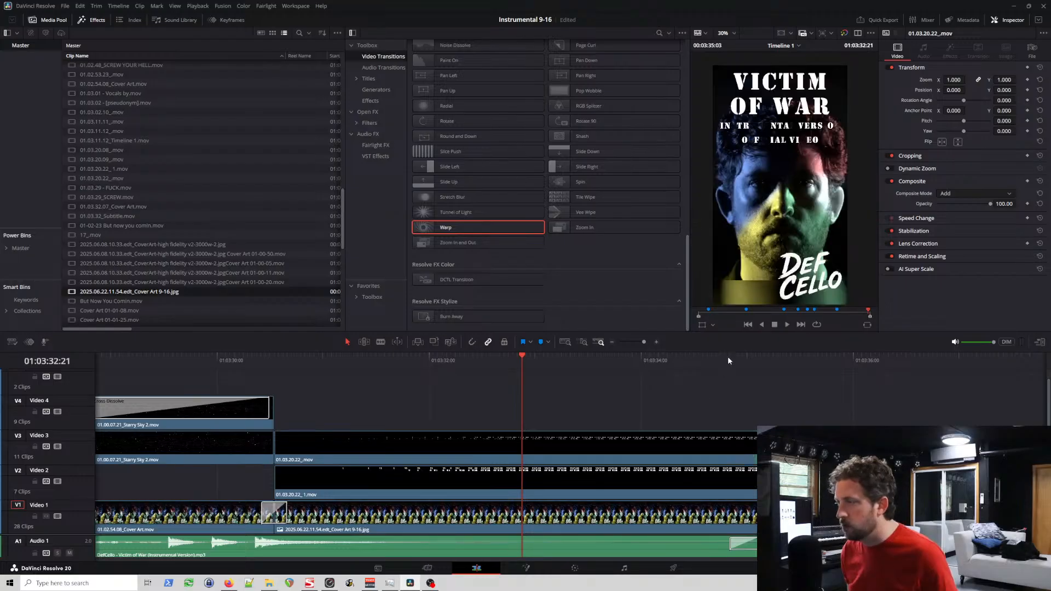
{"action": "left_click", "coordinate": [760, 362]}
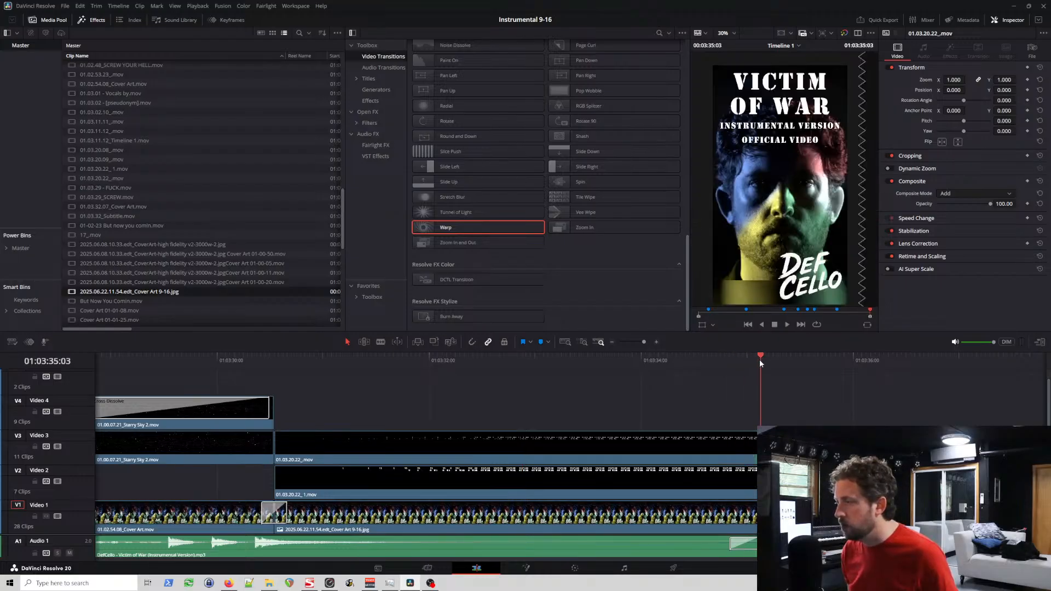
{"action": "left_click", "coordinate": [645, 362]}
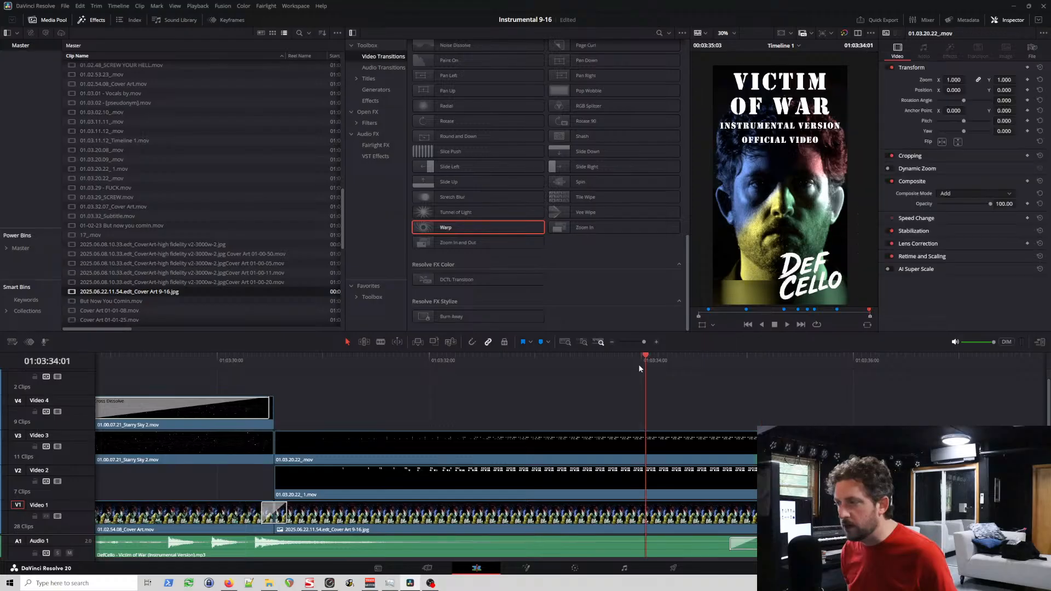
Step: Check the closing title frames between 01:03:32 and the audio's end, and select the final cover art clip on Video 1
{"action": "left_click", "coordinate": [497, 360]}
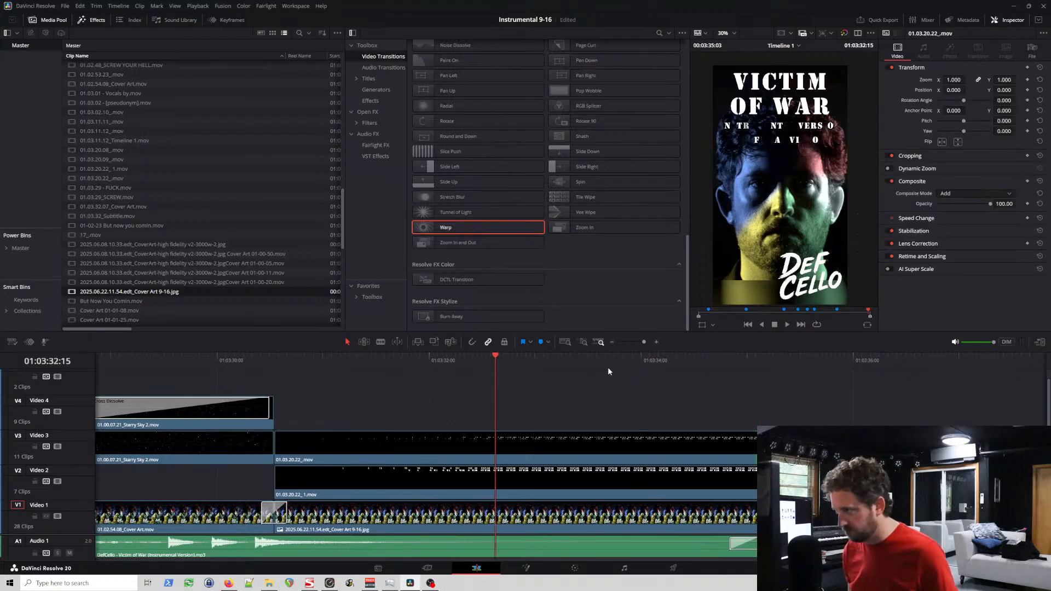
{"action": "left_click", "coordinate": [687, 361]}
{"action": "left_click", "coordinate": [727, 358]}
{"action": "left_click", "coordinate": [749, 358]}
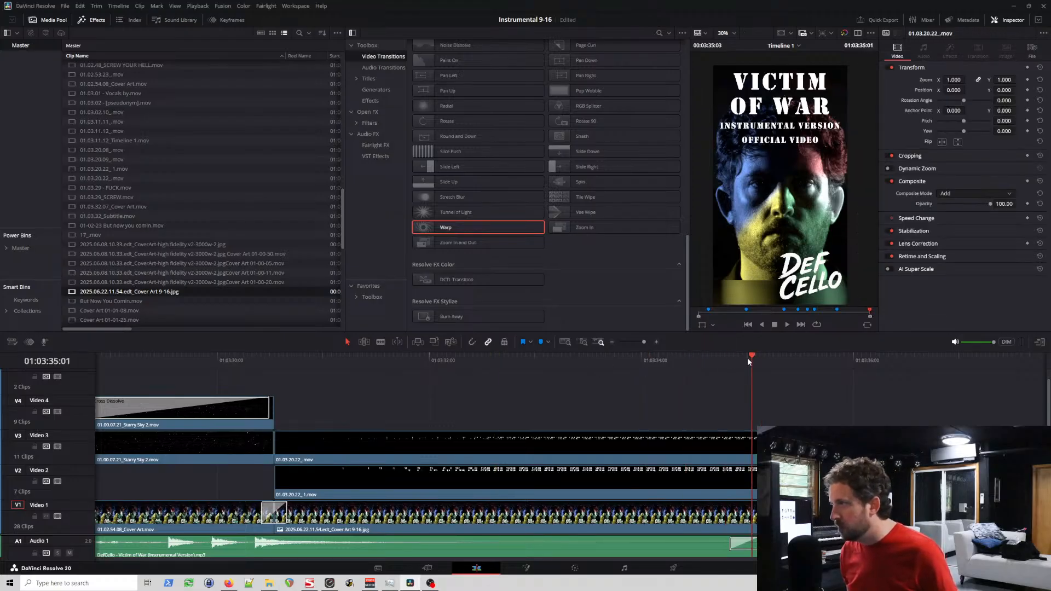
{"action": "left_click", "coordinate": [554, 536]}
{"action": "left_click", "coordinate": [493, 528]}
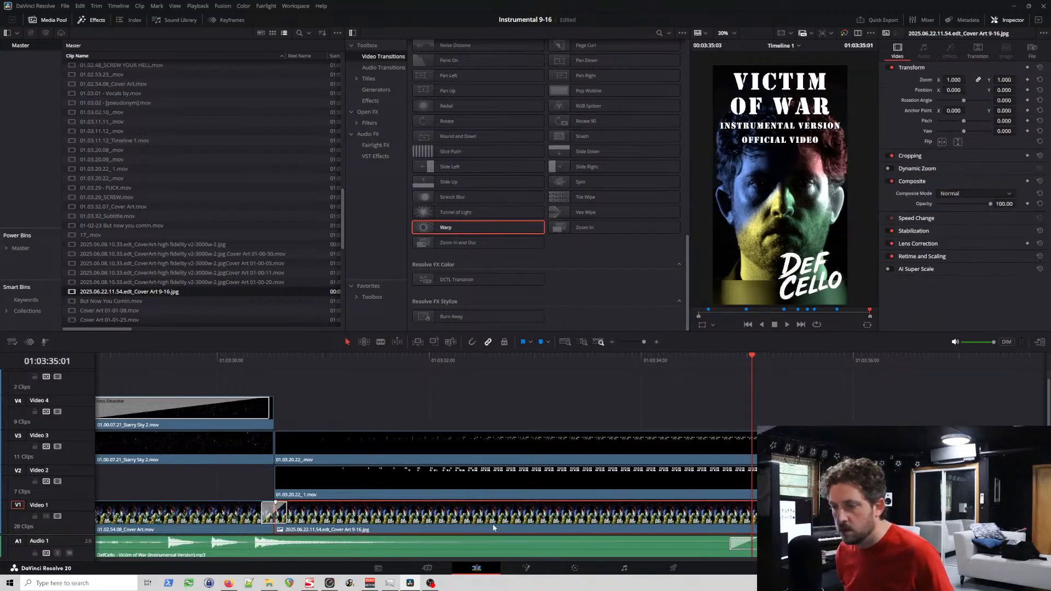
{"action": "scroll", "coordinate": [460, 524], "scroll_direction": "down", "scroll_amount": 4}
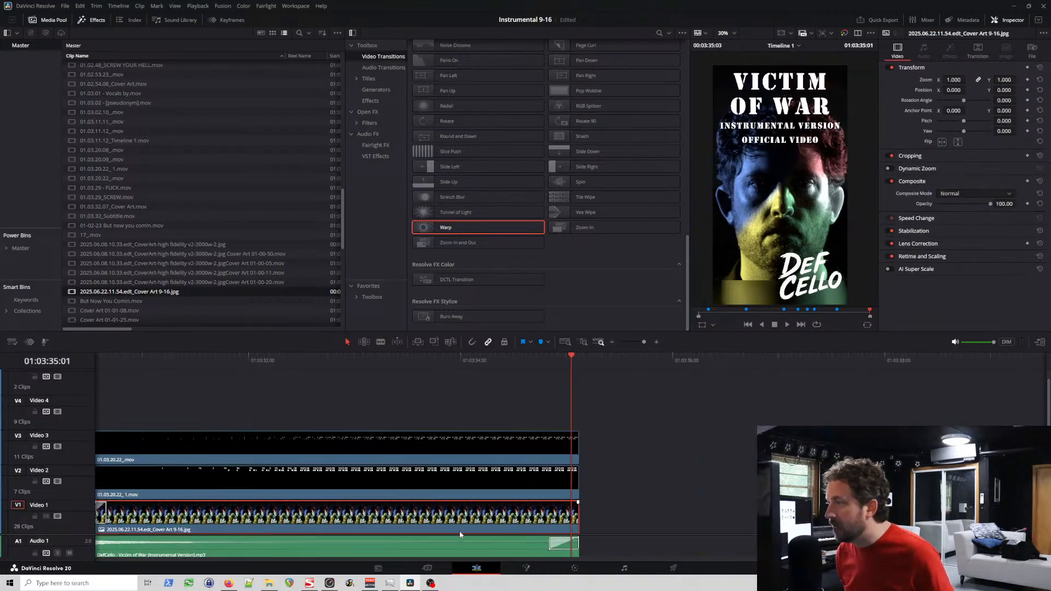
Step: Go back to the timeline's start and review the opening cover art and the title fade-out into verse 1
{"action": "scroll", "coordinate": [298, 522], "scroll_direction": "left", "scroll_amount": 10}
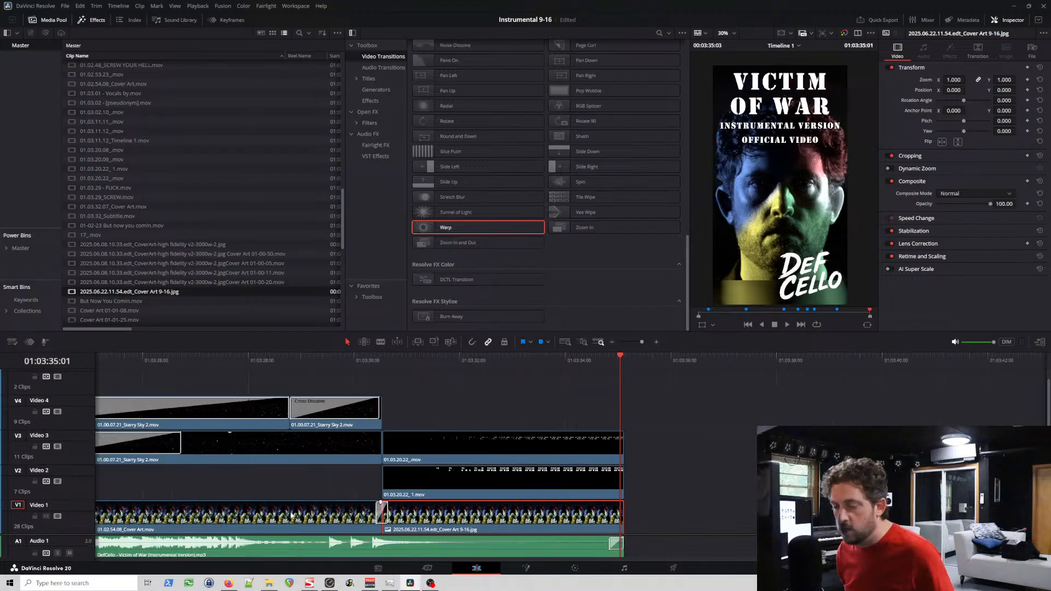
{"action": "scroll", "coordinate": [299, 521], "scroll_direction": "left", "scroll_amount": 20}
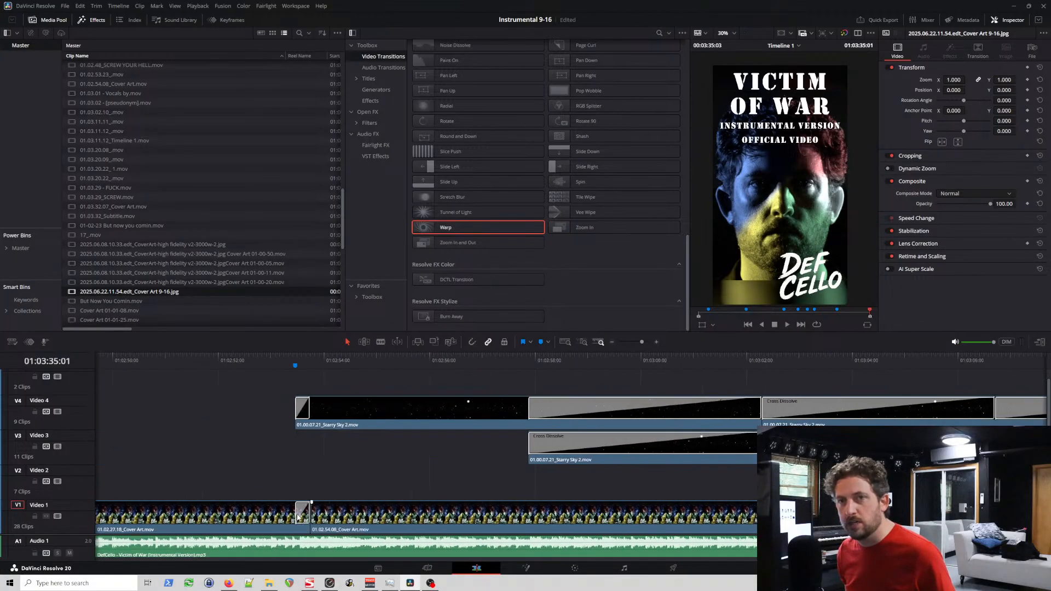
{"action": "scroll", "coordinate": [301, 515], "scroll_direction": "left", "scroll_amount": 20}
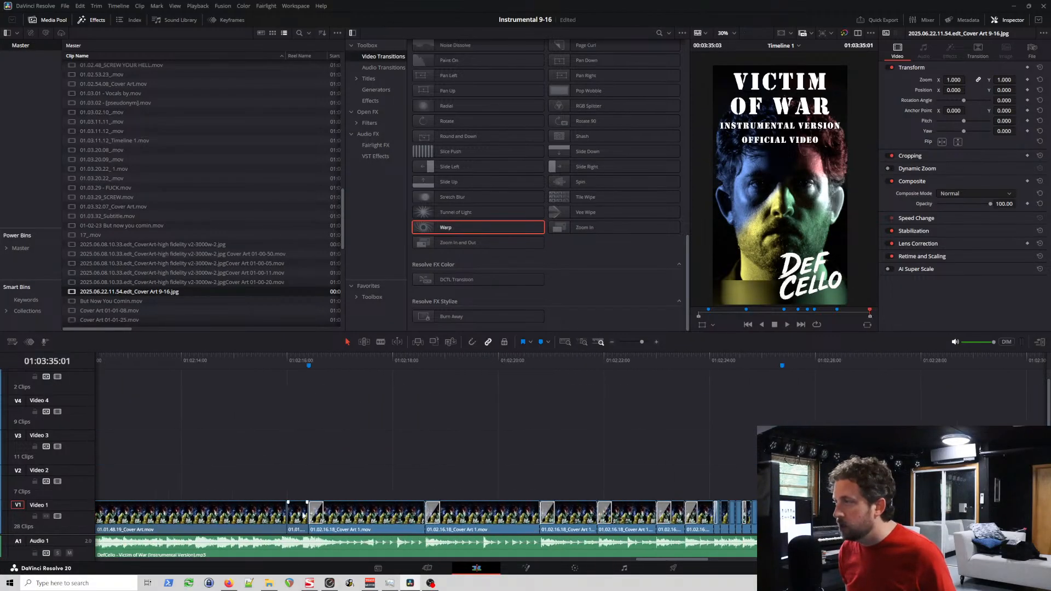
{"action": "left_click_drag", "start_coordinate": [678, 560], "coordinate": [83, 589]}
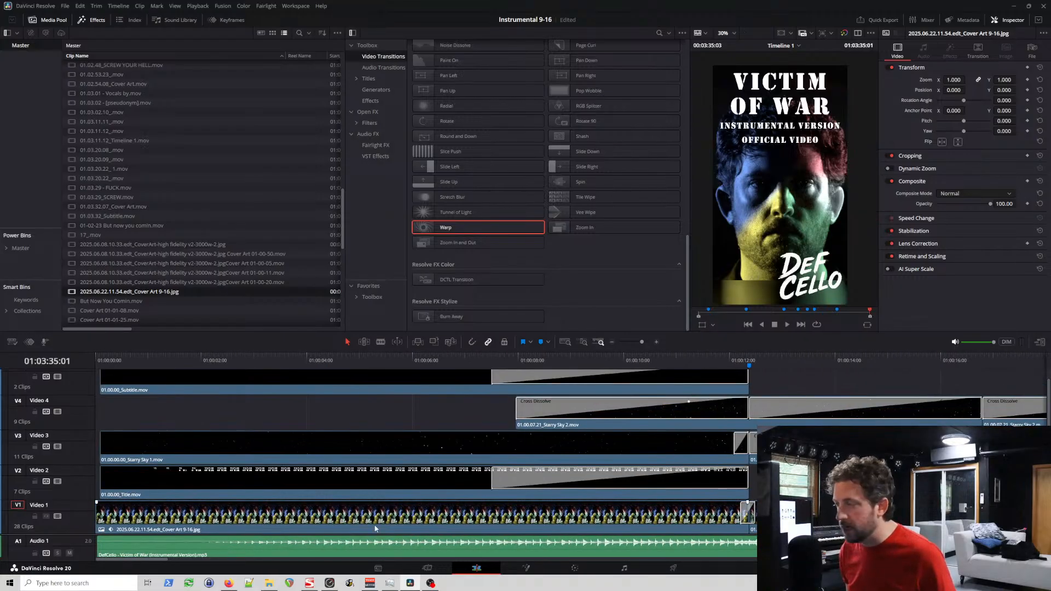
{"action": "left_click", "coordinate": [375, 528]}
{"action": "left_click_drag", "start_coordinate": [759, 362], "coordinate": [721, 360]}
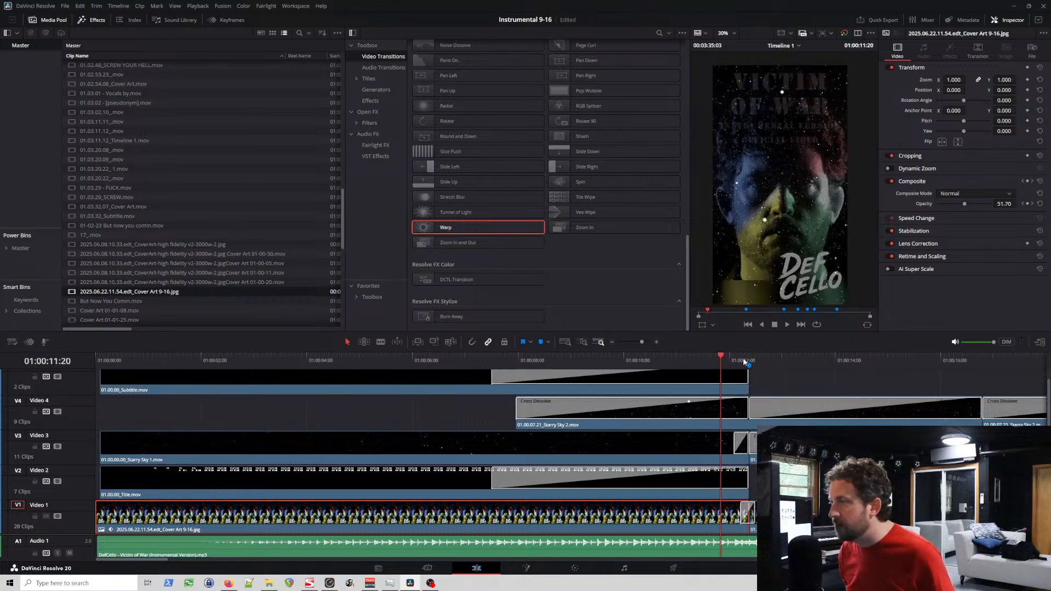
{"action": "left_click", "coordinate": [685, 358]}
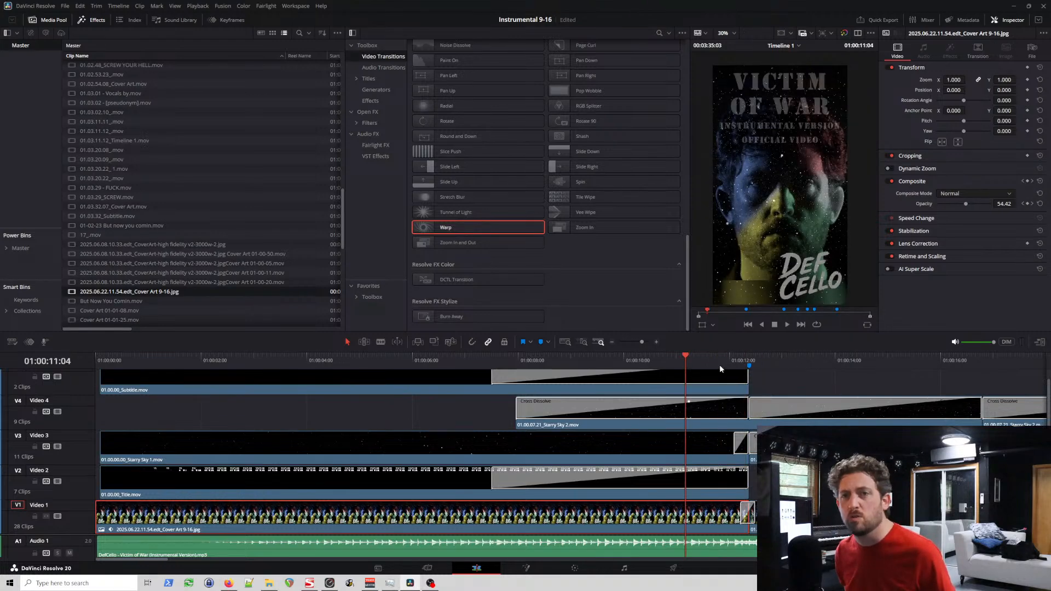
{"action": "left_click_drag", "start_coordinate": [814, 364], "coordinate": [790, 362]}
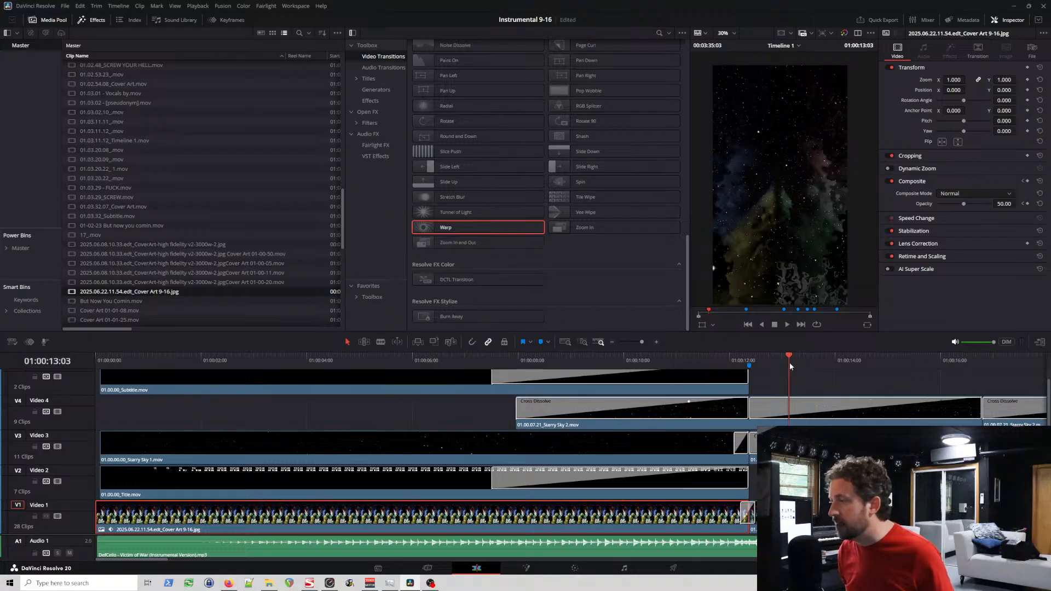
{"action": "left_click", "coordinate": [771, 361]}
{"action": "key", "text": "space"}
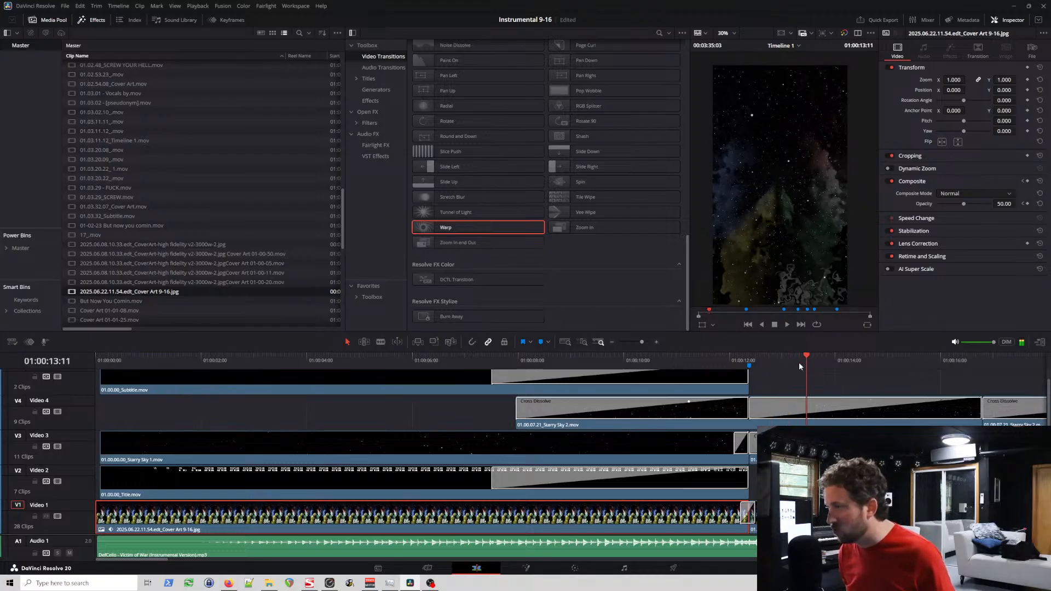
{"action": "left_click", "coordinate": [298, 363]}
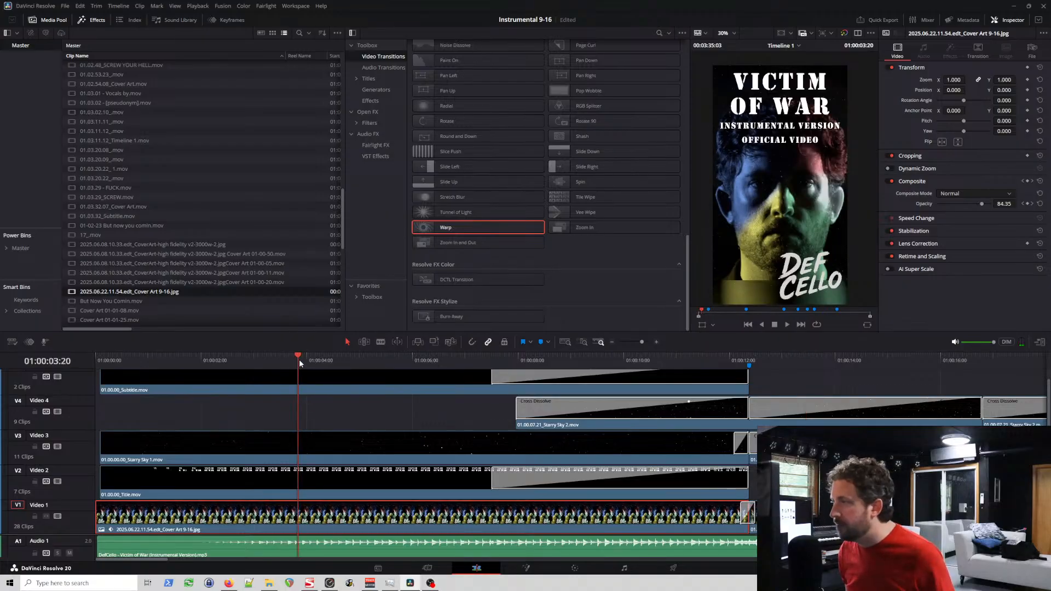
Step: Save the project, remove 01.03.29 - FUCK.mov from the media pool, and look through the remaining clips
{"action": "key", "text": "ctrl+s"}
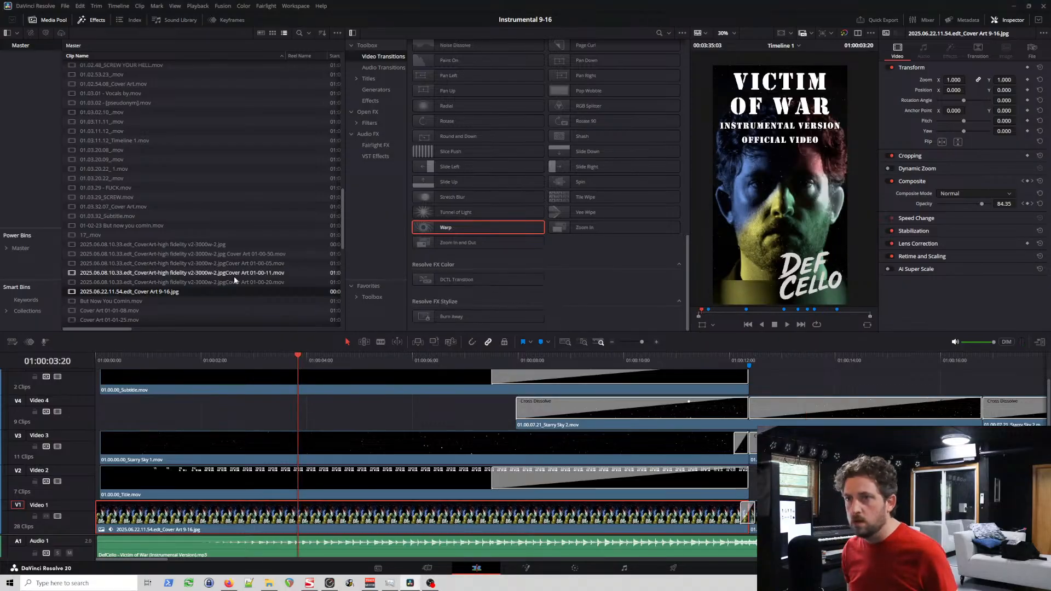
{"action": "right_click", "coordinate": [161, 189]}
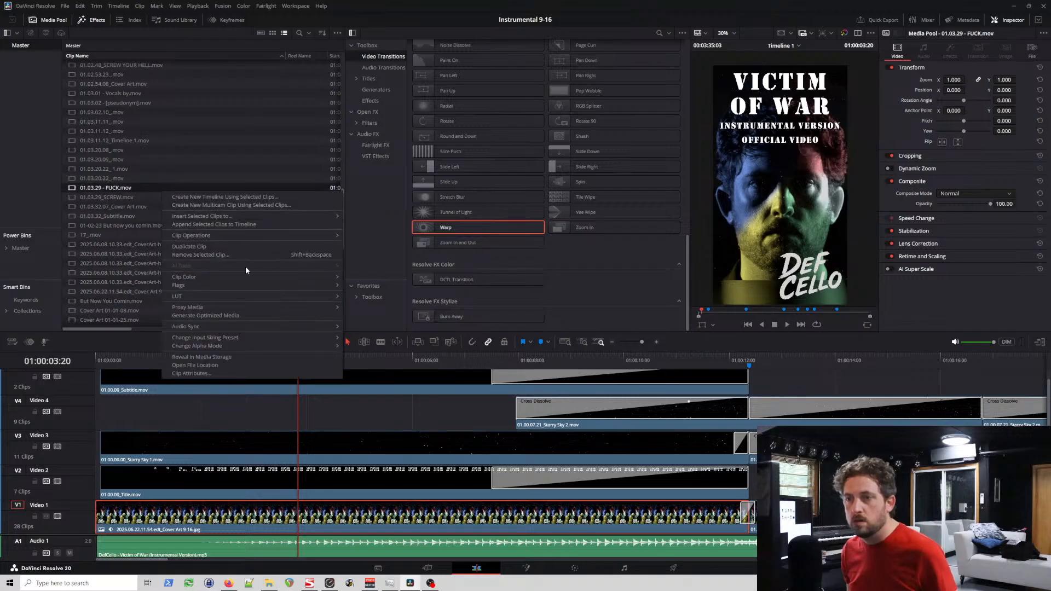
{"action": "left_click", "coordinate": [232, 254]}
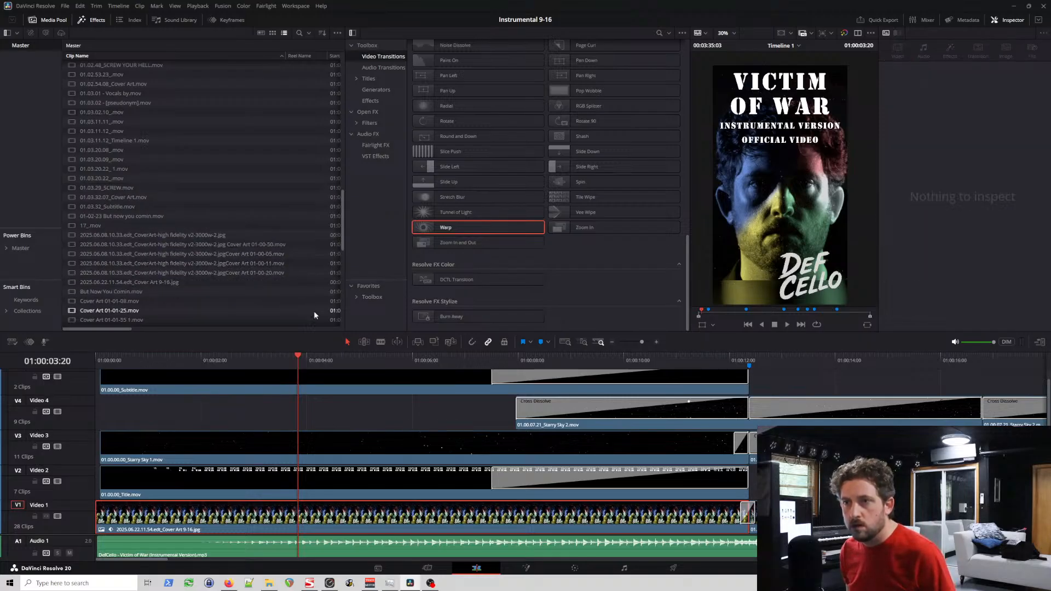
{"action": "scroll", "coordinate": [267, 299], "scroll_direction": "down", "scroll_amount": 2}
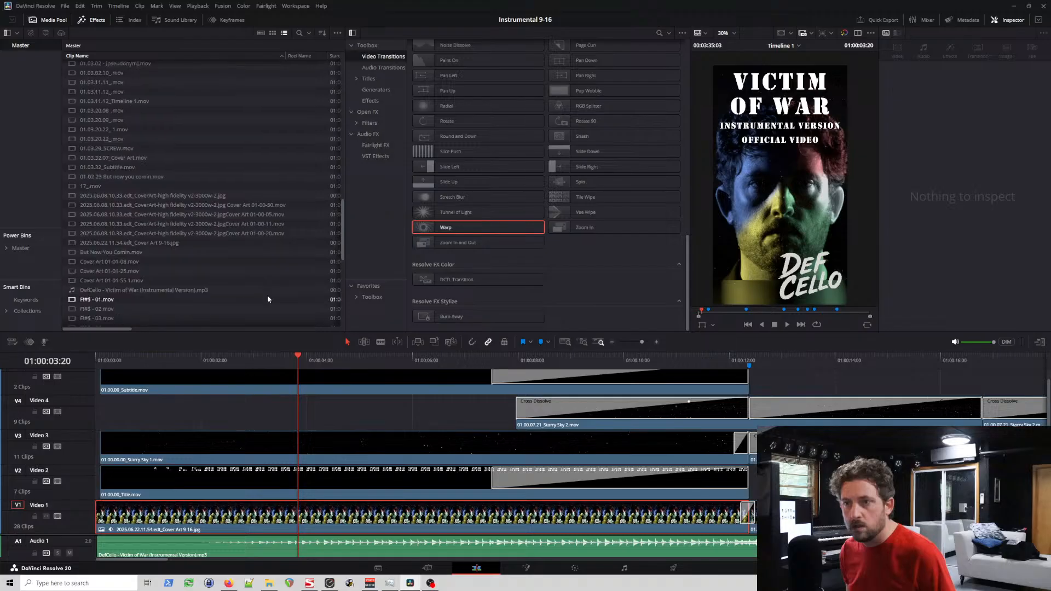
{"action": "scroll", "coordinate": [279, 314], "scroll_direction": "down", "scroll_amount": 2}
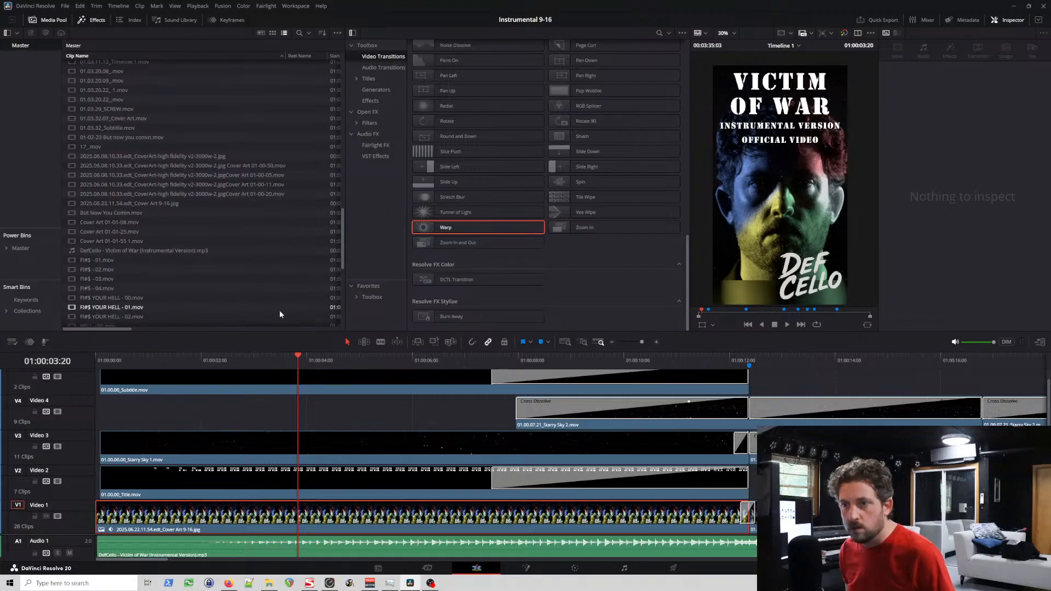
{"action": "scroll", "coordinate": [280, 311], "scroll_direction": "down", "scroll_amount": 2}
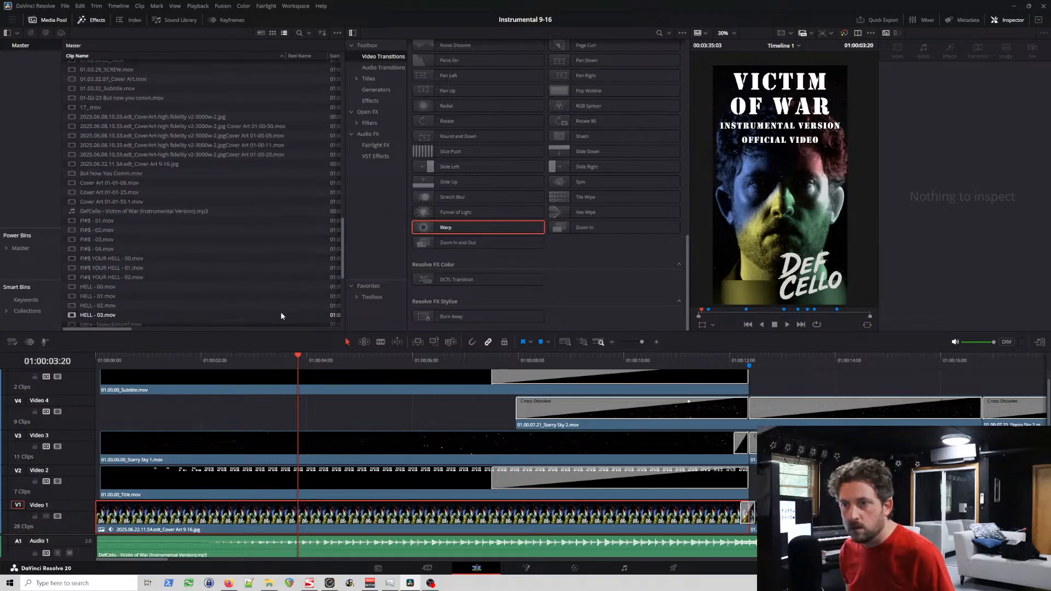
Step: Inspect the opening Title and Starry Sky 1 clips, preview the title animation near the timeline's start, and save the project
{"action": "left_click", "coordinate": [333, 479]}
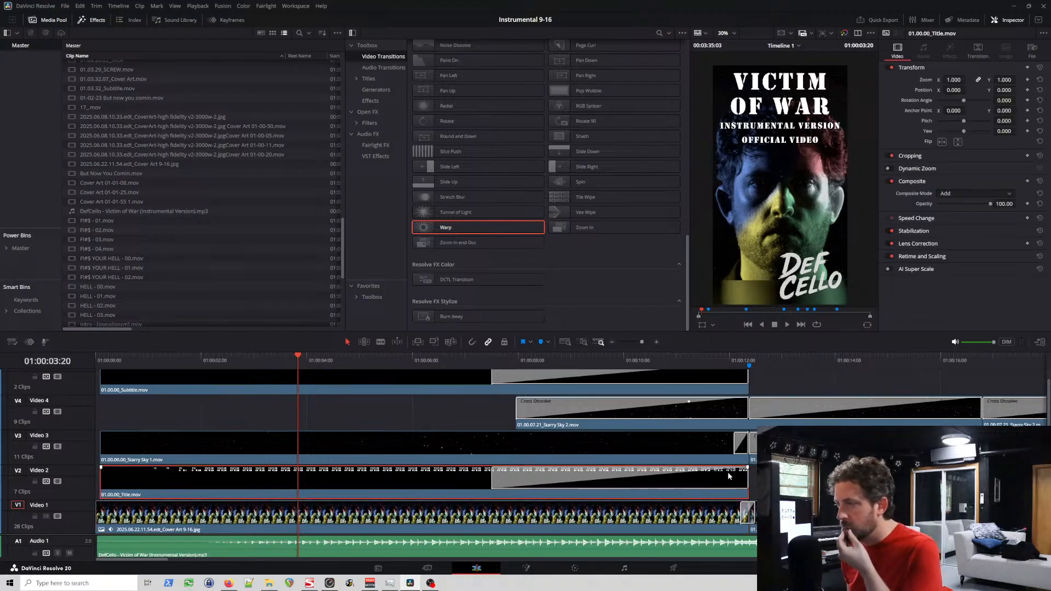
{"action": "left_click_drag", "start_coordinate": [746, 481], "coordinate": [756, 484]}
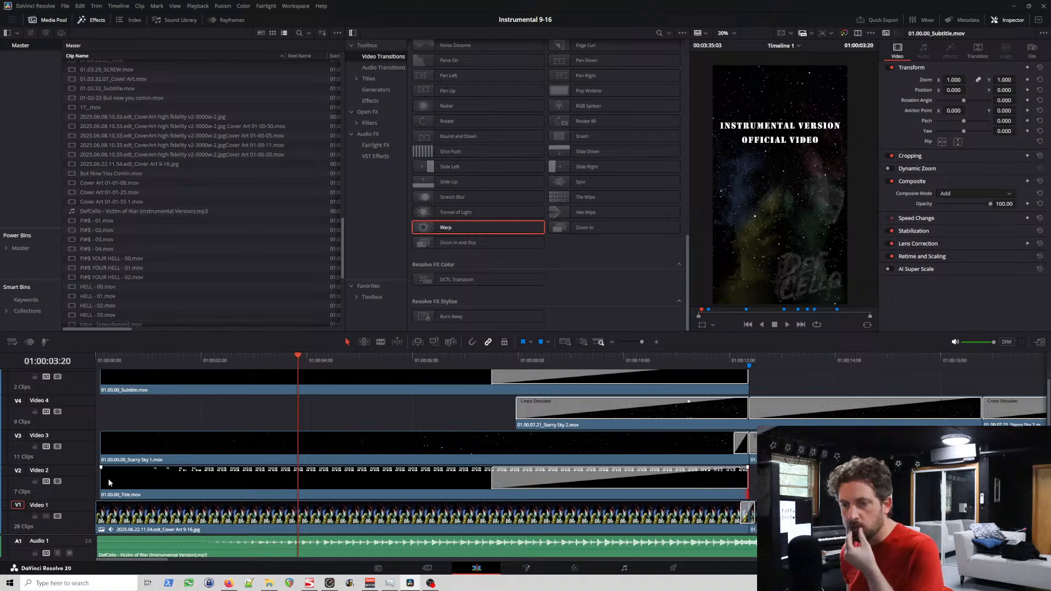
{"action": "left_click", "coordinate": [131, 438]}
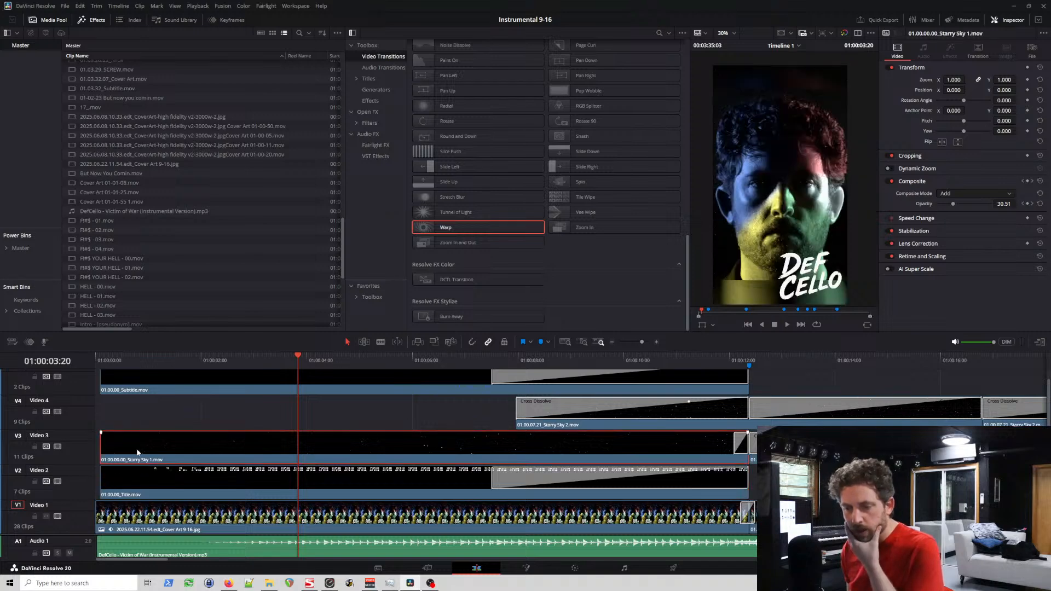
{"action": "left_click", "coordinate": [144, 361]}
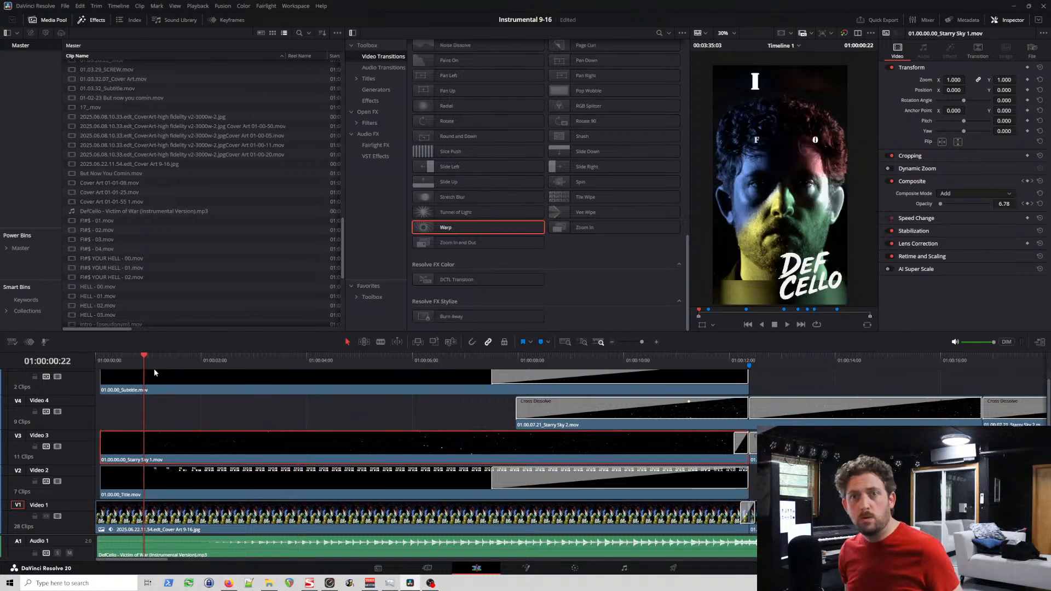
{"action": "key", "text": "ctrl+s"}
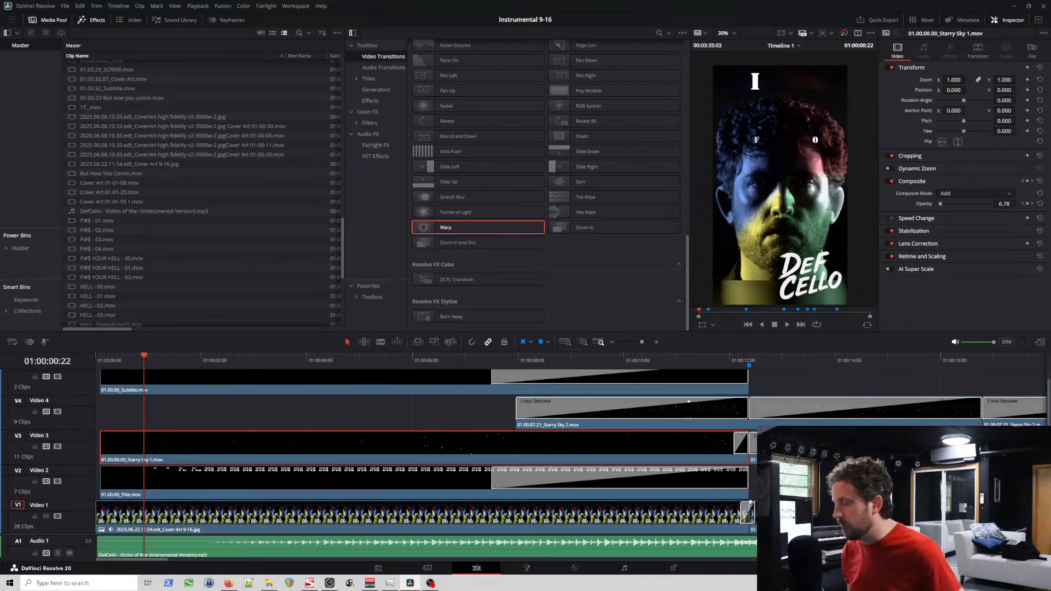
Step: Decompose the rendered clip 01.00.12.07_Cover Art.mov on Video 1 back to its original
{"action": "left_click", "coordinate": [789, 516]}
{"action": "scroll", "coordinate": [788, 517], "scroll_direction": "right", "scroll_amount": 2}
{"action": "scroll", "coordinate": [652, 502], "scroll_direction": "right", "scroll_amount": 6}
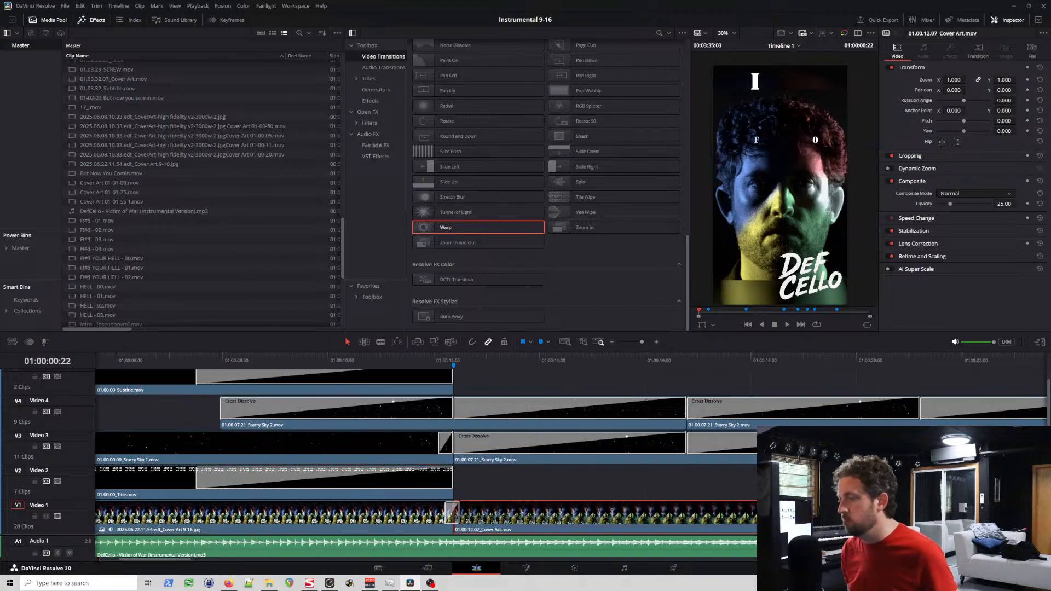
{"action": "scroll", "coordinate": [649, 522], "scroll_direction": "right", "scroll_amount": 8}
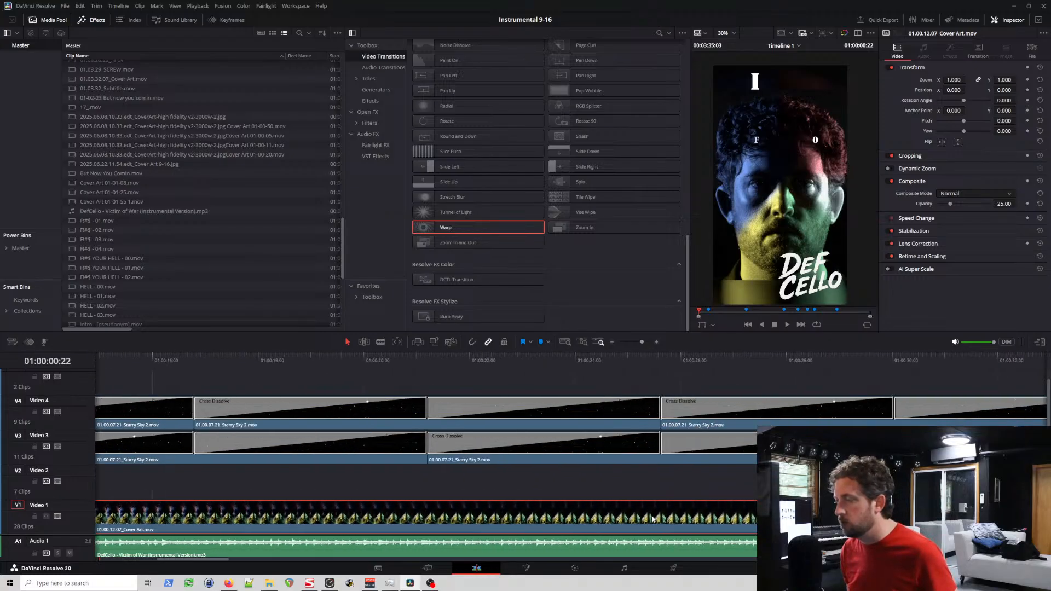
{"action": "scroll", "coordinate": [652, 518], "scroll_direction": "left", "scroll_amount": 9}
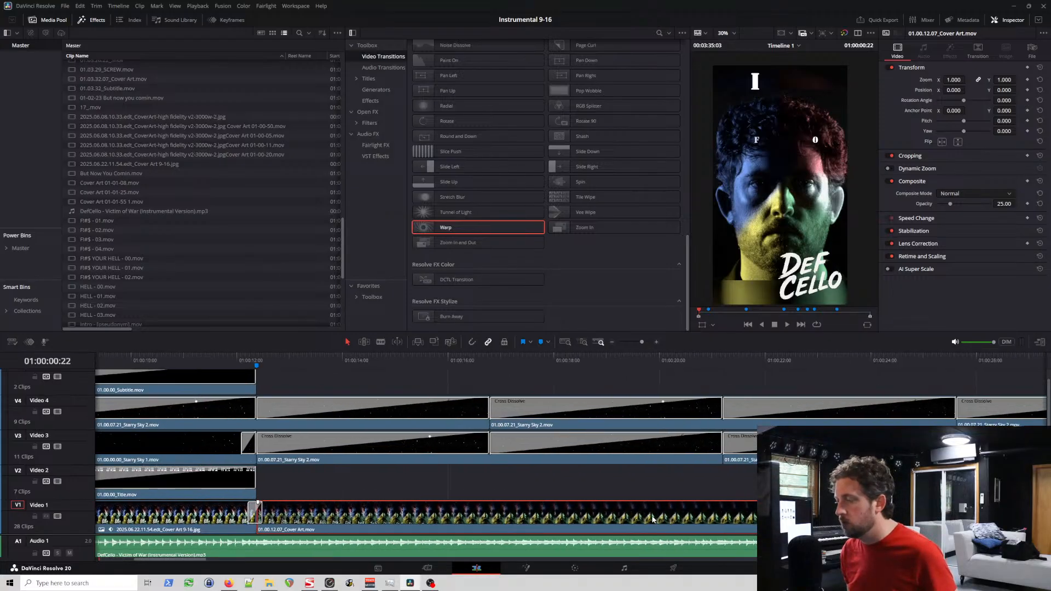
{"action": "right_click", "coordinate": [442, 514]}
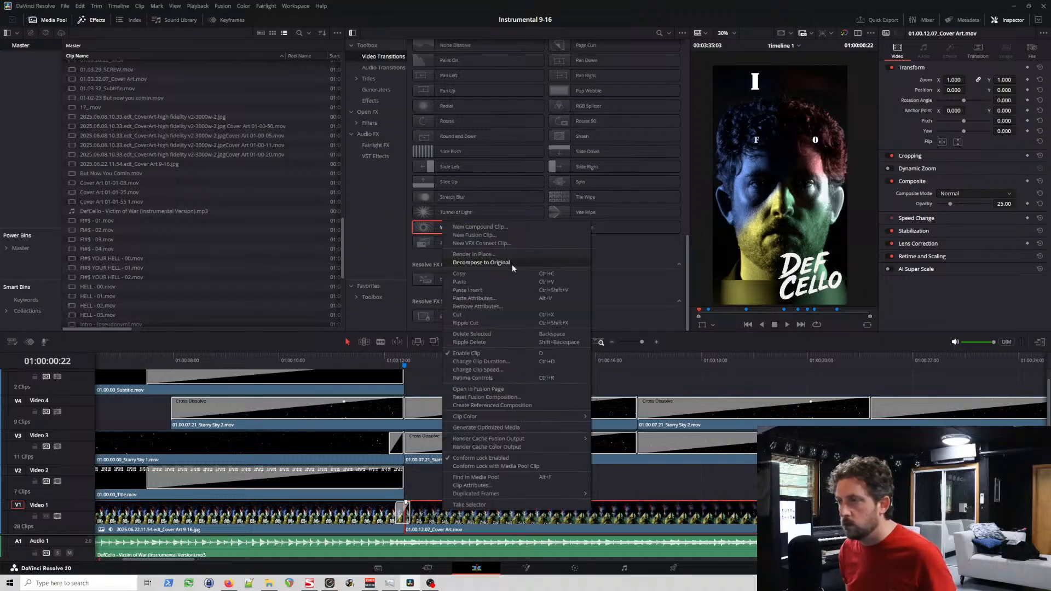
{"action": "left_click", "coordinate": [490, 263]}
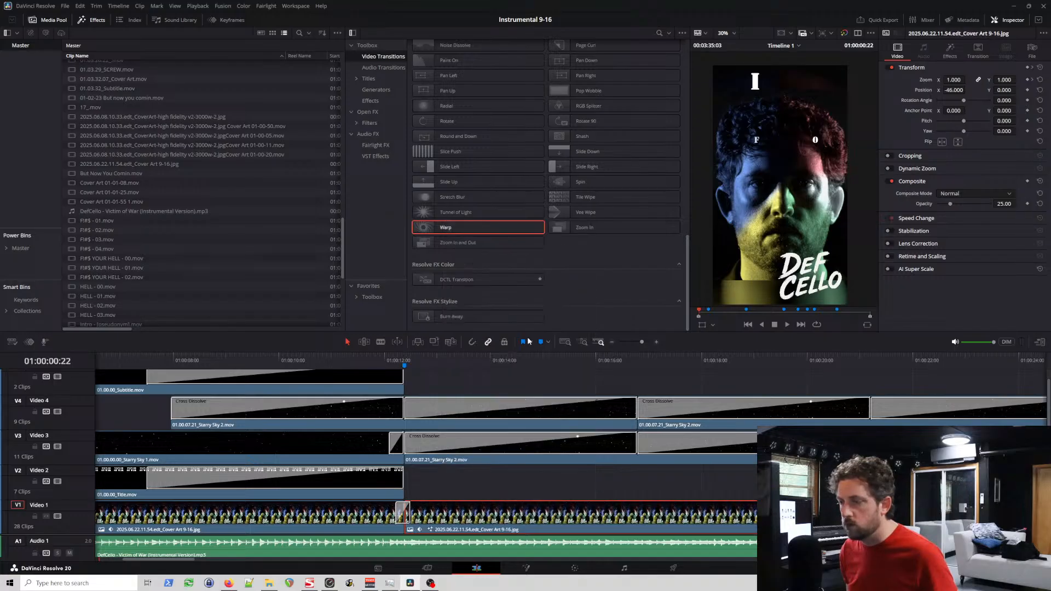
Step: Examine the transition between the opening cover art and the decomposed clip on Video 1 around the Verse 1 marker
{"action": "left_click", "coordinate": [405, 356]}
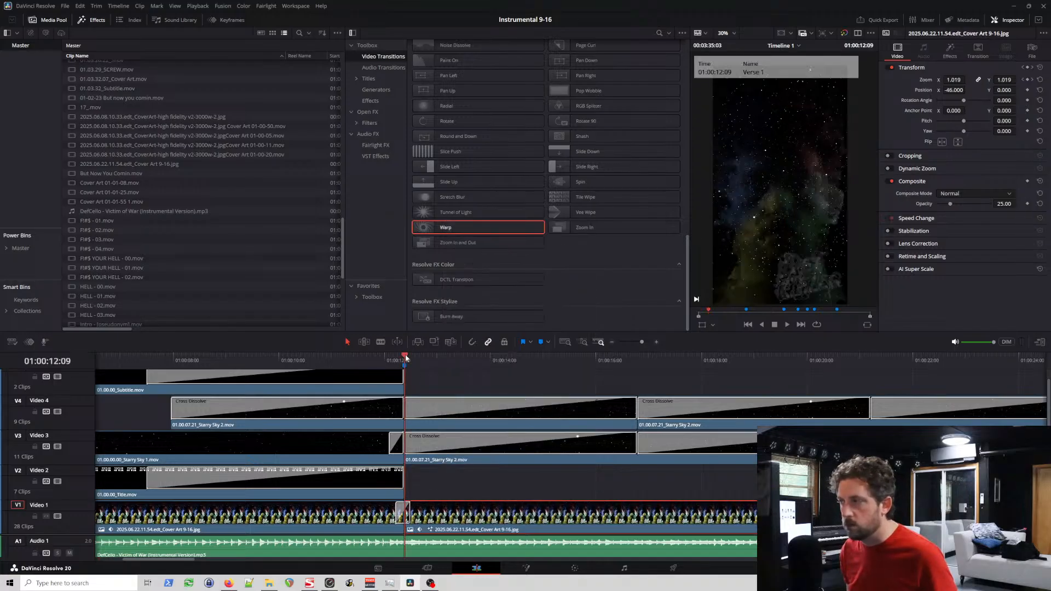
{"action": "key", "text": "Left"}
{"action": "key", "text": "Left"}
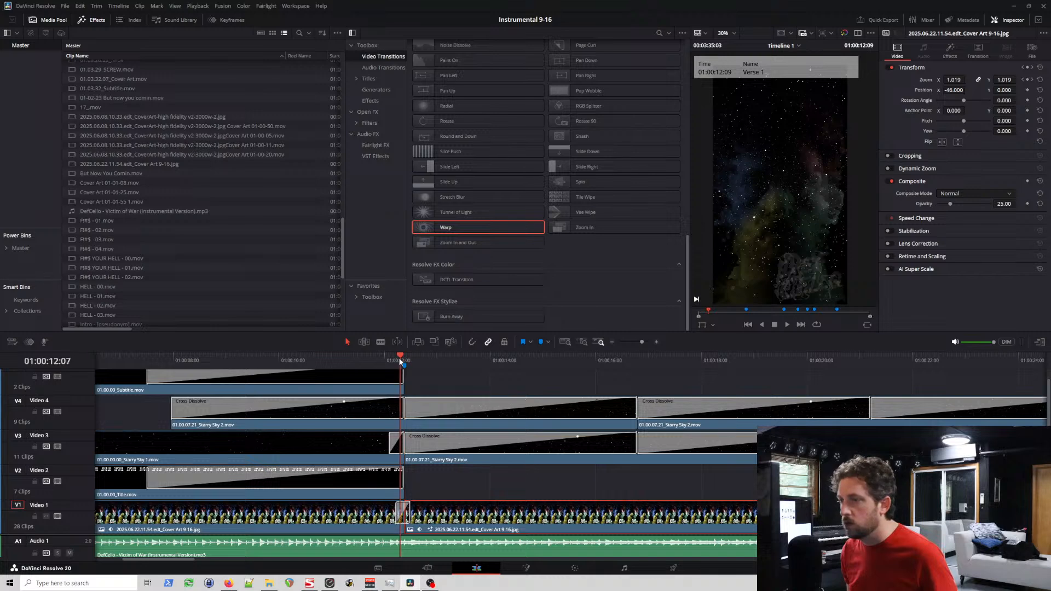
{"action": "left_click", "coordinate": [414, 361]}
{"action": "left_click", "coordinate": [399, 361]}
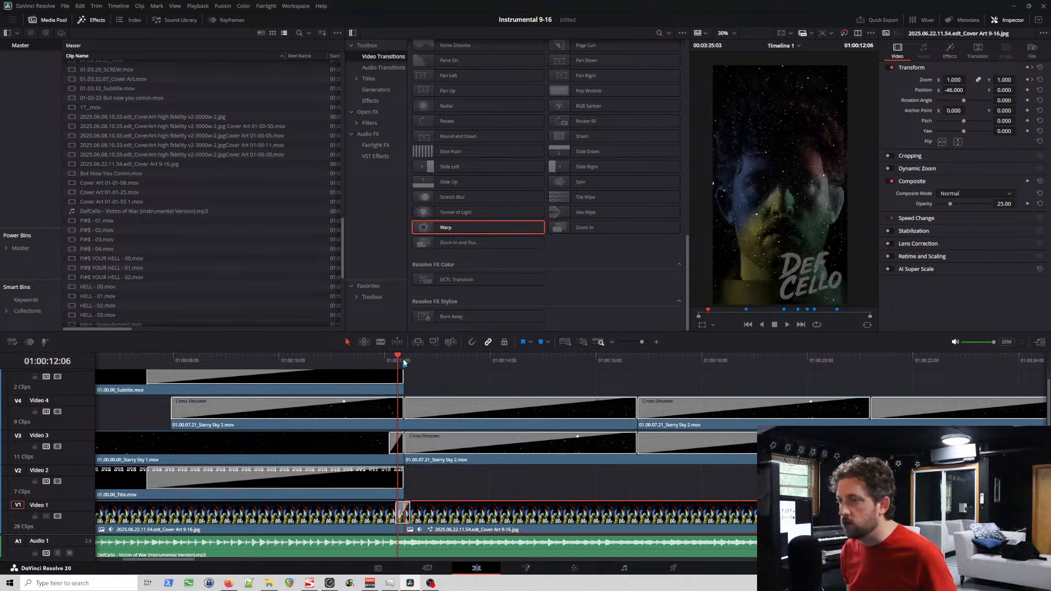
{"action": "left_click", "coordinate": [411, 360]}
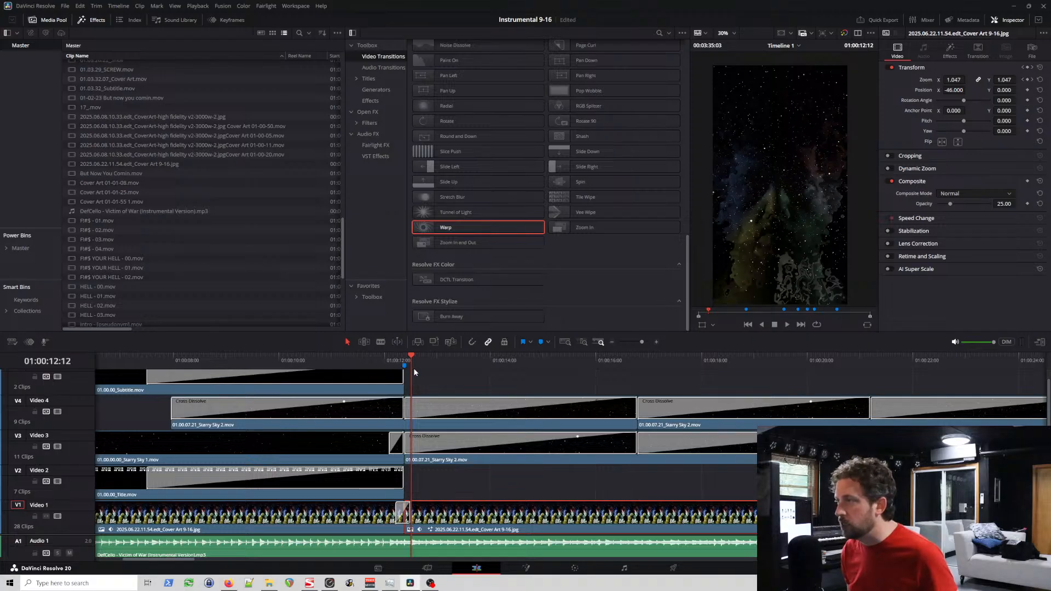
{"action": "left_click", "coordinate": [382, 363]}
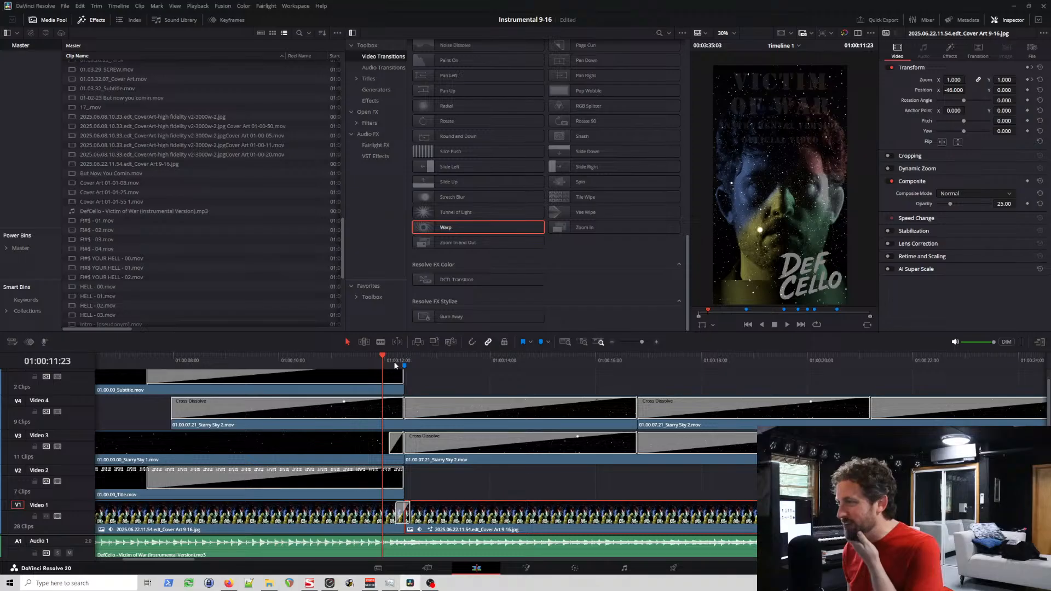
{"action": "left_click", "coordinate": [415, 362]}
{"action": "left_click", "coordinate": [439, 362]}
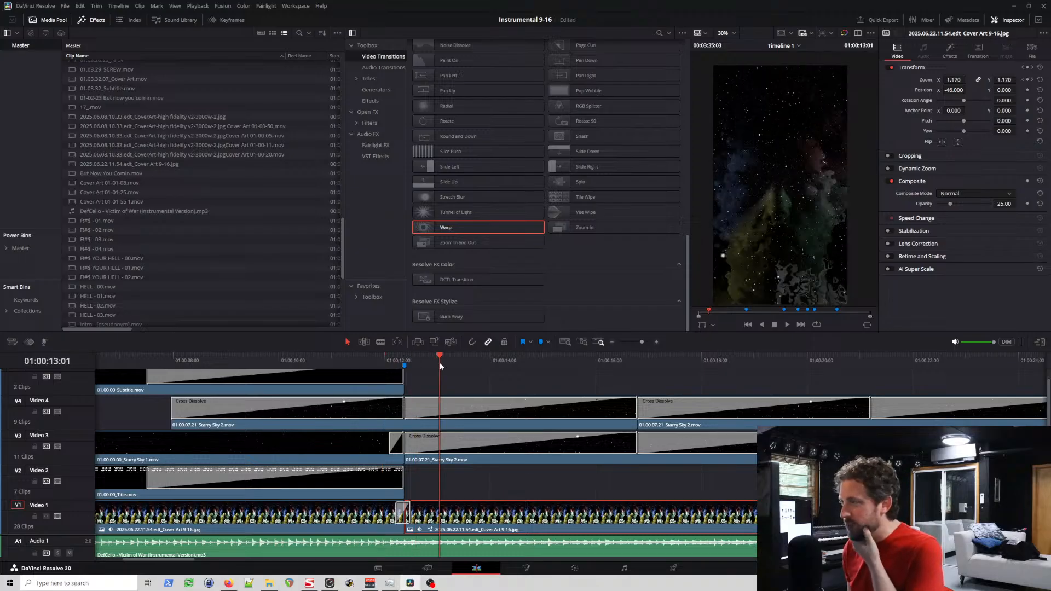
Step: Move the playhead to the Verse 1 marker at 01:00:12:09 and save the project
{"action": "left_click", "coordinate": [410, 361]}
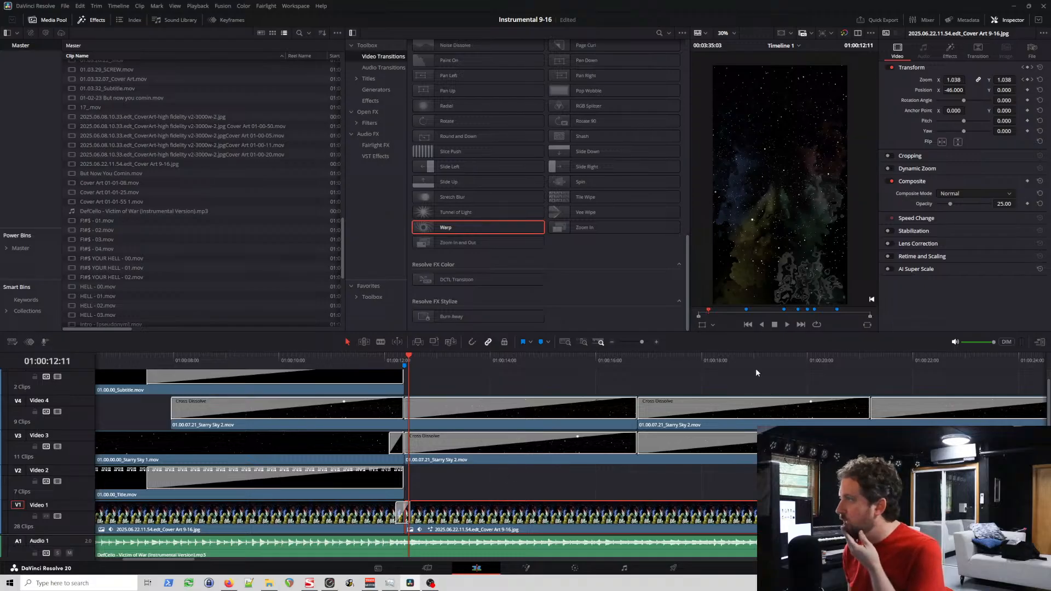
{"action": "left_click", "coordinate": [403, 354]}
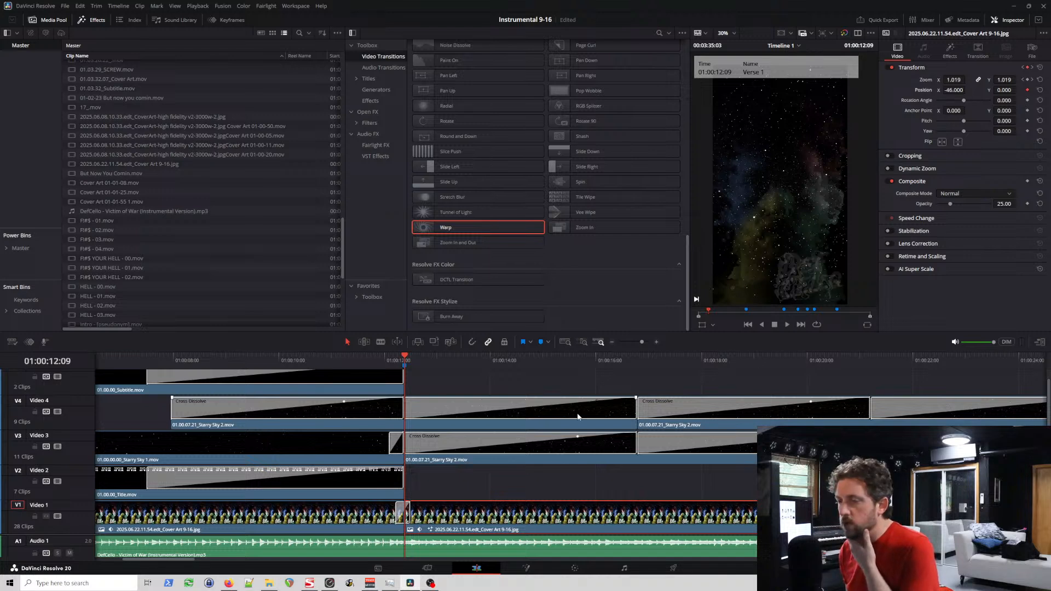
{"action": "key", "text": "ctrl+s"}
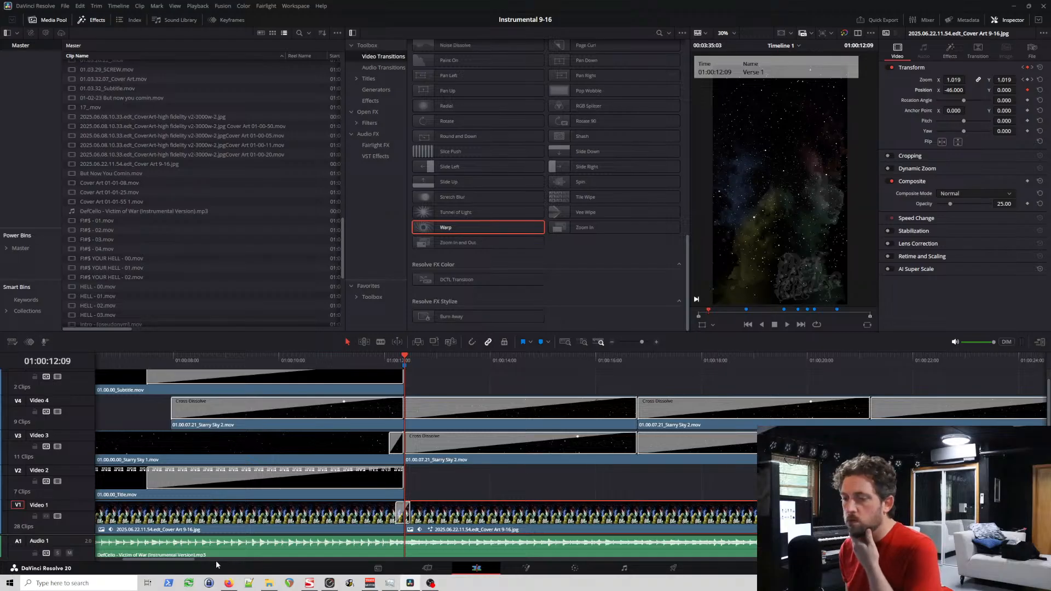
Step: Check the decomposed cover art clip's end on Video 1, and set its Position X to 0 at the keyframe at Verse 1
{"action": "left_click_drag", "start_coordinate": [183, 561], "coordinate": [254, 561]}
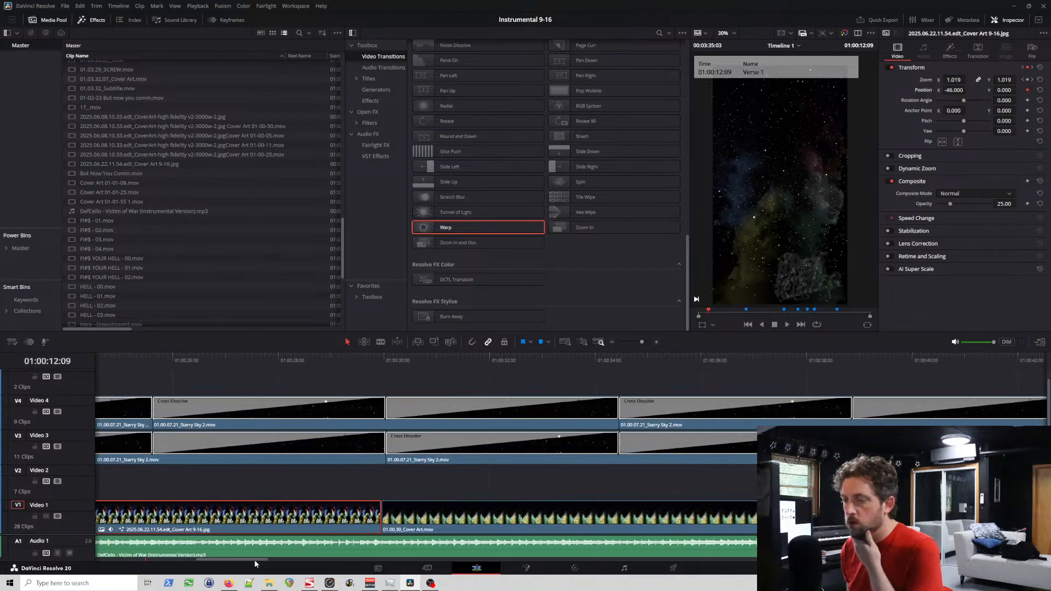
{"action": "left_click_drag", "start_coordinate": [385, 359], "coordinate": [382, 358]}
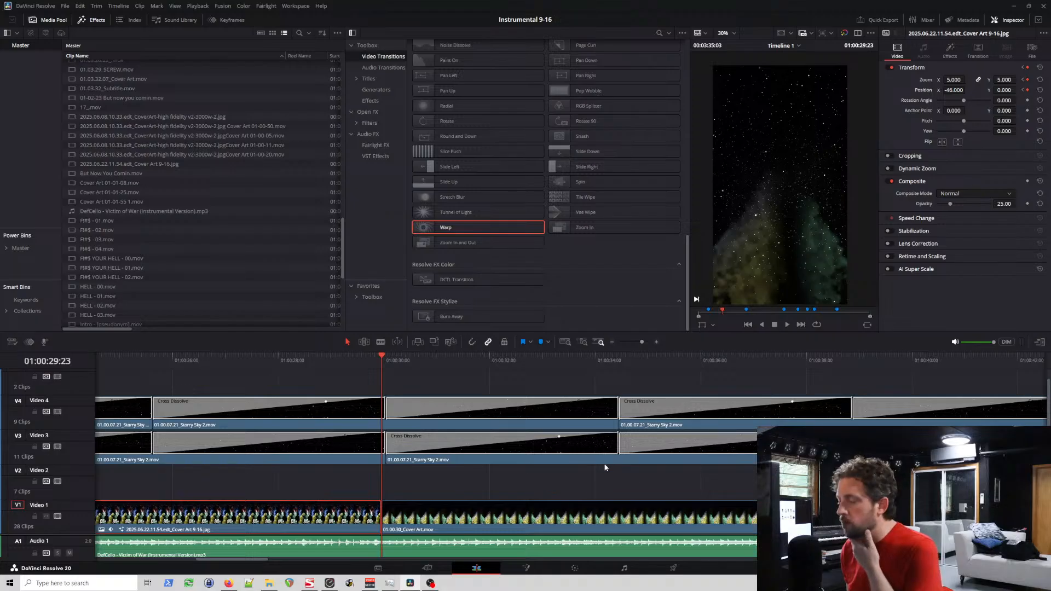
{"action": "left_click", "coordinate": [1023, 90]}
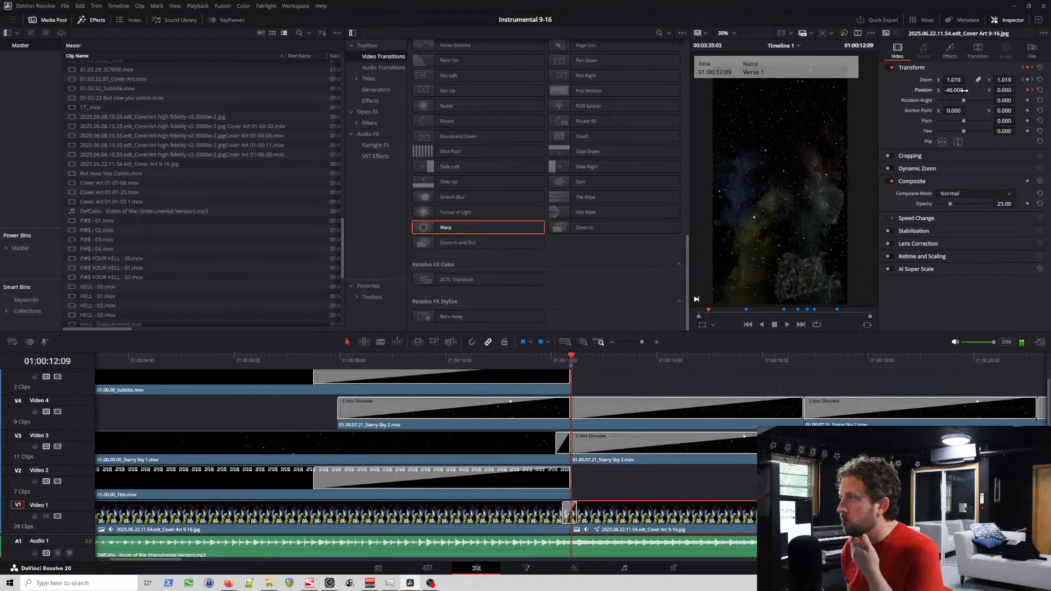
{"action": "double_click", "coordinate": [956, 91]}
{"action": "type", "text": "0"}
{"action": "key", "text": "Return"}
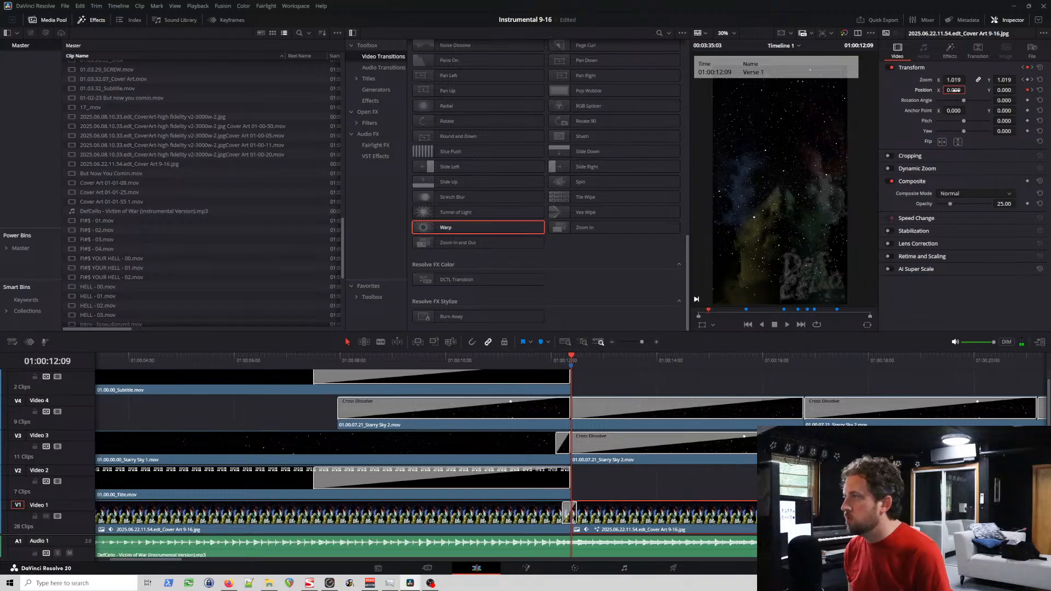
Step: Play the timeline from just before Verse 1 until the cover art change after 01:00:43
{"action": "left_click", "coordinate": [587, 360]}
{"action": "left_click", "coordinate": [556, 358]}
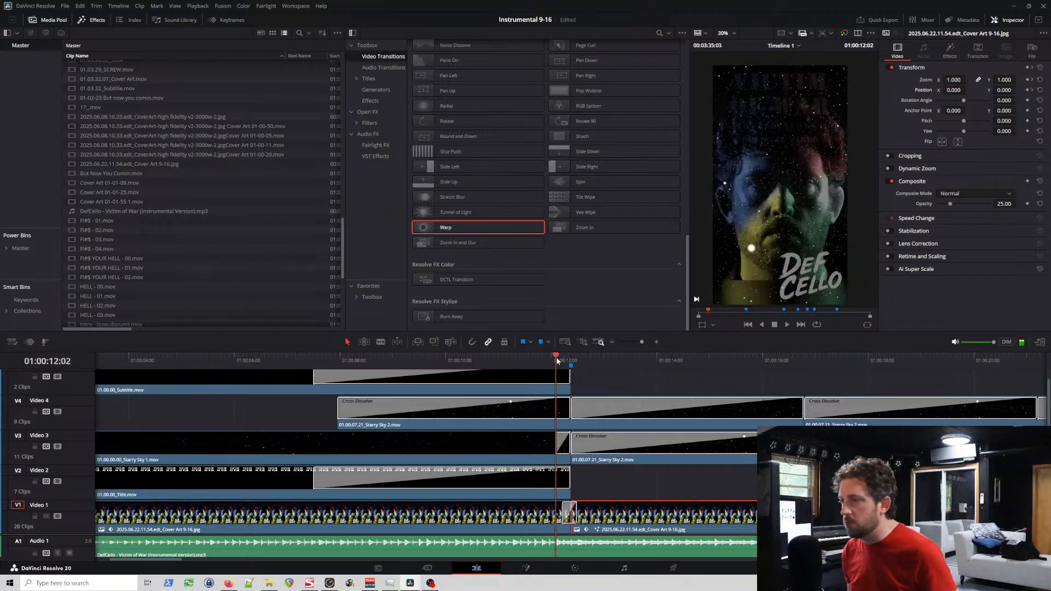
{"action": "key", "text": "space"}
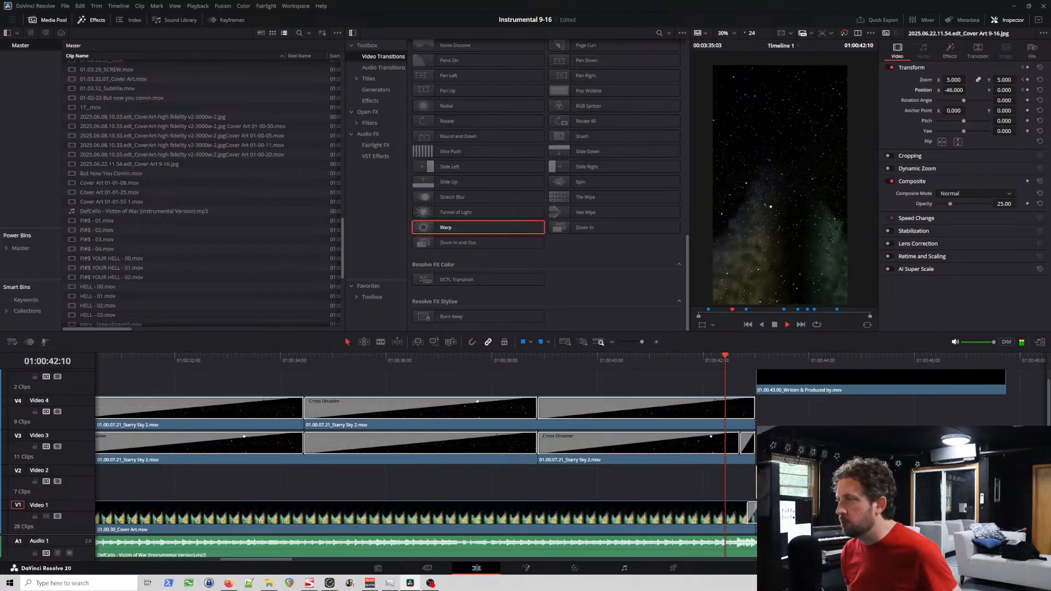
{"action": "key", "text": "space"}
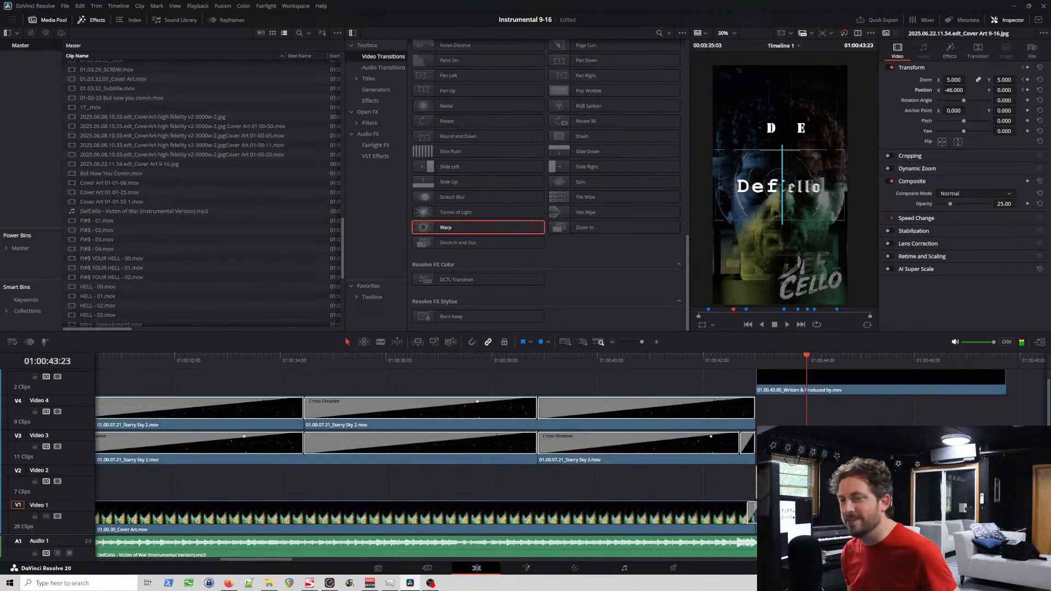
Step: Look along Video 1 from the decomposed clip onward and select 01.00.43_Cover Art.mov to inspect its settings
{"action": "scroll", "coordinate": [738, 504], "scroll_direction": "left", "scroll_amount": 1}
{"action": "scroll", "coordinate": [744, 503], "scroll_direction": "left", "scroll_amount": 20}
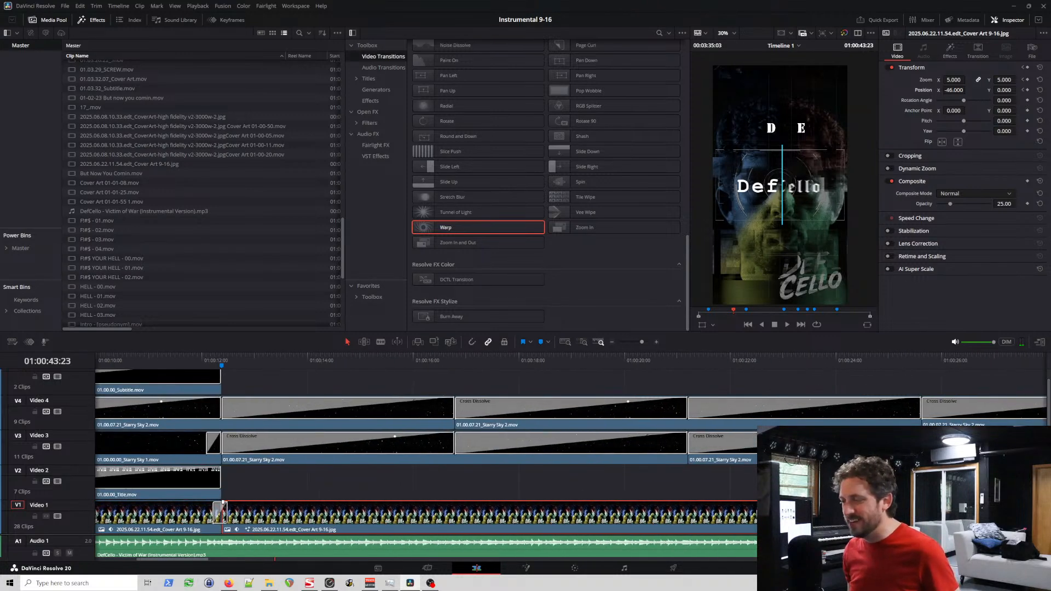
{"action": "scroll", "coordinate": [752, 512], "scroll_direction": "right", "scroll_amount": 10}
{"action": "scroll", "coordinate": [753, 512], "scroll_direction": "left", "scroll_amount": 6}
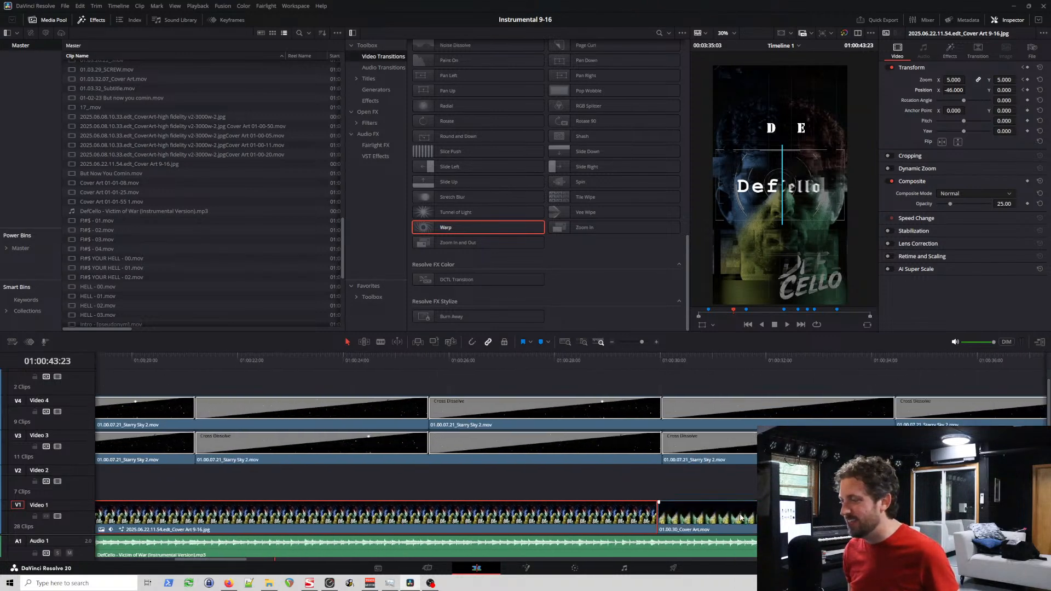
{"action": "scroll", "coordinate": [501, 483], "scroll_direction": "down", "scroll_amount": 4}
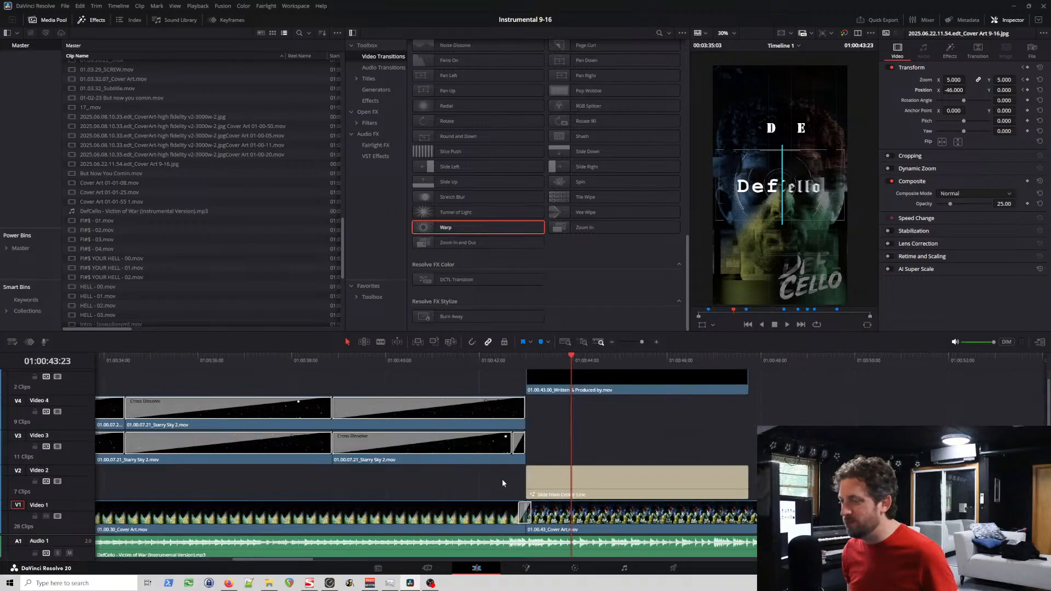
{"action": "left_click", "coordinate": [618, 518]}
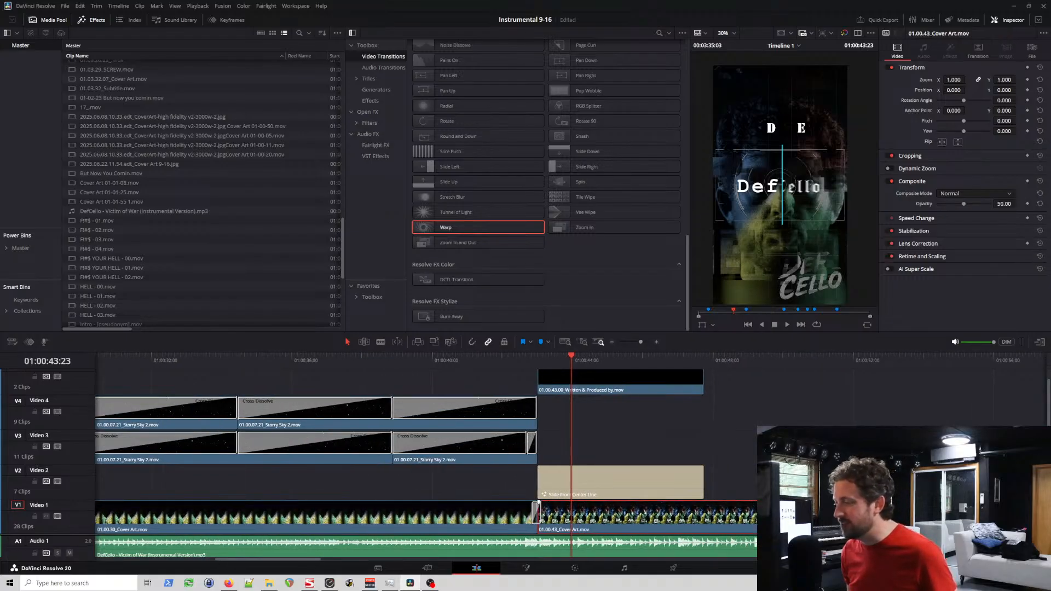
Step: Select the decomposed cover art clip on Video 1 and return the playhead to the Verse 1 marker
{"action": "scroll", "coordinate": [551, 416], "scroll_direction": "left", "scroll_amount": 10}
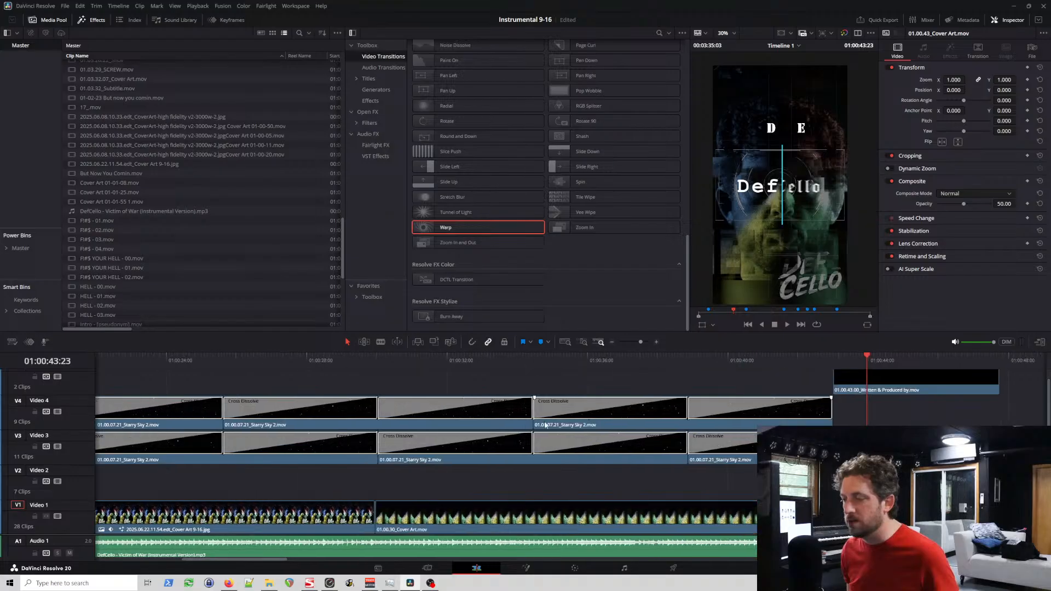
{"action": "scroll", "coordinate": [551, 435], "scroll_direction": "left", "scroll_amount": 3}
{"action": "left_click", "coordinate": [386, 513]}
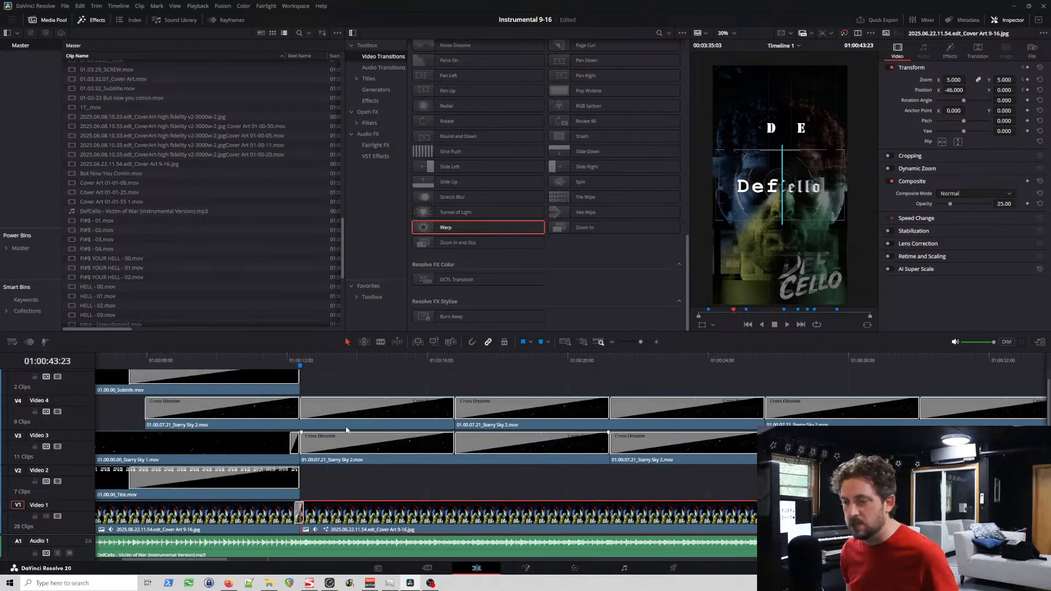
{"action": "left_click", "coordinate": [300, 357]}
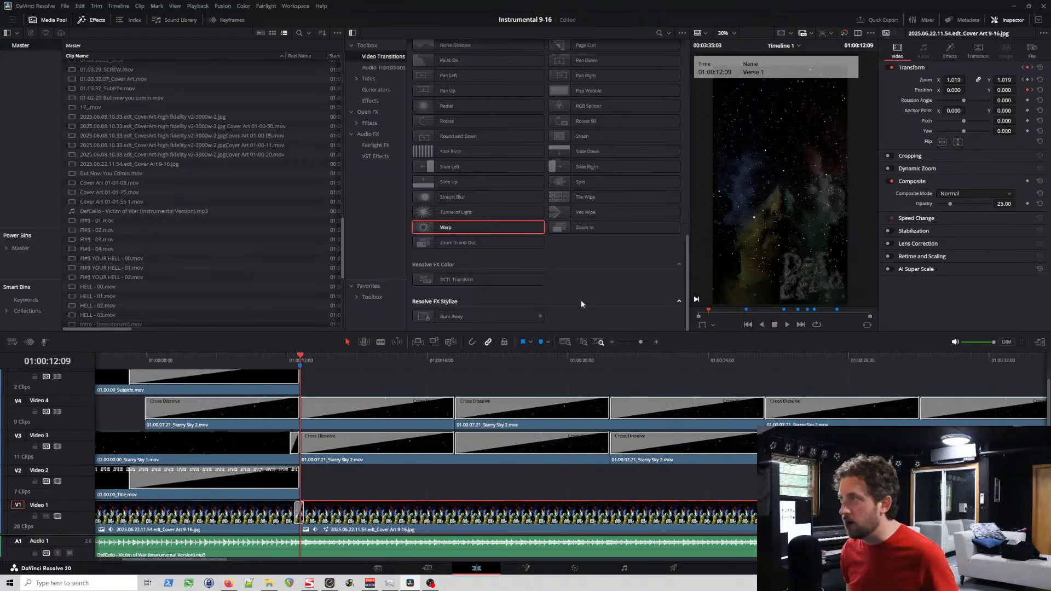
{"action": "right_click", "coordinate": [322, 501]}
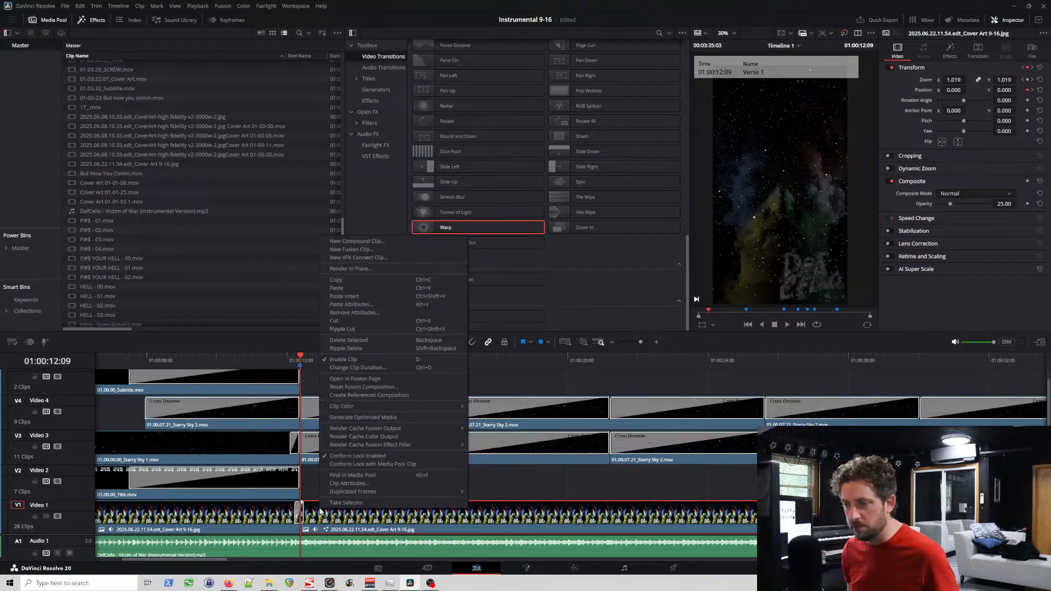
{"action": "left_click", "coordinate": [378, 269]}
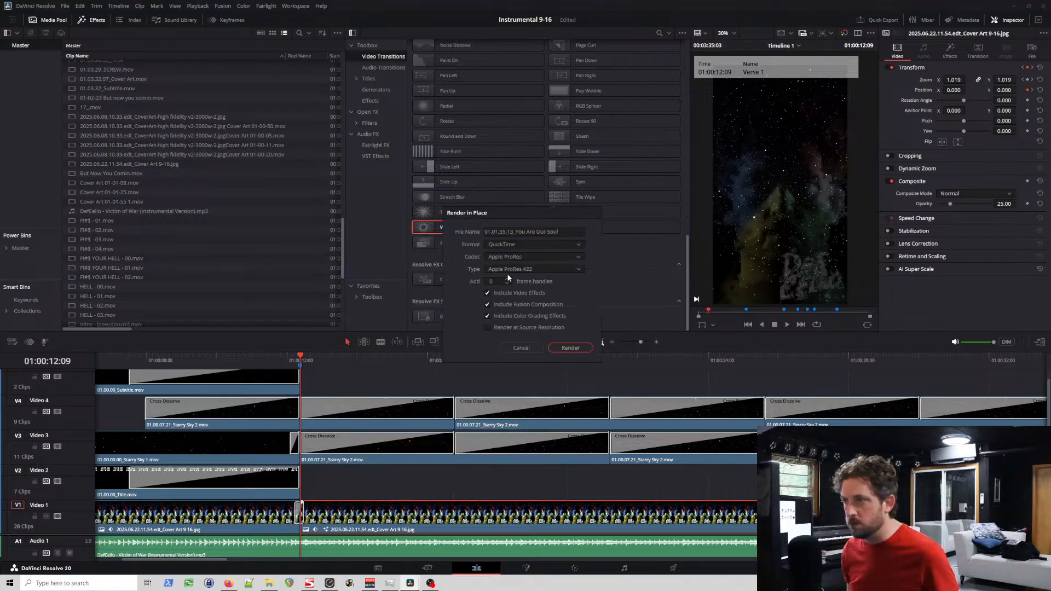
{"action": "left_click", "coordinate": [515, 231]}
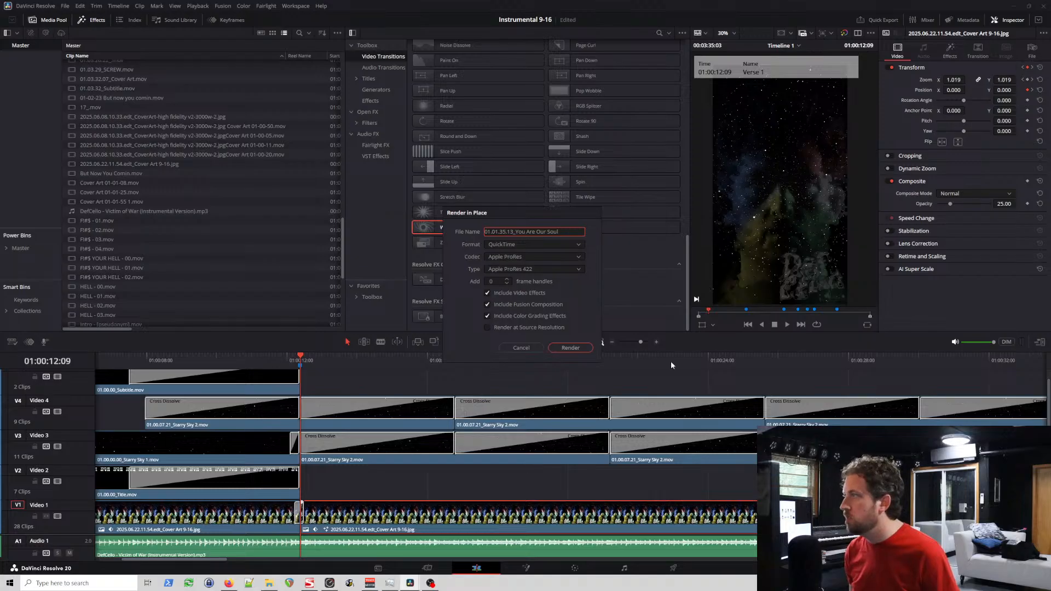
{"action": "left_click", "coordinate": [521, 347]}
Step: Copy the clip's metadata name without its .jpg extension and use it as the file name for Render in Place
{"action": "left_click", "coordinate": [1032, 51]}
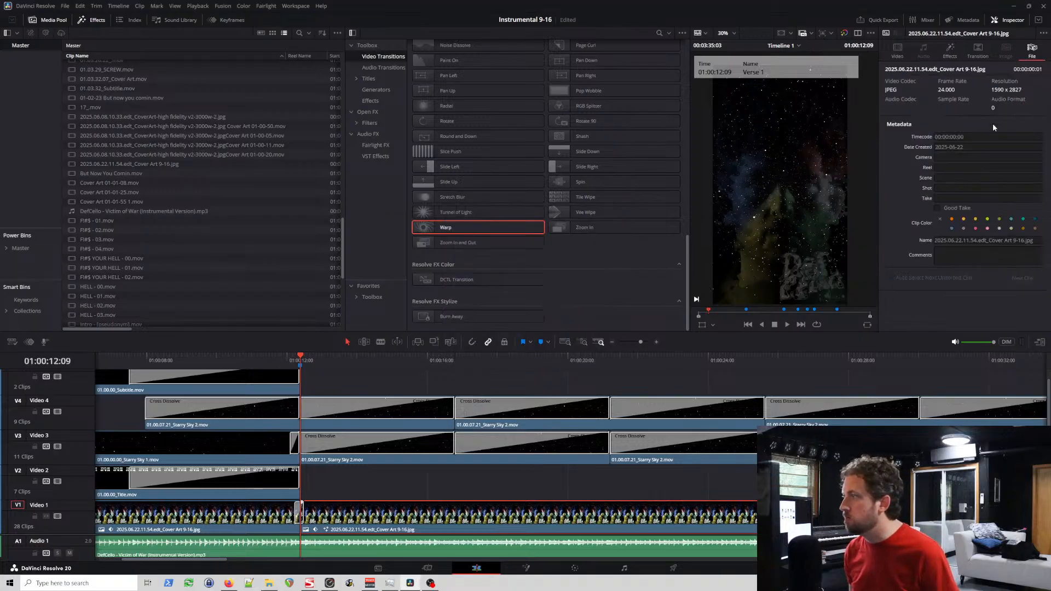
{"action": "left_click_drag", "start_coordinate": [1027, 242], "coordinate": [869, 236]}
{"action": "key", "text": "ctrl+c"}
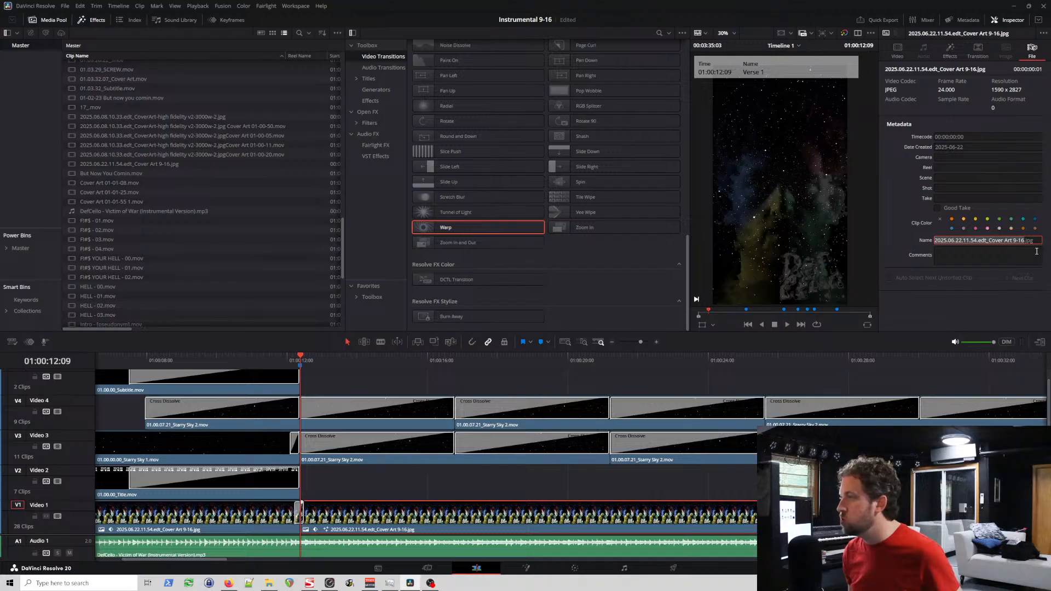
{"action": "right_click", "coordinate": [364, 512]}
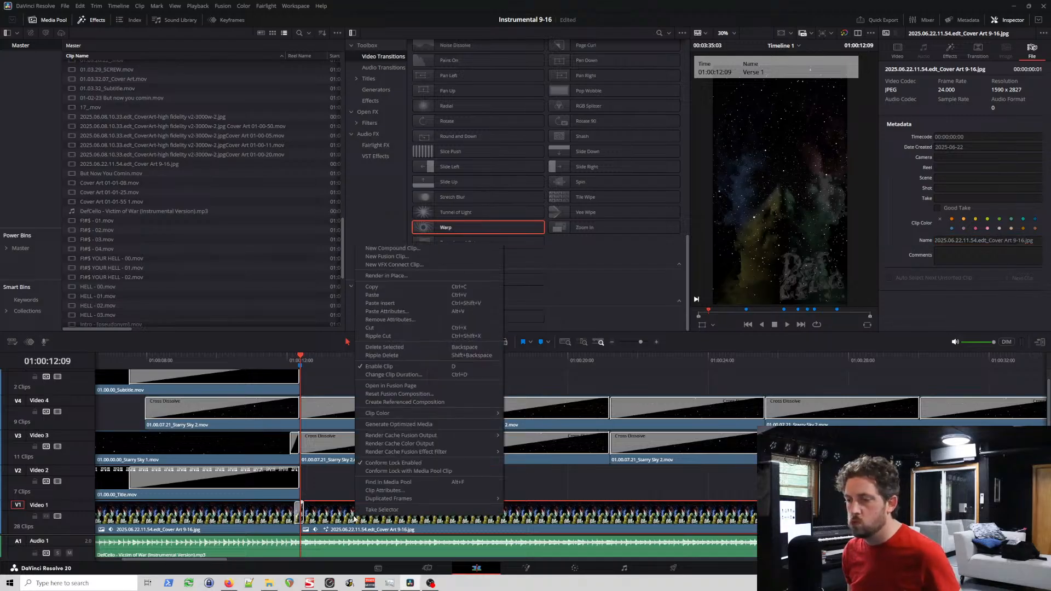
{"action": "left_click", "coordinate": [406, 276]}
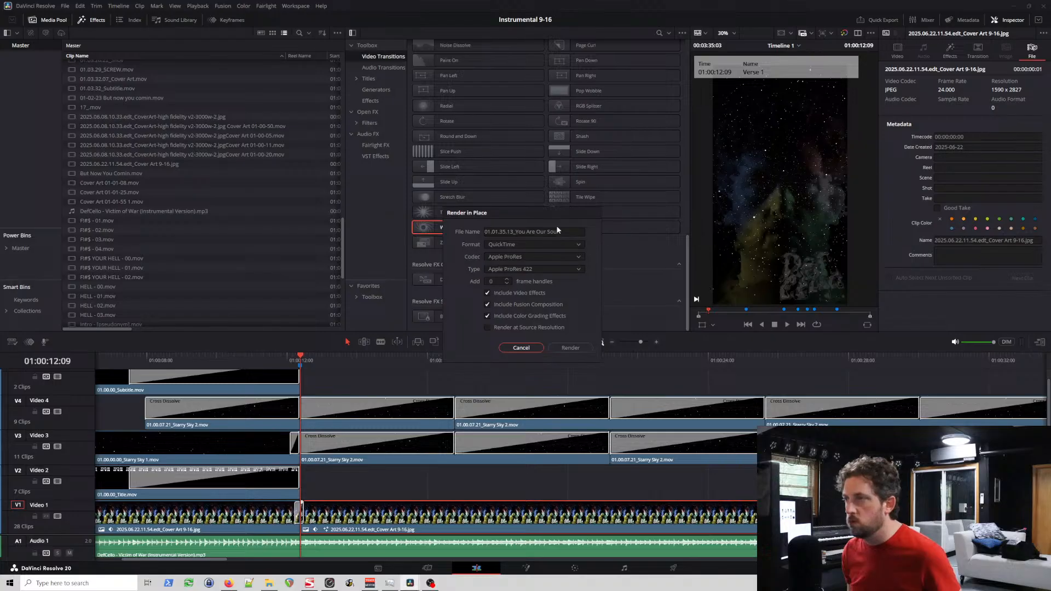
{"action": "triple_click", "coordinate": [563, 232]}
{"action": "key", "text": "ctrl+v"}
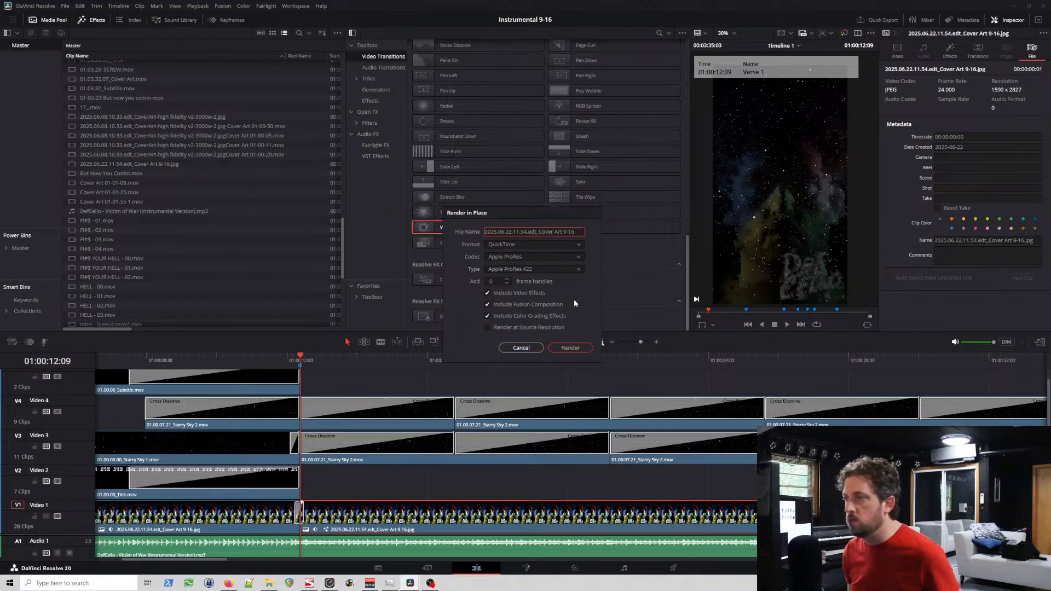
Step: Change the render file name to 01.00.12.09_Cover Art and render the clip in place into the instrumental_9-16 folder
{"action": "left_click", "coordinate": [537, 234]}
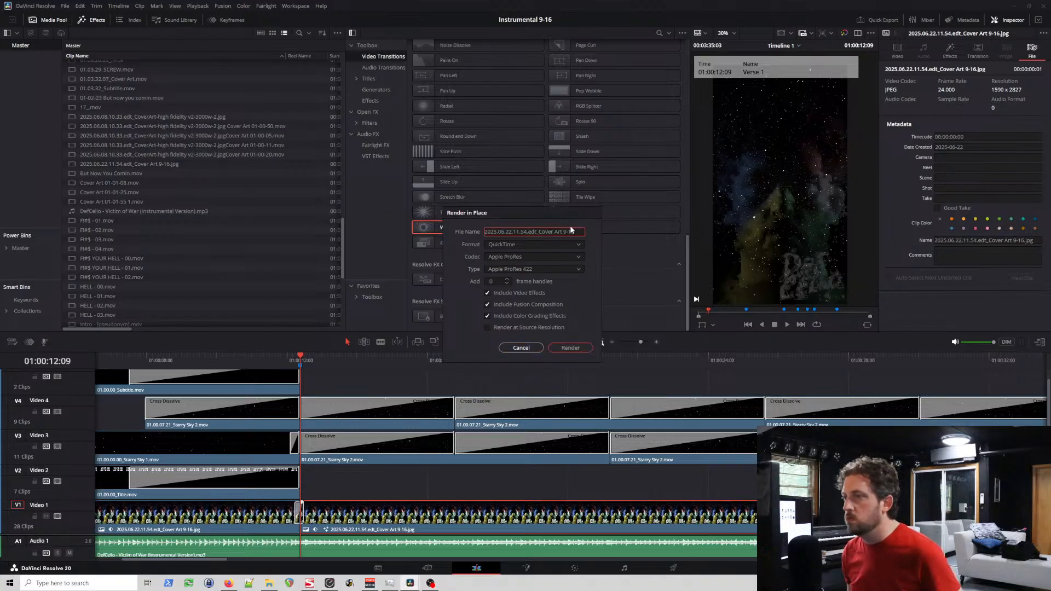
{"action": "key", "text": "BackSpace"}
{"action": "key", "text": "BackSpace"}
{"action": "key", "text": "BackSpace"}
{"action": "key", "text": "BackSpace"}
{"action": "key", "text": "BackSpace"}
{"action": "type", "text": "_"}
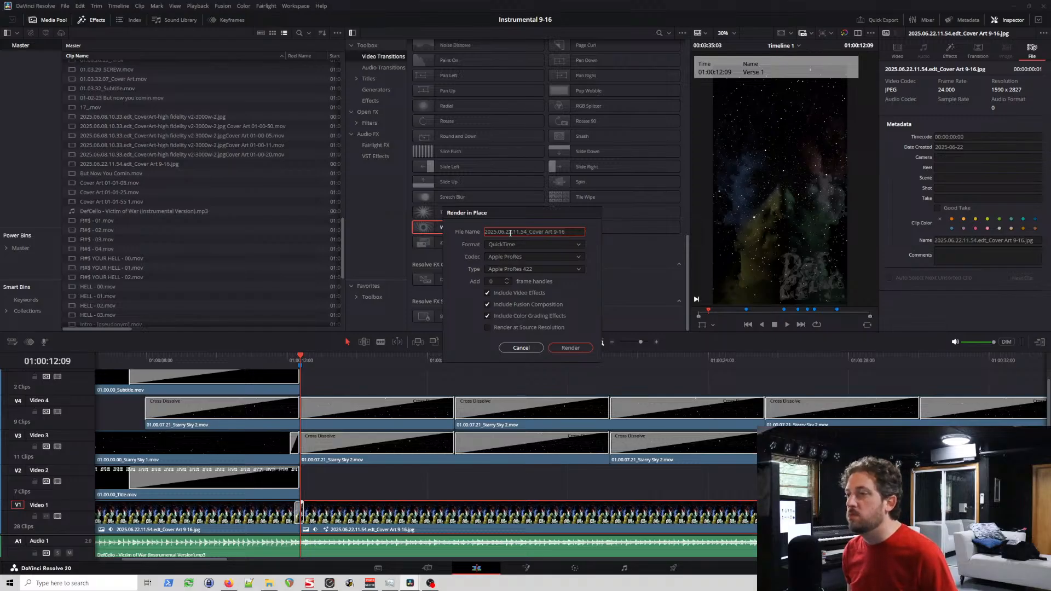
{"action": "left_click_drag", "start_coordinate": [524, 232], "coordinate": [485, 231]}
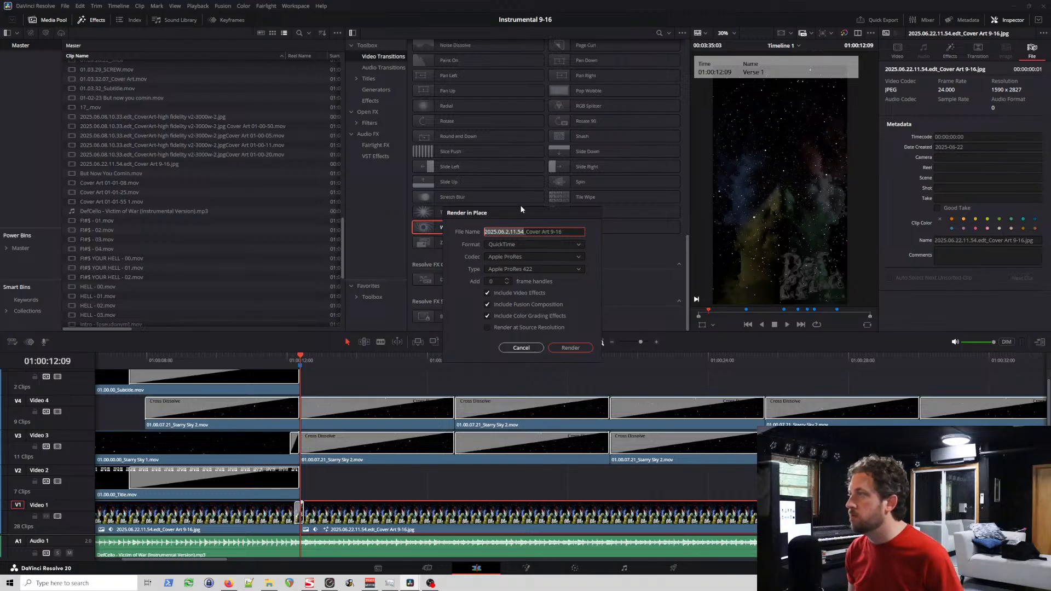
{"action": "type", "text": "01.00.1"}
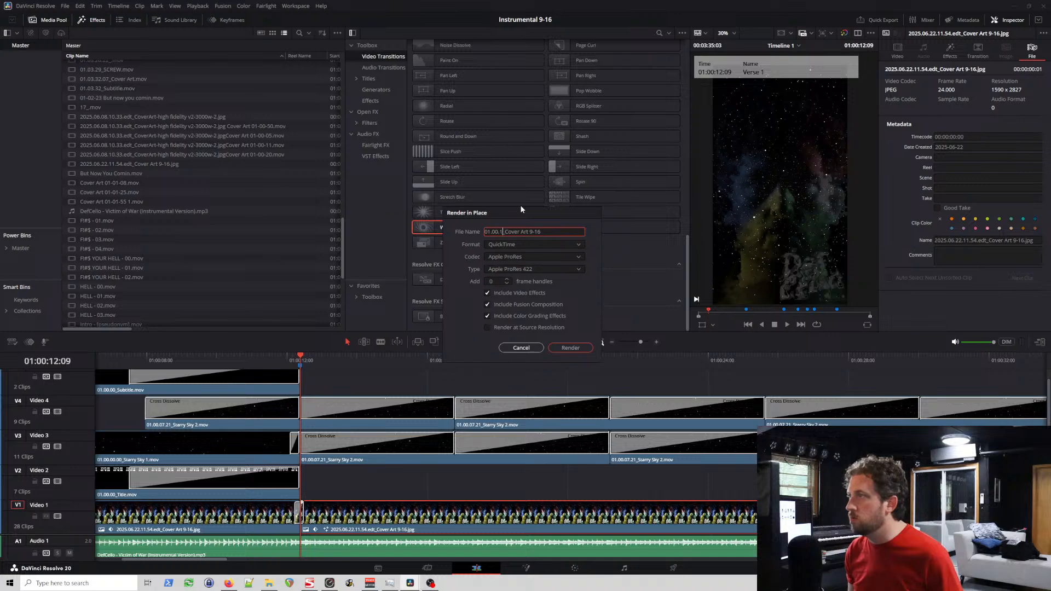
{"action": "key", "text": "BackSpace"}
{"action": "key", "text": "BackSpace"}
{"action": "key", "text": "BackSpace"}
{"action": "key", "text": "BackSpace"}
{"action": "key", "text": "BackSpace"}
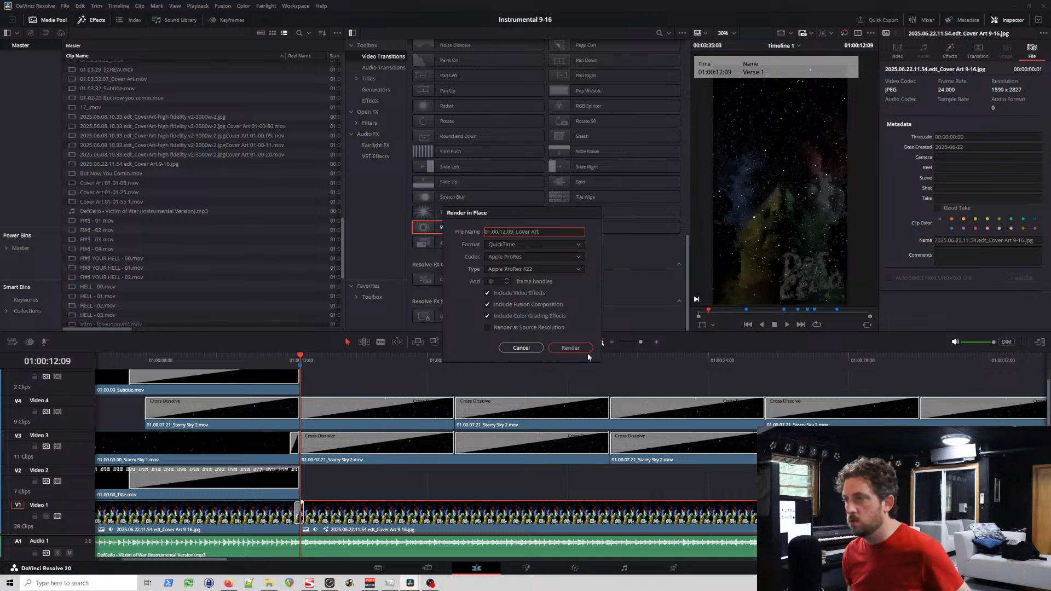
{"action": "left_click", "coordinate": [573, 348]}
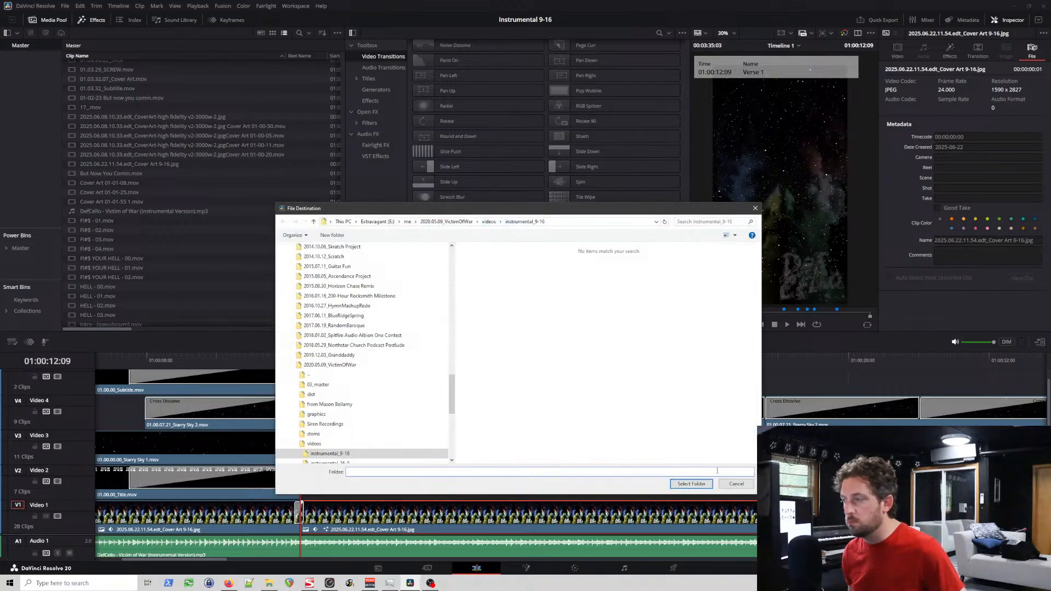
{"action": "left_click", "coordinate": [694, 484]}
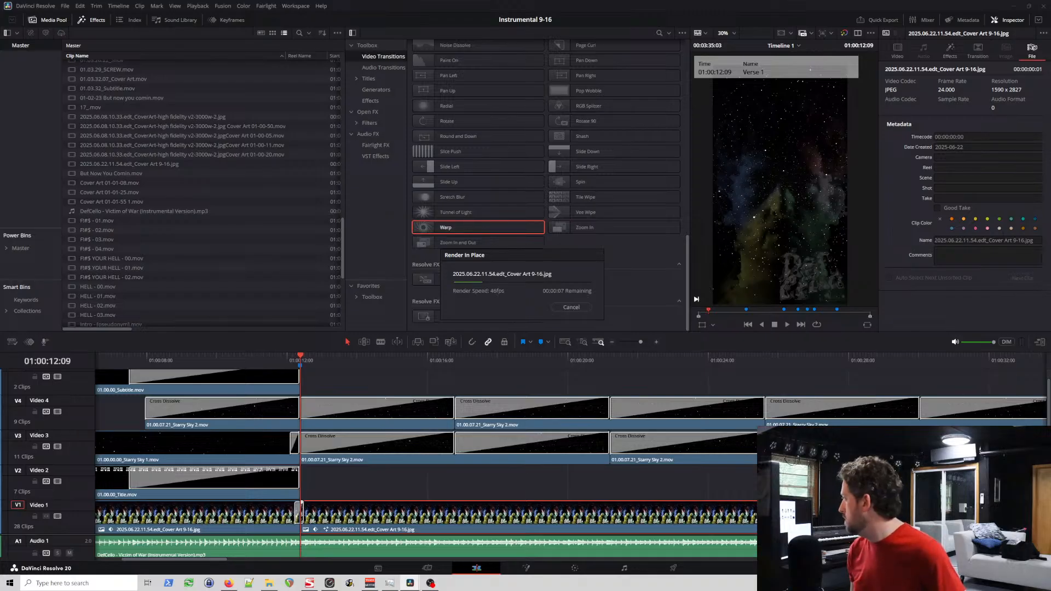
Step: Switch to Task Manager to check memory usage during the render, and move its window out of the editing area
{"action": "left_click", "coordinate": [390, 583]}
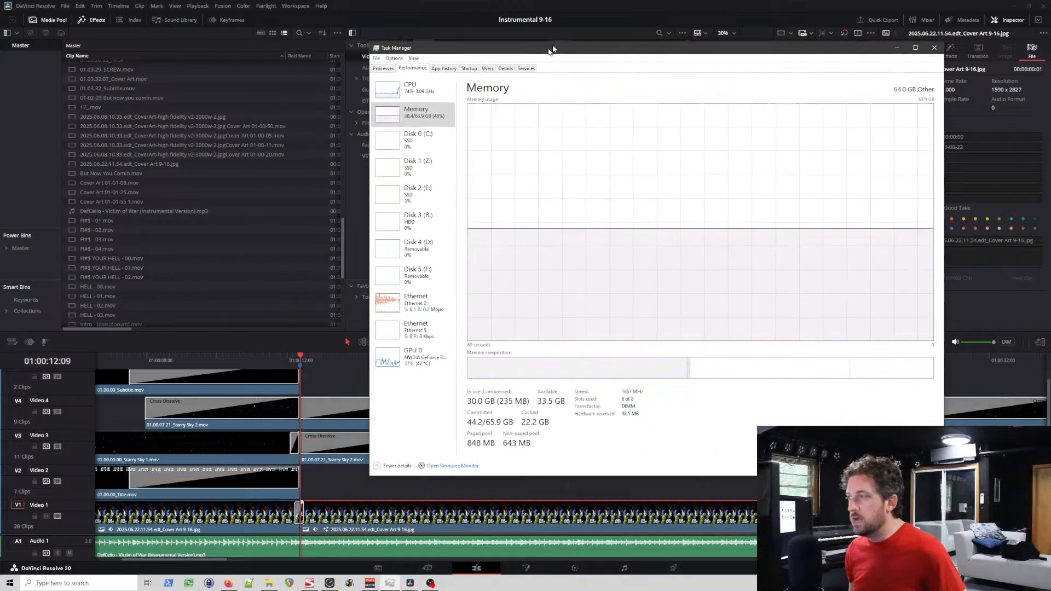
{"action": "left_click_drag", "start_coordinate": [551, 49], "coordinate": [588, 92]}
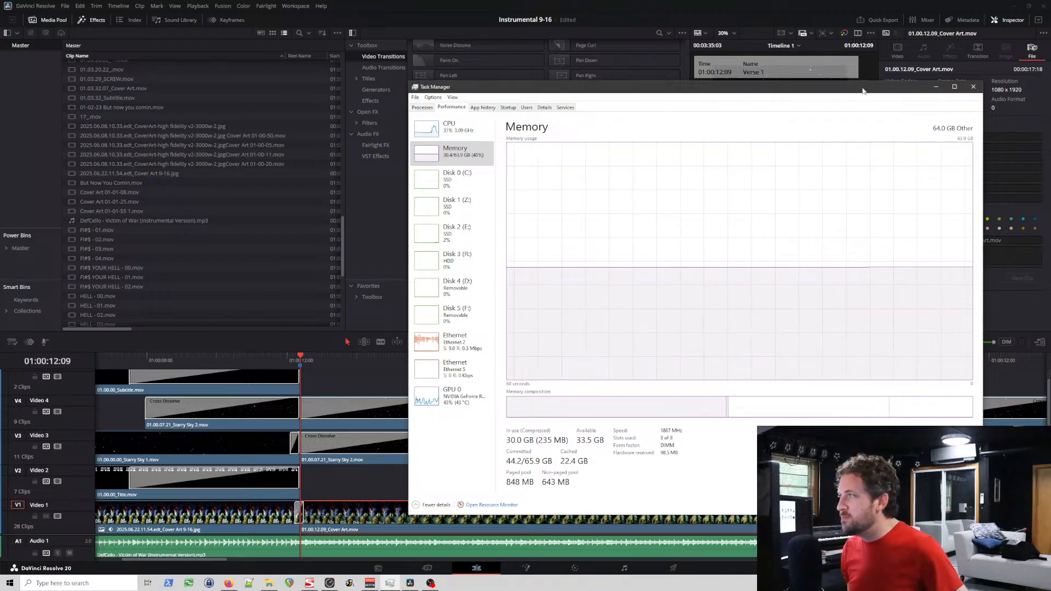
{"action": "left_click_drag", "start_coordinate": [863, 89], "coordinate": [1050, 108]}
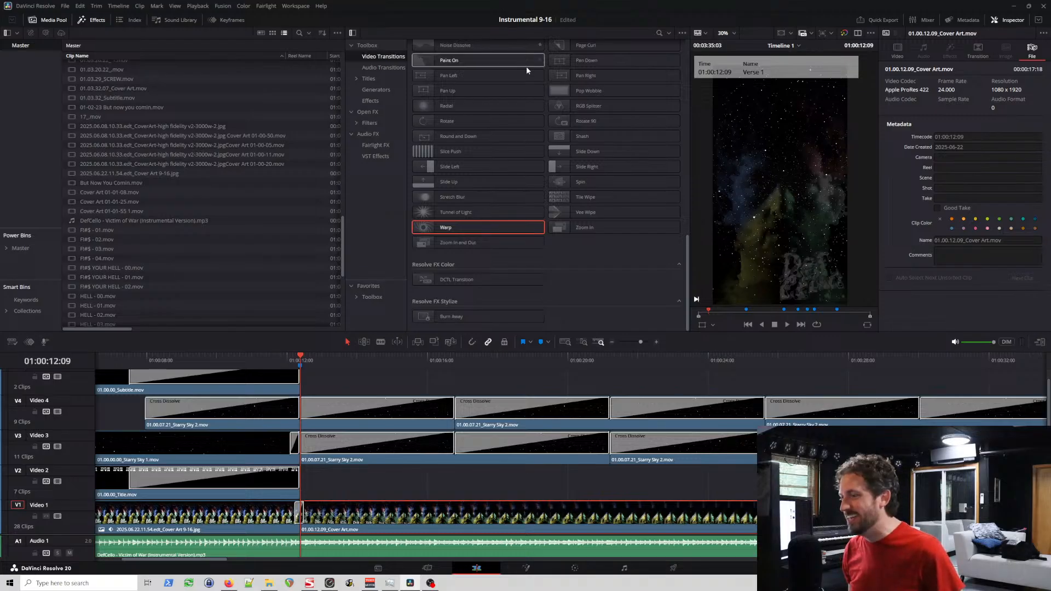
Step: Save the project and re-render the existing Instrumental 9-16 Timeline 1 job in the render queue
{"action": "key", "text": "ctrl+s"}
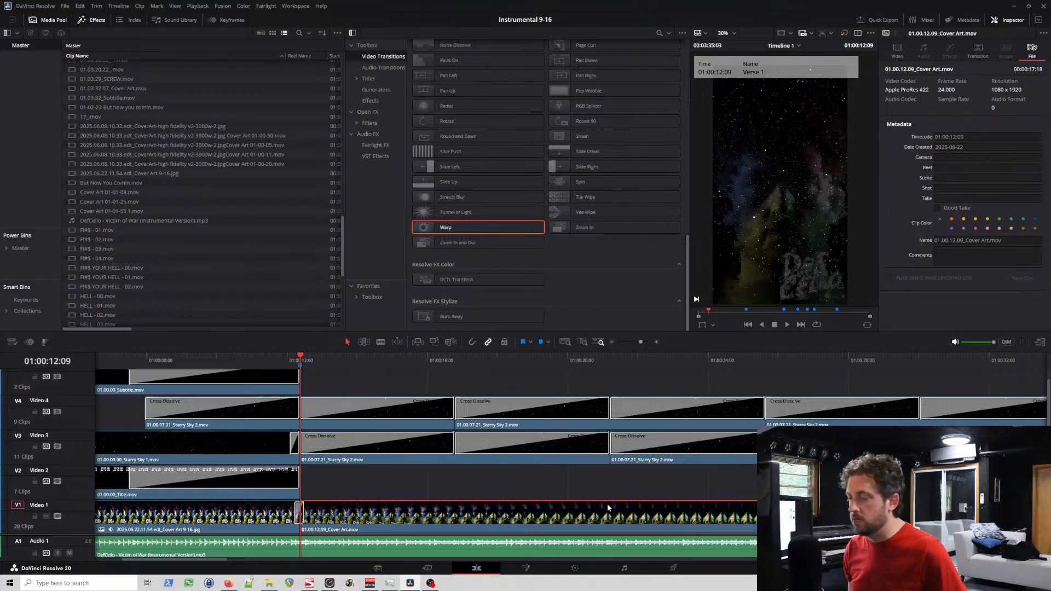
{"action": "left_click", "coordinate": [674, 569]}
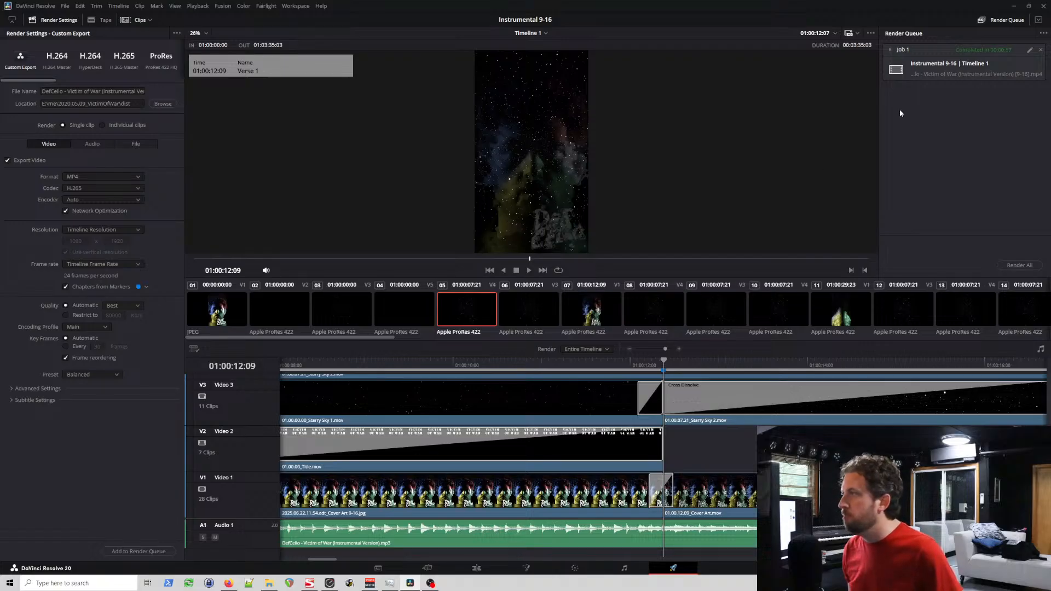
{"action": "left_click", "coordinate": [1034, 263]}
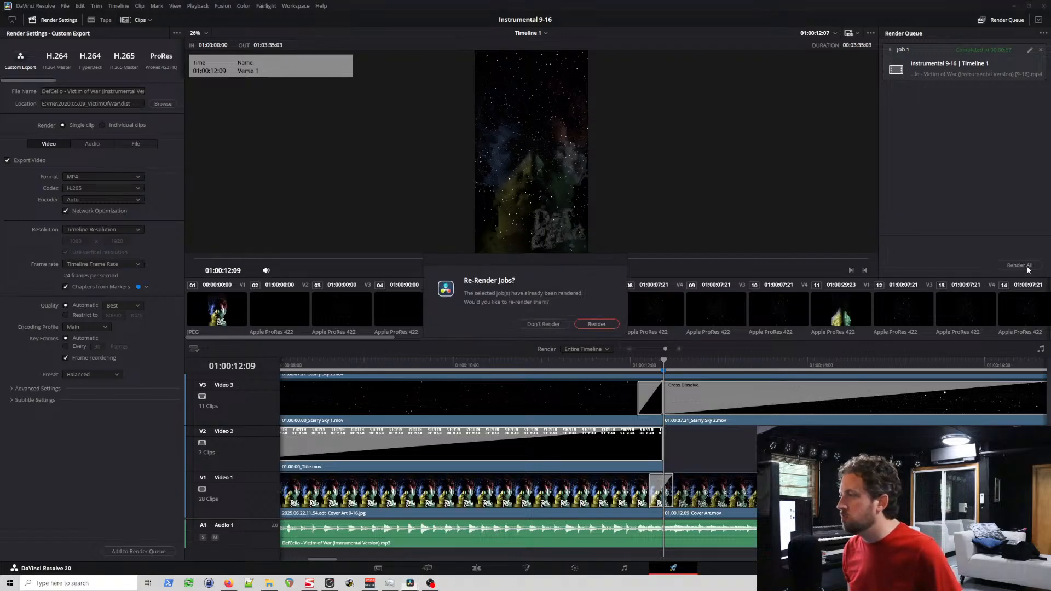
{"action": "left_click", "coordinate": [597, 324]}
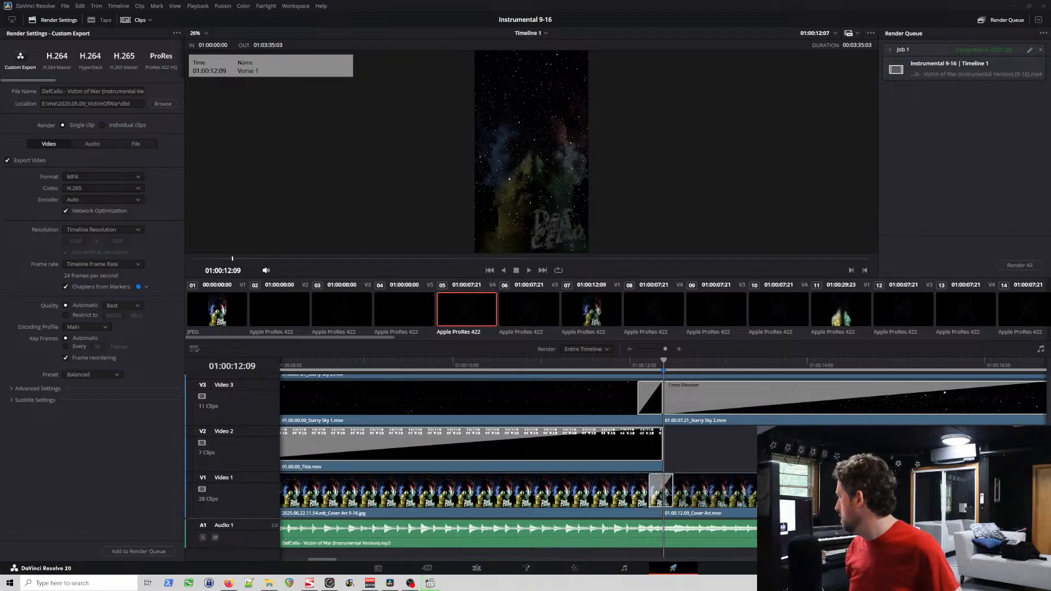
Step: Review the rendered DefCello - Victim of War (Instrumental Version) [9-16].mp4 full screen in the media player, going back to an earlier section
{"action": "left_click_drag", "start_coordinate": [592, 126], "coordinate": [570, 55]}
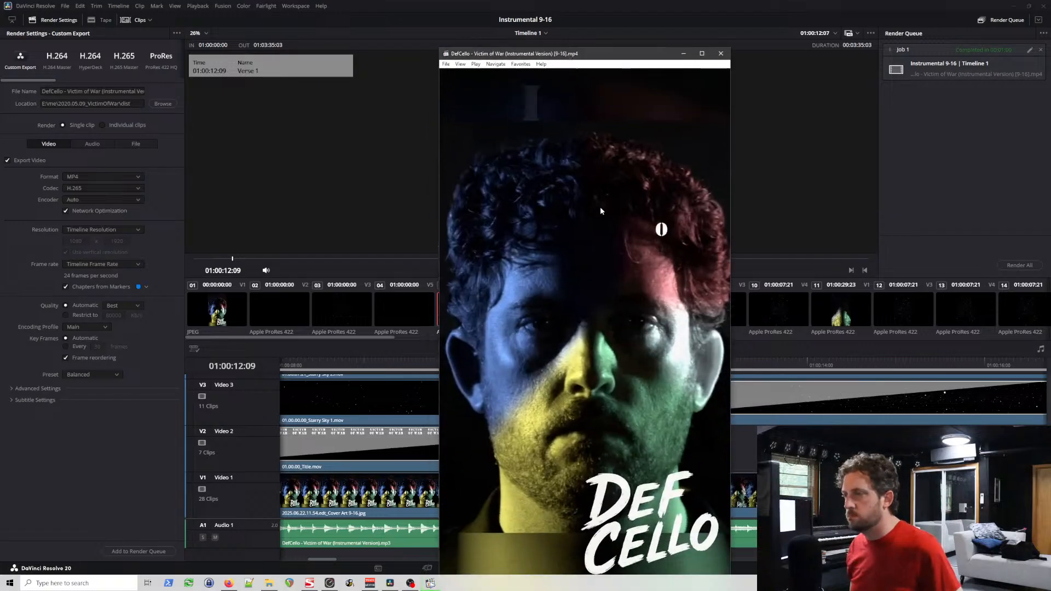
{"action": "double_click", "coordinate": [600, 206]}
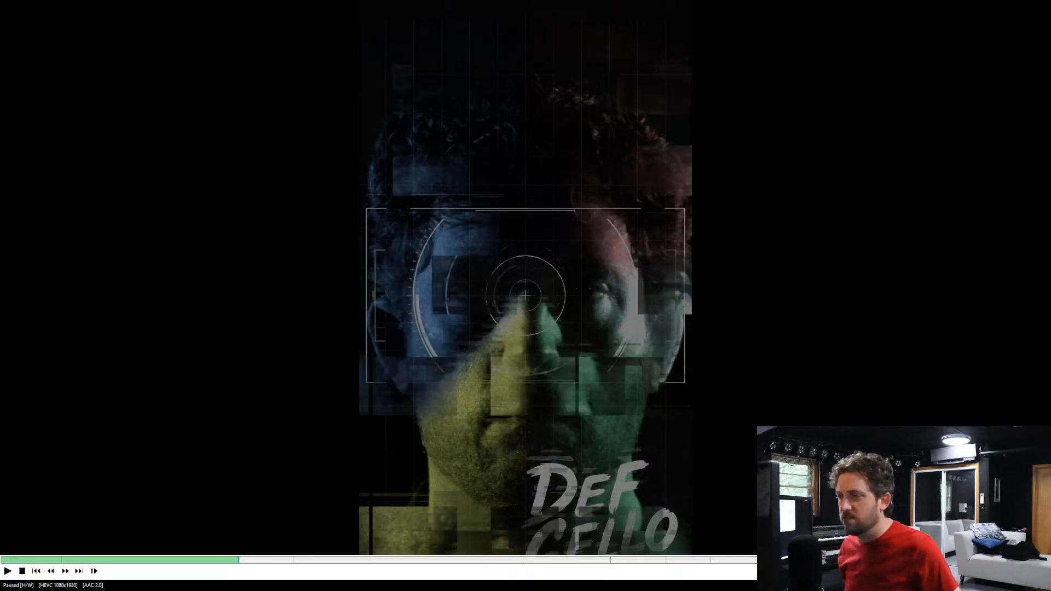
{"action": "left_click", "coordinate": [183, 560]}
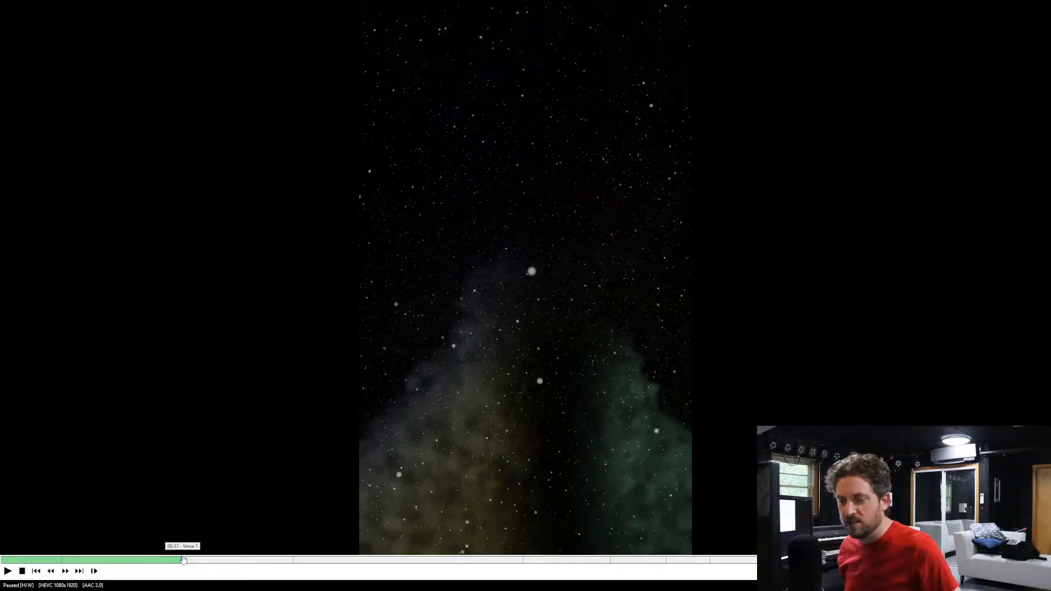
{"action": "left_click", "coordinate": [668, 317]}
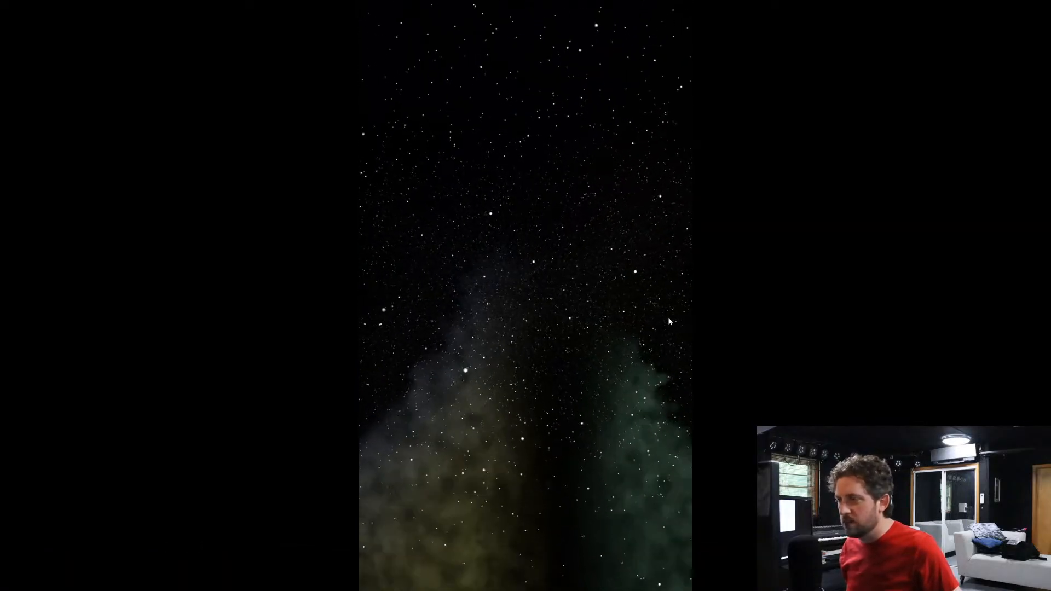
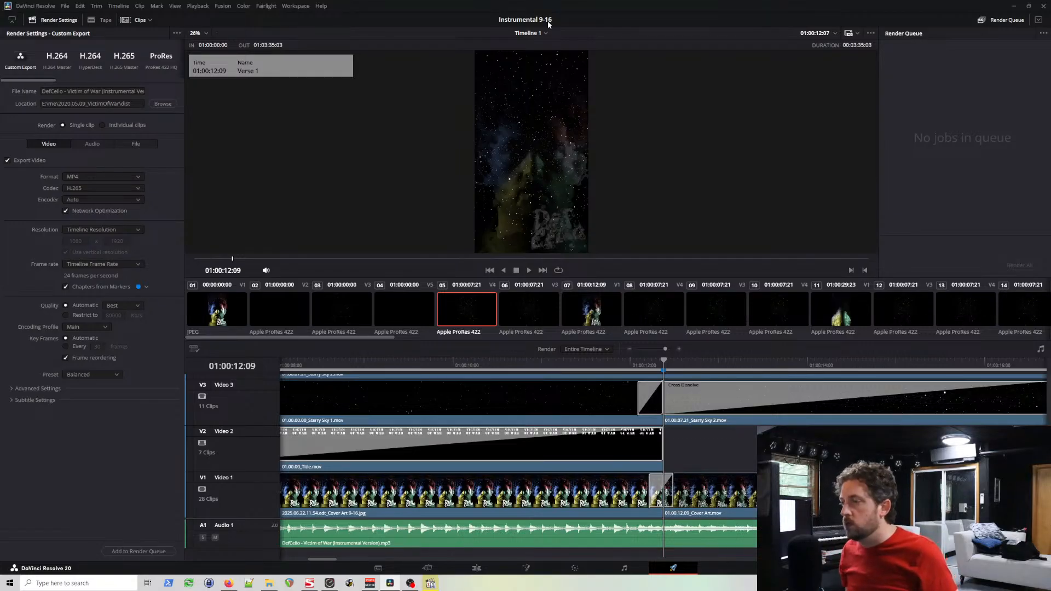
{"action": "left_click", "coordinate": [658, 364]}
{"action": "scroll", "coordinate": [658, 363], "scroll_direction": "down", "scroll_amount": 8}
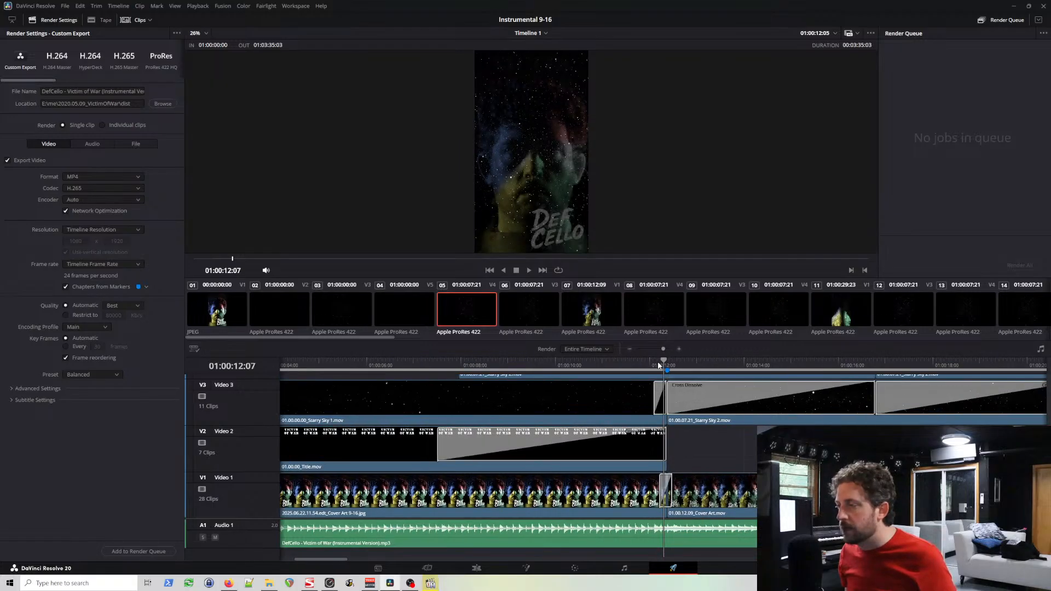
{"action": "scroll", "coordinate": [657, 365], "scroll_direction": "down", "scroll_amount": 3}
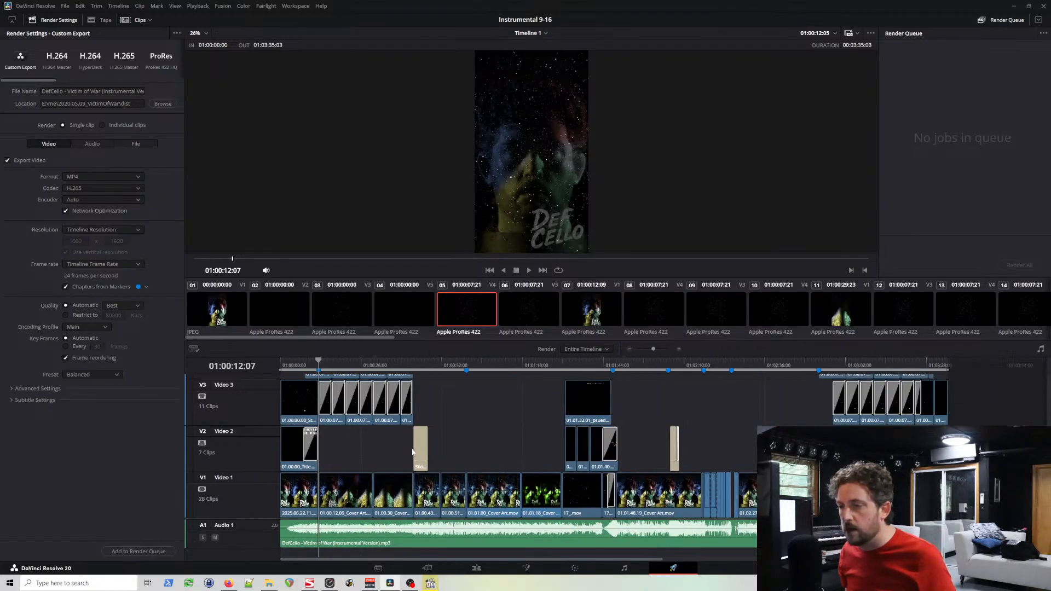
{"action": "scroll", "coordinate": [265, 462], "scroll_direction": "up", "scroll_amount": 3}
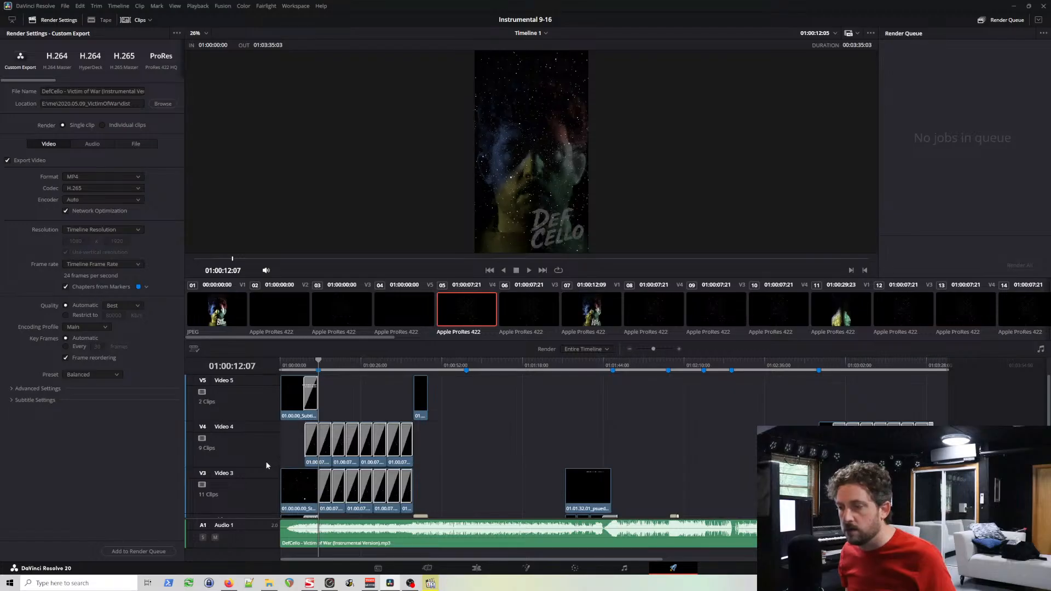
{"action": "left_click_drag", "start_coordinate": [989, 393], "coordinate": [295, 505]}
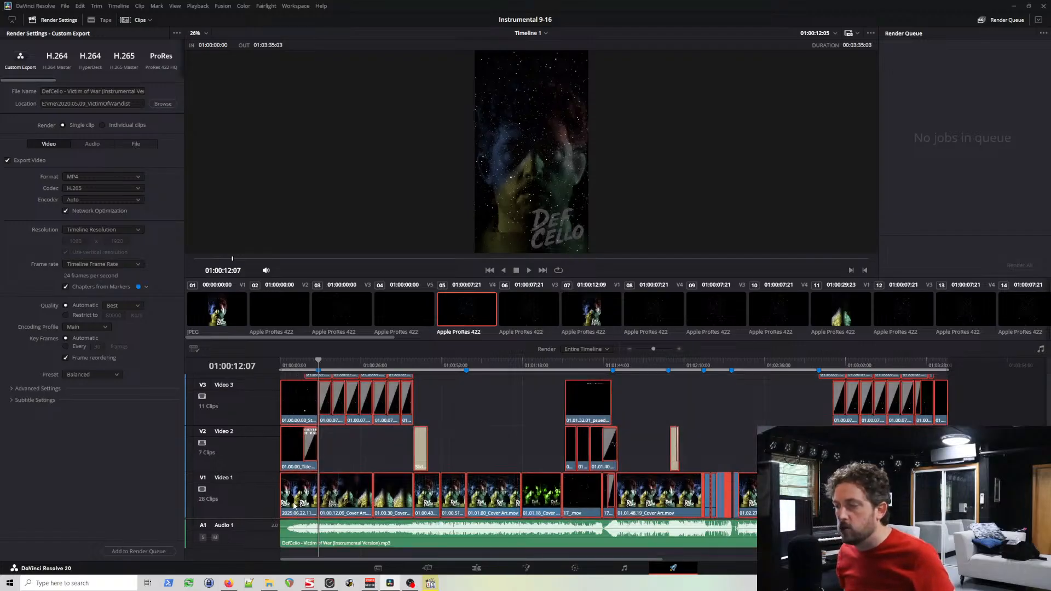
{"action": "right_click", "coordinate": [588, 409]}
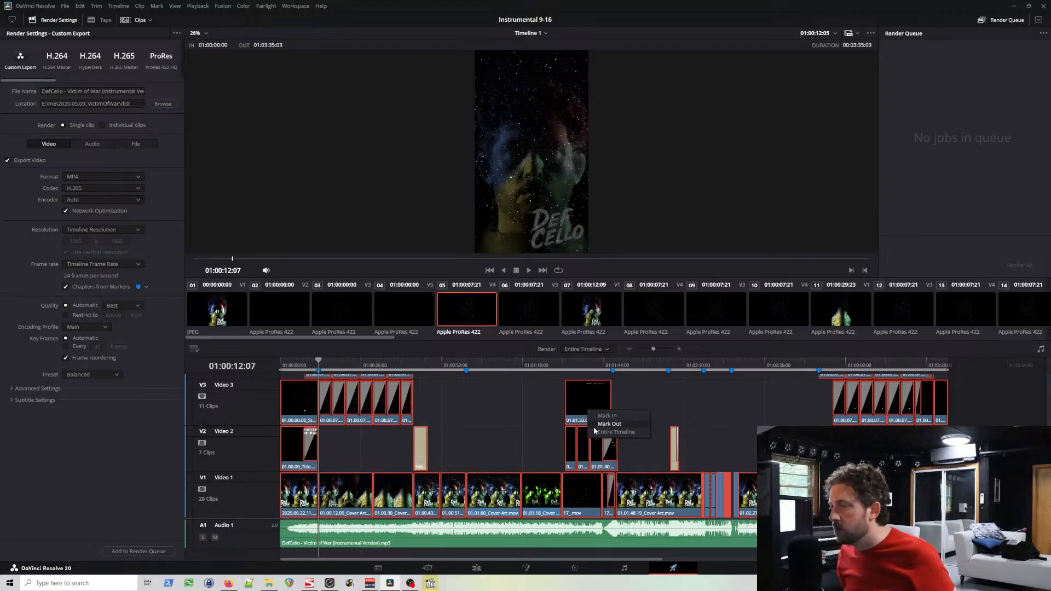
{"action": "left_click", "coordinate": [585, 489]}
{"action": "right_click", "coordinate": [586, 489]}
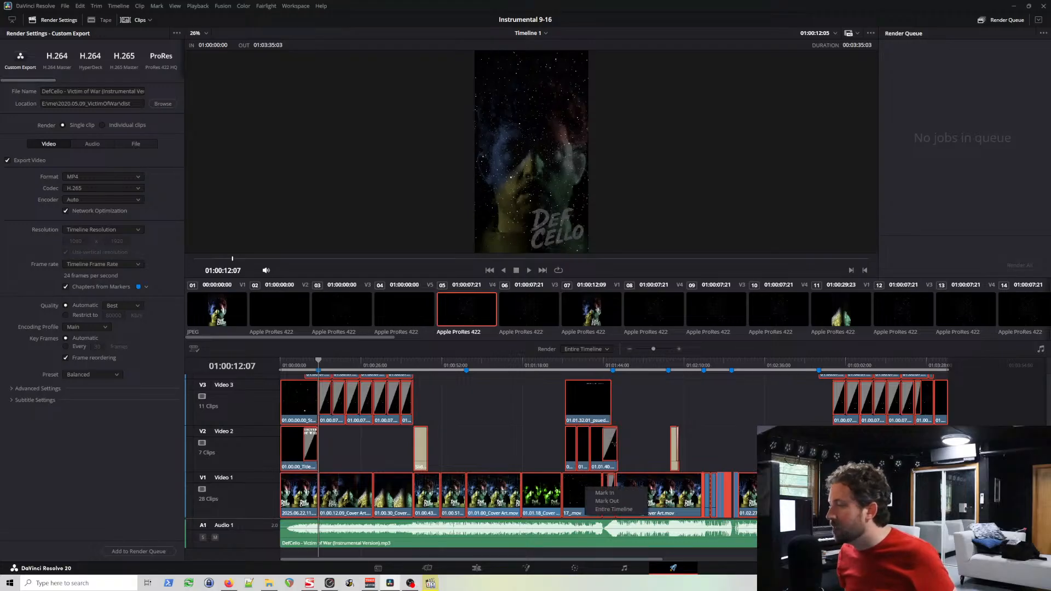
{"action": "key", "text": "Escape"}
{"action": "left_click_drag", "start_coordinate": [961, 495], "coordinate": [289, 491]}
{"action": "right_click", "coordinate": [324, 494]}
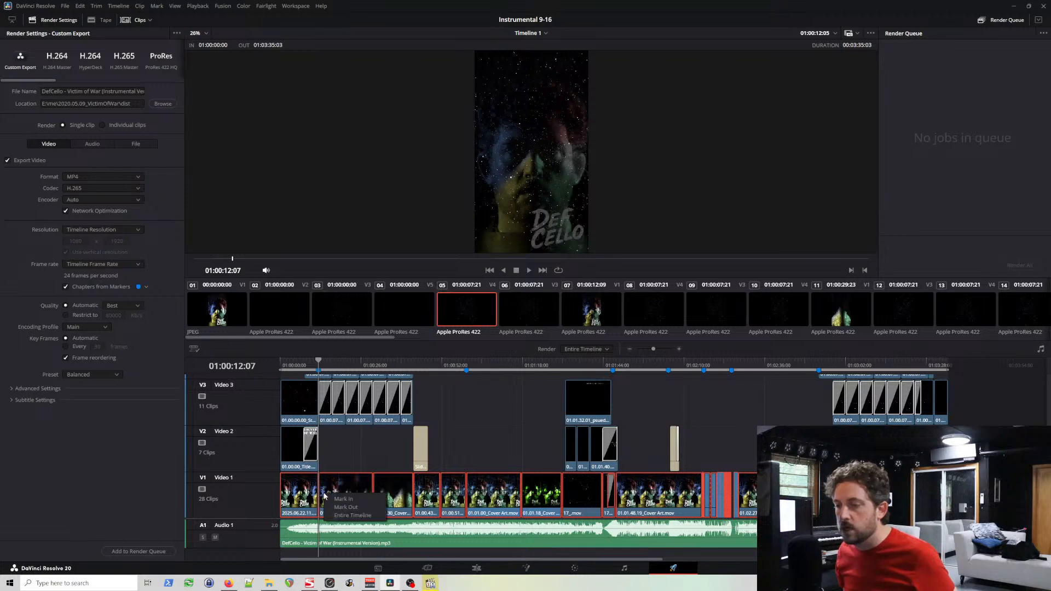
{"action": "left_click", "coordinate": [387, 461]}
Step: Switch to the Edit page, decompose all the rendered video clips on Timeline 1 to their originals, and save the project
{"action": "left_click", "coordinate": [487, 569]}
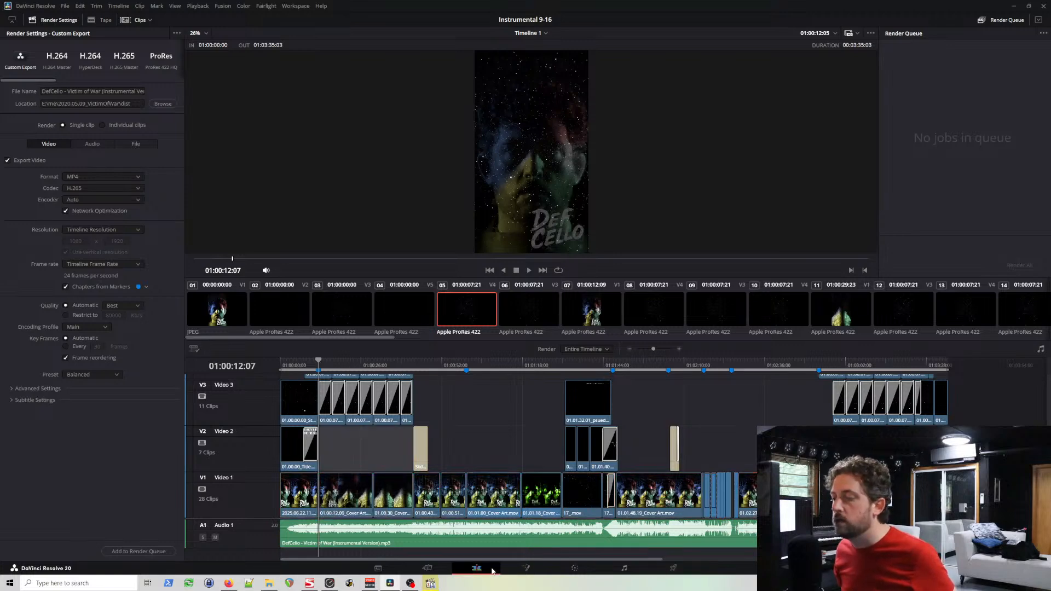
{"action": "key", "text": "space"}
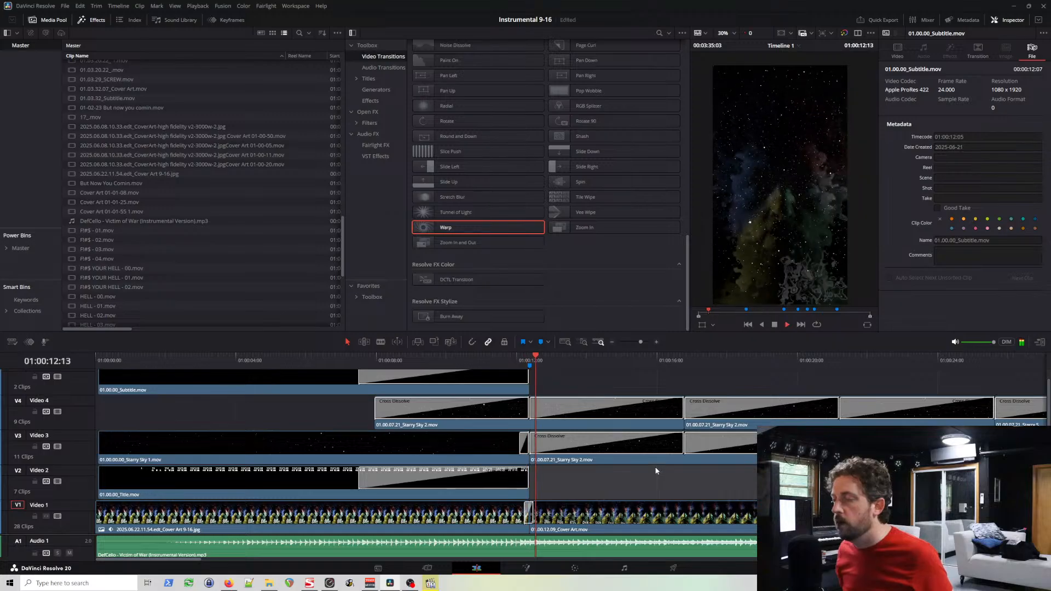
{"action": "scroll", "coordinate": [651, 474], "scroll_direction": "down", "scroll_amount": 1}
{"action": "scroll", "coordinate": [651, 474], "scroll_direction": "down", "scroll_amount": 4}
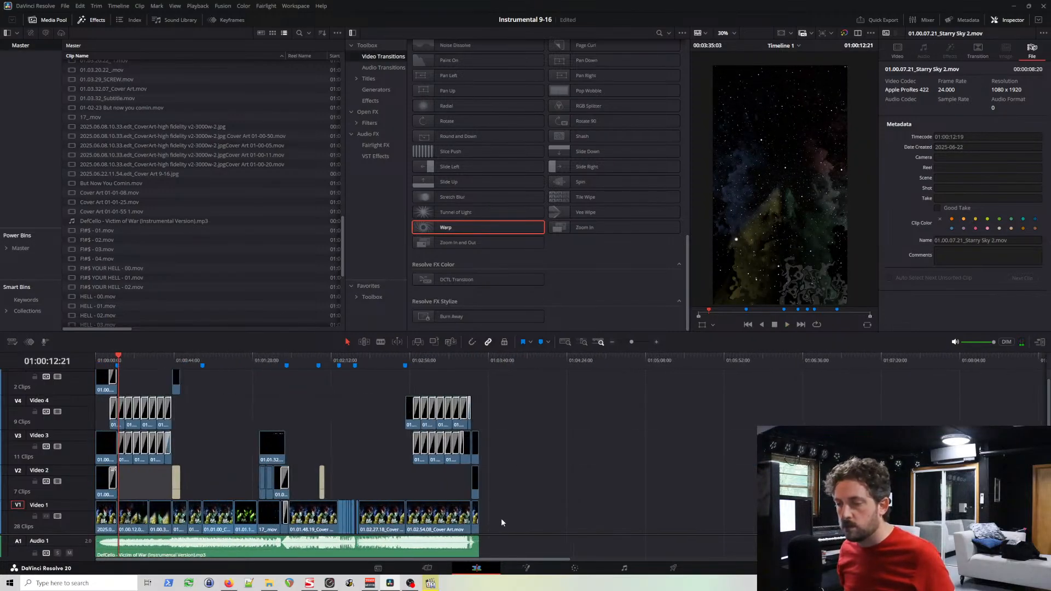
{"action": "left_click_drag", "start_coordinate": [501, 519], "coordinate": [101, 402]}
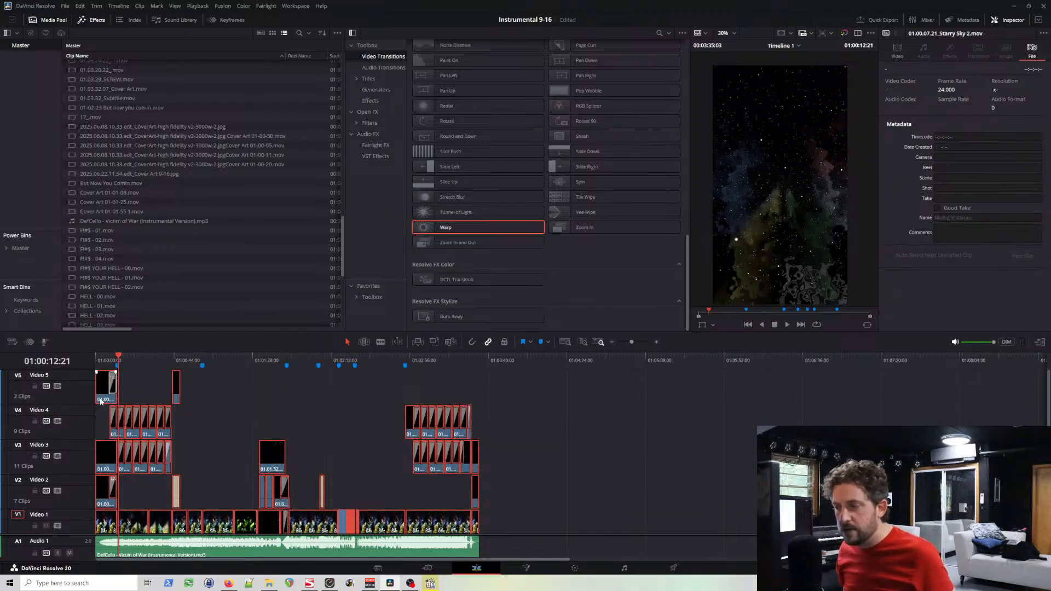
{"action": "right_click", "coordinate": [101, 401]}
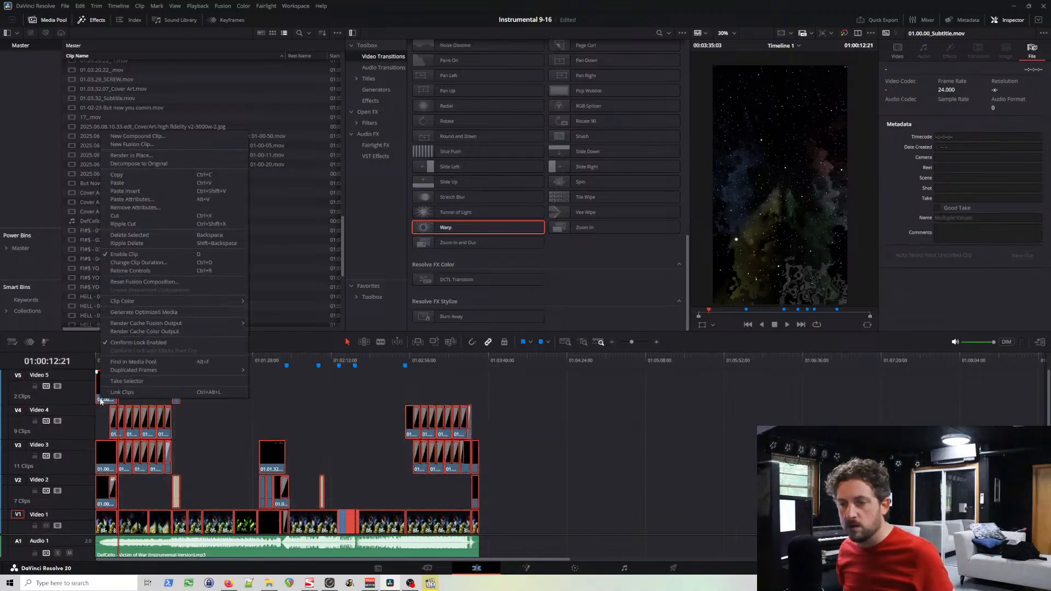
{"action": "left_click", "coordinate": [154, 164]}
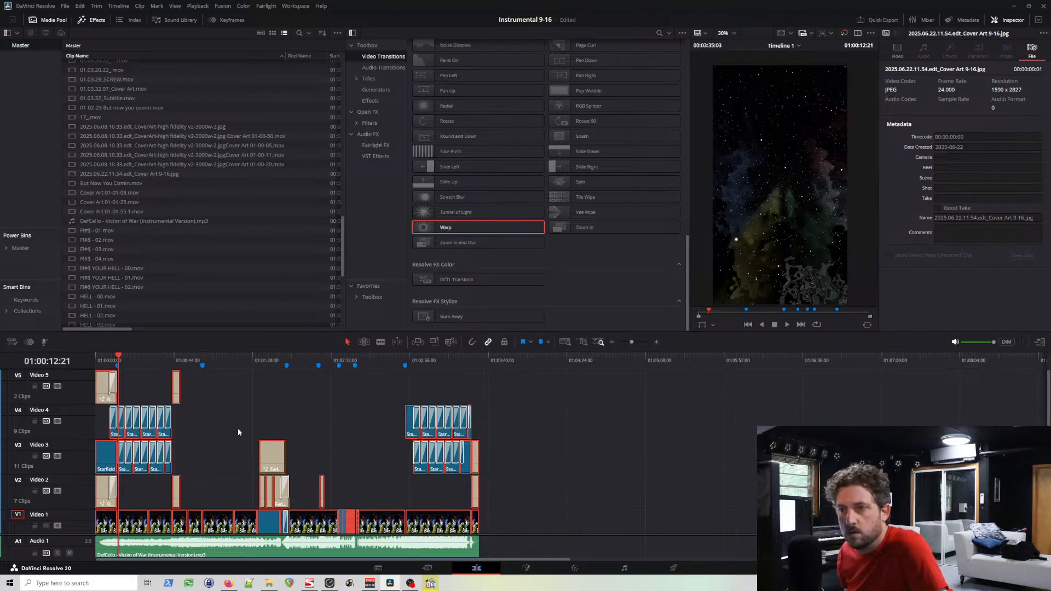
{"action": "key", "text": "ctrl+s"}
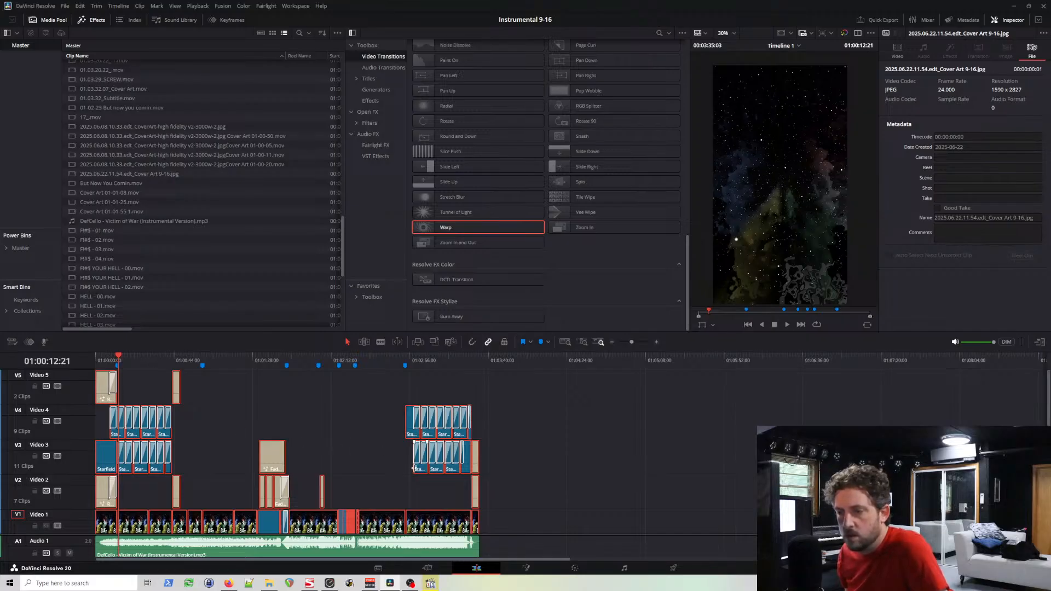
Step: Inspect the decomposed Starfield overlays and their cross dissolves in the outro, and view the closing title frame at 01:03:32:23
{"action": "left_click", "coordinate": [364, 494]}
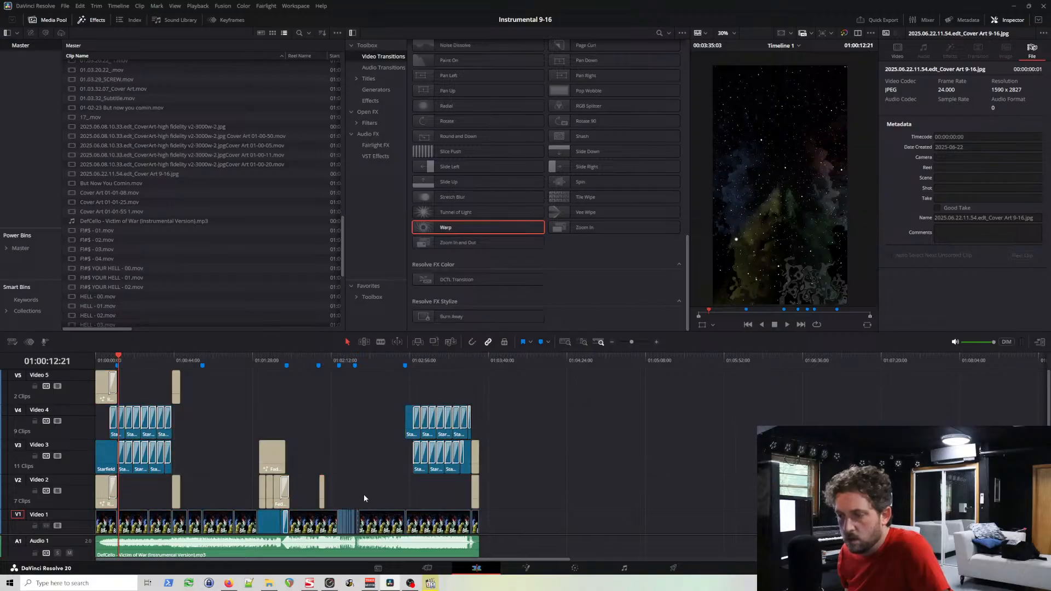
{"action": "left_click", "coordinate": [378, 364]}
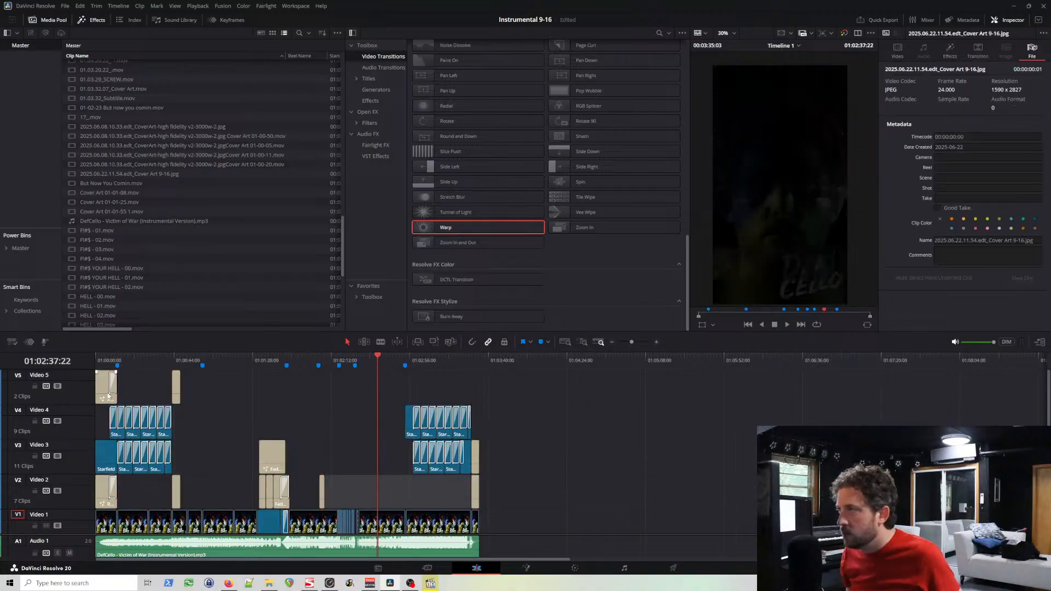
{"action": "key", "text": "ctrl+equal"}
{"action": "key", "text": "ctrl+equal"}
{"action": "key", "text": "ctrl+equal"}
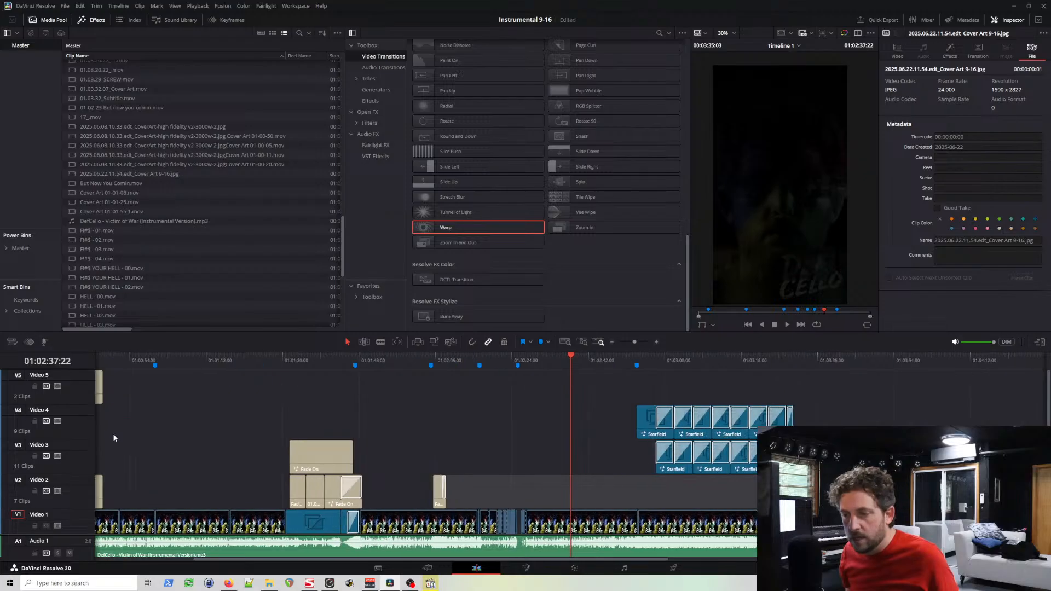
{"action": "scroll", "coordinate": [114, 438], "scroll_direction": "up", "scroll_amount": 2}
{"action": "scroll", "coordinate": [485, 440], "scroll_direction": "up", "scroll_amount": 5}
{"action": "scroll", "coordinate": [509, 448], "scroll_direction": "right", "scroll_amount": 6}
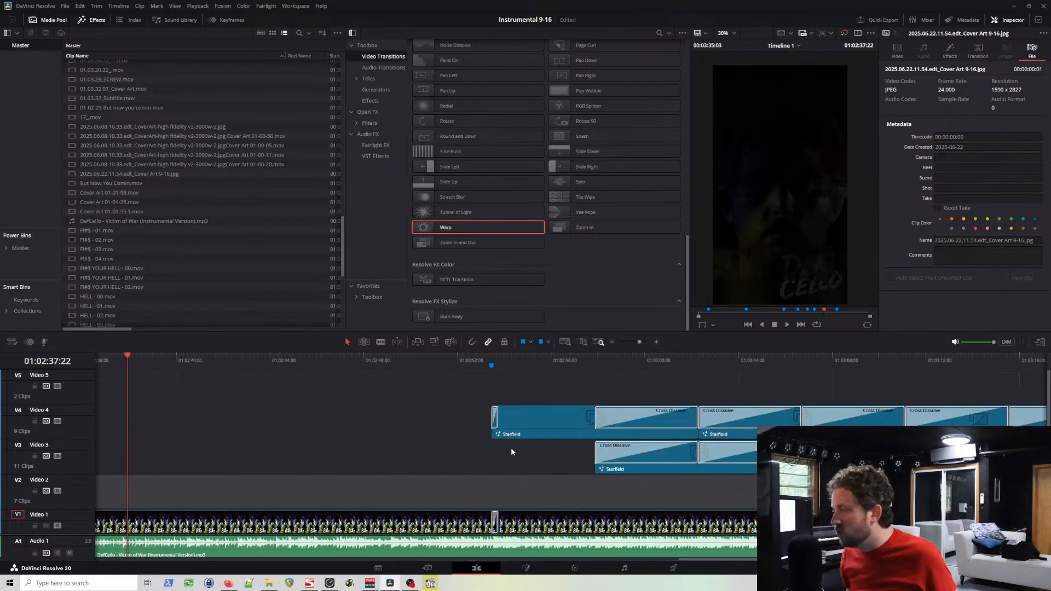
{"action": "scroll", "coordinate": [510, 448], "scroll_direction": "right", "scroll_amount": 7}
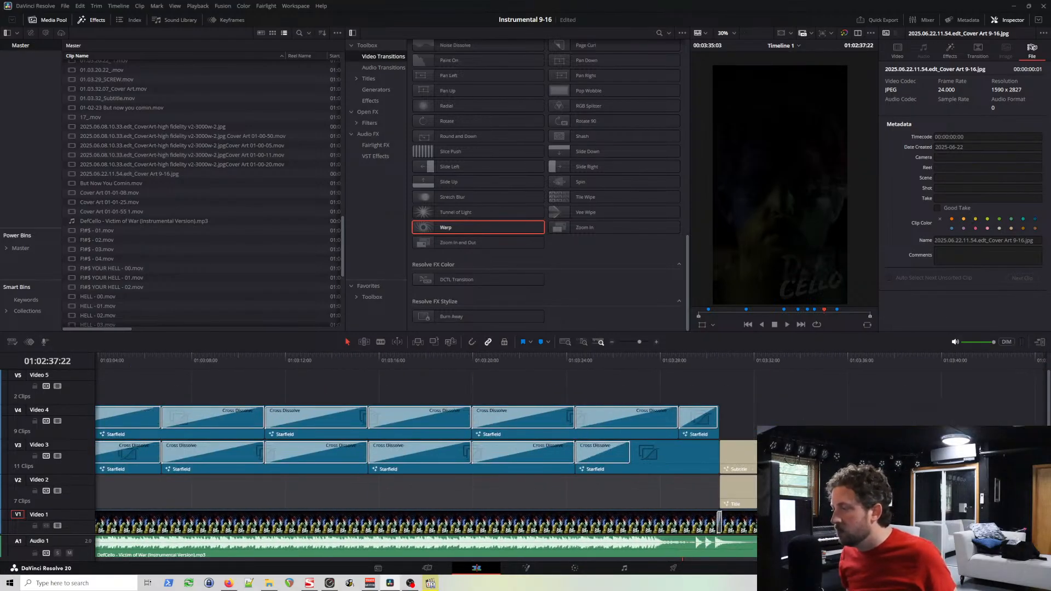
{"action": "left_click", "coordinate": [776, 364]}
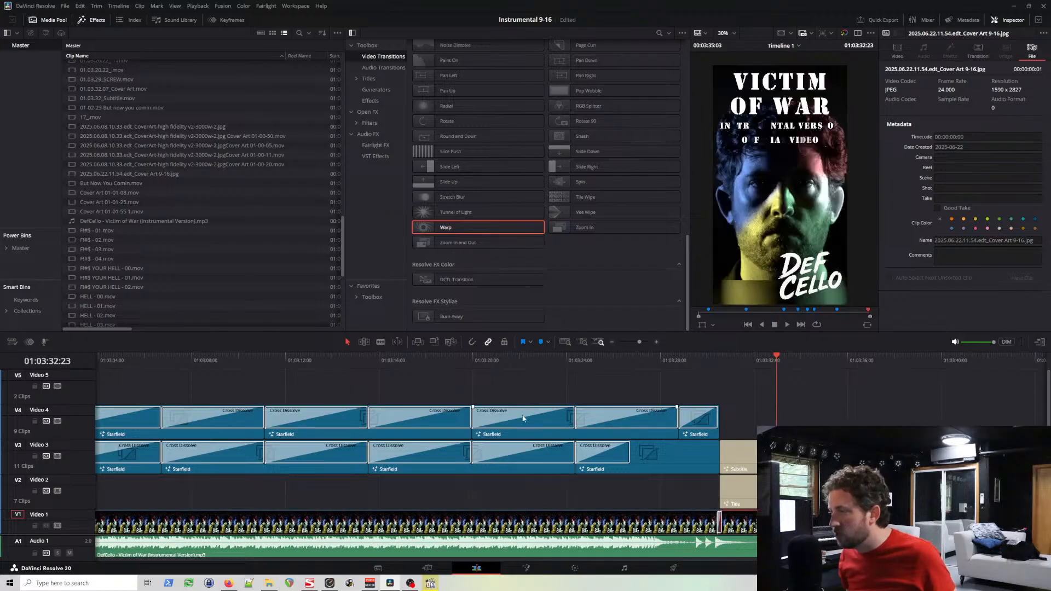
Step: Examine the cover art clips back through the timeline and the rapid Camera Shake cuts around 01:02:24:02
{"action": "scroll", "coordinate": [84, 480], "scroll_direction": "down", "scroll_amount": 1}
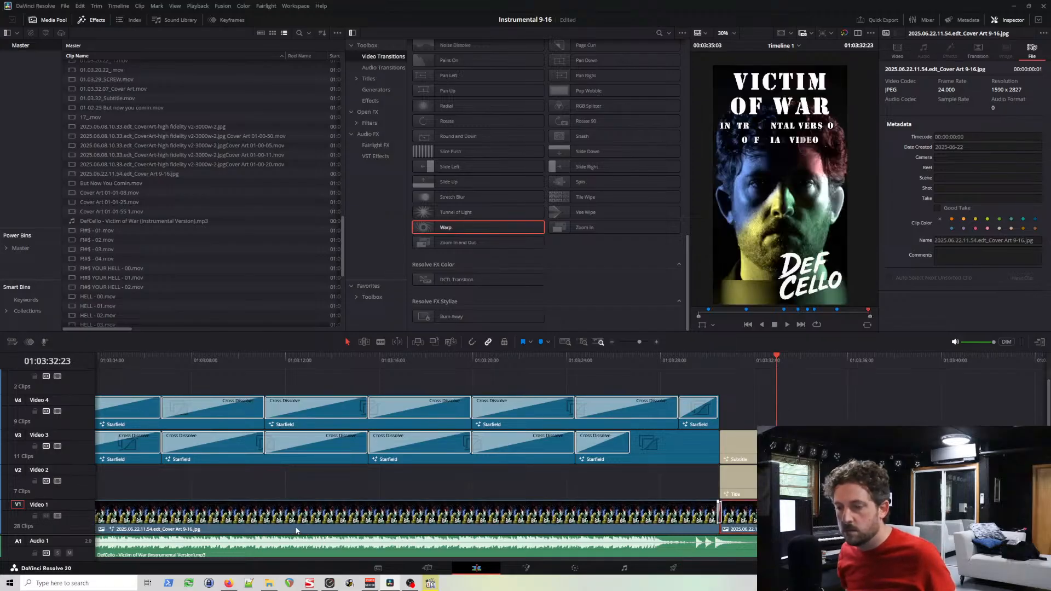
{"action": "scroll", "coordinate": [423, 520], "scroll_direction": "left", "scroll_amount": 3}
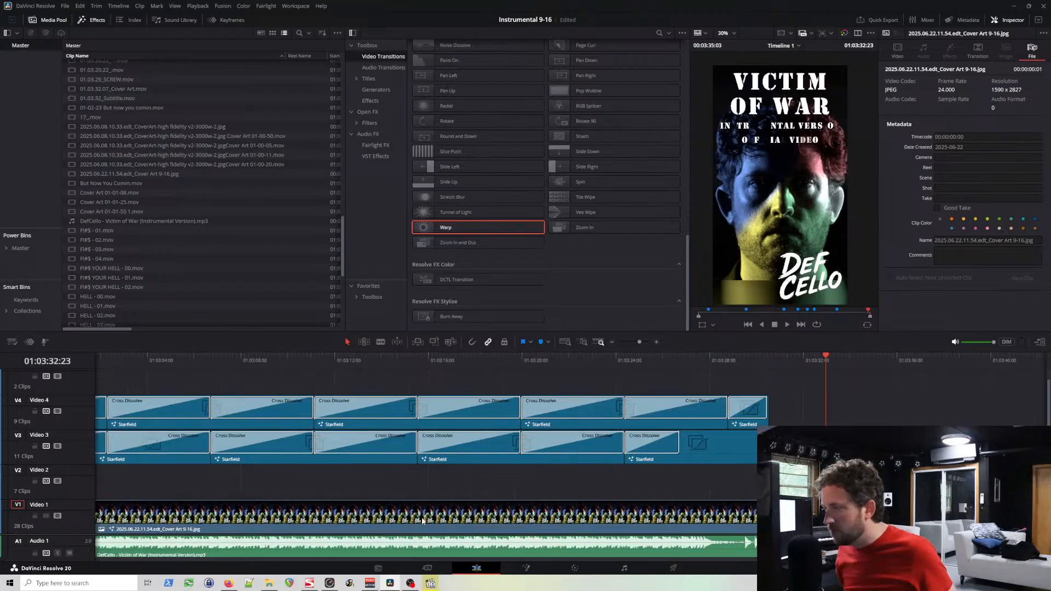
{"action": "scroll", "coordinate": [422, 520], "scroll_direction": "left", "scroll_amount": 10}
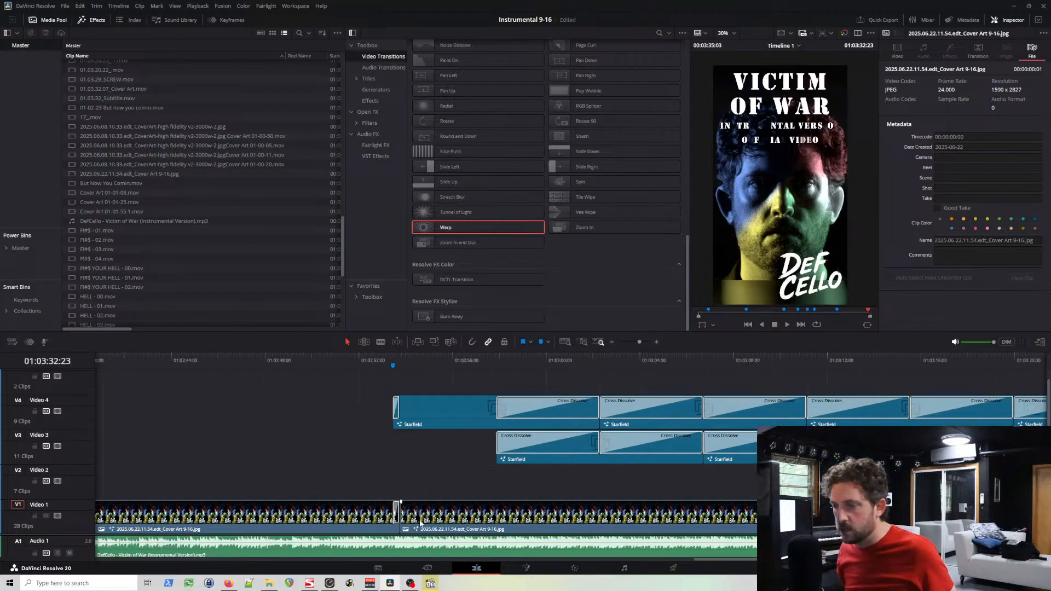
{"action": "scroll", "coordinate": [421, 524], "scroll_direction": "left", "scroll_amount": 15}
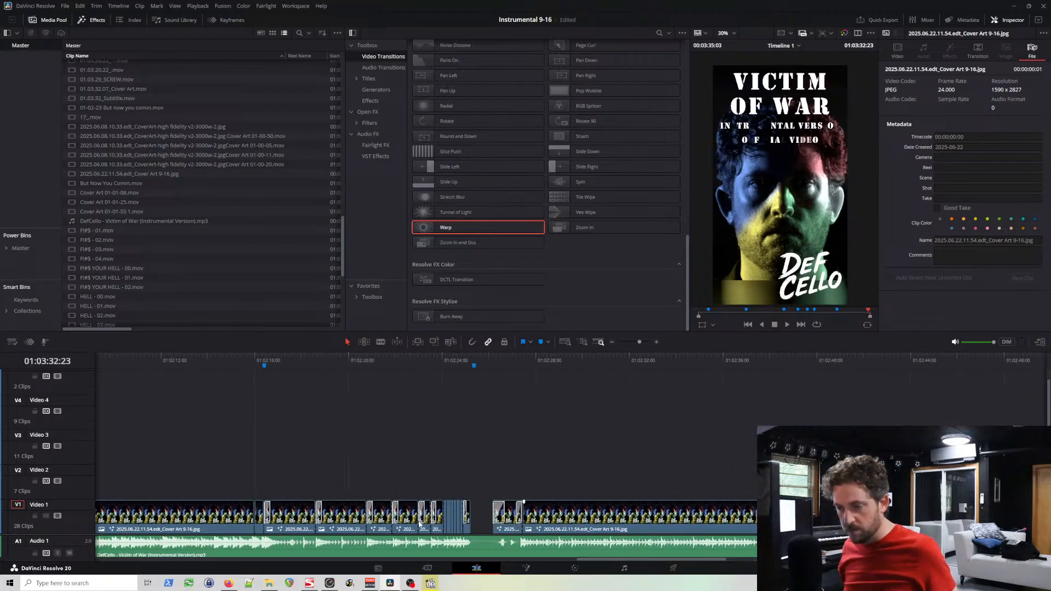
{"action": "left_click", "coordinate": [443, 359]}
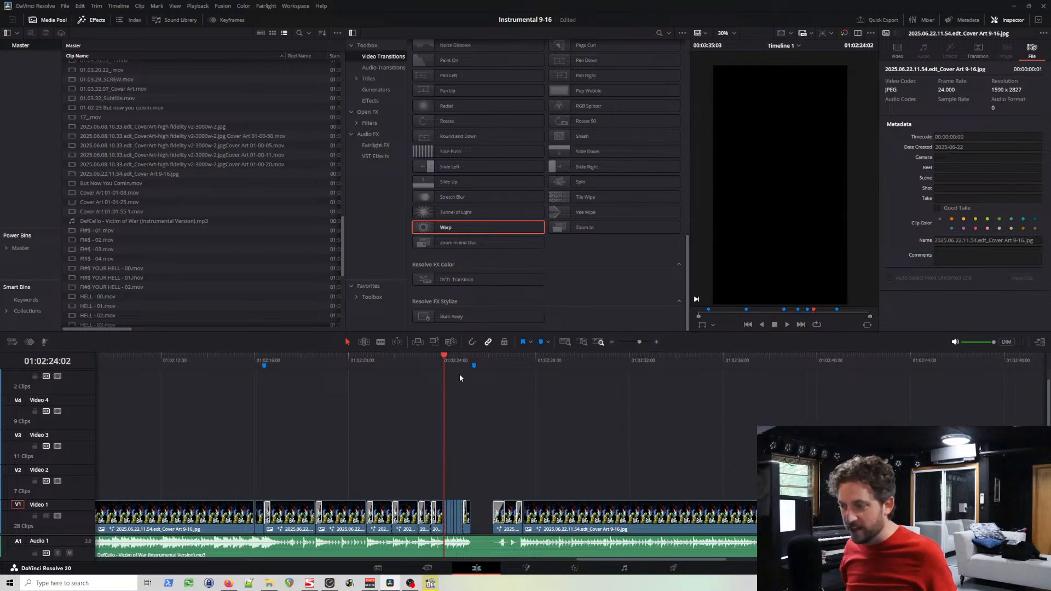
{"action": "scroll", "coordinate": [459, 378], "scroll_direction": "up", "scroll_amount": 2}
{"action": "scroll", "coordinate": [461, 387], "scroll_direction": "up", "scroll_amount": 3}
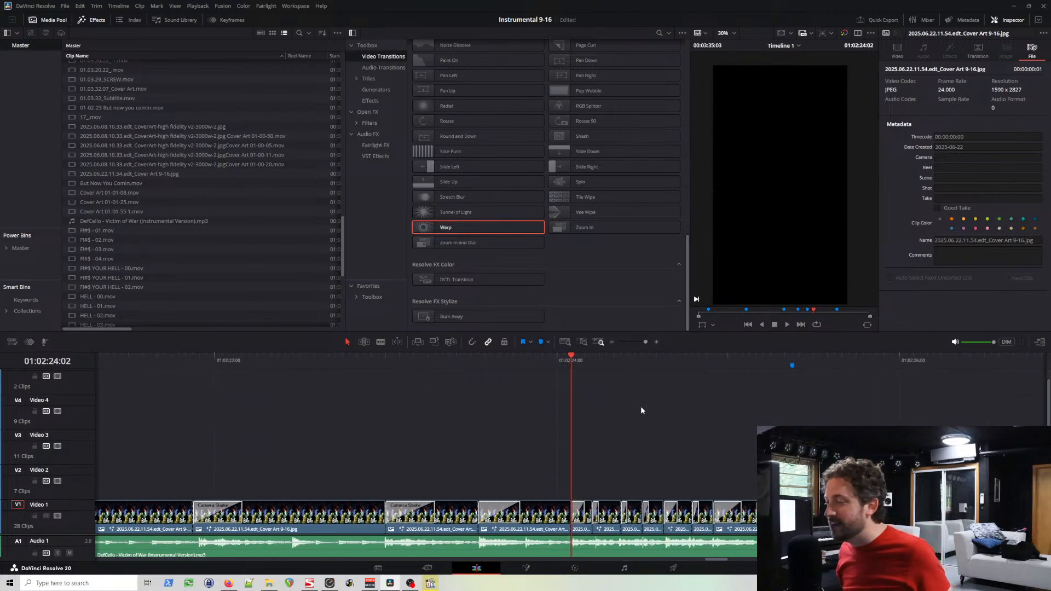
{"action": "scroll", "coordinate": [657, 423], "scroll_direction": "up", "scroll_amount": 1}
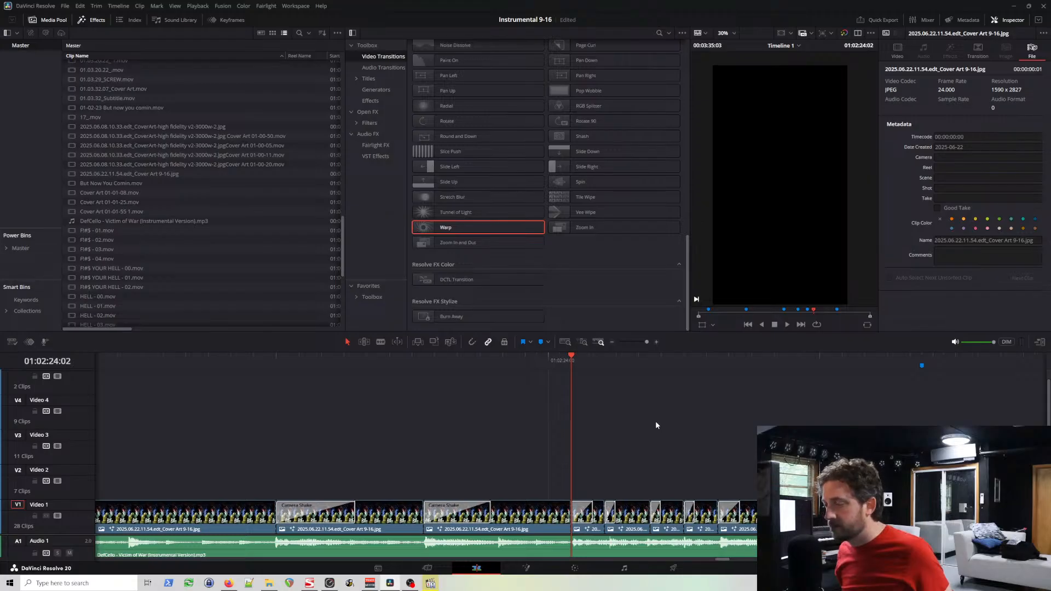
{"action": "scroll", "coordinate": [656, 423], "scroll_direction": "down", "scroll_amount": 1}
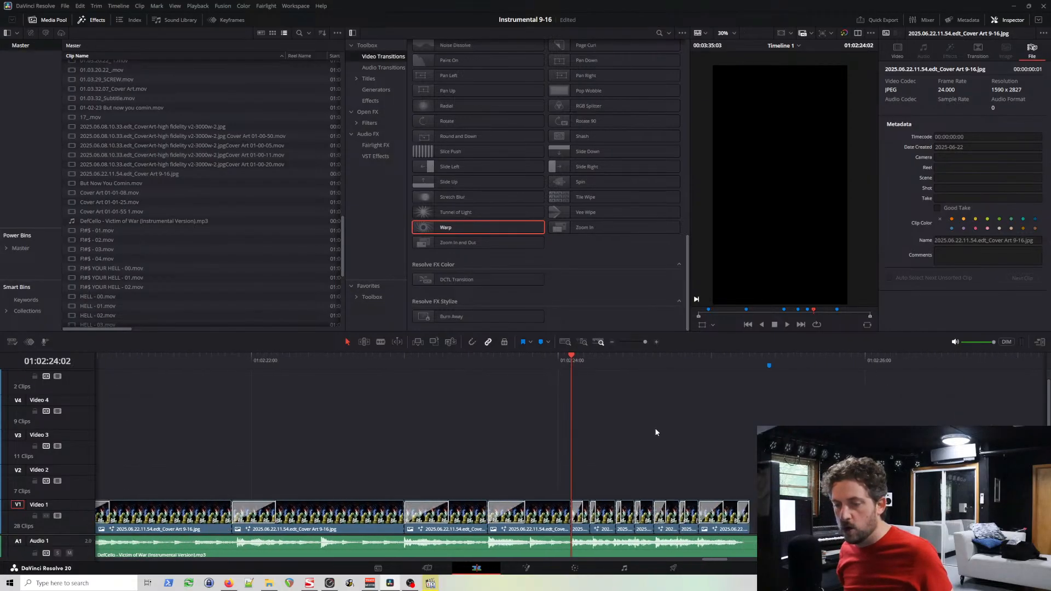
{"action": "scroll", "coordinate": [652, 431], "scroll_direction": "down", "scroll_amount": 2}
{"action": "scroll", "coordinate": [651, 430], "scroll_direction": "left", "scroll_amount": 10}
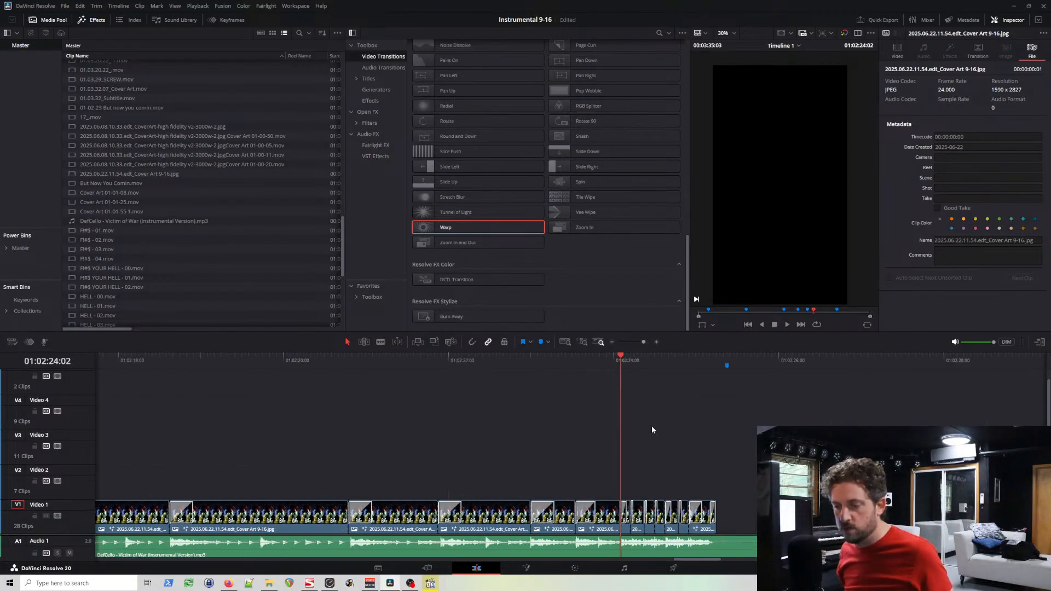
Step: Examine the Fade On titles, Starfield clips and transitions on the lower video tracks from 01:02:24:02 back to about 01:01:20
{"action": "scroll", "coordinate": [652, 430], "scroll_direction": "left", "scroll_amount": 10}
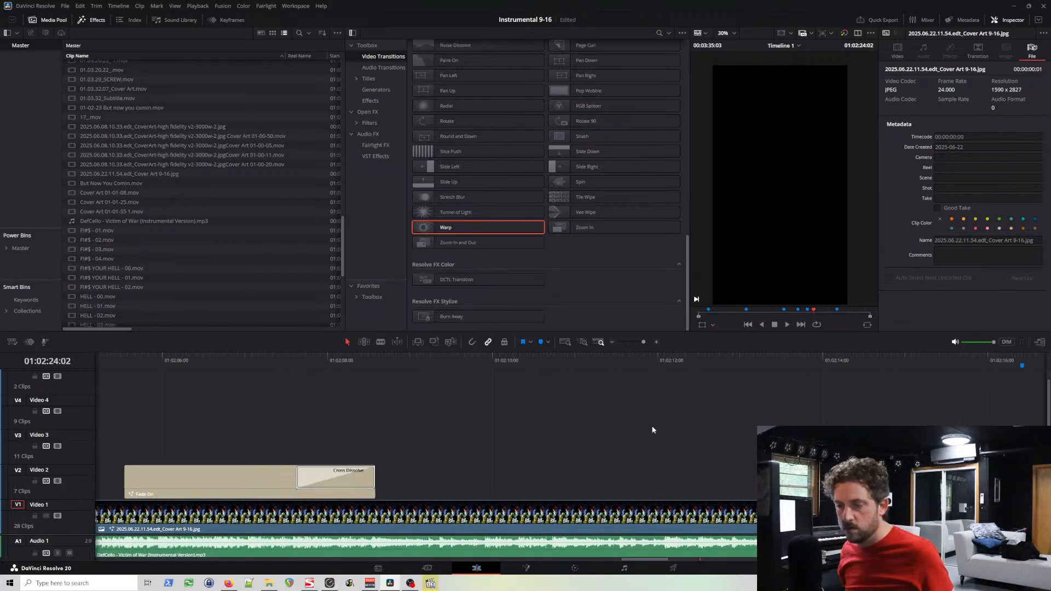
{"action": "scroll", "coordinate": [651, 430], "scroll_direction": "left", "scroll_amount": 10}
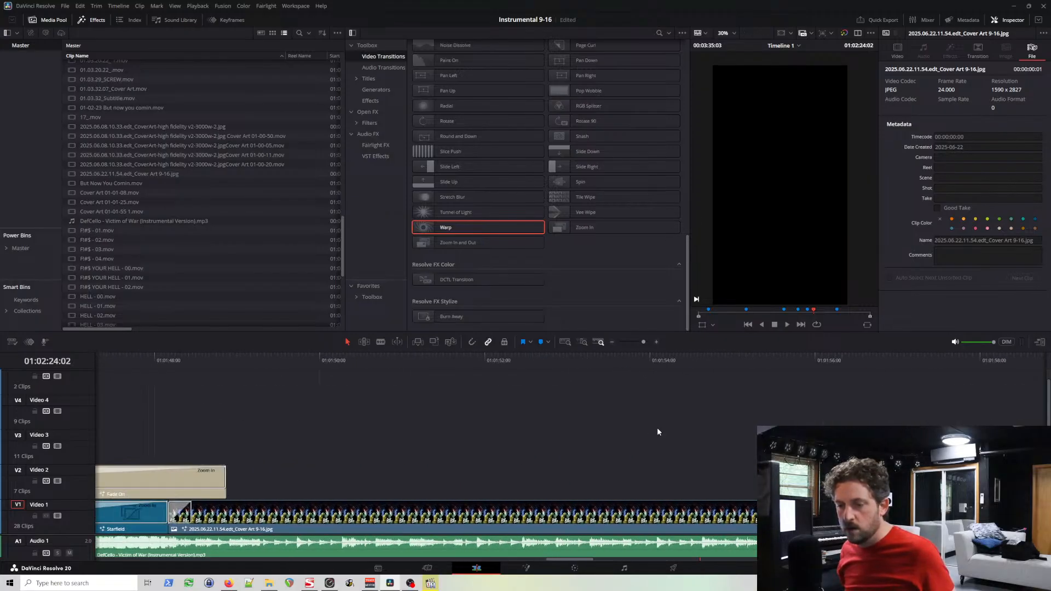
{"action": "scroll", "coordinate": [658, 434], "scroll_direction": "left", "scroll_amount": 4}
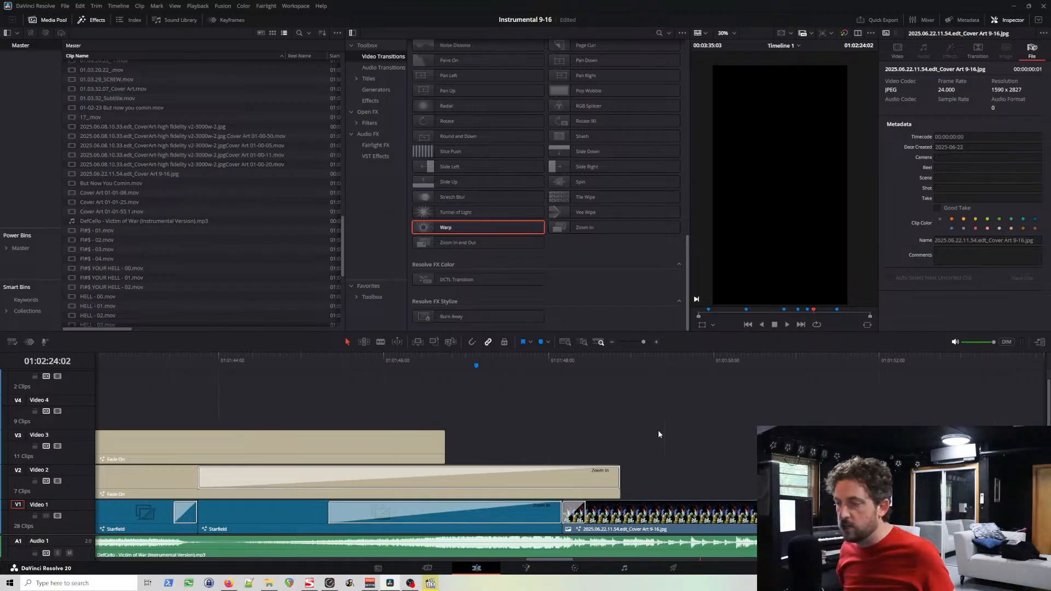
{"action": "scroll", "coordinate": [376, 417], "scroll_direction": "left", "scroll_amount": 1}
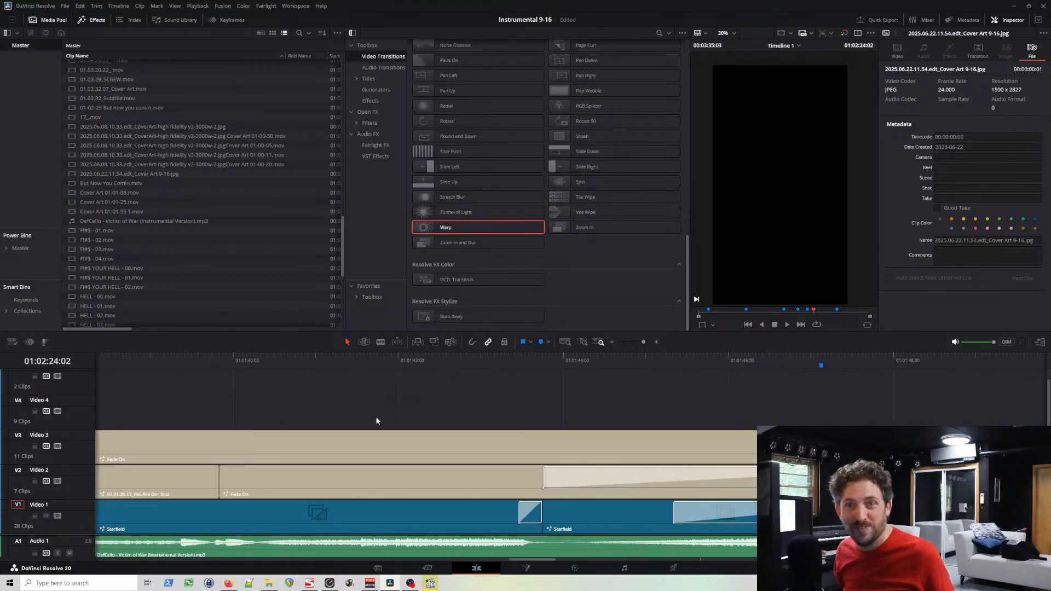
{"action": "scroll", "coordinate": [376, 416], "scroll_direction": "left", "scroll_amount": 8}
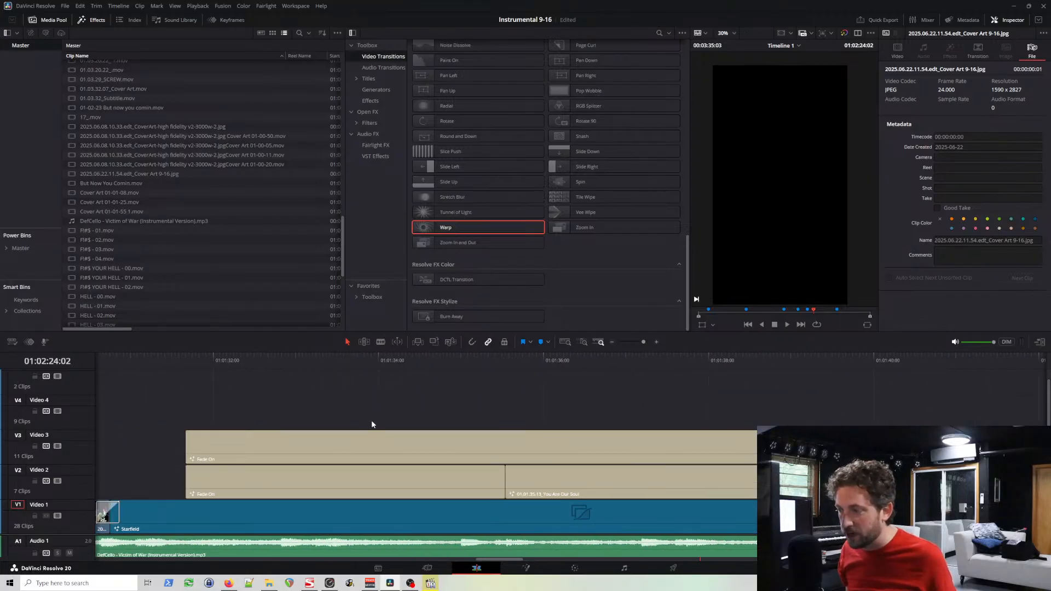
{"action": "scroll", "coordinate": [371, 422], "scroll_direction": "left", "scroll_amount": 7}
{"action": "scroll", "coordinate": [370, 425], "scroll_direction": "left", "scroll_amount": 15}
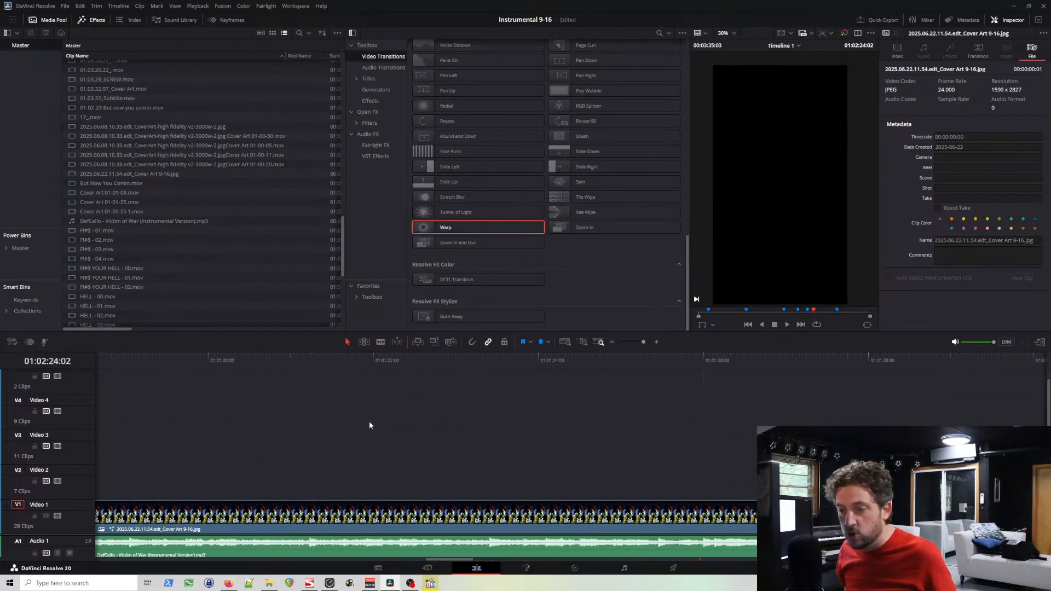
Step: Examine the cover art clips, opening titles and Starfield cross dissolves from about 01:01:14 back to the timeline's beginning
{"action": "scroll", "coordinate": [370, 433], "scroll_direction": "left", "scroll_amount": 14}
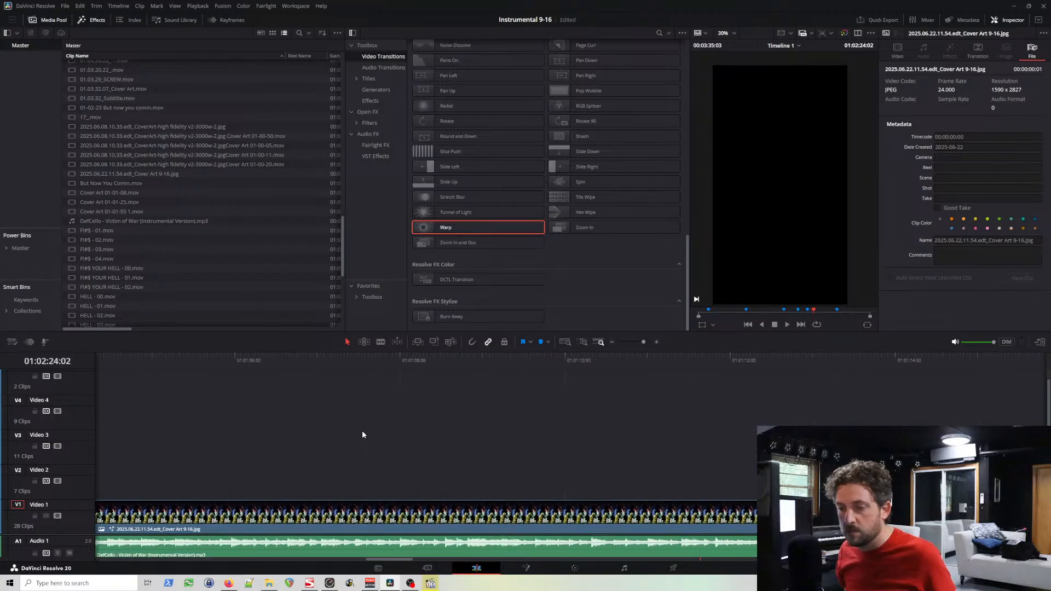
{"action": "scroll", "coordinate": [370, 436], "scroll_direction": "left", "scroll_amount": 10}
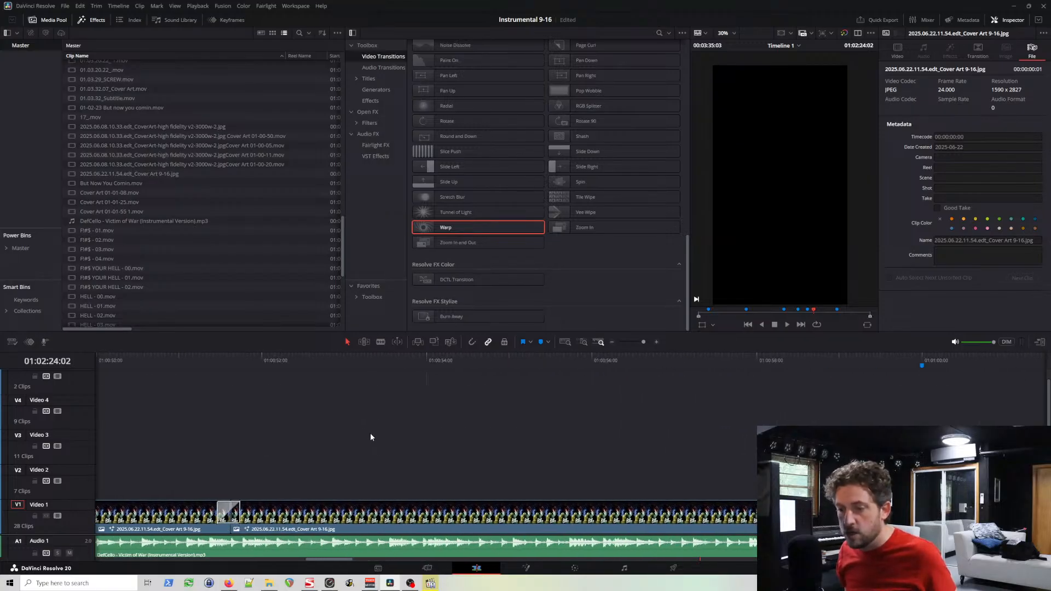
{"action": "scroll", "coordinate": [375, 441], "scroll_direction": "left", "scroll_amount": 4}
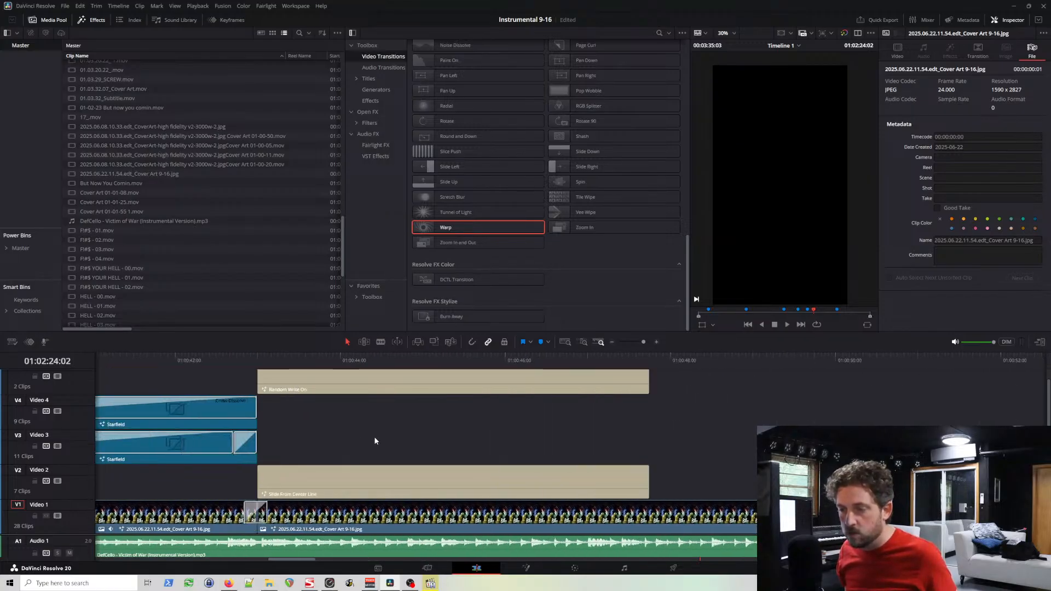
{"action": "scroll", "coordinate": [345, 481], "scroll_direction": "left", "scroll_amount": 3}
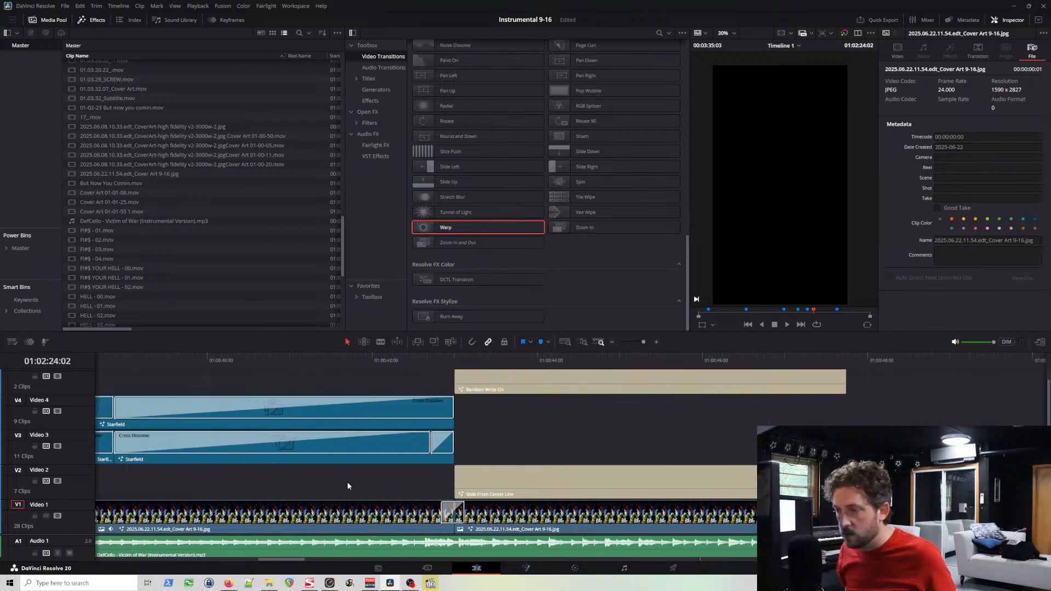
{"action": "scroll", "coordinate": [347, 483], "scroll_direction": "left", "scroll_amount": 10}
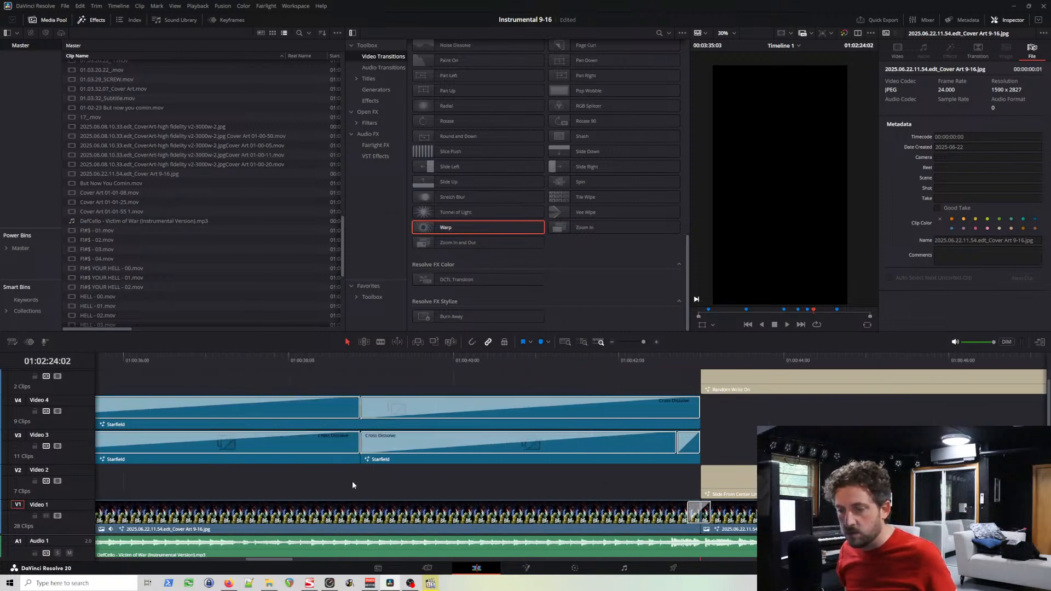
{"action": "scroll", "coordinate": [355, 487], "scroll_direction": "left", "scroll_amount": 20}
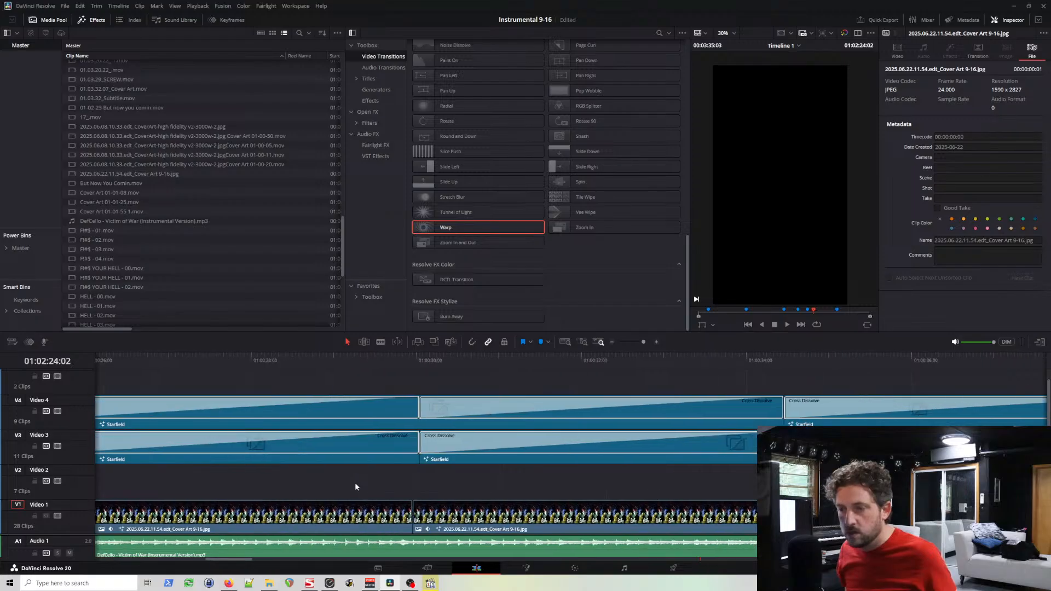
{"action": "scroll", "coordinate": [356, 486], "scroll_direction": "left", "scroll_amount": 15}
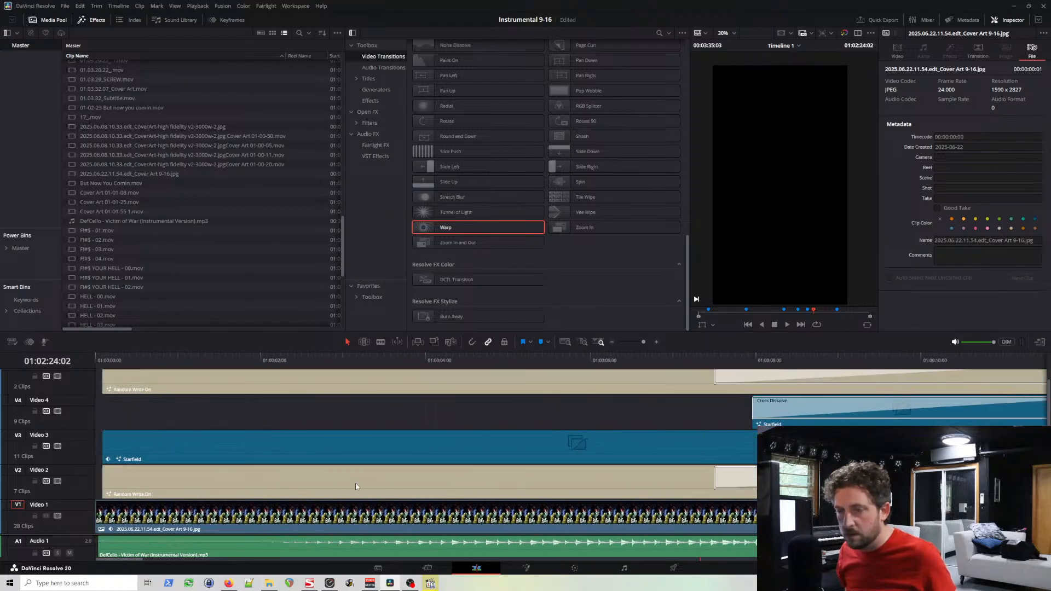
Step: Place the playhead at the timeline start, 01:00:00:00, and save the project
{"action": "left_click", "coordinate": [110, 363]}
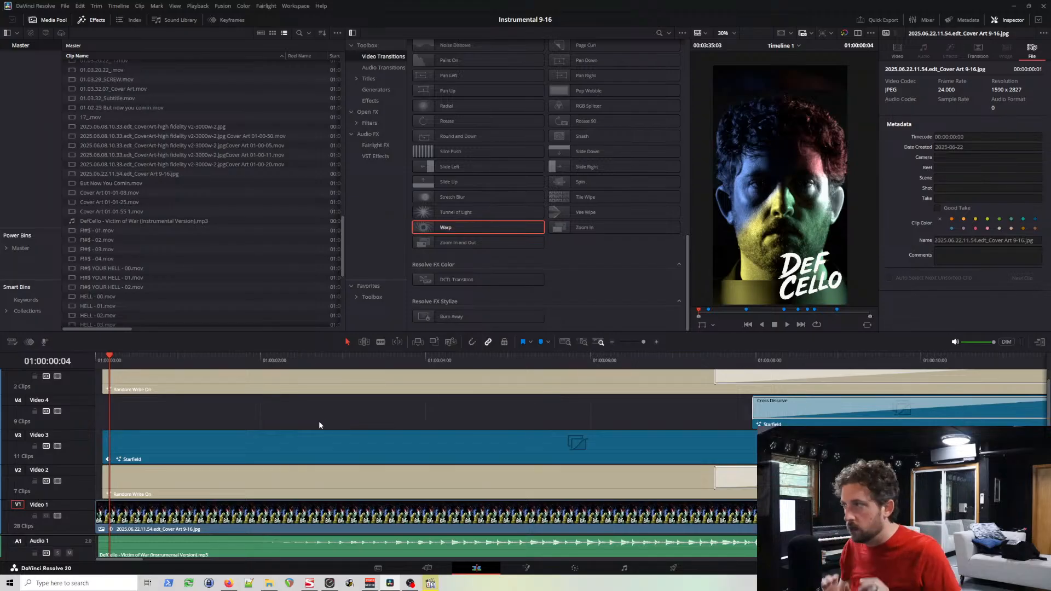
{"action": "left_click", "coordinate": [97, 359]}
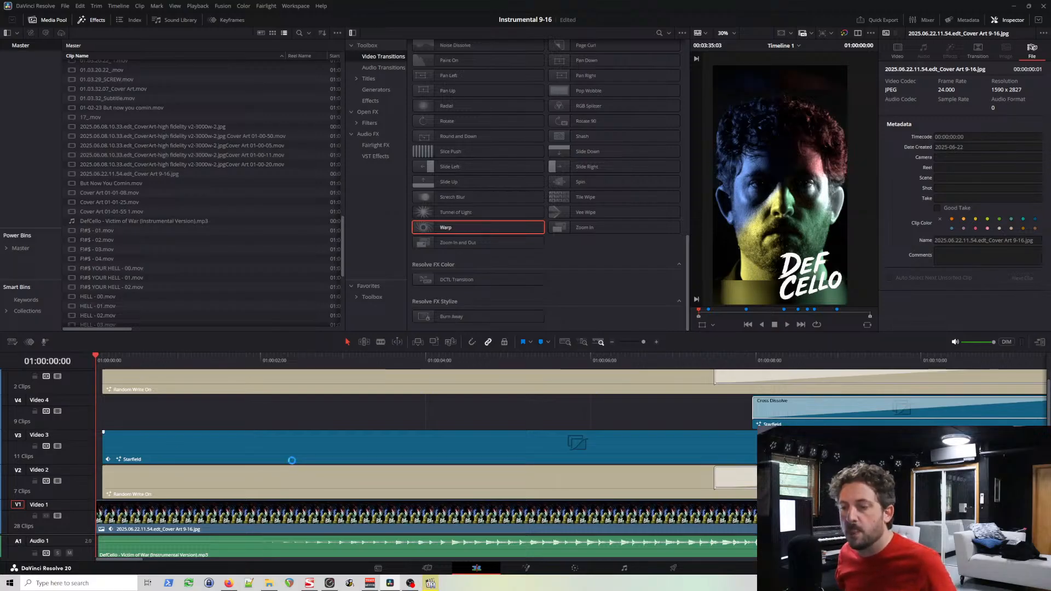
{"action": "key", "text": "ctrl+s"}
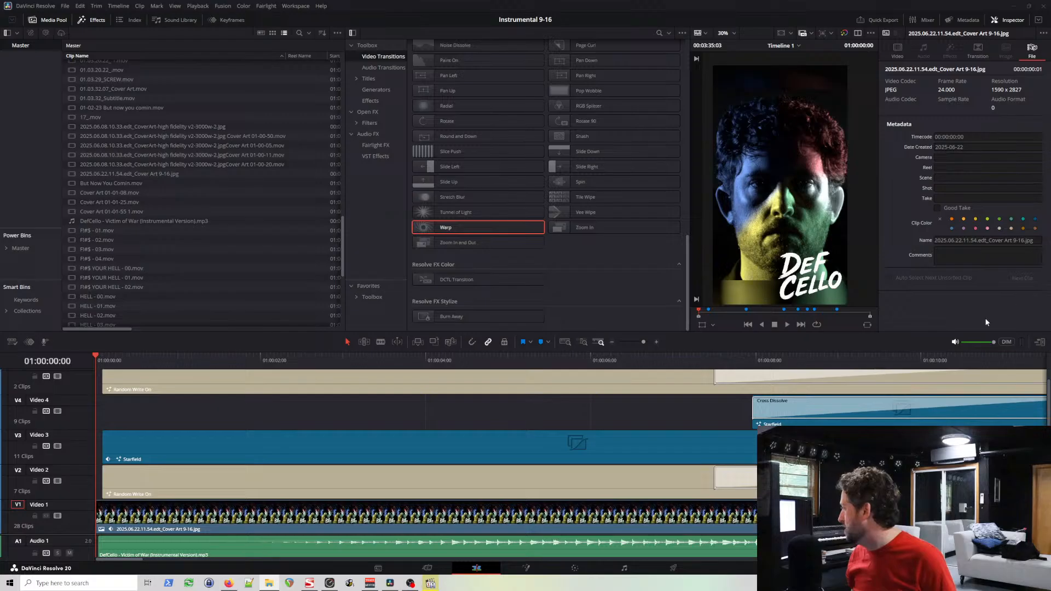
Step: Check the media status of the rendered clips throughout the Master bin
{"action": "left_click", "coordinate": [539, 4]}
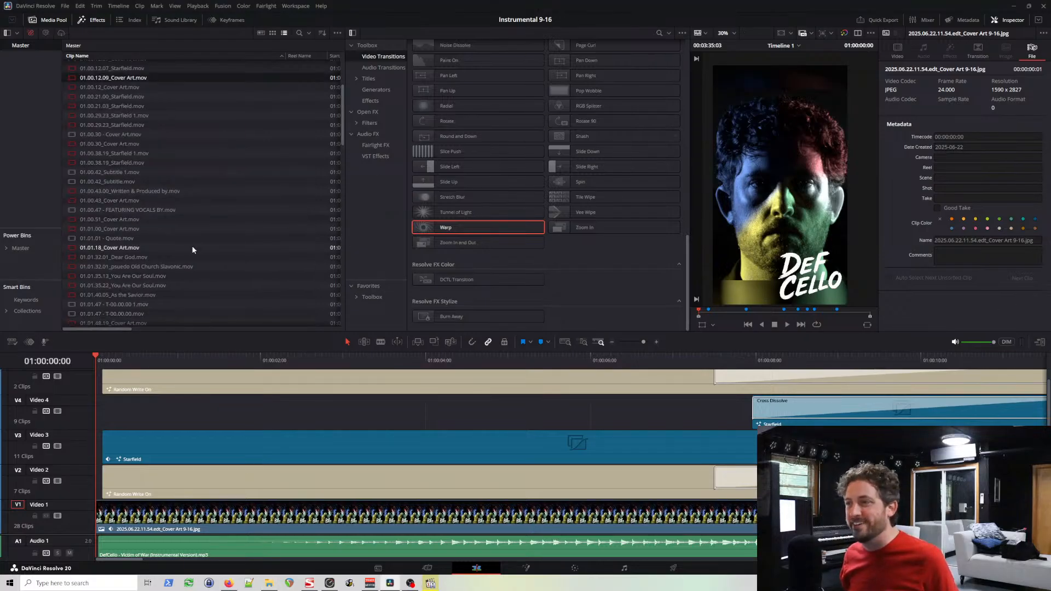
{"action": "scroll", "coordinate": [194, 230], "scroll_direction": "up", "scroll_amount": 5}
{"action": "scroll", "coordinate": [200, 209], "scroll_direction": "down", "scroll_amount": 10}
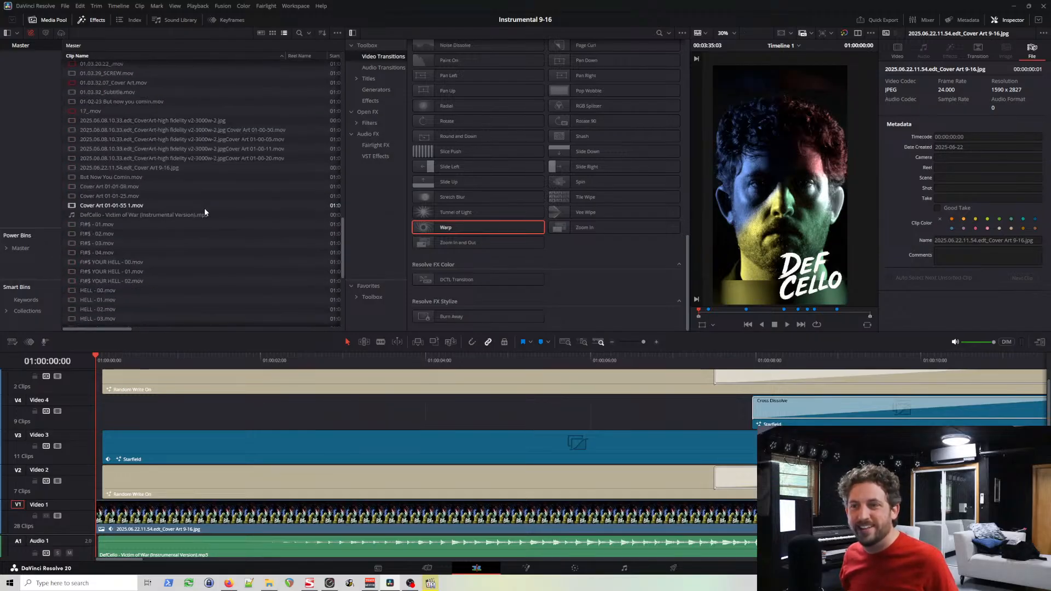
{"action": "scroll", "coordinate": [201, 208], "scroll_direction": "down", "scroll_amount": 8}
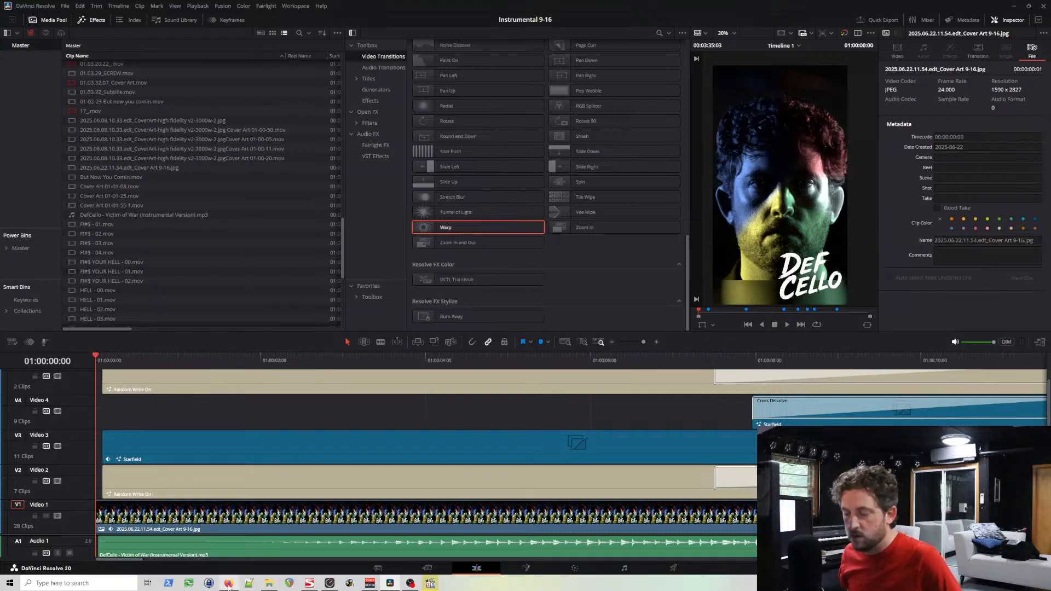
{"action": "mouse_move", "coordinate": [228, 587]}
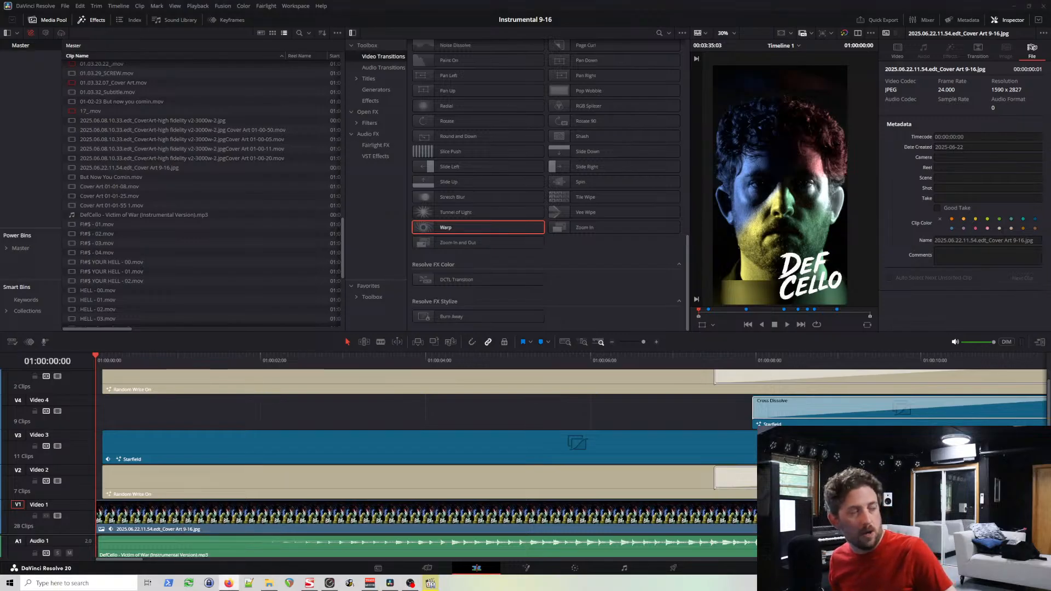
{"action": "left_click_drag", "start_coordinate": [0, 175], "coordinate": [500, 212]}
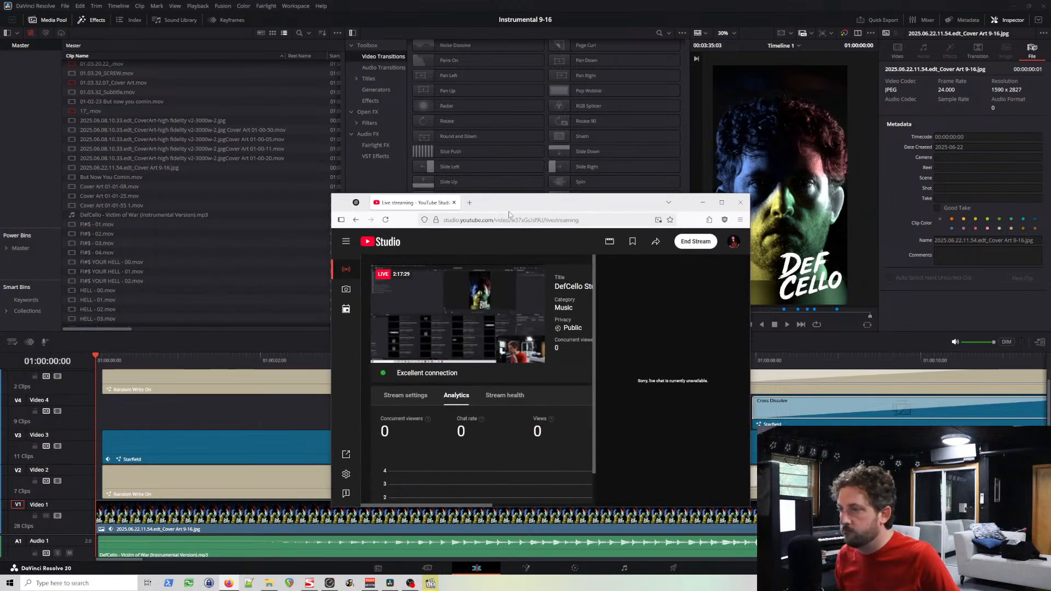
{"action": "left_click", "coordinate": [469, 204]}
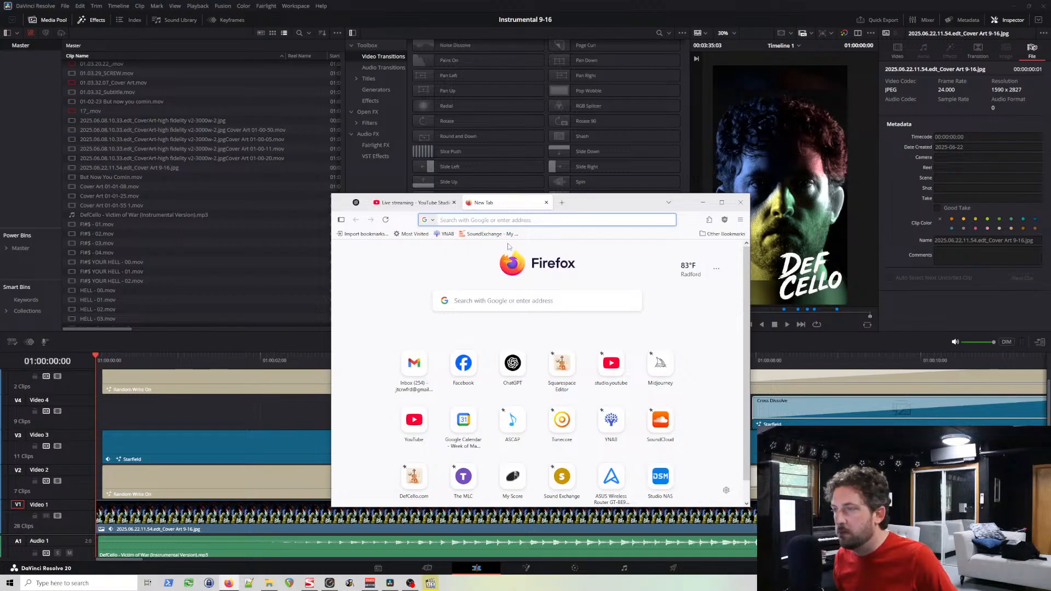
{"action": "left_click", "coordinate": [615, 374]}
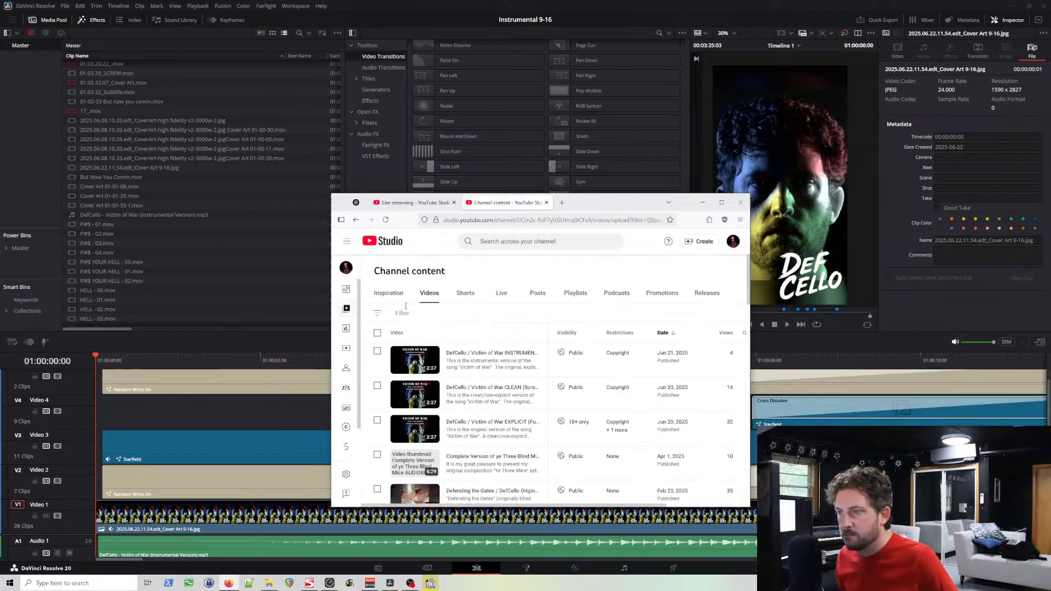
{"action": "left_click", "coordinate": [471, 294]}
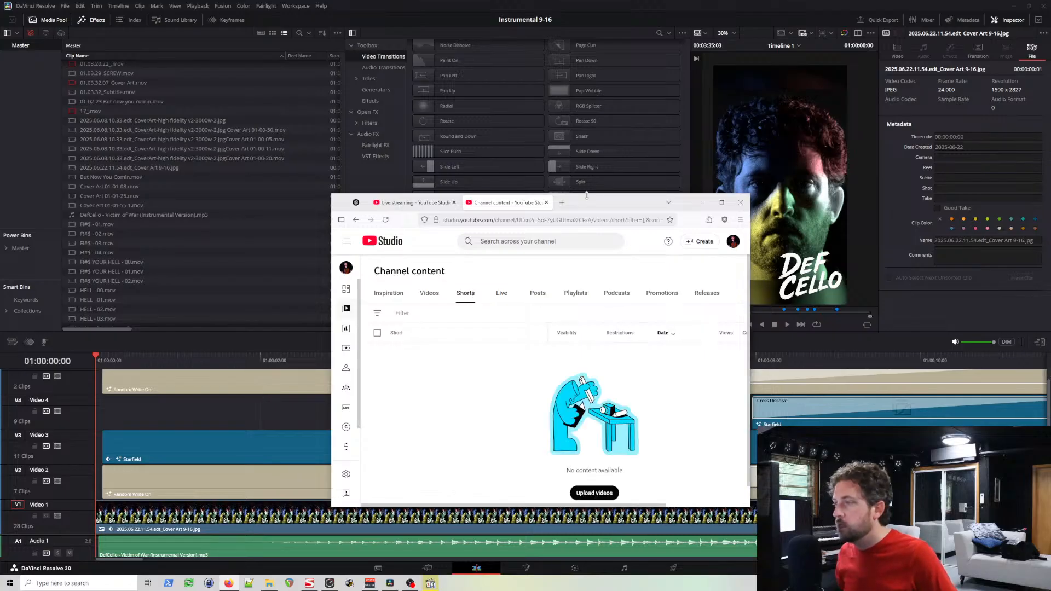
Step: Enlarge the browser window and upload DefCello - Victim of War (Instrumental Version) [9-16].mp4 to the channel
{"action": "left_click_drag", "start_coordinate": [599, 204], "coordinate": [499, 59]}
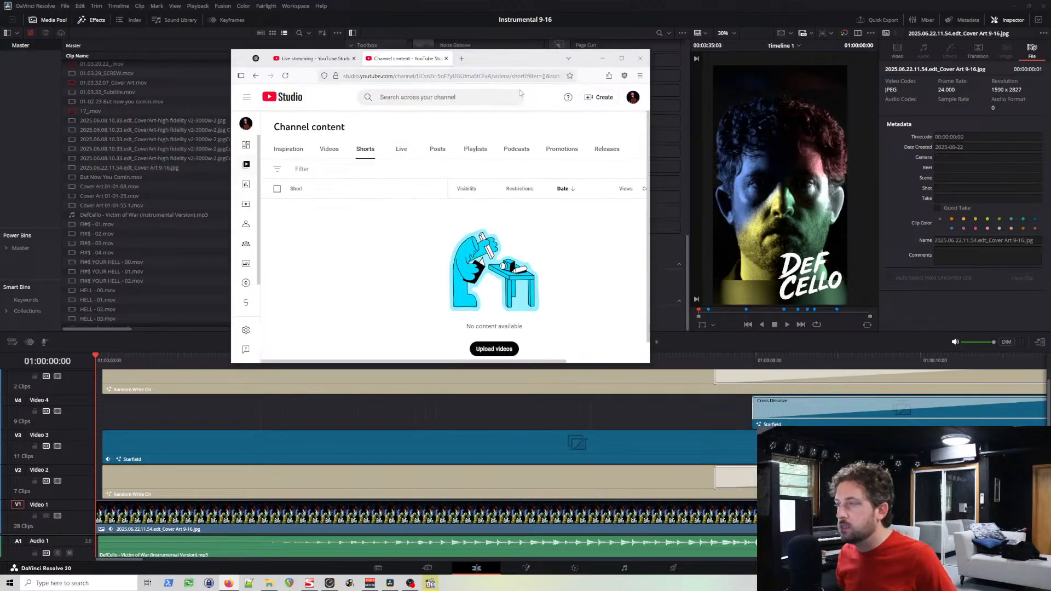
{"action": "left_click_drag", "start_coordinate": [648, 363], "coordinate": [796, 492]}
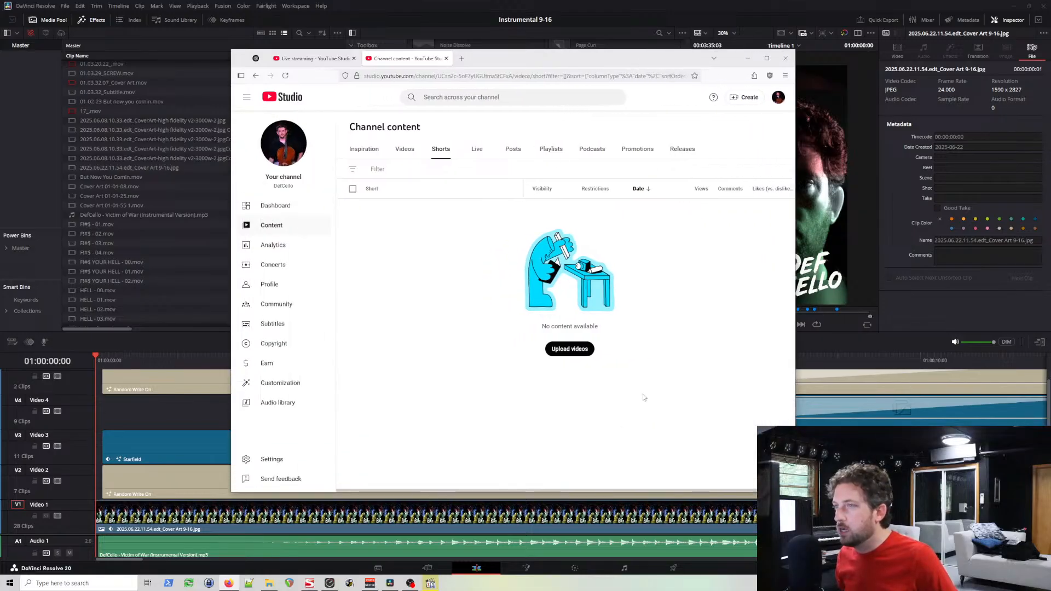
{"action": "left_click", "coordinate": [571, 351]}
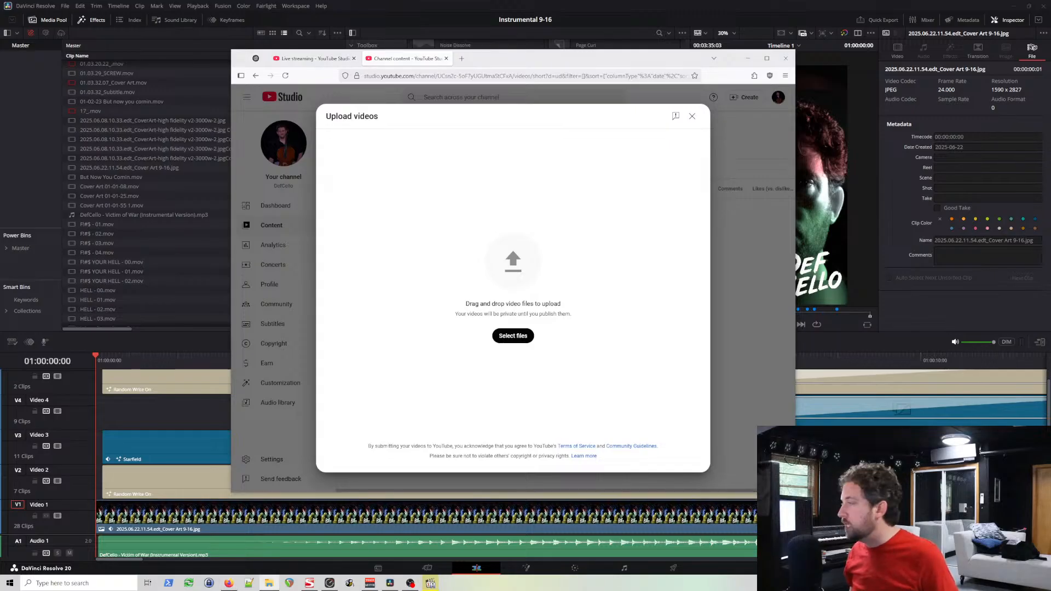
{"action": "left_click_drag", "start_coordinate": [1050, 264], "coordinate": [524, 262]}
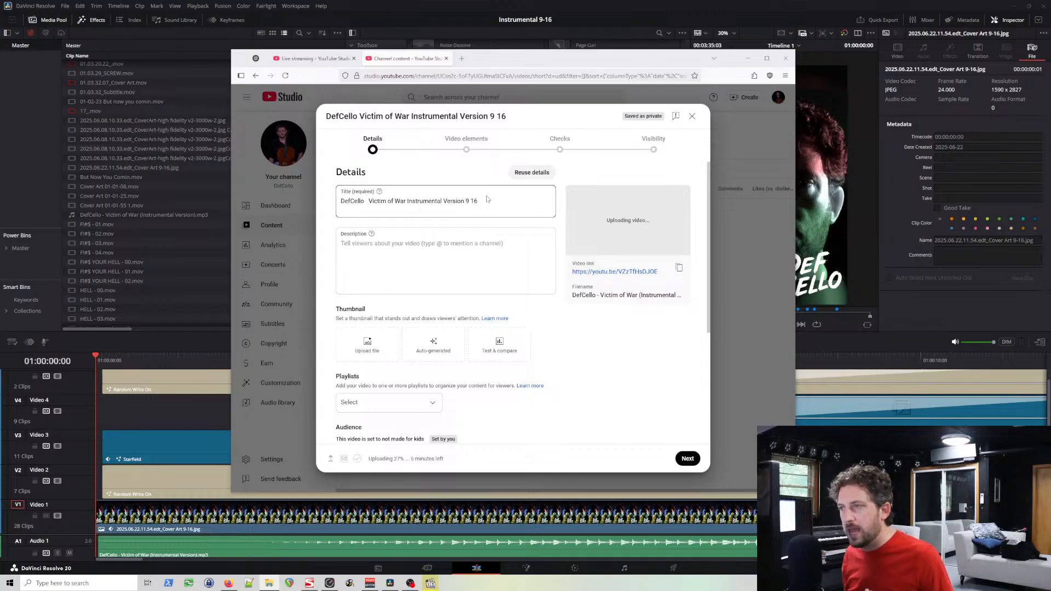
Step: Reuse all the details of the earlier DefCello / Victim of War INSTRUMENTAL VERSION video, keeping its title for the upload
{"action": "left_click", "coordinate": [526, 174]}
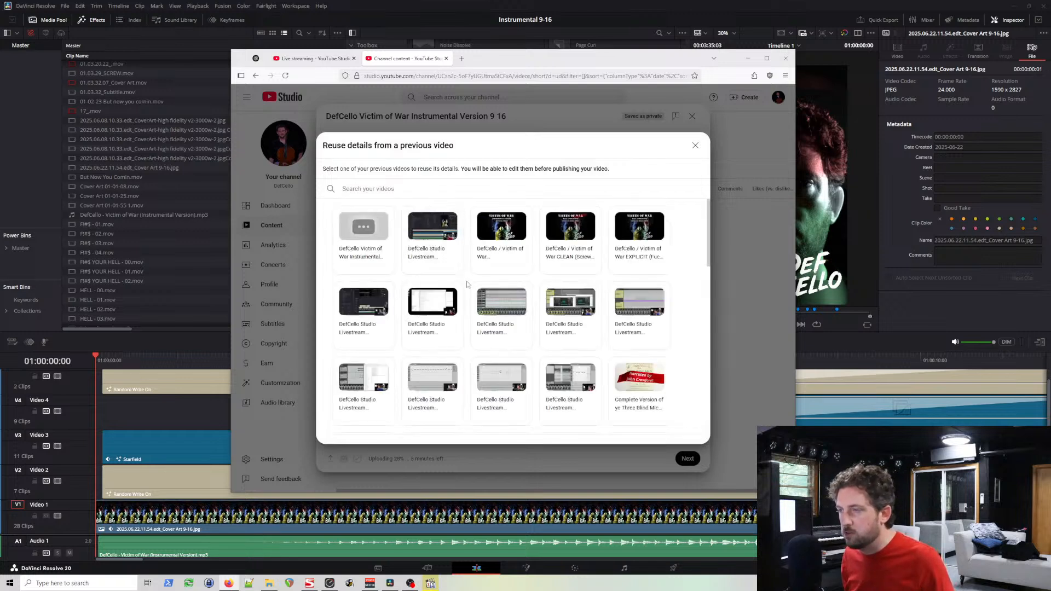
{"action": "left_click", "coordinate": [386, 249]}
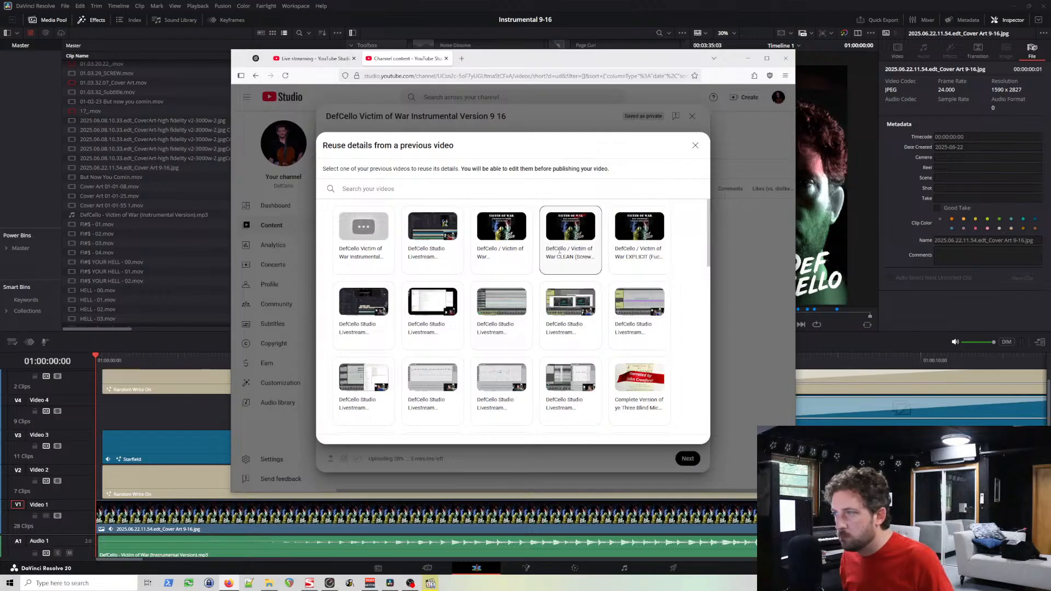
{"action": "left_click", "coordinate": [504, 249]}
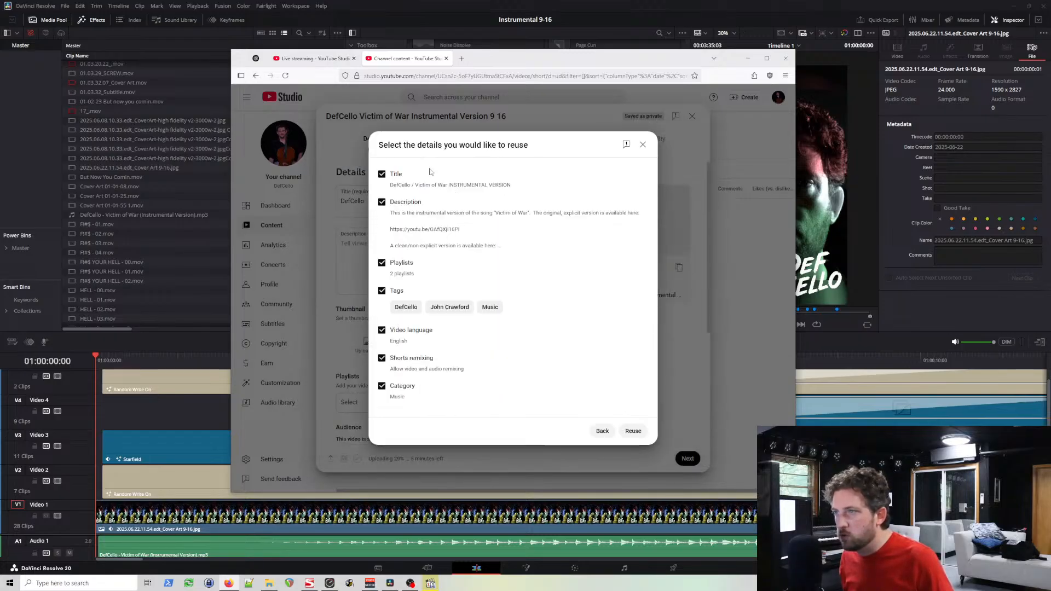
{"action": "left_click", "coordinate": [633, 431]}
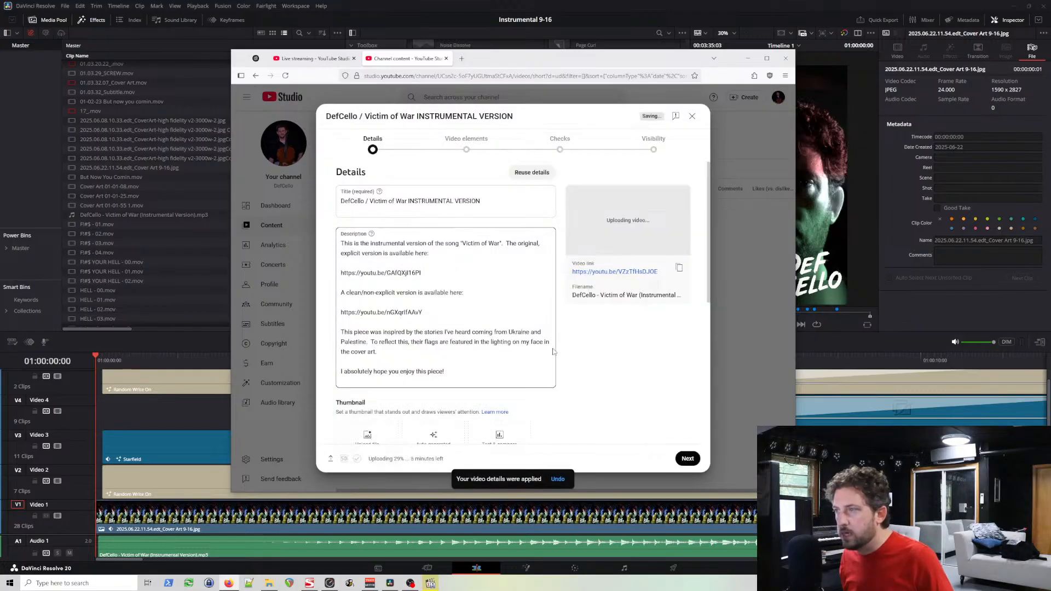
{"action": "left_click", "coordinate": [467, 201]}
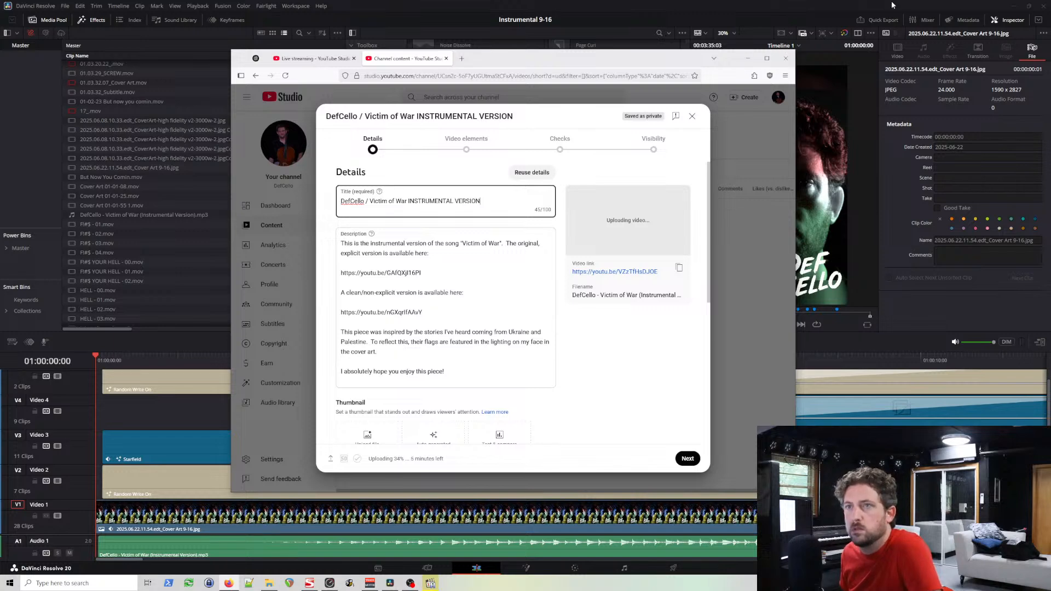
Step: Close DaVinci Resolve and the video player, then maximize the browser window showing the YouTube upload details
{"action": "left_click", "coordinate": [1041, 6]}
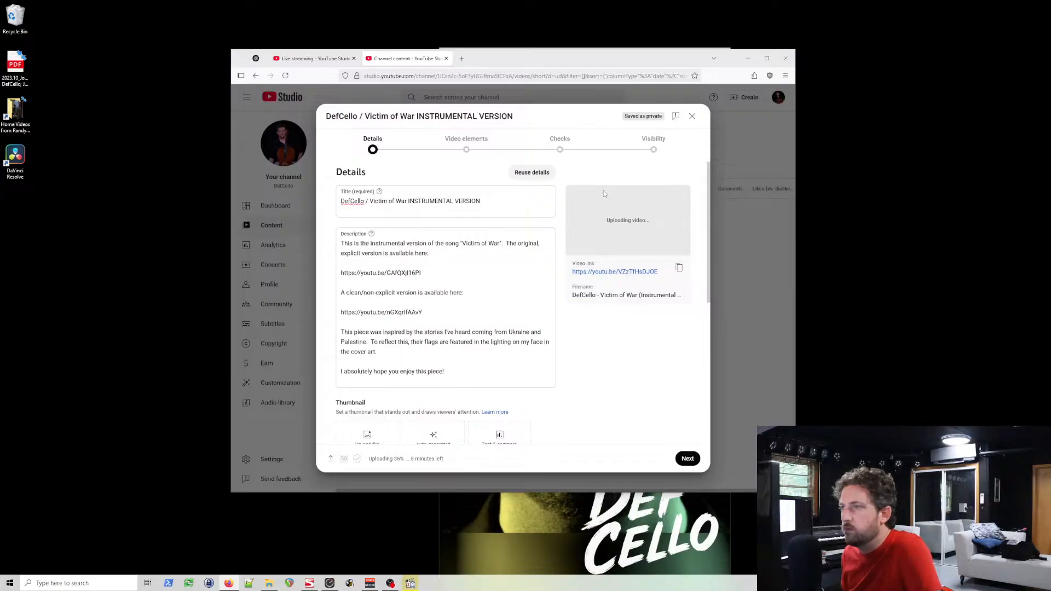
{"action": "left_click_drag", "start_coordinate": [548, 59], "coordinate": [560, 76]}
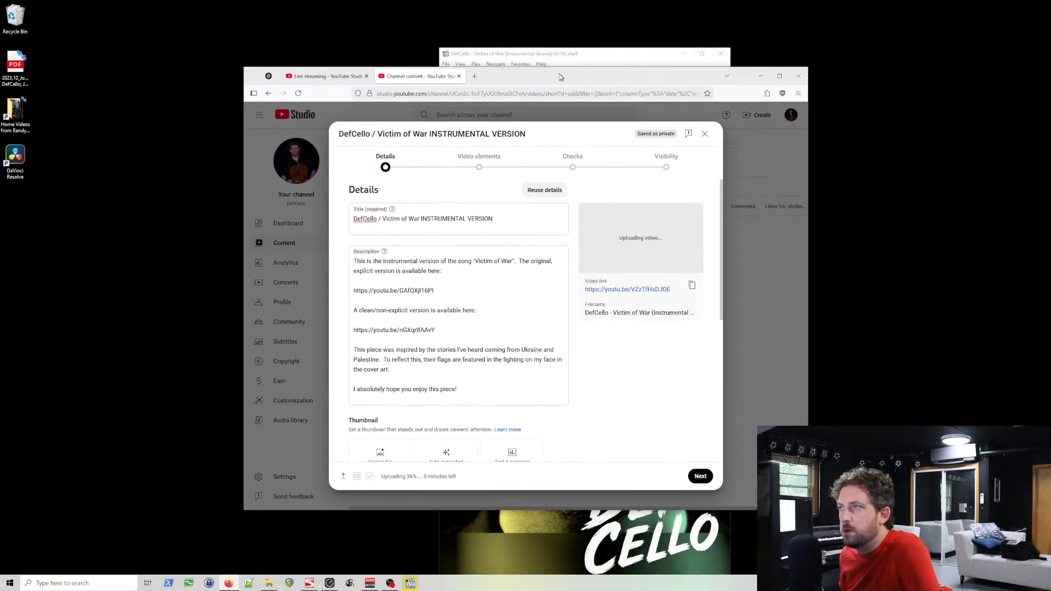
{"action": "left_click", "coordinate": [718, 57]}
{"action": "double_click", "coordinate": [642, 77]}
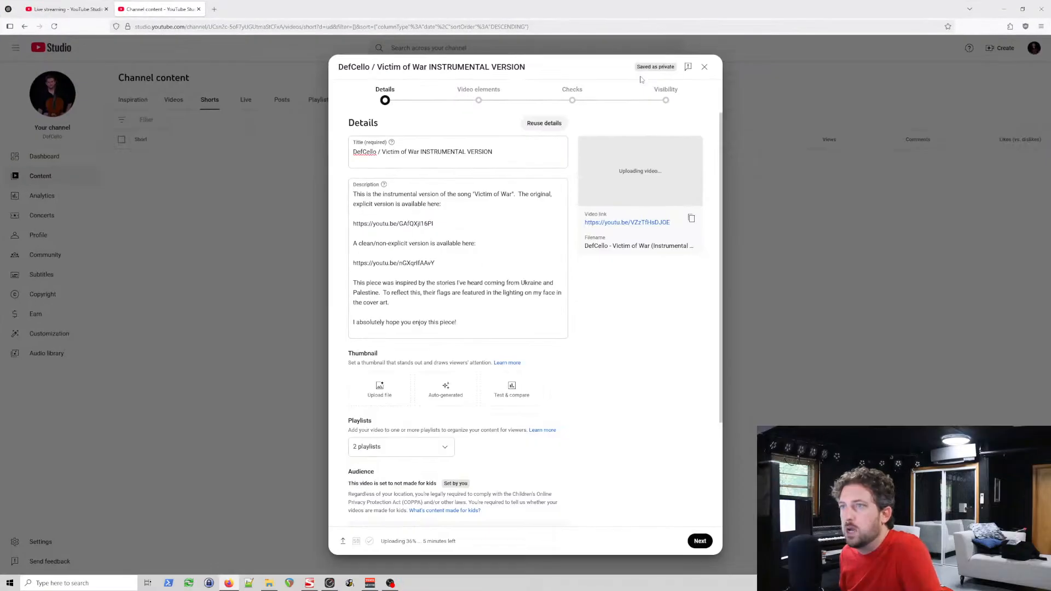
{"action": "left_click", "coordinate": [459, 205]}
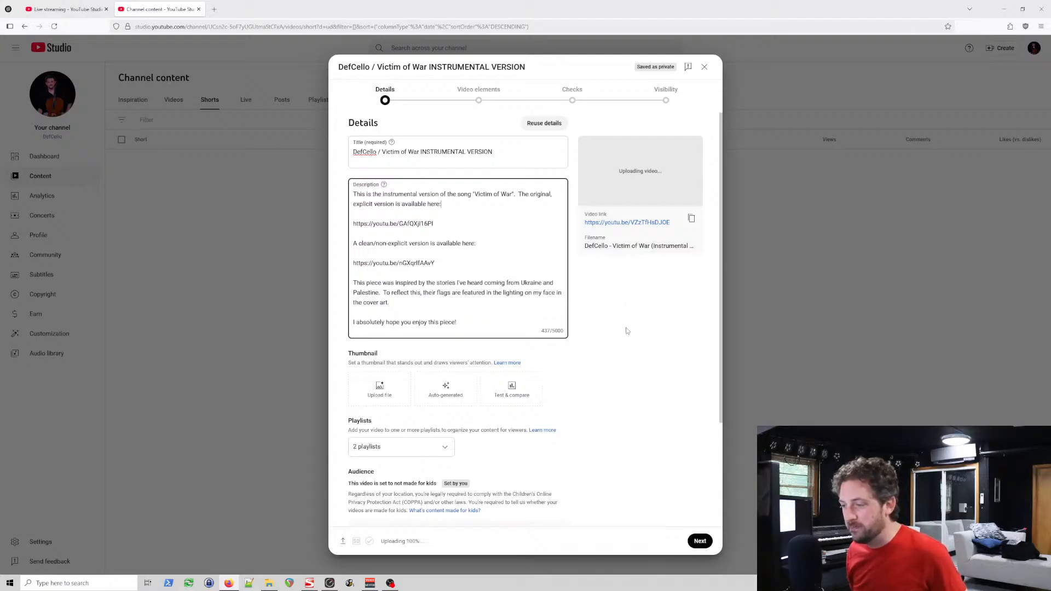
{"action": "scroll", "coordinate": [632, 342], "scroll_direction": "down", "scroll_amount": 2}
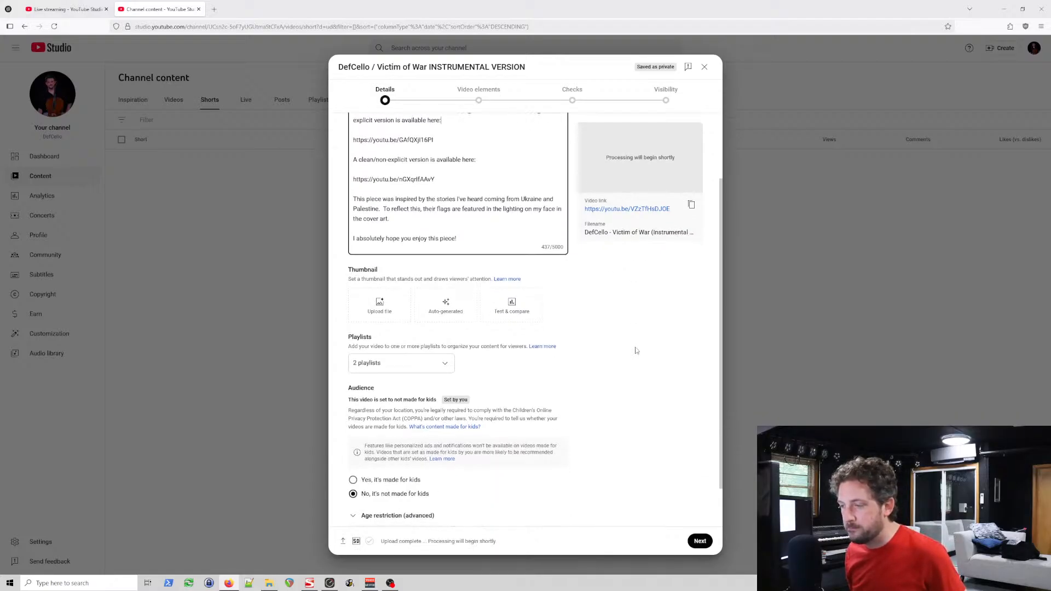
{"action": "scroll", "coordinate": [636, 348], "scroll_direction": "up", "scroll_amount": 2}
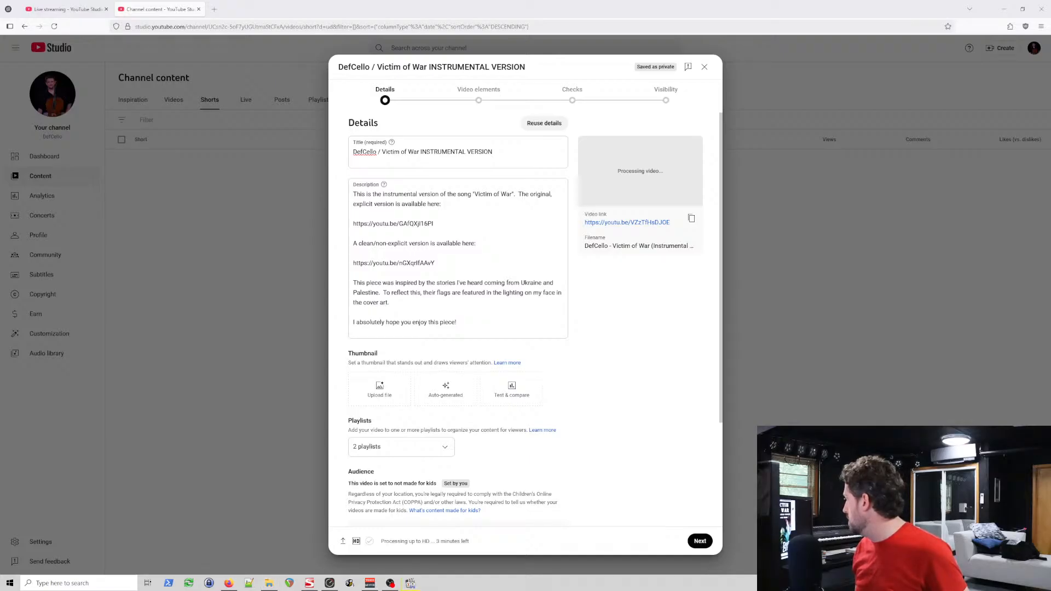
Step: Place the 9-16 video's player window over the browser and show the title frame at 4 seconds
{"action": "left_click_drag", "start_coordinate": [1050, 88], "coordinate": [740, 20]}
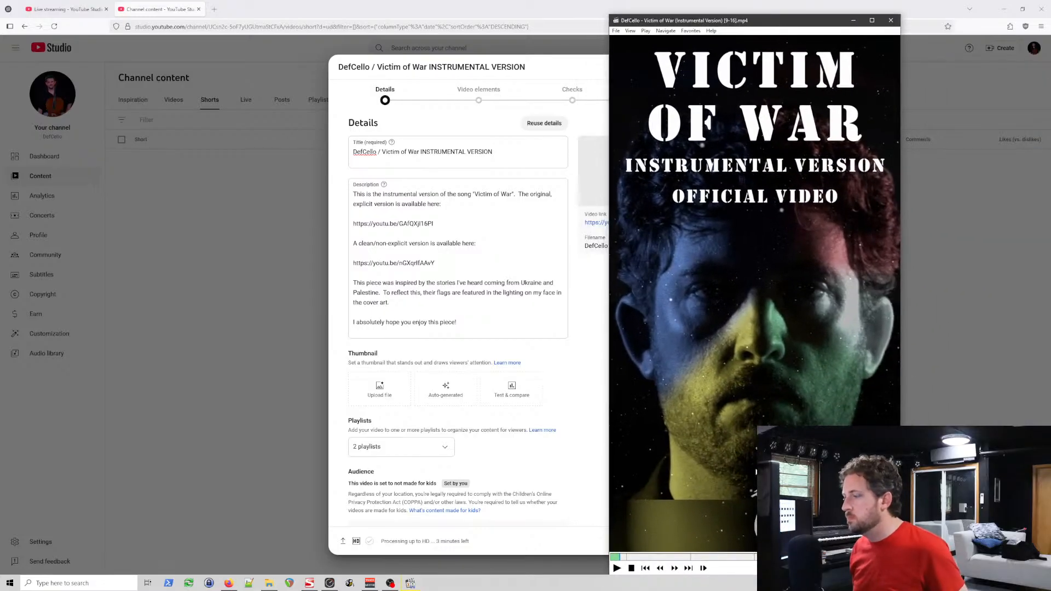
{"action": "left_click", "coordinate": [616, 558]}
{"action": "left_click_drag", "start_coordinate": [617, 558], "coordinate": [616, 559]}
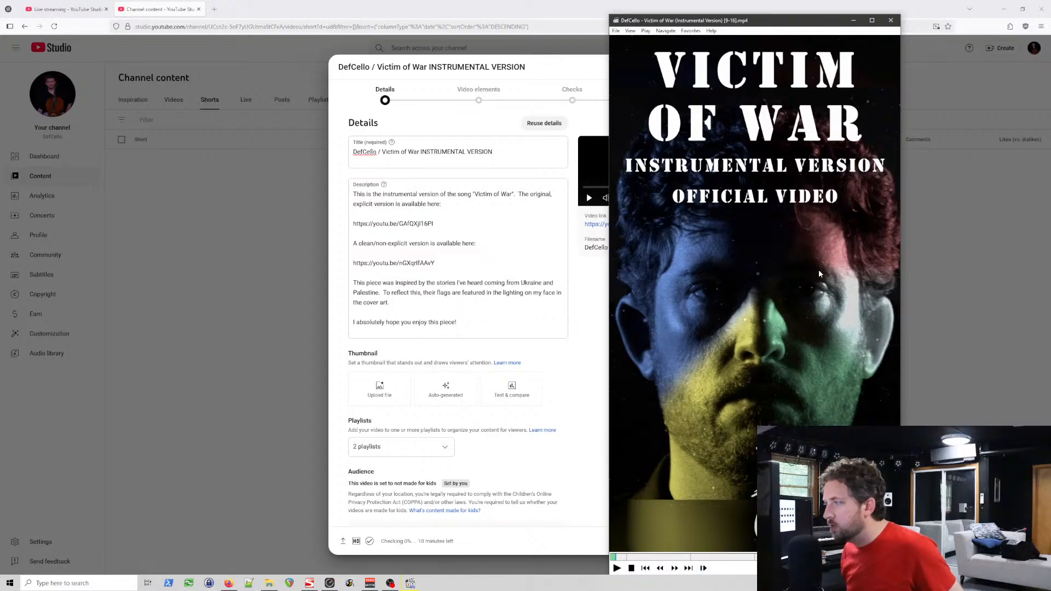
Step: Save the current frame as the JPEG DefCello - Victim of War (Instrumental Version) [9-16]; Thumbnail.jpg in the videos folder
{"action": "left_click", "coordinate": [616, 31]}
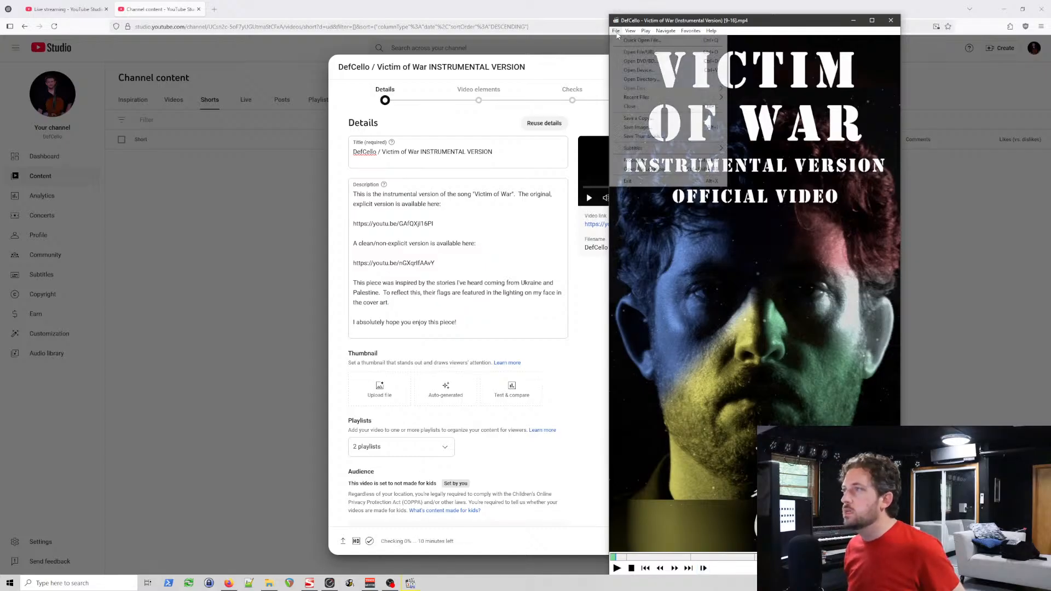
{"action": "left_click", "coordinate": [666, 130]}
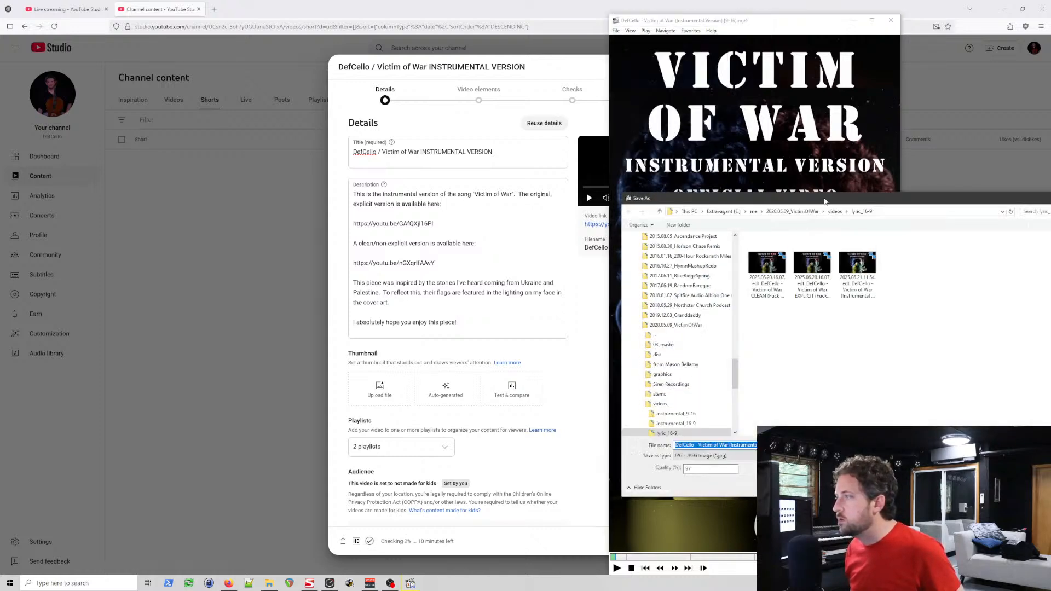
{"action": "left_click_drag", "start_coordinate": [825, 201], "coordinate": [639, 221]}
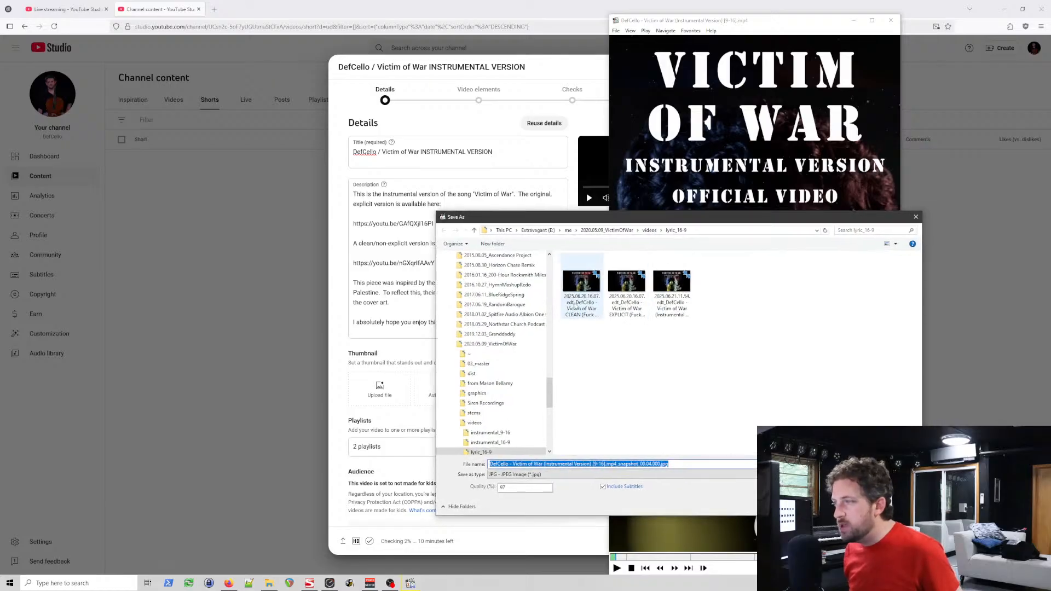
{"action": "left_click", "coordinate": [650, 230]}
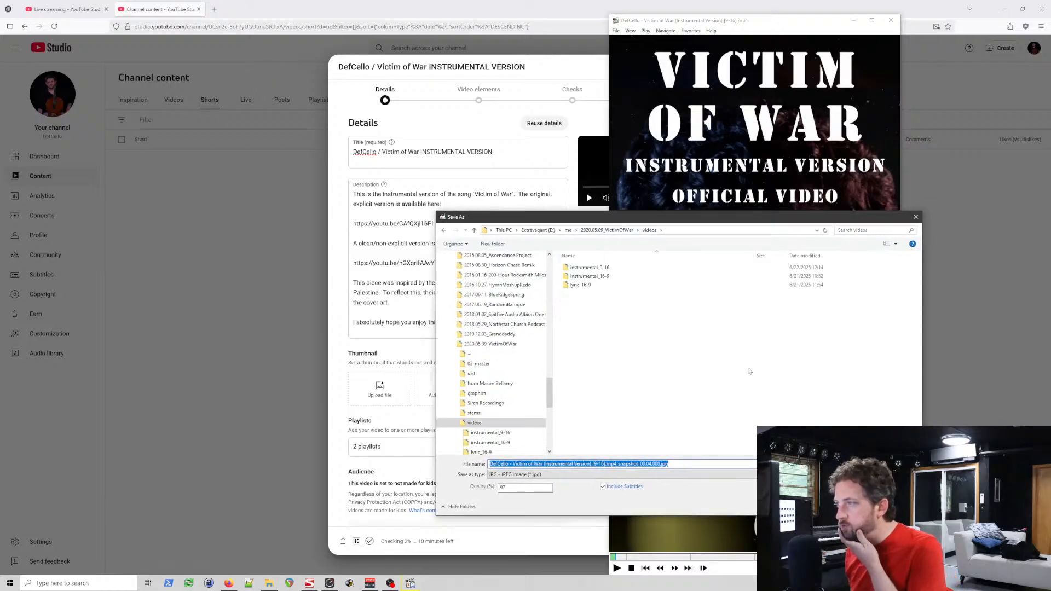
{"action": "left_click", "coordinate": [507, 464]}
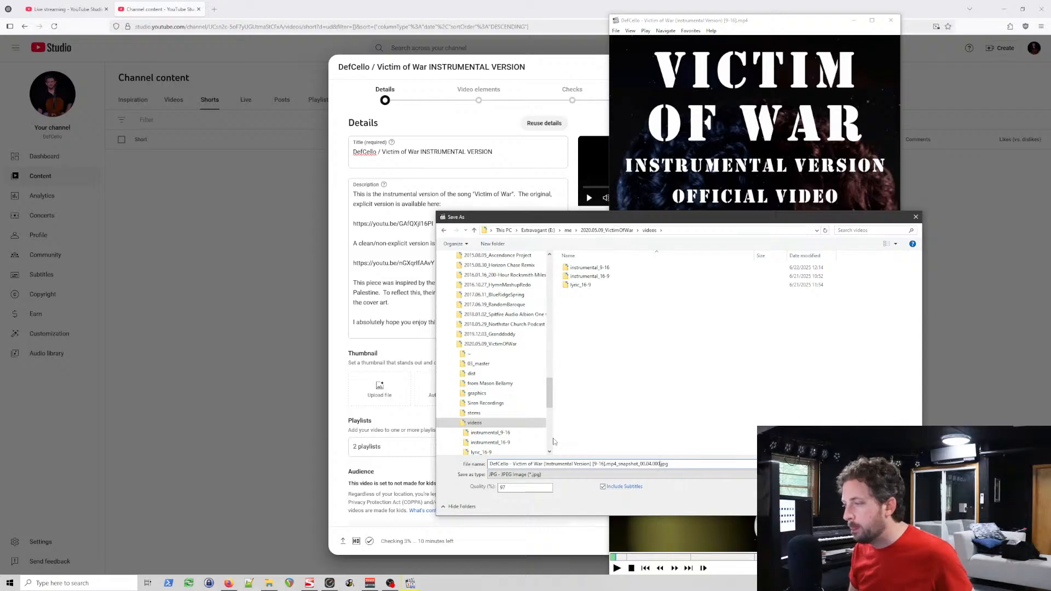
{"action": "key", "text": "shift+Left"}
{"action": "key", "text": "shift+Left"}
{"action": "key", "text": "shift+Left"}
{"action": "key", "text": "shift+Left"}
{"action": "key", "text": "shift+Left"}
{"action": "key", "text": "shift+Left"}
{"action": "key", "text": "shift+Left"}
{"action": "key", "text": "shift+Left"}
{"action": "key", "text": "shift+Left"}
{"action": "key", "text": "shift+Left"}
{"action": "key", "text": "shift+Left"}
{"action": "key", "text": "shift+Left"}
{"action": "key", "text": "shift+Left"}
{"action": "key", "text": "shift+Left"}
{"action": "key", "text": "shift+Left"}
{"action": "key", "text": "shift+Left"}
{"action": "key", "text": "shift+Left"}
{"action": "key", "text": "shift+Left"}
{"action": "key", "text": "shift+Left"}
{"action": "key", "text": "shift+Left"}
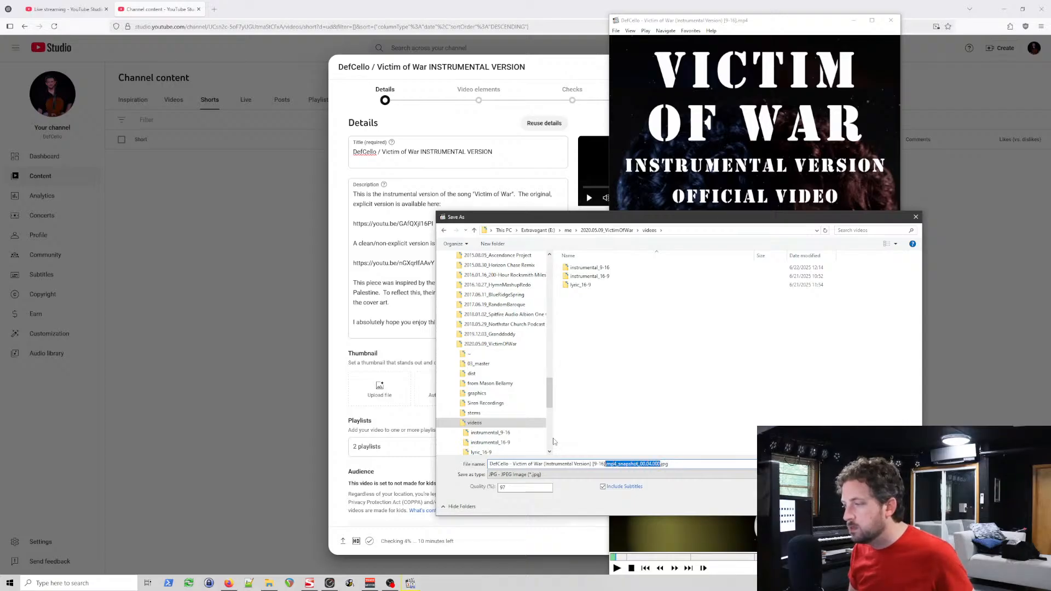
{"action": "key", "text": "BackSpace"}
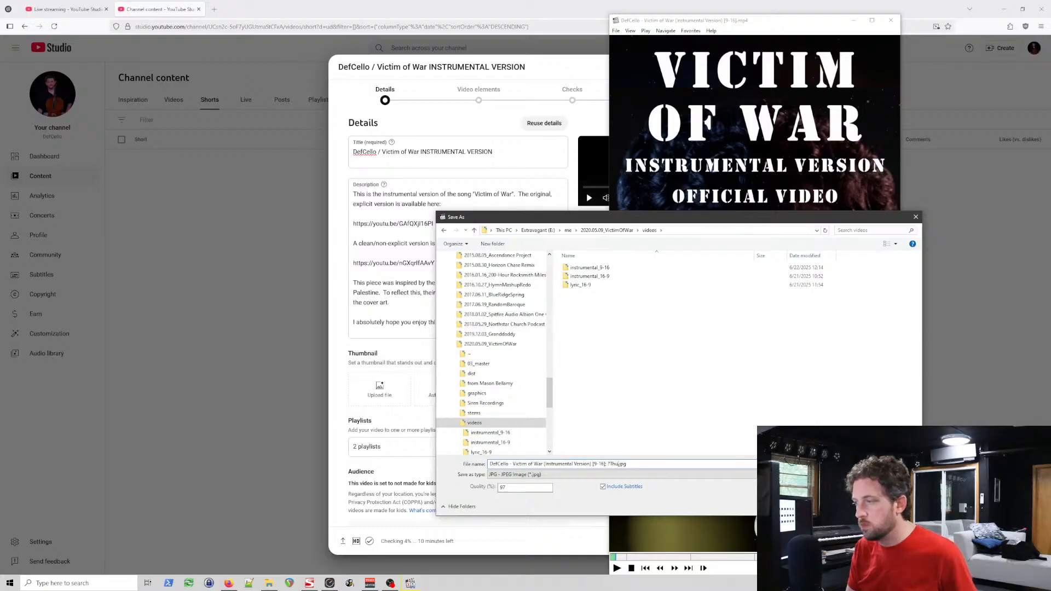
{"action": "type", "text": "; Thumbnail"}
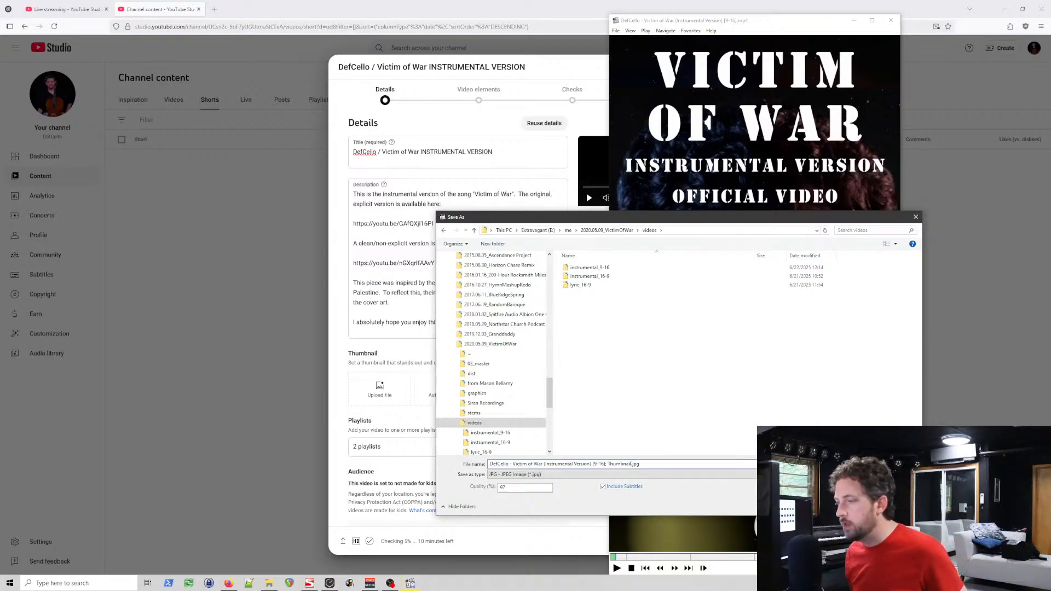
{"action": "key", "text": "Return"}
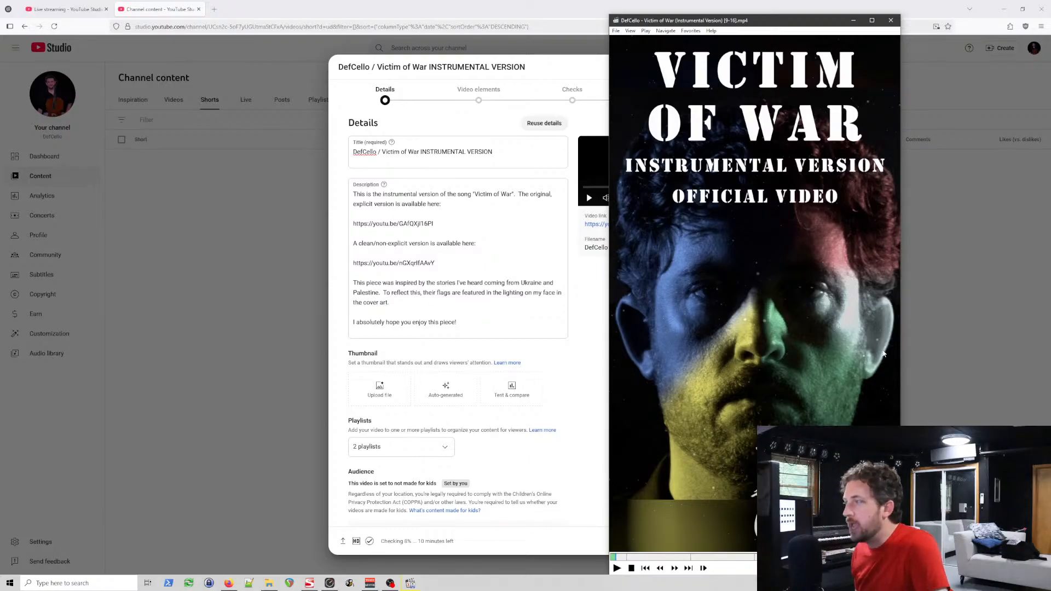
Step: Move the player aside, review the upload's details, and save and close the upload as a draft
{"action": "left_click_drag", "start_coordinate": [710, 22], "coordinate": [822, 53]}
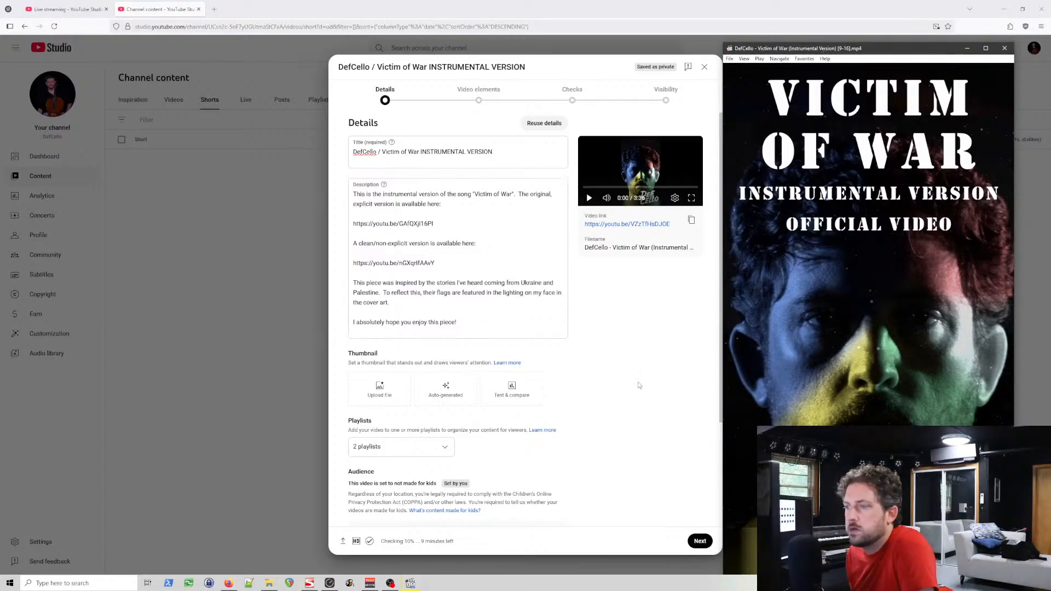
{"action": "scroll", "coordinate": [626, 383], "scroll_direction": "down", "scroll_amount": 3}
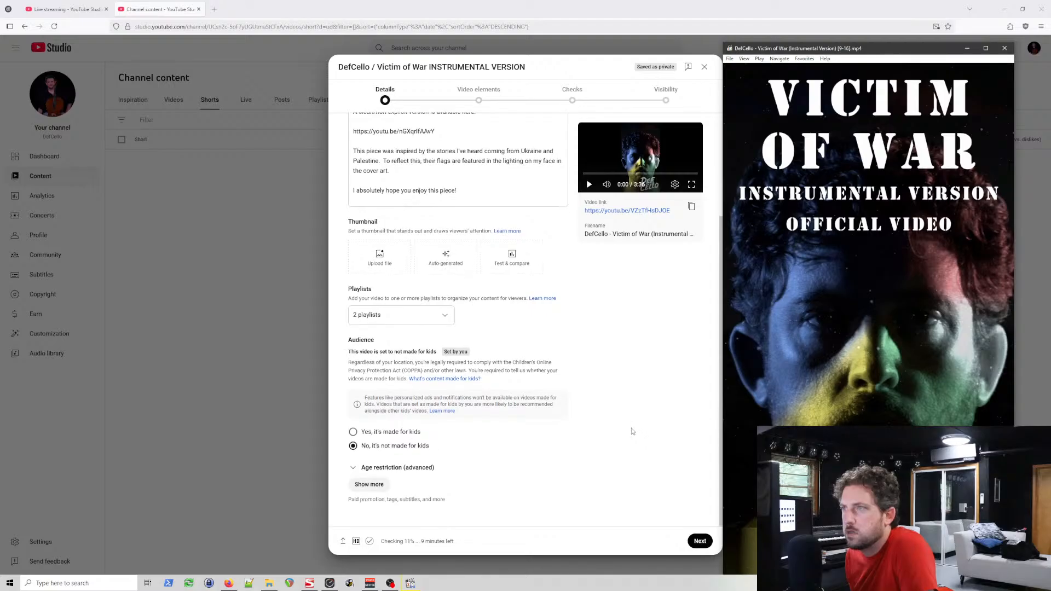
{"action": "scroll", "coordinate": [630, 383], "scroll_direction": "up", "scroll_amount": 3}
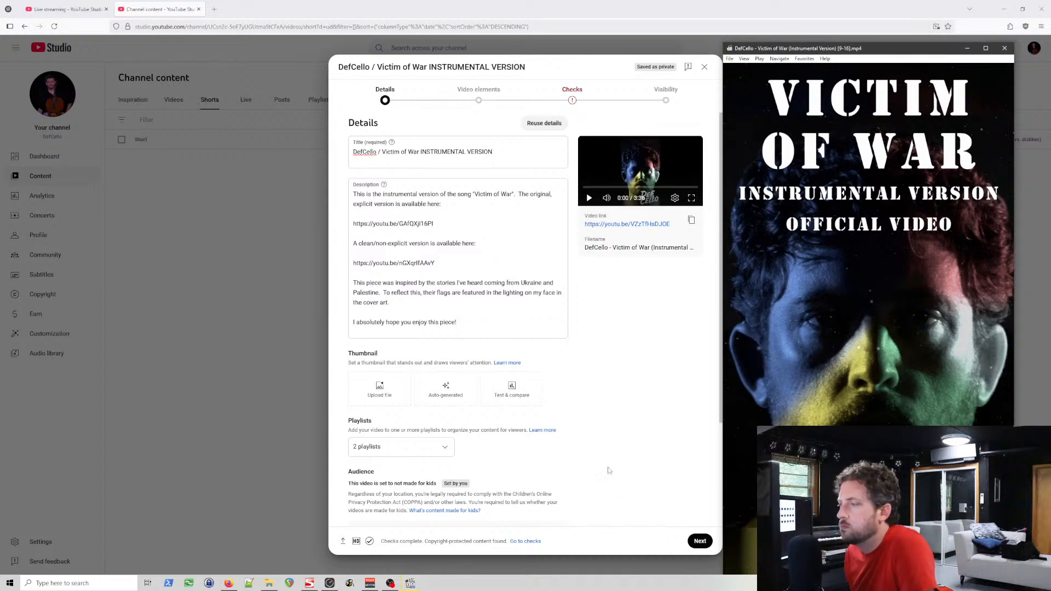
{"action": "scroll", "coordinate": [646, 400], "scroll_direction": "down", "scroll_amount": 3}
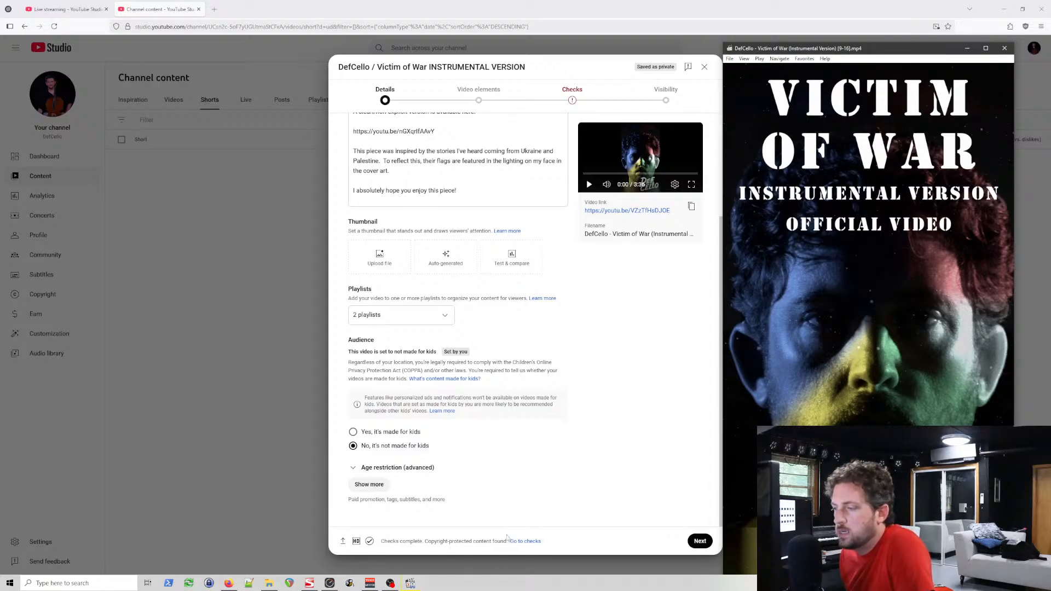
{"action": "scroll", "coordinate": [580, 350], "scroll_direction": "up", "scroll_amount": 3}
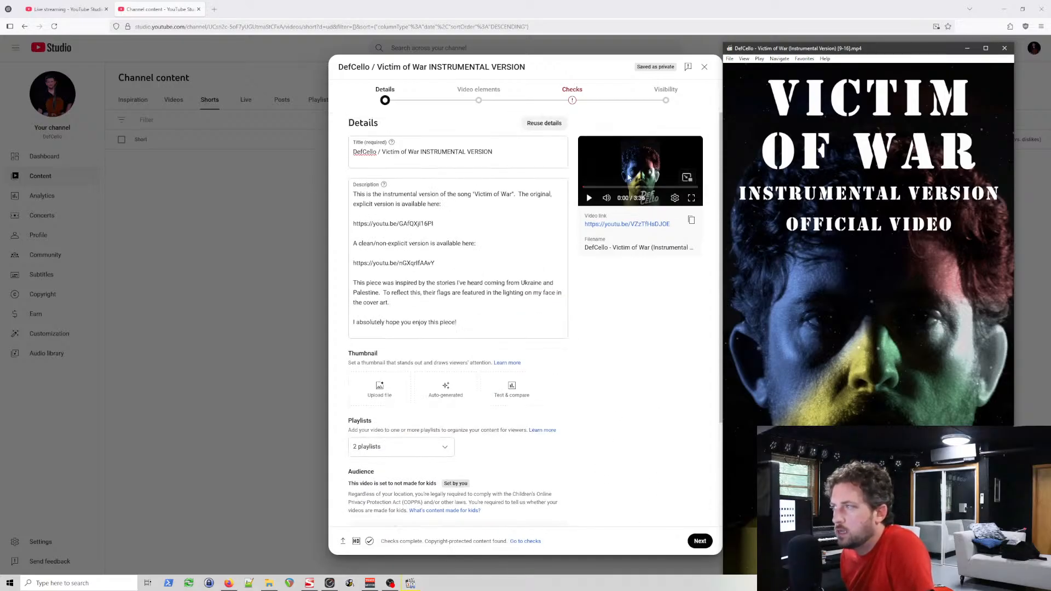
{"action": "left_click", "coordinate": [706, 68]}
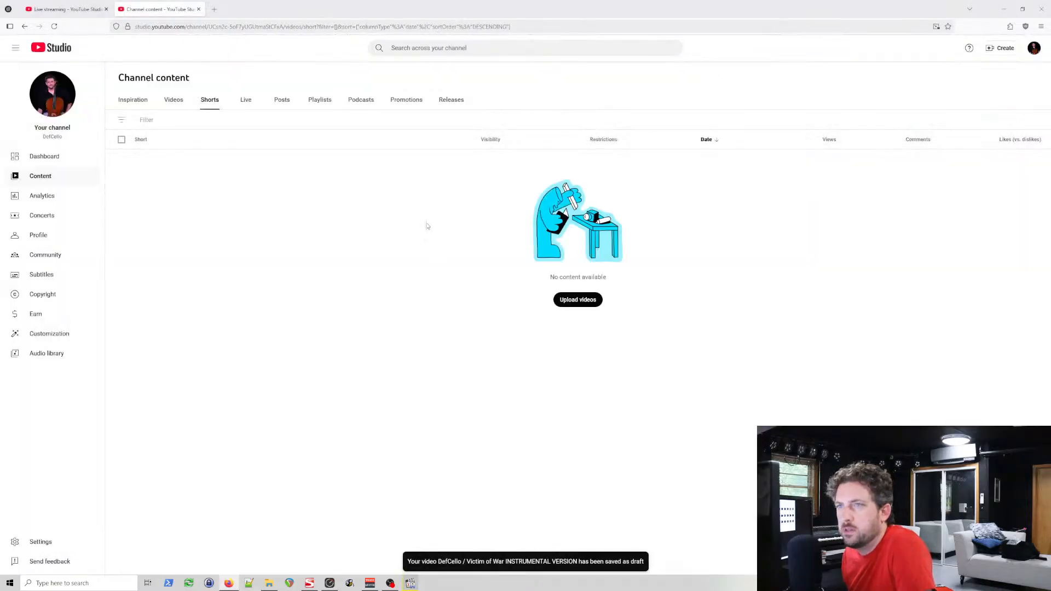
Step: Check the creation options, the Videos and Shorts lists, and the upload dialog for a way to upload a Short
{"action": "left_click", "coordinate": [990, 50]}
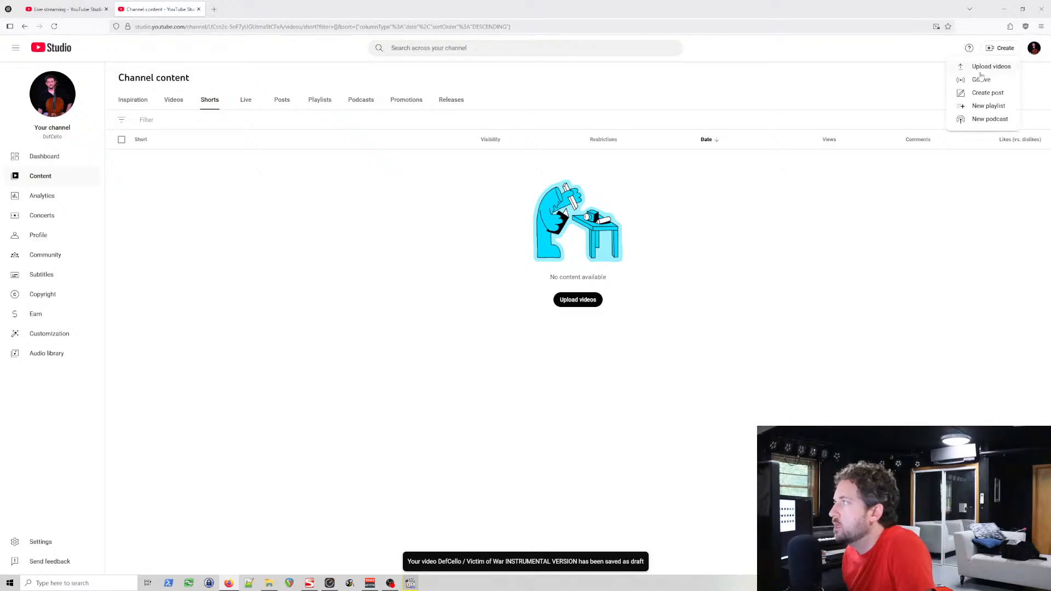
{"action": "left_click", "coordinate": [798, 275]}
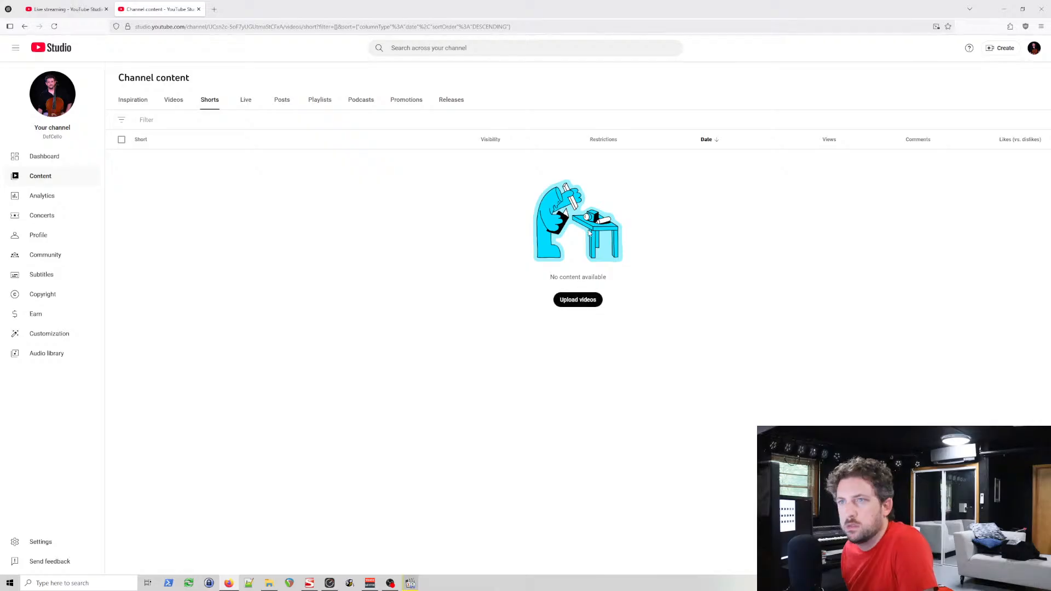
{"action": "left_click", "coordinate": [175, 104]}
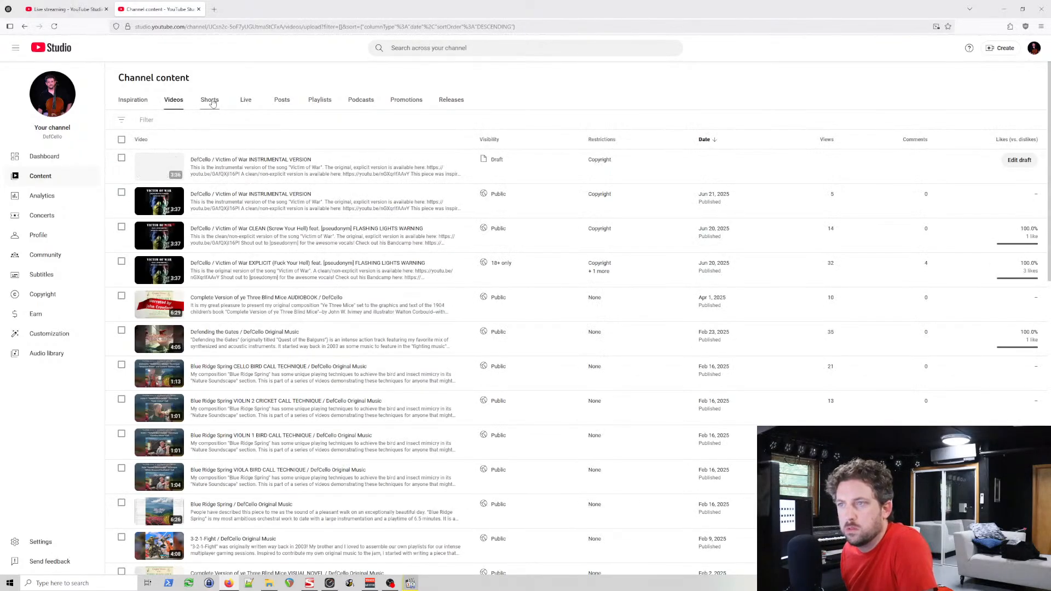
{"action": "left_click", "coordinate": [211, 102]}
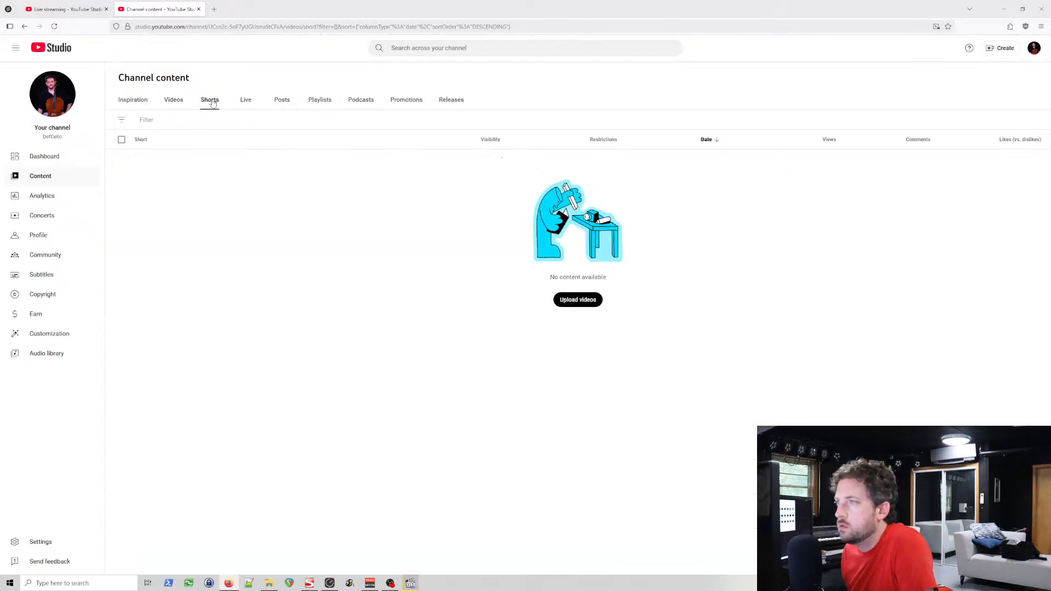
{"action": "left_click", "coordinate": [584, 303]}
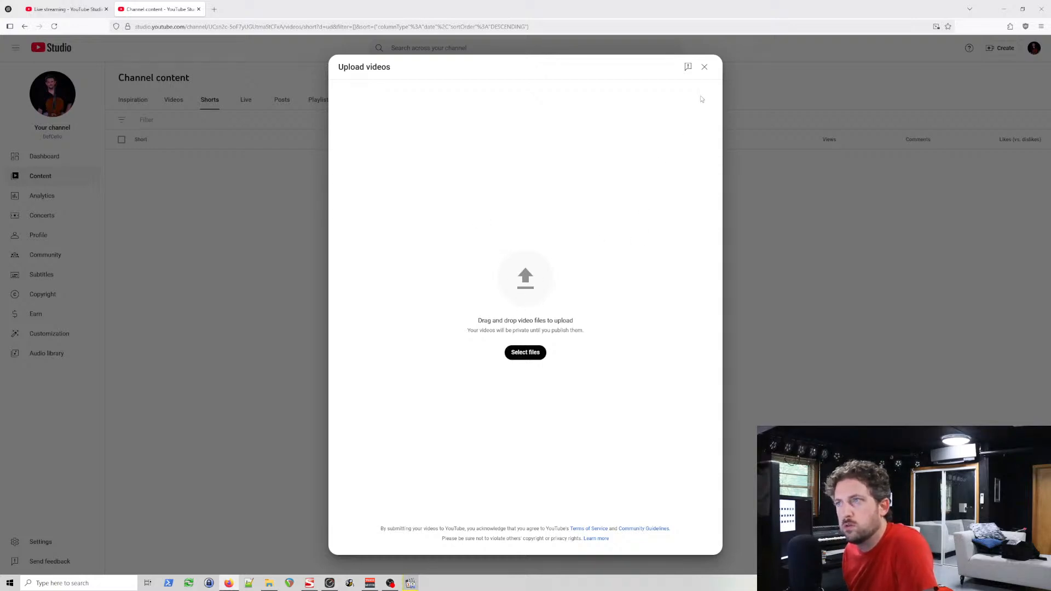
{"action": "left_click", "coordinate": [705, 67]}
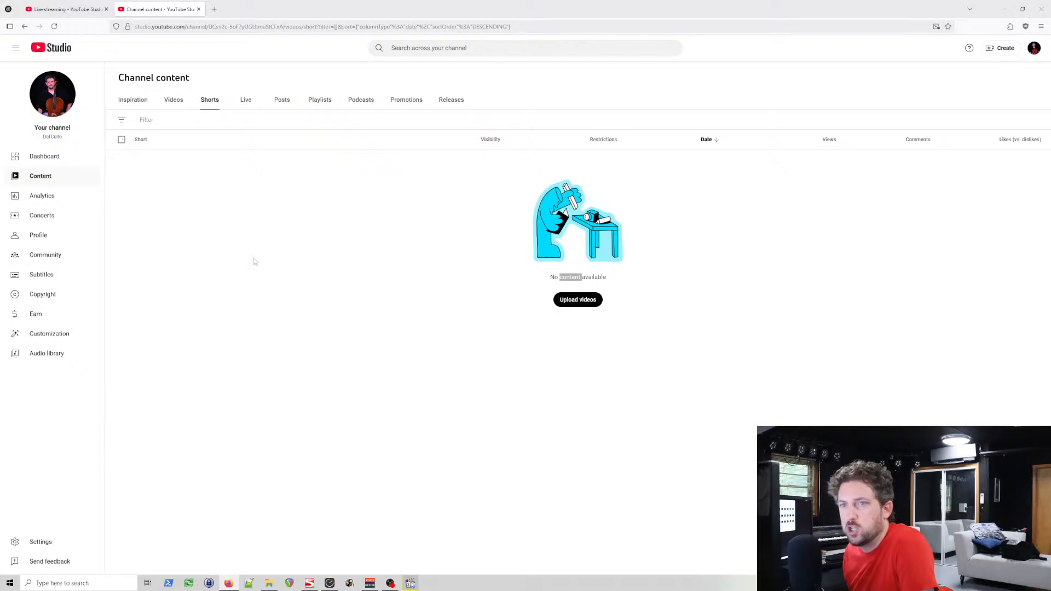
Step: Open the draft of DefCello / Victim of War INSTRUMENTAL VERSION and examine its details, including the additional settings
{"action": "left_click", "coordinate": [173, 103]}
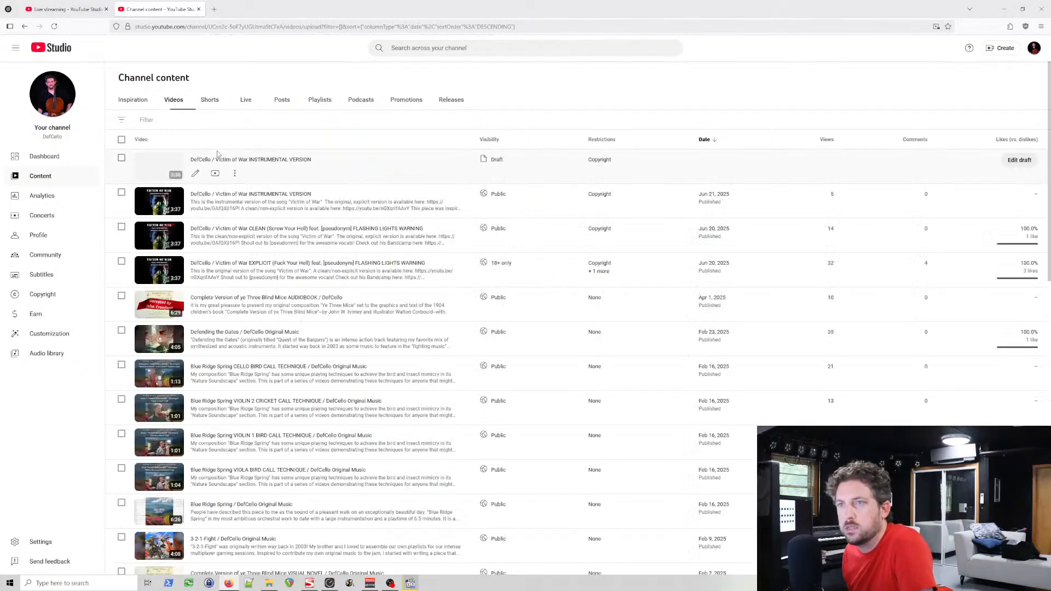
{"action": "left_click", "coordinate": [196, 174]}
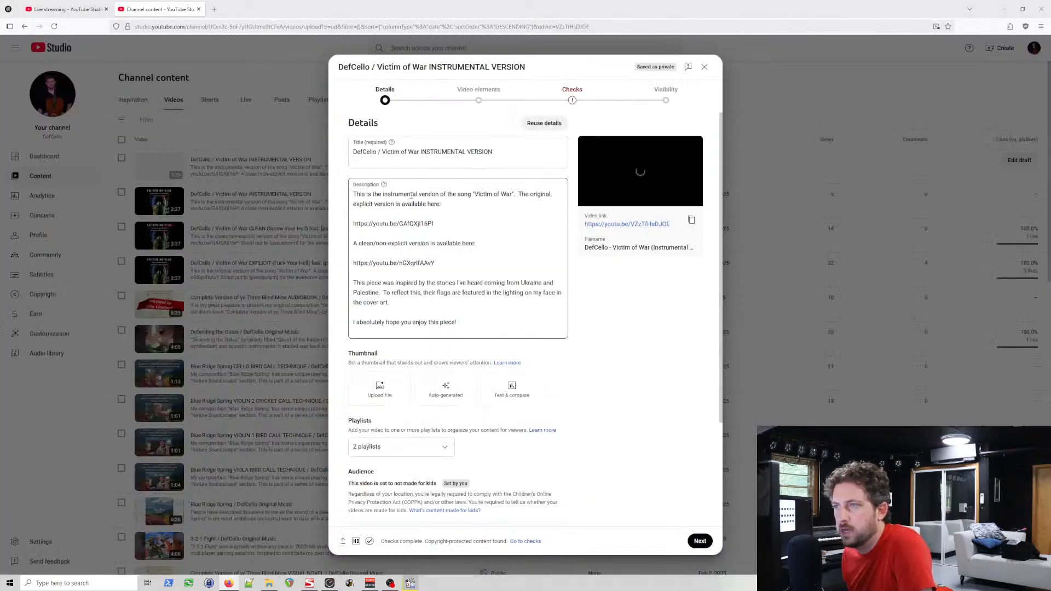
{"action": "scroll", "coordinate": [656, 374], "scroll_direction": "down", "scroll_amount": 3}
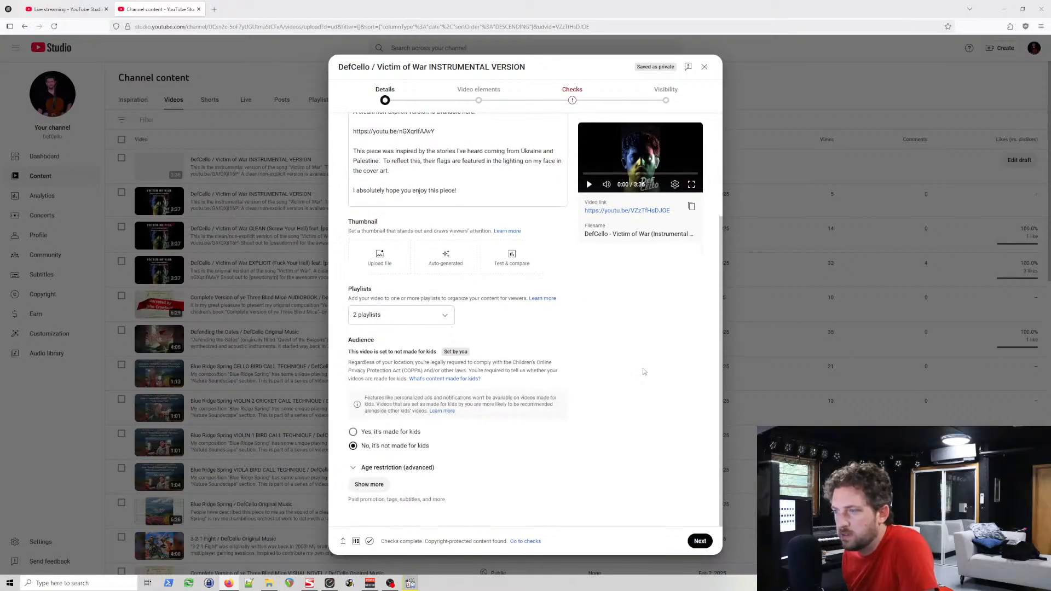
{"action": "left_click", "coordinate": [369, 485]}
{"action": "scroll", "coordinate": [628, 443], "scroll_direction": "down", "scroll_amount": 5}
{"action": "scroll", "coordinate": [628, 443], "scroll_direction": "down", "scroll_amount": 10}
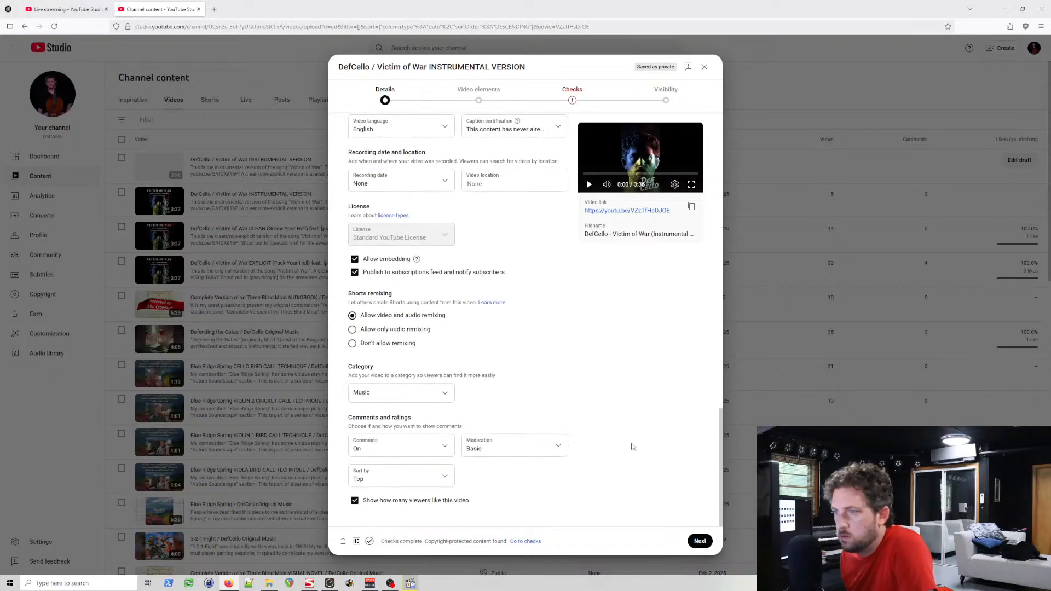
Step: Search the web in a new browser tab for "youtube how to upload a short"
{"action": "left_click", "coordinate": [214, 9]}
{"action": "left_click", "coordinate": [531, 234]}
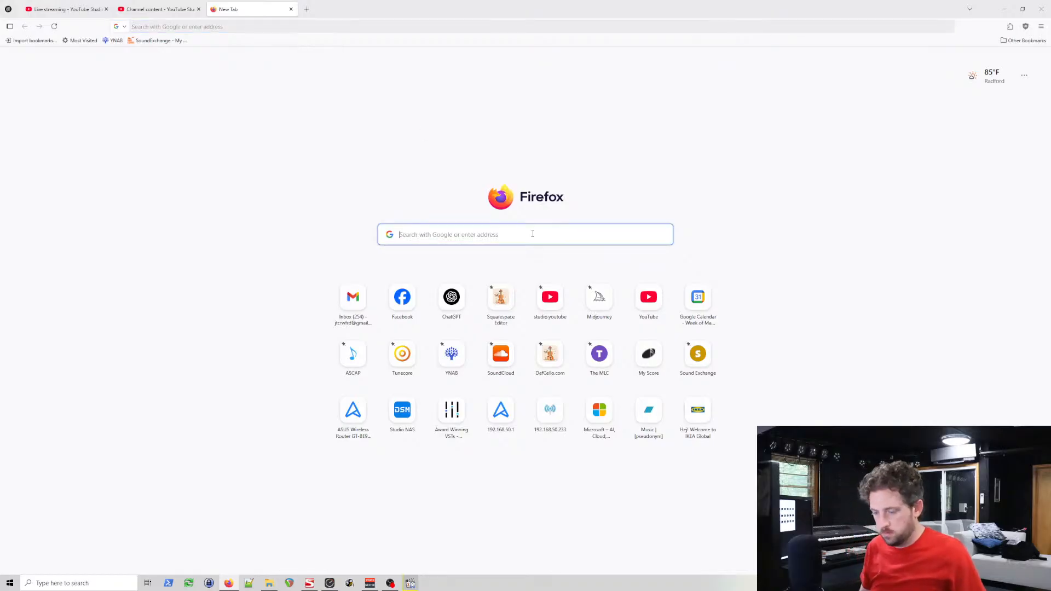
{"action": "type", "text": "youtube how to up"}
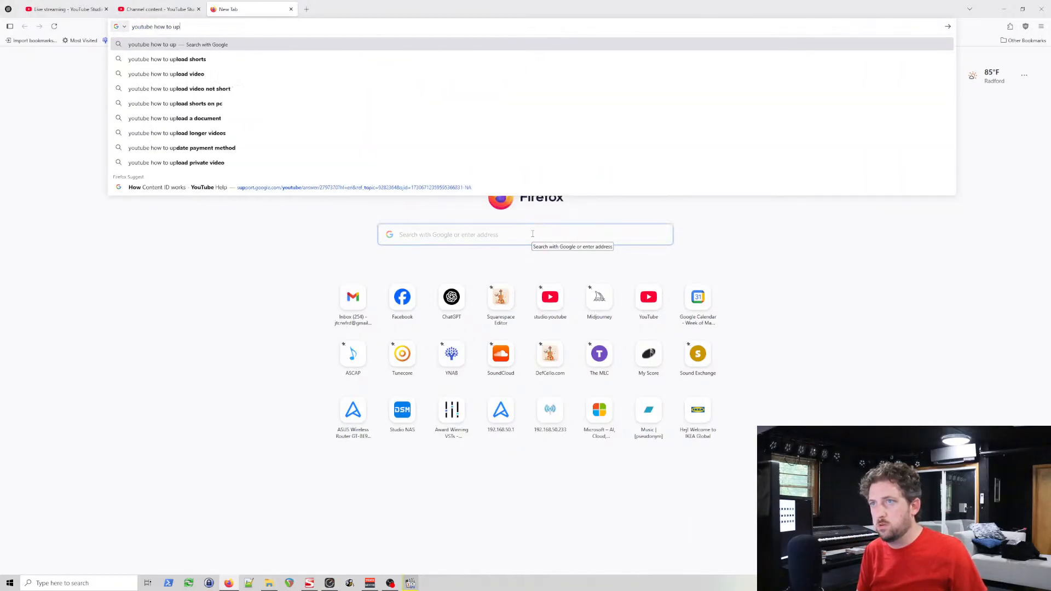
{"action": "type", "text": "load a short"}
{"action": "key", "text": "Return"}
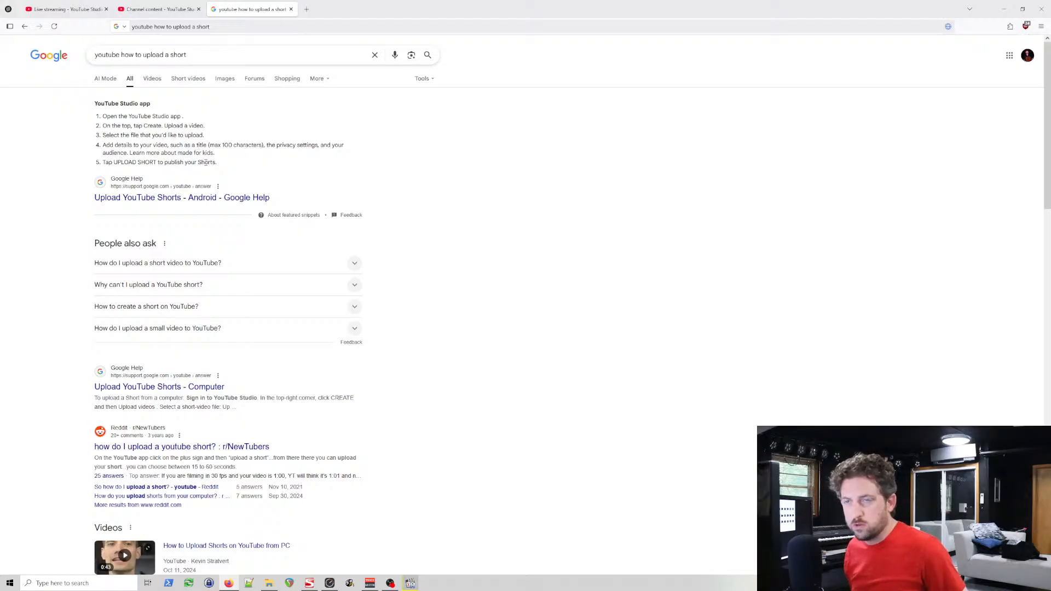
Step: Return to the instrumental video's draft and open its Visibility stage to check the publishing options
{"action": "left_click", "coordinate": [159, 9]}
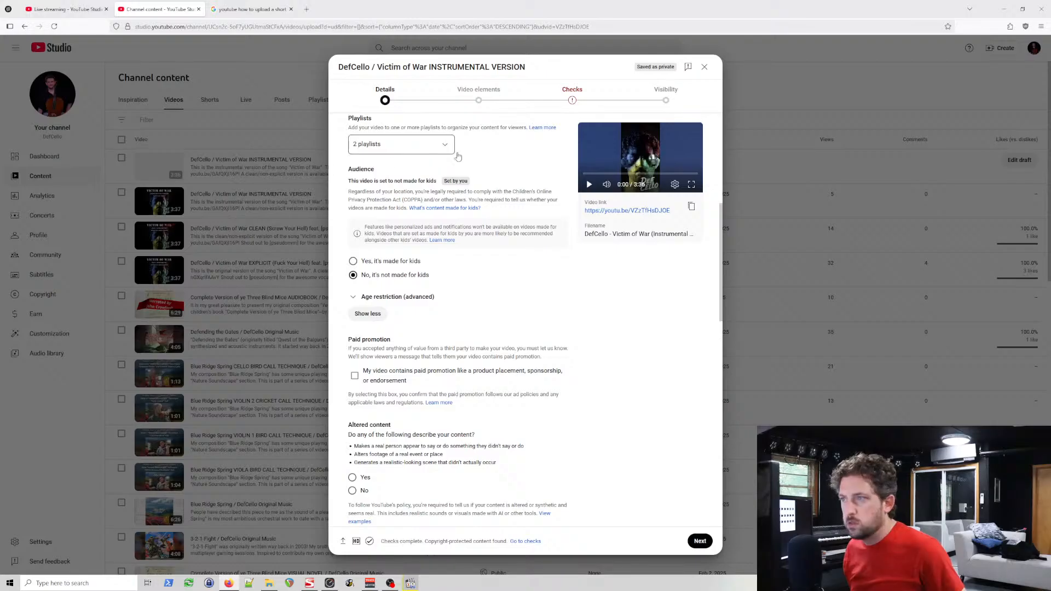
{"action": "scroll", "coordinate": [571, 201], "scroll_direction": "up", "scroll_amount": 5}
{"action": "left_click", "coordinate": [664, 99]}
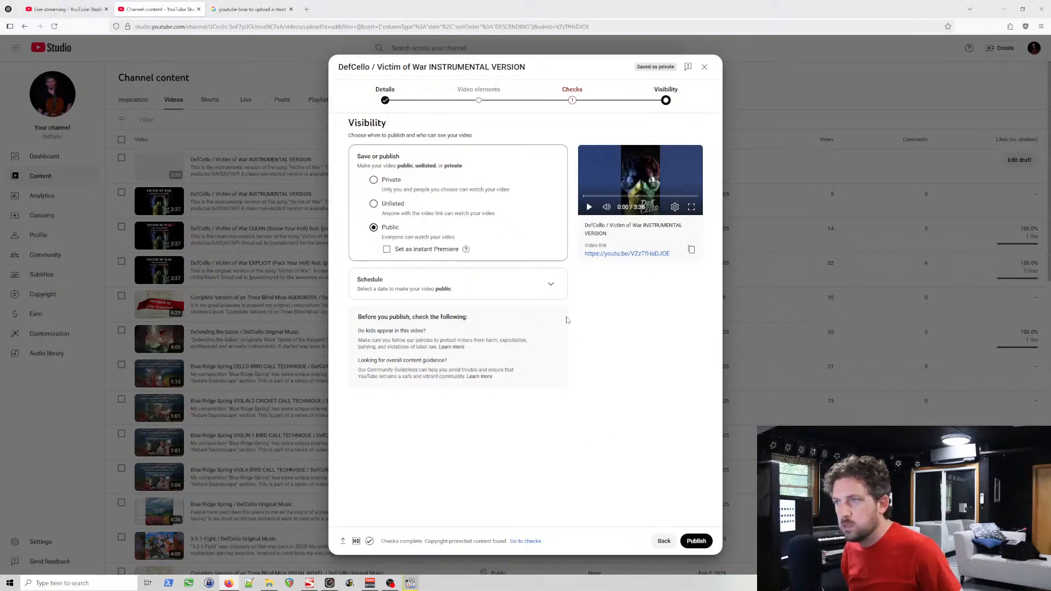
Step: Read the search results for Shorts upload instructions and length limits, and return to the draft's visibility options for comparison
{"action": "left_click", "coordinate": [230, 9]}
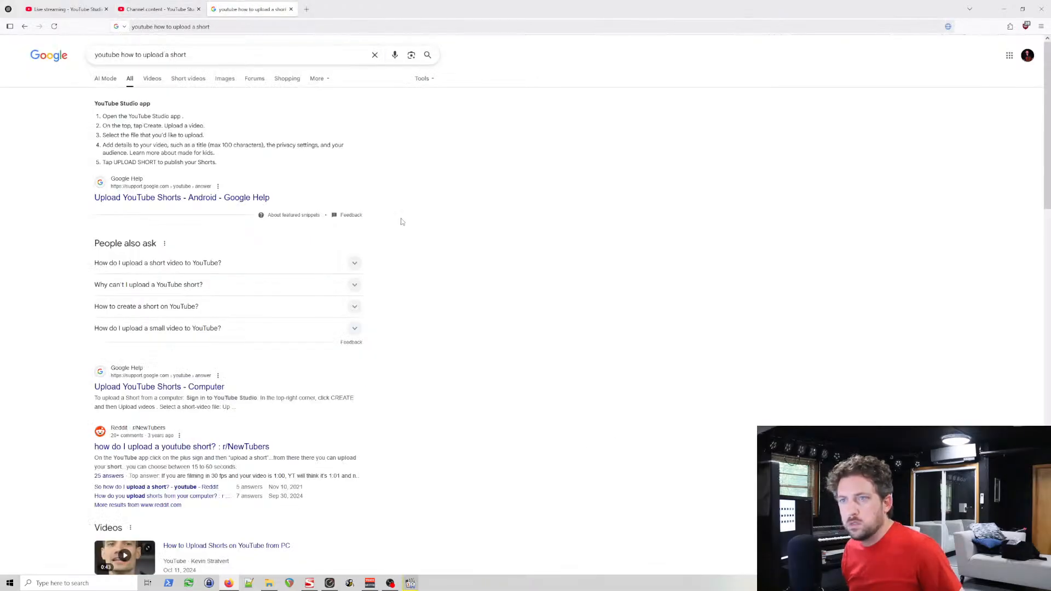
{"action": "scroll", "coordinate": [403, 222], "scroll_direction": "down", "scroll_amount": 1}
{"action": "scroll", "coordinate": [403, 235], "scroll_direction": "down", "scroll_amount": 2}
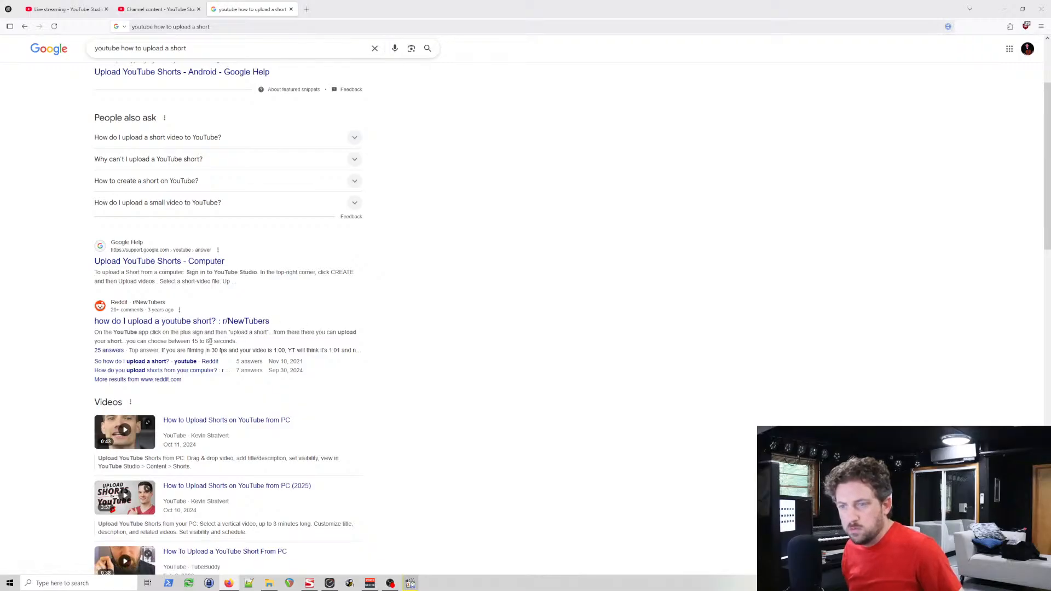
{"action": "left_click_drag", "start_coordinate": [219, 343], "coordinate": [168, 342]}
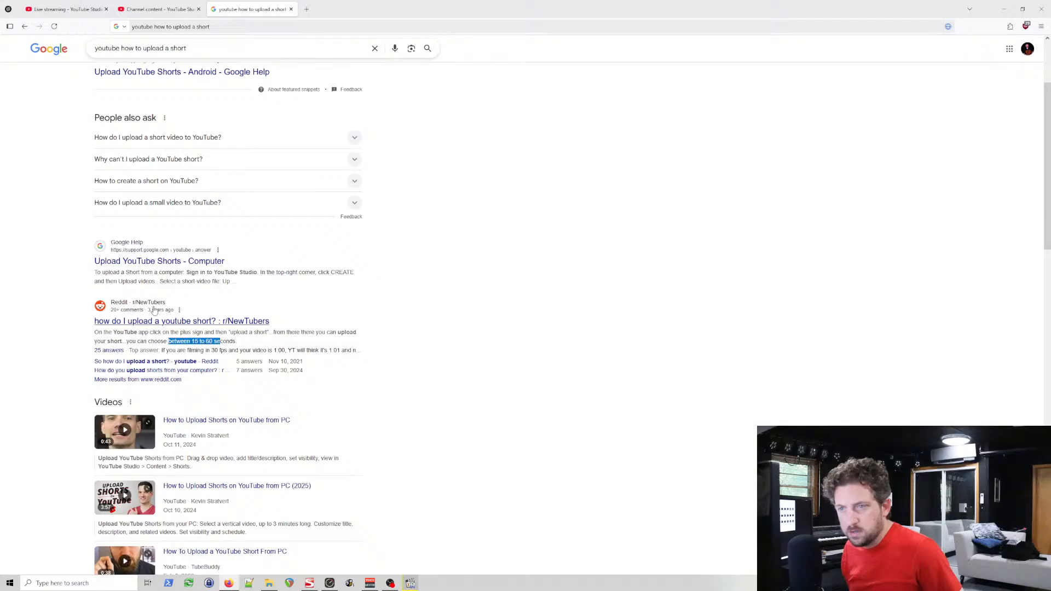
{"action": "scroll", "coordinate": [401, 334], "scroll_direction": "up", "scroll_amount": 2}
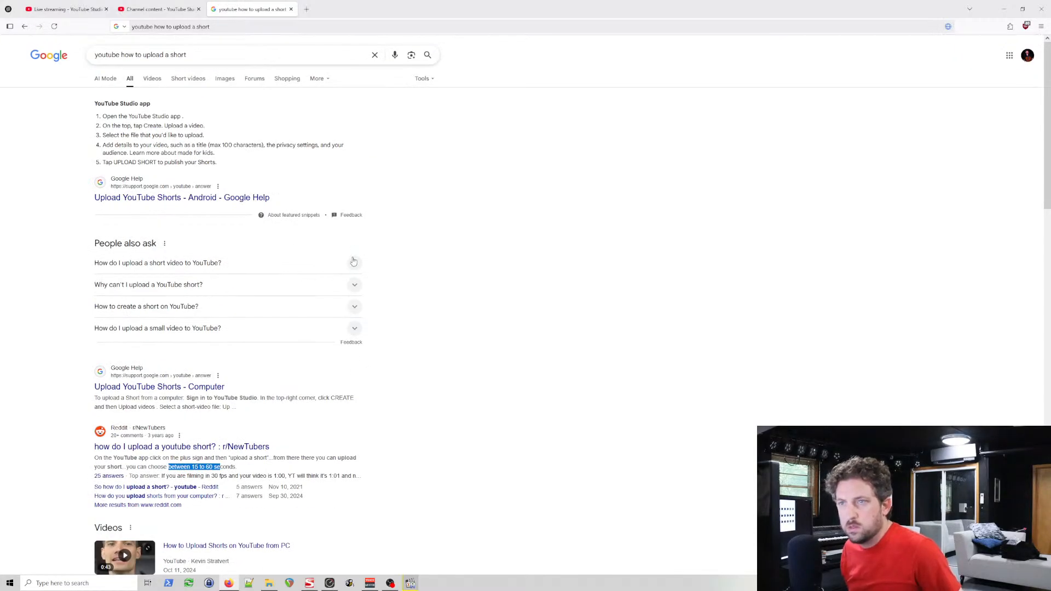
{"action": "left_click", "coordinate": [165, 9]}
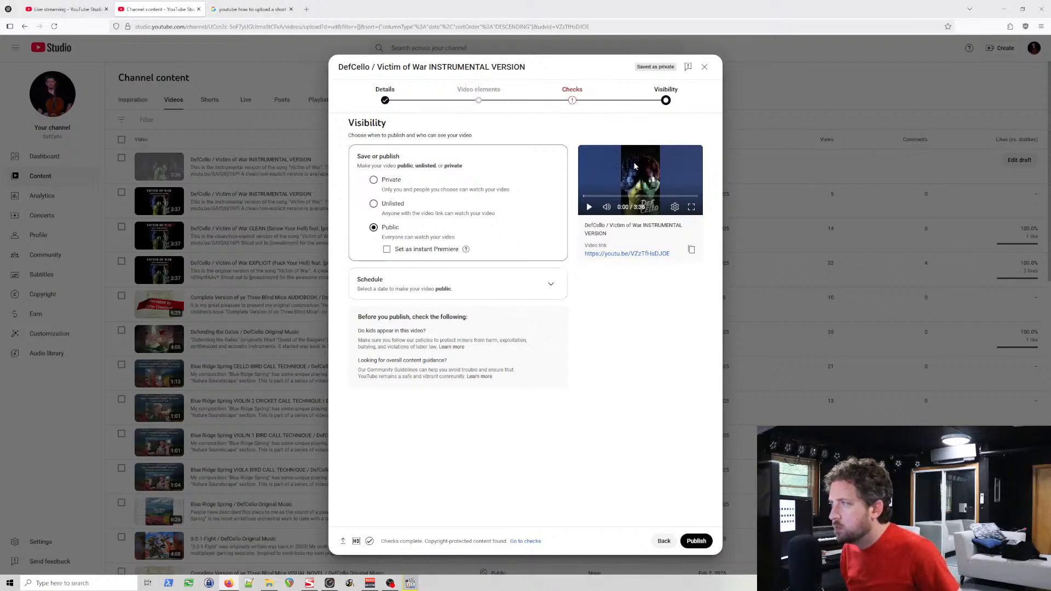
Step: Open the Android version of the Upload YouTube Shorts help article, read its instructions, and return to the search results
{"action": "left_click", "coordinate": [284, 6]}
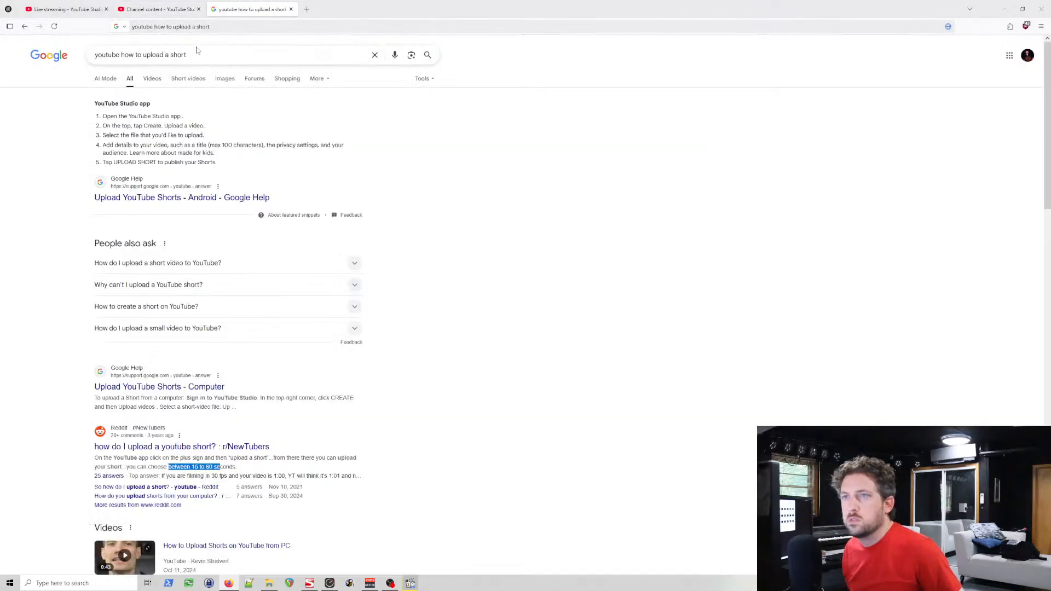
{"action": "left_click", "coordinate": [164, 198]}
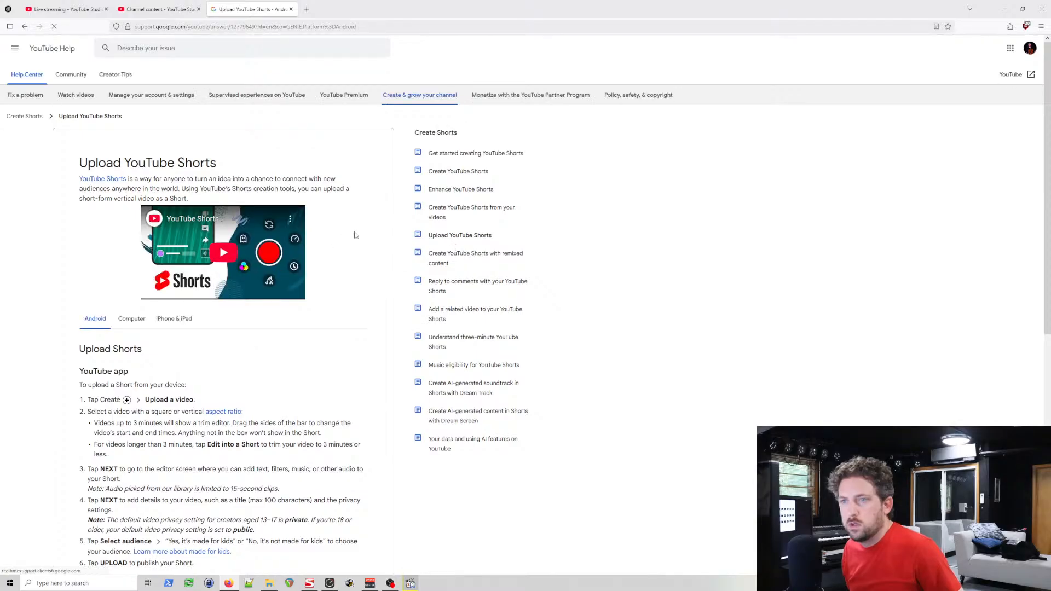
{"action": "scroll", "coordinate": [350, 241], "scroll_direction": "down", "scroll_amount": 5}
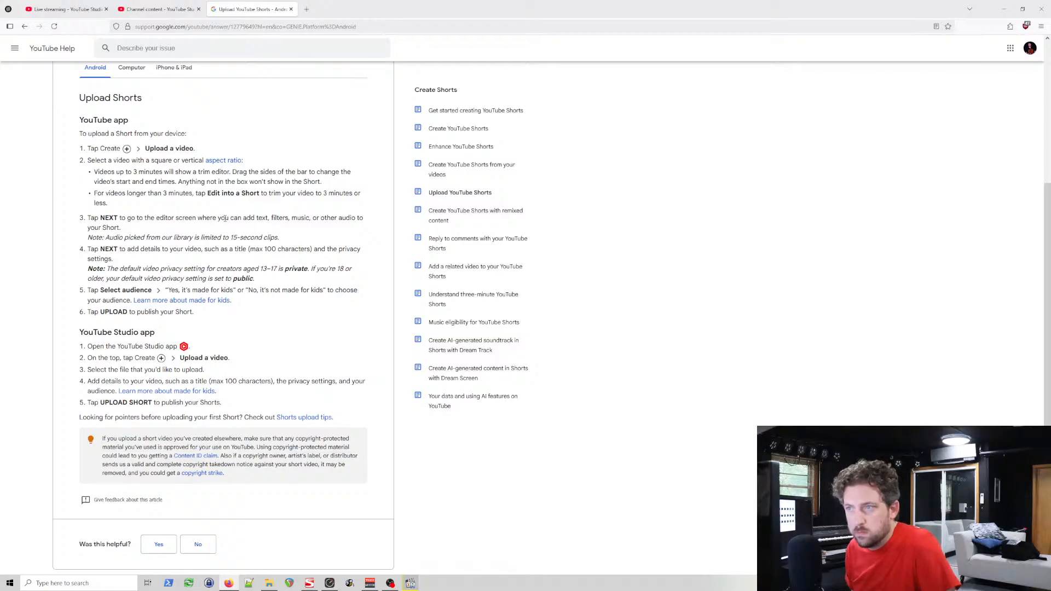
{"action": "scroll", "coordinate": [128, 250], "scroll_direction": "down", "scroll_amount": 1}
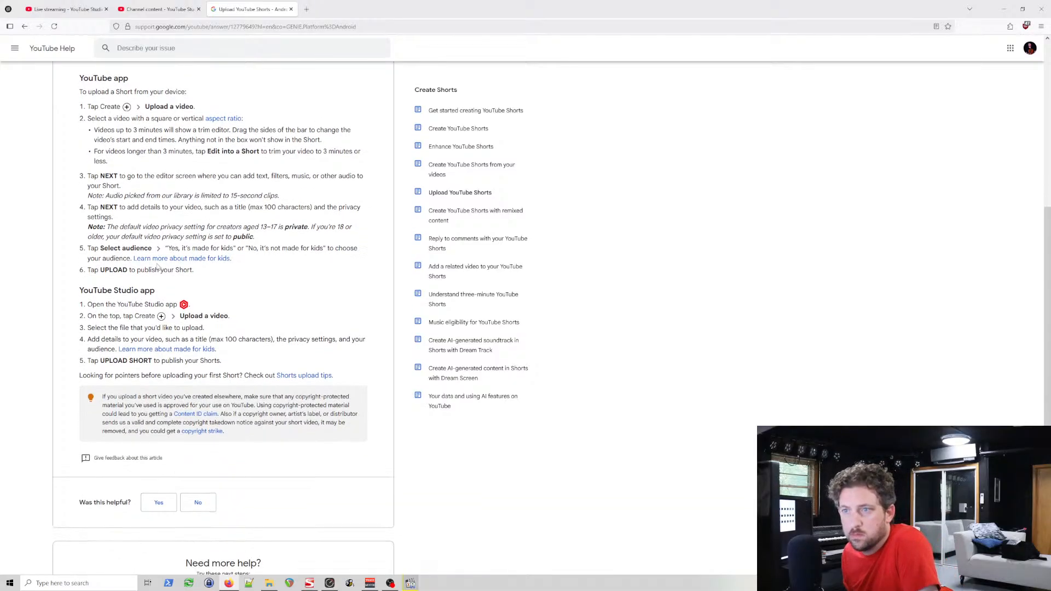
{"action": "scroll", "coordinate": [161, 262], "scroll_direction": "up", "scroll_amount": 3}
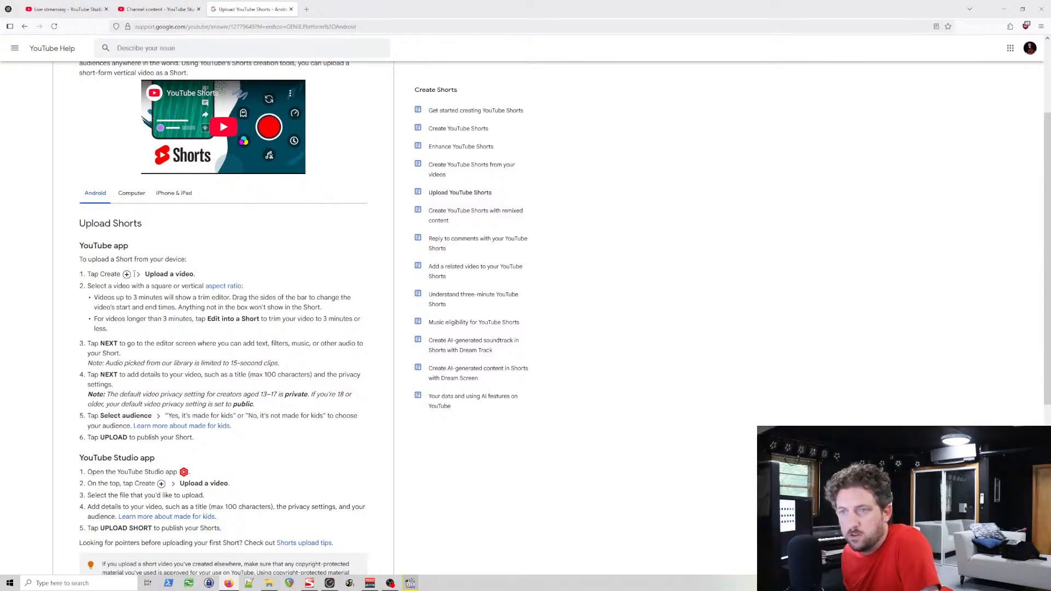
{"action": "scroll", "coordinate": [135, 274], "scroll_direction": "up", "scroll_amount": 3}
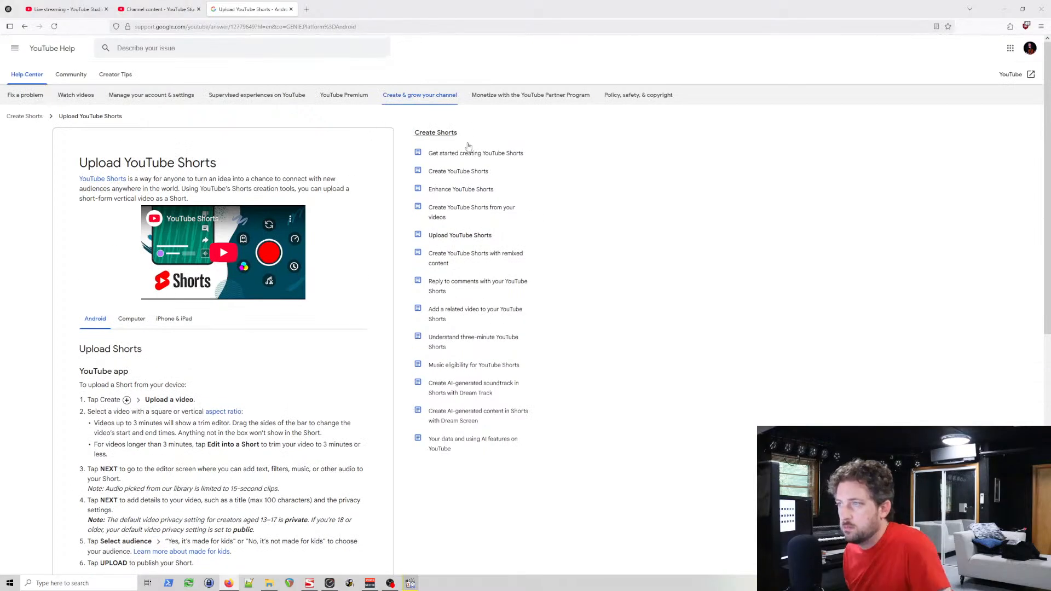
{"action": "key", "text": "alt+Left"}
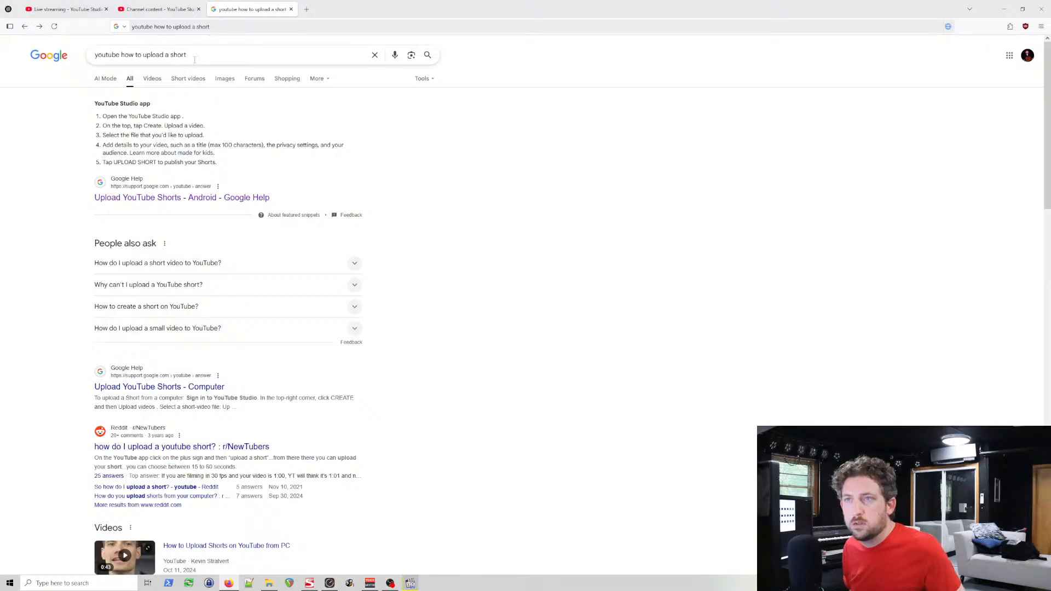
Step: Refine the web search to "youtube studio pc how to upload a short"
{"action": "left_click", "coordinate": [195, 55]}
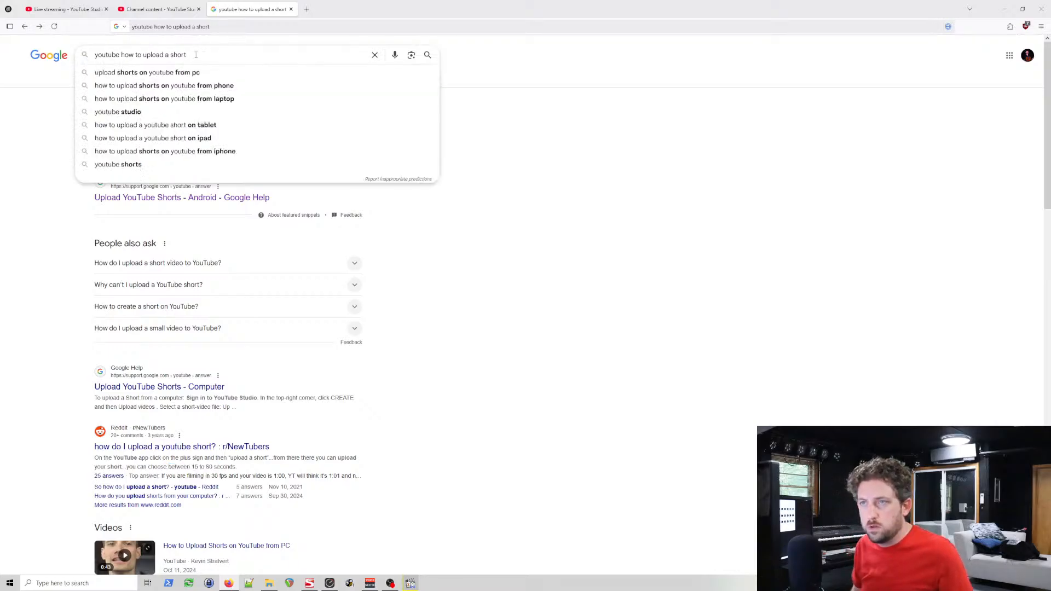
{"action": "key", "text": "ctrl+Left"}
{"action": "key", "text": "ctrl+Left"}
{"action": "key", "text": "ctrl+Left"}
{"action": "key", "text": "ctrl+Left"}
{"action": "key", "text": "ctrl+Left"}
{"action": "type", "text": "studio "}
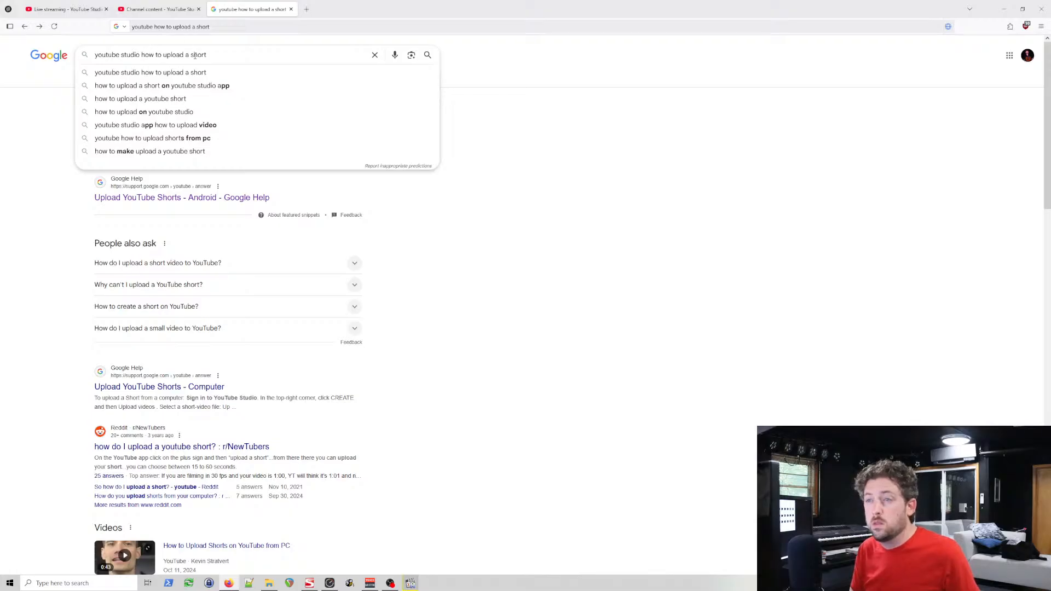
{"action": "type", "text": "pc"}
{"action": "key", "text": "Return"}
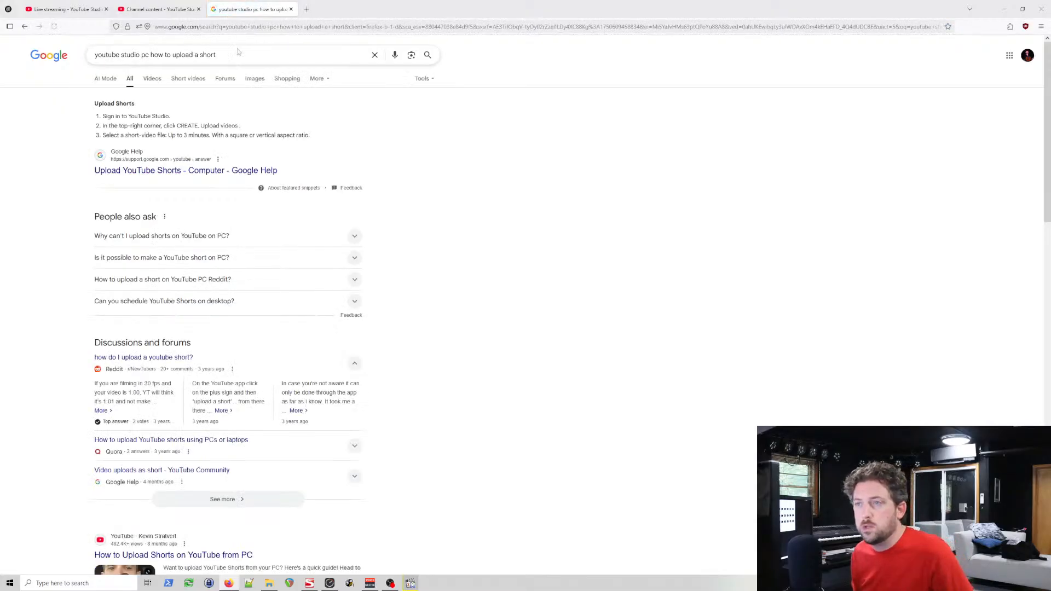
Step: Open the Computer version of the Upload YouTube Shorts help article and examine the file requirements, highlighting the maximum length
{"action": "left_click", "coordinate": [209, 171]}
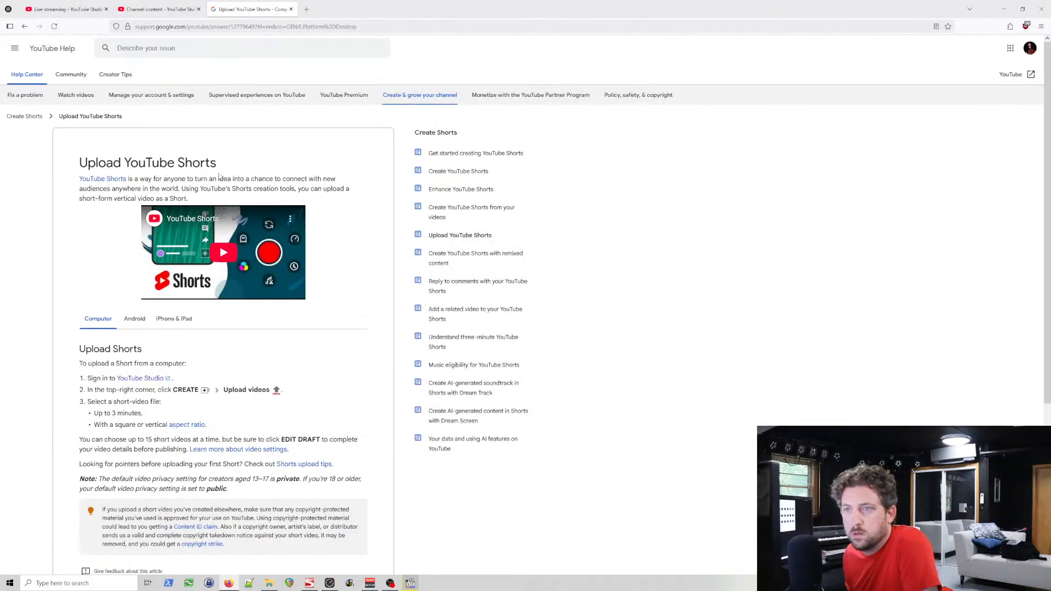
{"action": "scroll", "coordinate": [355, 195], "scroll_direction": "down", "scroll_amount": 2}
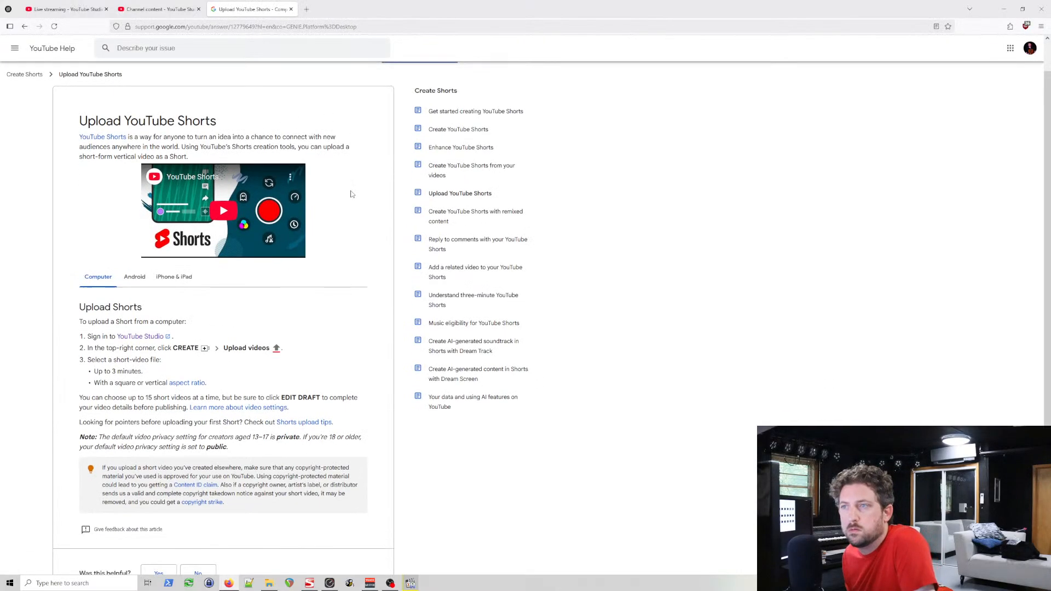
{"action": "scroll", "coordinate": [348, 217], "scroll_direction": "up", "scroll_amount": 1}
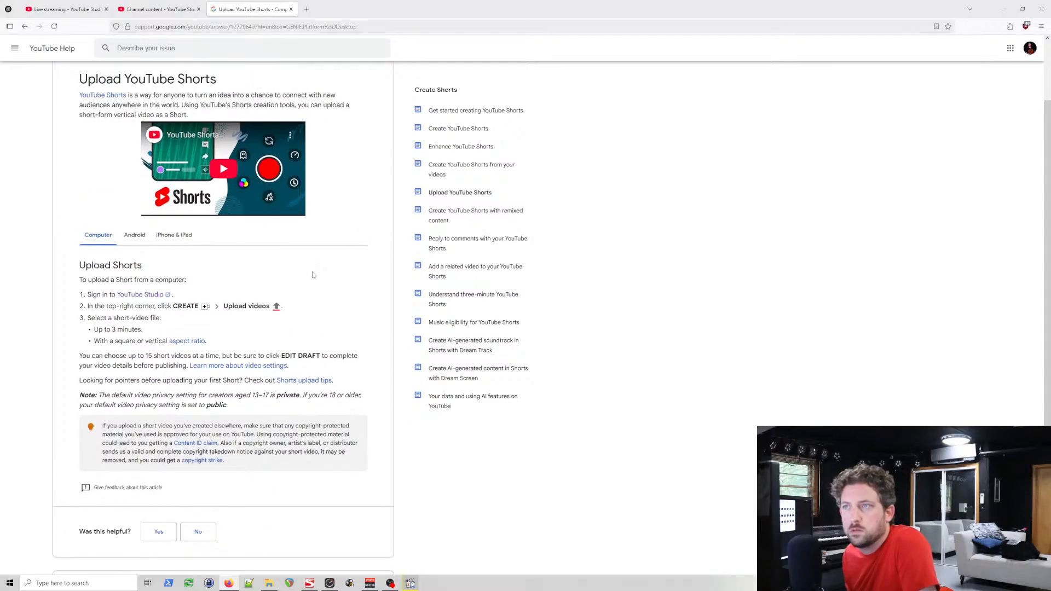
{"action": "scroll", "coordinate": [315, 280], "scroll_direction": "down", "scroll_amount": 3}
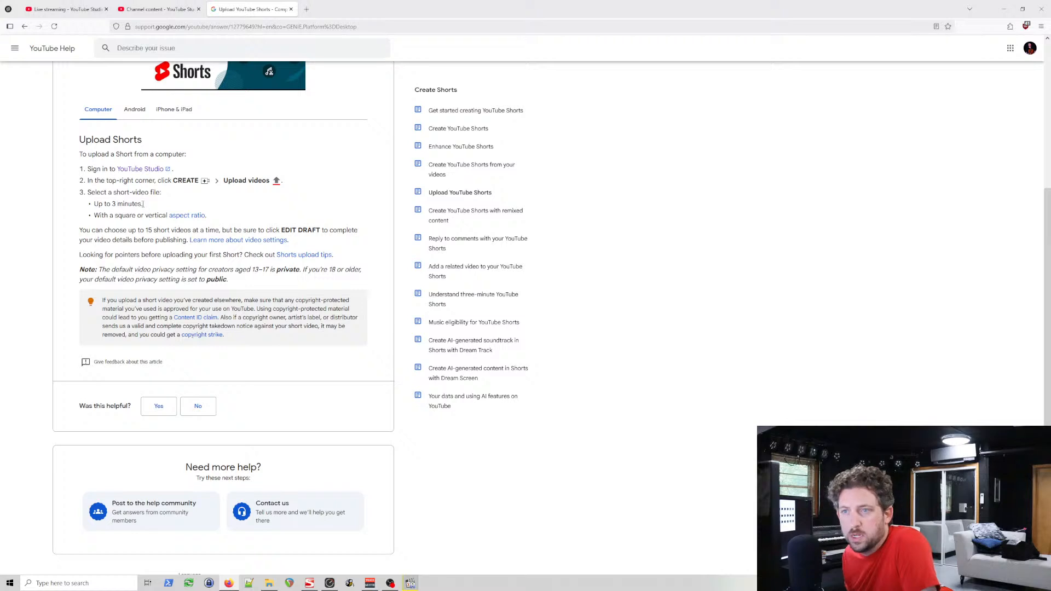
{"action": "scroll", "coordinate": [180, 246], "scroll_direction": "up", "scroll_amount": 4}
{"action": "scroll", "coordinate": [183, 272], "scroll_direction": "down", "scroll_amount": 2}
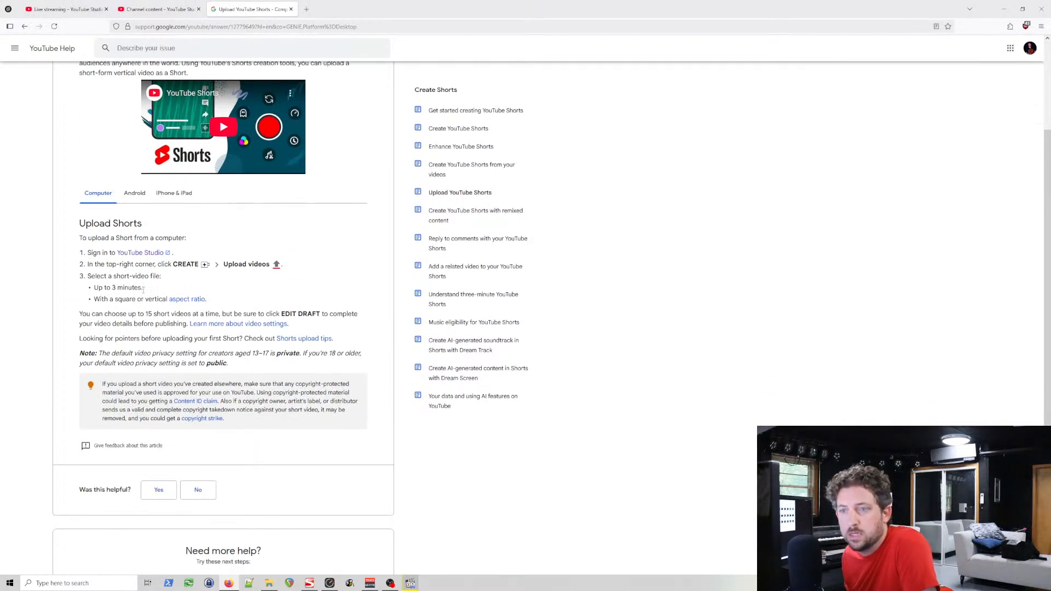
{"action": "left_click_drag", "start_coordinate": [139, 288], "coordinate": [123, 288]}
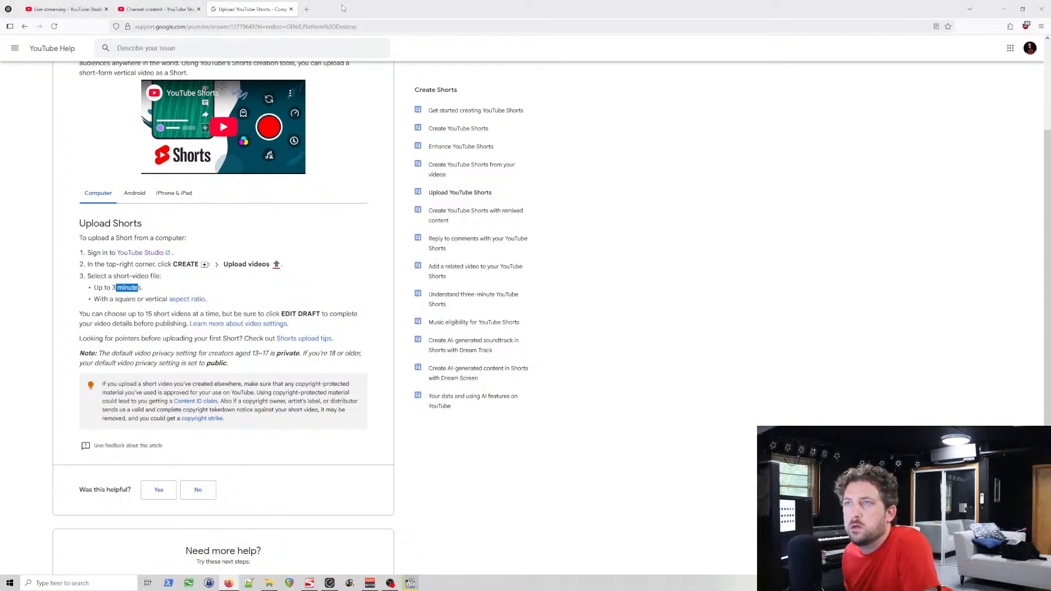
Step: Open the defcello TikTok profile in a new browser tab and bring up the TikTok login options
{"action": "left_click", "coordinate": [307, 9]}
{"action": "type", "text": "t"}
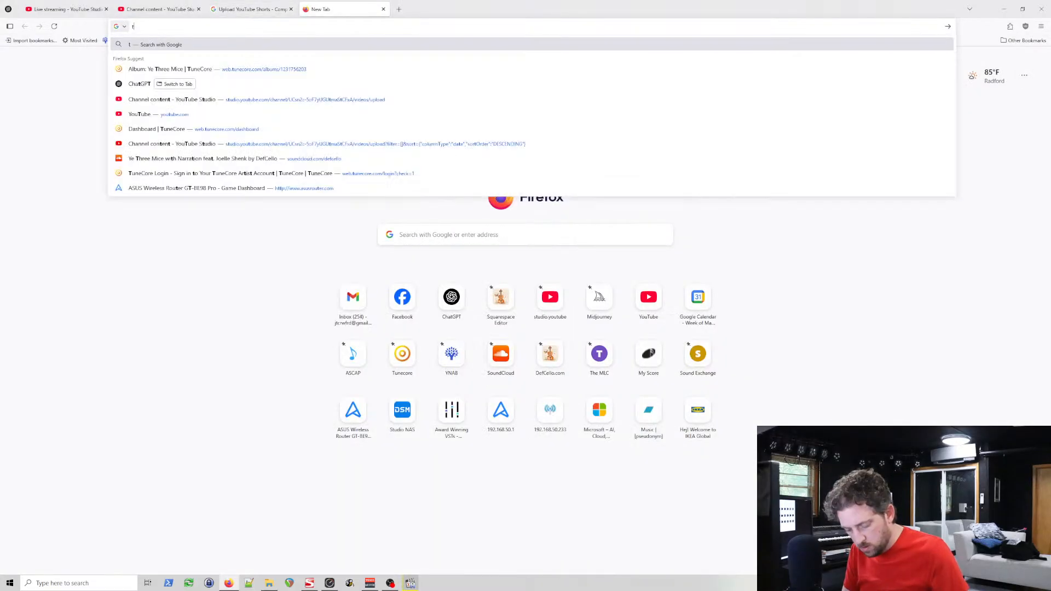
{"action": "type", "text": "iktok"}
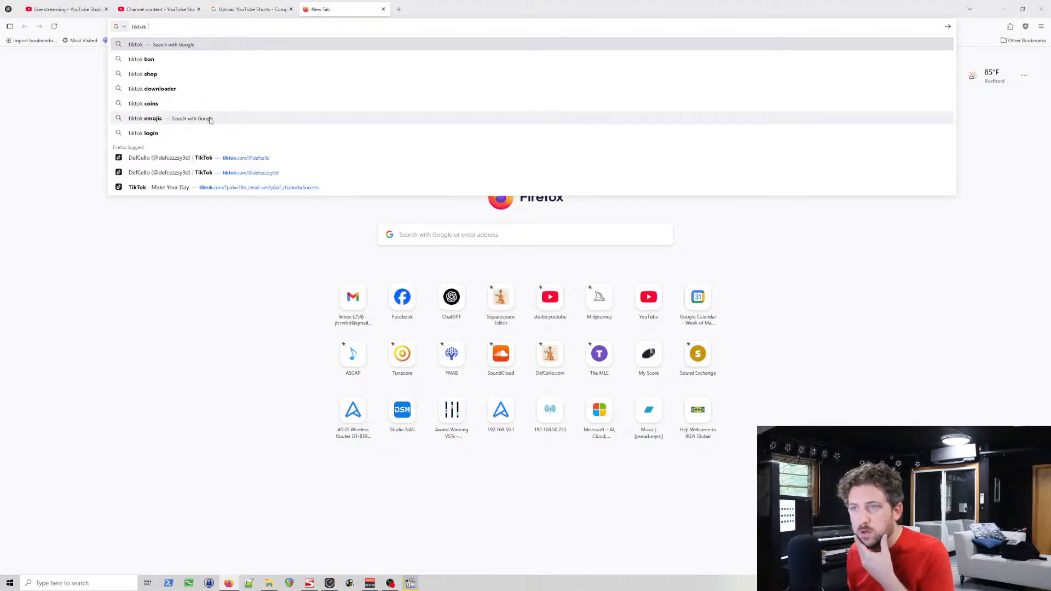
{"action": "left_click", "coordinate": [250, 158]}
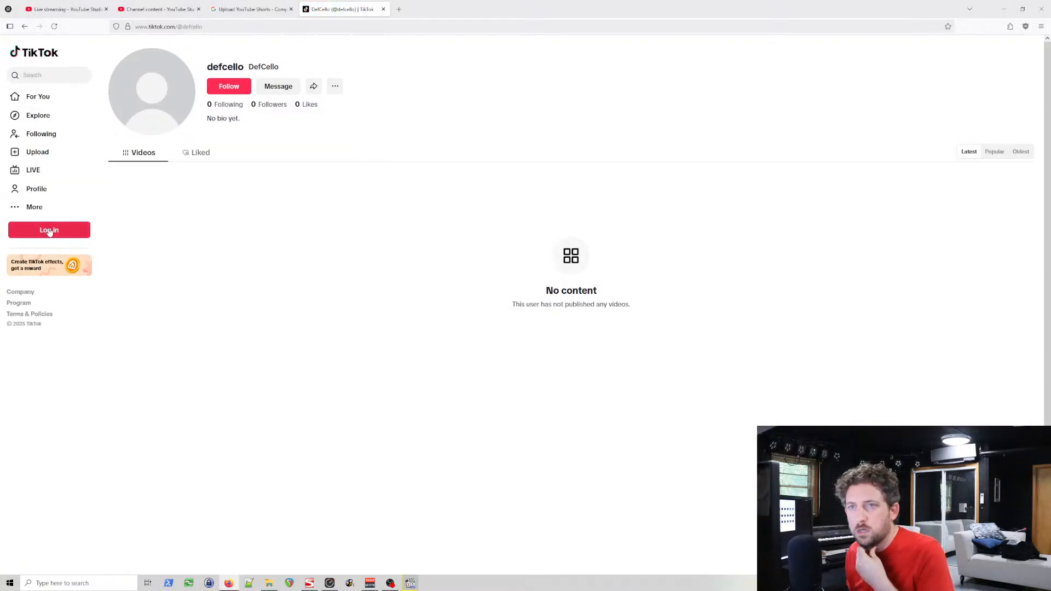
{"action": "left_click", "coordinate": [49, 230]}
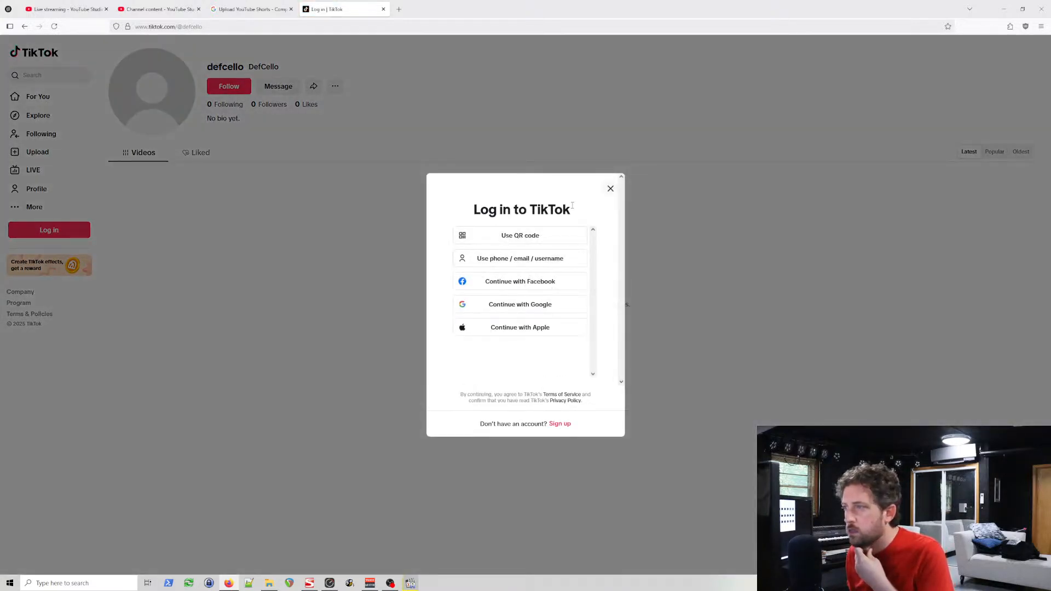
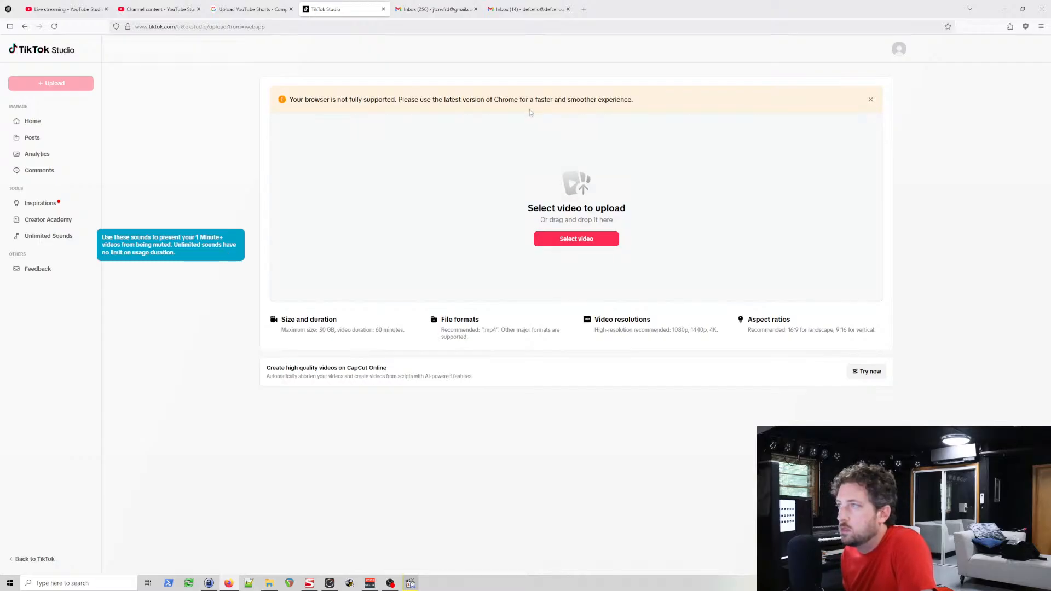
Step: Dismiss the unsupported-browser notice and check the upload requirements for video duration and the vertical aspect ratio
{"action": "left_click", "coordinate": [870, 100]}
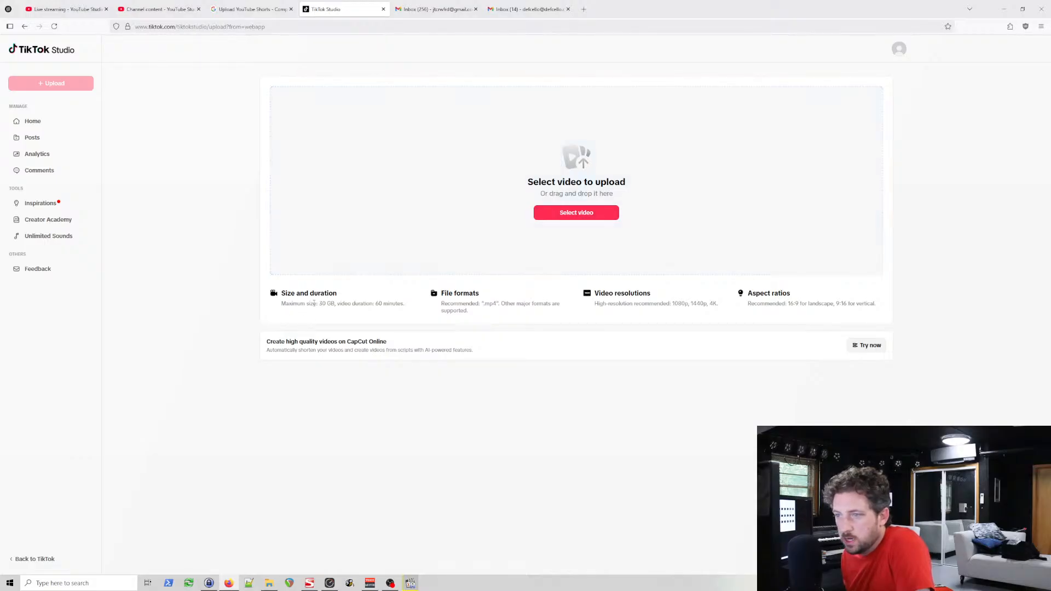
{"action": "left_click_drag", "start_coordinate": [396, 304], "coordinate": [382, 306]}
{"action": "left_click", "coordinate": [393, 307]}
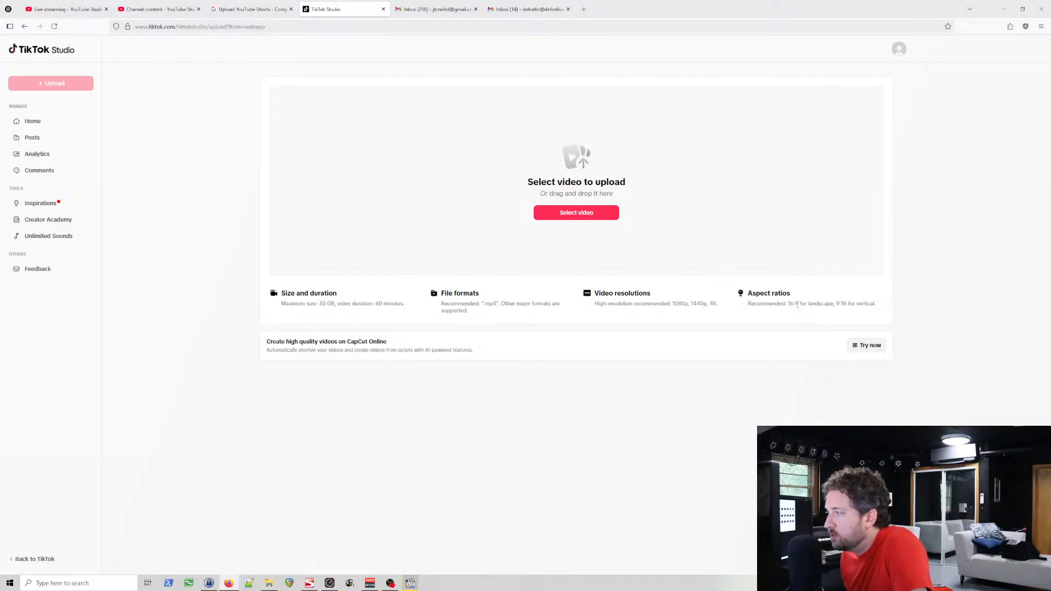
{"action": "left_click_drag", "start_coordinate": [800, 304], "coordinate": [836, 304]}
{"action": "left_click", "coordinate": [843, 303]}
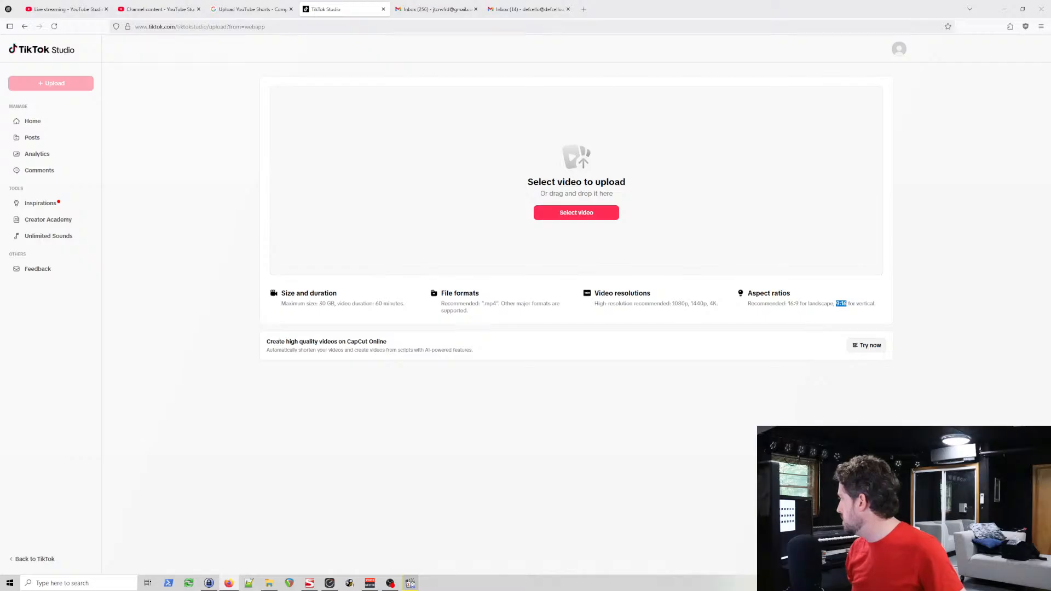
Step: Upload the video file "DefCello - Victim of War (Instrumental Version) [9-16].mp4" from the file manager
{"action": "key", "text": "alt+Tab"}
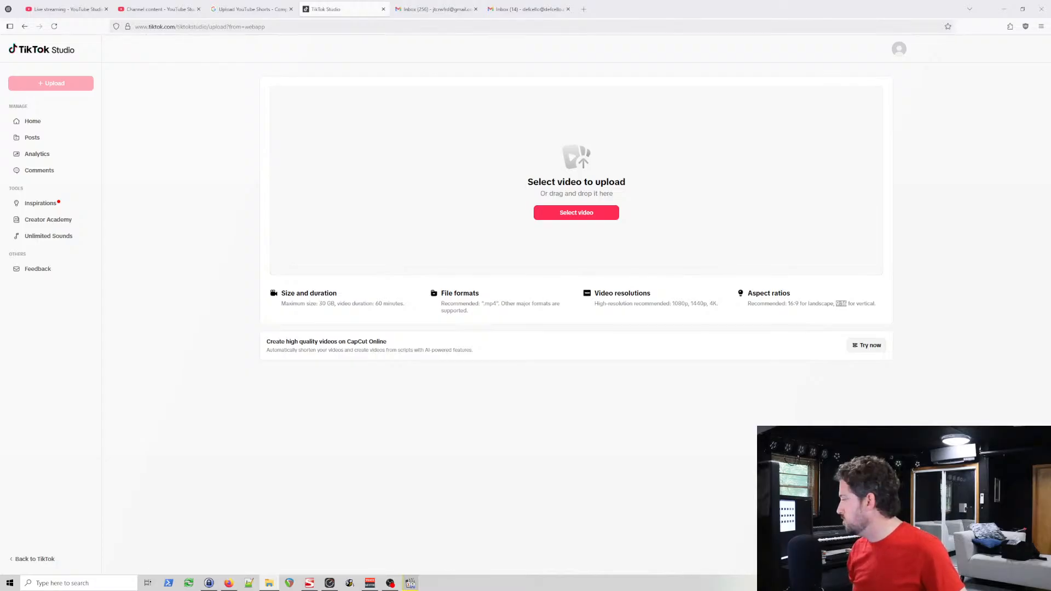
{"action": "left_click_drag", "start_coordinate": [809, 159], "coordinate": [433, 125]}
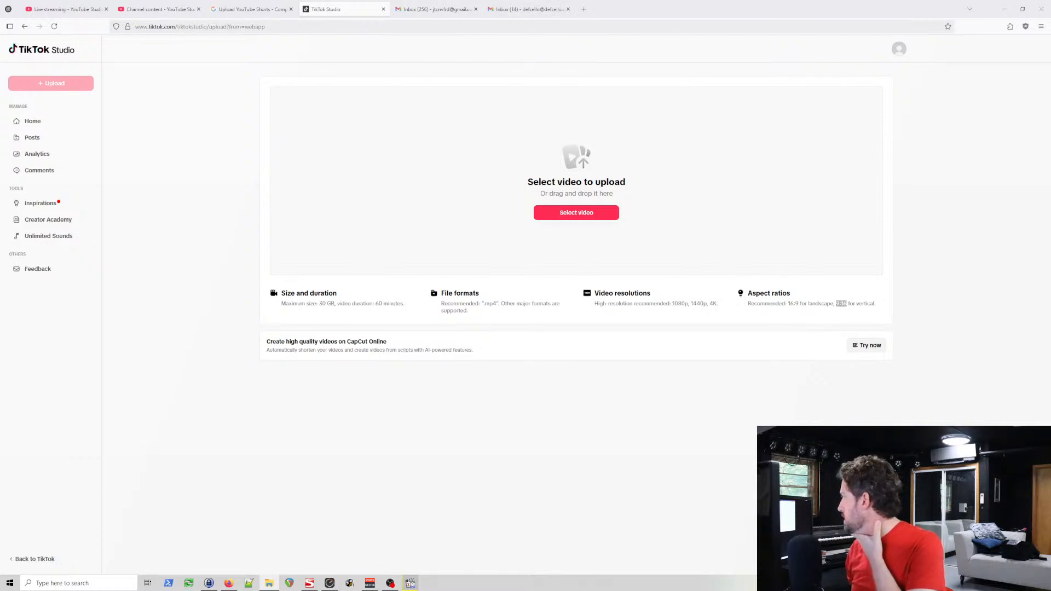
{"action": "left_click_drag", "start_coordinate": [662, 192], "coordinate": [575, 195]}
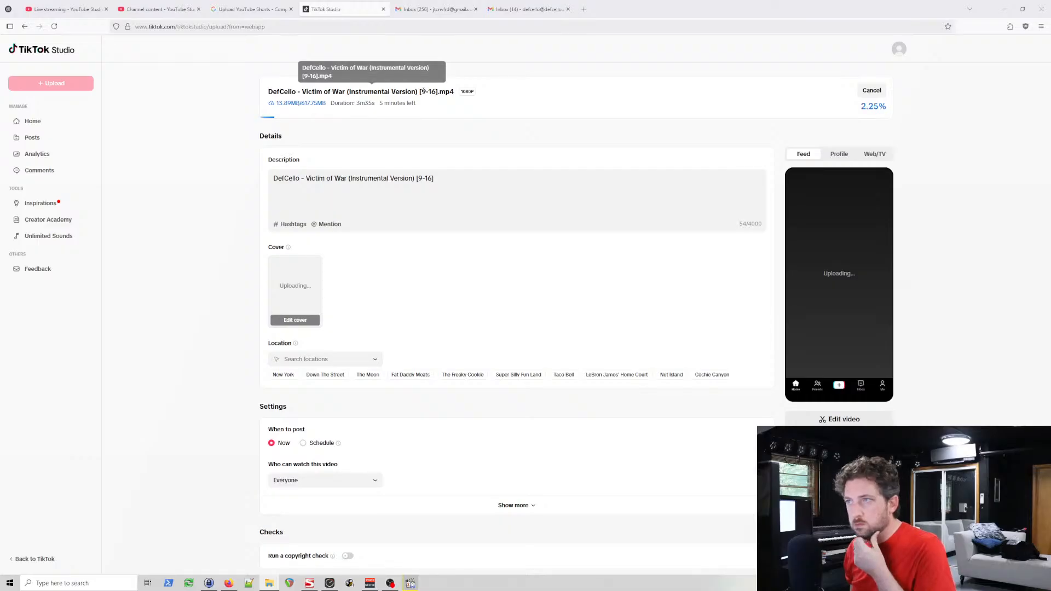
Step: Move the YouTube Studio Channel content page out of this browser window
{"action": "left_click", "coordinate": [169, 10]}
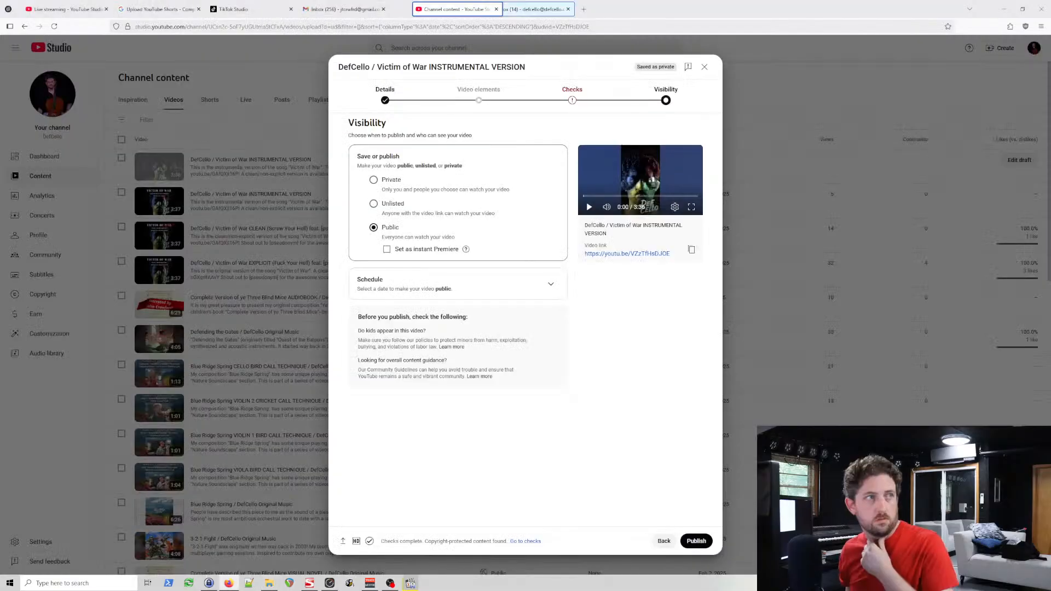
{"action": "left_click", "coordinate": [198, 9]}
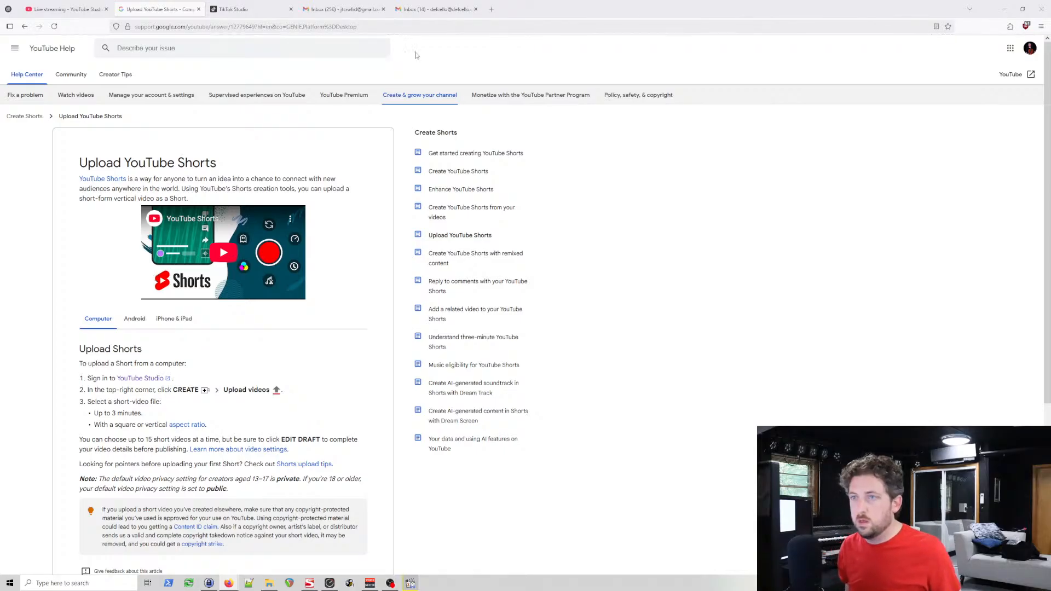
Step: Return to TikTok Studio and replace the video description with "DefCello / Victim of War INSTRUMENTAL VERSION"
{"action": "left_click", "coordinate": [417, 5]}
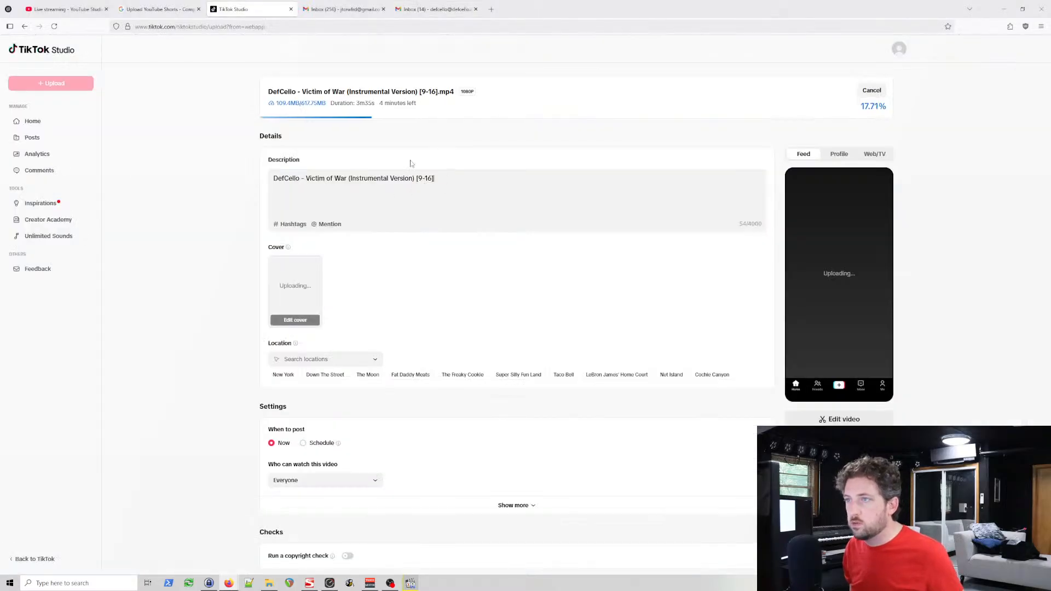
{"action": "key", "text": "ctrl+a"}
{"action": "type", "text": "DefCello / Victim of War INSTRUMENTAL VERSION"}
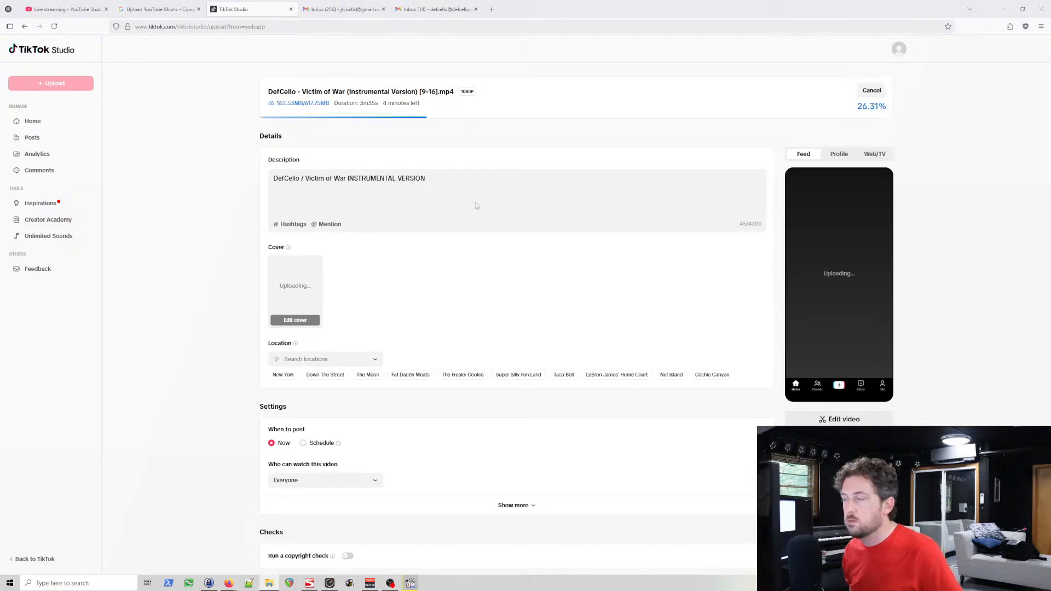
Step: Check the Web/TV and Feed previews and look over the remaining post settings
{"action": "left_click", "coordinate": [840, 156]}
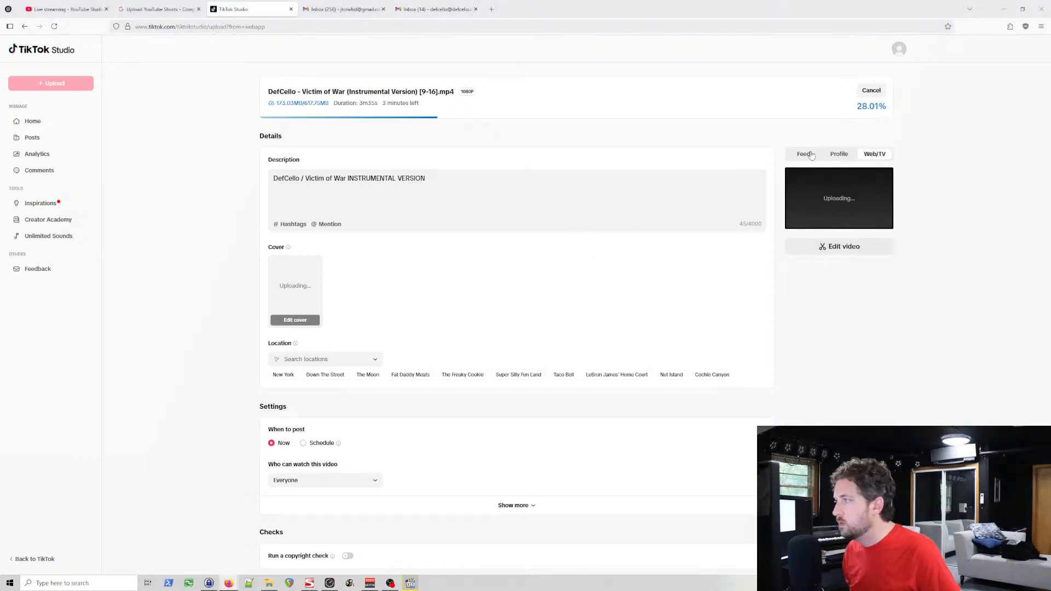
{"action": "left_click", "coordinate": [804, 154]}
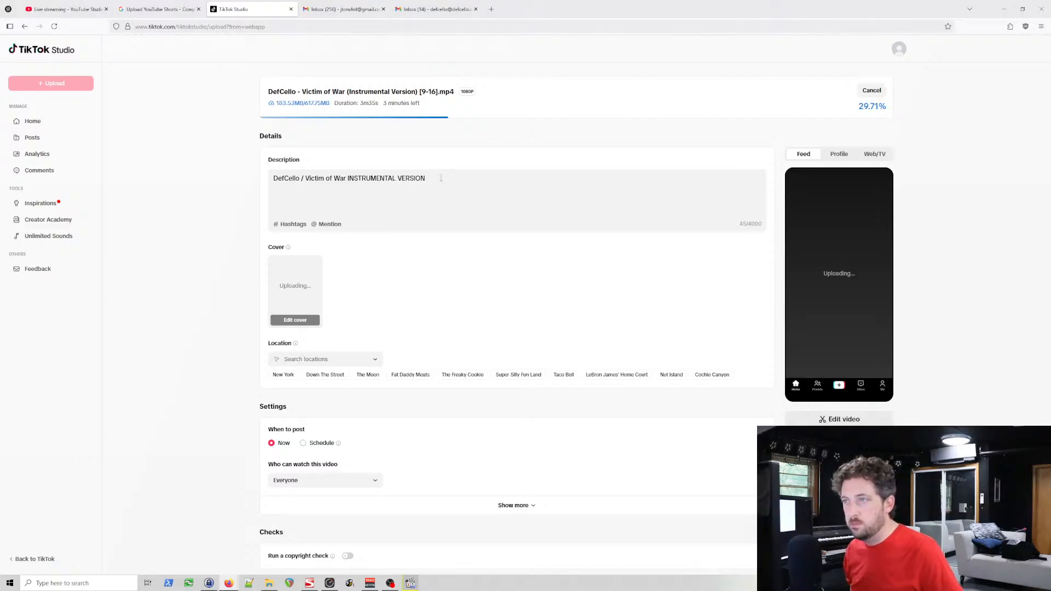
{"action": "scroll", "coordinate": [458, 311], "scroll_direction": "down", "scroll_amount": 1}
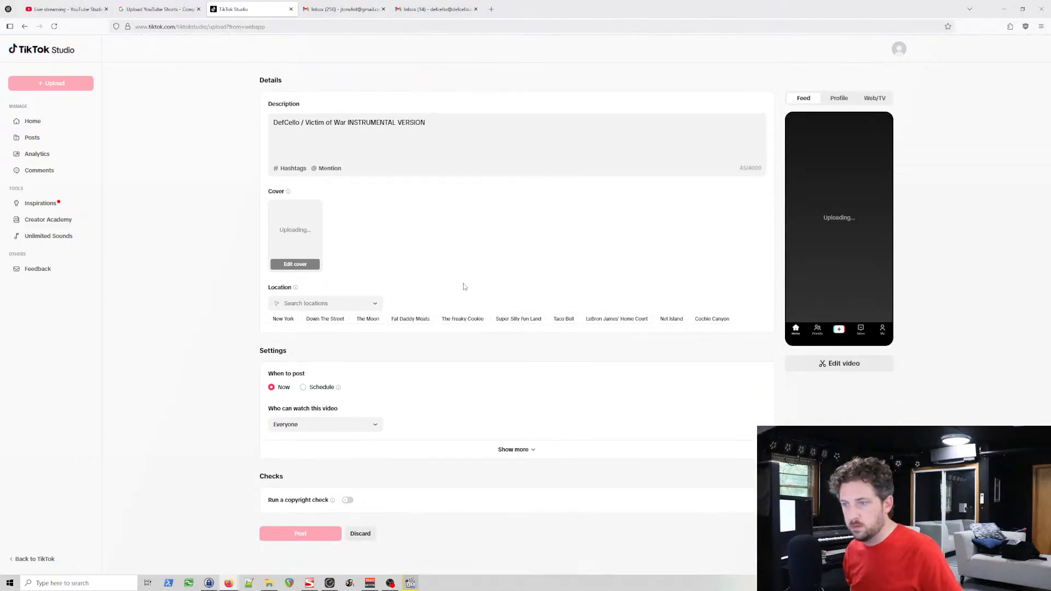
{"action": "scroll", "coordinate": [471, 250], "scroll_direction": "up", "scroll_amount": 1}
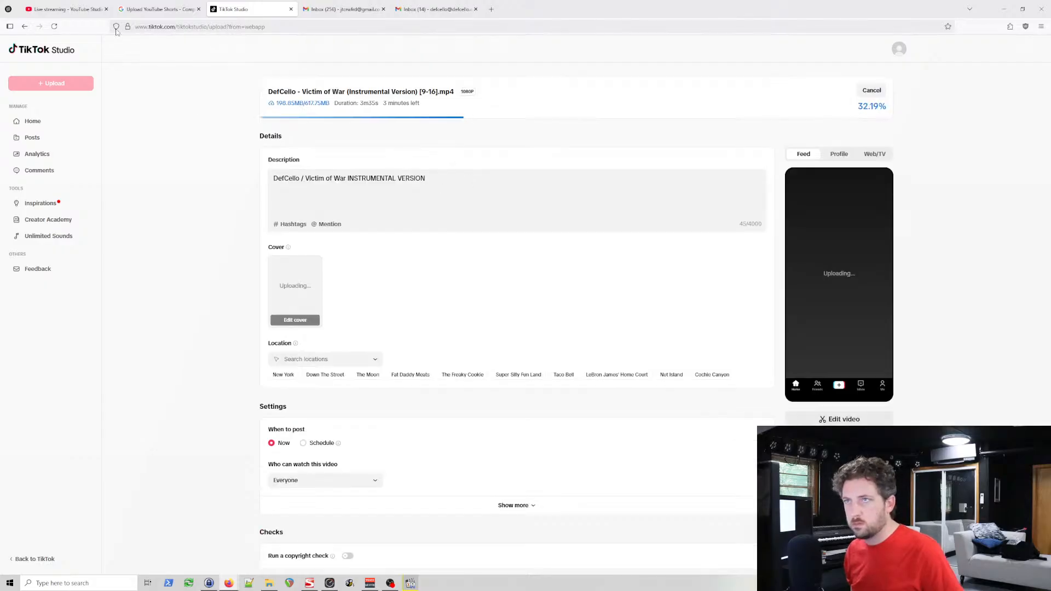
Step: Add the copied song description, starting with "This is the instrumental version of the song", below the title line
{"action": "left_click", "coordinate": [156, 8]}
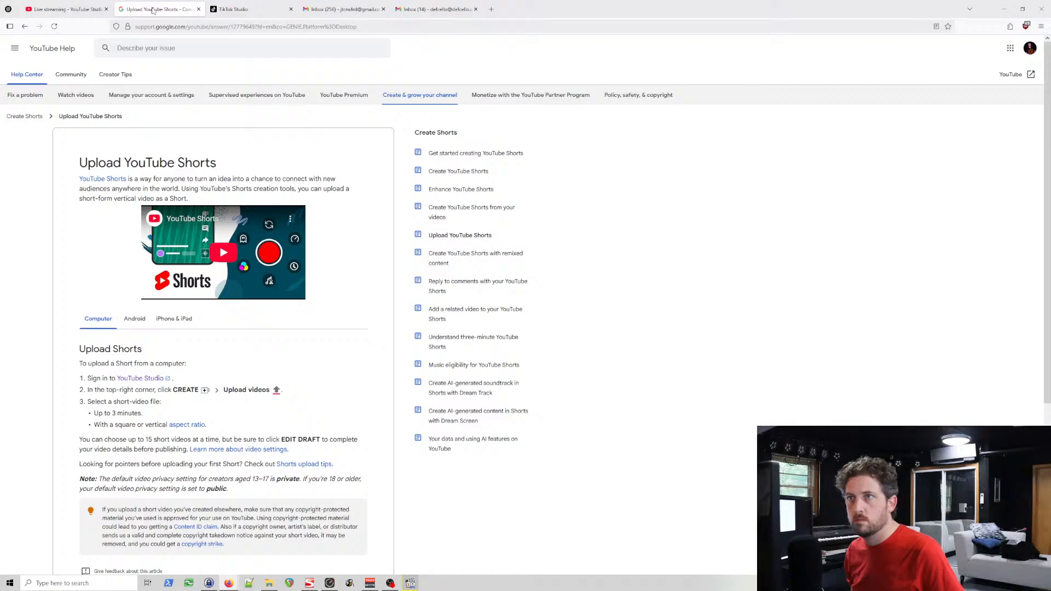
{"action": "left_click", "coordinate": [235, 10]}
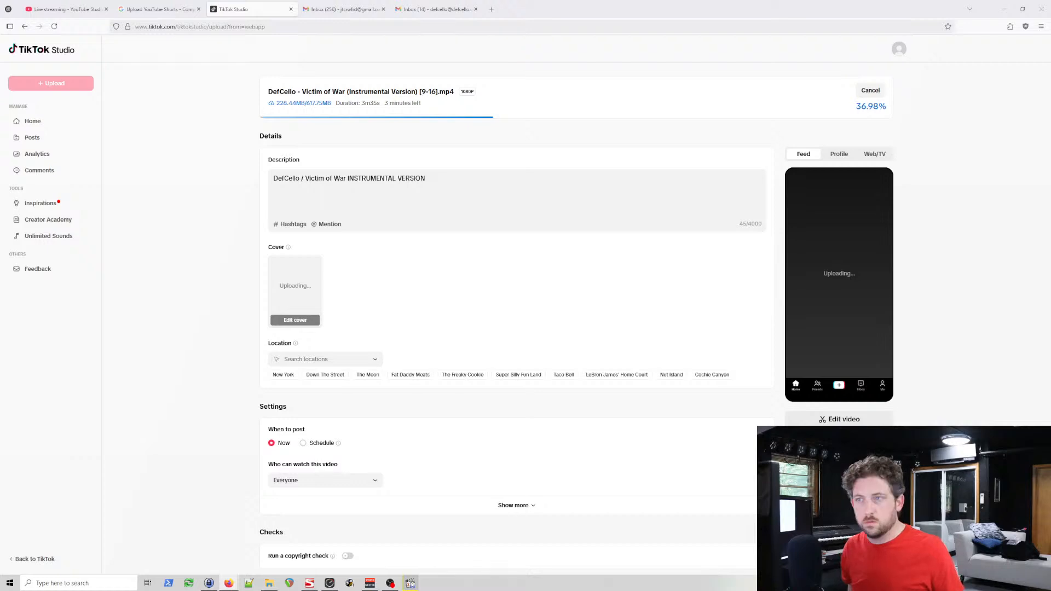
{"action": "left_click", "coordinate": [432, 179]}
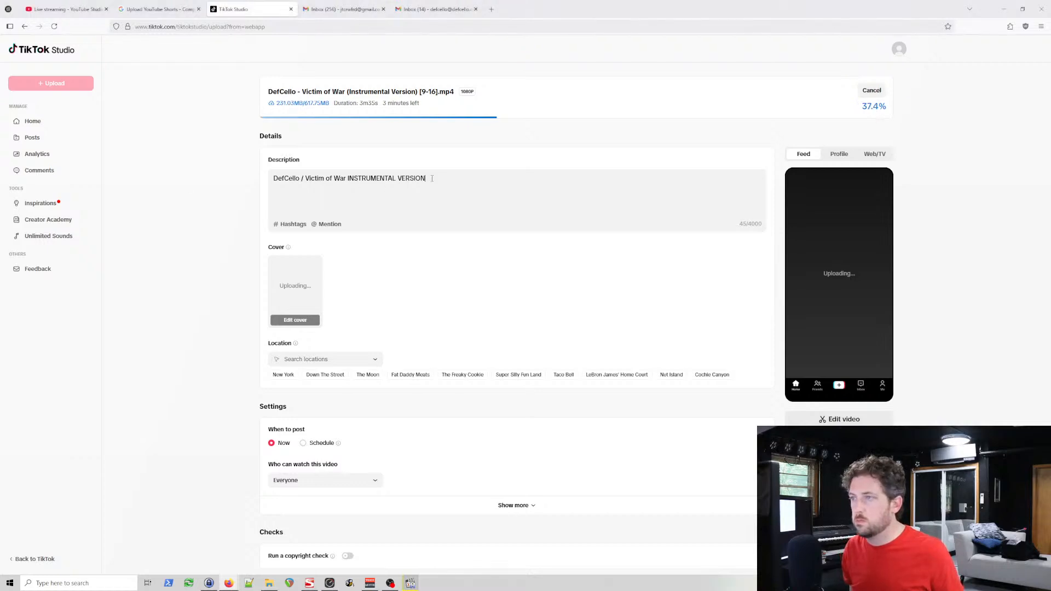
{"action": "type", "text": "This is the instrumental version of the song \"Victim of War\".  The  original, explicit version is available here:  https://youtu.be/GAfQXjl16PI  A clean/non-explicit version is available here:  https://youtu.be/nGXqrlfAAvY  This piece was inspired by the stories I've heard coming from Ukraine  and Palestine.  To reflect this, their flags are featured in the  lighting on my face in the cover art.  I absolutely hope you enjoy this piece!"}
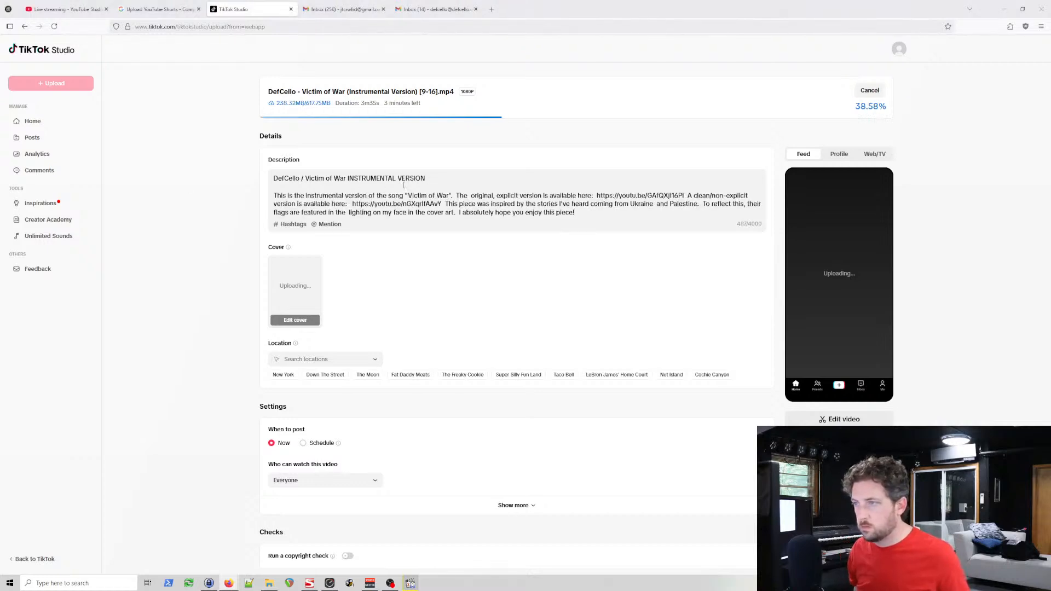
Step: Remove the extra space before "original" and delete the link to the explicit version from the description
{"action": "left_click", "coordinate": [576, 195]}
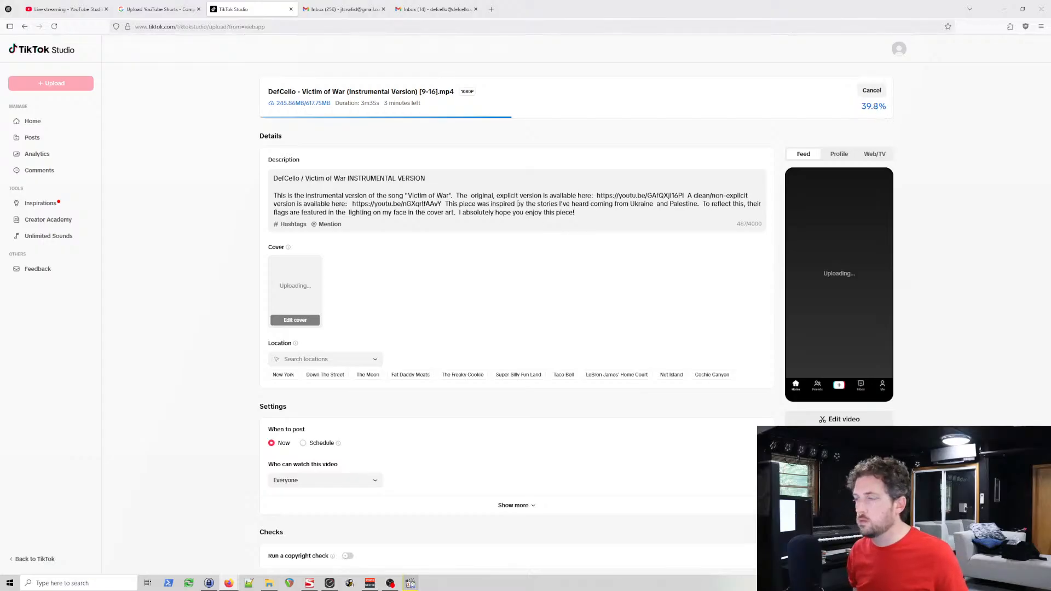
{"action": "left_click", "coordinate": [469, 195]}
{"action": "key", "text": "BackSpace"}
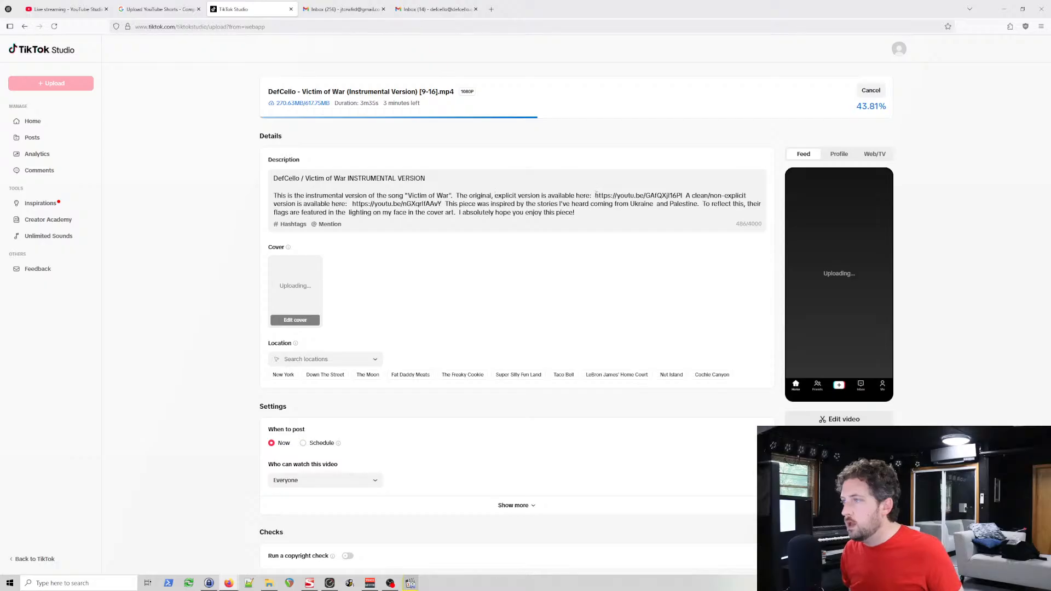
{"action": "left_click_drag", "start_coordinate": [596, 195], "coordinate": [688, 196]}
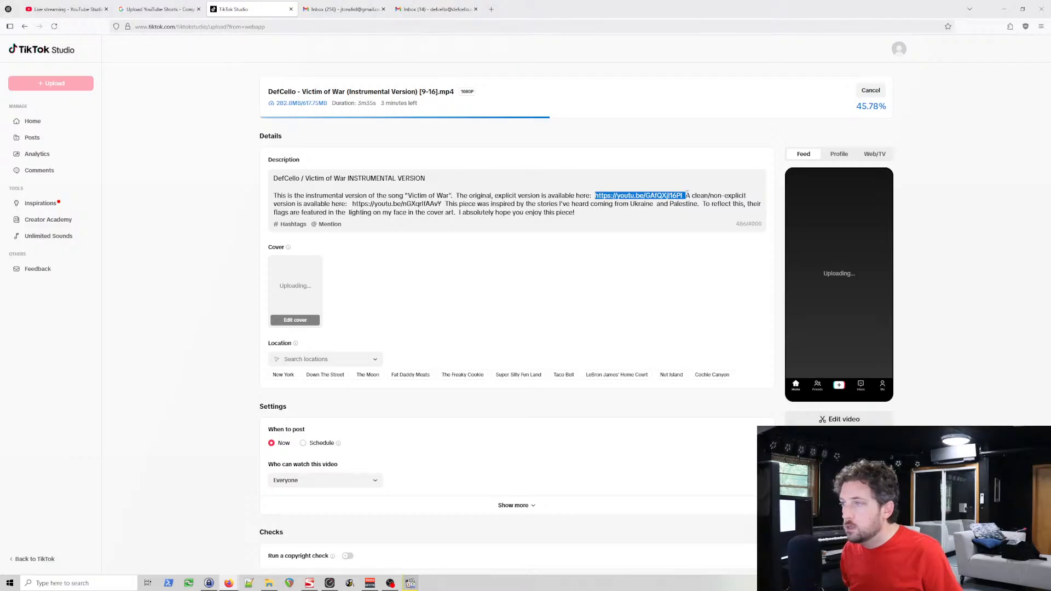
{"action": "key", "text": "BackSpace"}
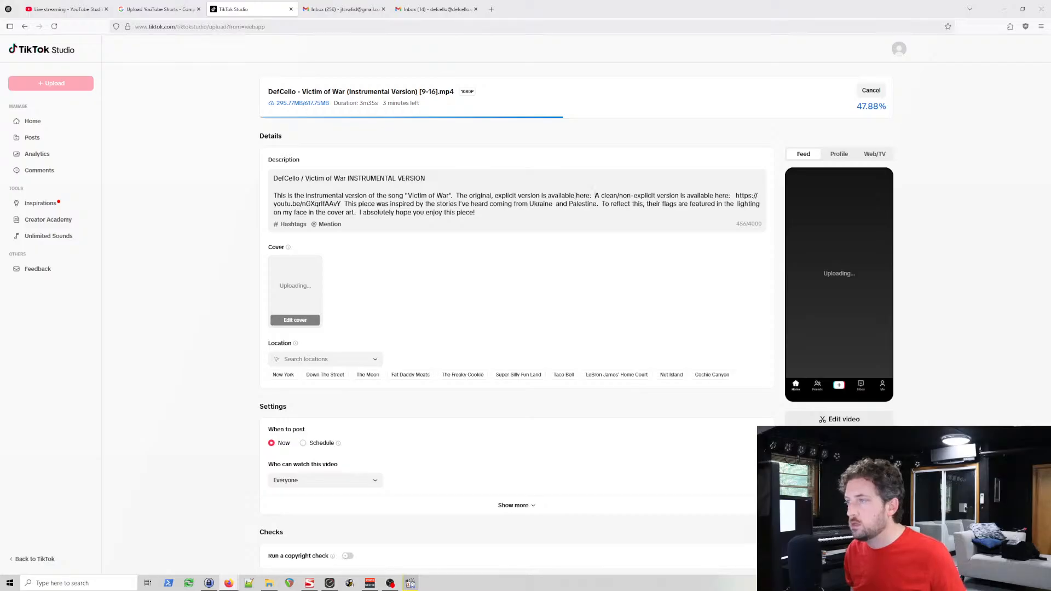
Step: Replace "here:" after the explicit version with ", as well as" so the sentence continues with "a clean/non-explicit version"
{"action": "left_click_drag", "start_coordinate": [574, 195], "coordinate": [596, 196]}
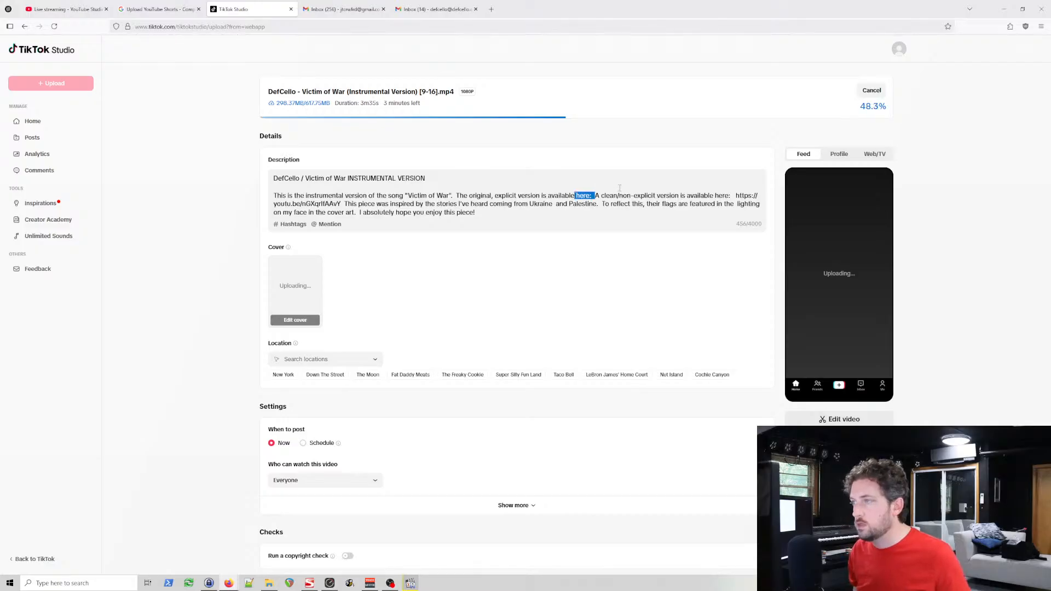
{"action": "type", "text": ", as we"}
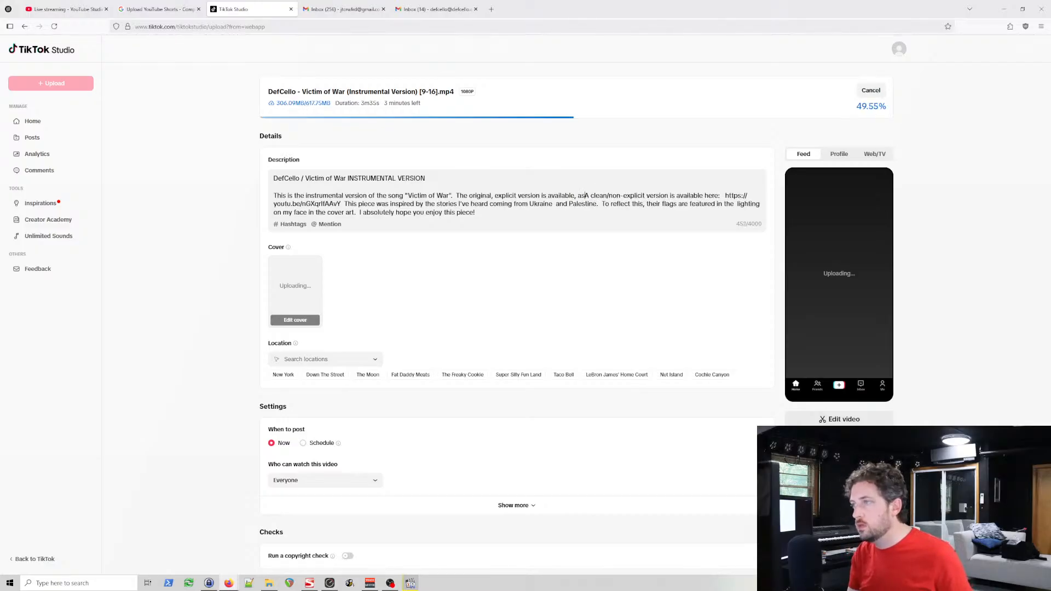
{"action": "type", "text": "ll "}
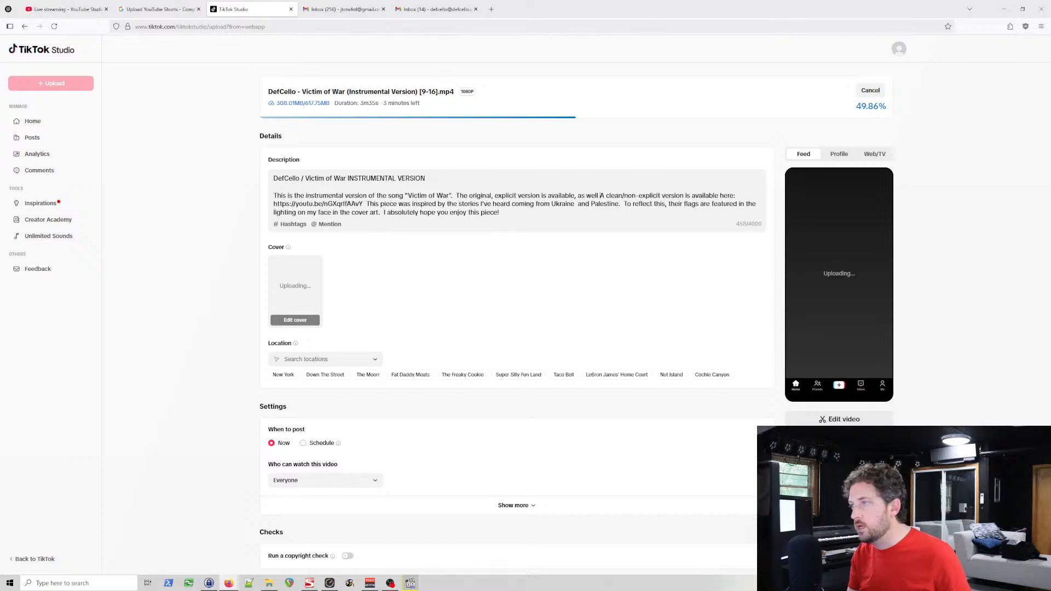
{"action": "type", "text": "as"}
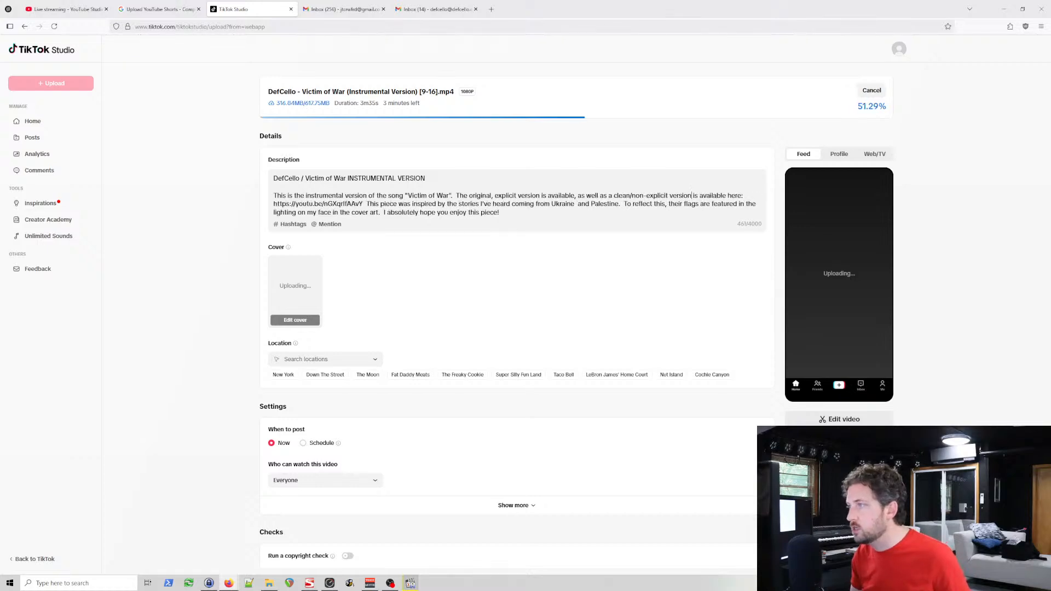
Step: Replace "is available here:" and the link after "clean/non-explicit version" with a period
{"action": "key", "text": "shift+Down"}
{"action": "key", "text": "ctrl+shift+Left"}
{"action": "key", "text": "ctrl+shift+Left"}
{"action": "key", "text": "ctrl+shift+Left"}
{"action": "key", "text": "ctrl+shift+Left"}
{"action": "key", "text": "ctrl+shift+Left"}
{"action": "key", "text": "ctrl+shift+Left"}
{"action": "key", "text": "ctrl+shift+Left"}
{"action": "key", "text": "ctrl+shift+Left"}
{"action": "key", "text": "ctrl+shift+Left"}
{"action": "key", "text": "ctrl+shift+Left"}
{"action": "key", "text": "ctrl+shift+Left"}
{"action": "key", "text": "ctrl+shift+Left"}
{"action": "key", "text": "ctrl+shift+Left"}
{"action": "key", "text": "ctrl+shift+Left"}
{"action": "key", "text": "ctrl+shift+Left"}
{"action": "key", "text": "ctrl+shift+Left"}
{"action": "key", "text": "ctrl+shift+Left"}
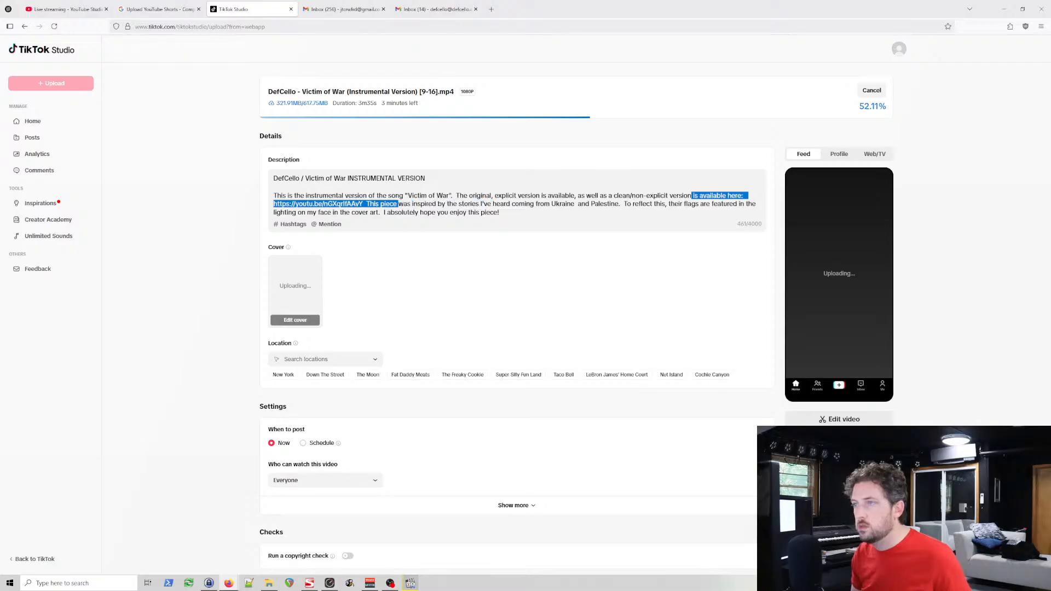
{"action": "key", "text": "ctrl+shift+Left"}
{"action": "key", "text": "ctrl+shift+Left"}
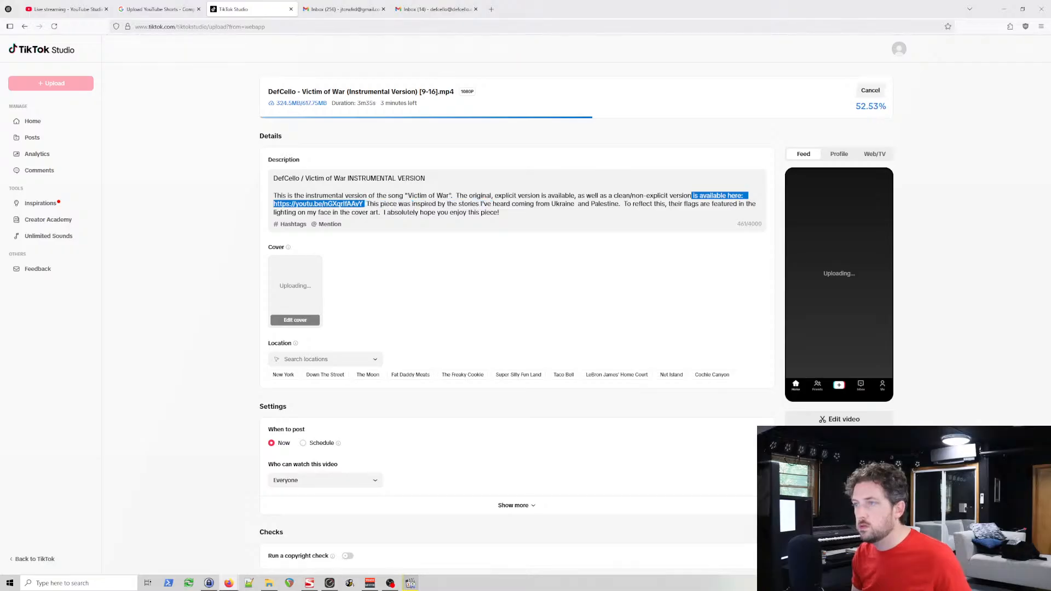
{"action": "type", "text": "."}
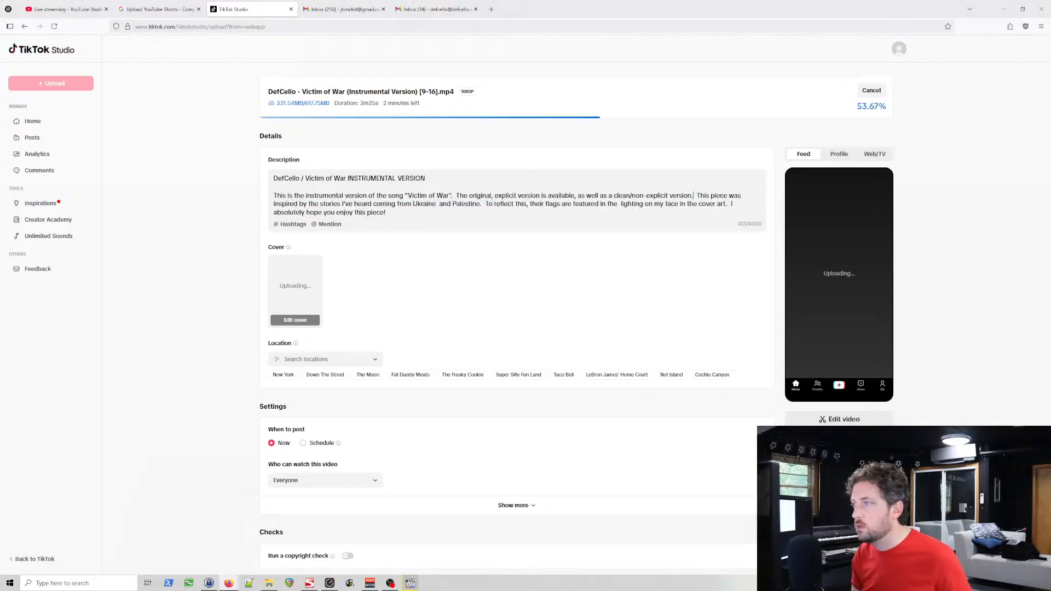
Step: Remove the extra space between "Ukraine" and "and Palestine" in the description
{"action": "key", "text": "shift+Down"}
{"action": "key", "text": "shift+Down"}
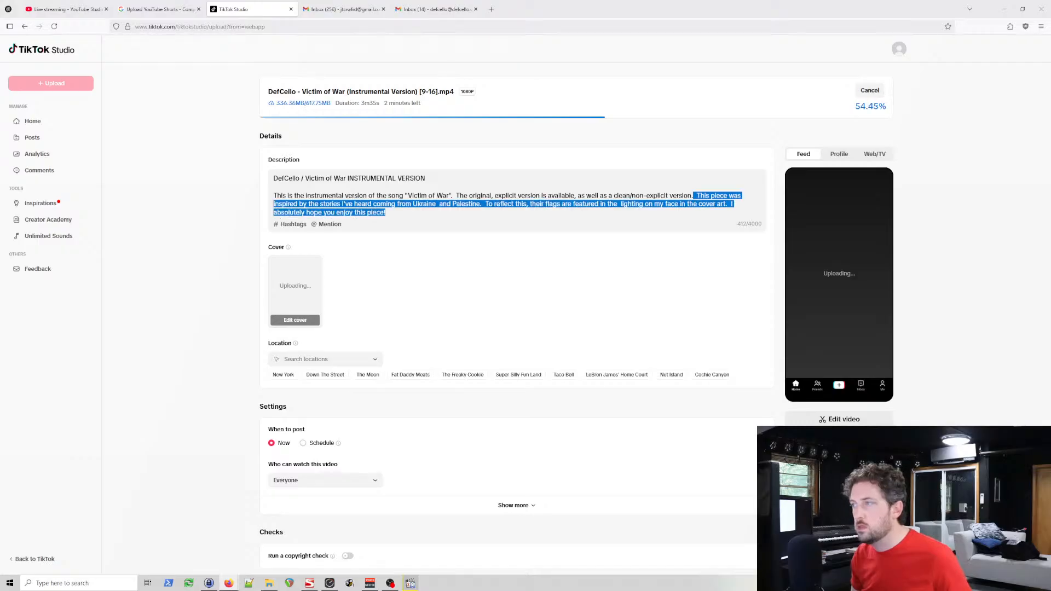
{"action": "left_click", "coordinate": [694, 203]}
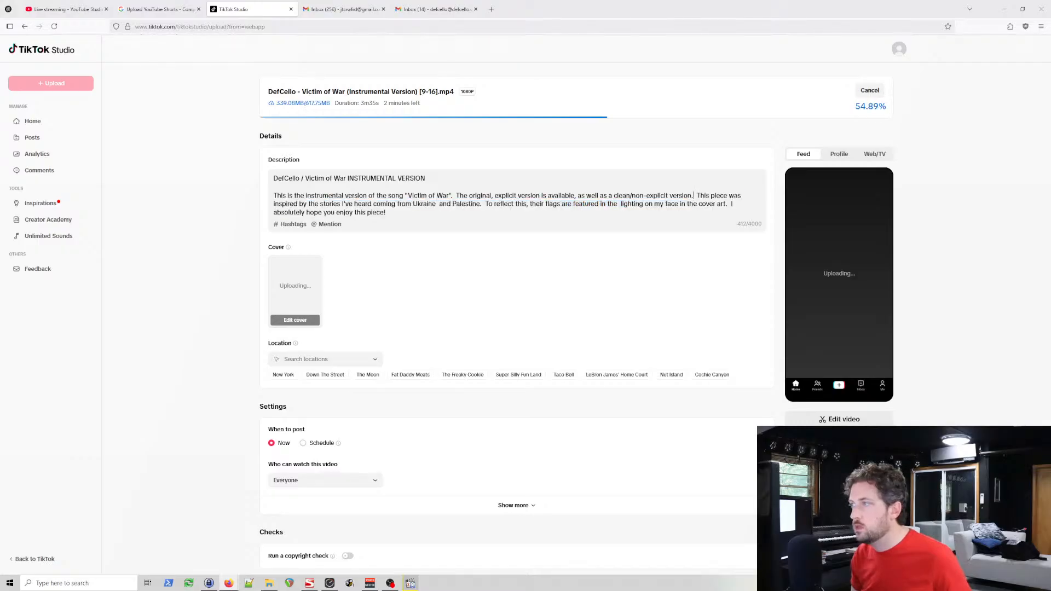
{"action": "left_click_drag", "start_coordinate": [693, 196], "coordinate": [727, 204]}
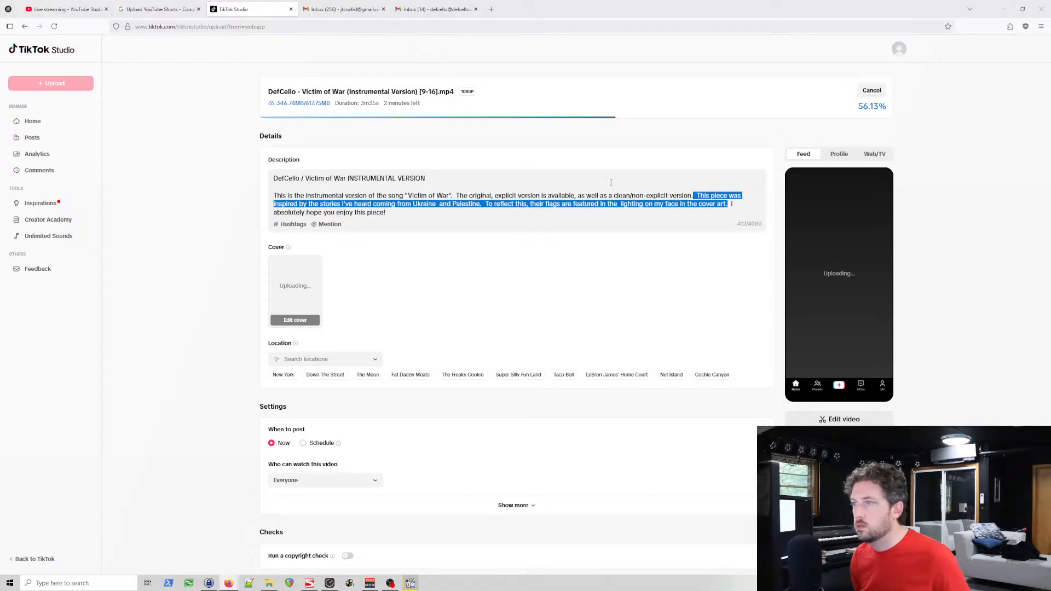
{"action": "left_click", "coordinate": [440, 204]}
{"action": "key", "text": "BackSpace"}
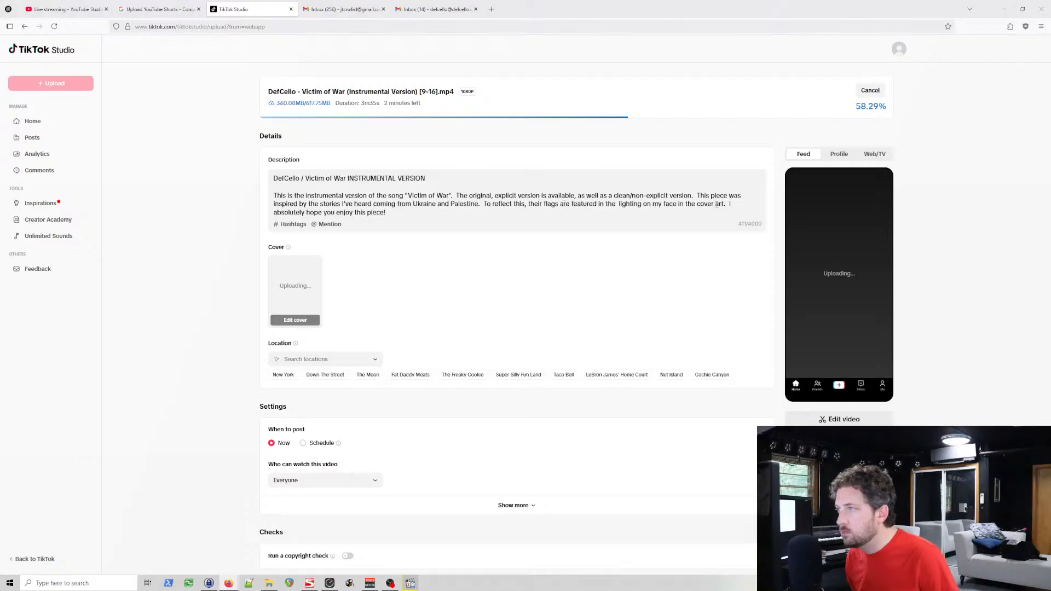
{"action": "left_click", "coordinate": [405, 213]}
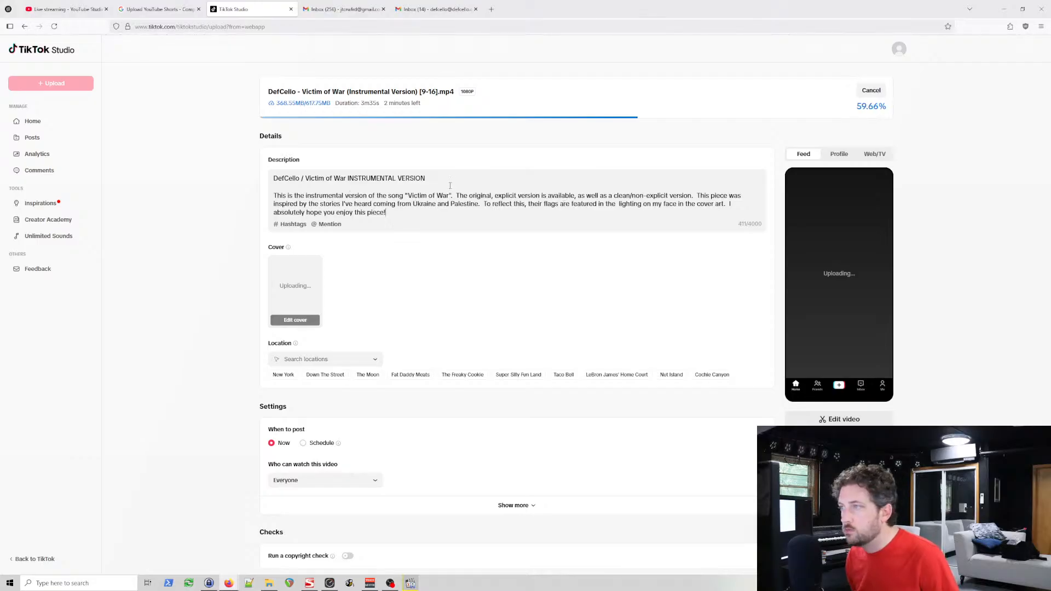
{"action": "scroll", "coordinate": [487, 280], "scroll_direction": "down", "scroll_amount": 1}
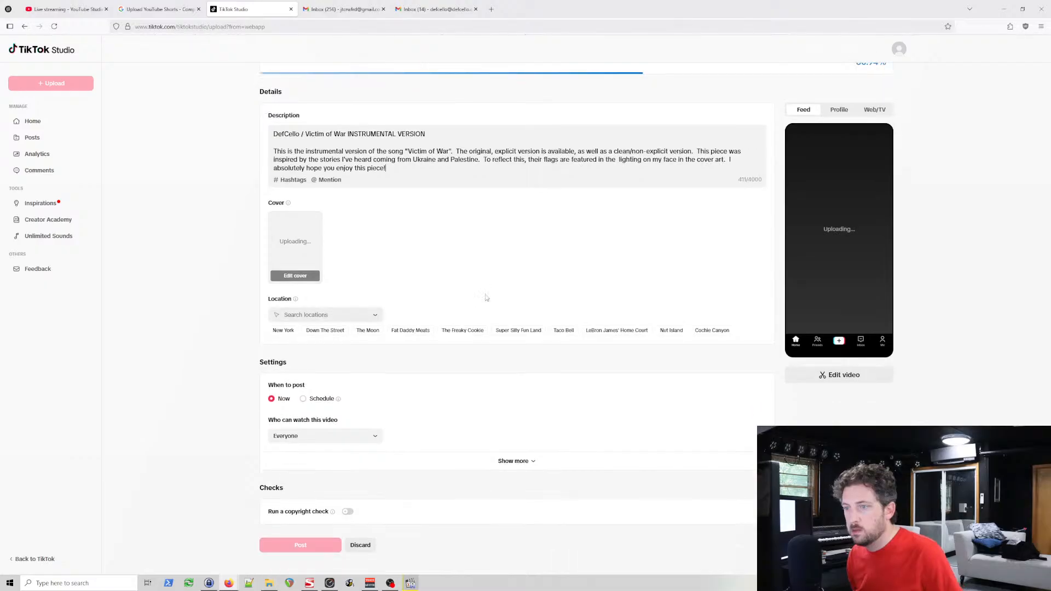
Step: Expand the additional post settings to reveal the comment, content disclosure and AI-generated content options
{"action": "scroll", "coordinate": [422, 433], "scroll_direction": "down", "scroll_amount": 1}
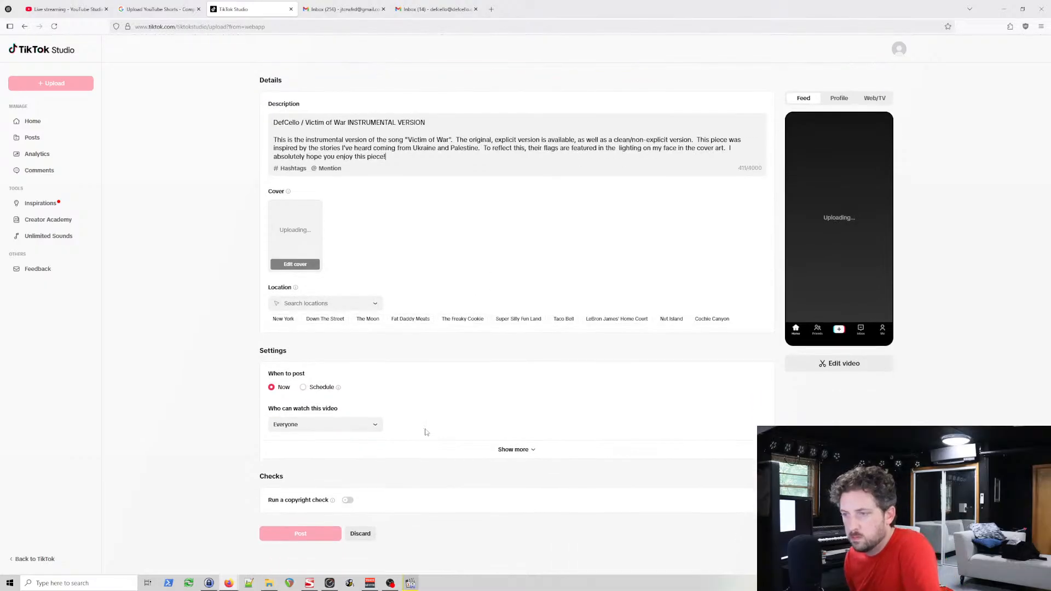
{"action": "left_click", "coordinate": [513, 455]}
{"action": "scroll", "coordinate": [542, 440], "scroll_direction": "down", "scroll_amount": 2}
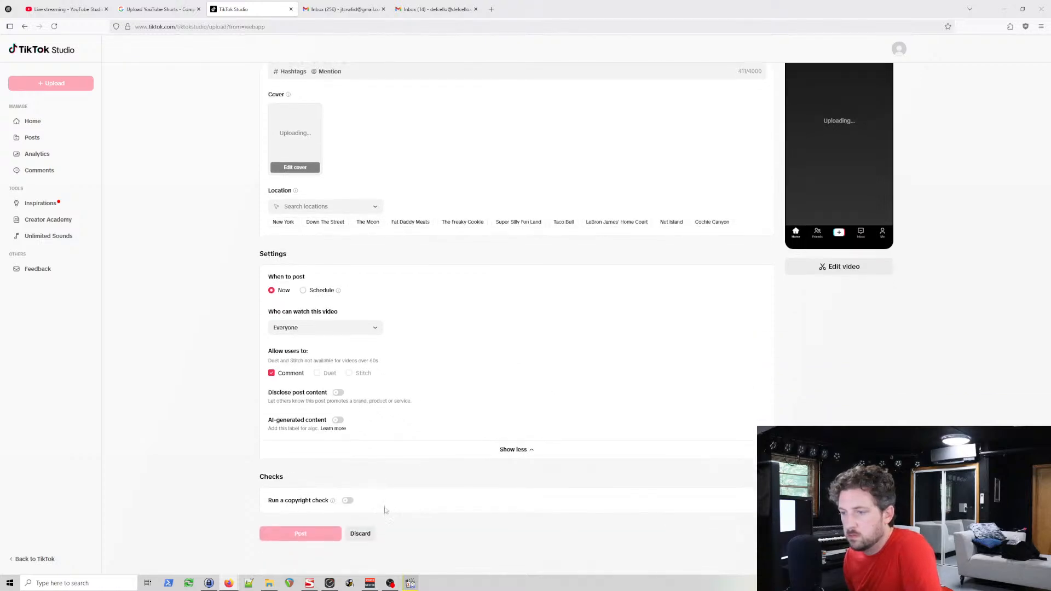
{"action": "left_click", "coordinate": [348, 501]}
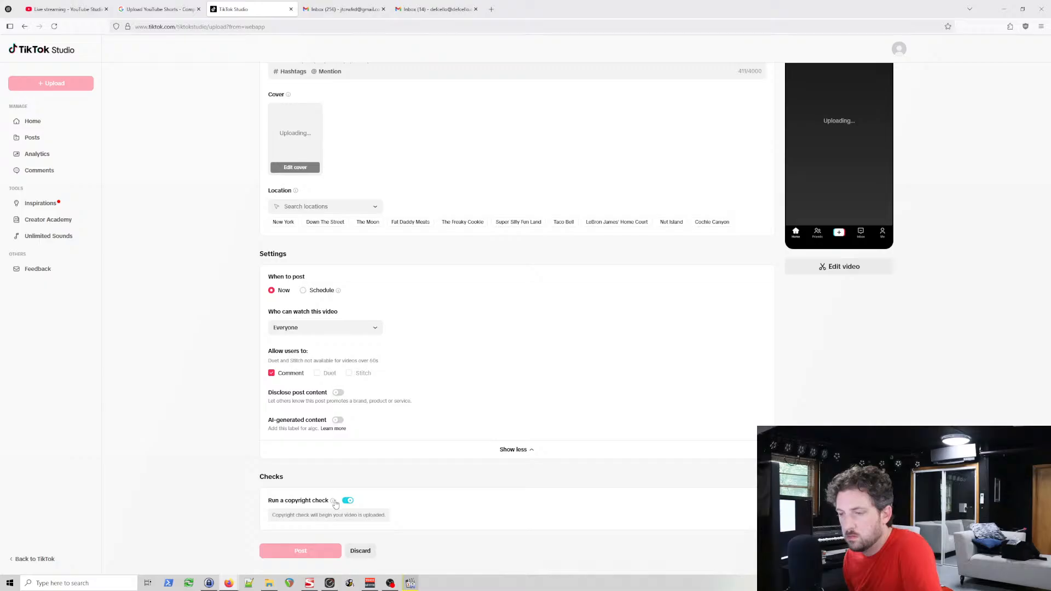
{"action": "mouse_move", "coordinate": [334, 503]}
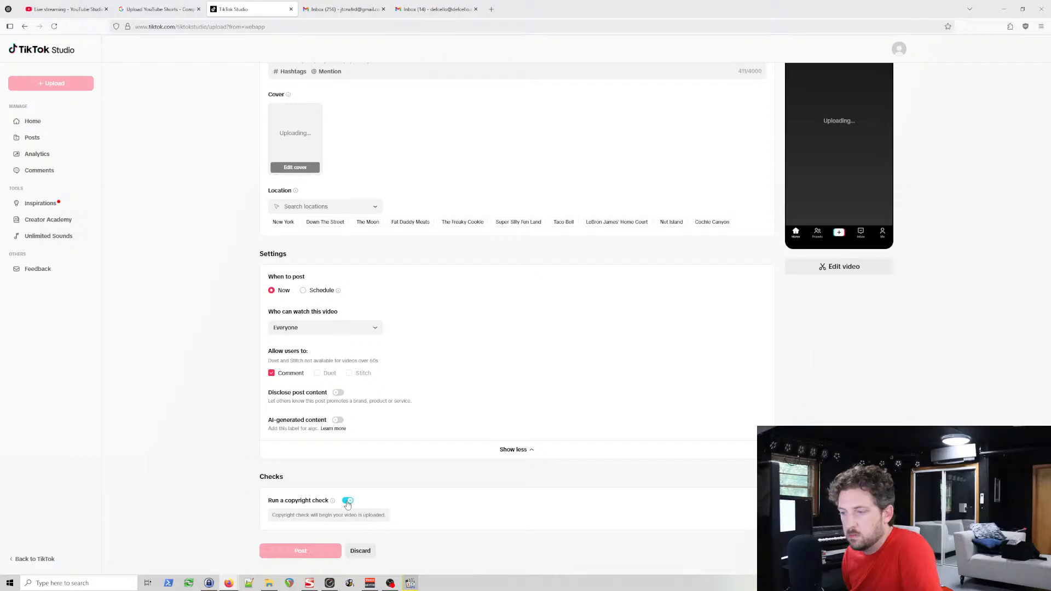
{"action": "left_click", "coordinate": [347, 502]}
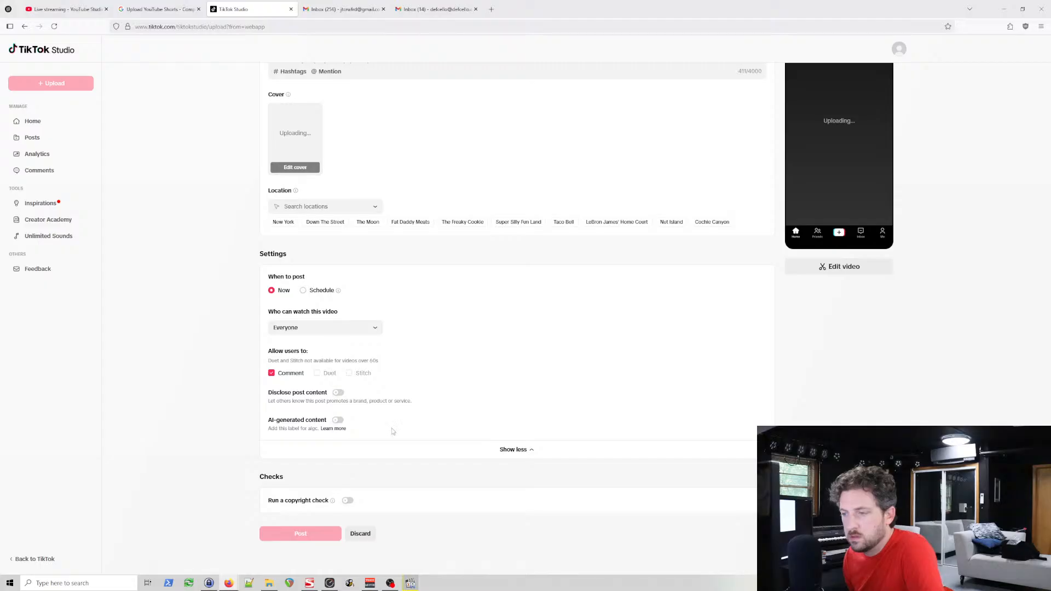
Step: Turn on the copyright check for the video
{"action": "scroll", "coordinate": [449, 460], "scroll_direction": "up", "scroll_amount": 3}
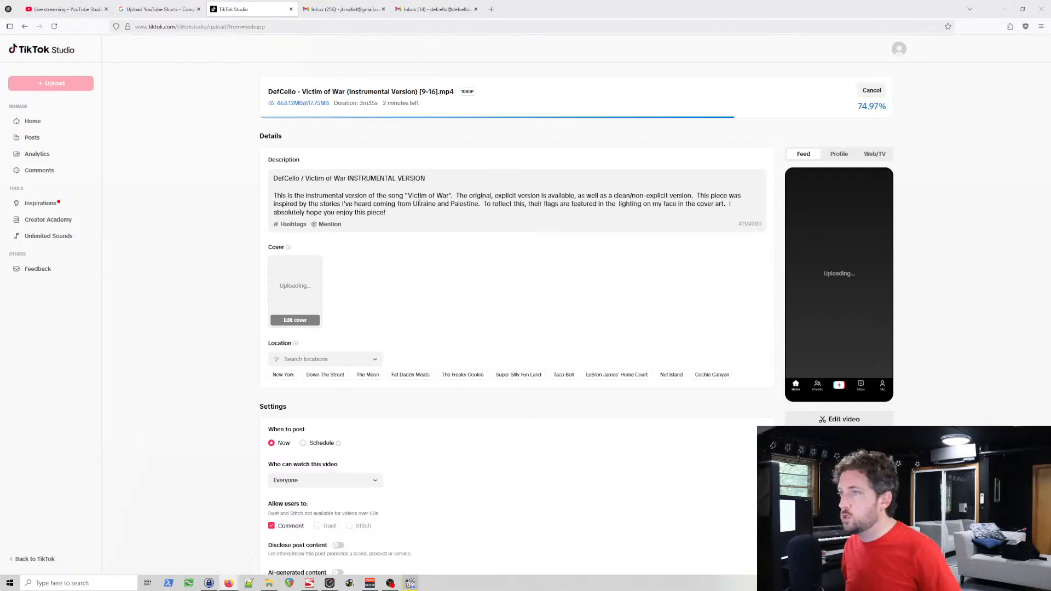
{"action": "scroll", "coordinate": [552, 183], "scroll_direction": "down", "scroll_amount": 2}
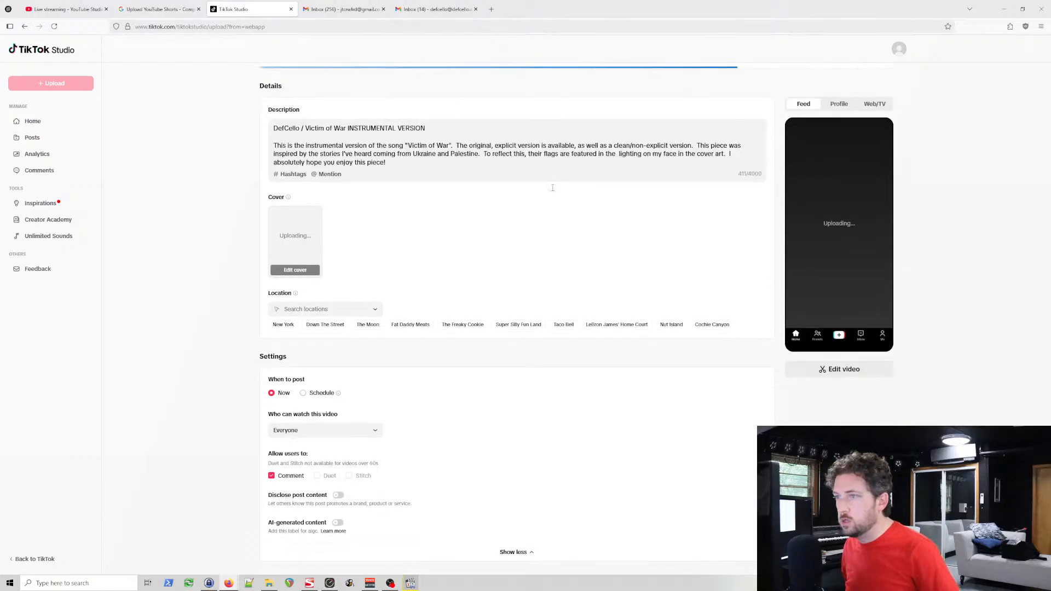
{"action": "scroll", "coordinate": [553, 190], "scroll_direction": "down", "scroll_amount": 2}
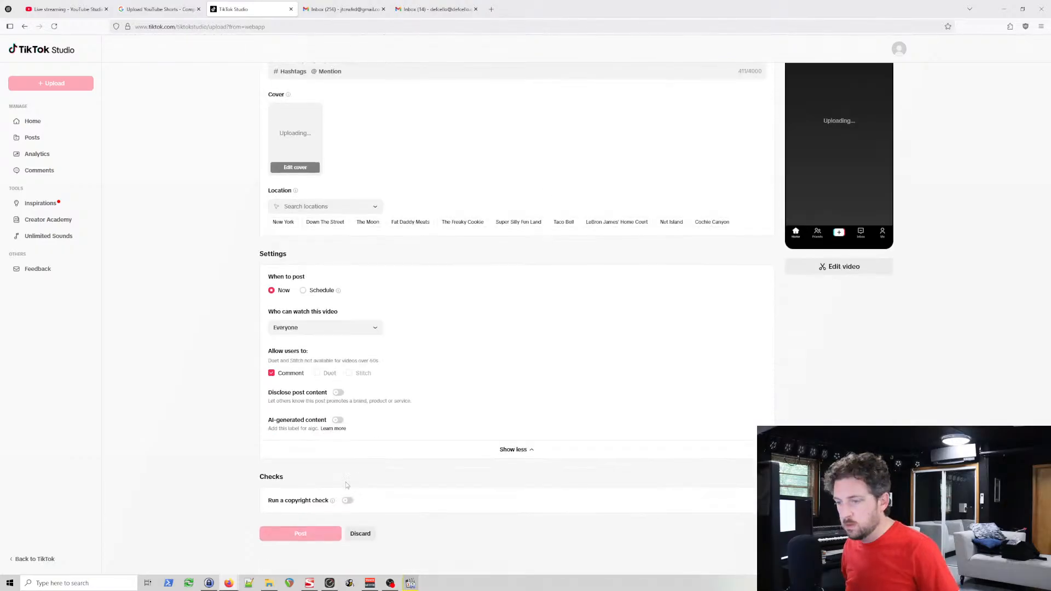
{"action": "left_click", "coordinate": [347, 501]}
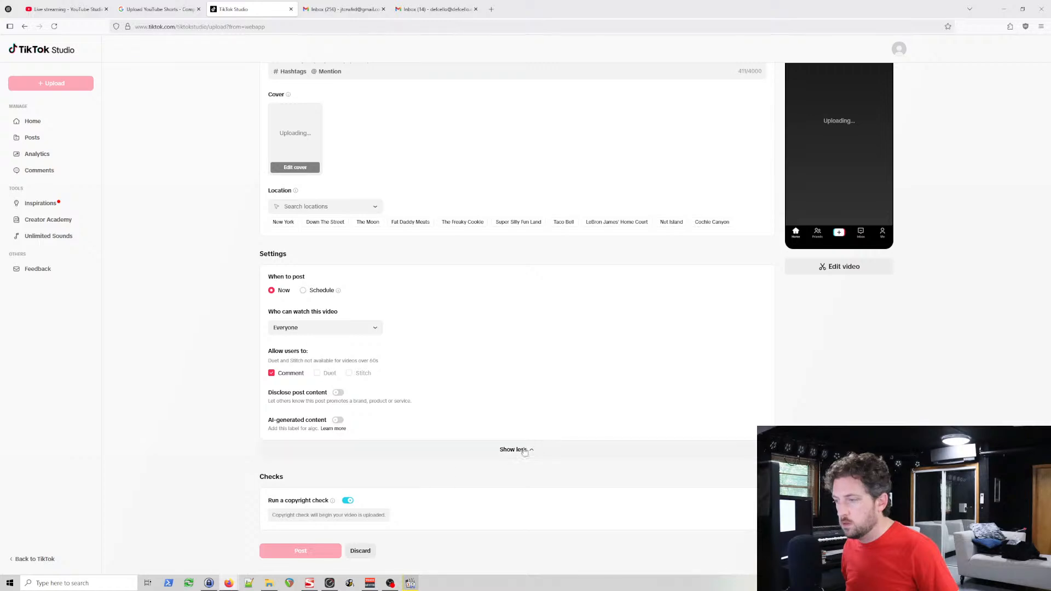
{"action": "scroll", "coordinate": [573, 400], "scroll_direction": "up", "scroll_amount": 4}
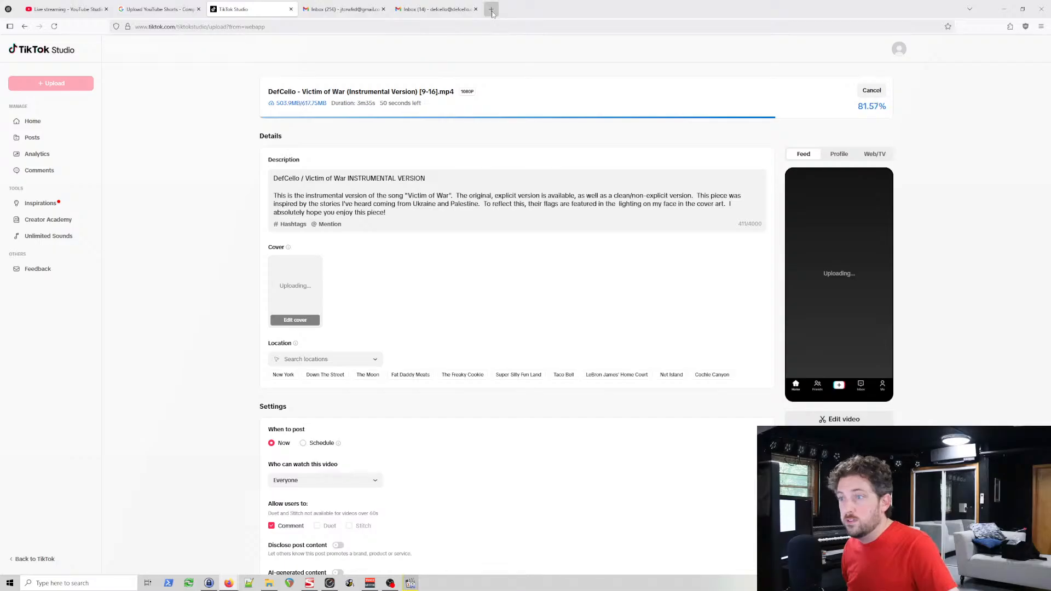
{"action": "scroll", "coordinate": [516, 339], "scroll_direction": "down", "scroll_amount": 3}
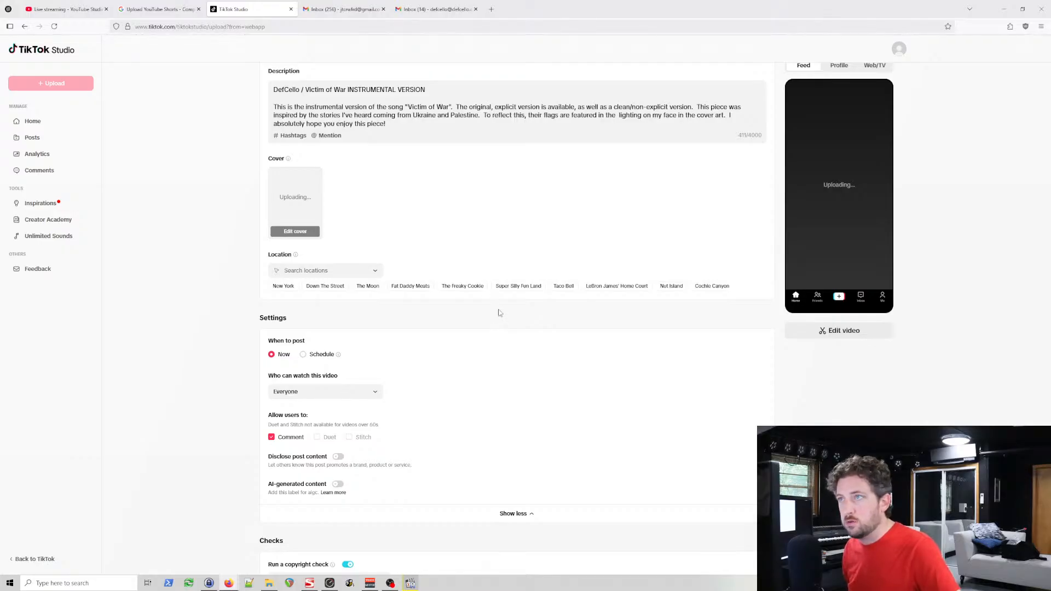
{"action": "scroll", "coordinate": [500, 313], "scroll_direction": "up", "scroll_amount": 2}
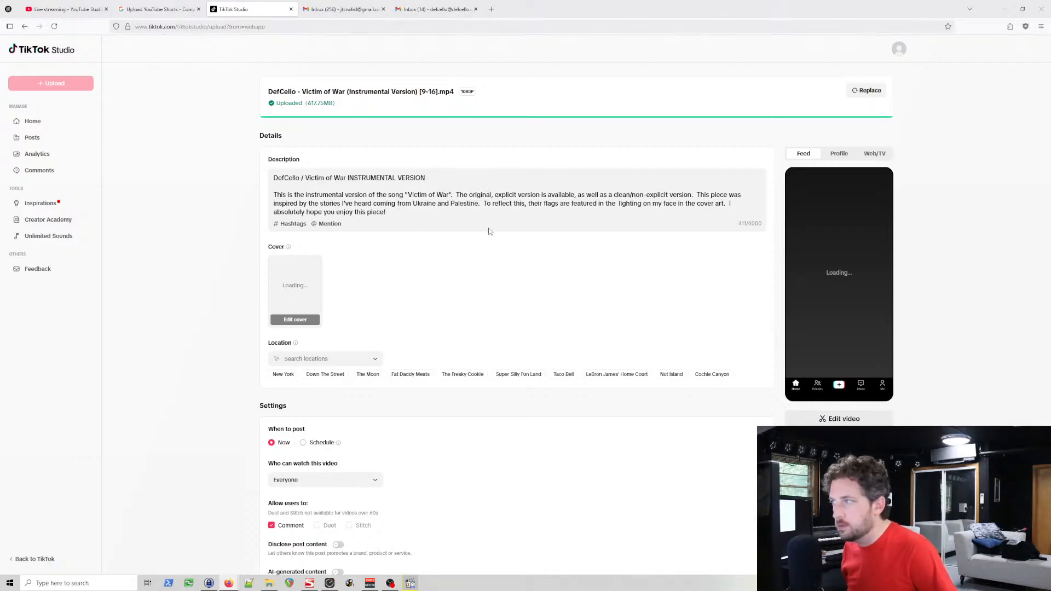
{"action": "scroll", "coordinate": [498, 255], "scroll_direction": "down", "scroll_amount": 2}
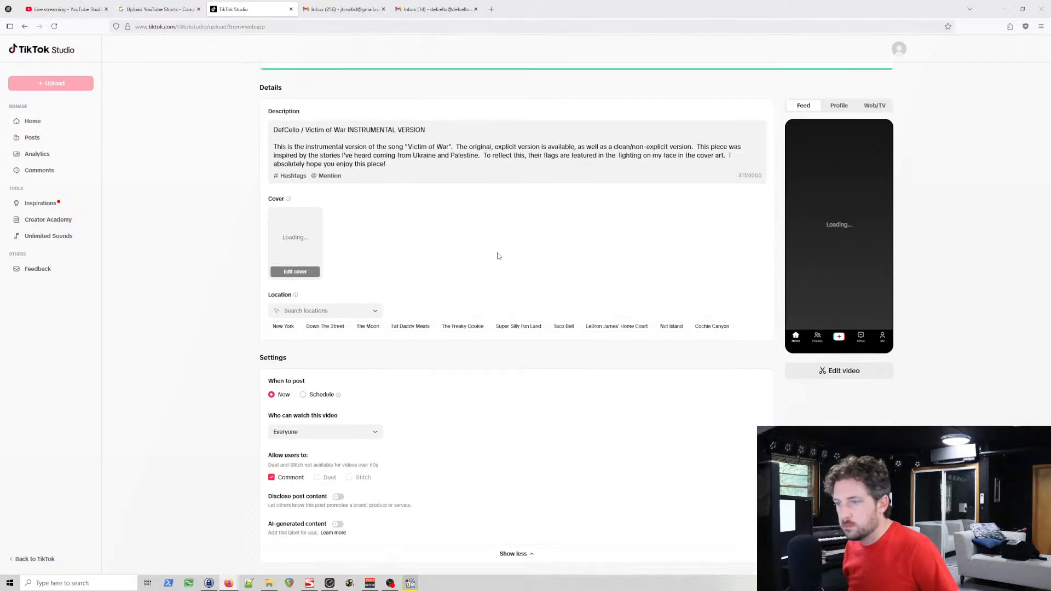
Step: Add ", with all vocals except the choir turned off" after "Victim of War" in the description's first sentence
{"action": "scroll", "coordinate": [499, 254], "scroll_direction": "up", "scroll_amount": 2}
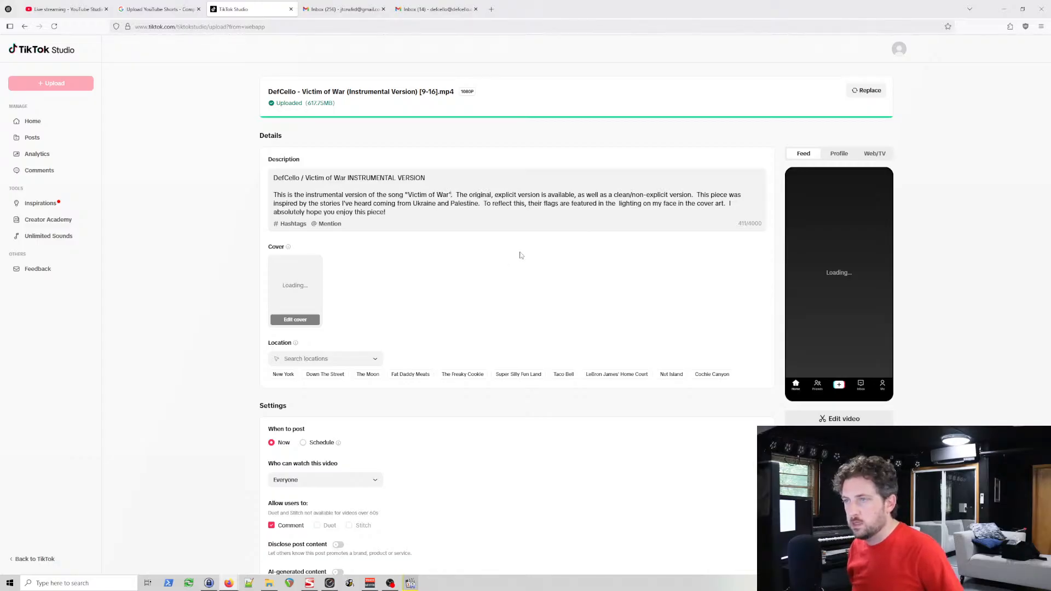
{"action": "type", "text": ", with"}
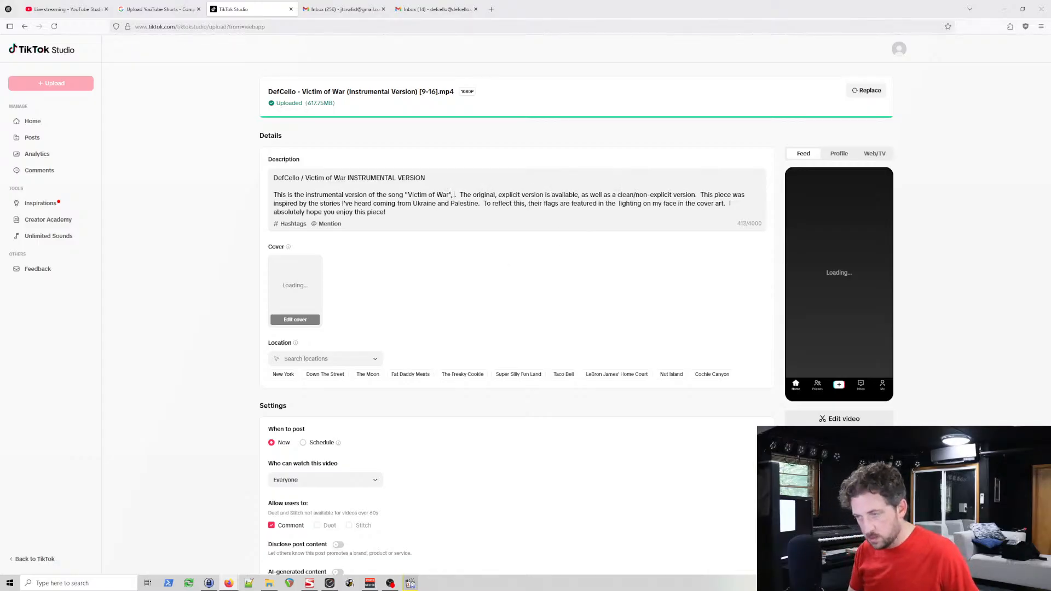
{"action": "type", "text": " all vocal"}
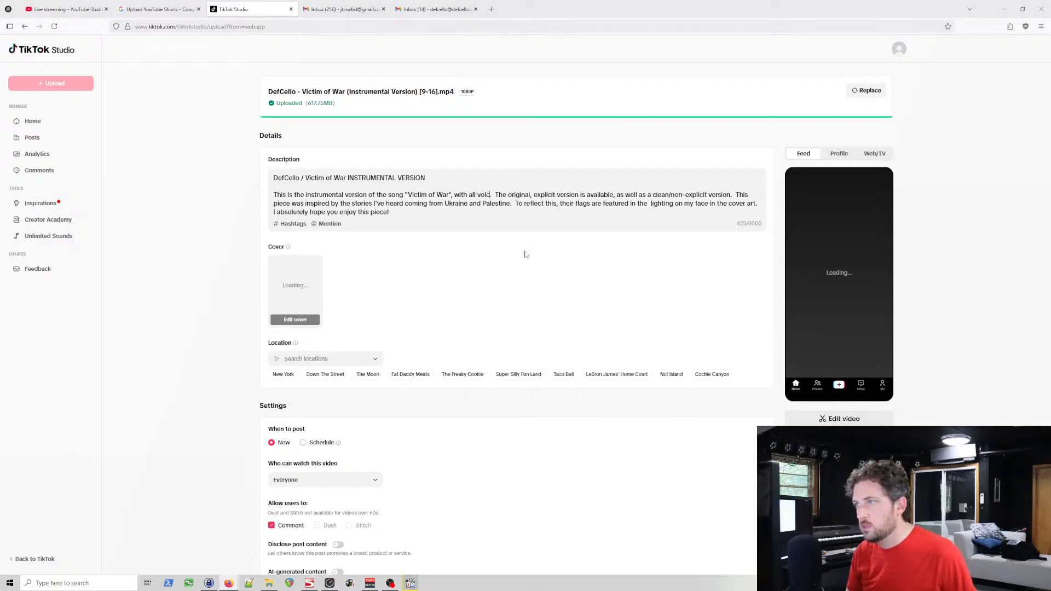
{"action": "type", "text": "s except trhe"}
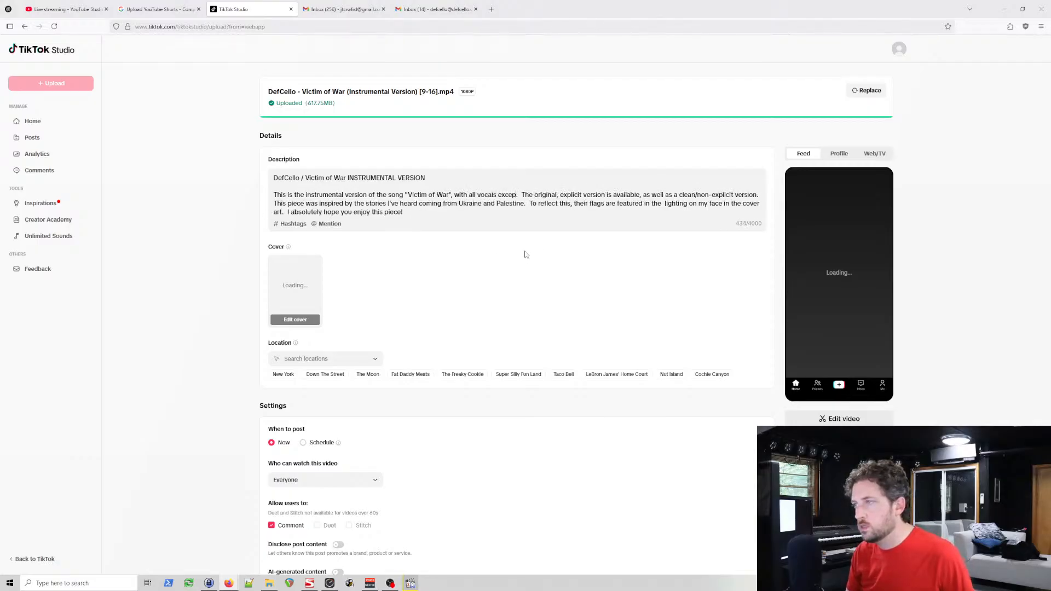
{"action": "key", "text": "BackSpace"}
{"action": "key", "text": "BackSpace"}
{"action": "key", "text": "BackSpace"}
{"action": "type", "text": "he cho"}
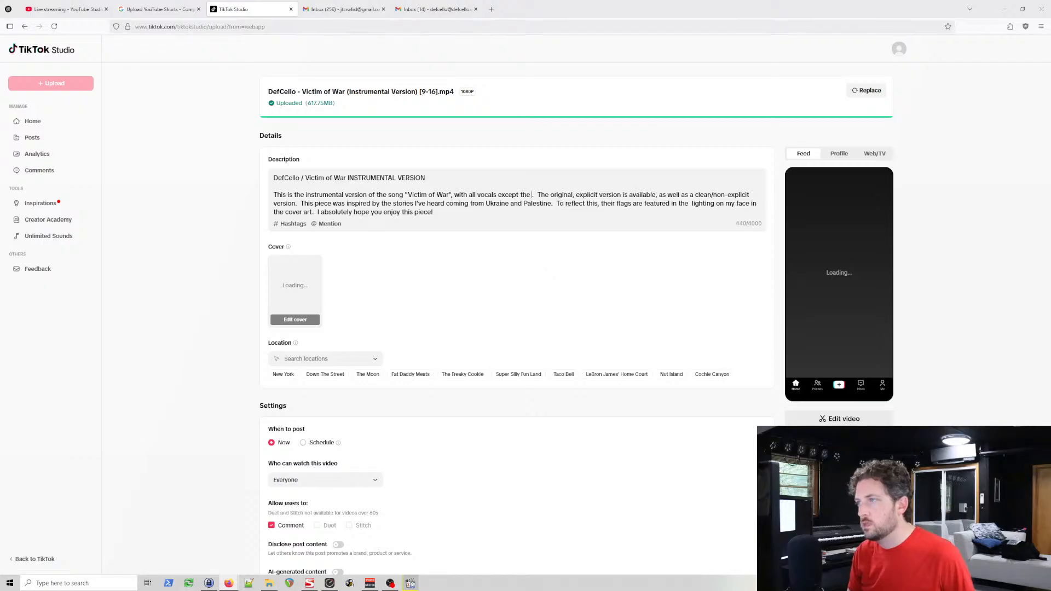
{"action": "type", "text": "ir turned off"}
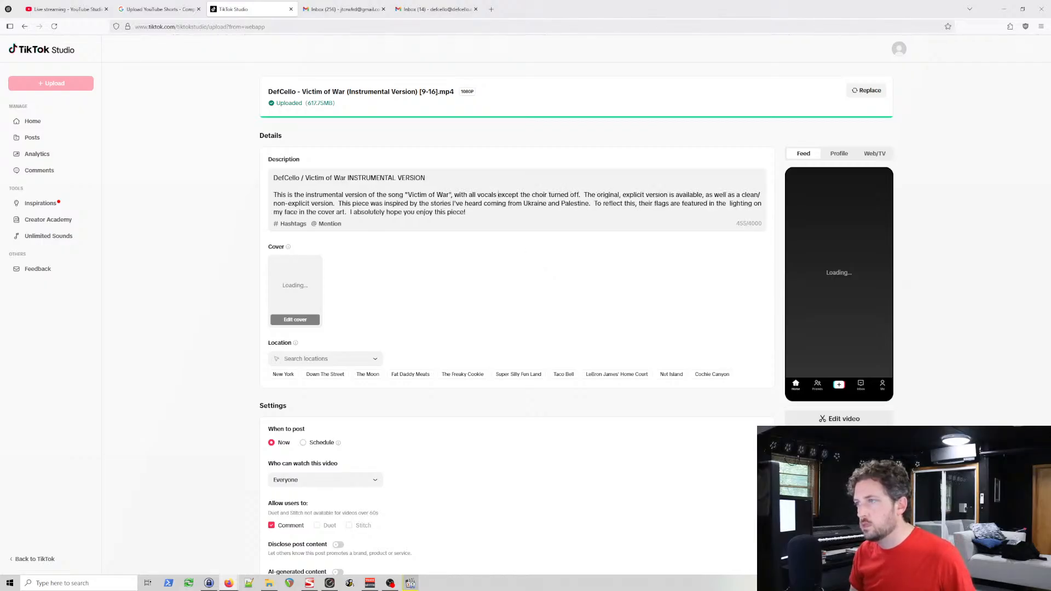
Step: Reword the added phrase in the description to "with all vocals turned off except the choir"
{"action": "left_click", "coordinate": [498, 195]}
{"action": "type", "text": "tur"}
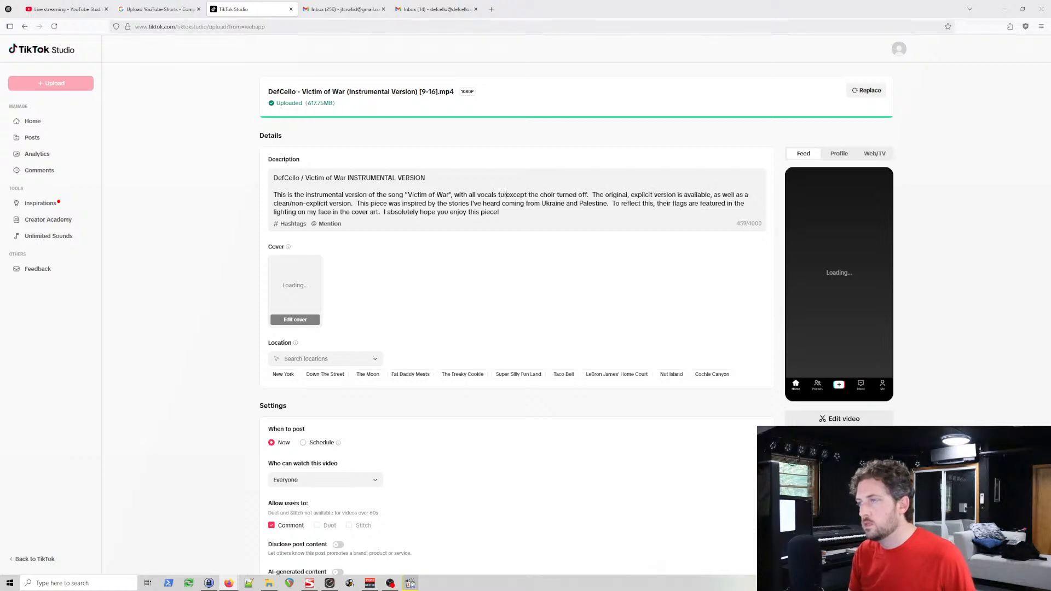
{"action": "type", "text": "ned off"}
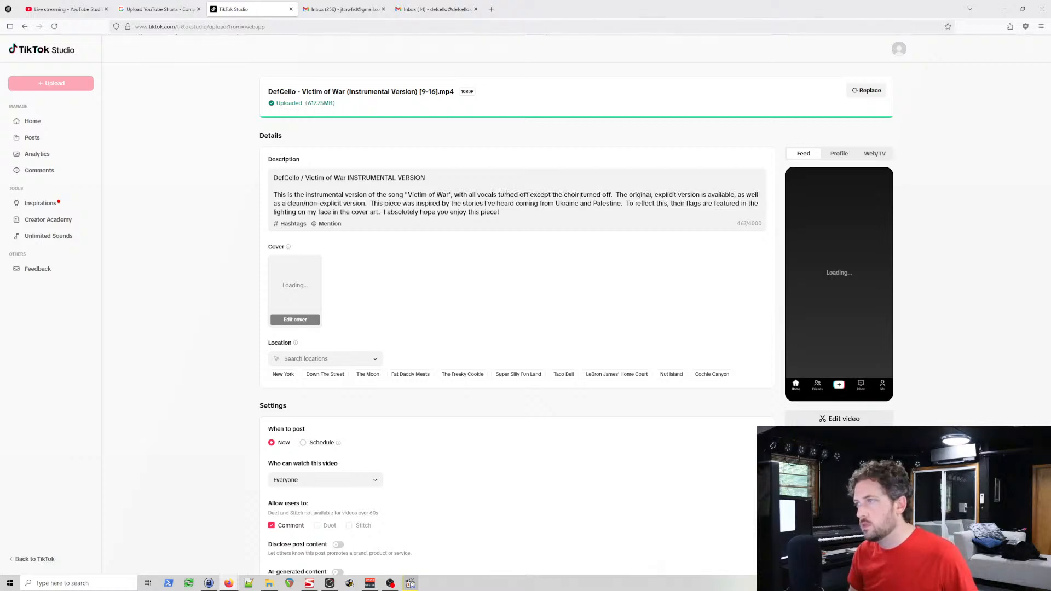
{"action": "key", "text": "ctrl+shift+Right"}
{"action": "key", "text": "ctrl+shift+Right"}
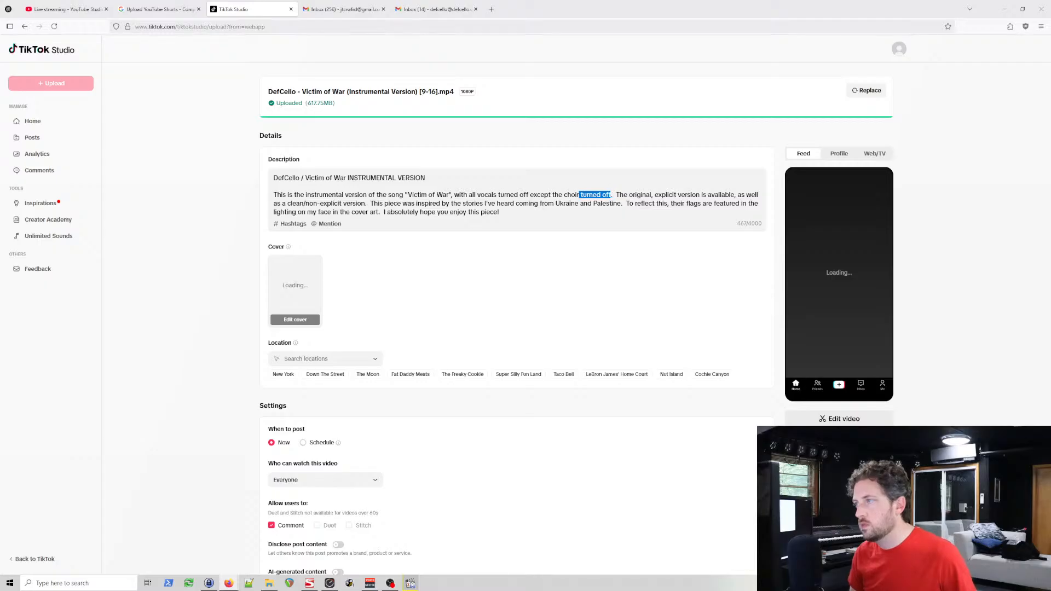
{"action": "key", "text": "BackSpace"}
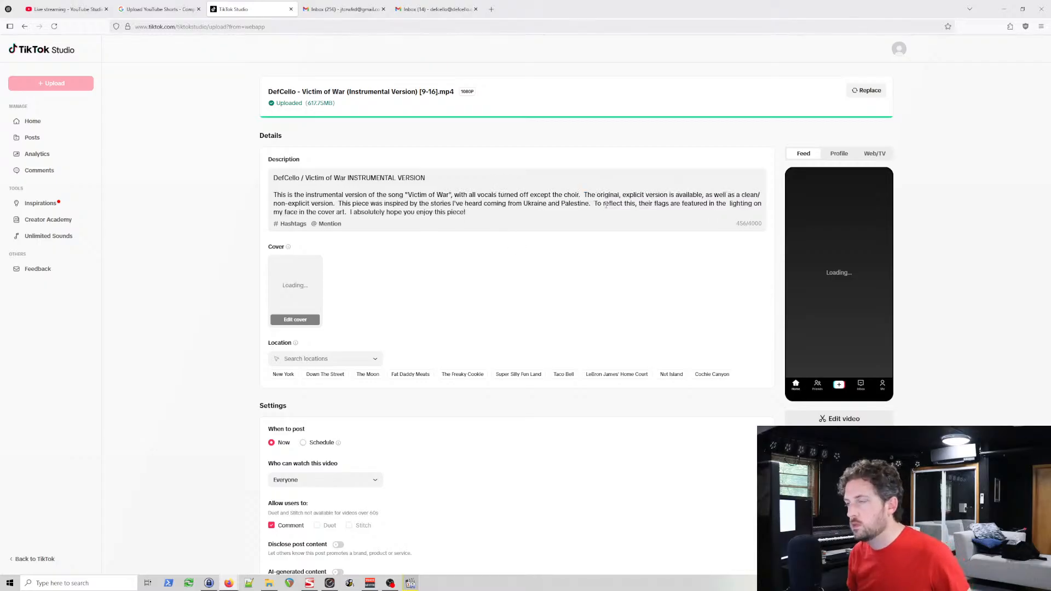
Step: Select the phrase ", with all vocals turned off except the choir" in the description
{"action": "key", "text": "ctrl+shift+Left"}
{"action": "key", "text": "ctrl+shift+Left"}
{"action": "key", "text": "ctrl+shift+Left"}
{"action": "key", "text": "ctrl+shift+Left"}
{"action": "key", "text": "ctrl+shift+Left"}
{"action": "key", "text": "ctrl+shift+Left"}
{"action": "key", "text": "ctrl+shift+Left"}
{"action": "key", "text": "ctrl+shift+Left"}
{"action": "key", "text": "ctrl+shift+Left"}
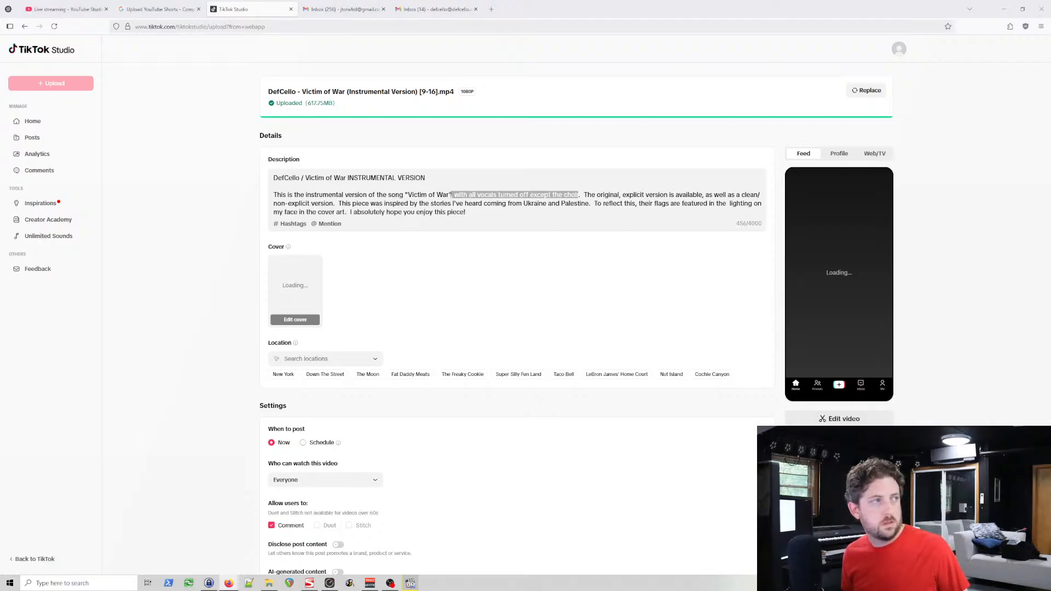
{"action": "left_click", "coordinate": [556, 221]}
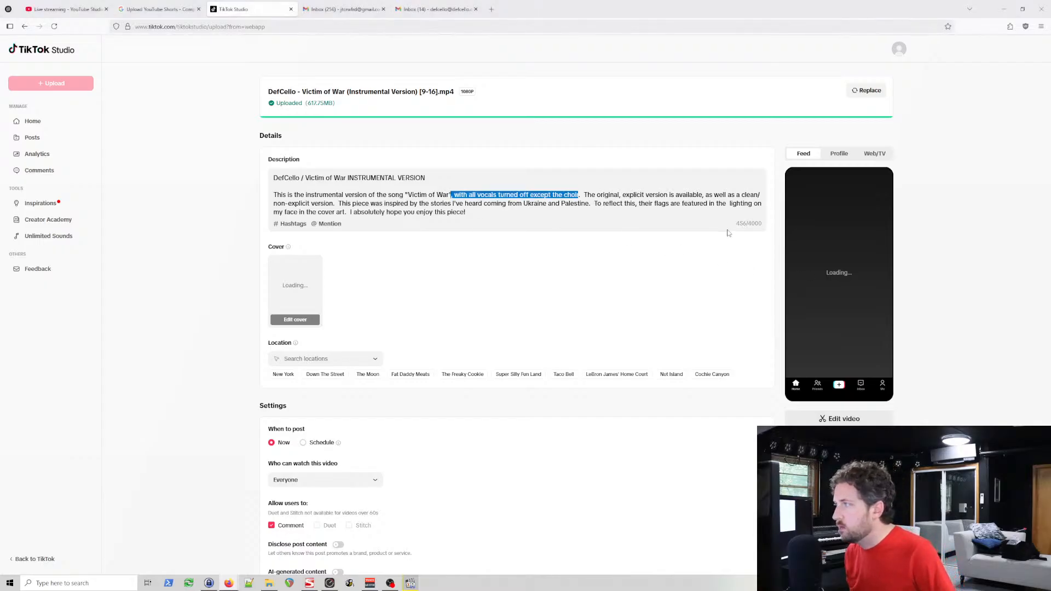
Step: Review the finished description, the post settings and the outcome of the copyright check
{"action": "scroll", "coordinate": [409, 225], "scroll_direction": "down", "scroll_amount": 2}
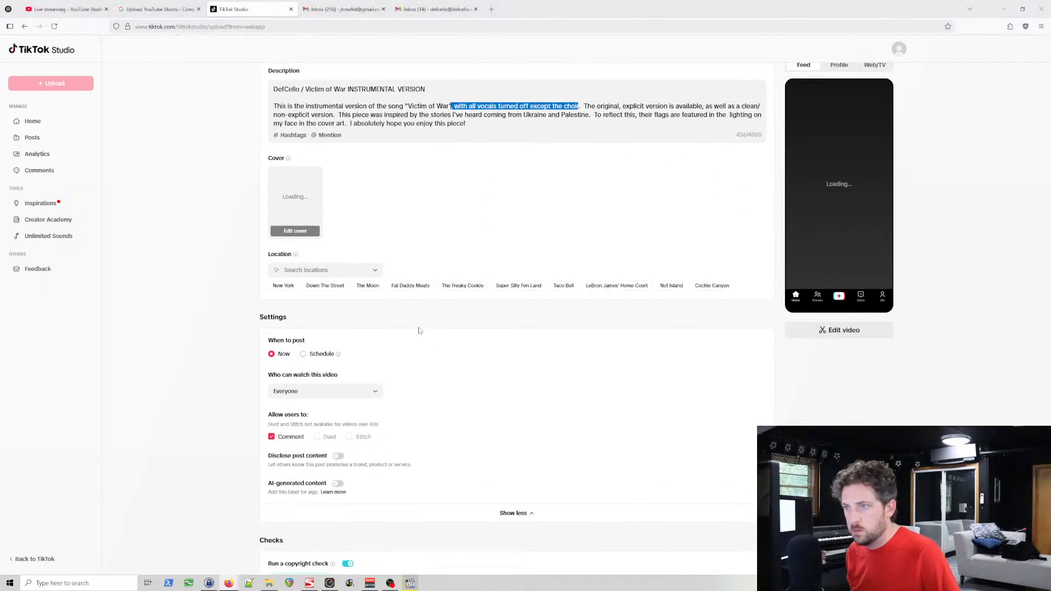
{"action": "scroll", "coordinate": [435, 331], "scroll_direction": "down", "scroll_amount": 2}
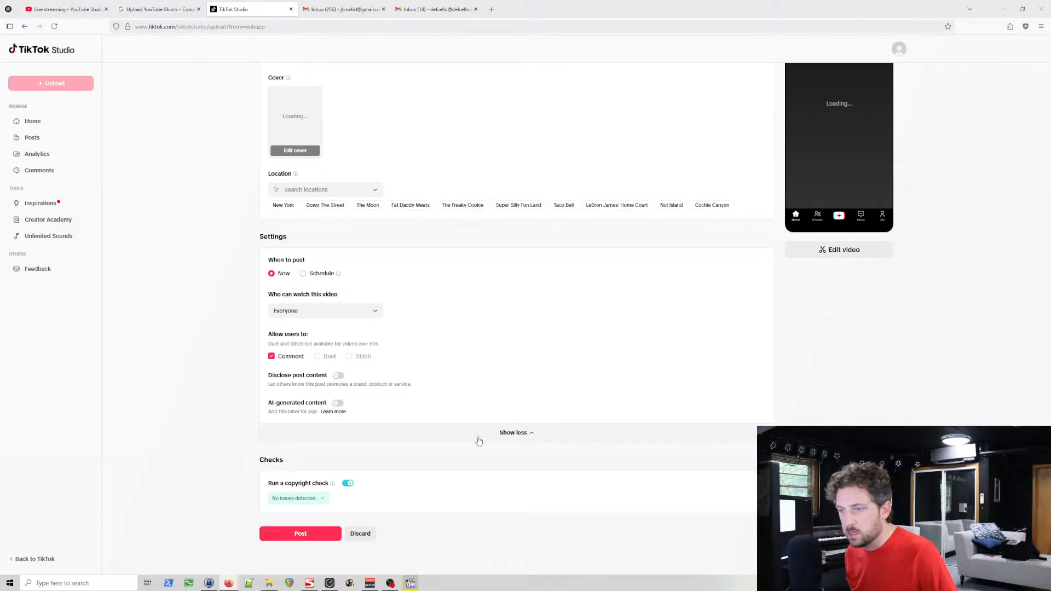
{"action": "left_click", "coordinate": [310, 539]}
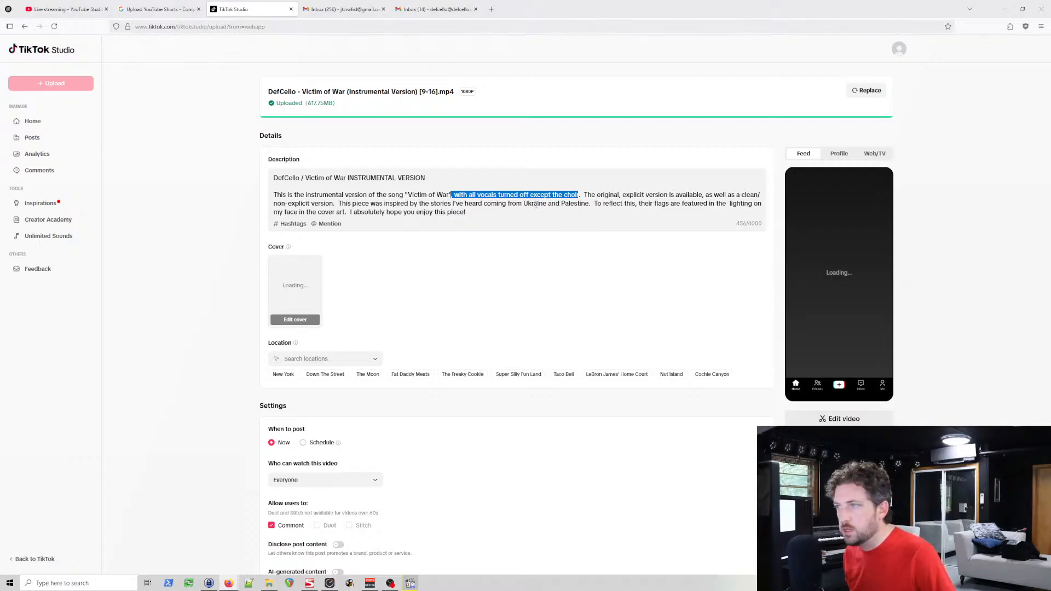
{"action": "left_click_drag", "start_coordinate": [535, 205], "coordinate": [538, 205]}
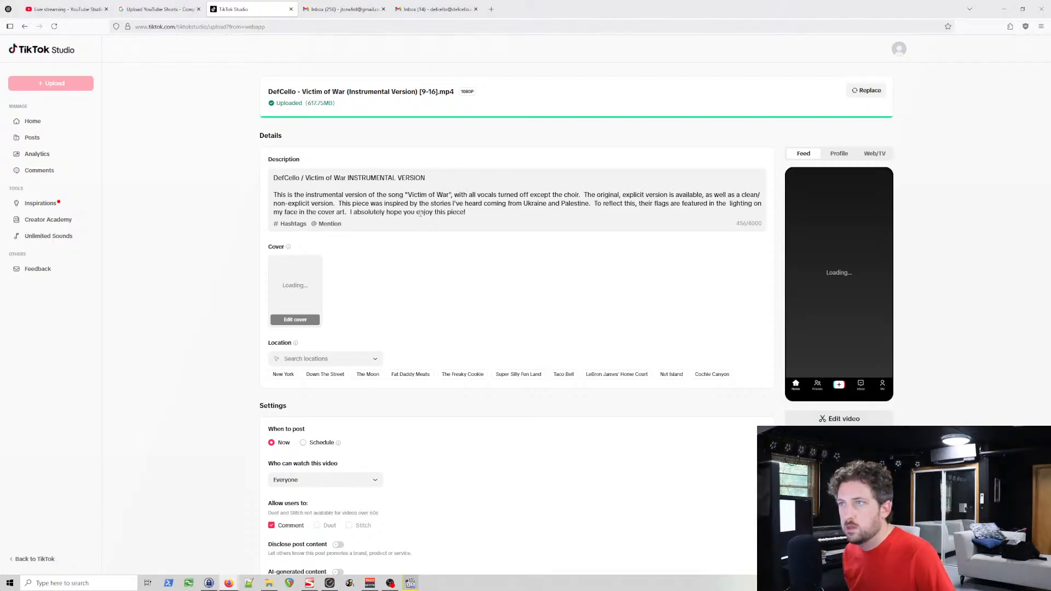
{"action": "scroll", "coordinate": [511, 172], "scroll_direction": "down", "scroll_amount": 3}
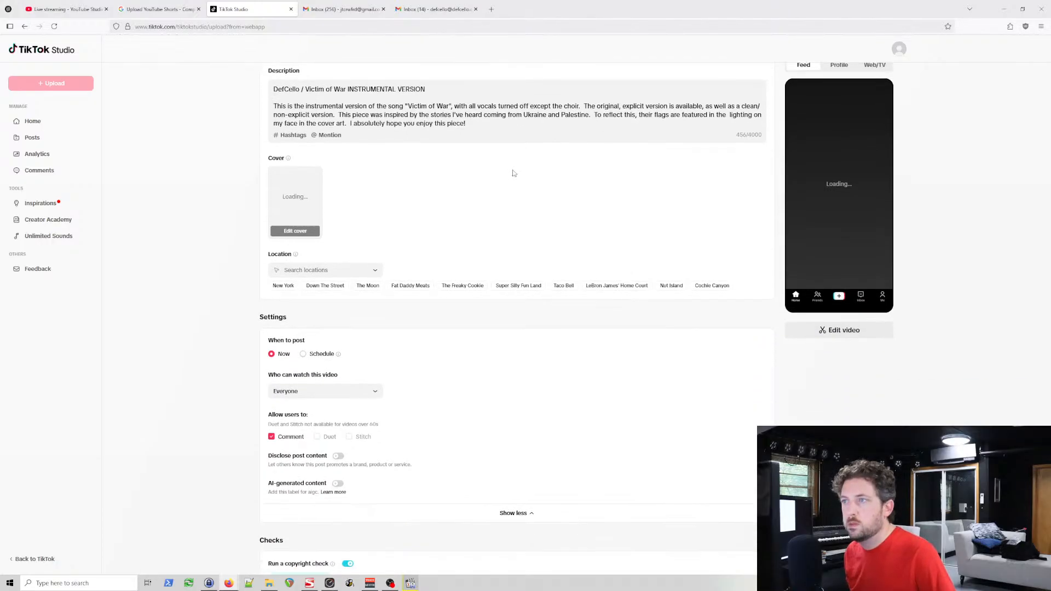
{"action": "scroll", "coordinate": [511, 172], "scroll_direction": "down", "scroll_amount": 2}
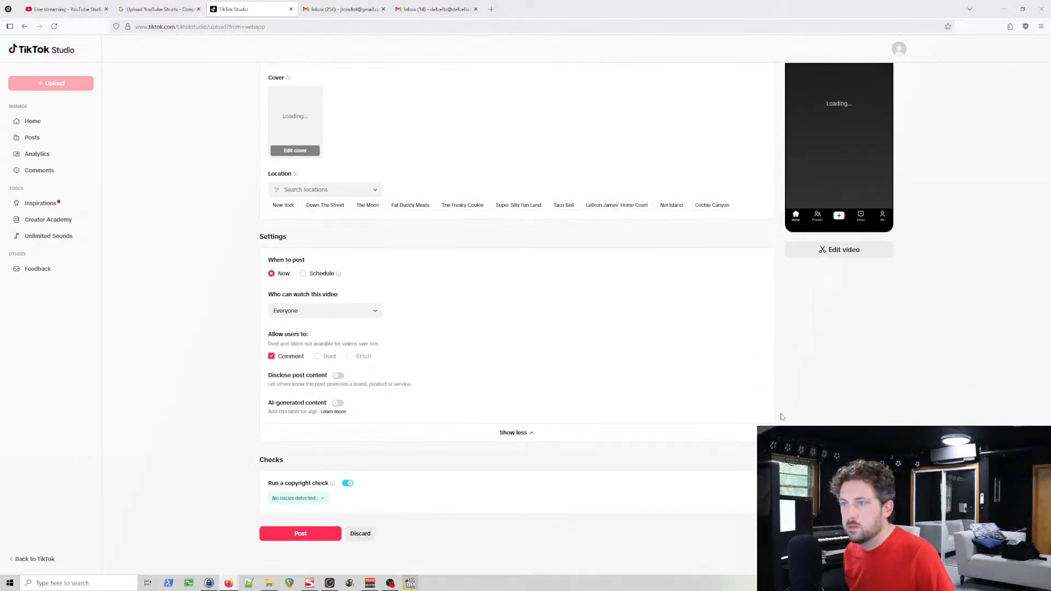
Step: Check how the video looks in the Profile, Web/TV and Feed previews
{"action": "scroll", "coordinate": [776, 414], "scroll_direction": "up", "scroll_amount": 3}
{"action": "scroll", "coordinate": [775, 413], "scroll_direction": "up", "scroll_amount": 2}
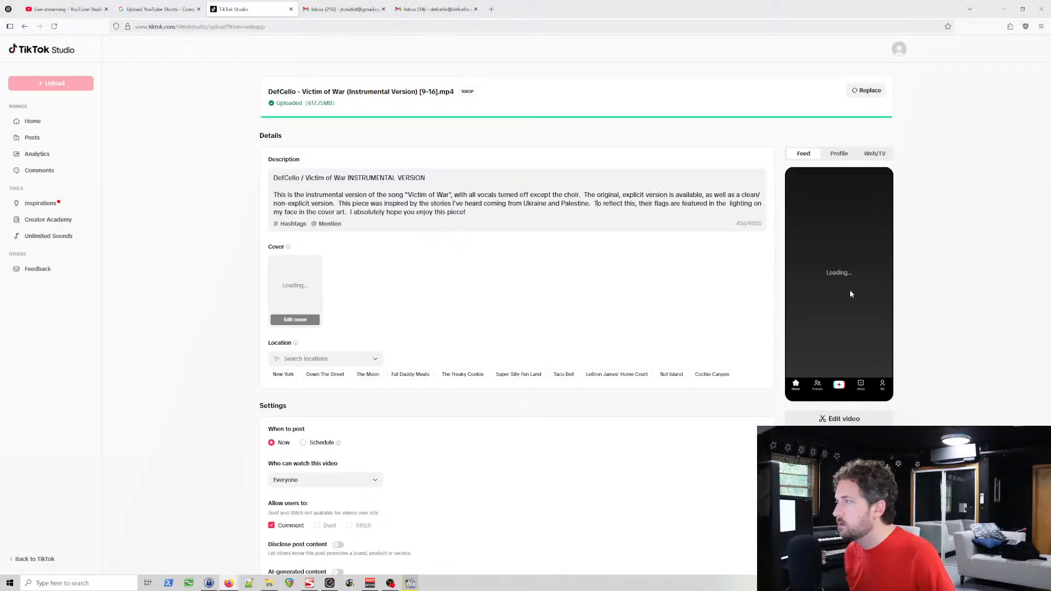
{"action": "left_click", "coordinate": [844, 155]}
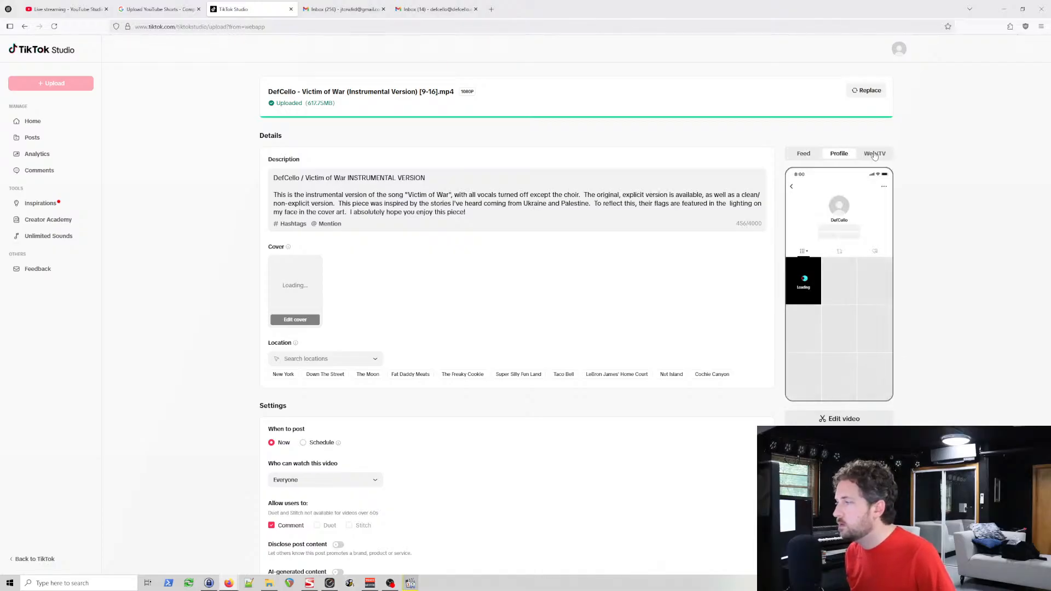
{"action": "left_click", "coordinate": [875, 153]}
{"action": "left_click", "coordinate": [803, 155]}
{"action": "scroll", "coordinate": [763, 325], "scroll_direction": "down", "scroll_amount": 3}
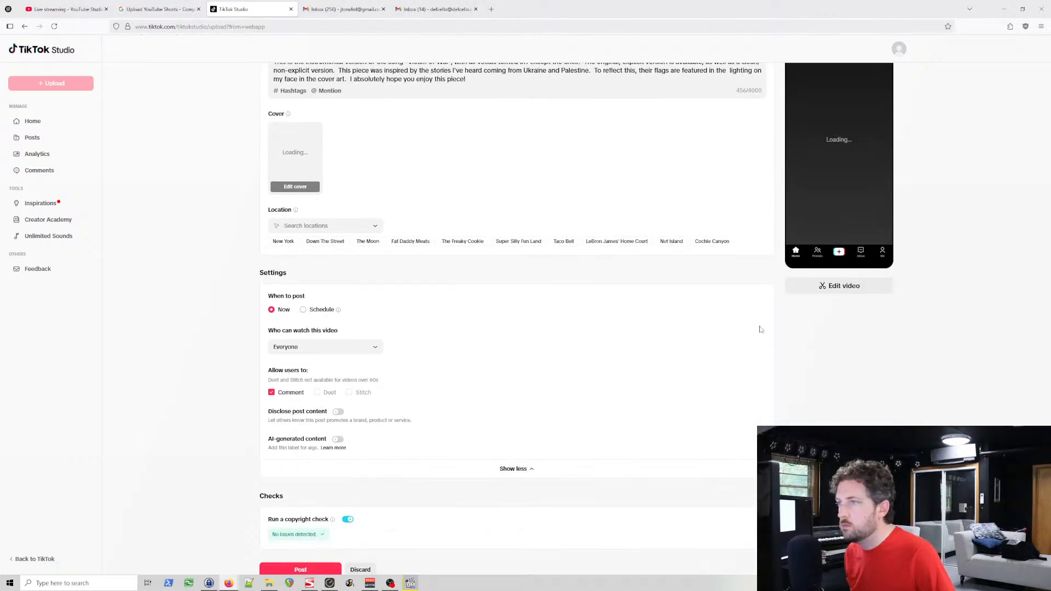
{"action": "scroll", "coordinate": [763, 325], "scroll_direction": "up", "scroll_amount": 3}
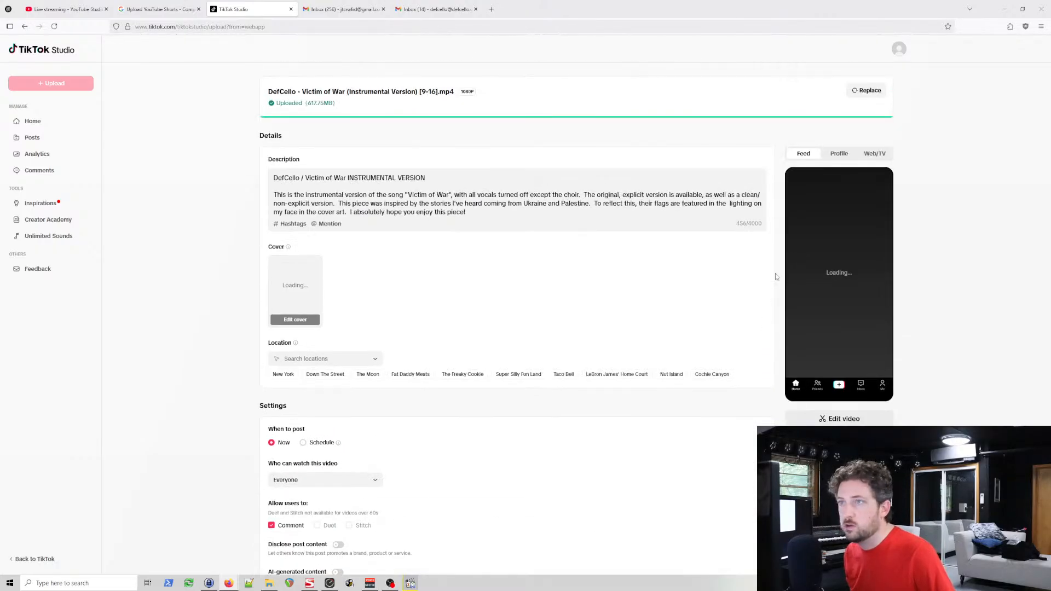
Step: Play the video preview with sound on and compare how it appears in the Feed, Profile and Web/TV views
{"action": "mouse_move", "coordinate": [799, 395]}
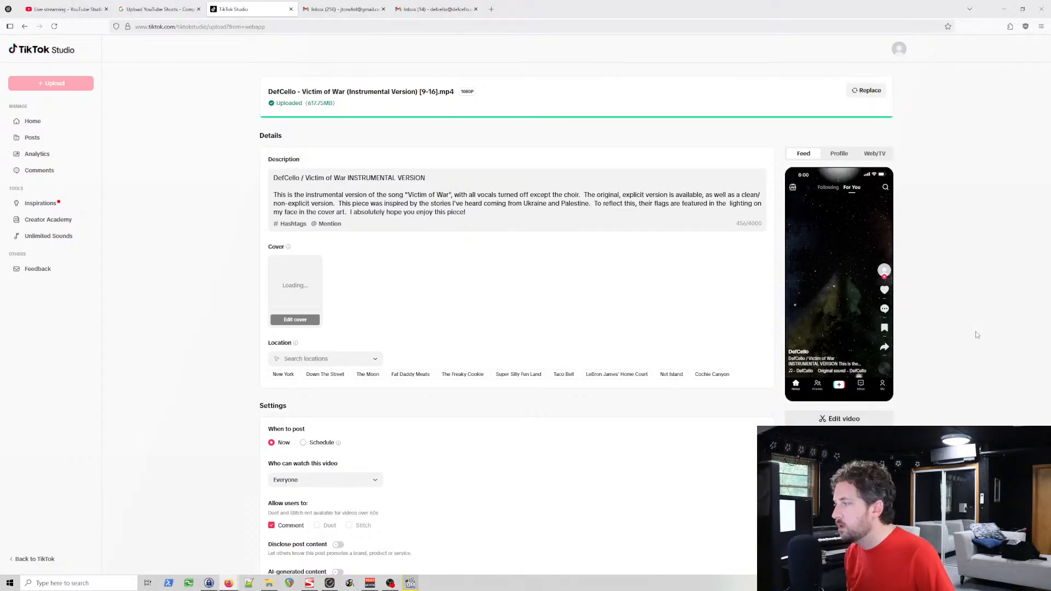
{"action": "mouse_move", "coordinate": [857, 371]}
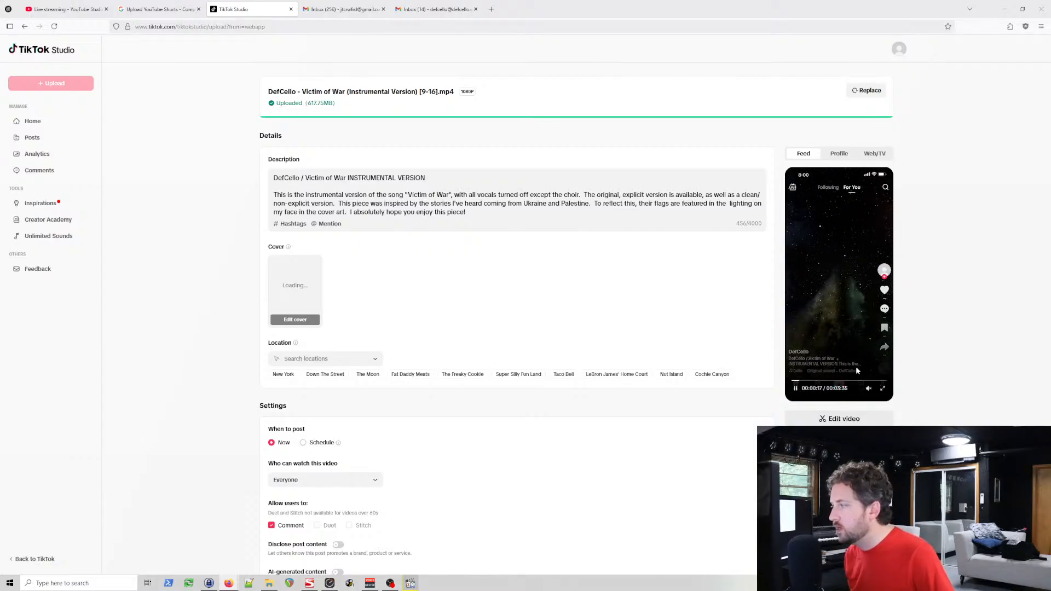
{"action": "left_click", "coordinate": [869, 388]}
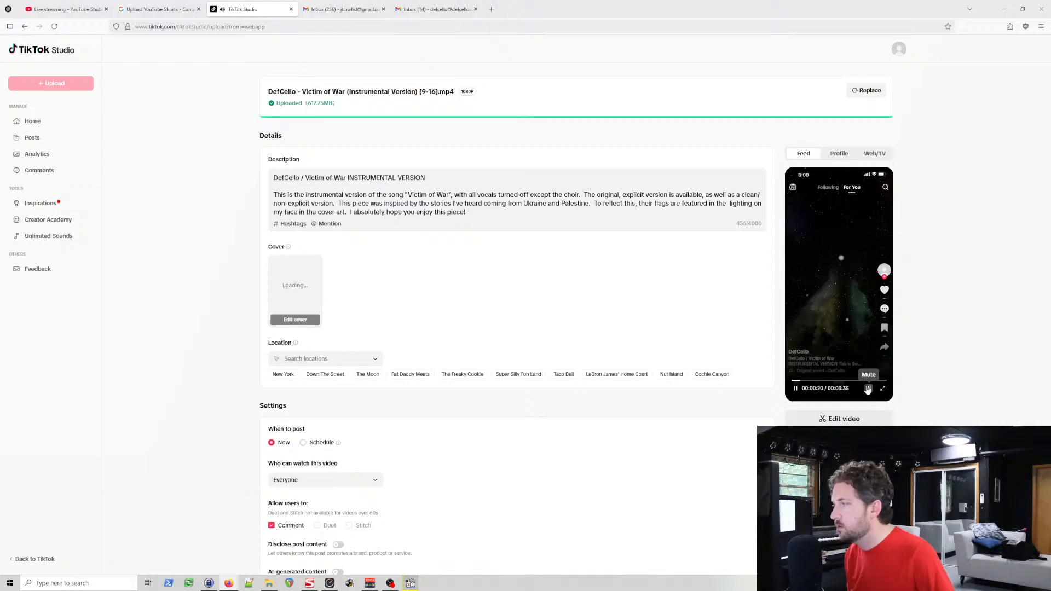
{"action": "left_click", "coordinate": [839, 155]}
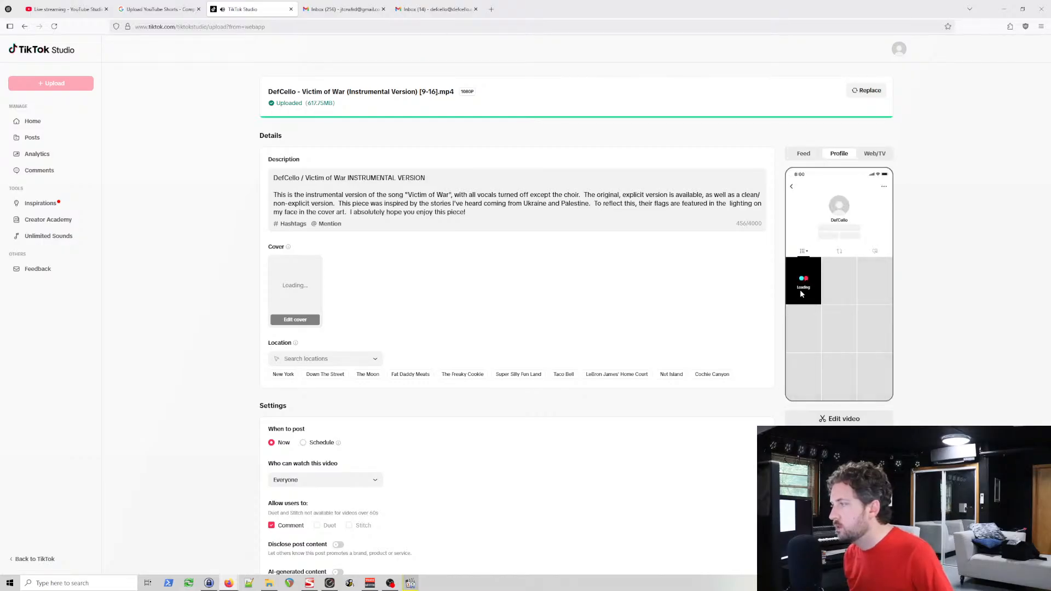
{"action": "left_click", "coordinate": [875, 153]}
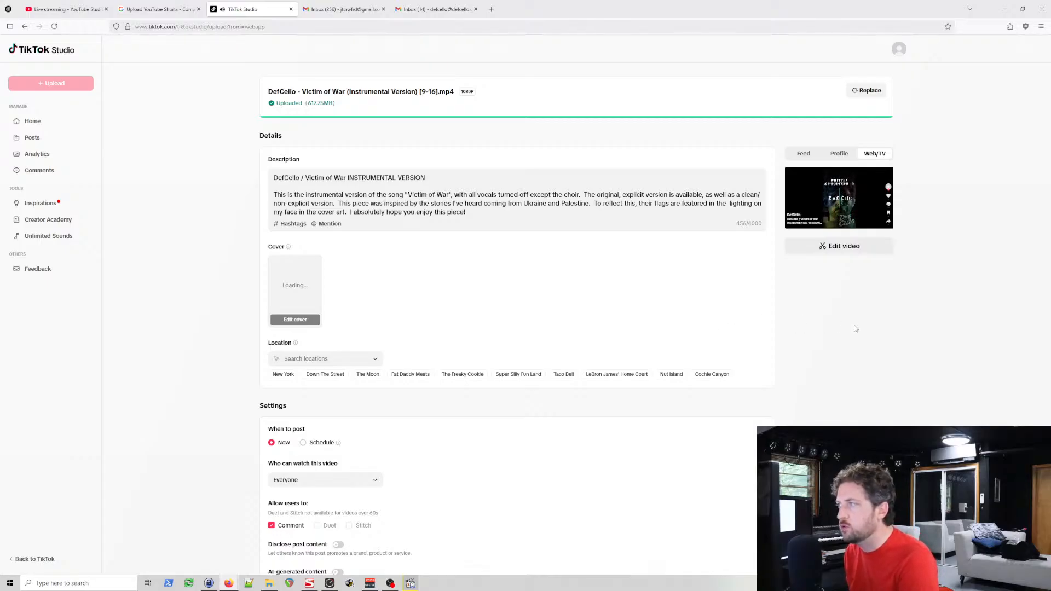
{"action": "left_click", "coordinate": [803, 152]}
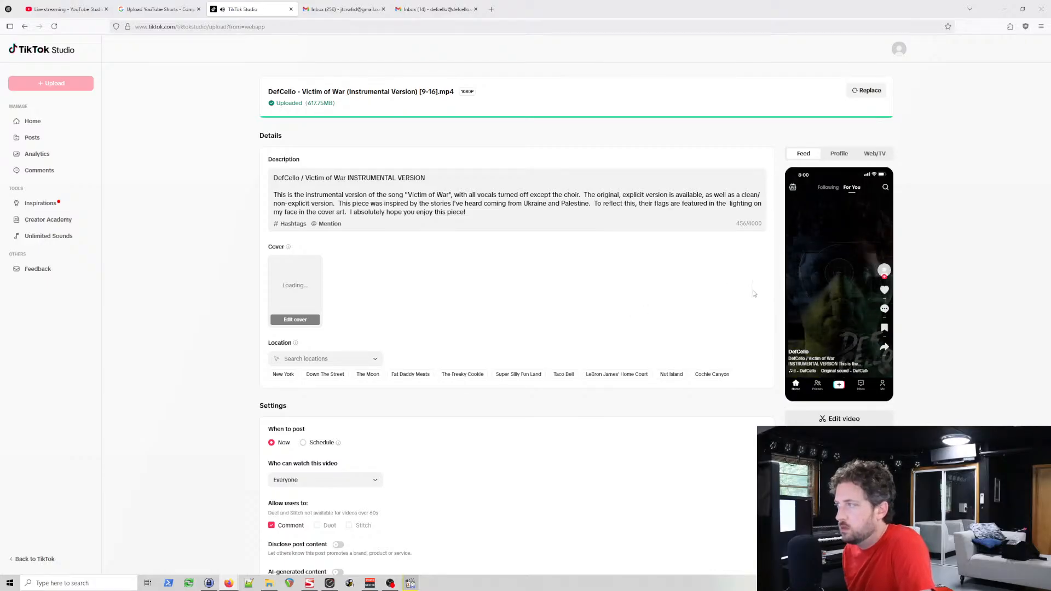
{"action": "mouse_move", "coordinate": [816, 211]}
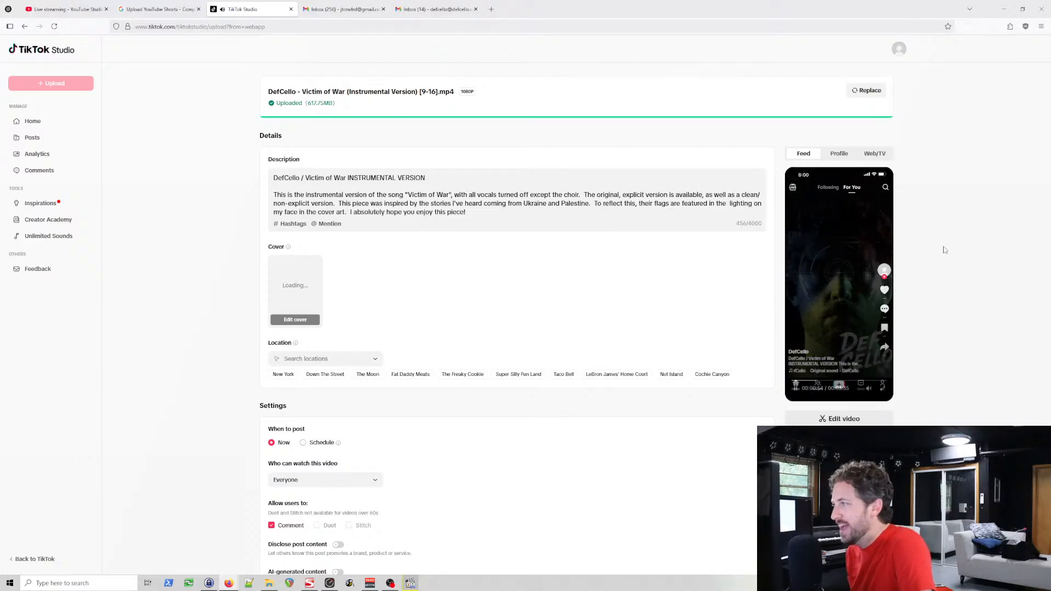
Step: Add "[9:16]" to the end of the description's title line, after "INSTRUMENTAL VERSION"
{"action": "scroll", "coordinate": [805, 398], "scroll_direction": "down", "scroll_amount": 3}
{"action": "scroll", "coordinate": [659, 361], "scroll_direction": "down", "scroll_amount": 1}
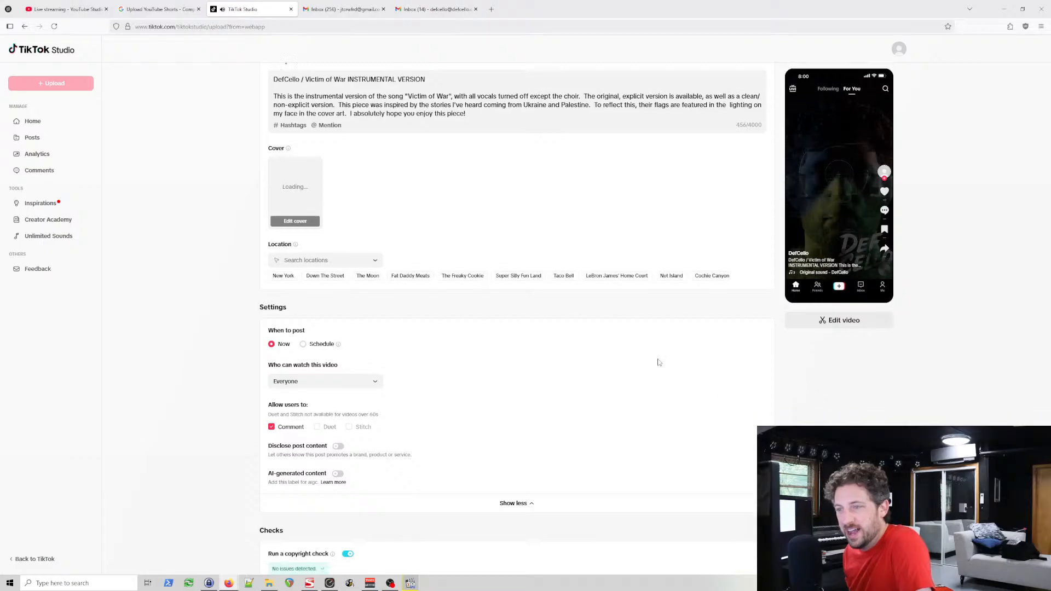
{"action": "scroll", "coordinate": [687, 362], "scroll_direction": "up", "scroll_amount": 1}
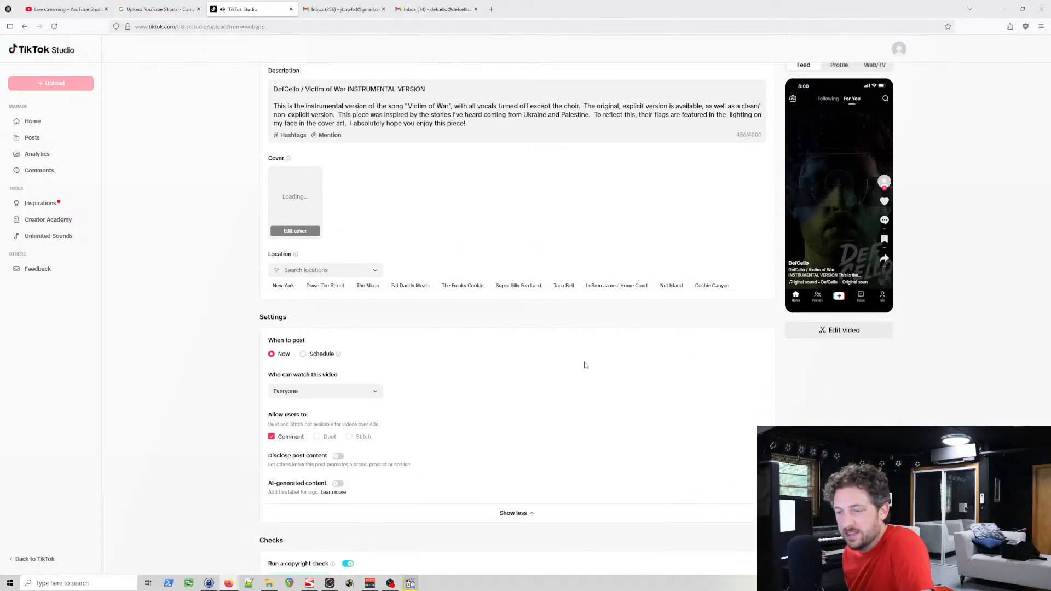
{"action": "scroll", "coordinate": [590, 378], "scroll_direction": "up", "scroll_amount": 1}
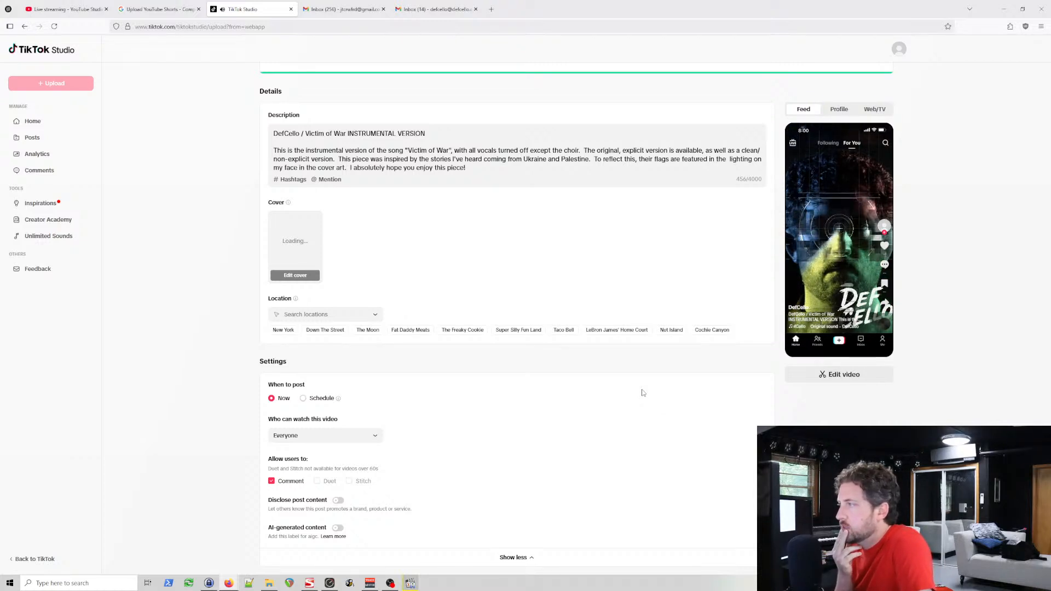
{"action": "left_click", "coordinate": [461, 132]}
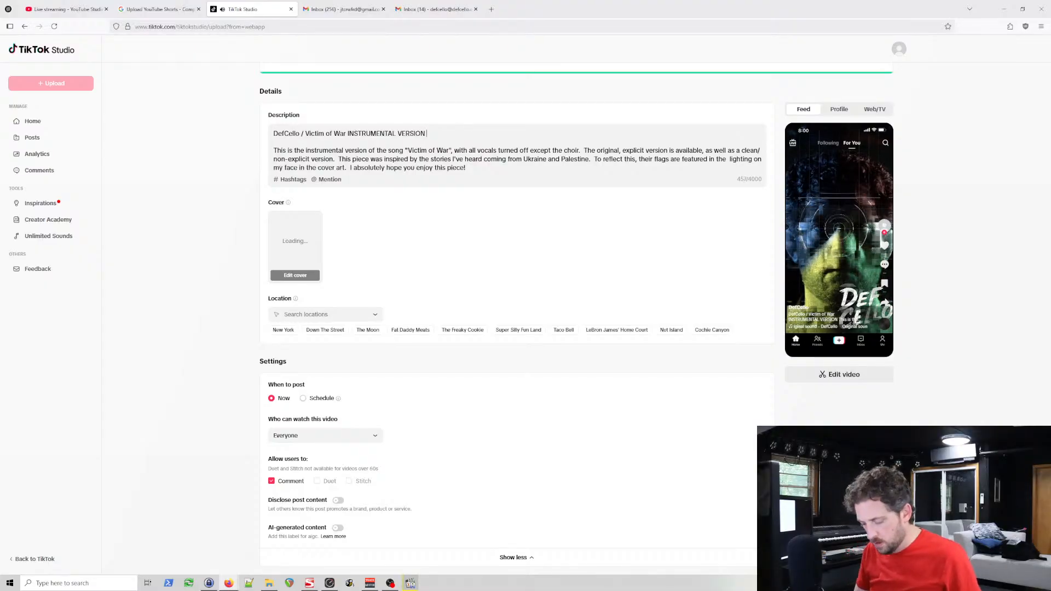
{"action": "type", "text": "["}
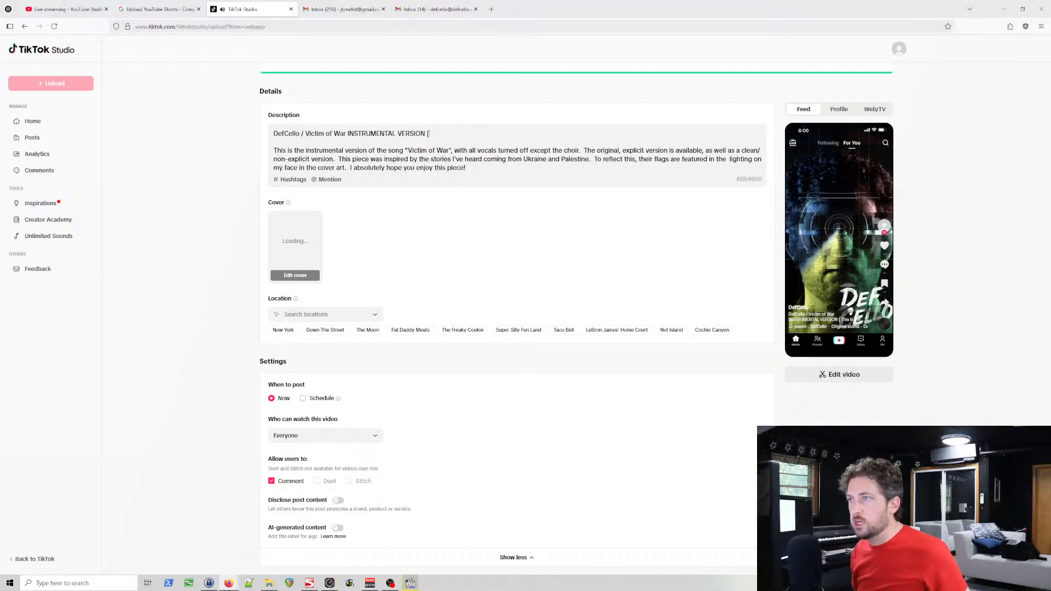
{"action": "type", "text": "9"}
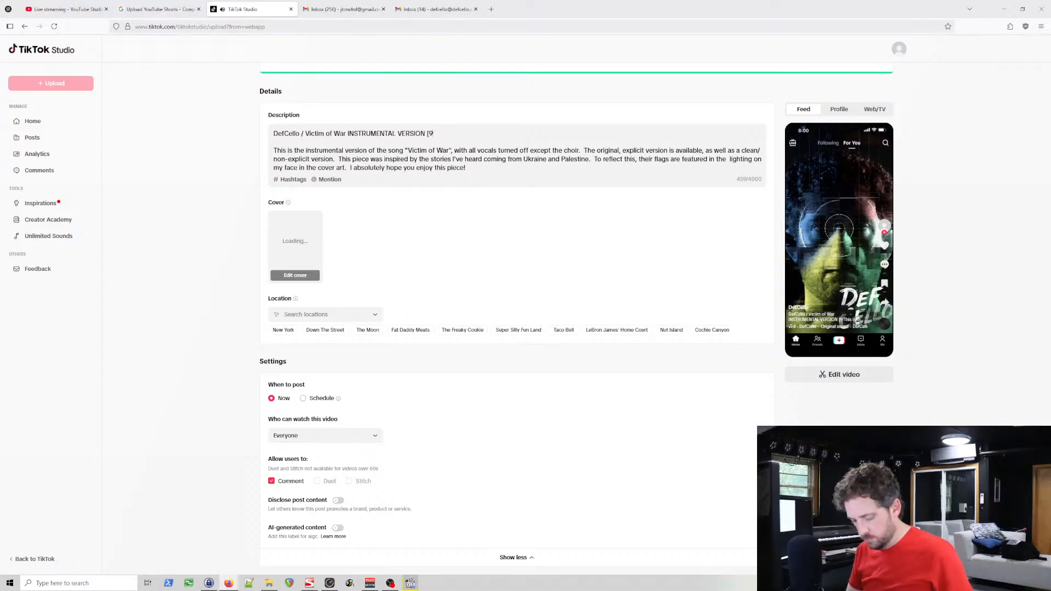
{"action": "type", "text": ":16]"}
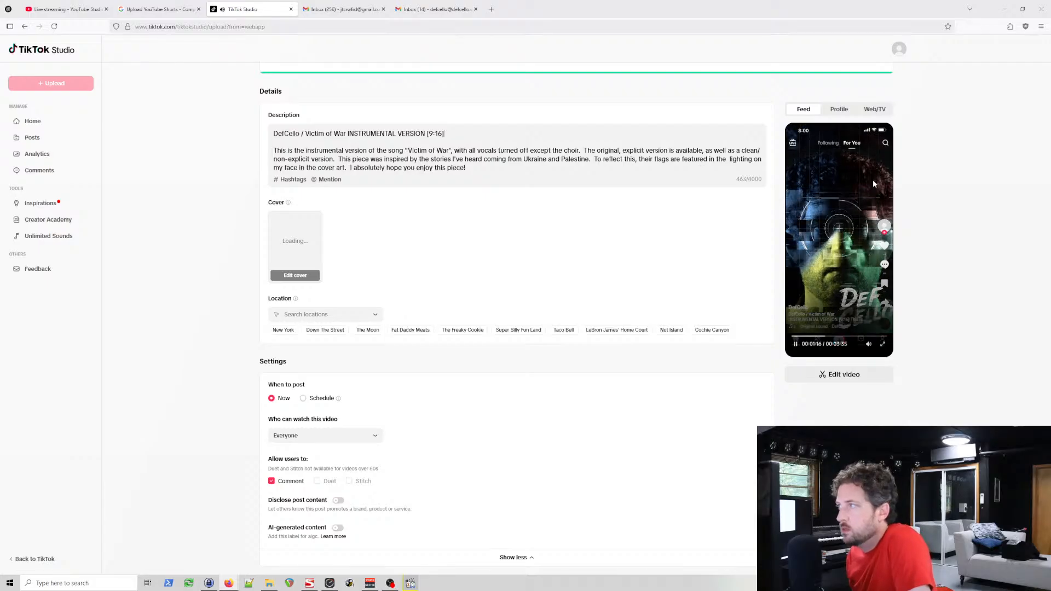
Step: Review the edited description, post settings and copyright check result, and look at the Profile and Feed previews again
{"action": "mouse_move", "coordinate": [879, 155]}
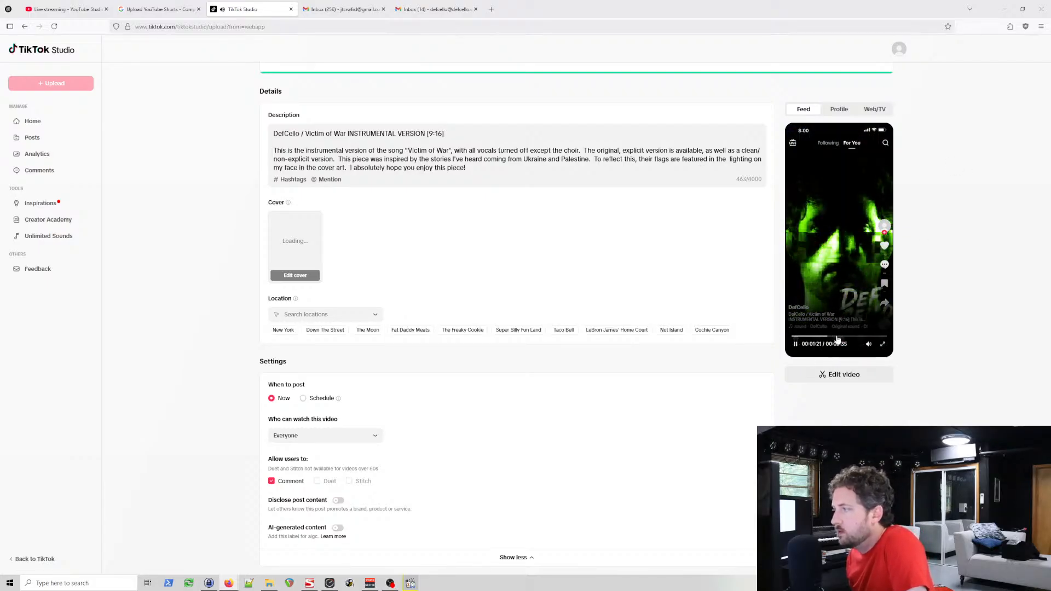
{"action": "scroll", "coordinate": [660, 323], "scroll_direction": "down", "scroll_amount": 3}
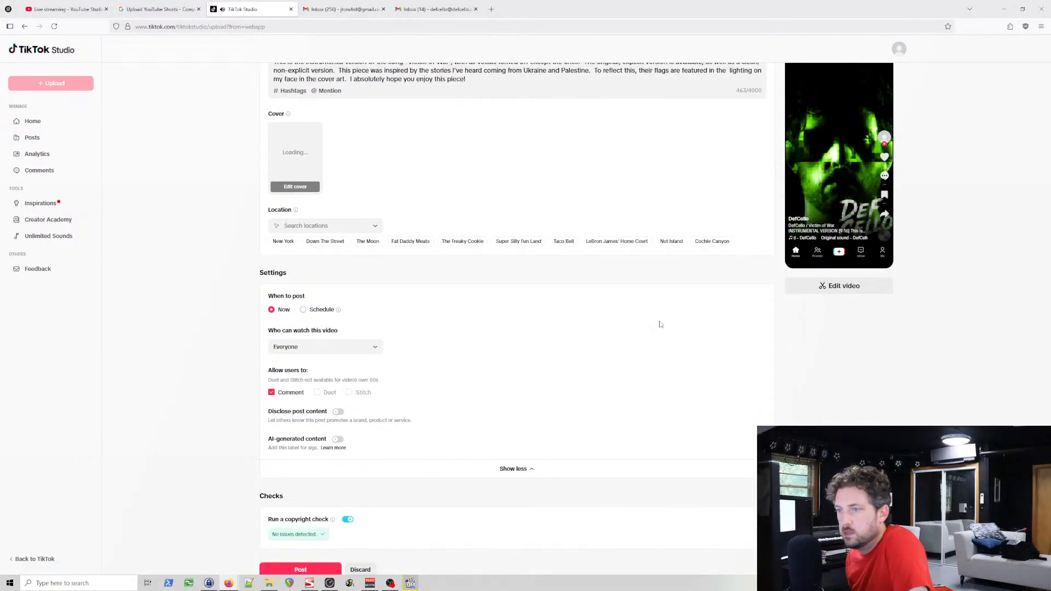
{"action": "scroll", "coordinate": [689, 380], "scroll_direction": "up", "scroll_amount": 4}
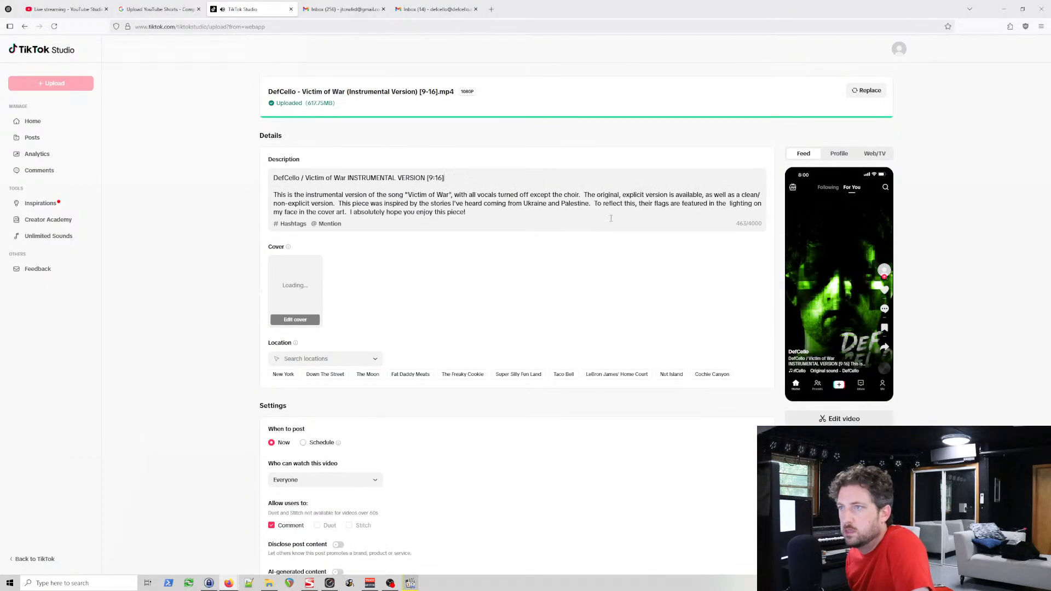
{"action": "scroll", "coordinate": [316, 476], "scroll_direction": "down", "scroll_amount": 3}
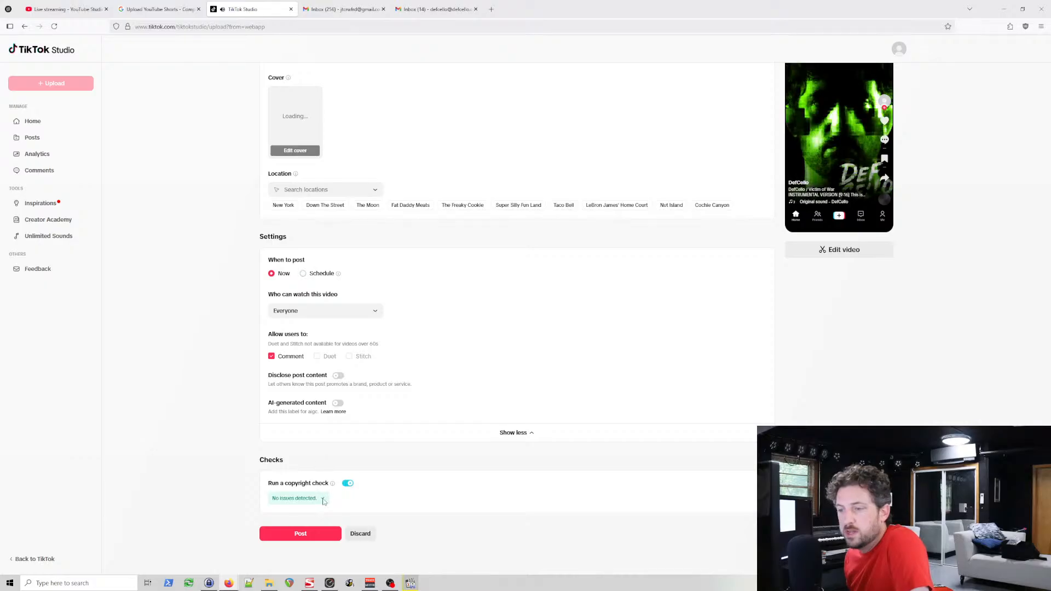
{"action": "mouse_move", "coordinate": [332, 485]}
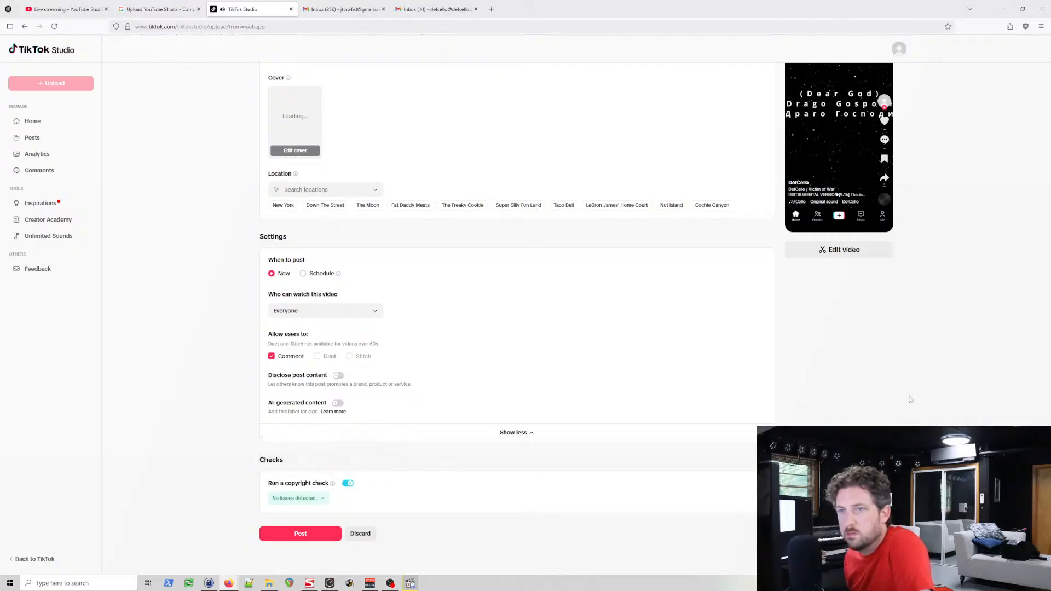
{"action": "scroll", "coordinate": [710, 401], "scroll_direction": "up", "scroll_amount": 3}
{"action": "scroll", "coordinate": [710, 402], "scroll_direction": "up", "scroll_amount": 1}
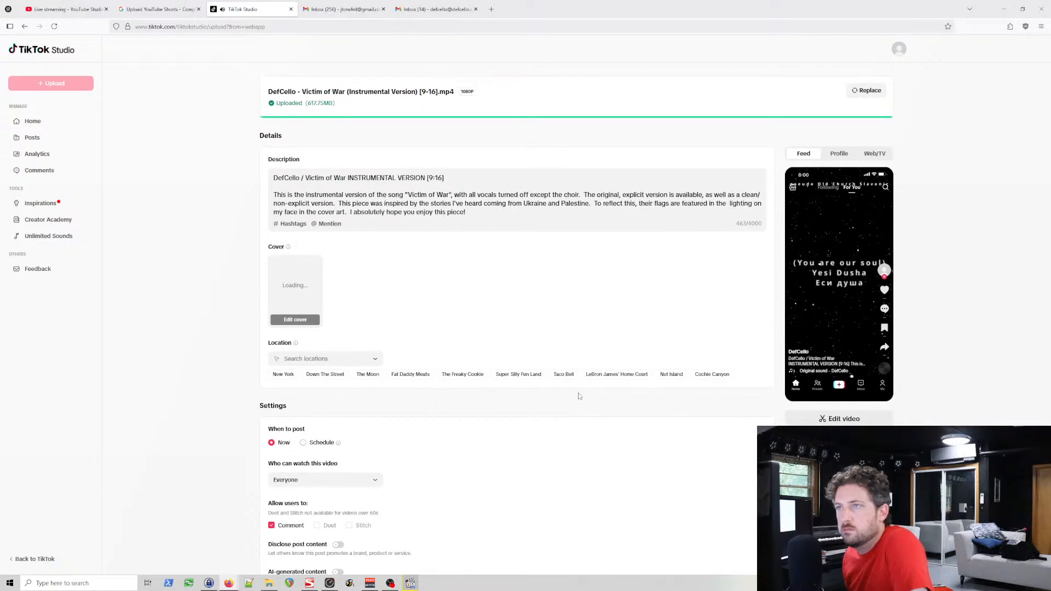
{"action": "left_click", "coordinate": [839, 154]}
{"action": "left_click", "coordinate": [808, 154]}
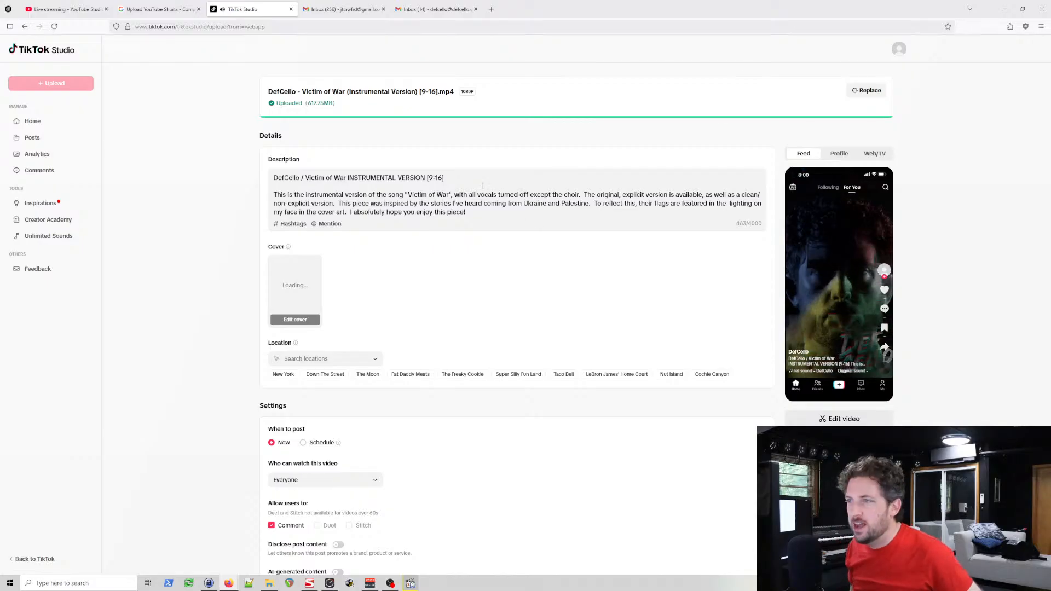
{"action": "mouse_move", "coordinate": [795, 393]}
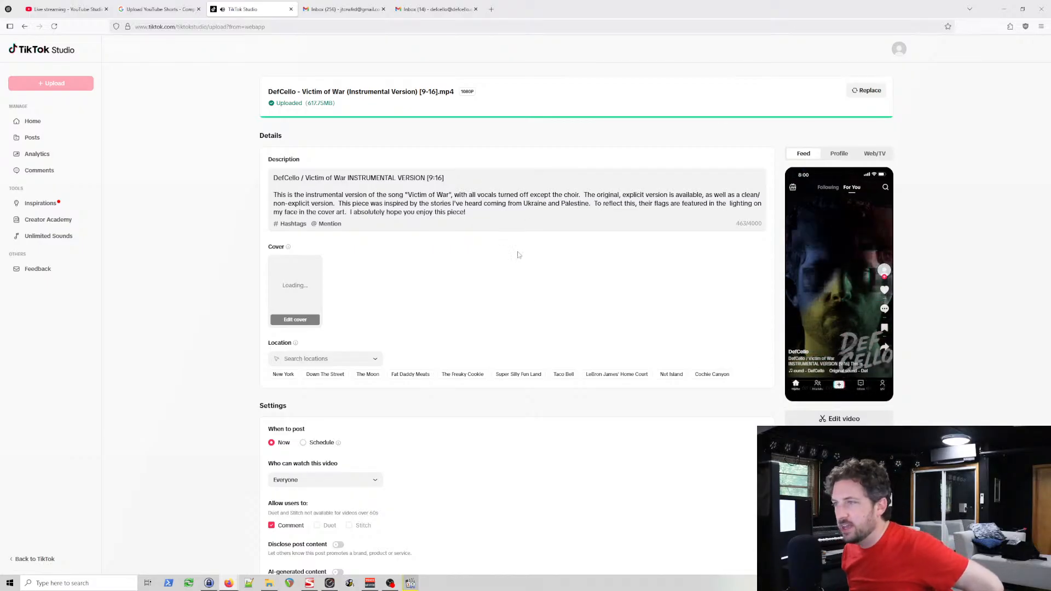
Step: Open the cover editor and upload the portrait "Victim of War" instrumental version artwork as the cover image
{"action": "scroll", "coordinate": [459, 212], "scroll_direction": "down", "scroll_amount": 2}
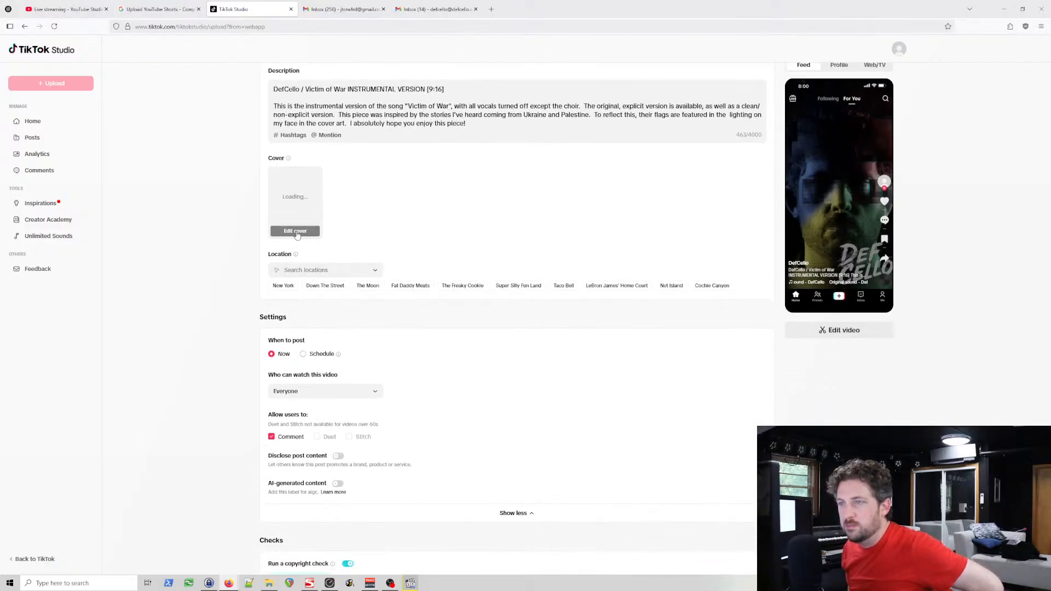
{"action": "left_click", "coordinate": [297, 232]}
{"action": "left_click", "coordinate": [439, 193]}
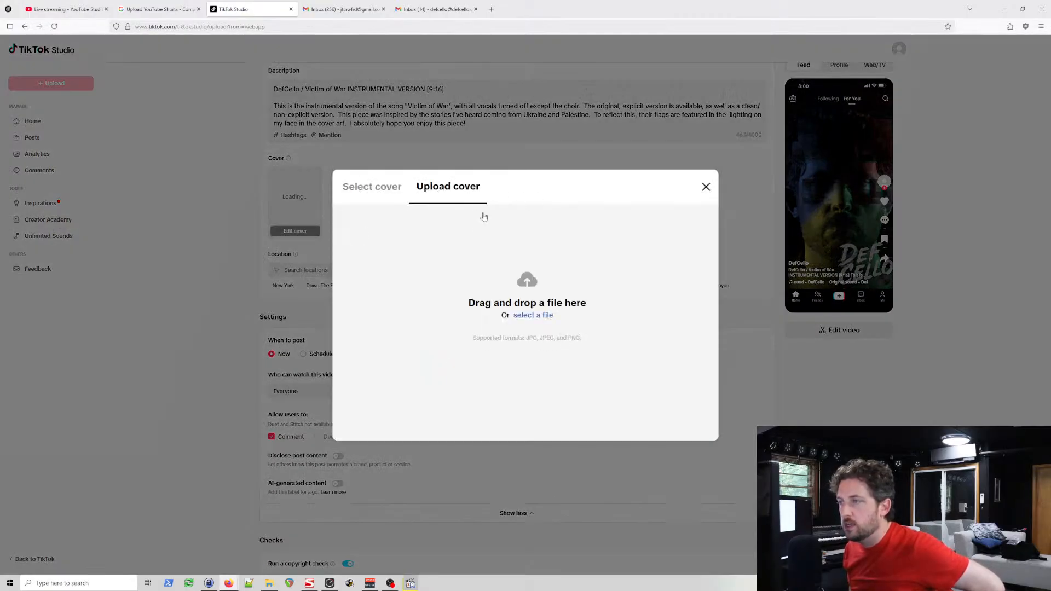
{"action": "left_click", "coordinate": [386, 192]}
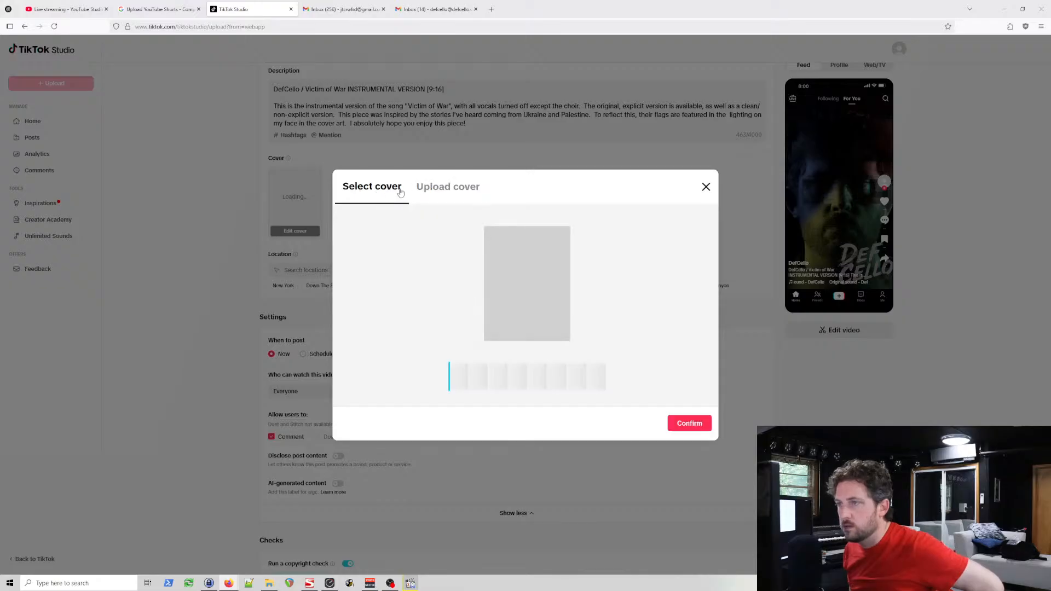
{"action": "left_click", "coordinate": [436, 189]}
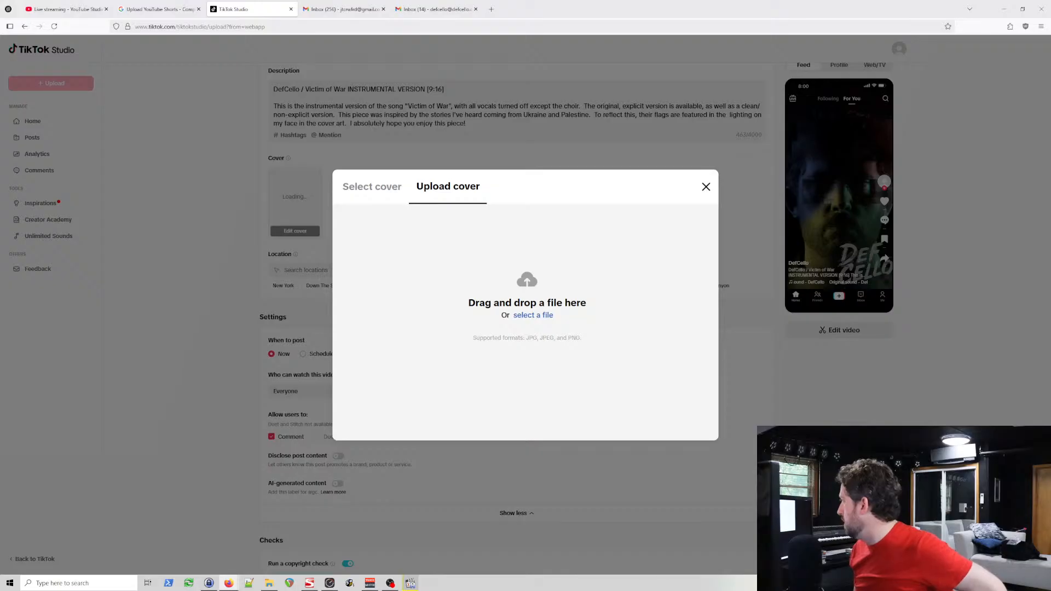
{"action": "left_click_drag", "start_coordinate": [213, 9], "coordinate": [520, 309]}
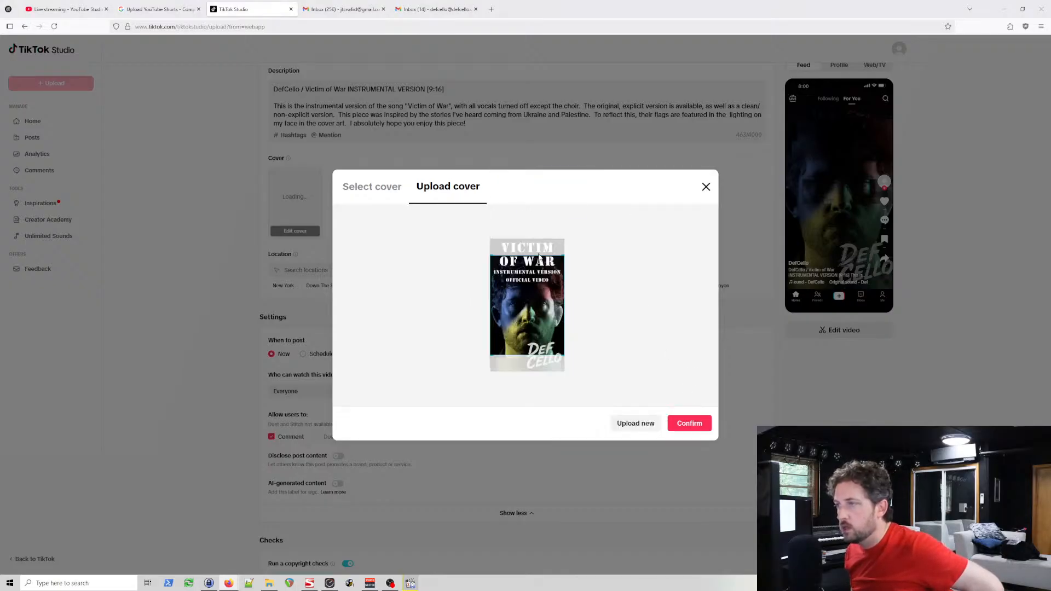
Step: Move the crop frame to the upper edge of the portrait cover so it includes the full title
{"action": "mouse_move", "coordinate": [543, 296]}
{"action": "left_mouse_down"}
{"action": "mouse_move", "coordinate": [544, 330]}
{"action": "mouse_move", "coordinate": [548, 296]}
{"action": "left_mouse_up"}
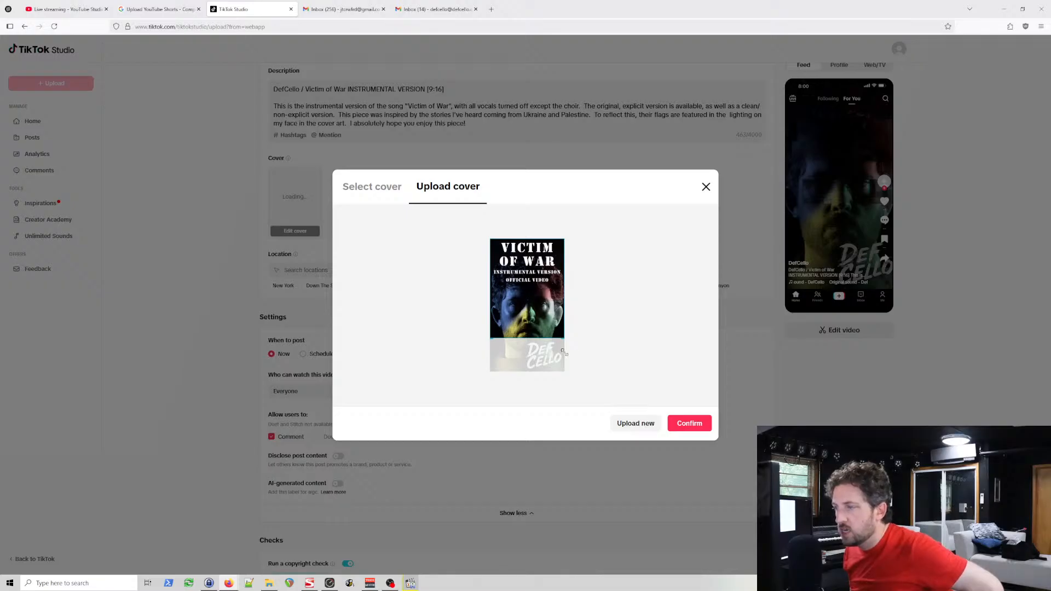
{"action": "left_click_drag", "start_coordinate": [546, 279], "coordinate": [547, 278]}
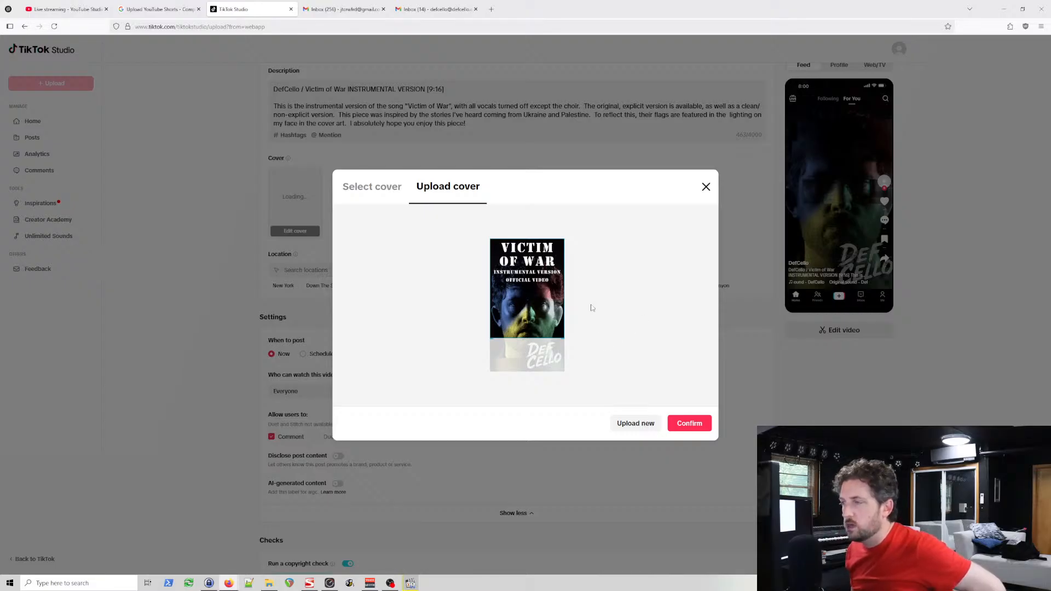
{"action": "left_click_drag", "start_coordinate": [537, 284], "coordinate": [598, 248]}
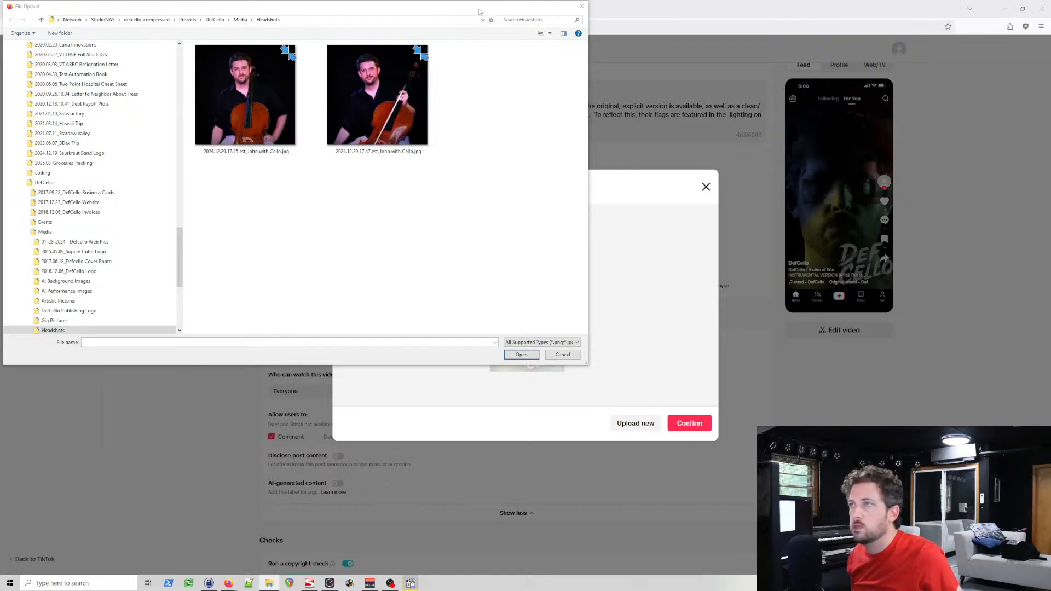
Step: Leave the file selection, fine-tune the crop frame's horizontal position so the face is centred on the portrait cover, and confirm the cover
{"action": "left_click_drag", "start_coordinate": [479, 11], "coordinate": [704, 154]}
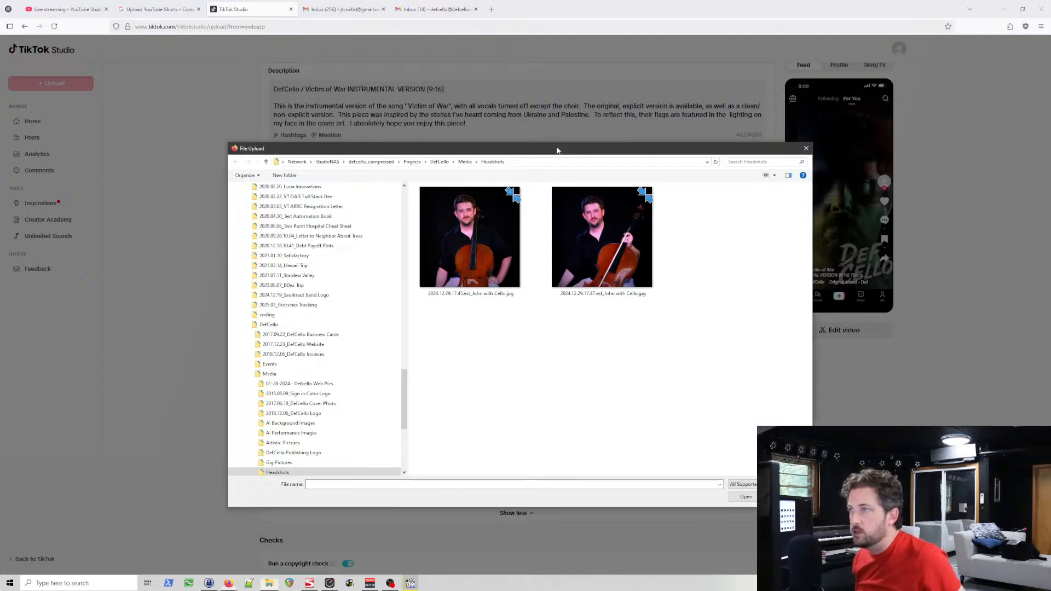
{"action": "key", "text": "Escape"}
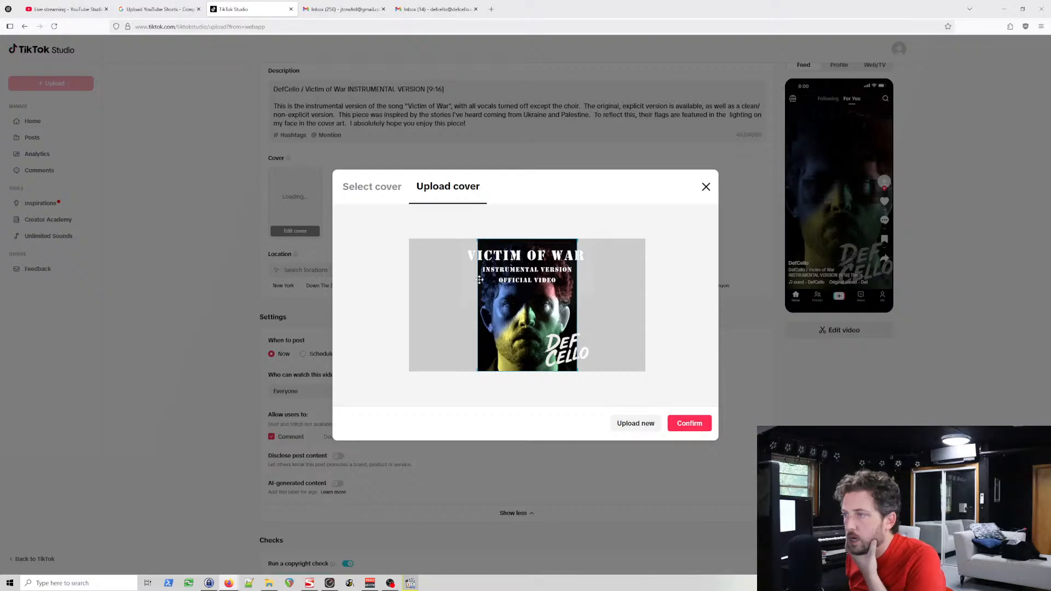
{"action": "left_click_drag", "start_coordinate": [503, 294], "coordinate": [501, 294]}
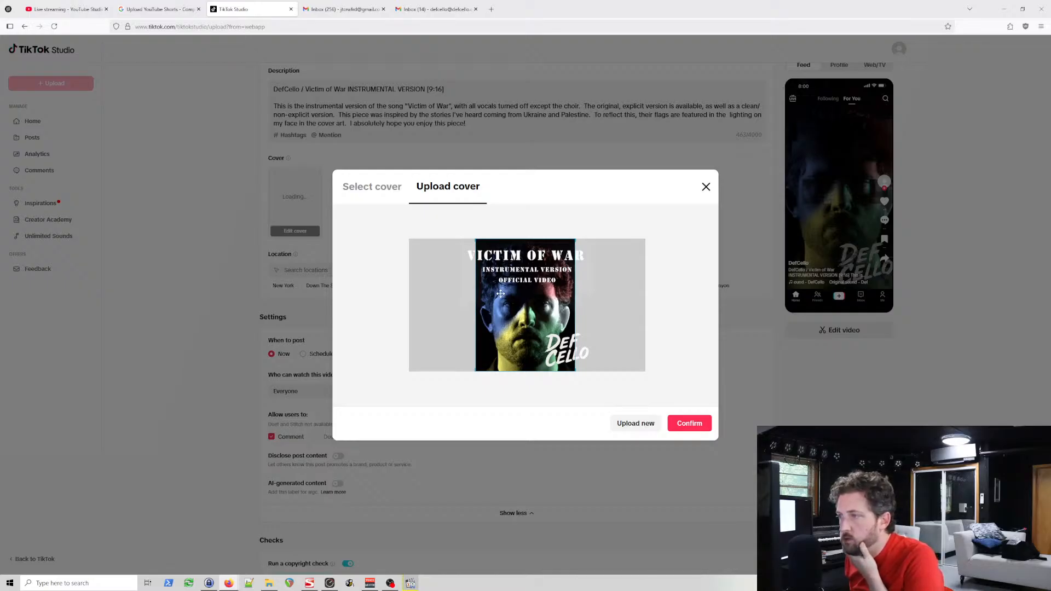
{"action": "left_click_drag", "start_coordinate": [501, 294], "coordinate": [502, 294]}
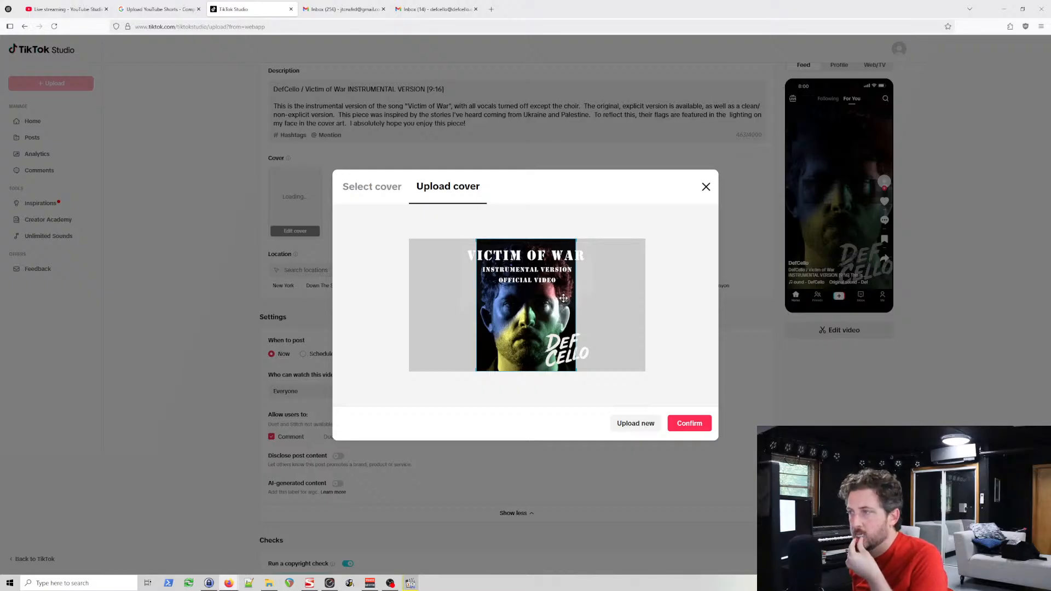
{"action": "left_click_drag", "start_coordinate": [563, 298], "coordinate": [564, 299]}
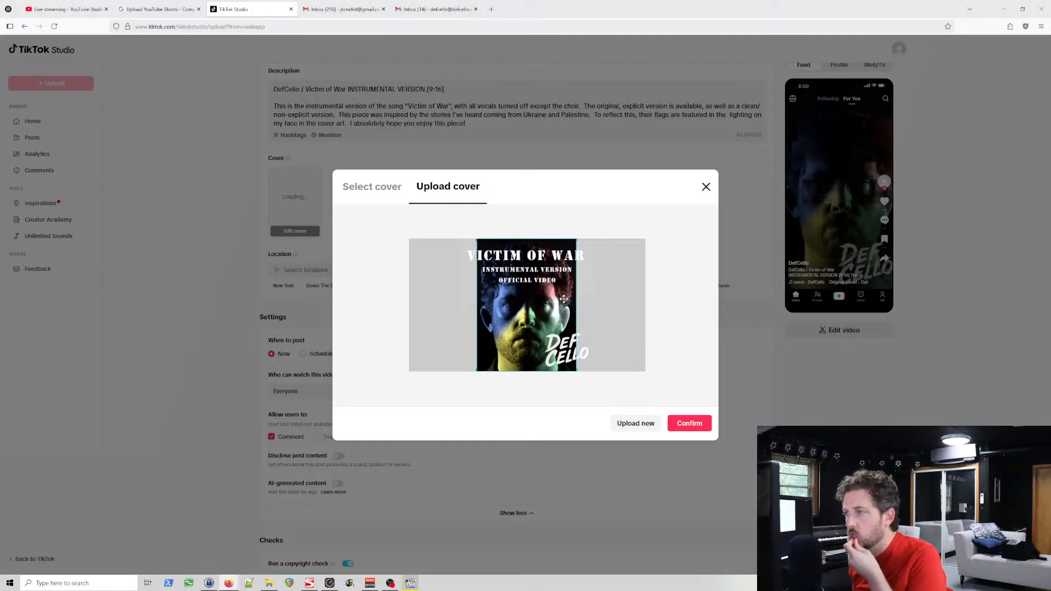
{"action": "left_click_drag", "start_coordinate": [564, 300], "coordinate": [562, 301]}
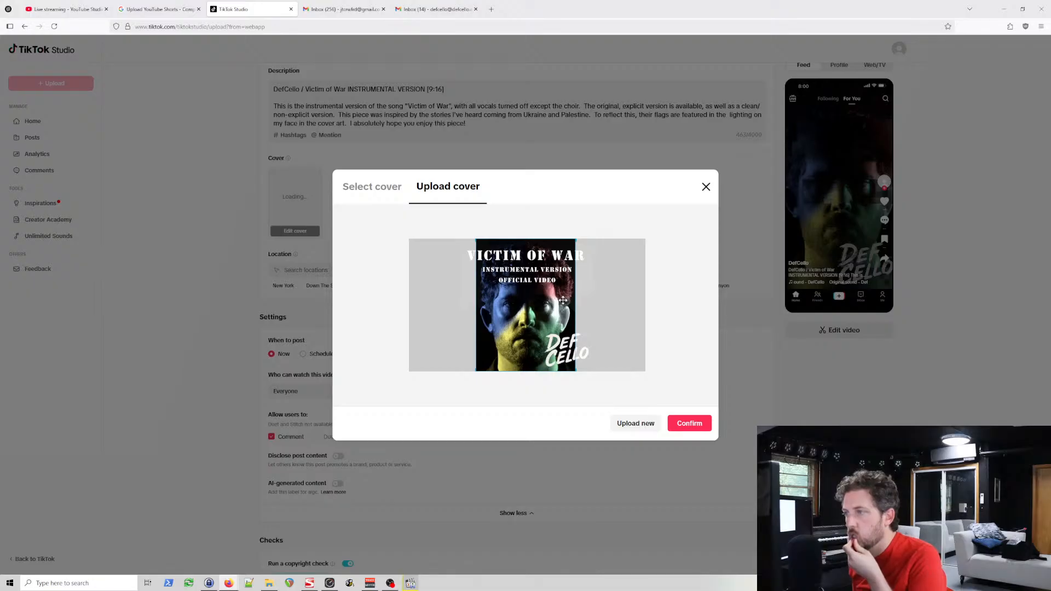
{"action": "left_click_drag", "start_coordinate": [563, 301], "coordinate": [564, 301]}
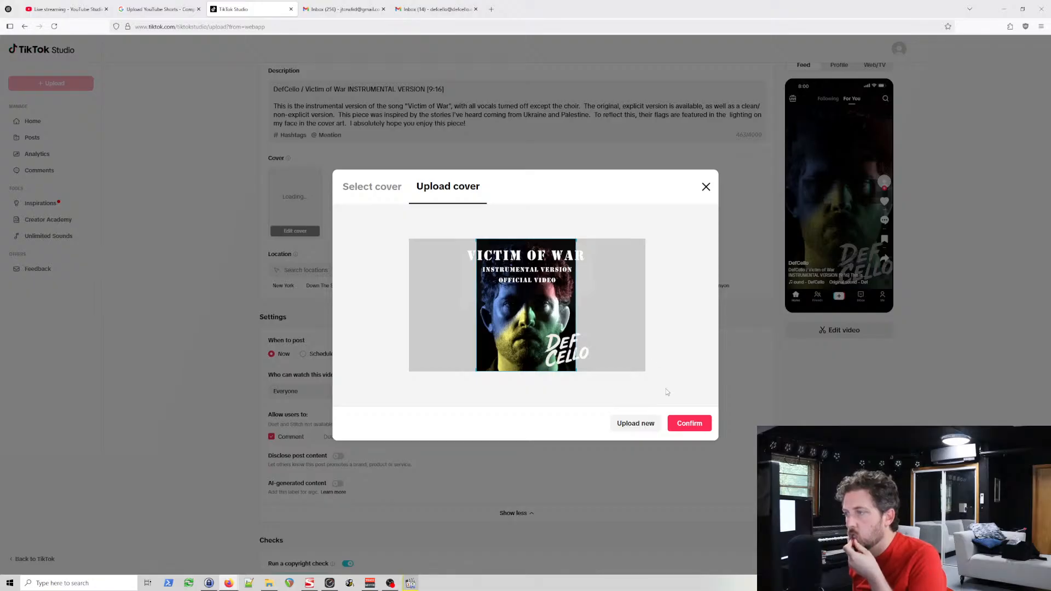
{"action": "left_click", "coordinate": [690, 425]}
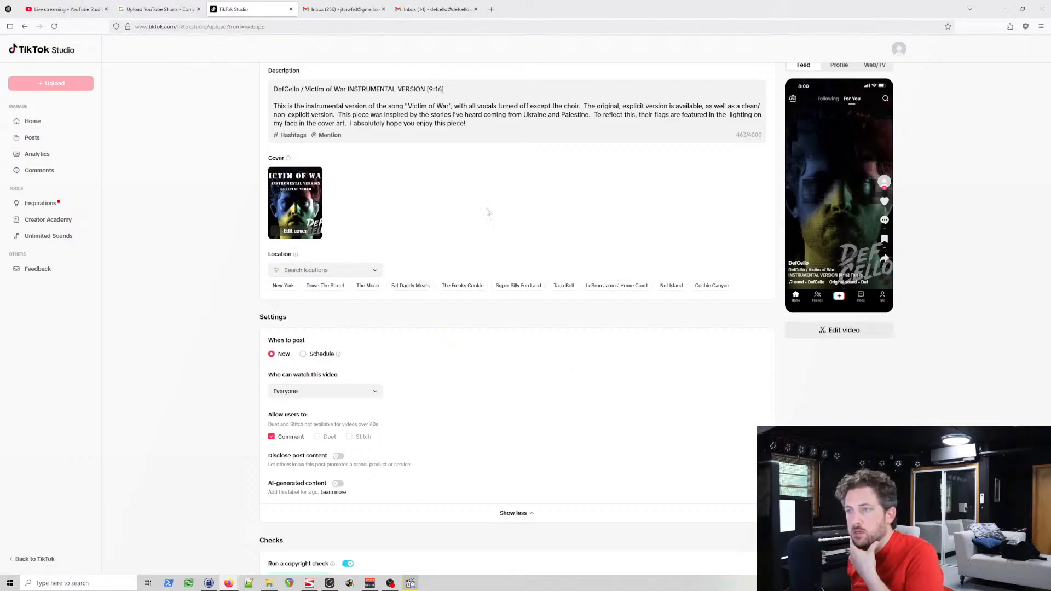
Step: Check the description, cover, post settings and copyright check once more, and post the video
{"action": "scroll", "coordinate": [547, 246], "scroll_direction": "down", "scroll_amount": 3}
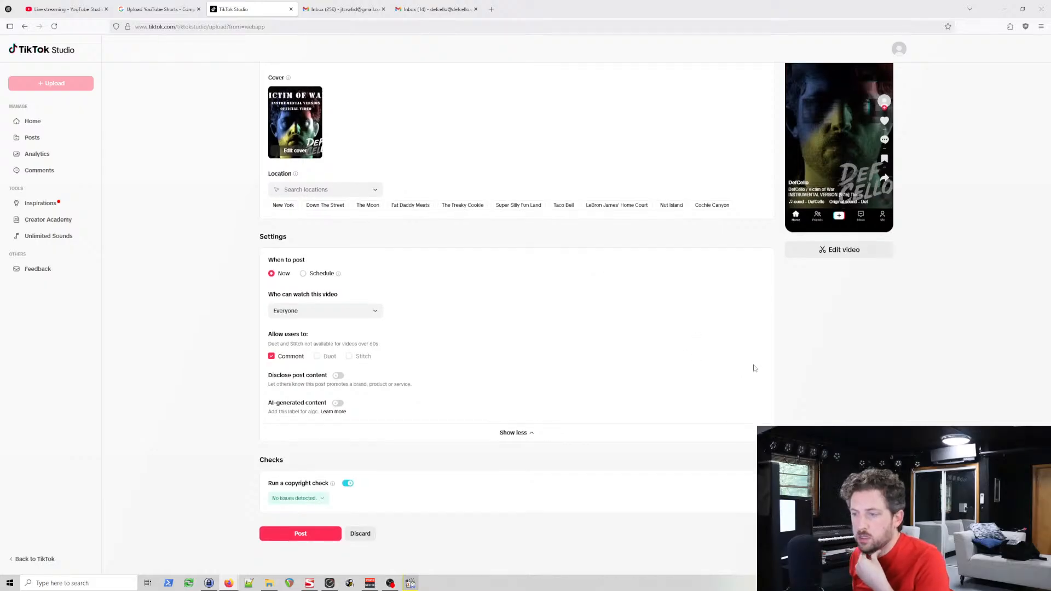
{"action": "scroll", "coordinate": [753, 368], "scroll_direction": "up", "scroll_amount": 3}
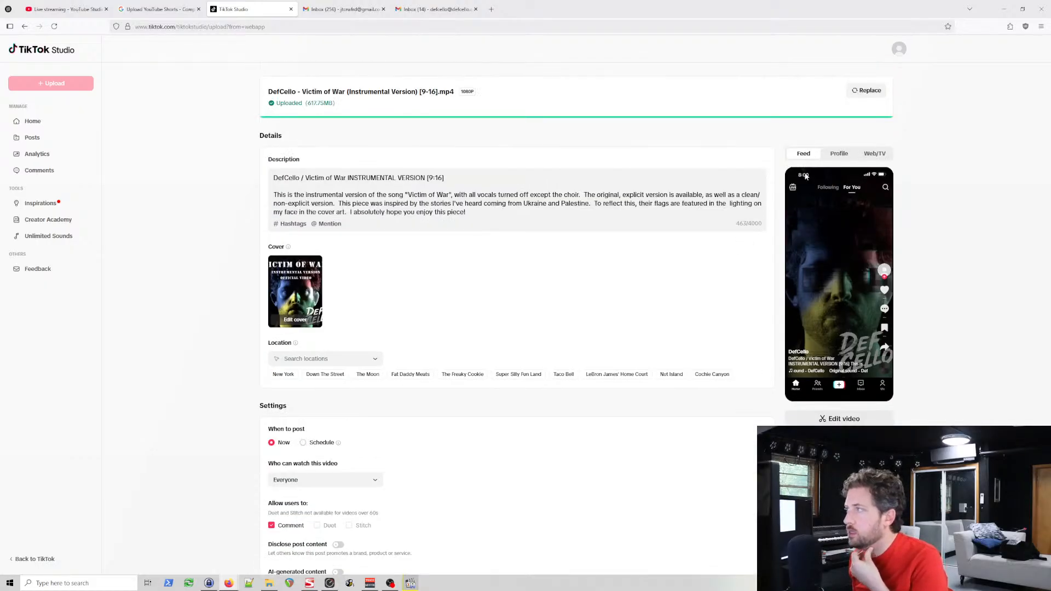
{"action": "scroll", "coordinate": [712, 339], "scroll_direction": "down", "scroll_amount": 3}
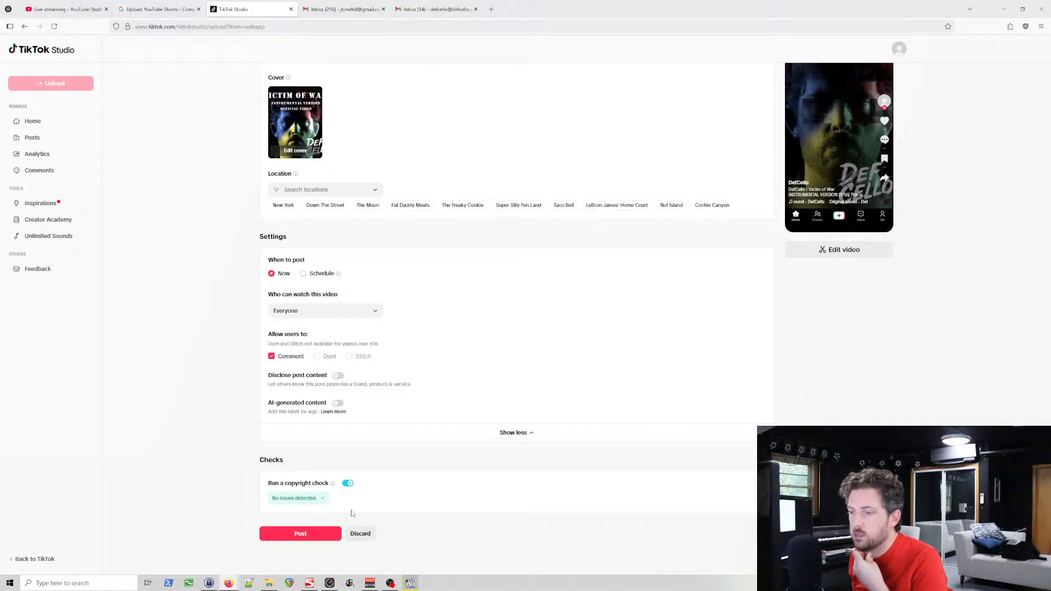
{"action": "scroll", "coordinate": [652, 465], "scroll_direction": "up", "scroll_amount": 3}
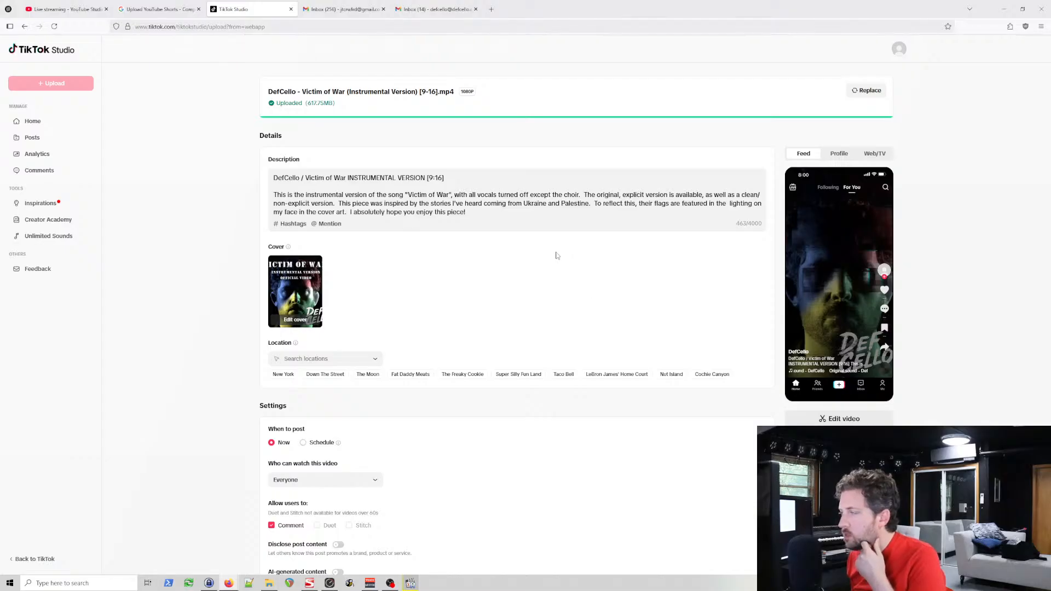
{"action": "scroll", "coordinate": [689, 351], "scroll_direction": "down", "scroll_amount": 3}
{"action": "scroll", "coordinate": [687, 355], "scroll_direction": "down", "scroll_amount": 1}
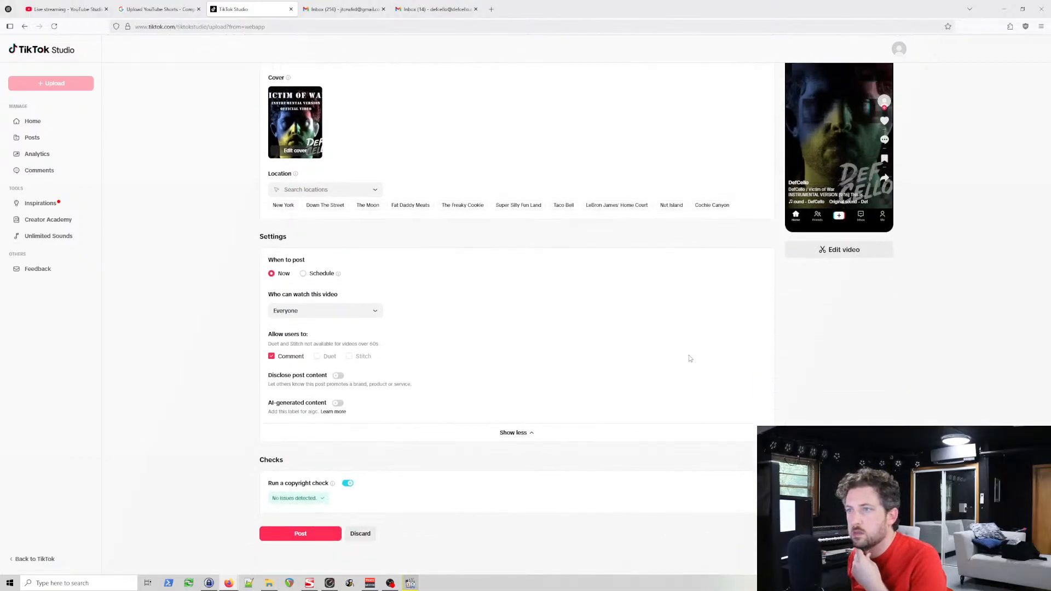
{"action": "left_click", "coordinate": [297, 537]}
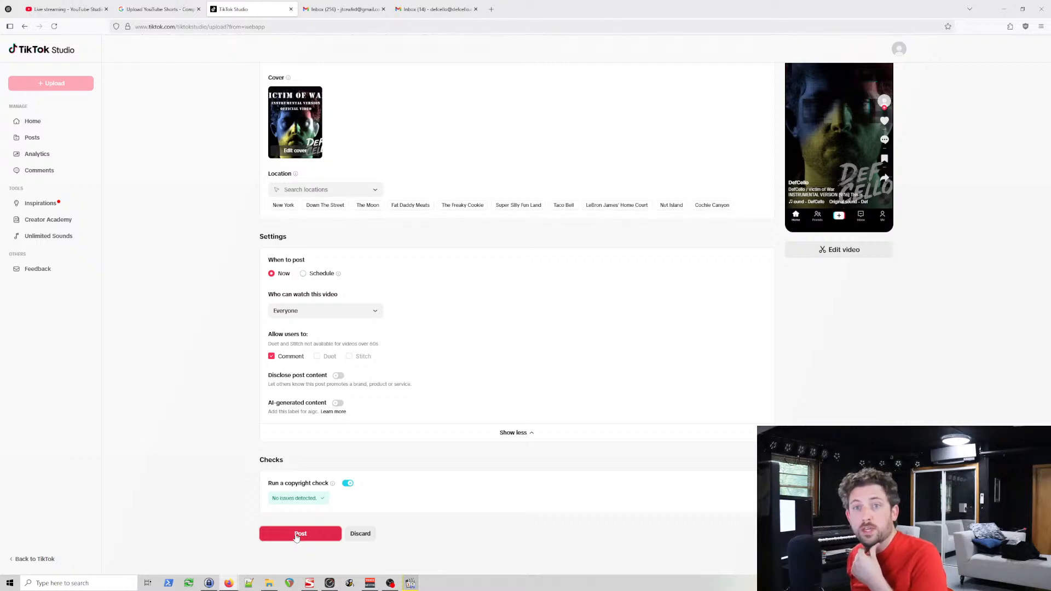
{"action": "left_click", "coordinate": [297, 538]}
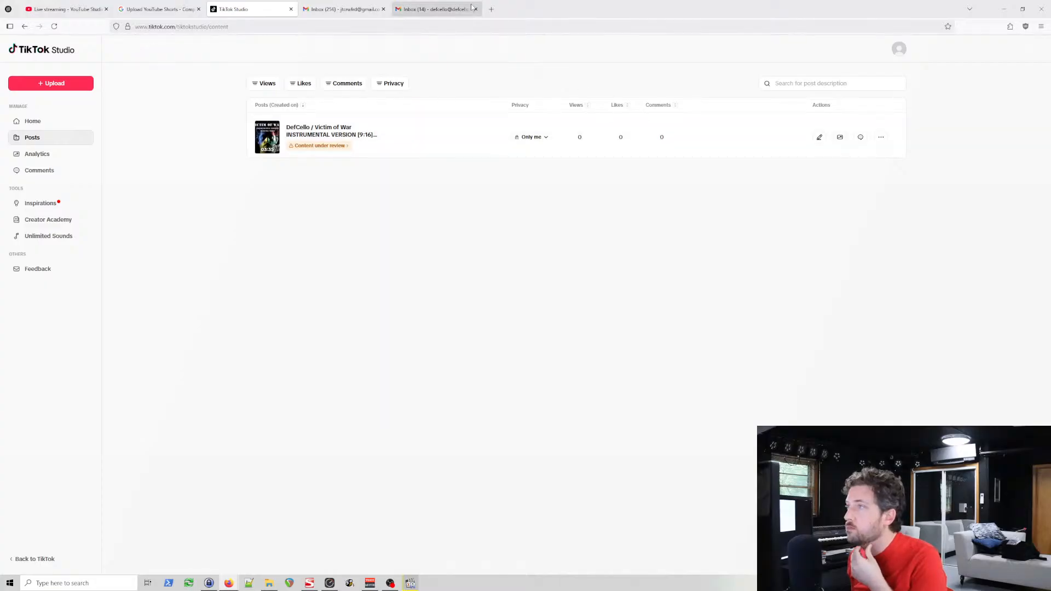
Step: Search the web for "tiktok language policy" in a new tab and open TikTok's Sensitive and Mature Themes guidelines
{"action": "left_click", "coordinate": [492, 9]}
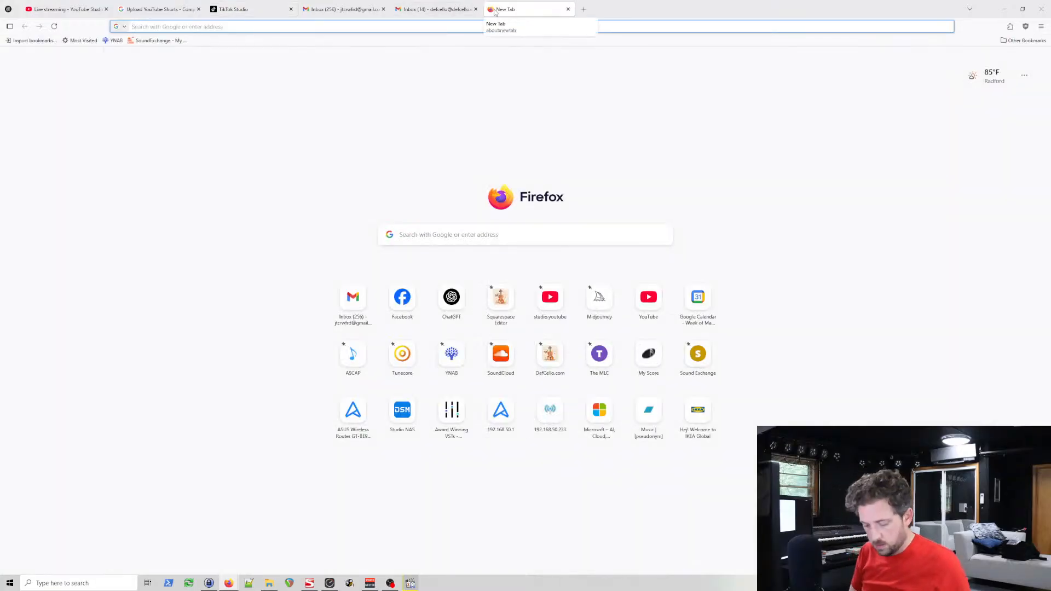
{"action": "type", "text": "tiktok langu"}
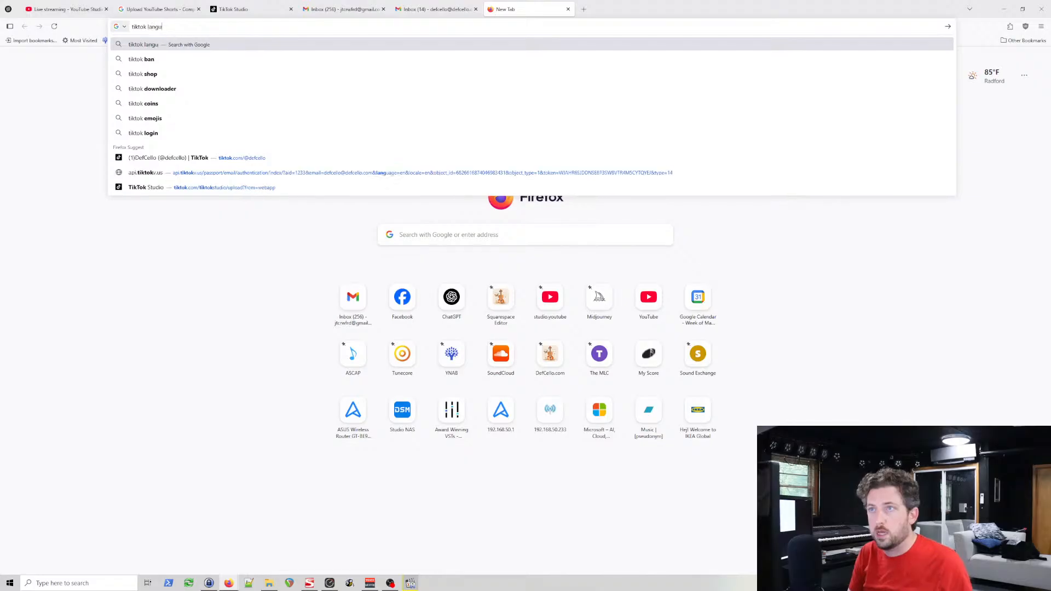
{"action": "type", "text": "age policy"}
{"action": "key", "text": "Return"}
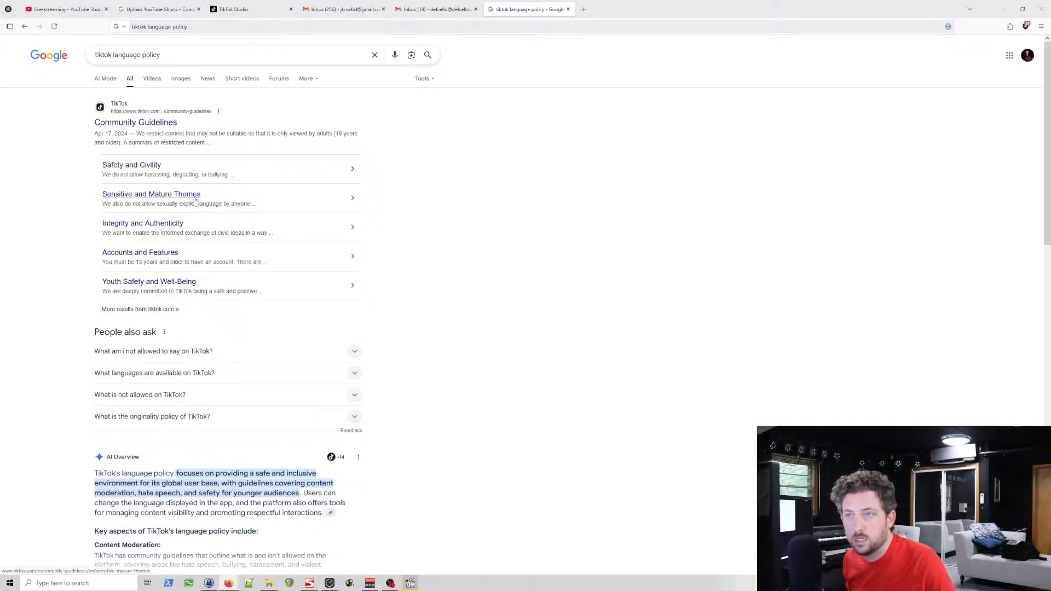
{"action": "left_click", "coordinate": [344, 206]}
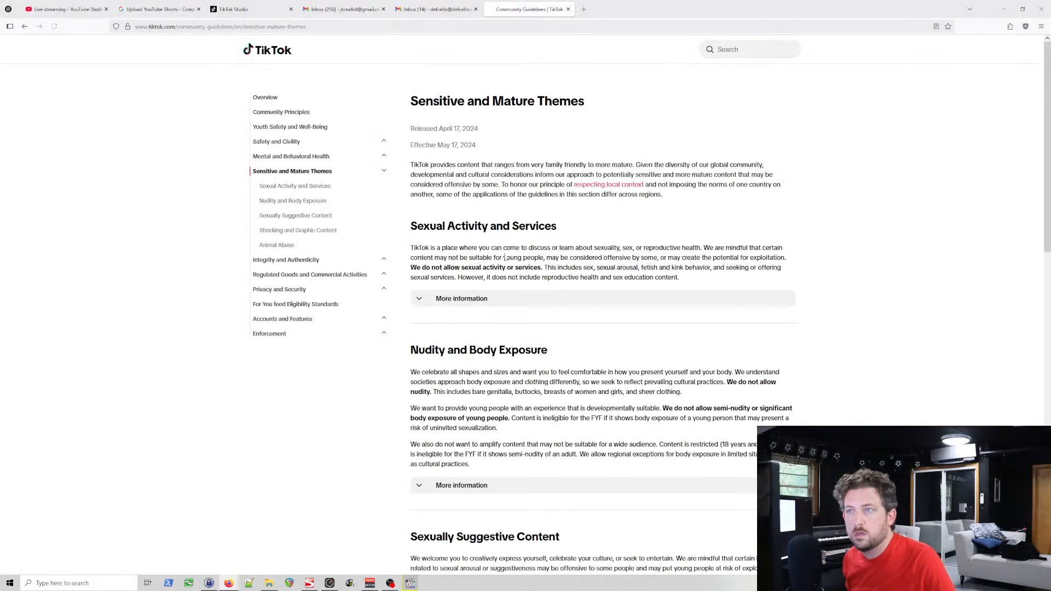
Step: Read through the Sensitive and Mature Themes guidelines, including the regional-differences note and the sexual, suggestive and graphic content sections, for rules on explicit language
{"action": "scroll", "coordinate": [541, 295], "scroll_direction": "down", "scroll_amount": 2}
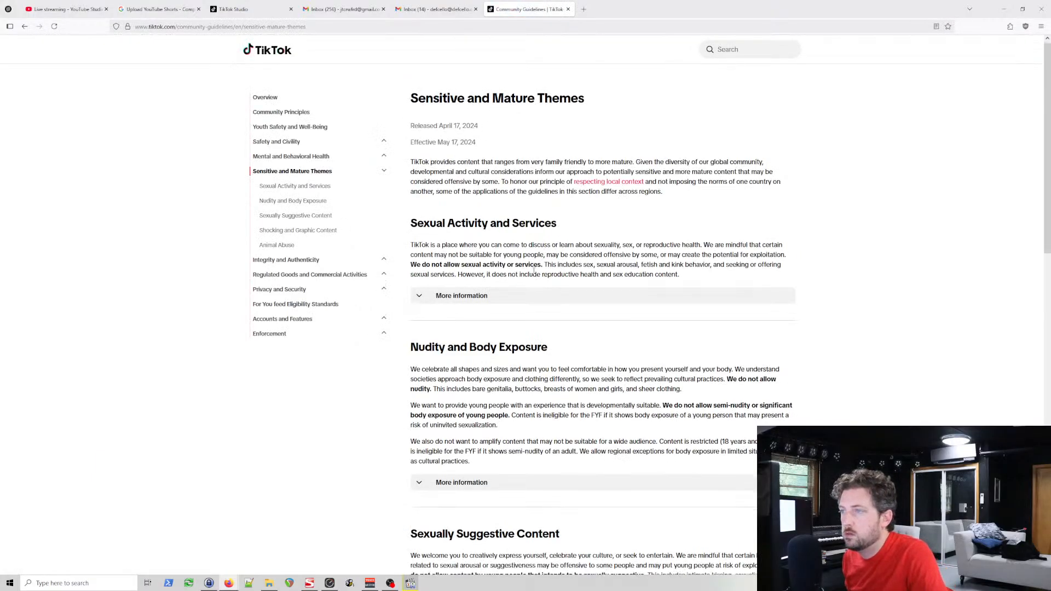
{"action": "scroll", "coordinate": [537, 268], "scroll_direction": "down", "scroll_amount": 4}
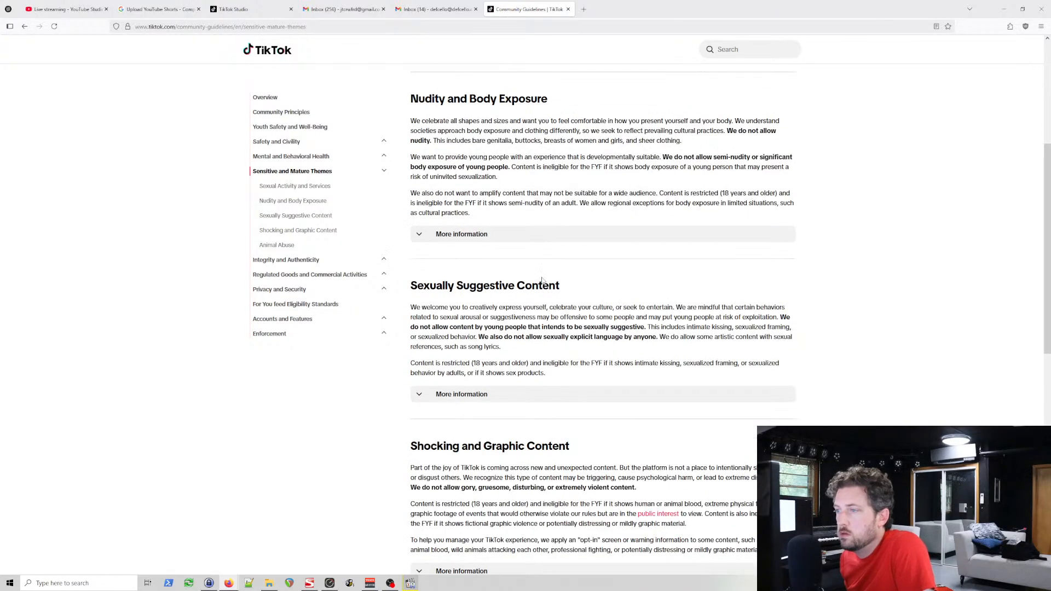
{"action": "scroll", "coordinate": [544, 288], "scroll_direction": "up", "scroll_amount": 2}
{"action": "scroll", "coordinate": [544, 286], "scroll_direction": "up", "scroll_amount": 2}
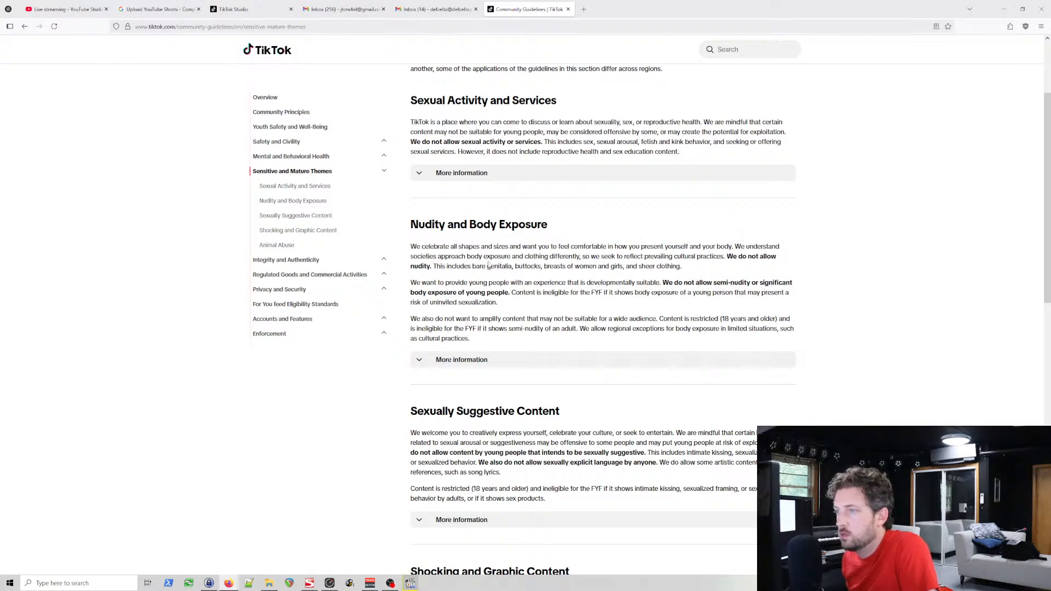
{"action": "scroll", "coordinate": [605, 282], "scroll_direction": "up", "scroll_amount": 2}
{"action": "left_click_drag", "start_coordinate": [732, 340], "coordinate": [647, 340]}
{"action": "scroll", "coordinate": [545, 326], "scroll_direction": "up", "scroll_amount": 1}
{"action": "left_click", "coordinate": [562, 264]}
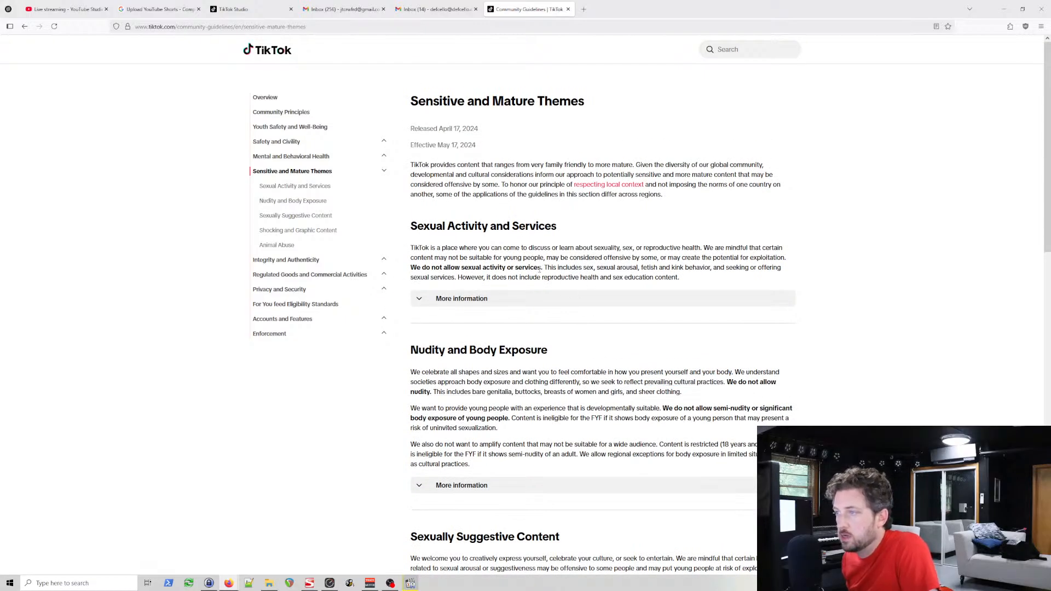
{"action": "left_click_drag", "start_coordinate": [540, 269], "coordinate": [440, 270]}
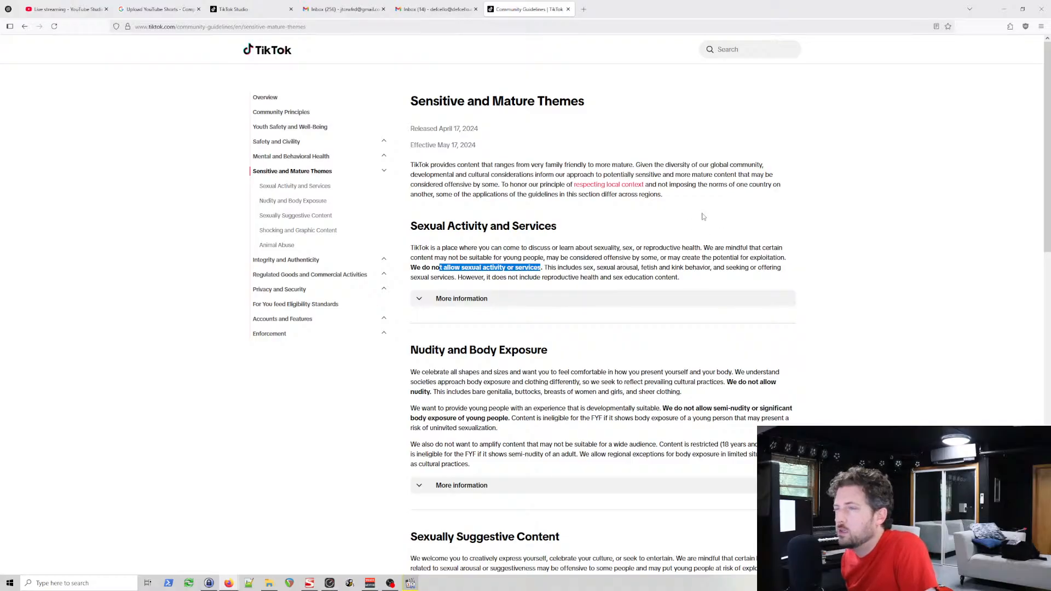
{"action": "scroll", "coordinate": [675, 200], "scroll_direction": "down", "scroll_amount": 1}
{"action": "left_click_drag", "start_coordinate": [663, 152], "coordinate": [504, 143]}
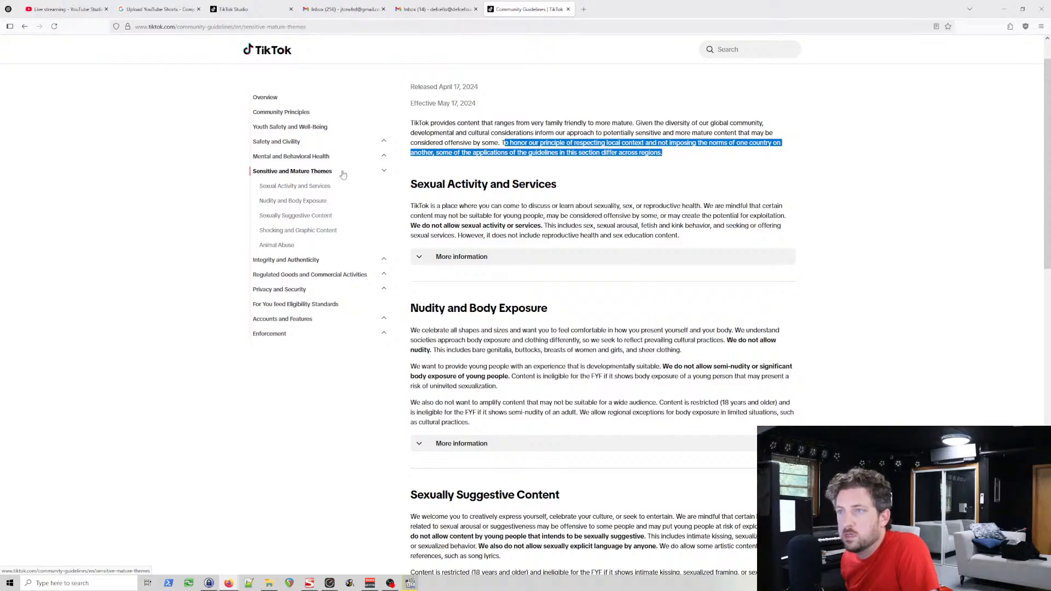
{"action": "left_click", "coordinate": [385, 172]}
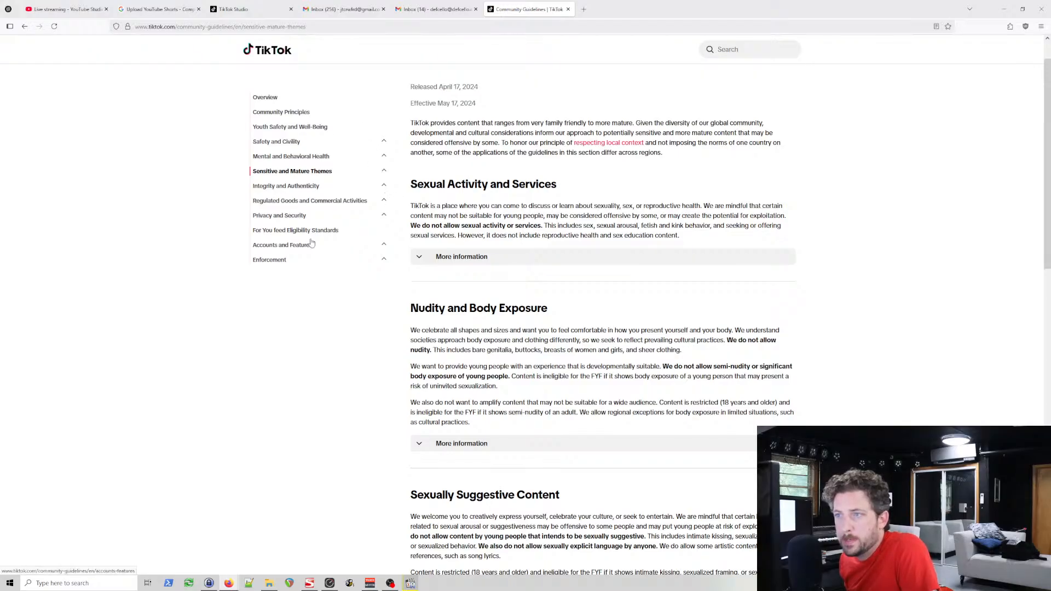
{"action": "scroll", "coordinate": [479, 287], "scroll_direction": "down", "scroll_amount": 1}
{"action": "scroll", "coordinate": [511, 269], "scroll_direction": "down", "scroll_amount": 10}
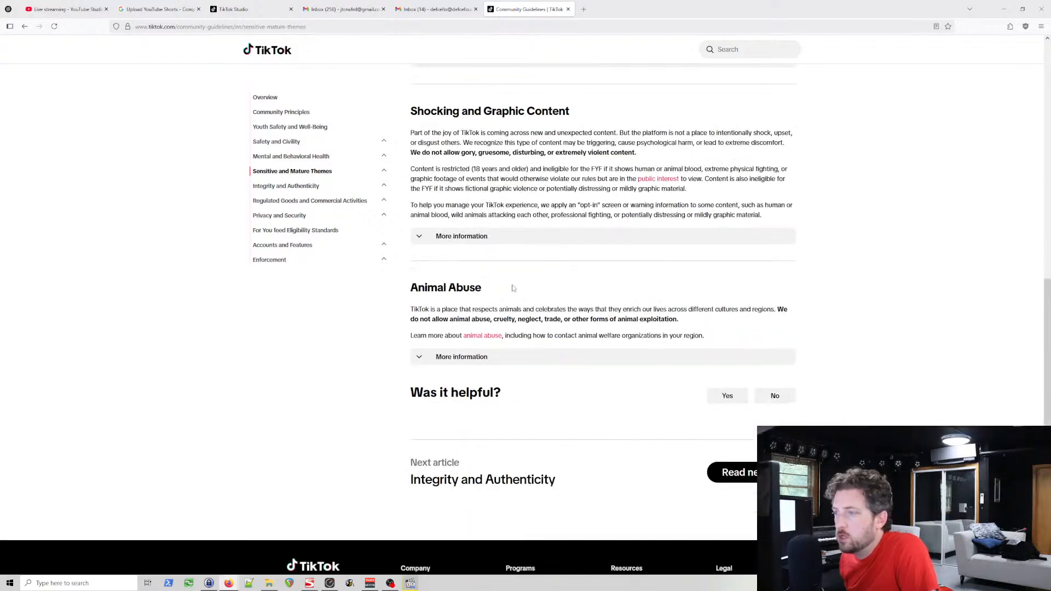
{"action": "scroll", "coordinate": [531, 280], "scroll_direction": "up", "scroll_amount": 5}
{"action": "scroll", "coordinate": [536, 277], "scroll_direction": "up", "scroll_amount": 1}
Step: Return to the search results and refine the search to "tiktok explicit language policy"
{"action": "key", "text": "alt+Left"}
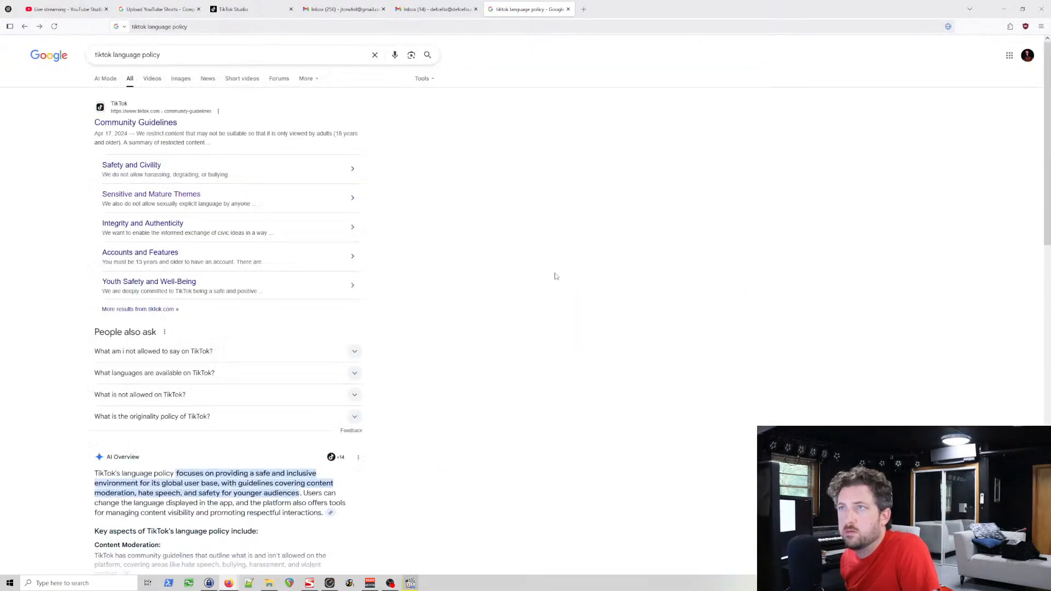
{"action": "left_click", "coordinate": [177, 59]}
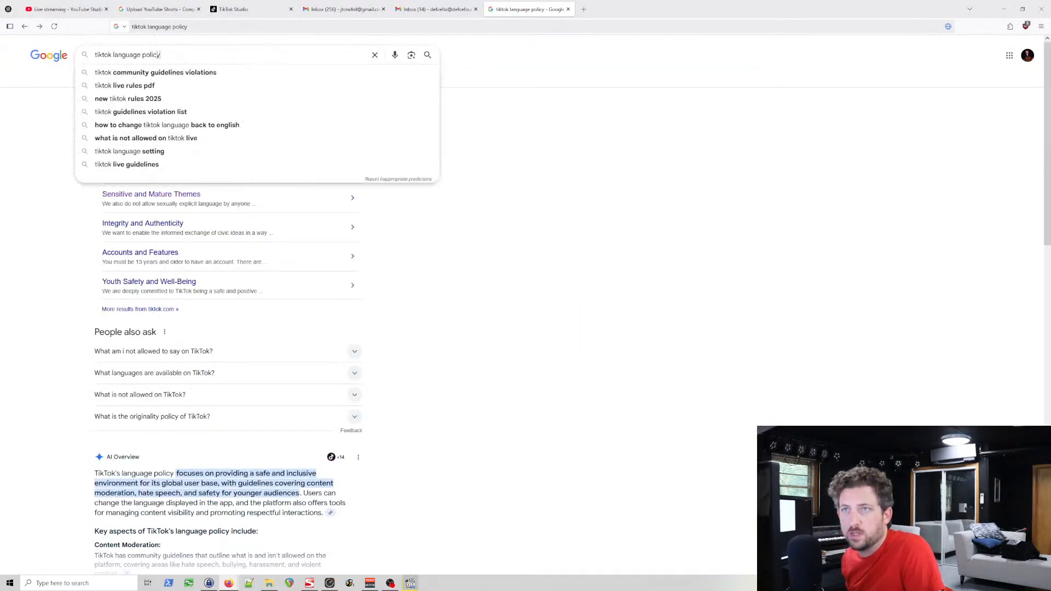
{"action": "double_click", "coordinate": [126, 55]}
{"action": "type", "text": "explicit la"}
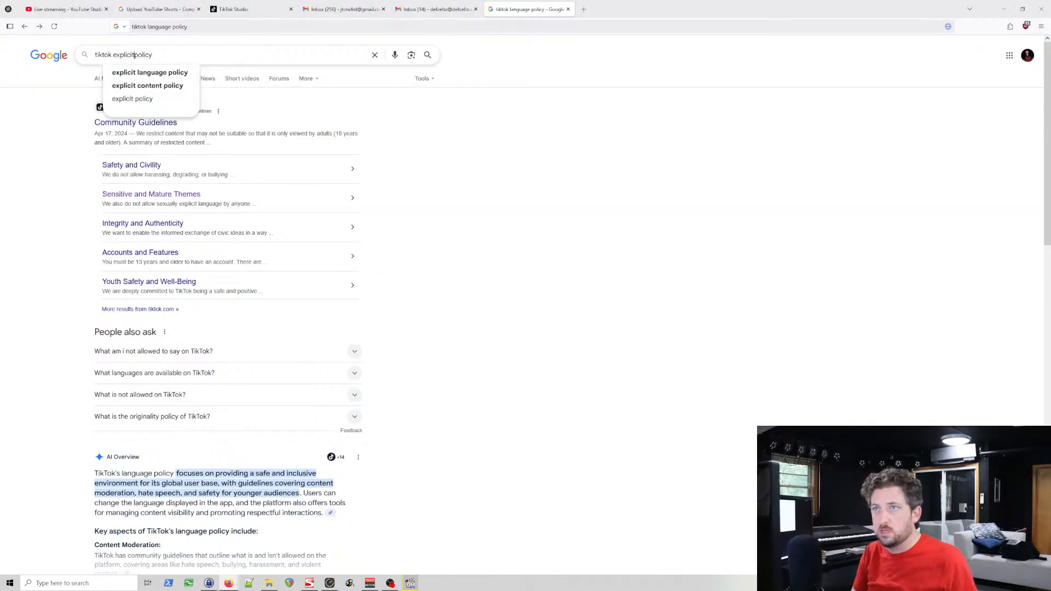
{"action": "type", "text": "nguage"}
{"action": "key", "text": "Return"}
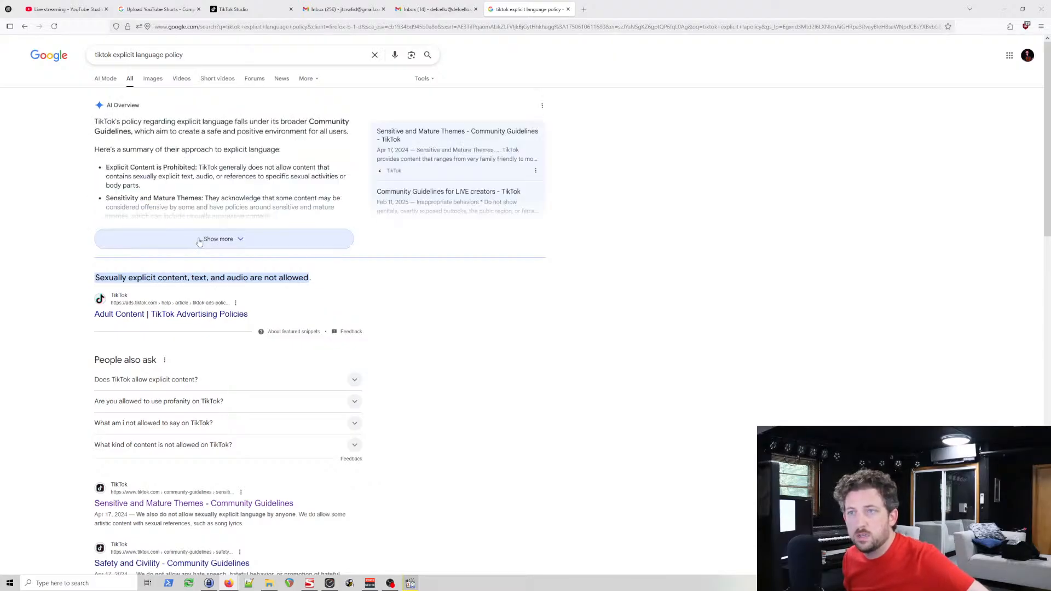
Step: Expand the AI Overview and read its summary of the explicit language policy, especially the Profanity & Vulgarity point
{"action": "left_click", "coordinate": [239, 244]}
{"action": "scroll", "coordinate": [287, 301], "scroll_direction": "down", "scroll_amount": 1}
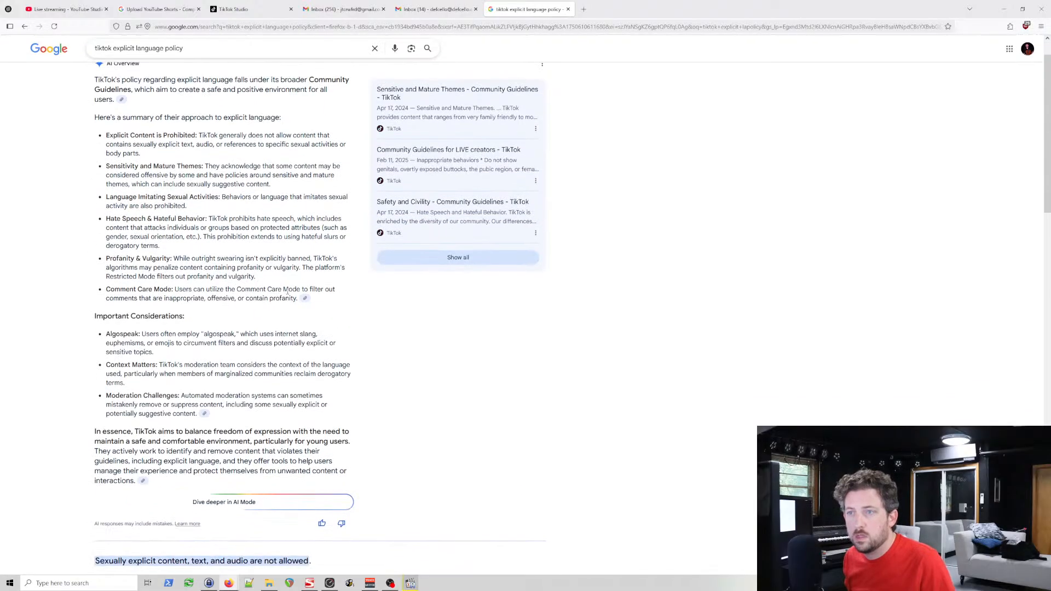
{"action": "scroll", "coordinate": [286, 296], "scroll_direction": "down", "scroll_amount": 1}
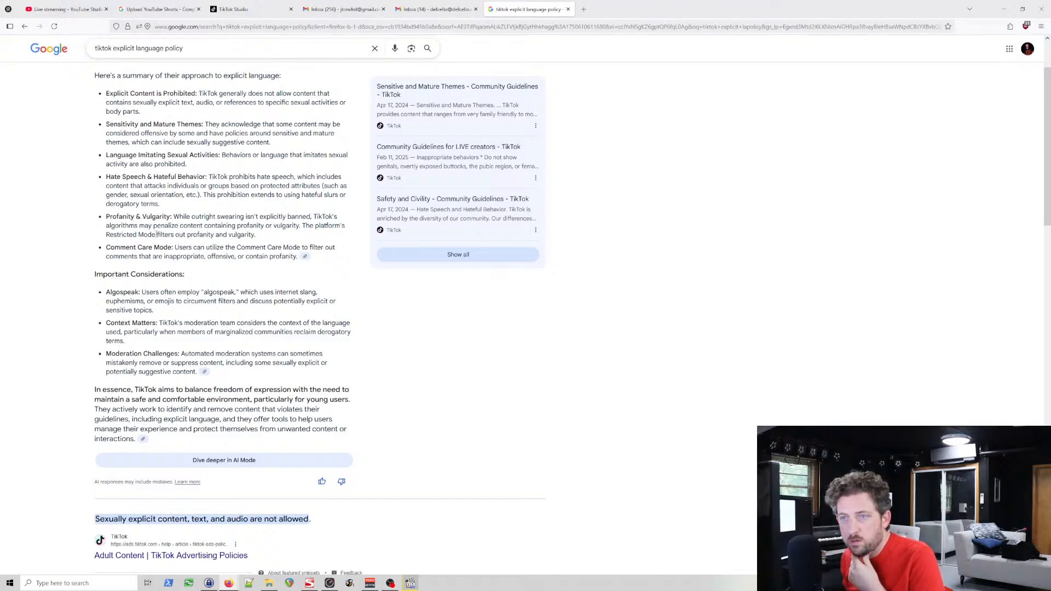
{"action": "left_click_drag", "start_coordinate": [256, 236], "coordinate": [174, 218]}
{"action": "left_click", "coordinate": [246, 233]}
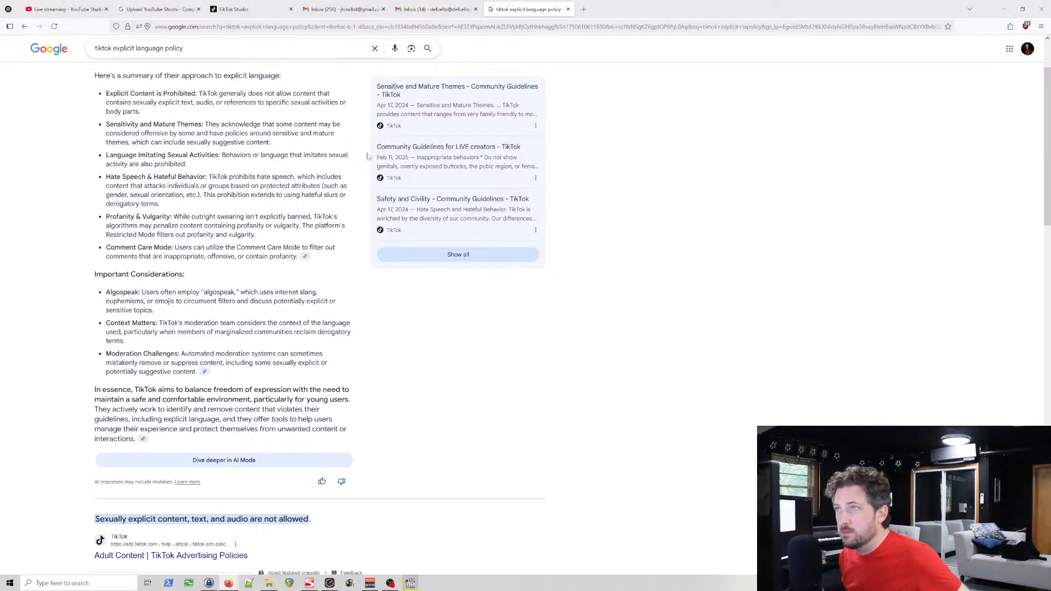
{"action": "left_click", "coordinate": [429, 10]}
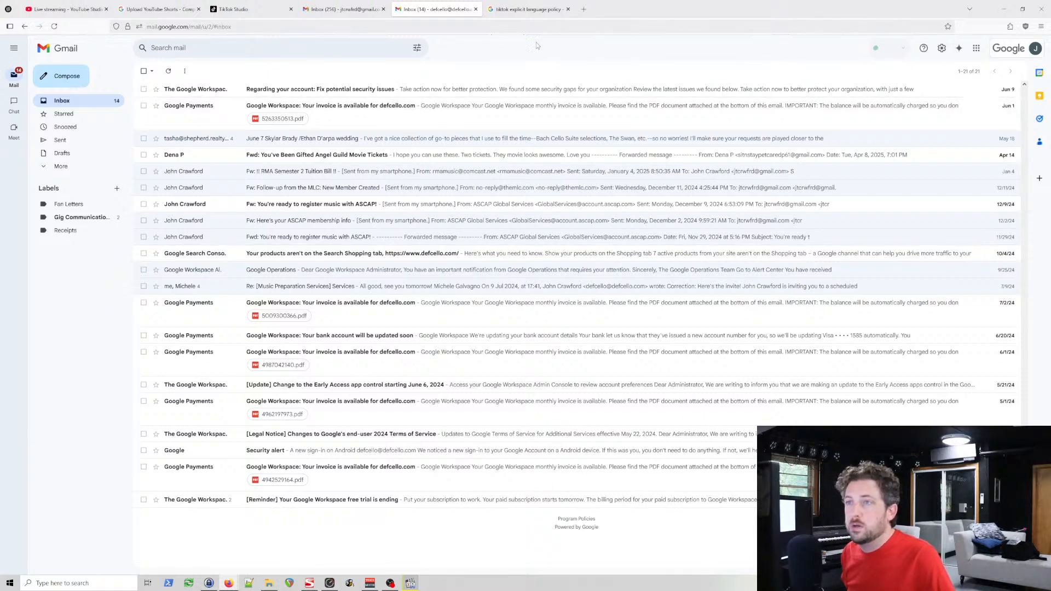
{"action": "left_click", "coordinate": [539, 12]}
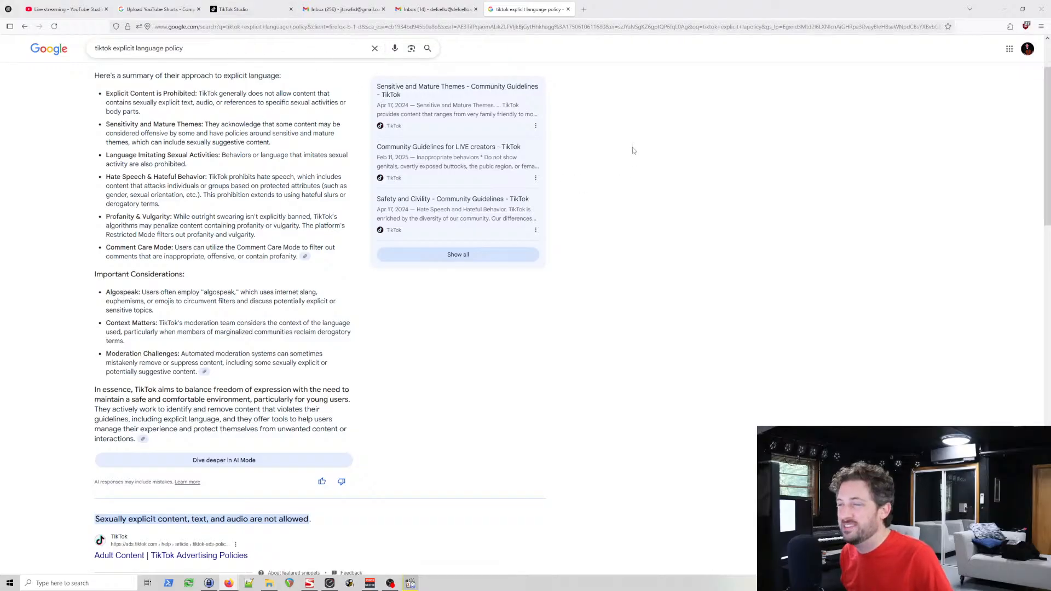
Step: Return to TikTok Studio and open the DefCello account's profile page
{"action": "left_click", "coordinate": [255, 9]}
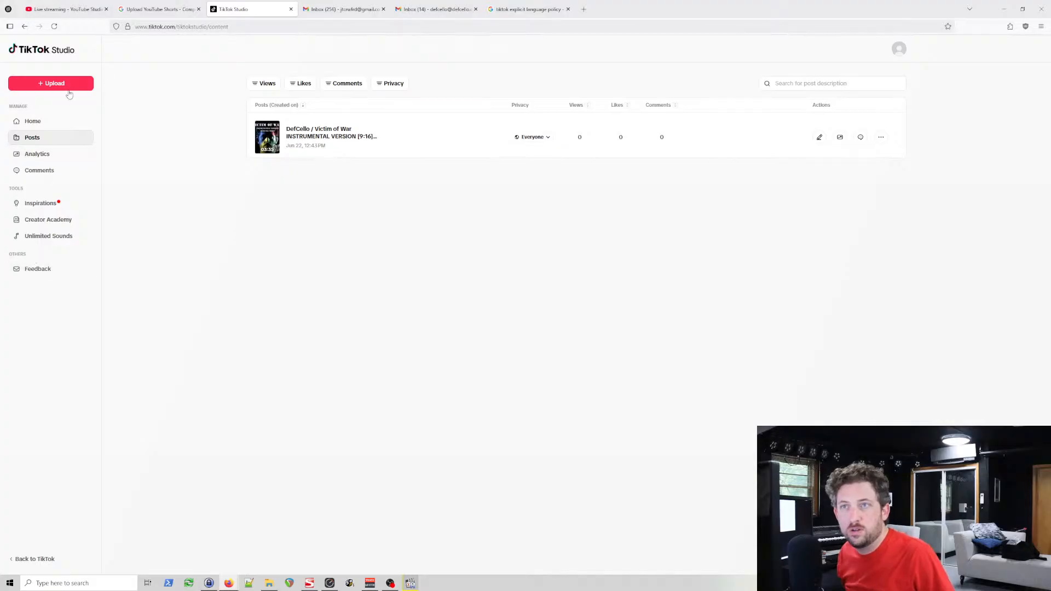
{"action": "left_click", "coordinate": [900, 52]}
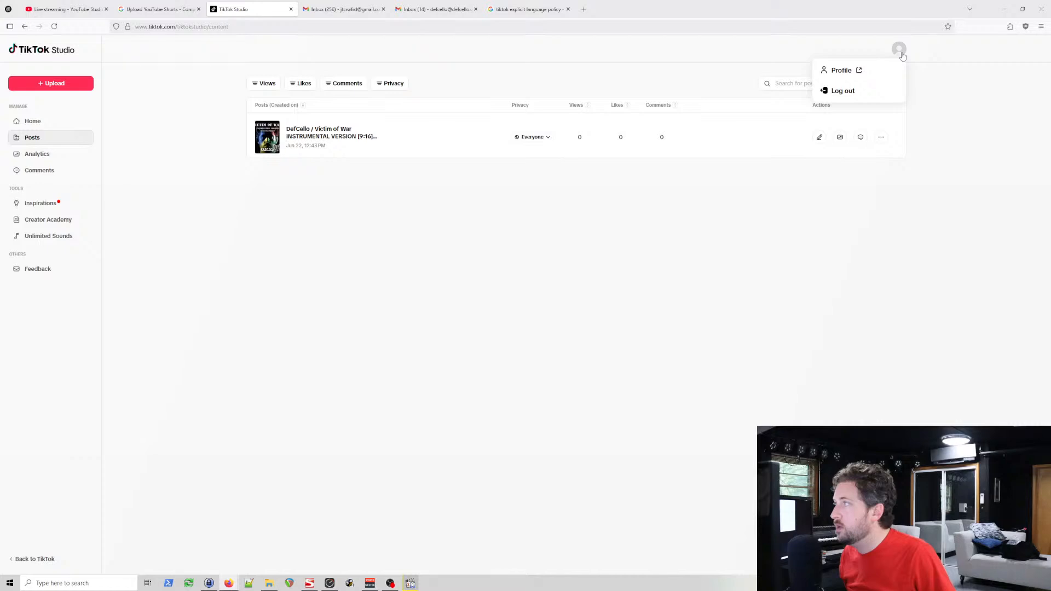
{"action": "left_click", "coordinate": [857, 71]}
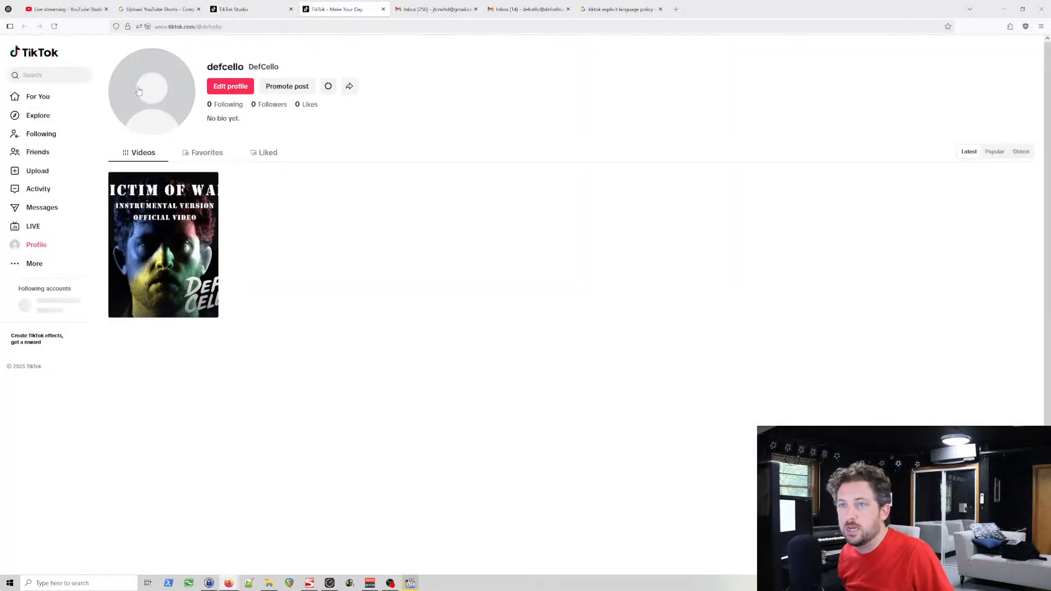
Step: Edit the profile and try to apply the headshot dated 2024.12.29.17.45 from the Headshots folder as profile photo at minimum zoom
{"action": "left_click", "coordinate": [225, 88]}
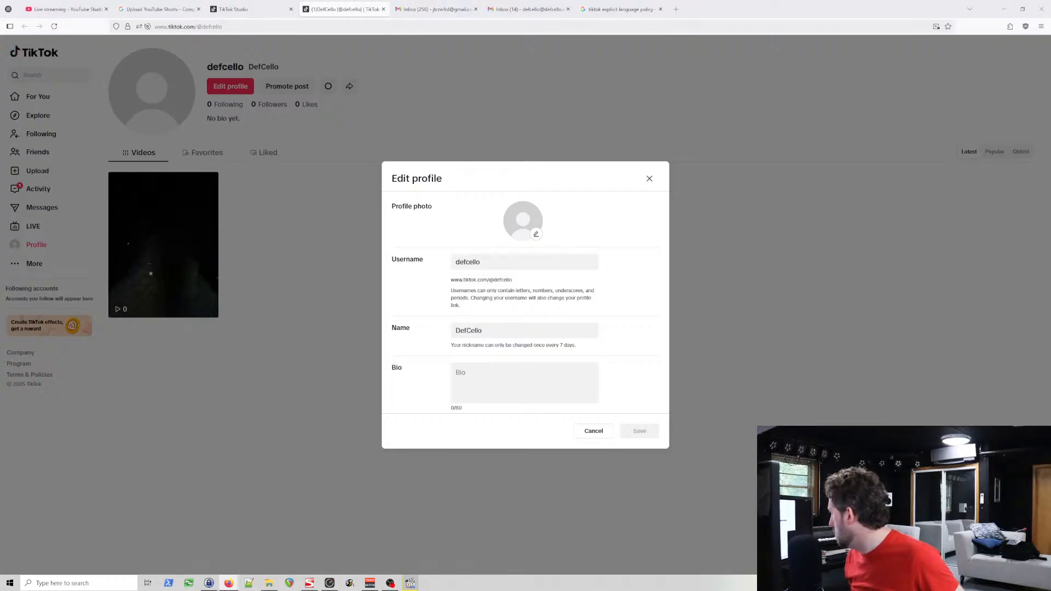
{"action": "left_click_drag", "start_coordinate": [1020, 242], "coordinate": [537, 215]}
{"action": "left_click", "coordinate": [511, 284]}
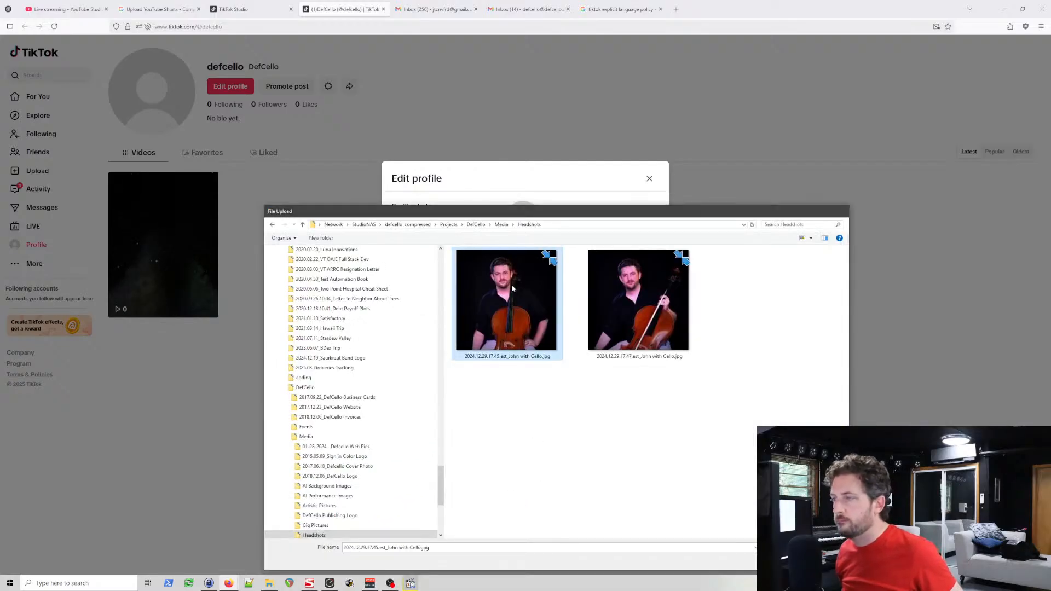
{"action": "double_click", "coordinate": [511, 284]}
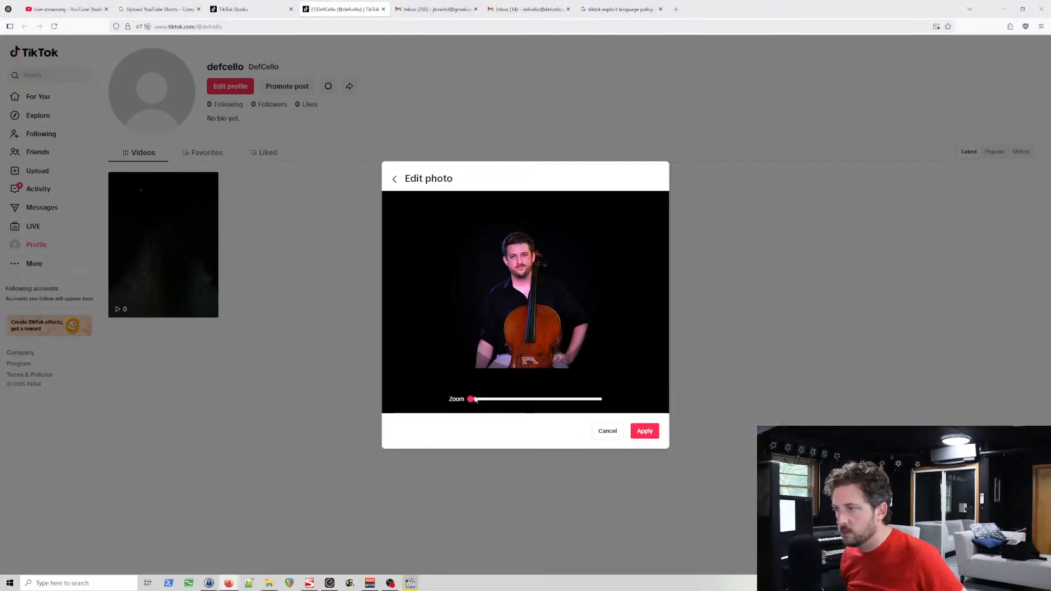
{"action": "left_click_drag", "start_coordinate": [470, 400], "coordinate": [308, 413]}
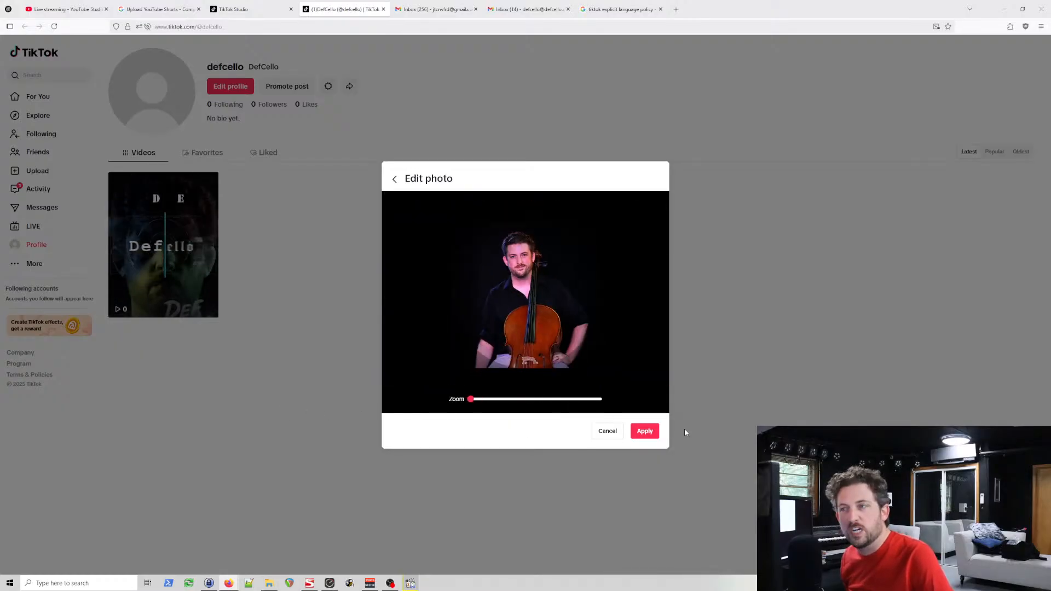
{"action": "left_click", "coordinate": [645, 432]}
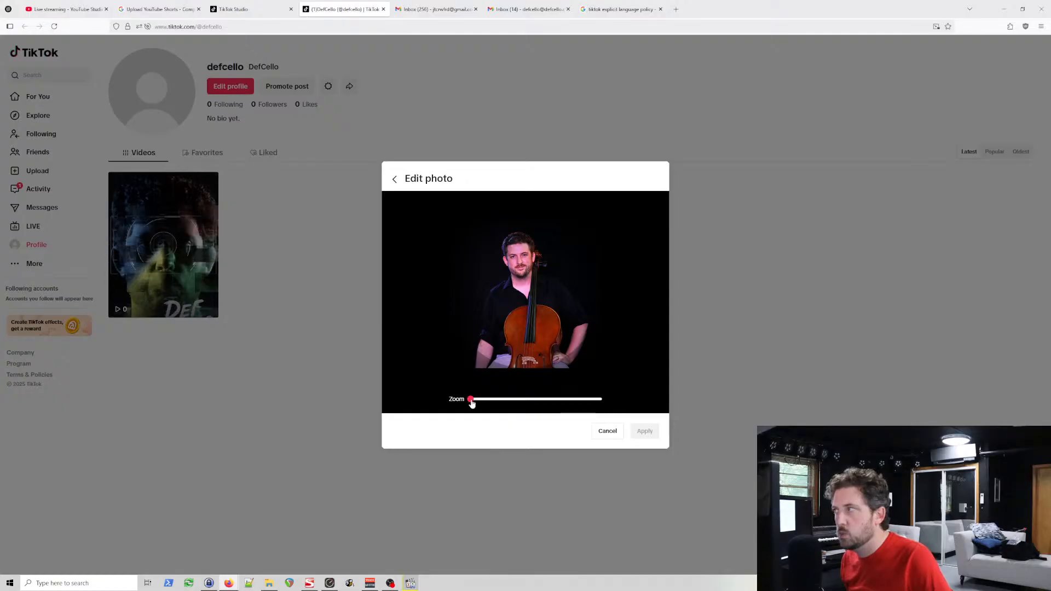
{"action": "left_click_drag", "start_coordinate": [472, 403], "coordinate": [407, 405]}
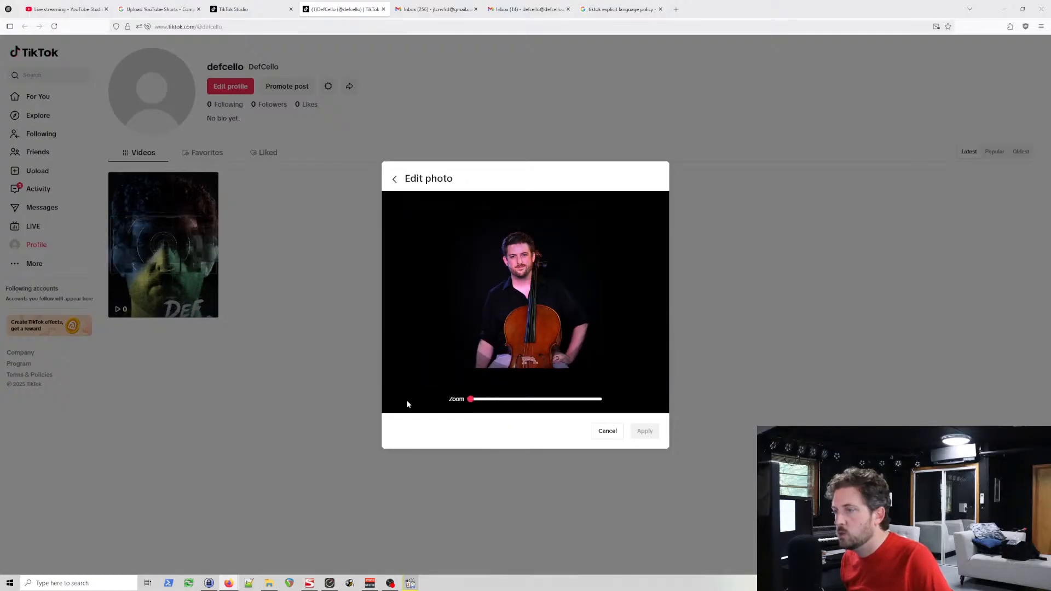
Step: Go back and reload the 2024.12.29.17.45 headshot as profile photo, trying to zoom it out further
{"action": "left_click", "coordinate": [394, 179]}
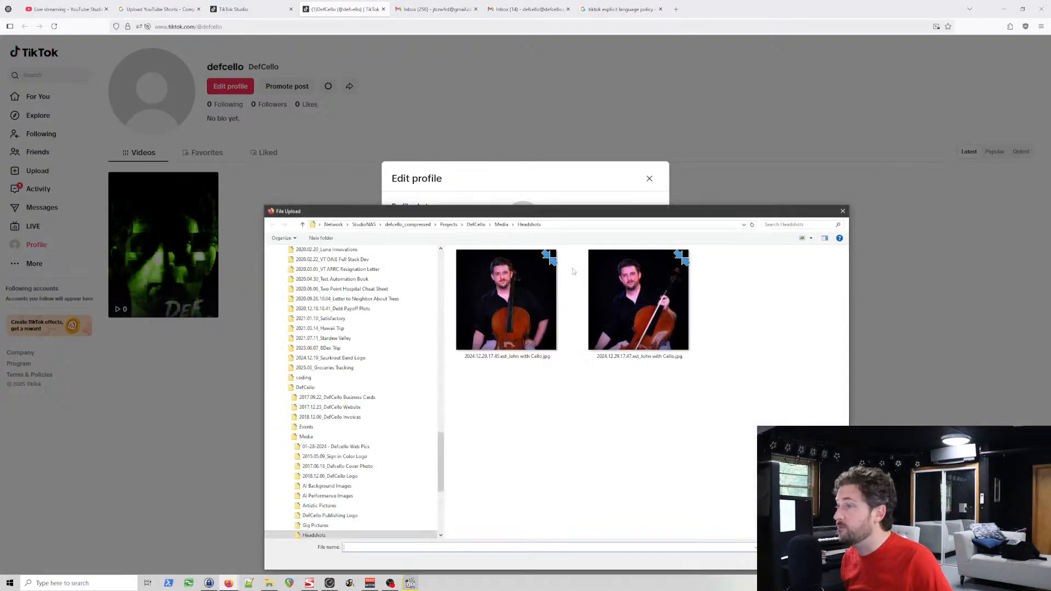
{"action": "left_click_drag", "start_coordinate": [644, 215], "coordinate": [737, 215]}
{"action": "double_click", "coordinate": [605, 305]}
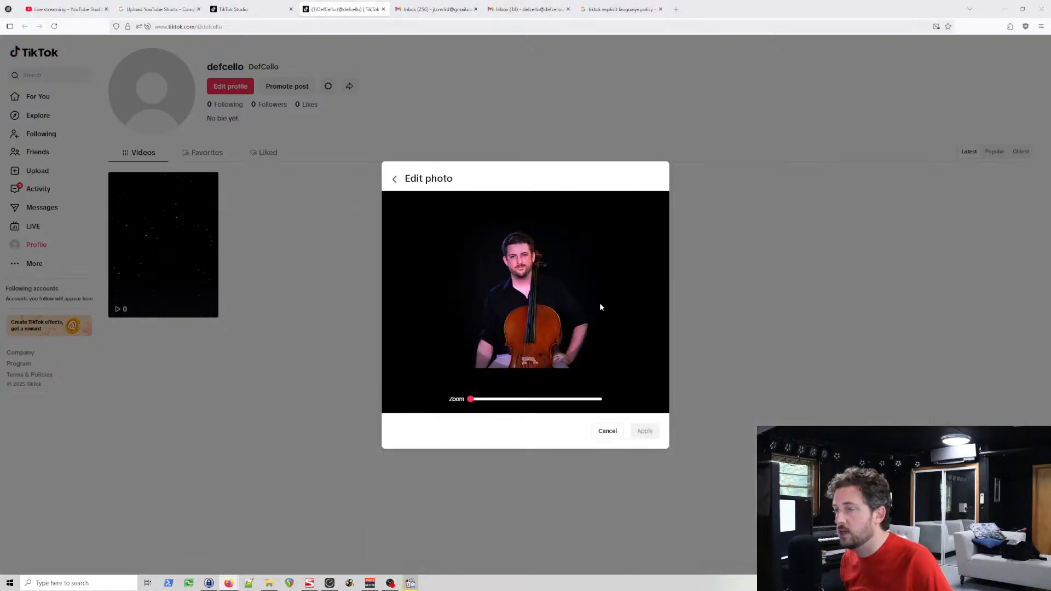
{"action": "left_click_drag", "start_coordinate": [470, 401], "coordinate": [422, 392]}
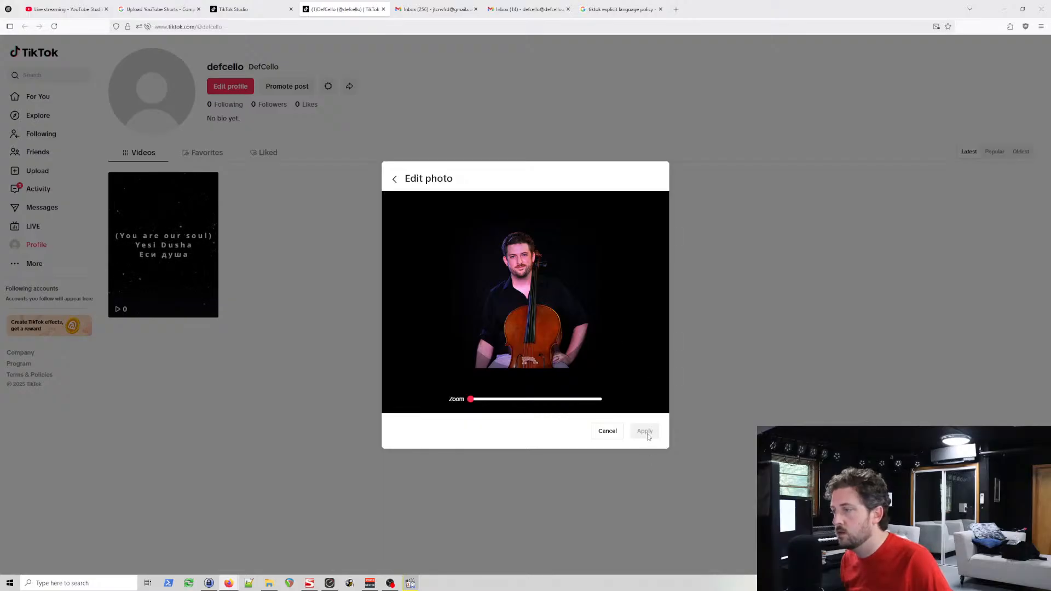
Step: Back out of the photo editor, reopen and cancel the photo selection, and close profile editing without saving
{"action": "left_click", "coordinate": [394, 178]}
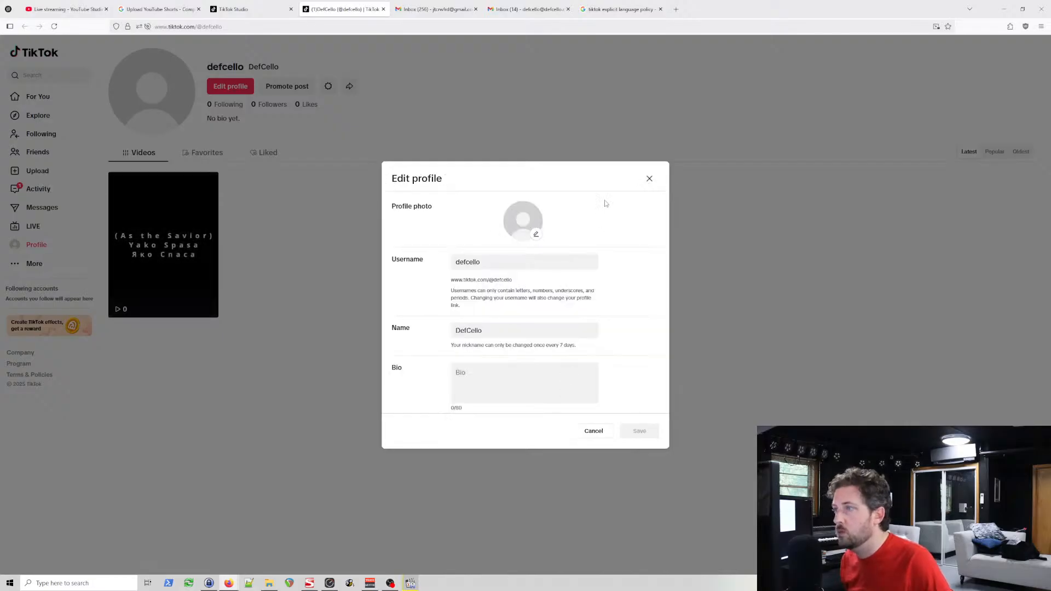
{"action": "left_click", "coordinate": [535, 234]}
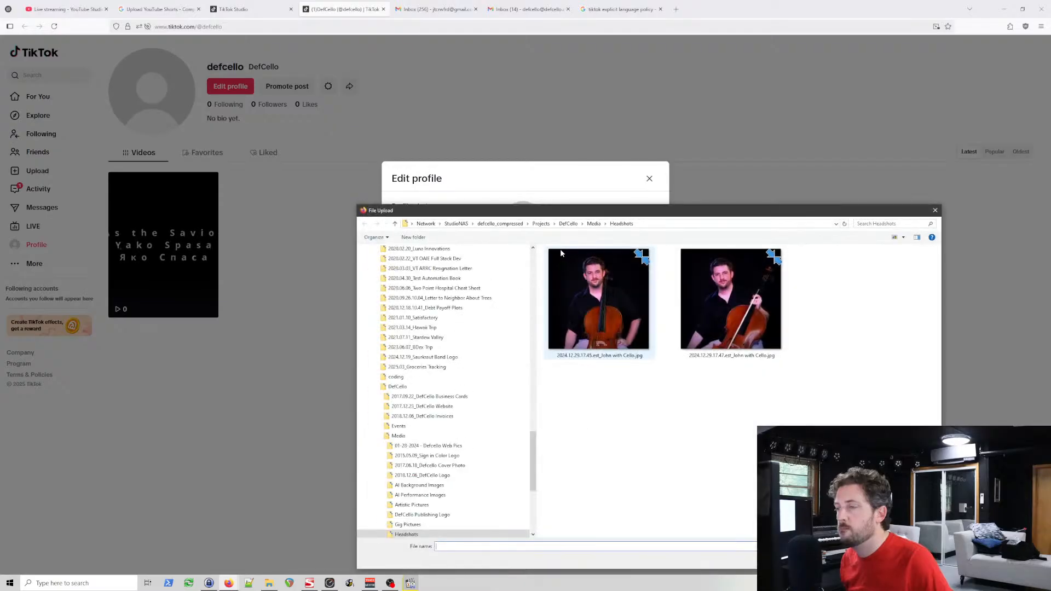
{"action": "left_click", "coordinate": [913, 560]}
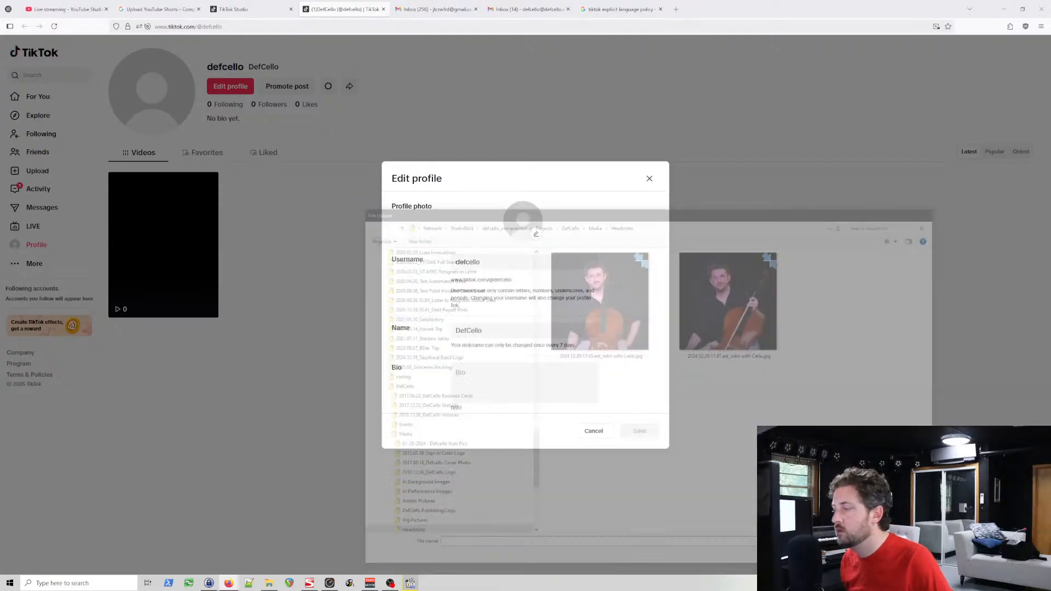
{"action": "left_click", "coordinate": [594, 432]}
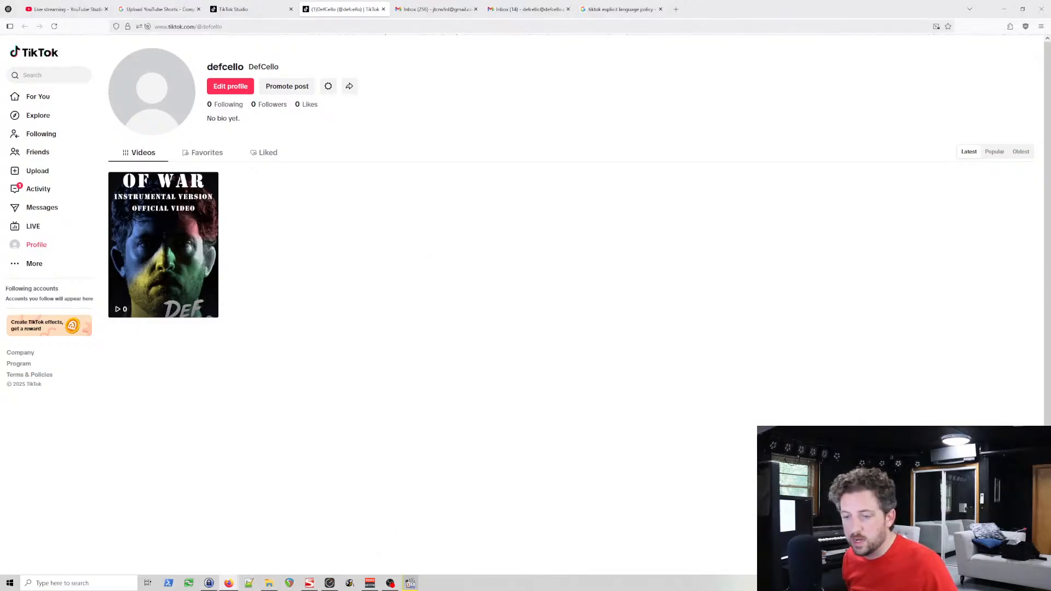
Step: Launch Google Chrome and move its window beside the TikTok profile page
{"action": "left_click", "coordinate": [10, 583]}
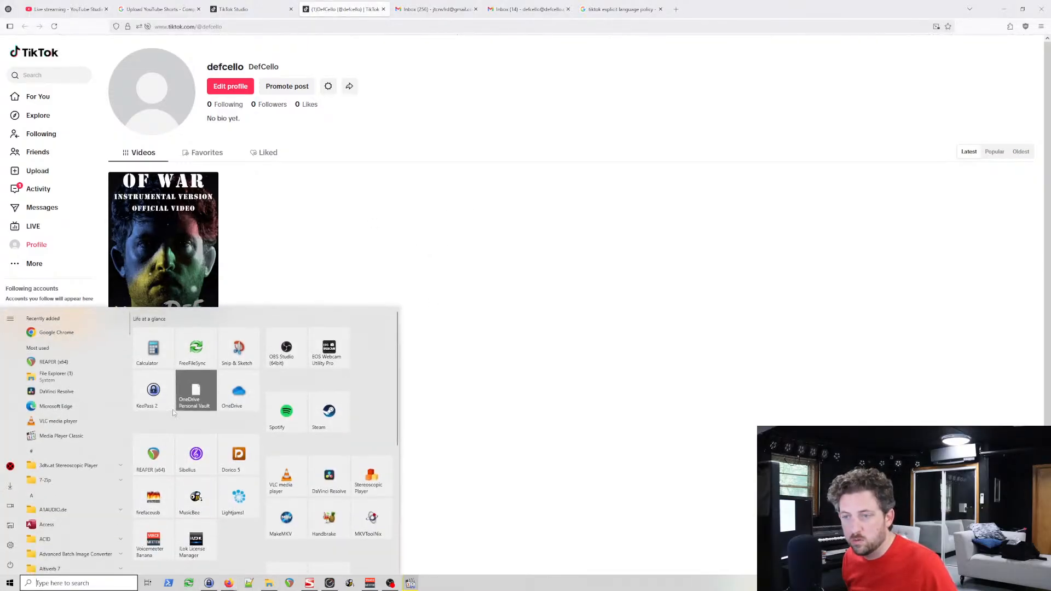
{"action": "scroll", "coordinate": [186, 418], "scroll_direction": "down", "scroll_amount": 1}
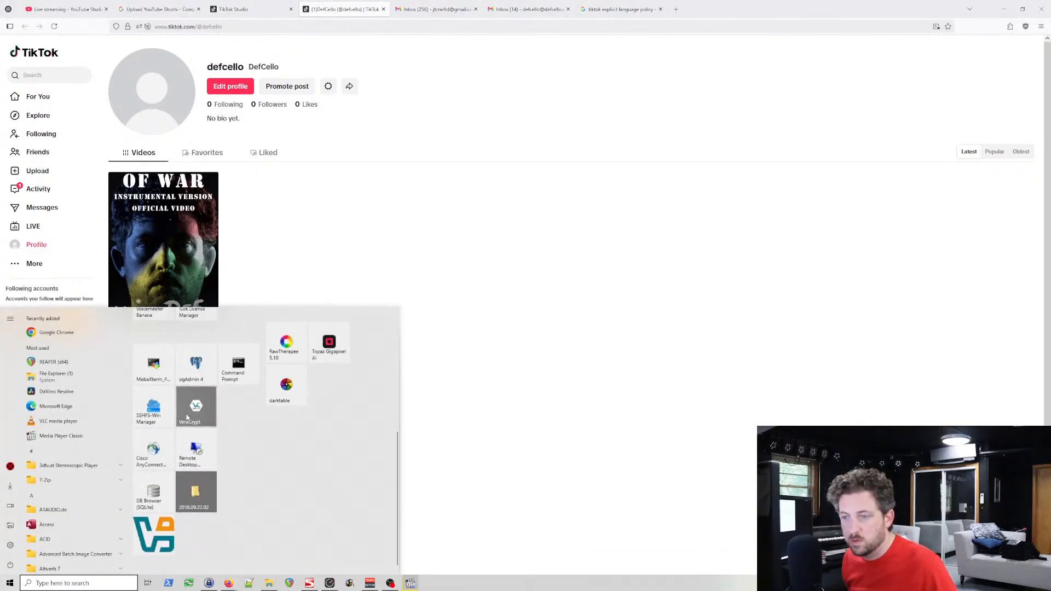
{"action": "left_click", "coordinate": [54, 583]}
{"action": "type", "text": "chrome"}
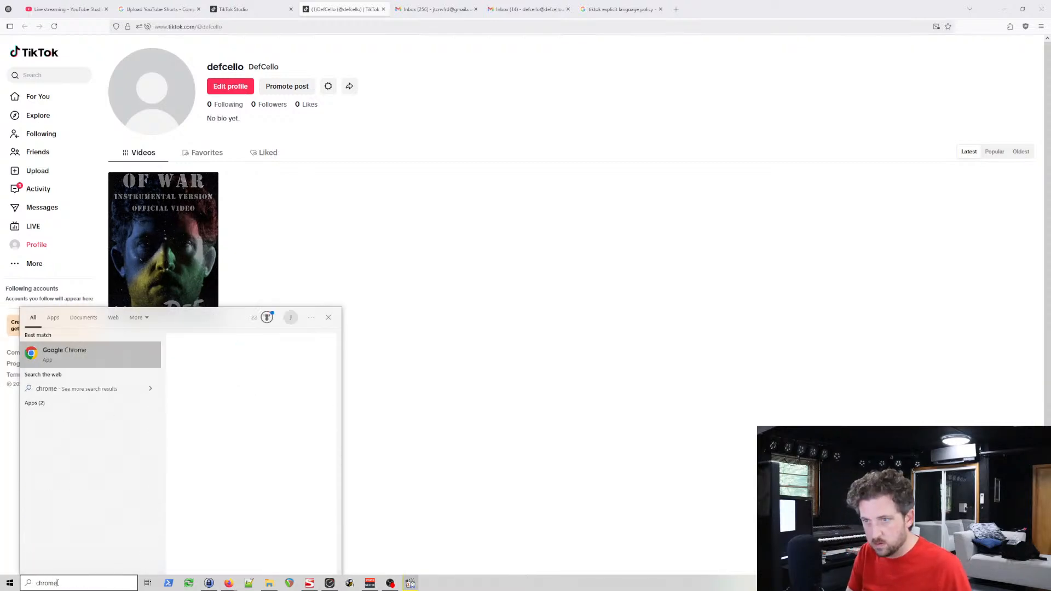
{"action": "left_click", "coordinate": [199, 417]}
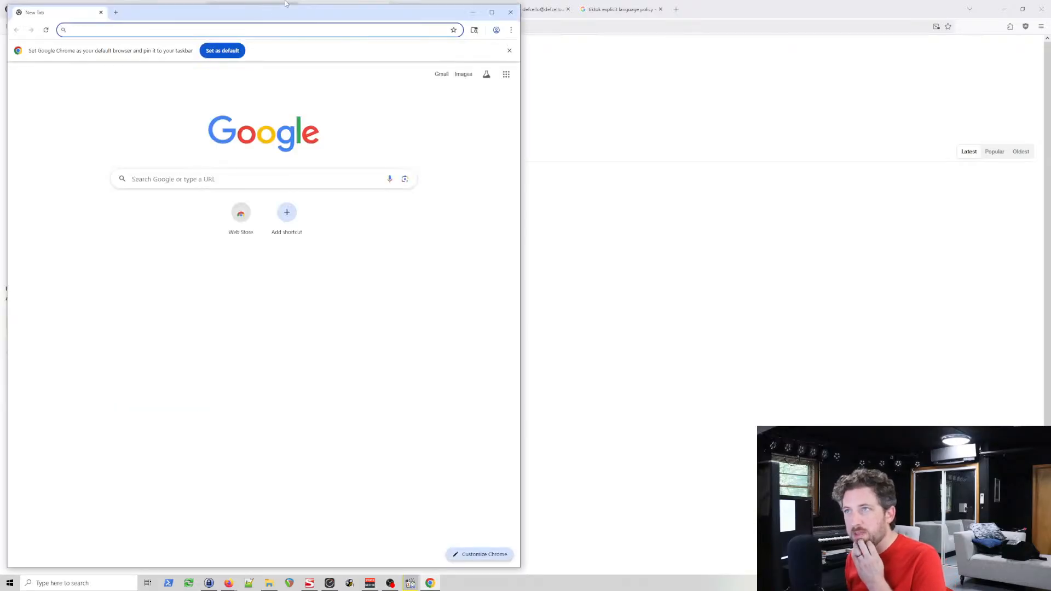
{"action": "left_click_drag", "start_coordinate": [305, 17], "coordinate": [735, 56]}
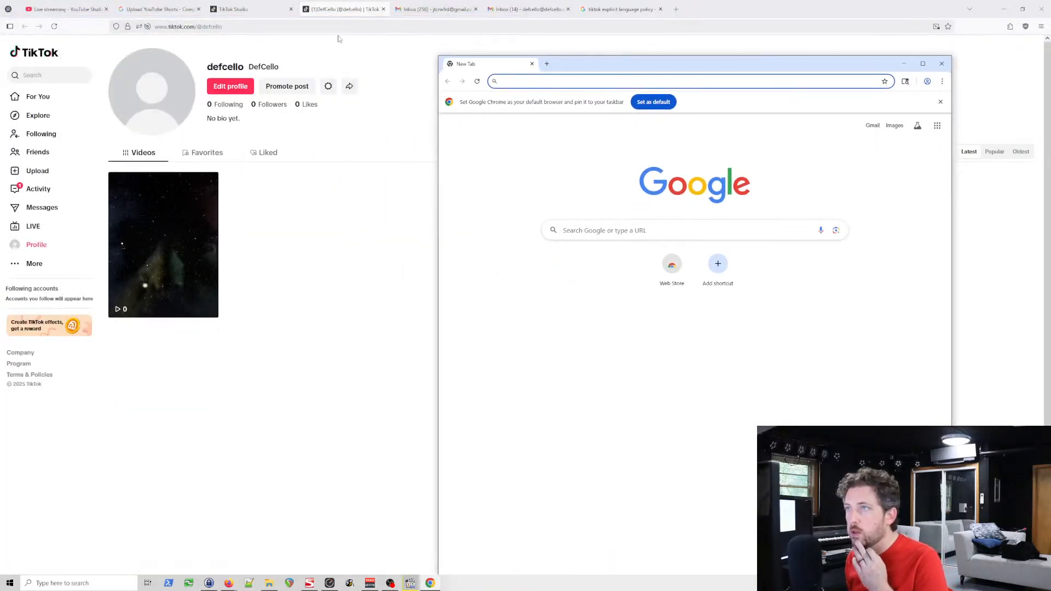
Step: Copy the DefCello TikTok profile address from the current browser and load it in Chrome
{"action": "left_click", "coordinate": [253, 28]}
{"action": "key", "text": "ctrl+c"}
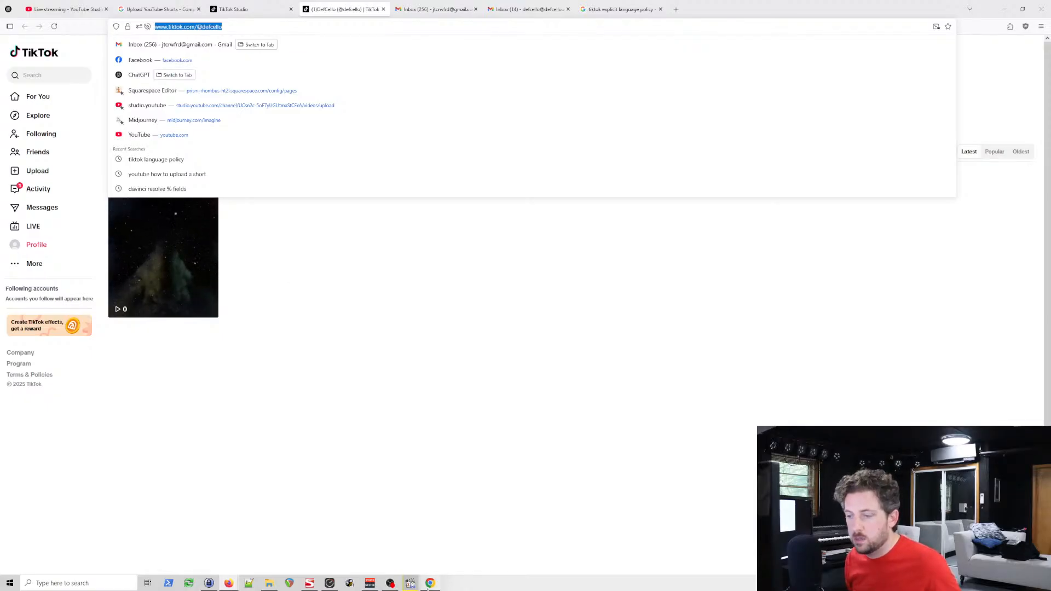
{"action": "left_click", "coordinate": [429, 583]}
{"action": "left_click", "coordinate": [590, 76]}
{"action": "key", "text": "ctrl+v"}
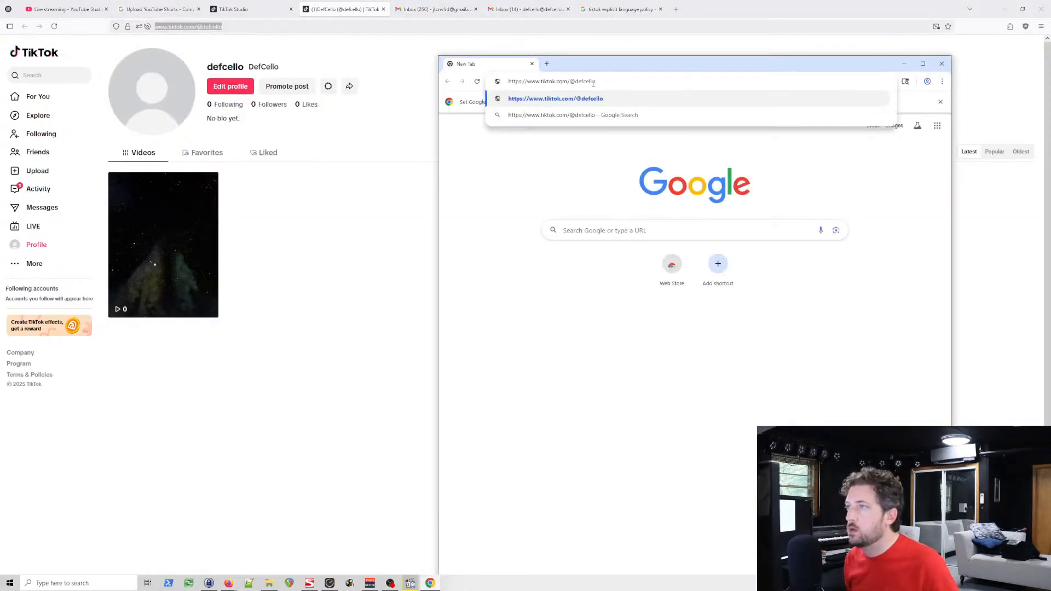
{"action": "key", "text": "Return"}
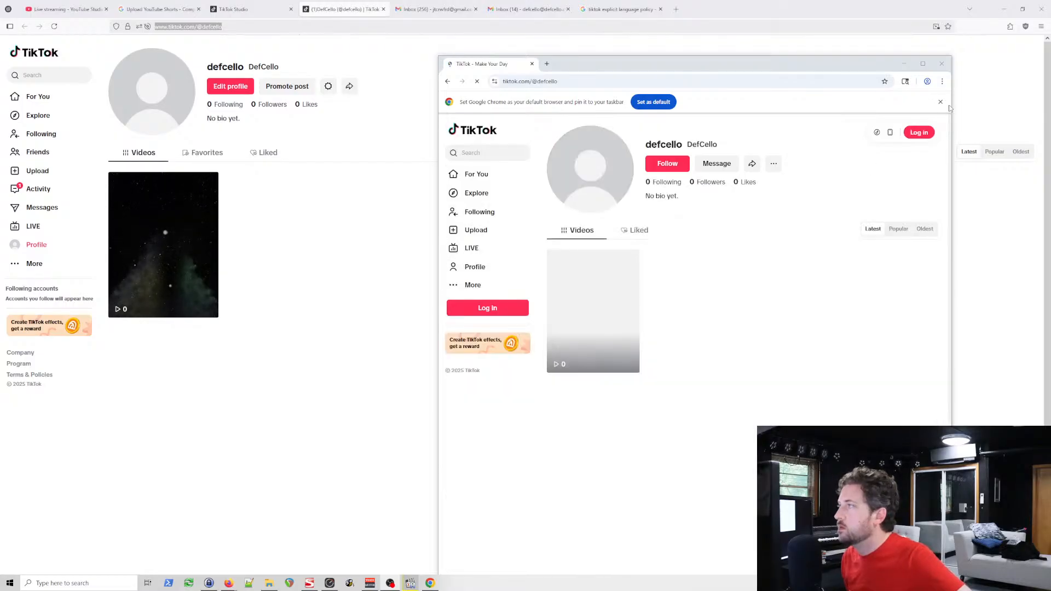
Step: Dismiss Chrome's default-browser notice and begin logging in to TikTok
{"action": "left_click", "coordinate": [940, 102]}
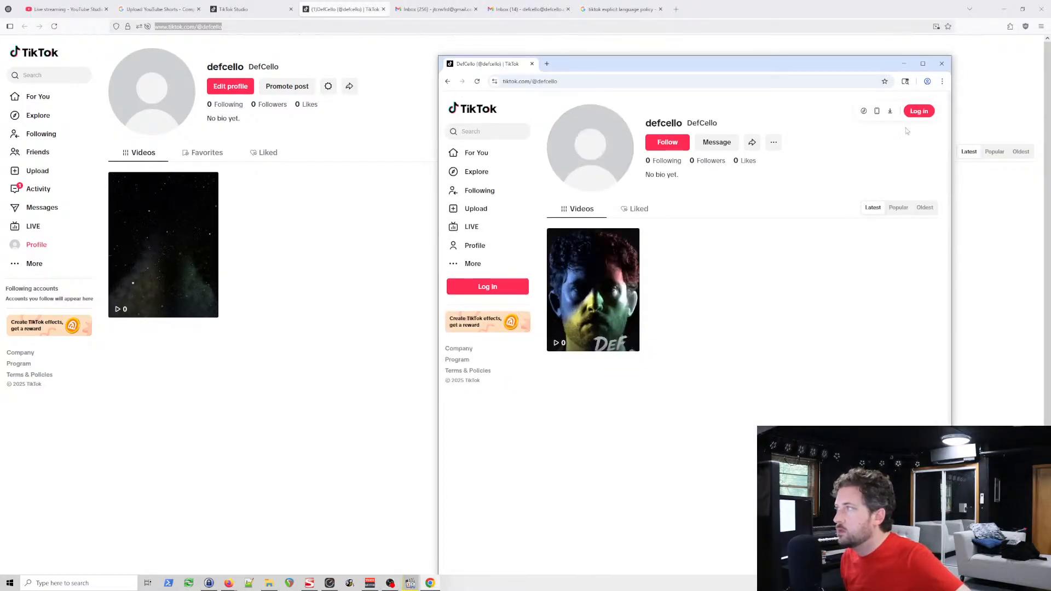
{"action": "left_click", "coordinate": [919, 112]}
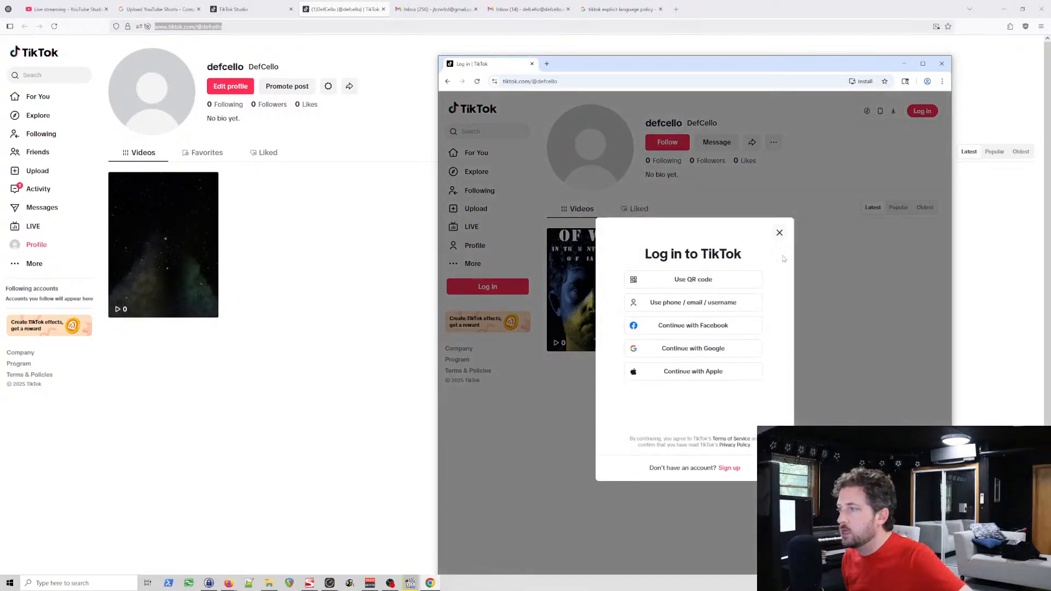